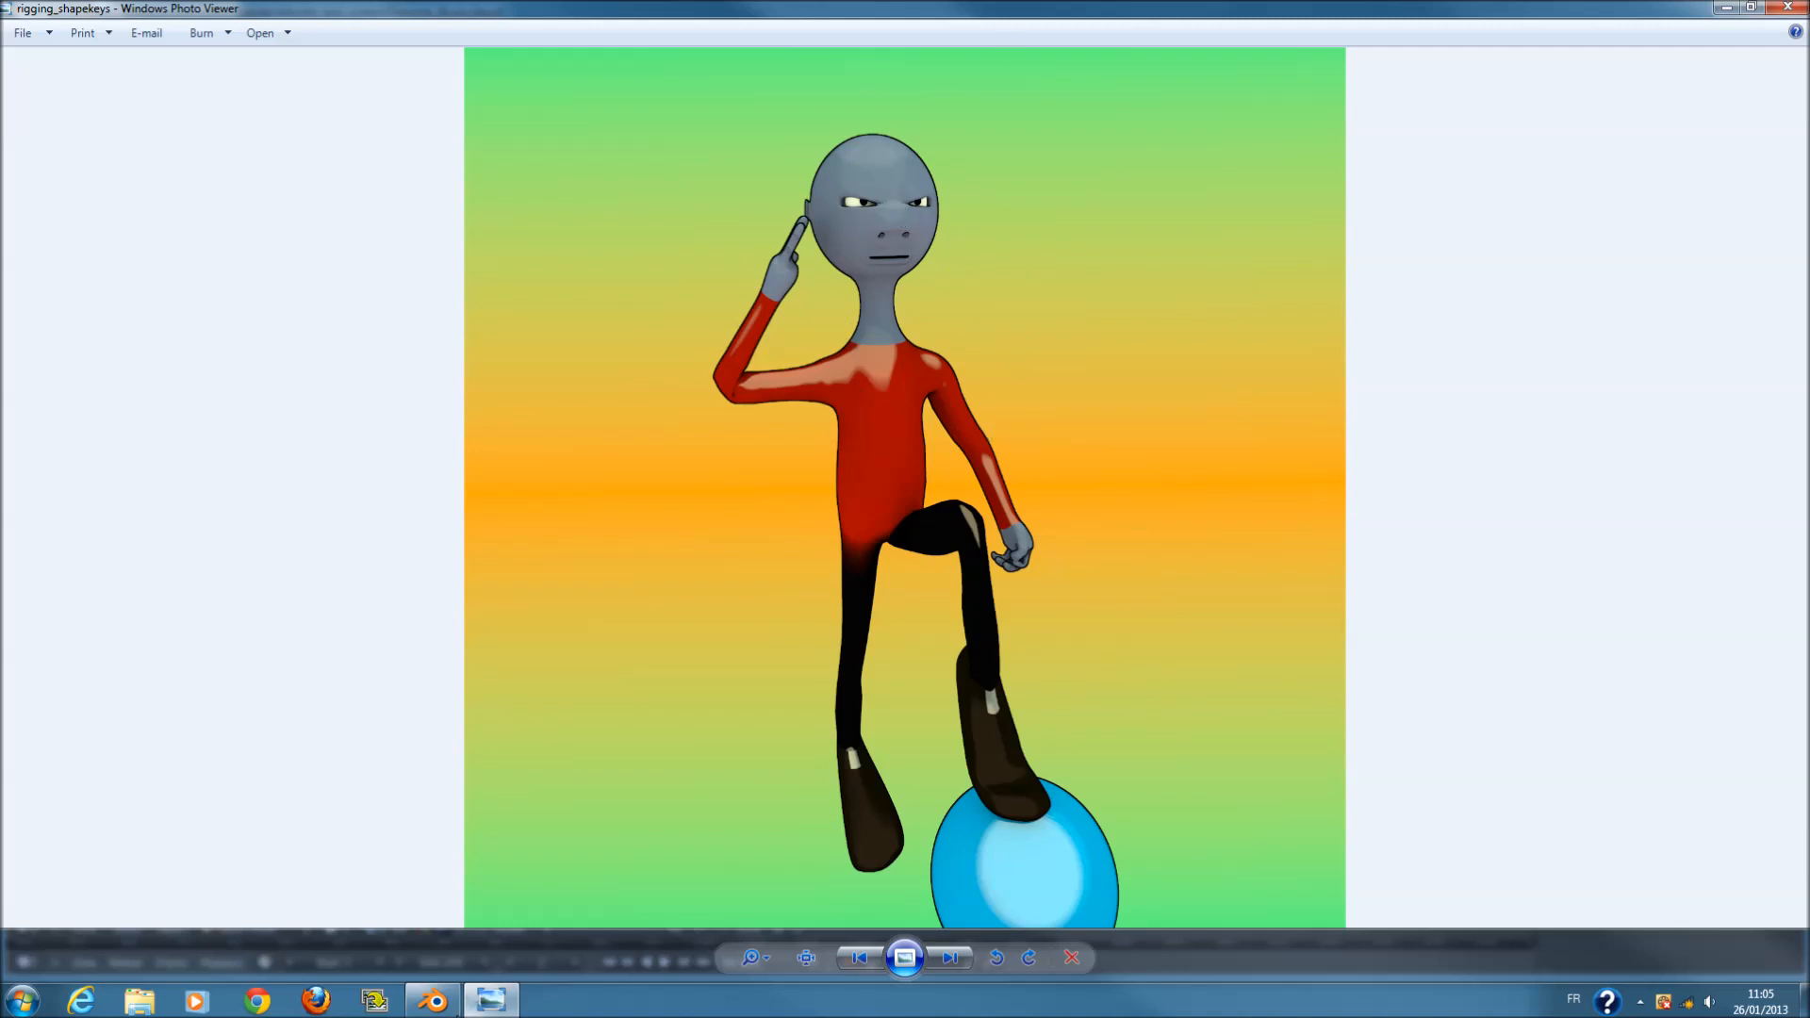
Switch to Blender, view the character straight from the front and show its modifier settings.
left_click(432, 1000)
scroll(932, 561, "down", 5)
scroll(937, 565, "up", 2)
scroll(945, 556, "down", 2)
scroll(990, 402, "up", 4)
middle_click_drag(997, 405, 794, 497)
scroll(952, 484, "down", 2)
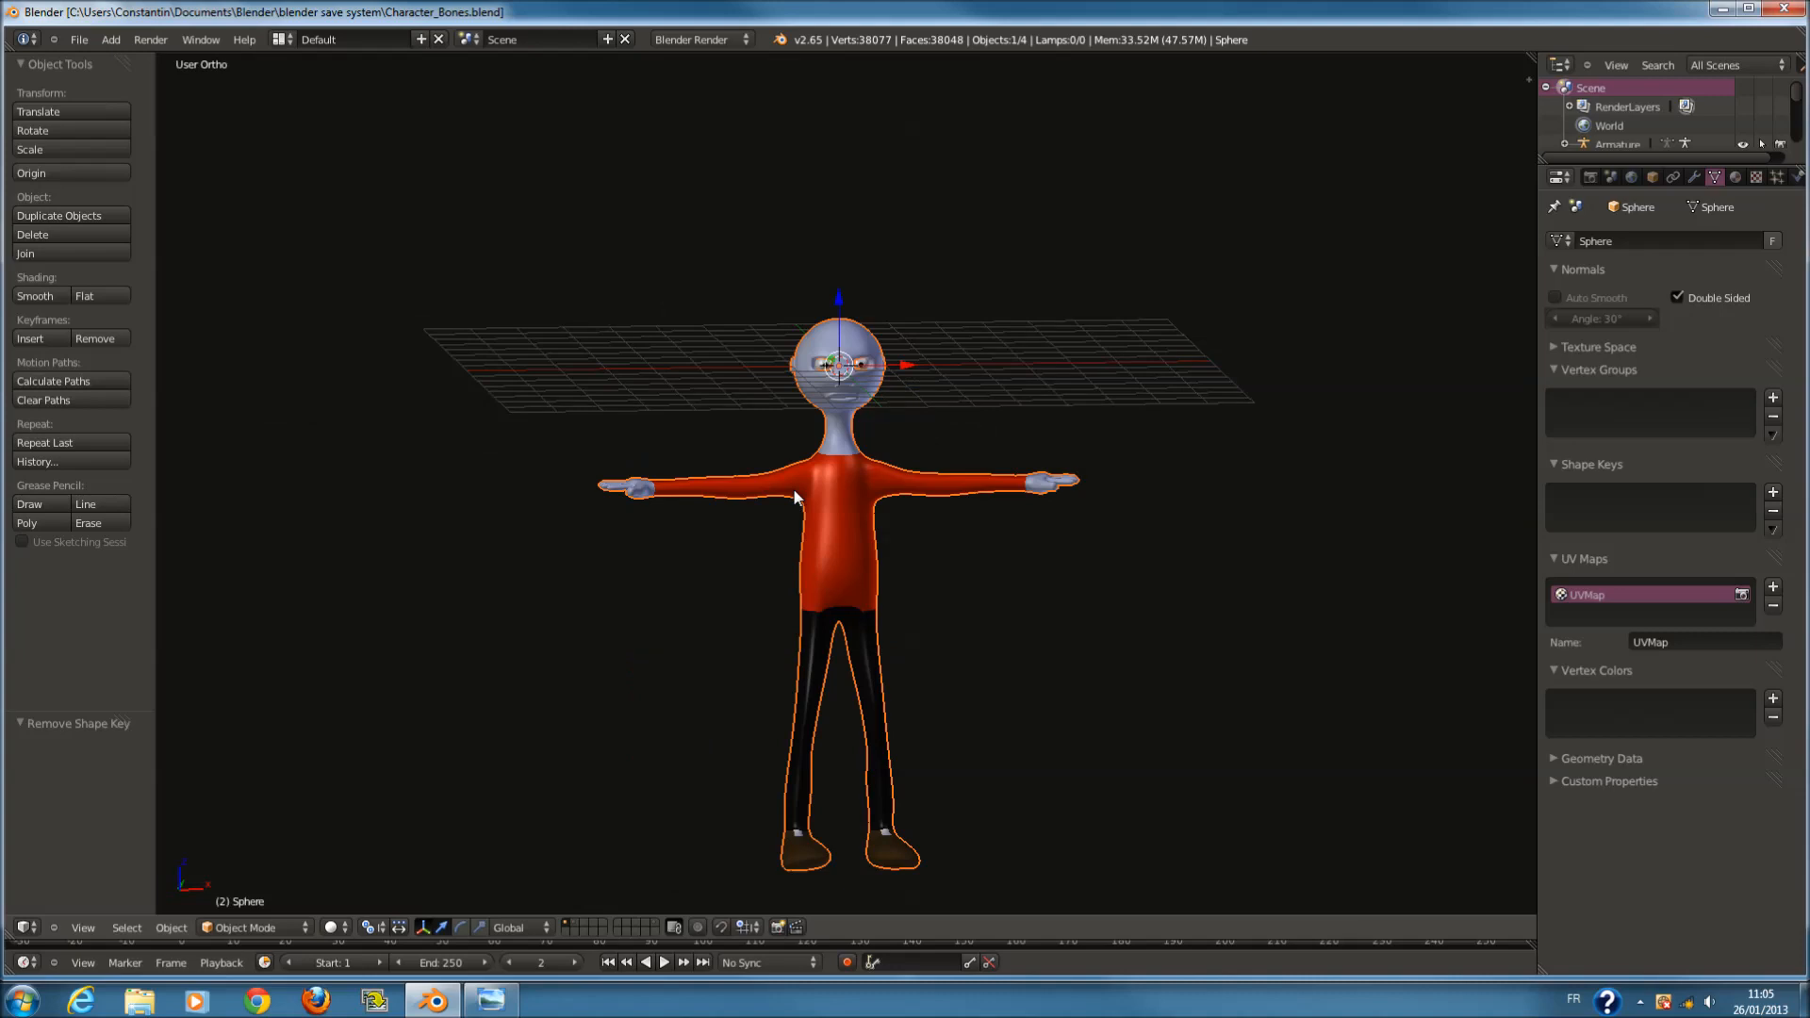
key("KP_1")
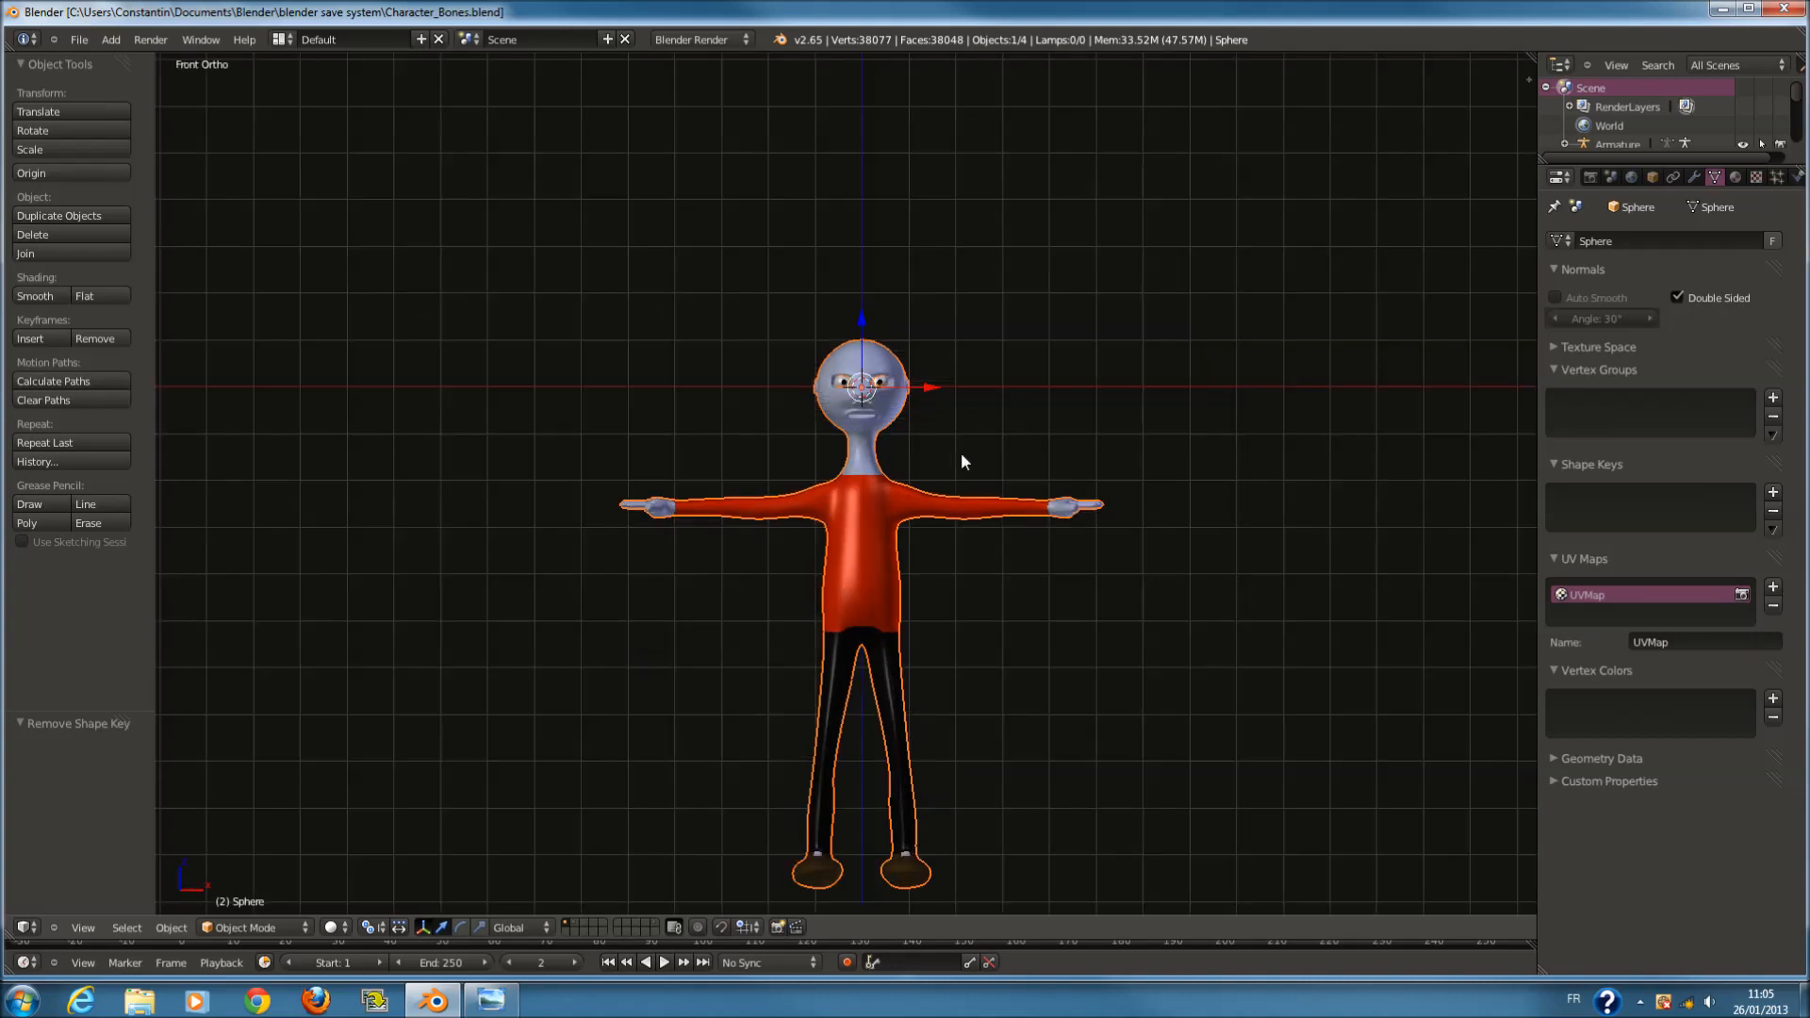
scroll(960, 450, "down", 2, "shift")
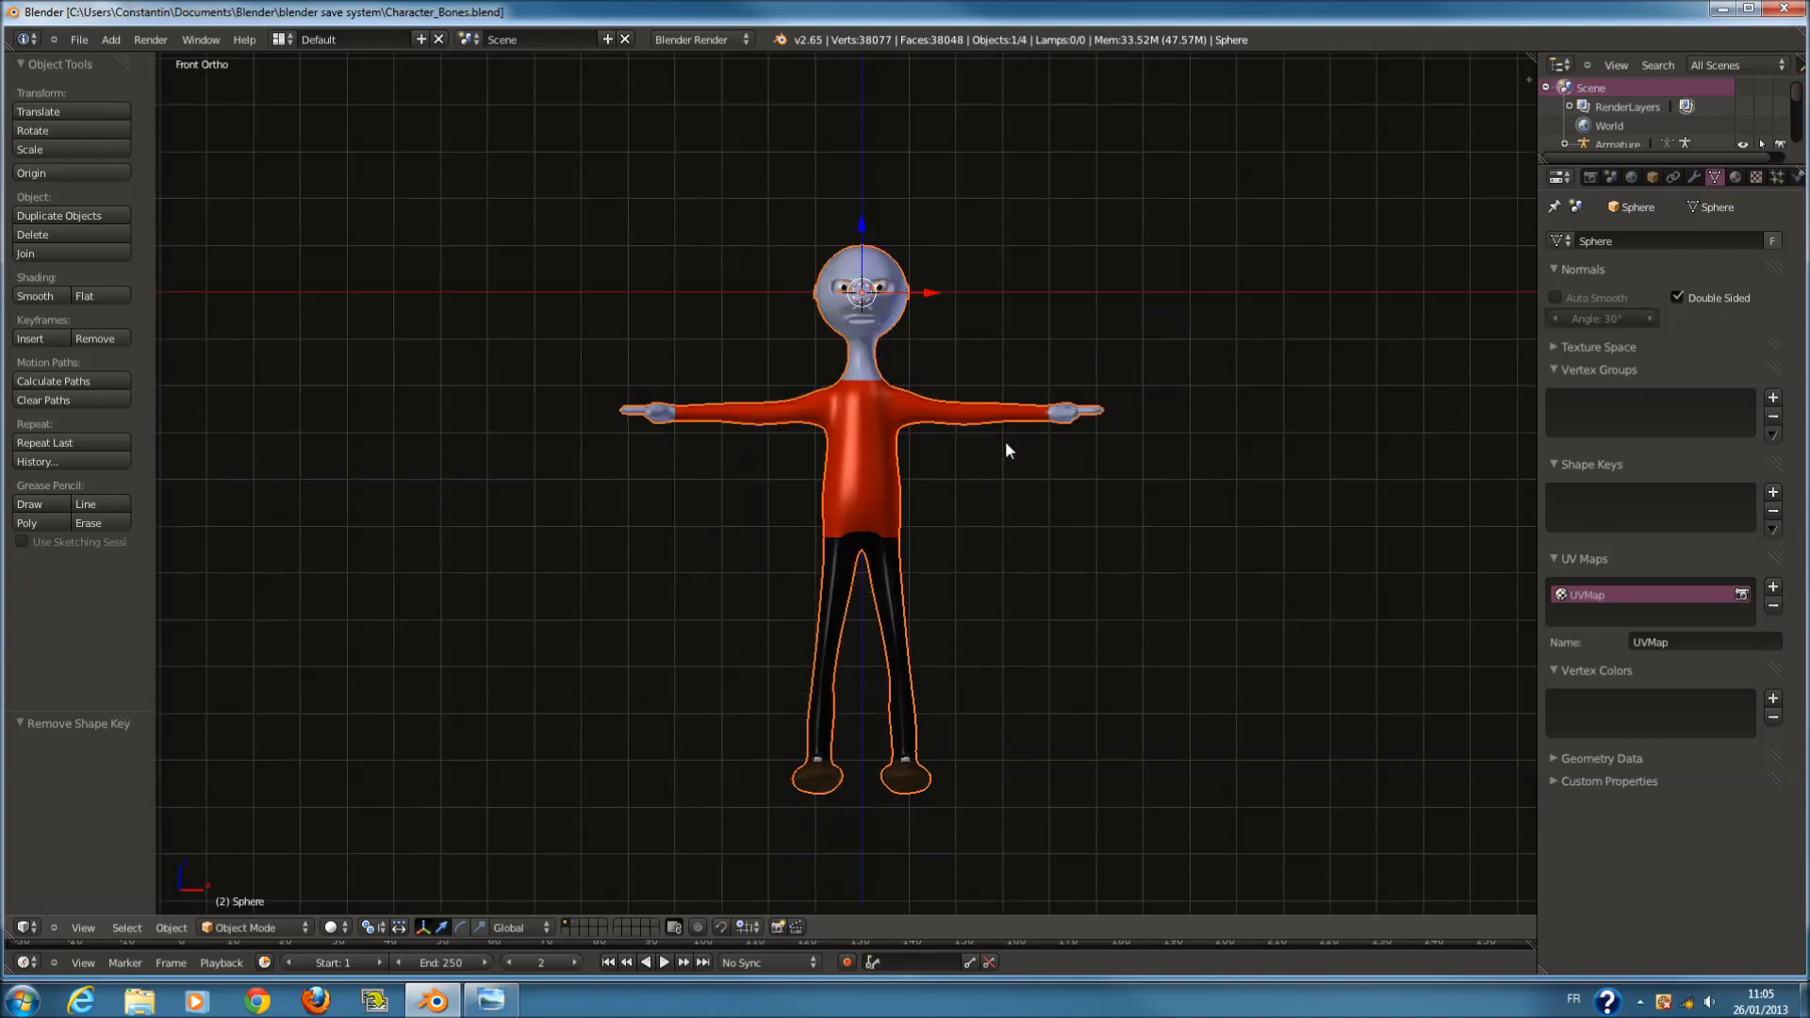
left_click(1694, 176)
scroll(744, 523, "down", 2)
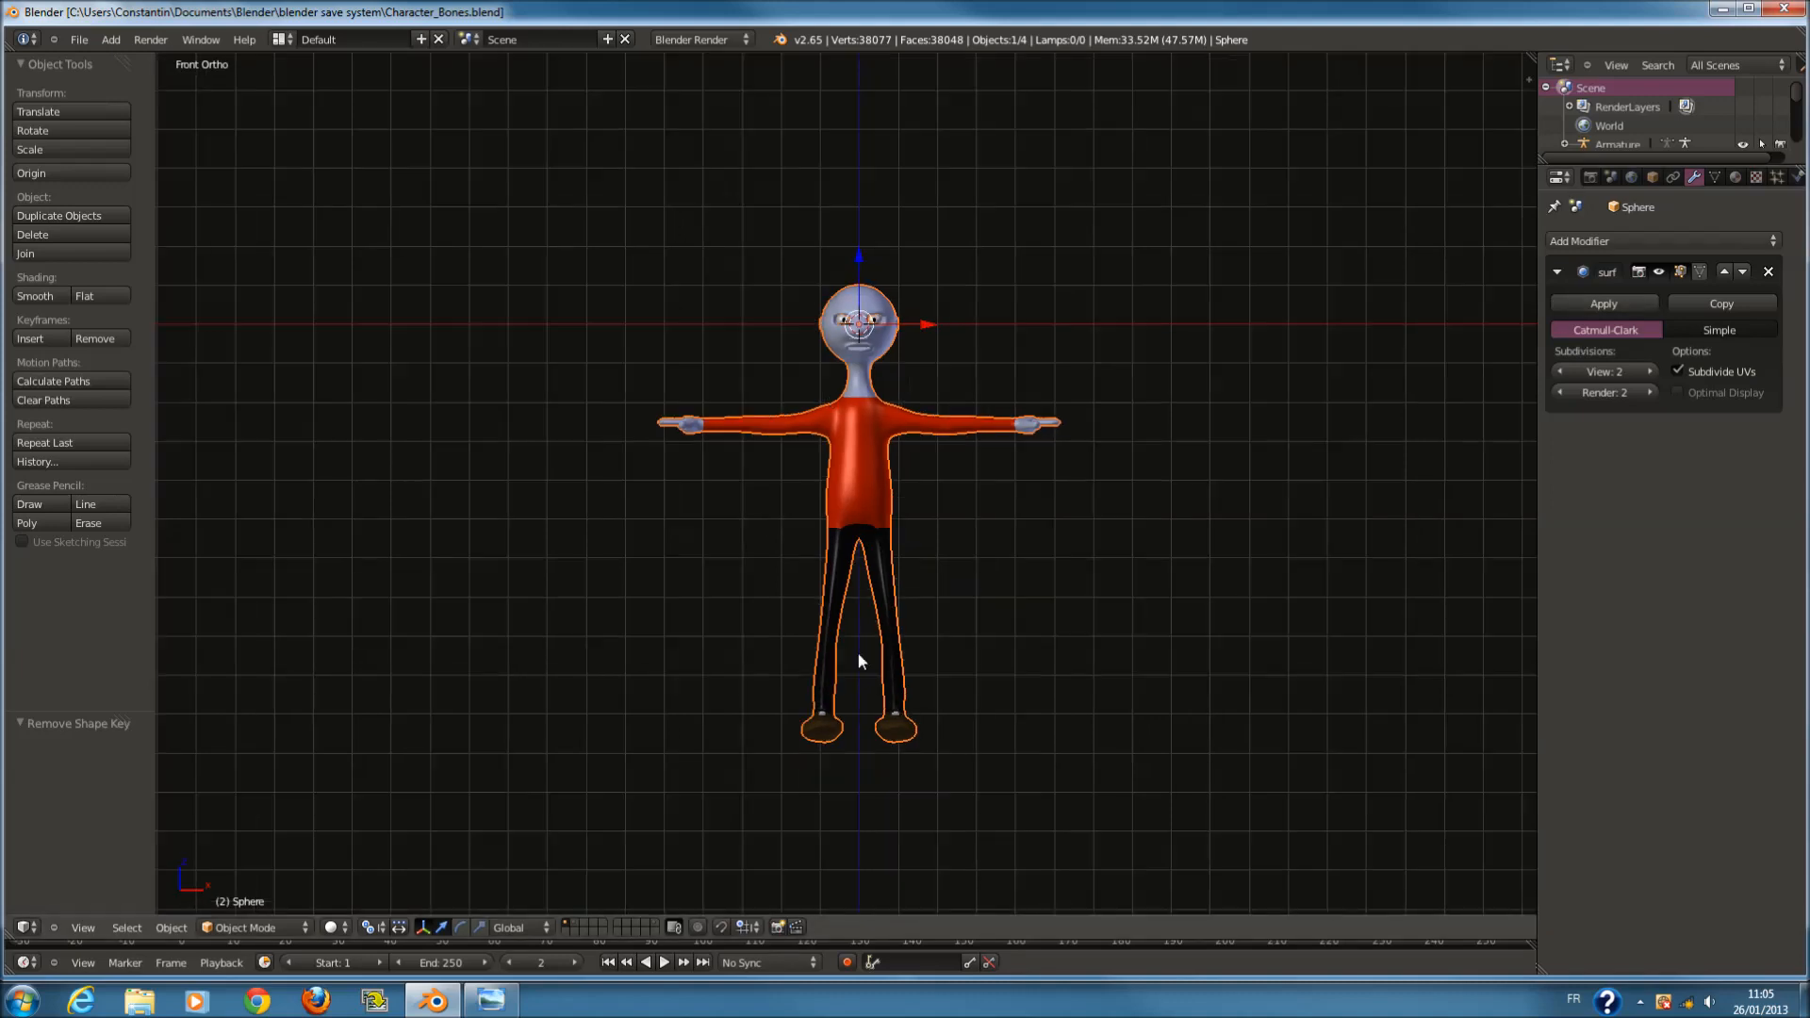
scroll(967, 486, "up", 2)
Select all vertices of the character mesh in Edit Mode and remove its doubles.
key("Tab")
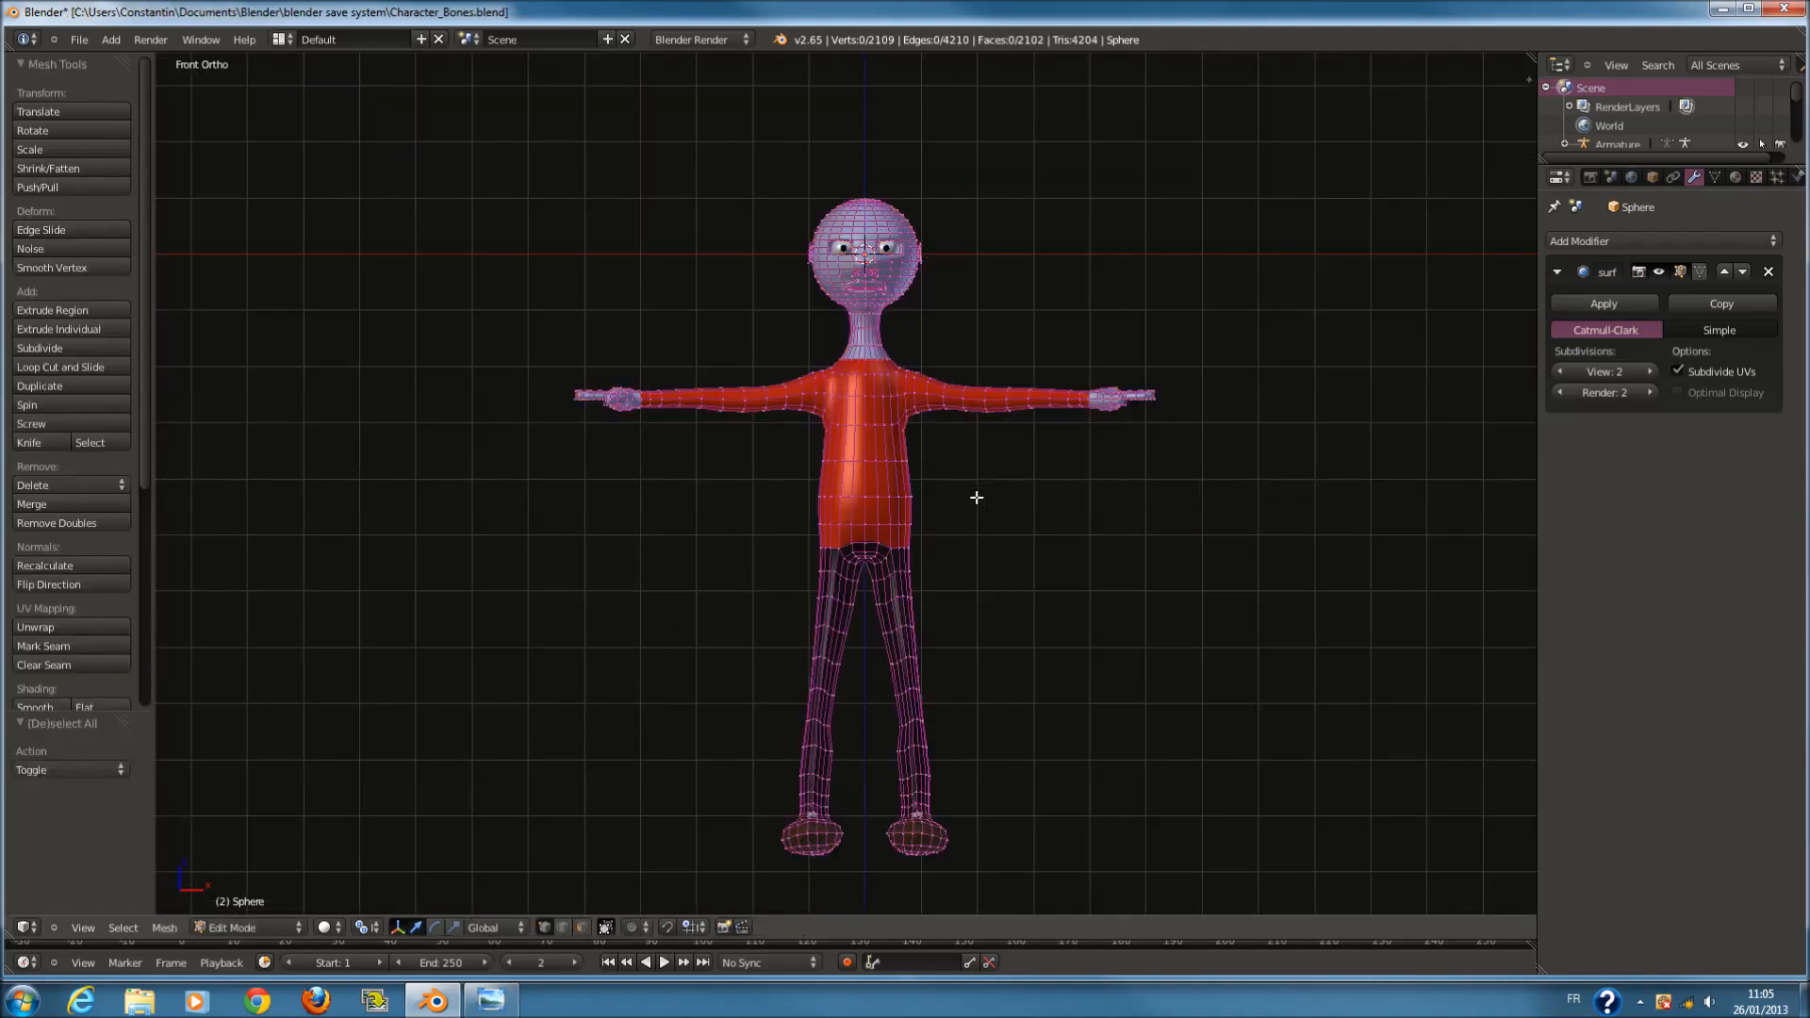
key("a")
scroll(1148, 493, "down", 1, "ctrl")
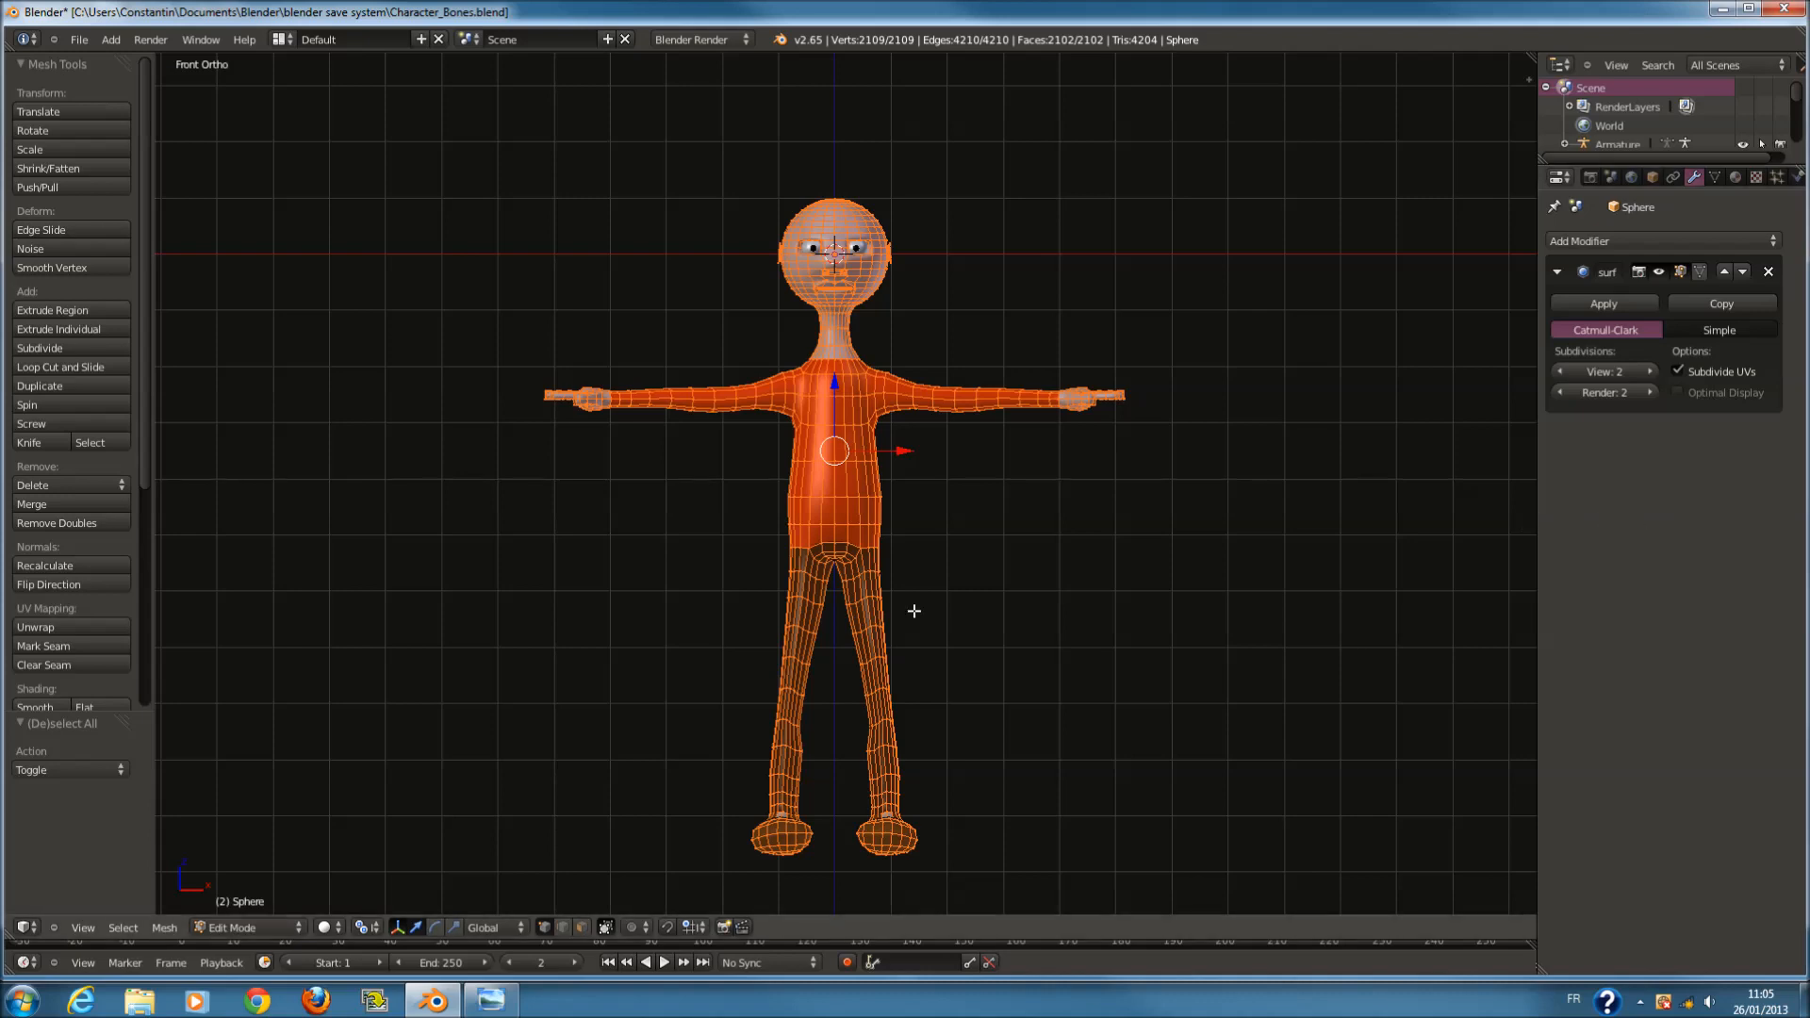
scroll(913, 611, "down", 1)
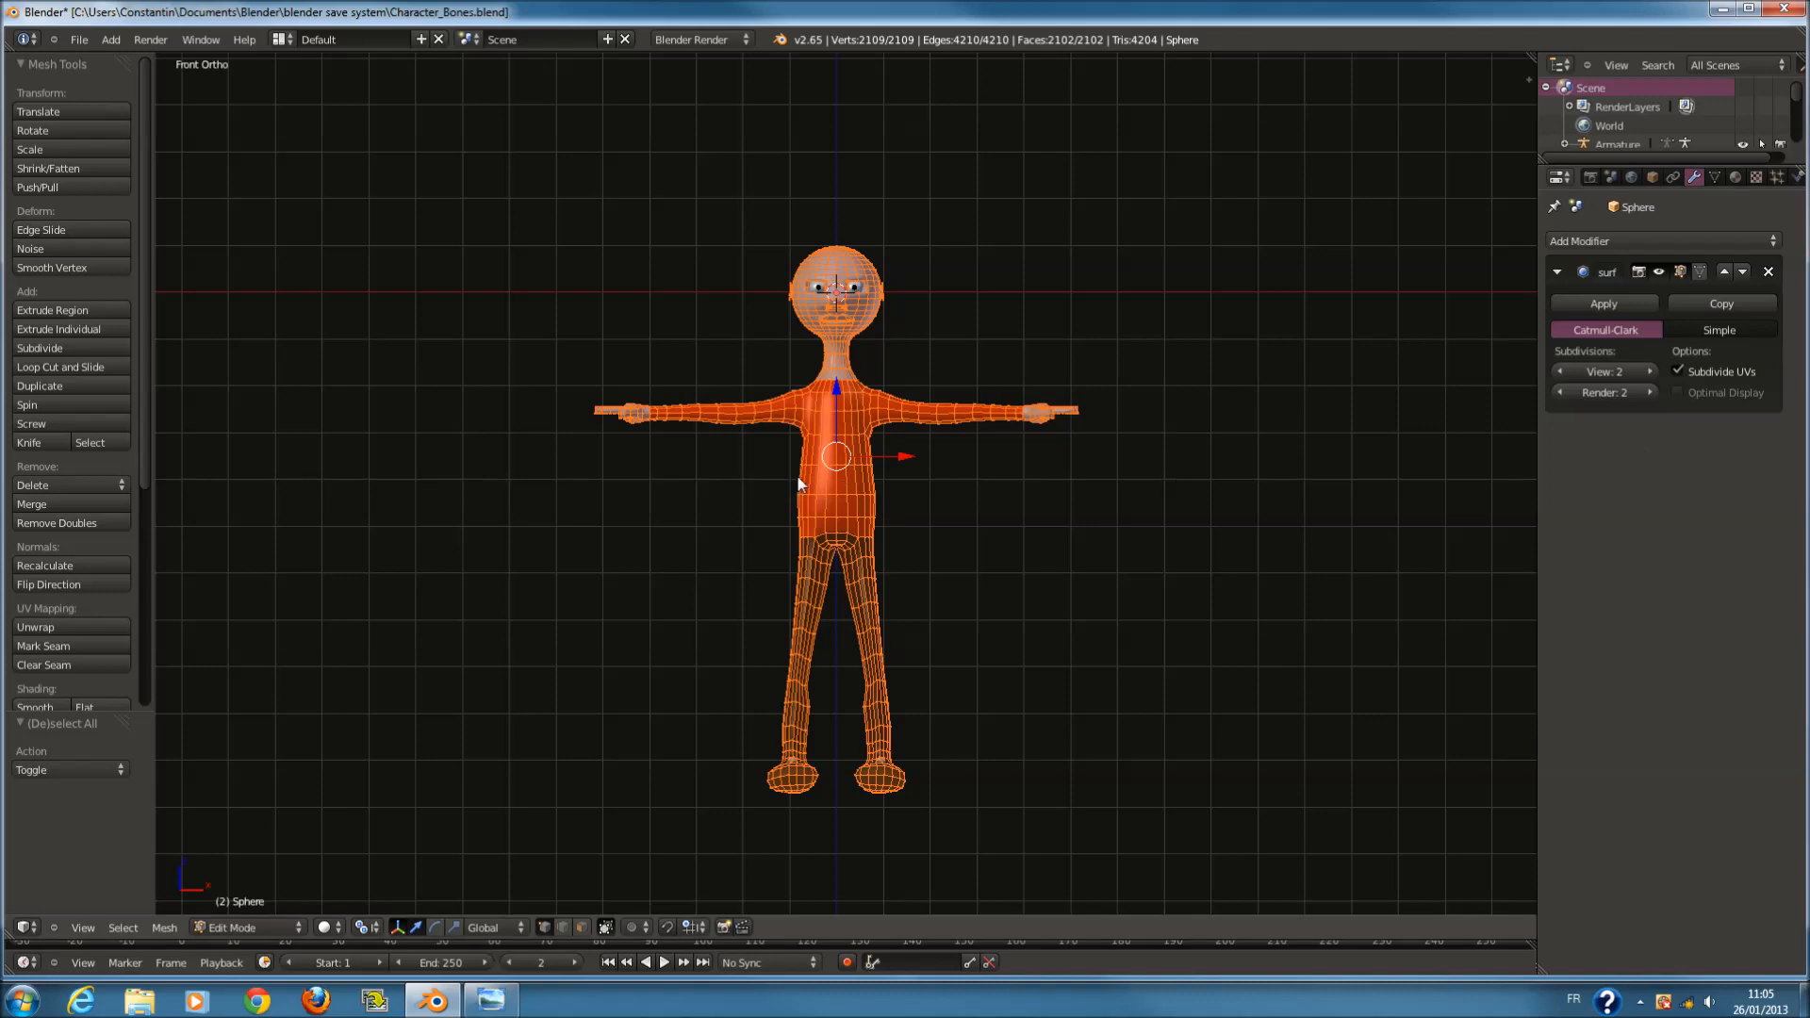
key("Tab")
key("Tab")
left_click(74, 523)
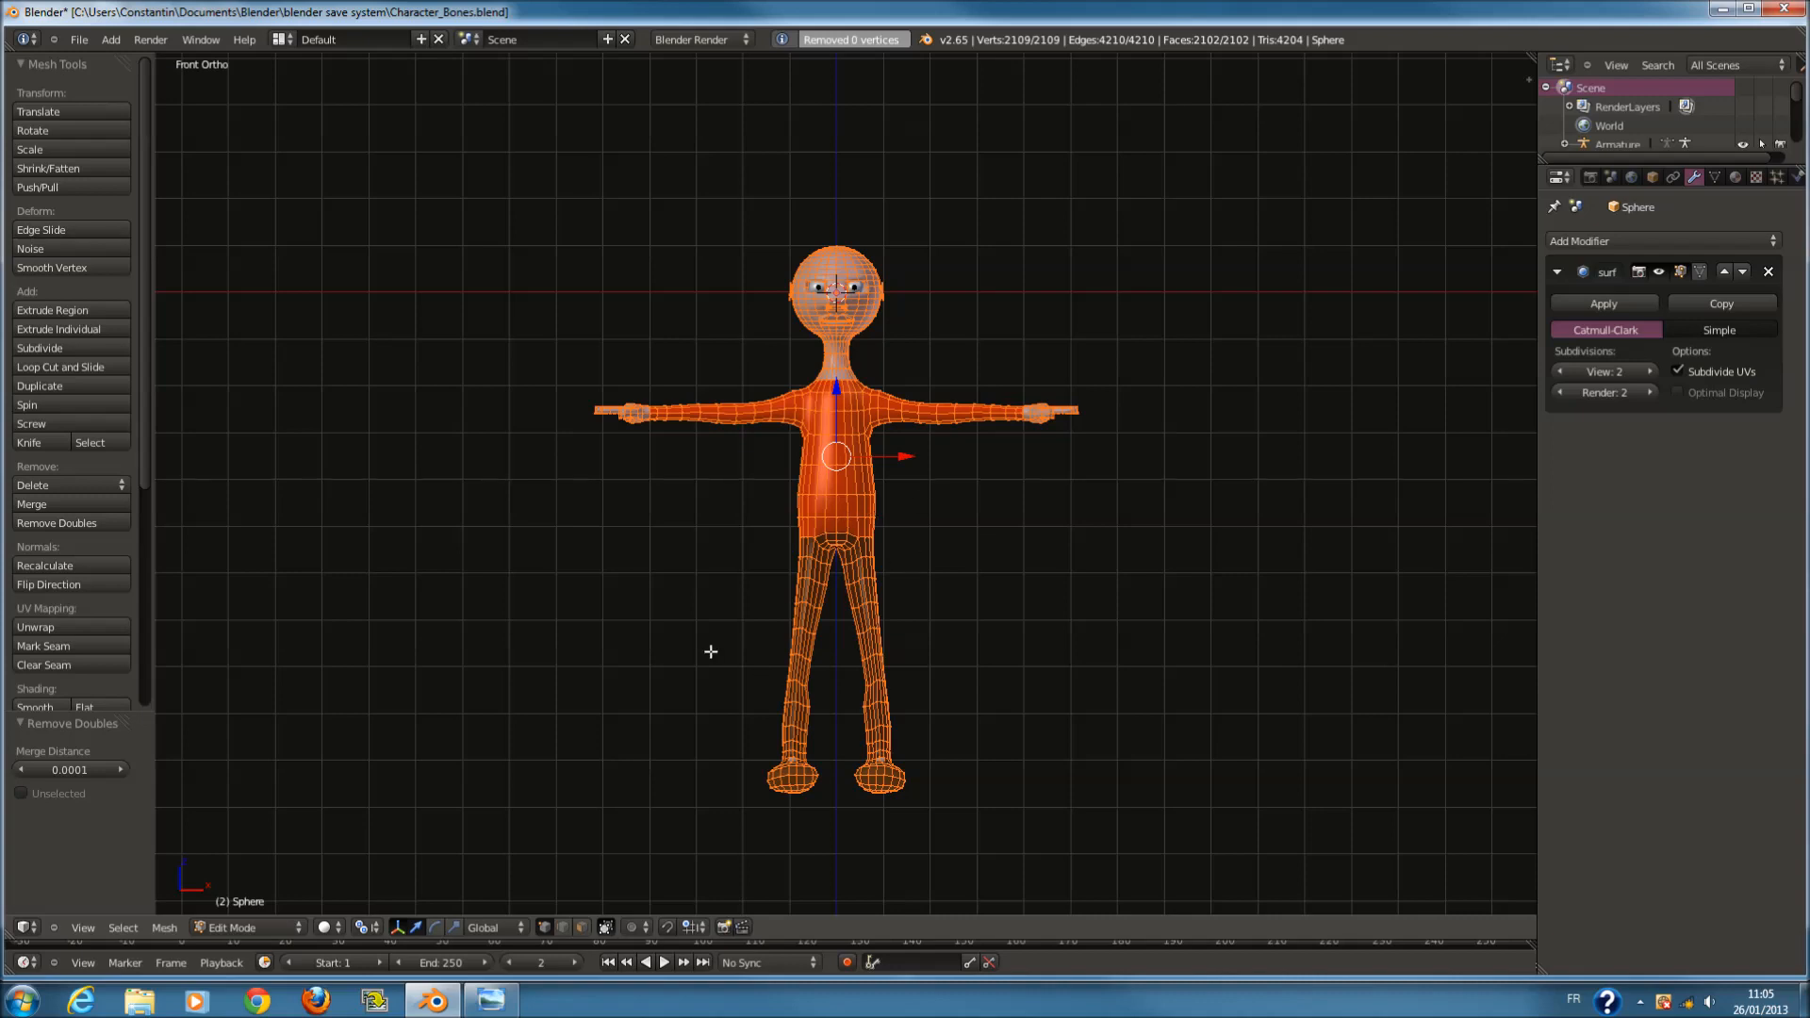
Flip the normals of the whole character mesh and return to Object Mode.
left_click(69, 578)
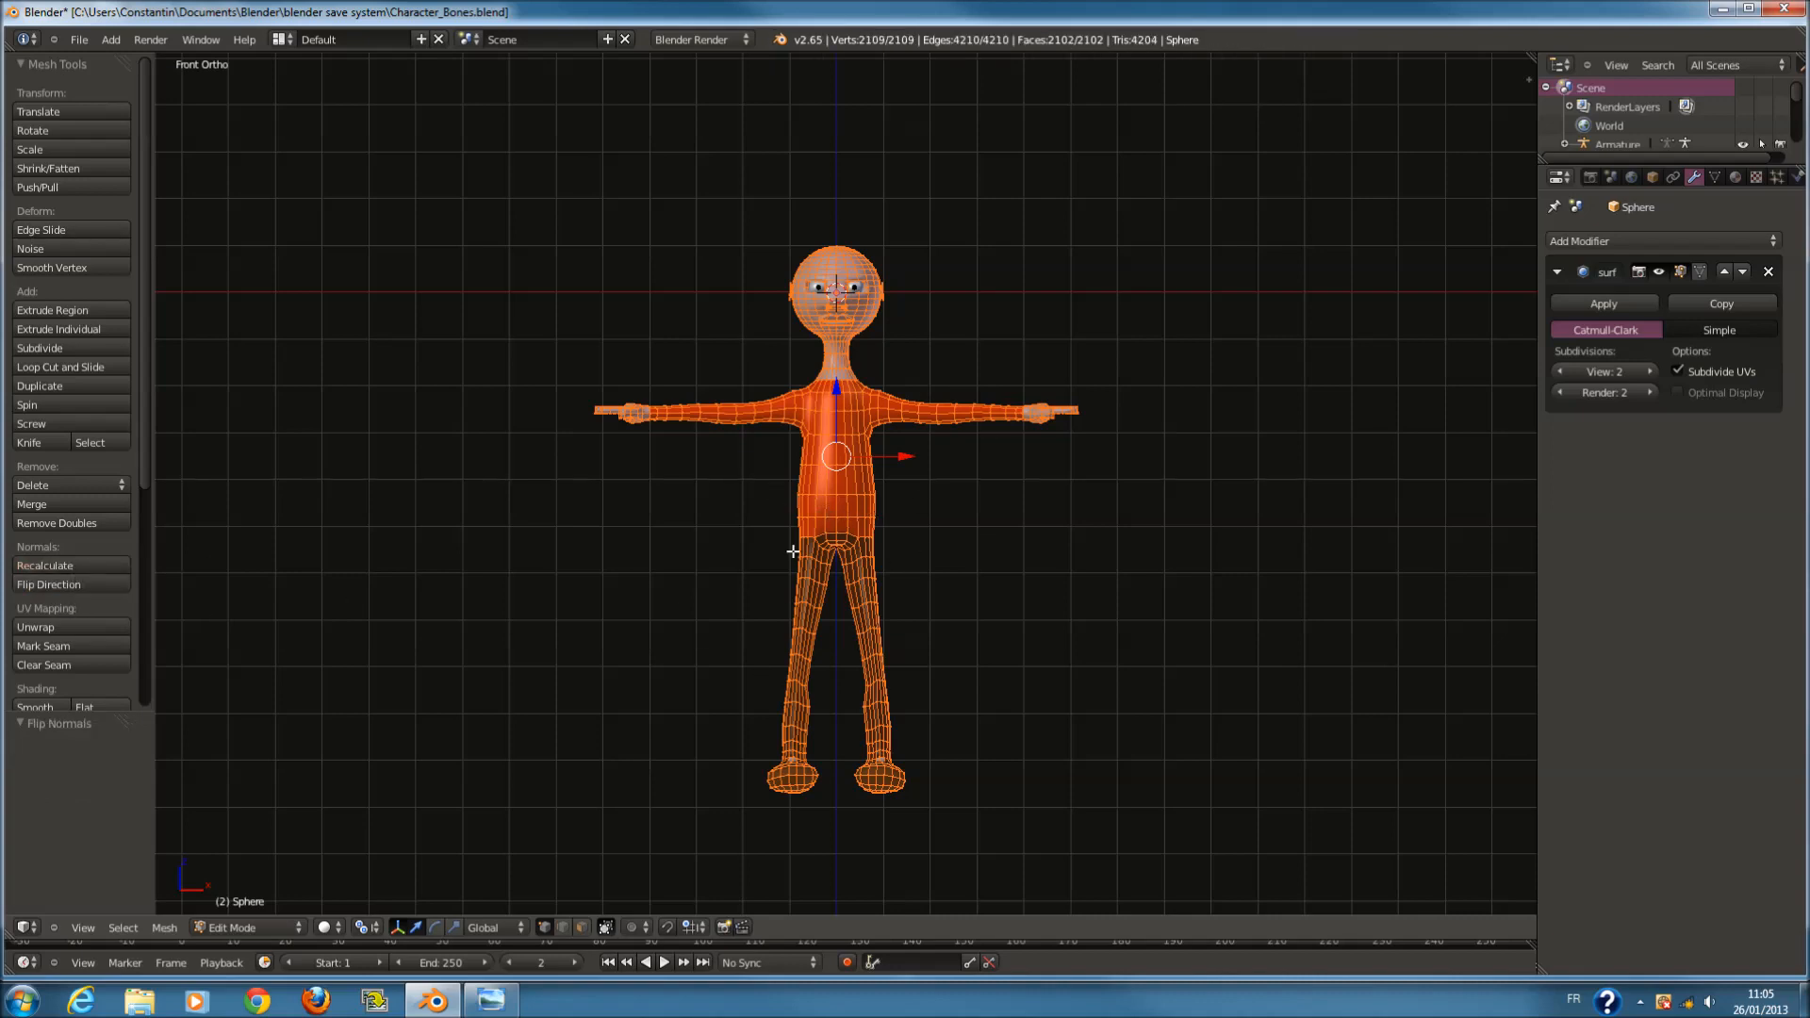
scroll(832, 571, "up", 3)
scroll(832, 571, "down", 2)
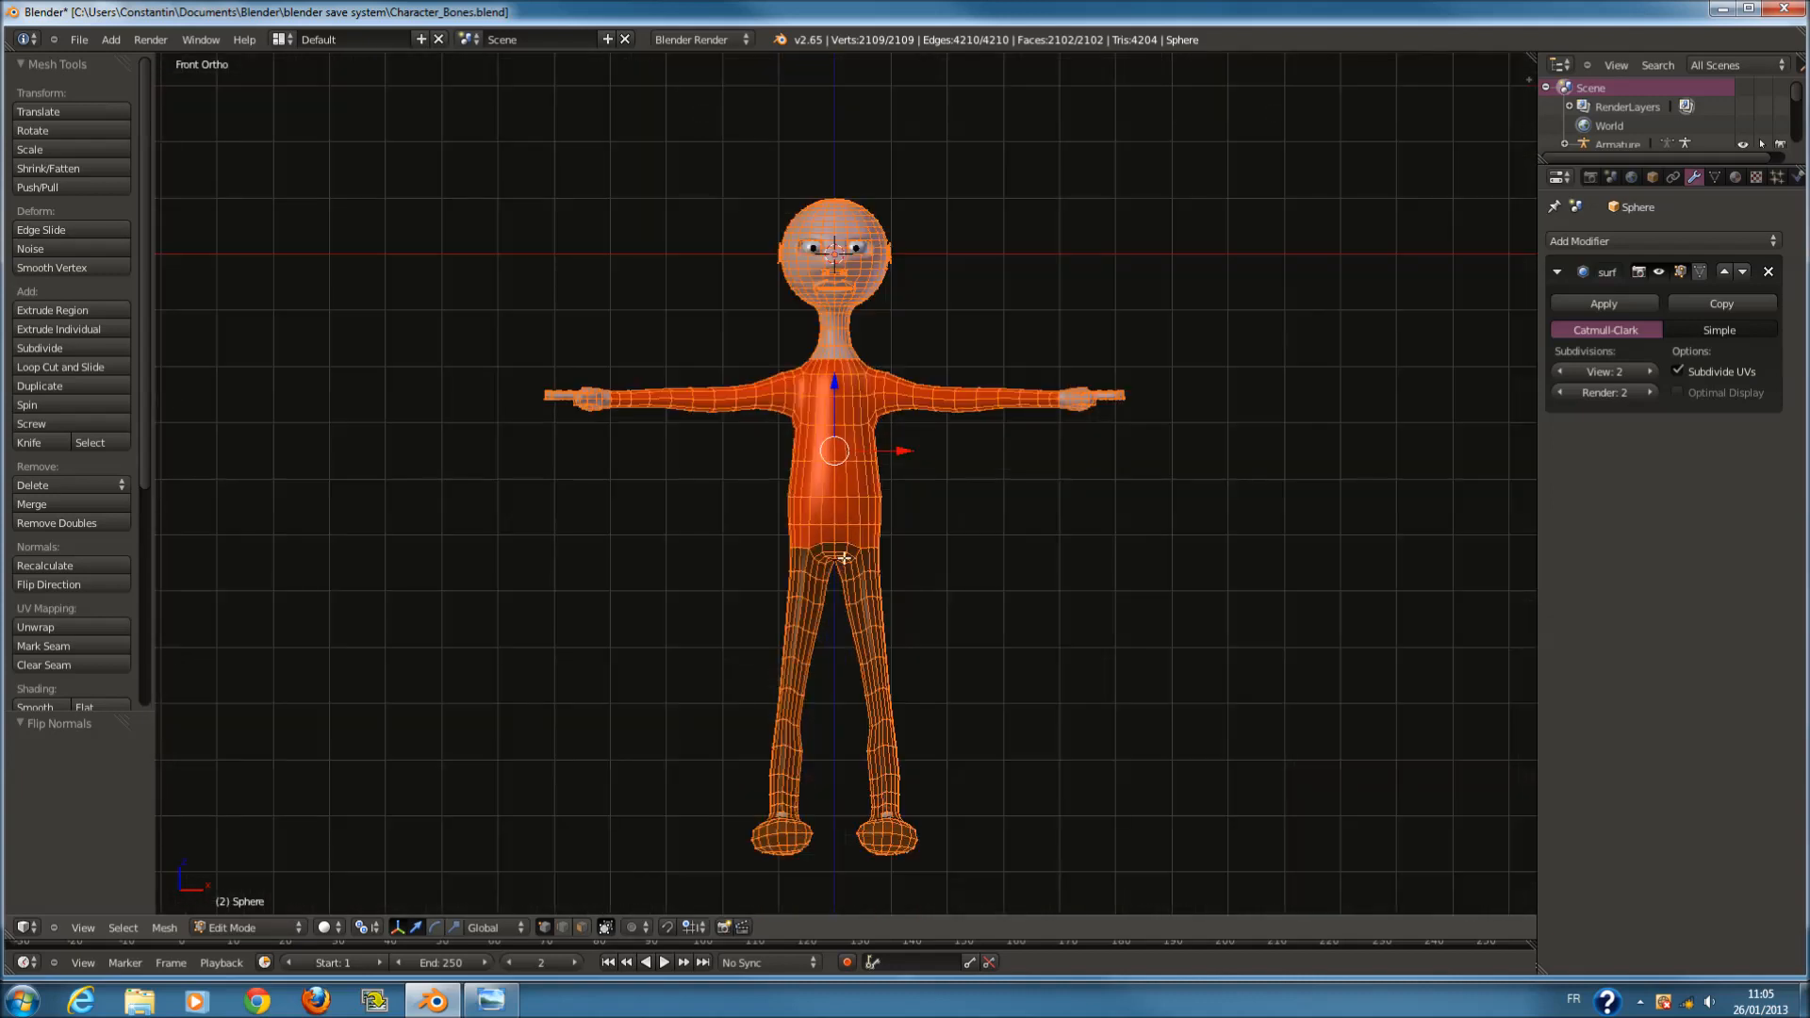
key("Tab")
scroll(934, 516, "down", 4, "ctrl")
scroll(940, 513, "up", 3, "ctrl")
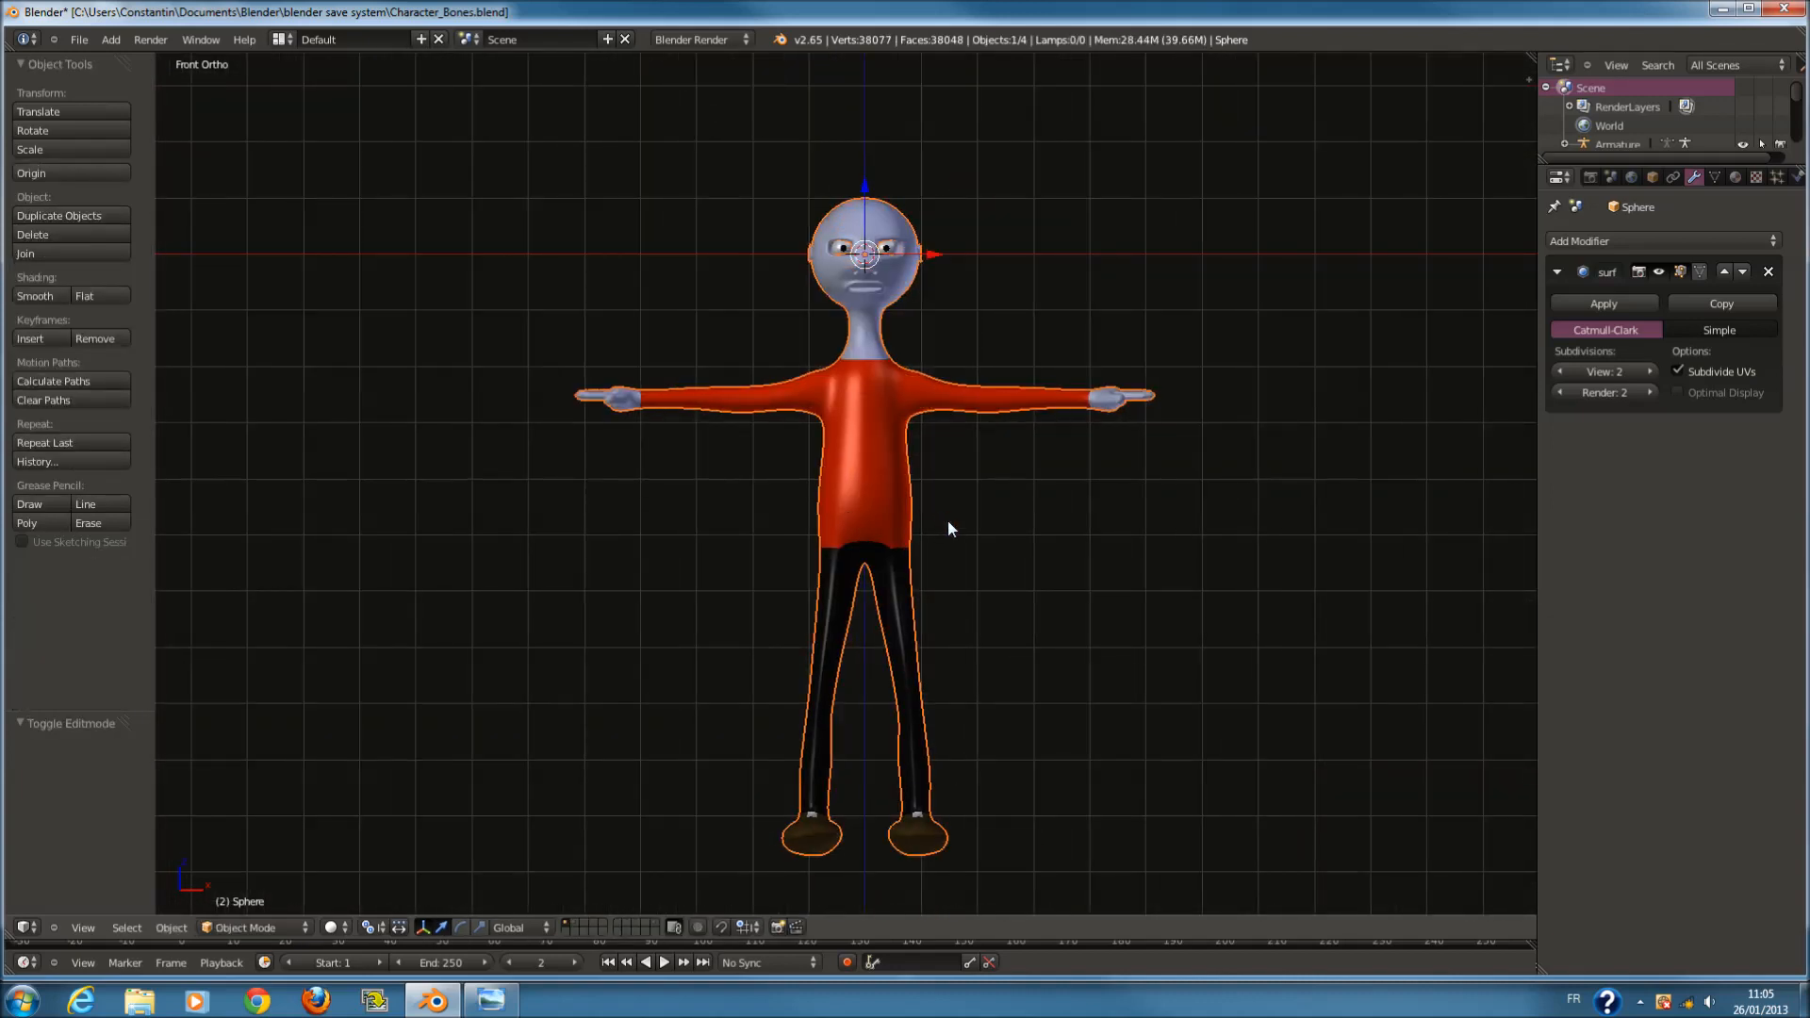
scroll(948, 526, "up", 1)
scroll(947, 526, "down", 1)
scroll(950, 523, "up", 1, "ctrl")
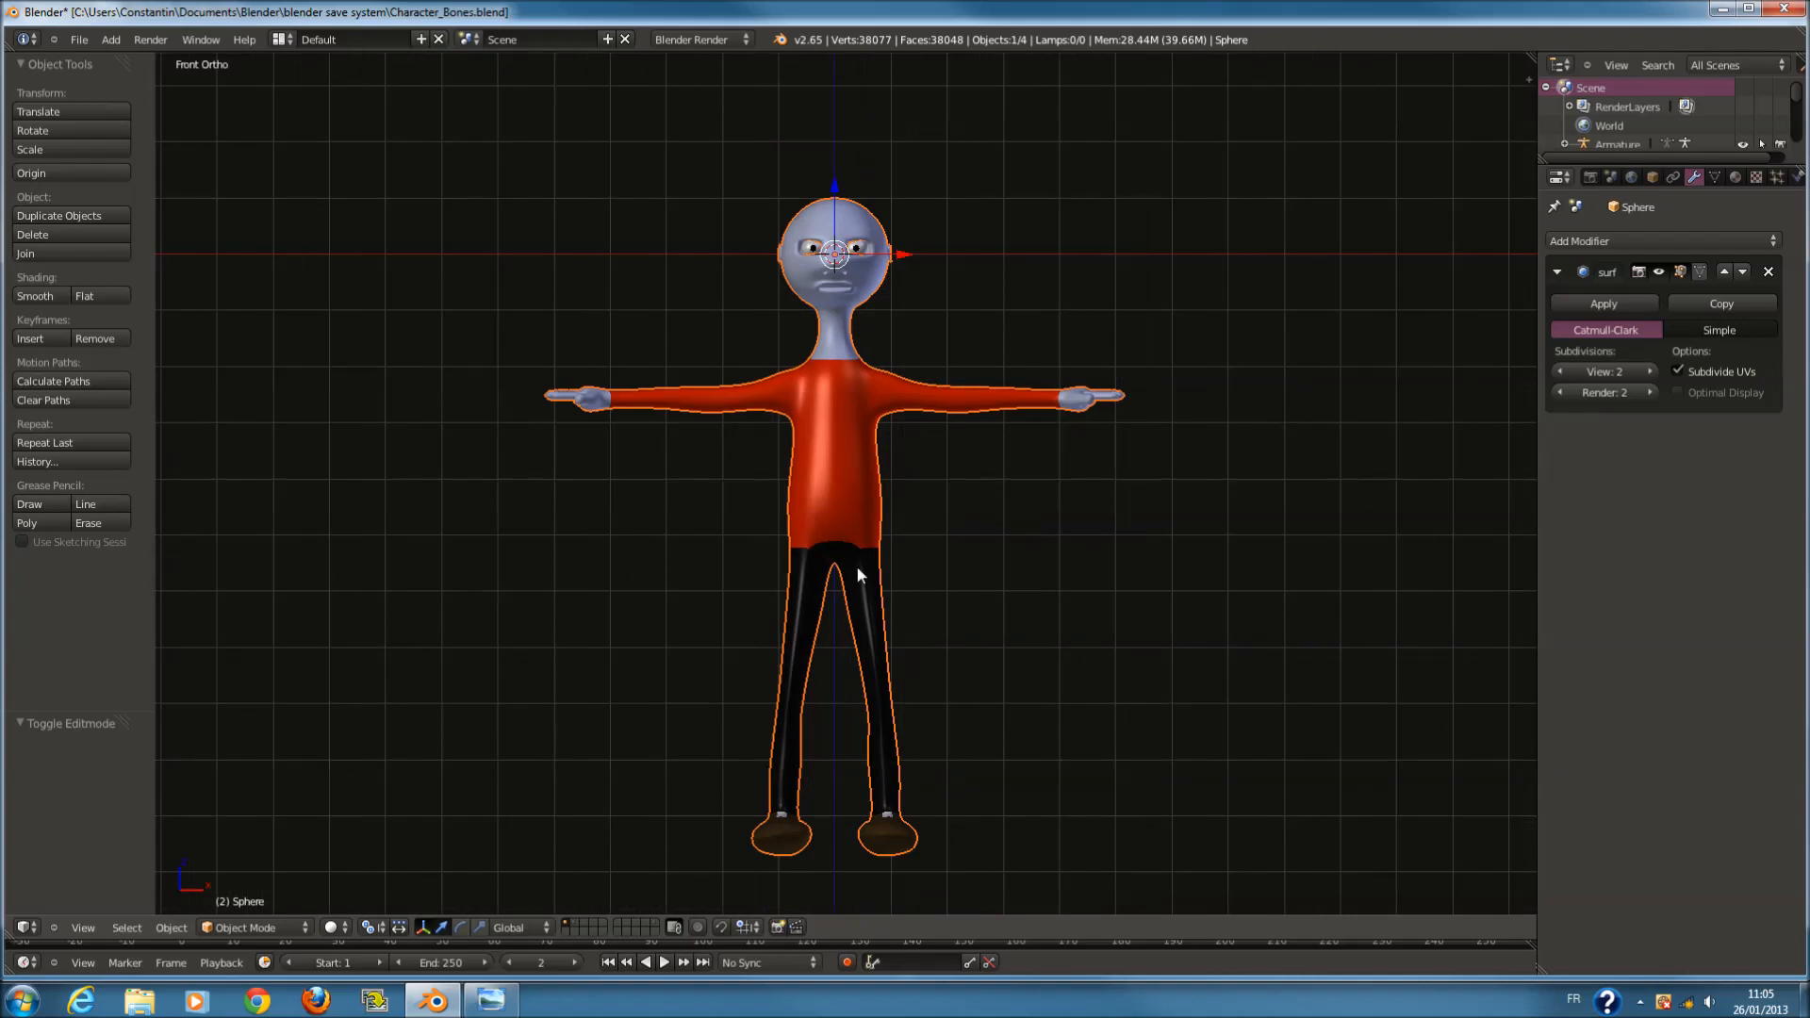
Review the character's mesh data, including vertex groups, shape keys and texture space.
left_click(1715, 178)
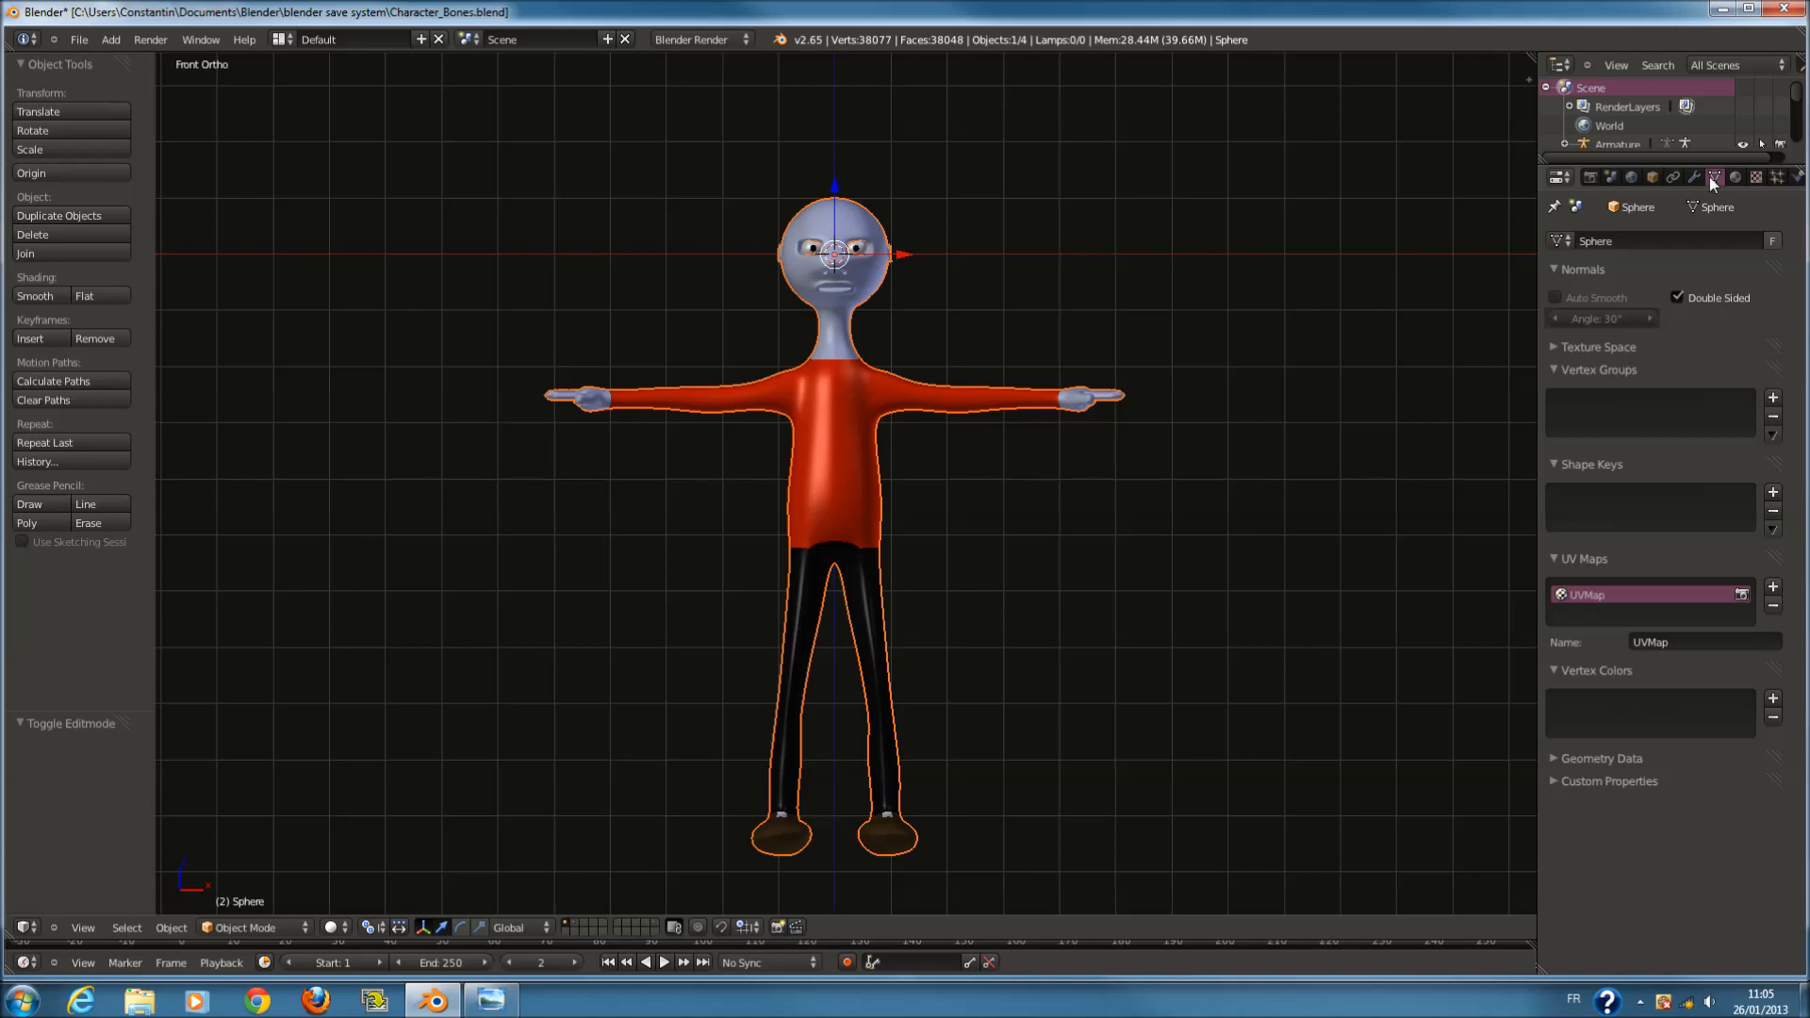
left_click(1639, 347)
left_click(1637, 345)
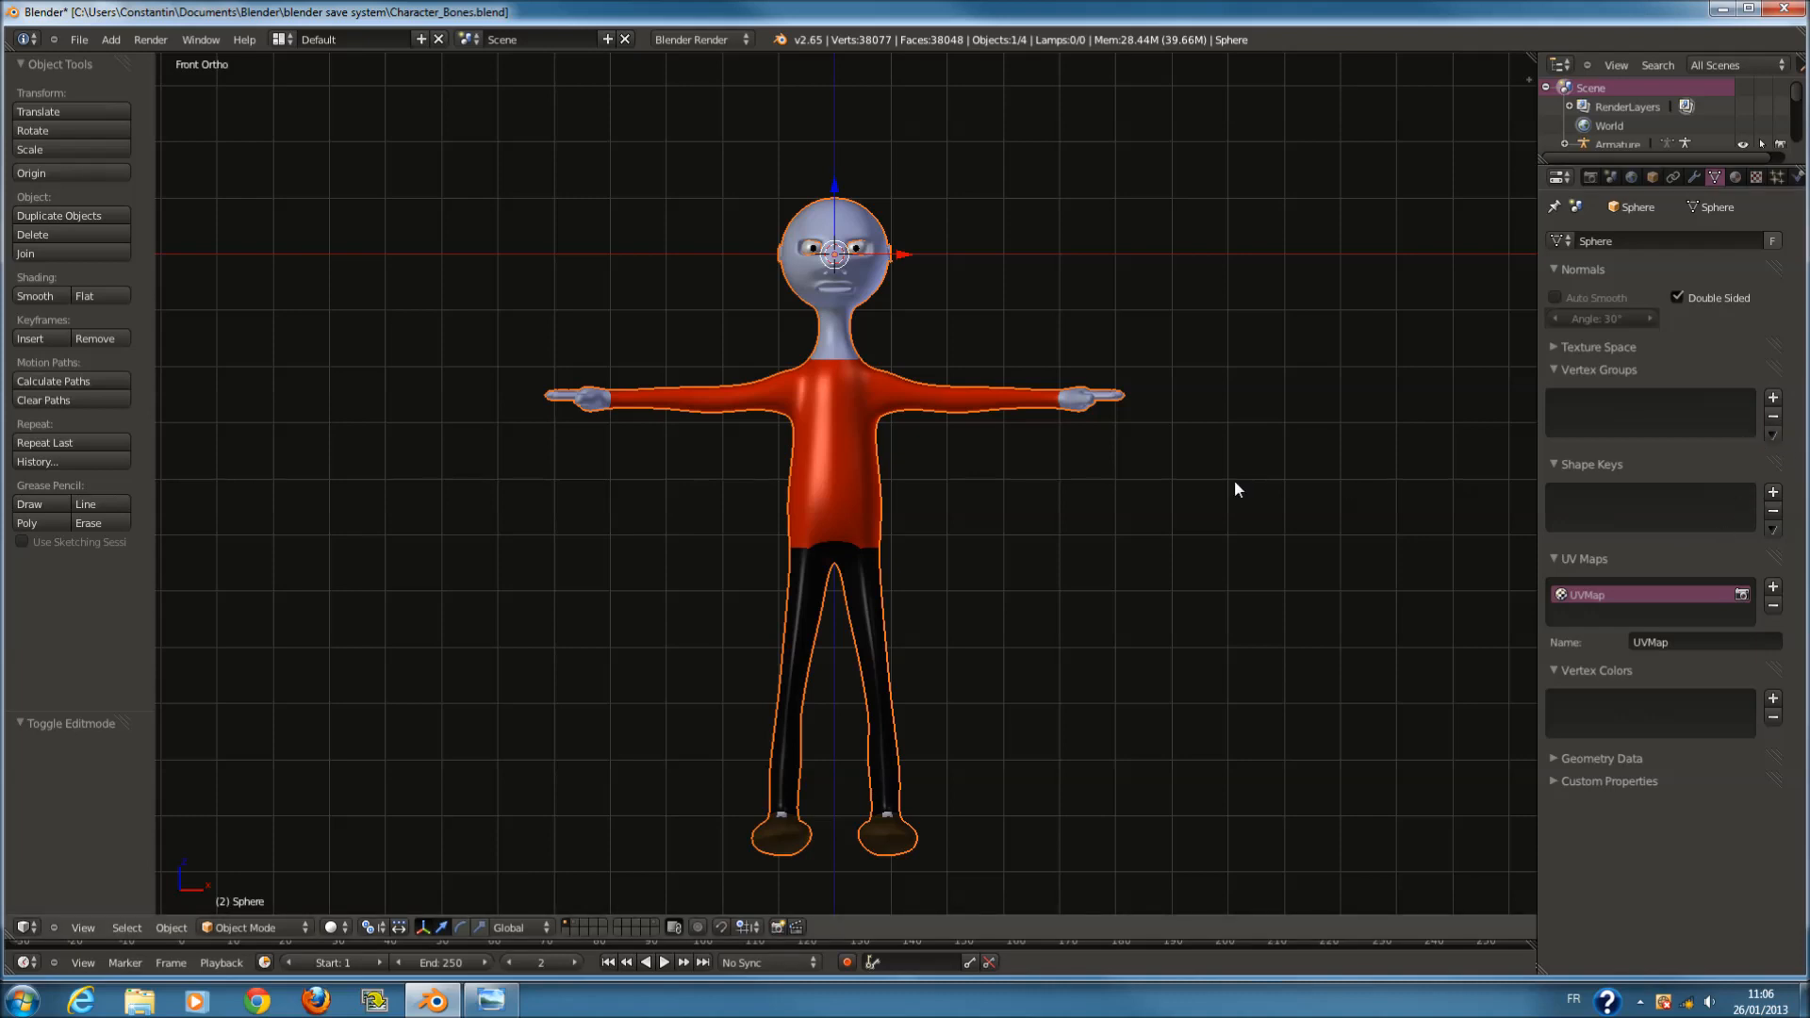
Switch the viewport to wireframe shading and check which armature types can be added.
scroll(1226, 481, "down", 3)
scroll(1037, 479, "up", 3)
key("z")
key("KP_Decimal")
key("shift+a")
mouse_move(940, 515)
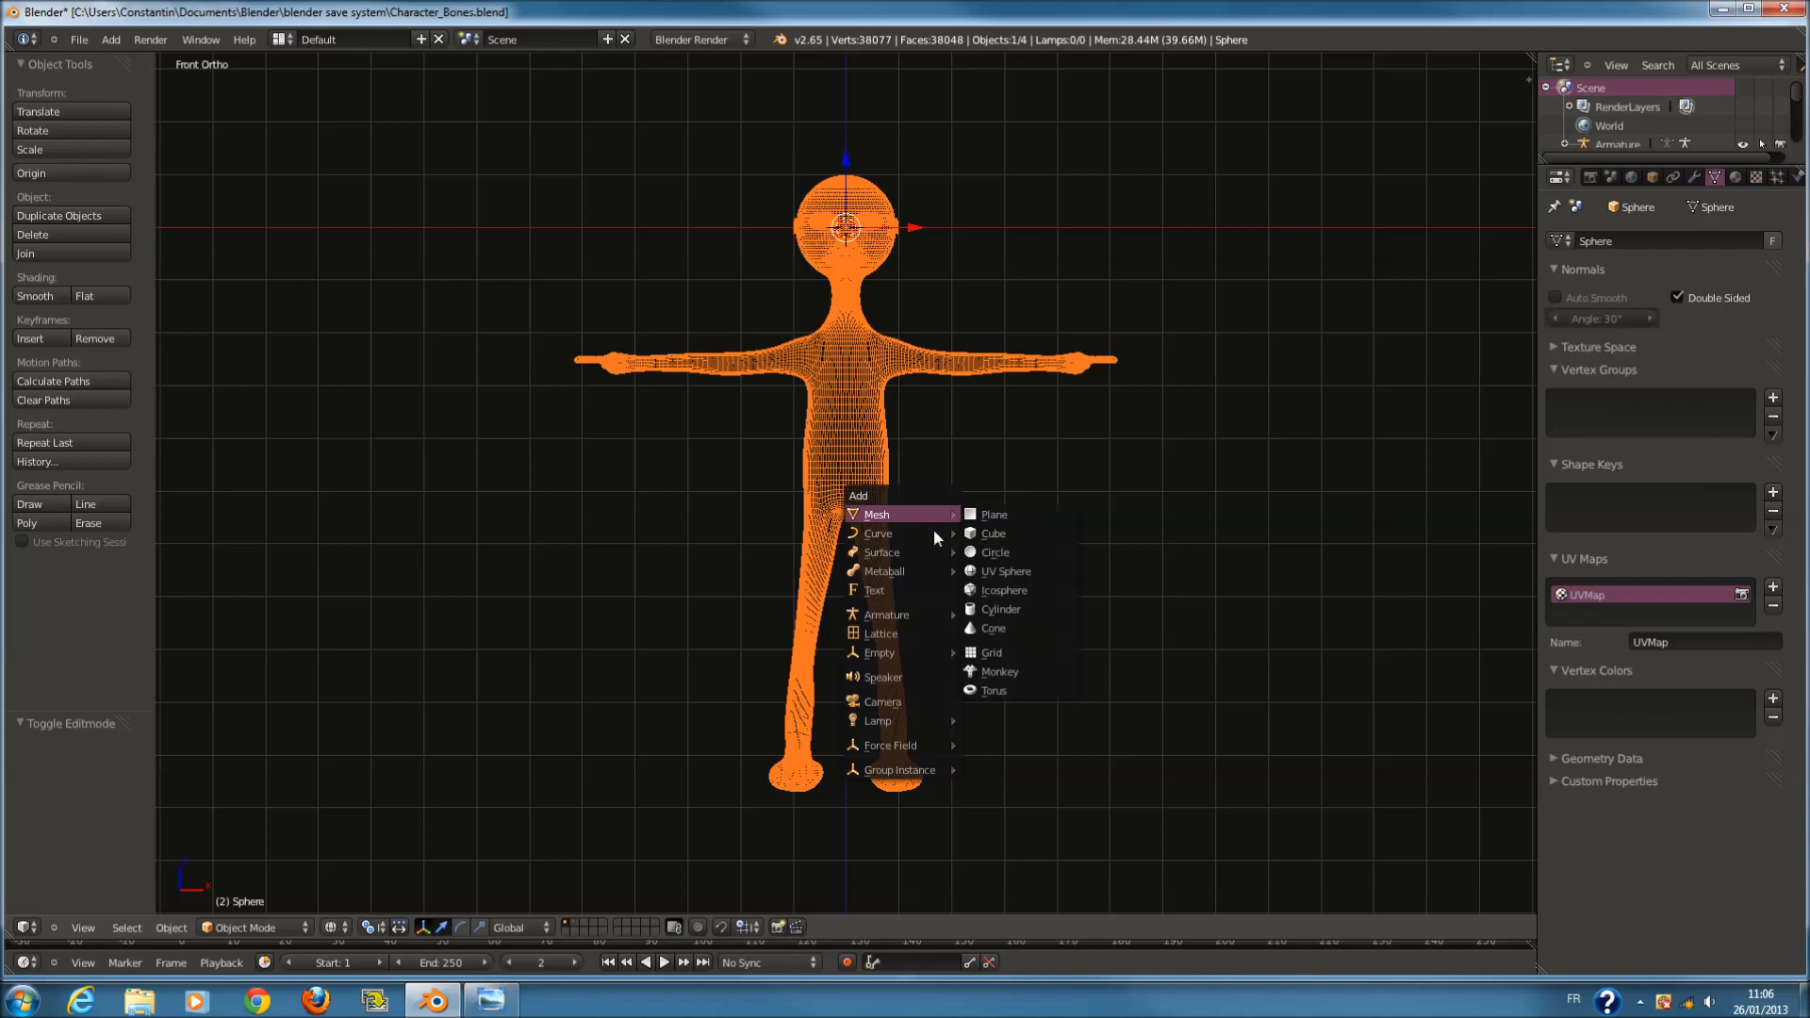
mouse_move(933, 615)
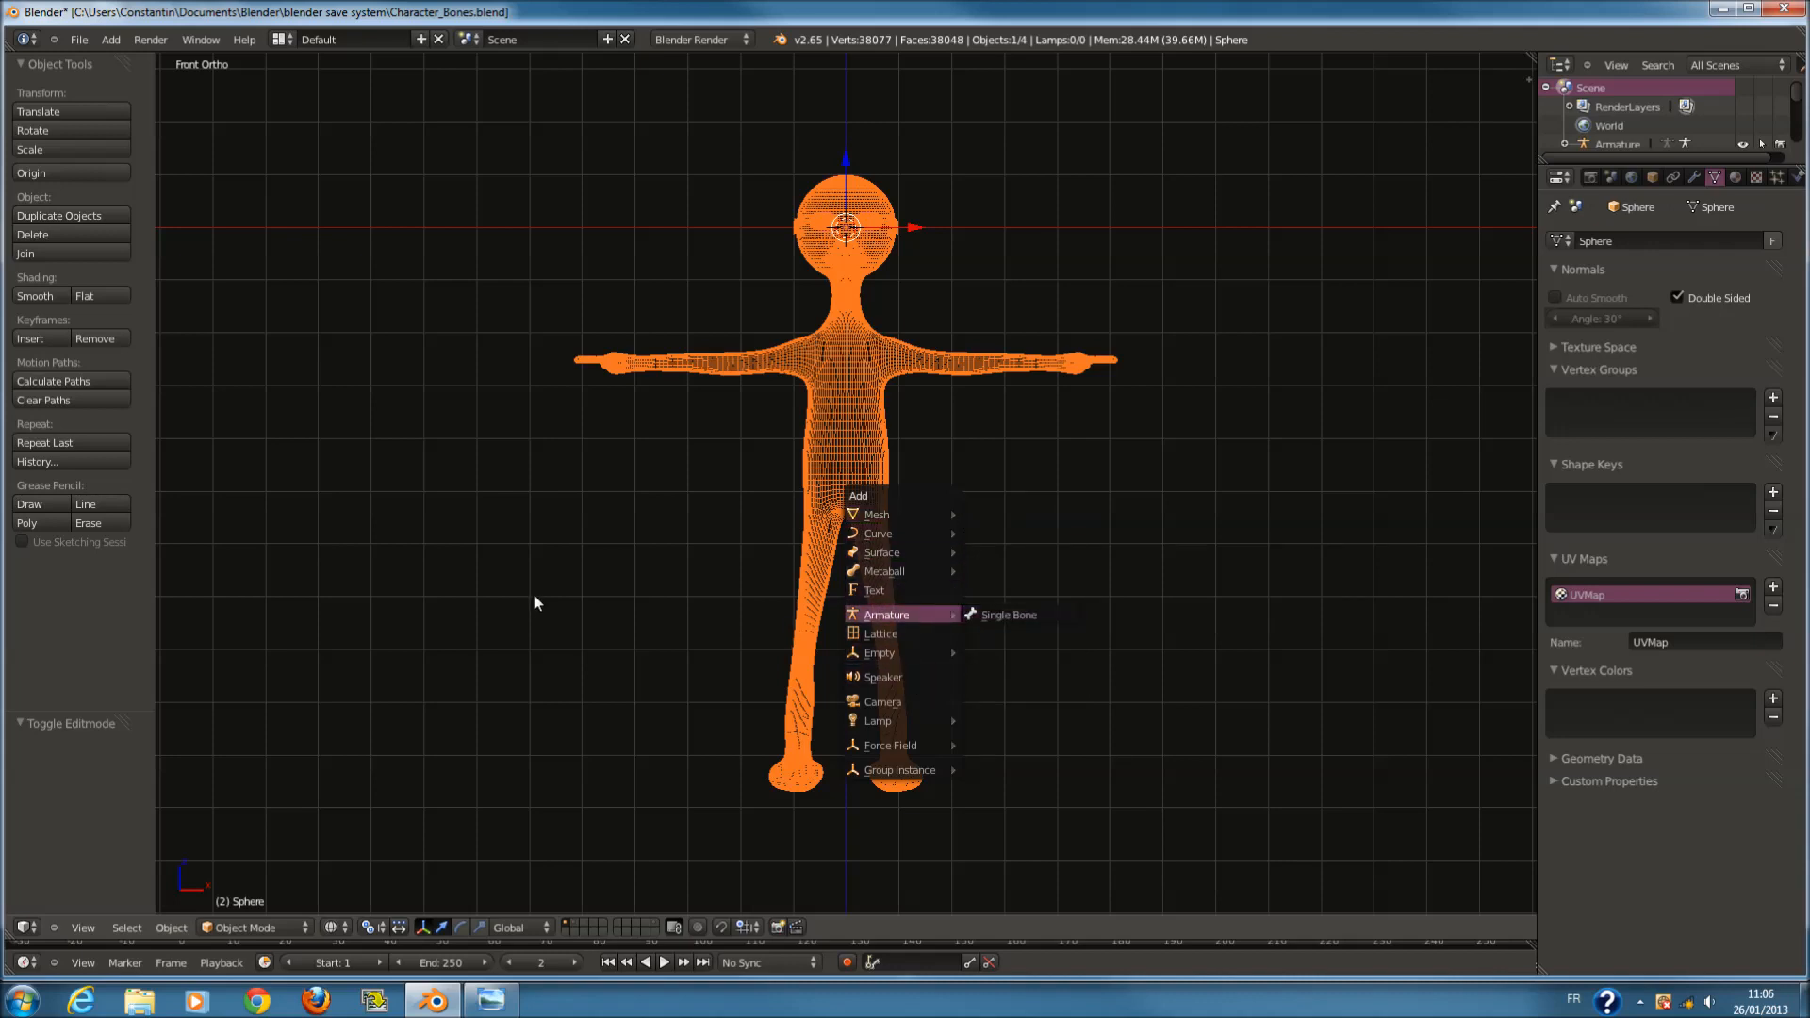
key("n")
key("n")
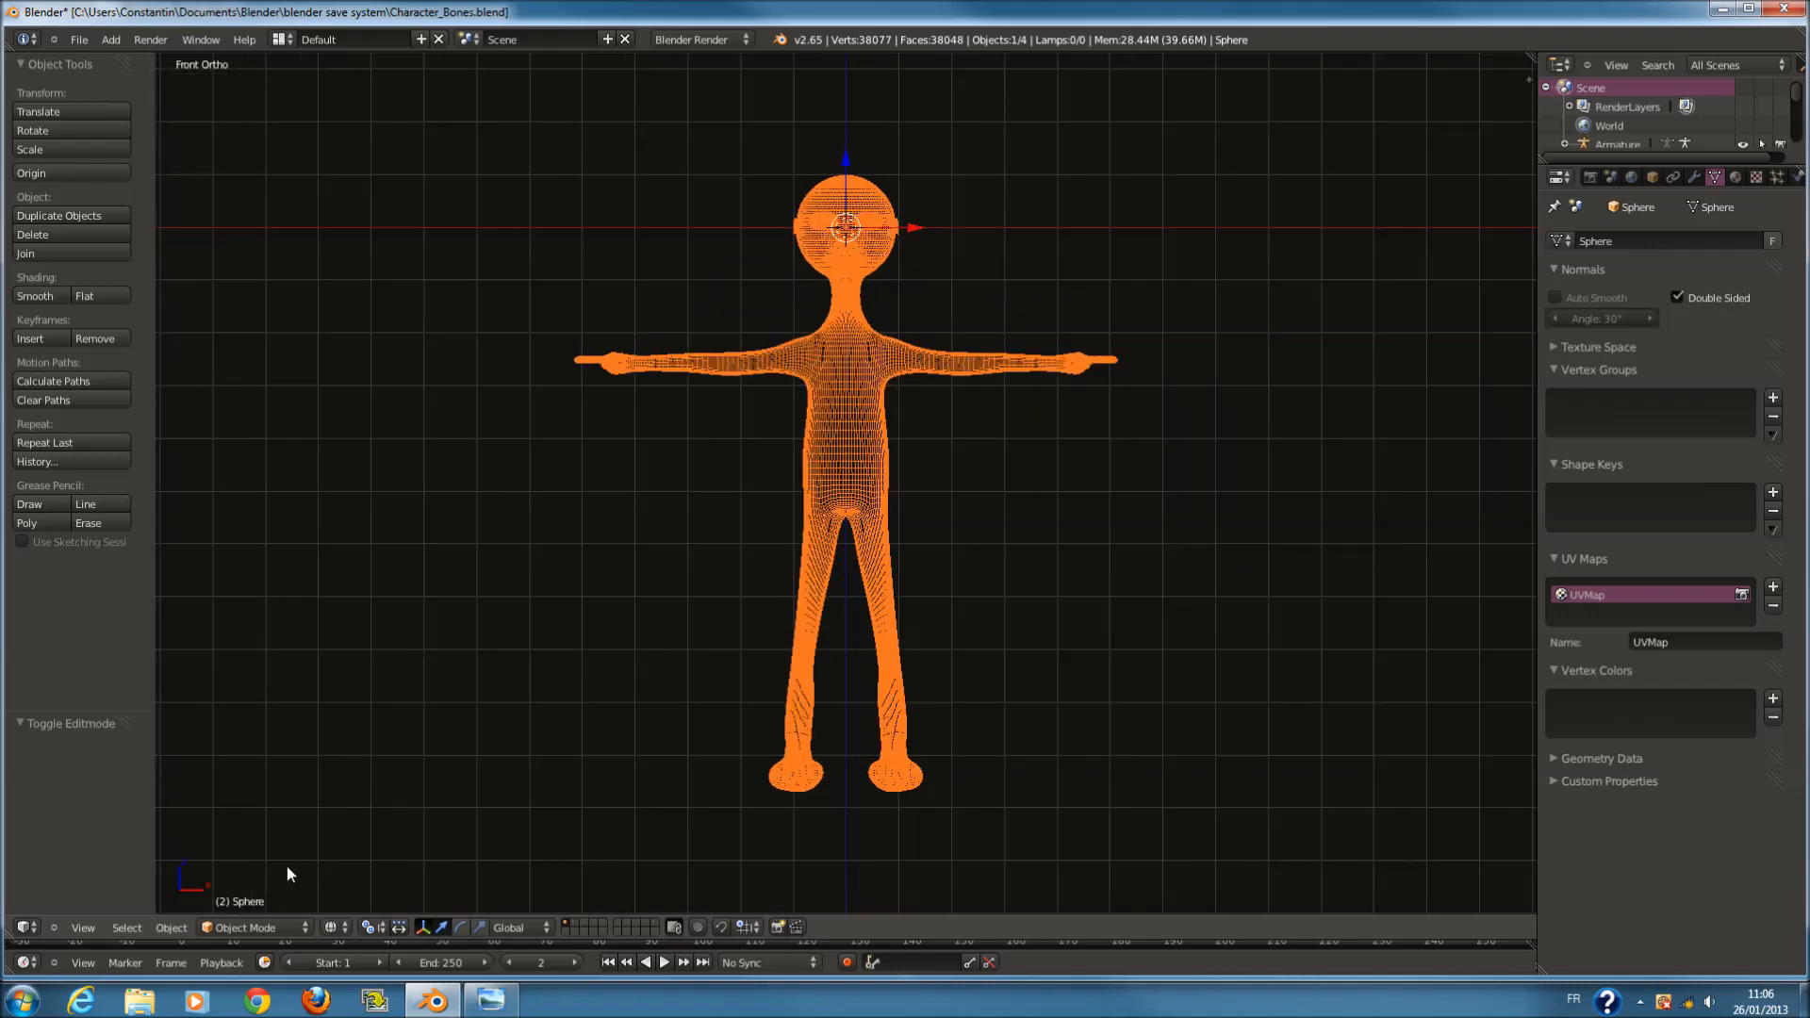
Enable the Rigging: Rigify add-on in the User Preferences.
left_click(25, 927)
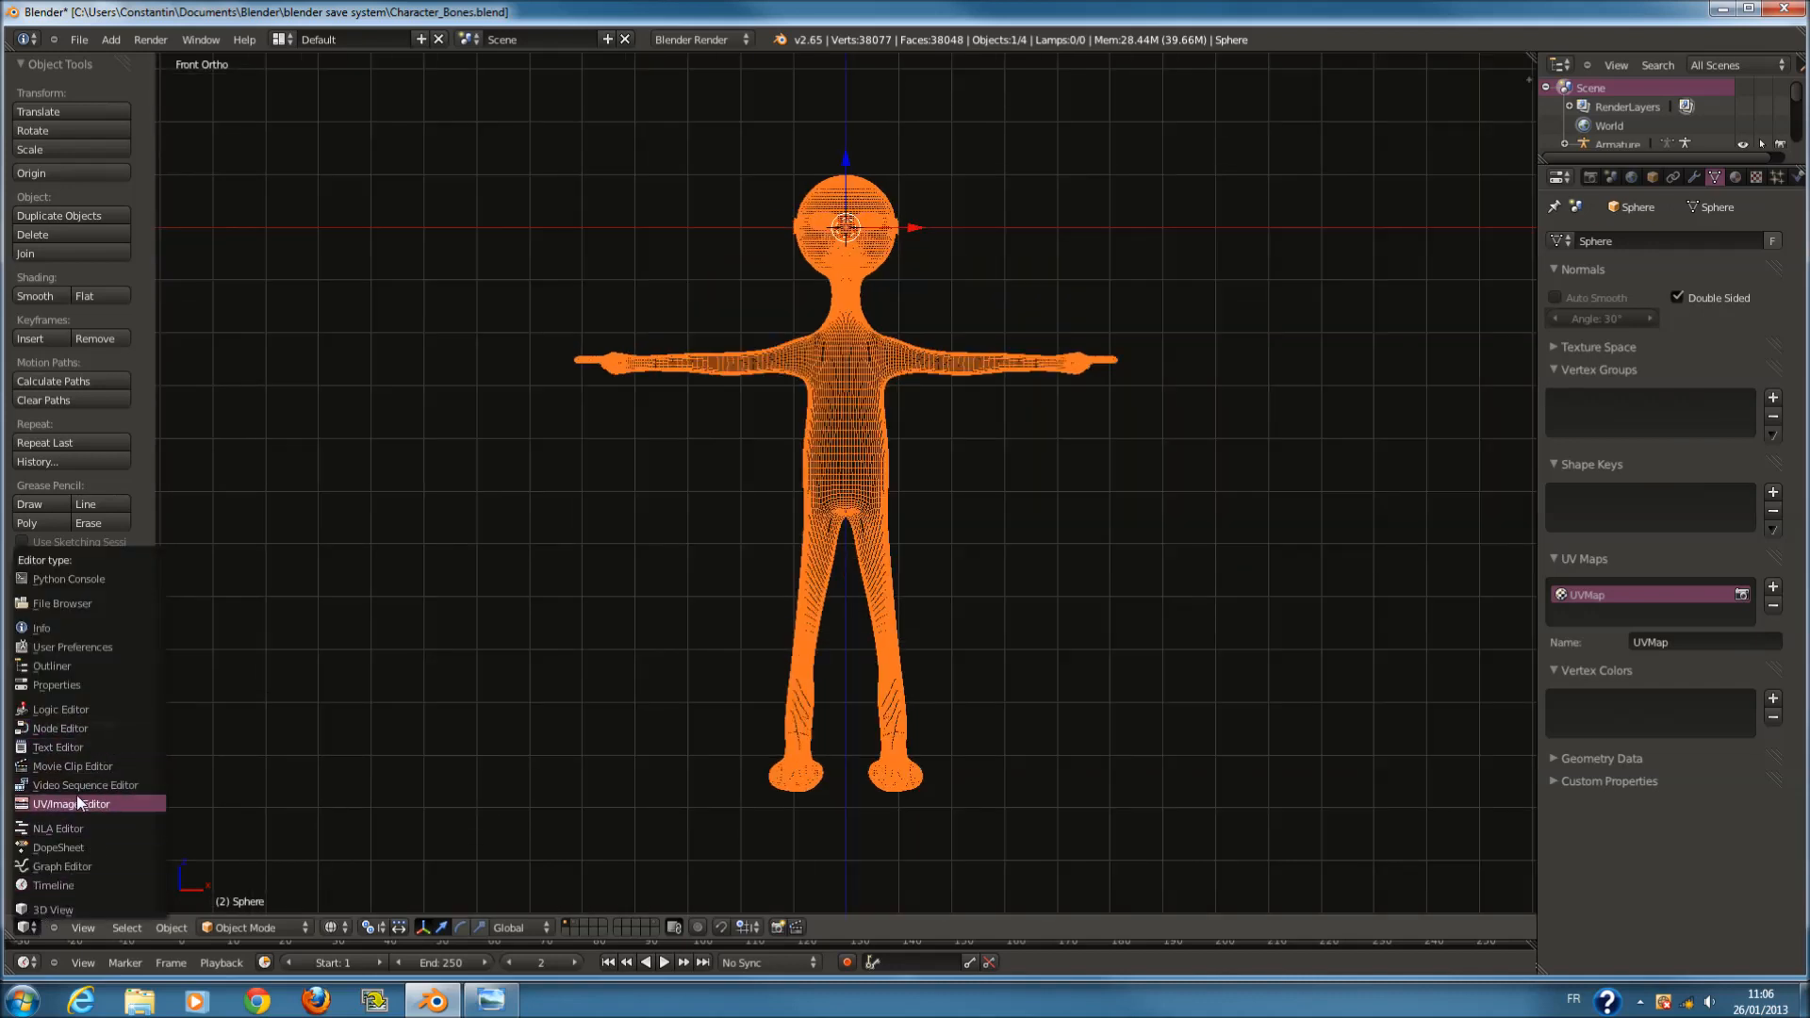
left_click(74, 647)
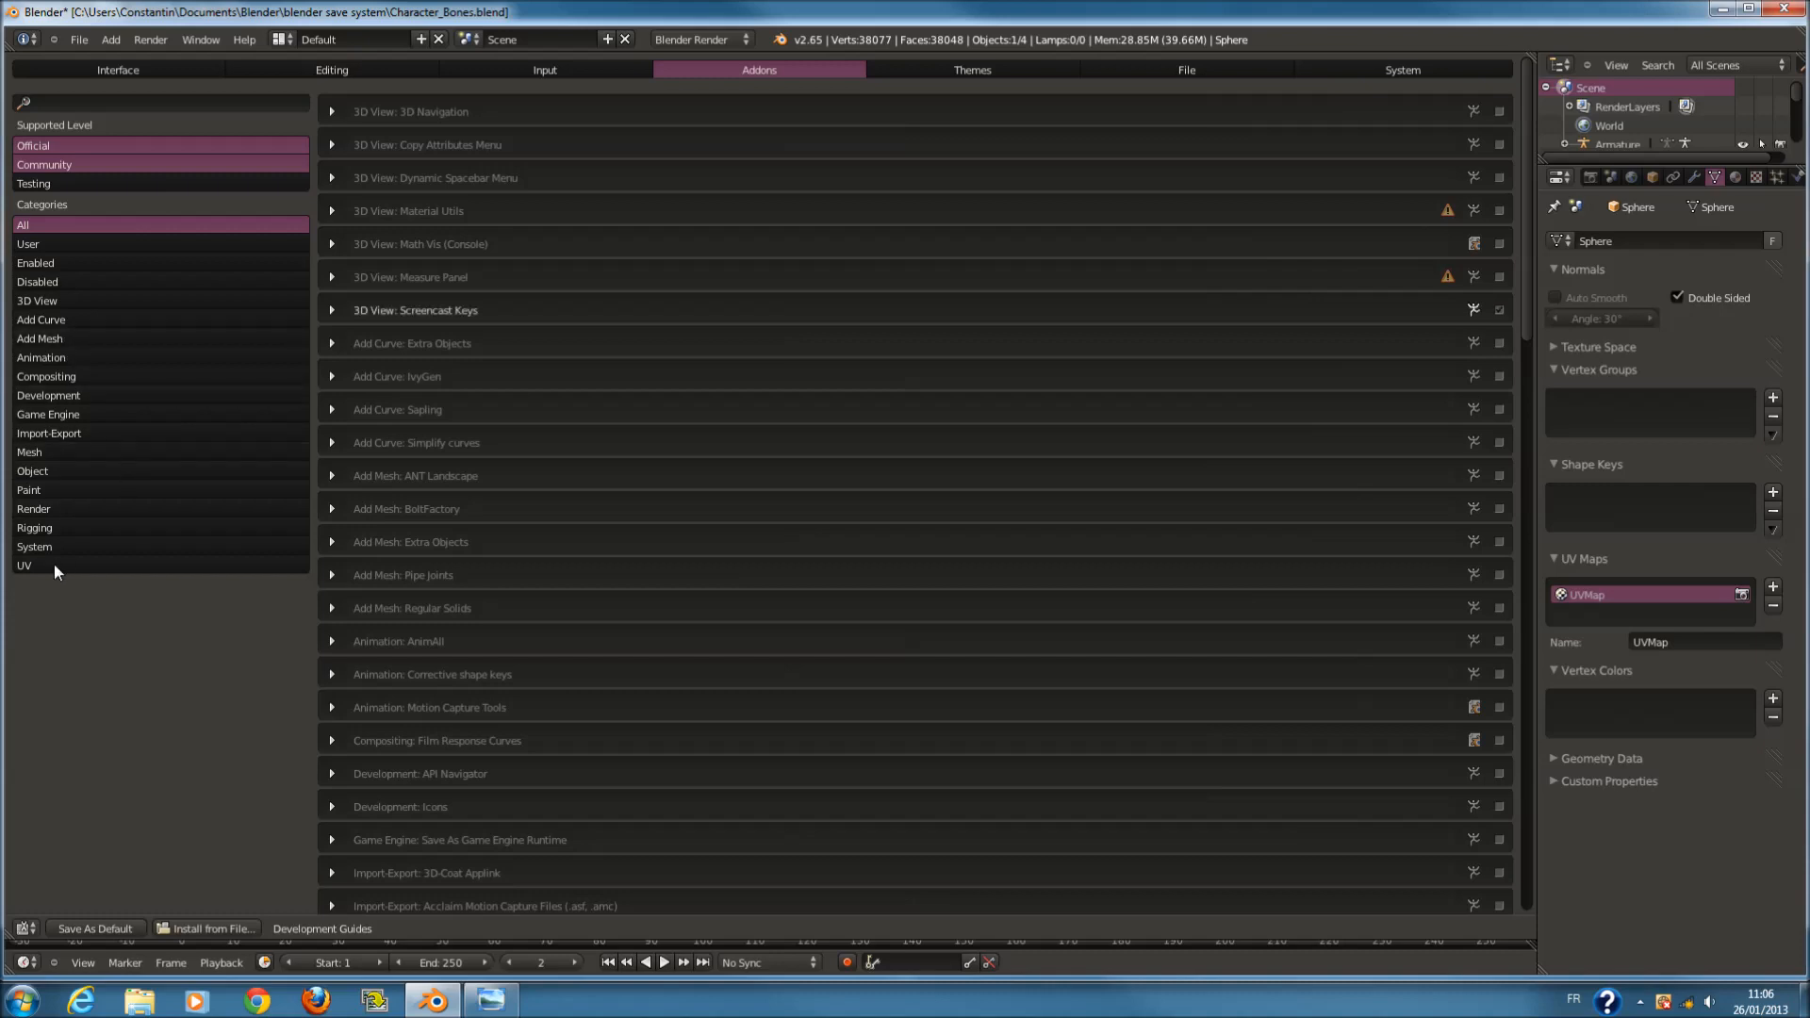
left_click(66, 528)
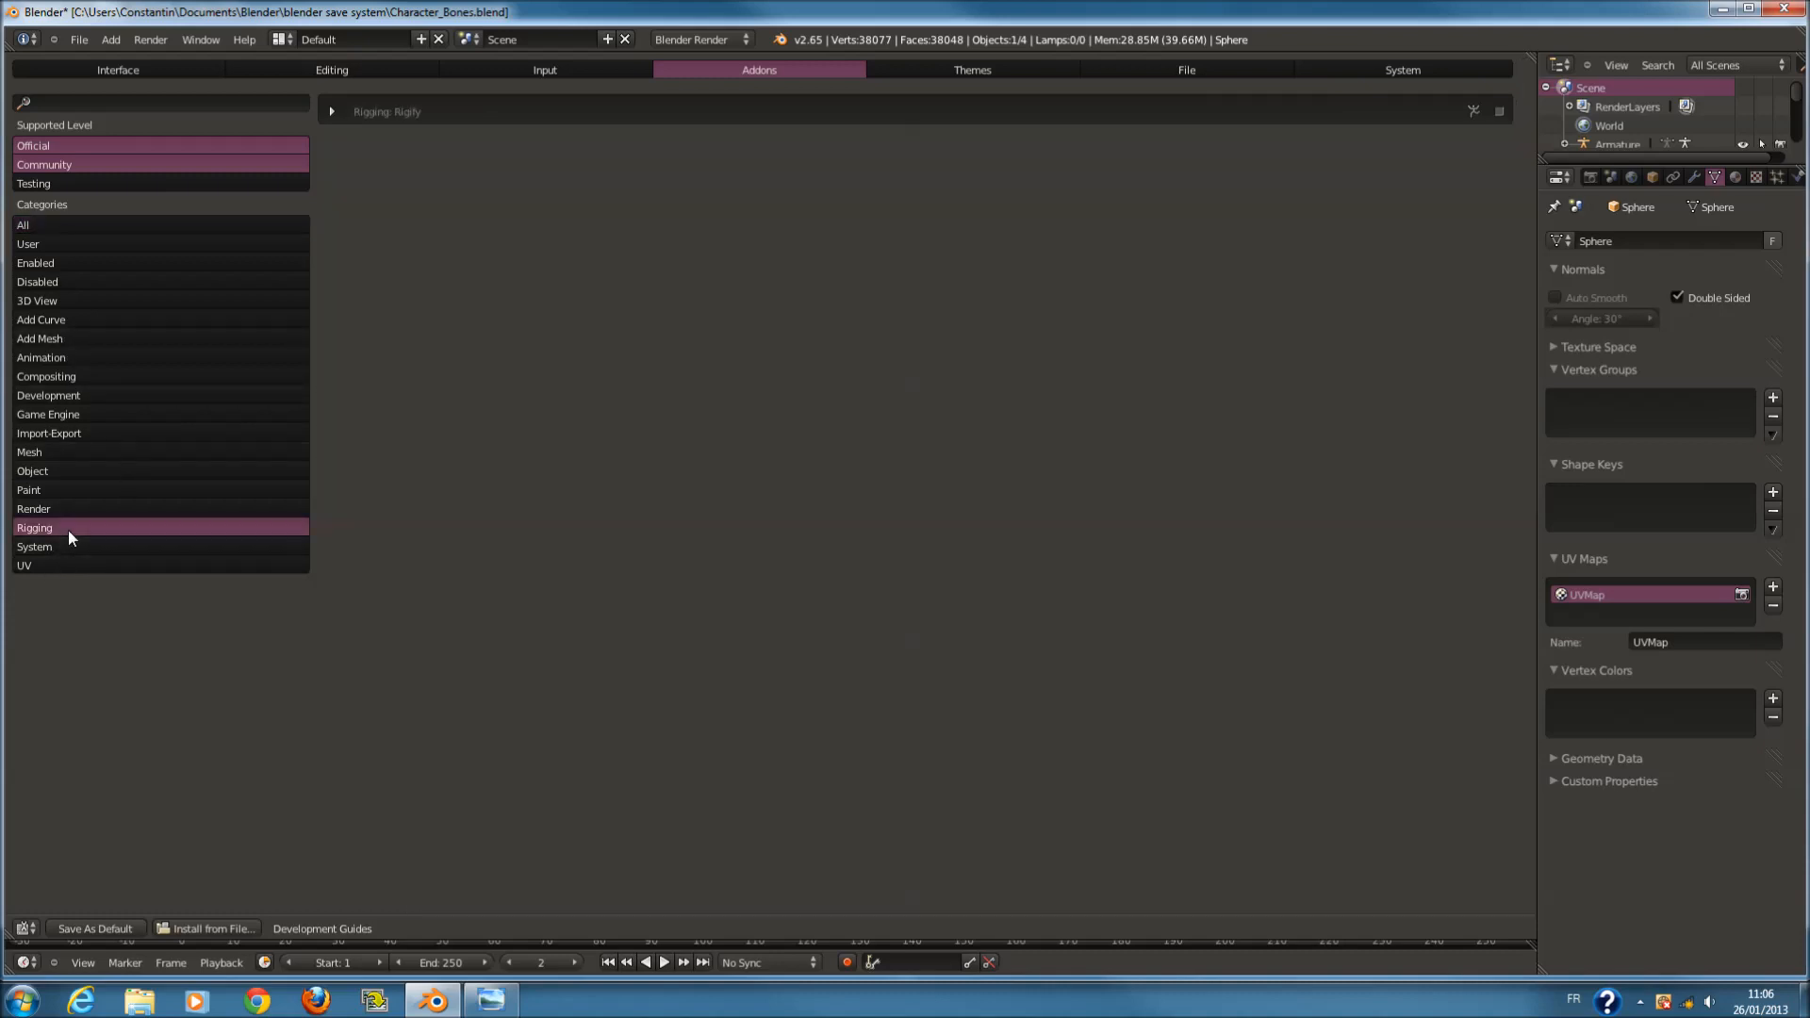
left_click(1500, 113)
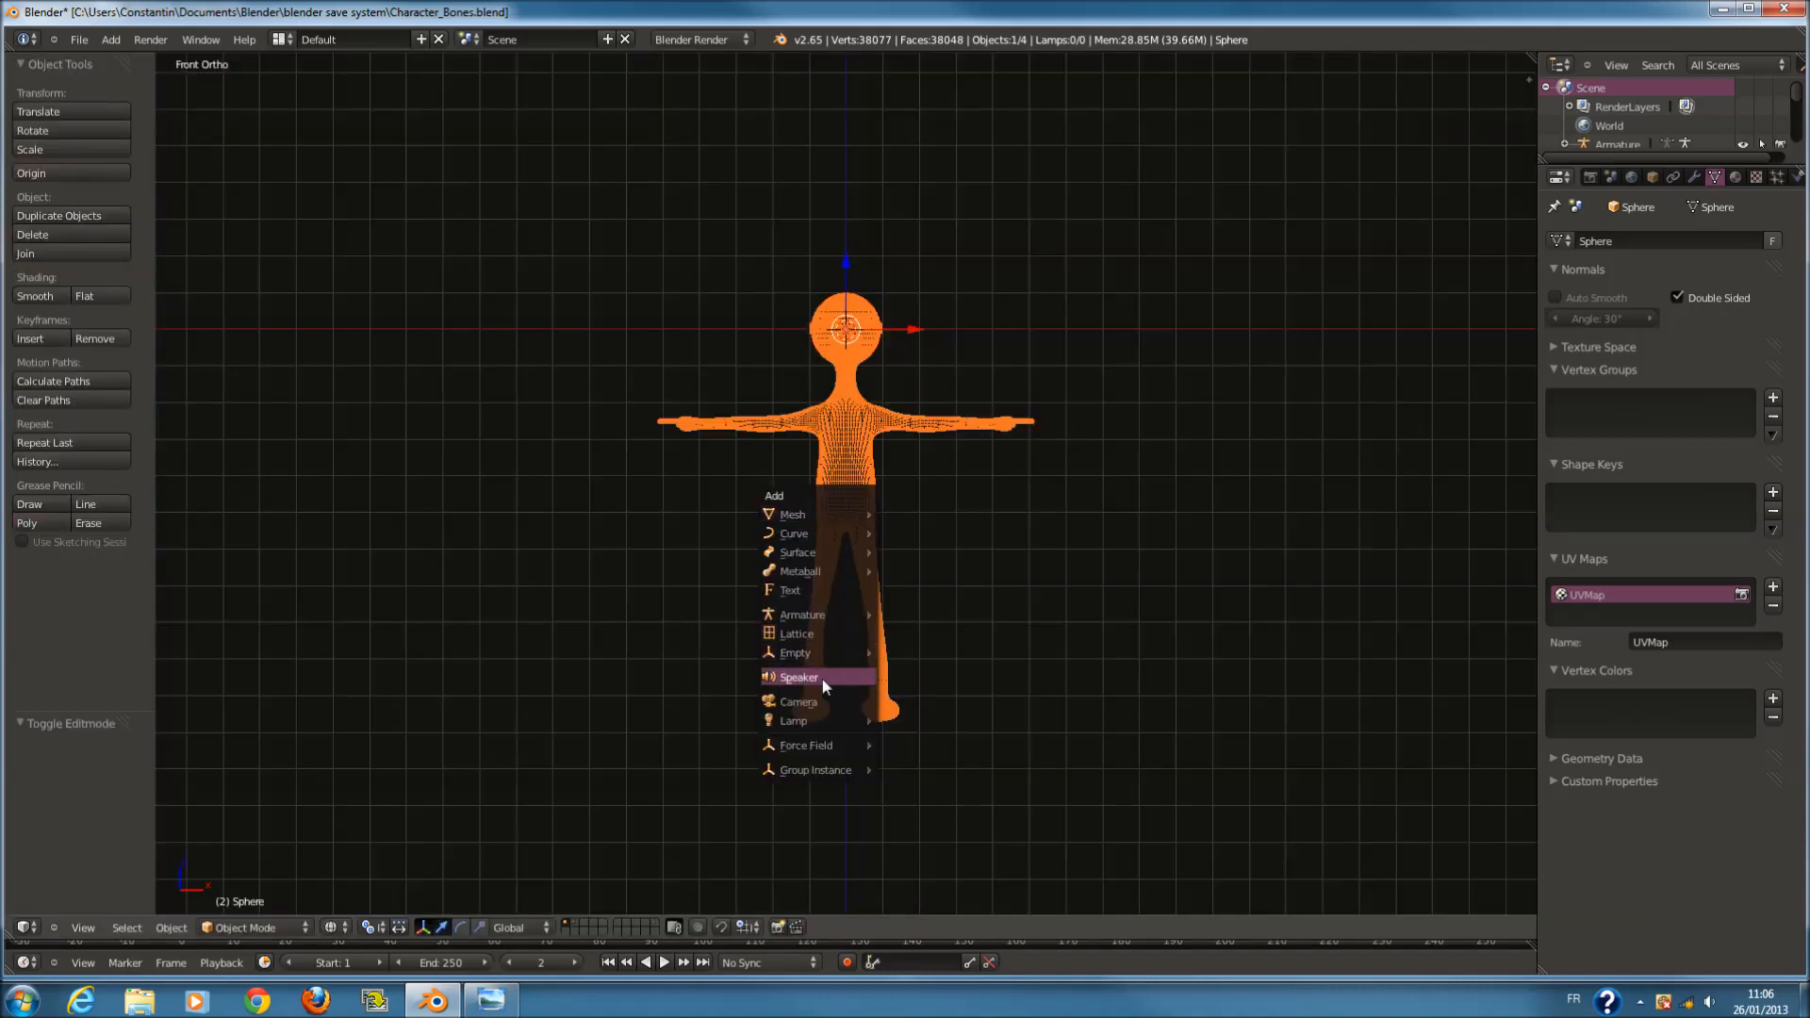
Add a Human (Meta-Rig) armature and scale it up by about 4.254.
mouse_move(830, 613)
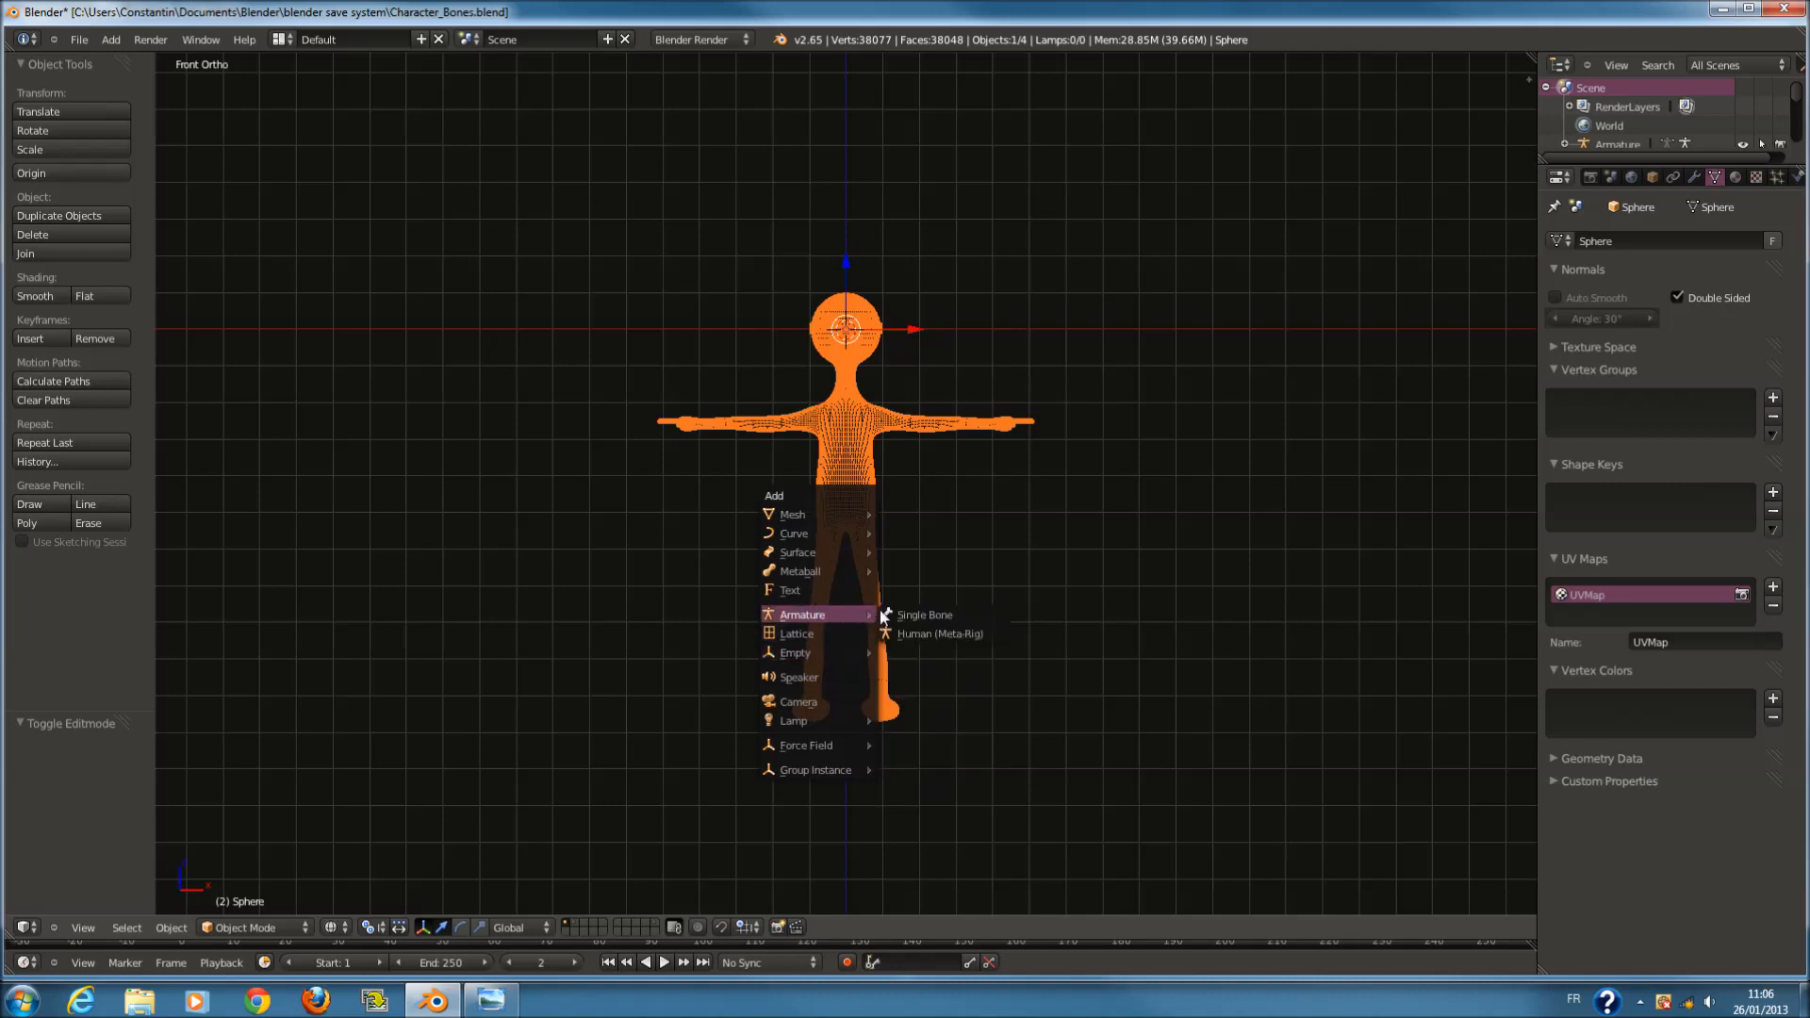
left_click(951, 639)
key("s")
left_click(1381, 341)
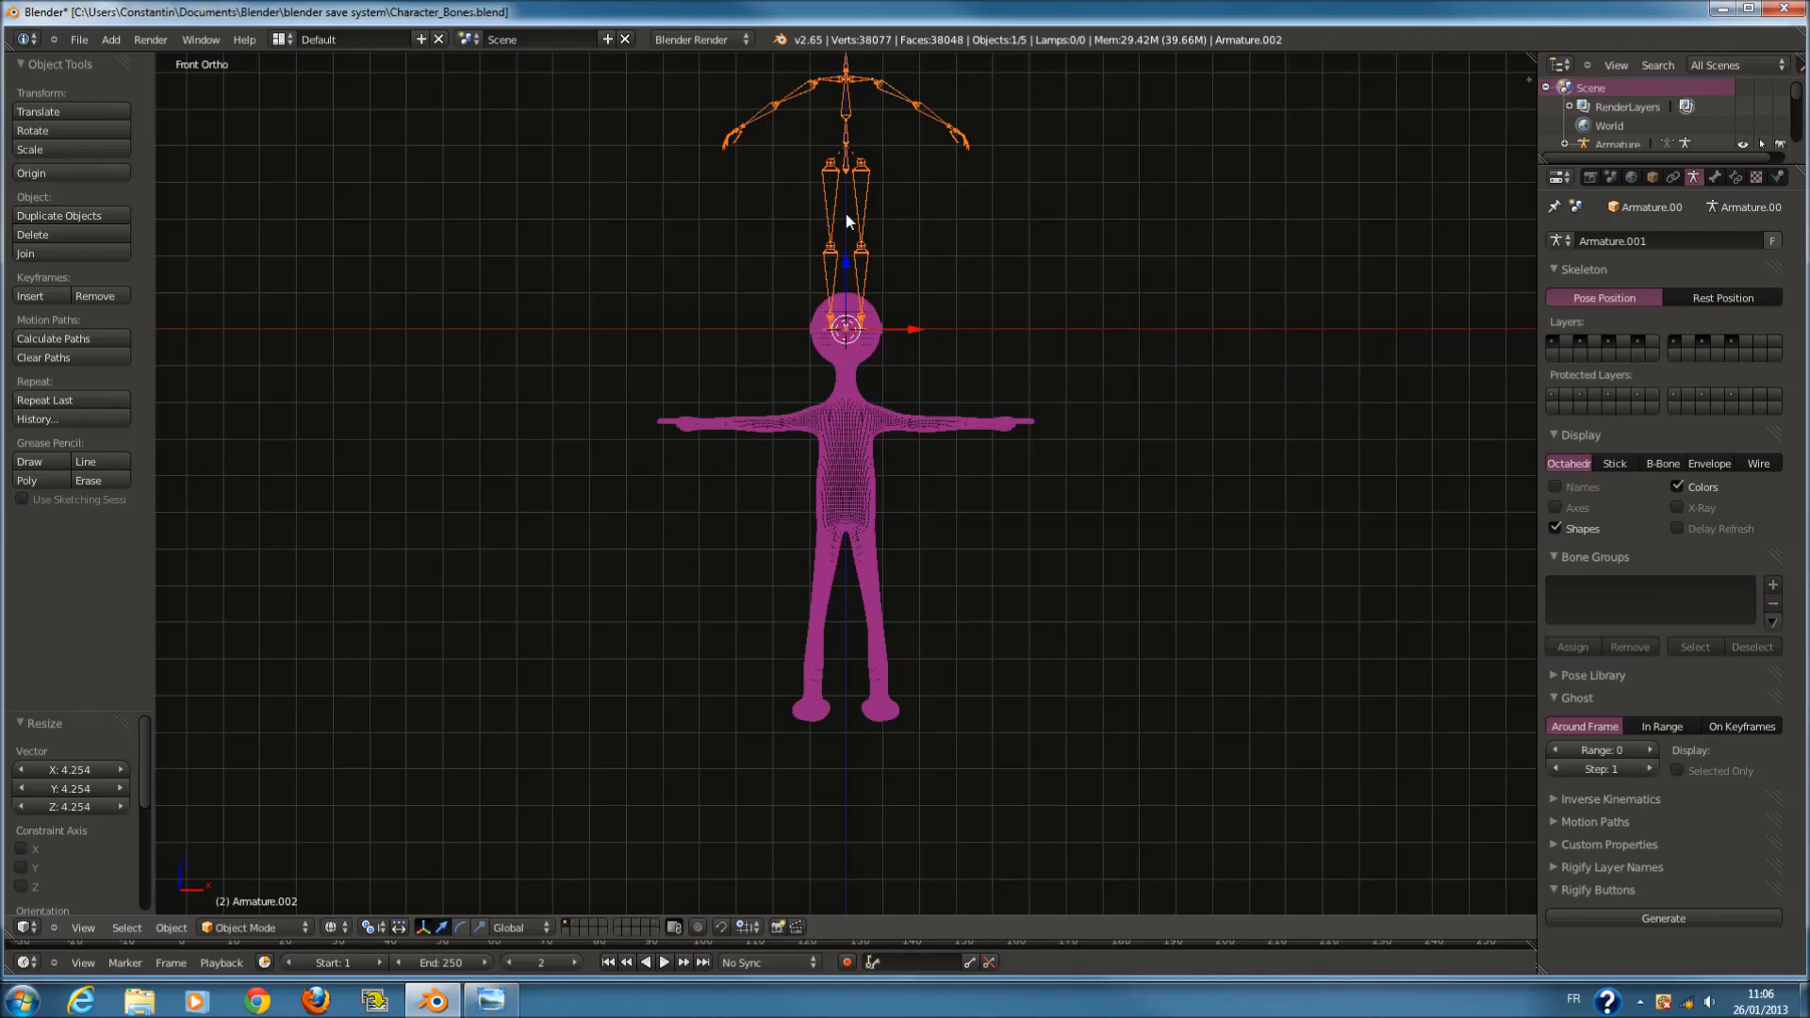
Move the meta-rig down along Z over the character and rescale it to match the body.
left_click_drag(848, 257, 852, 604)
key("s")
left_click(1001, 649)
left_click_drag(845, 615, 846, 666)
scroll(911, 567, "up", 2)
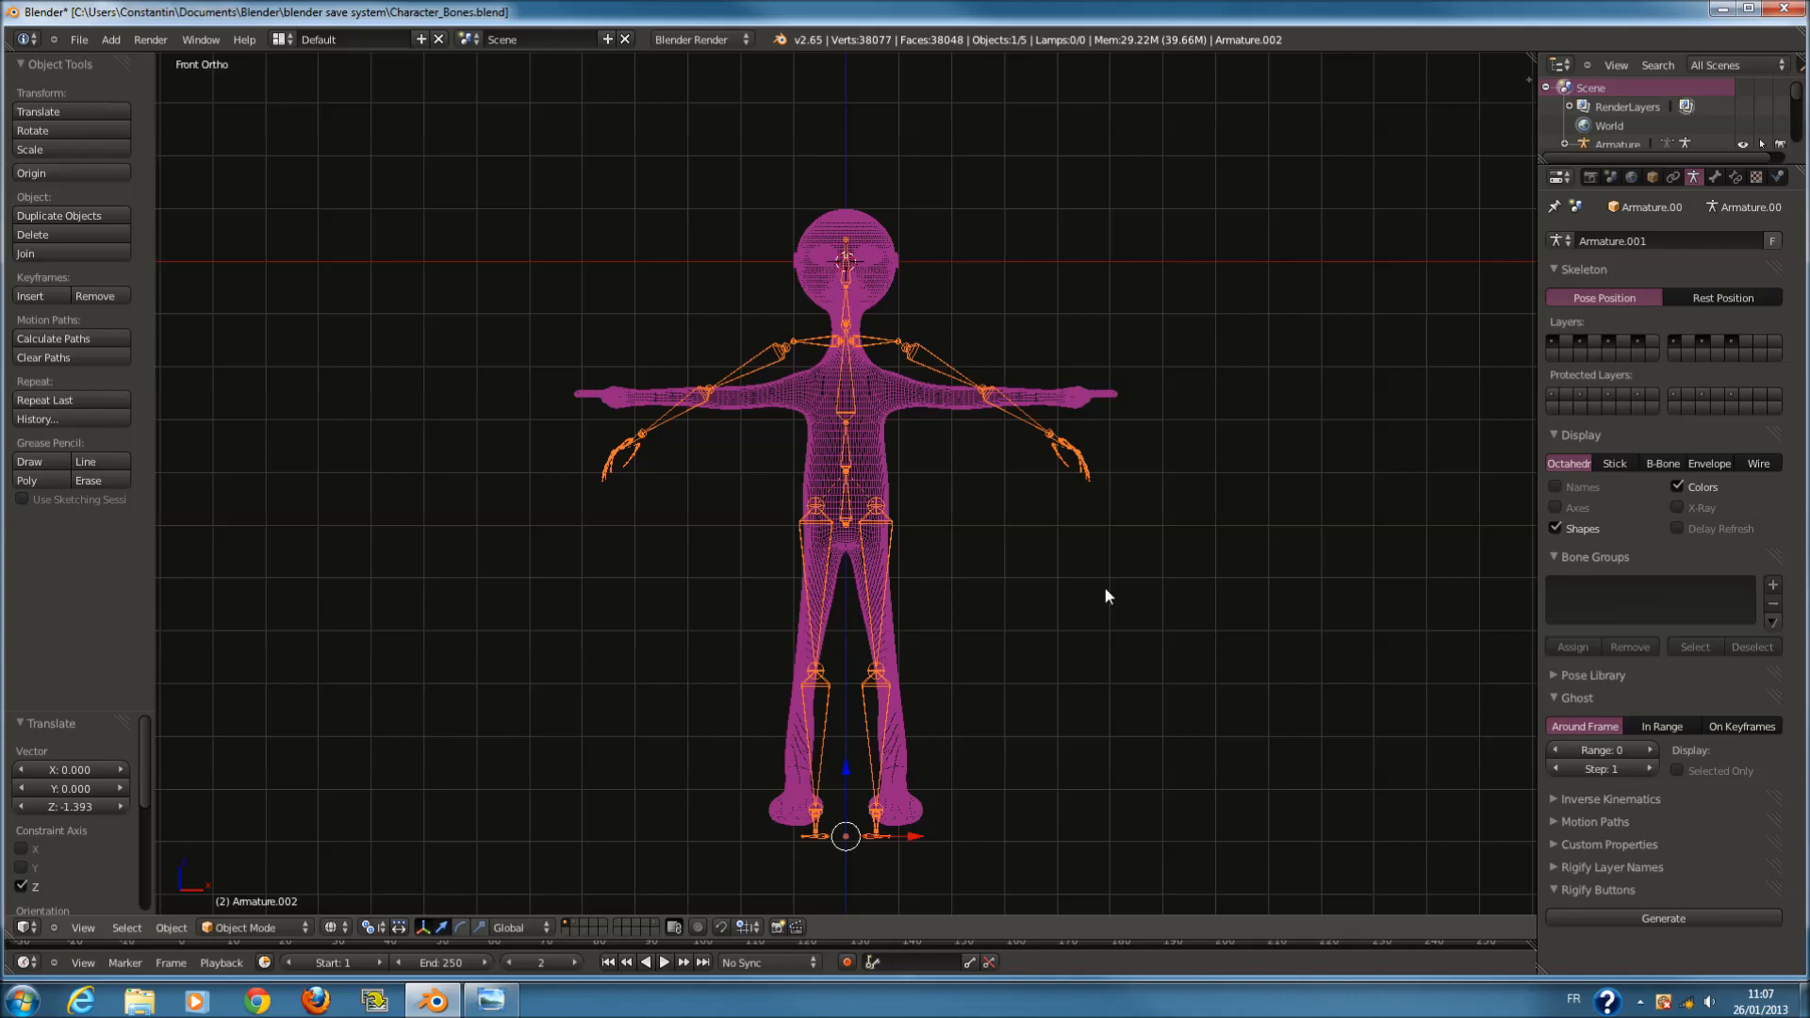
key("s")
left_click(1080, 606)
key("Tab")
scroll(986, 487, "up", 1)
key("a")
key("c")
mouse_move(1031, 412)
left_mouse_down()
mouse_move(949, 343)
mouse_move(1091, 488)
left_mouse_up()
right_click(1091, 487)
key("g")
right_click(1346, 228)
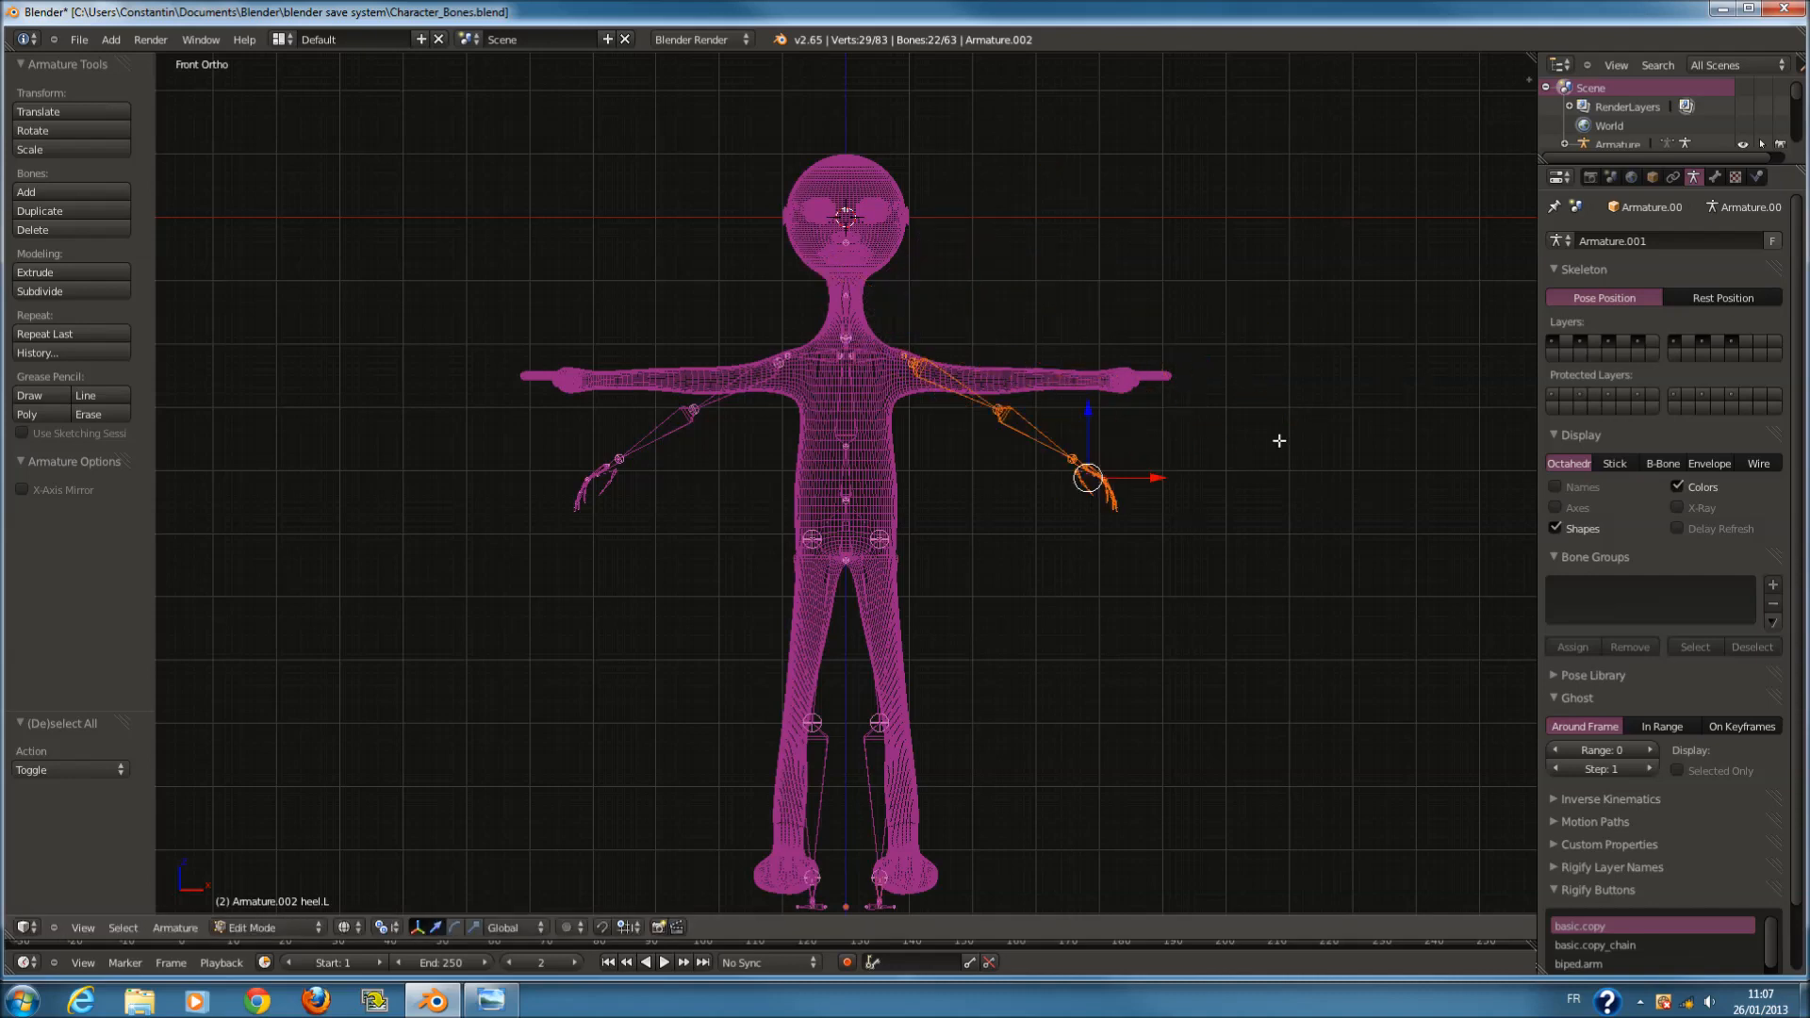
Return to Object Mode and raise the meta-rig by 0.280 along Z to align with the body.
key("Tab")
scroll(1072, 539, "down", 2)
left_click_drag(846, 693, 852, 665)
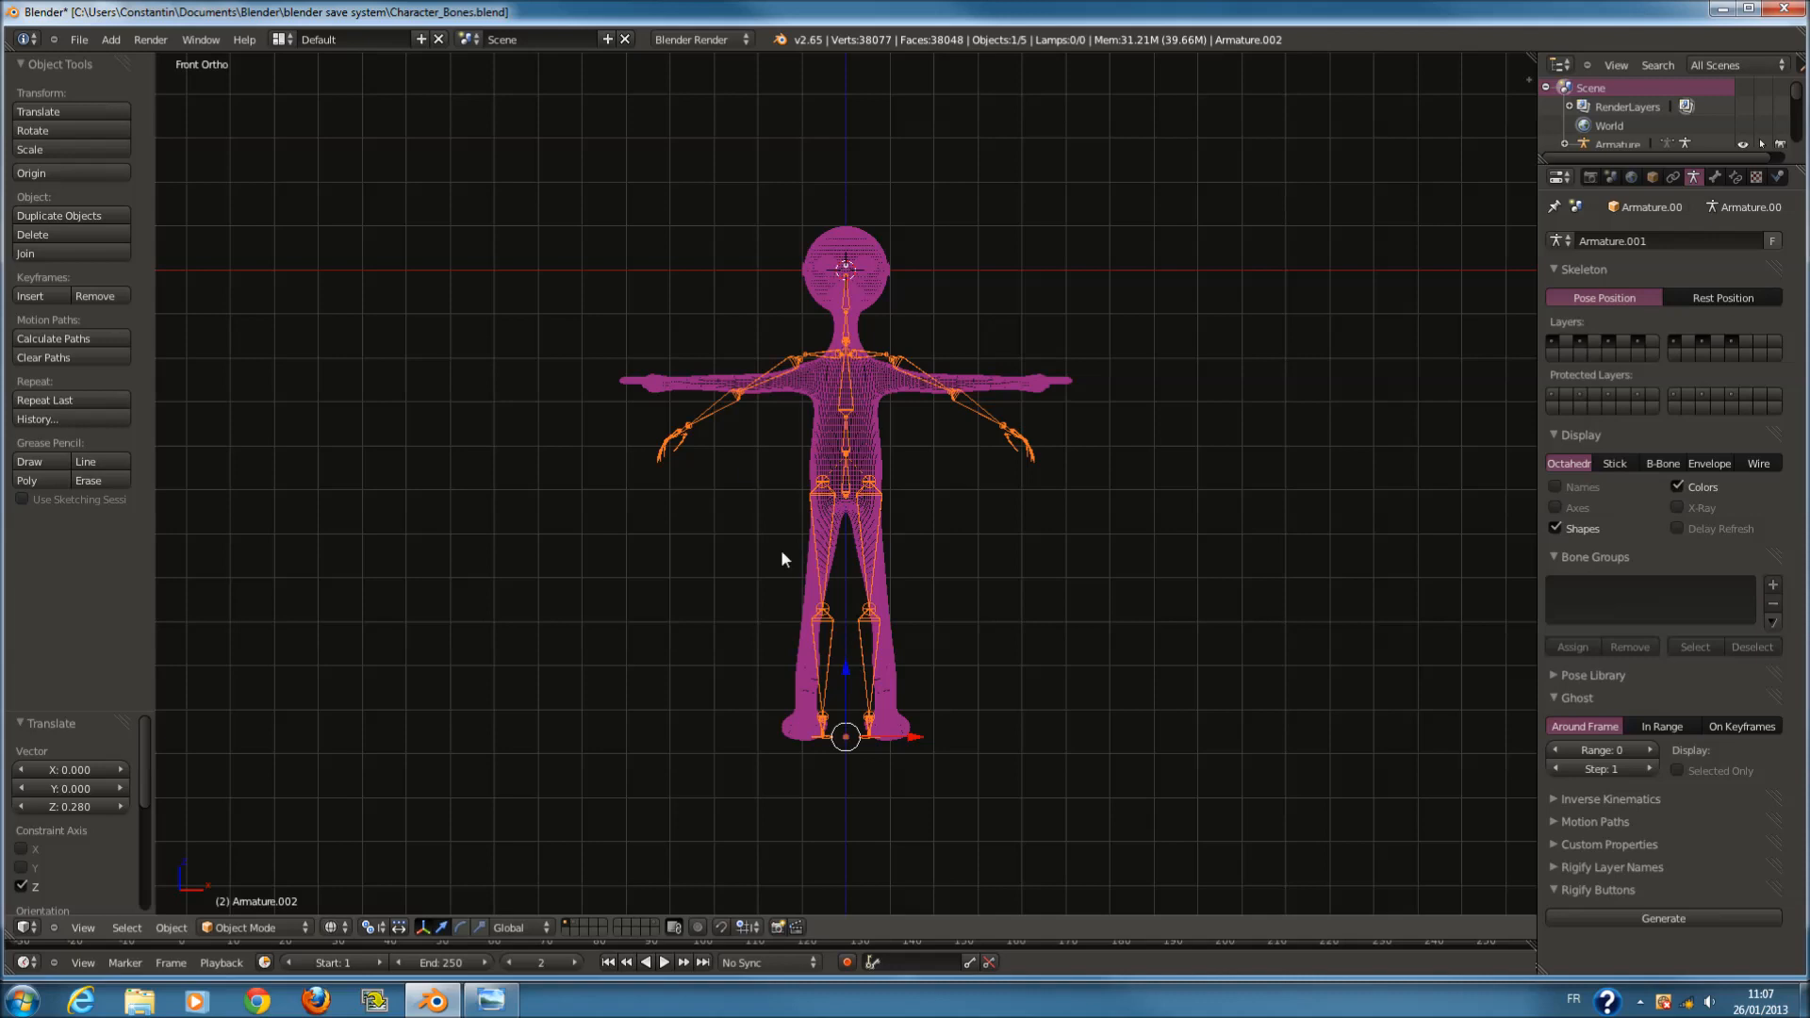
Search the commands for "Rig" and run Rigify Generate Rig on the meta-rig.
key("space")
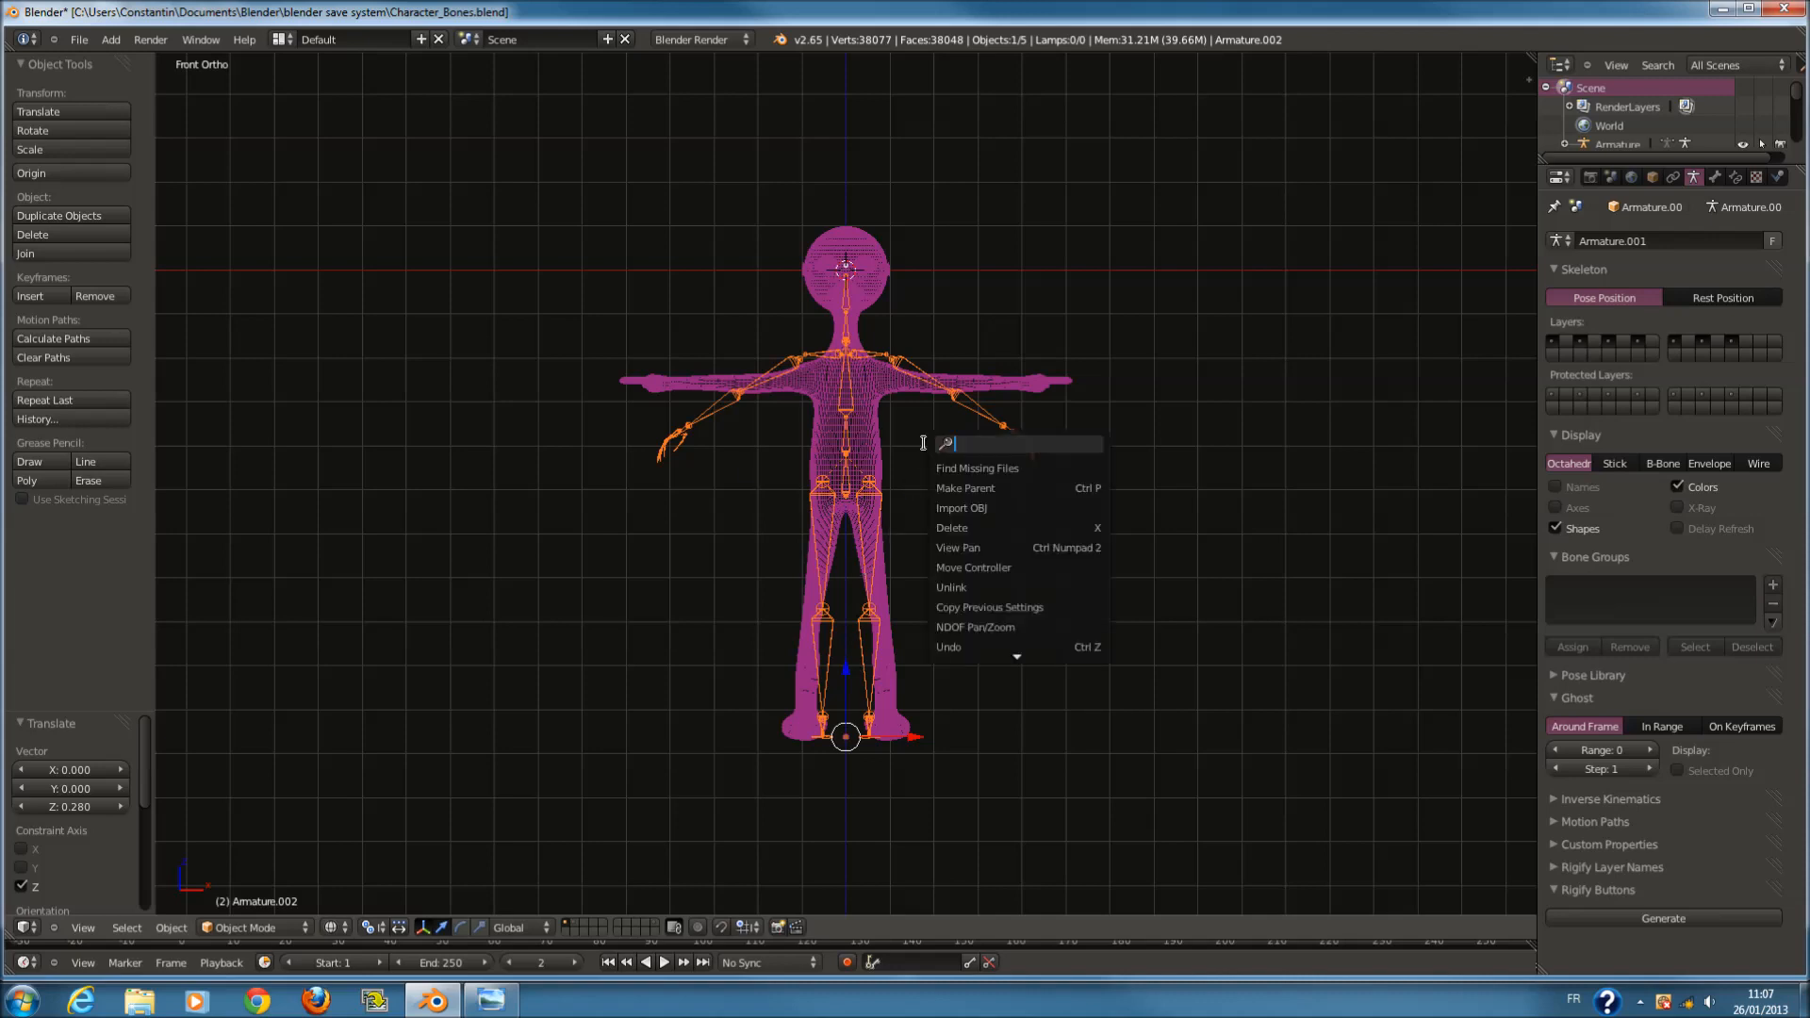
type("R")
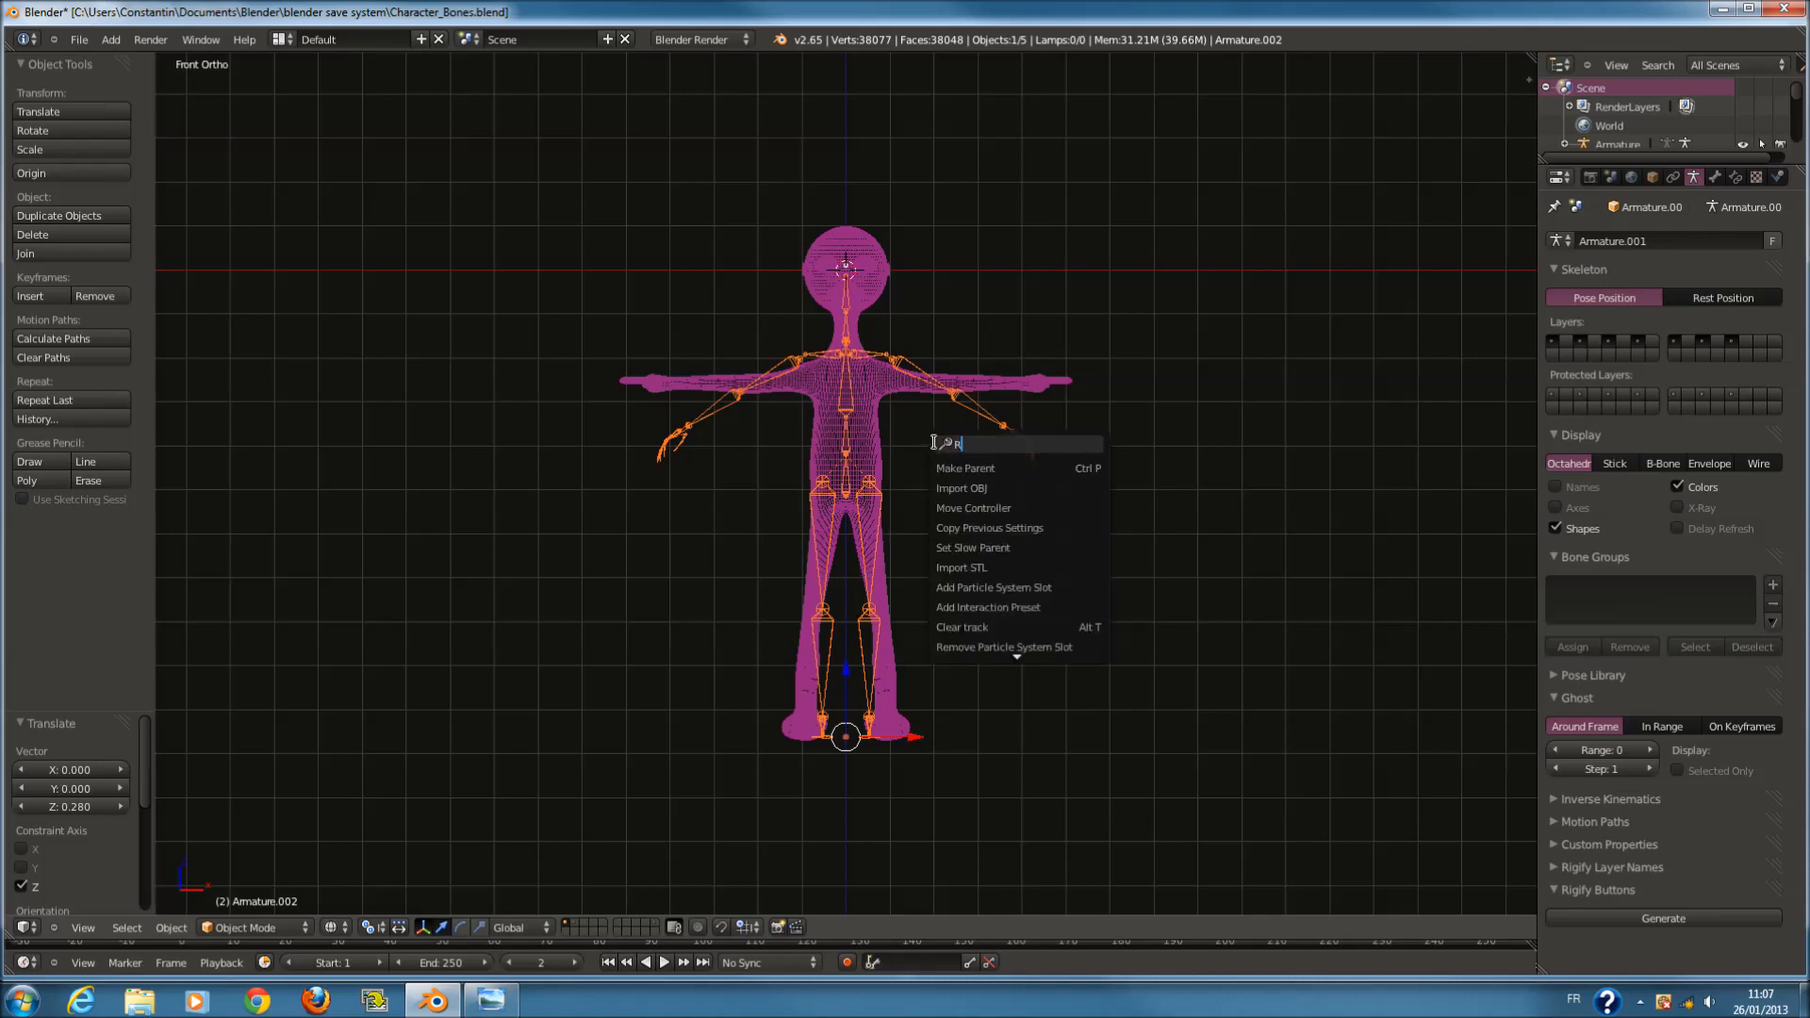
type("if")
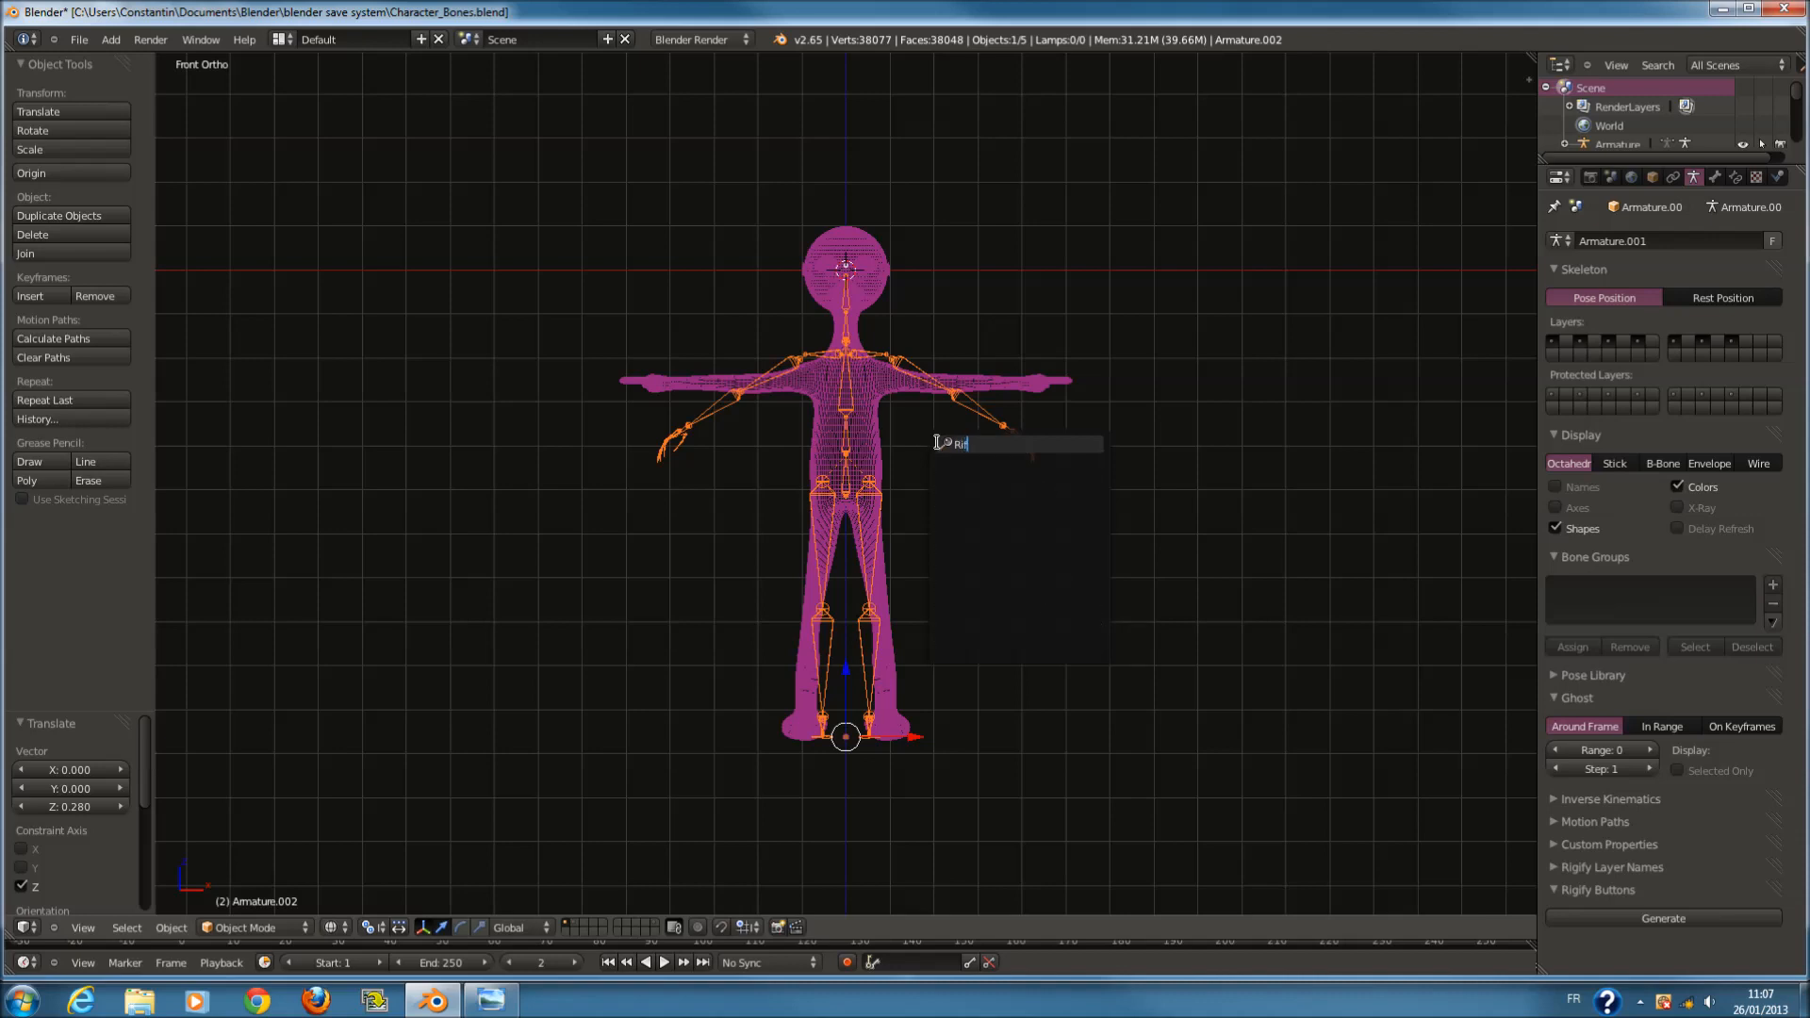
key("BackSpace")
type("d")
key("BackSpace")
type("g")
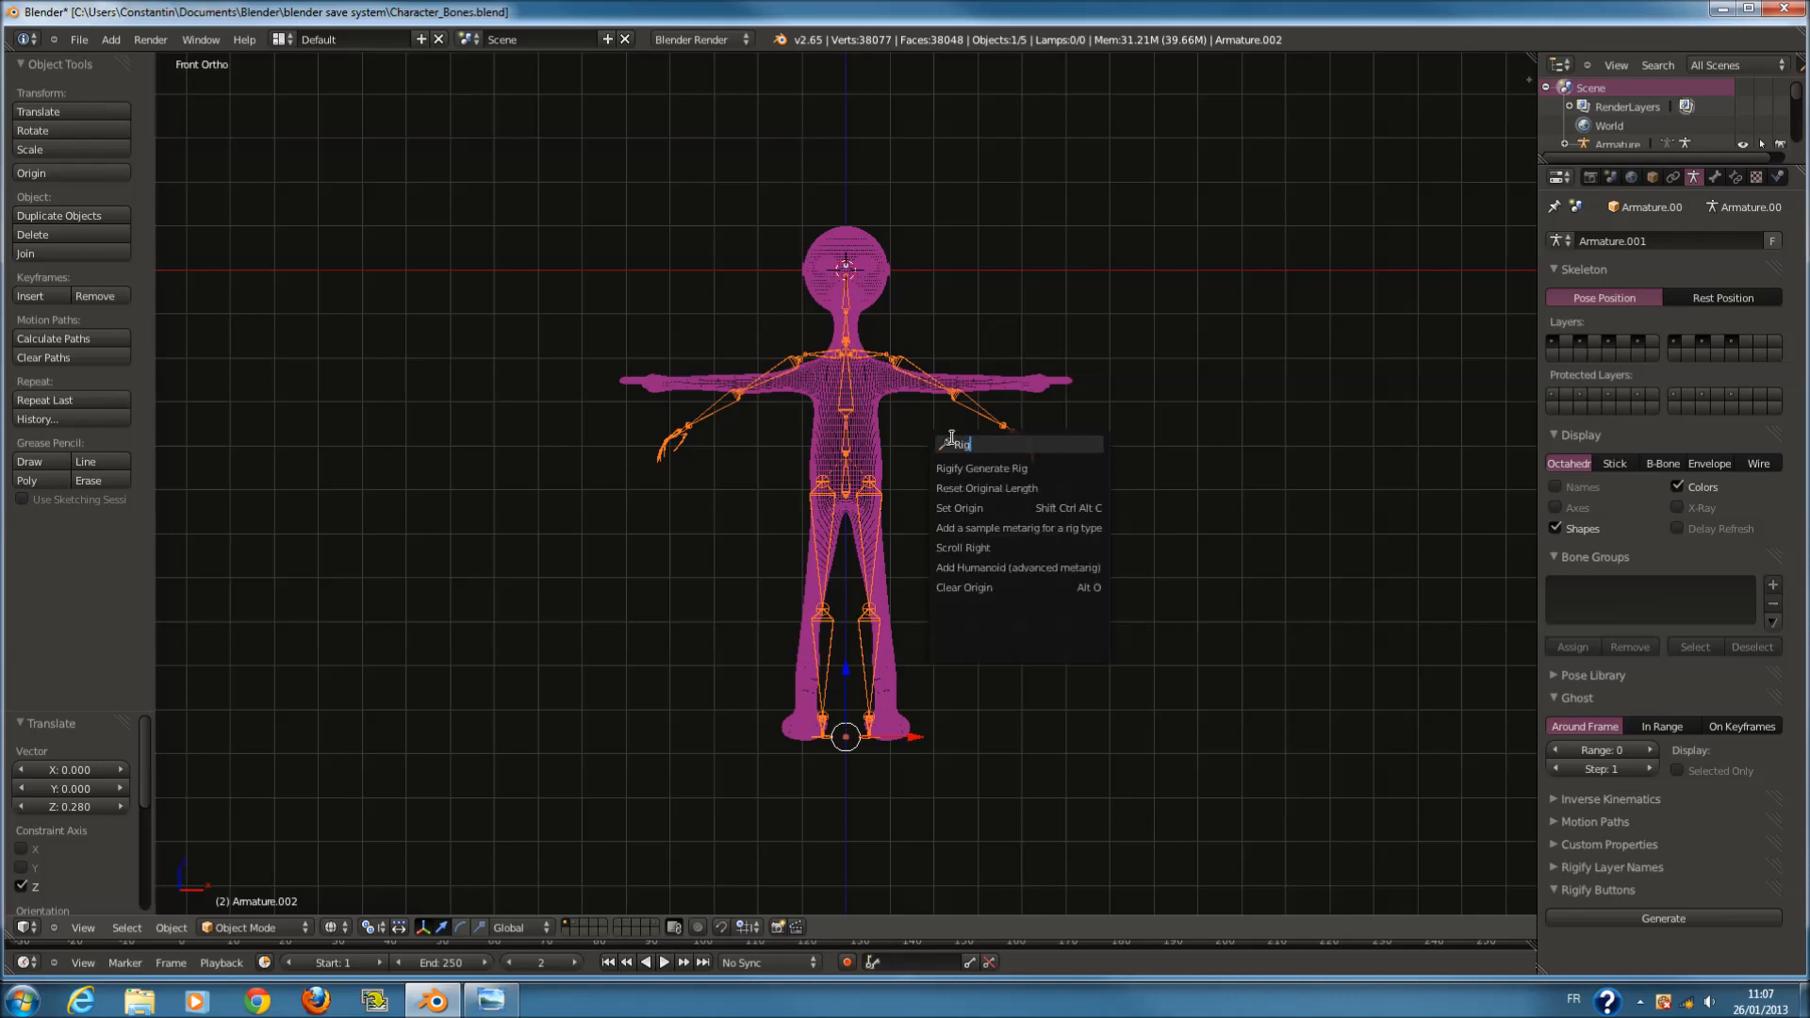
left_click(1062, 460)
Move the generated rig down to the character's feet and delete the original meta-rig.
scroll(866, 152, "up", 2, "shift")
left_click_drag(846, 194, 849, 816)
right_click(1107, 484)
key("x")
left_click(1103, 488)
Raise the generated rig by 1.225 along Z and scale it up by 4.622 to fit the character.
right_click(830, 764)
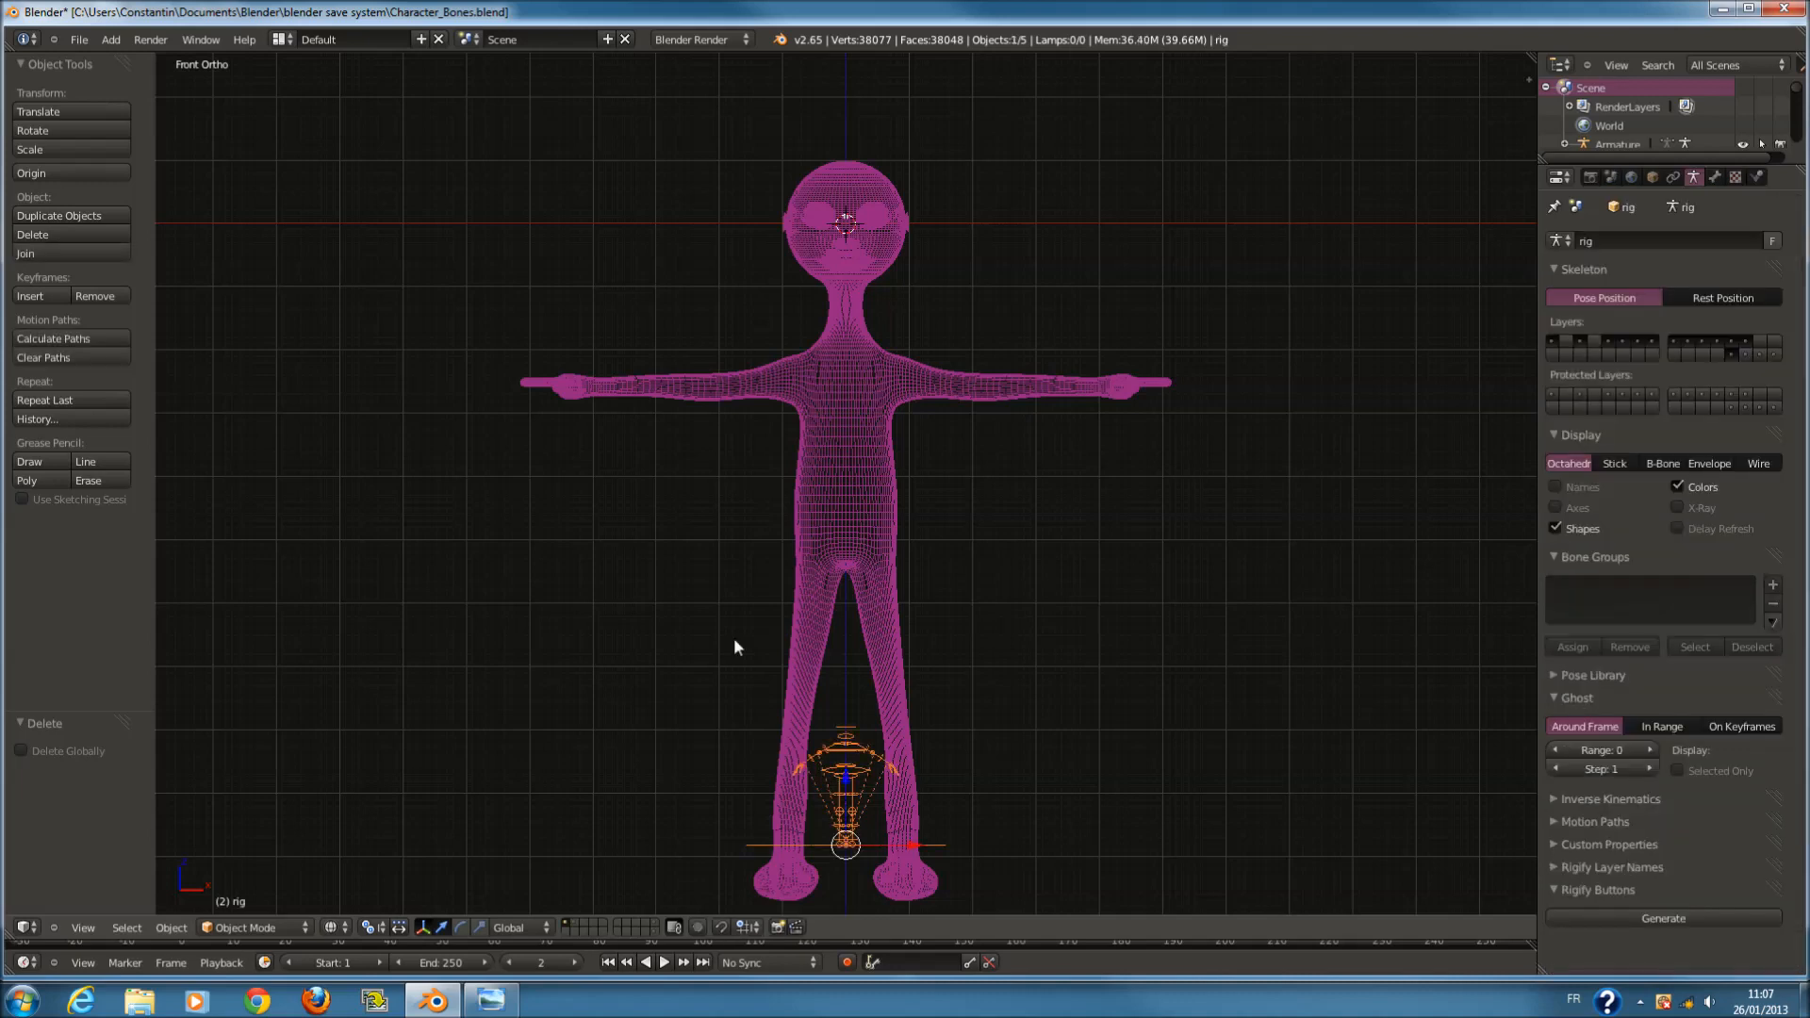
key("s")
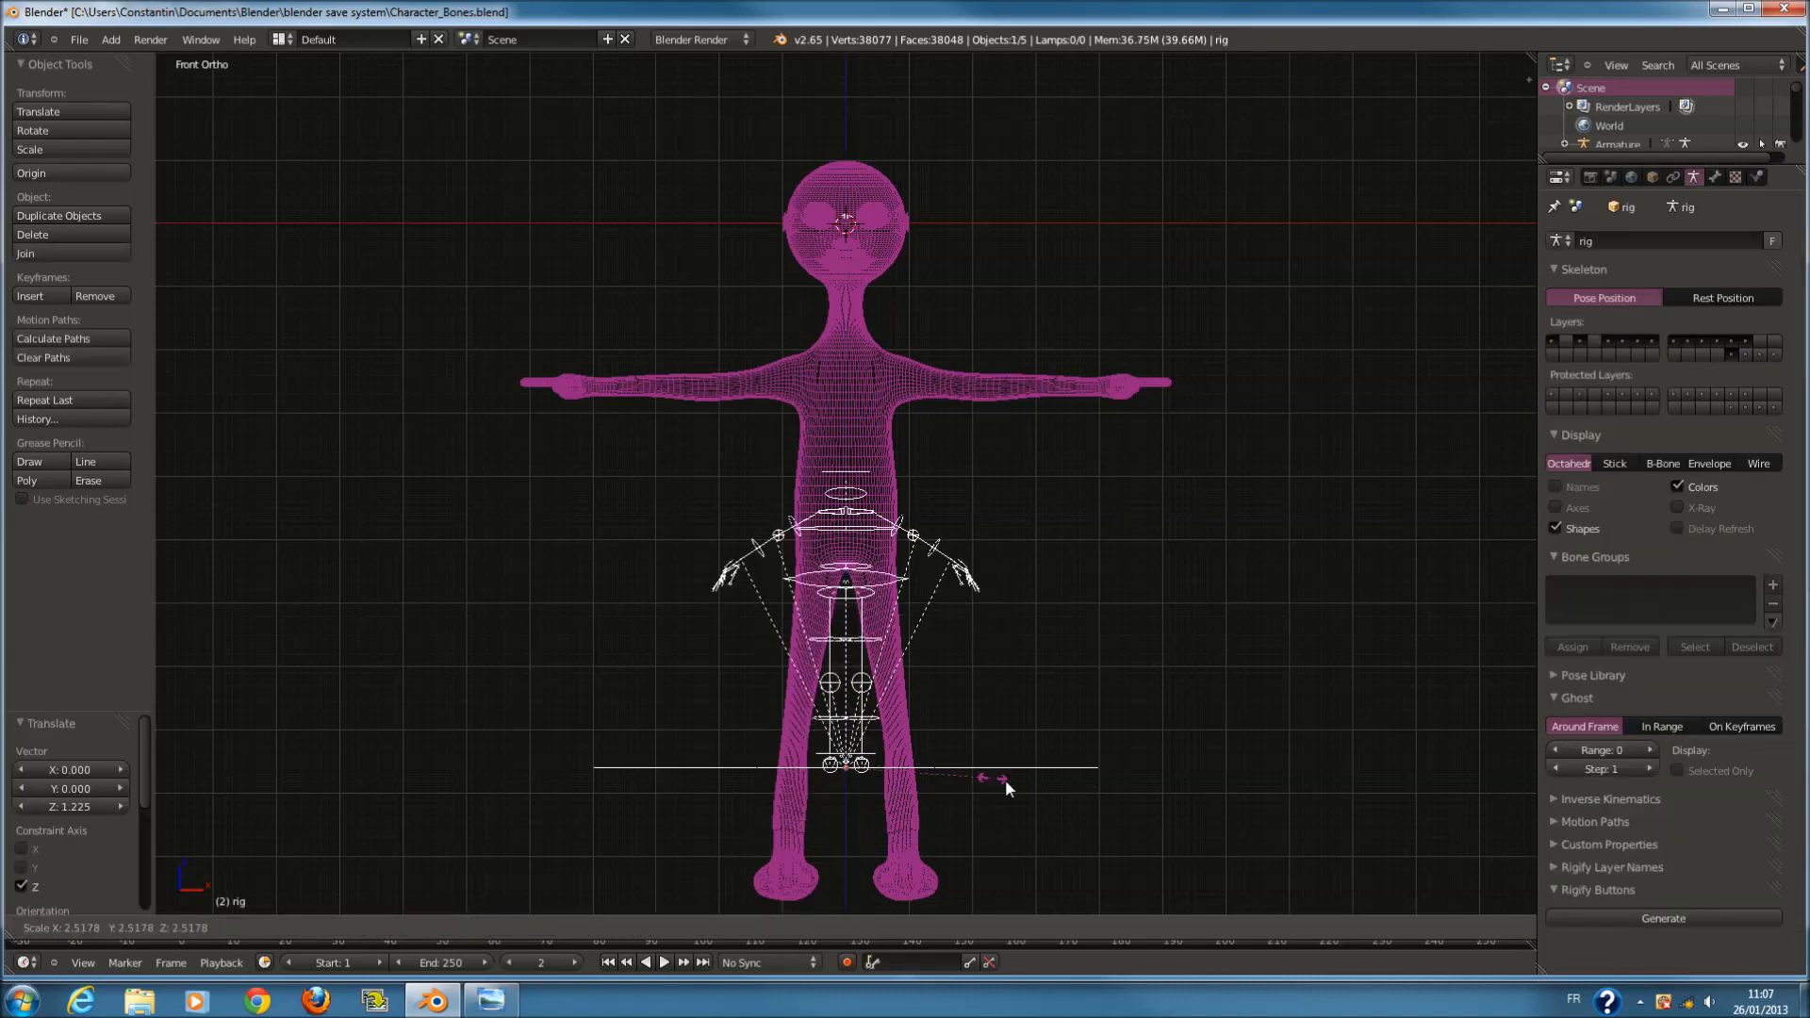
left_click(1112, 806)
Start the Screencast Keys display for the 3D view and collapse its settings above the Rig Layers.
key("n")
scroll(1428, 754, "down", 2)
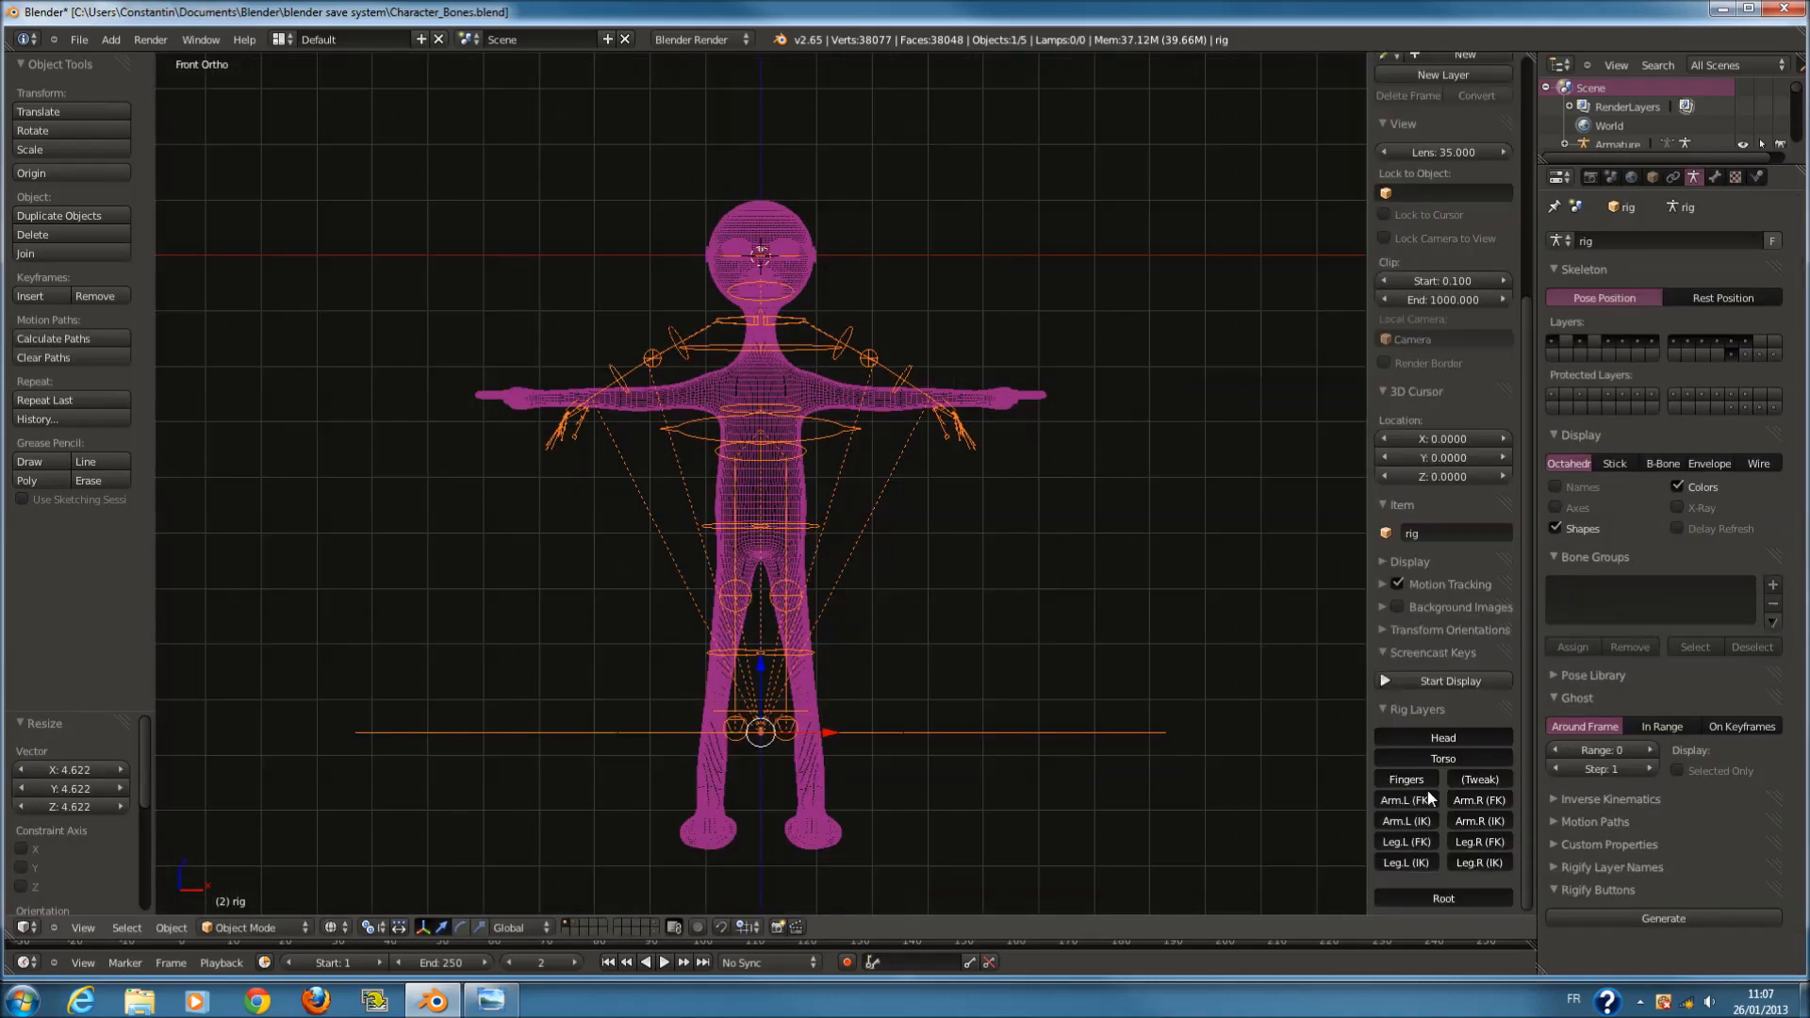
left_click(1461, 681)
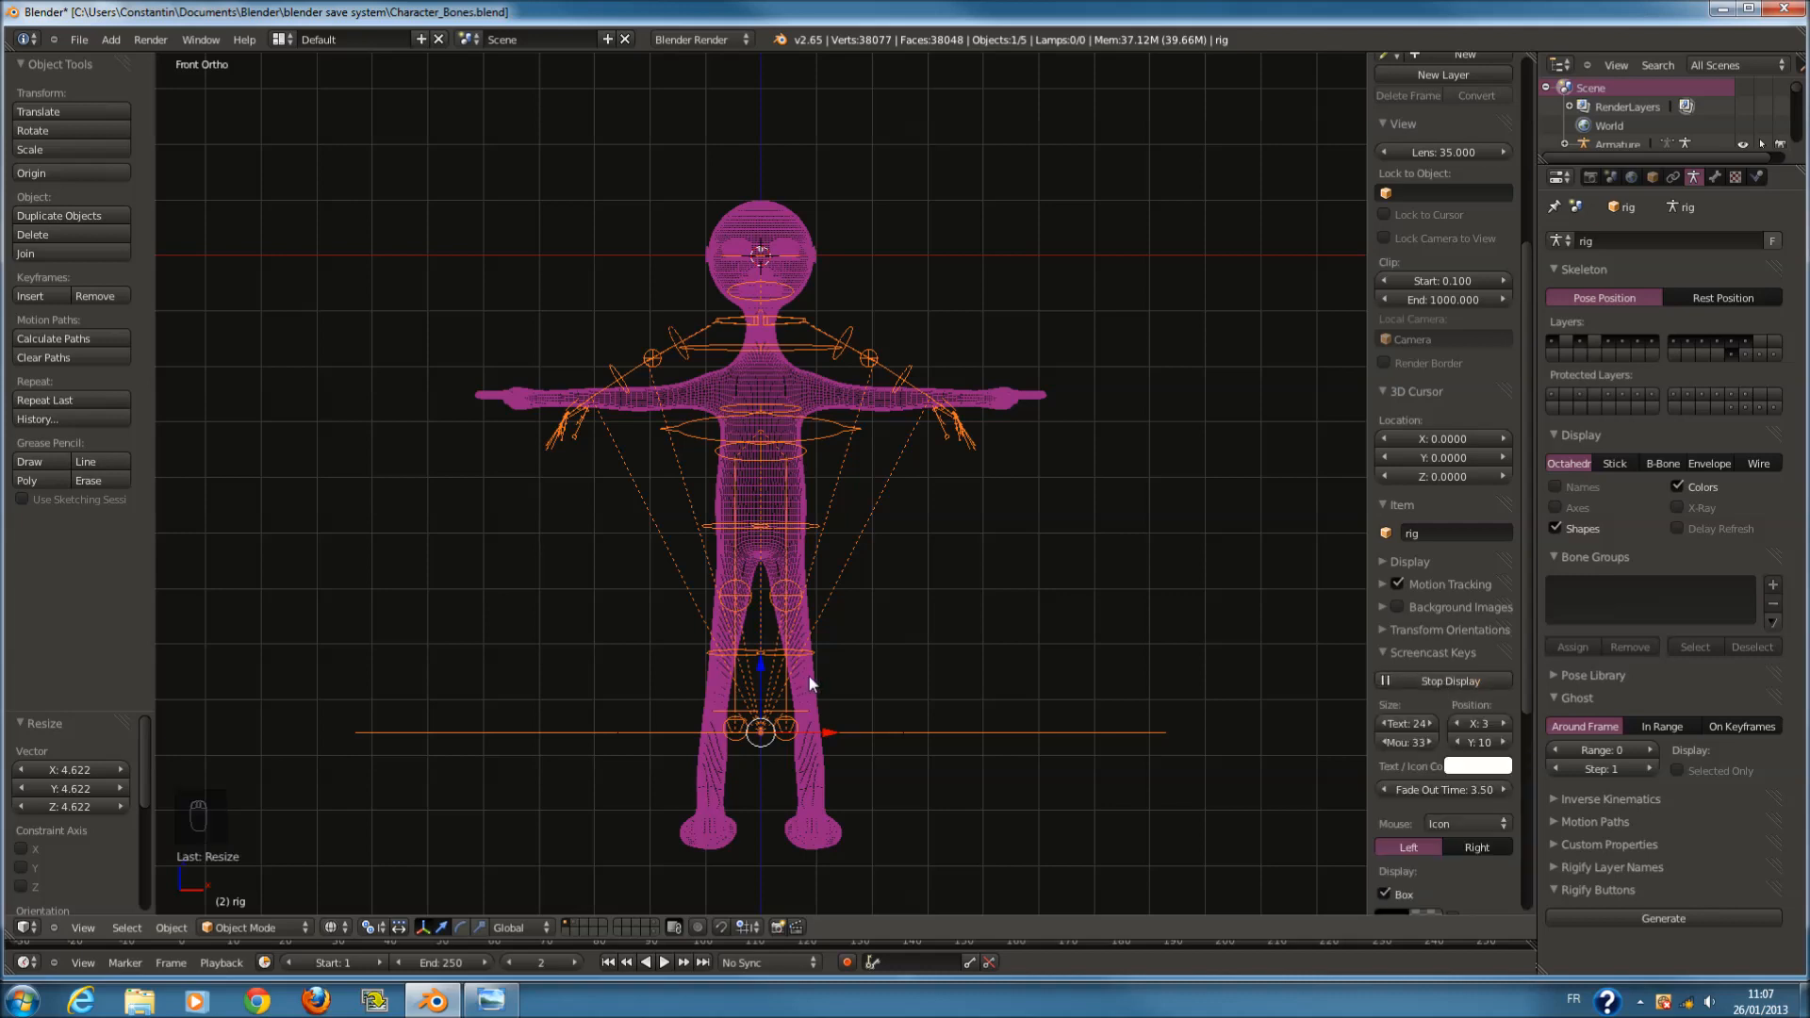
scroll(809, 676, "down", 1)
left_click(1440, 651)
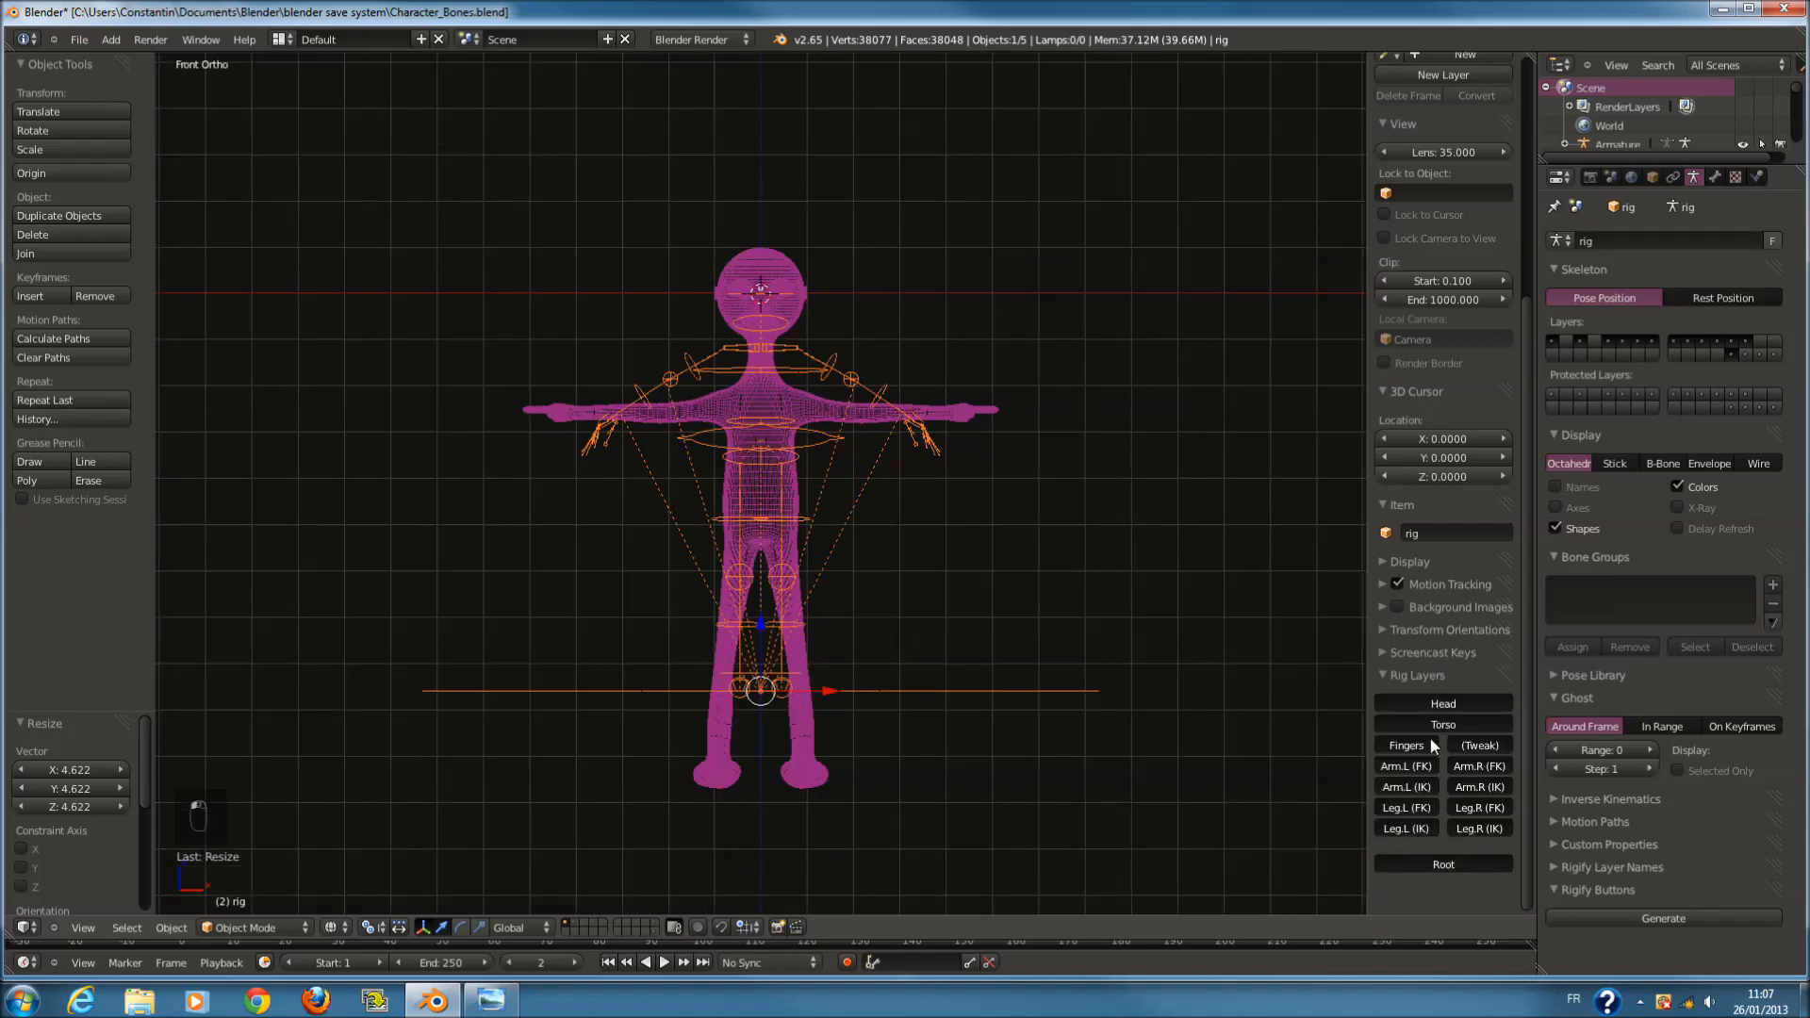
Scale the generated rig up by 1.102.
scroll(764, 537, "down", 1)
key("s")
left_click(855, 591)
key("g")
right_click(851, 634)
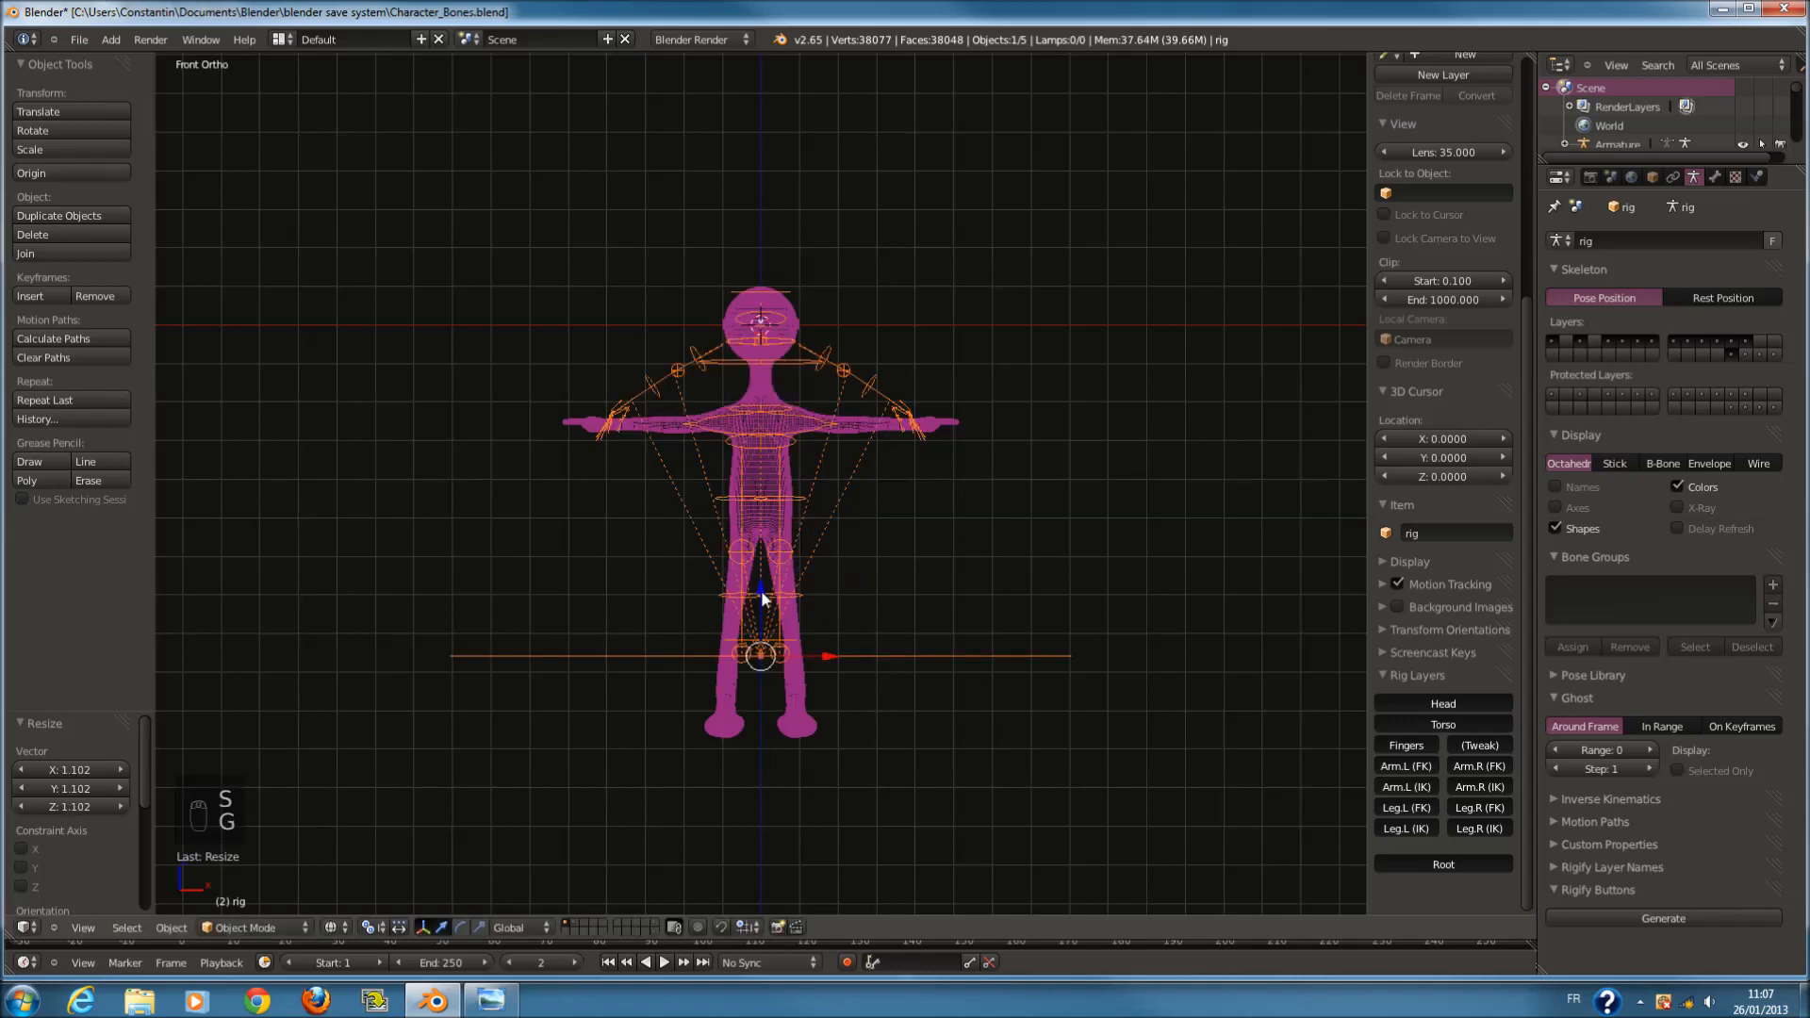
Lower the generated rig along Z to the character's feet and scale it up by 1.151.
key("g")
key("z")
left_click(935, 719)
key("s")
left_click(964, 721)
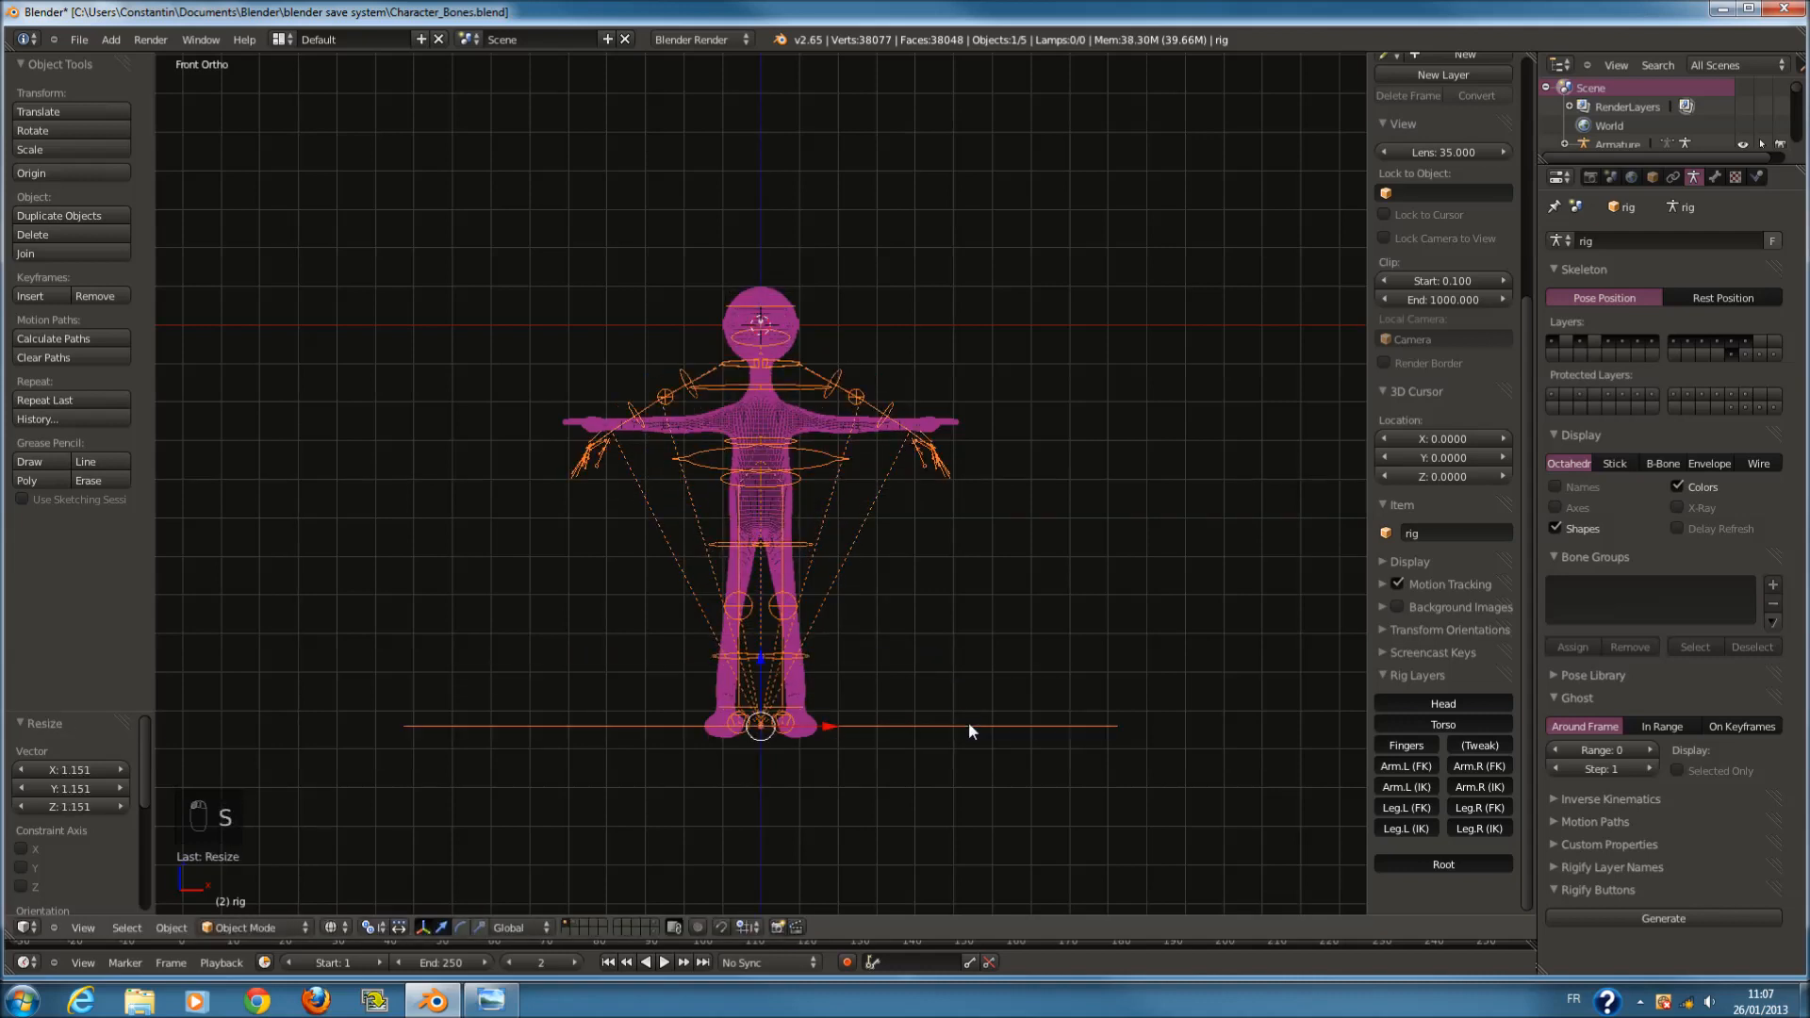
Show the character in solid shading and examine from several angles how the rig controls fit the body.
key("z")
mouse_move(941, 483)
middle_mouse_down()
mouse_move(869, 512)
mouse_move(997, 438)
mouse_move(852, 852)
mouse_move(873, 573)
middle_mouse_up()
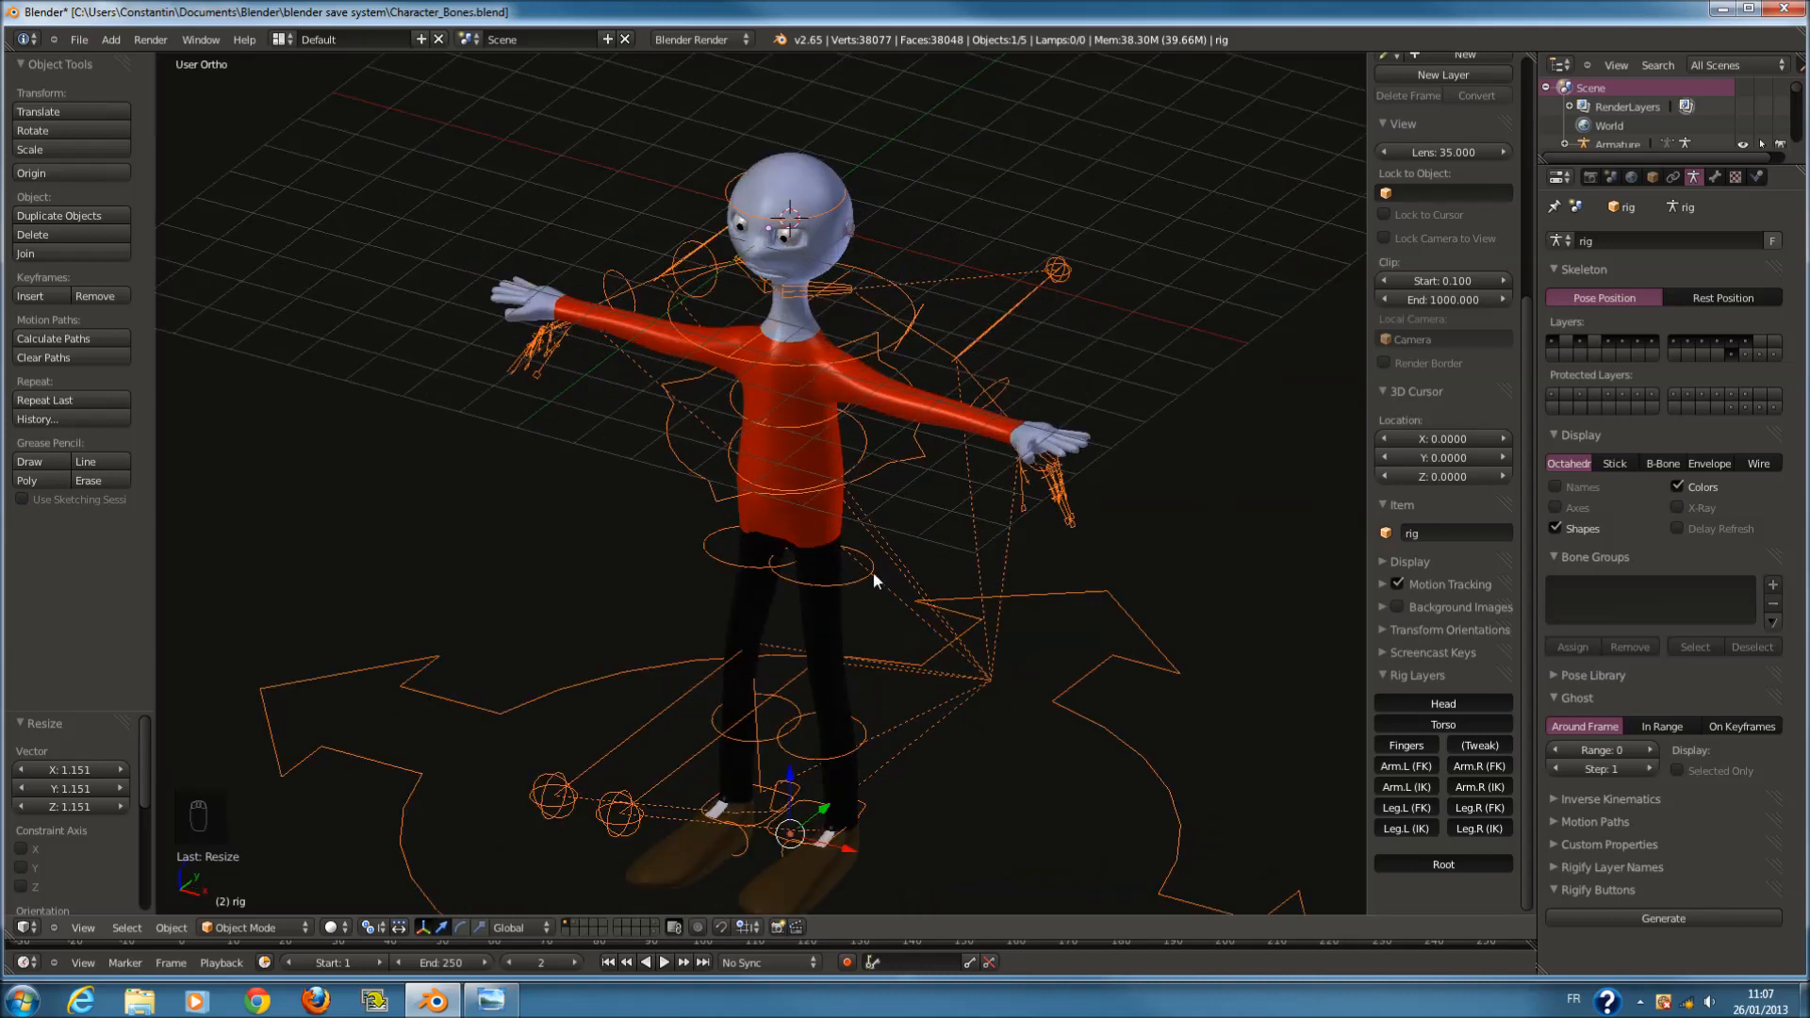
scroll(863, 592, "up", 1)
scroll(863, 592, "down", 1)
key("g")
right_click(966, 530)
middle_click_drag(965, 530, 1059, 604)
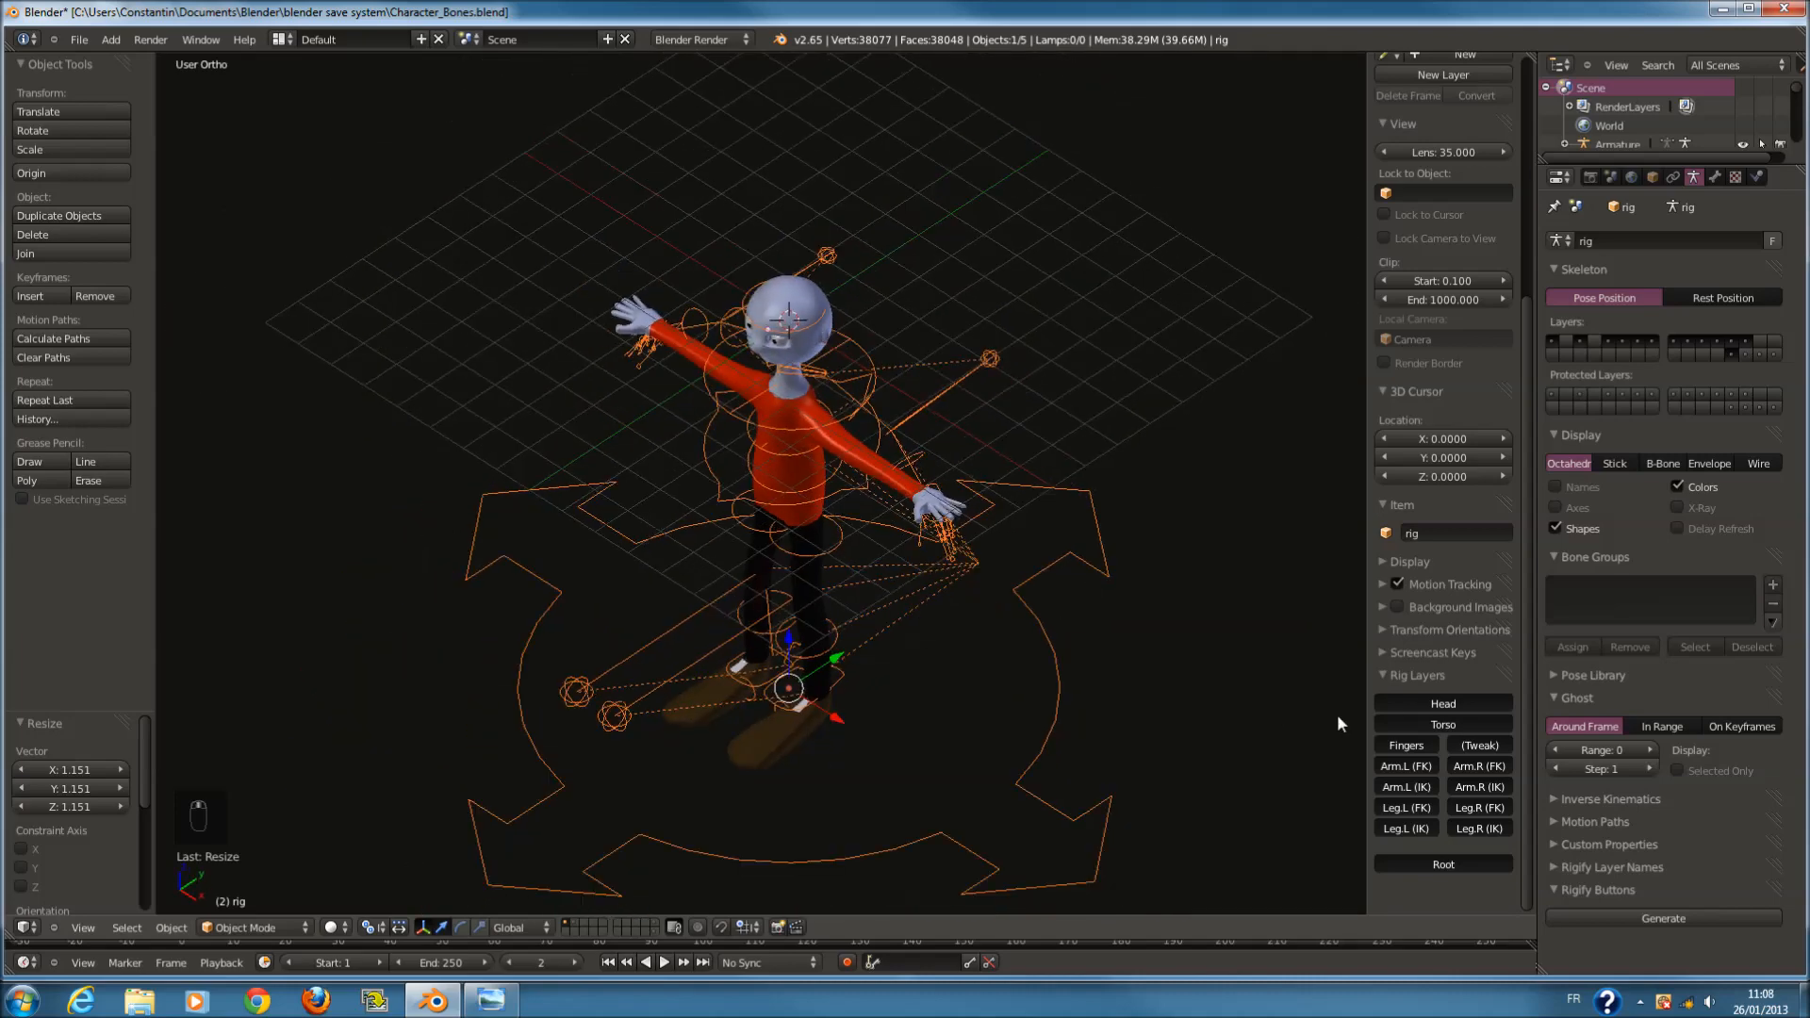
Toggle the Fingers, Root and Leg.L (IK) rig layers off and on to inspect their controls.
left_click(1421, 747)
left_click(1421, 748)
left_click(1421, 747)
left_click(1421, 748)
left_click(1435, 858)
left_click(1435, 858)
left_click(1435, 858)
left_click(1435, 858)
left_click(1429, 833)
left_click(1430, 833)
left_click(1430, 834)
left_click(1429, 834)
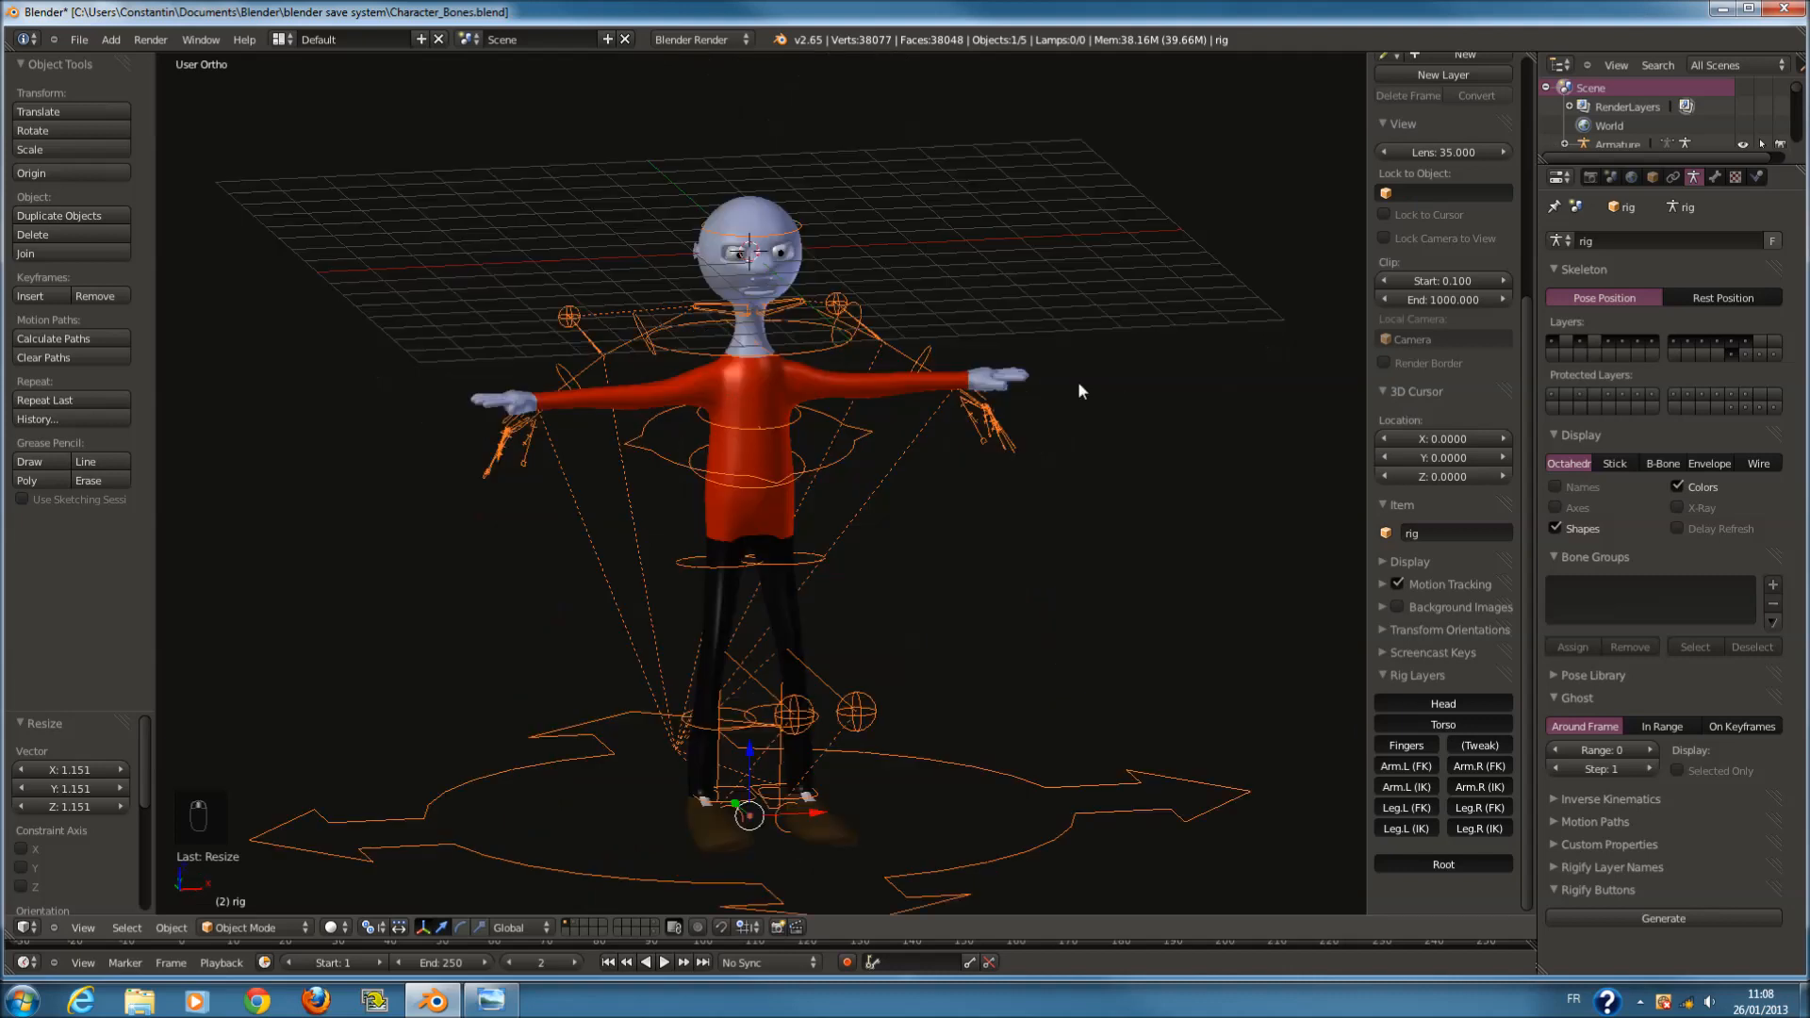
Delete the generated rig and hide the 3D view's properties sidebar, keeping a front orthographic view.
scroll(1078, 381, "down", 2)
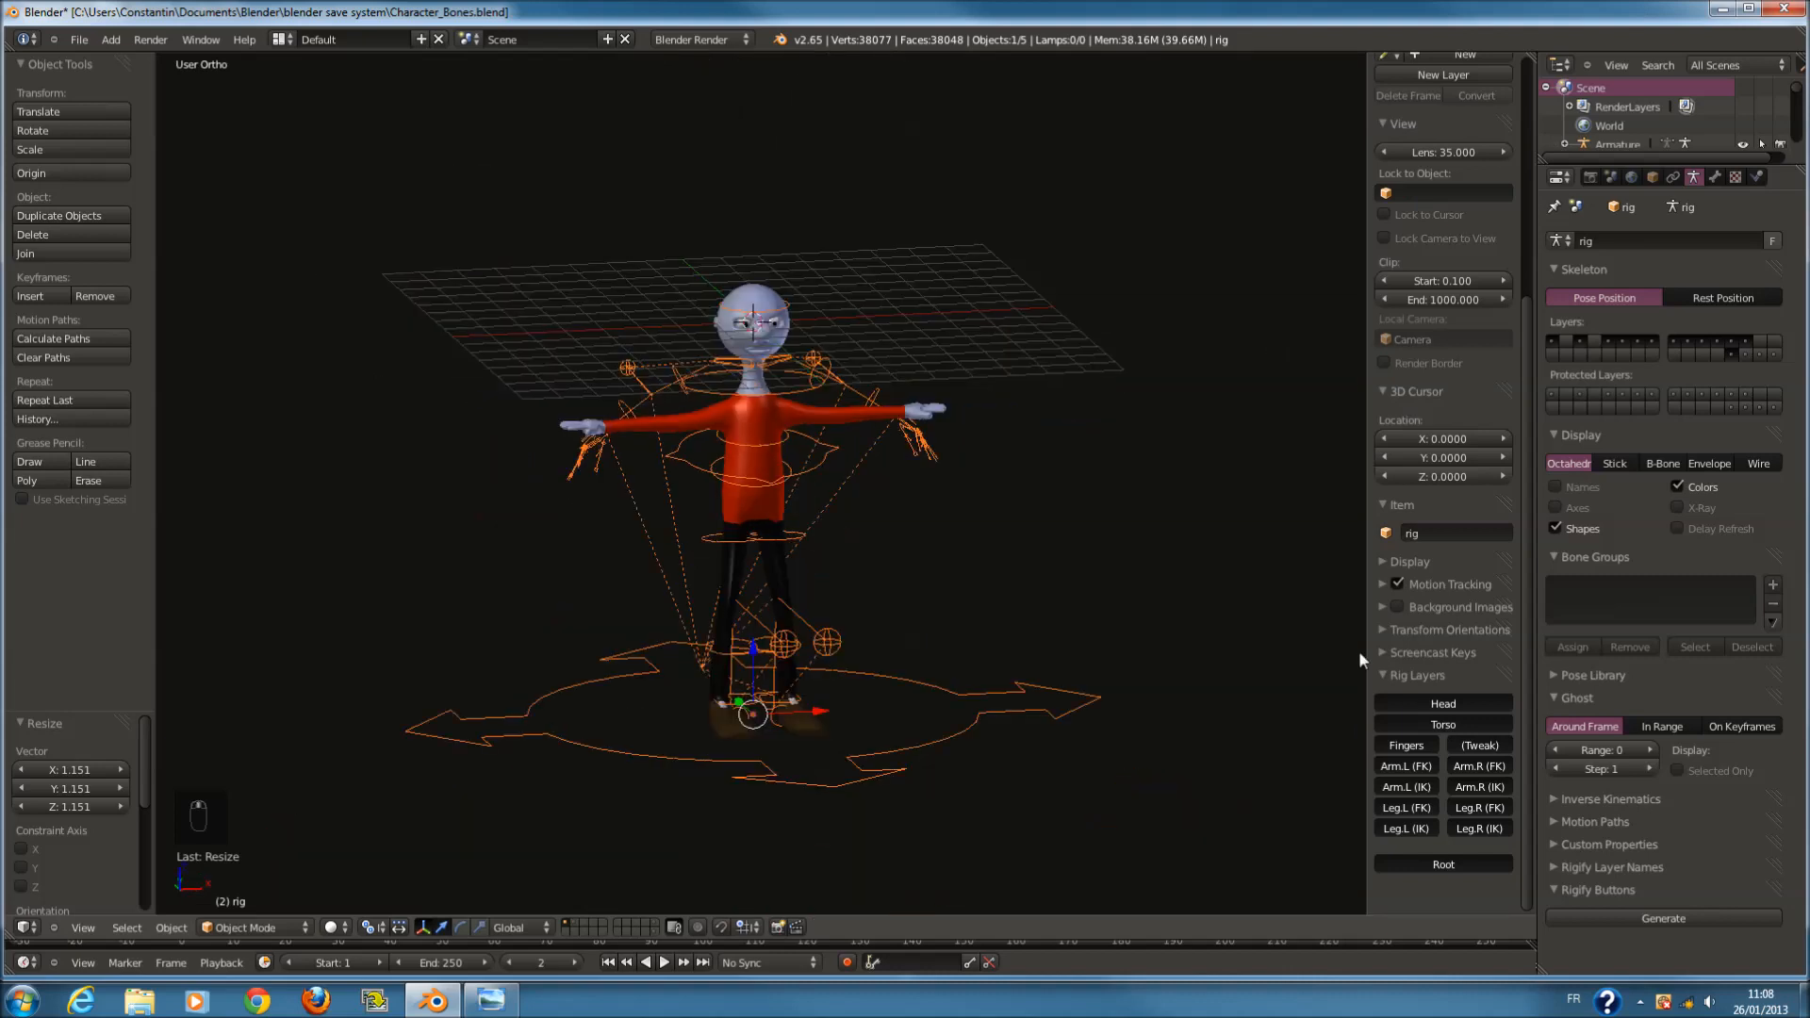
middle_click_drag(1104, 618, 949, 428)
scroll(949, 427, "up", 2)
scroll(807, 592, "down", 3)
key("x")
left_click(881, 575)
key("KP_1")
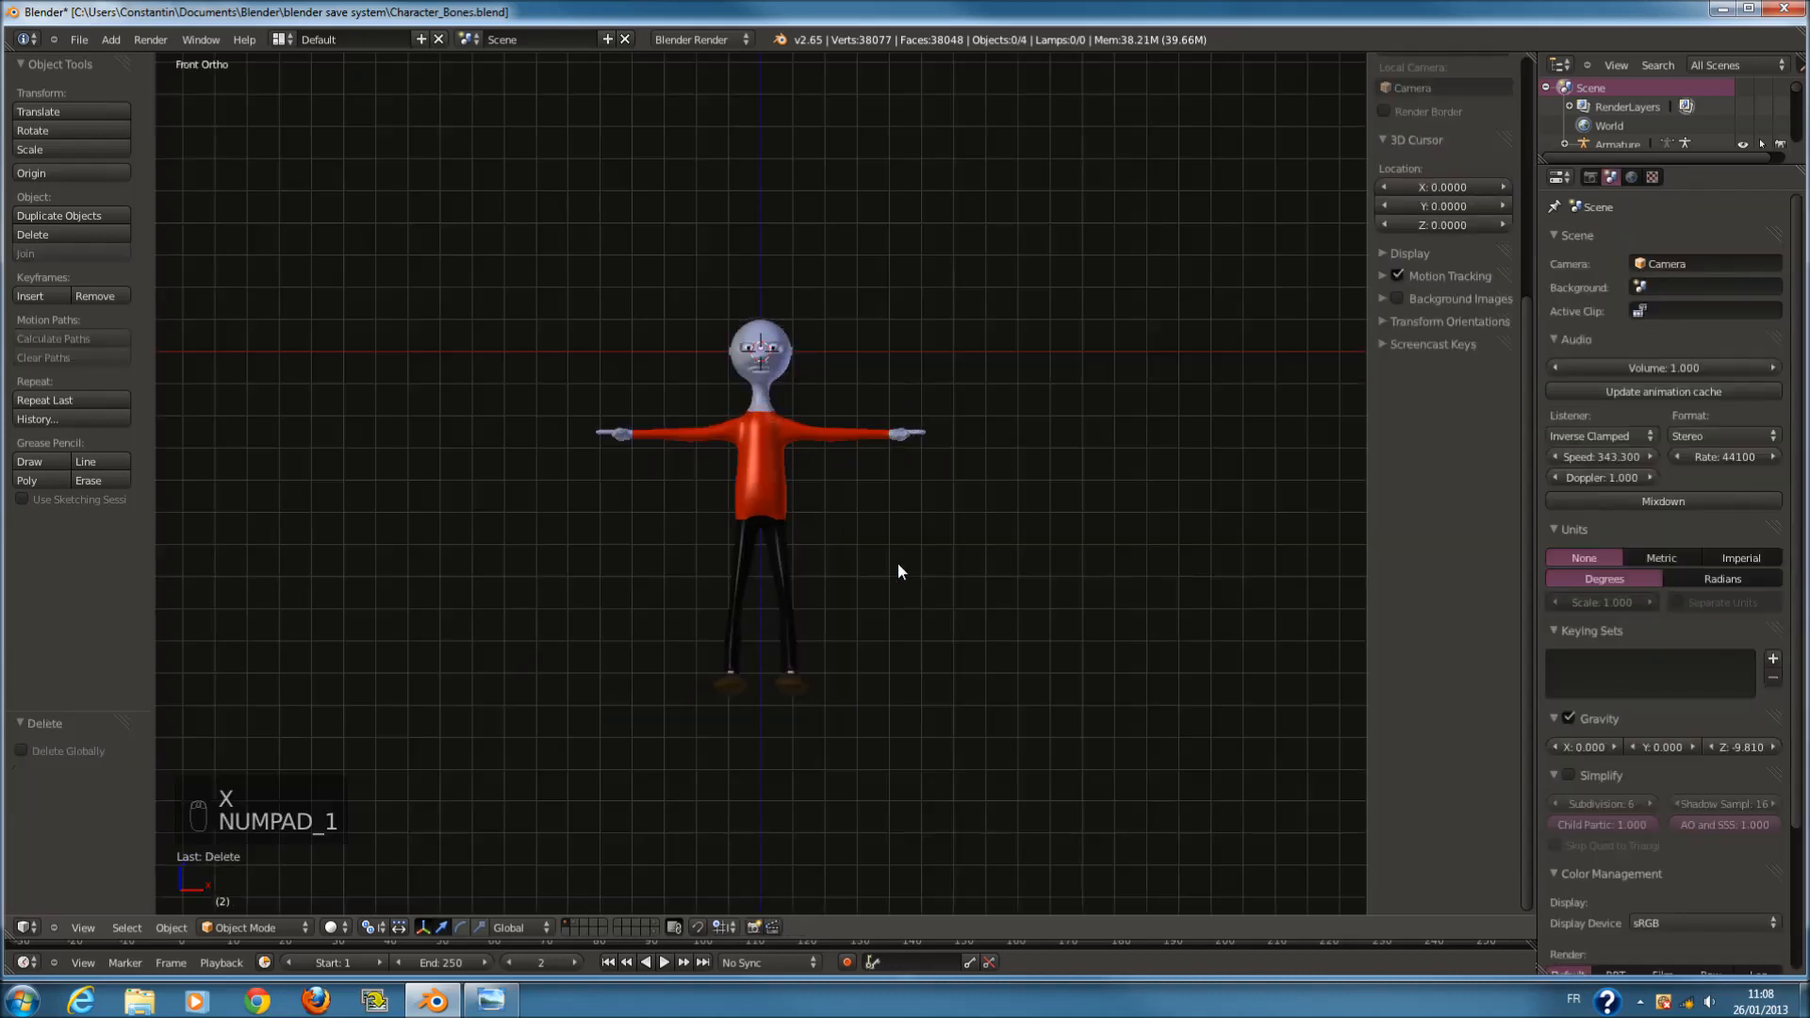
key("KP_5")
key("KP_5")
key("n")
key("n")
key("n")
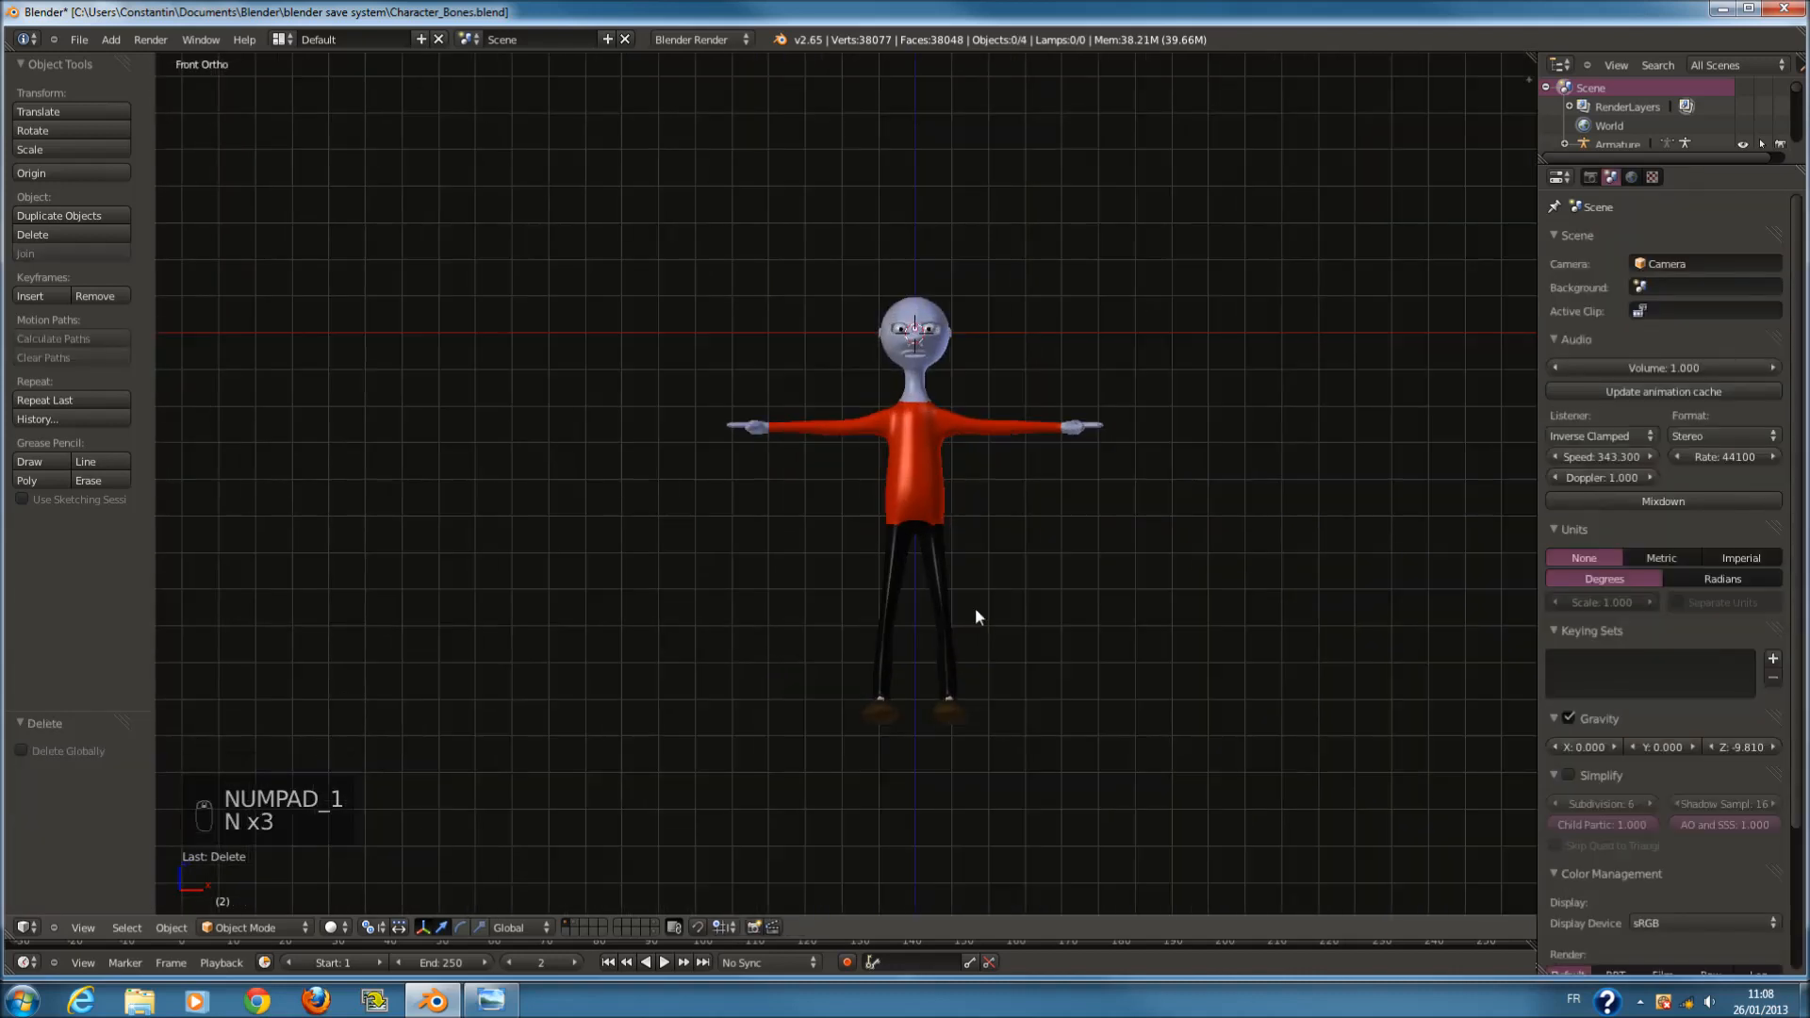
Reset the 3D cursor to the origin, add a single-bone armature, and move it -5.339 along Z to the hips in wireframe.
scroll(868, 502, "up", 3)
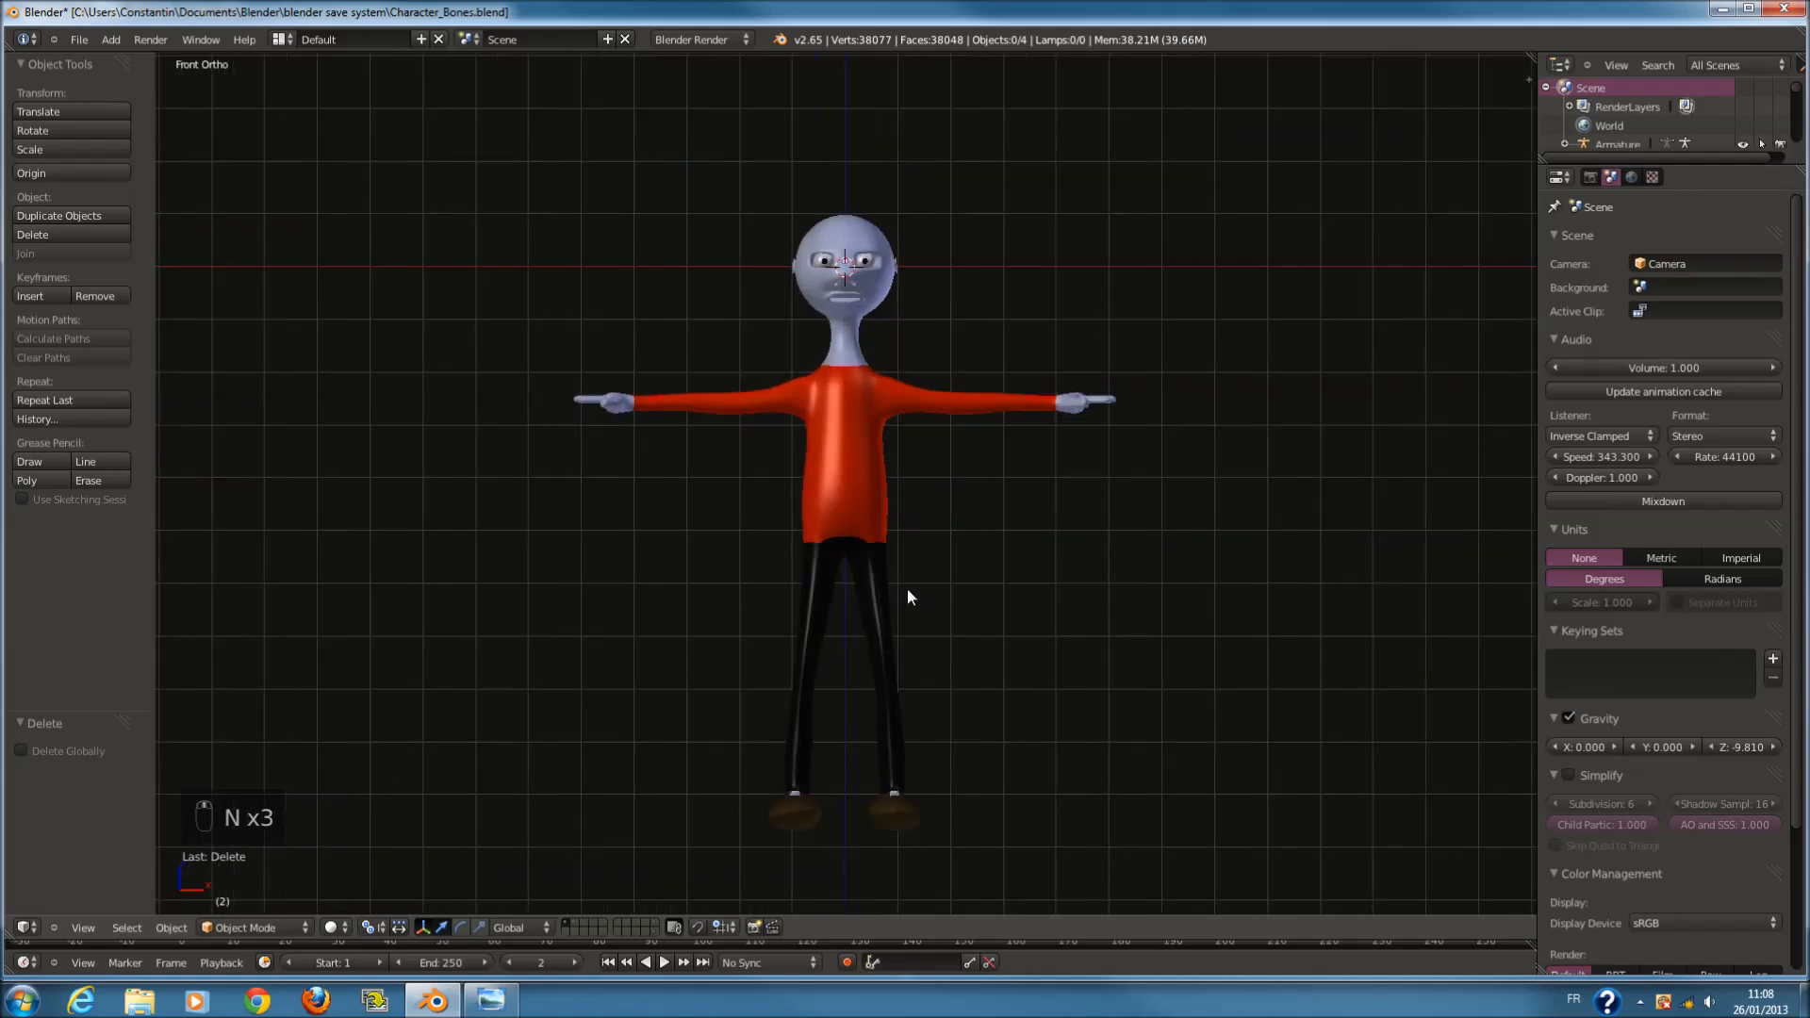
key("shift+c")
key("shift+a")
mouse_move(874, 562)
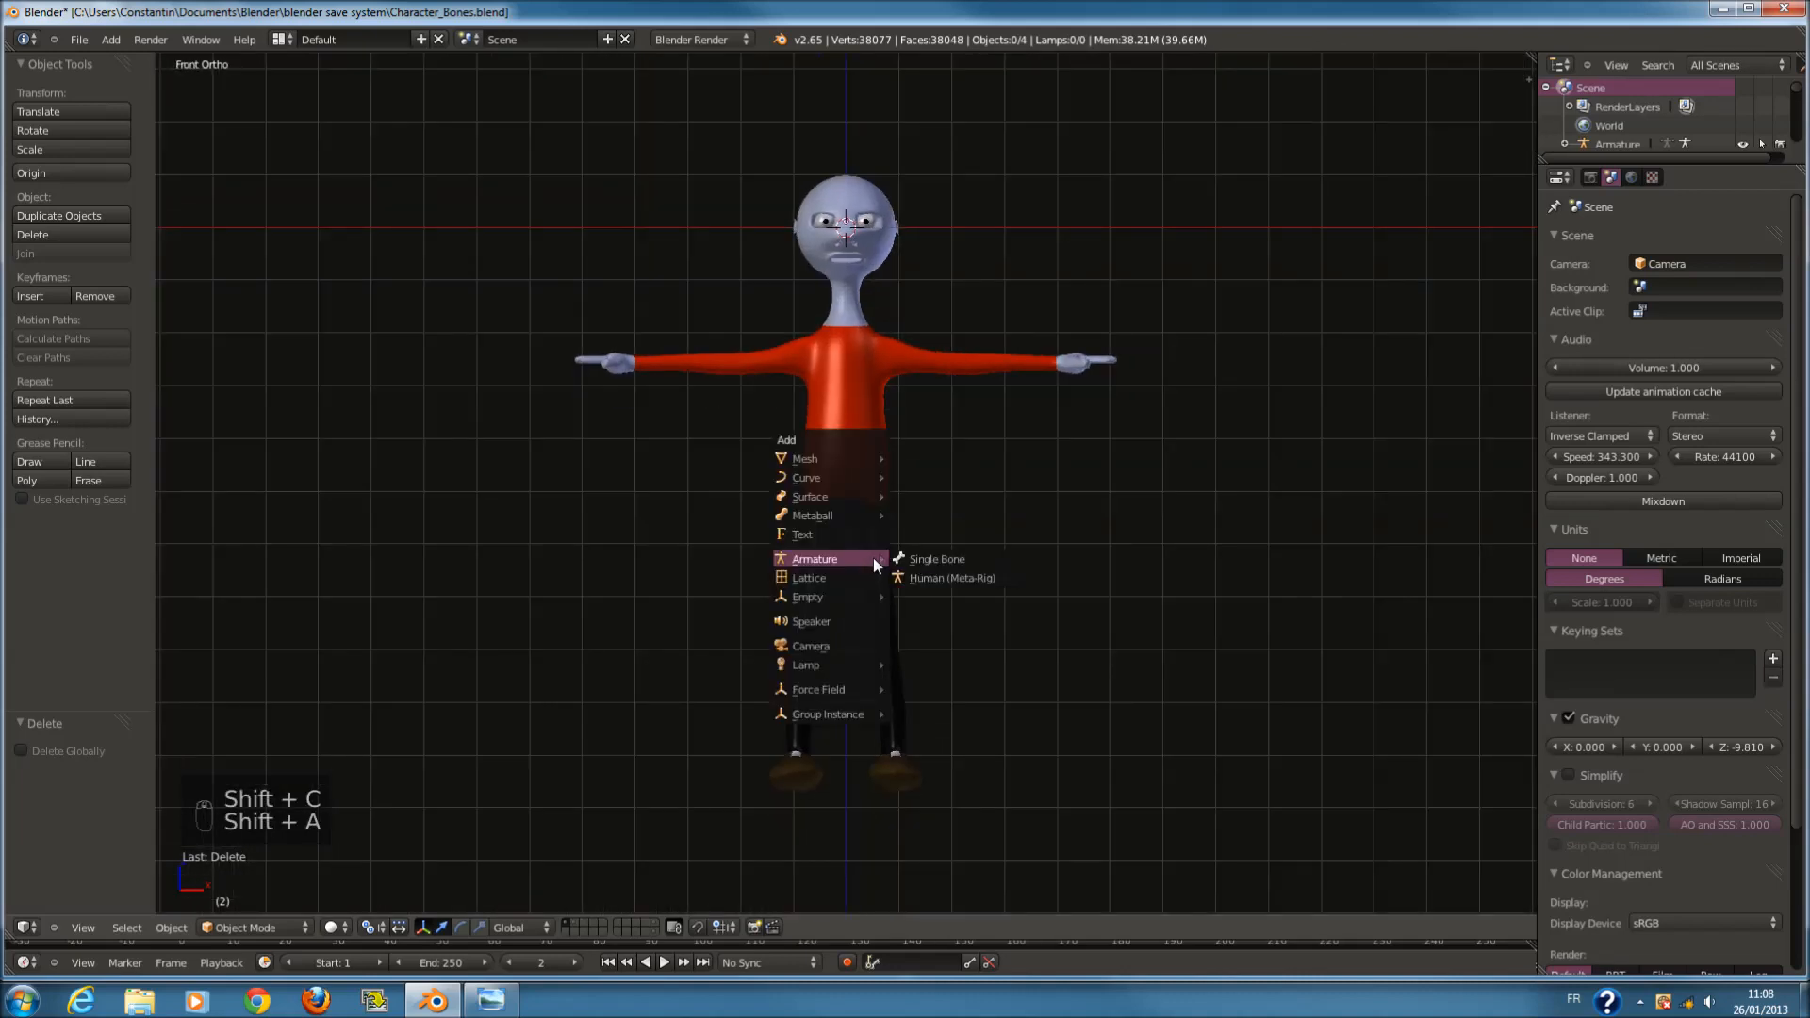
left_click(932, 560)
key("z")
scroll(852, 234, "up", 3)
right_click_drag(841, 144, 906, 551)
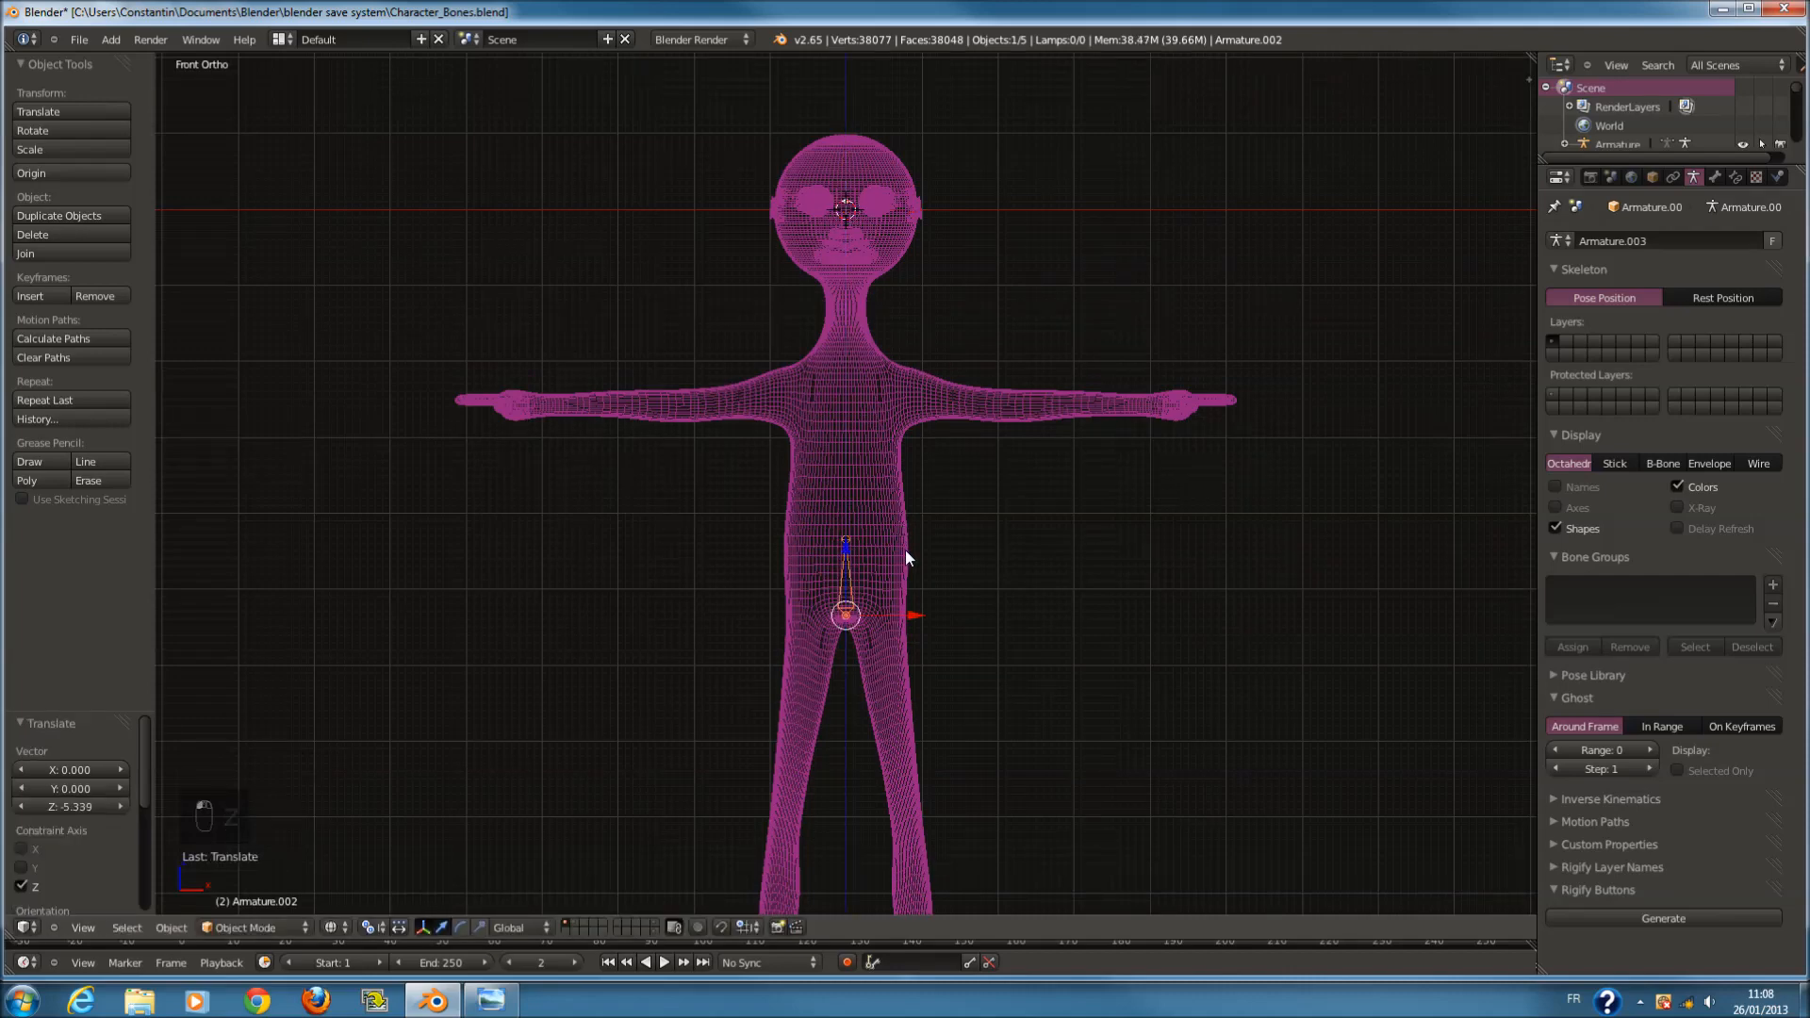
In Edit Mode, raise the bone's tip 5.003 along Z into the head and save the file.
key("Tab")
middle_click_drag(905, 551, 861, 545, "shift")
left_click_drag(847, 560, 844, 247)
key("ctrl+s")
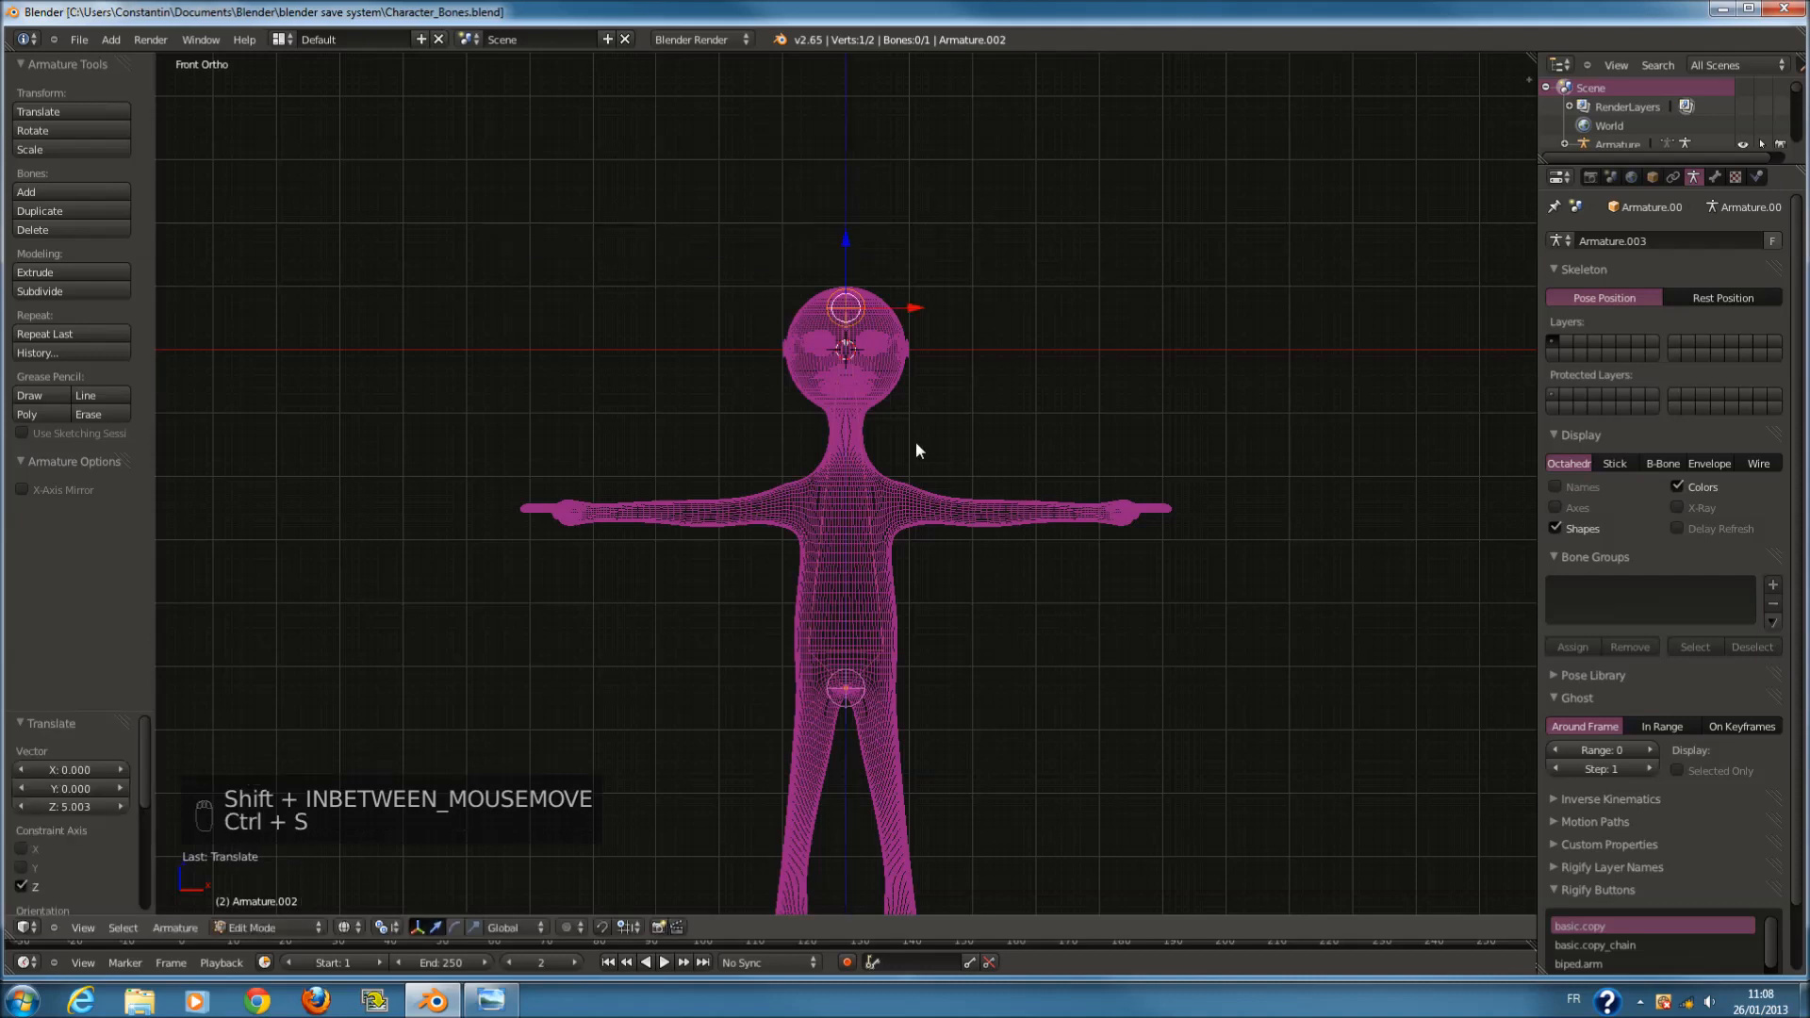
Subdivide the bone twice into a four-bone chain and split the bone spanning the upper chest and neck once more.
key("Tab")
scroll(875, 557, "up", 2)
key("Tab")
key("a")
key("a")
key("a")
key("w")
left_click(875, 556)
key("w")
left_click(906, 546)
key("w")
right_click(852, 392)
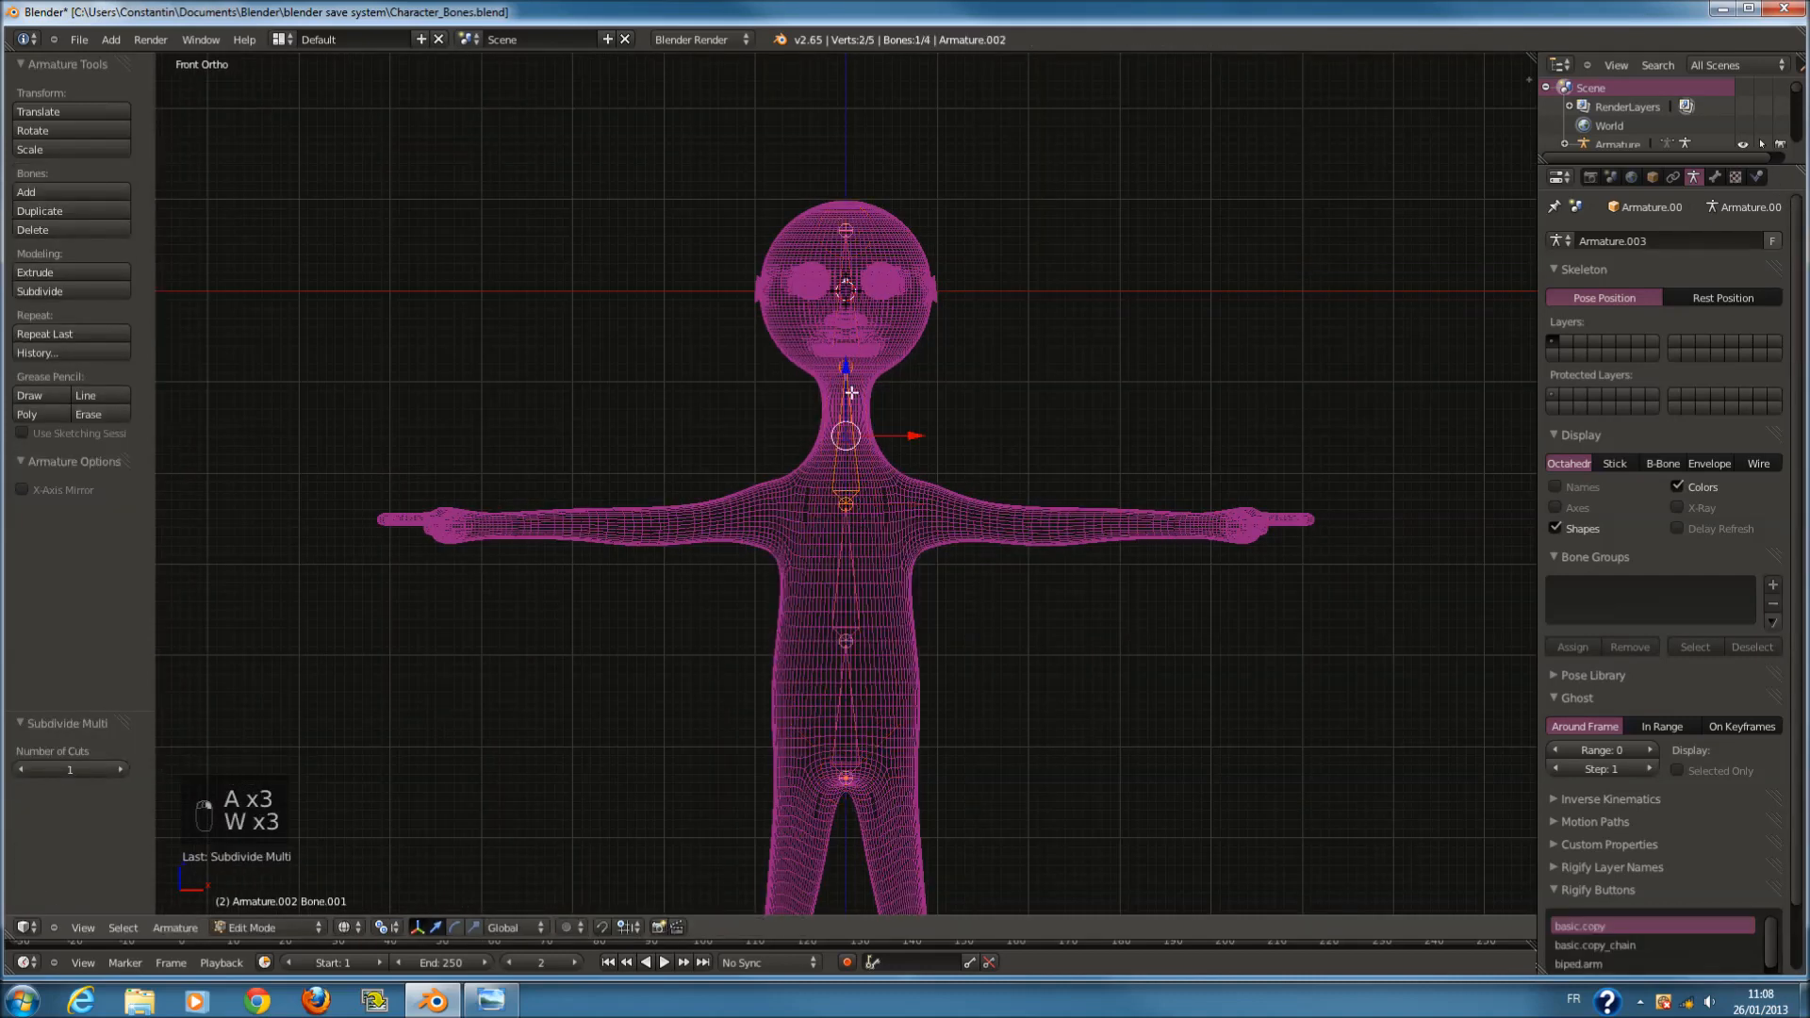
key("w")
left_click(914, 435)
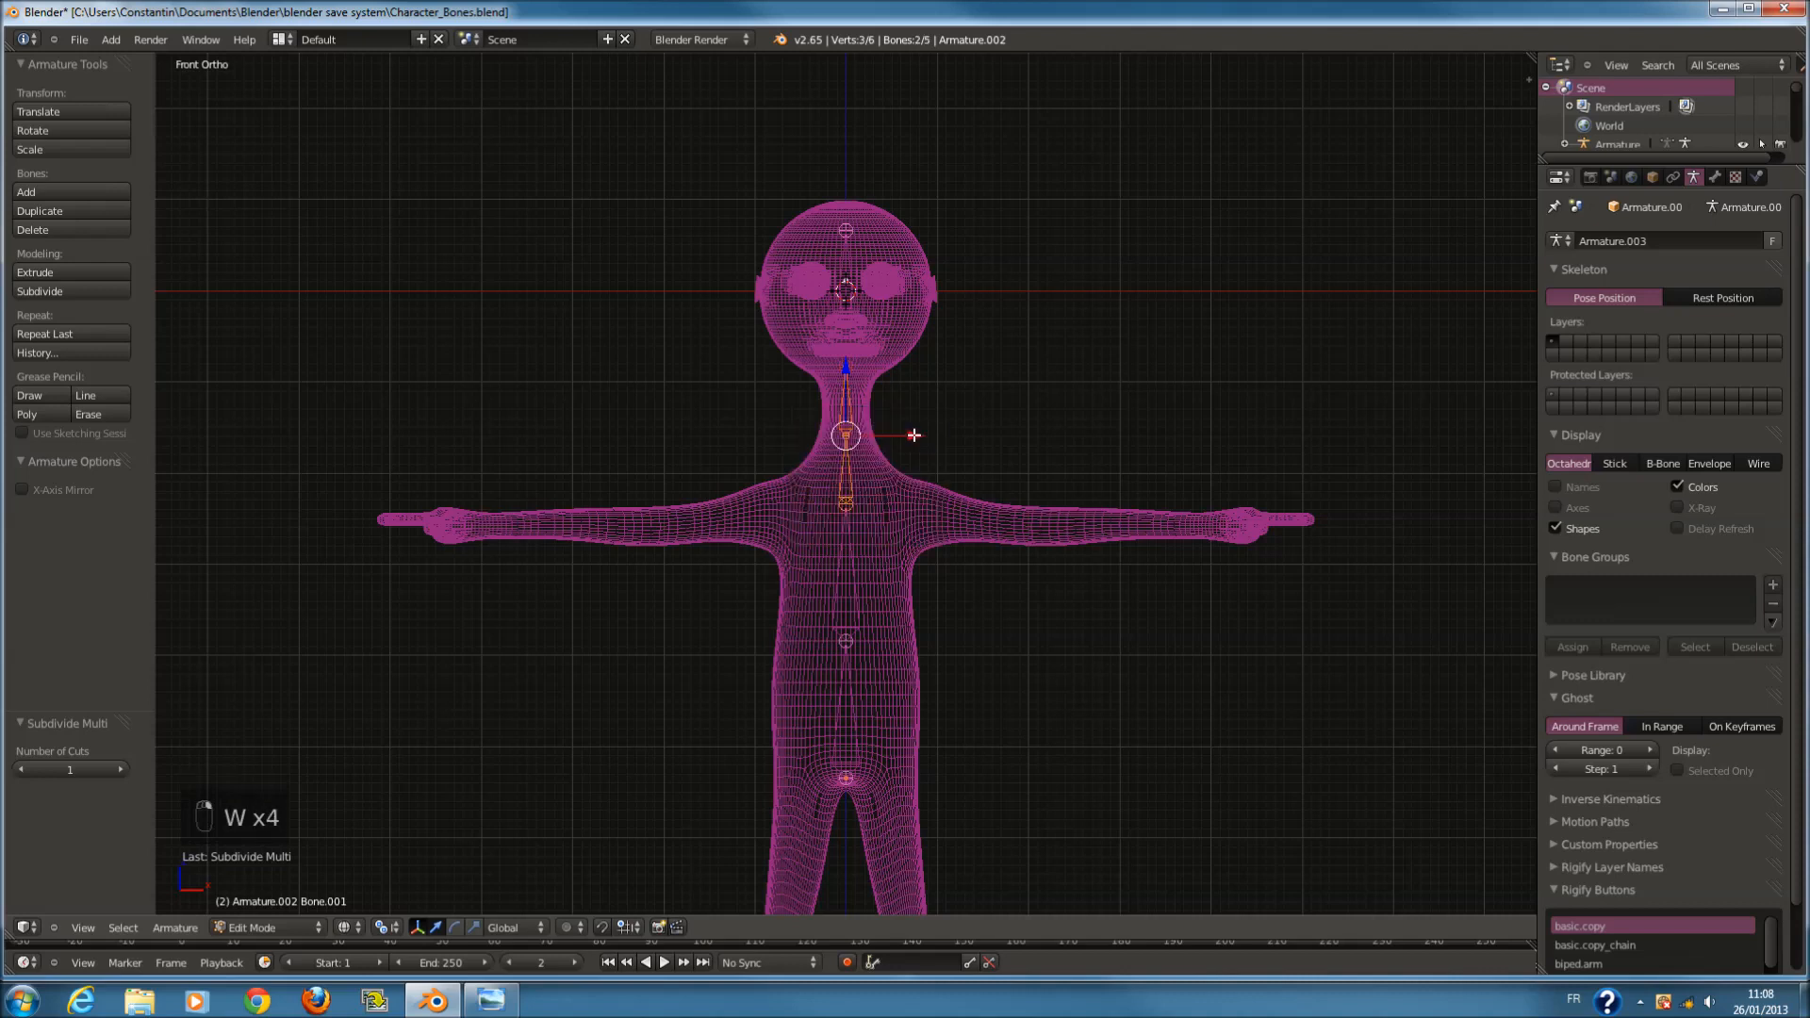
In the right side wireframe view, raise the head bone's tip to the top of the skull.
key("KP_3")
key("z")
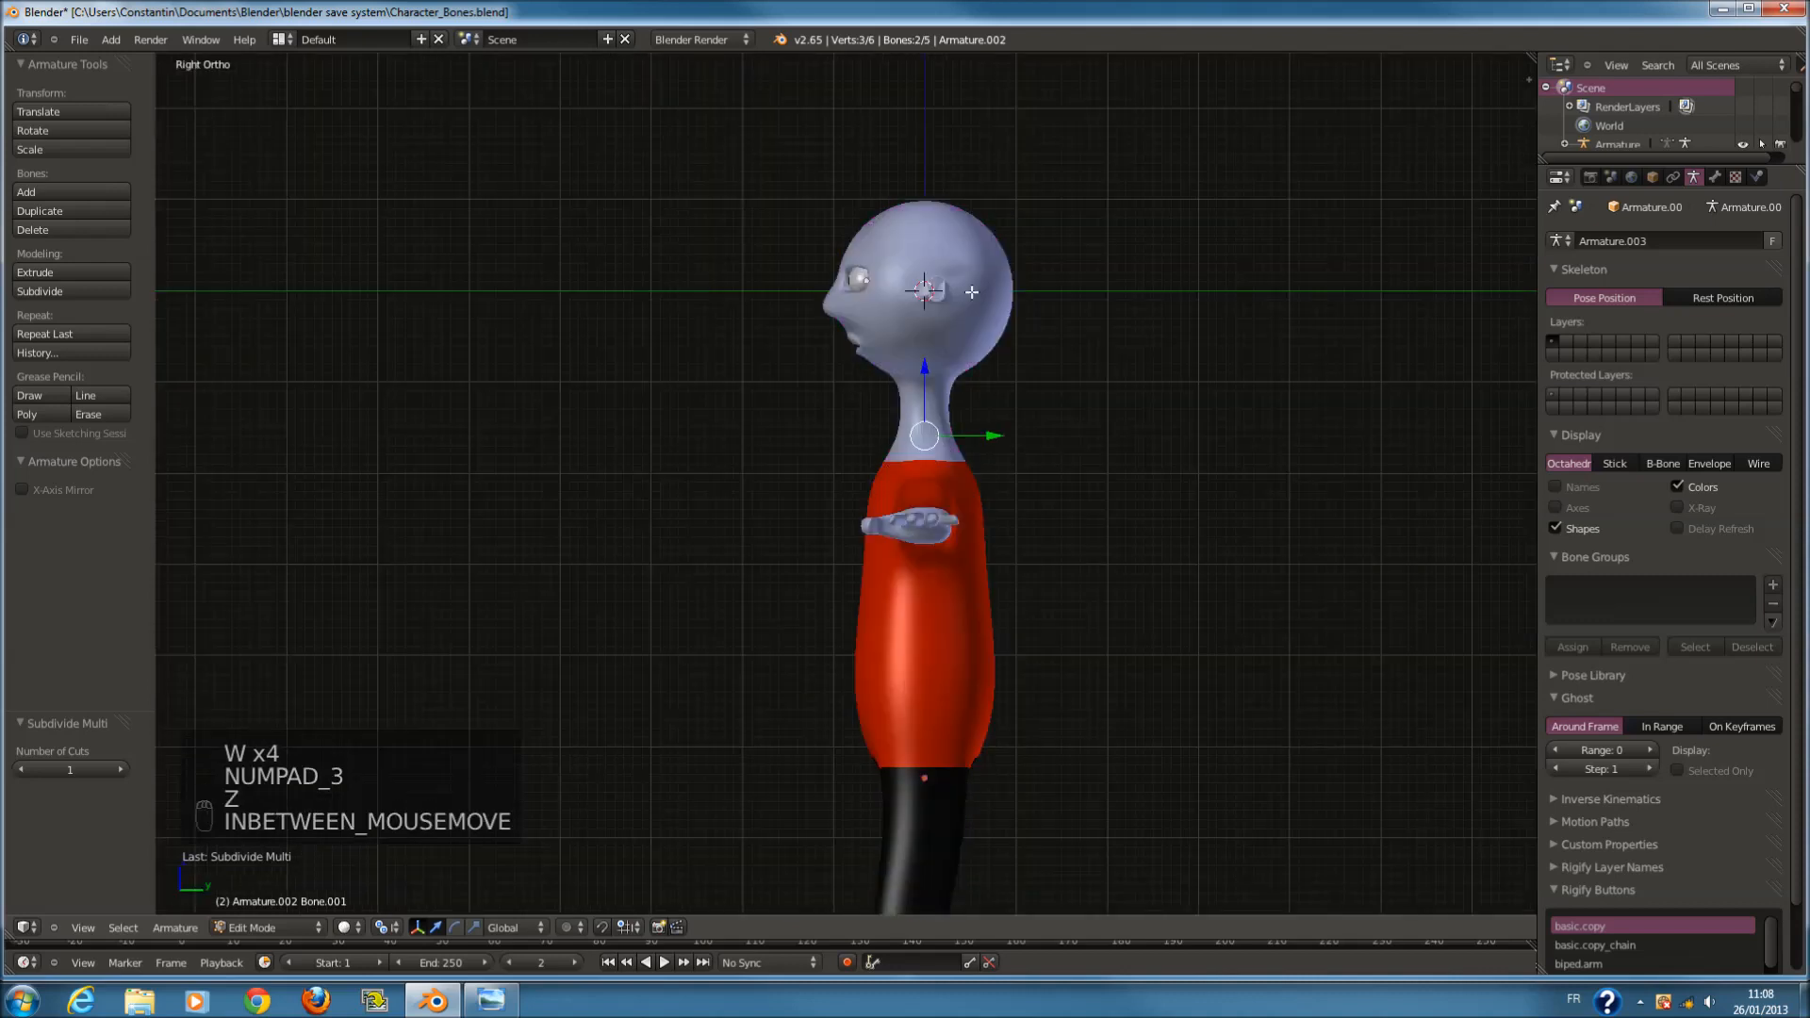
key("z")
right_click(924, 396)
right_click(924, 324)
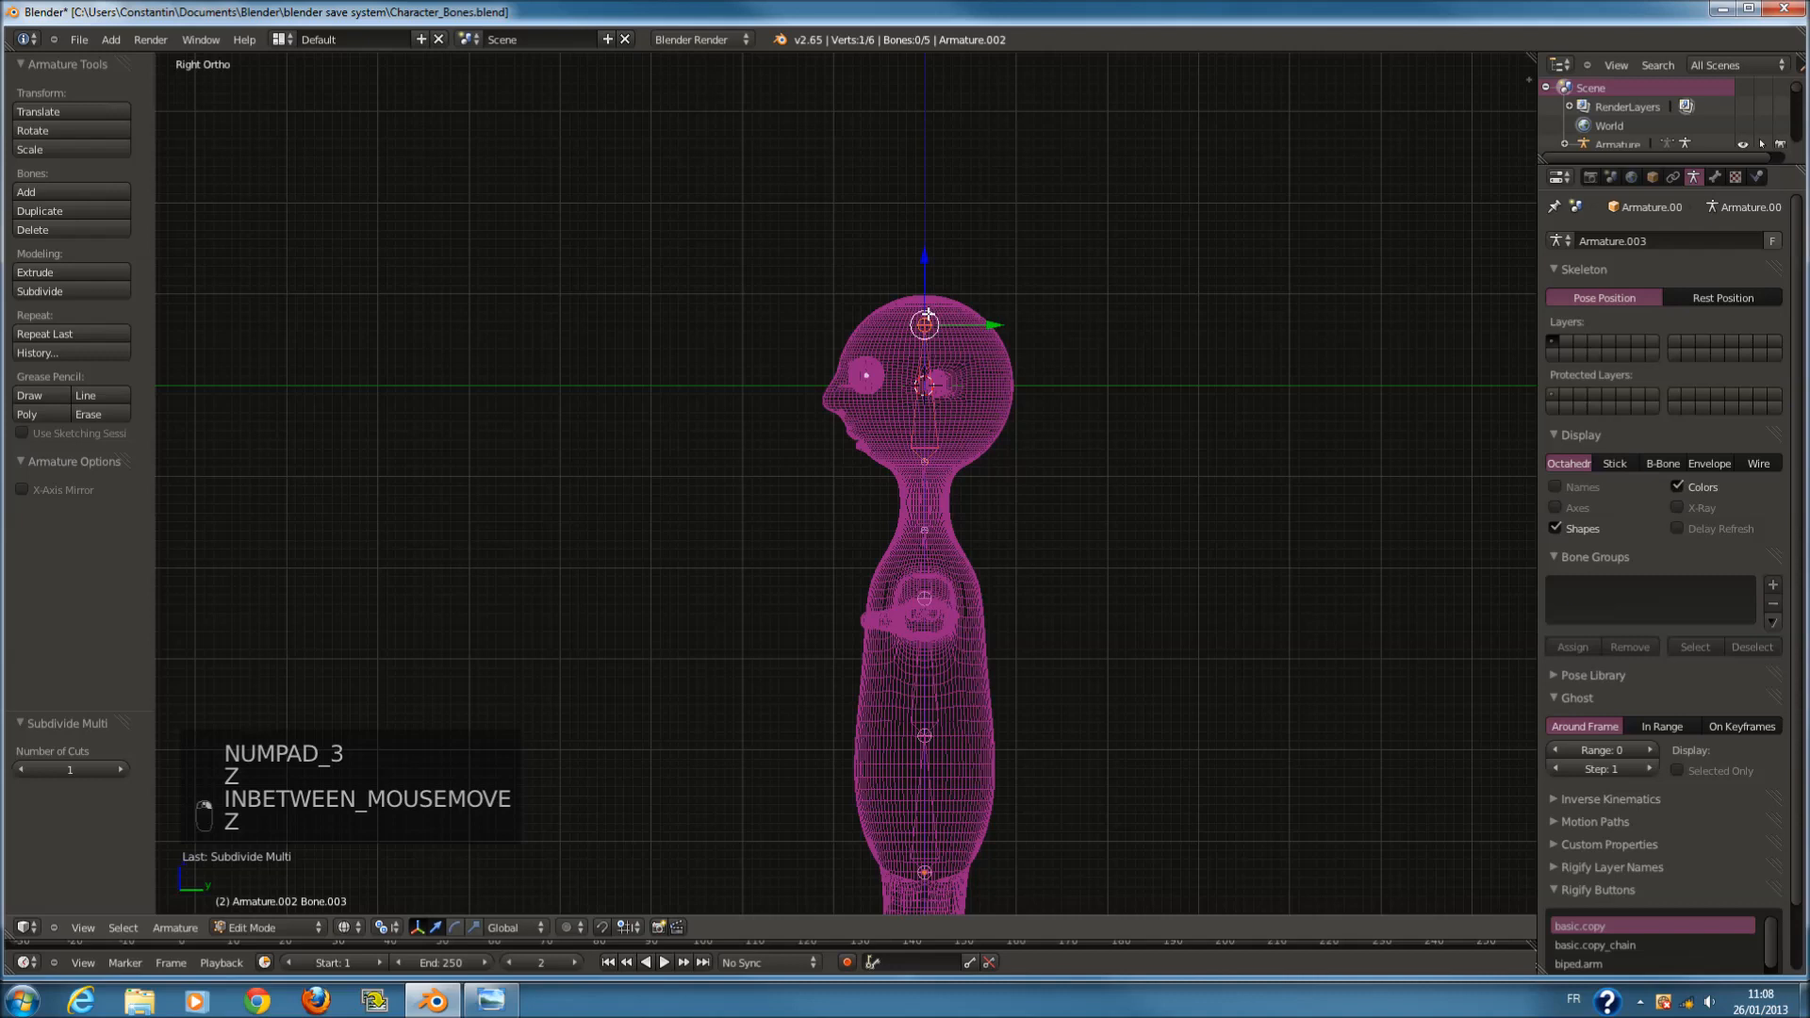
left_click_drag(924, 278, 924, 259)
scroll(924, 259, "up", 2)
Lower the joint between the neck and head bones by 0.526 along Z to the base of the skull.
right_click(958, 501)
right_click(959, 451)
mouse_move(957, 421)
left_mouse_down()
mouse_move(952, 464)
mouse_move(961, 368)
mouse_move(960, 406)
left_mouse_up()
left_click_drag(955, 339, 971, 411)
right_click(967, 550)
right_click(967, 550)
key("KP_1")
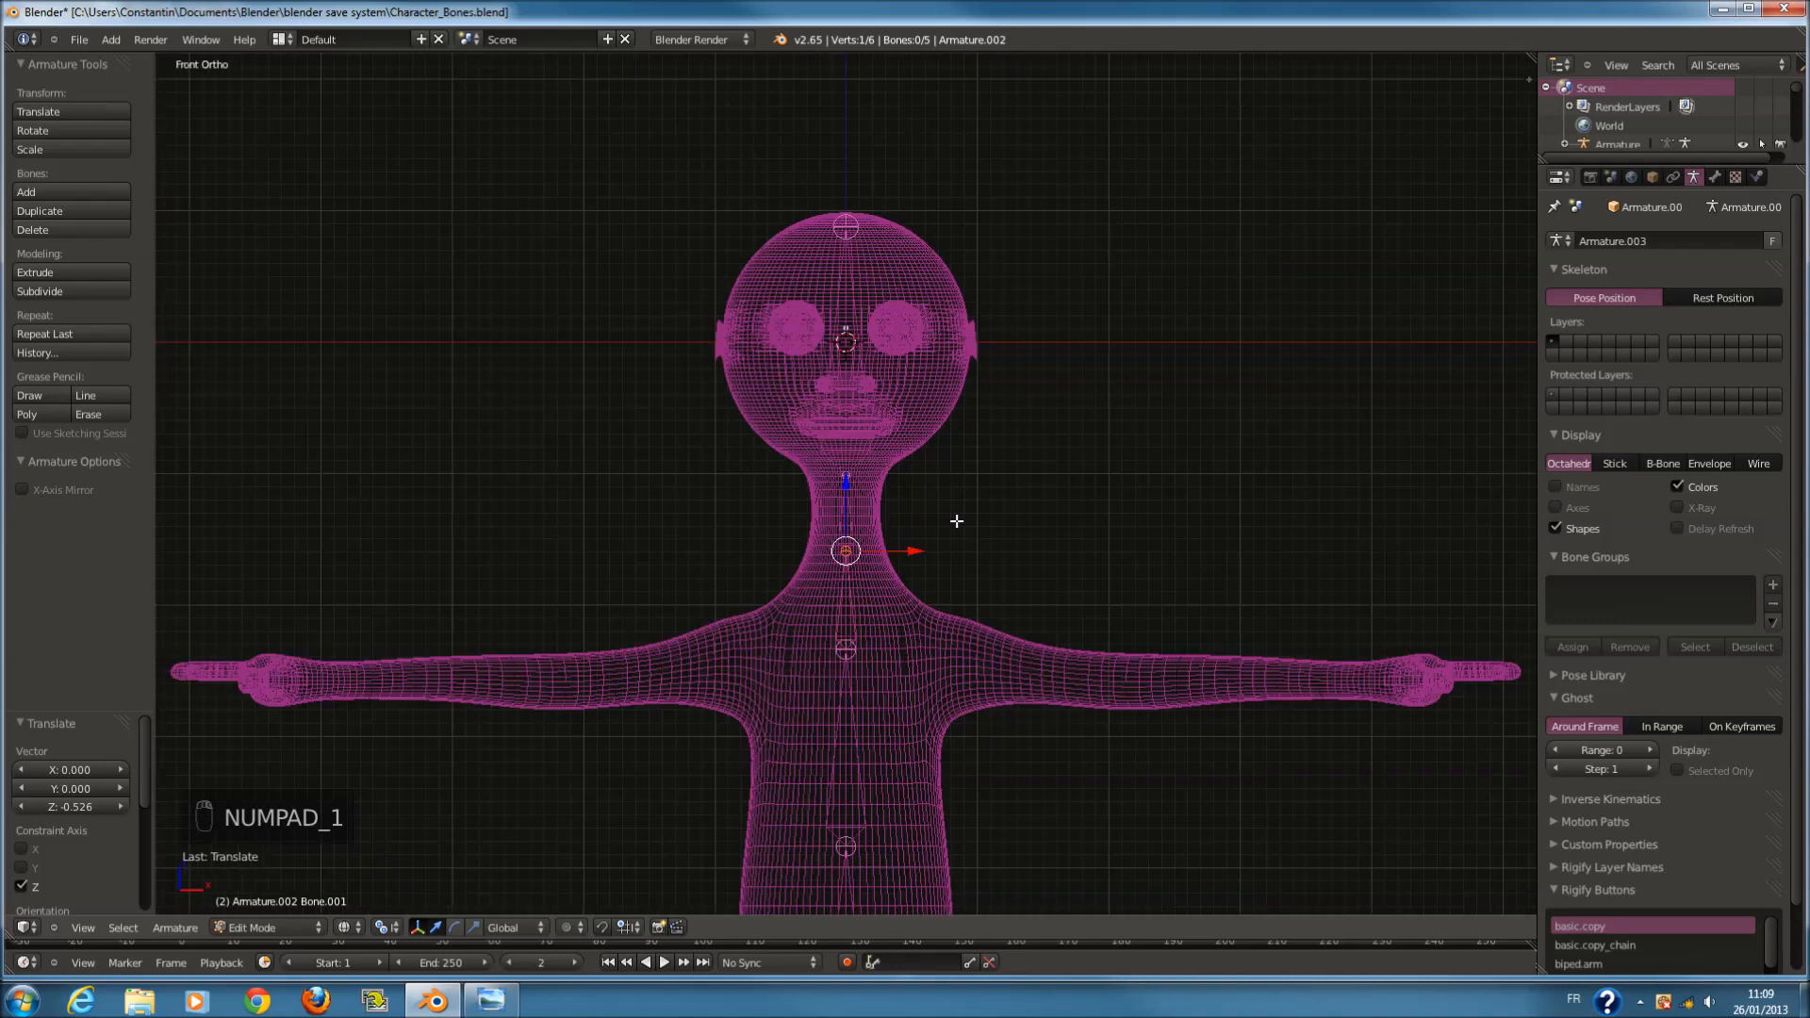
In front view, lower the chest joint and the lower spine joint along Z to lengthen the chest bone.
scroll(928, 556, "down", 2)
key("Tab")
key("Tab")
right_click(847, 433)
left_click_drag(847, 374, 859, 473)
right_click(851, 598)
left_click_drag(849, 541, 851, 615)
right_click(849, 604)
left_click(846, 490)
right_click(847, 535)
left_click_drag(846, 502, 845, 539)
Leave Edit Mode and save the file over the existing version.
scroll(854, 539, "up", 4, "shift")
key("Tab")
key("ctrl+s")
left_click(916, 434)
Return to Edit Mode and rename the head bone as tete in its bone properties.
key("Tab")
scroll(918, 430, "up", 1)
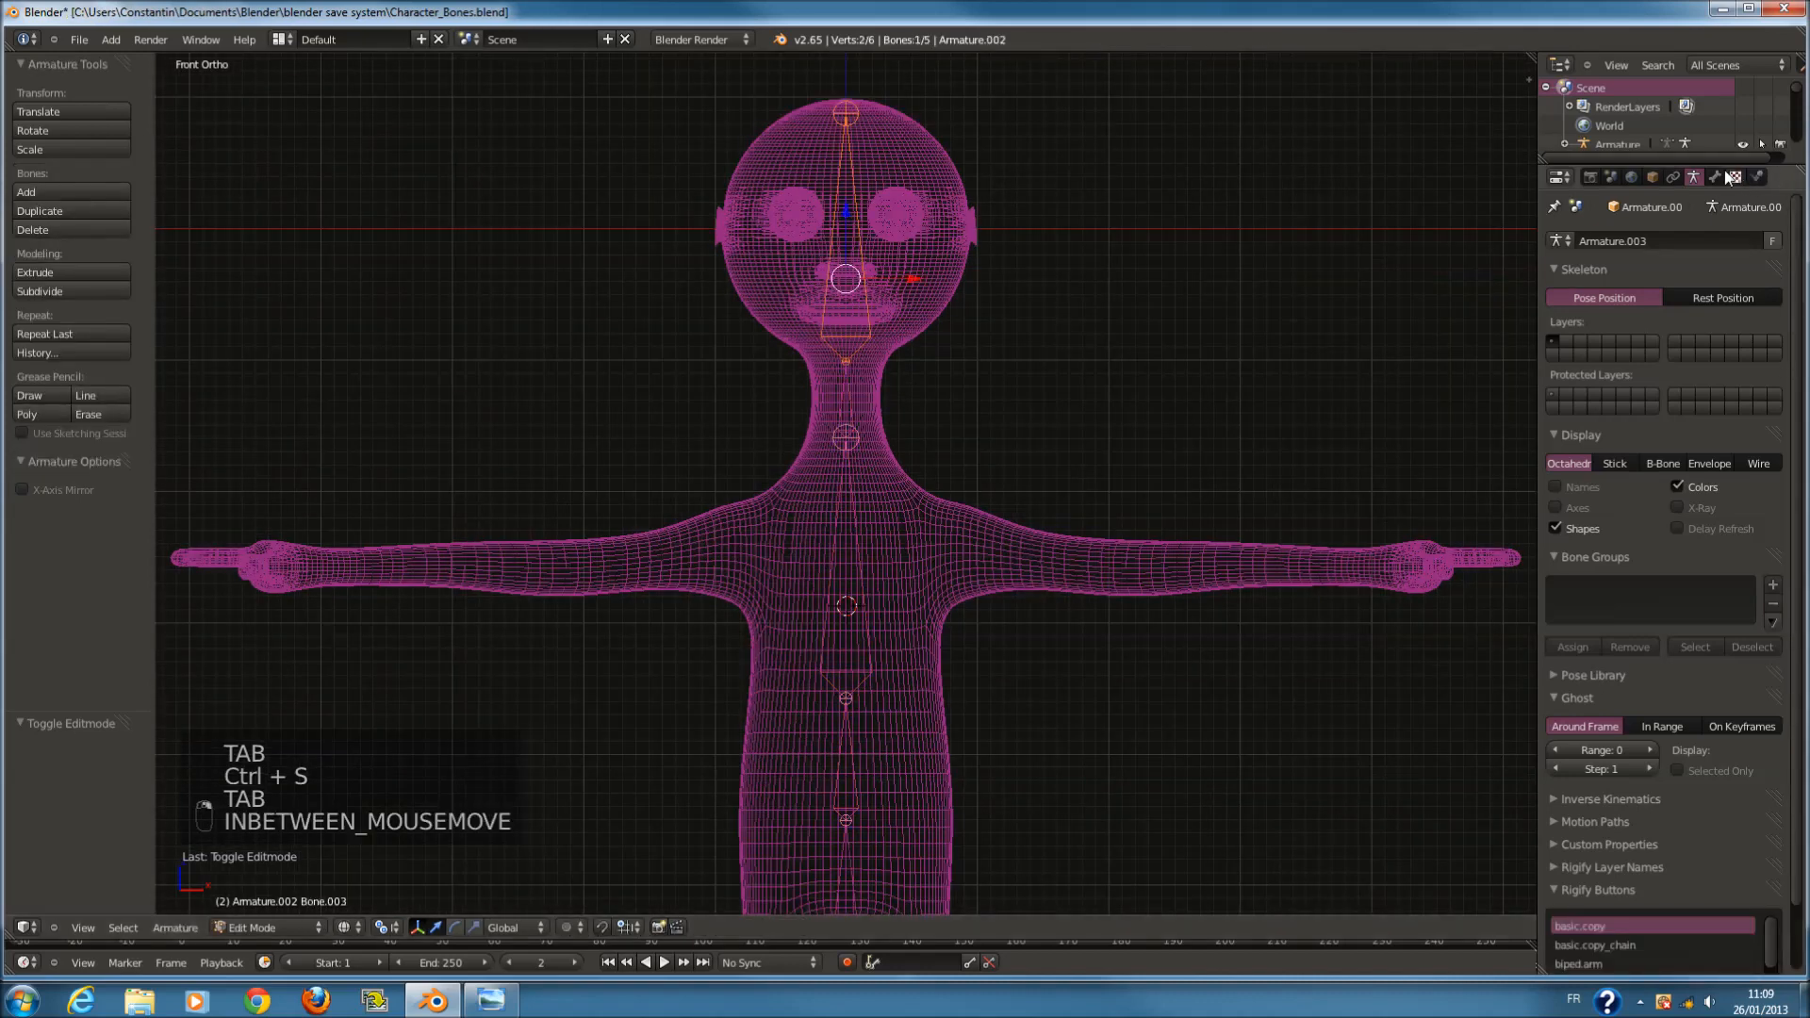
left_click(1718, 176)
left_click(1657, 243)
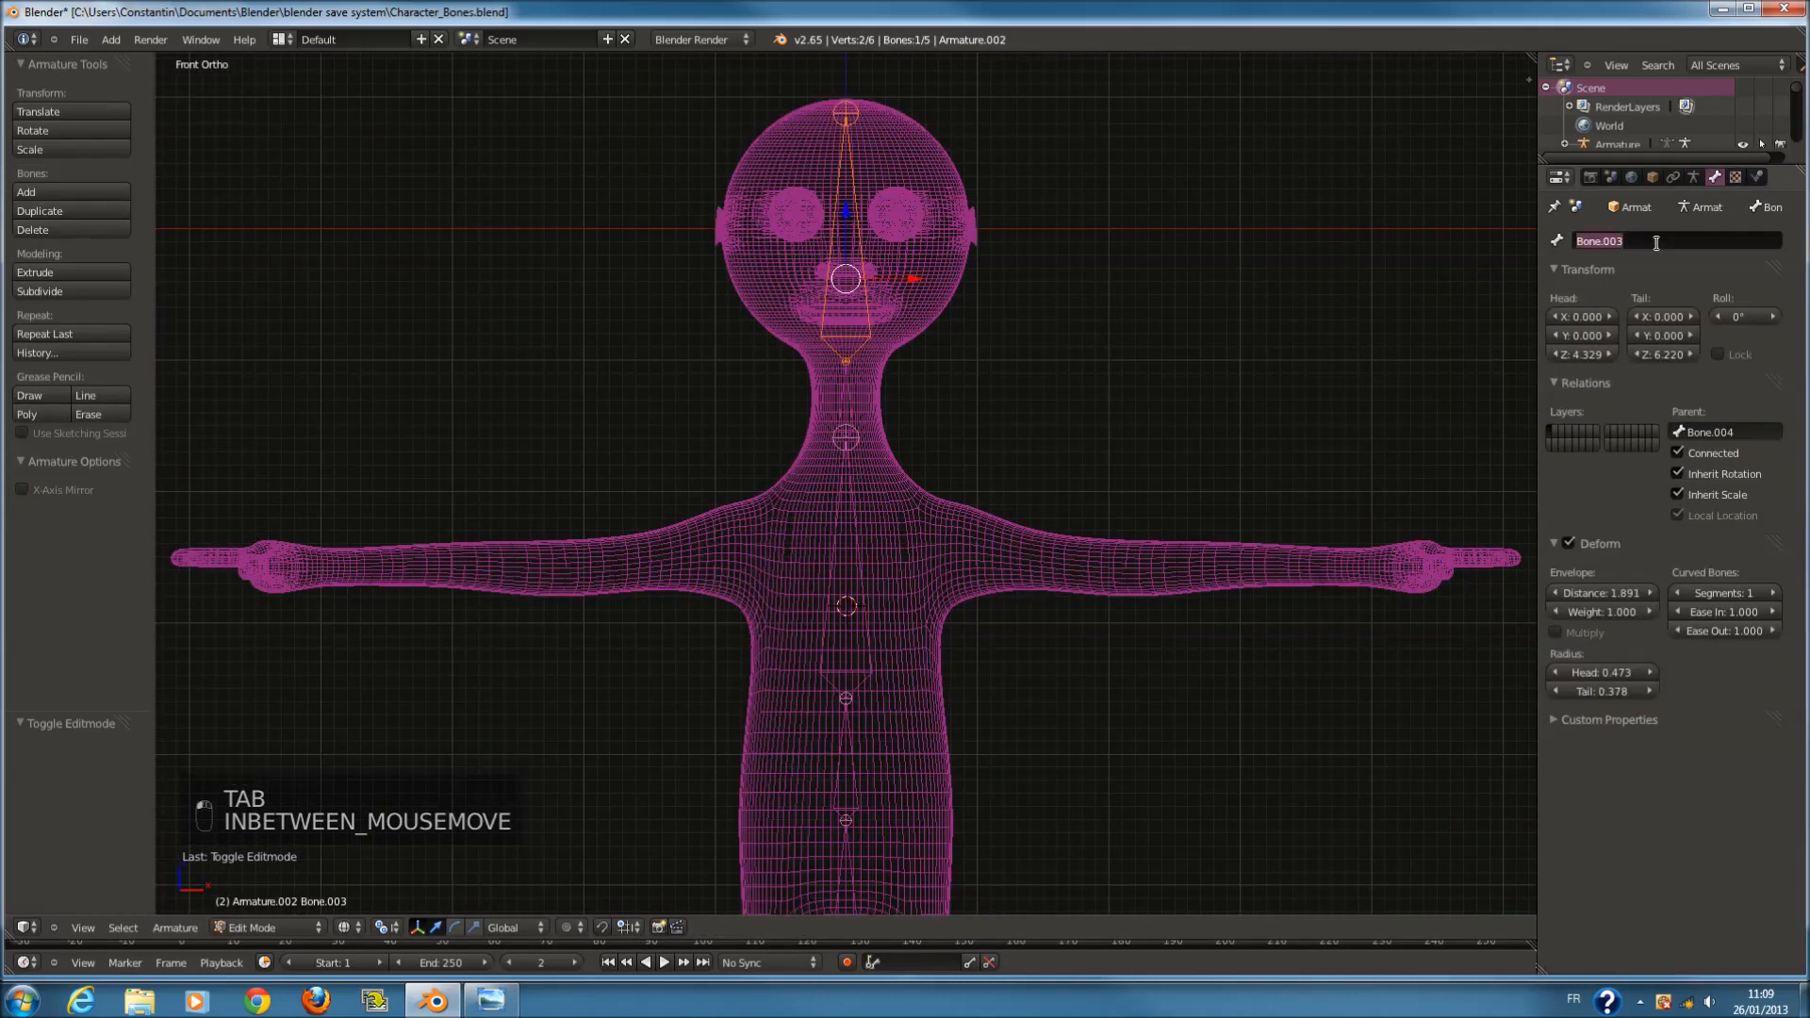
type("tet")
key("Return")
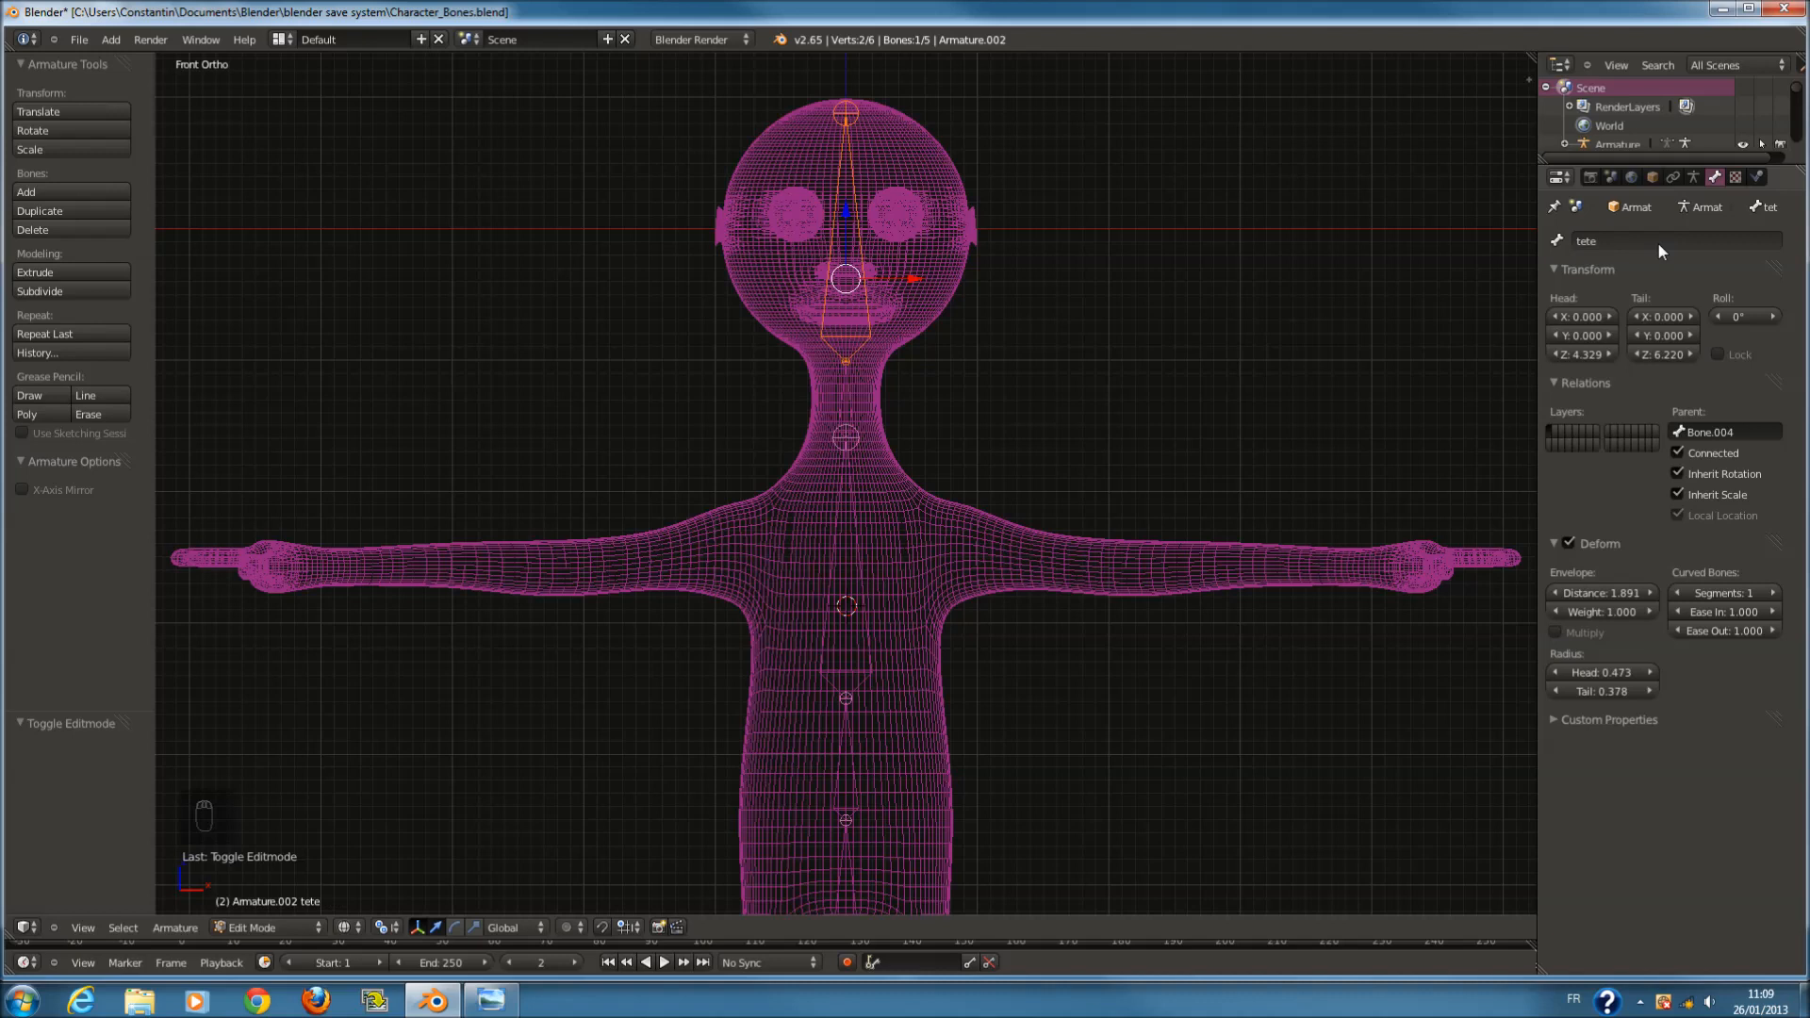
Rename the neck bone as cou.
right_click(853, 399)
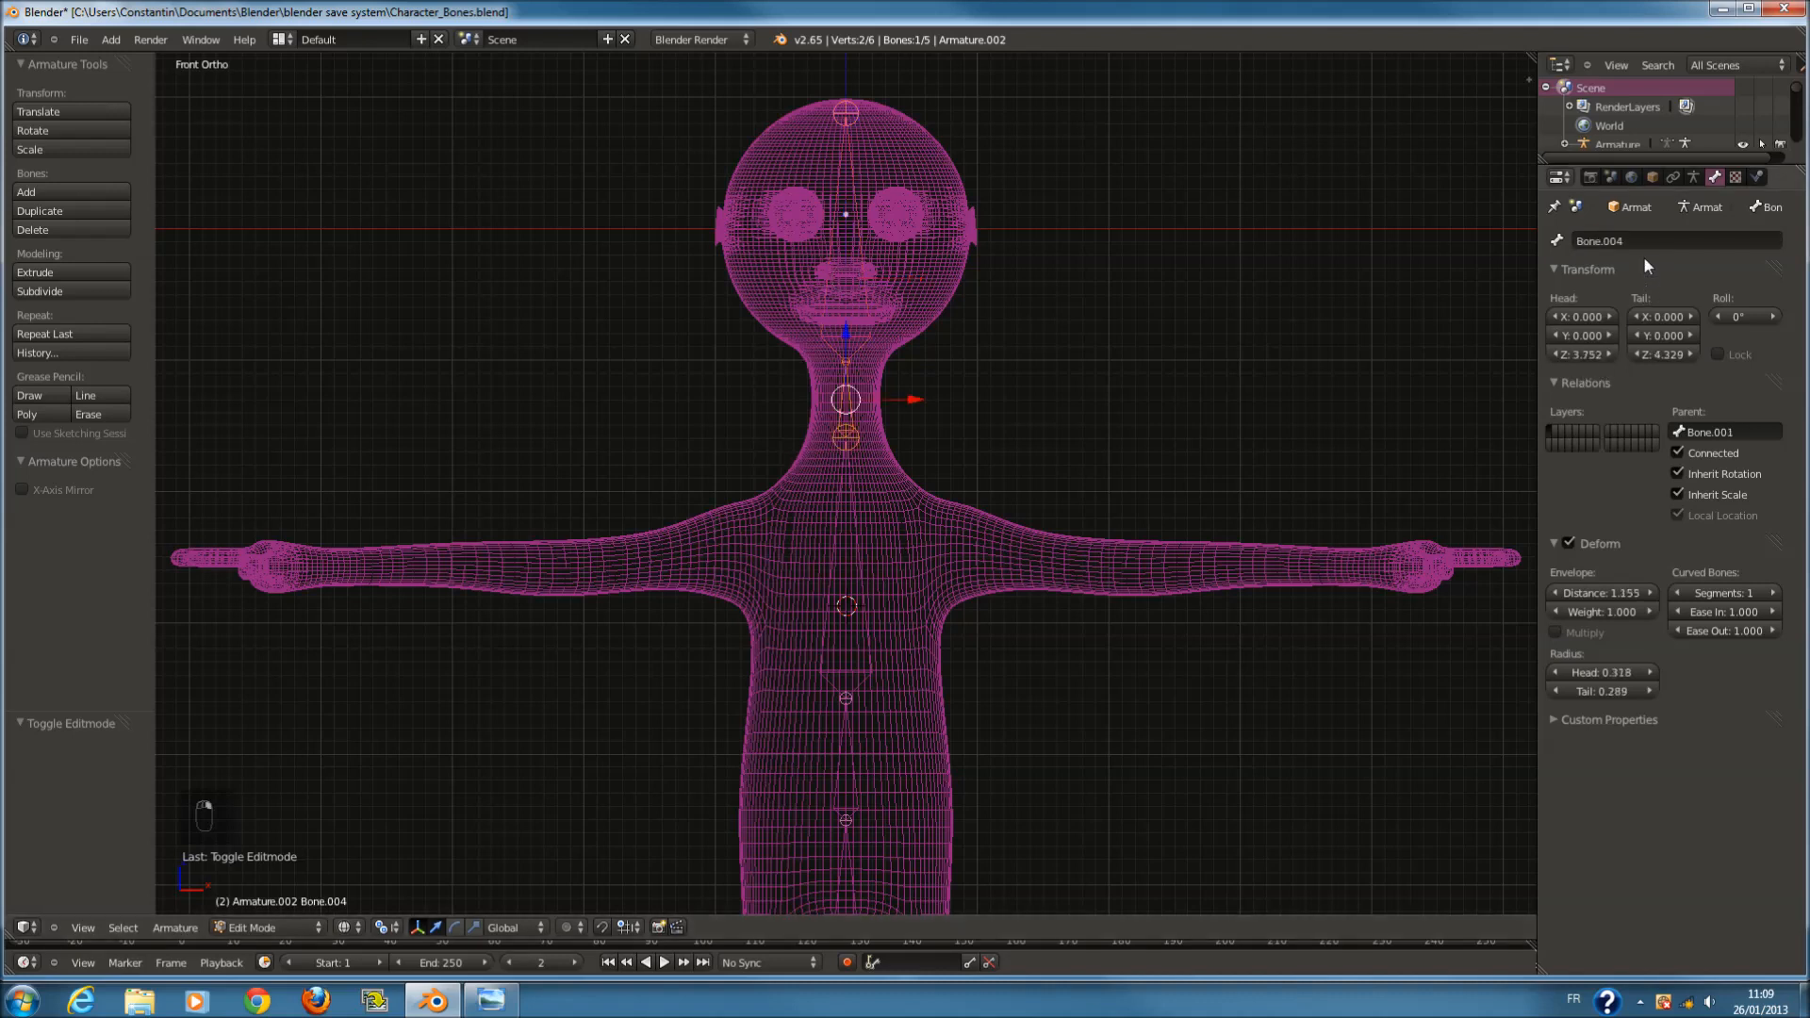
left_click(1644, 247)
type("cou")
key("Return")
Rename the chest bone as Torso.
right_click(866, 537)
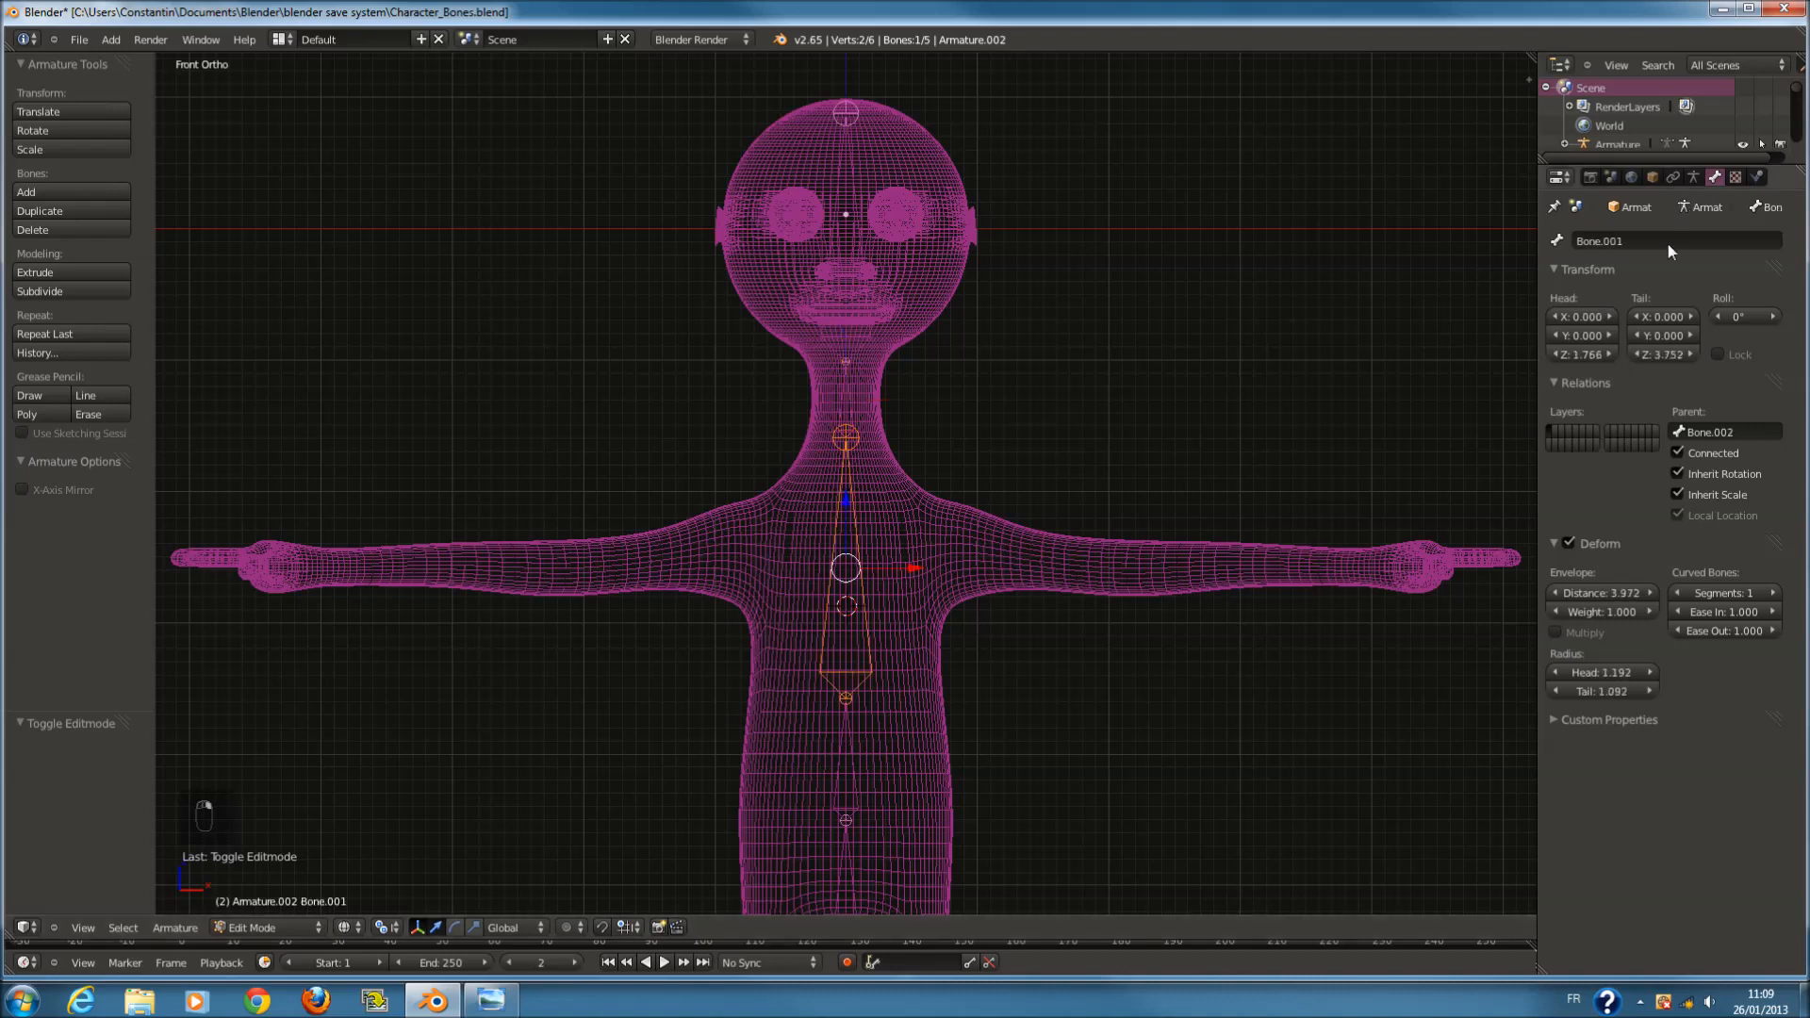
left_click(1666, 246)
type("Torso")
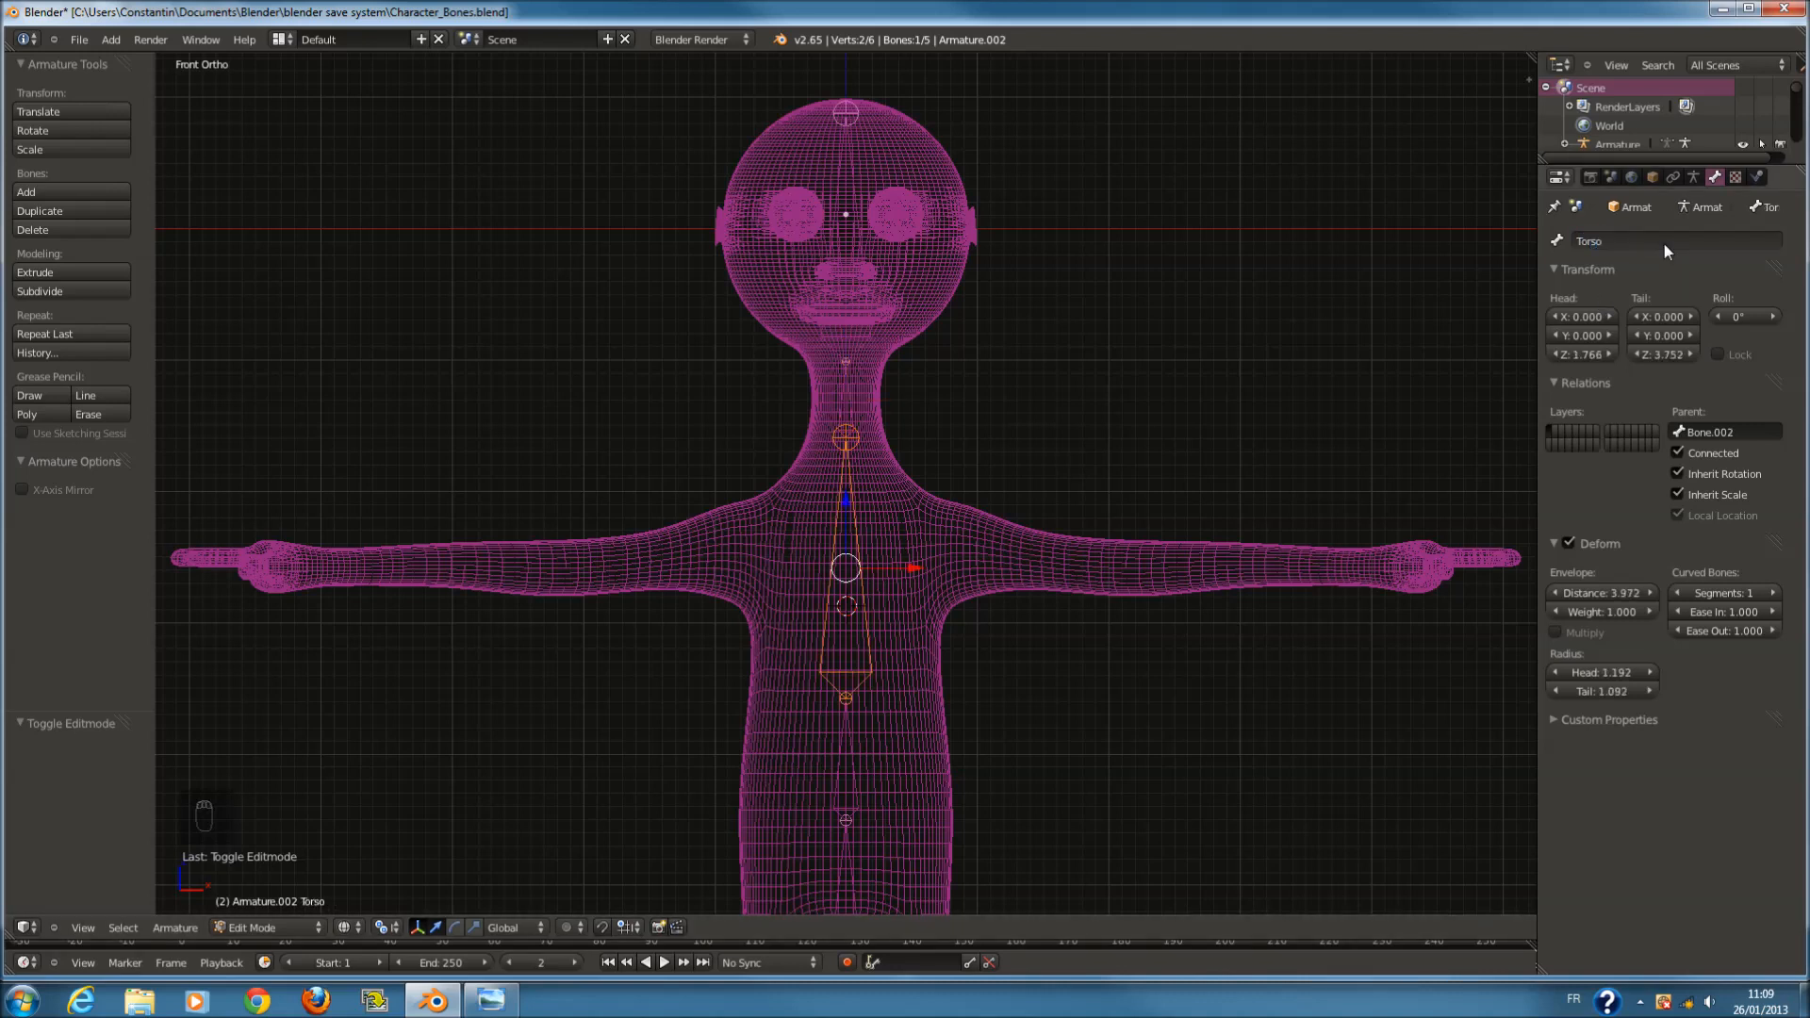
key("Return")
scroll(883, 601, "down", 1)
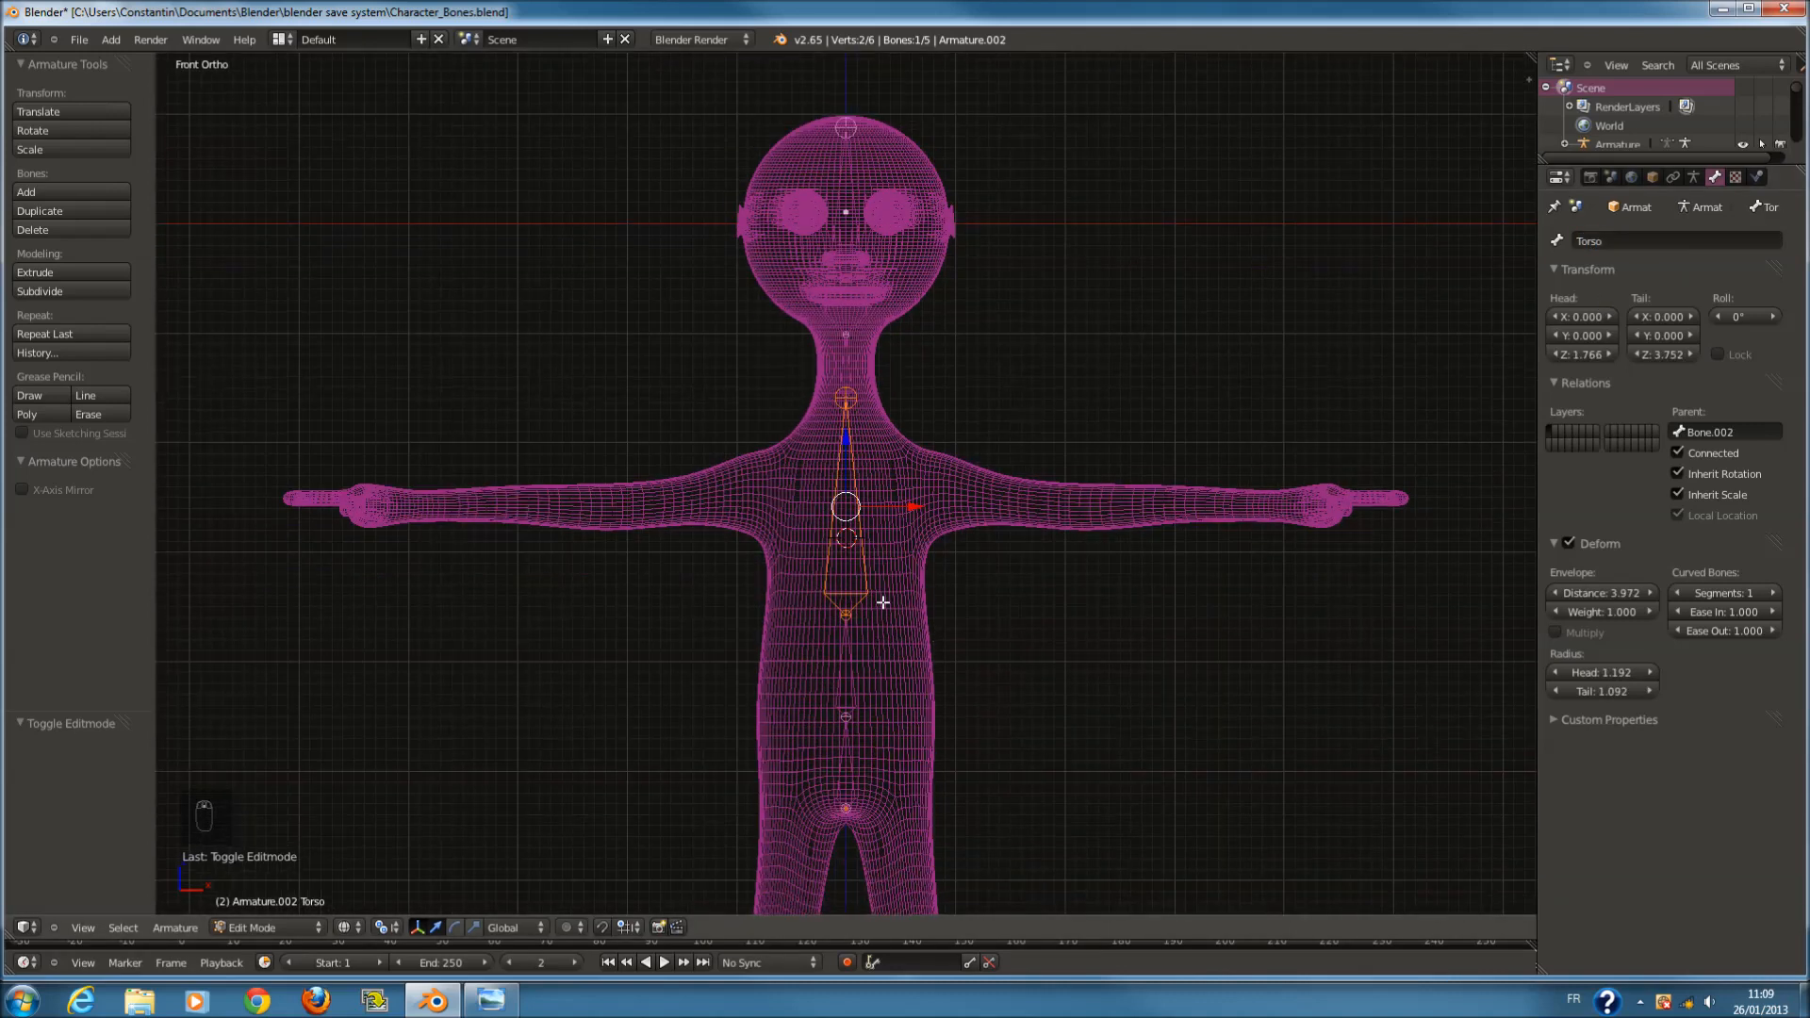
Rename the chest bone as Cotes.
left_click(1622, 241)
type("Cote")
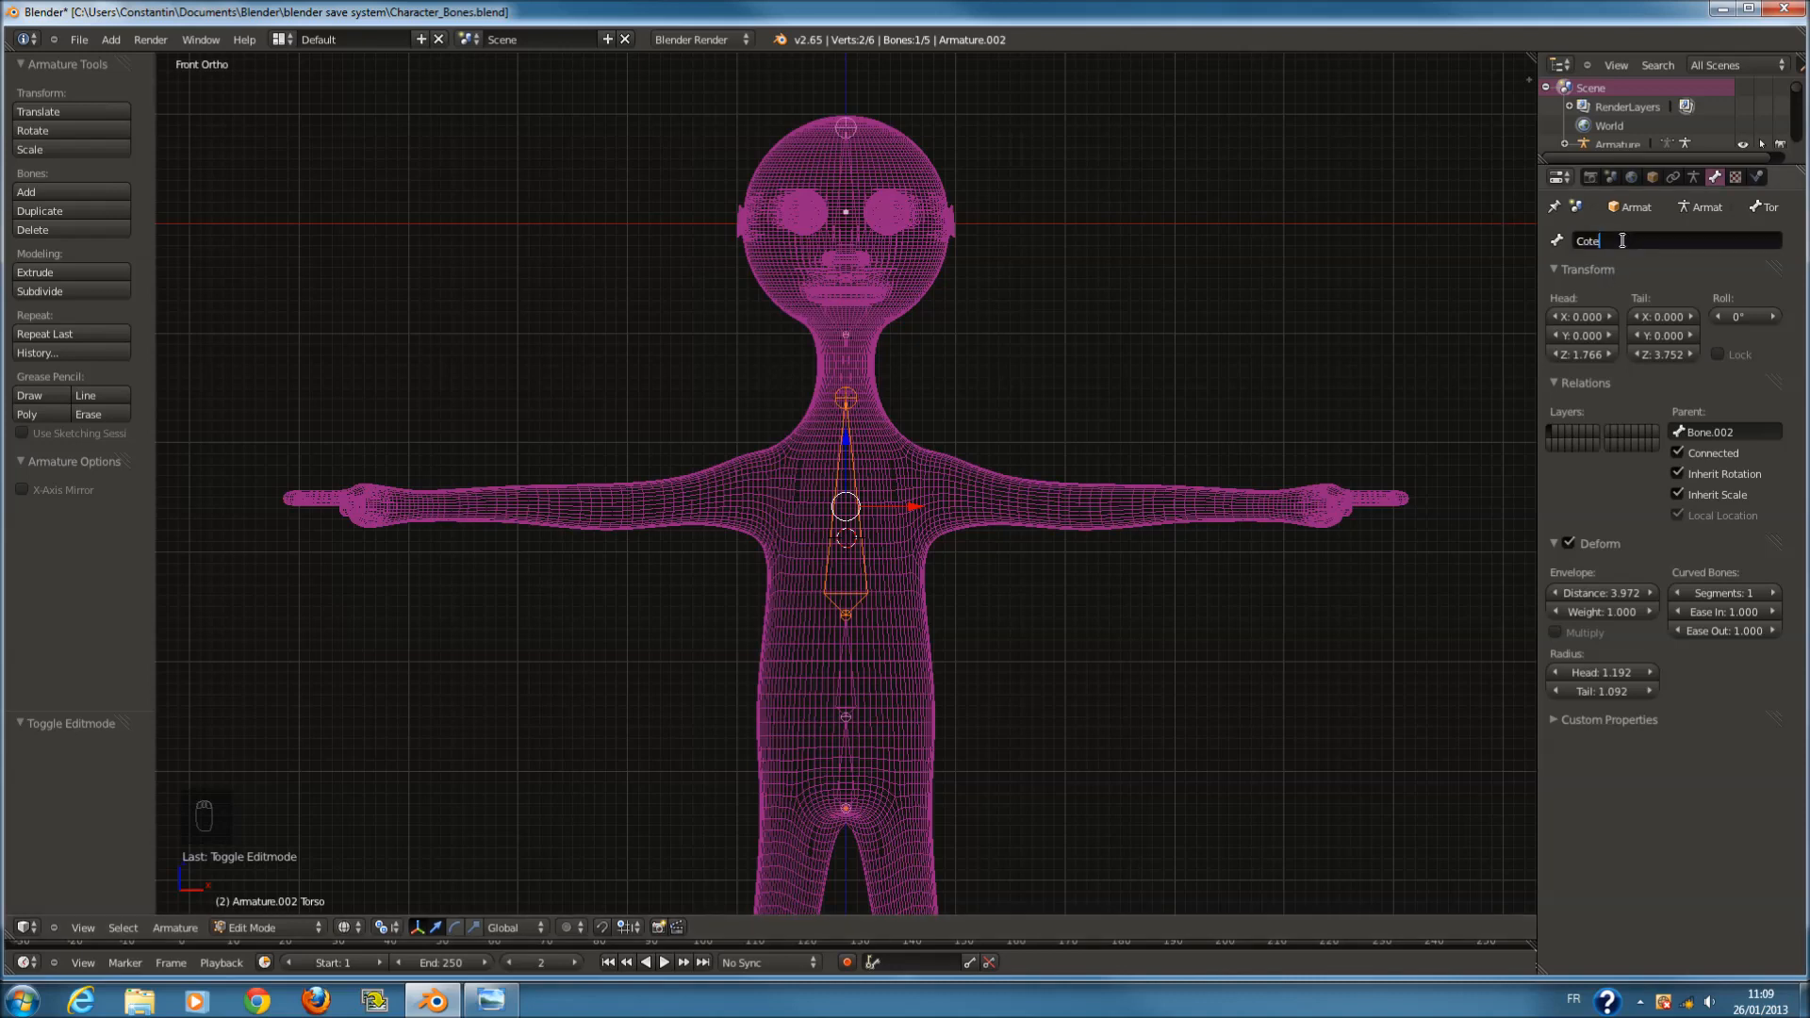
type("s")
key("Return")
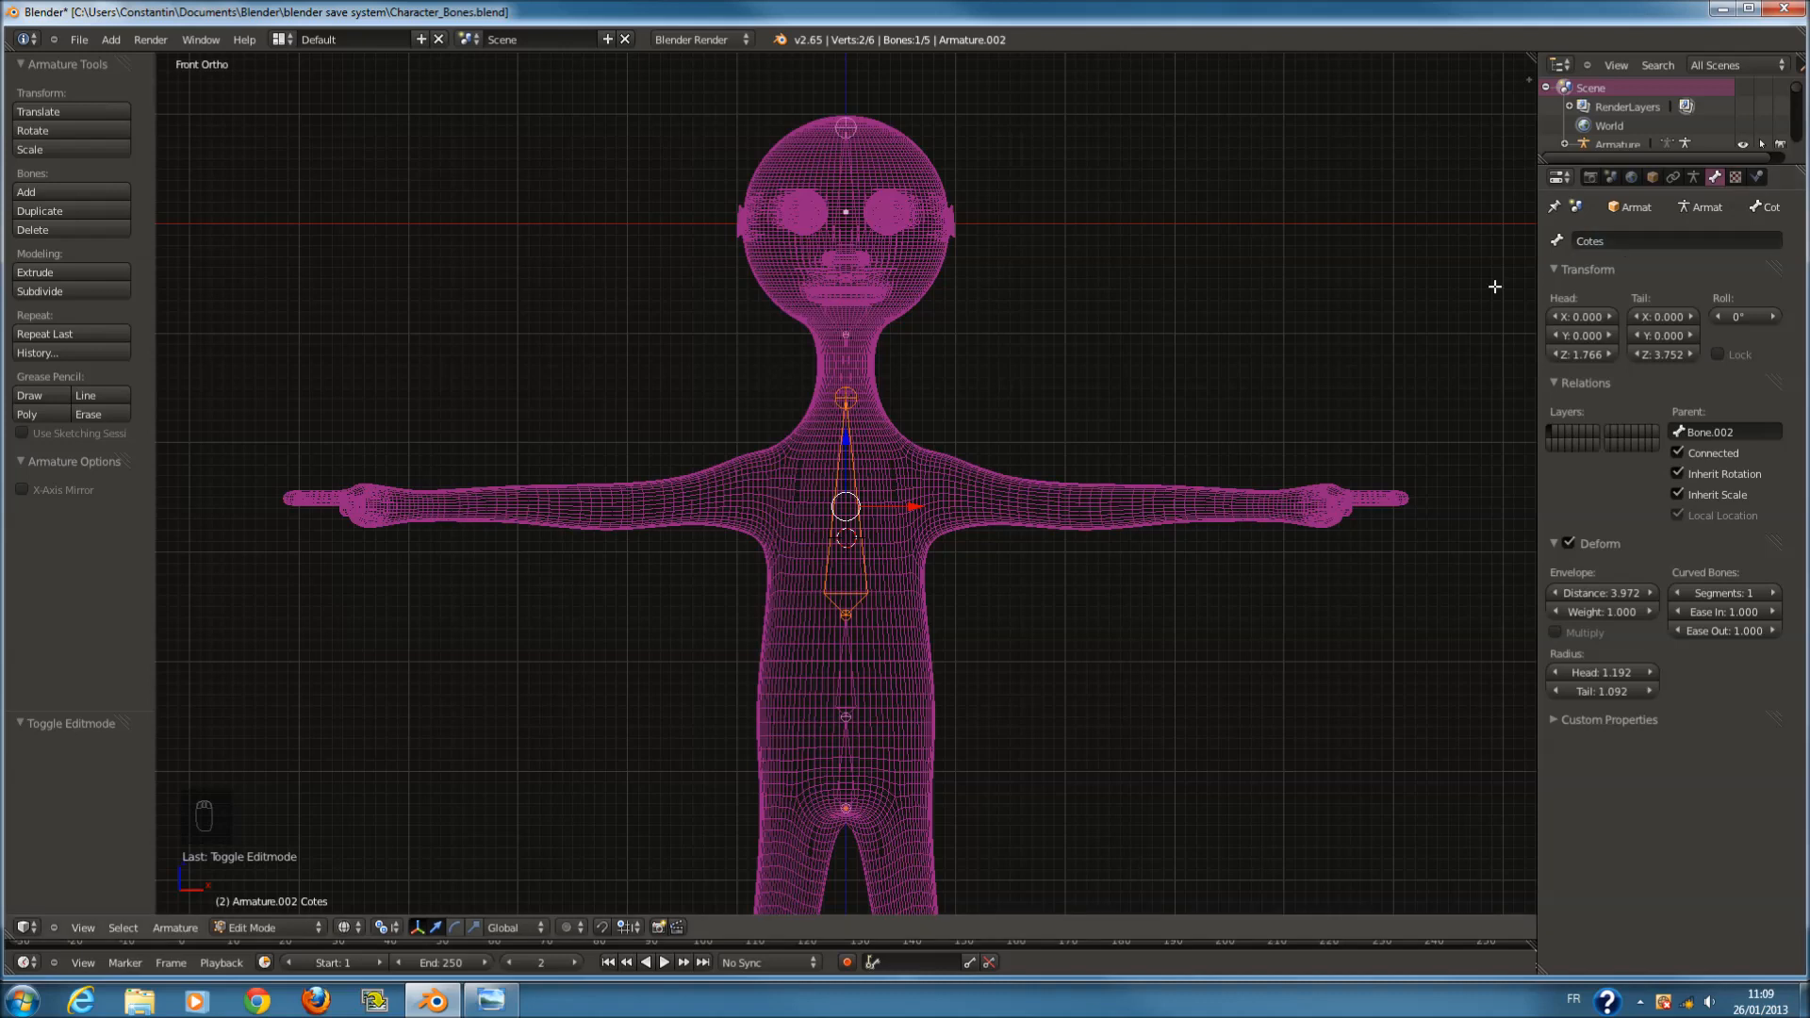
Rename the lower spine bone below the chest as colon.
right_click(864, 651)
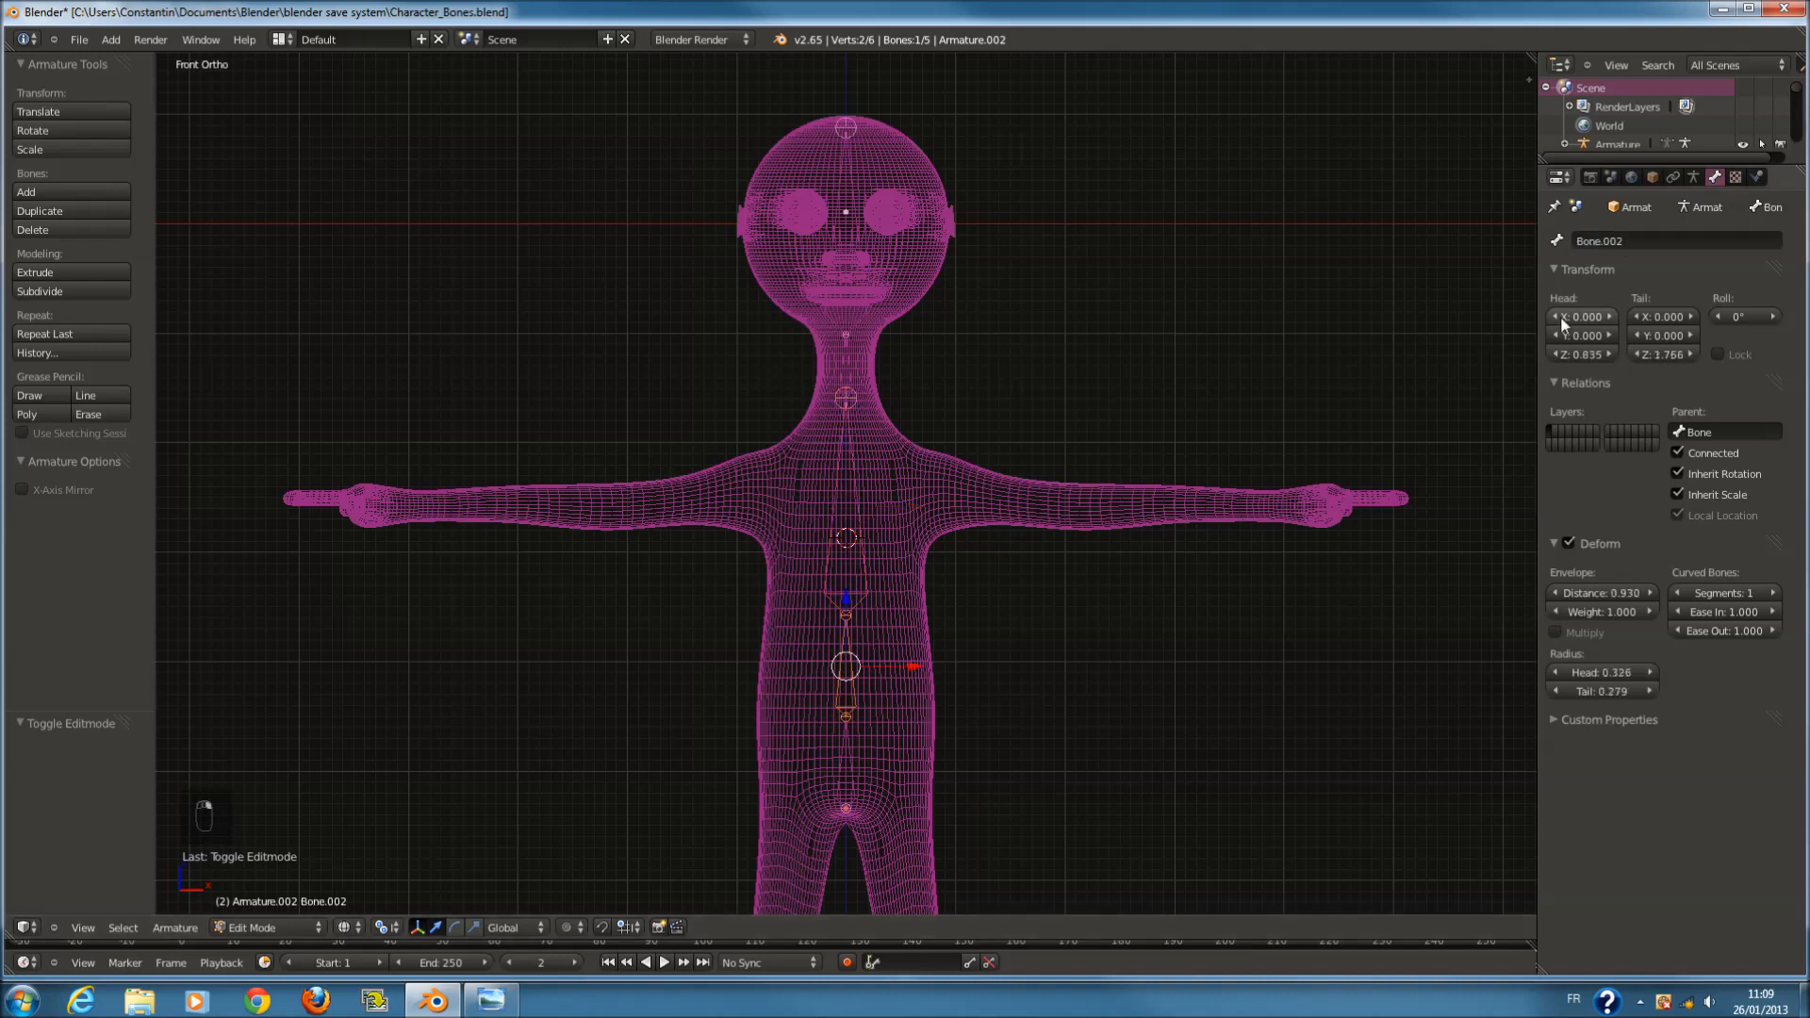
left_click(1657, 237)
type("colon")
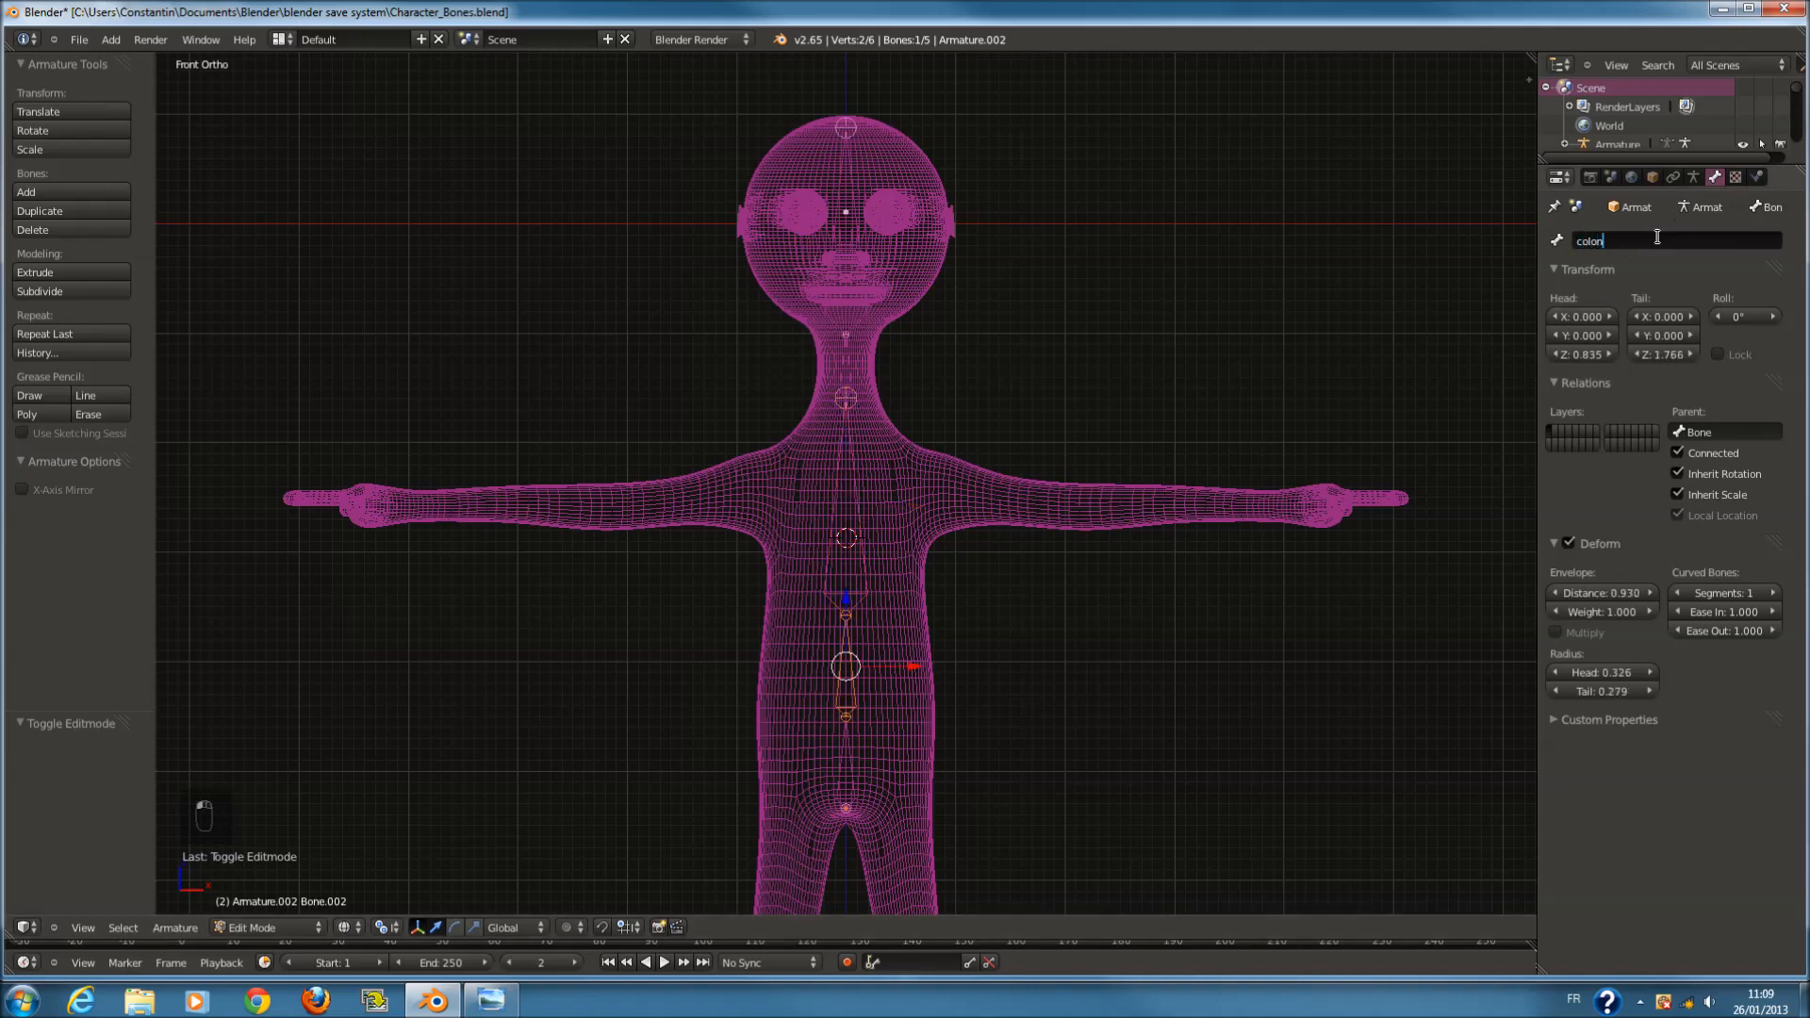
key("Return")
Rename the lowest bone at the hips as bassin.
right_click(861, 765)
left_click(1645, 237)
key("BackSpace")
type("bassin")
key("Return")
Deselect all bones, place the 3D cursor near the character's left shoulder, and add a new bone there.
key("a")
key("a")
scroll(969, 489, "up", 3)
key("a")
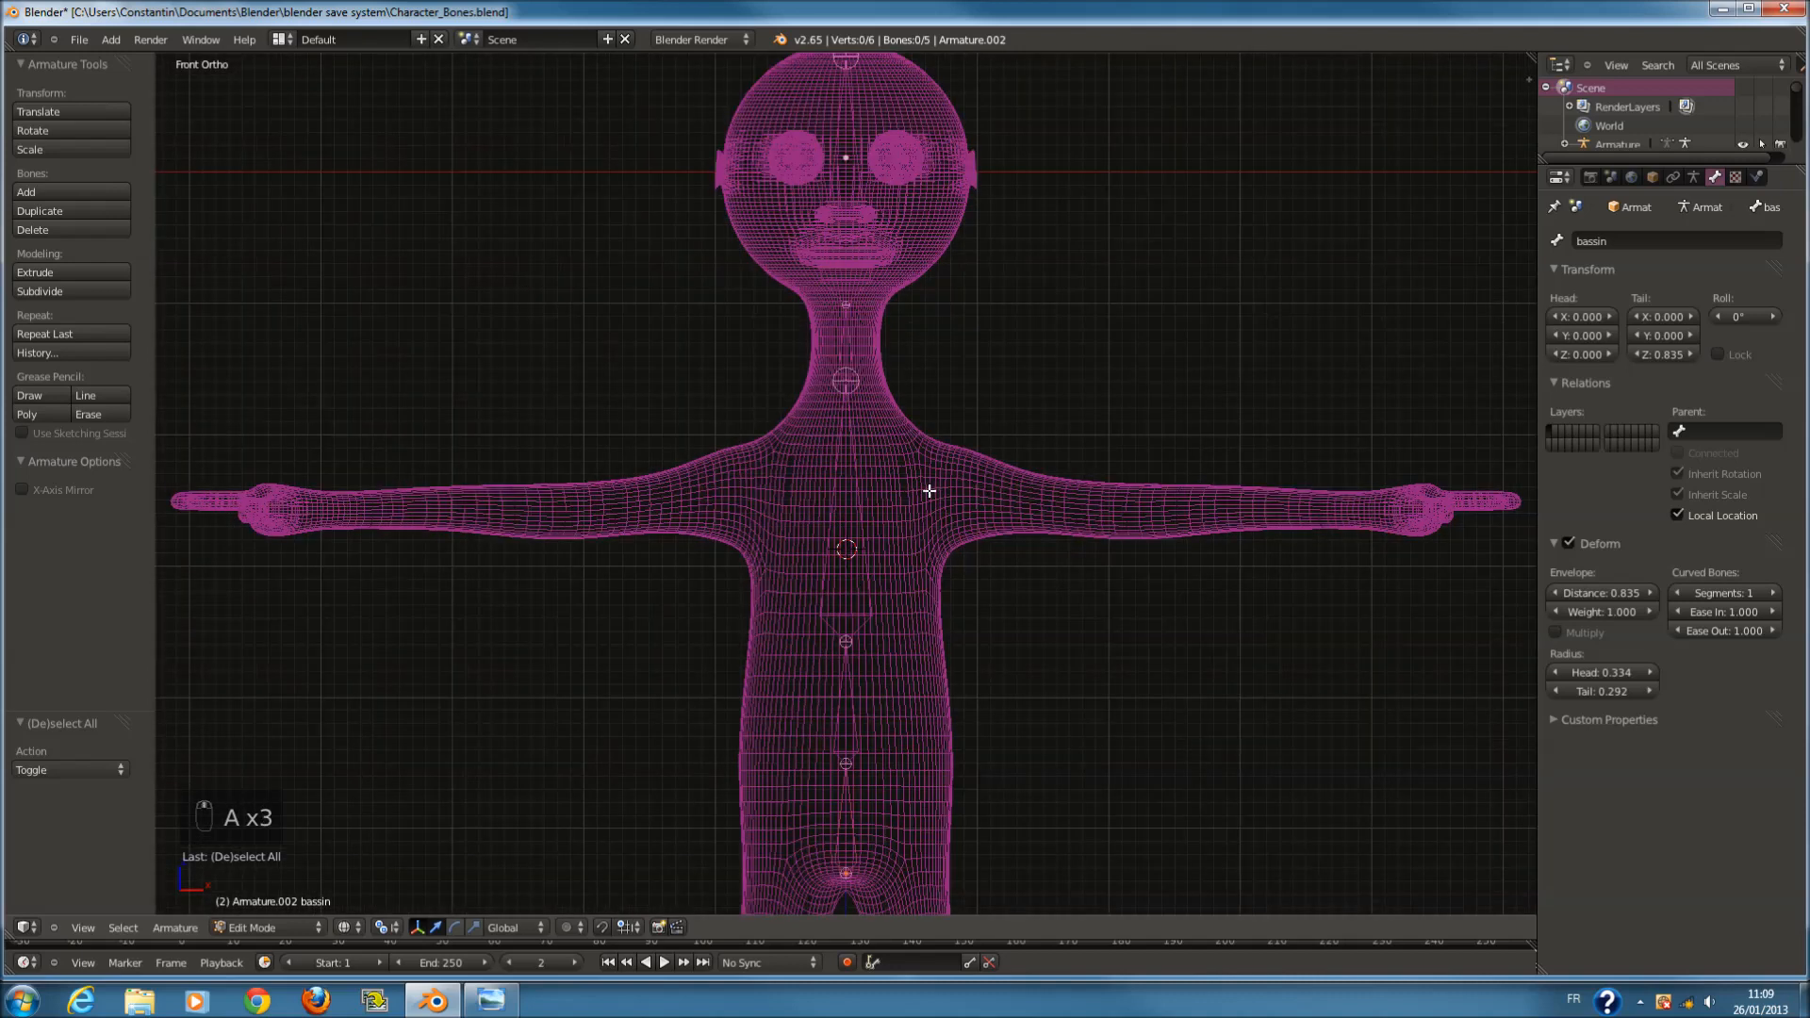
left_click(925, 487)
left_click(908, 497)
left_click(925, 490)
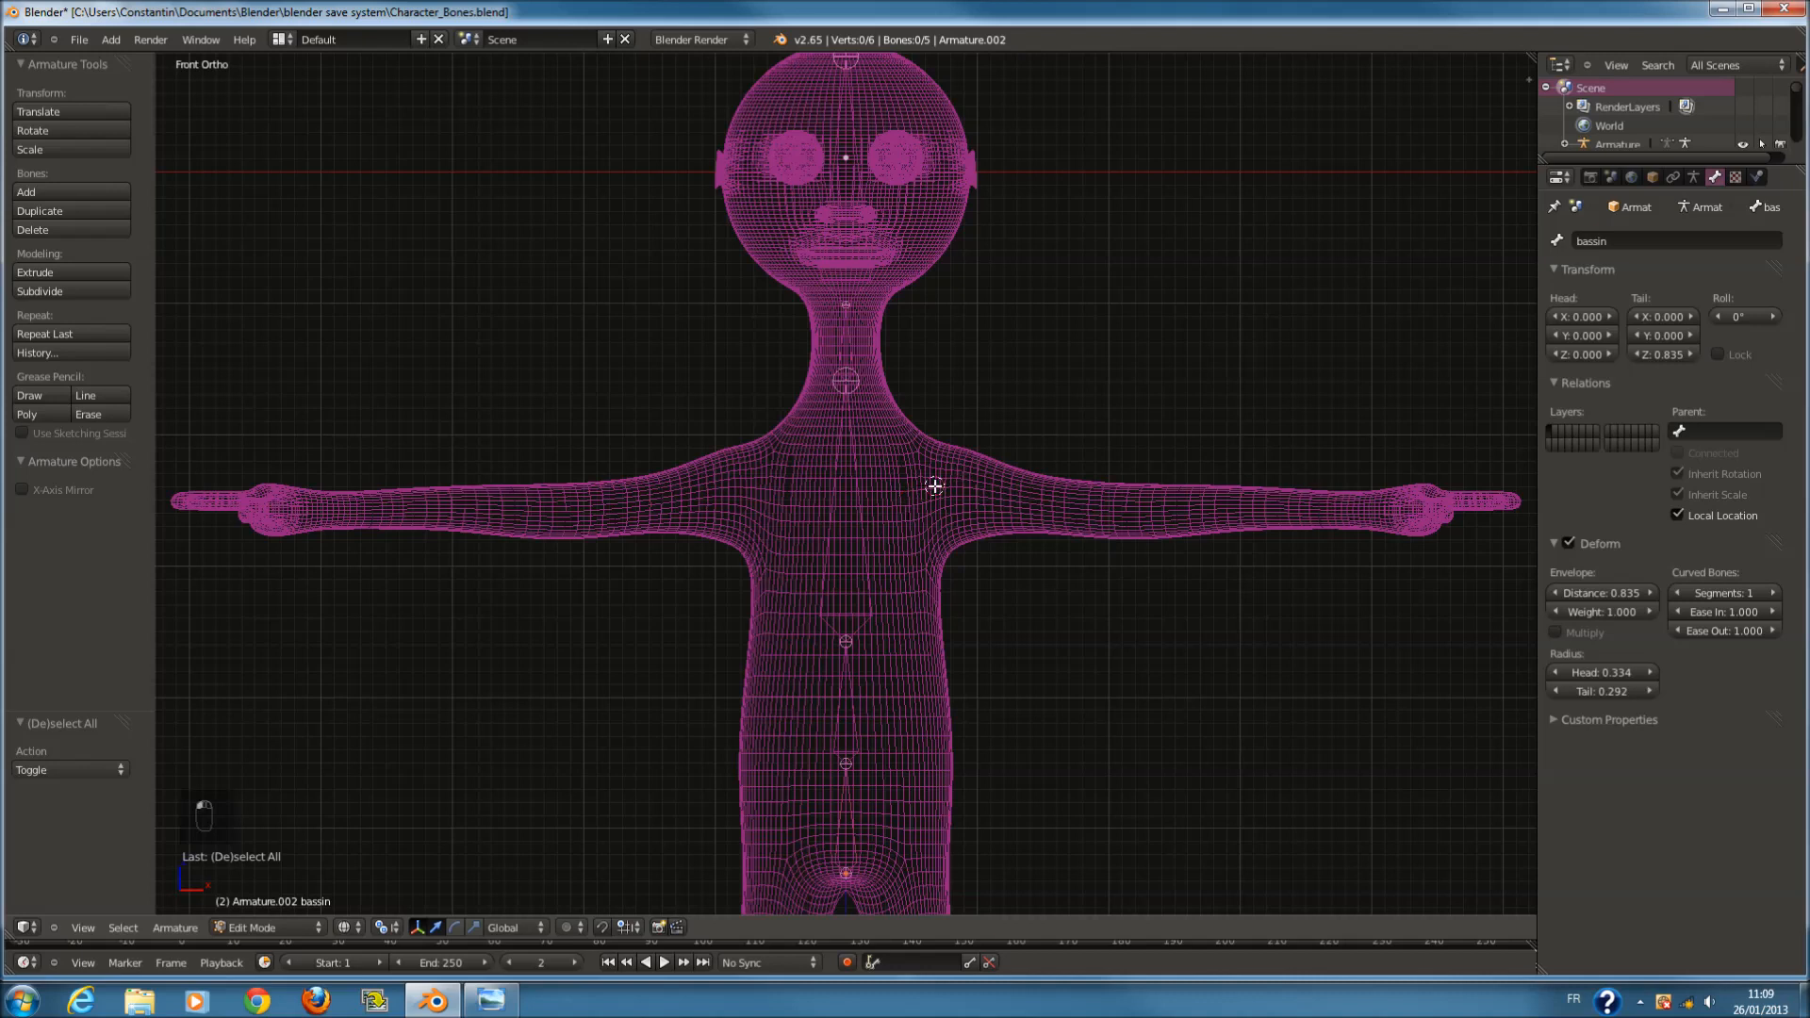
left_click(907, 491)
key("shift+a")
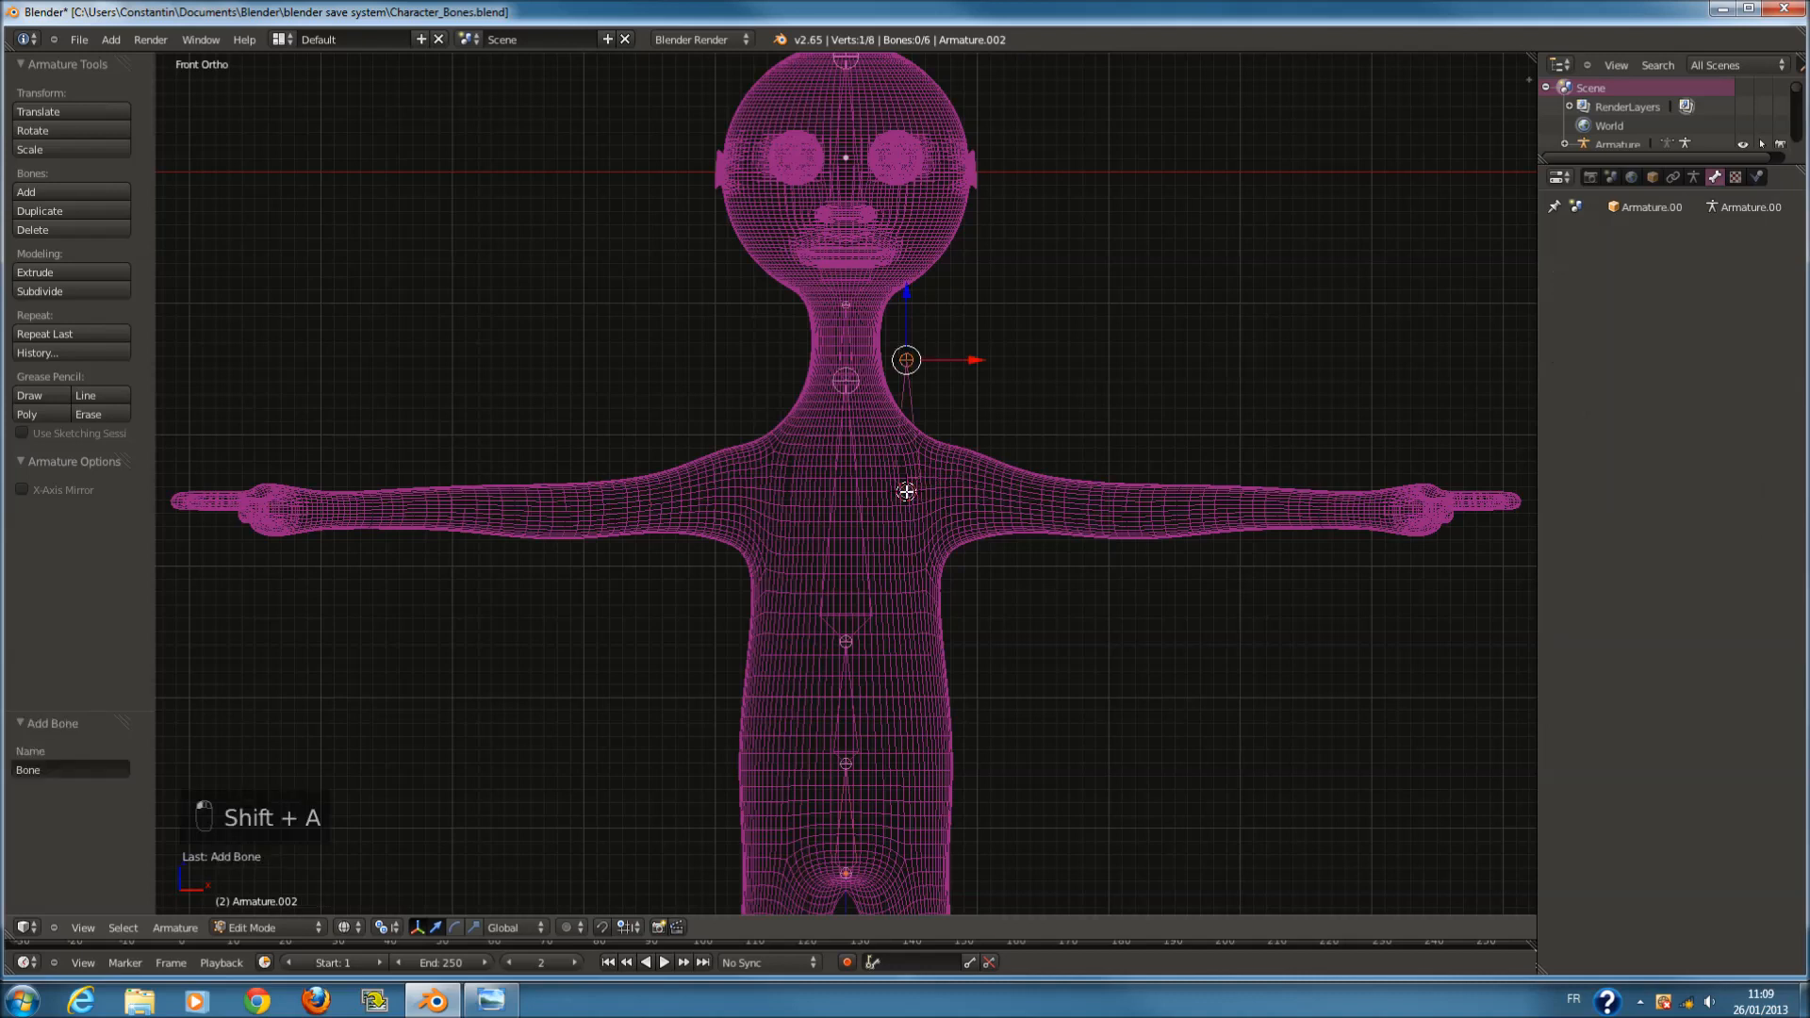
Move the new bone's tip 0.511 in X and -1.102 in Z into the shoulder, and check it from above.
key("g")
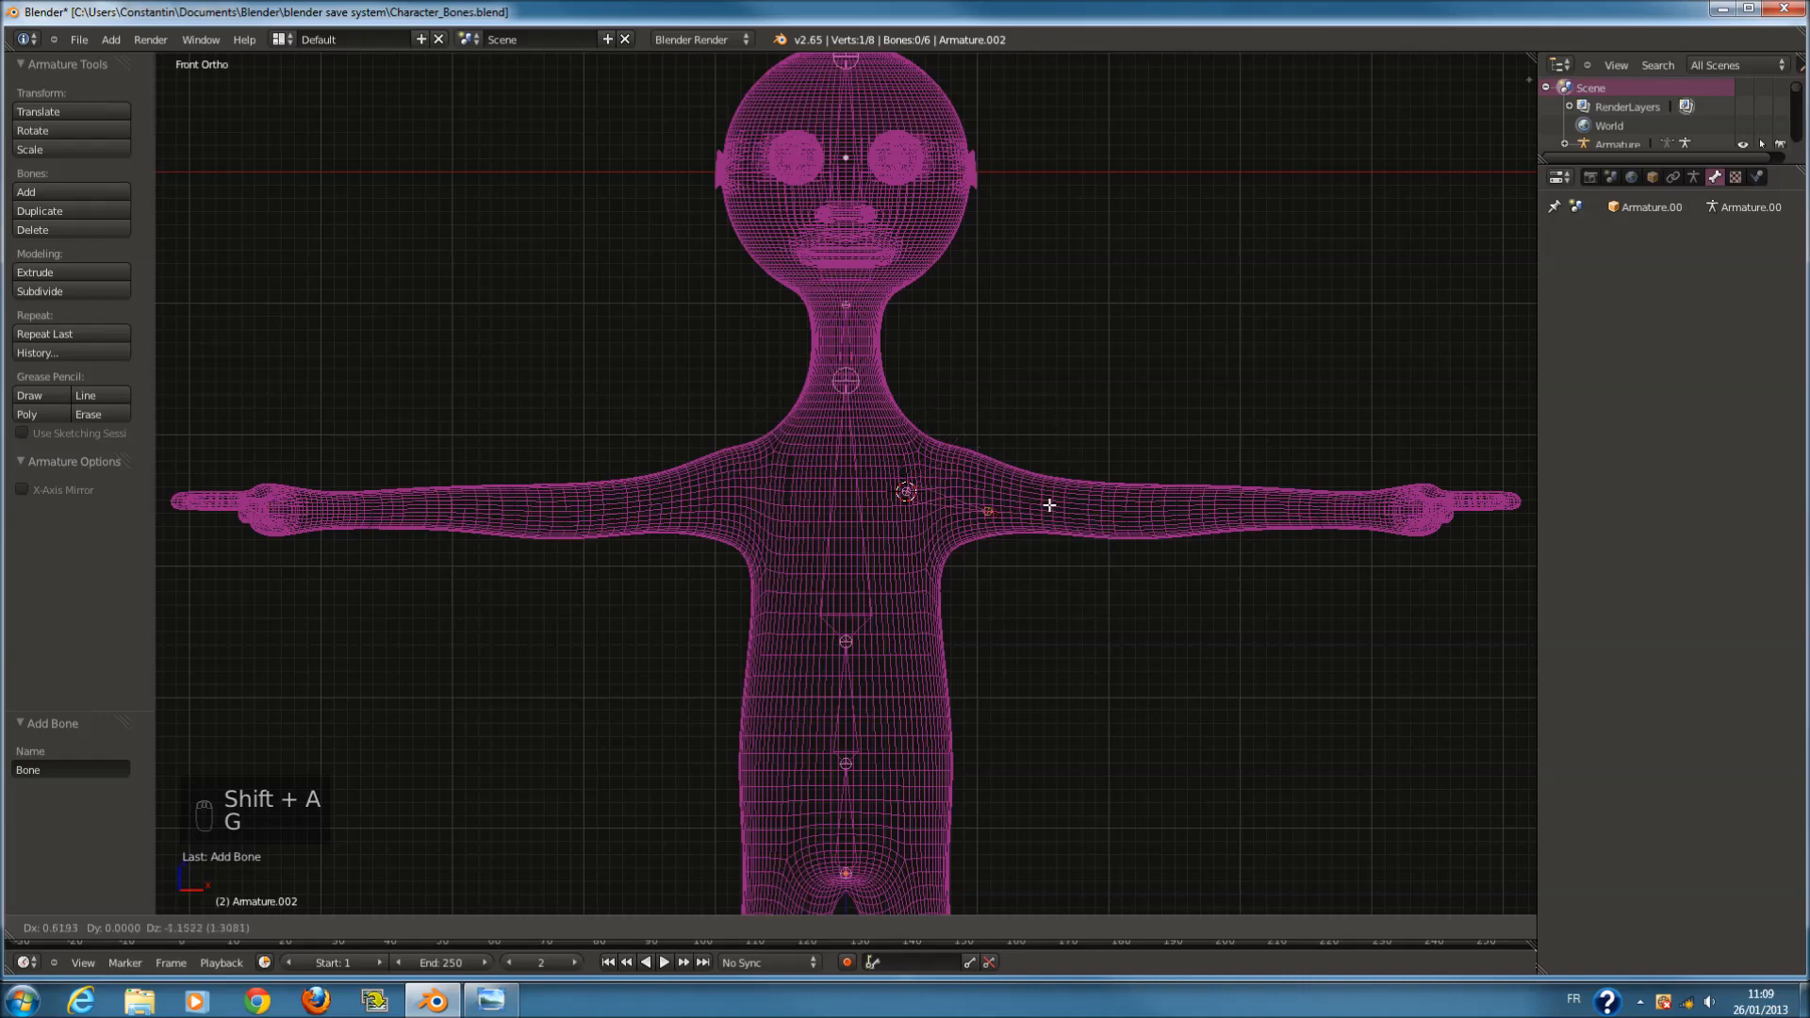
left_click(1038, 500)
key("KP_7")
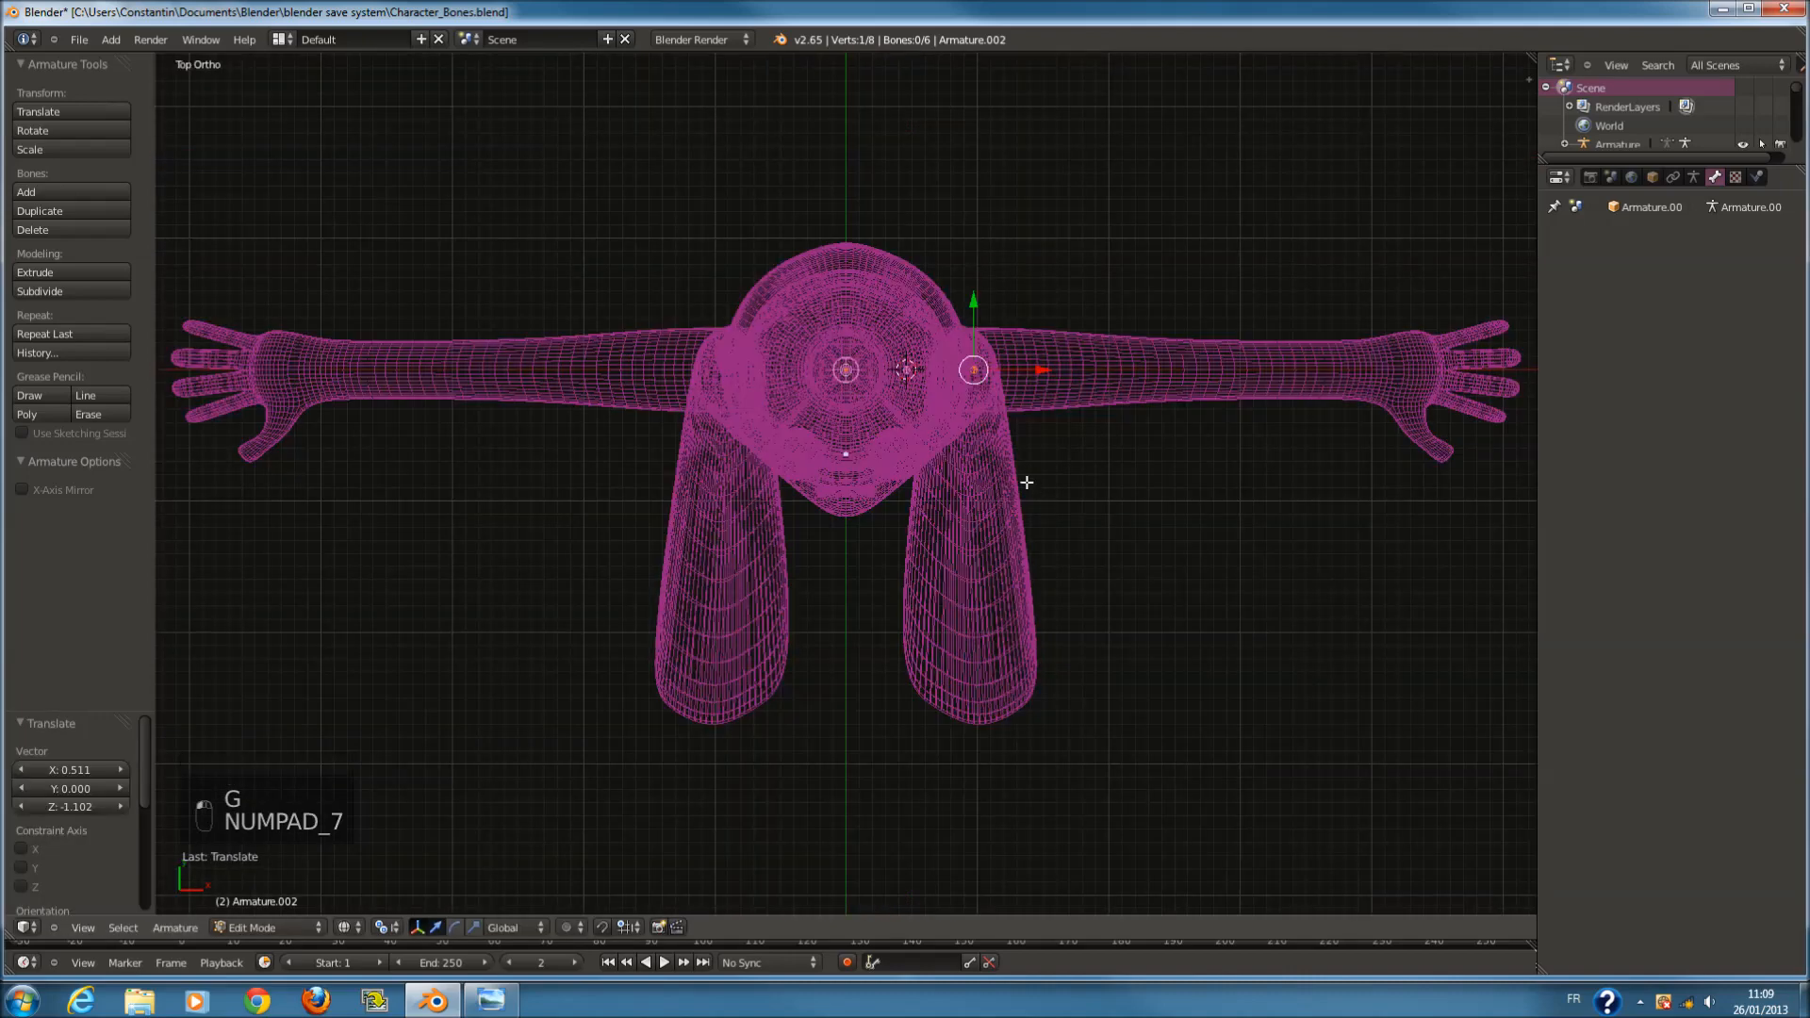
key("KP_1")
Move the shoulder bone -0.2625 in X and 0.125 in Z toward the chest centre, and shift its tip 0.179 in X and -0.117 in Z.
scroll(1026, 476, "up", 3)
right_click(981, 500)
key("g")
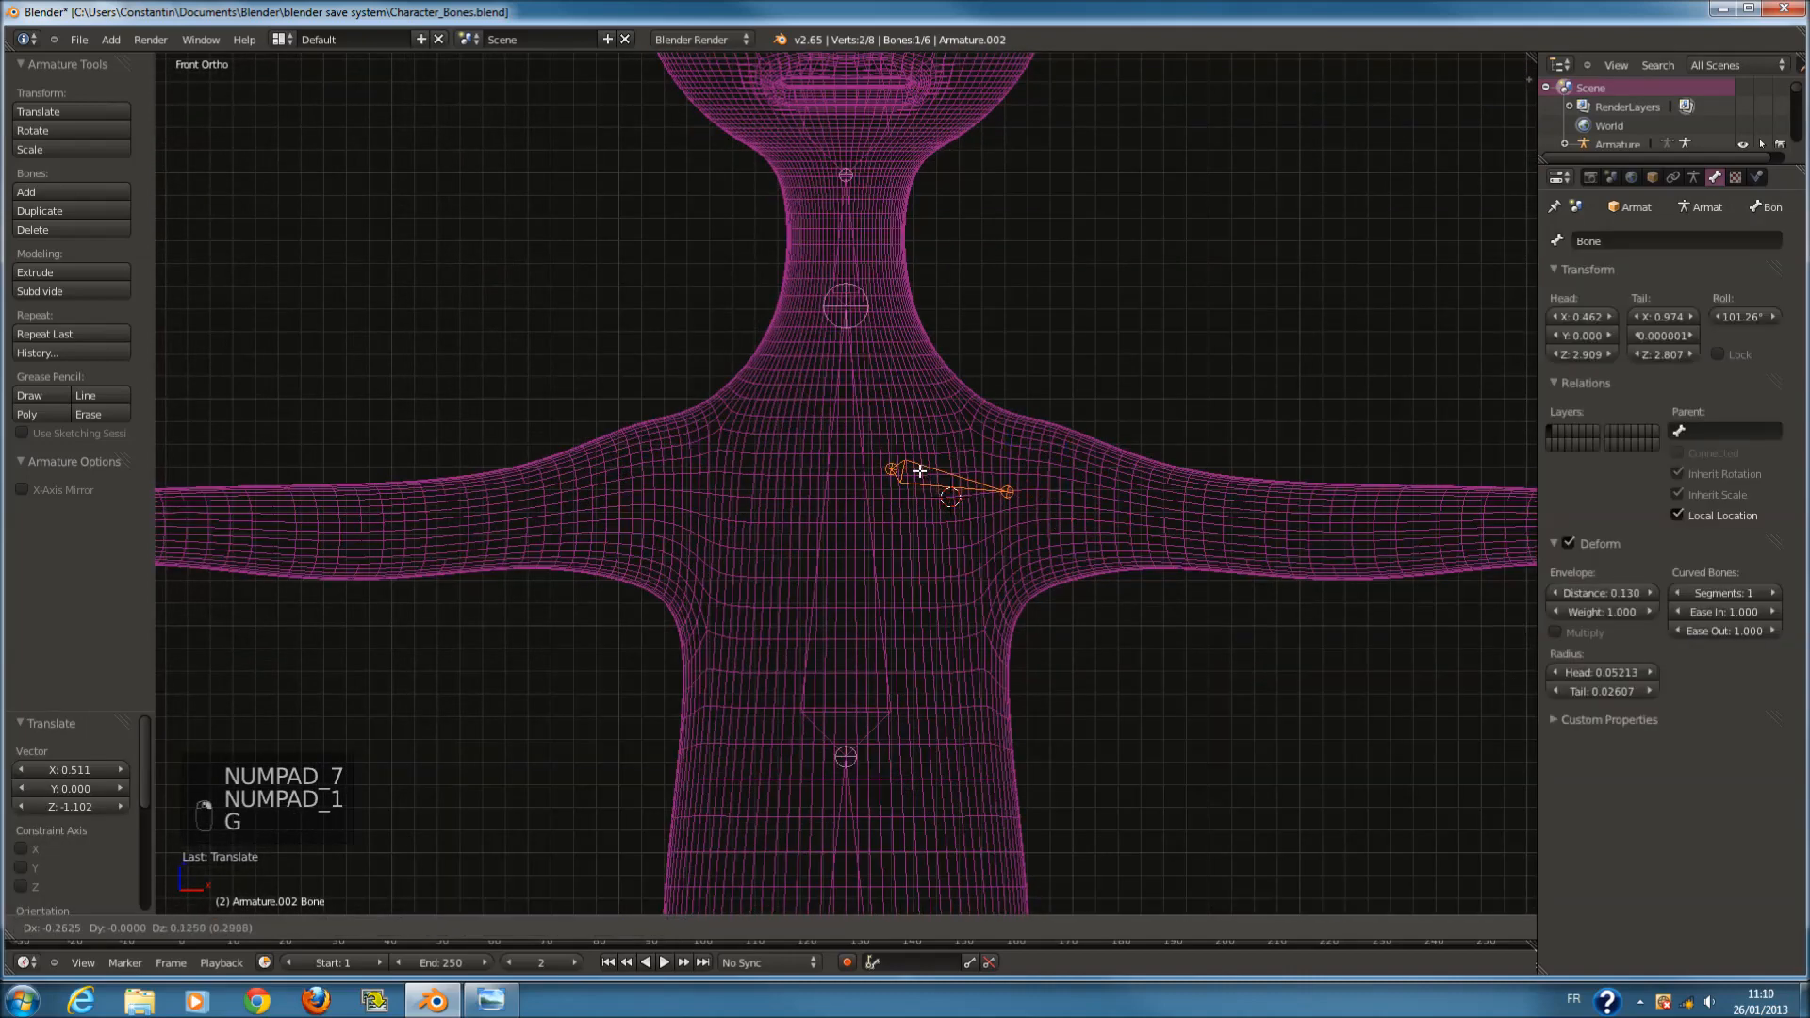
left_click(921, 470)
right_click(1009, 491)
key("g")
left_click(1071, 528)
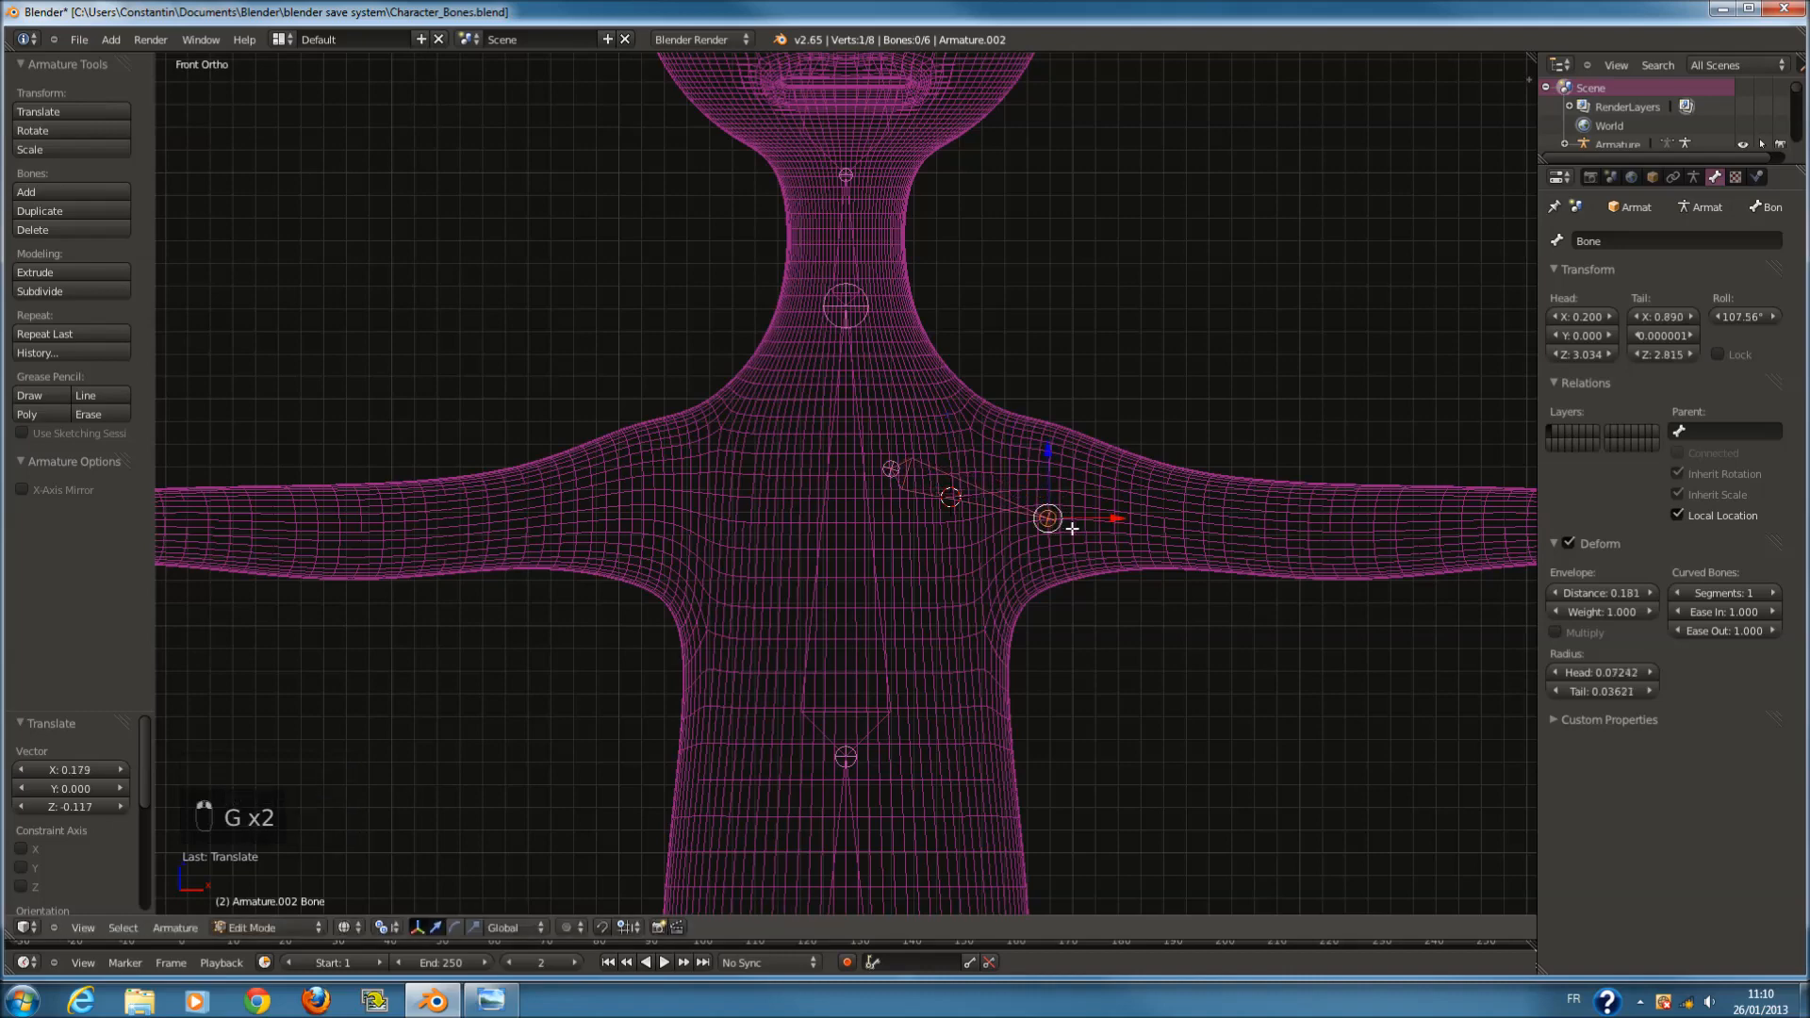
Extrude a new arm bone from the shoulder bone's tip along the left arm to the wrist.
scroll(1071, 528, "down", 4)
scroll(971, 538, "up", 3)
key("e")
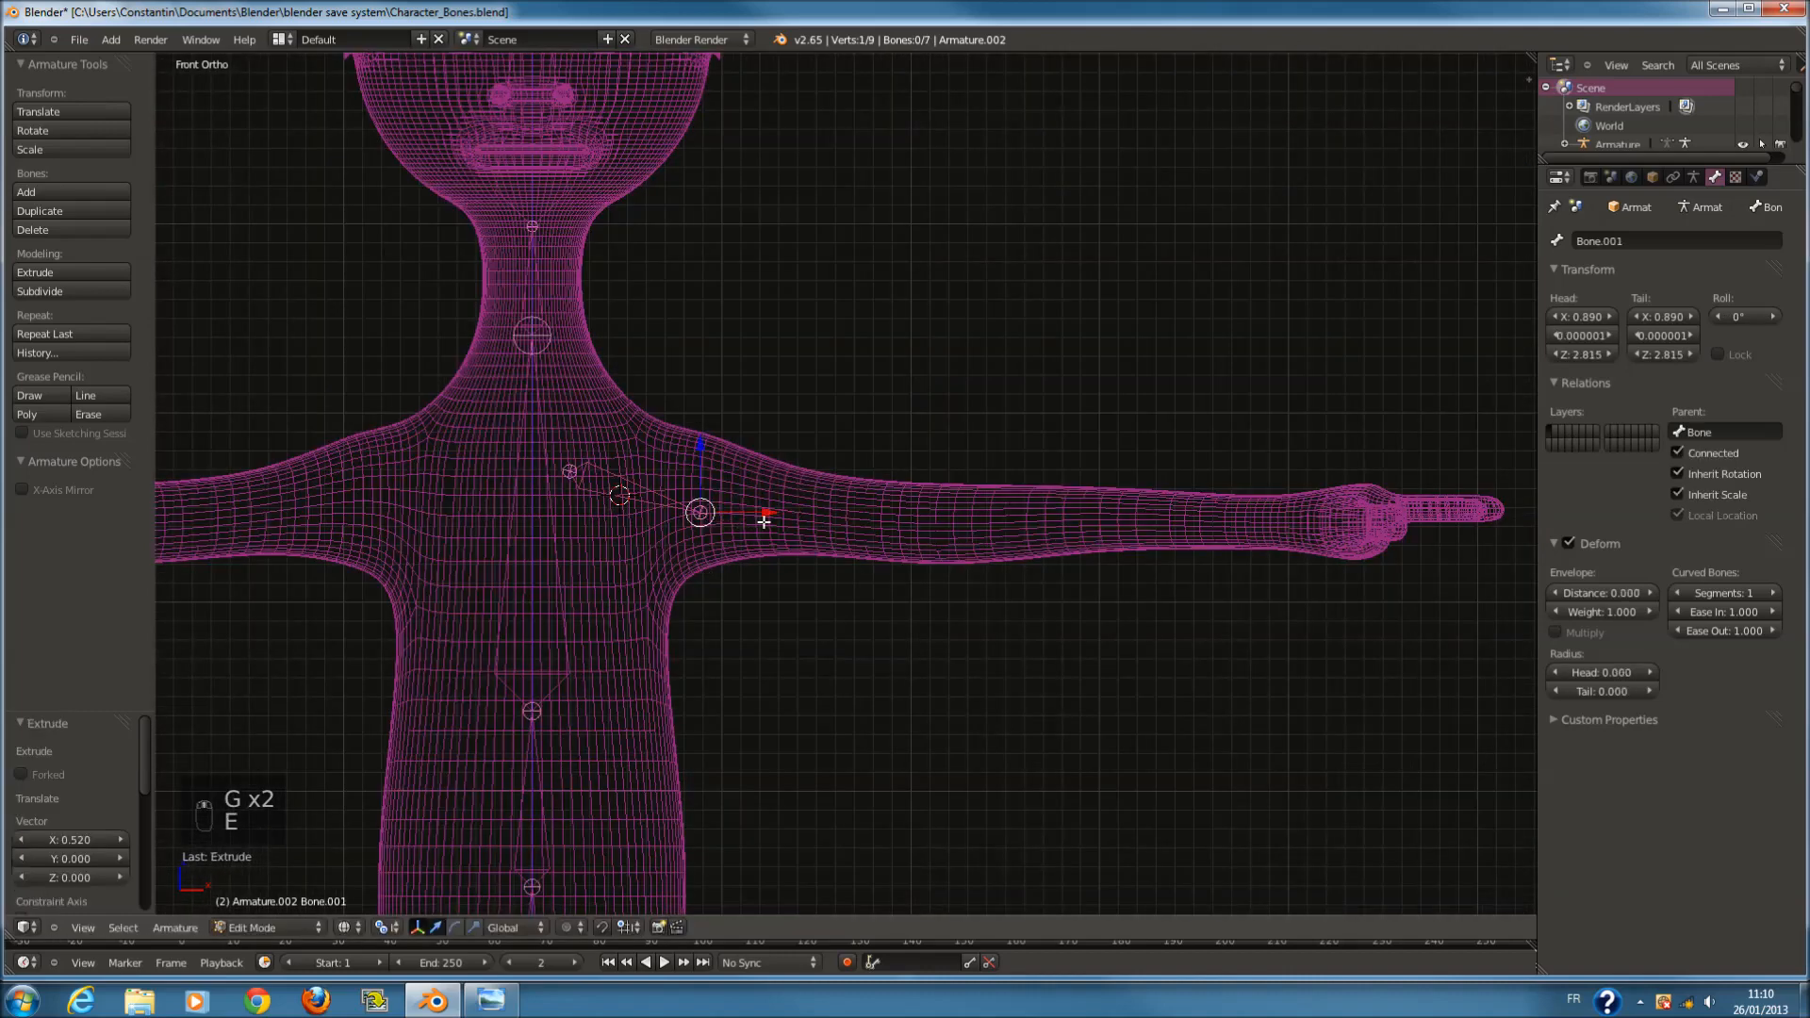
left_click(1310, 513)
Subdivide the arm bone with one cut and move the new elbow joint -0.375 in X and -0.100 in Z.
right_click(1204, 506)
key("w")
left_click(1197, 503)
scroll(1132, 510, "up", 3, "ctrl")
right_click(1098, 513)
key("g")
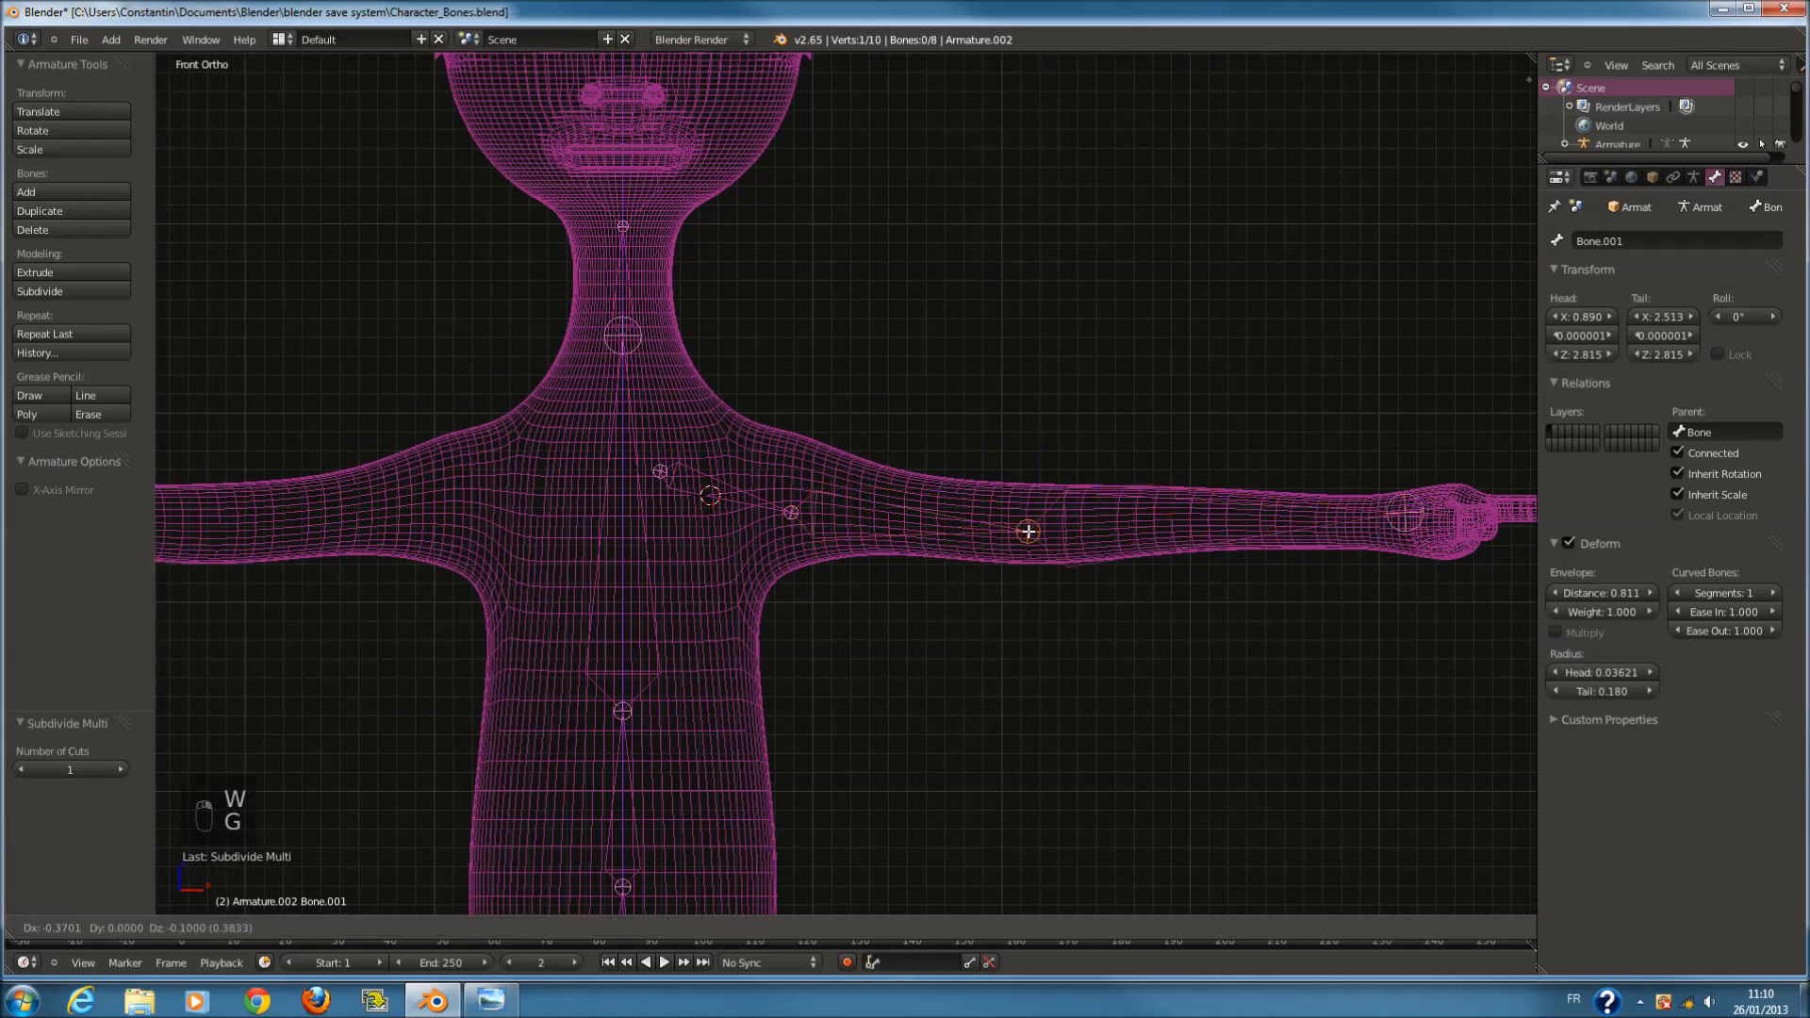
left_click(1028, 532)
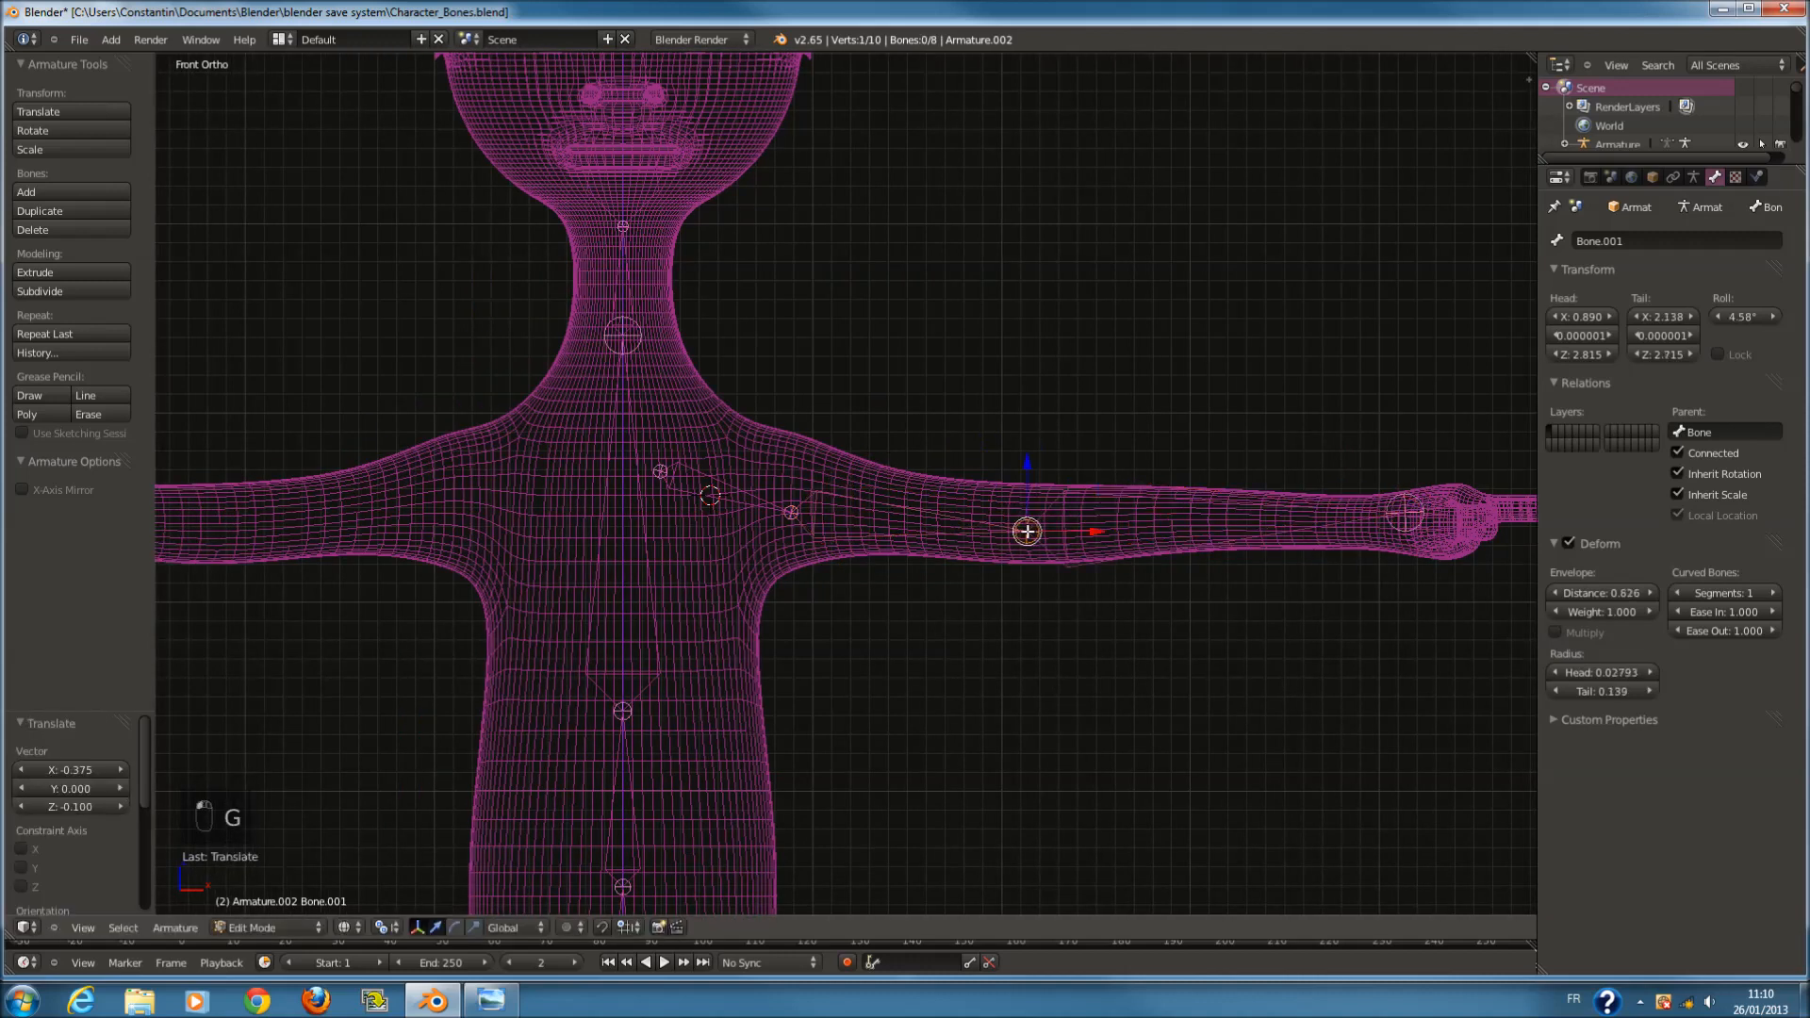
Subdivide the forearm bone with one cut to create a hand bone.
right_click(1208, 511)
key("w")
left_click(1287, 506)
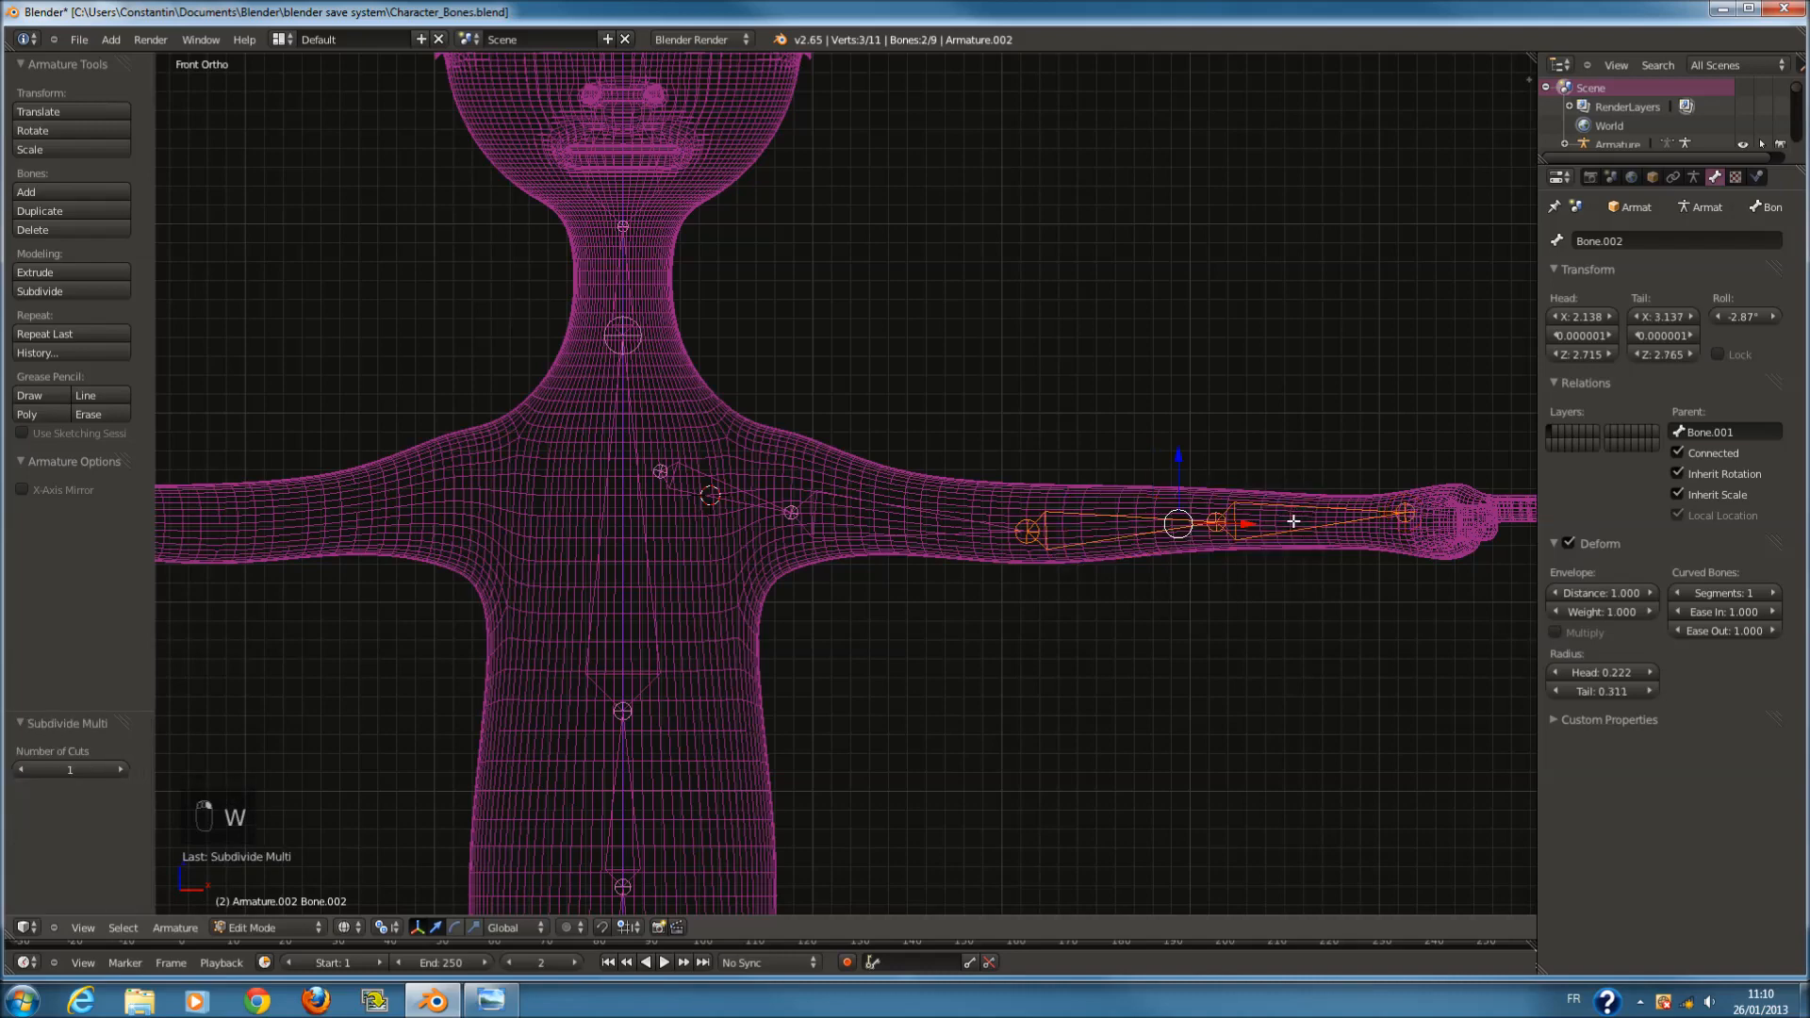
From above, slide the hand bone's tip along X into the palm and the joint before it along X to the wrist.
right_click(1217, 521)
key("KP_7")
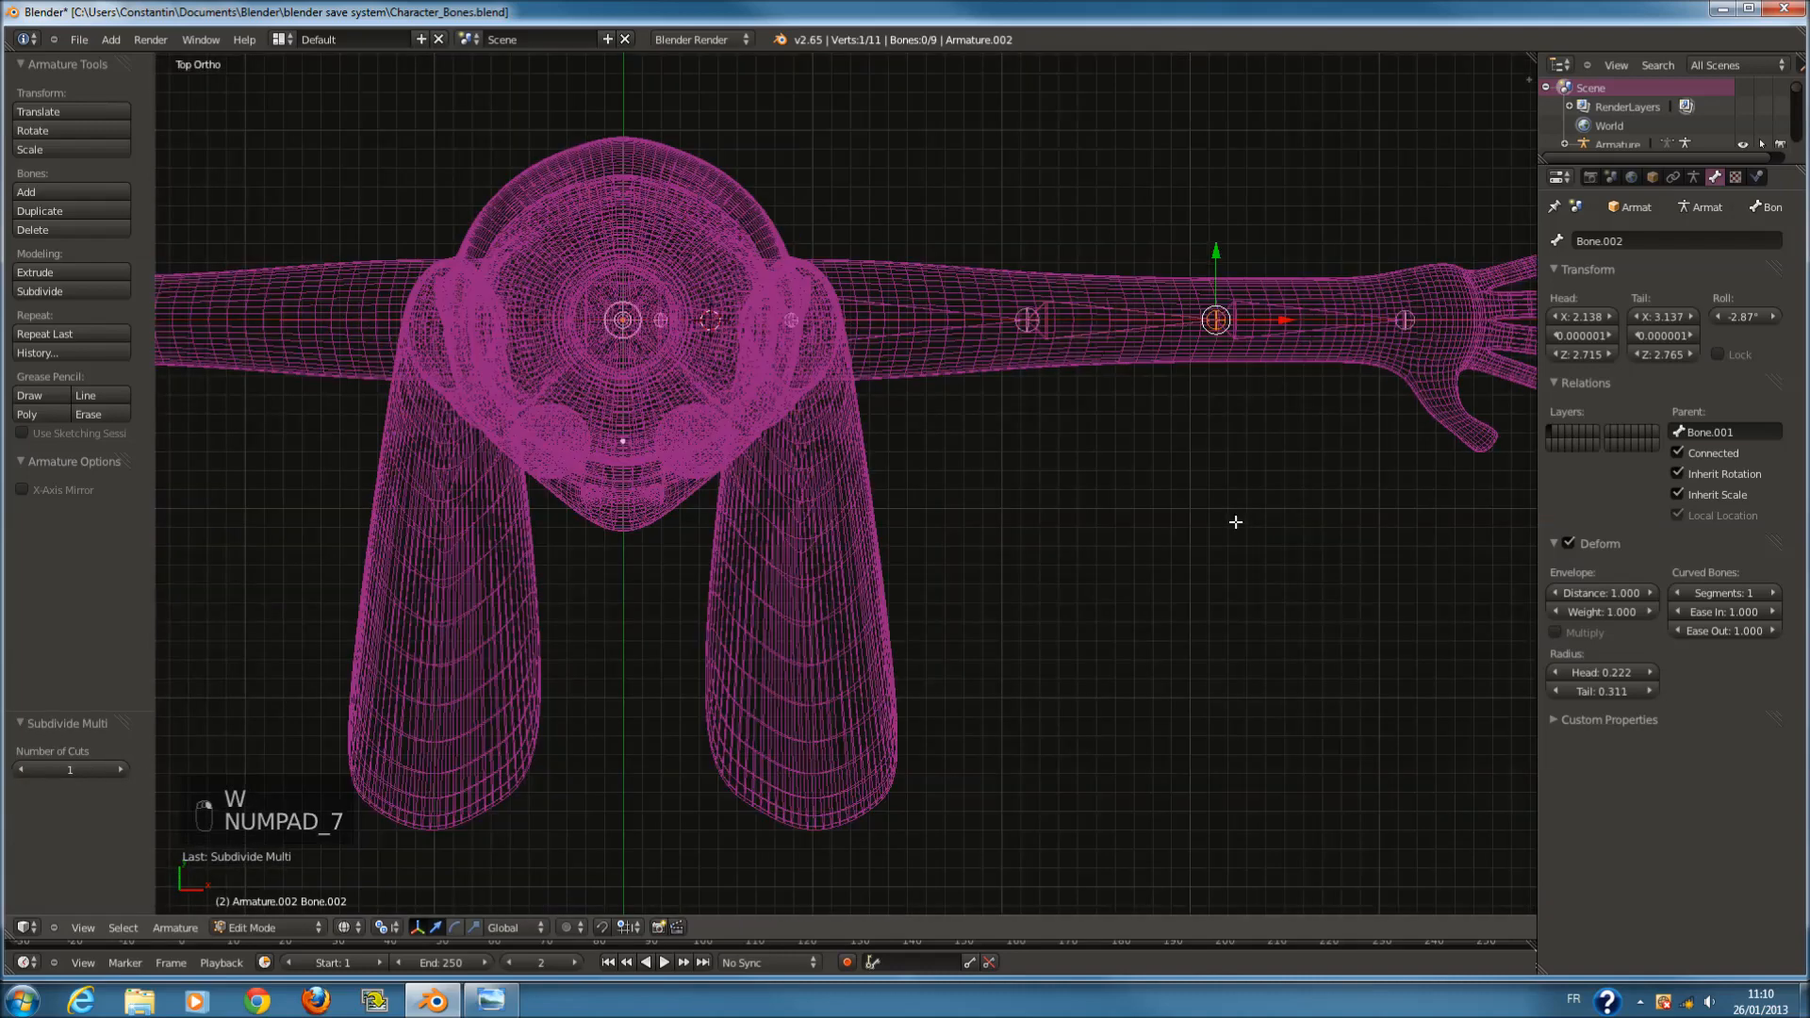
scroll(1260, 501, "up", 4, "ctrl")
right_click(1283, 325)
left_click_drag(1346, 321, 1401, 330)
right_click(1129, 309)
right_click(1103, 321)
left_click_drag(1128, 319, 1399, 322)
right_click(1344, 320)
Try rotating the hand bone from above and moving it in front view, cancelling both transforms.
right_click(1345, 329)
key("r")
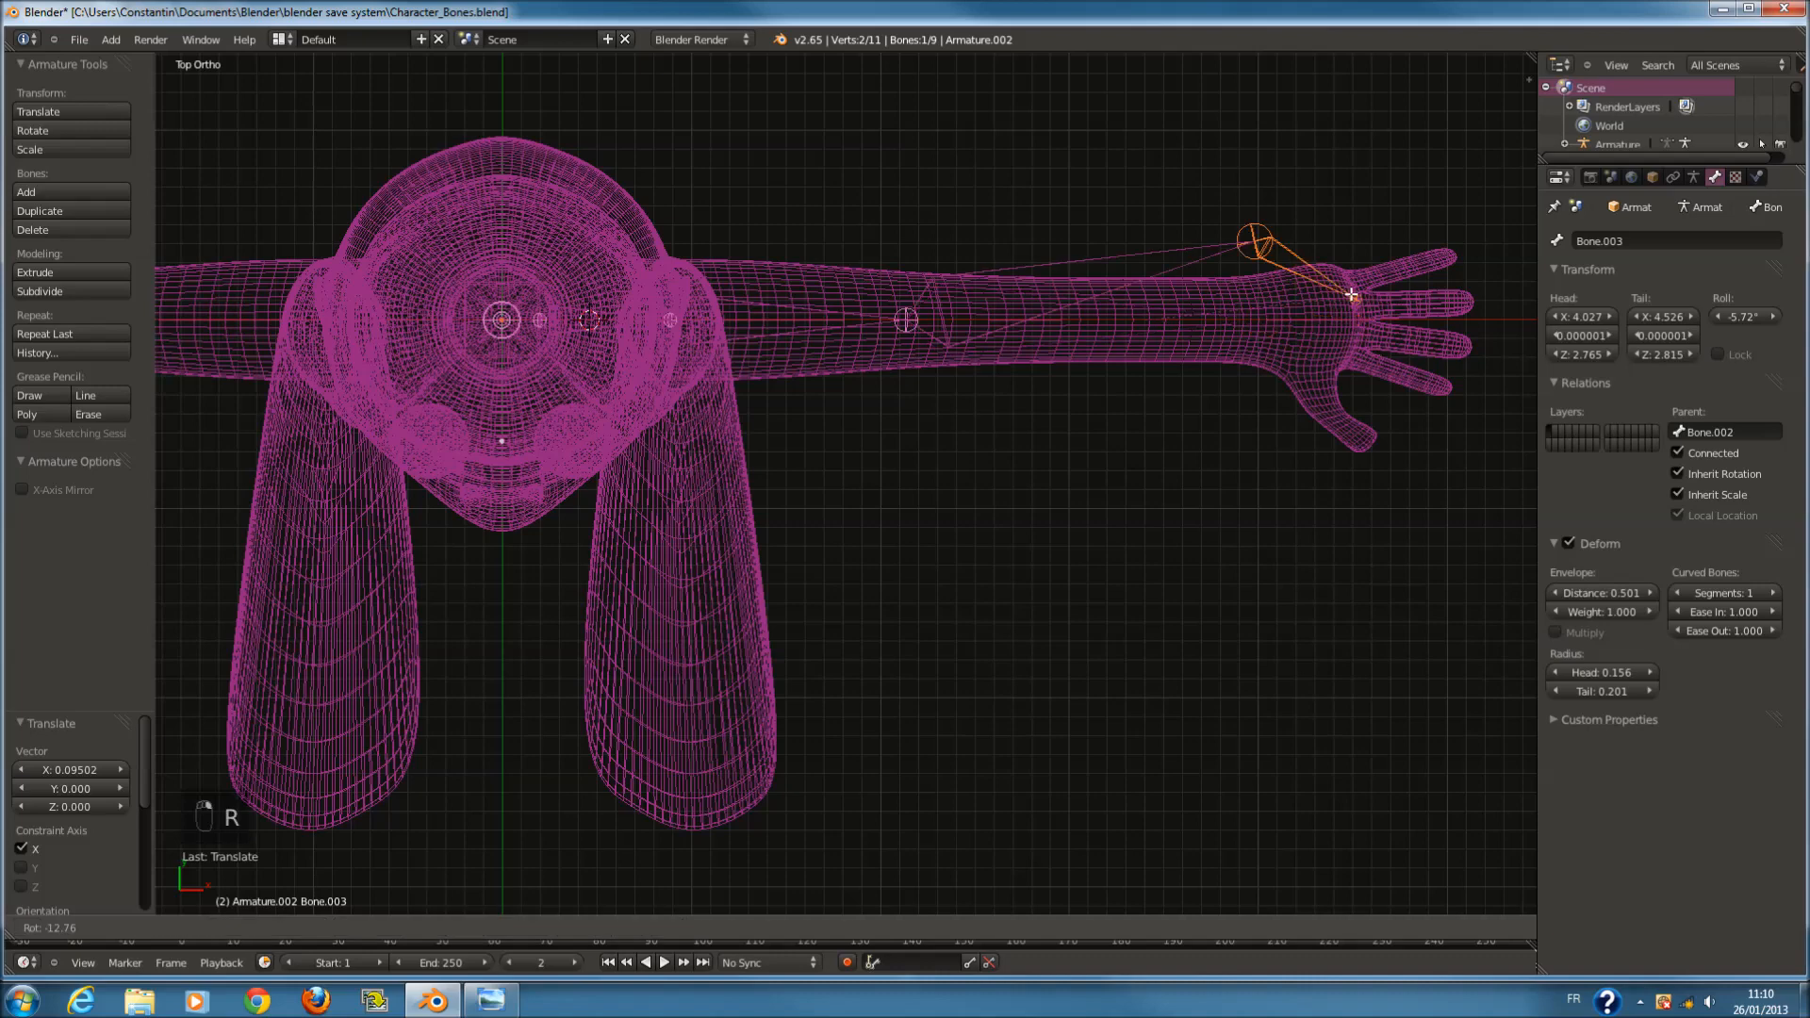
right_click(1354, 434)
key("KP_1")
key("g")
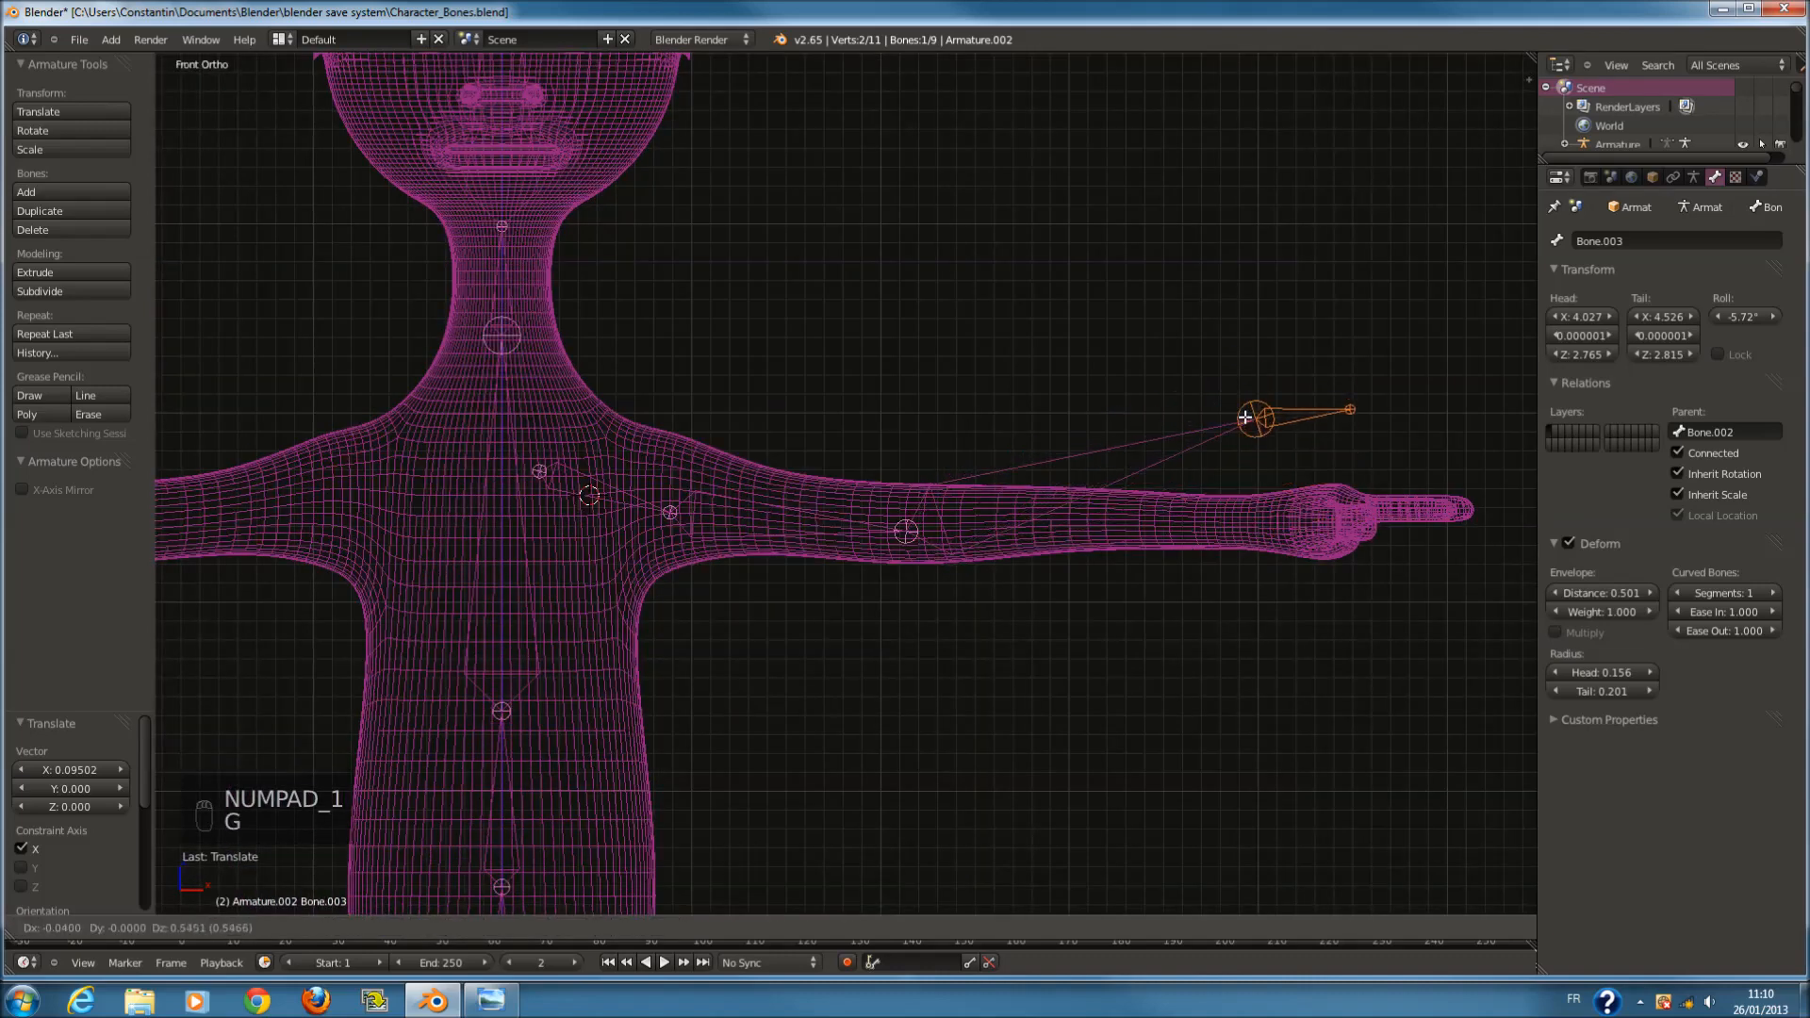
right_click(1250, 416)
Try to parent the left shoulder bone to the Cotes bone.
scroll(469, 477, "down", 7, "ctrl")
right_click(806, 491)
right_click(717, 417, "shift")
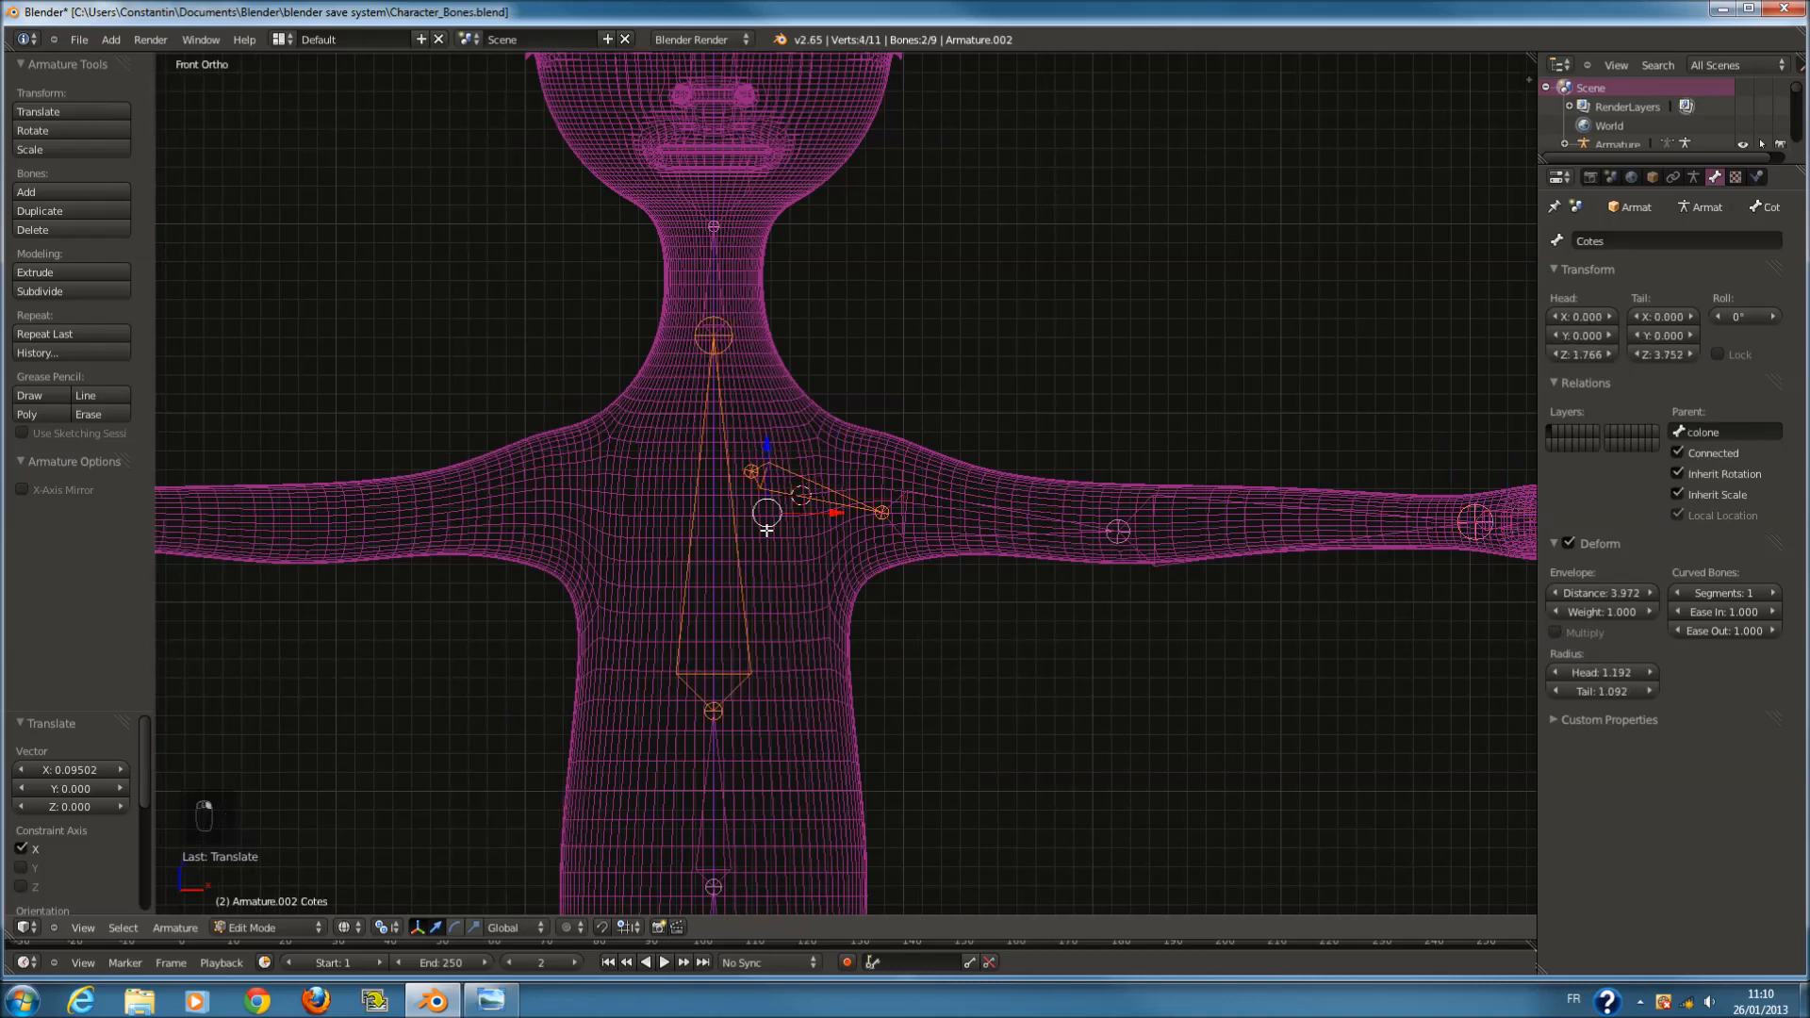
scroll(765, 528, "down", 5, "ctrl")
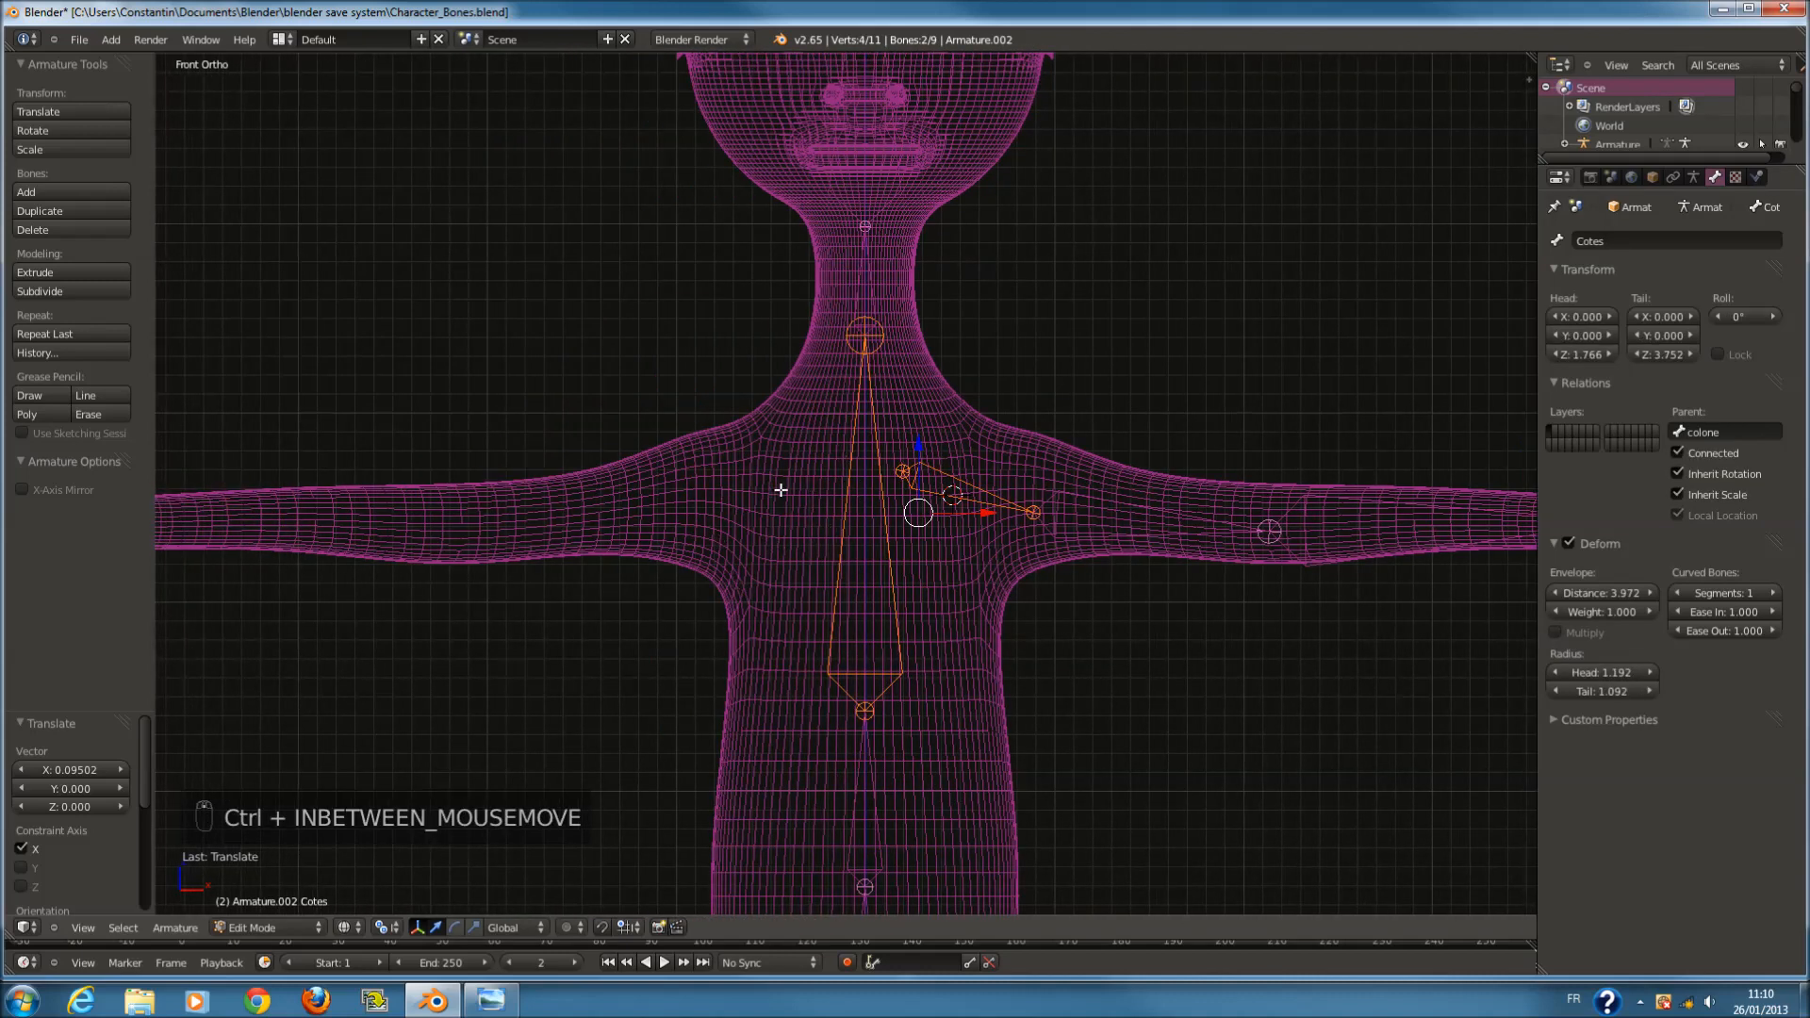
scroll(858, 509, "up", 2, "ctrl")
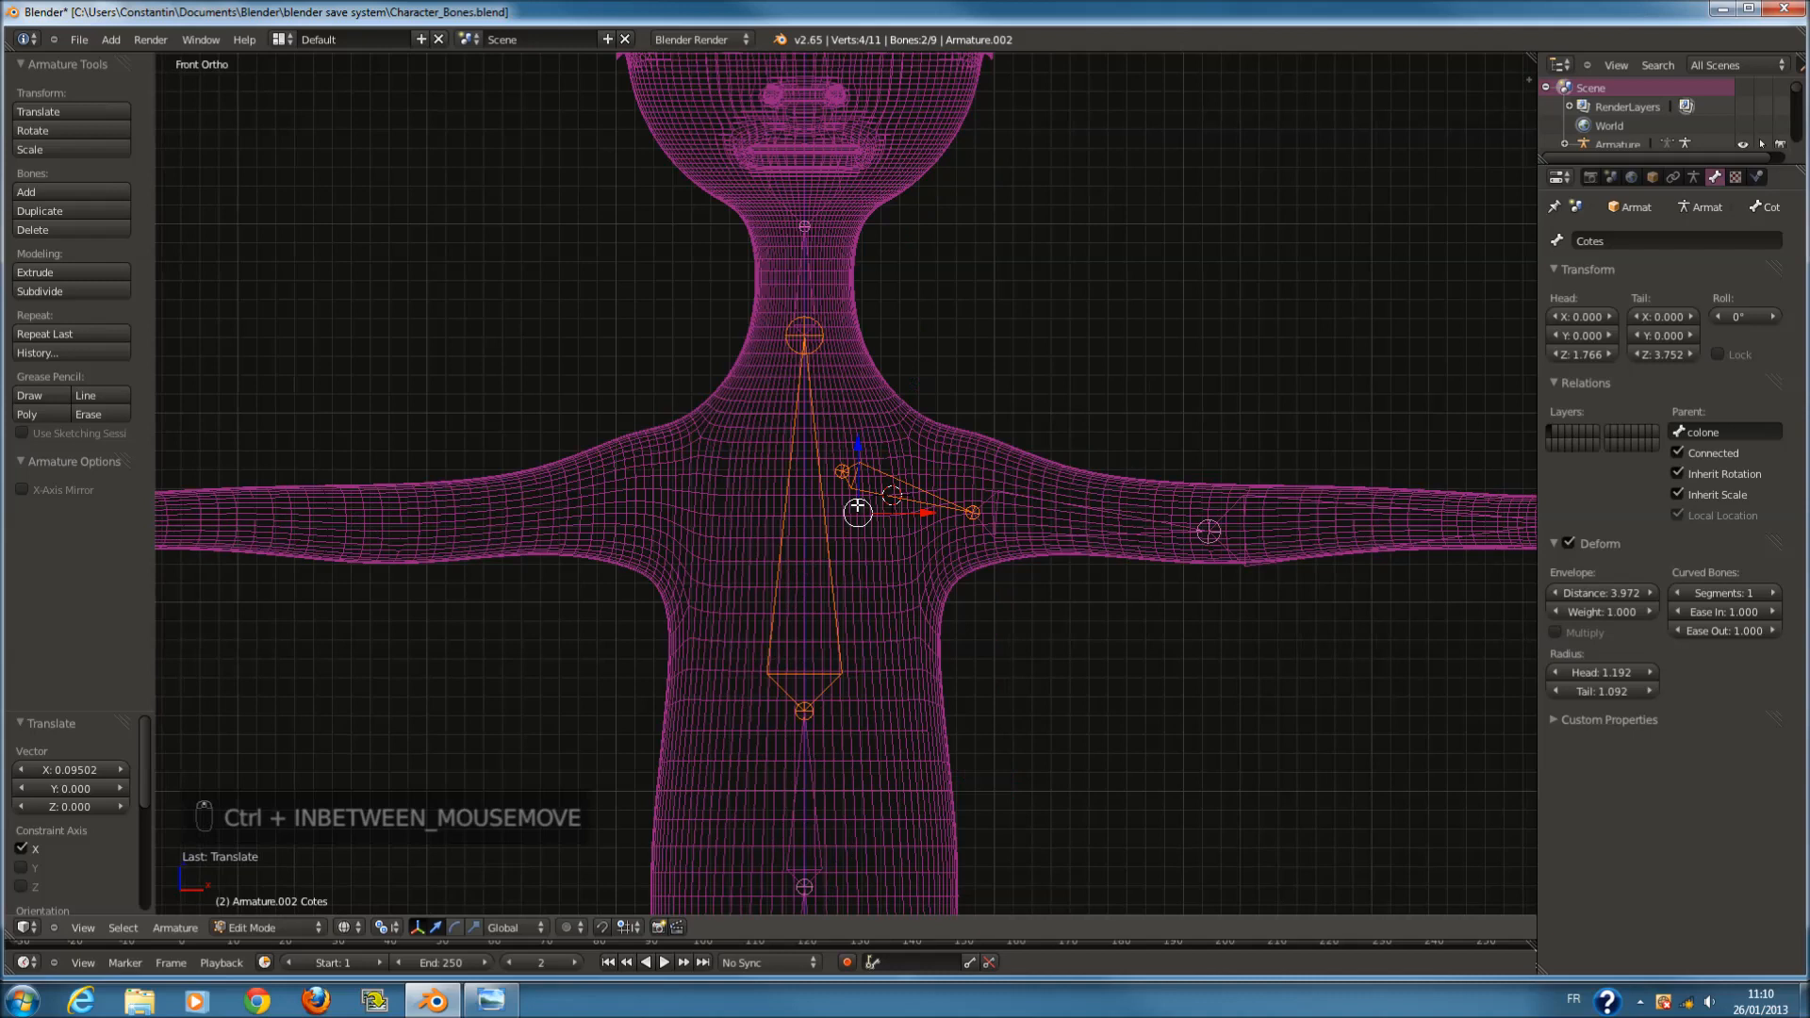
key("ctrl+p")
left_click(855, 510)
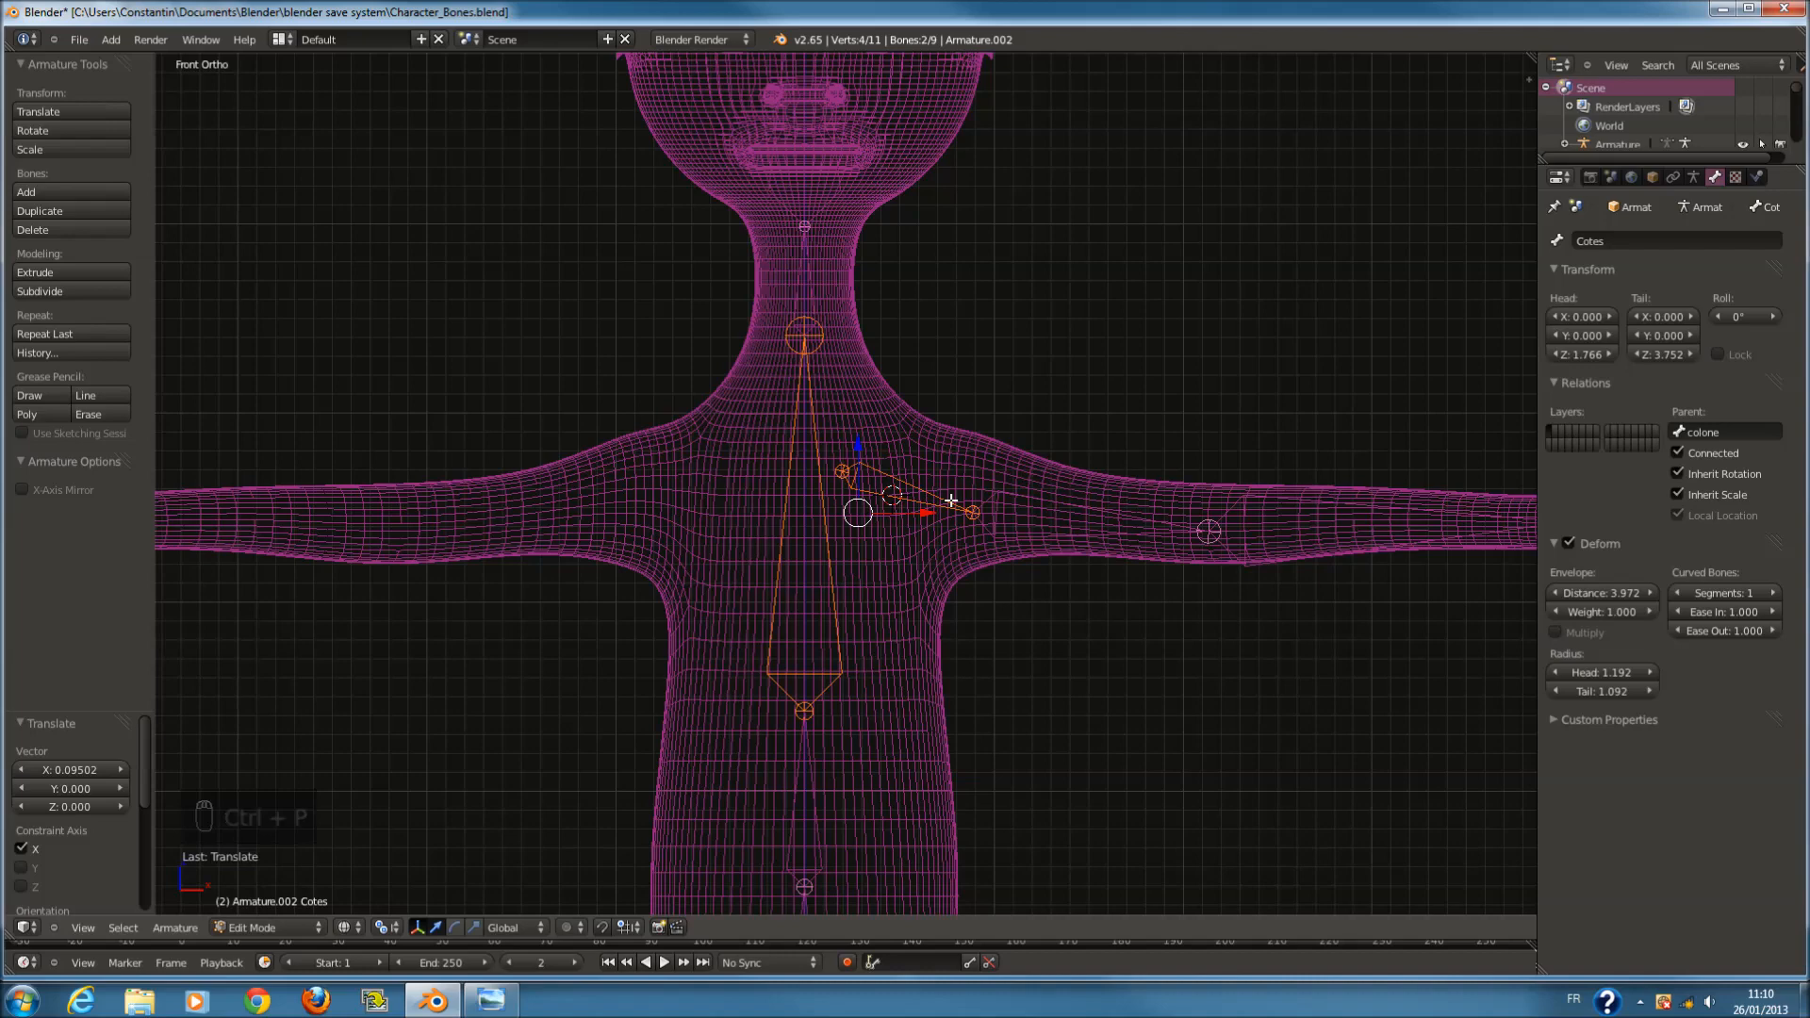
Parent the left shoulder bone to the Cotes bone with Keep Offset, making Cotes the active bone.
scroll(968, 510, "down", 3)
right_click(922, 495)
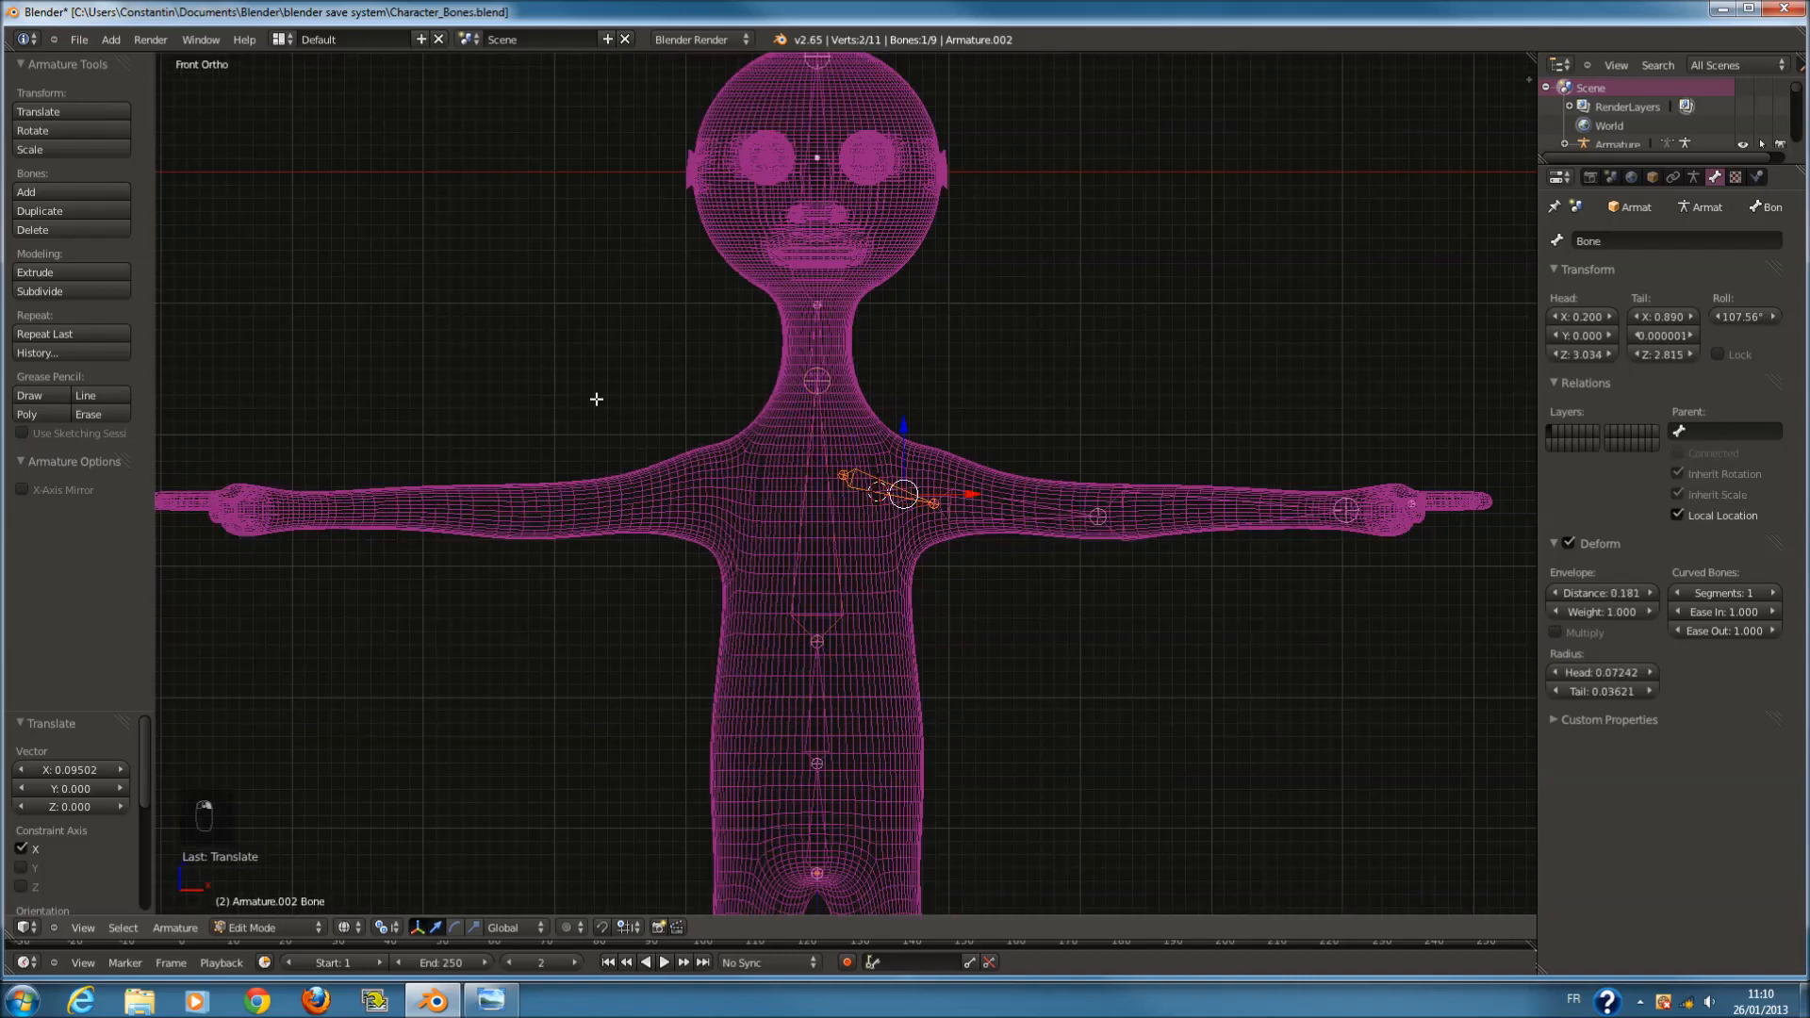
scroll(763, 501, "up", 2)
right_click(813, 453)
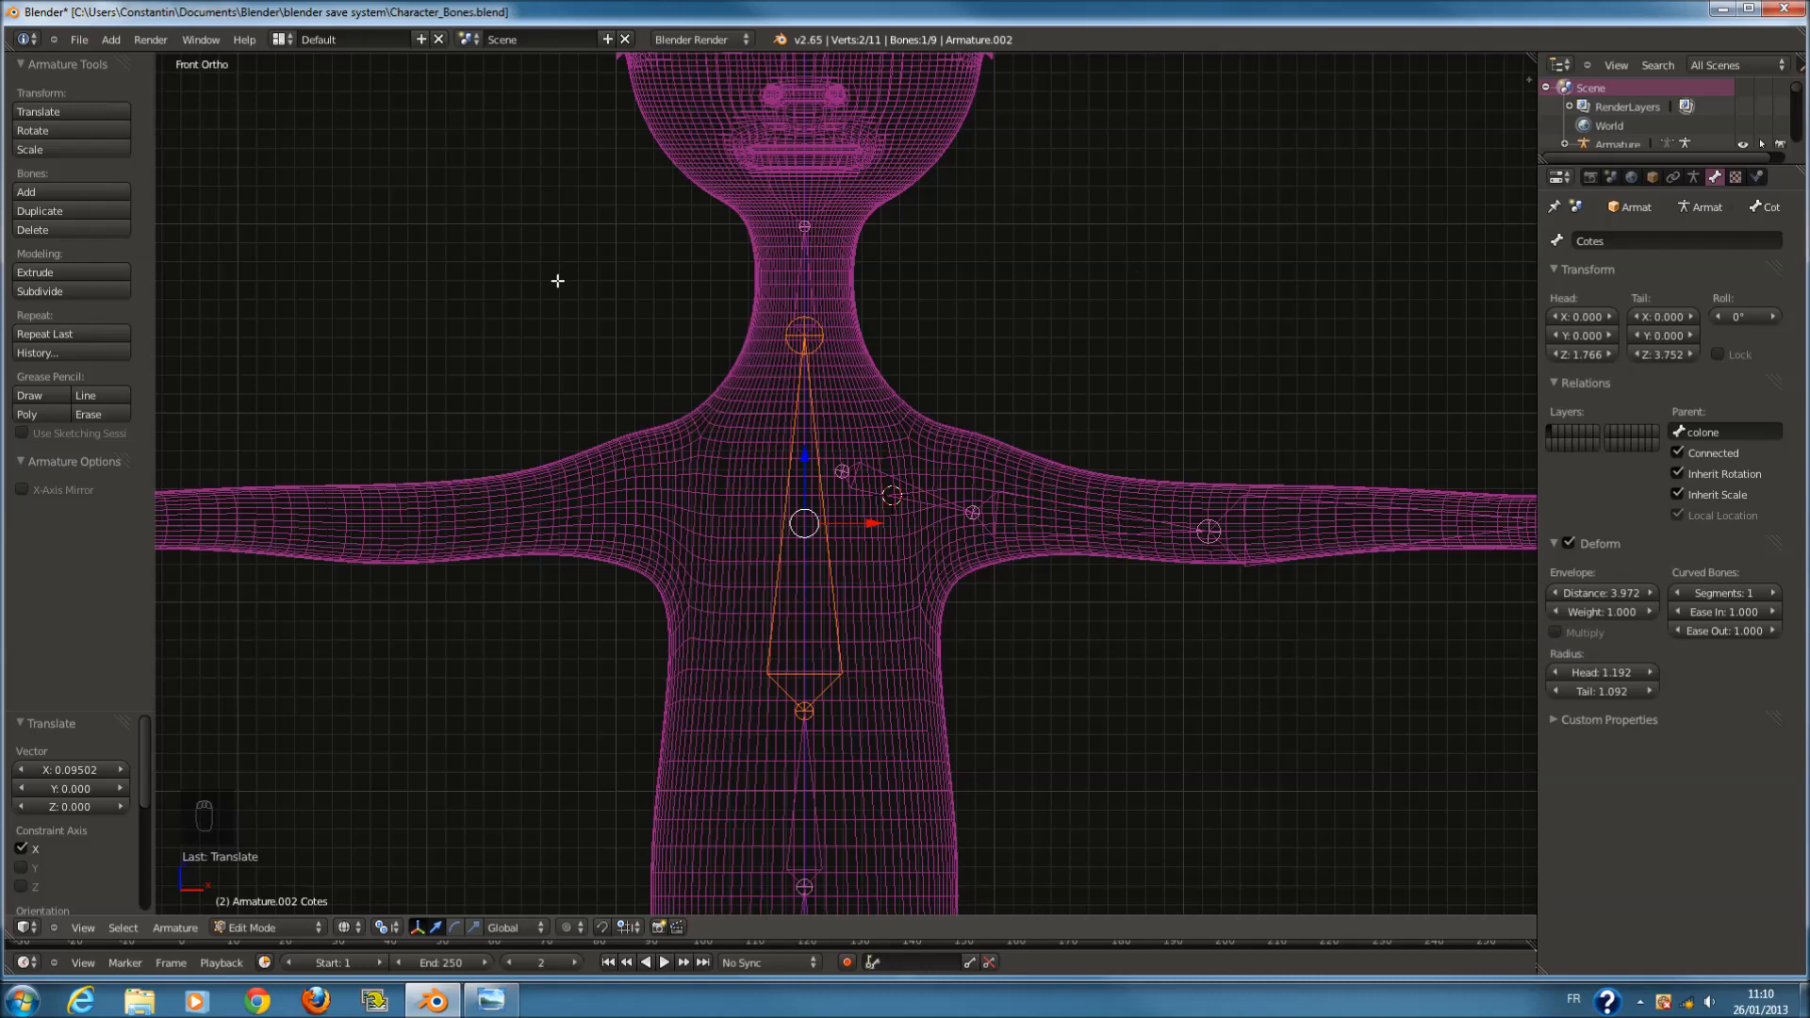
key("ctrl+p")
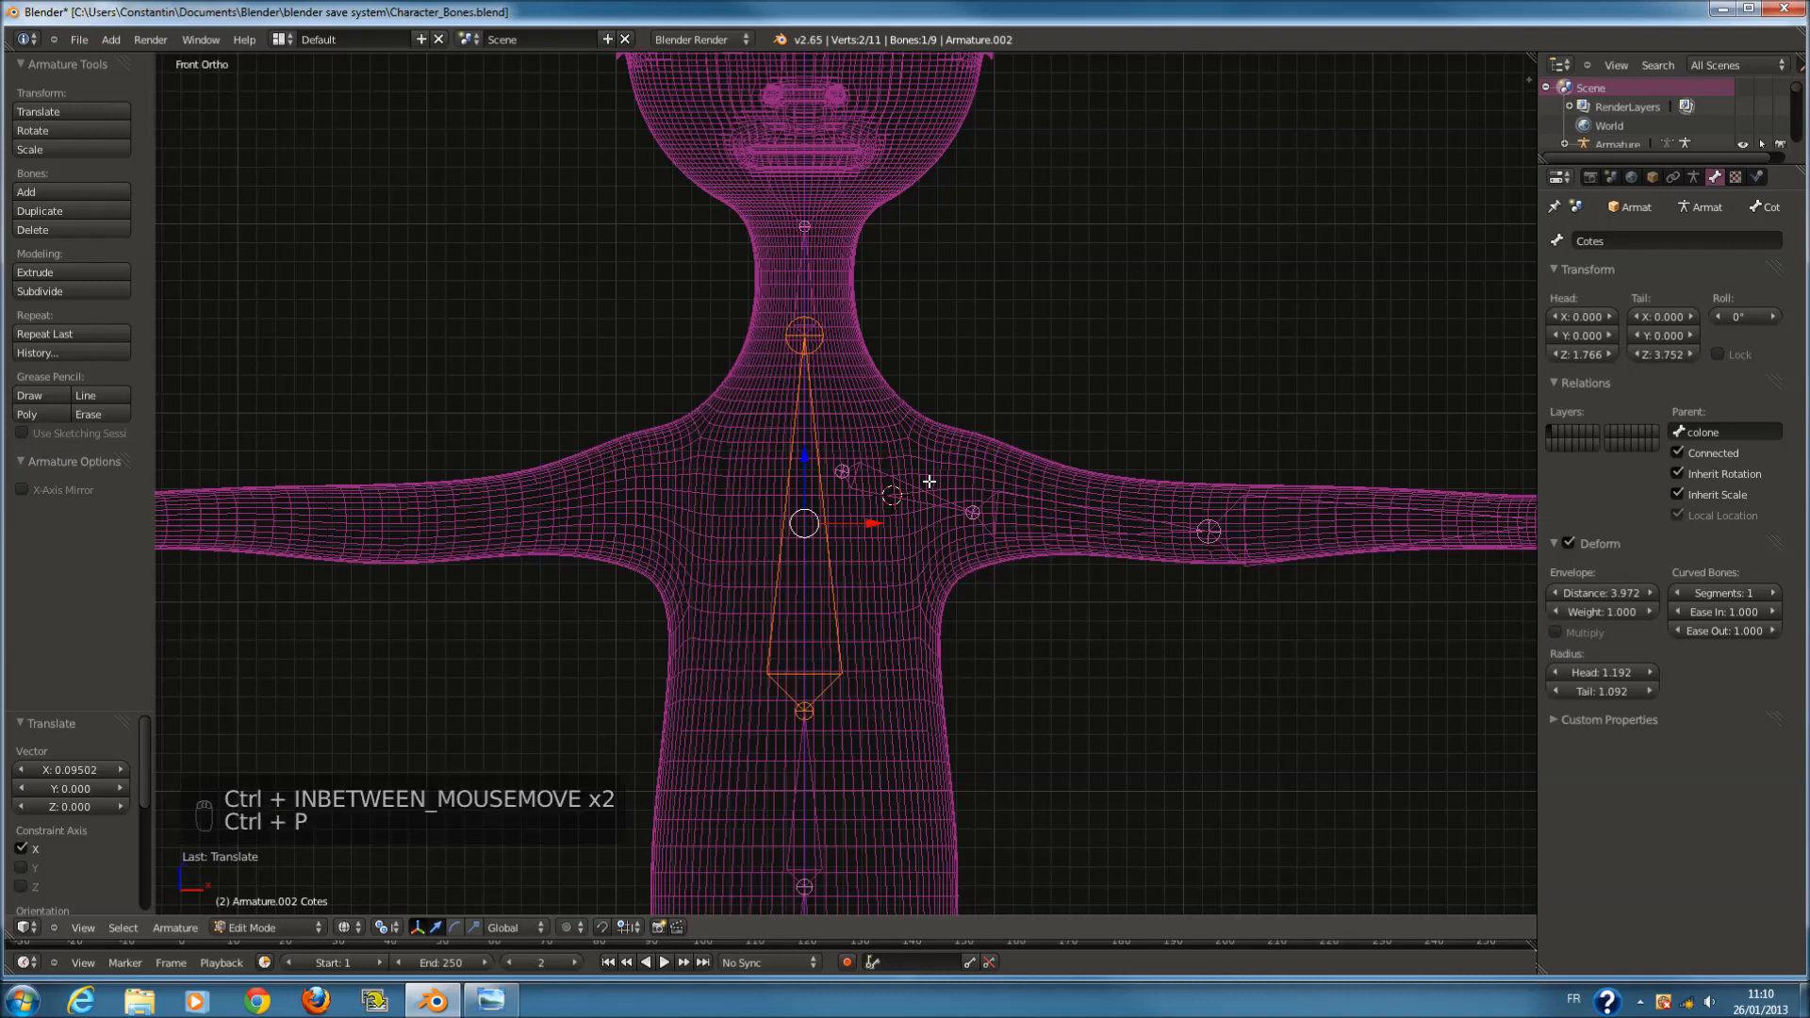
right_click(900, 470, "shift")
key("ctrl+p")
left_click(782, 492)
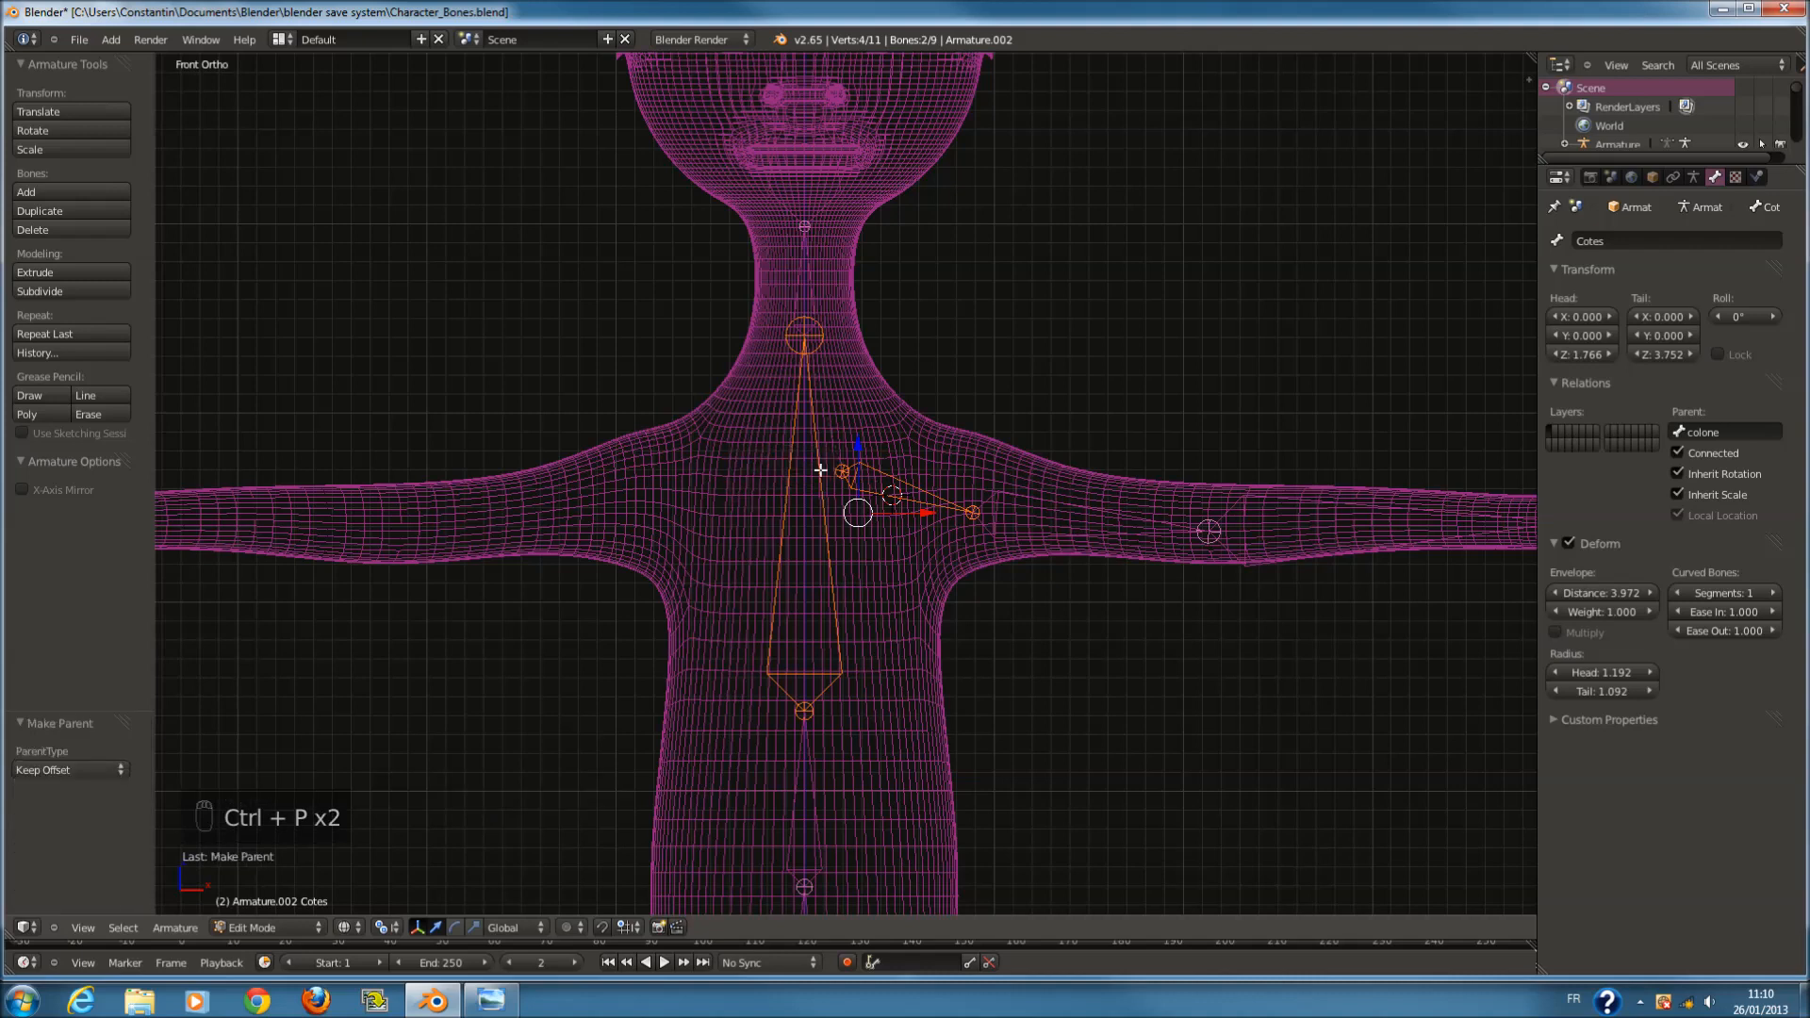
Try moving the shoulder and Cotes bones together and the shoulder bone alone, cancelling both moves.
key("g")
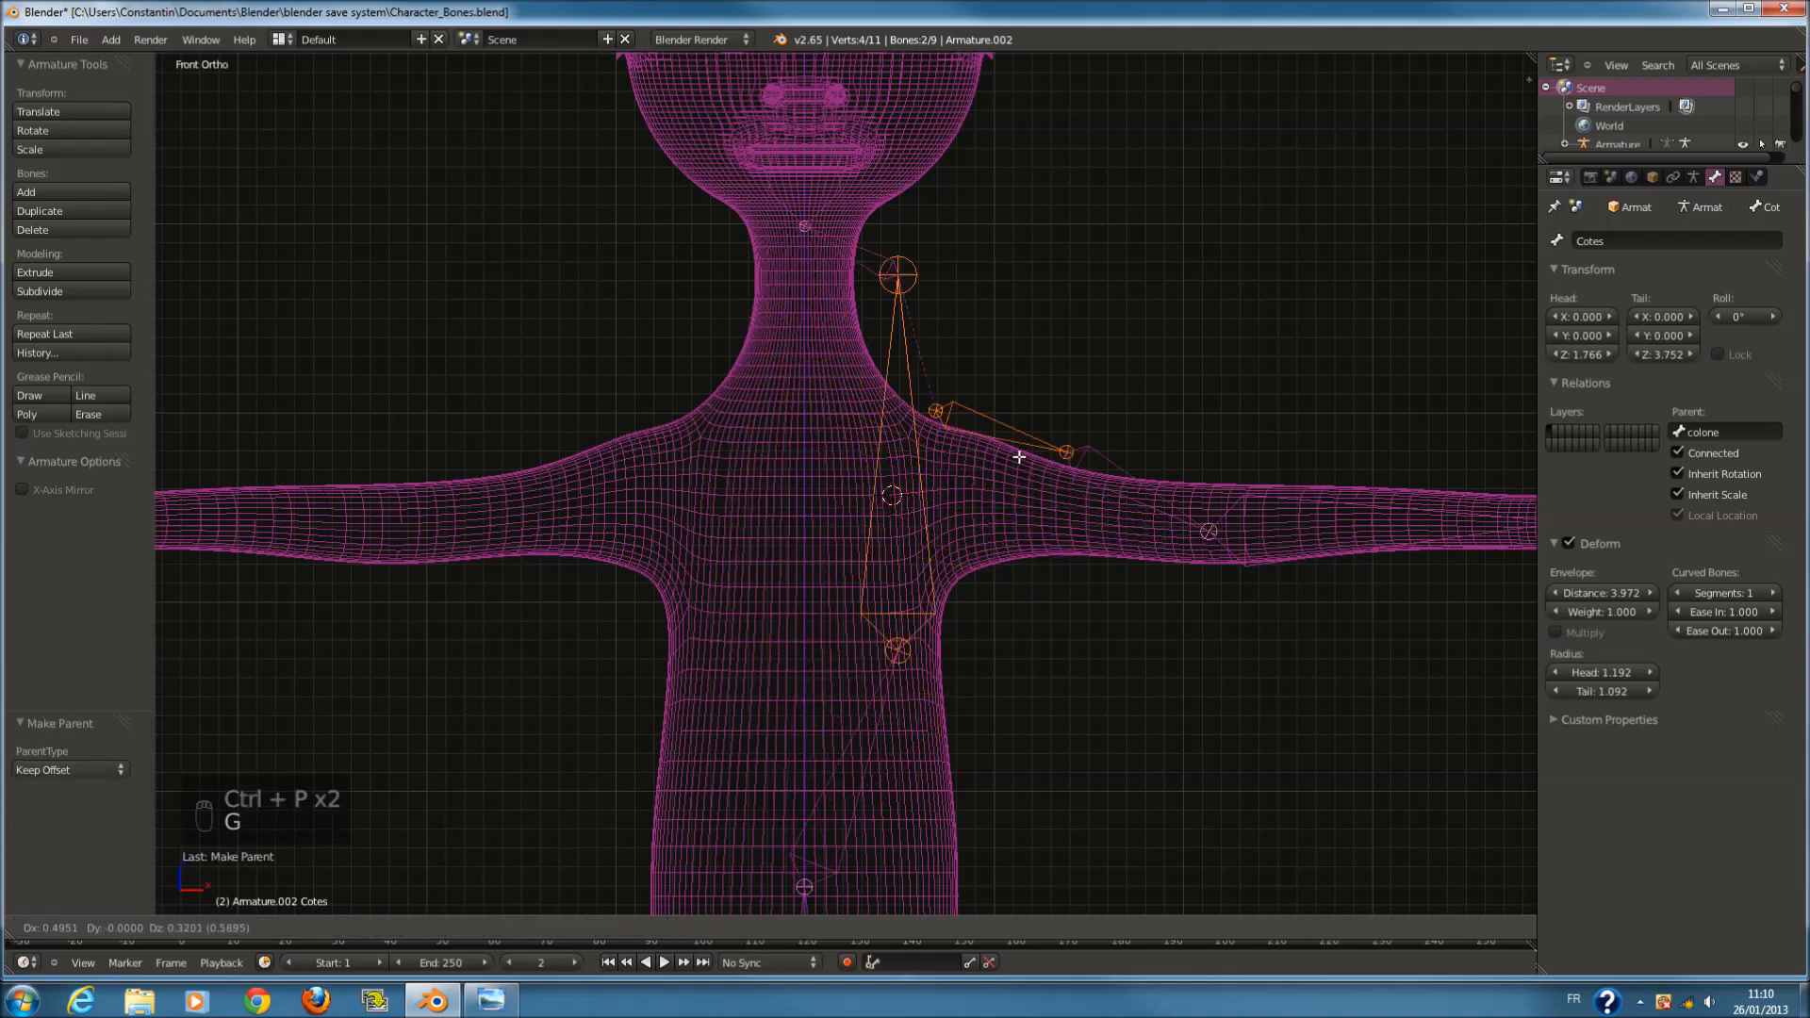
right_click(879, 479)
right_click(897, 477)
key("g")
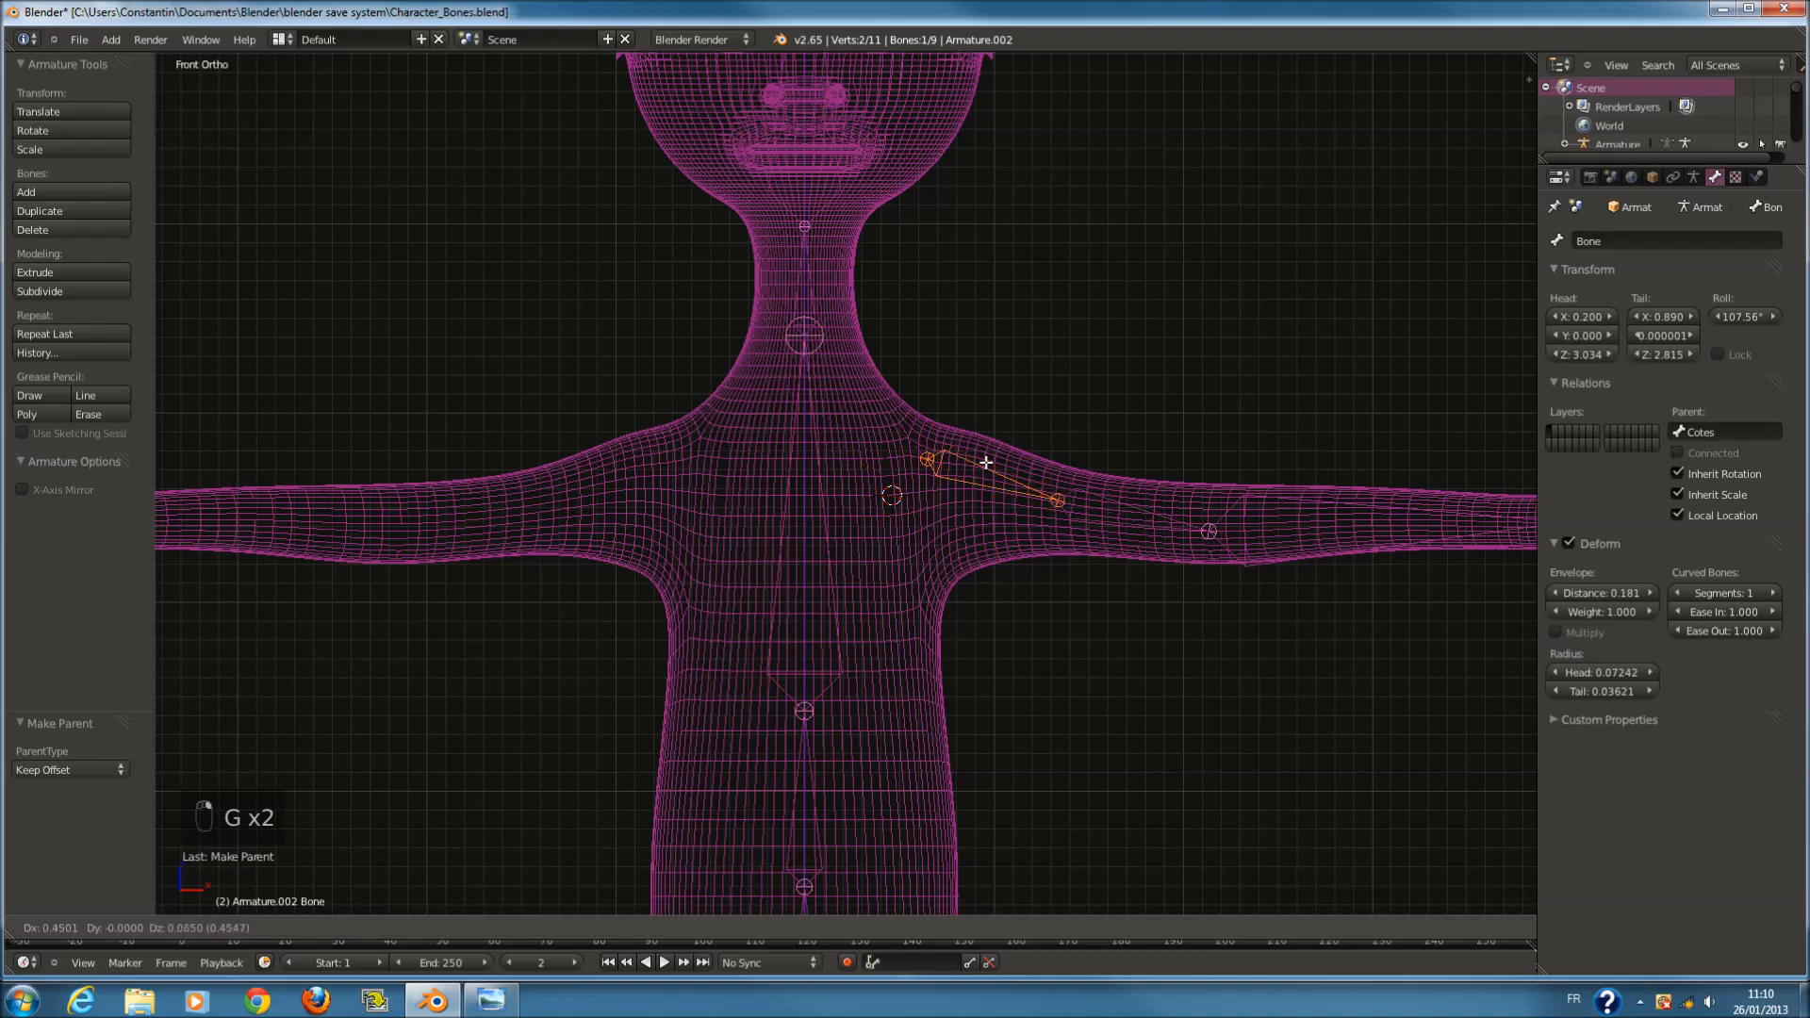
right_click(918, 480)
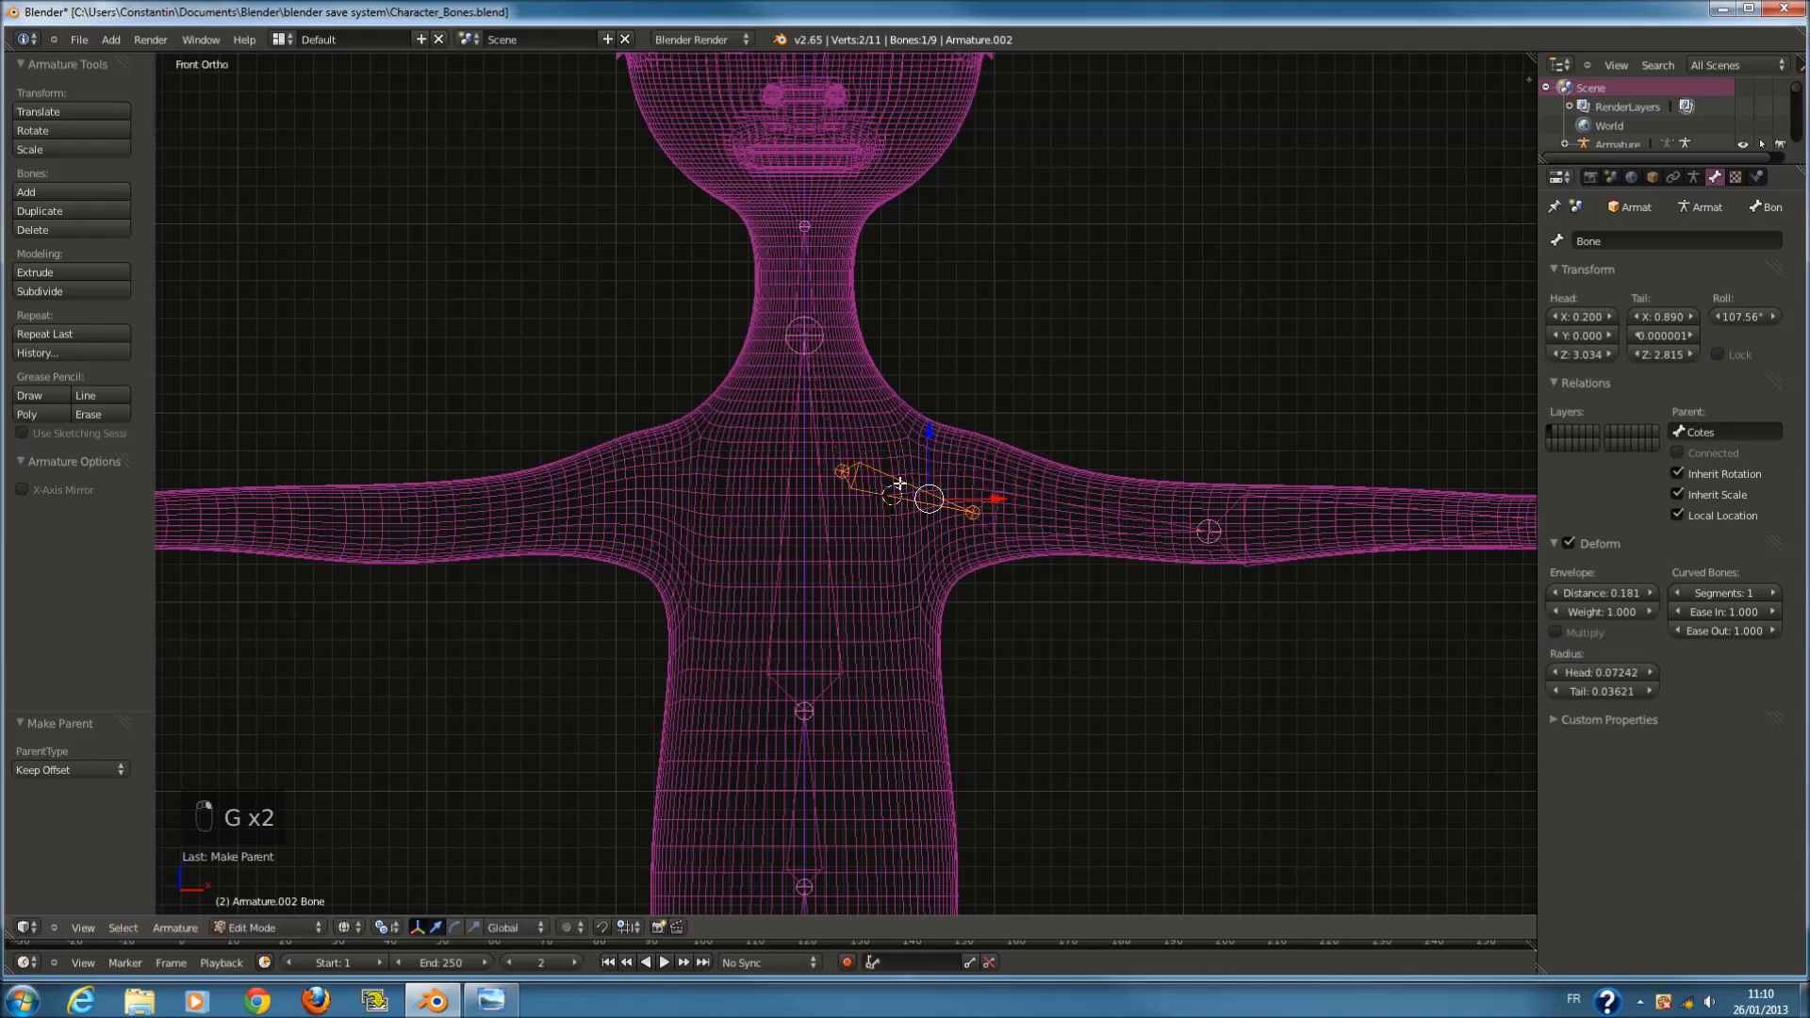
Leave Edit Mode, save the file, and return the armature to Edit Mode.
key("Tab")
key("ctrl+s")
scroll(976, 572, "down", 2)
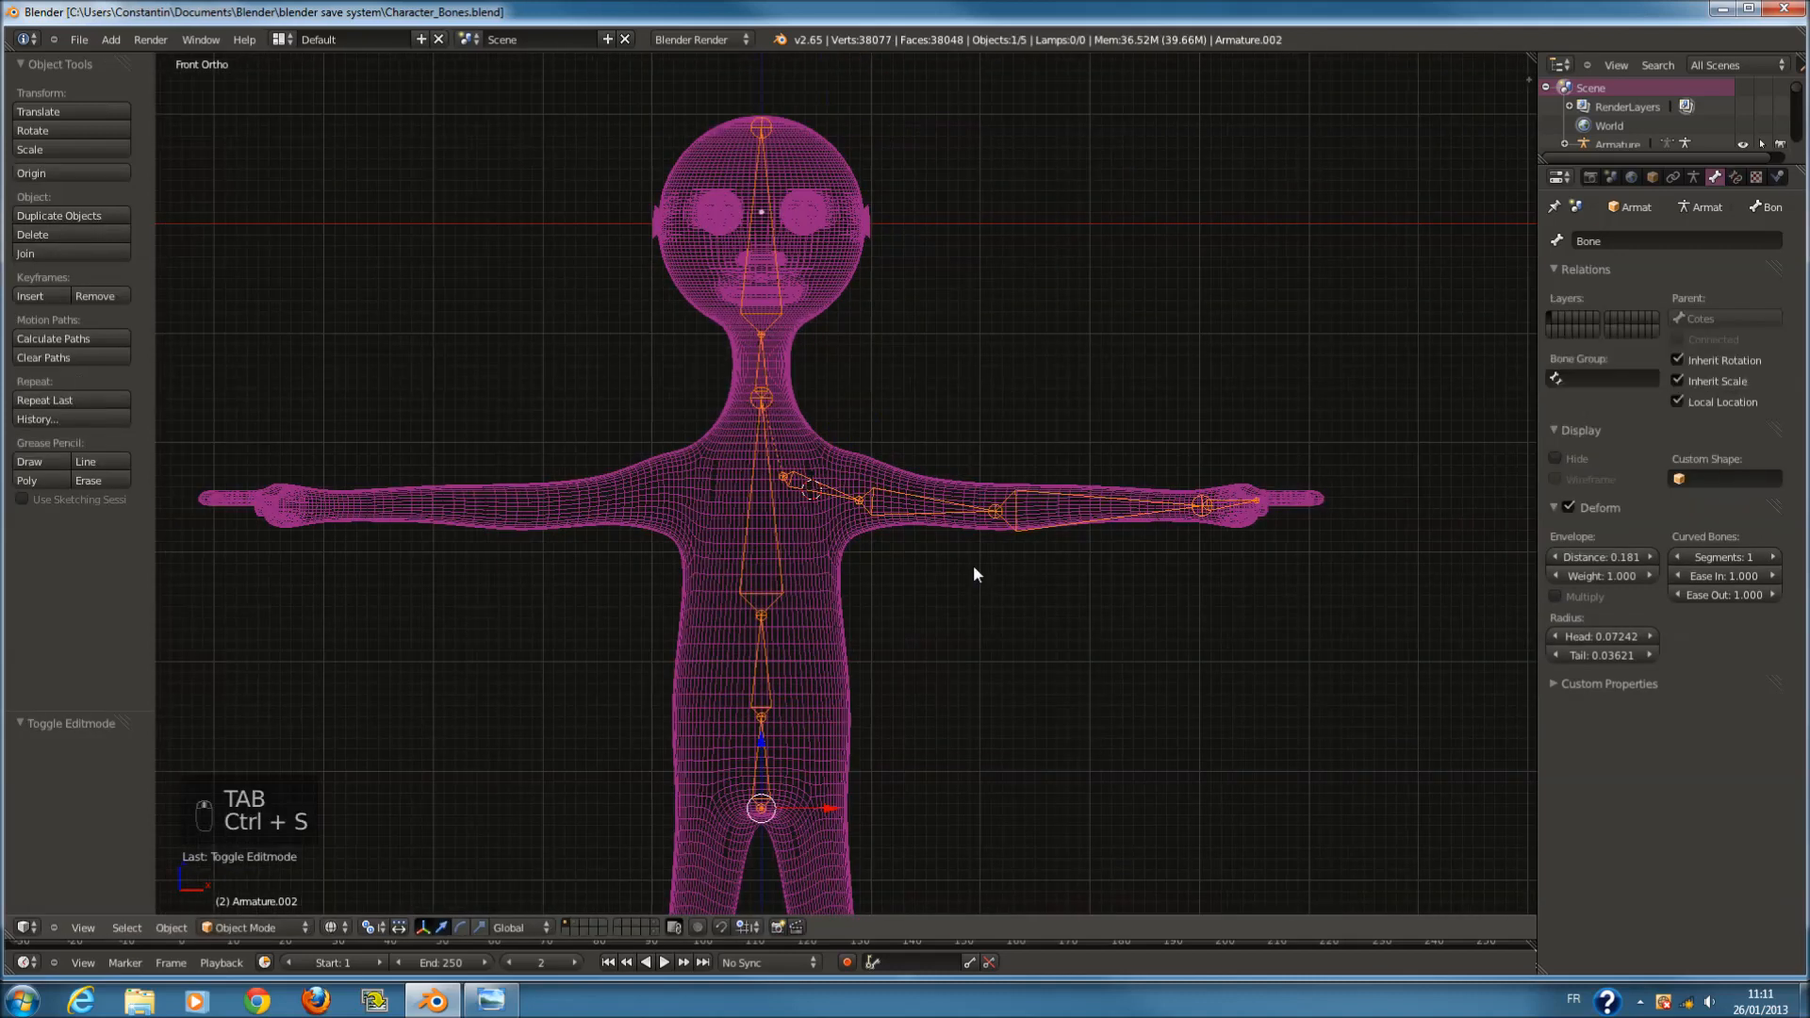
key("Tab")
scroll(973, 573, "up", 1)
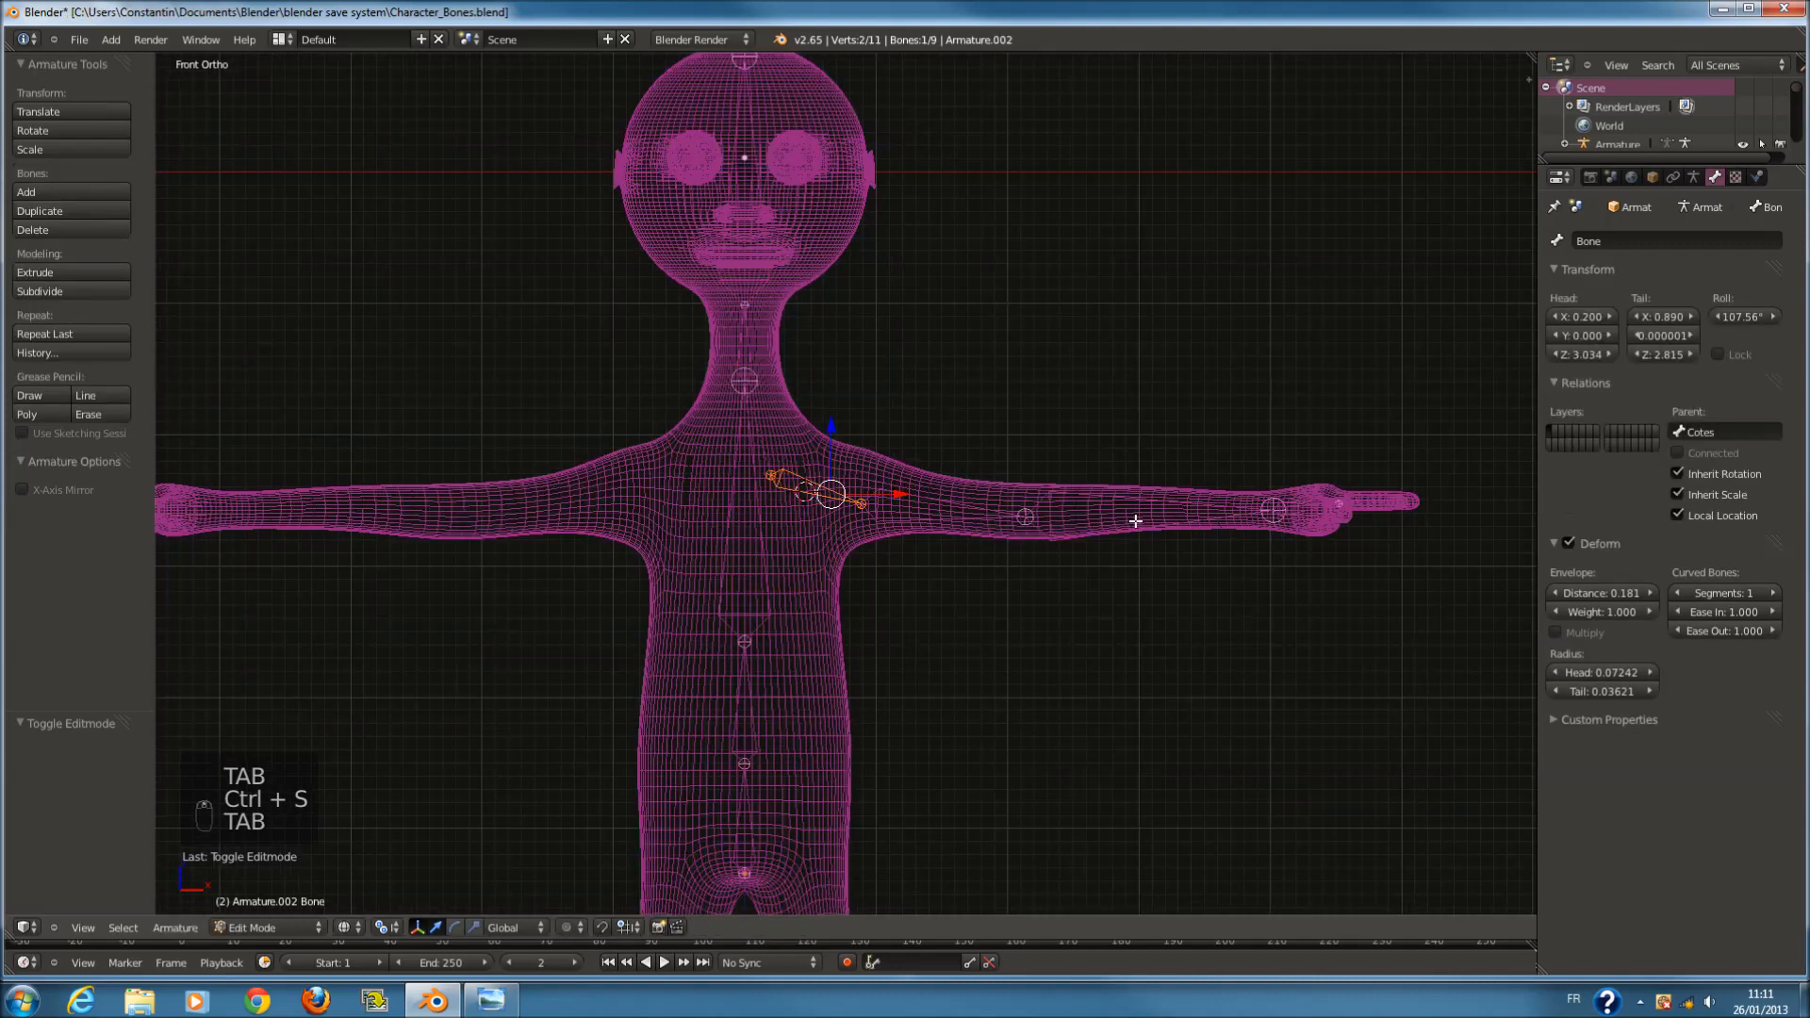
Rename the left shoulder bone as épaule.L.
left_click(1684, 238)
type("2paul")
key("BackSpace")
key("BackSpace")
key("BackSpace")
key("BackSpace")
key("BackSpace")
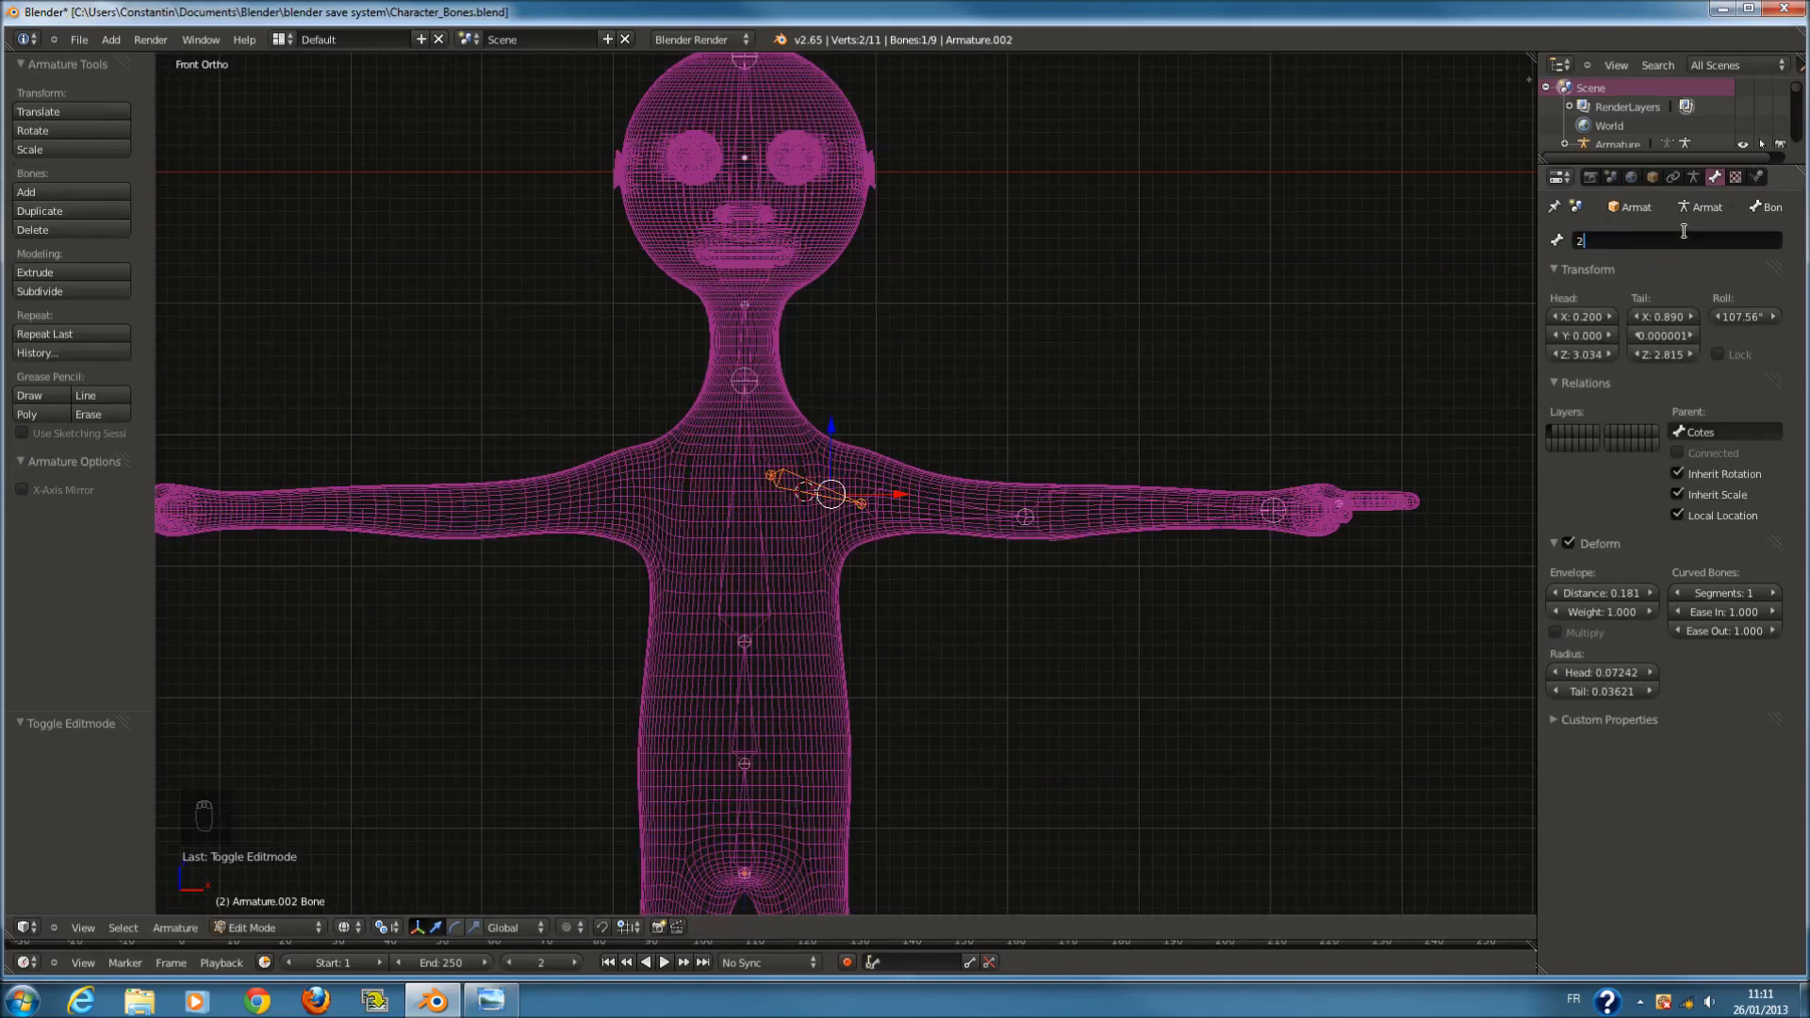
type("paul")
key("Return")
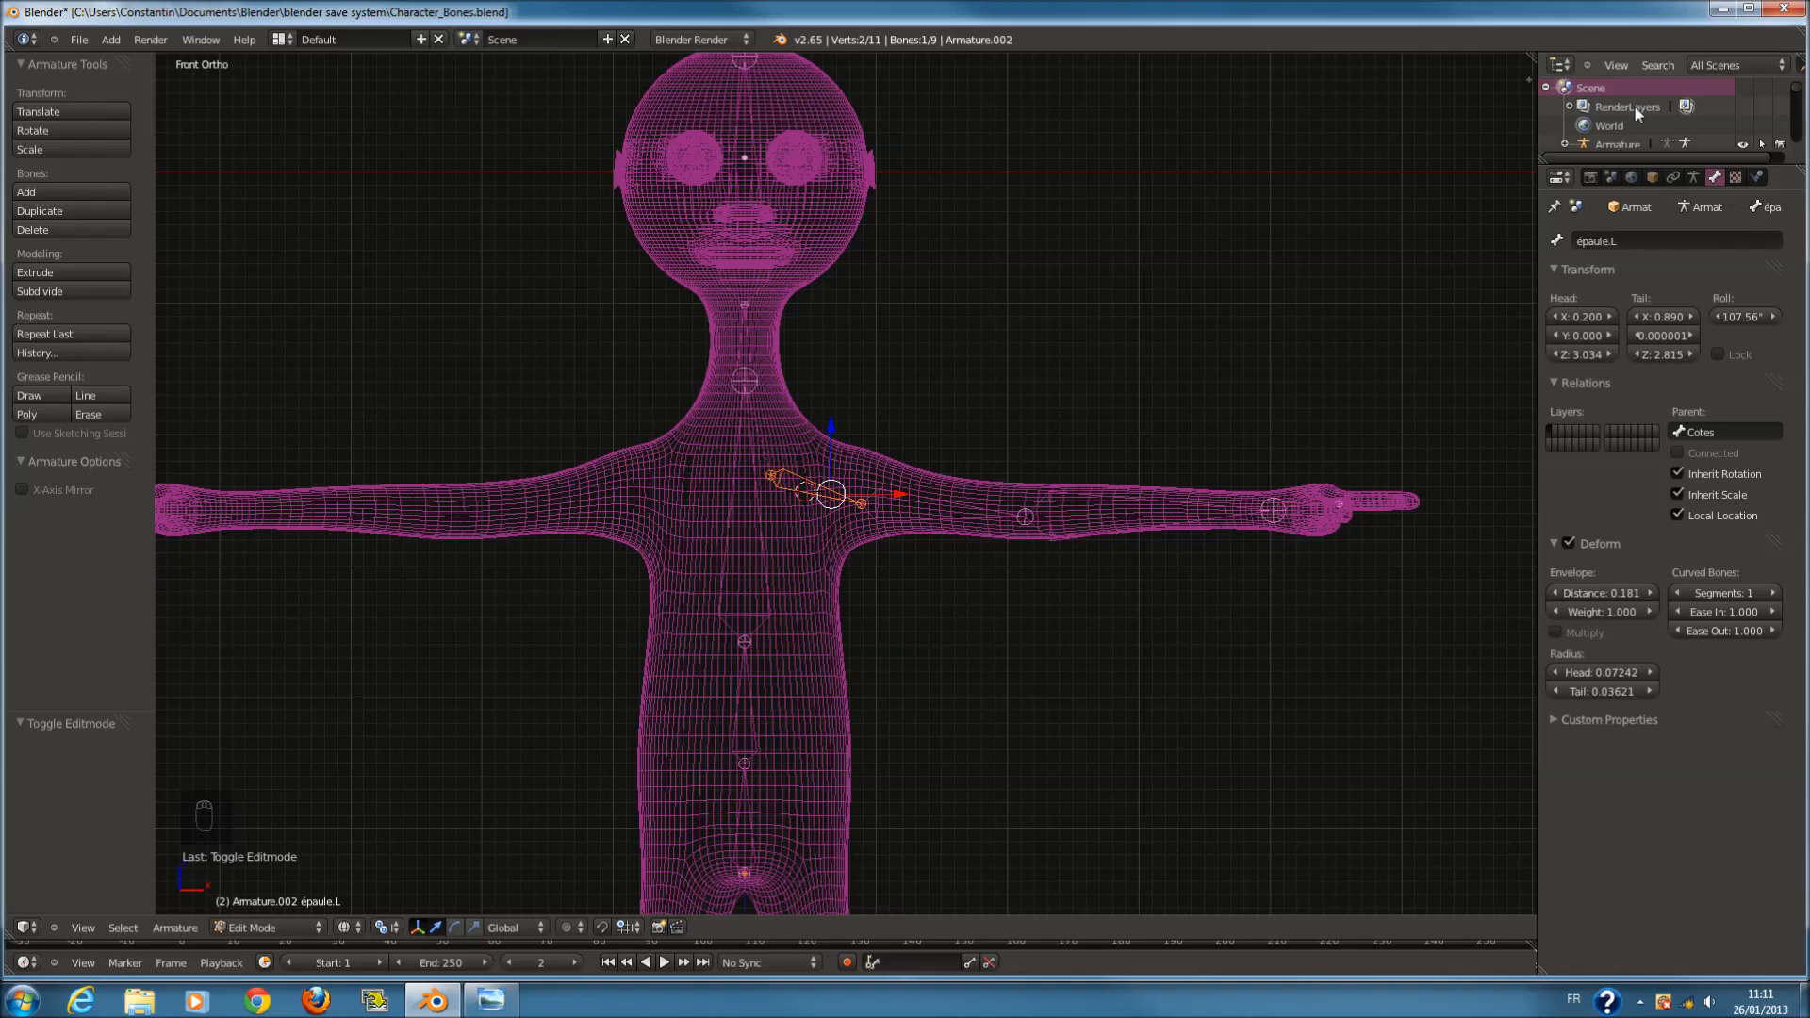
Rename the left upper arm bone as Bras_supérieur.L.
scroll(870, 476, "up", 2)
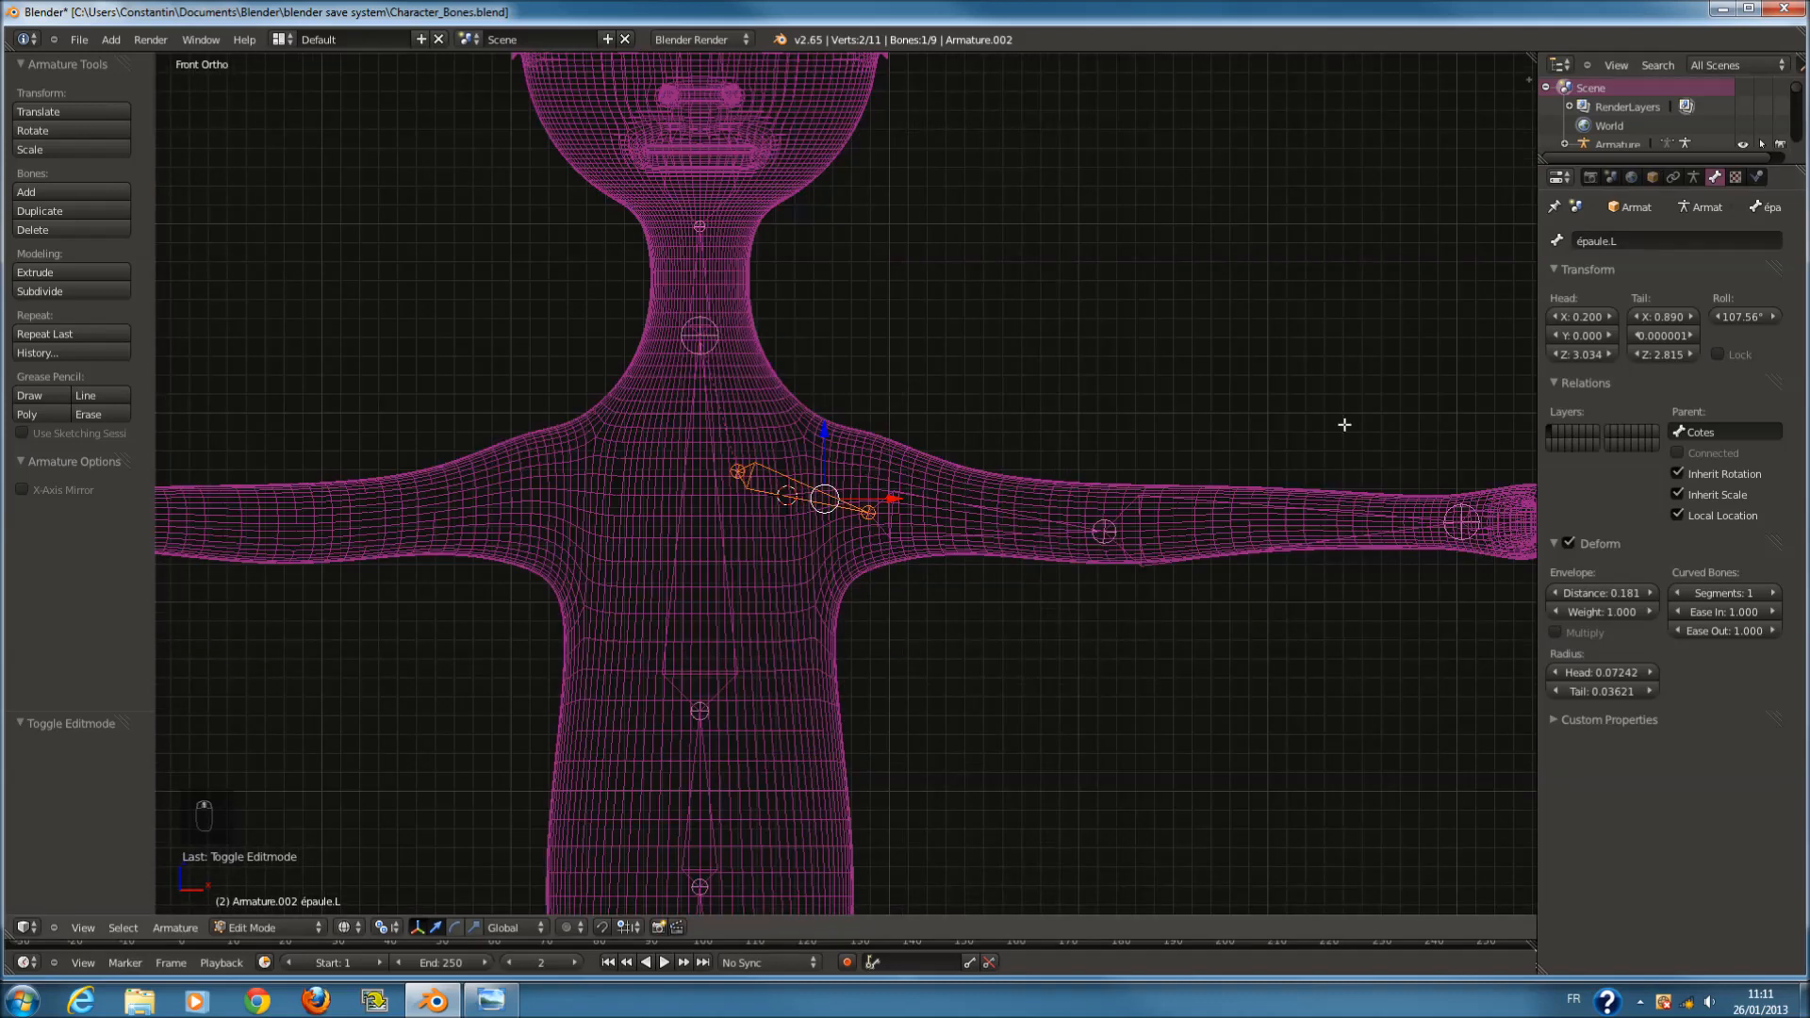
scroll(1095, 327, "down", 3)
right_click(922, 510)
left_click(1630, 242)
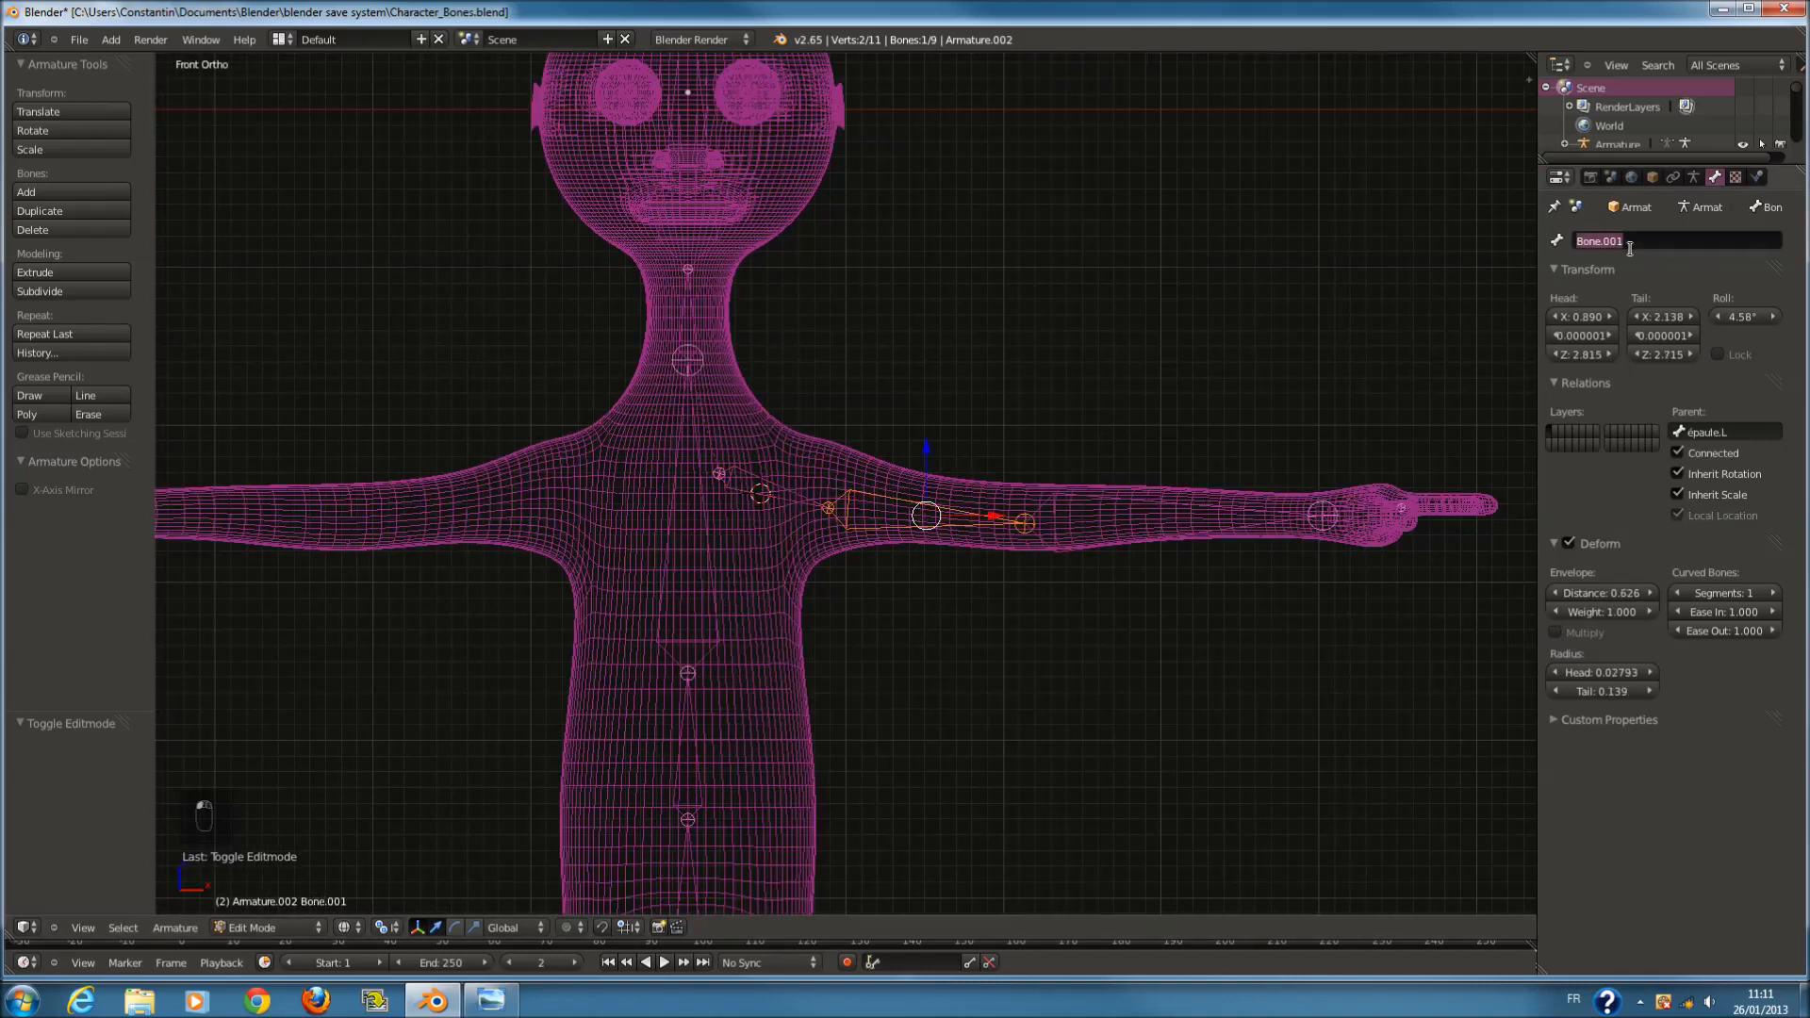
type("Bras_supérieur.L")
key("Return")
Rename the left forearm bone as Bras_inférieur.L and save the file.
left_click(1026, 522)
key("e")
left_click(1322, 516)
left_click(1714, 241)
type("Bra")
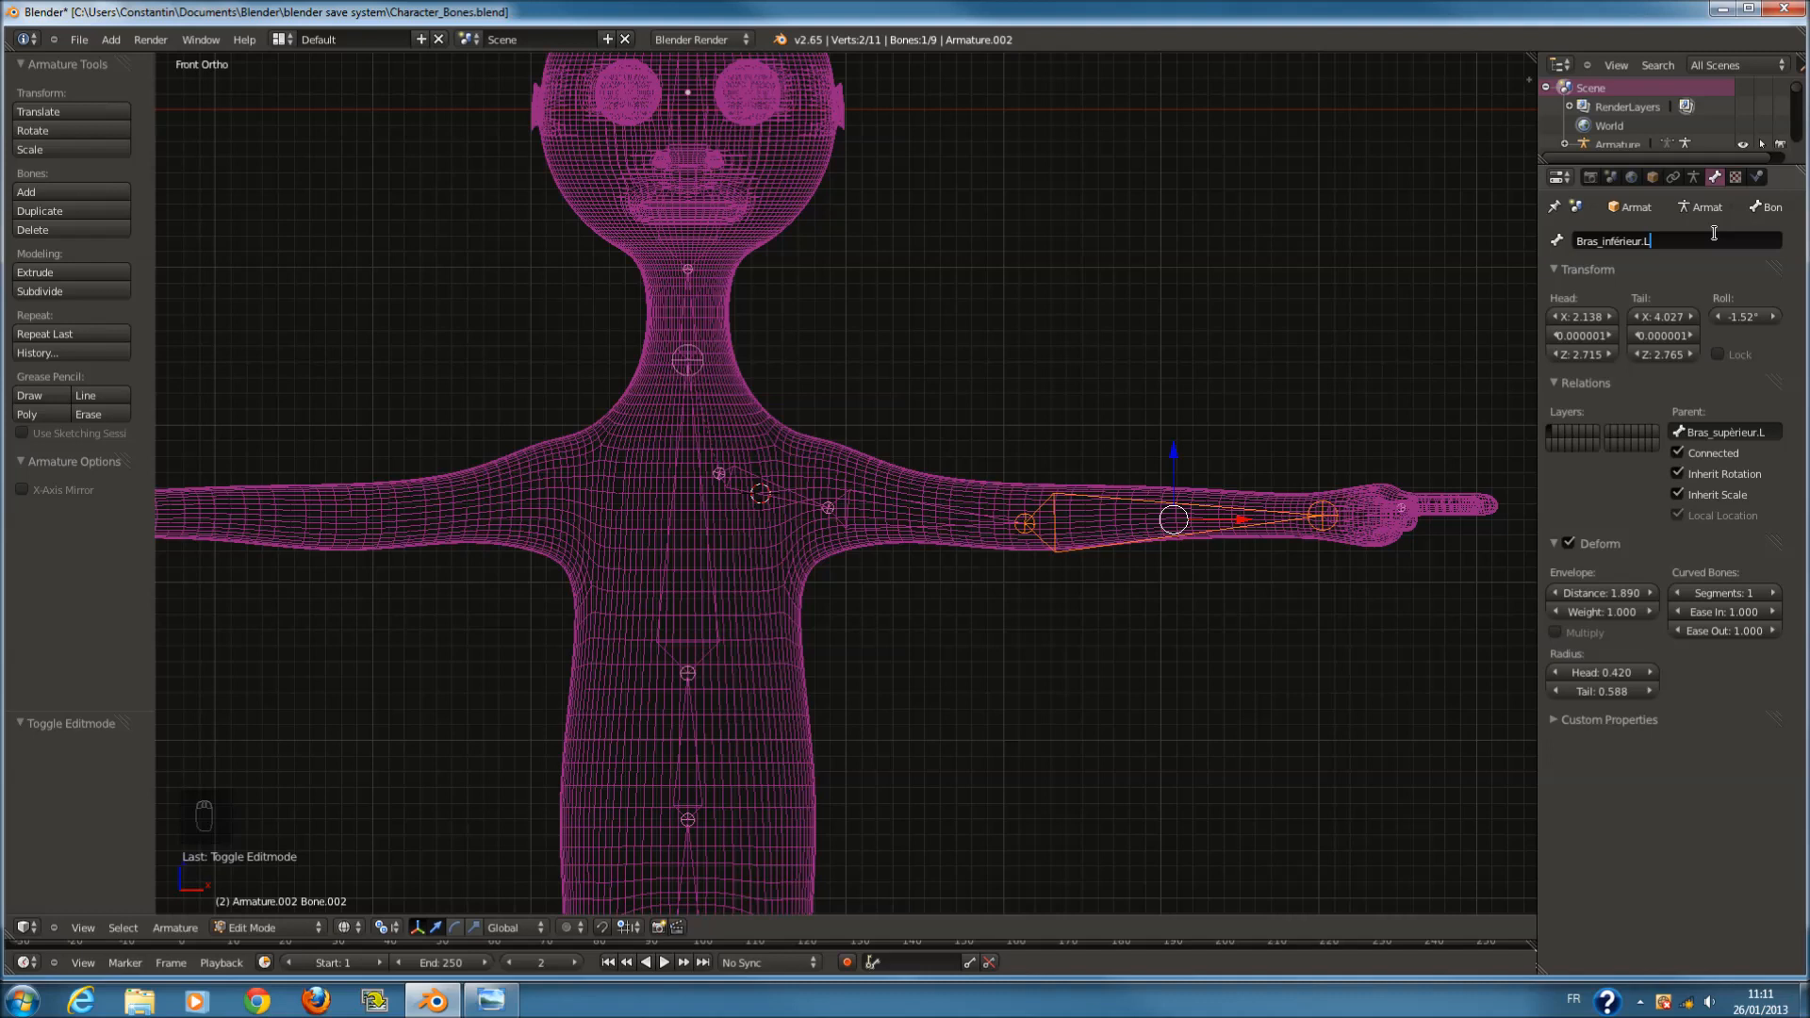
key("Return")
scroll(1330, 618, "up", 2)
key("ctrl+s")
Lower the left hand bone's tip to Z 2.775 and shift it -0.04689 in X within the palm.
scroll(1350, 587, "up", 2)
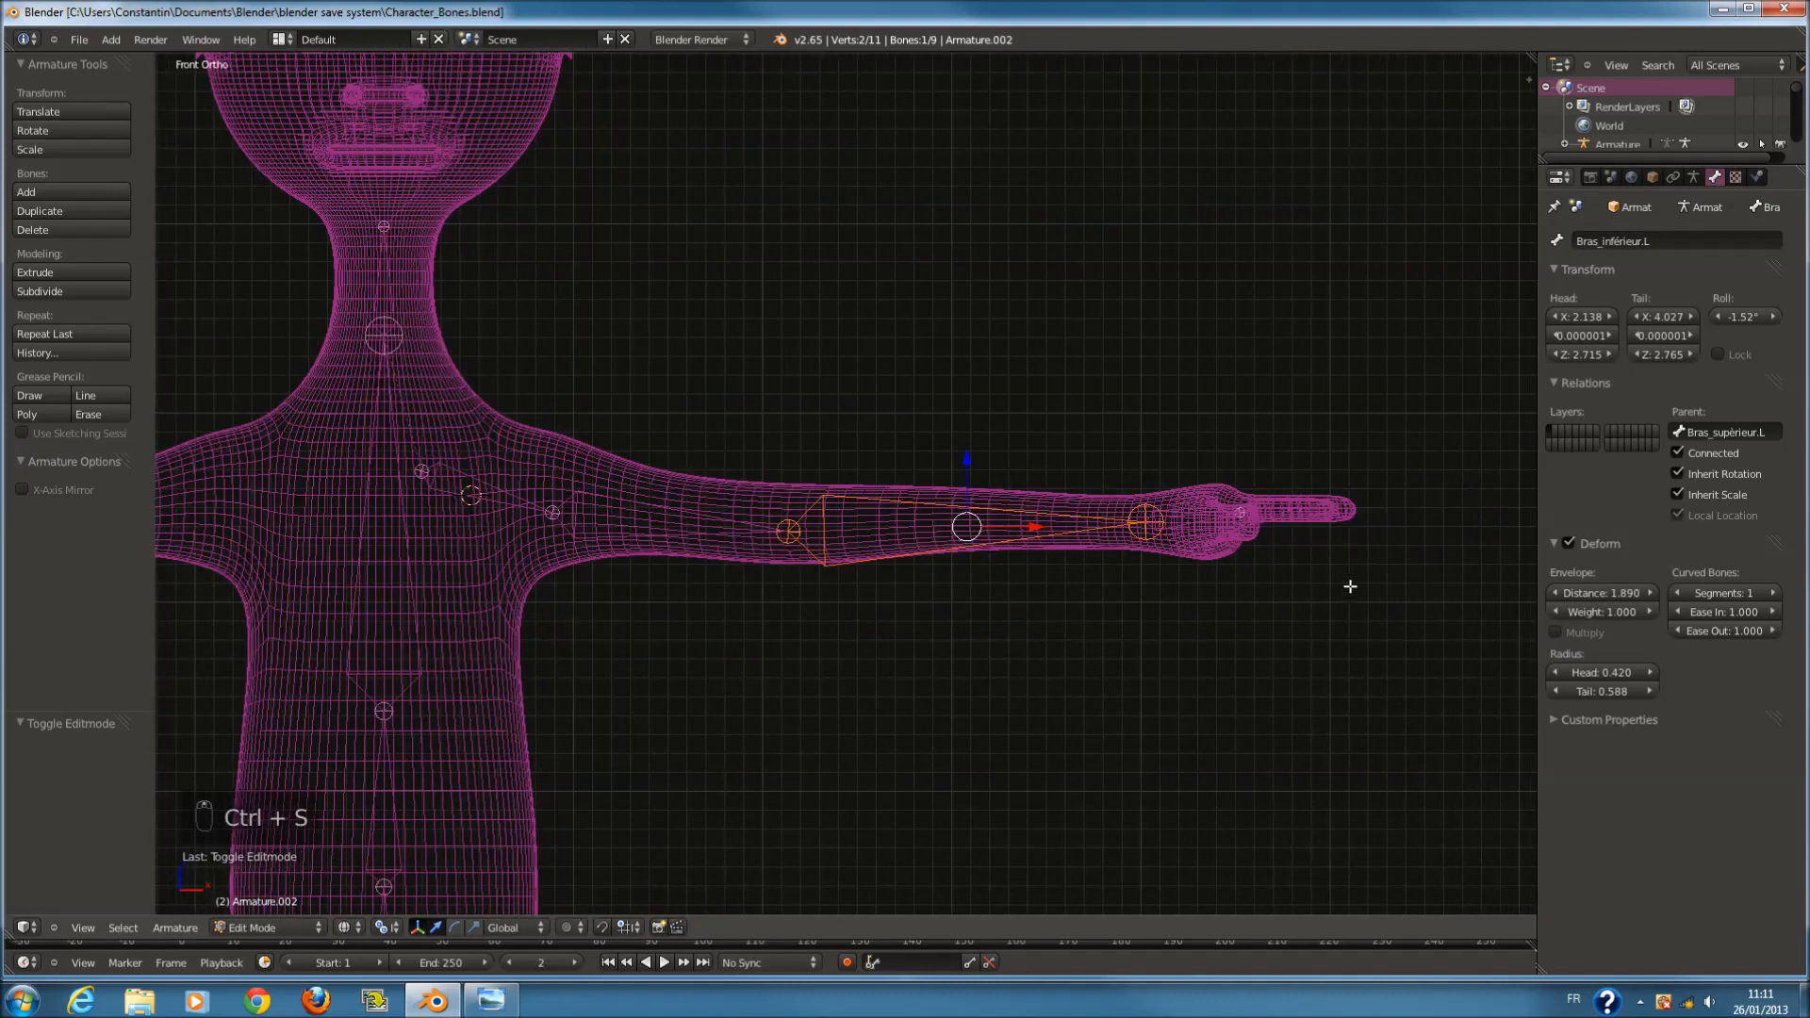
scroll(1350, 586, "up", 8, "ctrl")
scroll(1240, 566, "up", 6)
right_click(1124, 559)
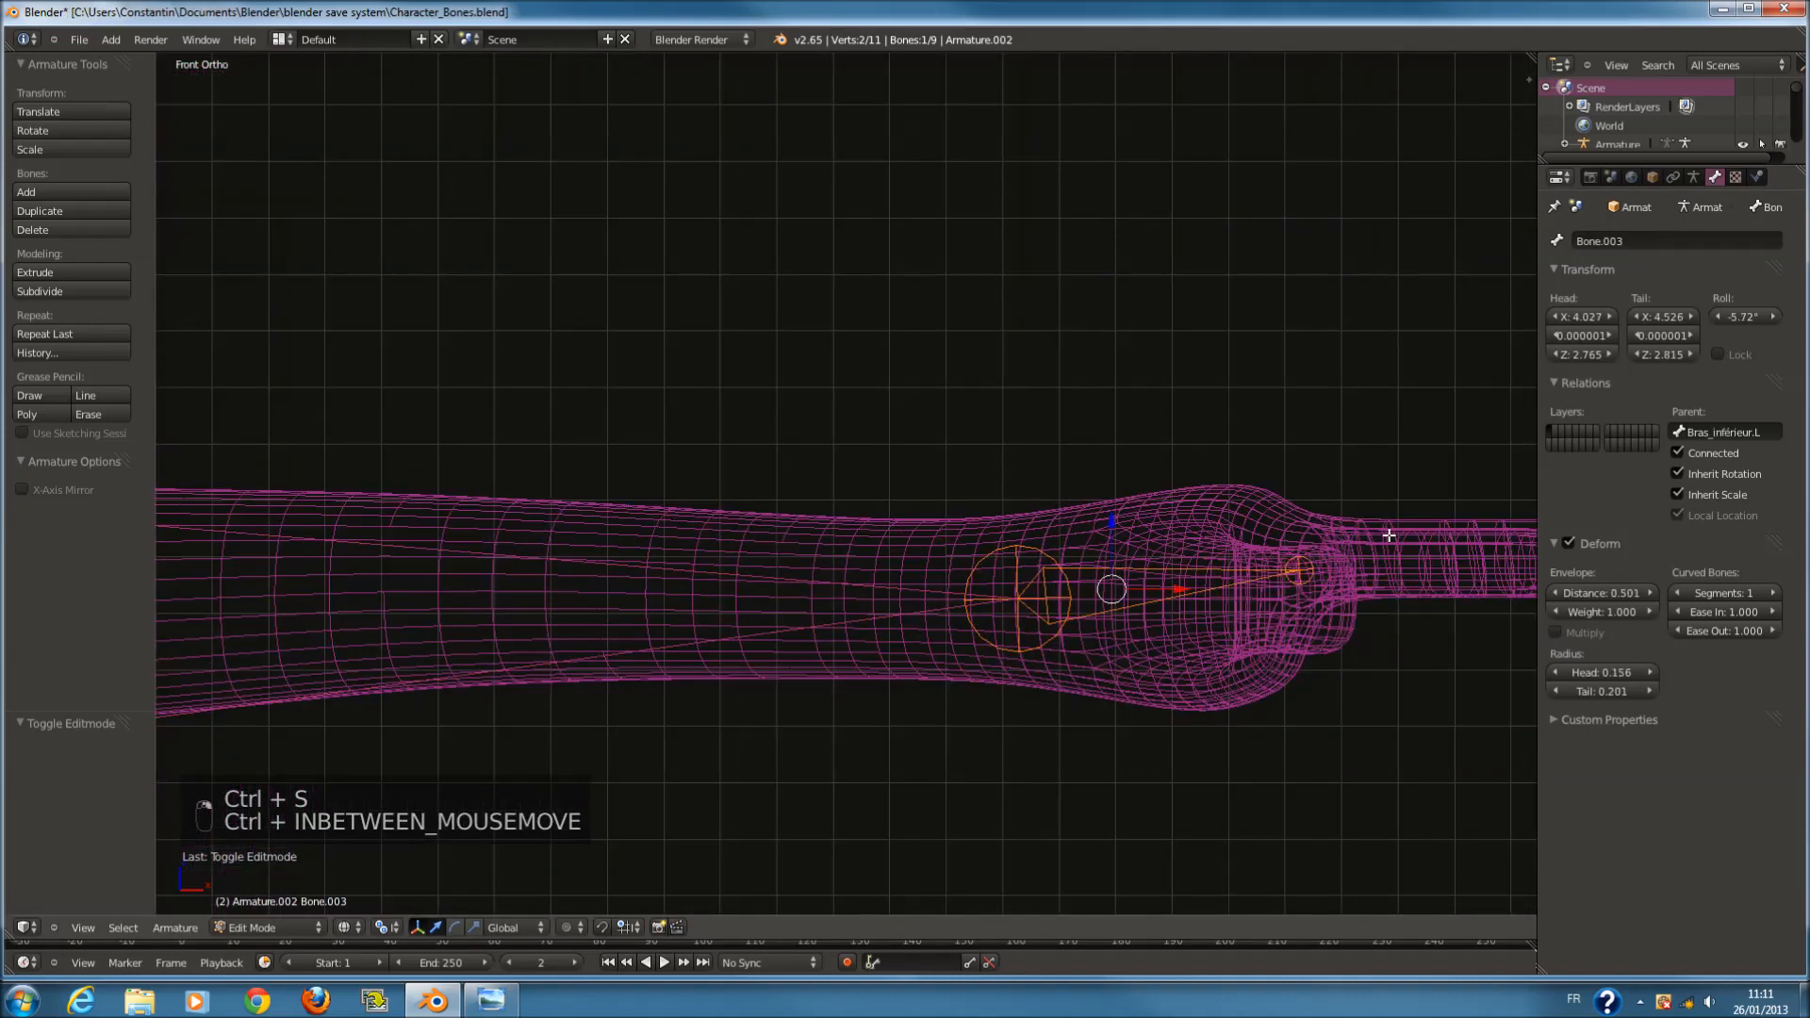
right_click(1311, 571)
left_click_drag(1295, 510, 1315, 594)
Rename the left hand bone as Main.L, frame the hand from above, and save the file.
right_click(1132, 596)
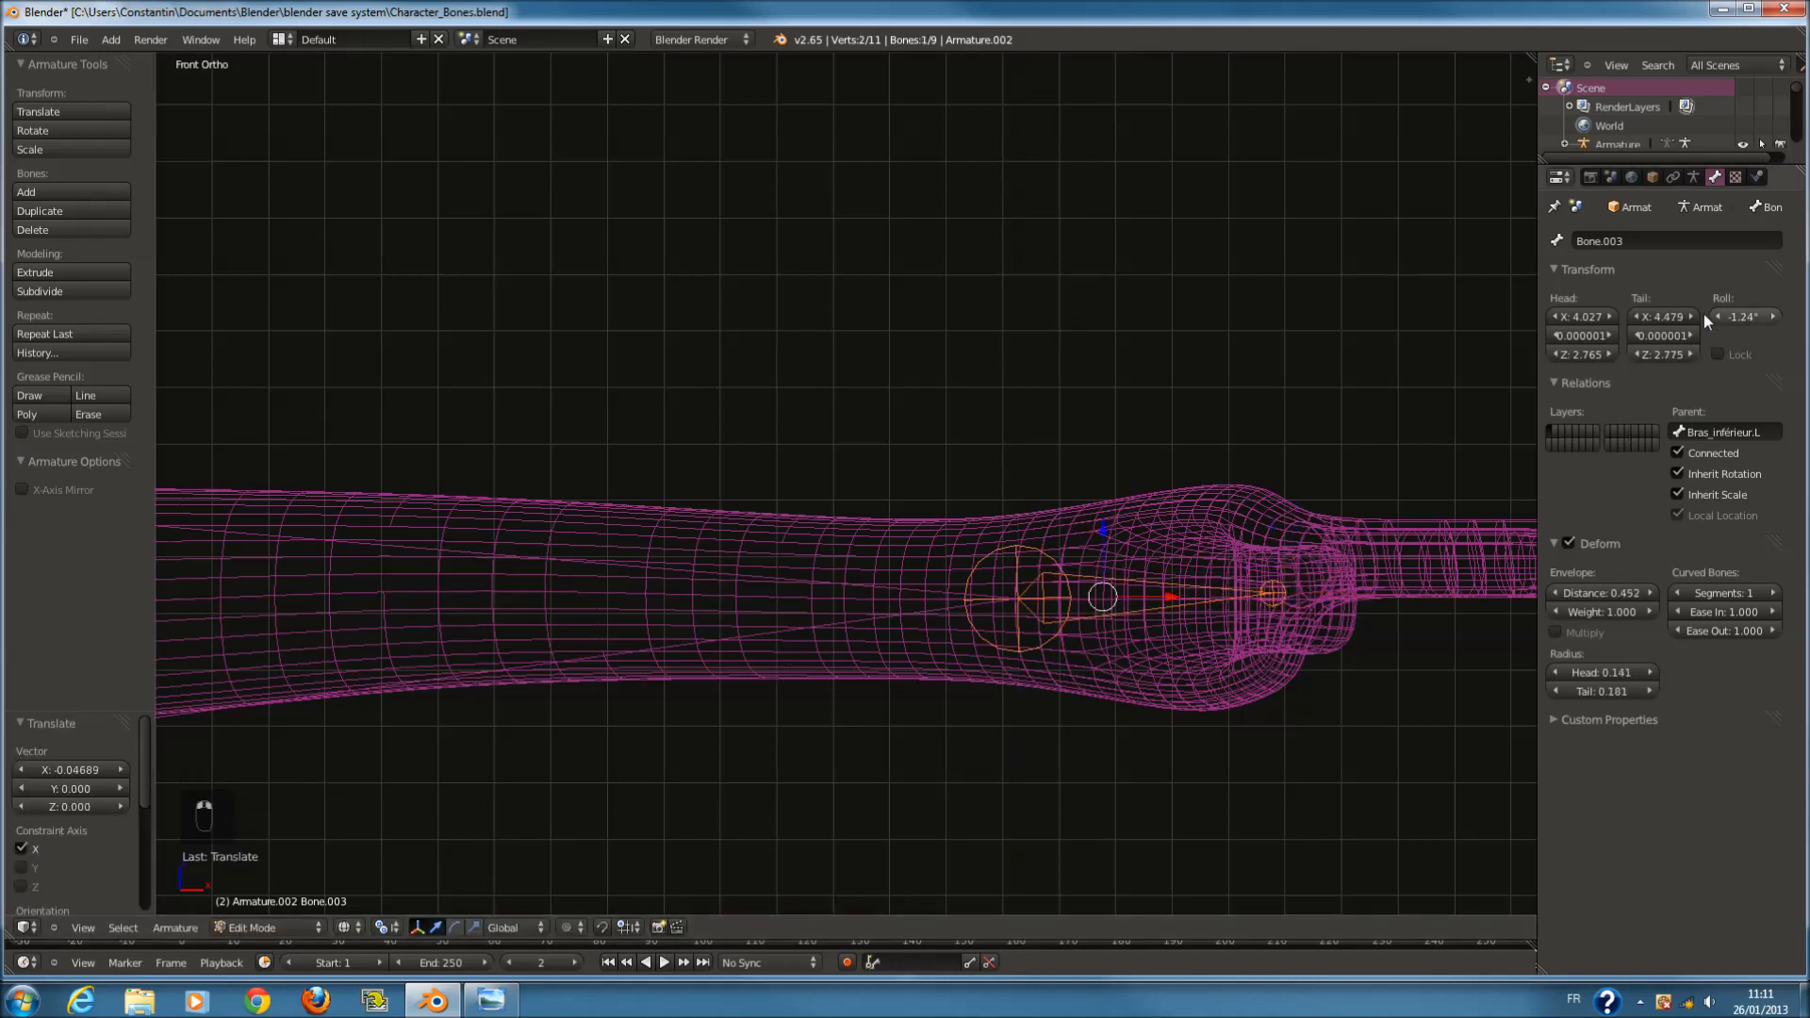
left_click(1633, 244)
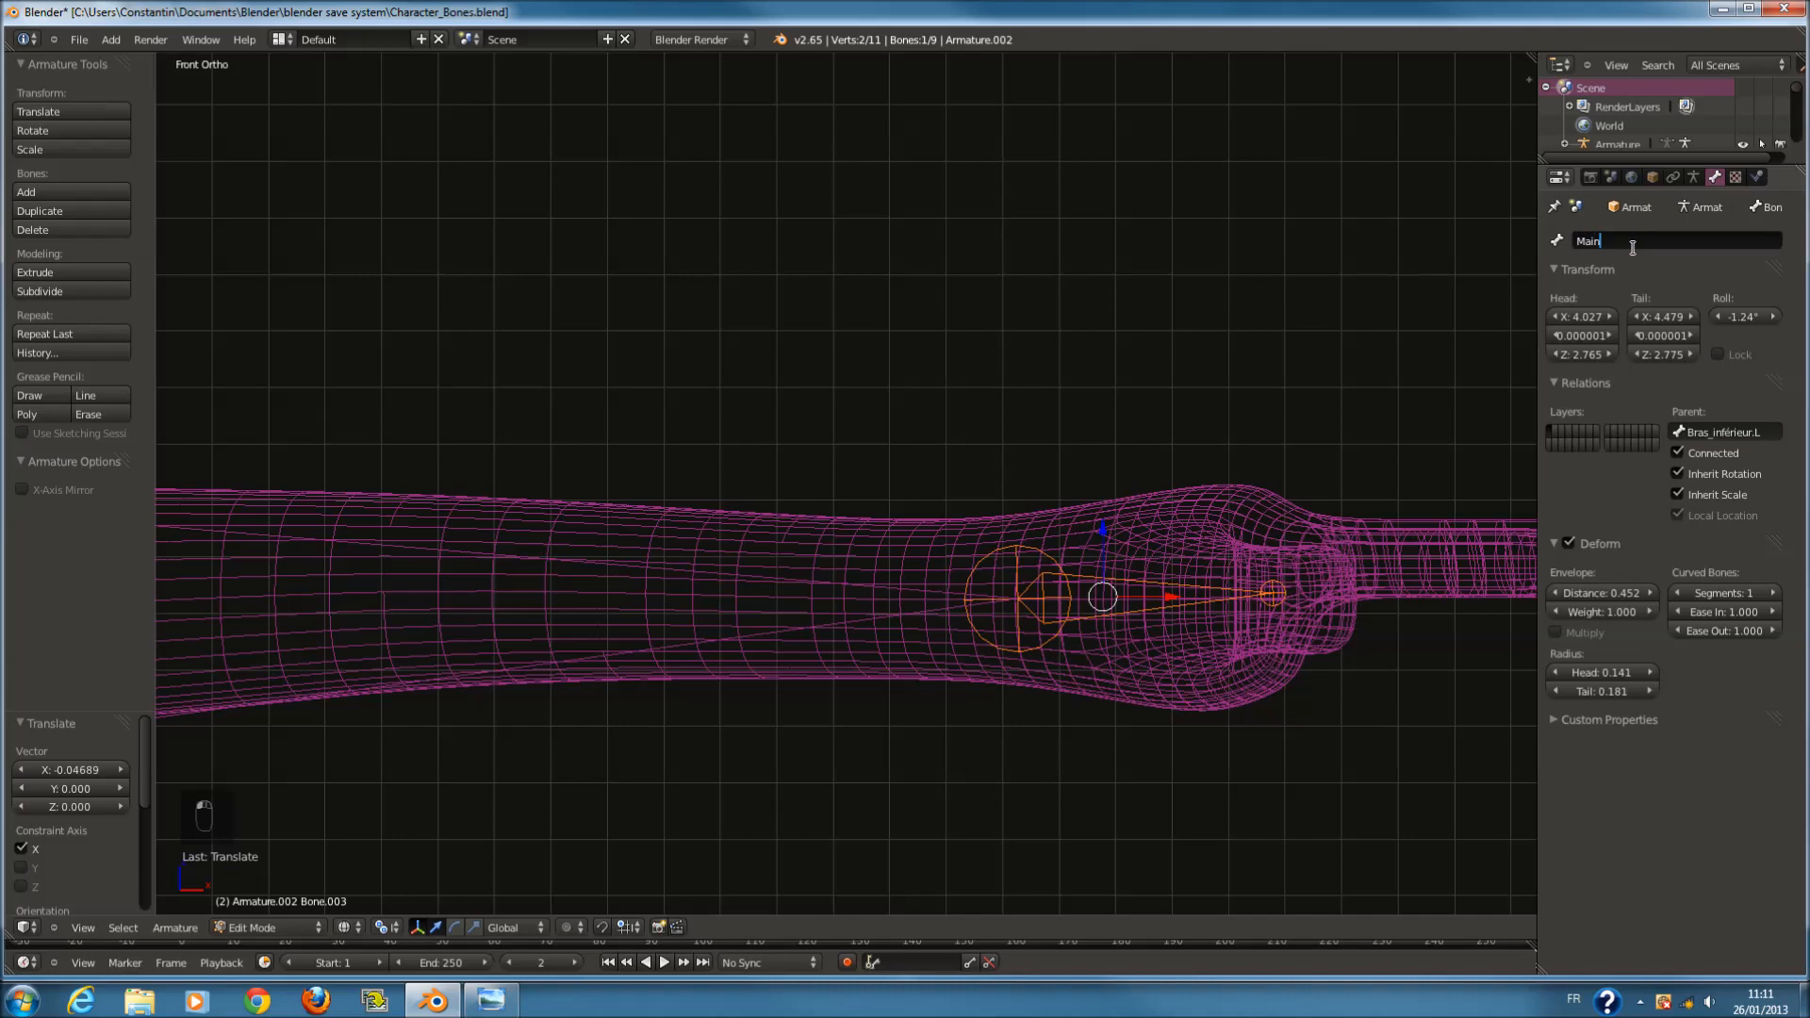
key("Return")
key("KP_7")
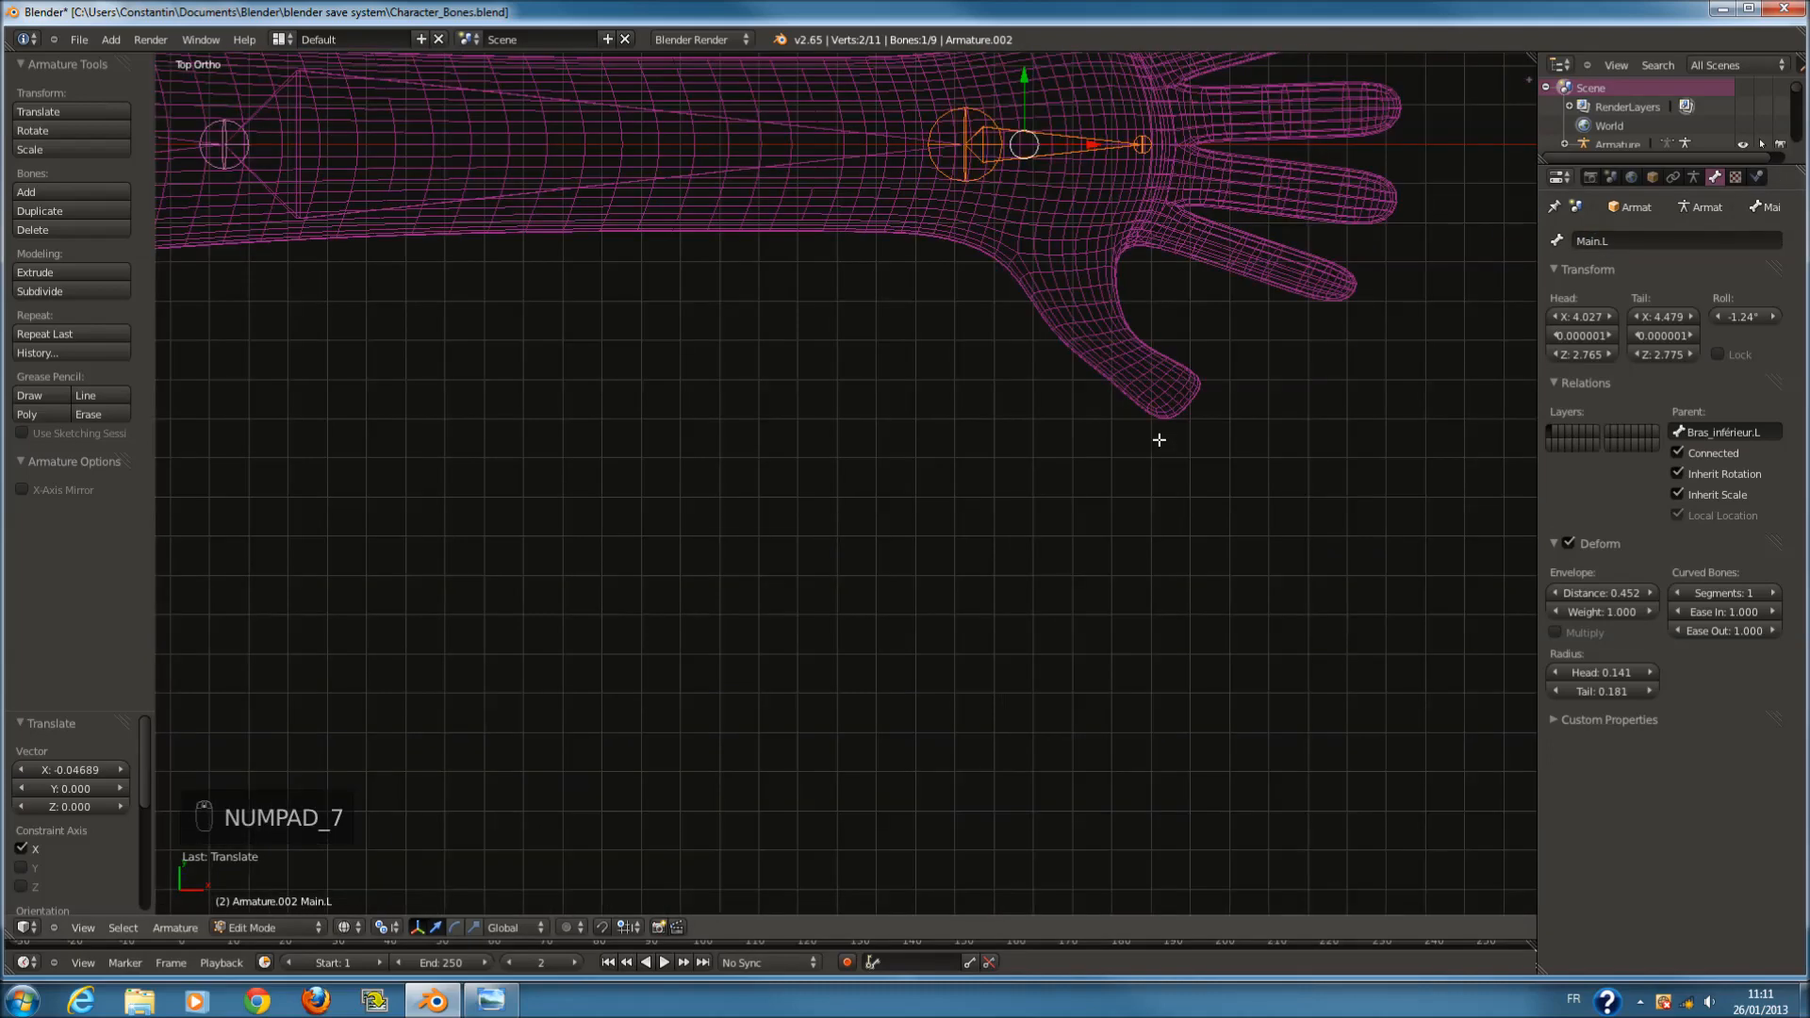
key("KP_Decimal")
scroll(1115, 468, "down", 3)
key("ctrl+s")
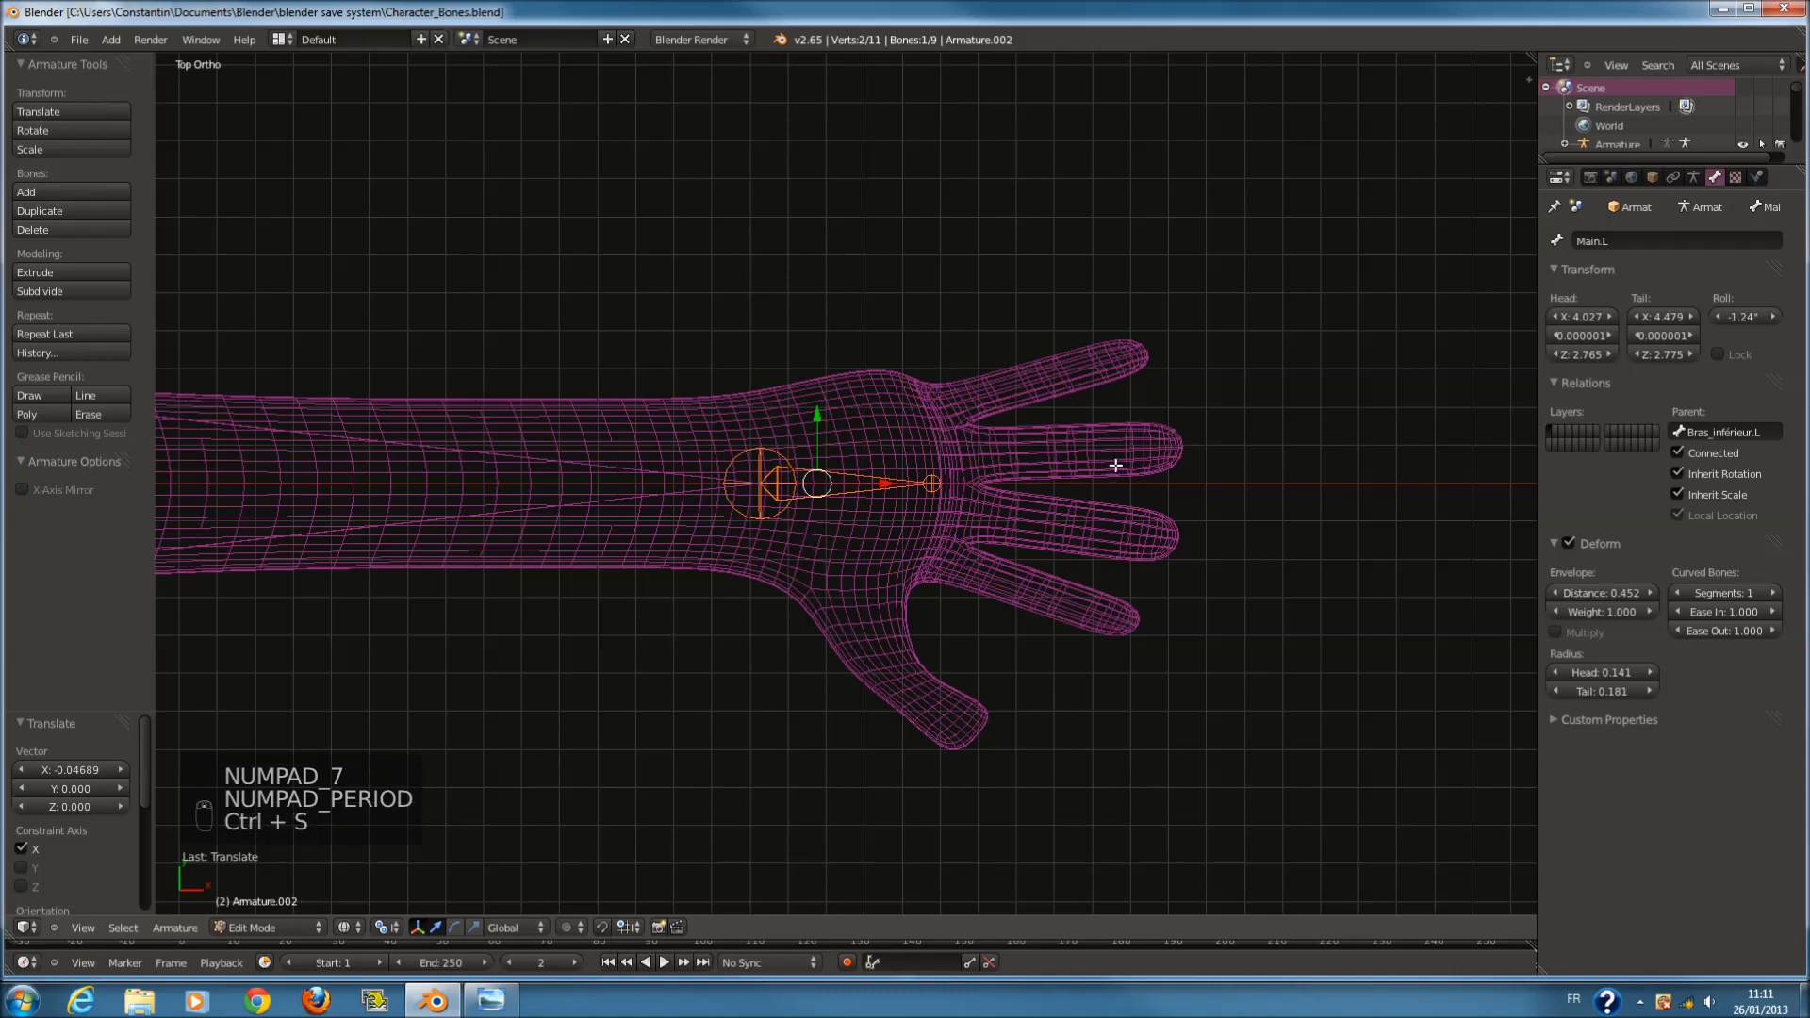
Deselect all bones, place the 3D cursor at the base of the left little finger, and add a new bone there.
scroll(1103, 453, "up", 3)
key("a")
scroll(1075, 409, "up", 1)
key("shift+a")
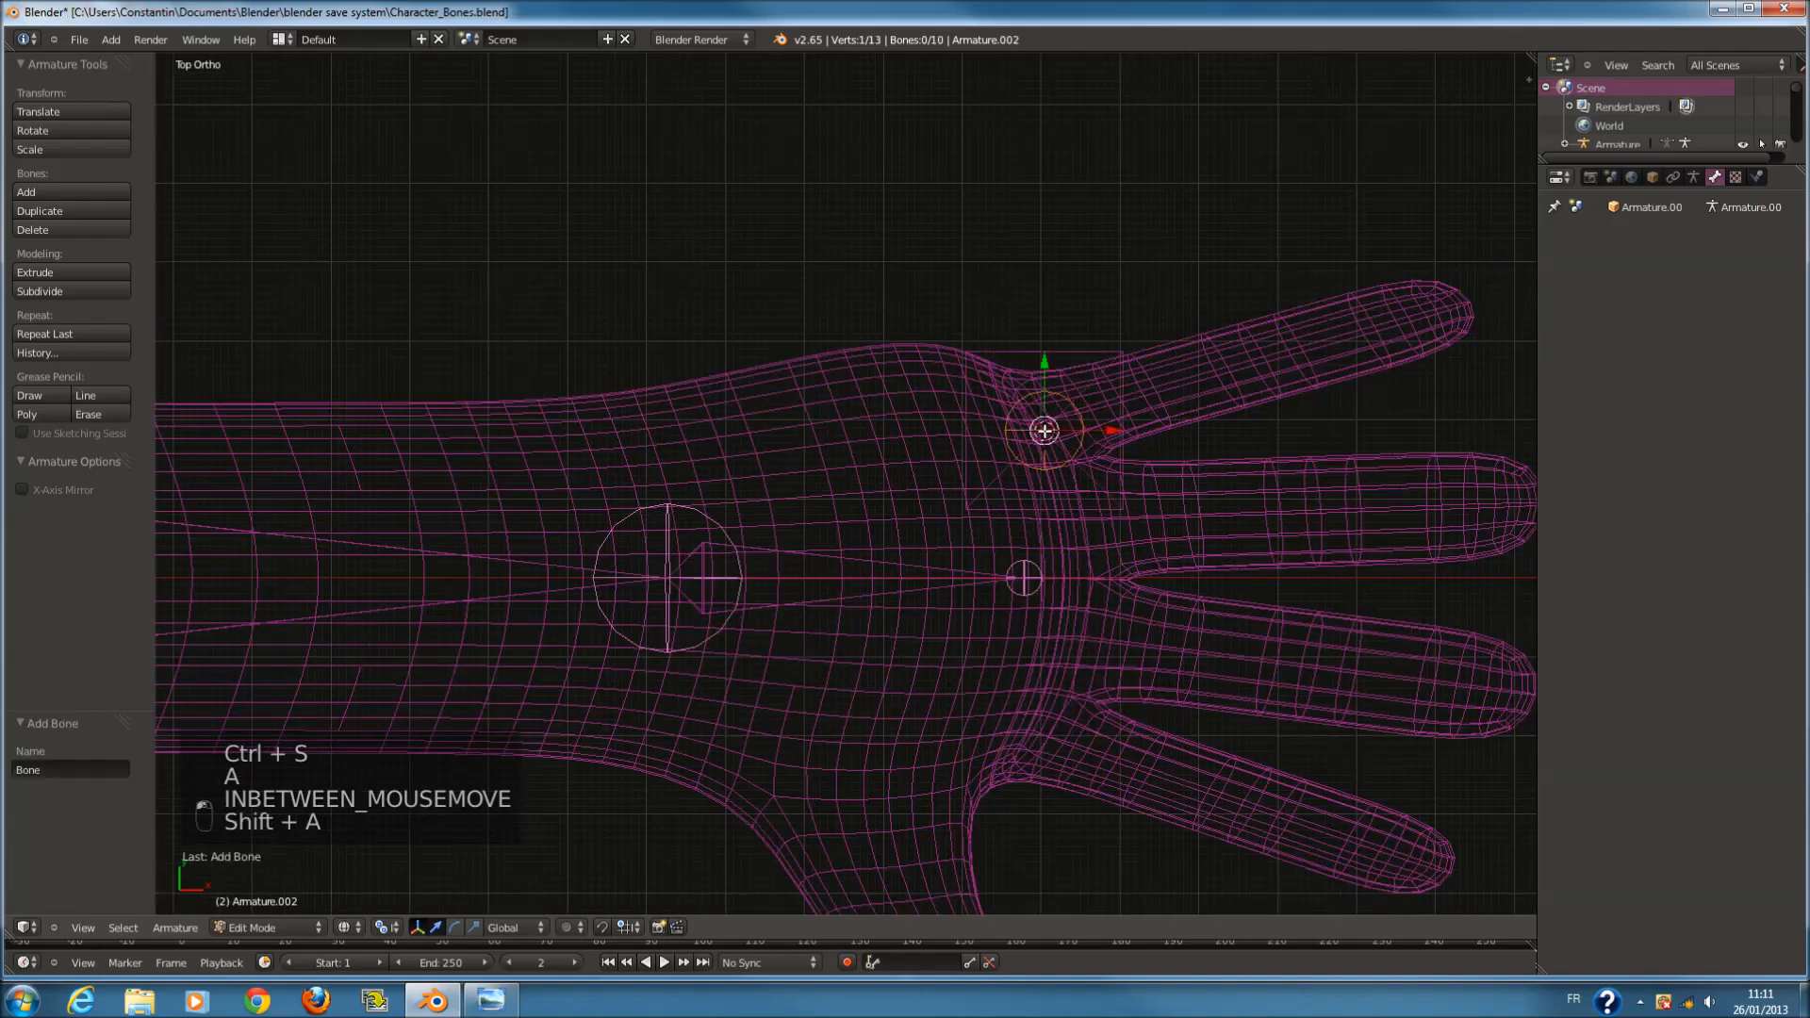
In front view, move the new bone's tip about 0.52 in X and -0.99 in Z, and shift the whole bone -0.004972 in X and -0.07209 in Z.
key("KP_1")
scroll(1277, 385, "down", 1)
scroll(1100, 396, "up", 5, "shift")
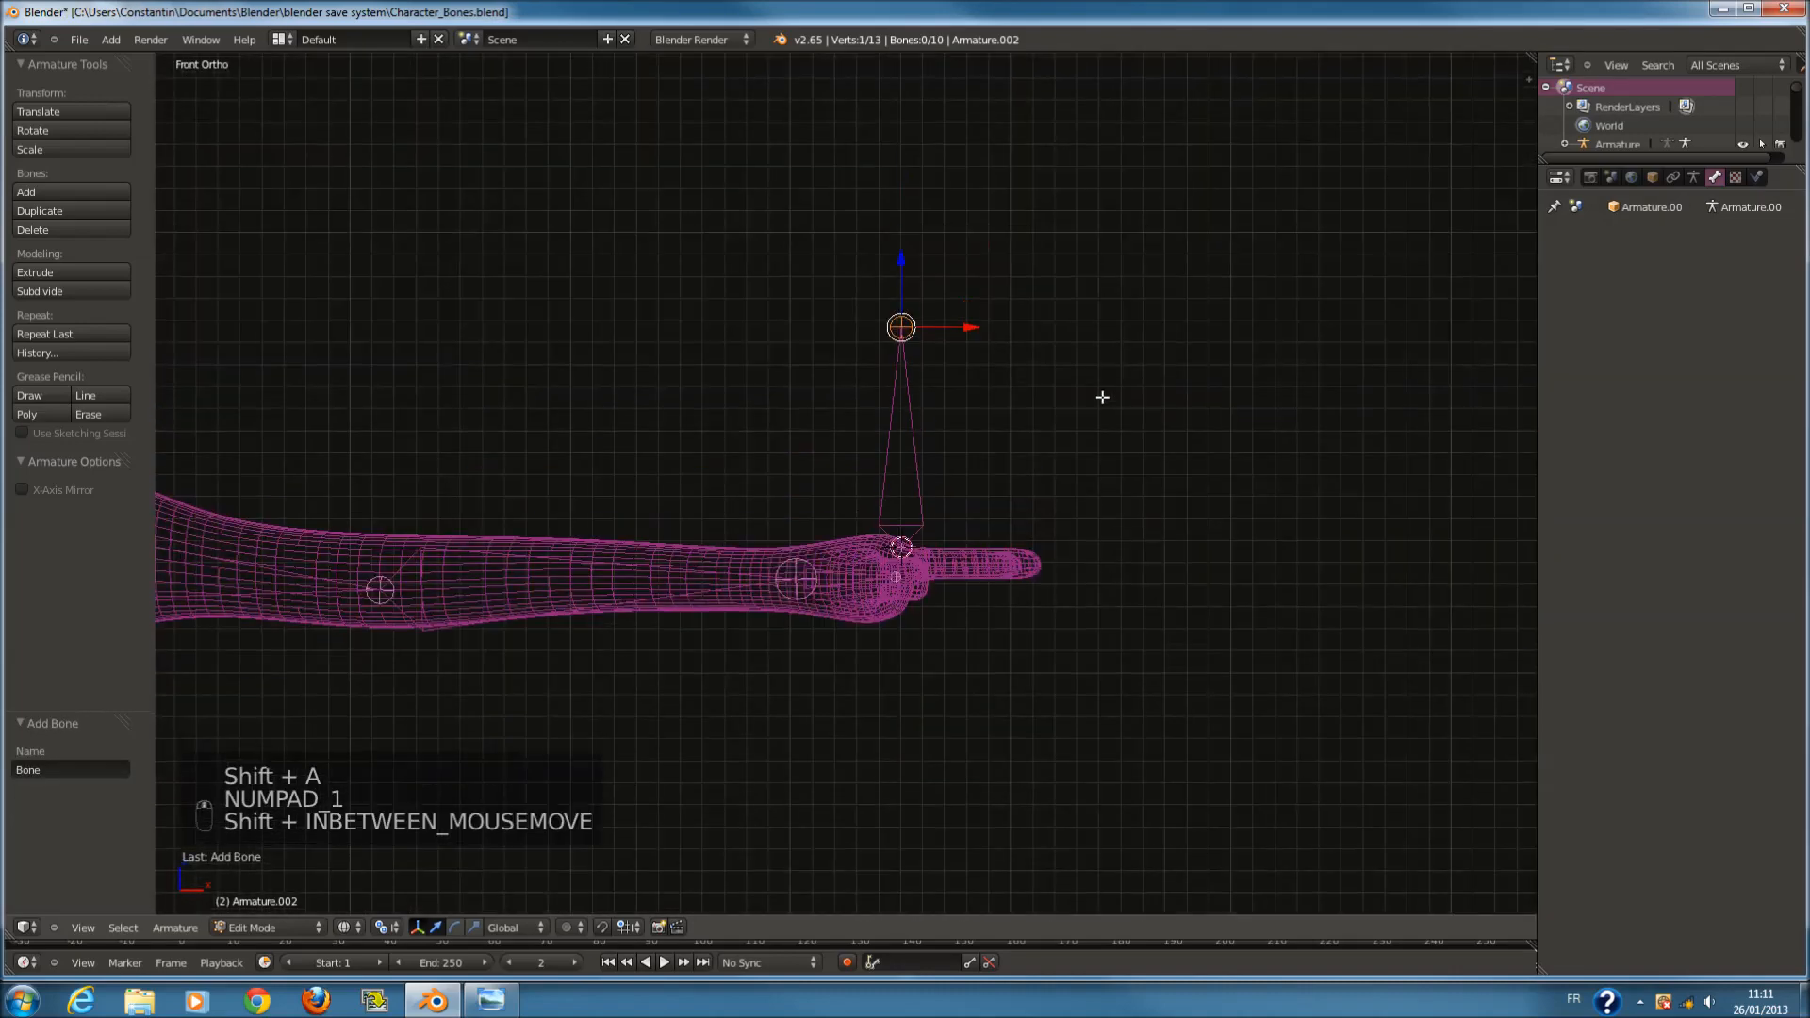
key("g")
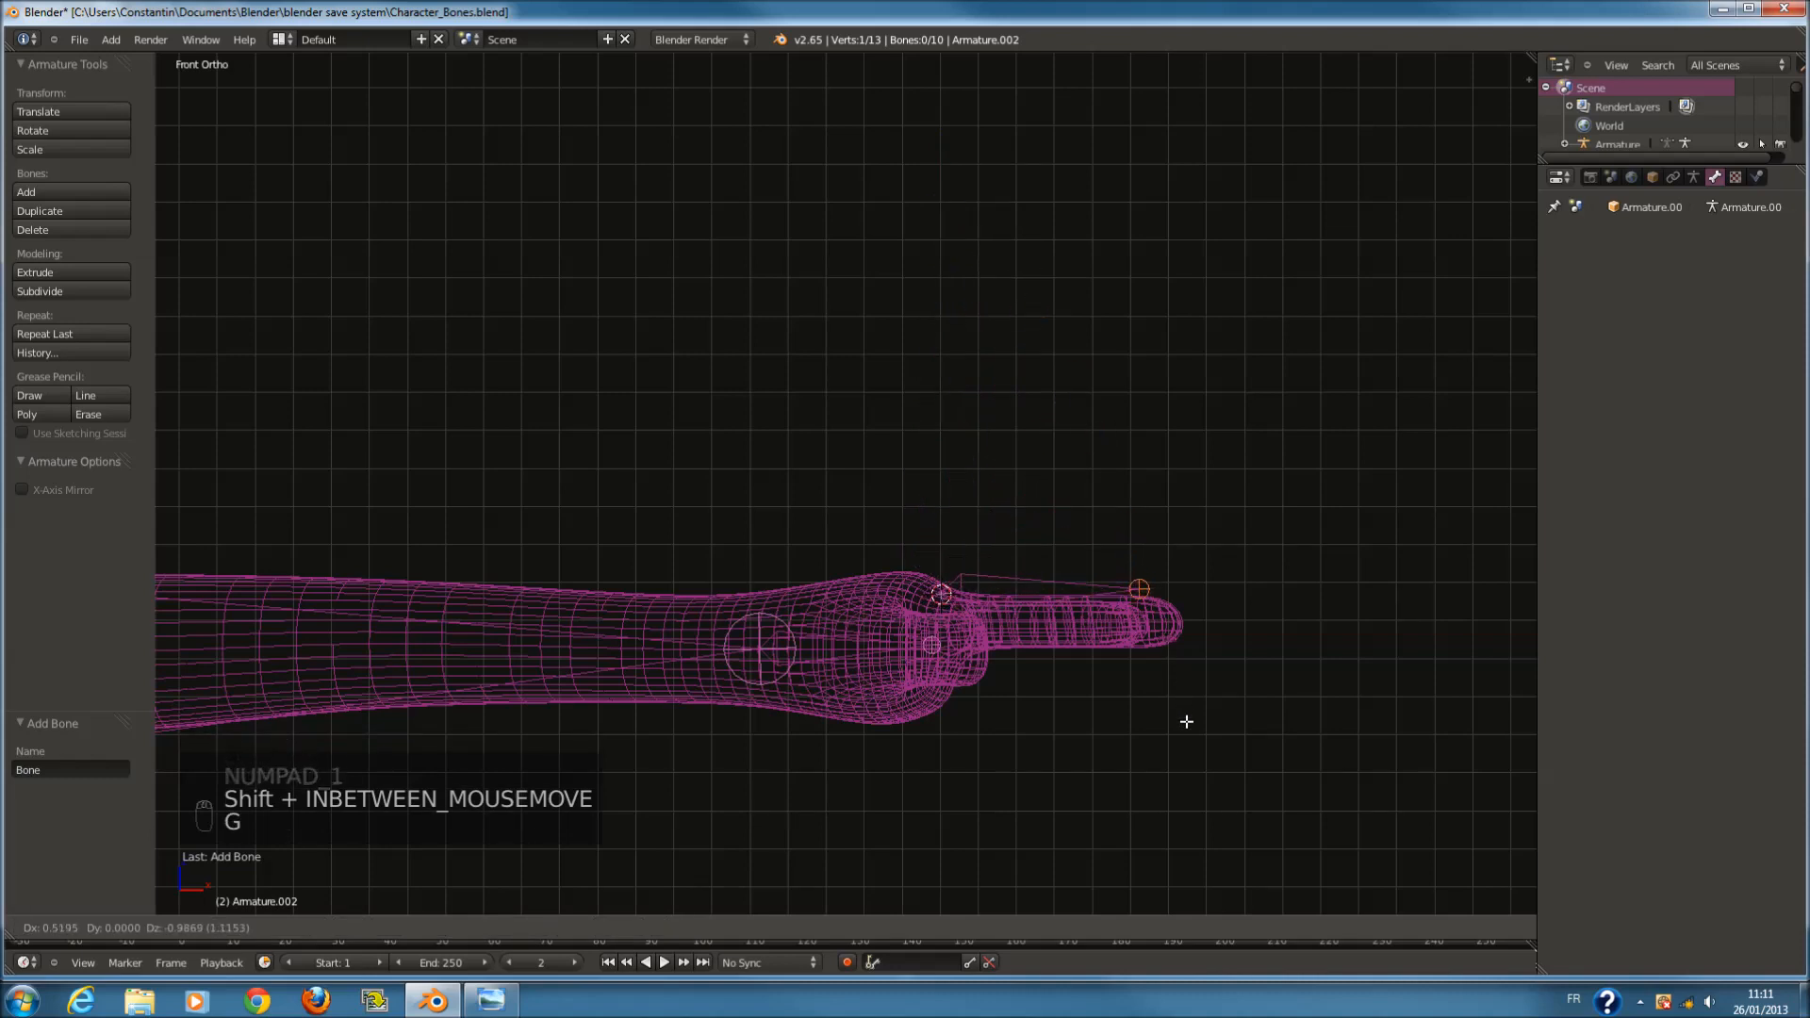
left_click(1184, 718)
right_click(1073, 608)
key("g")
left_click(1070, 624)
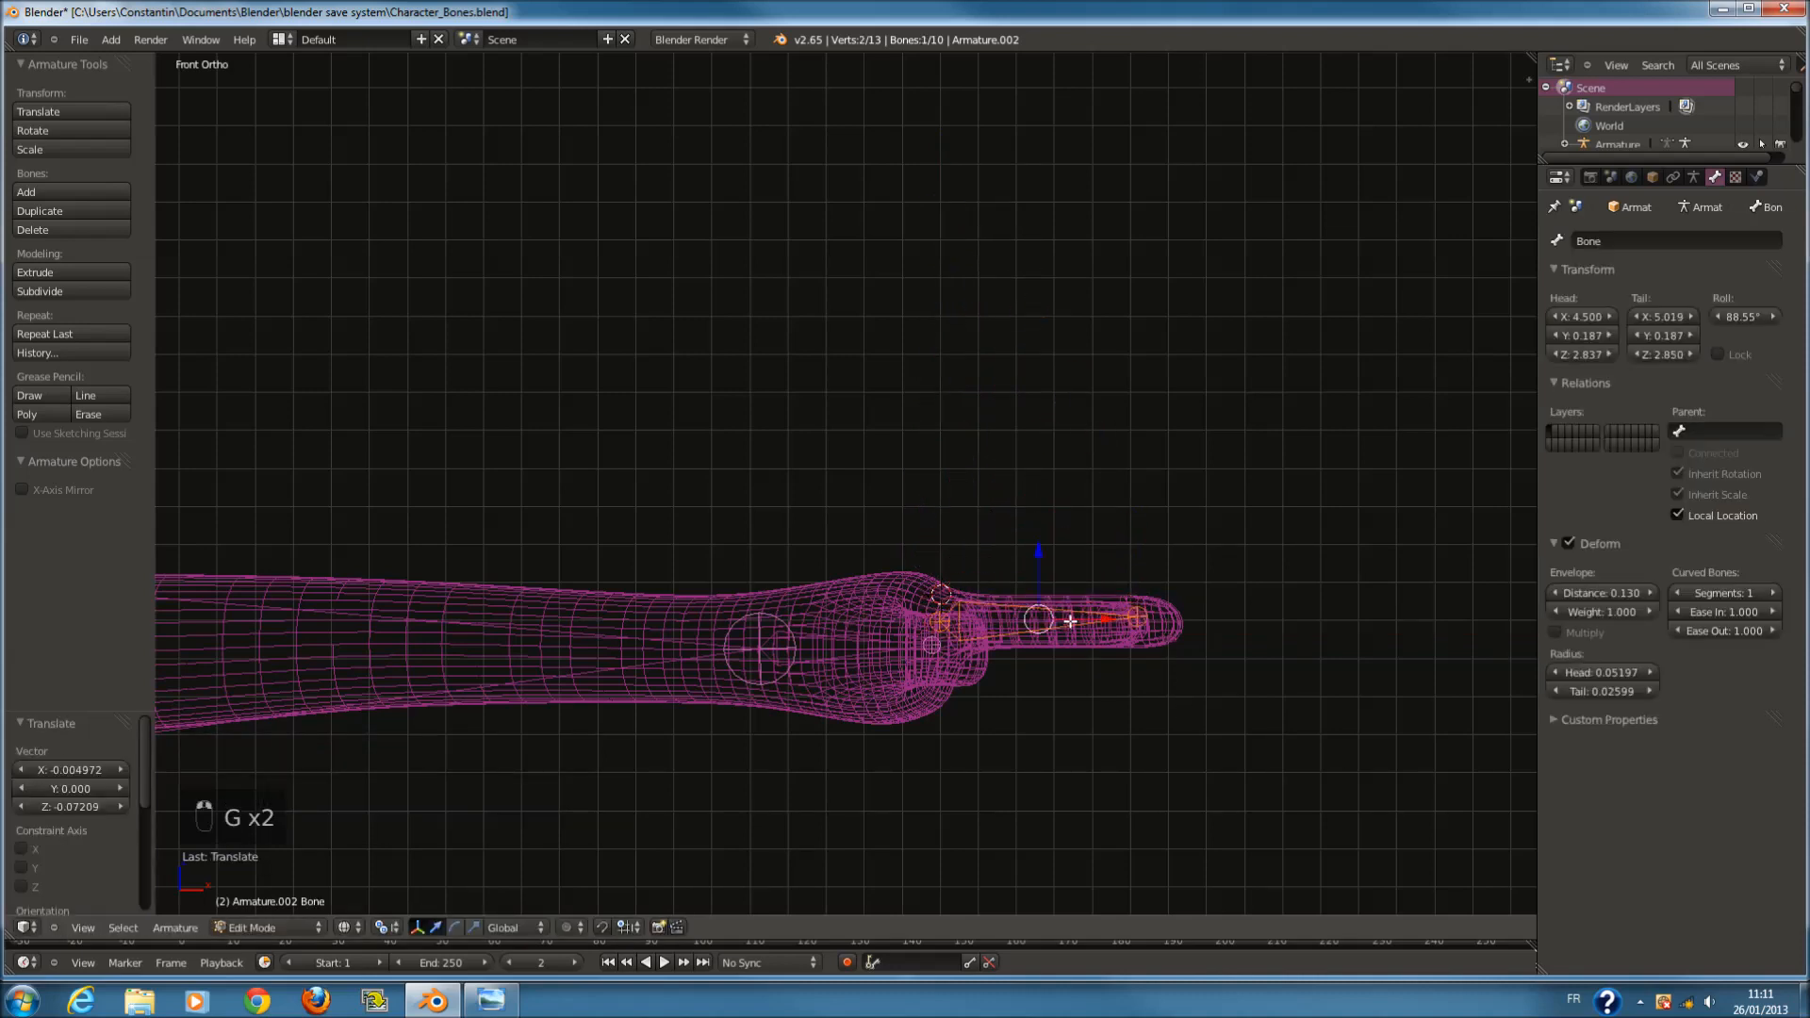
In top view, align the new bone with the left little finger, moving its head to X 4.491, Y 0.188 and its tail to Y 0.344.
key("KP_7")
scroll(1075, 509, "up", 4)
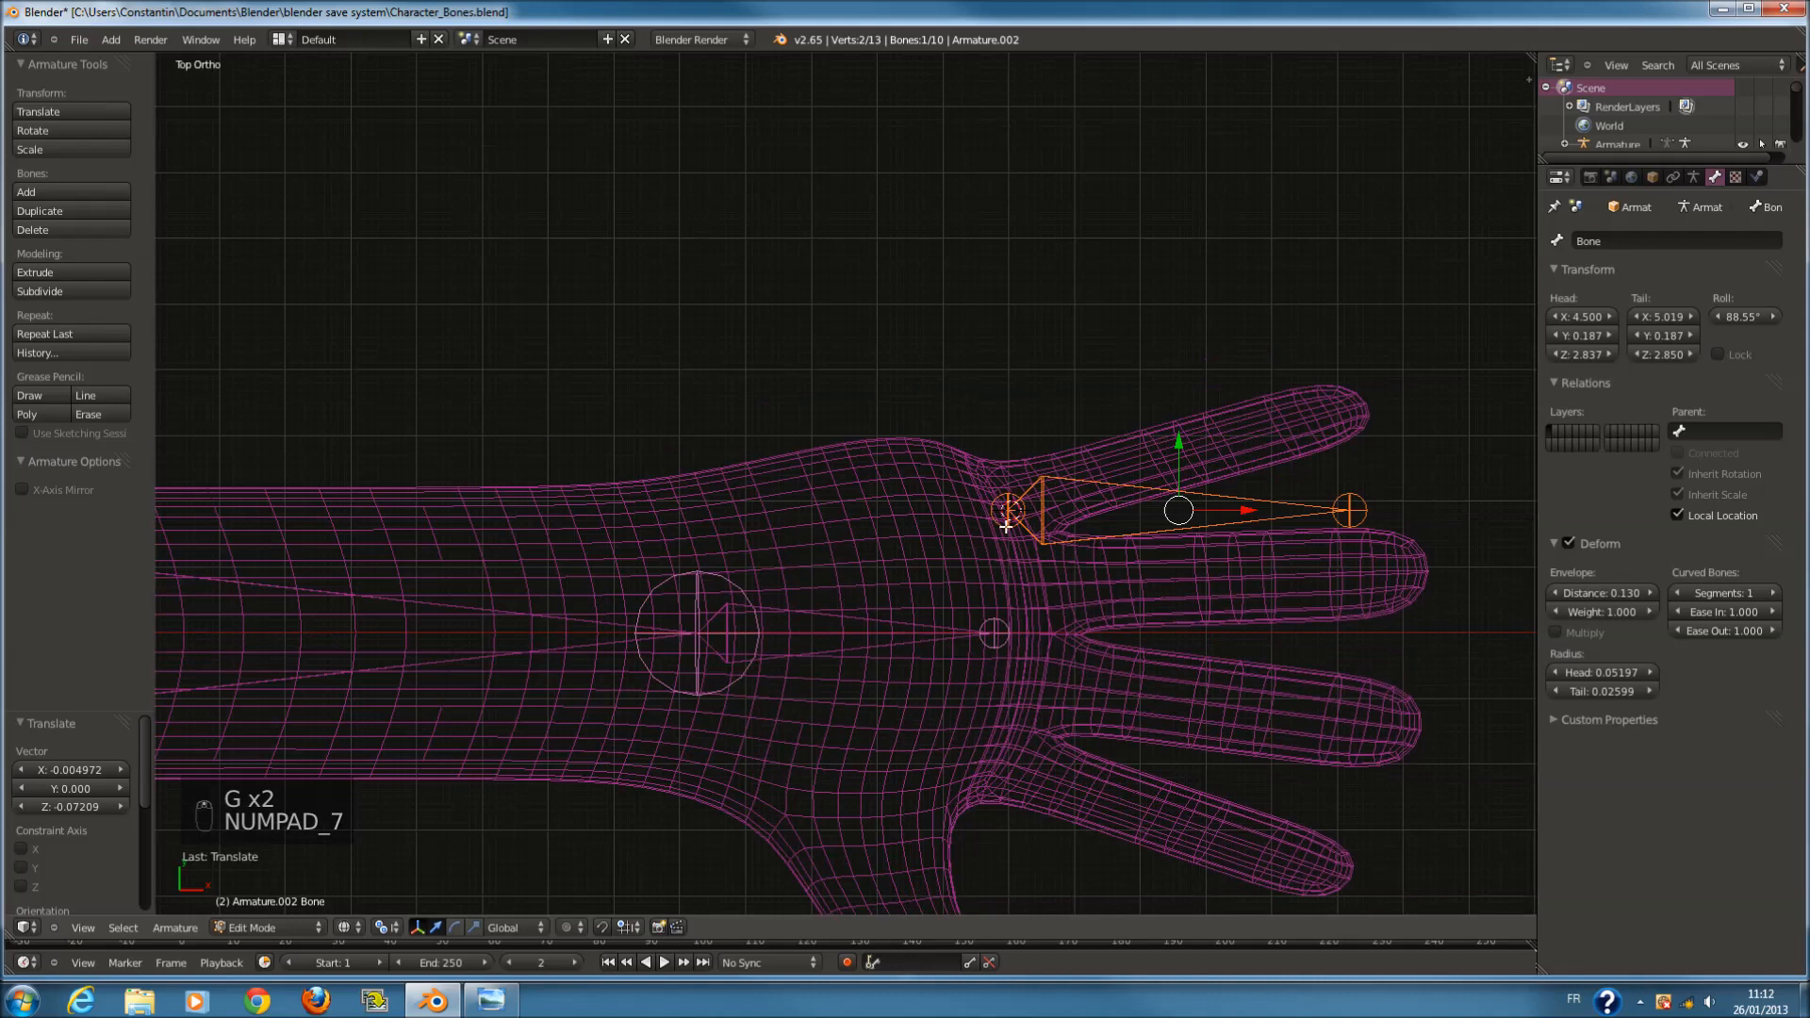
right_click(1052, 539)
key("g")
left_click(1172, 553)
right_click(1325, 518)
key("g")
key("y")
left_click(1202, 425)
Subdivide the little finger bone, then subdivide its outer half again to make a chain of three bones.
right_click(1202, 424)
key("w")
left_click(1226, 450)
key("w")
right_click(1233, 444)
key("w")
left_click(1235, 409)
Select the little finger's whole bone chain, duplicate it, and shift the copy -0.137 in Y toward the ring finger.
right_click(1084, 477)
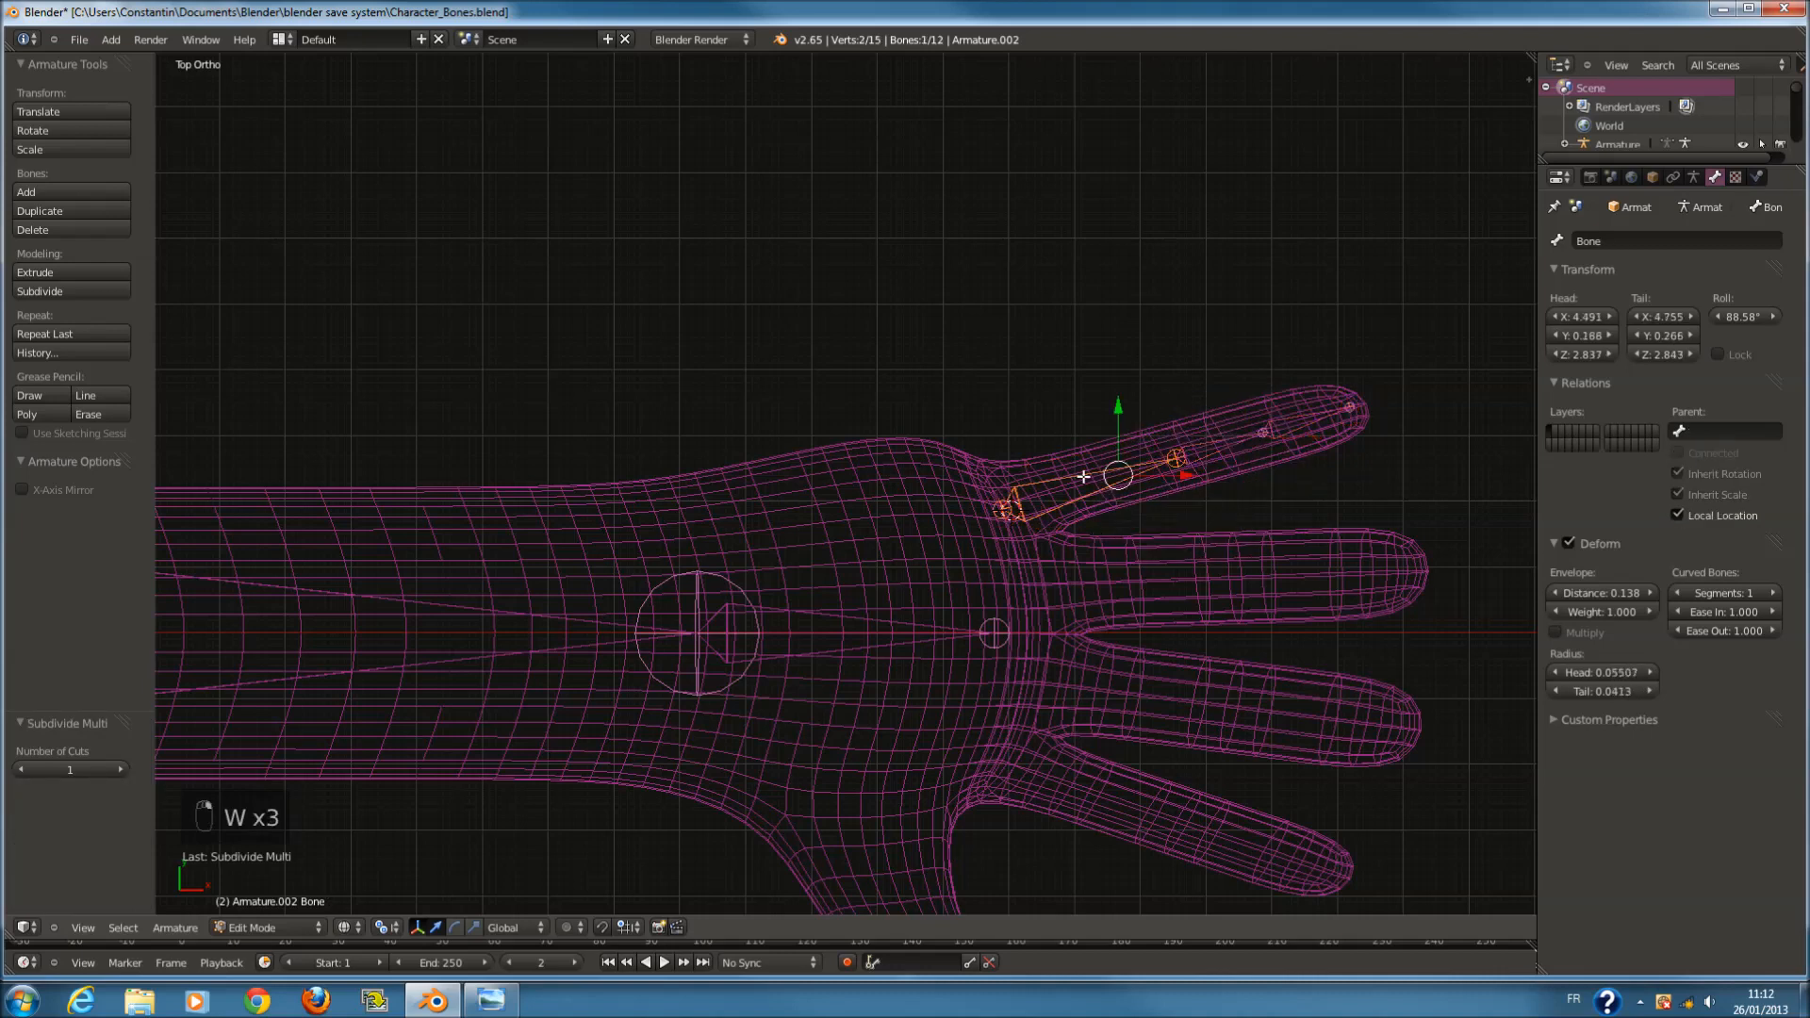
key("l")
key("shift+d")
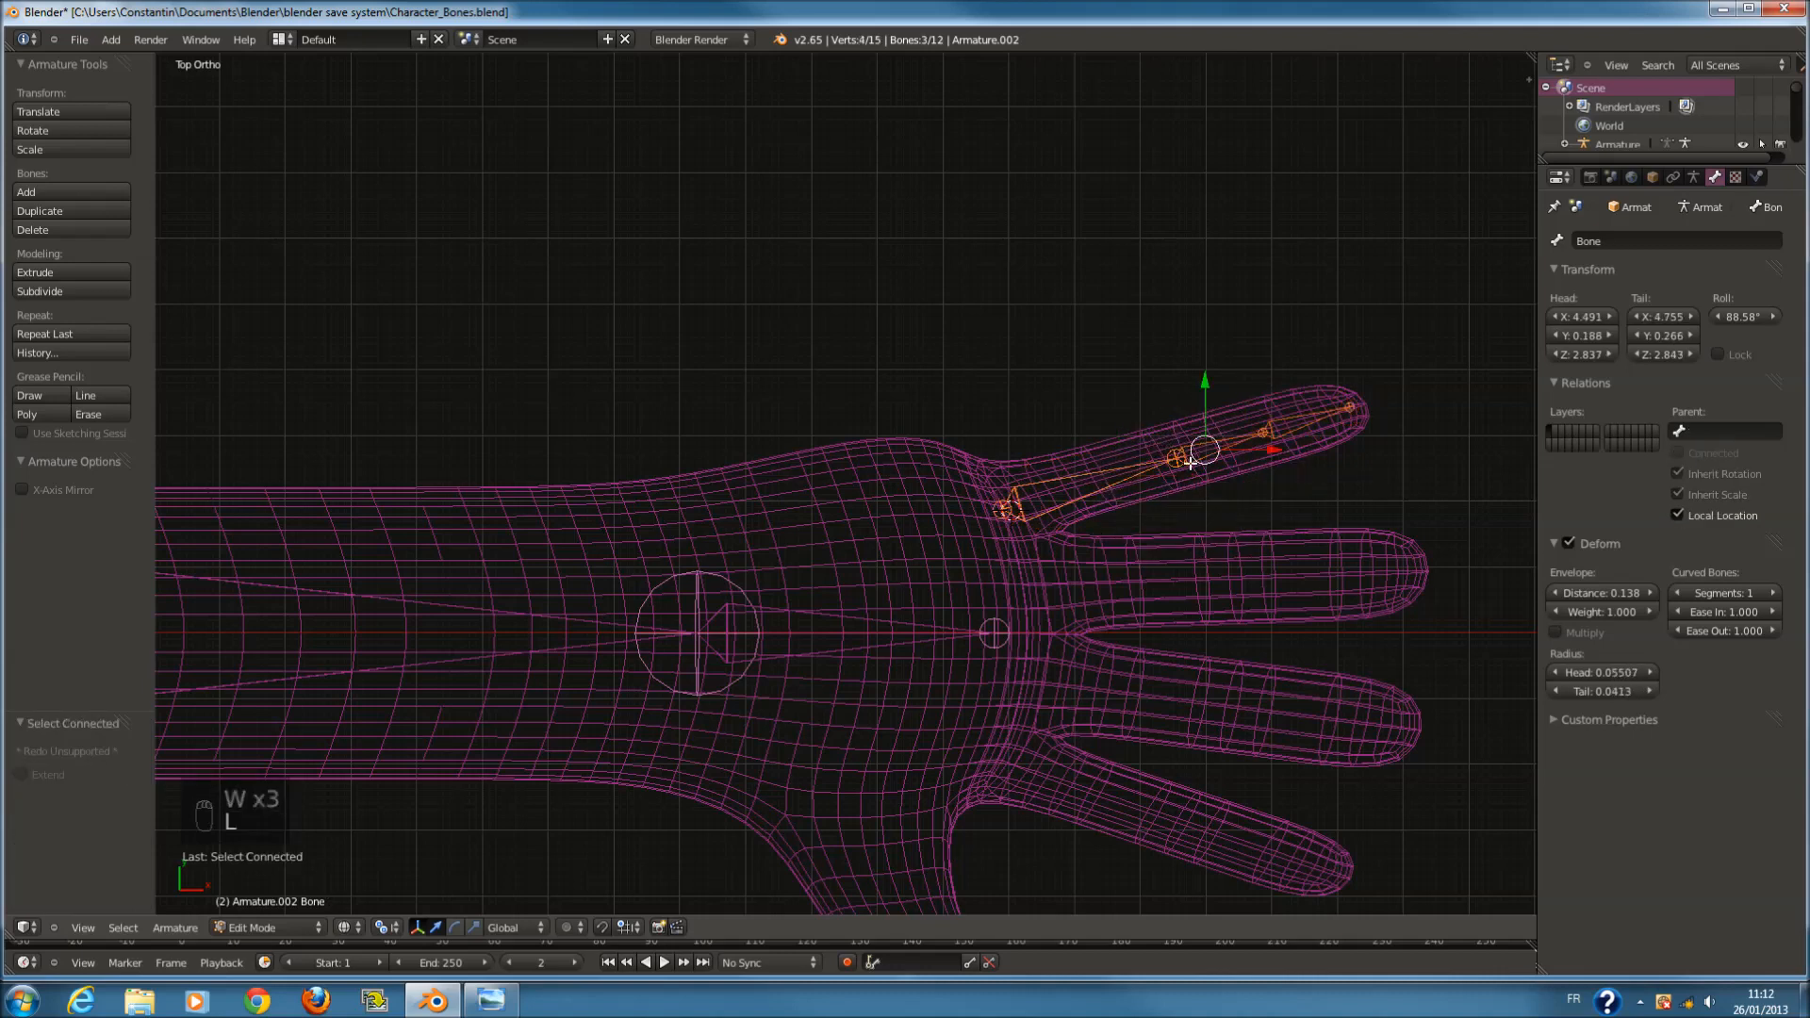
right_click(1193, 569)
left_click_drag(1204, 386, 1204, 477)
Set the pivot to Median Point, then rotate the copied chain, starting with 11.779°, reposition it and scale it by 1.077 to fit the ring finger.
key("r")
key("Escape")
left_click(381, 927)
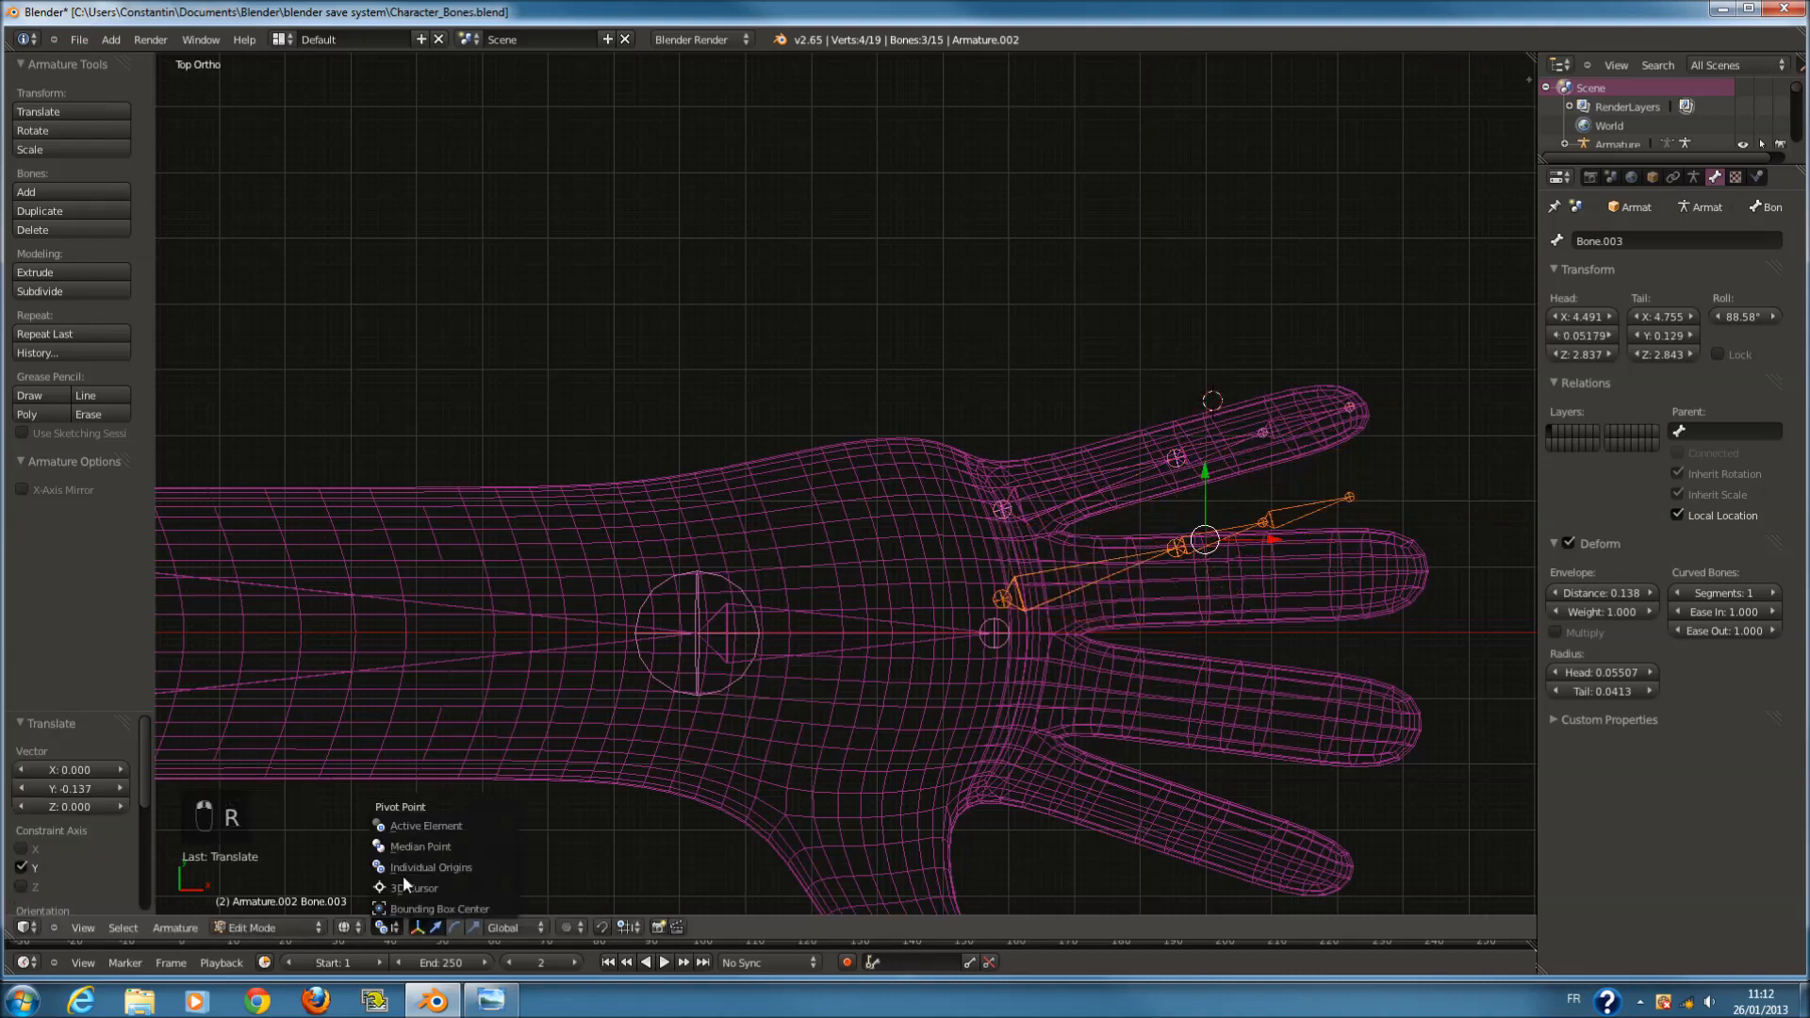
left_click(421, 846)
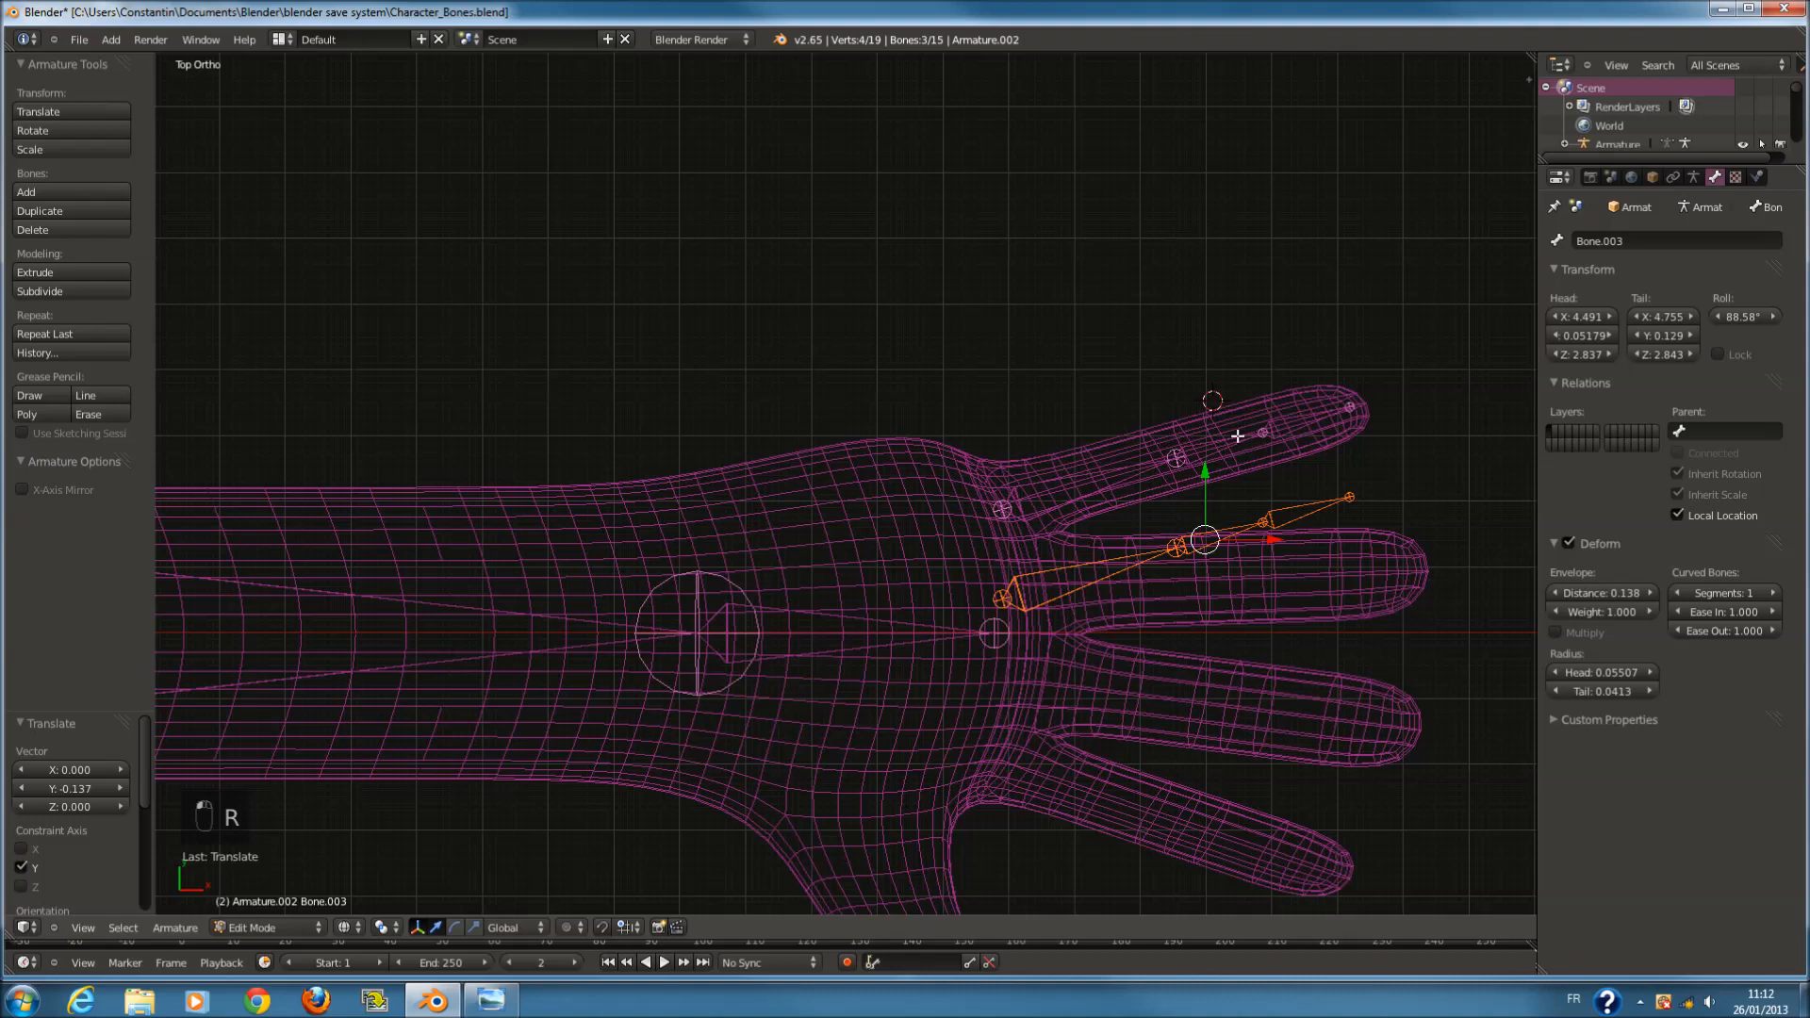
key("r")
left_click(1358, 464)
key("g")
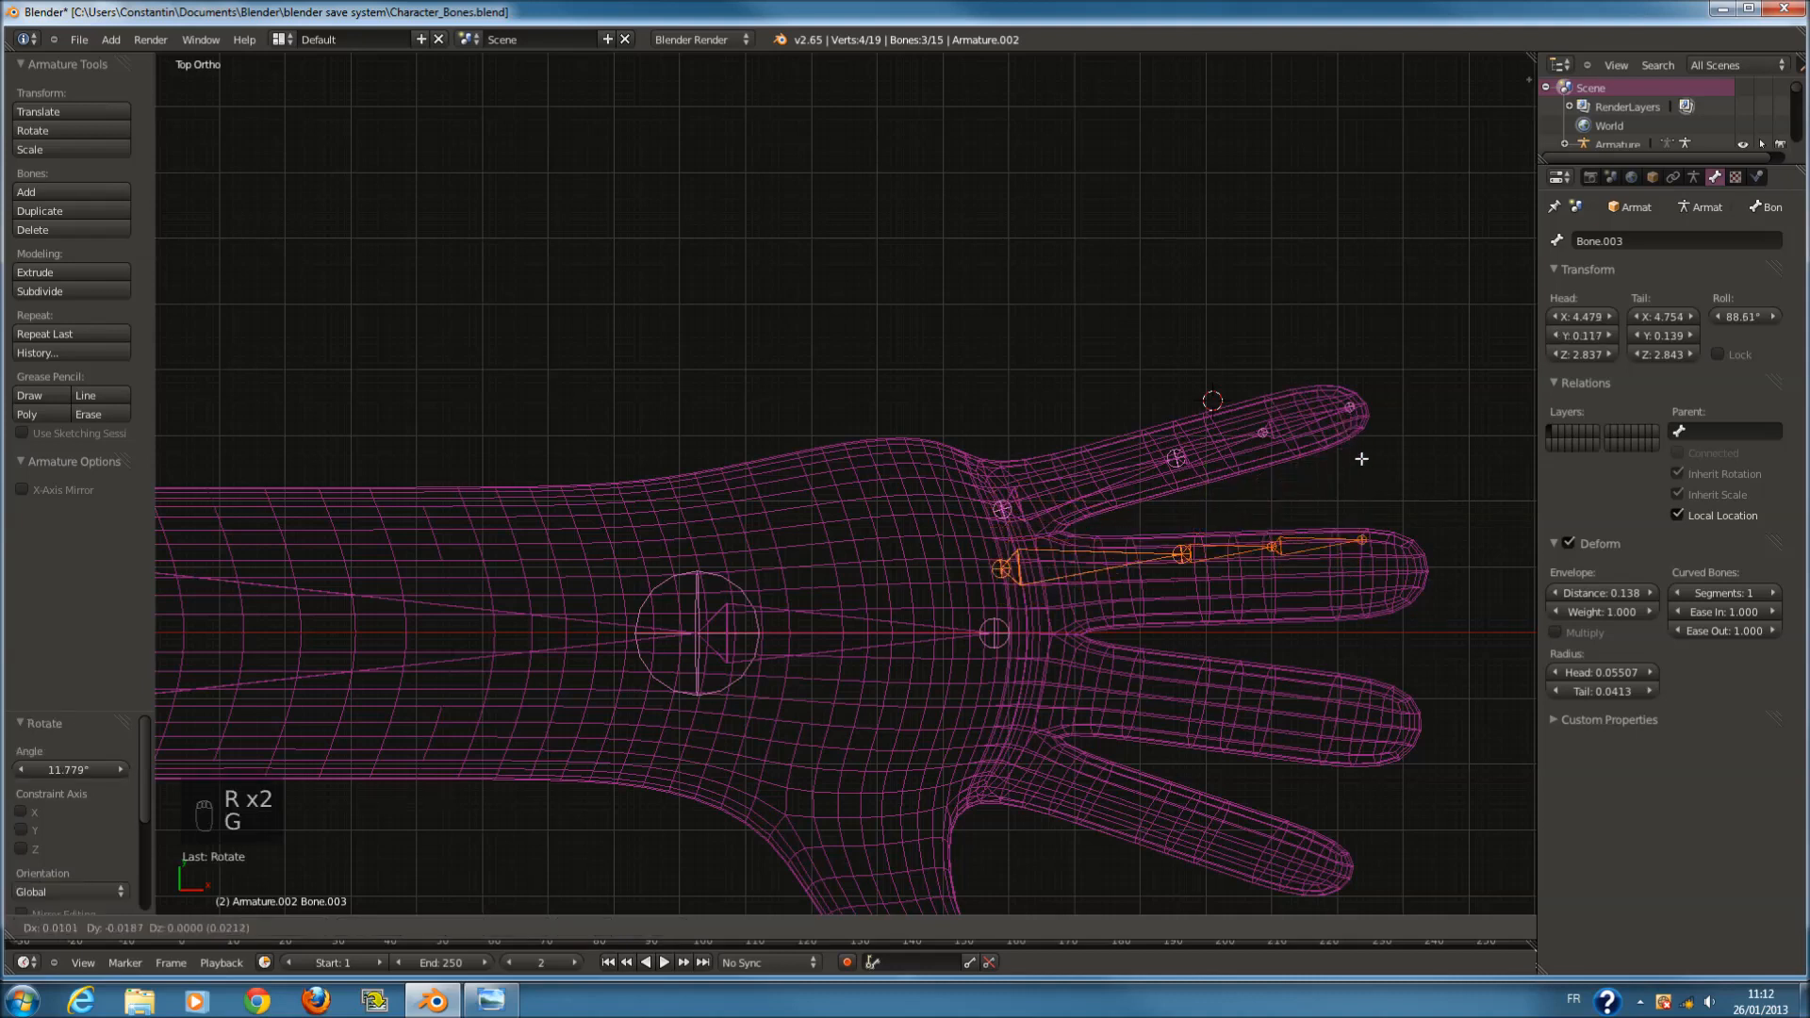
left_click(1399, 480)
key("r")
left_click(1402, 489)
key("s")
left_click(1375, 517)
Duplicate the ring finger's bone chain into the middle finger, align the copy by moving and rotating it, and finish with a 1.25° rotation.
scroll(1375, 518, "down", 1)
key("shift+d")
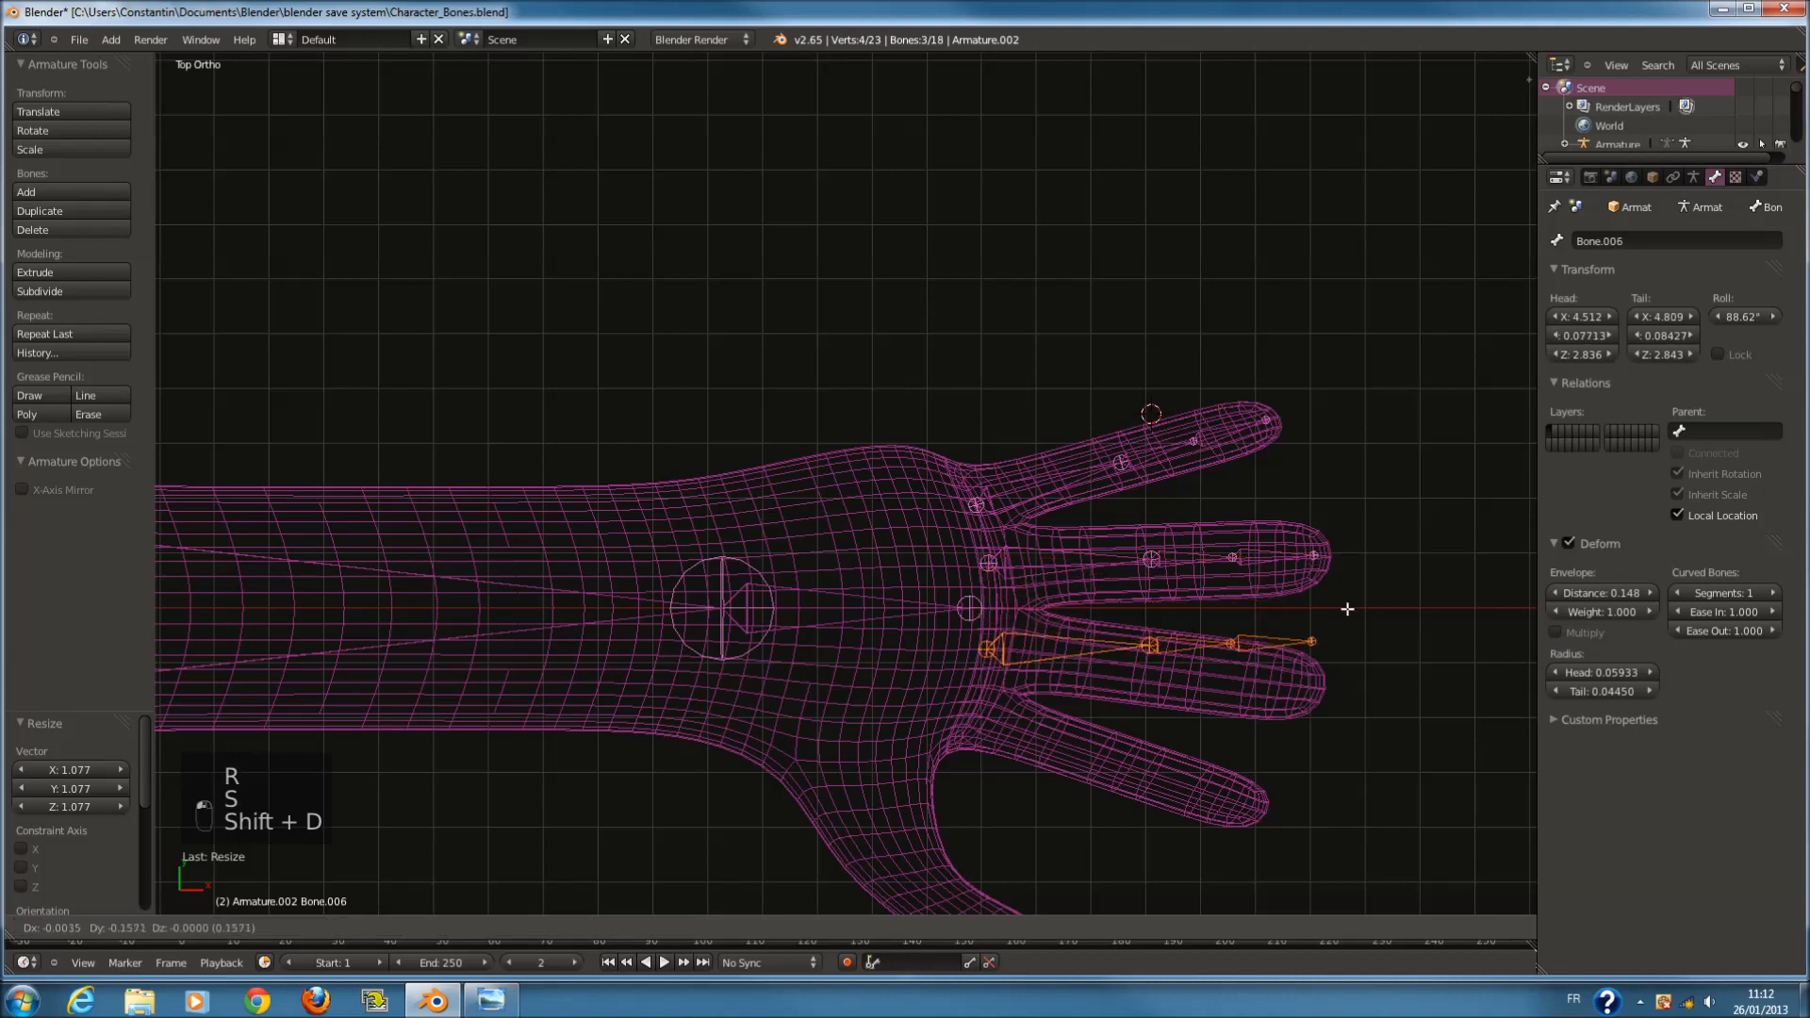
left_click(1346, 625)
key("r")
left_click(1348, 641)
key("g")
left_click(1342, 663)
key("r")
left_click(1340, 671)
Duplicate the middle finger's bone chain into the index finger, rotate the copy to follow it, and shift it 0.005179 in X and -0.02417 in Y.
key("shift+d")
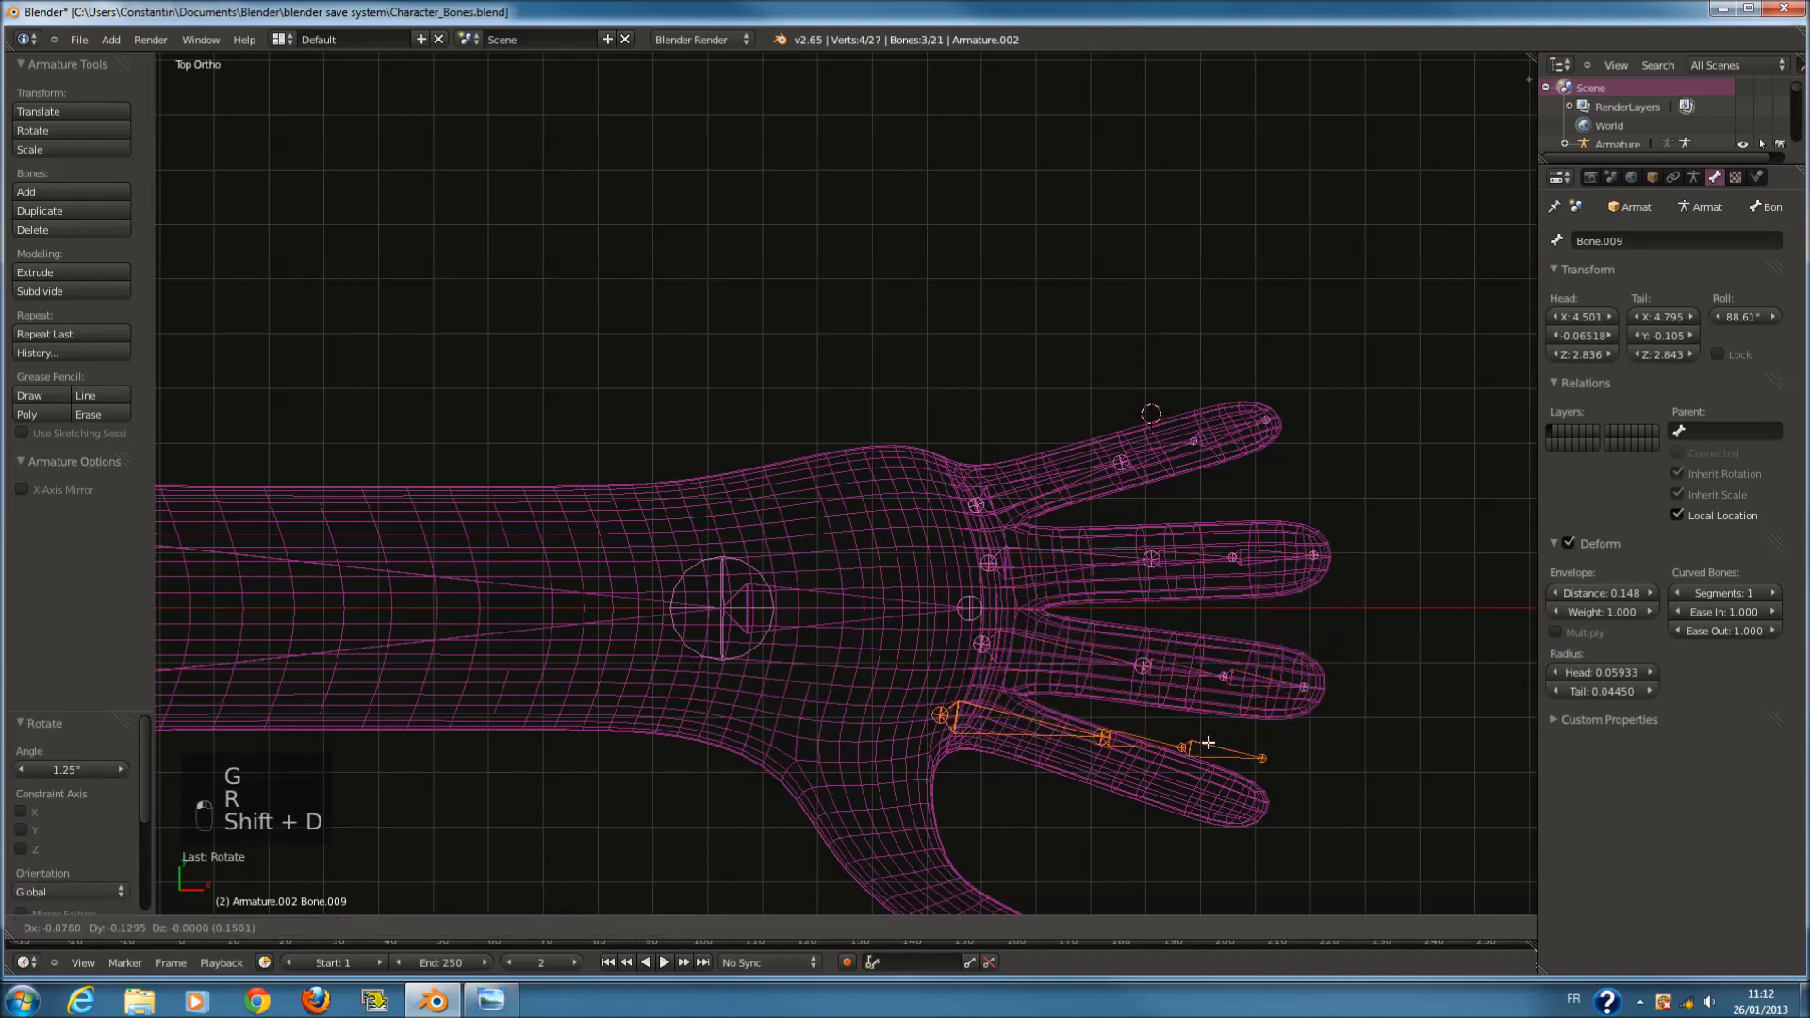
left_click(1208, 751)
key("r")
left_click(1201, 778)
key("g")
left_click(1201, 797)
key("r")
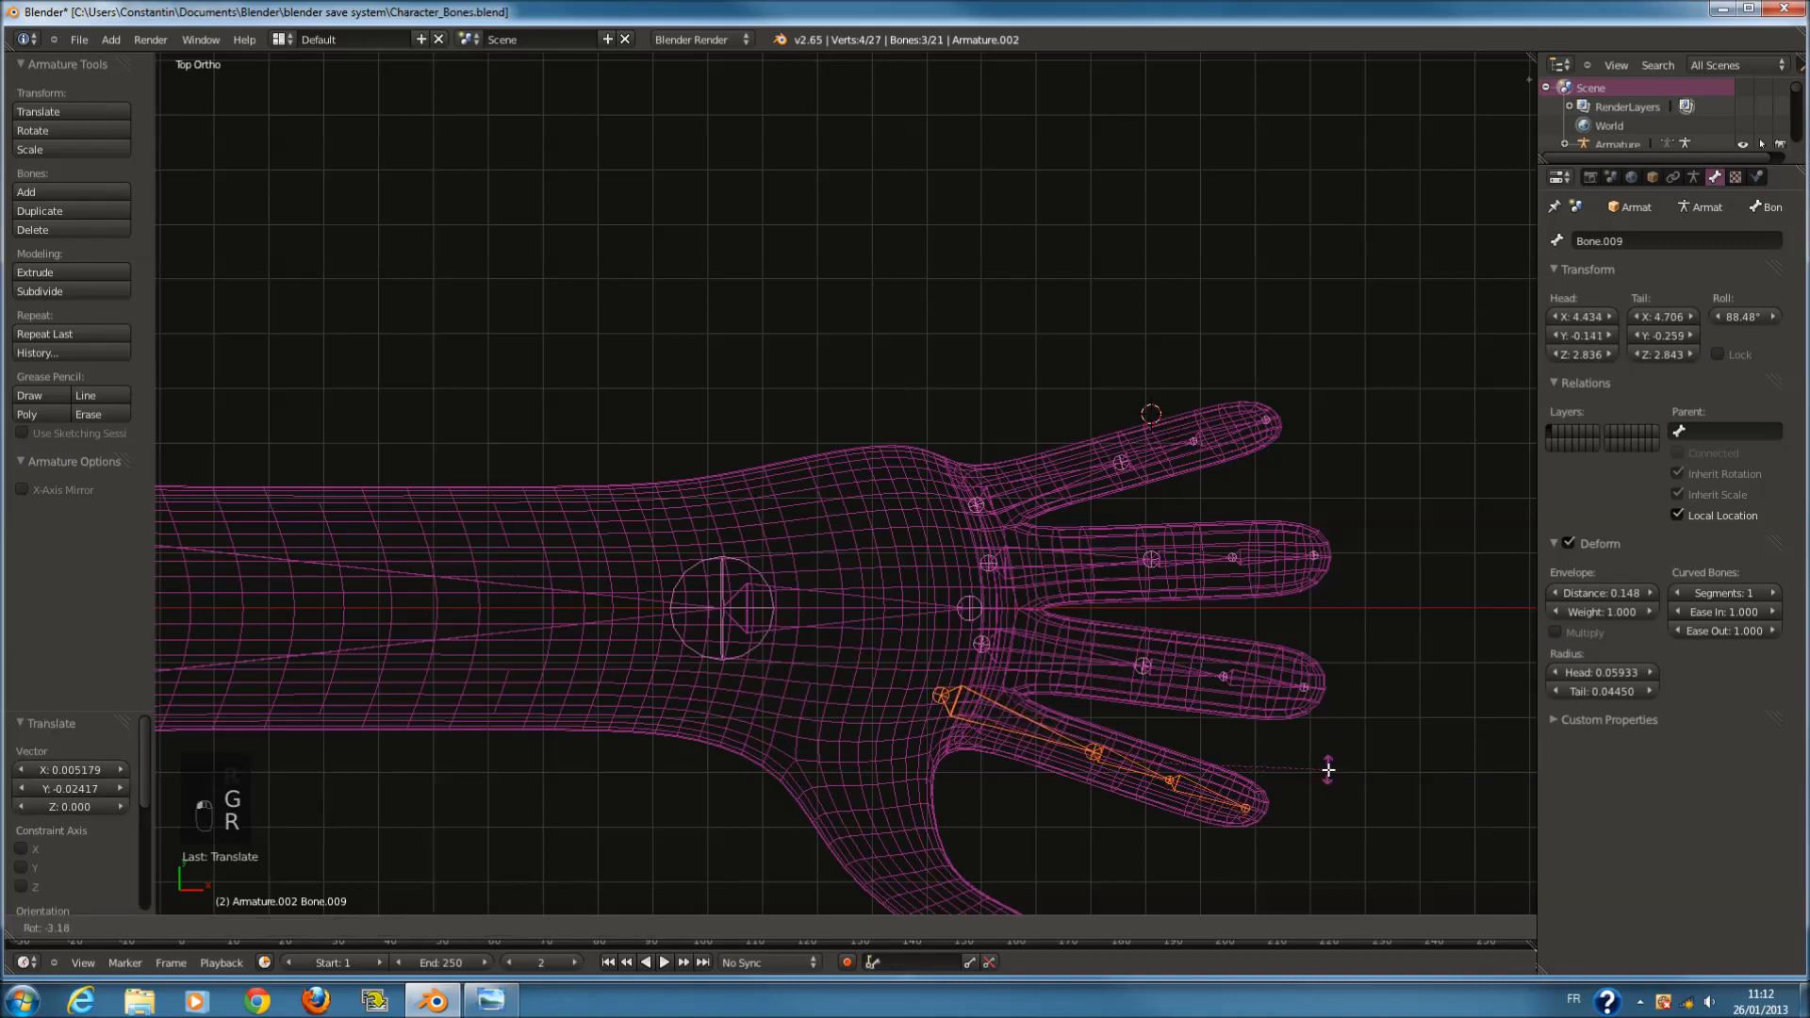
left_click(1328, 771)
Duplicate the index finger's bone chain, then rotate and move the copy so it lies along the thumb.
scroll(1302, 755, "down", 5, "shift")
key("shift+d")
left_click(1071, 813)
key("r")
left_click(1070, 847)
key("g")
left_click(907, 755)
Shift the thumb chain's first joint -0.02244 in X and -0.01208 in Y, and move the chain's base joint further into the palm.
right_click(908, 754)
key("g")
left_click(949, 732)
right_click(797, 634)
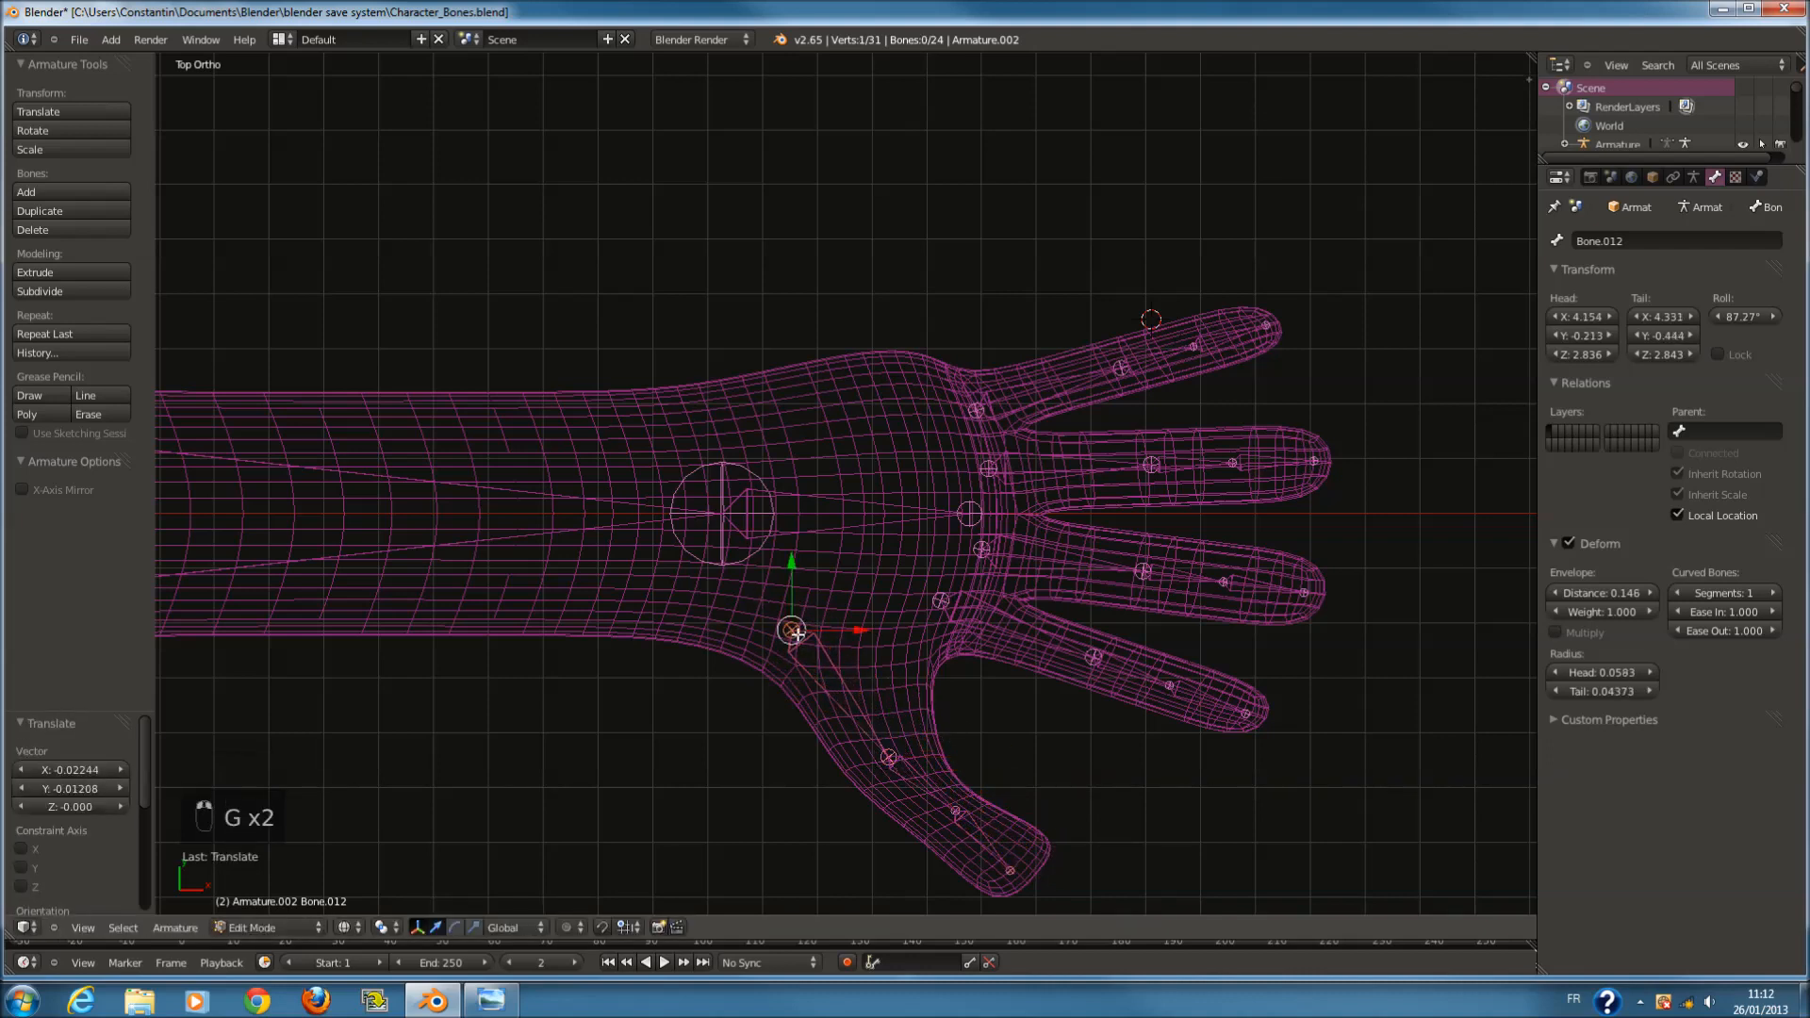
key("g")
left_click(849, 638)
Select the whole thumb bone chain, lower it vertically into the thumb mesh, and return to Object Mode.
key("z")
mouse_move(849, 637)
middle_mouse_down()
mouse_move(1010, 331)
mouse_move(876, 410)
mouse_move(681, 786)
mouse_move(872, 683)
middle_mouse_up()
key("z")
right_click(679, 782)
key("l")
key("z")
left_click_drag(884, 640, 888, 672)
key("Tab")
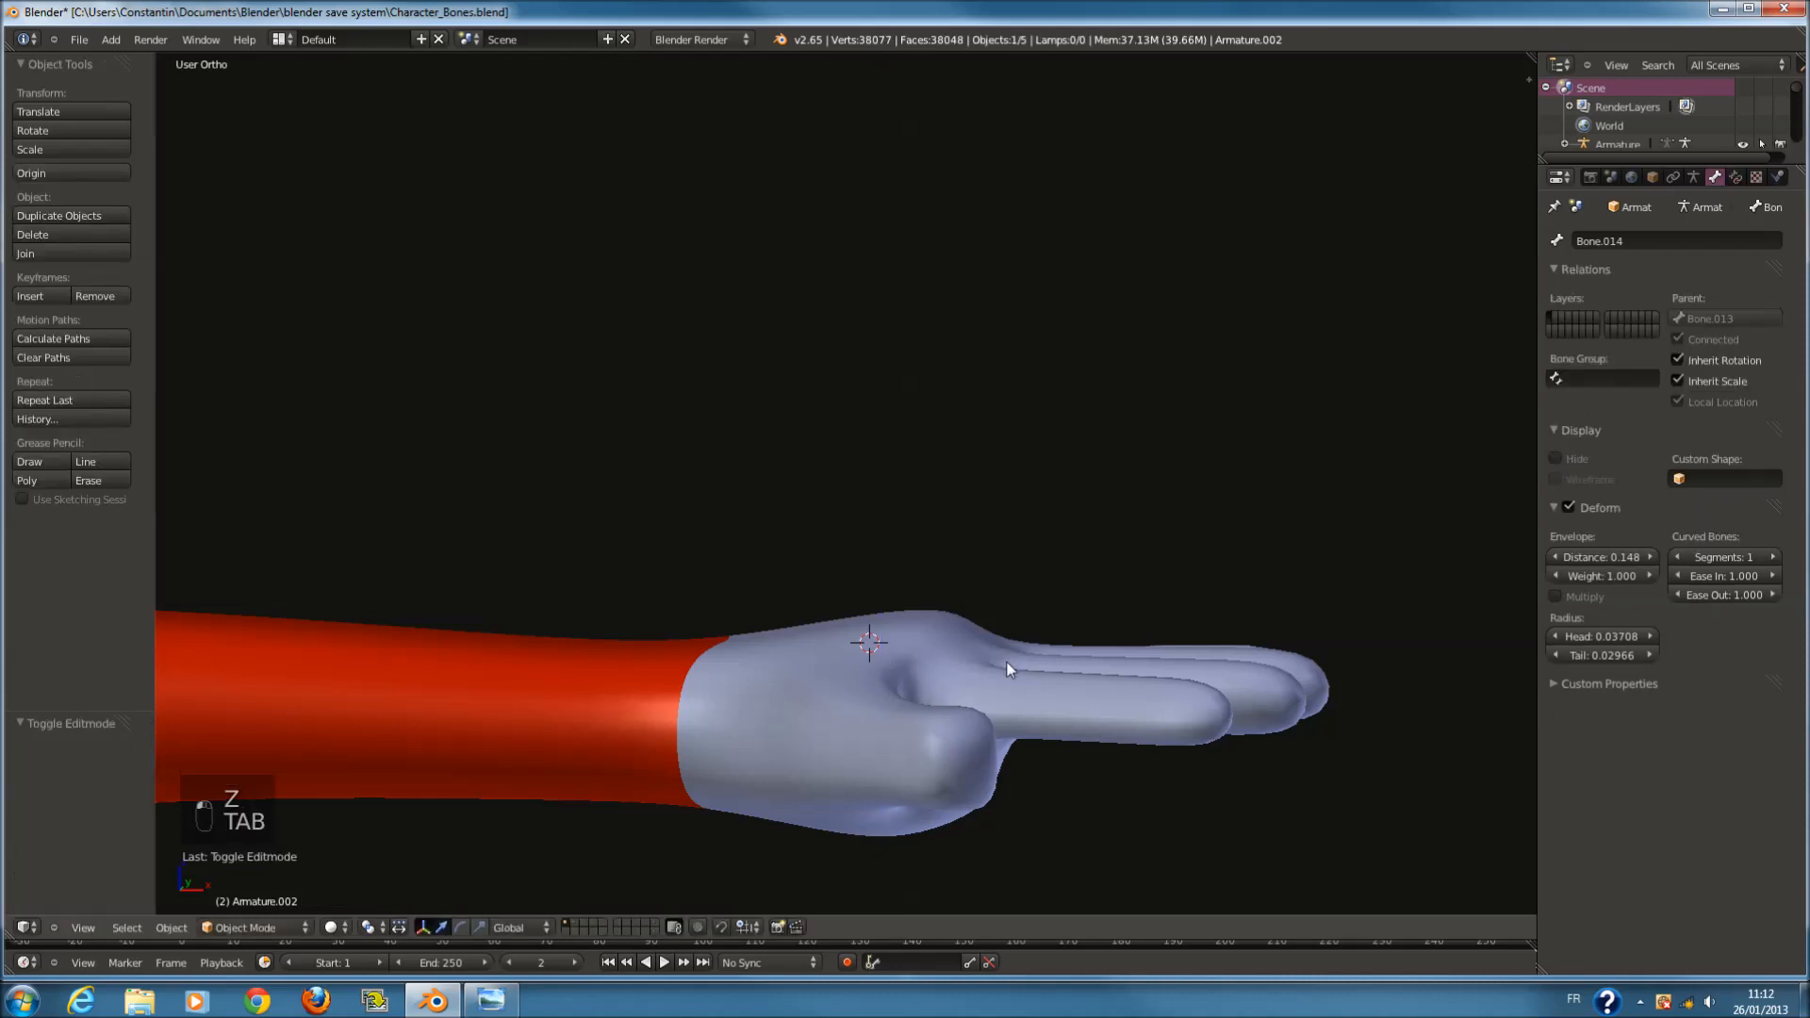
Turn on X-Ray display for the armature and check the bones against the solid-shaded character.
key("KP_1")
key("z")
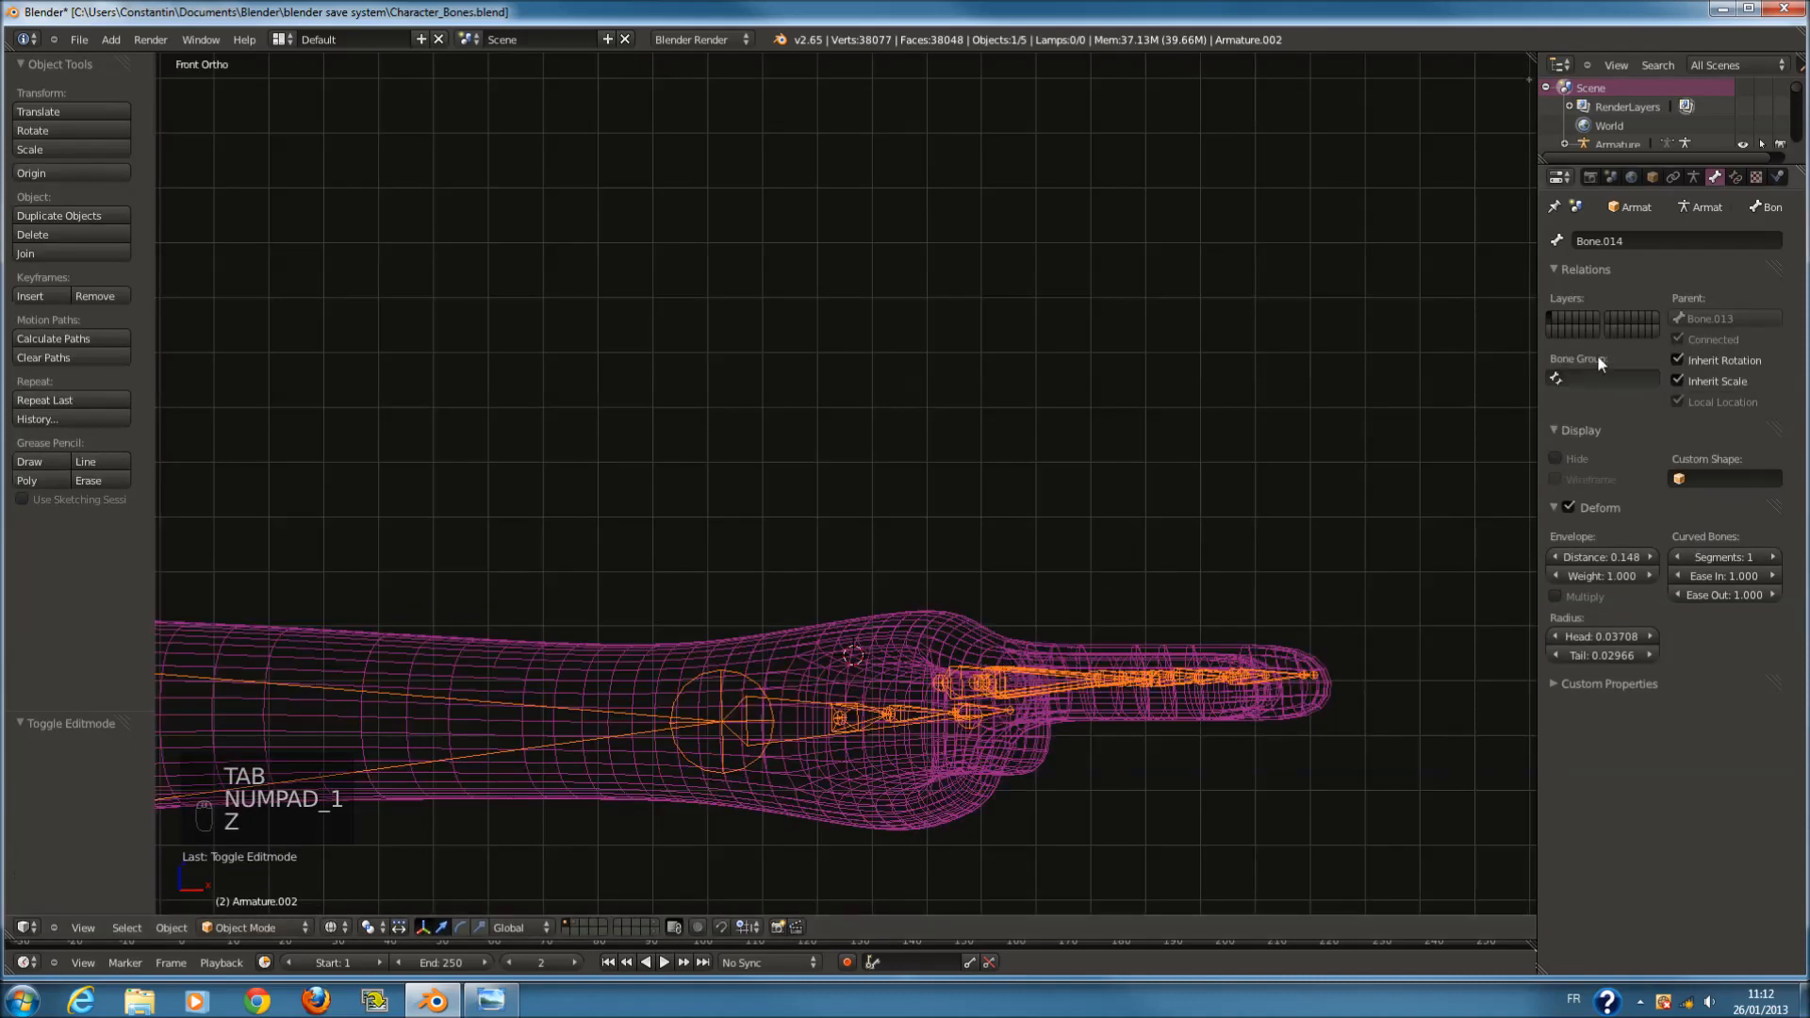
left_click(1735, 177)
left_click(1709, 178)
left_click(1693, 177)
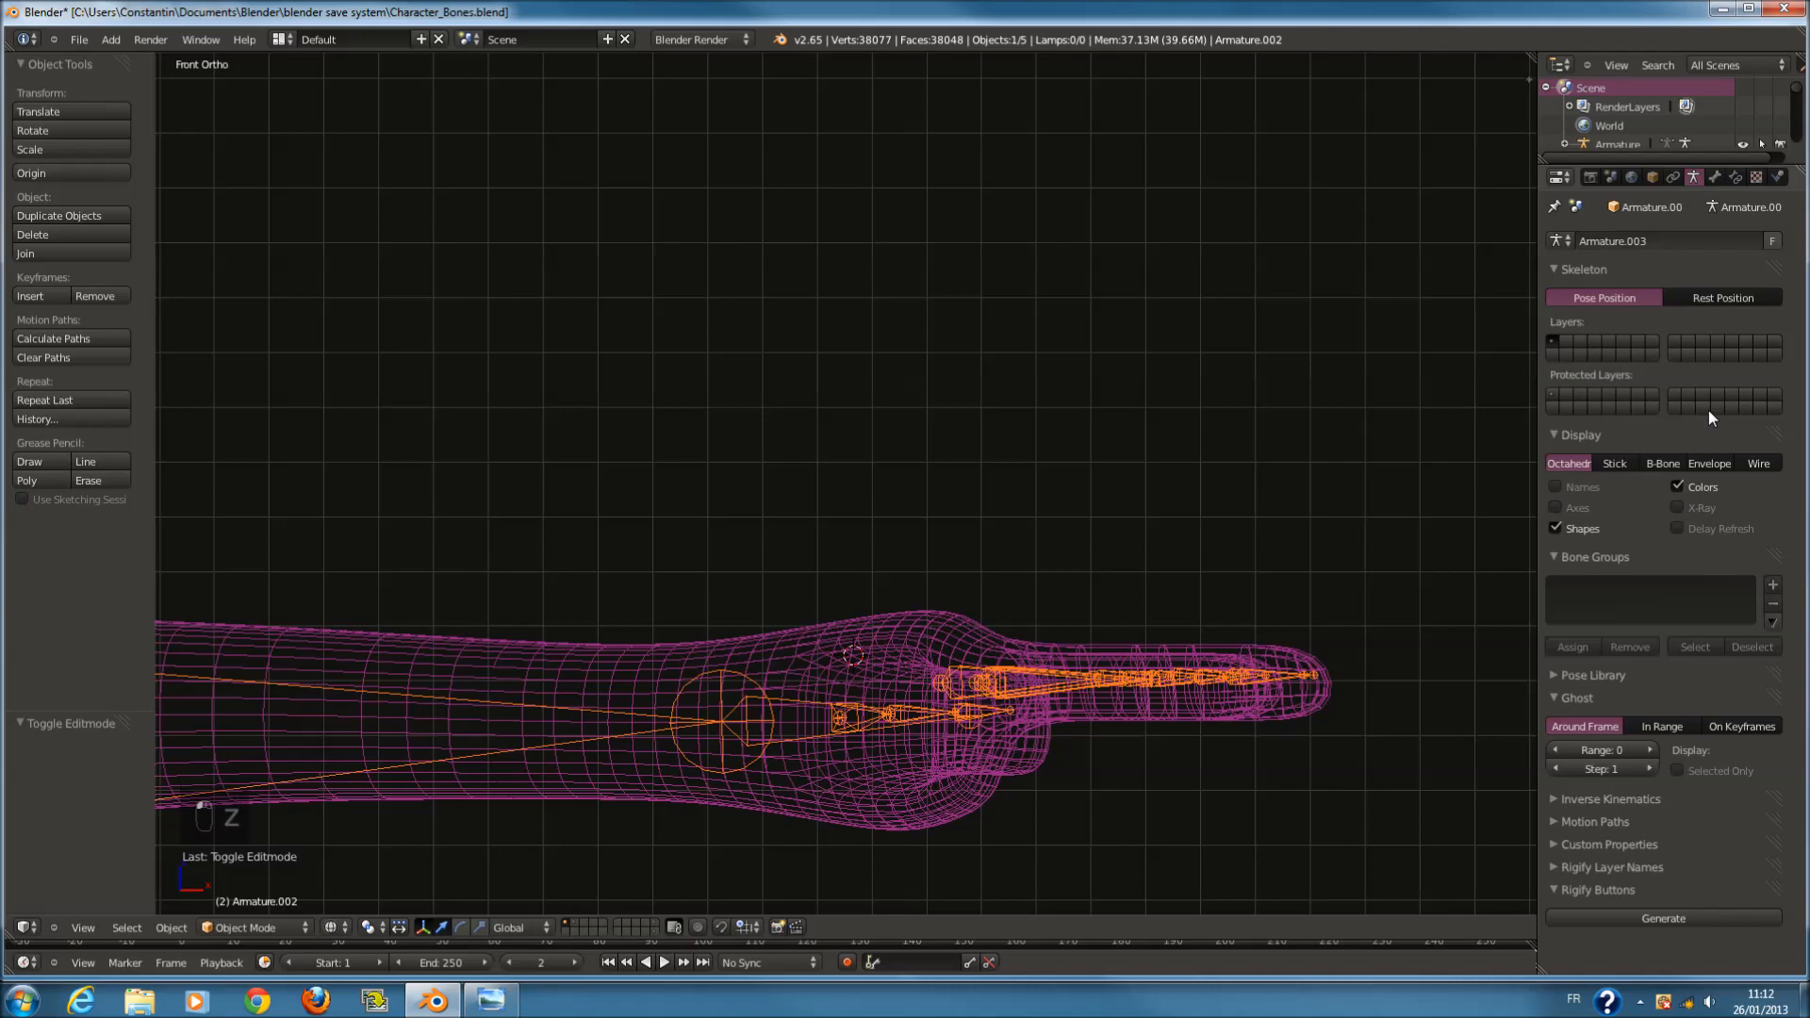
left_click(1678, 508)
key("z")
scroll(910, 622, "down", 7)
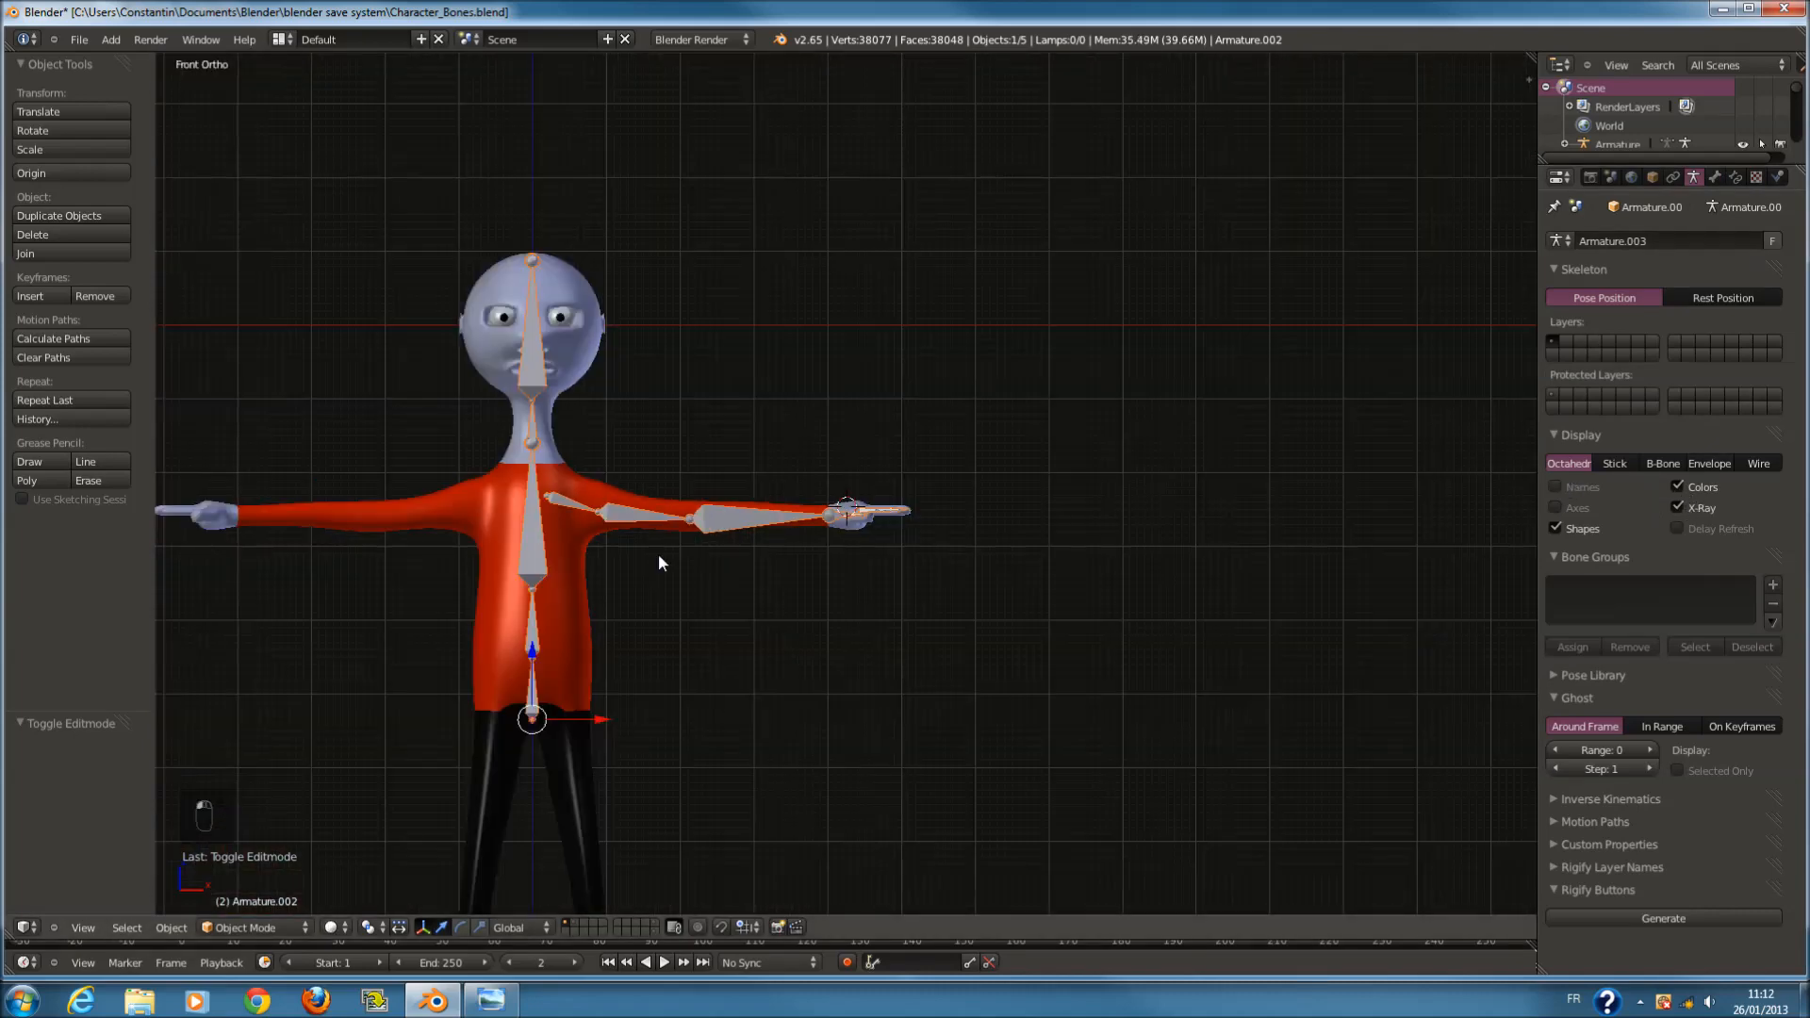
scroll(856, 652, "up", 7)
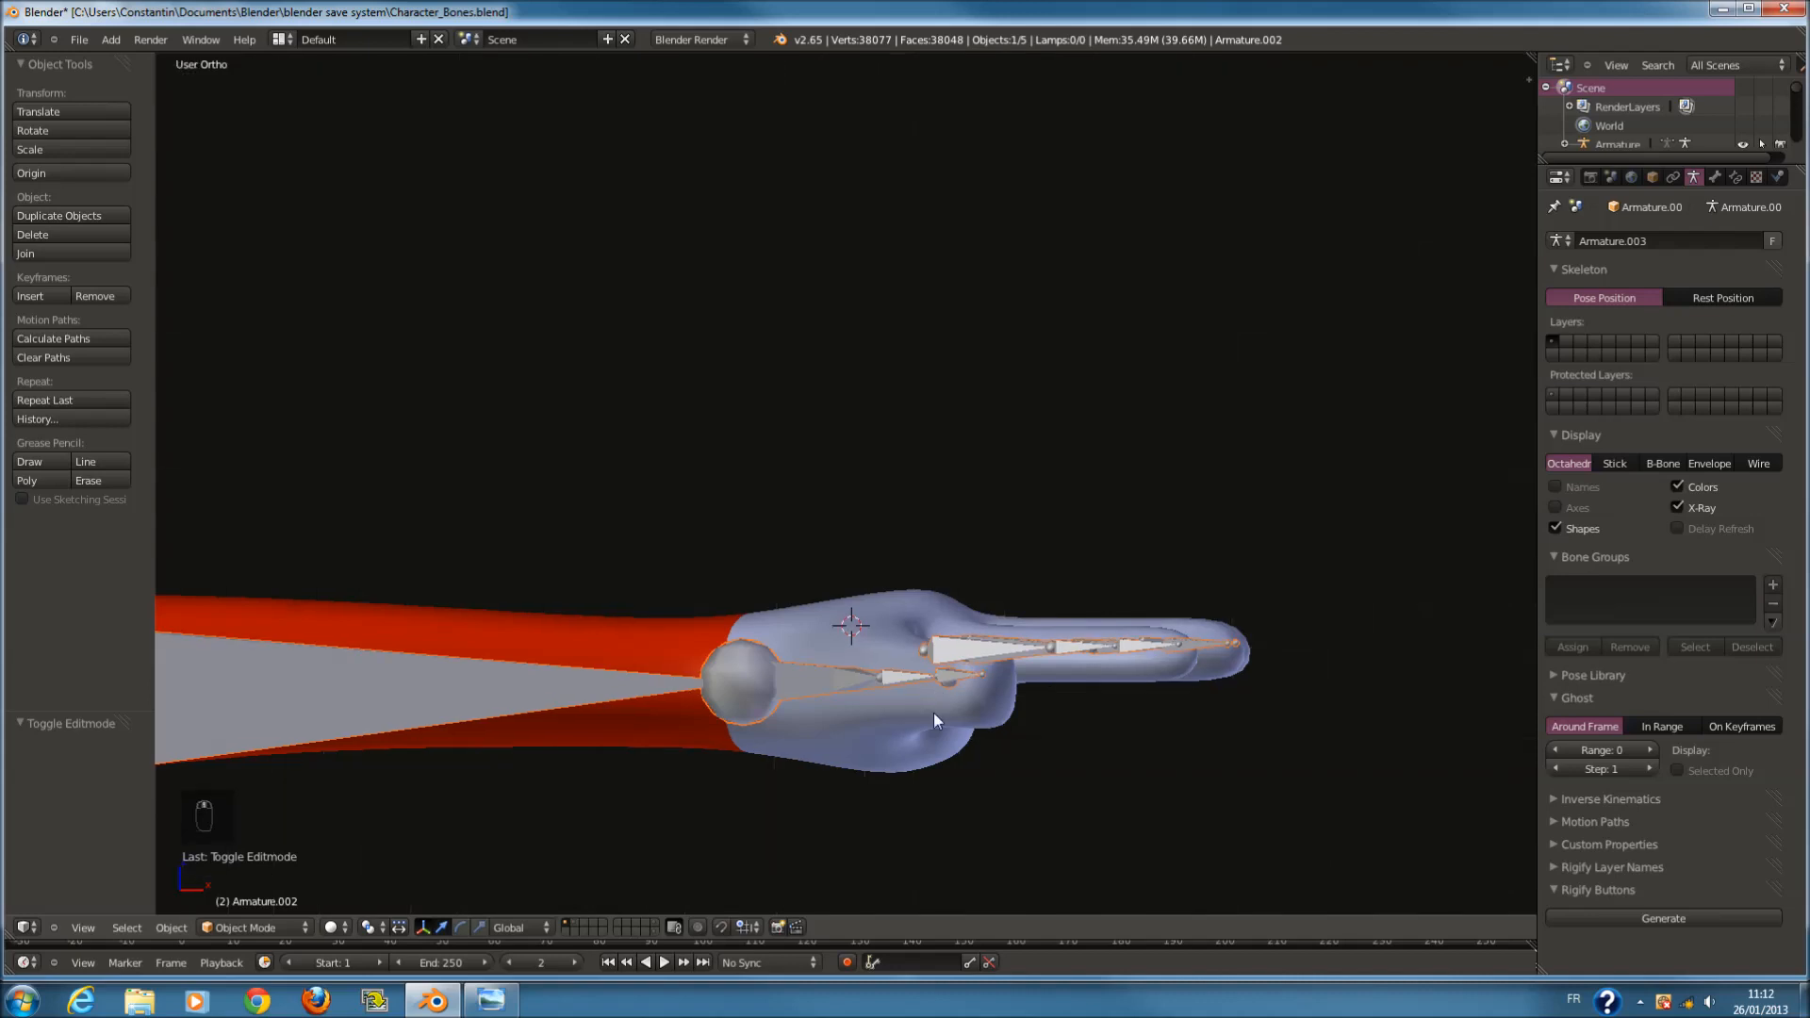
middle_click_drag(933, 713, 938, 760)
In Edit Mode, select the base bones of the thumb and four fingers plus Main.L, save the file, and try parenting them with Keep Offset.
key("KP_7")
key("Tab")
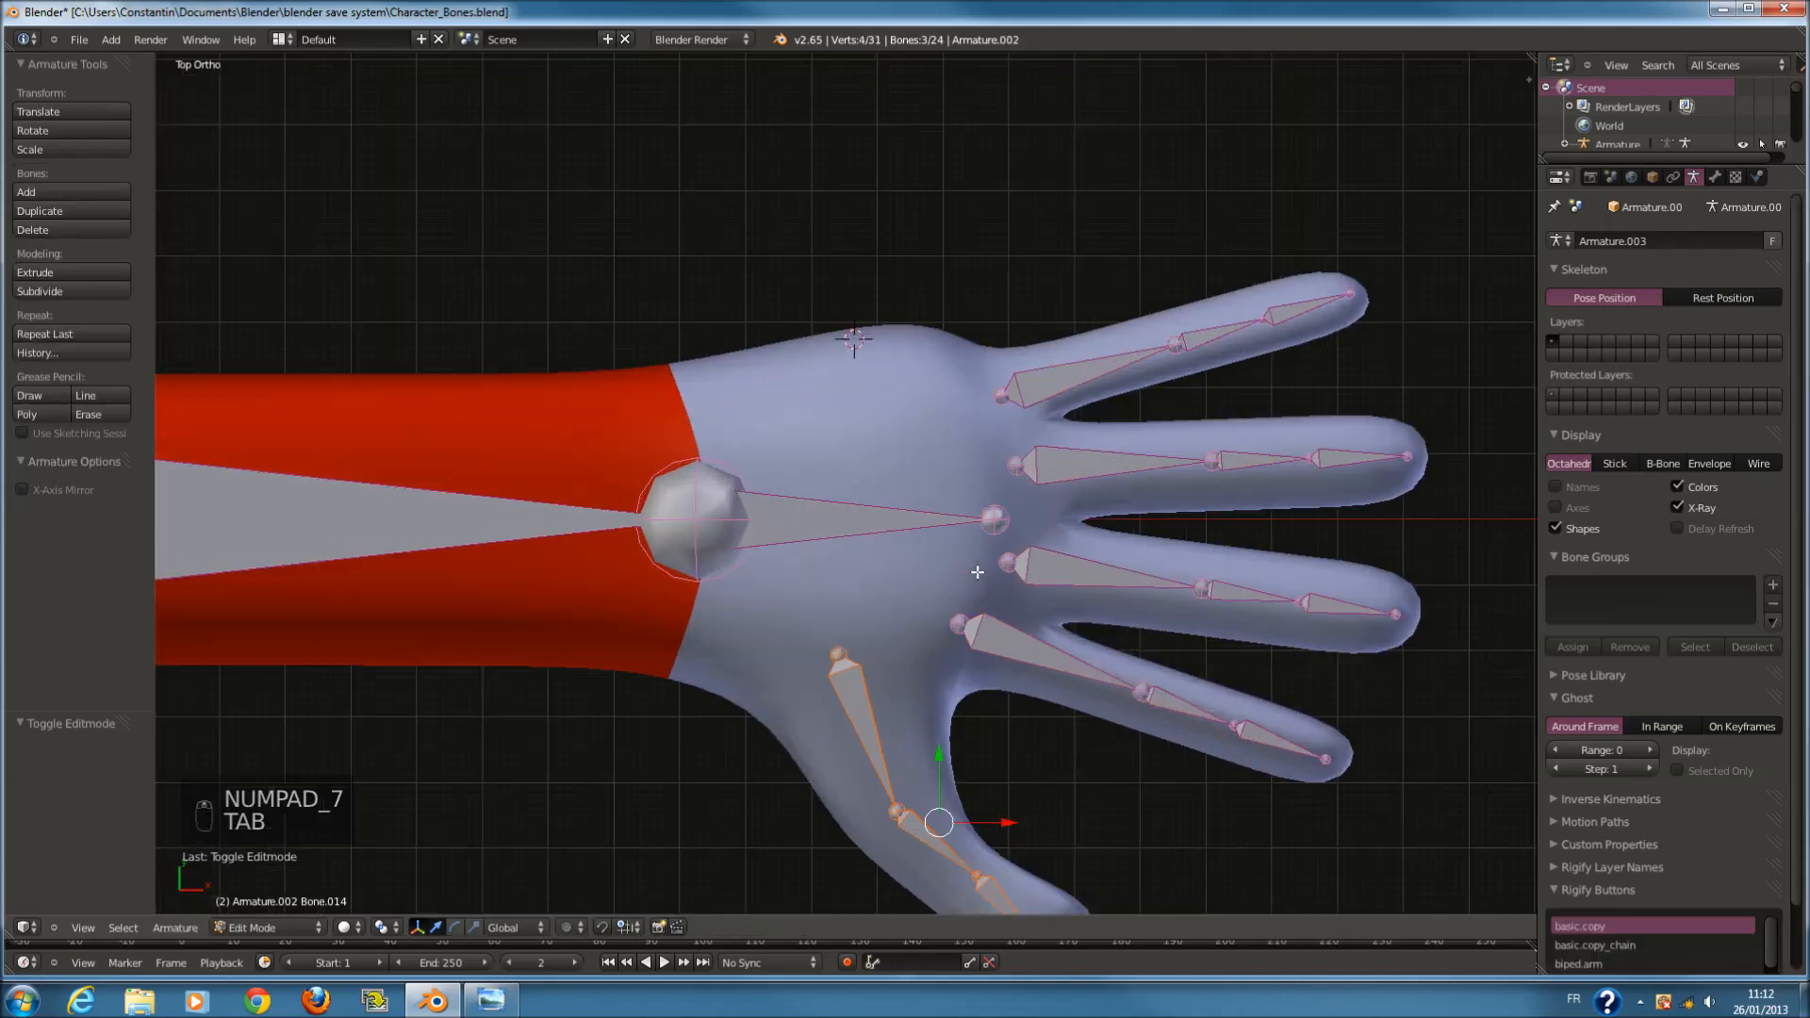
key("z")
left_click(1042, 651, "shift")
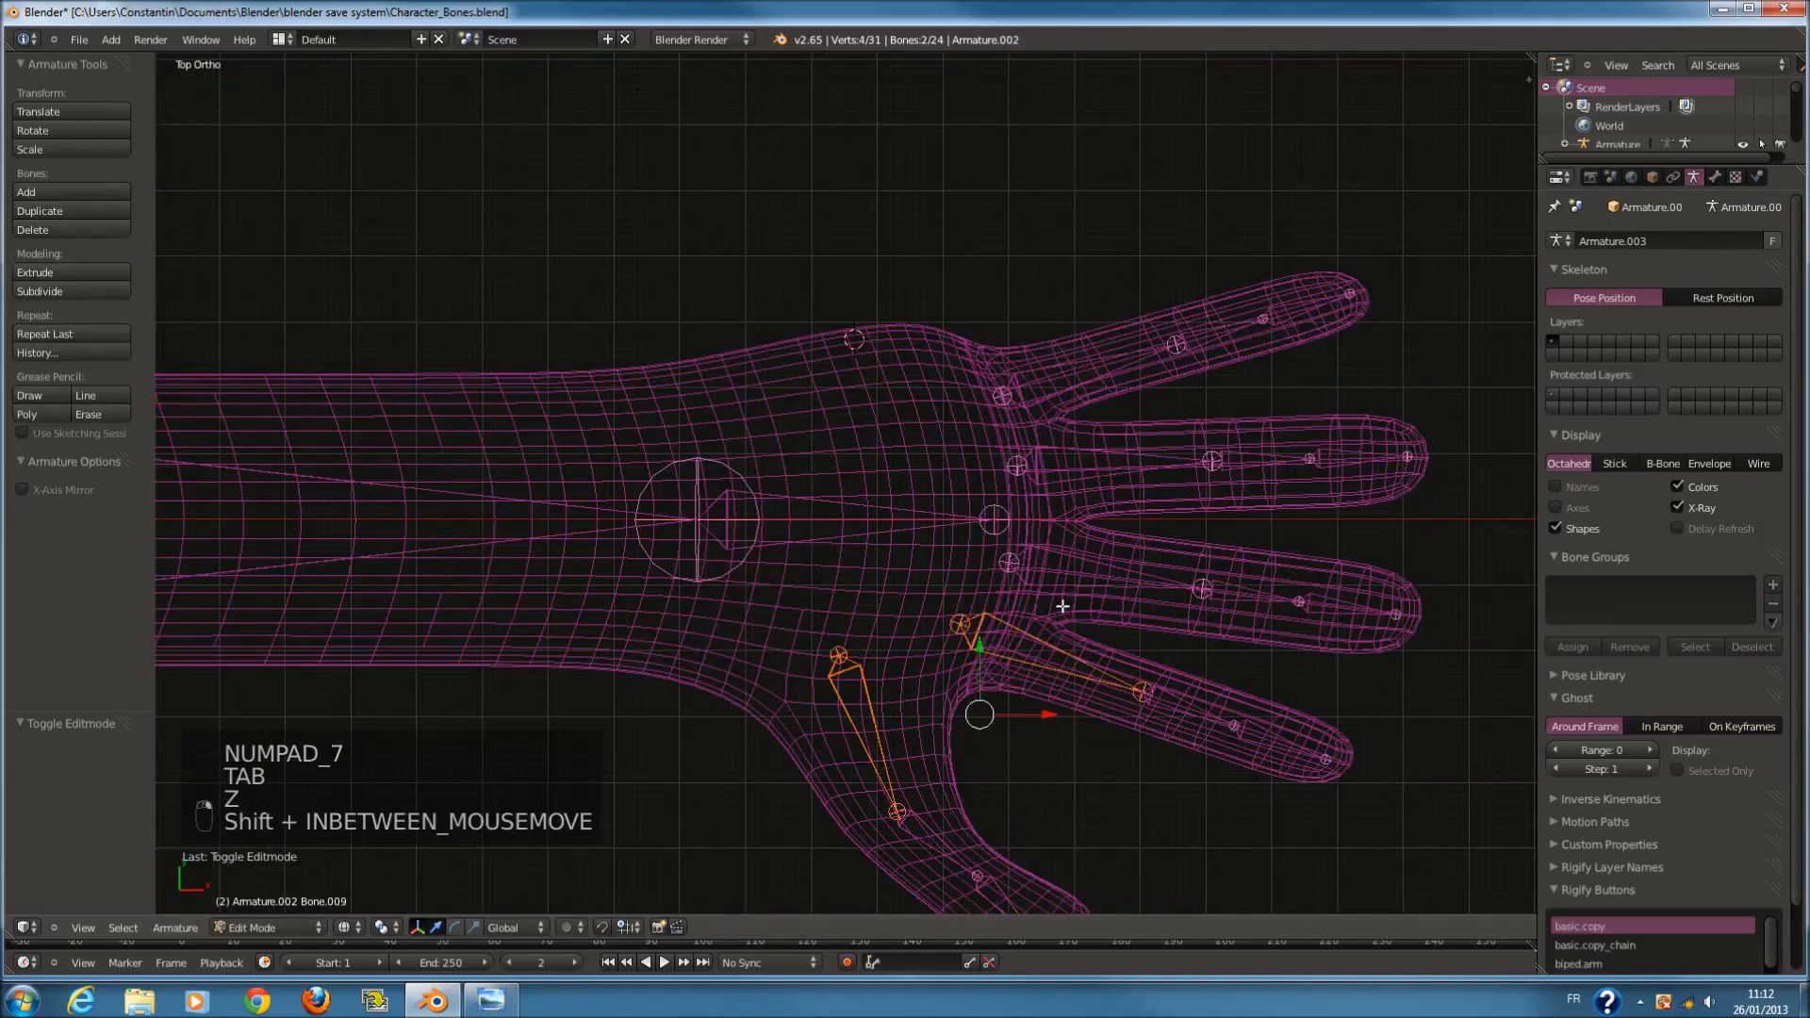
left_click(1094, 571, "shift")
left_click(1103, 462, "shift")
left_click(1089, 372, "shift")
left_click(863, 509, "shift")
key("ctrl+s")
key("ctrl+p")
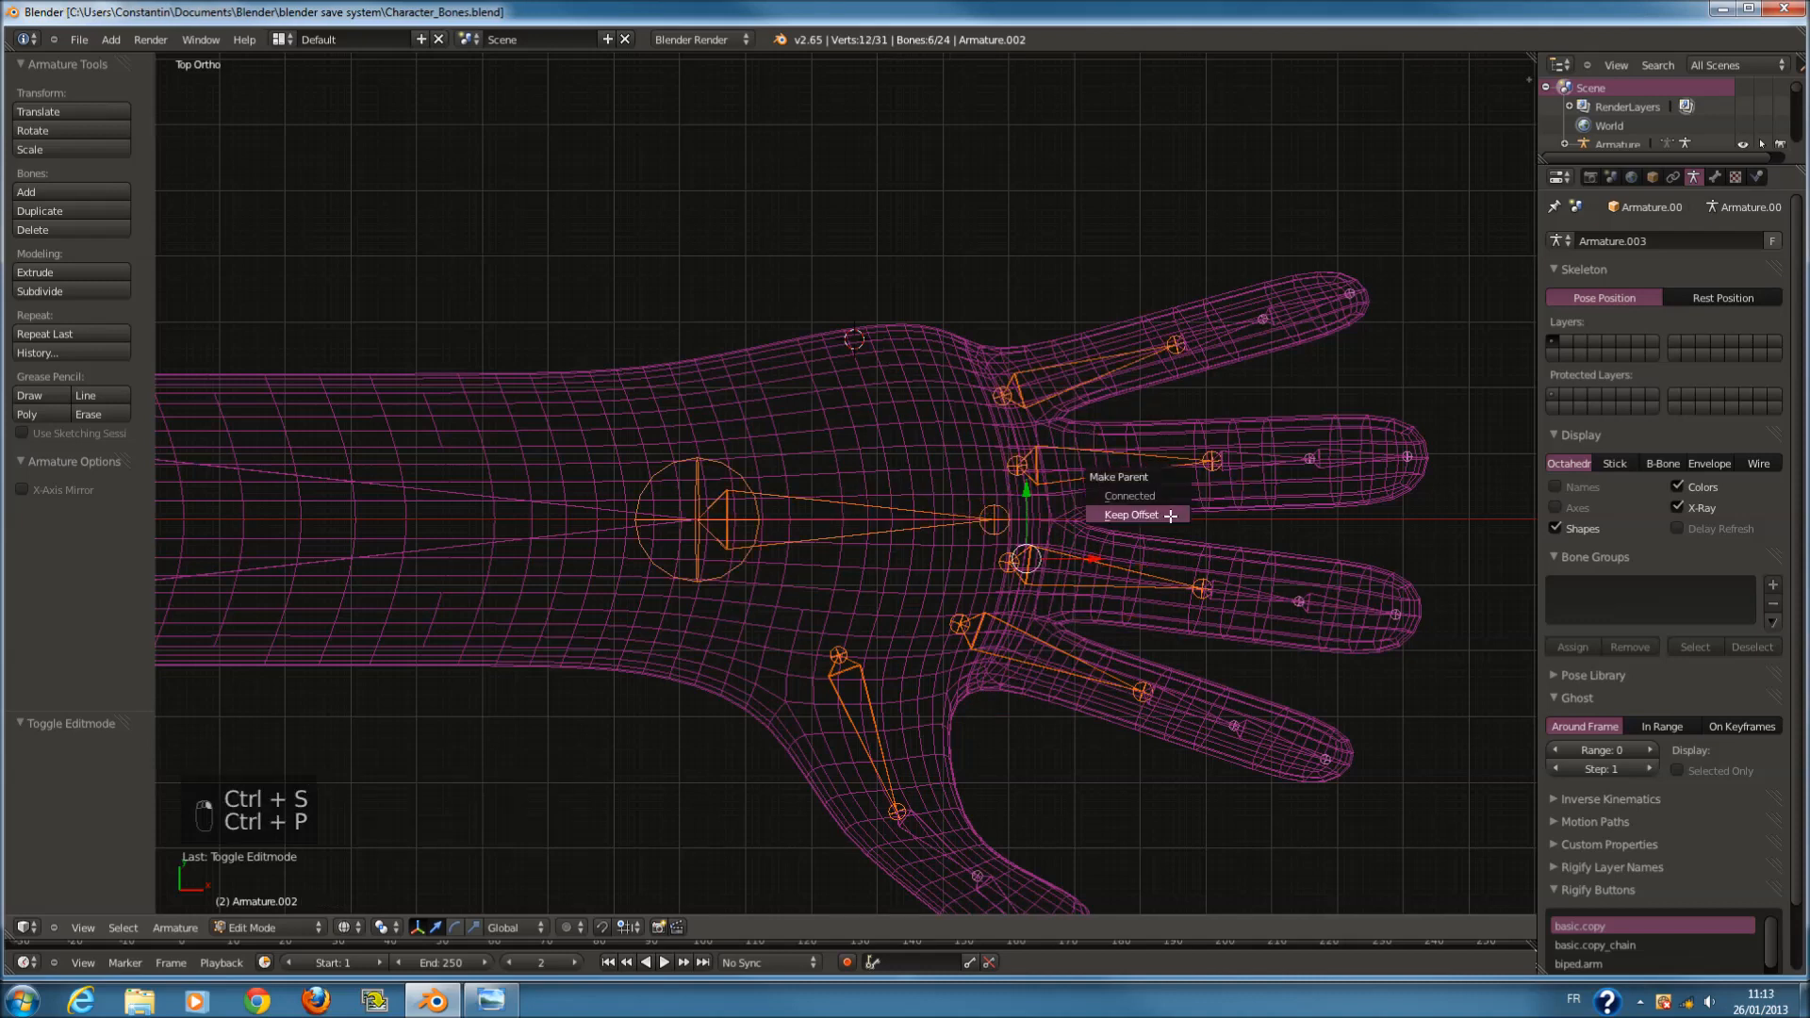
left_click(1169, 517)
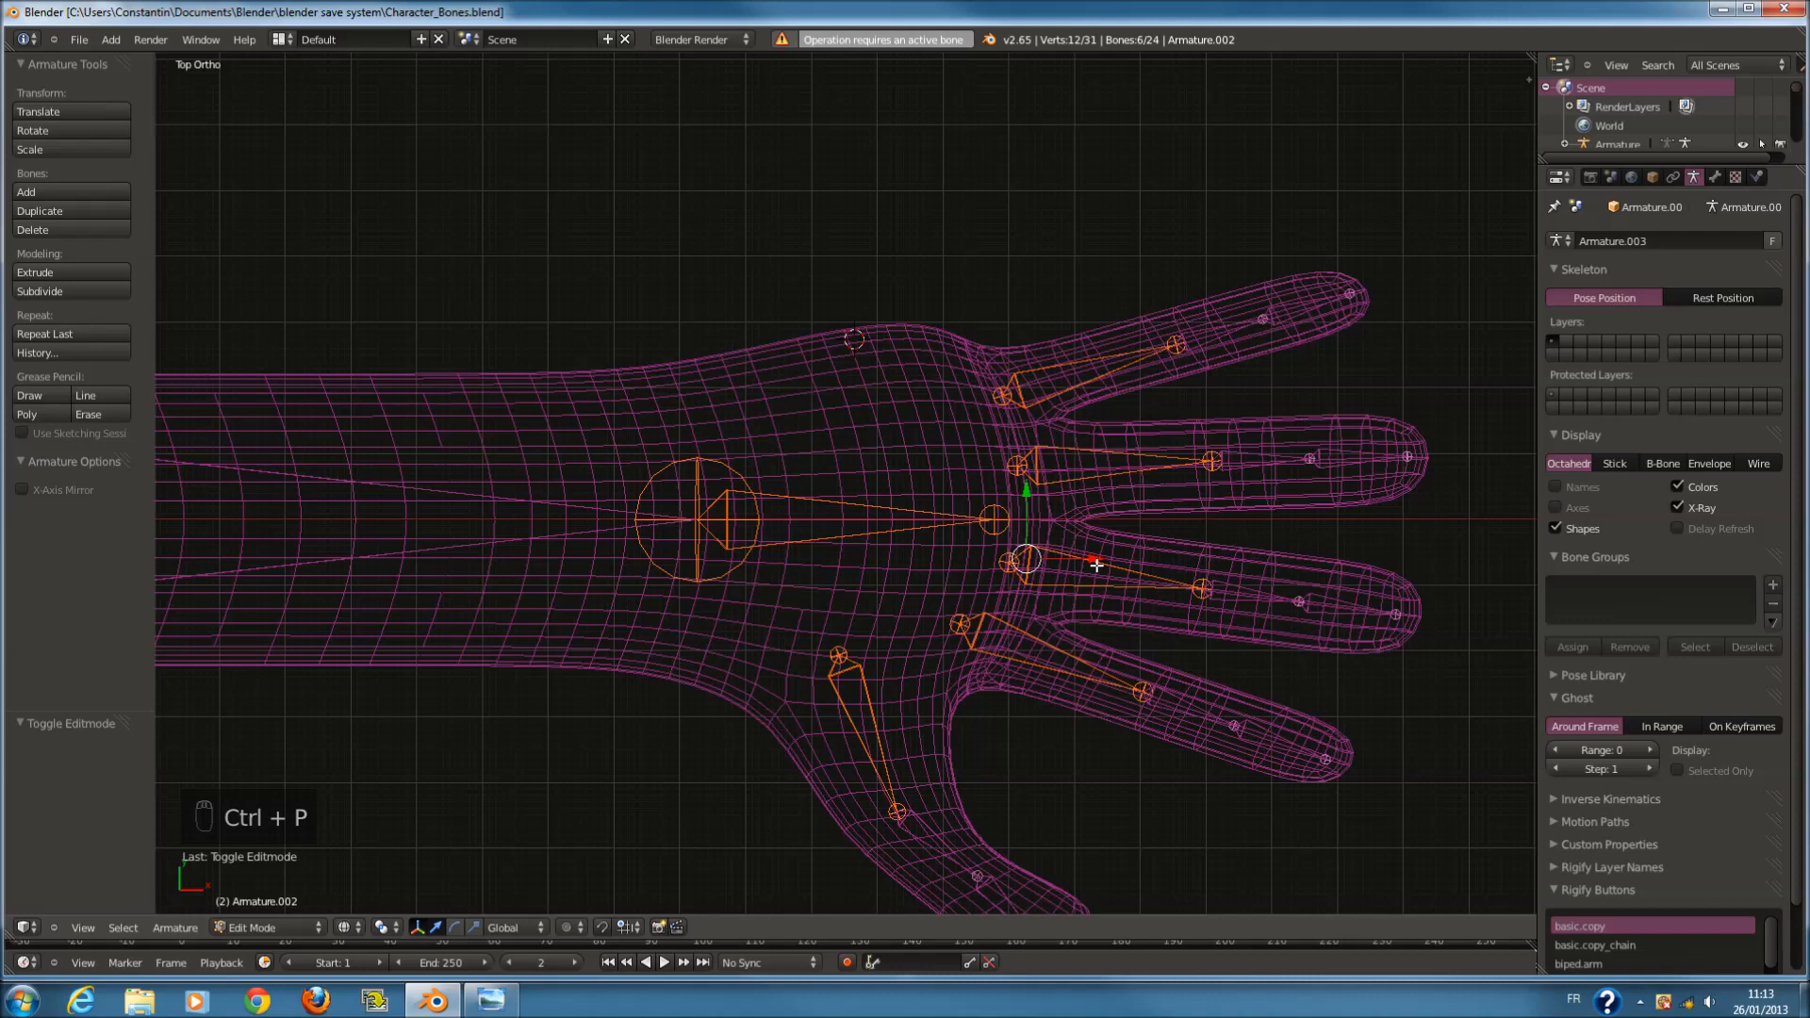
Make Main.L the active bone and parent the five selected thumb and finger base bones to it with Keep Offset.
left_click(920, 514, "shift")
key("ctrl+p")
left_click(919, 514)
scroll(1056, 521, "down", 1)
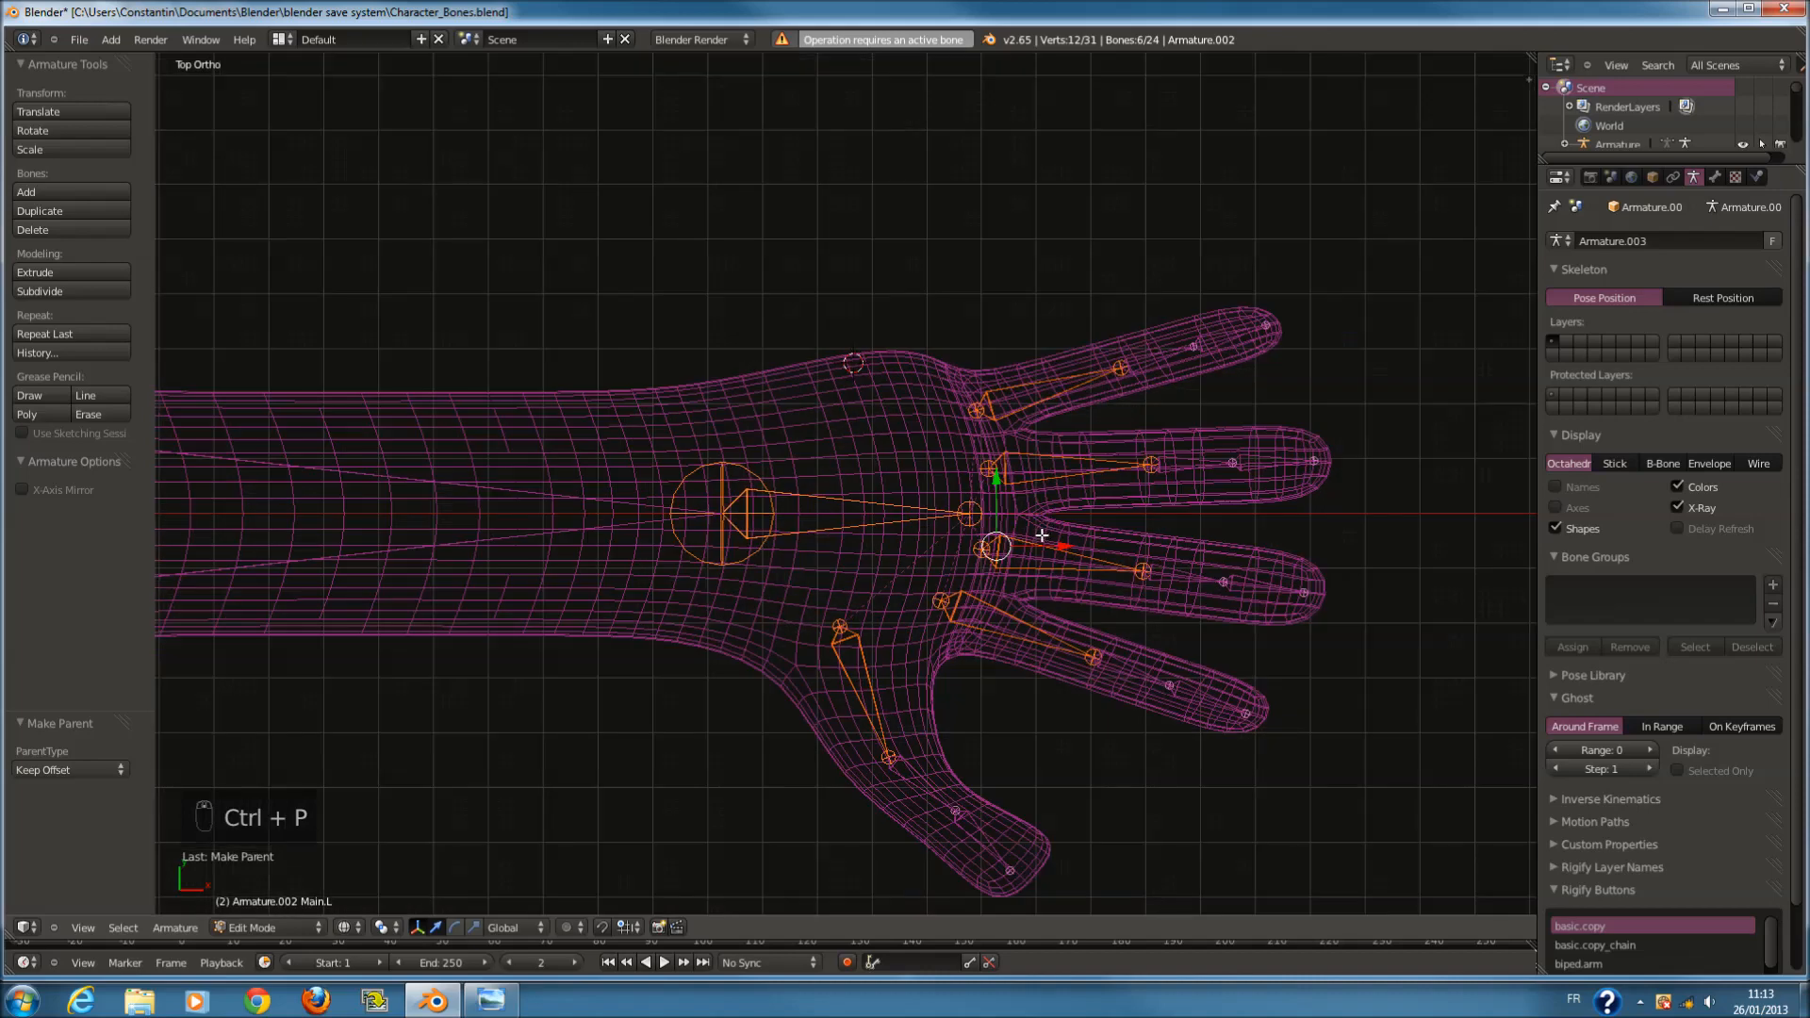
Test the finger parenting by rotating the selected hand bones in Pose Mode without keeping the rotation.
left_click(275, 928)
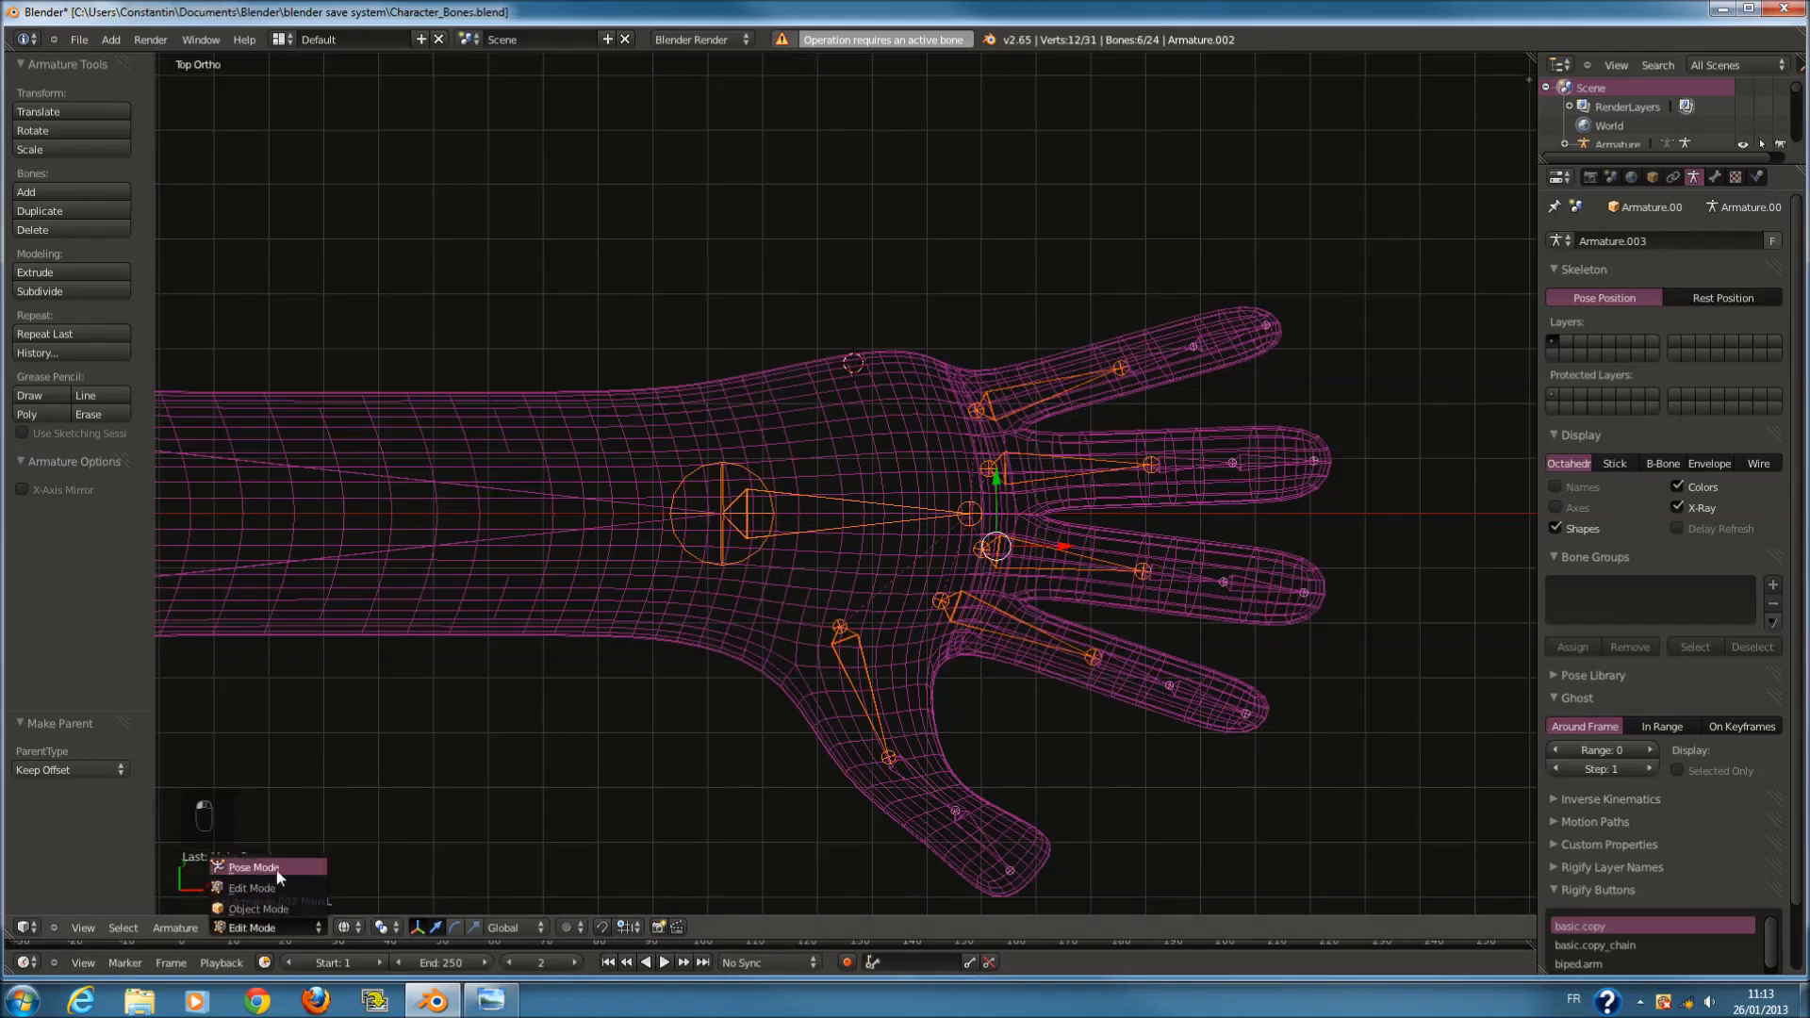
left_click(275, 870)
key("r")
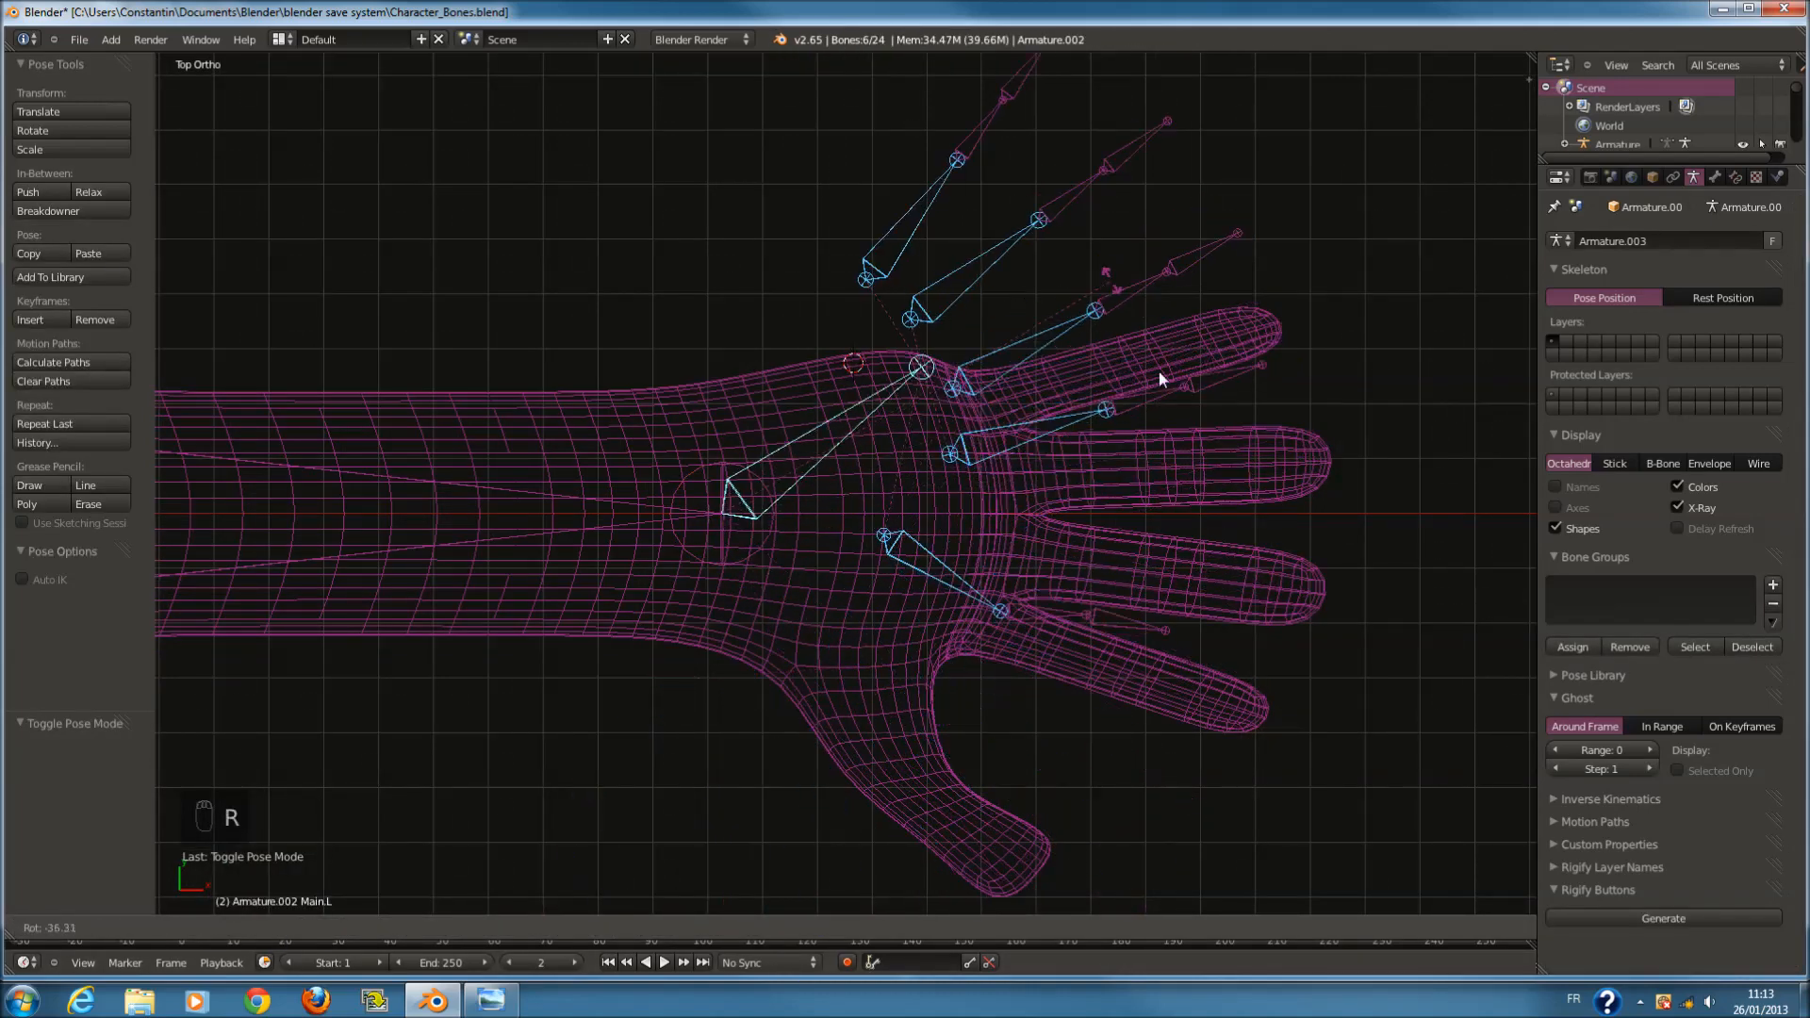
key("Tab")
Save the file, deselect all pose bones, and return to Object Mode with the armature selected.
key("ctrl+s")
key("Tab")
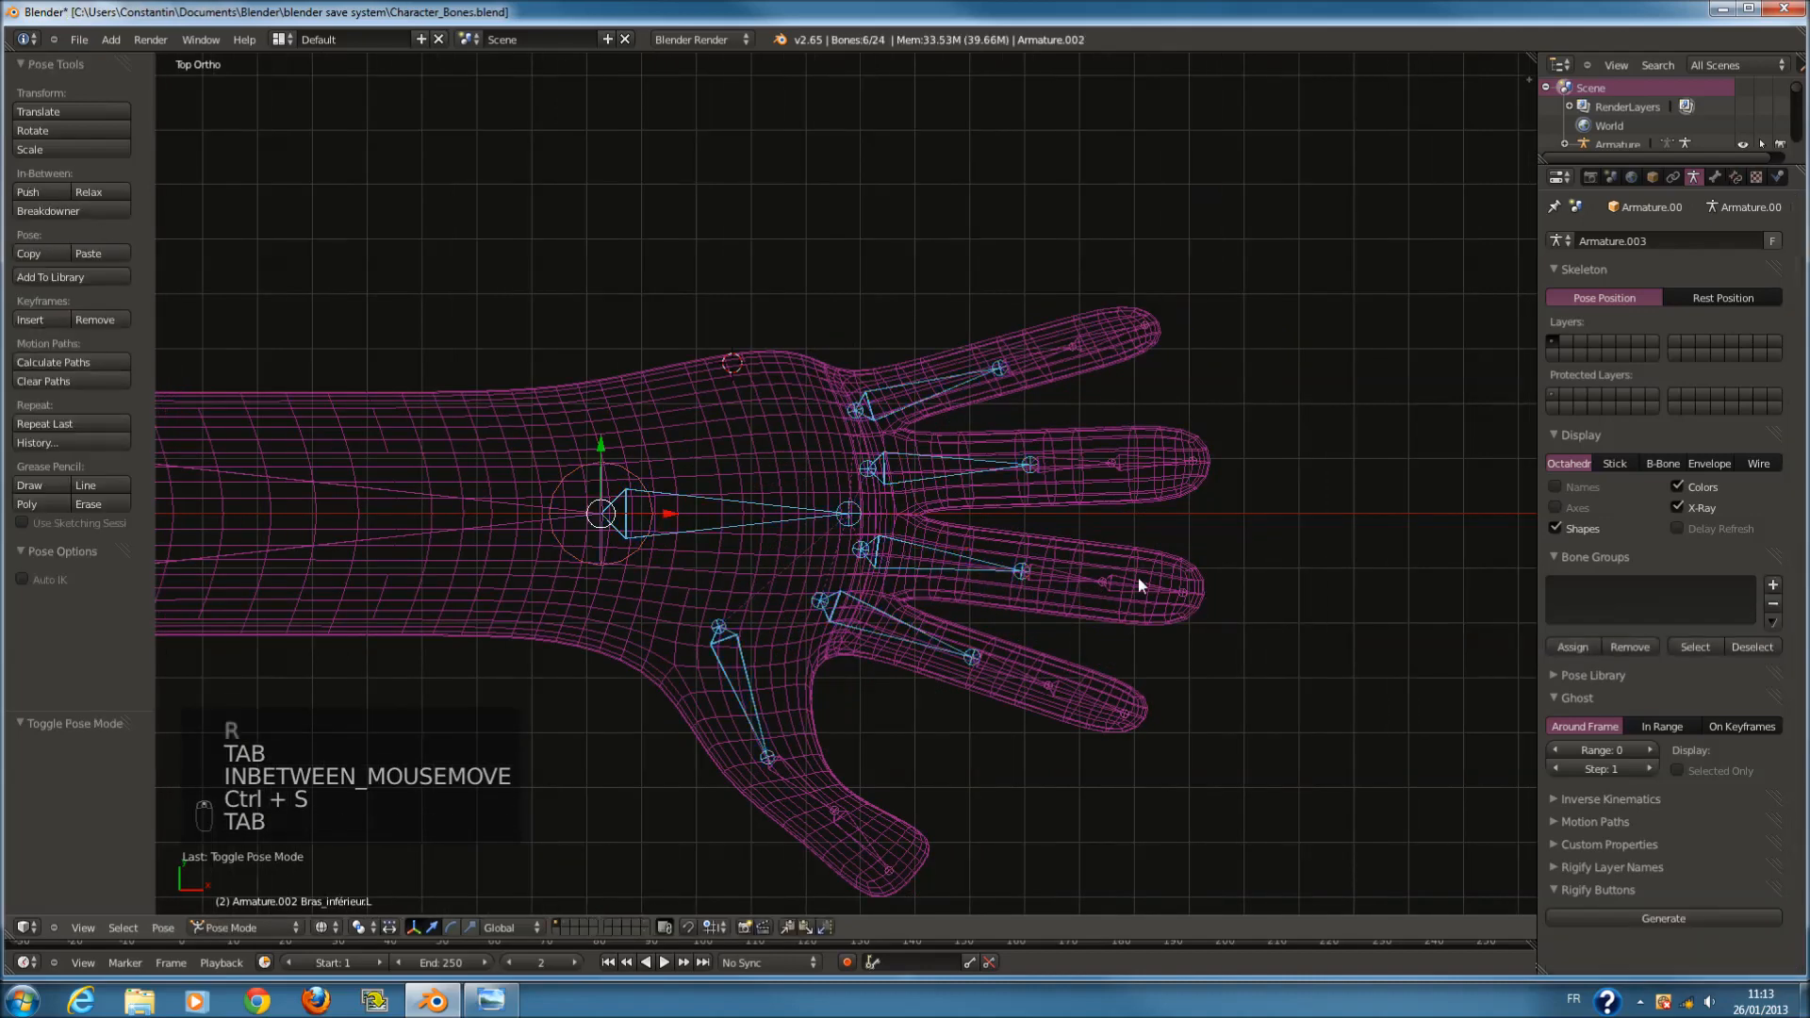
scroll(1139, 579, "up", 2)
key("ctrl+s")
key("a")
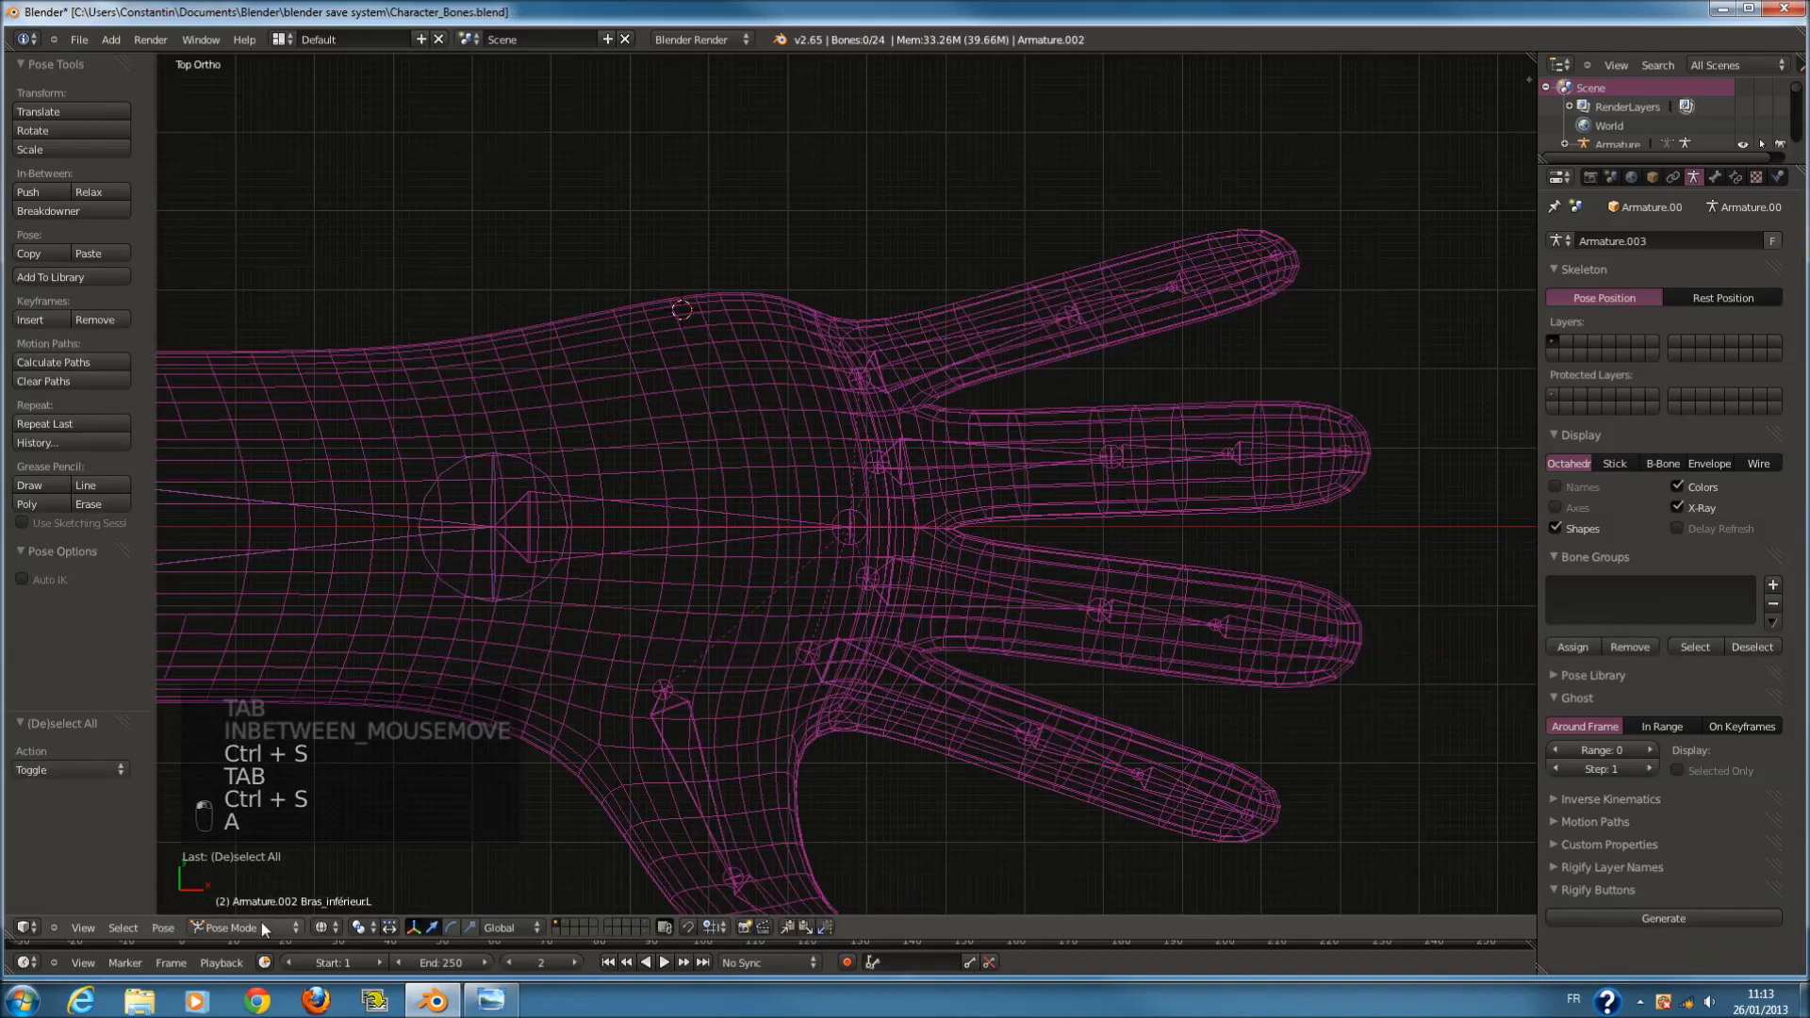
left_click(262, 928)
left_click(254, 891)
right_click(976, 364)
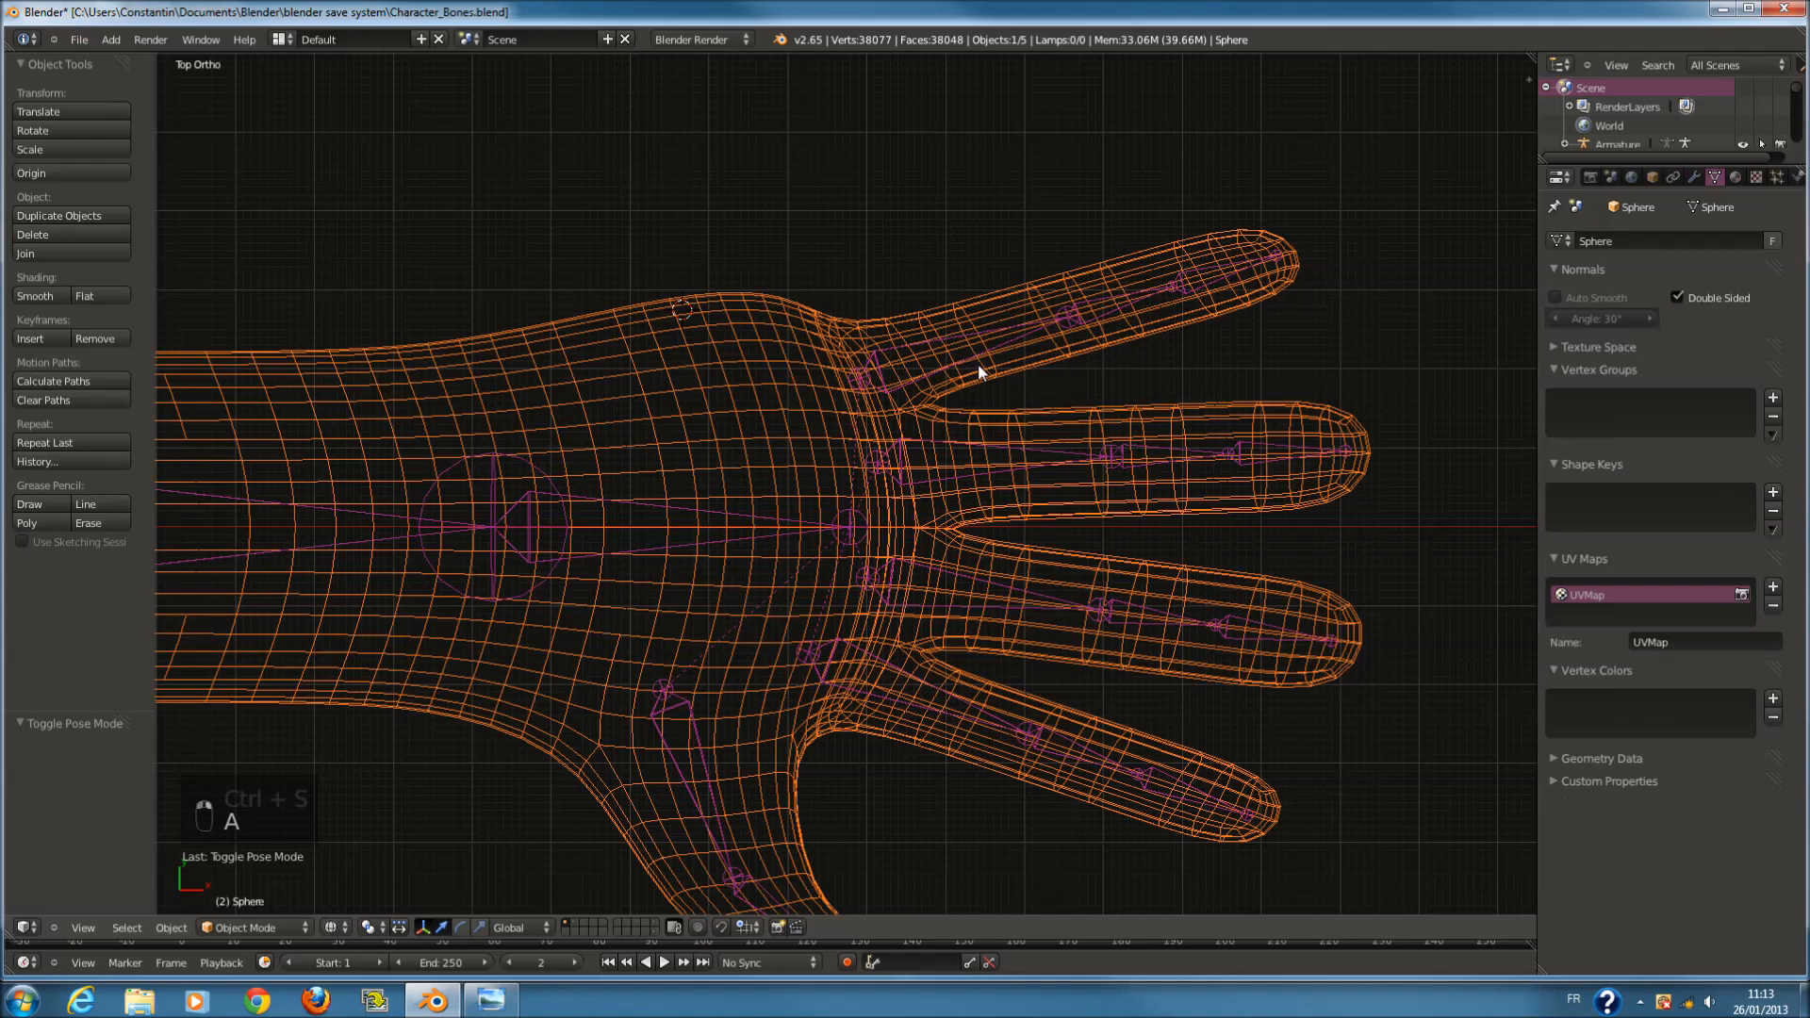
scroll(1015, 355, "up", 1)
right_click(1010, 348)
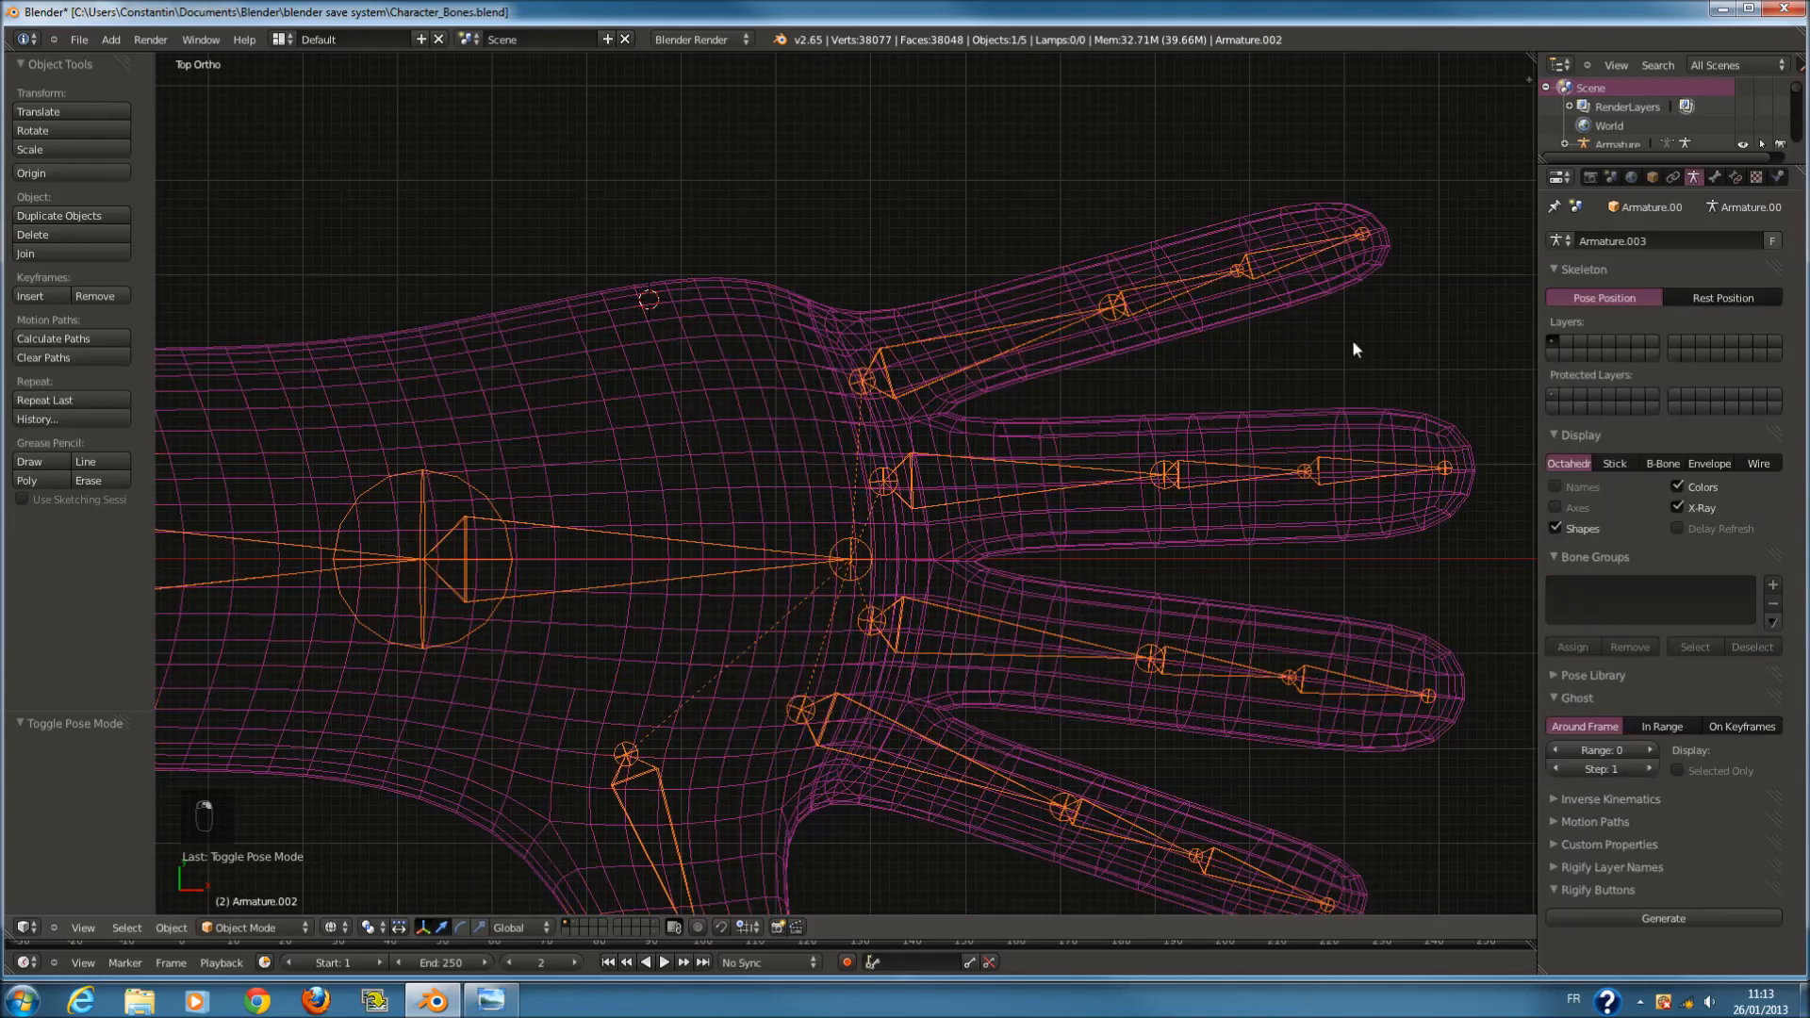
In Edit Mode, rename the little finger's base bone as D.1.L.
key("Tab")
left_click(1714, 177)
left_click(1667, 240)
type("D.1.L")
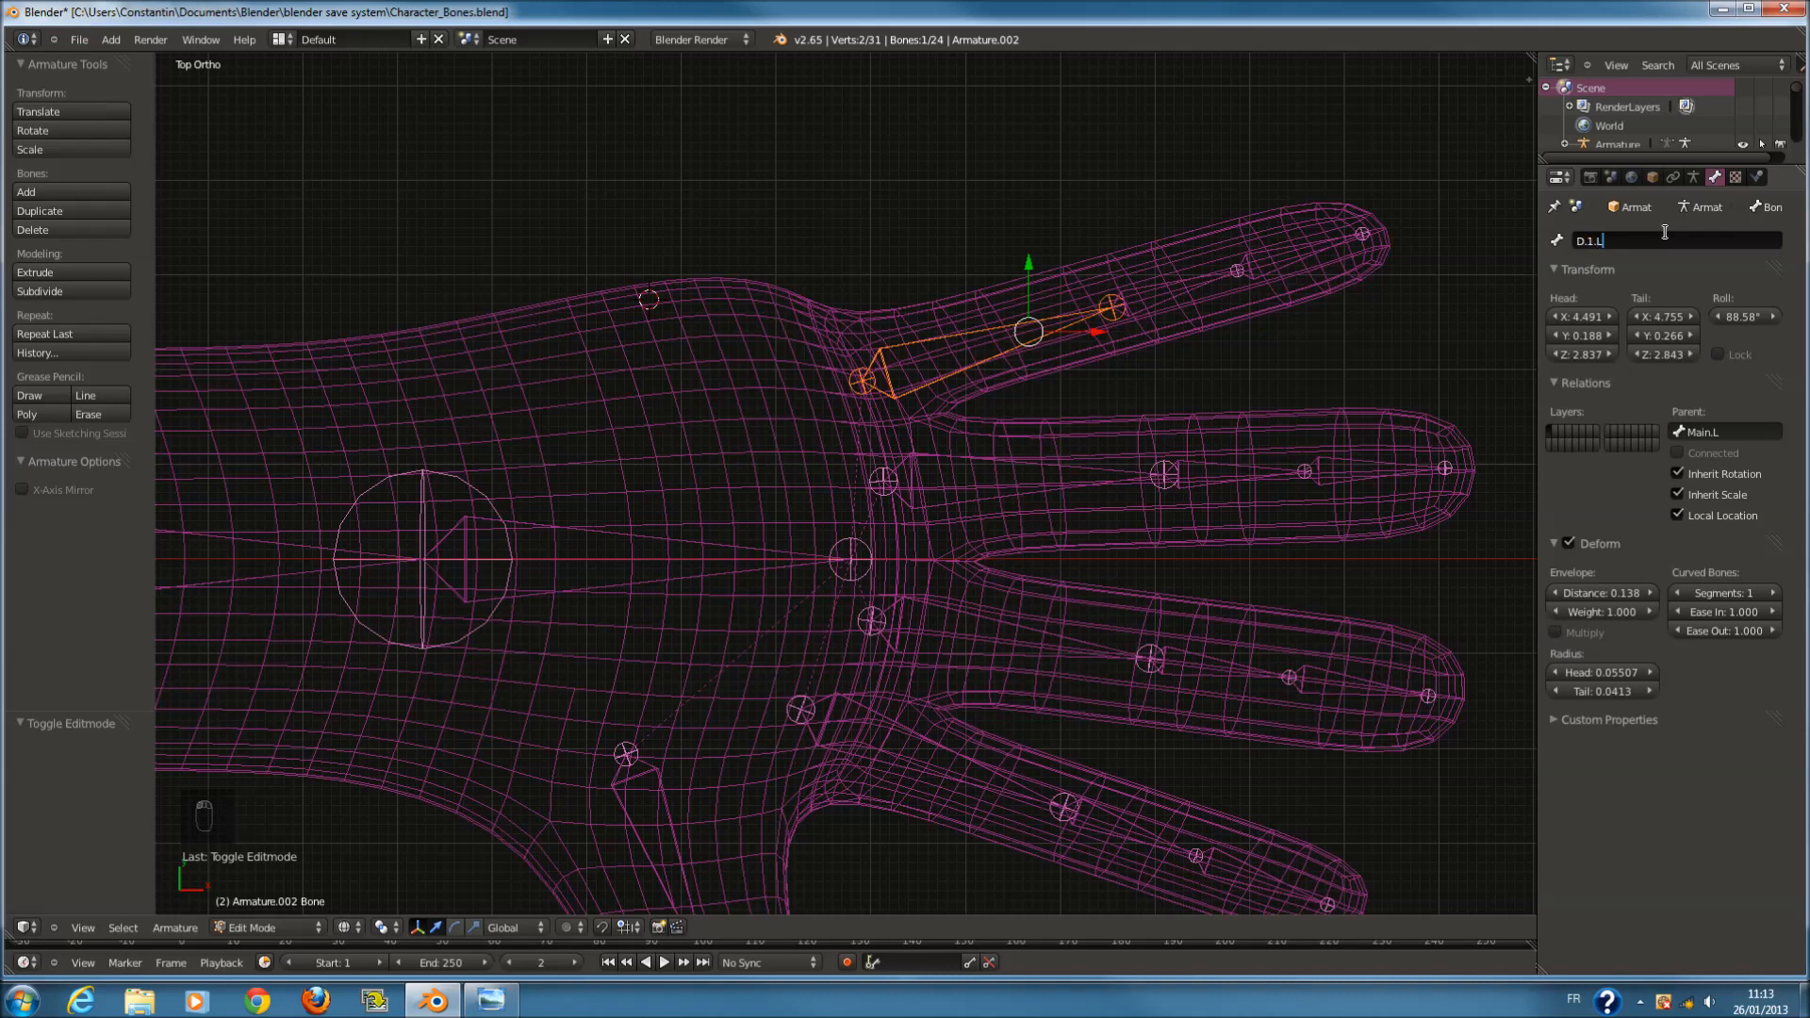
key("Return")
Rename the little finger's middle bone as D1.2.L.
right_click(1190, 285)
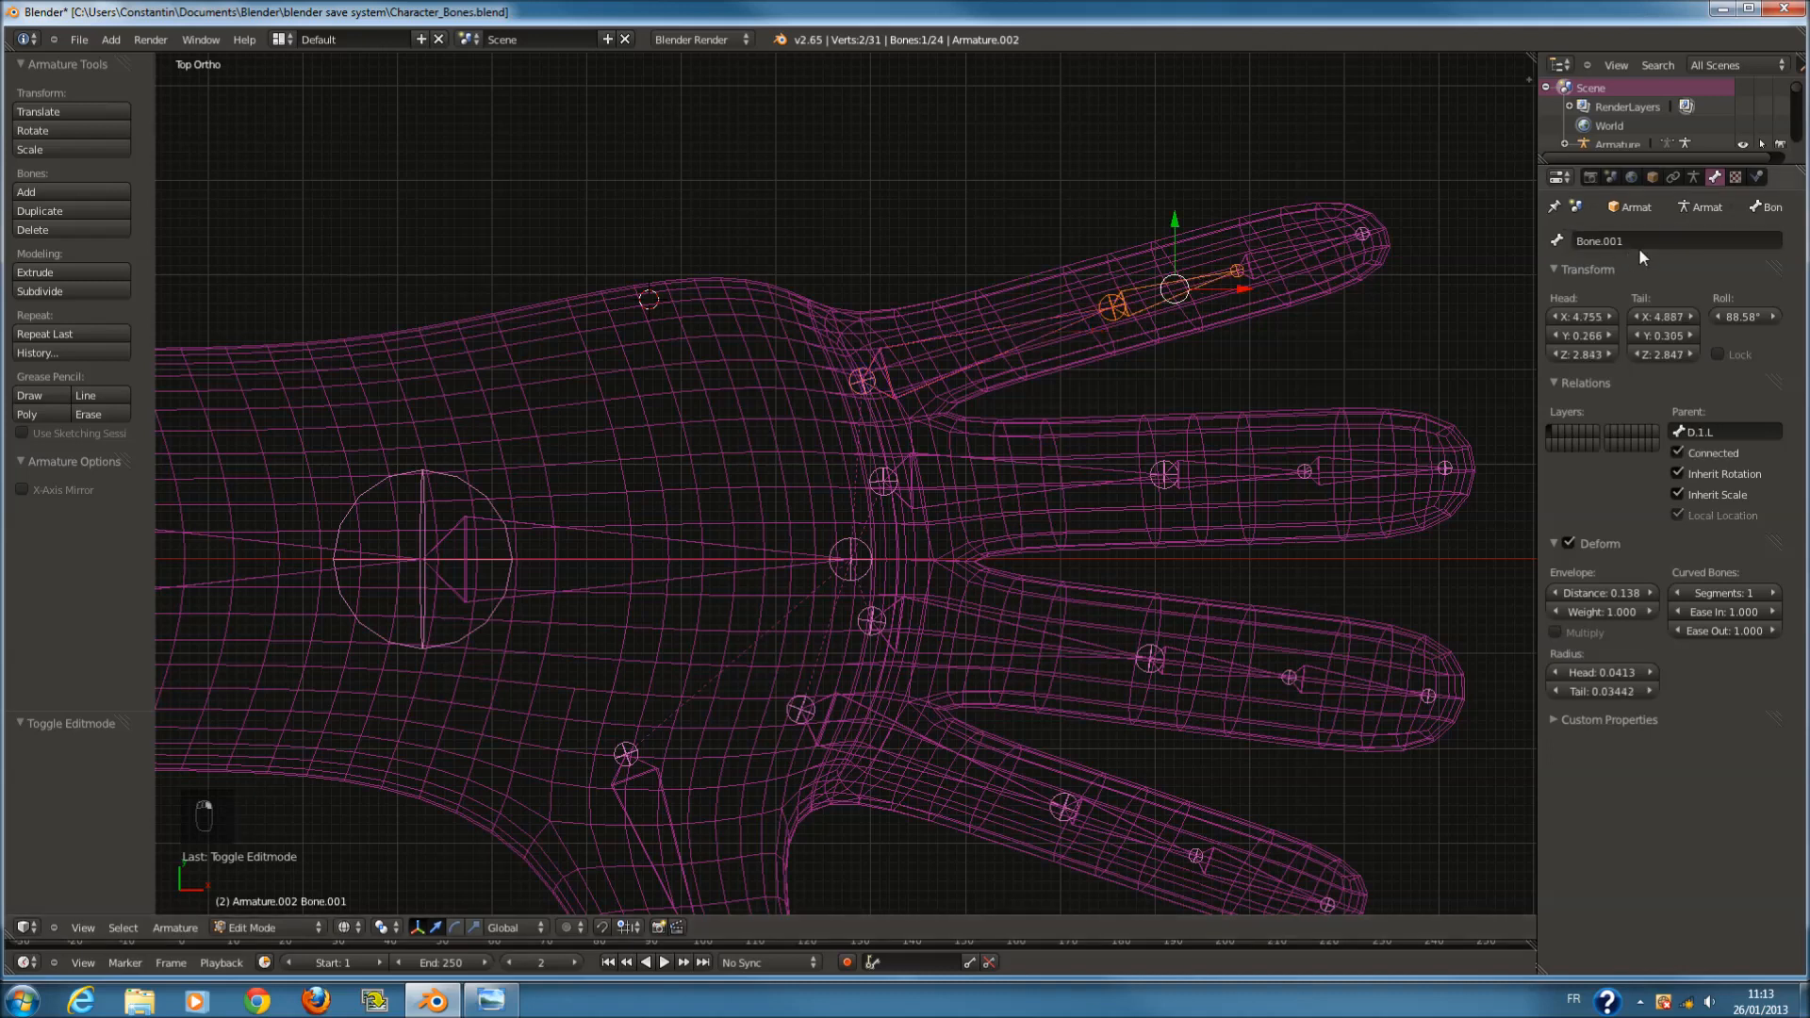
left_click(1629, 241)
type("D1.2")
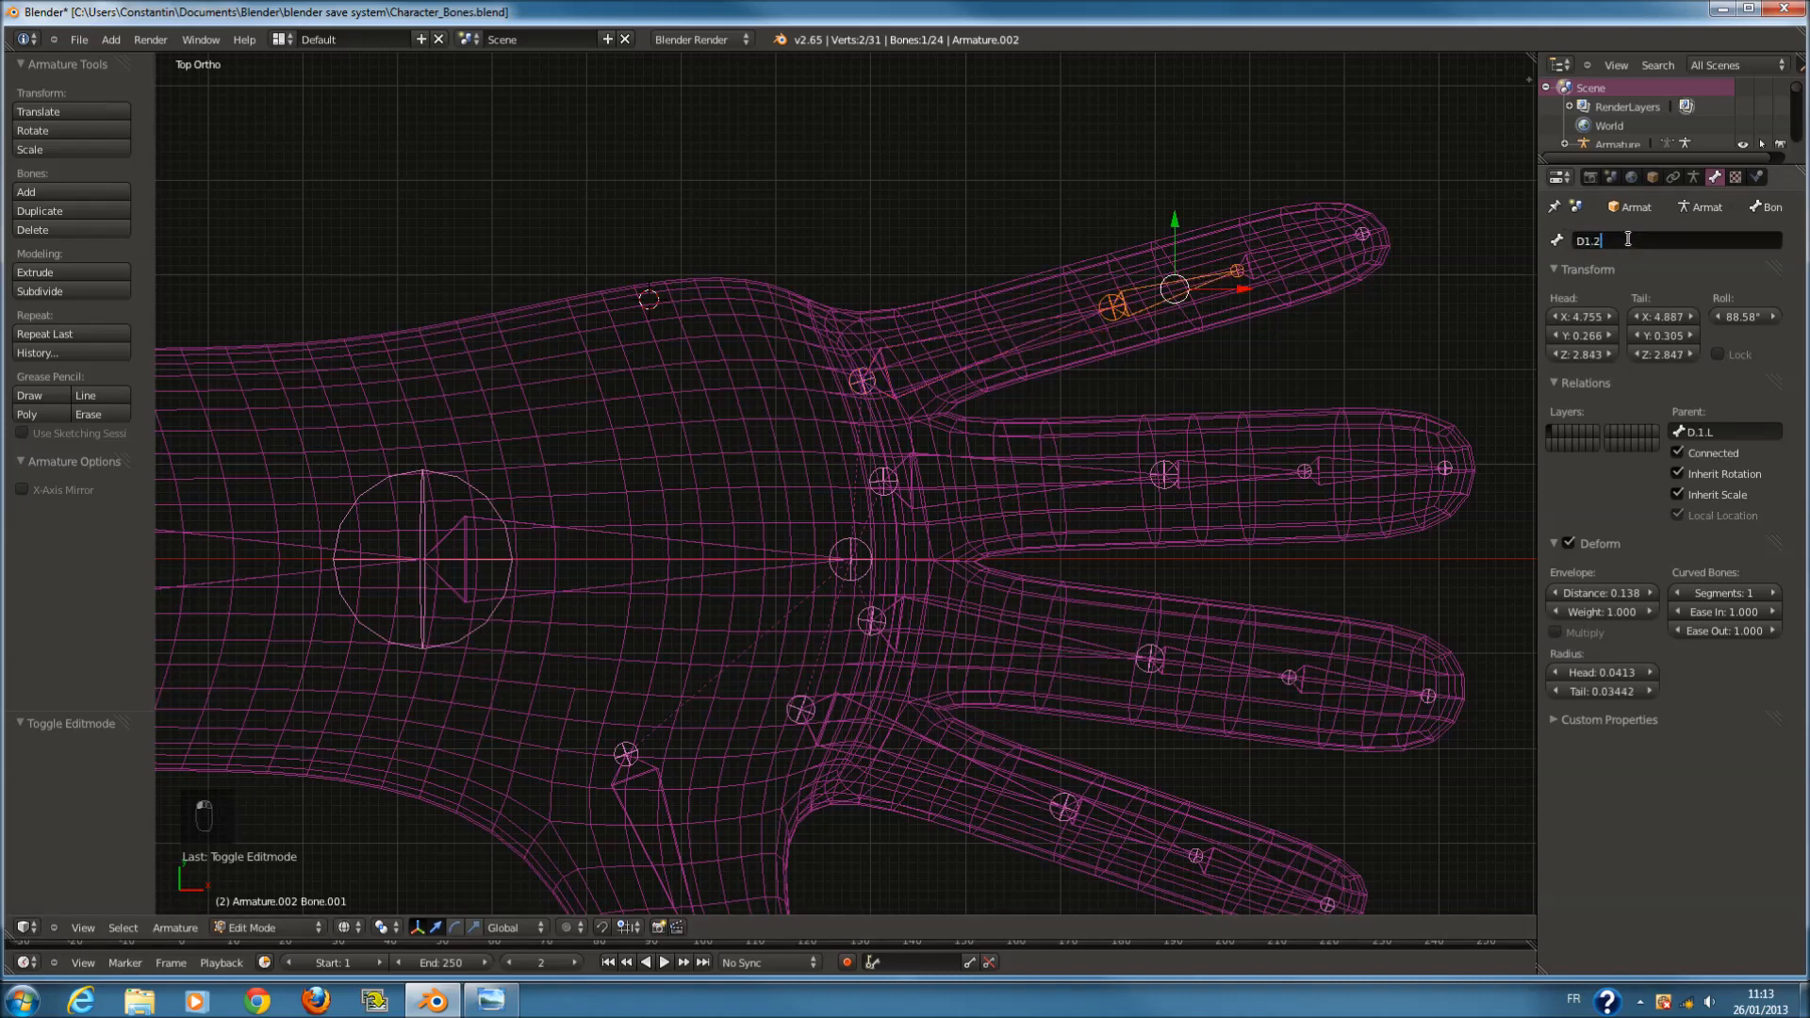
type(".L")
key("Return")
Rename the little finger's tip bone as D1.3.L.
right_click(1307, 256)
left_click(1634, 241)
type("D")
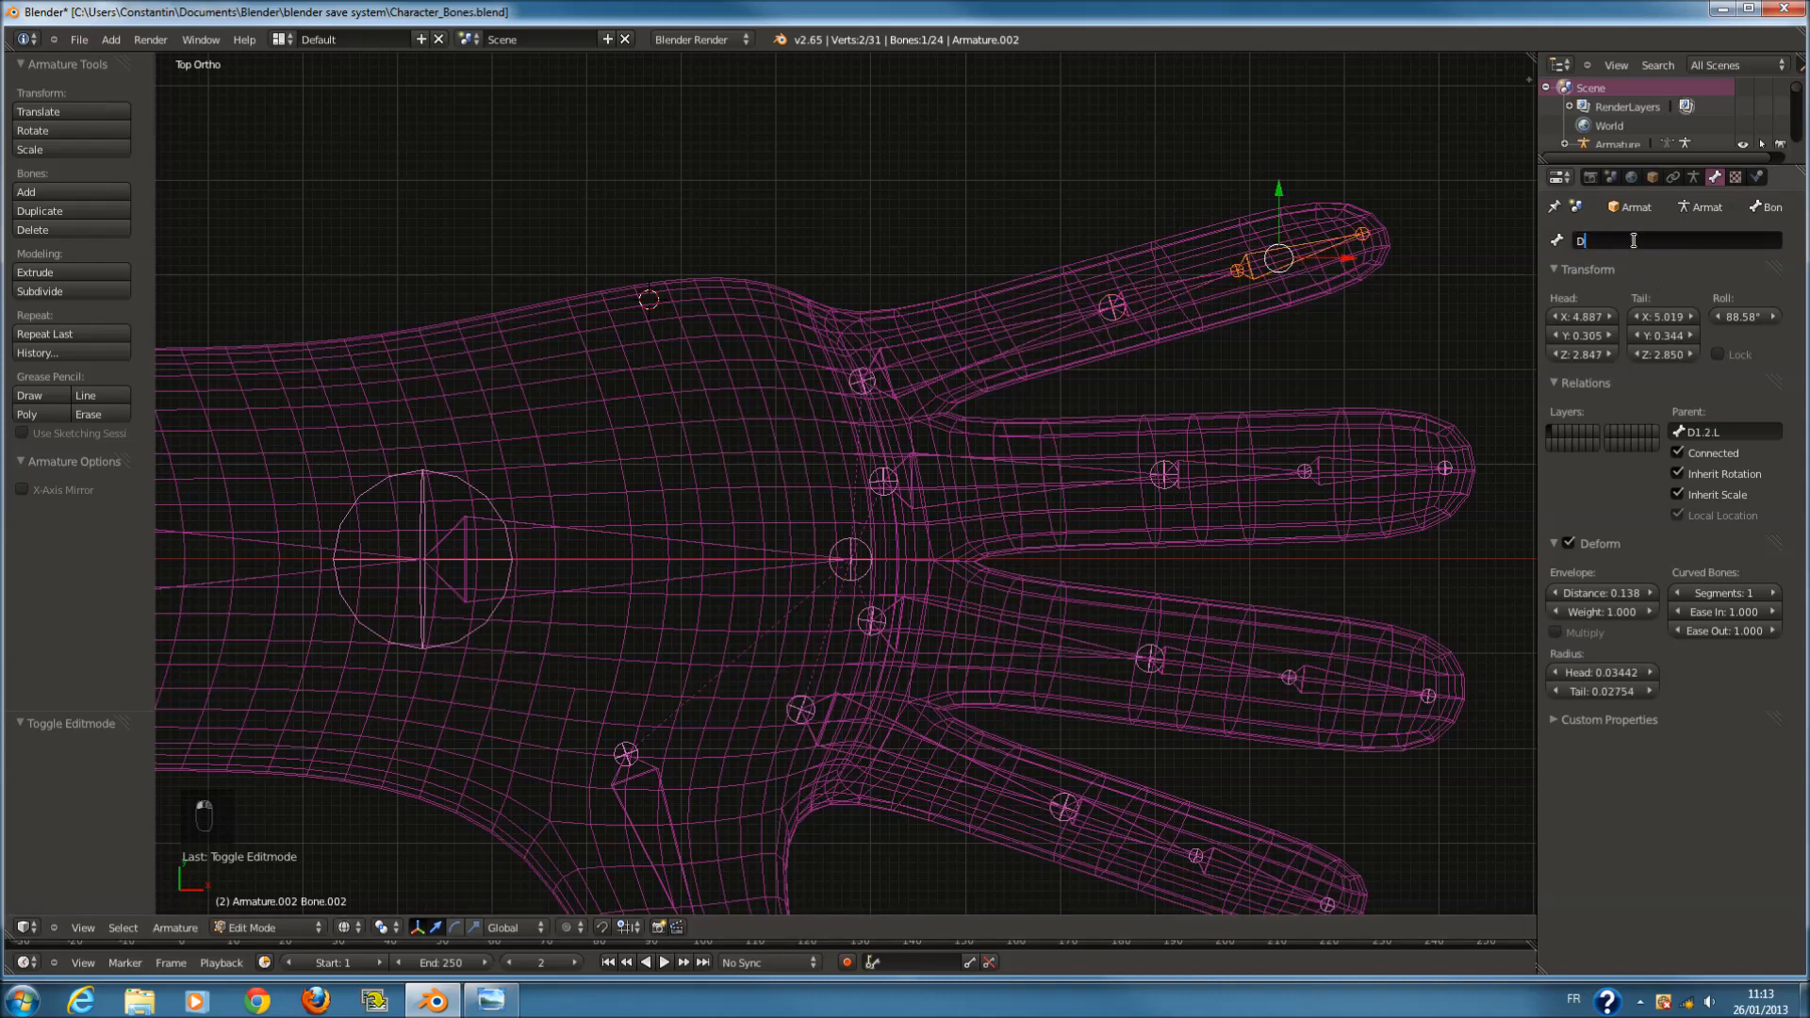
type("1.3.L")
key("Return")
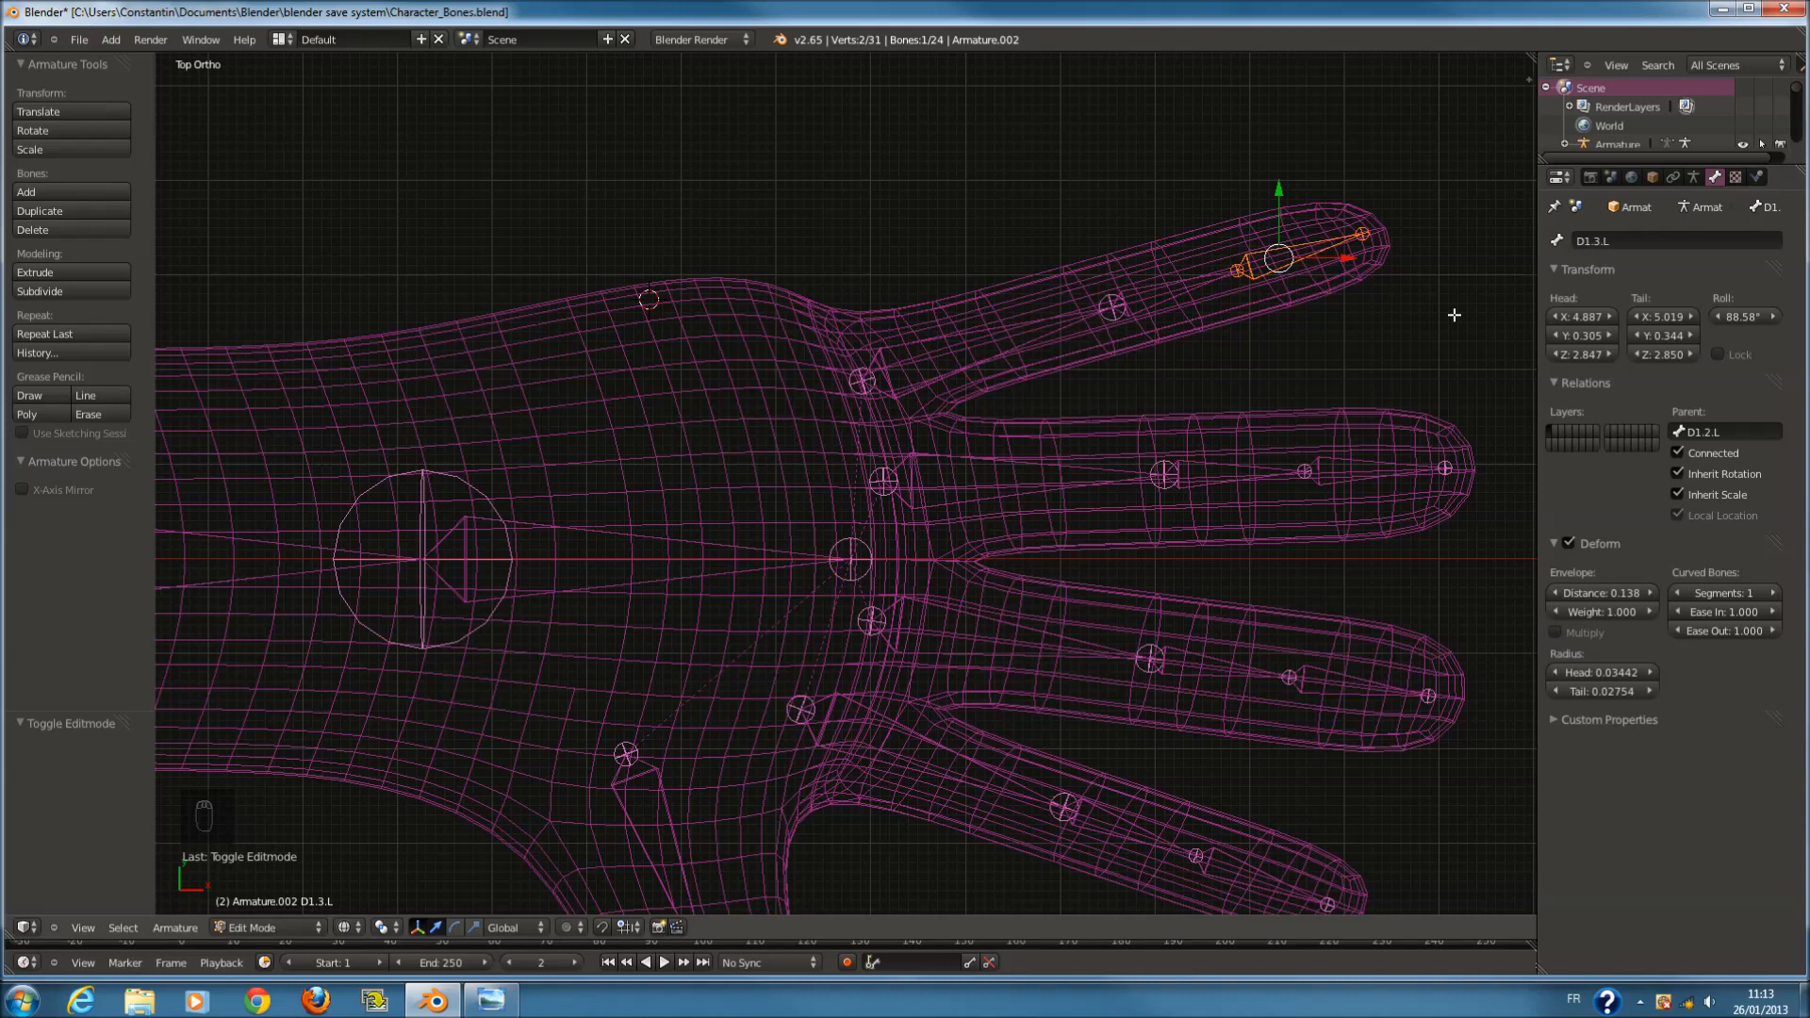
Rename the ring finger's base bone as D2.1.L.
right_click(1037, 465)
left_click(1638, 243)
type("D2")
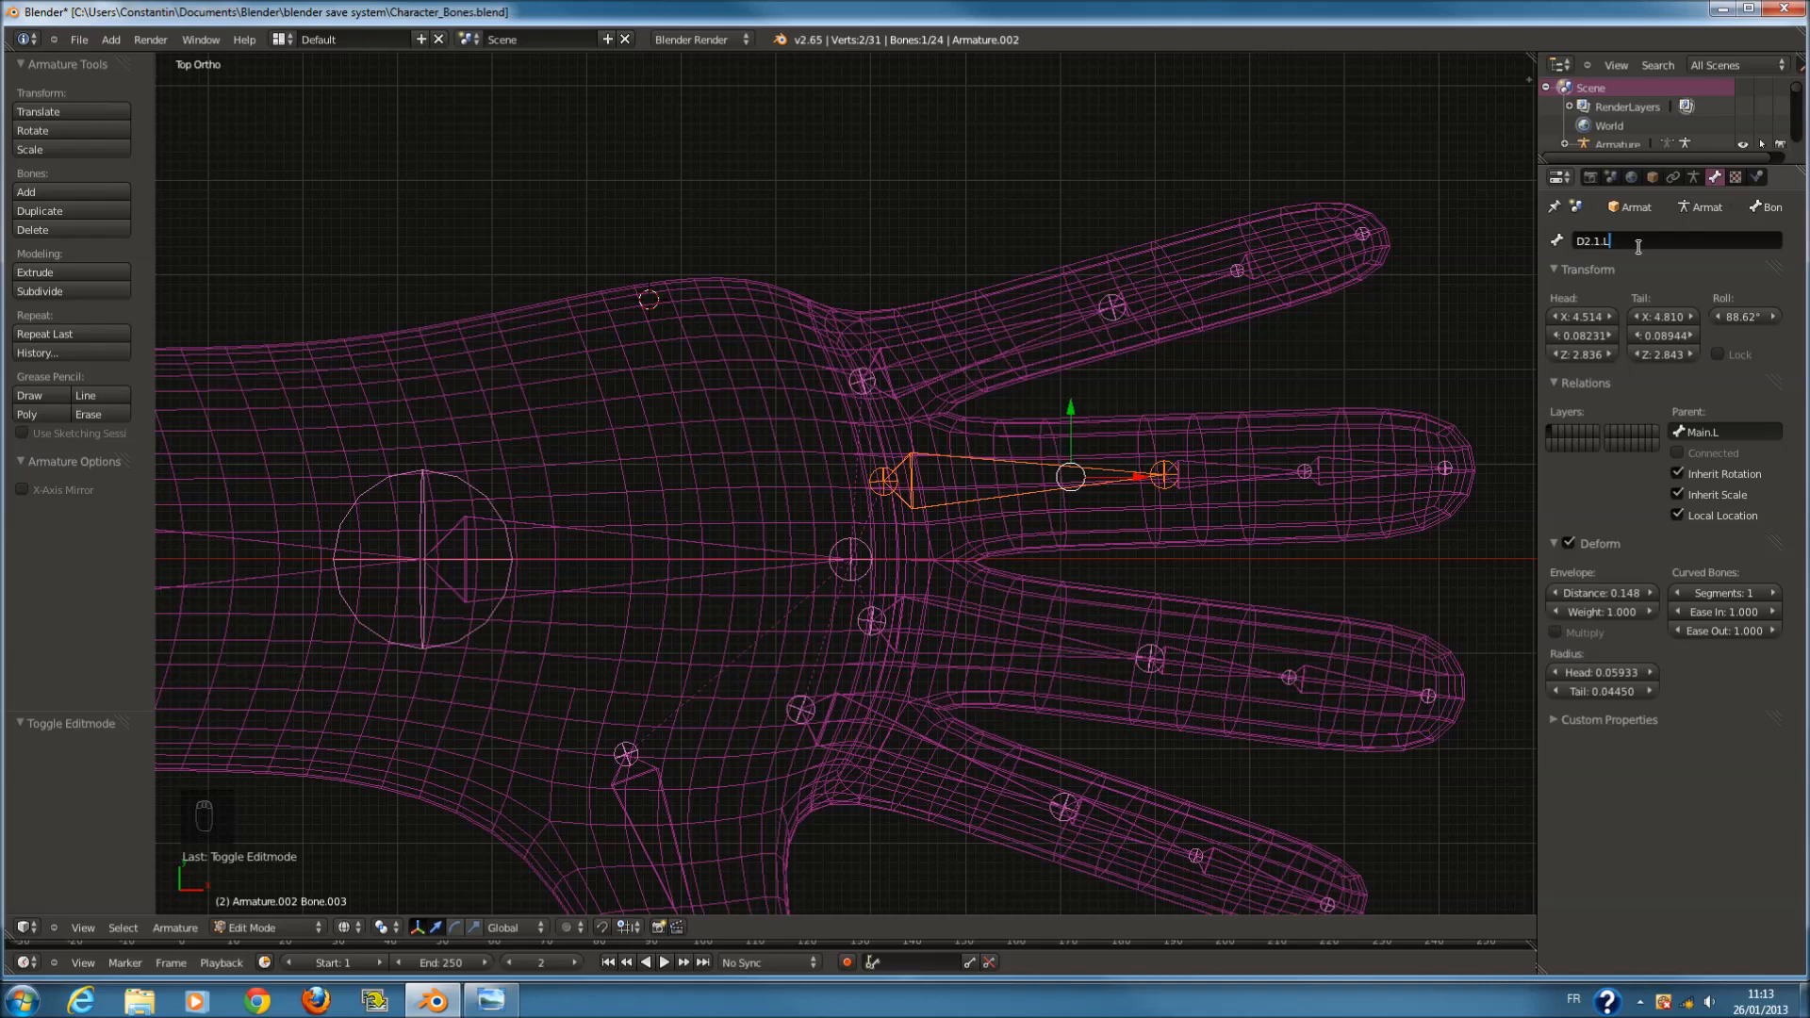
type(".1.L")
key("Return")
Rename the ring finger's middle bone as D2.2.L.
right_click(1254, 477)
left_click(1640, 243)
type("D")
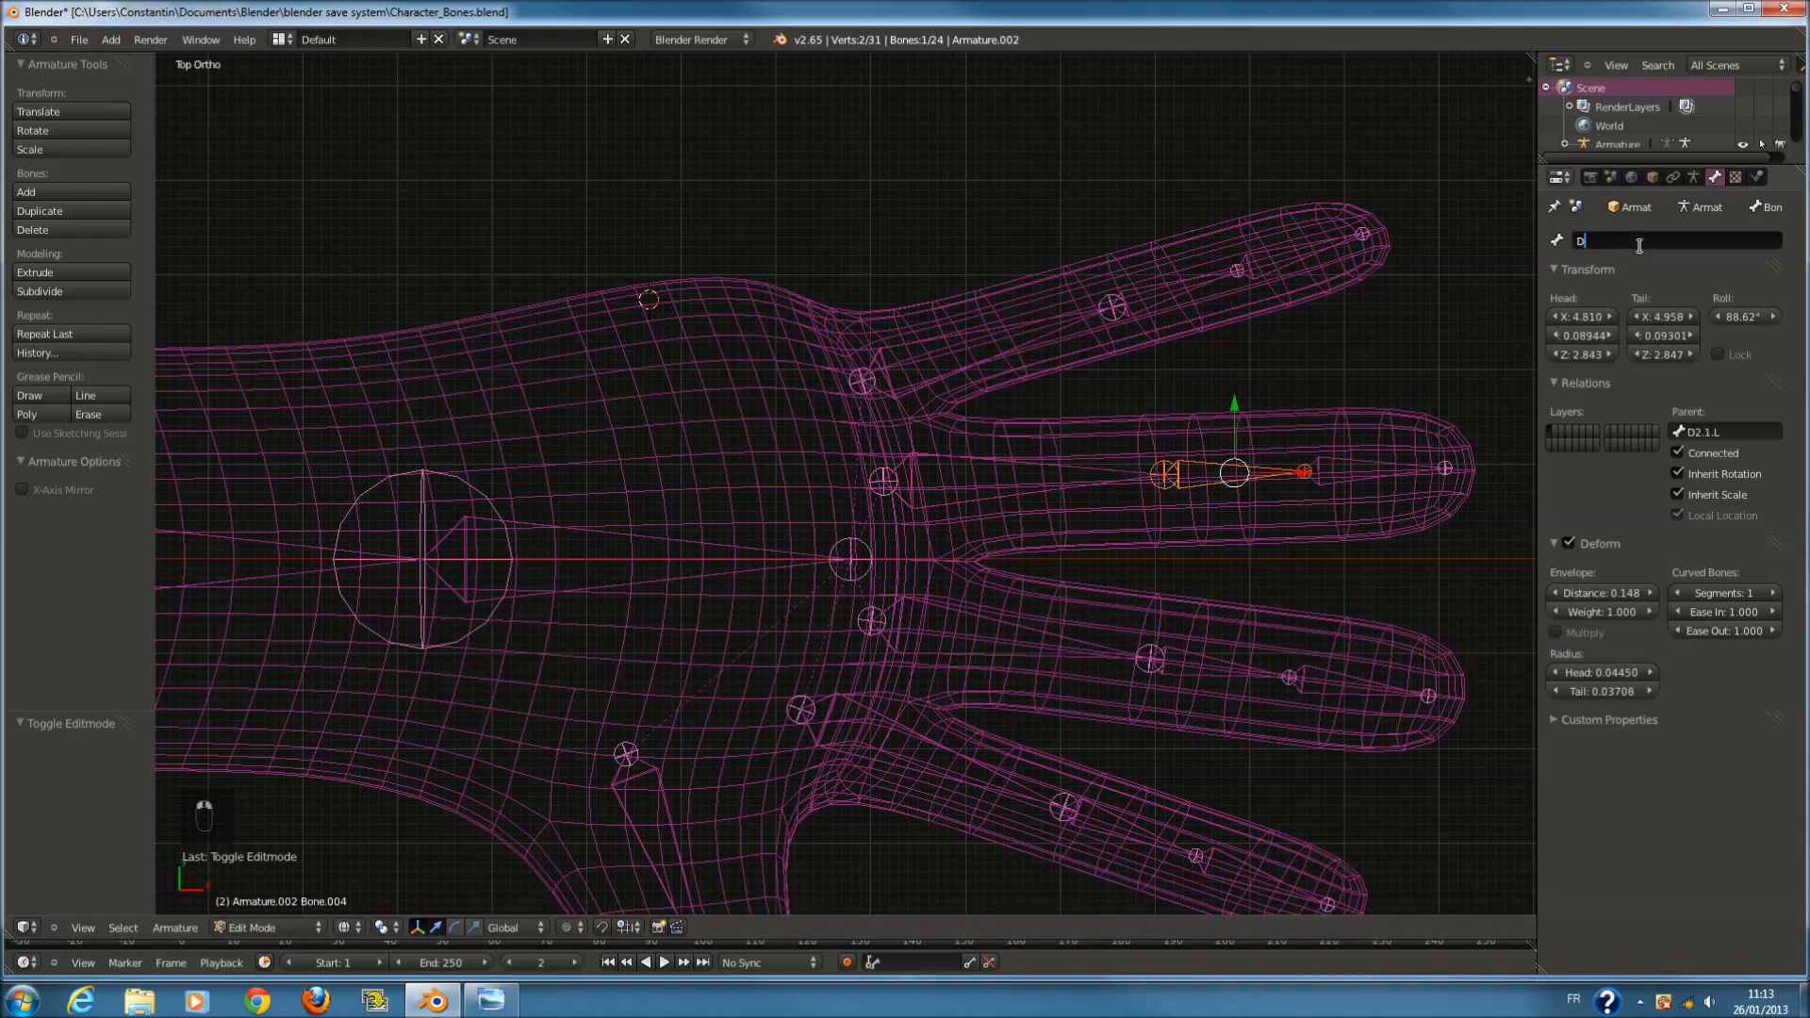
type("2.2.L")
key("Return")
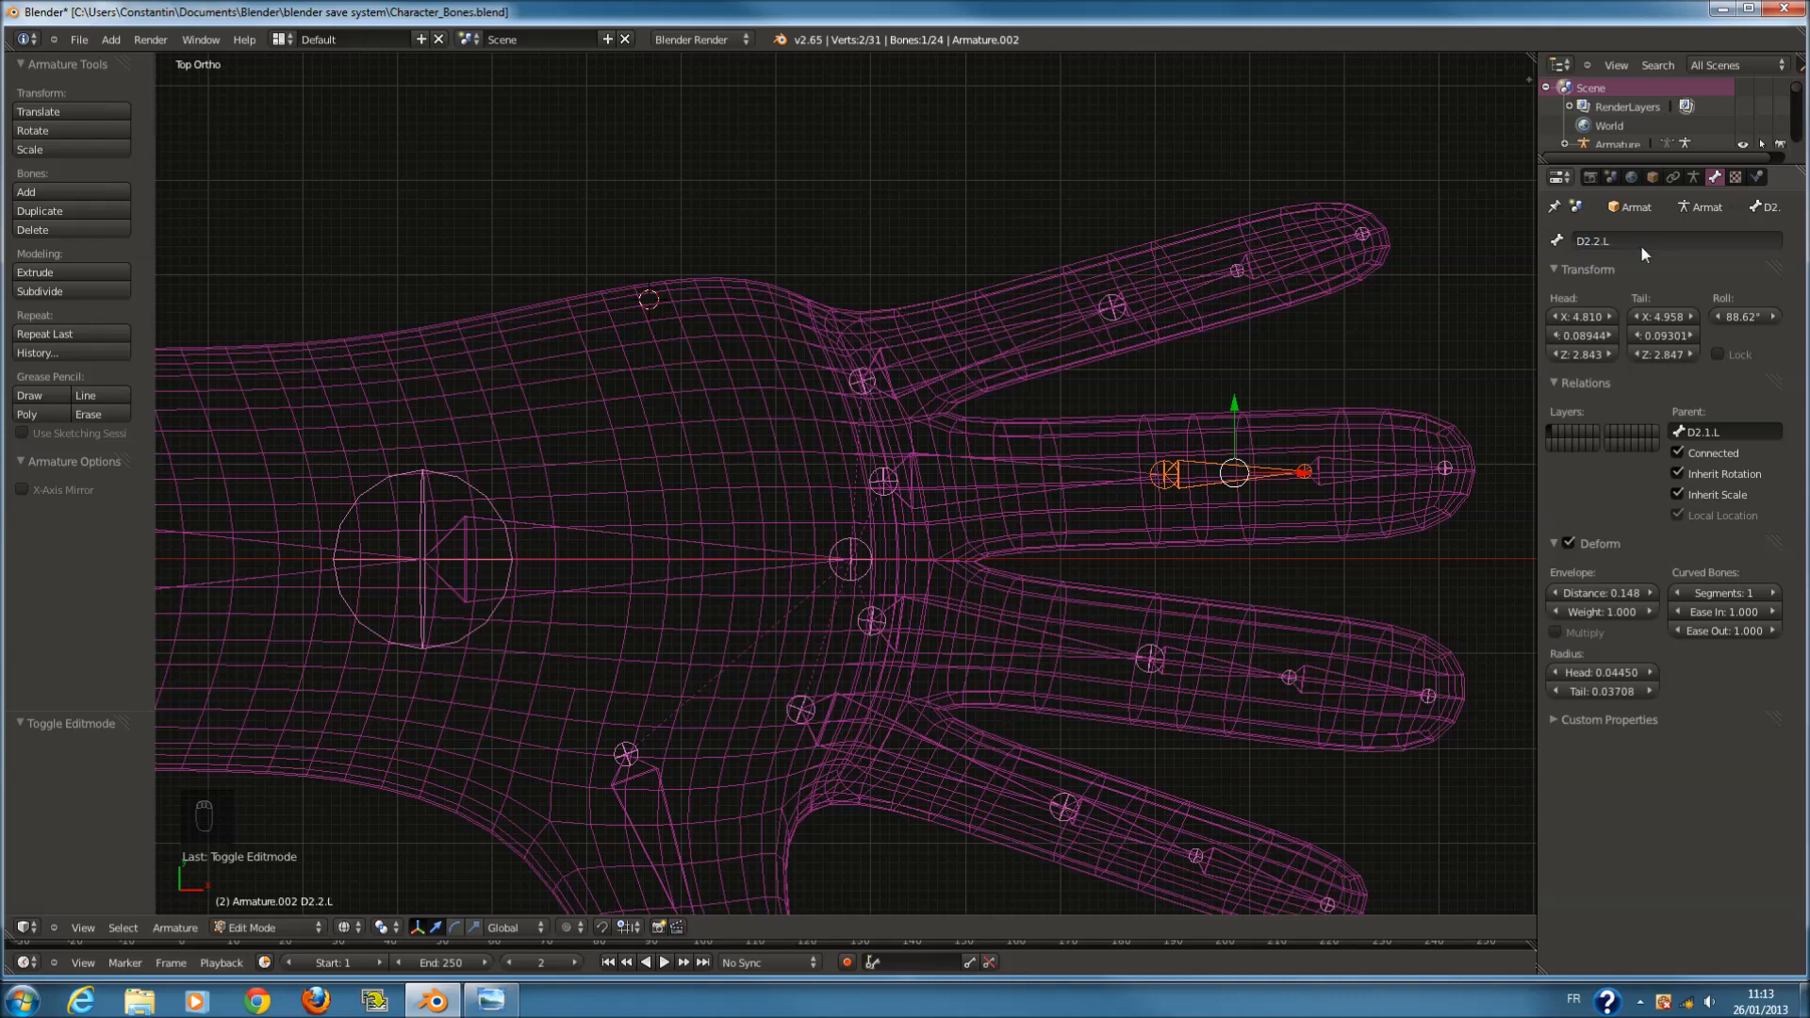
Rename the ring finger's tip bone as D2.3.L.
right_click(1375, 460)
left_click(1600, 242)
type("D")
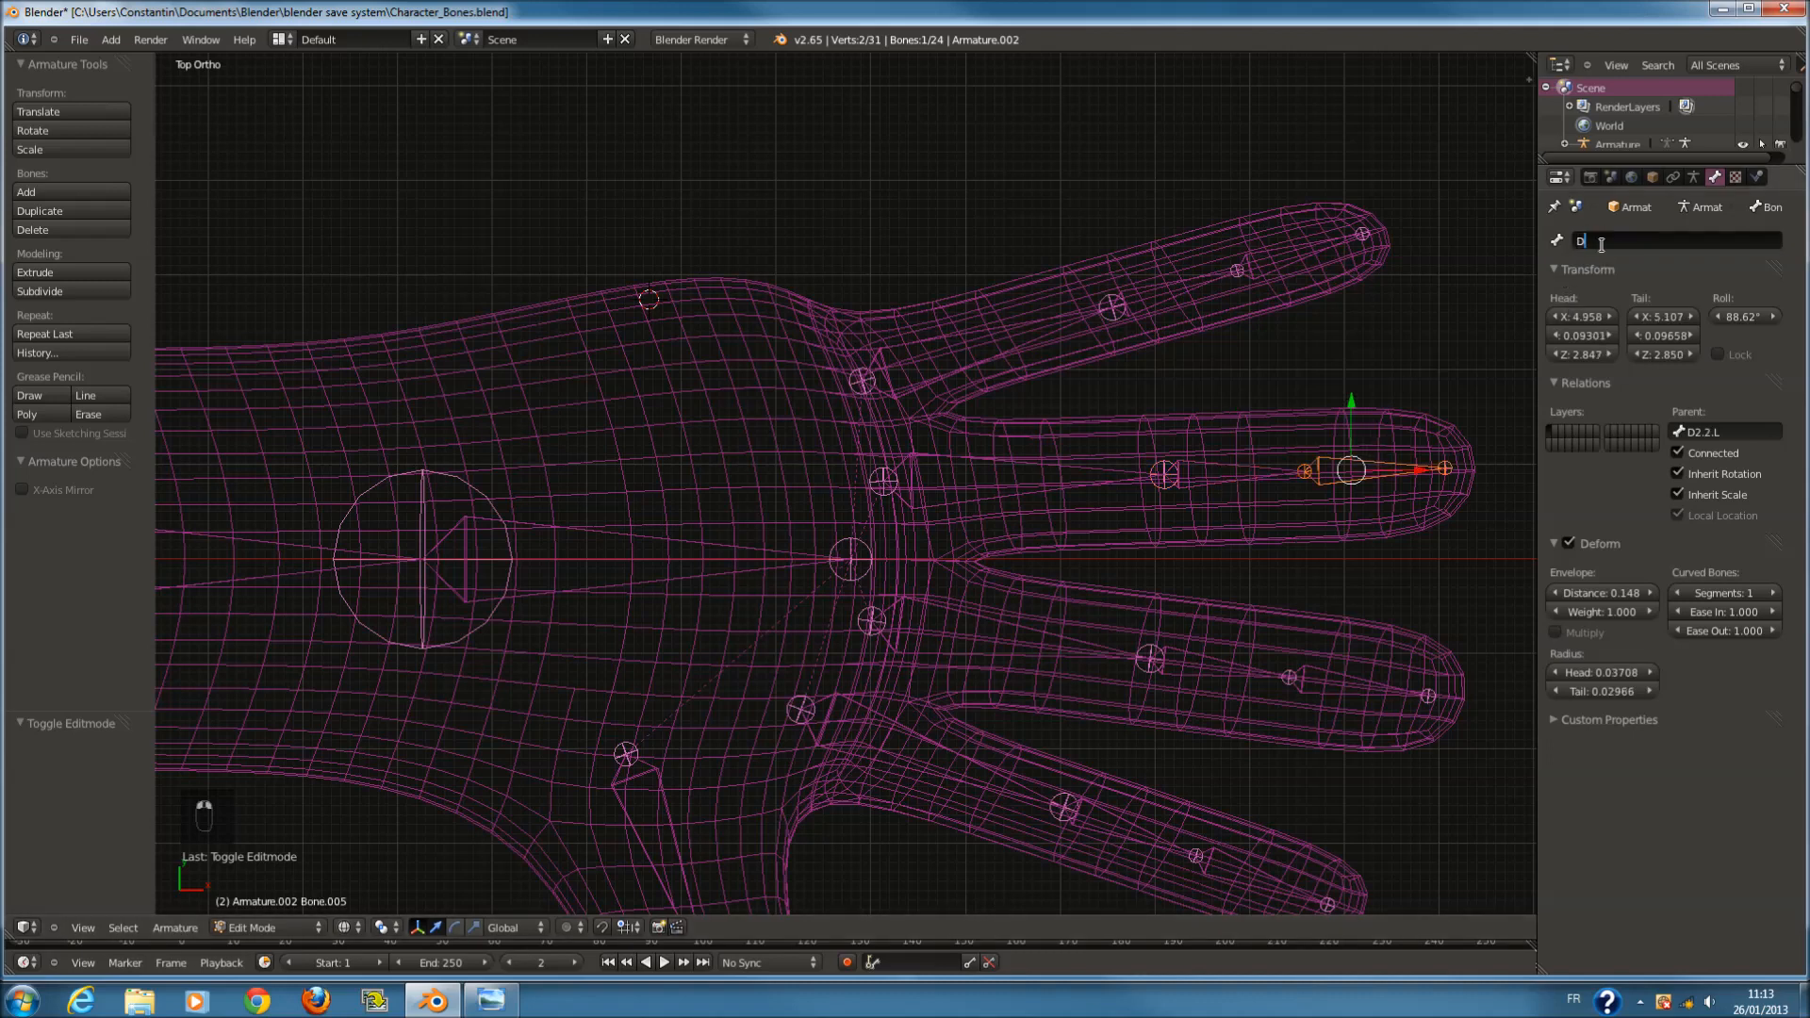
type("2.3.L*")
key("Return")
double_click(1677, 244)
key("Return")
Rename the middle finger's base bone as D3.1.L.
scroll(1077, 590, "down", 2, "shift")
right_click(1071, 596)
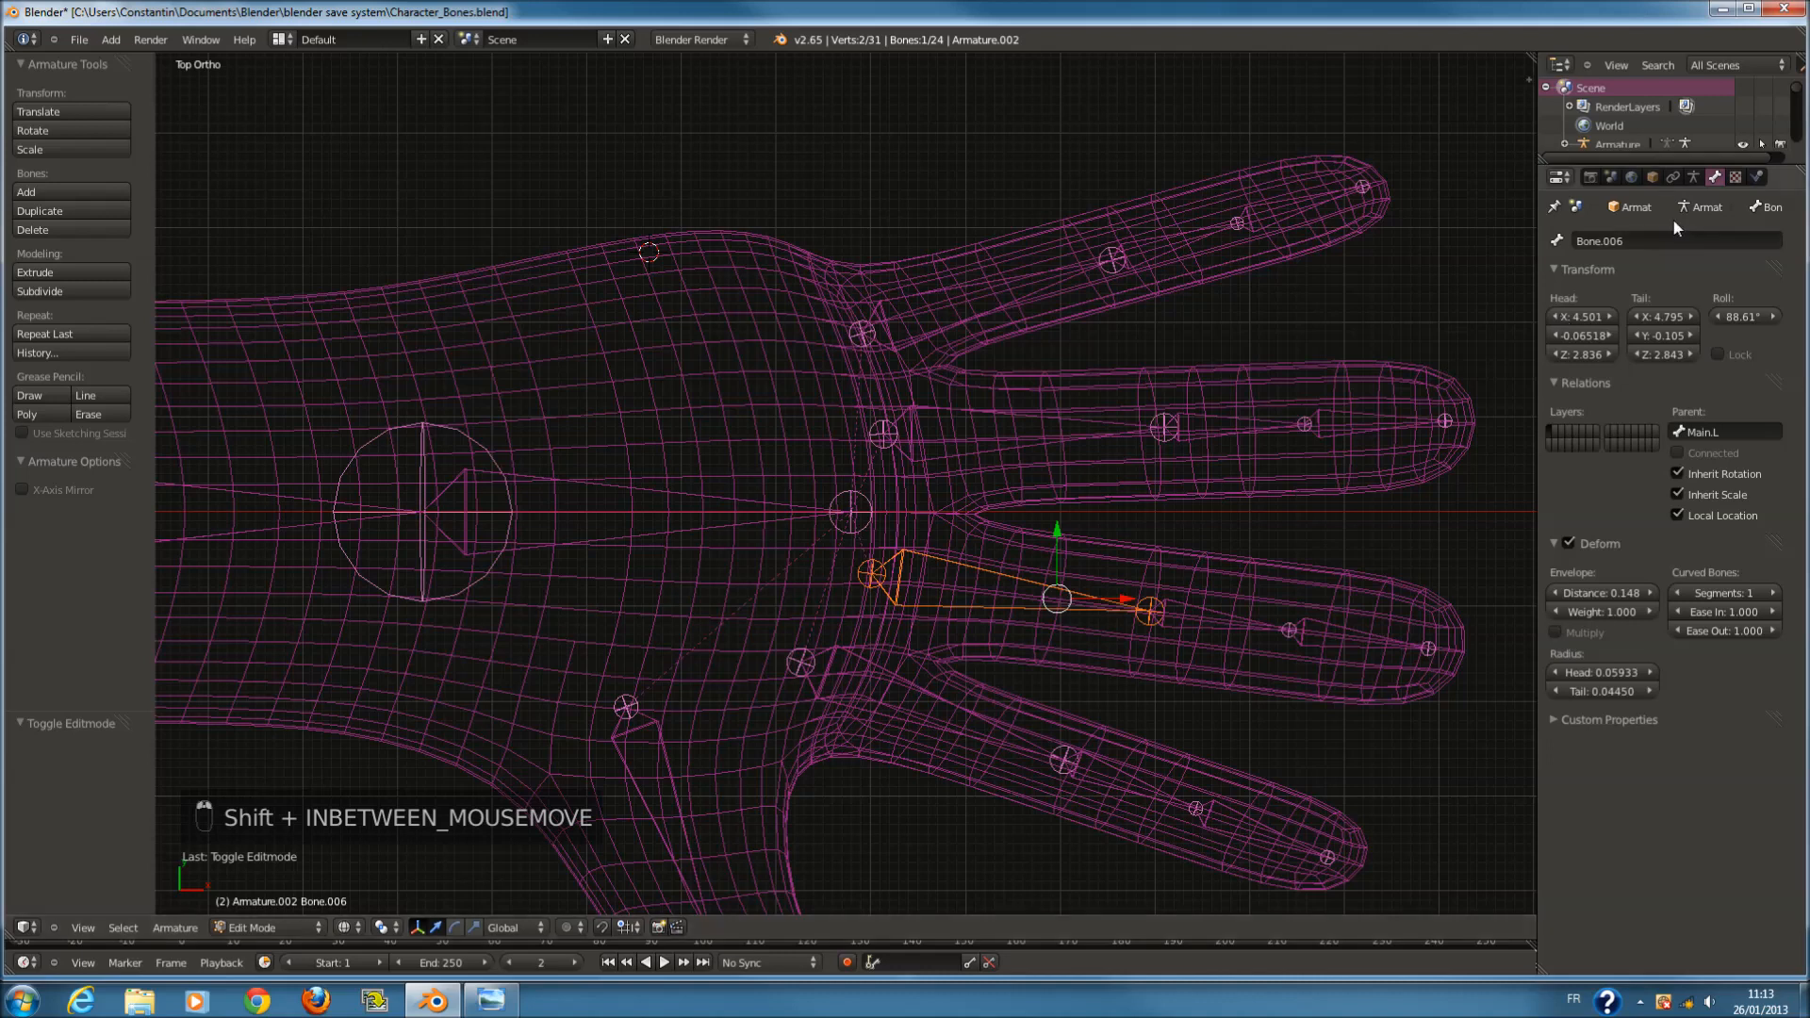
left_click(1658, 243)
type("D3.")
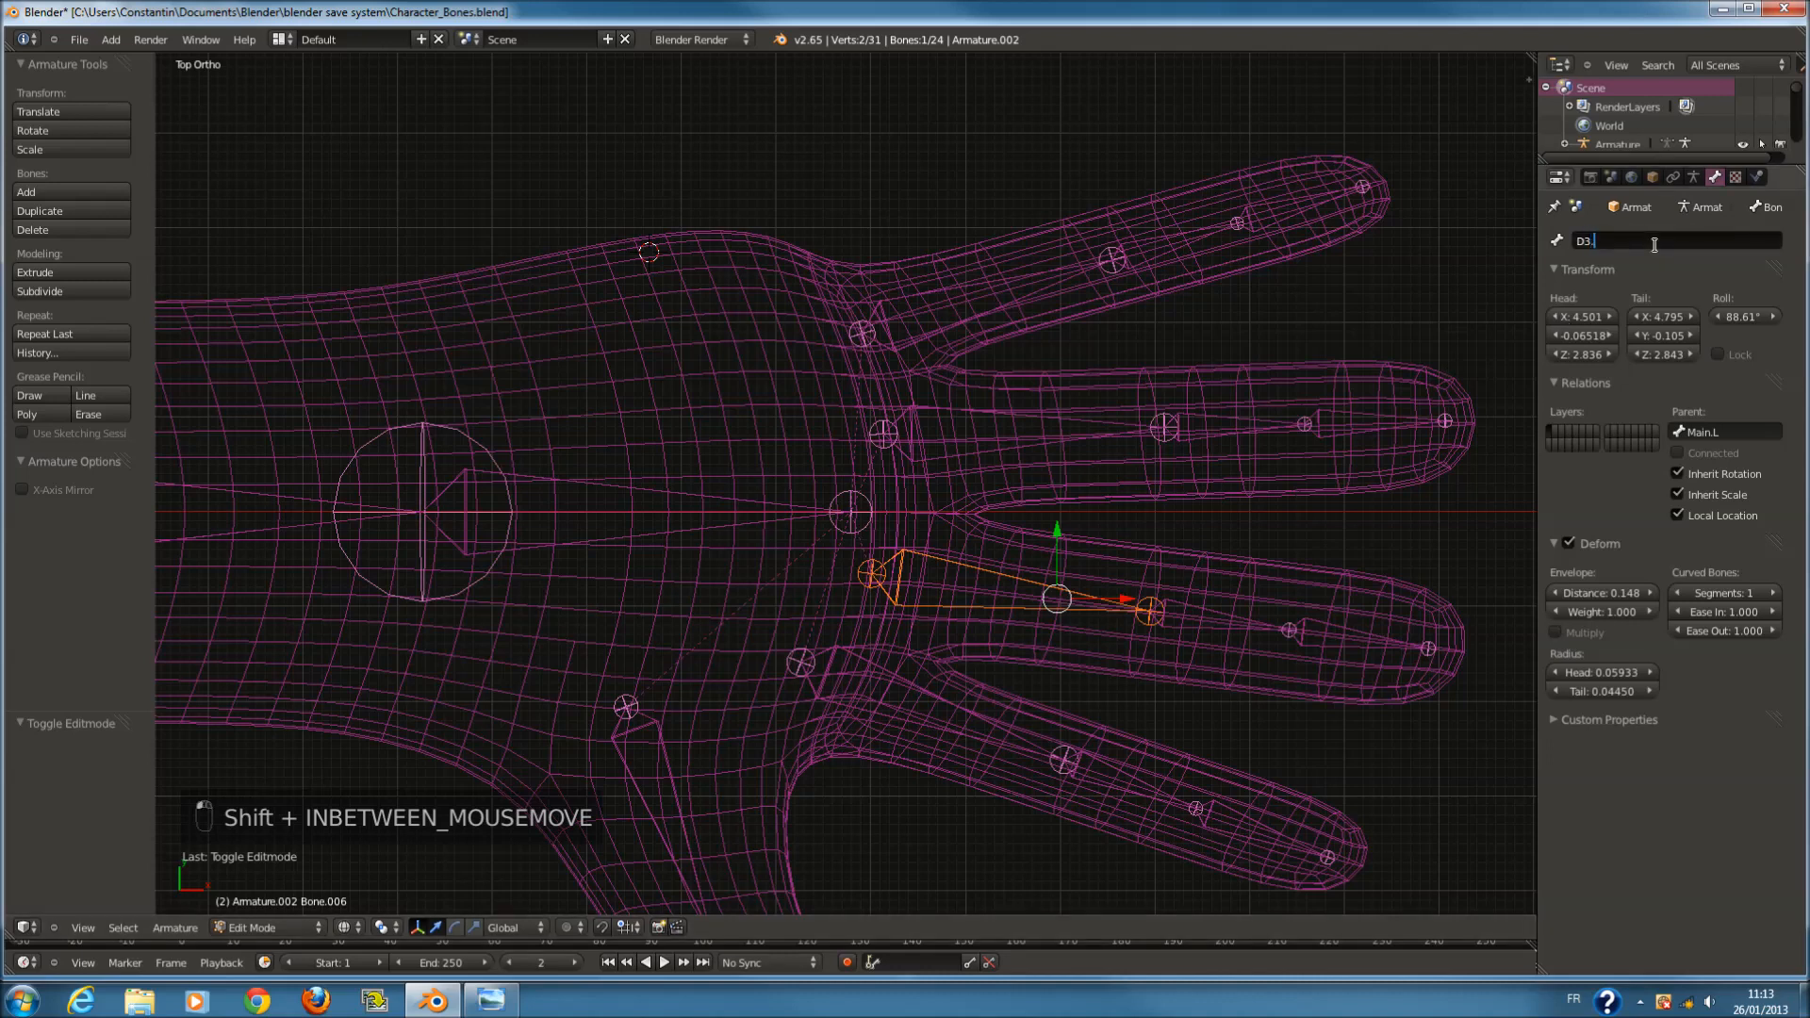
type("1.M")
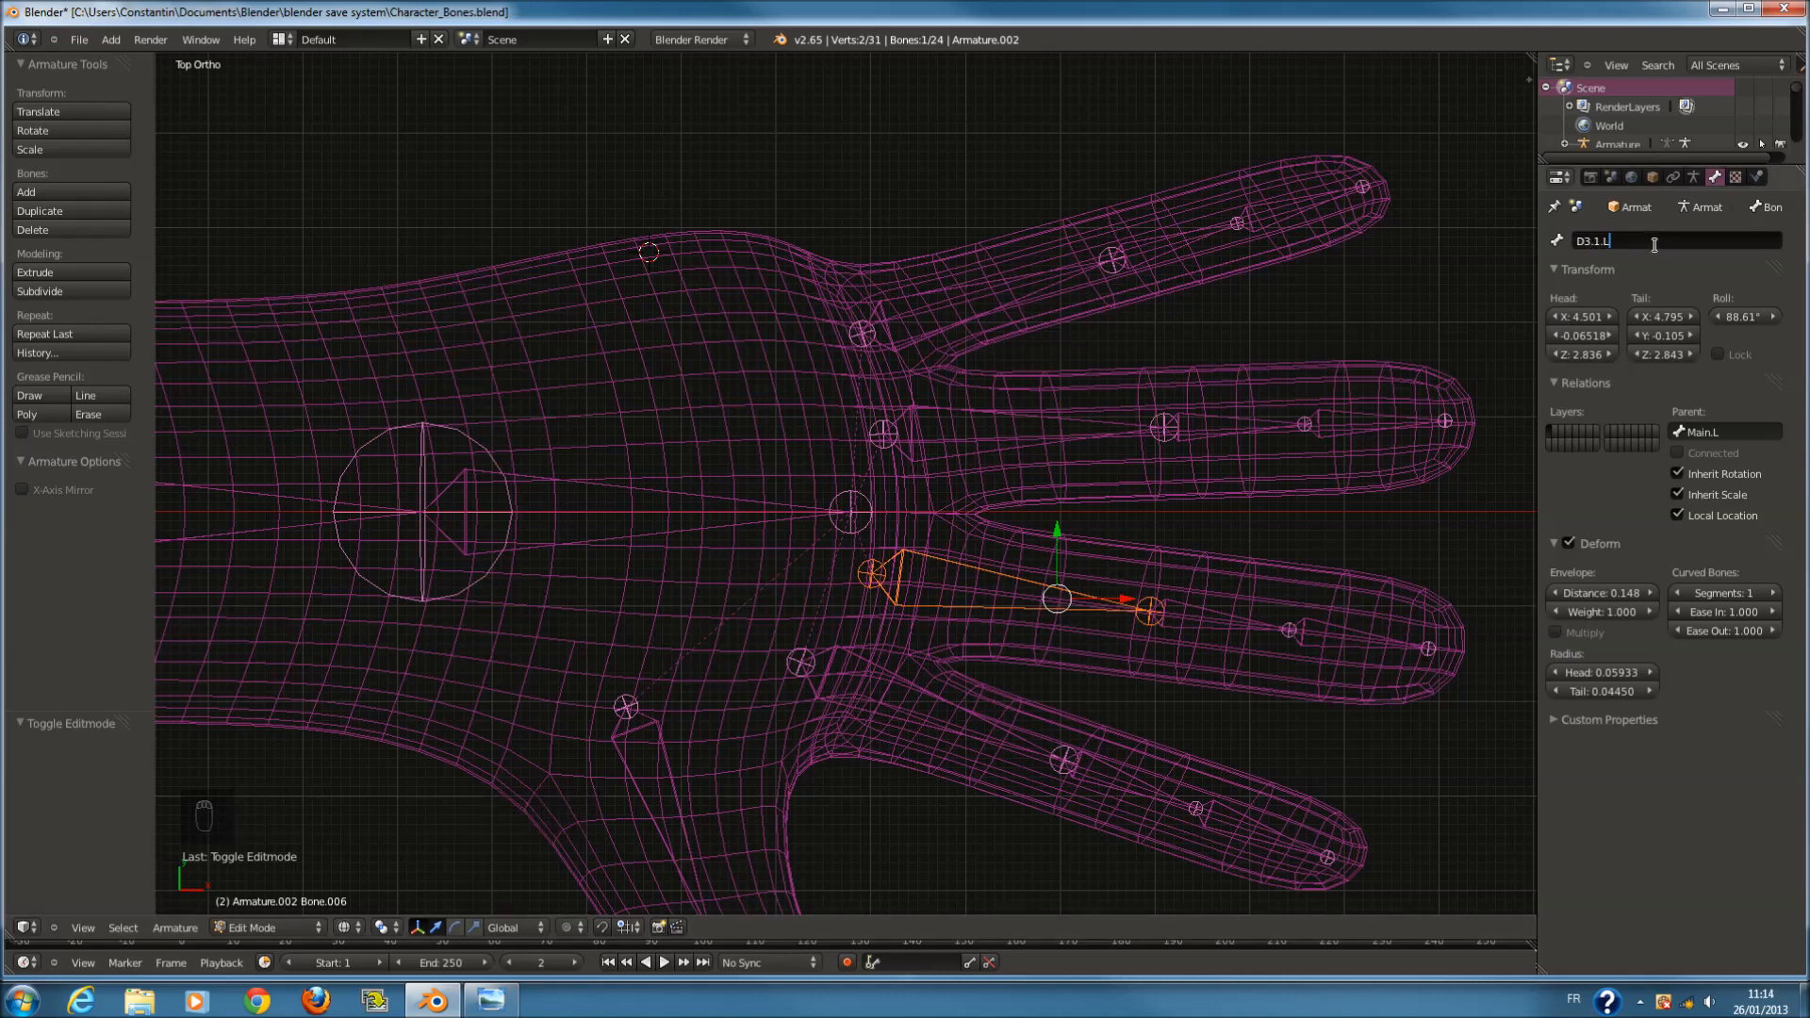
key("Return")
Rename the middle finger's middle bone as D3.2.L.
left_click(1289, 629, "ctrl")
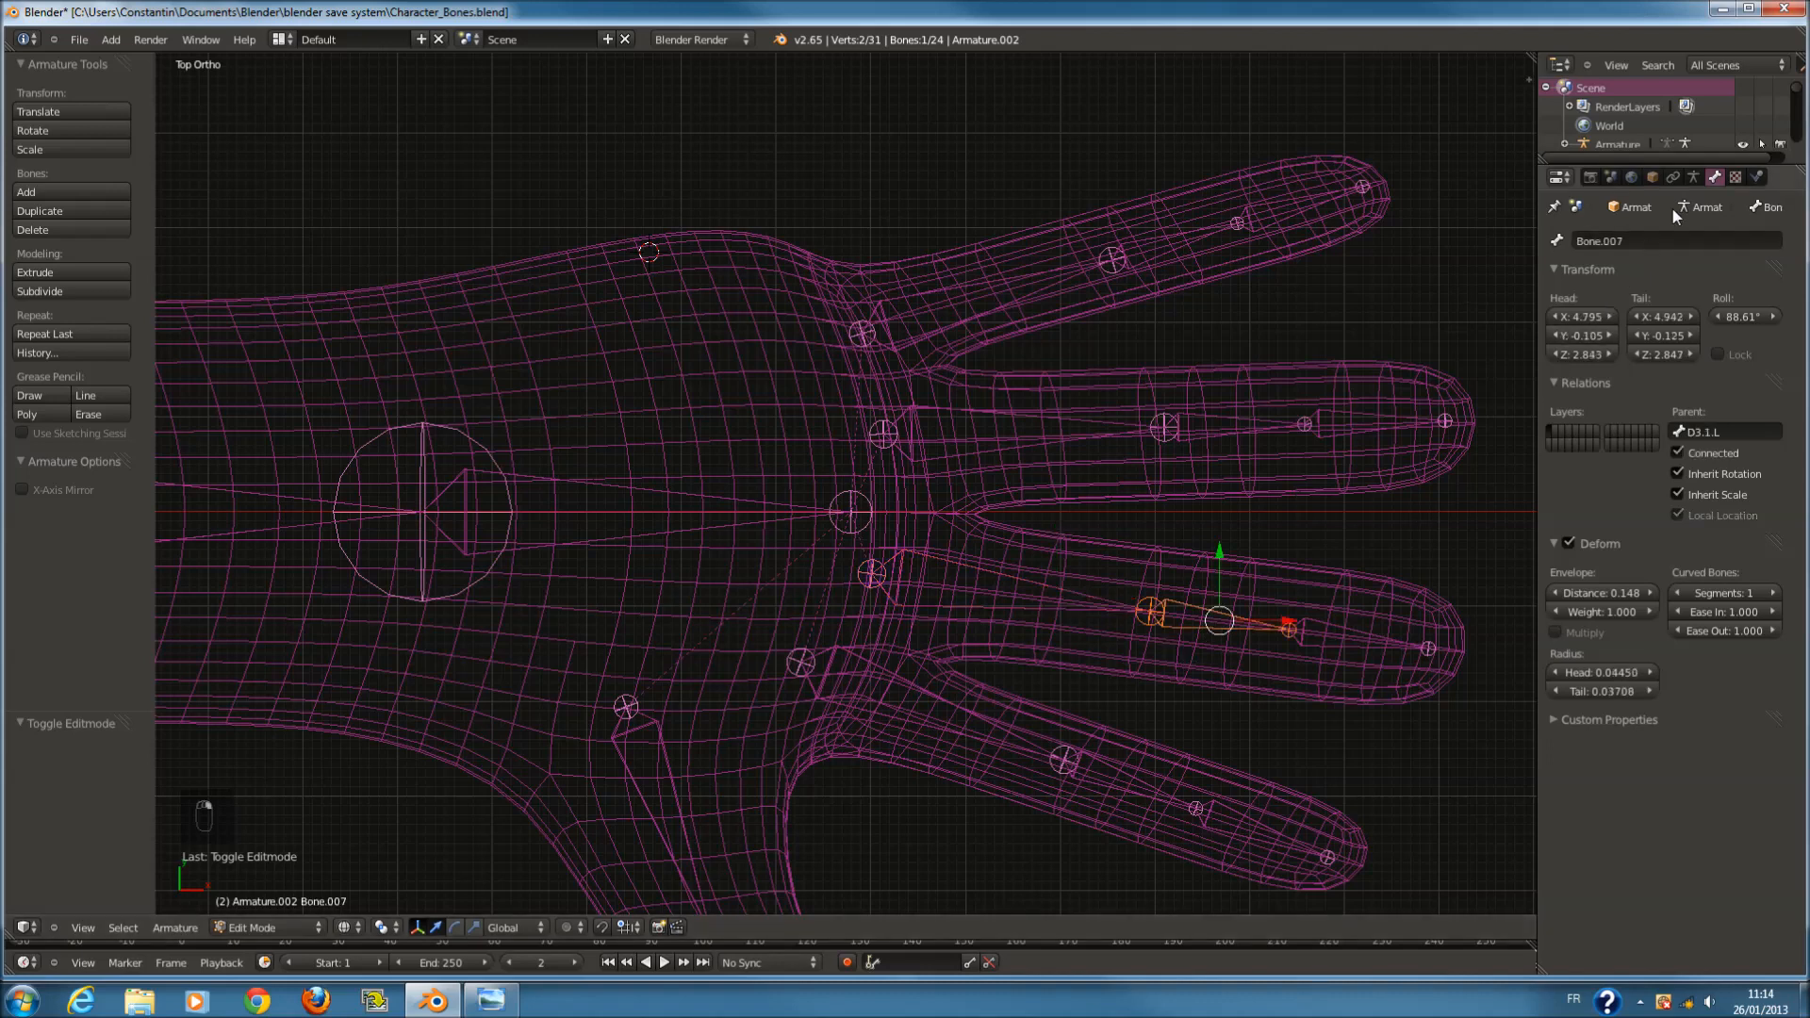
left_click(1648, 240)
type("D3.2.L")
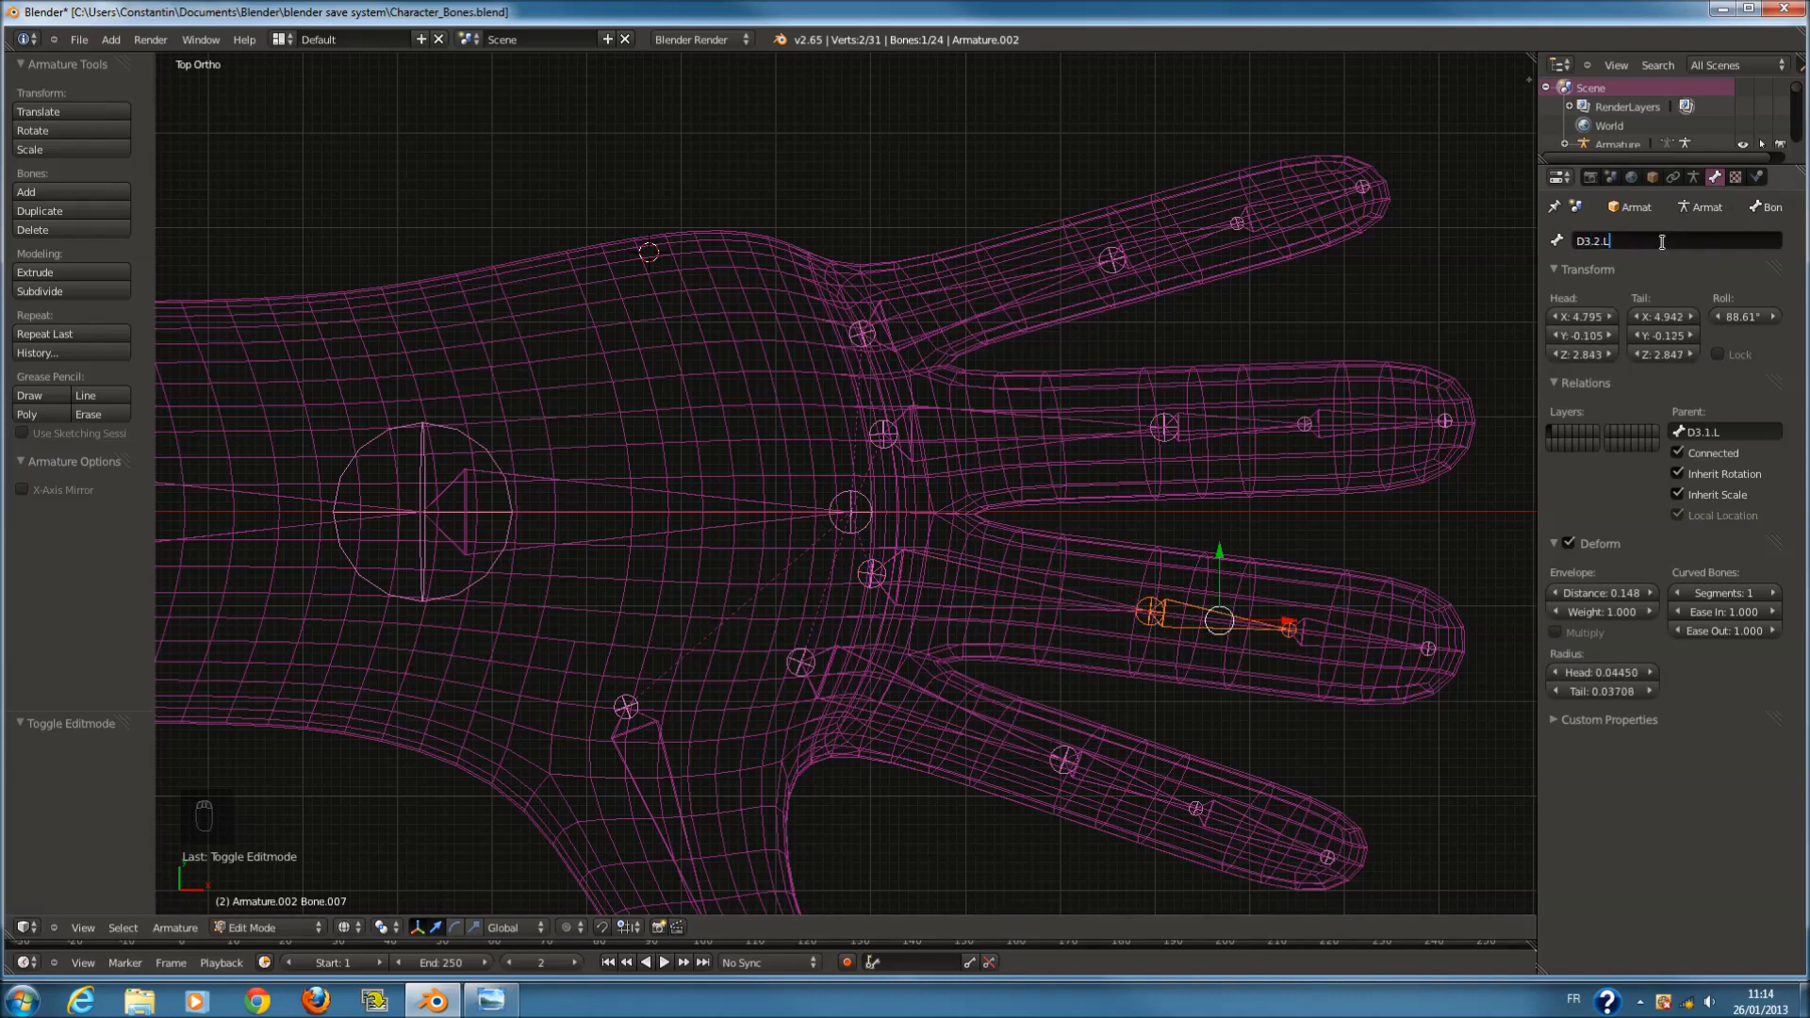
key("Return")
Rename the middle finger's tip bone as D3.3.L.
left_click(1429, 649, "ctrl")
left_click(1642, 239)
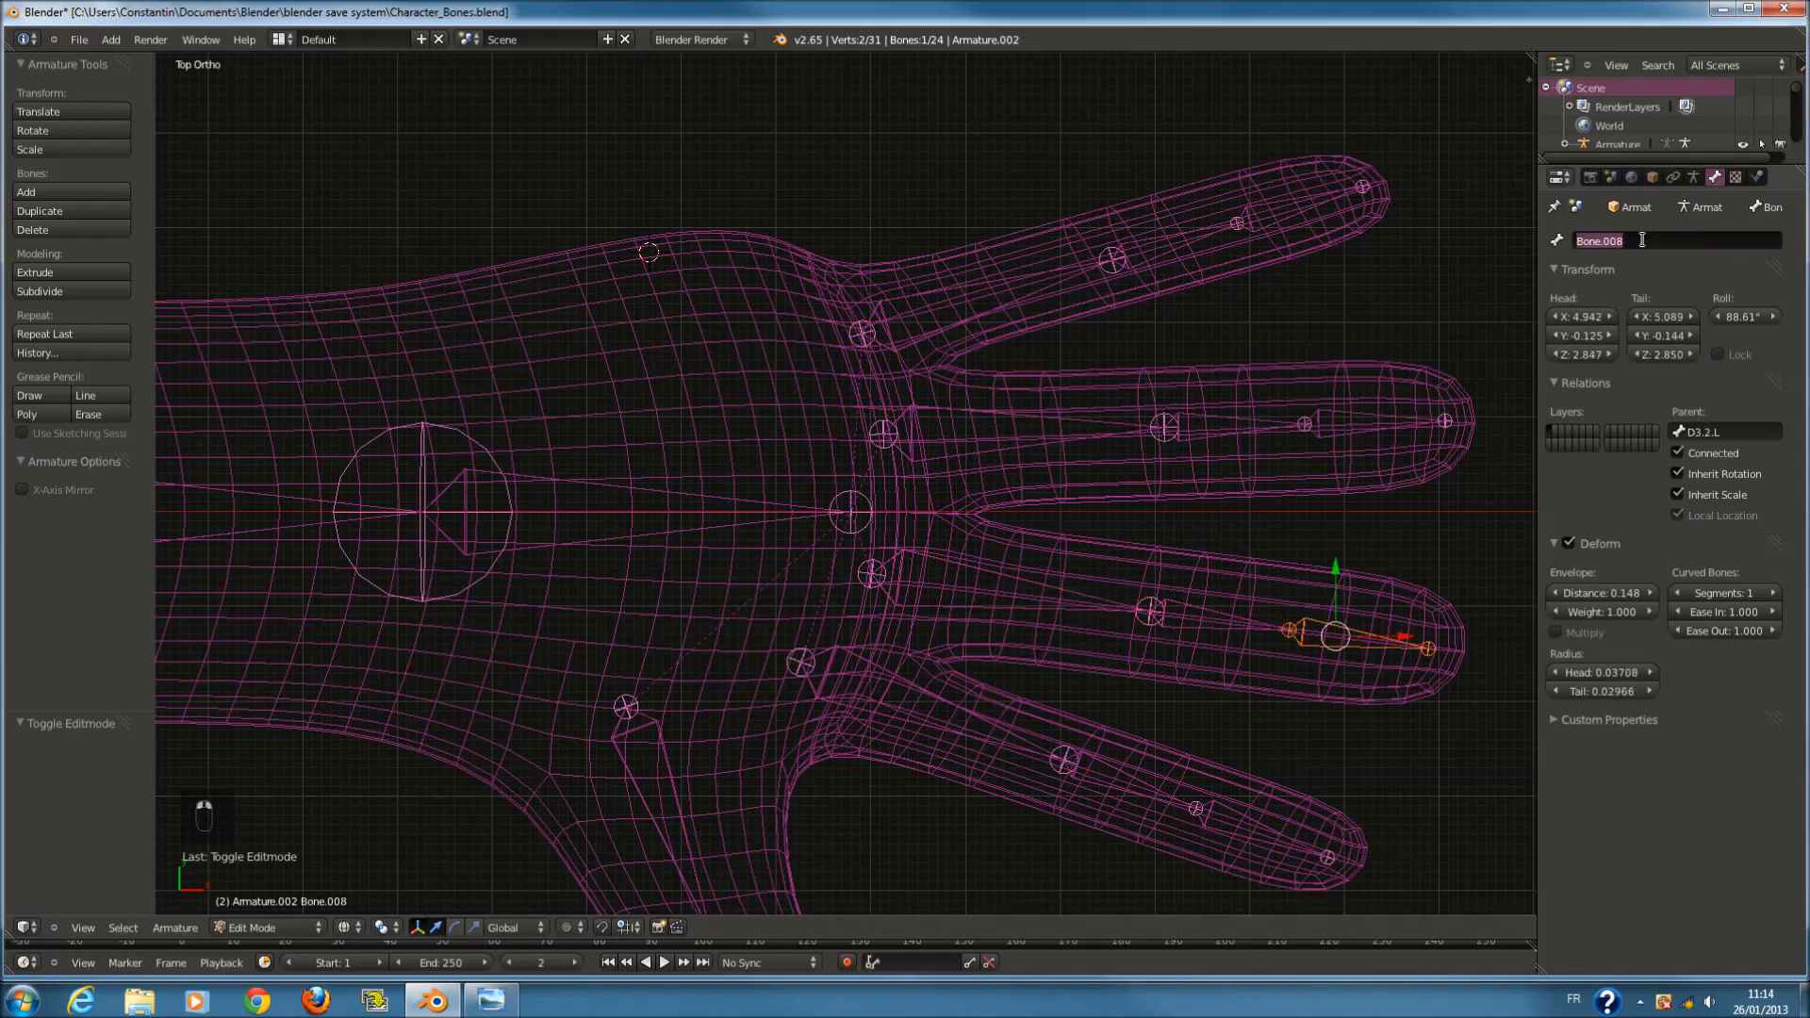
type("D3.3.L")
key("Return")
Rename the index finger's base bone as D4.1.L.
scroll(1131, 569, "down", 8, "shift")
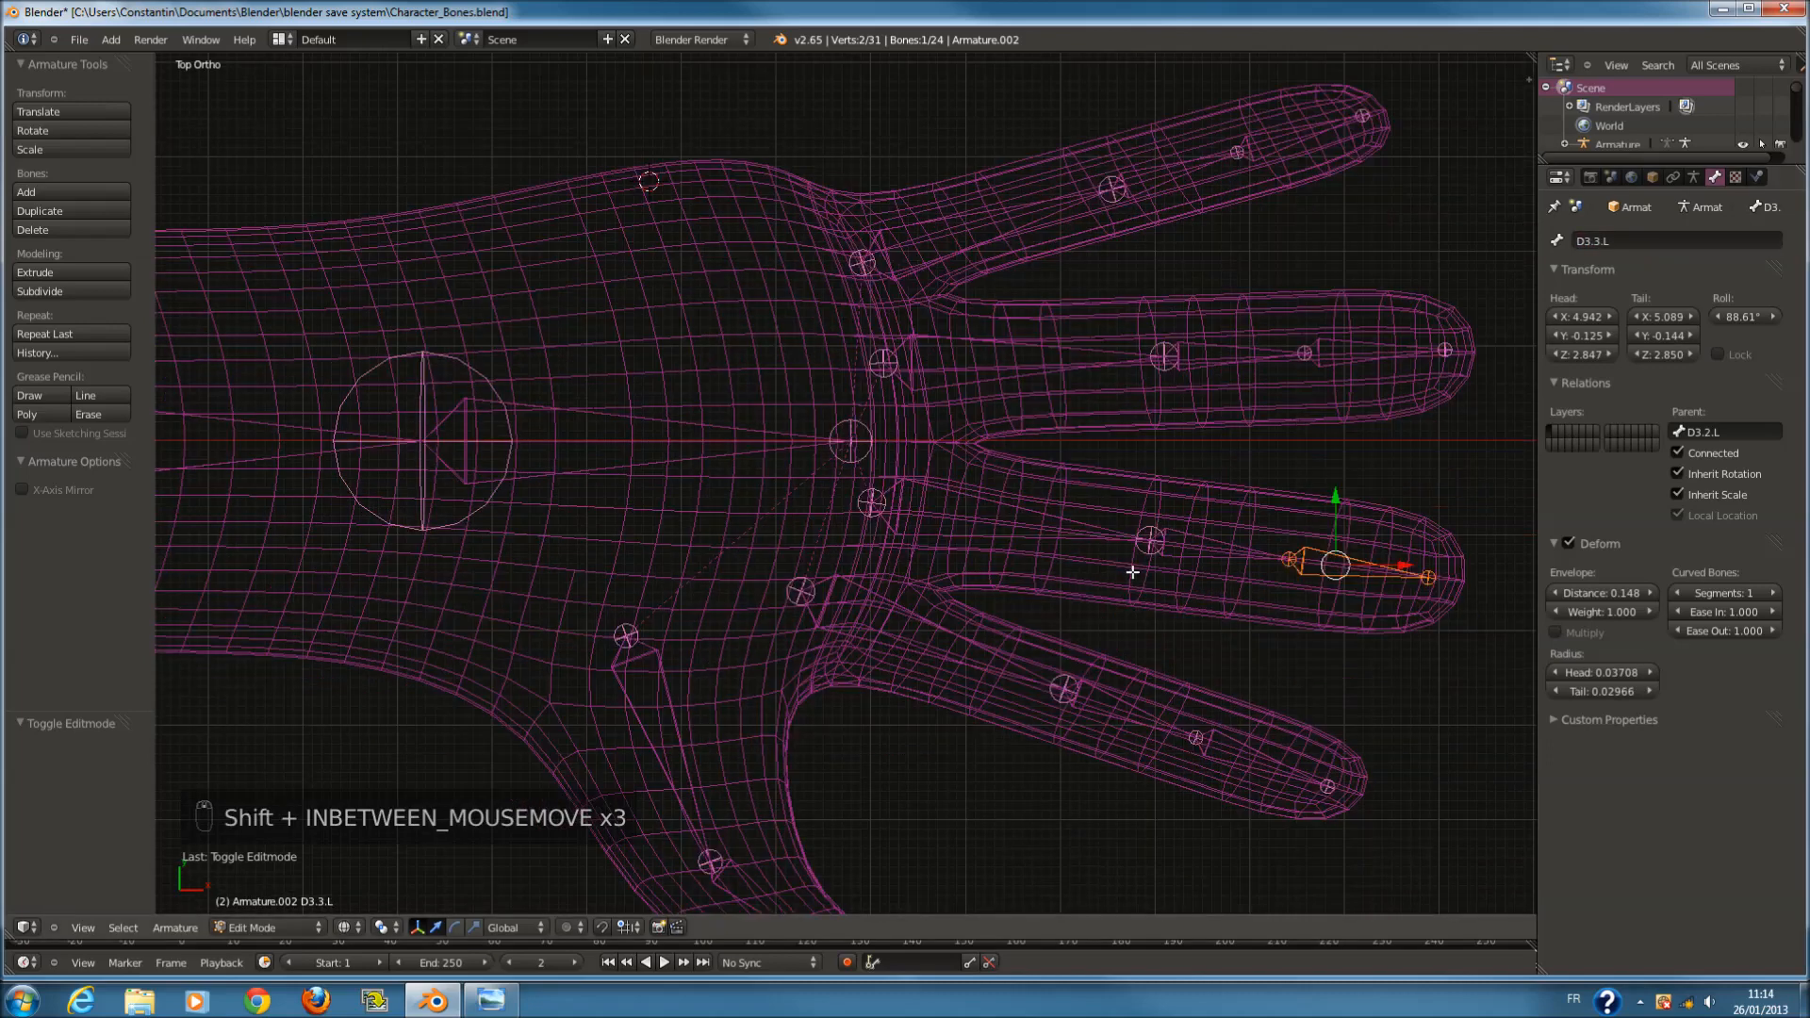
right_click_drag(987, 559, 1529, 347)
key("Escape")
left_click(1656, 241)
type("D4")
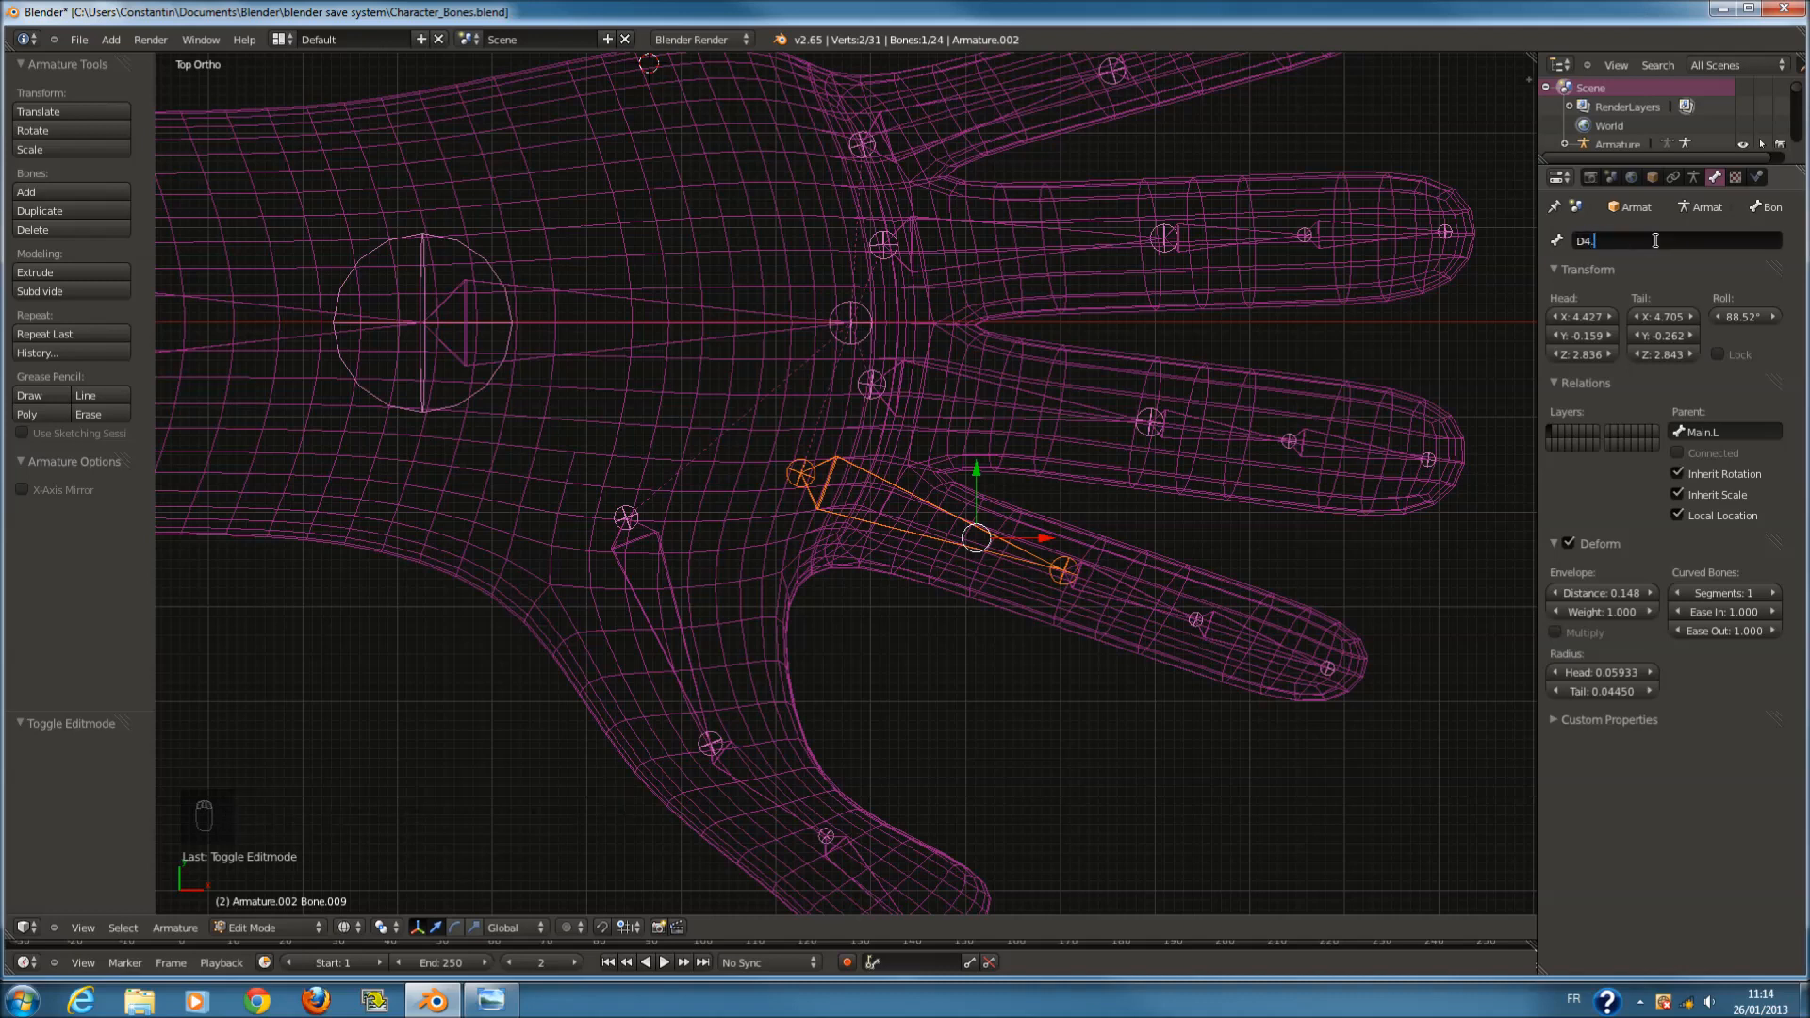
type(".1.L")
key("Return")
Rename the index finger's middle bone as D4.2.L.
key("bracketright")
left_click(1658, 236)
type("D4.2.L")
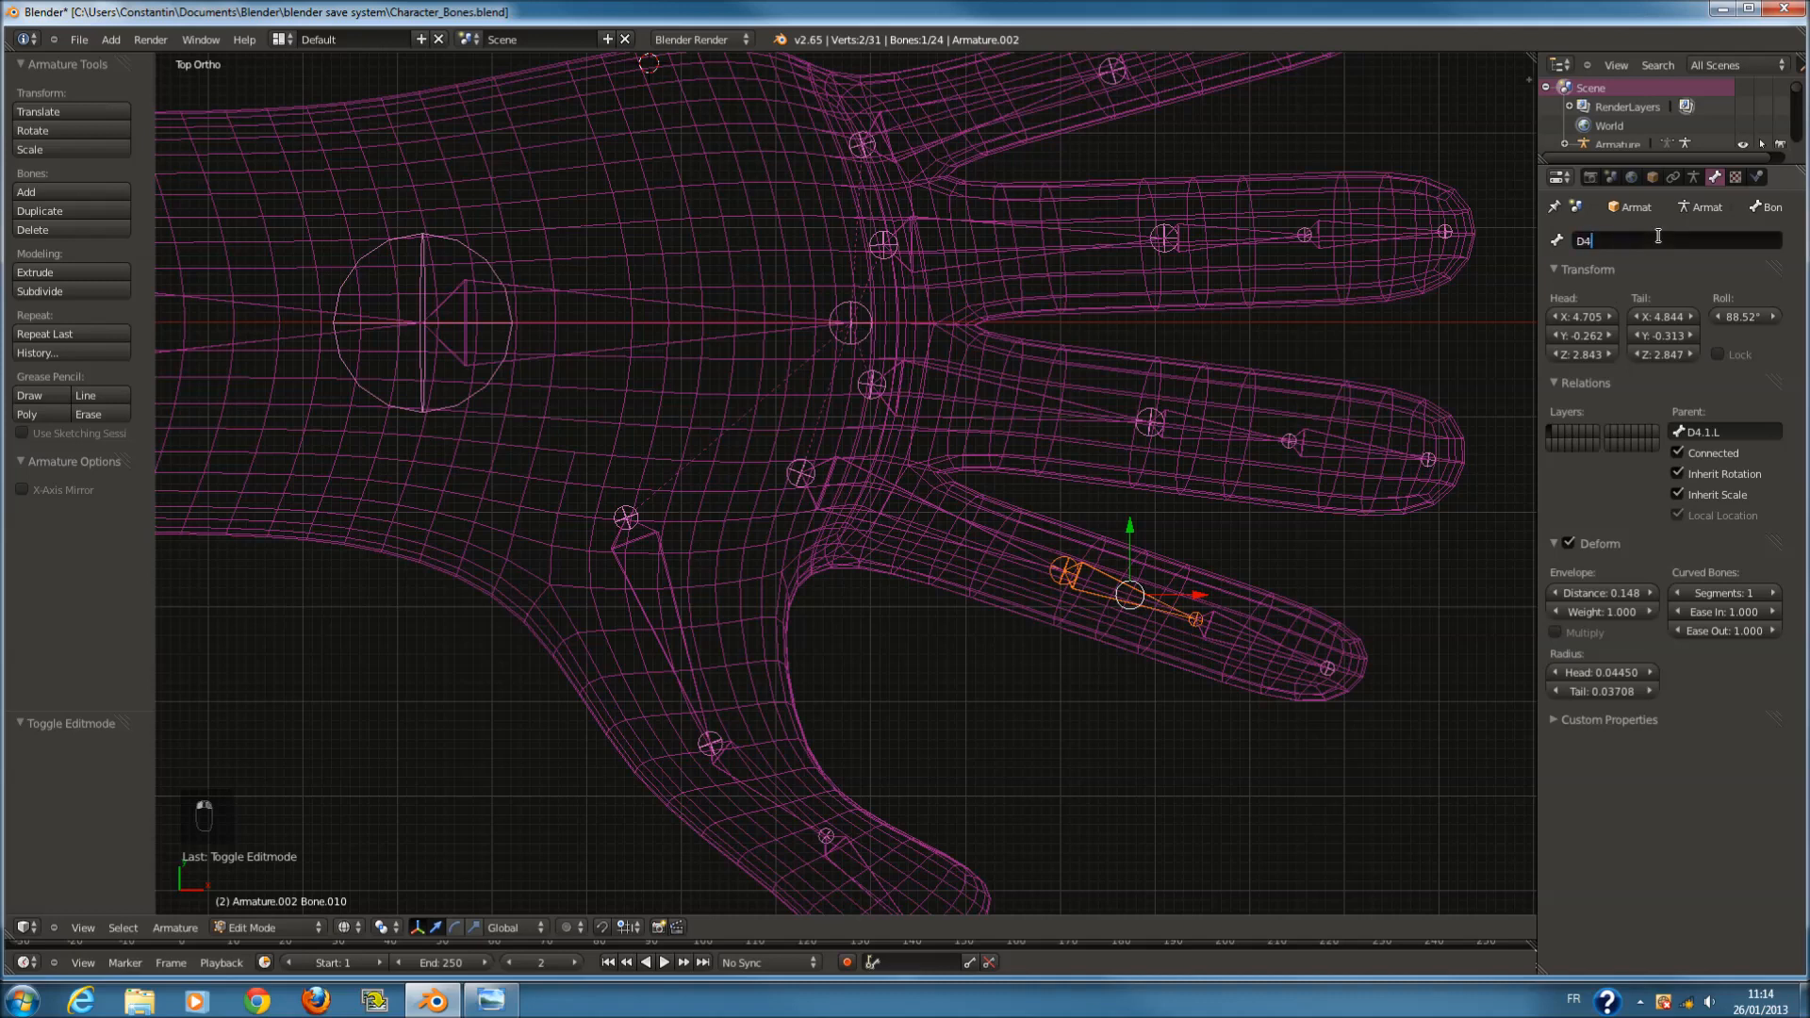
key("Return")
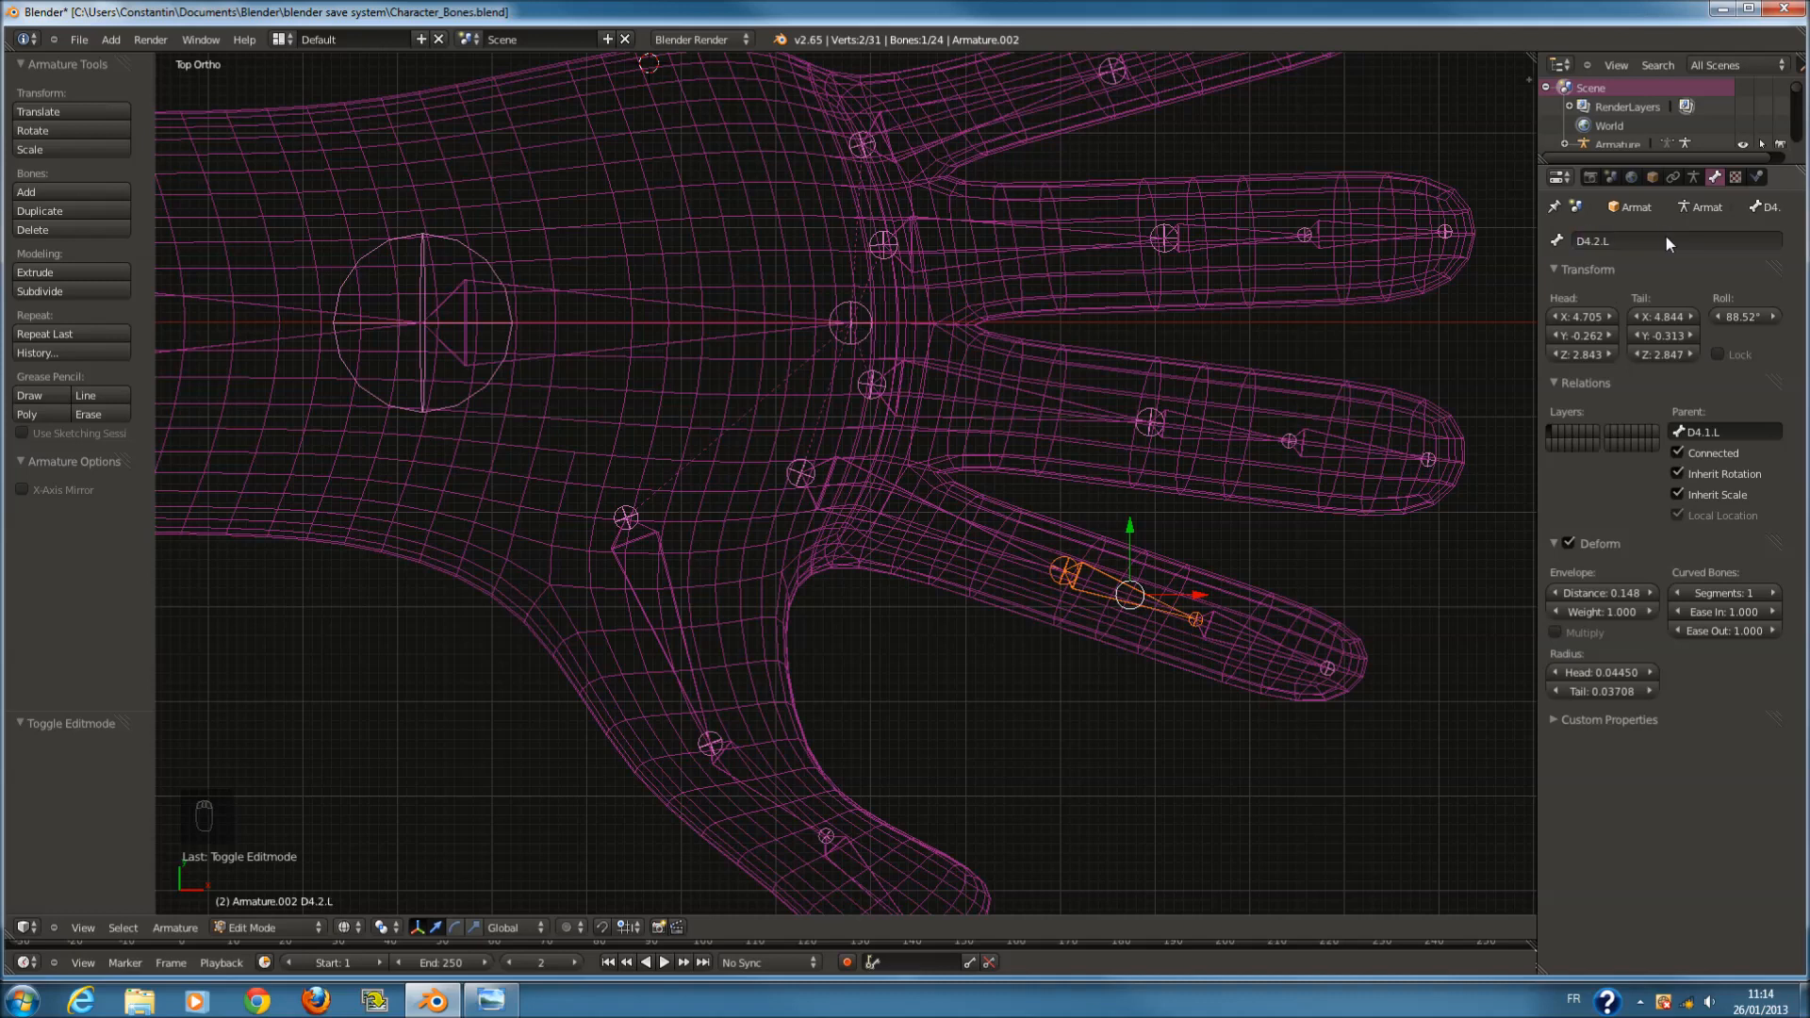
Rename the index finger's tip bone as D4.3.L.
key("bracketright")
left_click(1666, 236)
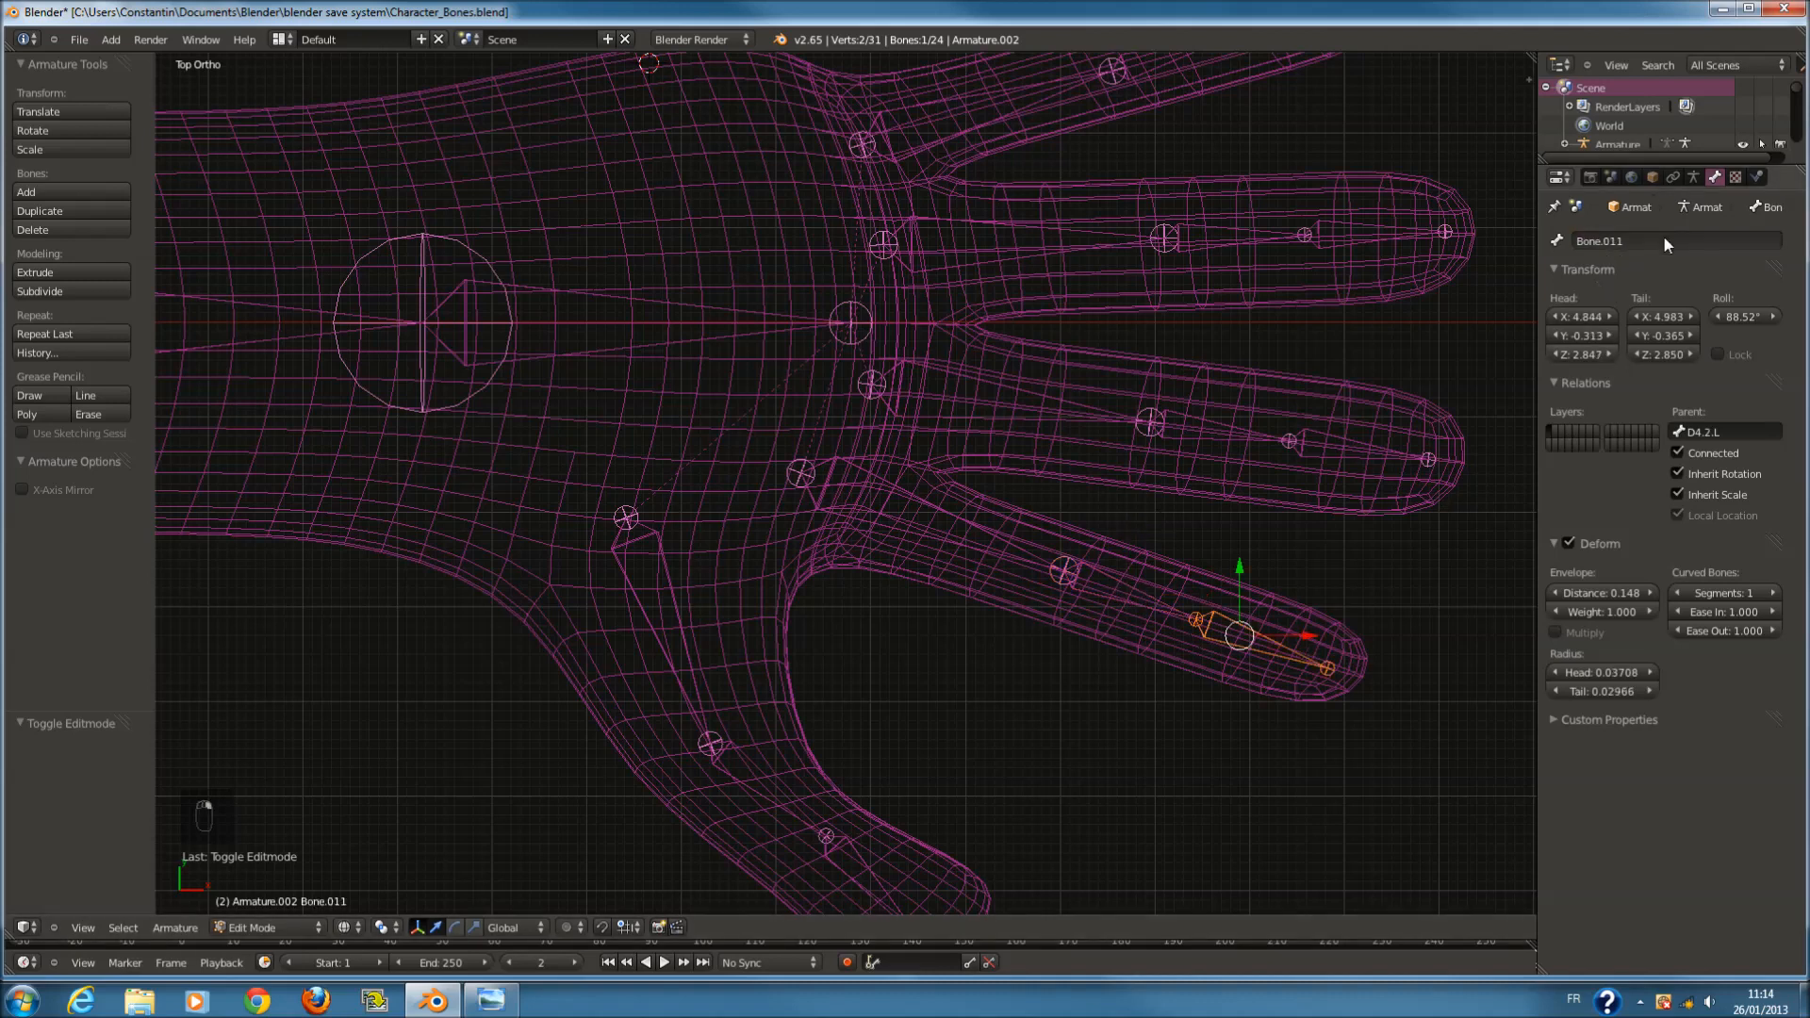
type("D4")
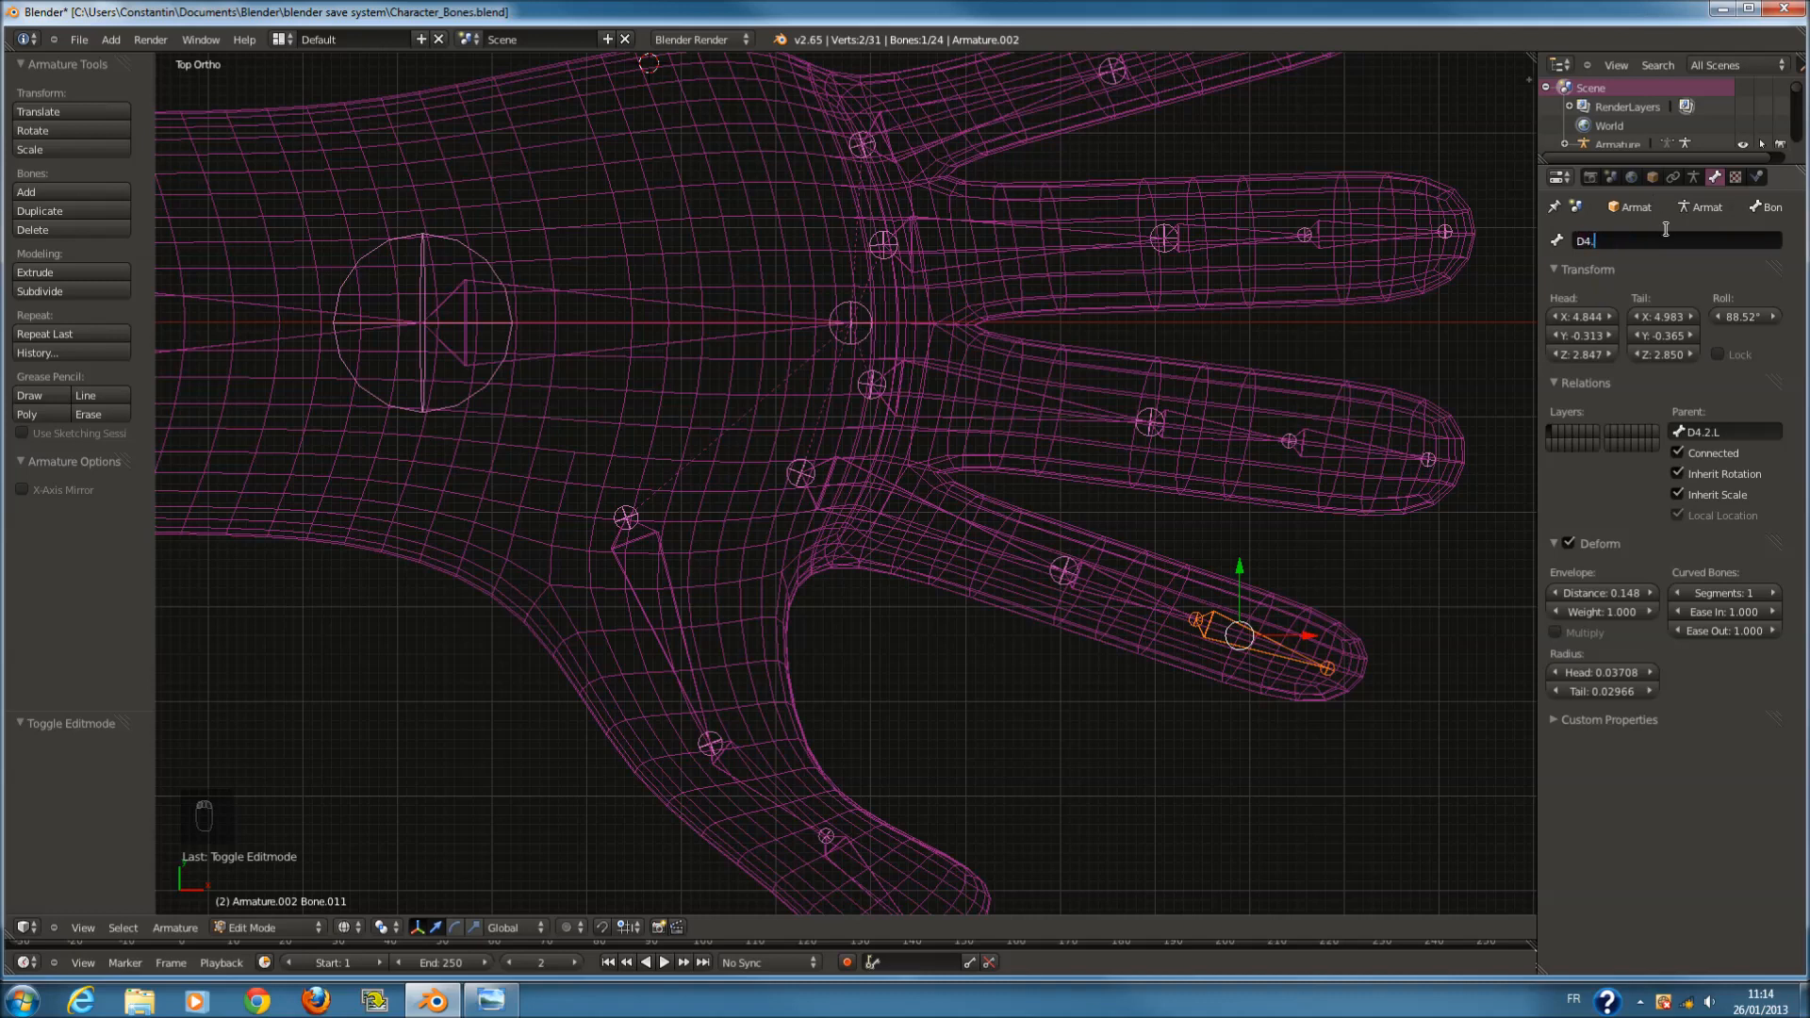
type(".3.L")
key("Return")
Rename the thumb's base bone as D5.1.L.
right_click(682, 589)
left_click(1642, 241)
type("D5")
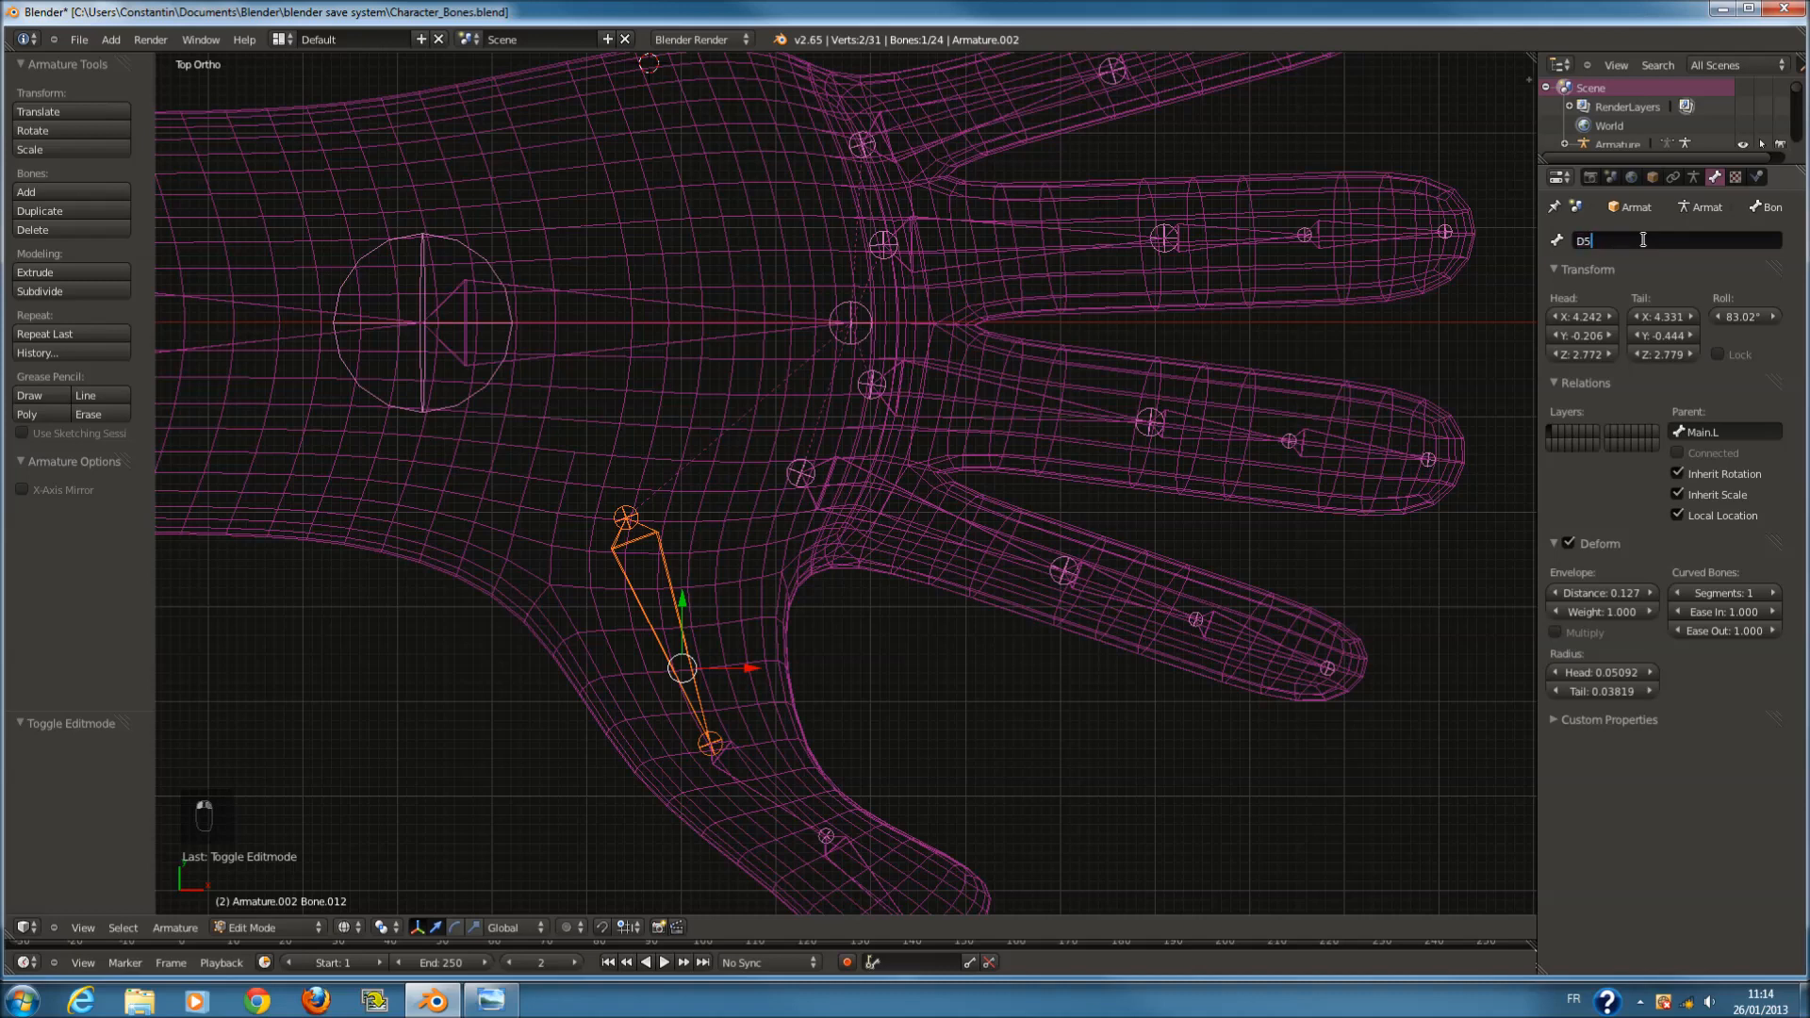
key("Return")
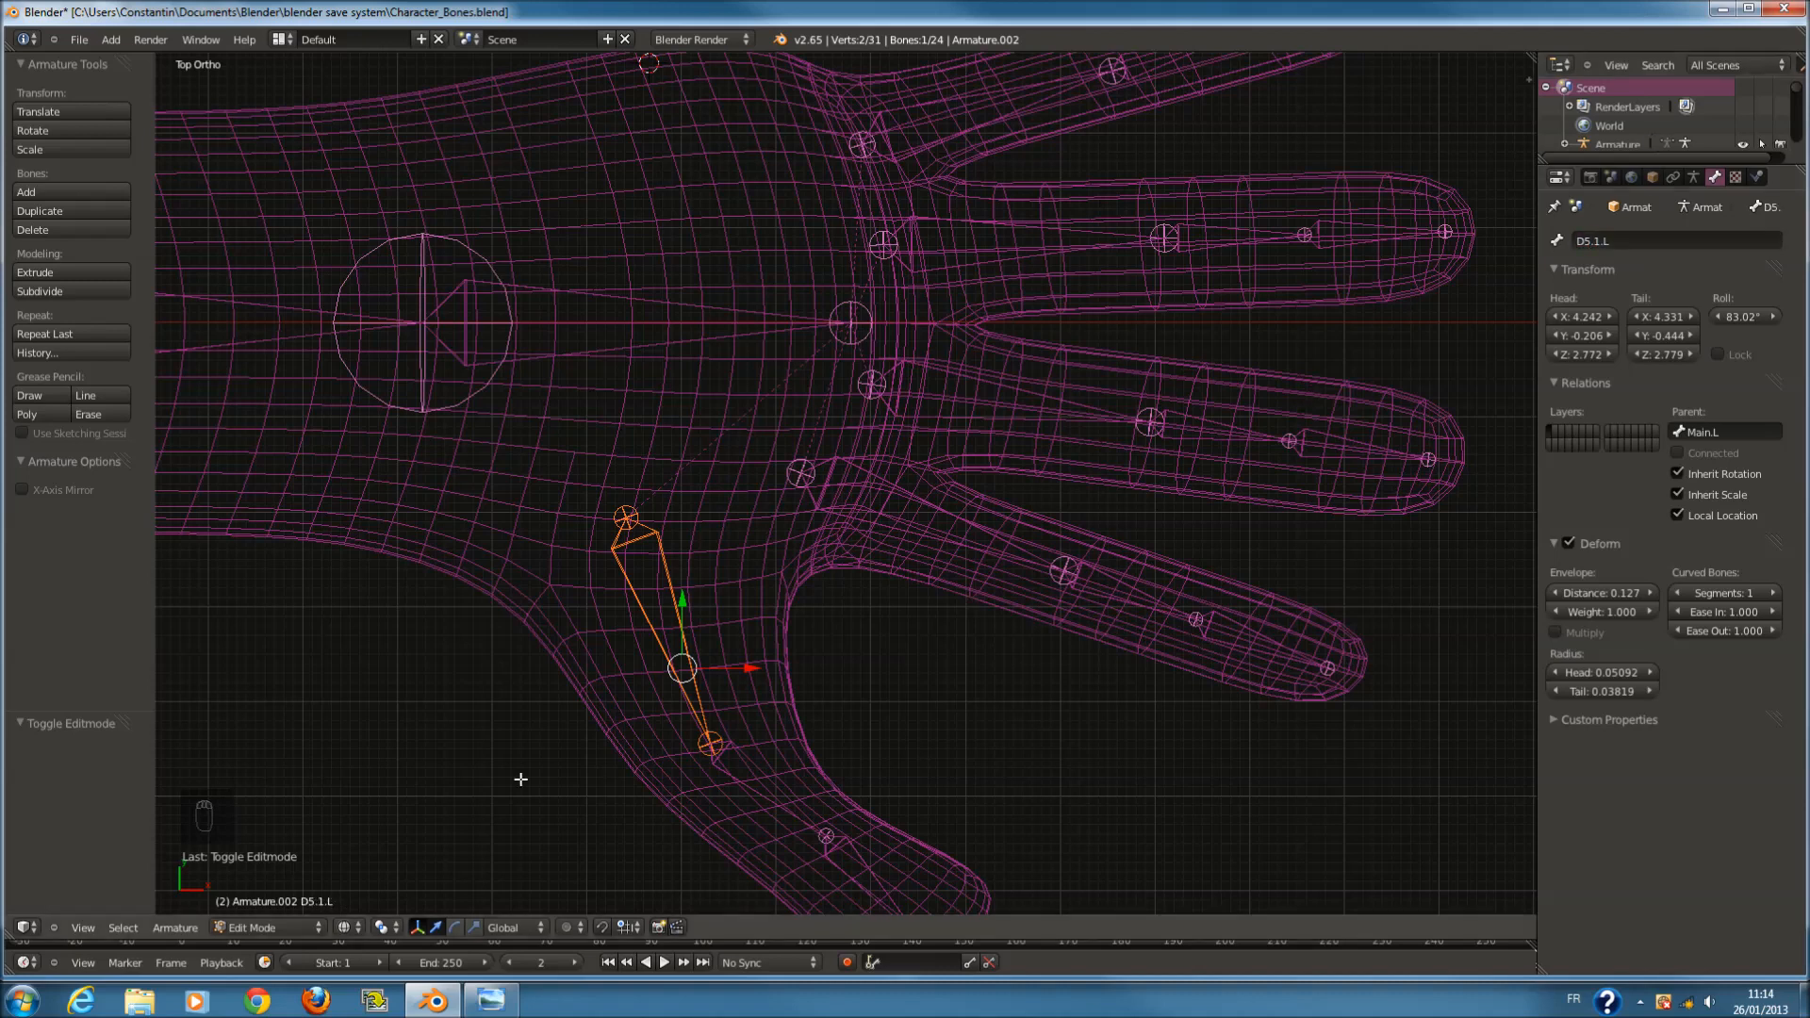
Rename the thumb's middle bone as D5.2.L.
left_click(826, 837, "ctrl")
left_click(1641, 242)
type("D5.2.")
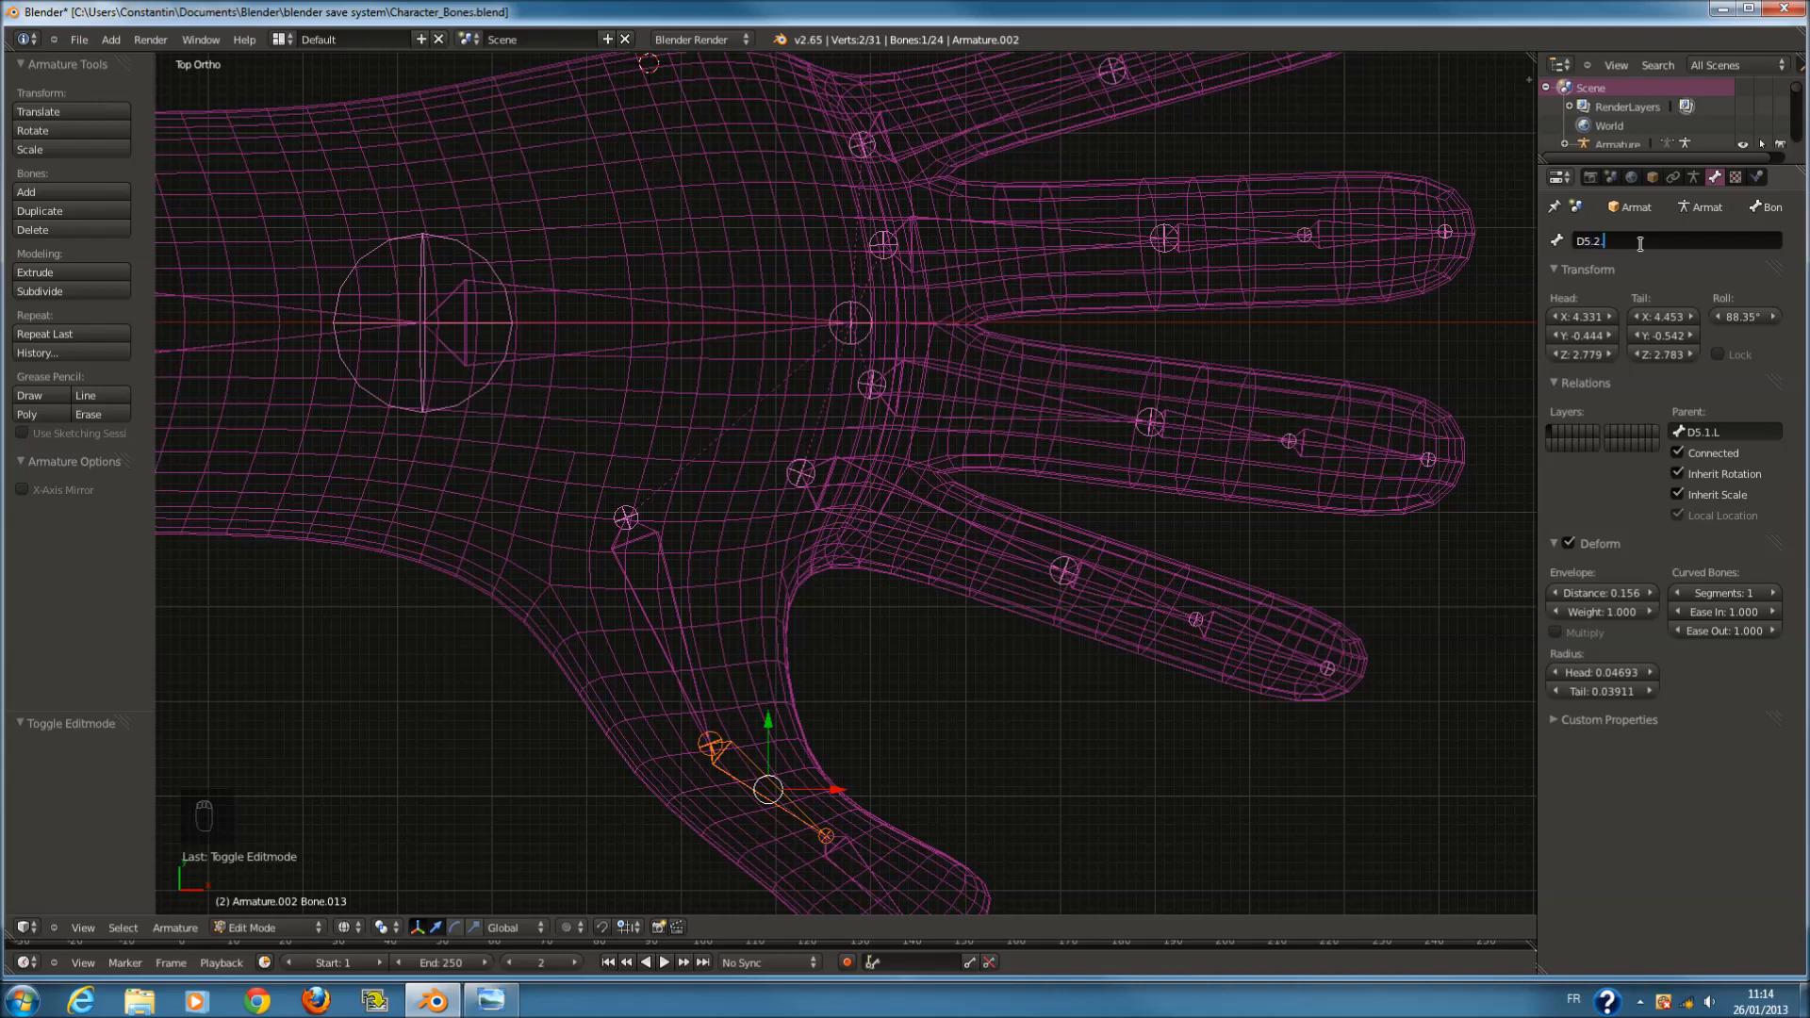
type("Ls")
key("BackSpace")
key("Return")
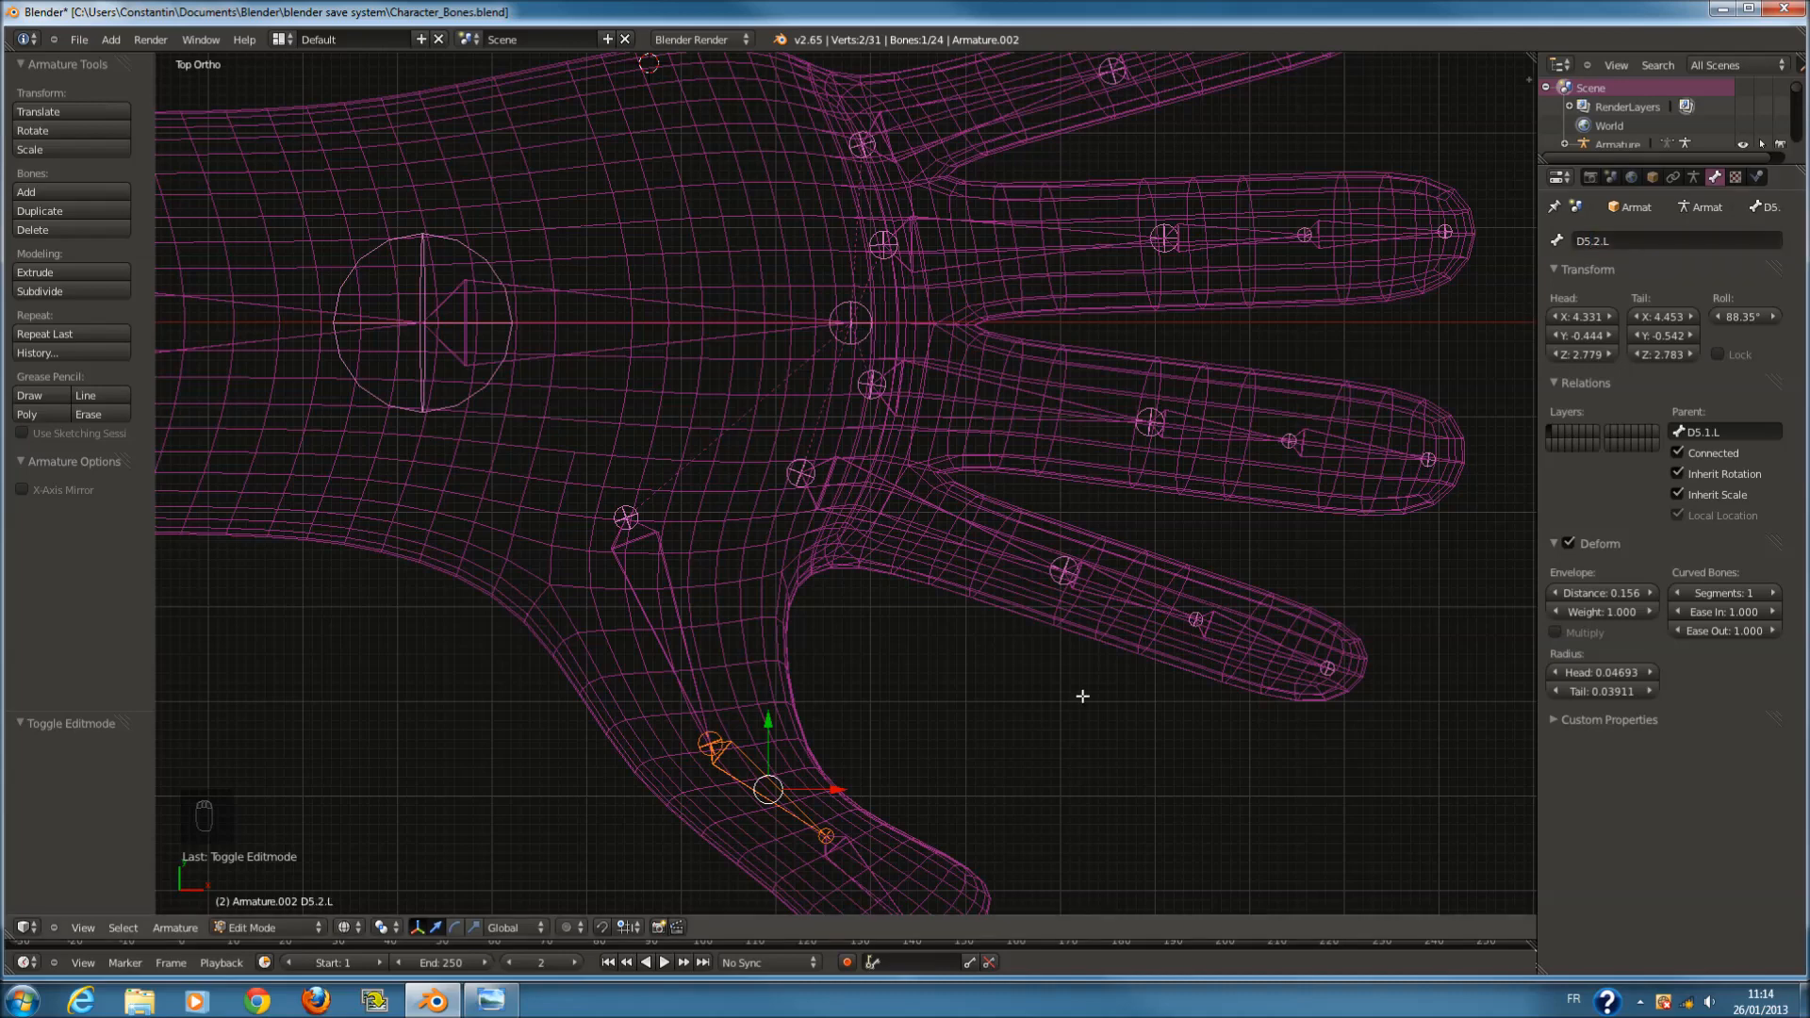
Rename the thumb's tip bone as D5.3.L.
scroll(846, 196, "down", 1)
left_click(908, 815, "ctrl")
left_click(1616, 243)
type("D5.3.L")
key("Return")
Return the armature to Object Mode and save over the Character_Bones.blend file in front view.
scroll(1330, 465, "down", 3)
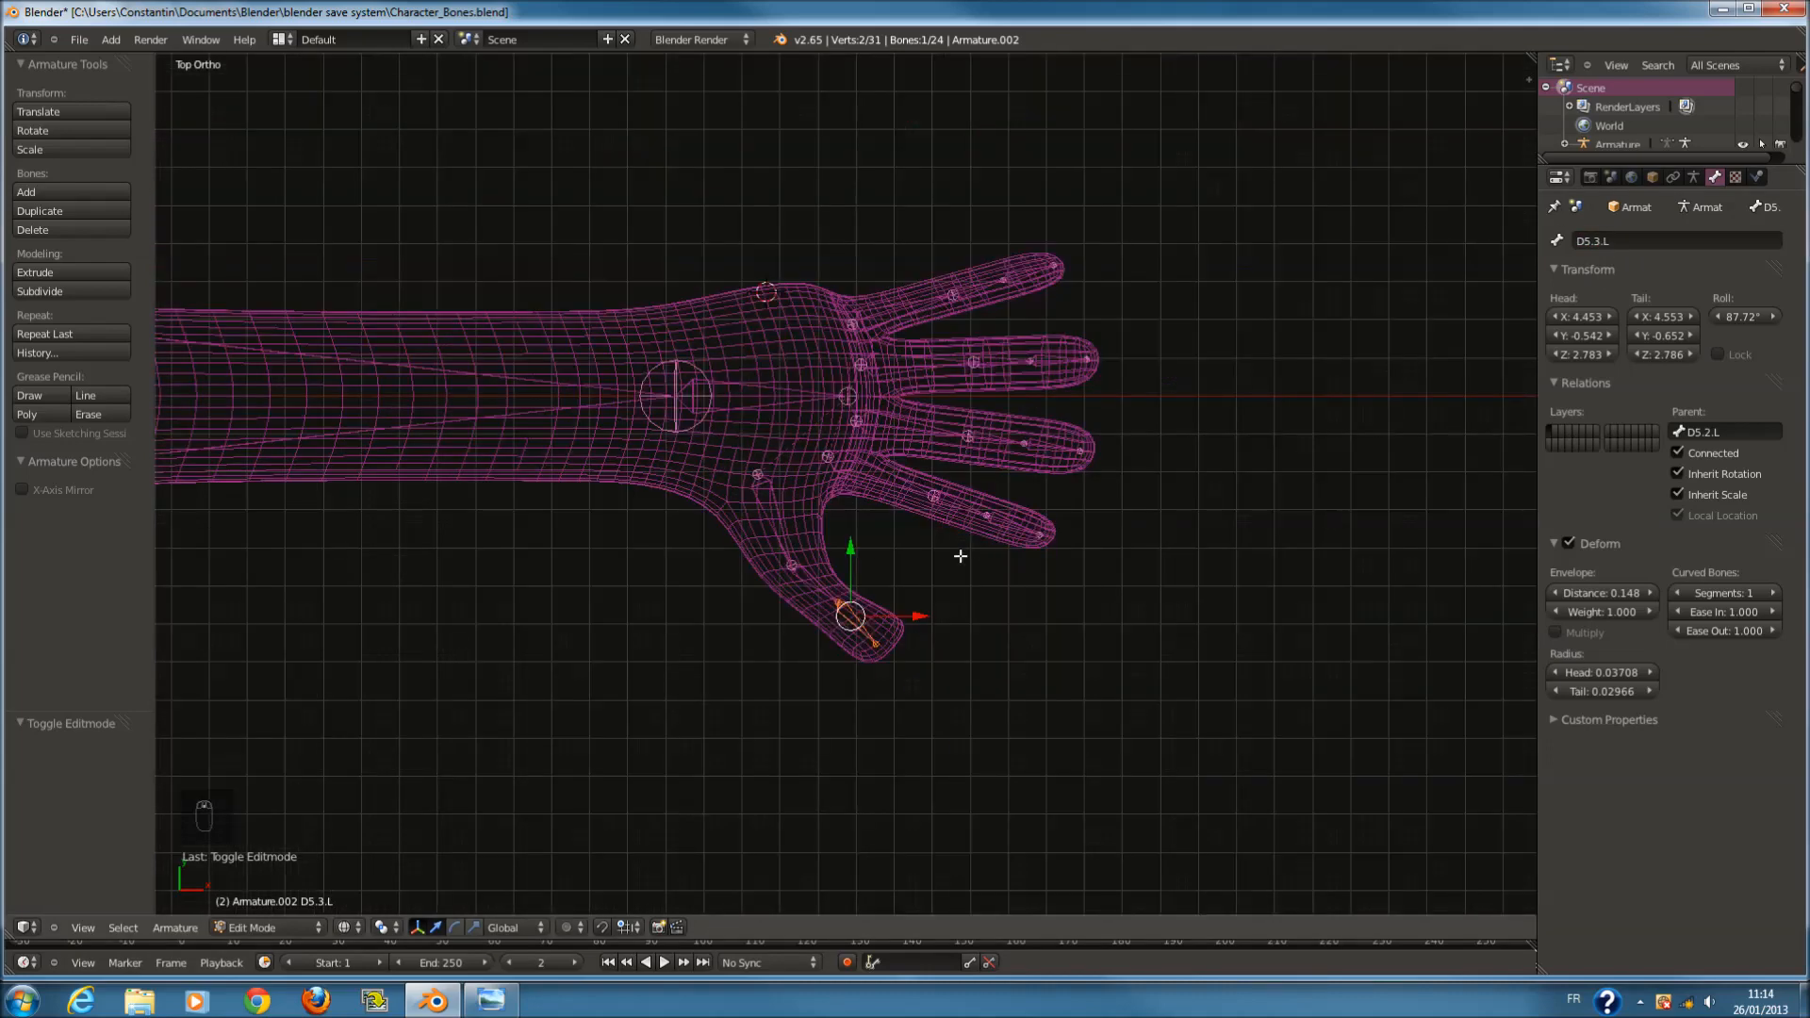
key("Tab")
scroll(905, 571, "down", 4)
scroll(918, 547, "down", 4, "ctrl")
key("ctrl+s")
left_click(919, 538)
key("KP_1")
scroll(829, 540, "down", 3)
scroll(830, 540, "down", 5, "ctrl")
key("ctrl+s")
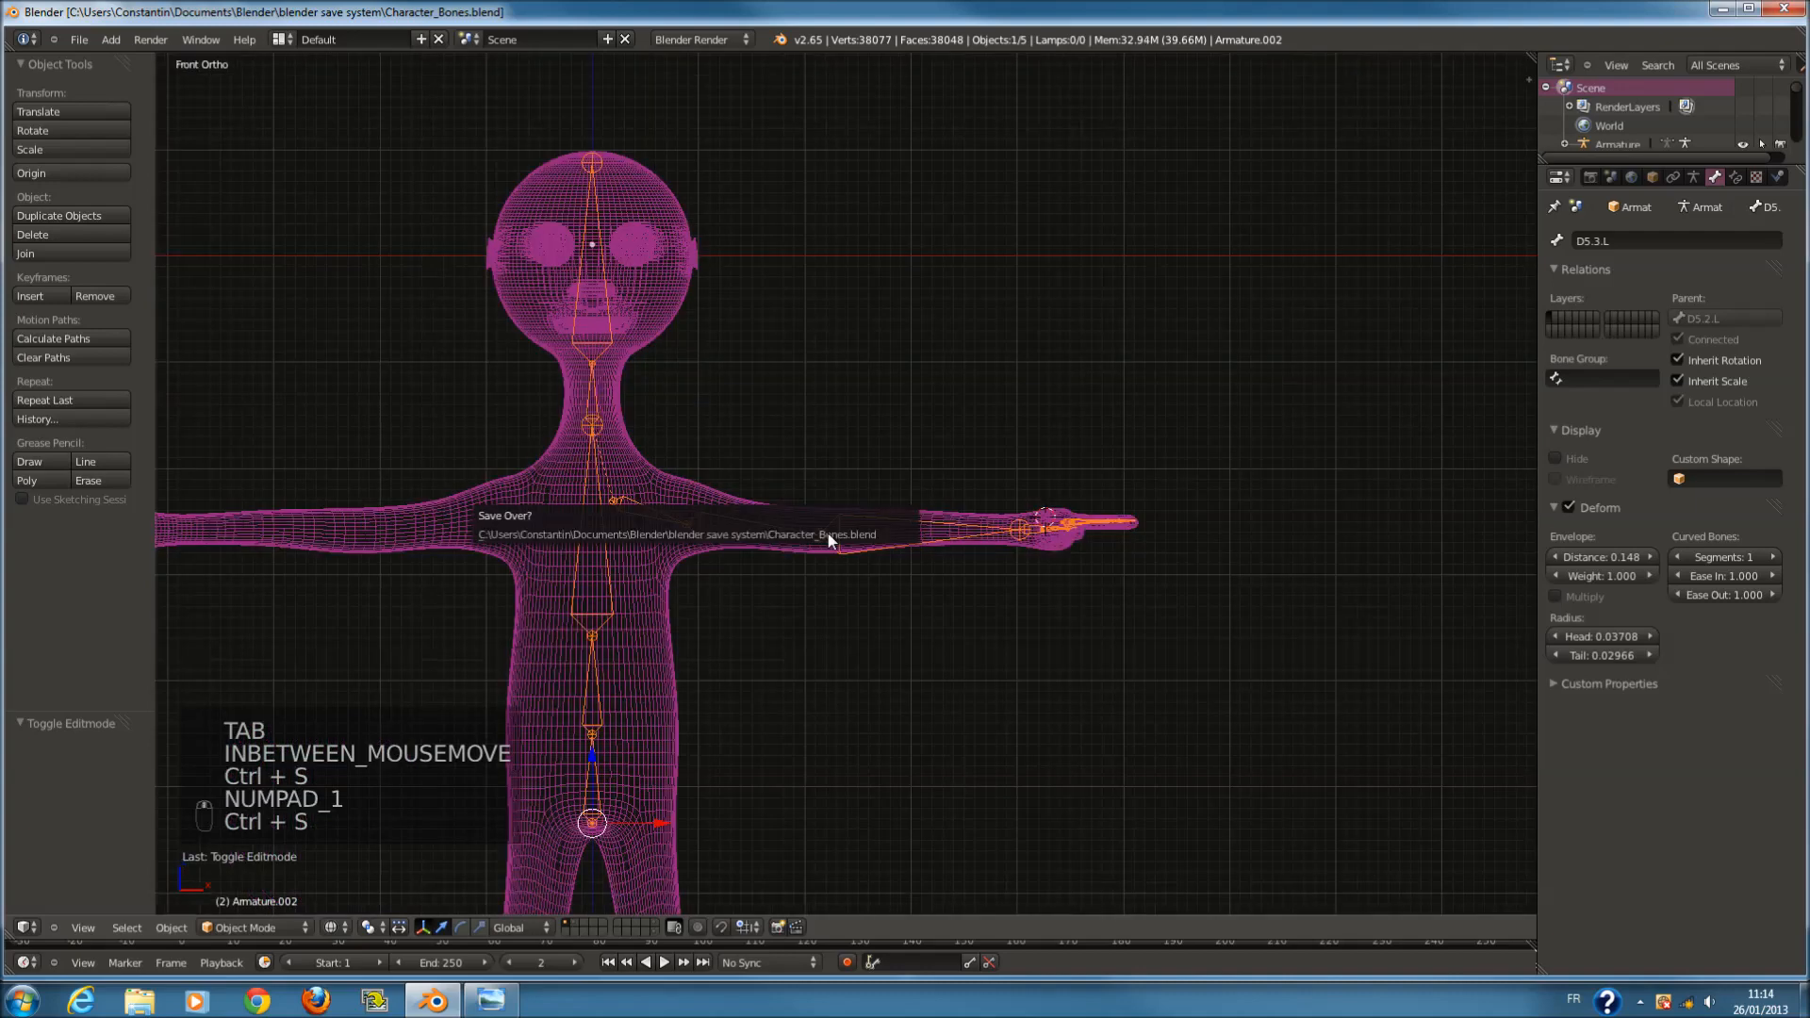
left_click(830, 541)
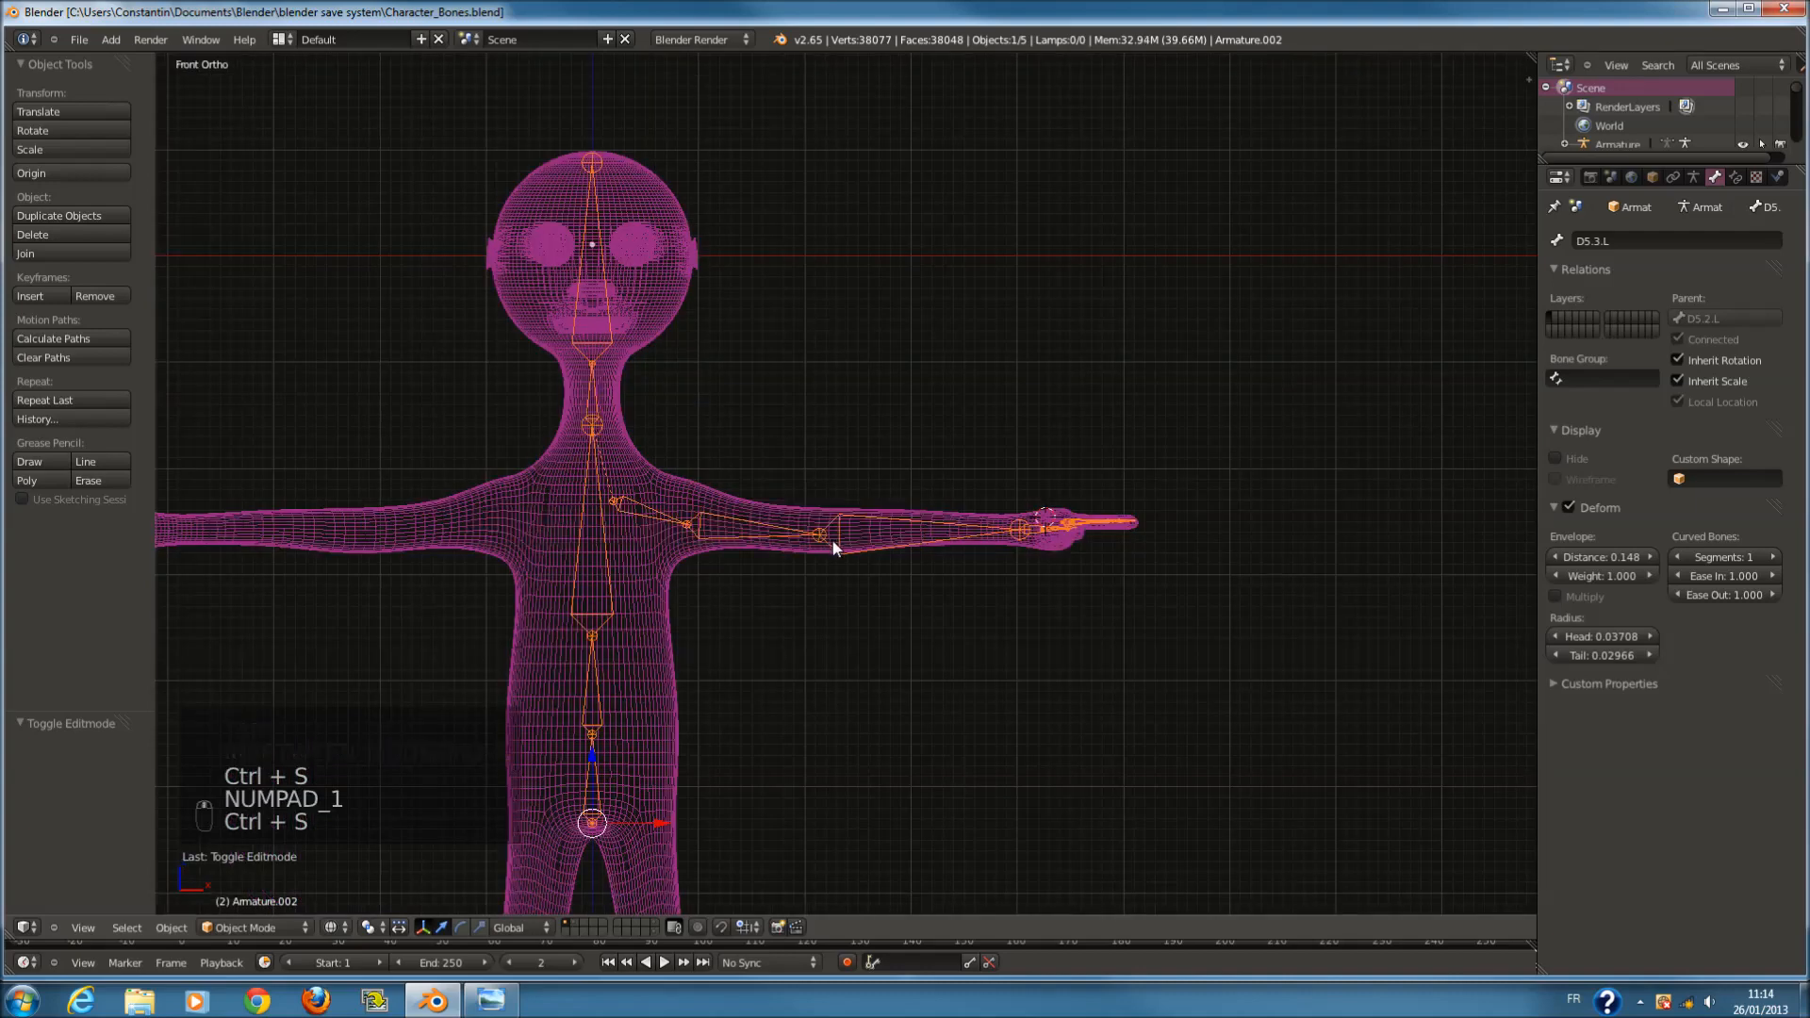
Deselect all the armature's bones in Edit Mode, and save the file again from Object Mode.
scroll(834, 562, "up", 2)
scroll(679, 717, "down", 4)
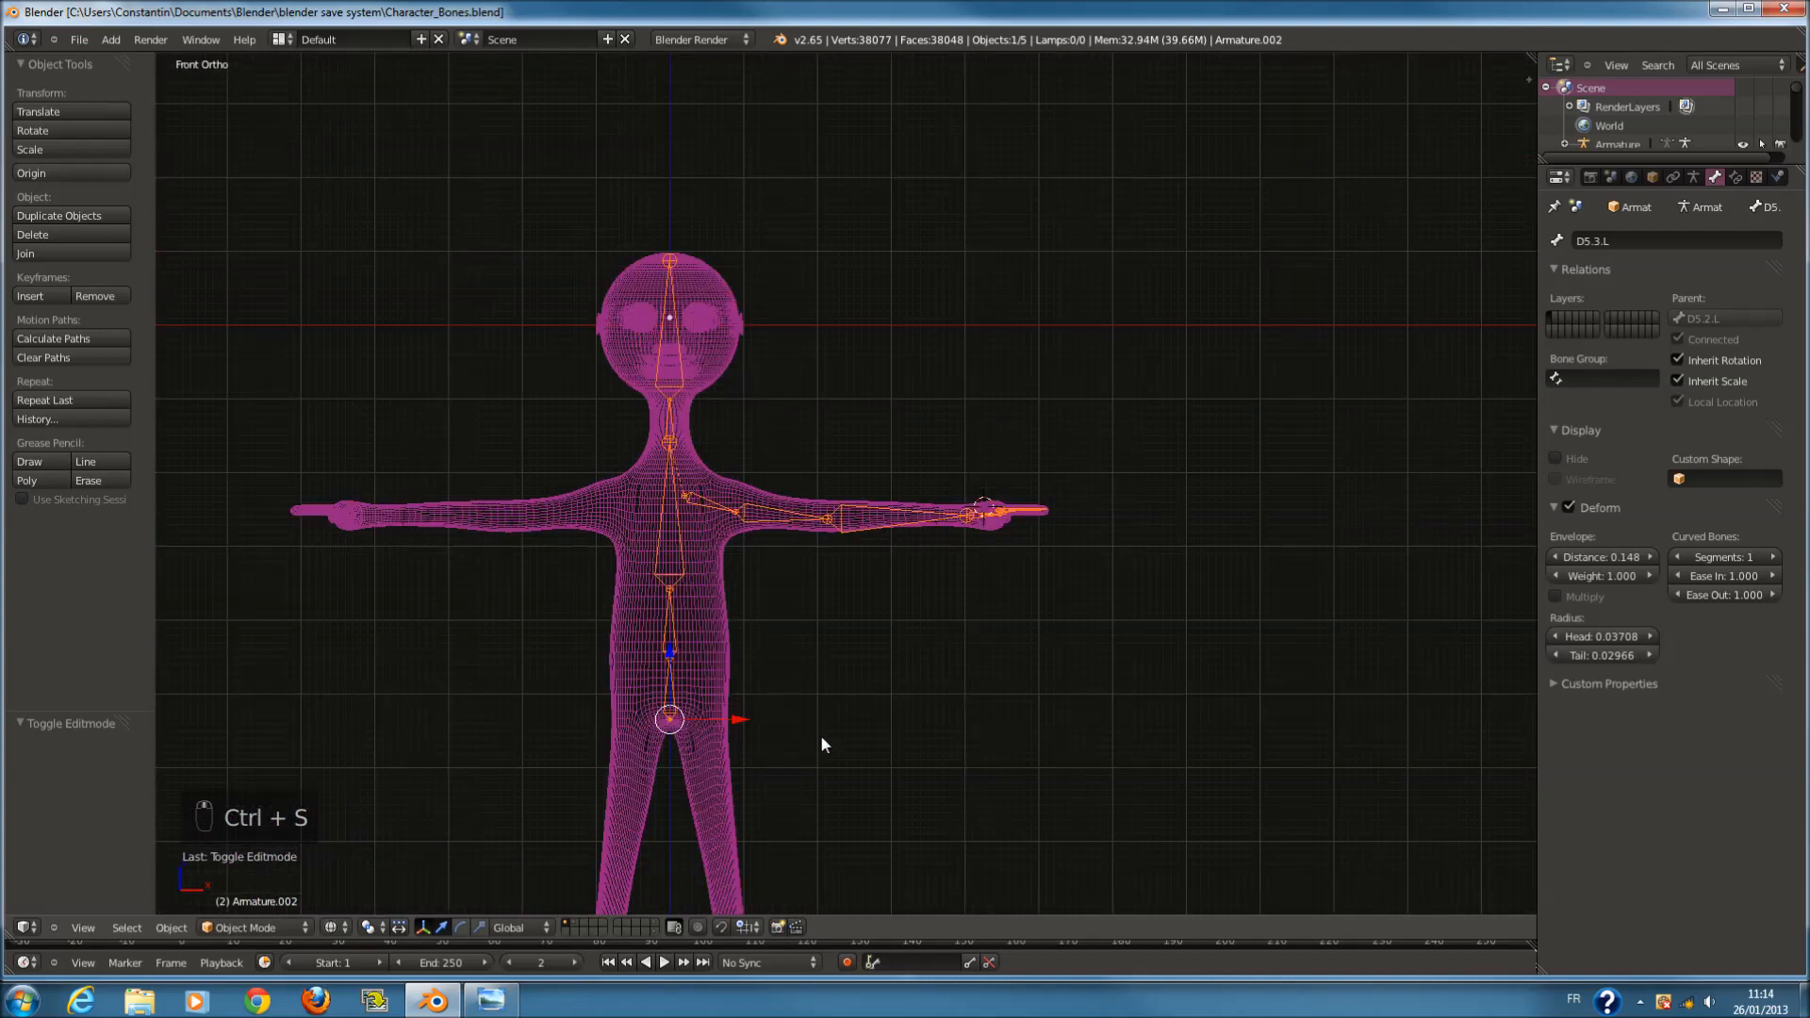
scroll(820, 733, "up", 4)
key("Tab")
scroll(1071, 596, "up", 1)
key("a")
key("a")
key("a")
key("a")
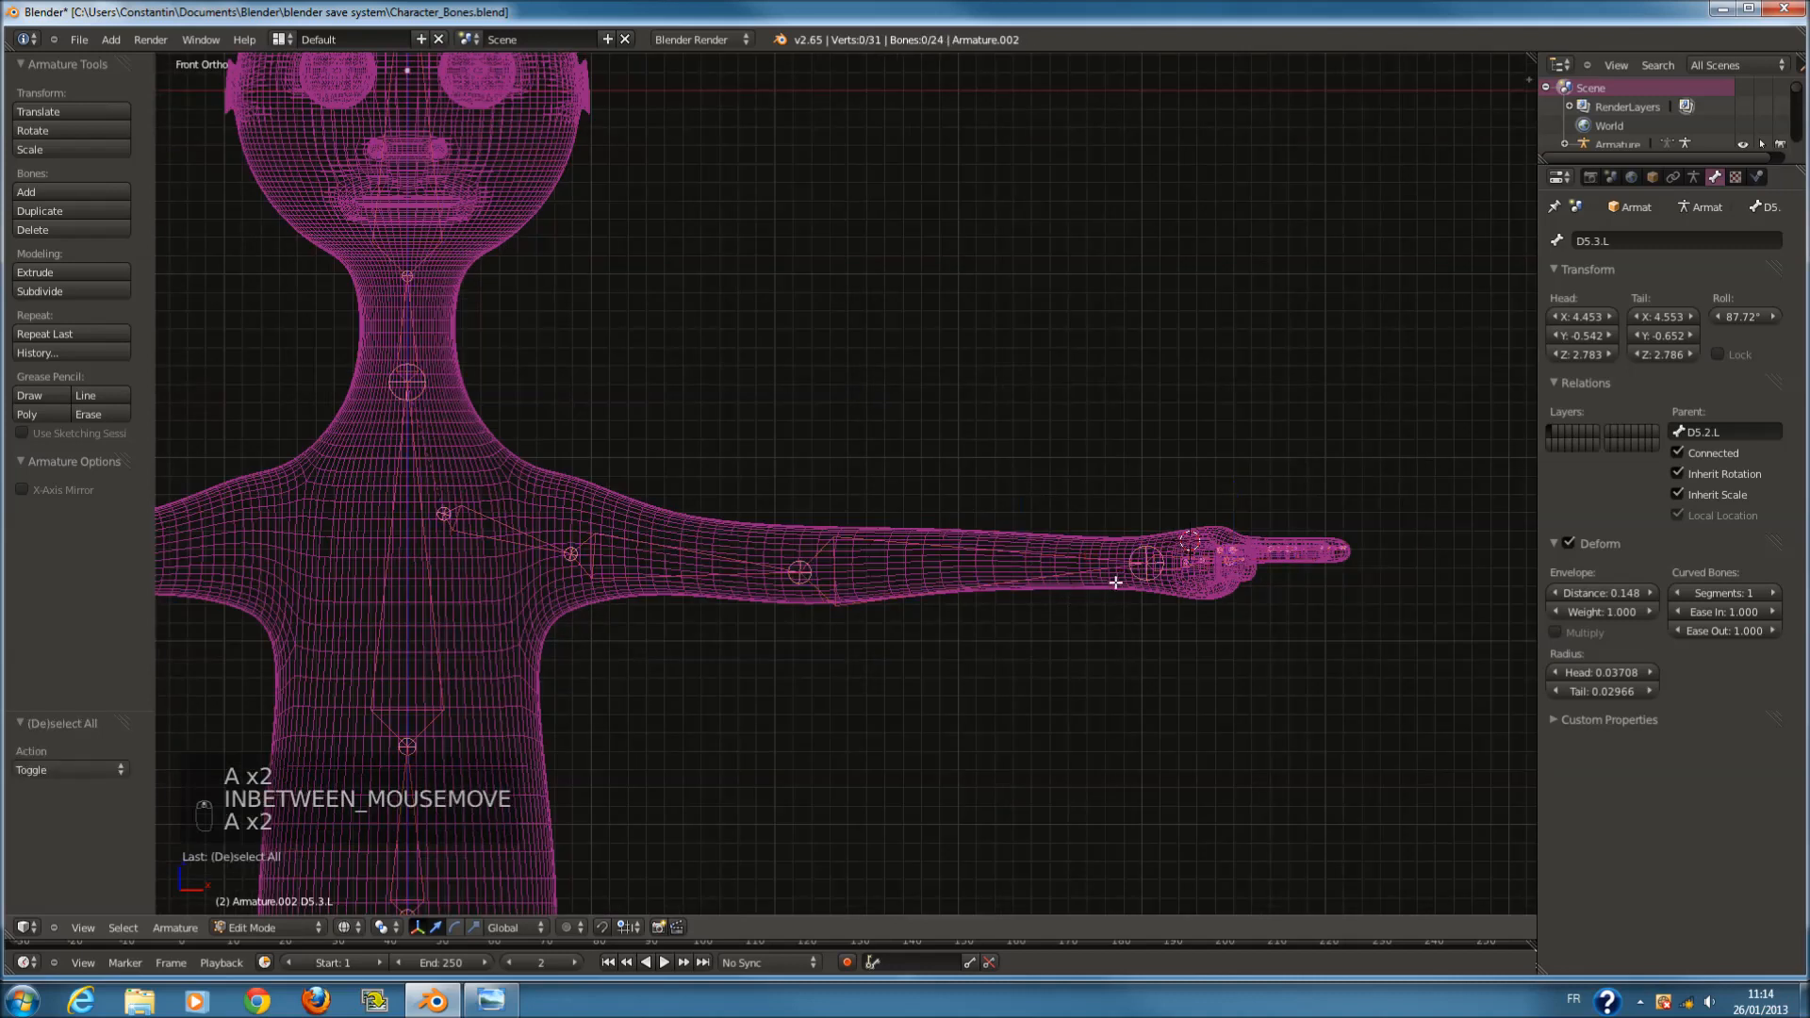
key("Tab")
key("ctrl+s")
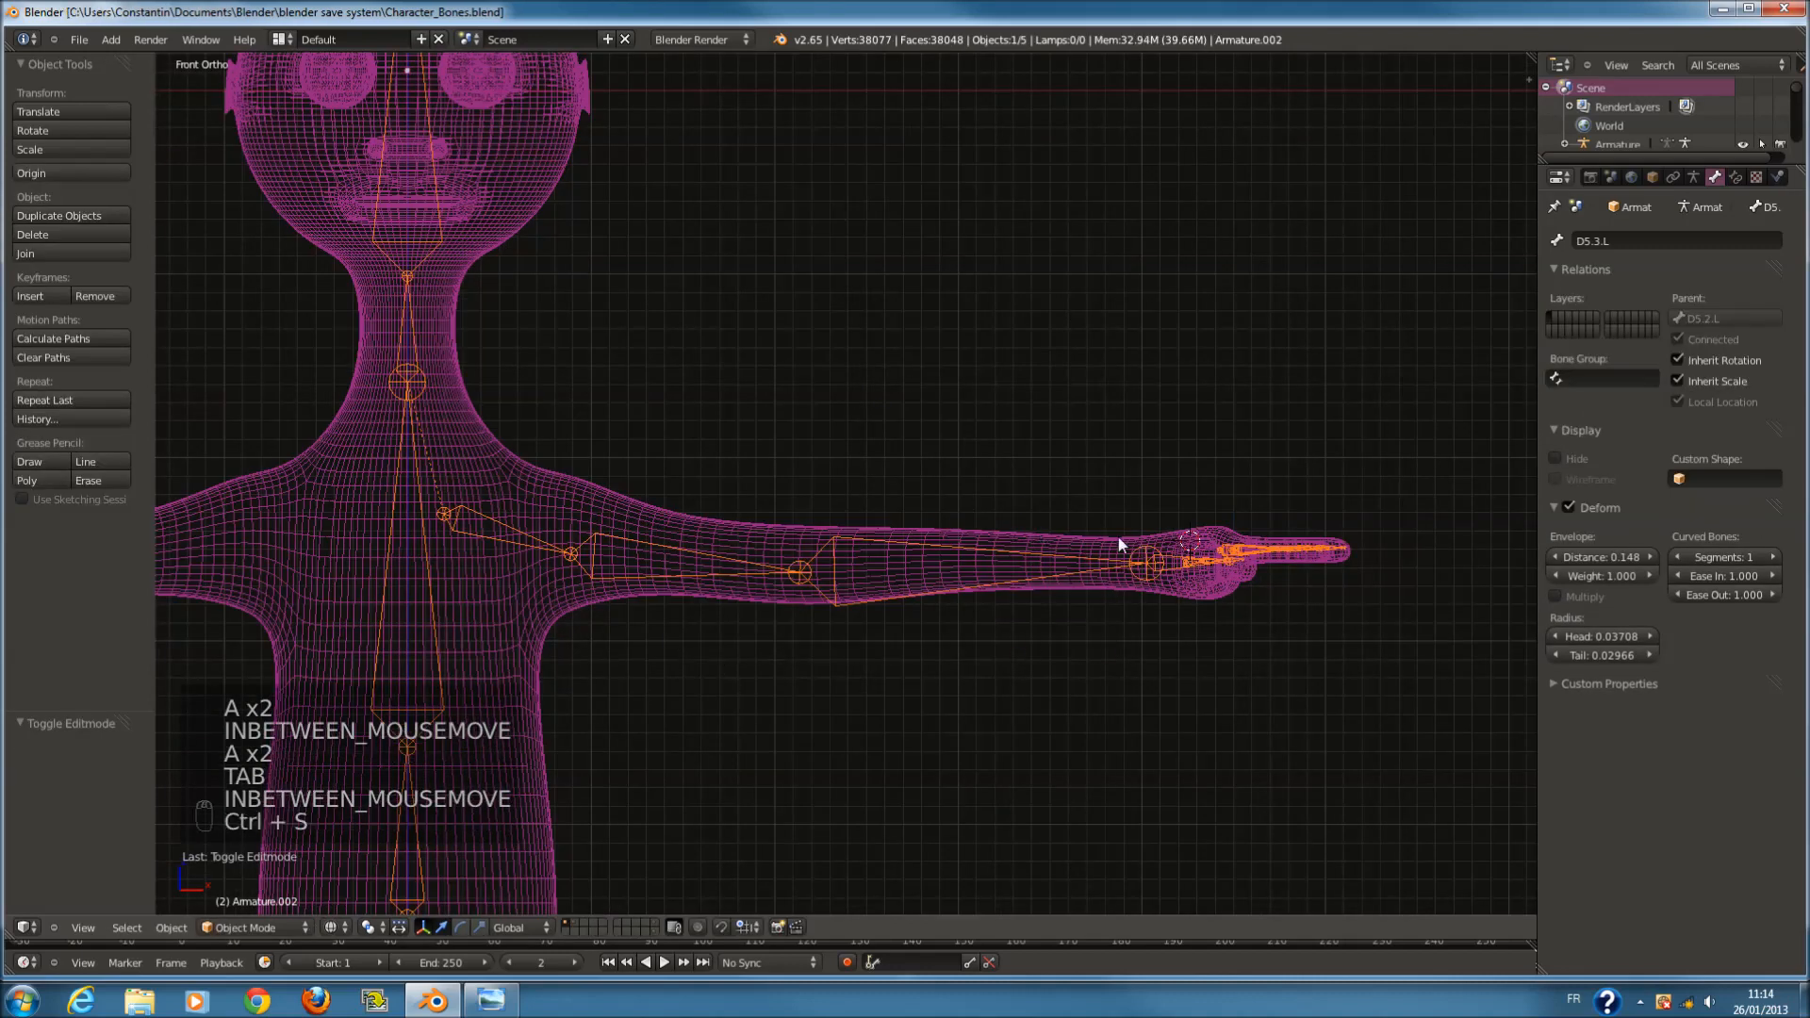
Switch the armature to Pose Mode and select the lower arm bone Bras_inférieur.L.
left_click(240, 928)
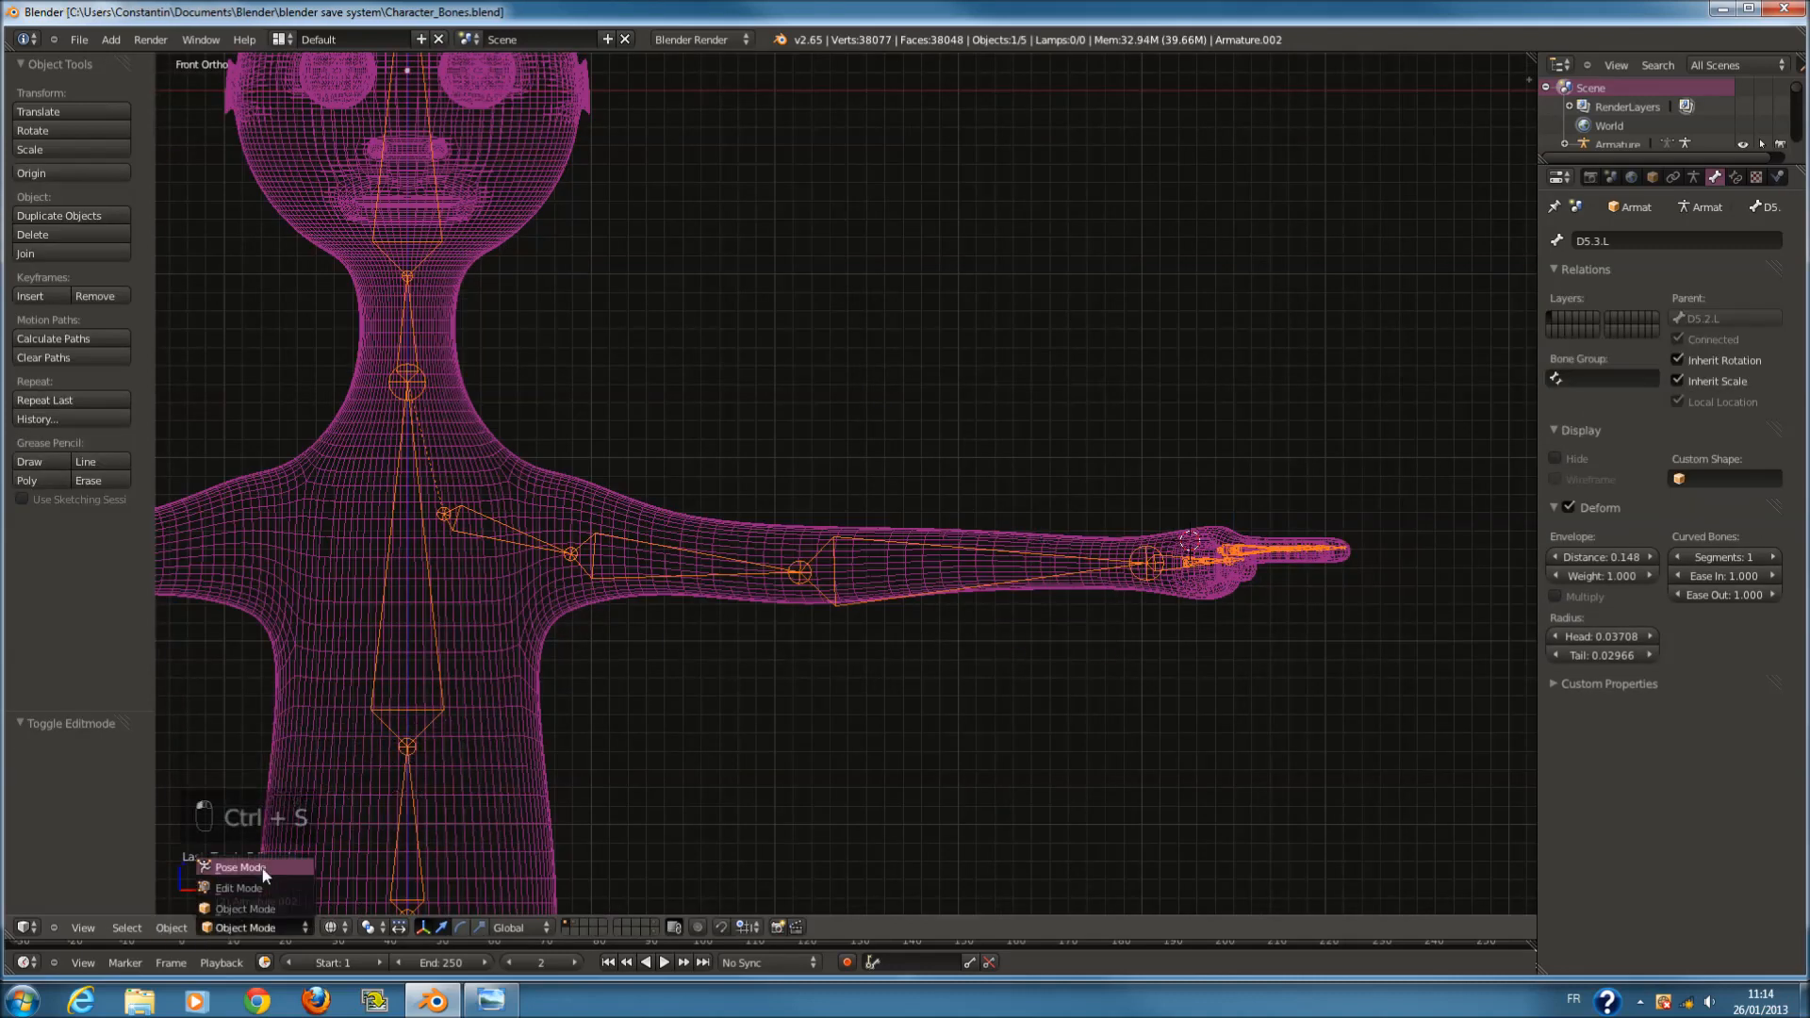
left_click(263, 869)
right_click(1144, 570)
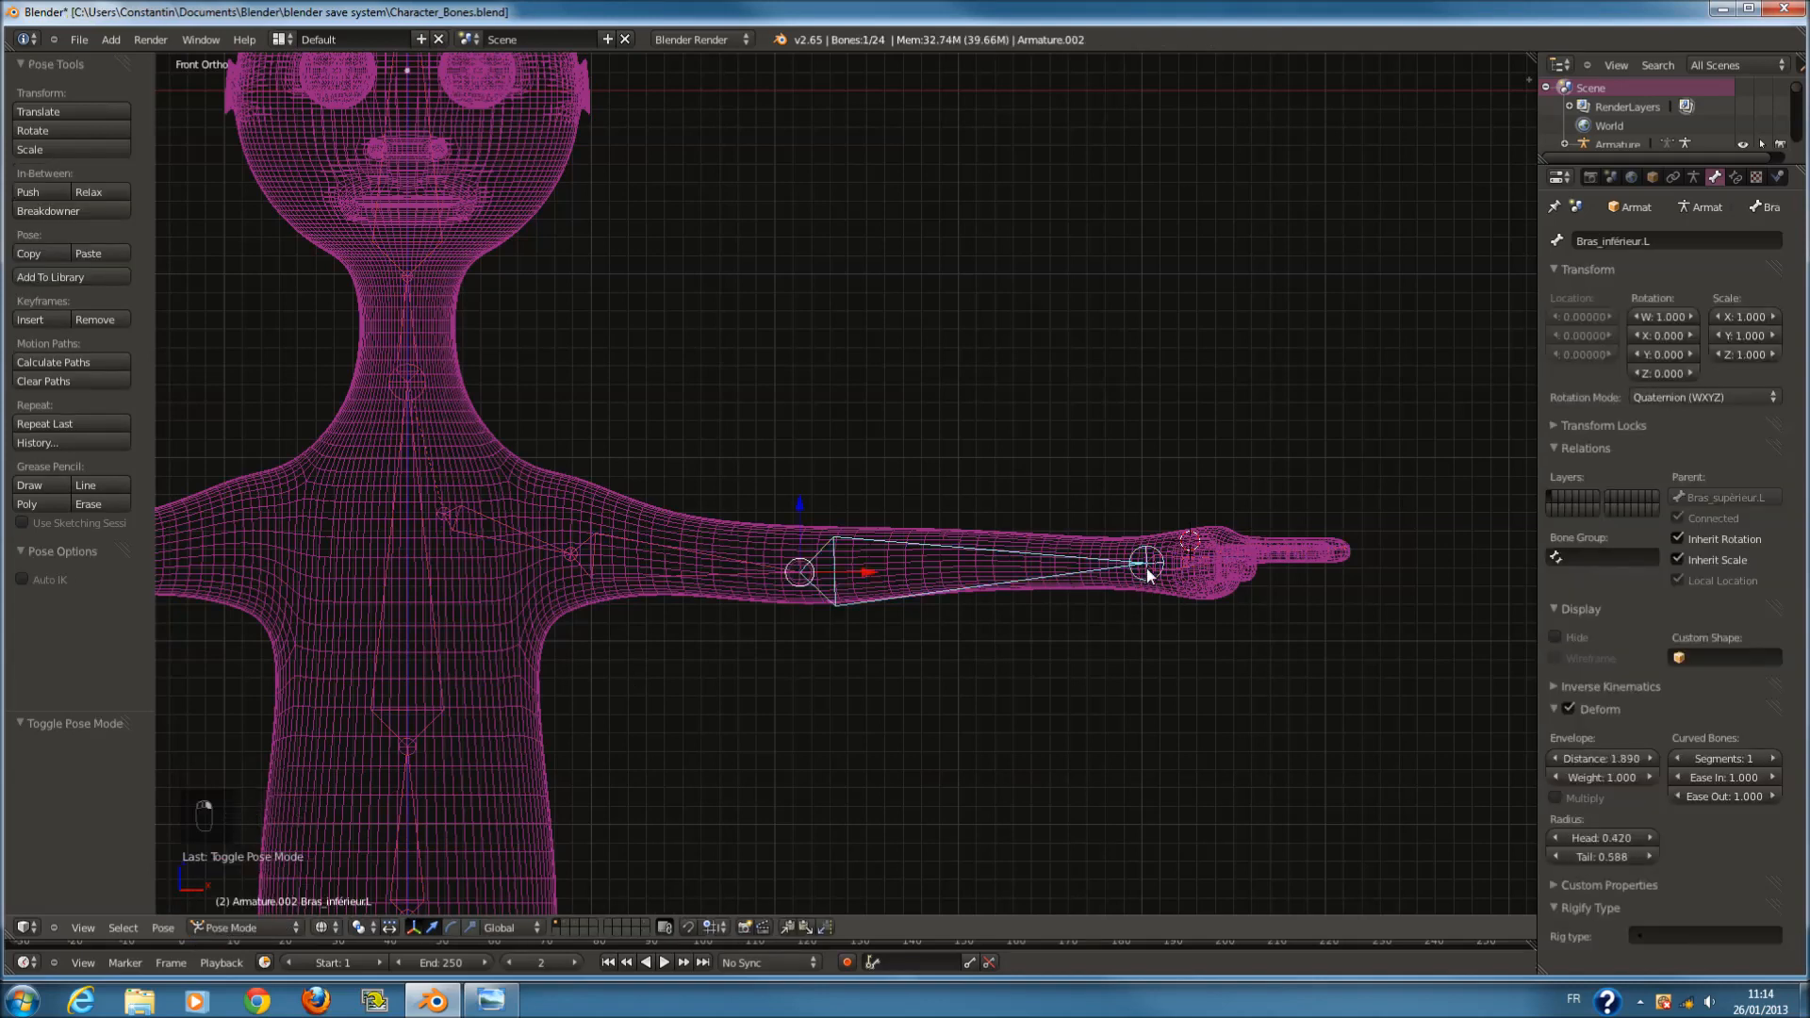
scroll(1146, 569, "up", 2, "ctrl")
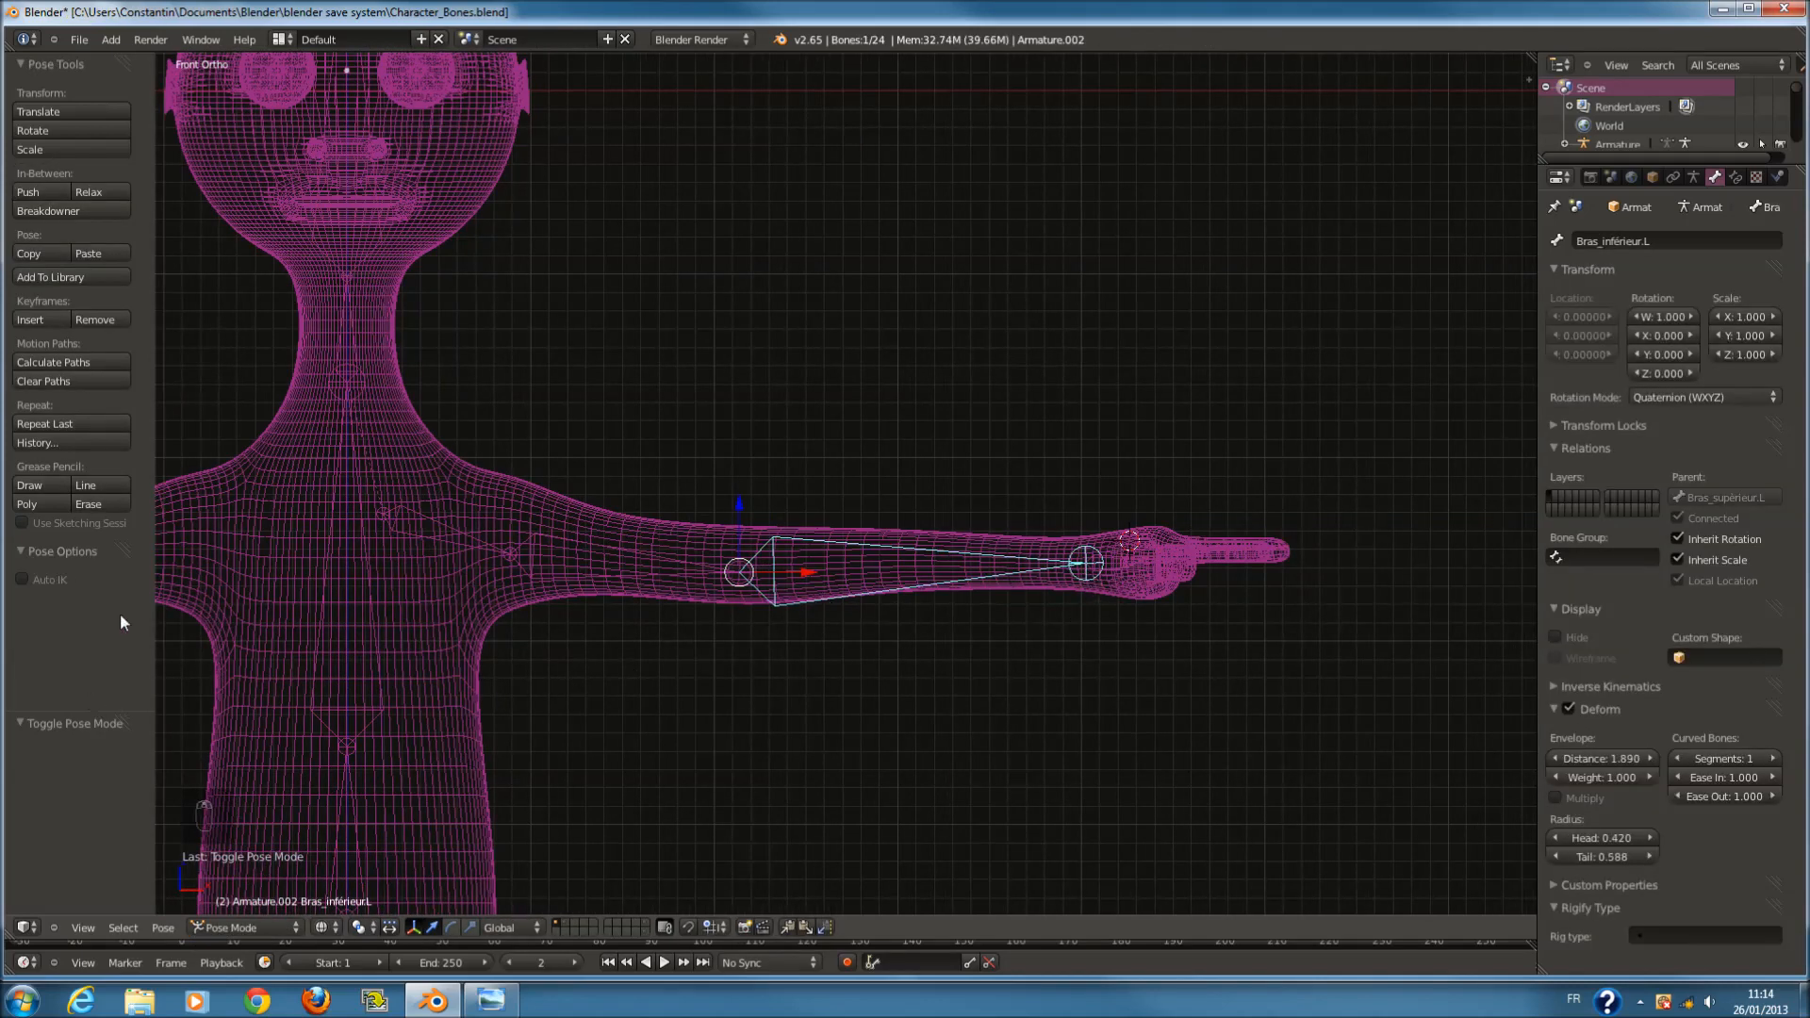
Enable Auto IK and try moving the lower arm bone to test how the arm chain follows.
left_click(23, 579)
key("g")
right_click(1056, 646)
middle_click_drag(1345, 417, 1037, 623)
key("g")
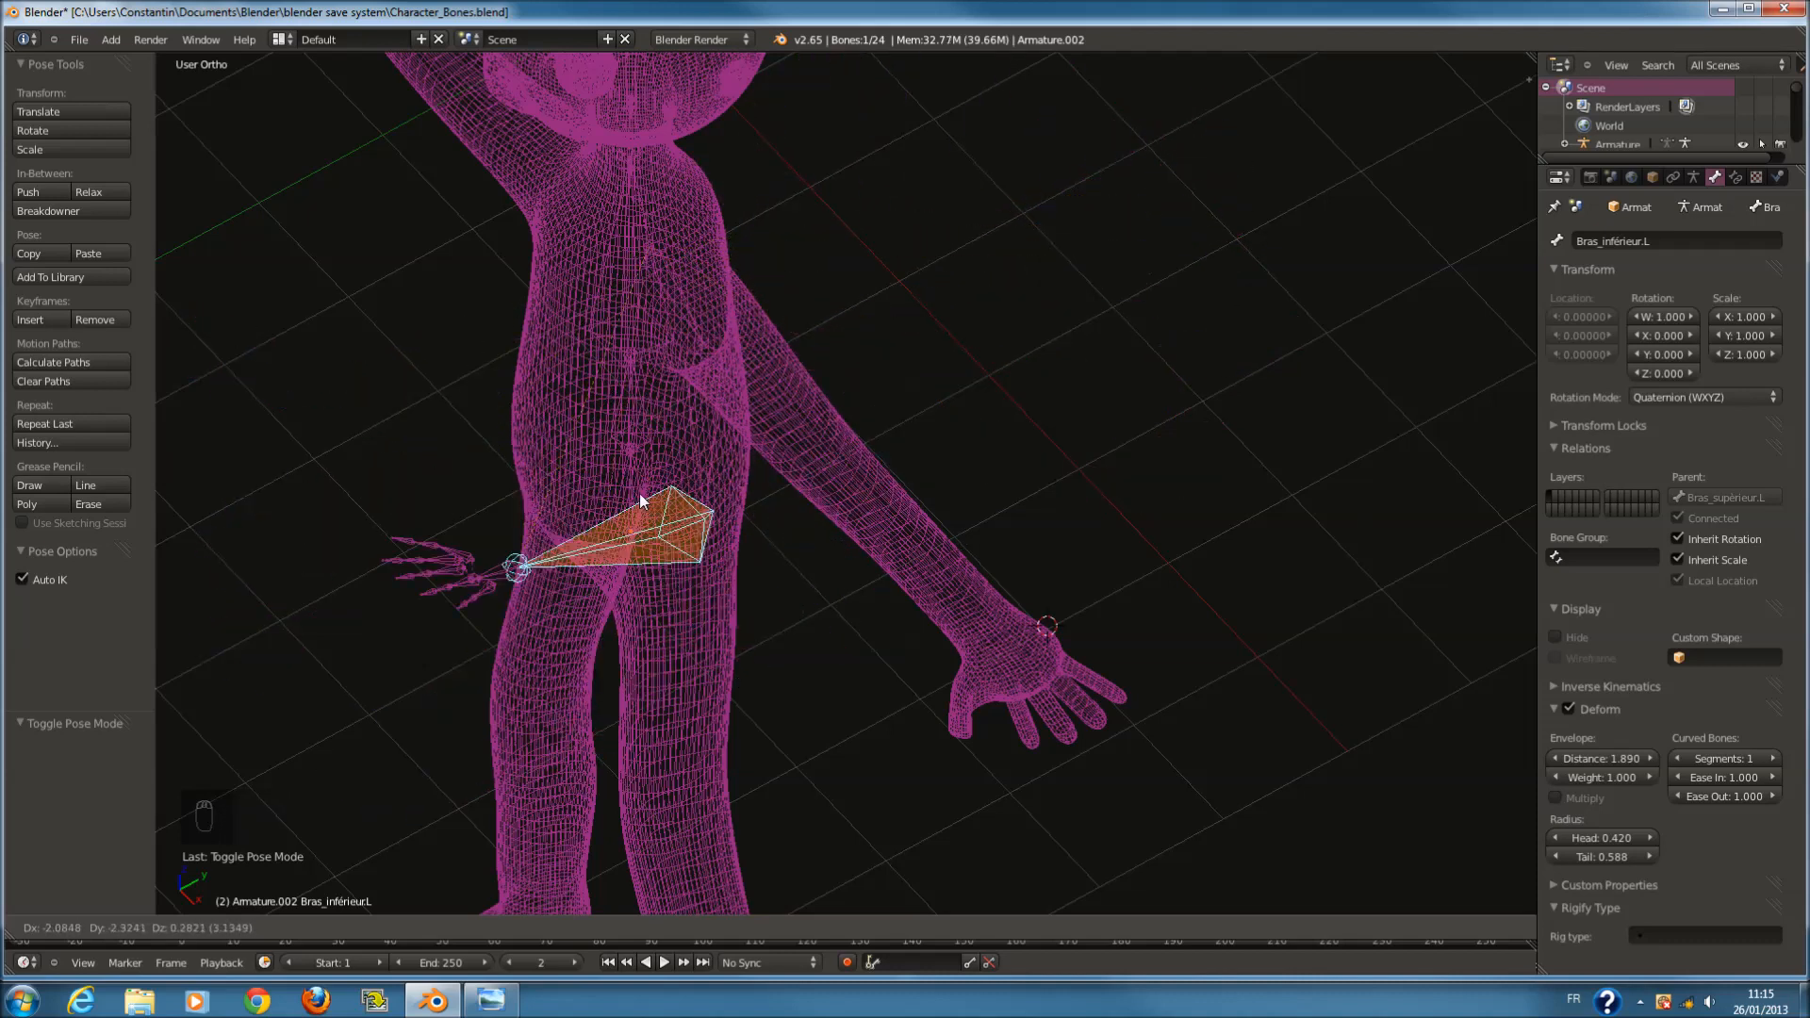
right_click(749, 624)
Test-pose the arm by rotating and moving the lower arm bone with Auto IK on.
key("KP_1")
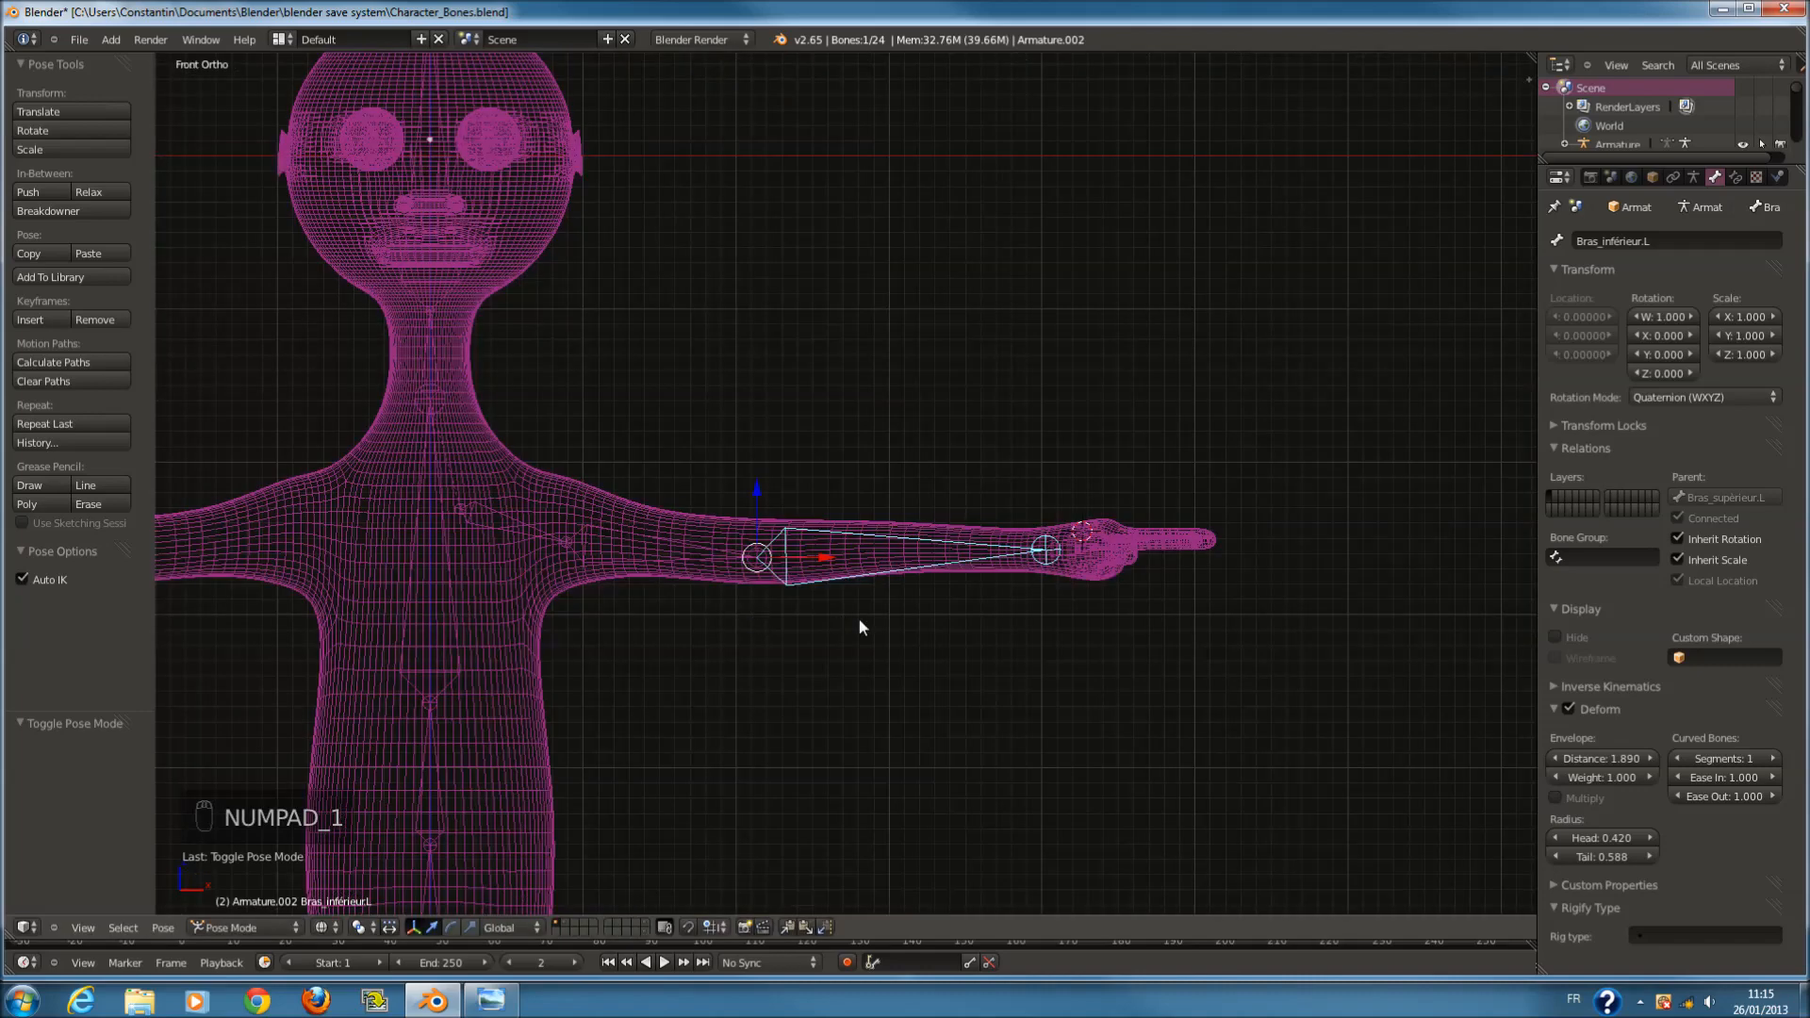
key("r")
left_click(974, 792)
key("g")
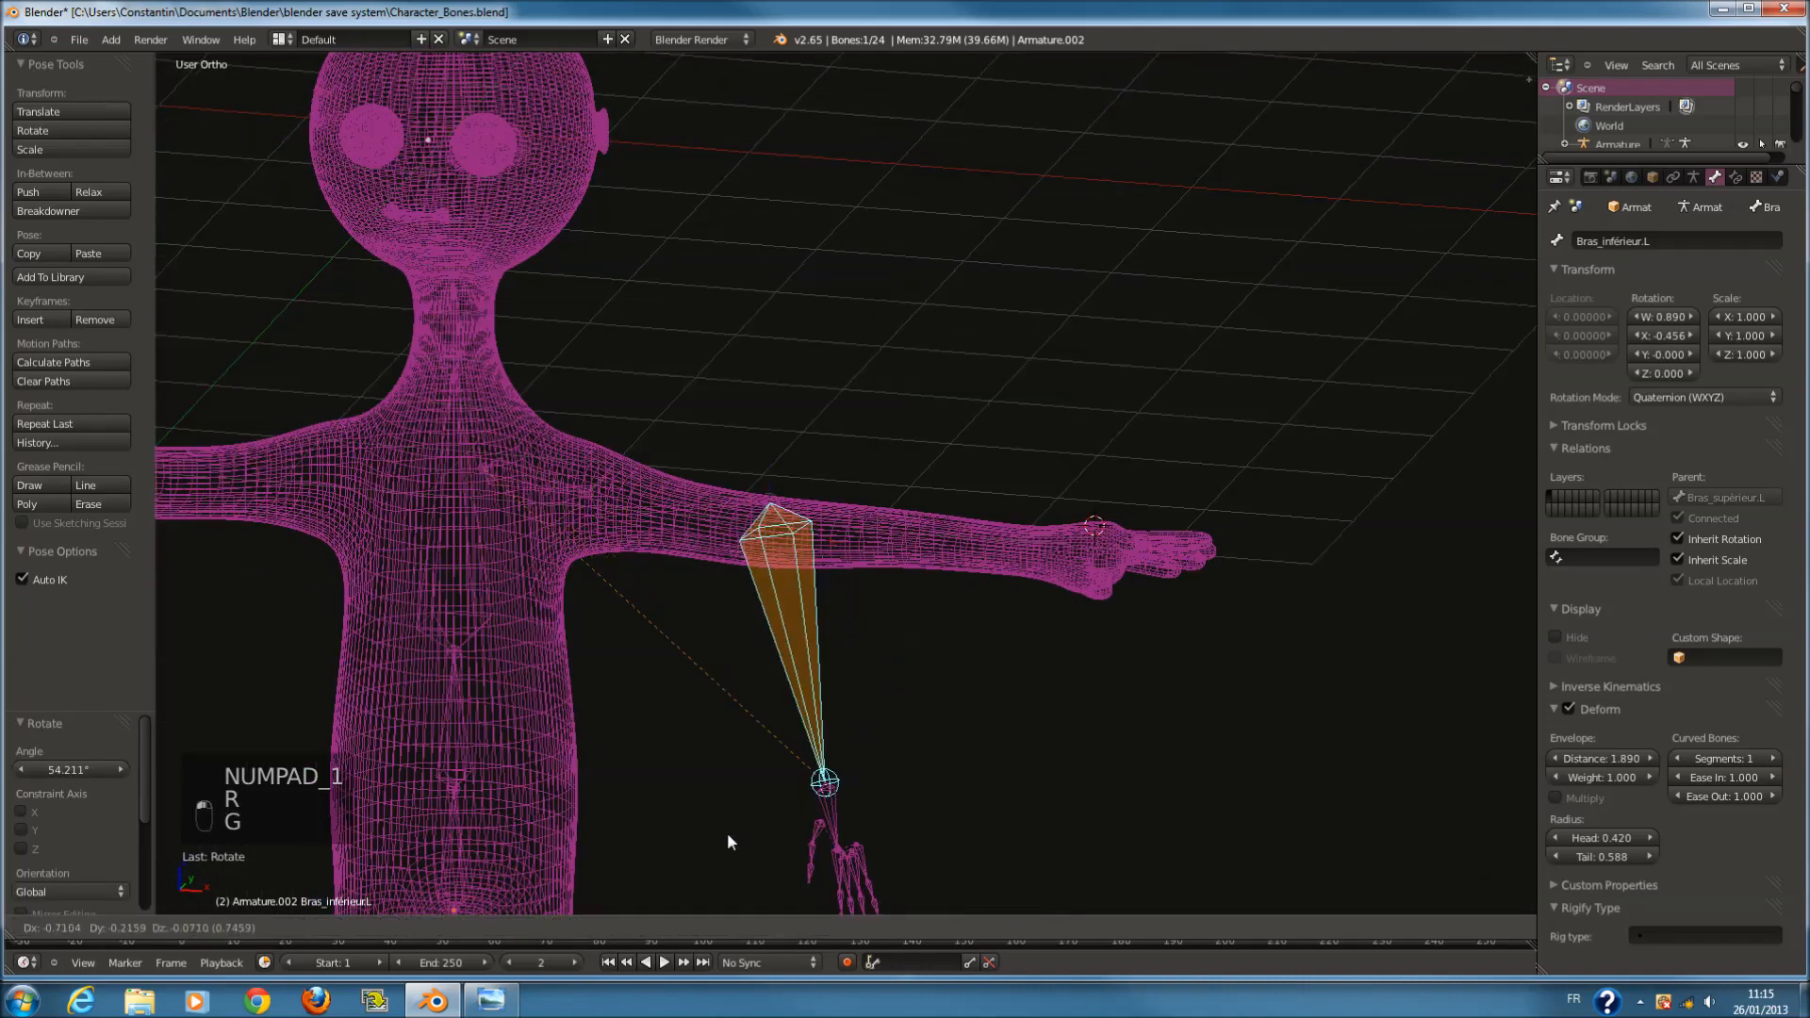
left_click(700, 686)
key("r")
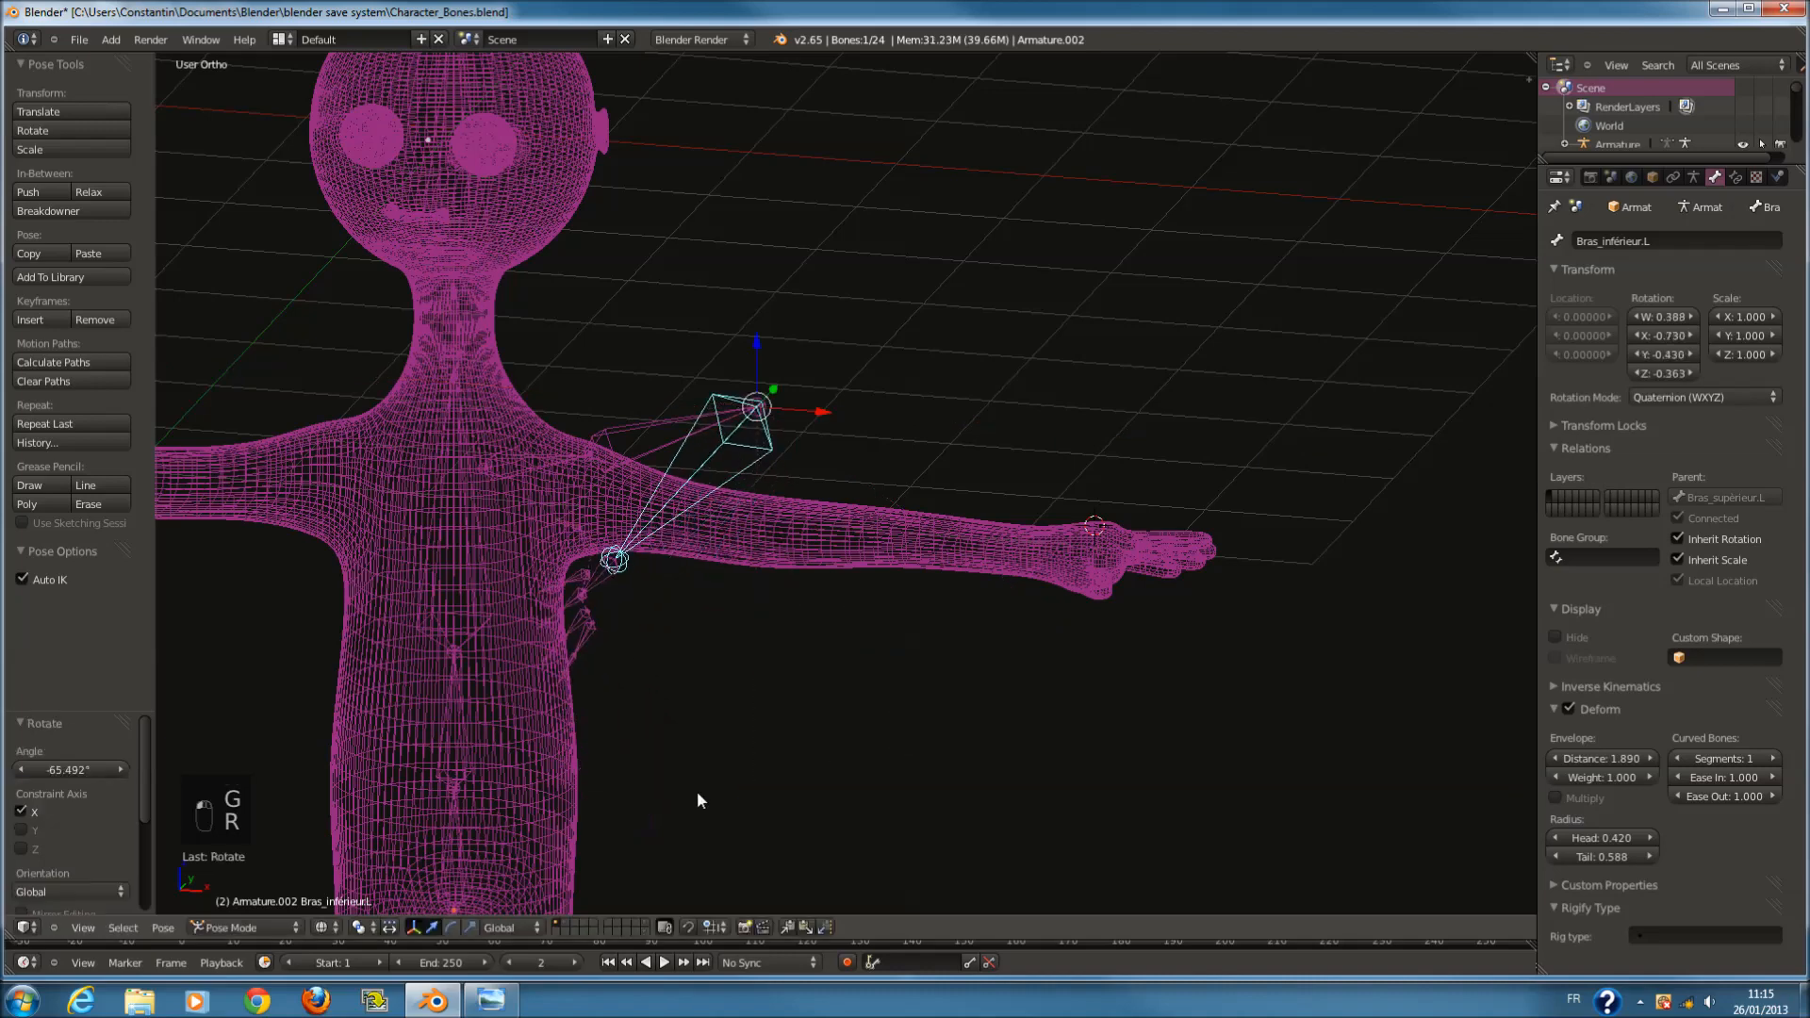
left_click(1095, 551)
Clear the pose rotation and location of all the armature's bones.
key("a")
key("a")
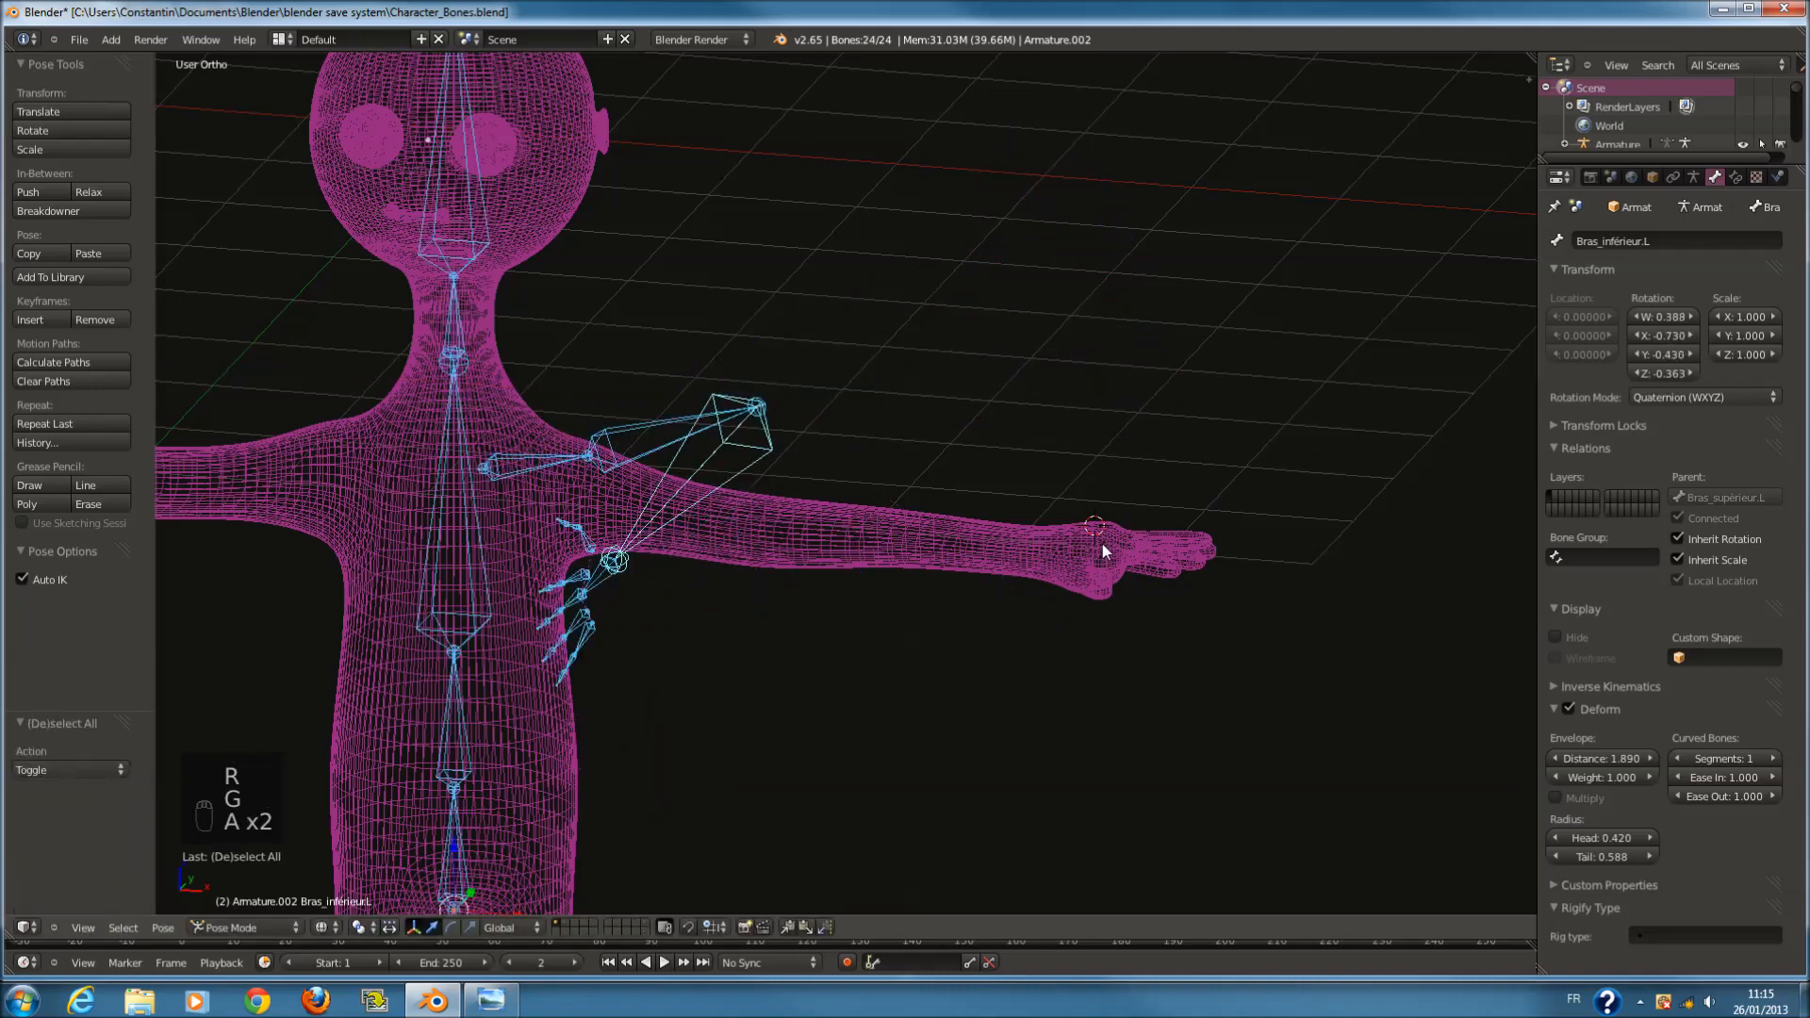
key("alt+r")
key("alt+g")
key("KP_1")
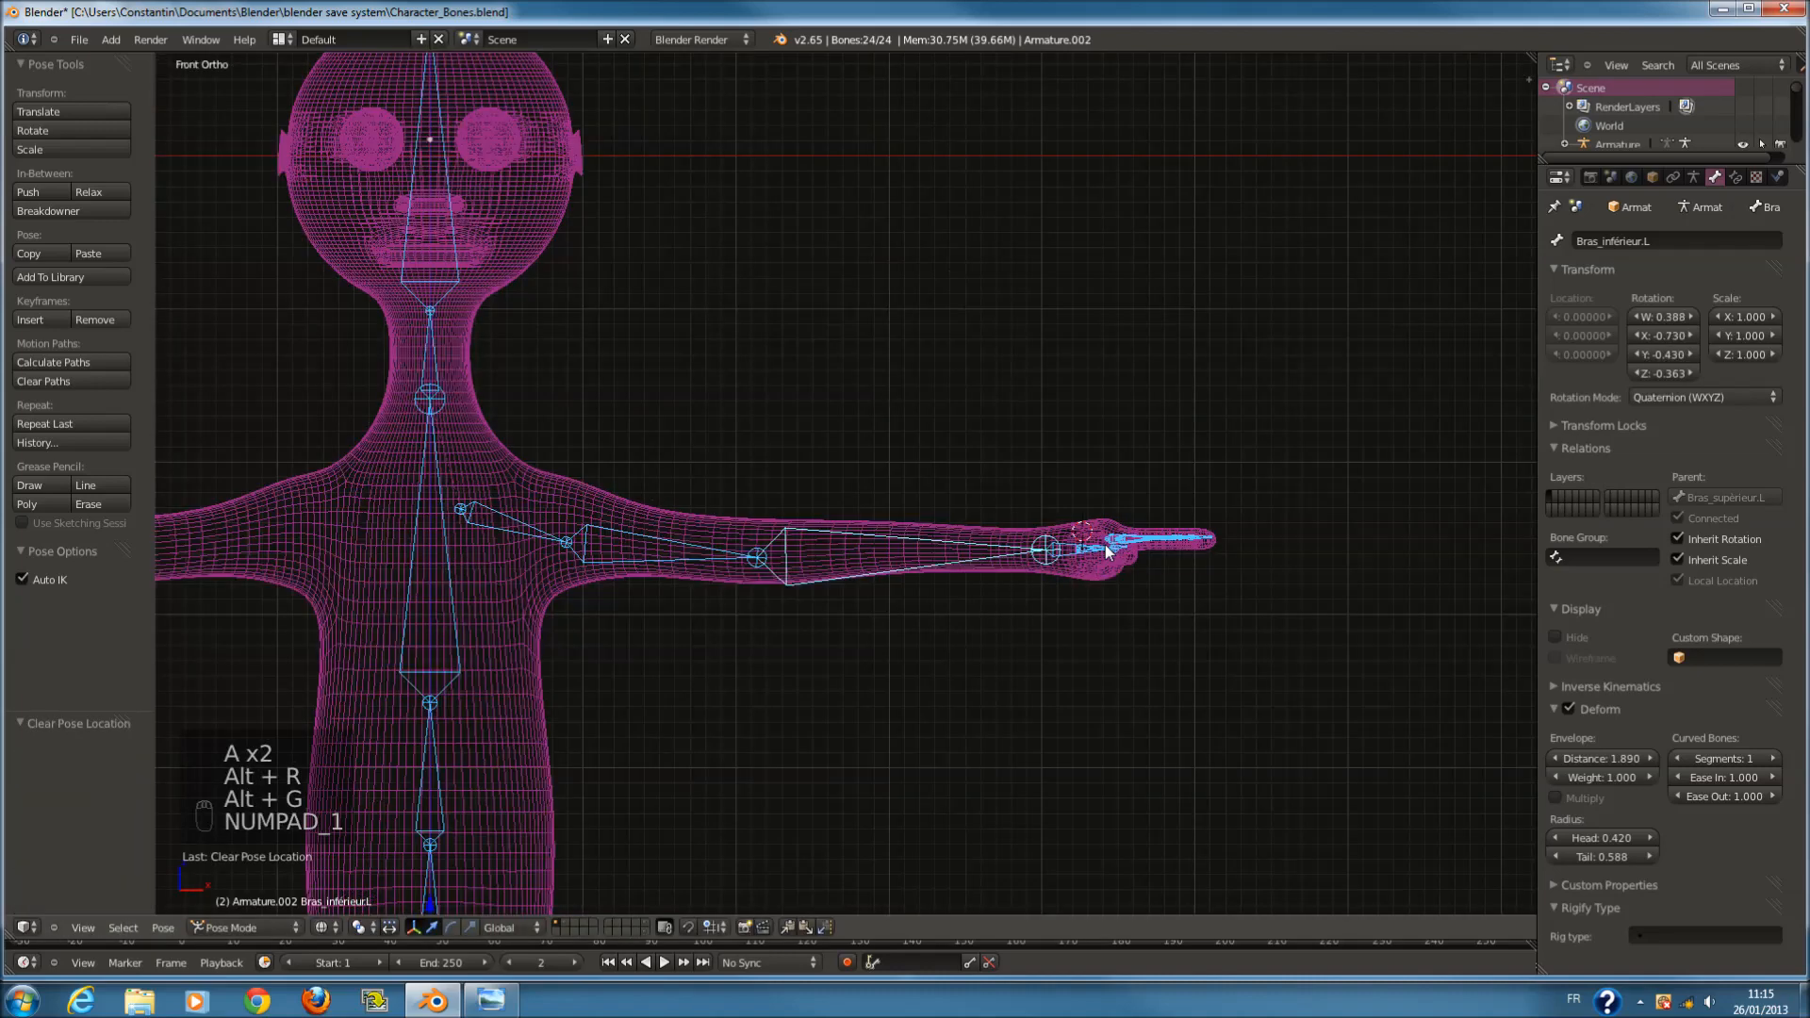
Disable Auto IK with only the lower arm bone selected and save over the file.
right_click(913, 566)
left_click(22, 579)
key("ctrl+s")
left_click(1012, 591)
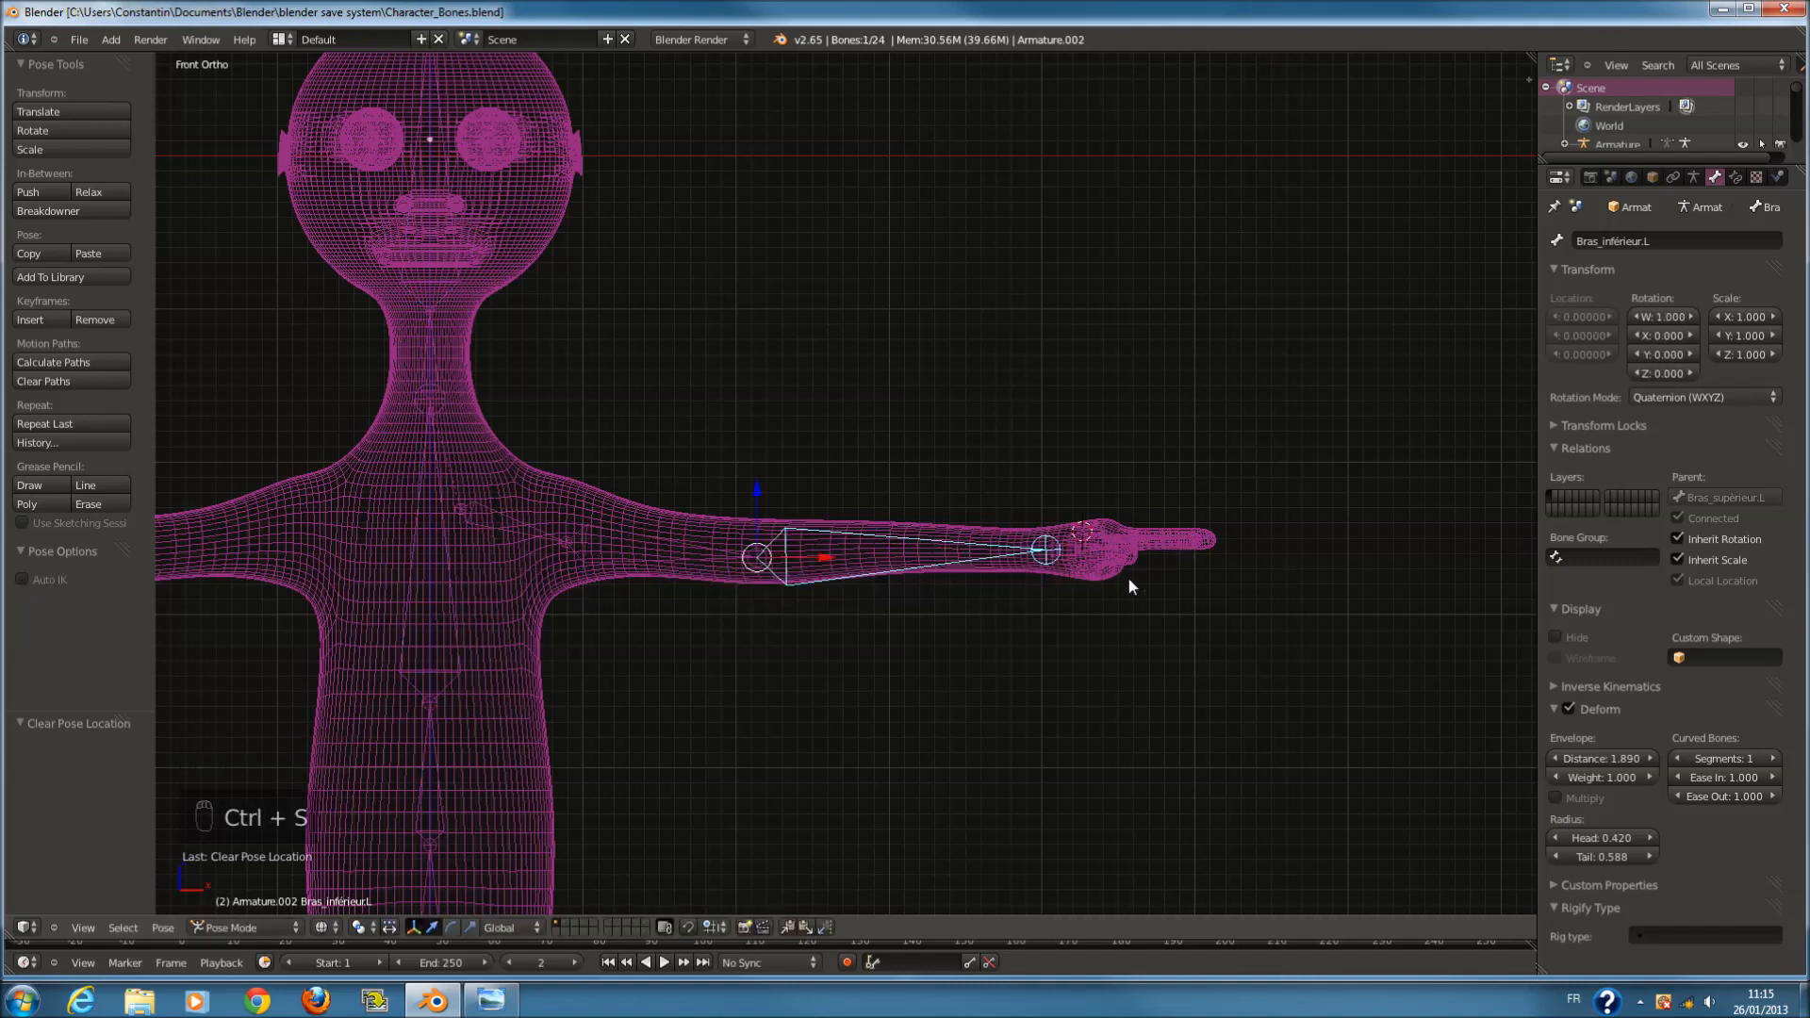
Try moving the lower arm bone with Auto IK off, and view the arm from the top.
key("g")
right_click(1013, 552)
scroll(1044, 598, "up", 1)
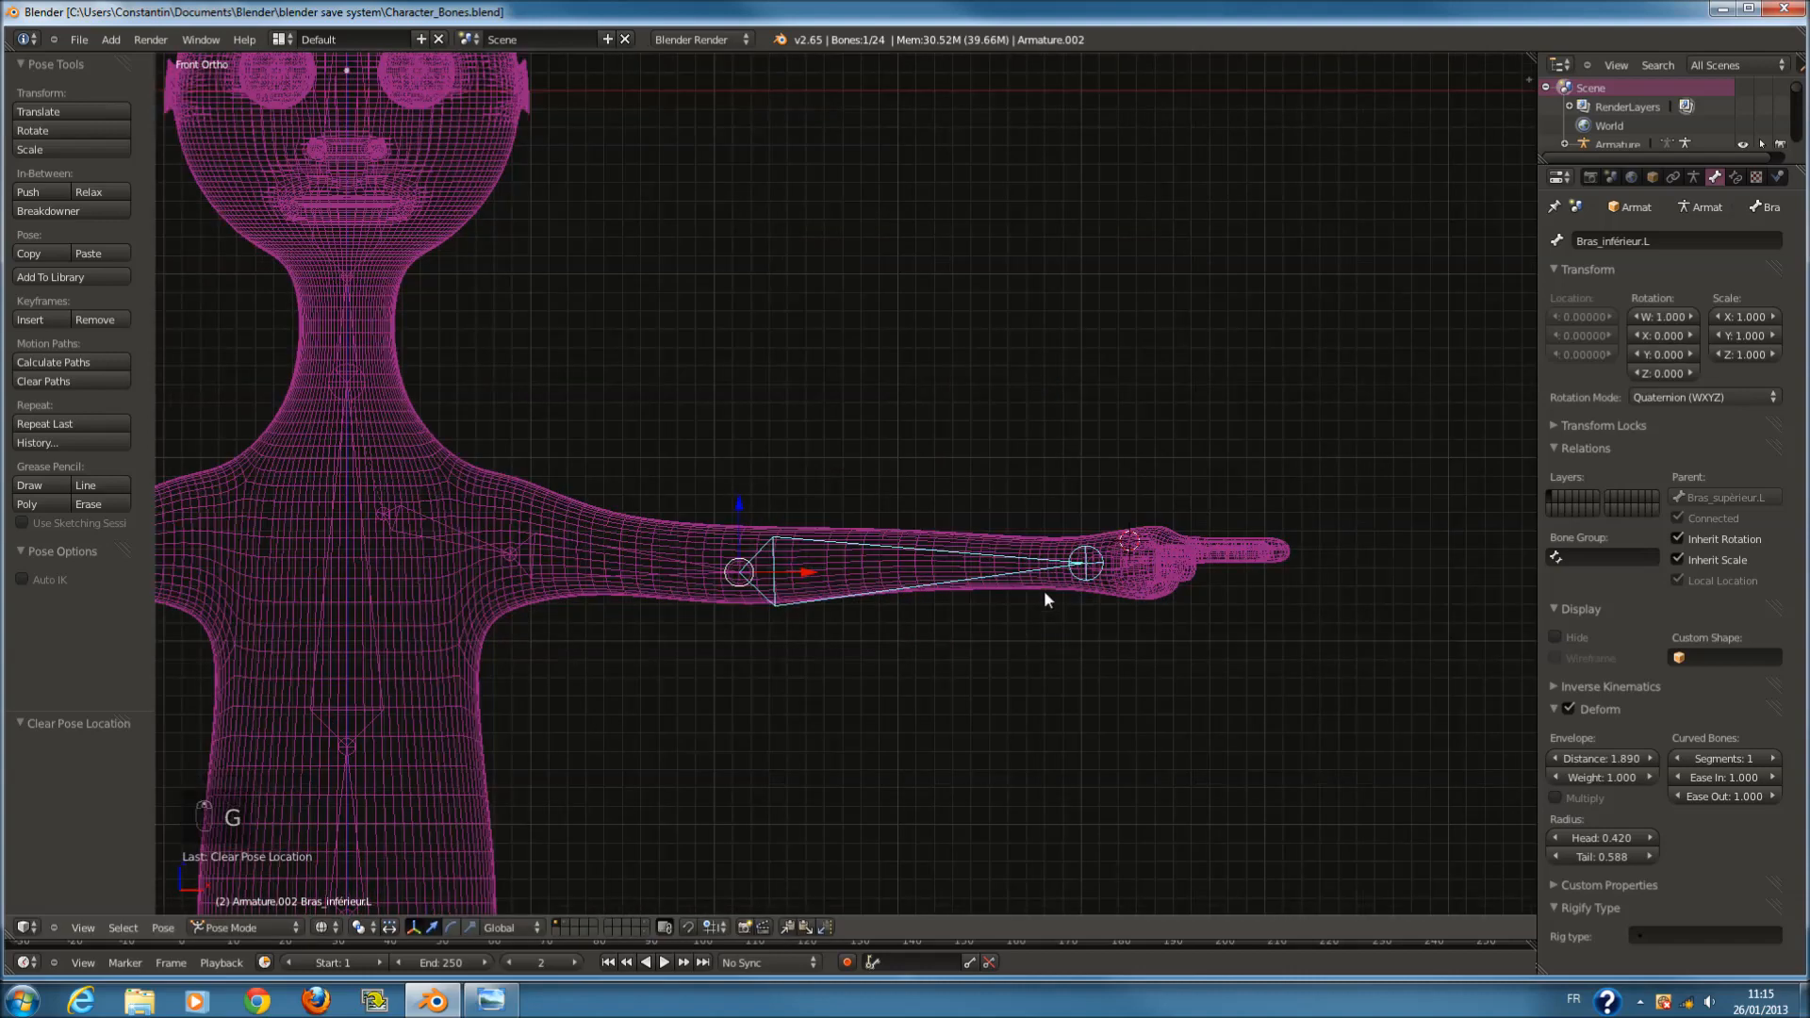
middle_click_drag(1061, 618, 1062, 626, "shift")
key("KP_7")
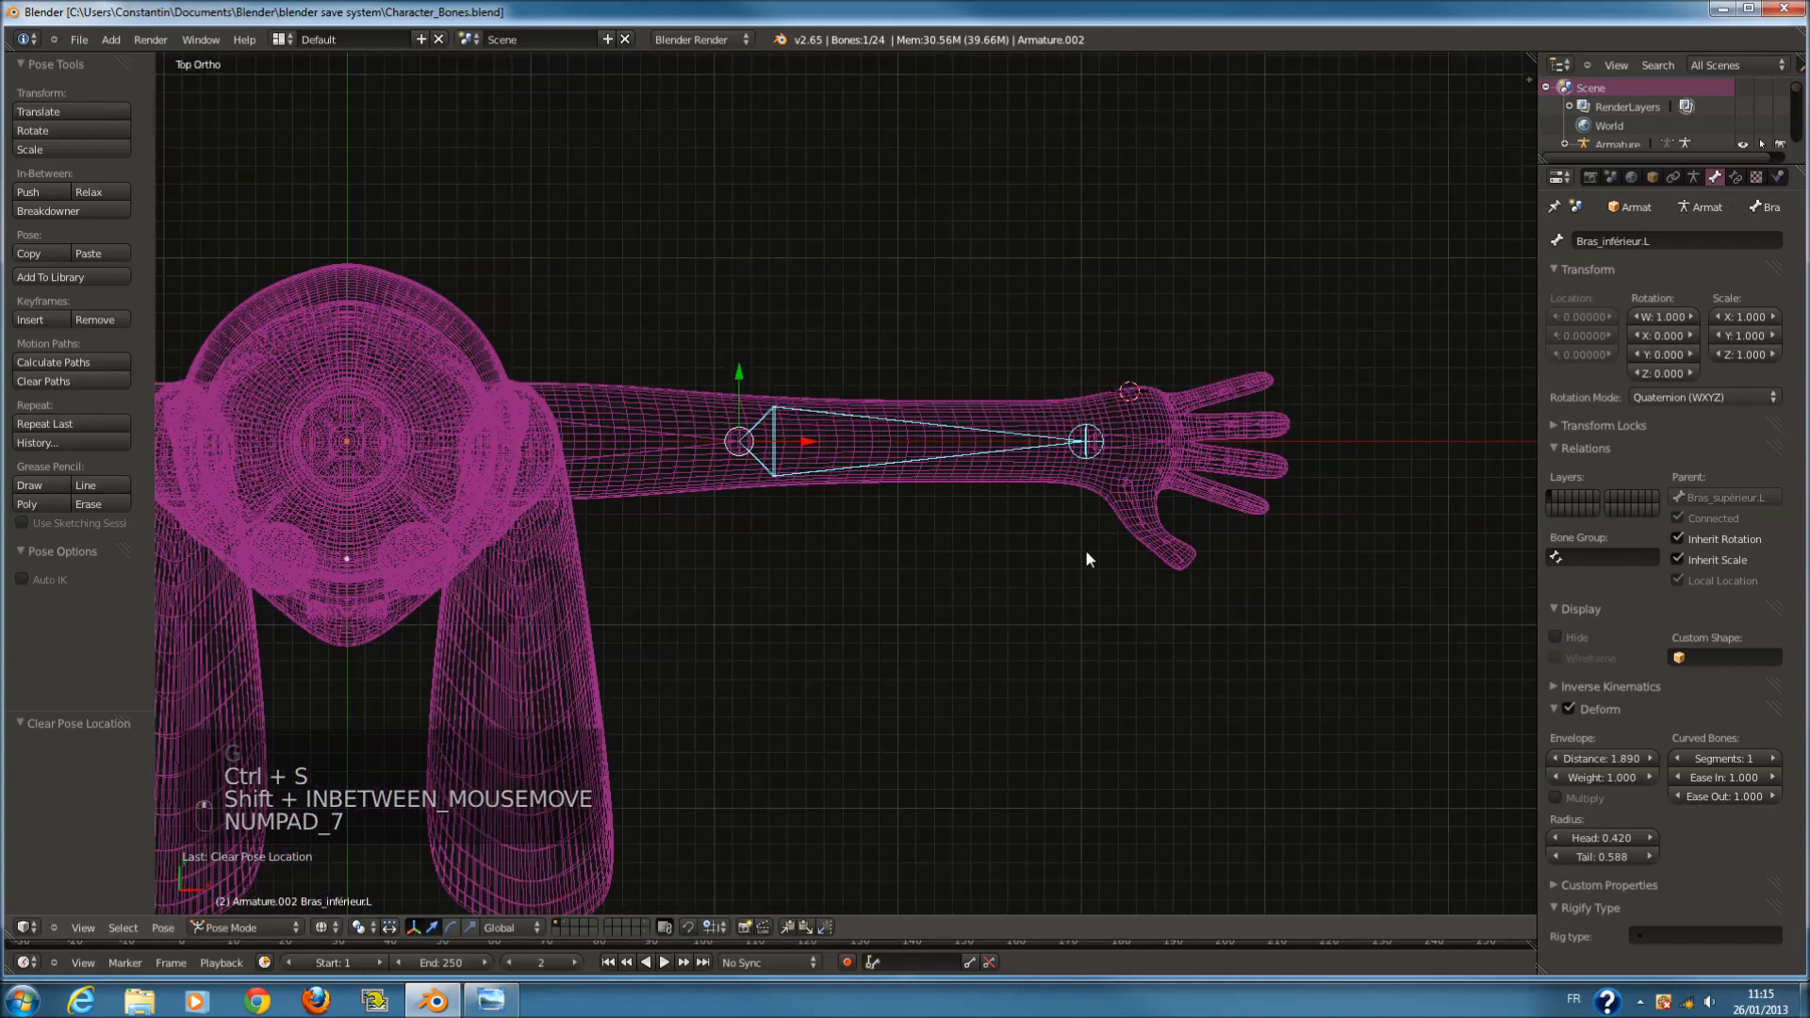
Switch the armature's bone display to B-Bone and save over the file.
middle_click_drag(1087, 559, 1057, 558, "shift")
left_click(1591, 177)
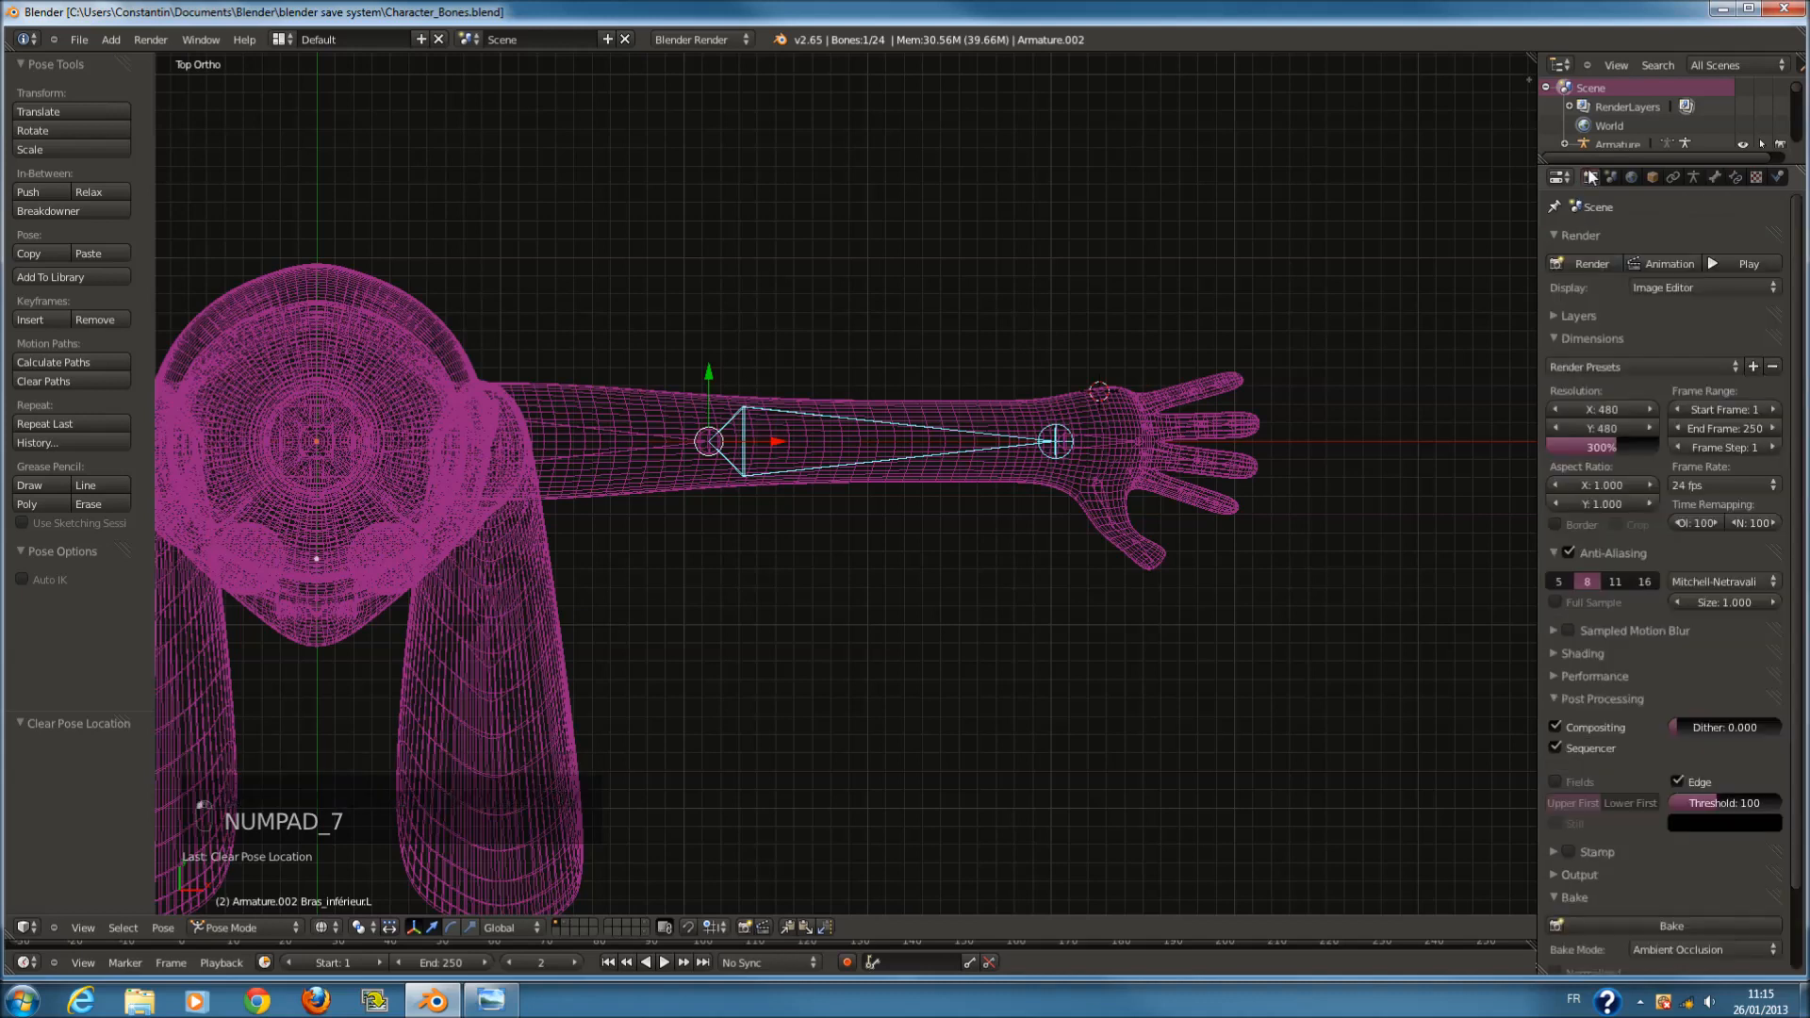
left_click(1693, 177)
key("ctrl+s")
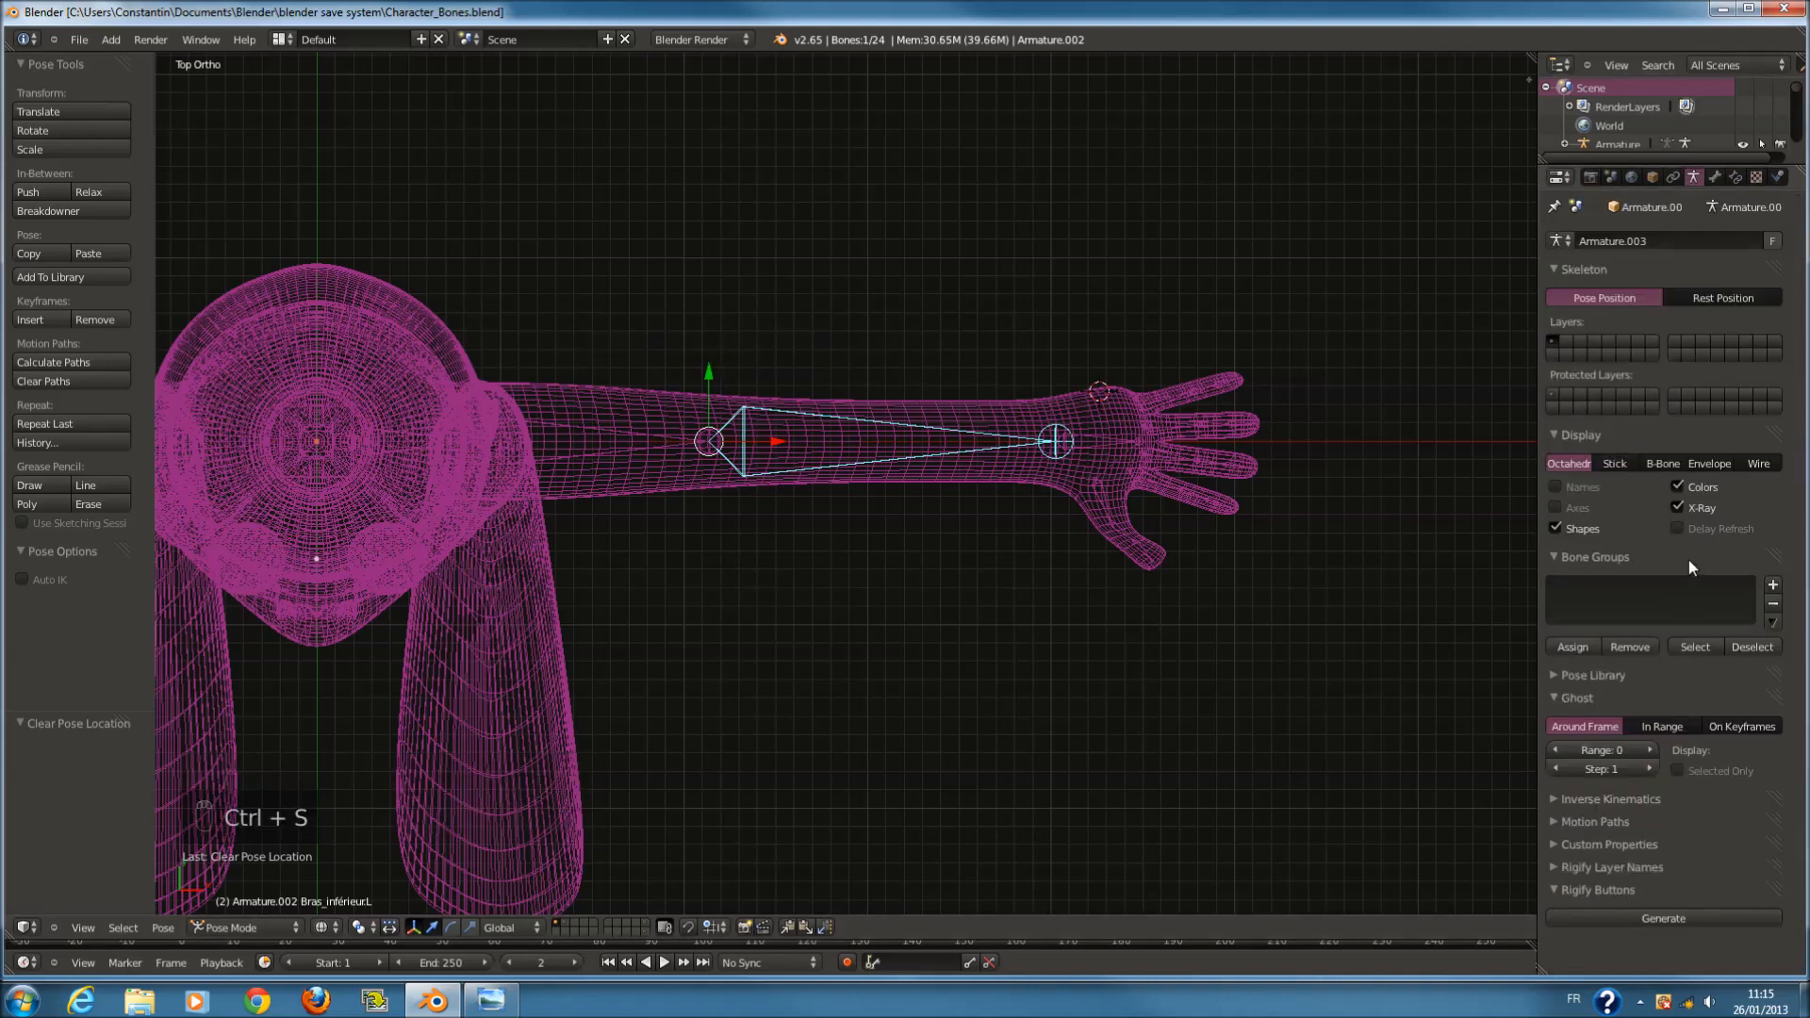
left_click(1661, 461)
key("z")
key("z")
key("ctrl+s")
left_click(1125, 598)
left_click(1576, 697)
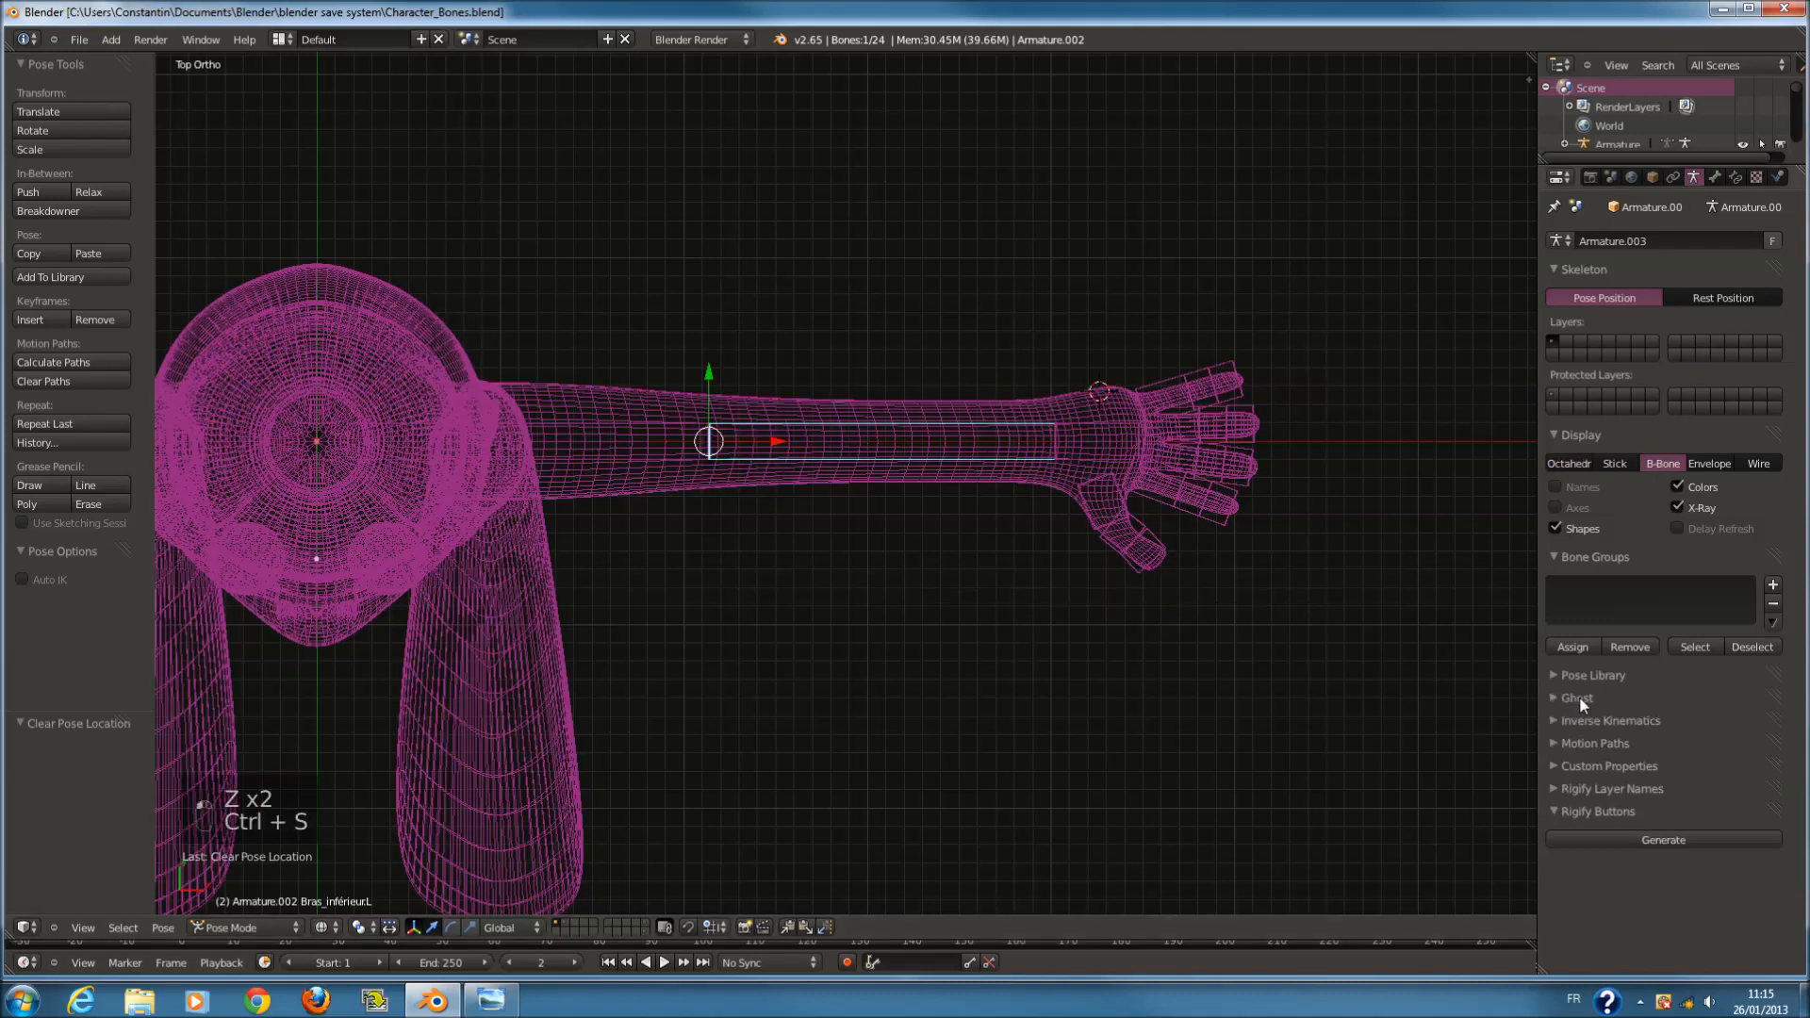
left_click(1601, 742)
left_click(1602, 742)
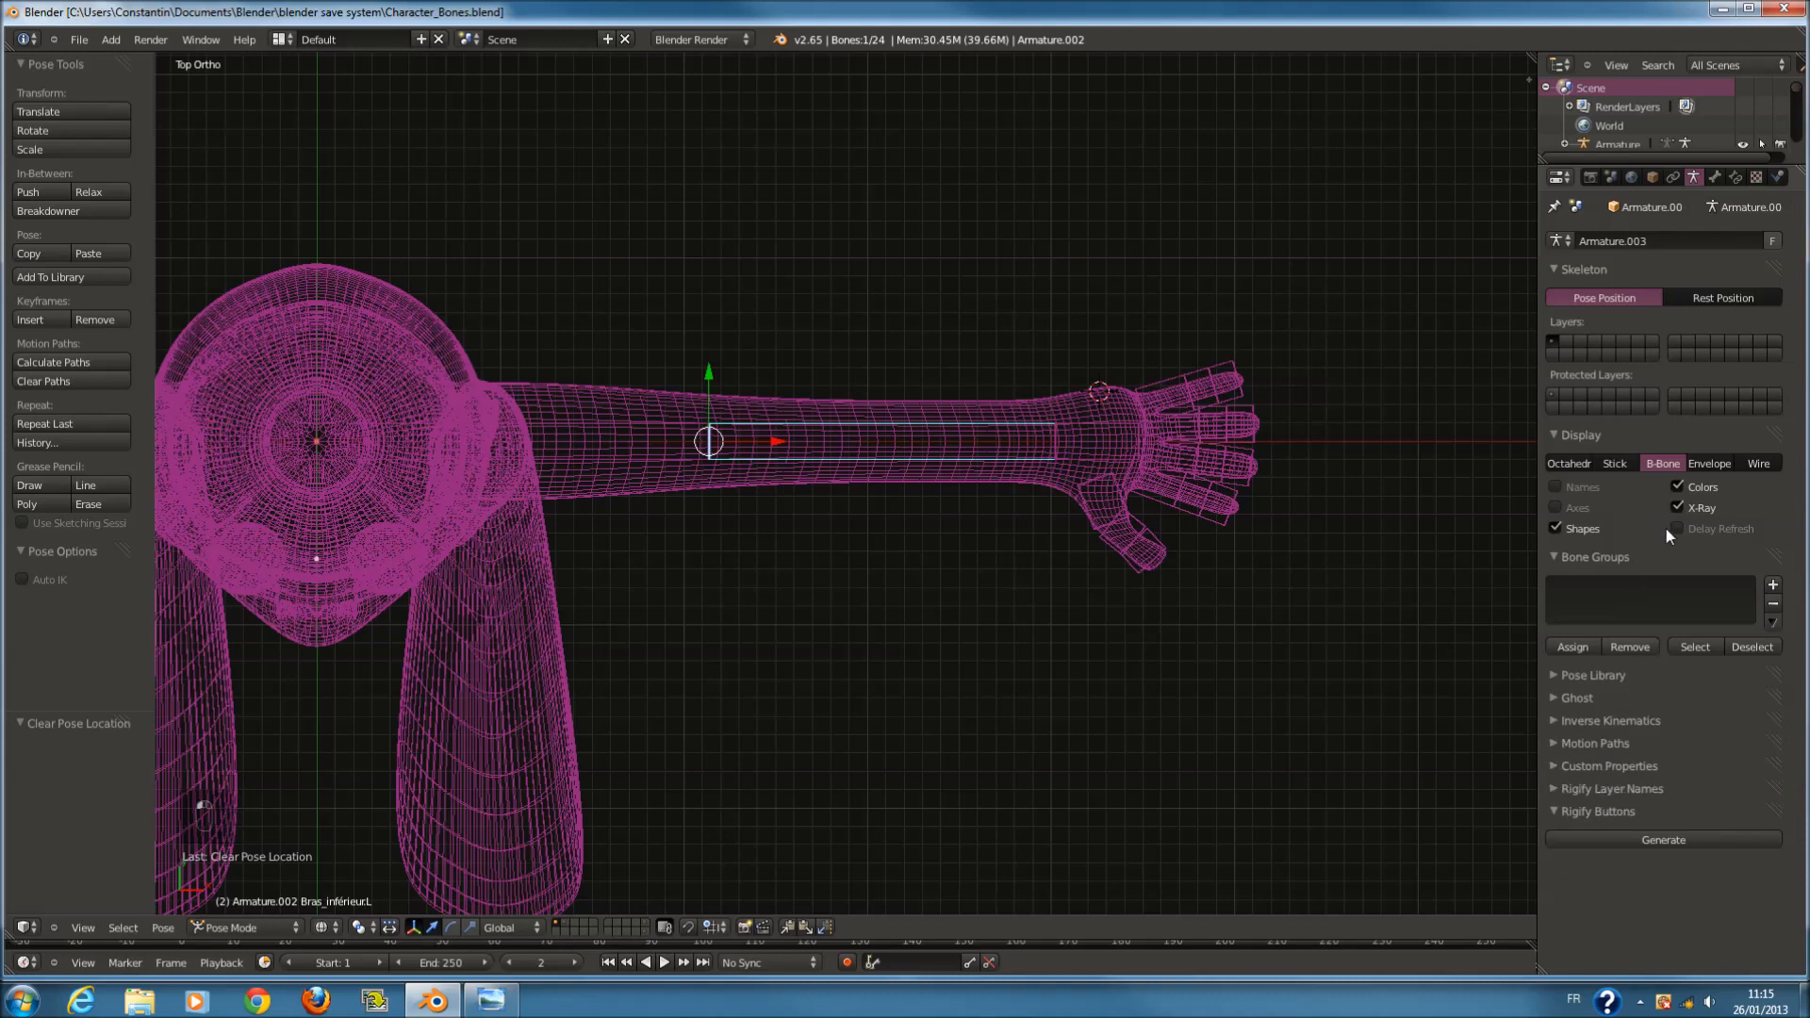
Set the lower arm bone's curved bone segments to 4.
left_click(1715, 177)
left_click(1774, 759)
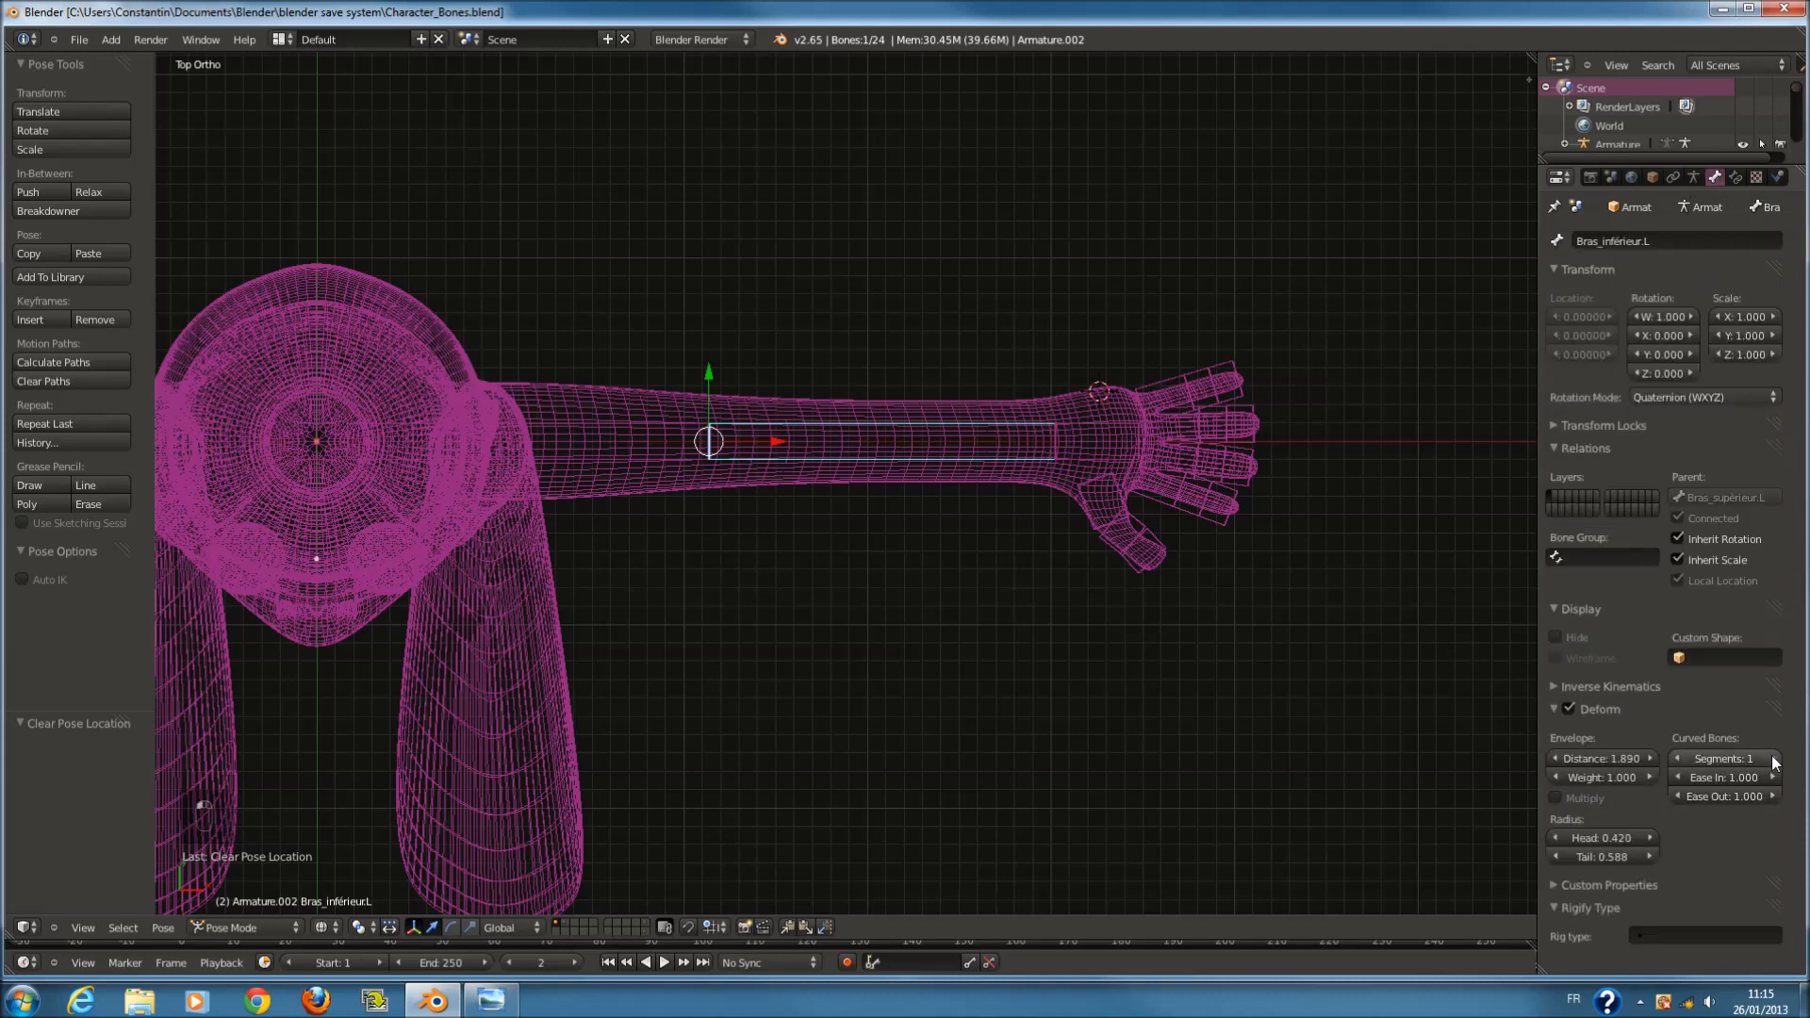
scroll(1107, 550, "up", 4)
scroll(1103, 485, "down", 1)
Try rotating the segmented lower arm bone about the global X axis in the top view.
key("2")
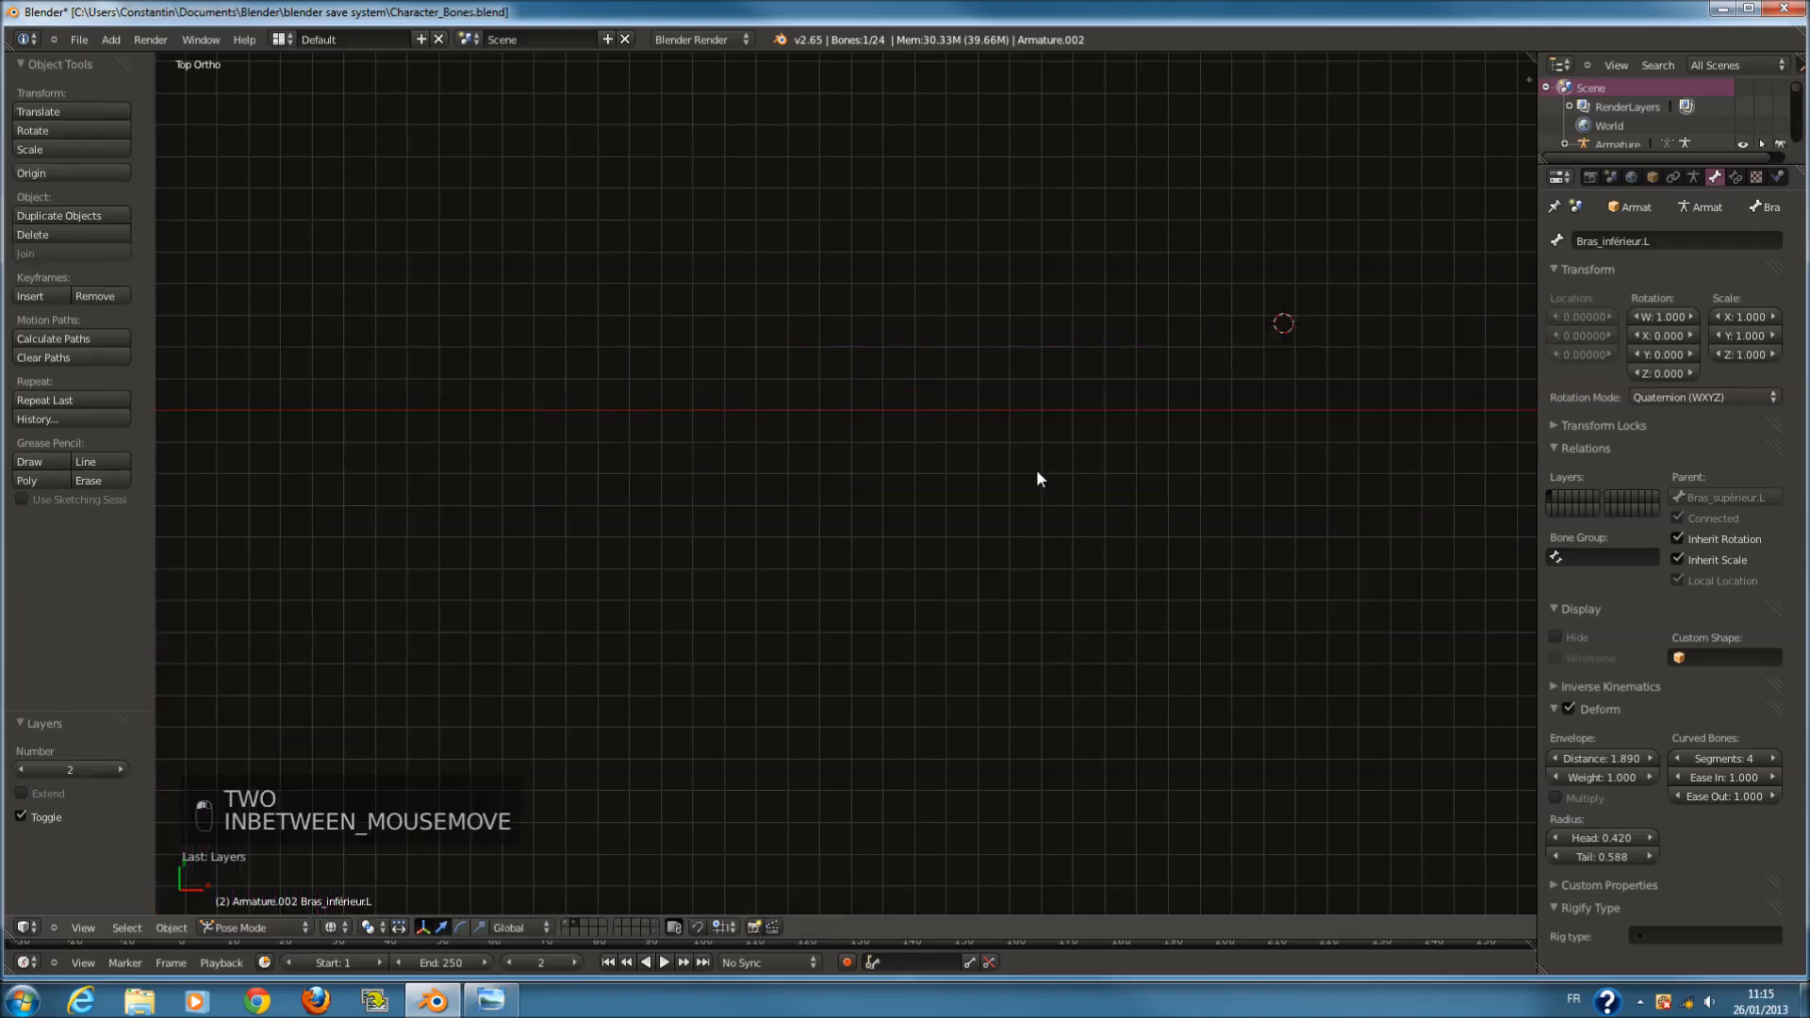
scroll(1037, 472, "down", 2)
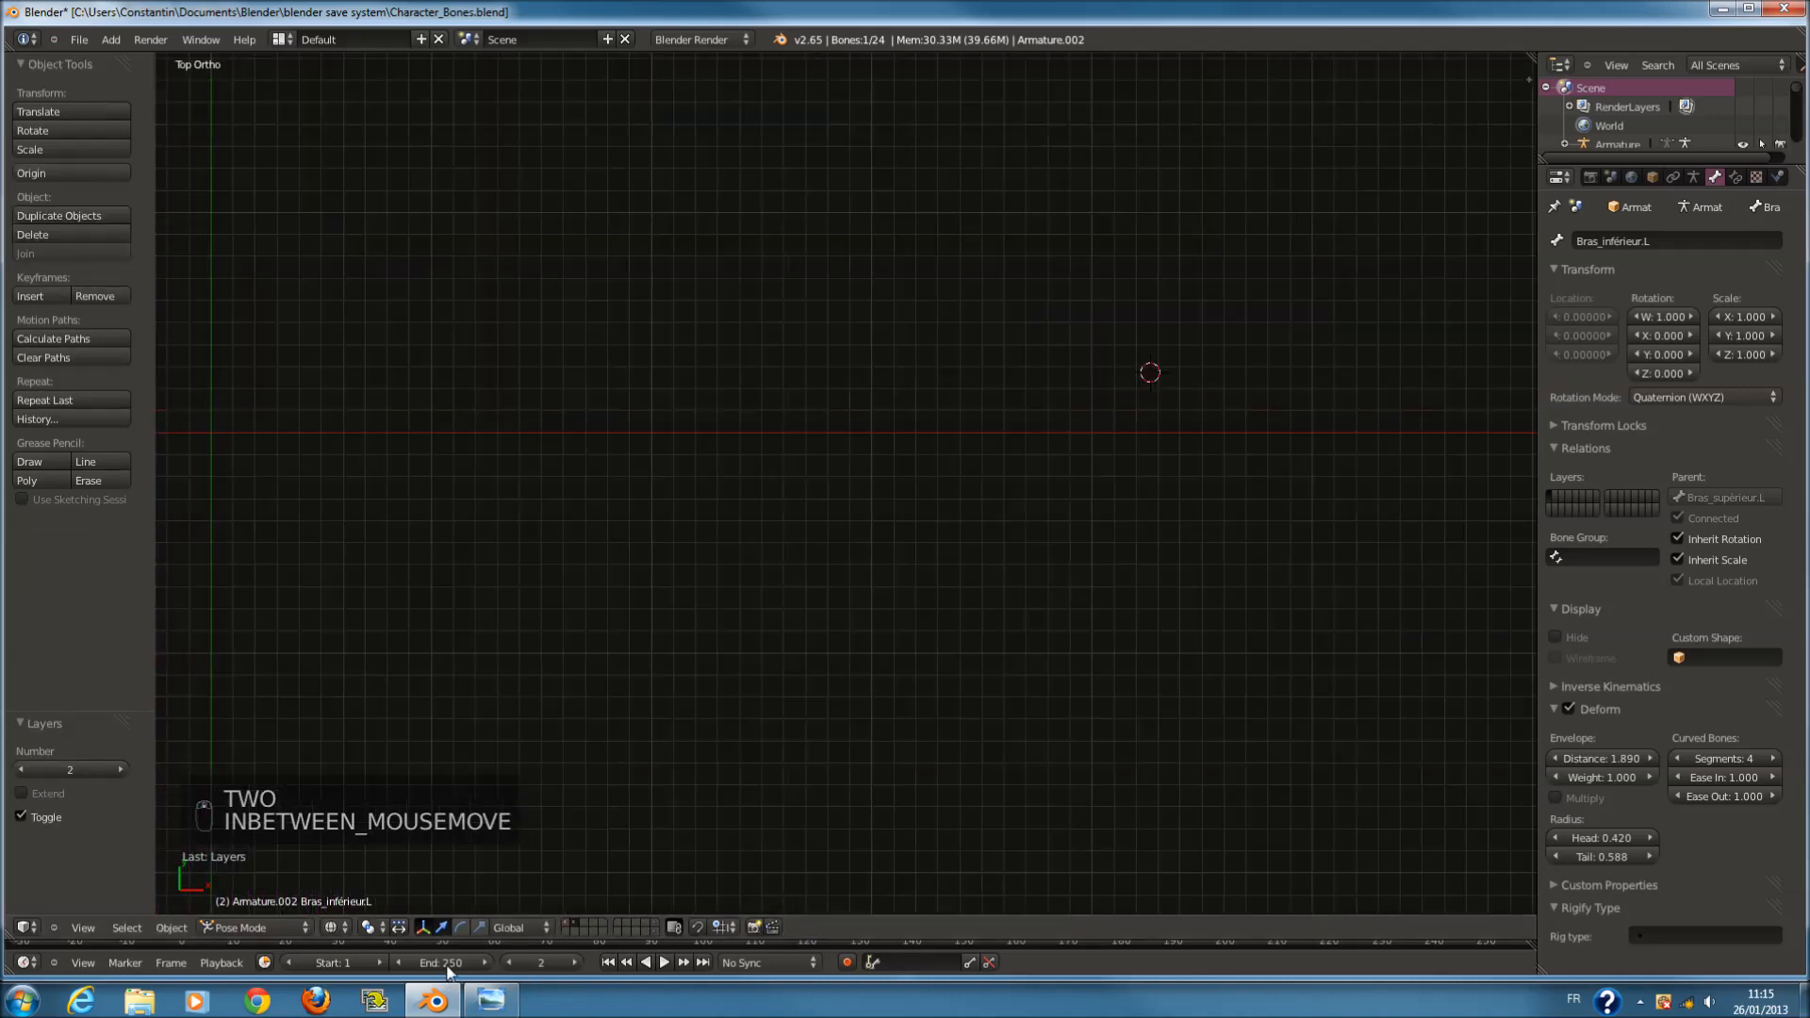
left_click(567, 924)
scroll(1028, 542, "up", 2)
key("r")
key("x")
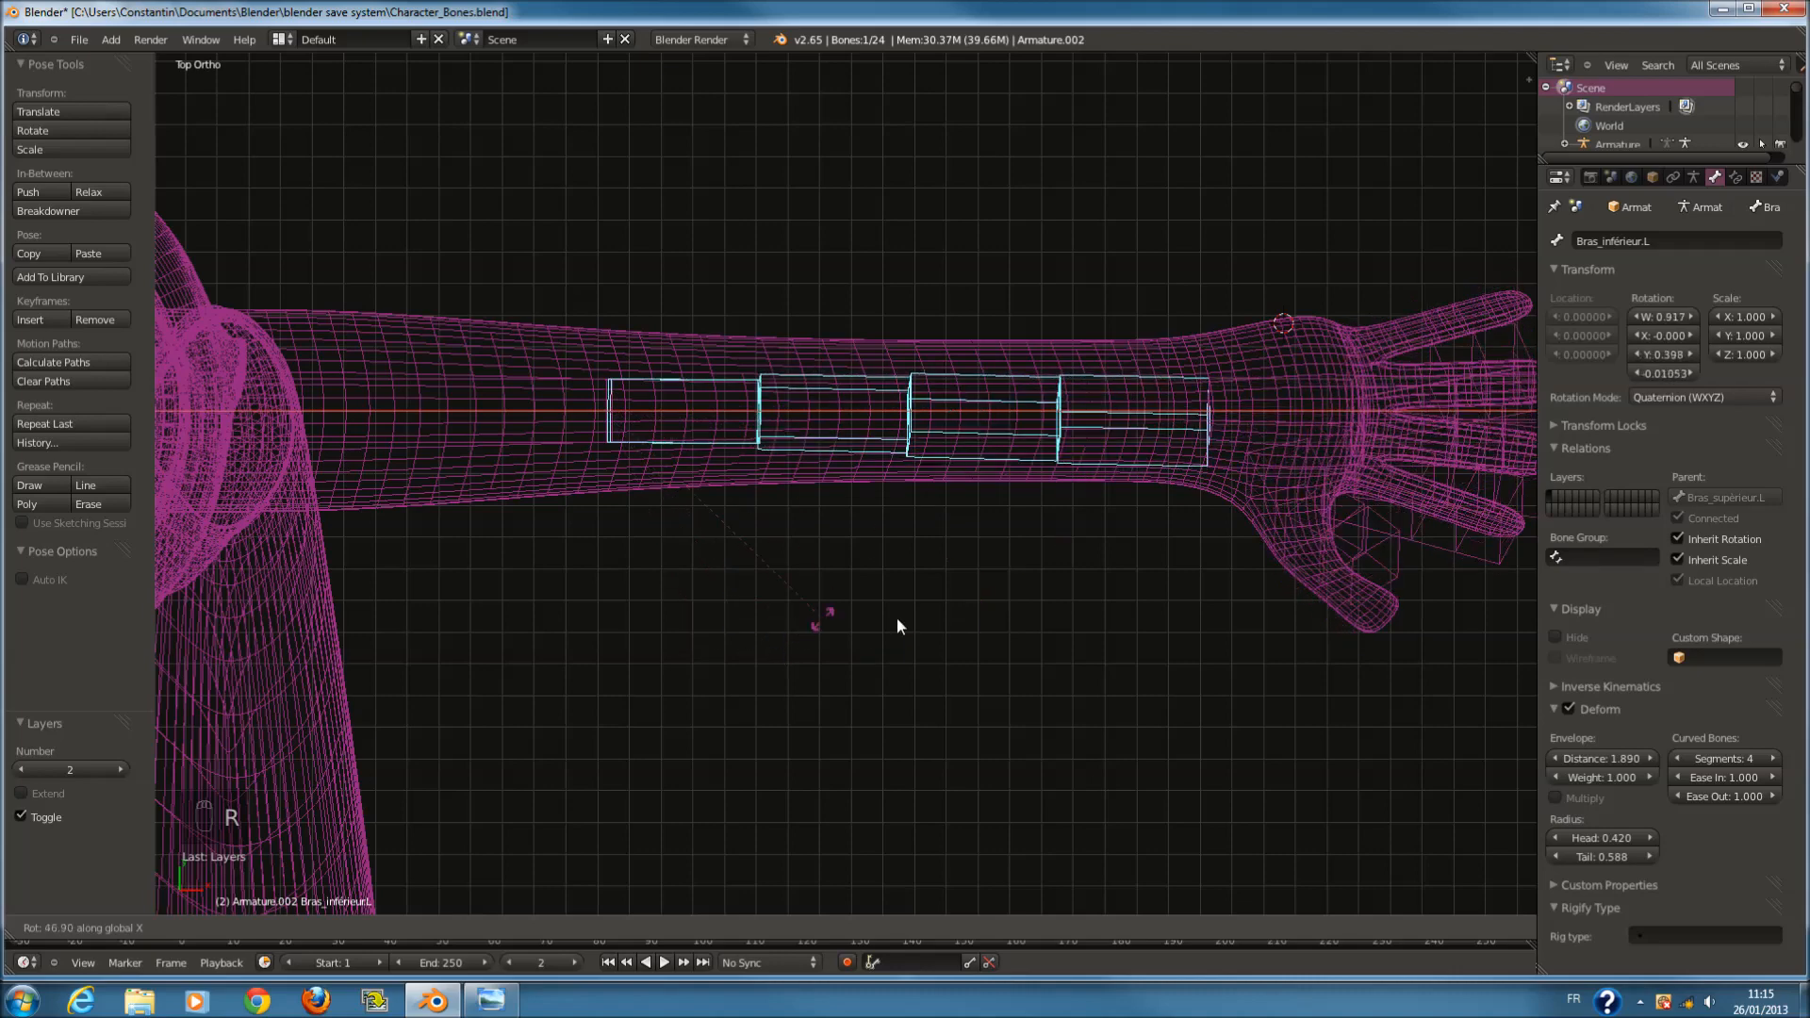
right_click(611, 119)
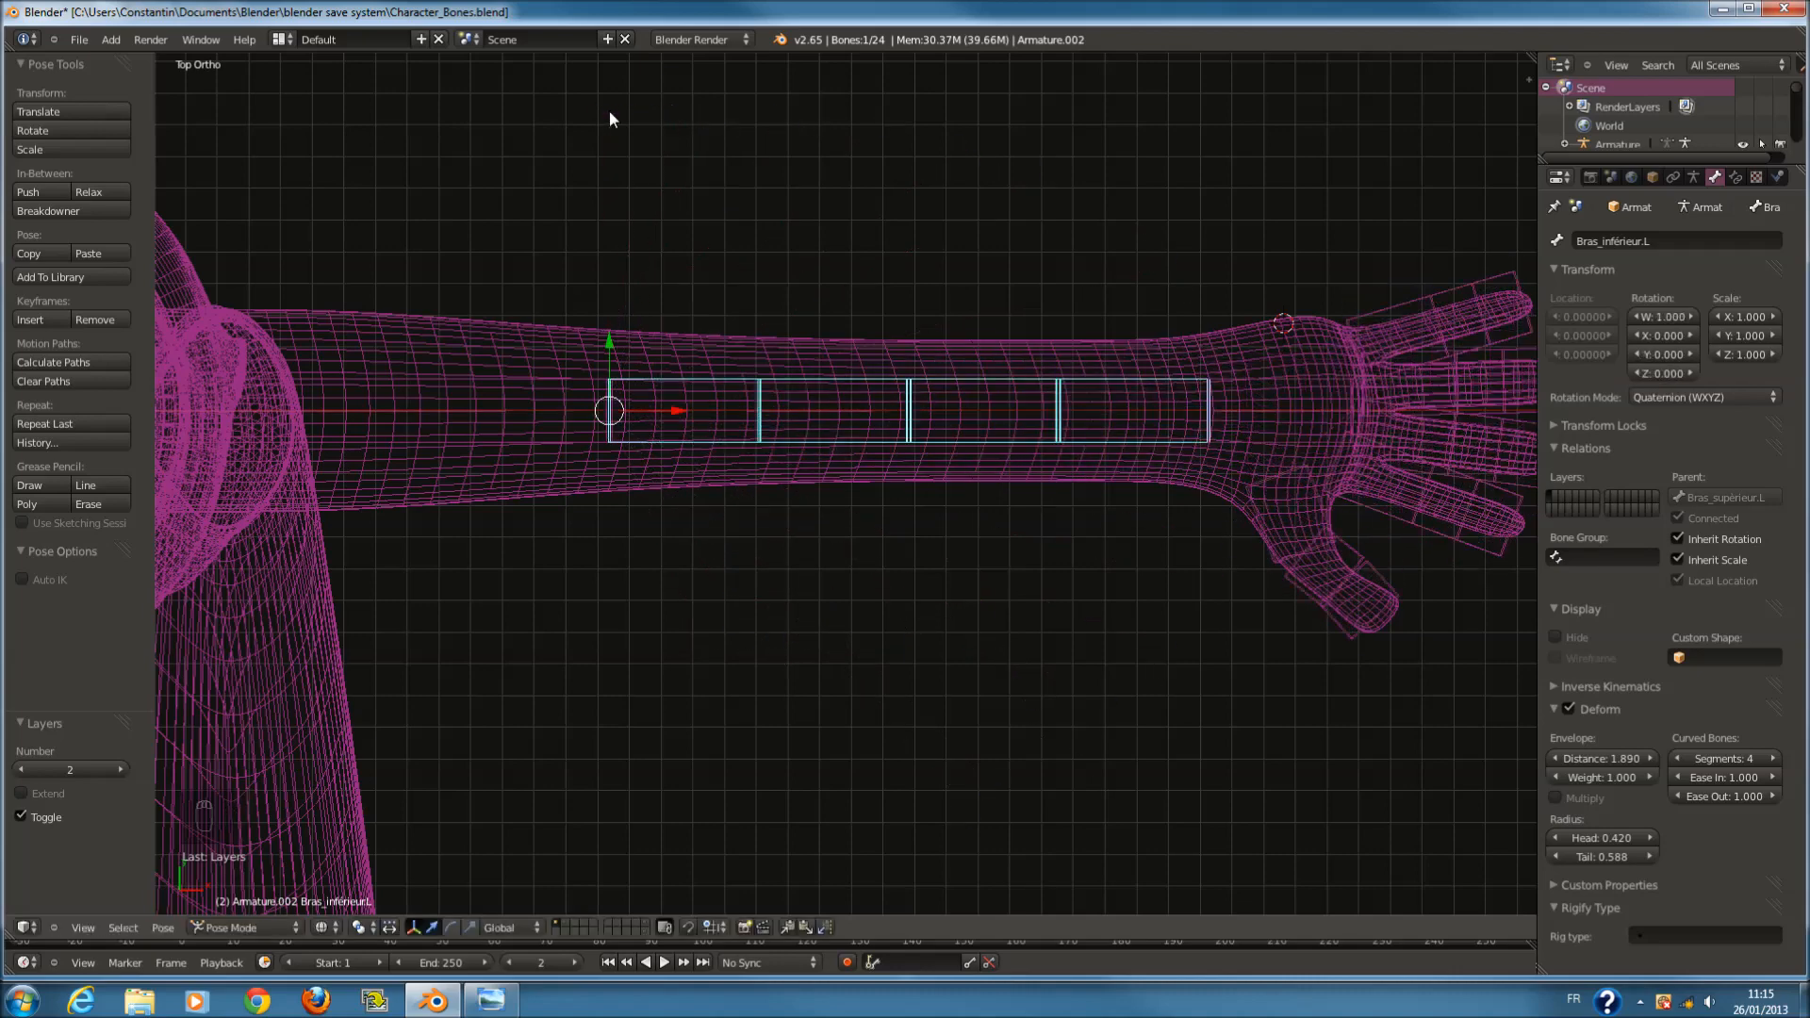
Set the curved bone segments of the neck bone to 5.
scroll(914, 681, "down", 3)
key("KP_1")
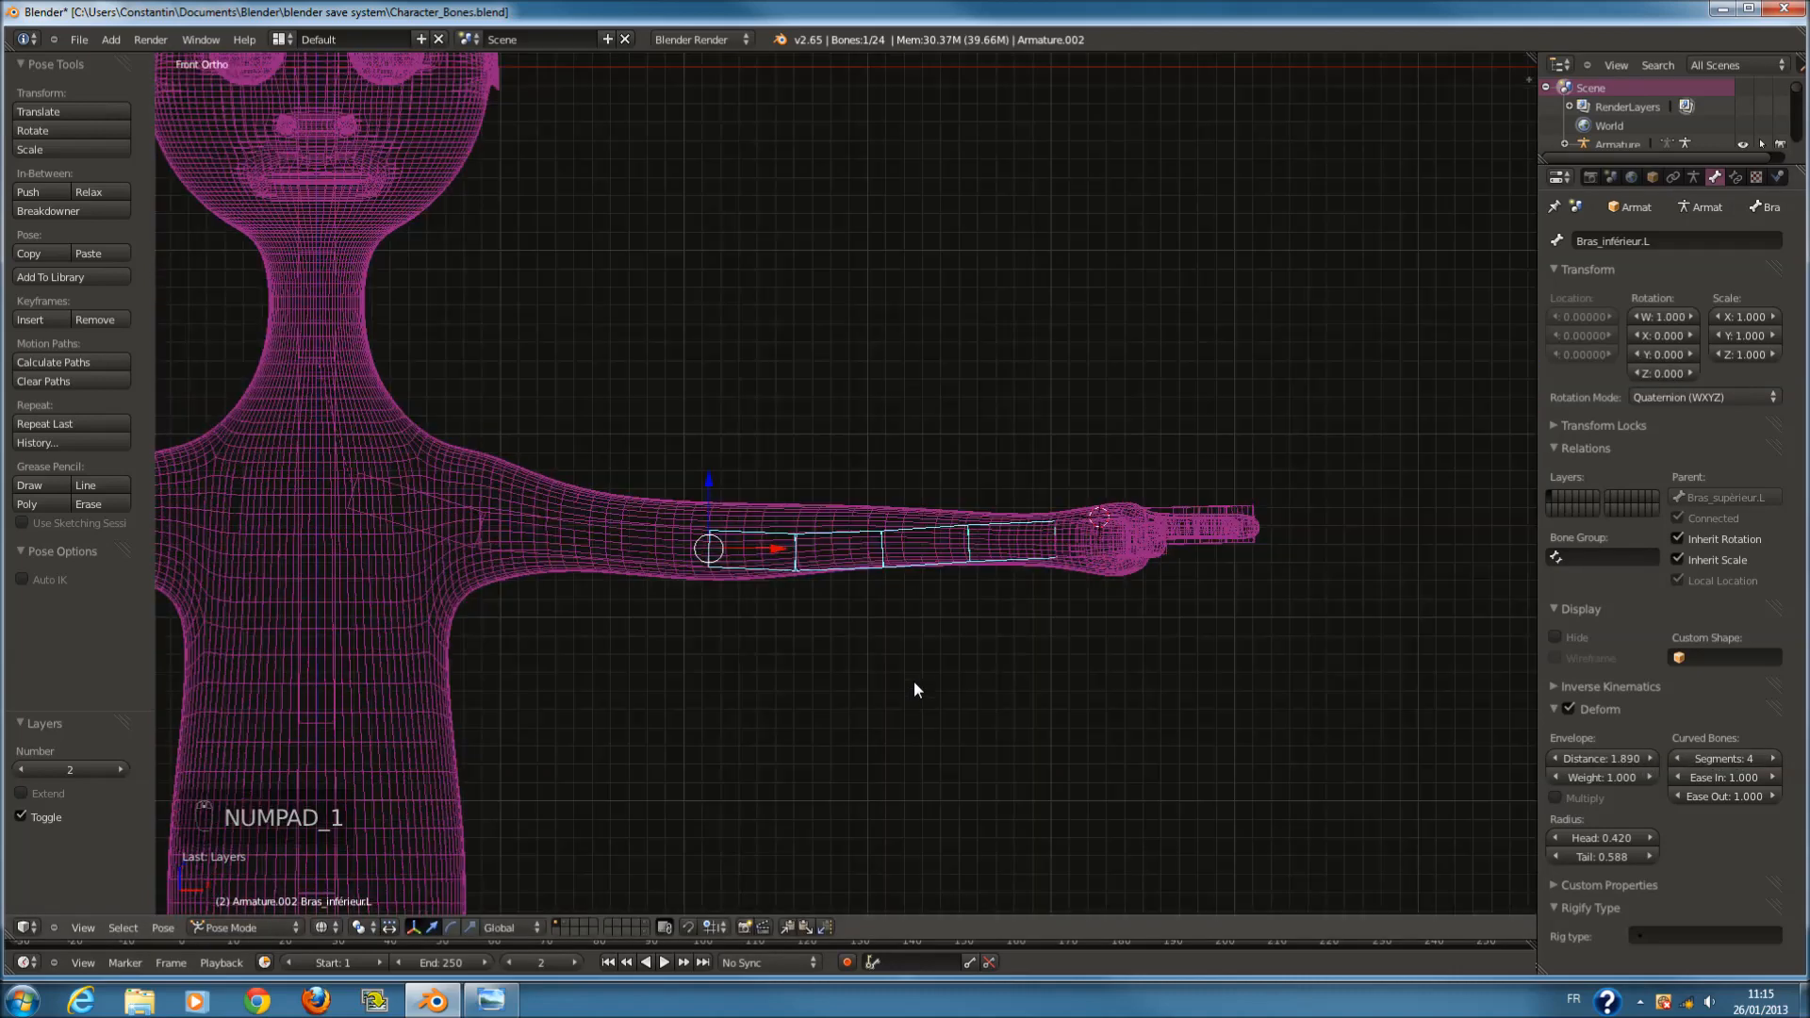
scroll(699, 539, "down", 10, "ctrl")
right_click(642, 311)
right_click(642, 311)
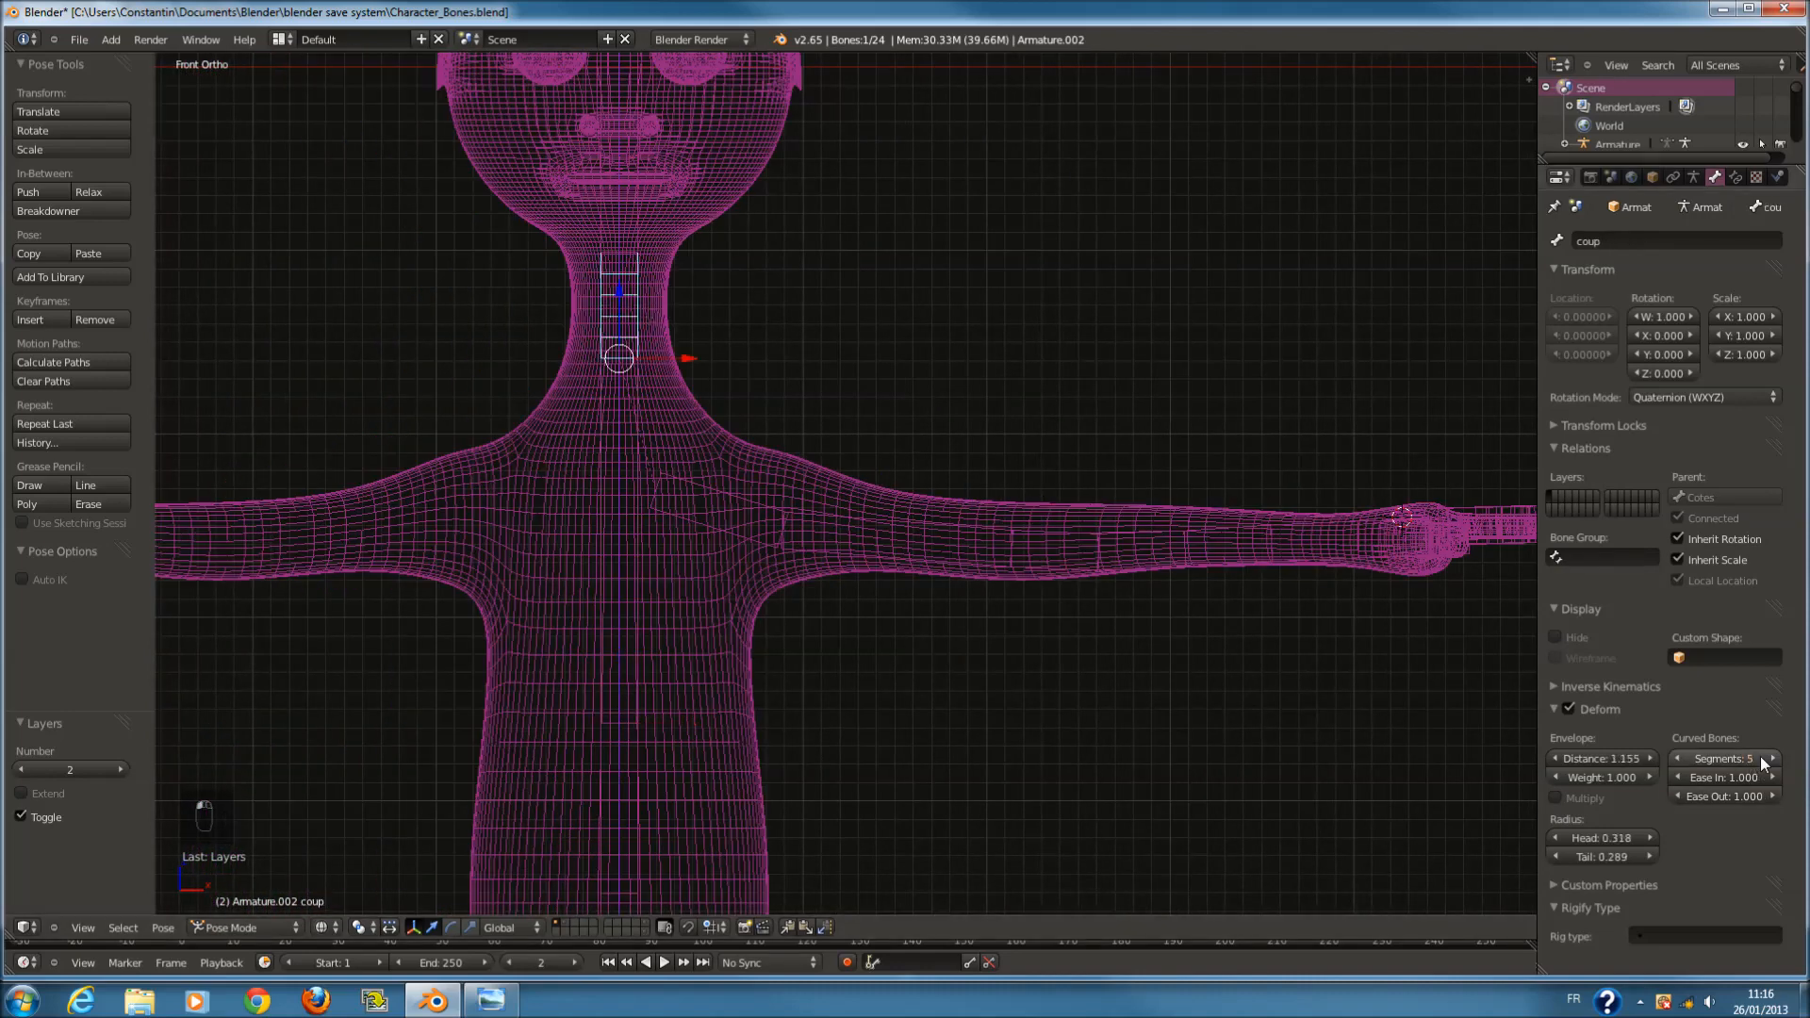
Set the curved bone segments of the spine bone colone to 6 and save over the file.
scroll(807, 854, "down", 2)
right_click(688, 752)
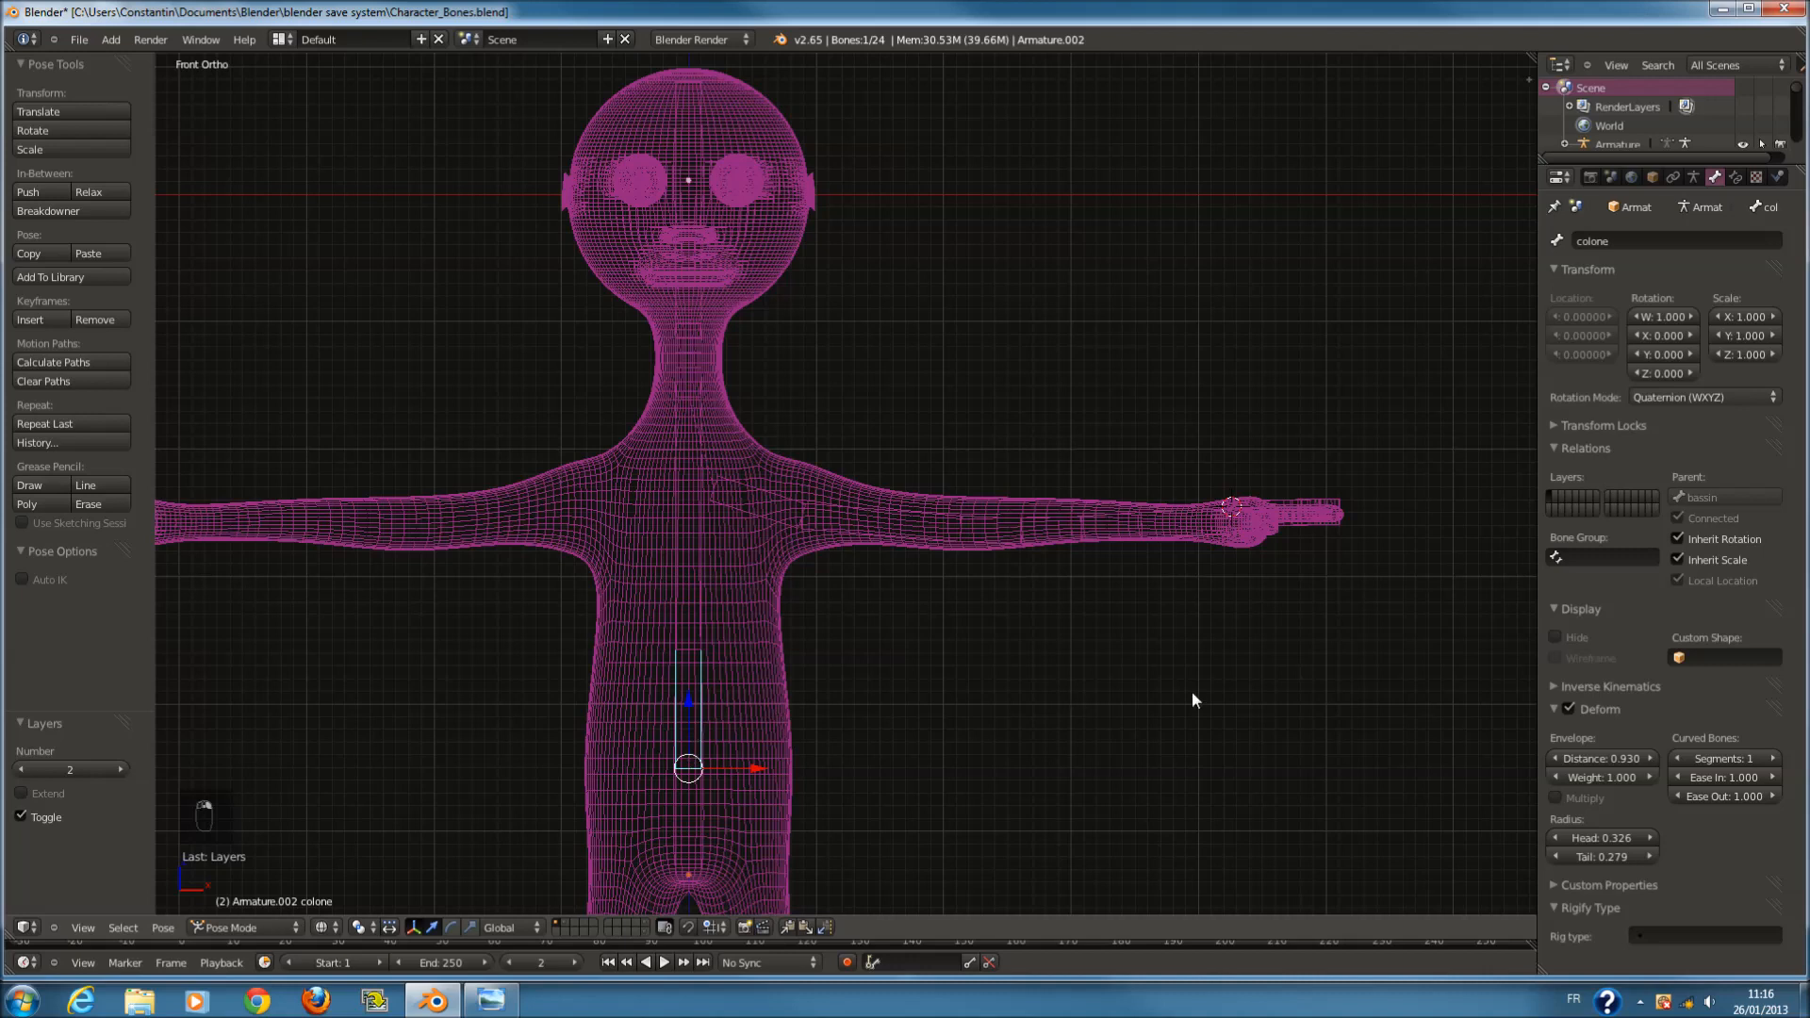
left_click(1773, 759)
left_click(1774, 759)
left_click(1773, 759)
left_click(1773, 759)
left_click(1774, 759)
key("ctrl+s")
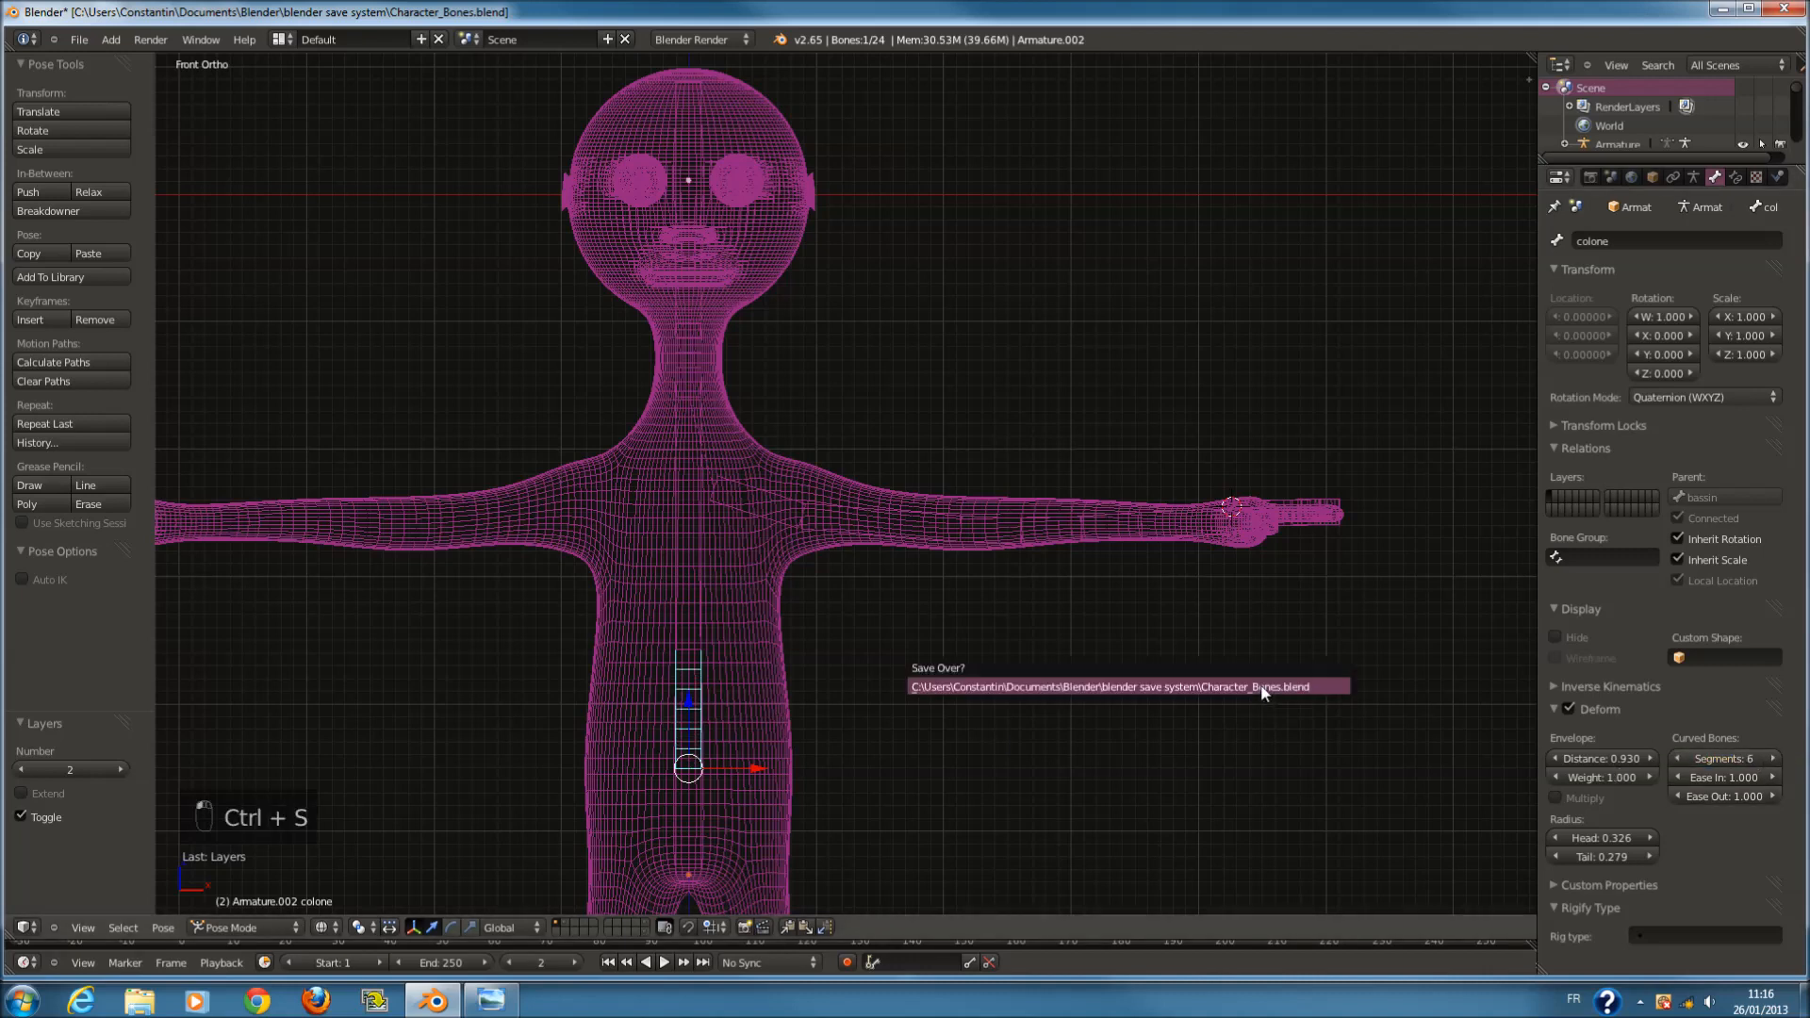
Set the lower arm bone's curved bone segments to 1 and save over the file.
scroll(1107, 558, "up", 1)
key("KP_7")
scroll(1084, 557, "up", 3)
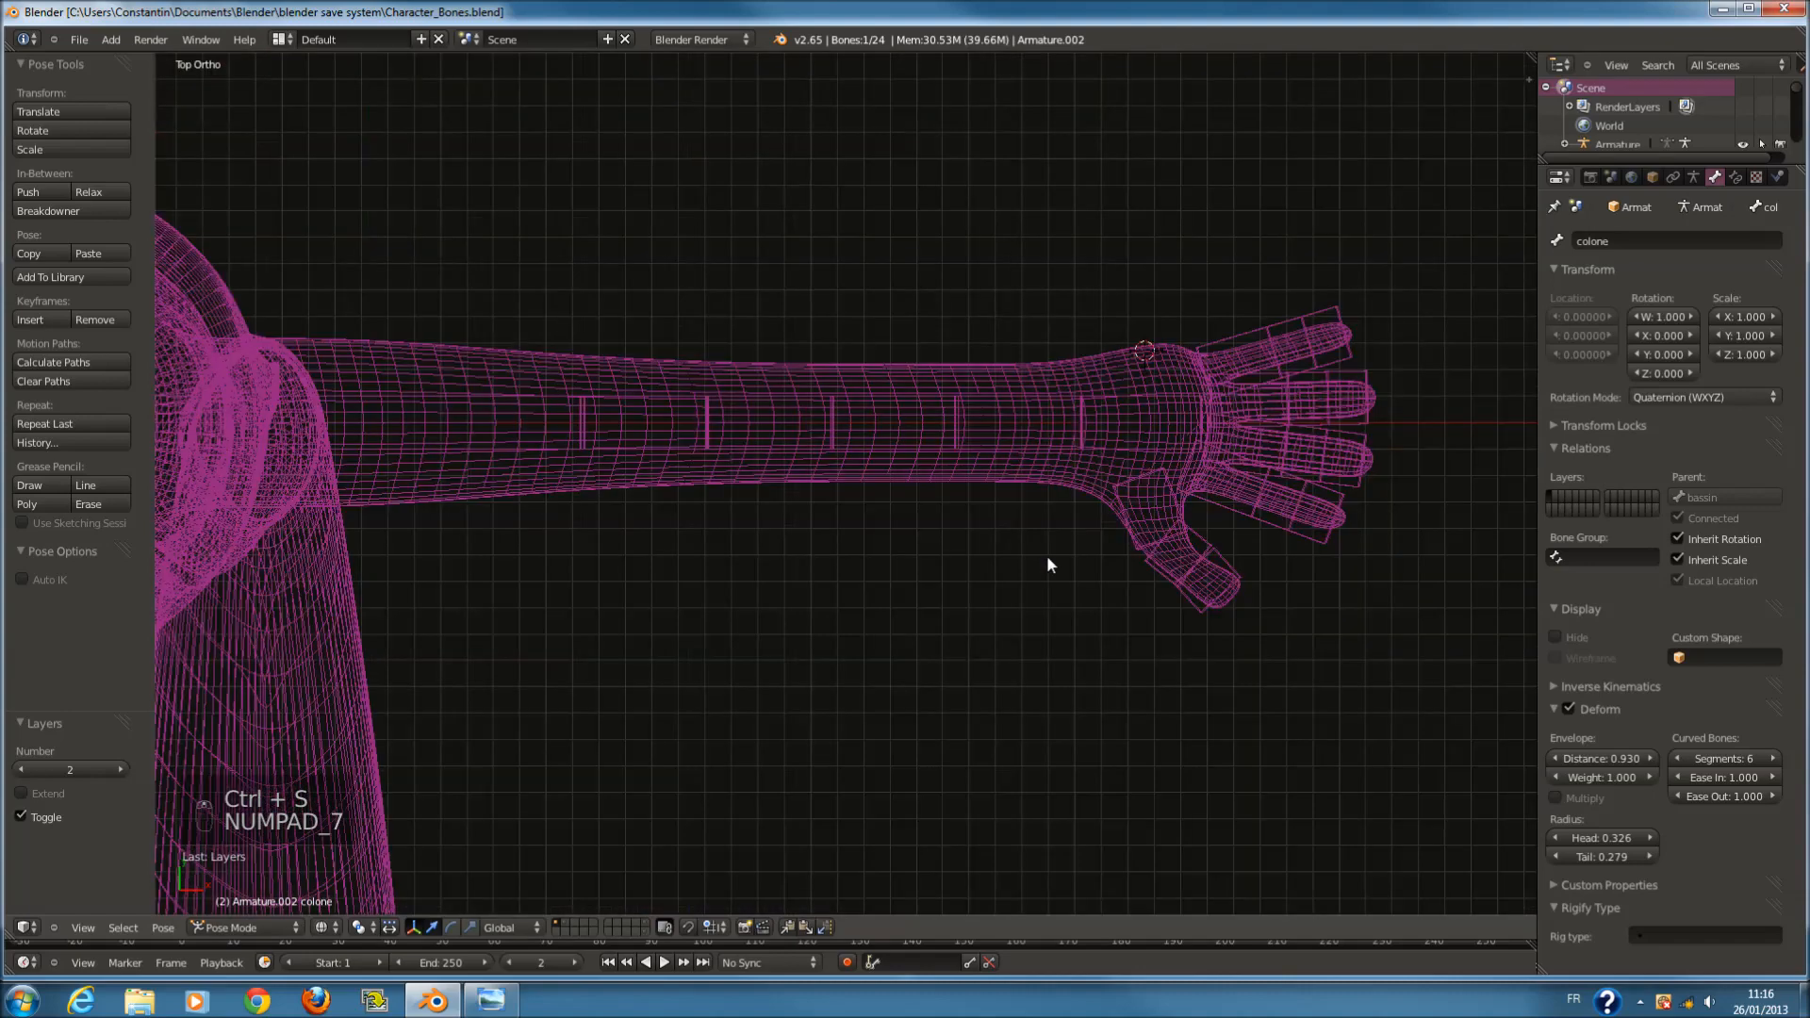
right_click(968, 452)
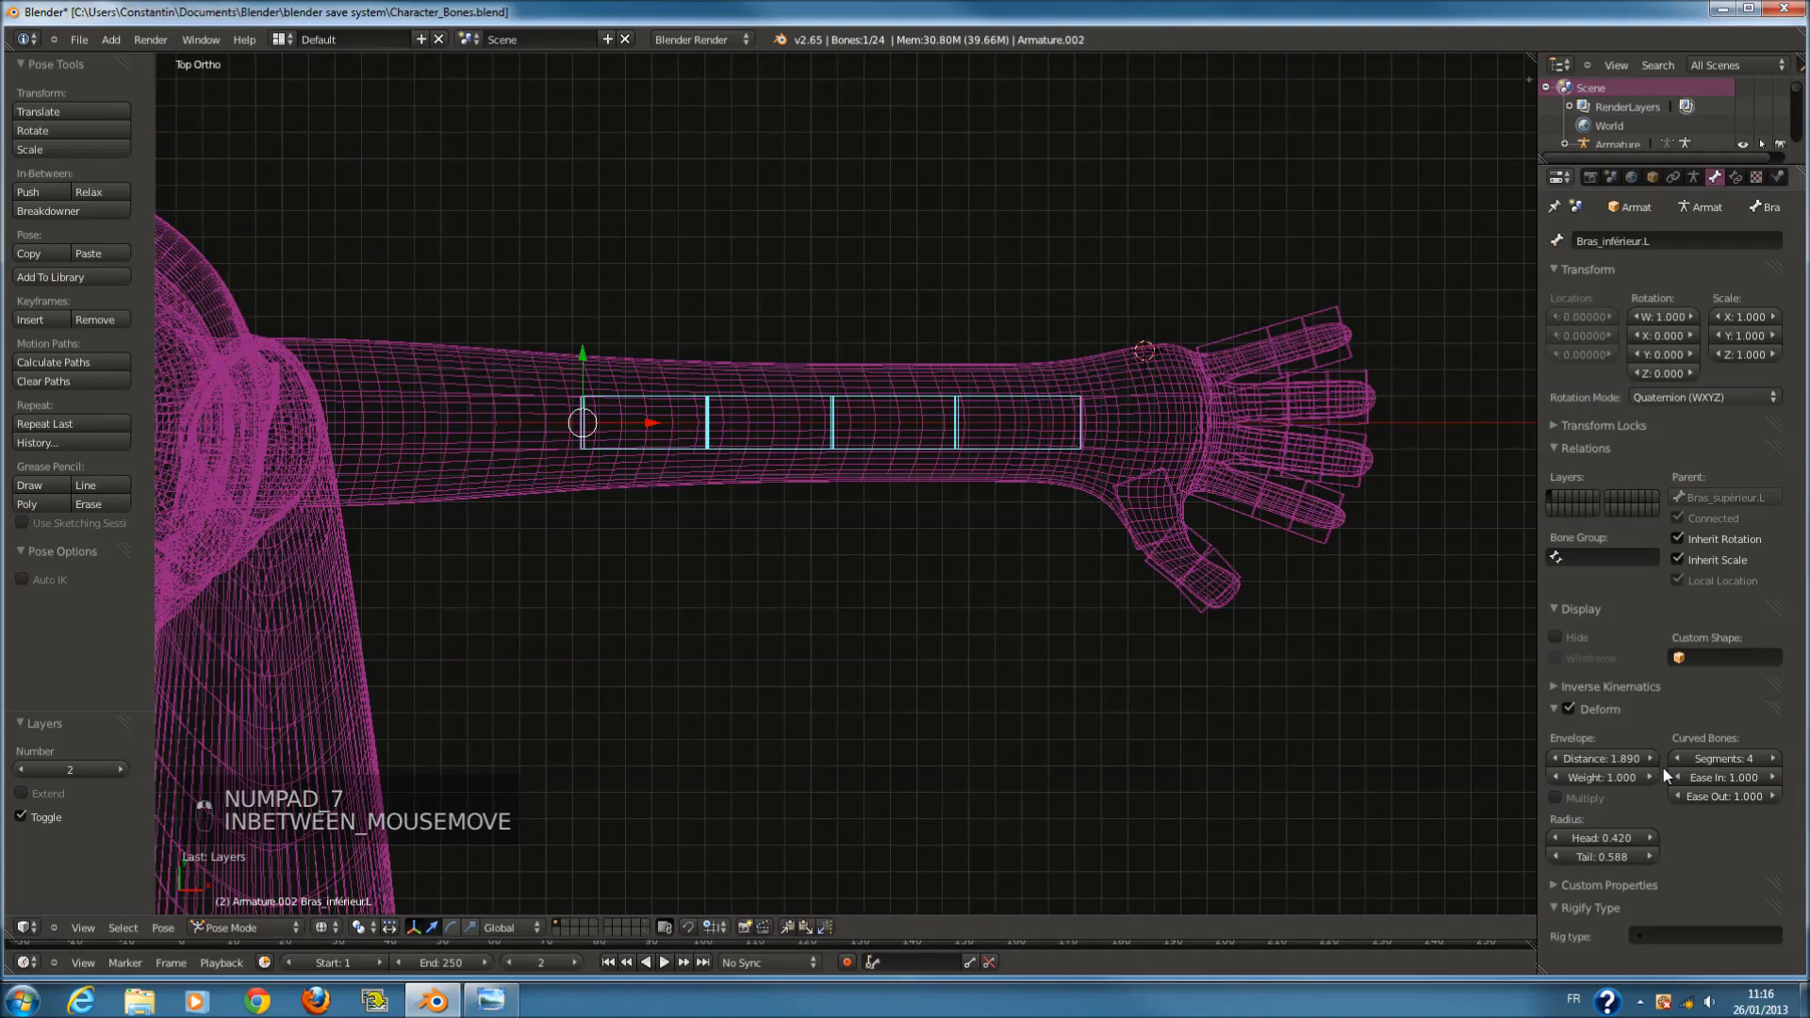
left_click_drag(1683, 760, 1603, 762)
key("ctrl+s")
key("ctrl+s")
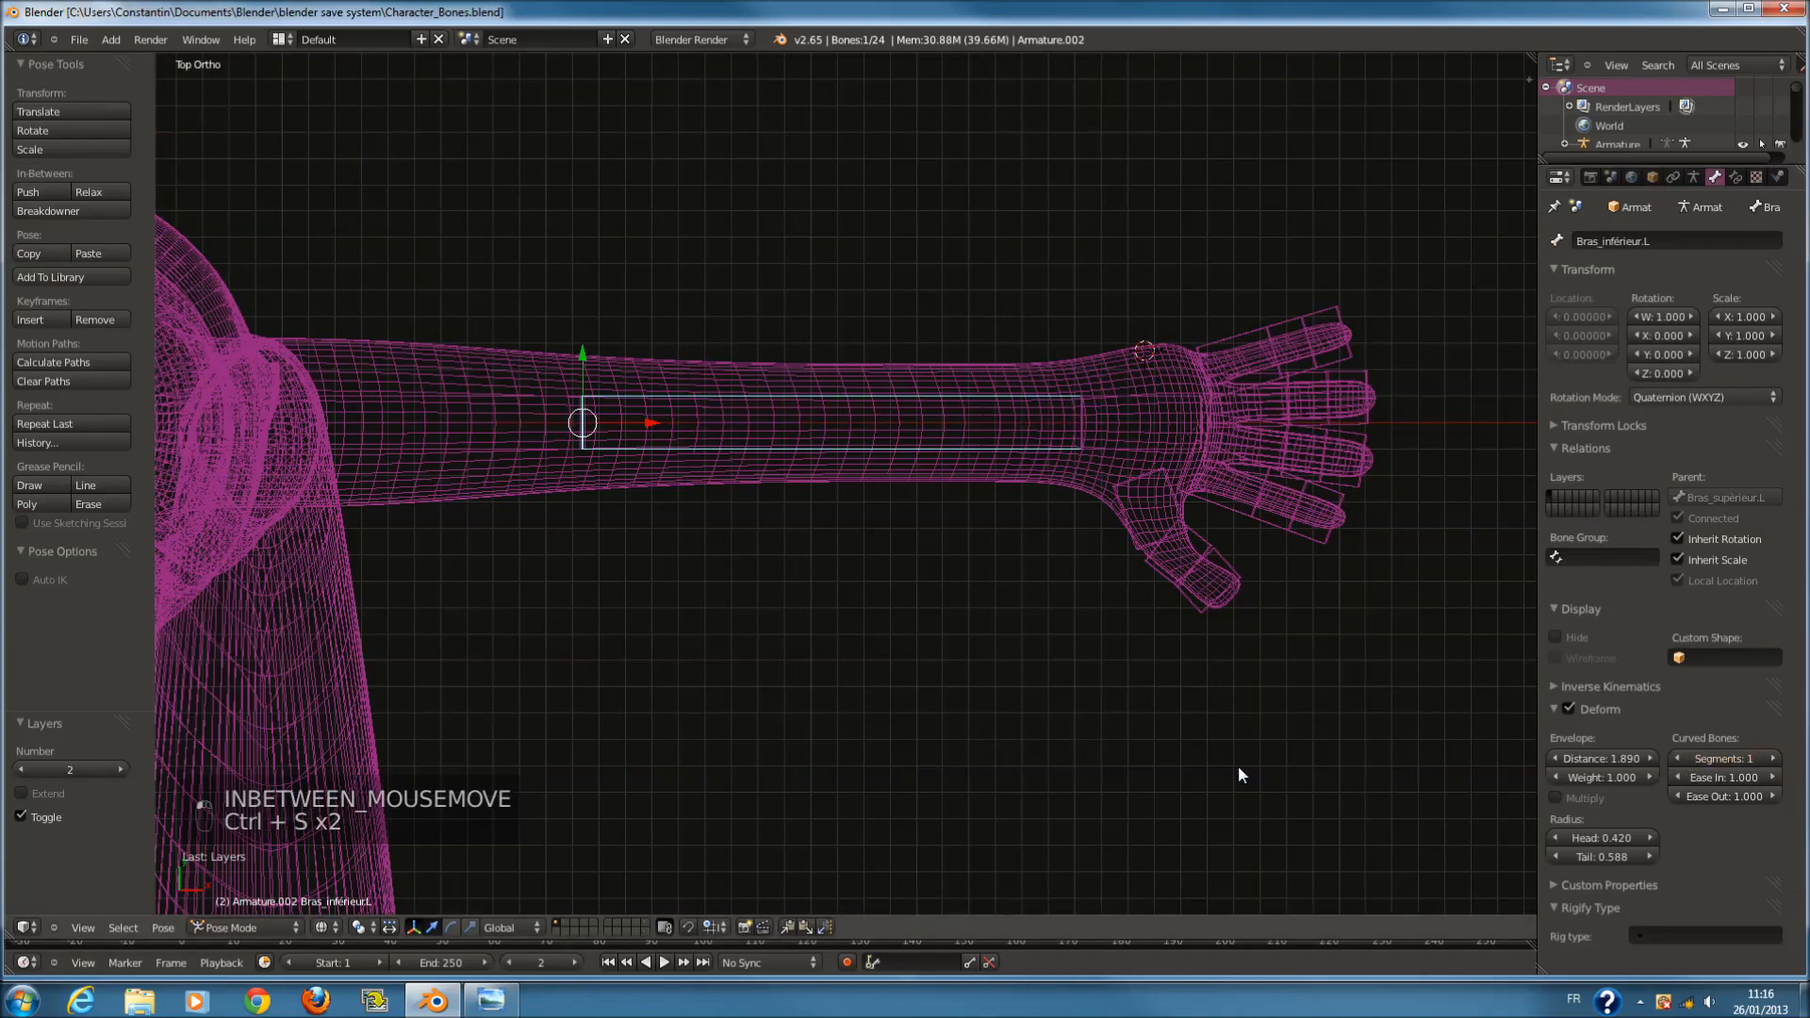
In Edit Mode, duplicate the hand bone Main.L in place and clear the copy's parent.
scroll(1226, 745, "up", 2)
key("Tab")
key("a")
key("a")
scroll(1269, 566, "up", 1)
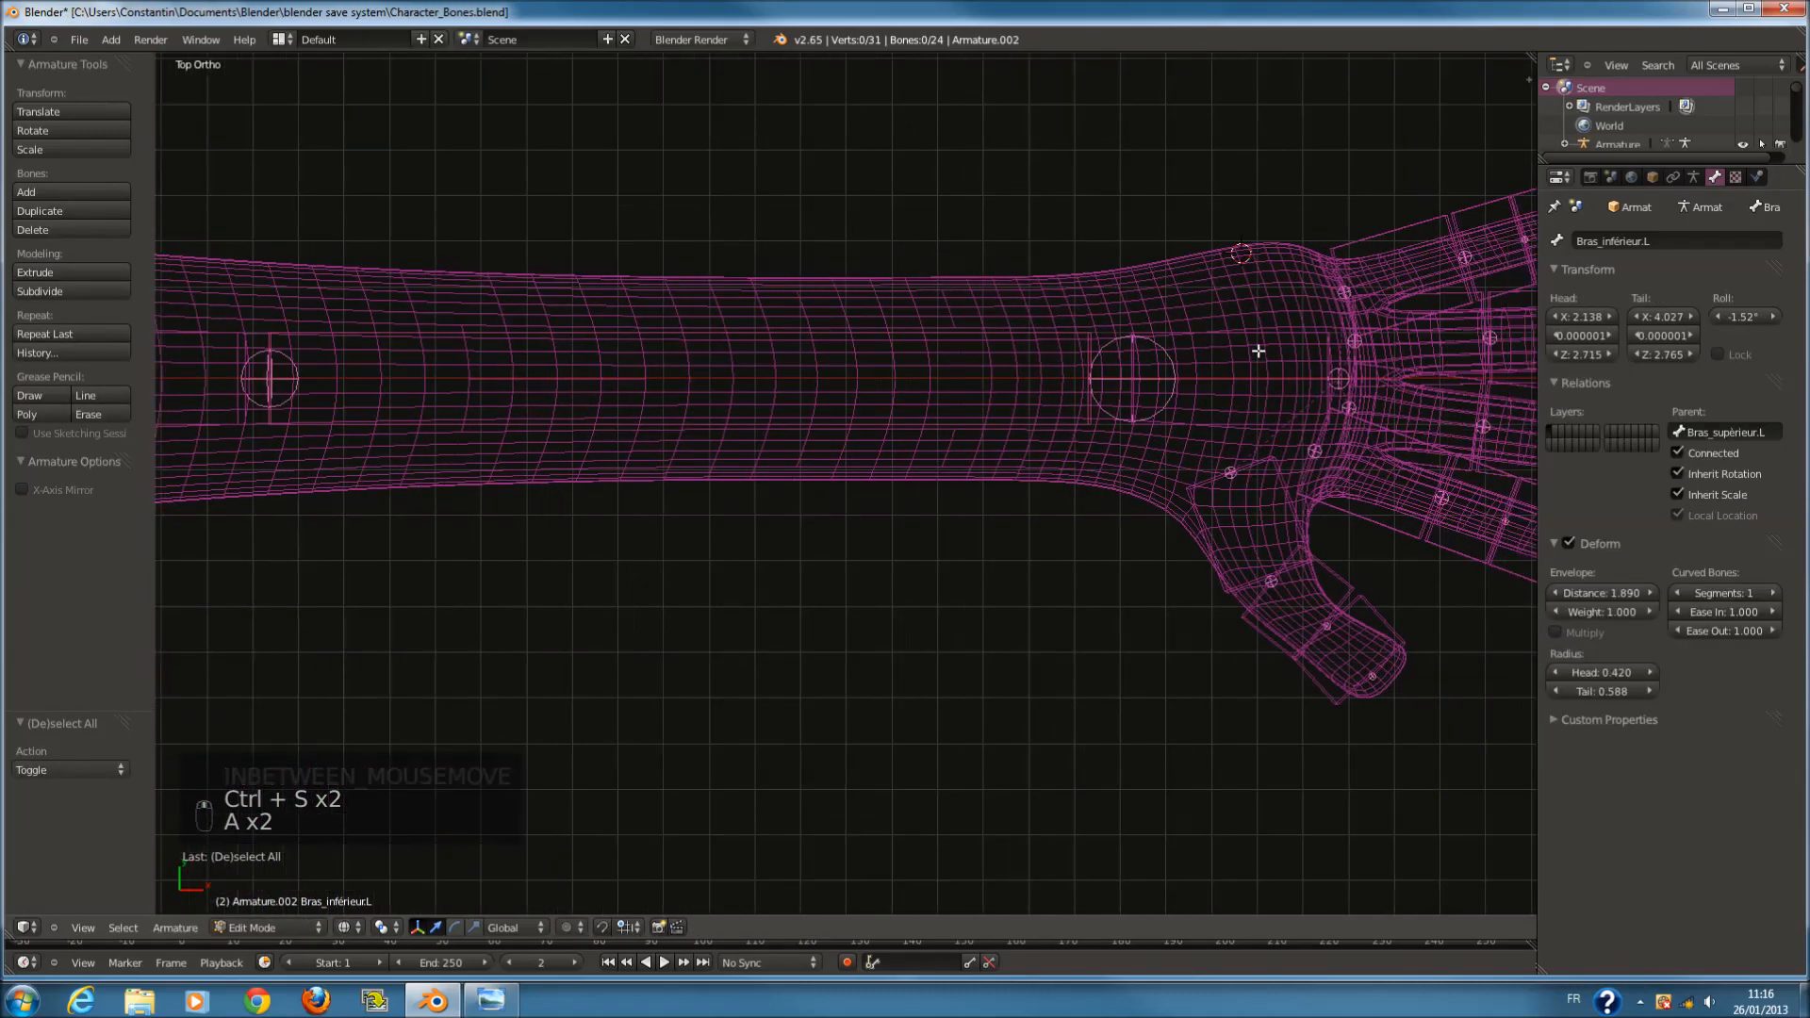
key("a")
right_click(1243, 365)
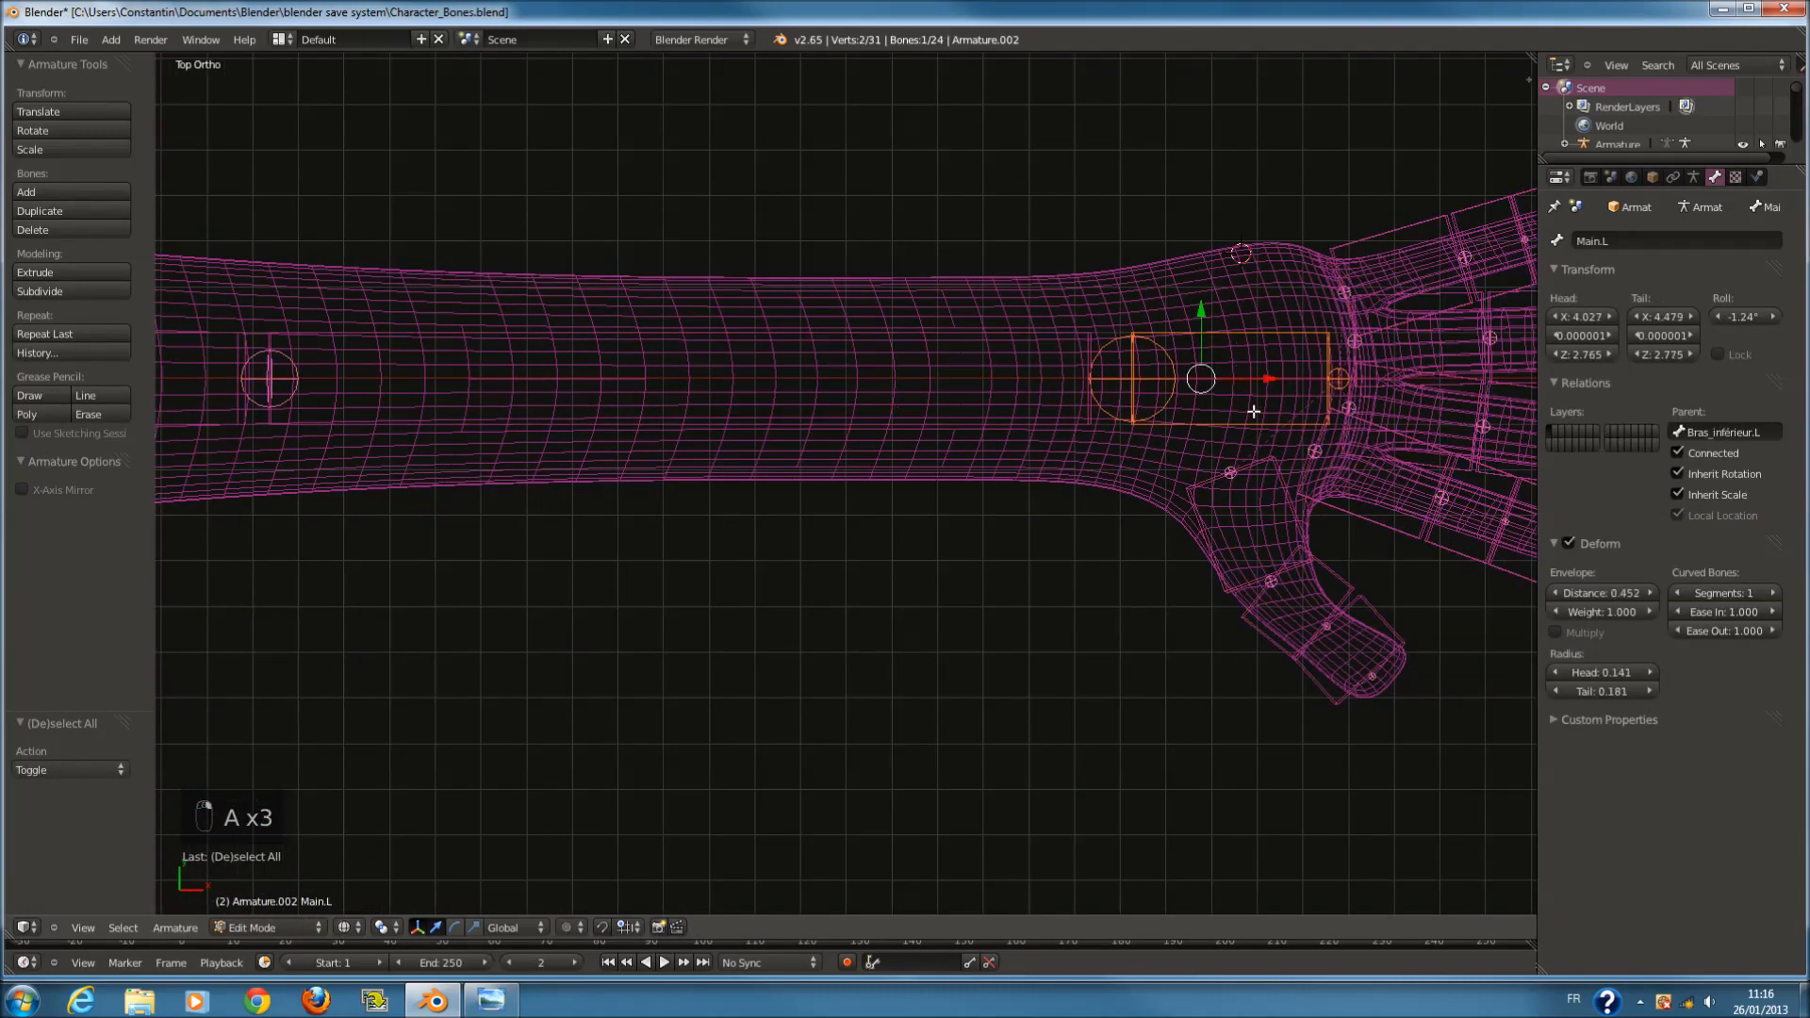
scroll(1250, 415, "down", 1)
scroll(1257, 469, "up", 4, "ctrl")
scroll(1216, 528, "up", 1)
scroll(1195, 555, "up", 1, "shift")
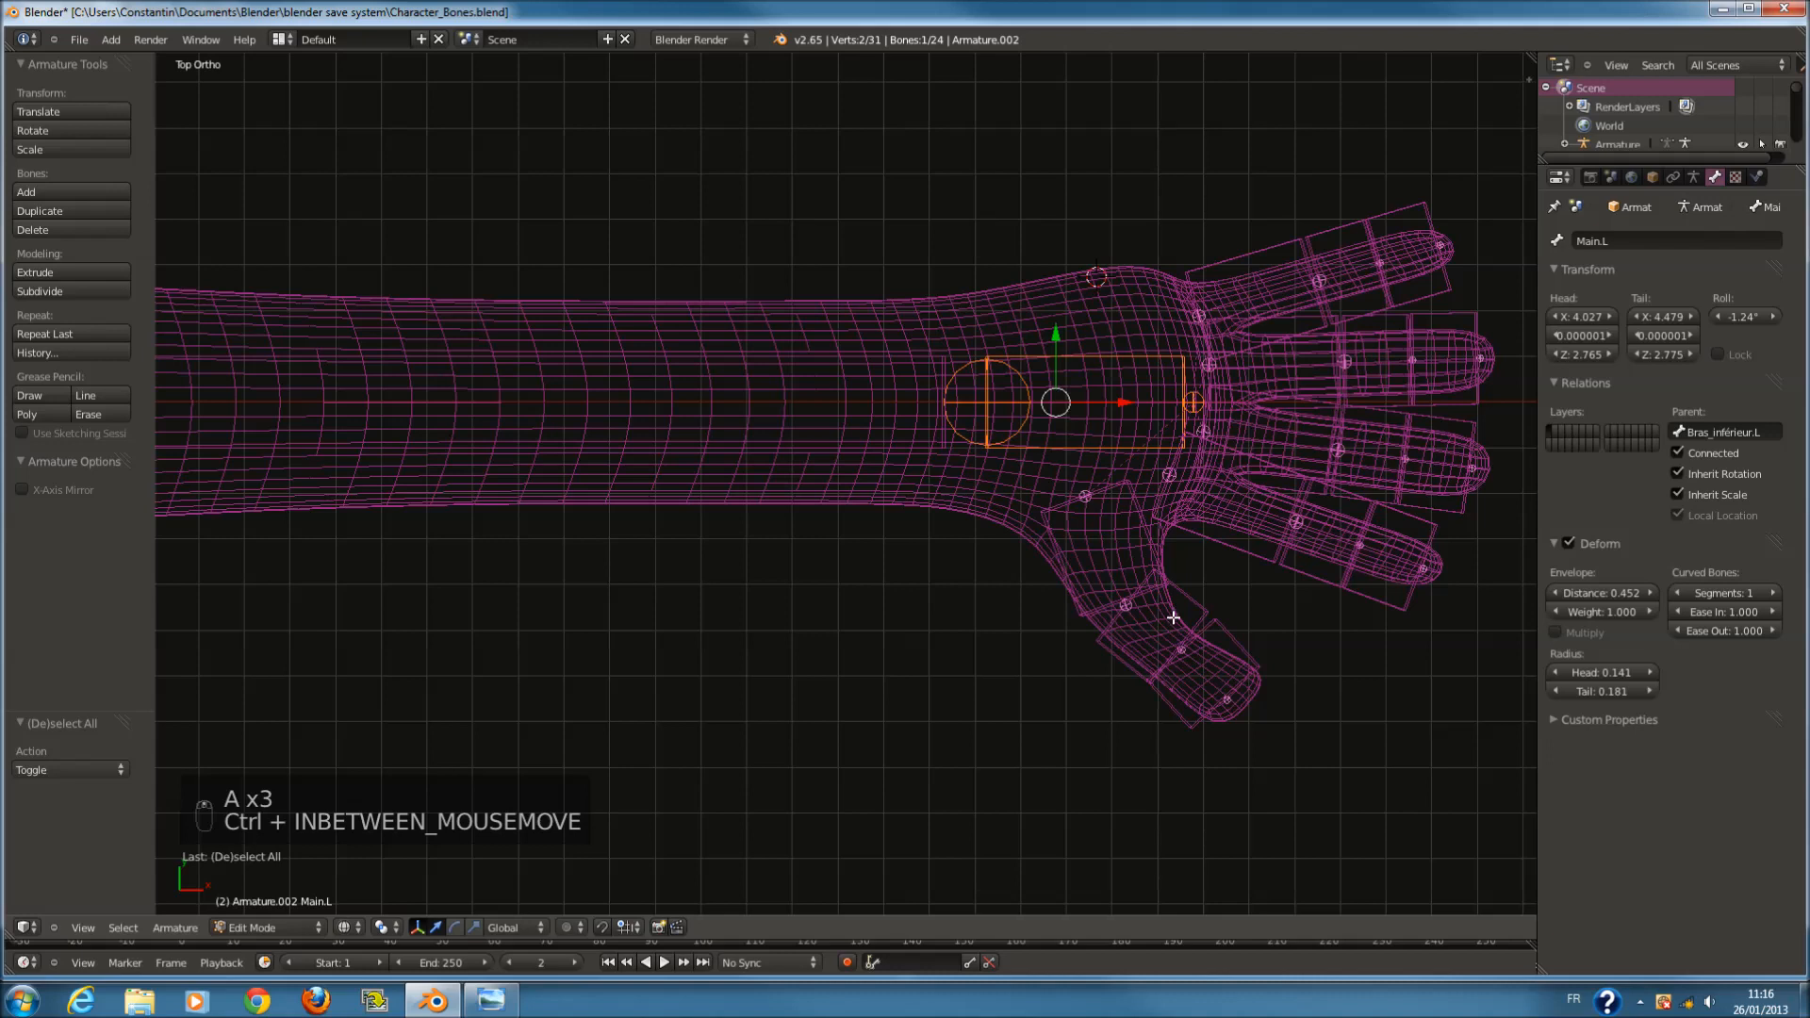
key("shift+d")
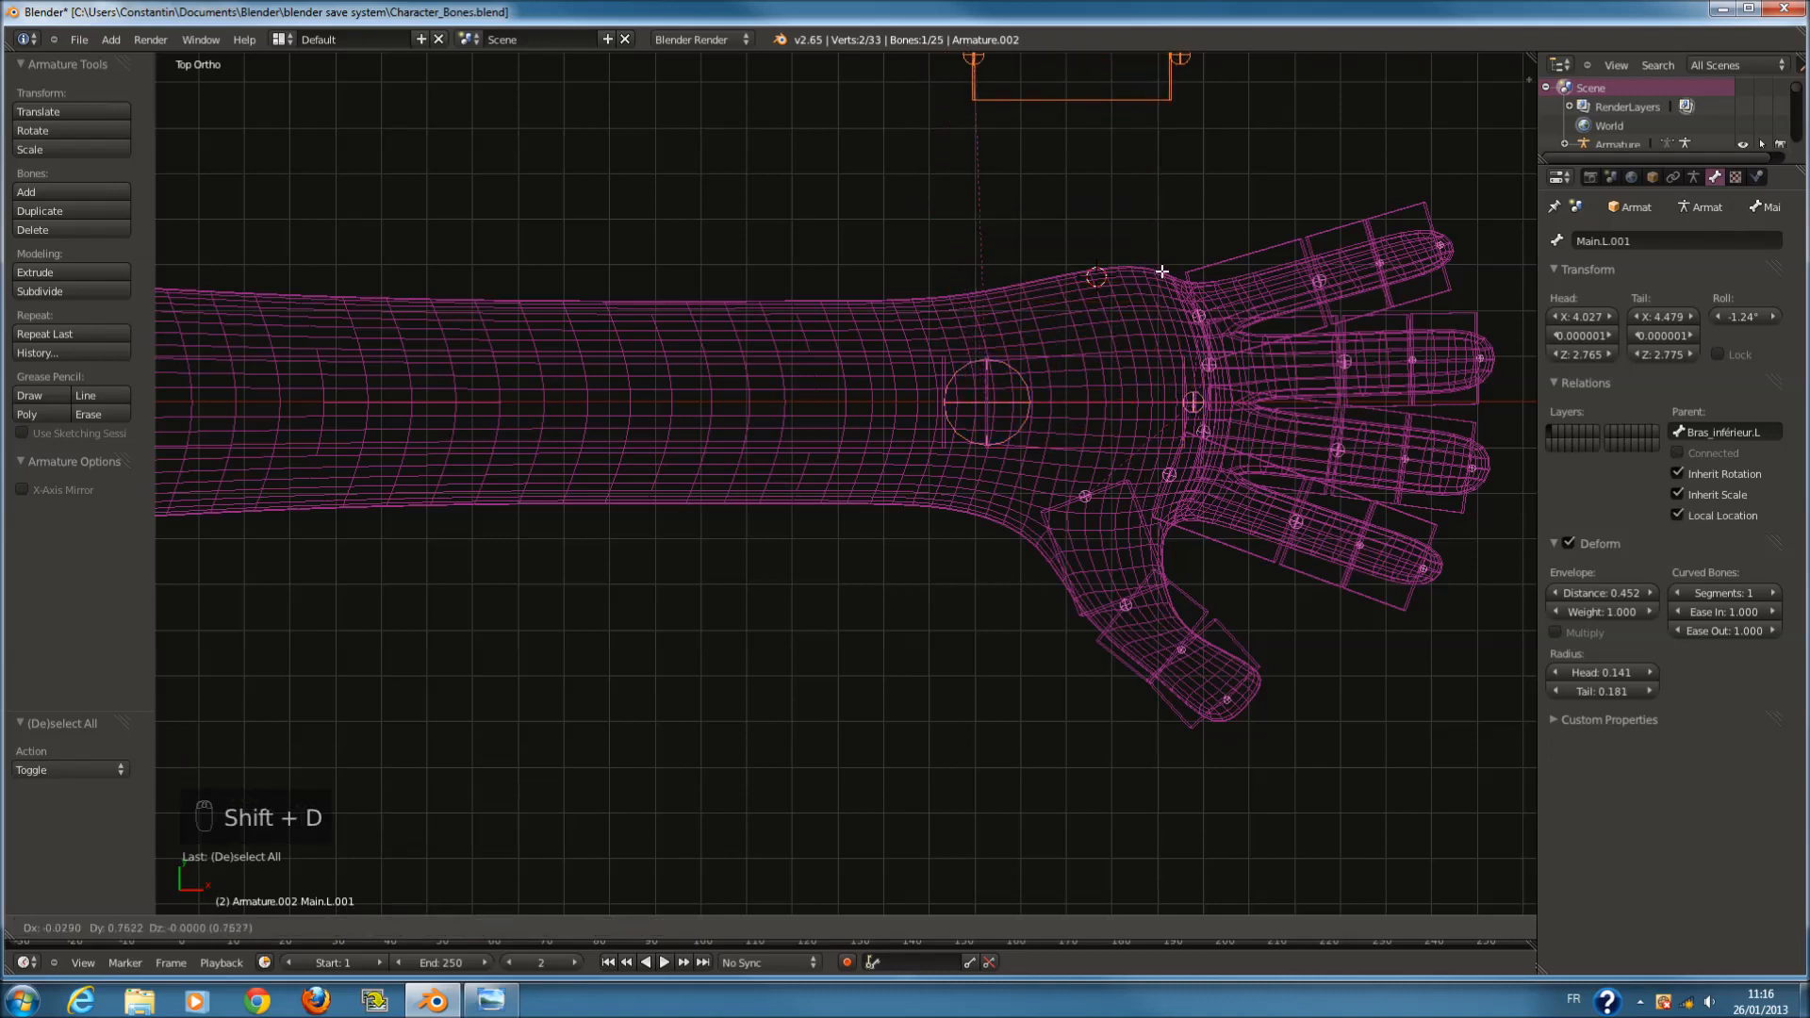
right_click(1193, 339)
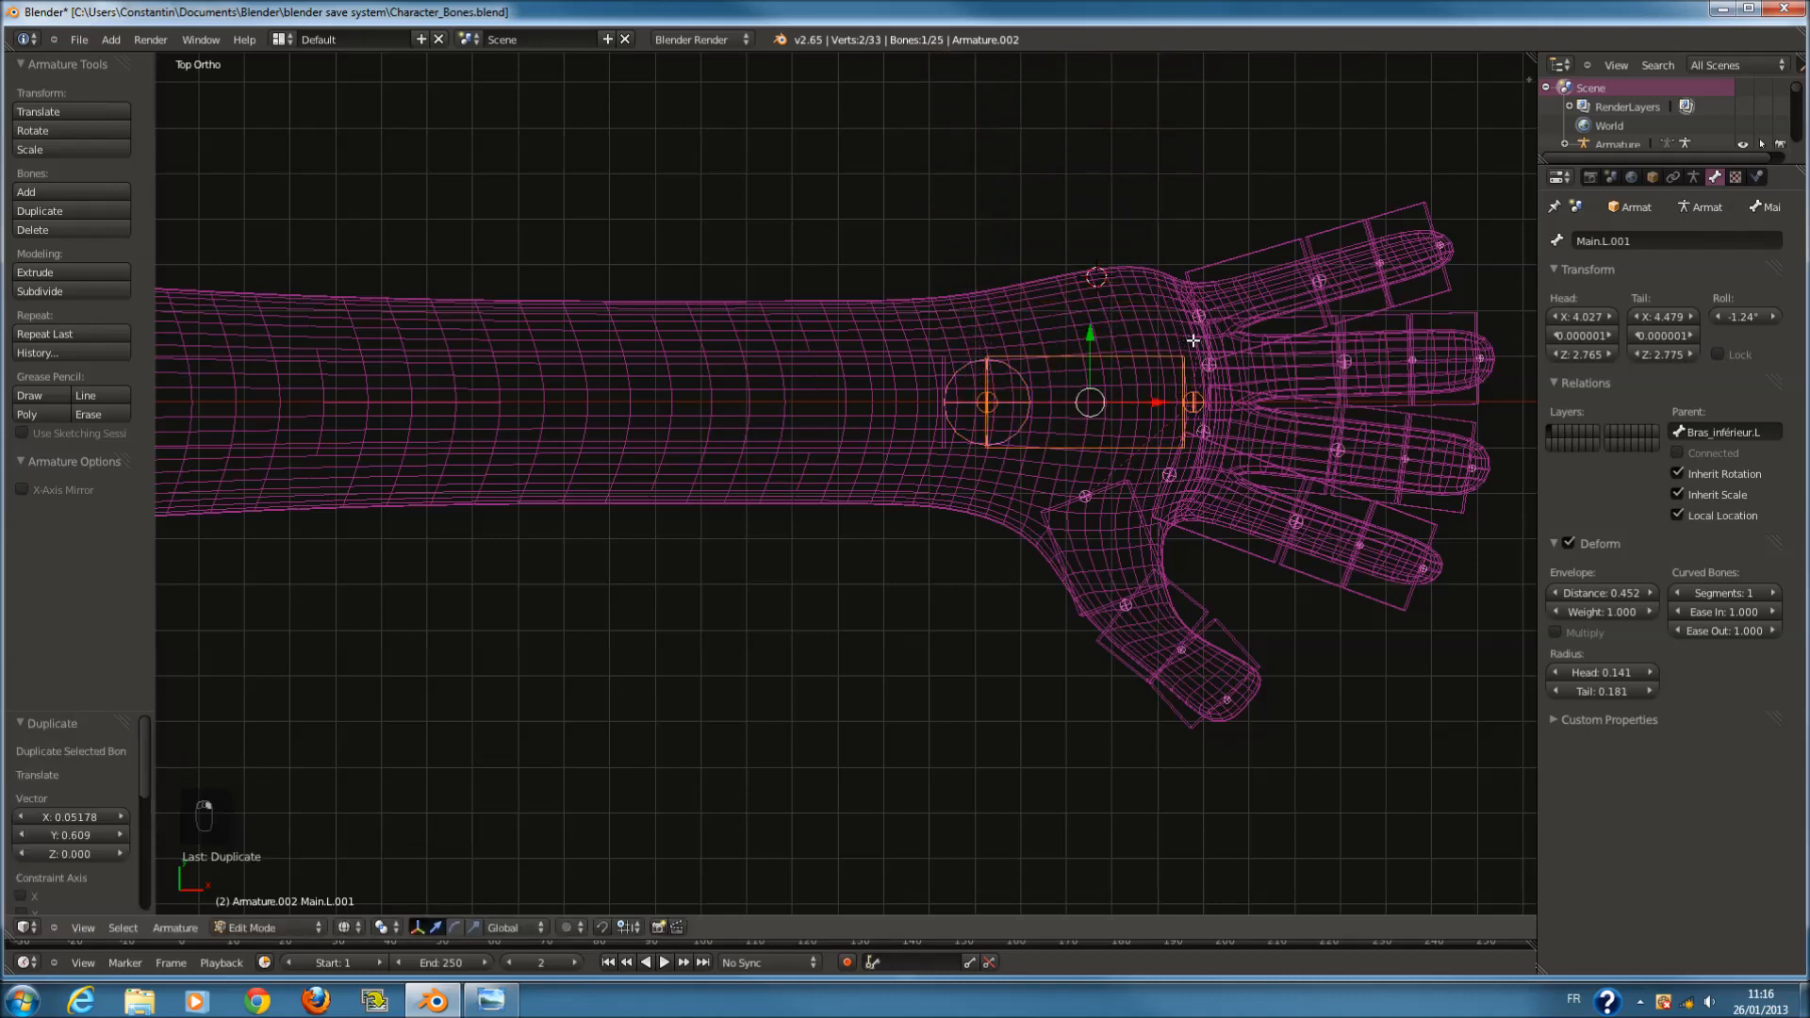
key("alt+p")
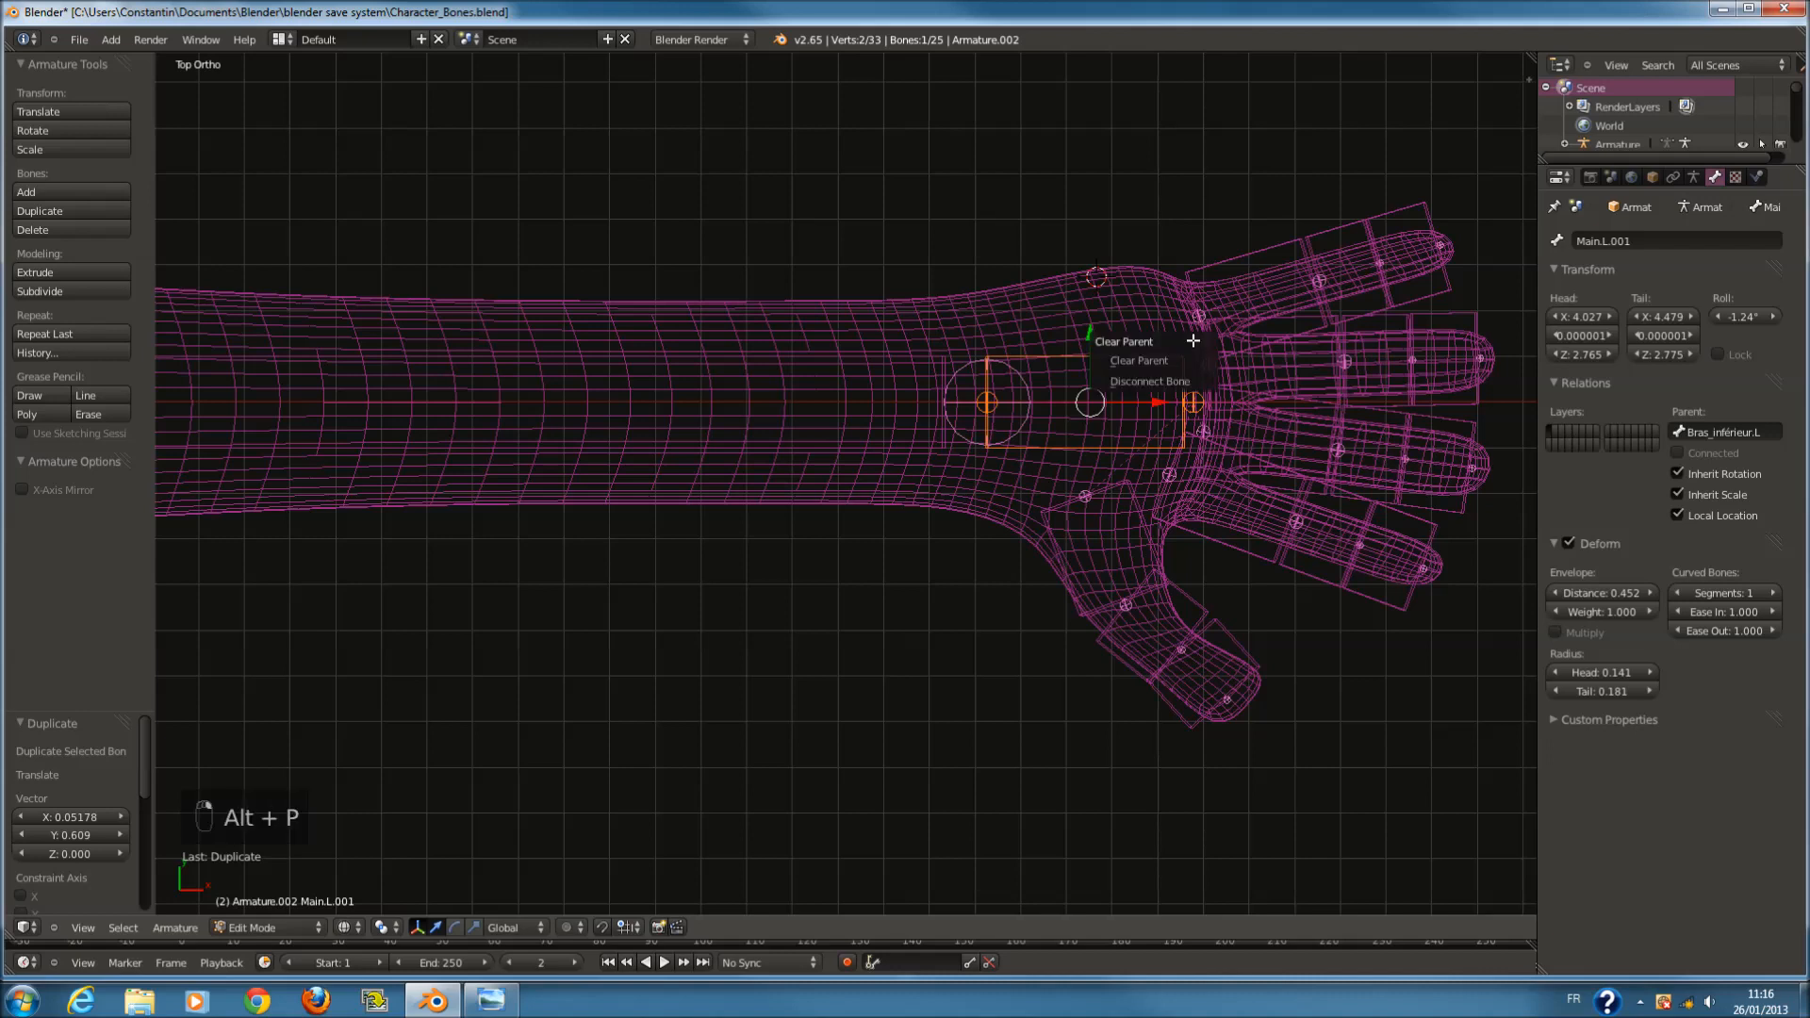
left_click(1190, 360)
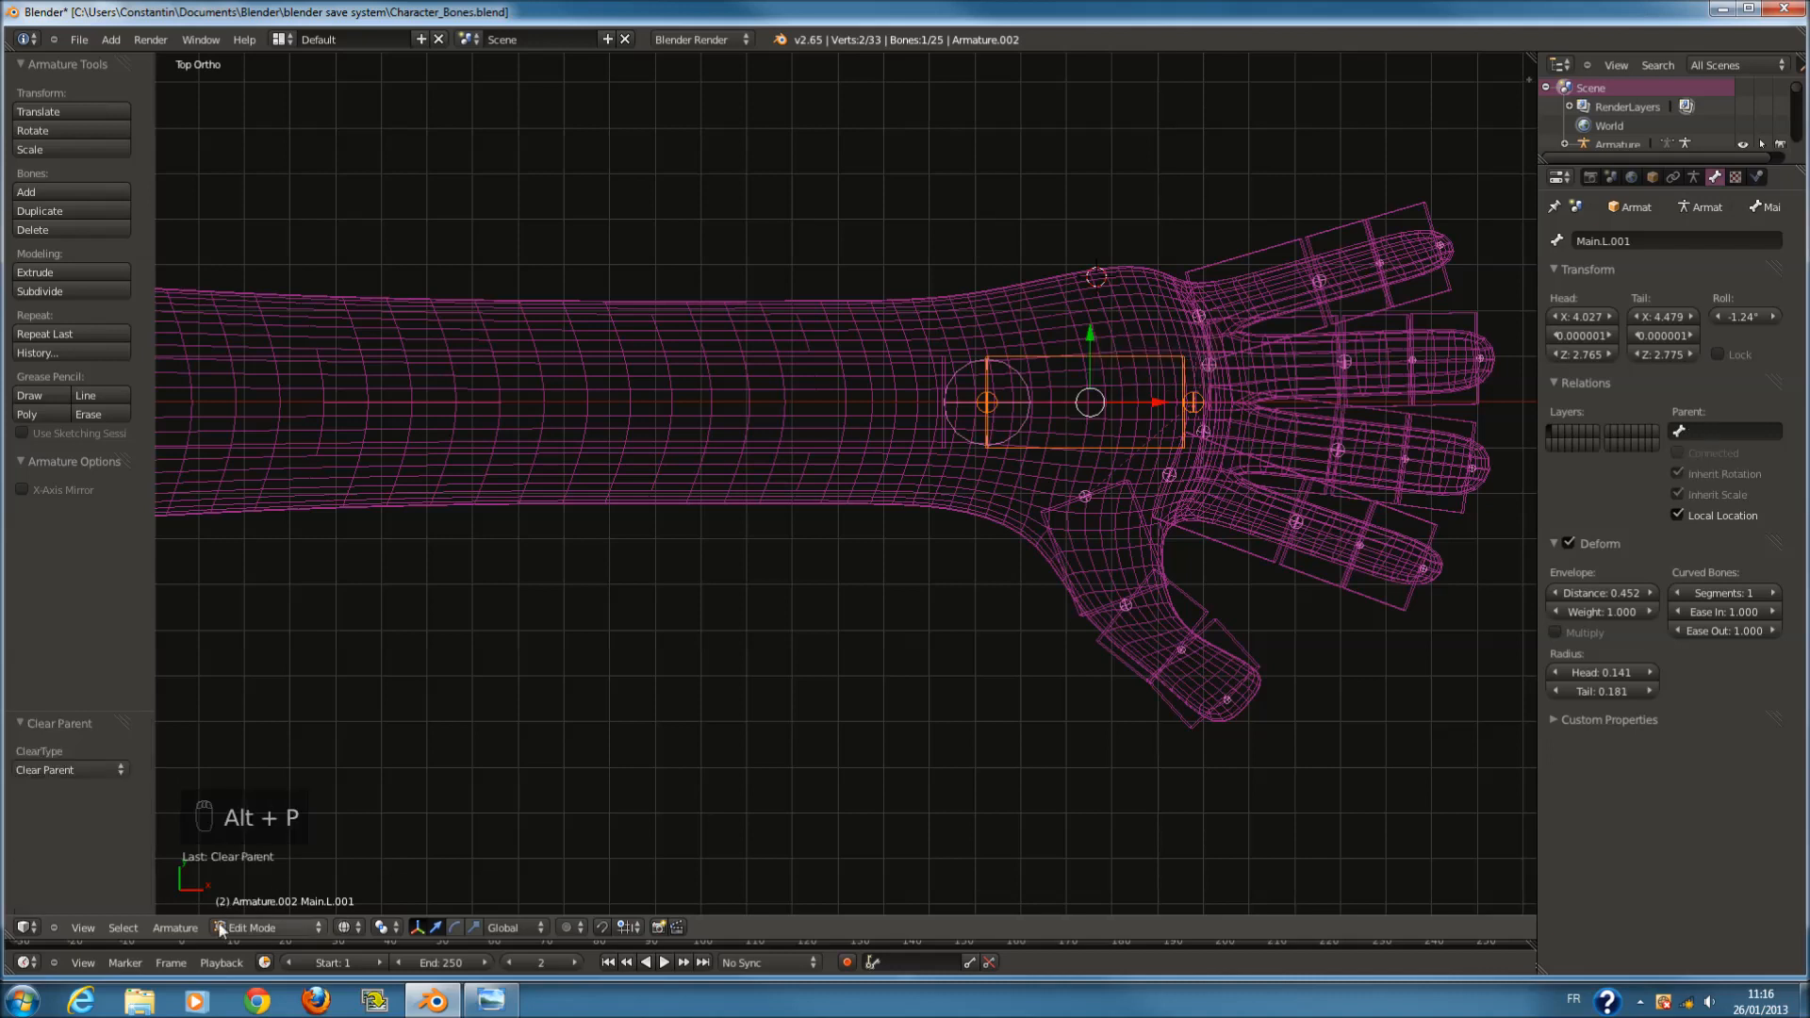
Thicken the duplicated hand bone with Scale Envelope/BBone by a factor of about 1.538.
left_click(175, 928)
mouse_move(274, 911)
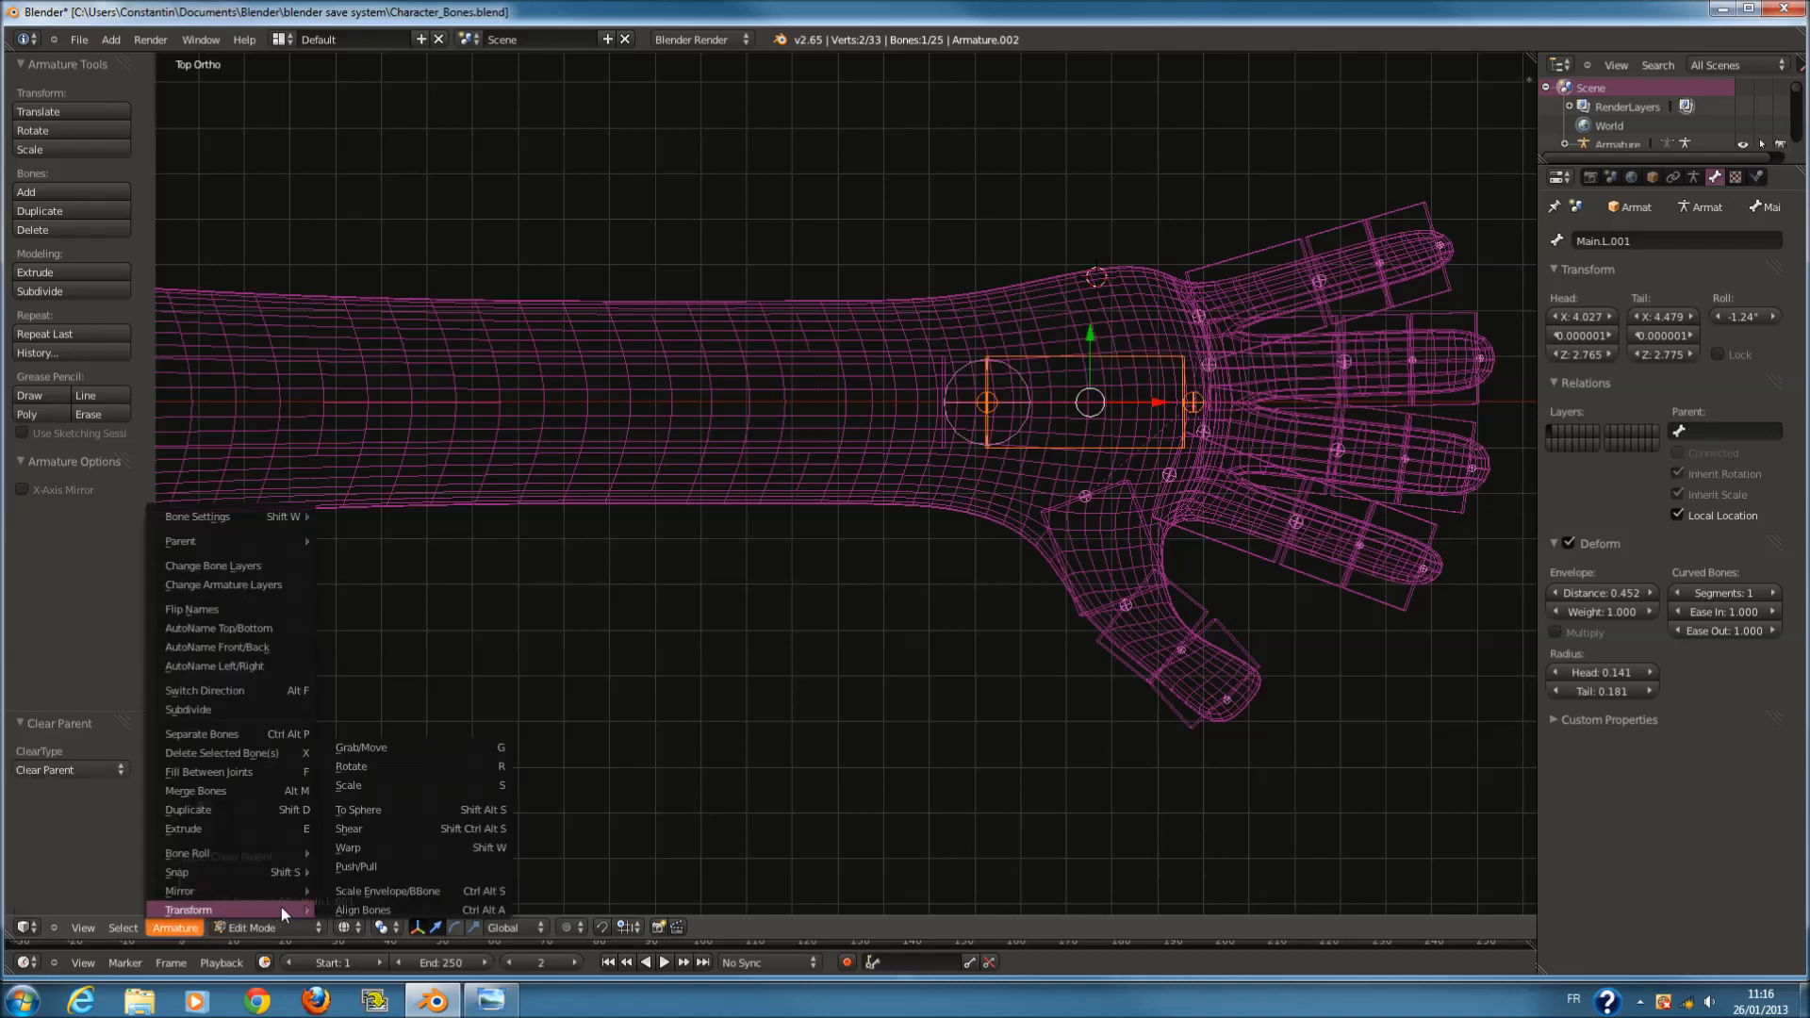
left_click(467, 892)
left_click(3, 891)
Scale the duplicated hand bone by about 1.355, check it in front view and save over the file.
scroll(1265, 652, "down", 1)
key("s")
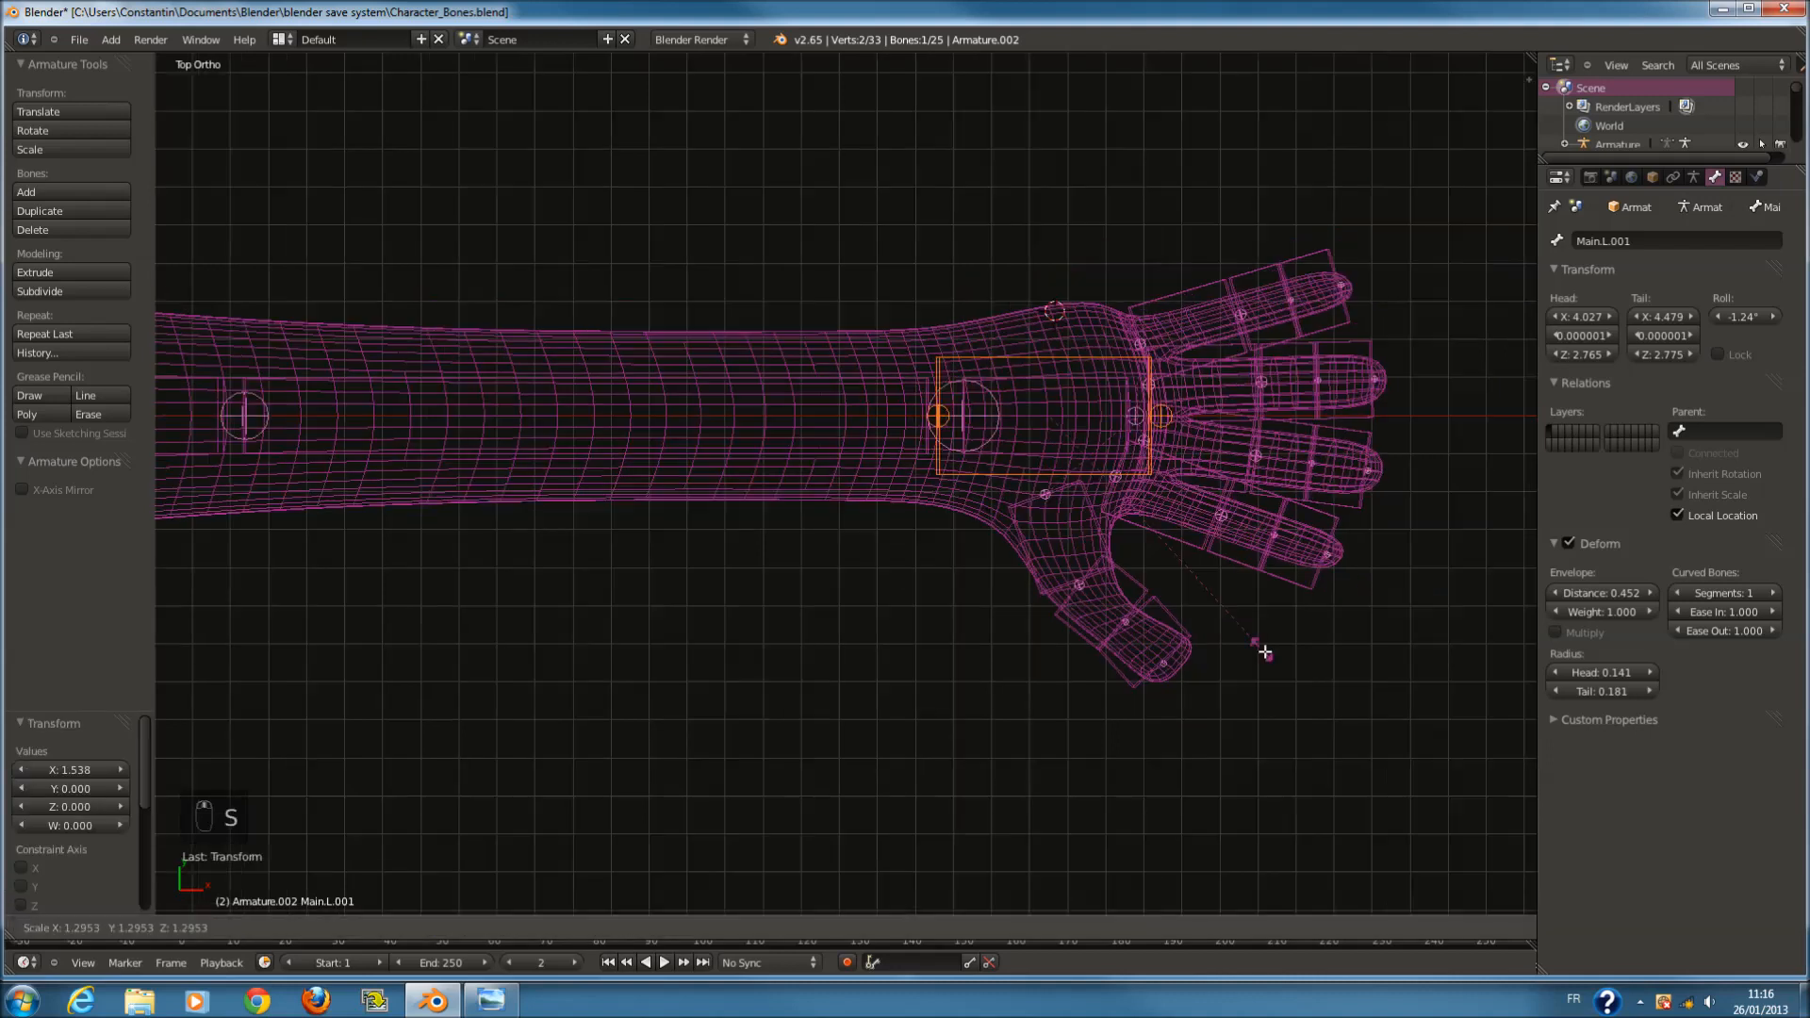
left_click(1276, 657)
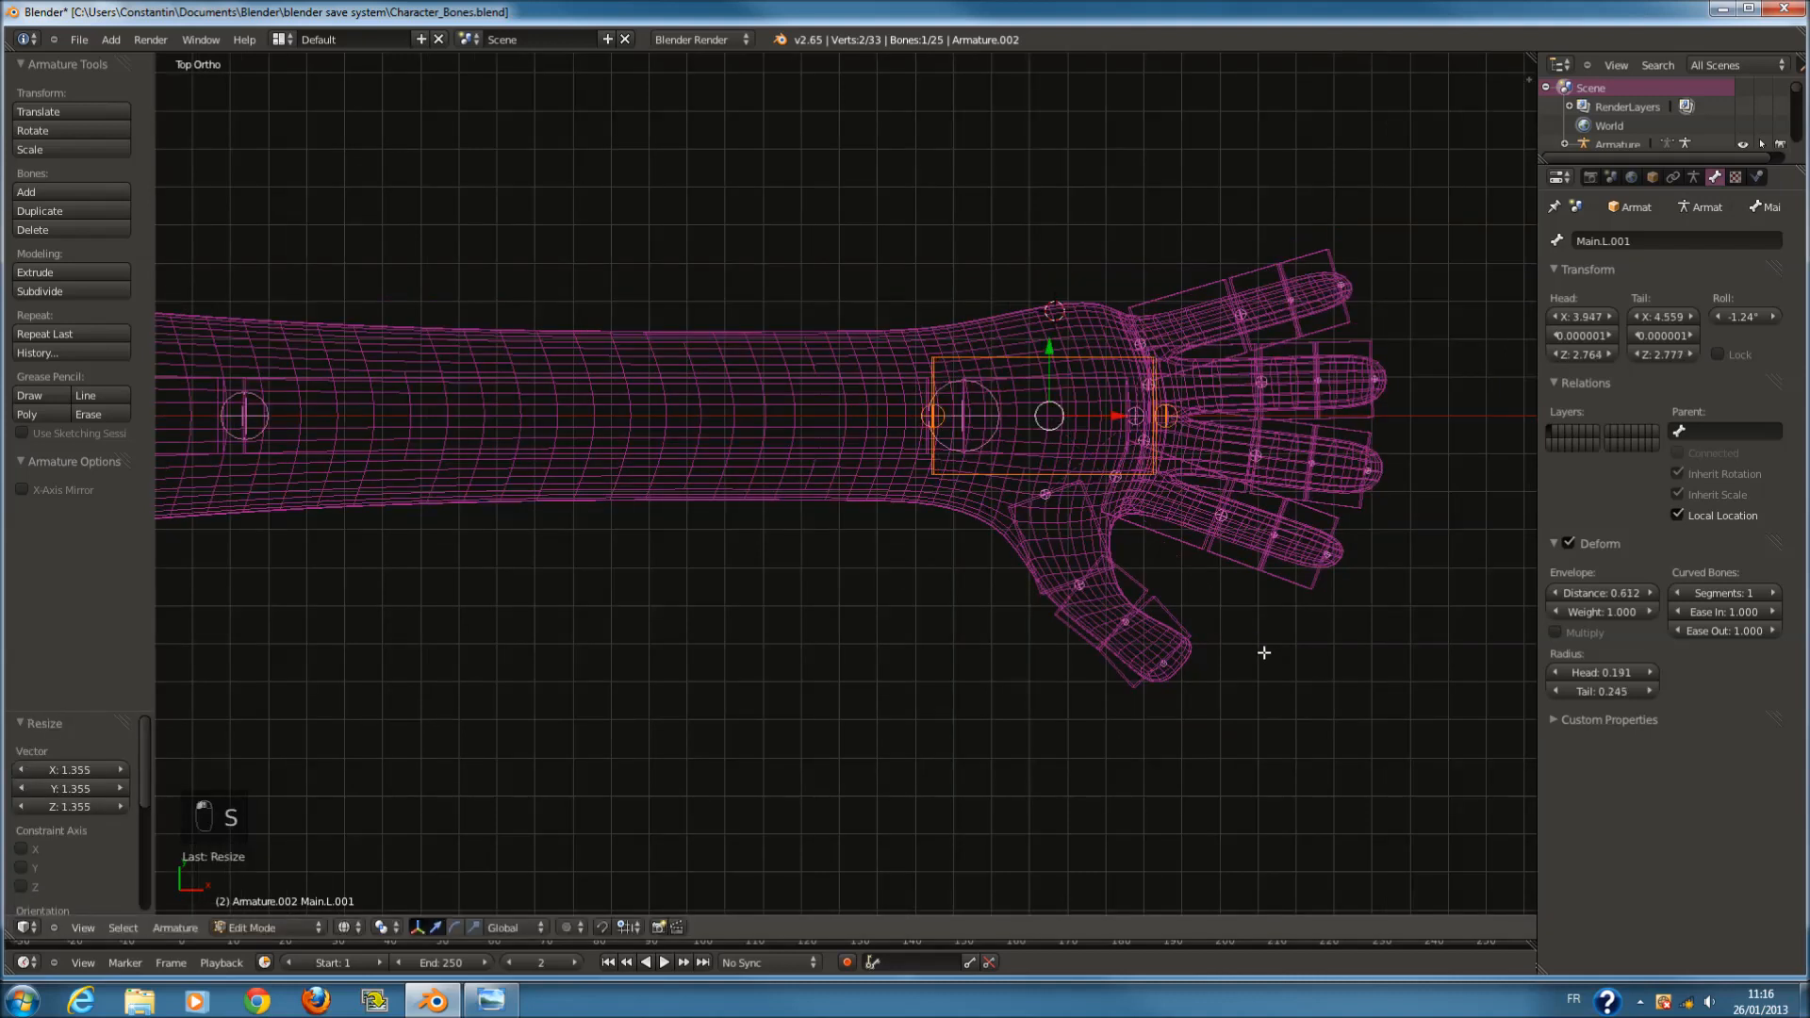
key("KP_1")
key("z")
key("z")
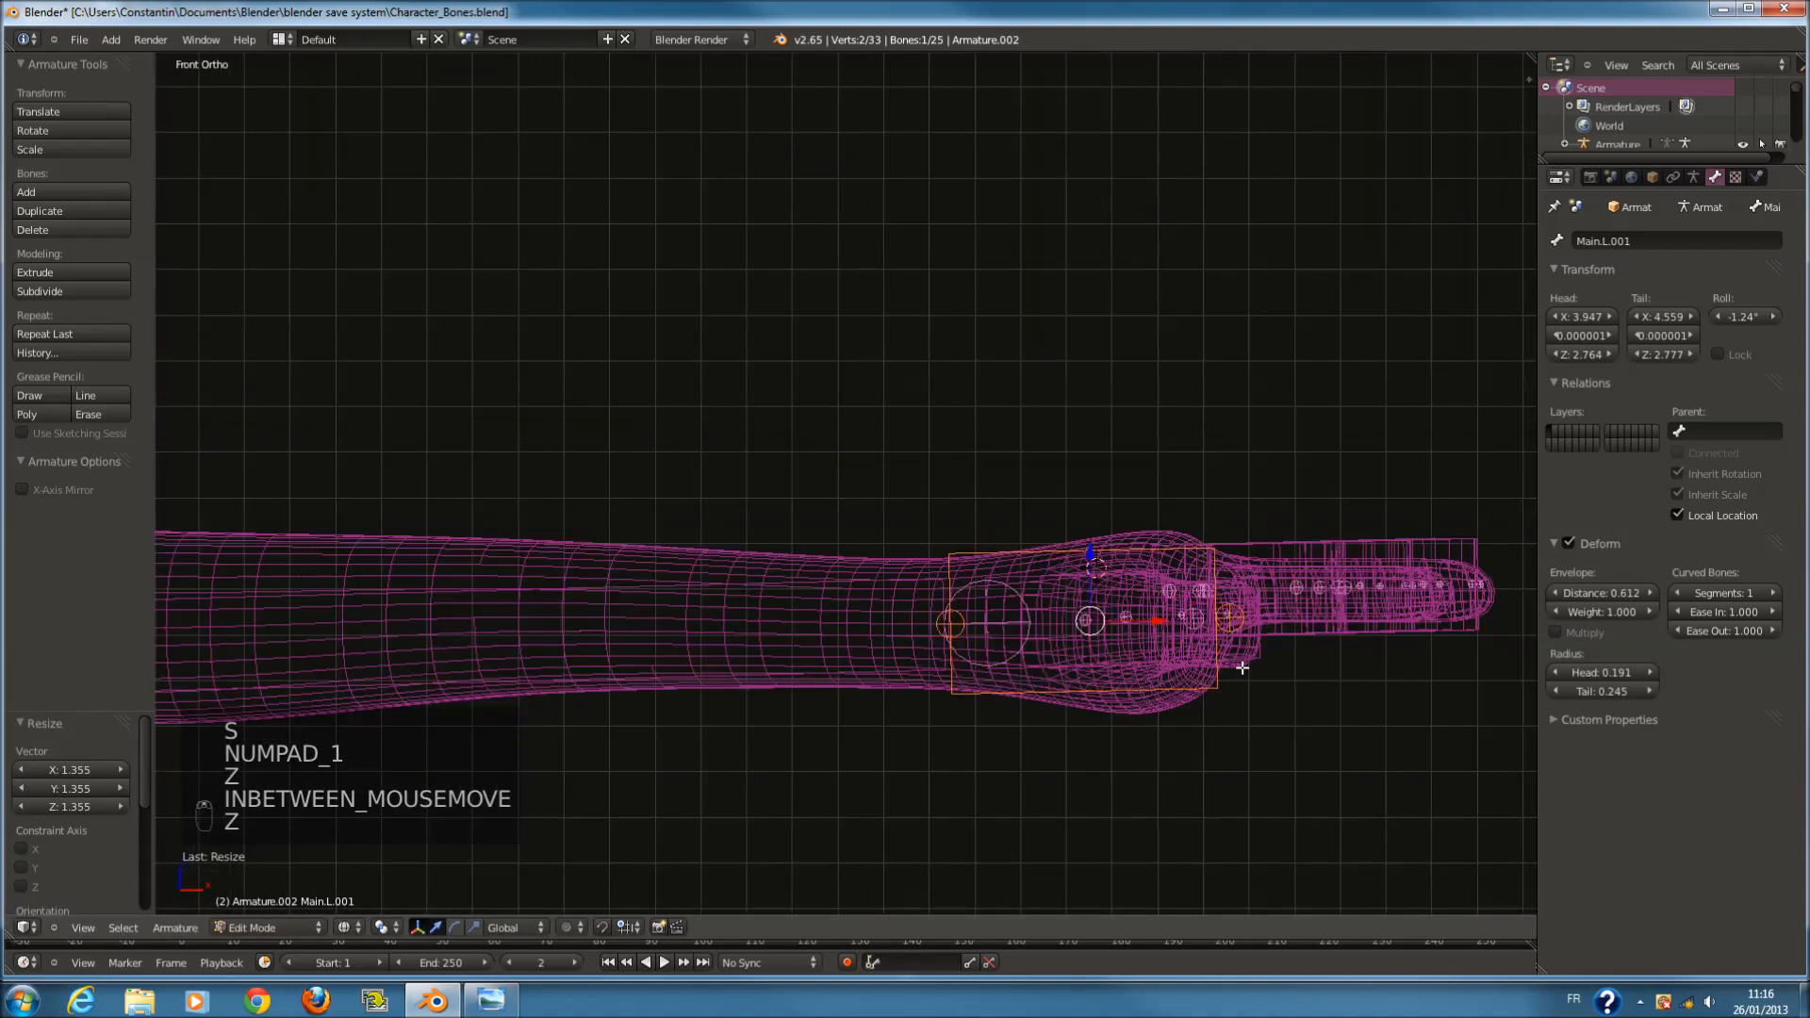
key("ctrl+s")
Rename the duplicated hand bone as MainIK.L.
left_click(1697, 176)
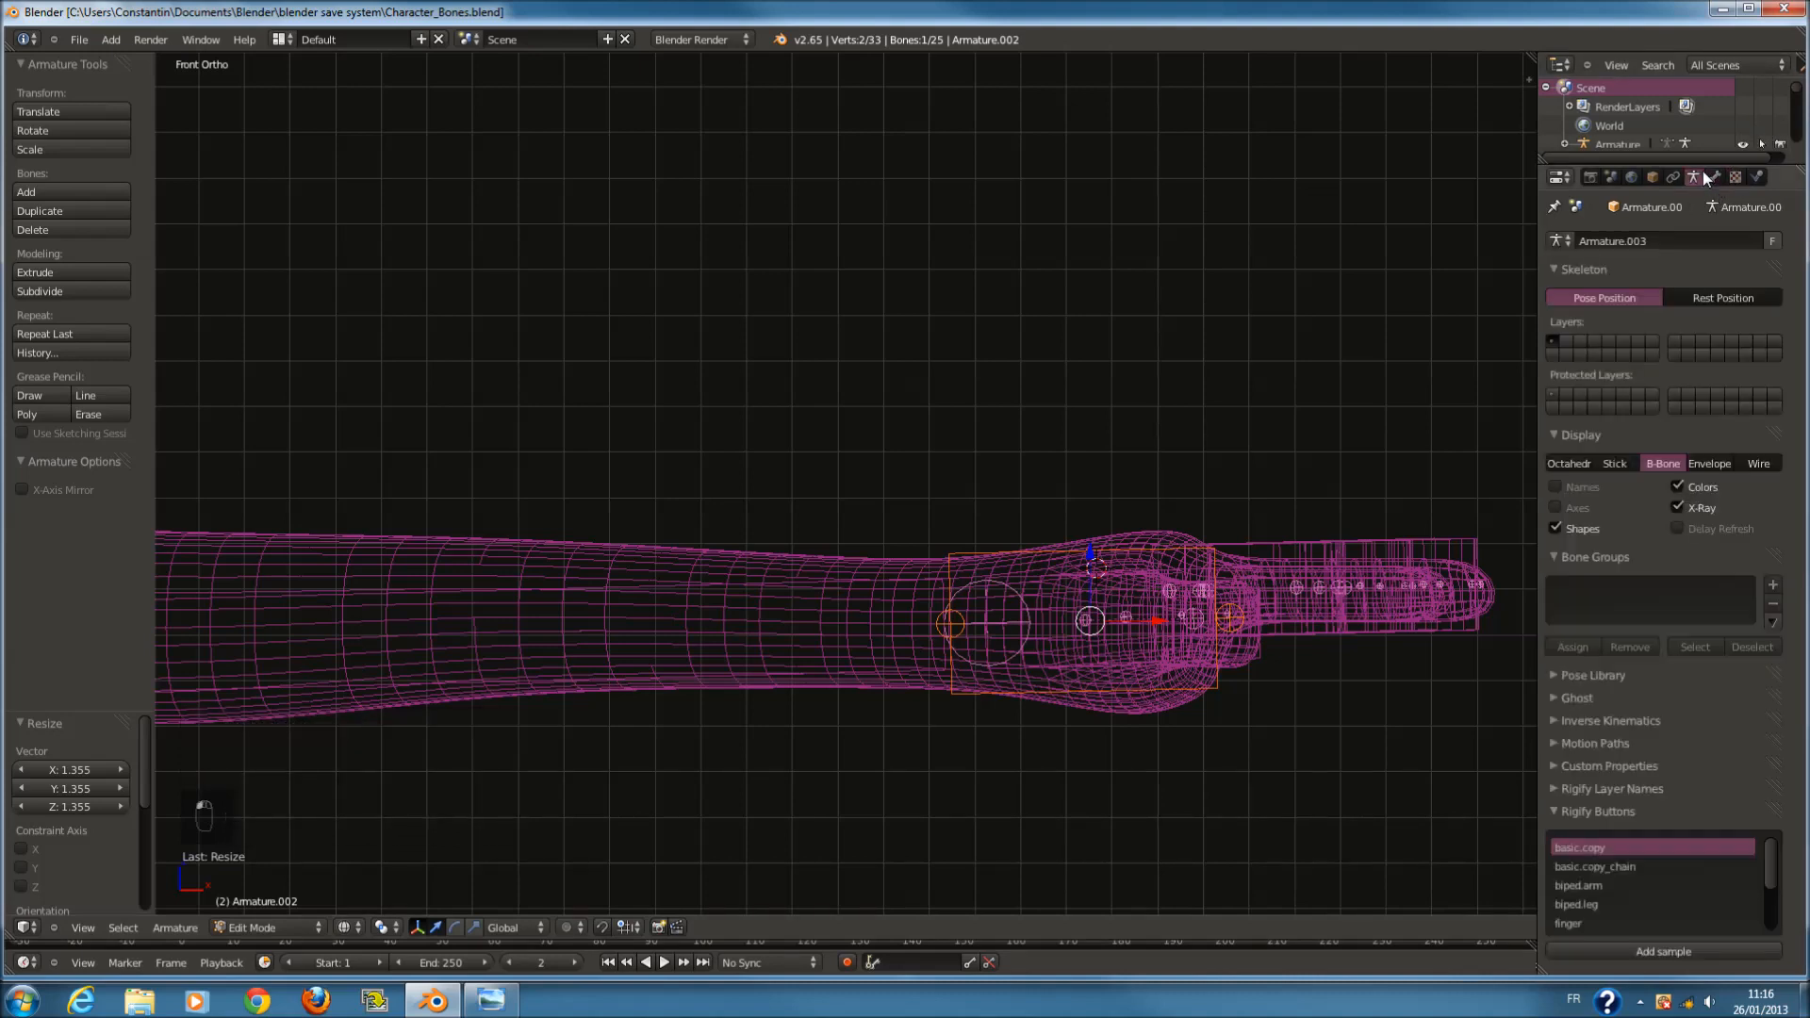
left_click(1715, 176)
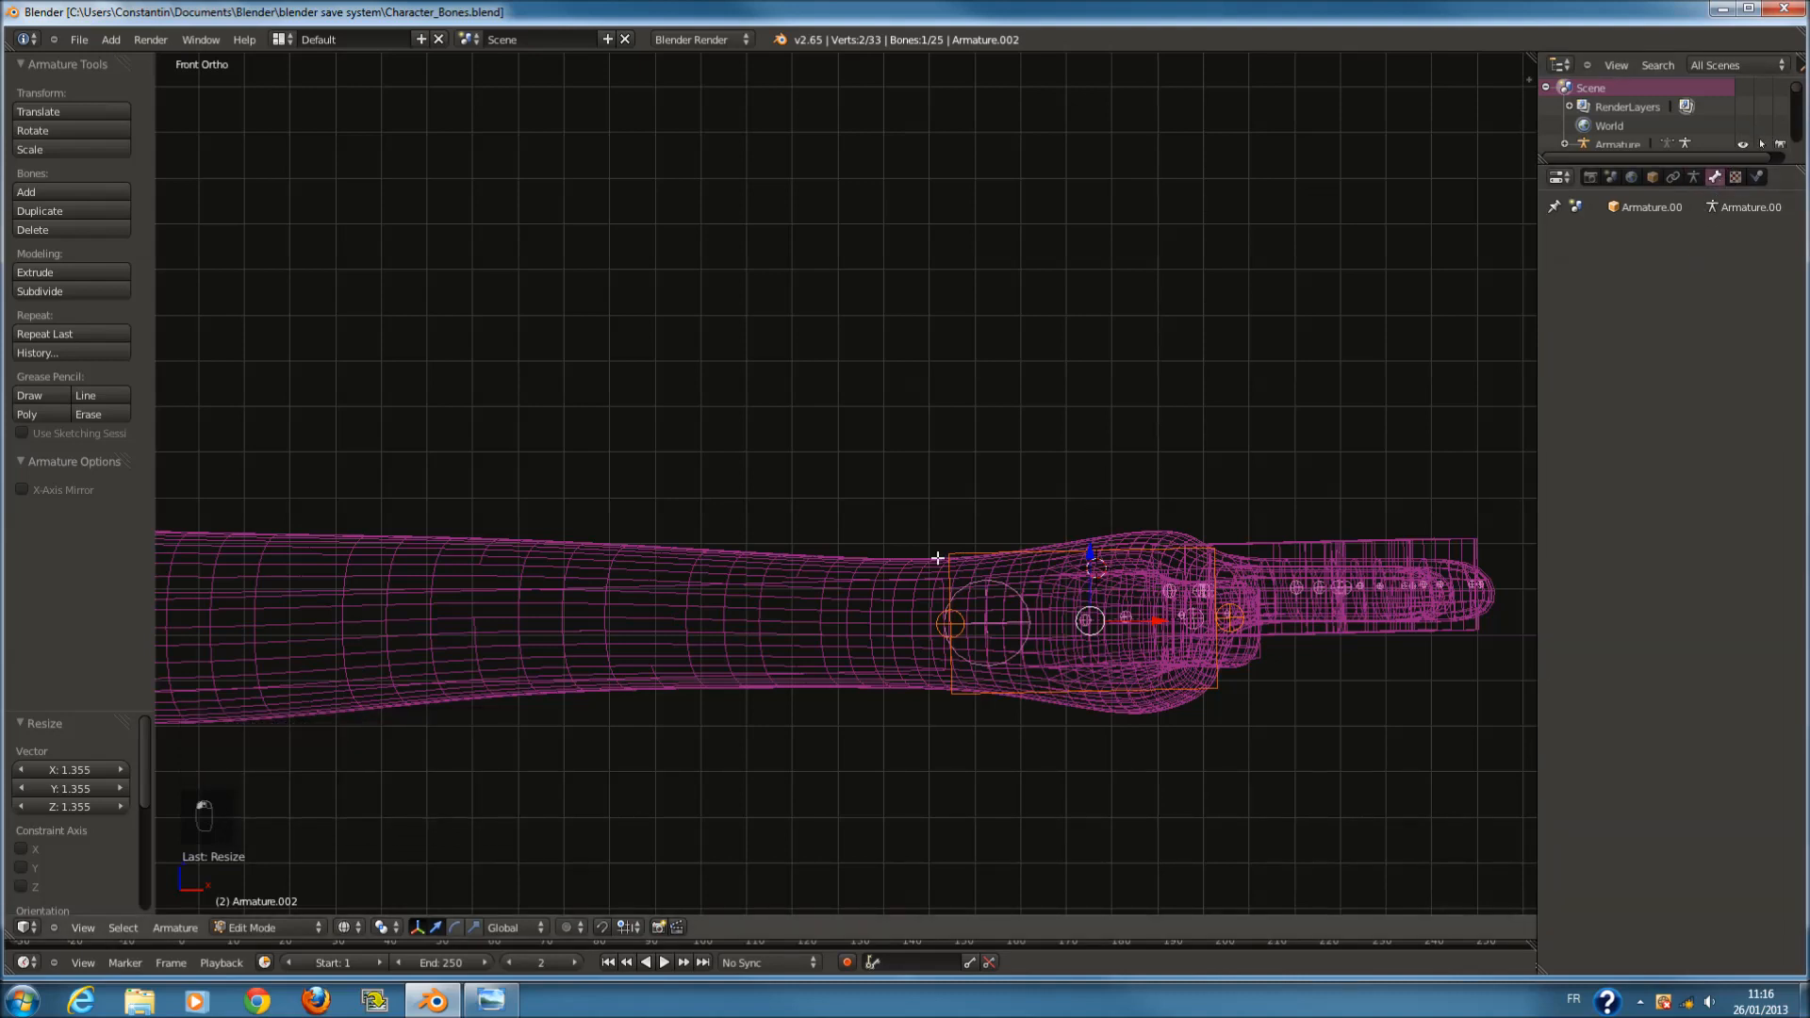
right_click(998, 539)
left_click(1667, 239)
type("M")
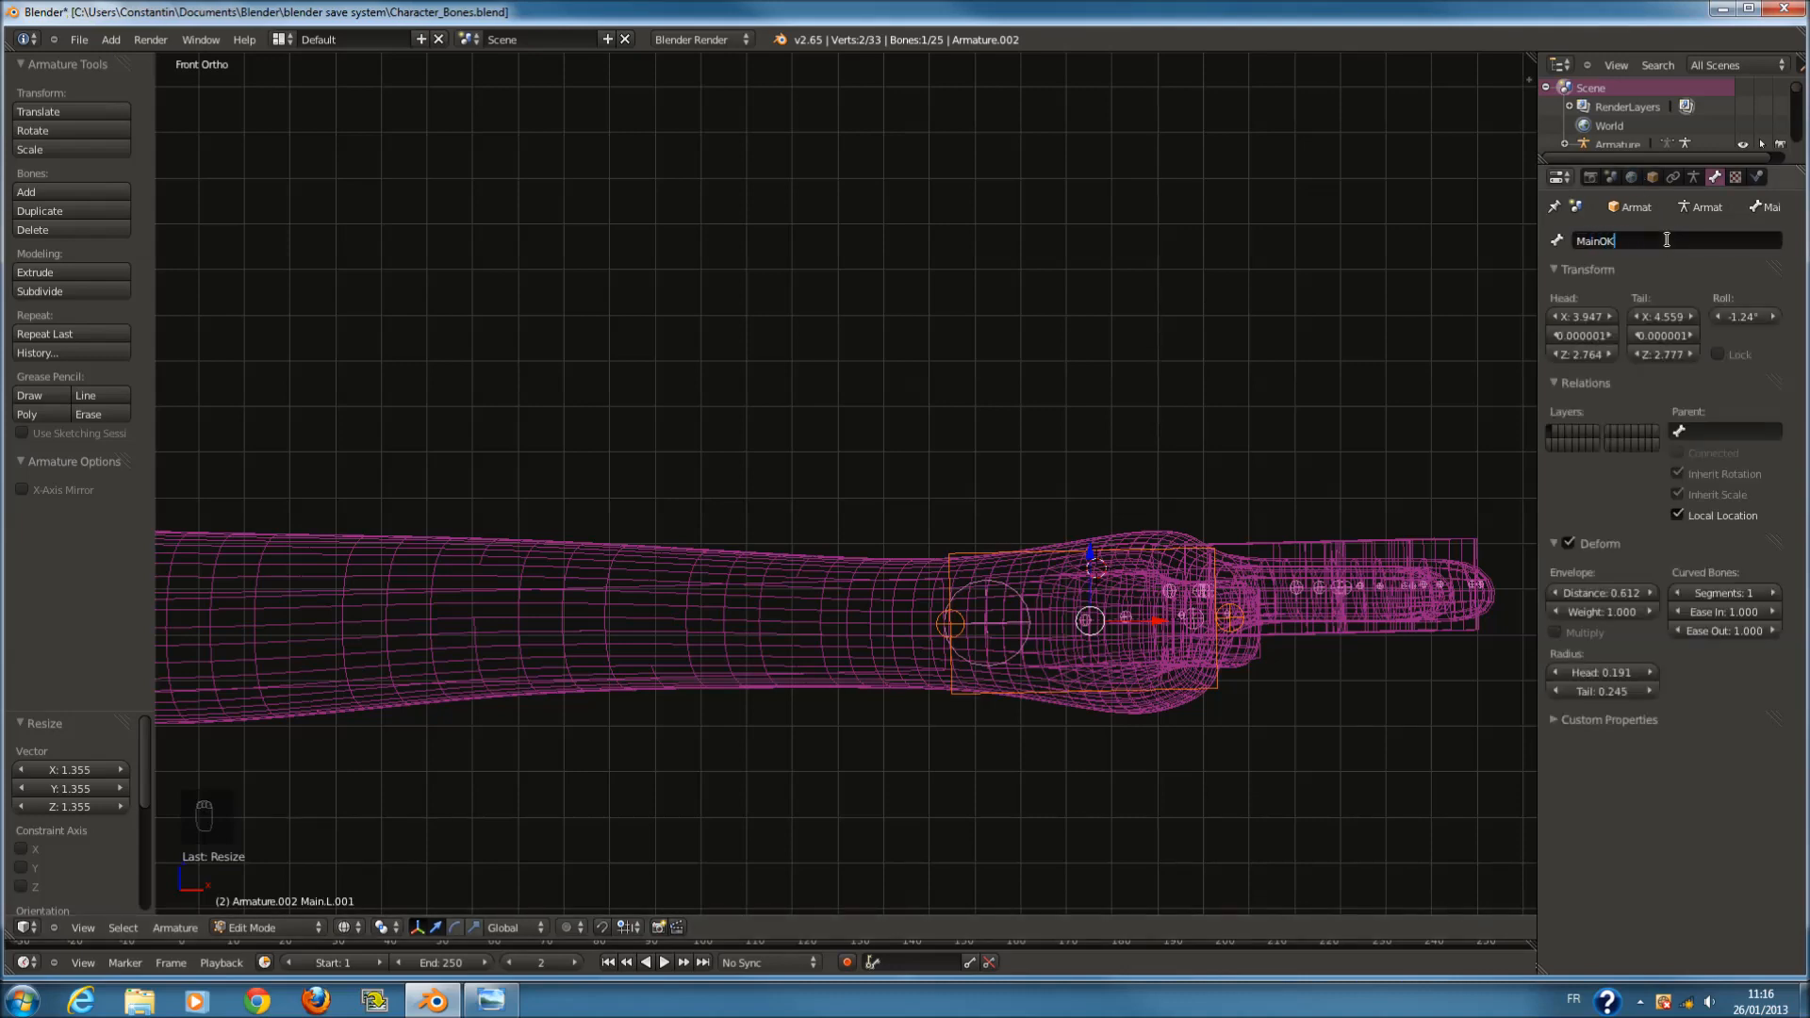
type("ainIK.L")
key("Return")
Try moving the MainIK.L bone in the front view and save over the file.
scroll(1002, 571, "down", 2)
scroll(1094, 608, "down", 1, "ctrl")
scroll(1139, 602, "up", 3)
key("g")
key("Escape")
key("ctrl+s")
In Pose Mode, add an Inverse Kinematics constraint to the lower arm bone, saving the file beforehand.
scroll(880, 591, "down", 2)
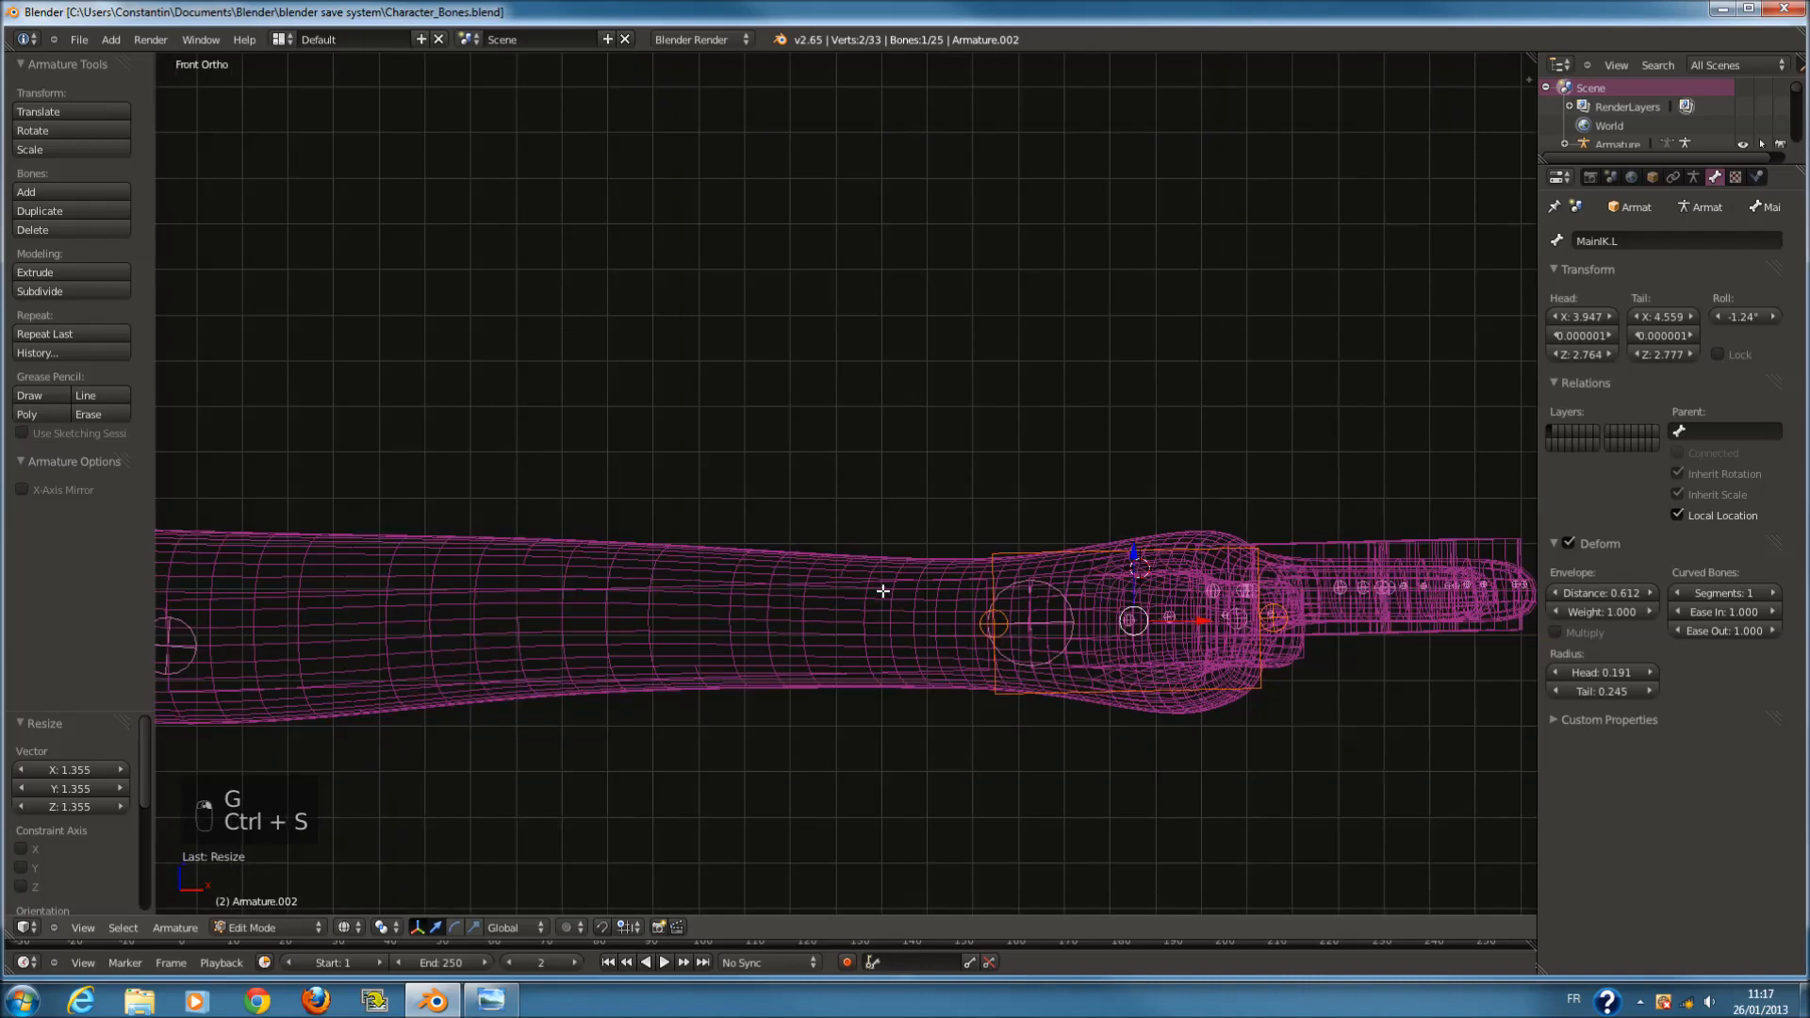
key("KP_7")
key("Tab")
right_click(835, 397)
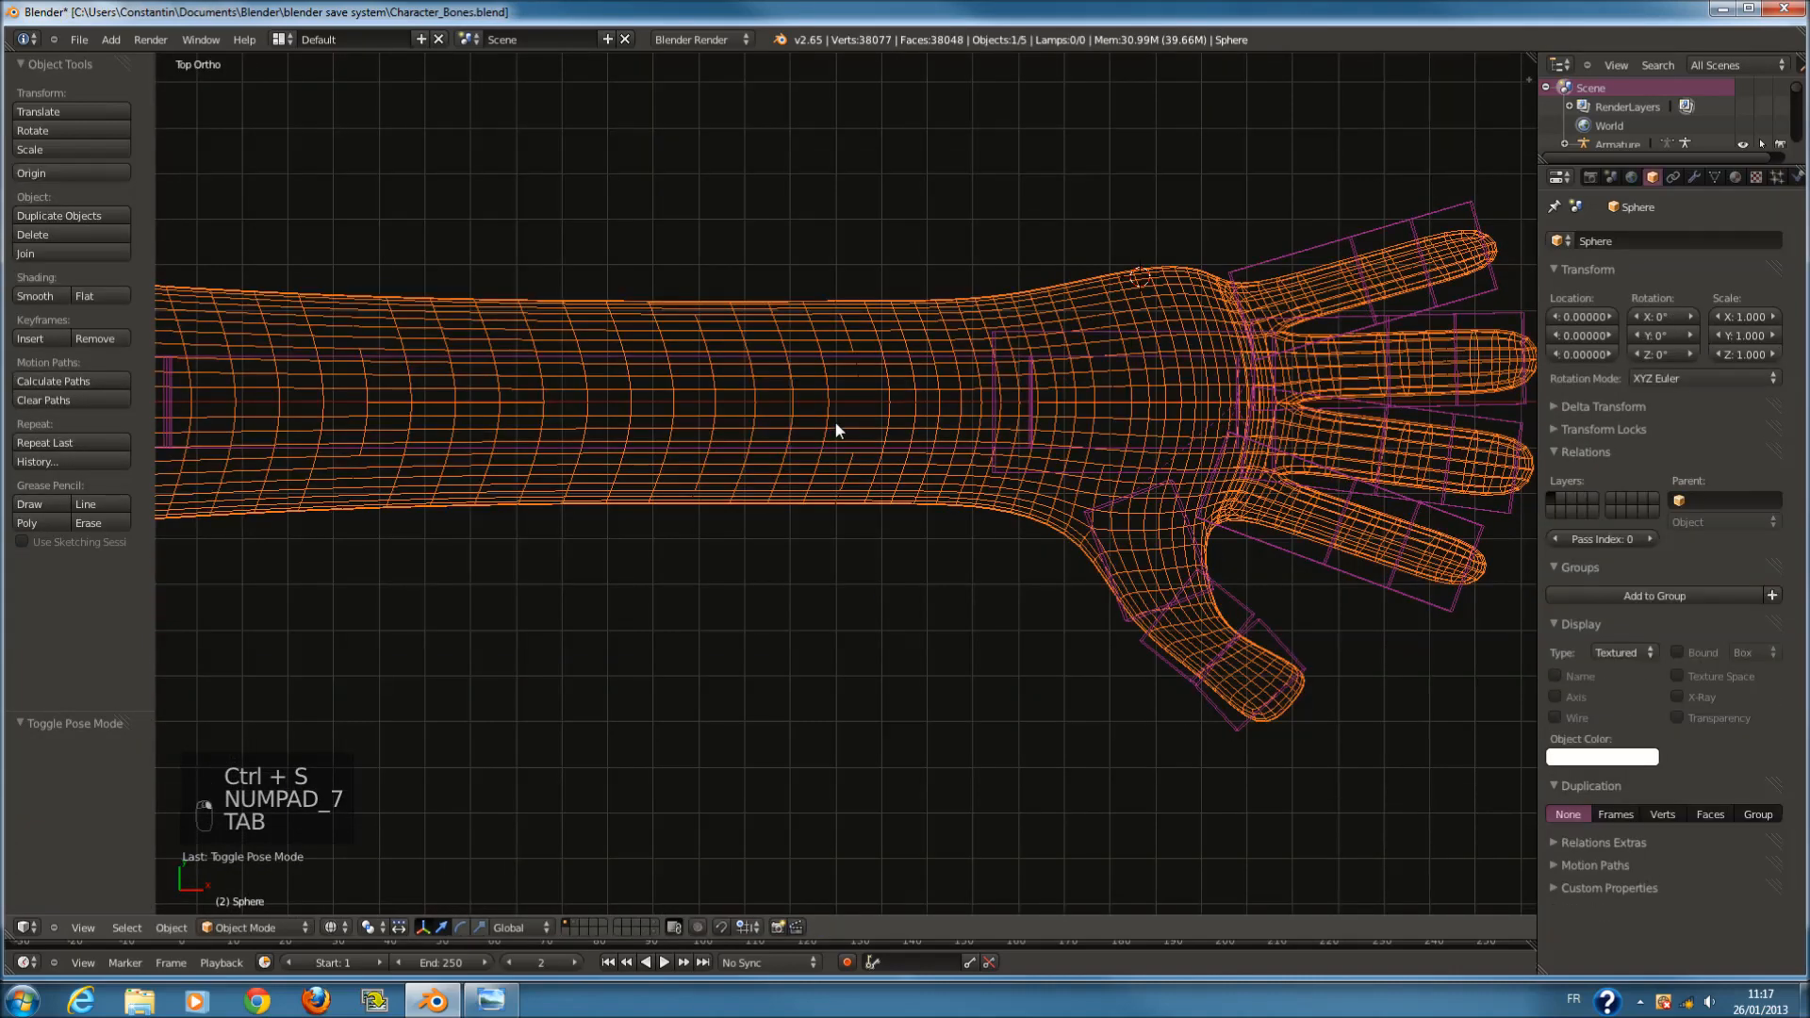
left_click(1736, 178)
key("ctrl+s")
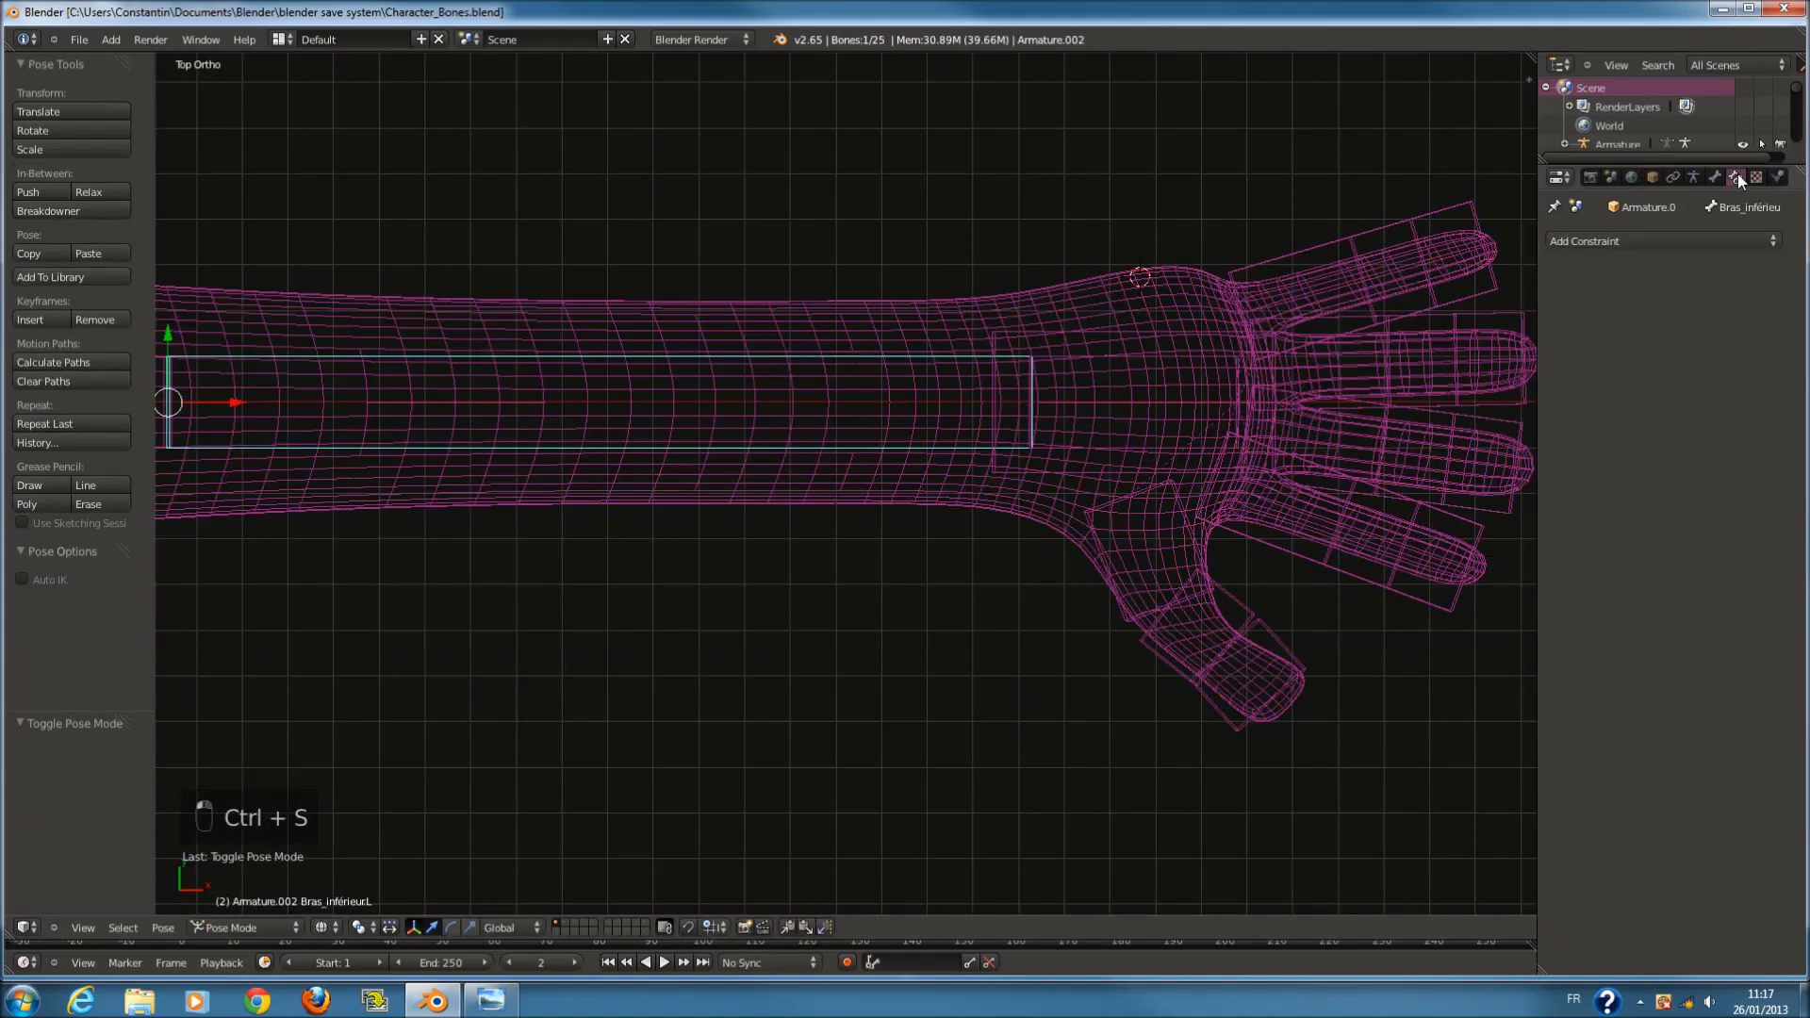
left_click(1671, 239)
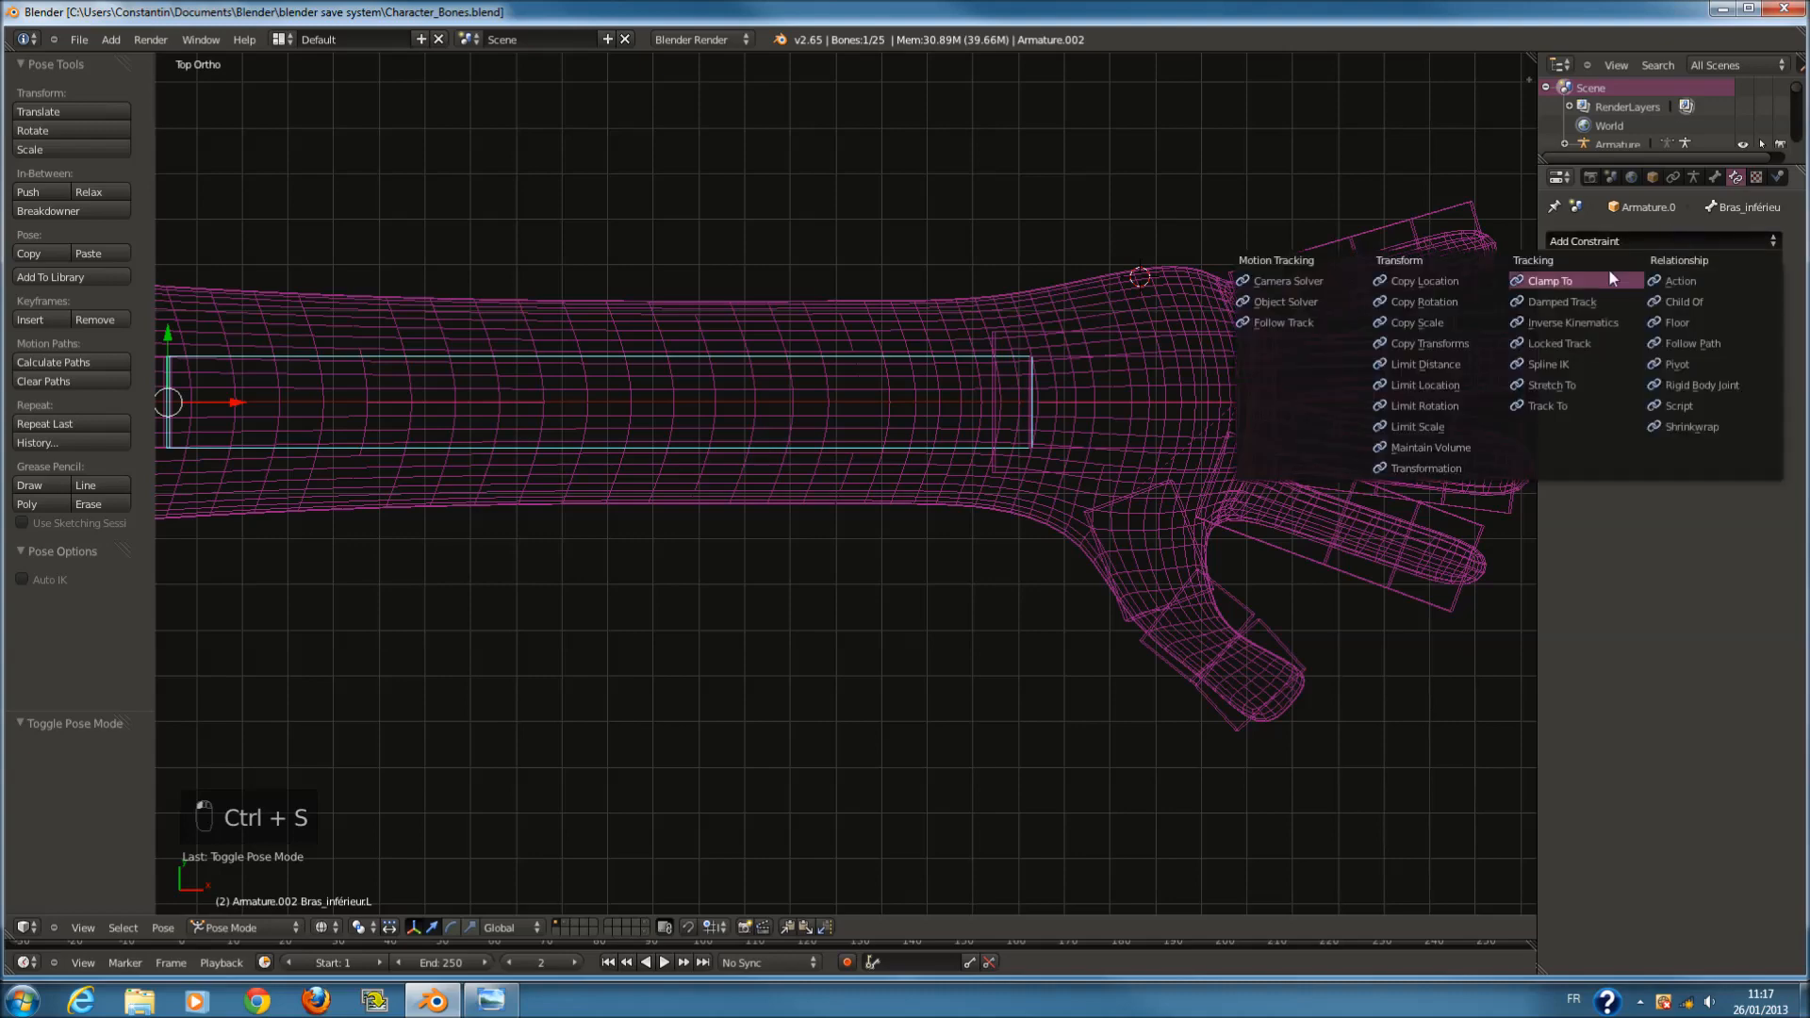
left_click(1596, 323)
scroll(911, 492, "down", 2)
scroll(911, 492, "up", 2, "ctrl")
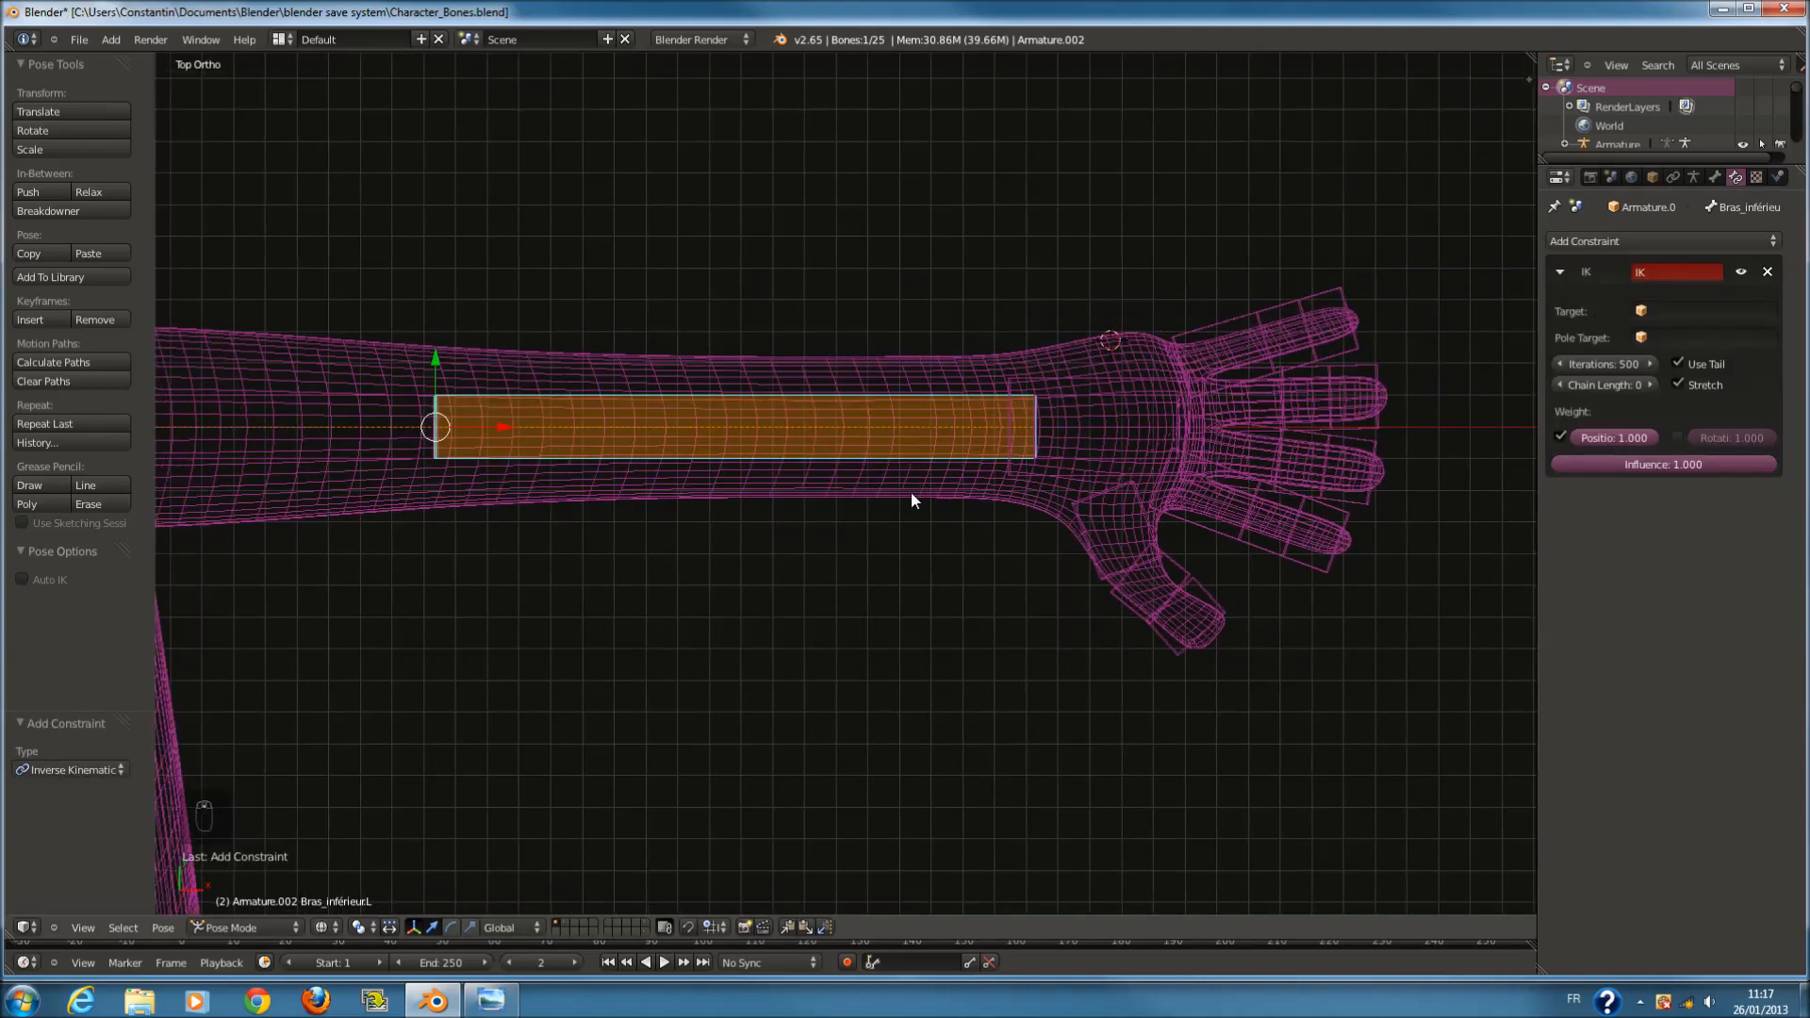
Try moving the lower arm bone in the front view with the IK chain length still at 0.
scroll(911, 492, "down", 1)
key("KP_1")
scroll(981, 500, "down", 6)
key("g")
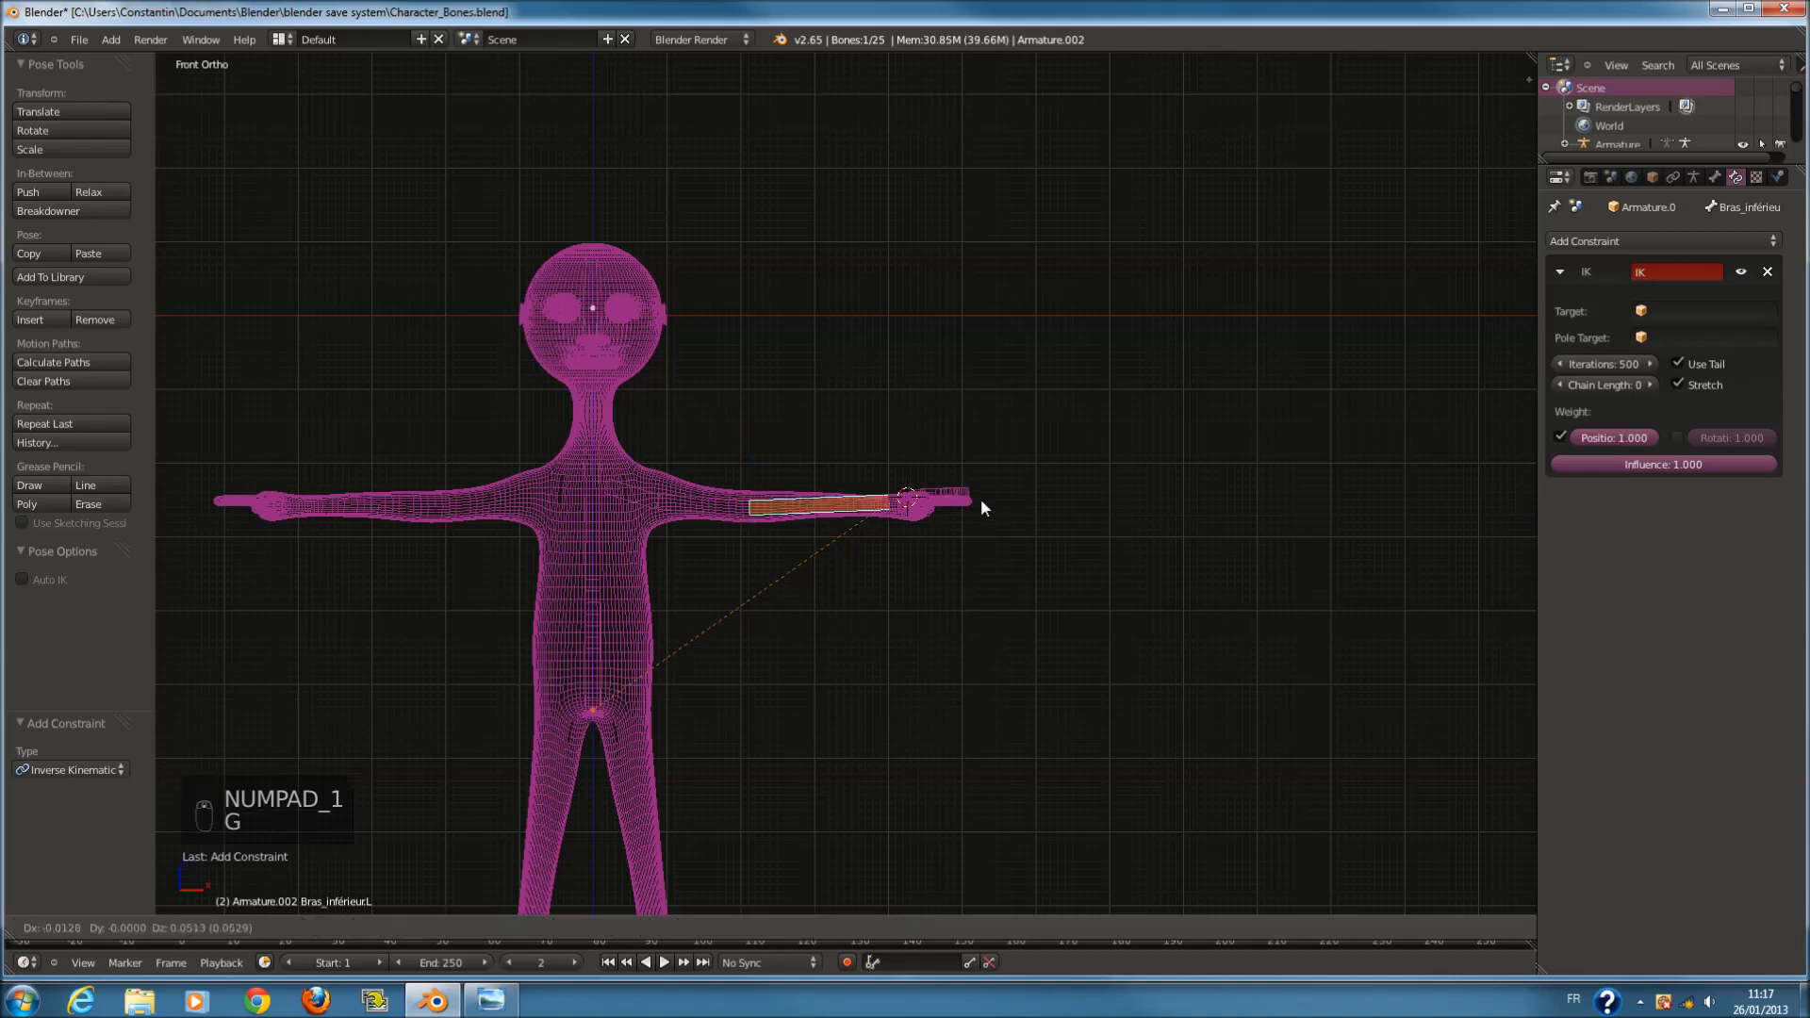
right_click(1122, 604)
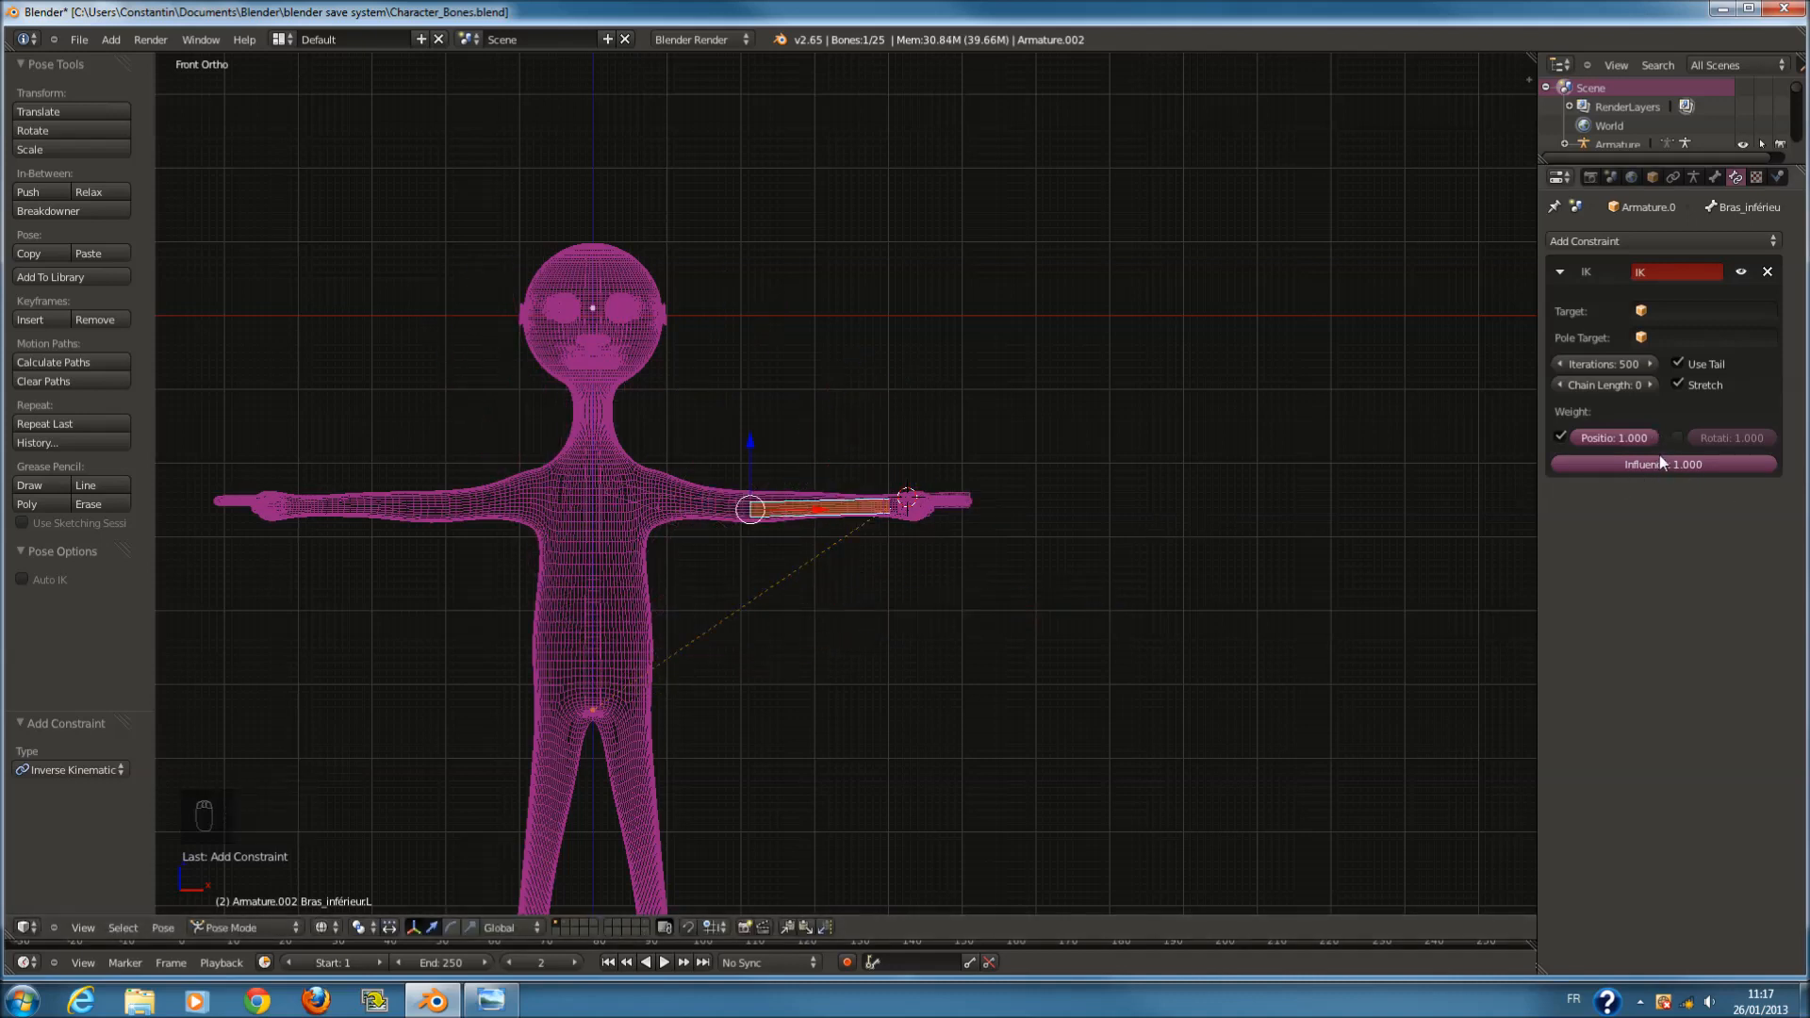
Try moving the lower arm bone with the IK influence reduced to about 0.42 and 0.055, and restore the influence to 1.
key("g")
left_click_drag(1753, 468, 1622, 469)
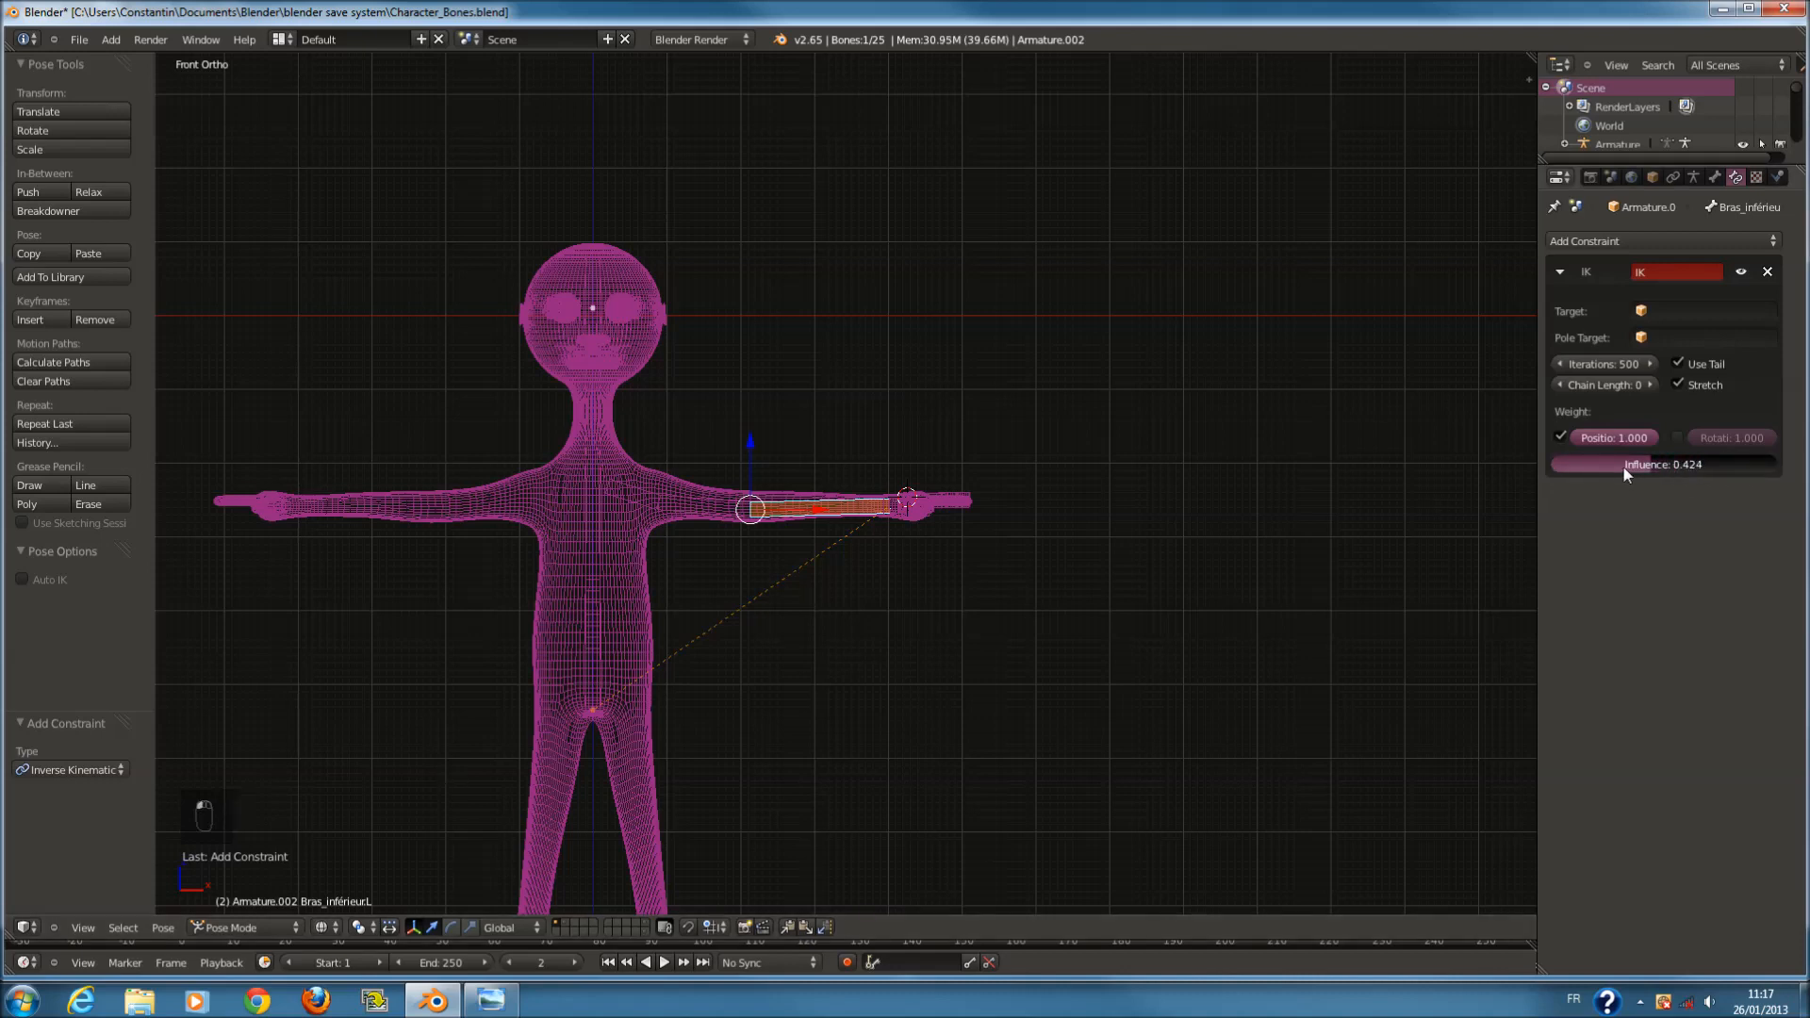
key("g")
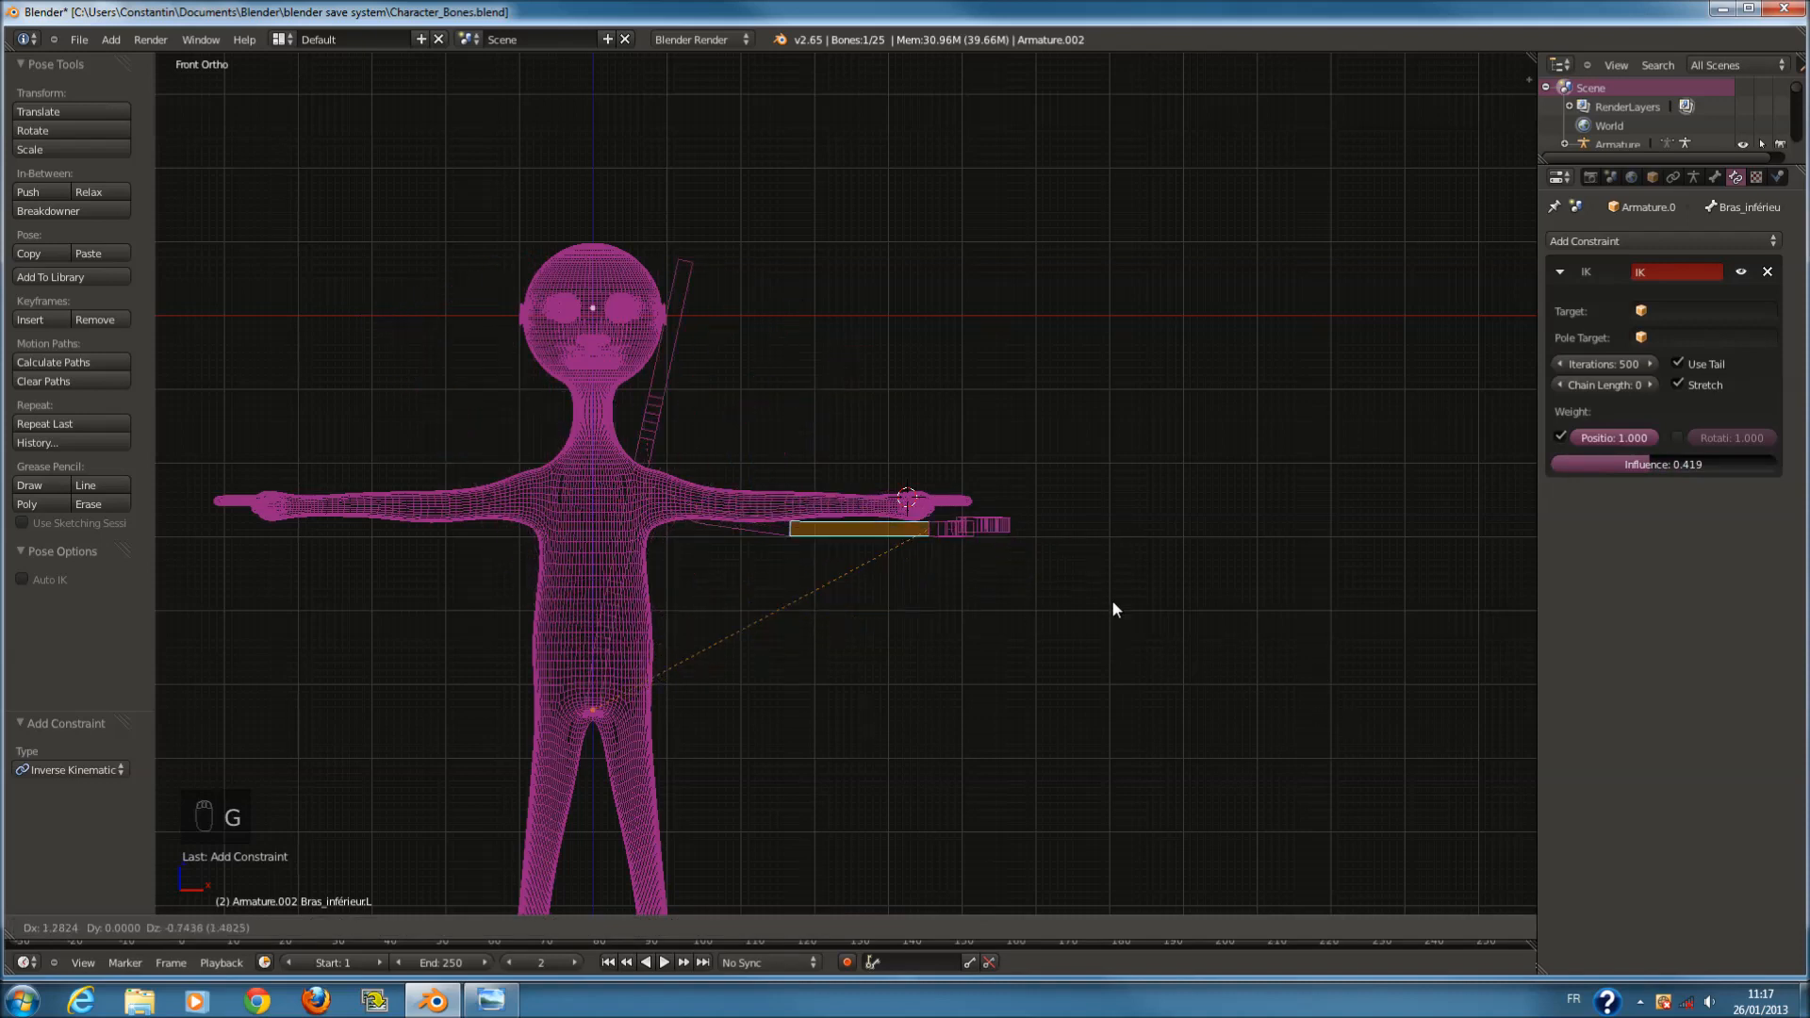
left_click(1333, 545)
left_click_drag(1636, 472, 1563, 471)
key("g")
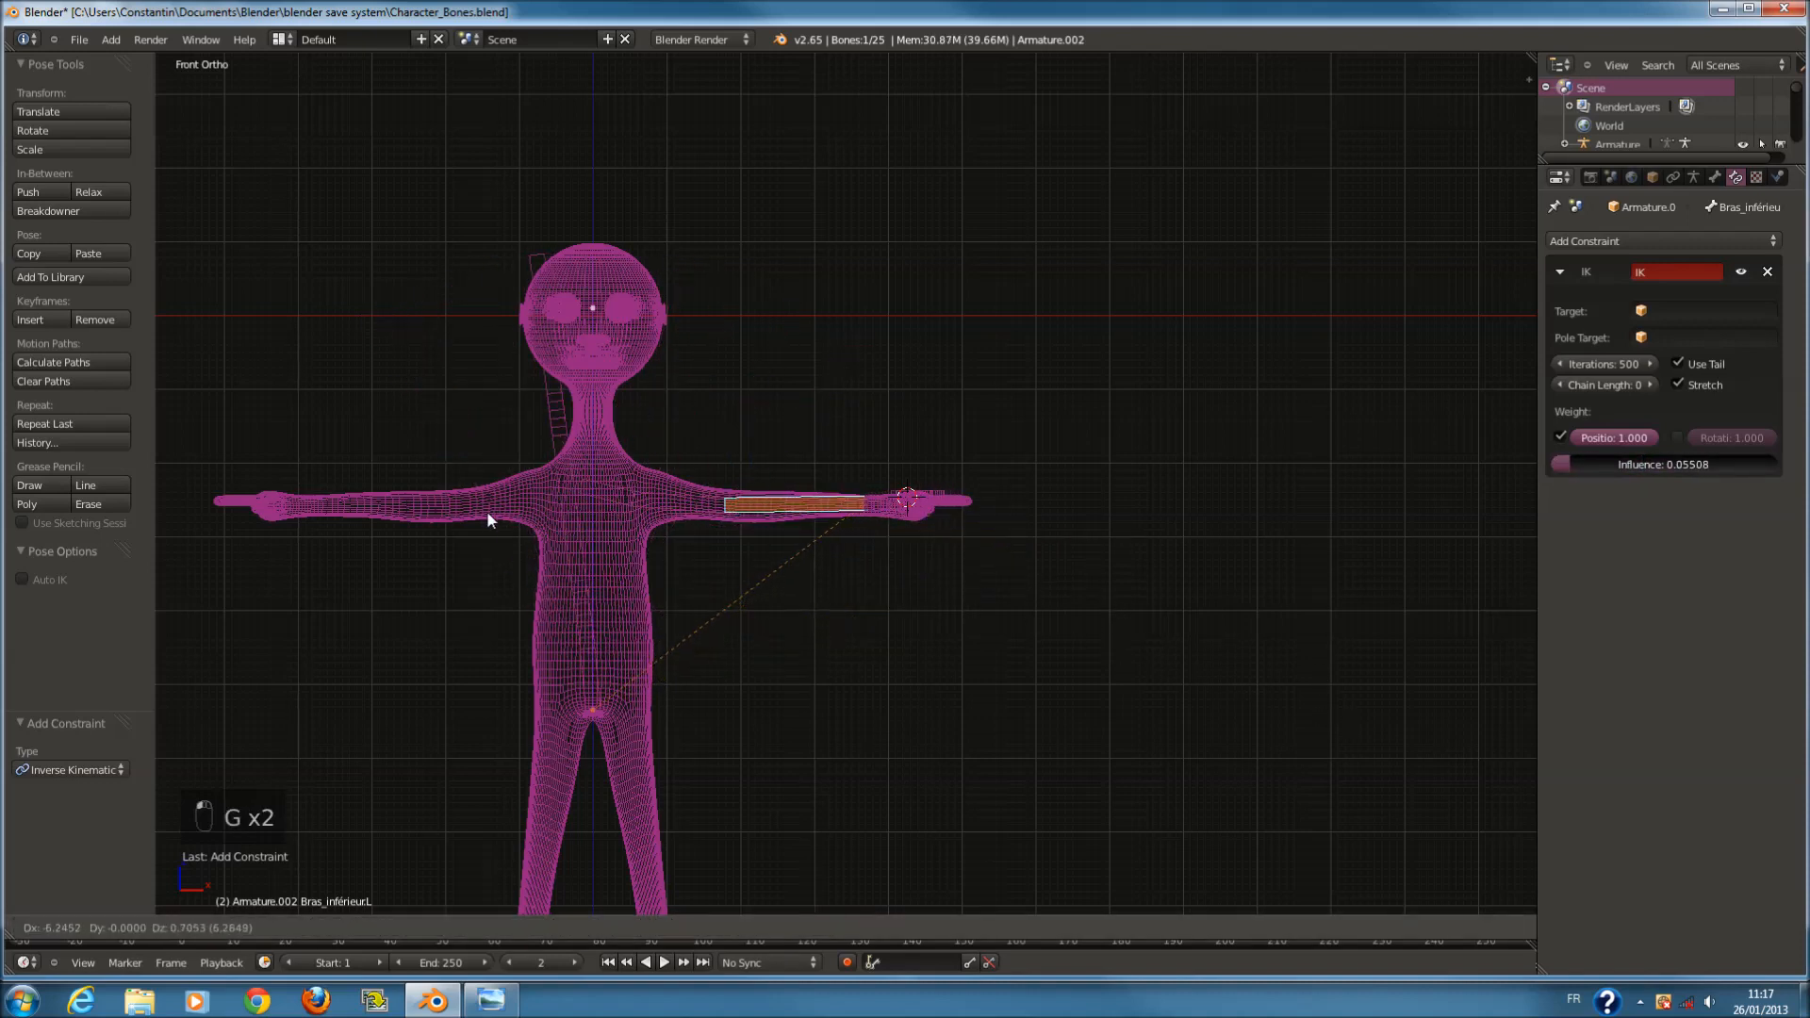
right_click(1167, 797)
left_click_drag(1574, 465, 1782, 465)
Set the IK constraint's chain length to 2 and test it by moving the lower arm bone.
left_click(1649, 387)
left_click(1649, 386)
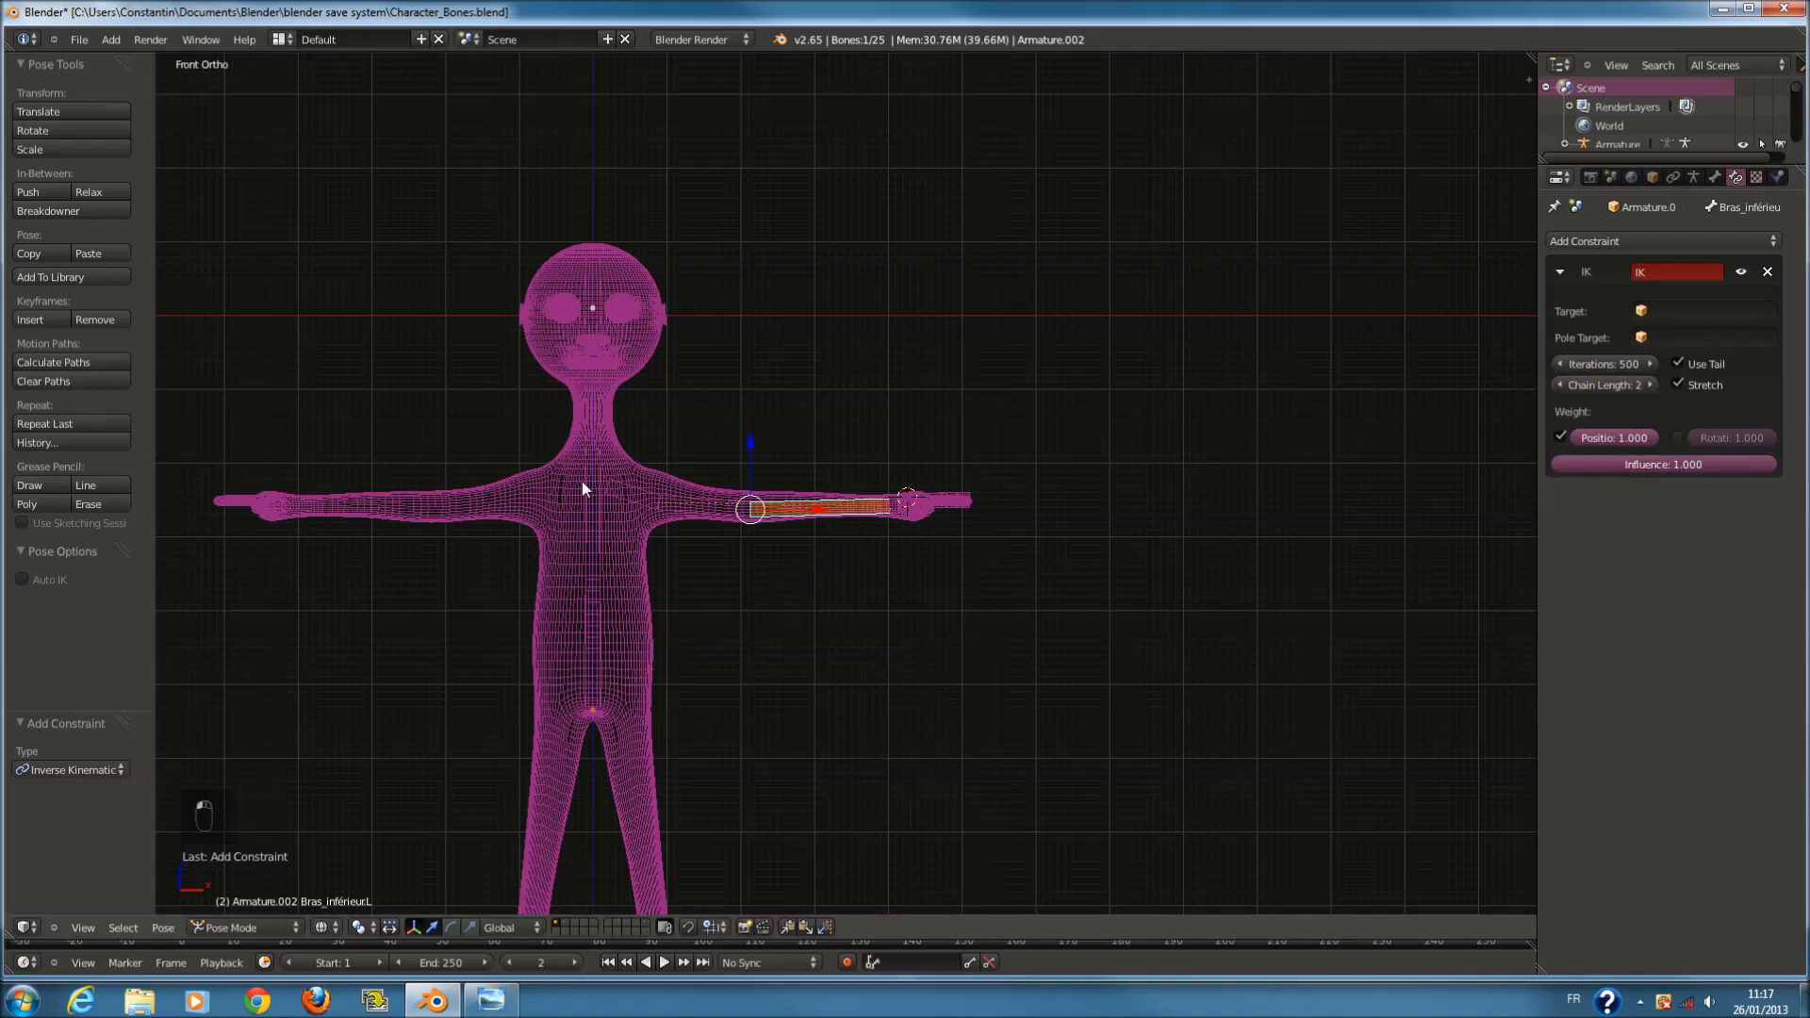
scroll(582, 483, "up", 3)
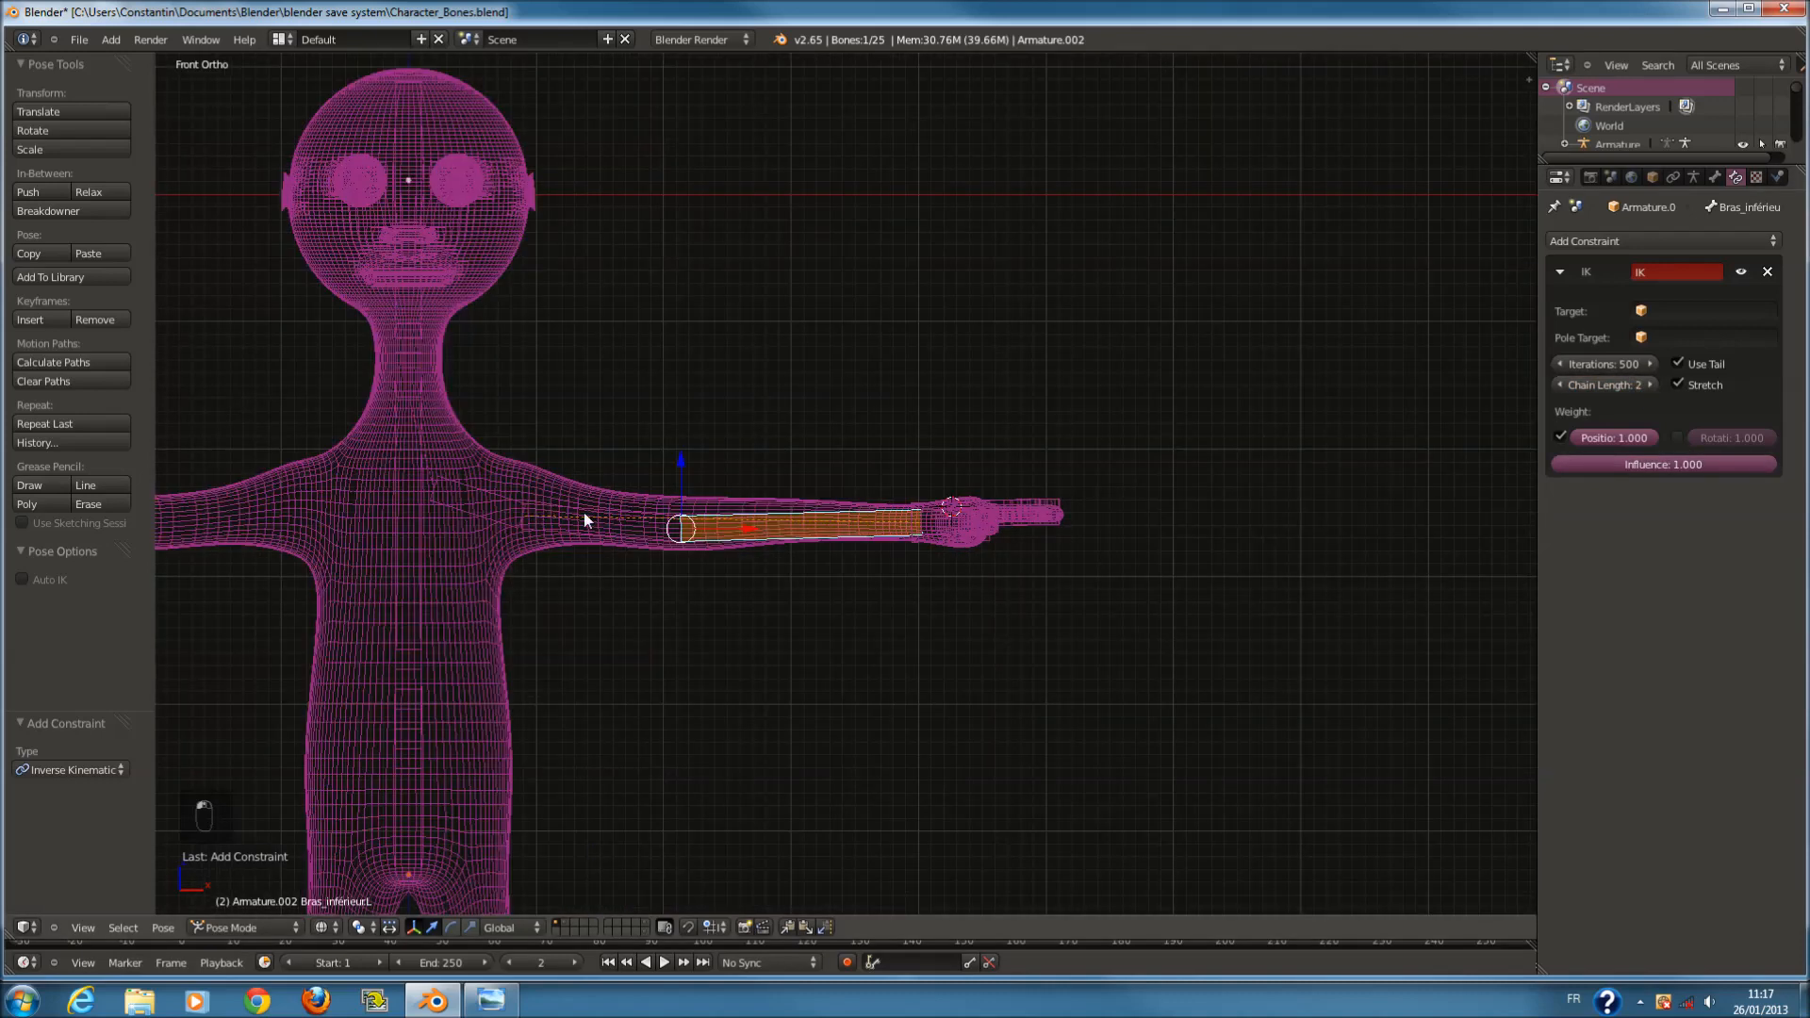
key("g")
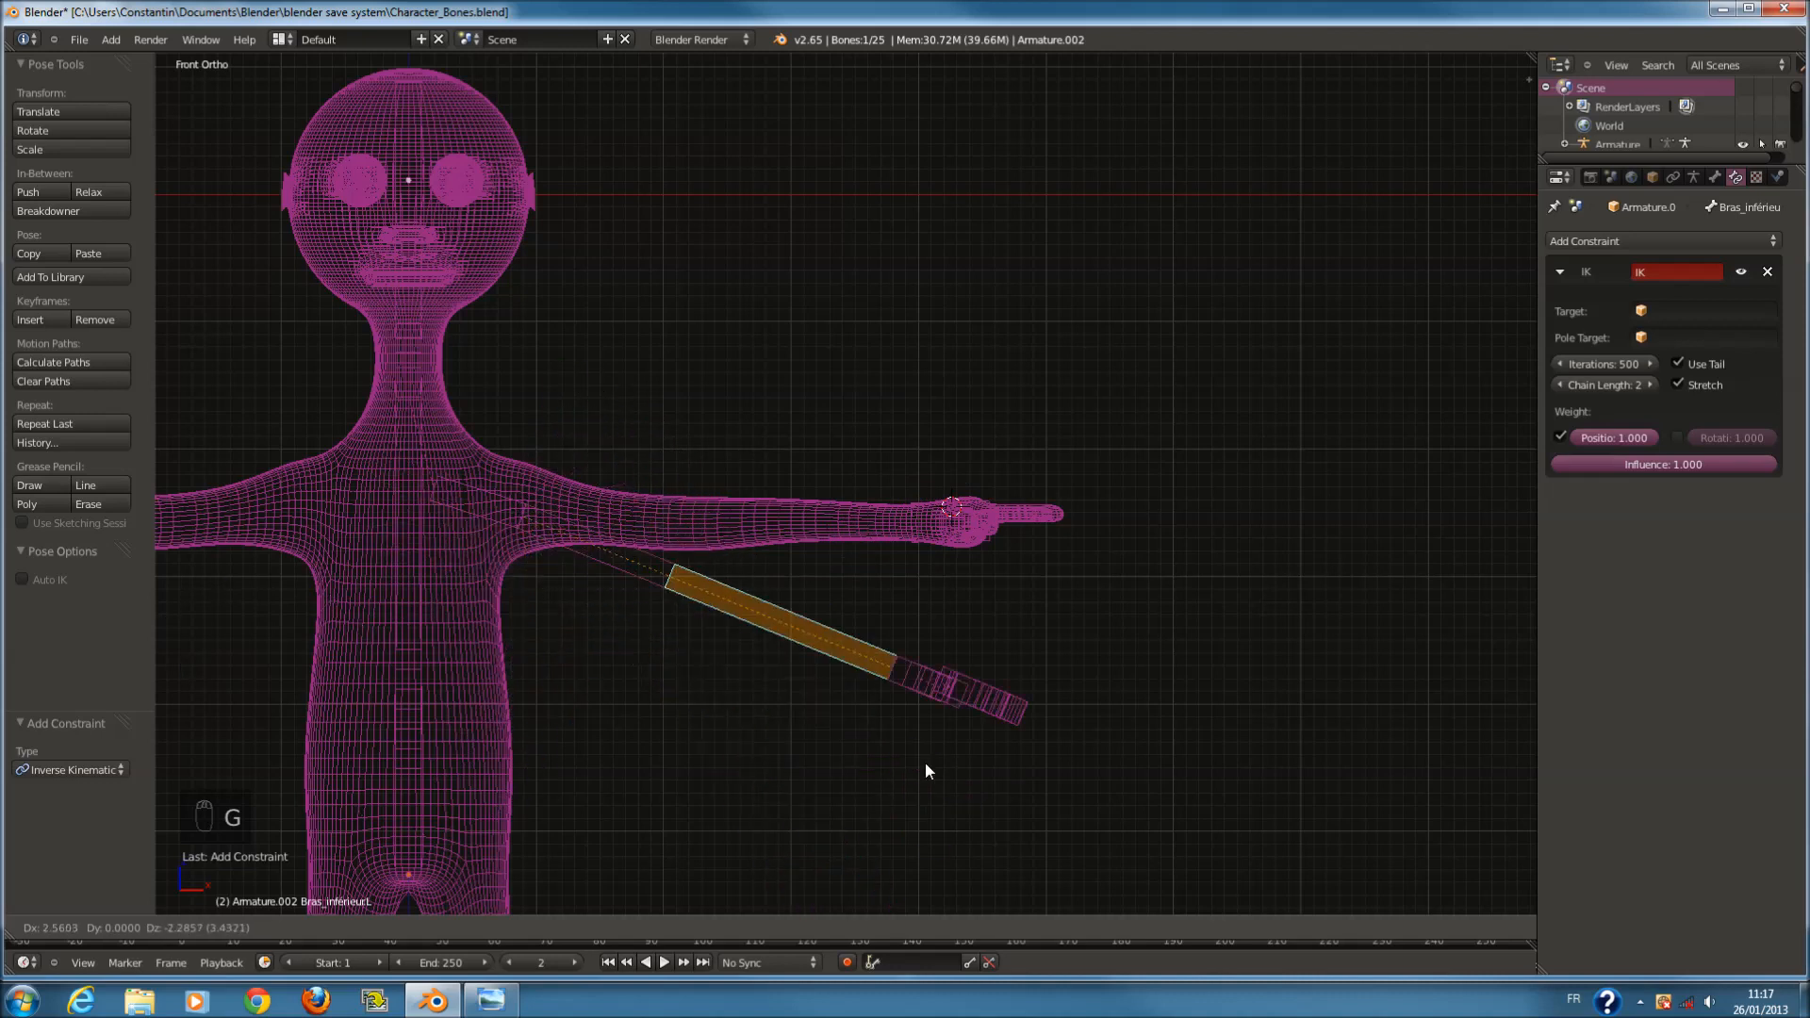
right_click(796, 505)
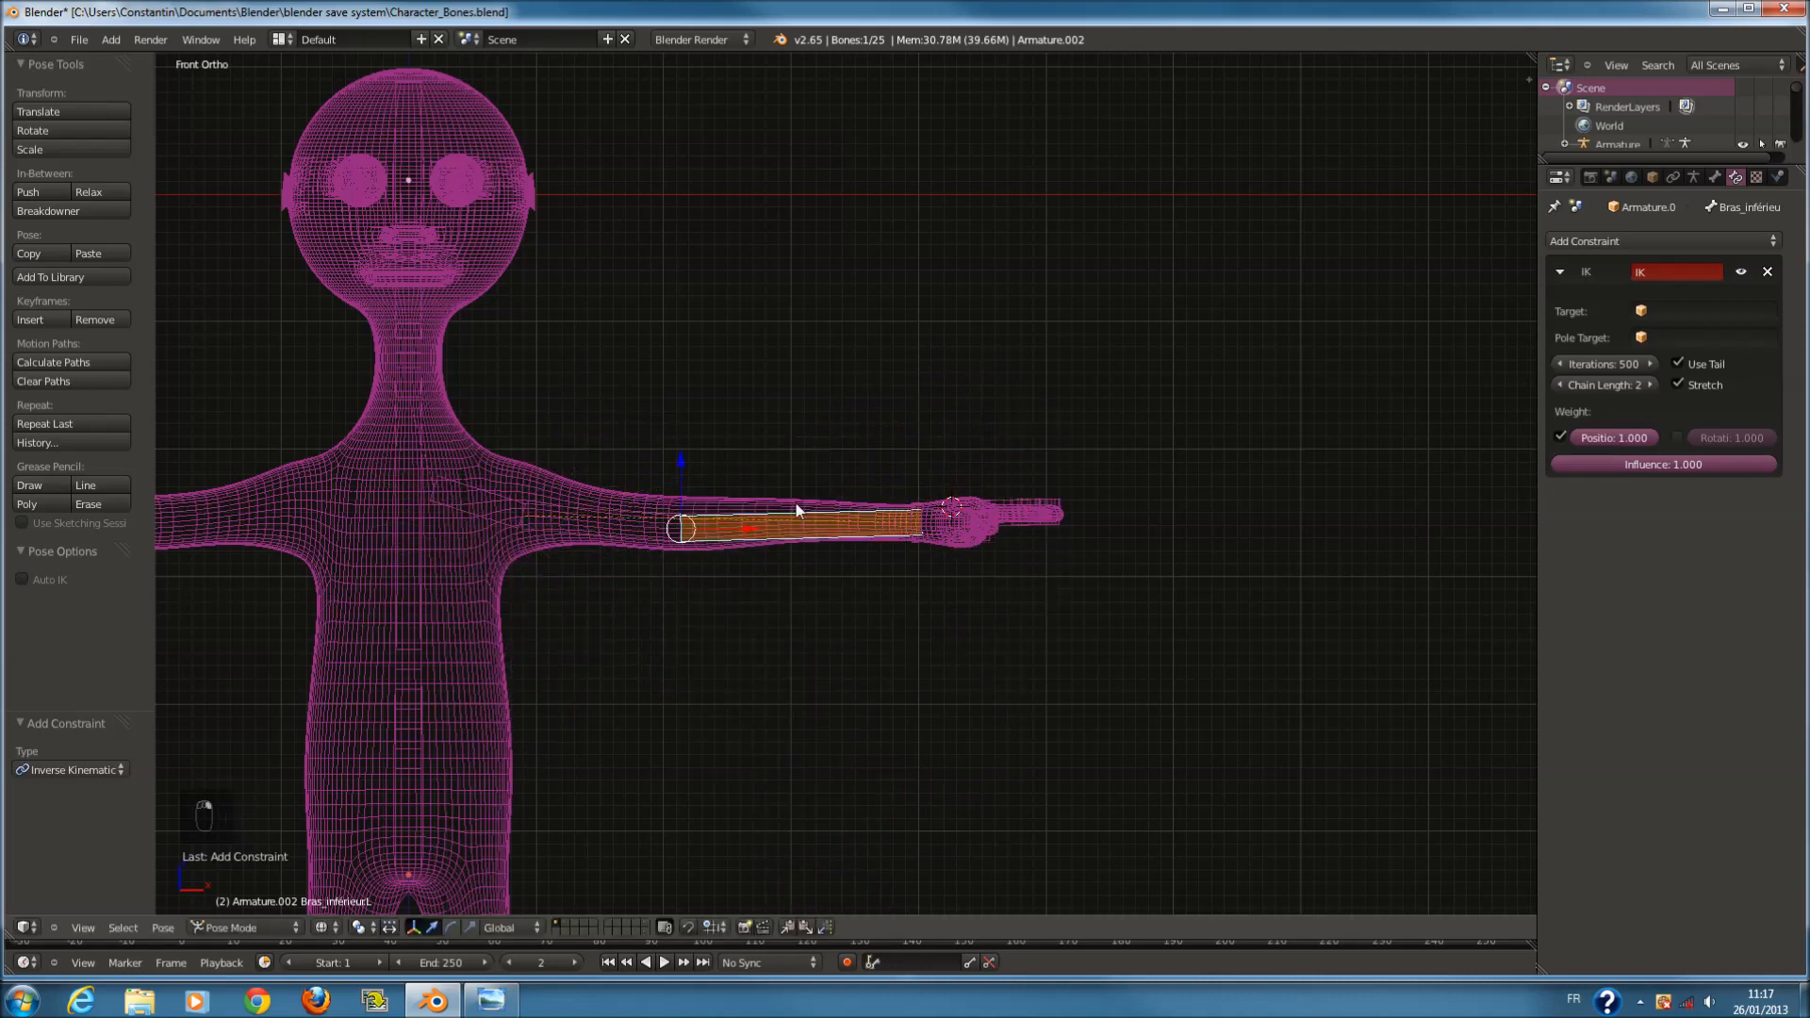
Set the IK constraint's target to Armature and save the file.
scroll(798, 505, "up", 3)
scroll(1266, 539, "up", 2)
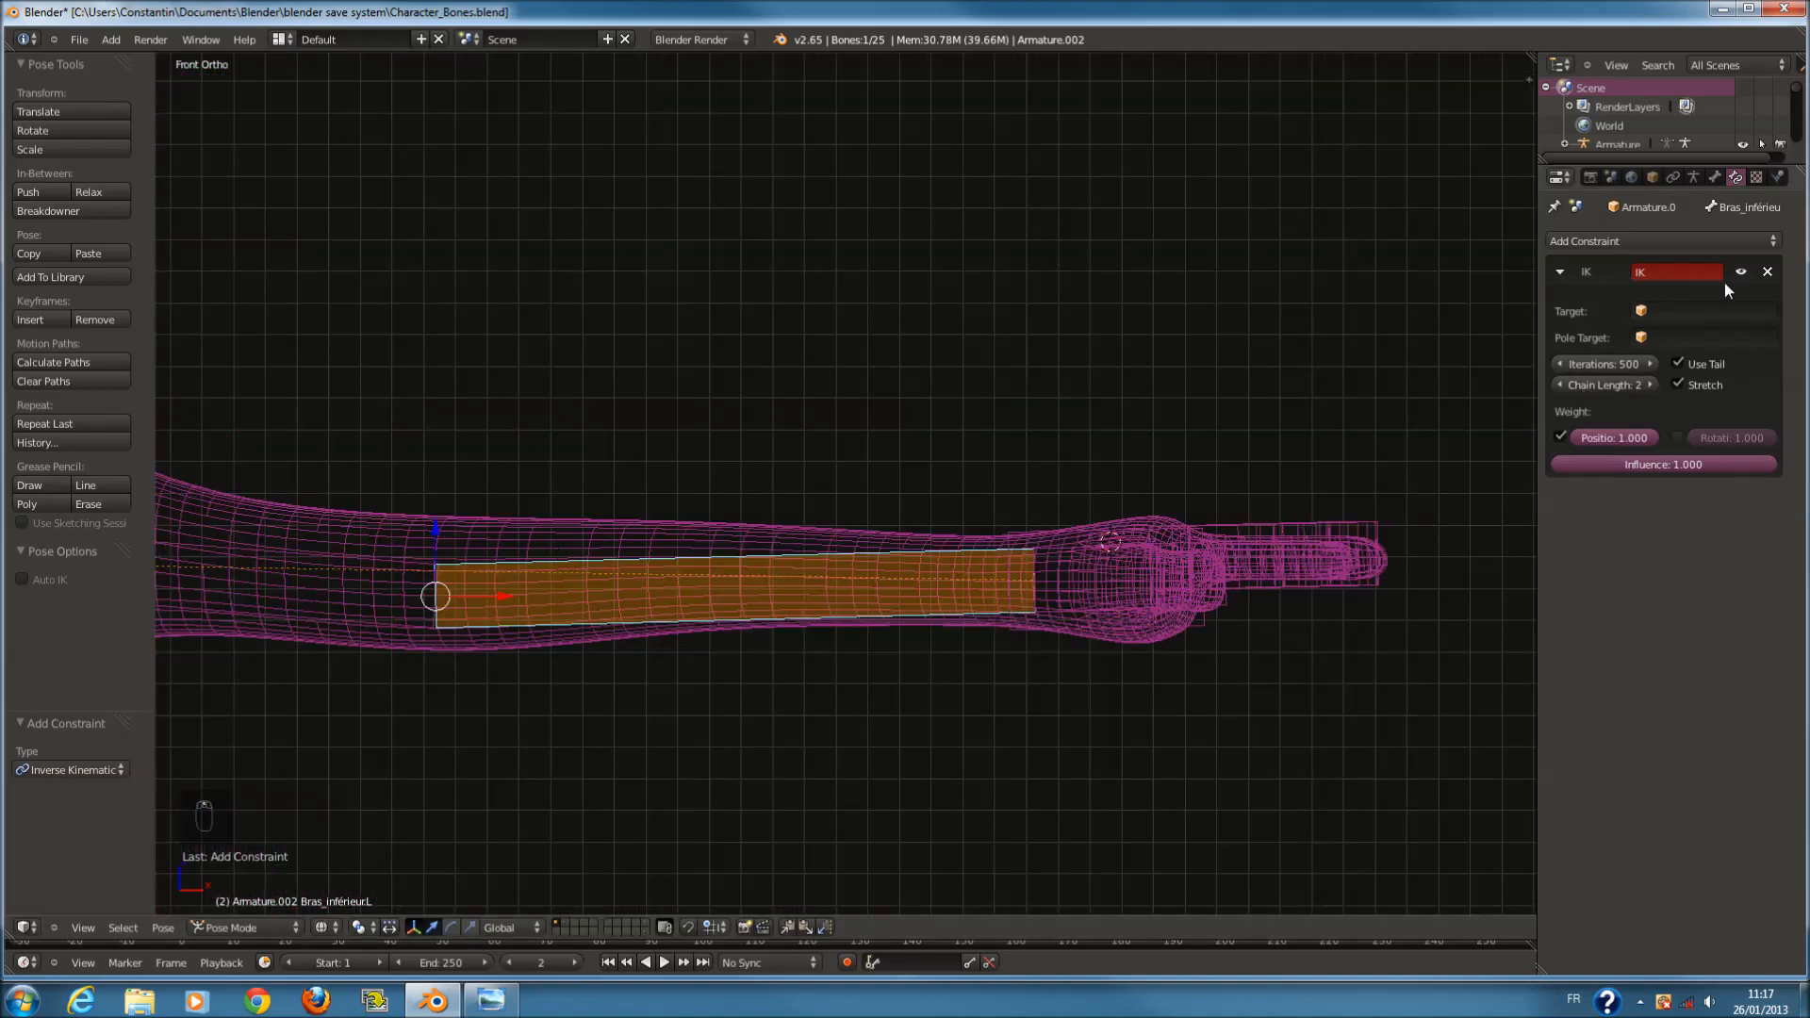
left_click(1707, 311)
left_click(1688, 335)
key("ctrl+s")
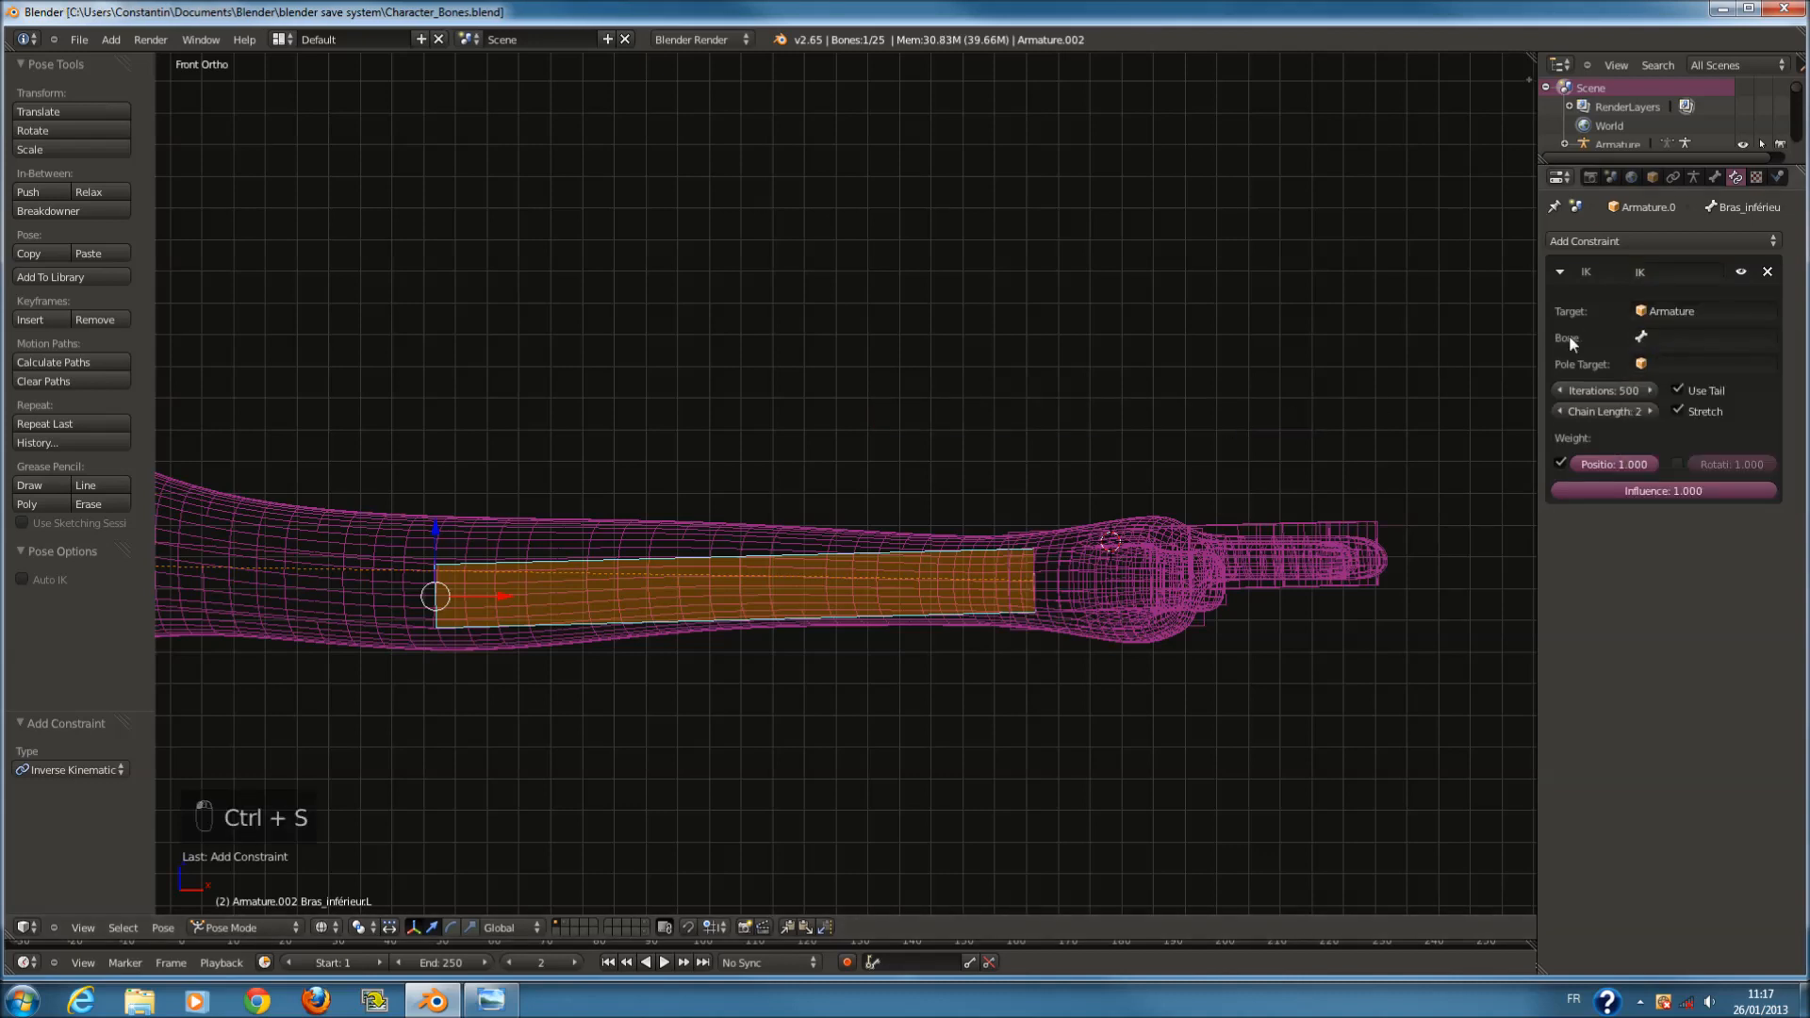
Search the IK constraint's target bone list for "ma".
left_click(1661, 336)
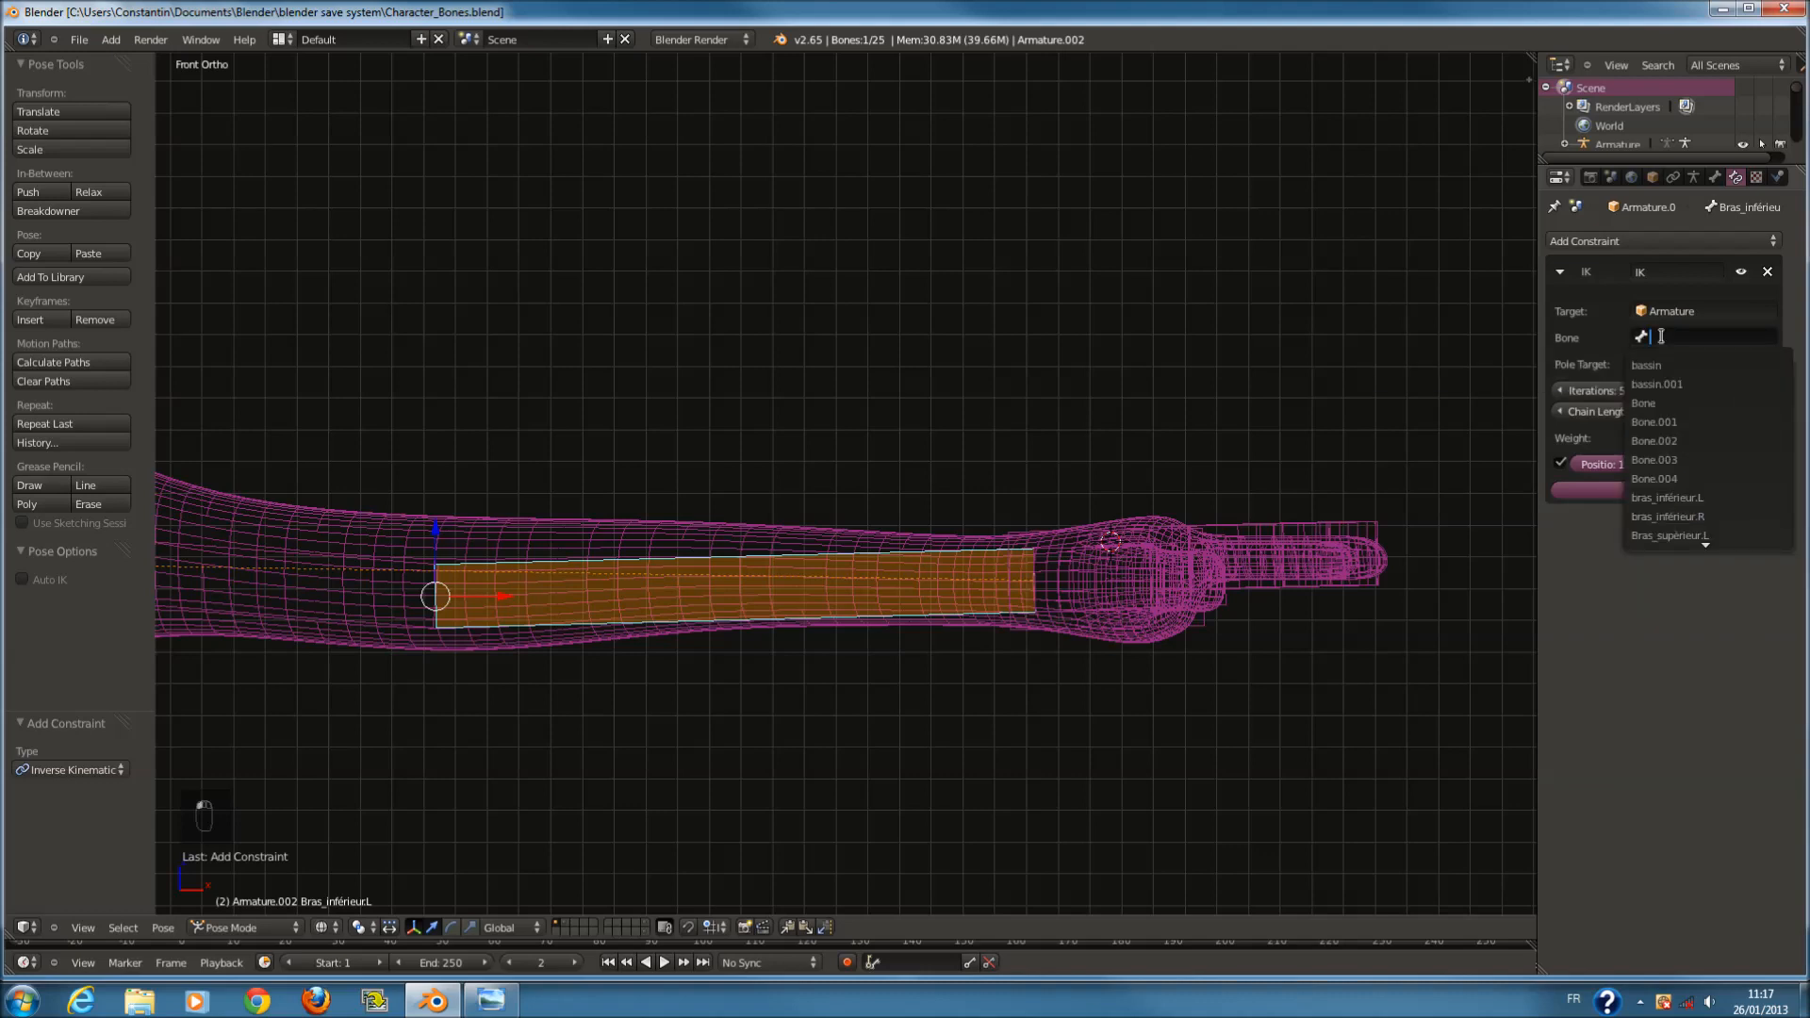
type("m")
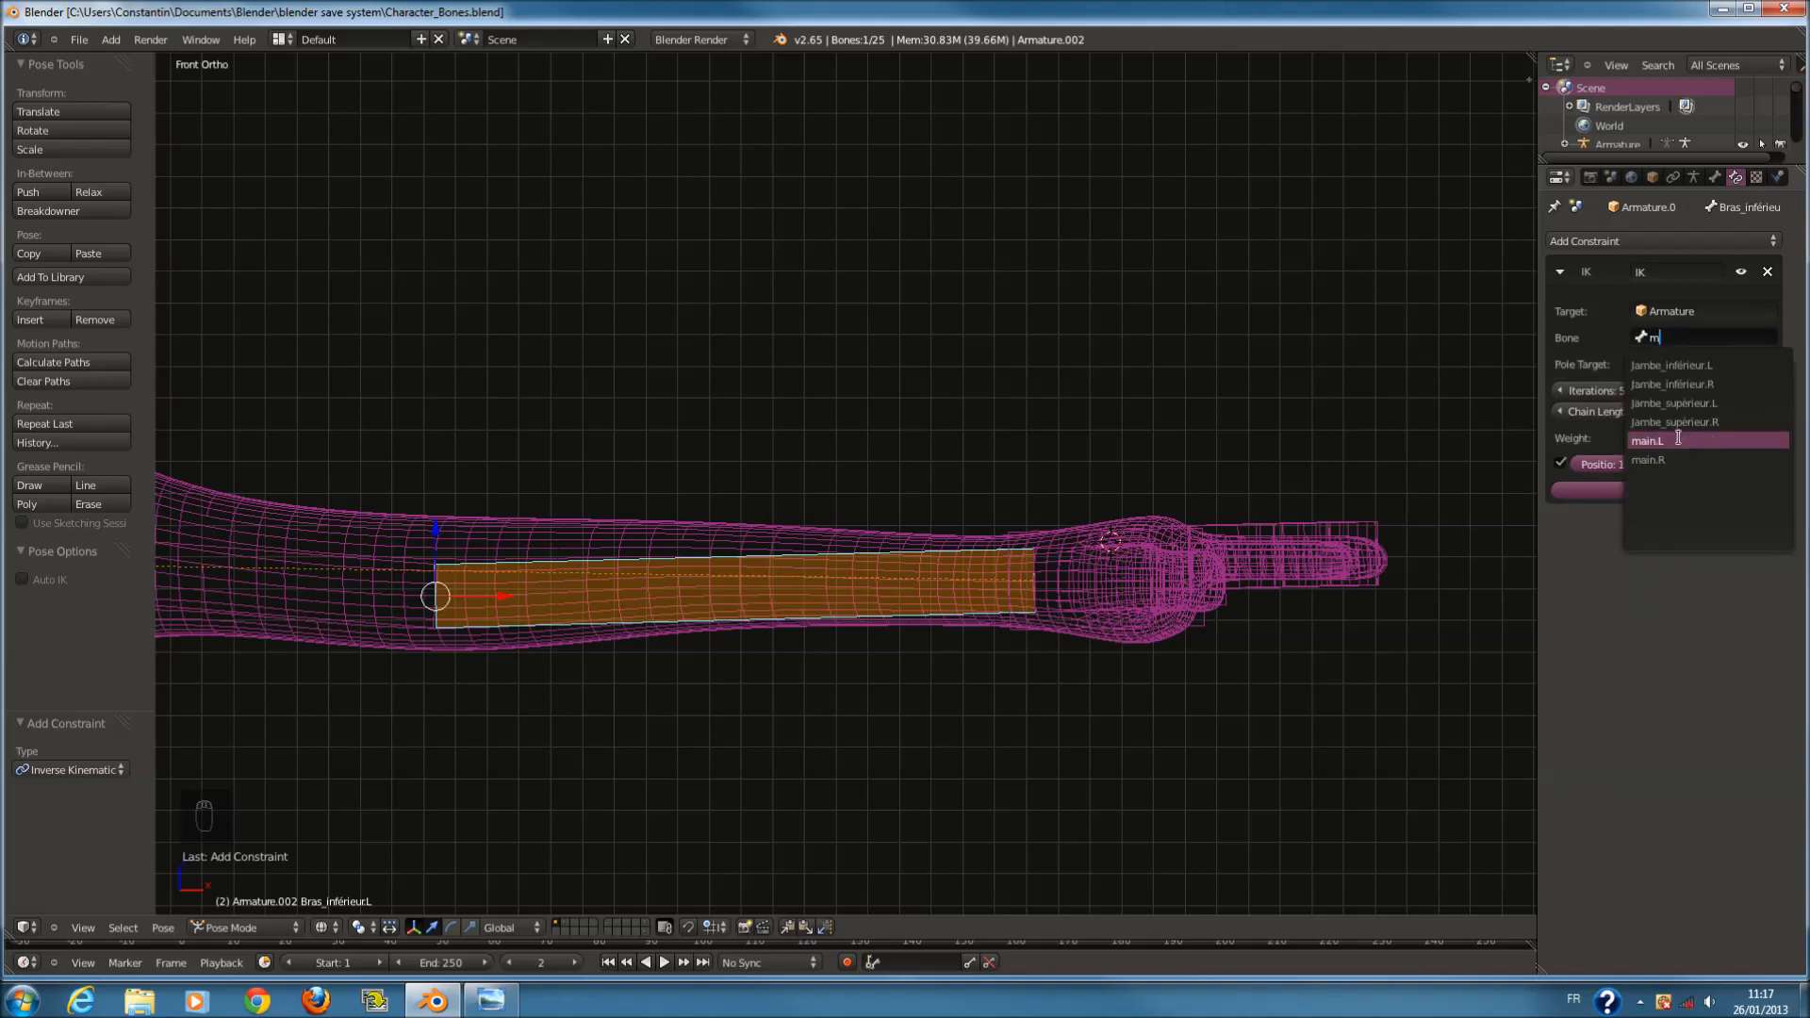
left_click(1682, 338)
type("ma")
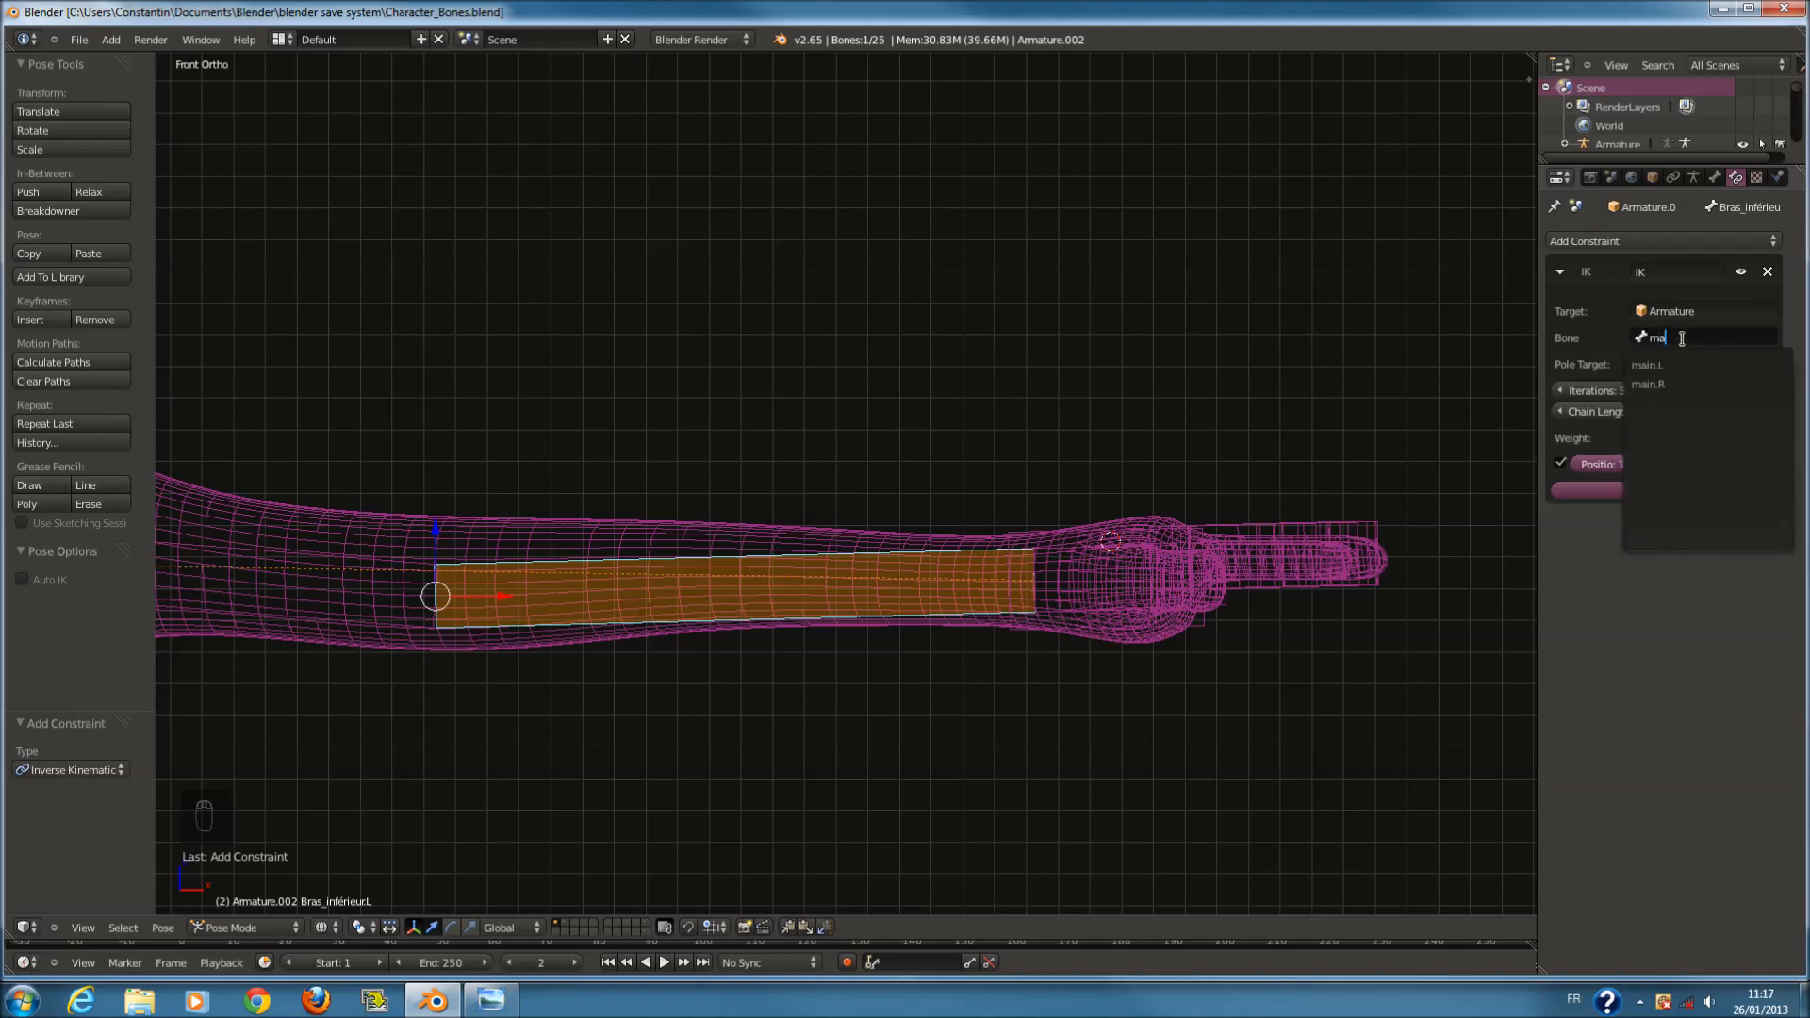
scroll(947, 590, "up", 5)
Select the hand control bone and check its name in the bone properties.
key("Tab")
key("Tab")
right_click(1239, 586)
left_click(1712, 179)
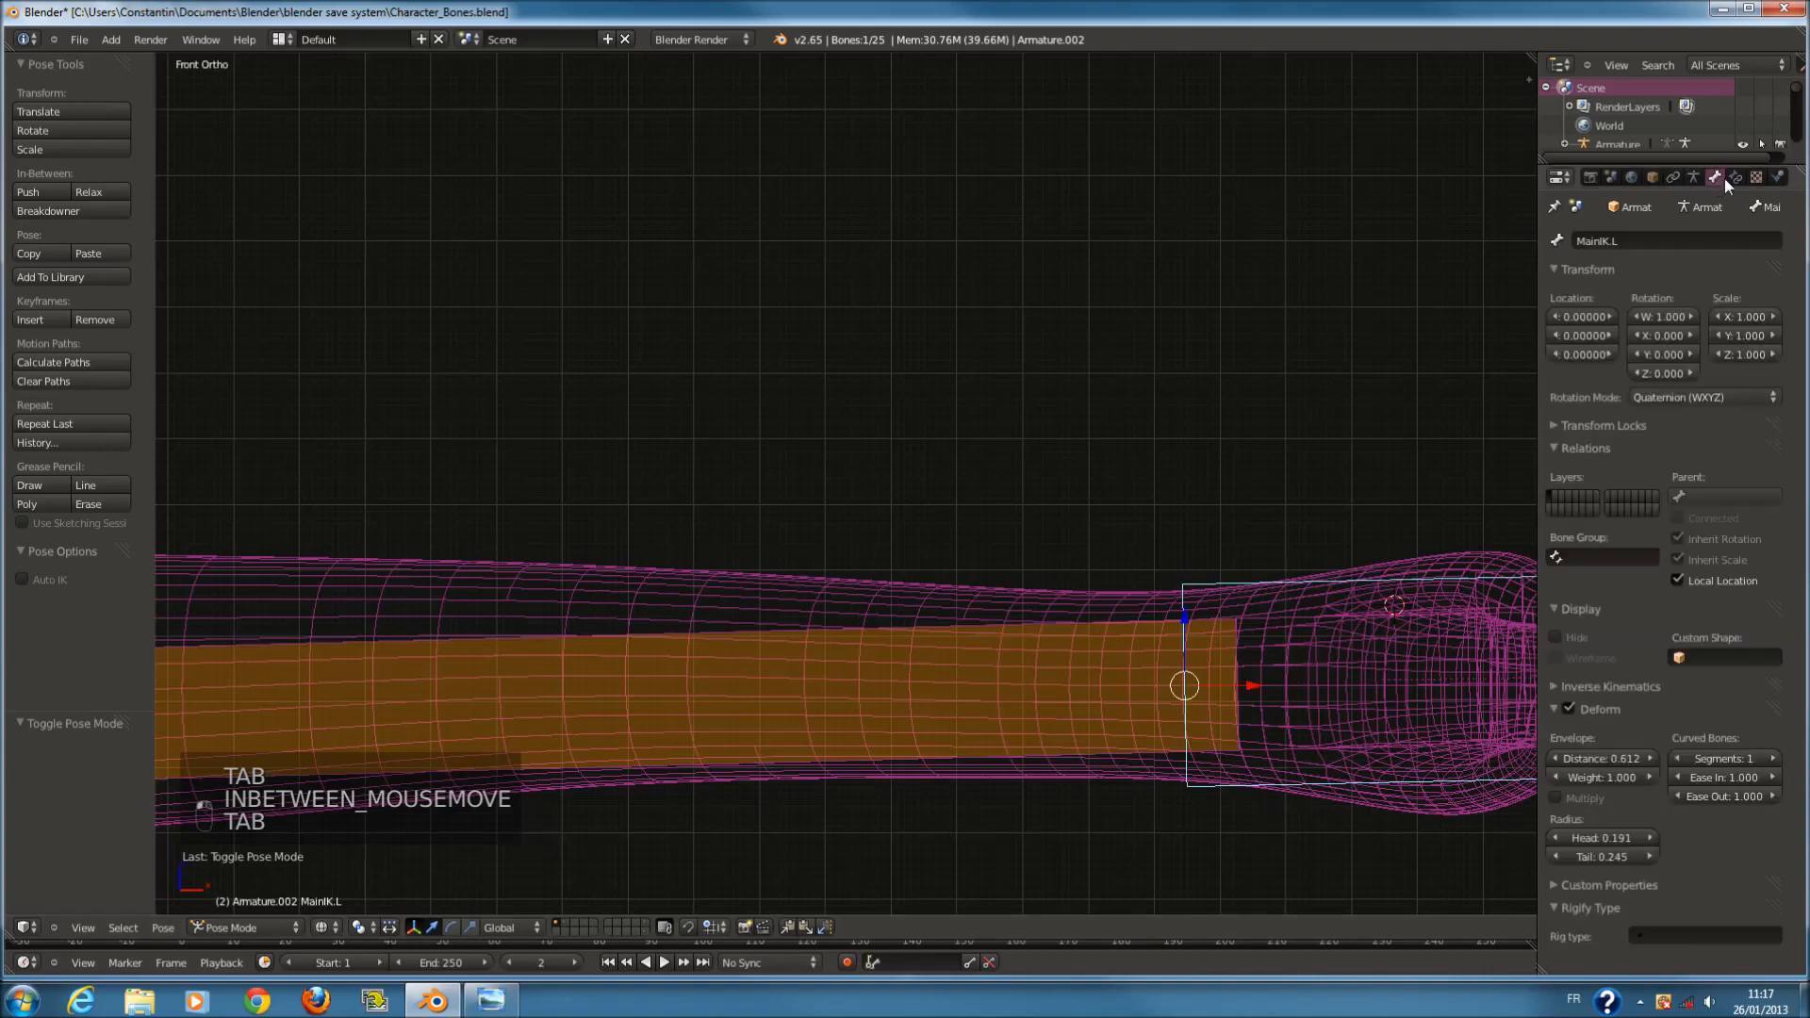
left_click(1734, 177)
left_click(1714, 177)
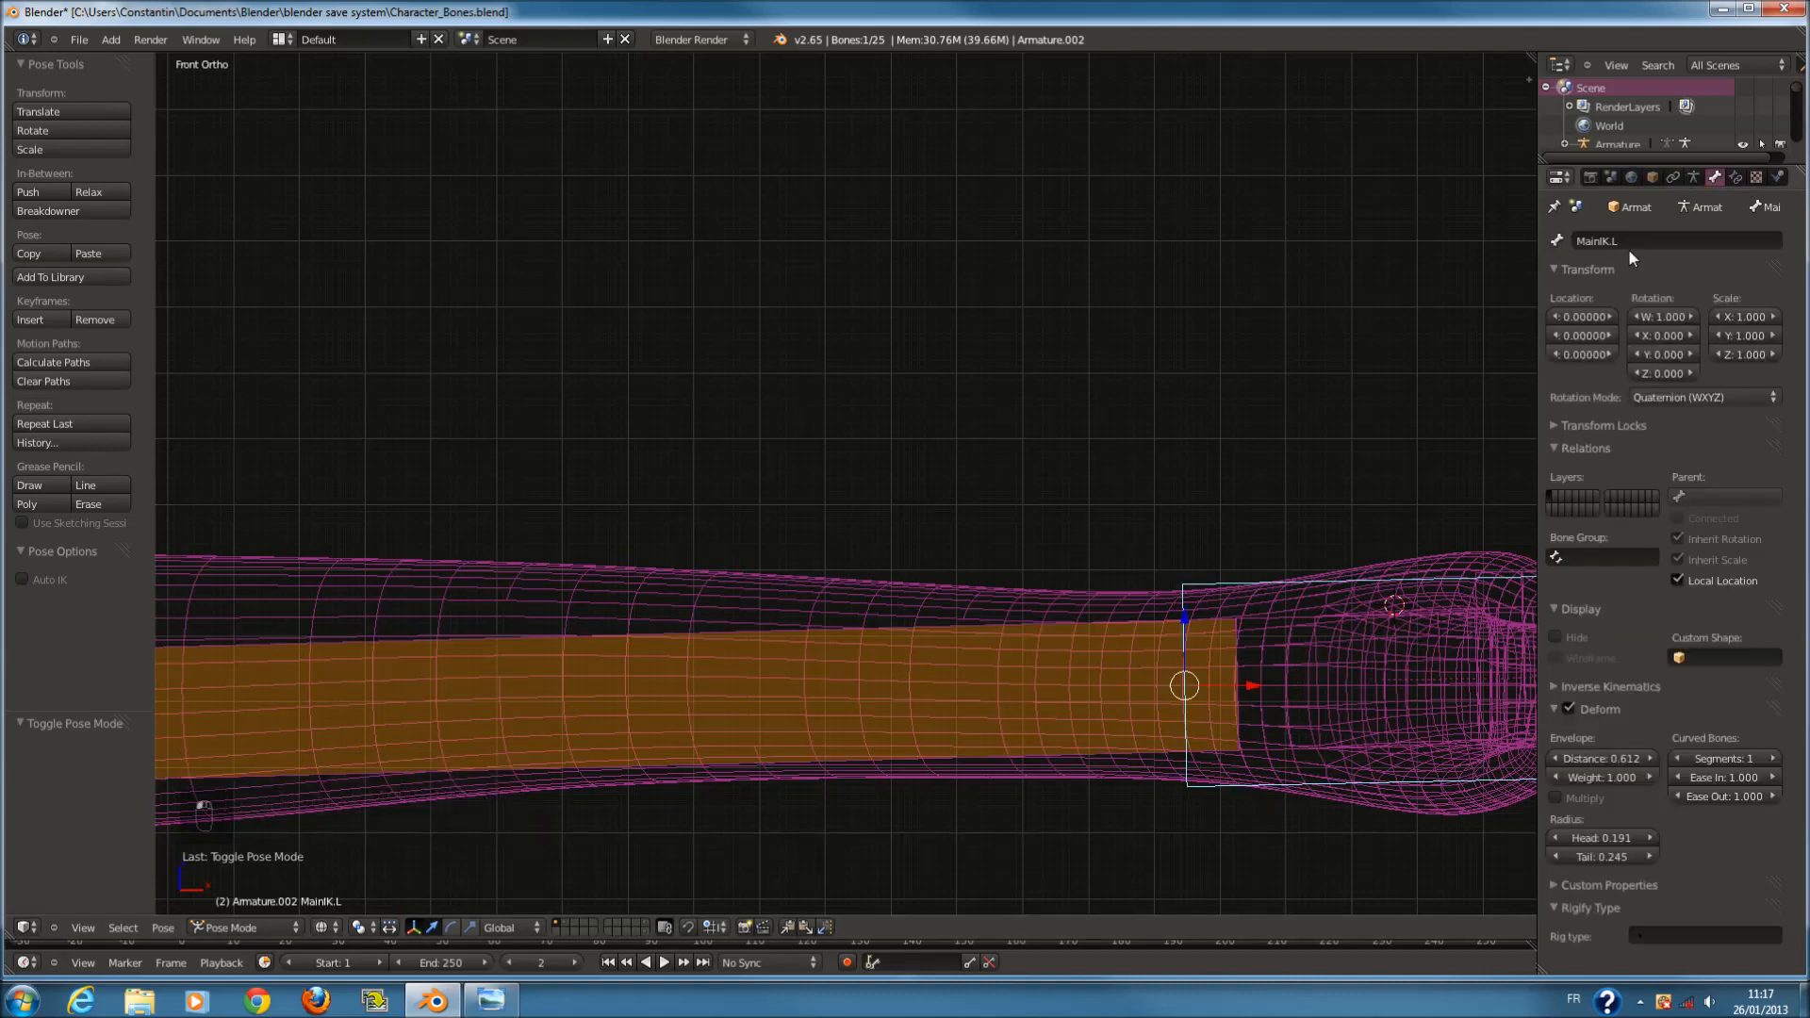
scroll(1191, 564, "down", 2)
Reselect the lower arm bone and search its IK target bone list again for "m".
right_click(1071, 581)
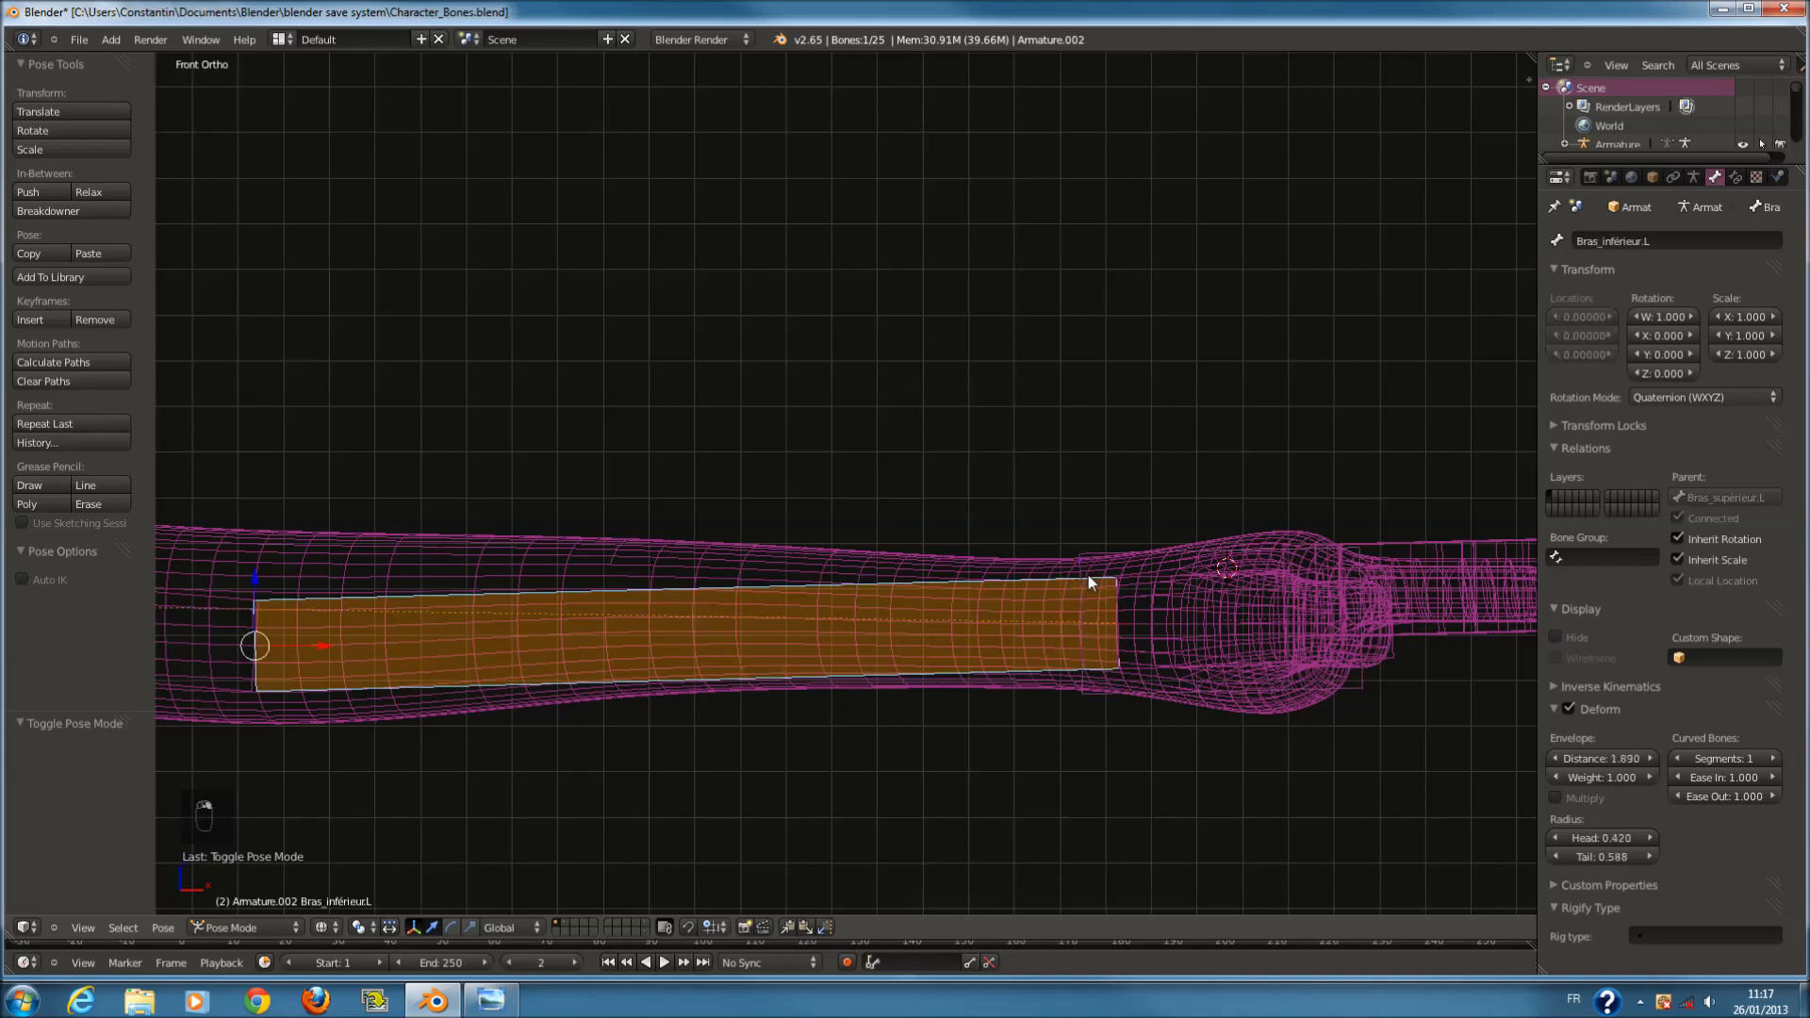
left_click(1734, 177)
left_click(1671, 337)
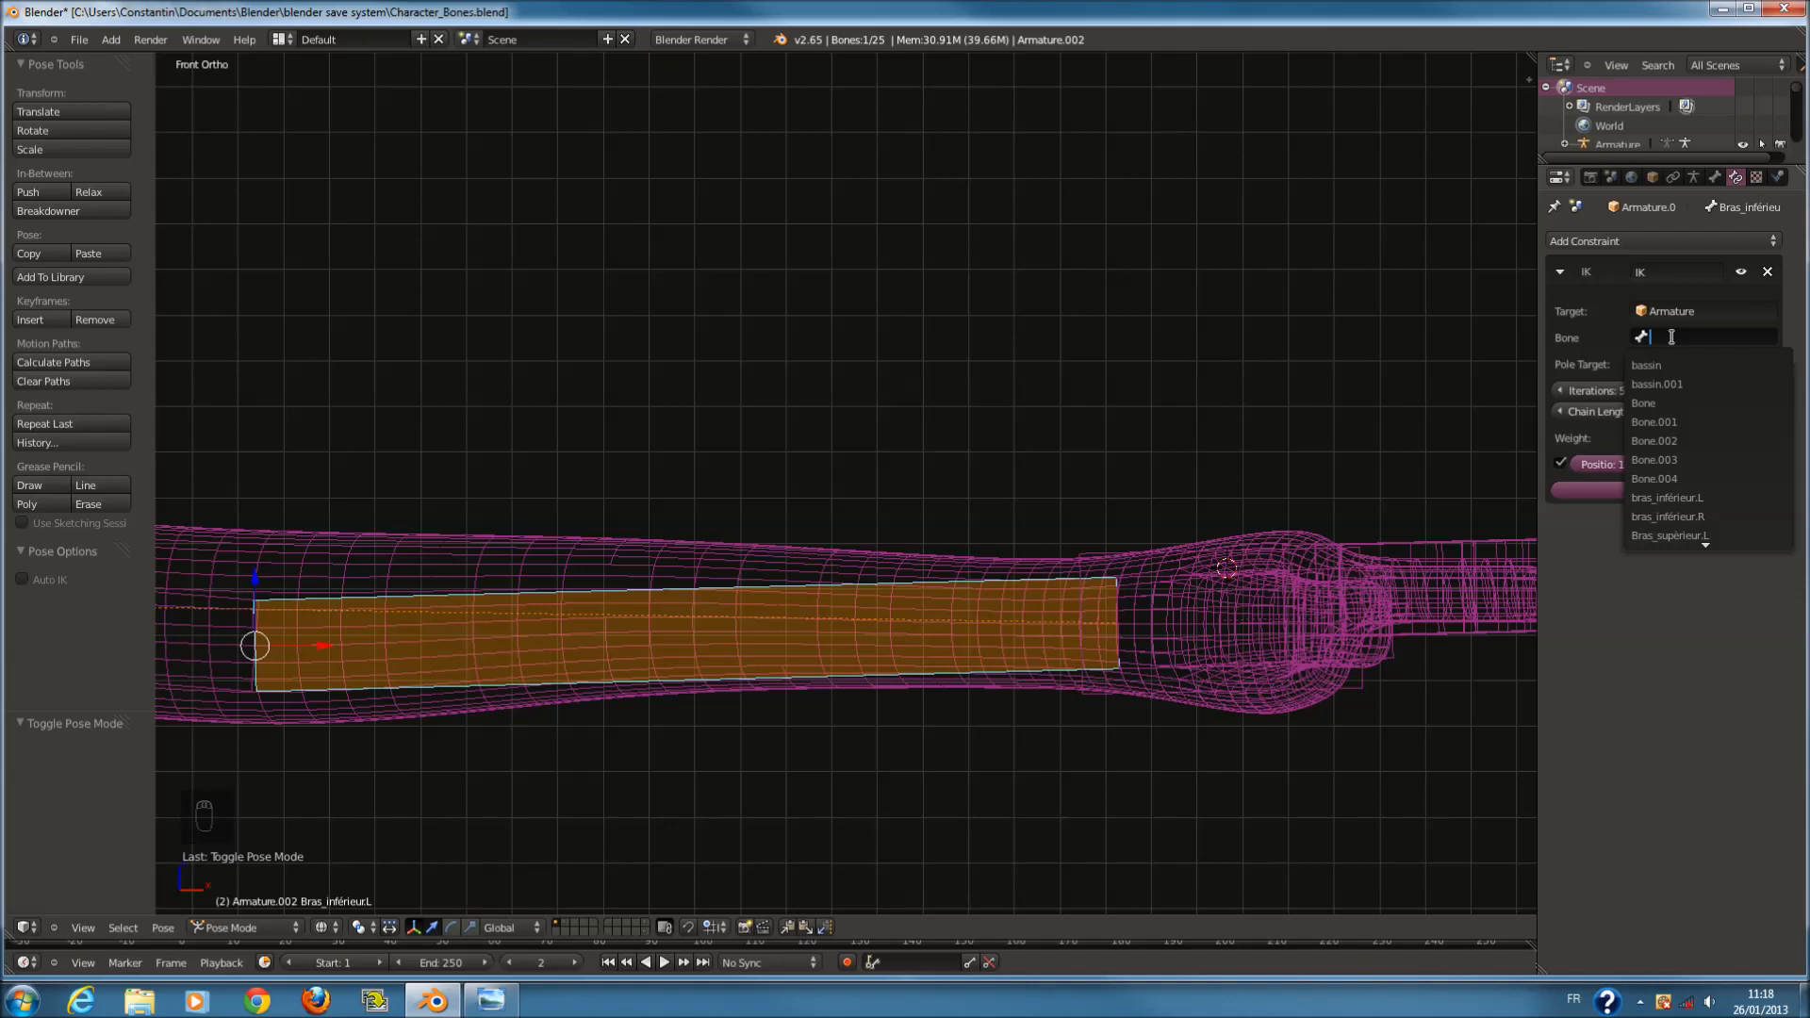
type("m")
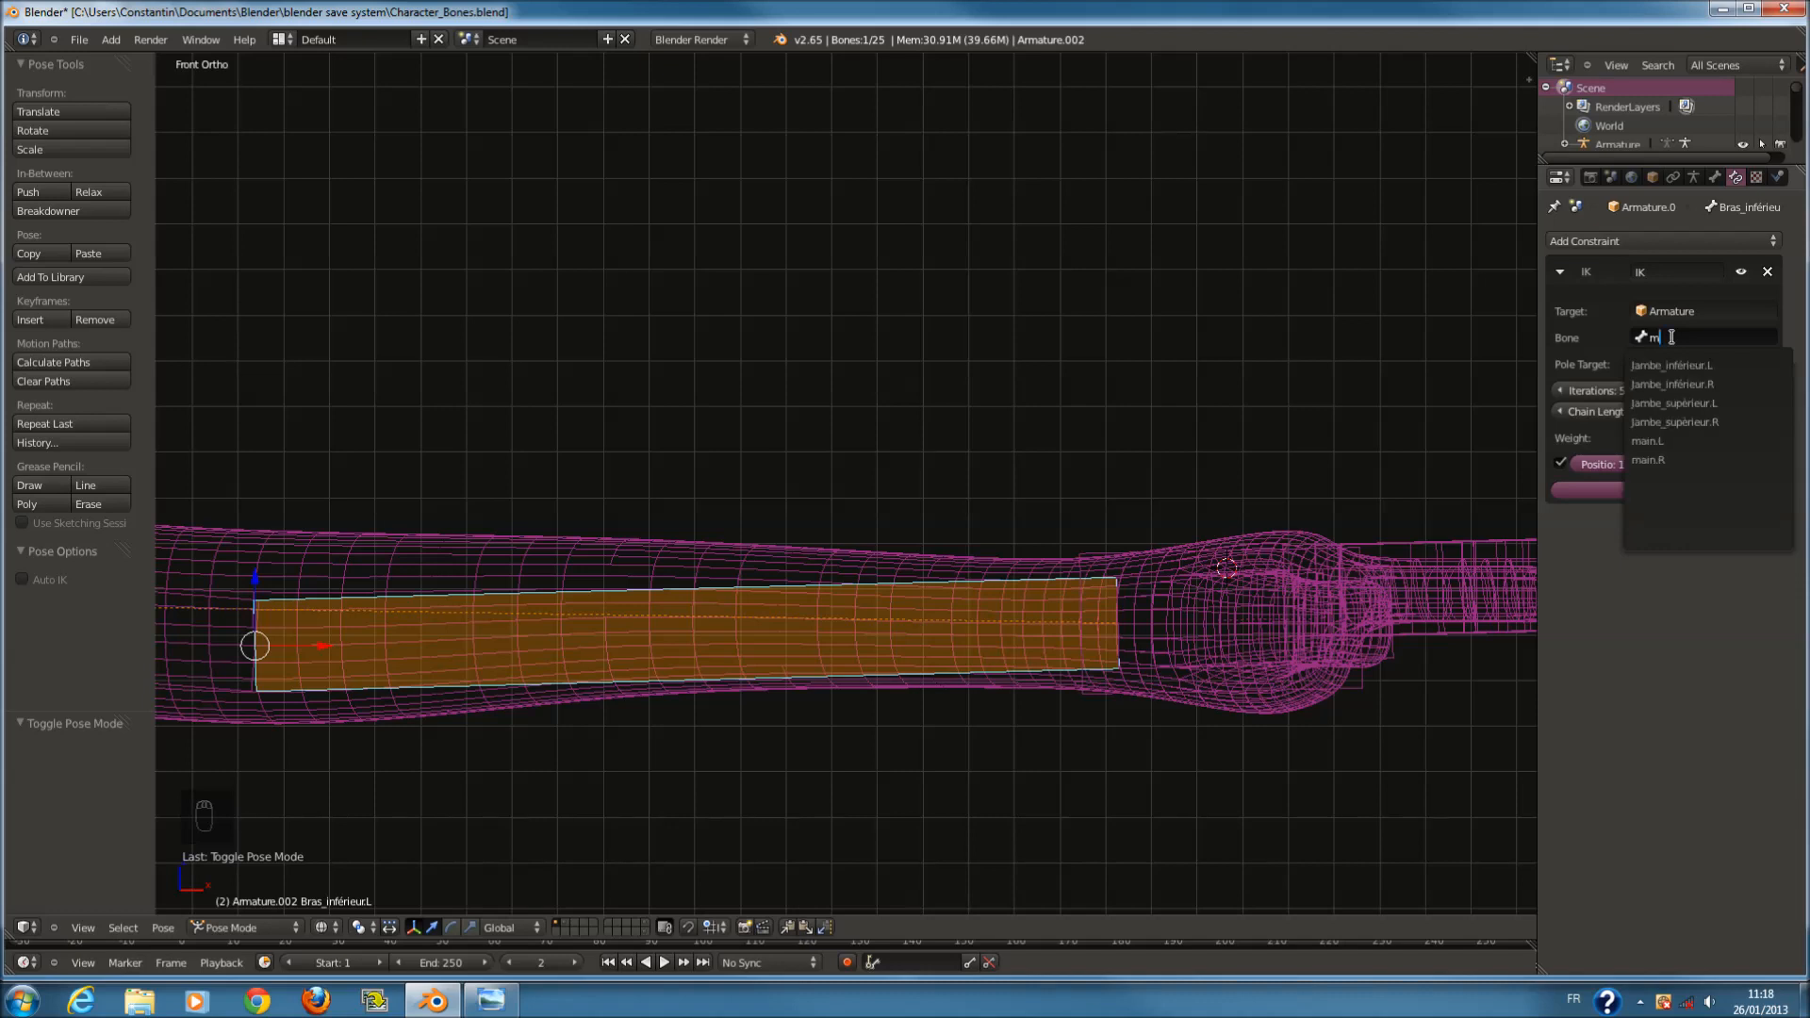
left_click(1705, 420)
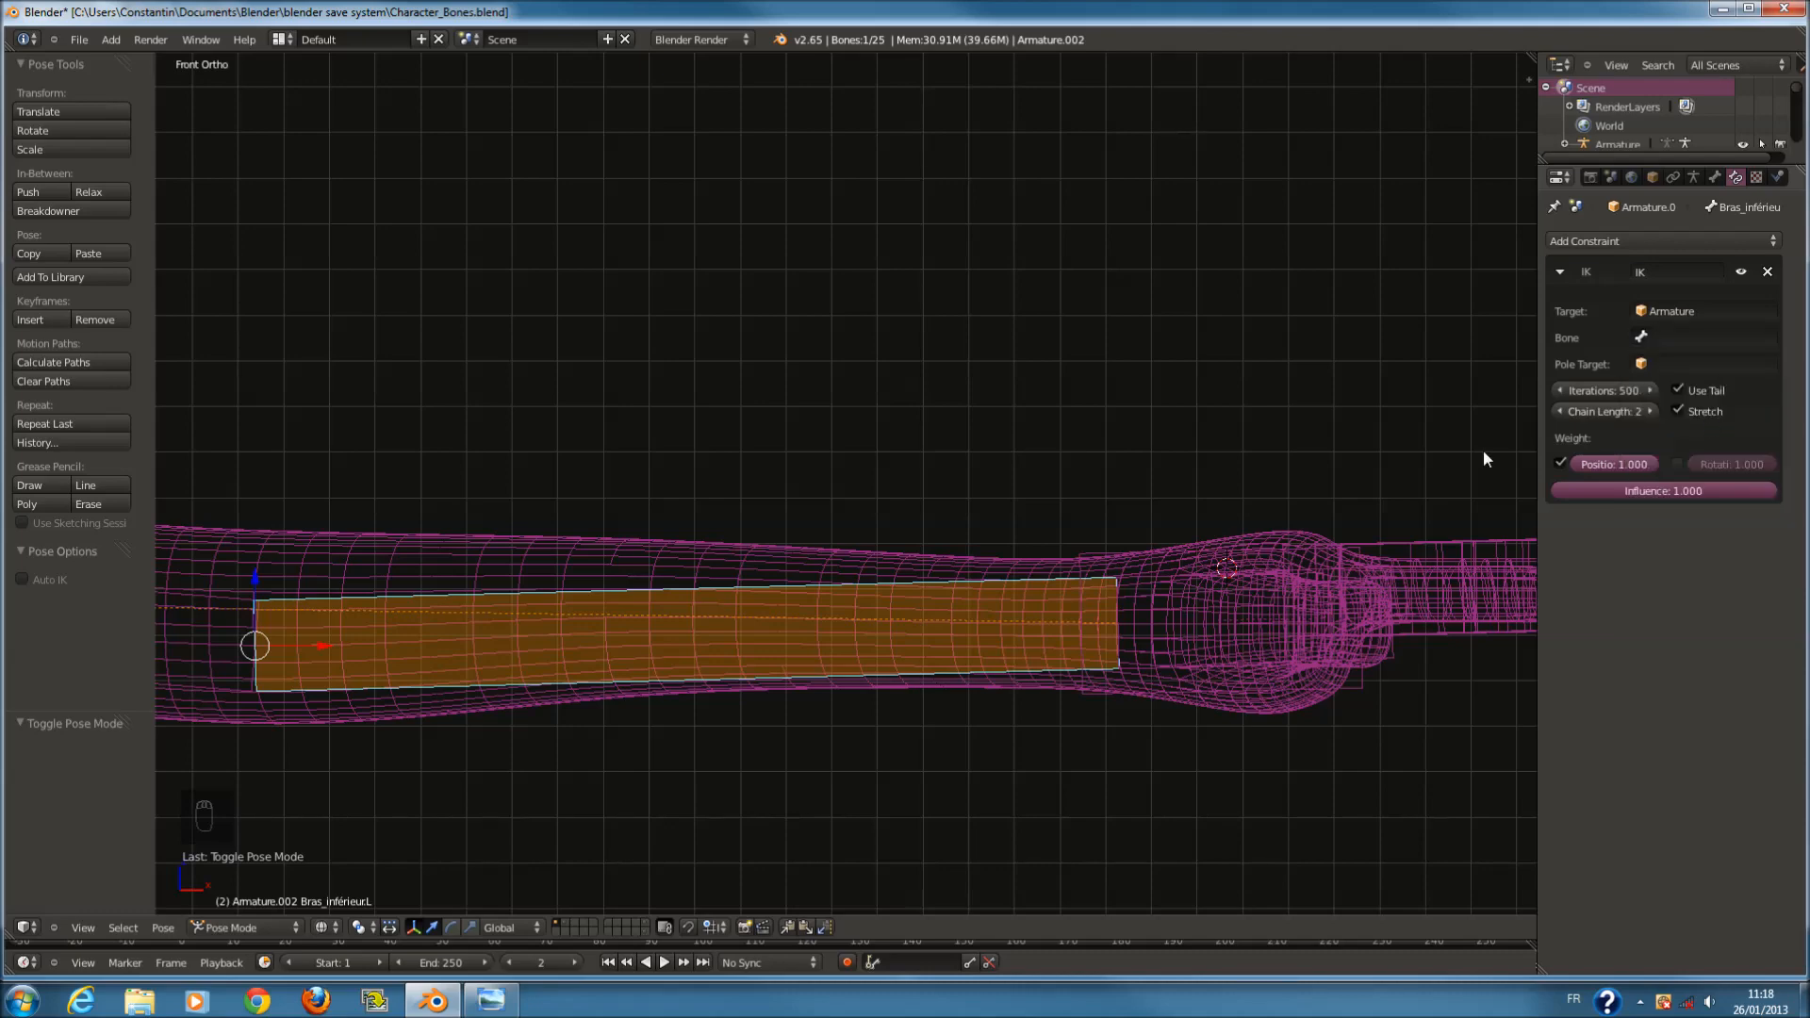
Save over the file while briefly switching the armature to Edit Mode and back to Pose Mode.
scroll(987, 581, "down", 10)
key("Tab")
key("ctrl+s")
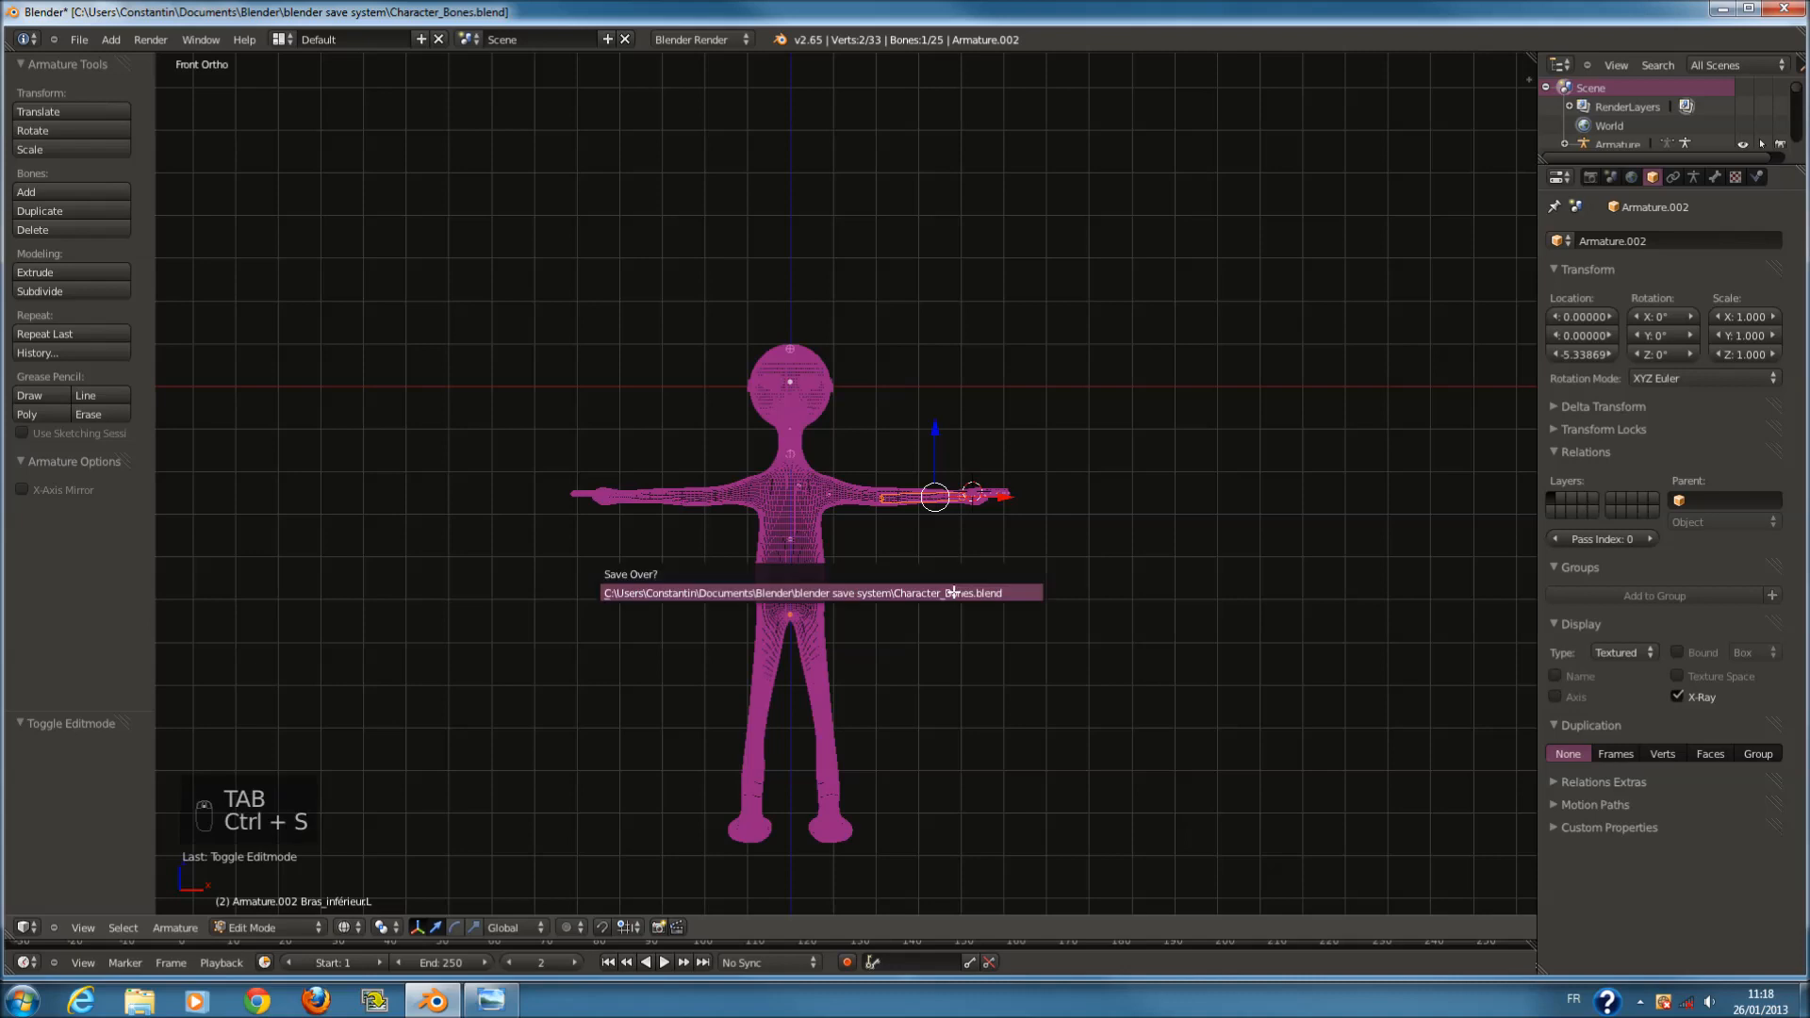
key("Tab")
scroll(960, 580, "up", 3)
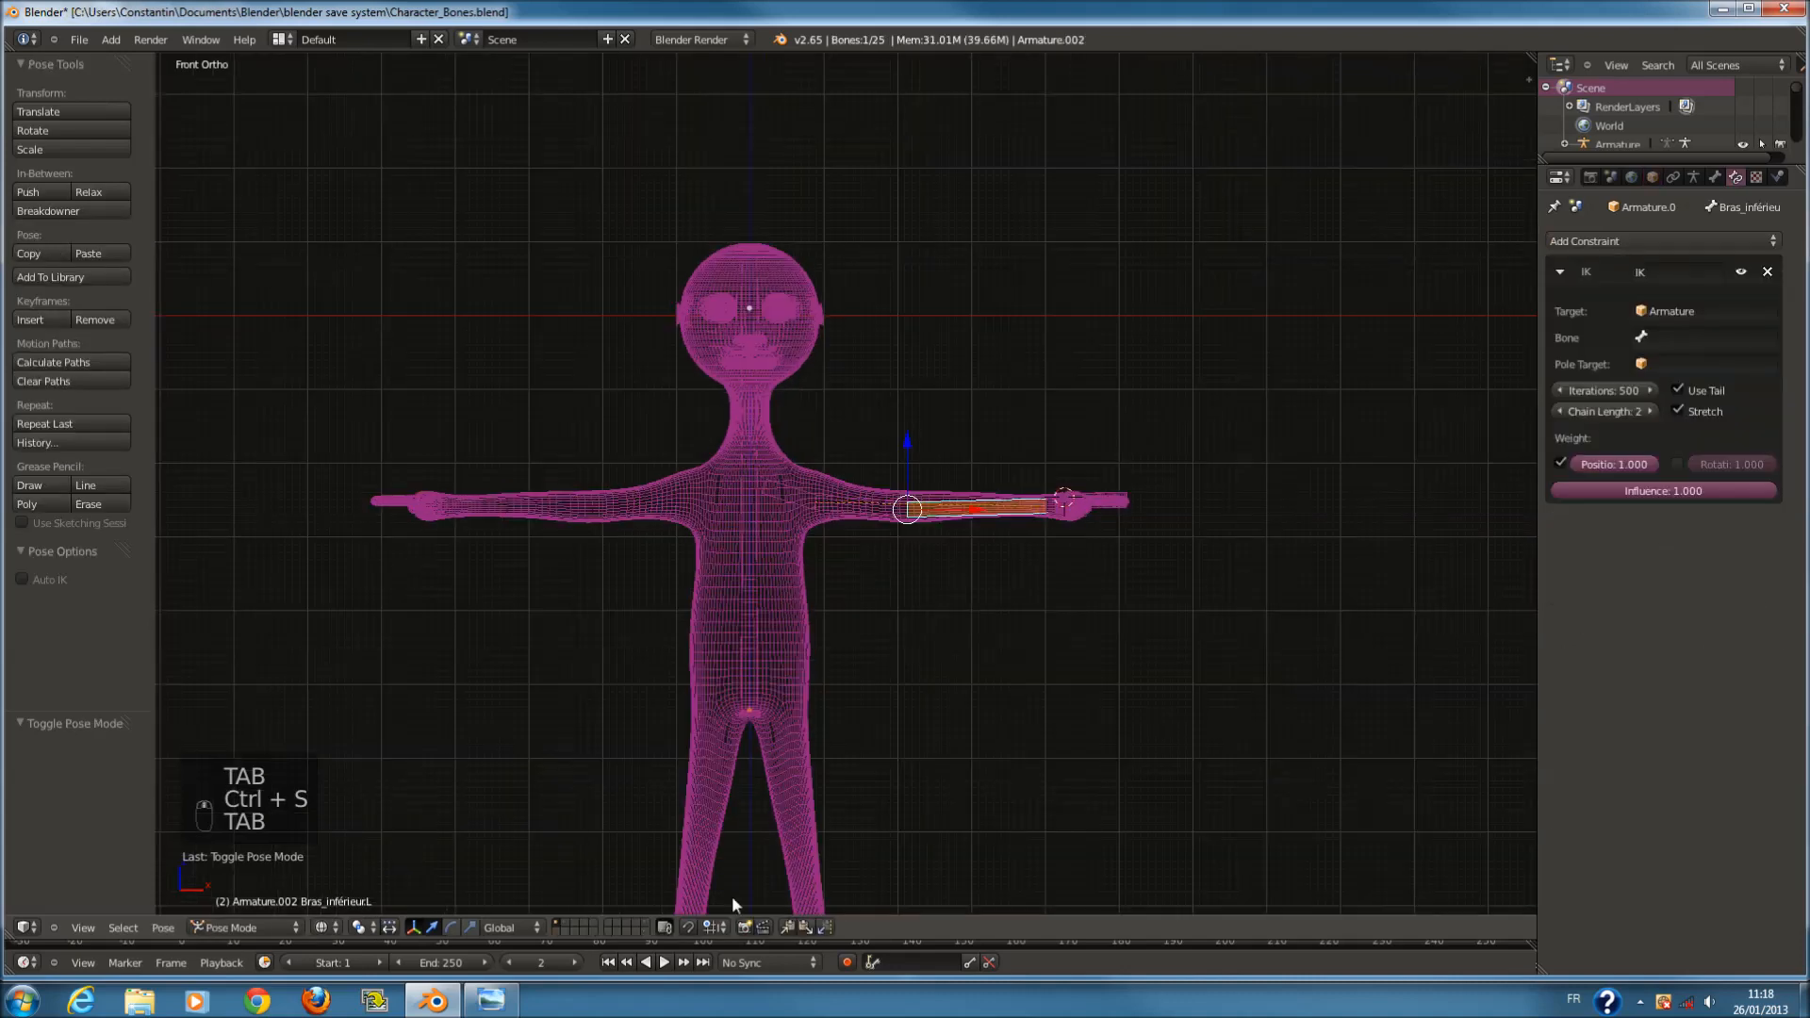
Show the layer holding the old armature, delete everything on it, and return to the character's layer.
left_click(647, 921)
right_click(1008, 541)
scroll(1111, 533, "down", 3)
key("x")
key("a")
key("a")
key("x")
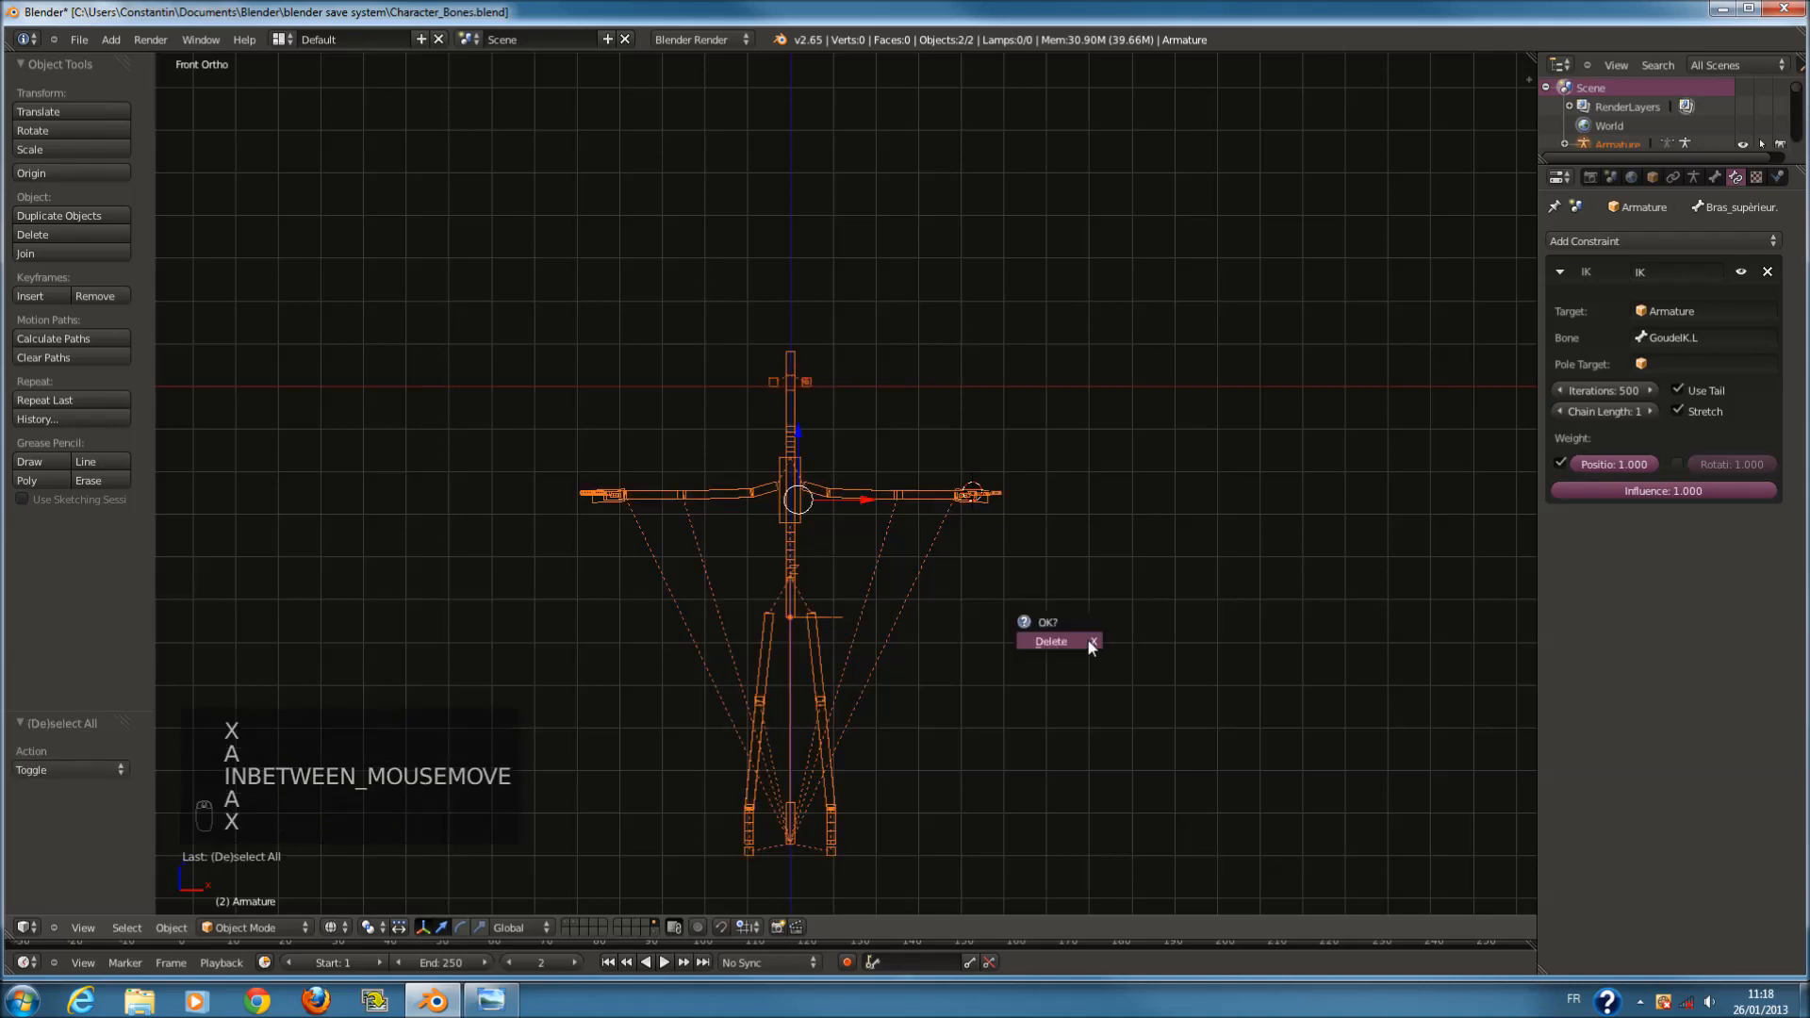
left_click(1089, 641)
left_click(566, 923)
Set the target of the lower arm bone's IK constraint to Armature.002.
scroll(1014, 567, "up", 3)
middle_click_drag(1014, 567, 1138, 531, "ctrl")
scroll(1163, 534, "down", 1, "ctrl")
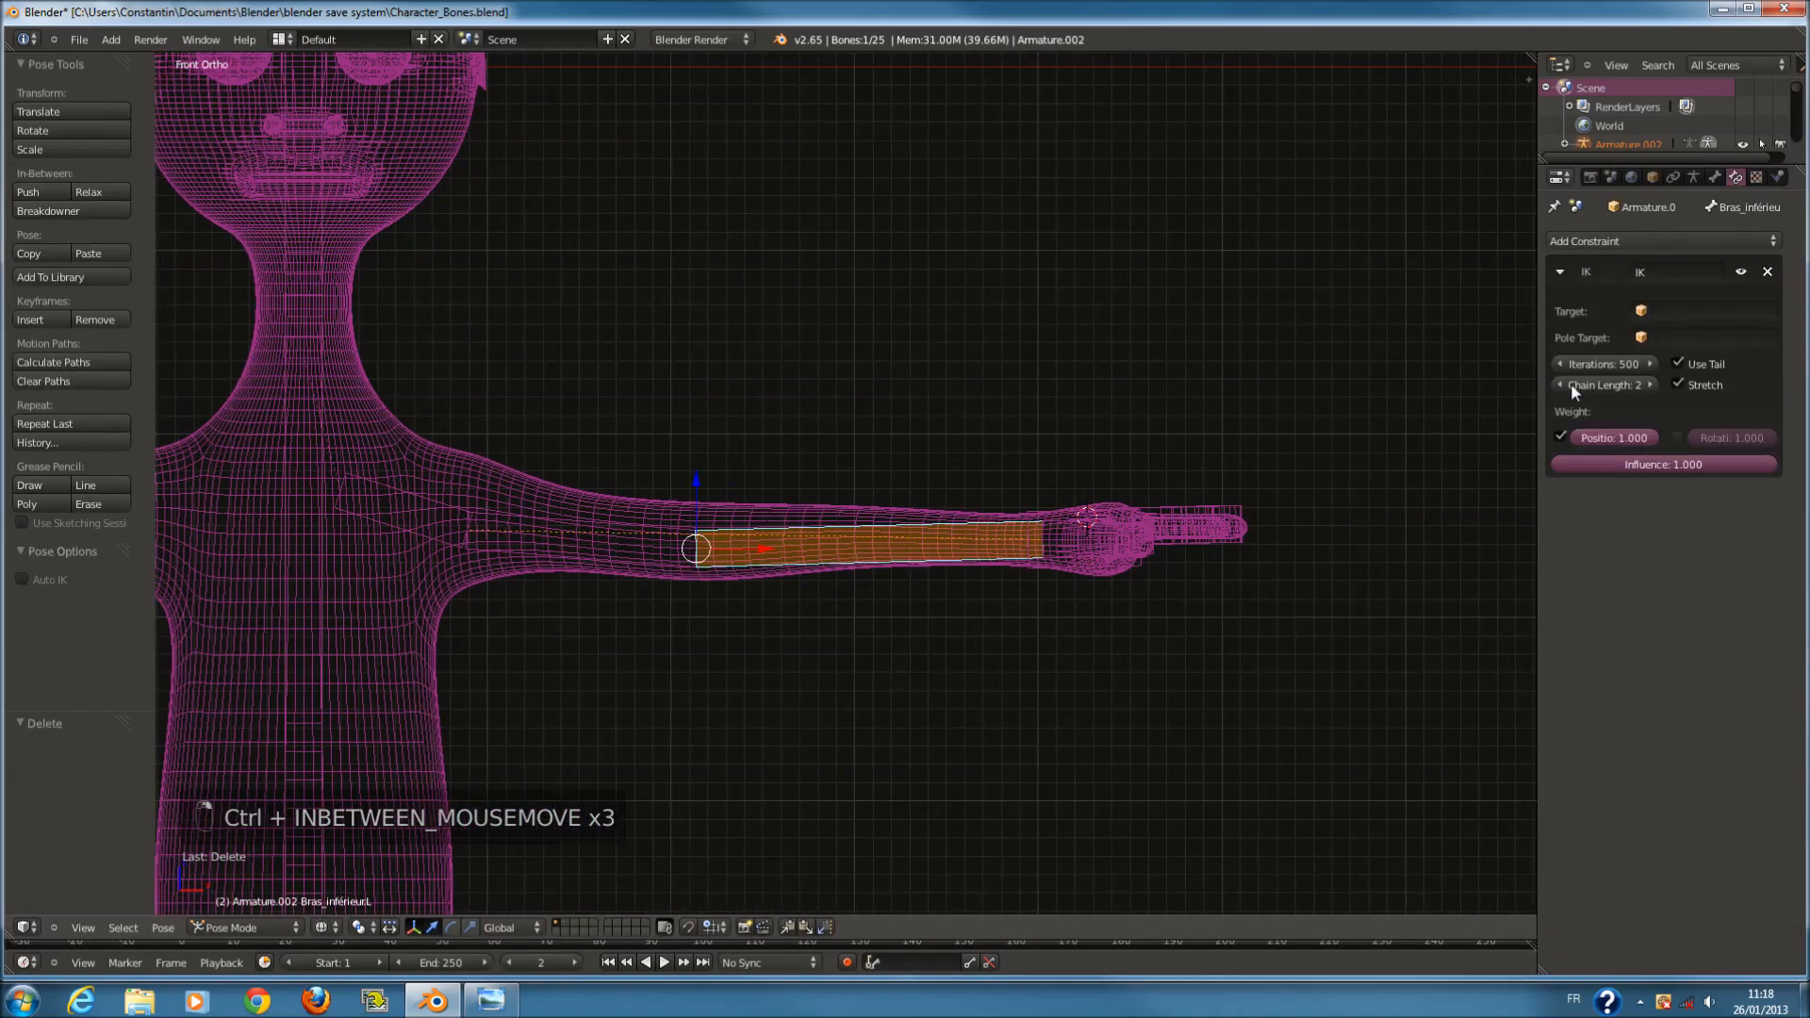
left_click(1645, 313)
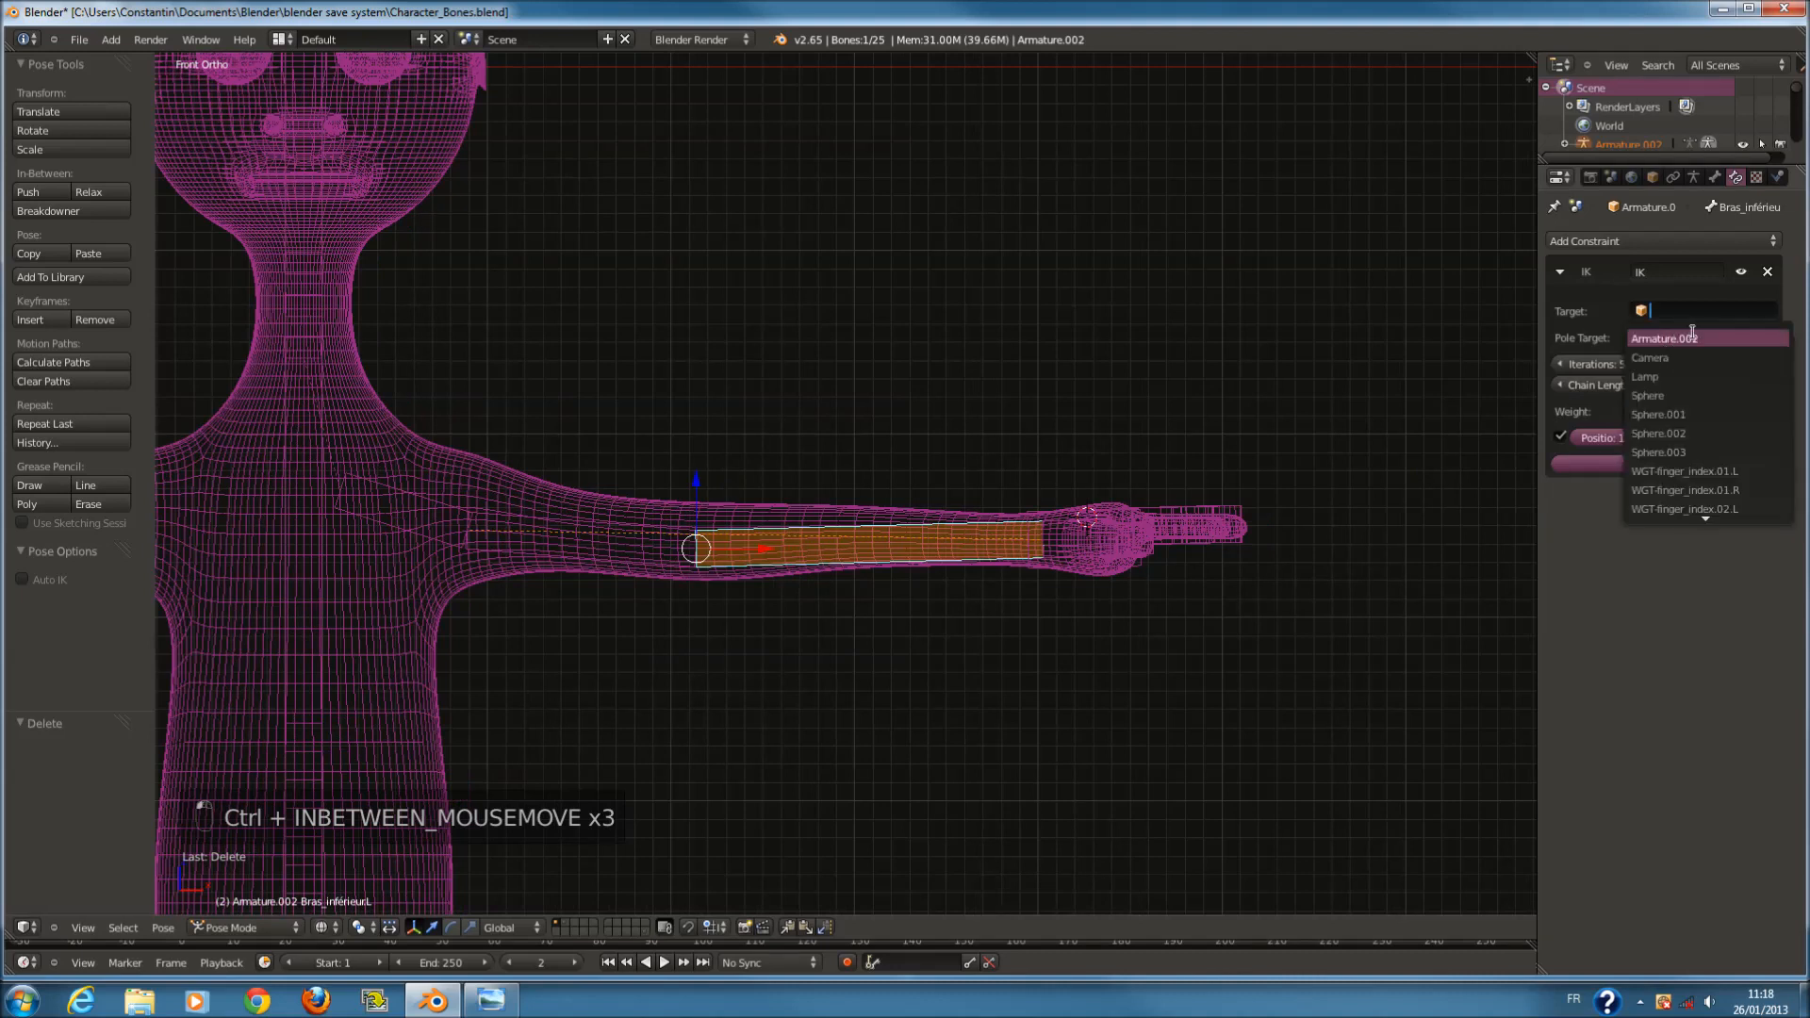
left_click(1701, 178)
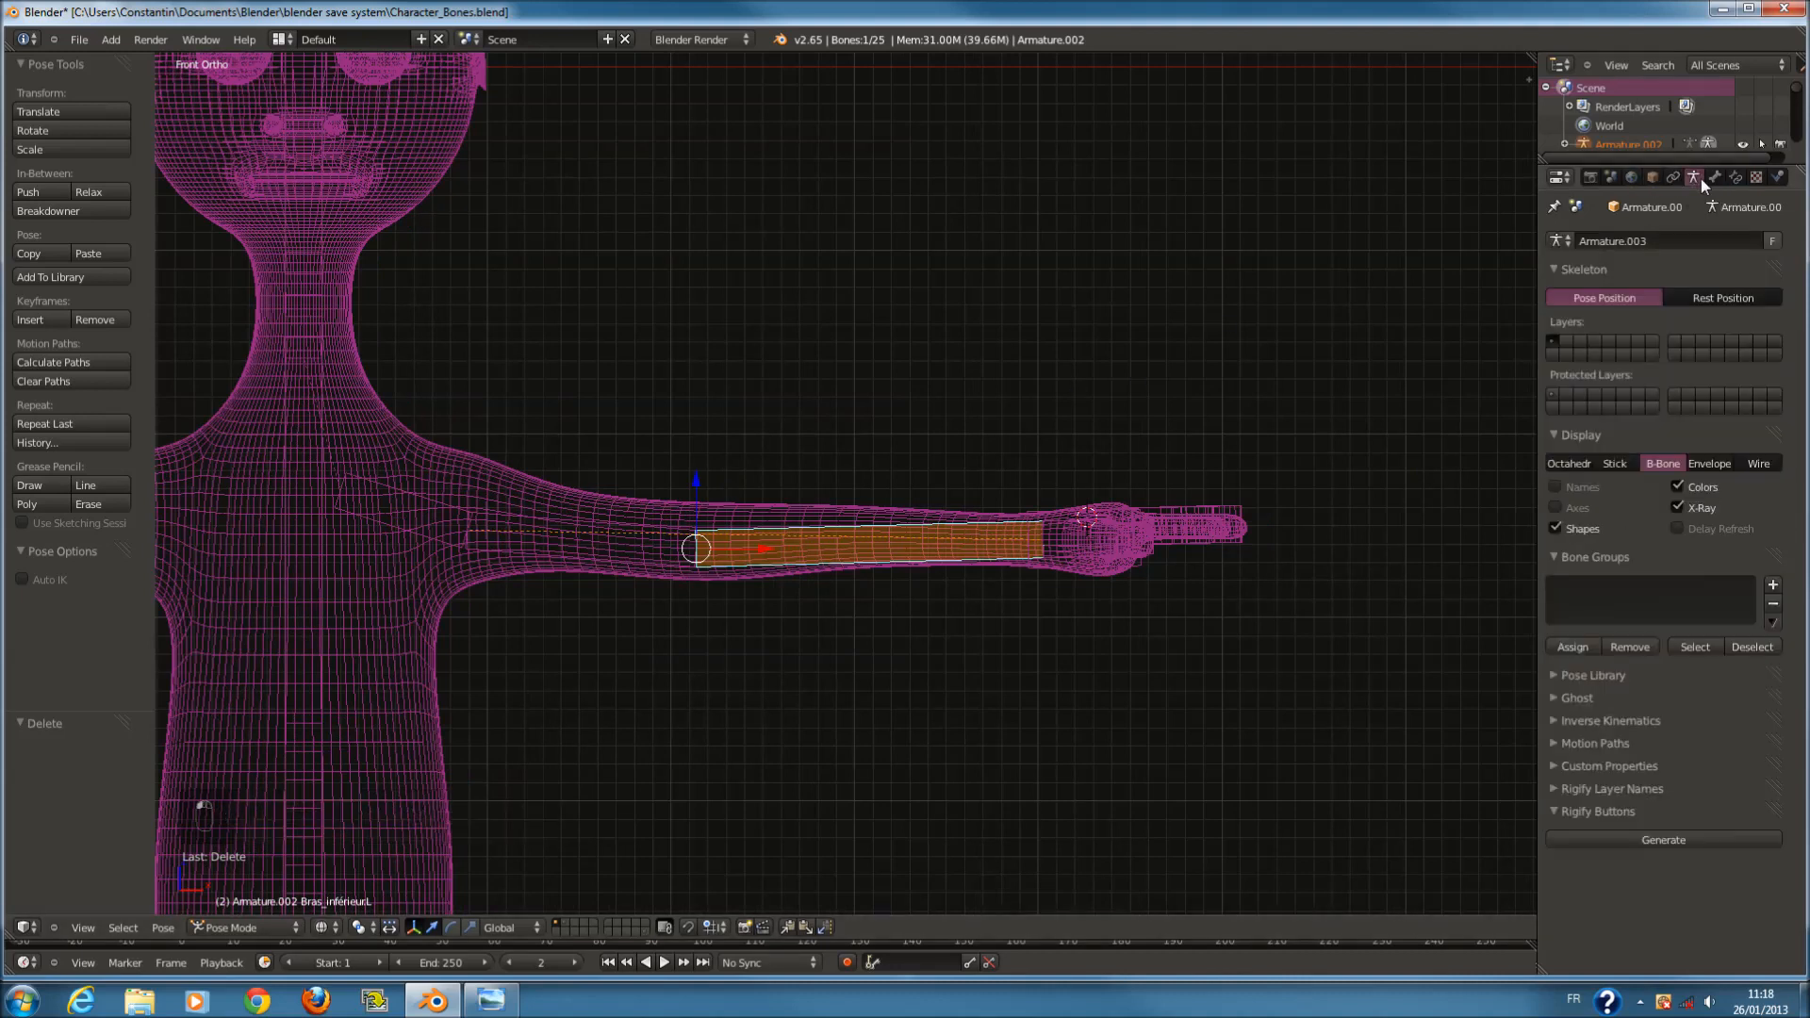
left_click(1736, 178)
left_click(1721, 309)
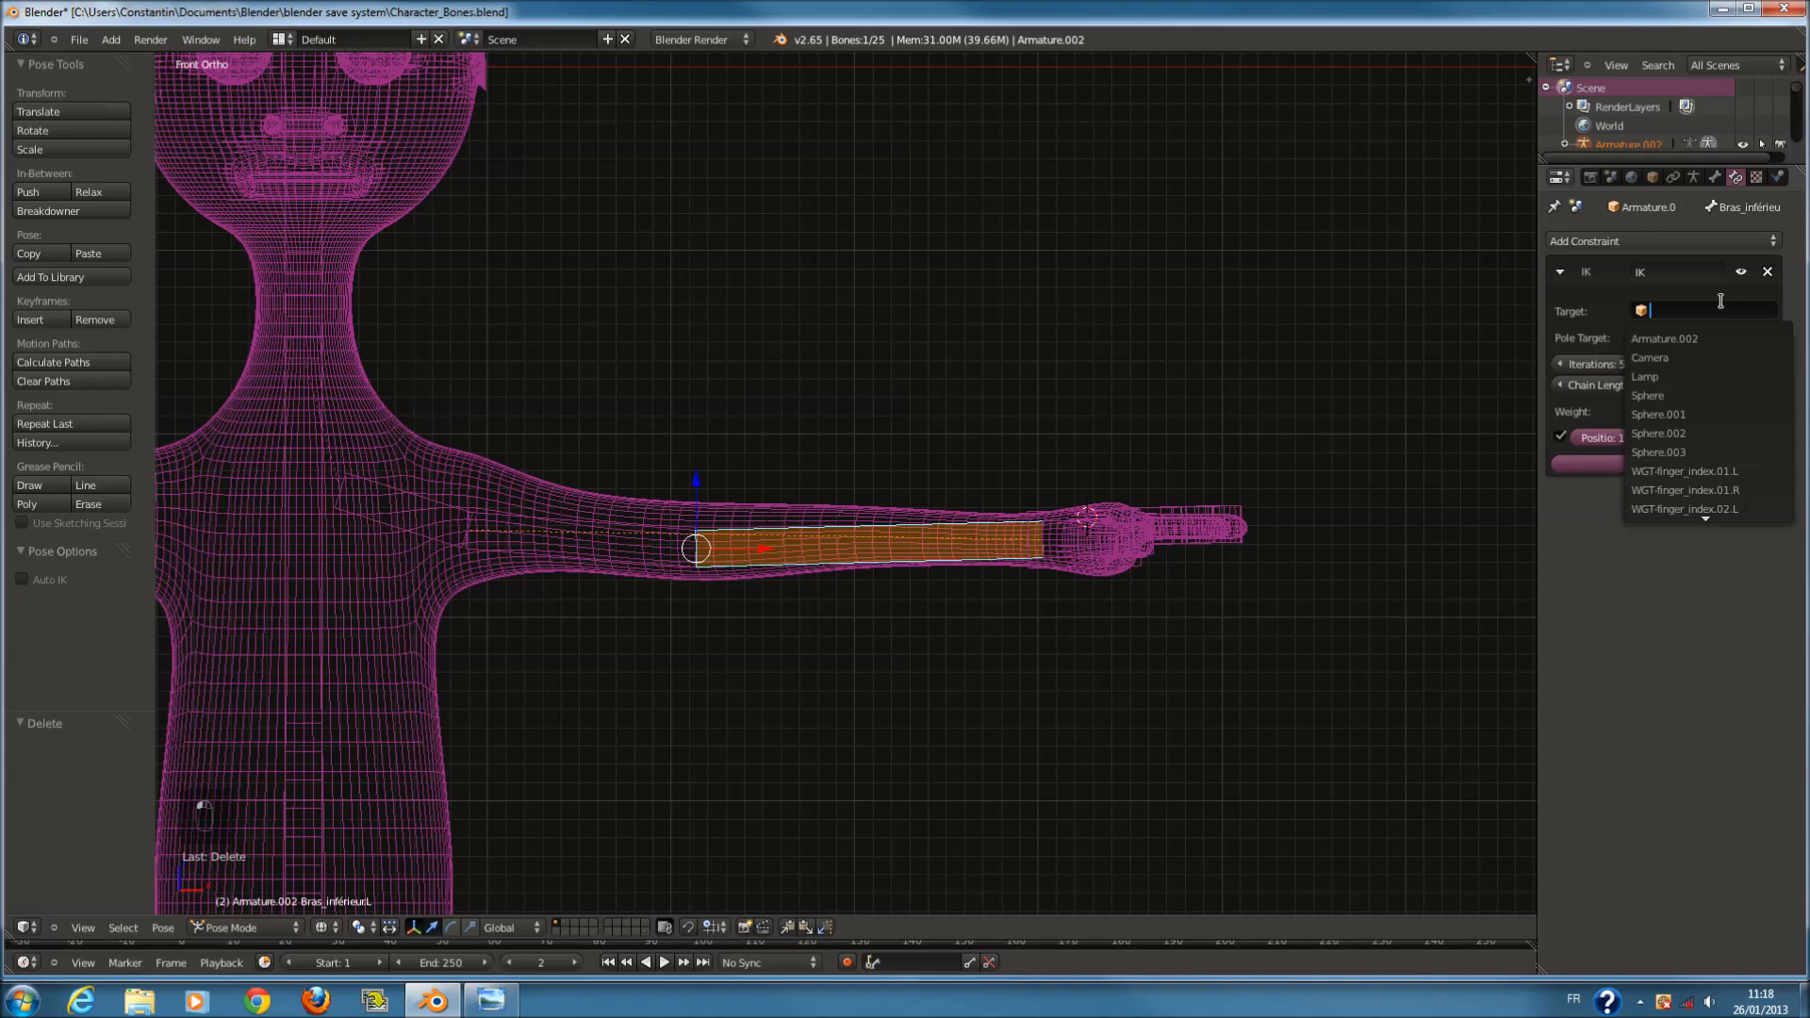
type("A")
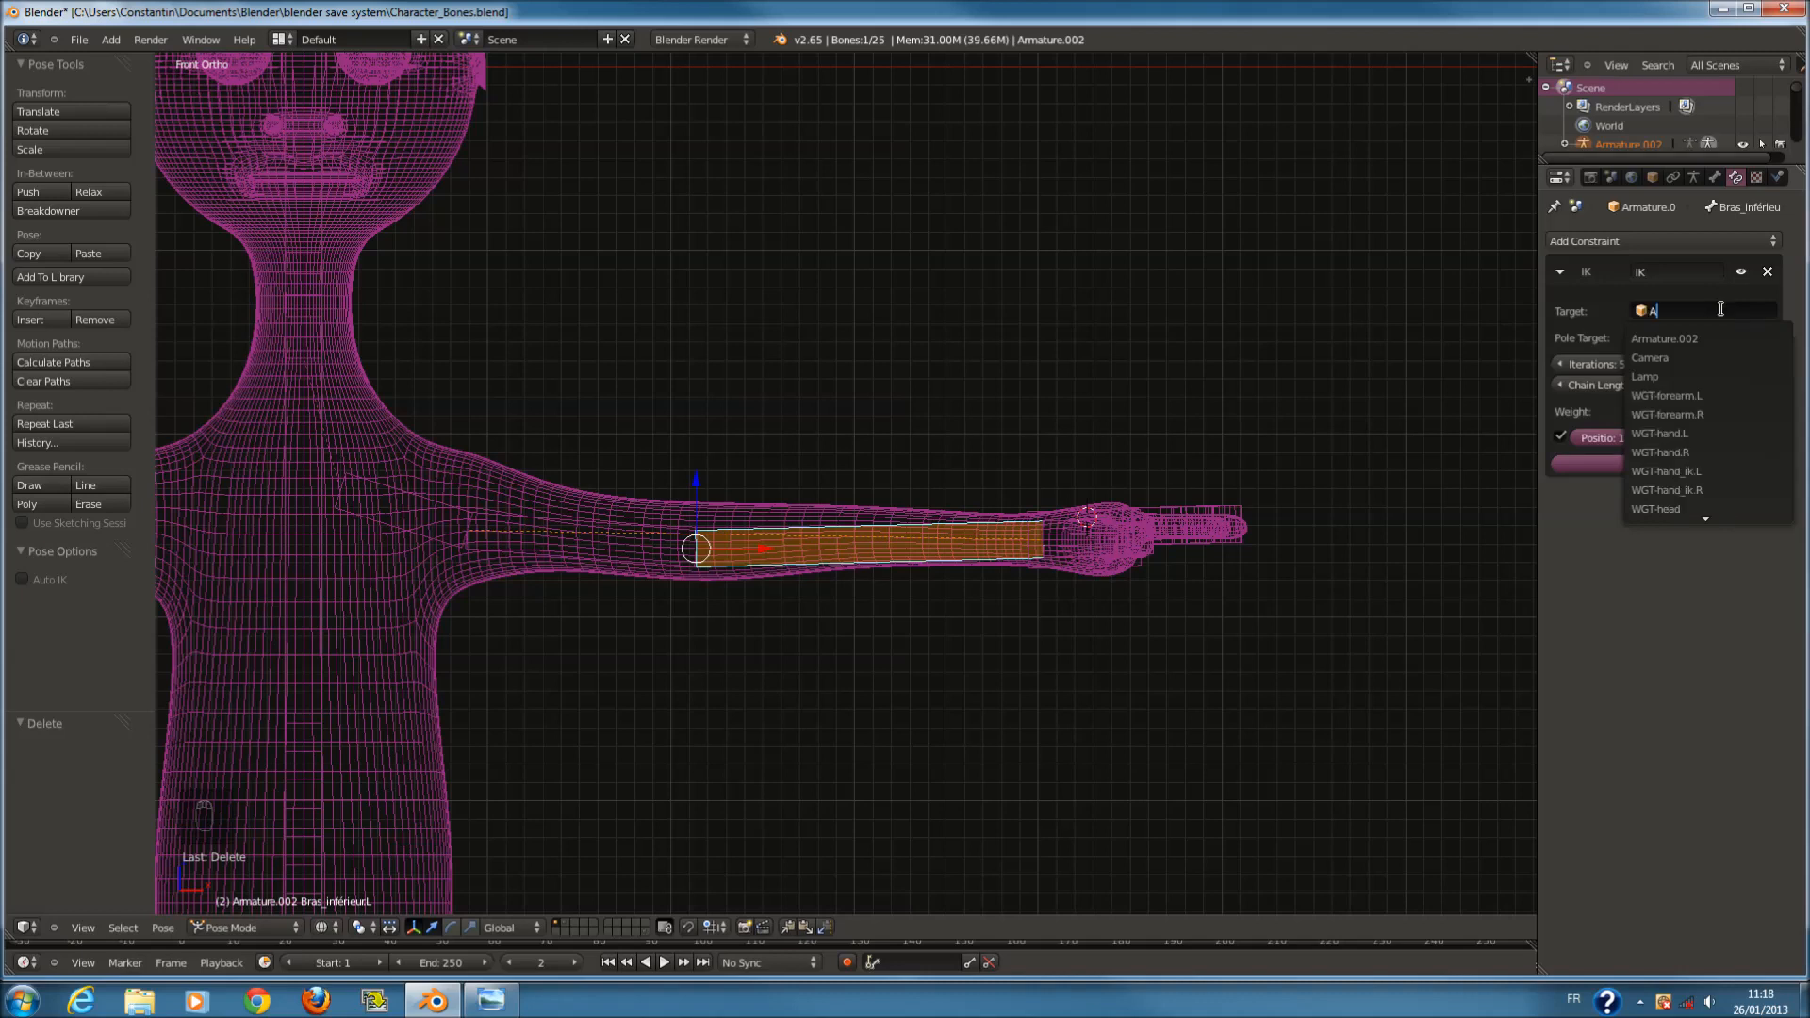
scroll(1707, 499, "down", 6)
scroll(1709, 370, "up", 6)
left_click(1703, 340)
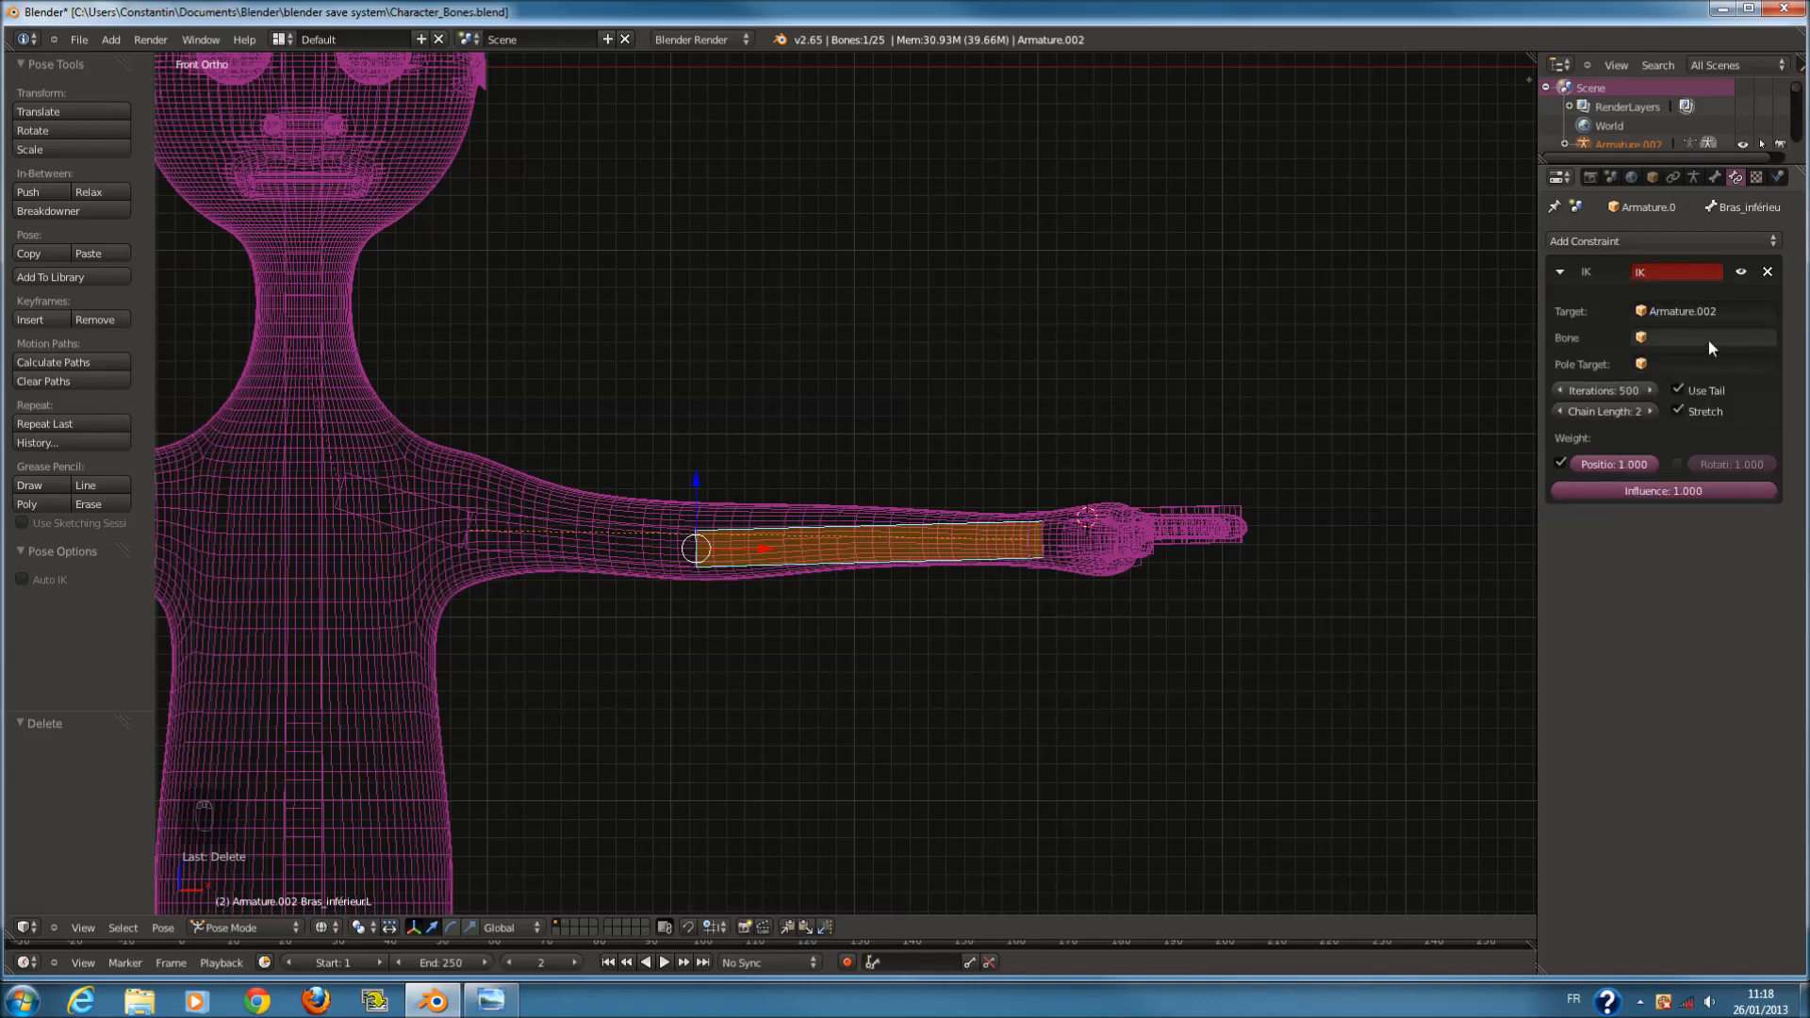
Set the IK constraint's target bone to MainIK.L.
left_click(1705, 339)
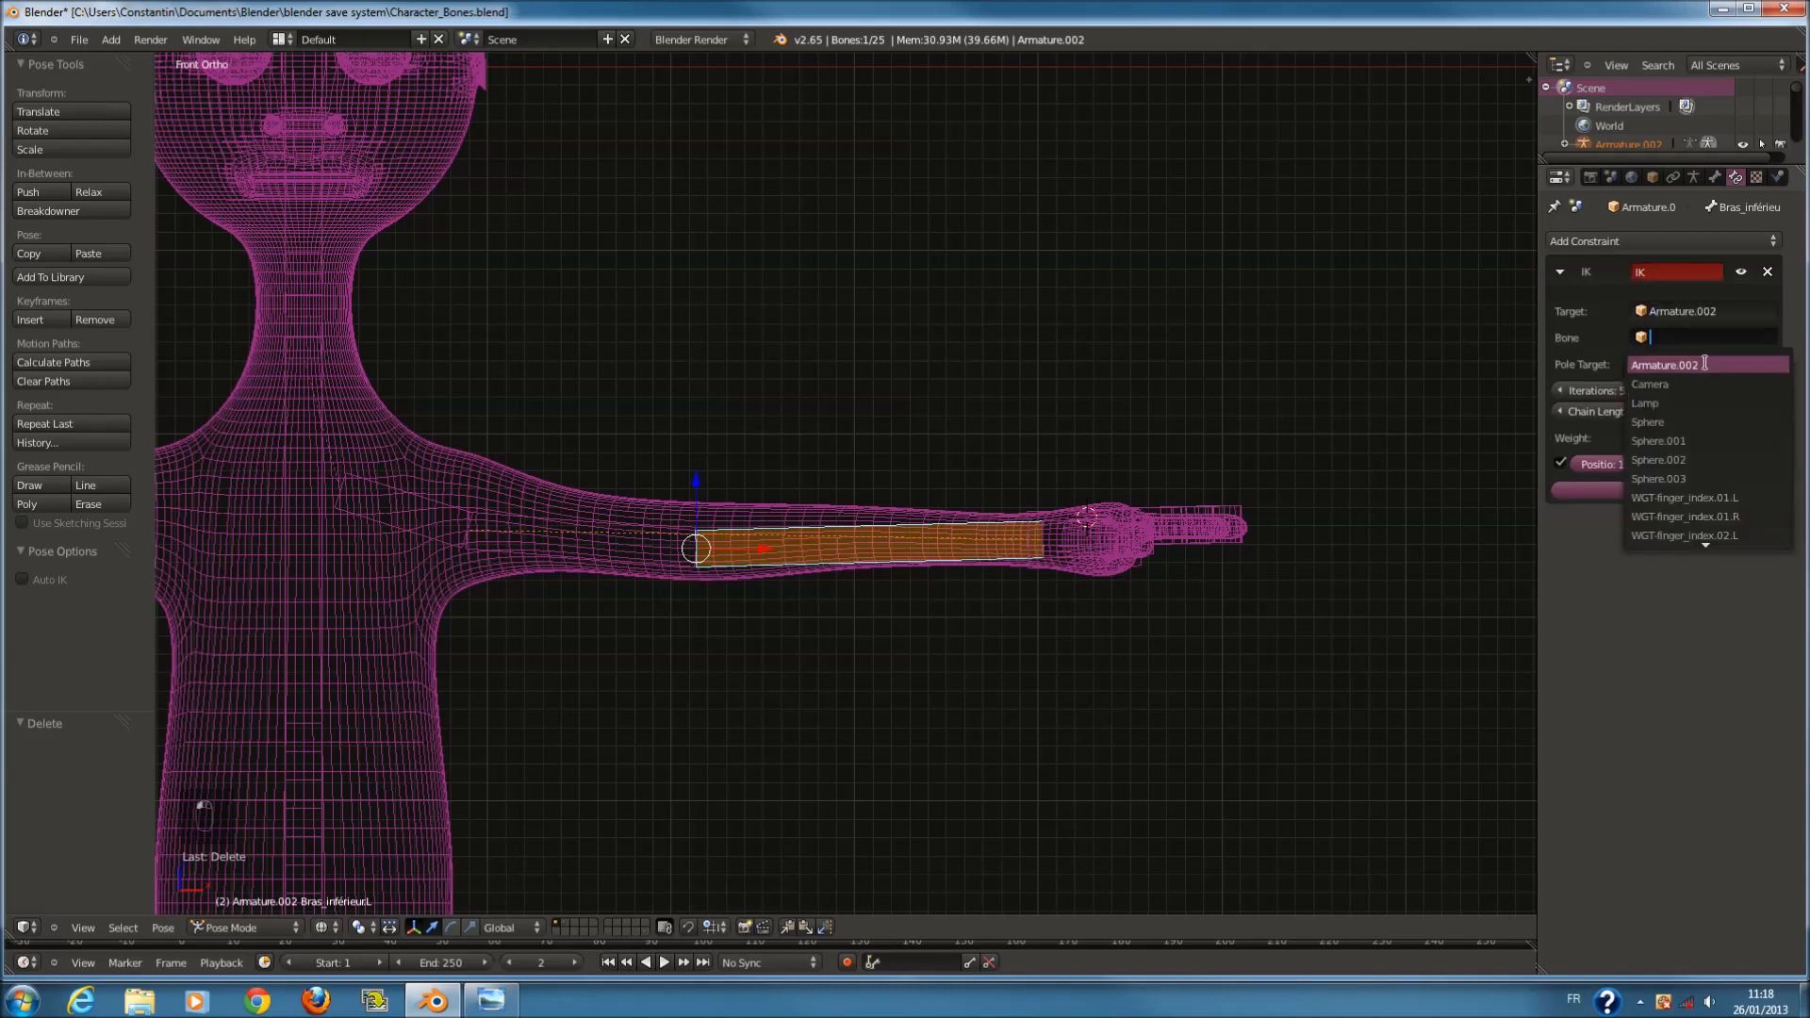
left_click(1698, 335)
left_click(1698, 336)
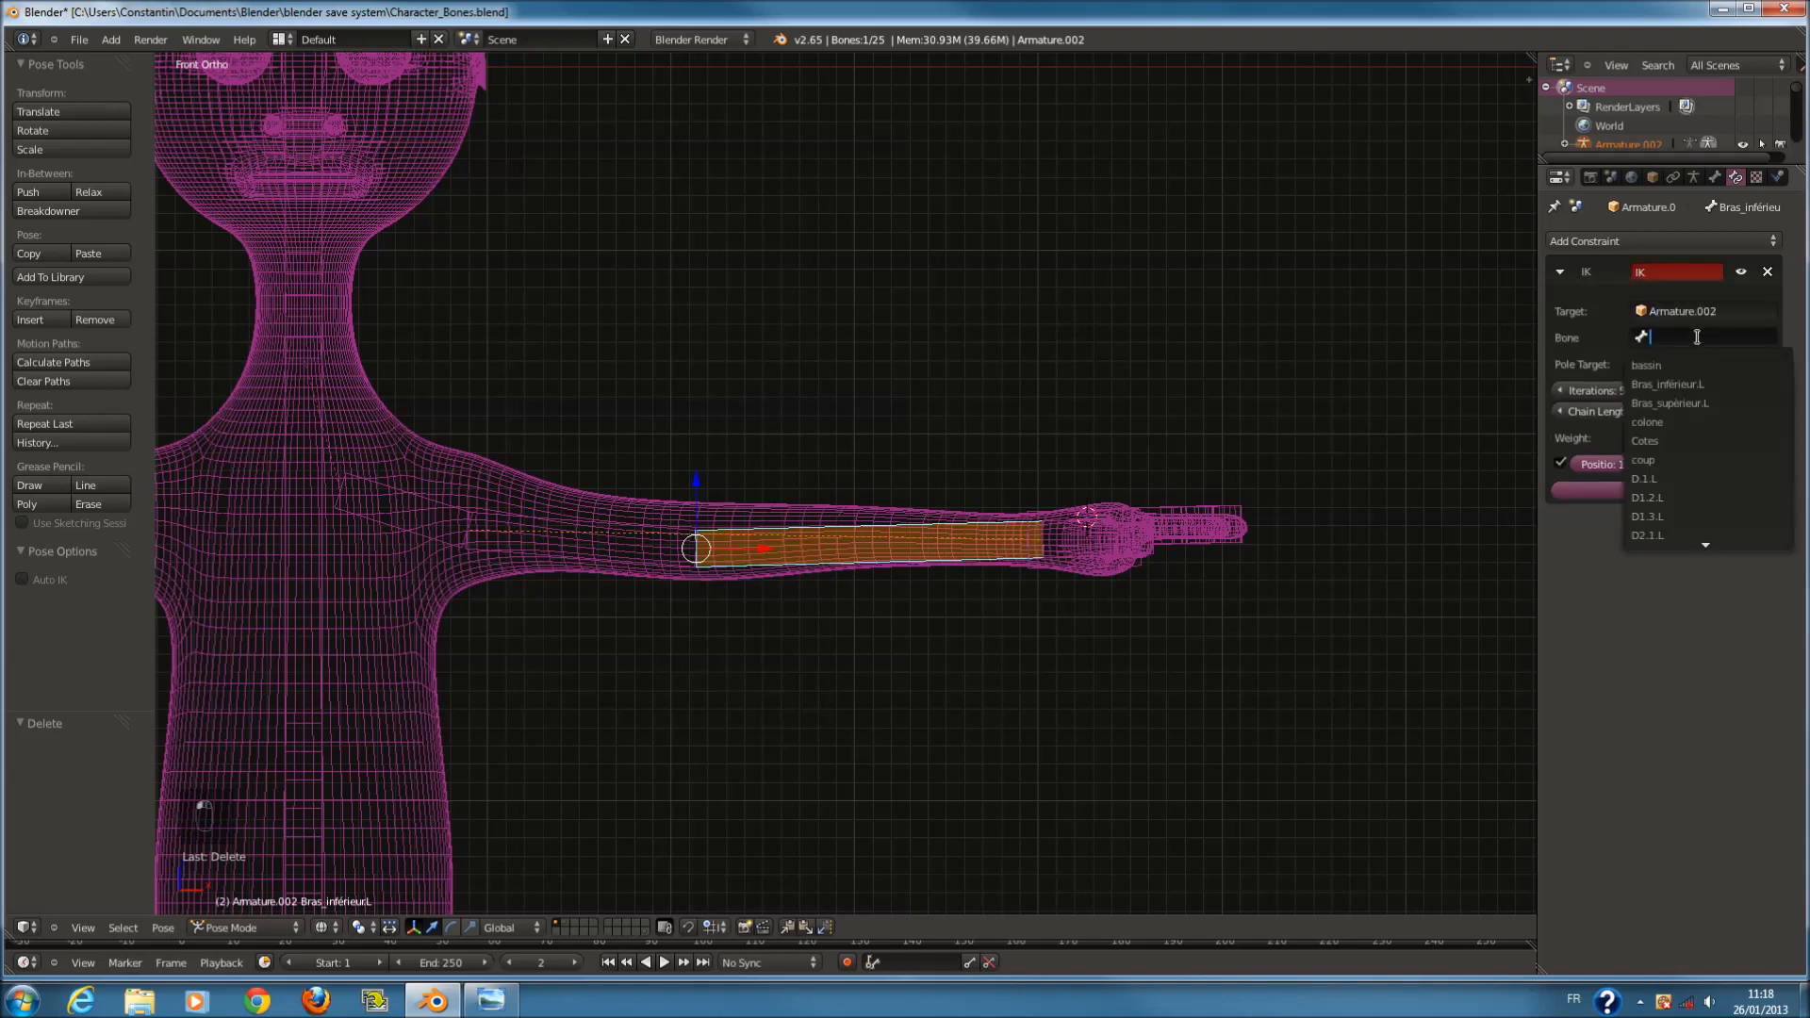
left_click(1695, 379)
scroll(1087, 589, "up", 2)
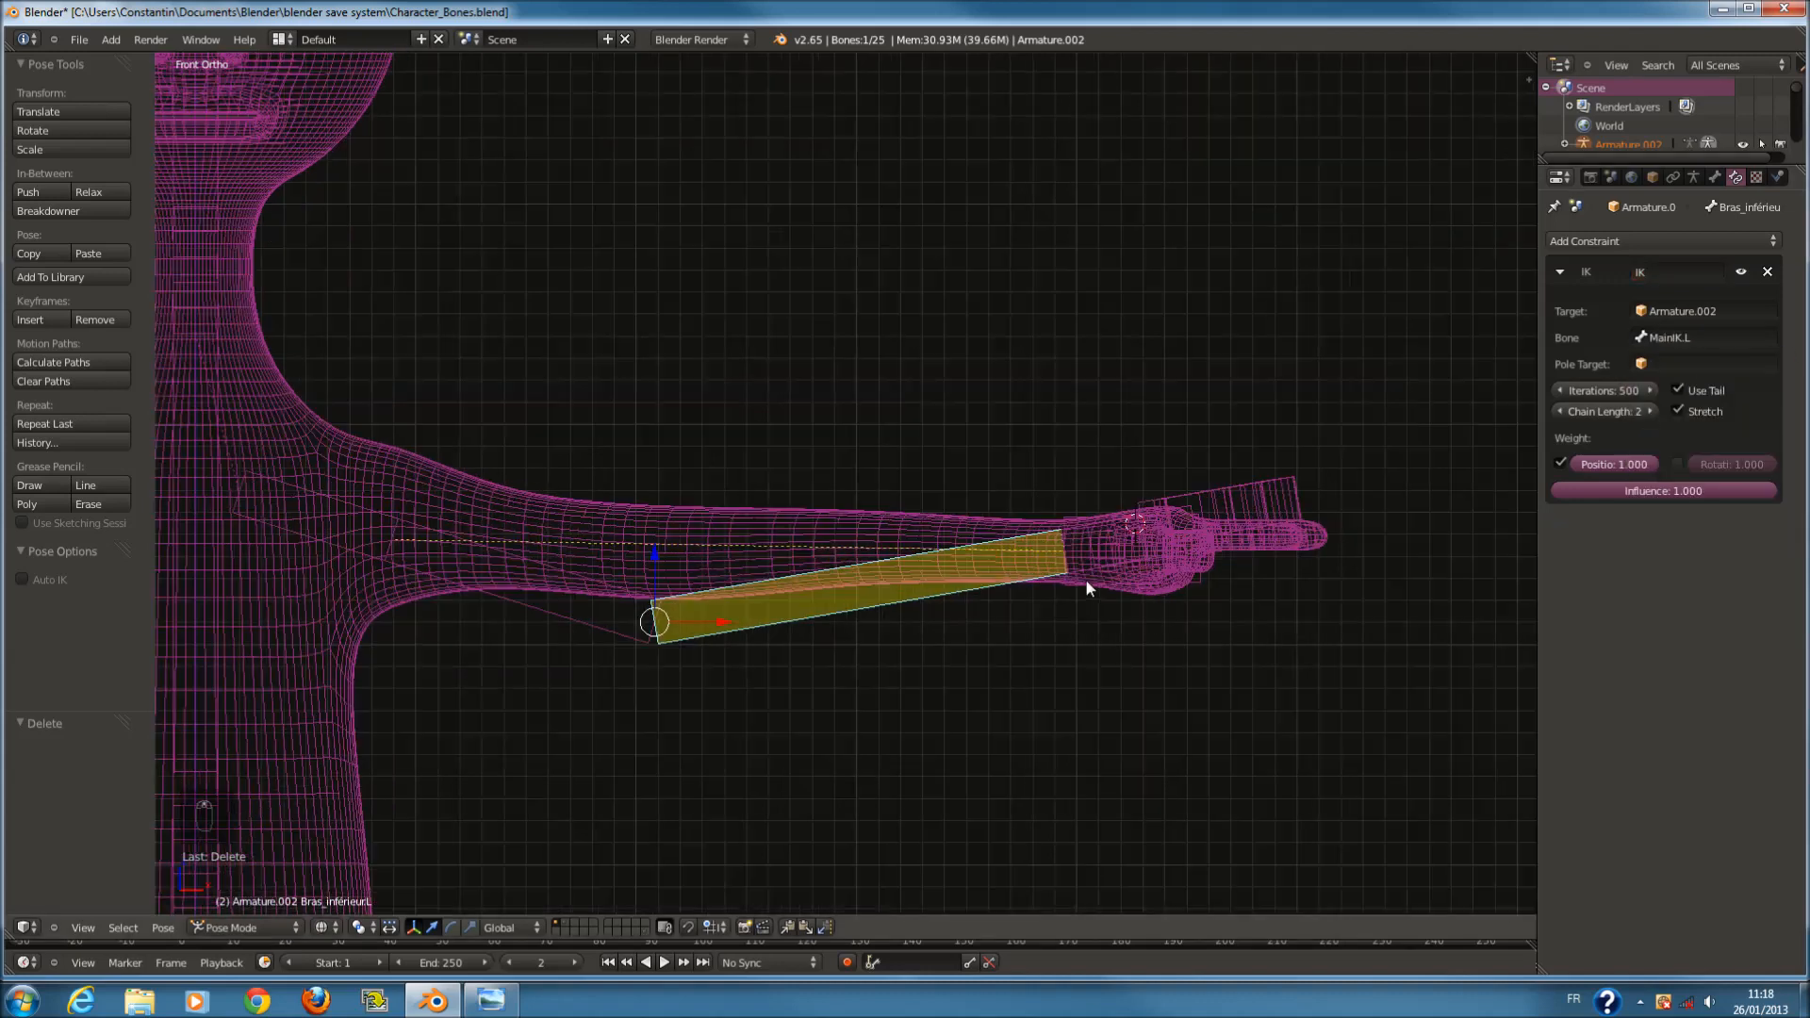
Try moving the MainIK.L bone to test the arm's IK, and reselect the lower arm bone.
right_click(1101, 519)
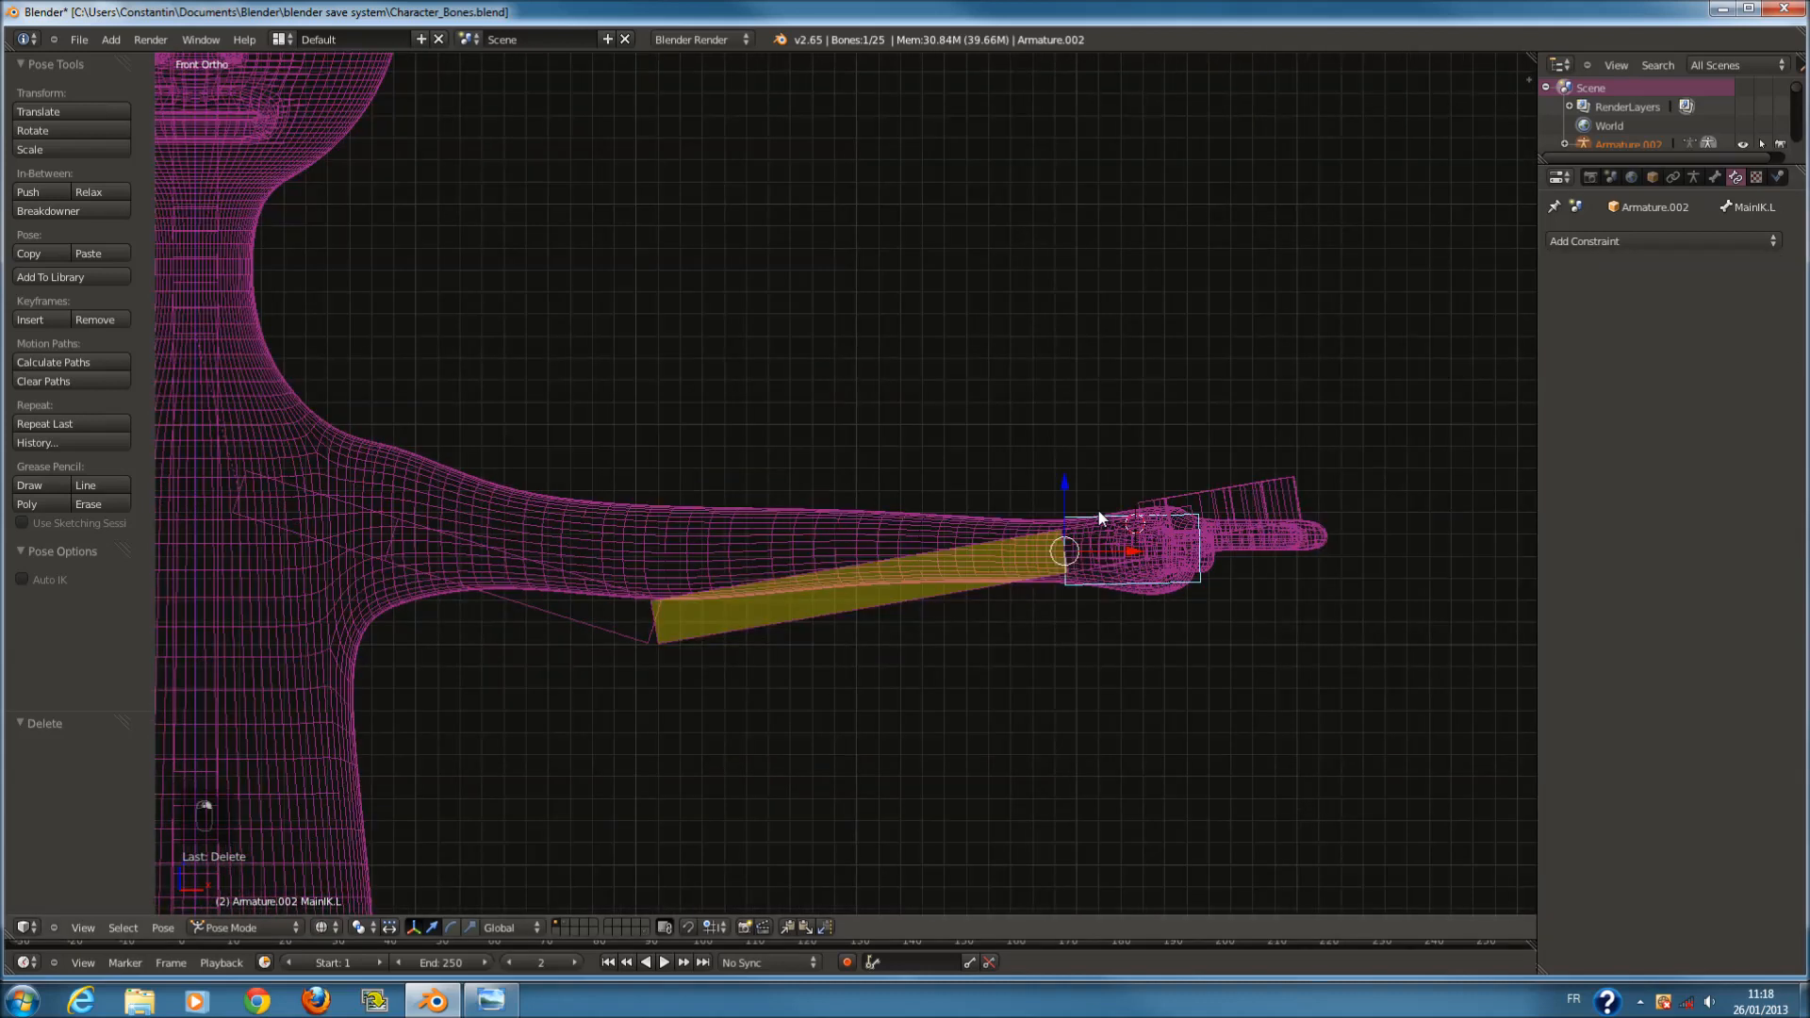
scroll(1100, 518, "down", 2)
key("g")
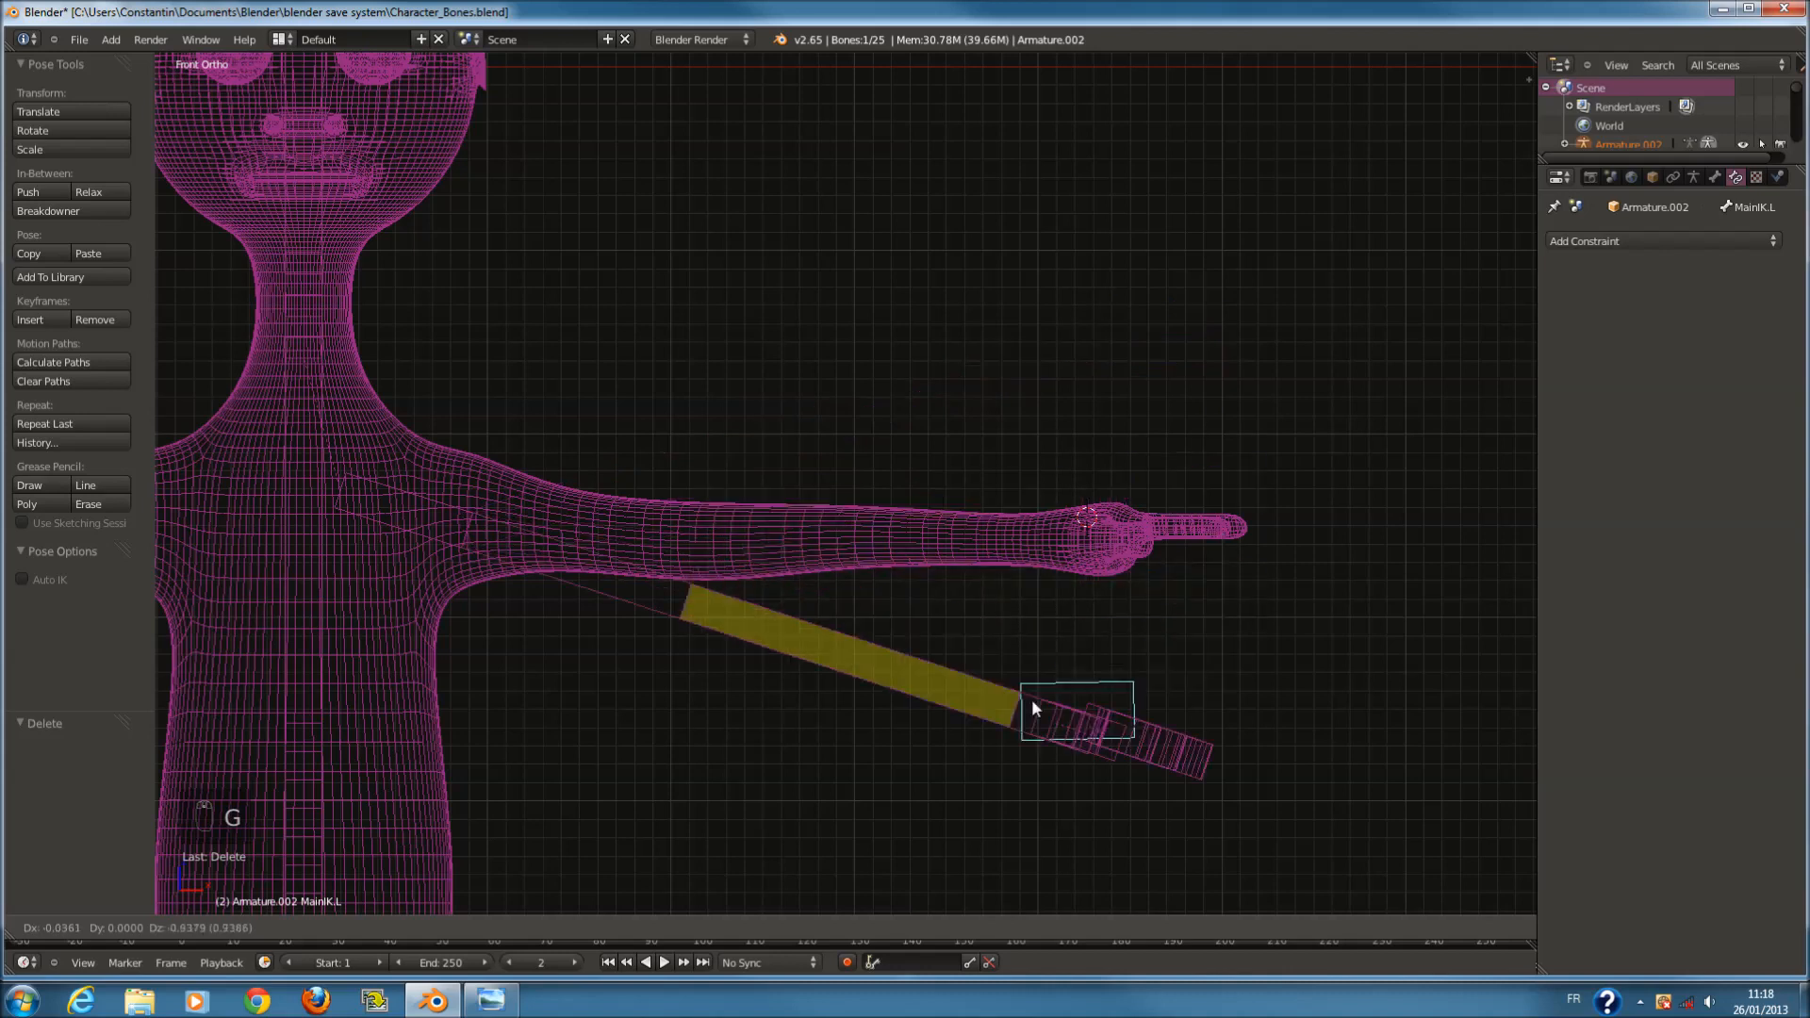
right_click(948, 470)
scroll(1033, 534, "up", 2)
right_click(1050, 557)
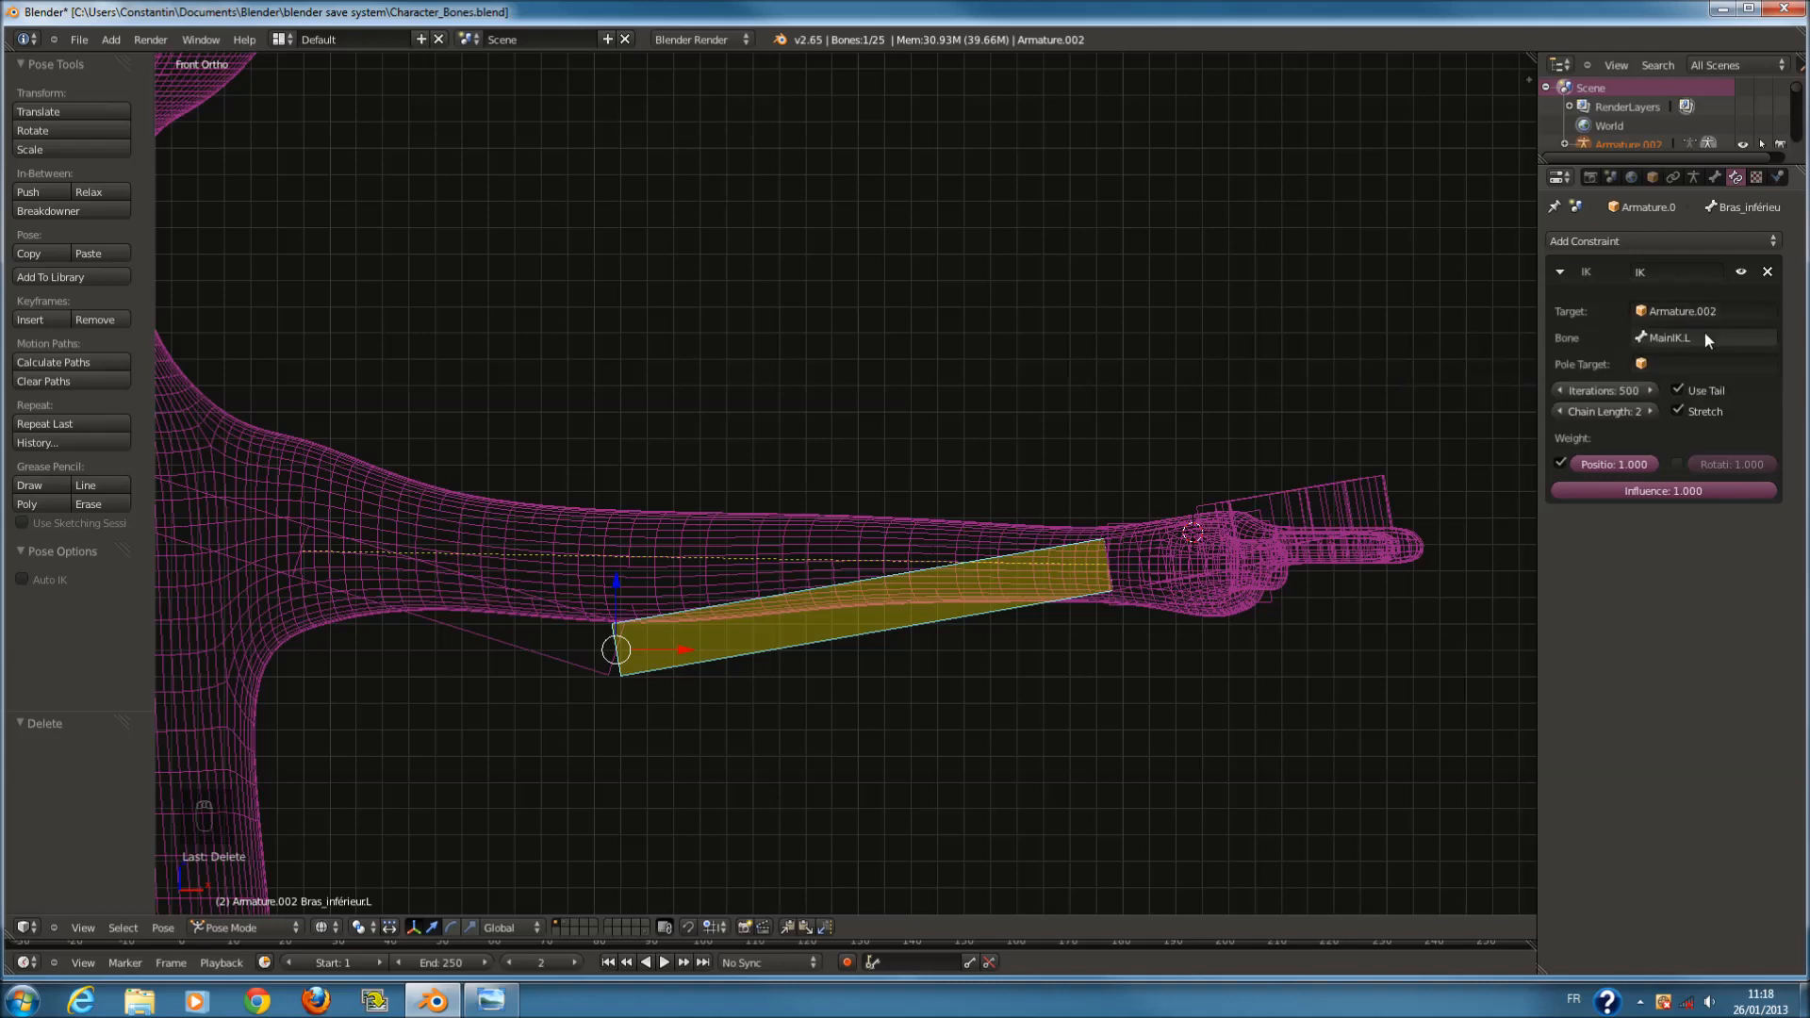
Delete the IK constraint from the lower arm bone and select the MainIK.L bone.
left_click(1767, 272)
right_click(1364, 498)
middle_click_drag(1363, 498, 1237, 477)
scroll(1237, 477, "up", 3)
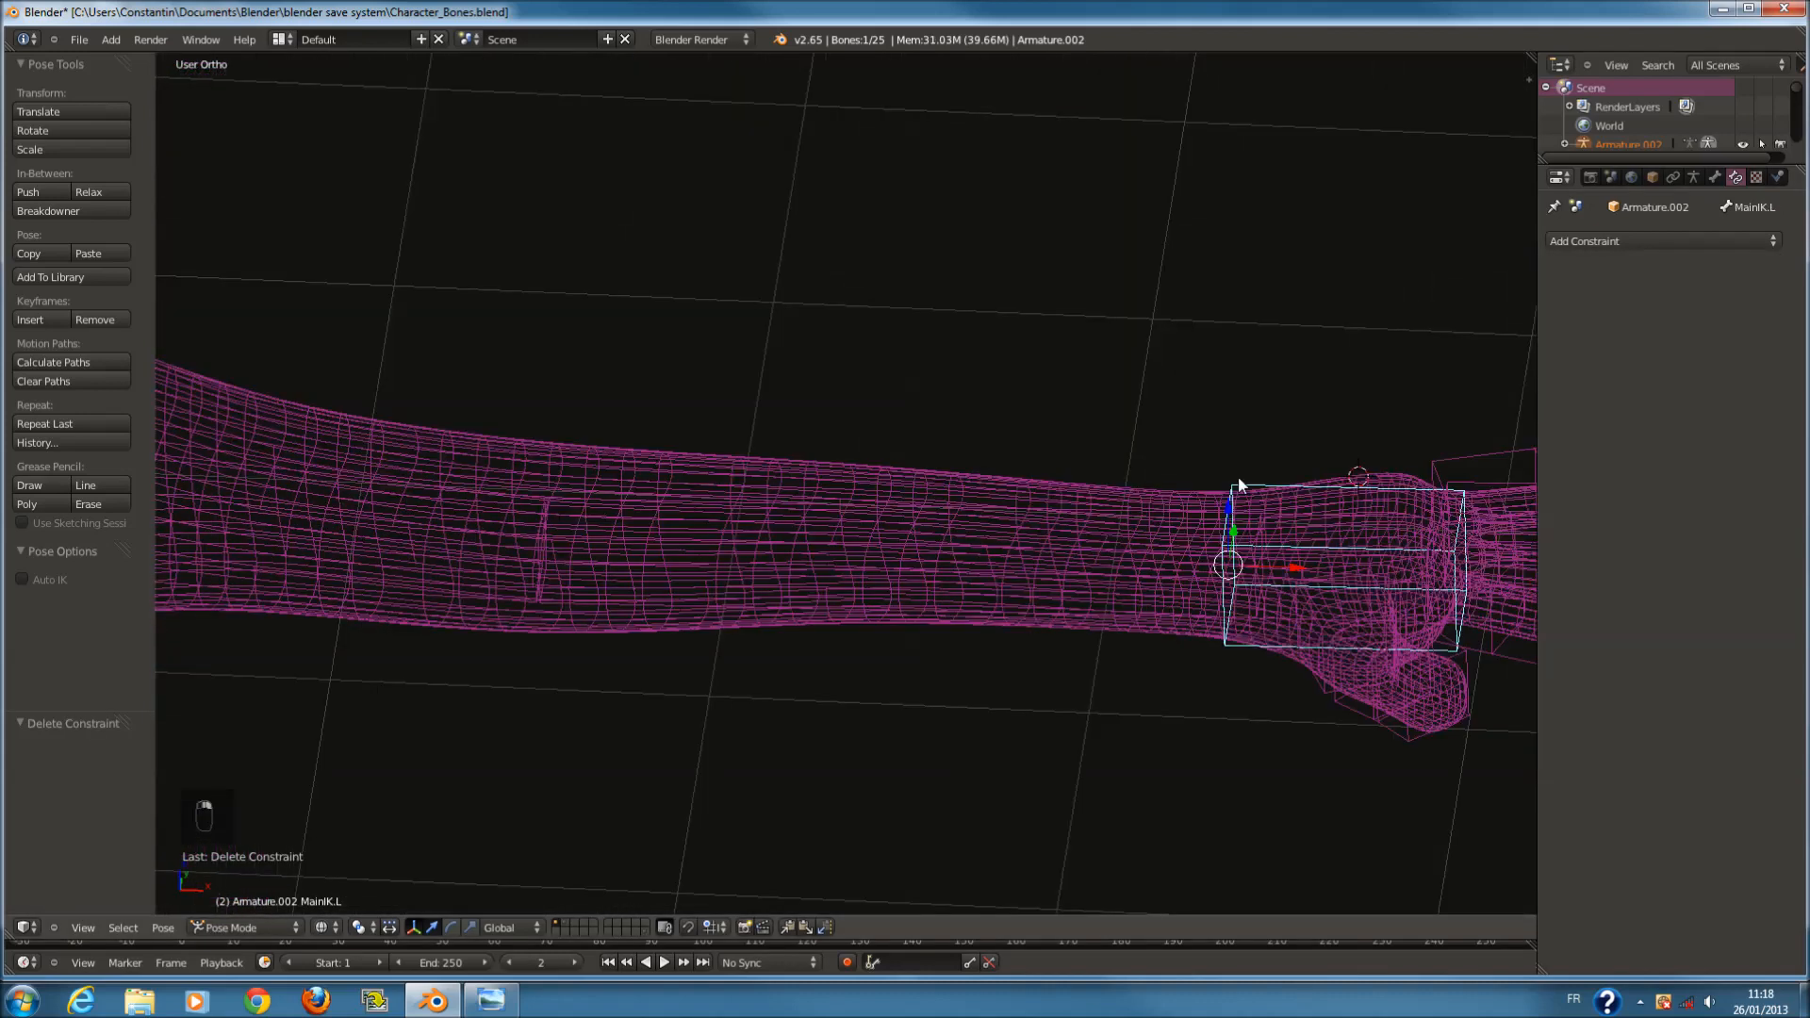
Try adding IK with the lower arm bone as target and MainIK.L as the active bone, and undo it each time.
right_click(1018, 534)
right_click(1047, 514)
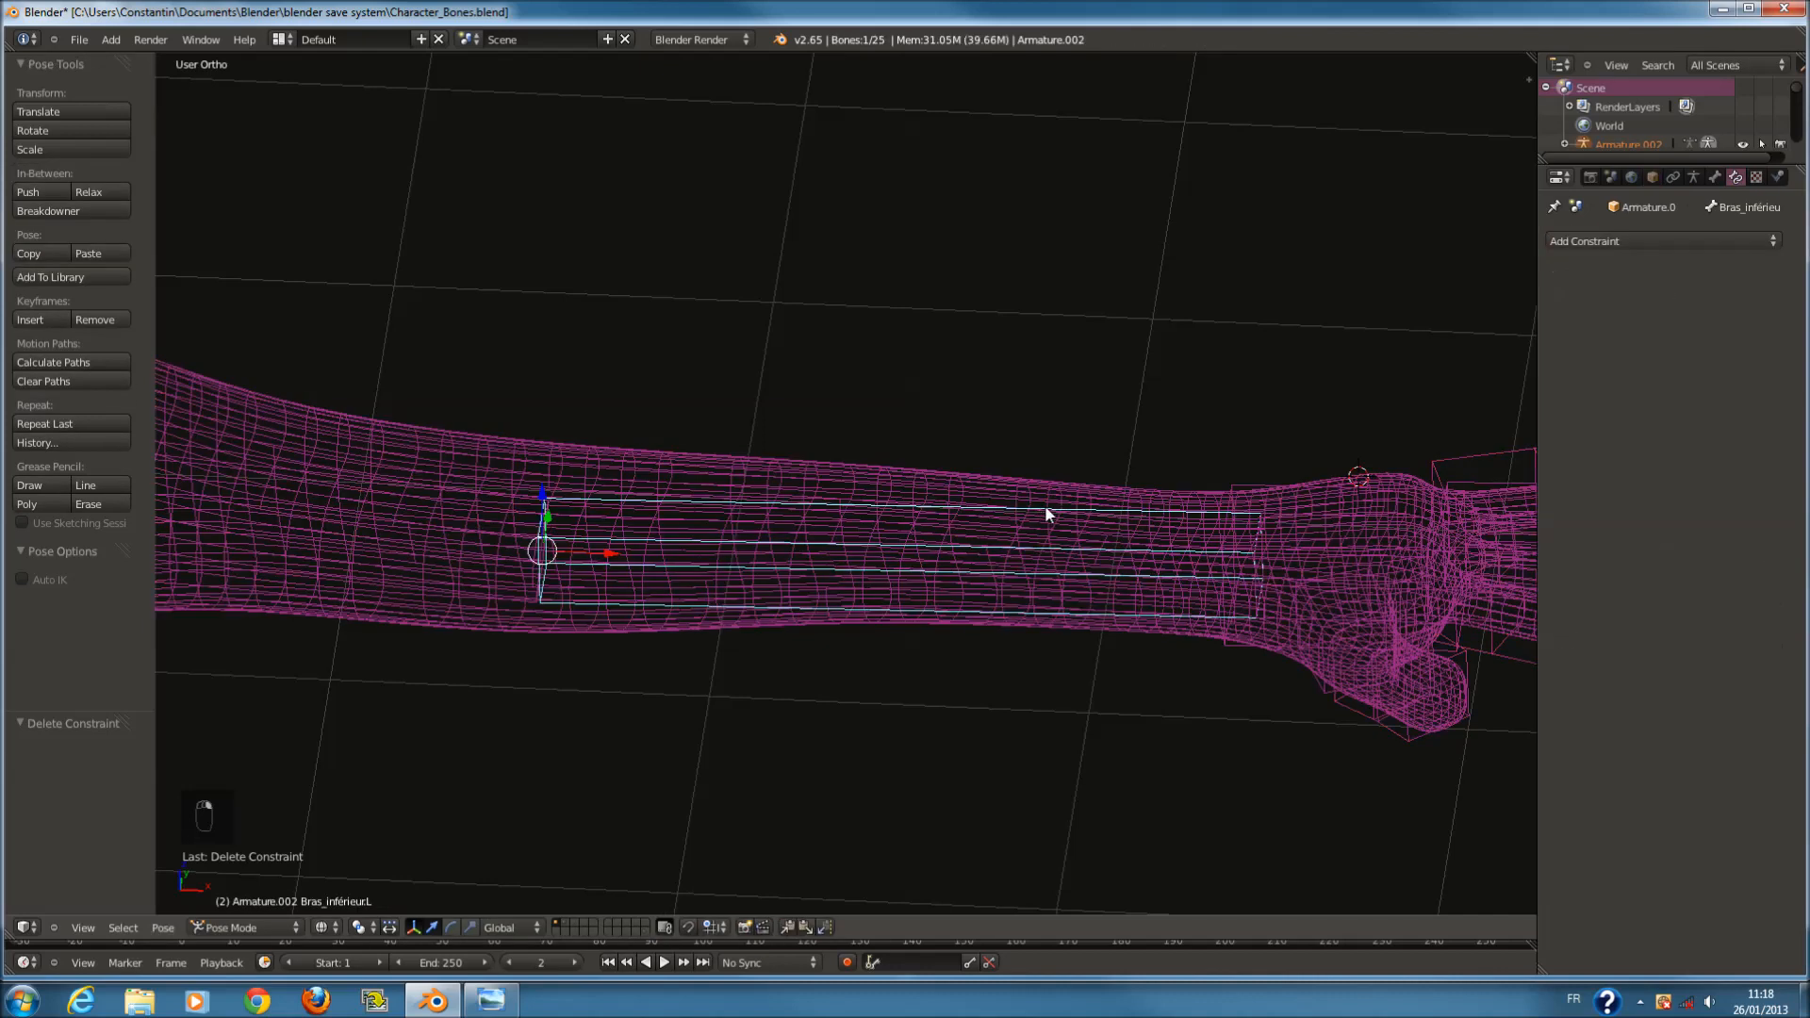
right_click(1240, 488, "shift")
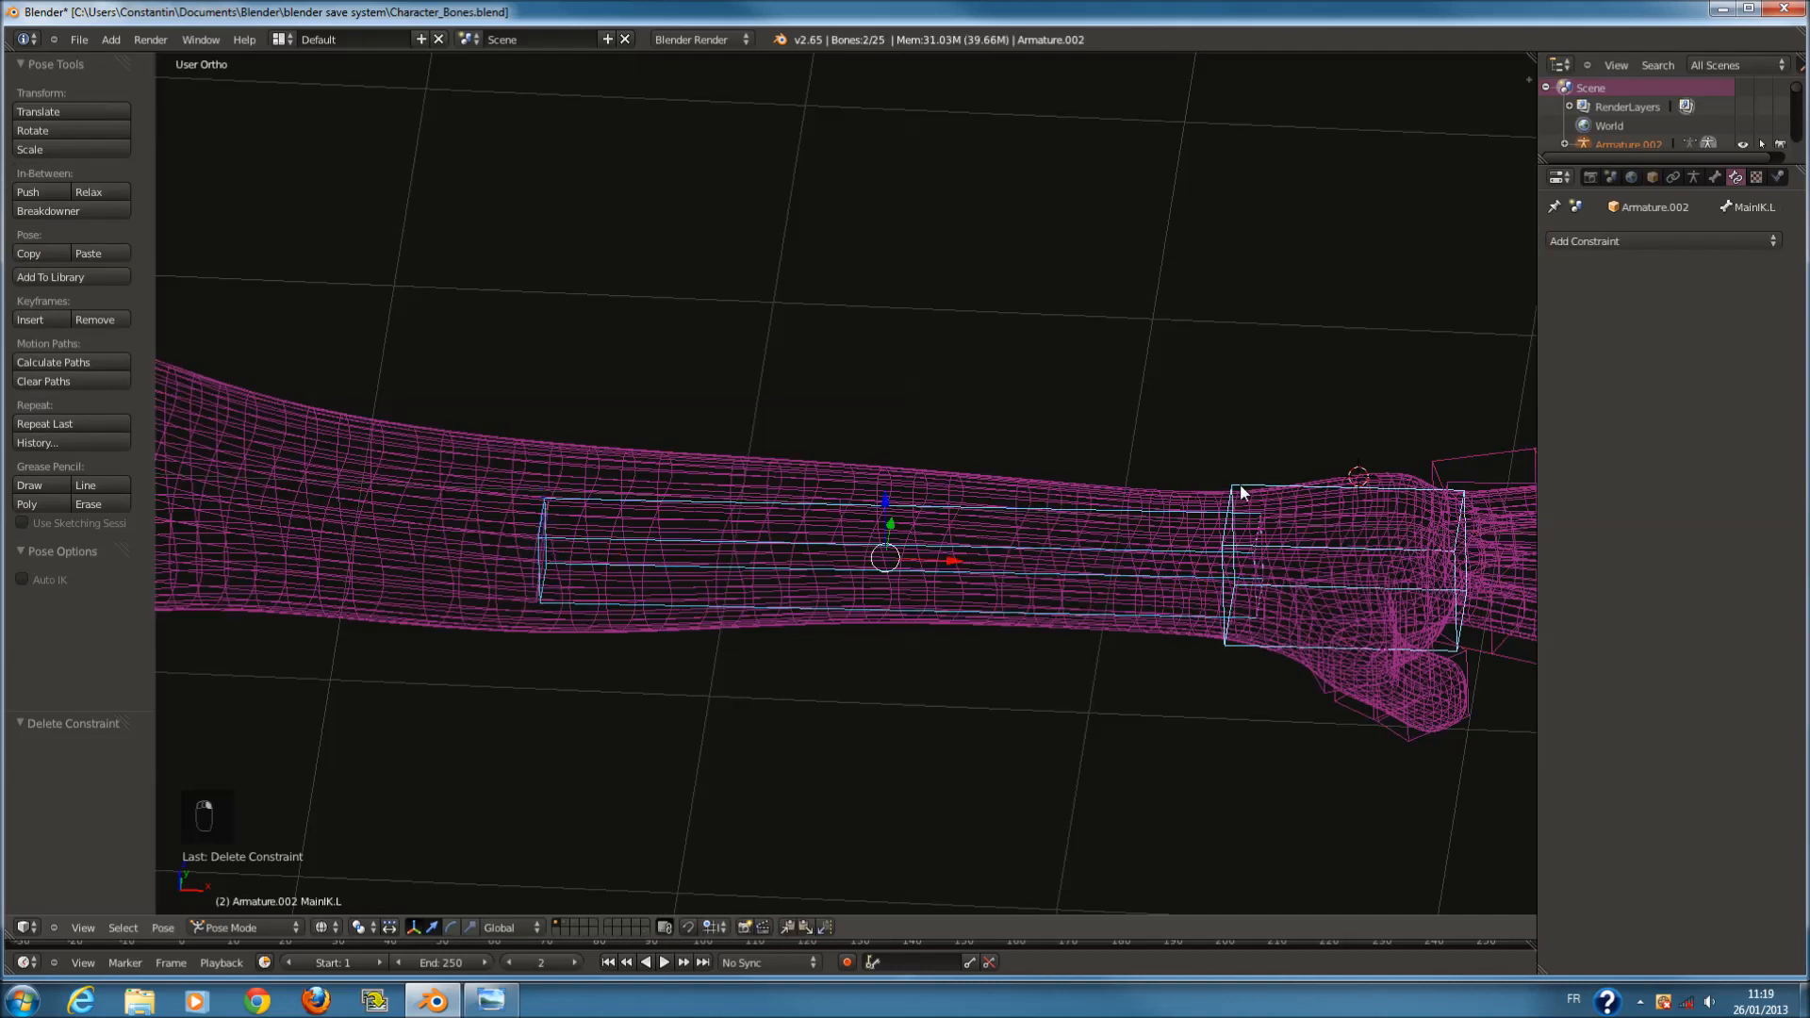
key("shift+i")
left_click(1241, 484)
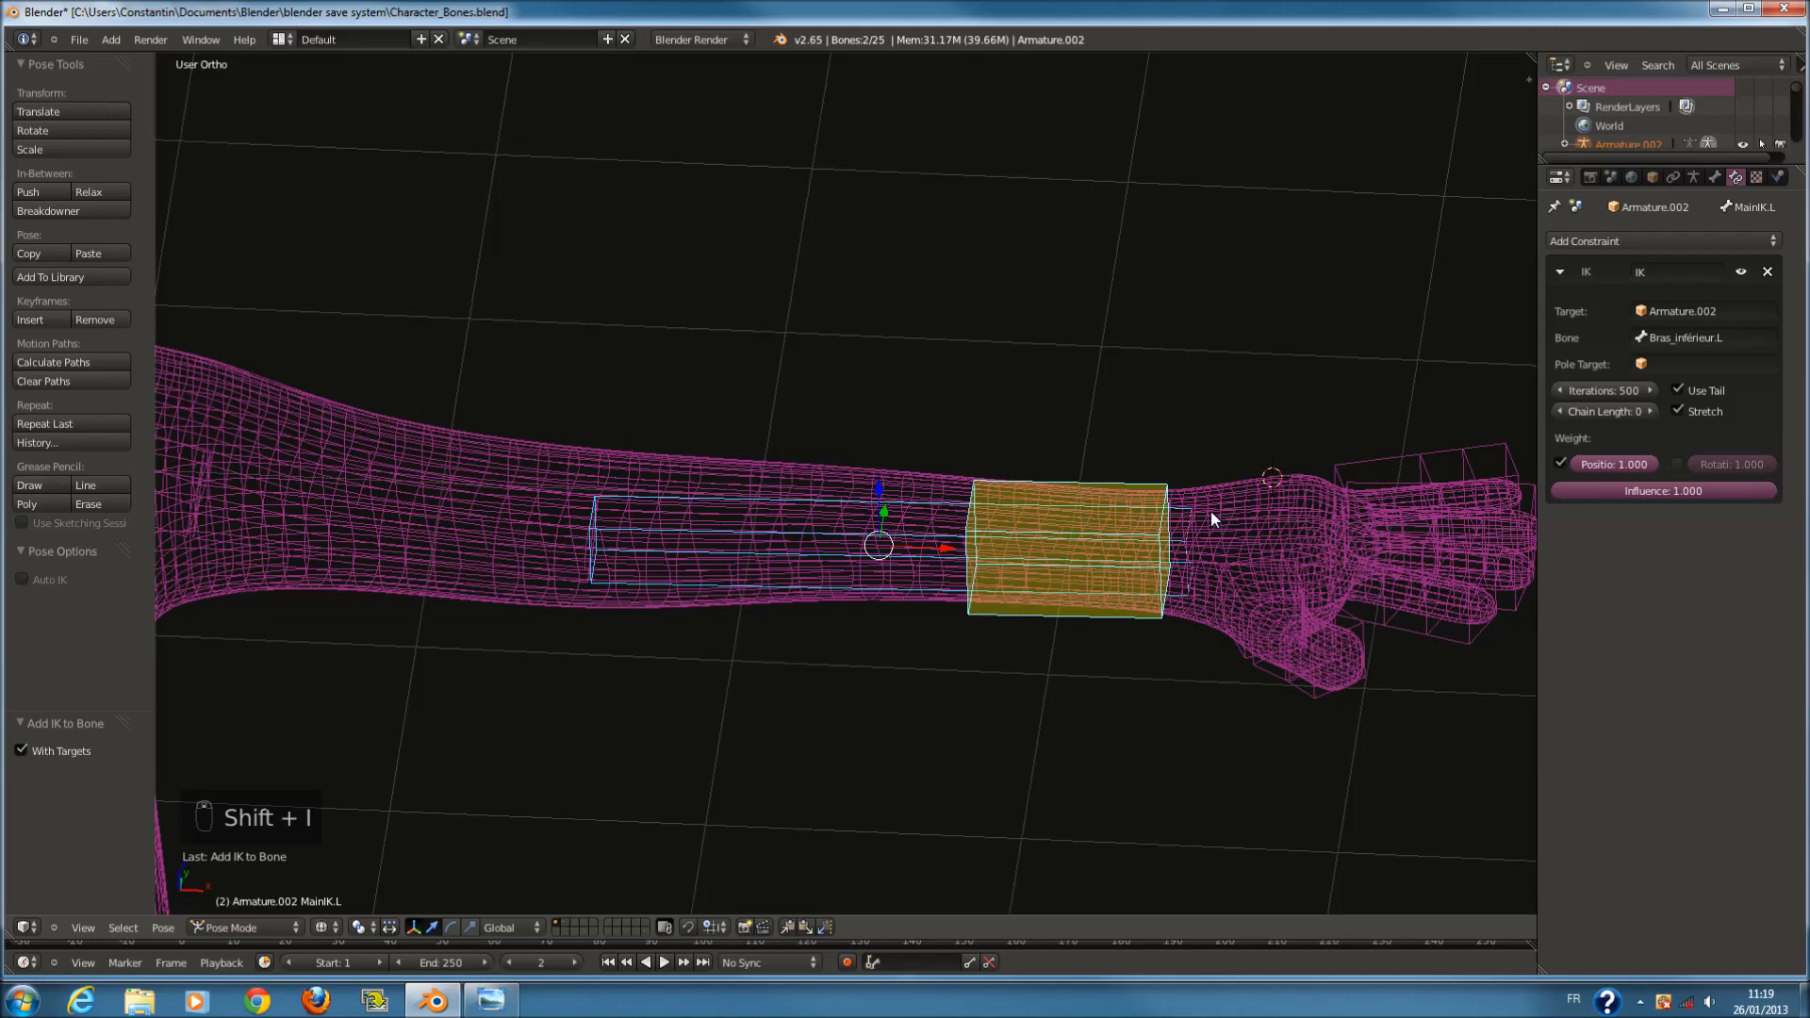
key("ctrl+z")
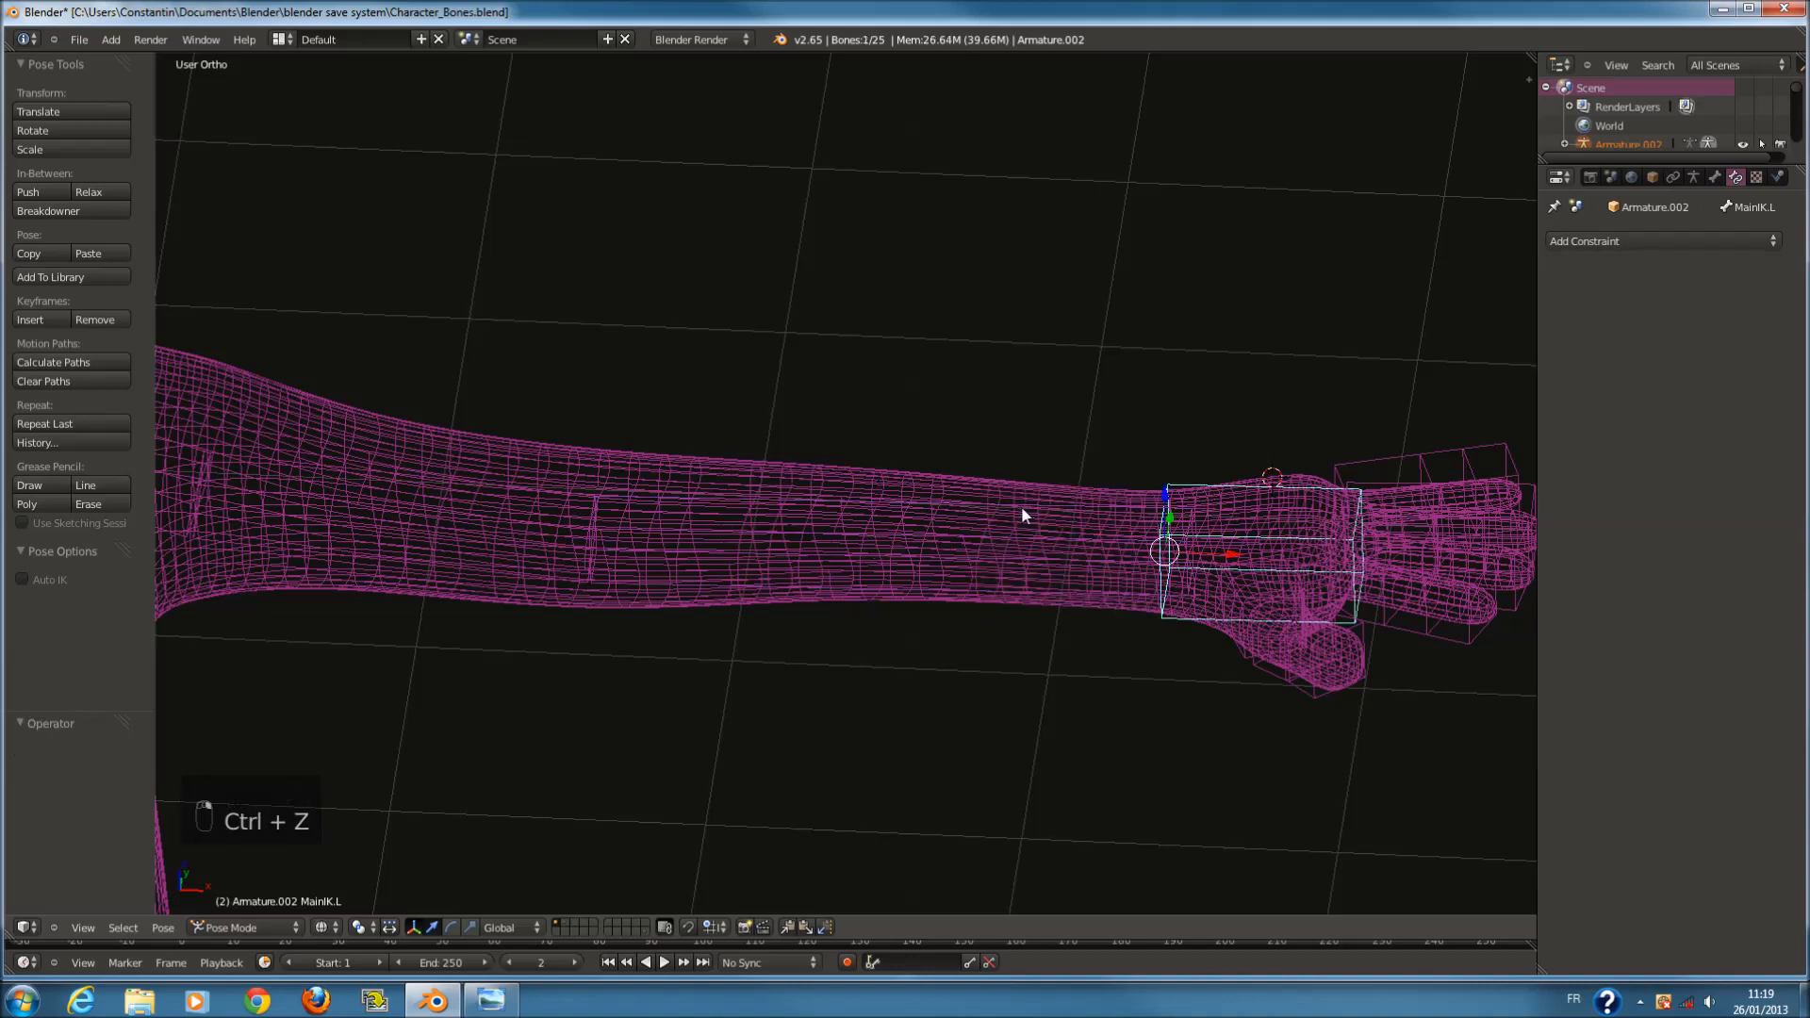
right_click(1020, 506)
right_click(1186, 486, "shift")
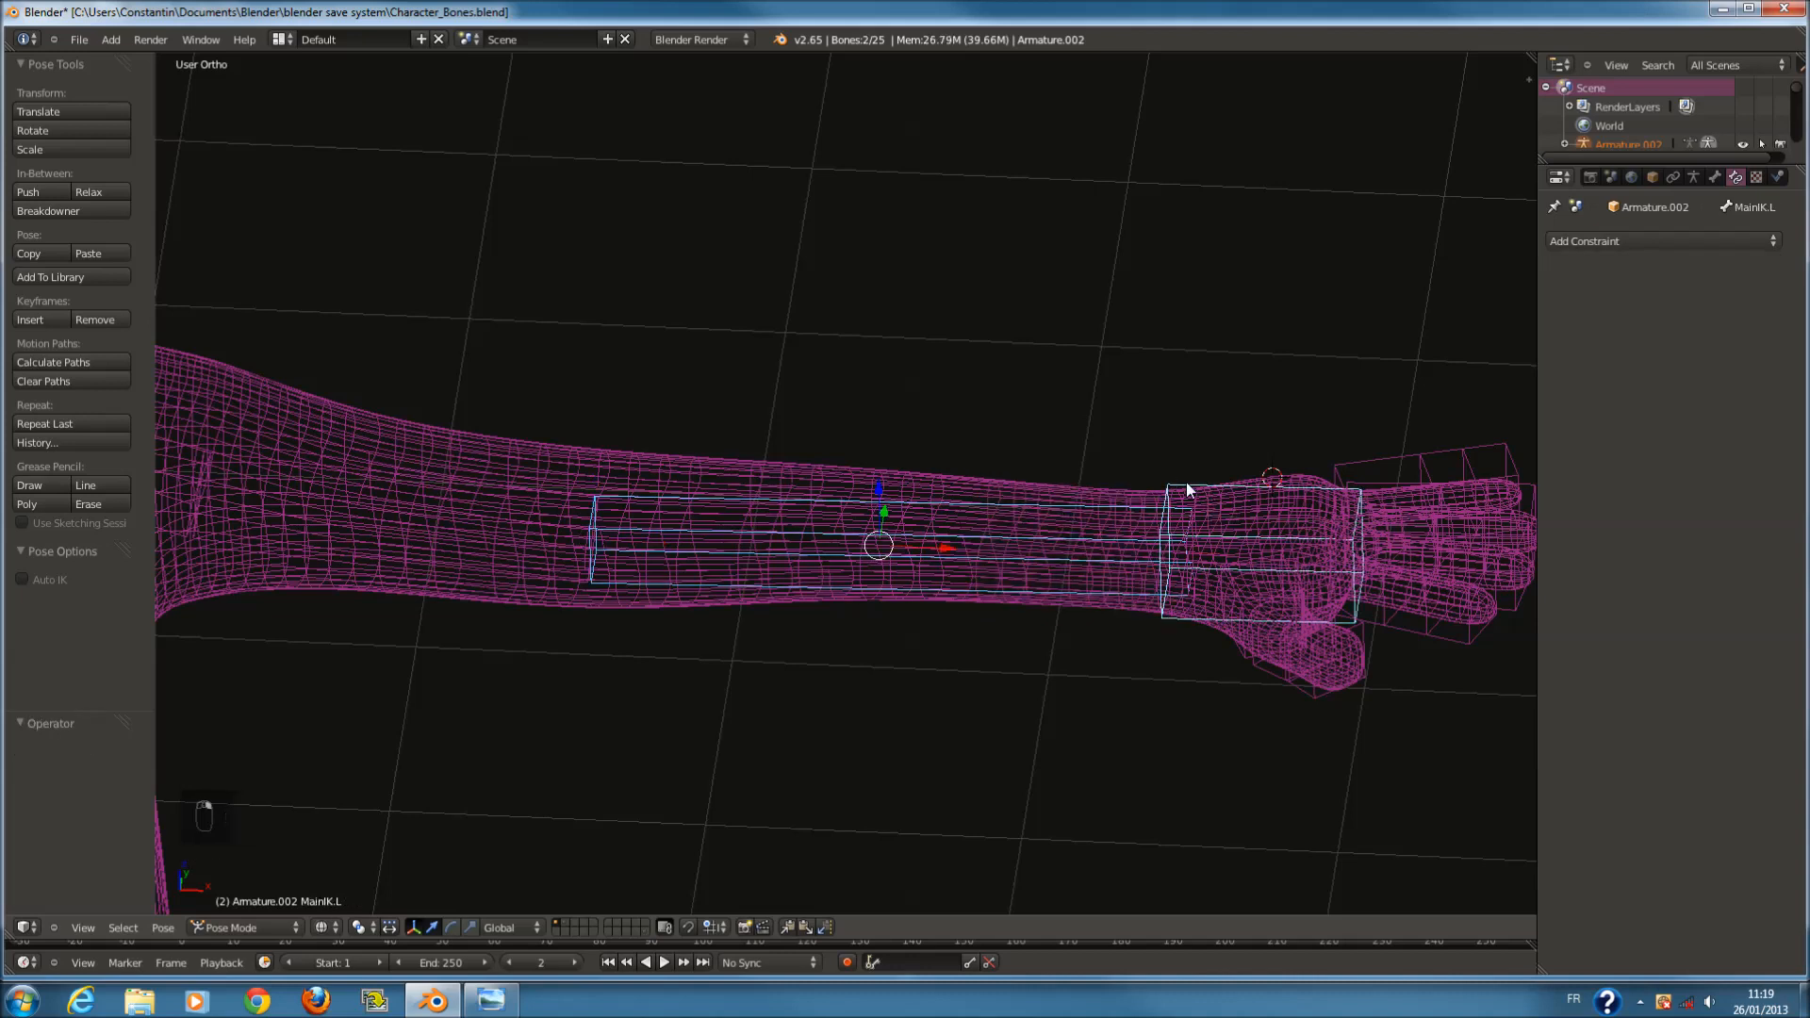
key("shift+i")
left_click(1186, 483)
key("ctrl+z")
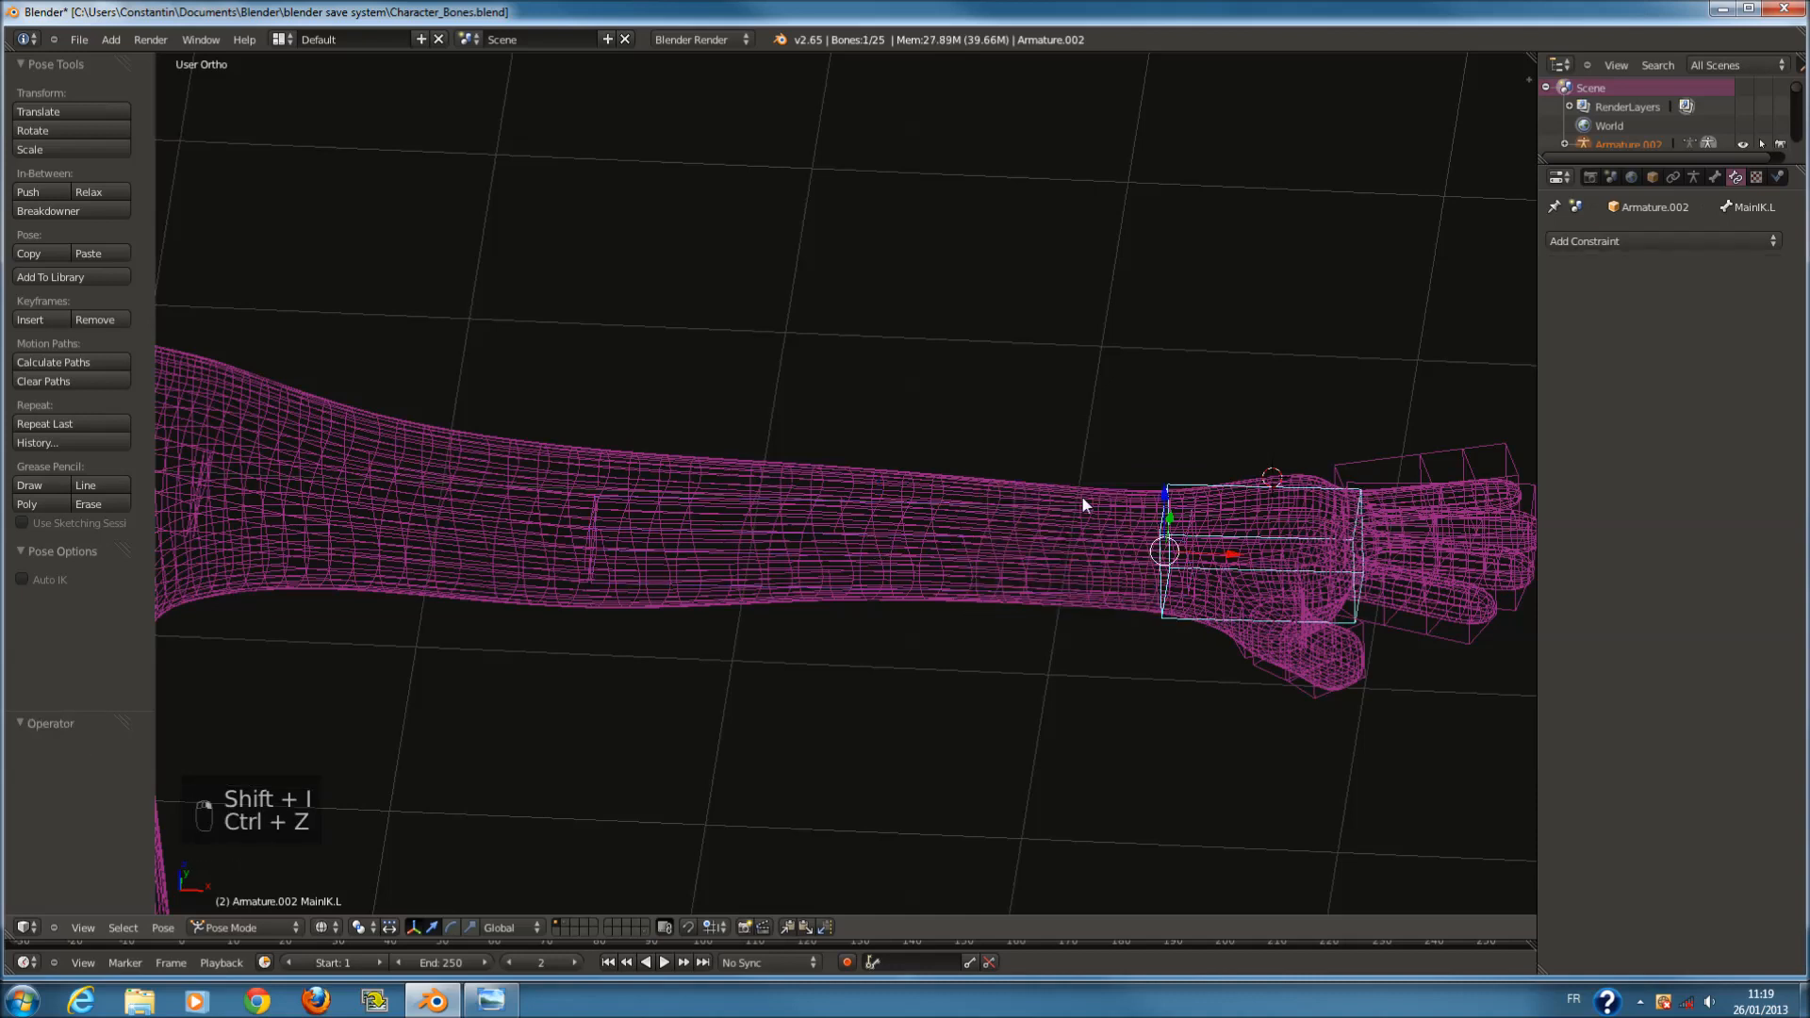
Add an IK constraint to the lower arm bone with MainIK.L as its target, and set the chain length to 2.
right_click(1082, 495, "shift")
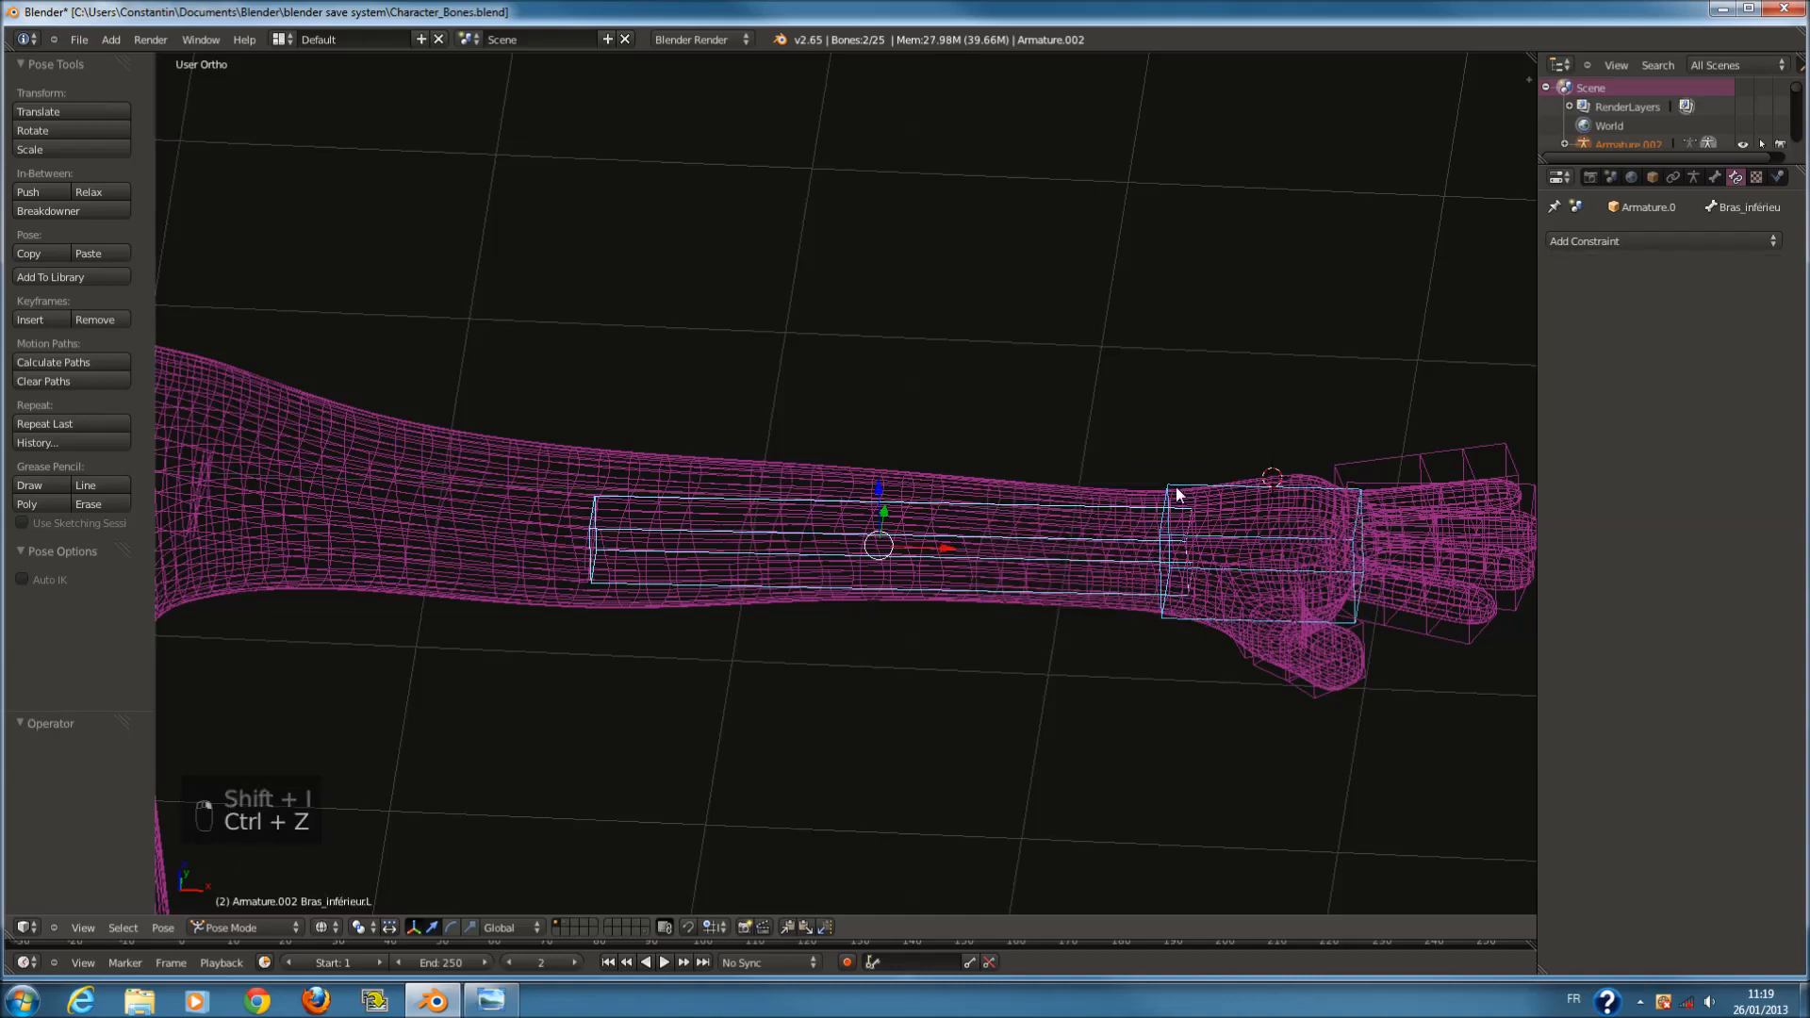
key("shift+i")
left_click(1175, 491)
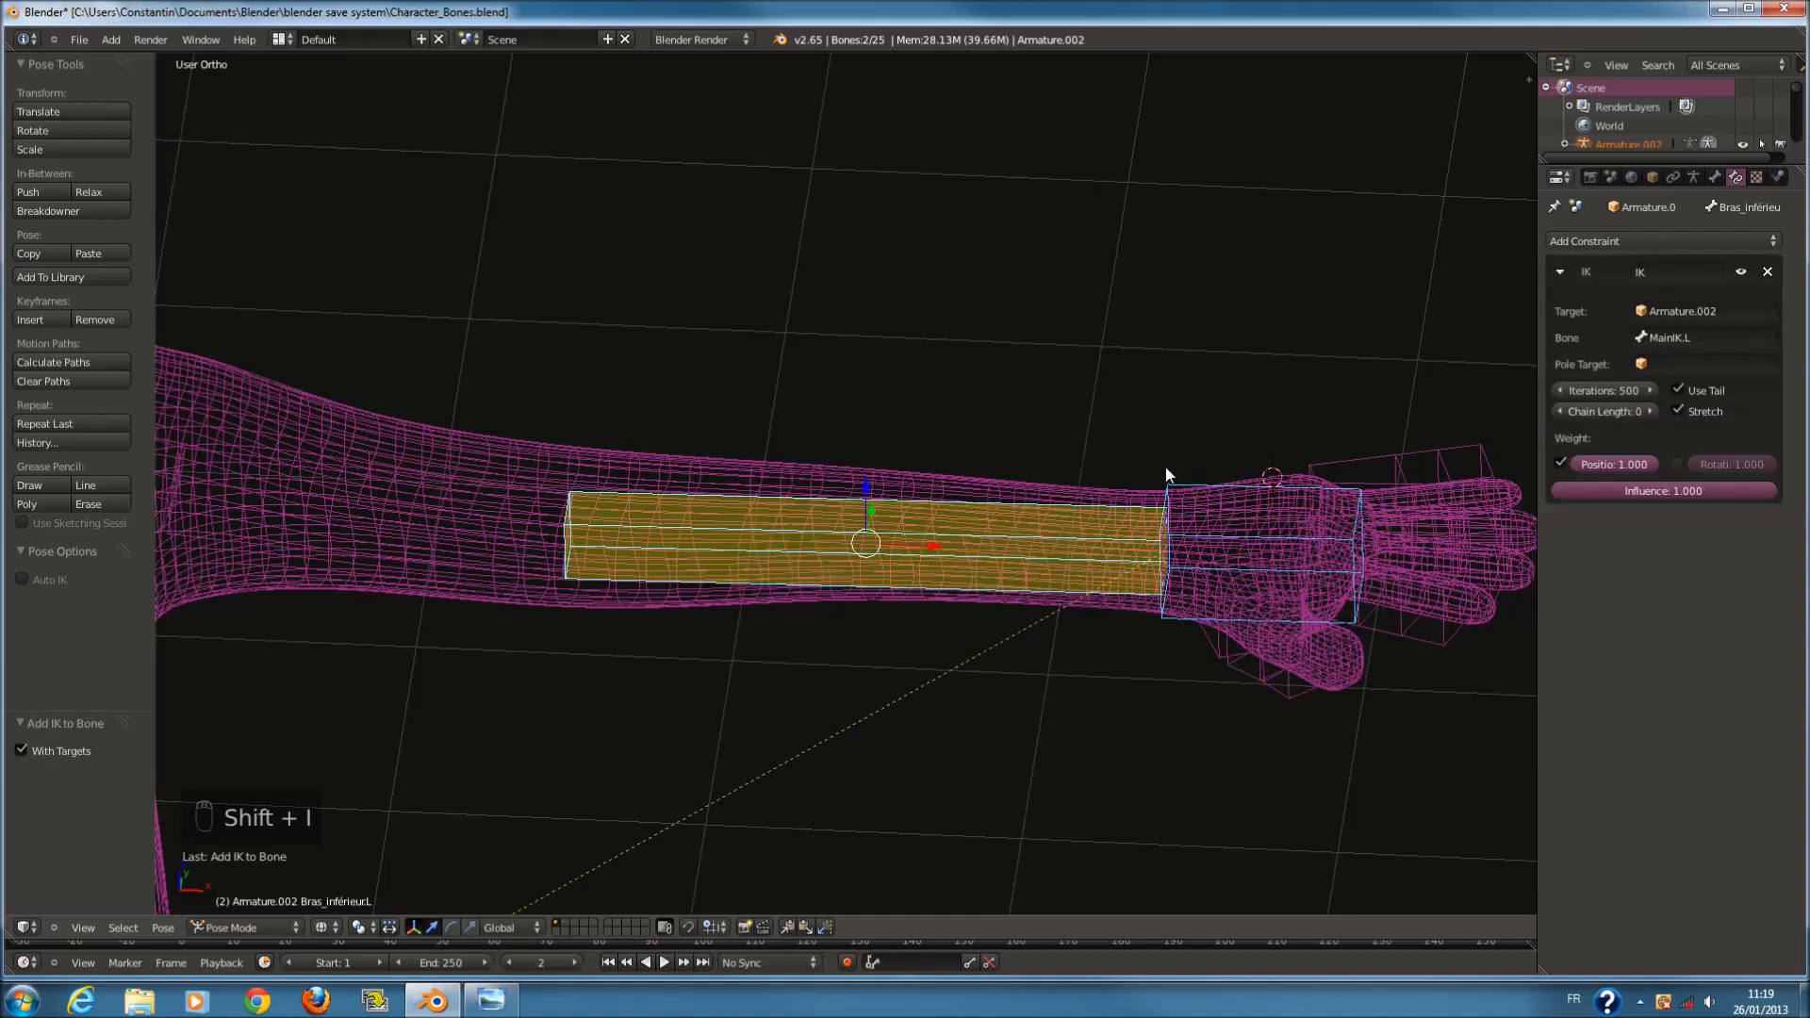
key("KP_1")
scroll(1157, 470, "down", 4)
left_click(1651, 412)
left_click(1651, 412)
Try moving MainIK.L together with the lower arm bone in the front view to test how the arm bends.
key("g")
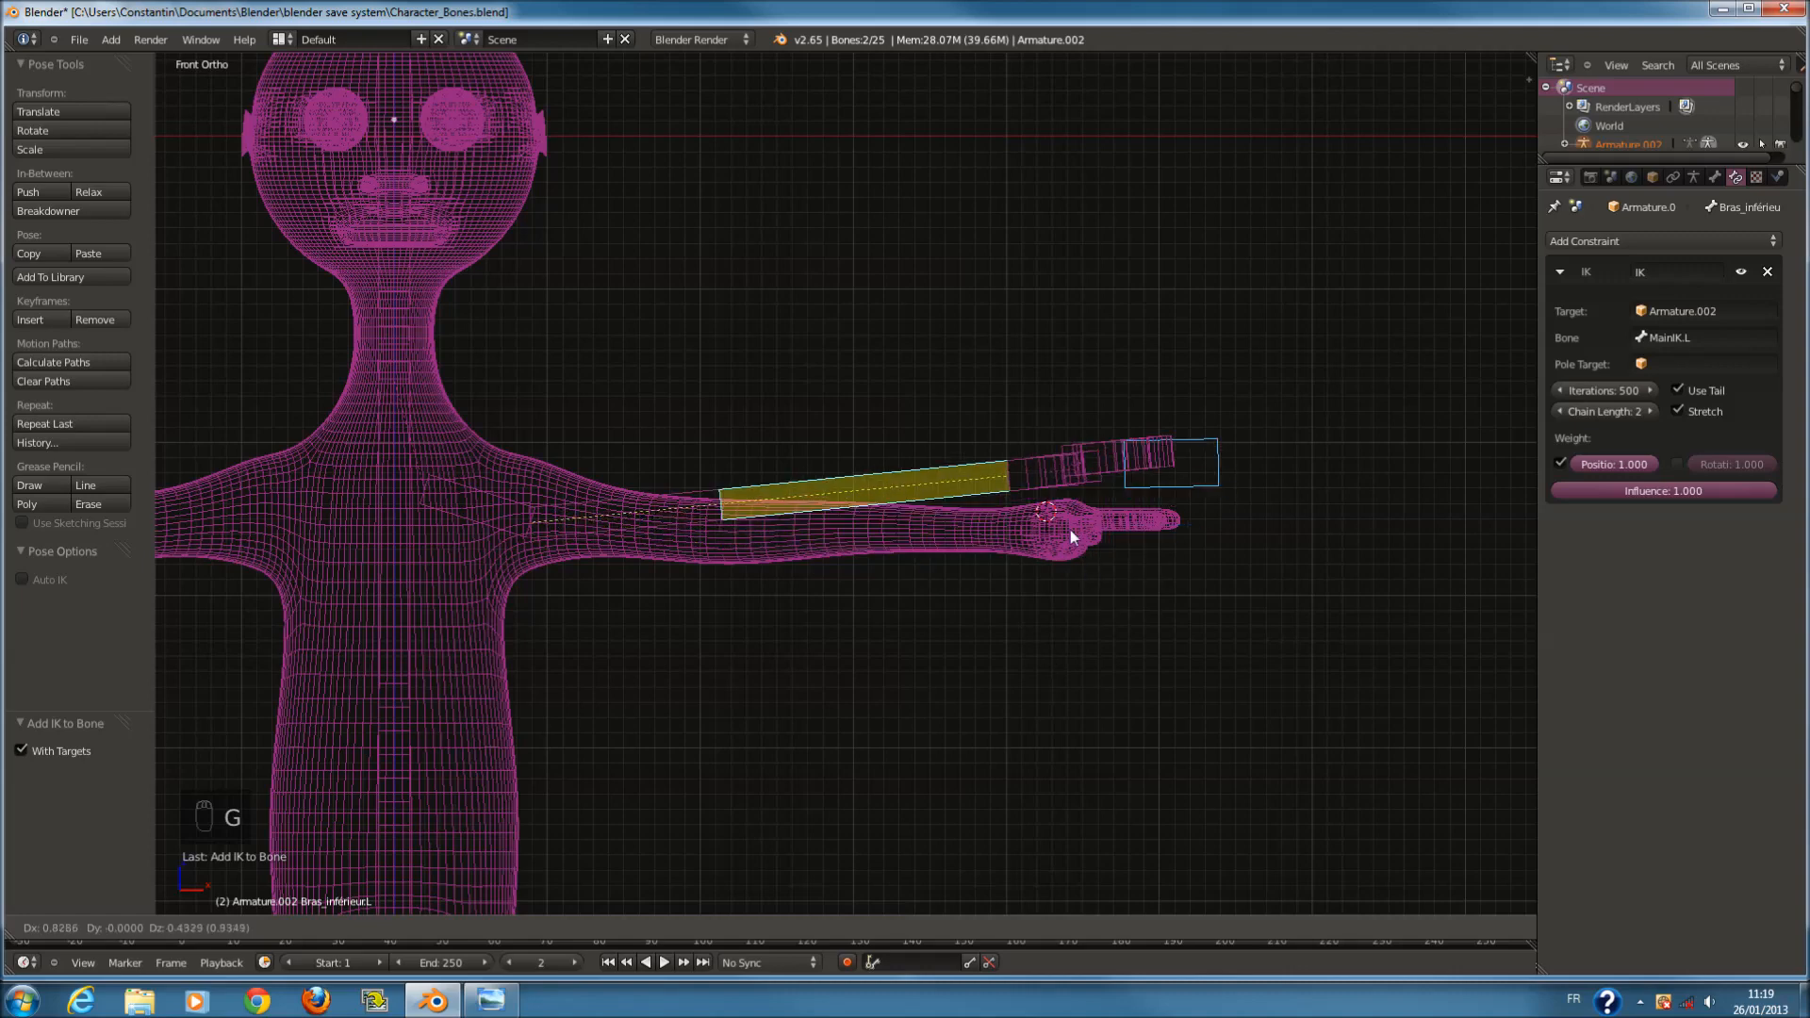
left_click(882, 578)
scroll(844, 596, "up", 3)
key("g")
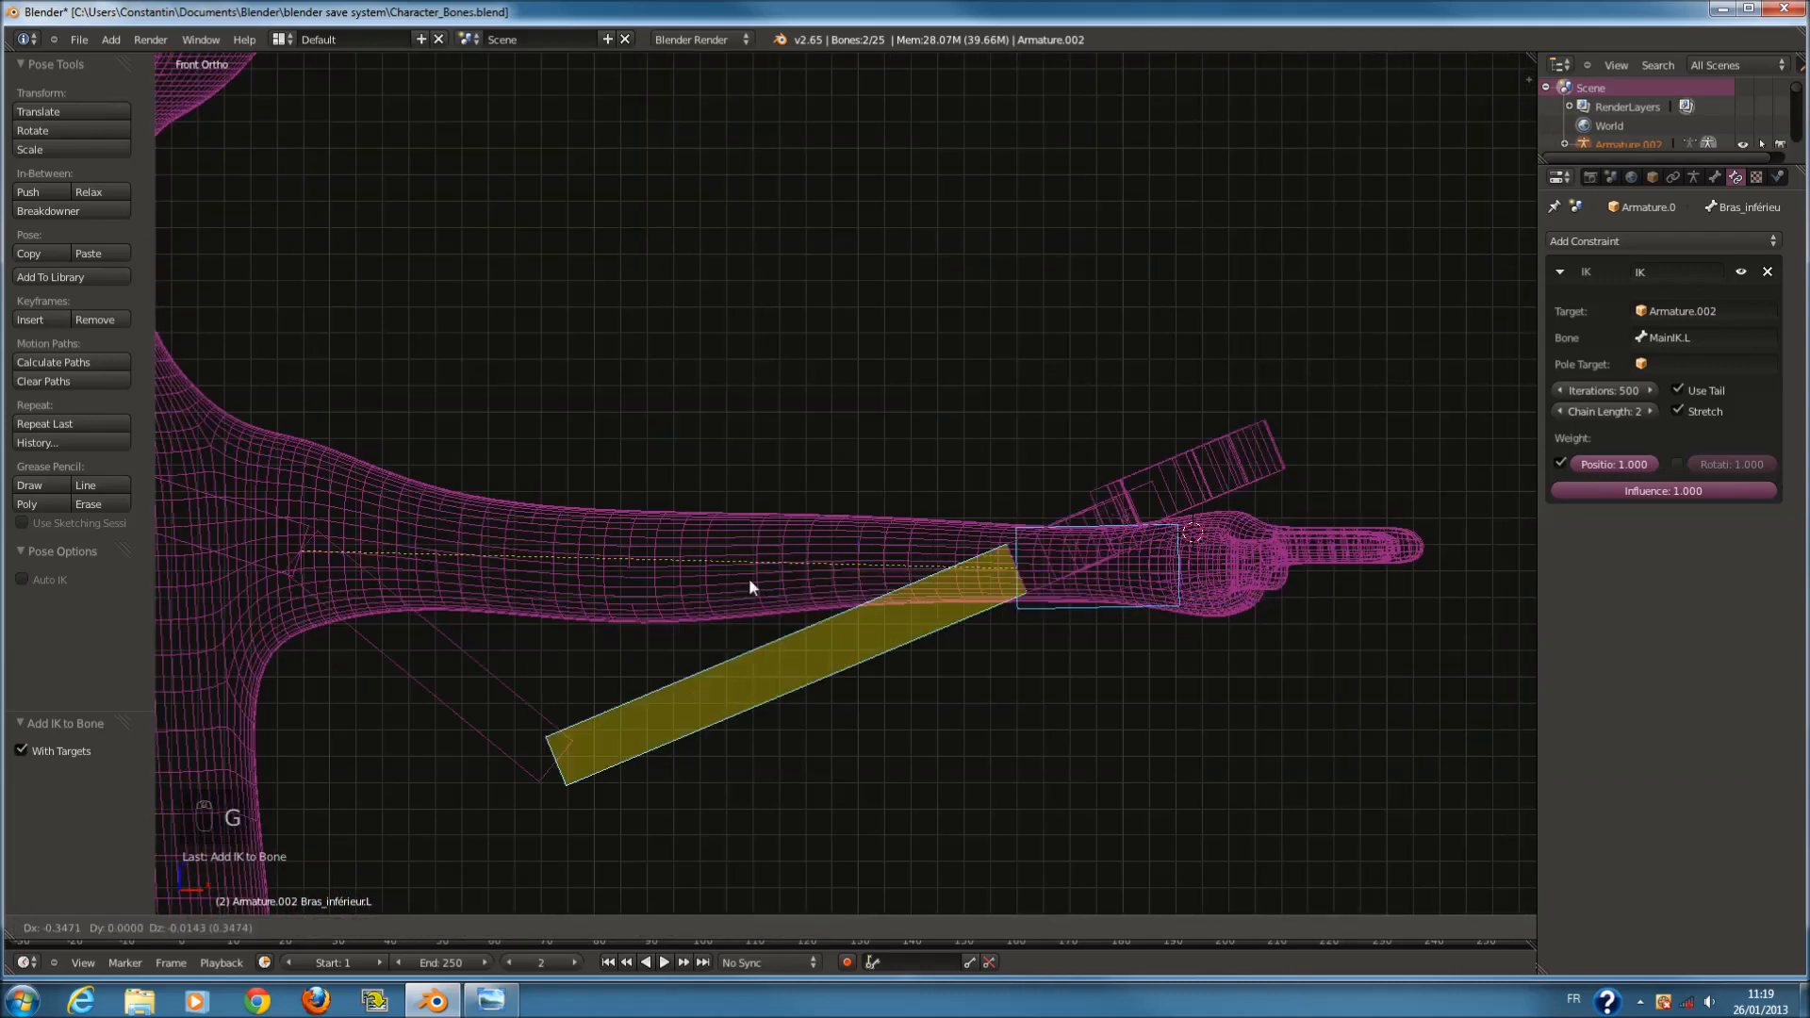
left_click(665, 608)
scroll(773, 573, "down", 2)
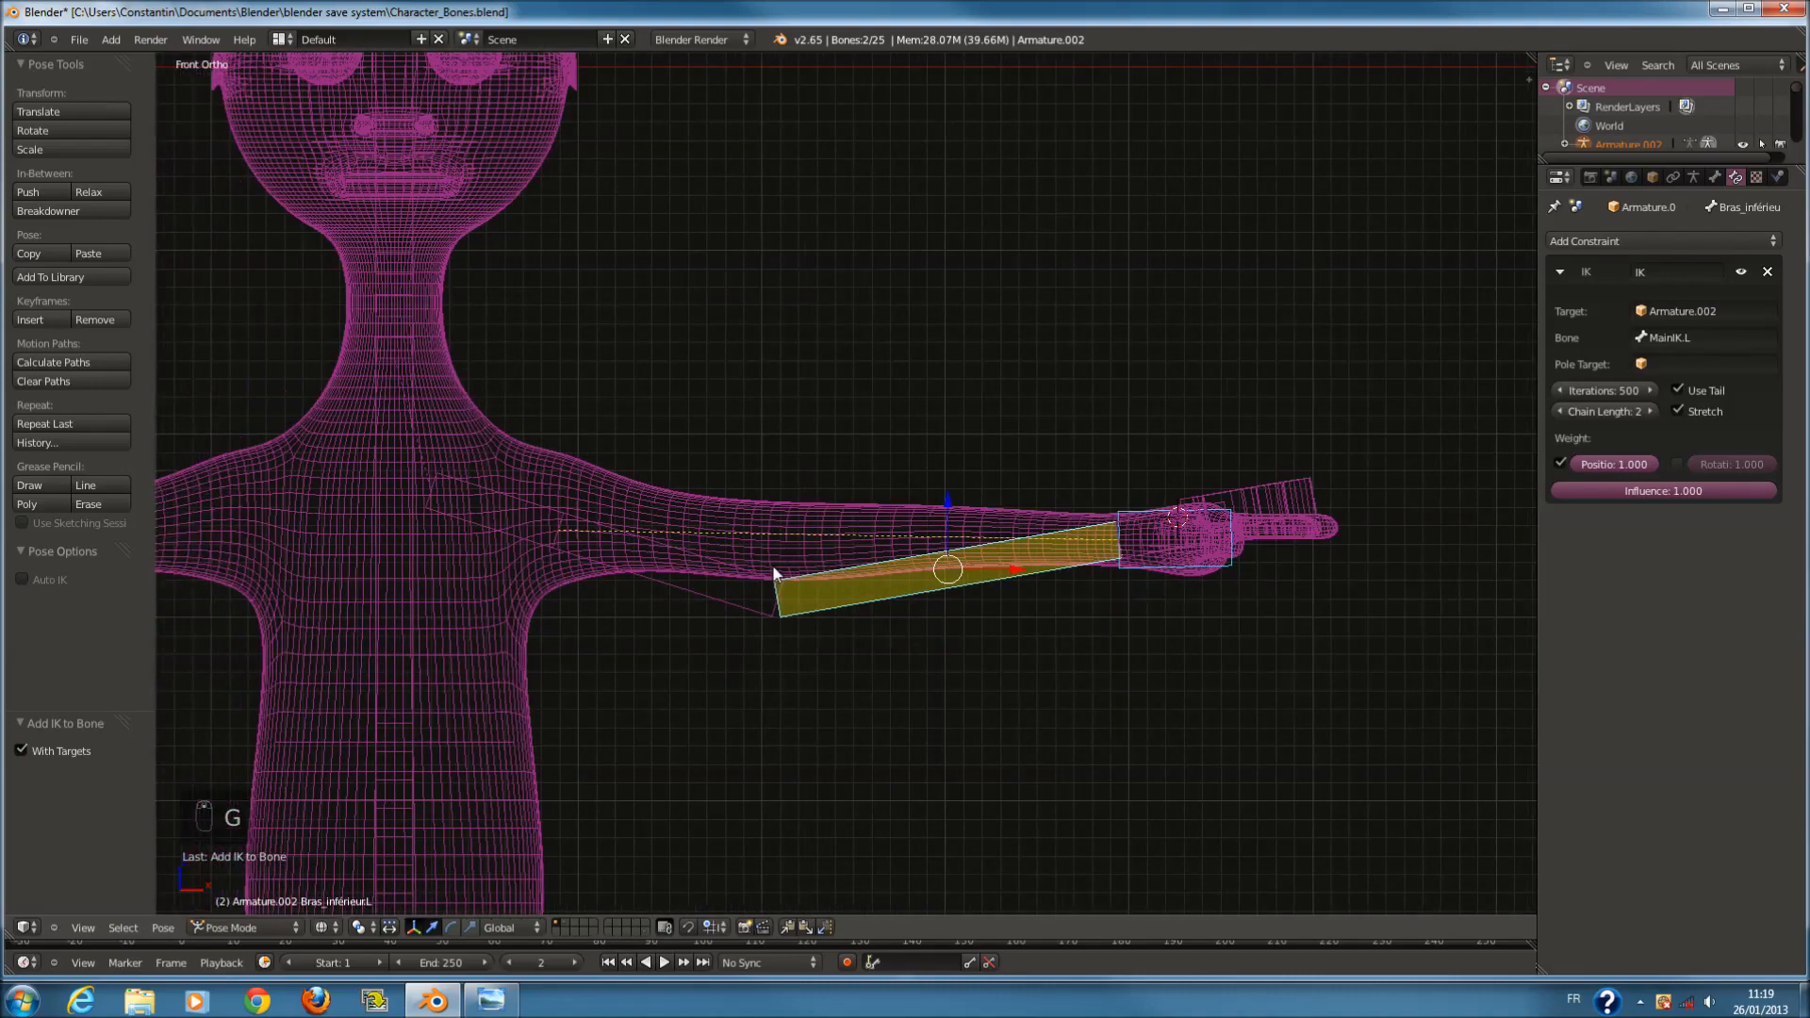
Try rotating and moving the lower arm bone in Edit Mode, cancel the transforms, and return to Pose Mode.
scroll(773, 573, "down", 3)
middle_click_drag(782, 591, 693, 657)
scroll(694, 656, "up", 3)
scroll(1019, 546, "up", 1)
key("Tab")
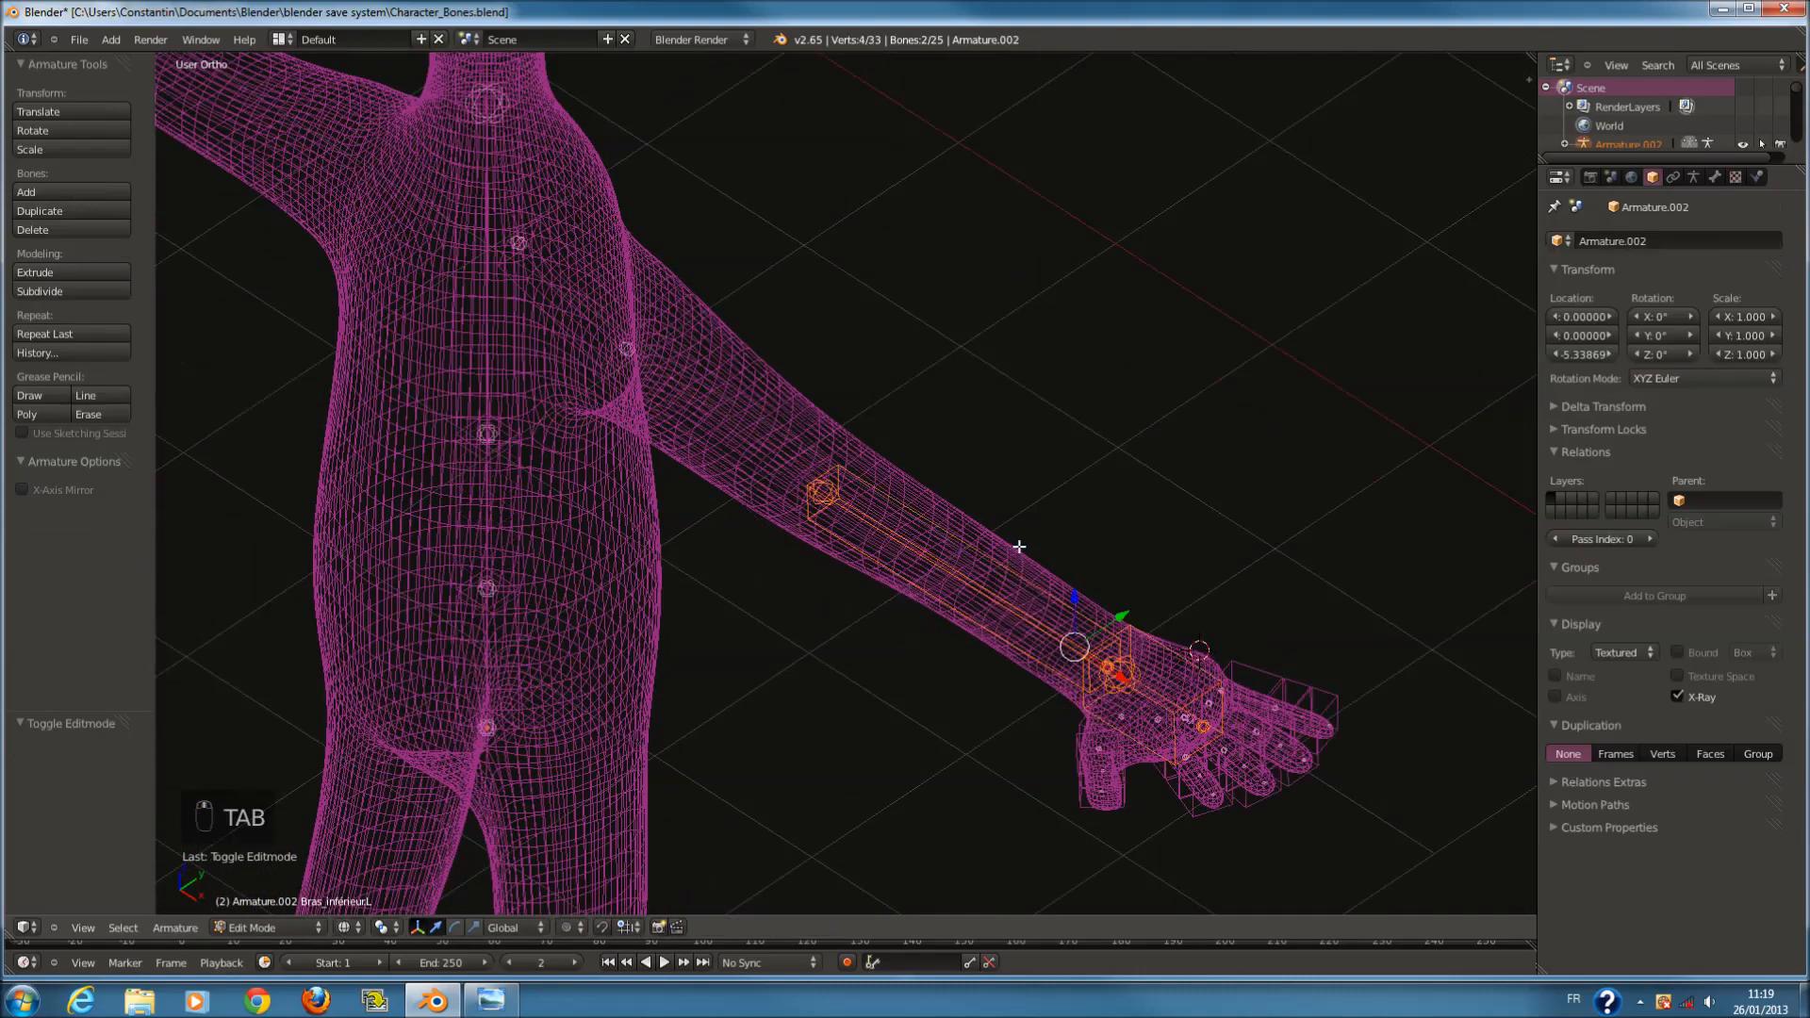
key("r")
right_click(1043, 554)
key("r")
right_click(1103, 509)
key("KP_7")
key("a")
key("a")
key("a")
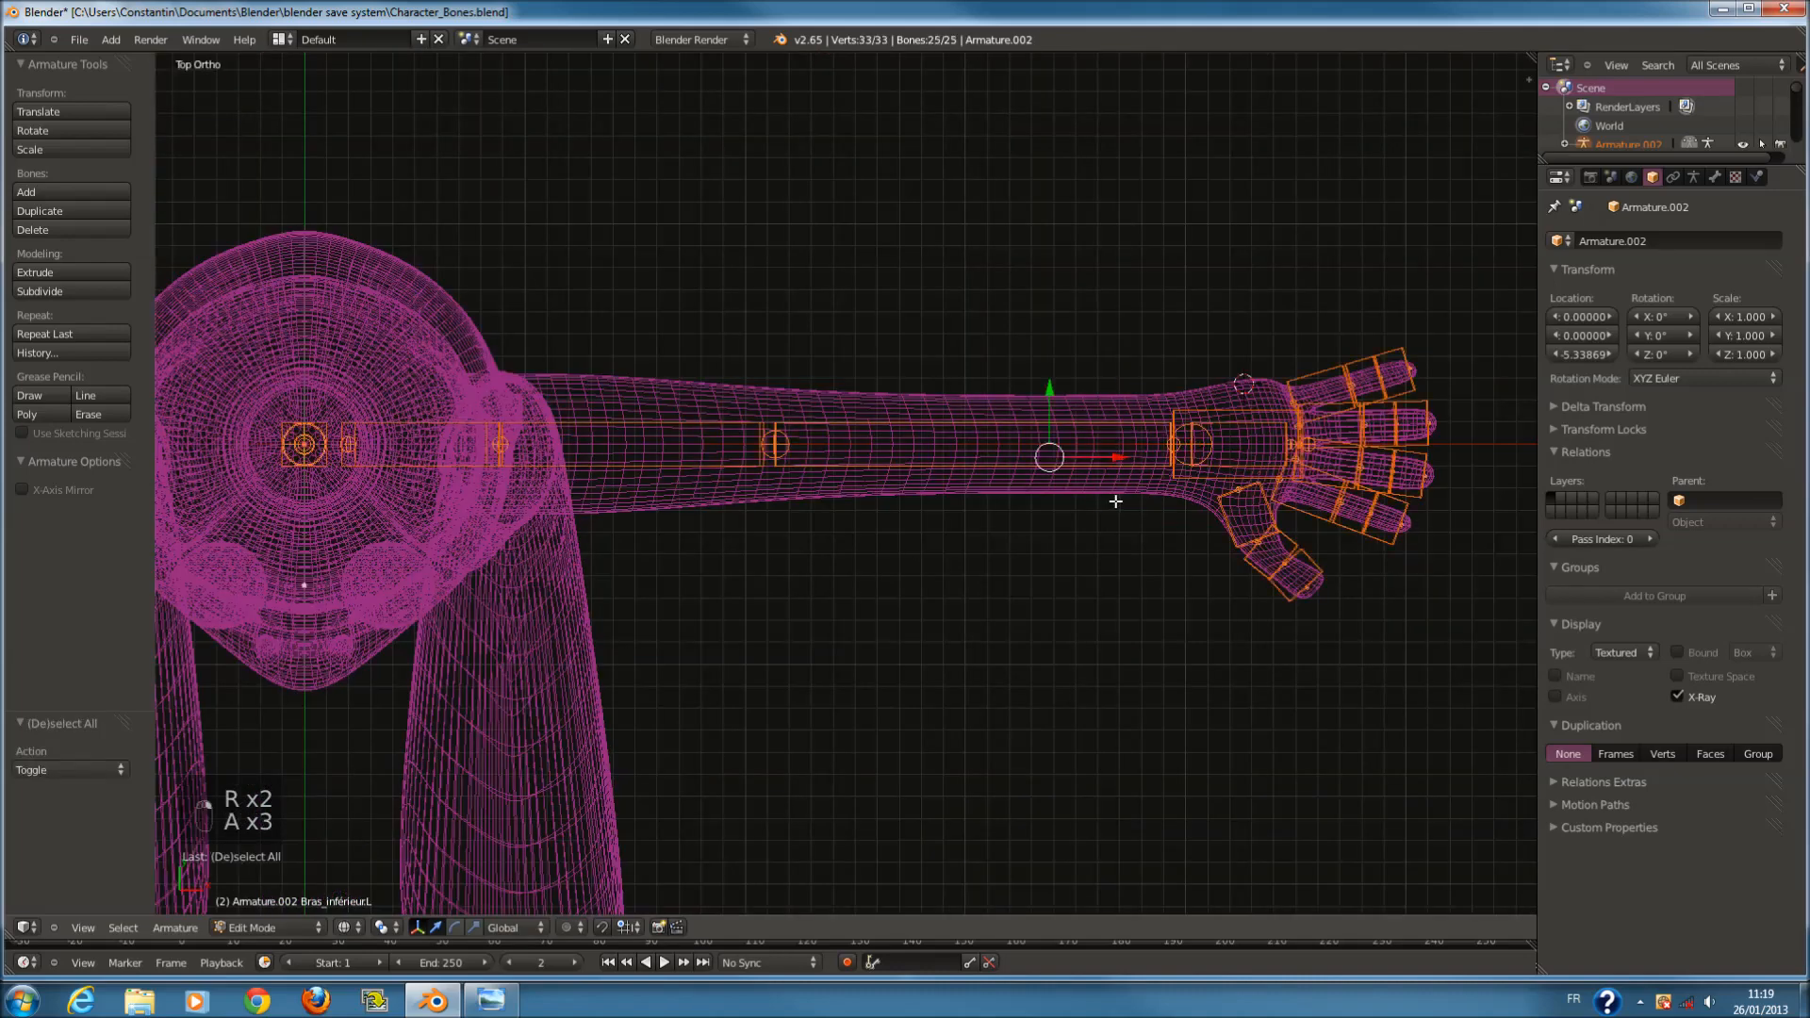
key("a")
right_click_drag(1027, 469, 1017, 468)
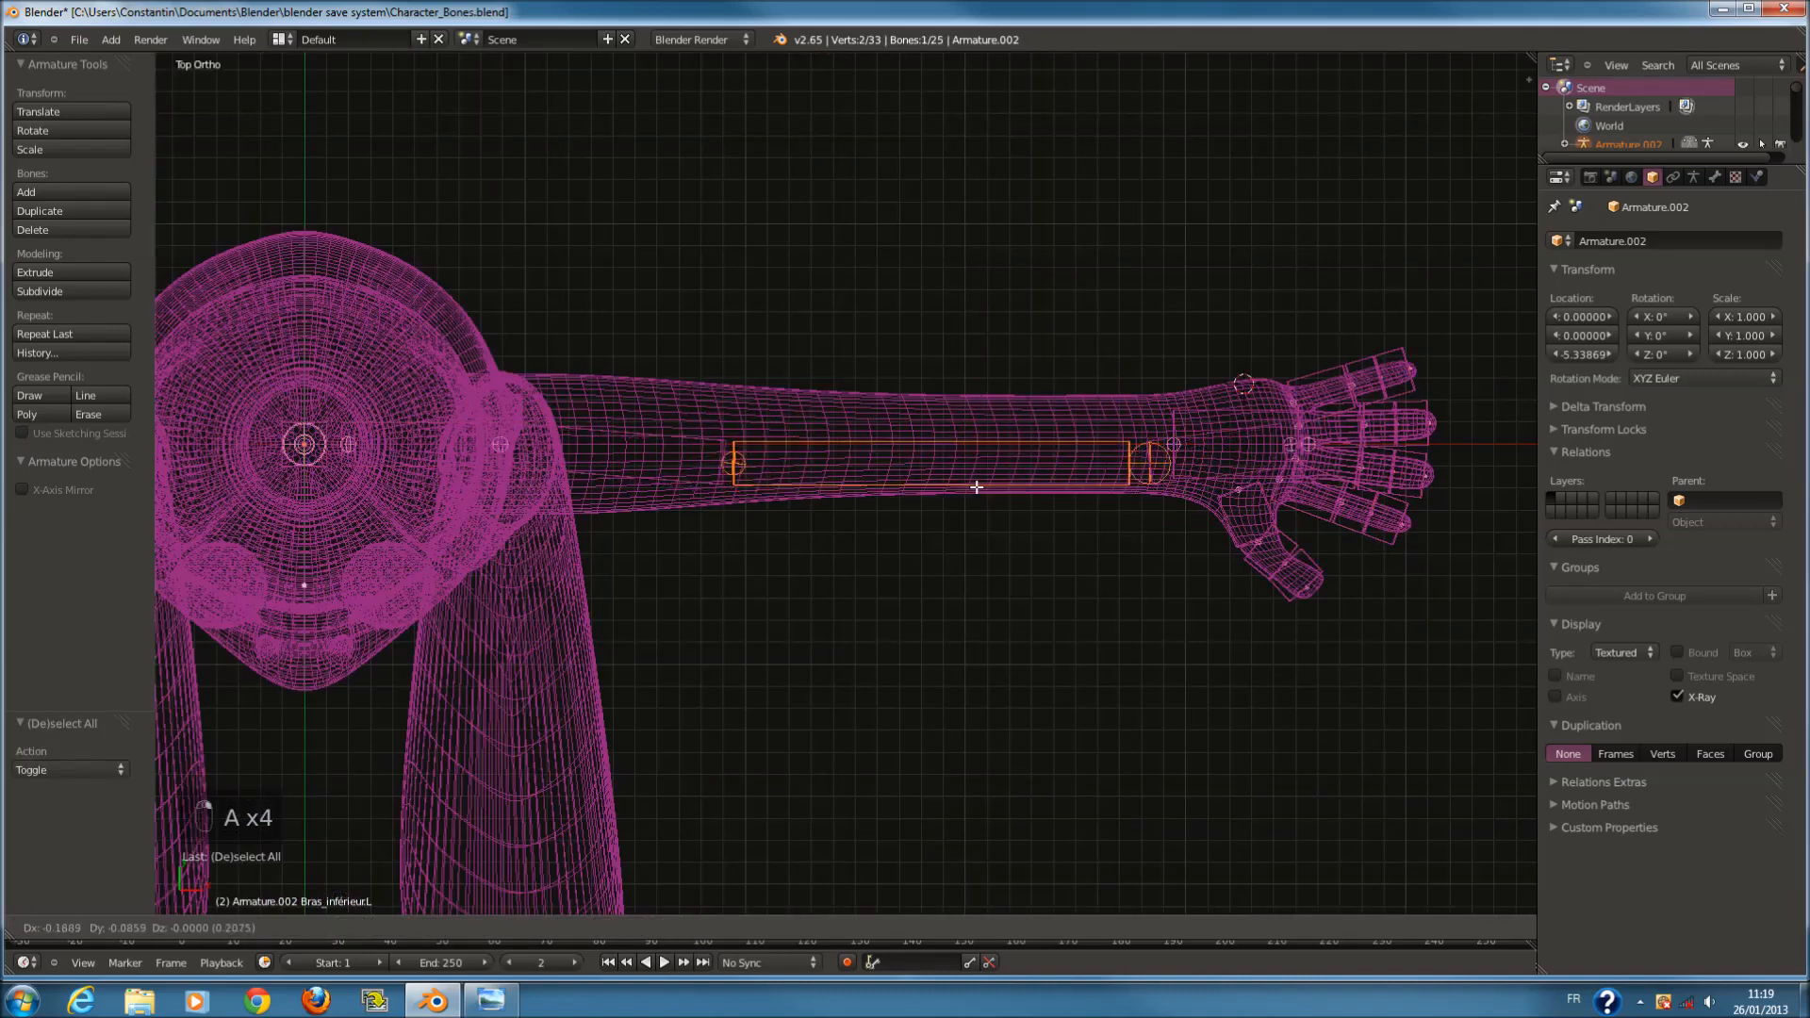
key("Tab")
Try lowering the influence of the lower arm bone's IK constraint and restore it to 1.000.
middle_click_drag(1164, 432, 1146, 470, "ctrl")
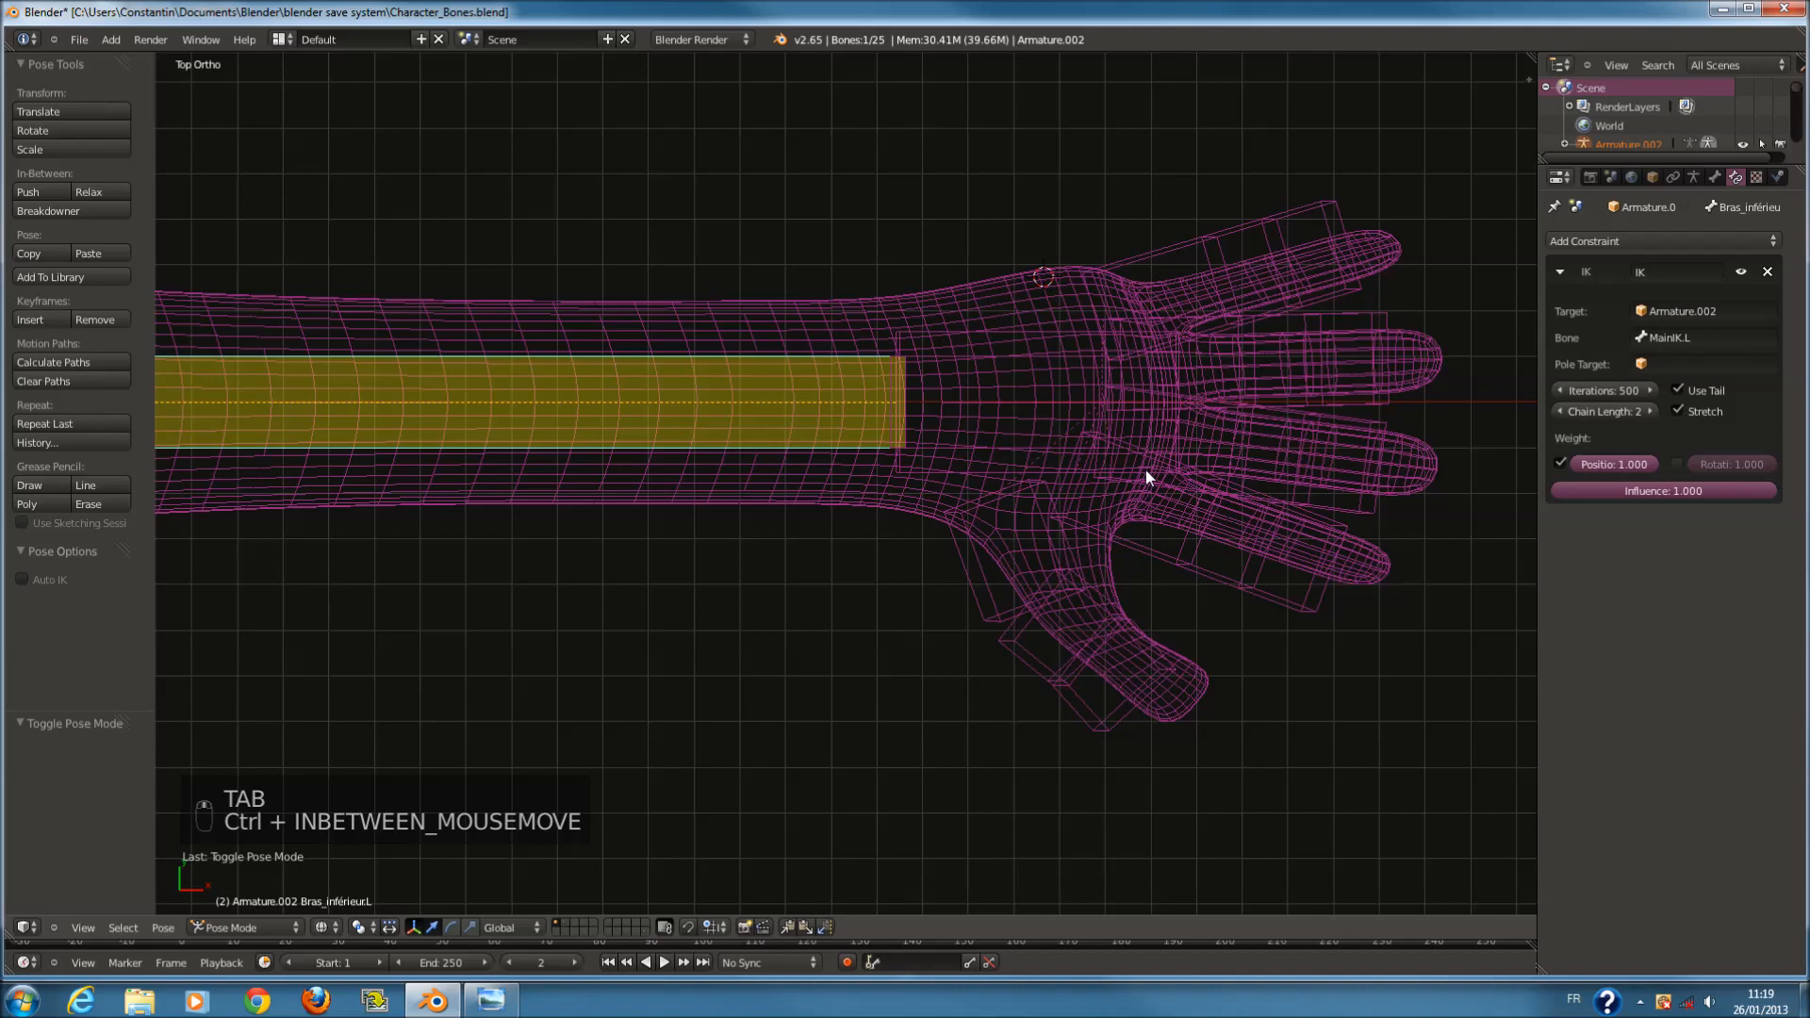
key("z")
key("z")
key("KP_1")
key("KP_4")
key("KP_1")
scroll(1203, 416, "down", 7)
scroll(1237, 666, "down", 5, "ctrl")
left_click_drag(1708, 496, 1379, 492)
scroll(1228, 539, "up", 2)
left_click_drag(1602, 489, 1803, 476)
Save the Character_Bones.blend file, overwriting the existing version.
key("ctrl+s")
left_click(973, 648)
scroll(956, 644, "up", 5, "ctrl")
Try rotating MainIK.L and the Main.L hand bone in the top view, cancelling each rotation.
key("KP_7")
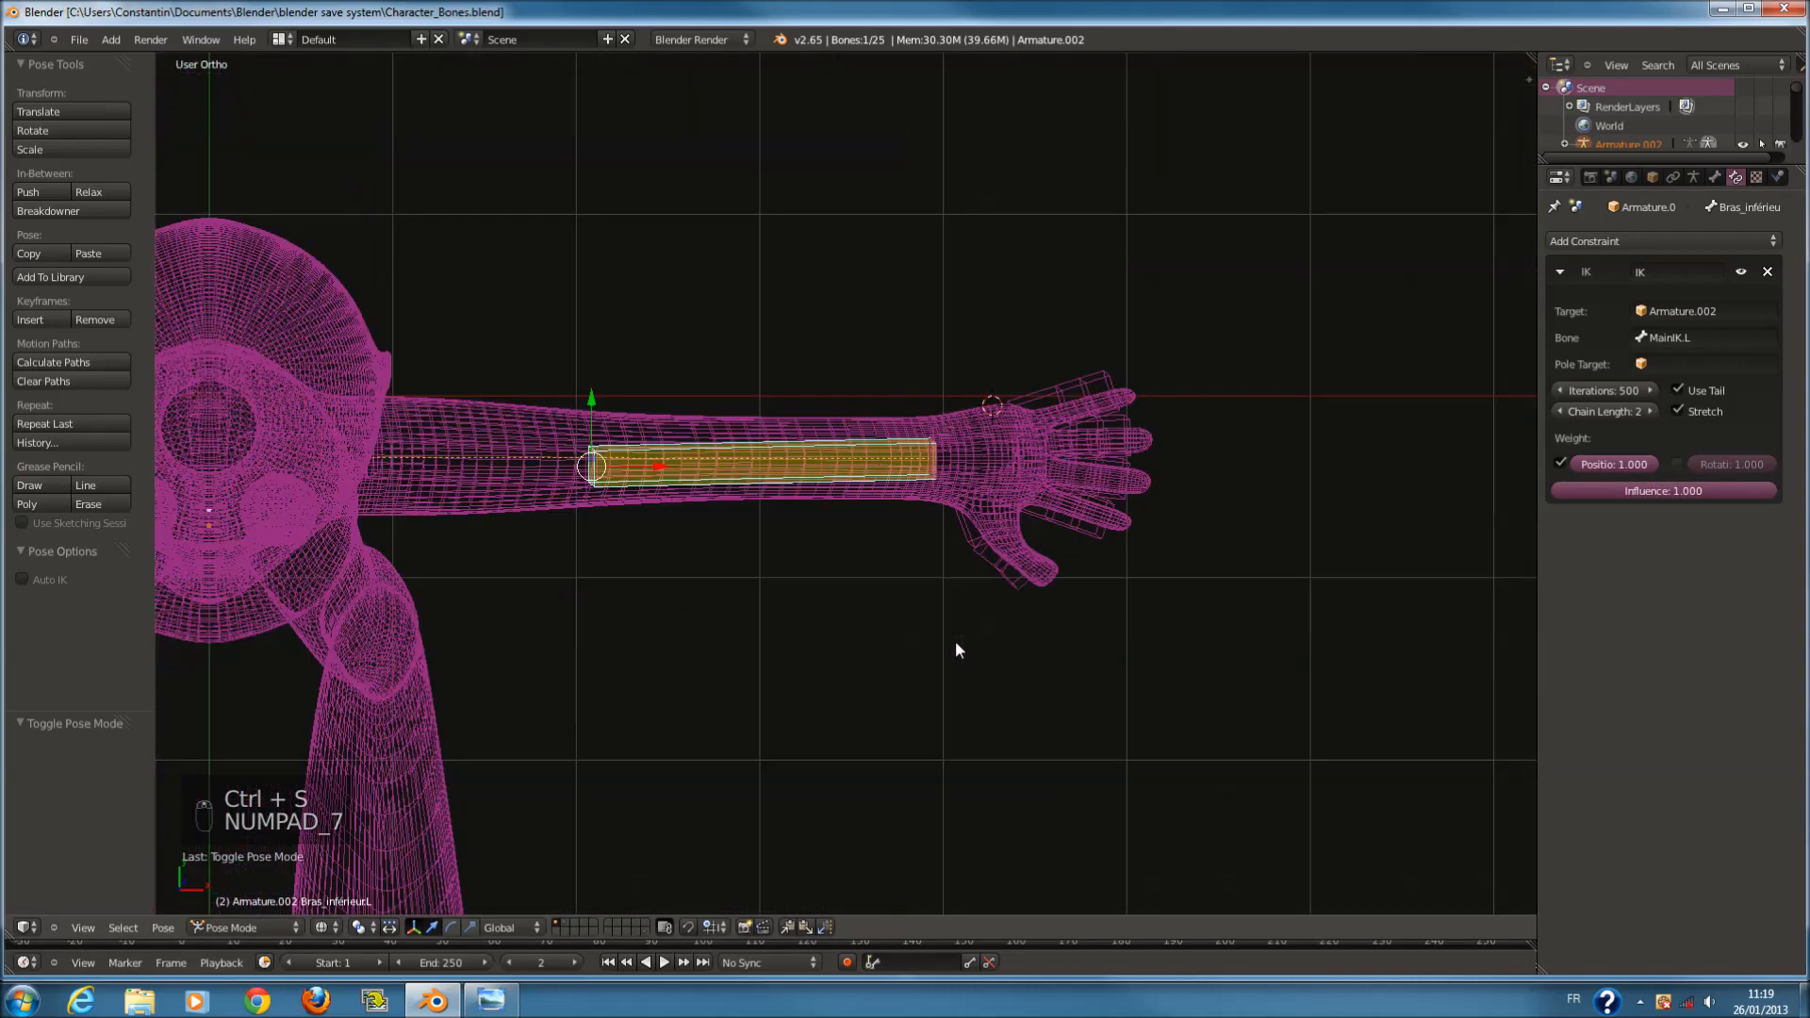
scroll(1028, 546, "up", 4)
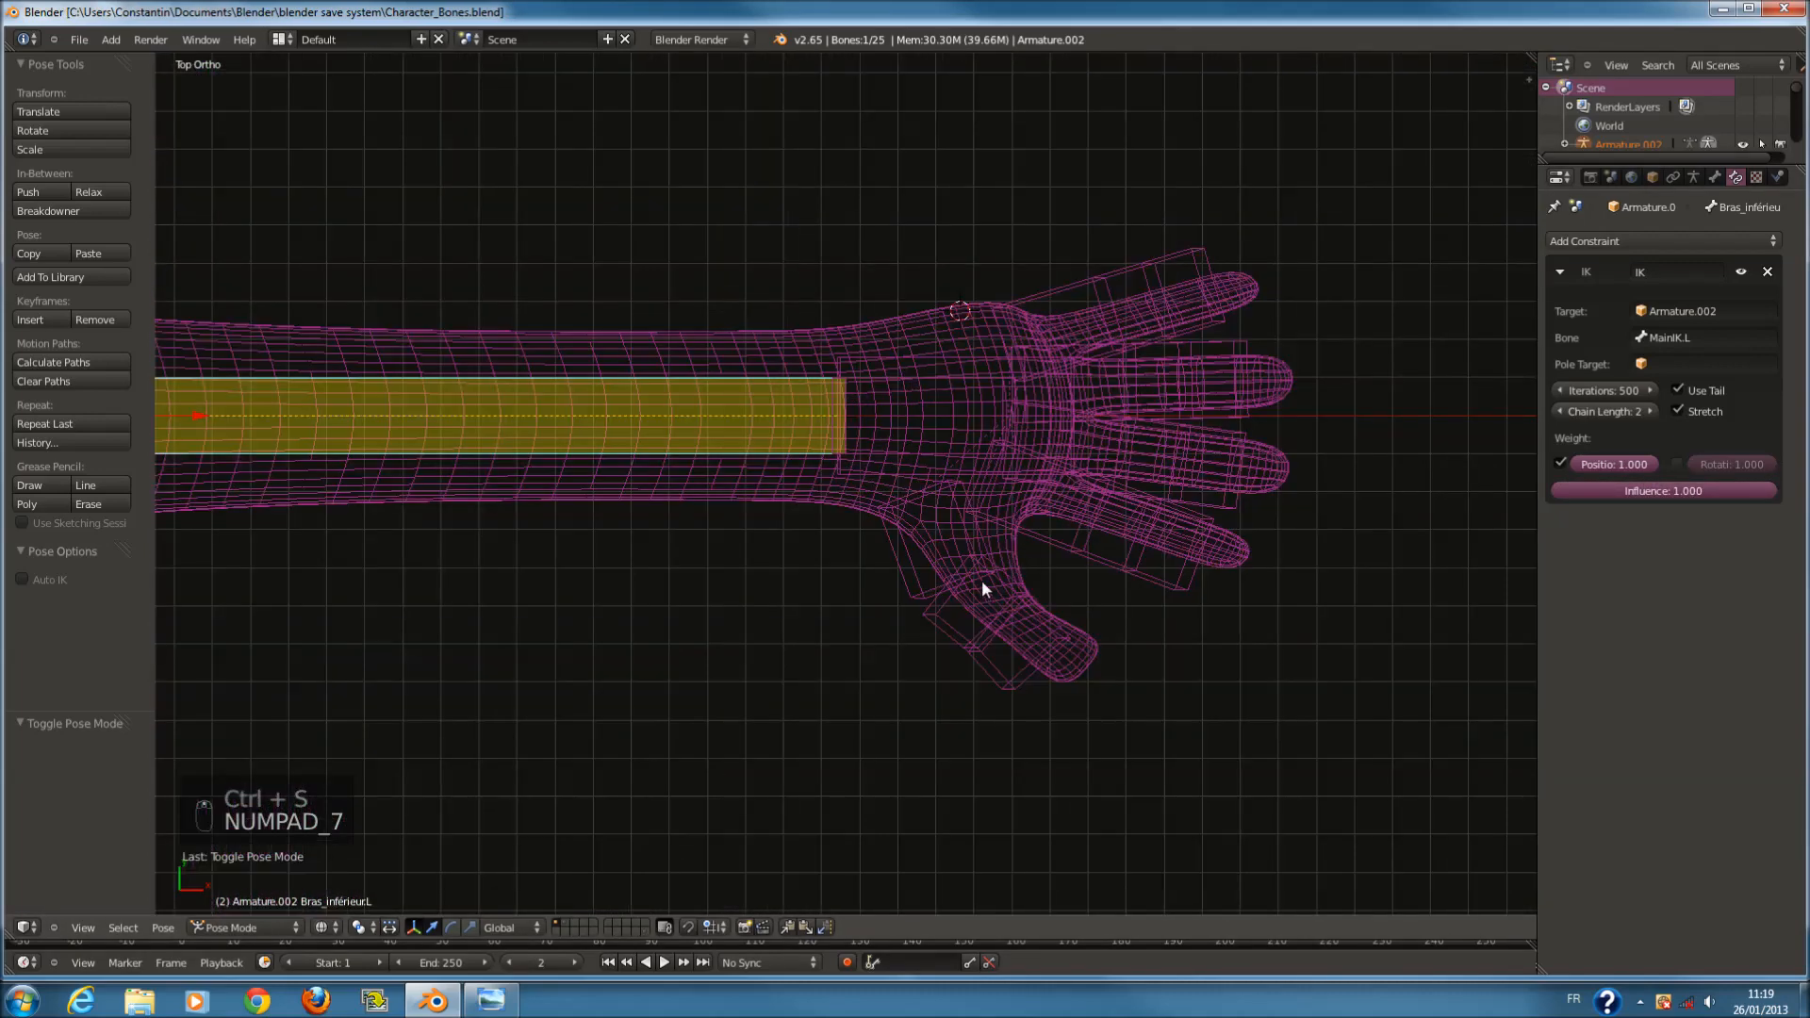
scroll(982, 580, "down", 4)
scroll(942, 437, "up", 3)
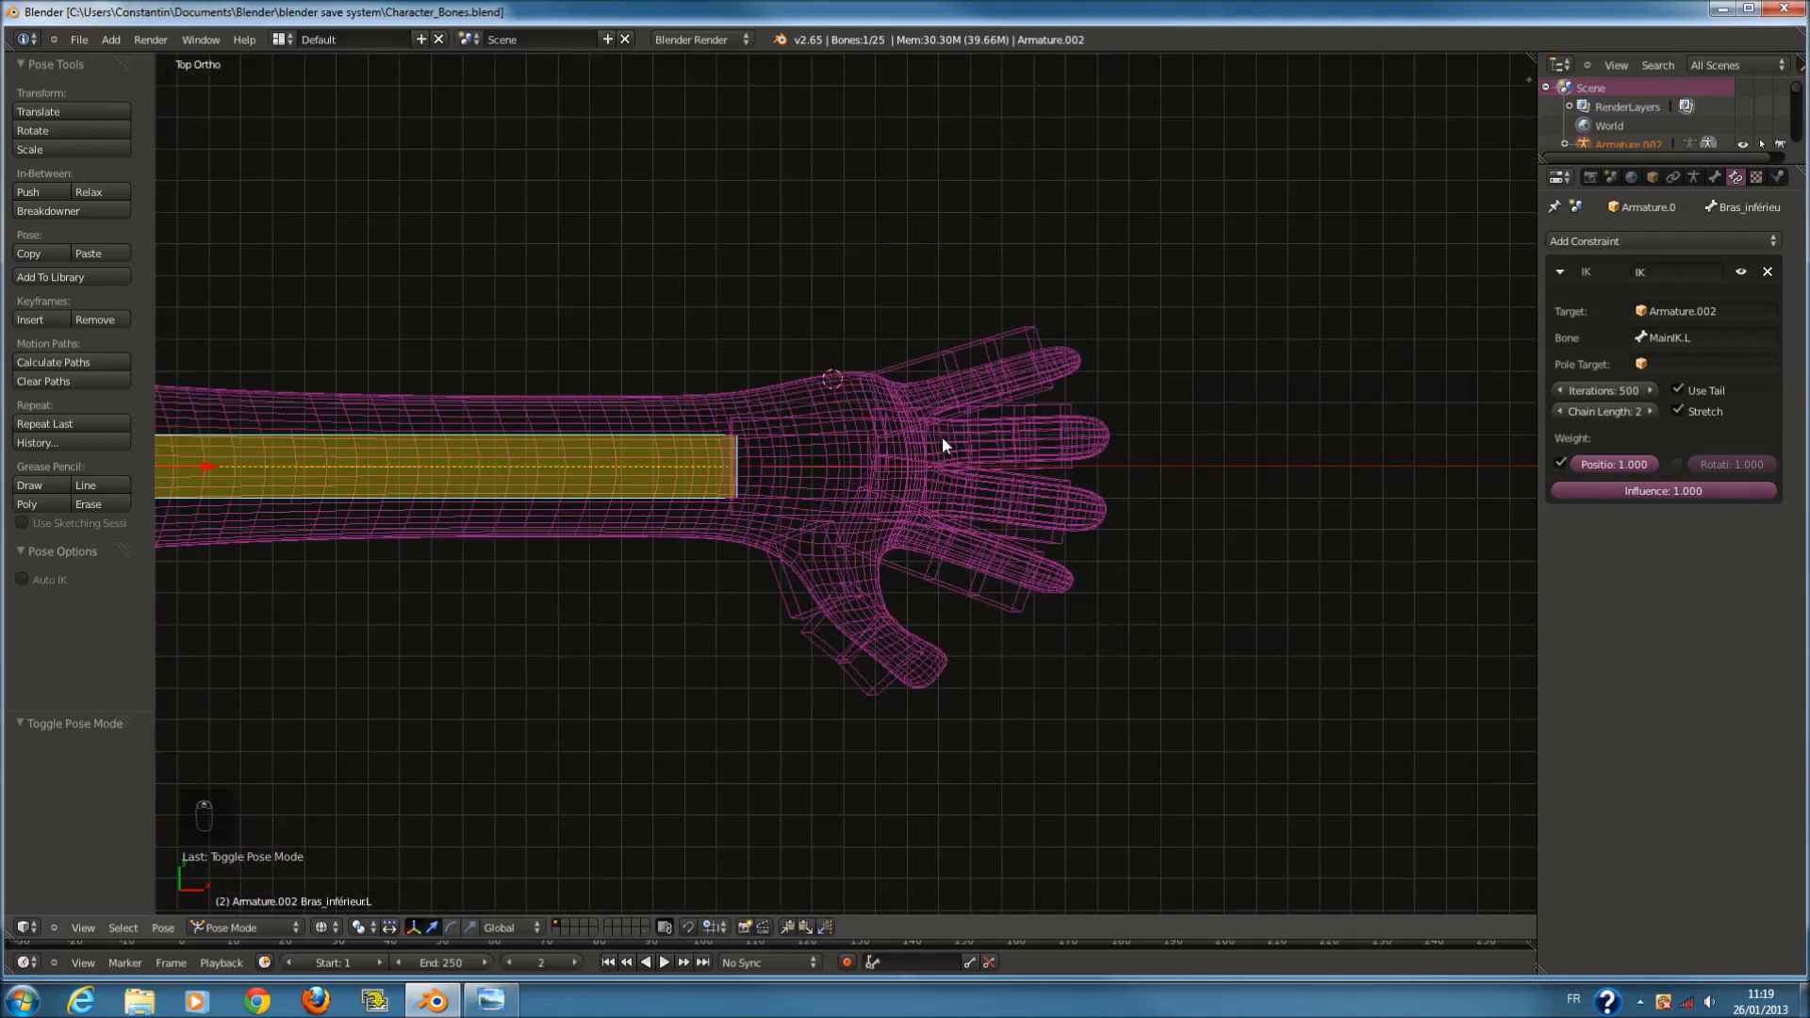
scroll(942, 437, "up", 2)
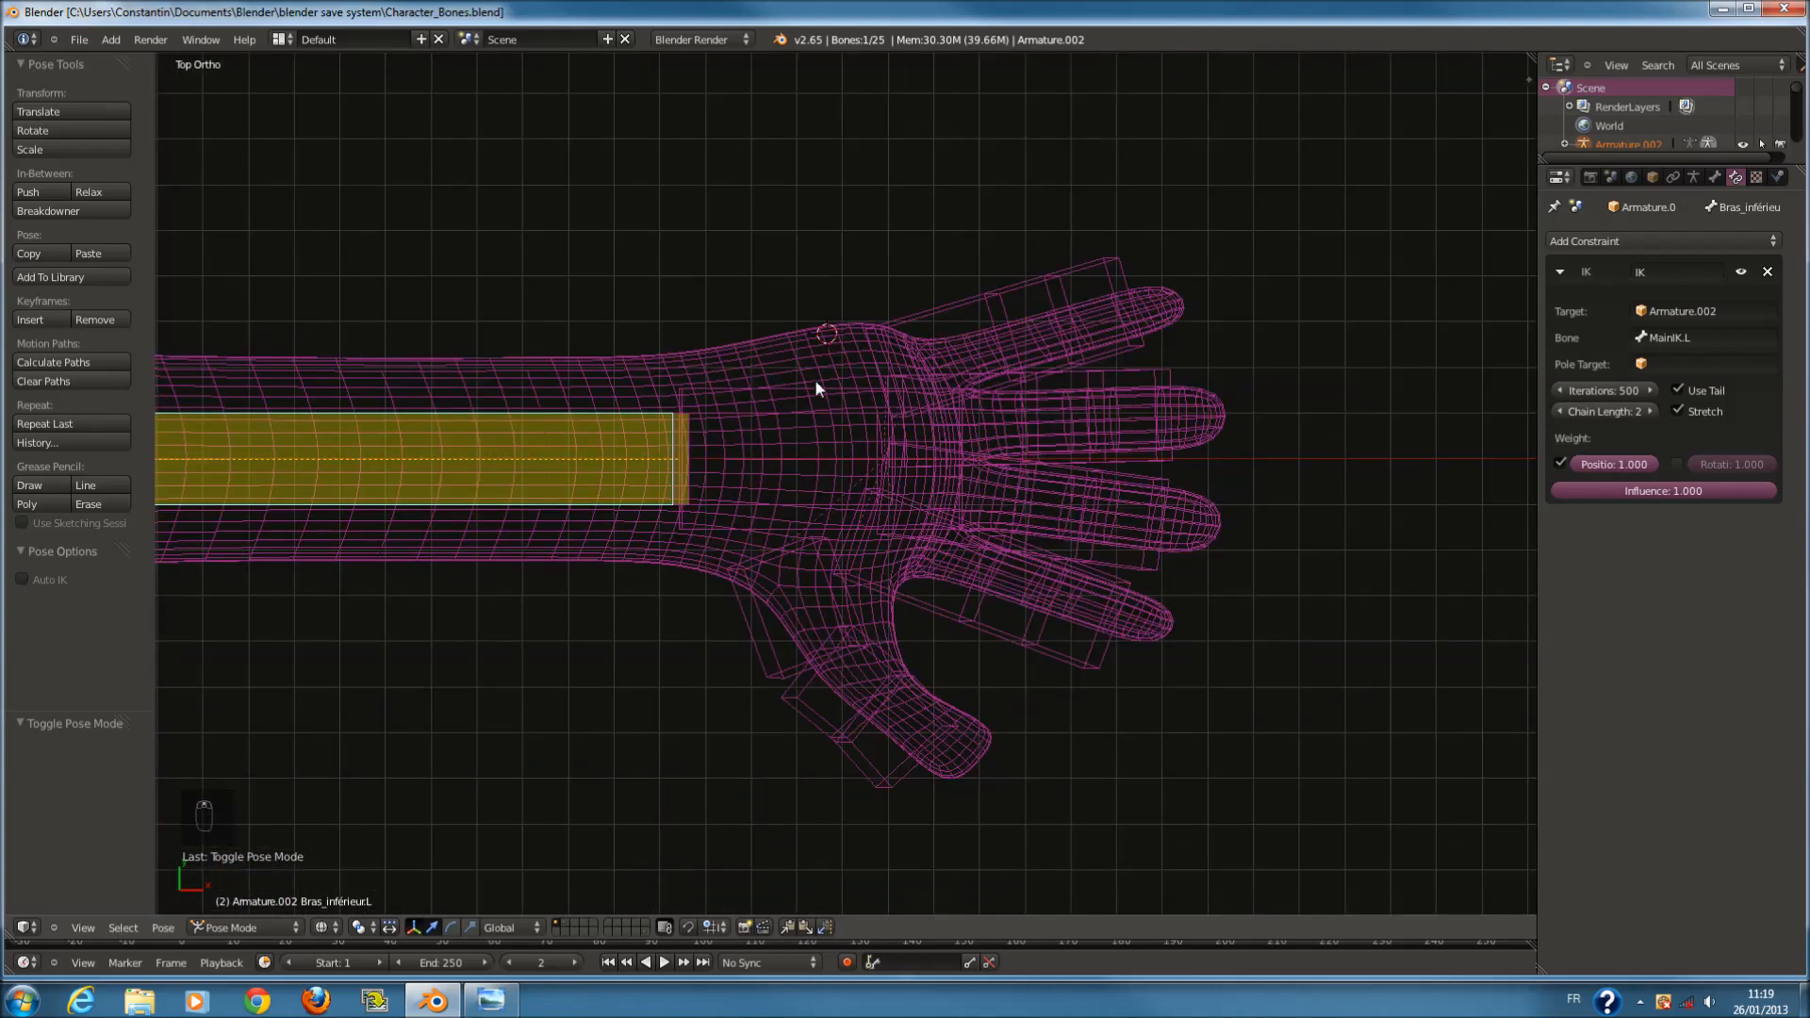
right_click(819, 392)
key("r")
right_click(869, 398)
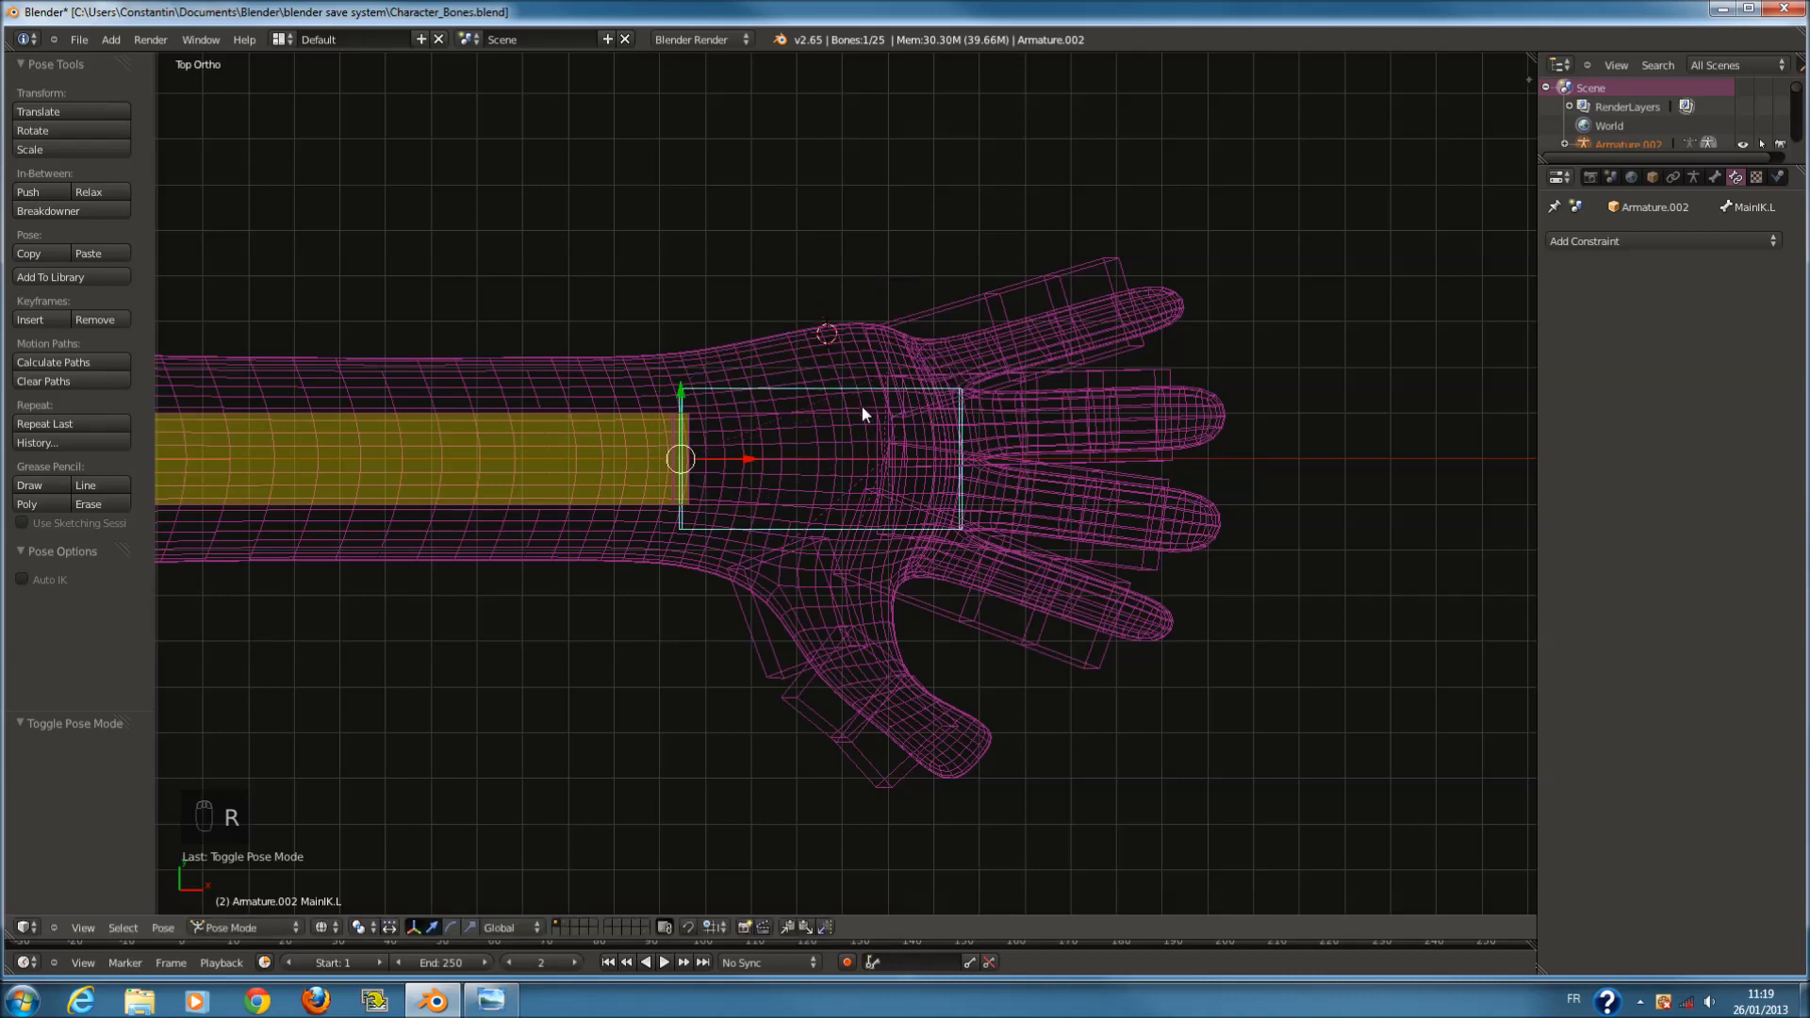
right_click(818, 420)
key("r")
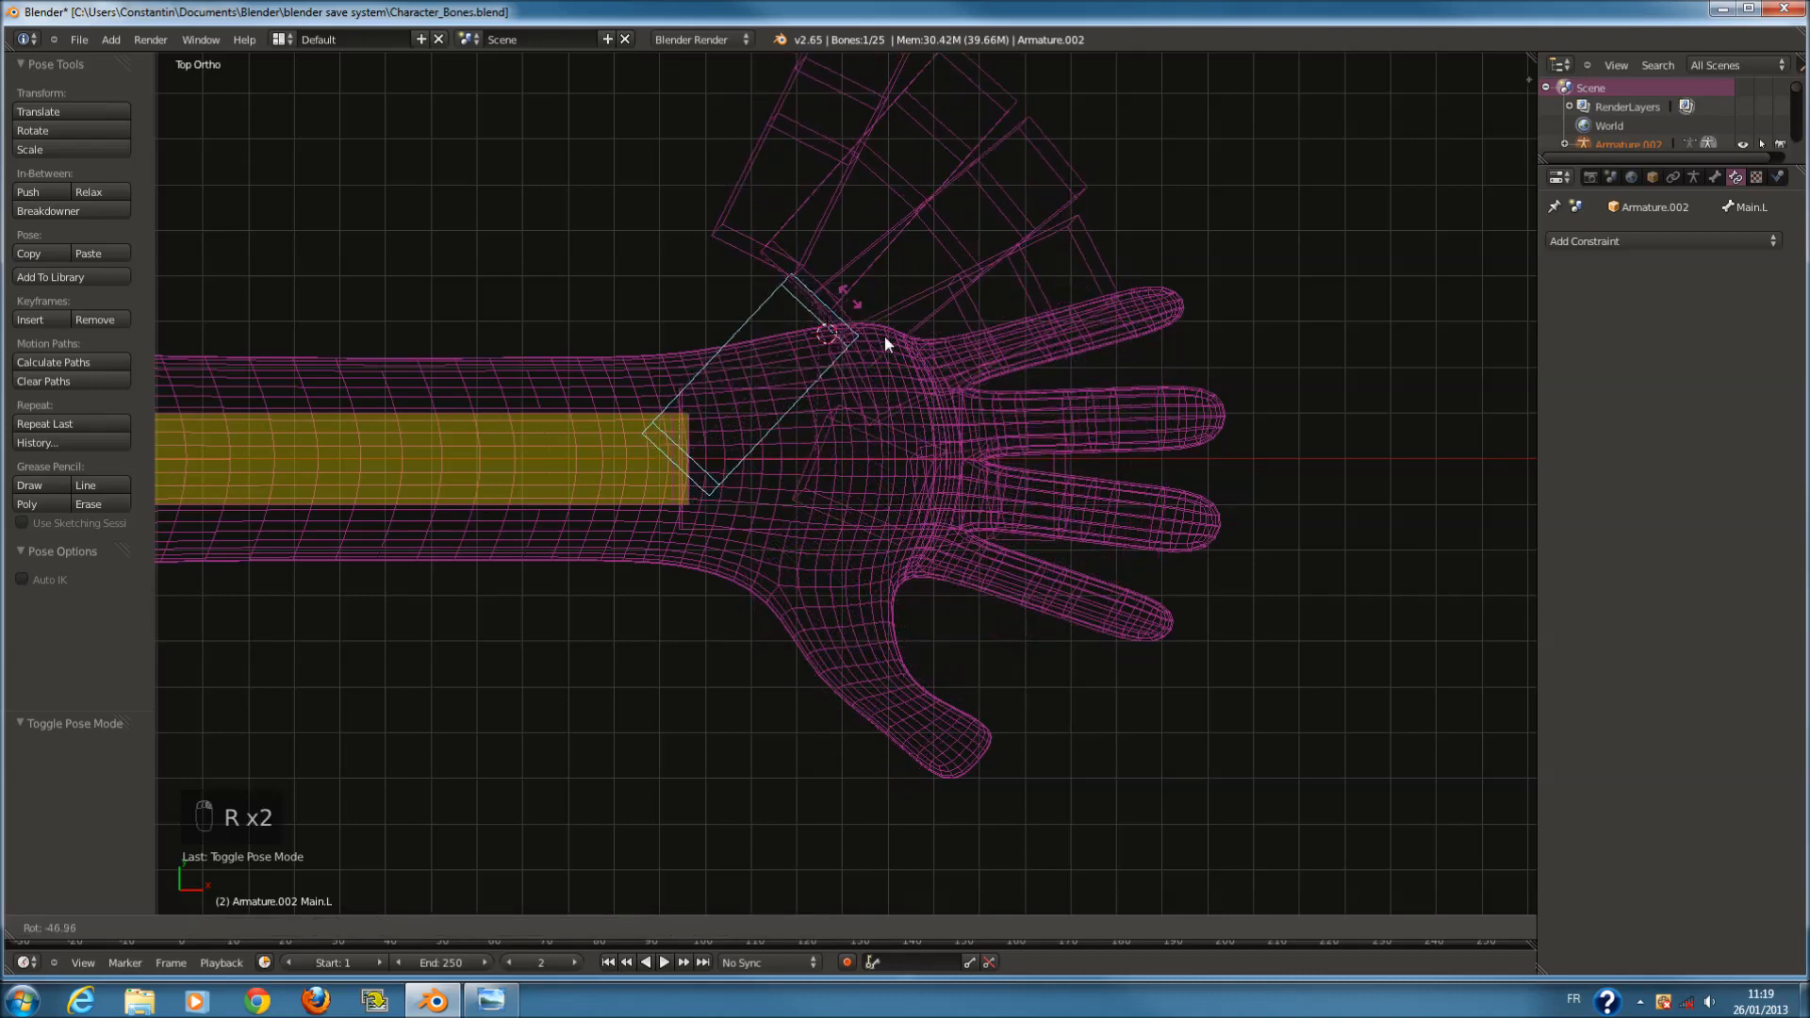
right_click(911, 598)
Add a Copy Rotation constraint to the Main.L hand bone and test it with a cancelled rotation.
left_click(1637, 238)
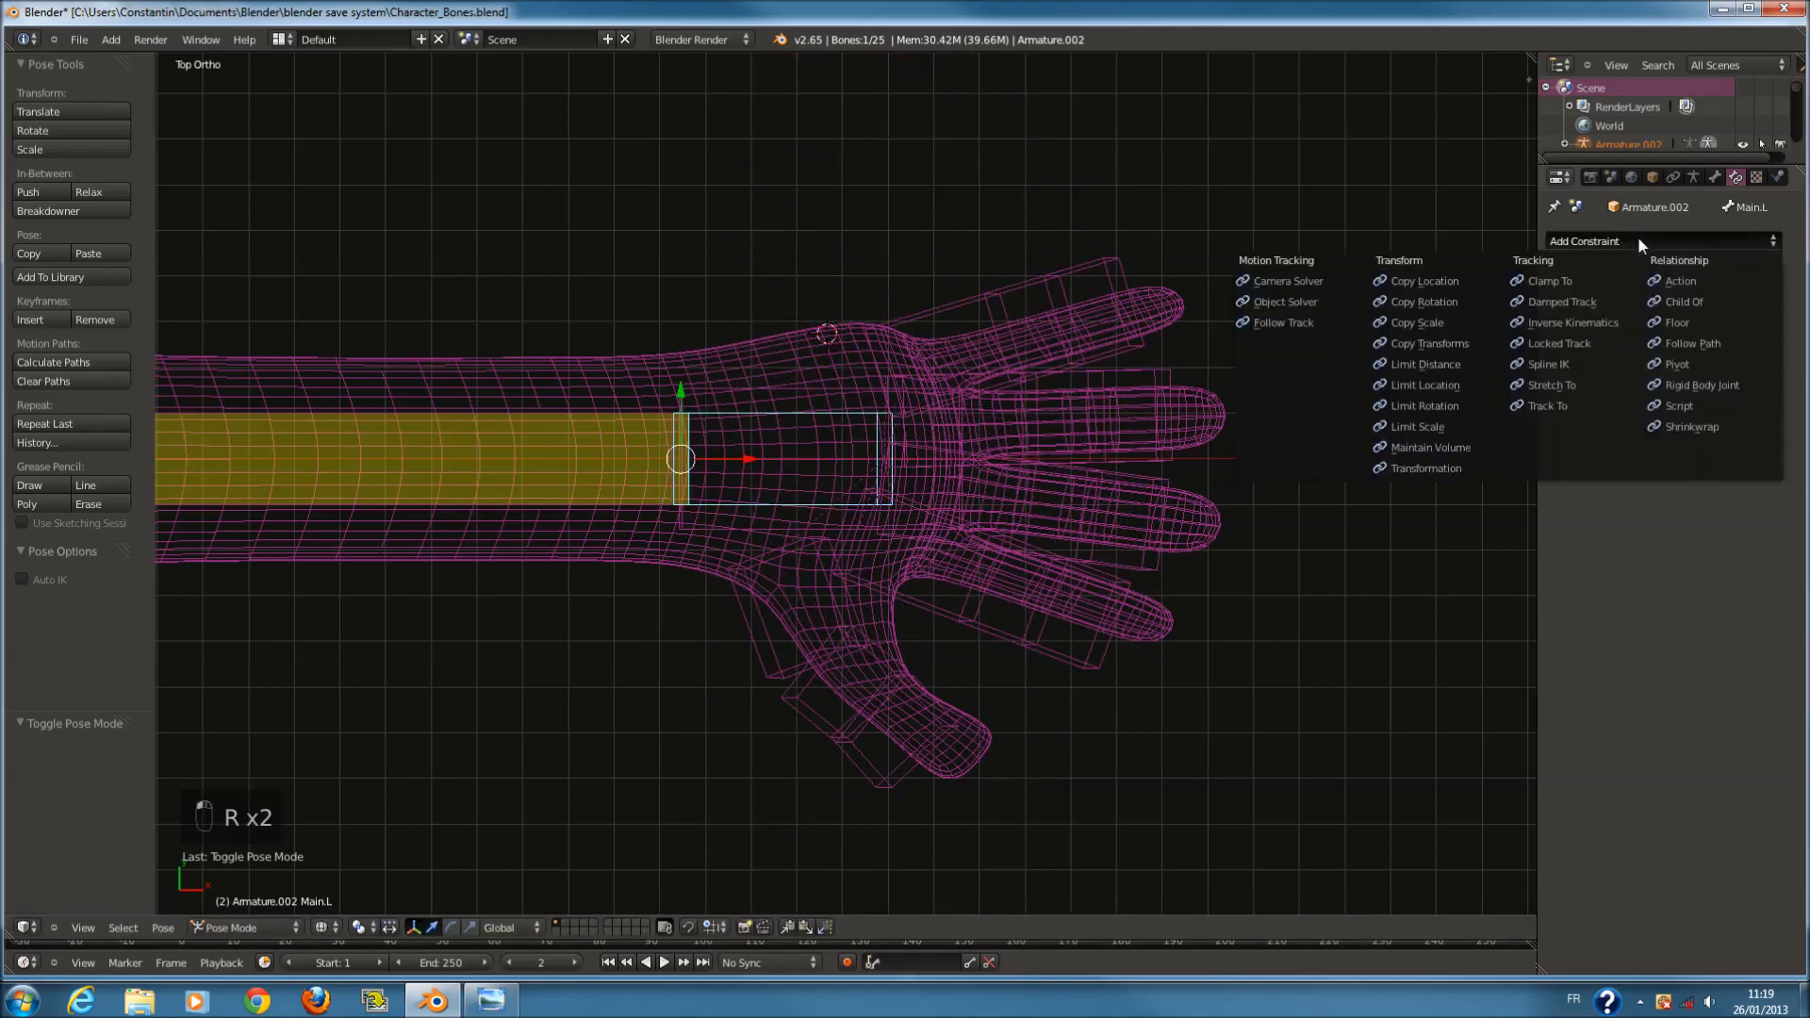
left_click(1465, 307)
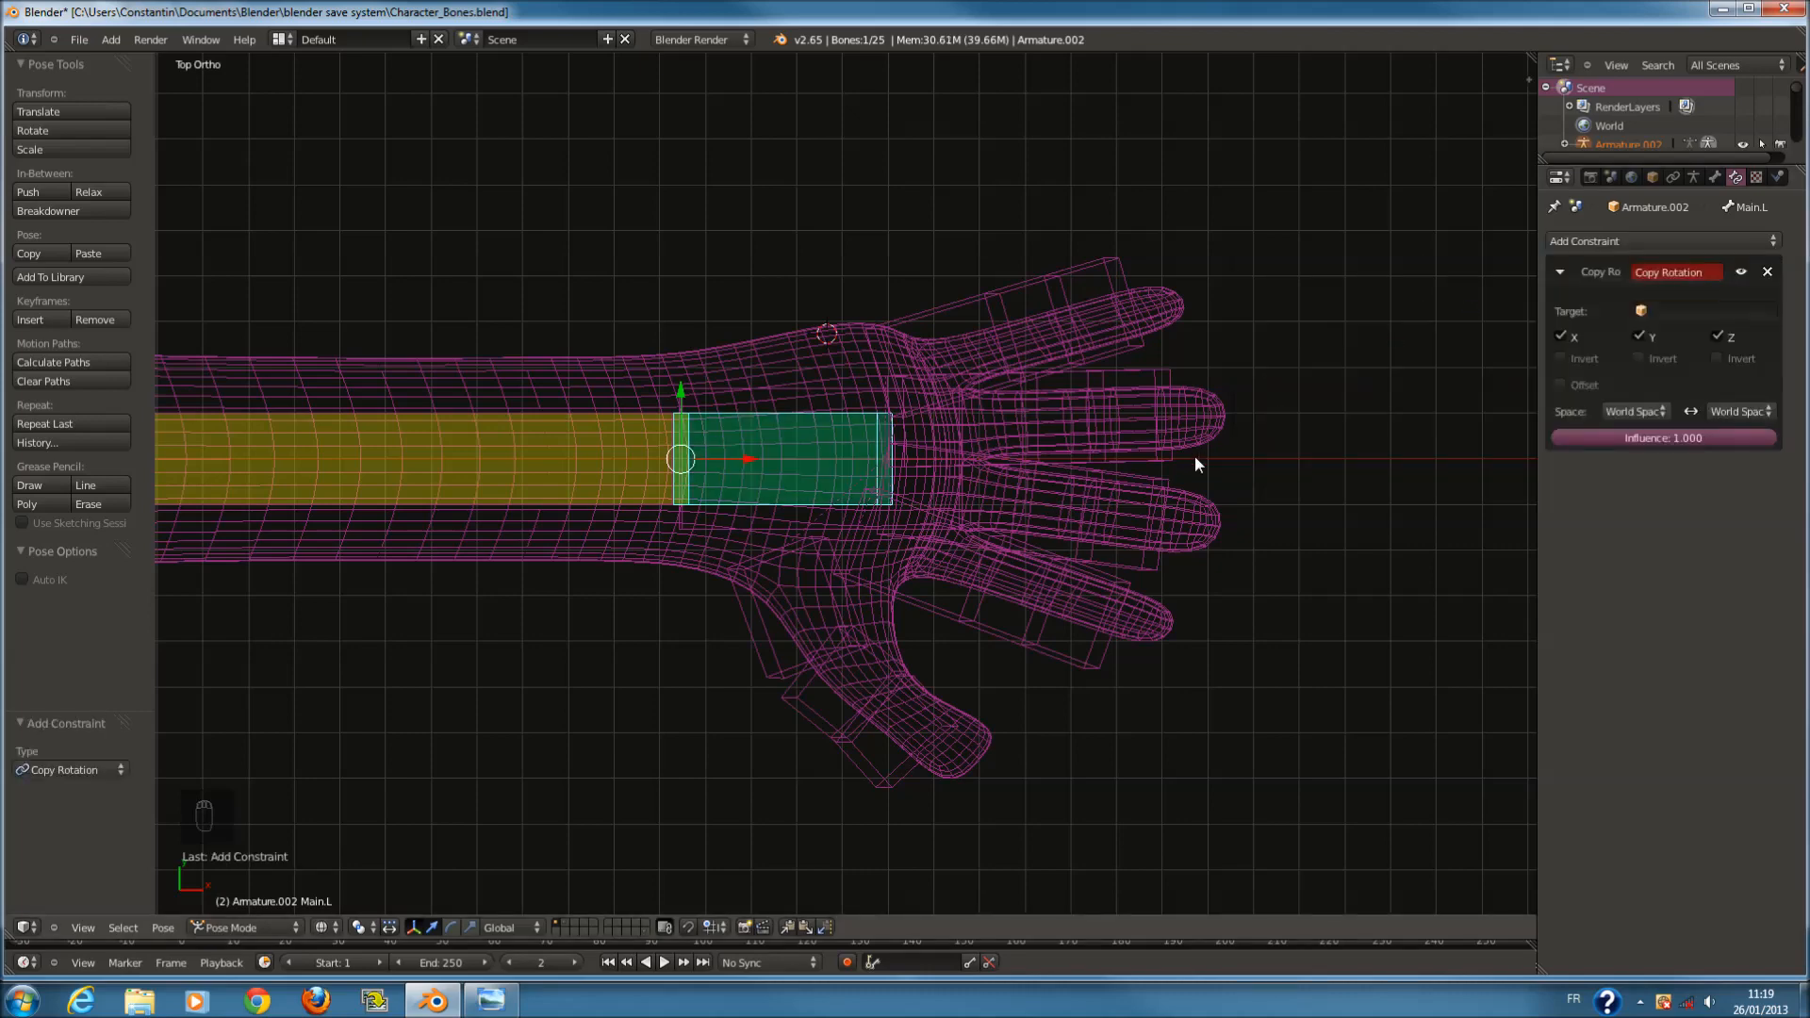
key("r")
right_click(880, 564)
Try moving MainIK.L in the front view, cancel the move, and reselect the Main.L bone.
key("KP_1")
right_click_drag(764, 518, 776, 518)
right_click(779, 517)
right_click(779, 517)
scroll(811, 517, "down", 4, "ctrl")
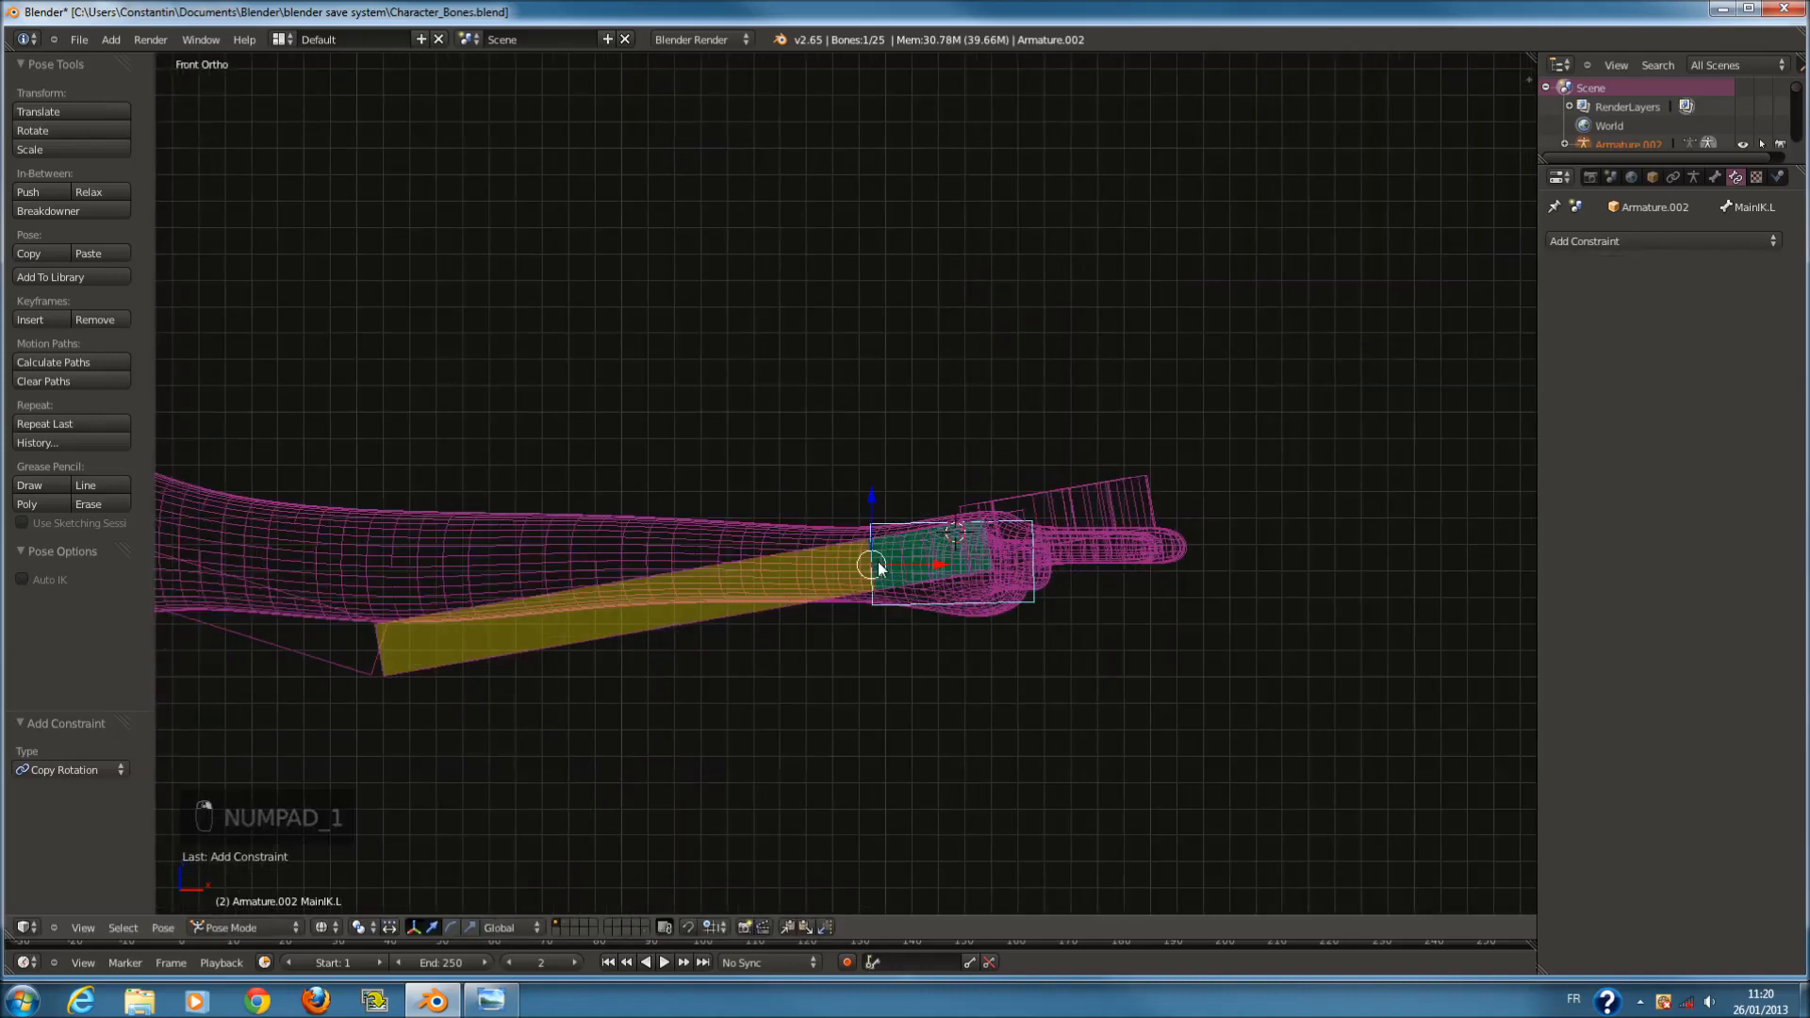
key("g")
right_click(1010, 540)
right_click(907, 534)
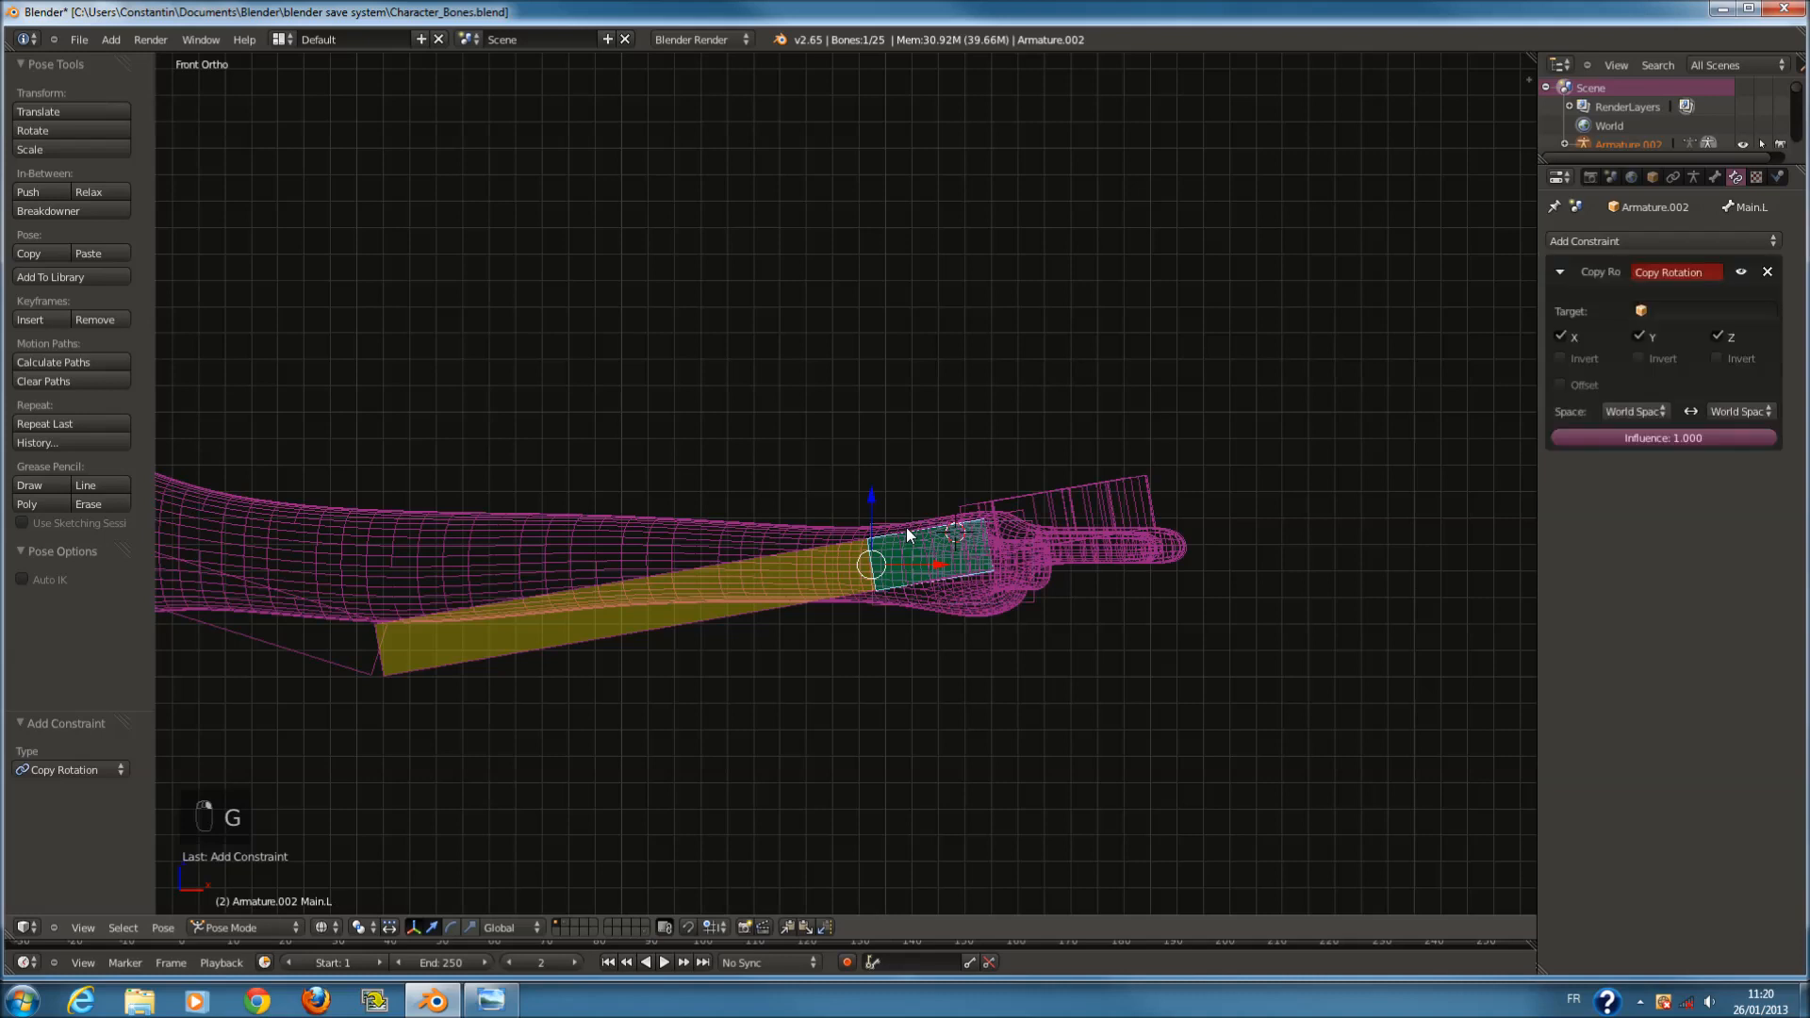
Try rotating Main.L from the front, an angled and the top view to test its Copy Rotation constraint.
key("r")
right_click(952, 547)
middle_click_drag(971, 579, 933, 712)
key("r")
right_click(1005, 633)
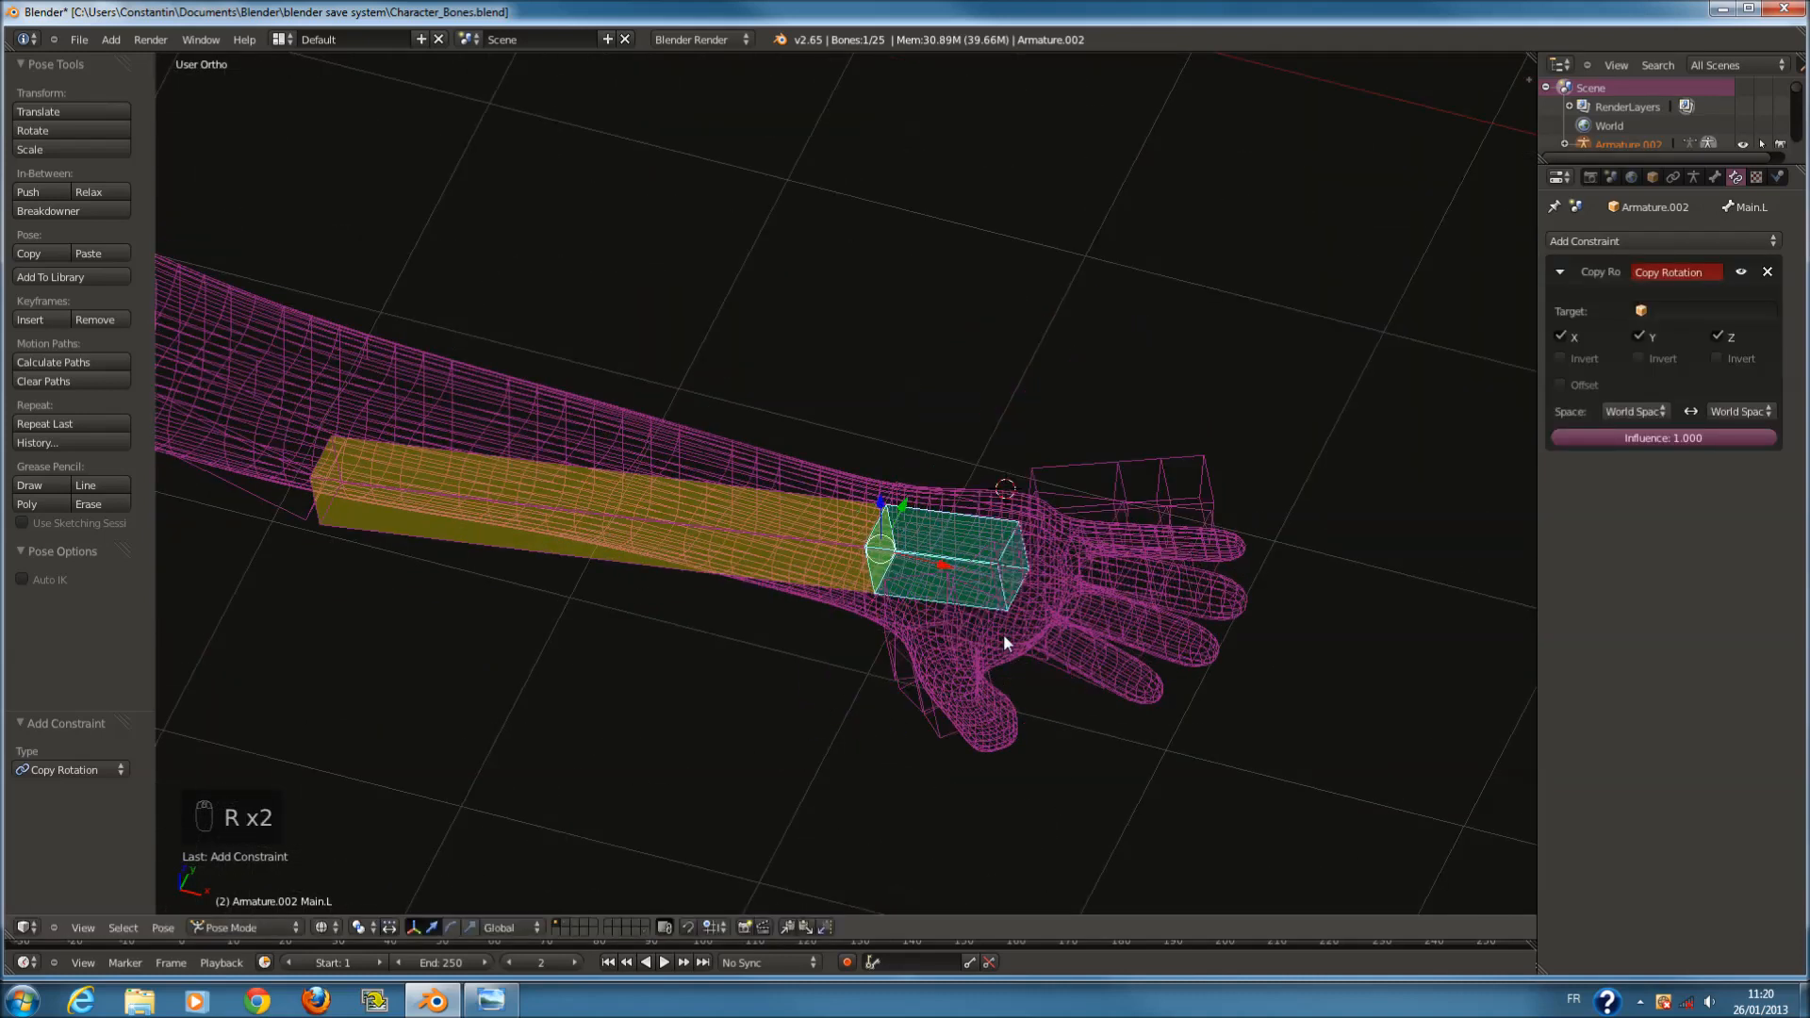
key("KP_7")
key("r")
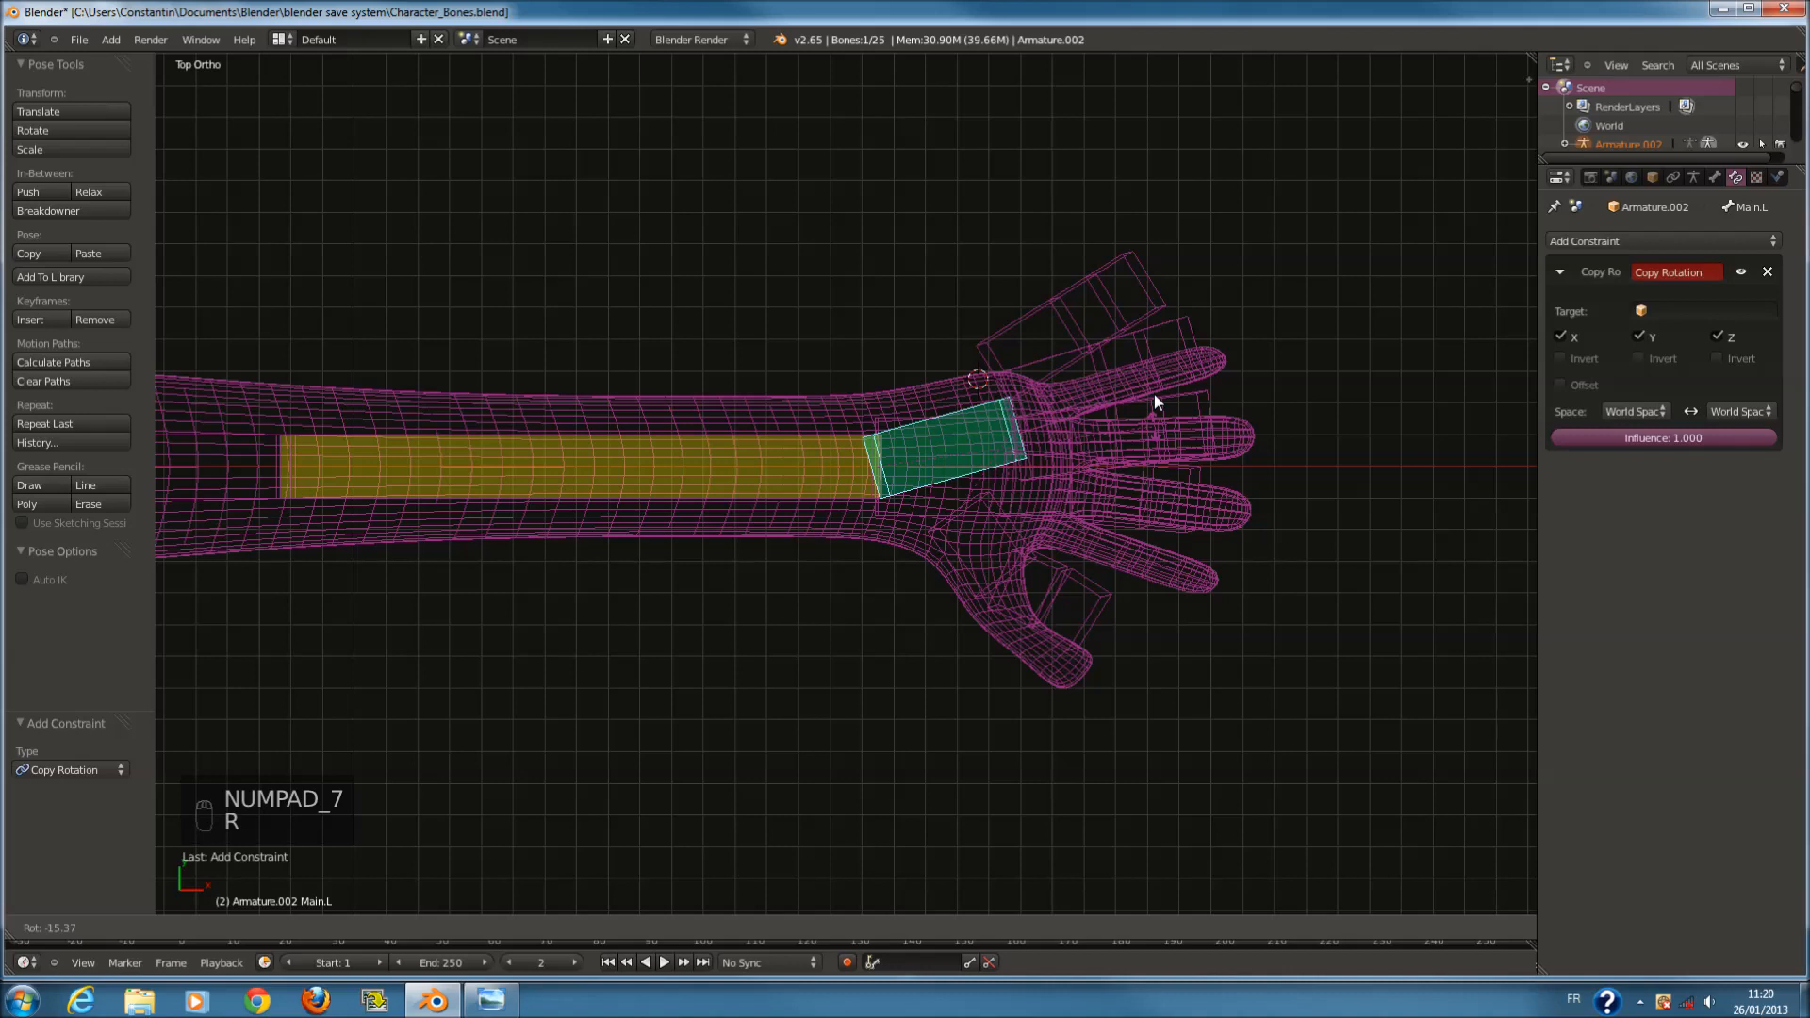
right_click(1169, 373)
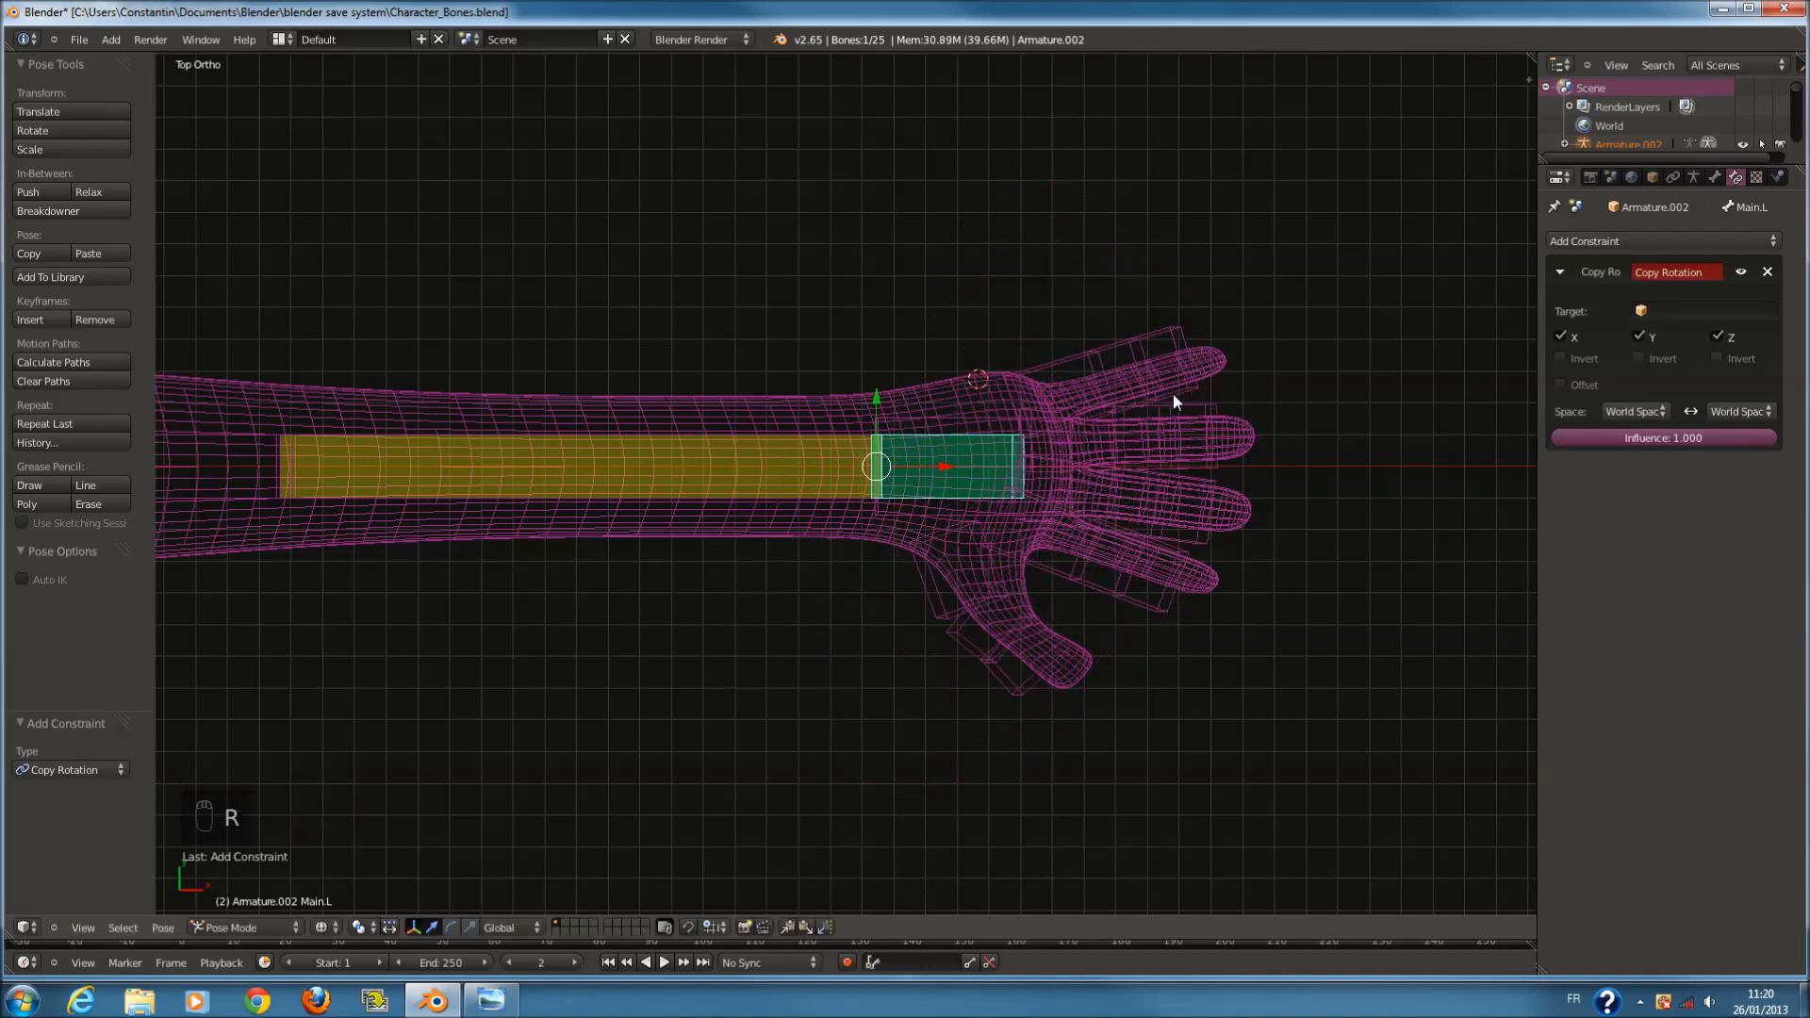
Try rotating Main.L with the Copy Rotation influence at 0.000, and restore the influence to 1.000.
left_click_drag(1766, 439, 1547, 435)
key("r")
right_click(1132, 528)
key("r")
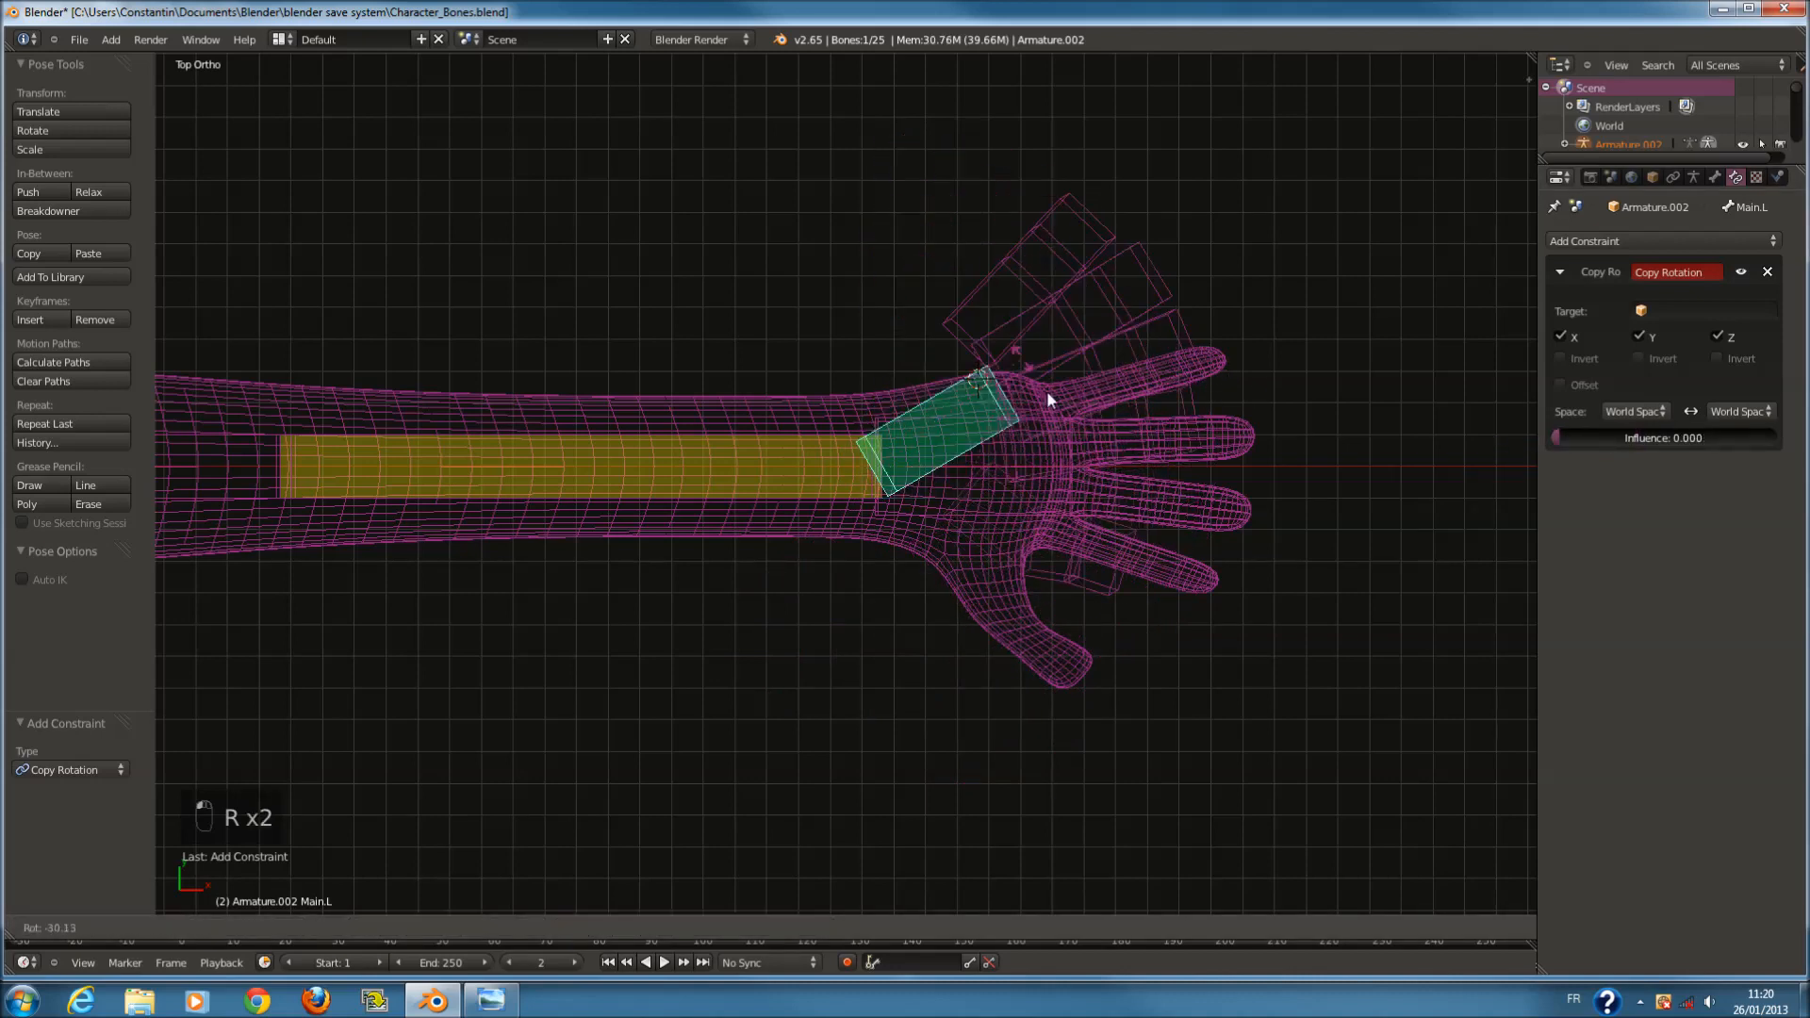
right_click(1047, 391)
left_click_drag(1587, 438, 1782, 439)
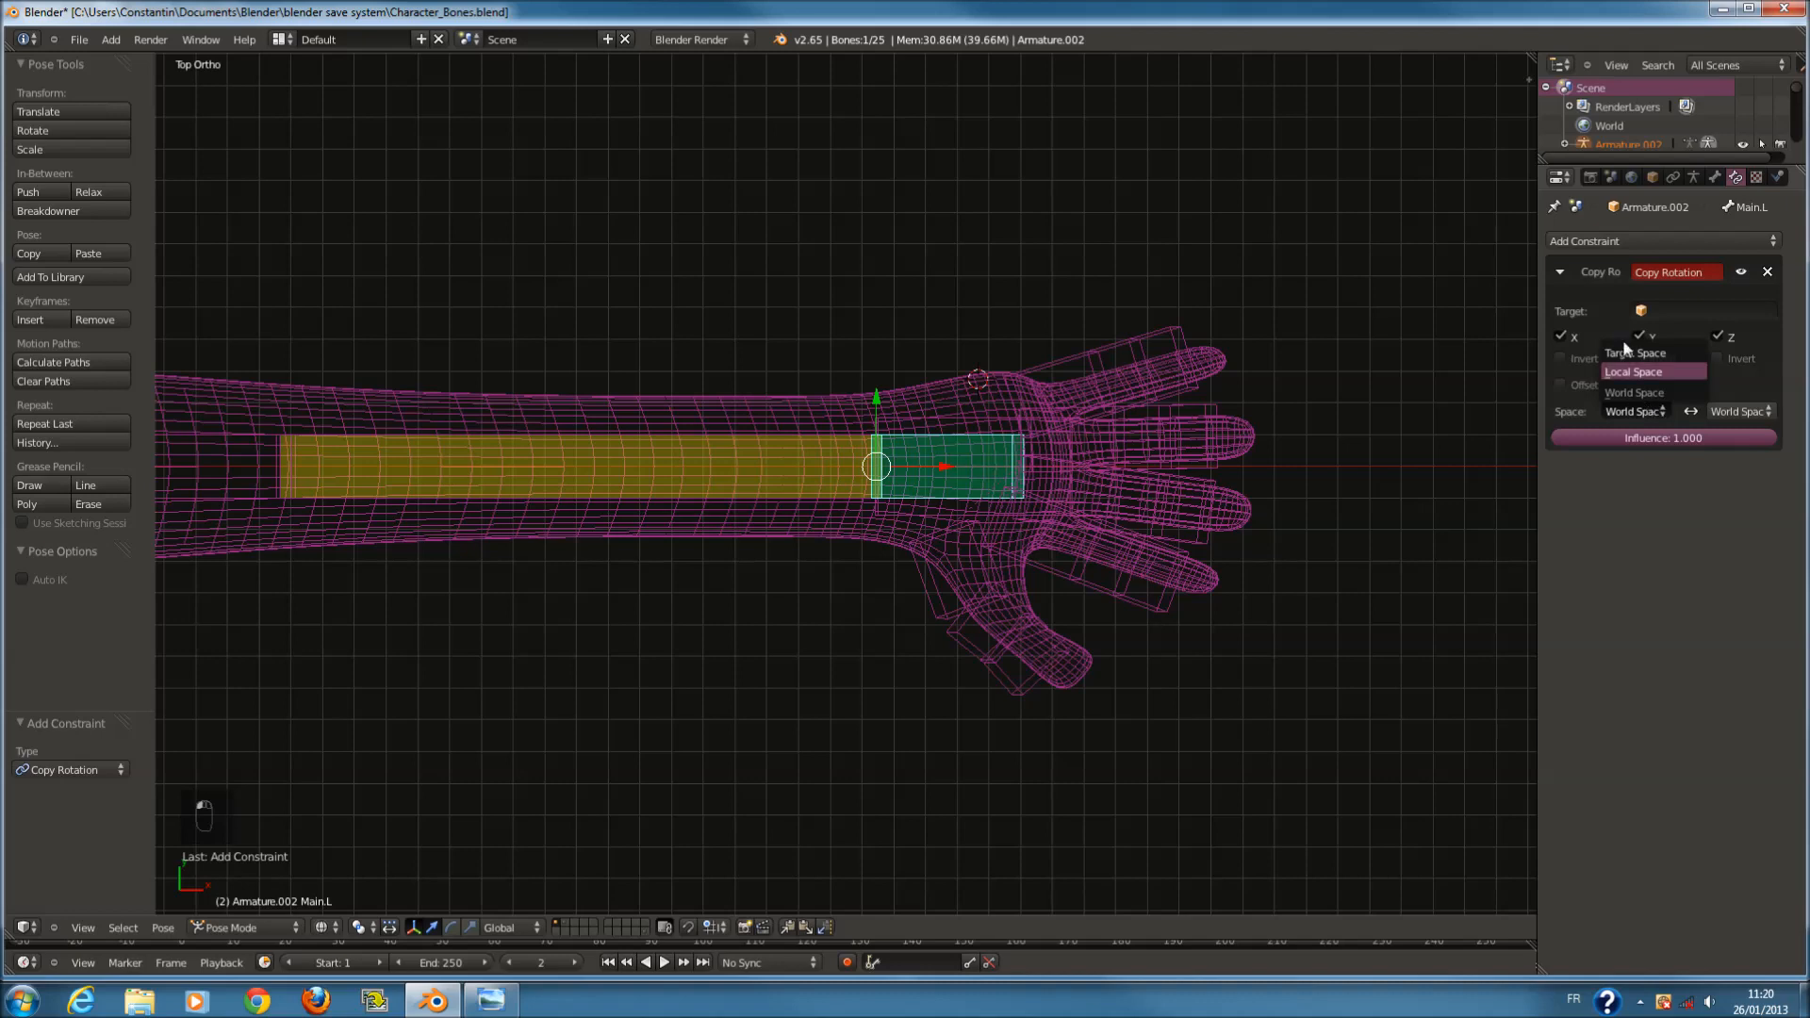
Try rotating Main.L with both Copy Rotation spaces set to Local Space, and return both to World Space.
left_click(1650, 371)
left_click(1716, 412)
left_click(1722, 330)
key("r")
right_click(1087, 452)
left_click(1644, 412)
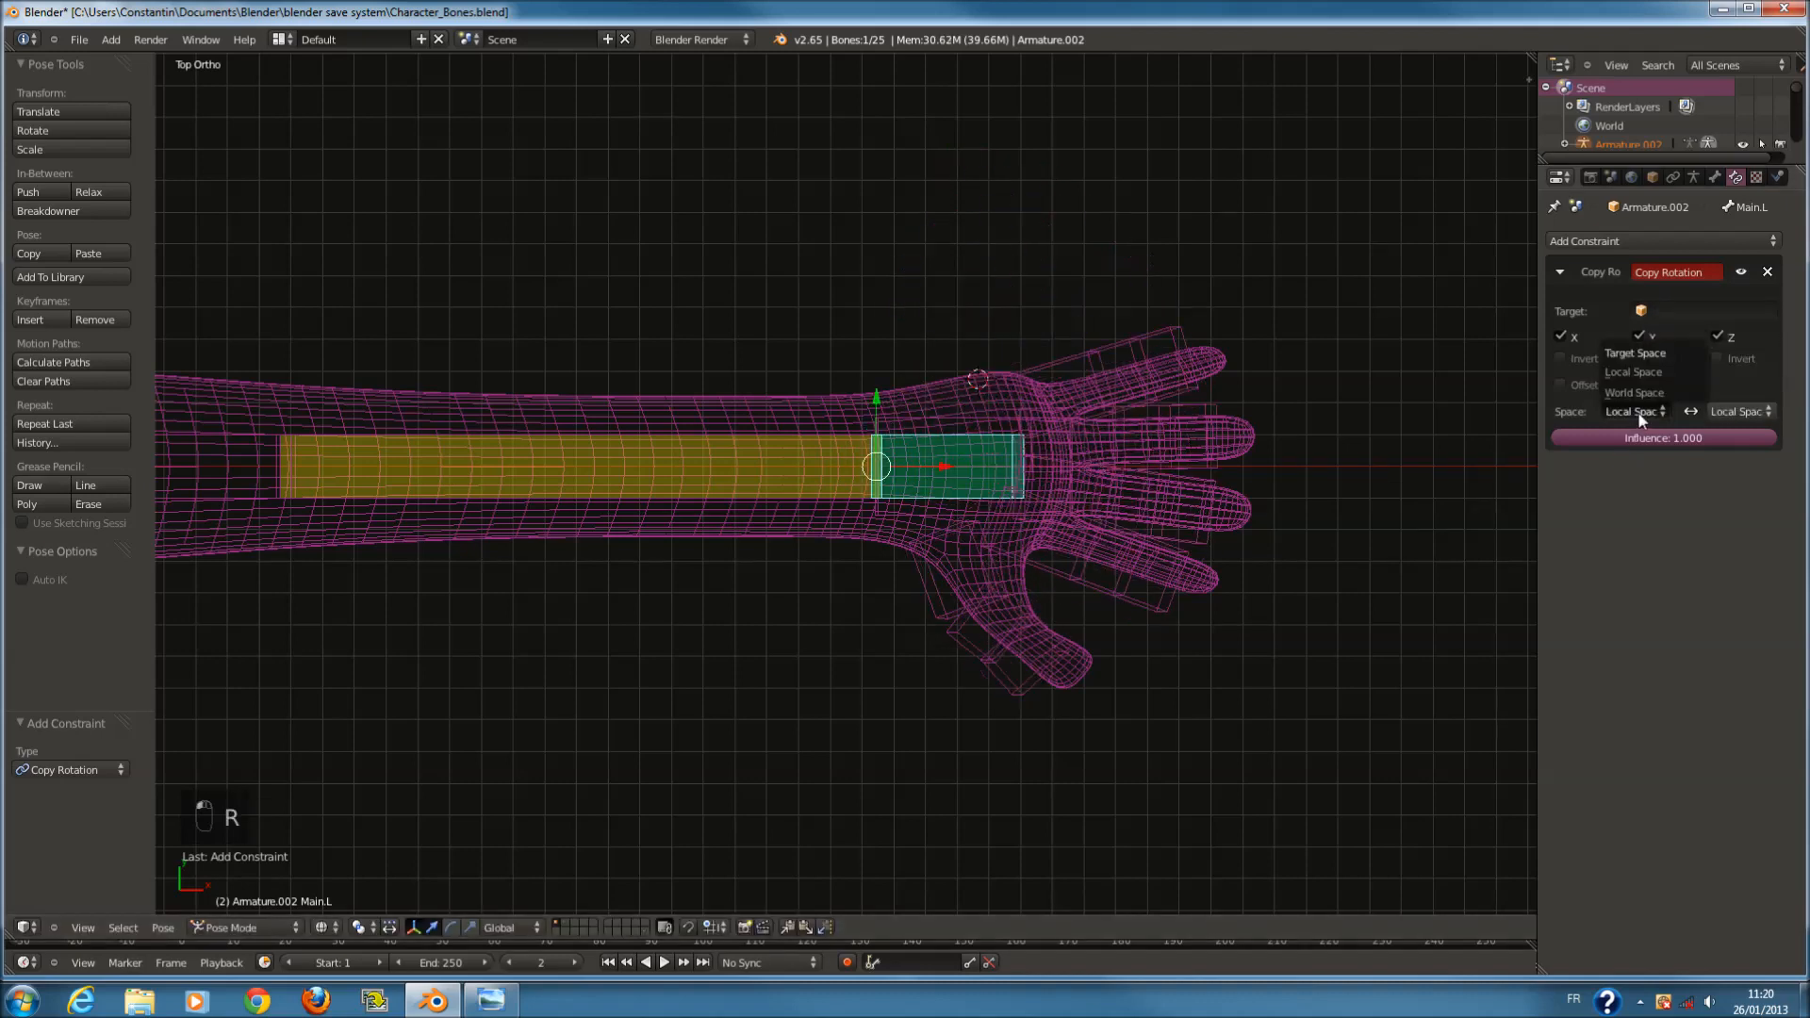
left_click(1705, 392)
left_click(1753, 409)
left_click(1752, 398)
Select only the lower arm bone in the front view and try rotating it.
key("KP_1")
key("a")
key("a")
key("a")
key("a")
right_click(765, 586)
key("r")
left_click(845, 540)
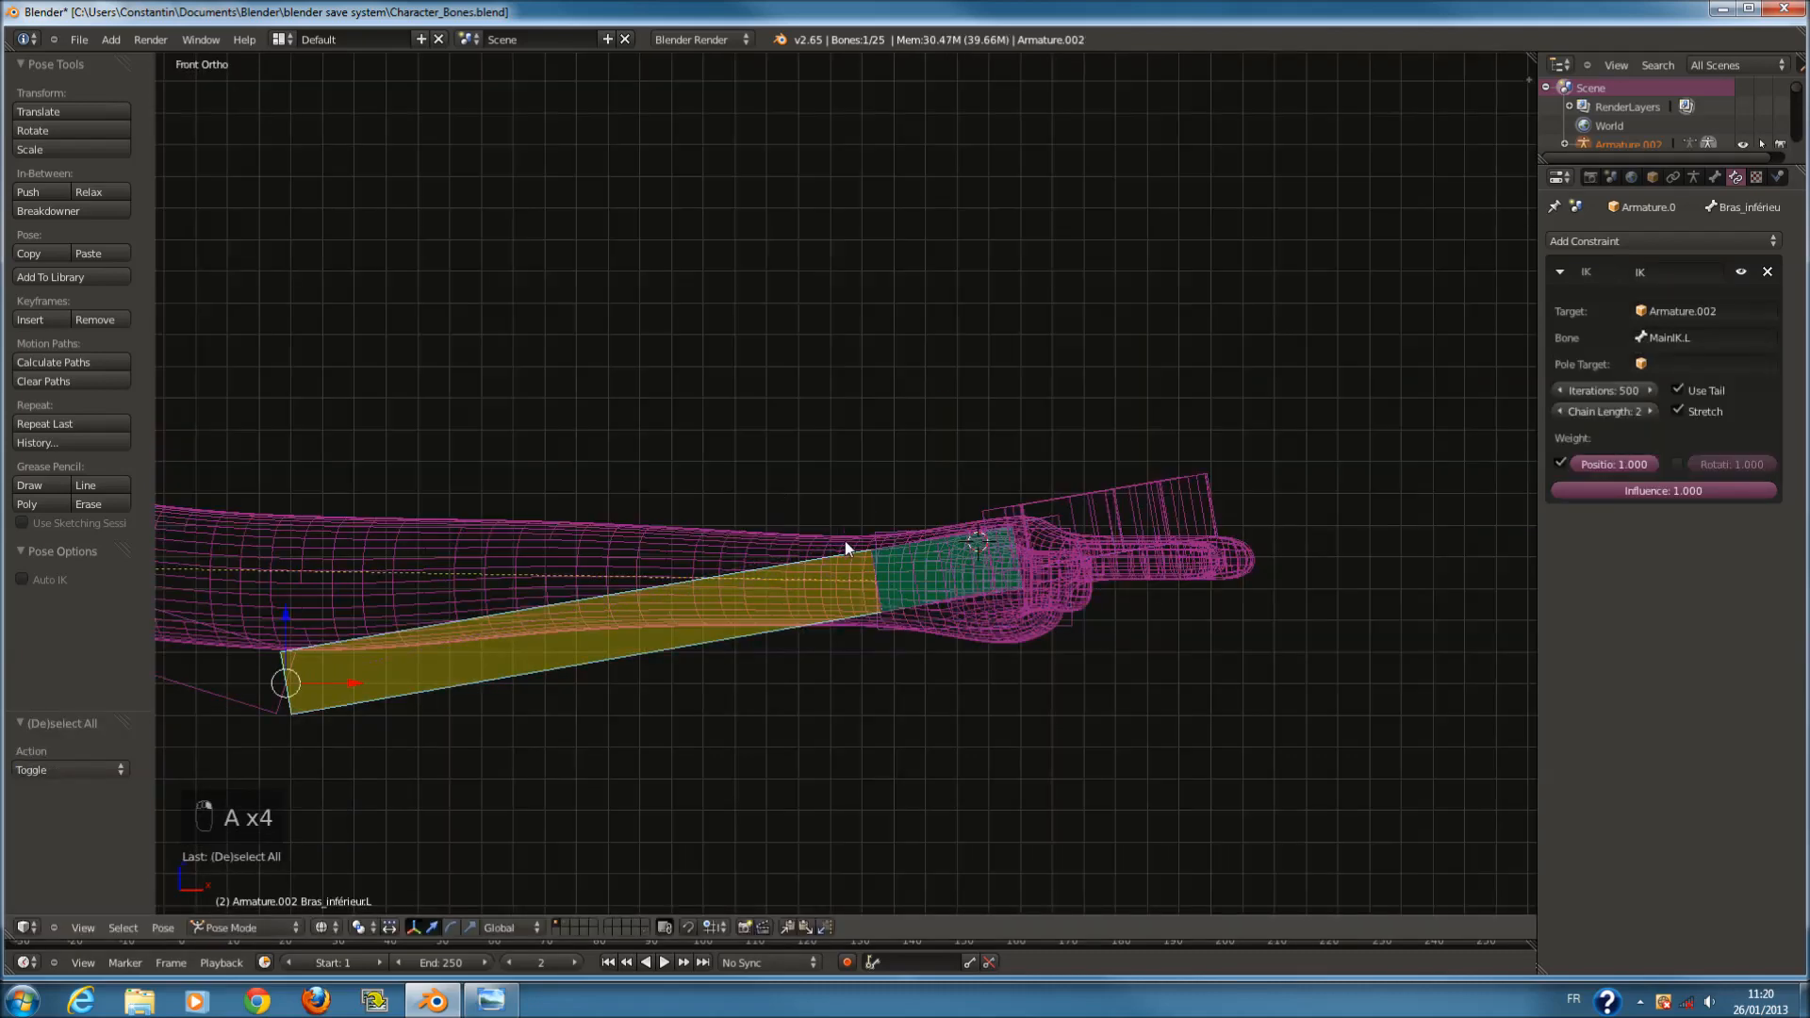
In the top view, add a Copy Rotation constraint to thumb bone D5.2.L with D5.1.L as its target.
key("KP_7")
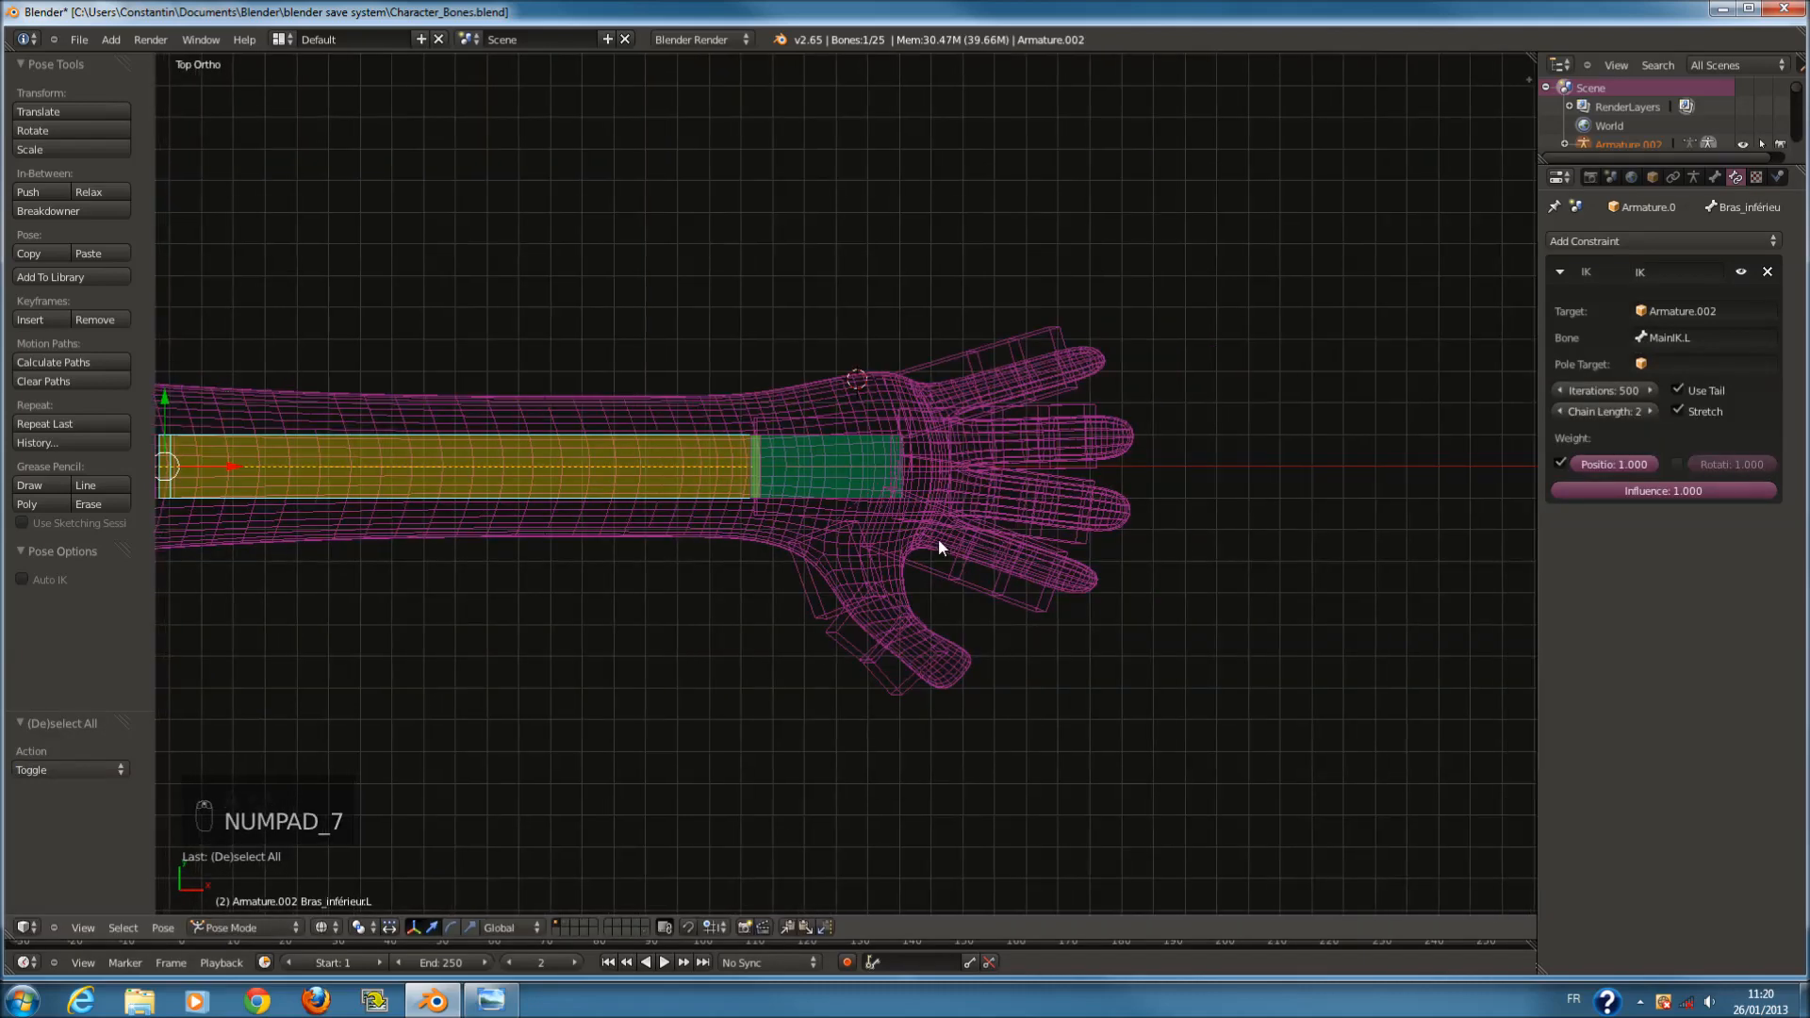
scroll(868, 557, "up", 2)
right_click(869, 563)
right_click(870, 565)
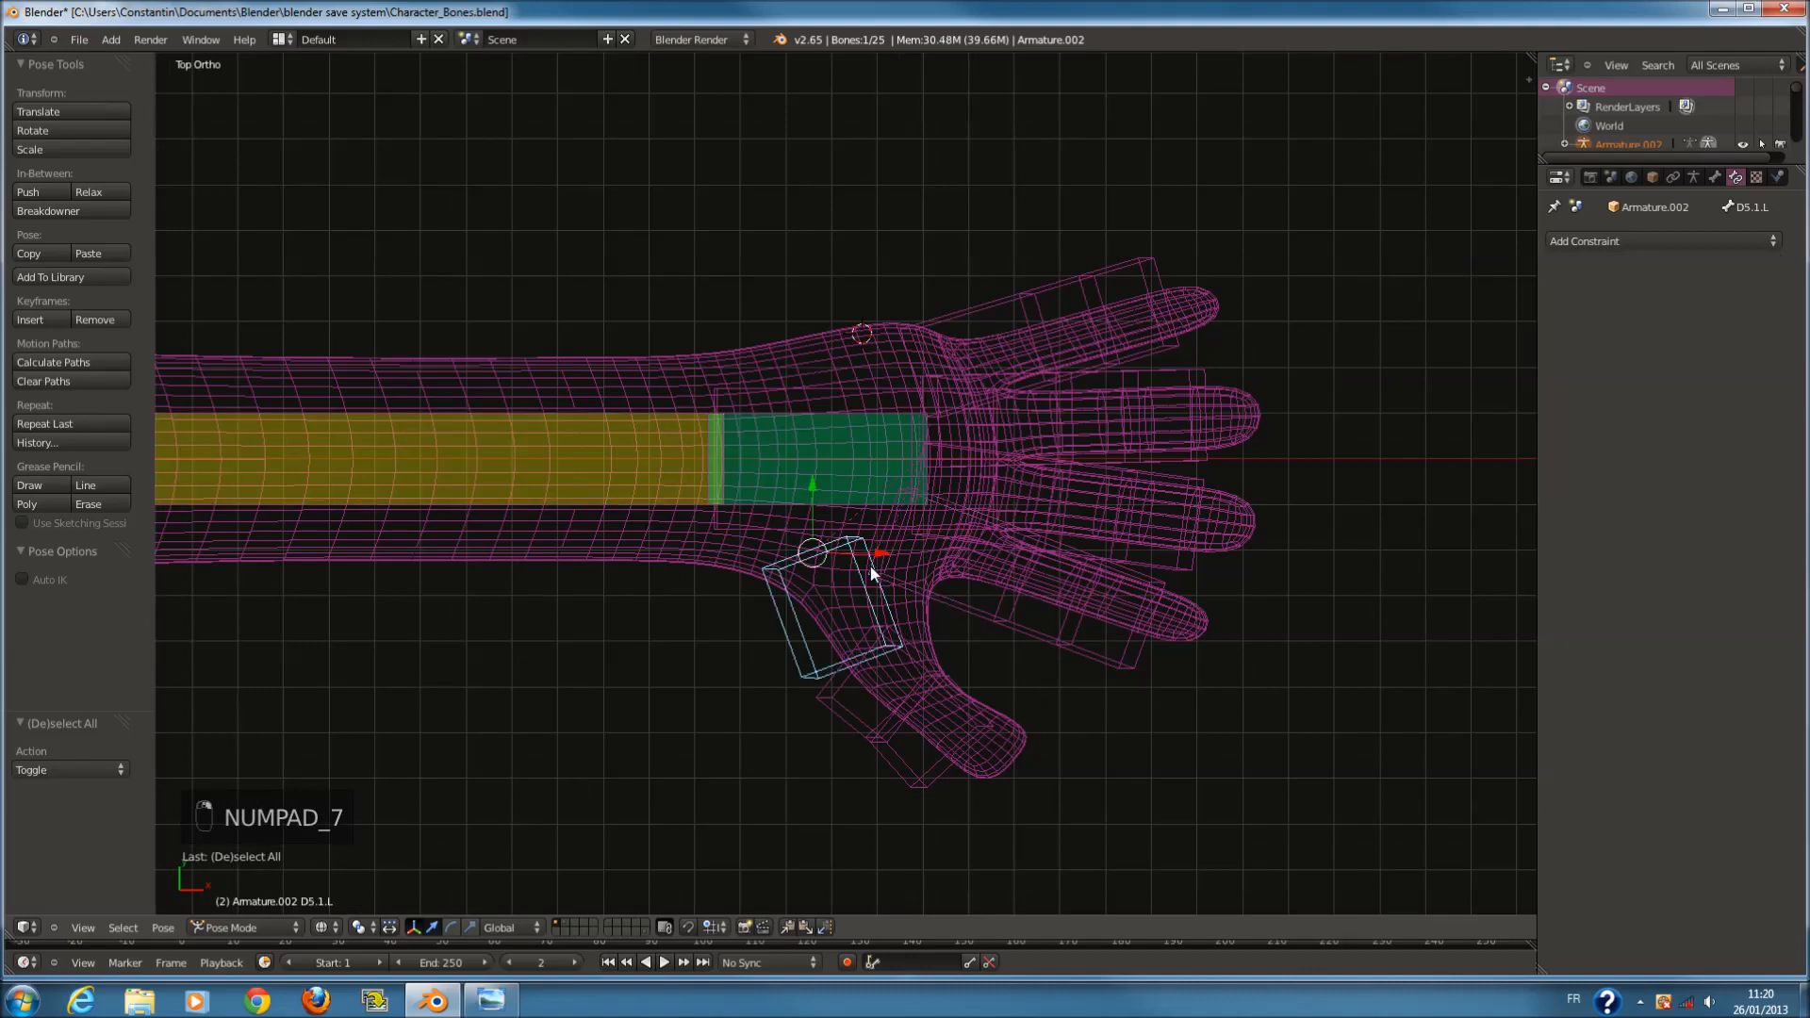
left_click(1669, 243)
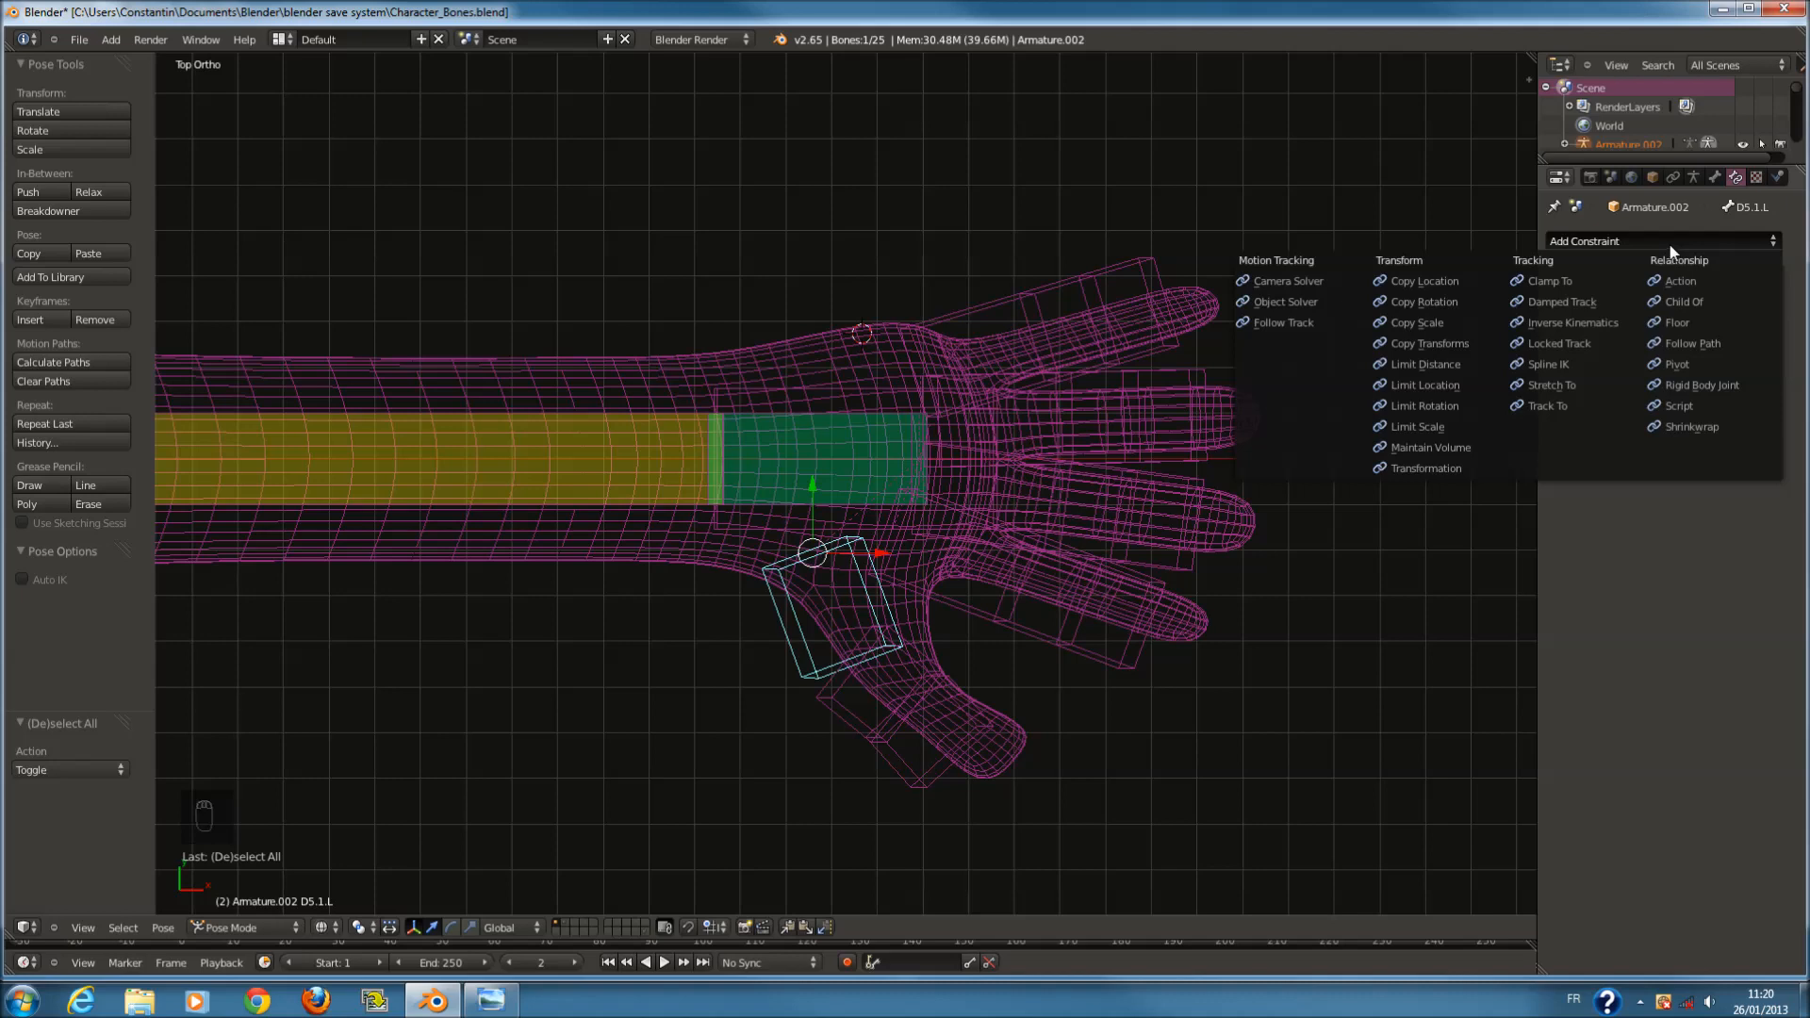
scroll(909, 635, "down", 1, "shift")
right_click(913, 641, "shift")
key("ctrl+shift+c")
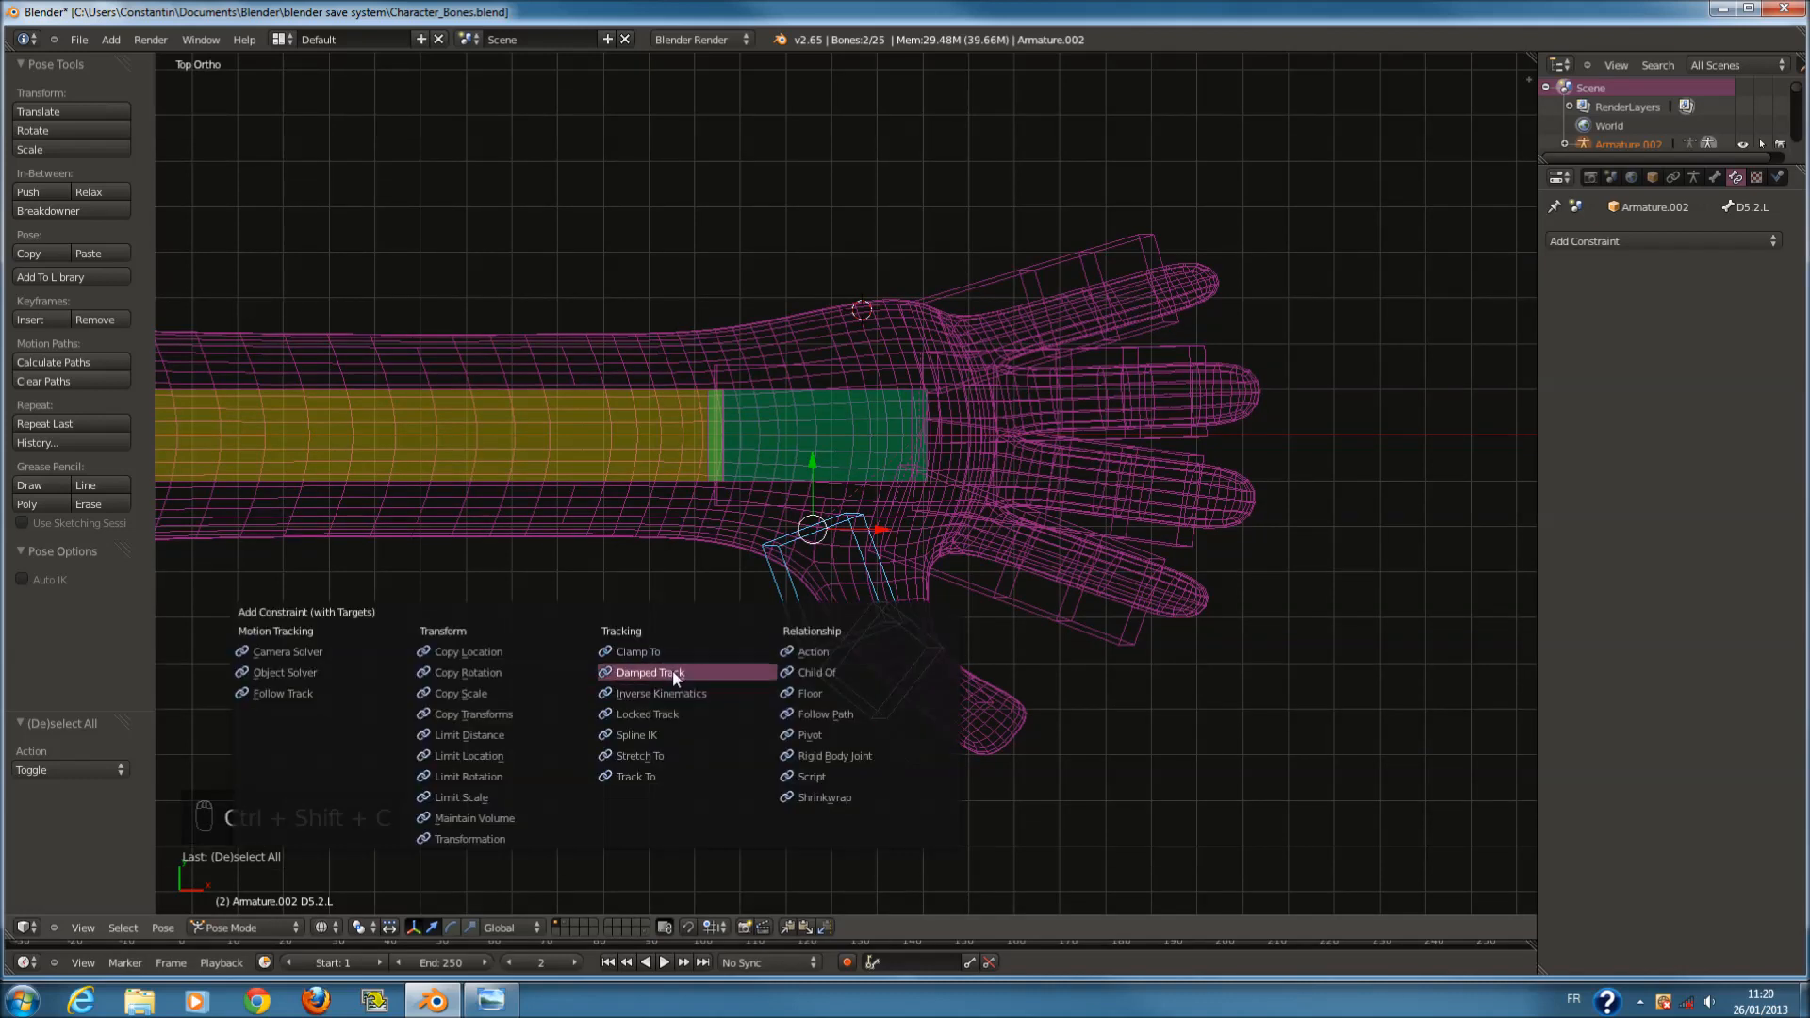
left_click(500, 674)
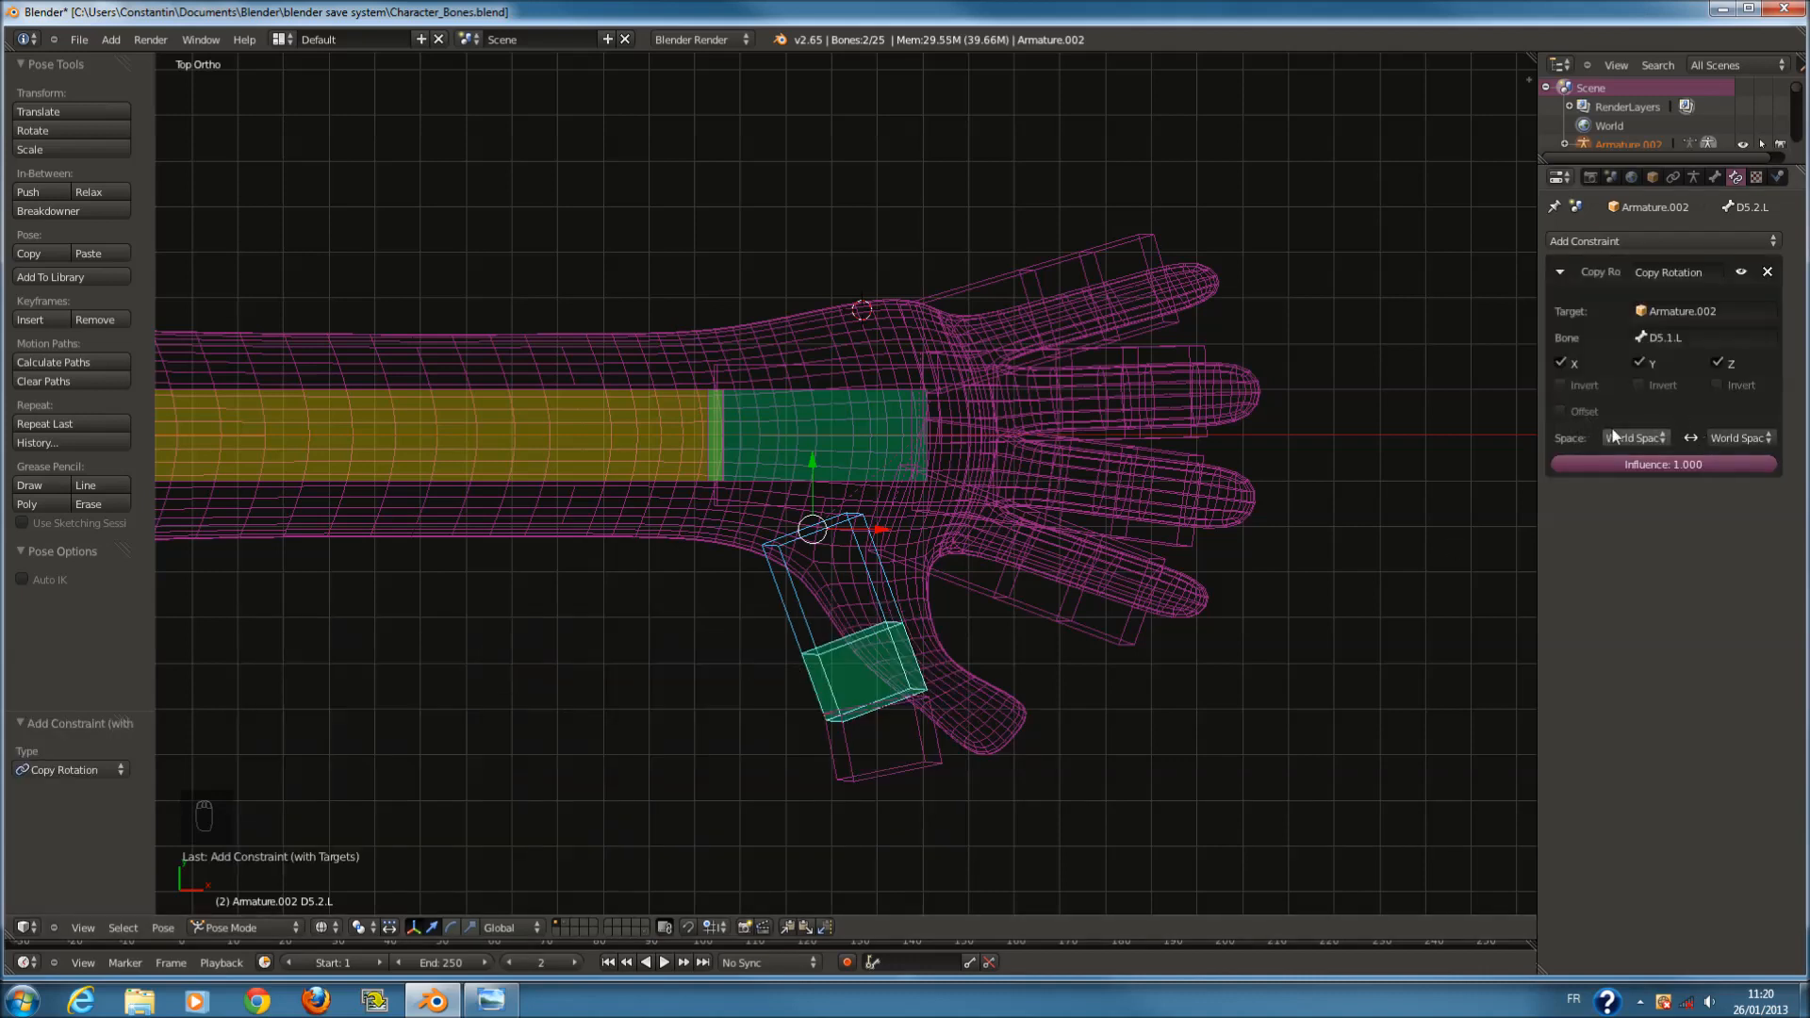
Set both spaces of D5.2.L's Copy Rotation constraint to Local Space and enable Offset.
left_click(1636, 437)
left_click(1628, 358)
left_click(1746, 439)
left_click(1746, 357)
left_click(1560, 411)
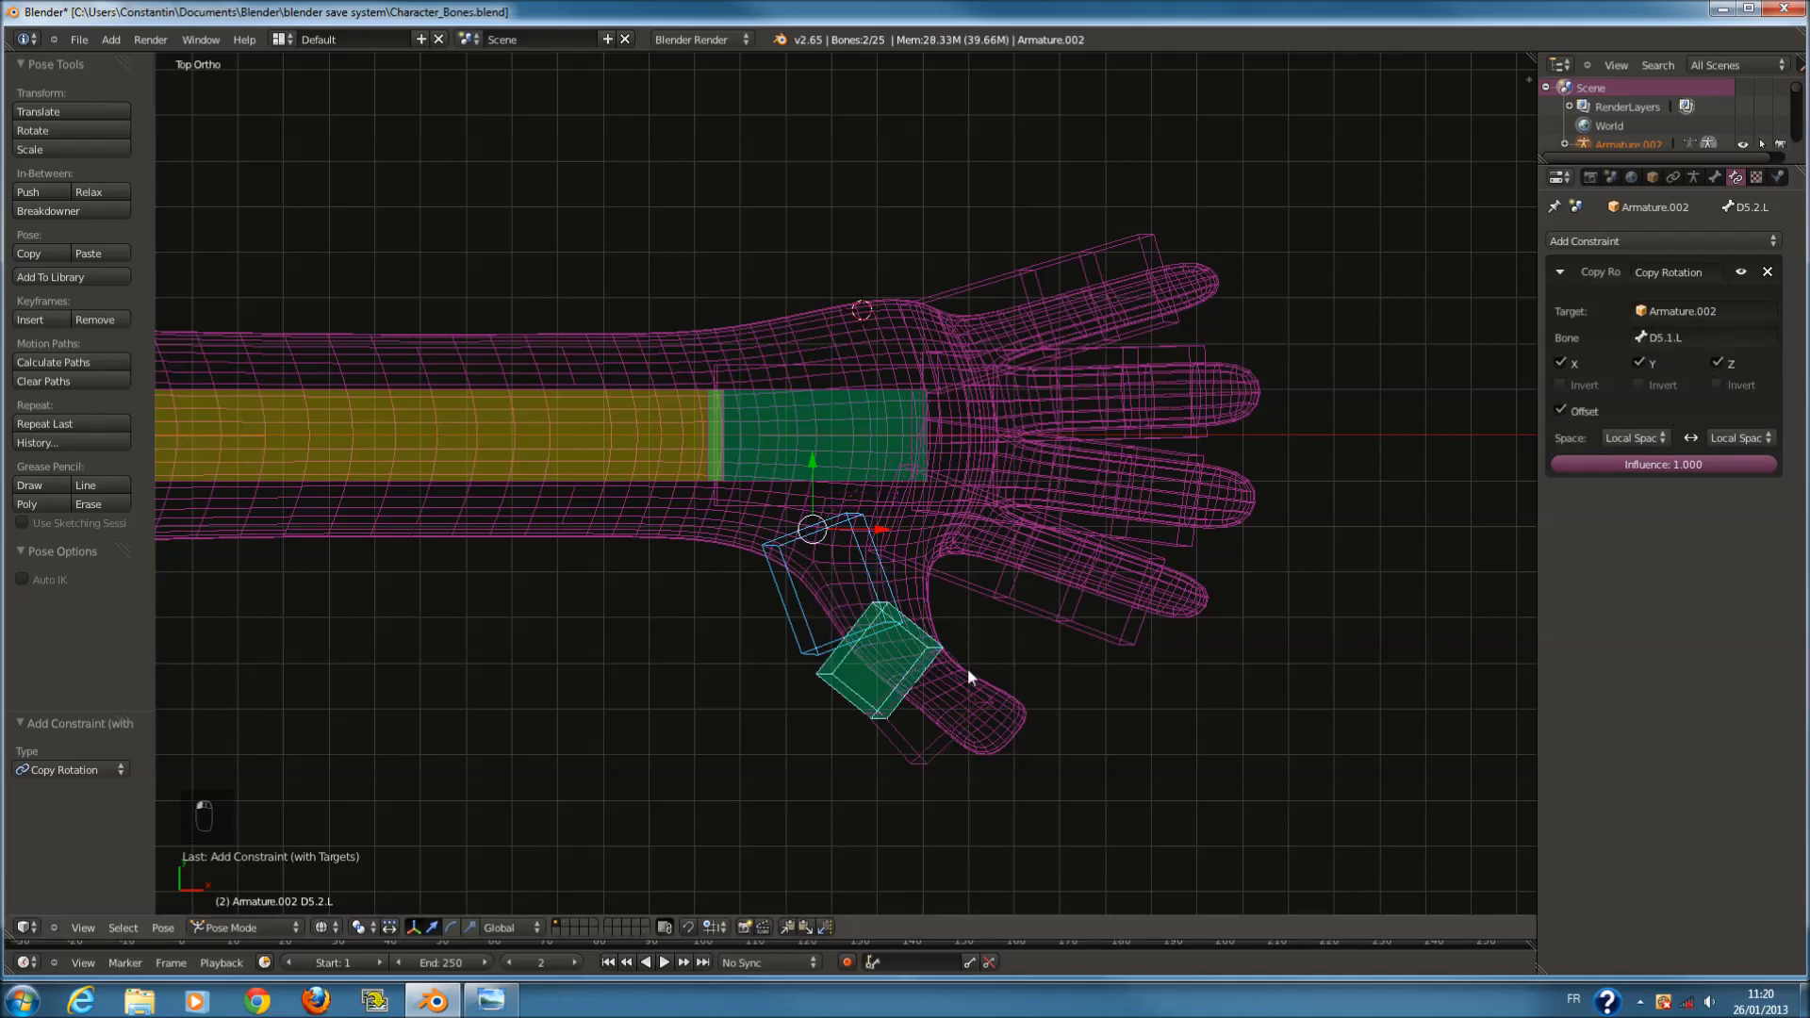
Add a Copy Rotation constraint to D5.3.L targeting D5.2.L, with Offset enabled and both spaces set to Local Space.
right_click(929, 640)
right_click(953, 684, "shift")
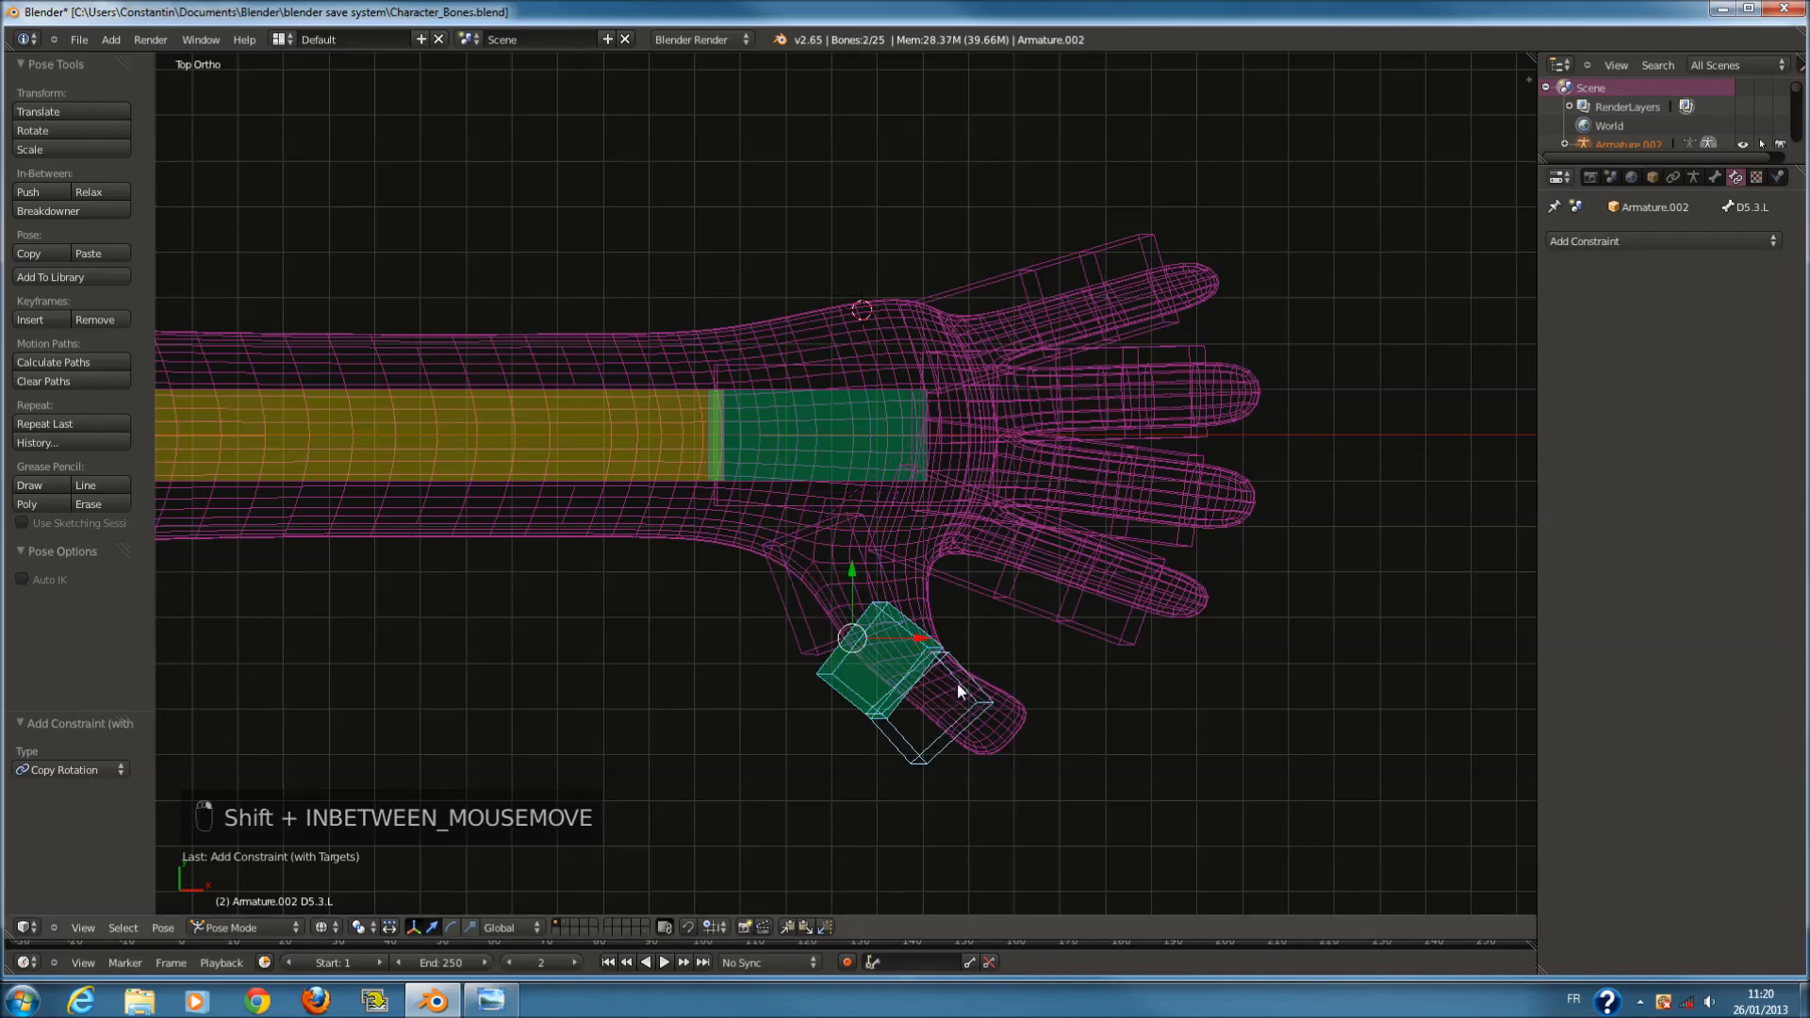
key("ctrl+shift+c")
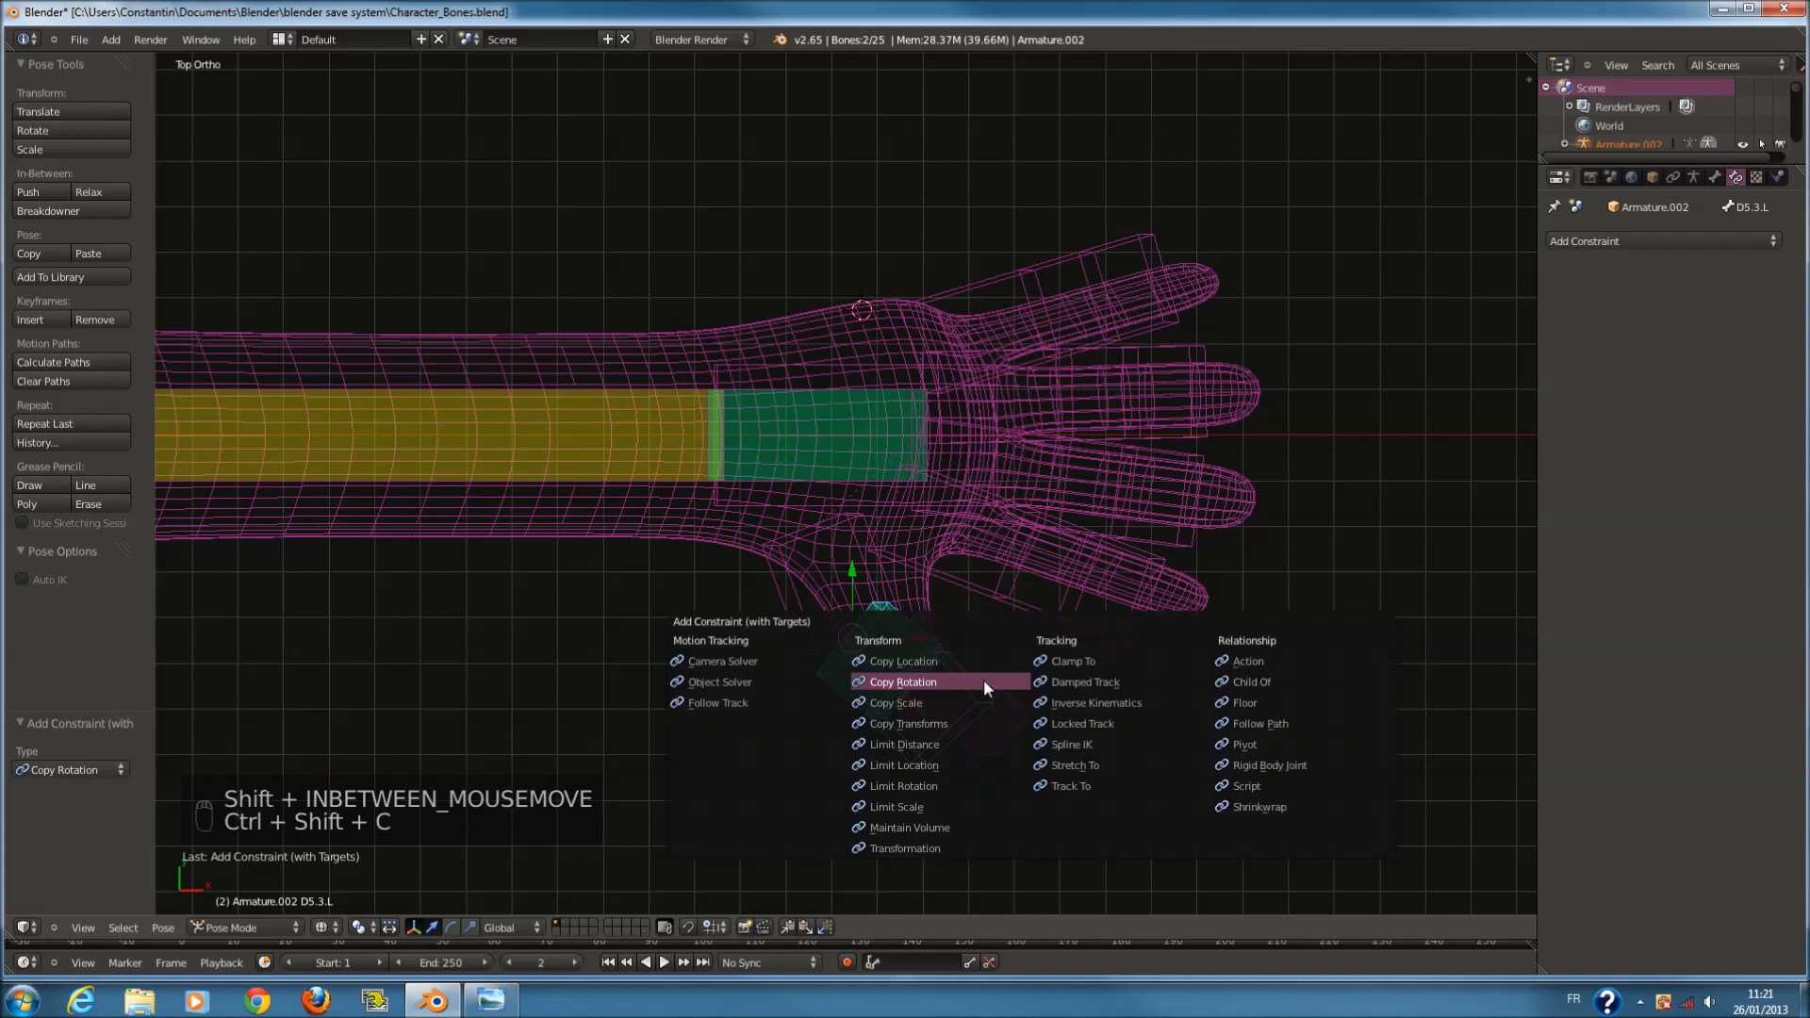
left_click(868, 685)
left_click(1560, 411)
left_click(1636, 437)
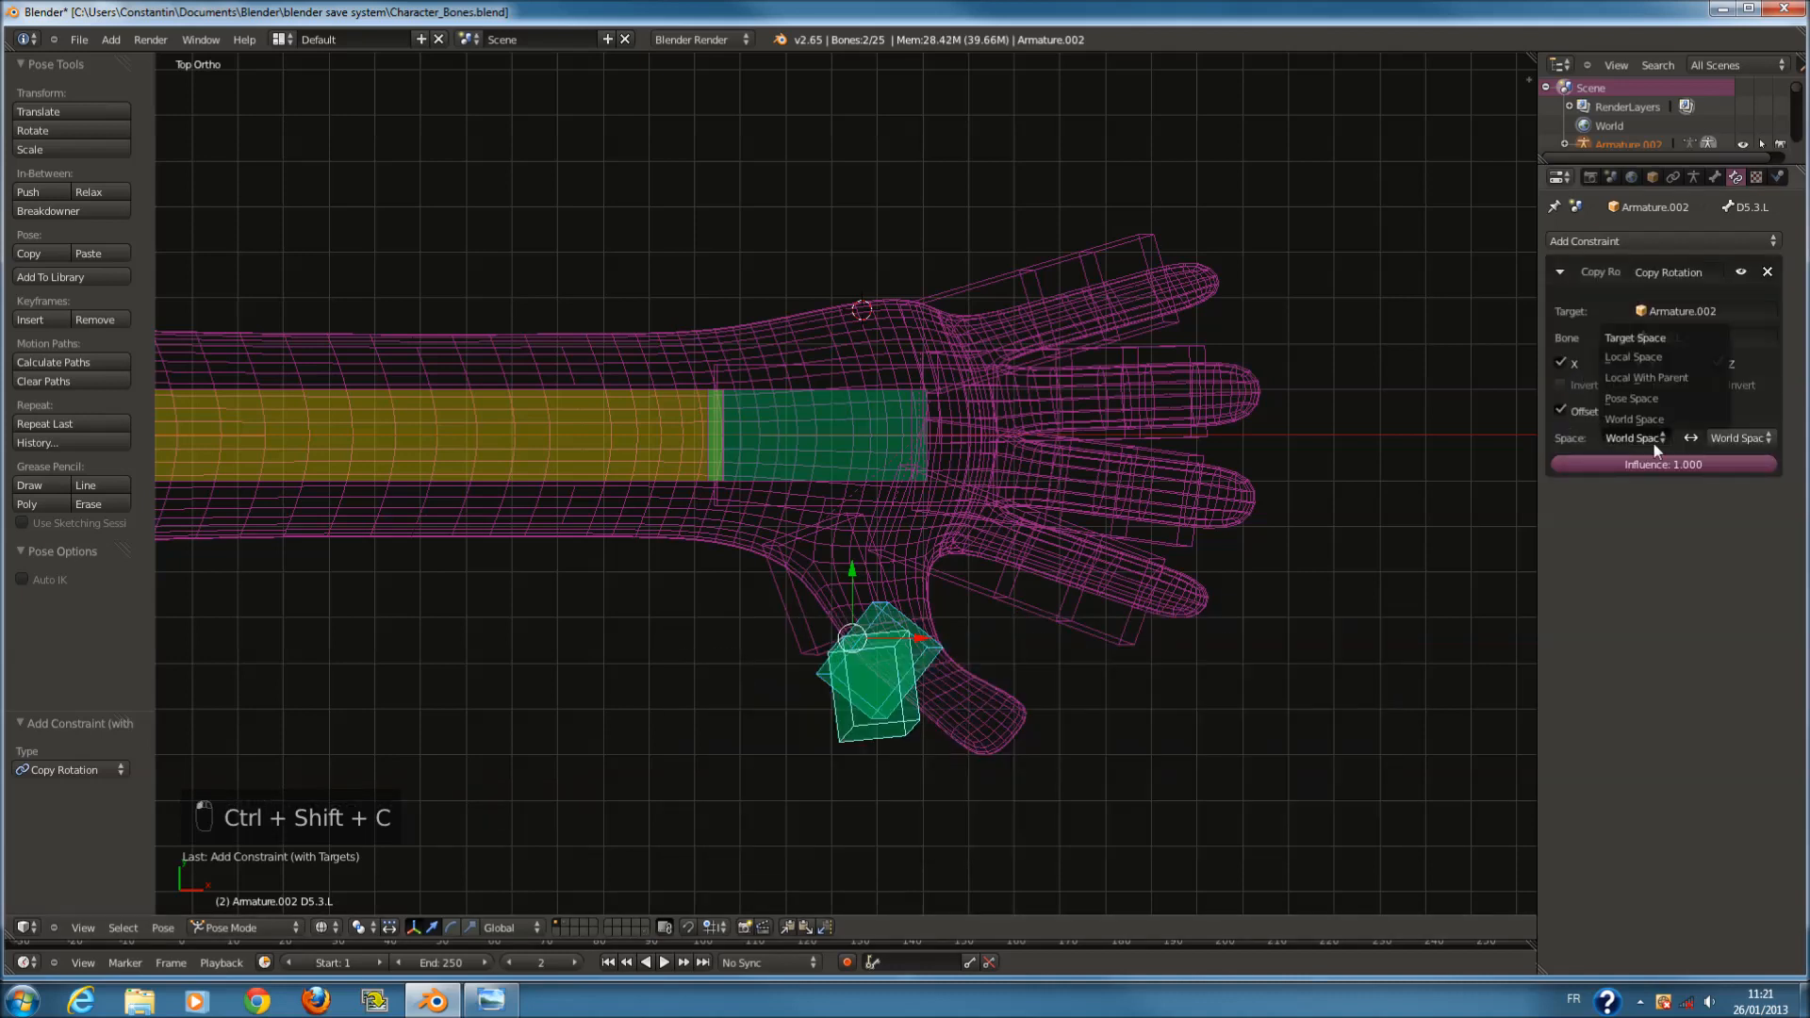
left_click(1656, 356)
left_click(1752, 430)
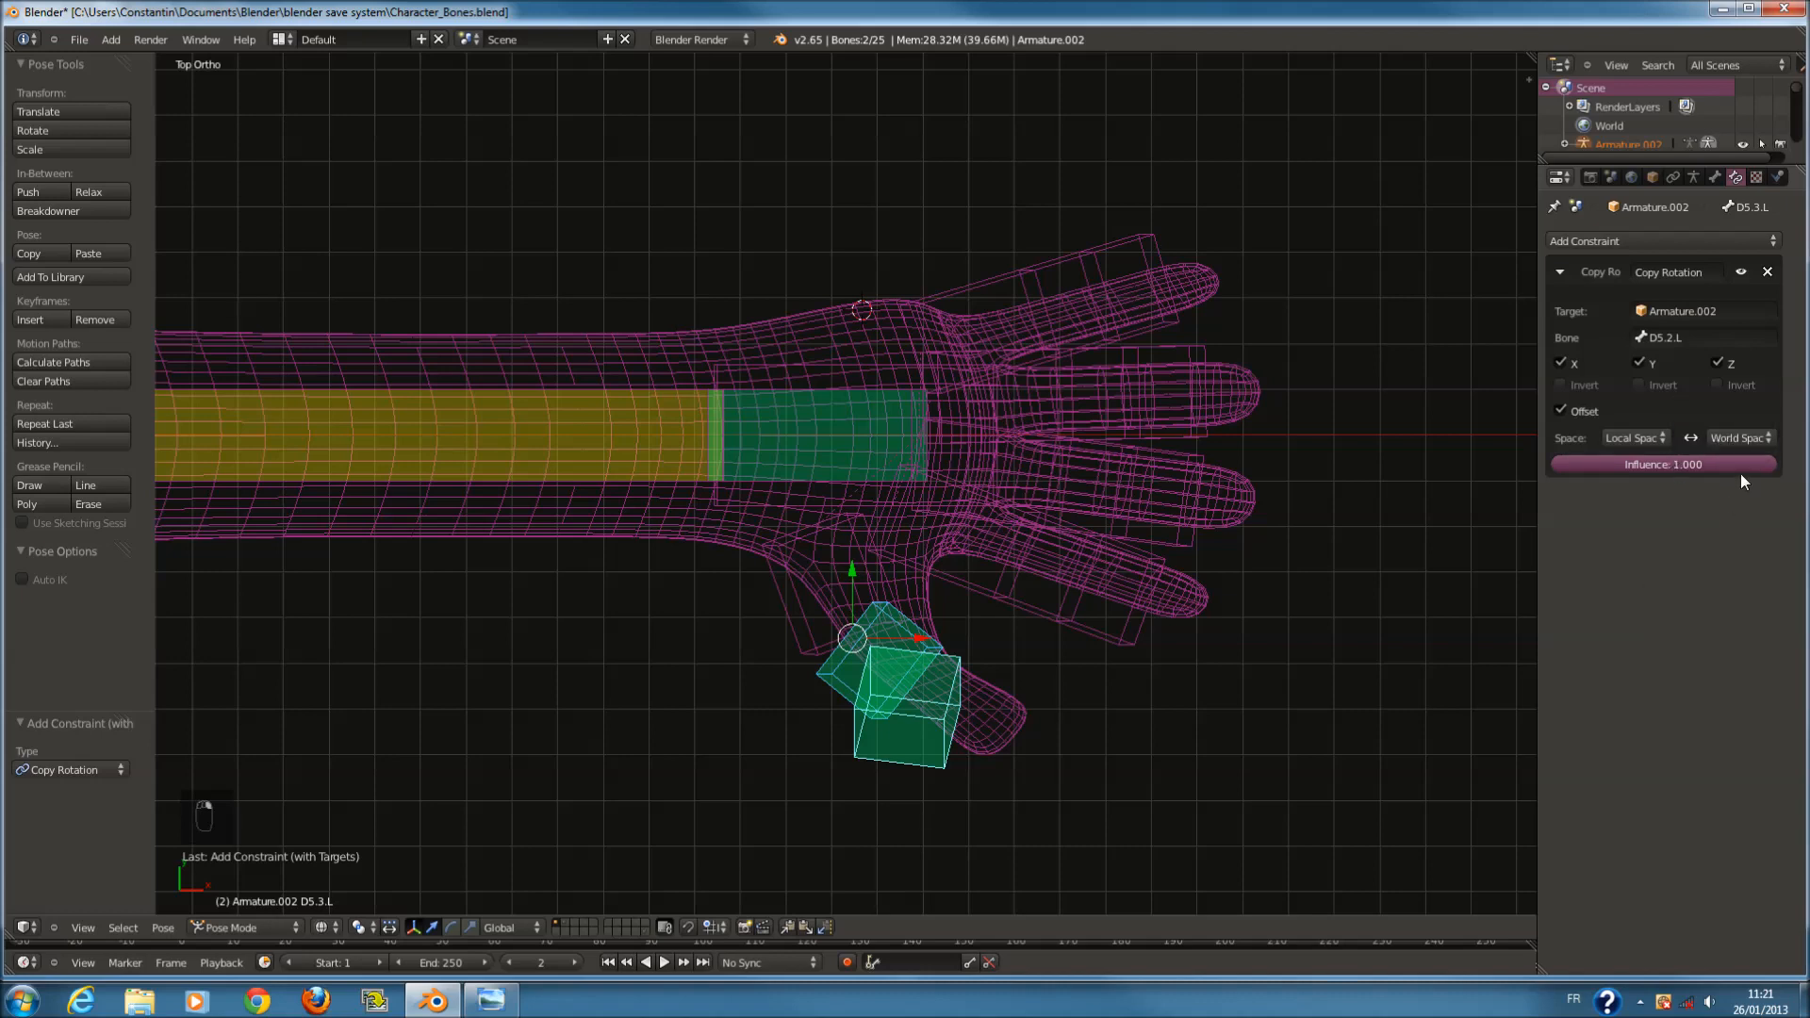
left_click(1741, 439)
left_click(1709, 360)
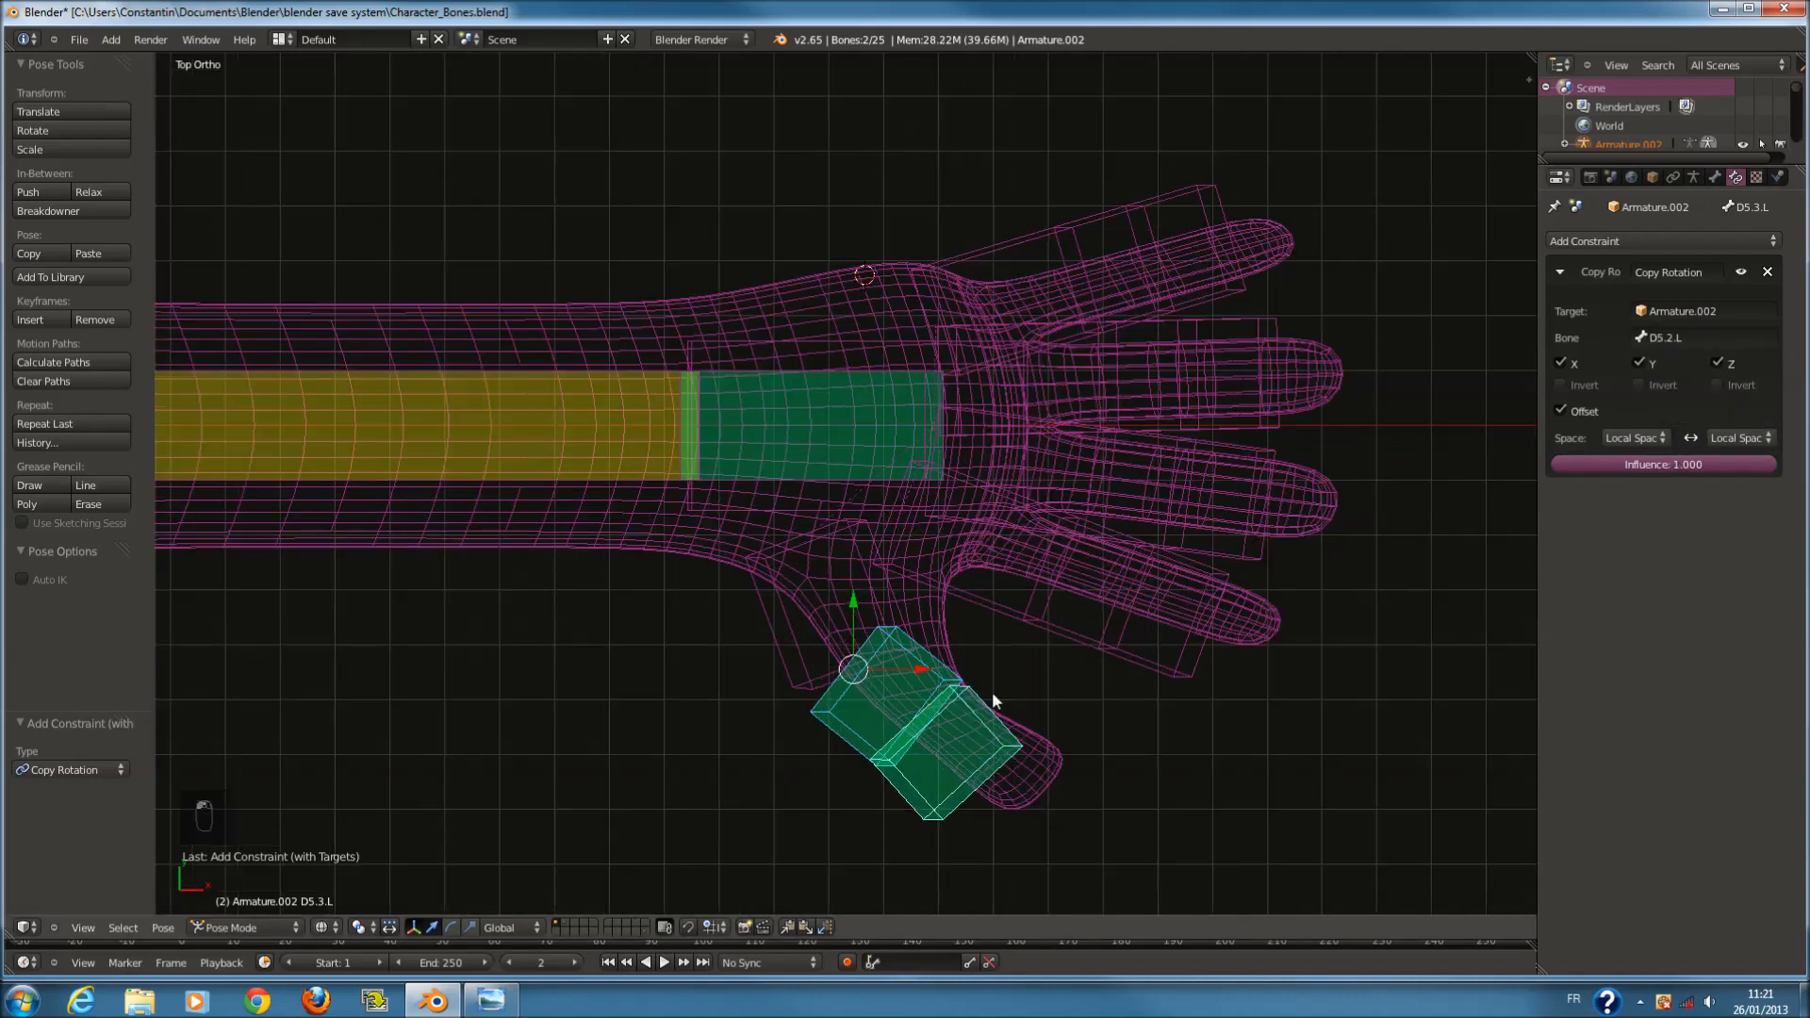
Try rotating the thumb's base bone D5.1.L, including about the global Y axis, to test the thumb constraints.
right_click(884, 583)
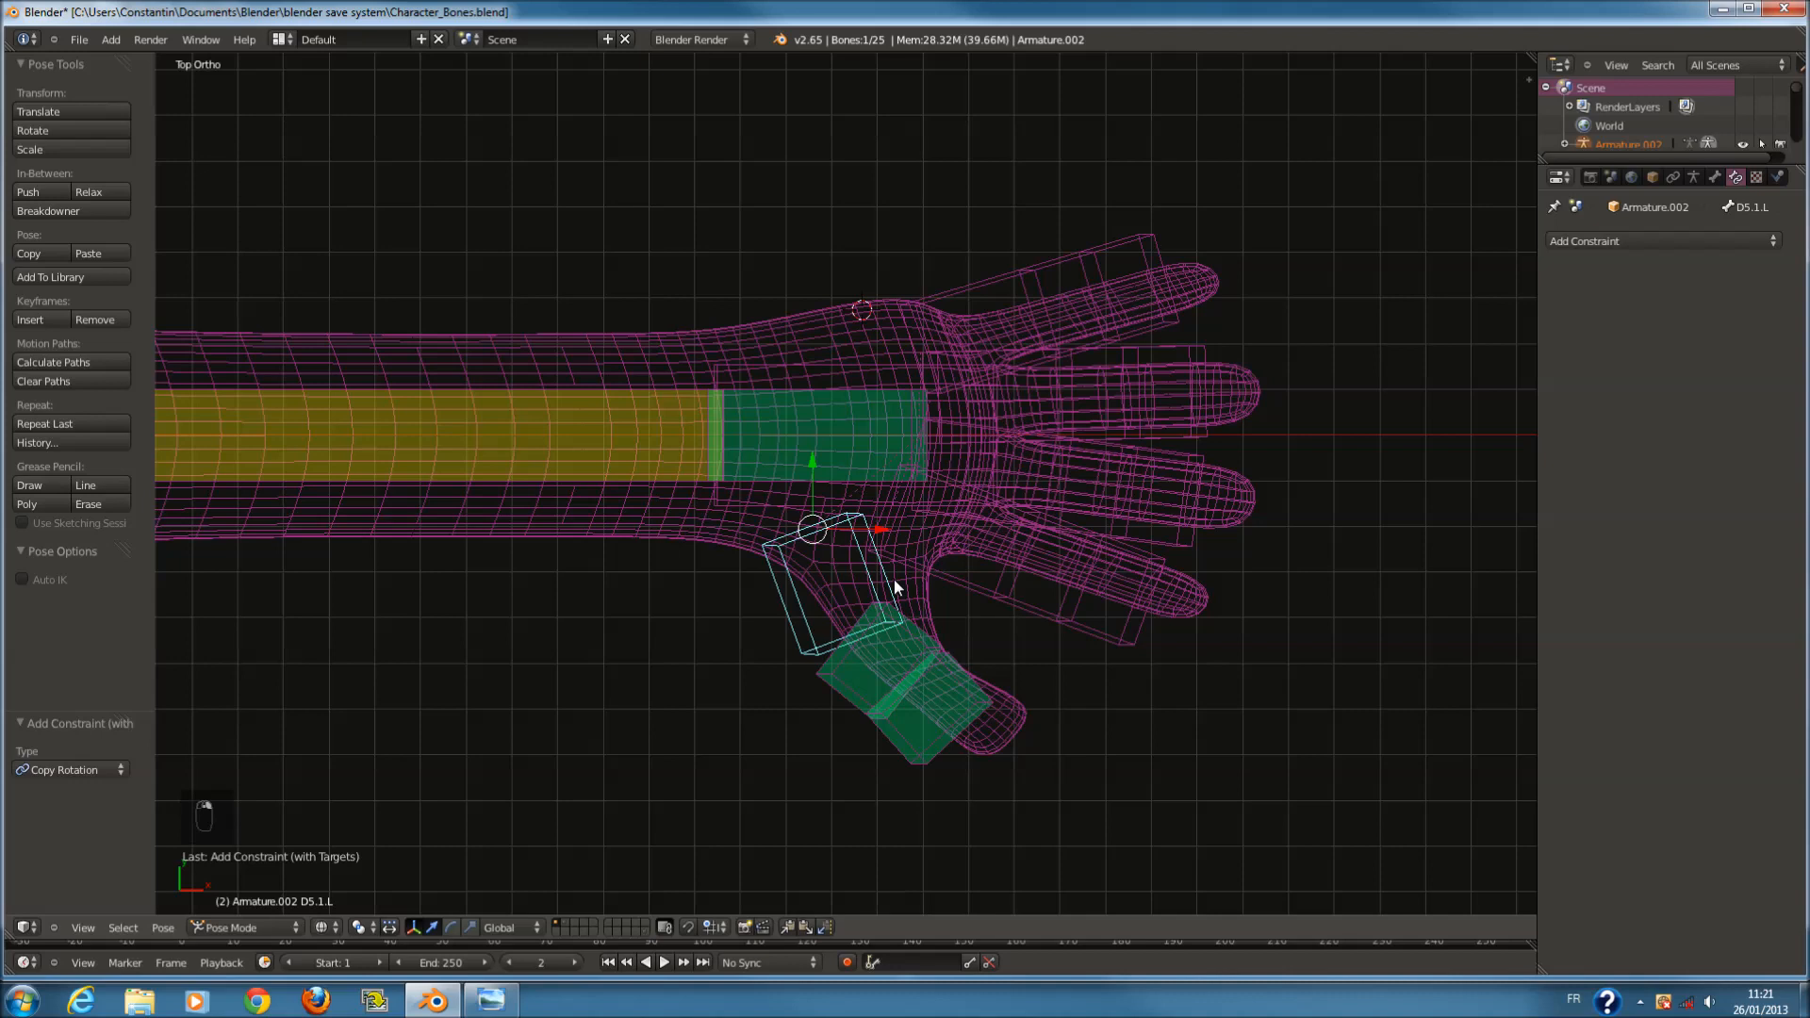
key("r")
key("r")
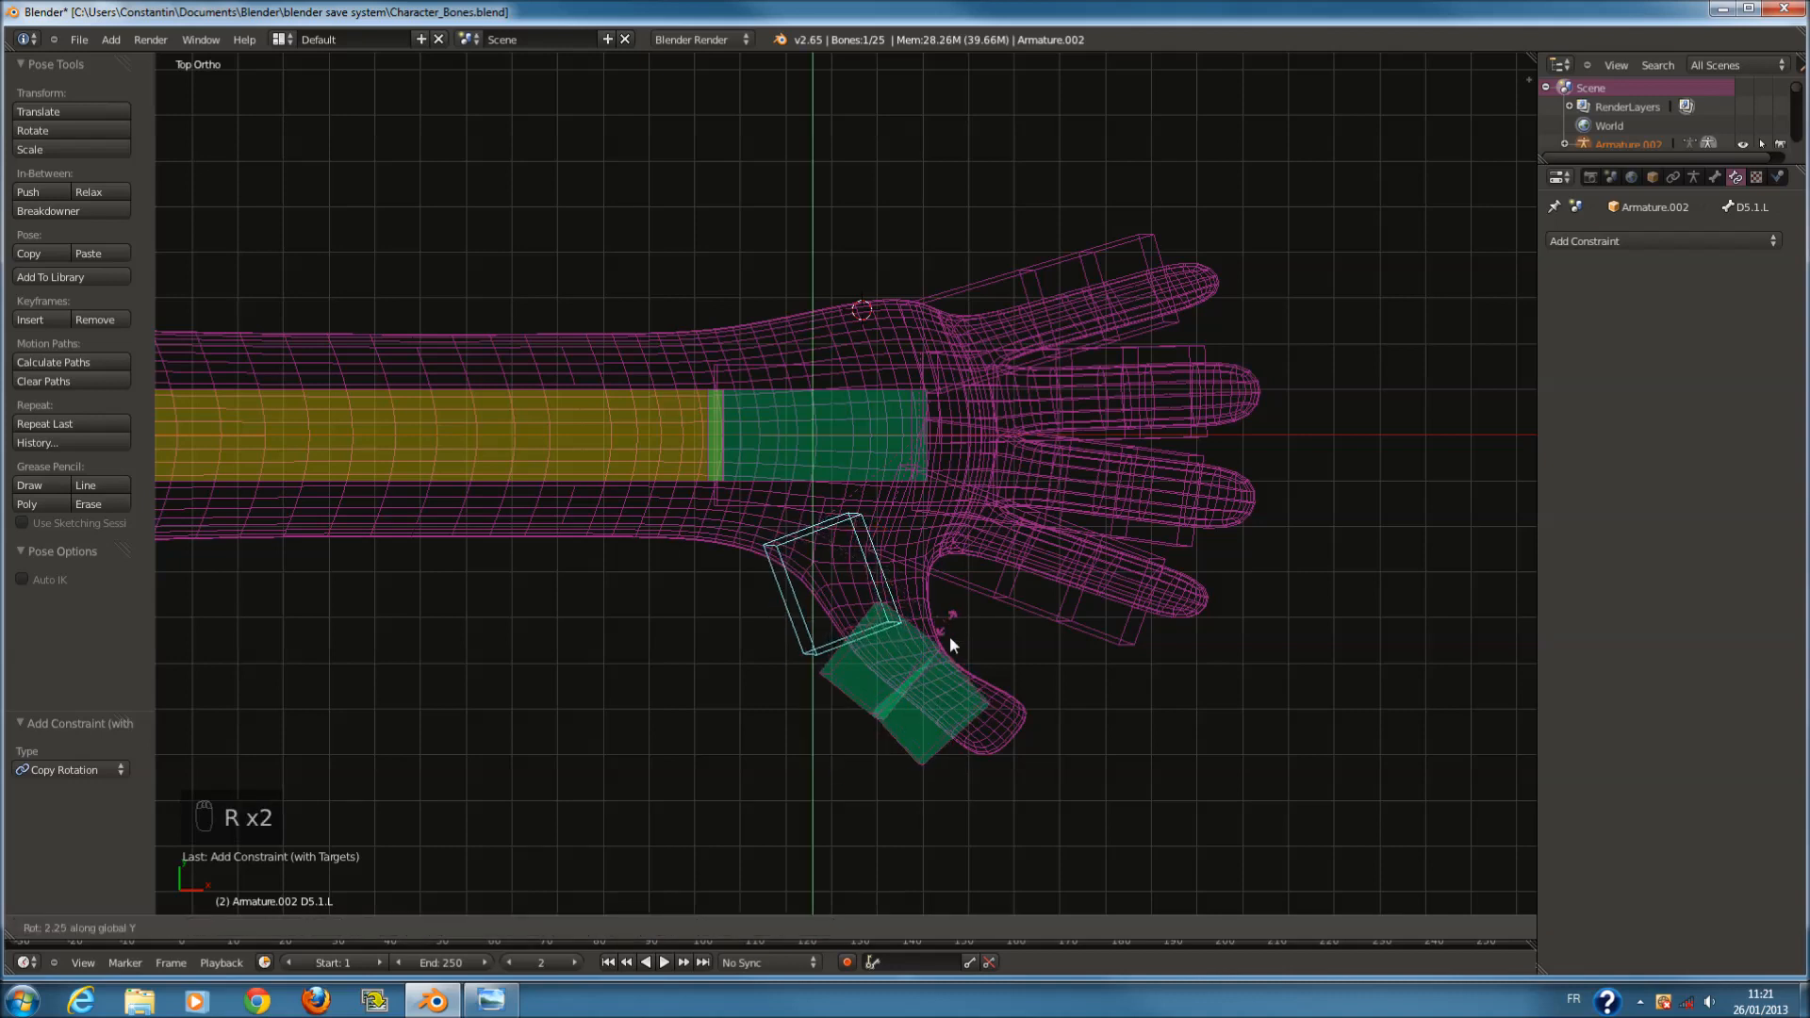
key("r")
right_click(864, 587)
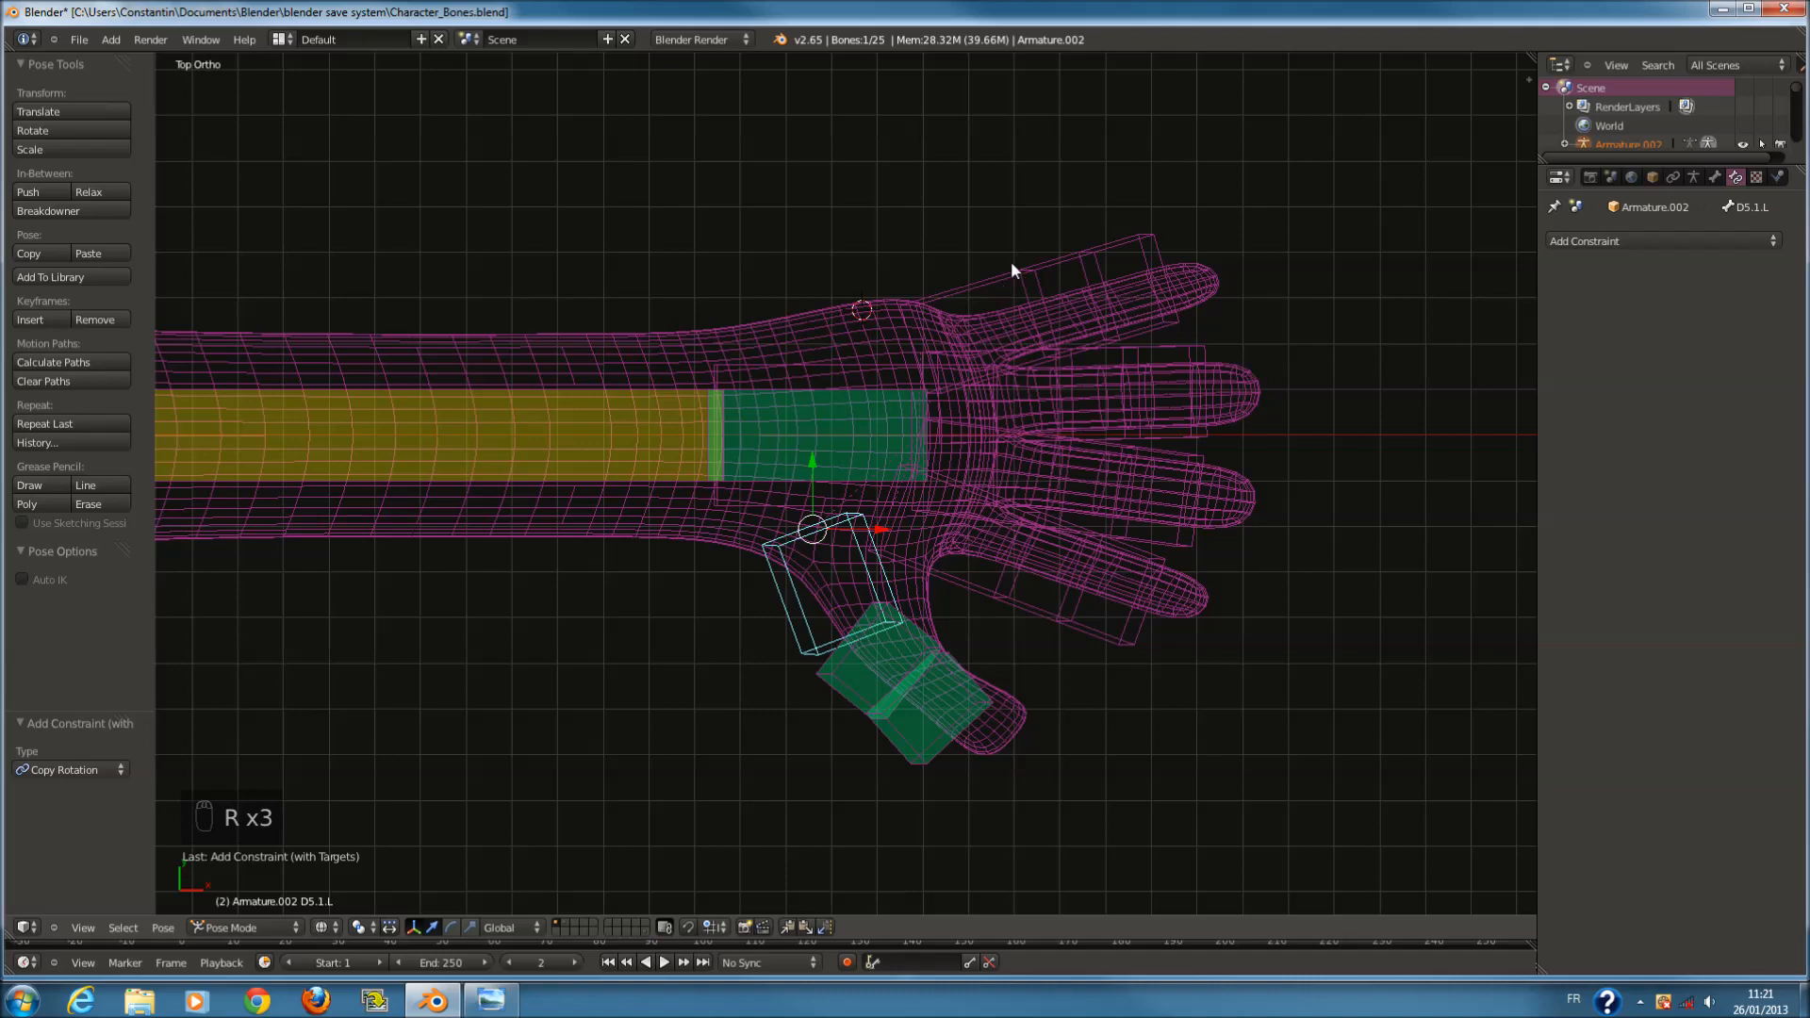
Add a Copy Rotation constraint to D1.2.L targeting D.1.L, with Offset enabled and both spaces set to Local Space.
right_click(1000, 281)
scroll(1038, 265, "up", 3)
scroll(1132, 249, "up", 2, "shift")
right_click(1225, 292, "shift")
key("ctrl+shift+c")
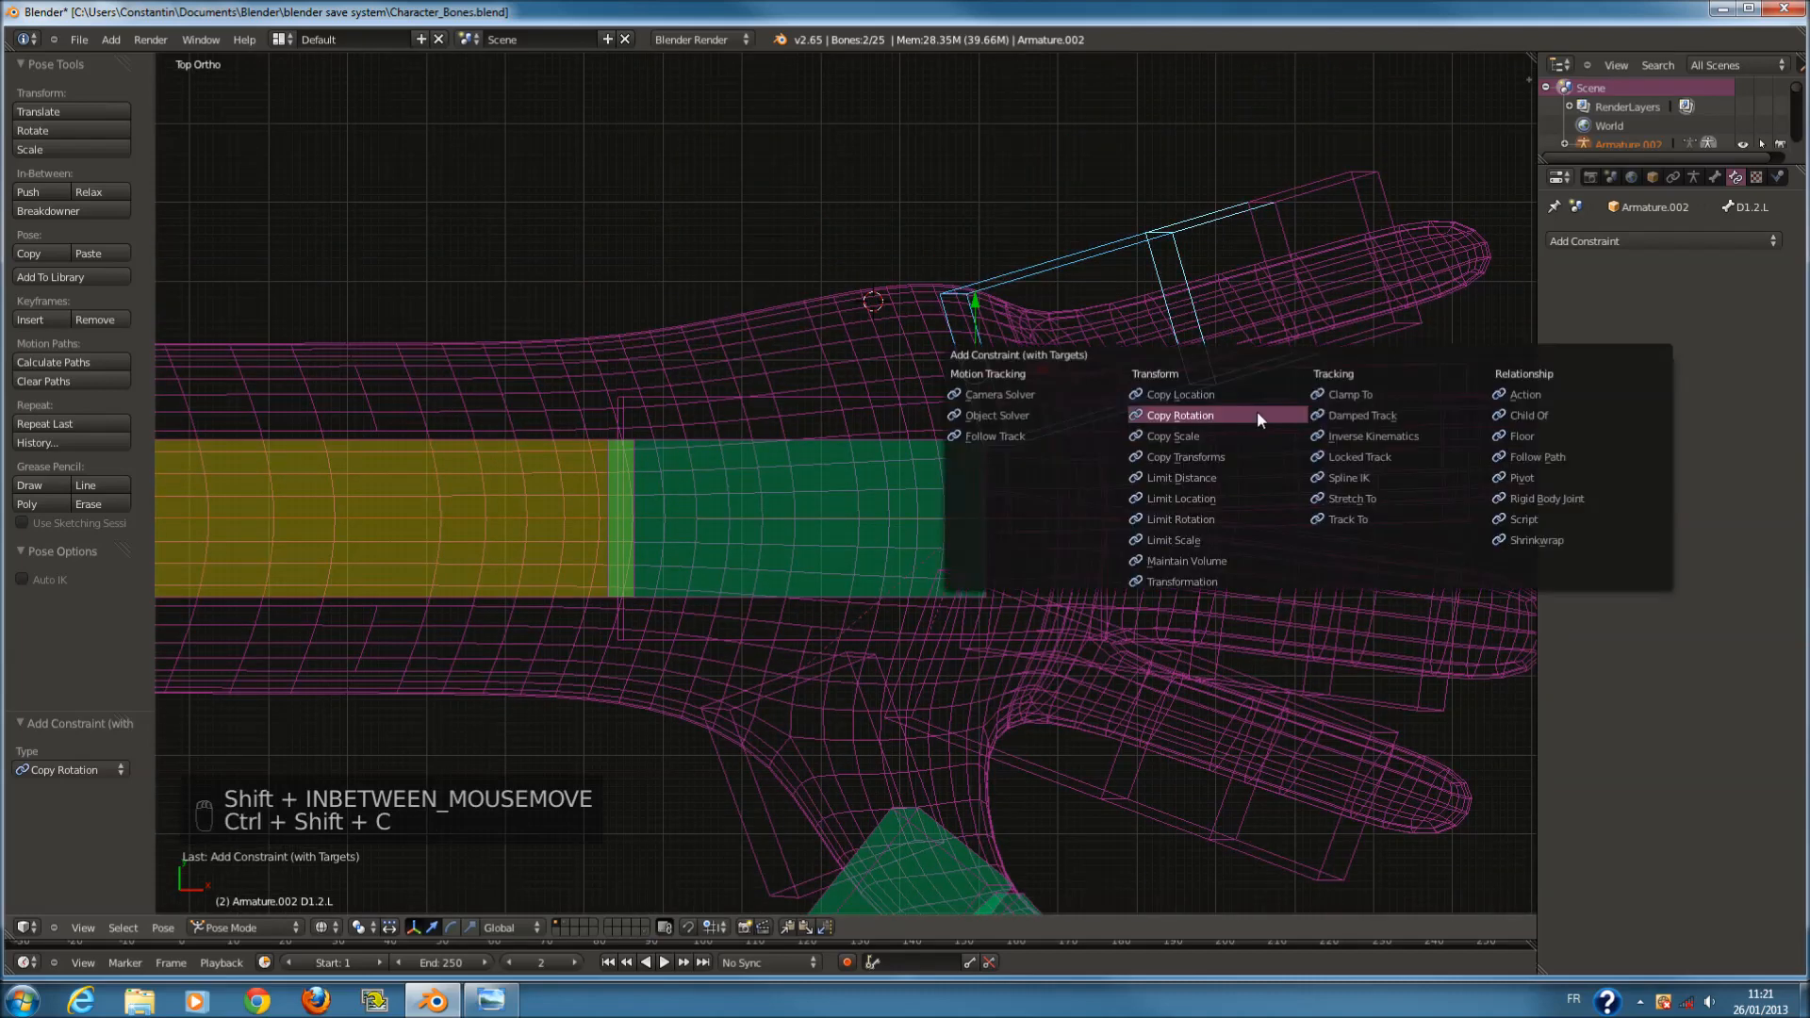
left_click(1258, 412)
left_click(1561, 411)
left_click(1655, 437)
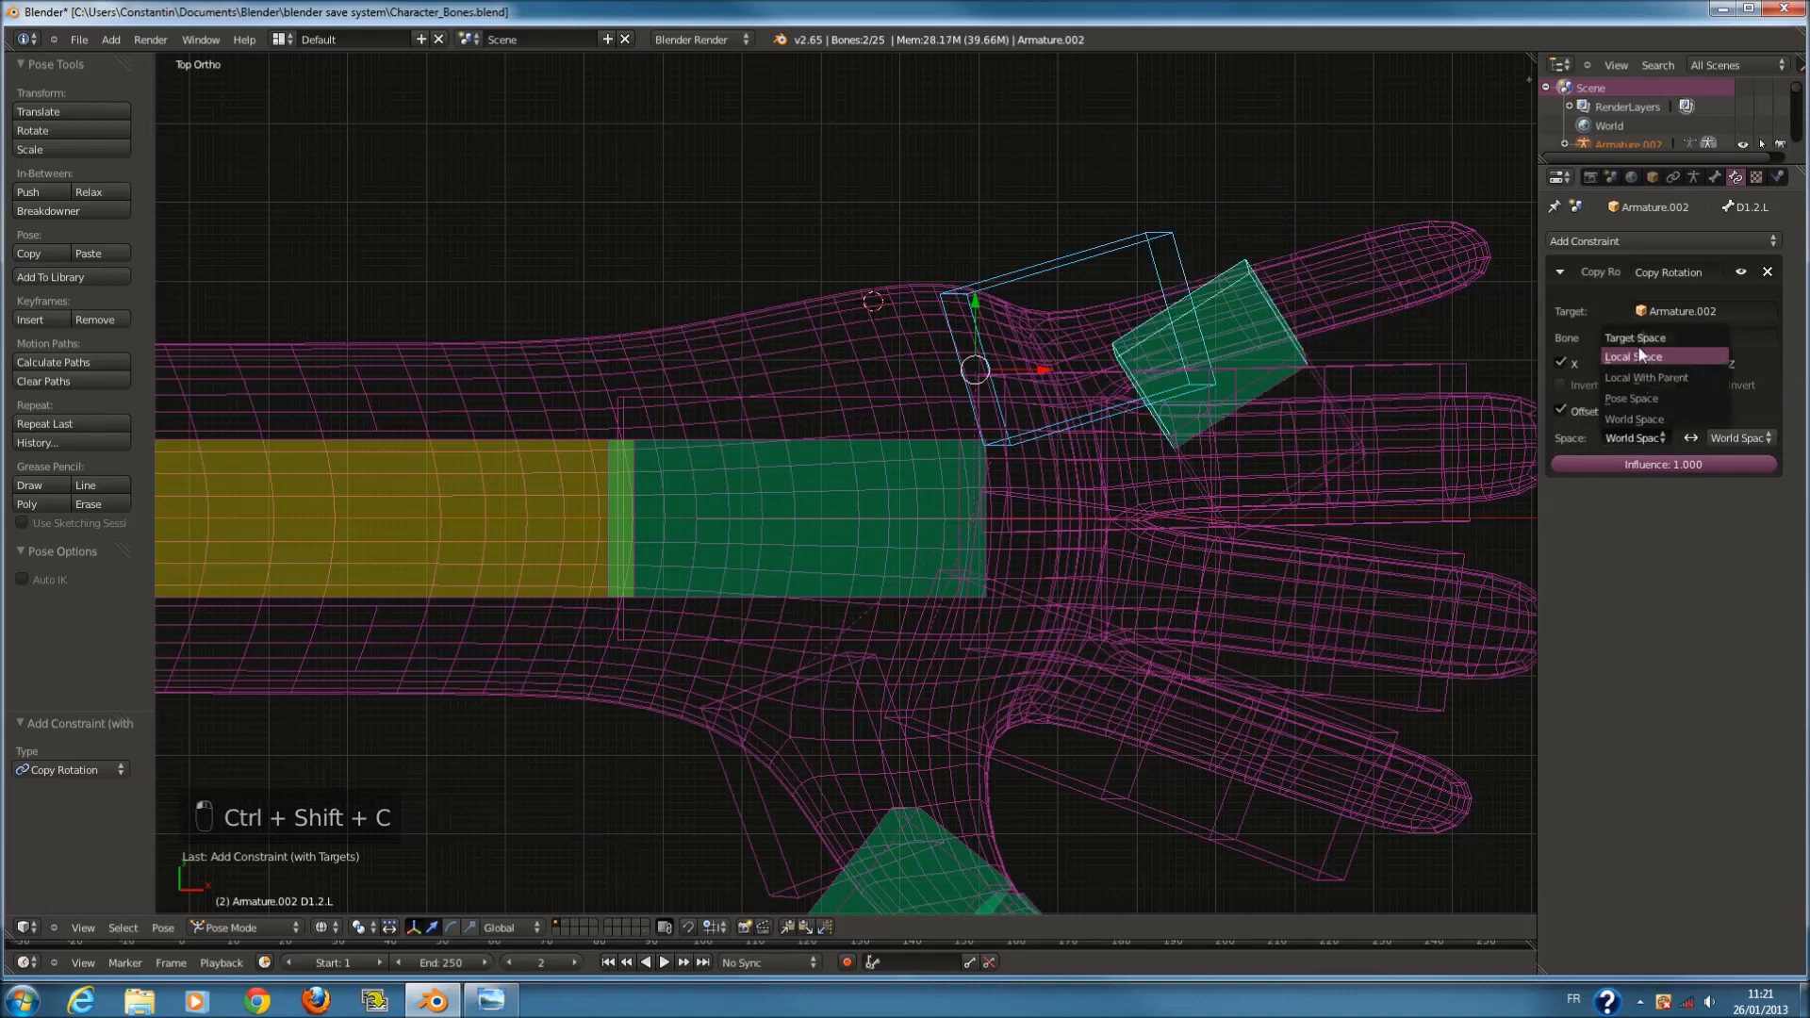
left_click(1714, 356)
left_click(1733, 437)
left_click(1733, 356)
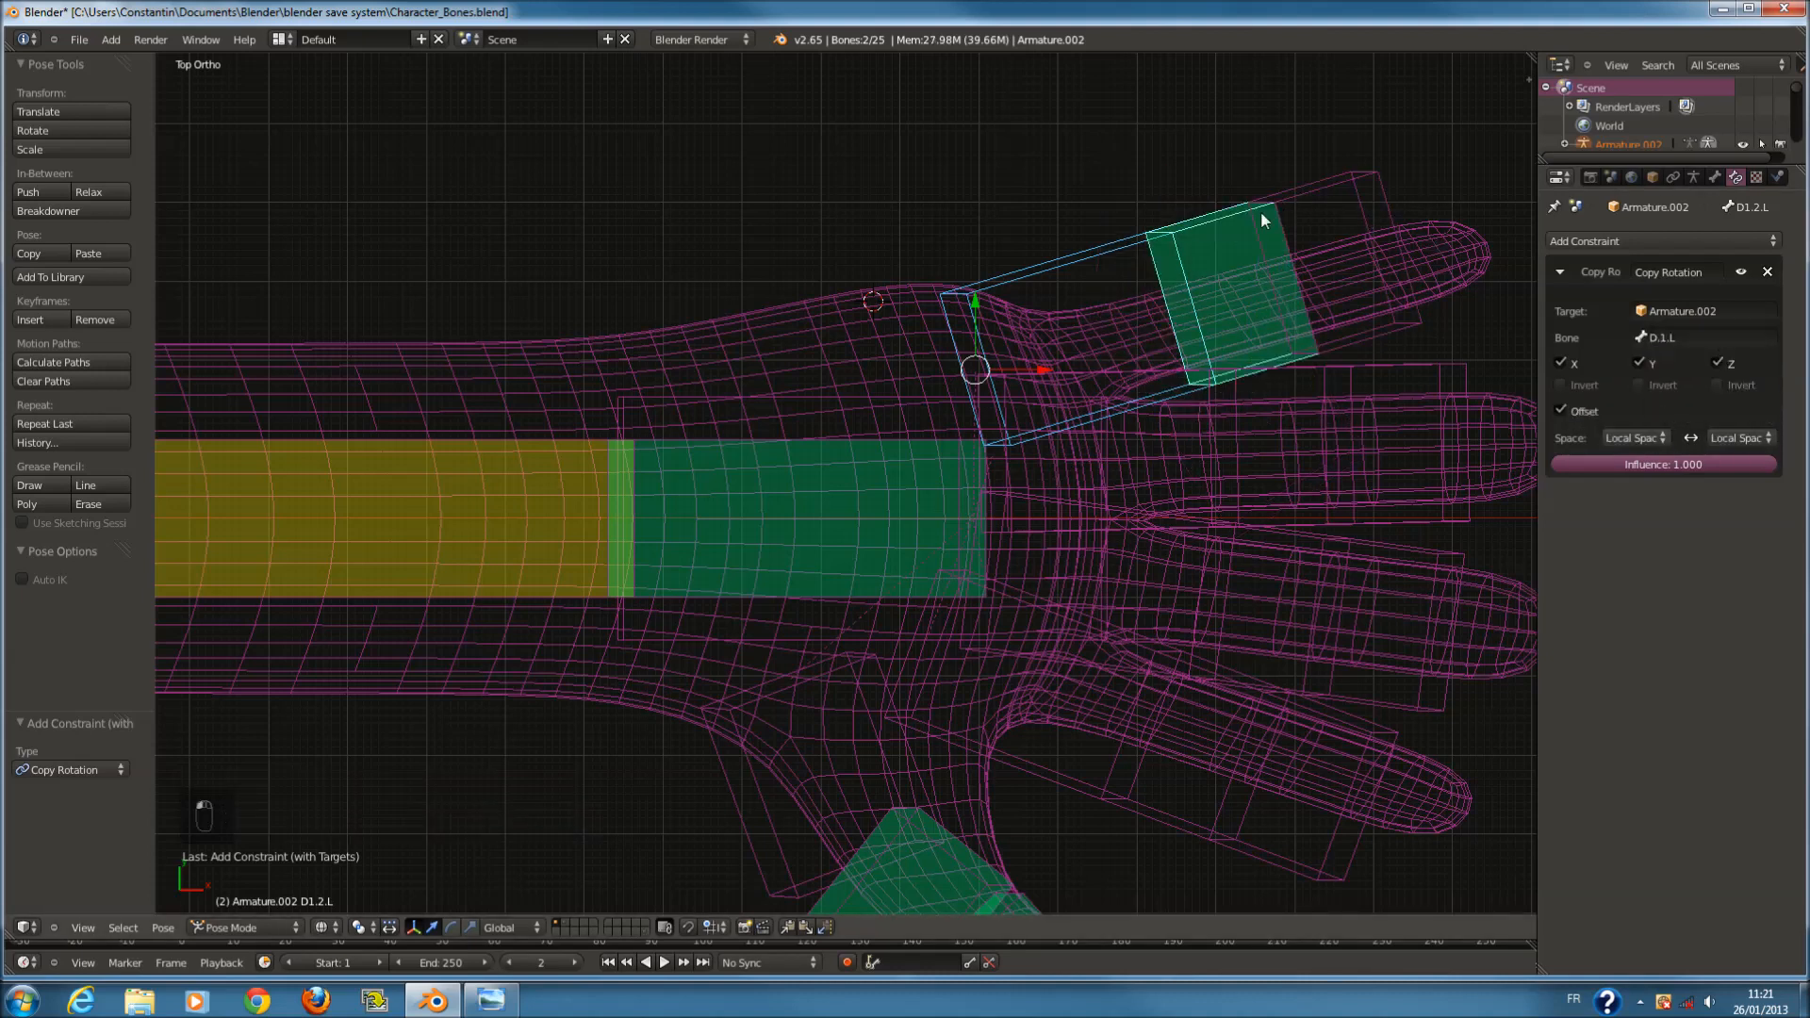
Add a Copy Rotation constraint to D1.3.L targeting D1.2.L, with Offset enabled and both spaces set to Local Space.
right_click(1299, 189, "shift")
key("ctrl+shift+c")
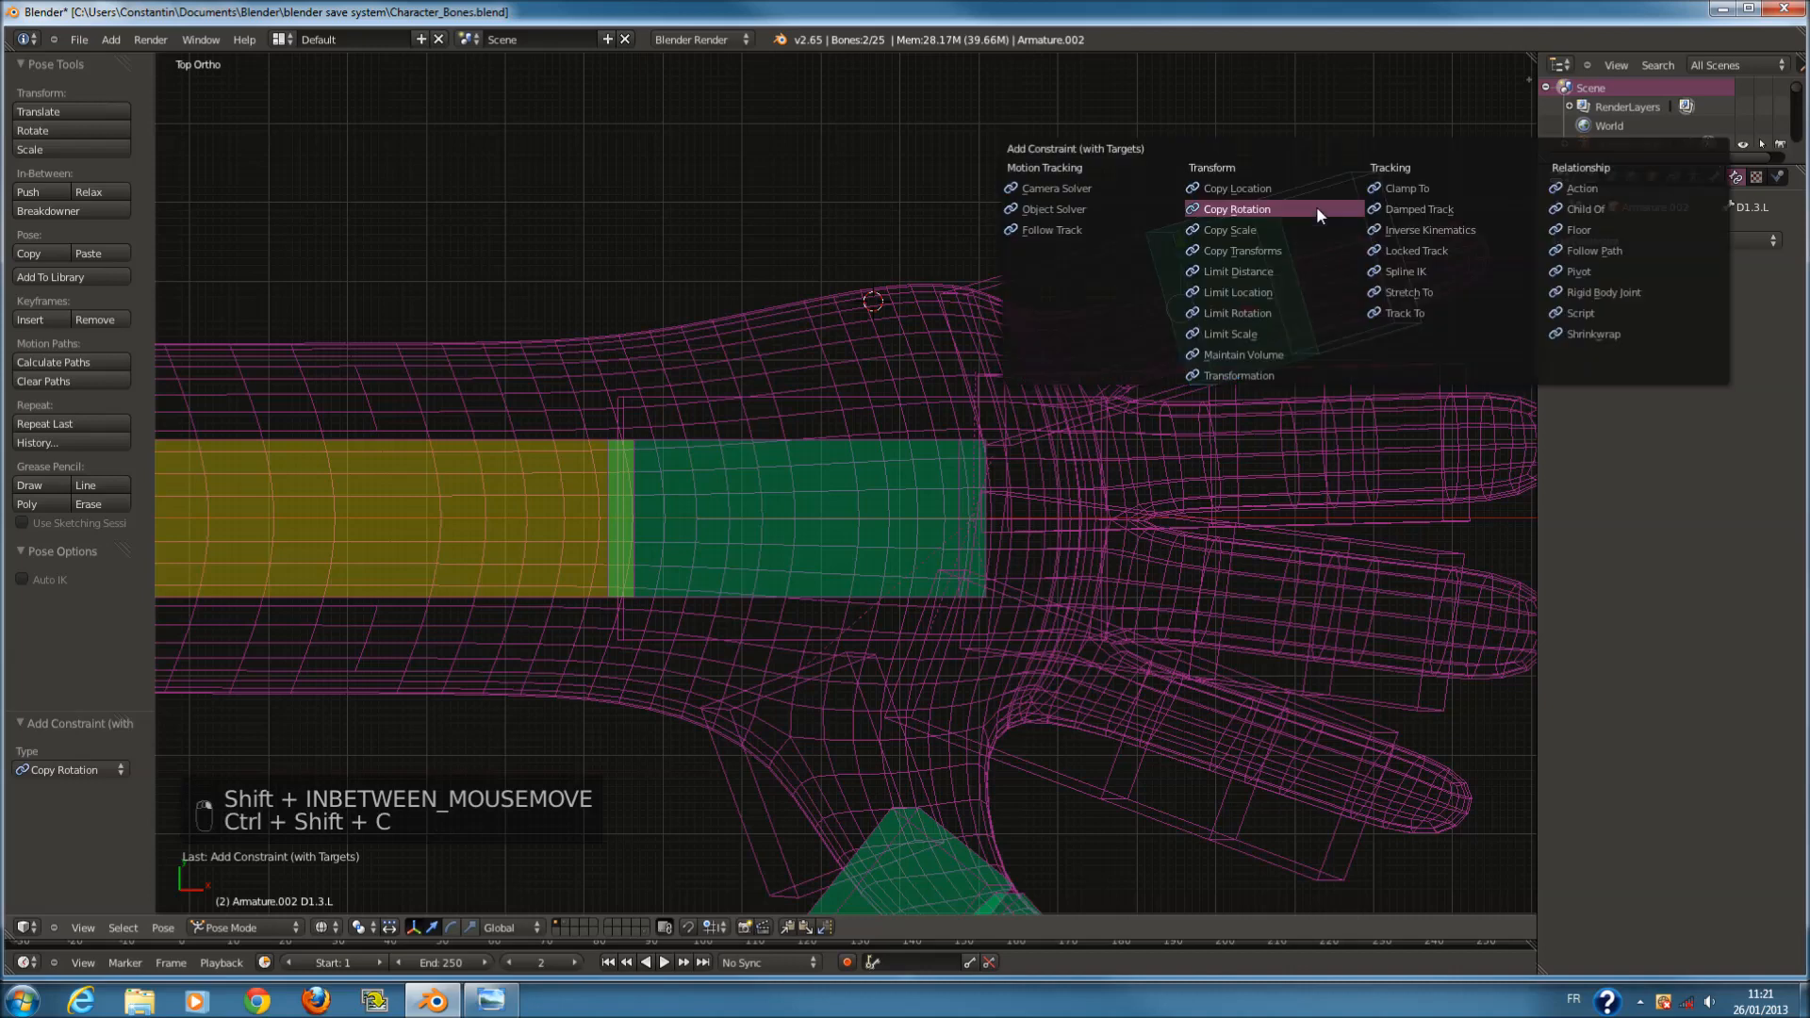
left_click(1318, 211)
left_click(1561, 411)
left_click(1636, 437)
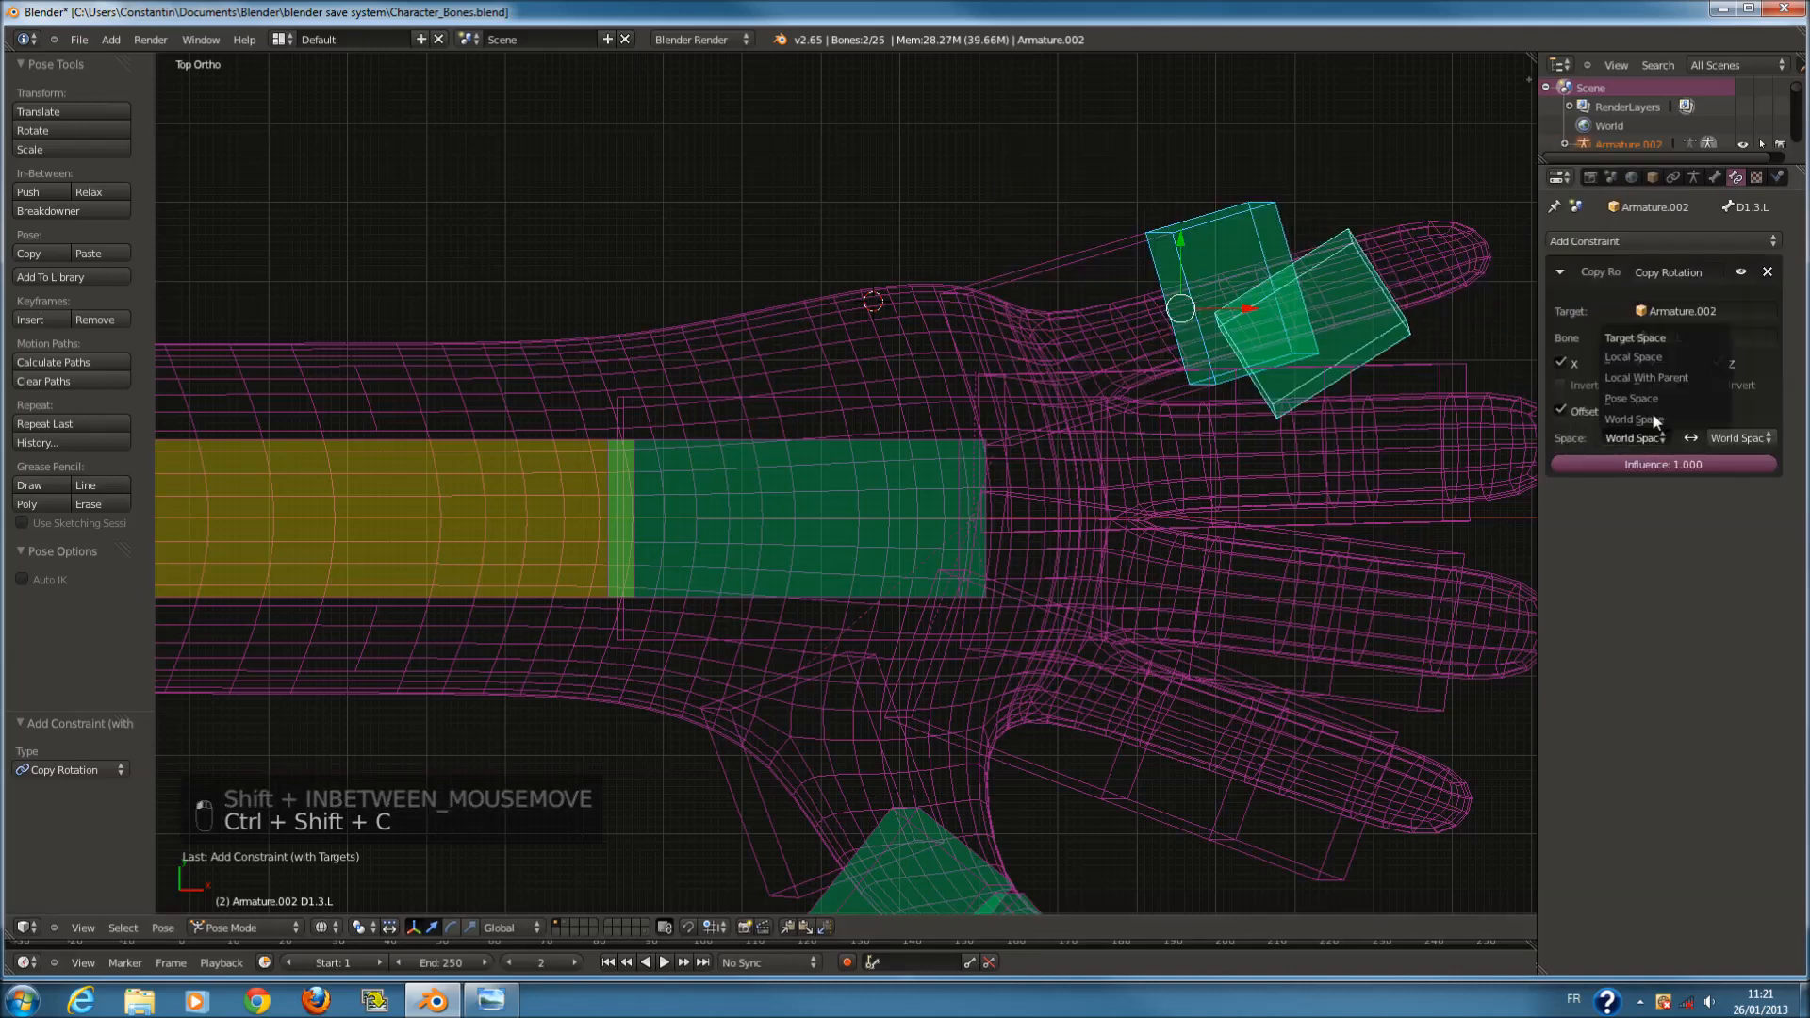
left_click(1634, 356)
left_click(1739, 438)
left_click(1745, 364)
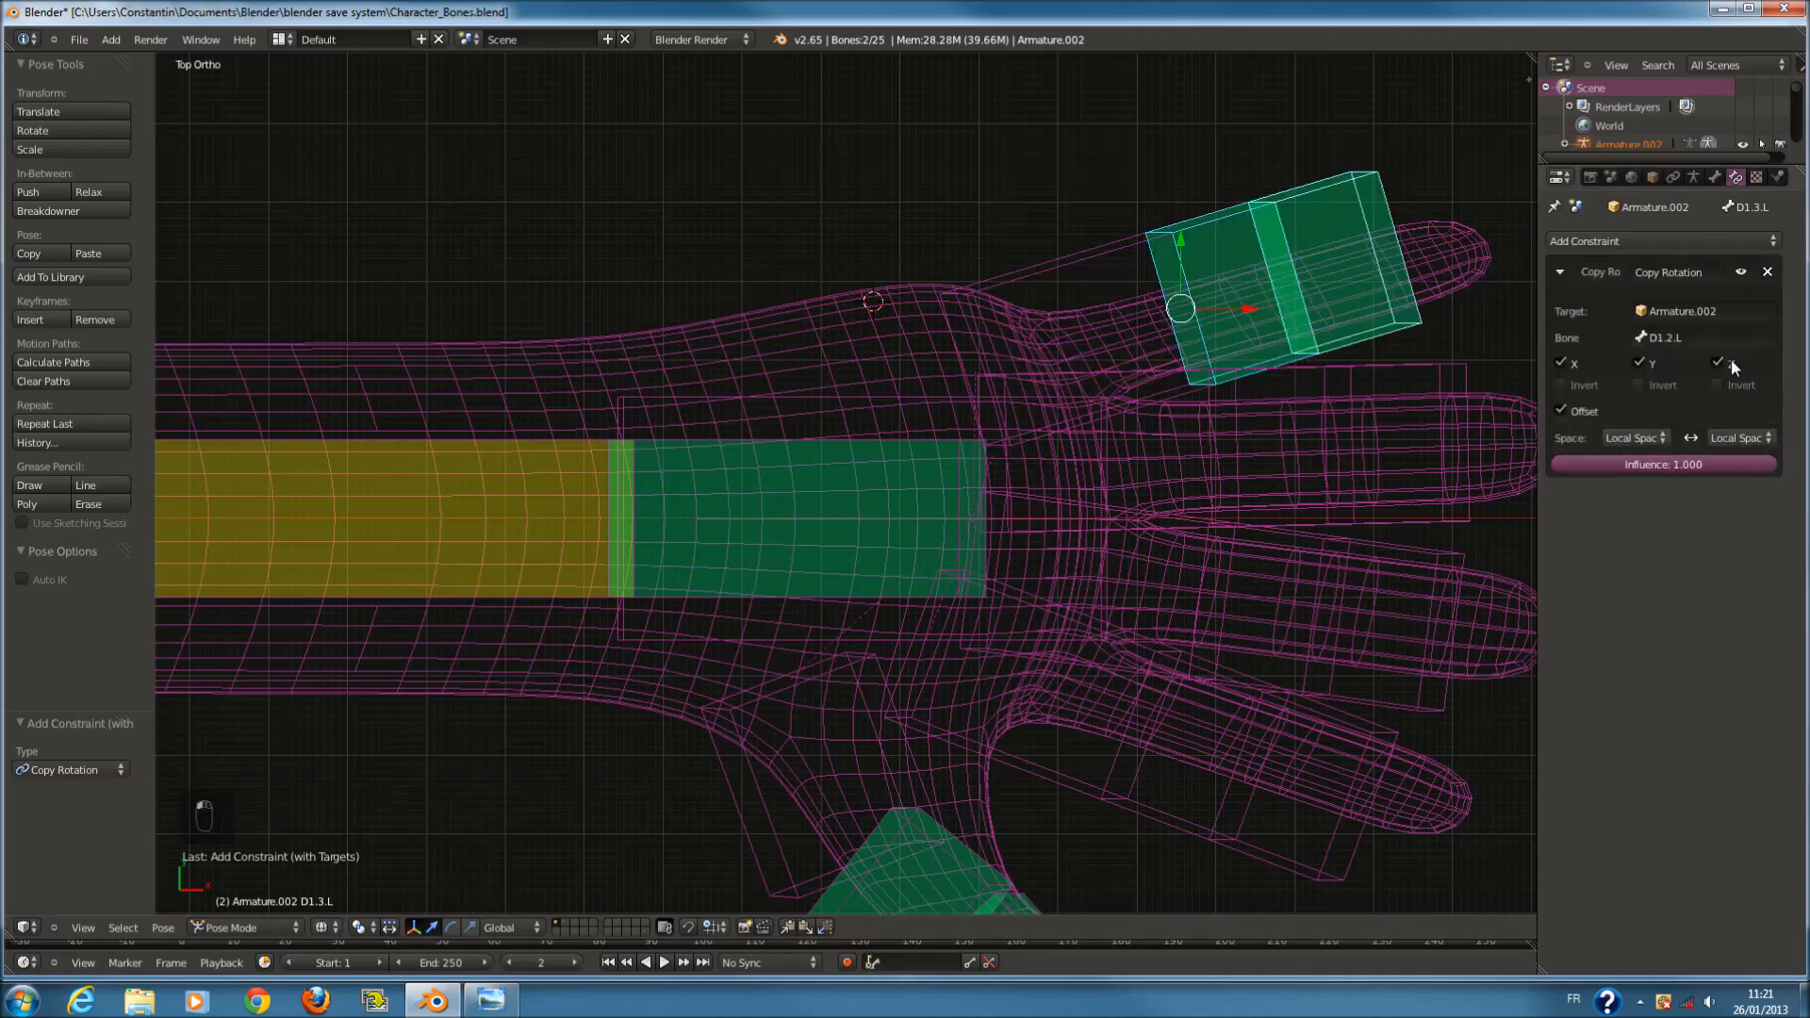
Try rotating the finger's base bone D.1.L about the global Y axis to test its Copy Rotation chain.
scroll(1150, 438, "down", 5, "ctrl")
scroll(898, 280, "up", 3, "shift")
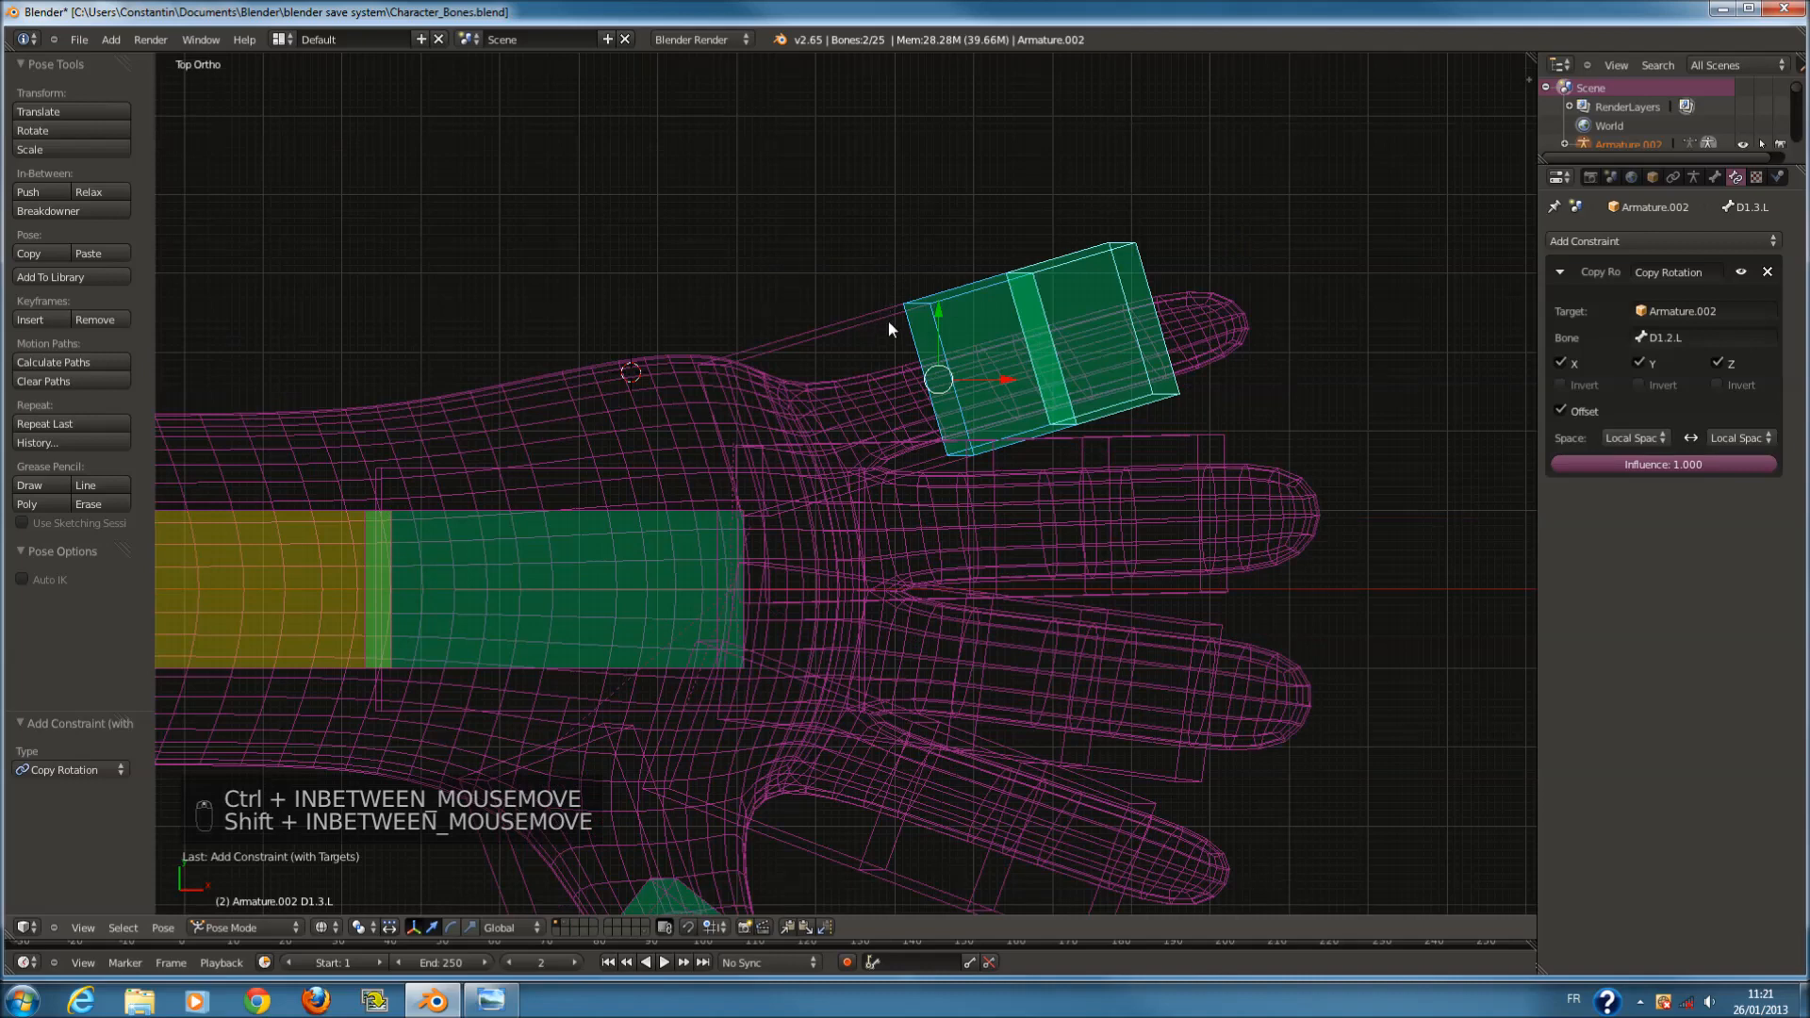
right_click(888, 321)
key("r")
key("y")
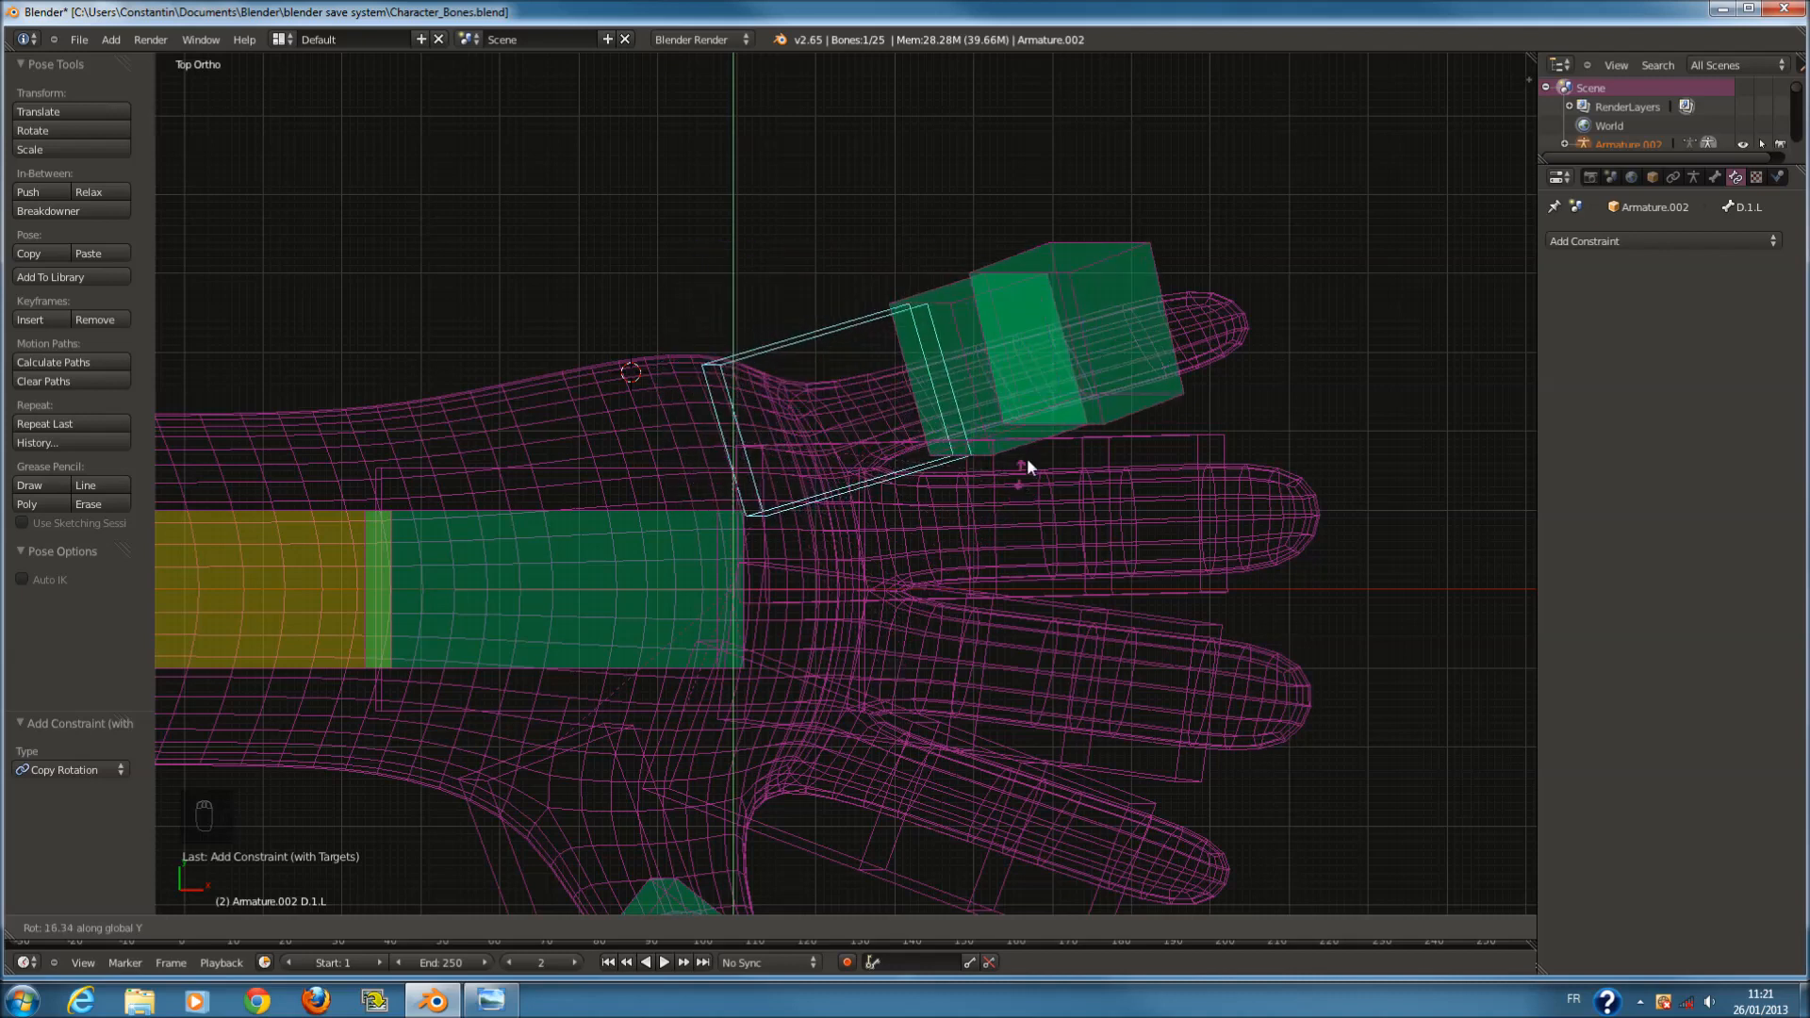
left_click(992, 466)
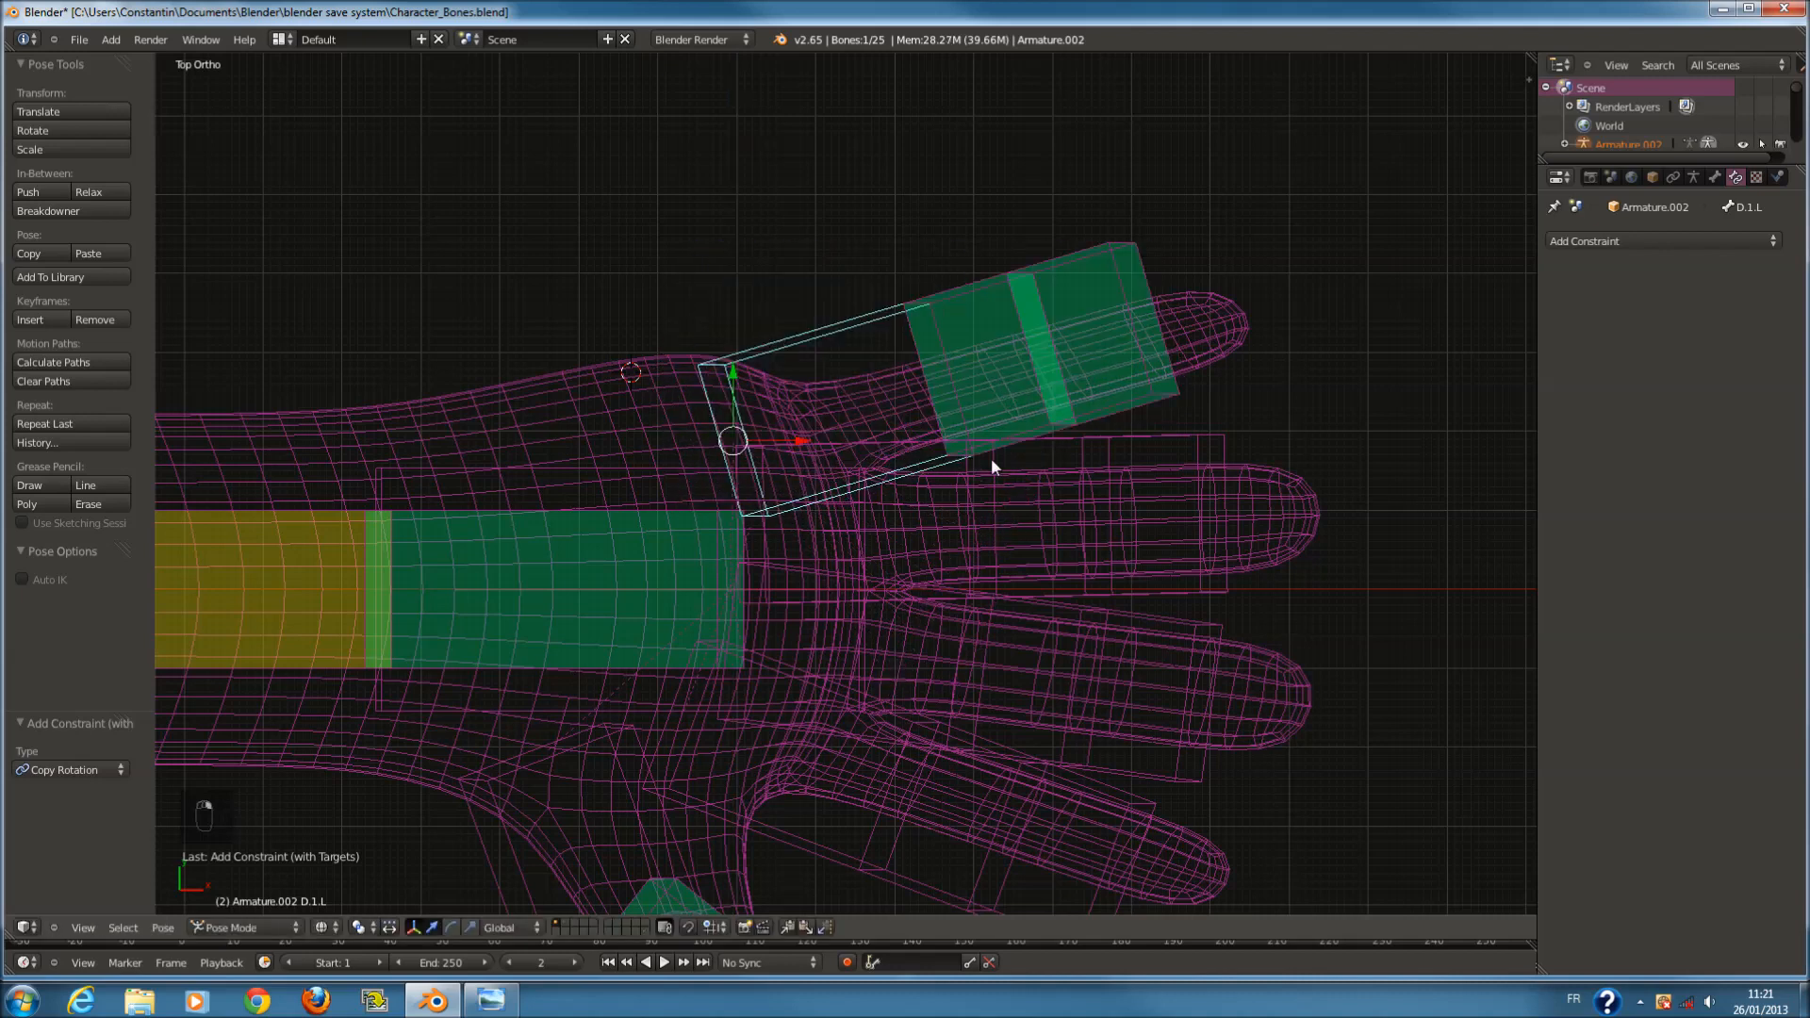
Add a Copy Rotation constraint to D2.2.L targeting D2.1.L, with Offset enabled and both spaces set to Local Space.
right_click(922, 450)
right_click(1080, 447, "shift")
left_click(1100, 452)
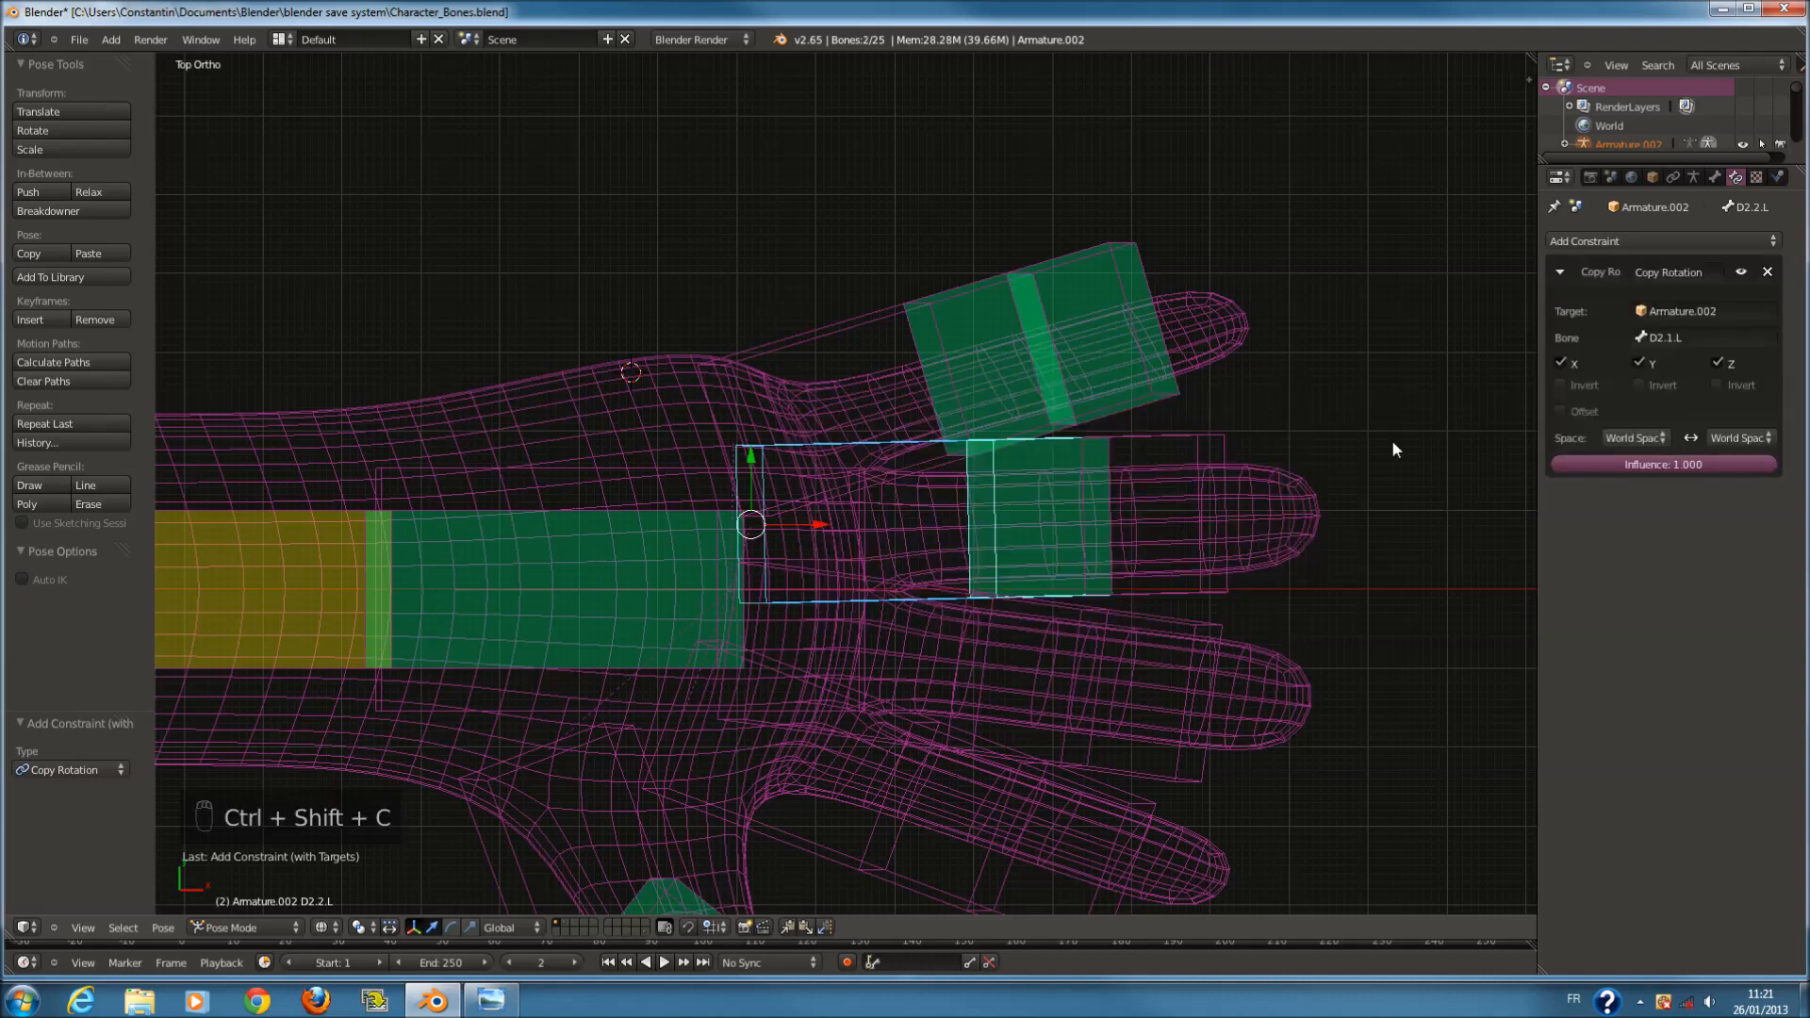
left_click(1563, 411)
left_click(1636, 437)
left_click(1631, 360)
left_click(1742, 437)
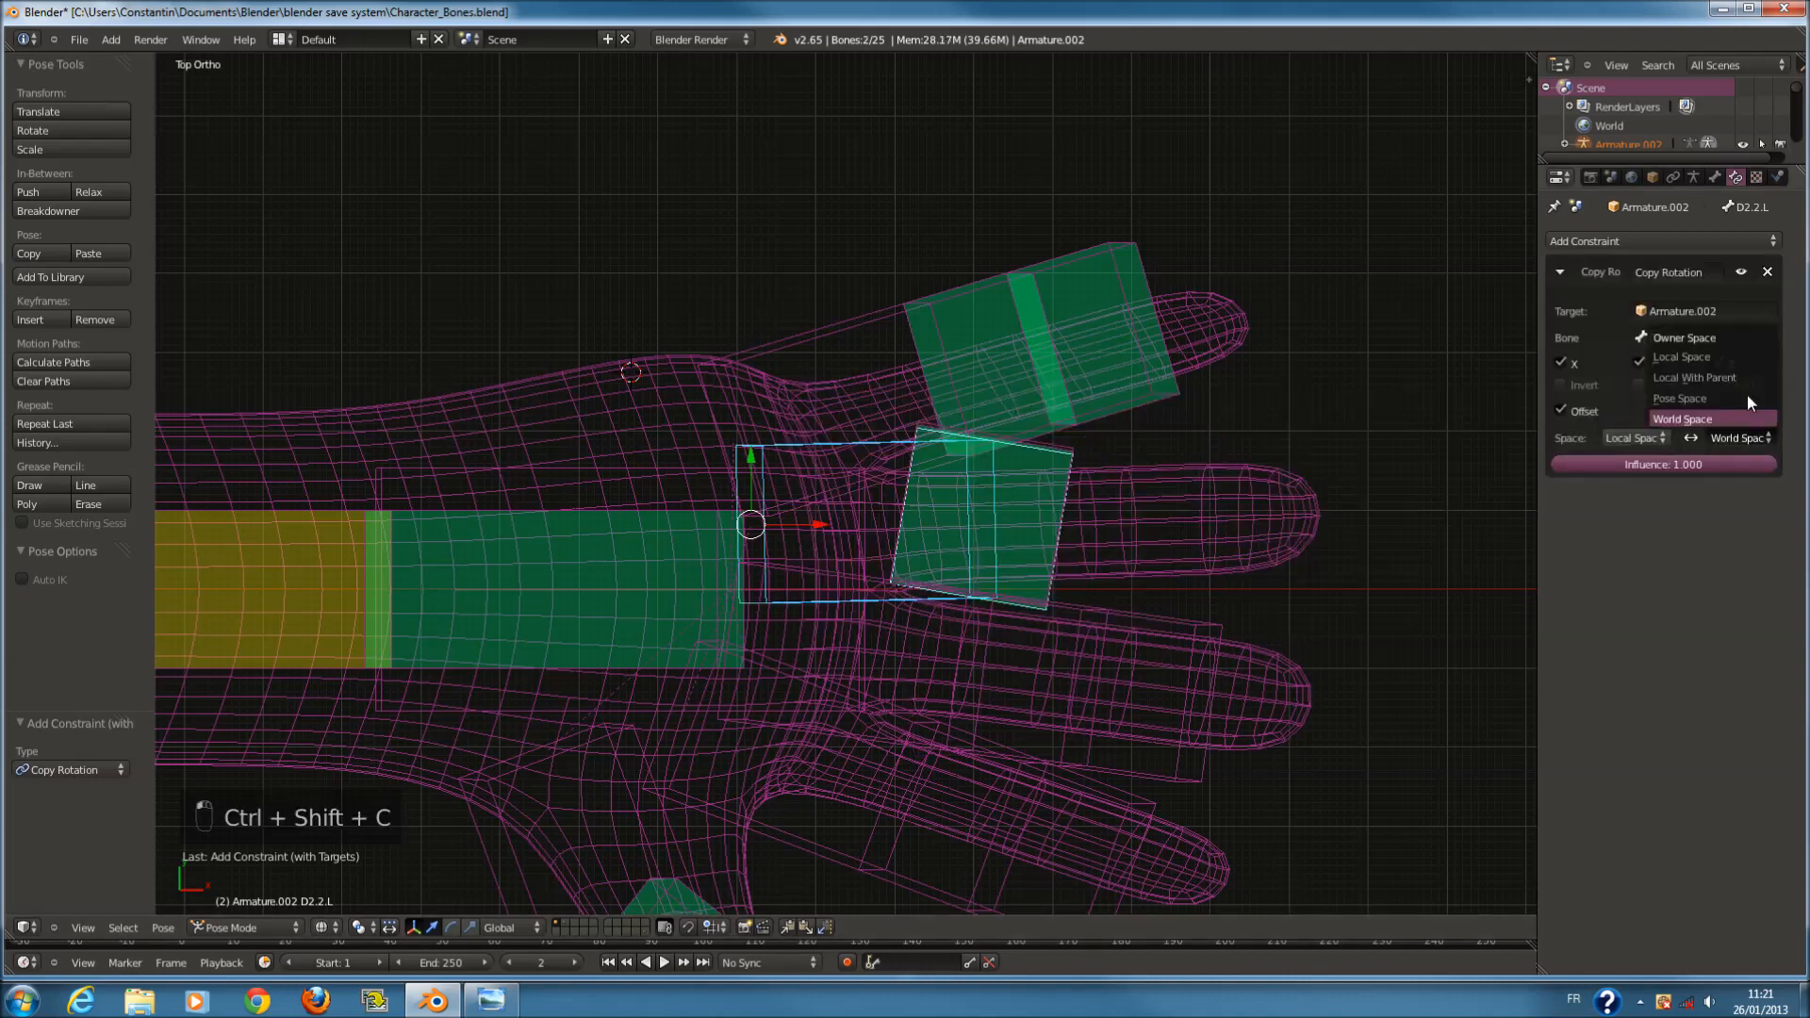
left_click(1697, 351)
Add a Copy Rotation constraint to D2.3.L targeting D2.2.L, with Offset enabled and both spaces set to Local Space.
right_click(1038, 440, "shift")
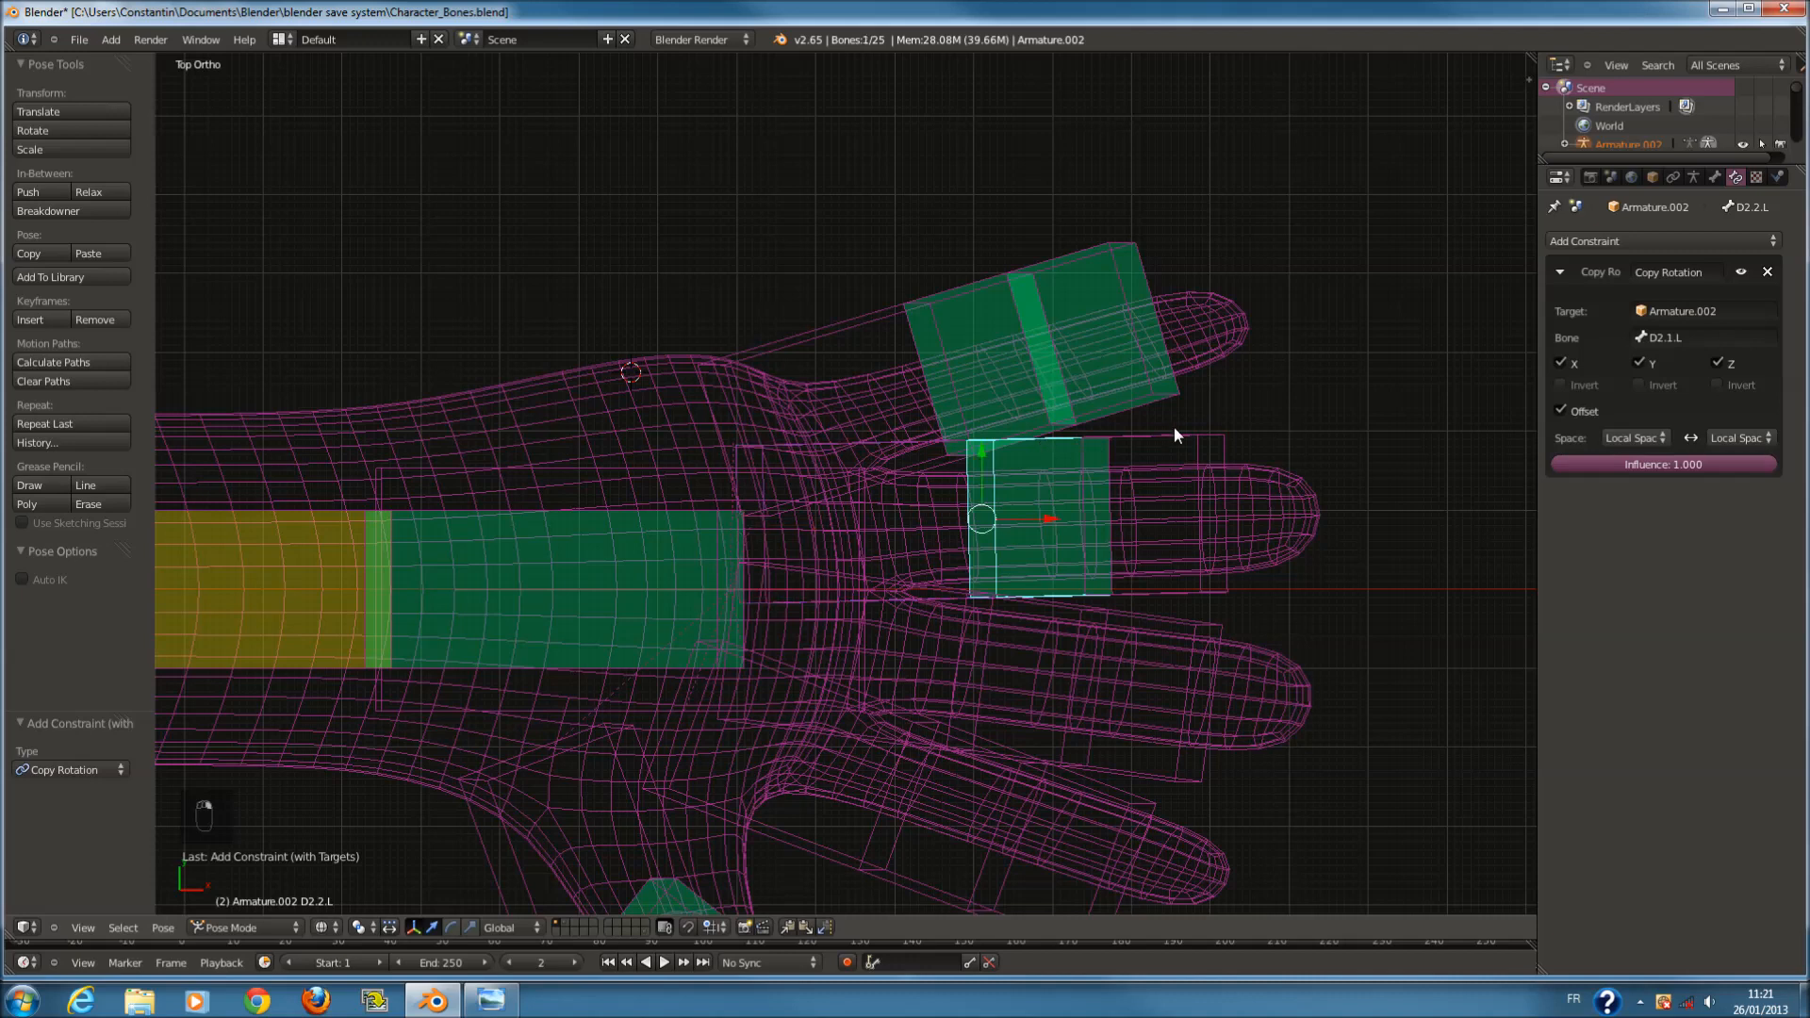
key("ctrl+shift+c")
left_click(1183, 439)
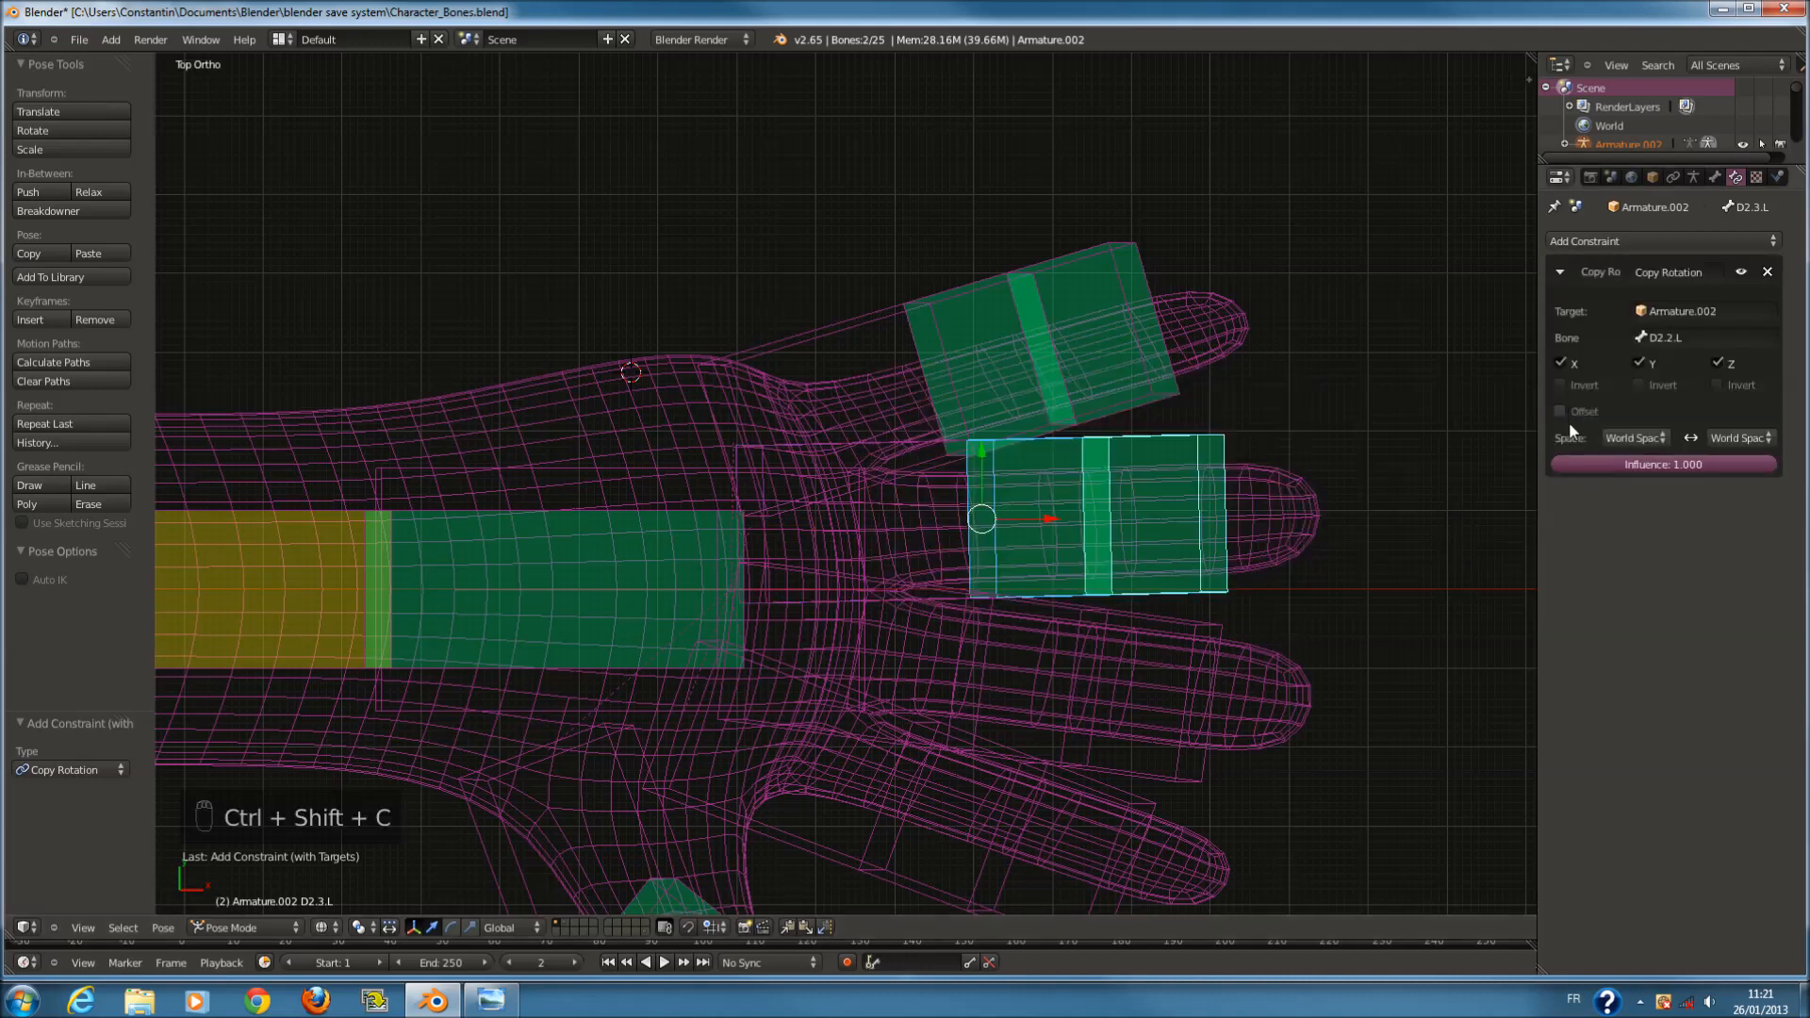
left_click(1563, 411)
left_click(1636, 437)
left_click(1639, 358)
left_click(1742, 437)
left_click(1737, 358)
Add a Copy Rotation constraint to D3.2.L targeting D3.1.L, with Offset enabled and both spaces set to Local Space.
right_click(932, 590)
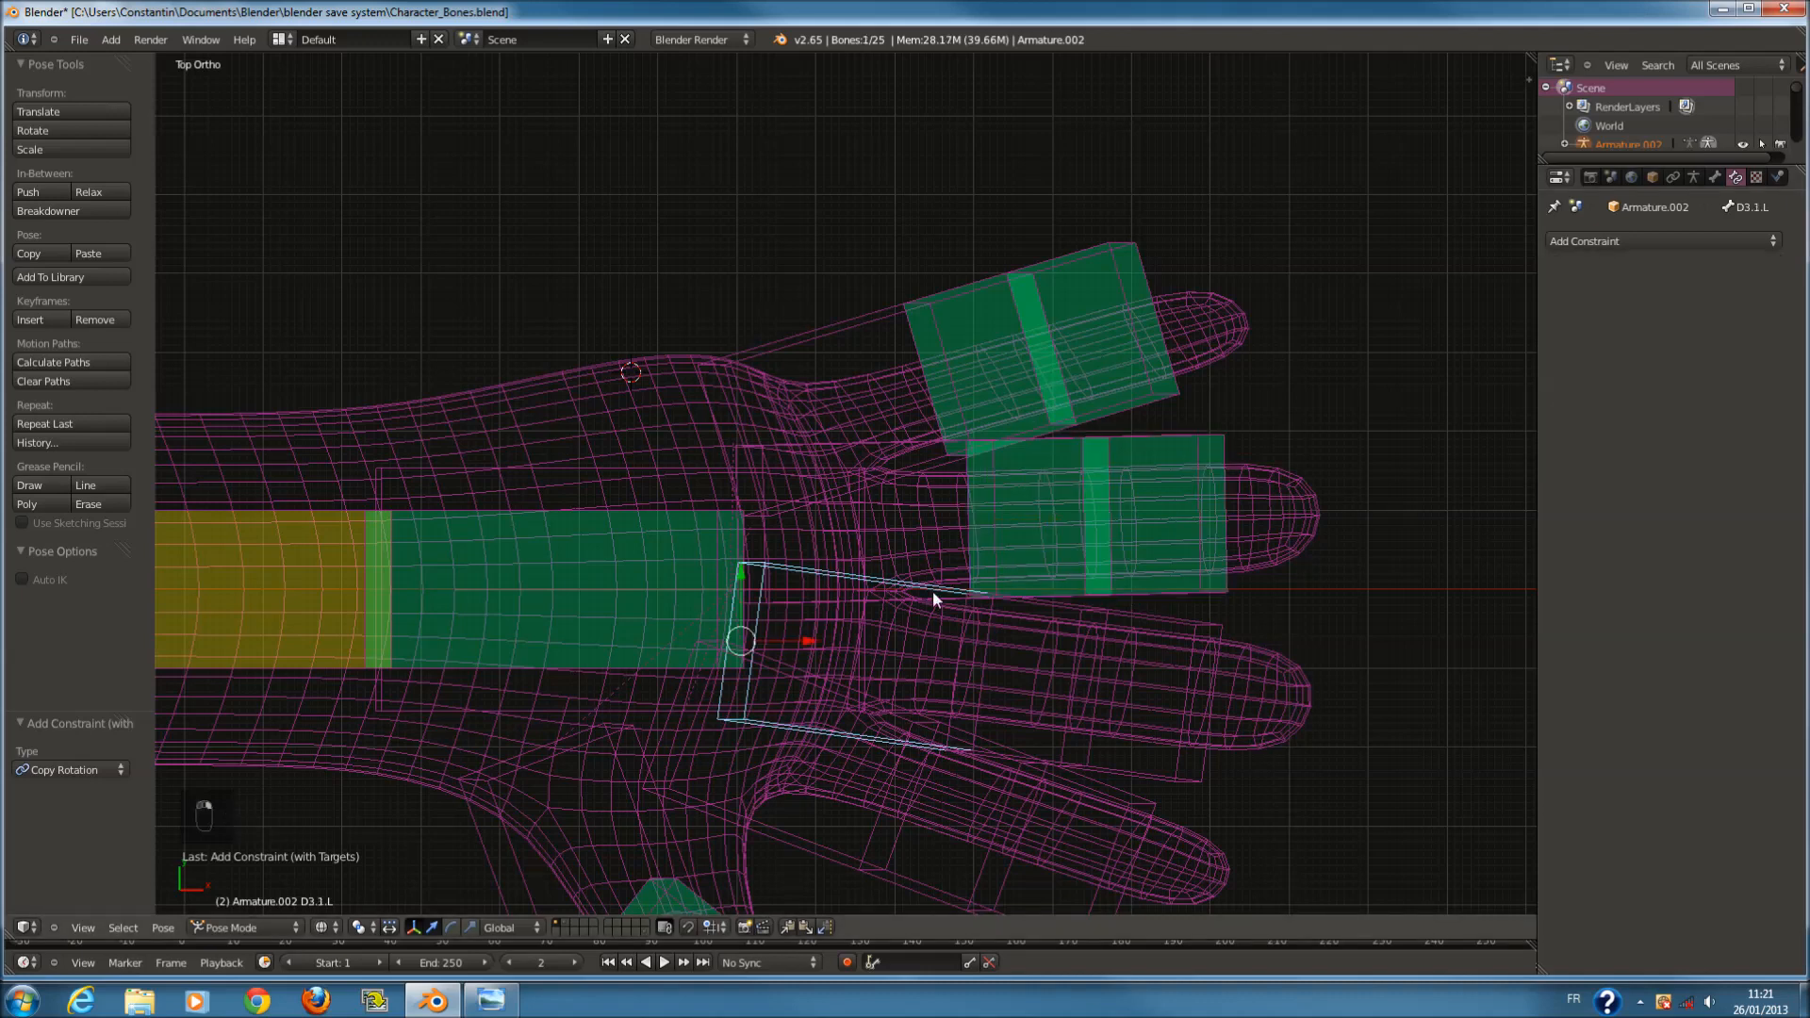
right_click(1044, 611, "shift")
key("ctrl+shift+c")
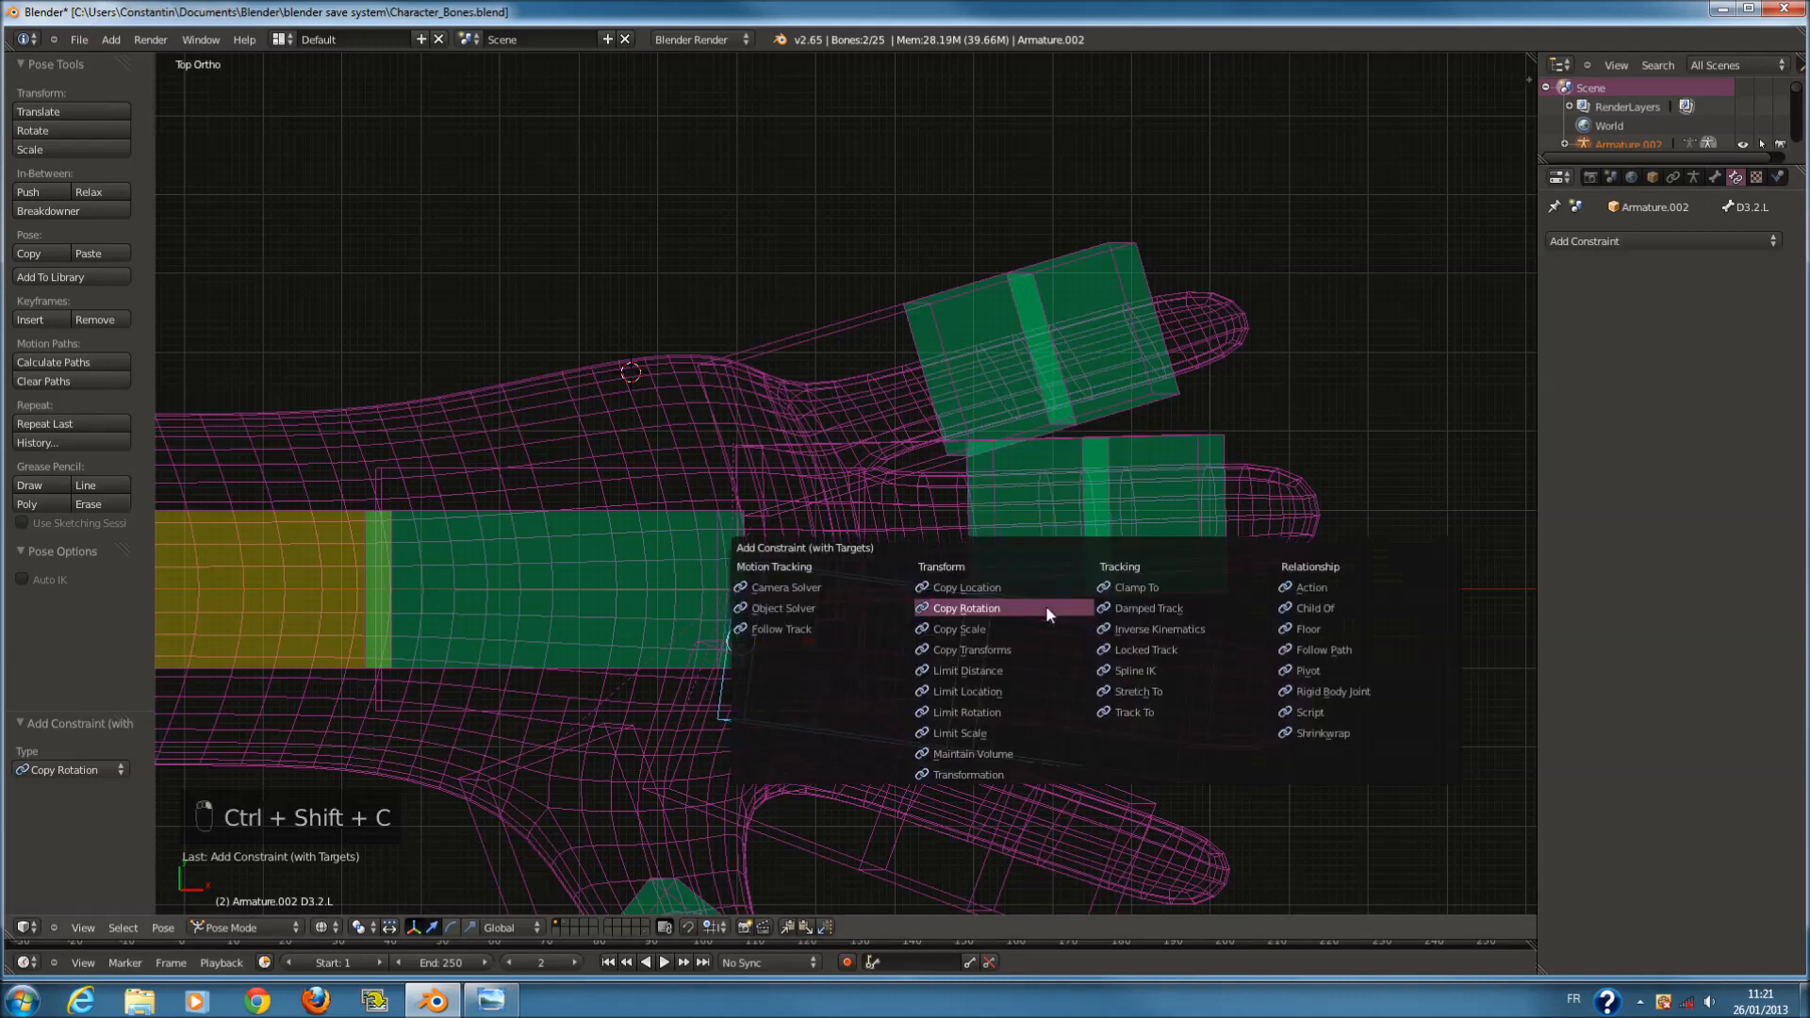
left_click(1047, 611)
left_click(1624, 439)
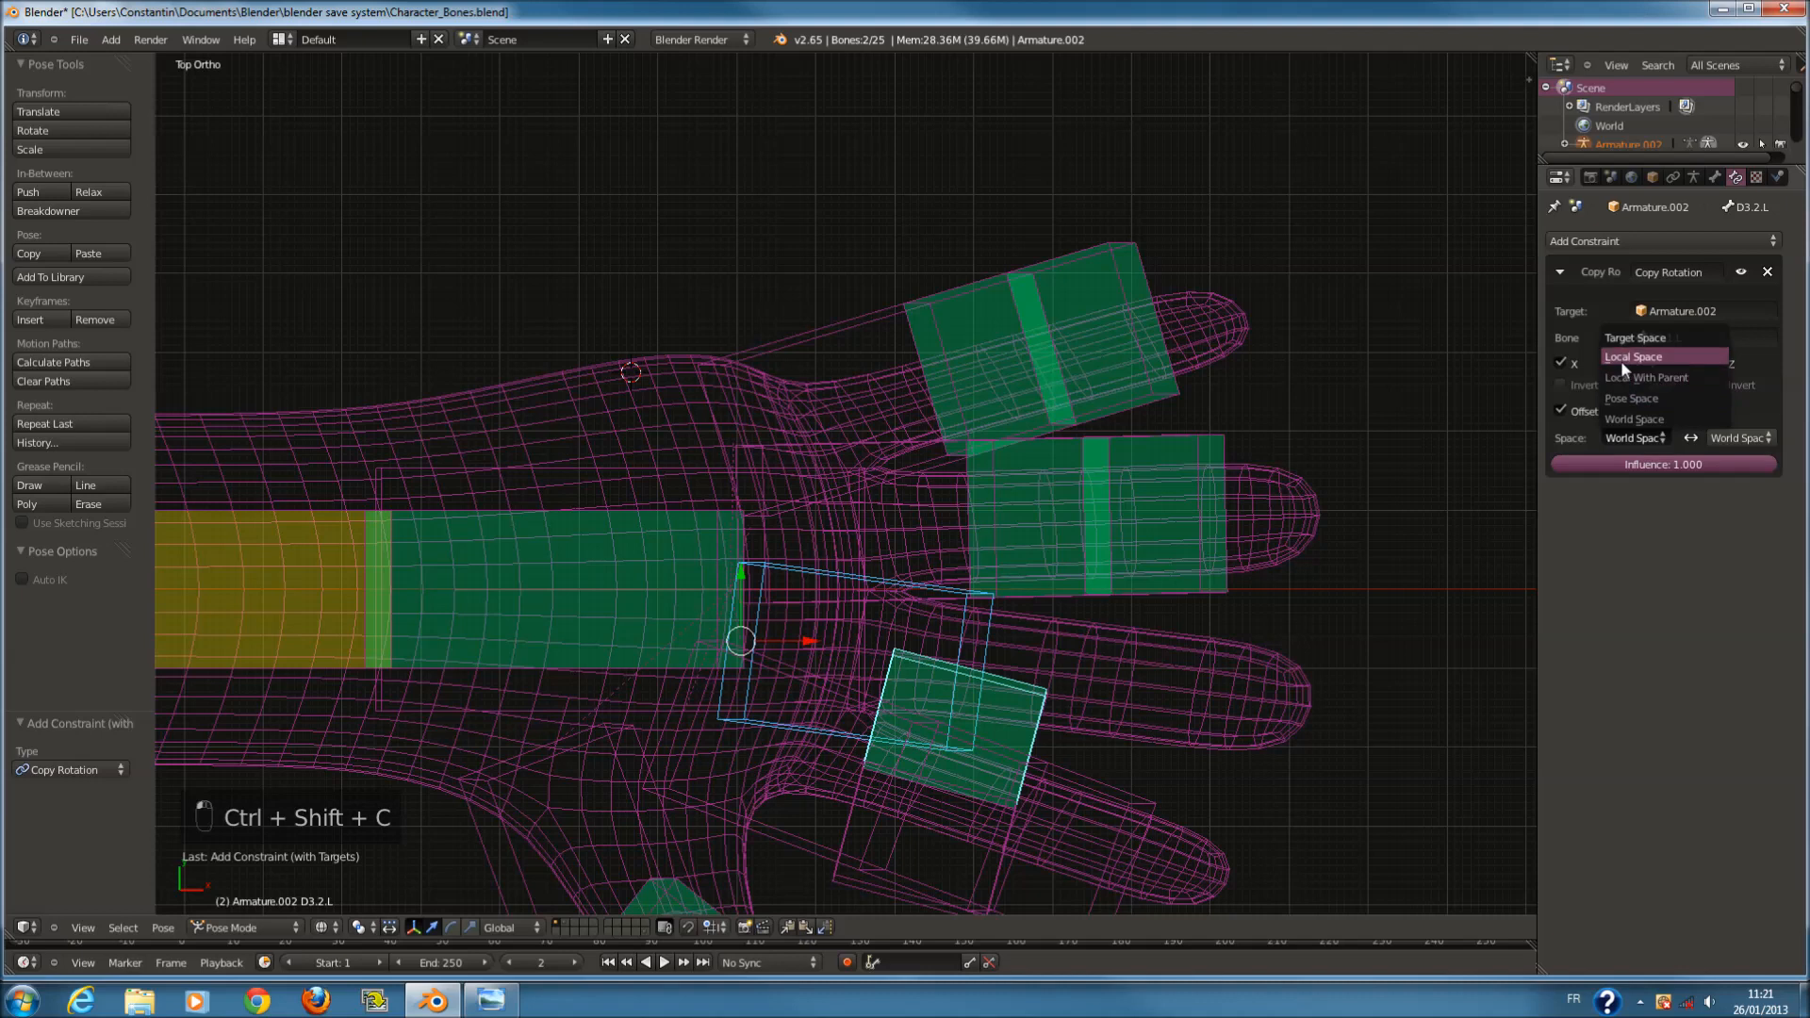
left_click(1621, 361)
left_click(1729, 358)
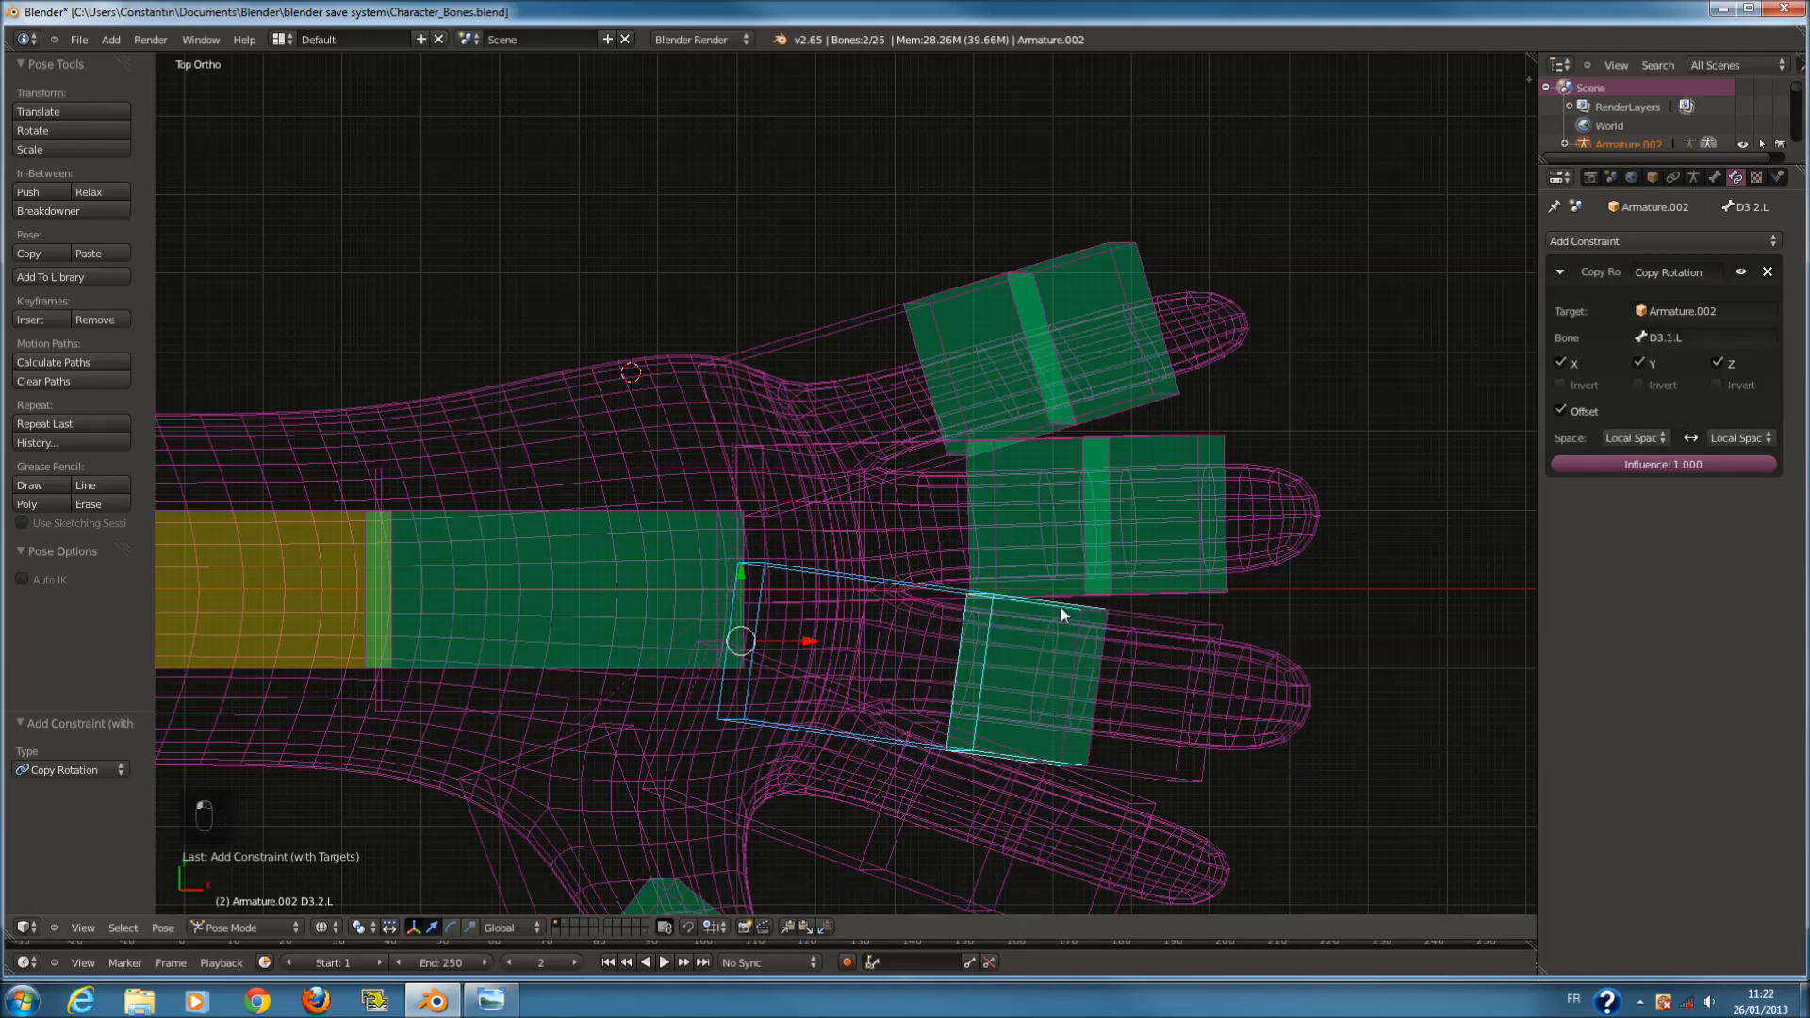
Add a Copy Rotation constraint to D3.3.L targeting D3.2.L, with Offset enabled and both spaces set to Local Space.
right_click(1060, 607)
right_click(1143, 609, "shift")
key("ctrl+shift+c")
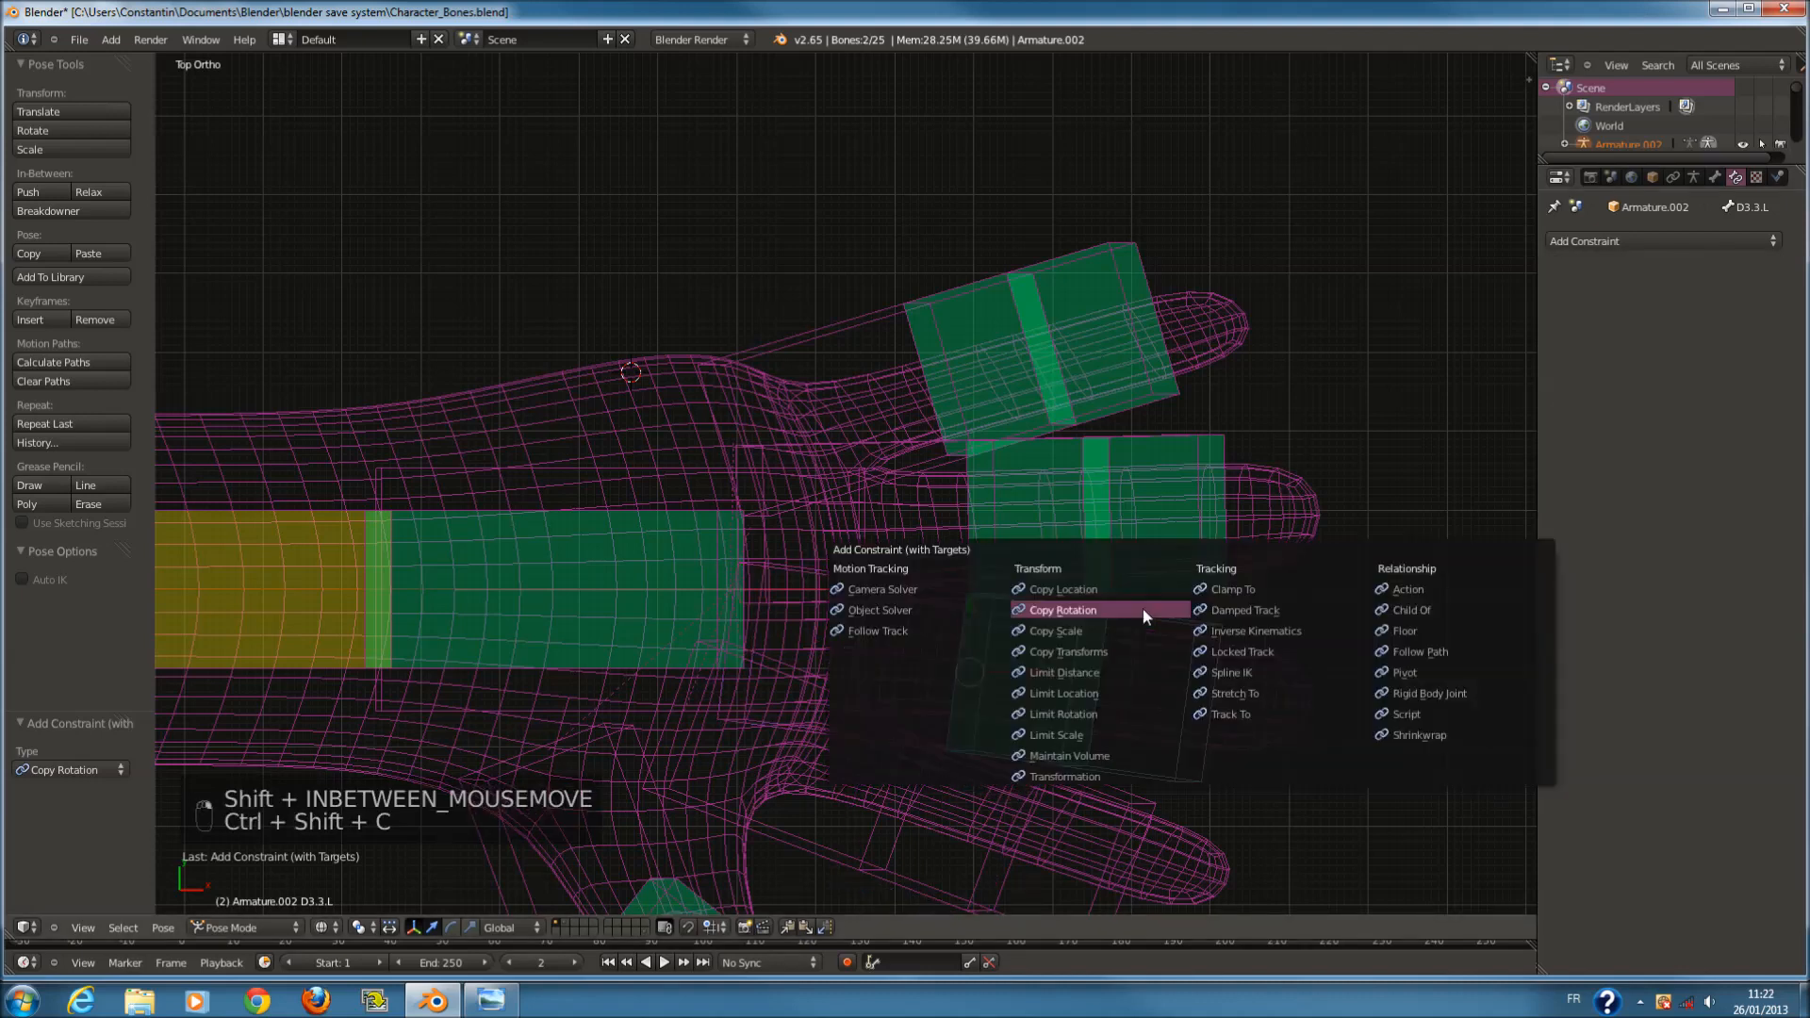
left_click(1143, 609)
left_click(1561, 411)
left_click(1637, 438)
left_click(1682, 356)
left_click(1739, 438)
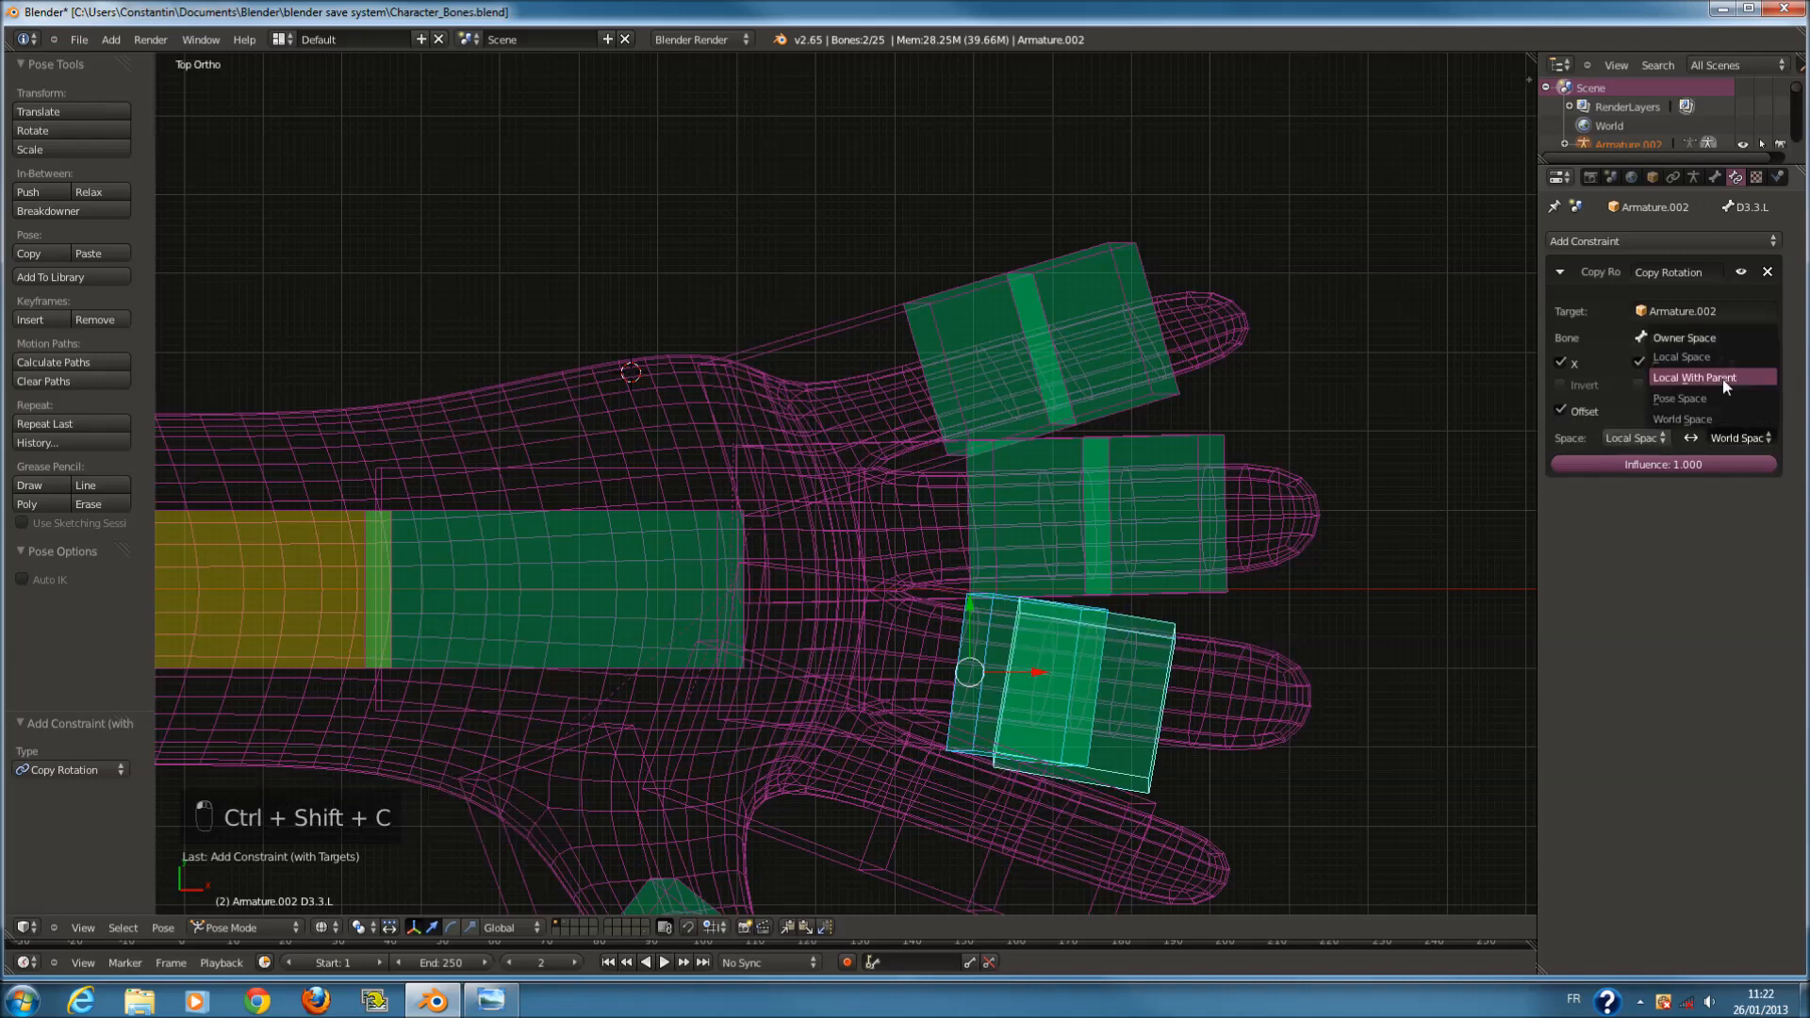
left_click(1682, 357)
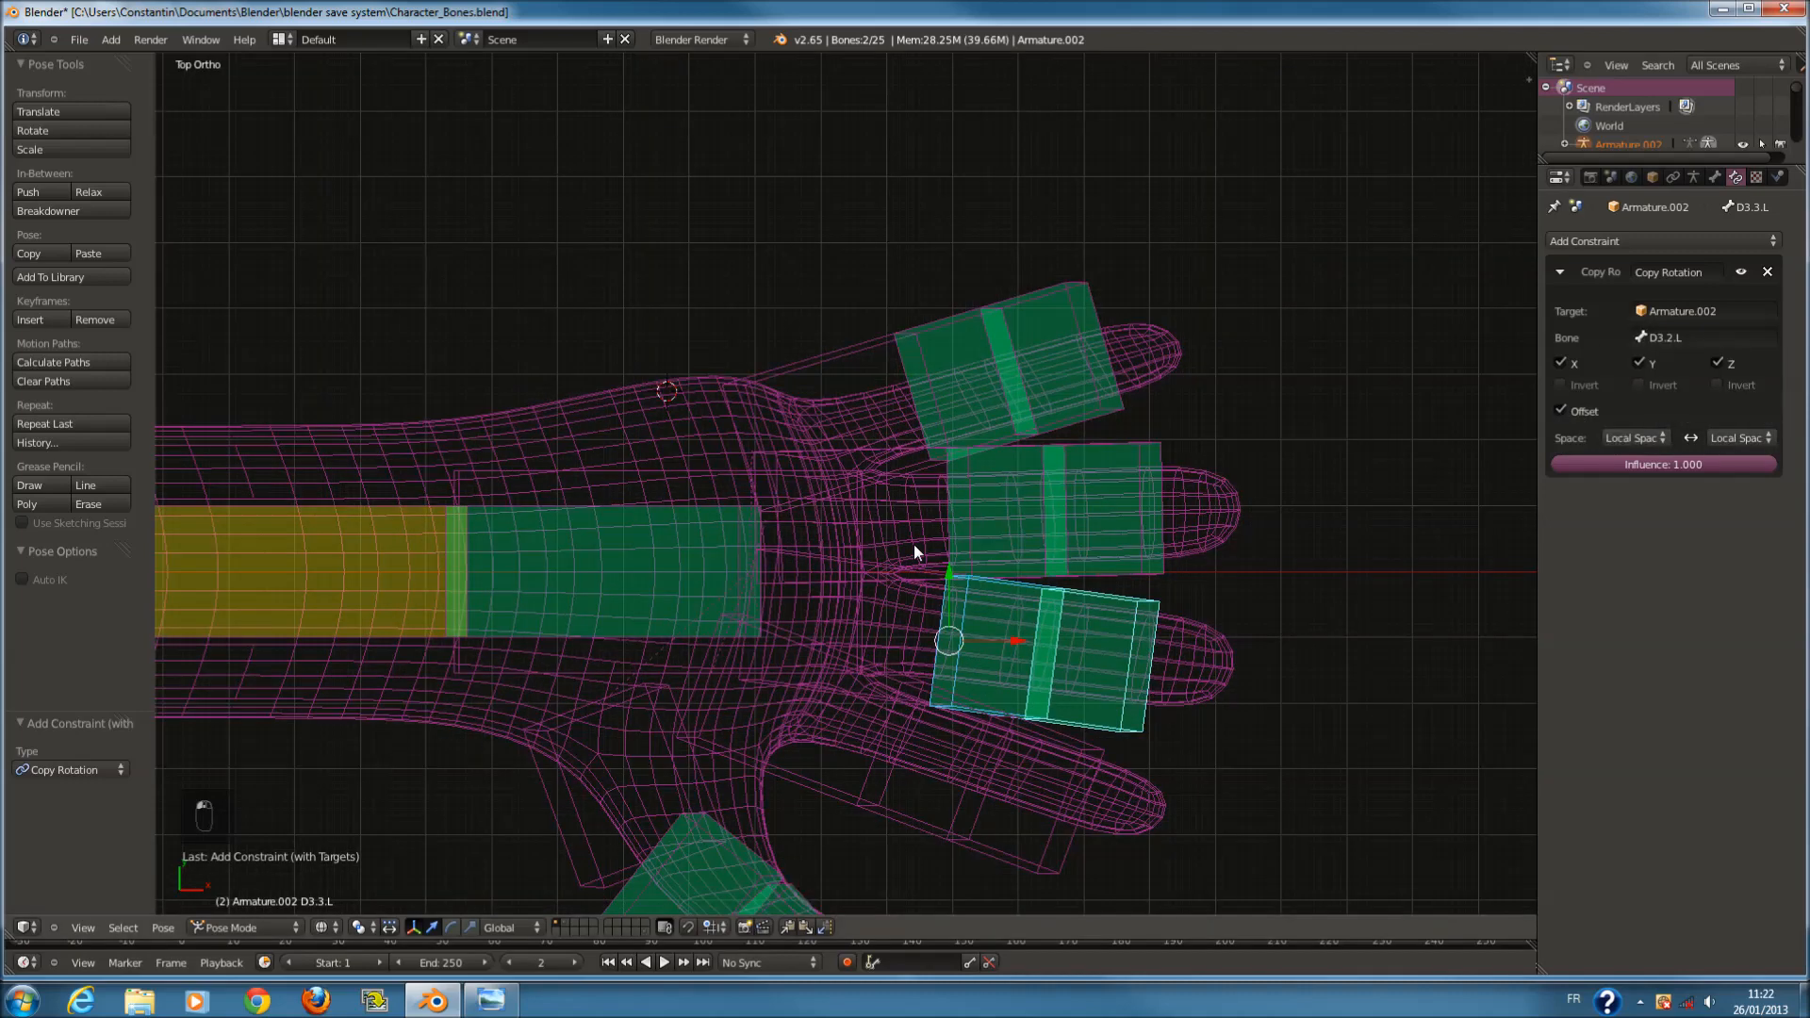
key("KP_1")
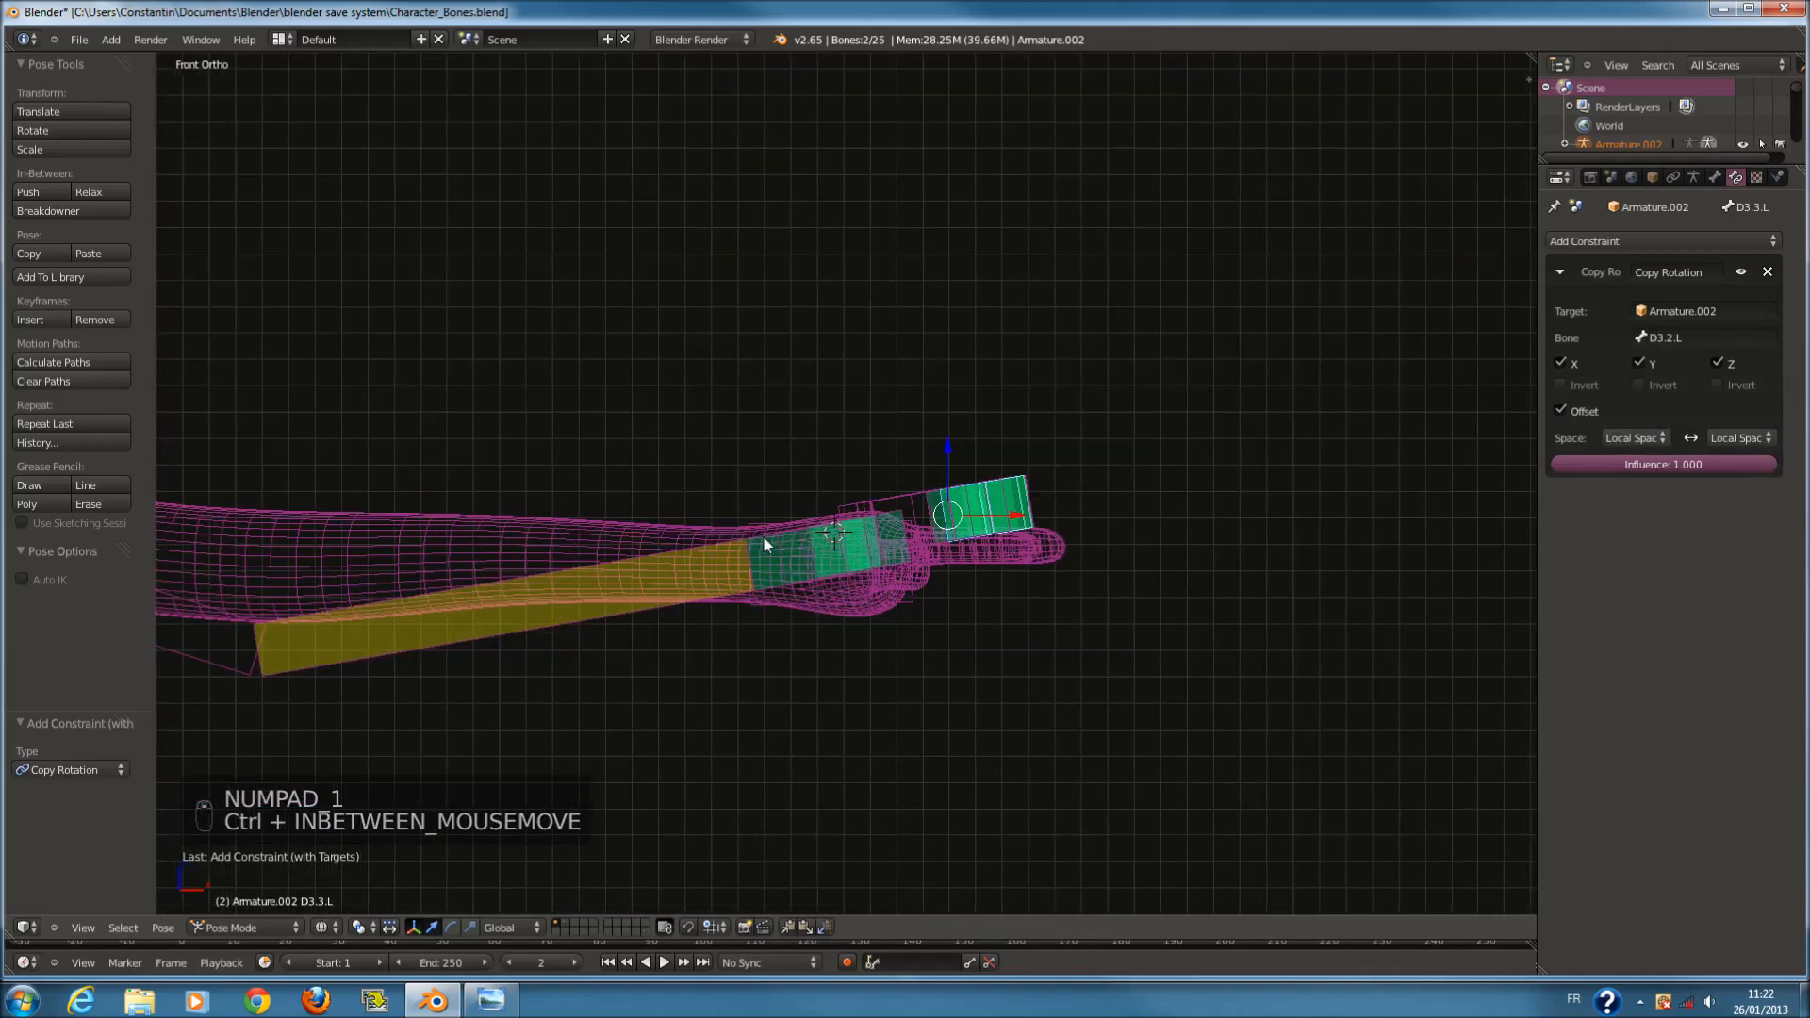
Test the left hand rig by rotating Main.L and MainIK.L and trying to move MainIK.L.
right_click(764, 537)
key("r")
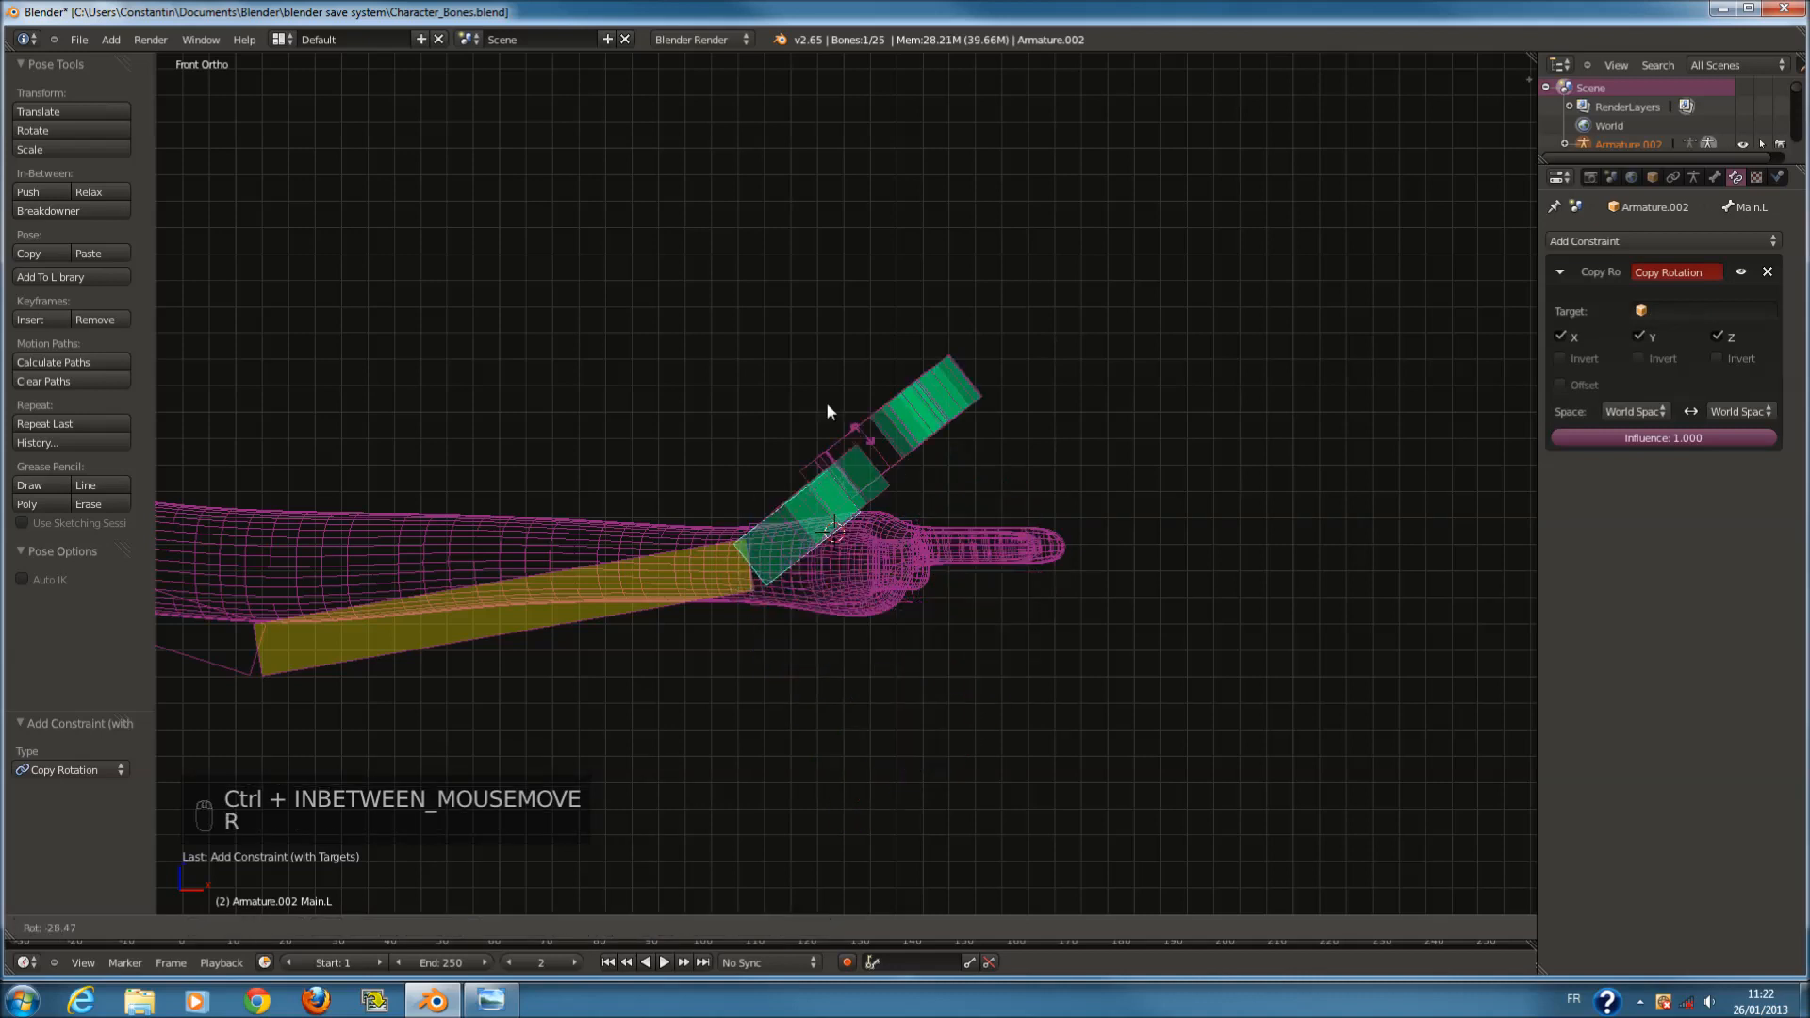
left_click(802, 521)
right_click(801, 525)
key("r")
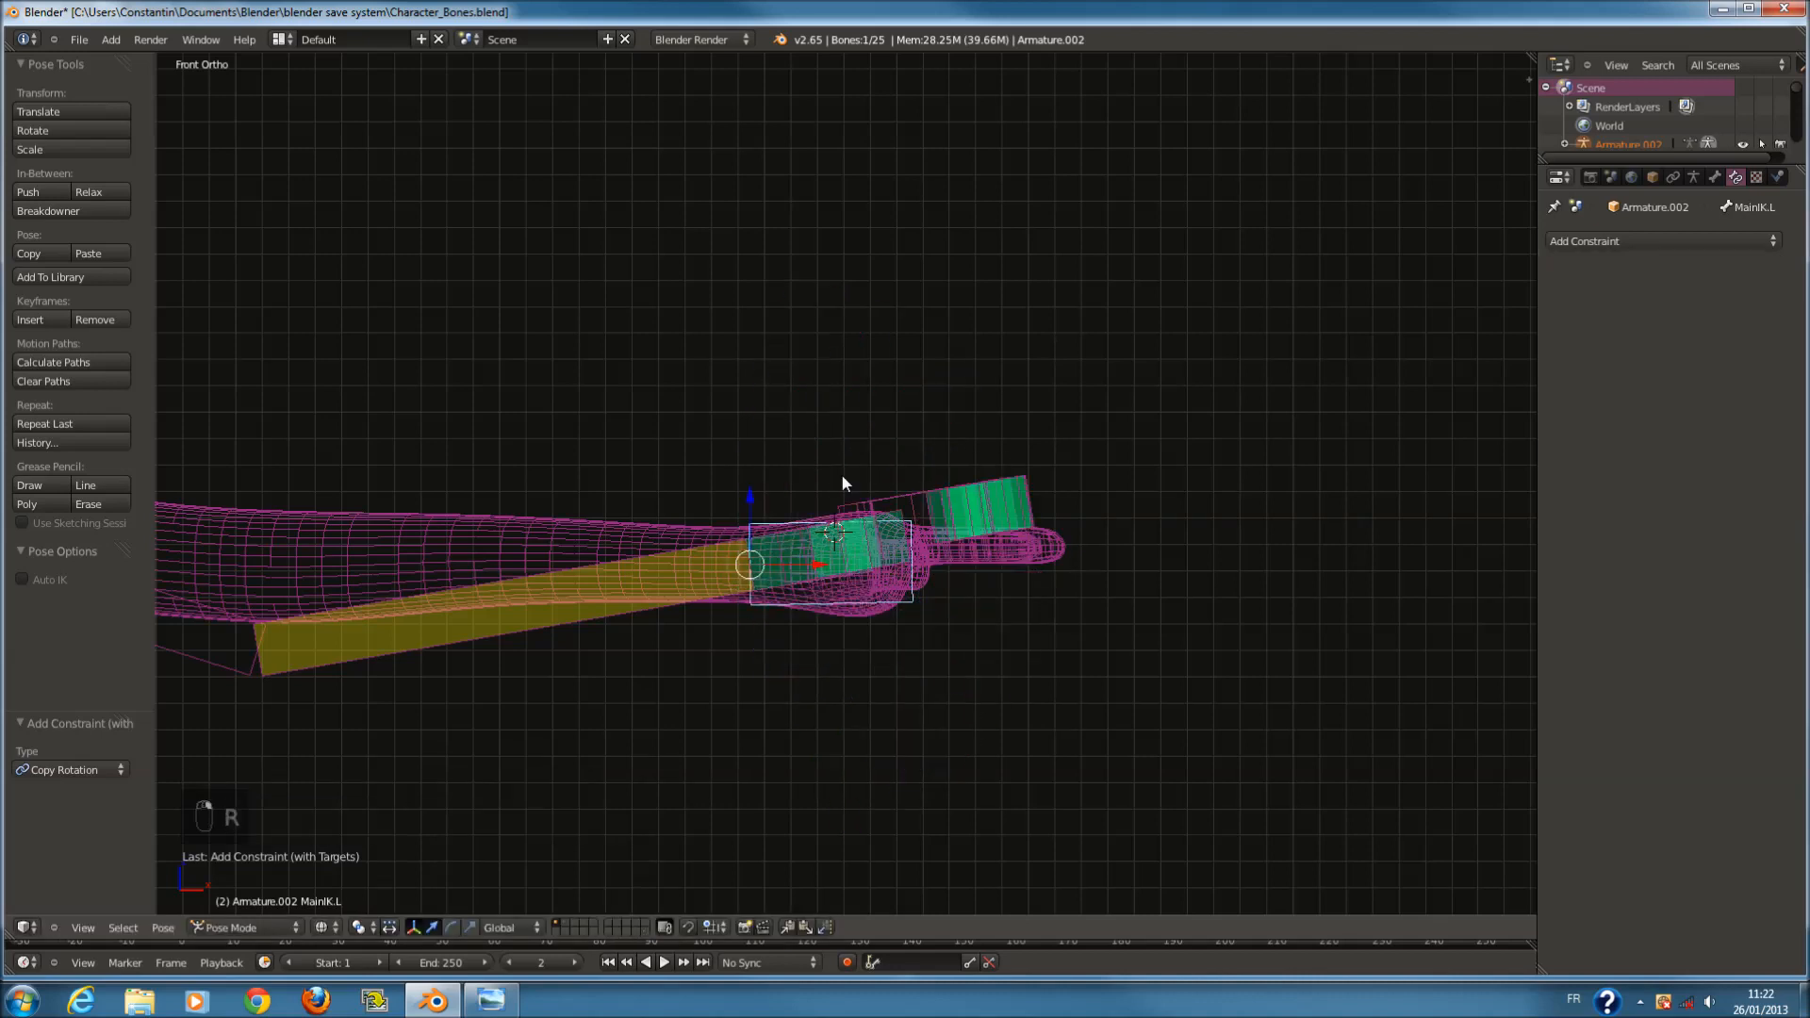
left_click(961, 408)
key("g")
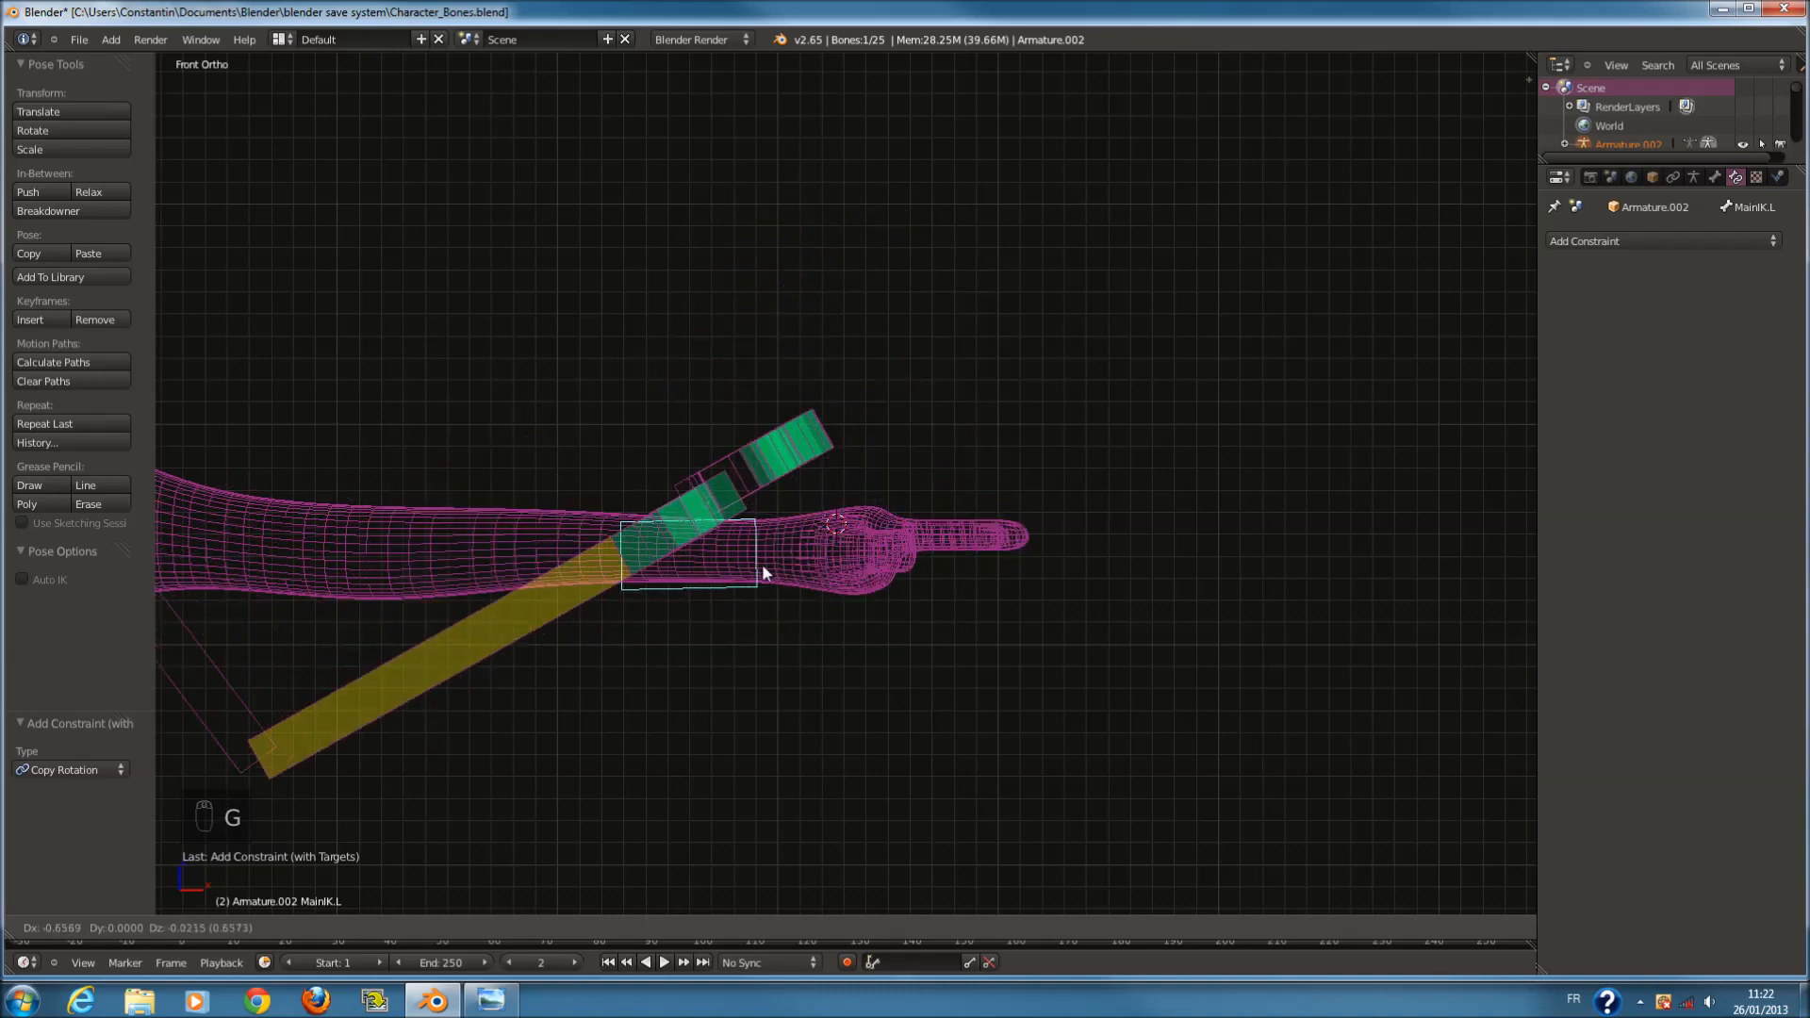
left_click(761, 564)
Try other Chain Length values on the Bras_inférieur.L IK constraint and return it to 2.
right_click(897, 549)
scroll(898, 548, "down", 2, "ctrl")
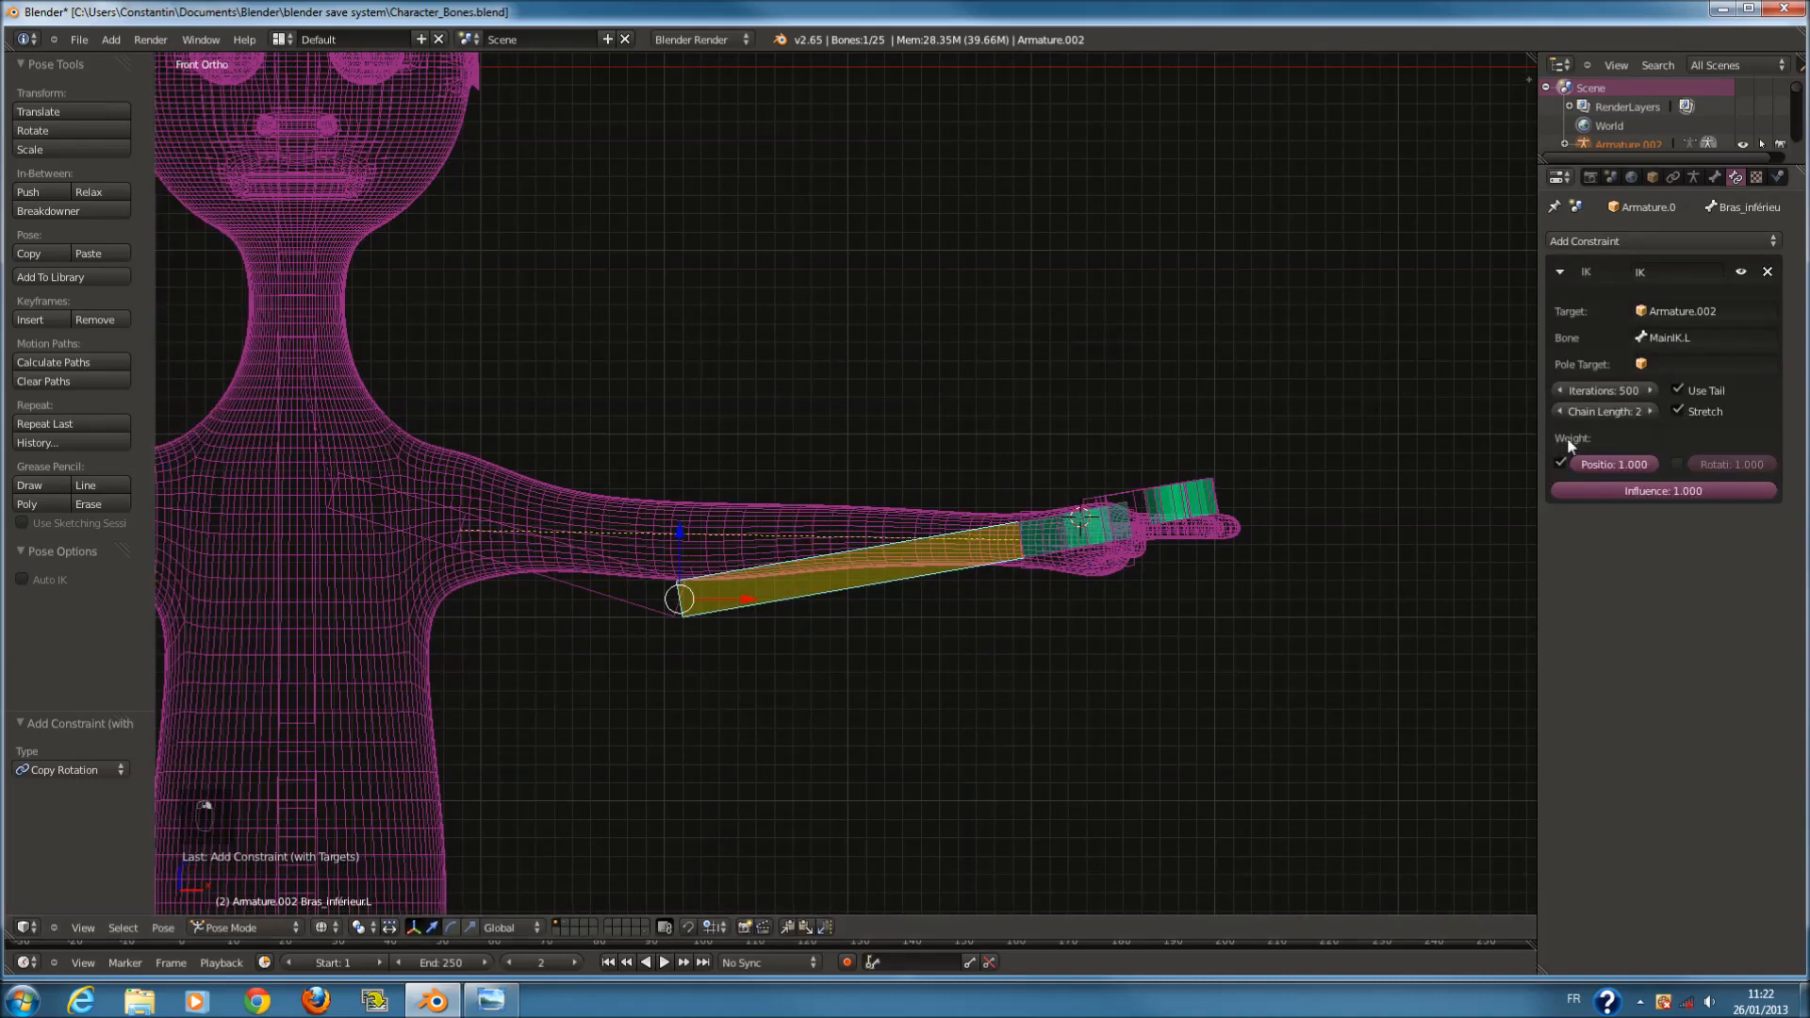
left_click(1649, 410)
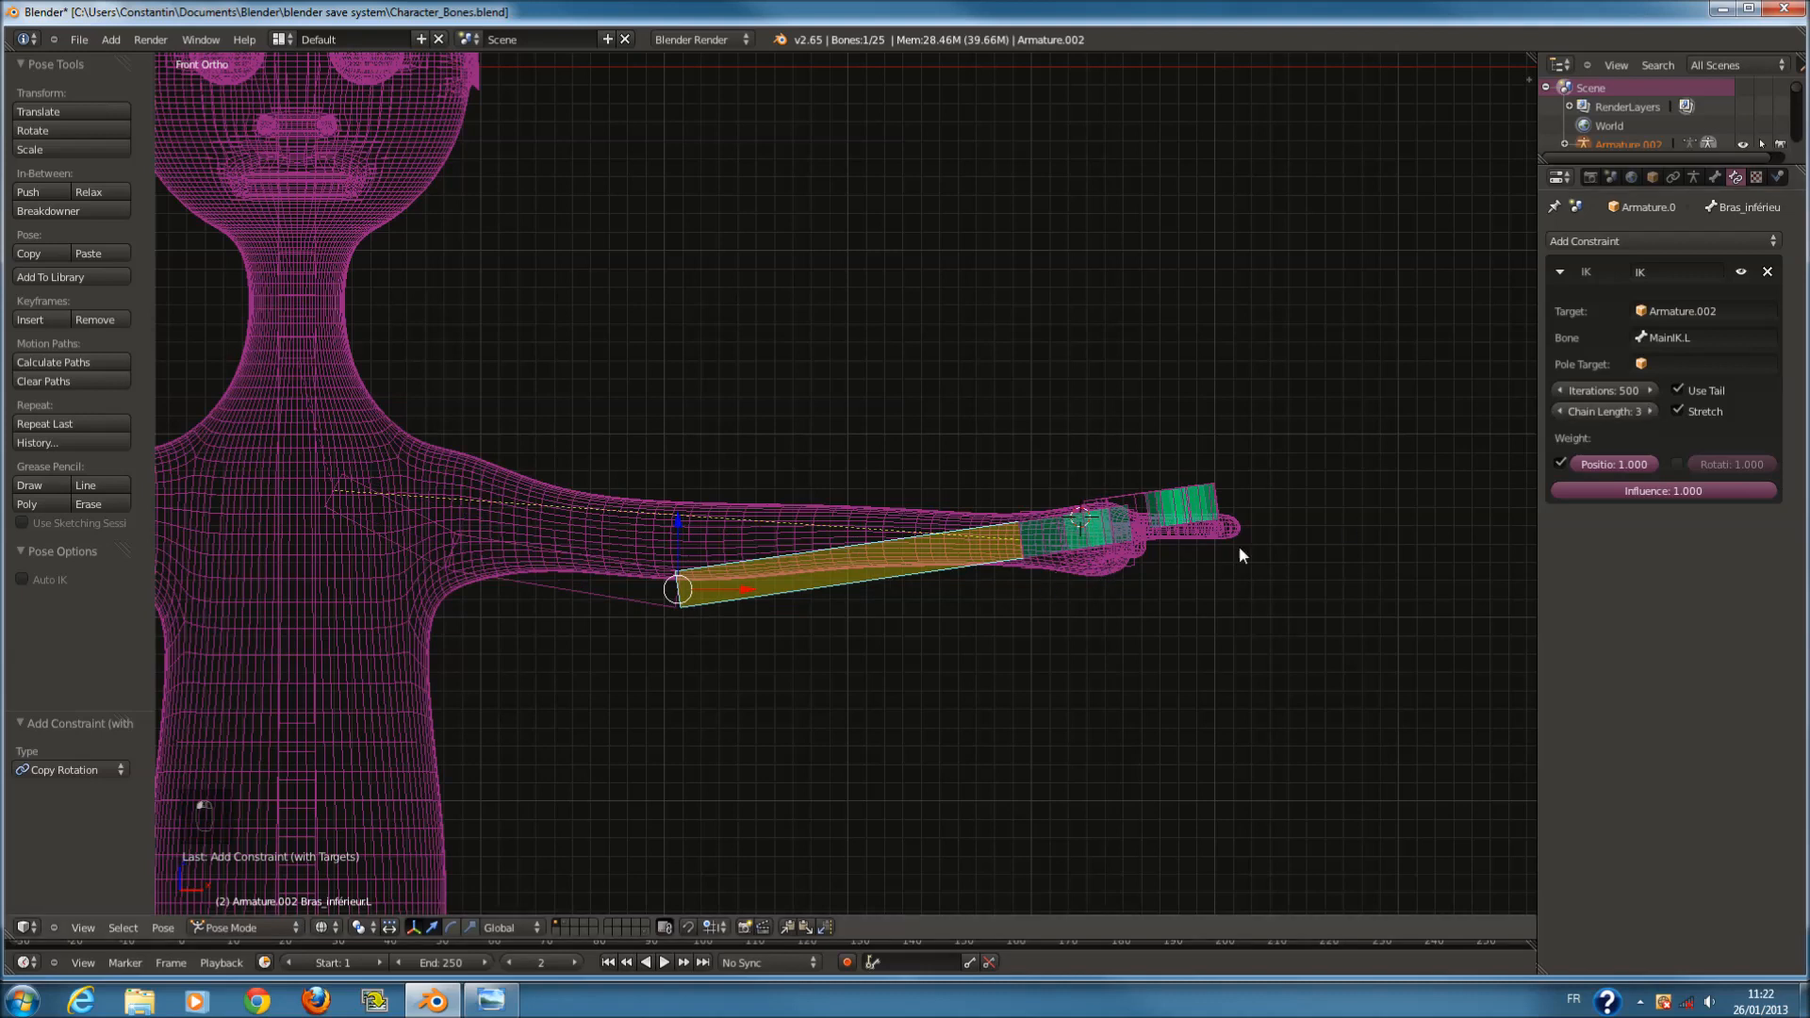
left_click(1650, 411)
left_click(1651, 411)
left_click(1651, 411)
left_click_drag(1563, 411, 1631, 406)
left_click(1649, 412)
left_click(1648, 412)
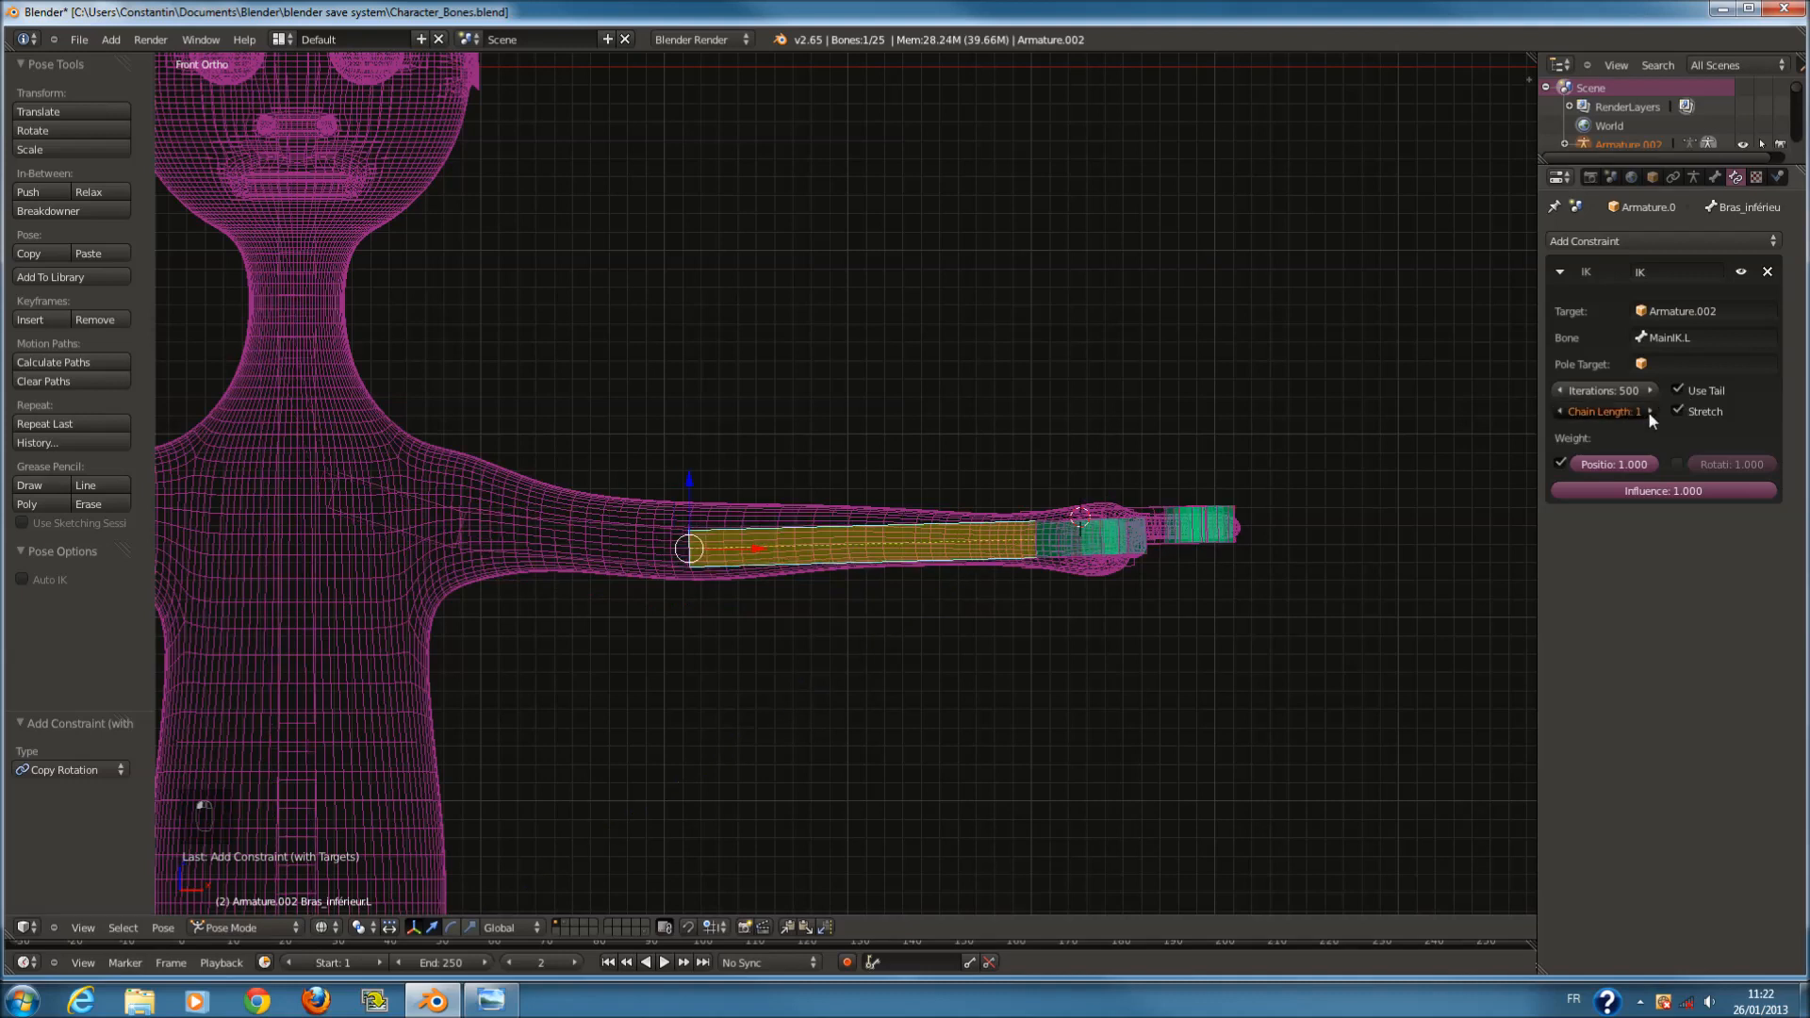
Save the file over Character_Bones.blend.
scroll(1093, 482, "down", 1)
scroll(1090, 484, "down", 4, "ctrl")
key("ctrl+s")
left_click(1089, 485)
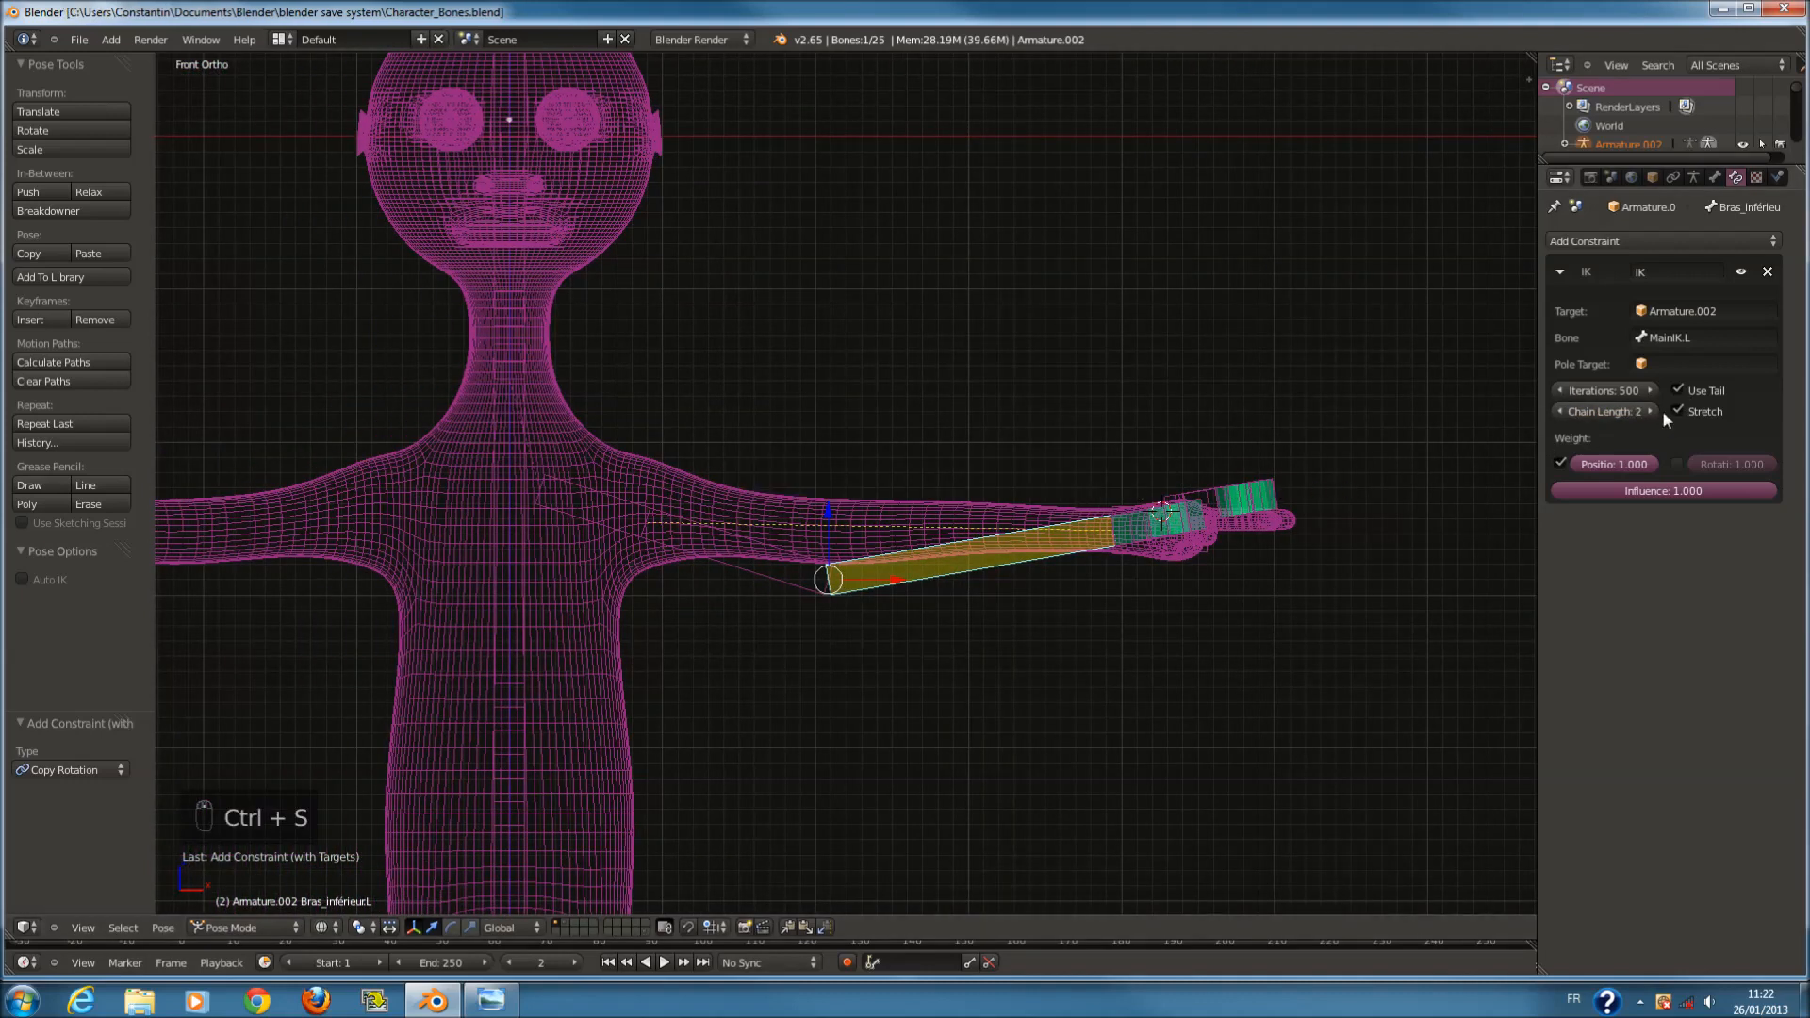
Toggle Use Tail on the Bras_inférieur.L IK constraint to compare the arm's position, leaving it disabled.
left_click(1684, 385)
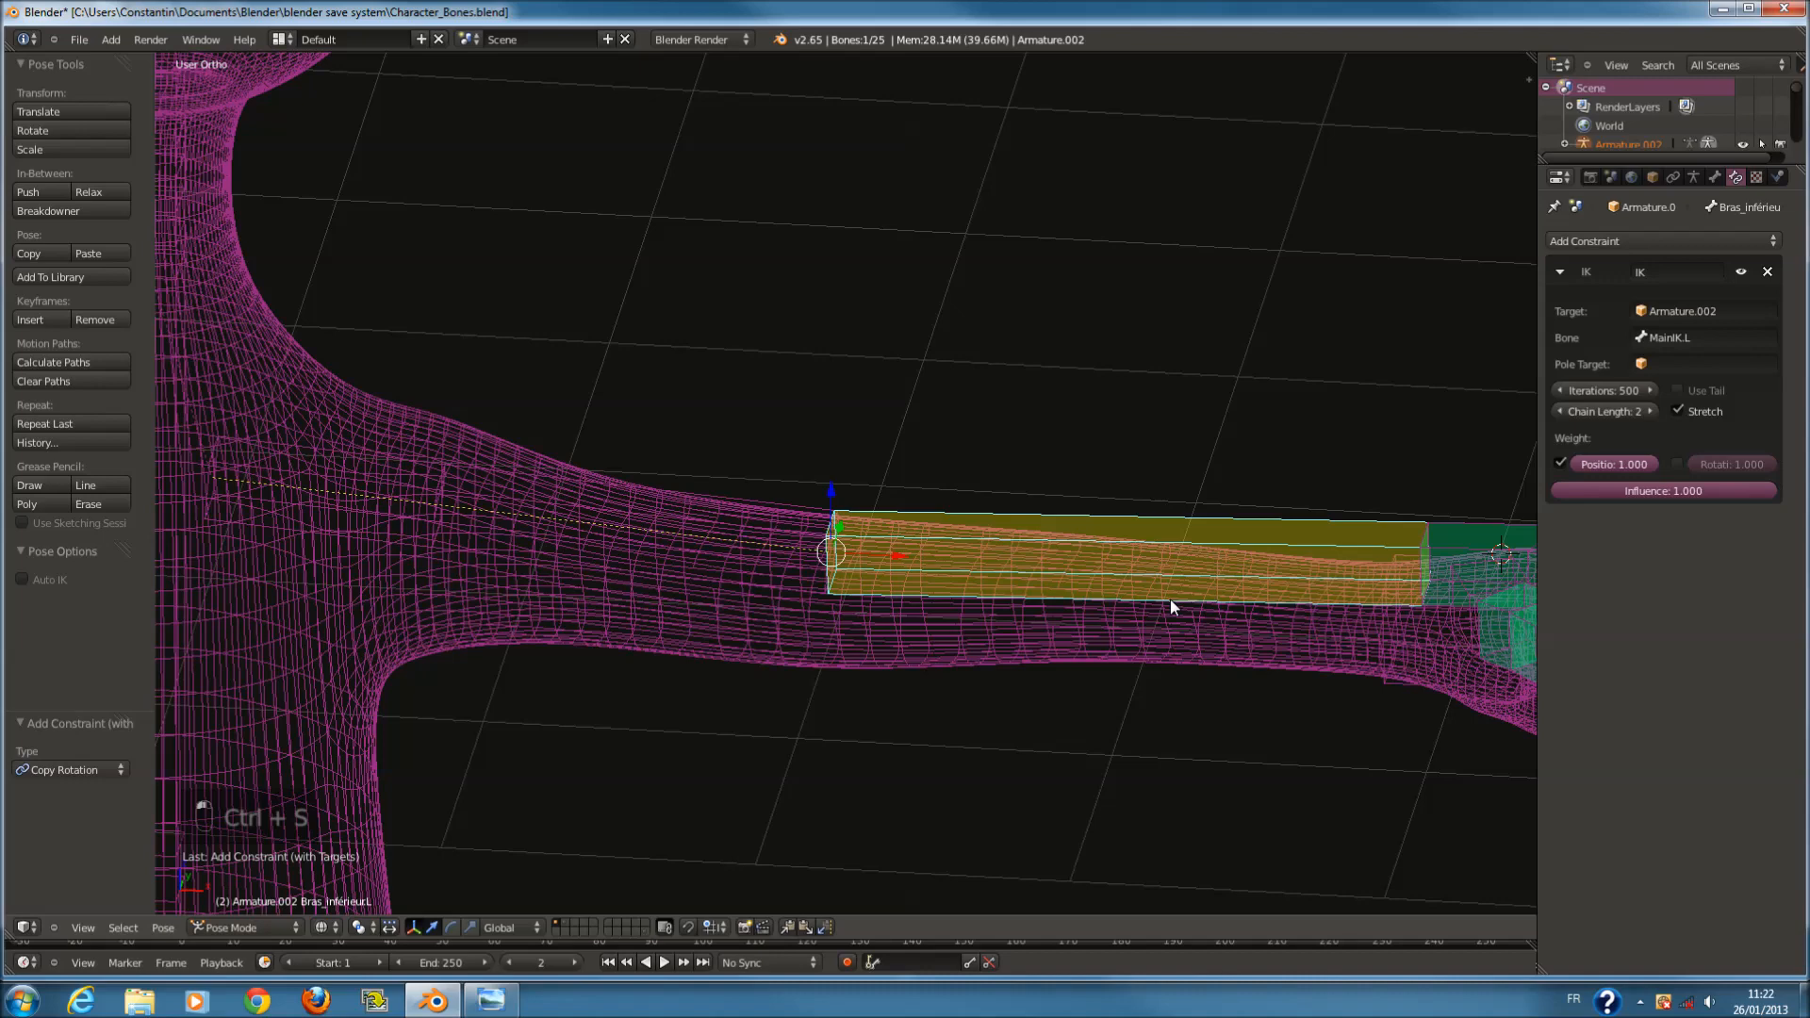
middle_click_drag(1170, 601, 1156, 628)
scroll(1158, 626, "down", 2)
left_click(1674, 394)
left_click(1675, 394)
left_click(1675, 394)
left_click(1675, 394)
left_click(1677, 410)
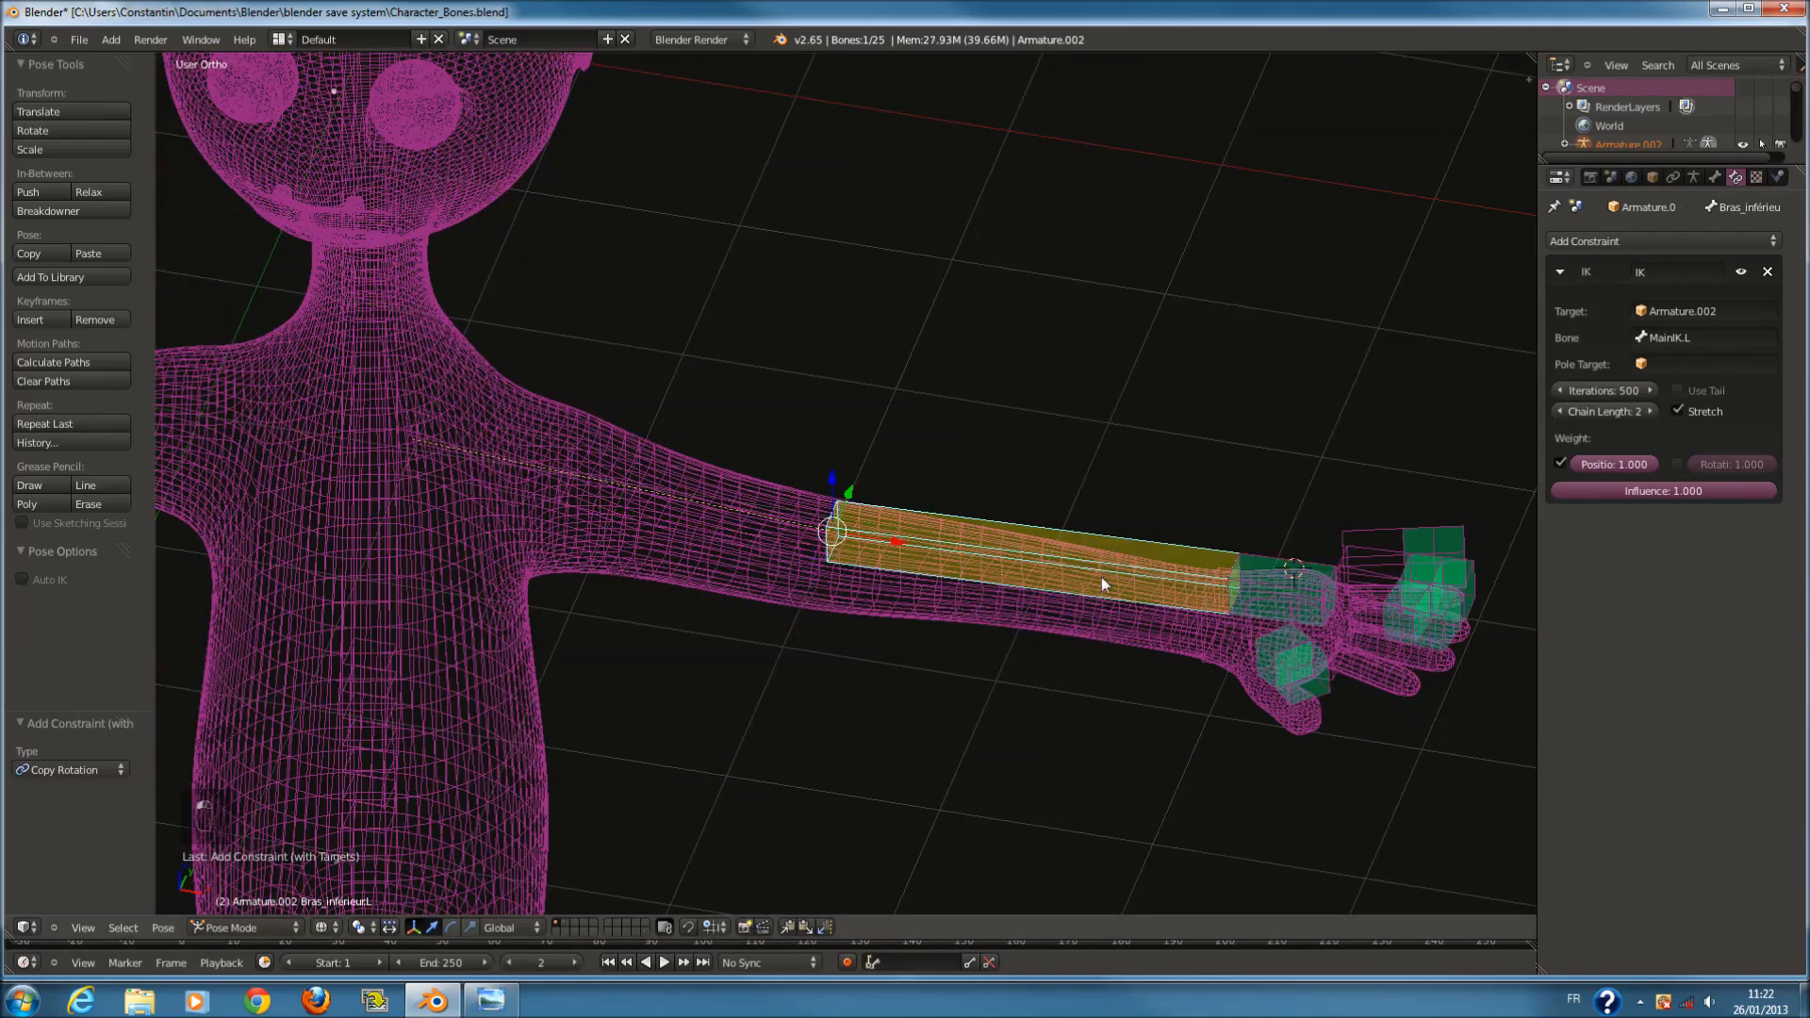
Examine how Main.L and MainIK.L line up with the left hand from above and from the front.
right_click(1290, 563)
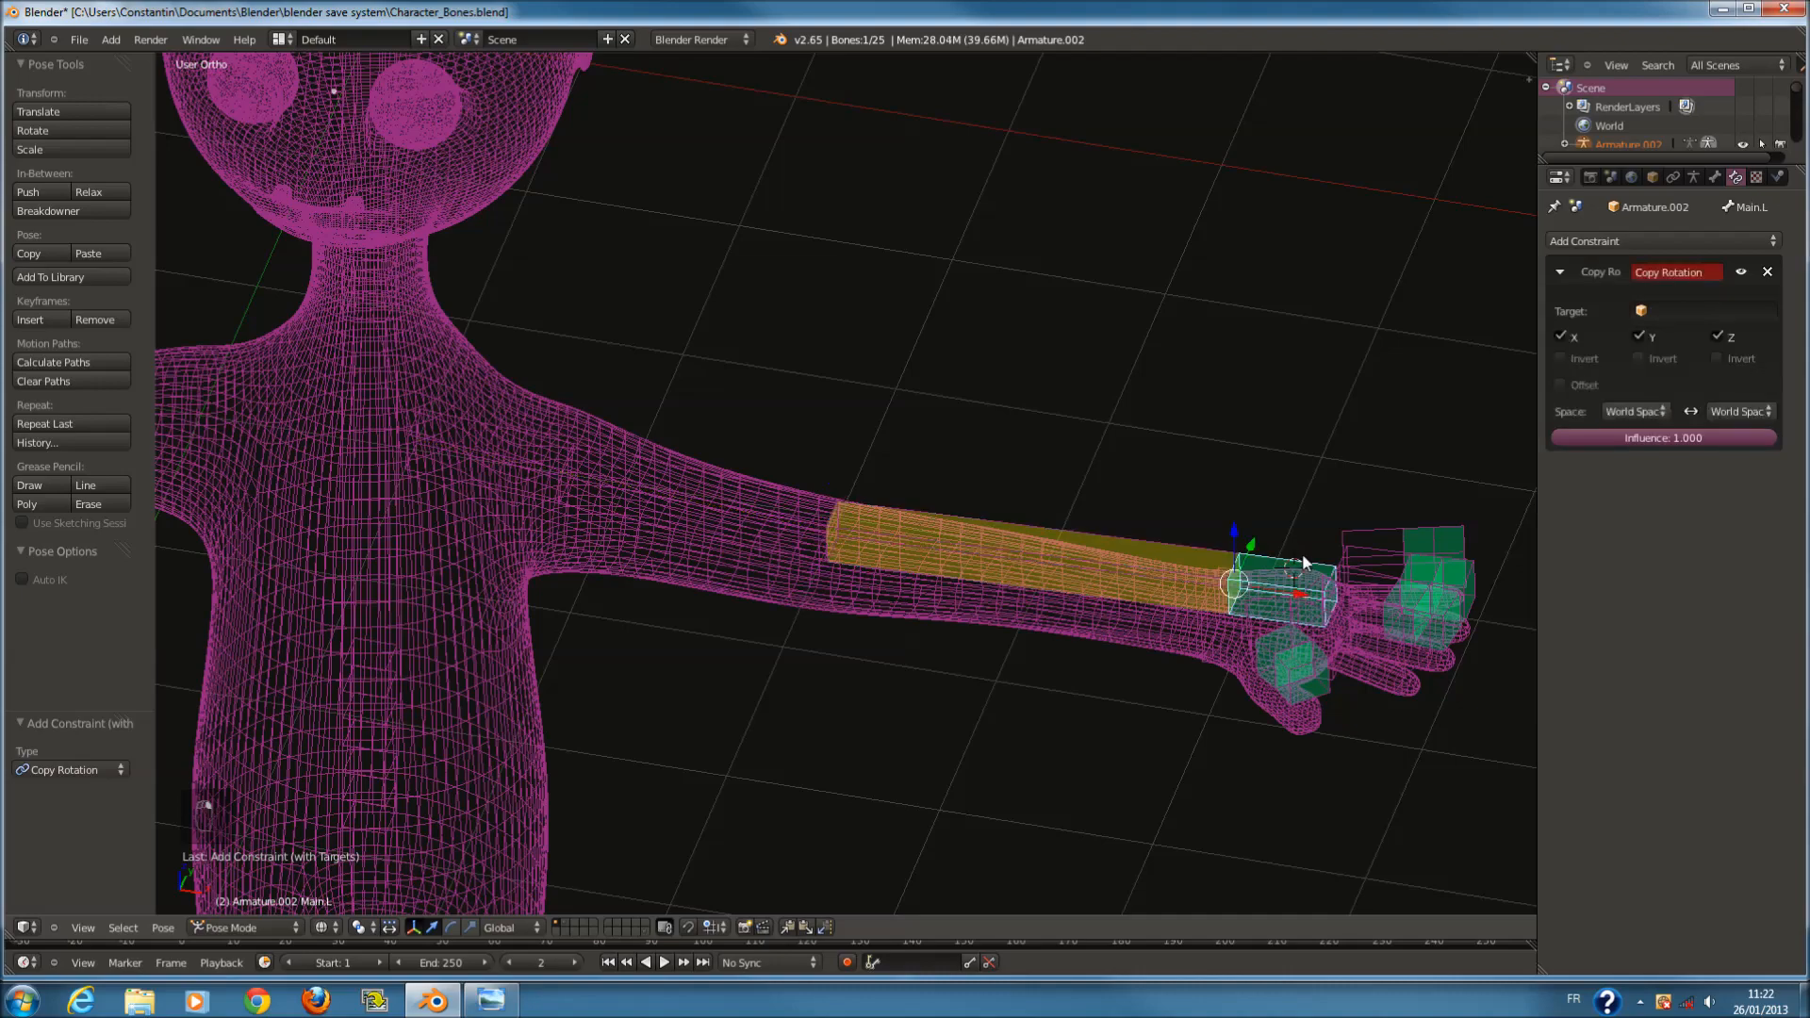
middle_click_drag(1303, 576, 1241, 744)
key("KP_7")
key("KP_Decimal")
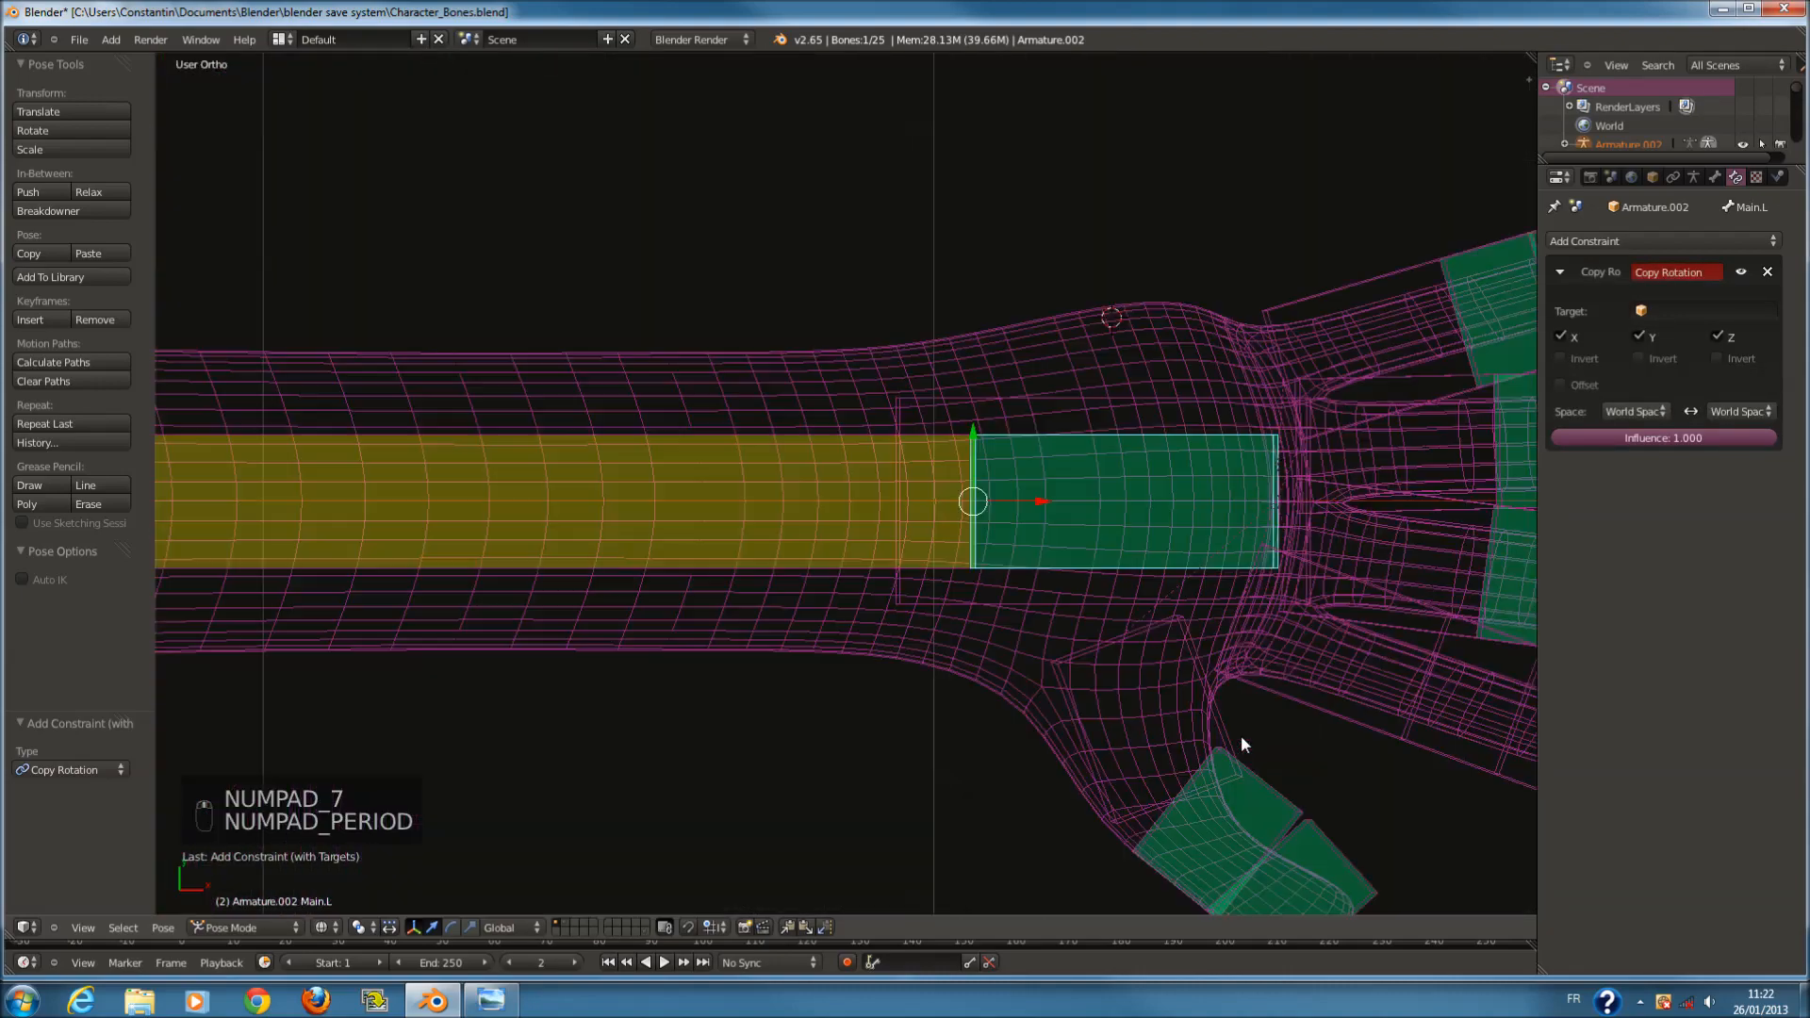
key("z")
key("z")
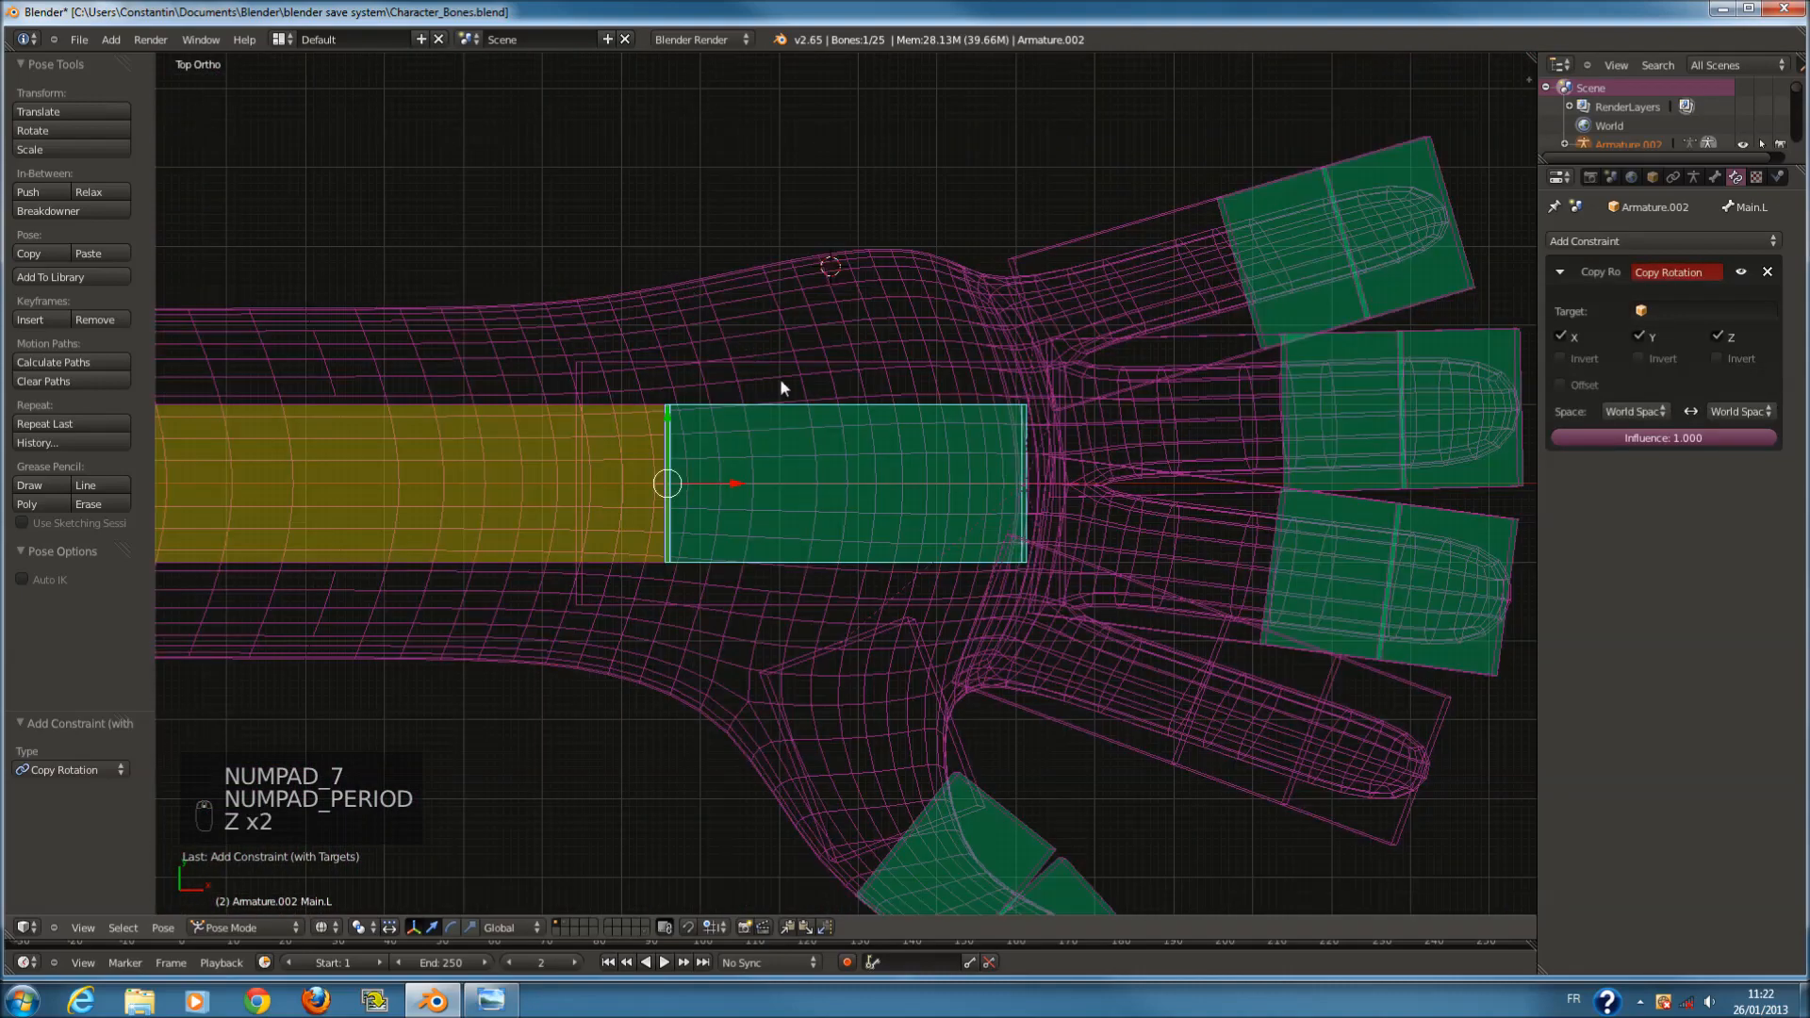
right_click(779, 365)
right_click(779, 366)
key("KP_1")
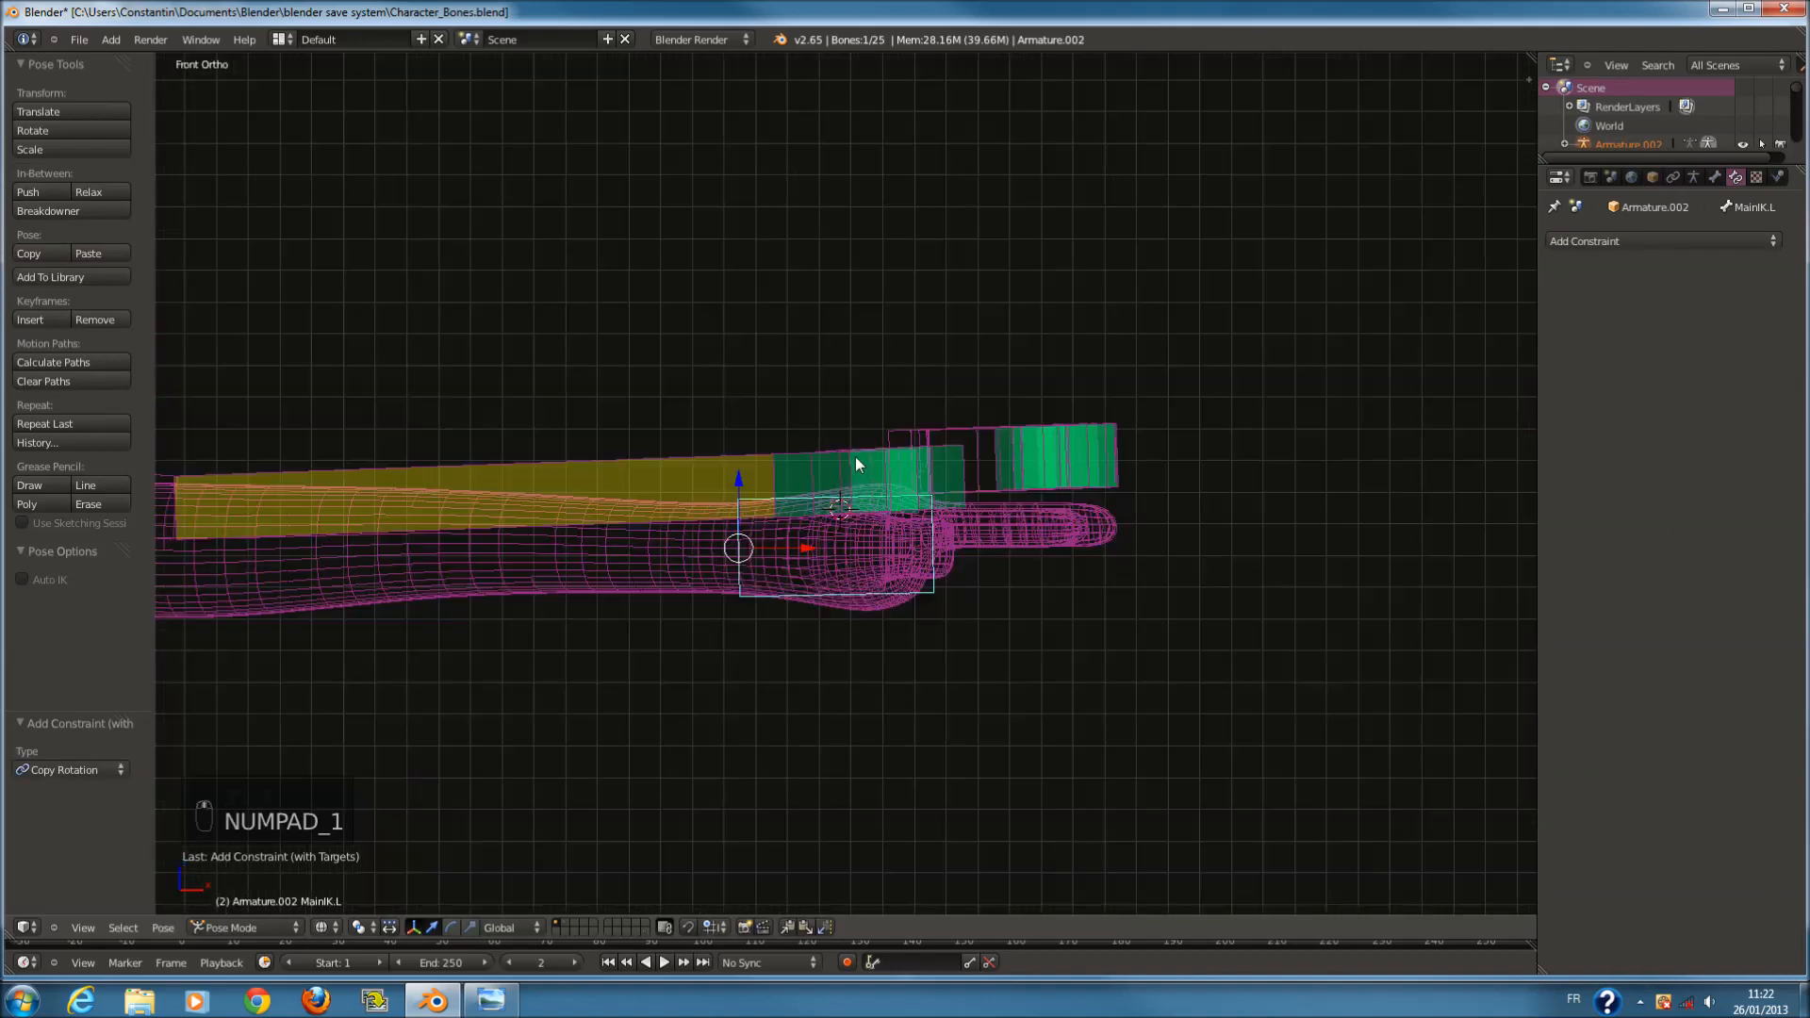
Re-enable Use Tail on the Bras_inférieur.L IK constraint and clear the bone selection.
right_click(627, 457)
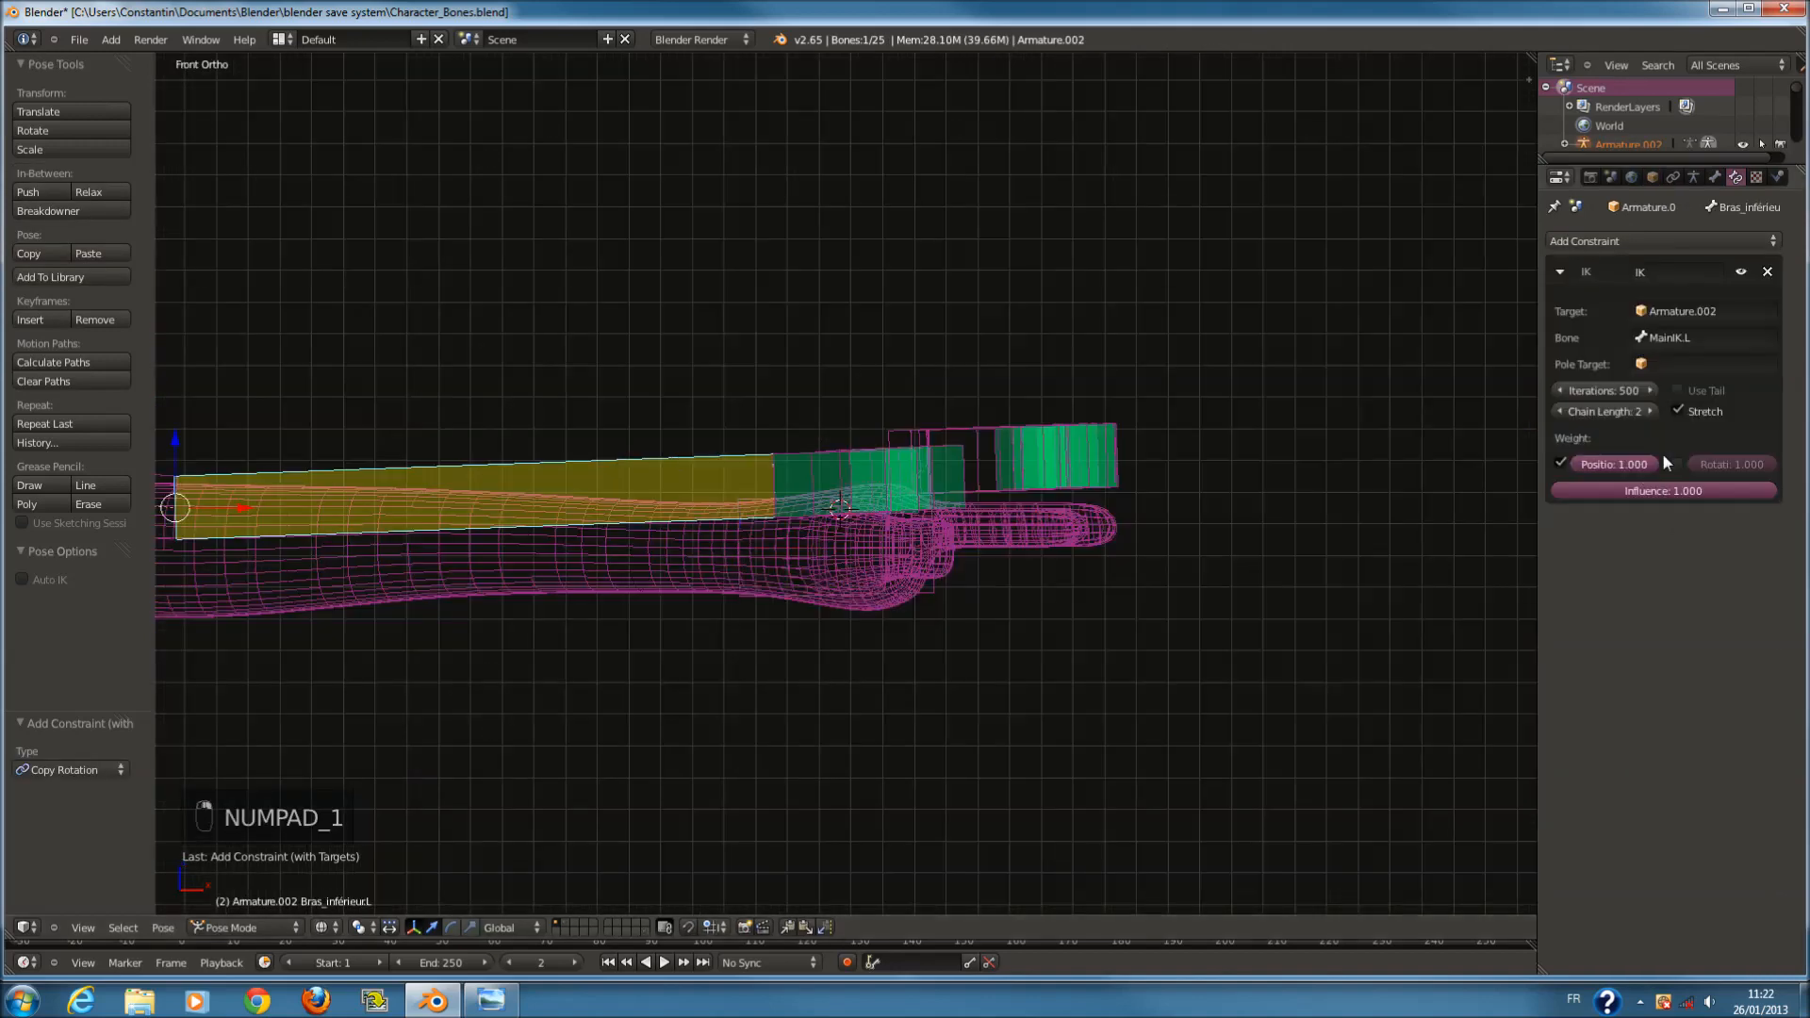
left_click(1684, 394)
scroll(690, 528, "down", 3)
middle_click_drag(805, 529, 955, 532, "shift")
scroll(902, 576, "down", 3)
key("a")
key("a")
key("a")
key("ctrl+s")
Test the arm's IK by trying to move MainIK.L in the front, top and angled views.
right_click(925, 545)
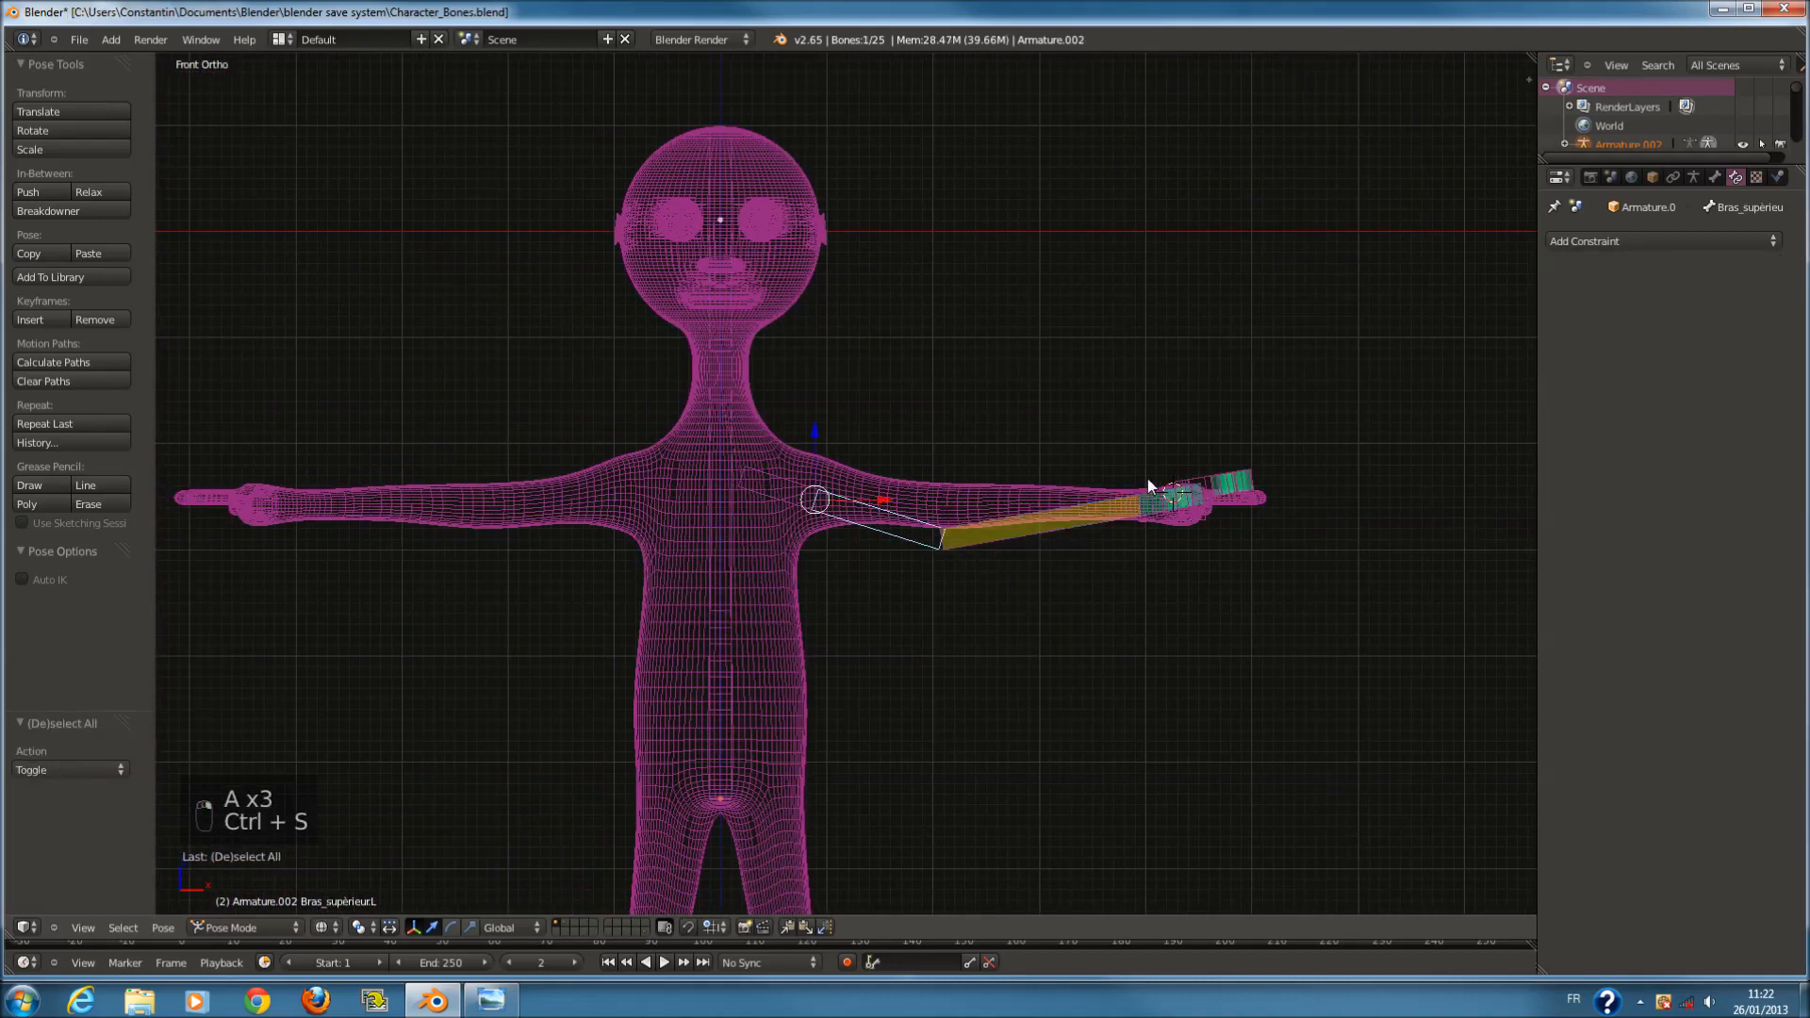
right_click(1147, 507)
key("g")
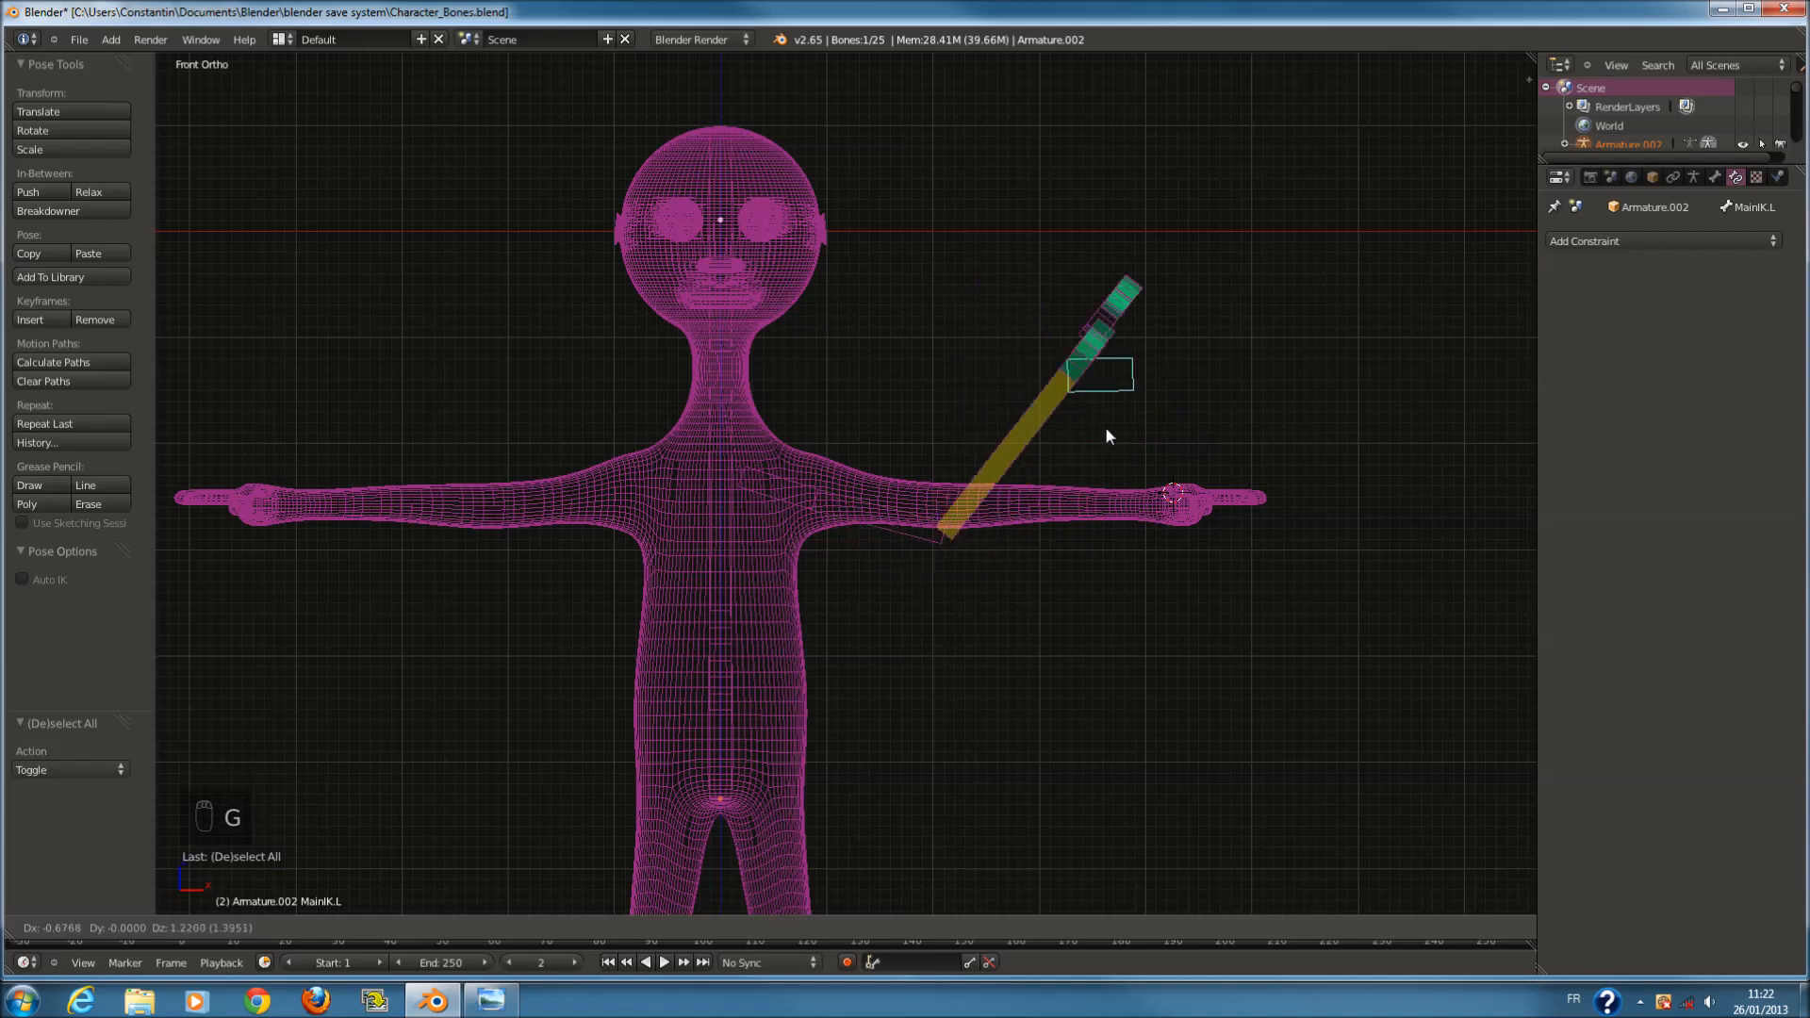
right_click(849, 731)
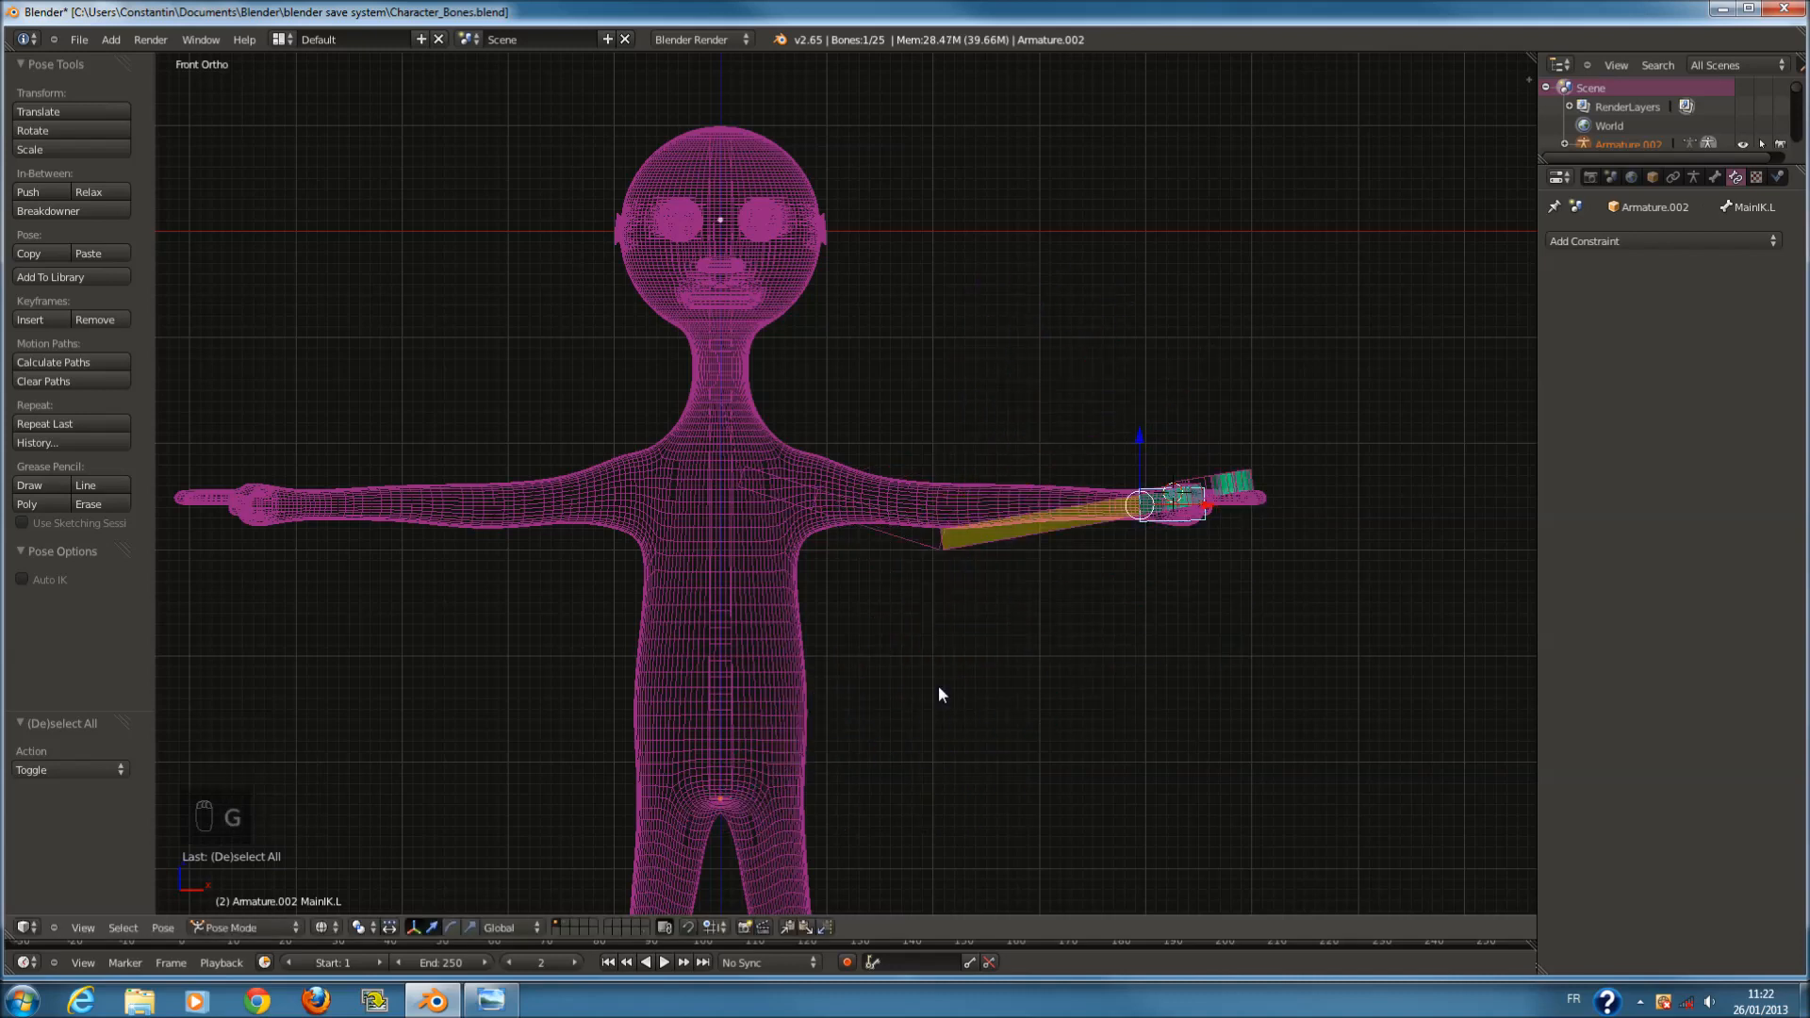
key("KP_7")
key("g")
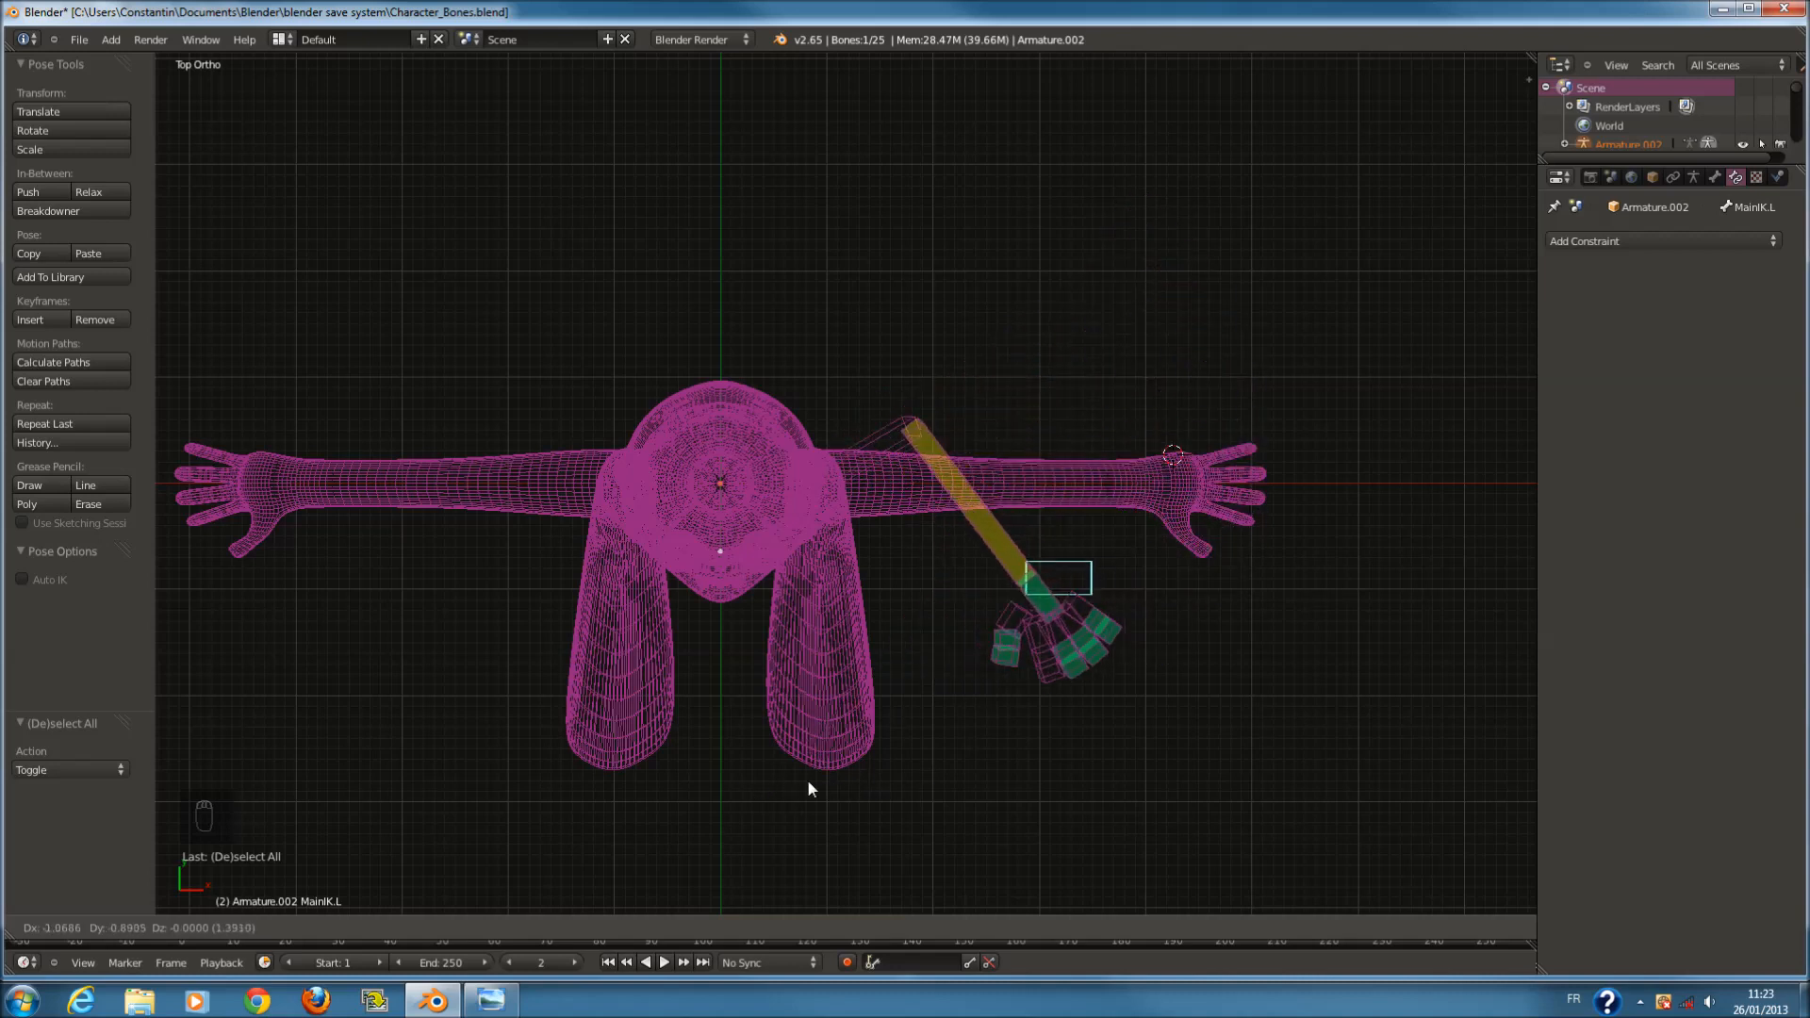
right_click(959, 594)
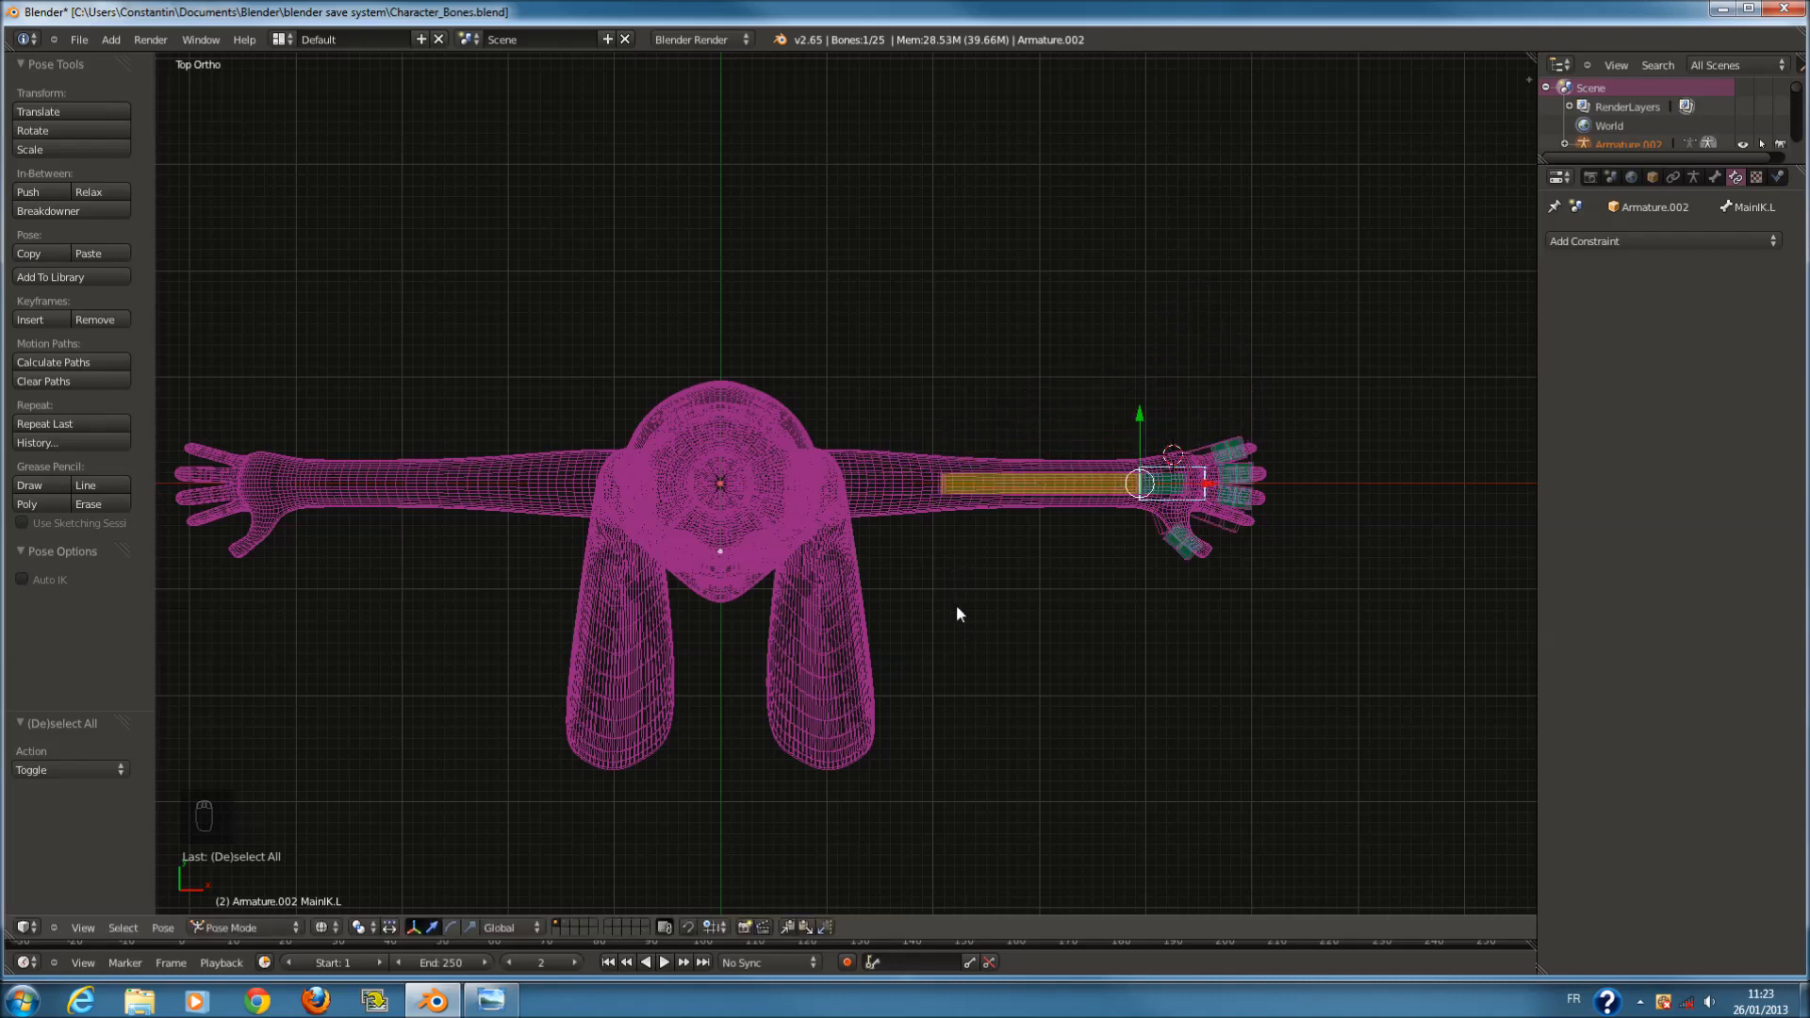
scroll(969, 636, "down", 2)
middle_click_drag(970, 640, 895, 514)
key("g")
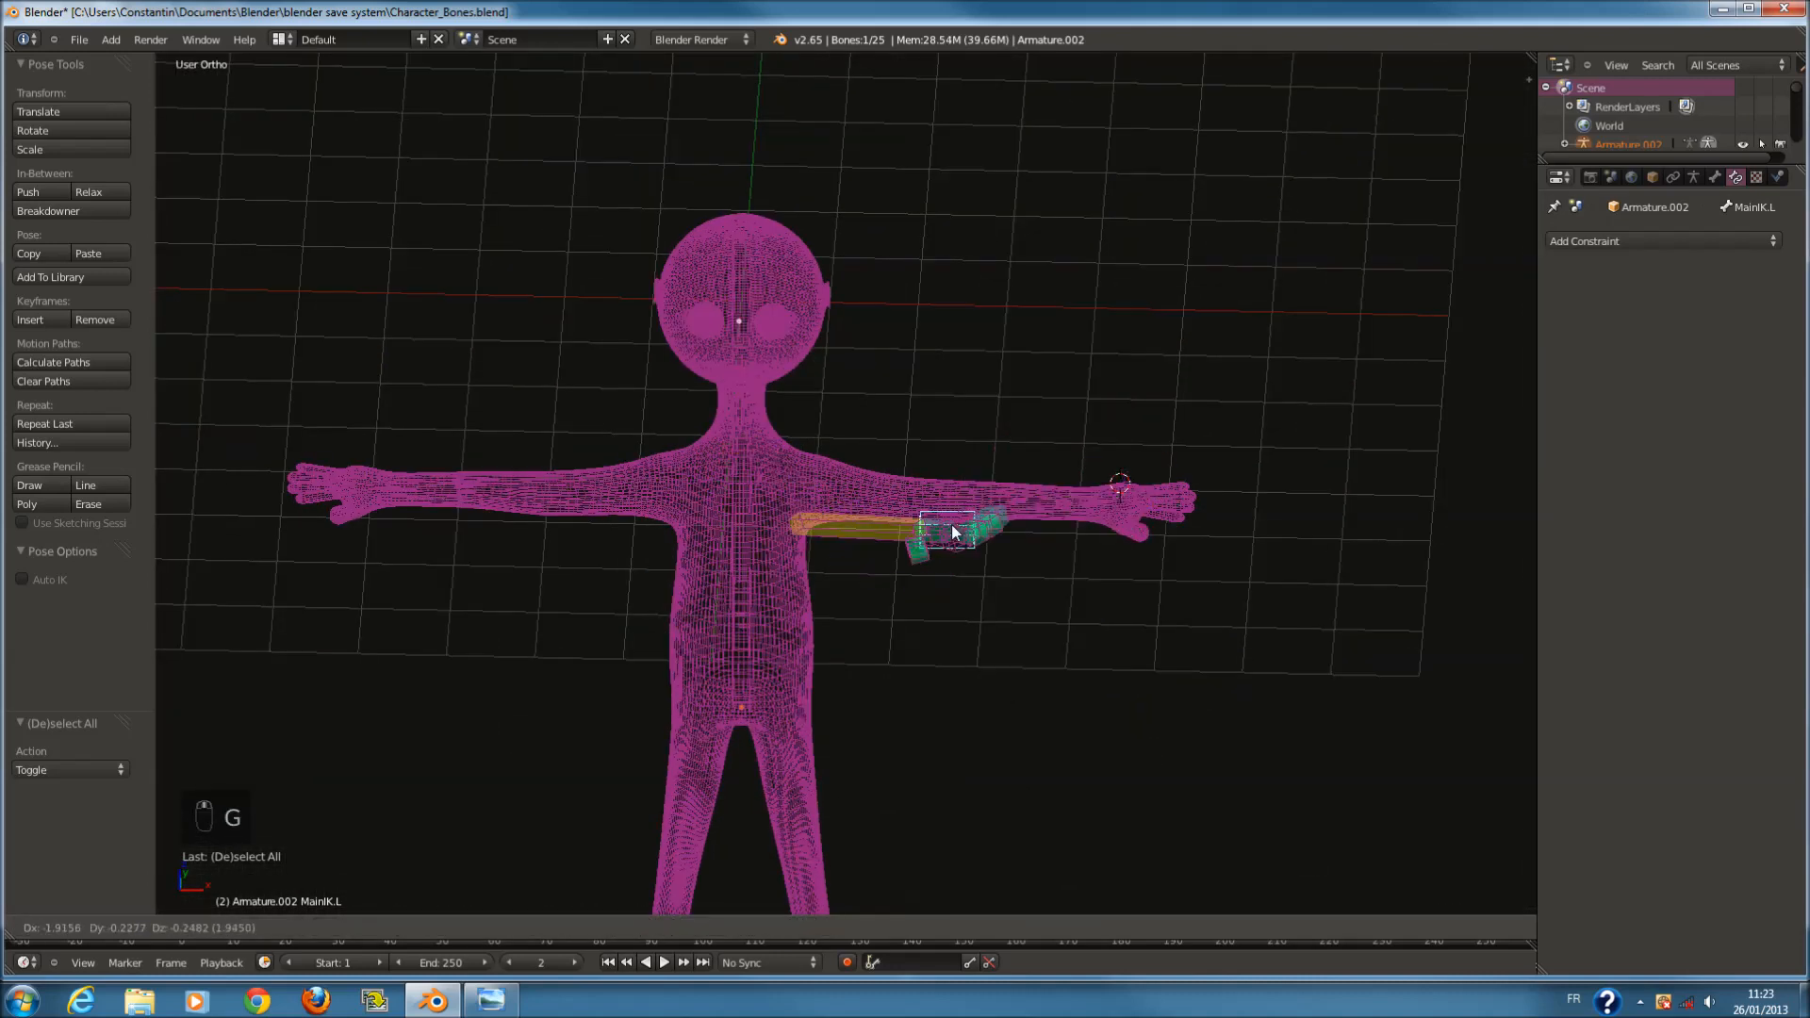
right_click(824, 624)
Select Bras_inférieur.L in the top view and save the file over Character_Bones.blend.
key("KP_7")
key("KP_Decimal")
key("KP_Enter")
middle_click_drag(831, 621, 817, 589, "ctrl")
right_click(760, 500)
scroll(778, 490, "down", 5, "ctrl")
key("ctrl+s")
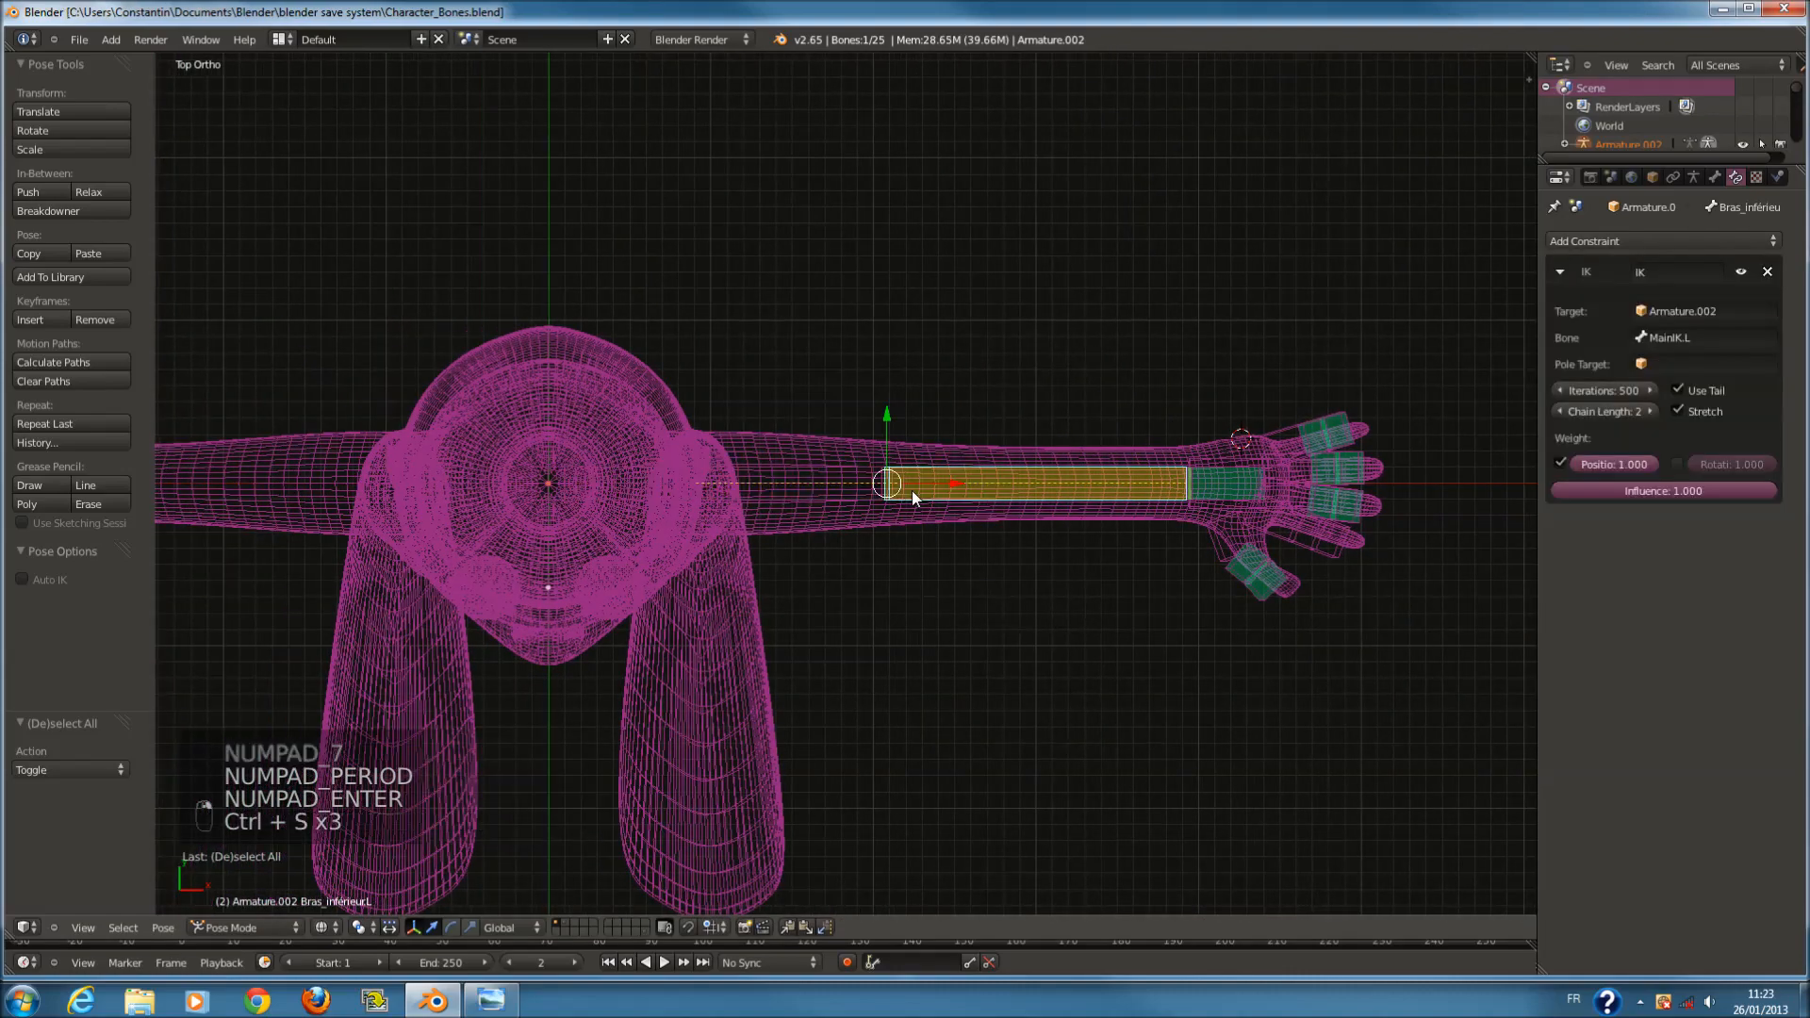
In Edit Mode, extrude a new bone about 0.48 units along Y from the left elbow joint.
scroll(913, 490, "up", 3)
key("Tab")
key("a")
scroll(993, 500, "up", 1)
key("a")
right_click(945, 493)
scroll(963, 515, "up", 10, "shift")
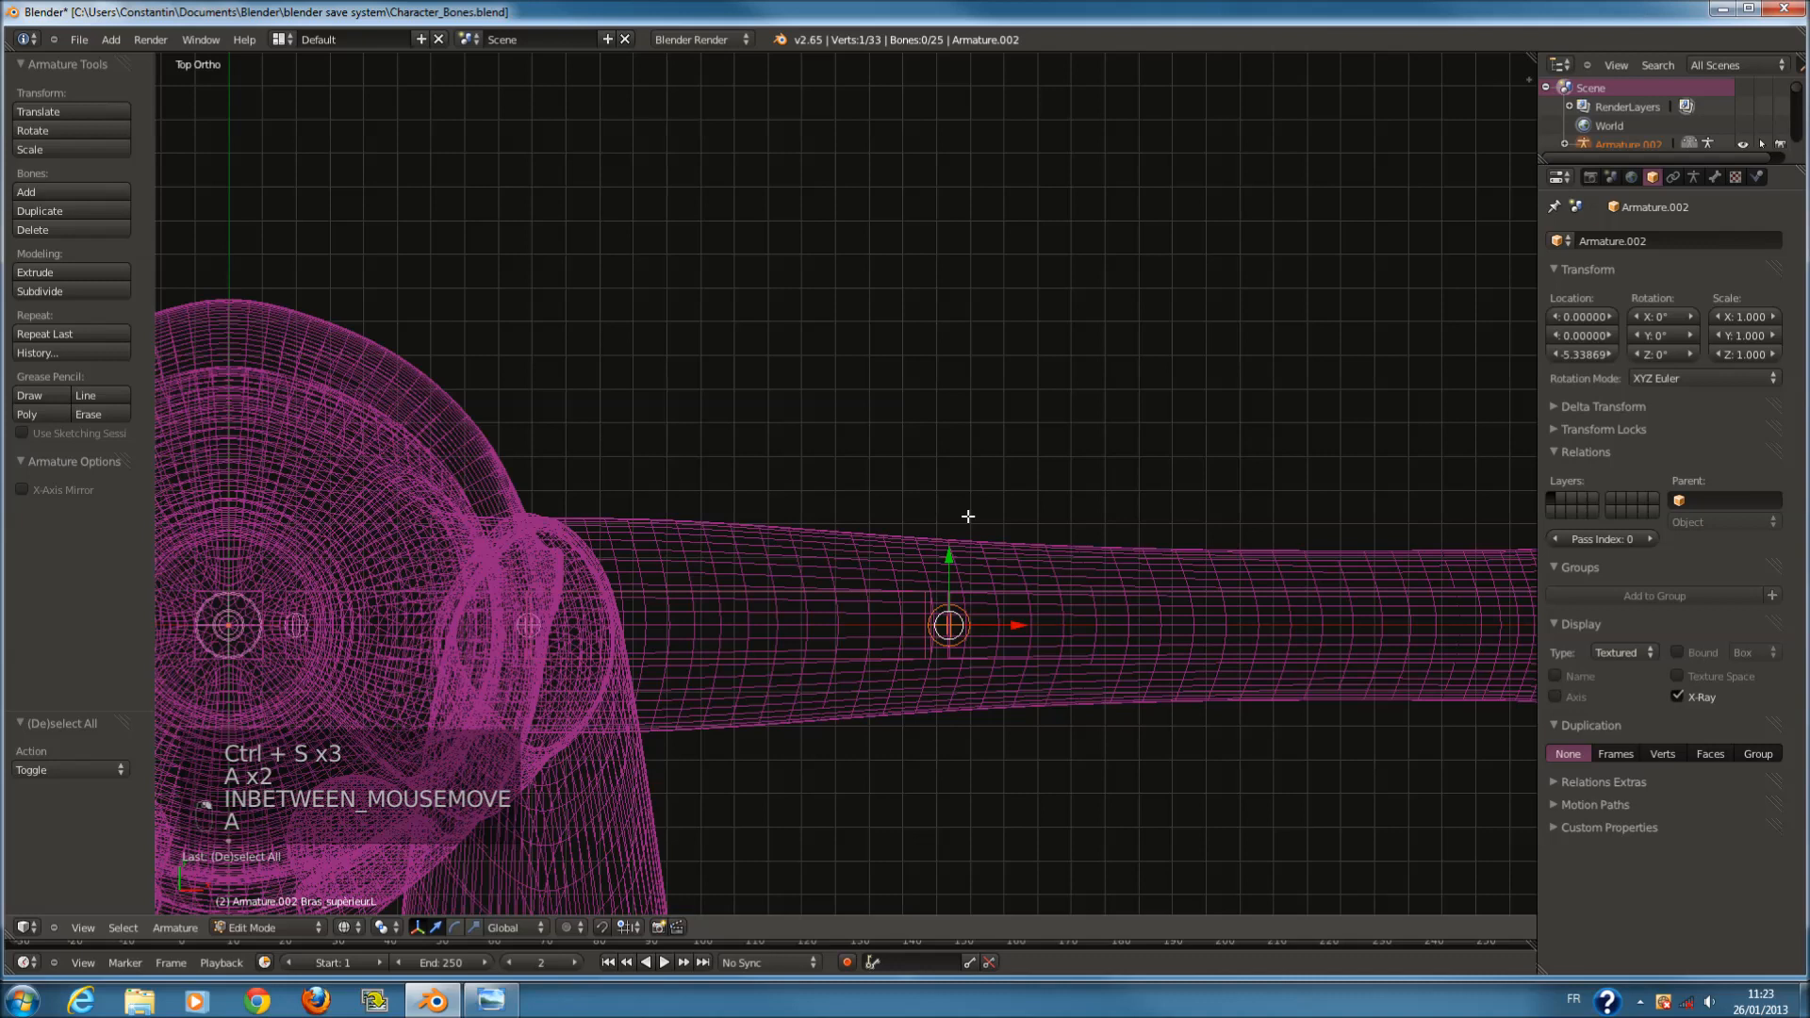
key("e")
key("y")
left_click(975, 631)
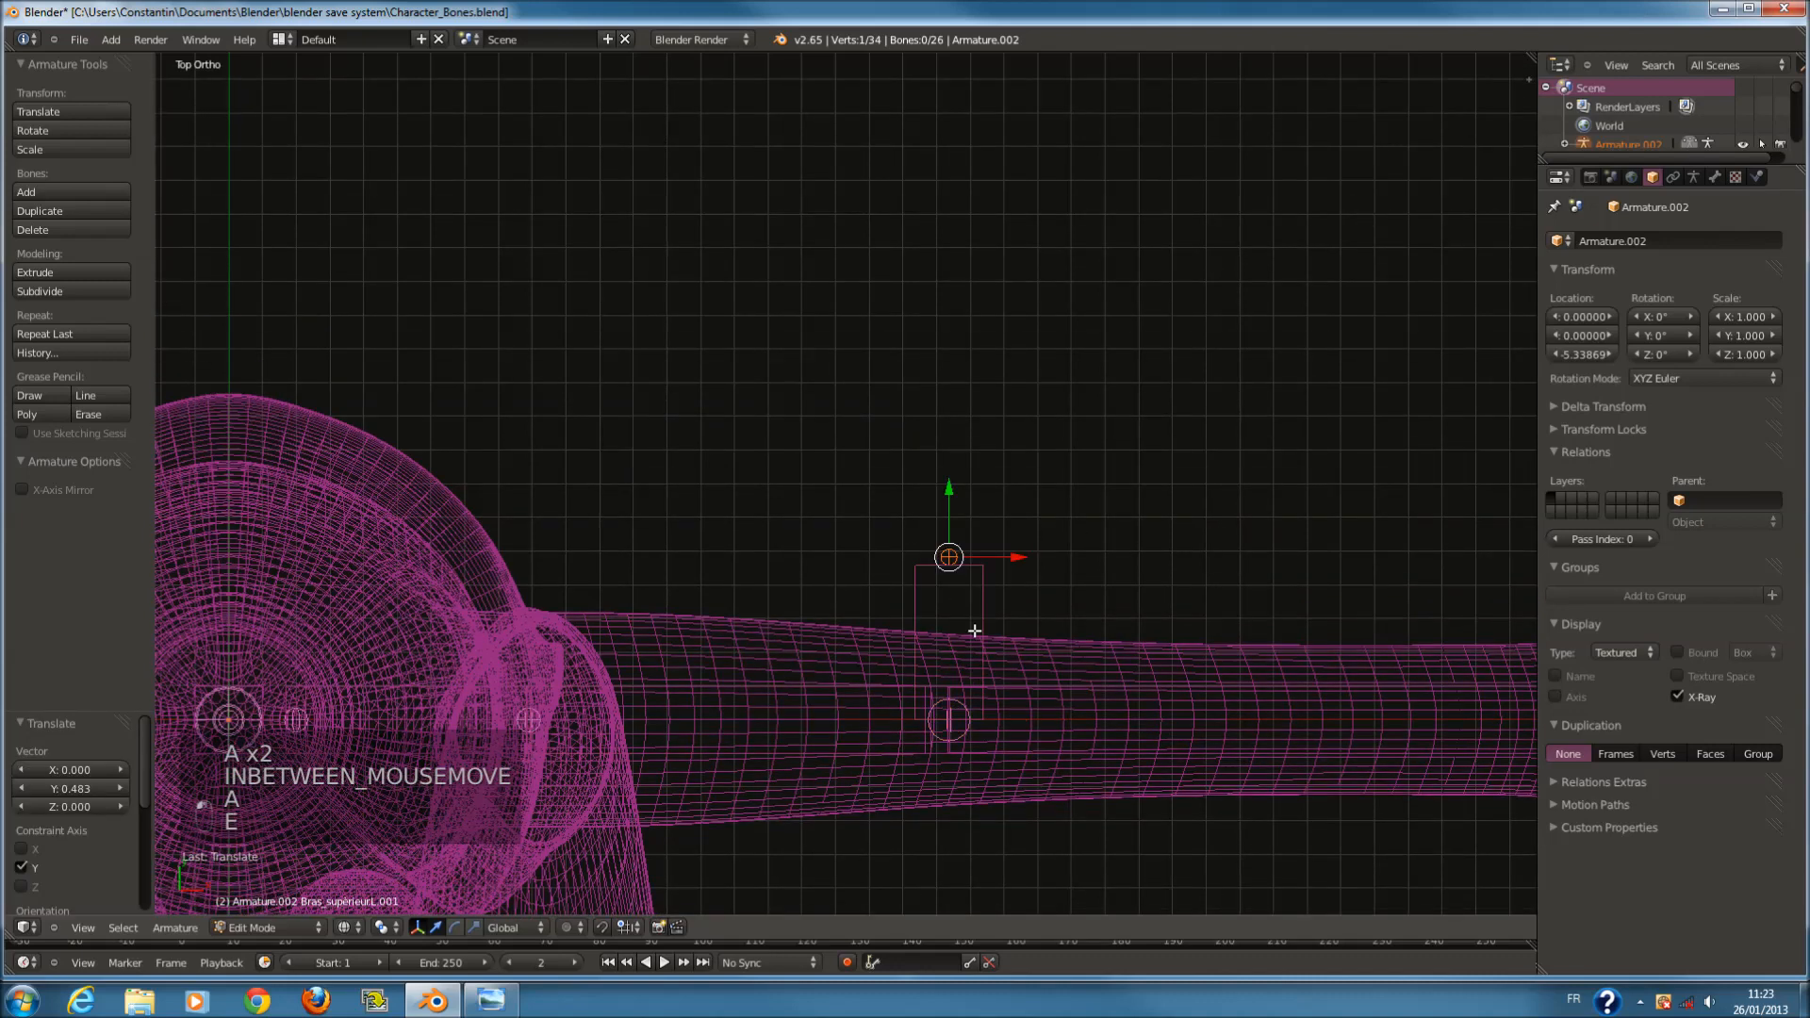
Clear the extruded elbow bone's parent and move it about 0.73 units along Y, behind the arm.
right_click(985, 630)
key("alt+p")
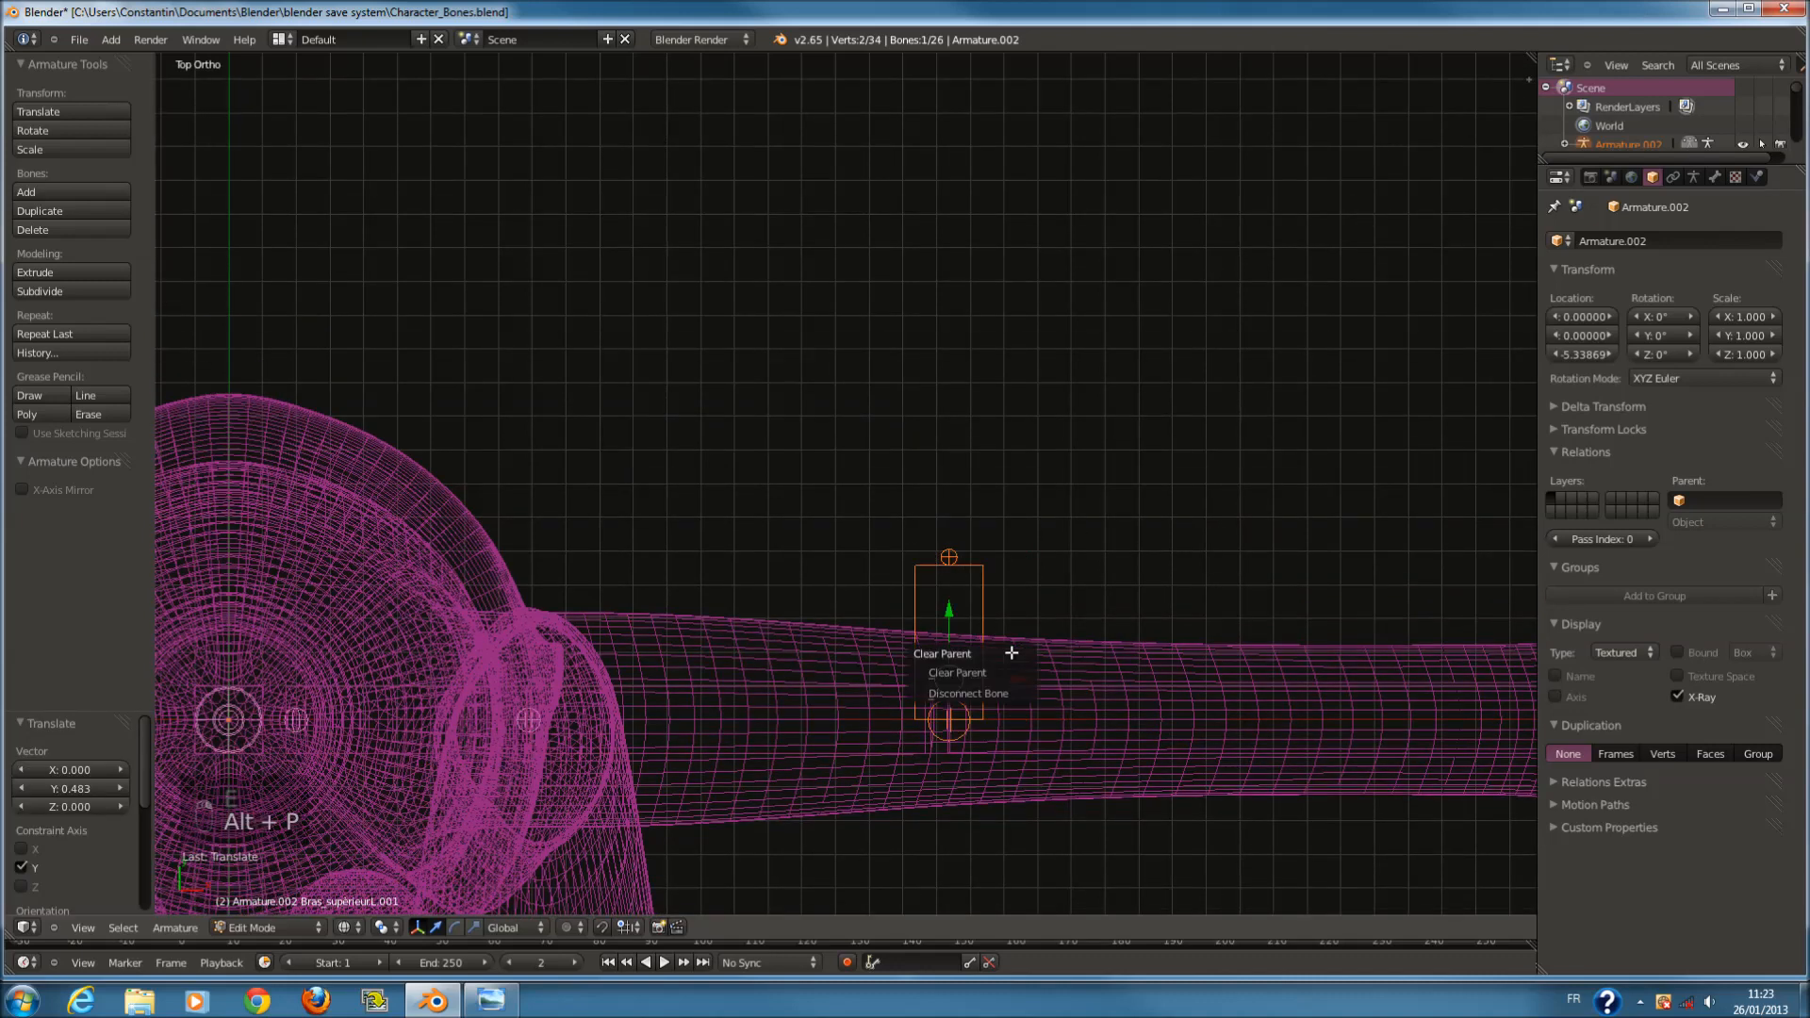
left_click(1010, 665)
left_click_drag(948, 574, 931, 331)
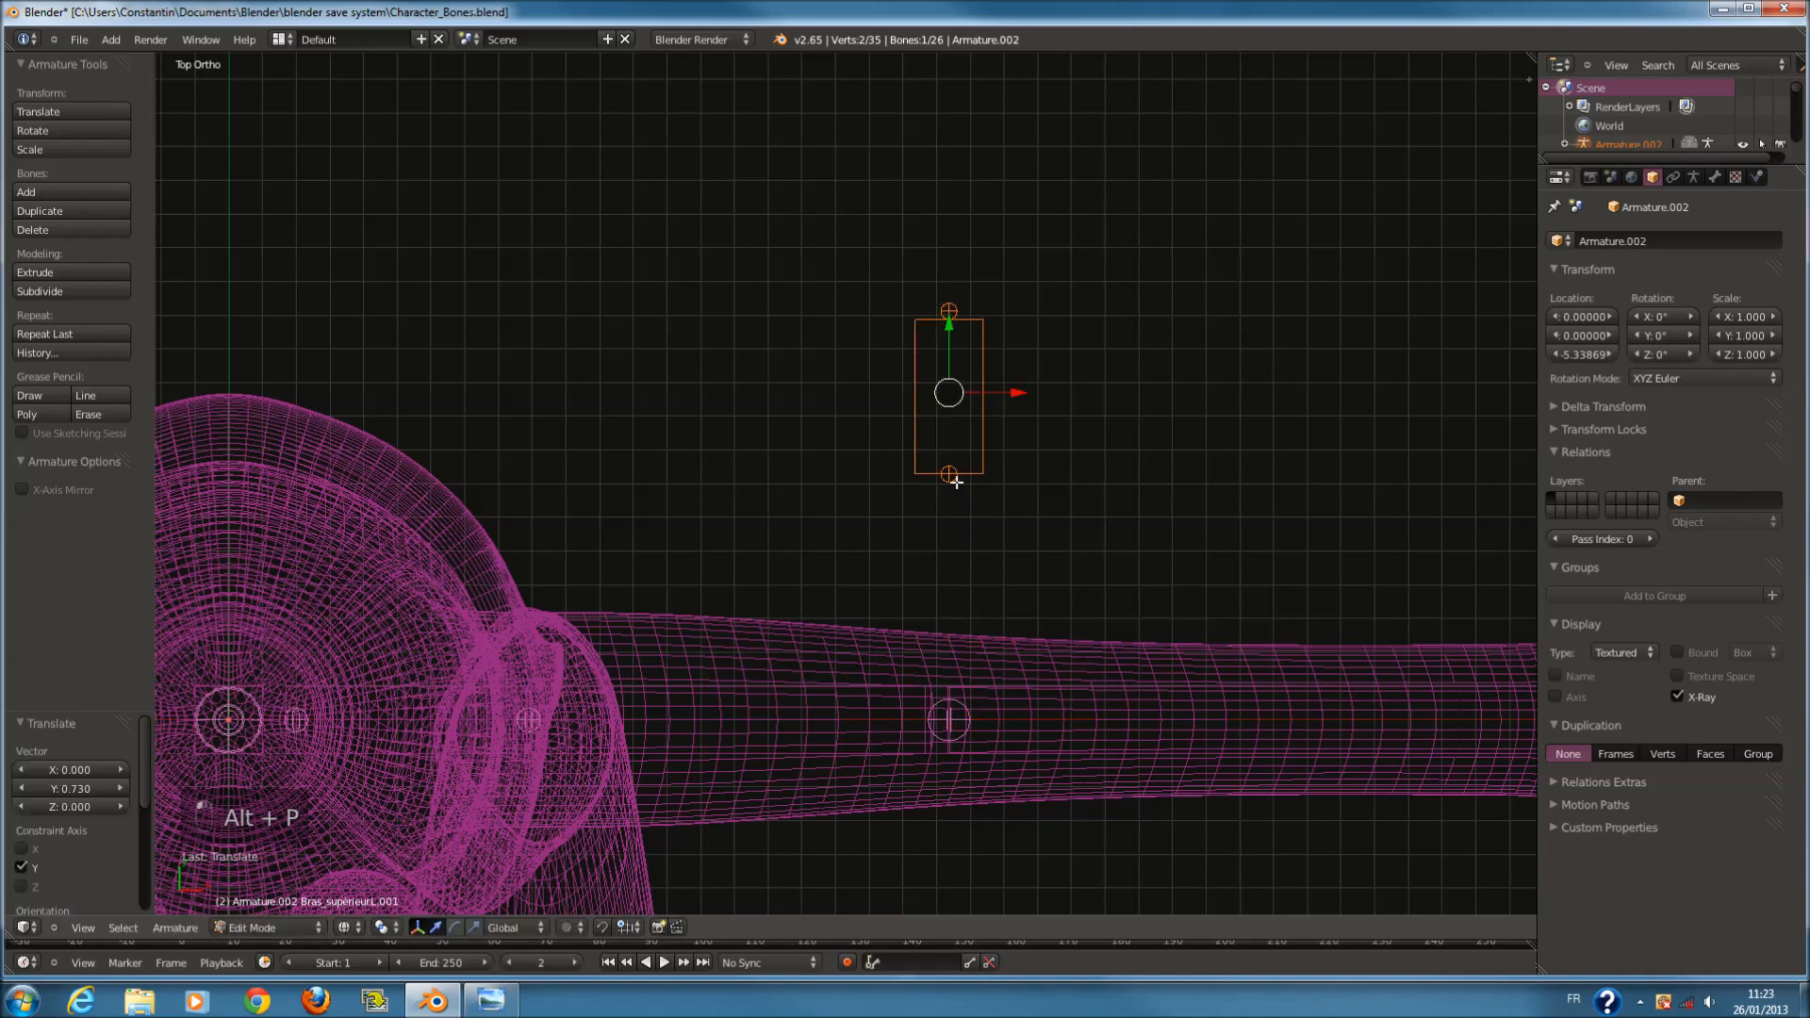
scroll(979, 575, "down", 2)
scroll(978, 592, "up", 1)
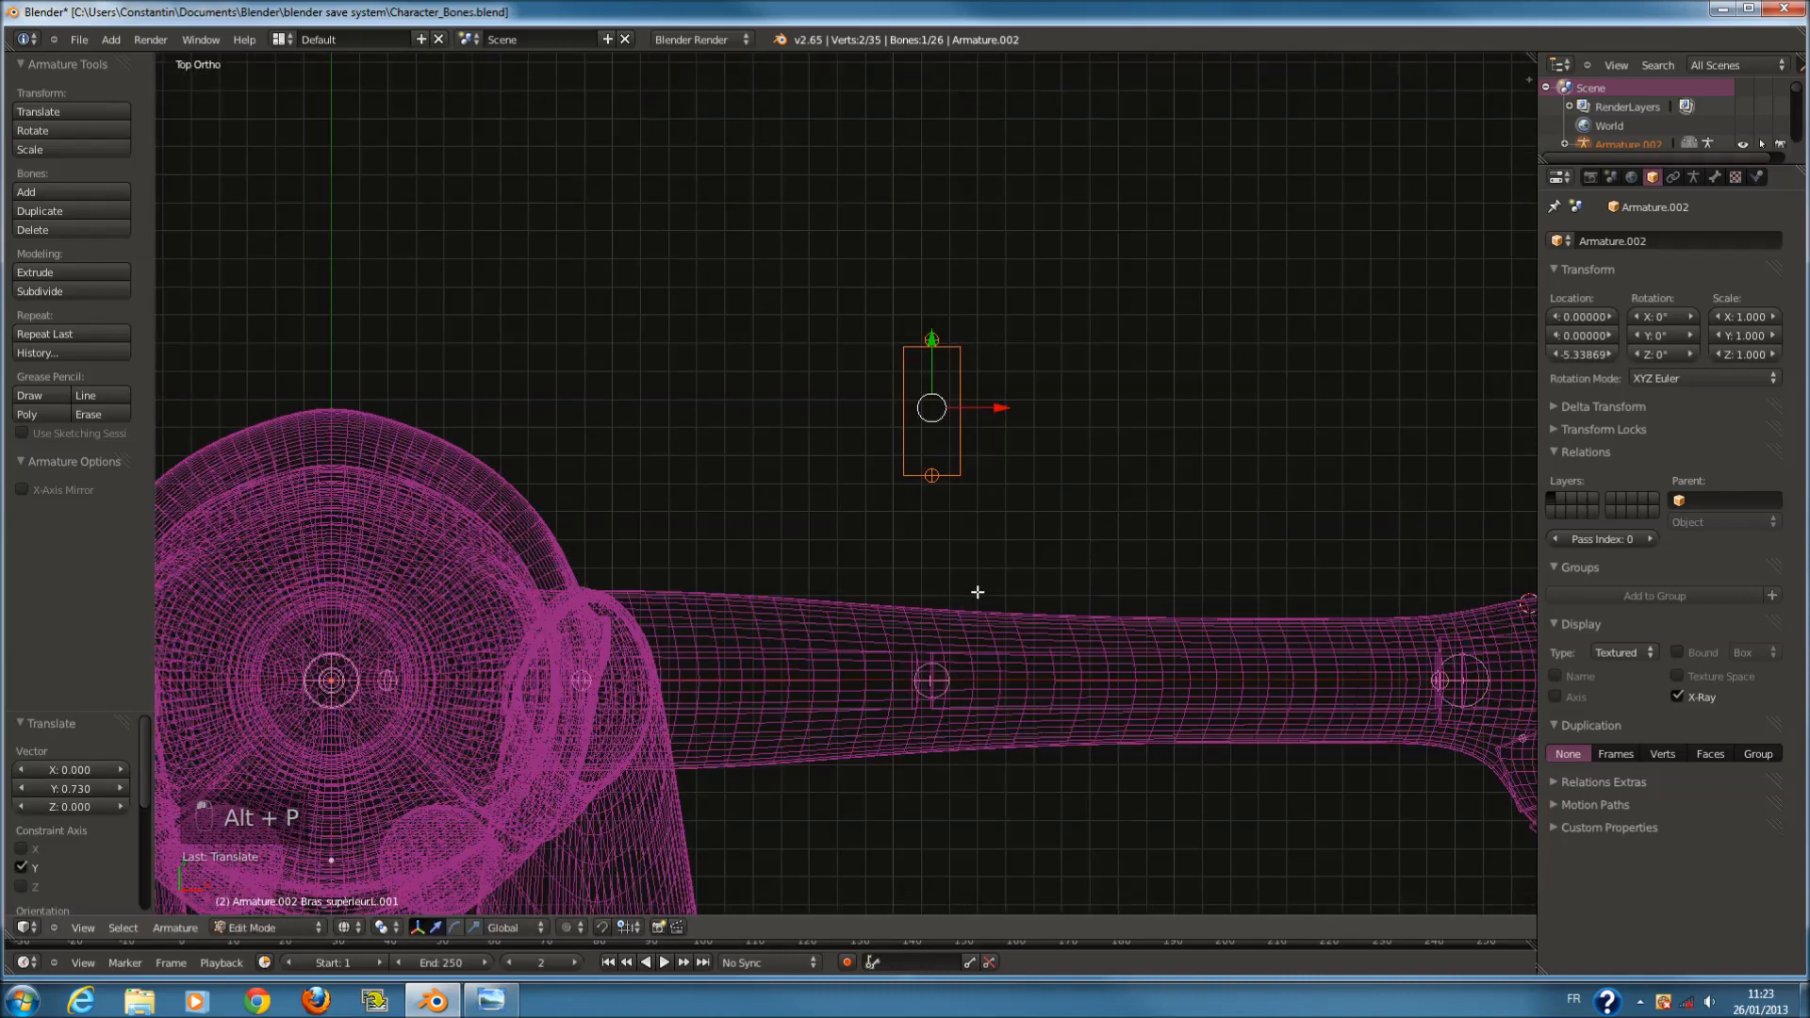
Rename the detached elbow bone GoudeIK.L and save the file.
left_click(1714, 177)
left_click(1702, 236)
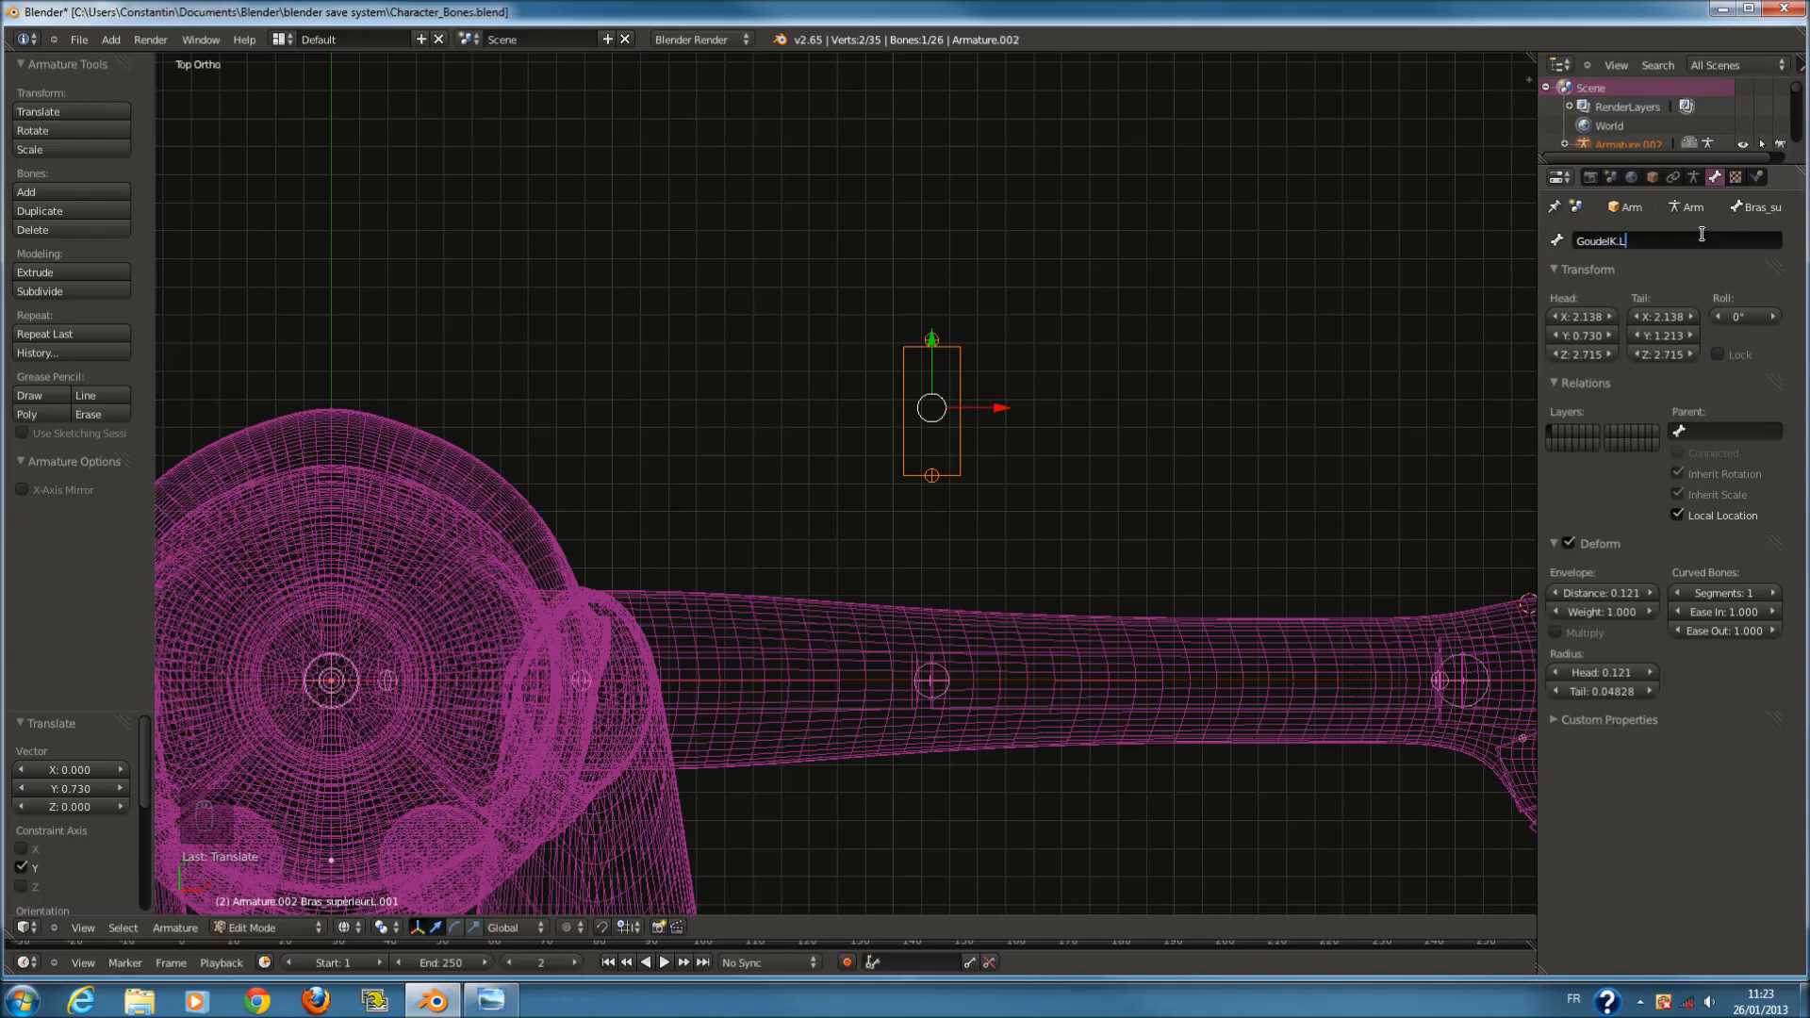
key("Return")
right_click(903, 651, "shift")
key("ctrl+s")
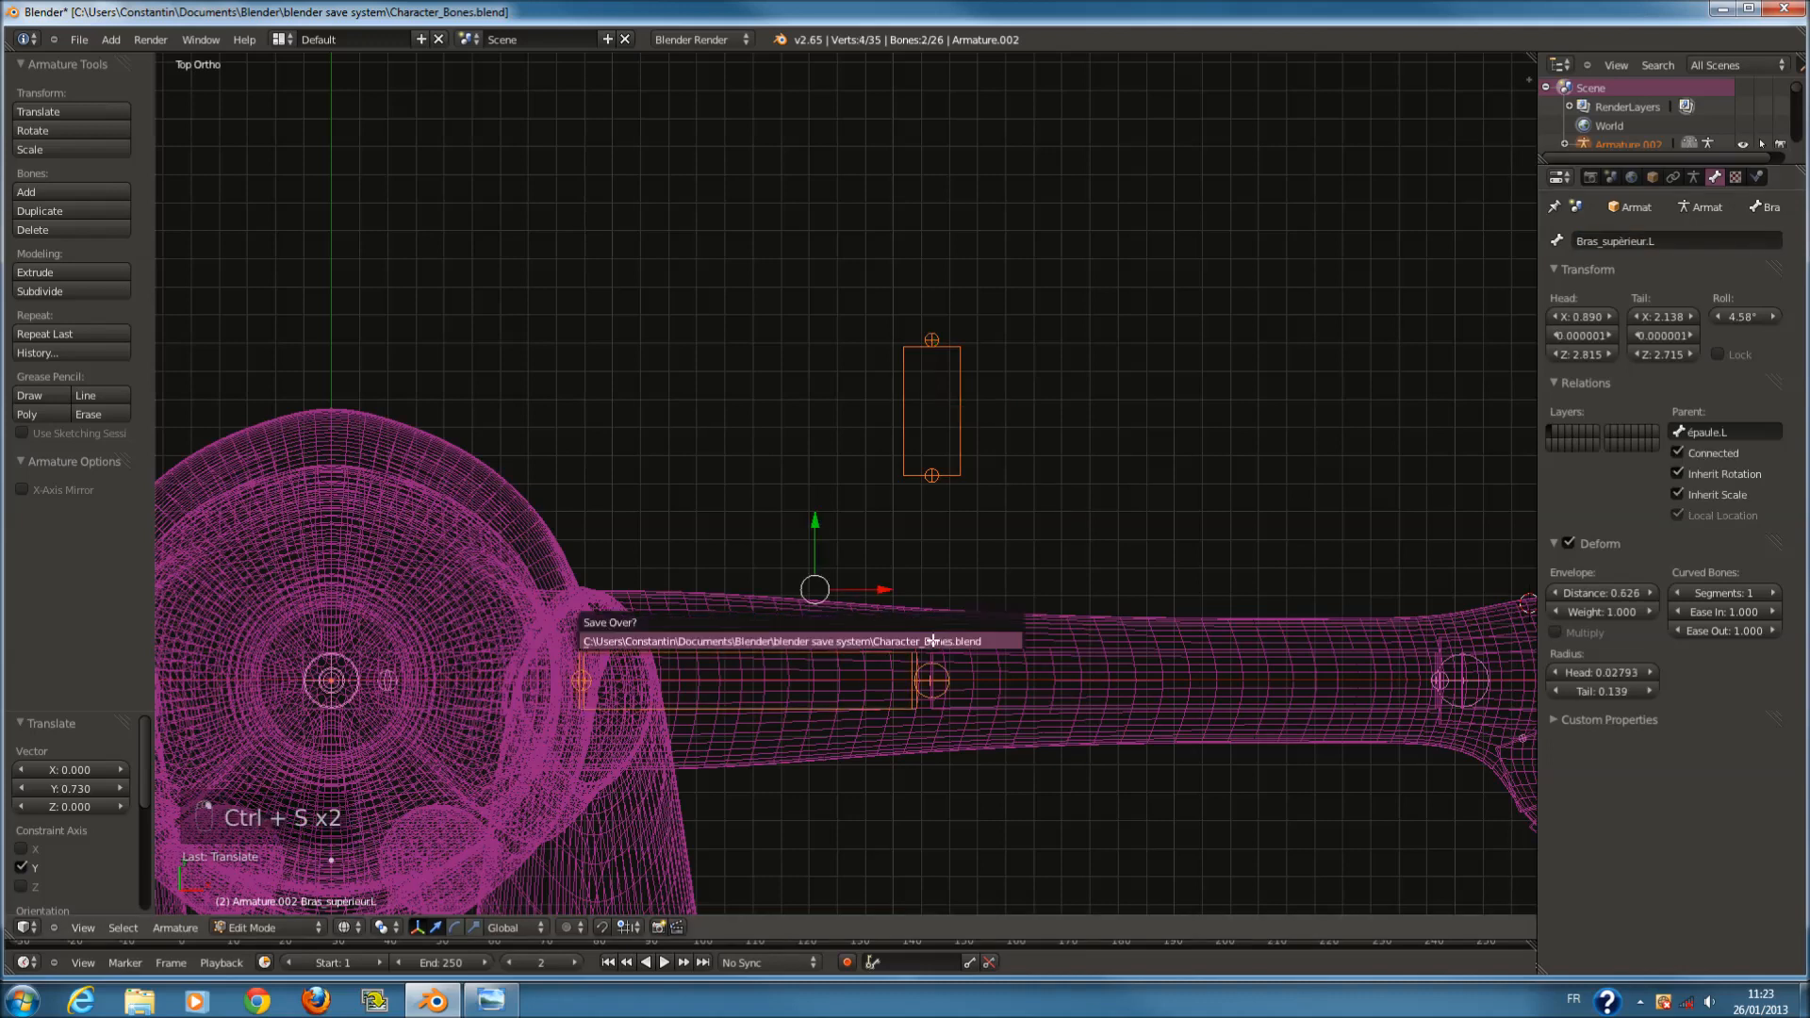
In Pose Mode, add an IK constraint to Bras_supérieur.L that targets the GoudeIK.L bone.
key("Tab")
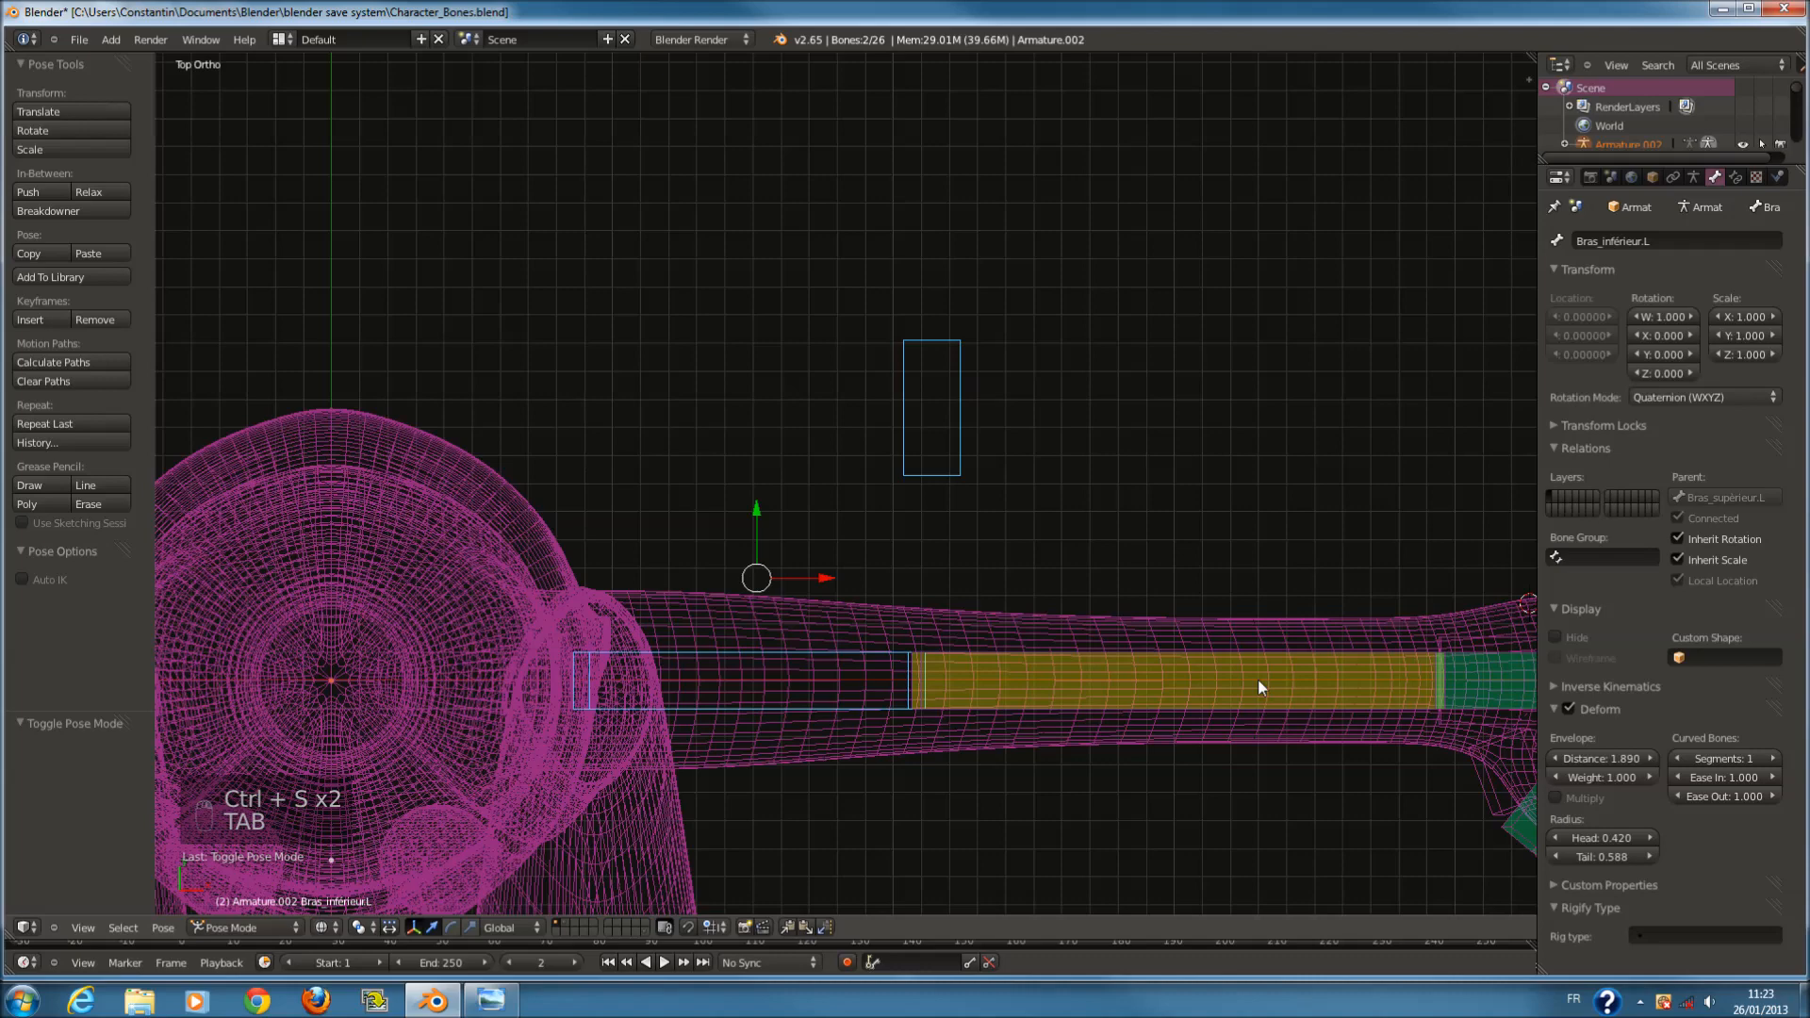
key("a")
key("a")
scroll(1236, 671, "down", 2)
right_click(909, 472, "shift")
right_click(834, 602, "shift")
key("shift+i")
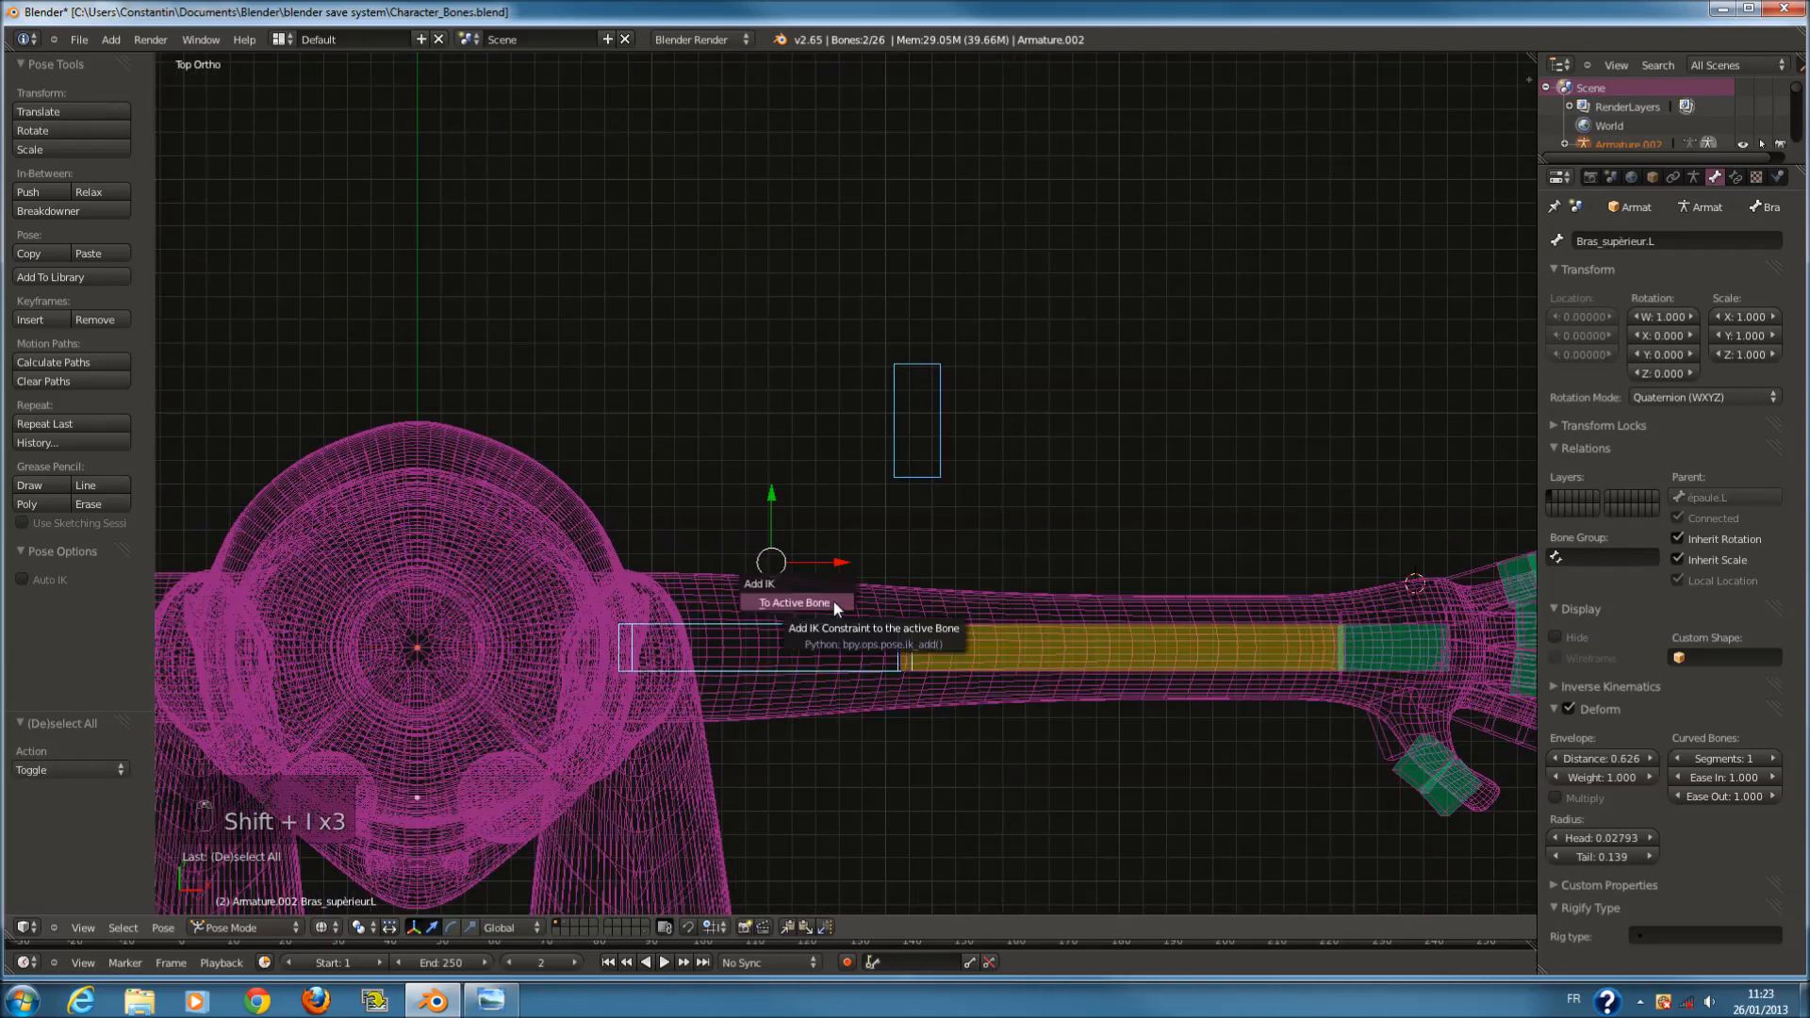
left_click(833, 609)
Test the upper arm's new IK constraint by trying to move the selected bones in the top and front views.
scroll(1028, 439, "down", 2)
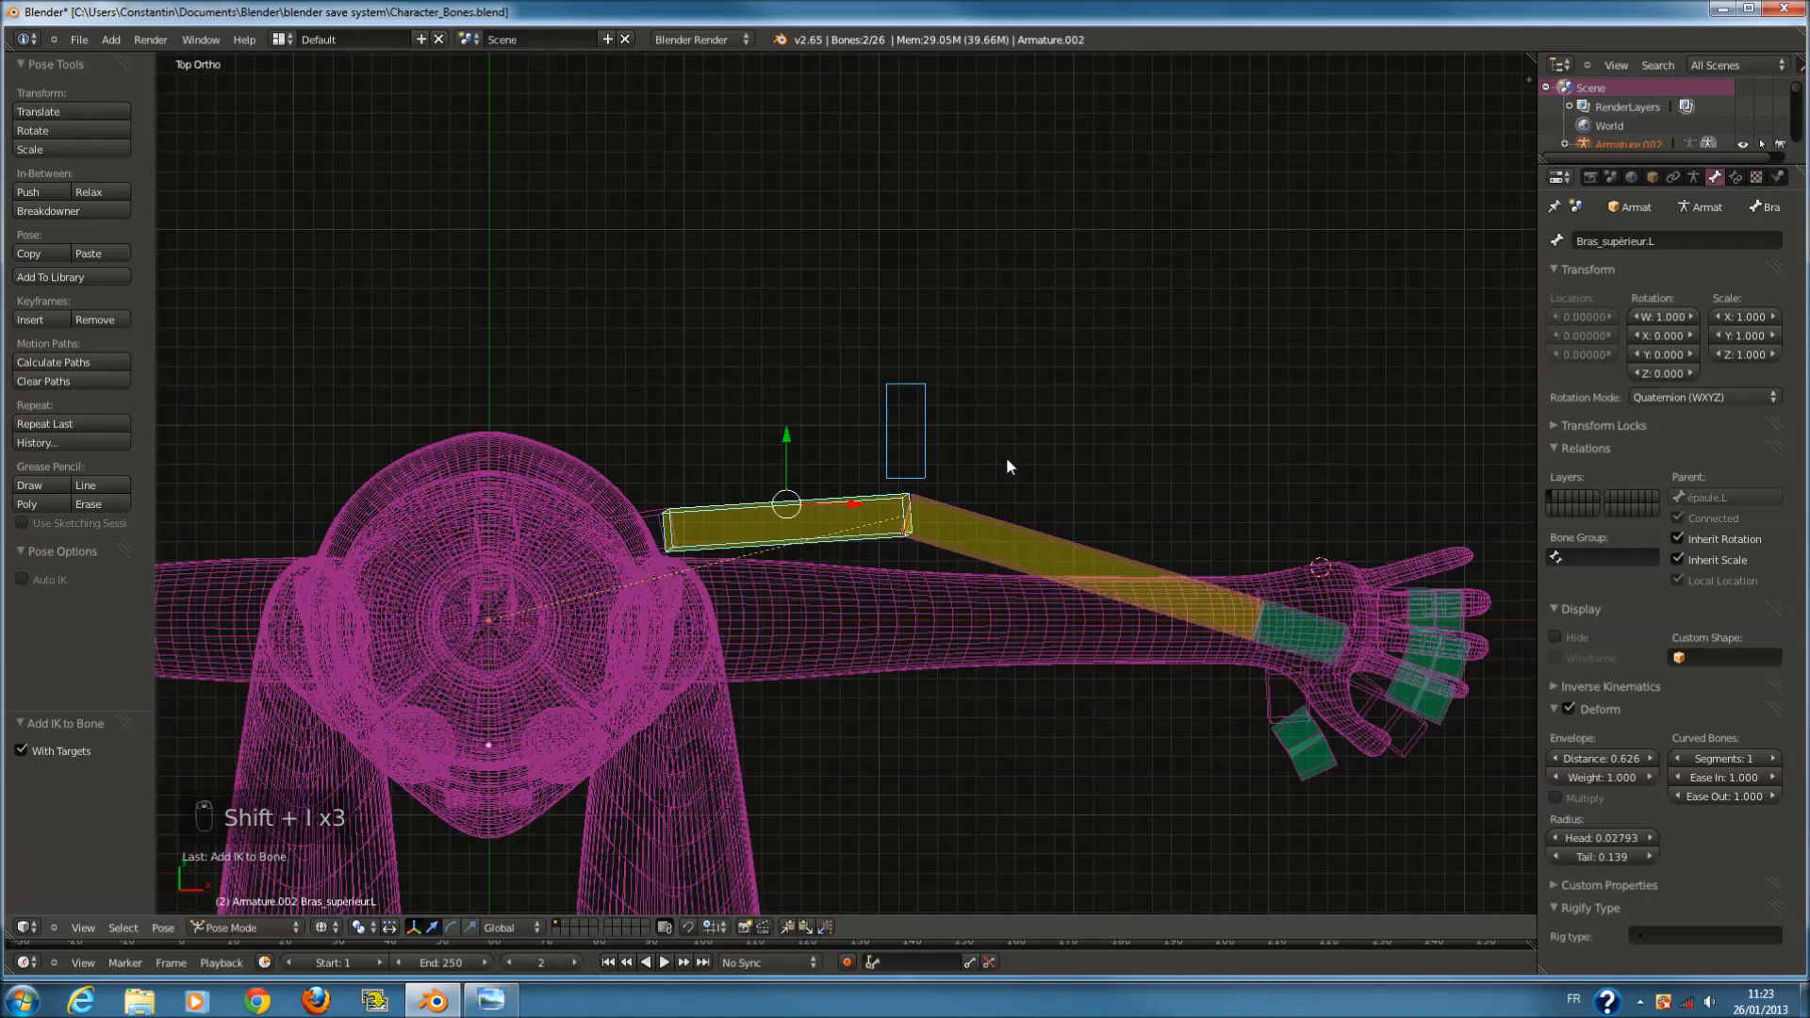
key("g")
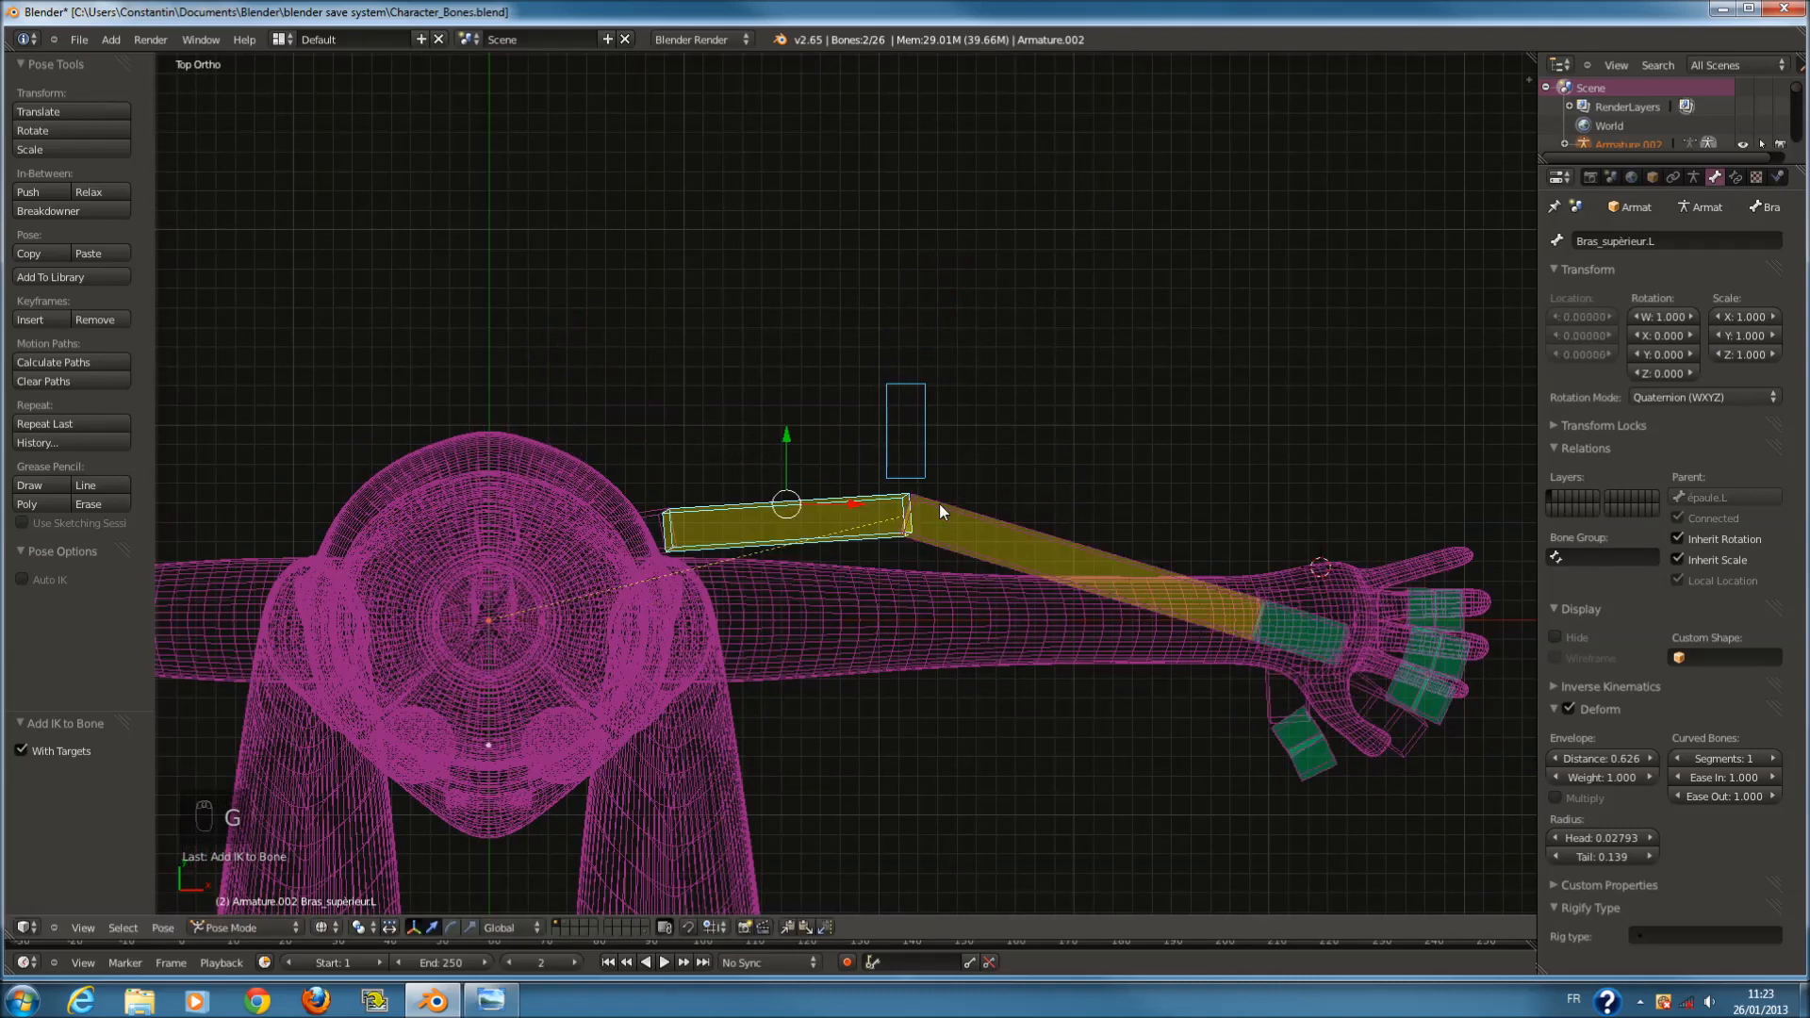
left_click(939, 504)
key("KP_1")
key("g")
right_click(603, 815)
scroll(601, 814, "down", 3)
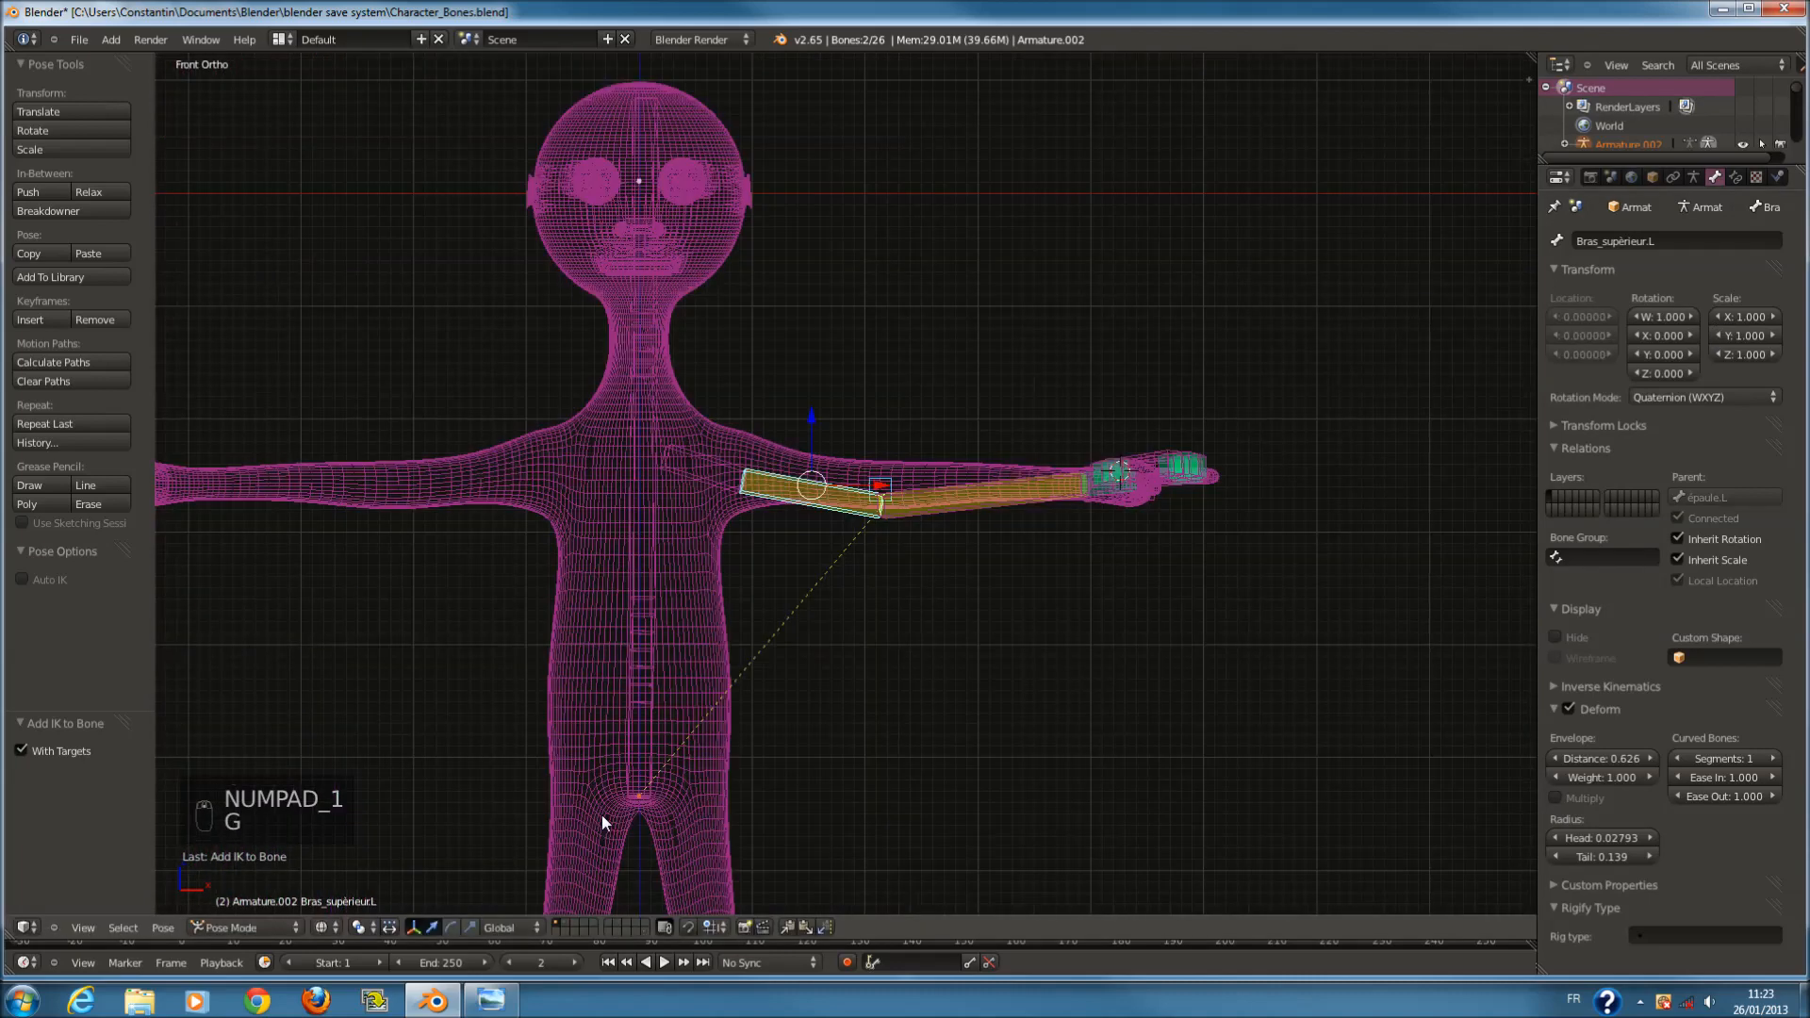
scroll(1026, 493, "up", 3)
Raise the Chain Length of the Bras_supérieur.L IK constraint and select the GoudeIK.L bone behind the elbow.
right_click(811, 492)
left_click(1734, 178)
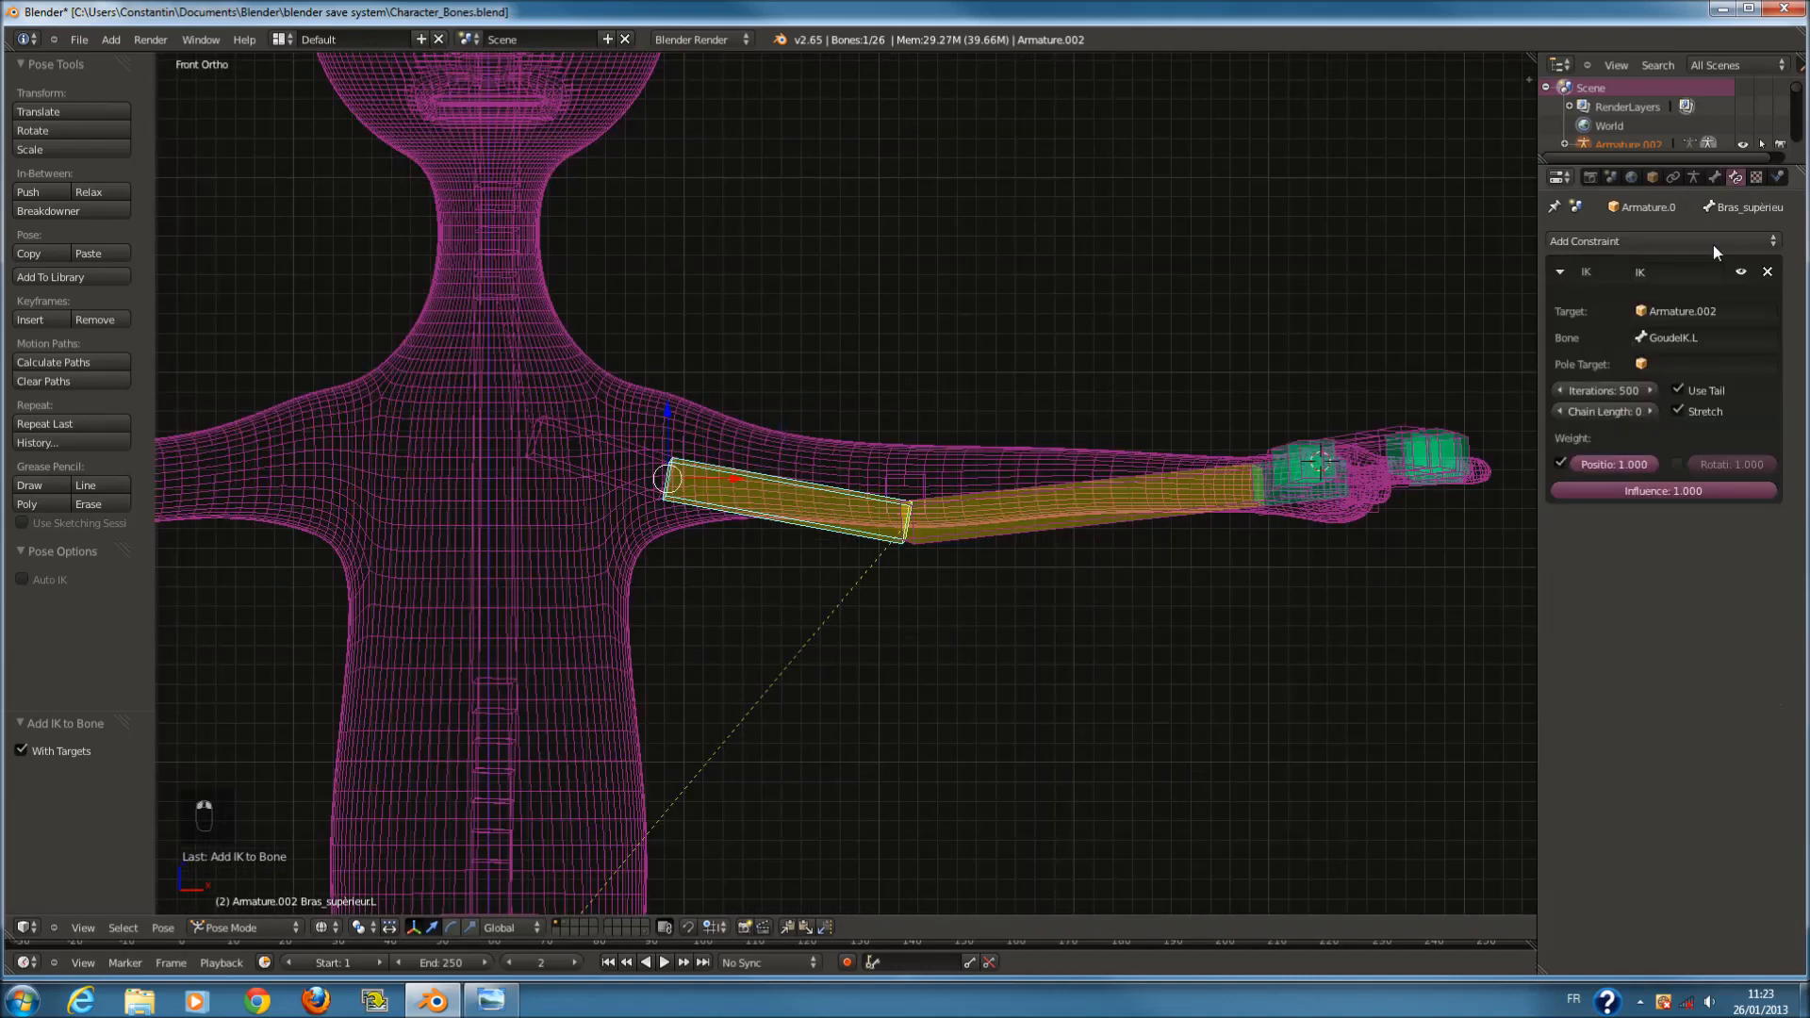
left_click(1656, 410)
middle_click_drag(1028, 528, 881, 496)
right_click(894, 500)
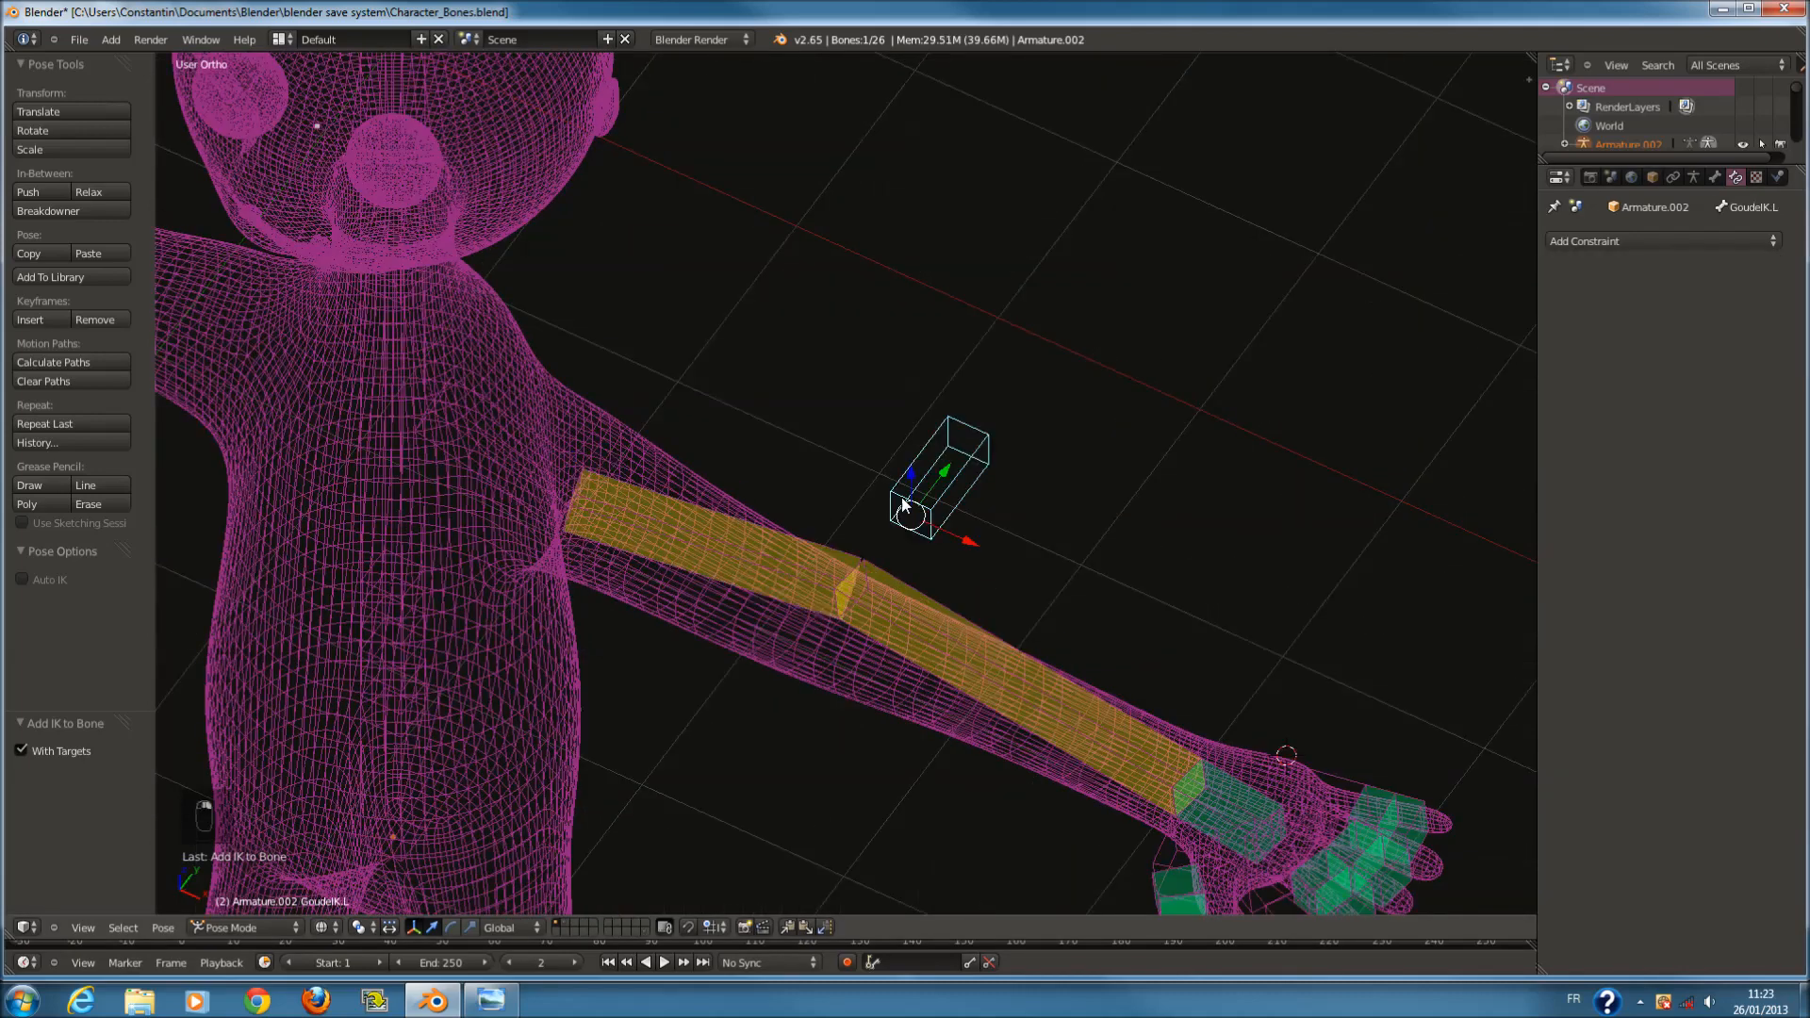
Try moving the GoudeIK.L bone to test the elbow control, and check the arm in the top view.
key("g")
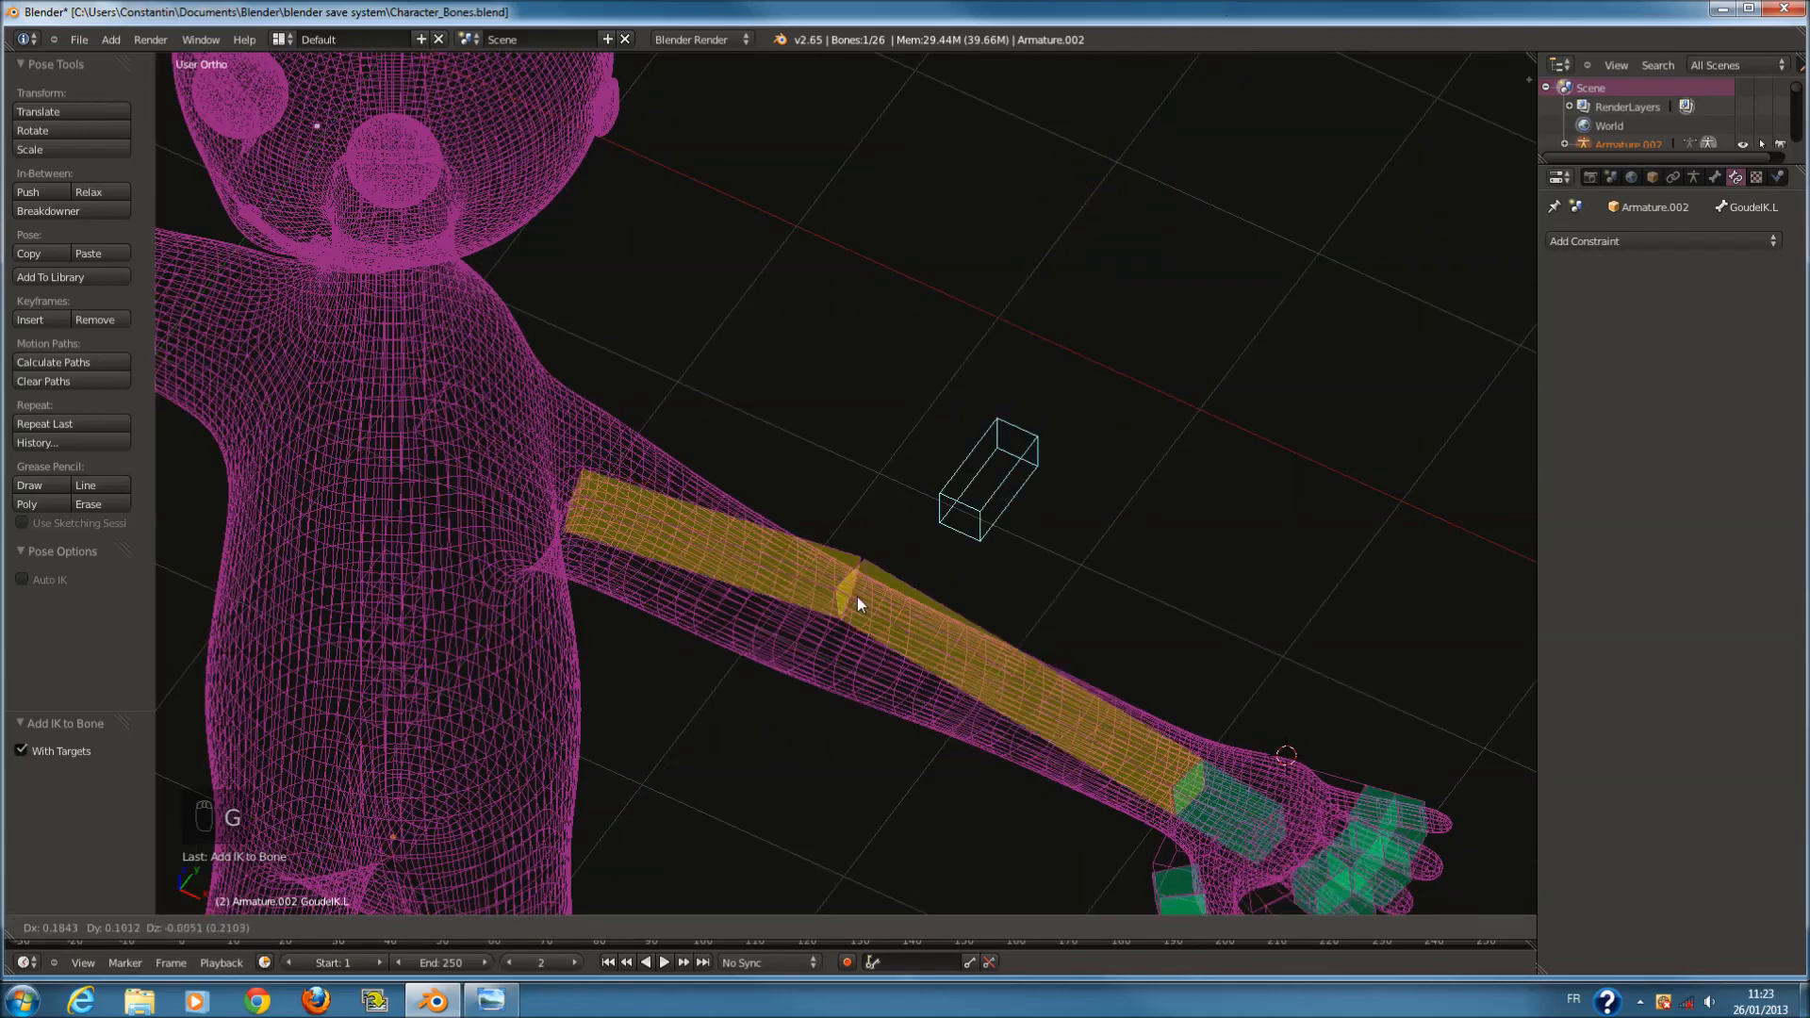
left_click(895, 425)
key("KP_7")
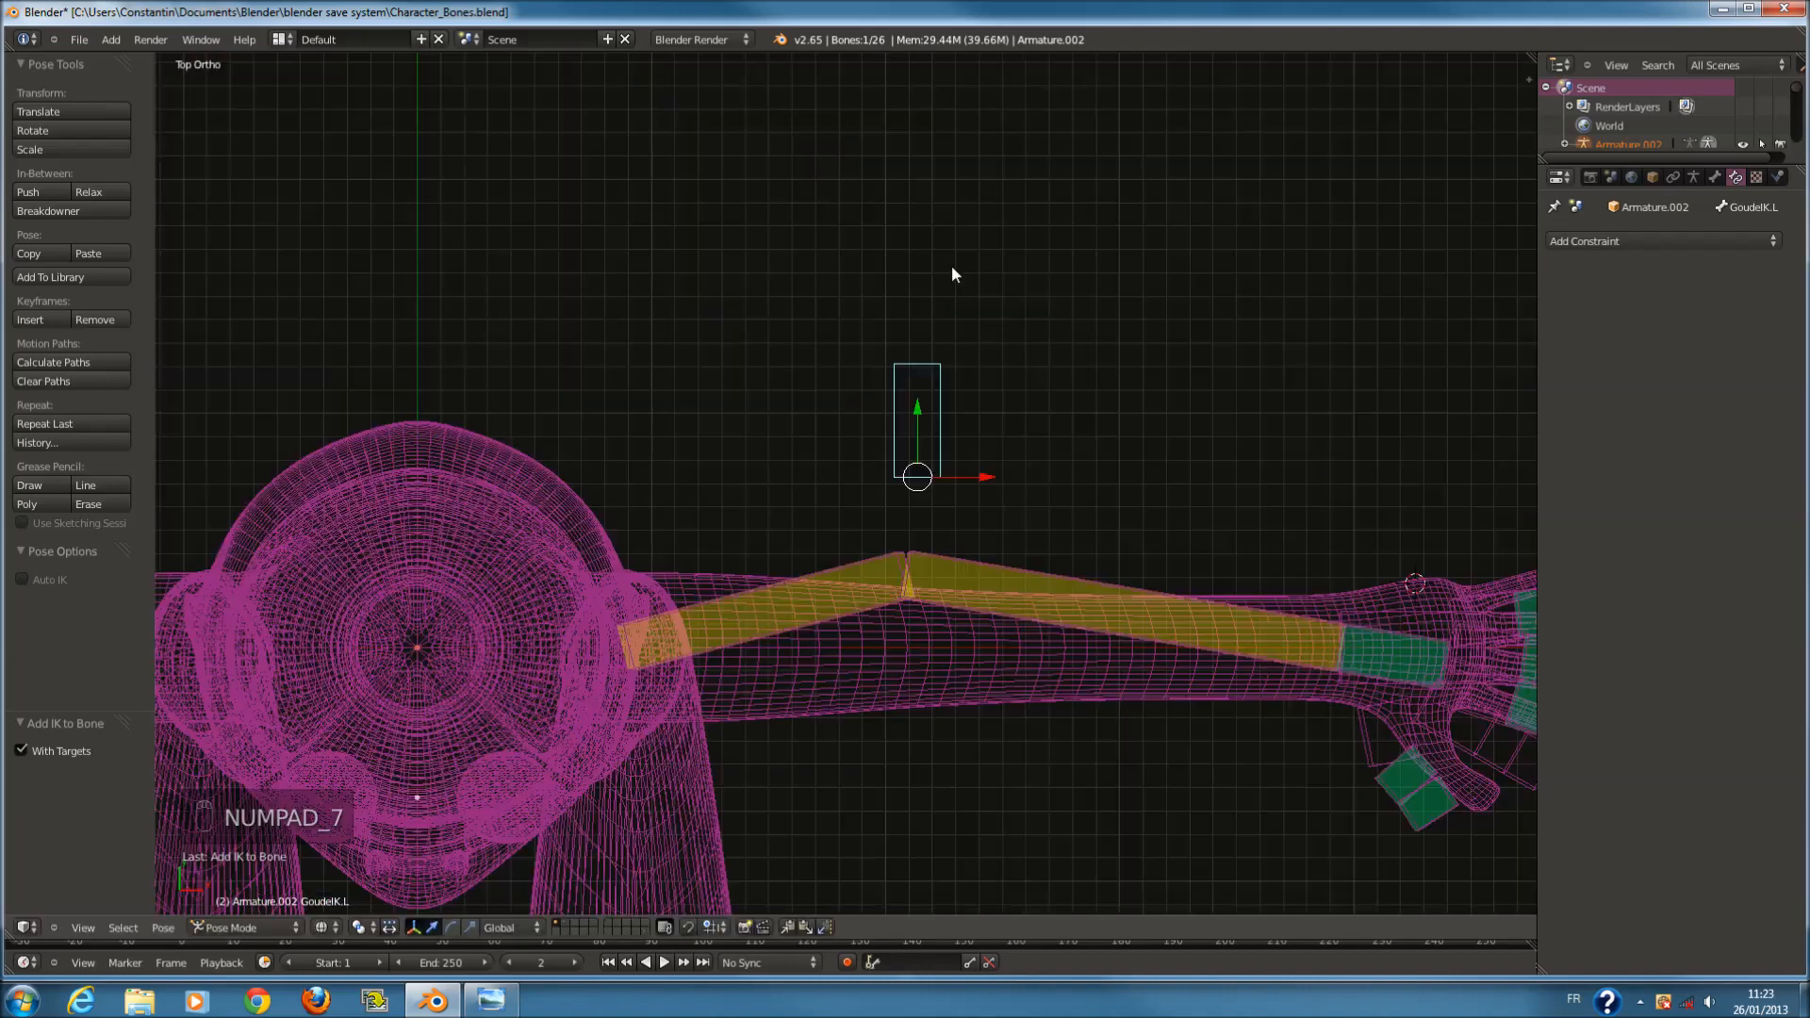
scroll(948, 278, "down", 2)
Try lowering the Influence of the Bras_inférieur.L IK constraint to 0 and undo the change.
key("a")
key("a")
key("a")
key("a")
right_click(963, 545)
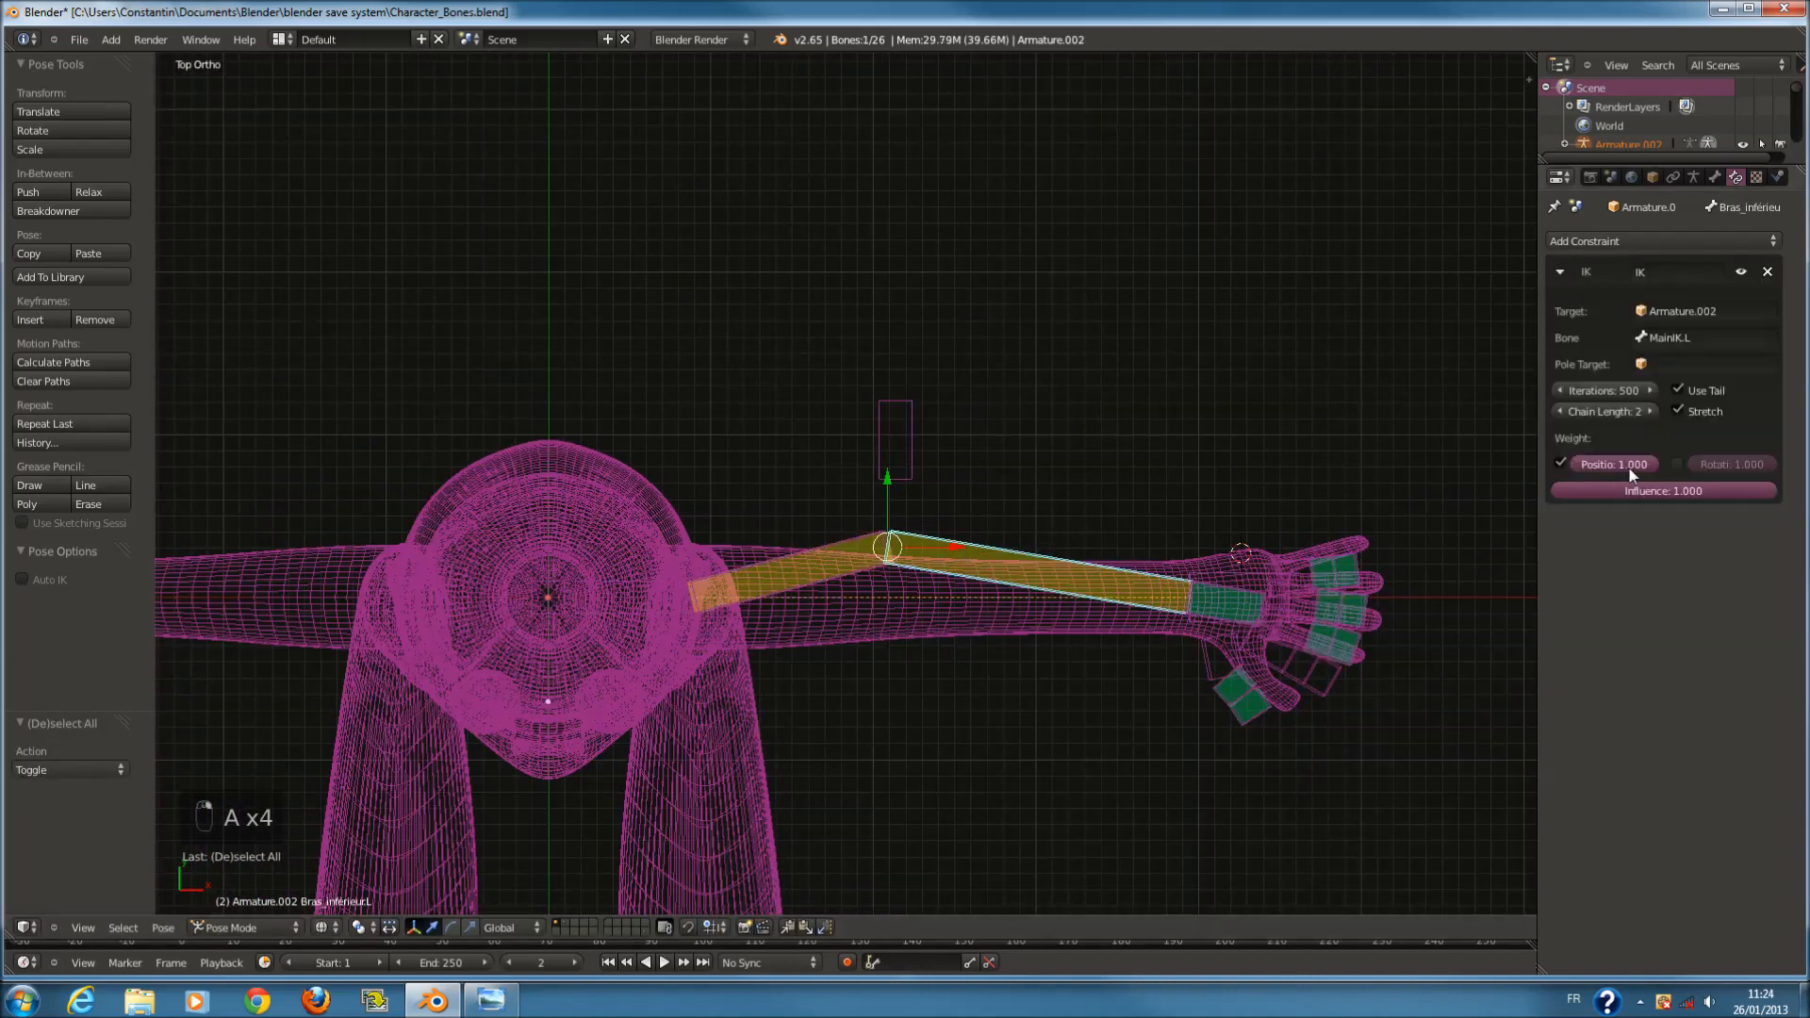
left_click_drag(1717, 490, 1303, 489)
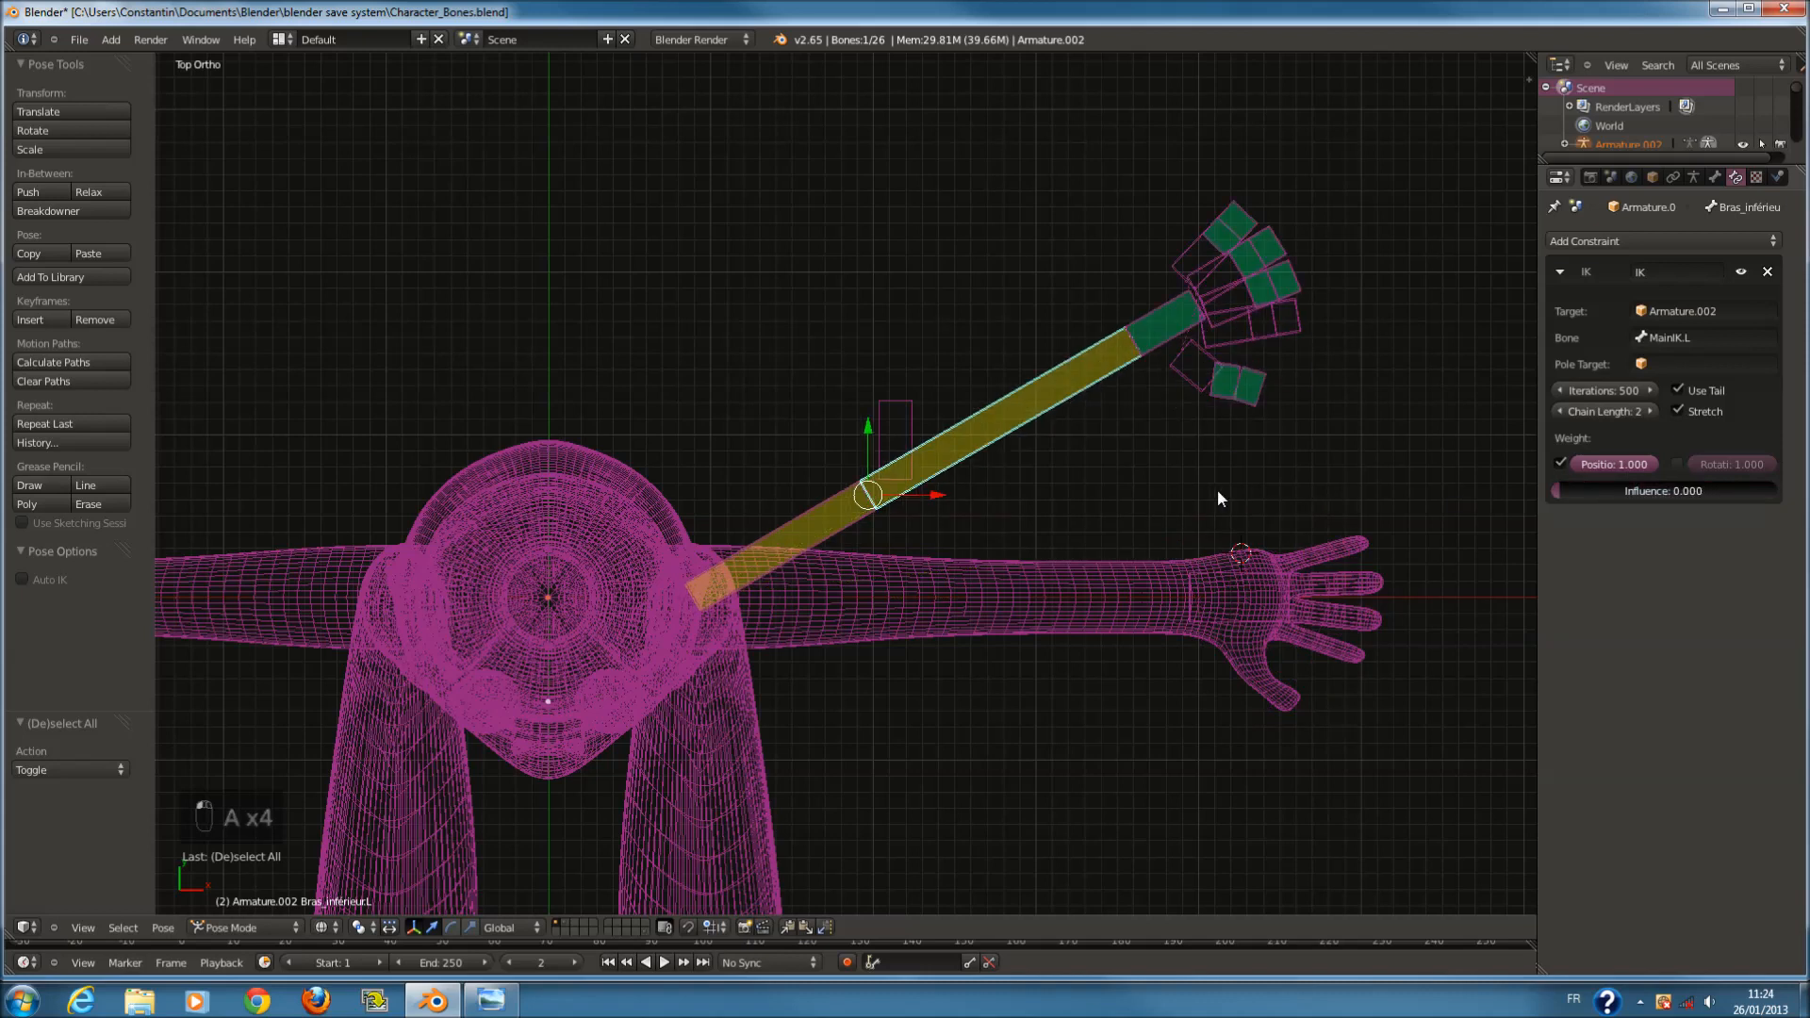
left_click_drag(1593, 491, 1400, 498)
key("ctrl+z")
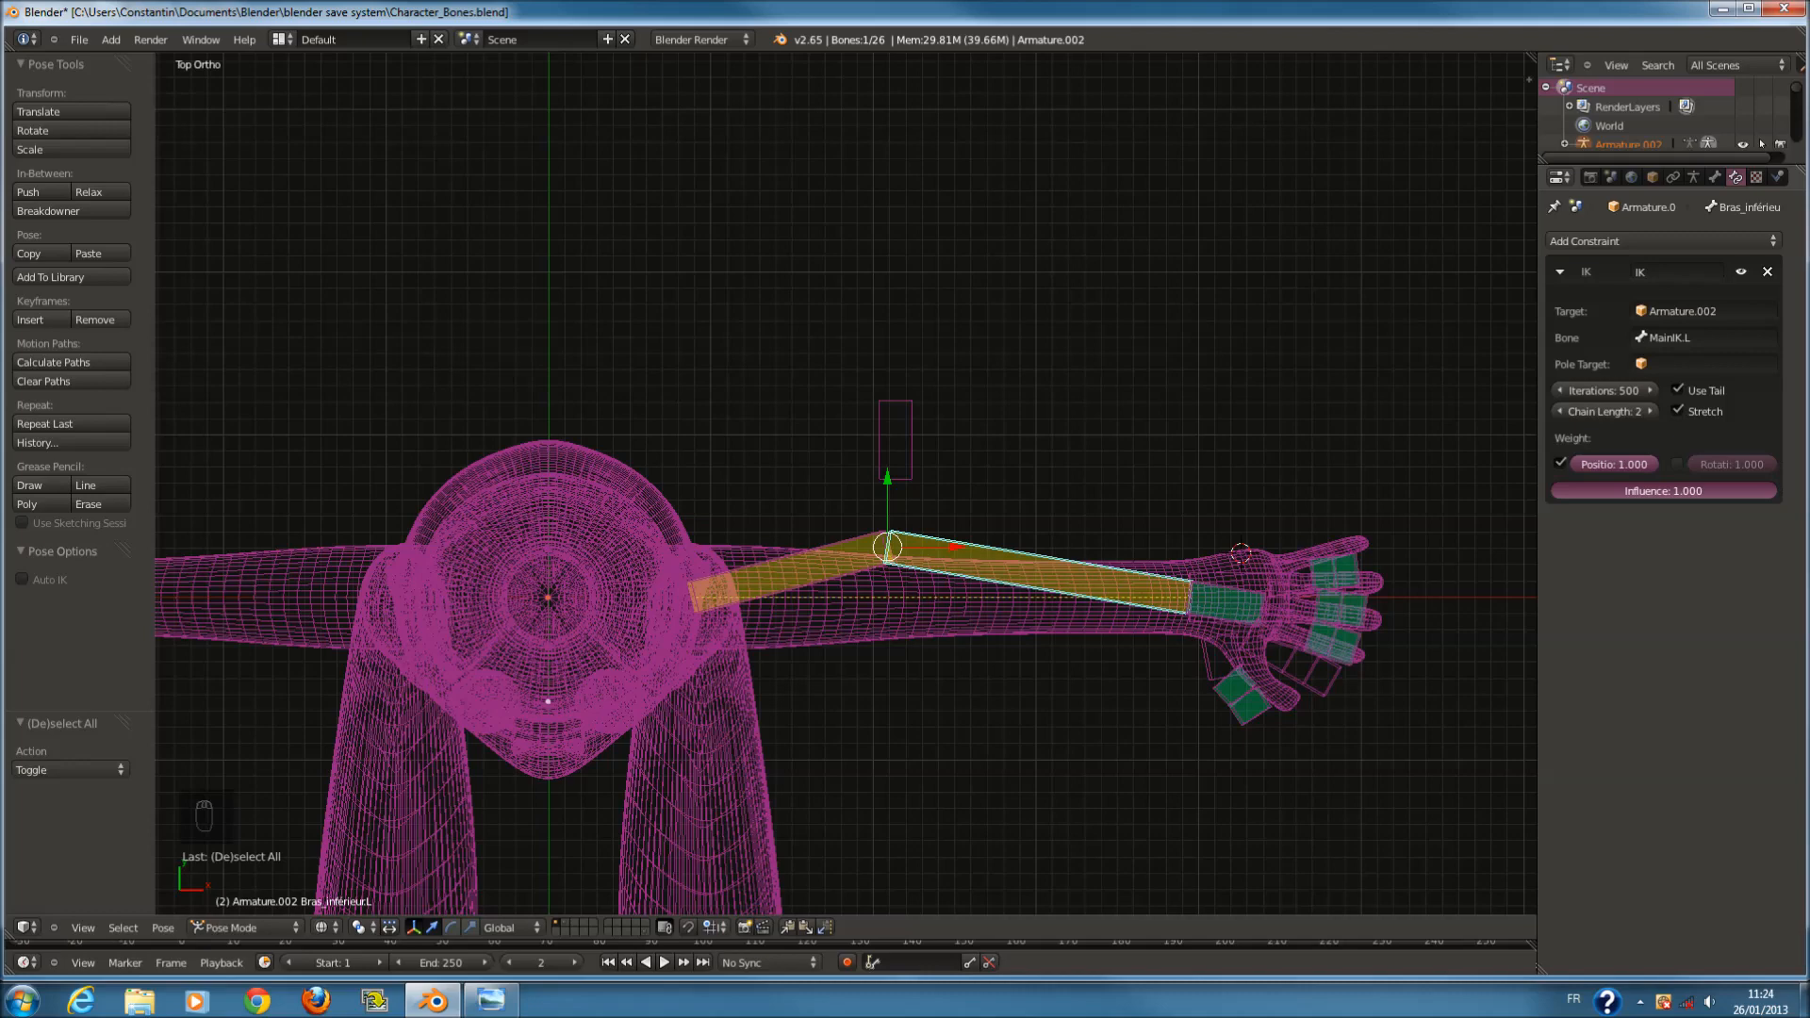
Deselect all bones and save over Character_Bones.blend.
scroll(1207, 489, "down", 1)
key("ctrl+s")
left_click(1218, 489)
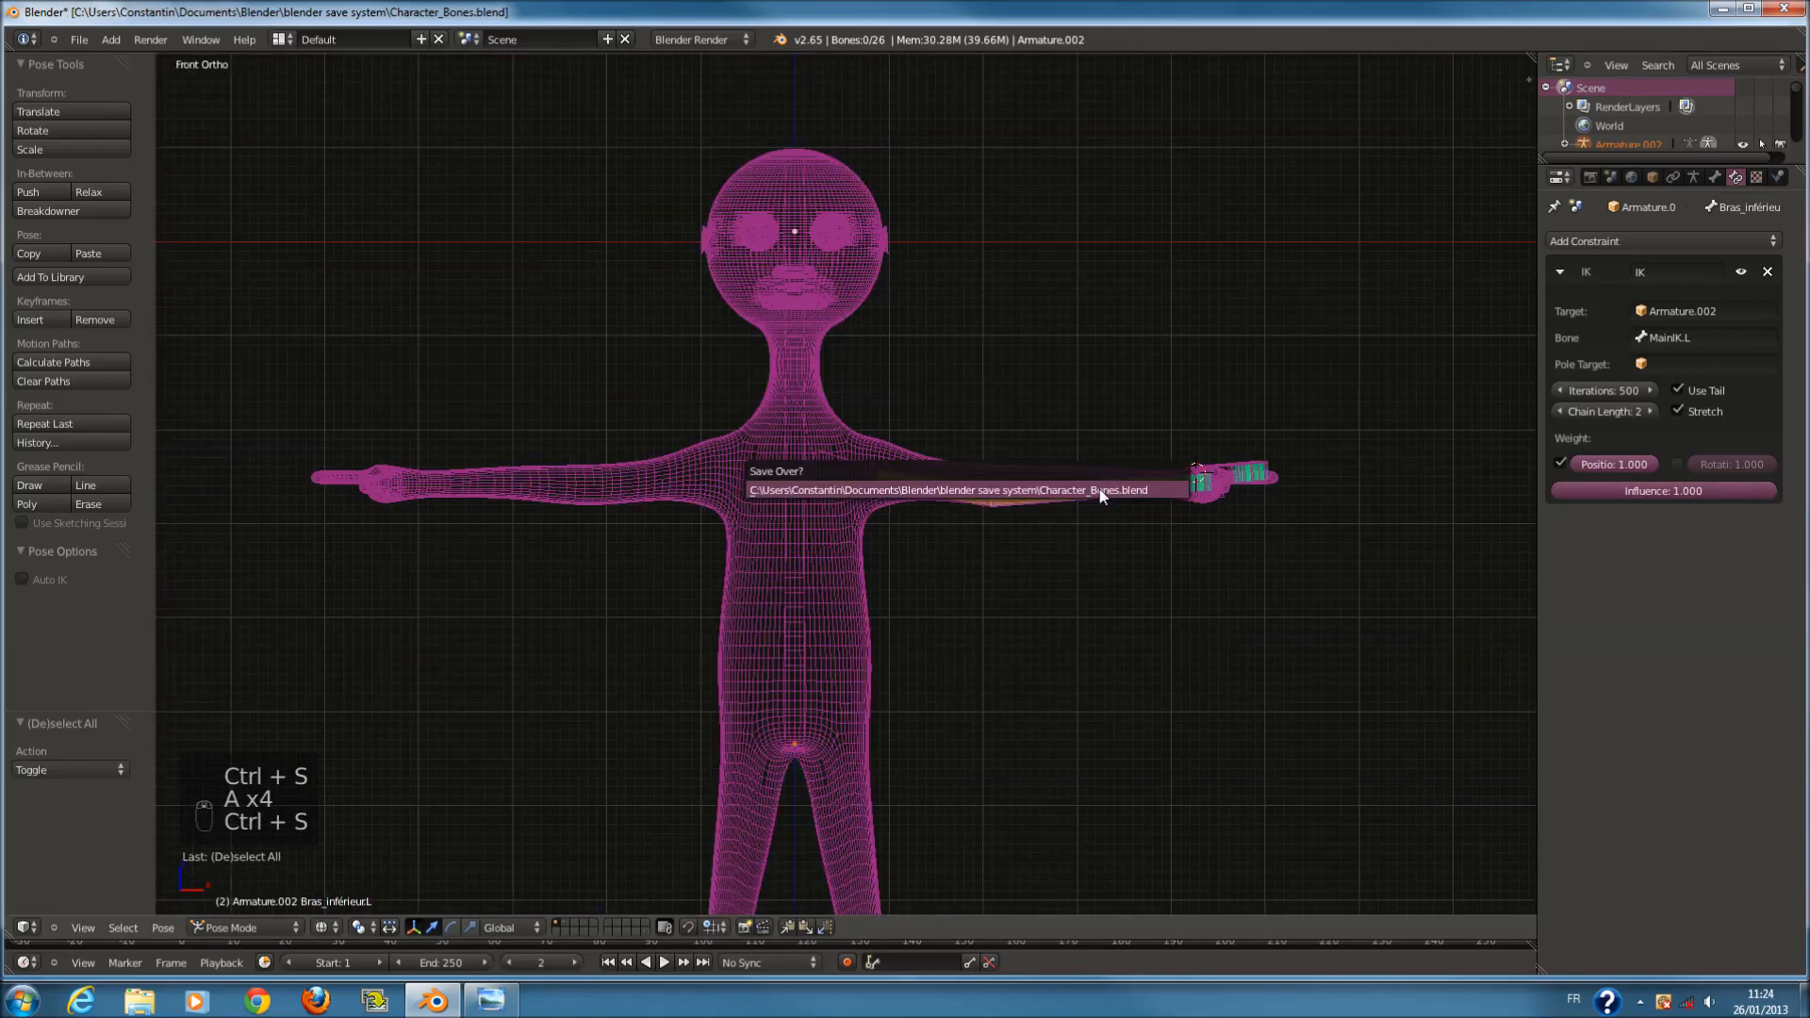
left_click(1099, 489)
Select the Cotes bone in the front view and try rotating it to test how the arm follows.
scroll(933, 494, "down", 4, "ctrl")
right_click(931, 493)
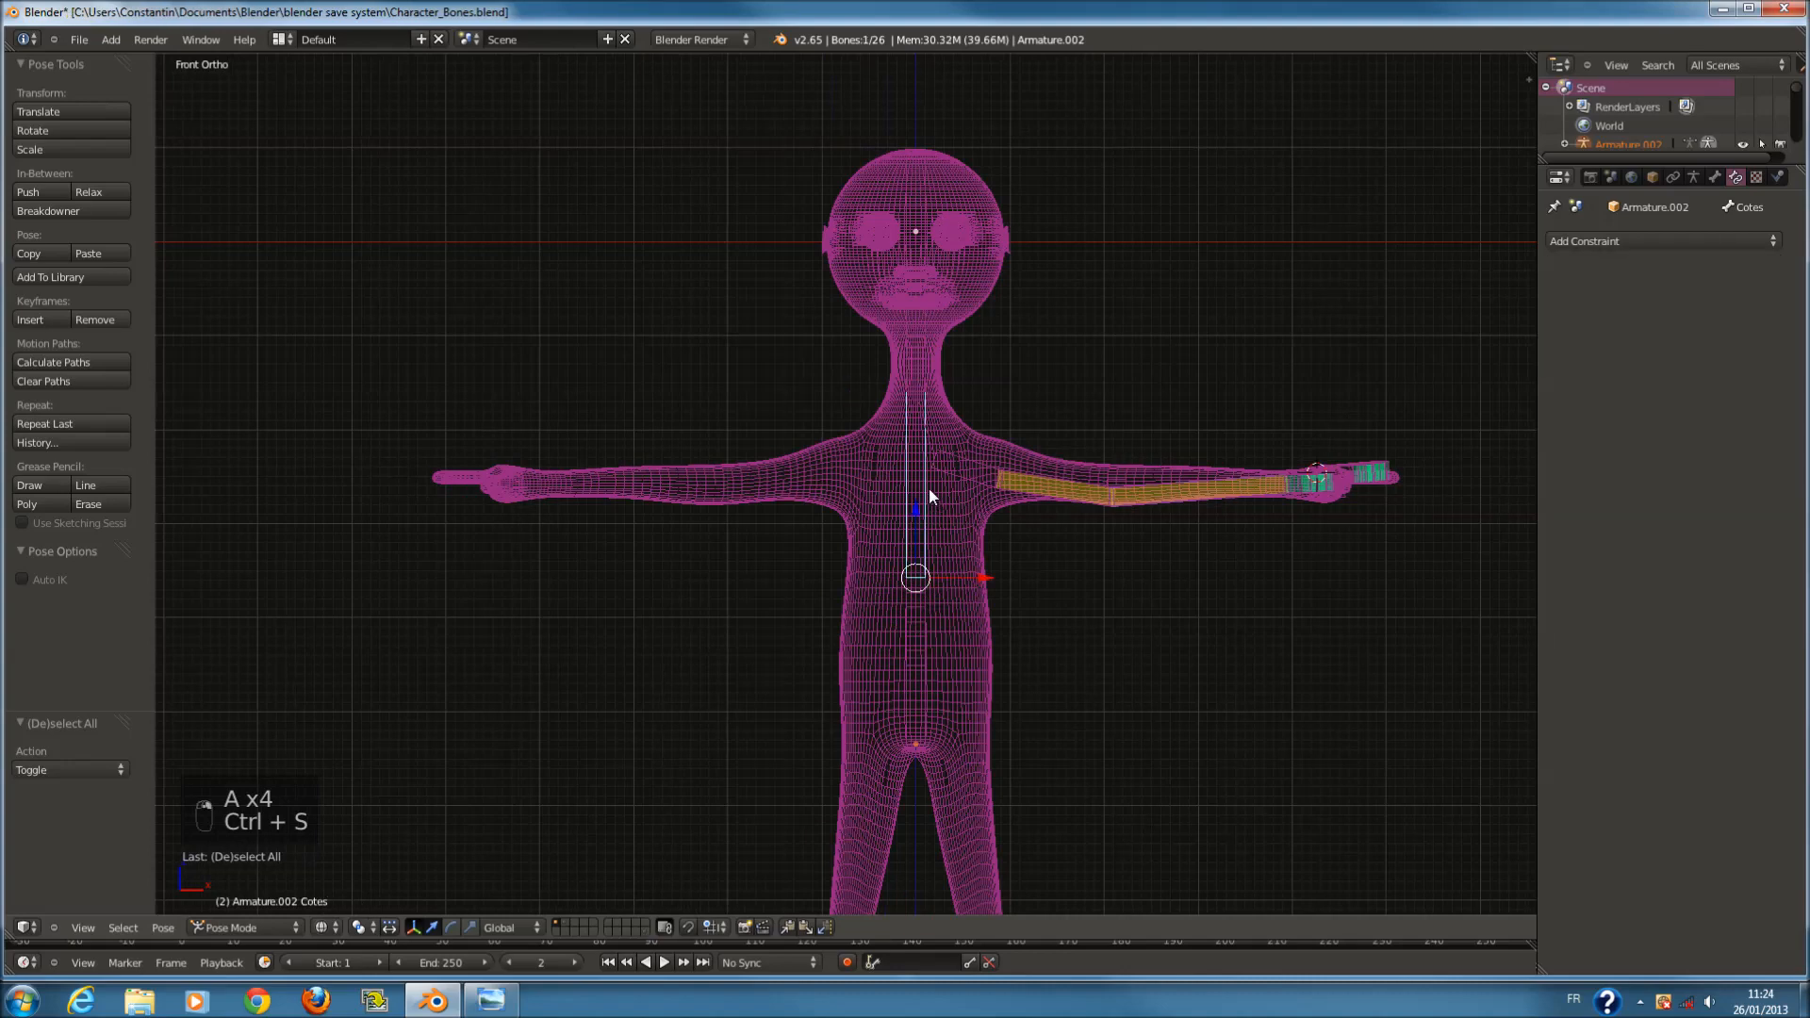
scroll(932, 492, "up", 5)
key("Tab")
scroll(1000, 472, "down", 3)
key("Tab")
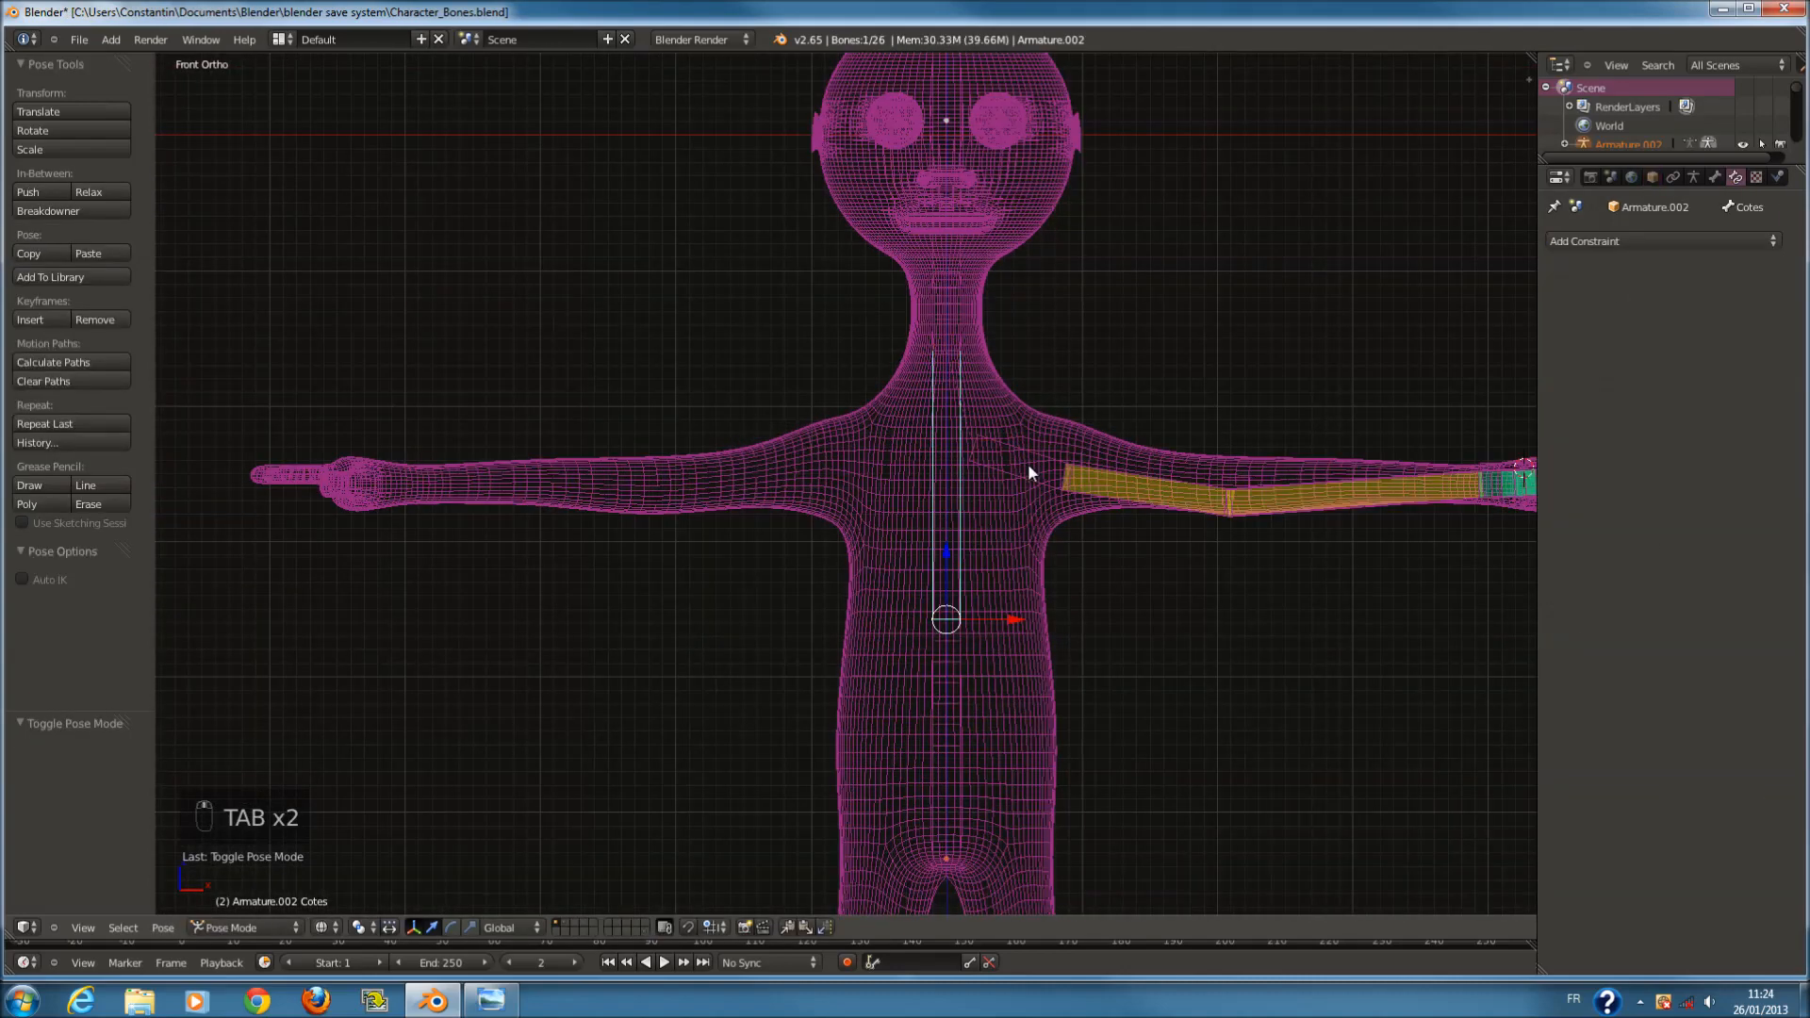
key("g")
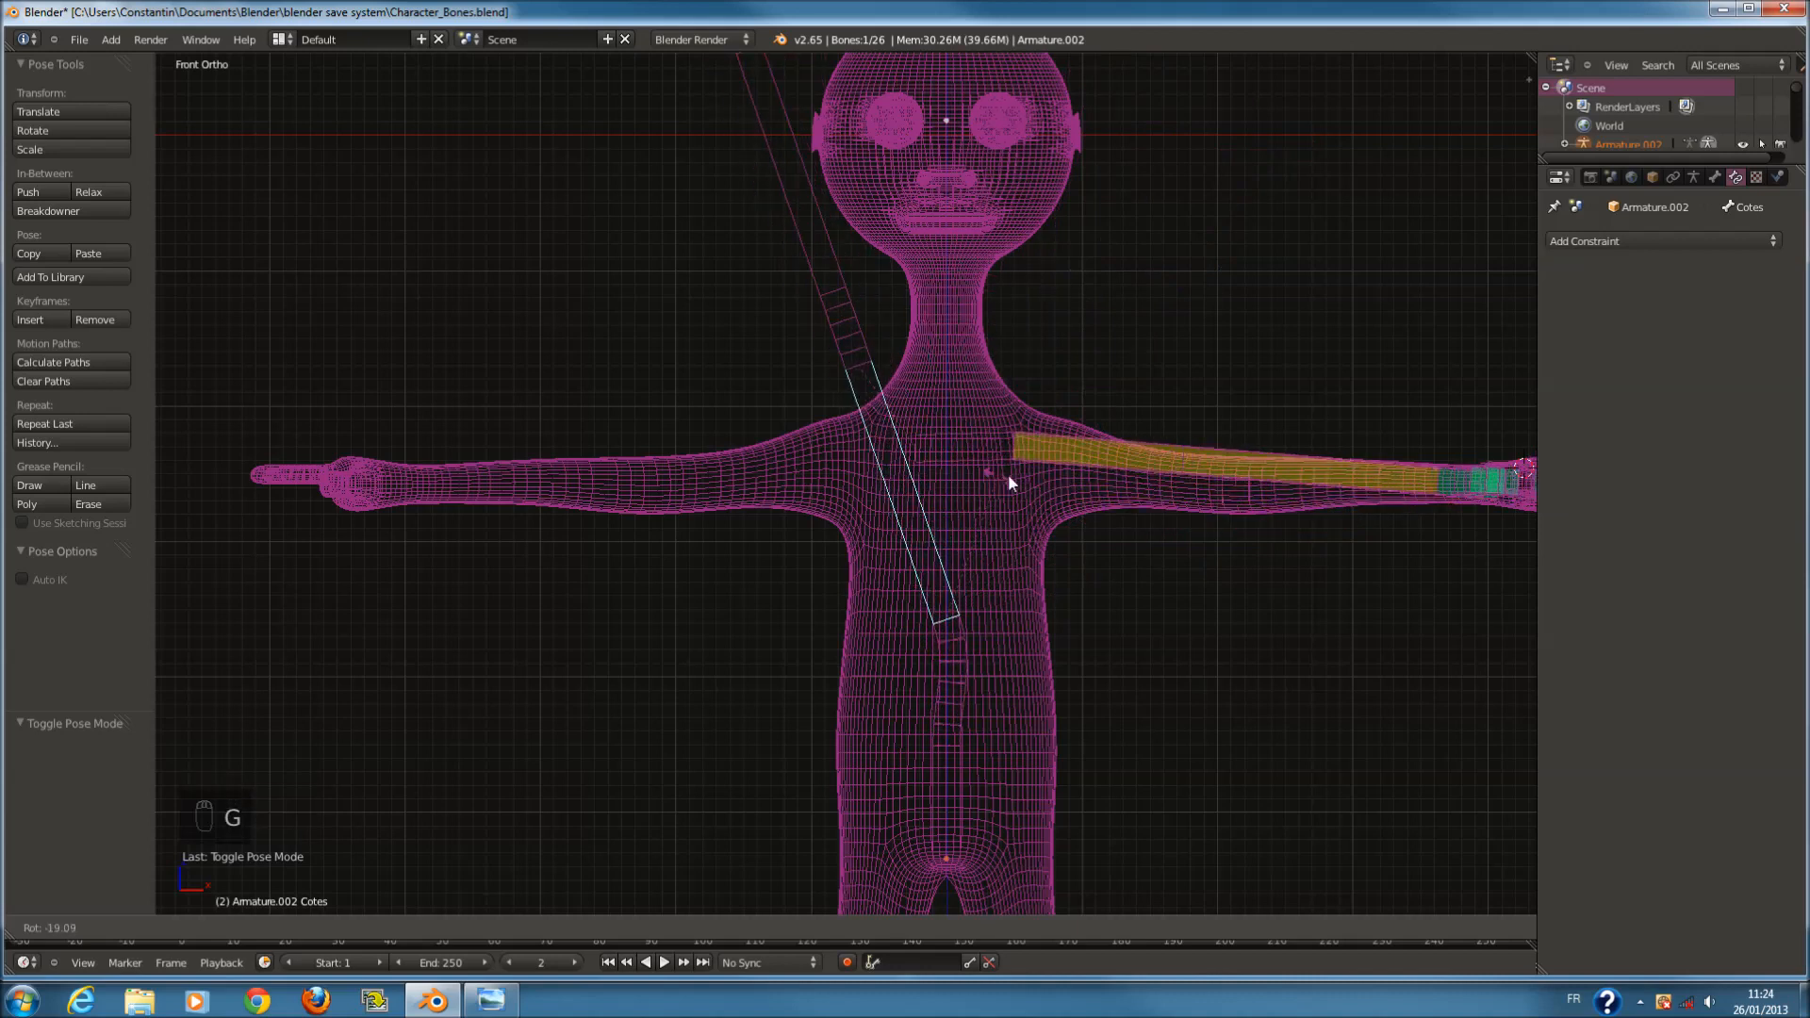
right_click(1051, 486)
Examine the armature inside the character from the side and front, from the whole body to the chest.
scroll(1014, 518, "down", 2)
key("KP_3")
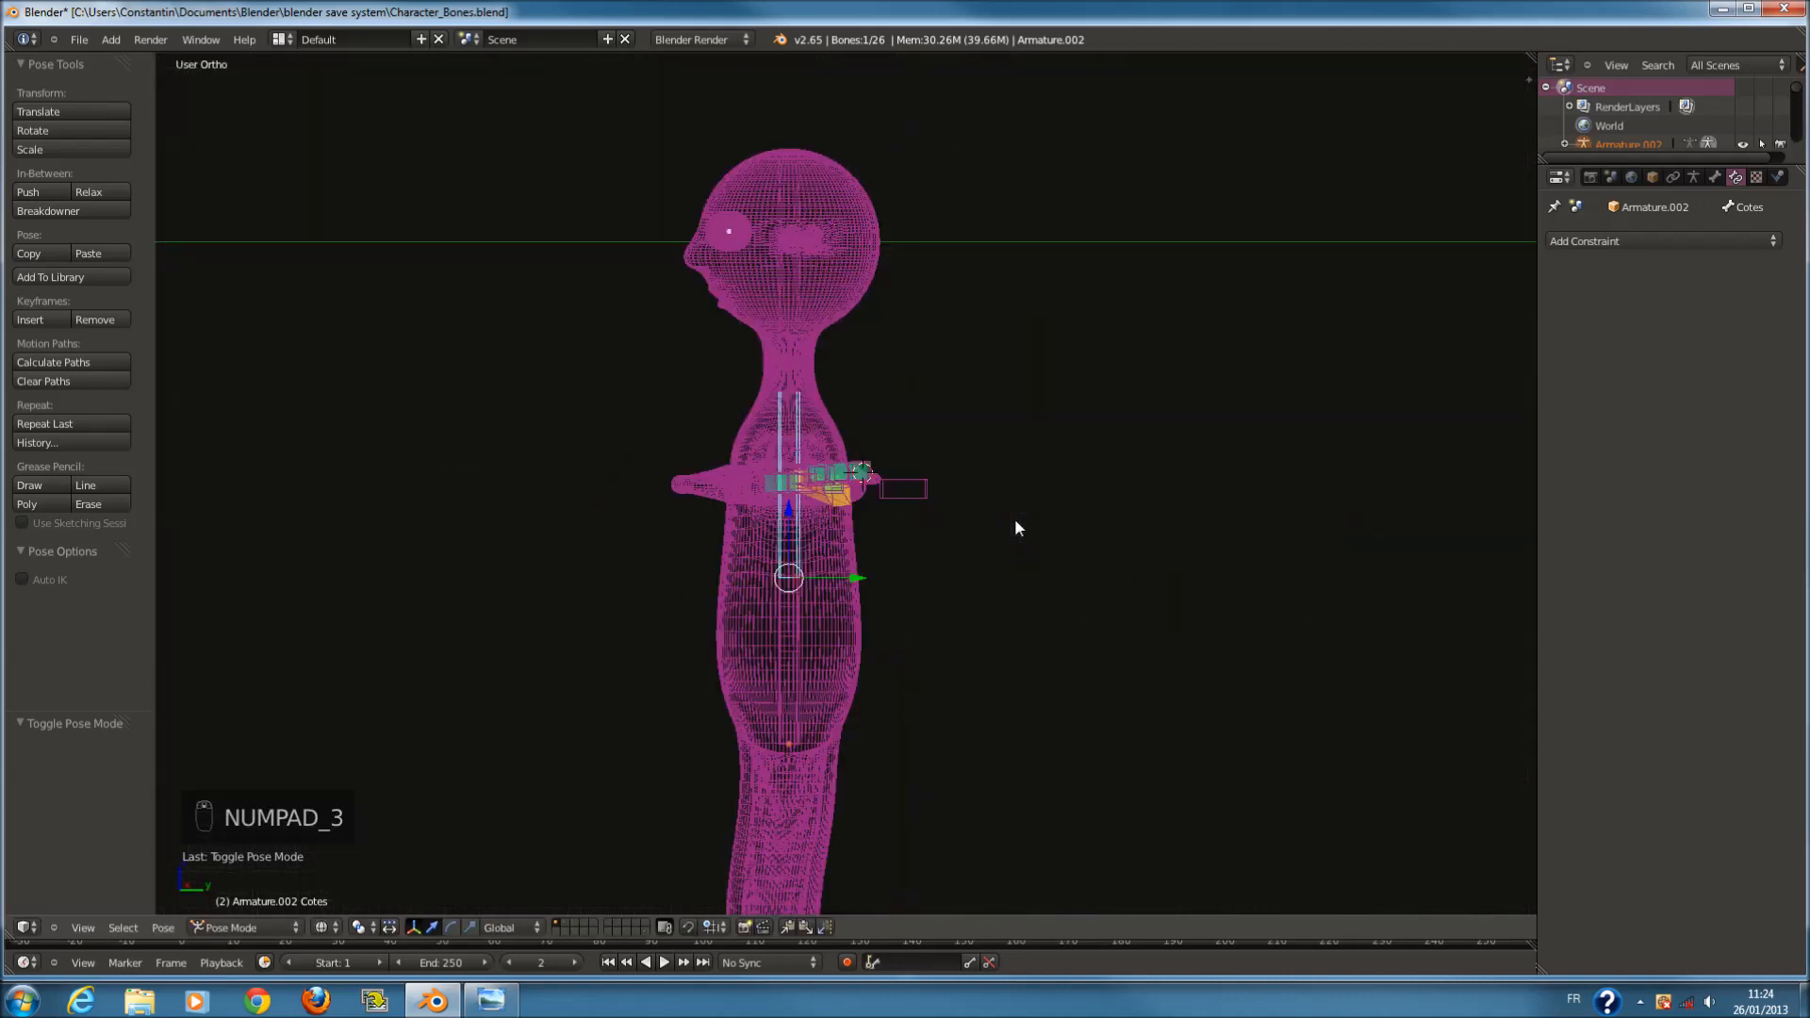
key("KP_1")
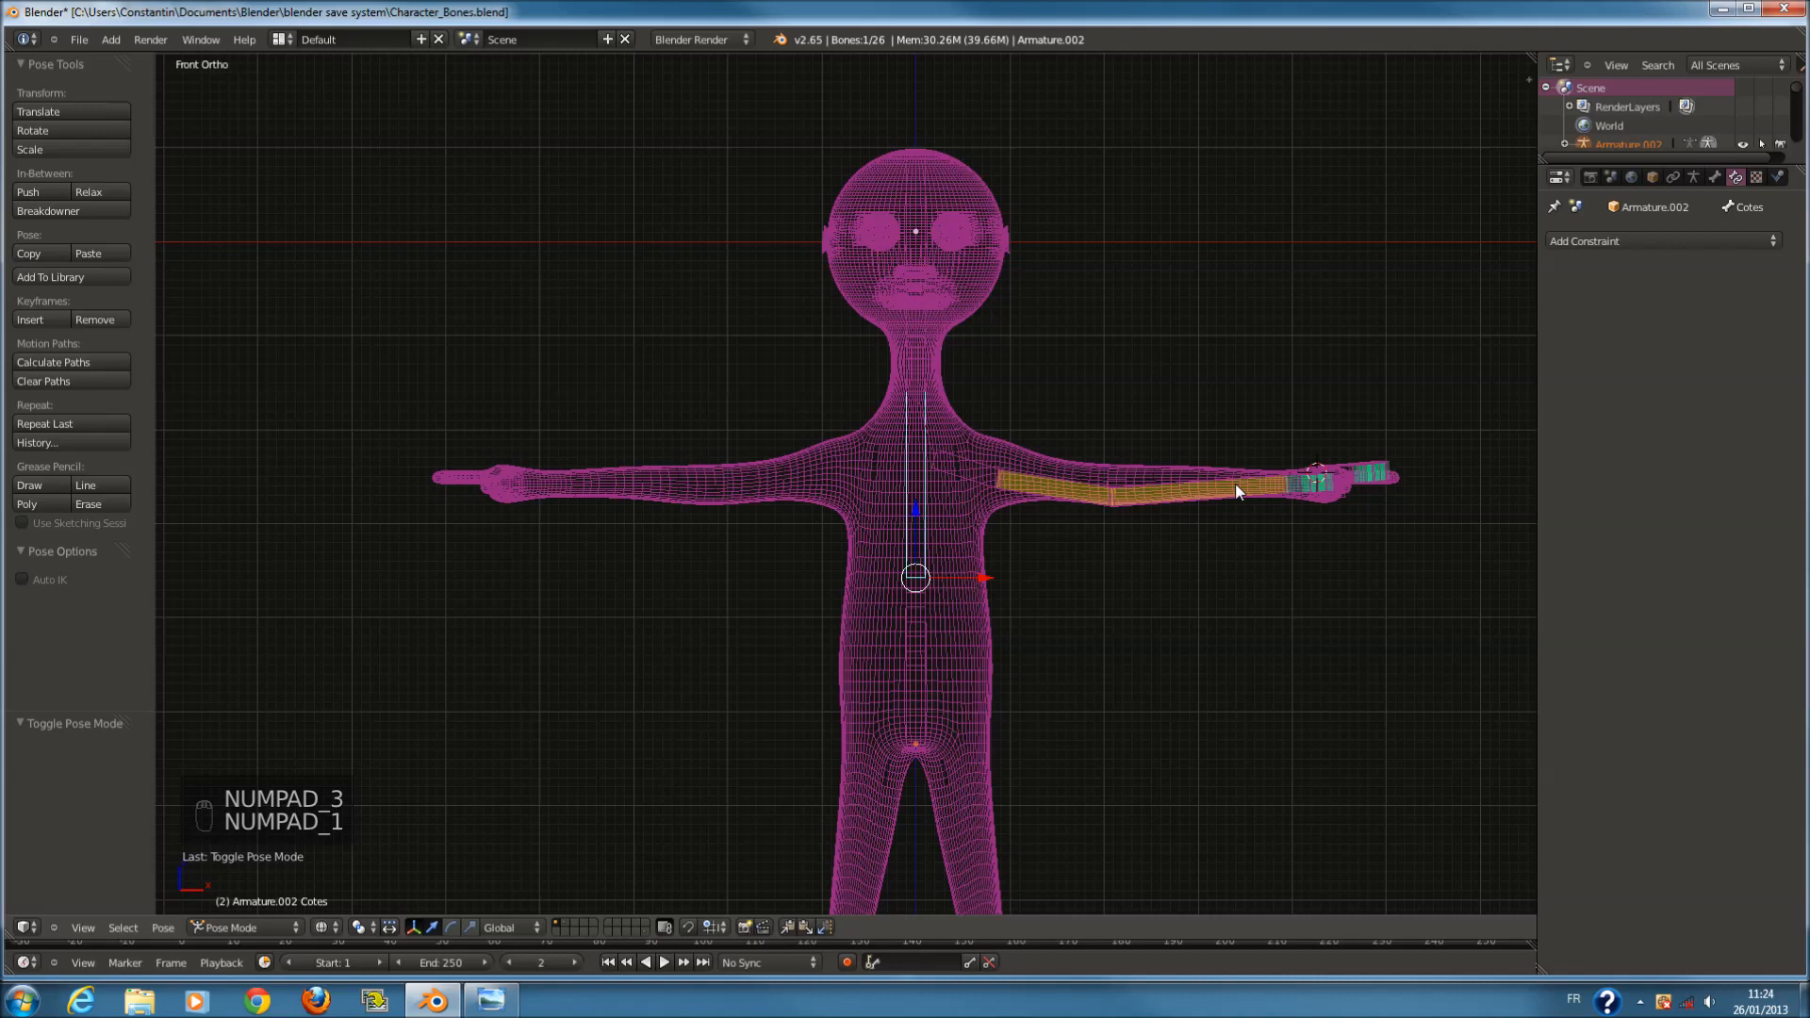
scroll(920, 709, "down", 3)
scroll(920, 709, "down", 1, "shift")
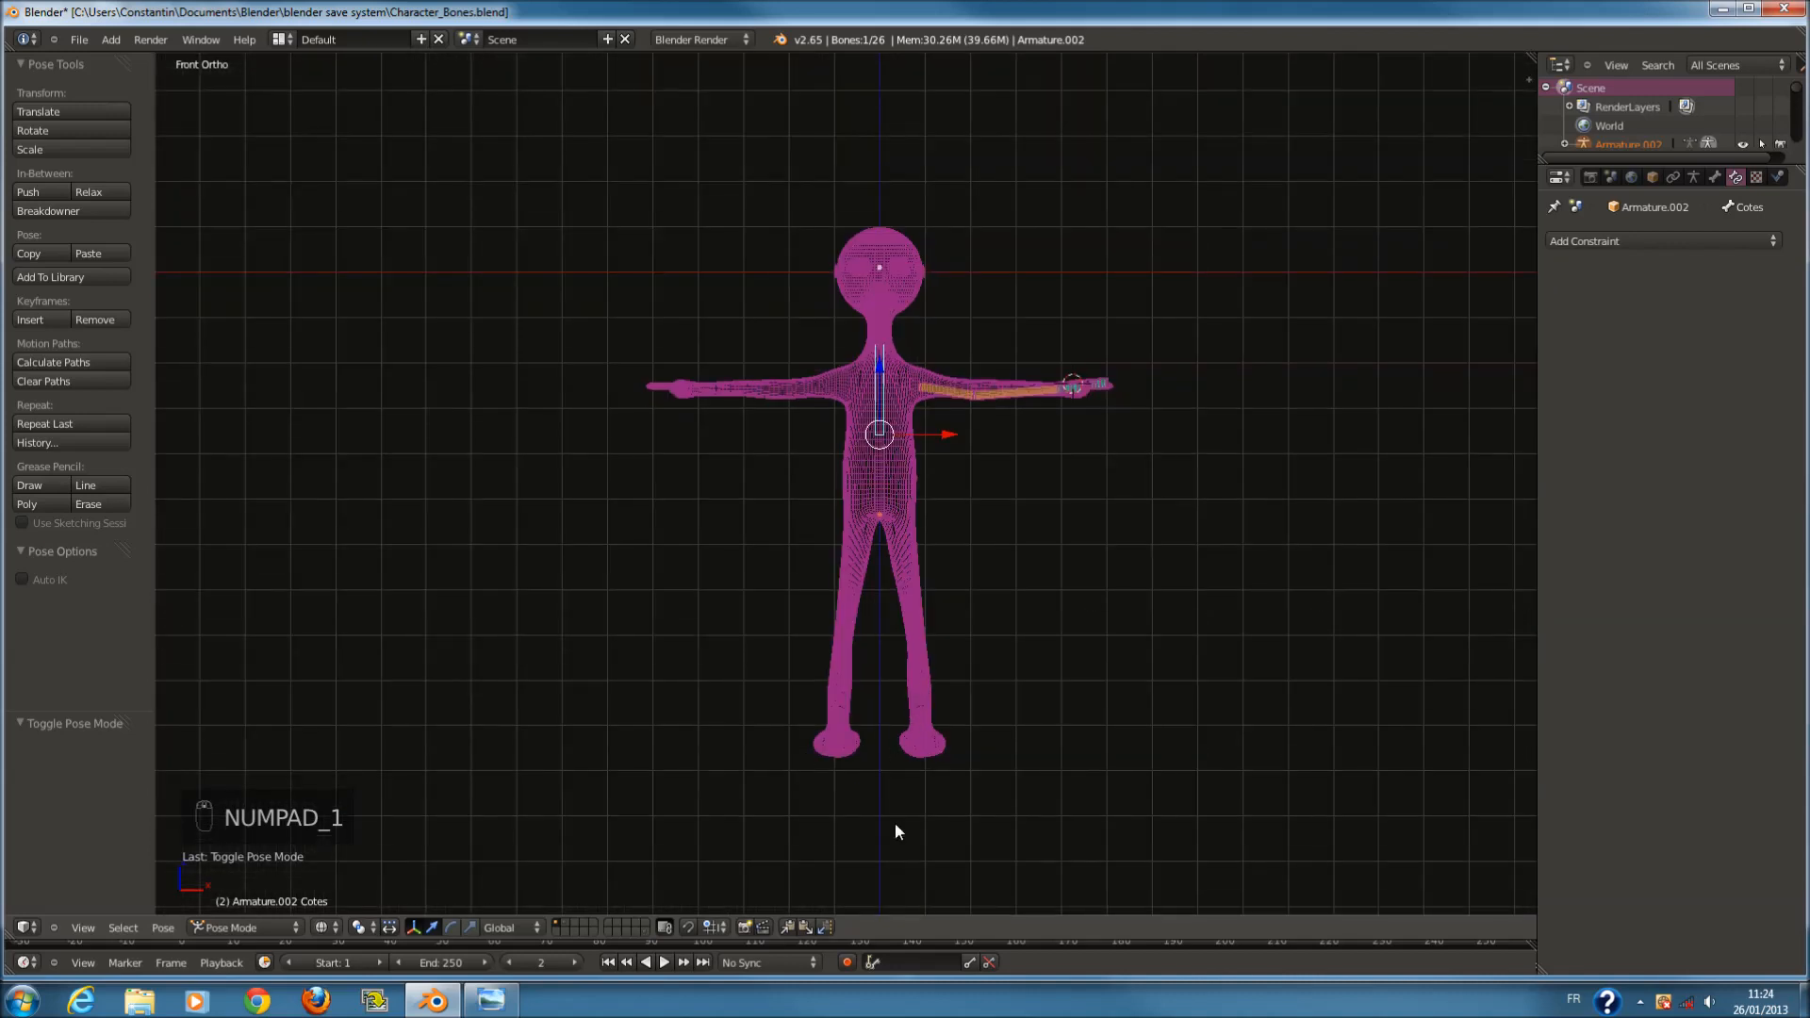
scroll(1033, 523, "up", 7)
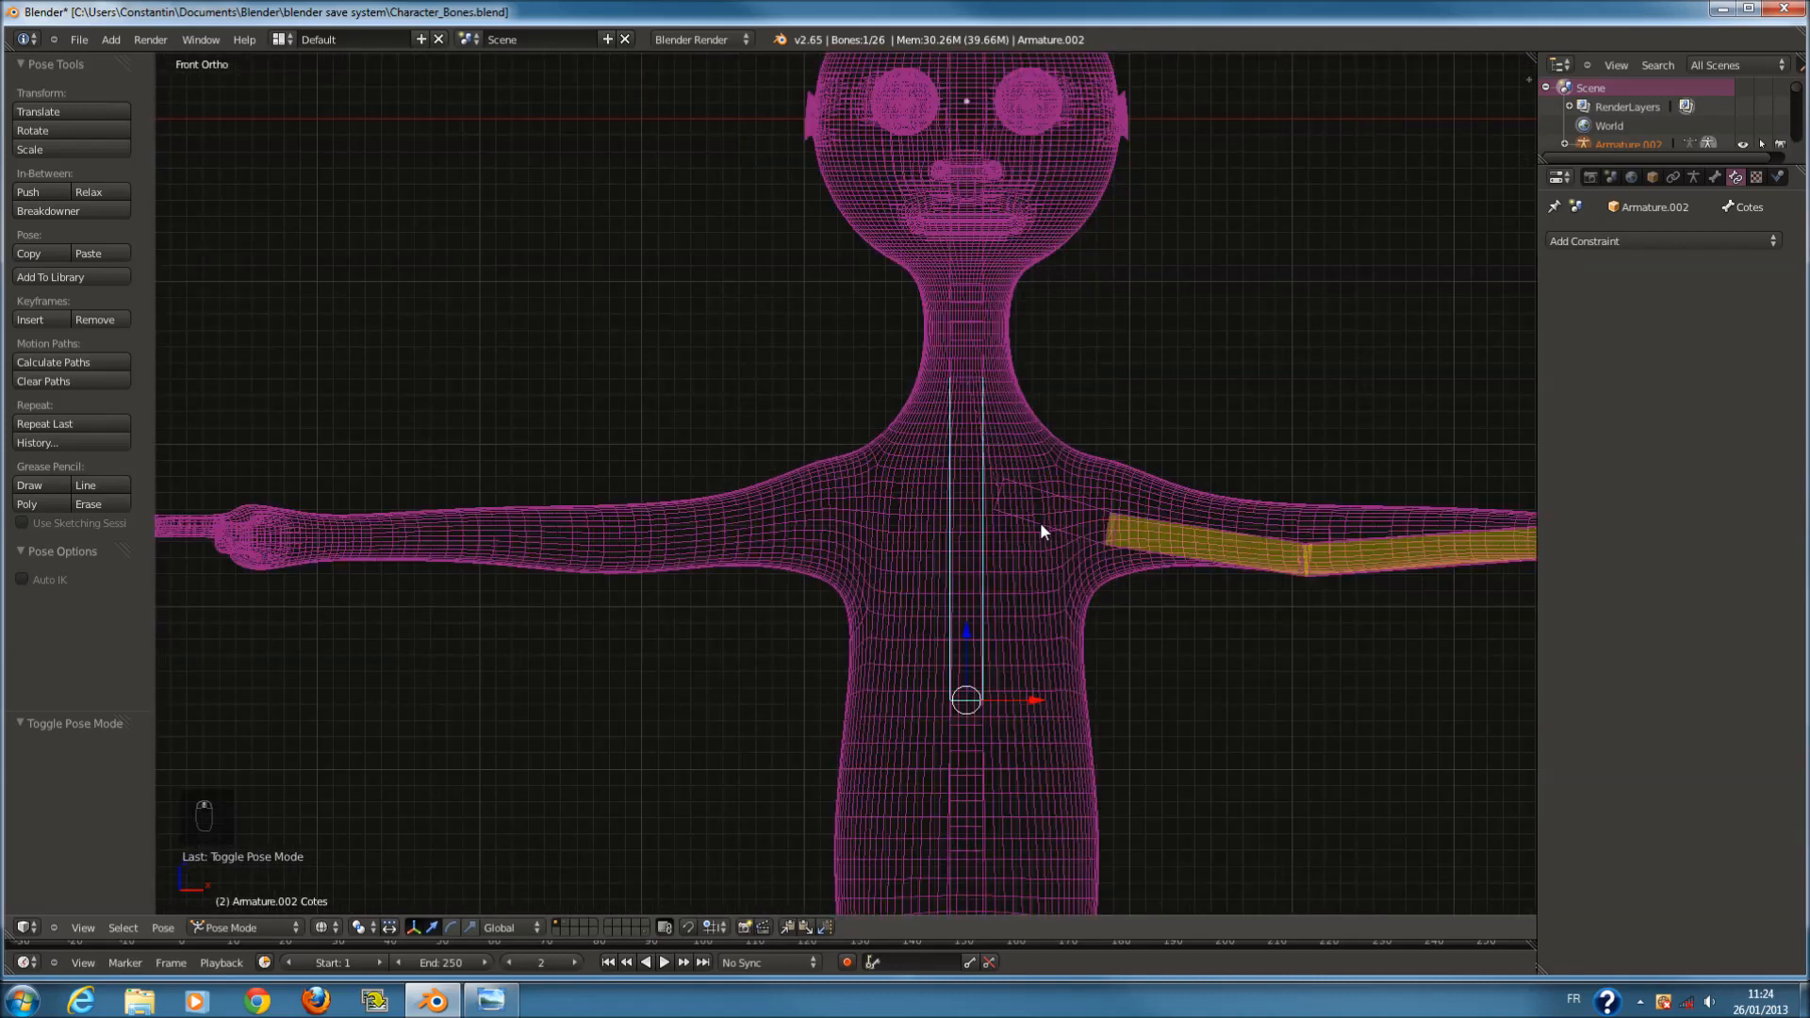
scroll(929, 622, "down", 4, "ctrl")
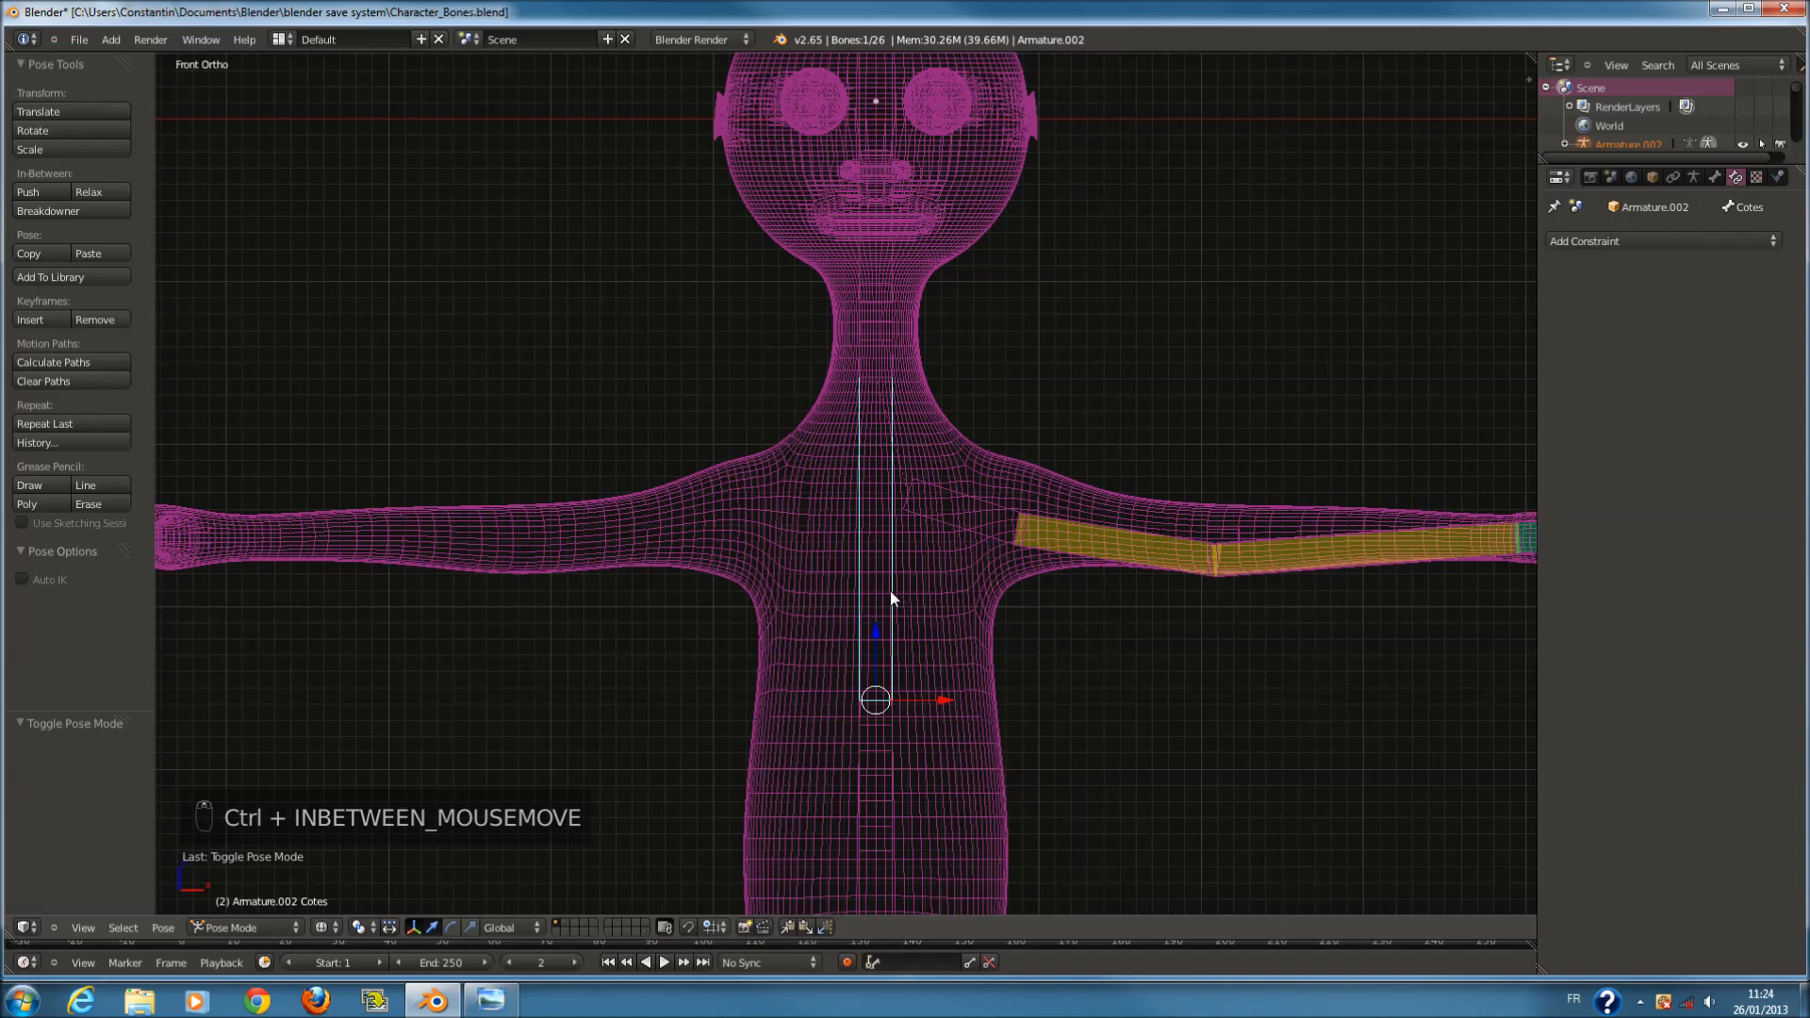
scroll(892, 594, "down", 2)
Try moving the Cotes bone and the Bras_supérieur.L bone in the front view, cancelling each attempt.
key("g")
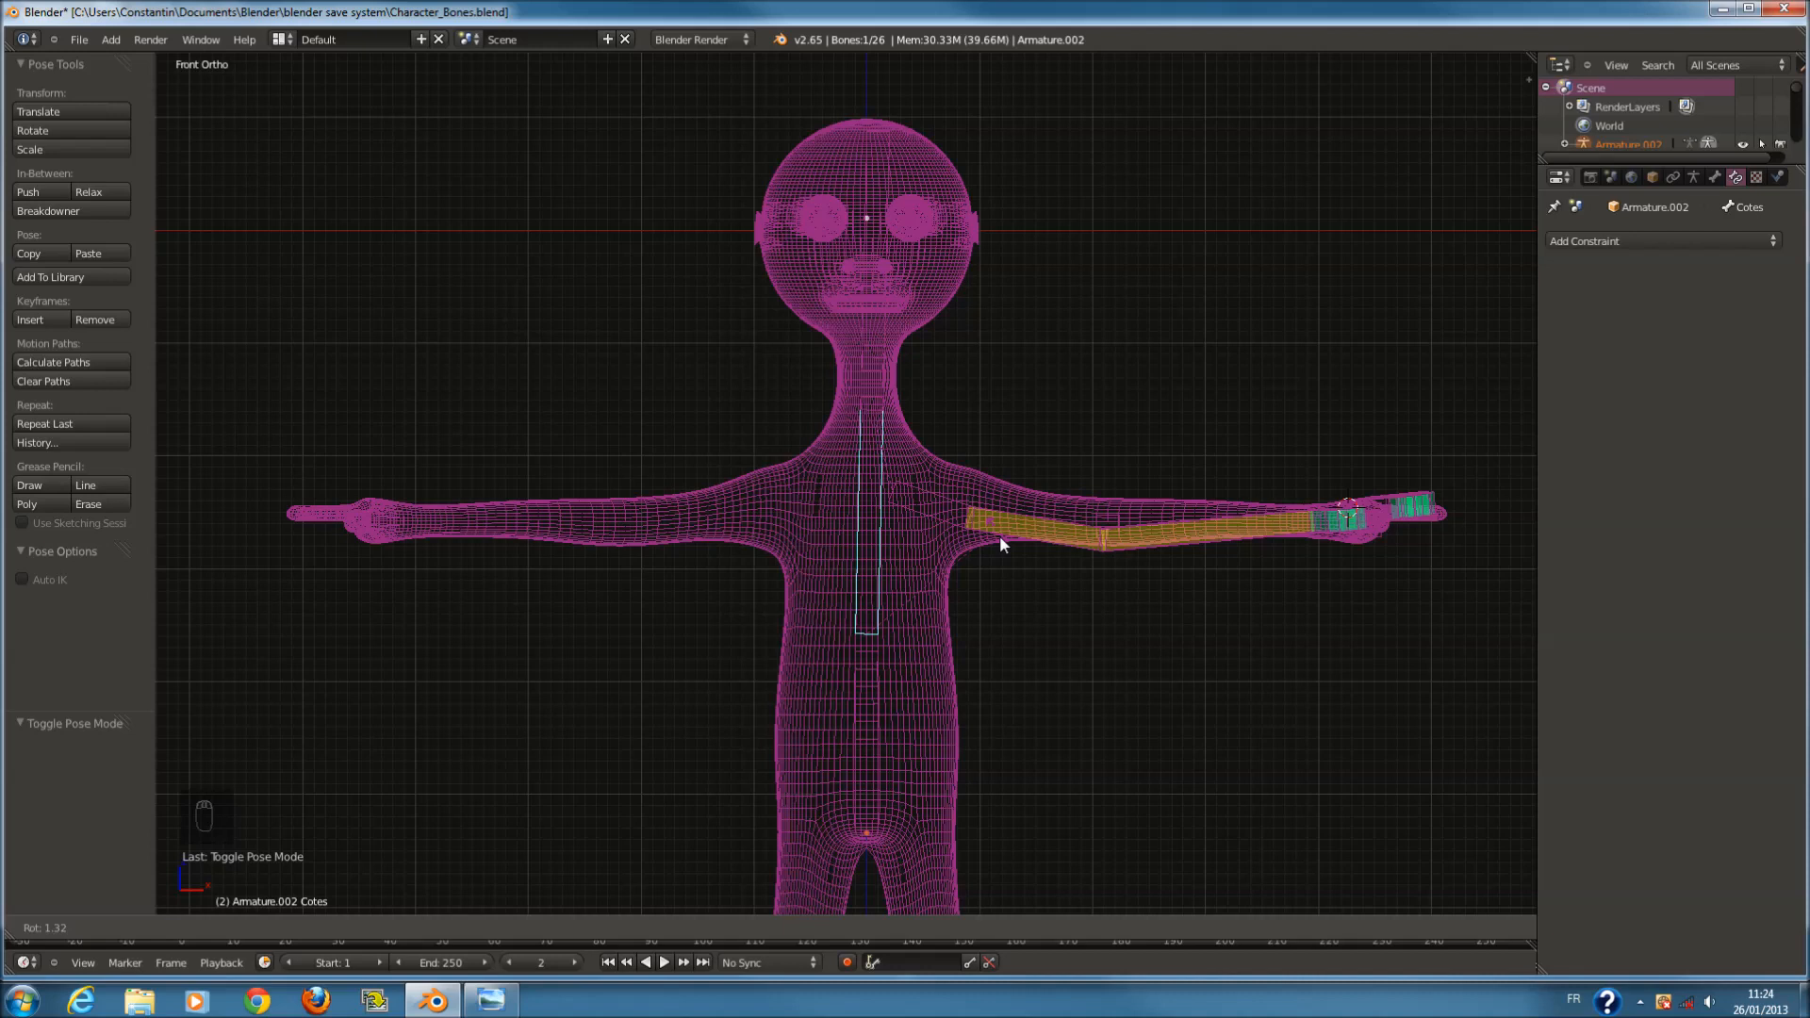
scroll(997, 558, "up", 2)
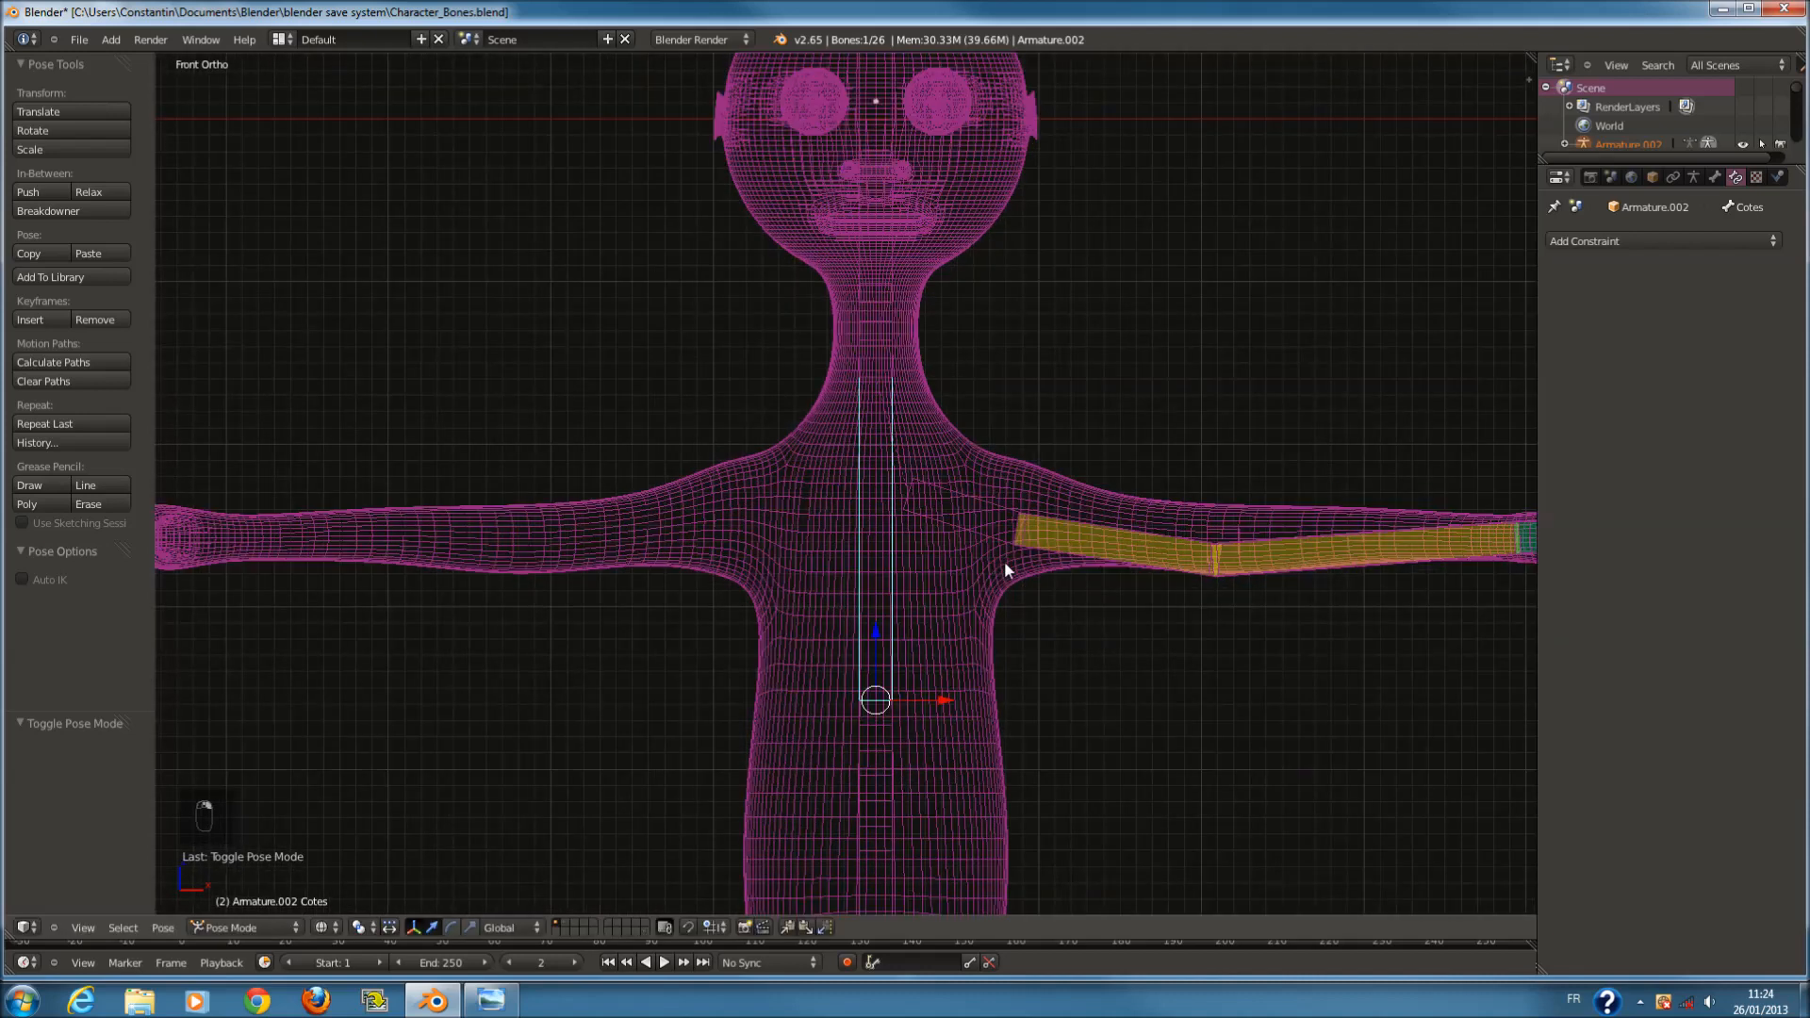
key("g")
right_click(1024, 575)
right_click(1095, 567)
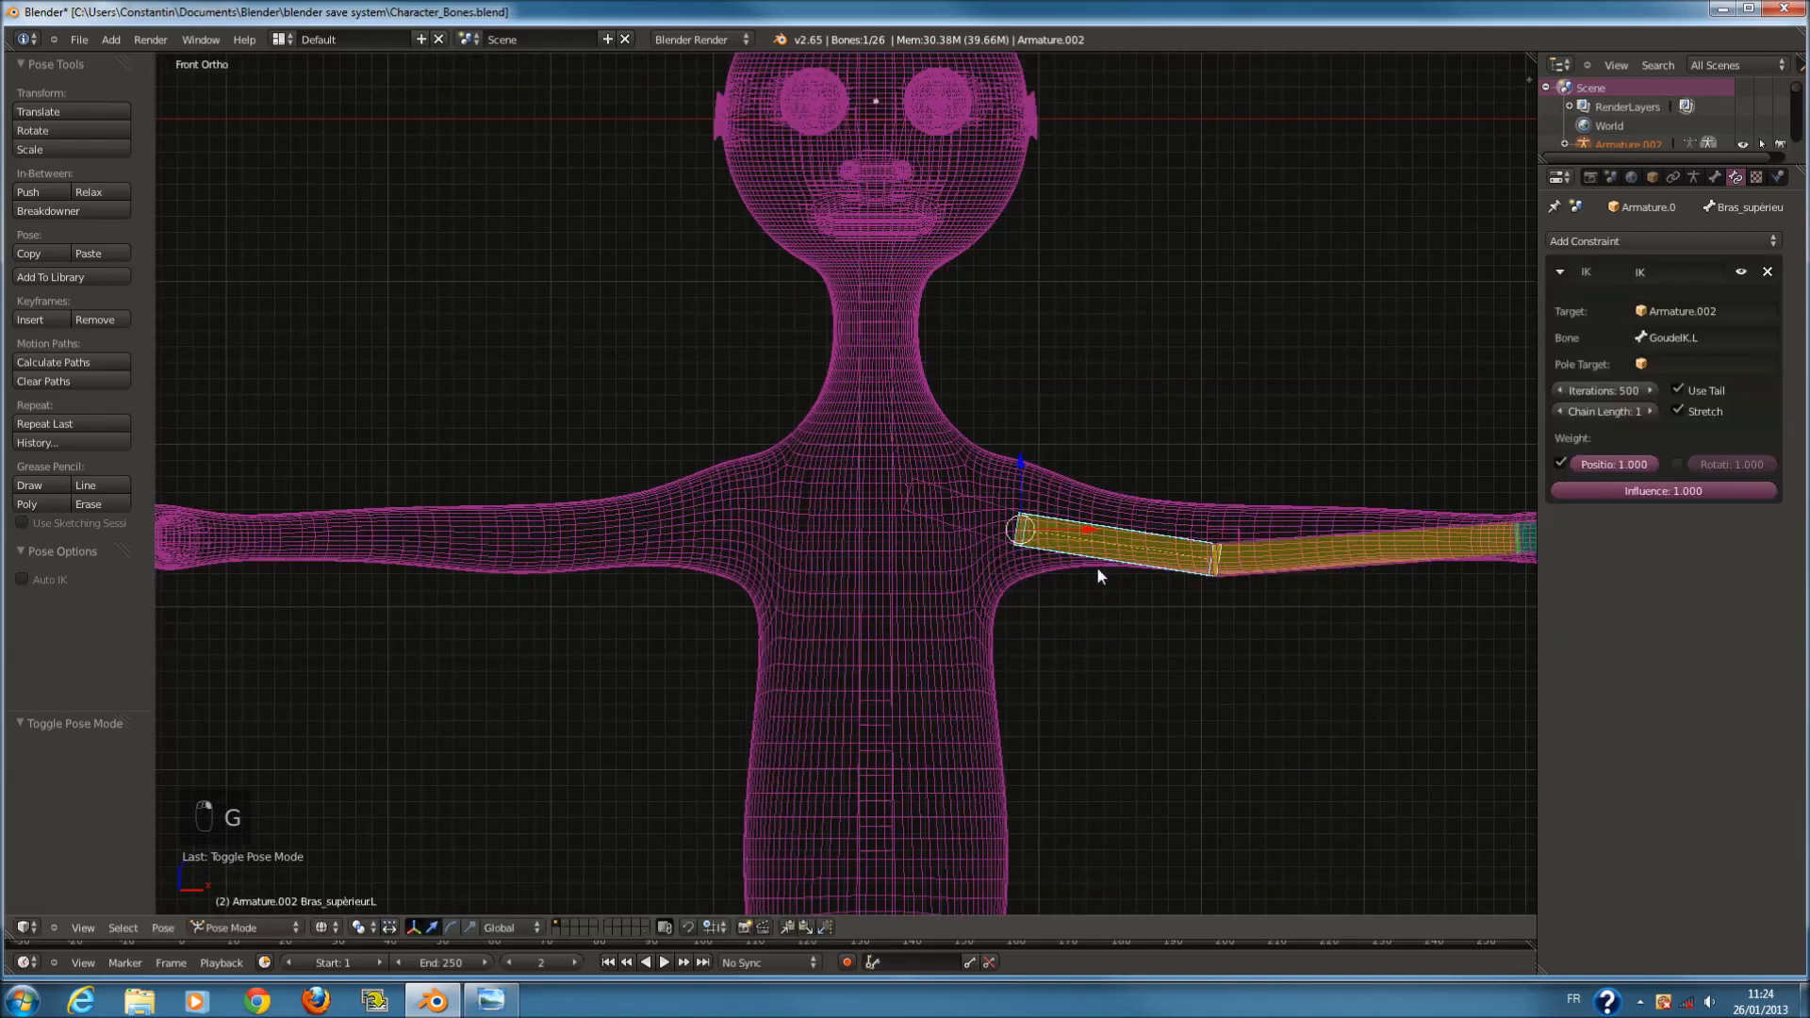
key("g")
right_click(1107, 600)
Return from the mistakenly selected body mesh to the armature and deselect all its bones.
right_click(879, 572)
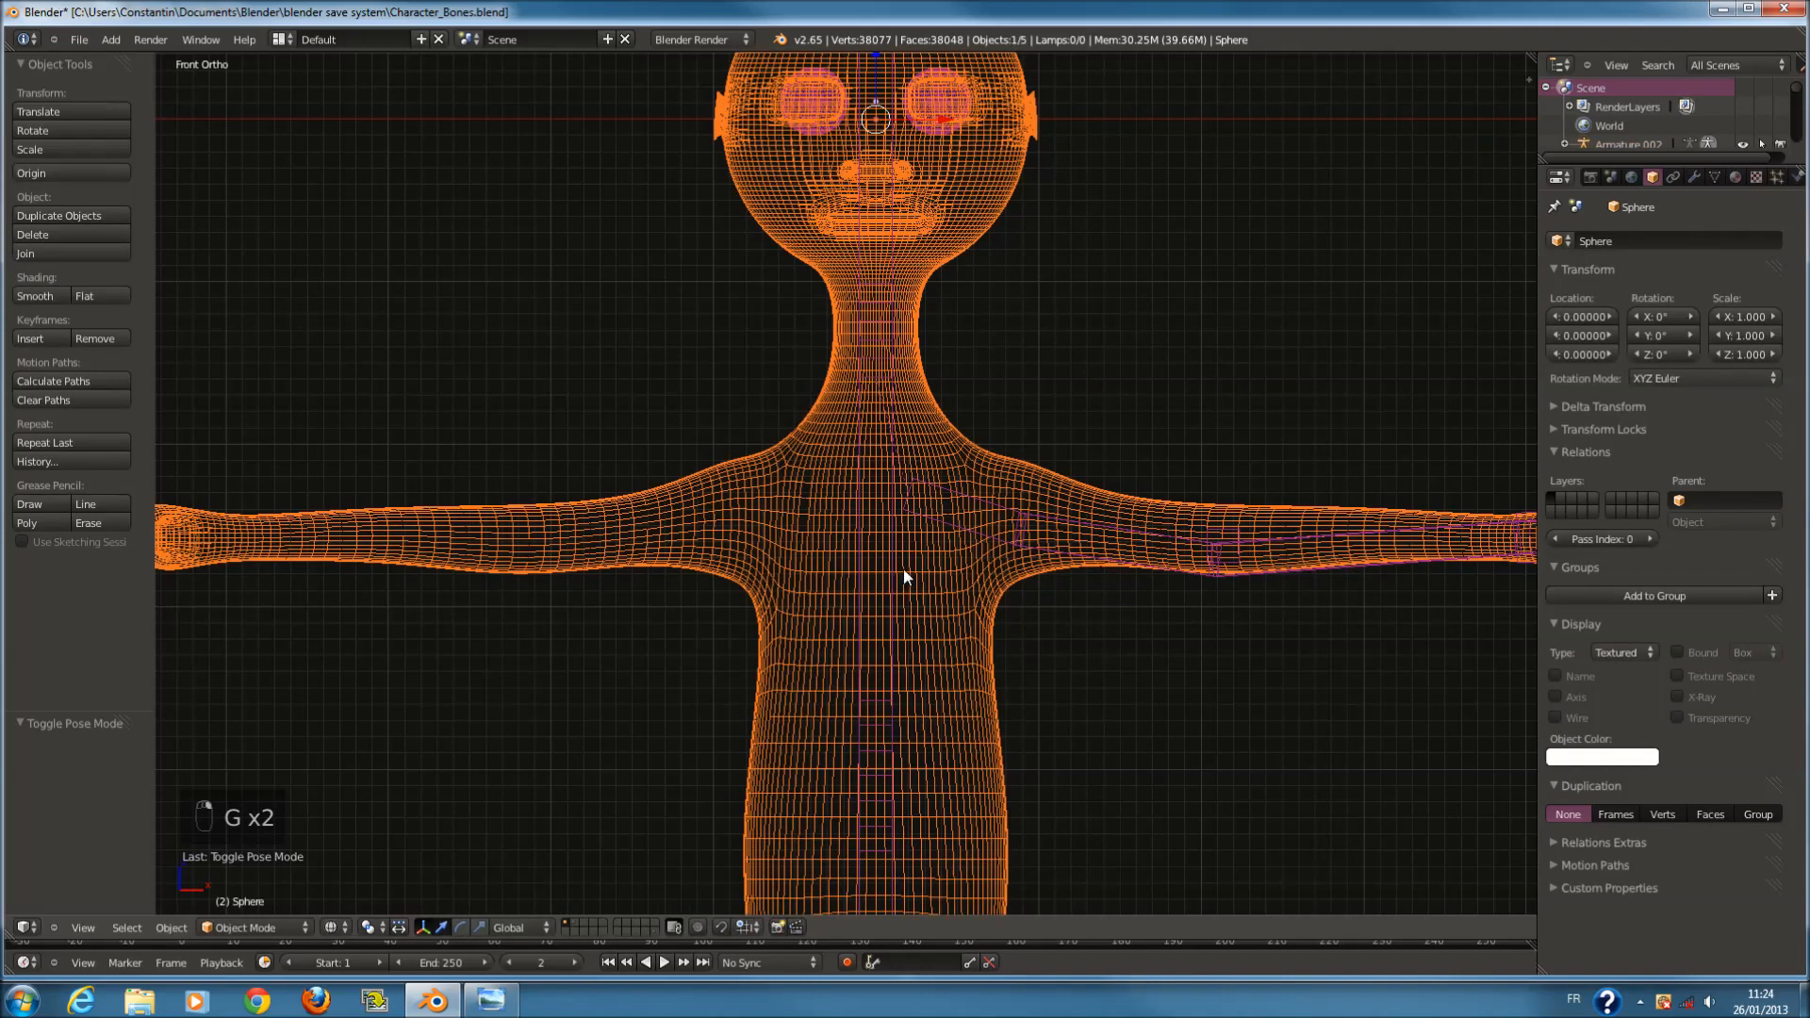
right_click(905, 568)
scroll(952, 558, "down", 5)
key("a")
key("a")
key("a")
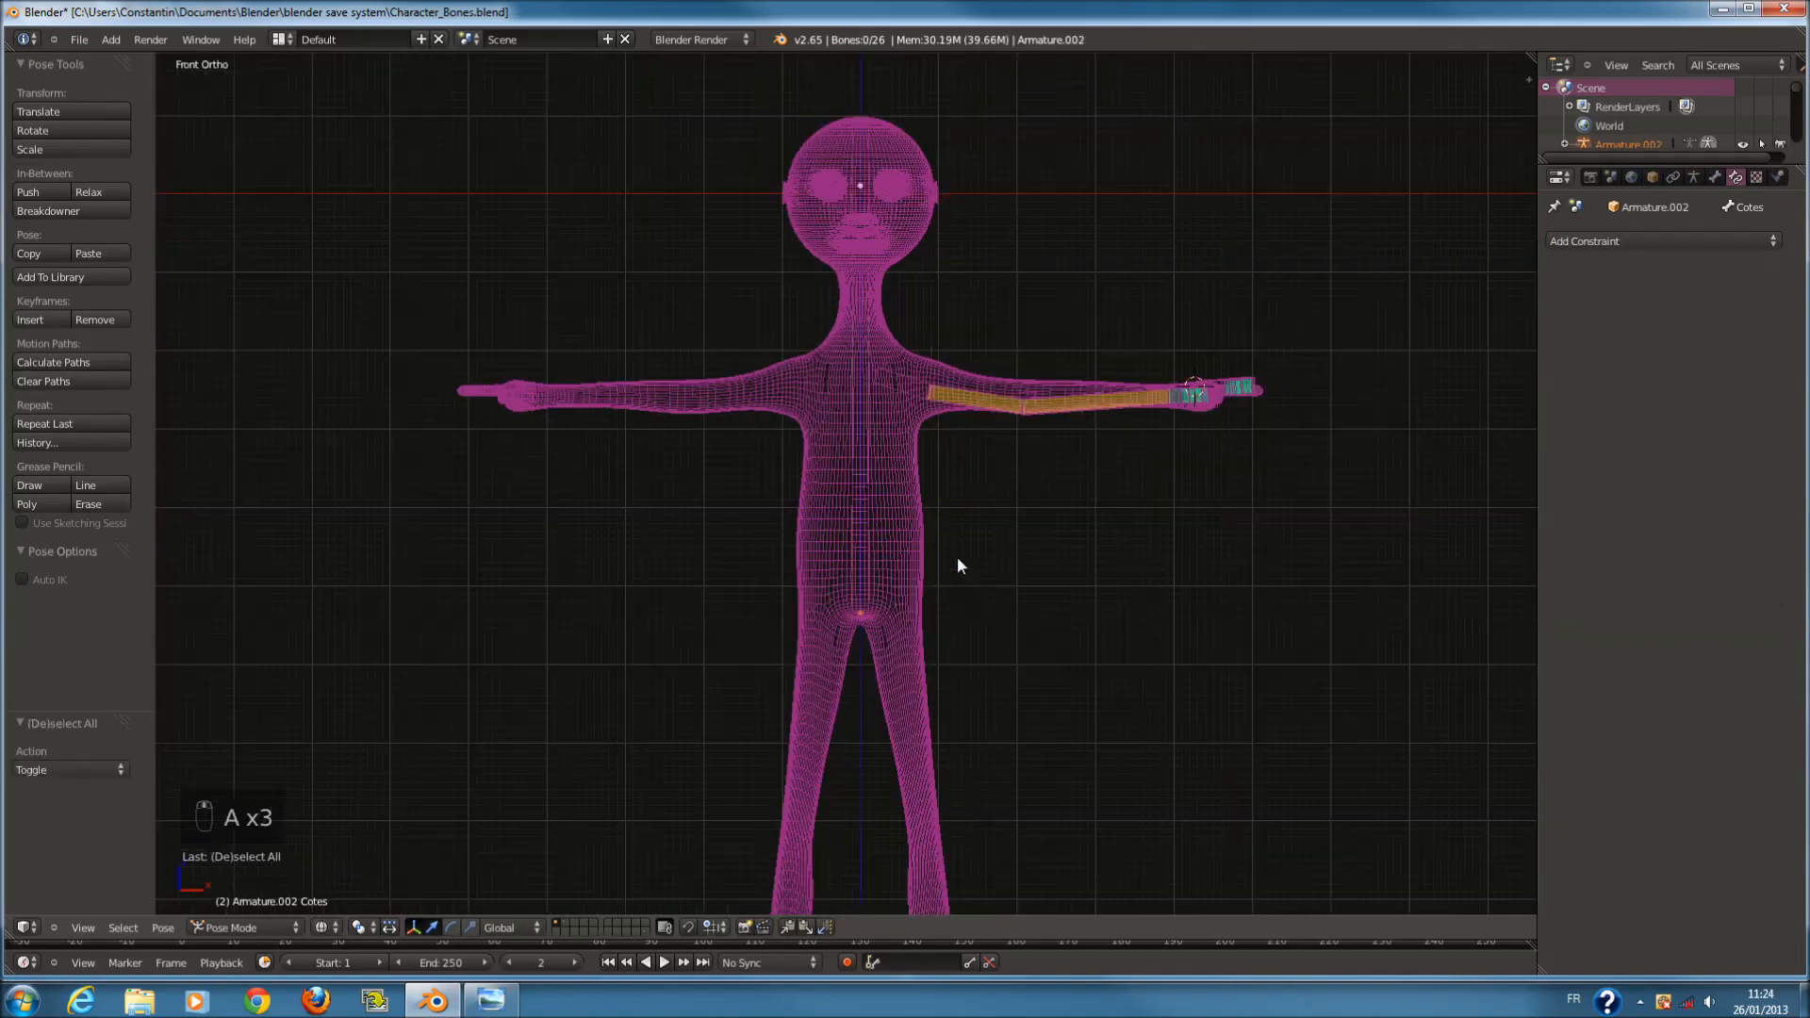
scroll(898, 559, "up", 4)
scroll(908, 533, "up", 5, "shift")
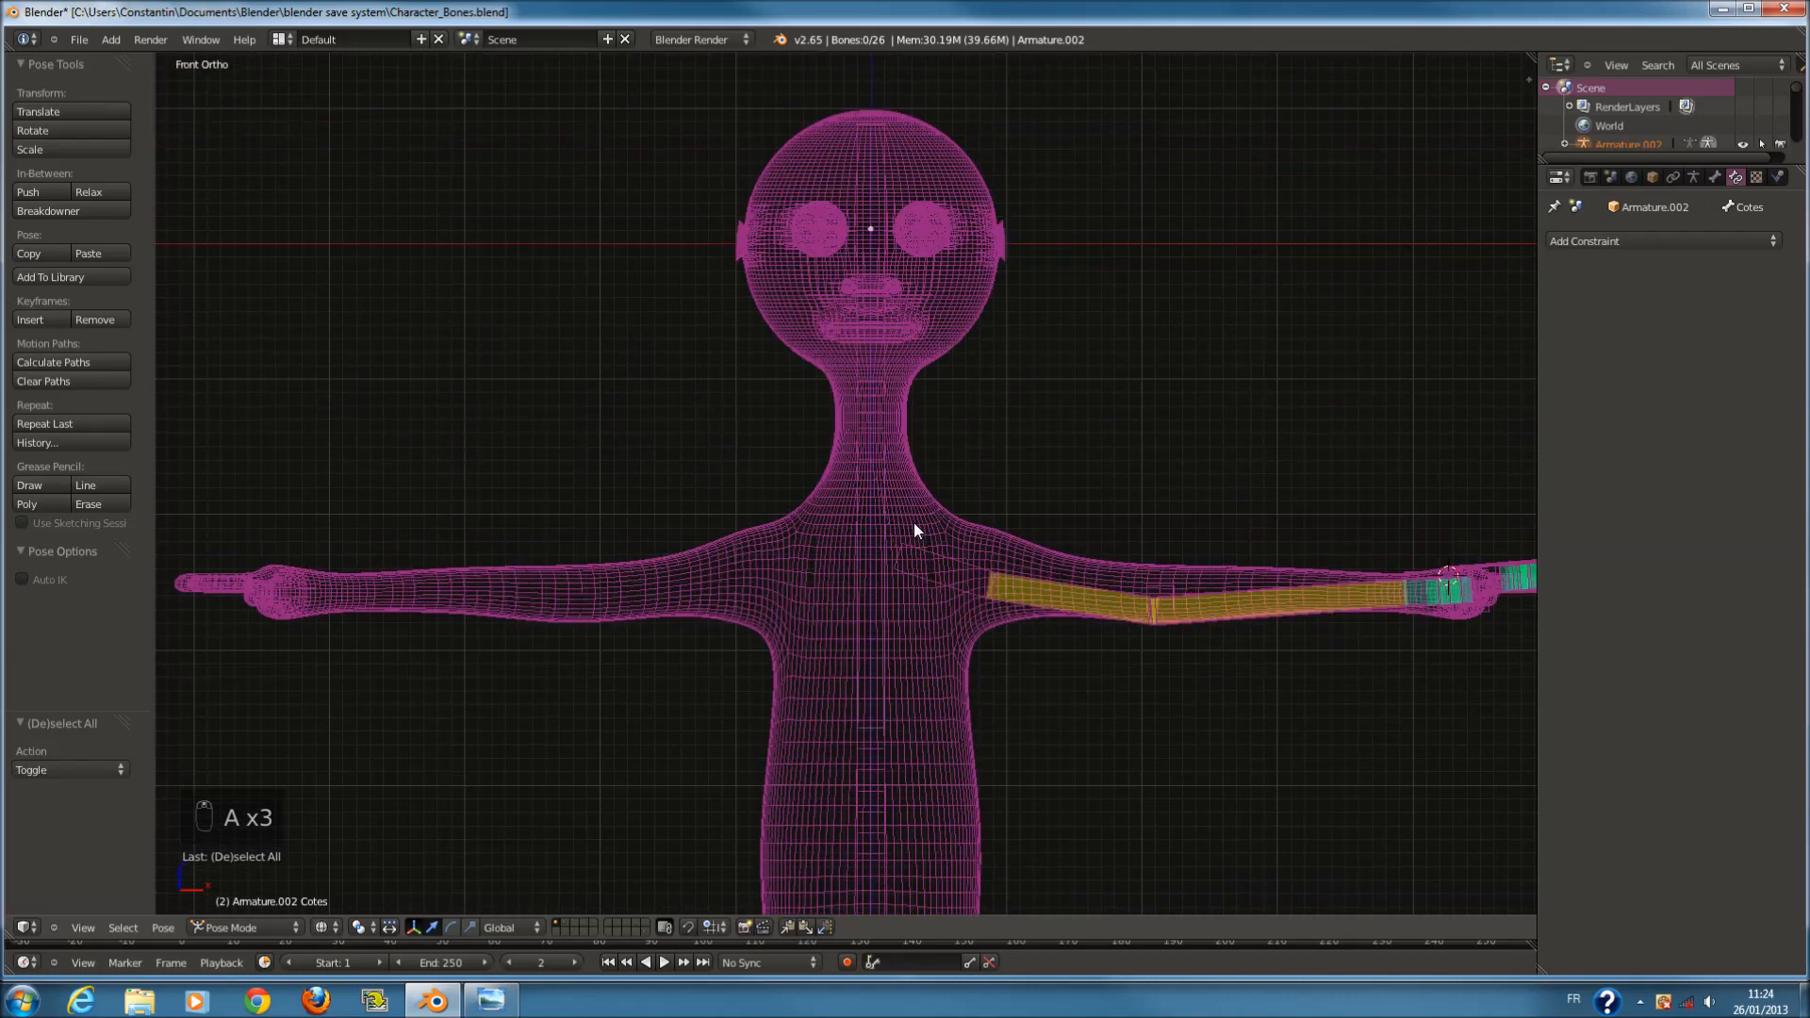
scroll(914, 523, "down", 4, "shift")
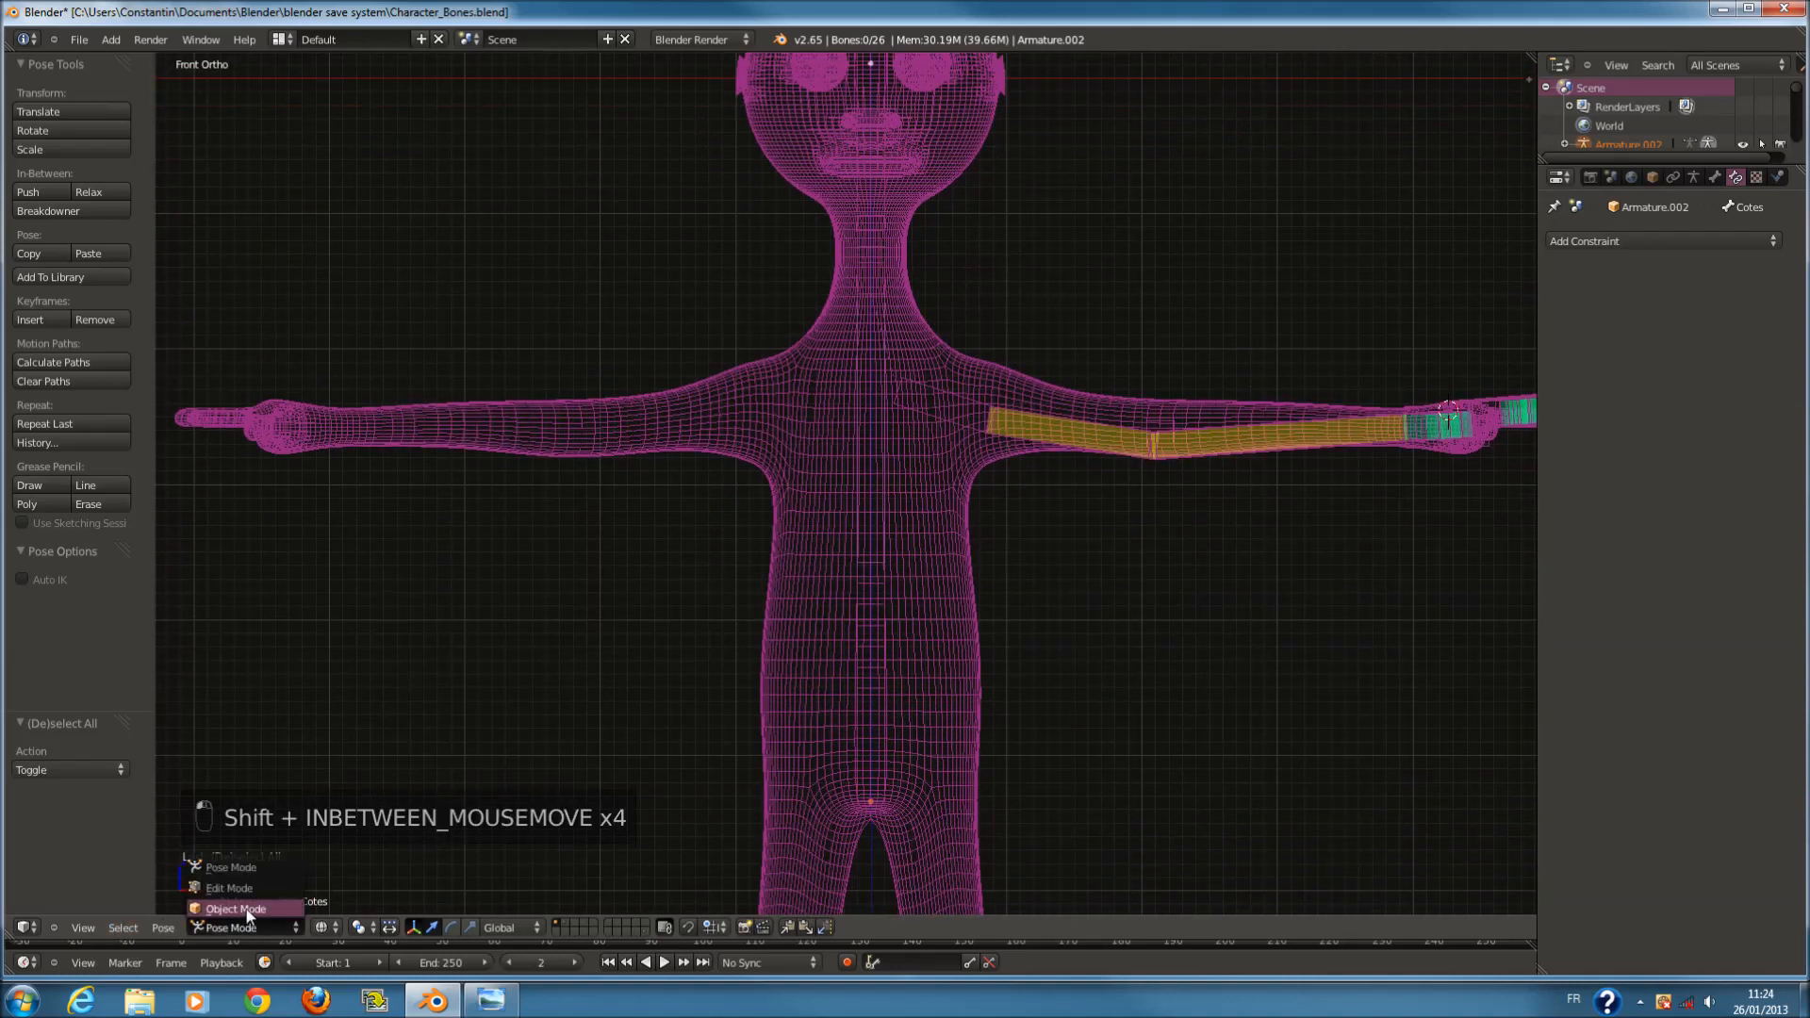
Switch the armature through Object Mode to Edit Mode and try rotating the bassin bone.
left_click(247, 911)
key("Tab")
scroll(887, 701, "down", 1, "shift")
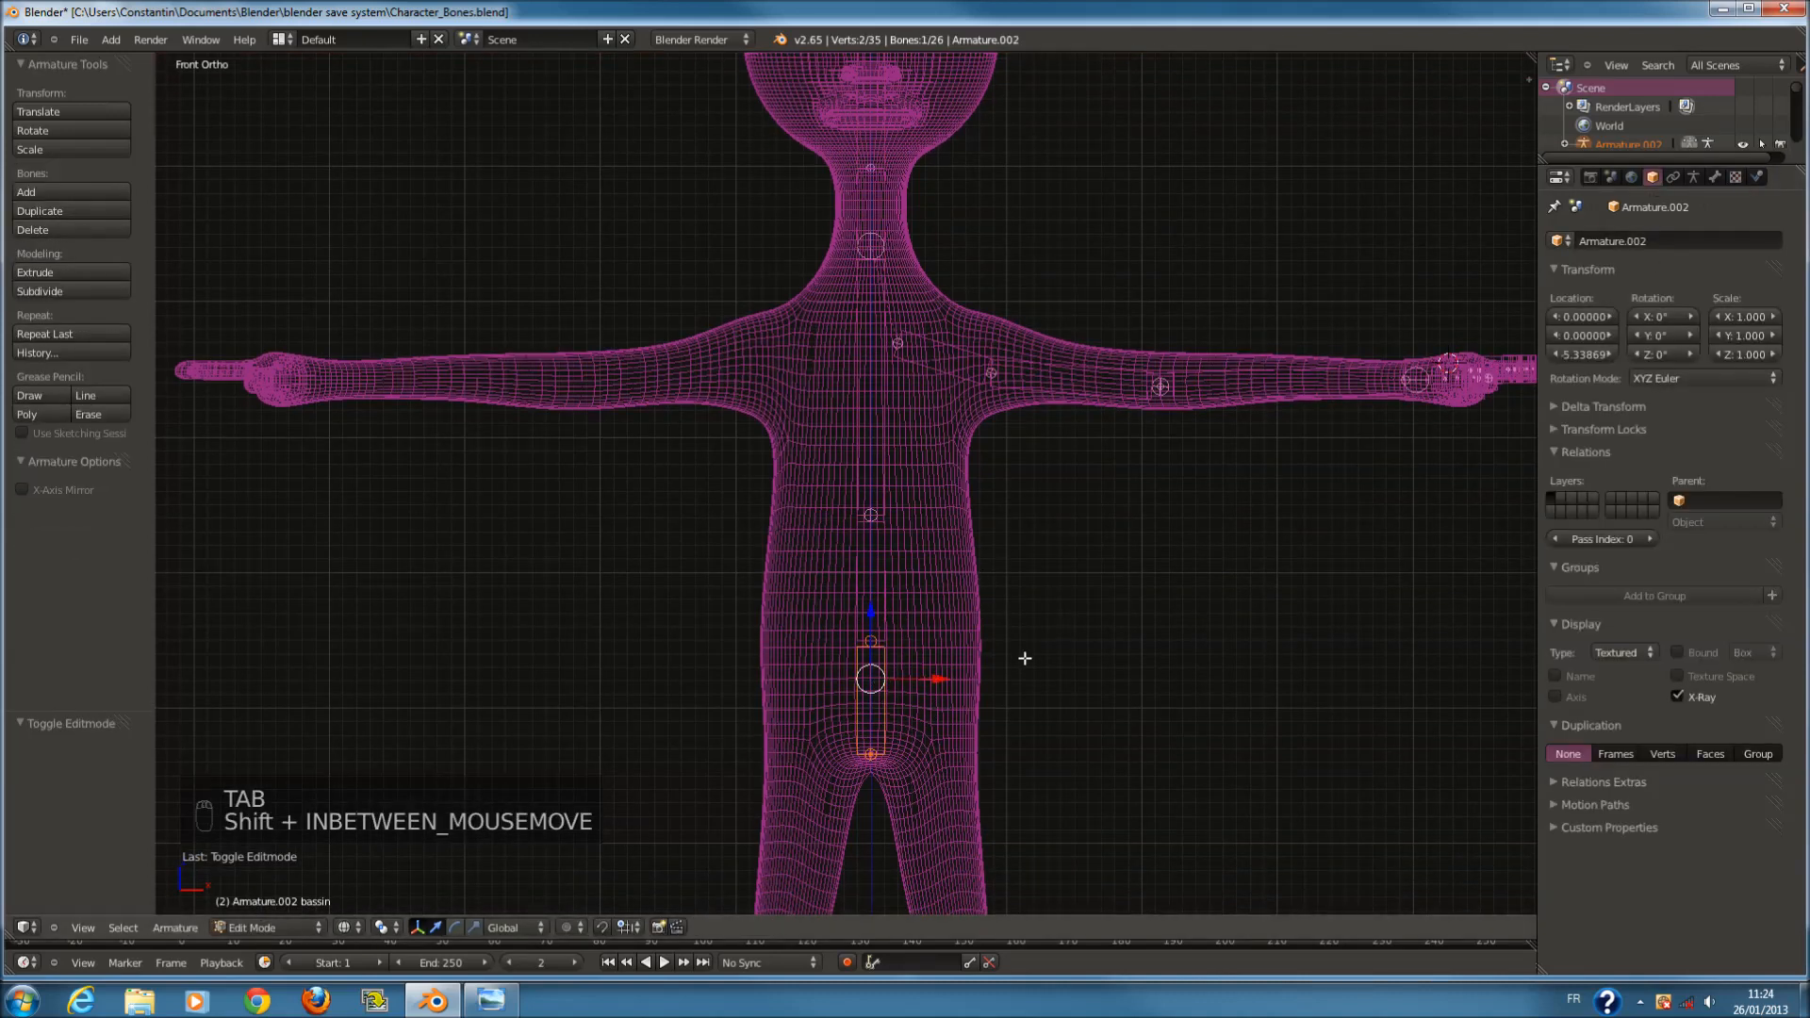
key("r")
right_click(1033, 626)
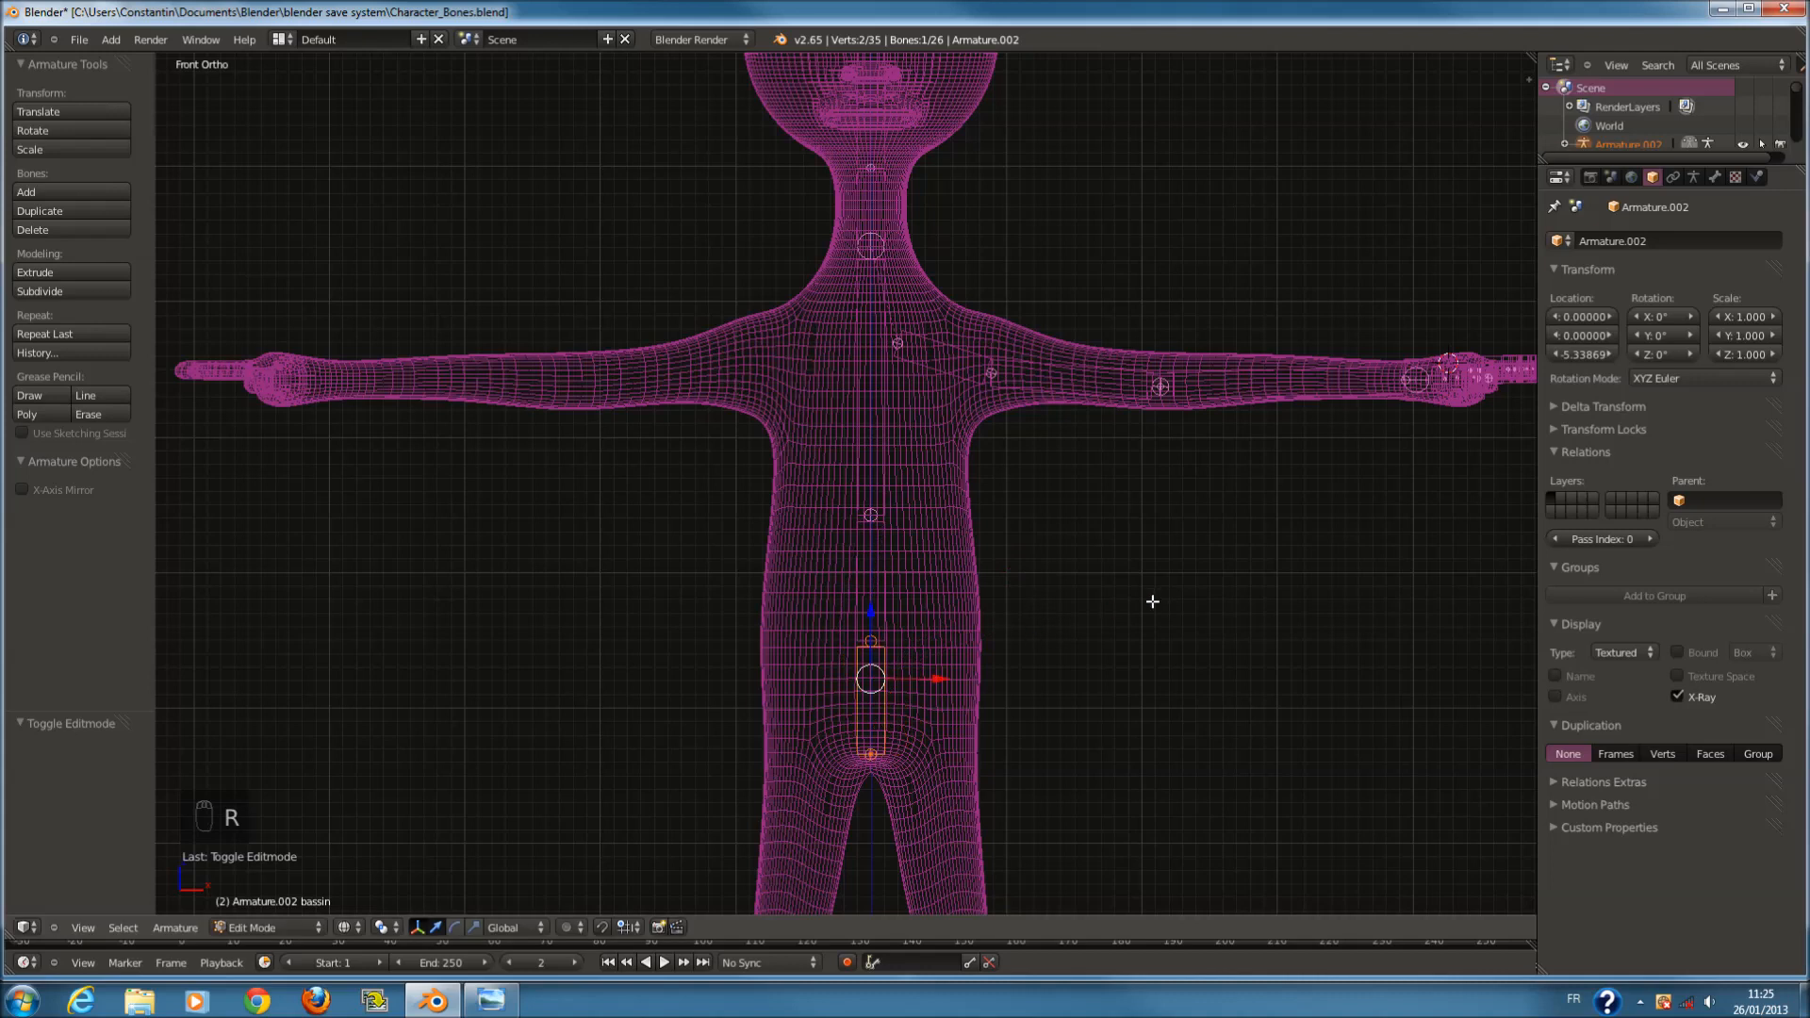
Set the armature's bone display to Octahedral and widen the properties editor.
scroll(1152, 601, "down", 2, "shift")
left_click(1672, 178)
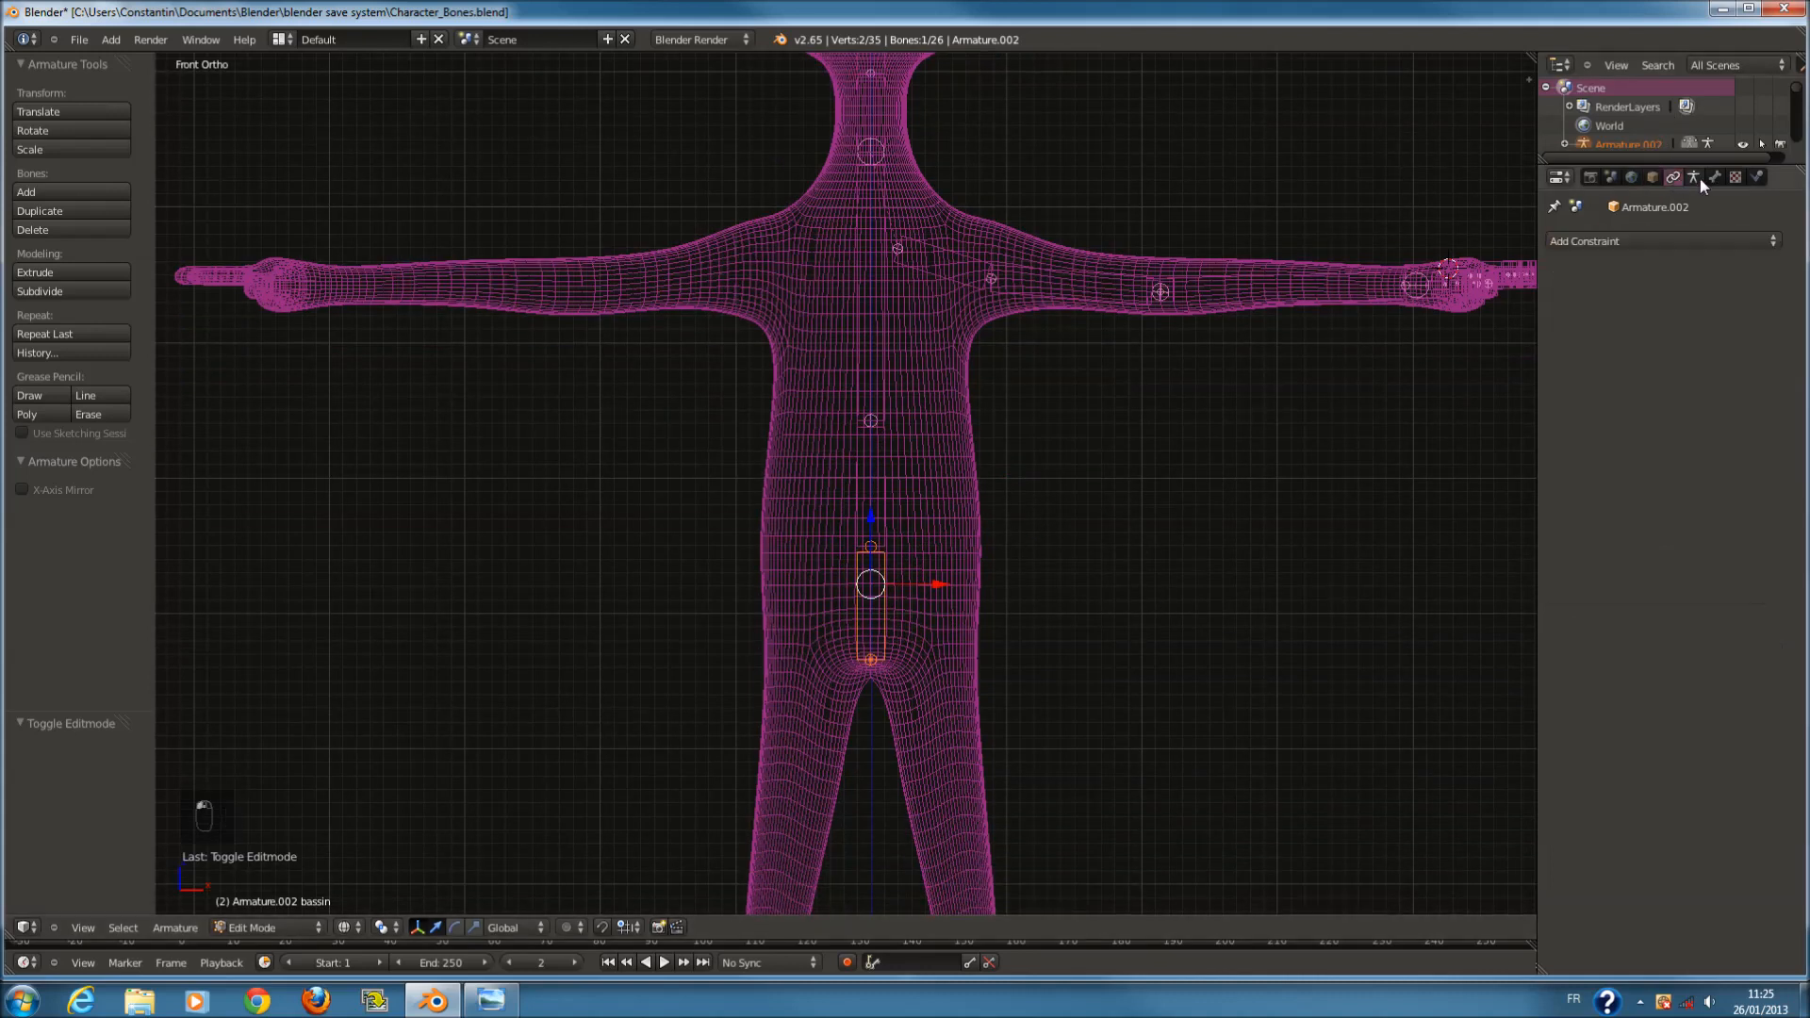
left_click(1694, 178)
left_click(1639, 175)
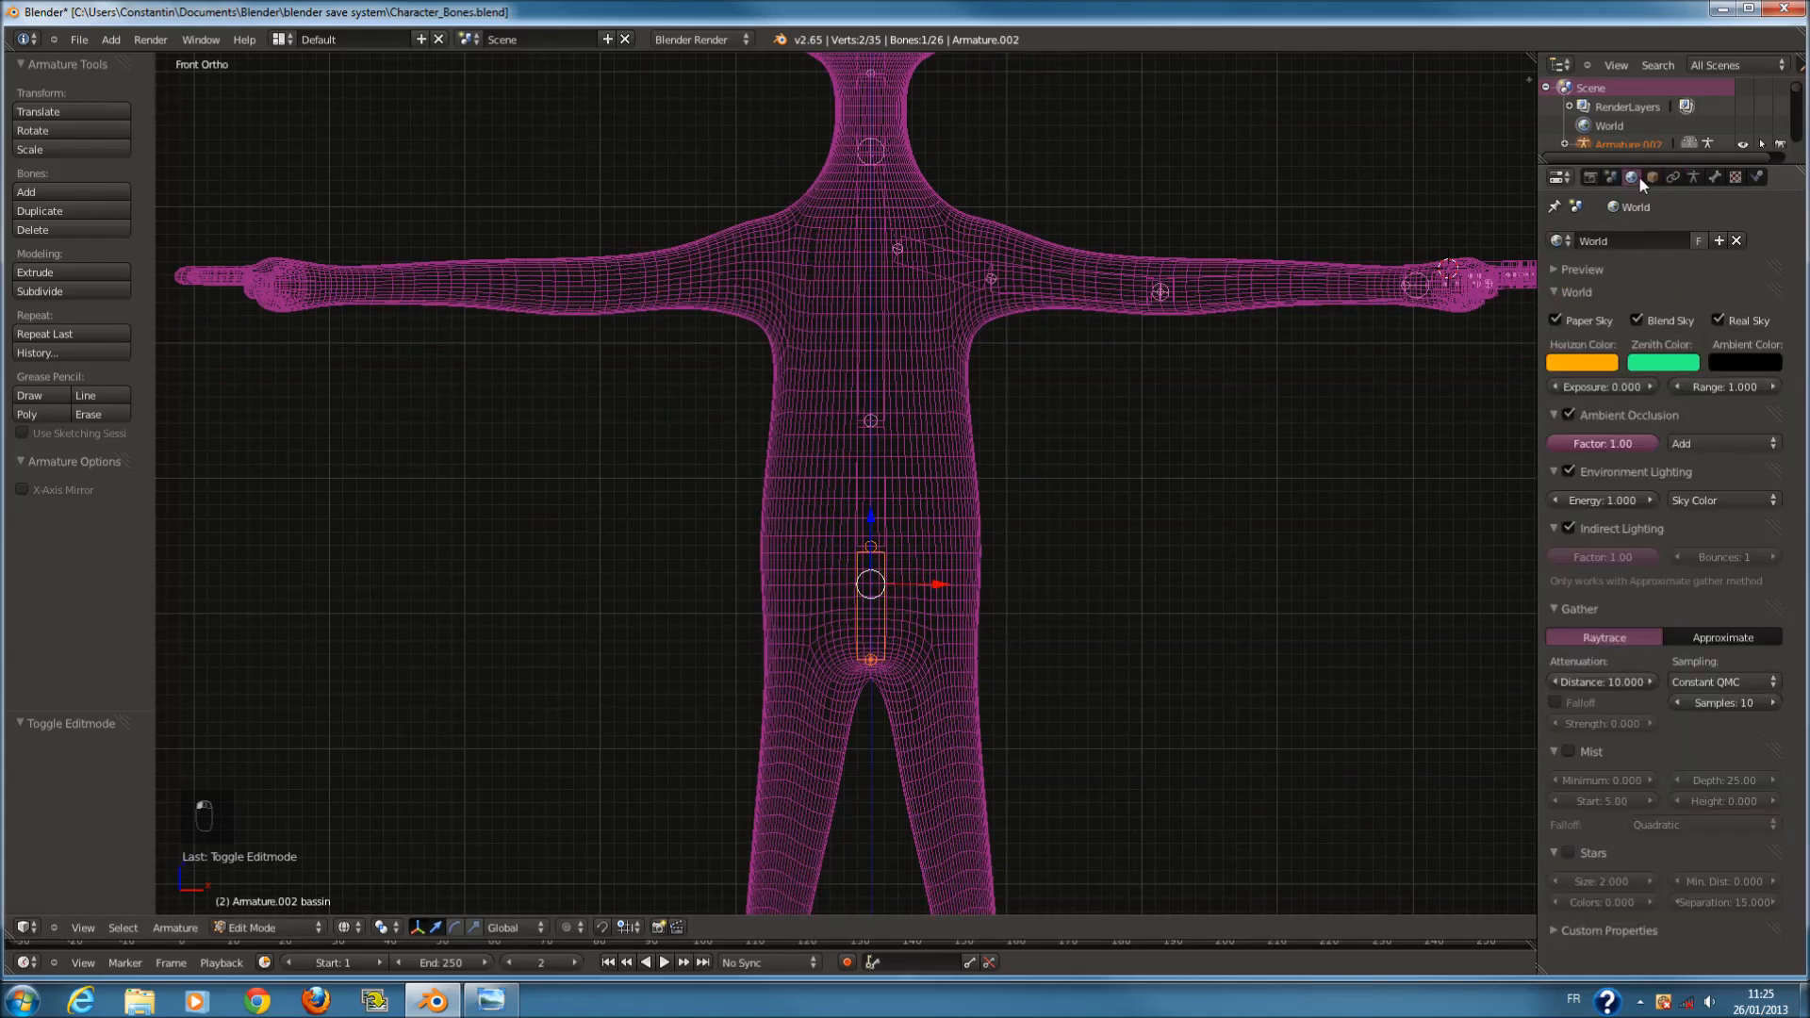
left_click(1674, 180)
left_click(1696, 175)
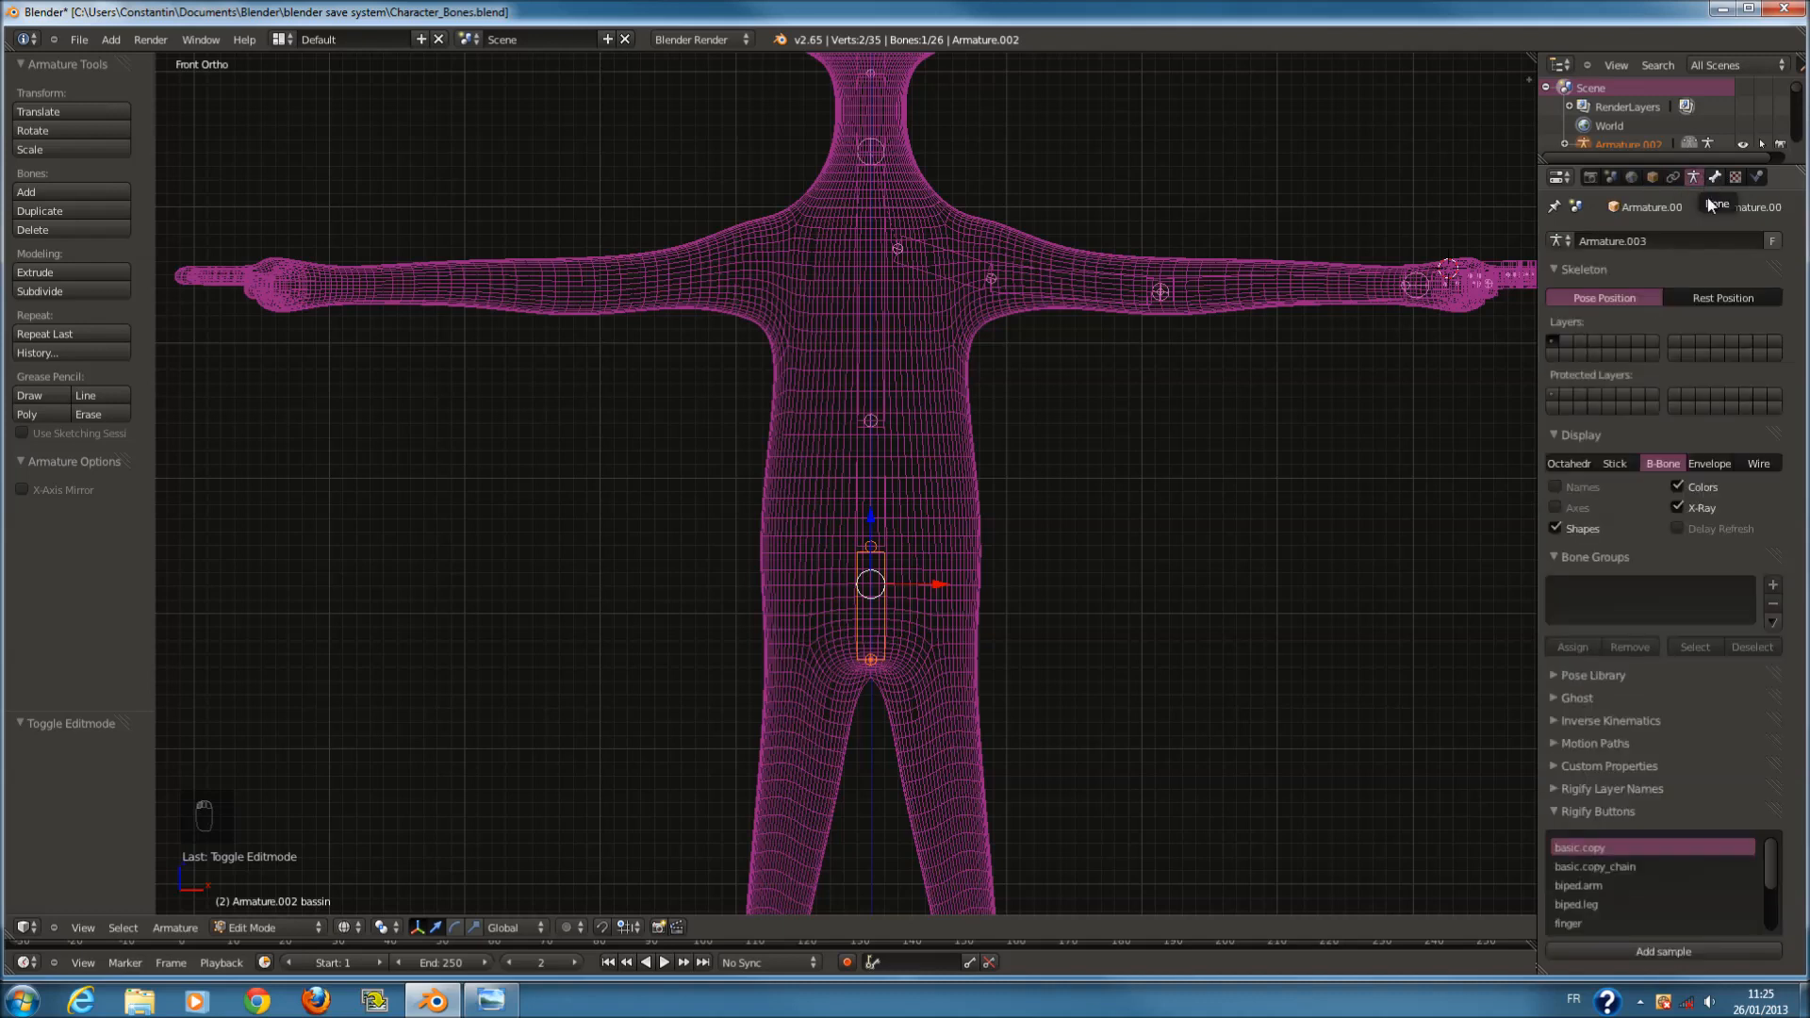
left_click(1569, 461)
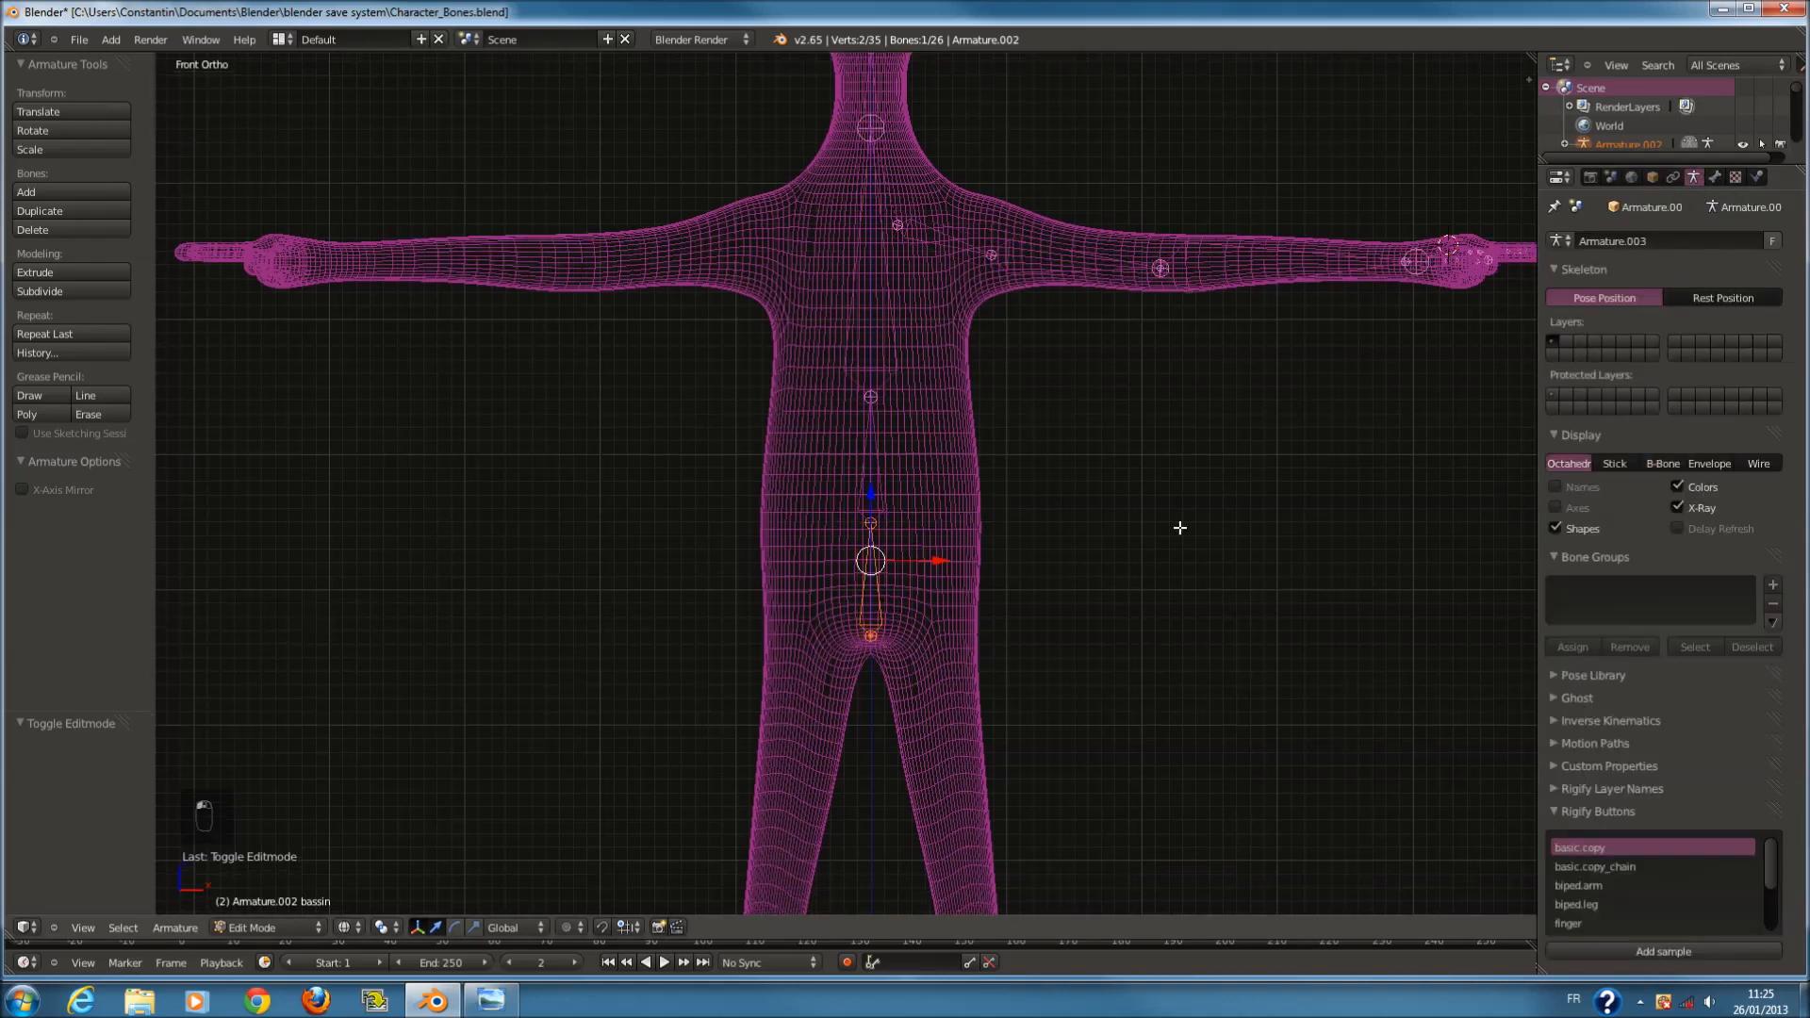
left_click_drag(1538, 472, 1415, 483)
Duplicate the bassin bone in place and reverse the copy with Switch Direction.
scroll(923, 607, "up", 5)
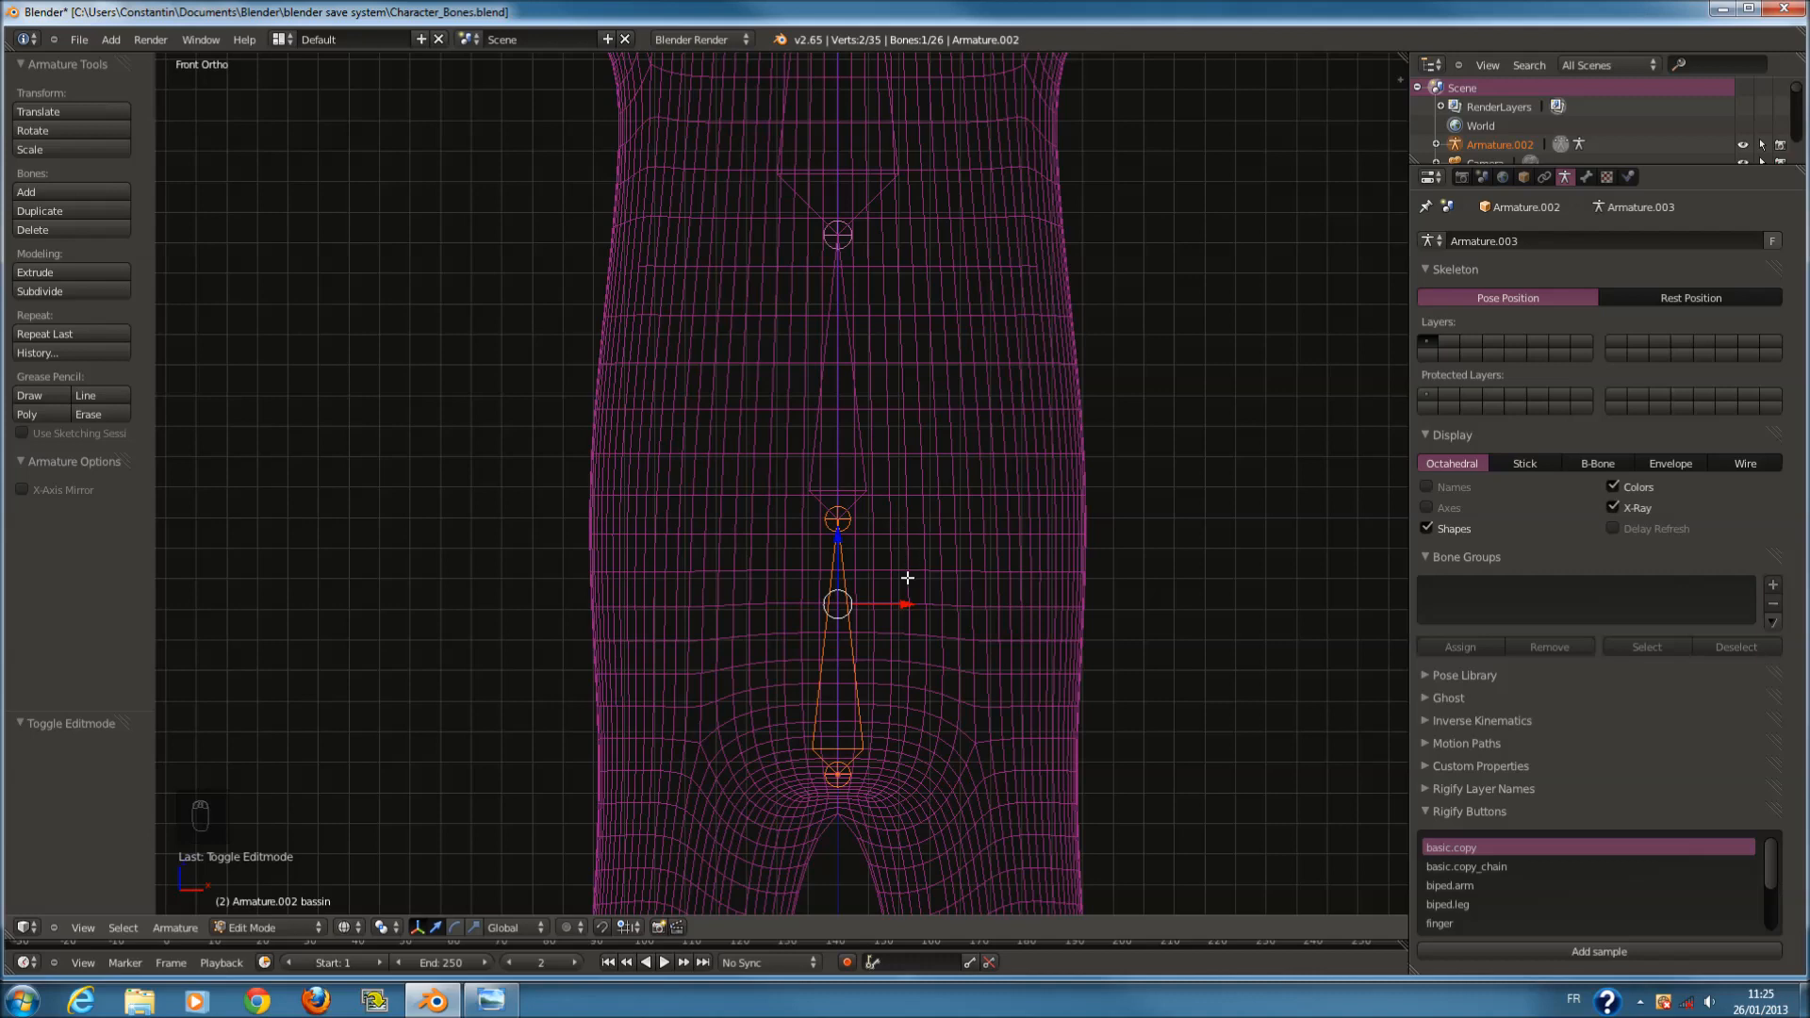
scroll(889, 669, "down", 2, "shift")
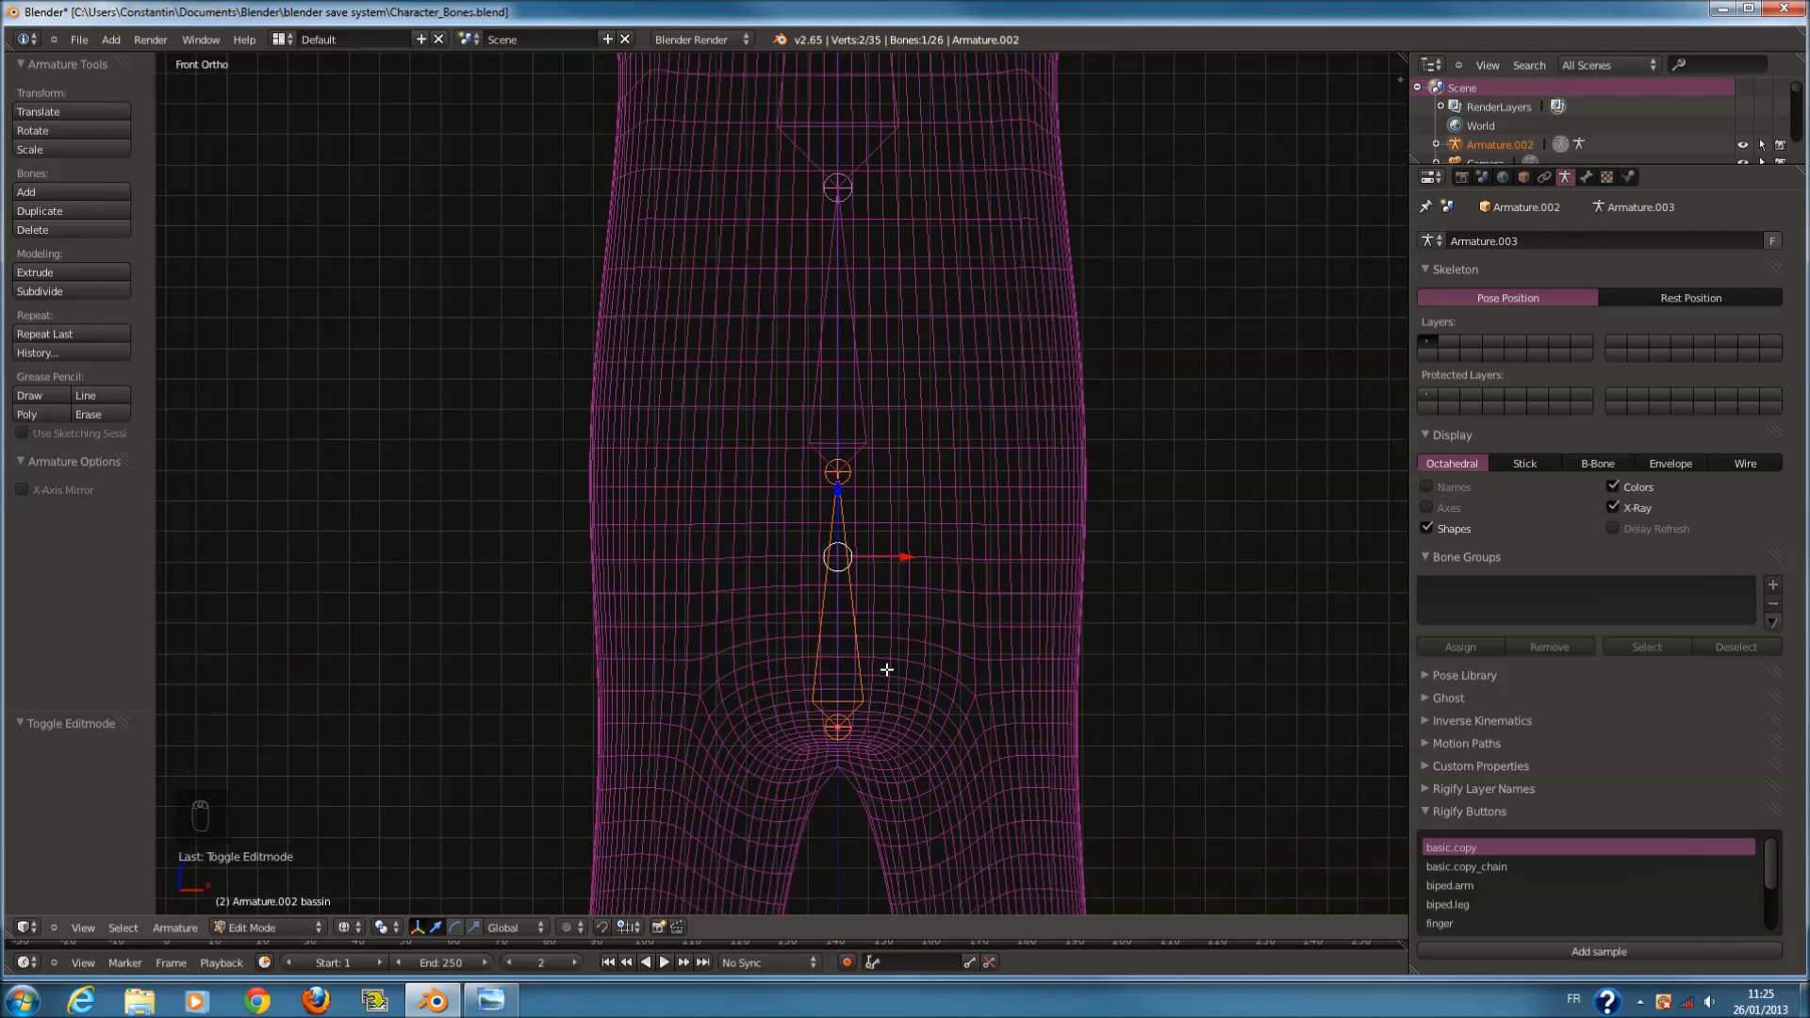
key("shift+d")
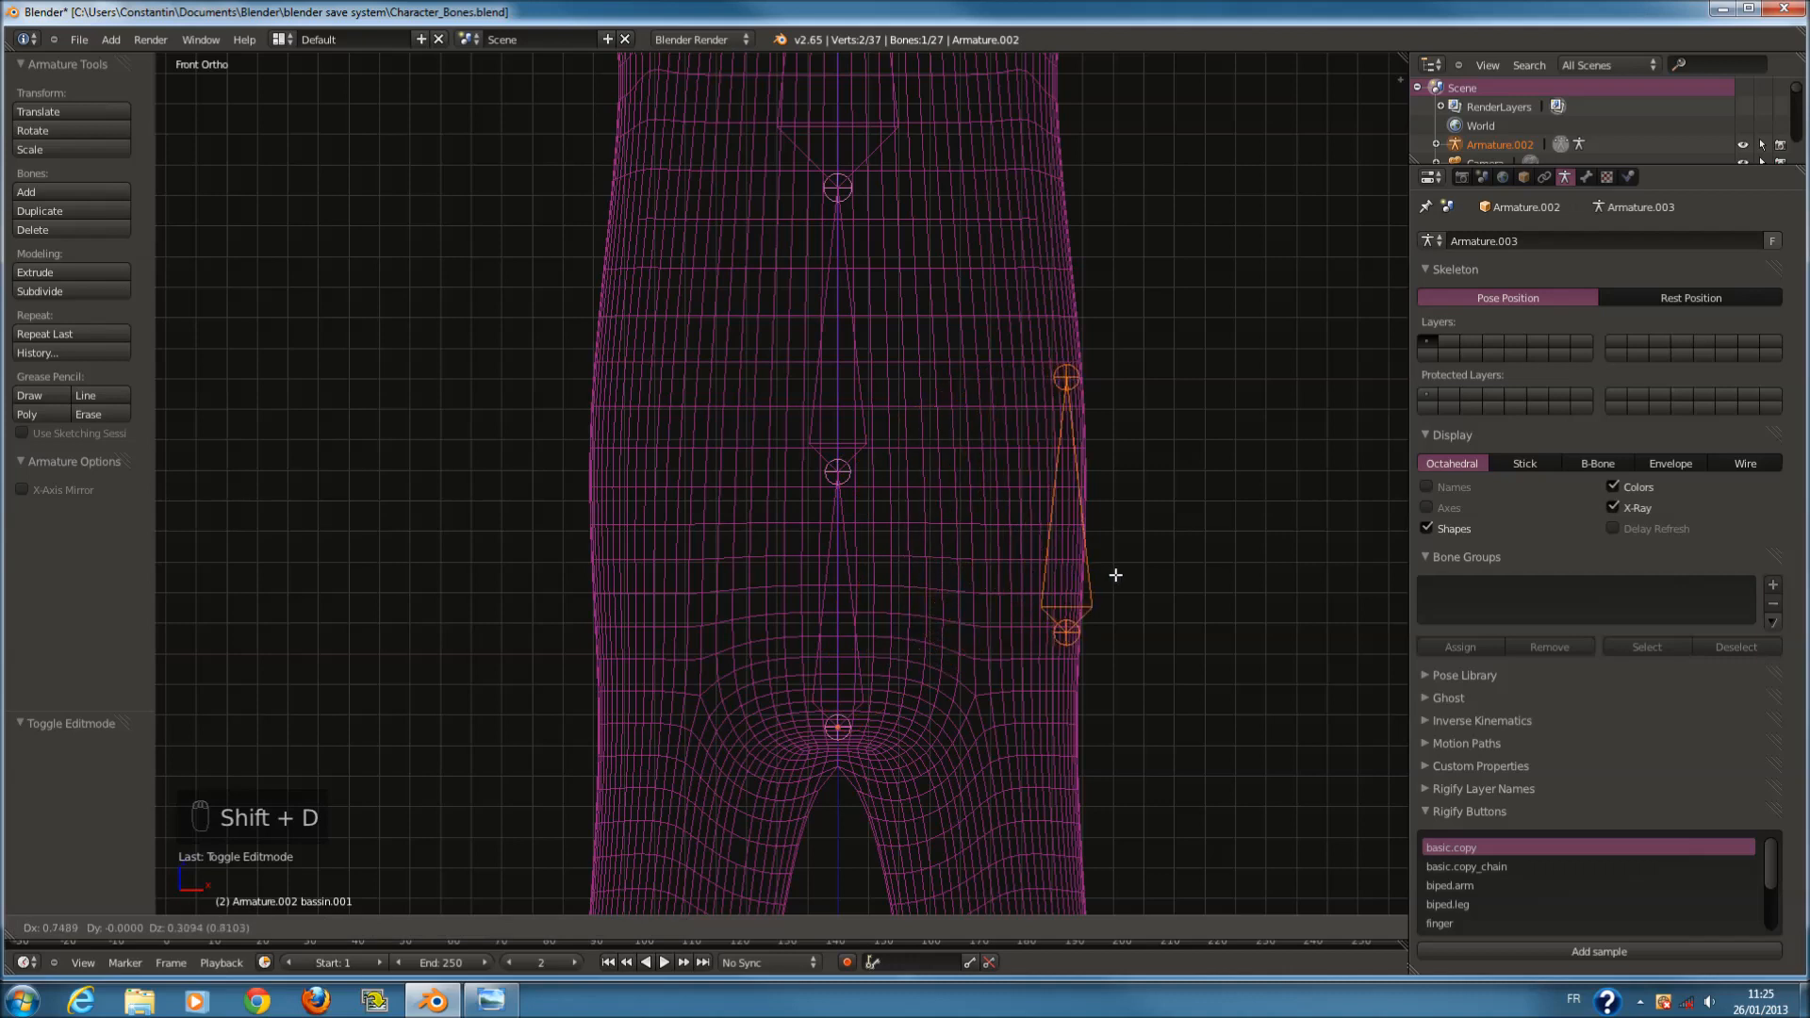
right_click(1115, 575)
key("w")
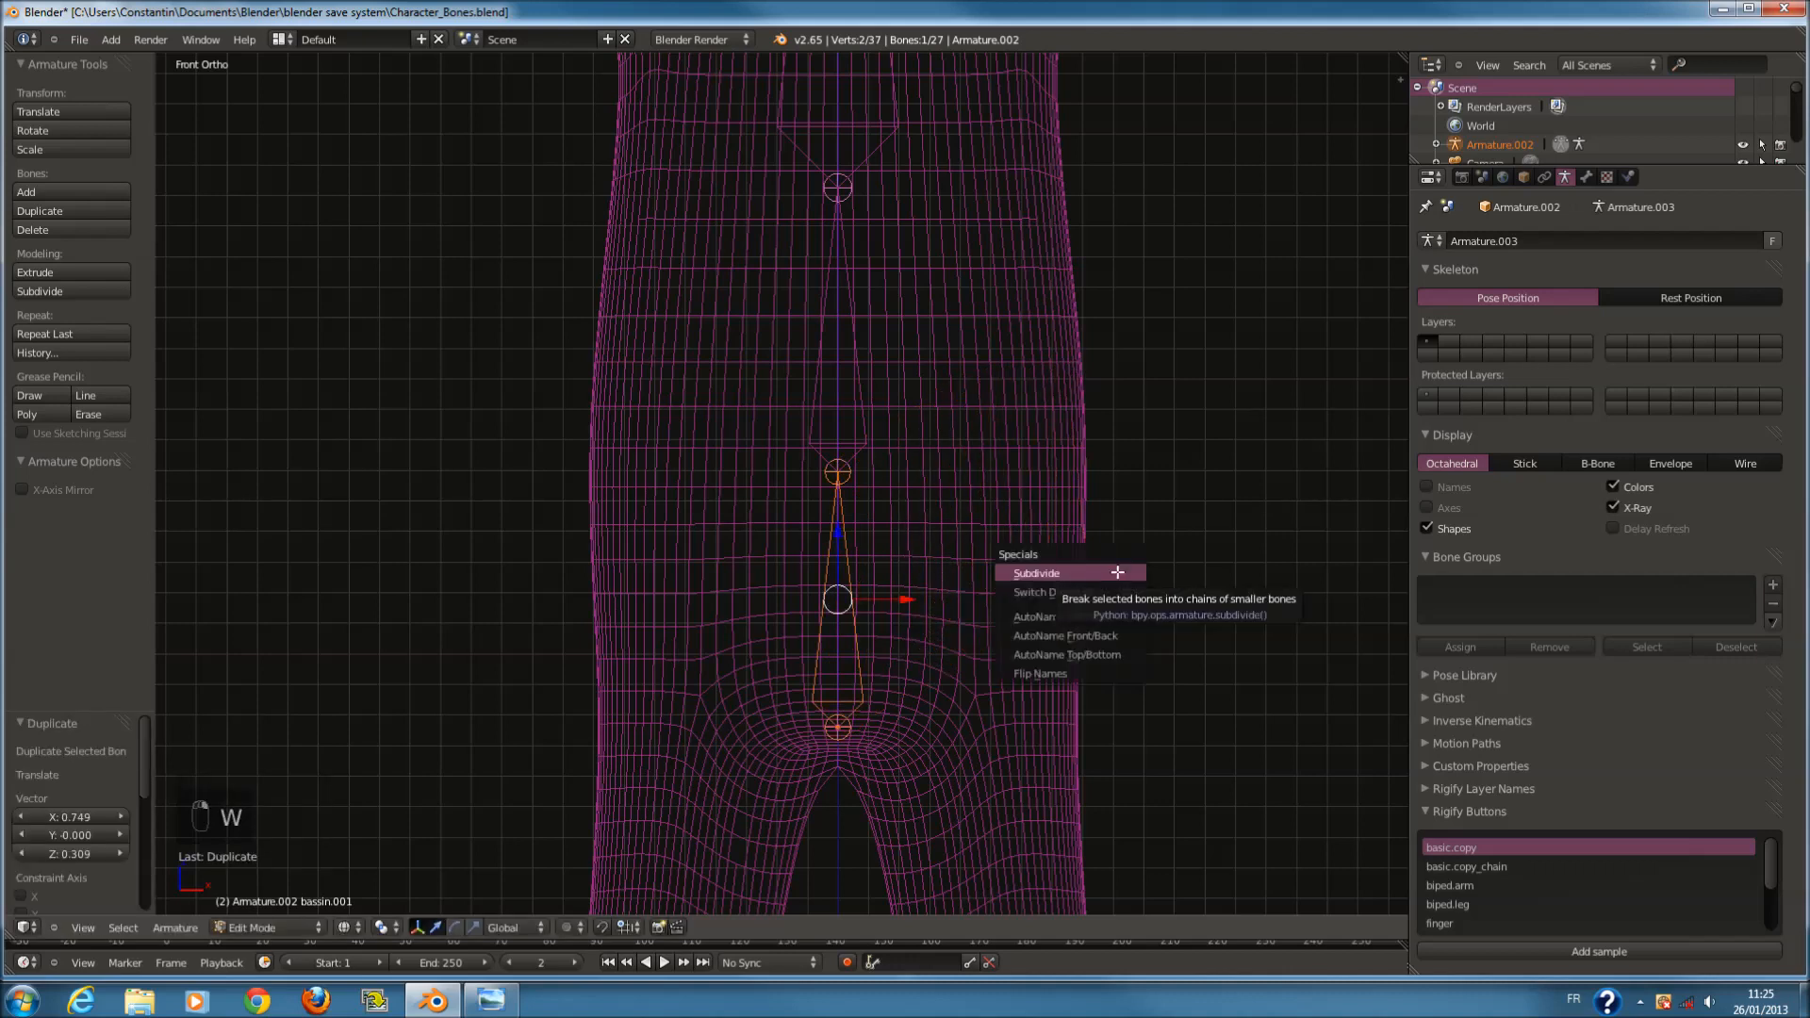
left_click(1084, 573)
scroll(960, 587, "up", 1, "ctrl")
key("g")
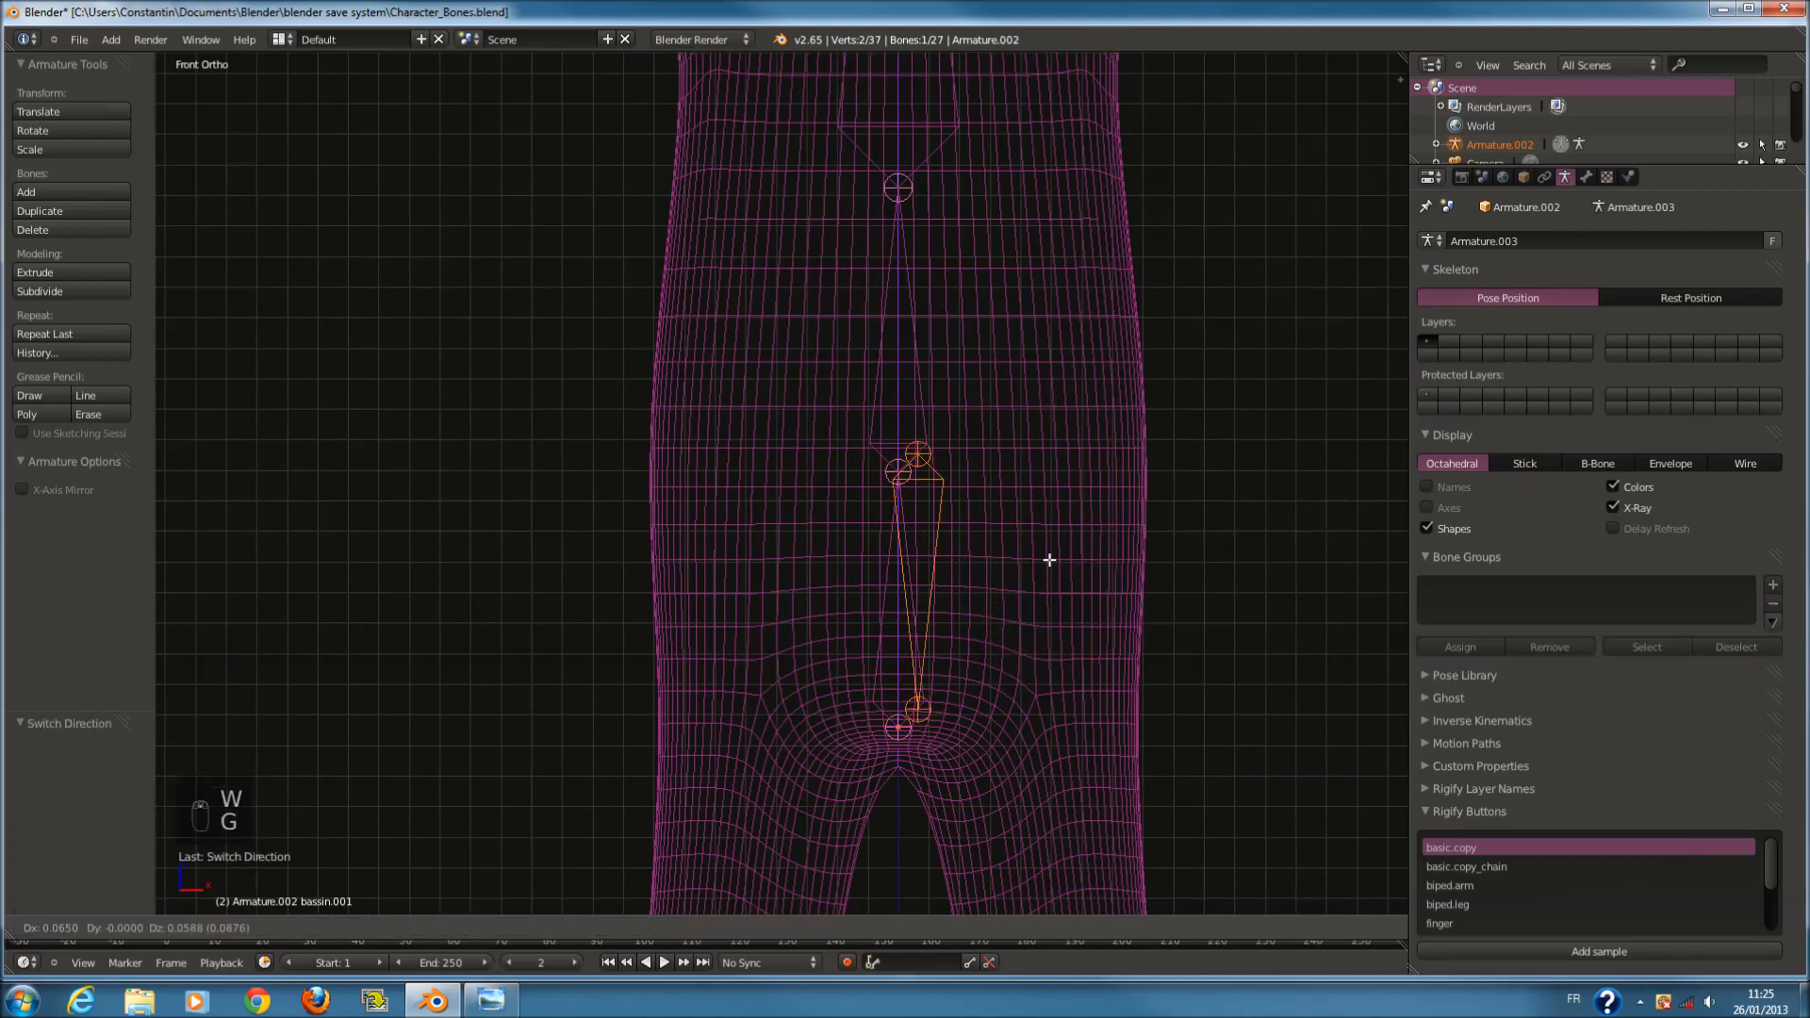
right_click(1003, 531)
Leave Edit Mode and save the armature changes over Character_Bones.blend.
key("Tab")
key("ctrl+s")
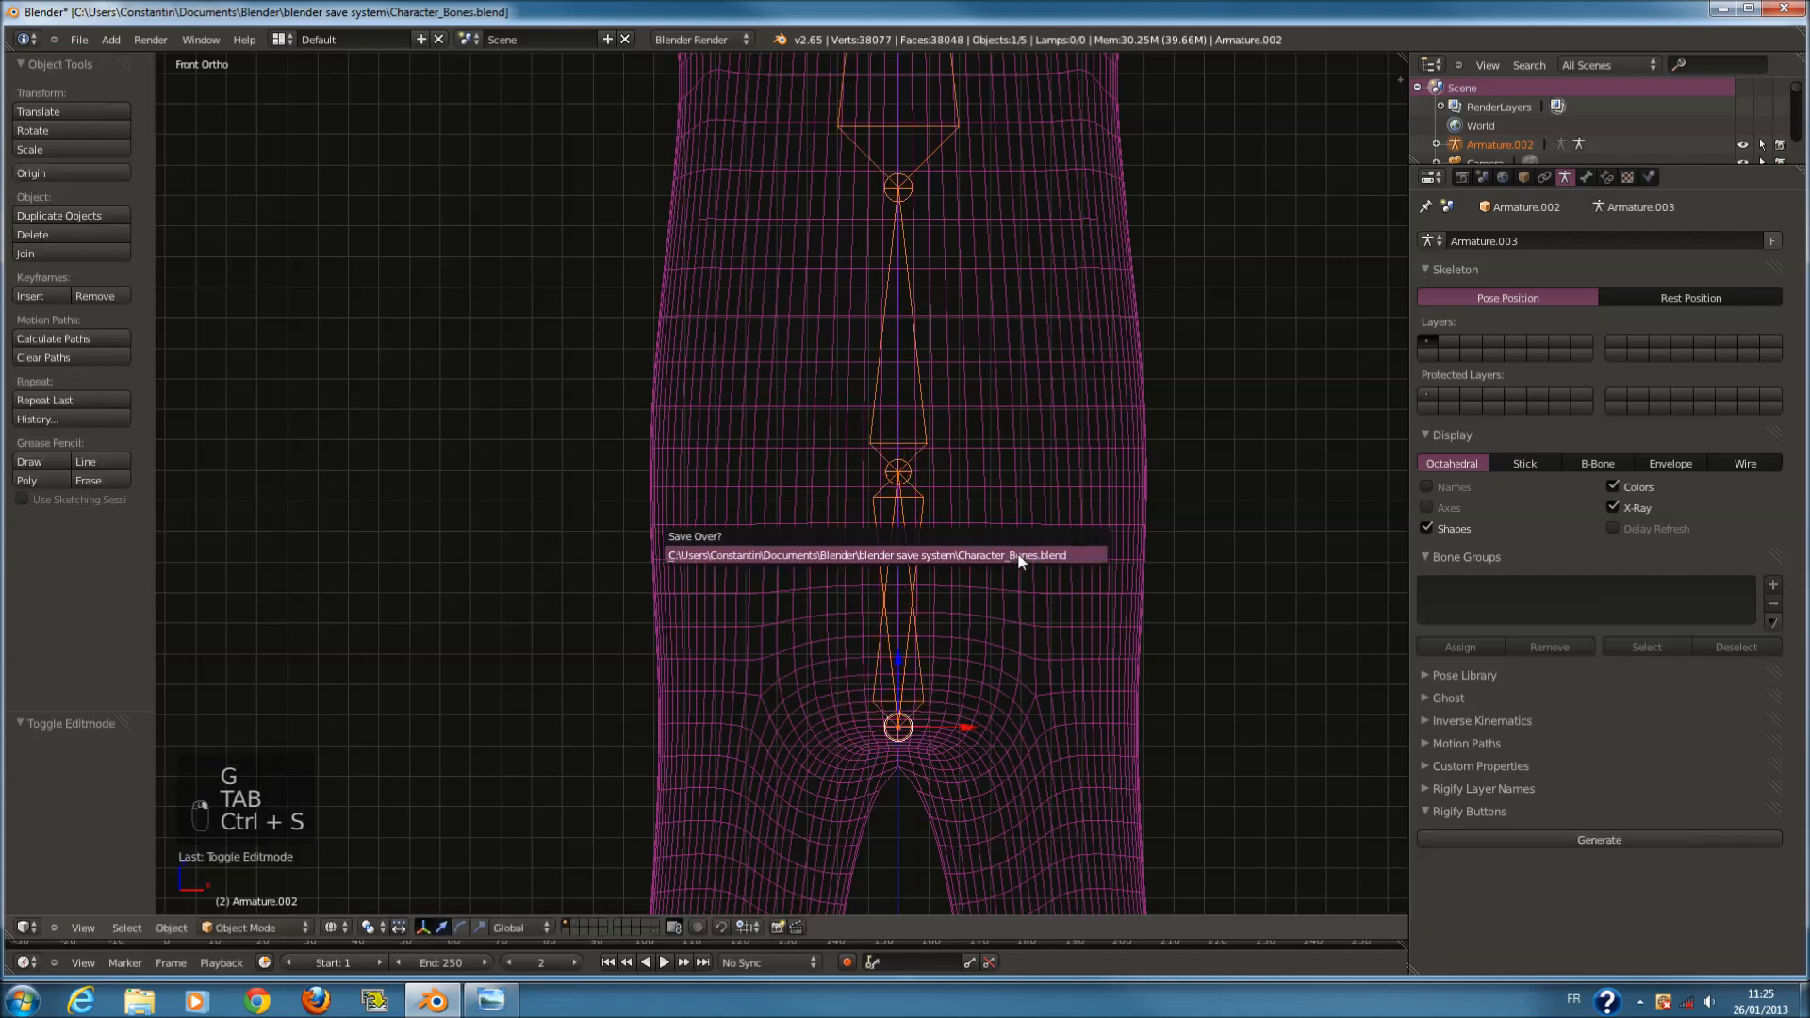
left_click(1009, 554)
scroll(954, 579, "up", 2)
scroll(972, 581, "down", 1)
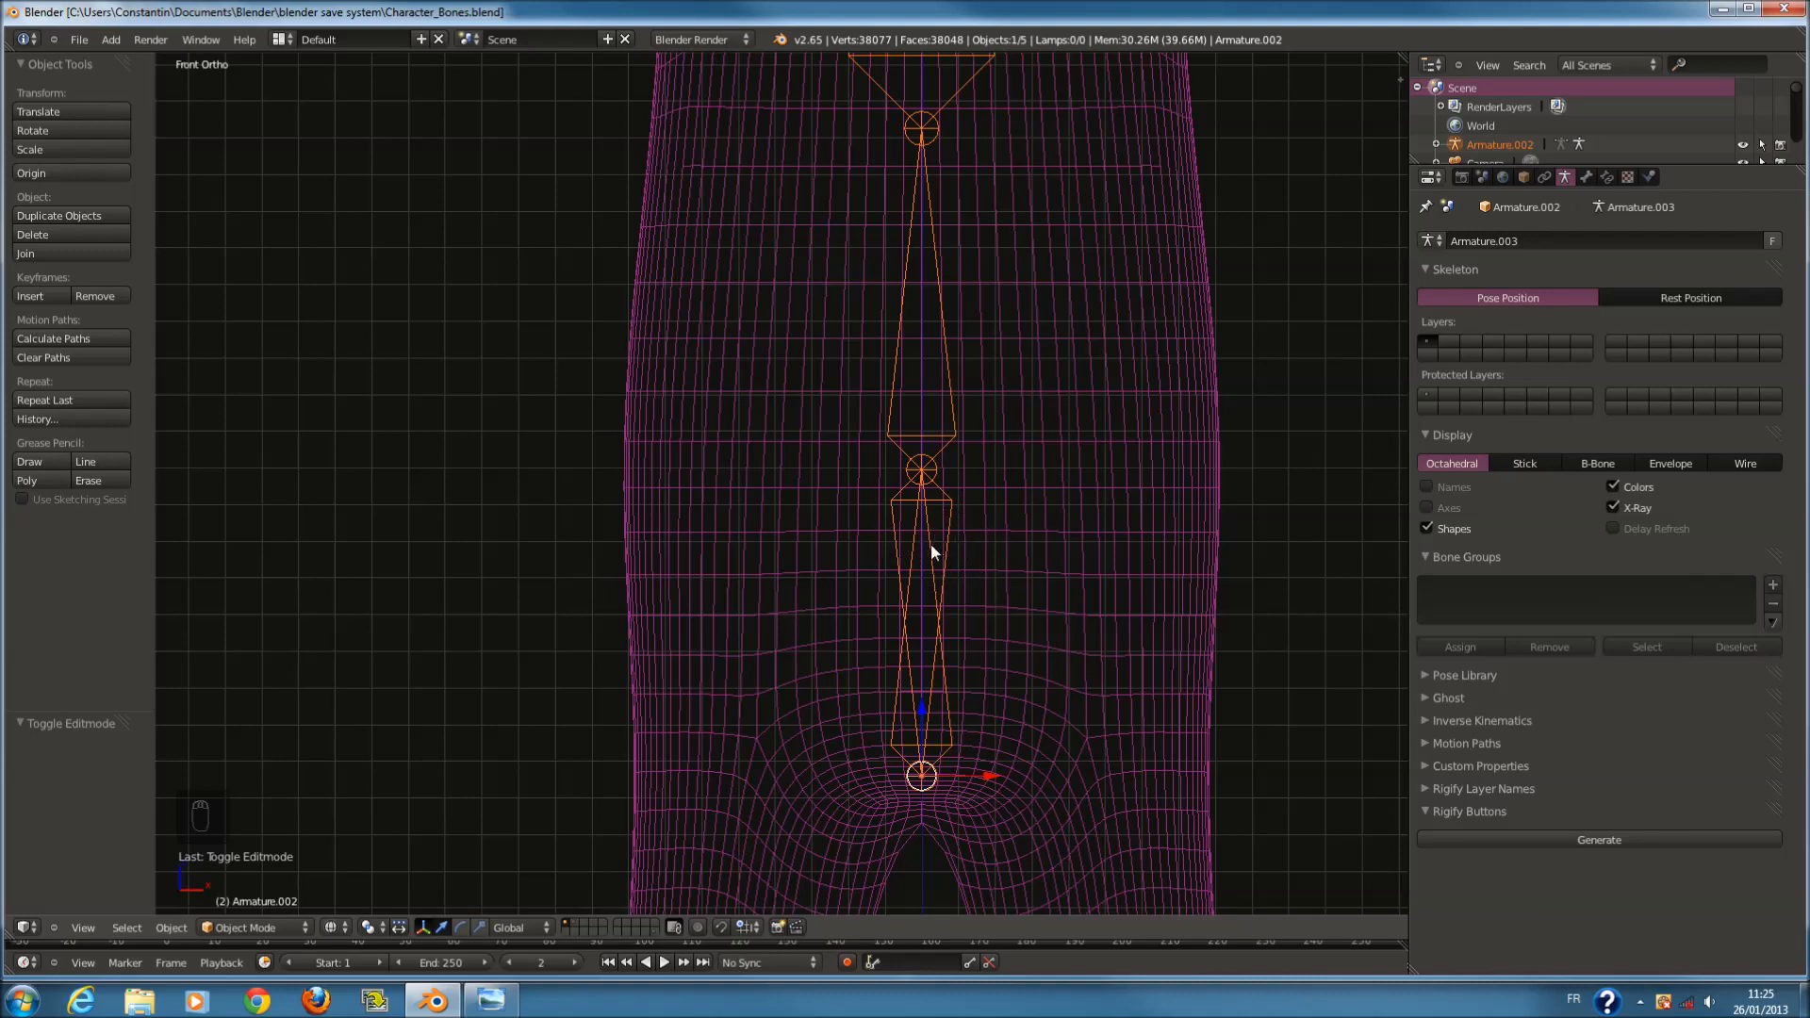
scroll(964, 523, "down", 2)
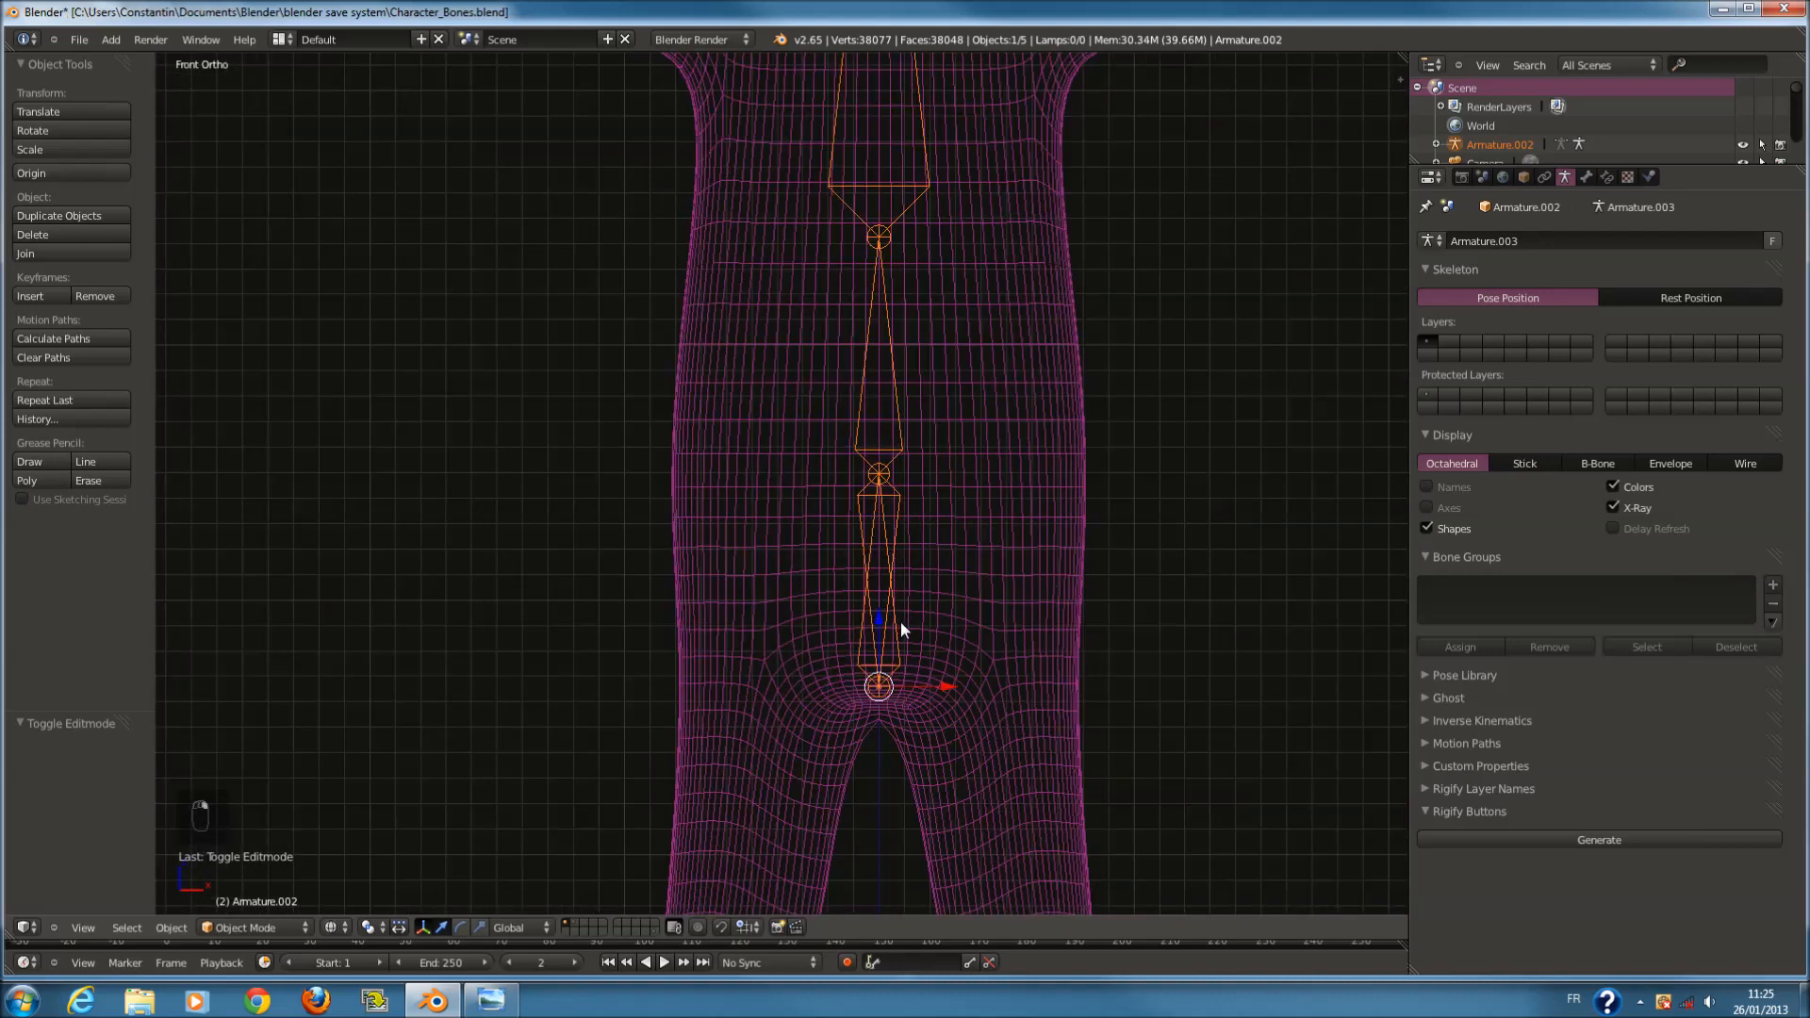
Try rotating the bassin bone on its own in Pose Mode to test how the rest of the armature follows.
left_click(264, 927)
left_click(247, 866)
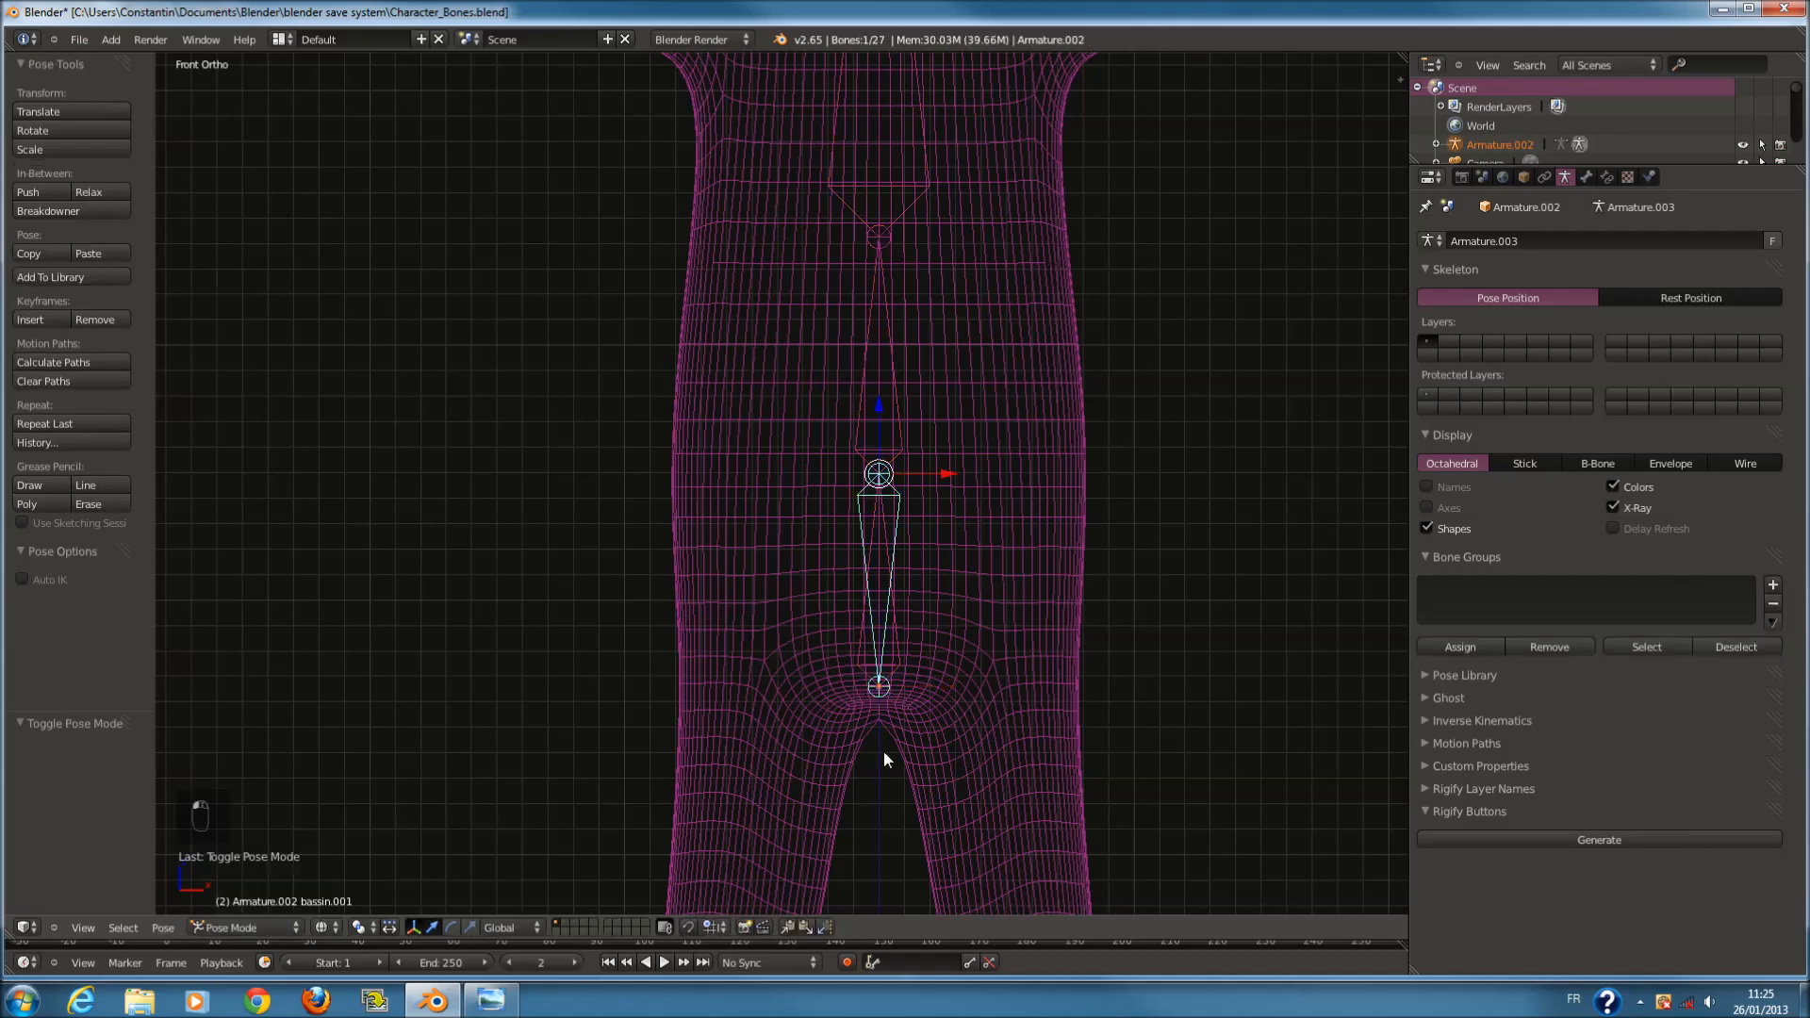
right_click(890, 659)
scroll(1037, 603, "down", 2)
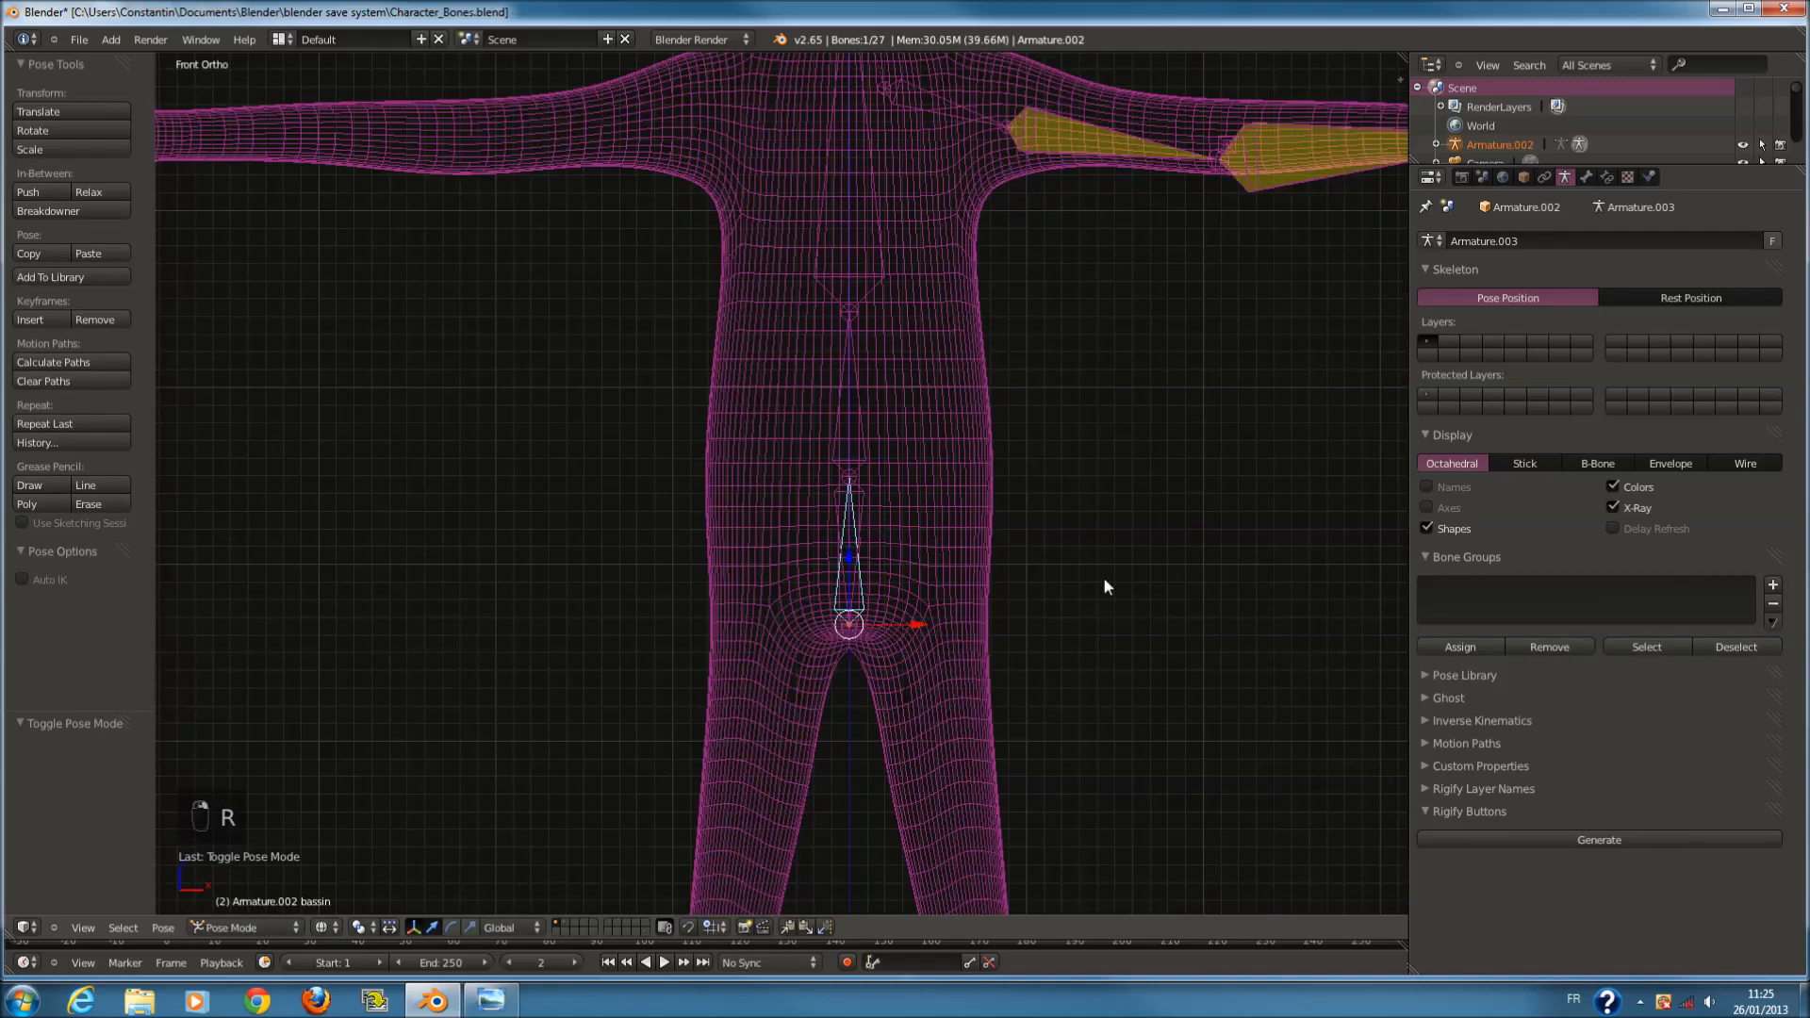
scroll(1104, 579, "down", 2)
key("r")
right_click(1091, 496)
scroll(986, 558, "up", 5)
scroll(984, 560, "up", 6, "ctrl")
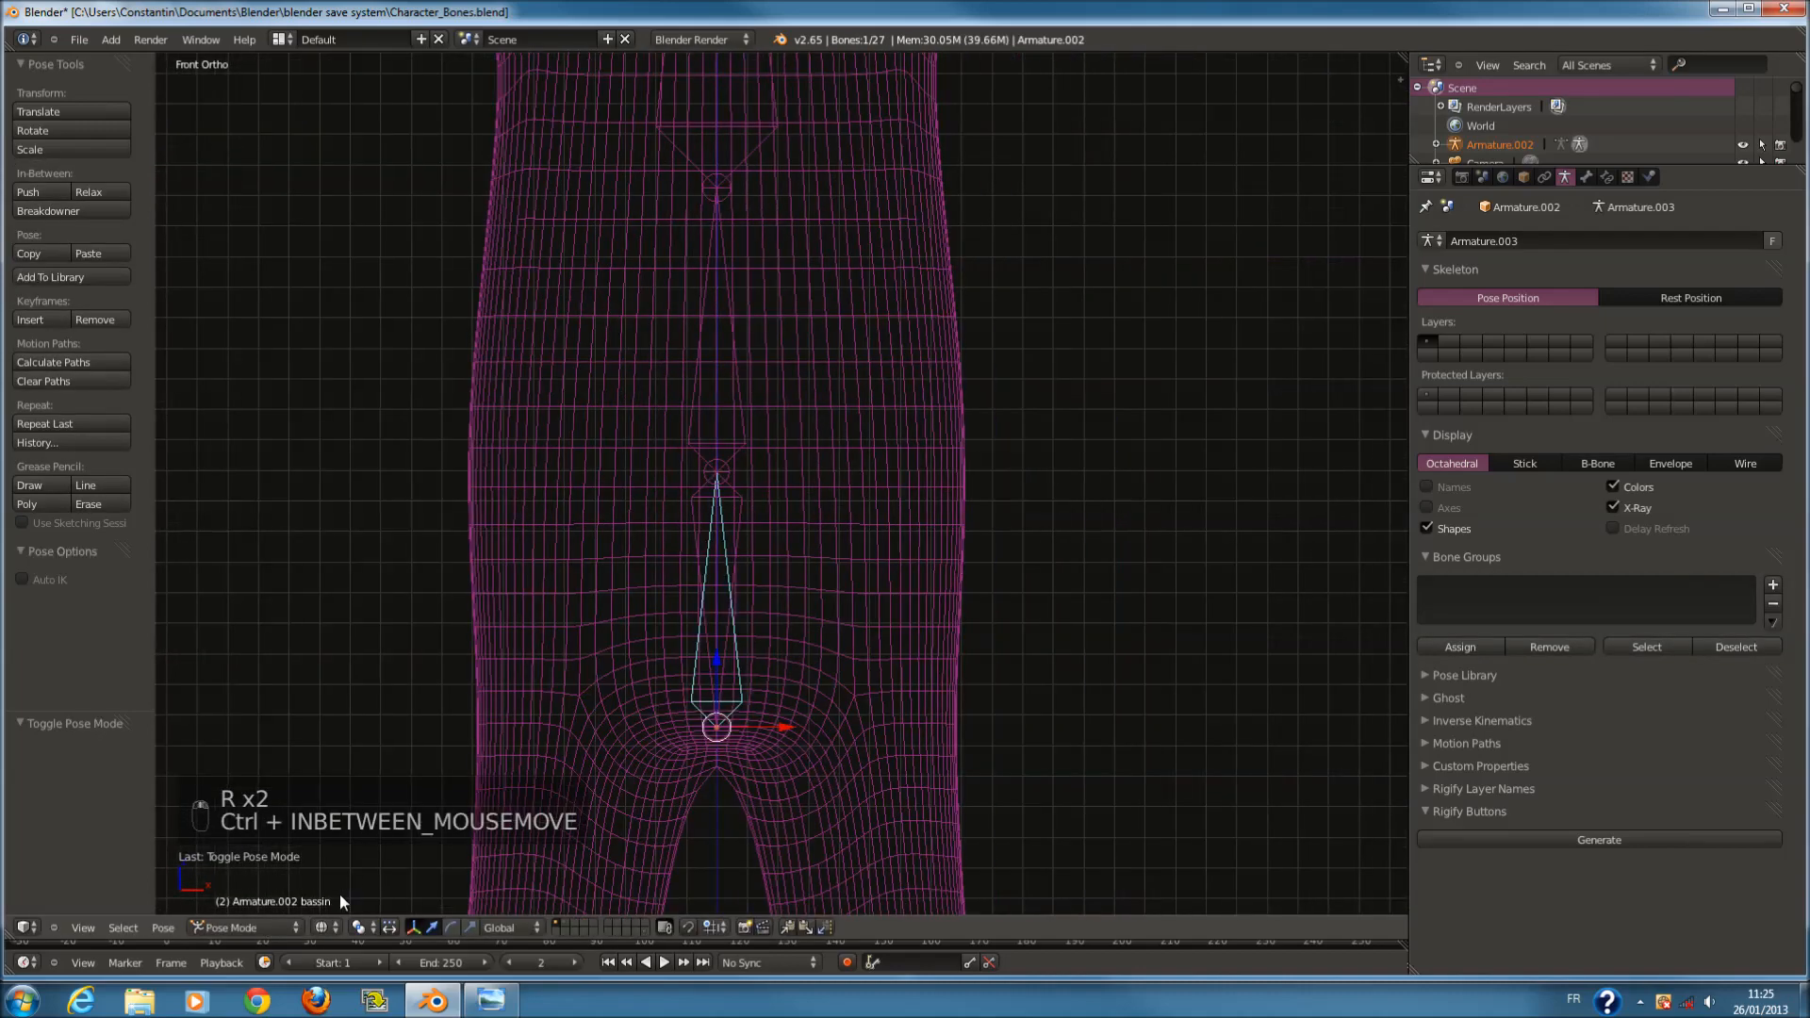
Select both overlapping pelvis bones in Edit Mode and save Character_Bones.blend.
left_click(247, 927)
left_click(258, 892)
scroll(822, 610, "down", 2, "ctrl")
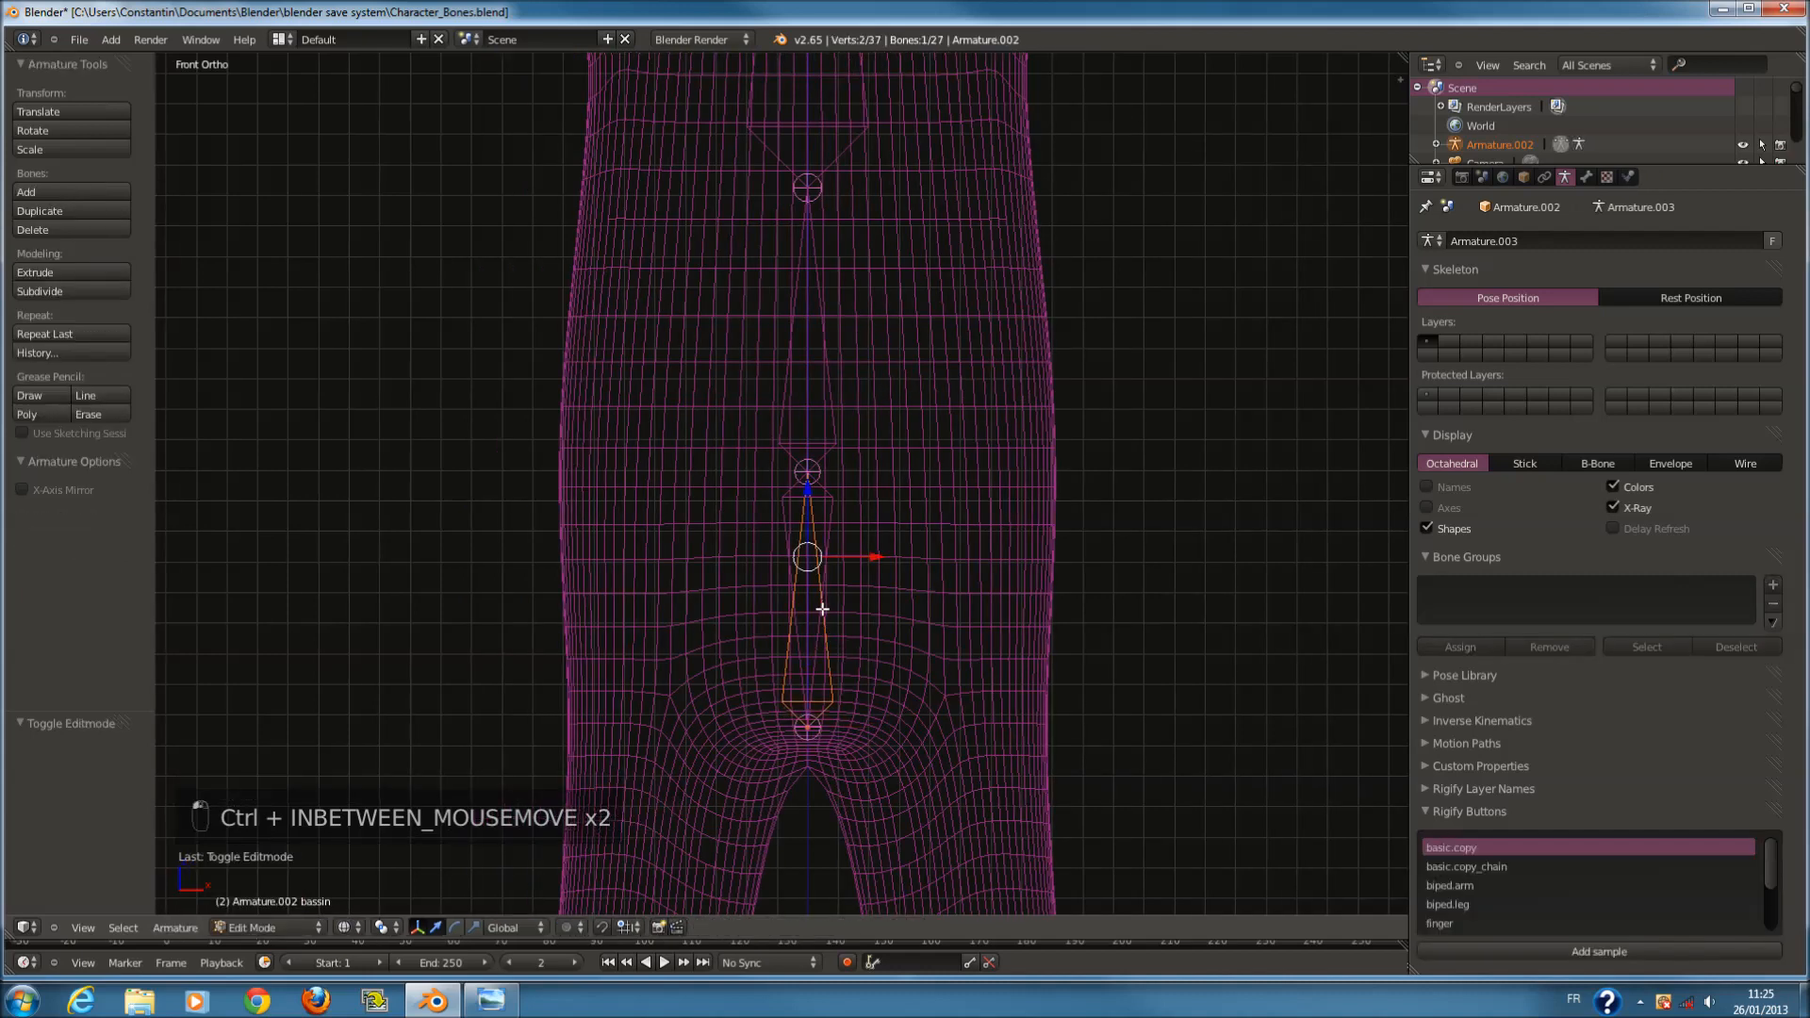
scroll(825, 593, "up", 2)
right_click(845, 593)
right_click(838, 597, "shift")
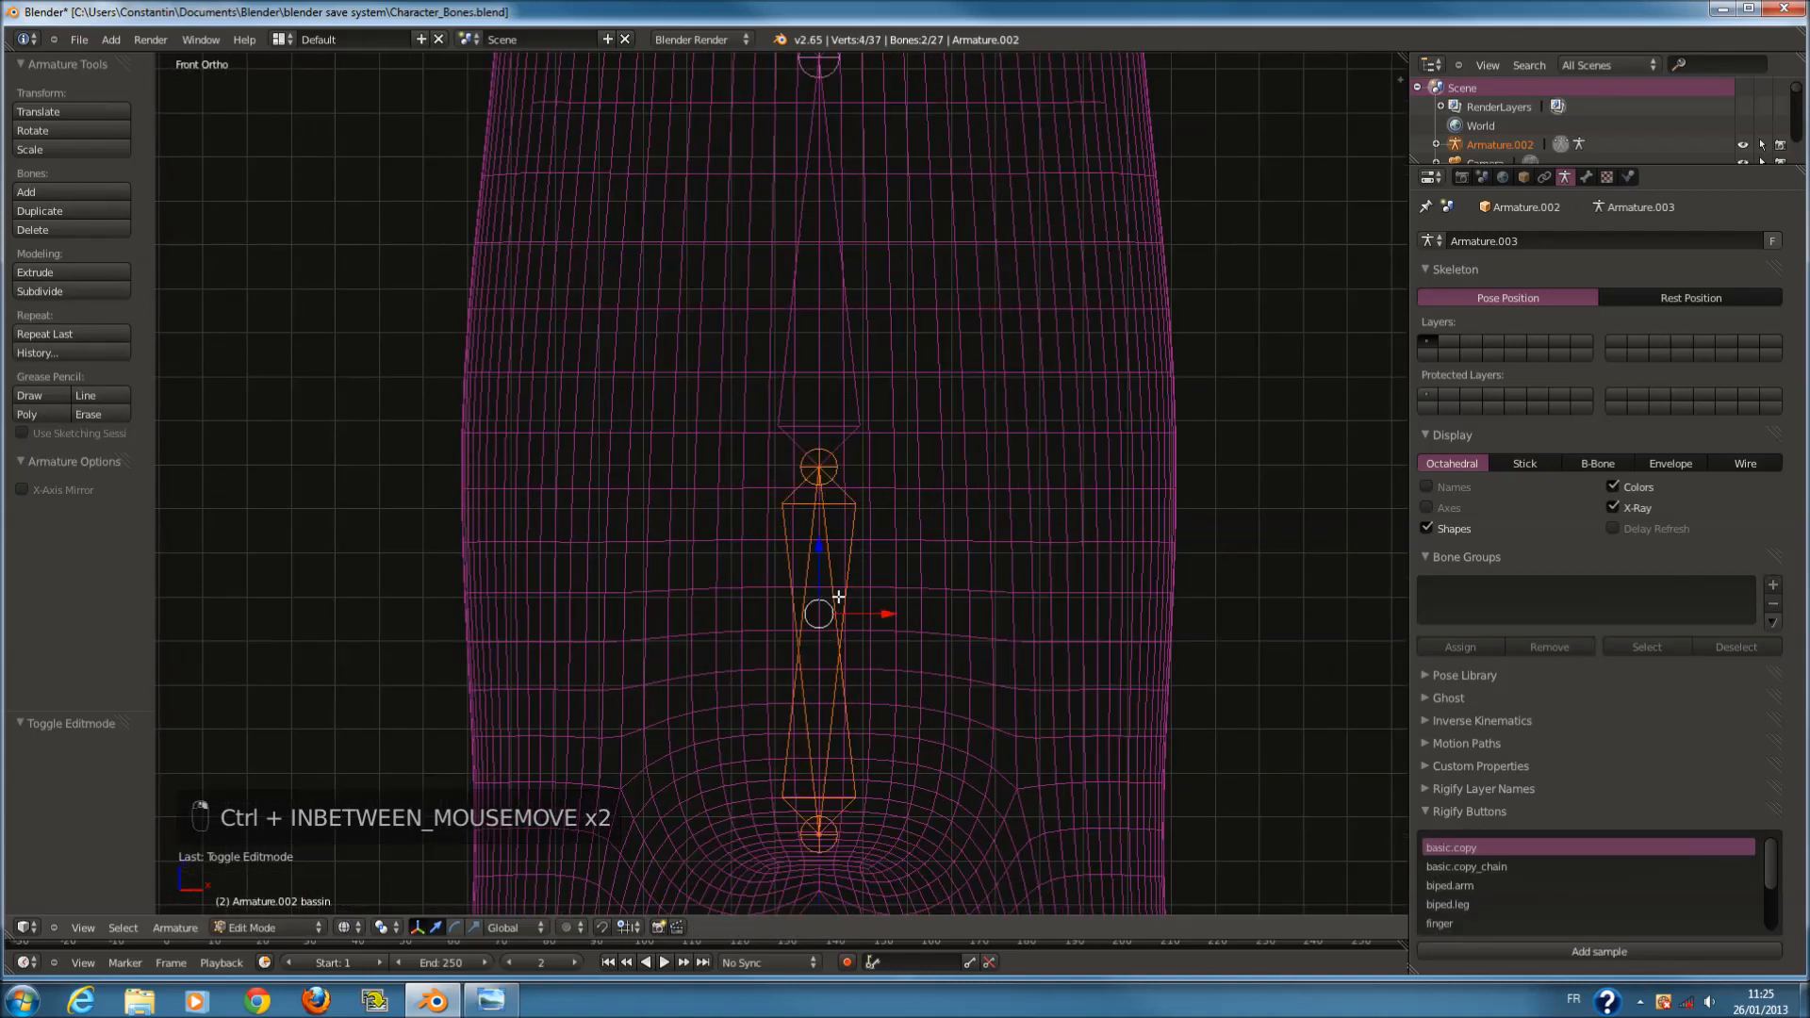
key("ctrl+s")
key("ctrl+s")
key("ctrl+s")
Parent the bassin bone to the reversed copy bassin.001 with Keep Offset.
key("ctrl+p")
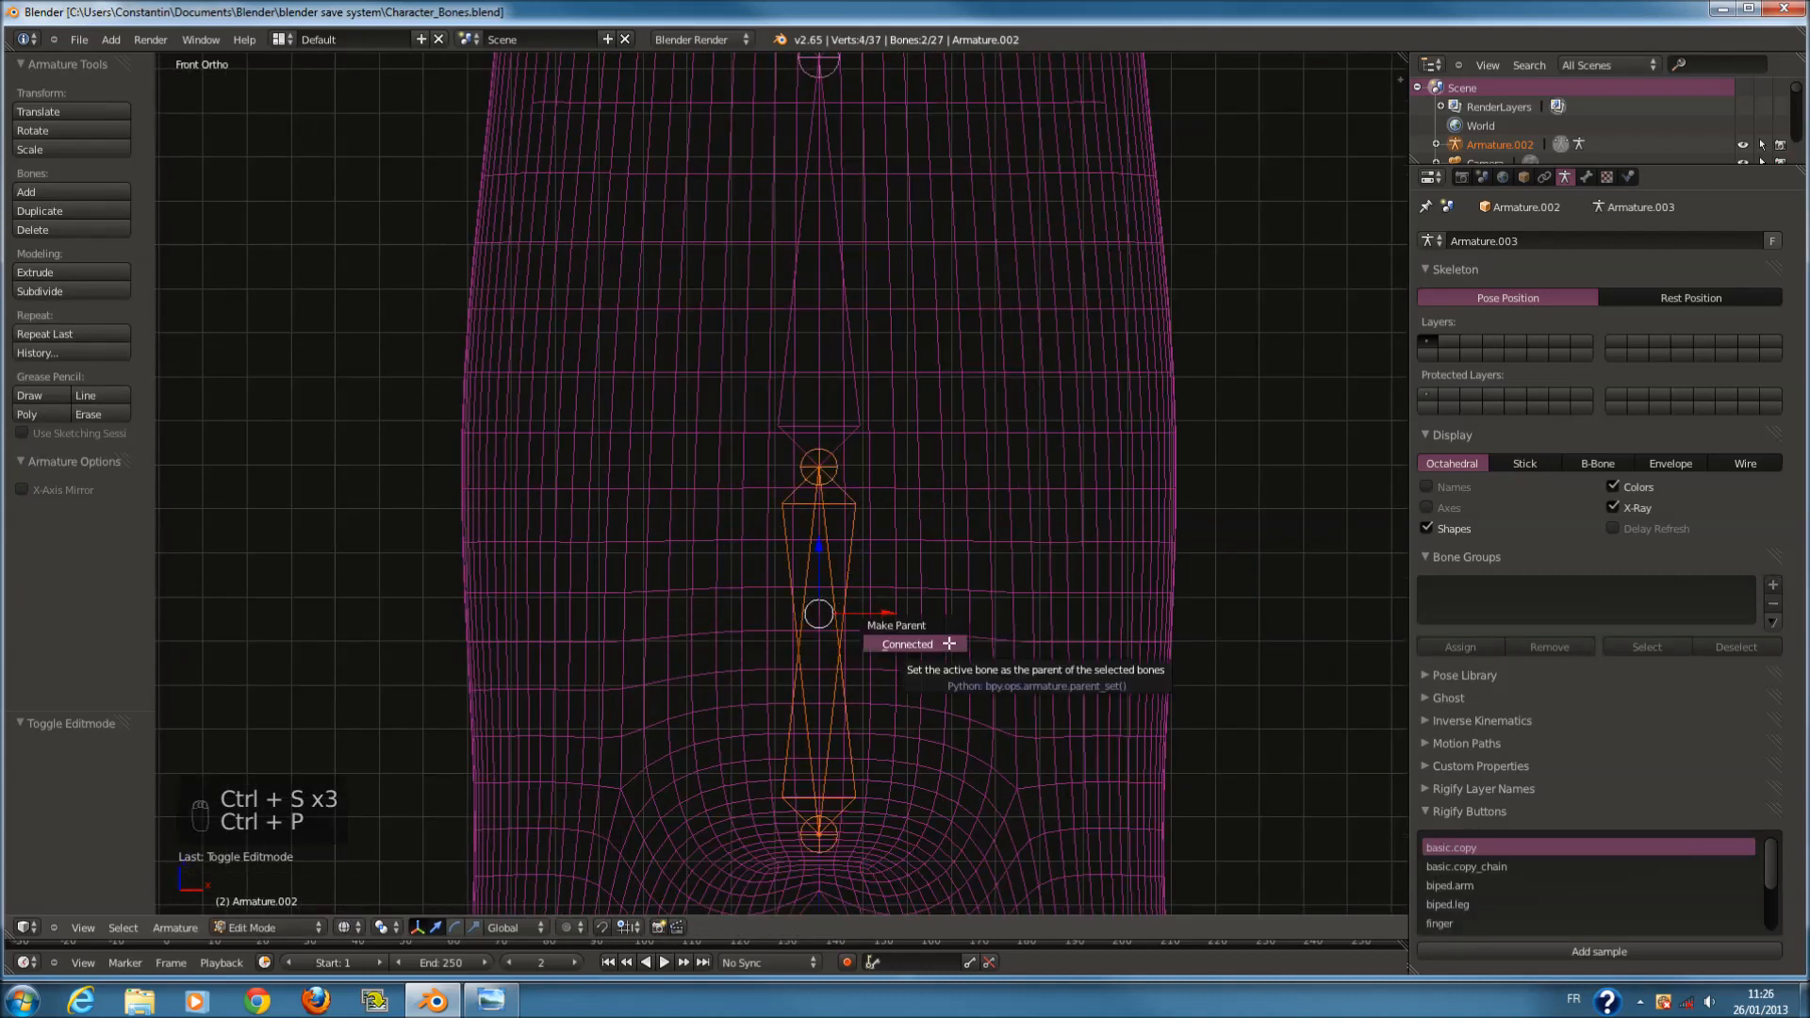
left_click(948, 644)
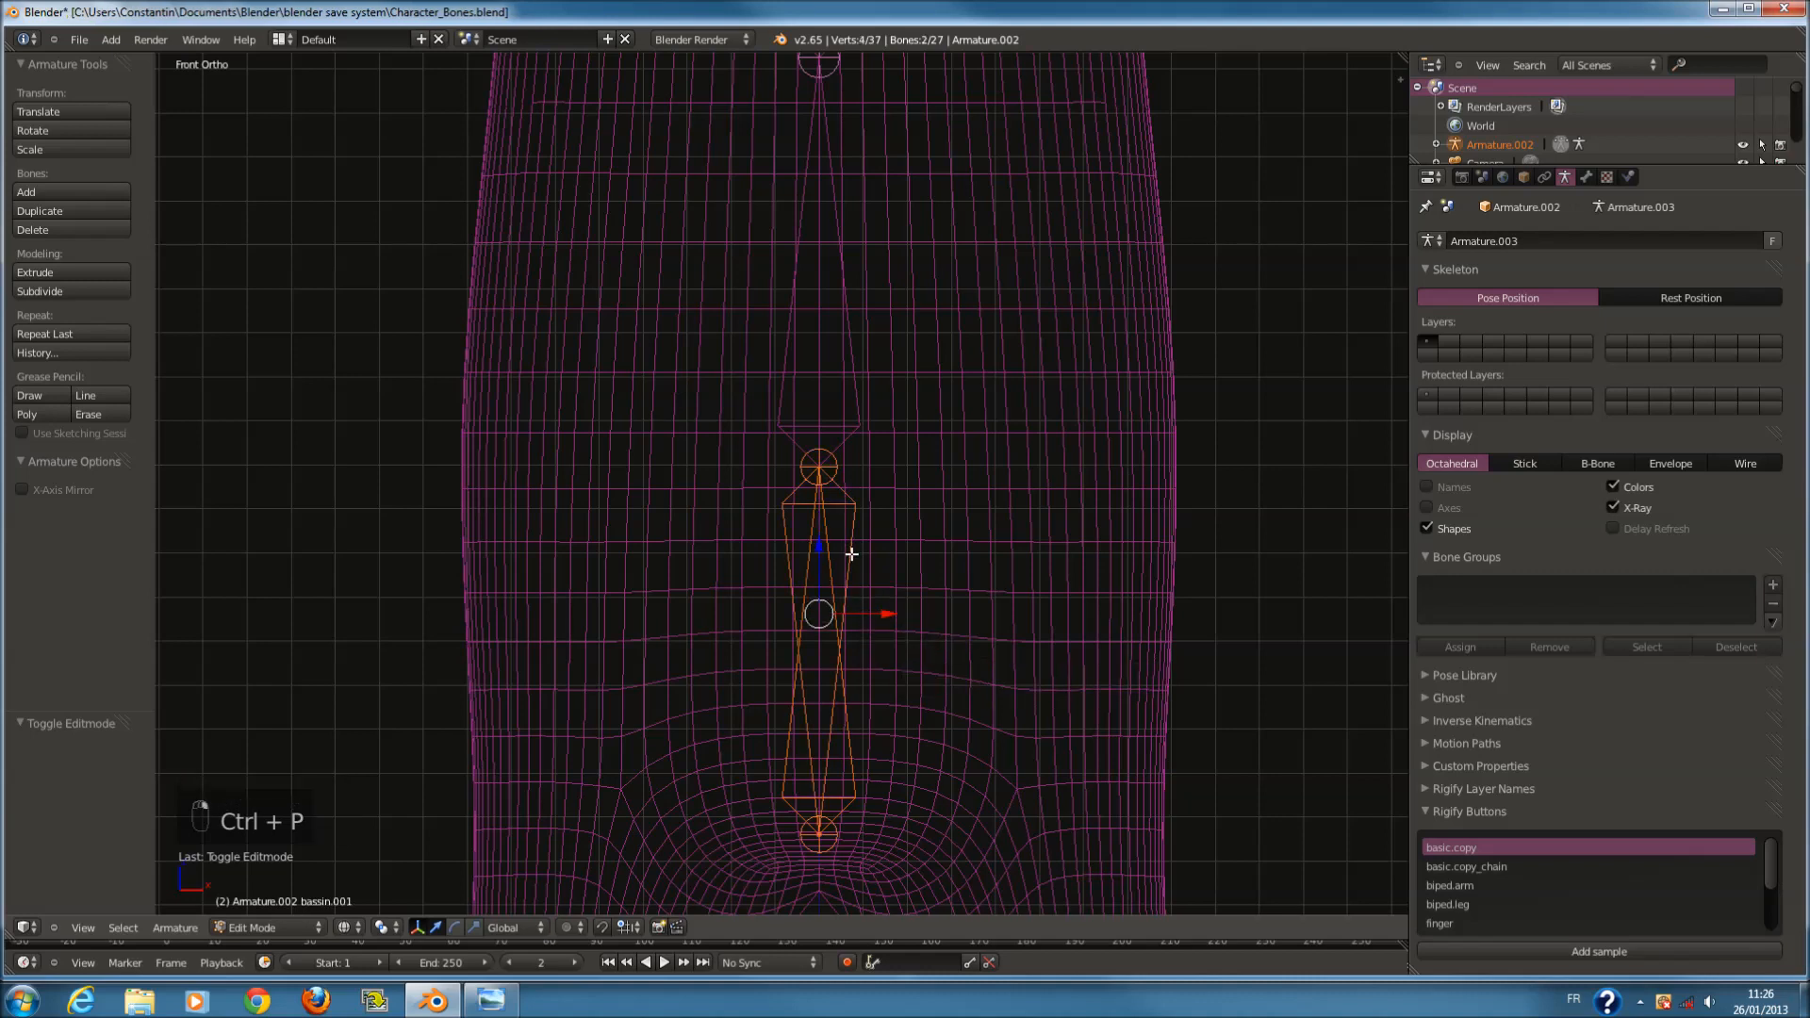
key("ctrl+p")
left_click(852, 556)
scroll(838, 604, "down", 2)
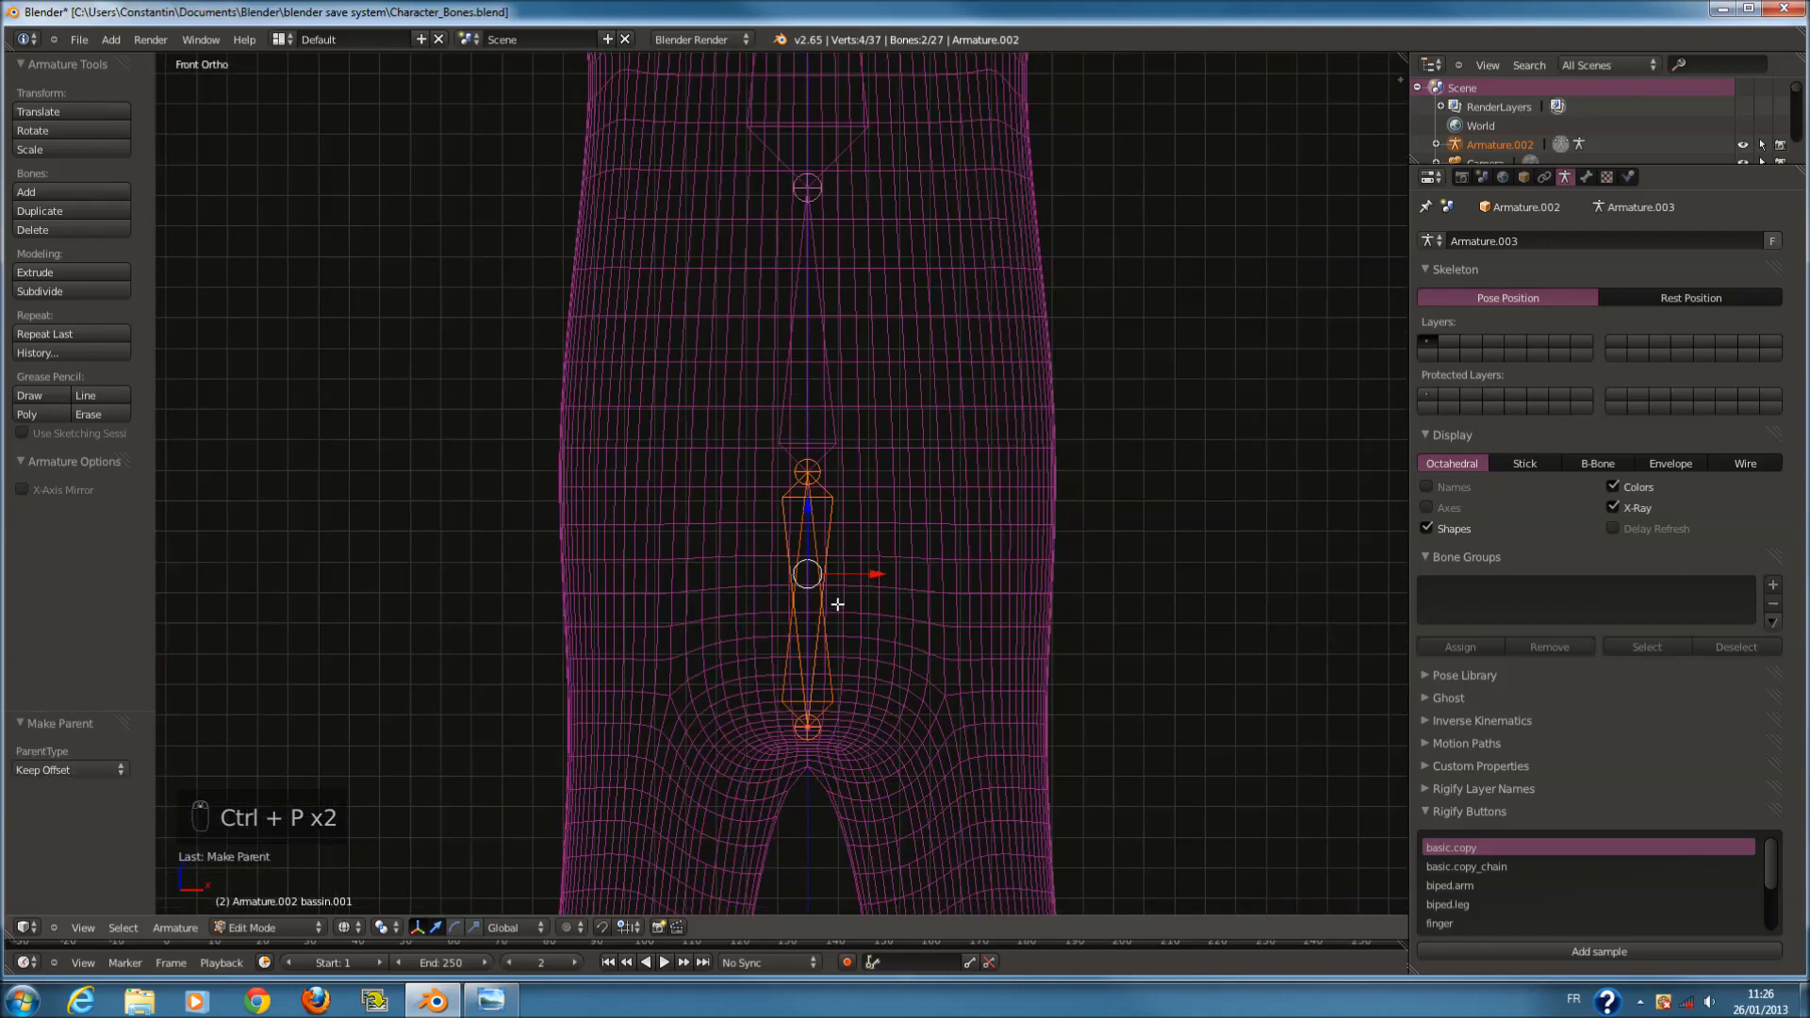
Leave Edit Mode and switch the armature to Pose Mode.
key("Tab")
scroll(830, 591, "up", 2)
key("r")
right_click(970, 624)
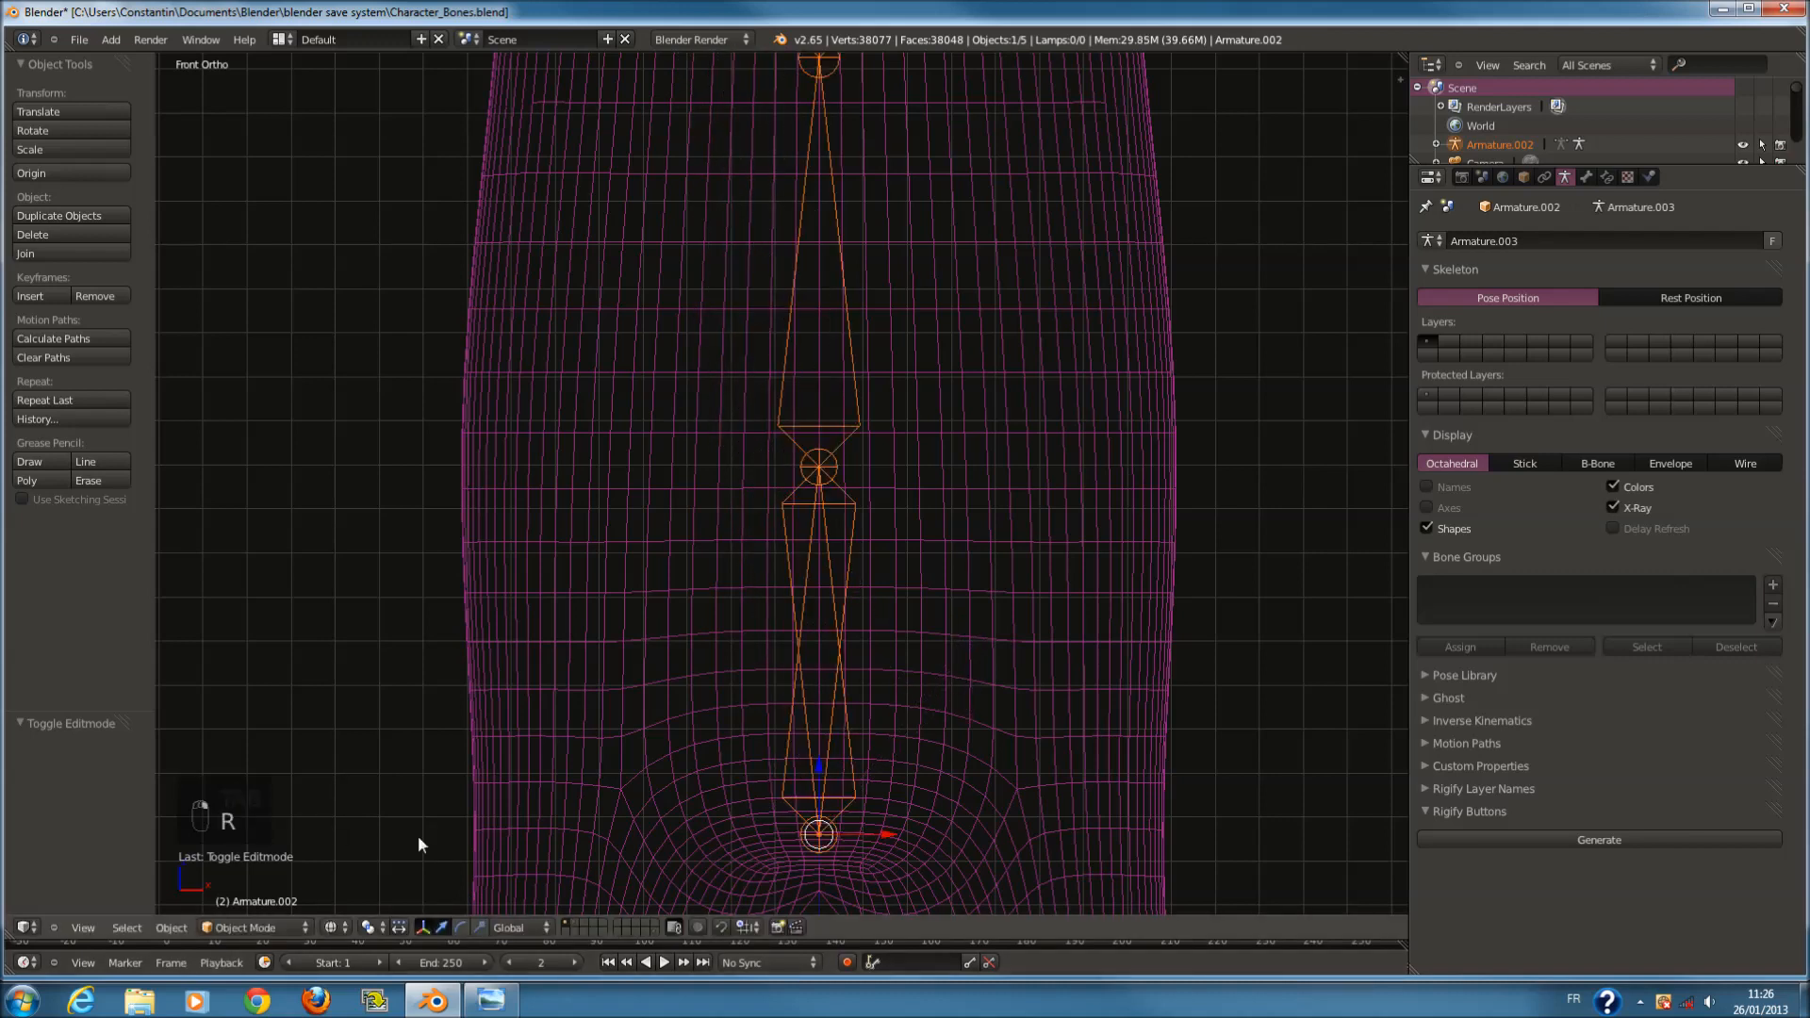
left_click(264, 926)
left_click(273, 867)
Test the rotation of the bassin and bassin.001 bones, cancelling each rotation.
right_click(818, 574)
key("r")
right_click(840, 563)
right_click(852, 495)
key("r")
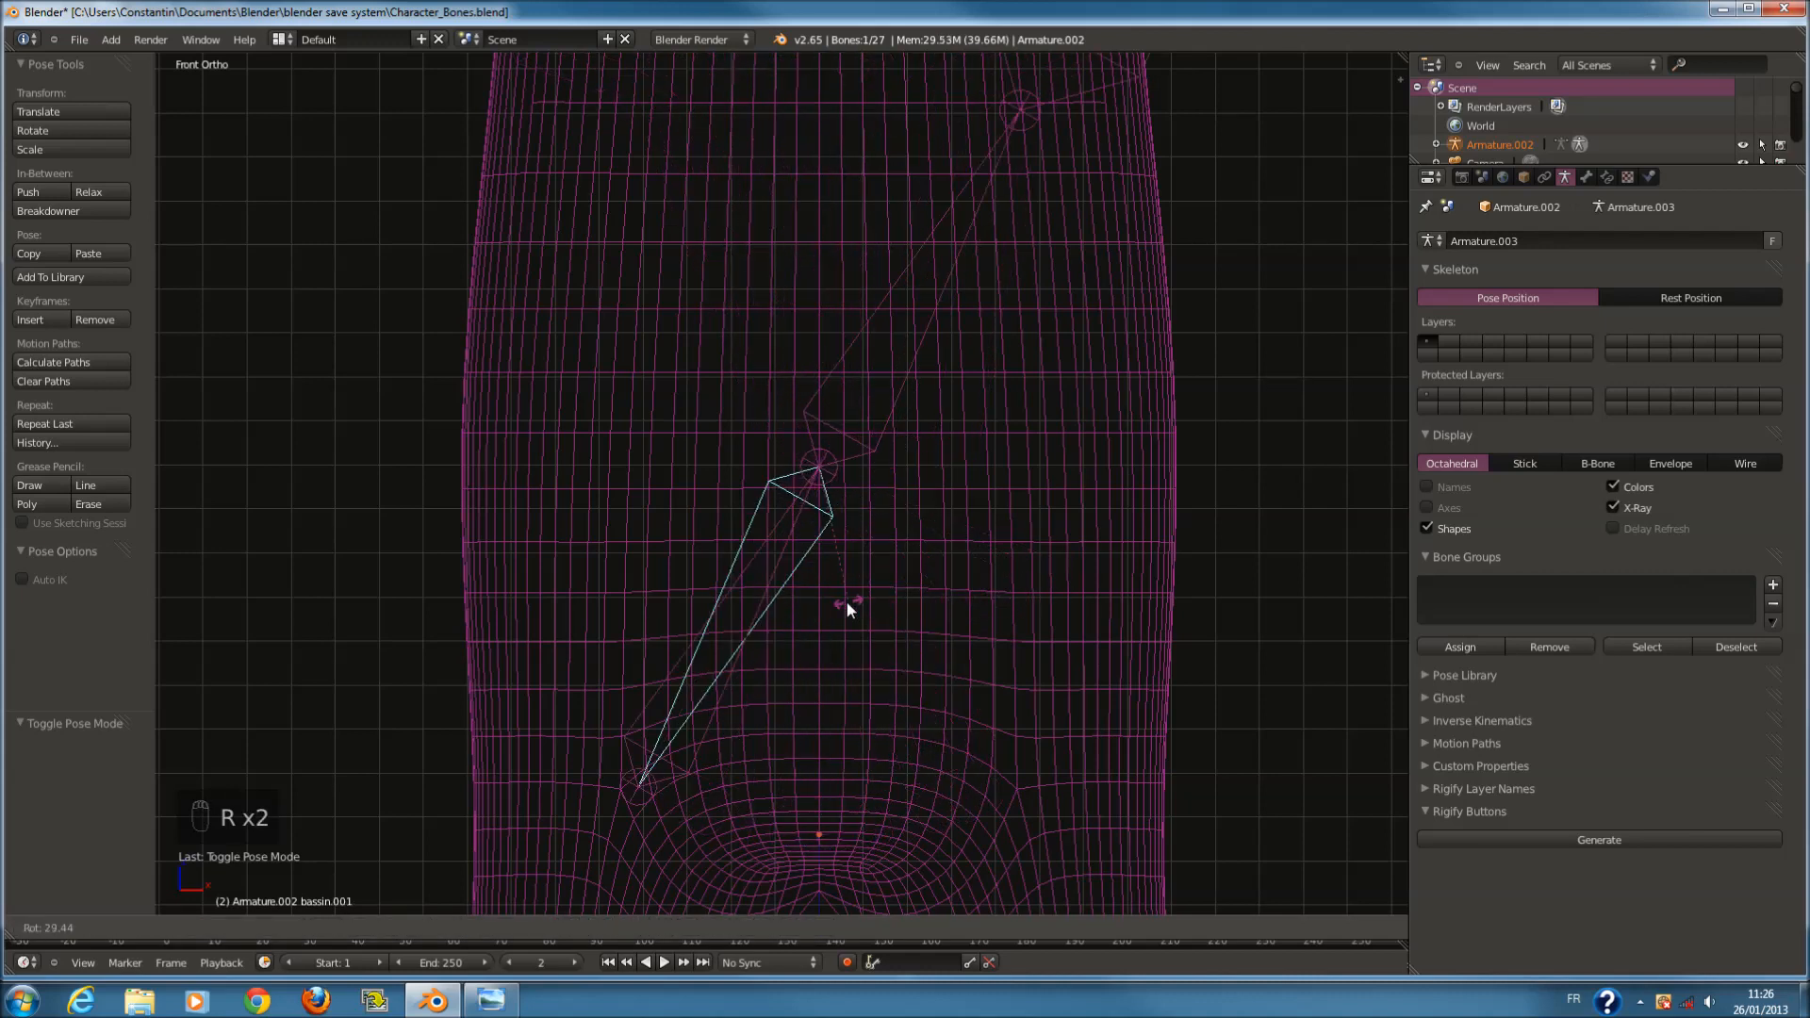
right_click(997, 558)
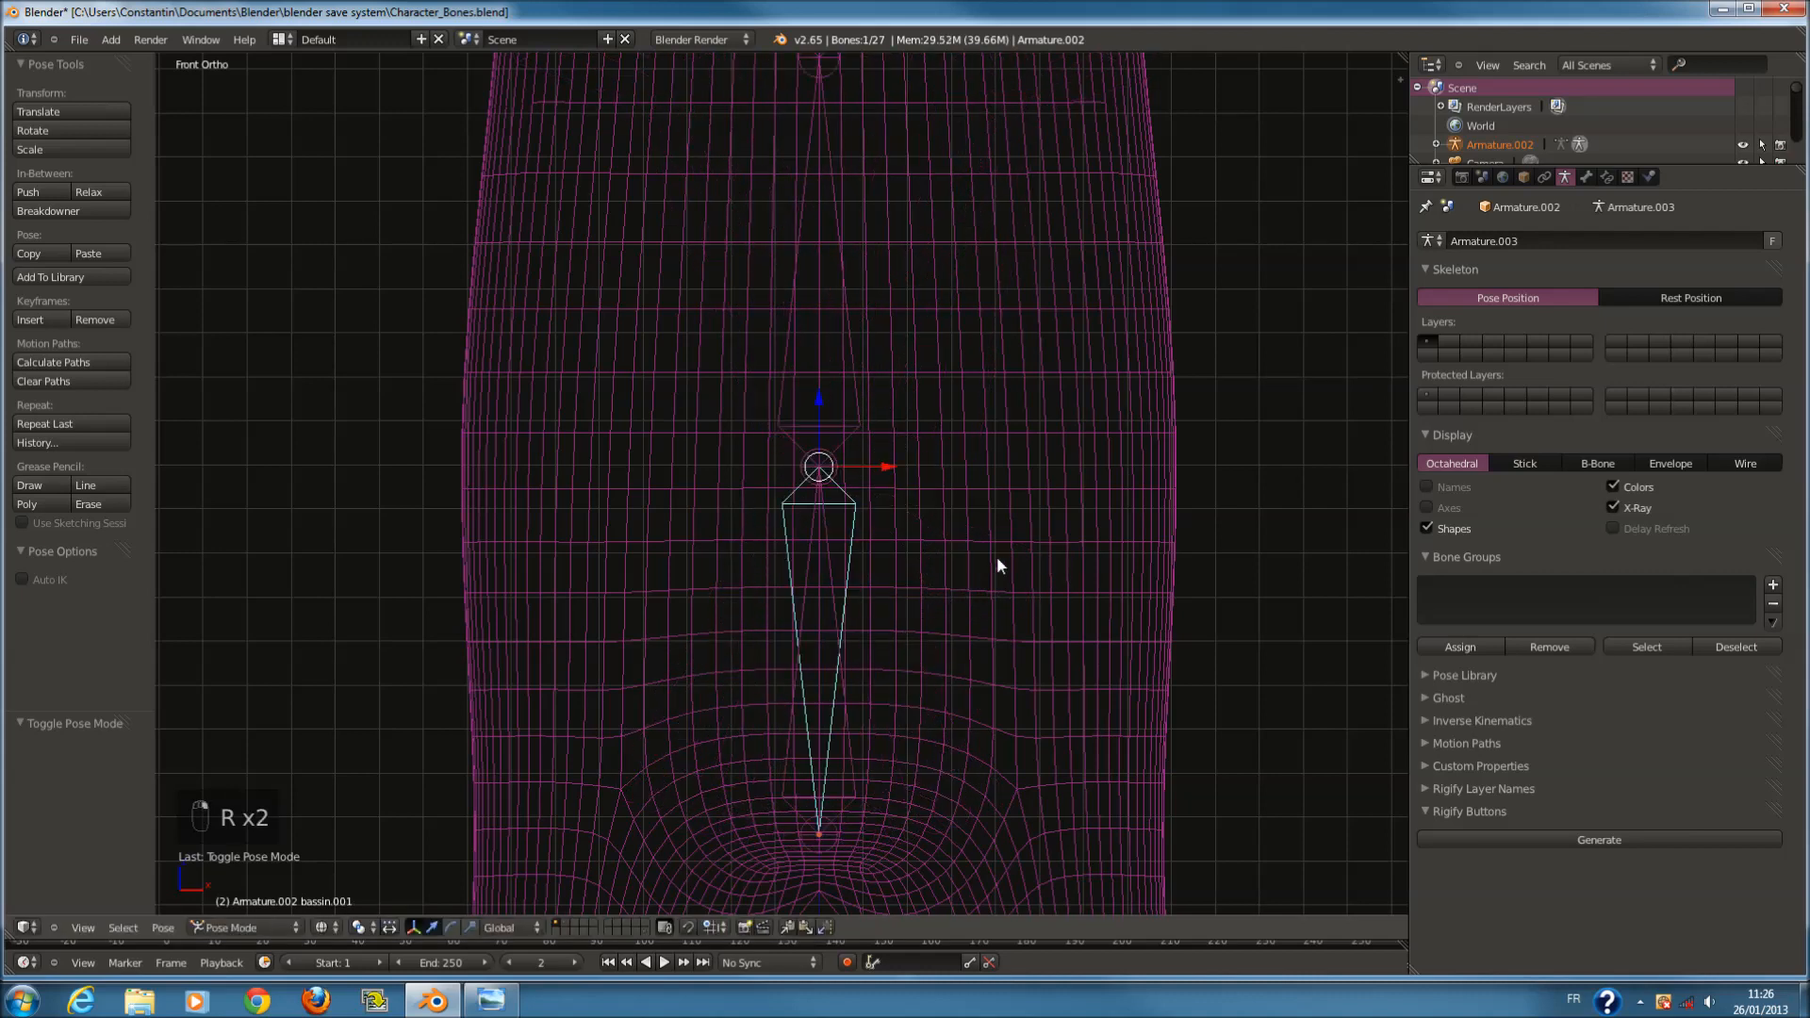
Turn off Inherit Rotation for the bassin bone.
right_click(824, 535)
left_click(1606, 176)
left_click(1566, 176)
left_click(1587, 176)
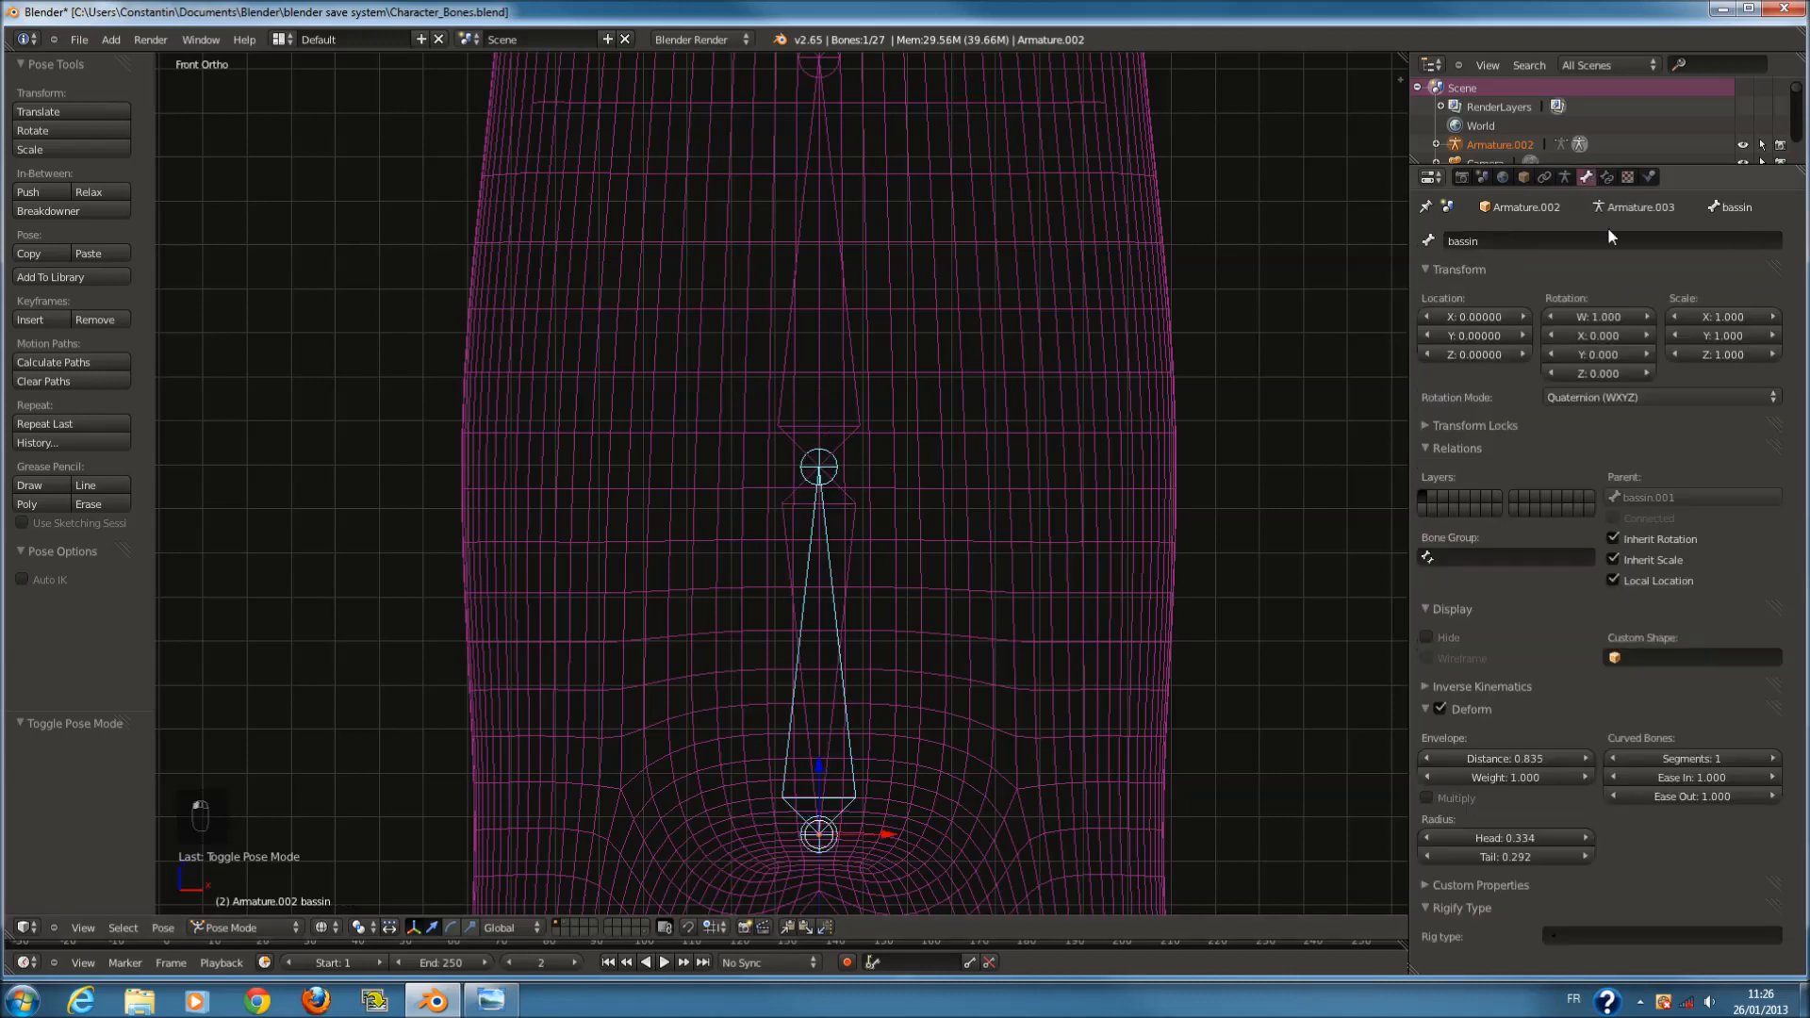
left_click(1614, 541)
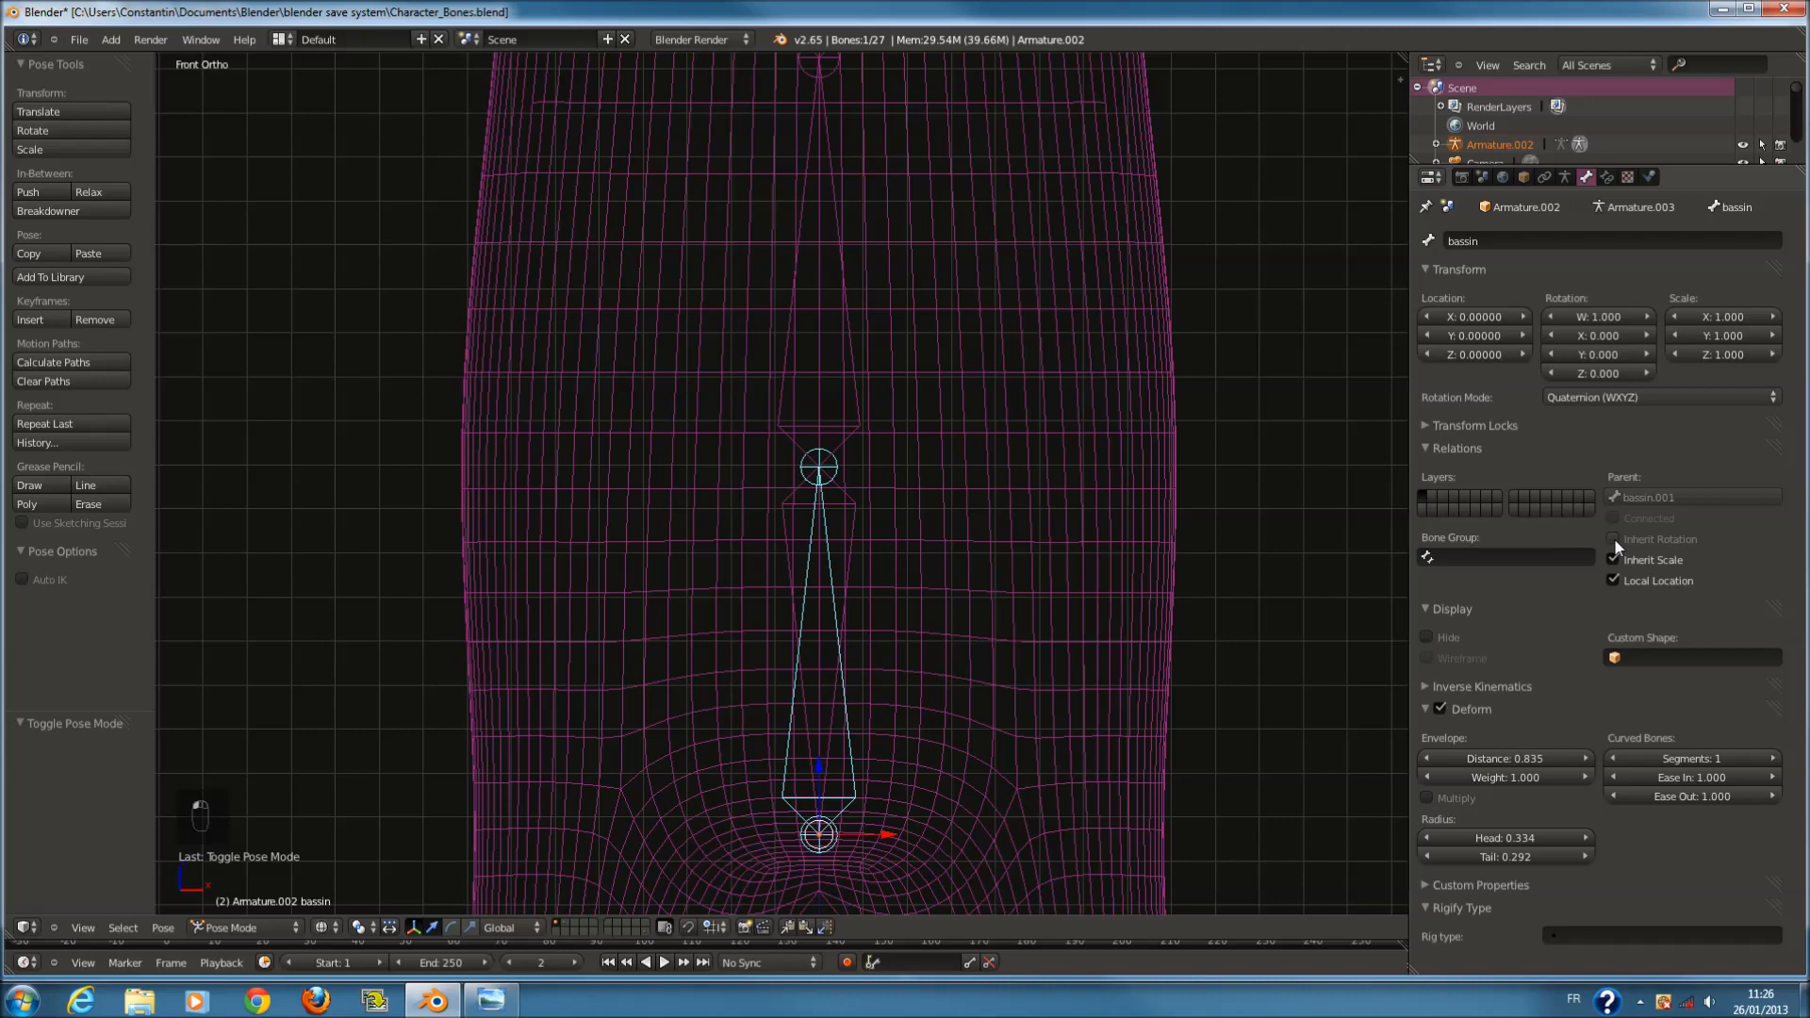
Test how the bassin and bassin.001 bones rotate with bassin's rotation inheritance off, cancelling each rotation.
scroll(1049, 533, "down", 1)
key("r")
right_click(1063, 547)
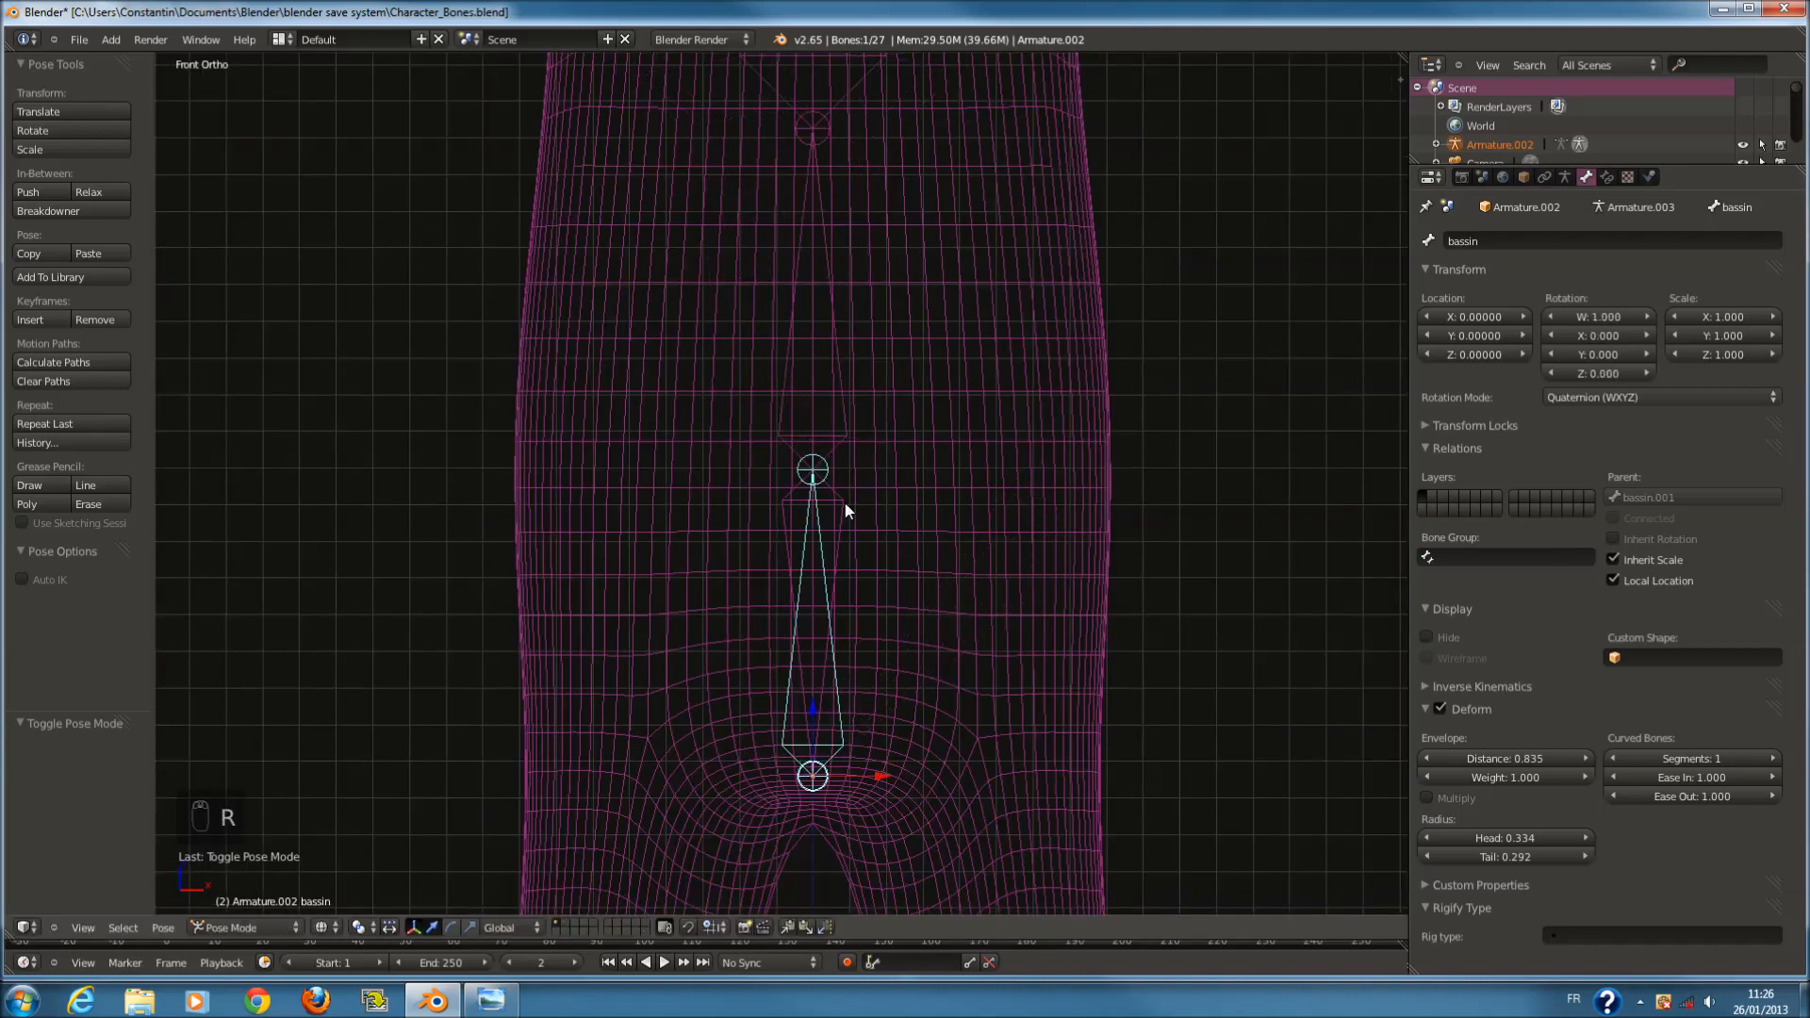
scroll(865, 522, "down", 3)
key("r")
right_click(880, 495)
right_click(811, 494)
key("r")
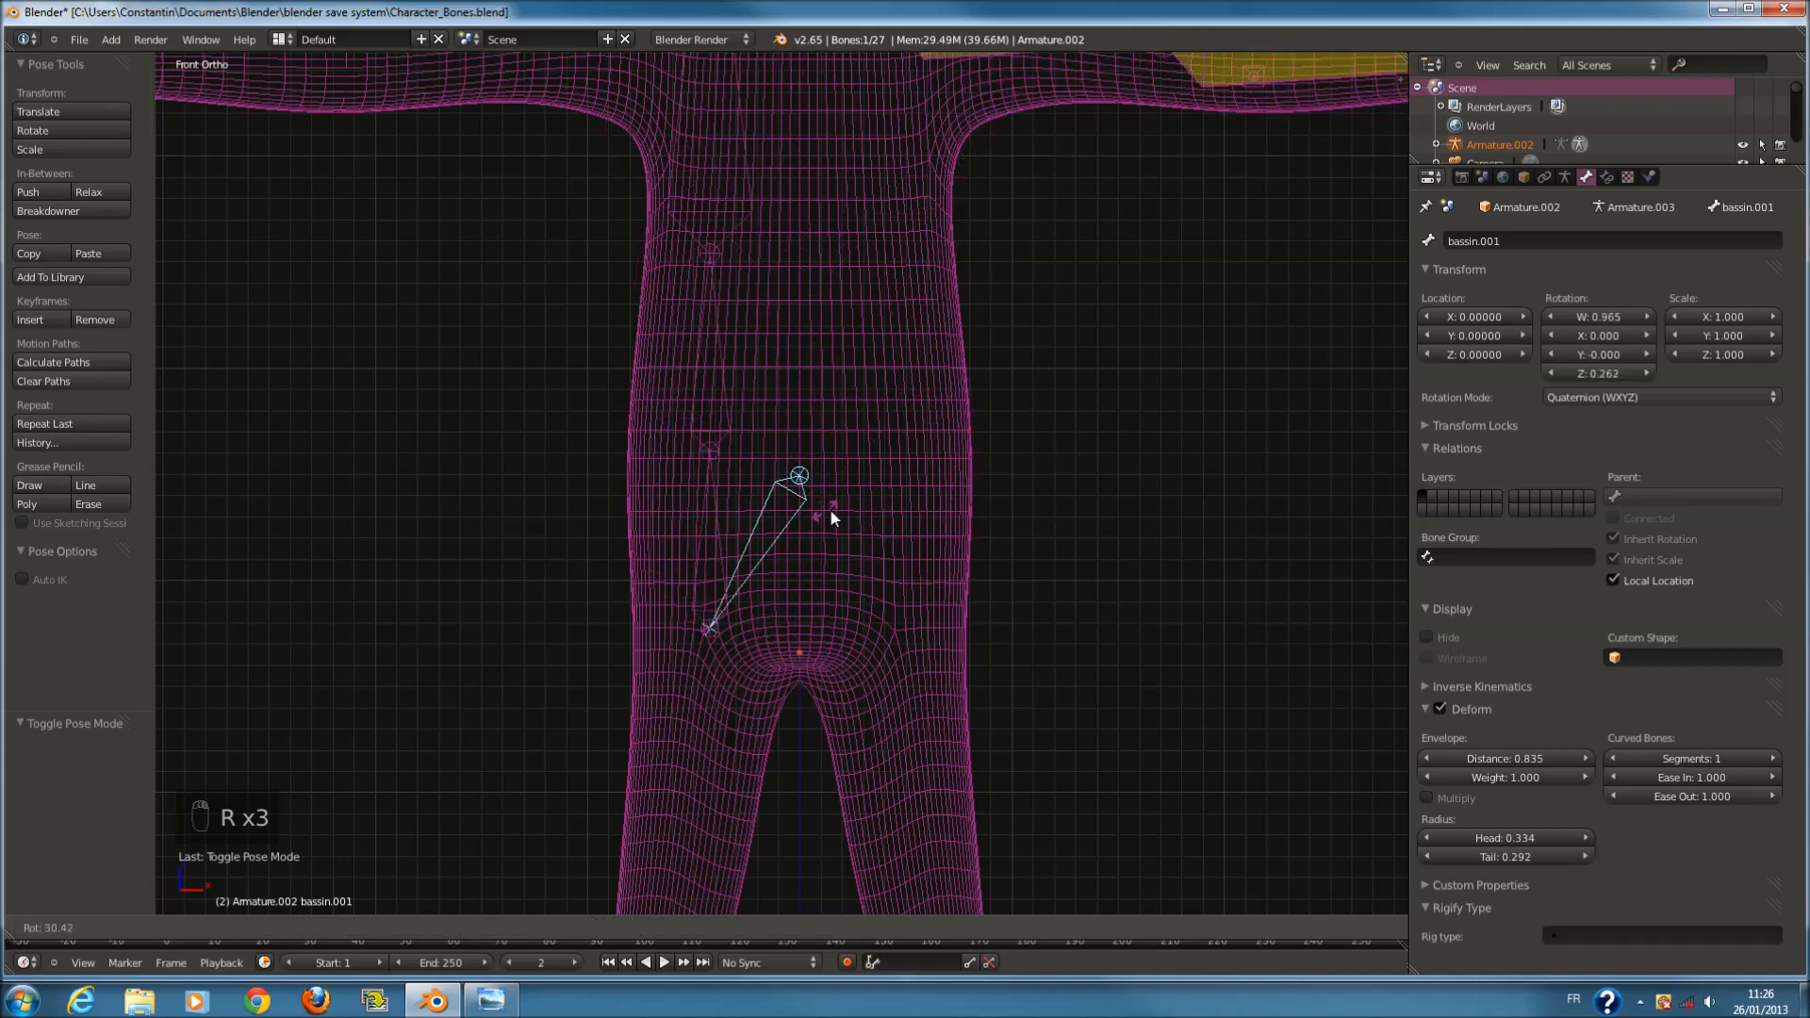
right_click(847, 505)
scroll(847, 506, "up", 1)
right_click(809, 604)
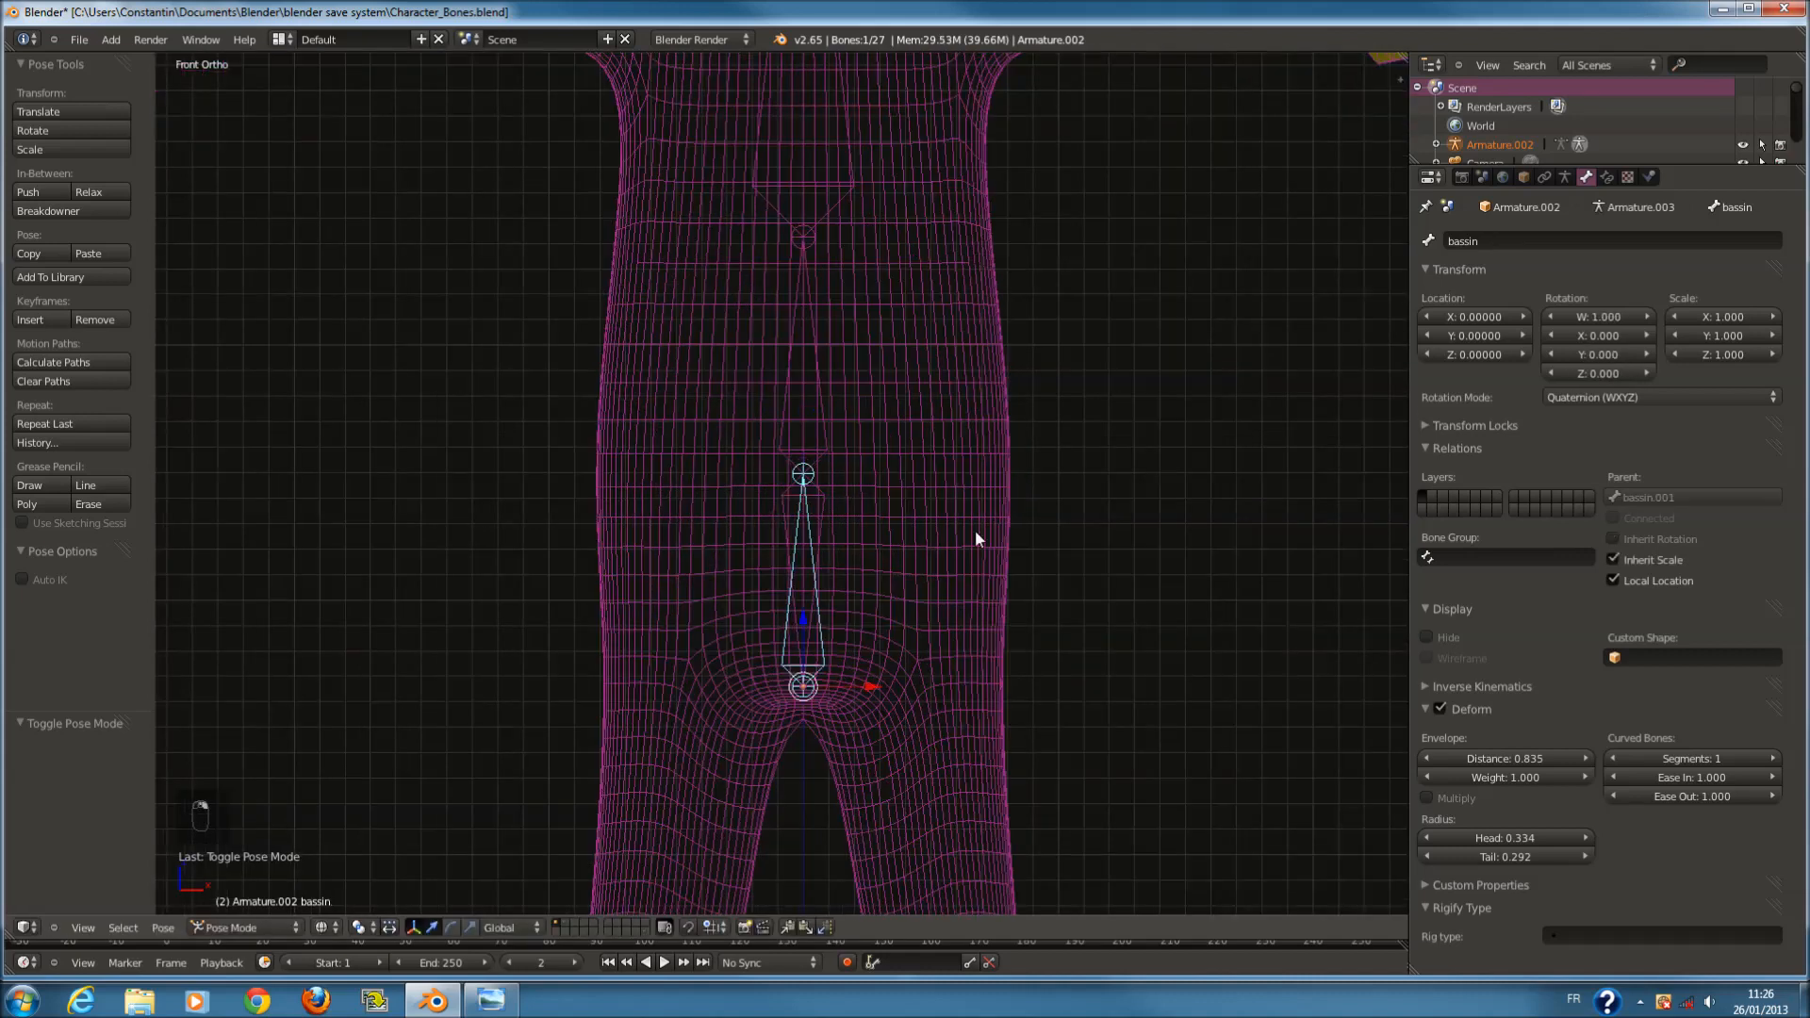
key("r")
right_click(1083, 501)
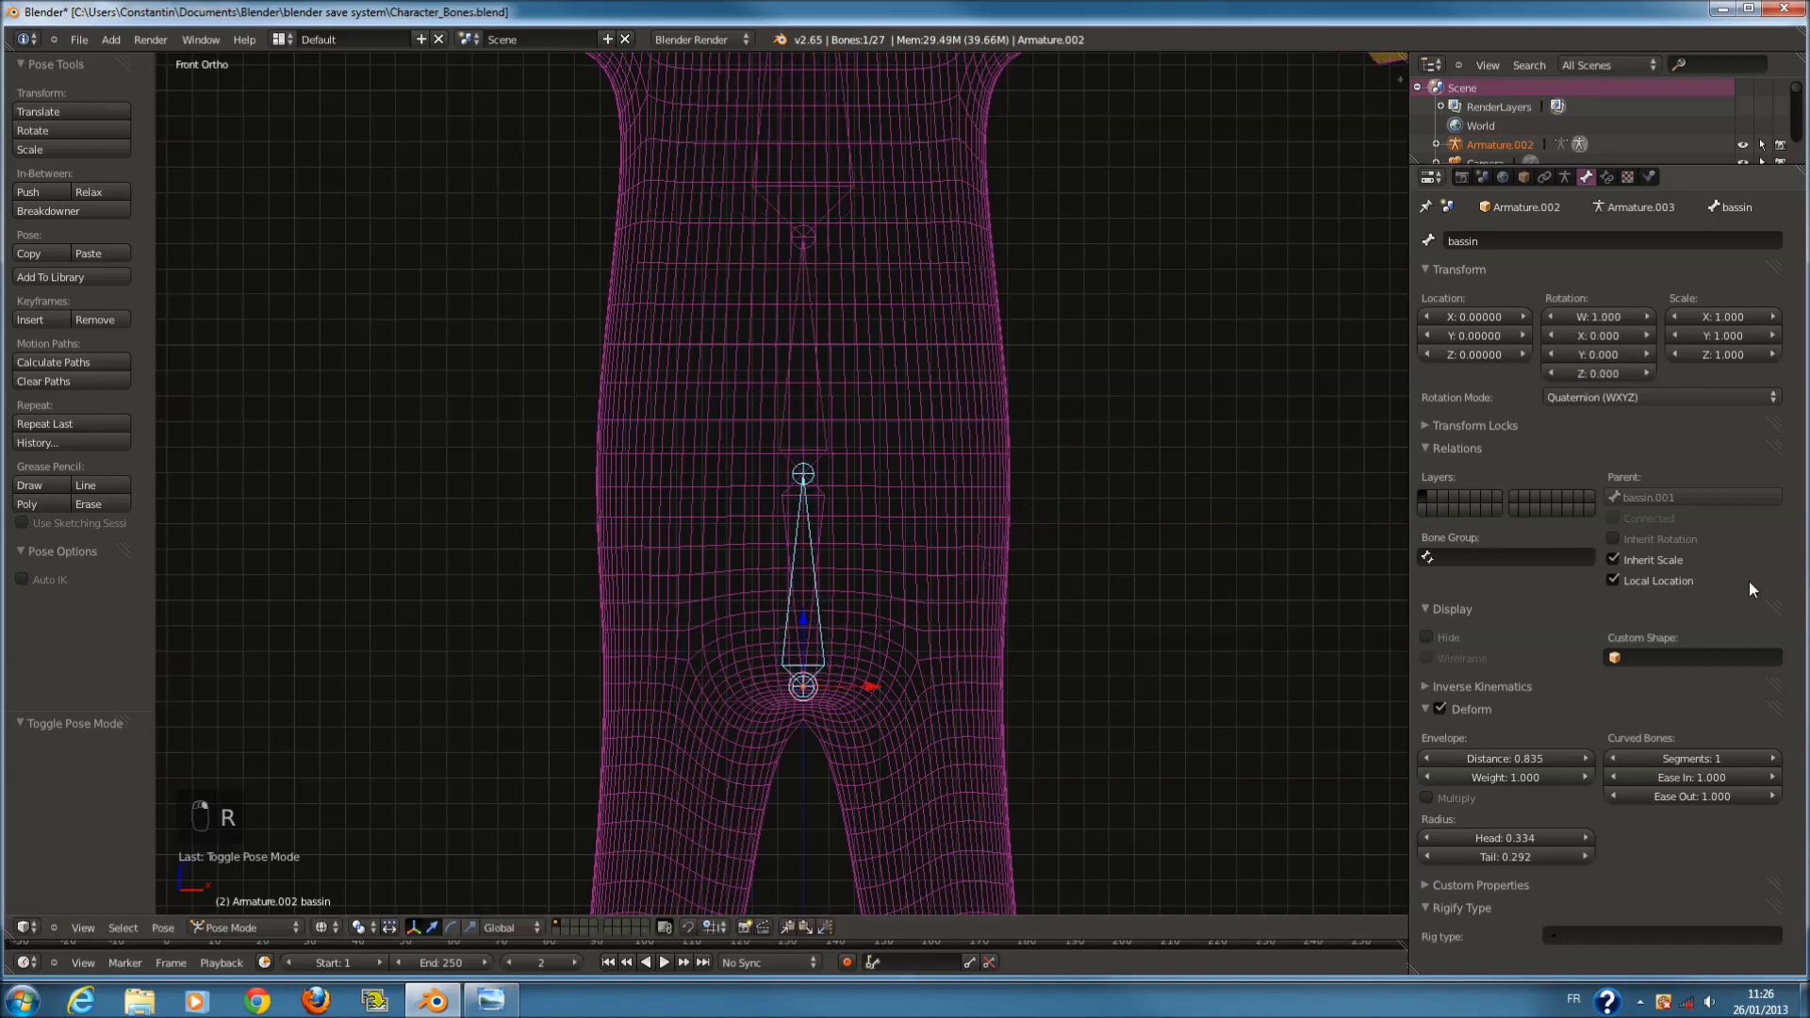
Turn Inherit Rotation back on for the bassin bone and try rotating the bassin.001 bone.
left_click(1612, 537)
key("r")
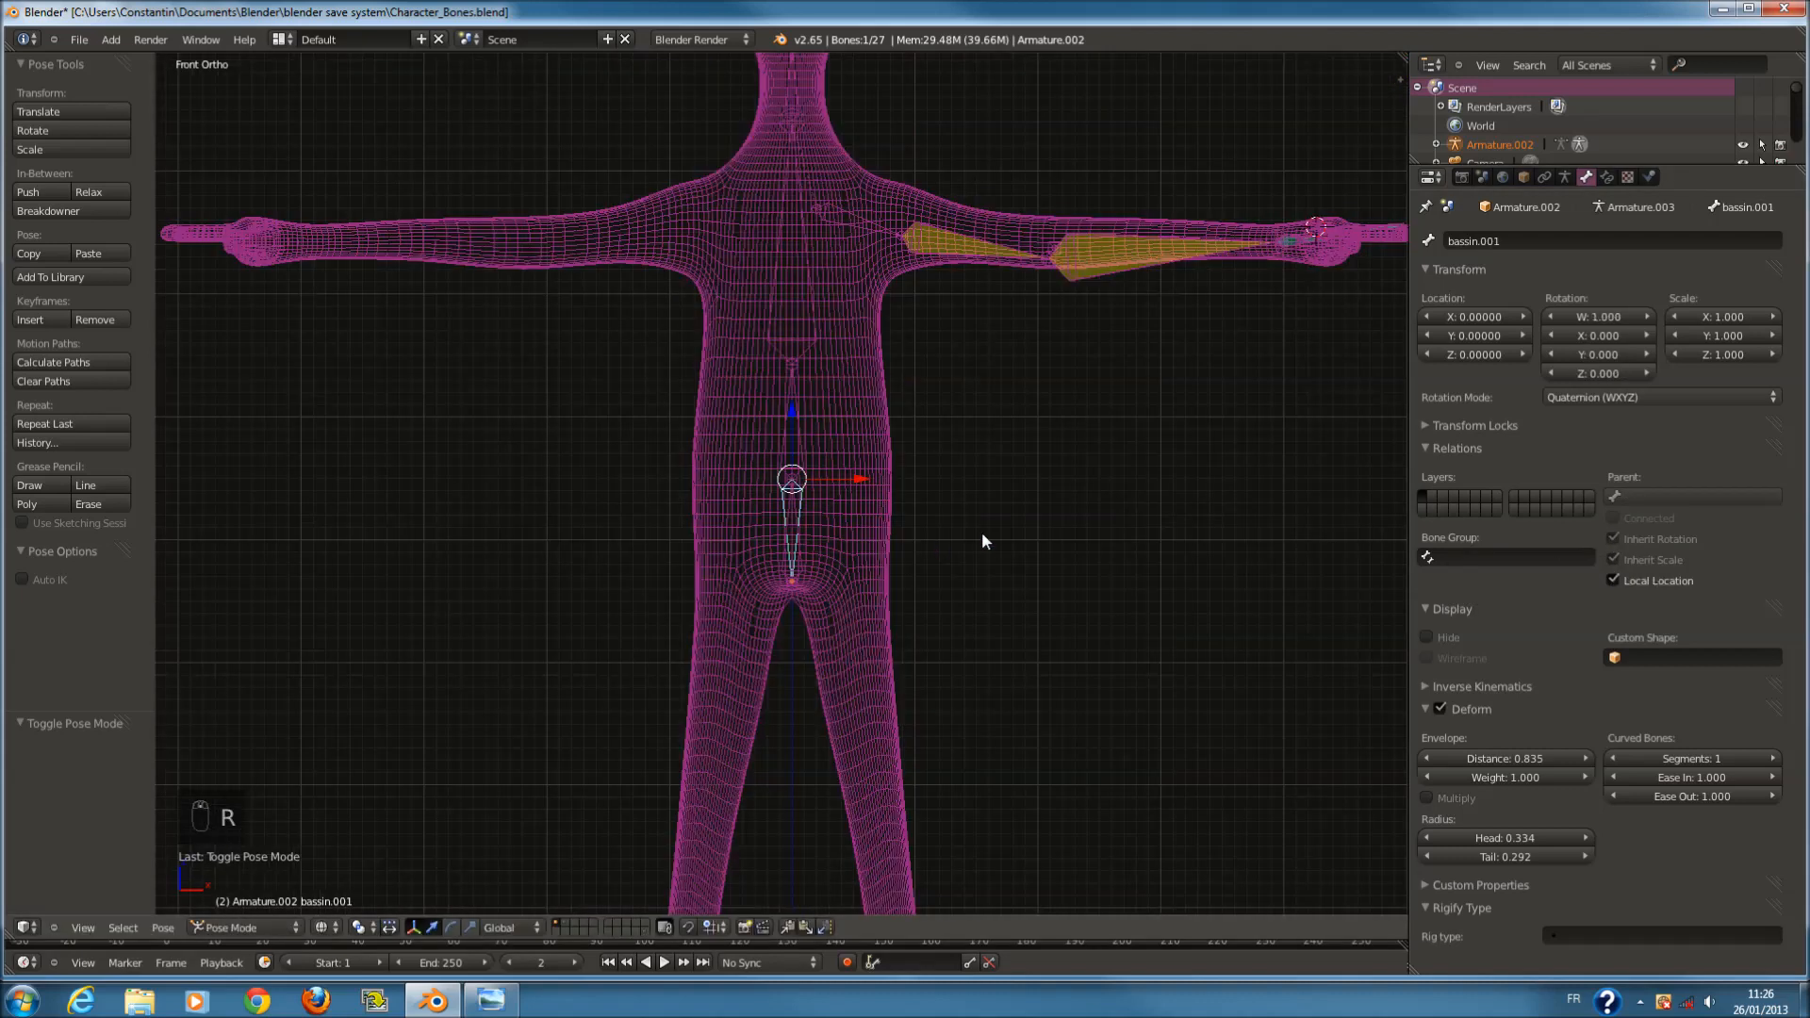
scroll(981, 531, "down", 2)
key("r")
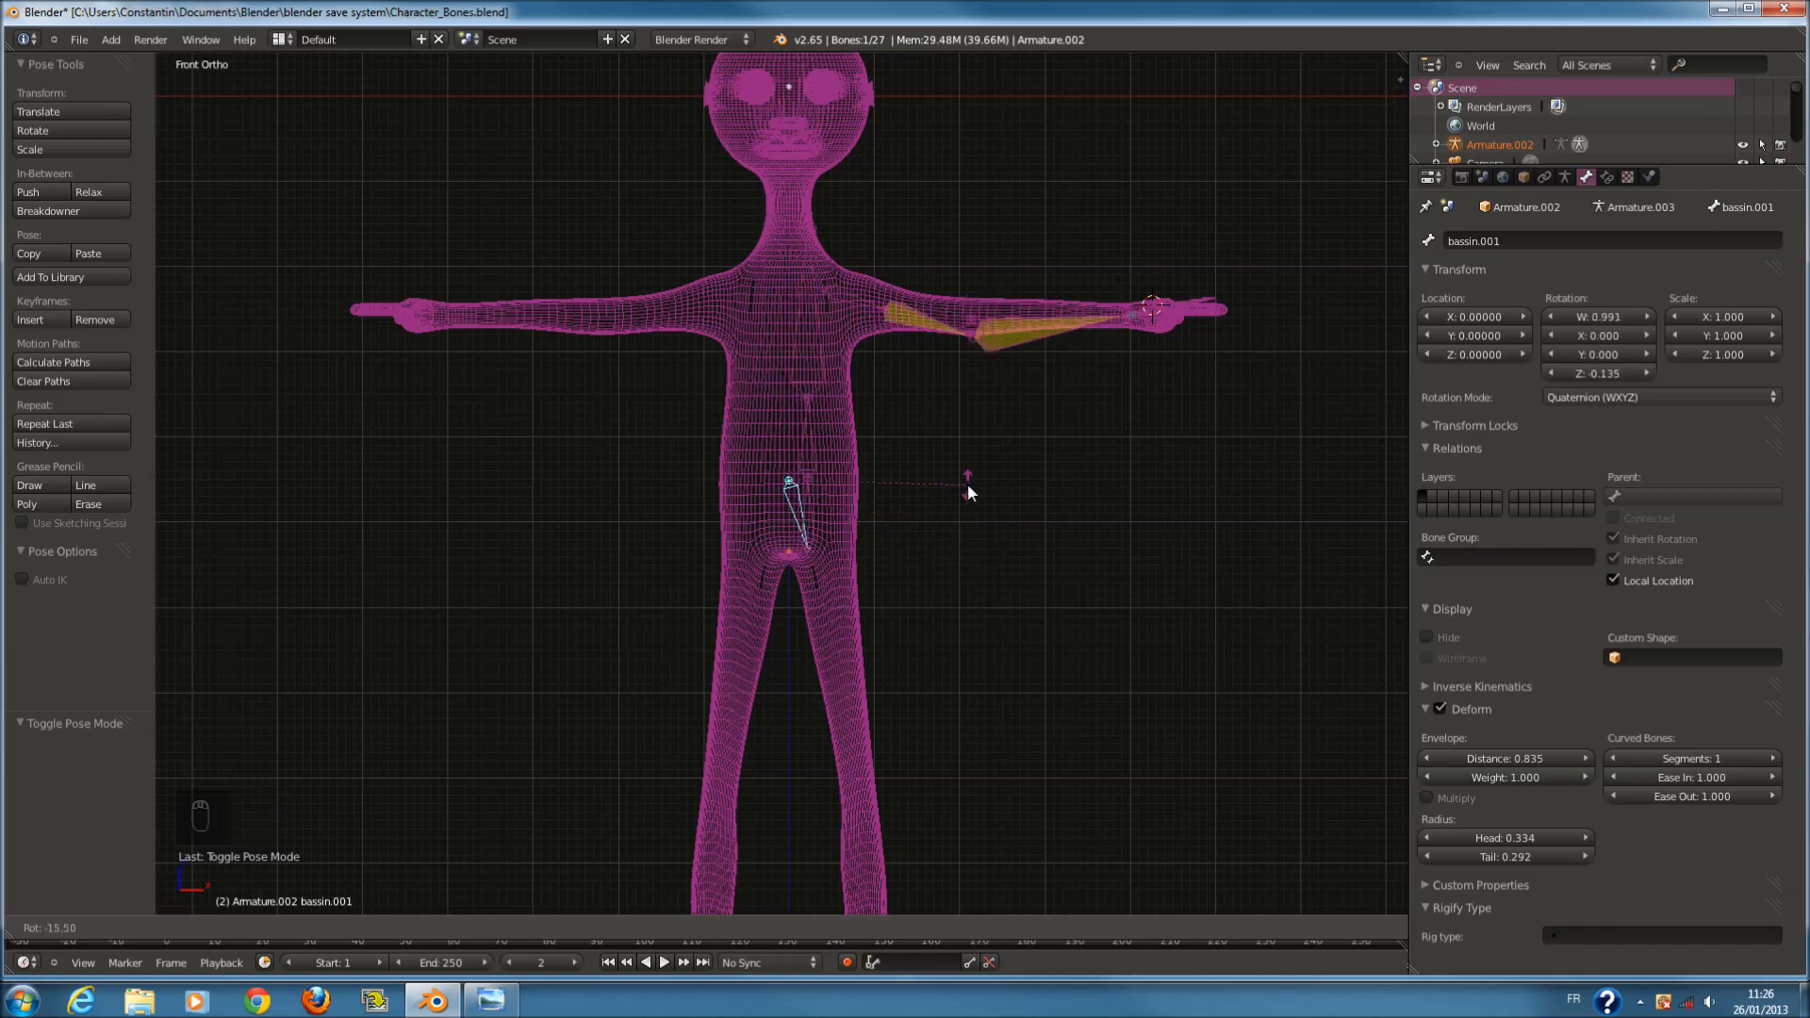
right_click(921, 564)
scroll(919, 563, "up", 3)
key("r")
right_click(893, 445)
Deselect all bones, display the armature as B-Bone, and save the file.
key("a")
key("a")
key("a")
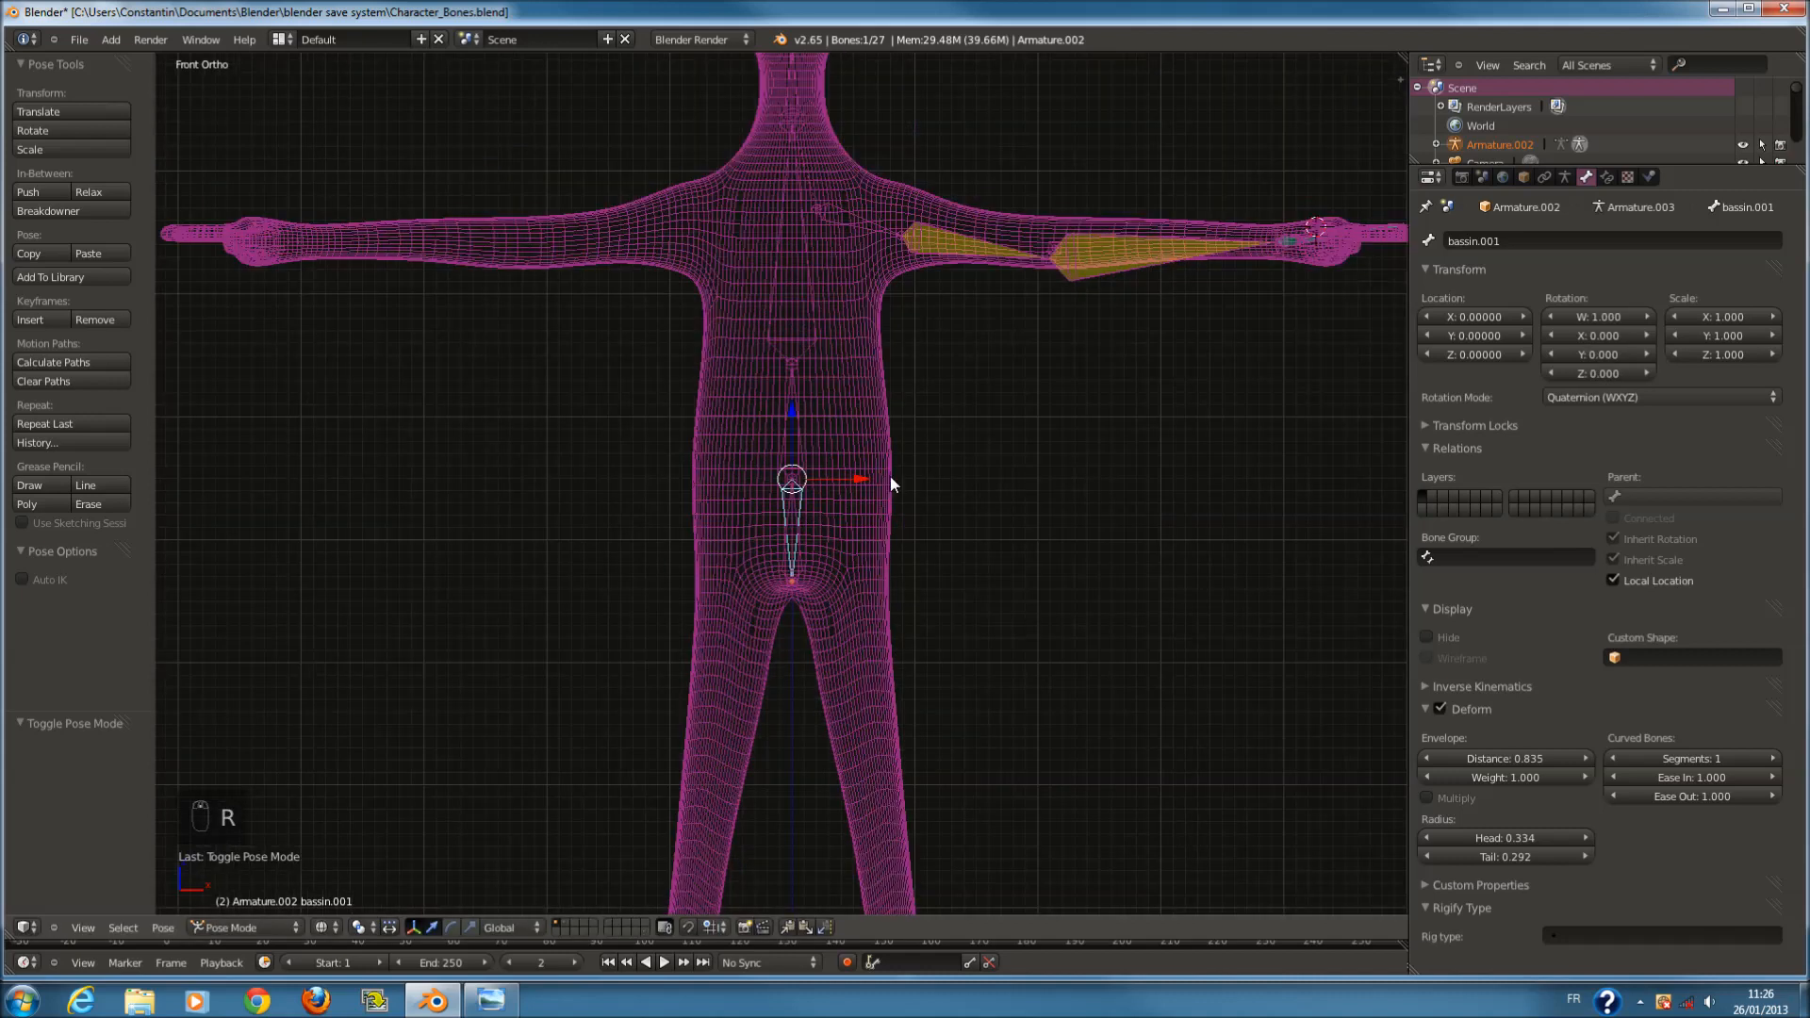
scroll(890, 477, "down", 5)
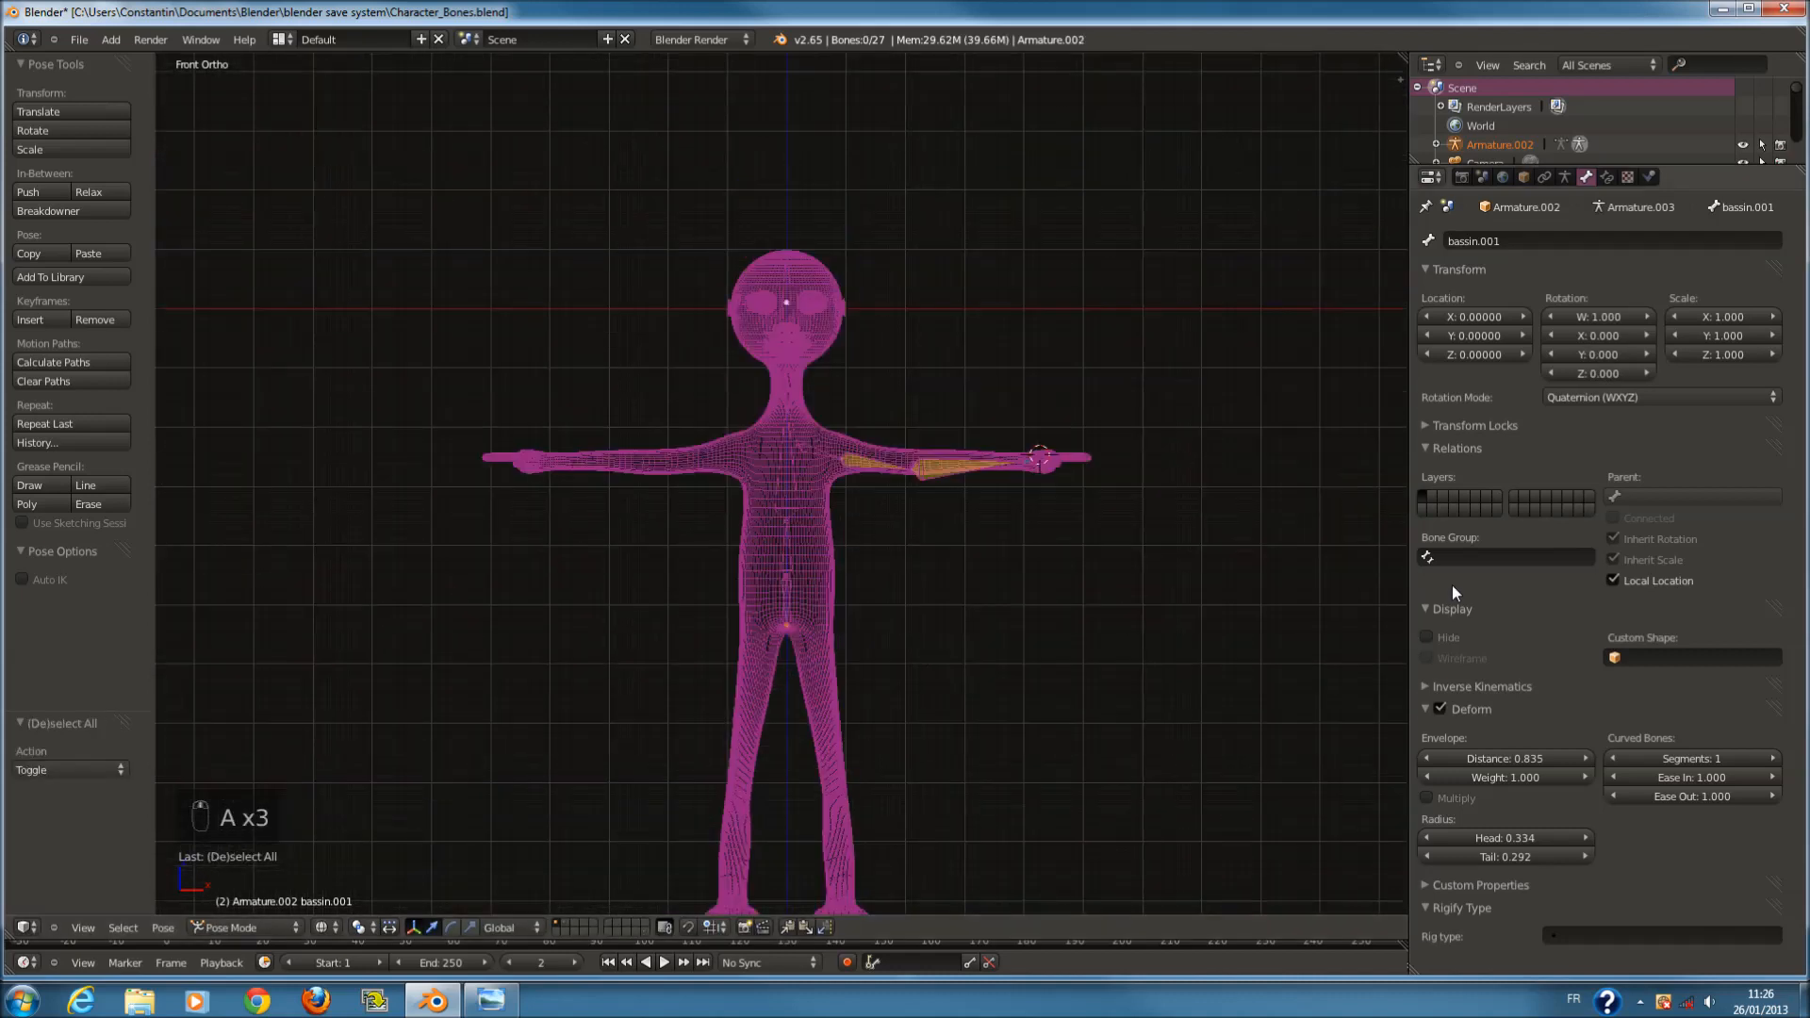
left_click(1565, 177)
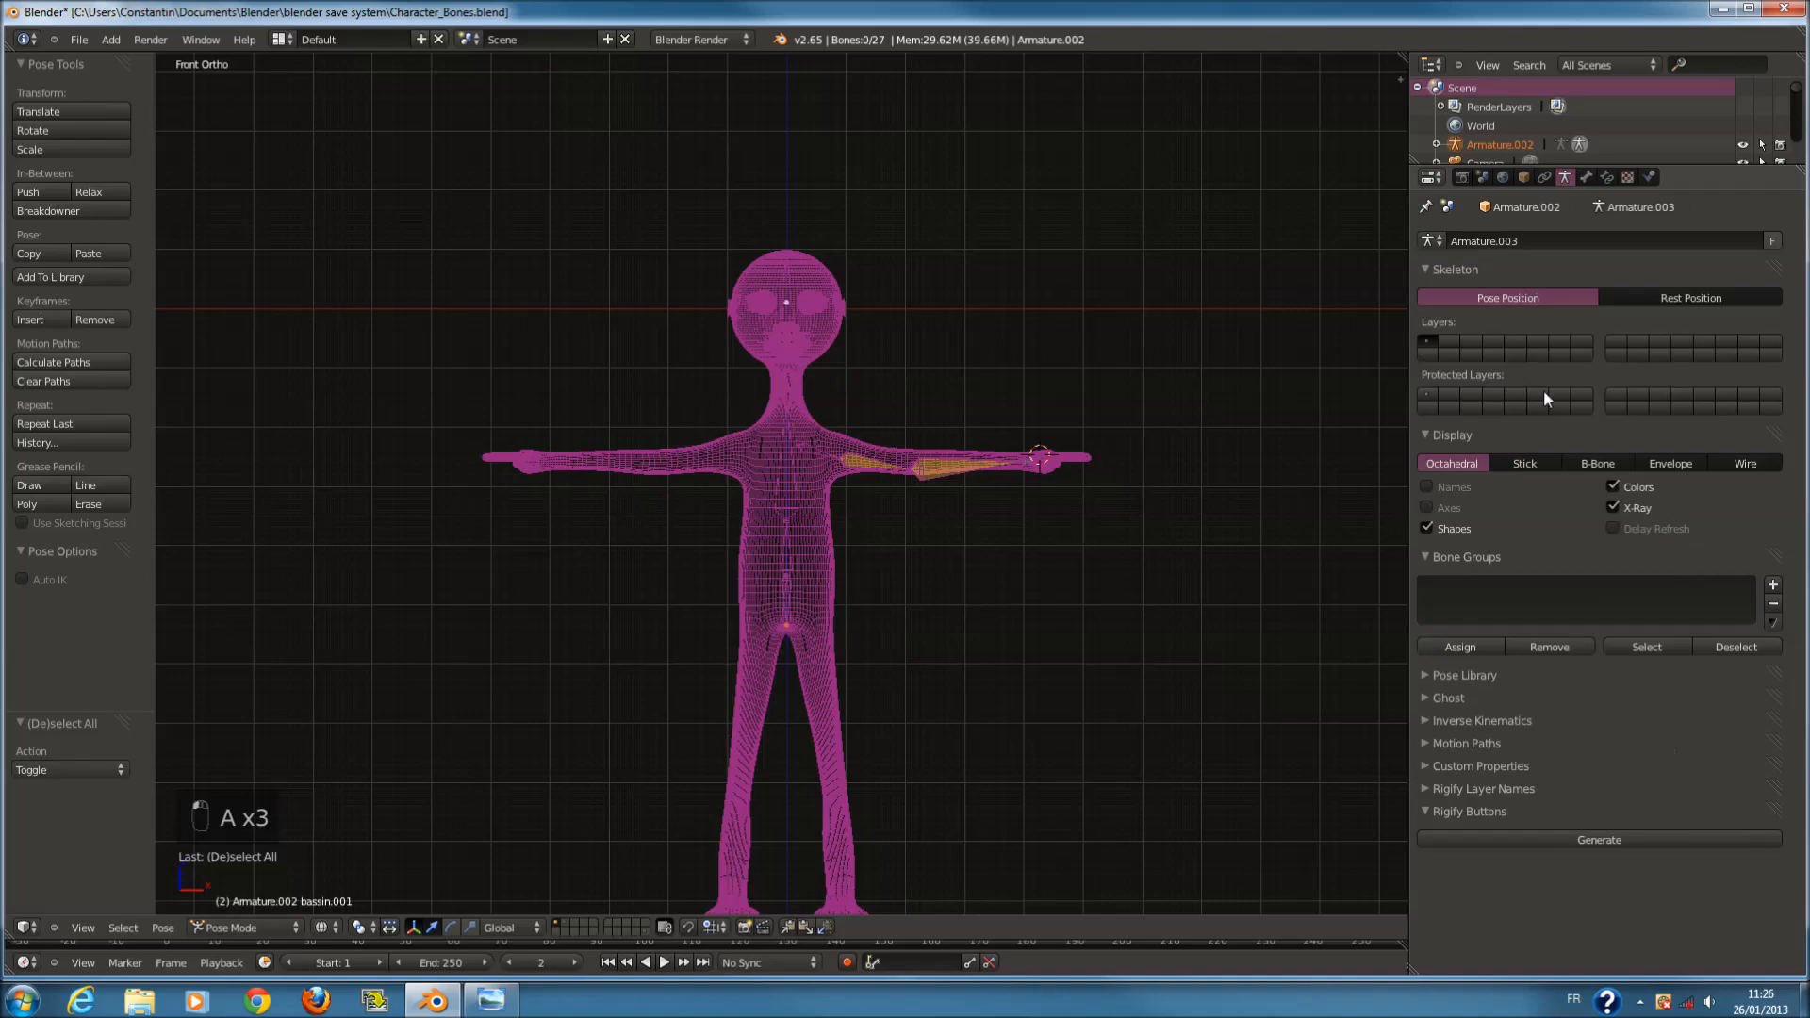
left_click(1572, 463)
key("ctrl+s")
key("a")
key("a")
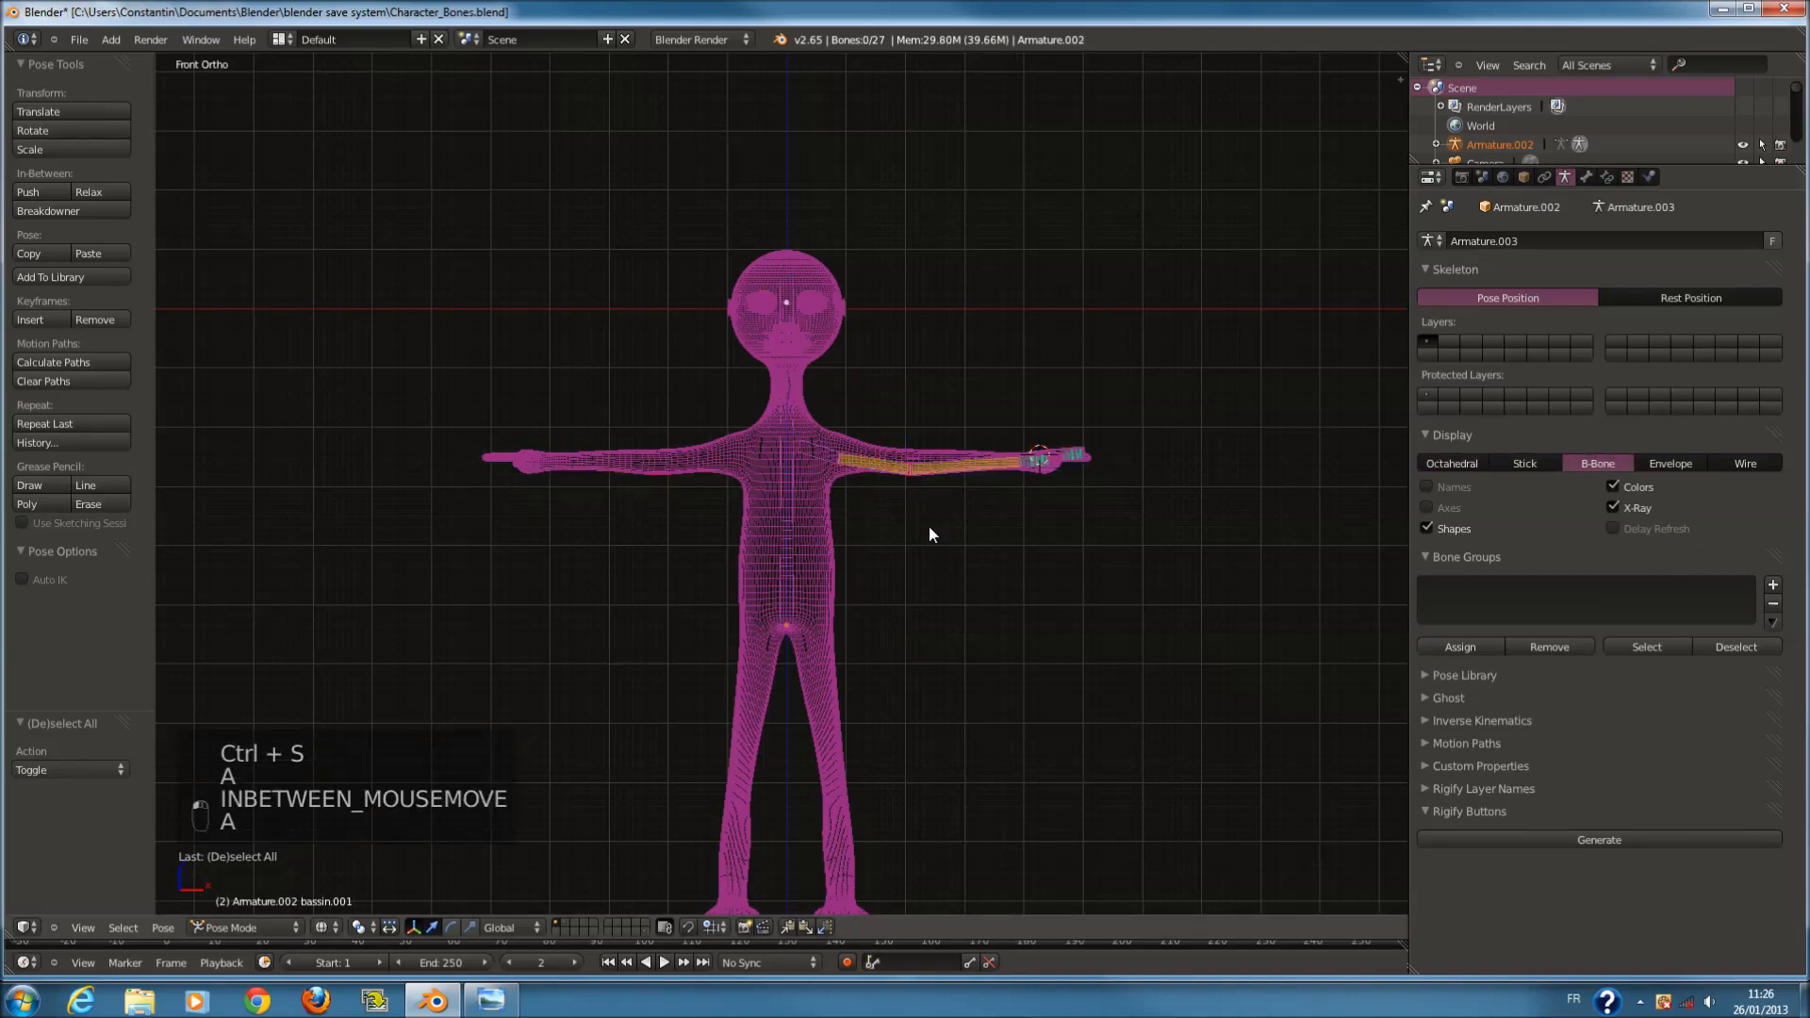
Check the whole B-Bone armature with all bones selected, and save the file with nothing selected.
scroll(930, 528, "up", 2)
key("a")
scroll(929, 528, "down", 4)
scroll(927, 542, "down", 5, "shift")
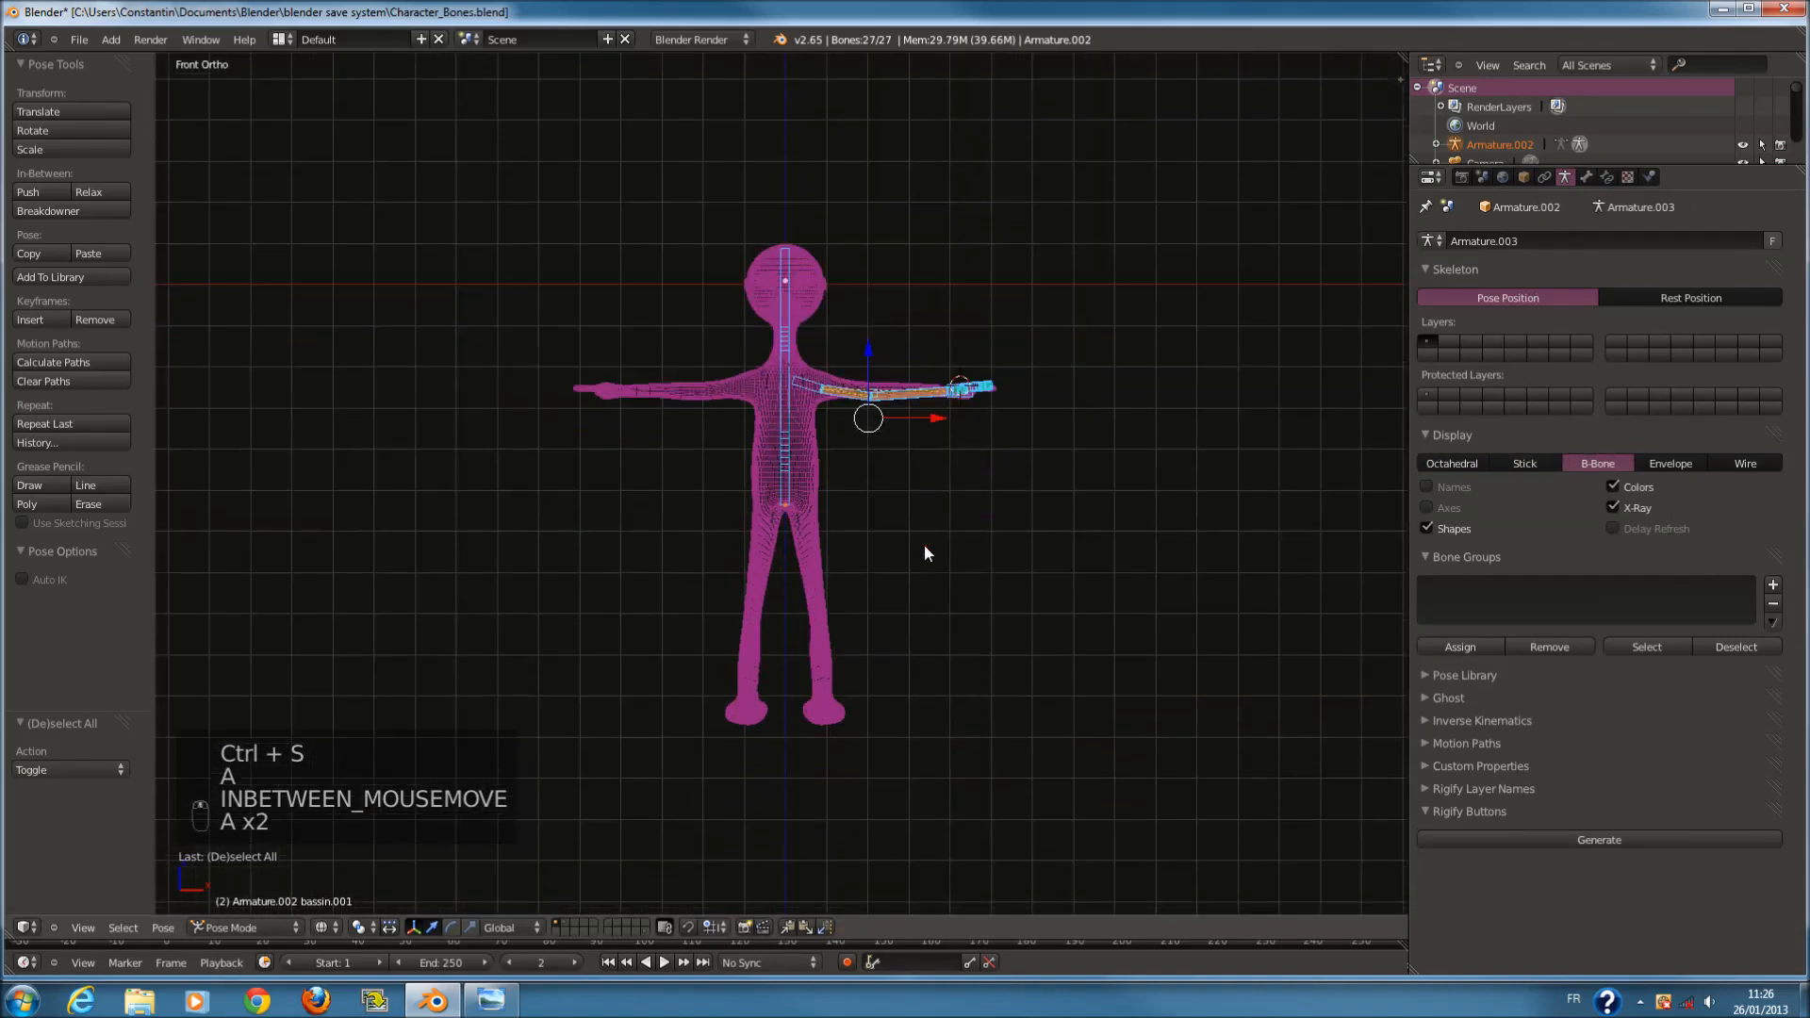
scroll(925, 554, "up", 4)
key("a")
key("a")
key("ctrl+s")
key("a")
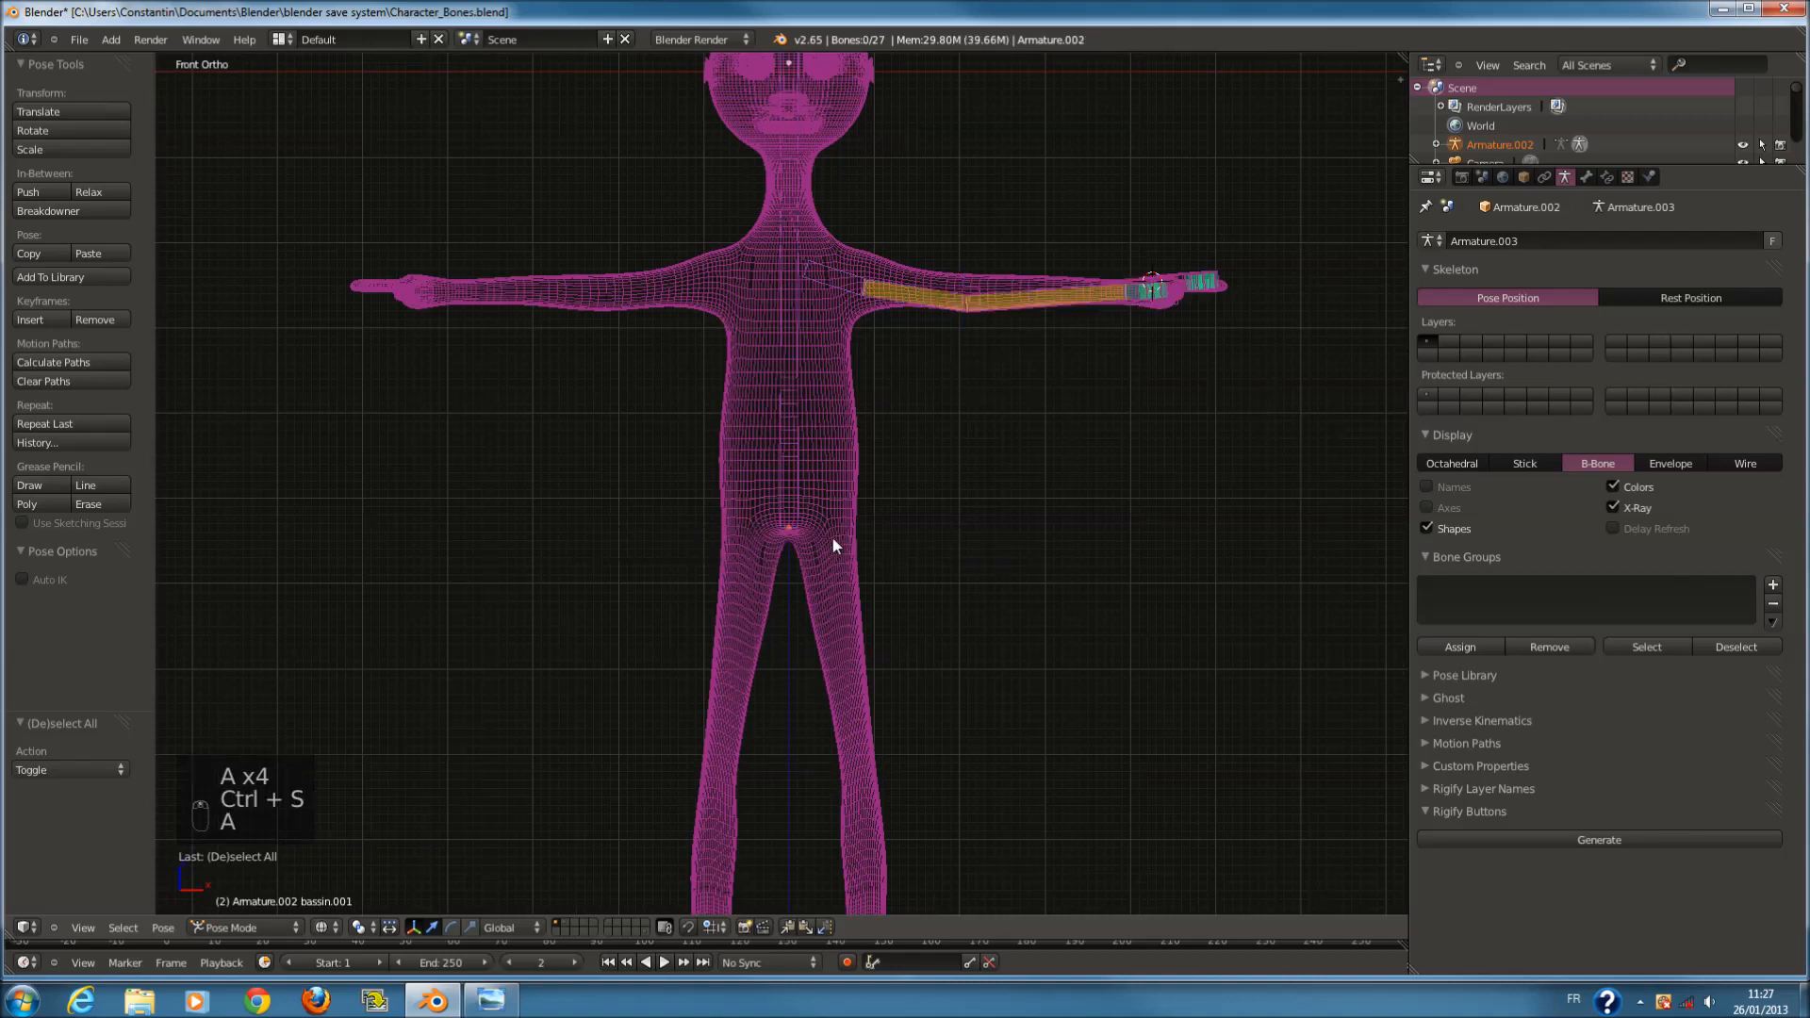
Place the 3D cursor at the character's left hip and enter Edit Mode with all bones deselected.
key("shift+a")
mouse_move(828, 526)
left_click(908, 521)
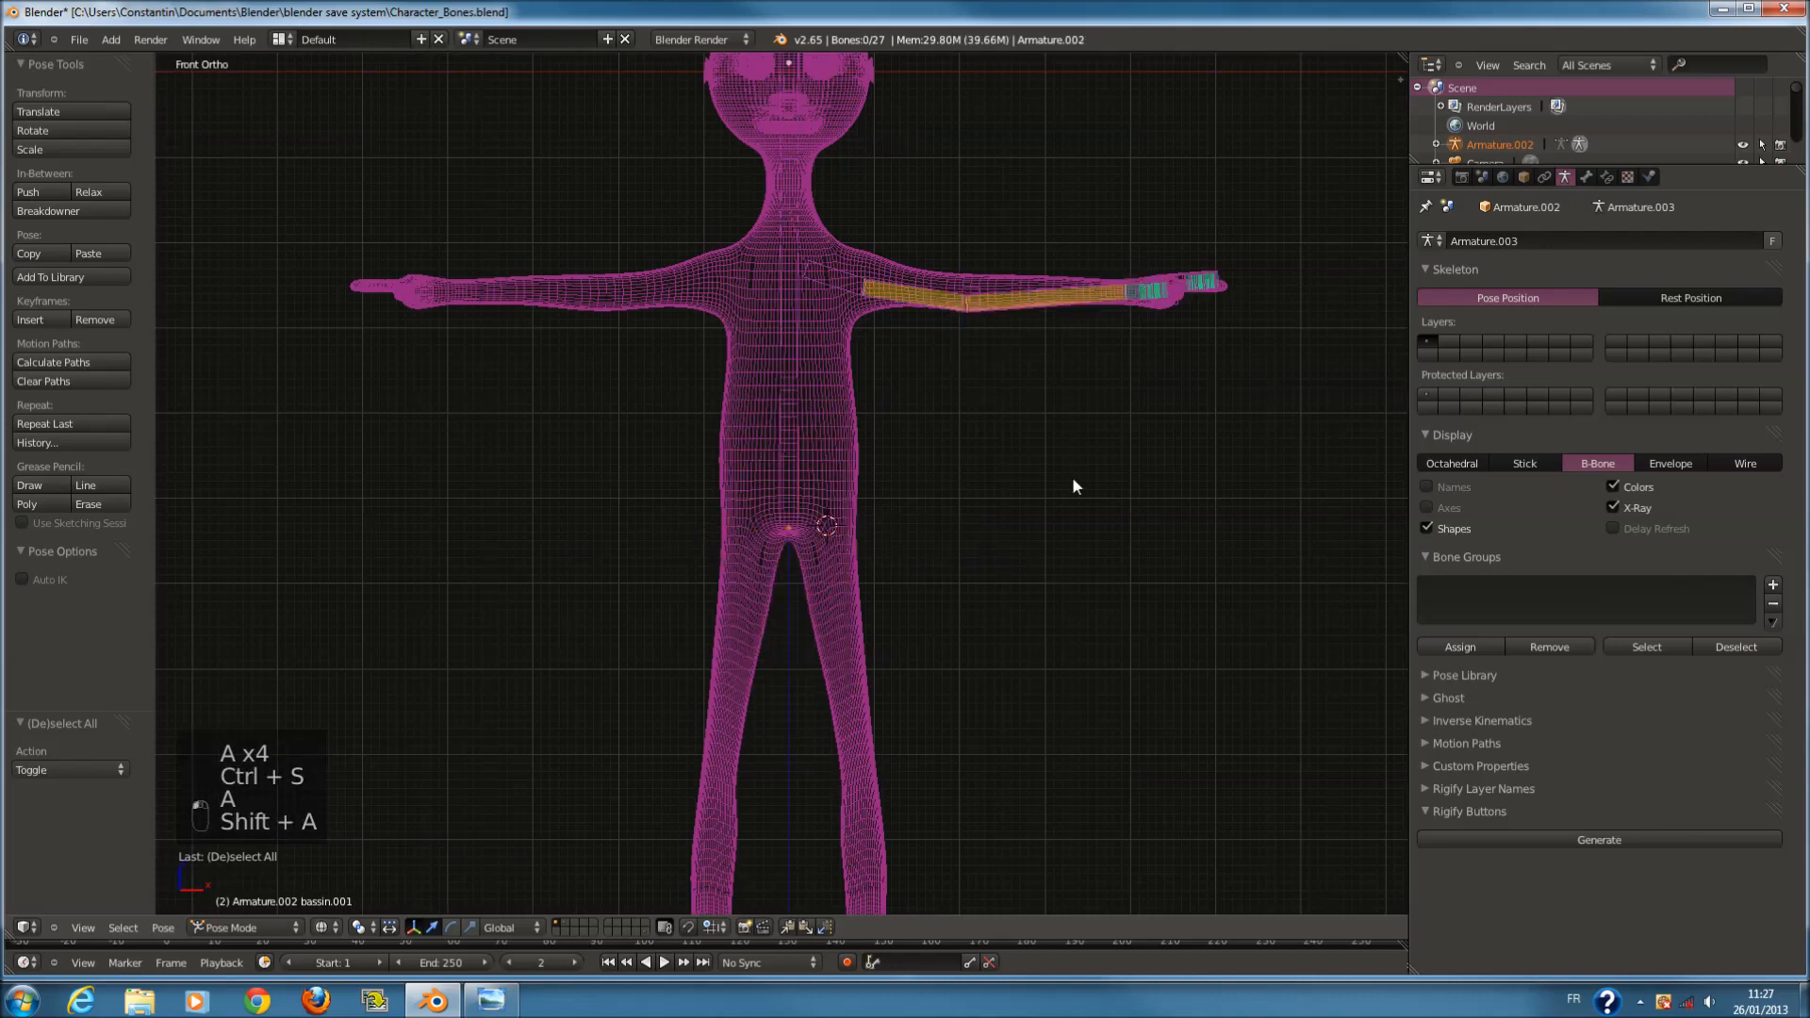
key("Tab")
key("a")
key("a")
key("a")
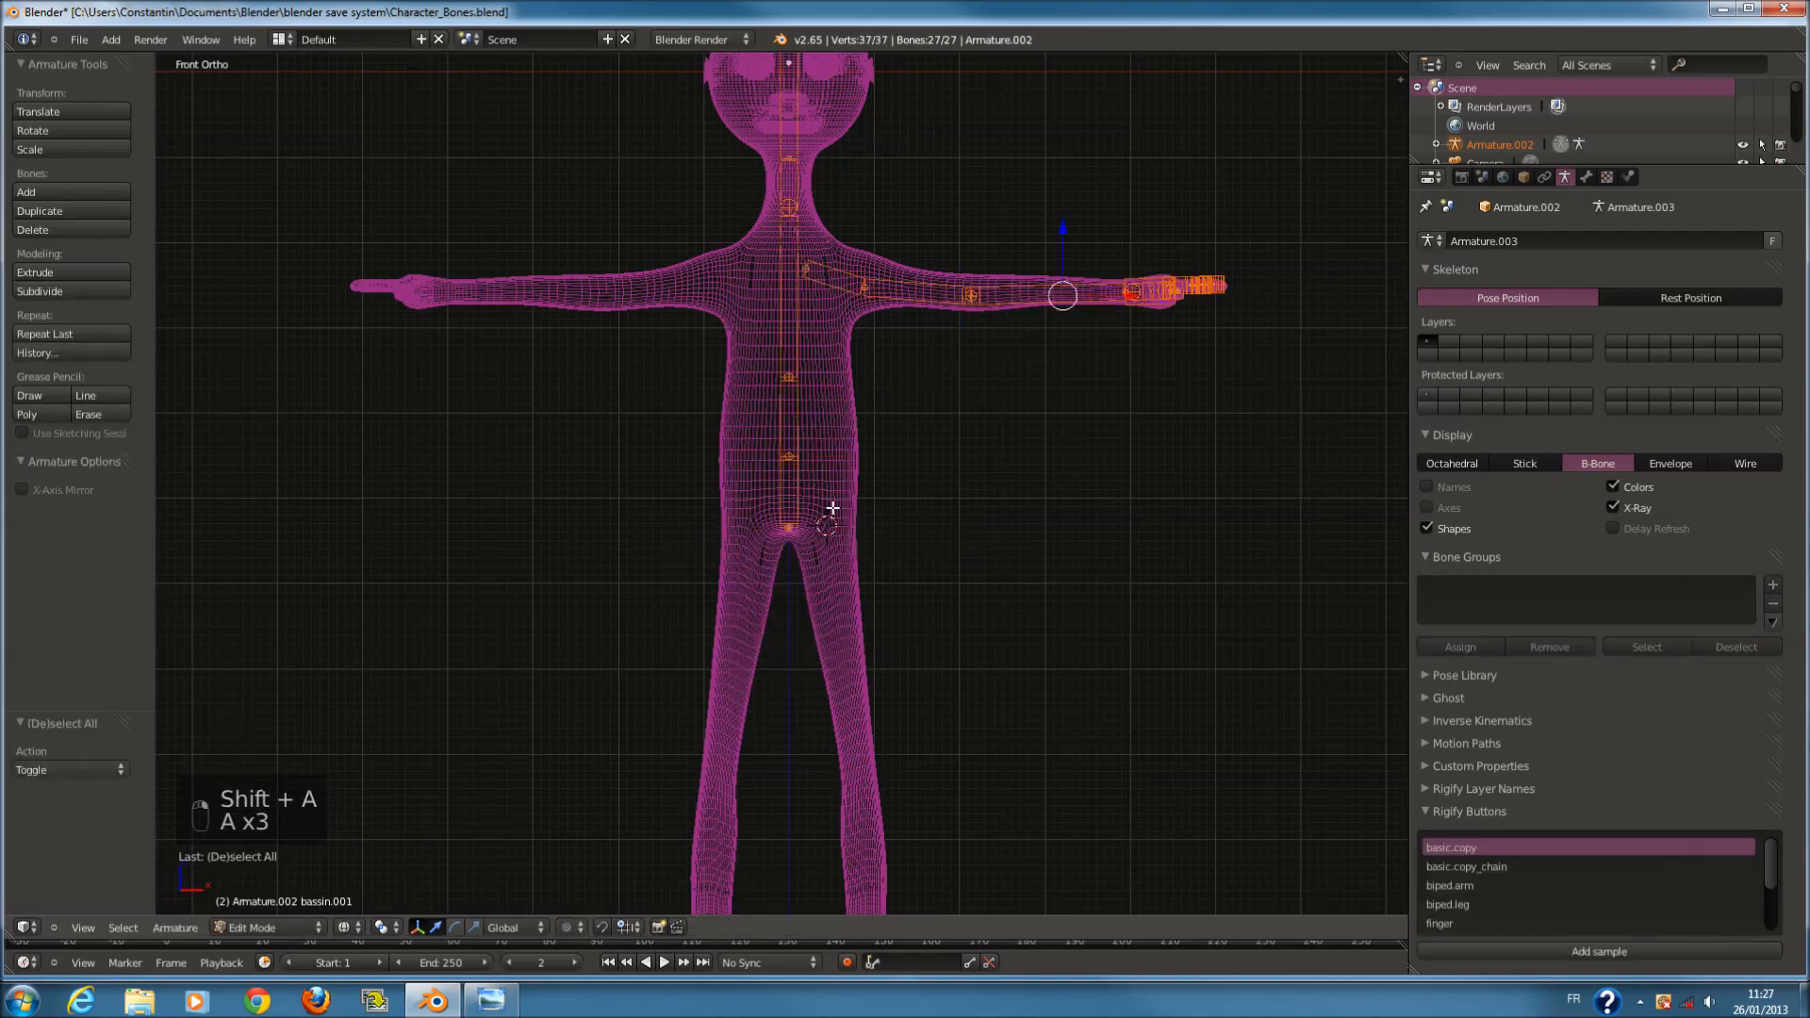
key("a")
Add a leg bone at the left hip and move its tip down and outward to the ankle.
key("shift+a")
left_click_drag(829, 395, 830, 849)
scroll(846, 787, "down", 10, "shift")
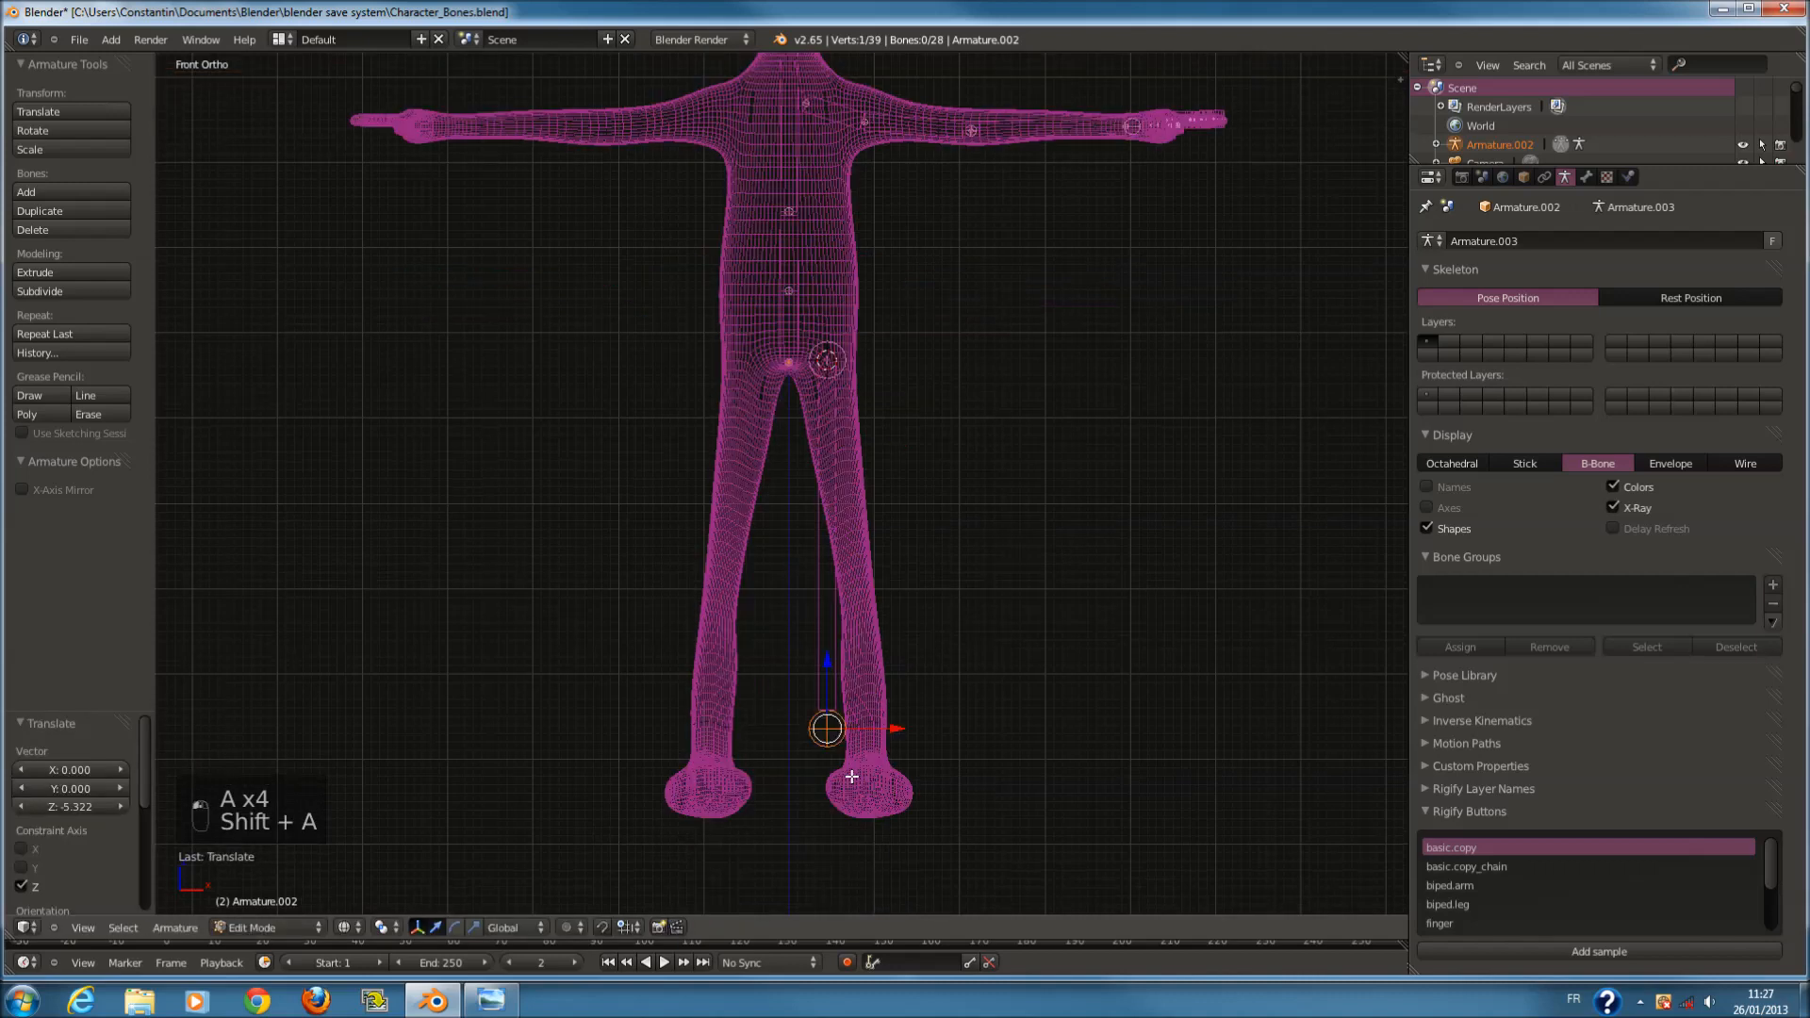
left_click(884, 668)
left_click_drag(893, 662, 934, 665)
left_click_drag(868, 596, 869, 596)
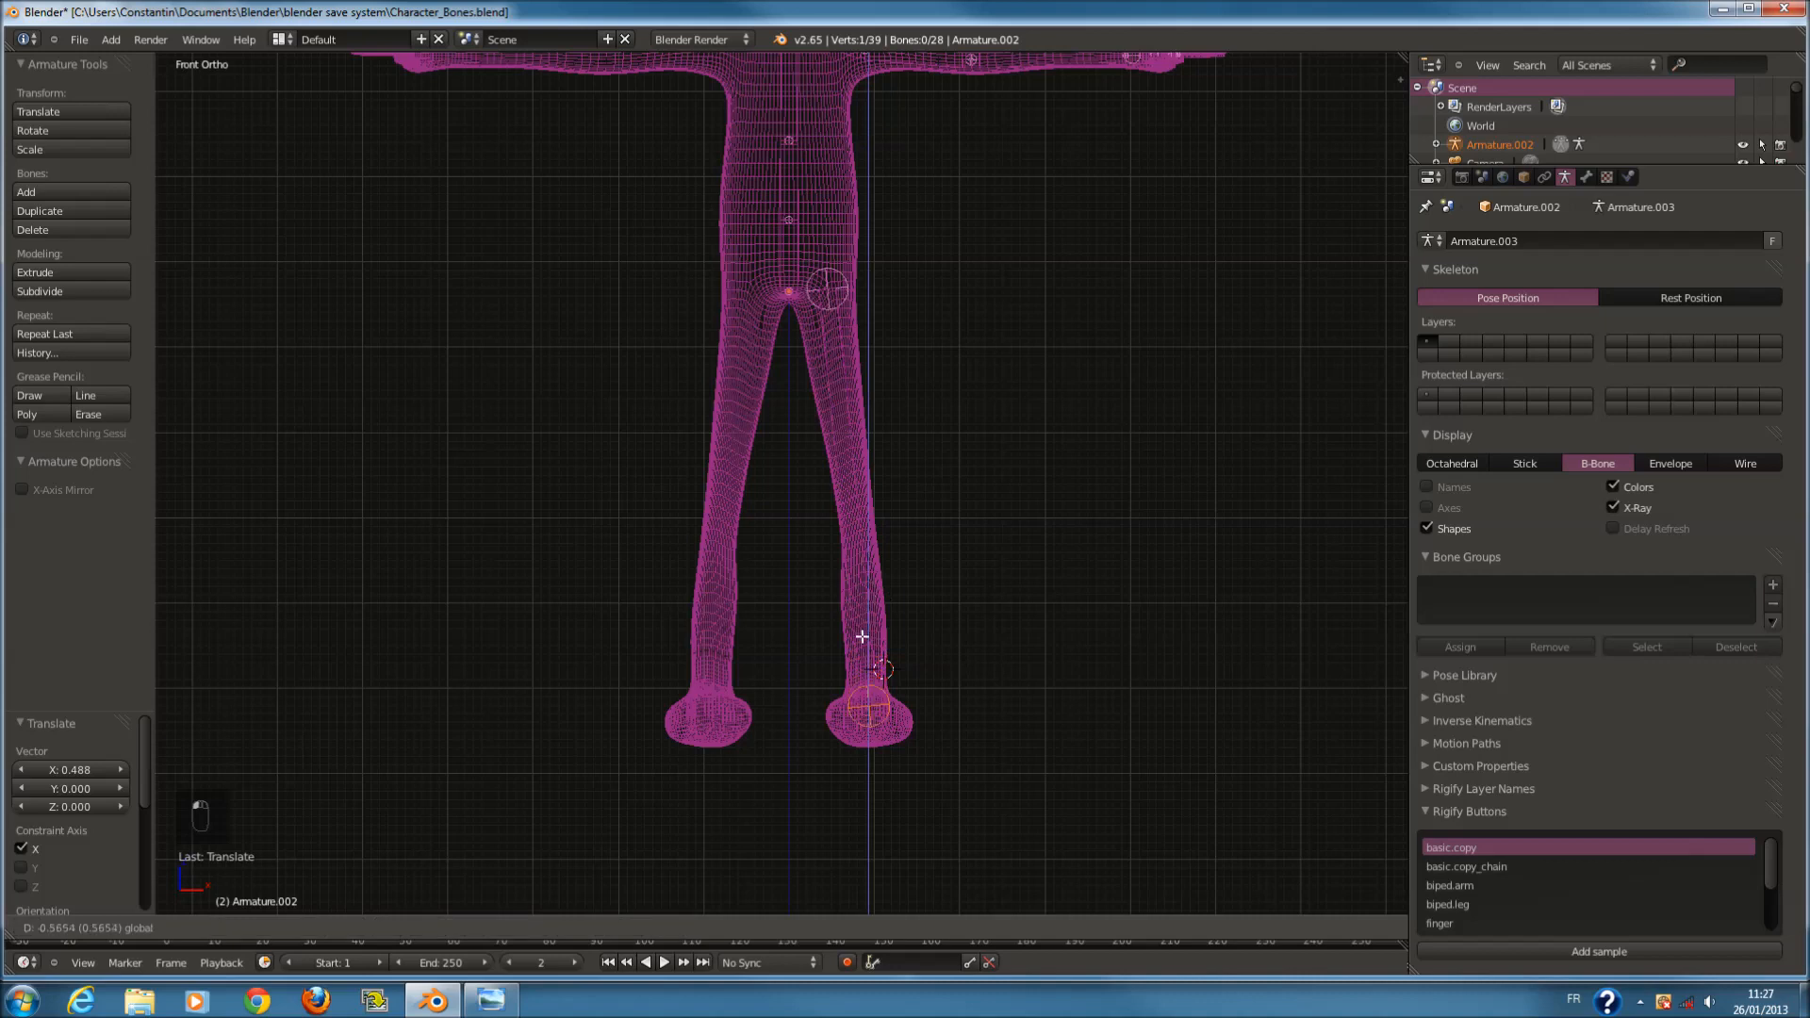
In the right side view, align the leg bone with the leg mesh and its tip with the ankle, saving the file.
key("KP_Enter")
key("KP_3")
right_click(863, 527)
left_click_drag(926, 500, 897, 506)
key("ctrl+s")
scroll(878, 566, "up", 3)
right_click(878, 650)
left_click_drag(882, 599, 885, 546)
middle_click_drag(887, 553, 1008, 554, "shift")
Extrude a foot bone from the ankle to the ball of the foot and a toe bone to the toe tip.
key("e")
right_click(804, 570)
left_click_drag(1057, 615, 802, 549)
key("e")
left_click(667, 654)
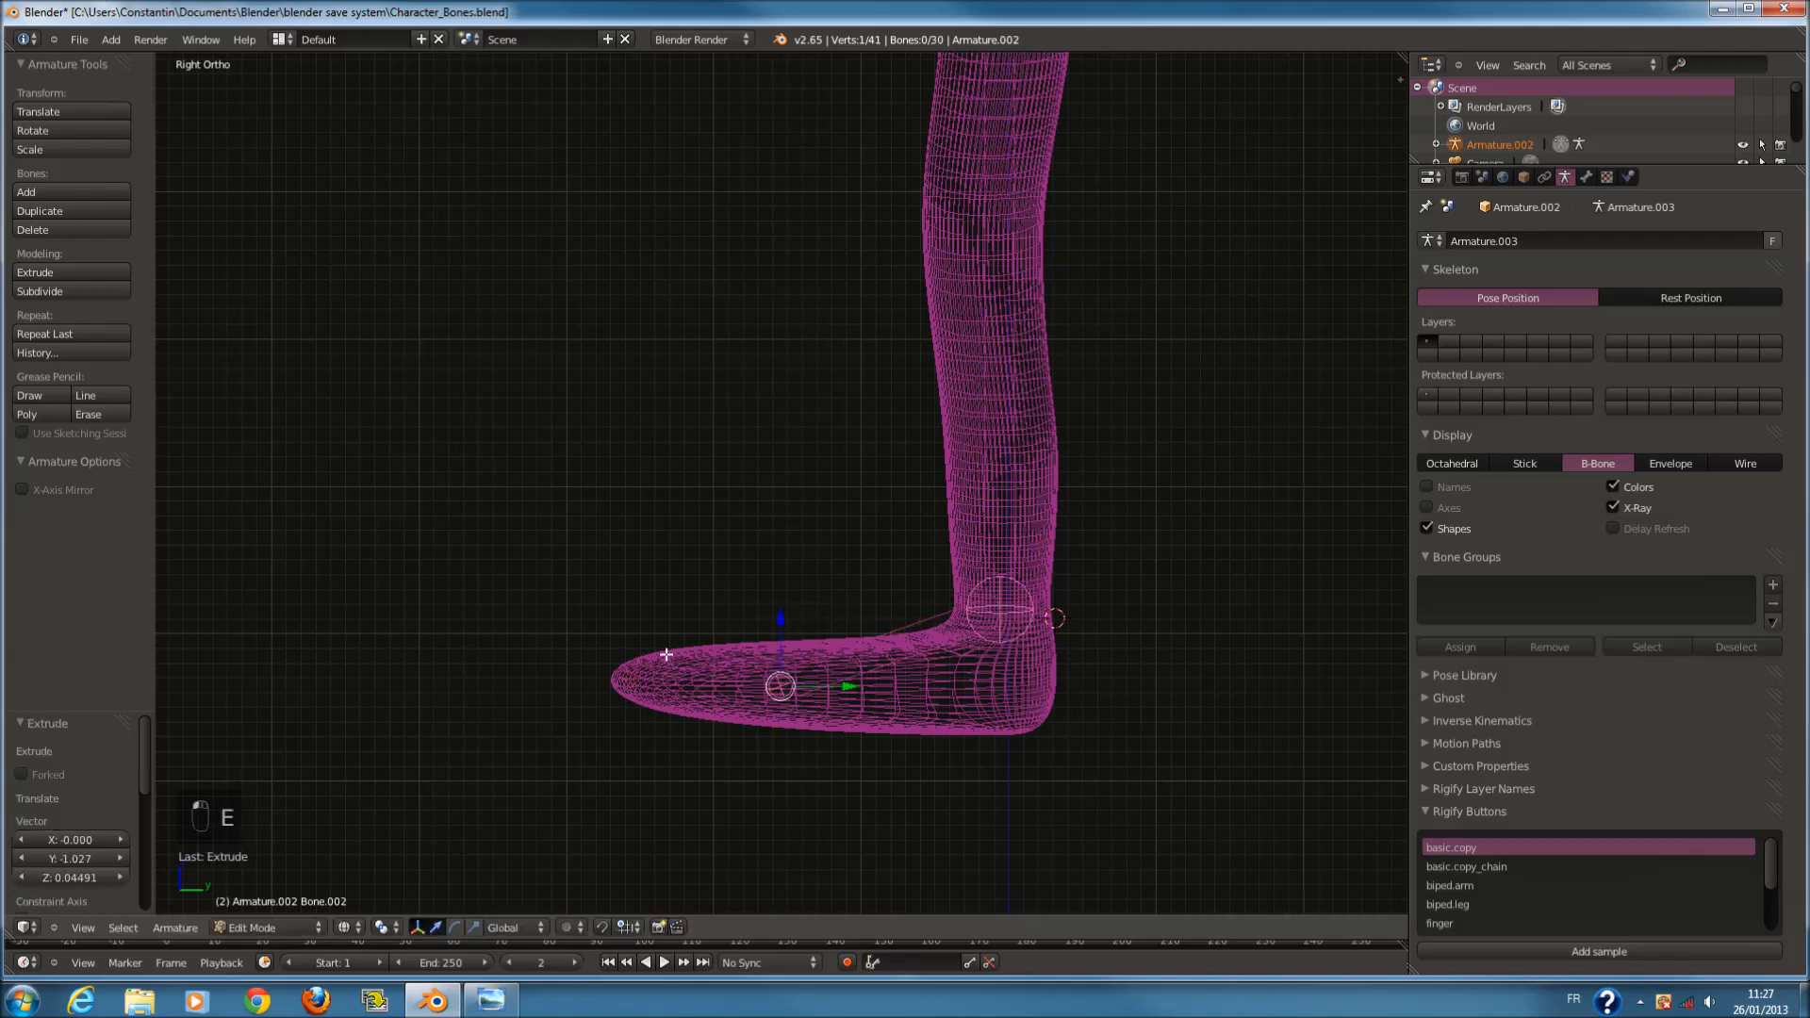
left_click_drag(847, 687, 693, 693)
Check the new leg and foot bones in solid shading, save the file, and return to the wireframe side view.
key("z")
middle_click_drag(693, 693, 963, 752)
key("Tab")
key("ctrl+s")
key("KP_3")
key("z")
Subdivide the leg bone with one cut and move the new joint about -0.314 in Y and 0.222 in Z to the knee.
key("Tab")
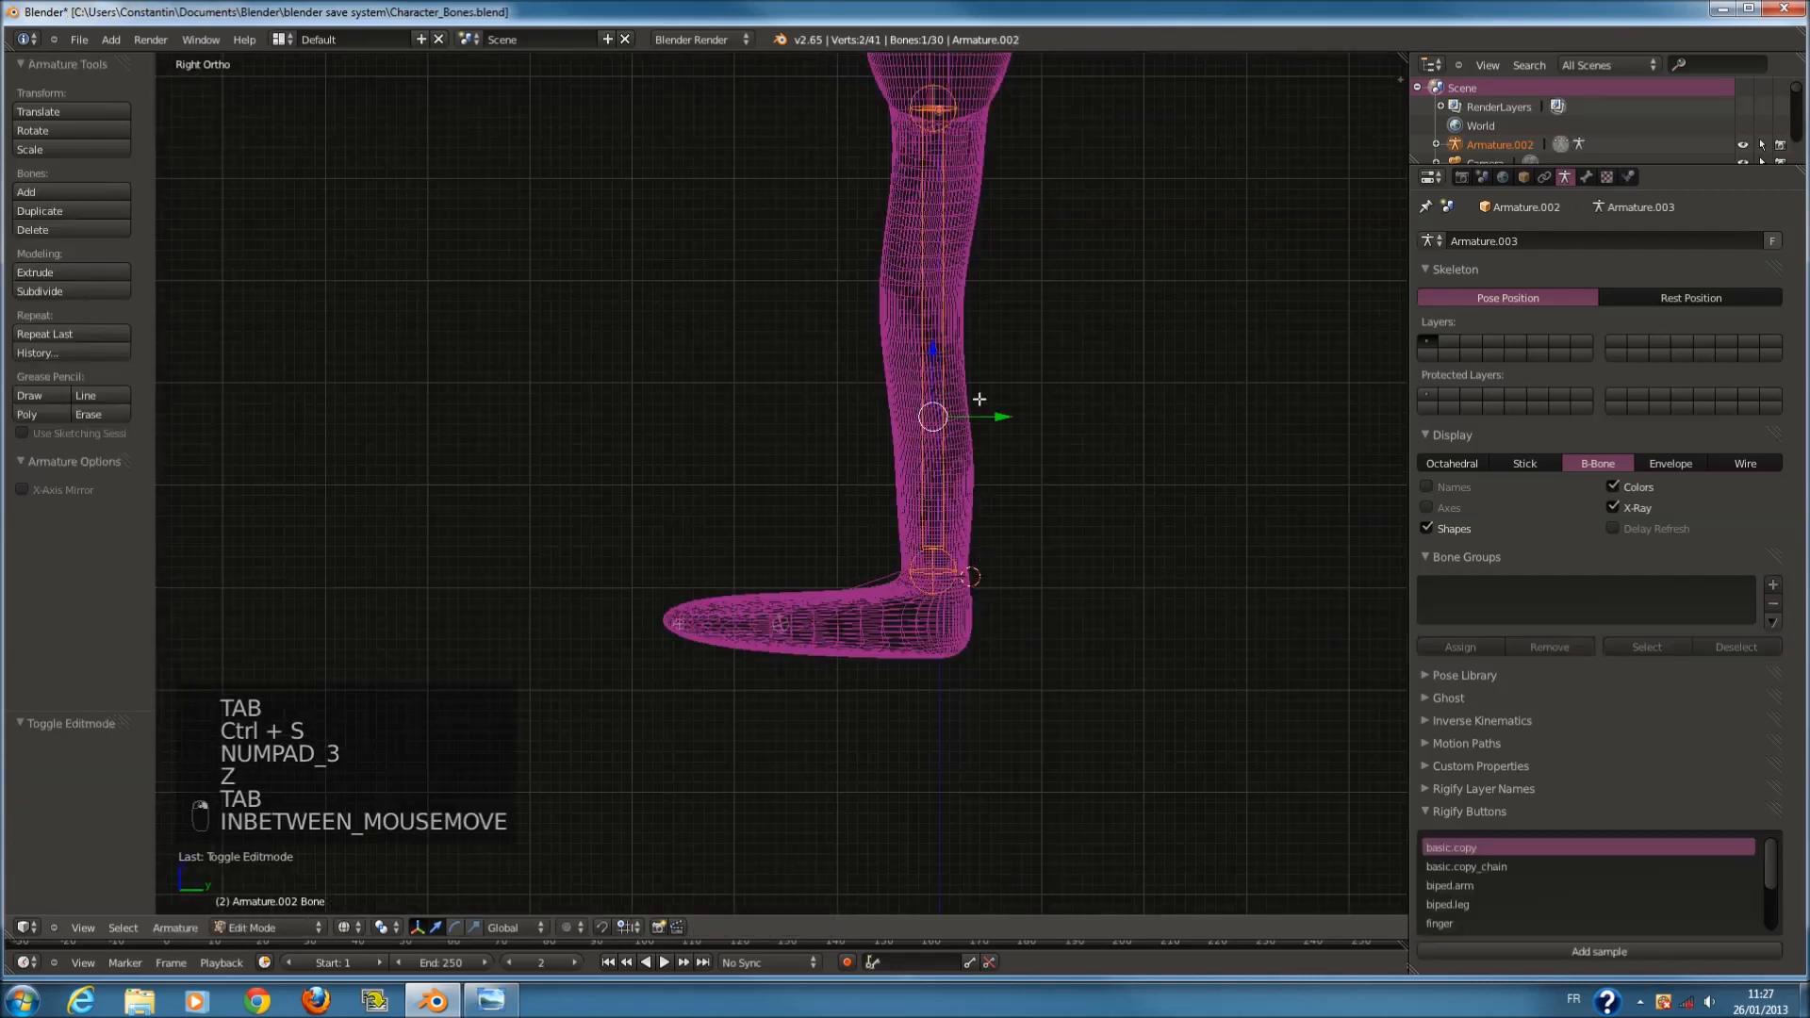
key("w")
left_click(939, 393)
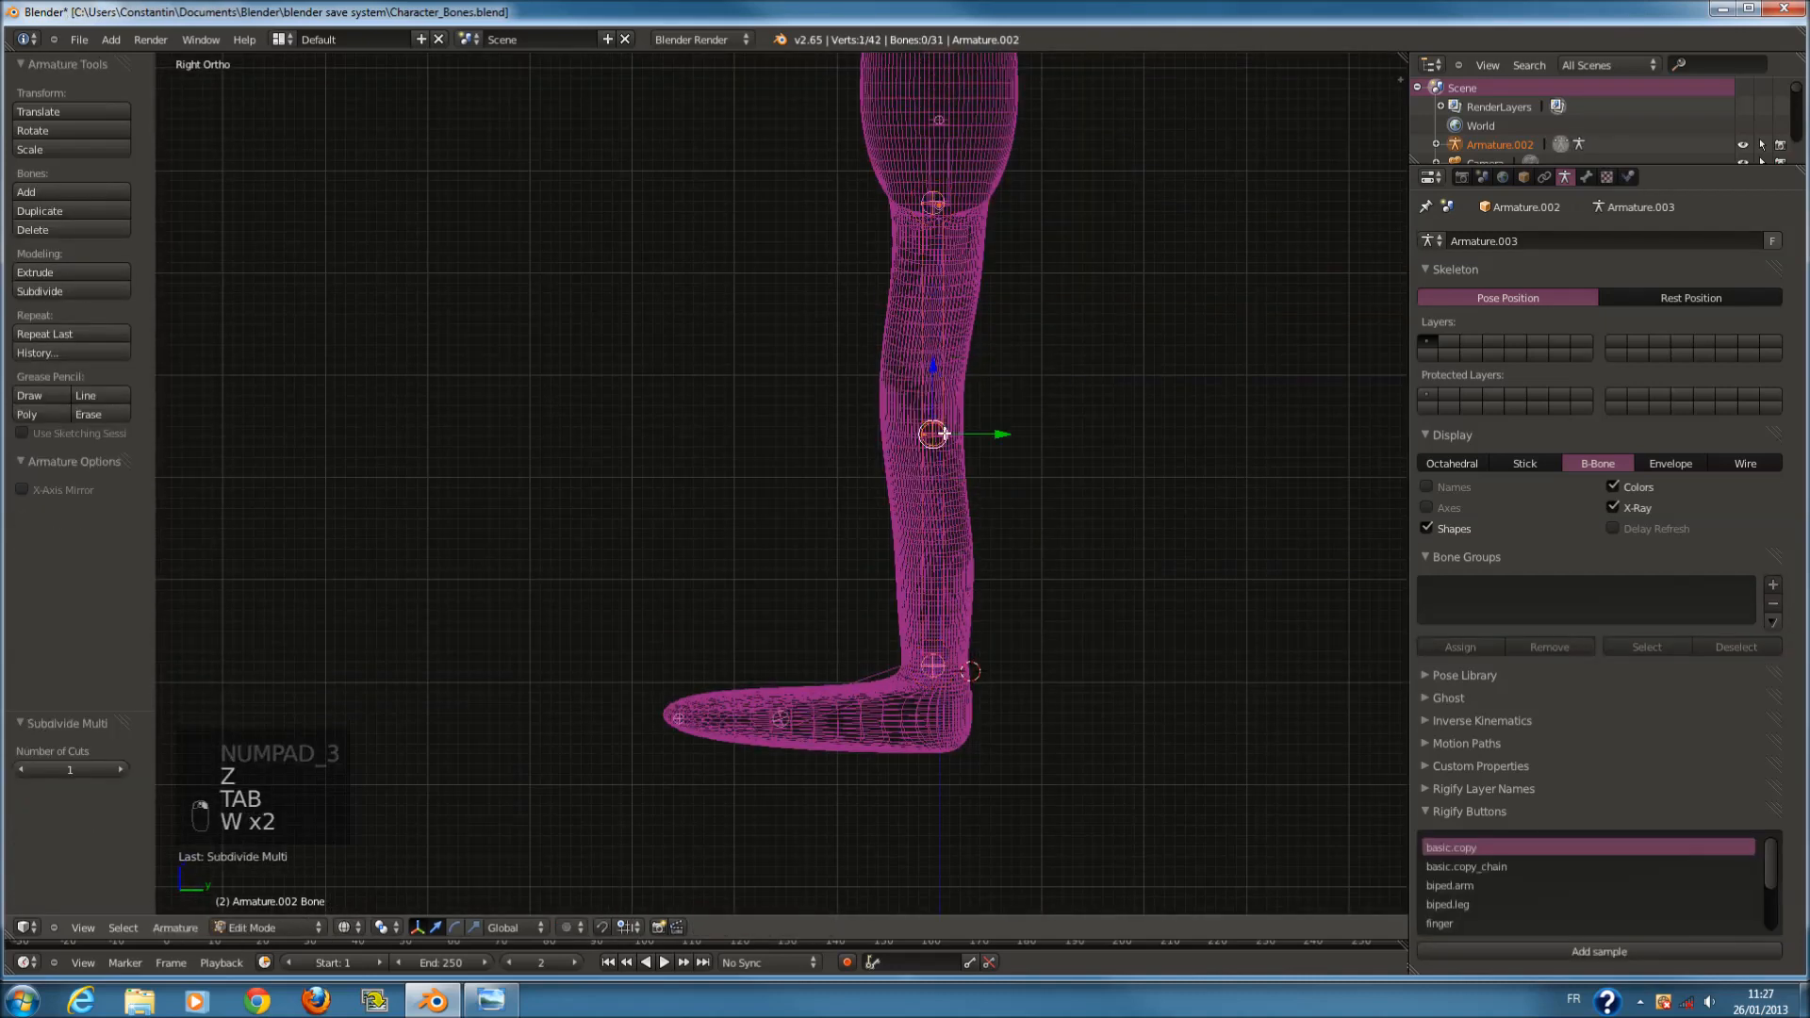
key("g")
left_click(891, 400)
scroll(843, 531, "down", 4)
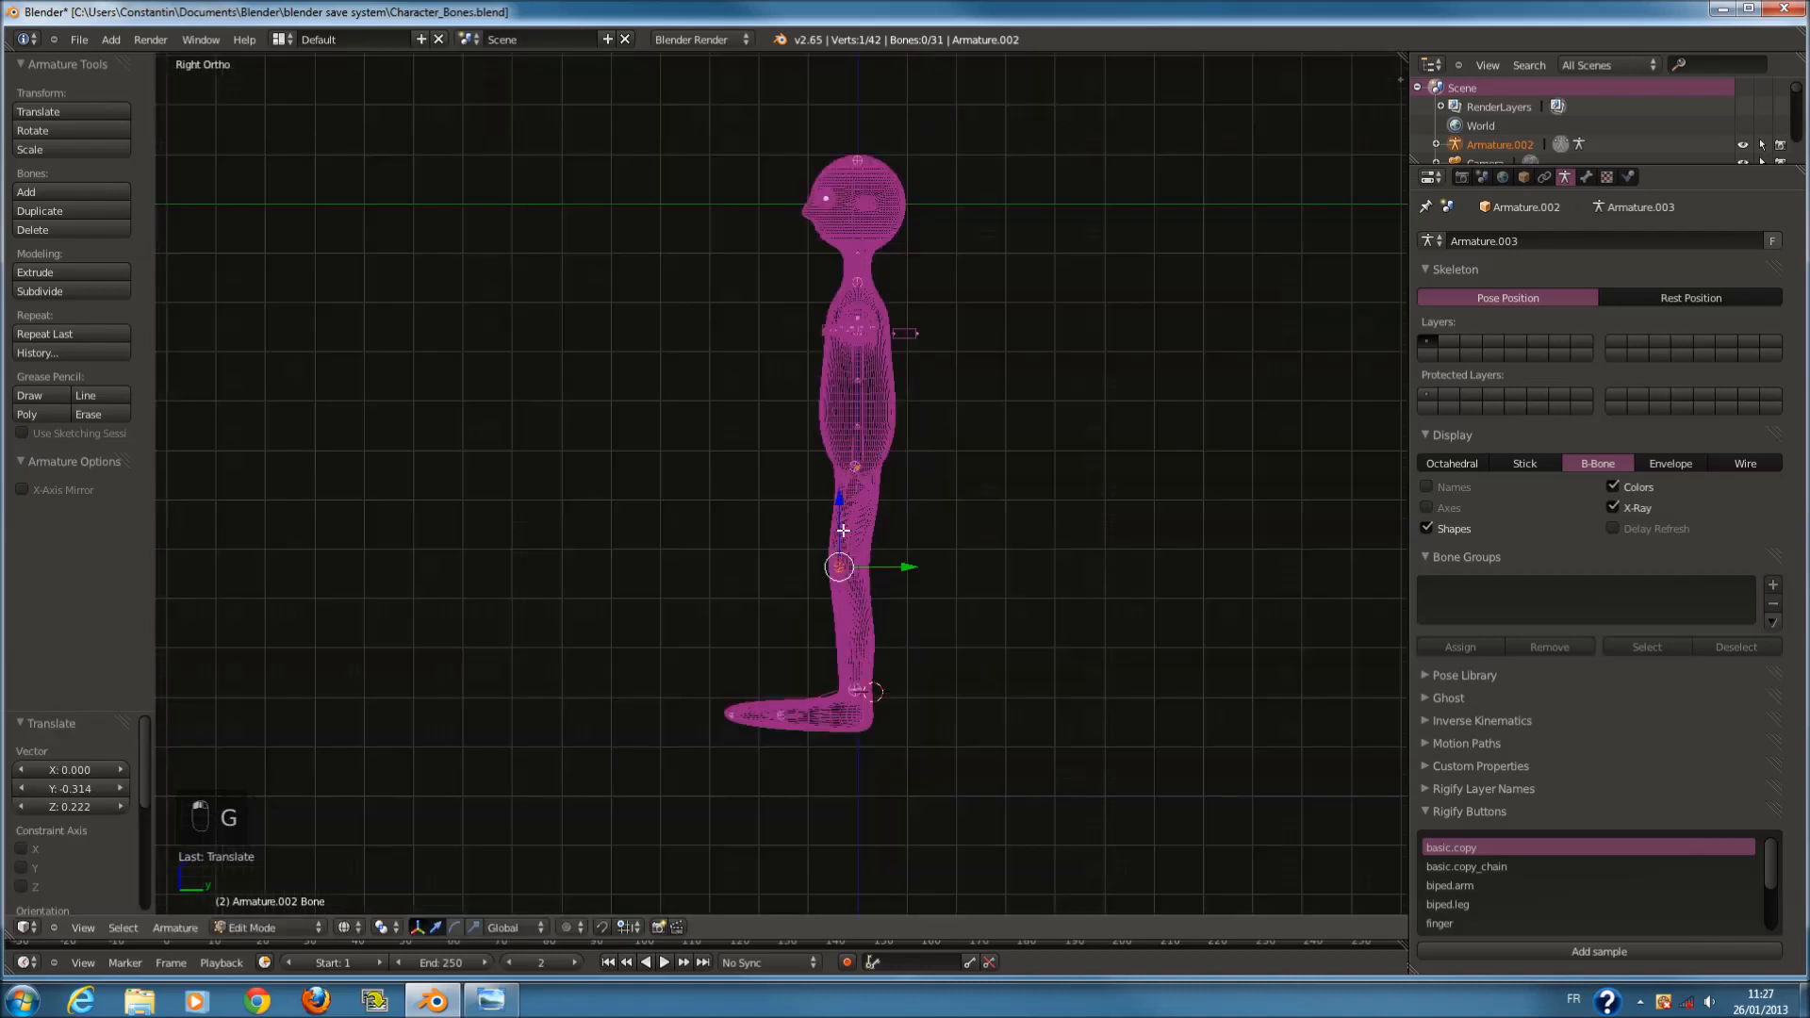
scroll(948, 286, "up", 3)
Move the separate bone behind the torso about 3 units farther back along Y and save the file.
key("a")
key("a")
key("a")
key("a")
key("c")
left_click(1038, 224)
right_click(1038, 223)
left_click_drag(1056, 226, 1306, 294)
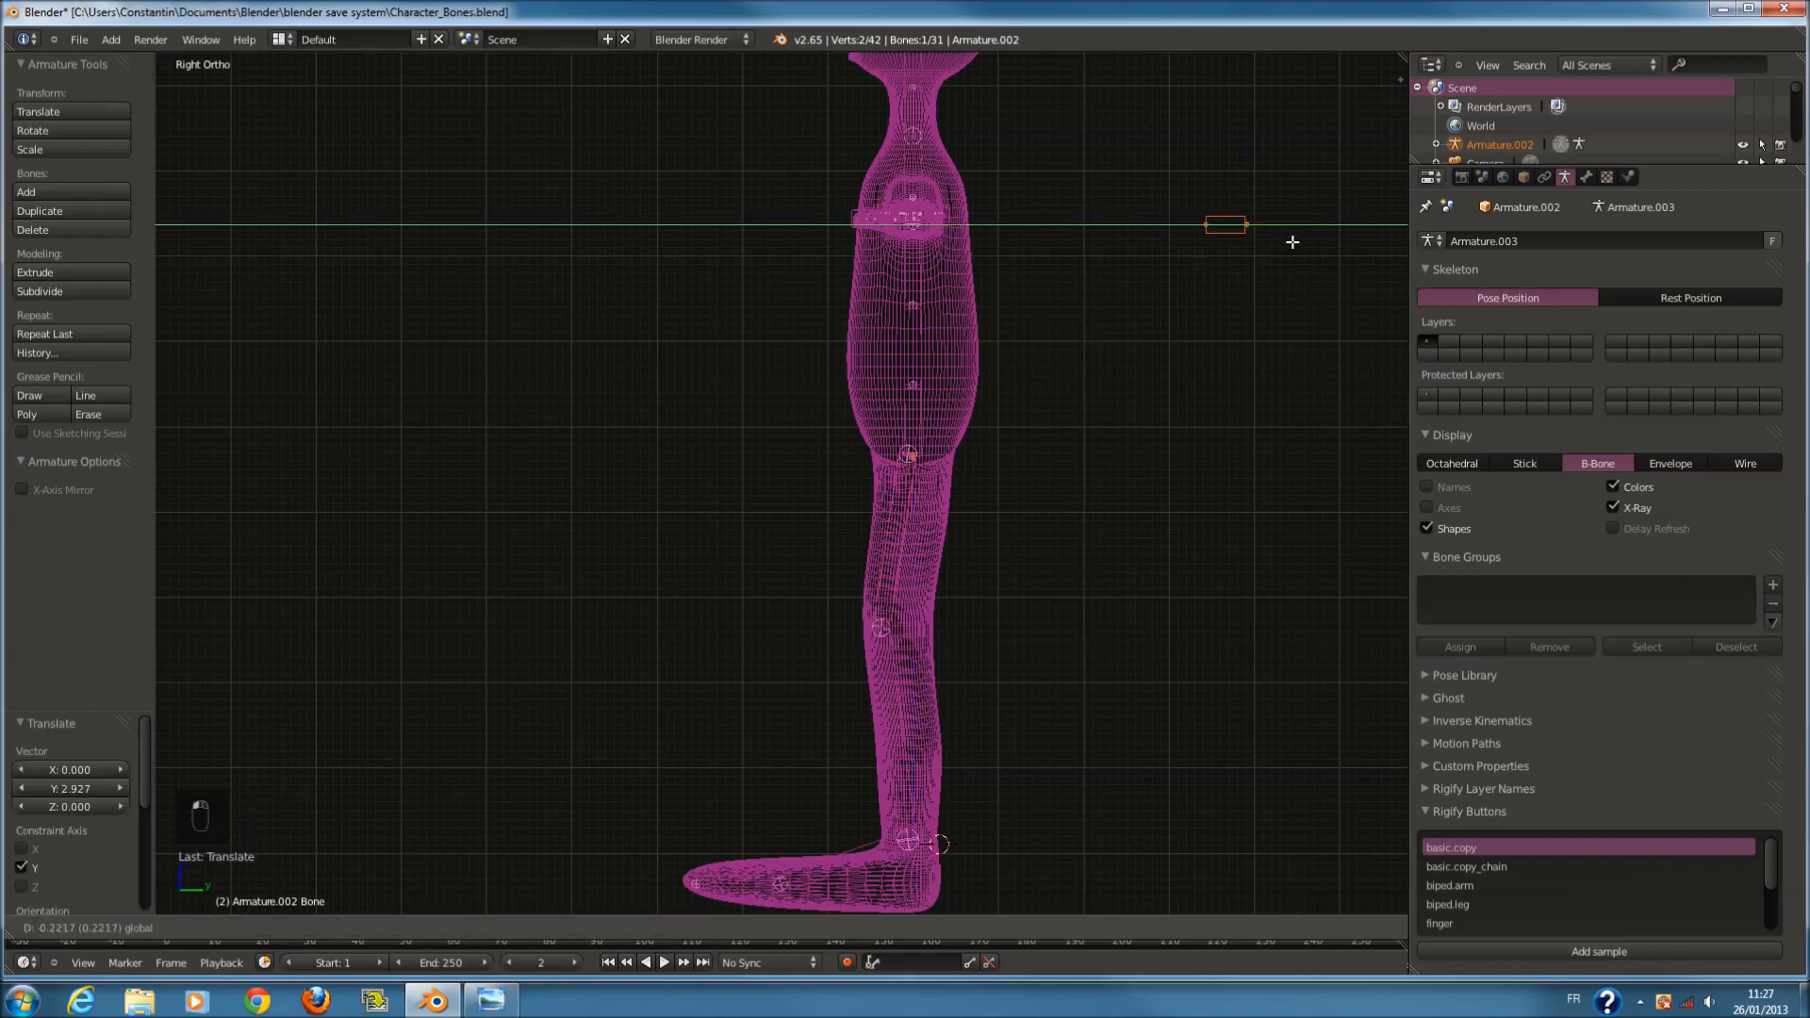
key("Tab")
key("ctrl+s")
Deselect all bones and examine the foot pose in the rigging_shapekeys image in Windows Photo Viewer, returning to Blender.
scroll(998, 421, "down", 2)
scroll(959, 521, "up", 2)
key("Tab")
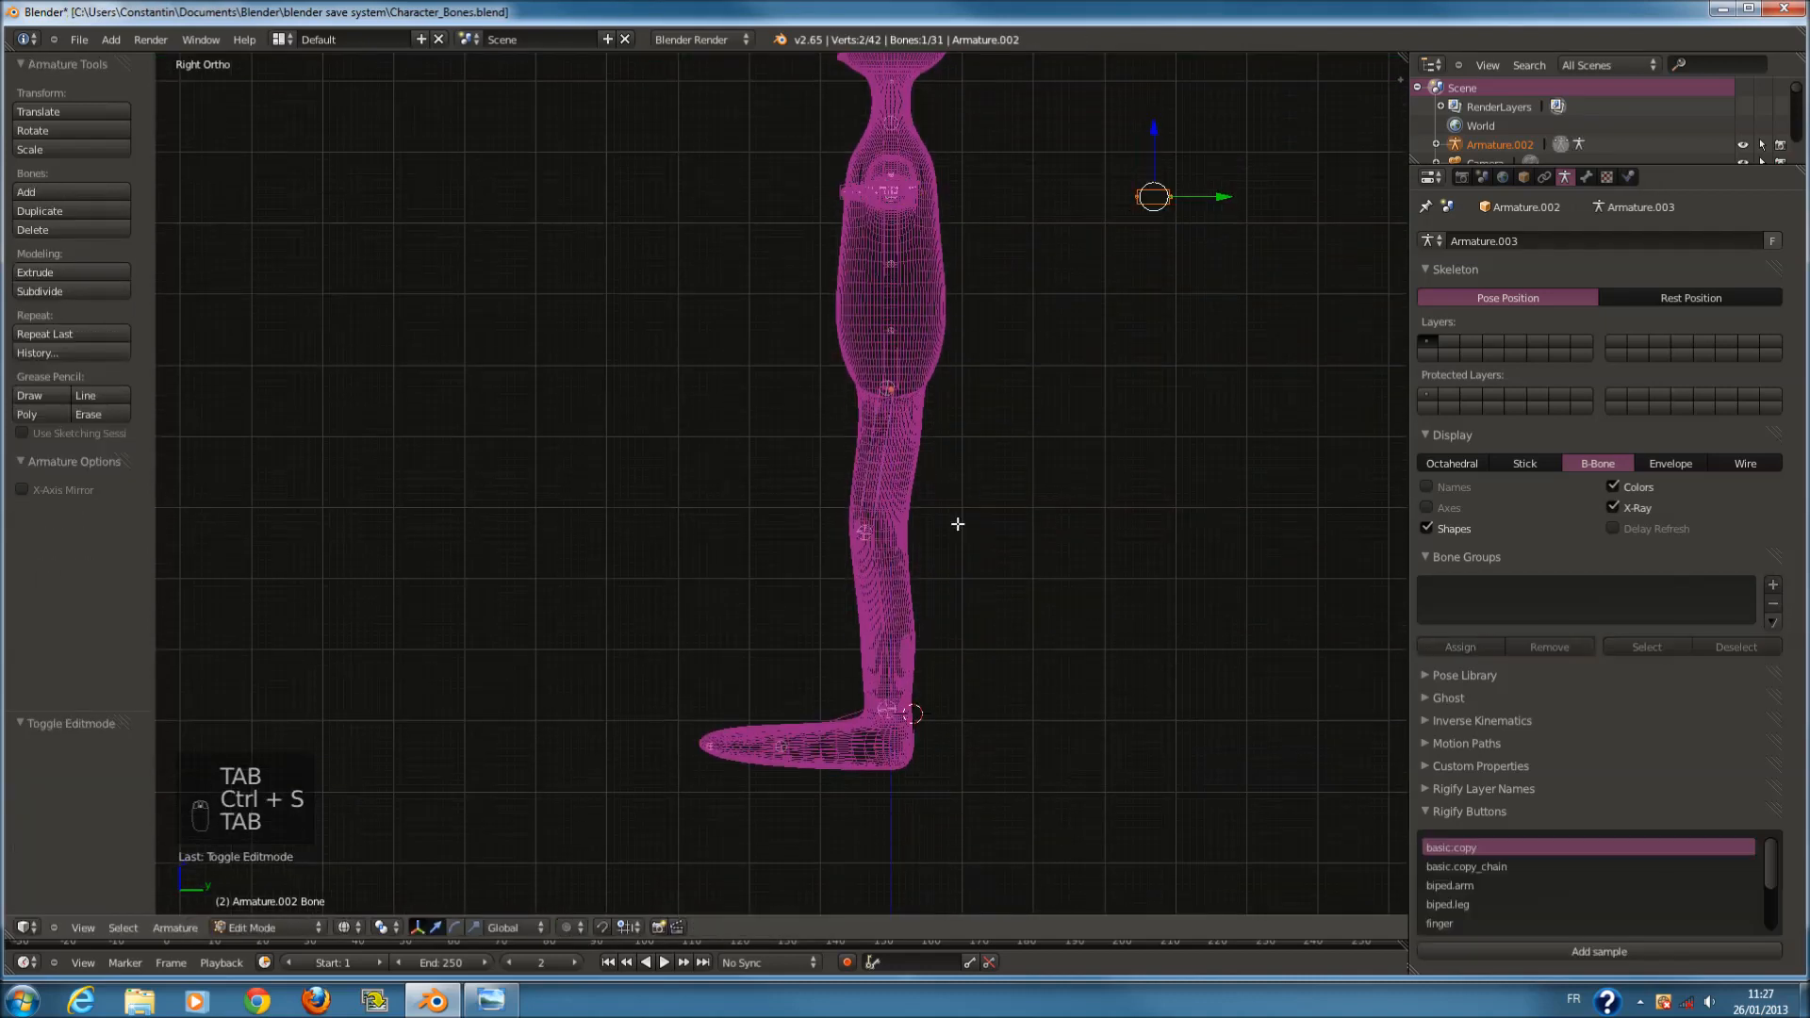
key("a")
key("a")
key("a")
key("a")
scroll(948, 535, "up", 3)
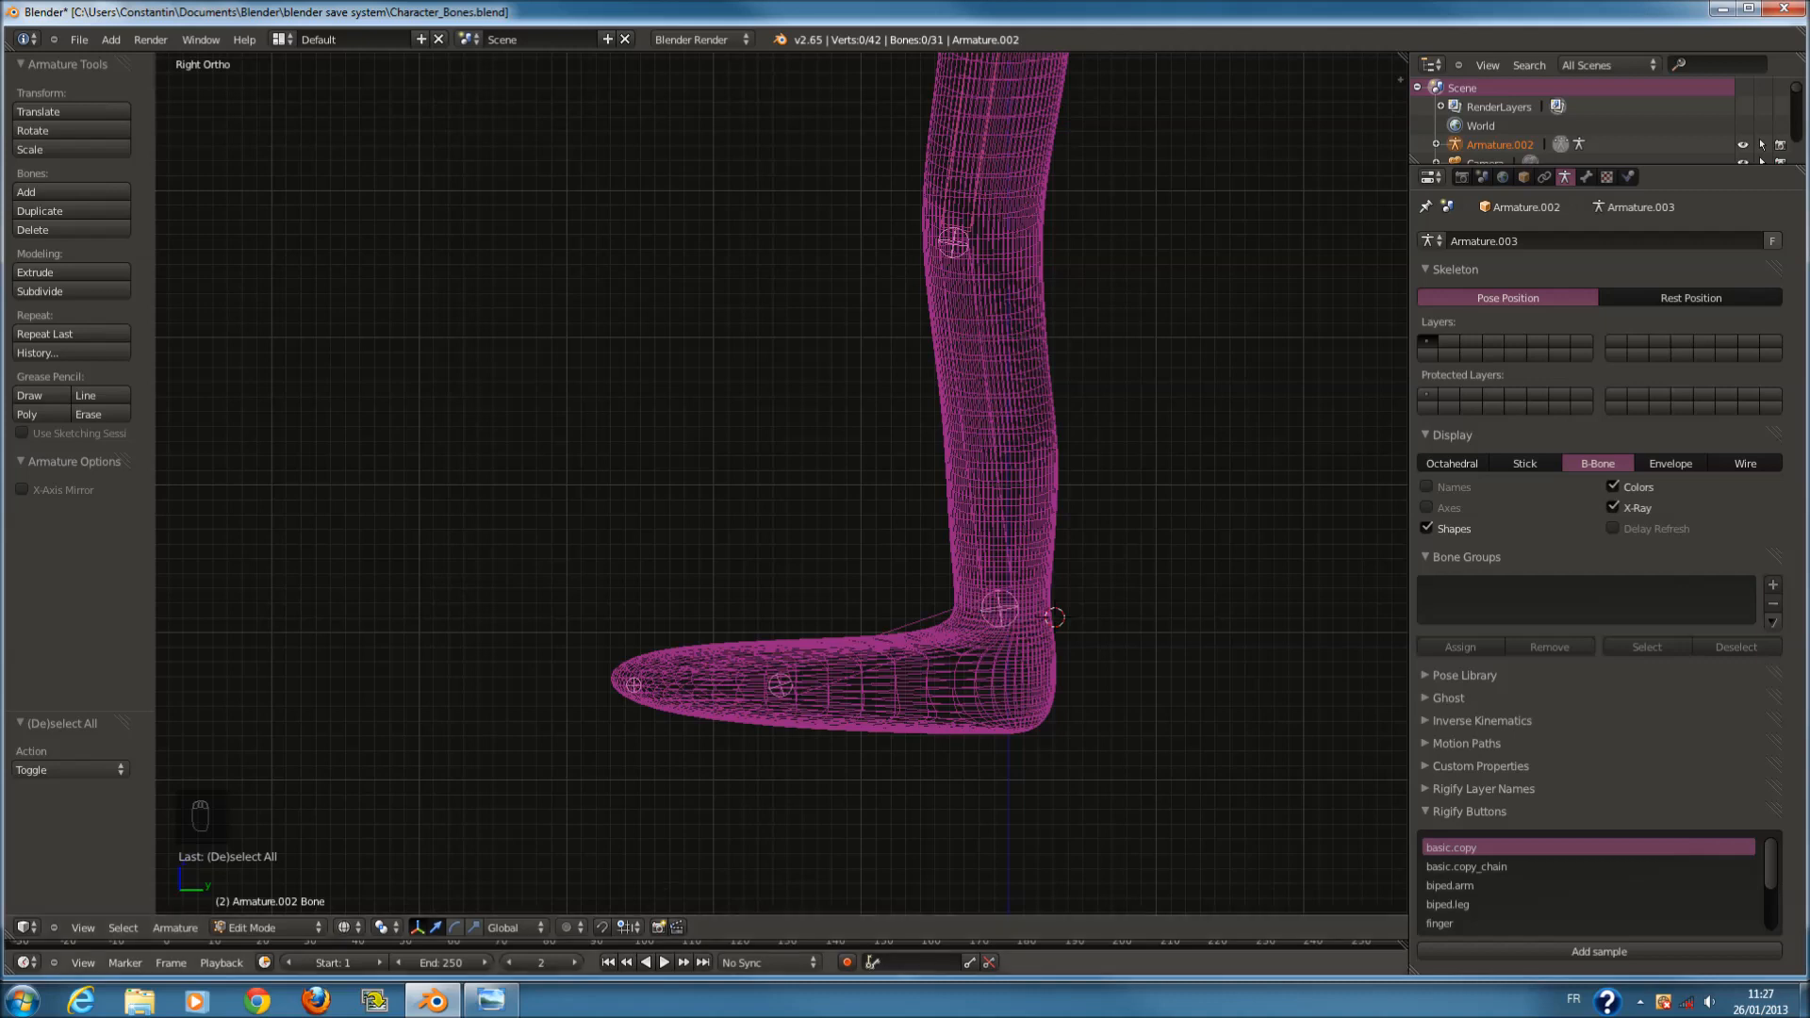
left_click(490, 999)
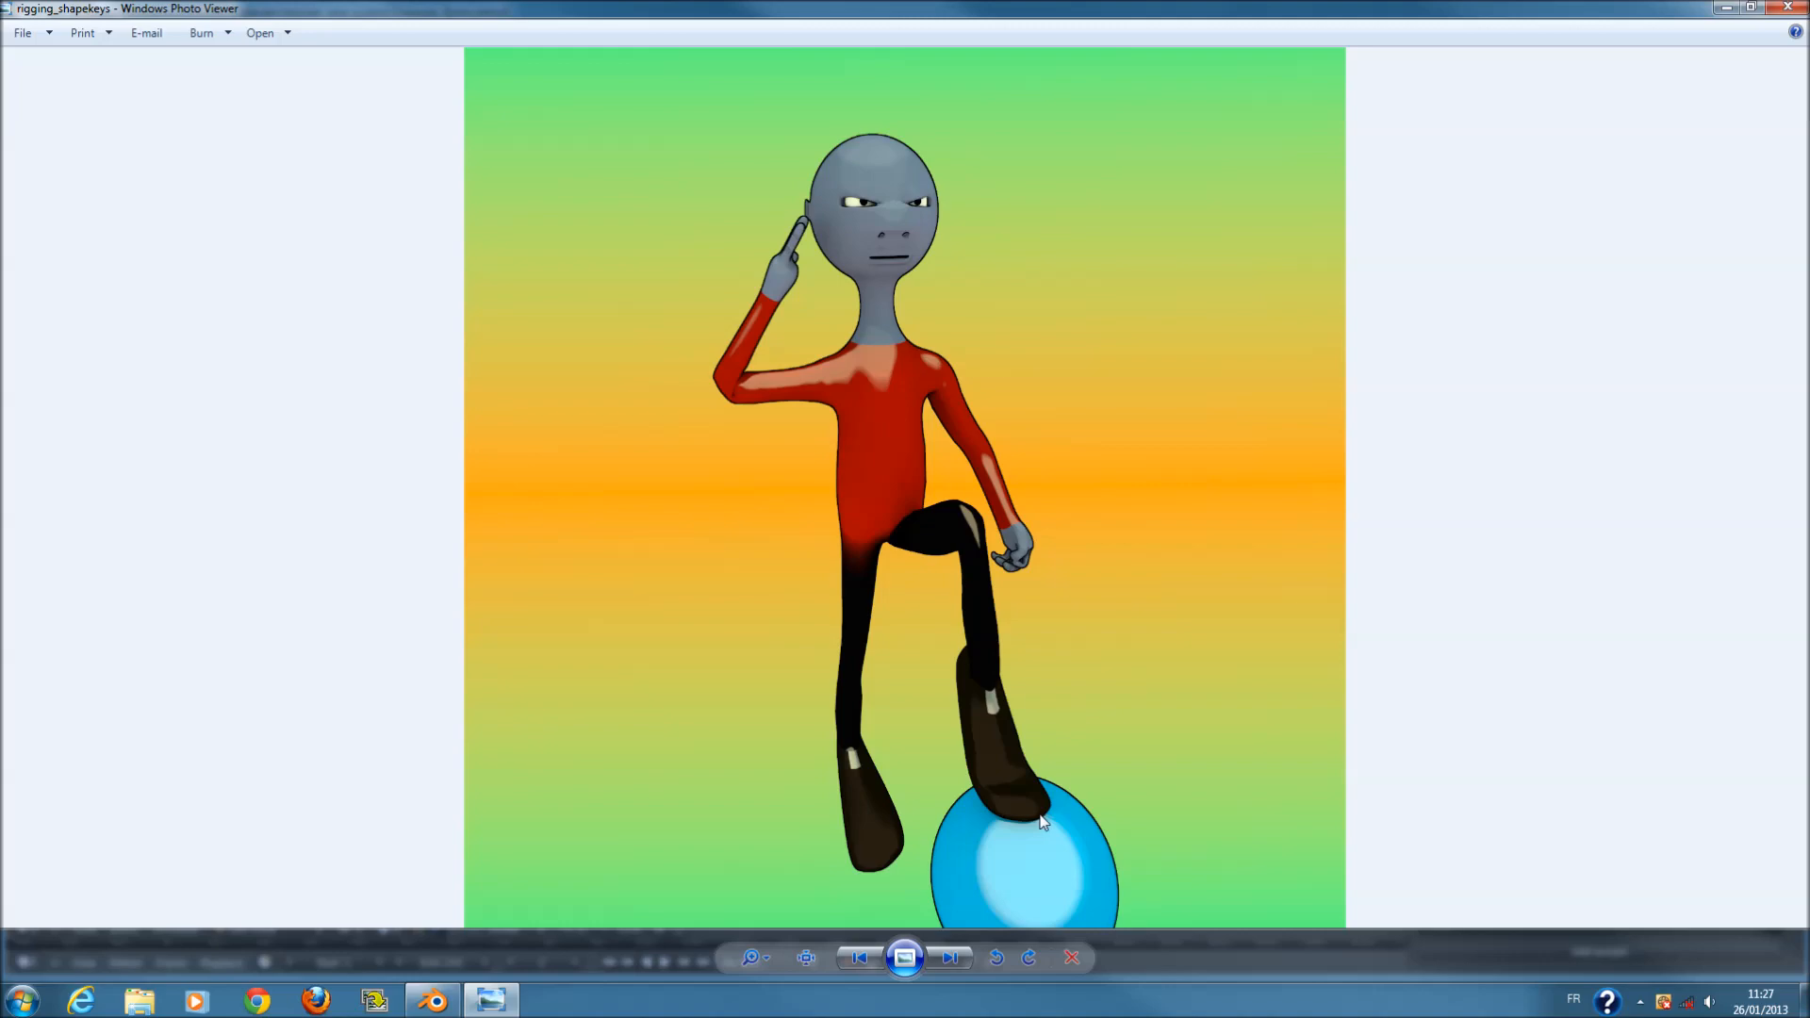
left_click(433, 1000)
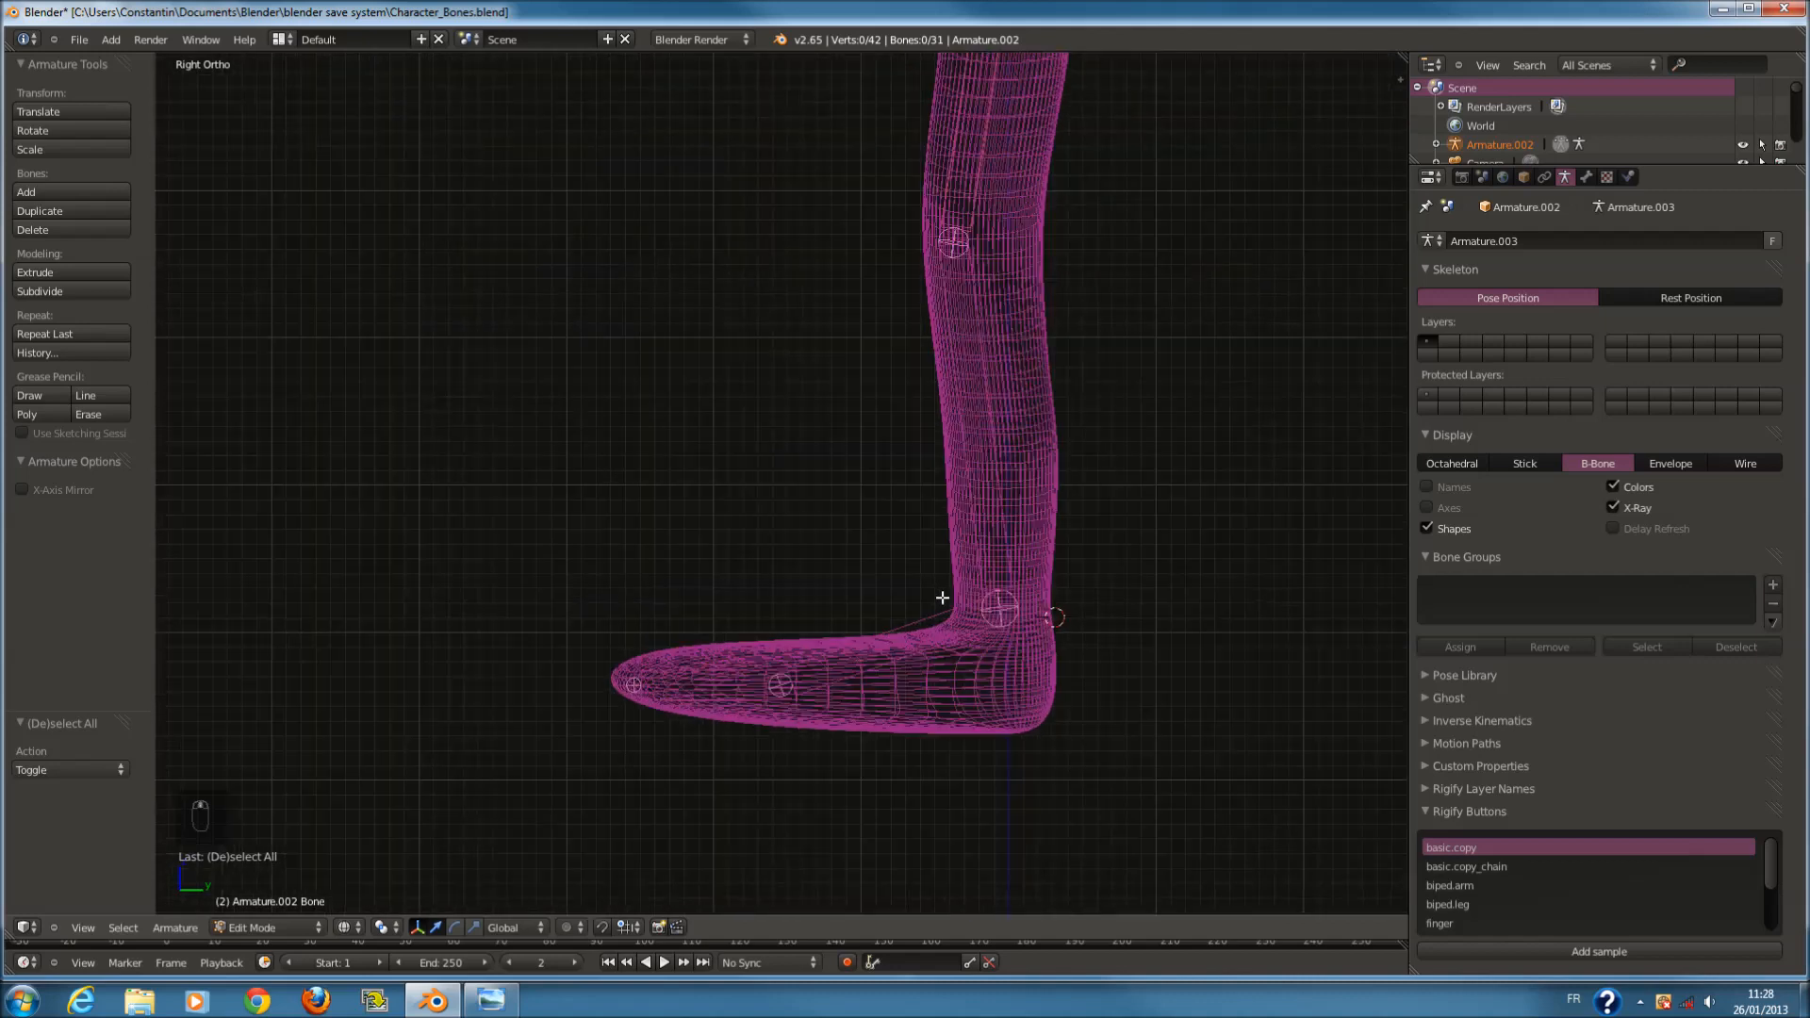
Display the armature as Octahedral, switch the direction of the foot bone, and test its rotation.
key("Tab")
key("Tab")
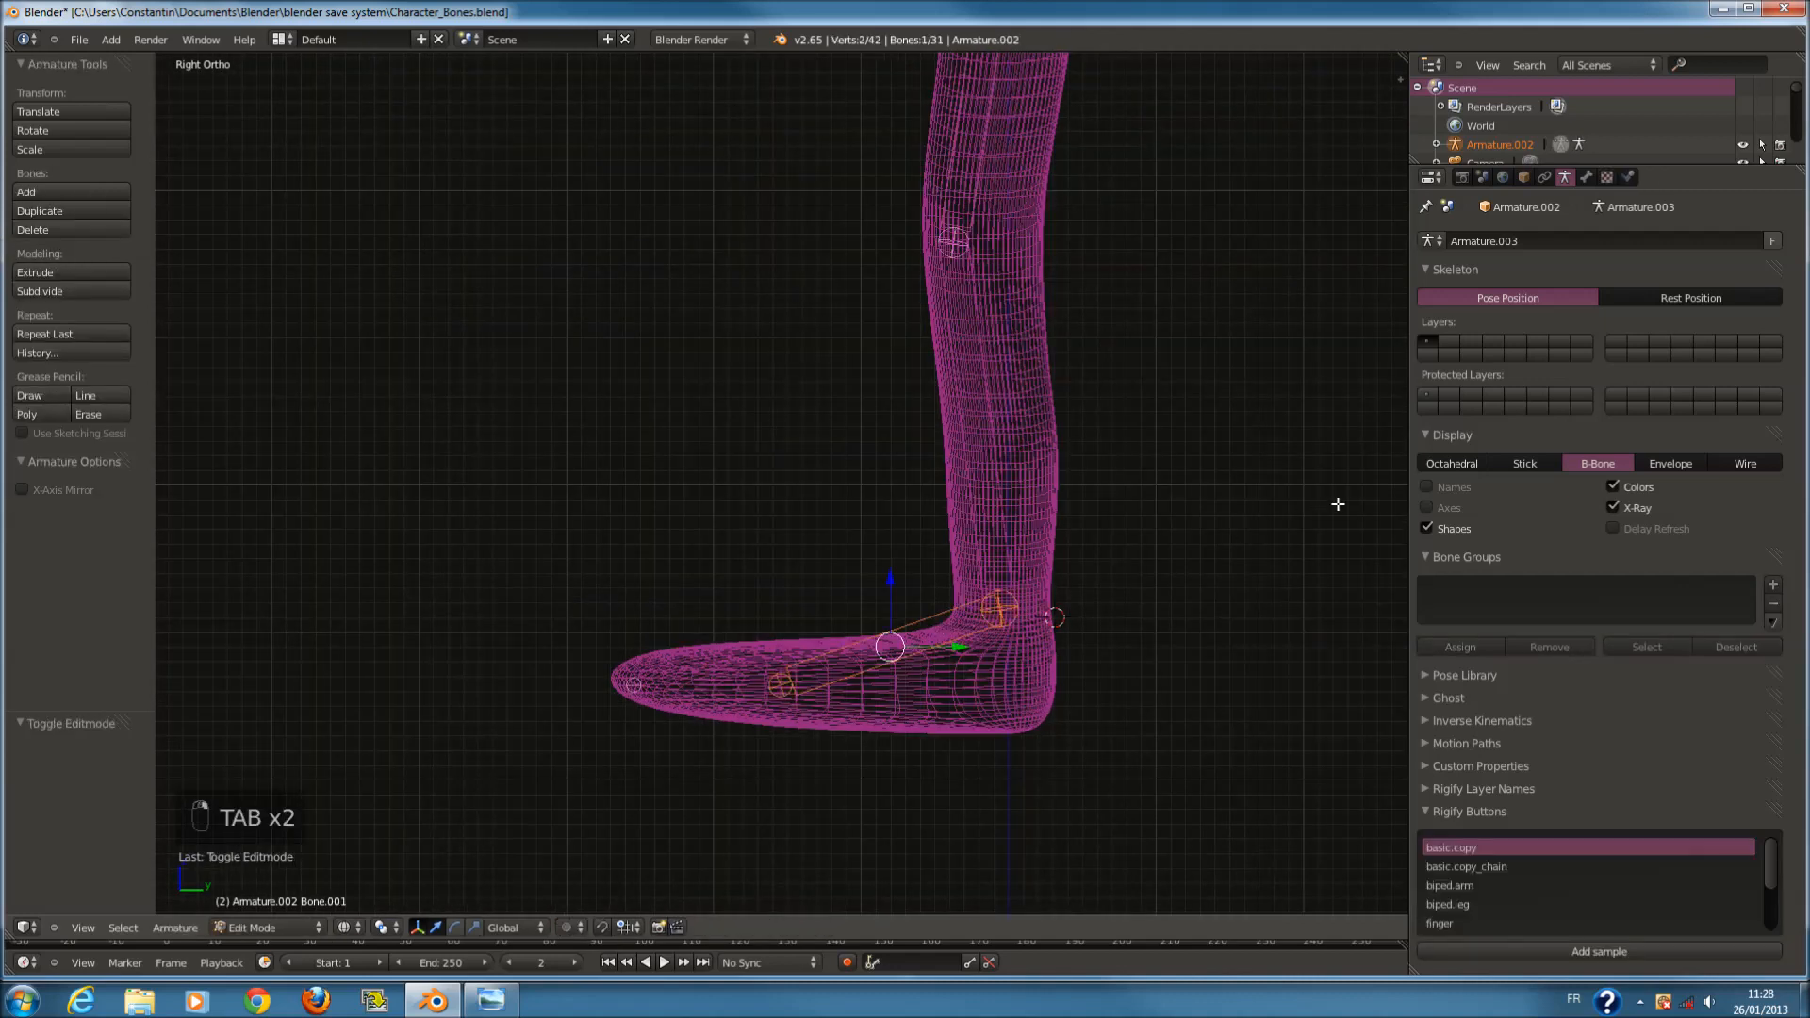
scroll(1021, 621, "down", 3, "shift")
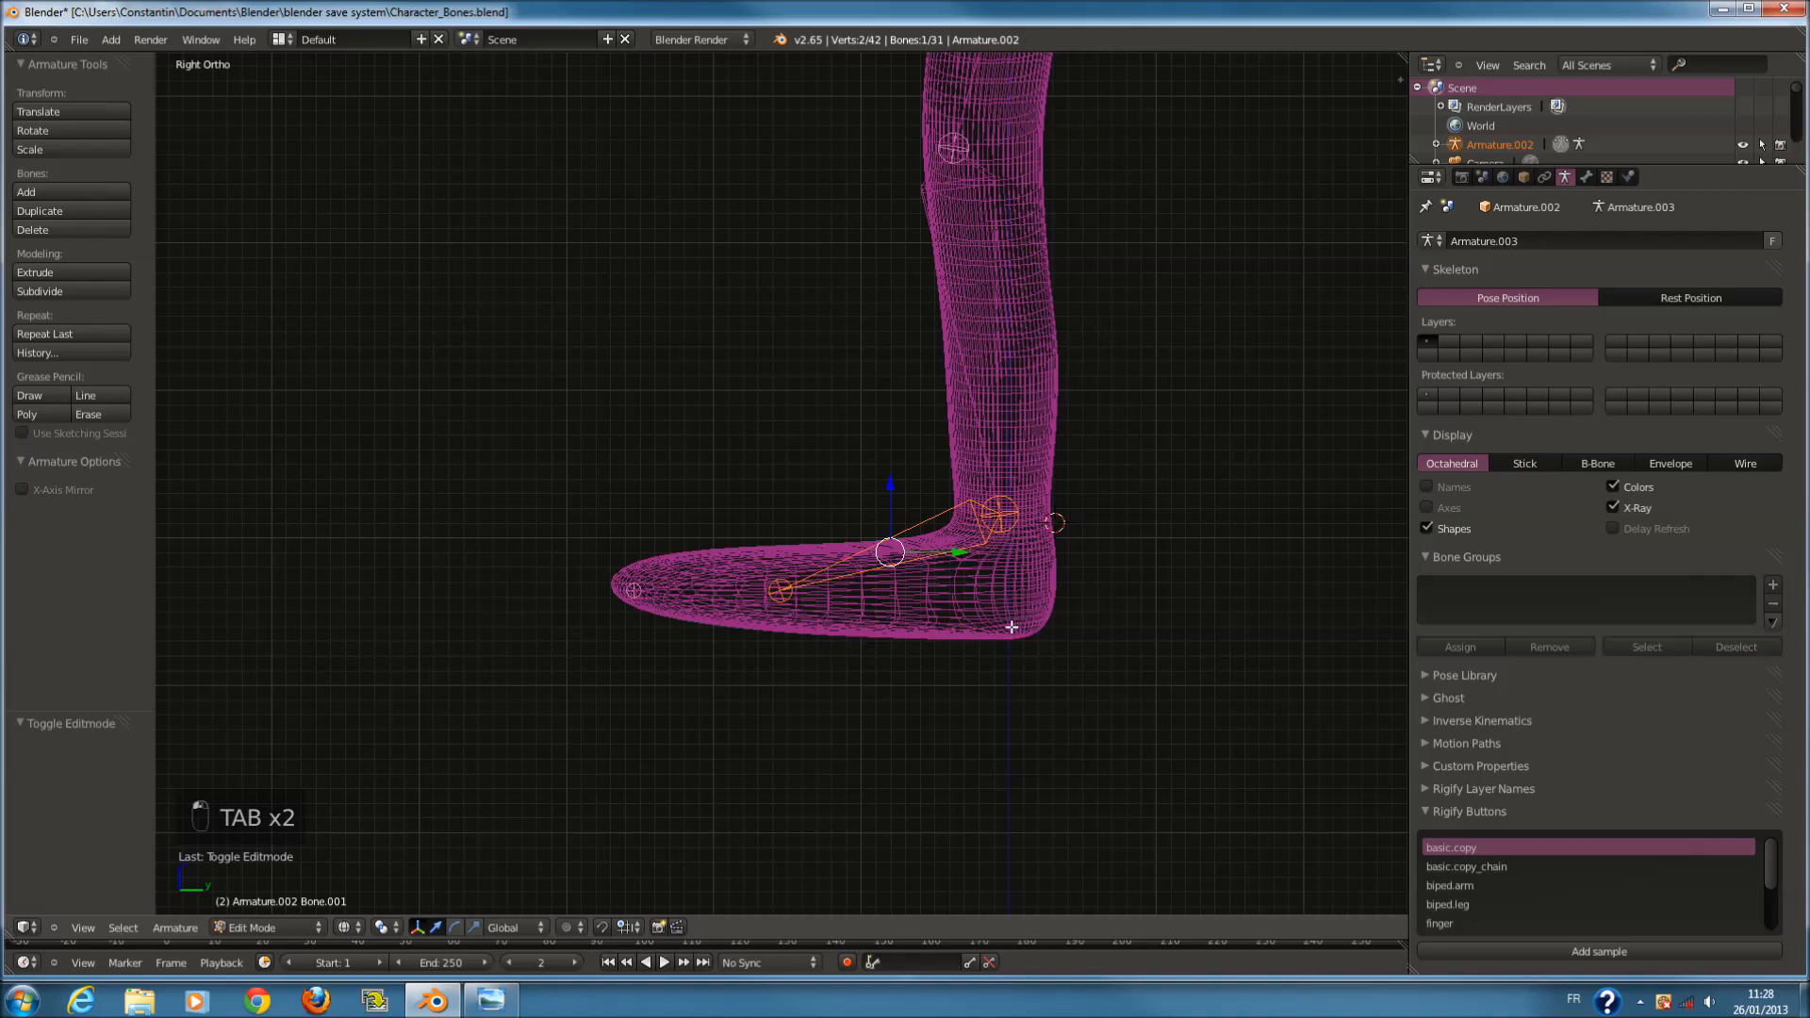
scroll(1012, 627, "down", 1, "shift")
scroll(977, 635, "up", 2)
scroll(975, 636, "up", 2, "ctrl")
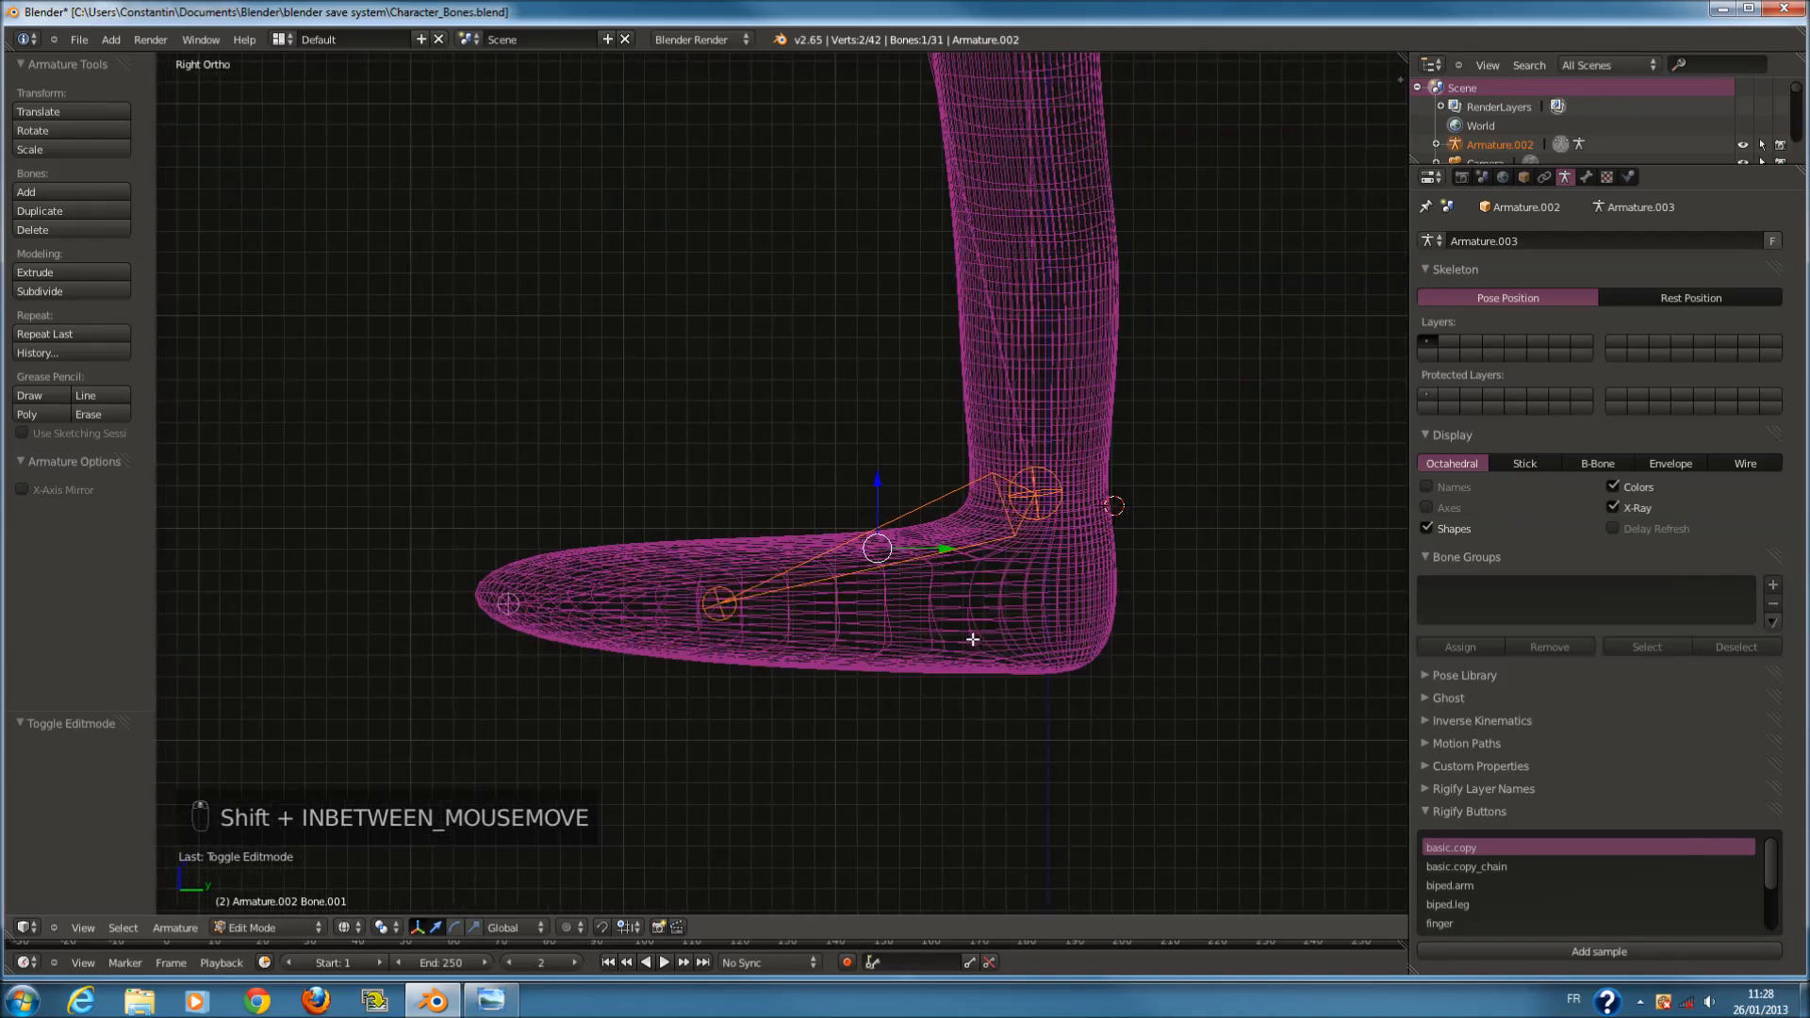
key("w")
left_click(970, 660)
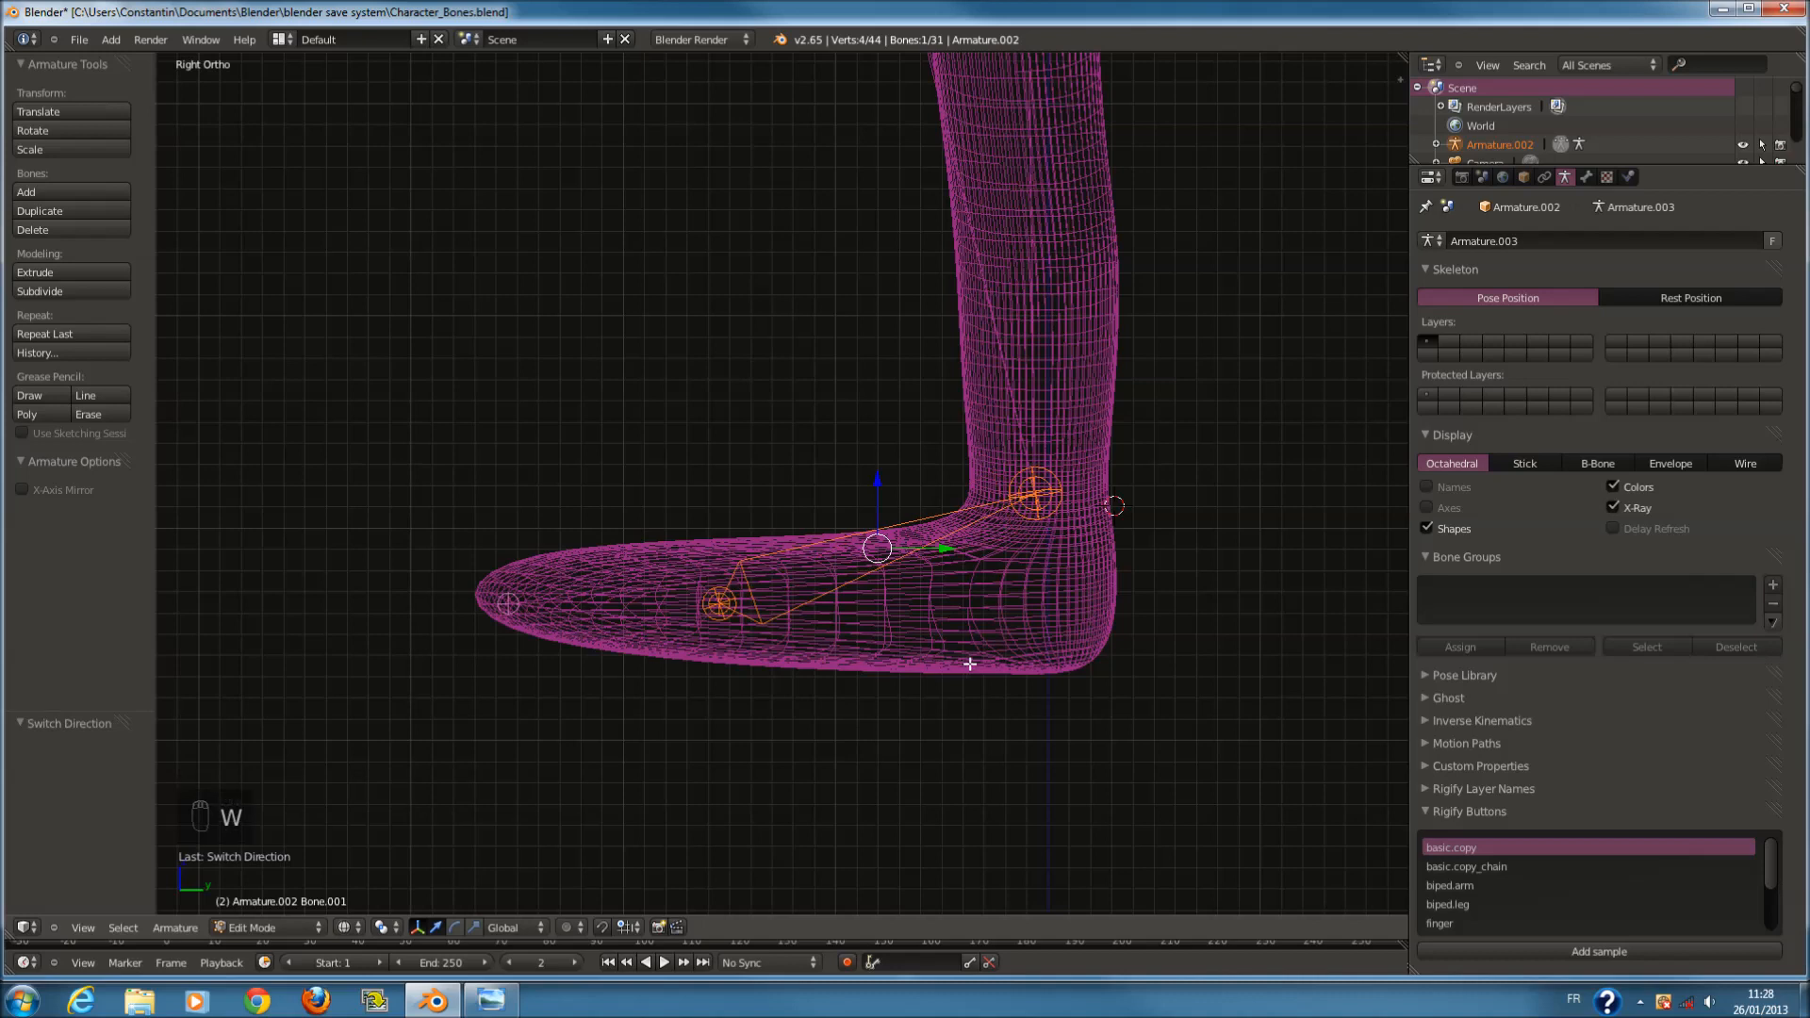
key("r")
right_click(1089, 563)
Add the toe bone to the foot bone selection and save the file.
right_click(706, 596, "shift")
key("ctrl+s")
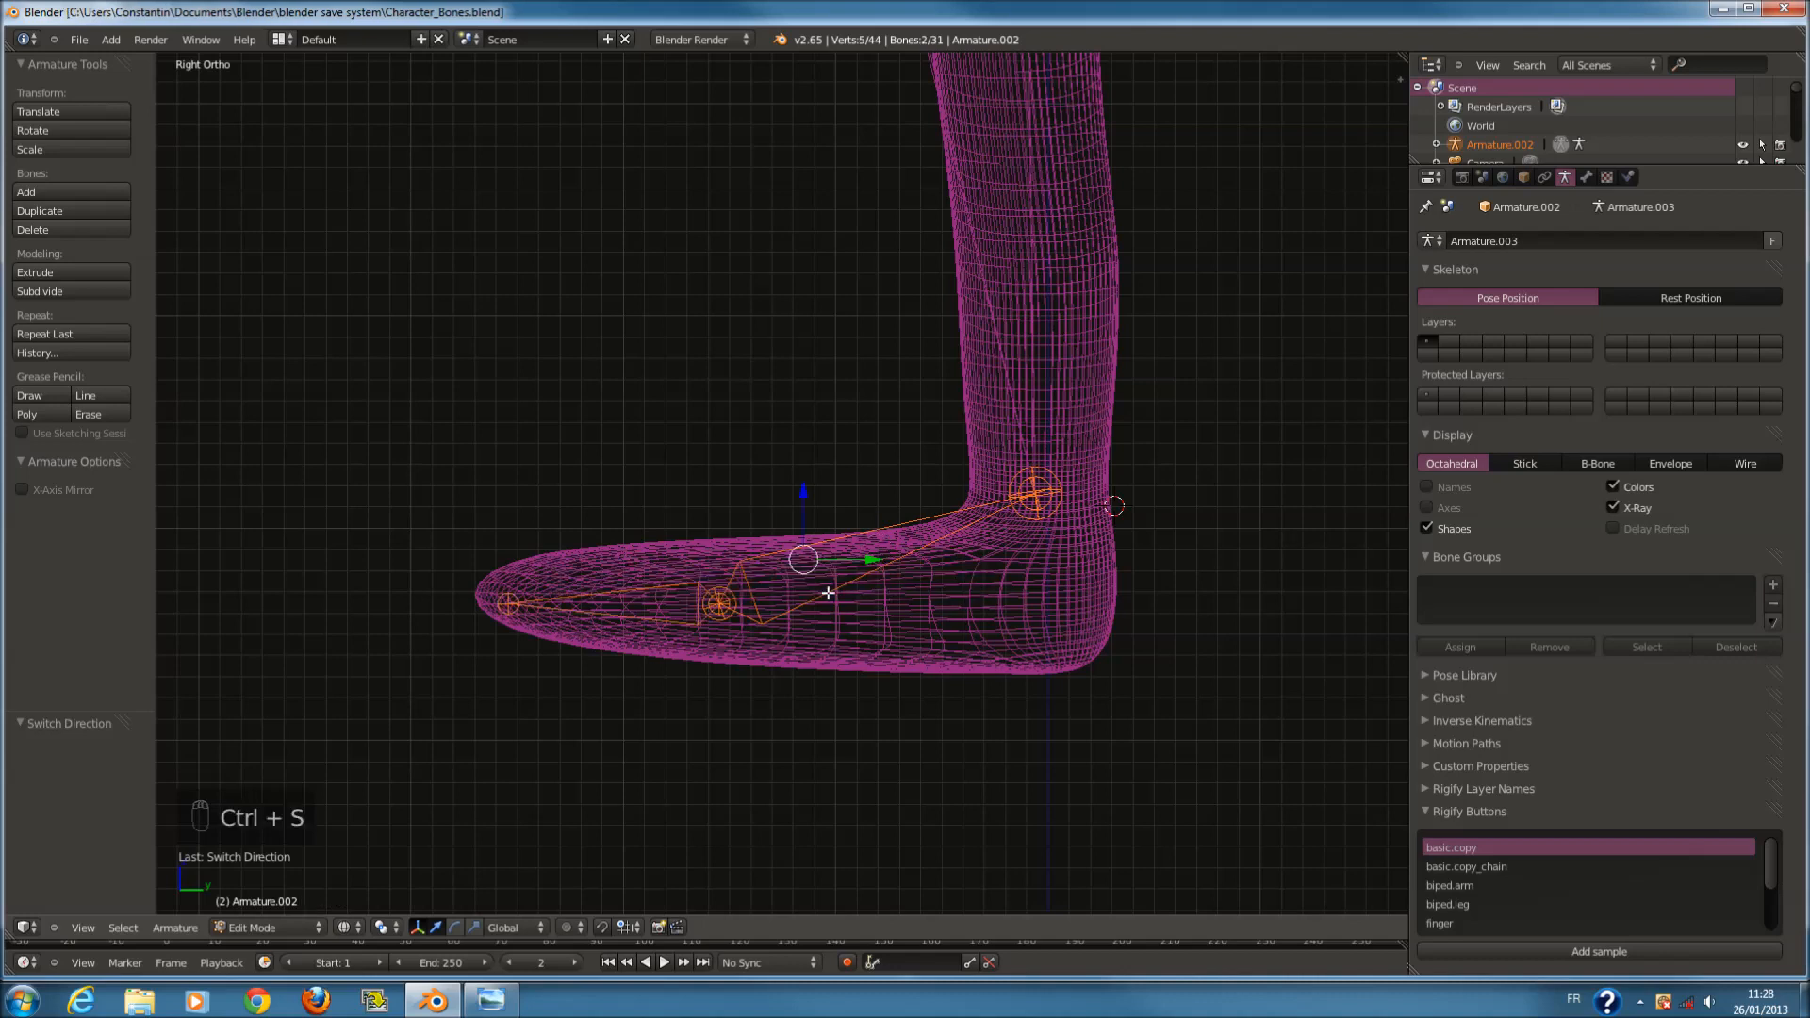
Parent the toe bone to the foot bone with Keep Offset and test-move the pair, cancelling the move.
key("ctrl+p")
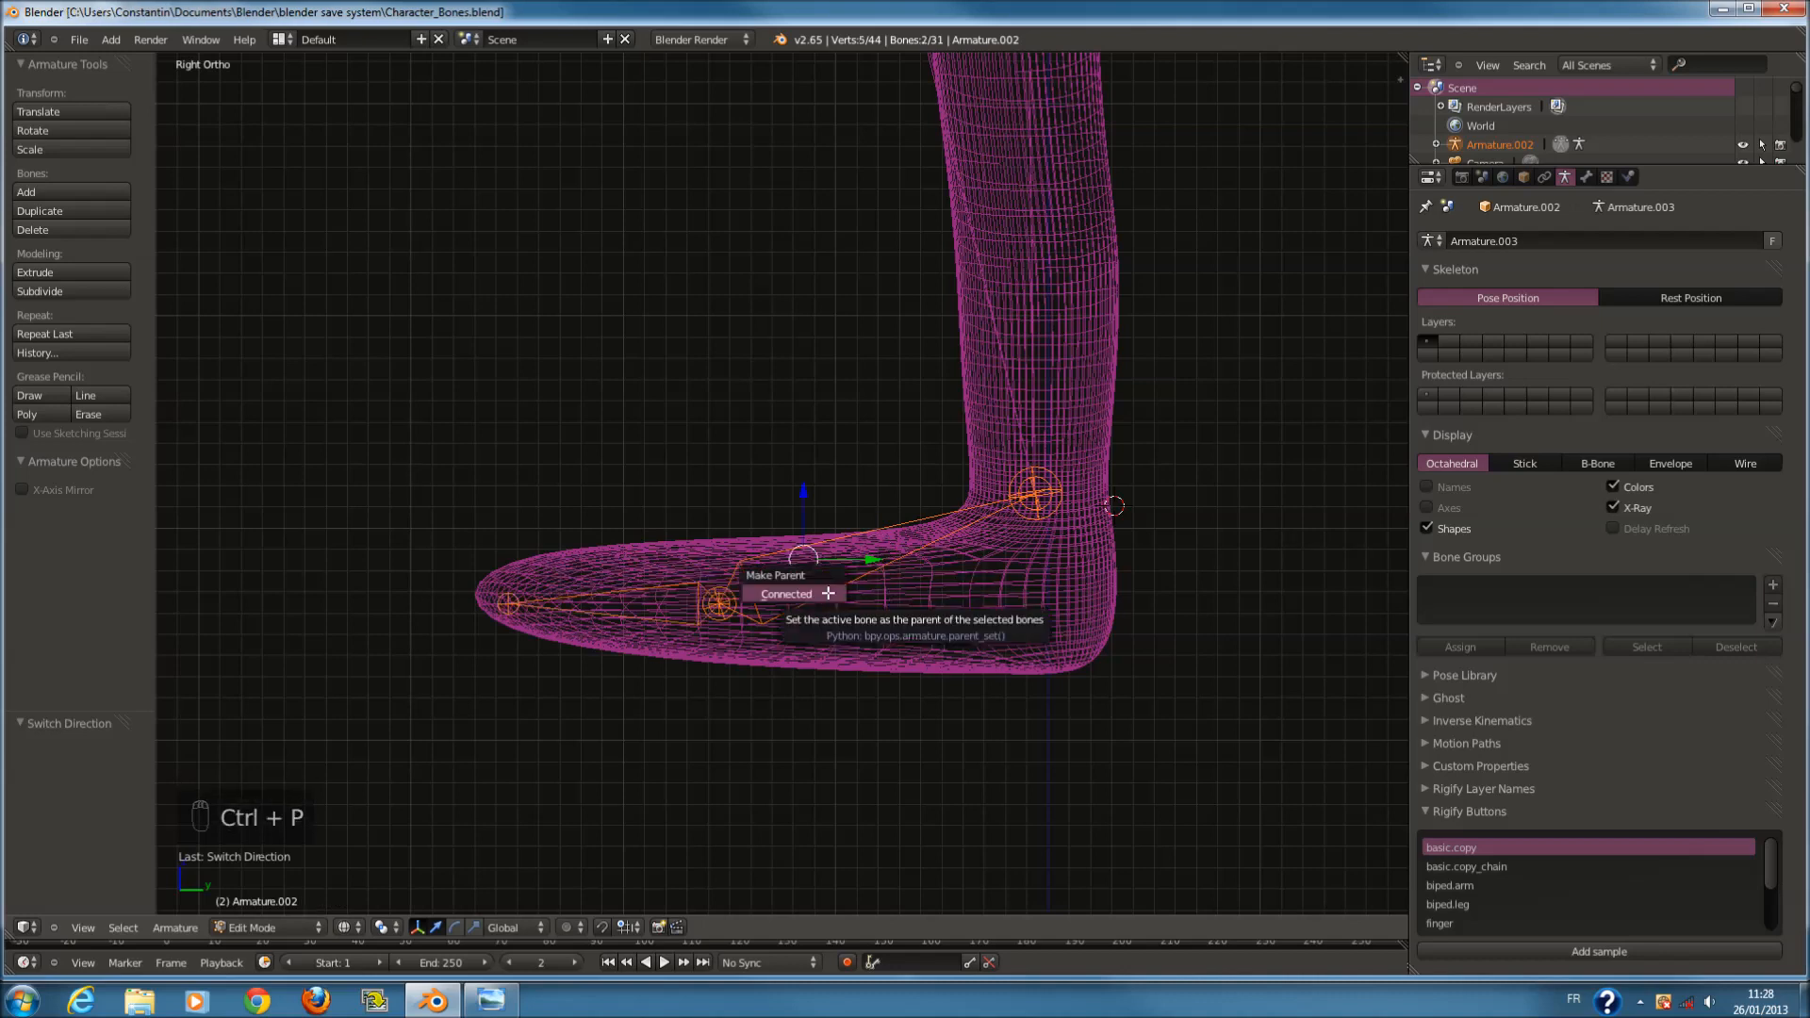
right_click(900, 520)
right_click(676, 583, "shift")
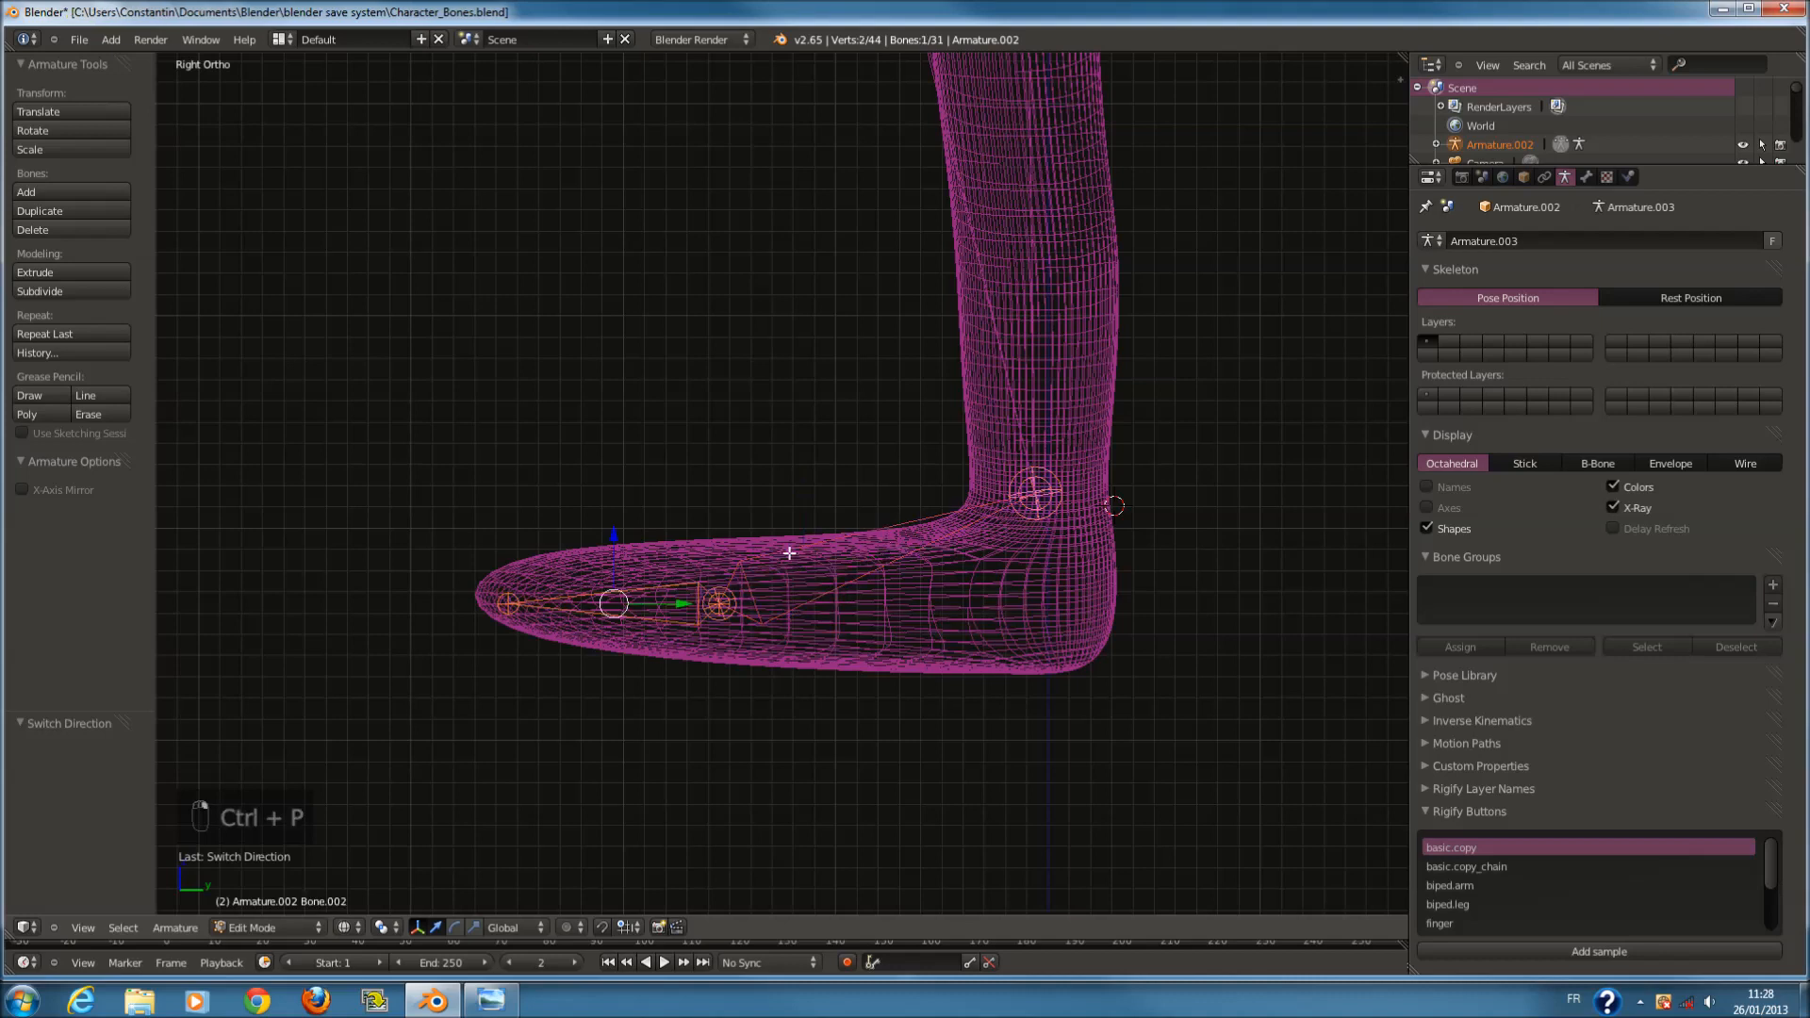
key("ctrl+p")
left_click(791, 556)
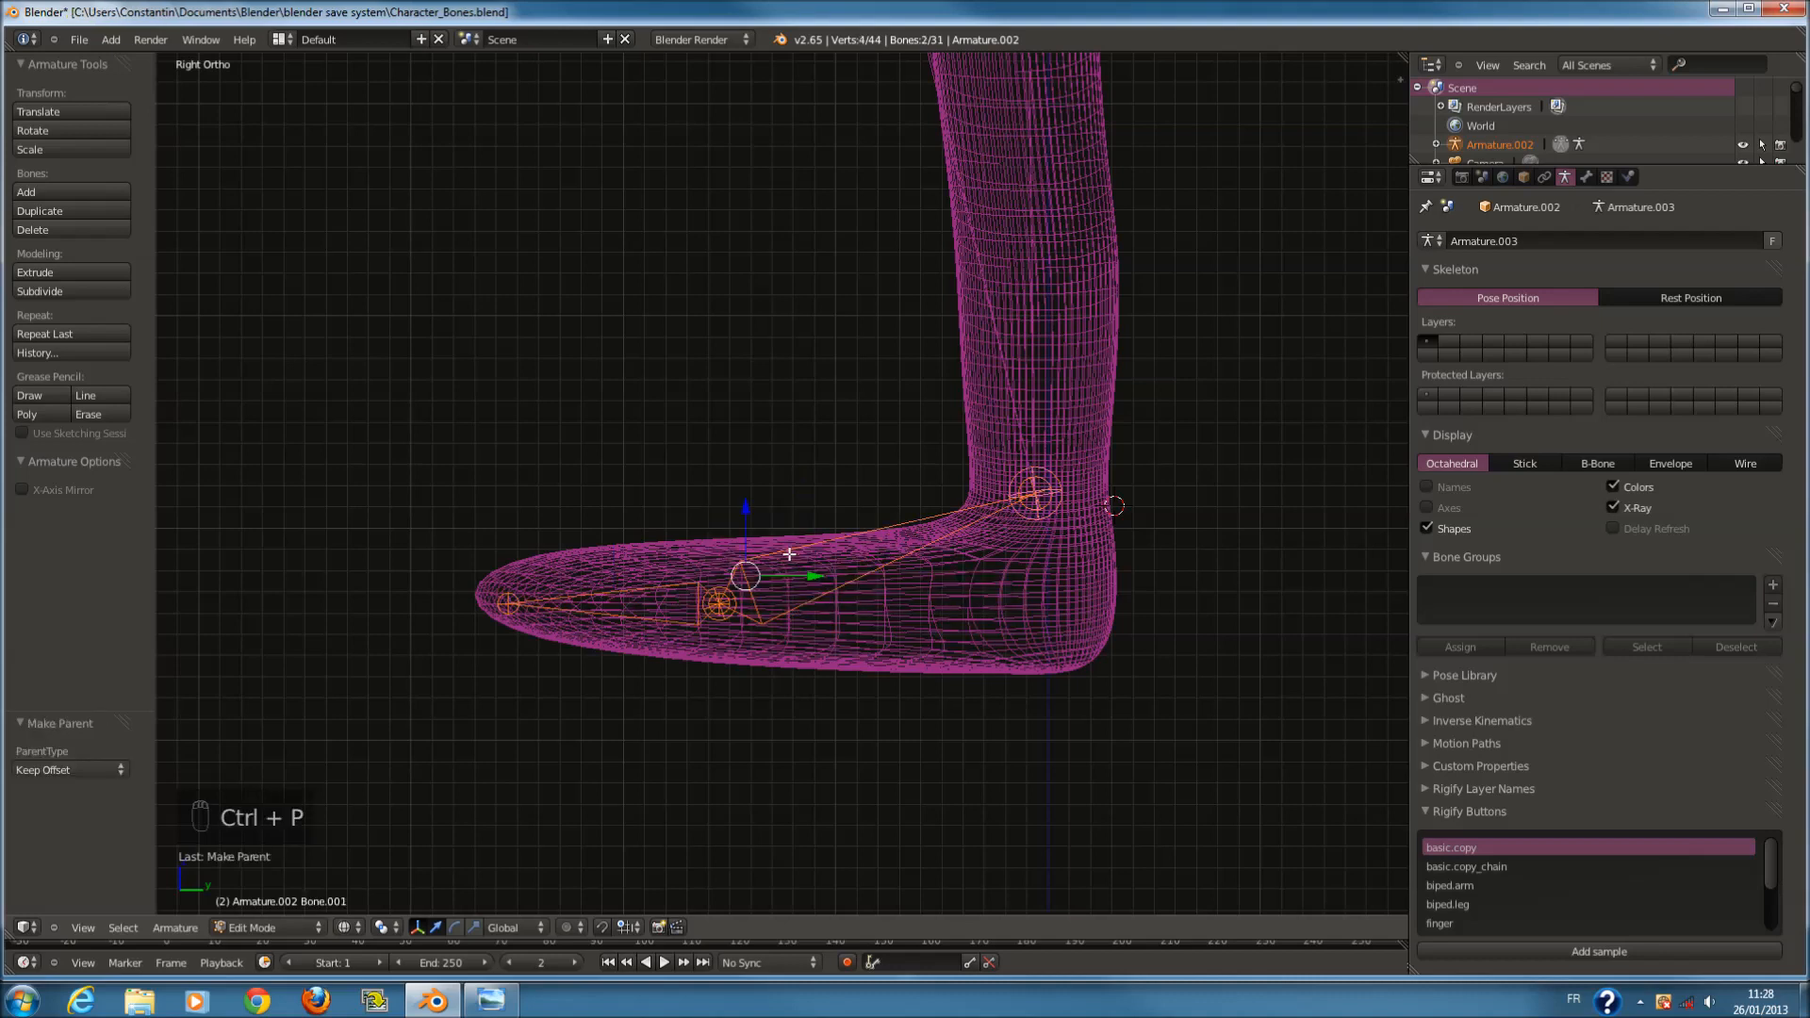
key("g")
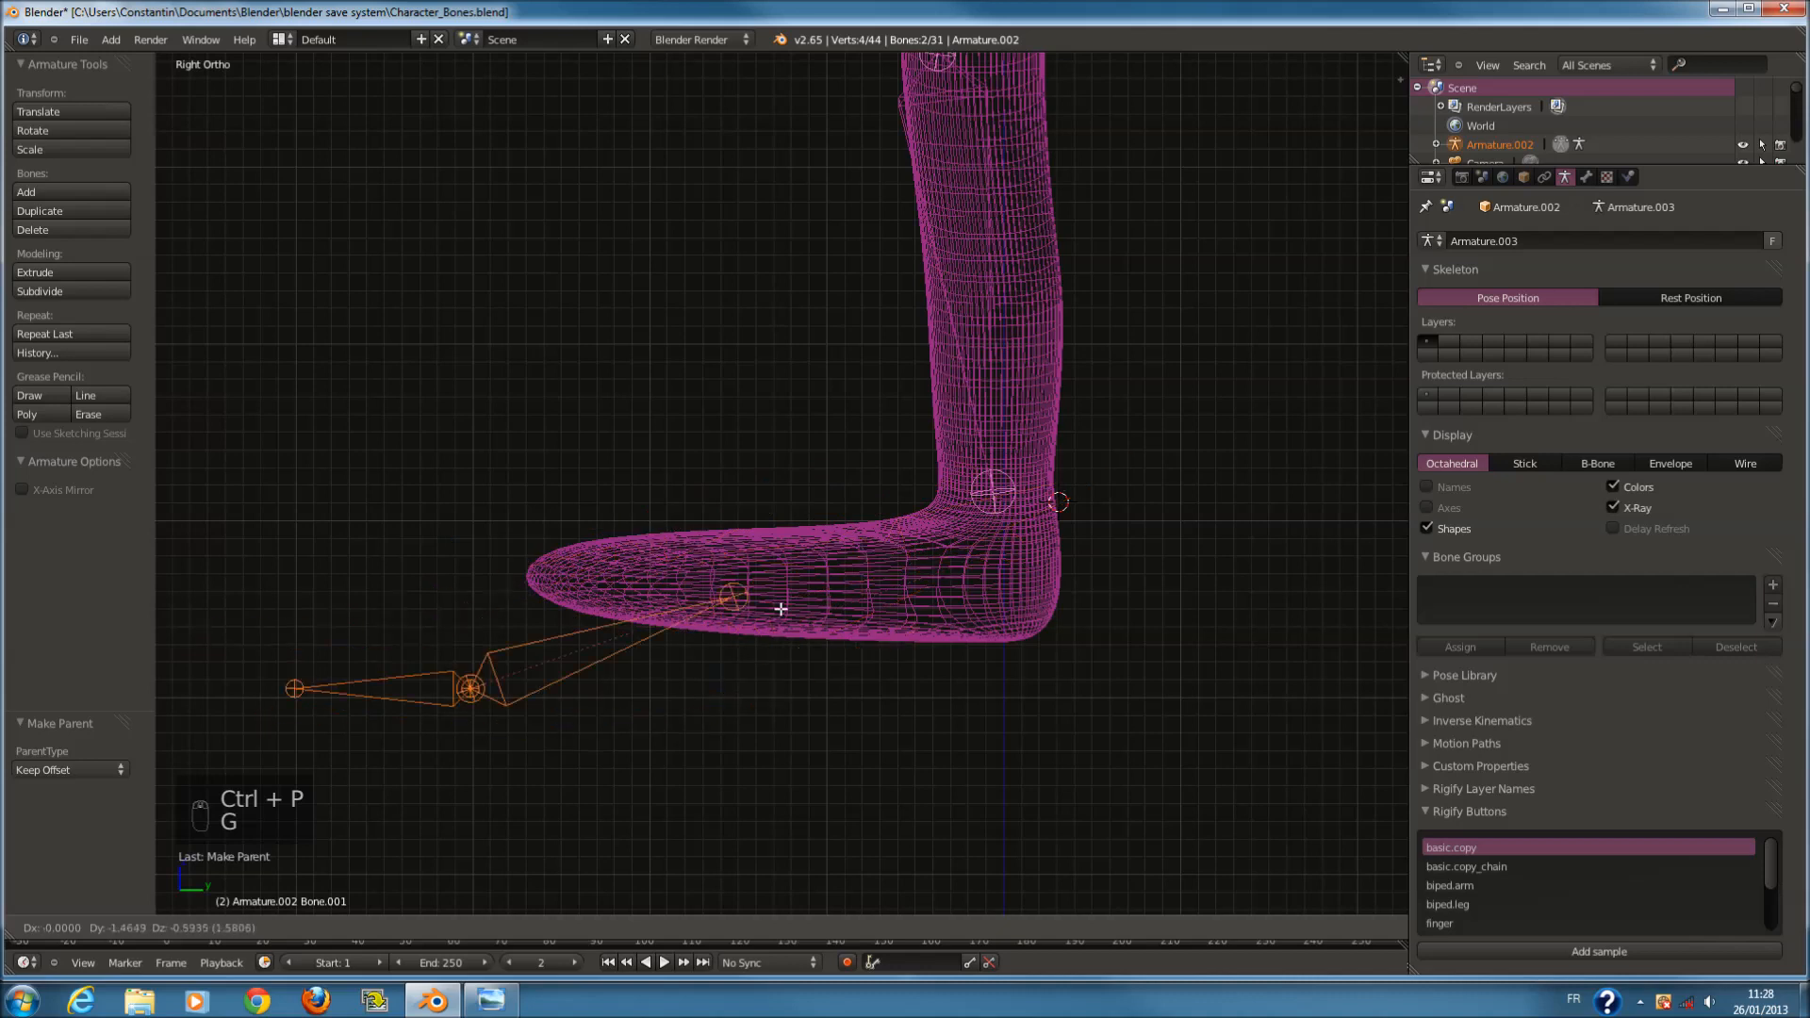
right_click(820, 590)
right_click(820, 590)
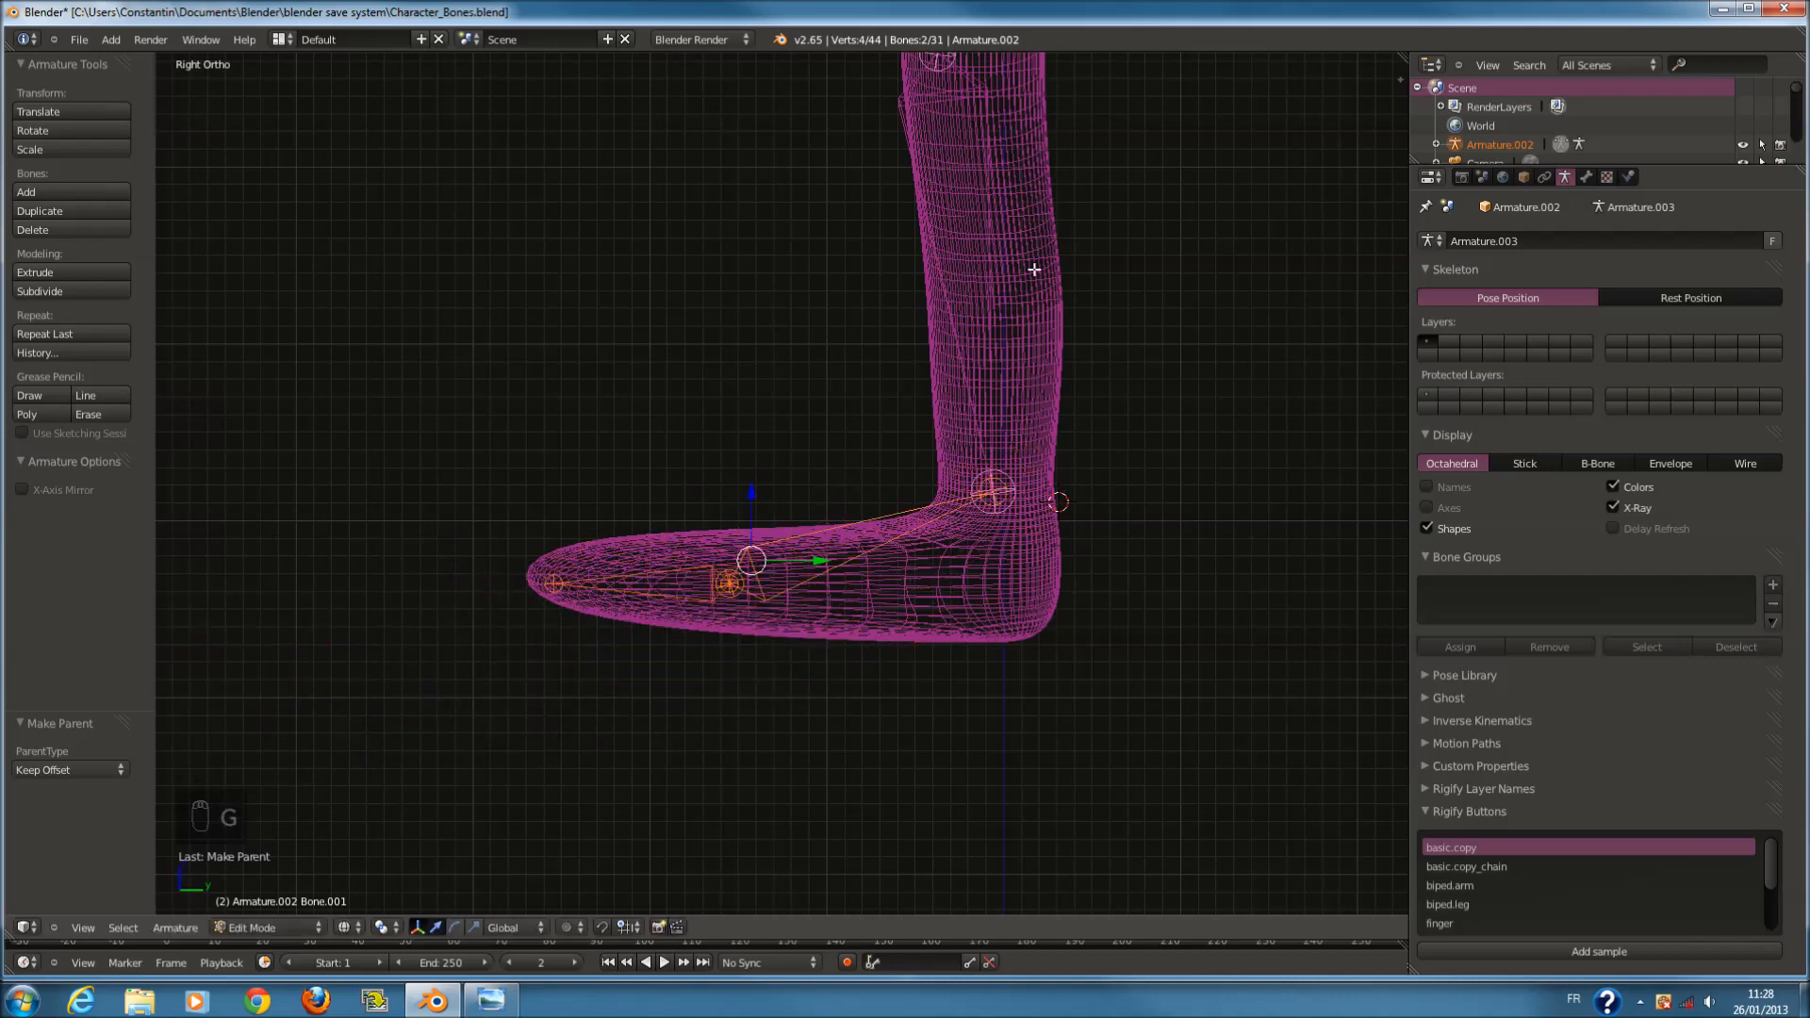
Extrude a heel bone from the ankle joint down to the sole and shift its tip 0.203 back along Y.
key("a")
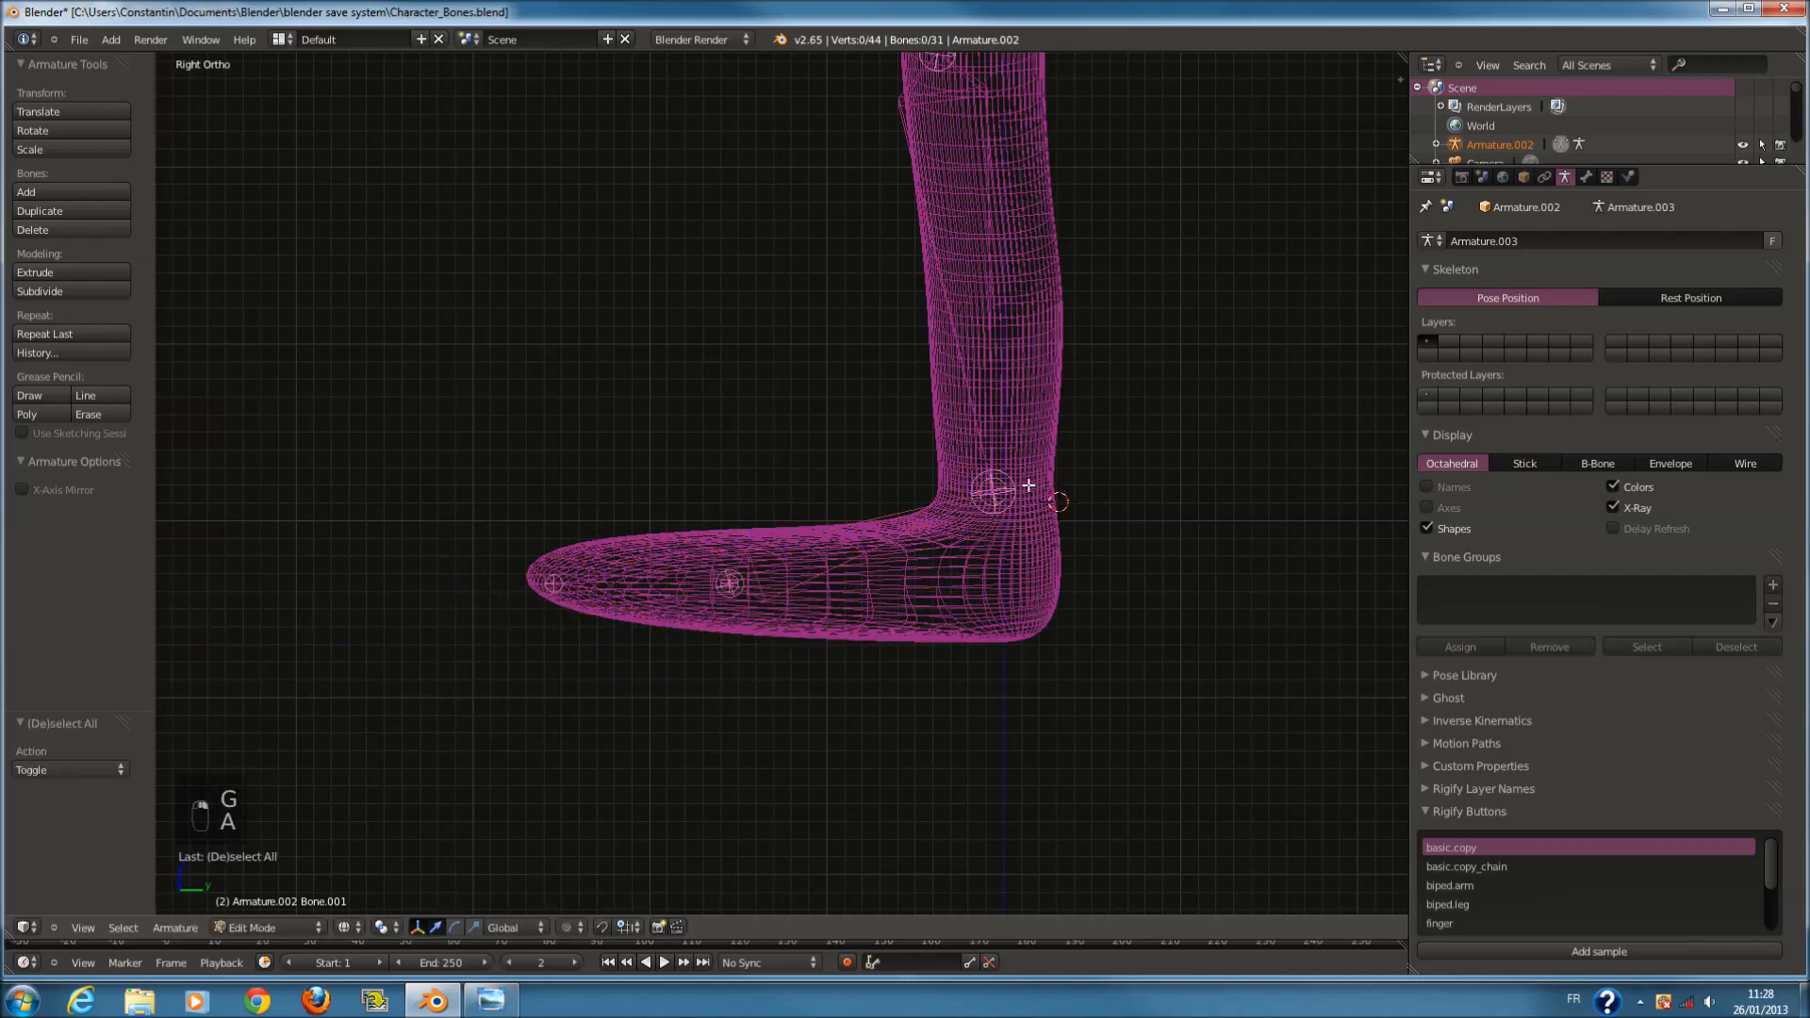
right_click(1023, 485)
key("e")
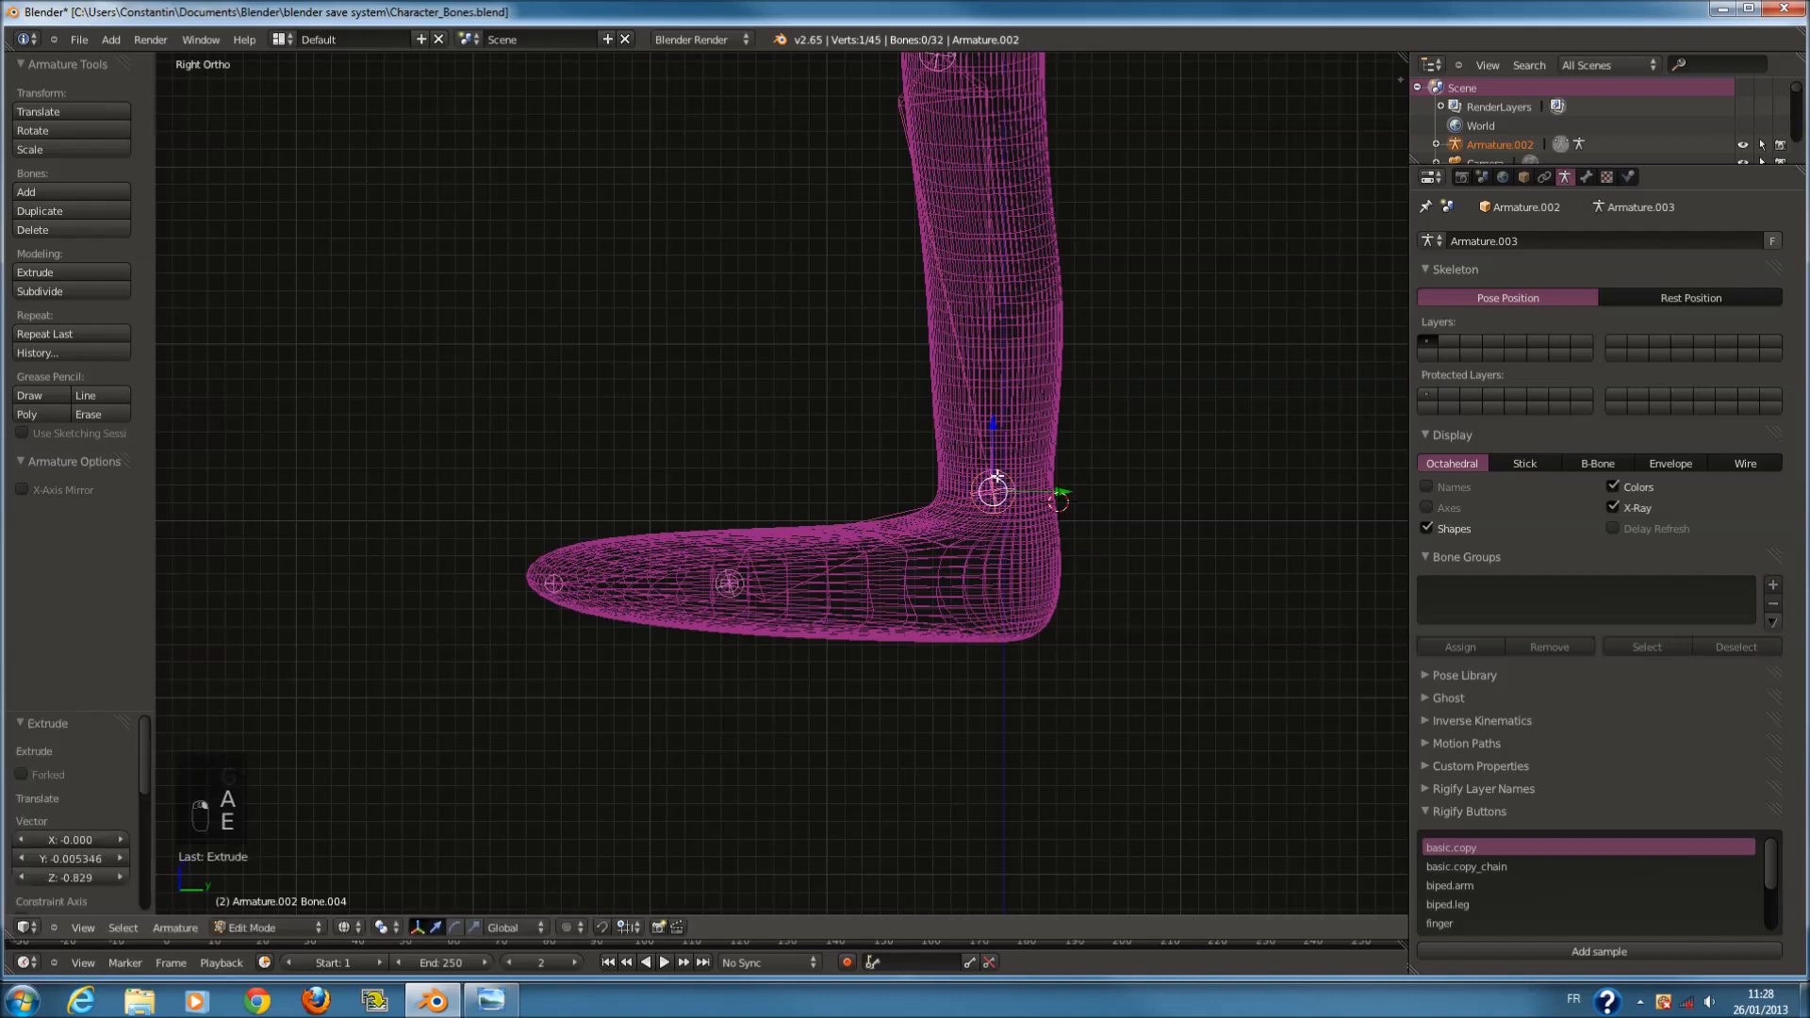
left_click(1069, 641)
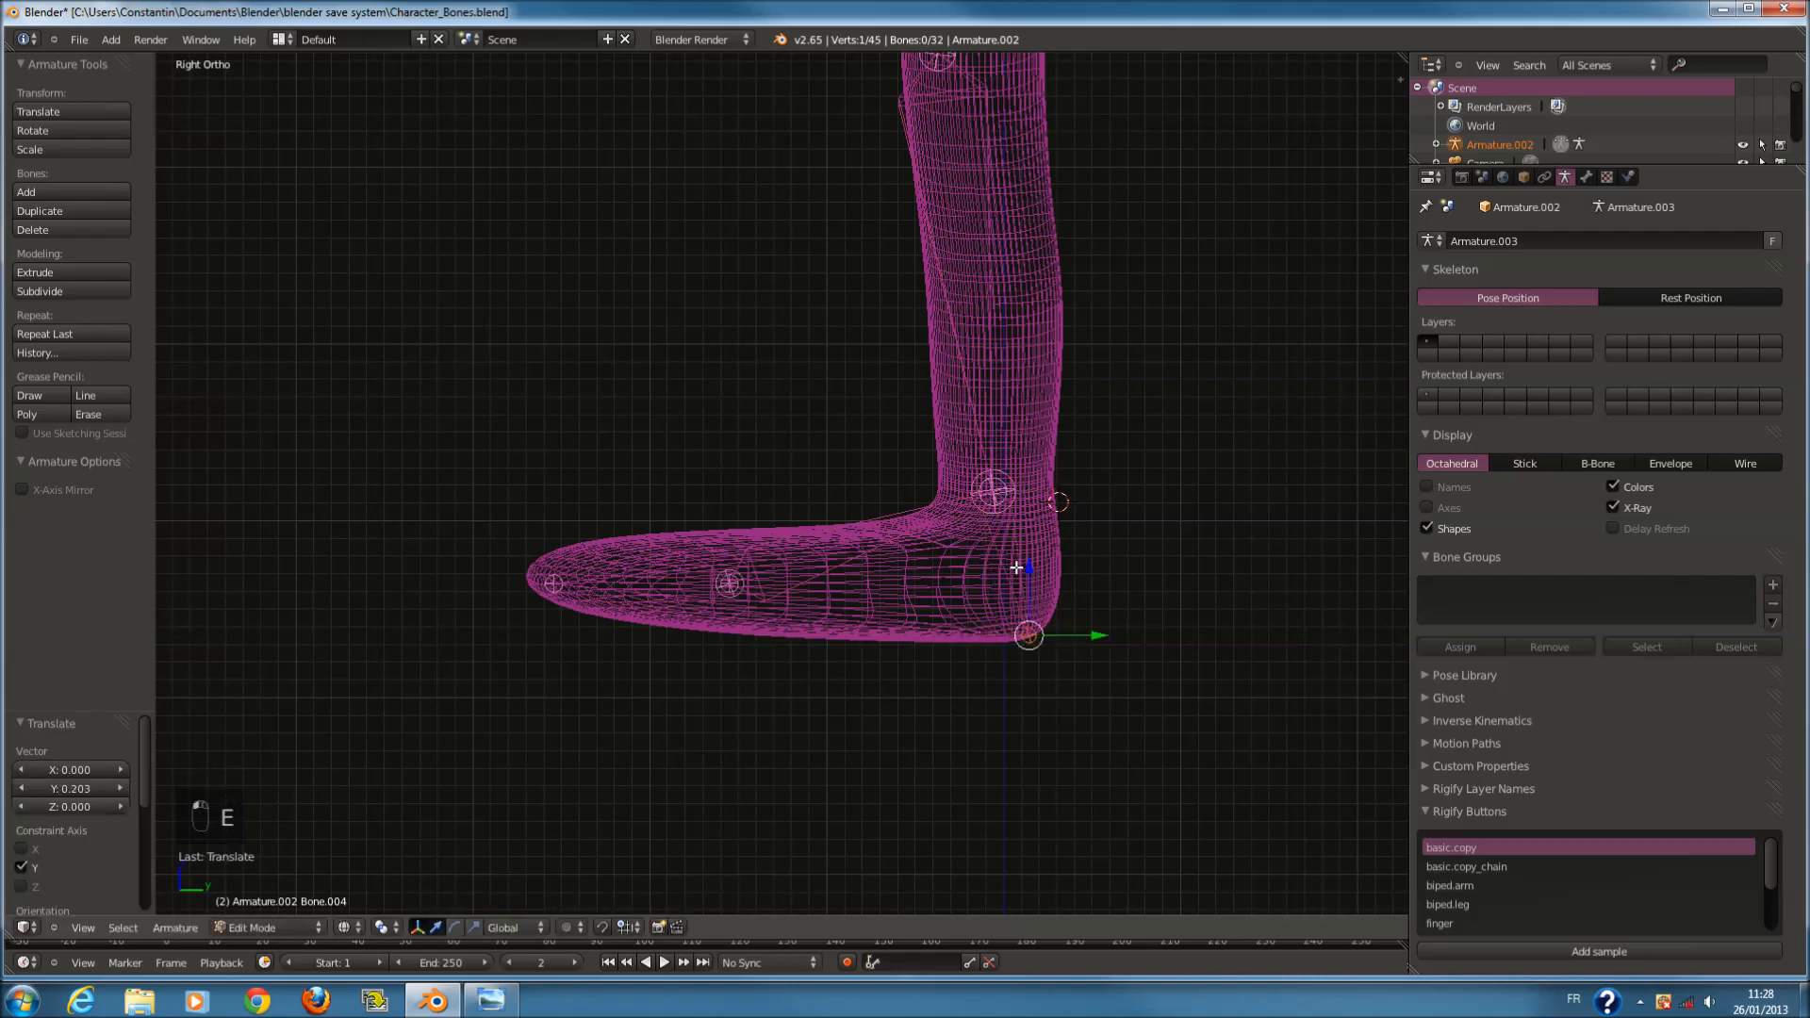
Save the file and rename the thigh bone as Jambe_inférieur.L.
scroll(1059, 497, "down", 2)
middle_click_drag(1058, 497, 973, 318, "shift")
right_click(973, 318)
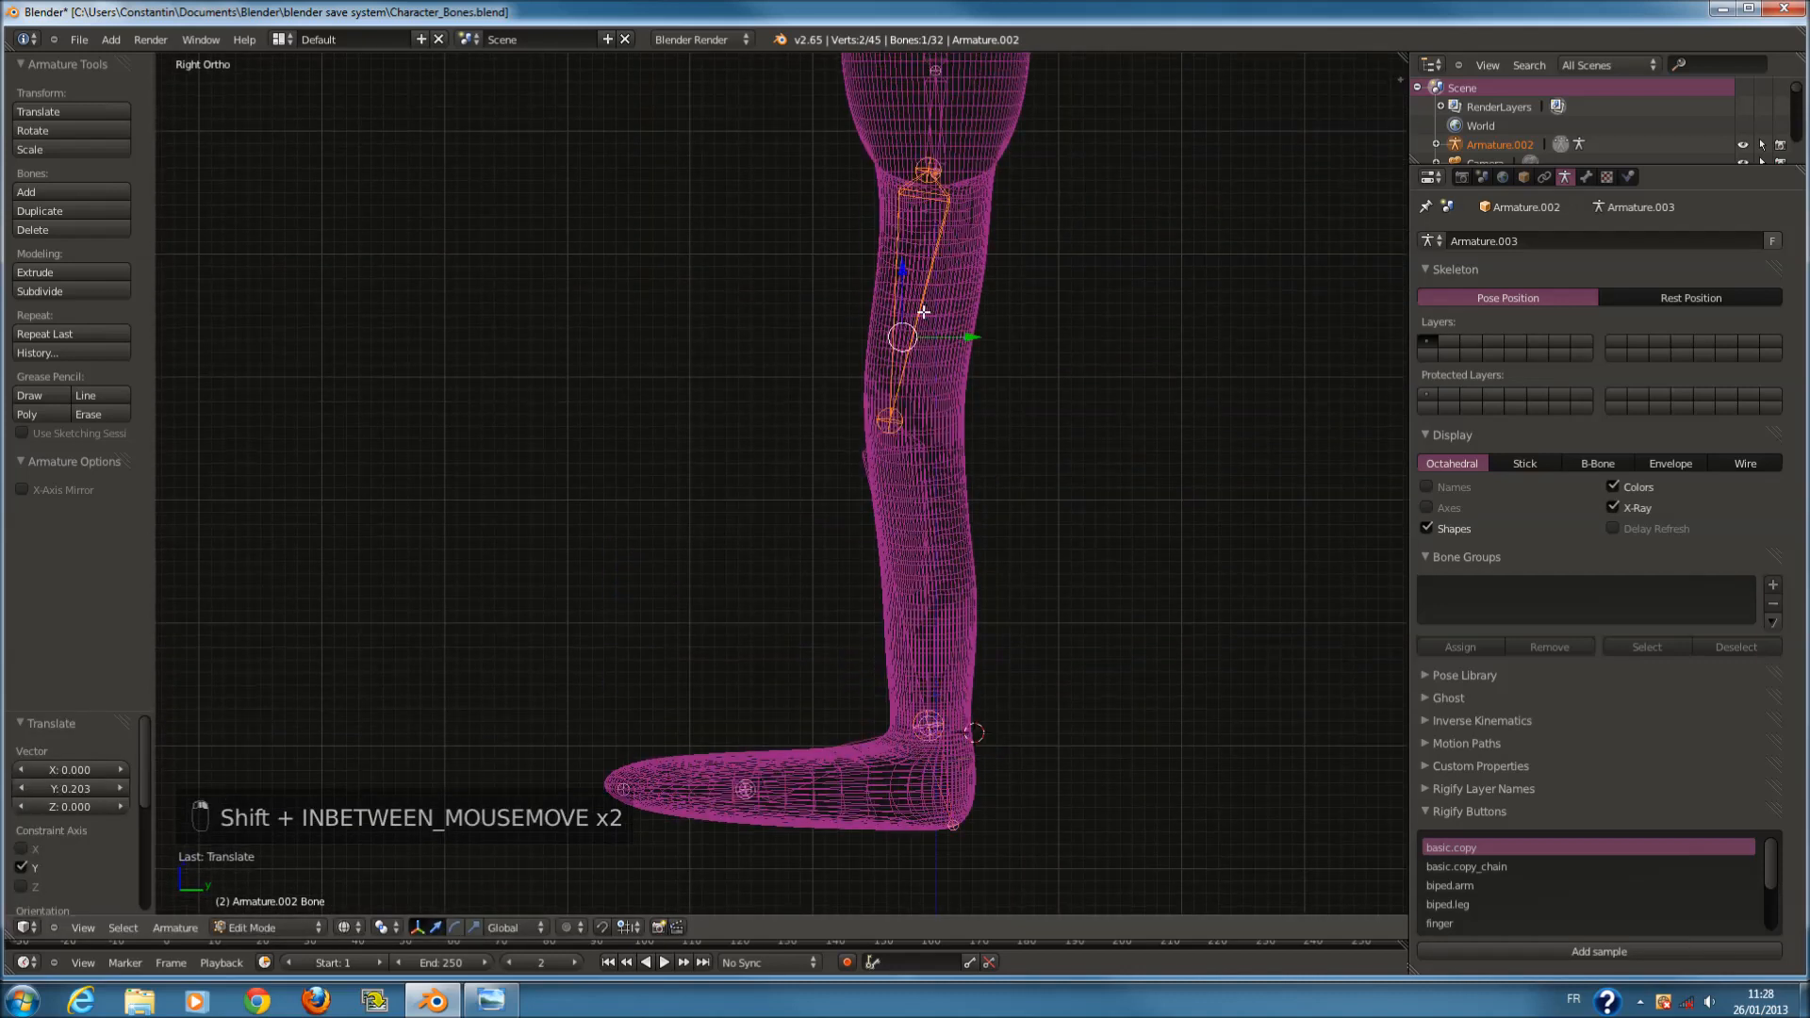
key("ctrl+s")
left_click(1586, 179)
left_click(1607, 177)
left_click(1628, 178)
left_click(1565, 177)
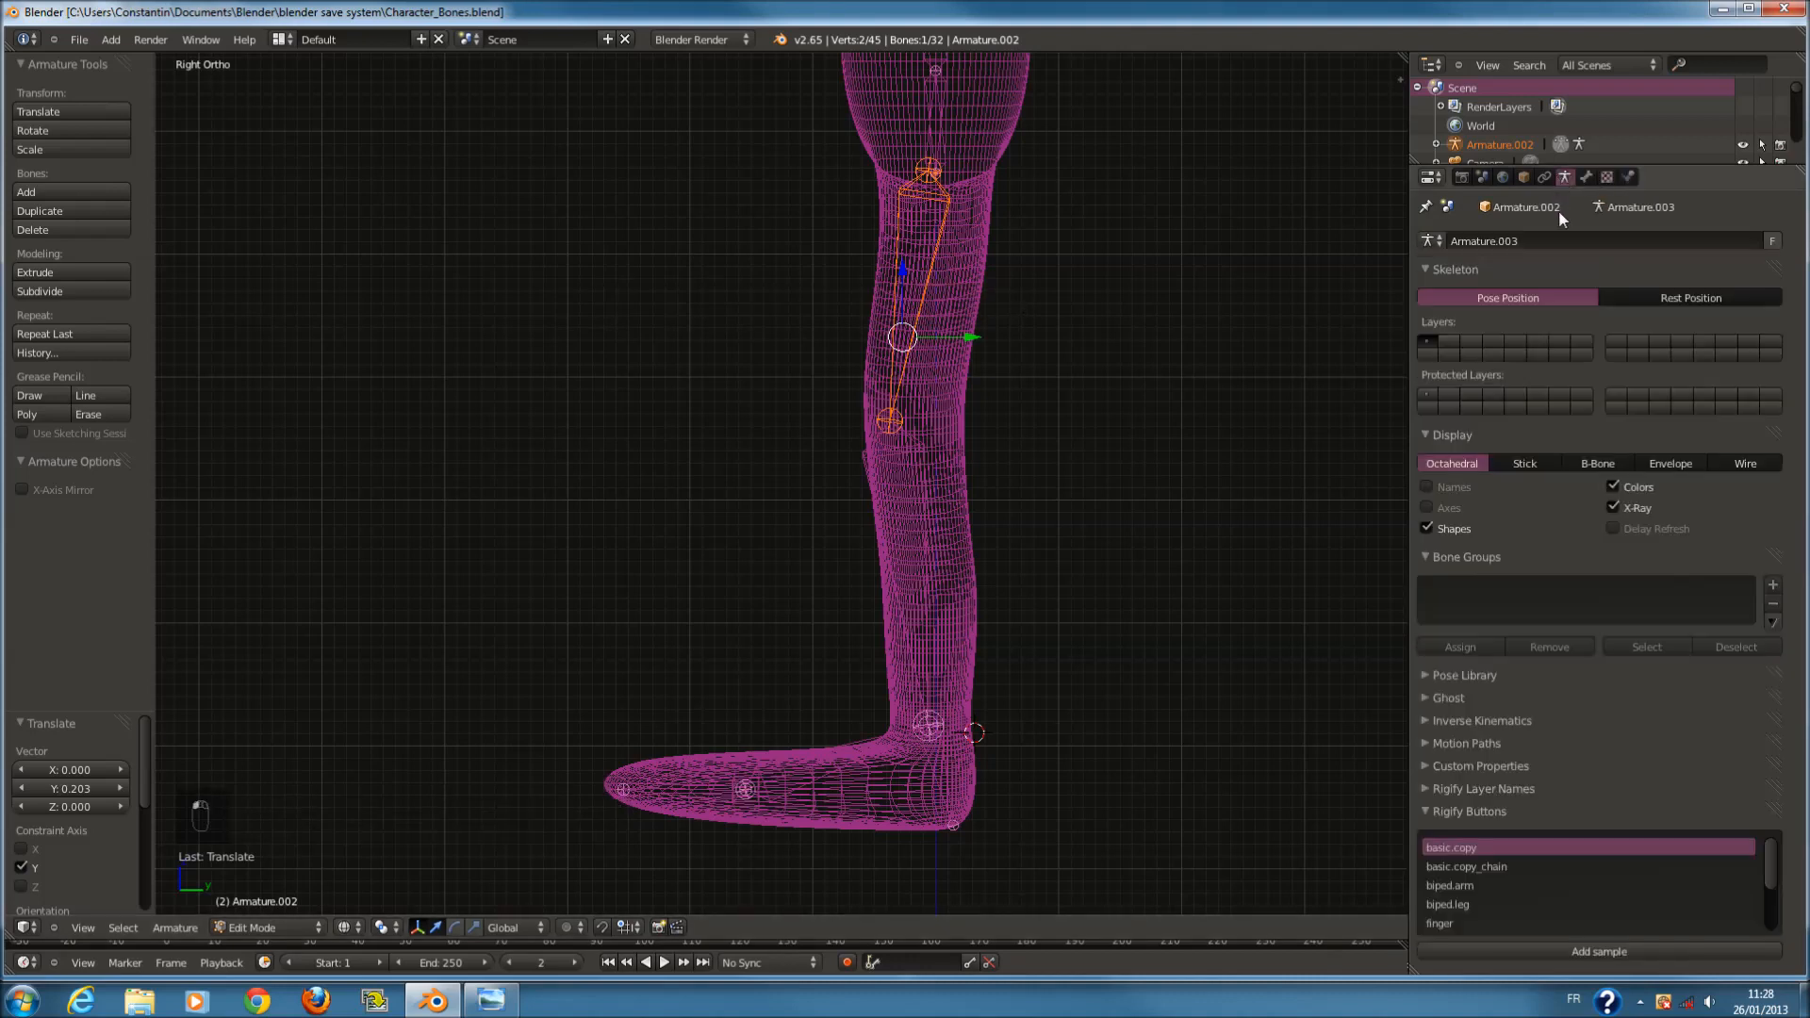
left_click(1586, 178)
left_click(1498, 238)
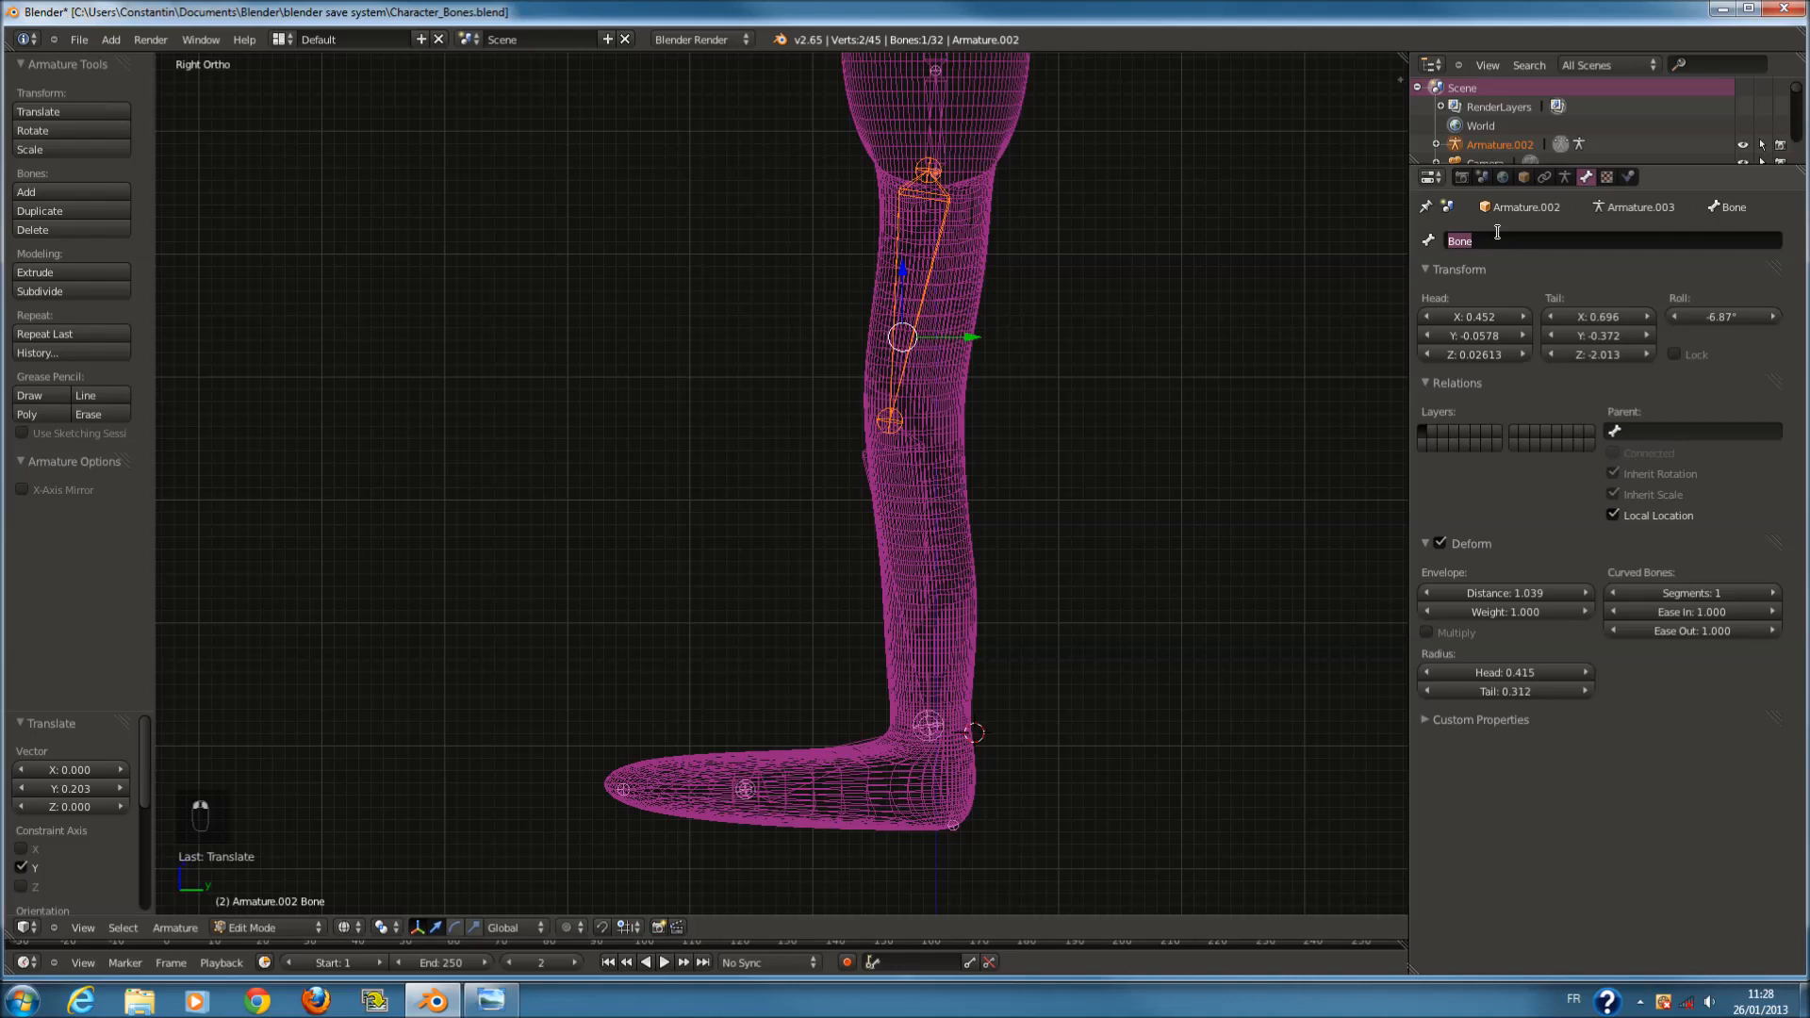
type("Ta")
key("Return")
Select the bone below the knee and rename it as Jambe_supérieur.L.
key("bracketright")
left_click(1509, 241)
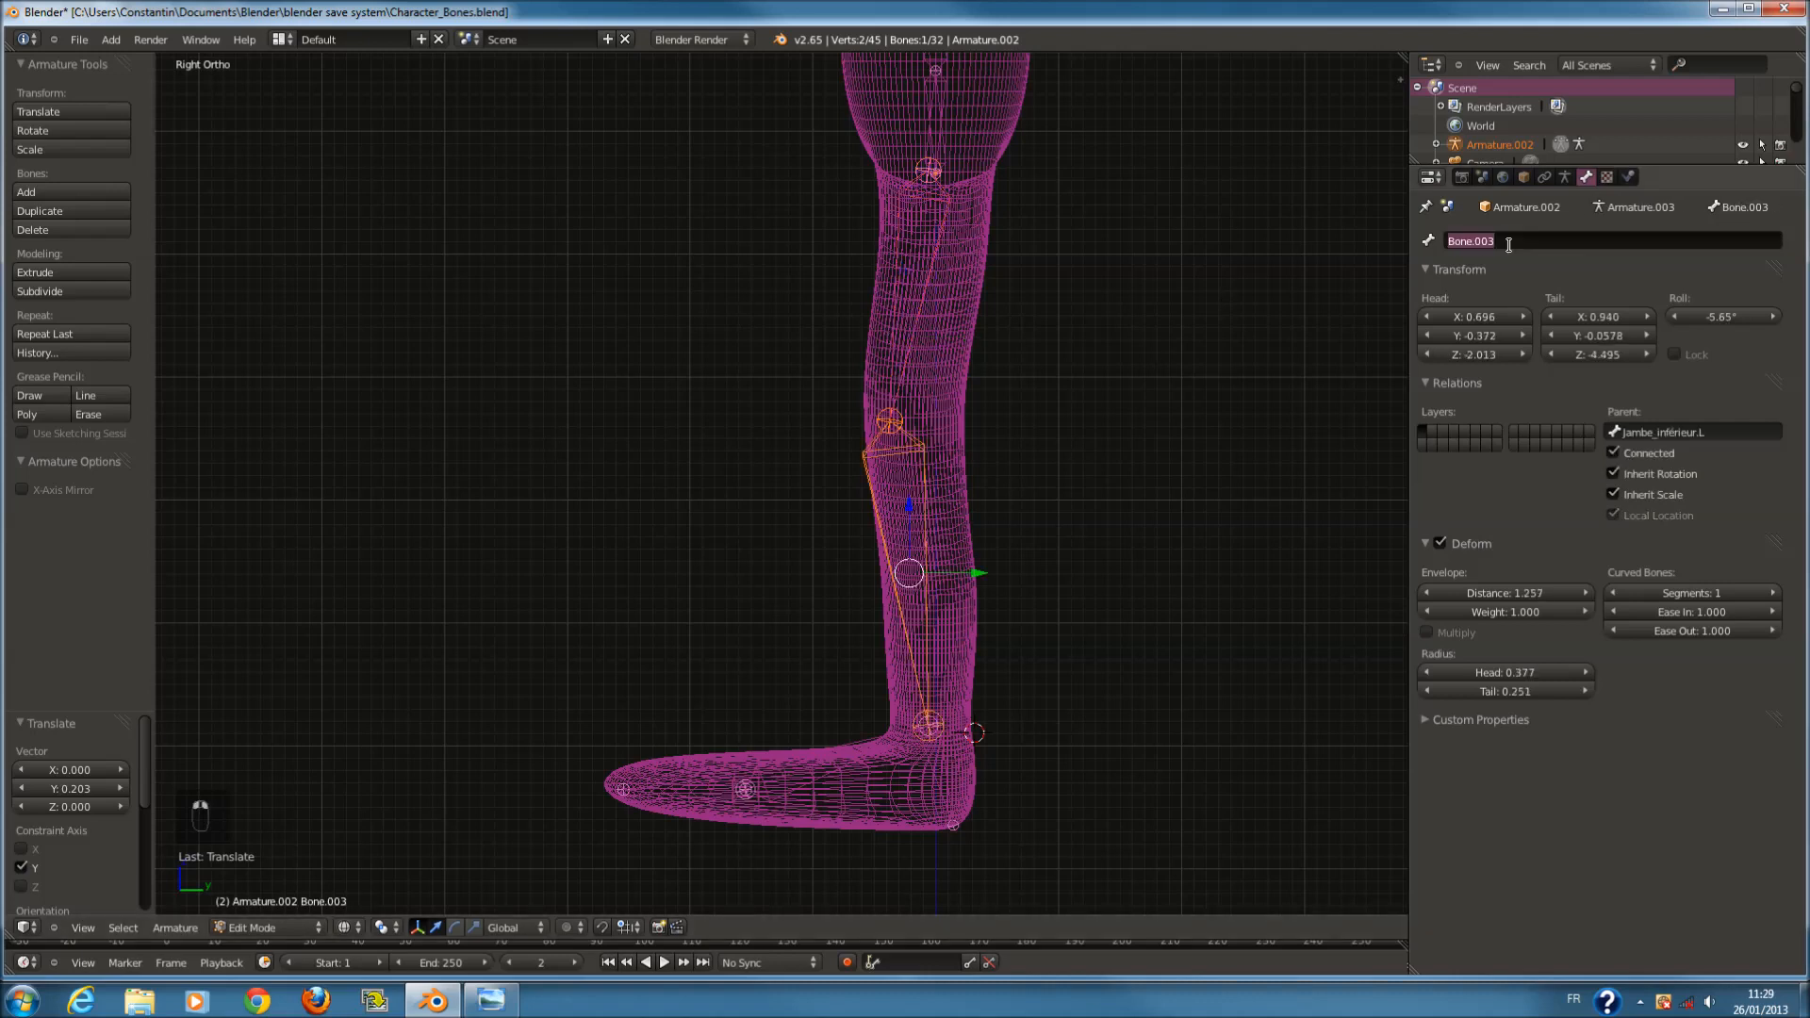
type("Jambe_supérieur.L")
key("Return")
Select the heel bone at the ankle and rename it as TalontIK.L.
key("bracketright")
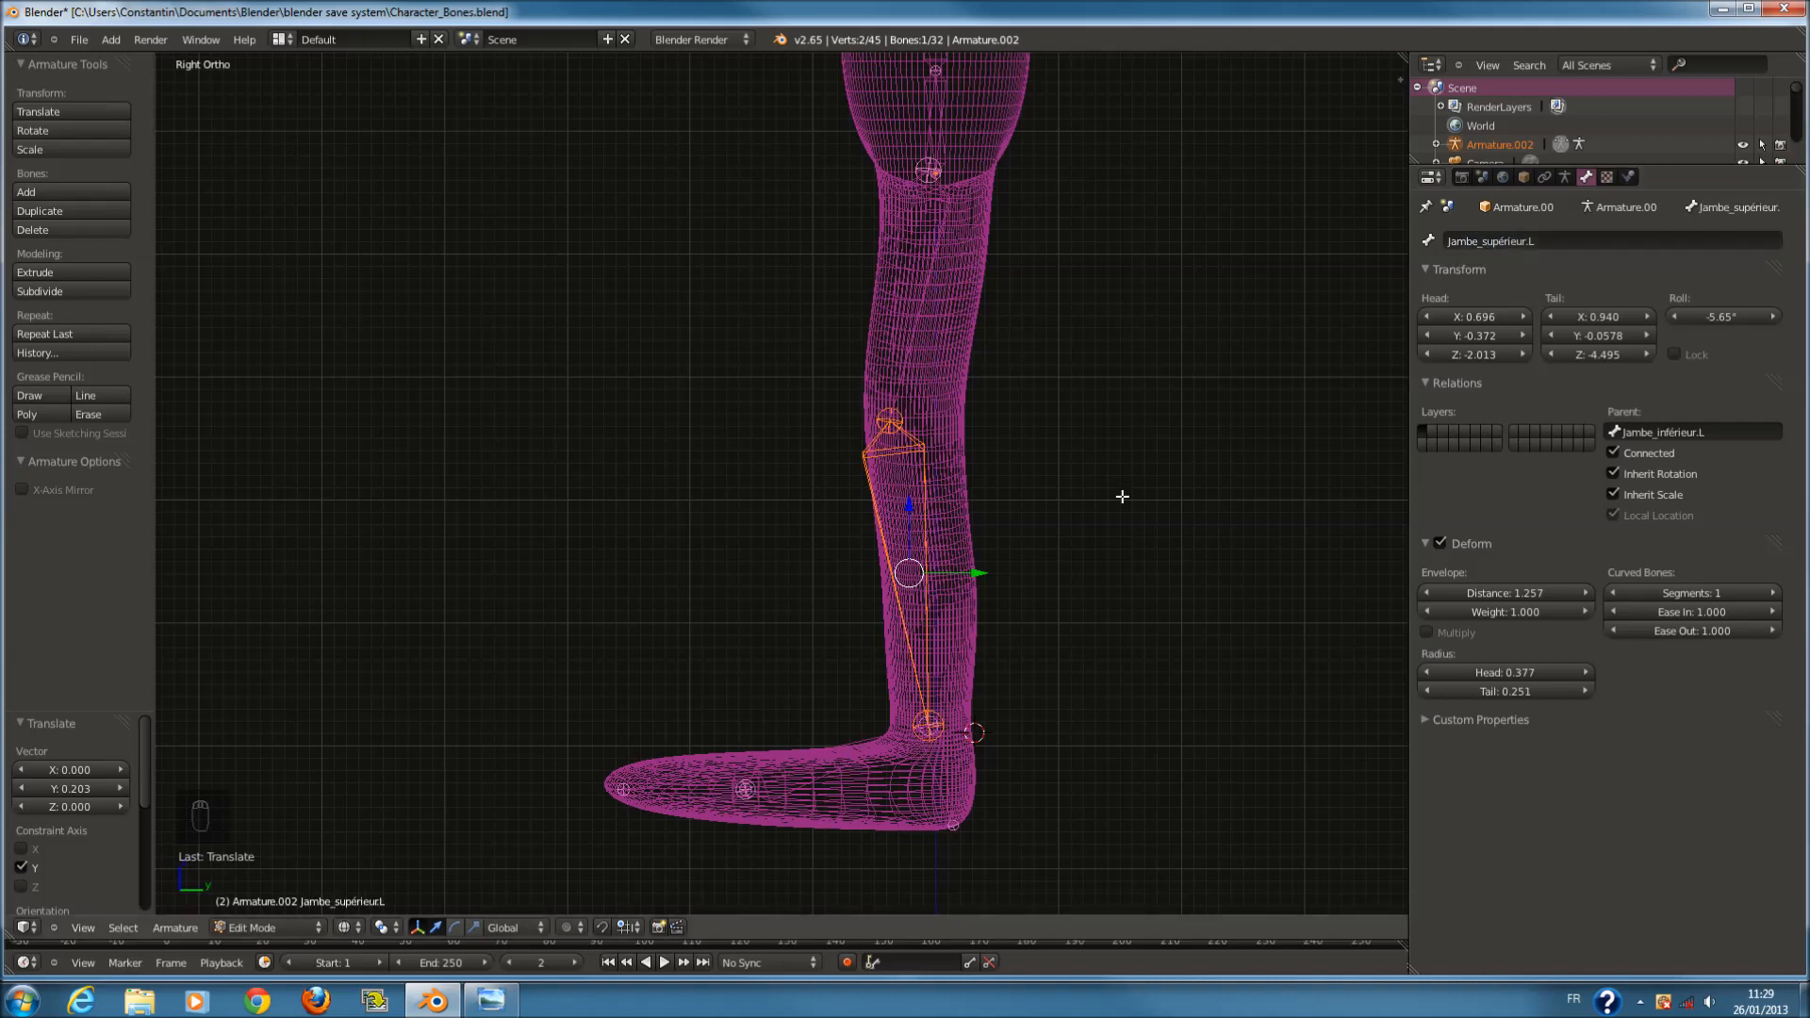
scroll(1031, 606, "up", 3)
left_click(1520, 242)
type("TalontIK")
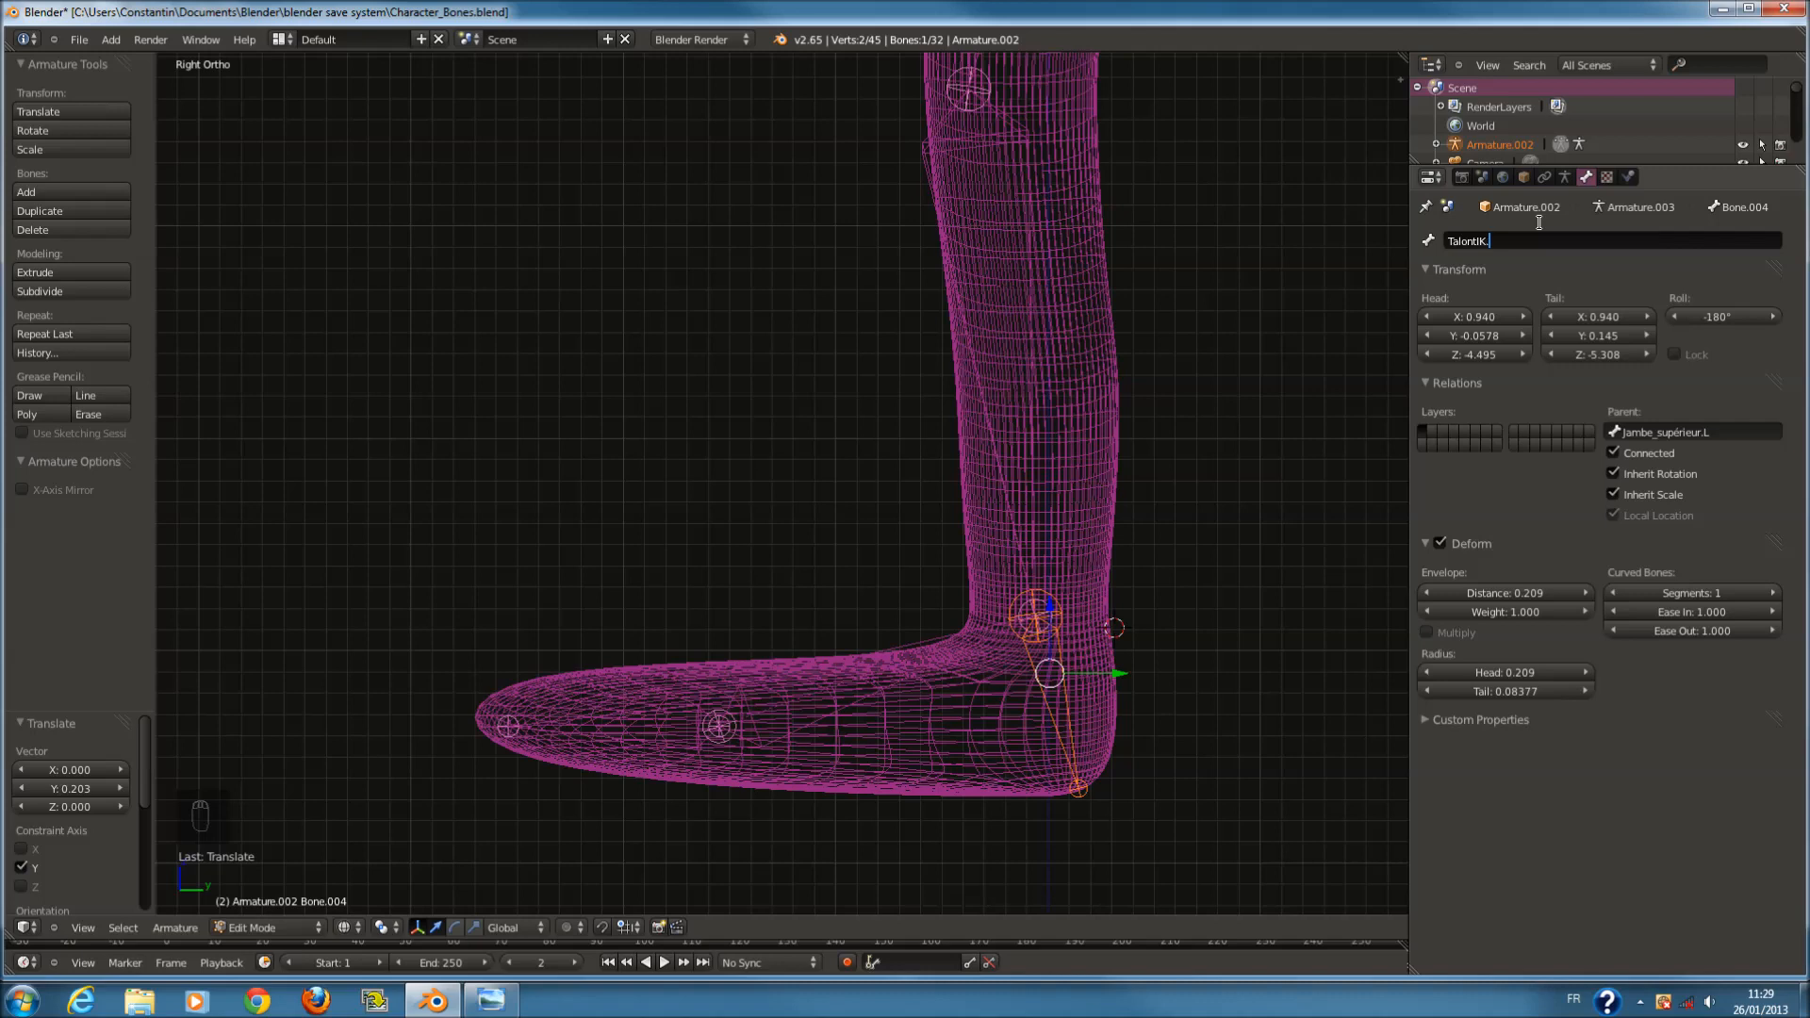
key("Return")
Rename the foot bone as pied.L.
right_click(877, 675)
left_click(1542, 247)
type("pied.L")
key("Return")
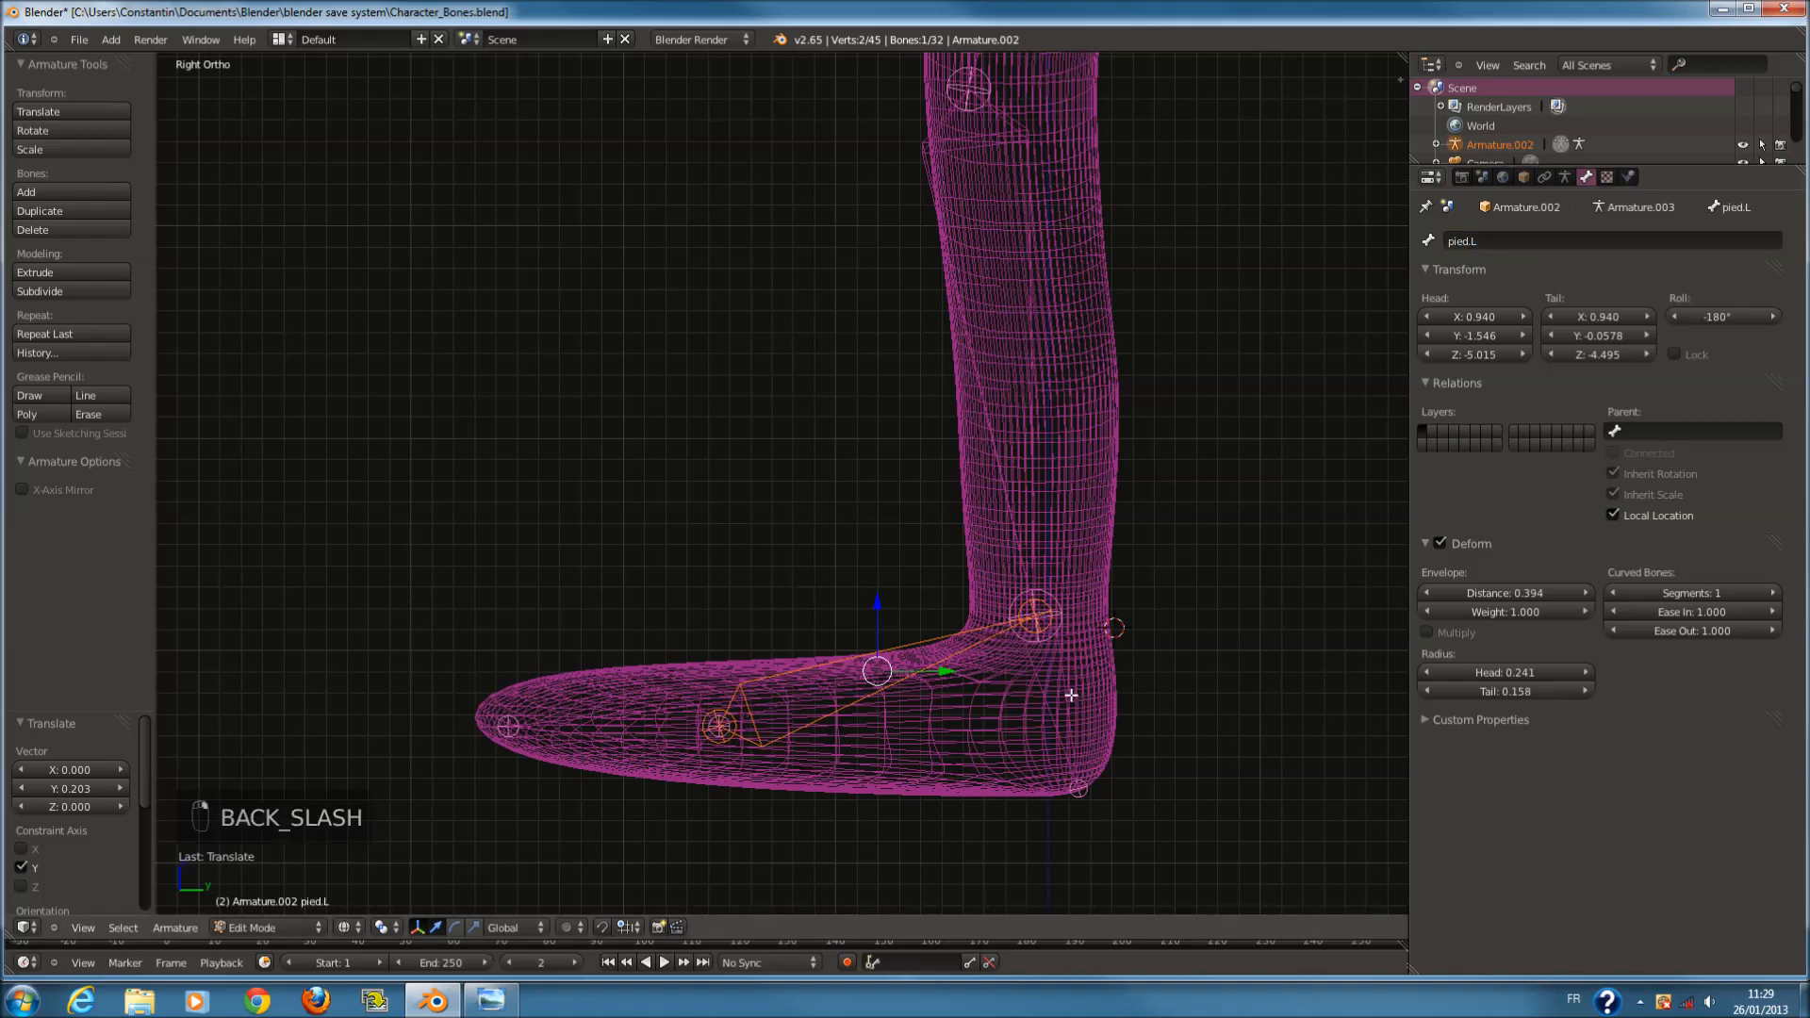
Rename the toe bone as O.L and save the file.
right_click(626, 719)
left_click(1520, 243)
type("o.L")
key("Return")
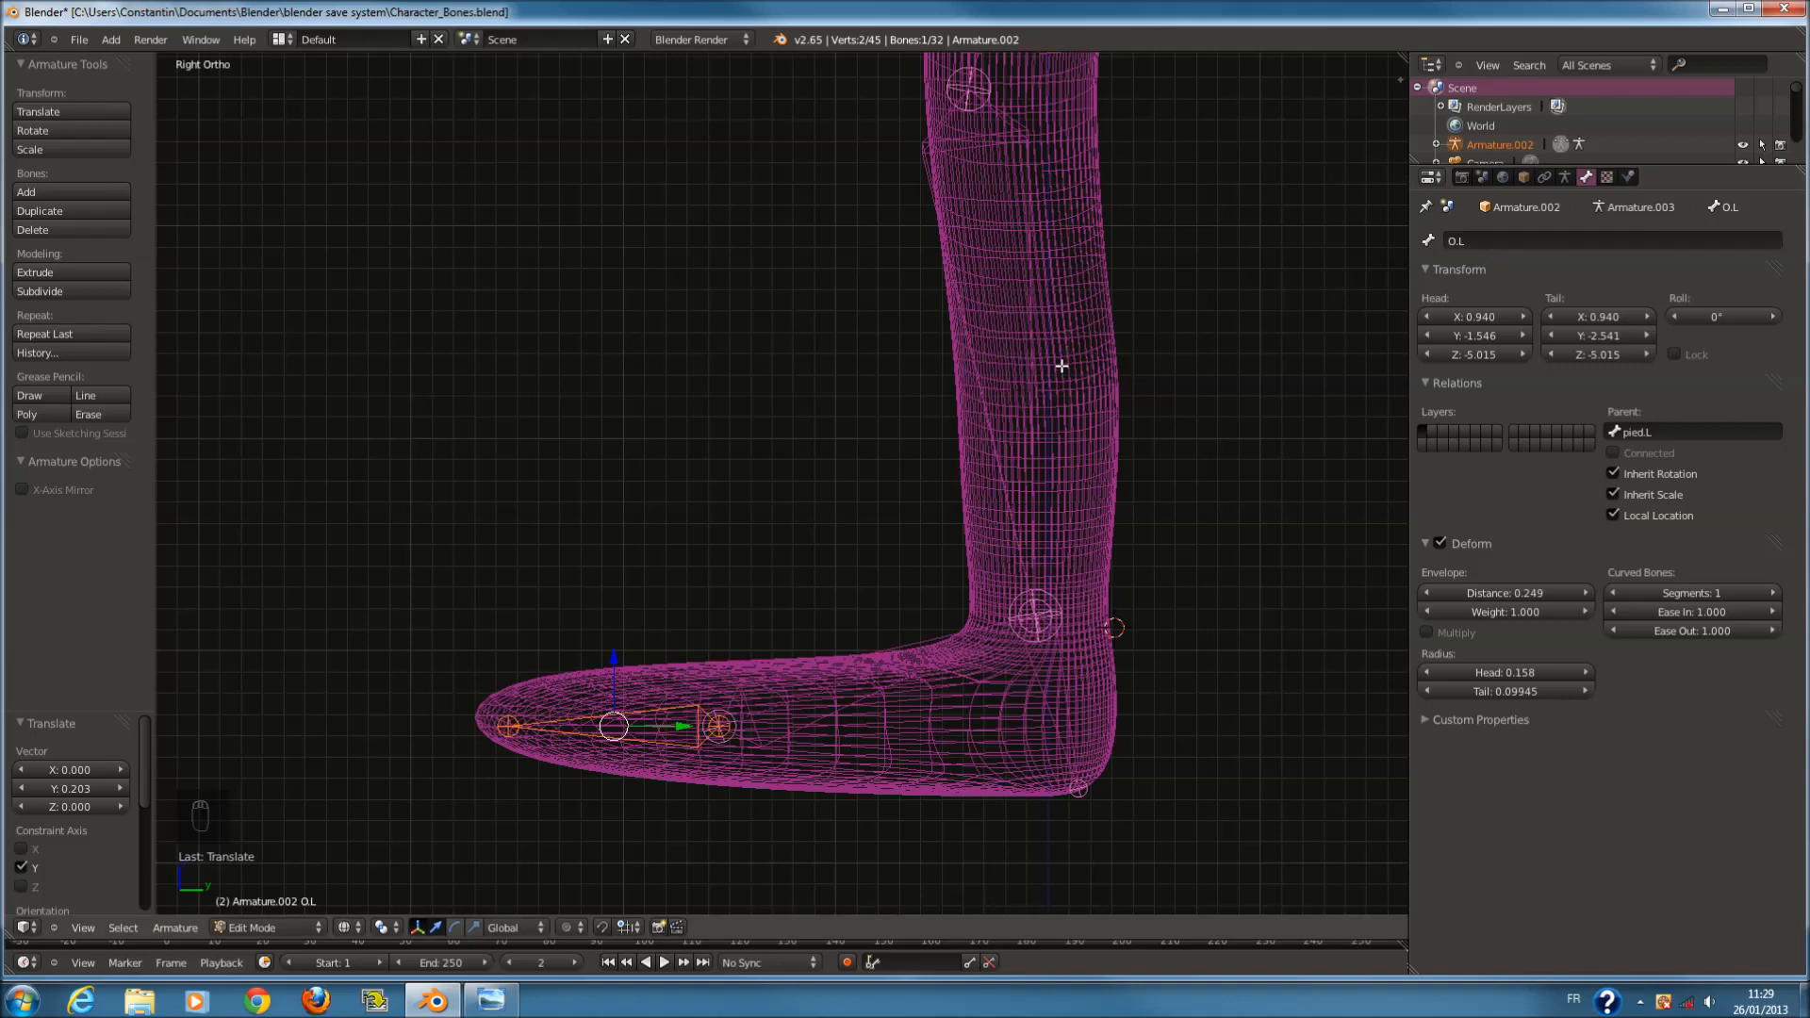
key("ctrl+s")
Try the B-Bone display for the armature and return it to Octahedral.
key("shift+c")
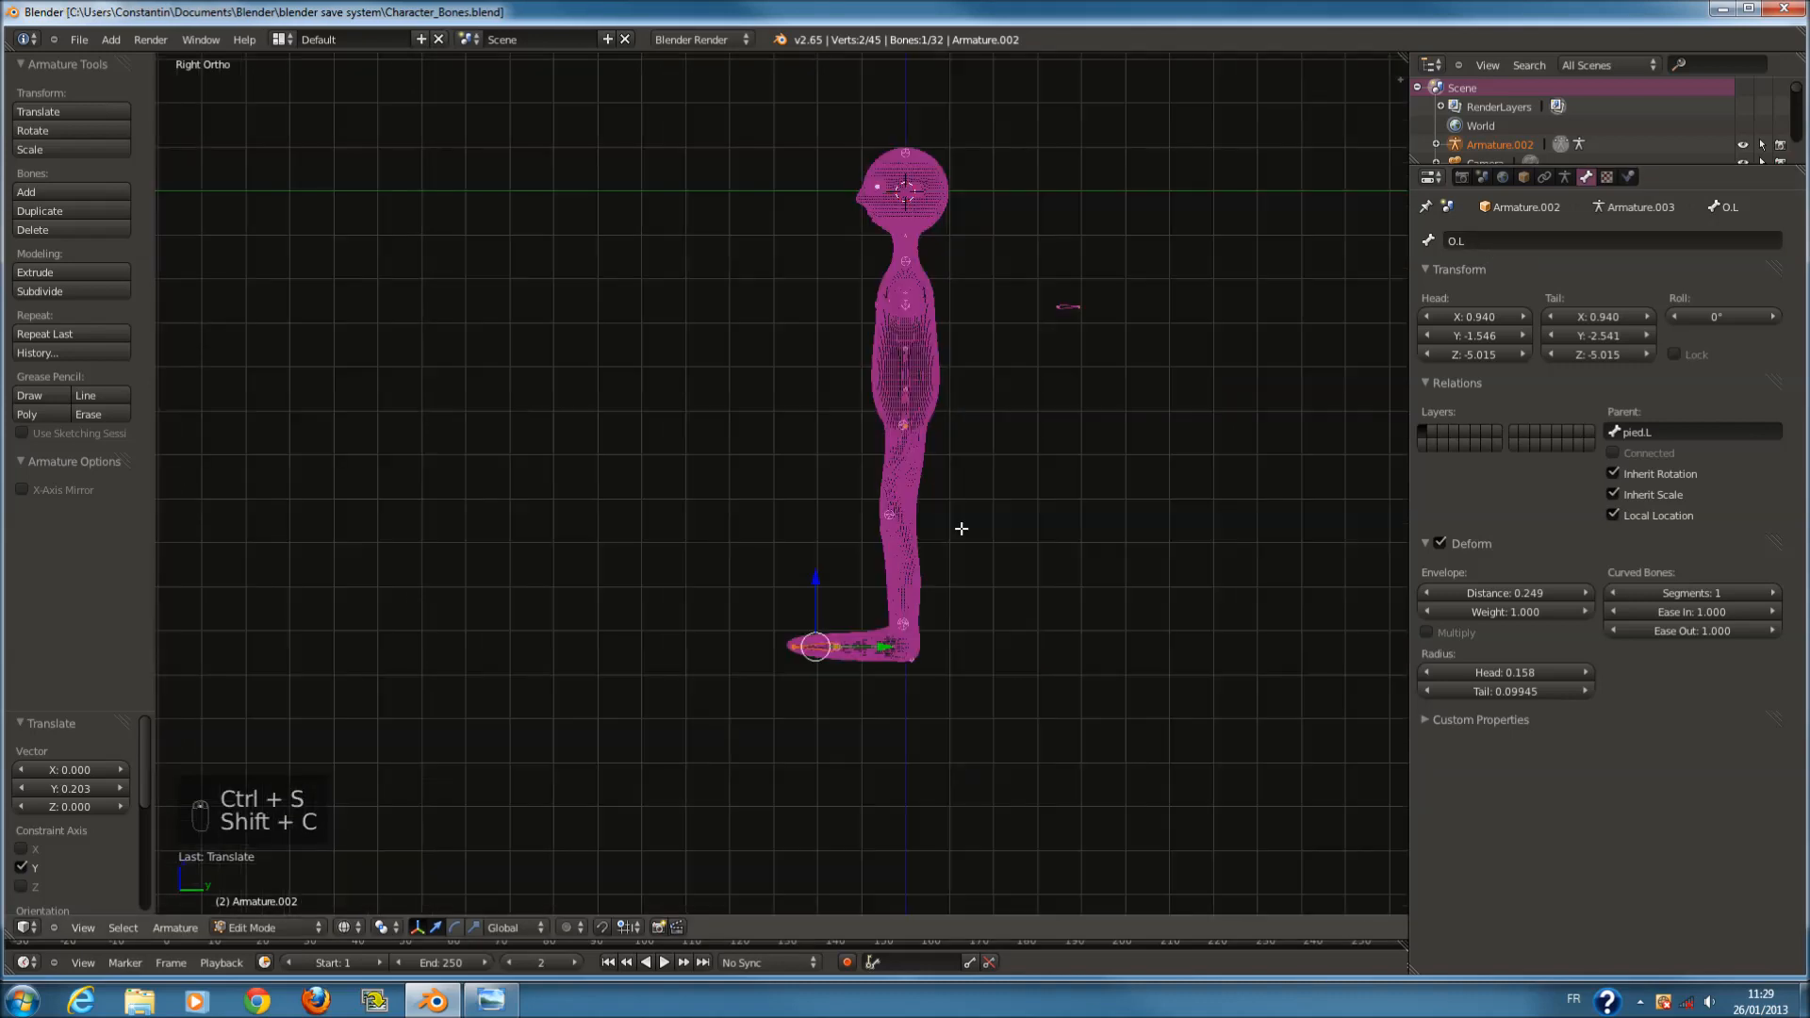
scroll(961, 529, "up", 3)
left_click(1547, 177)
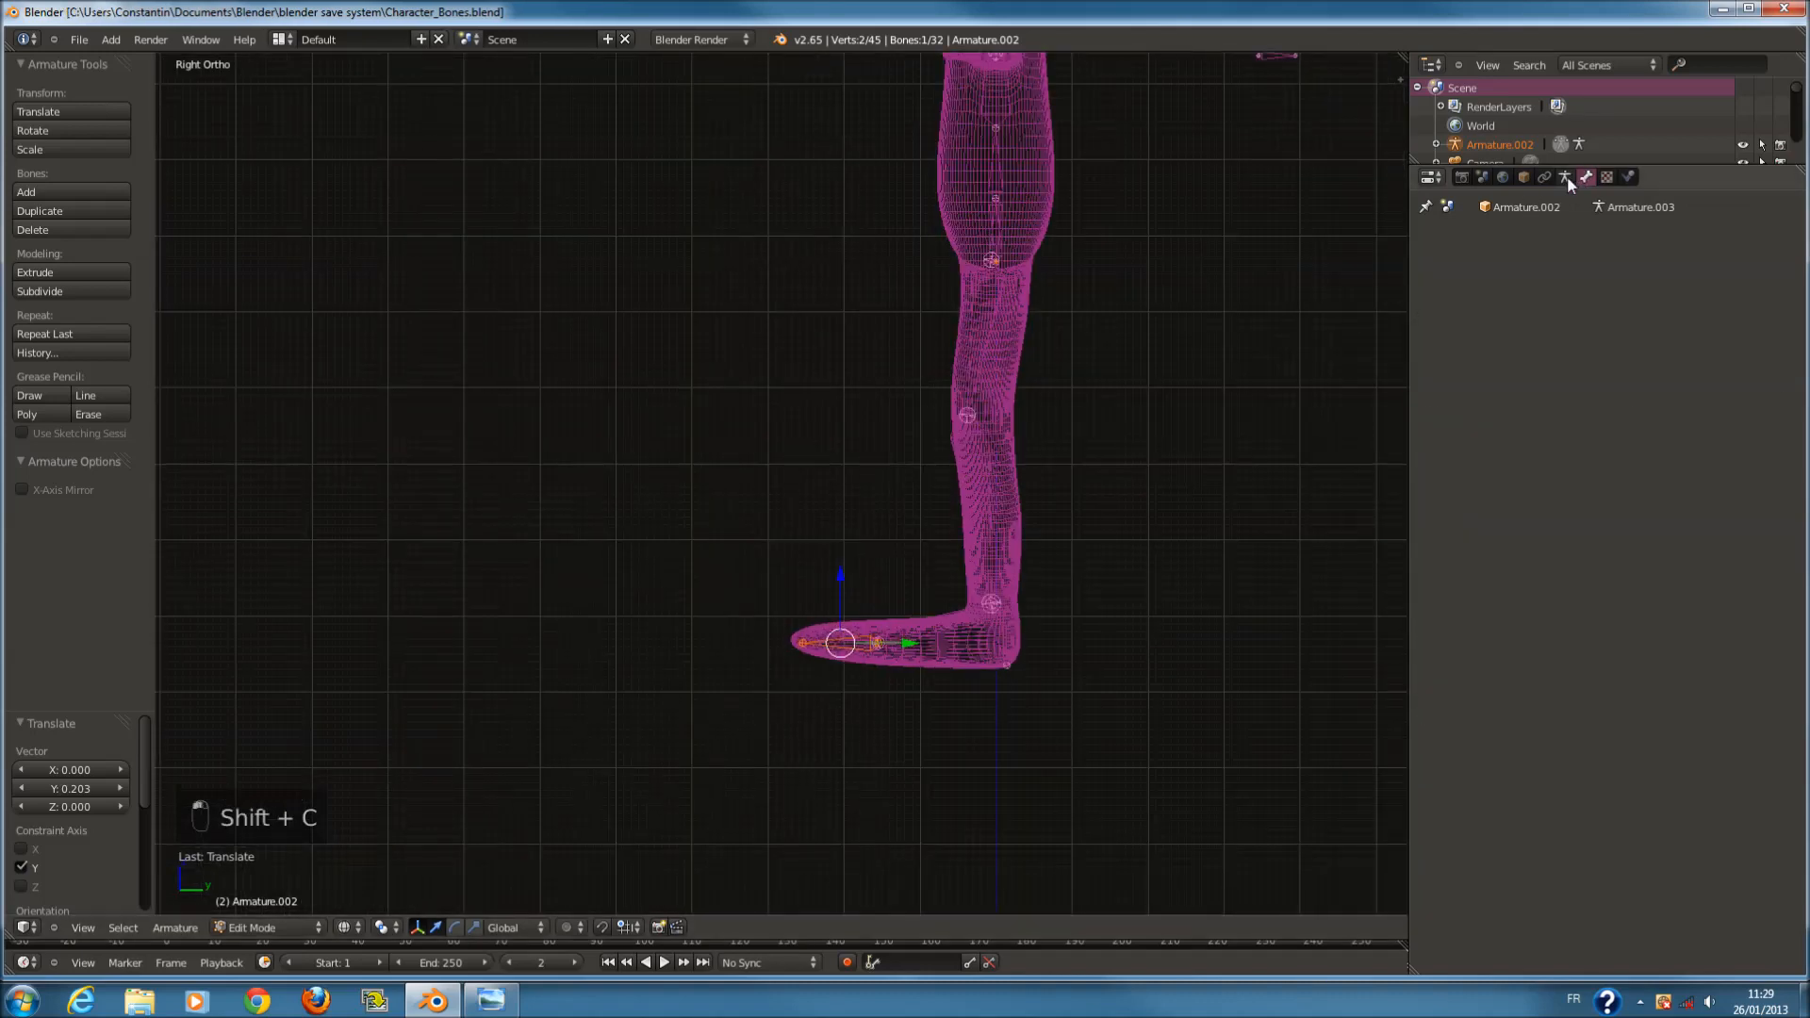
left_click(1565, 176)
left_click(1594, 463)
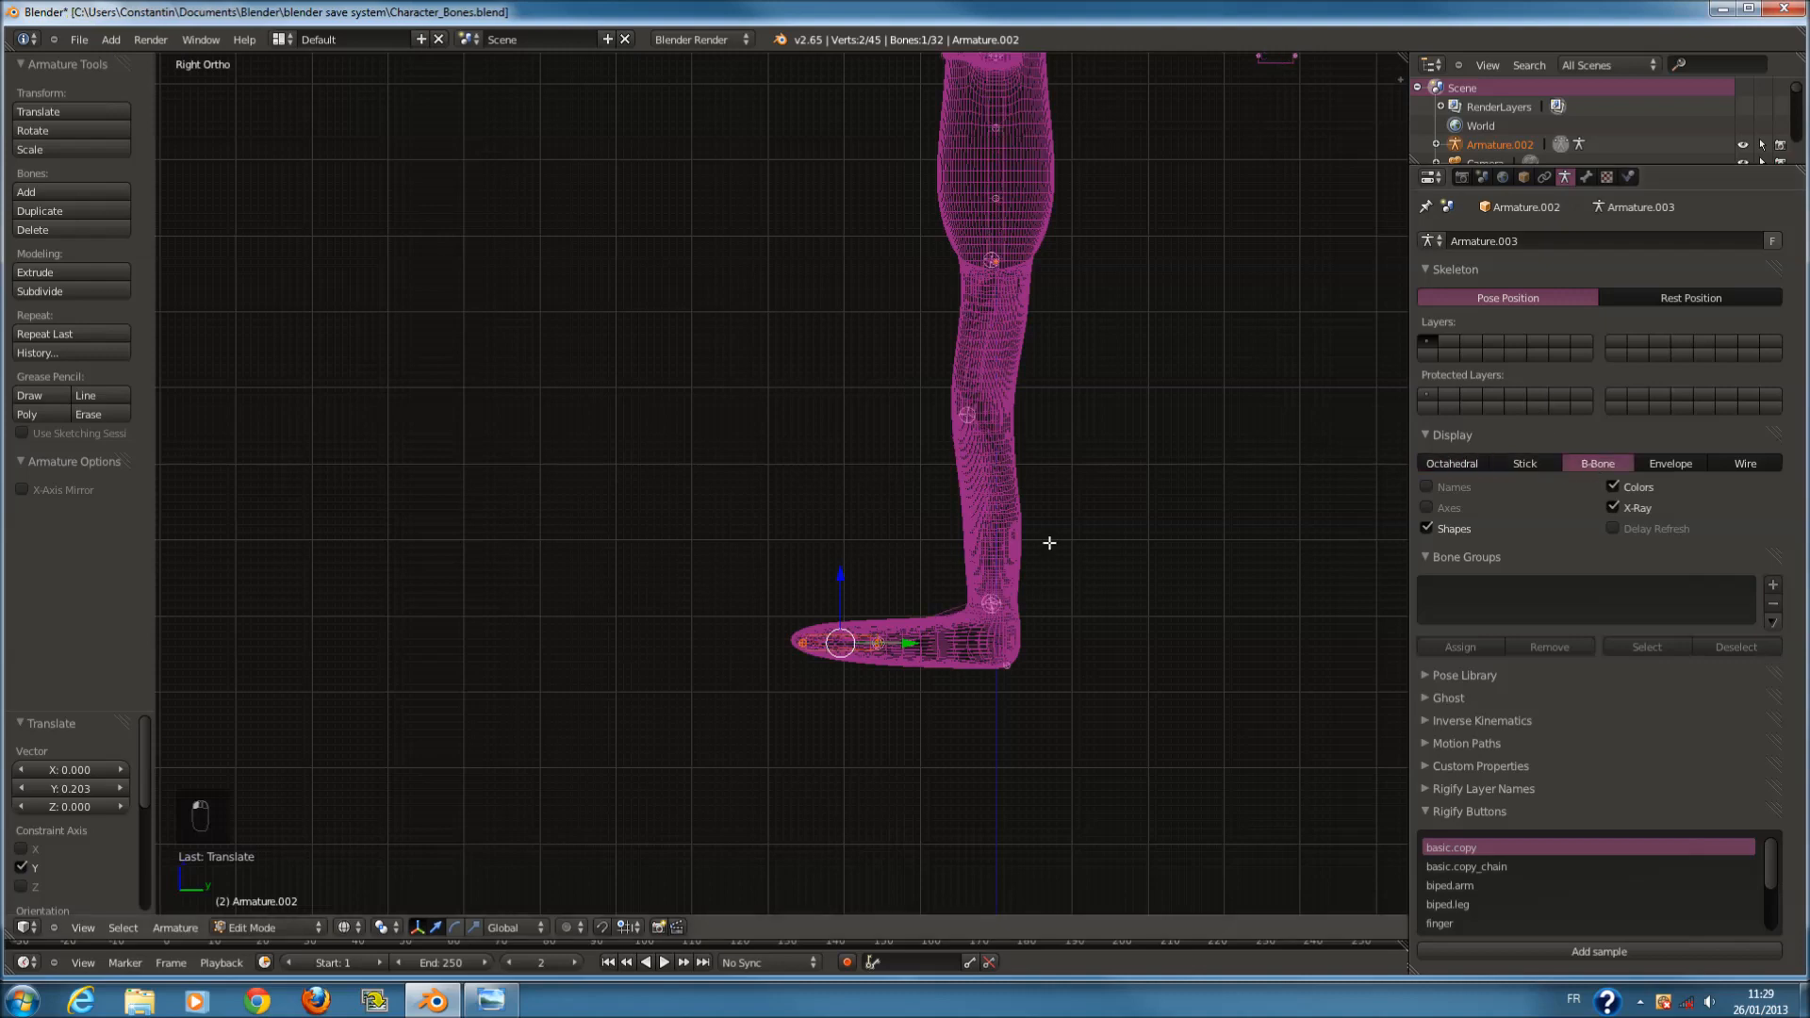
scroll(1047, 537, "up", 6)
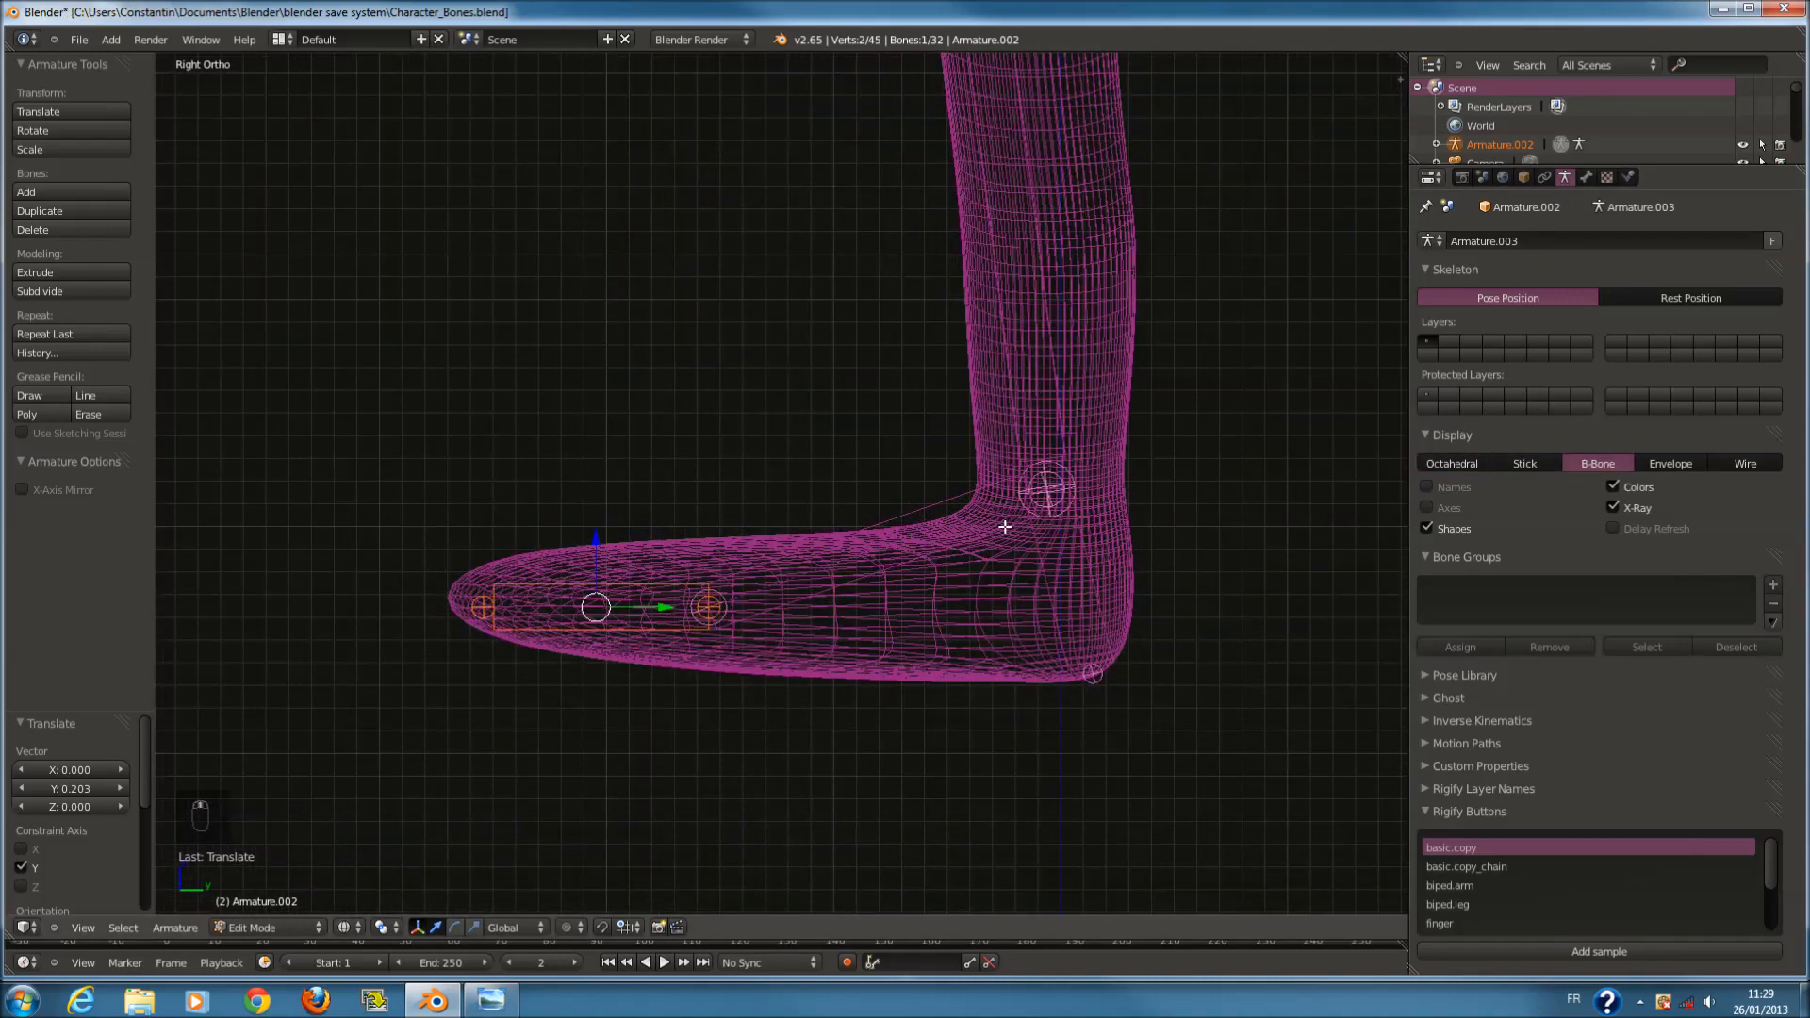
key("a")
key("a")
left_click(1456, 464)
Test-move the foot bone alone, and the toe and foot bones together, cancelling each move.
key("a")
right_click(941, 542)
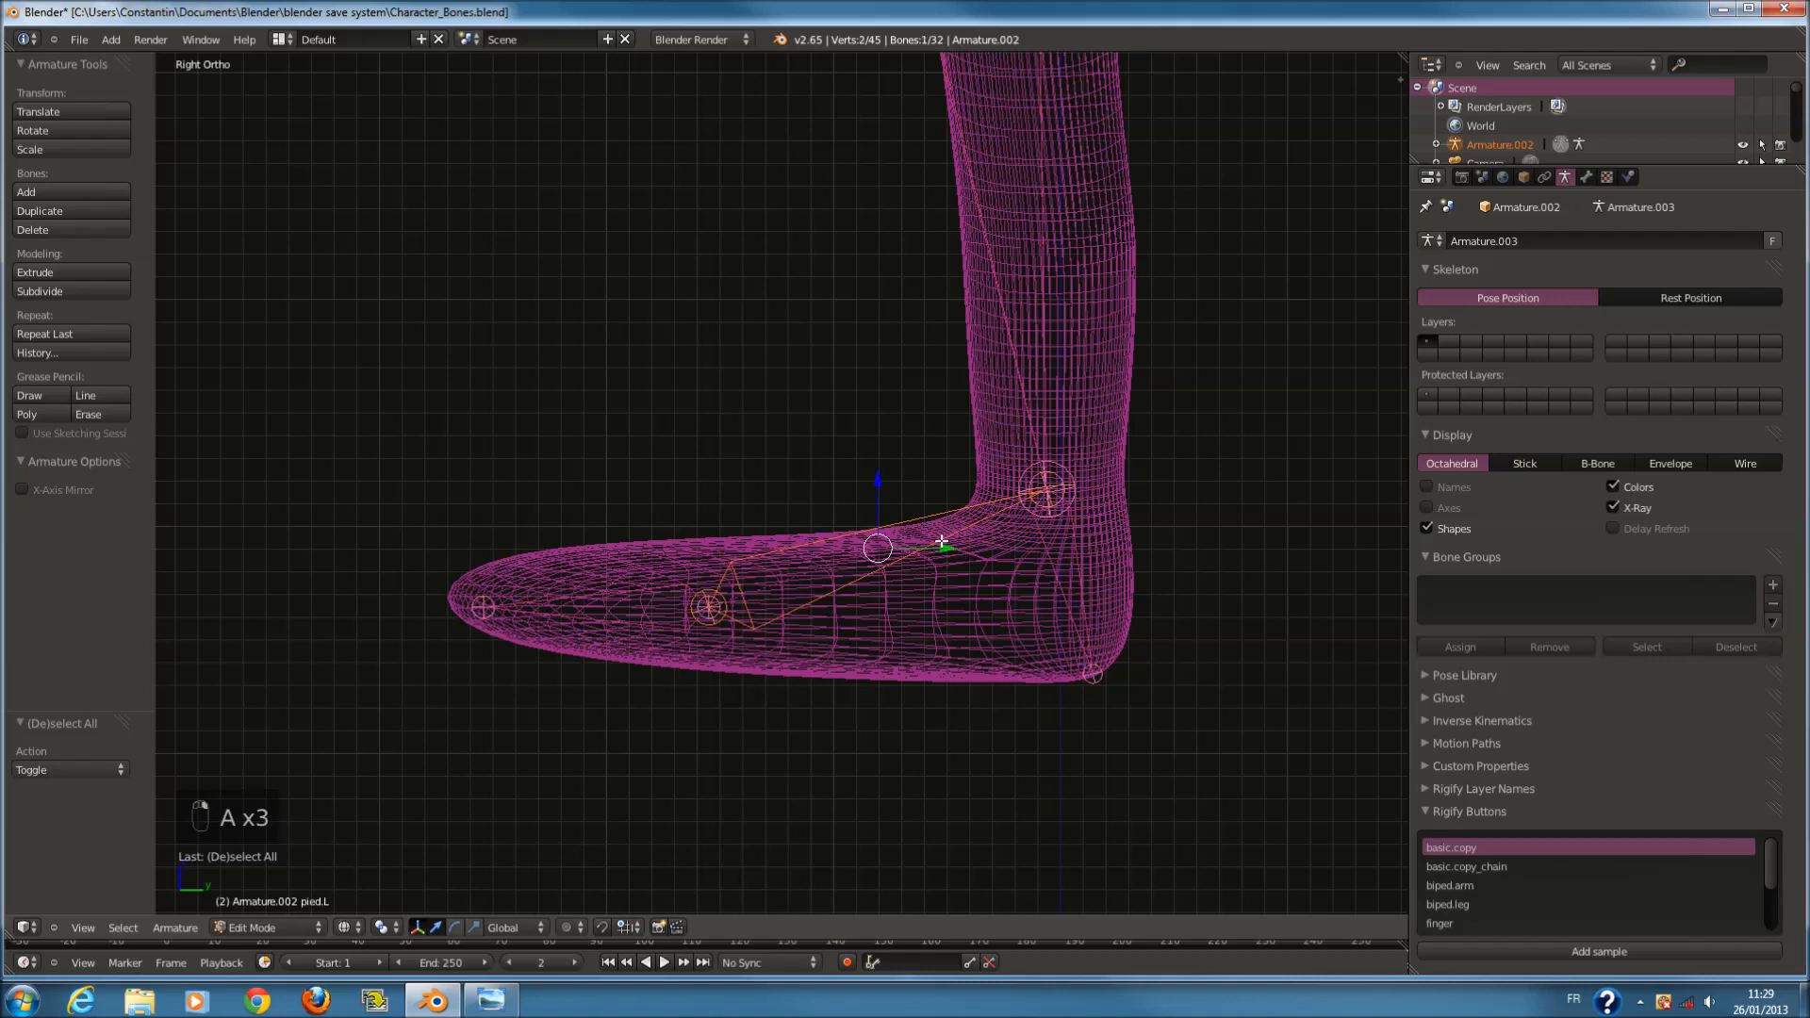
key("g")
right_click(961, 538)
right_click(695, 580)
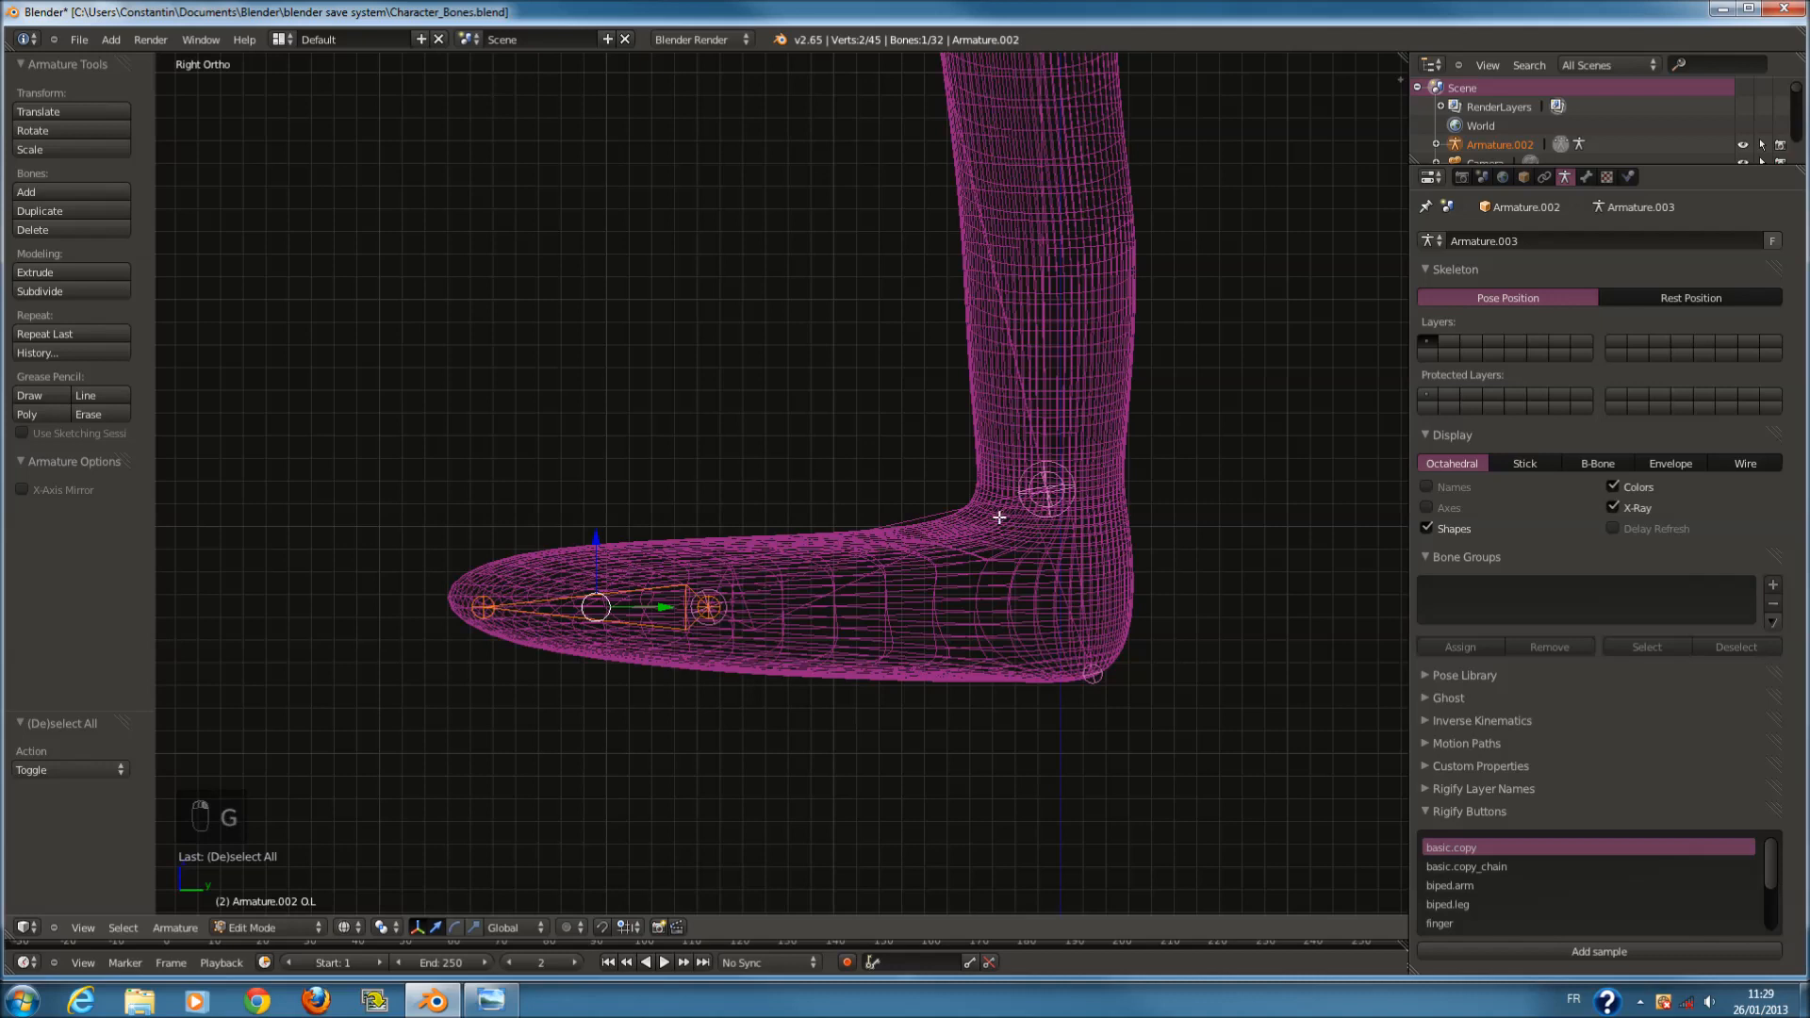
scroll(920, 553, "down", 2)
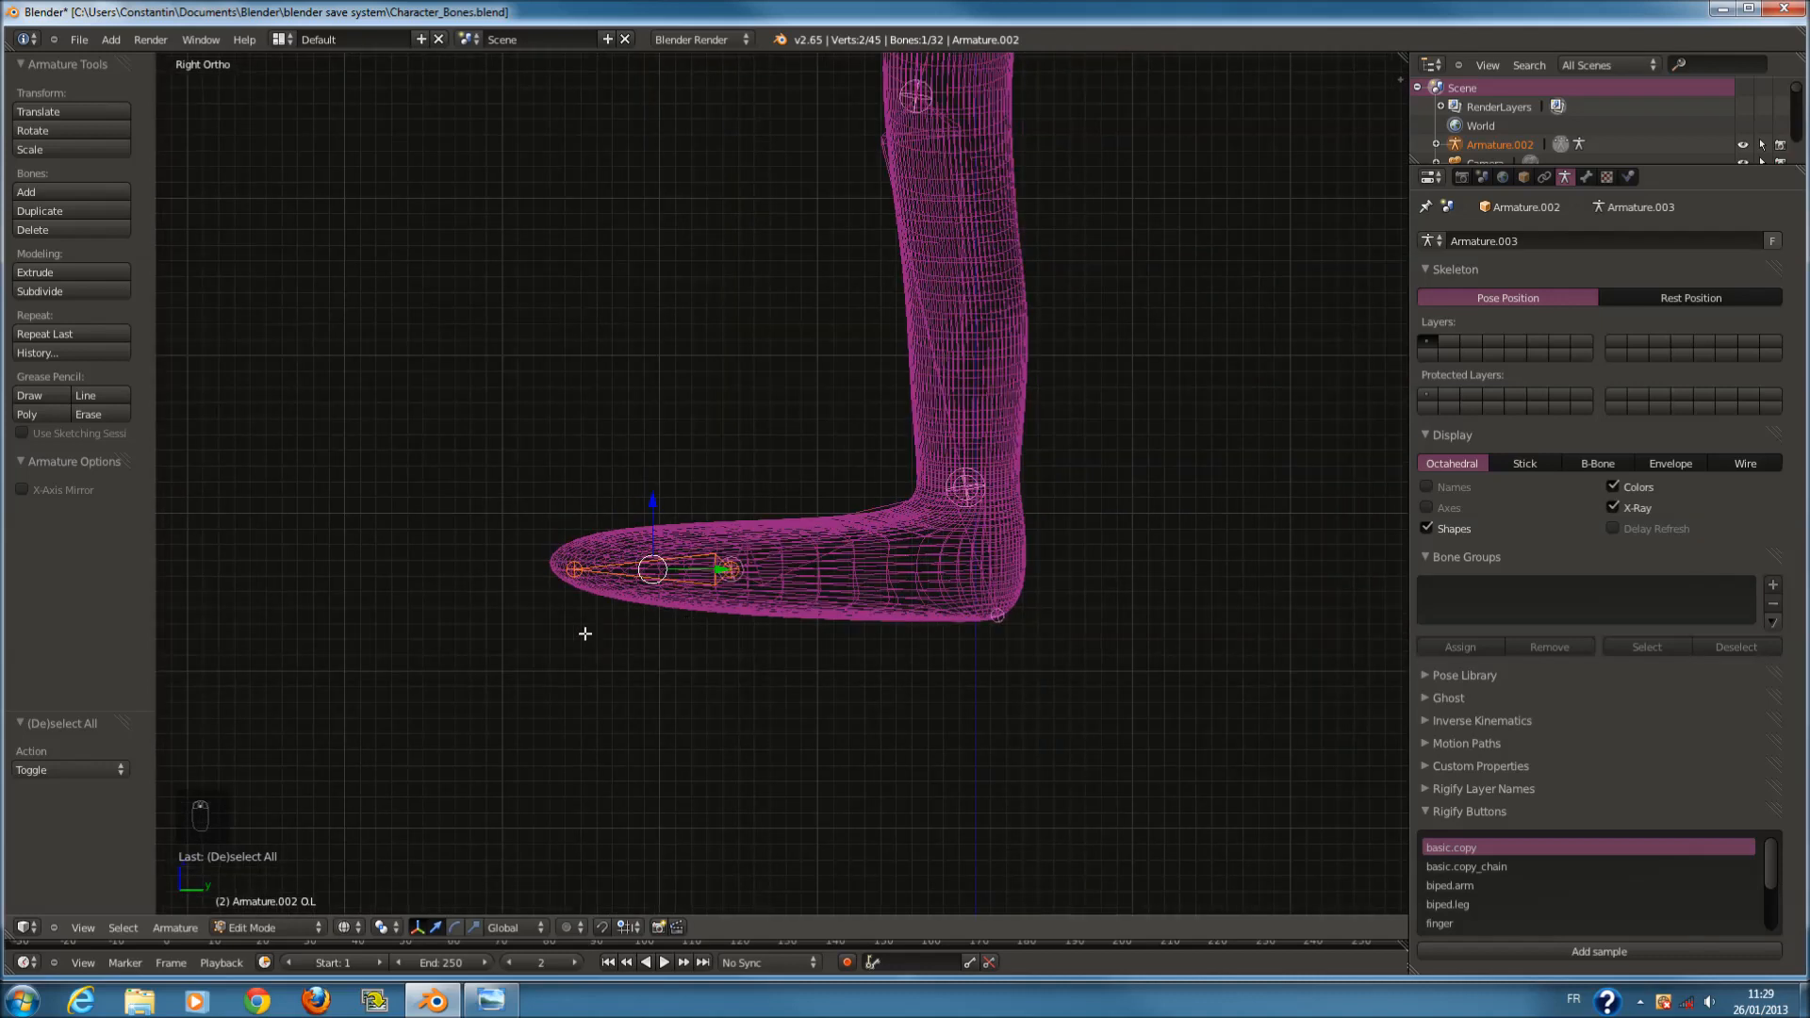
right_click(785, 566, "shift")
key("g")
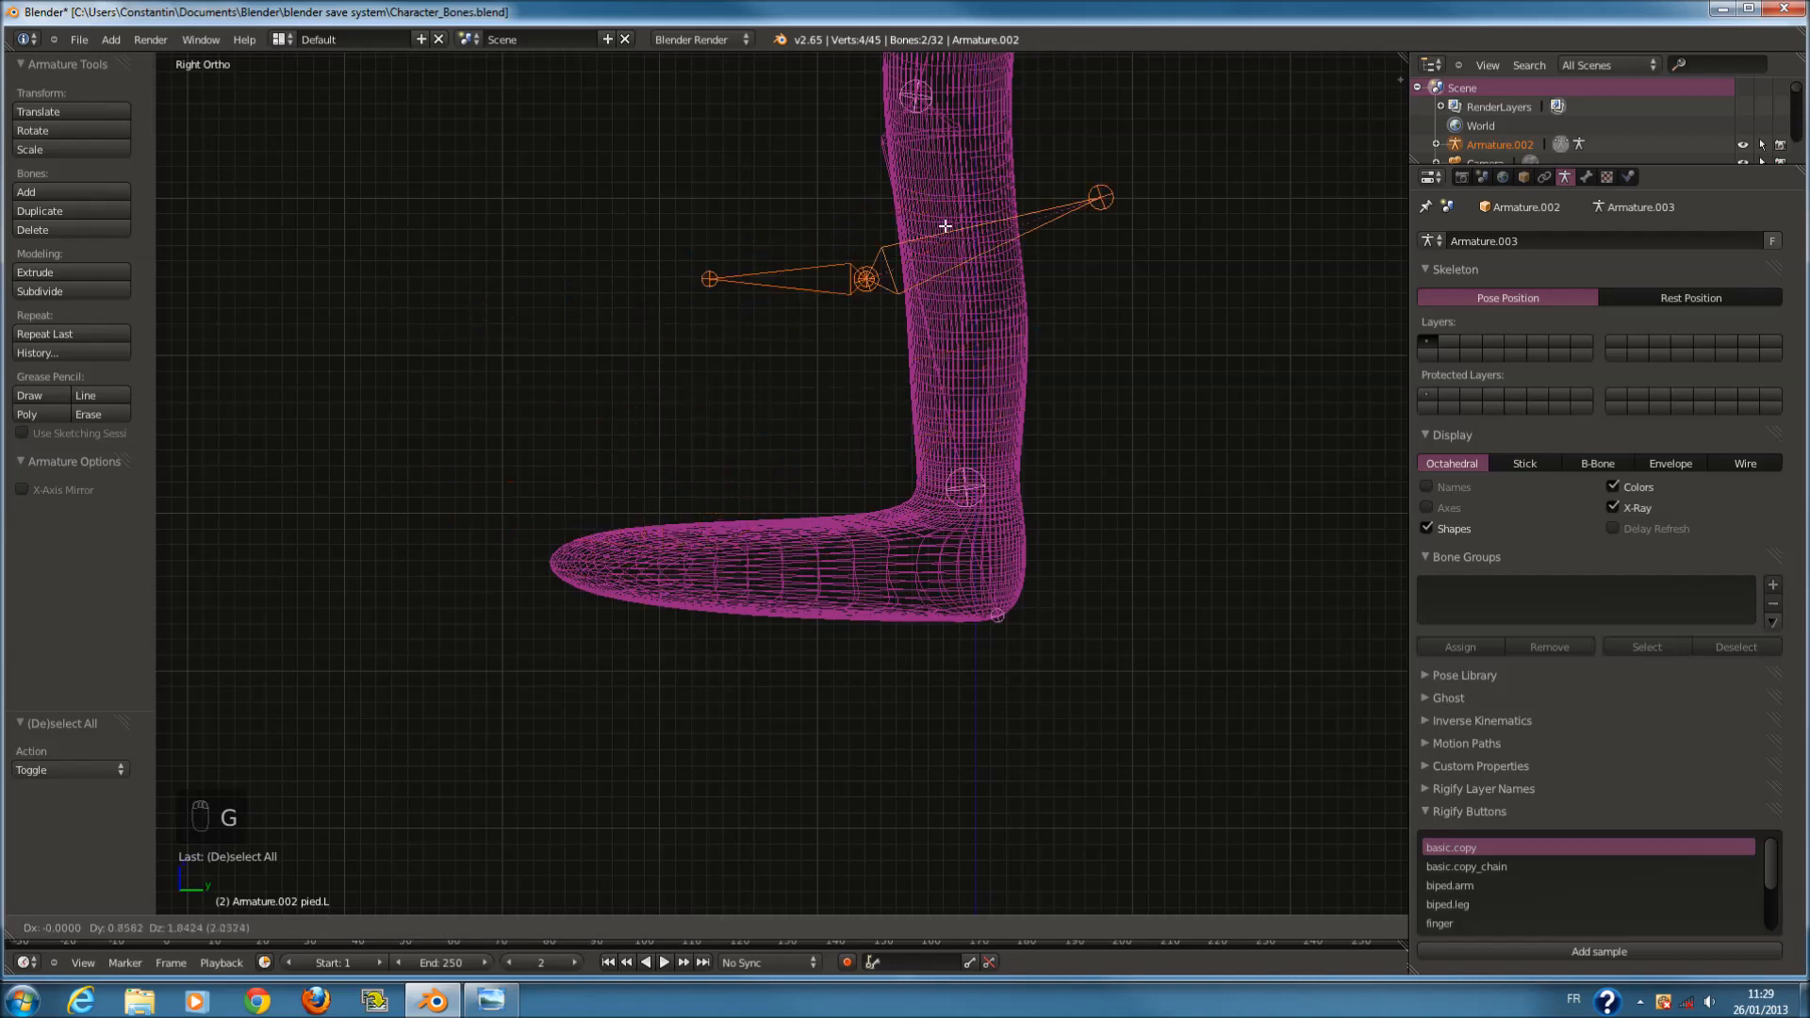
right_click(875, 468)
In Pose Mode, add an IK constraint to the lower leg bone Jambe_supérieur.L with the heel bone TalontIK.L as target.
right_click(982, 536)
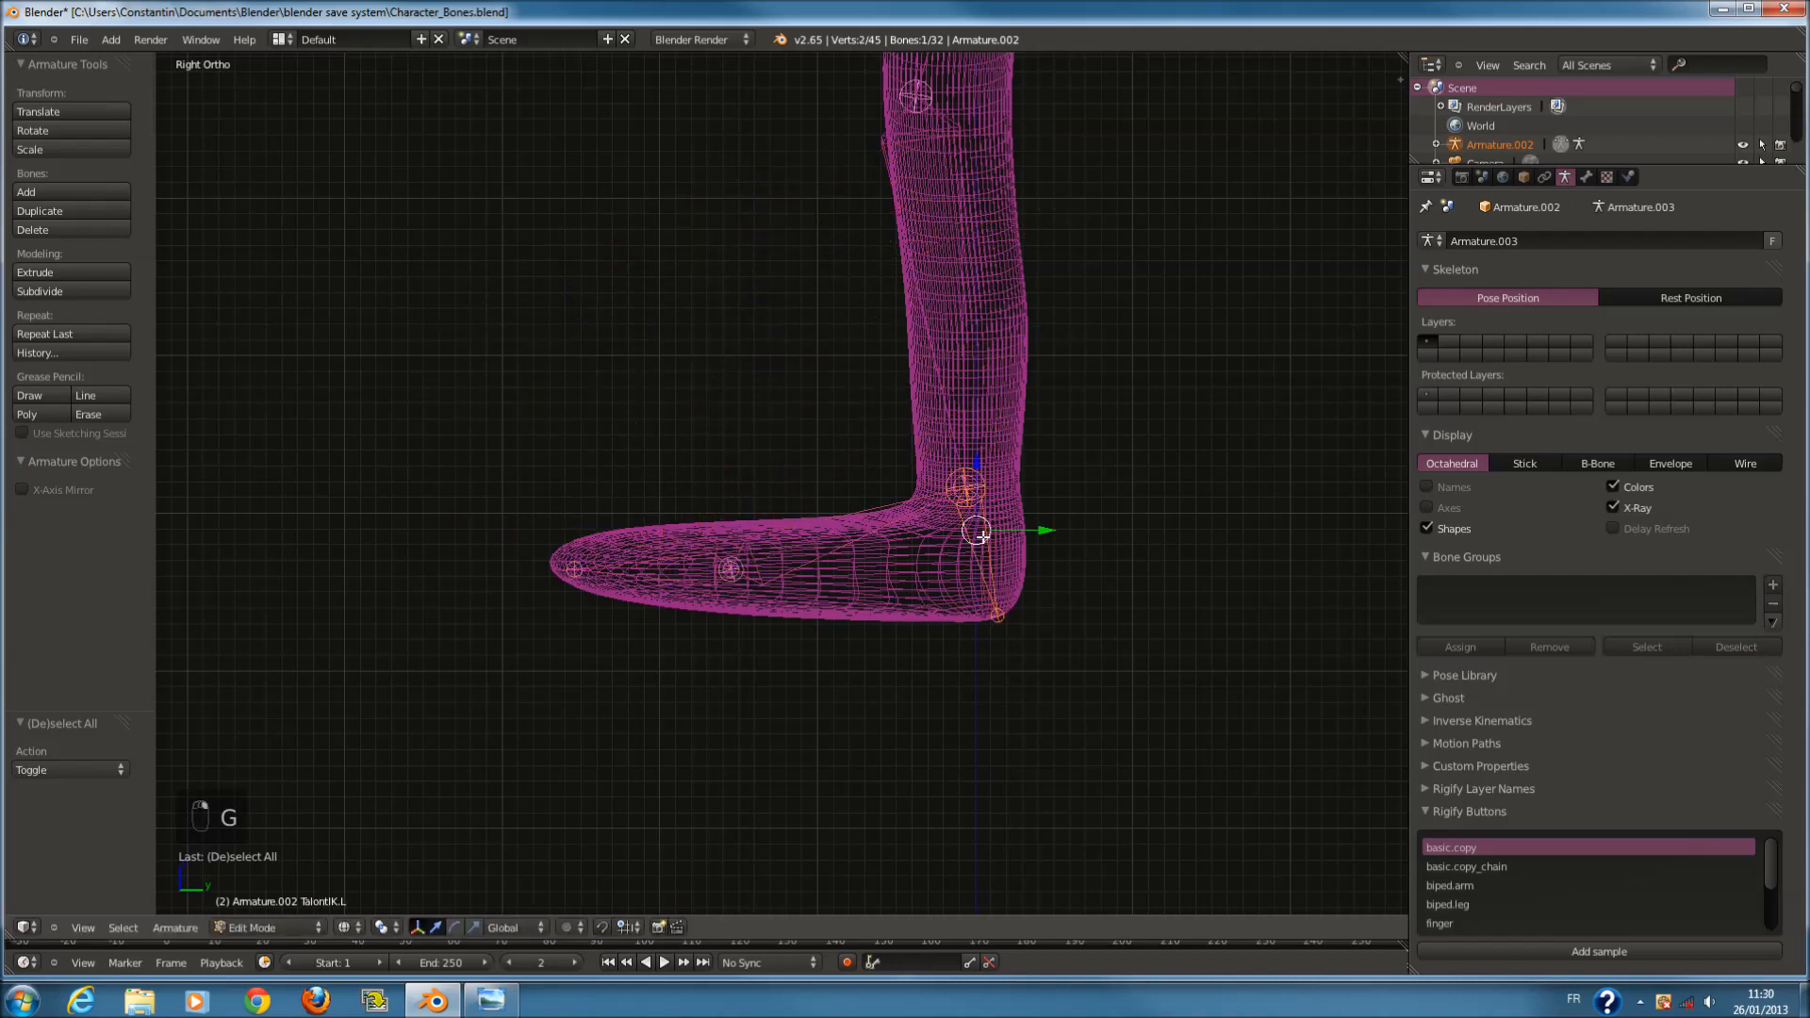
scroll(1004, 528, "up", 1)
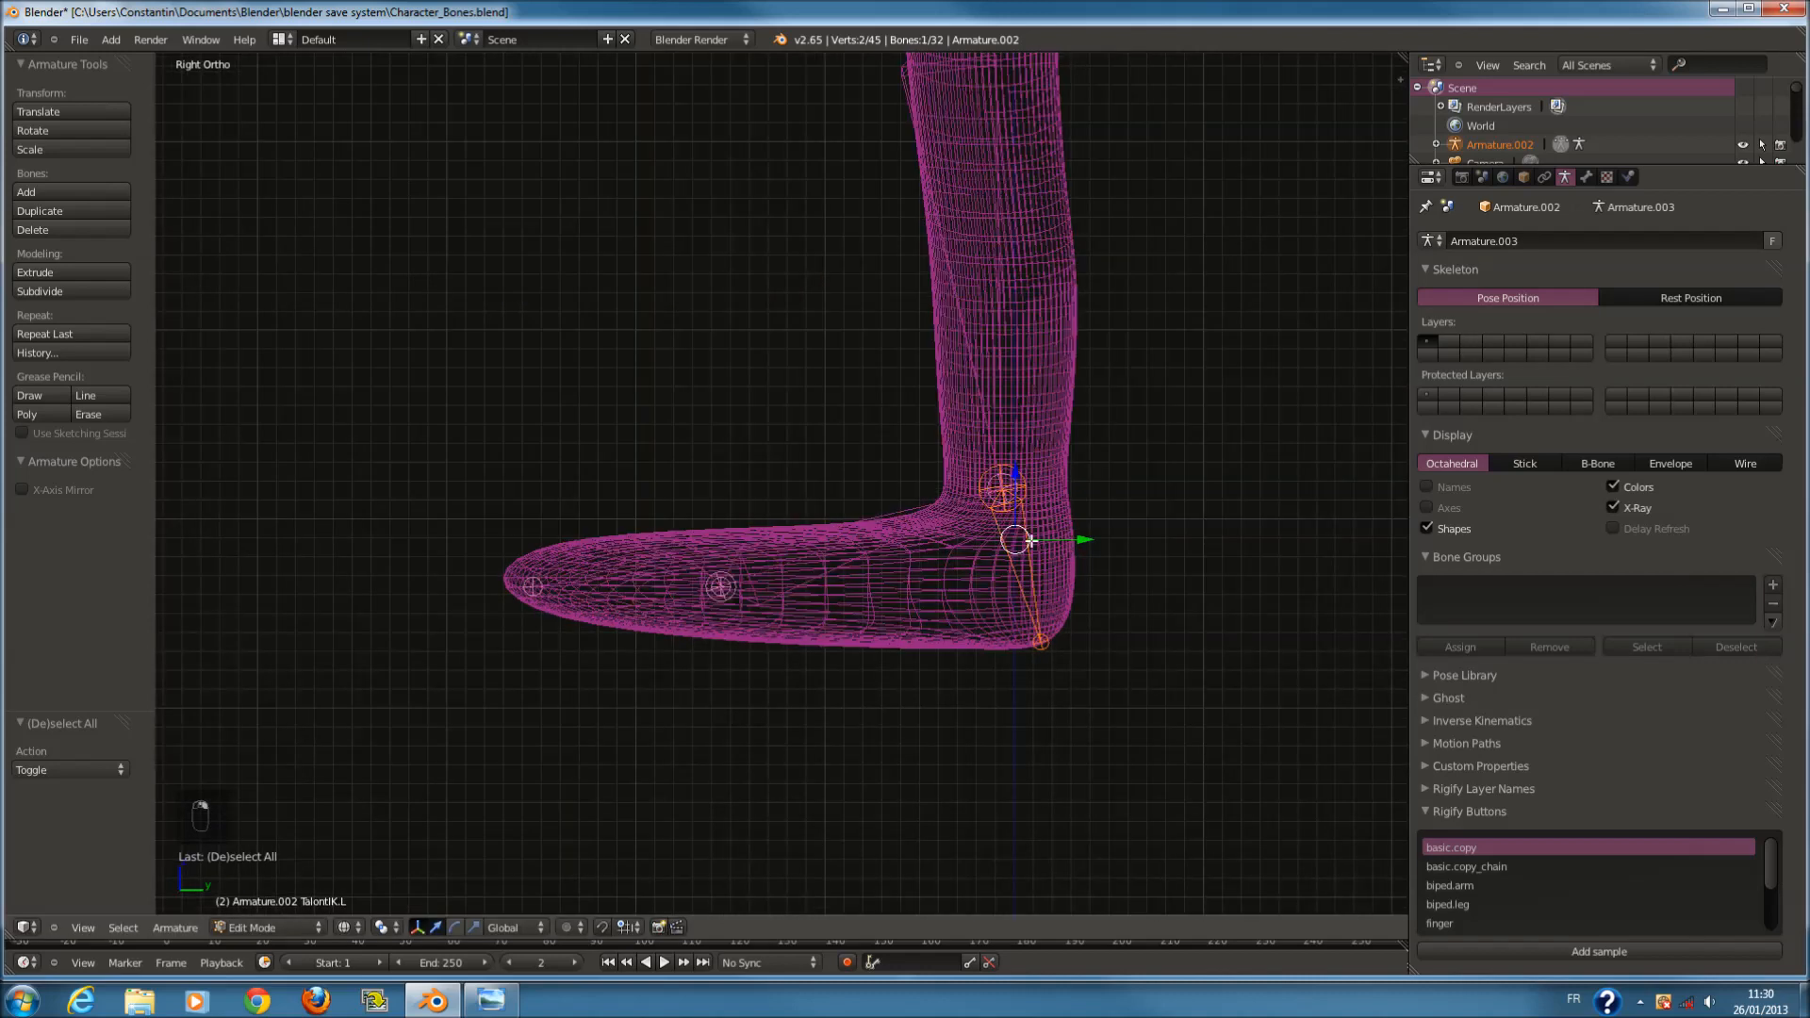
right_click(1000, 292)
scroll(981, 424, "up", 4, "shift")
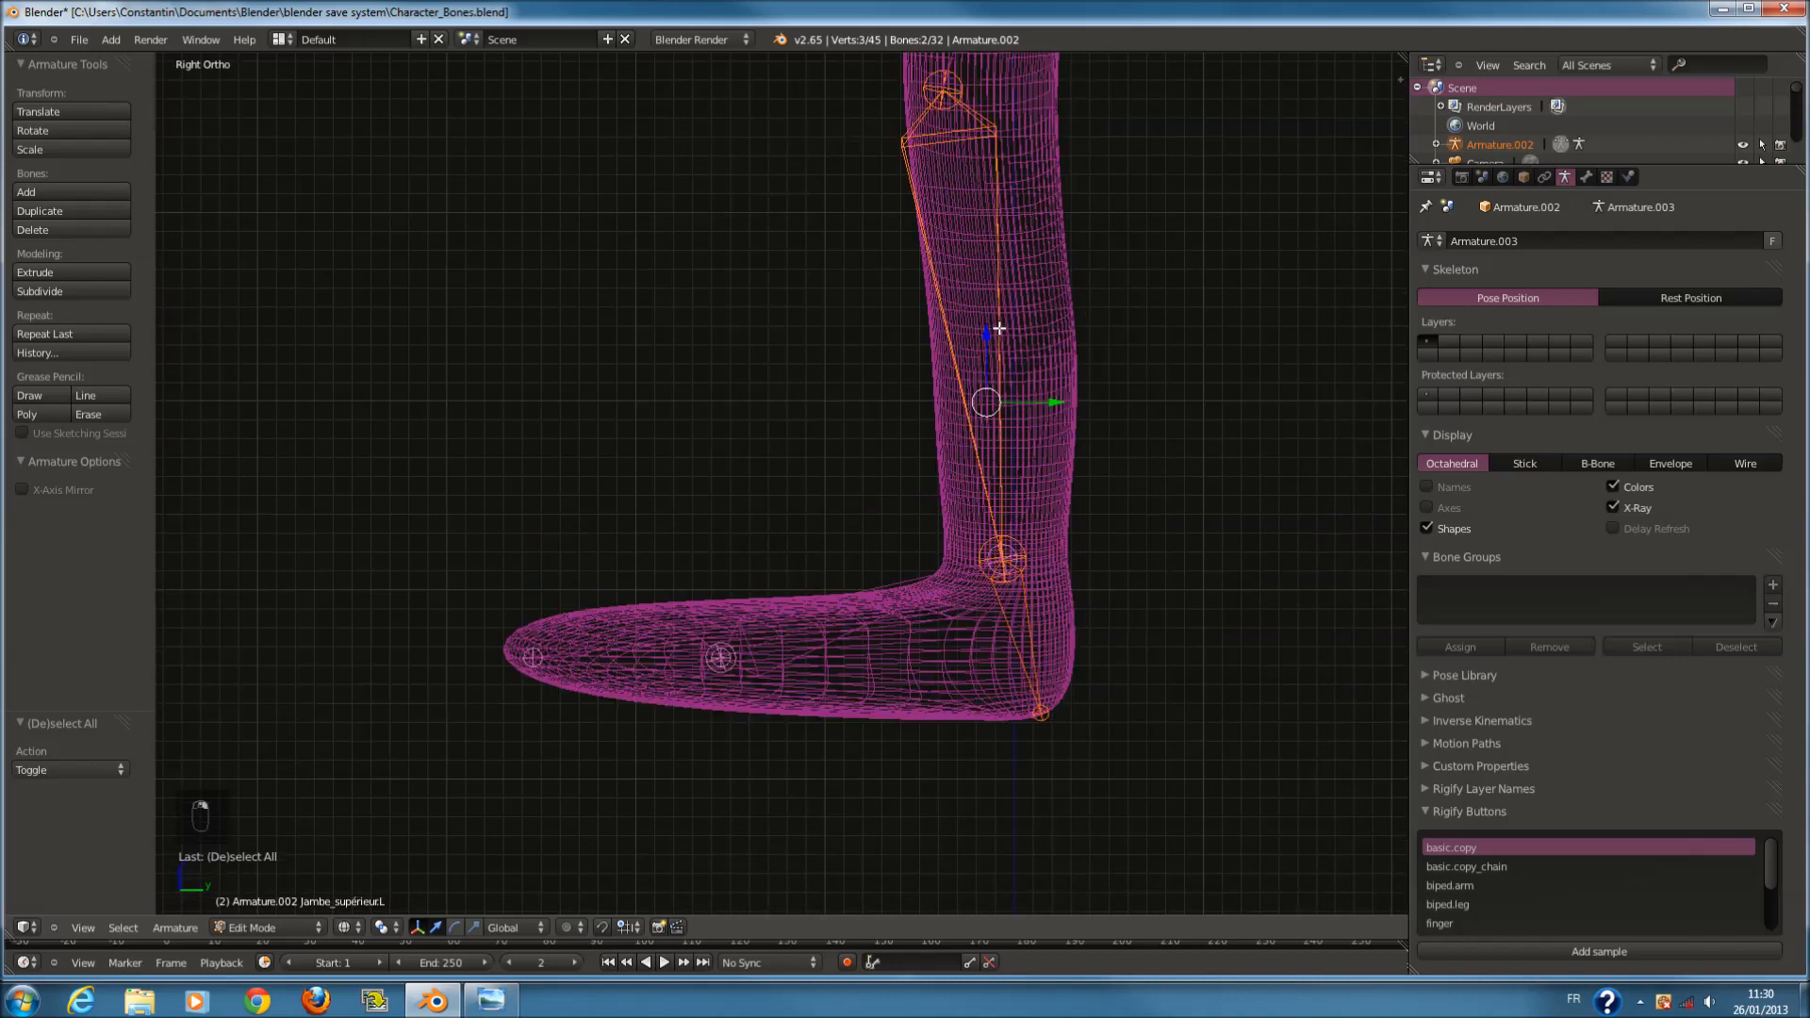
scroll(835, 723, "down", 3)
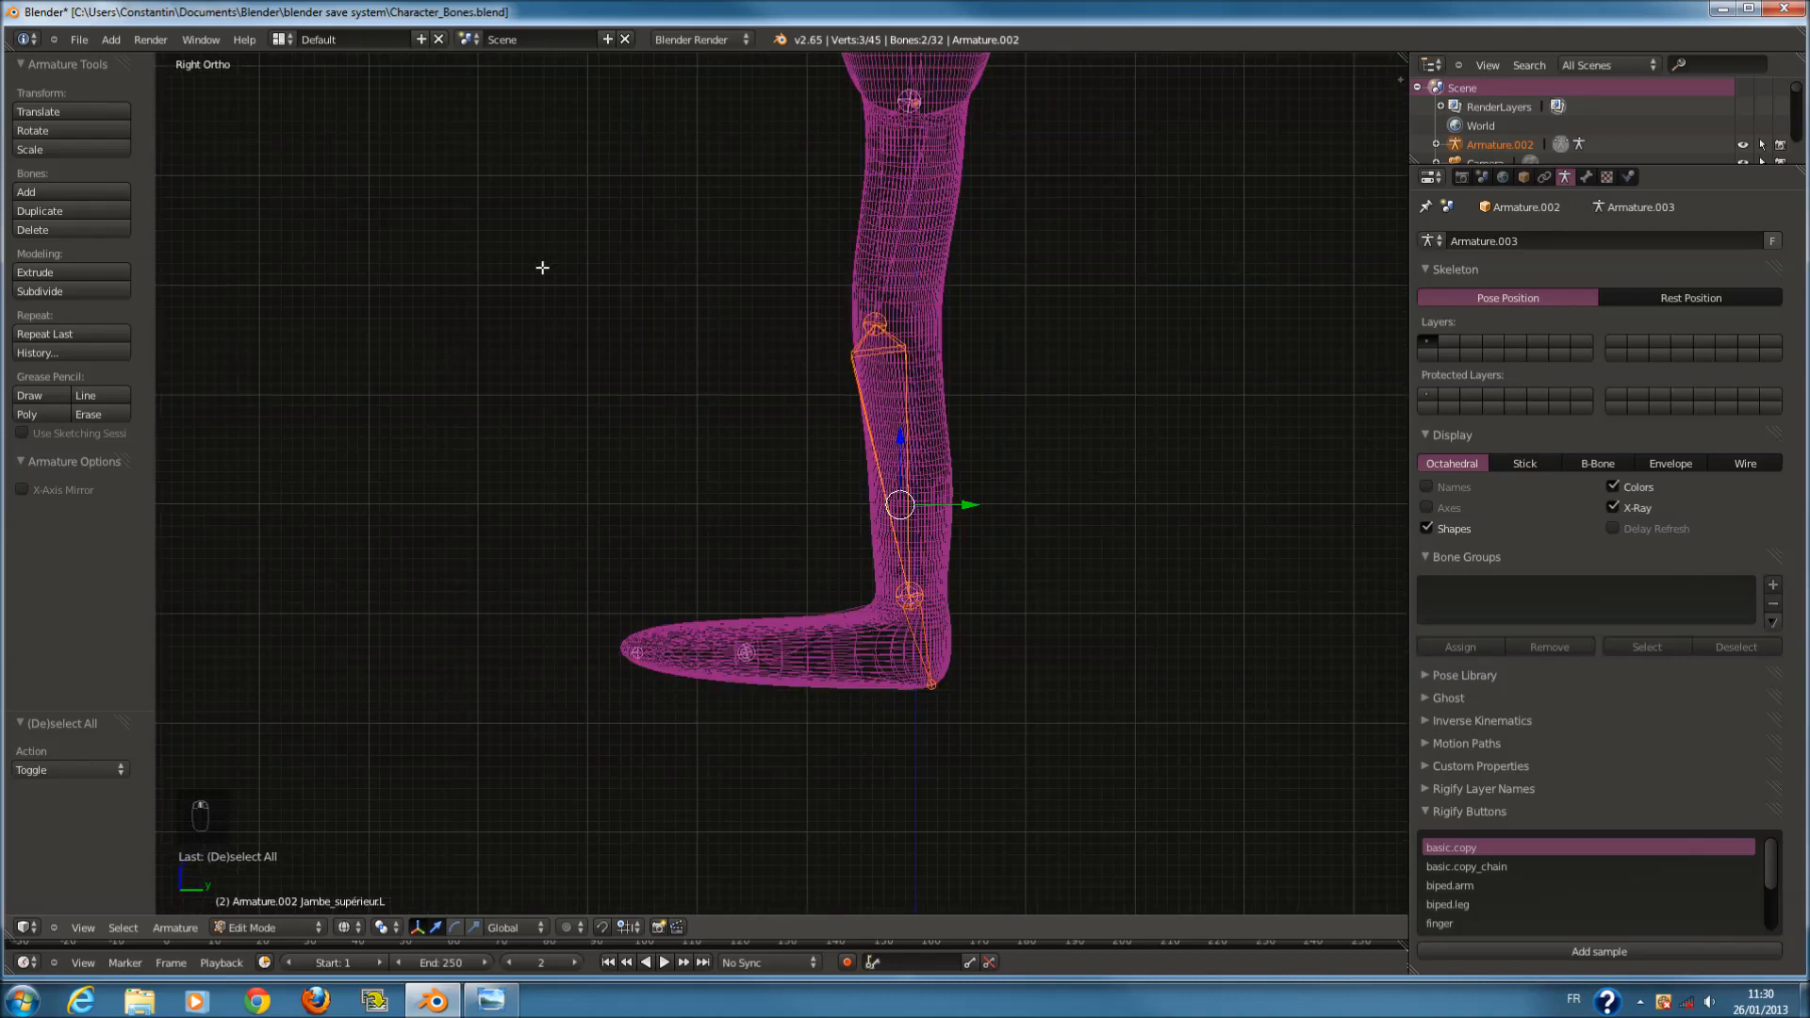
left_click(1588, 177)
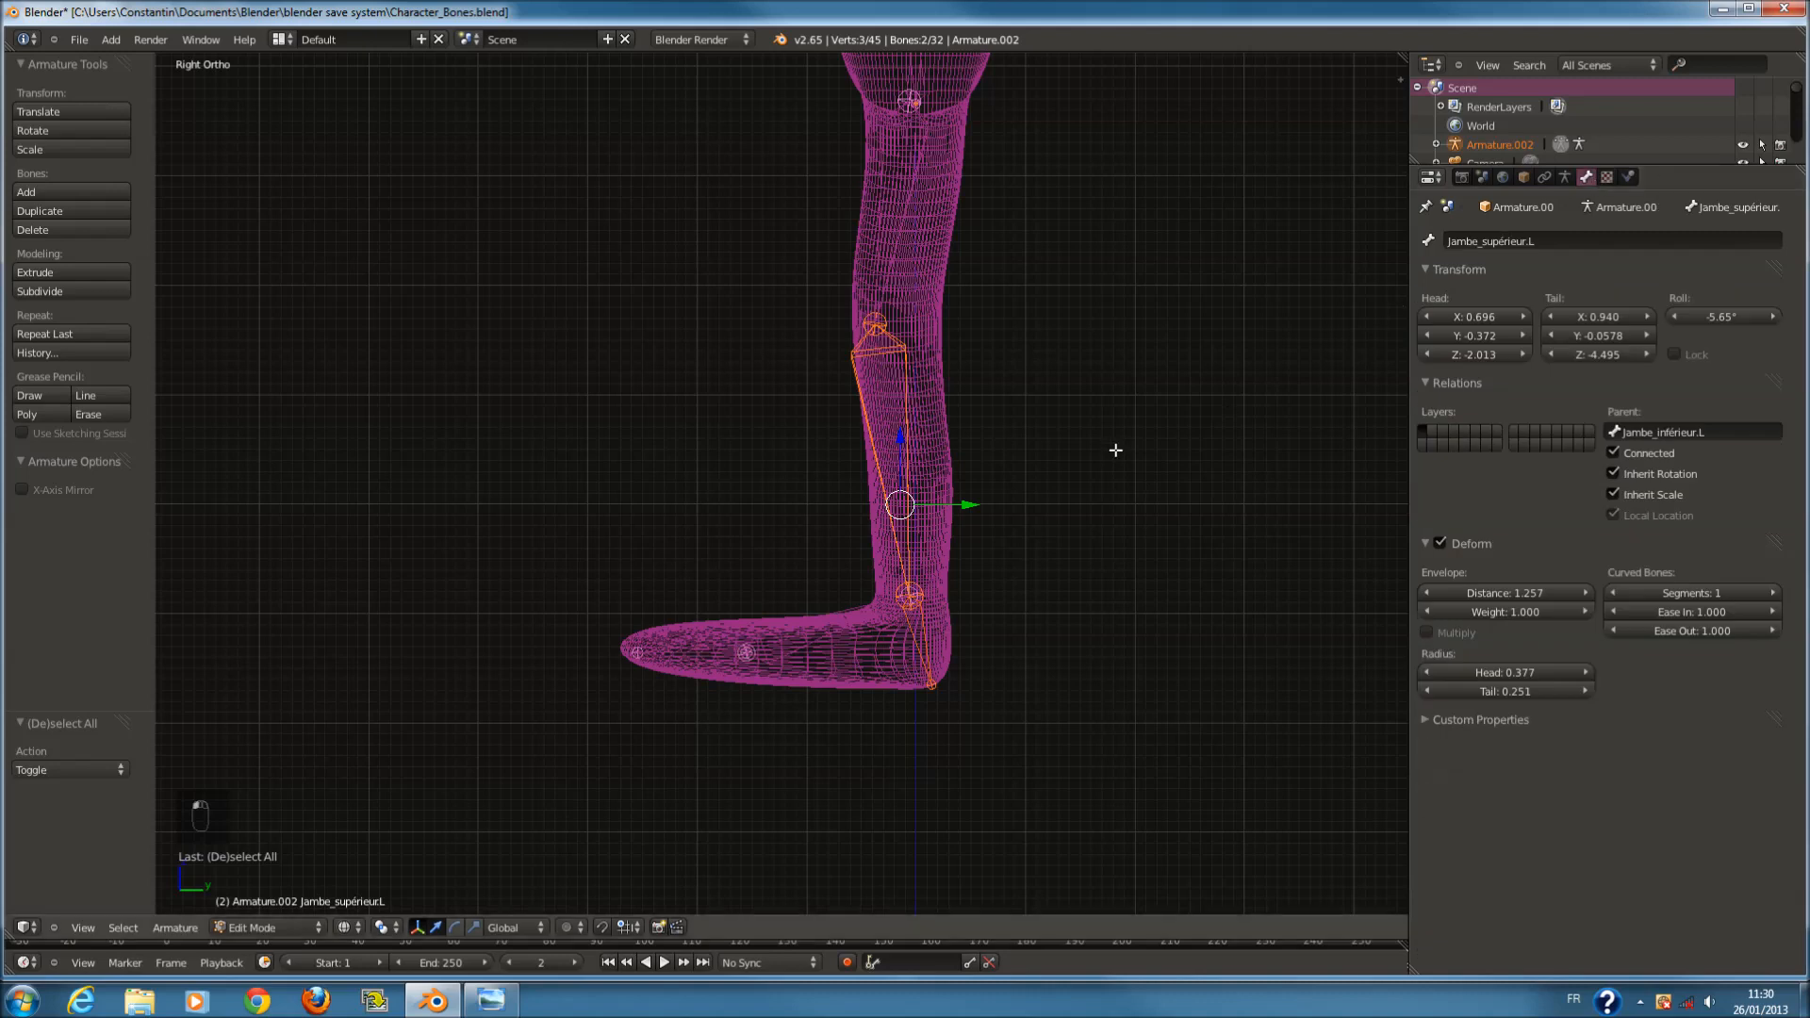
key("shift+i")
left_click(281, 924)
left_click(315, 856)
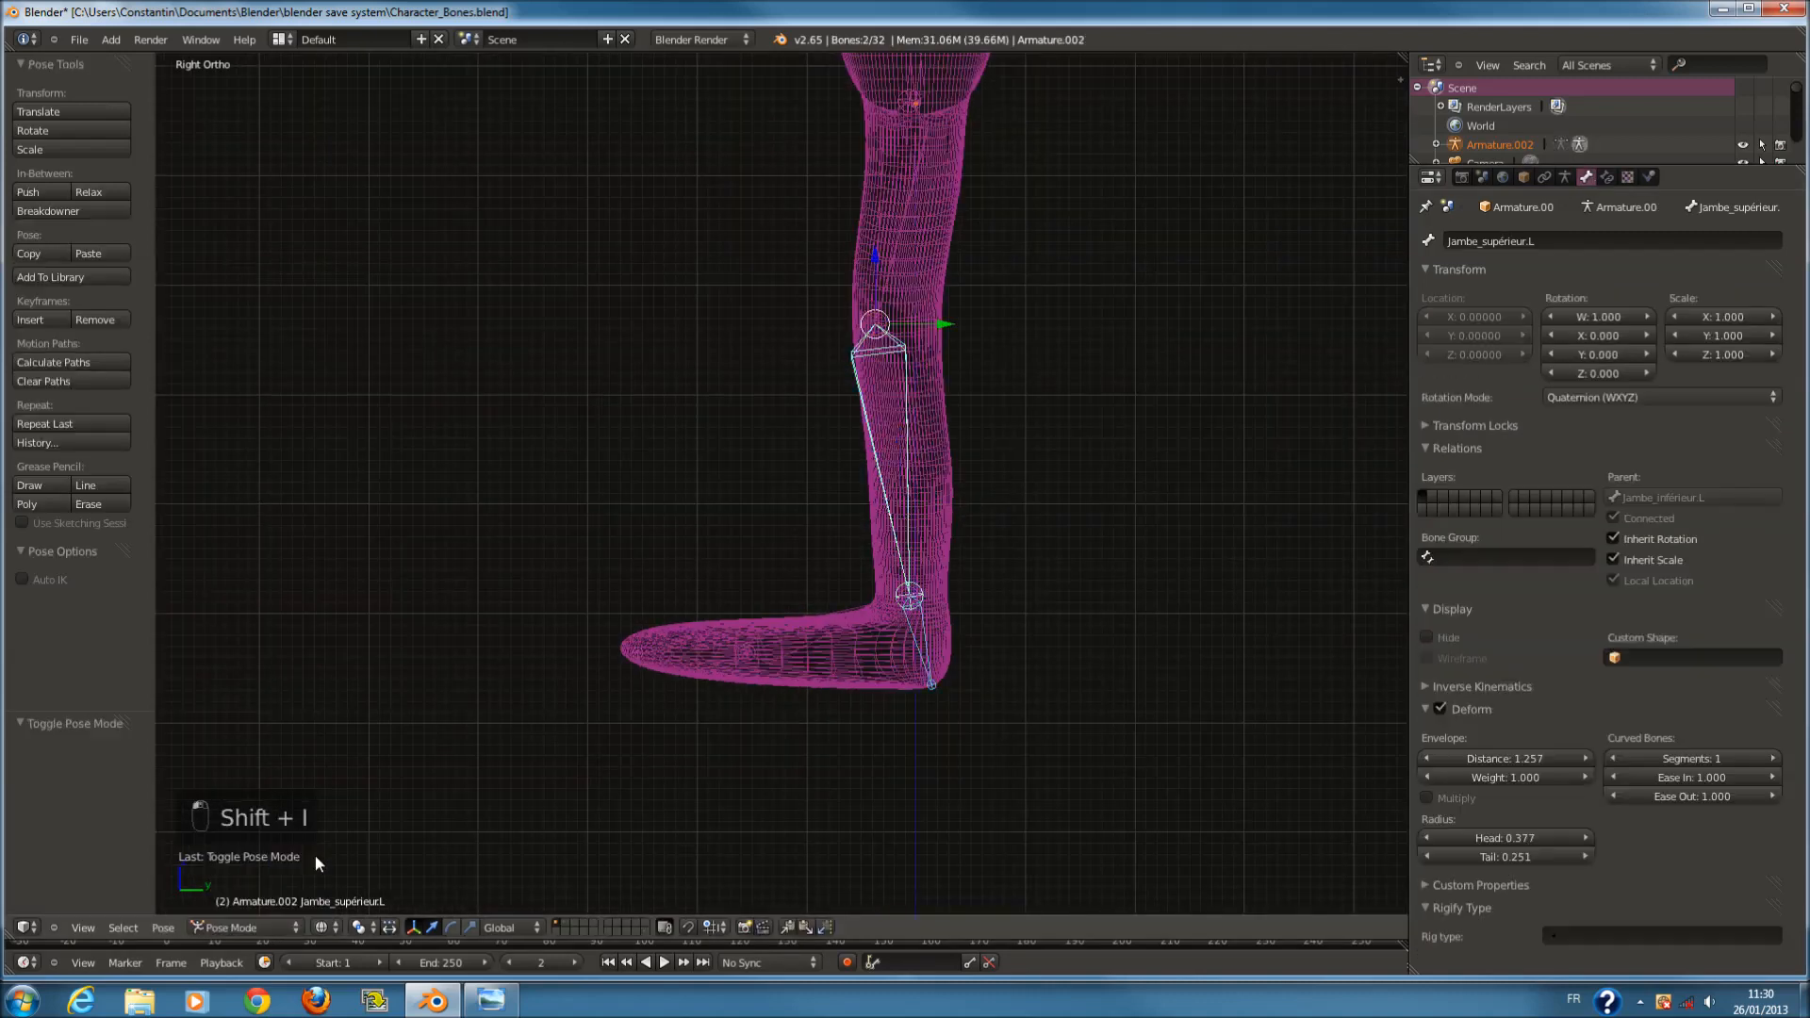
key("shift+i")
left_click(1067, 606)
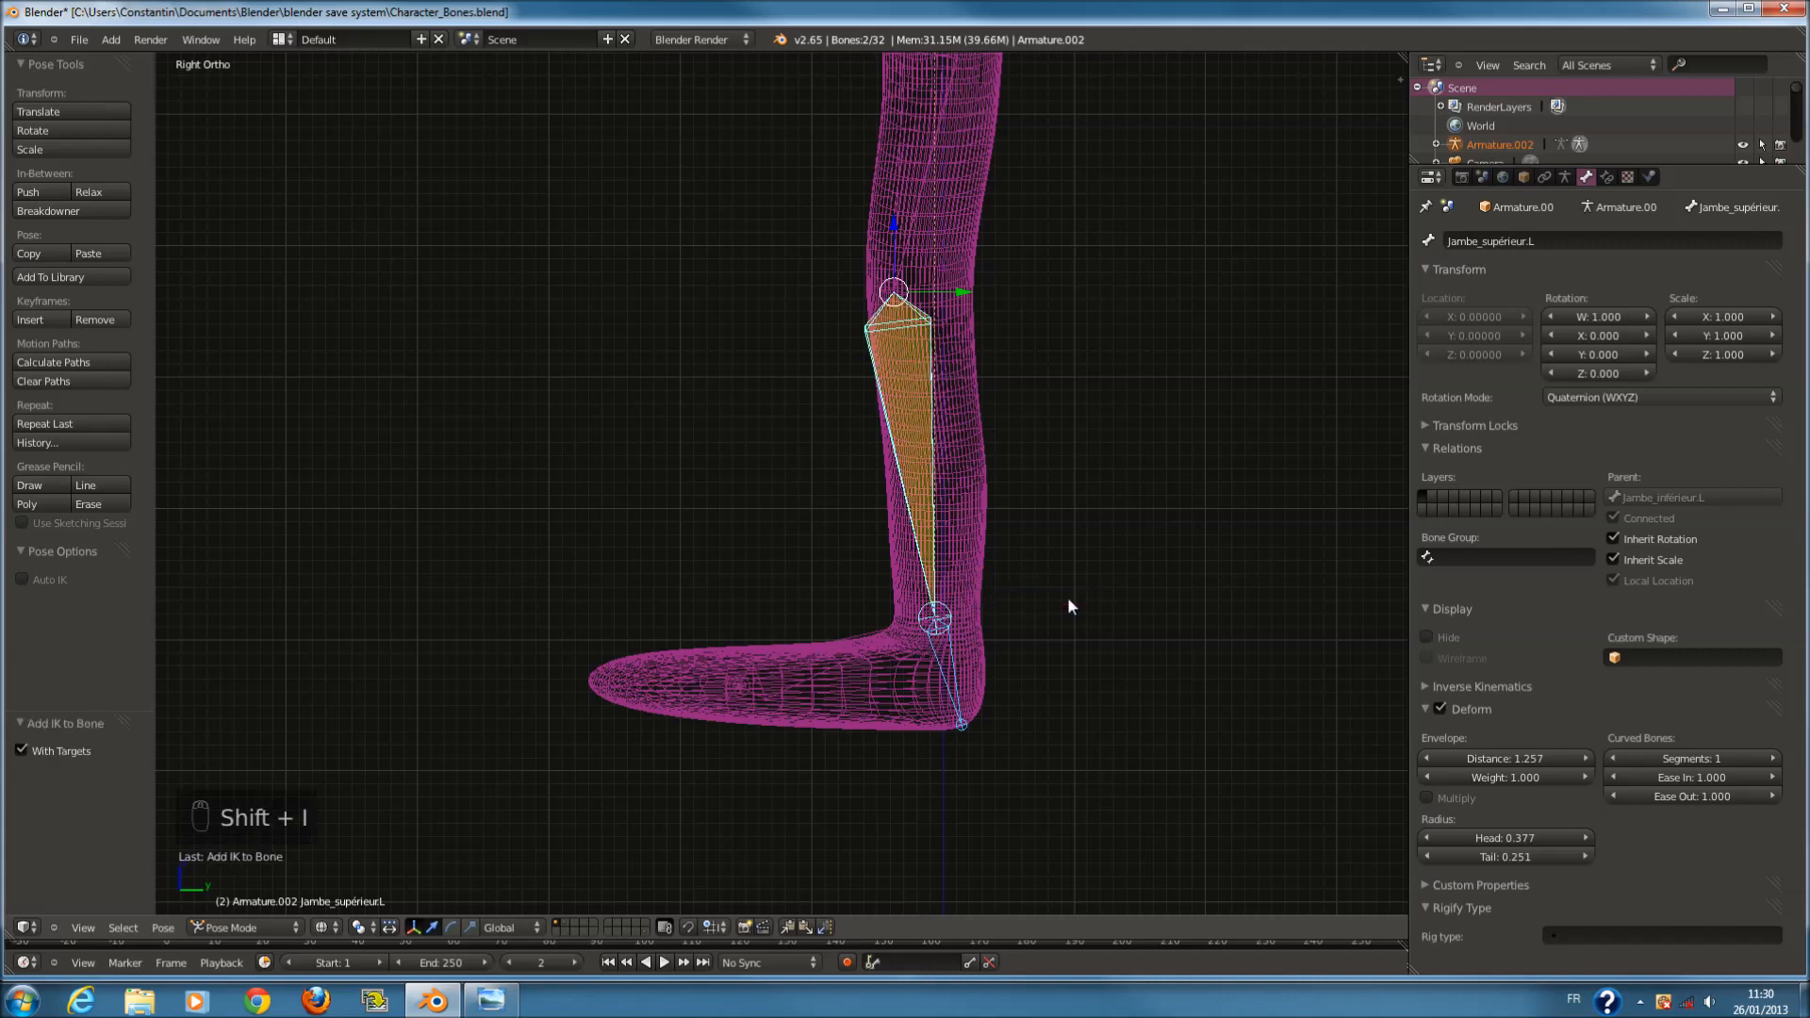
Test the IK by moving the selected leg and heel bones, and the heel bone alone, cancelling each move.
scroll(1022, 465, "down", 3)
key("g")
right_click(948, 634)
right_click(886, 709)
key("g")
right_click(891, 676)
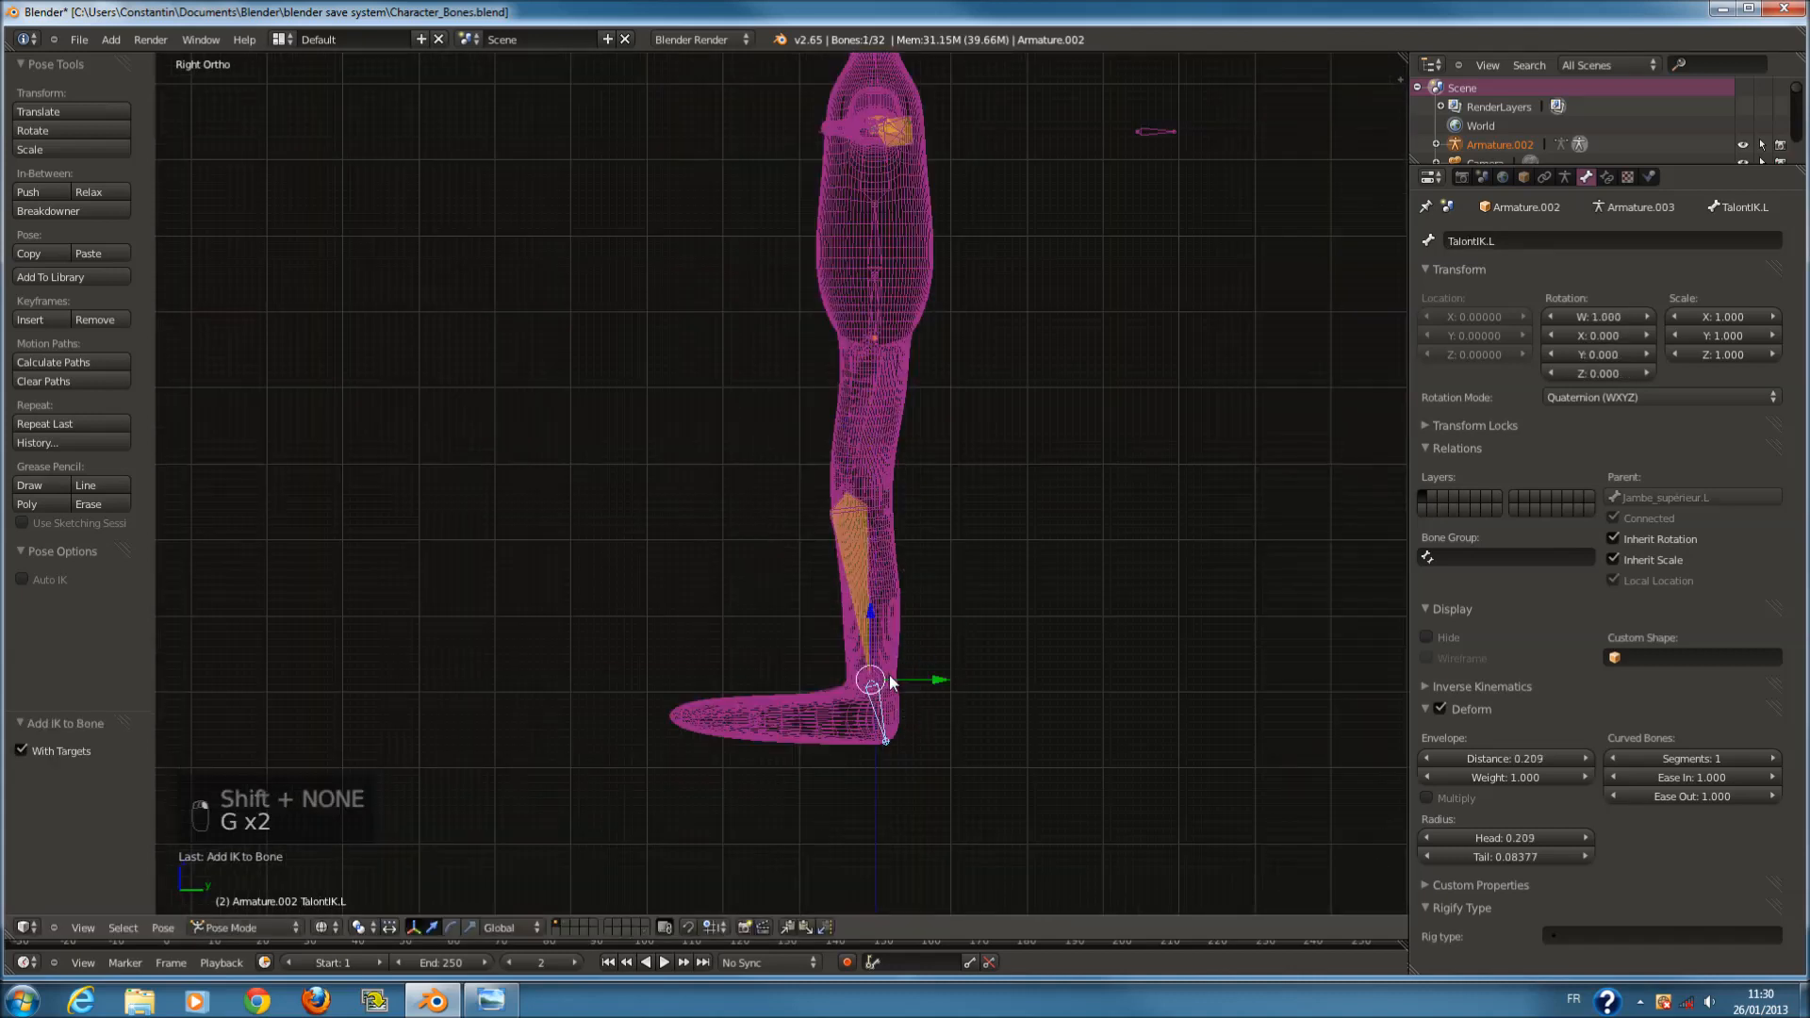
Test-move the lower leg bone in the side view and an angled front view, cancelling each move.
right_click(863, 623)
key("g")
right_click(858, 608)
middle_click_drag(858, 607, 1088, 672)
key("g")
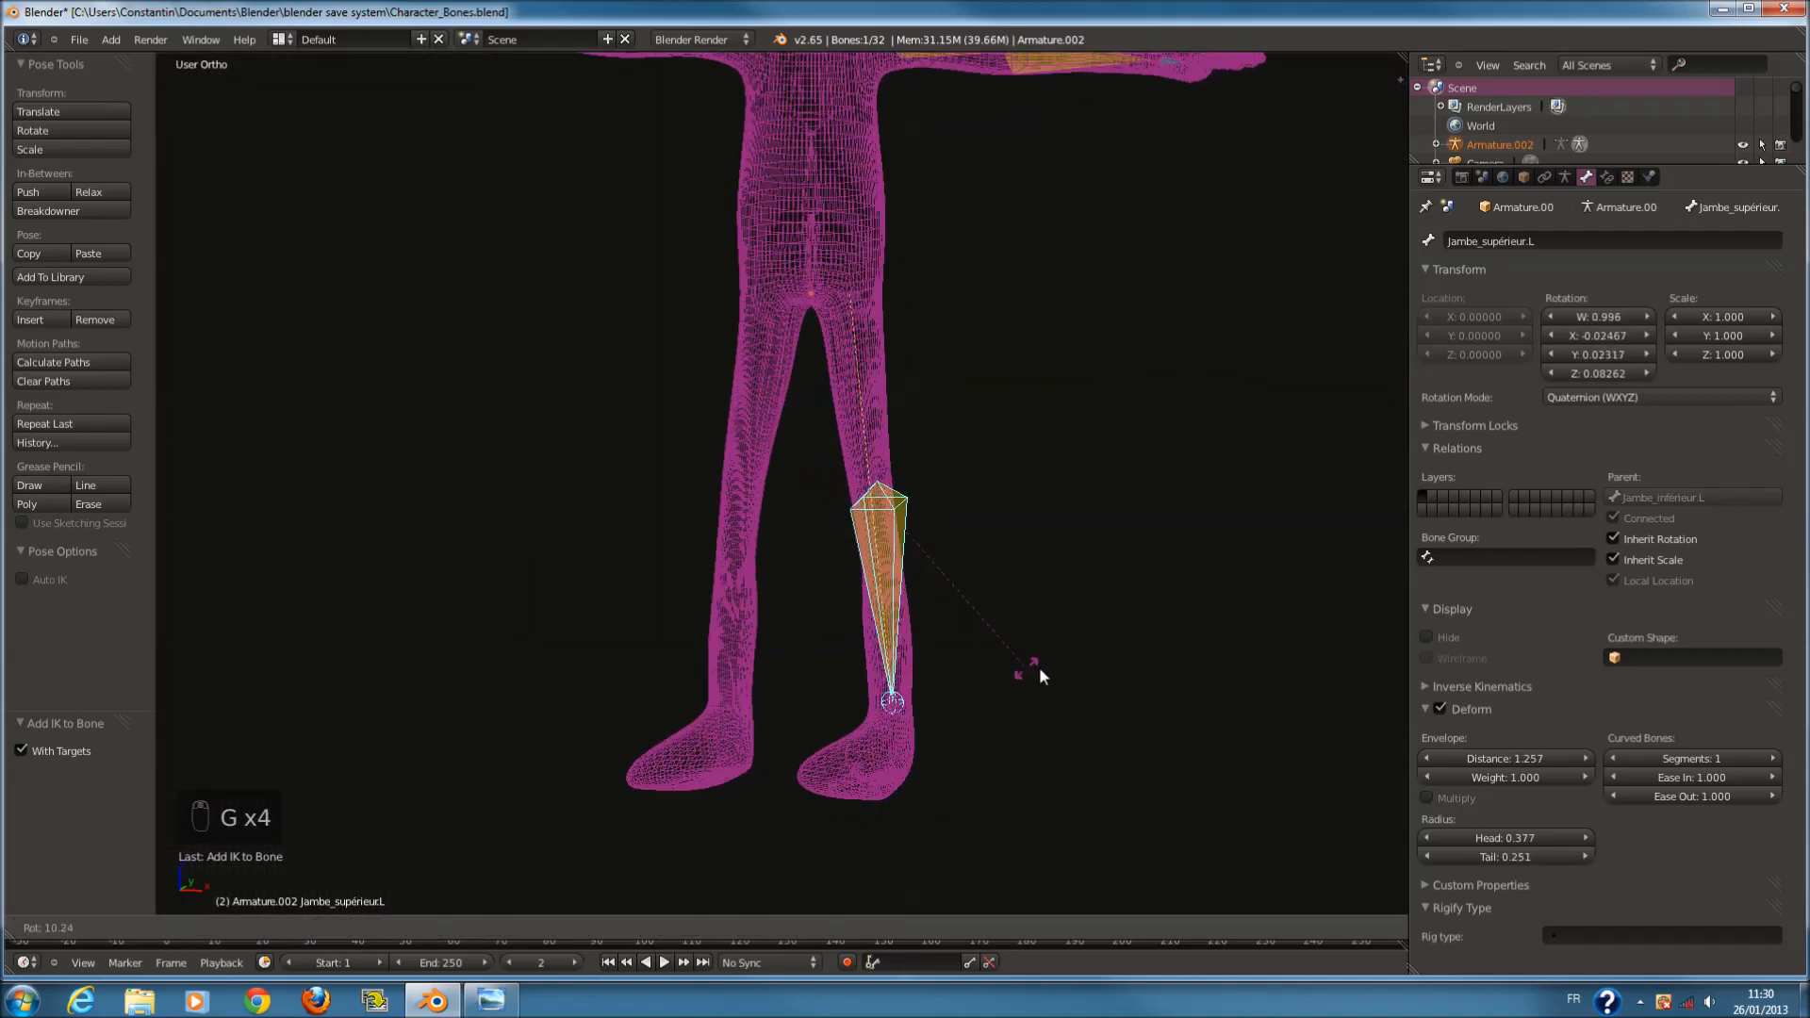
right_click(1163, 566)
key("KP_3")
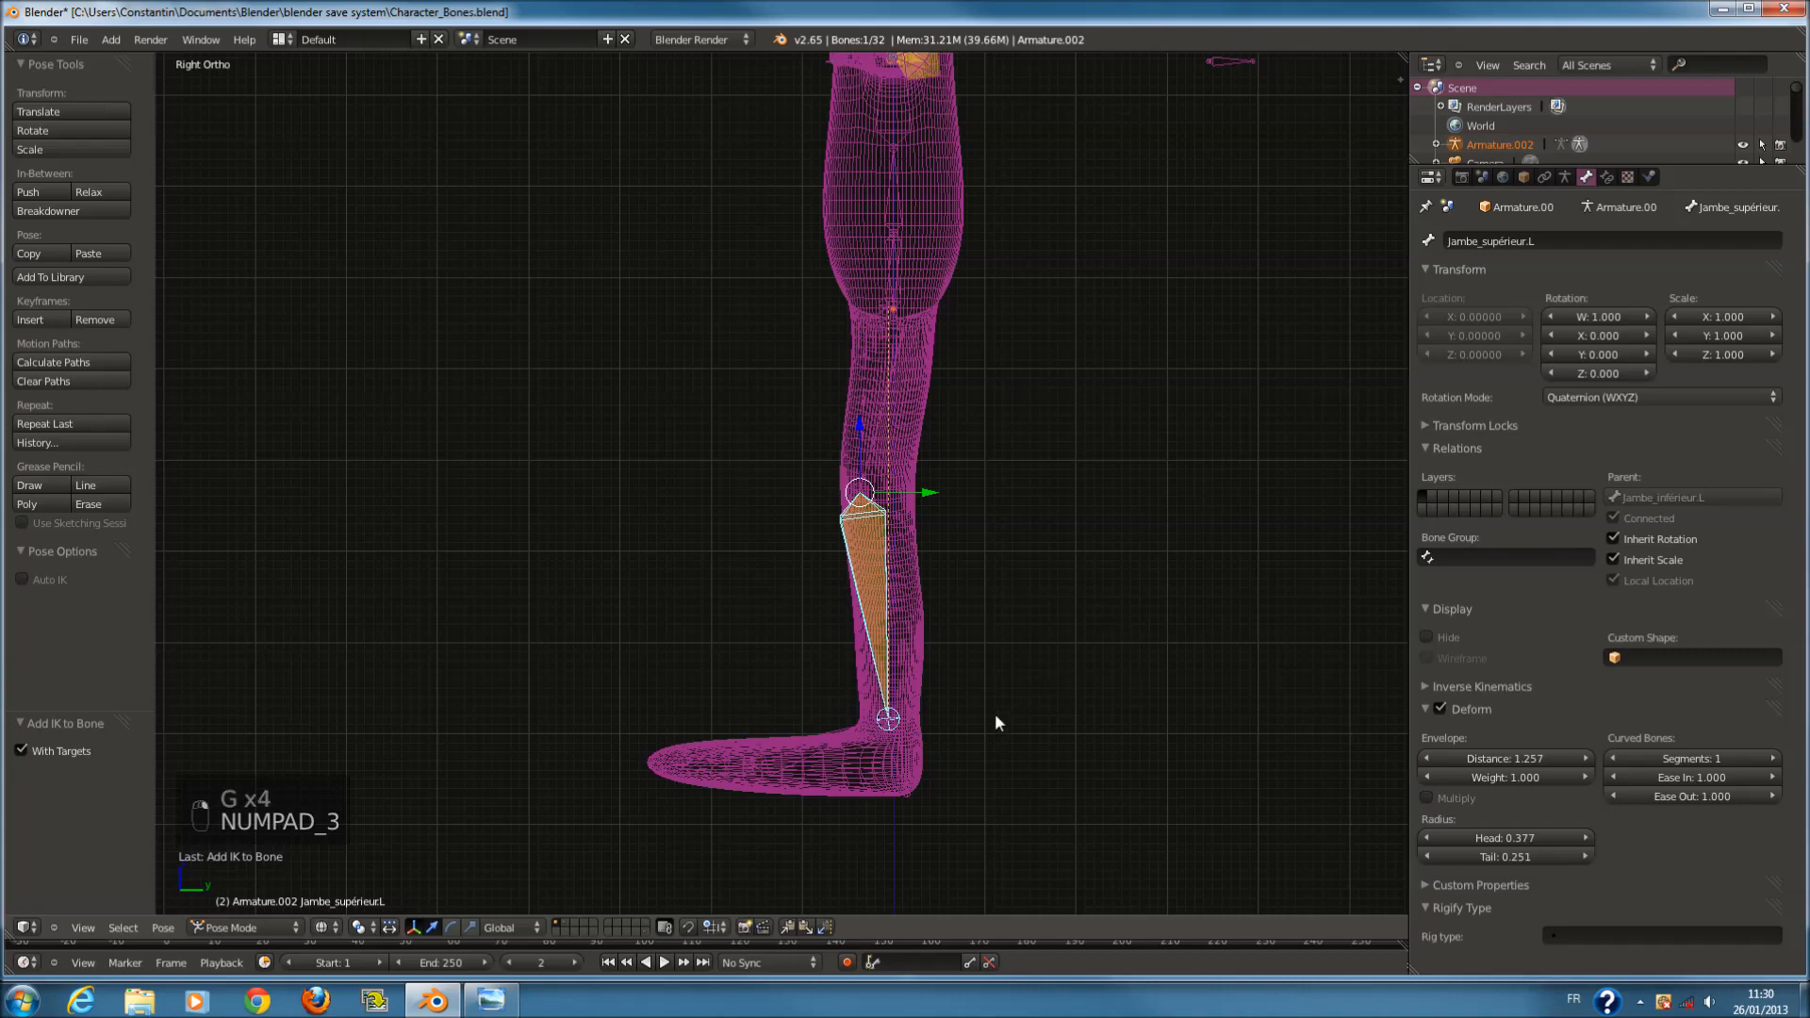
key("g")
scroll(920, 634, "up", 6)
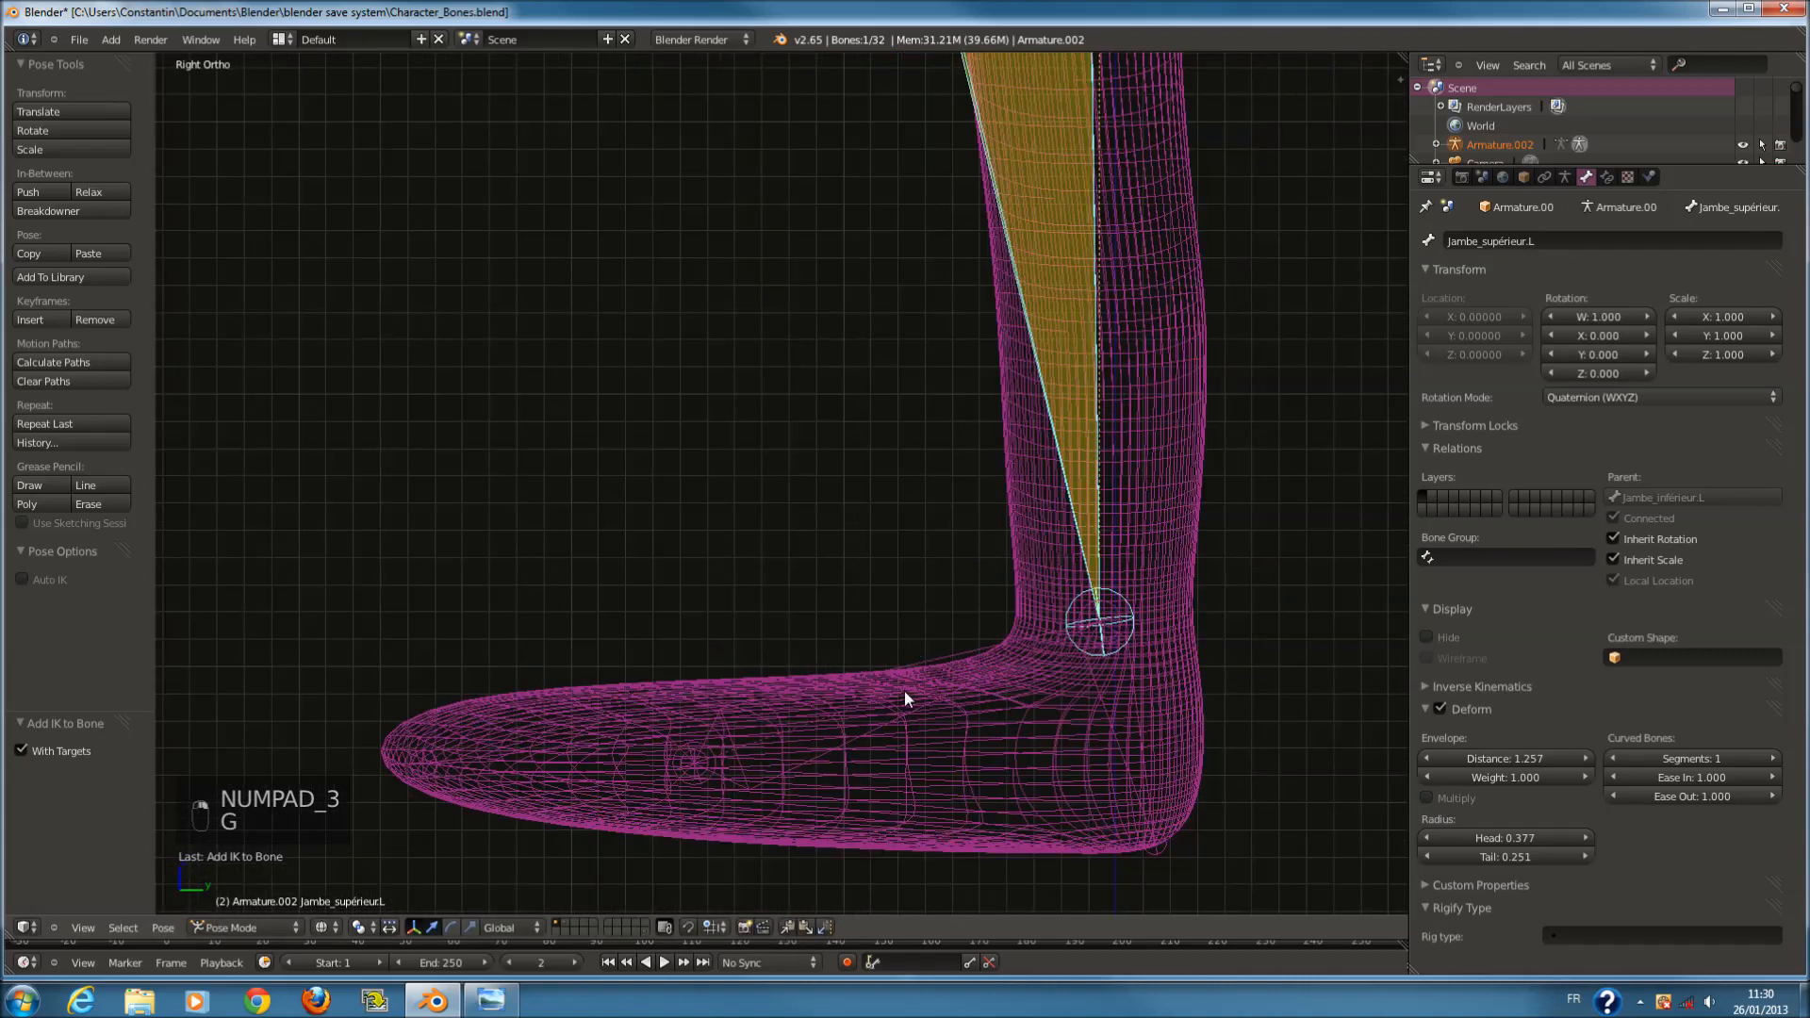
Test-move the foot, heel and lower leg bones one at a time in the side view, cancelling each move.
right_click(903, 692)
scroll(914, 709, "down", 1)
right_click_drag(915, 663, 873, 621)
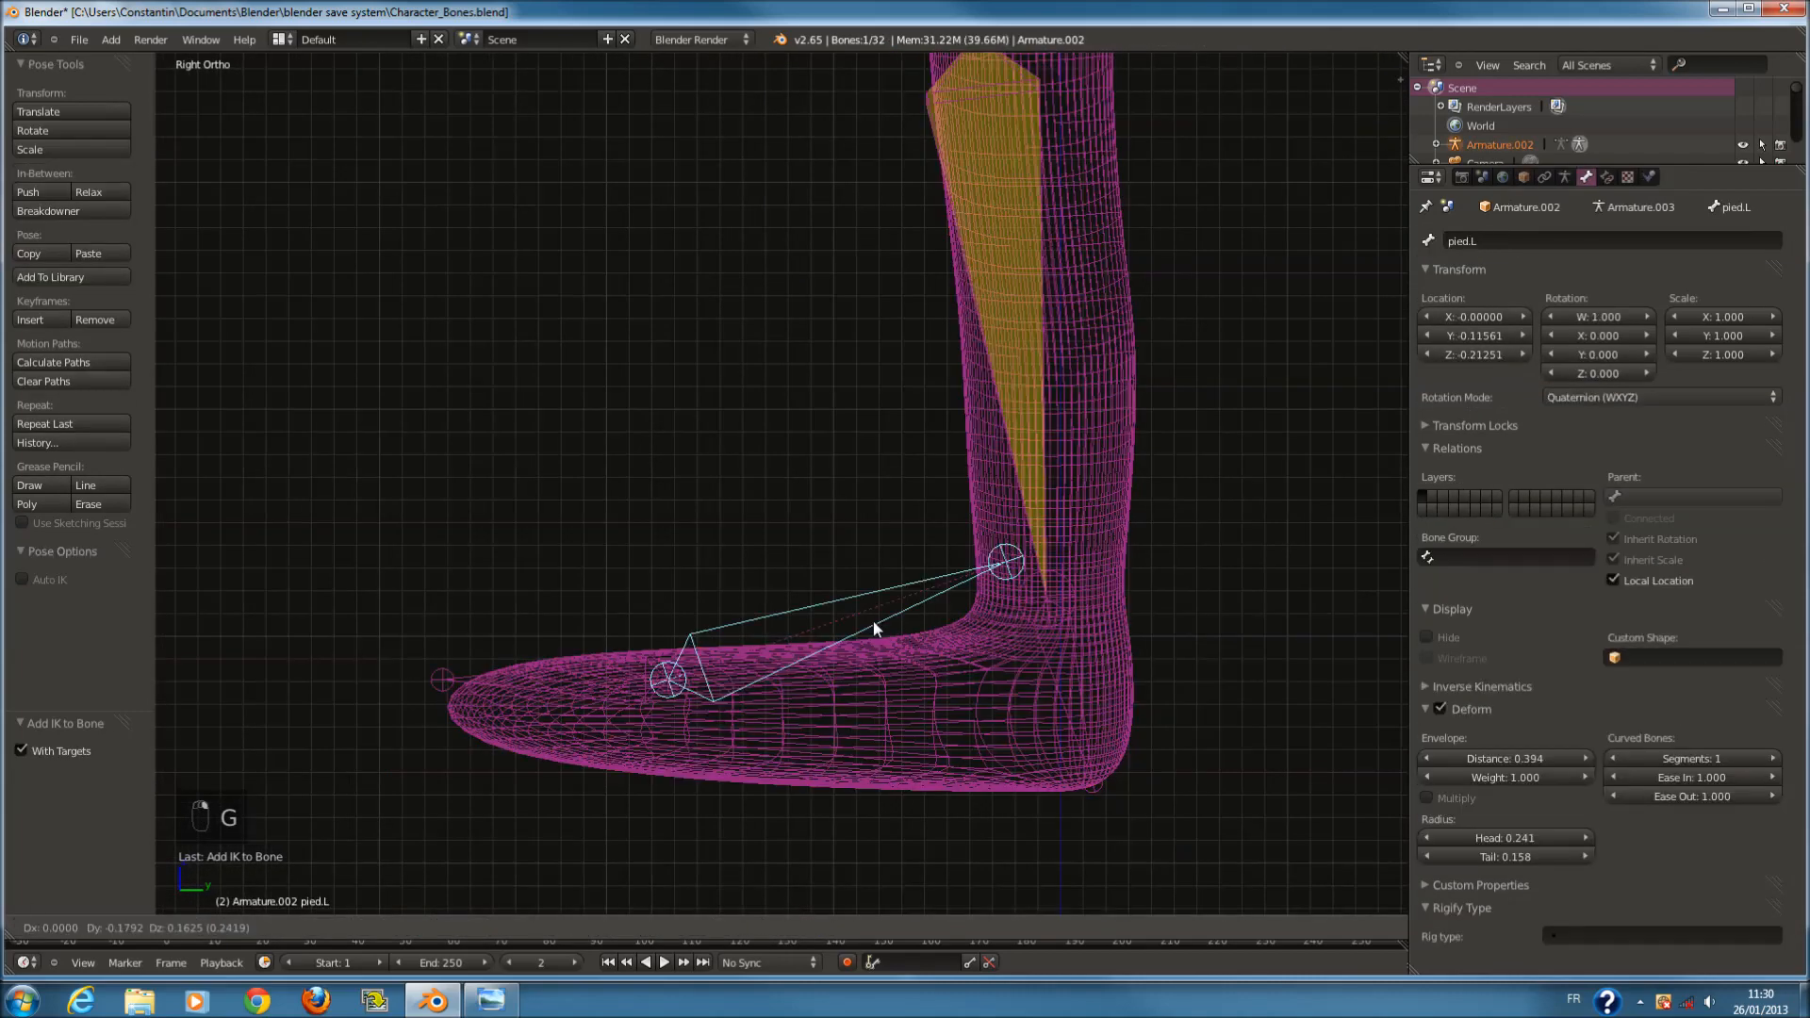
right_click(873, 621)
right_click(1090, 707)
key("g")
key("g")
key("g")
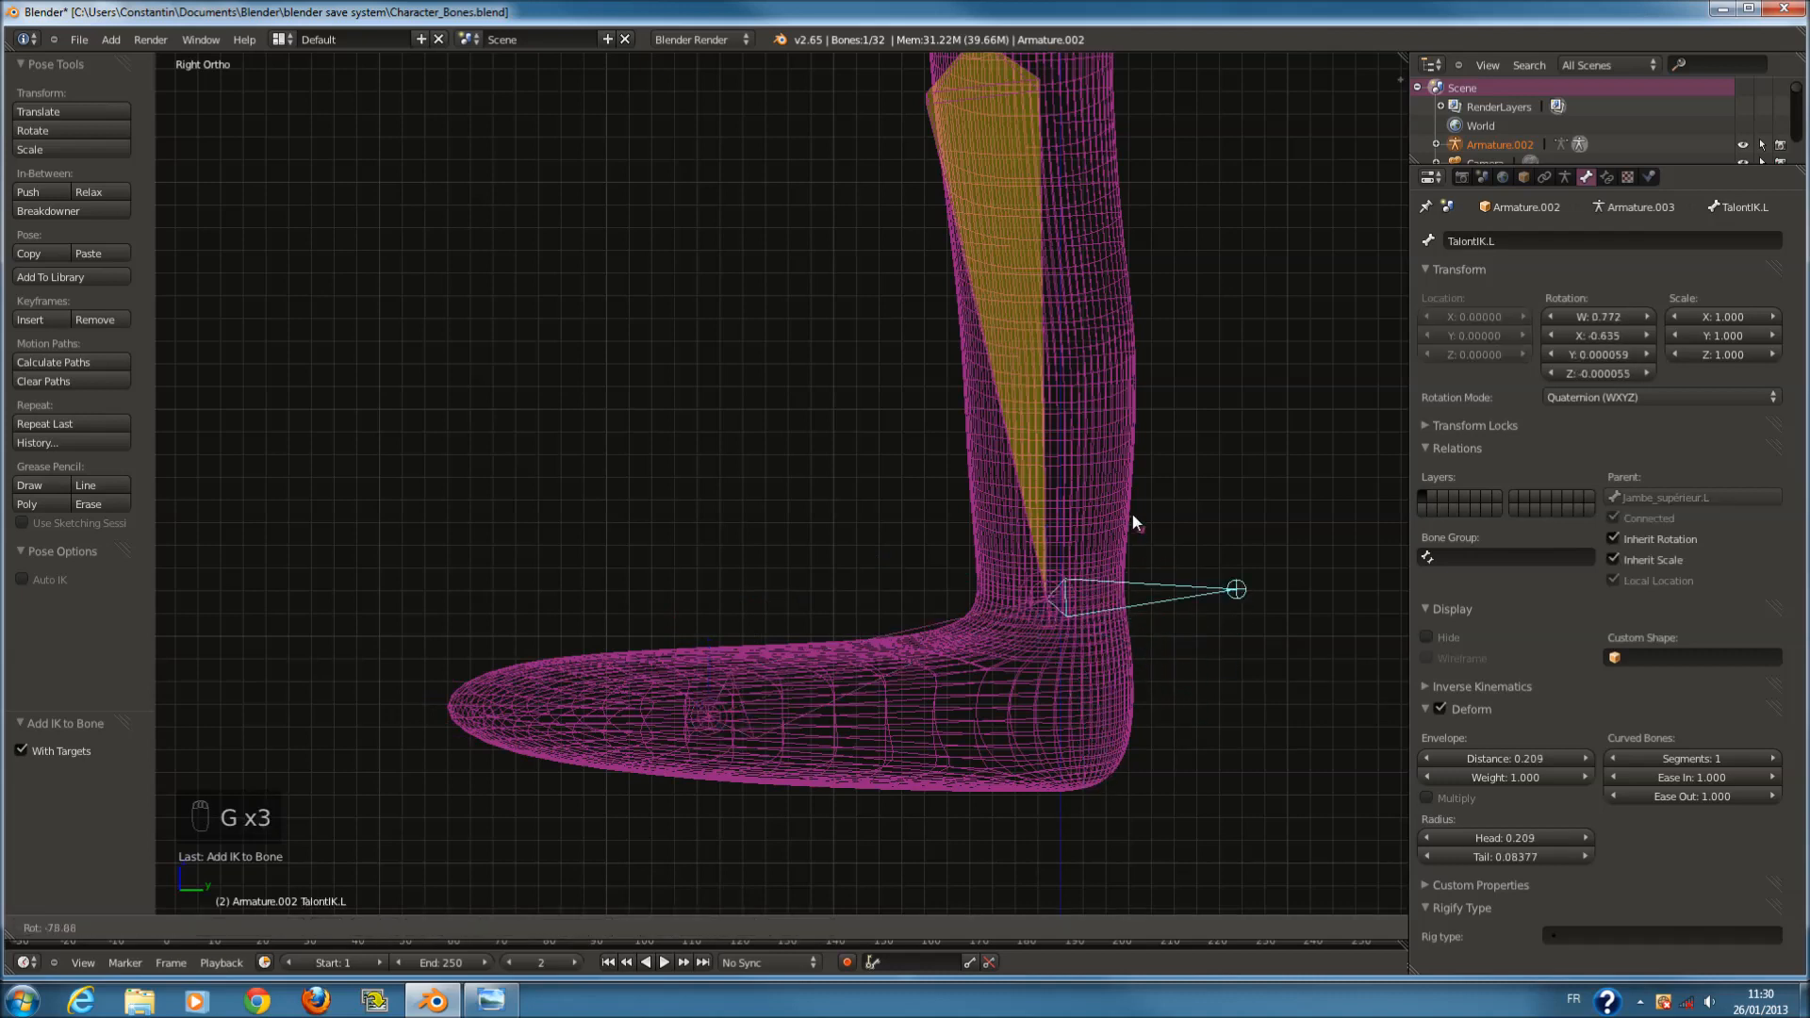
right_click(1129, 545)
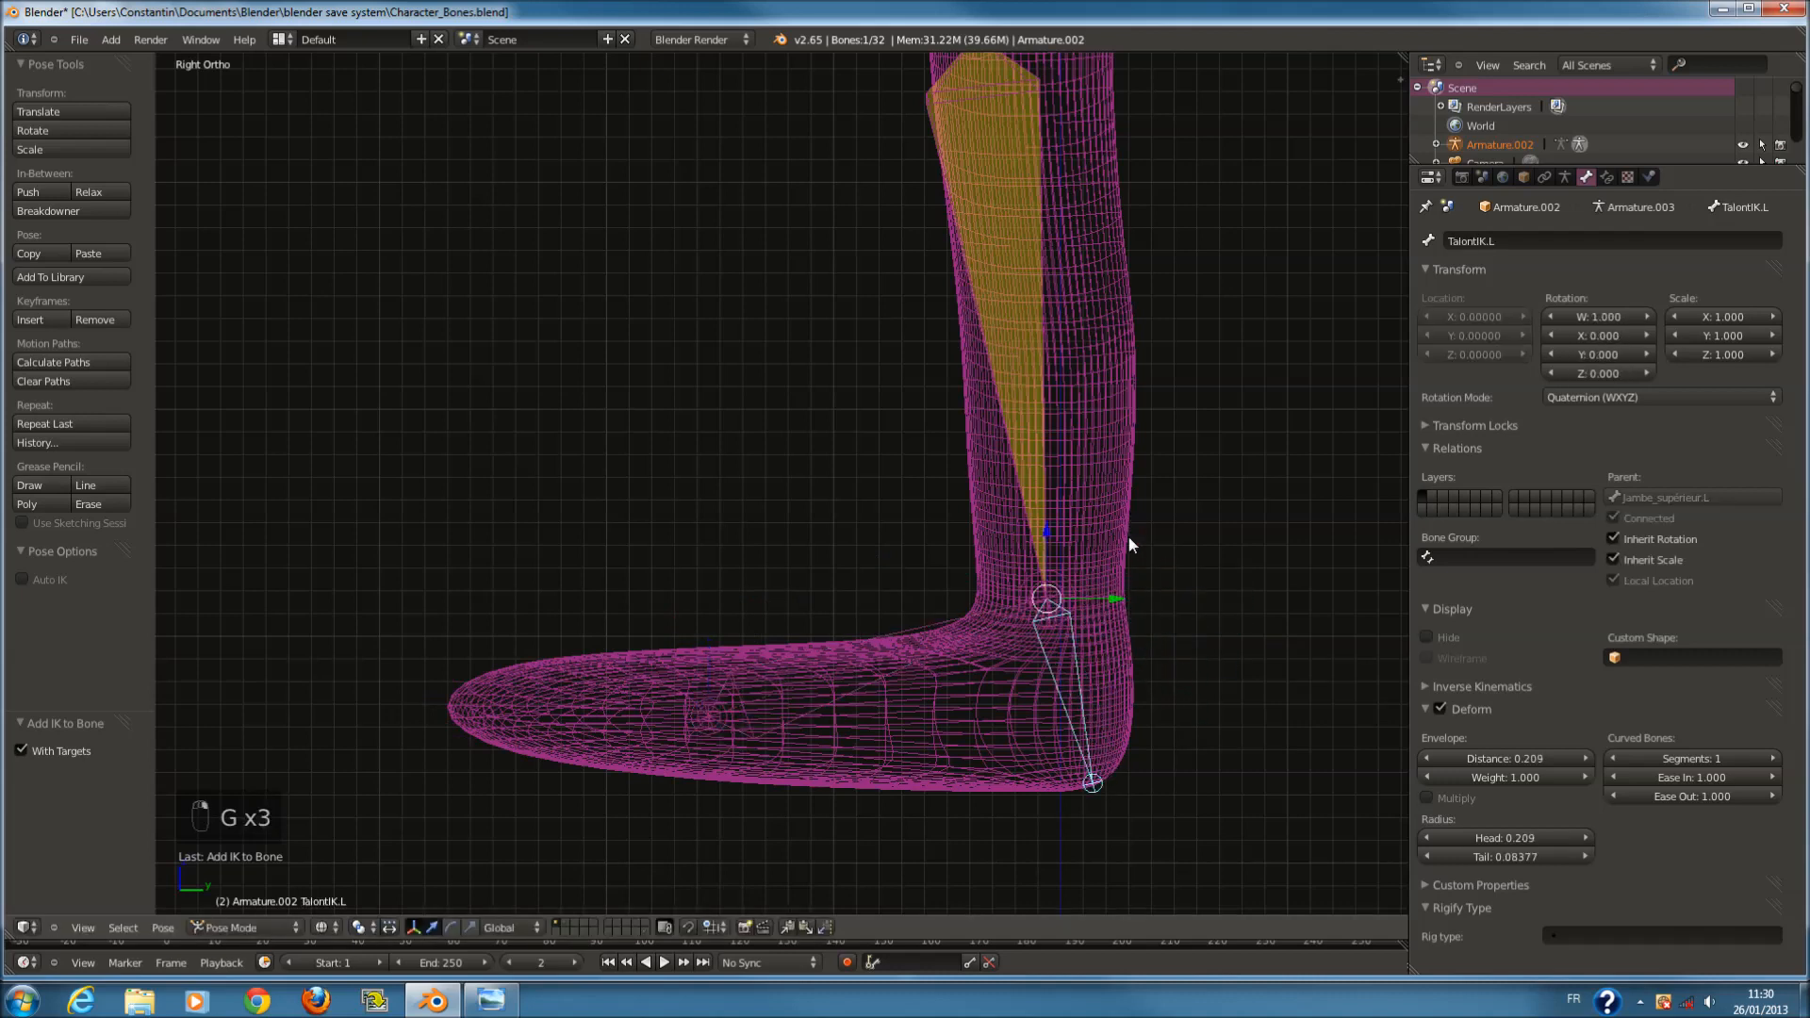
right_click(1056, 514)
key("g")
right_click(1075, 547)
In Edit Mode, clear the parent of the heel bone TalontIK.L.
left_click(268, 929)
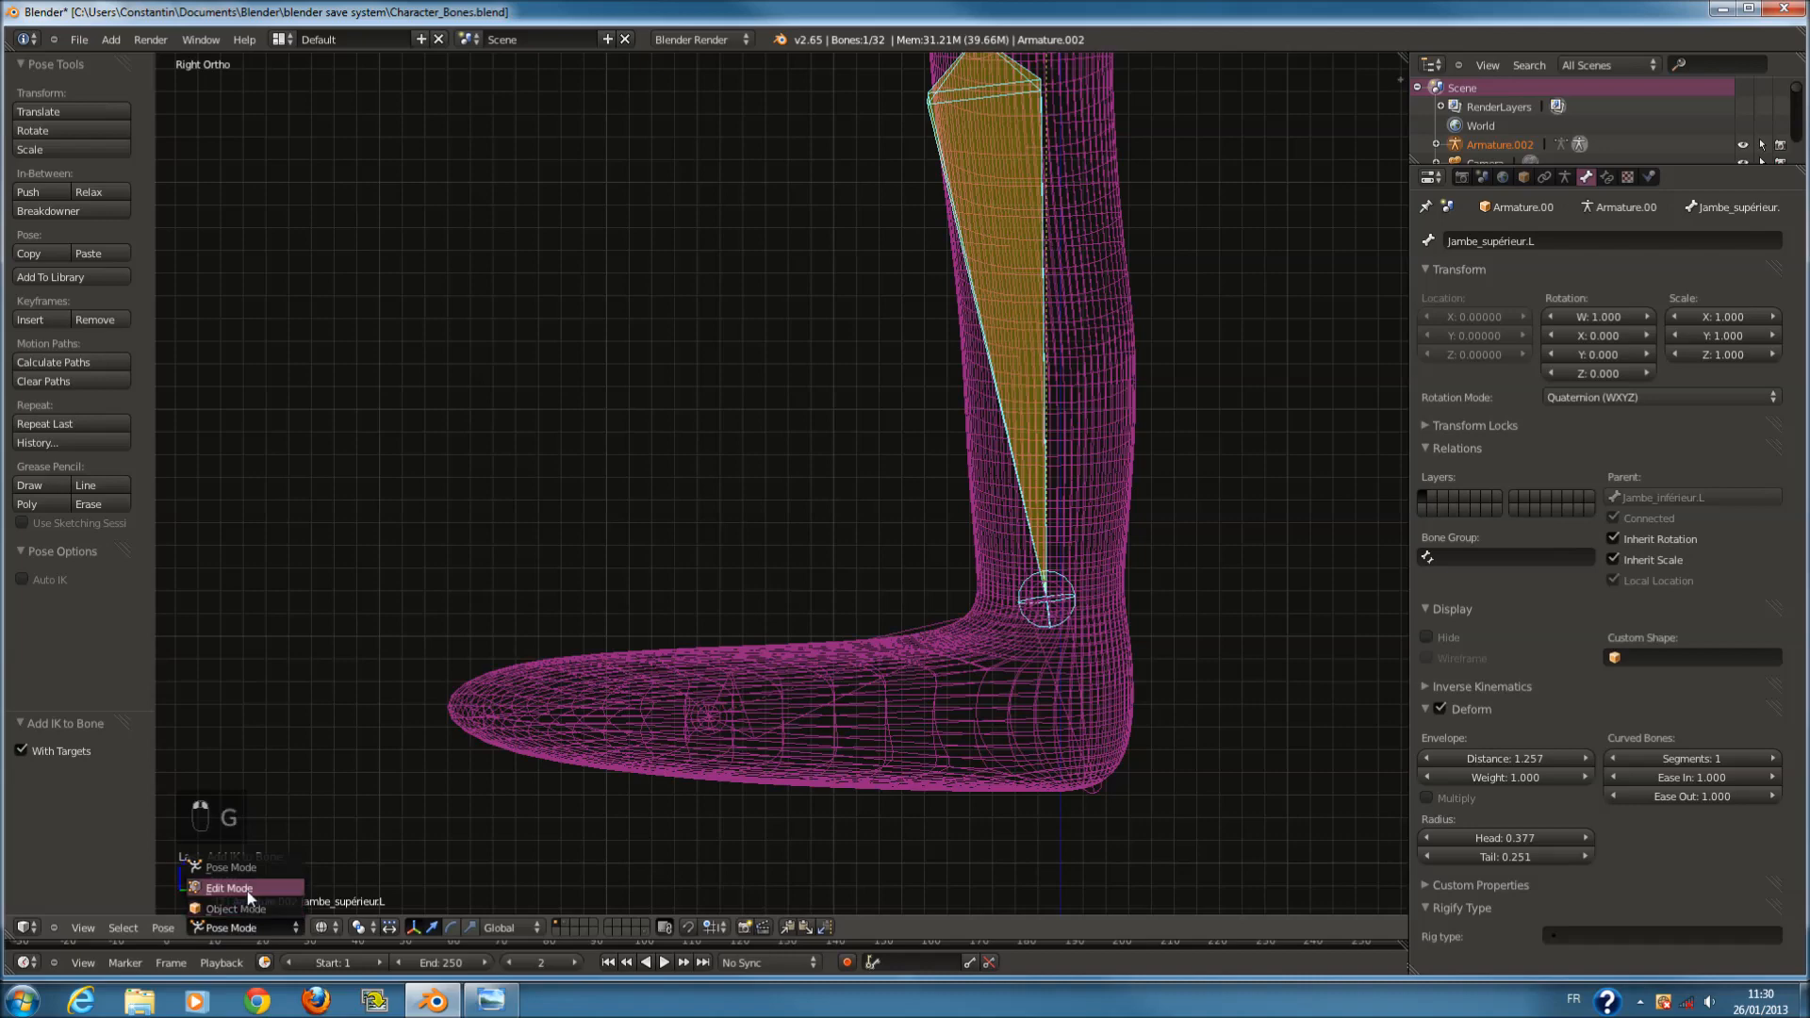
left_click(231, 881)
right_click(1070, 703)
key("alt+p")
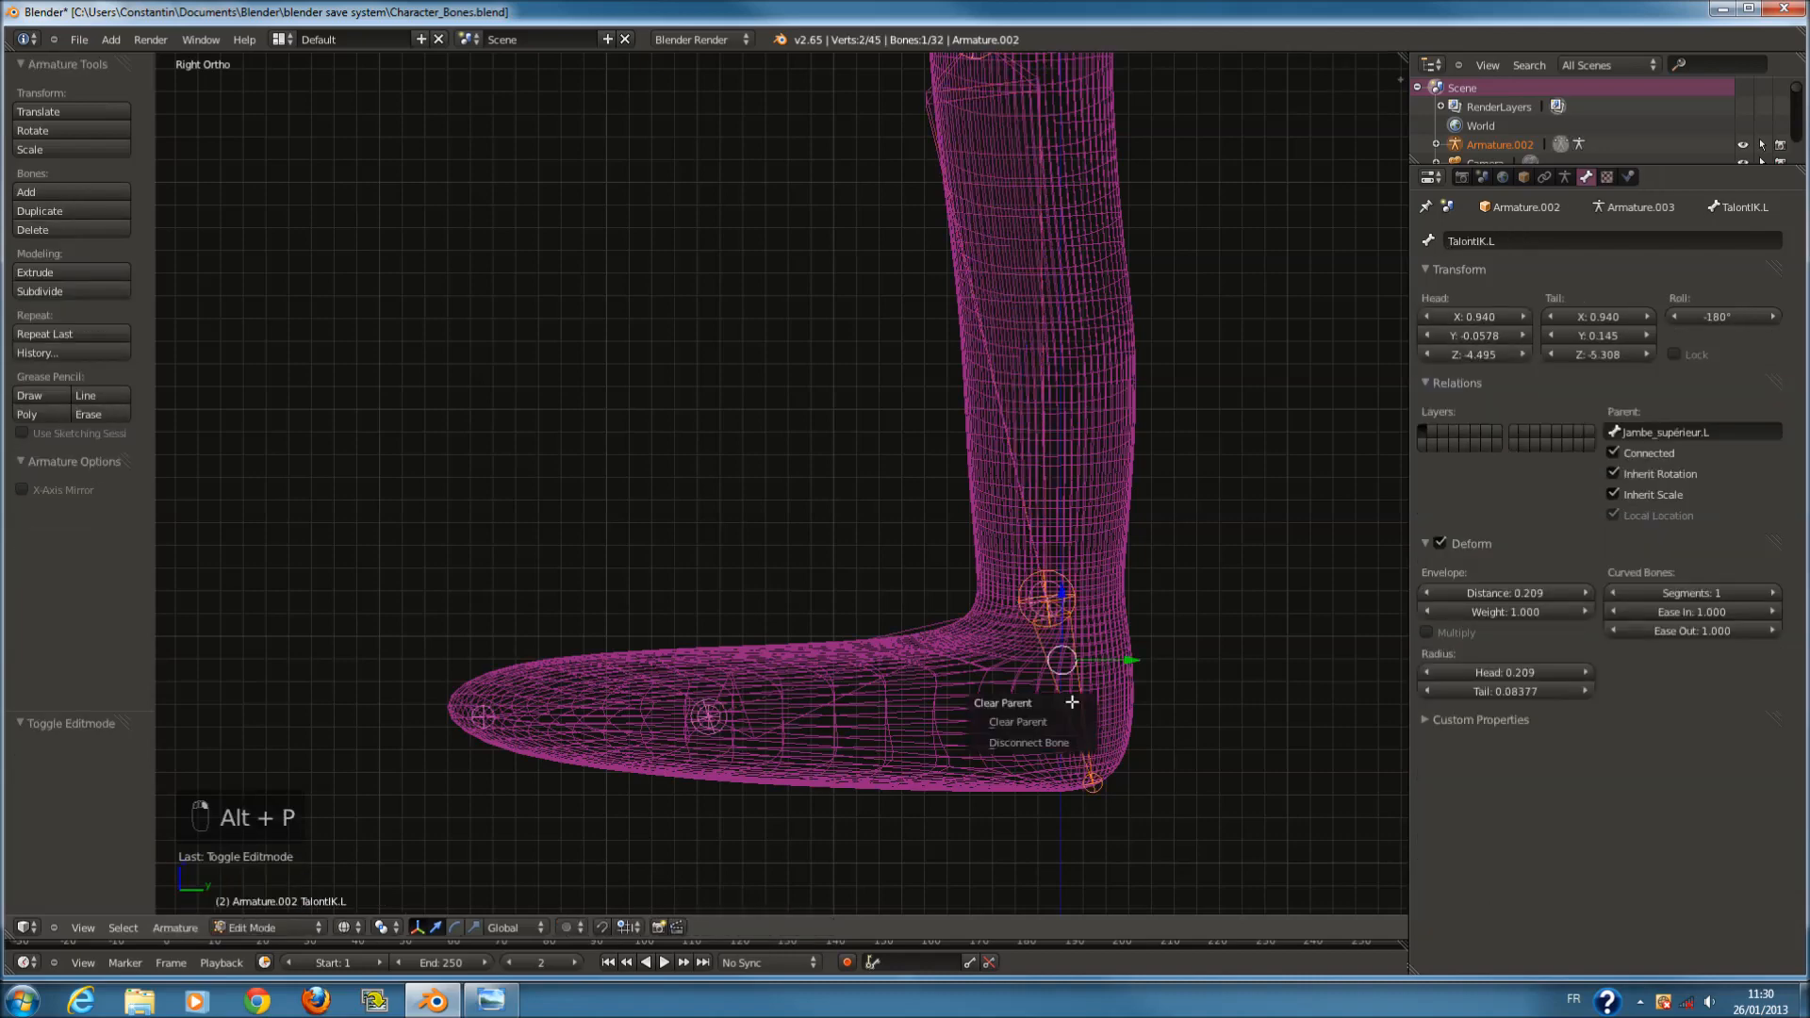
left_click(1066, 721)
scroll(1054, 562, "down", 1)
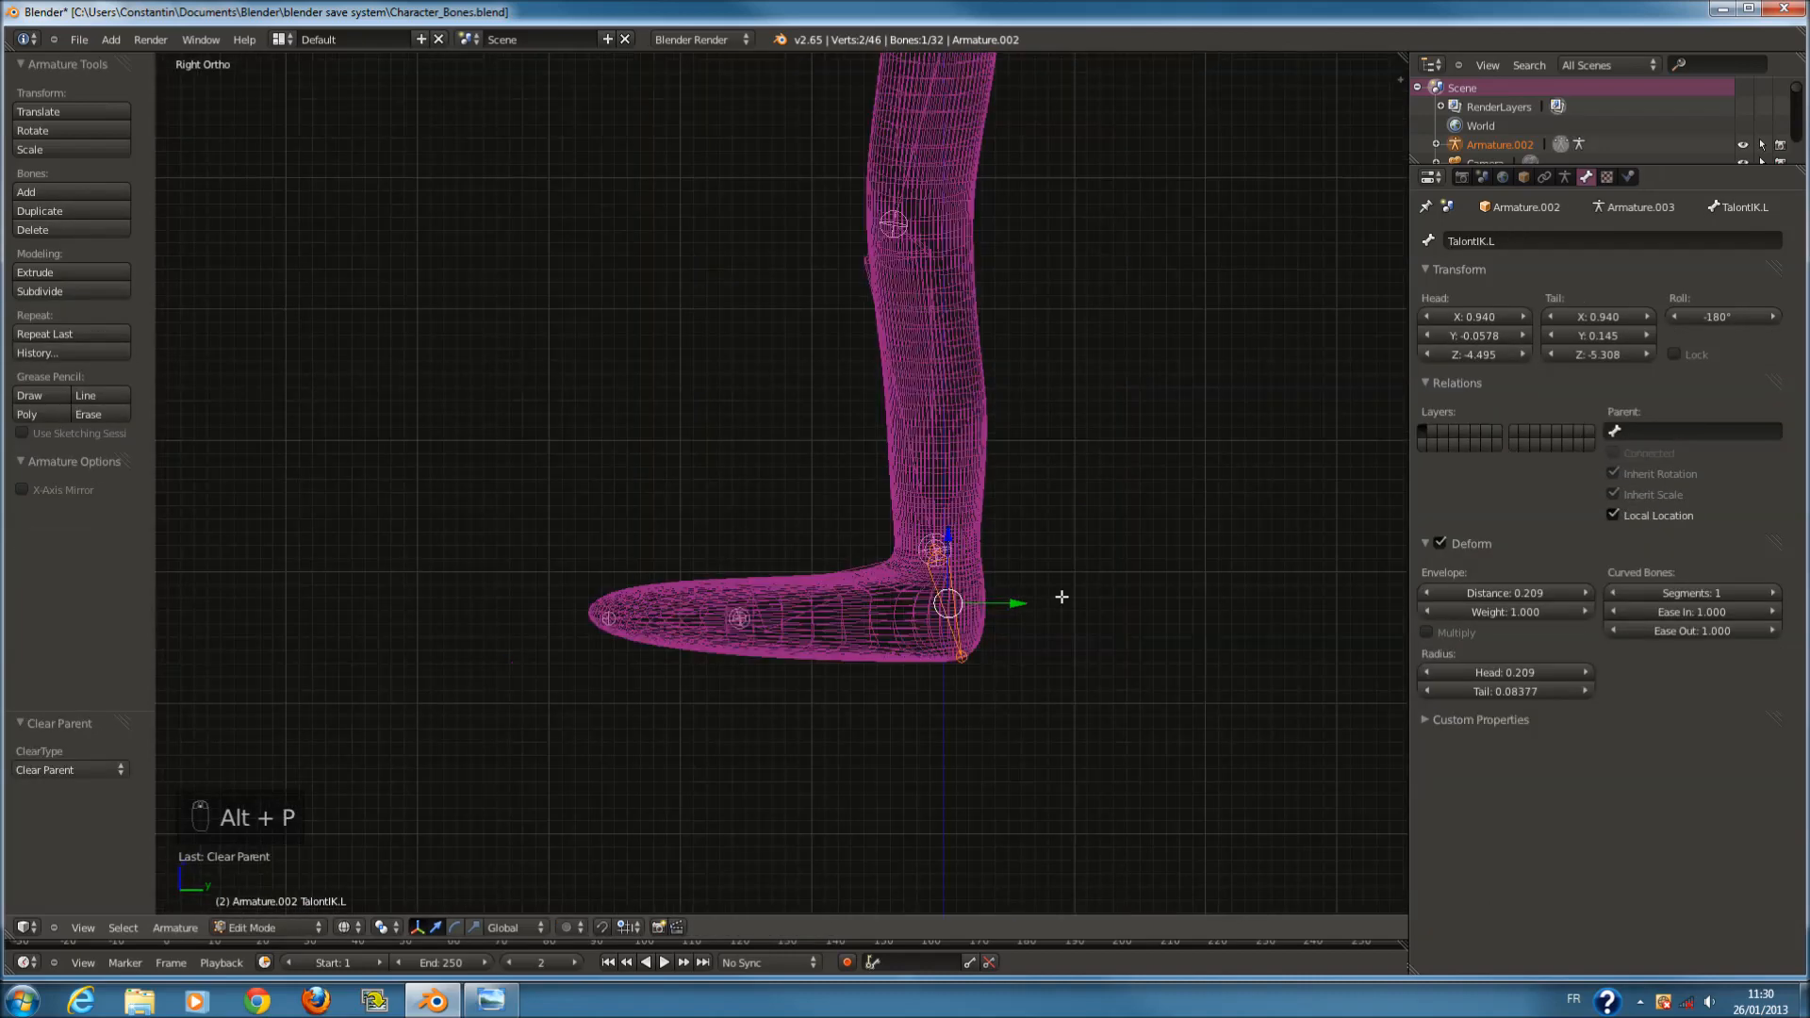
Return to Pose Mode and test-move the lower leg bone, cancelling the move.
key("Tab")
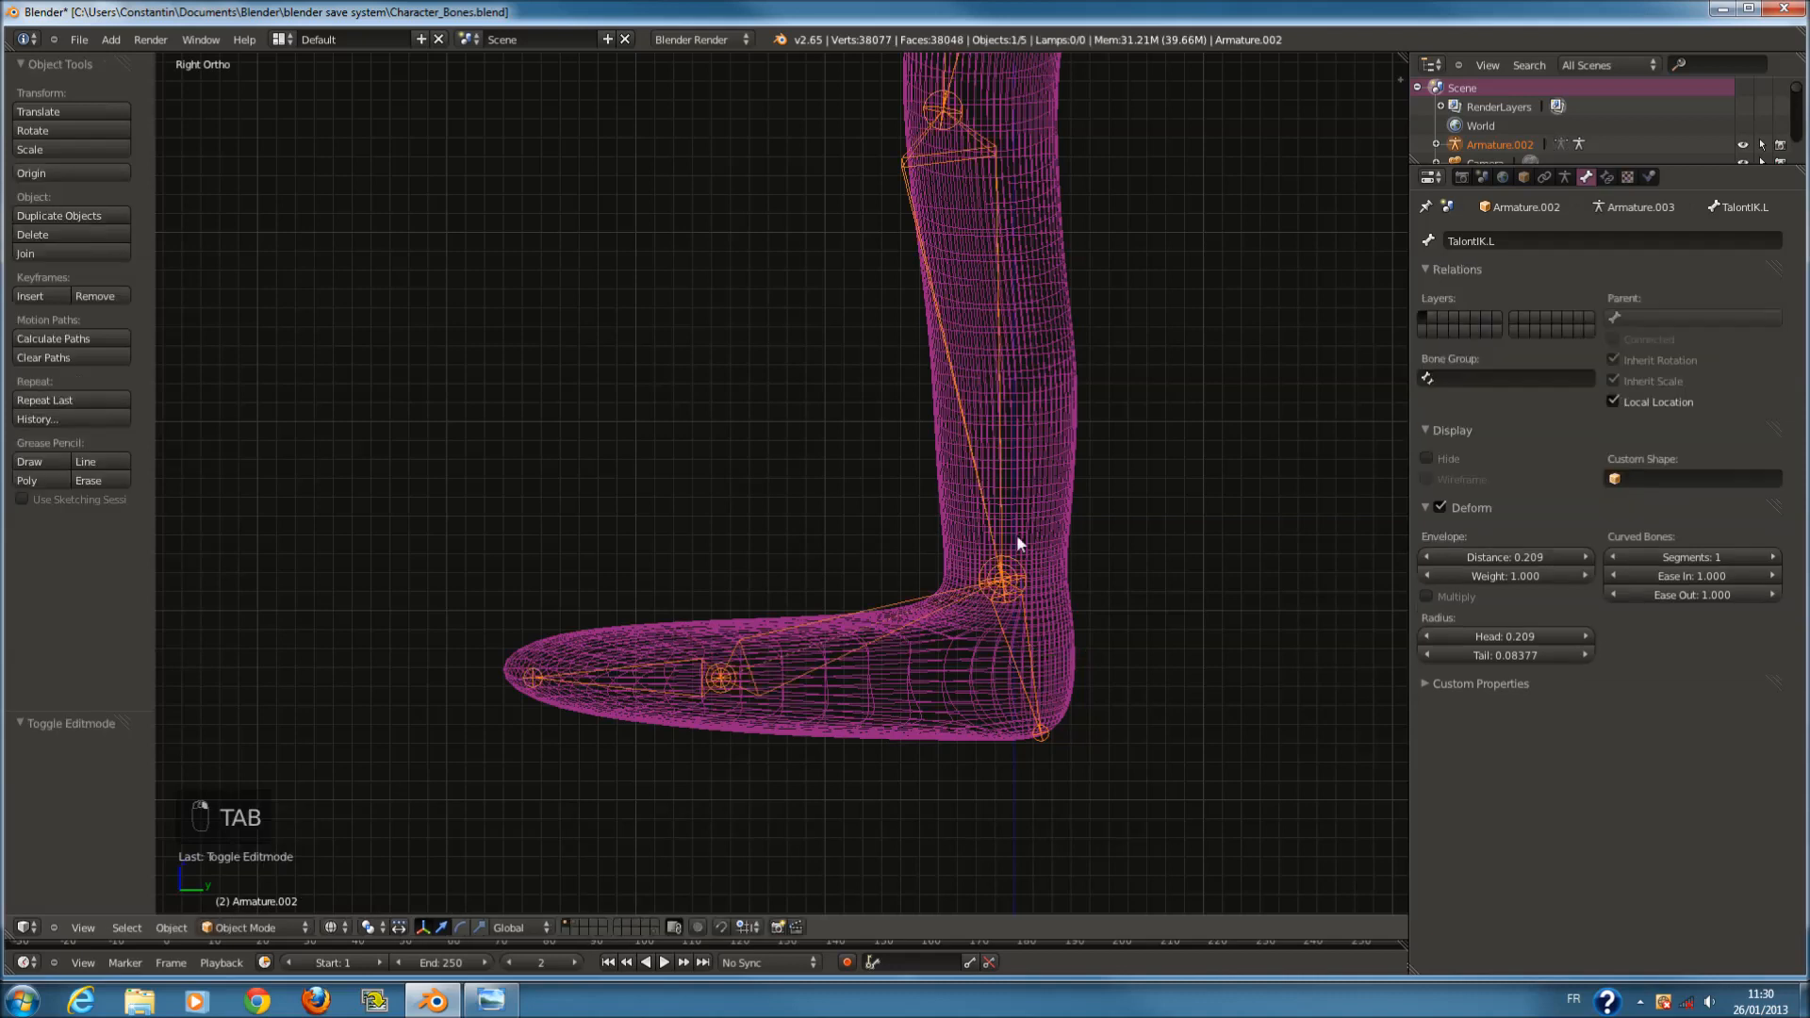
left_click(243, 927)
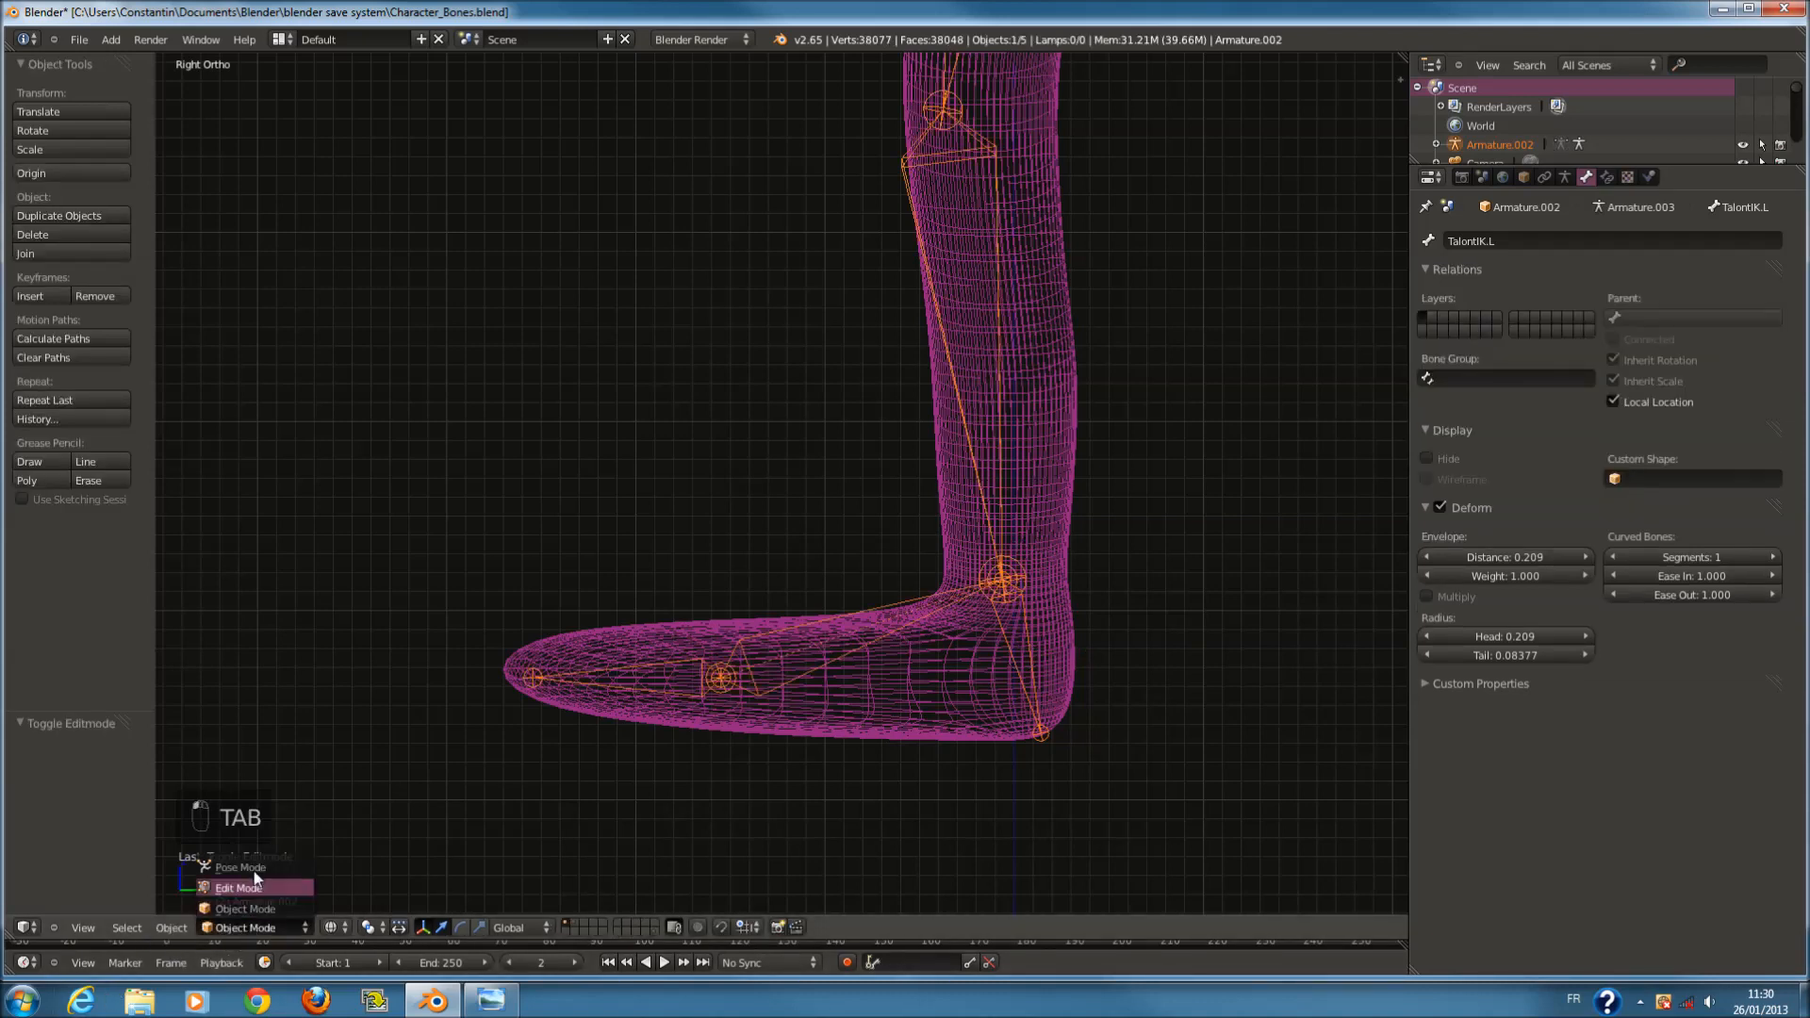
left_click(252, 868)
right_click(997, 522)
scroll(1004, 570, "down", 1)
scroll(1014, 590, "up", 4, "shift")
key("g")
right_click(1018, 633)
Set the chain length of the IK constraint on the lower leg bone Jambe_supérieur.L to 2 and test-move the bone.
scroll(1045, 619, "down", 4)
scroll(1023, 618, "up", 5, "shift")
scroll(997, 618, "up", 3)
middle_click_drag(998, 618, 1203, 631)
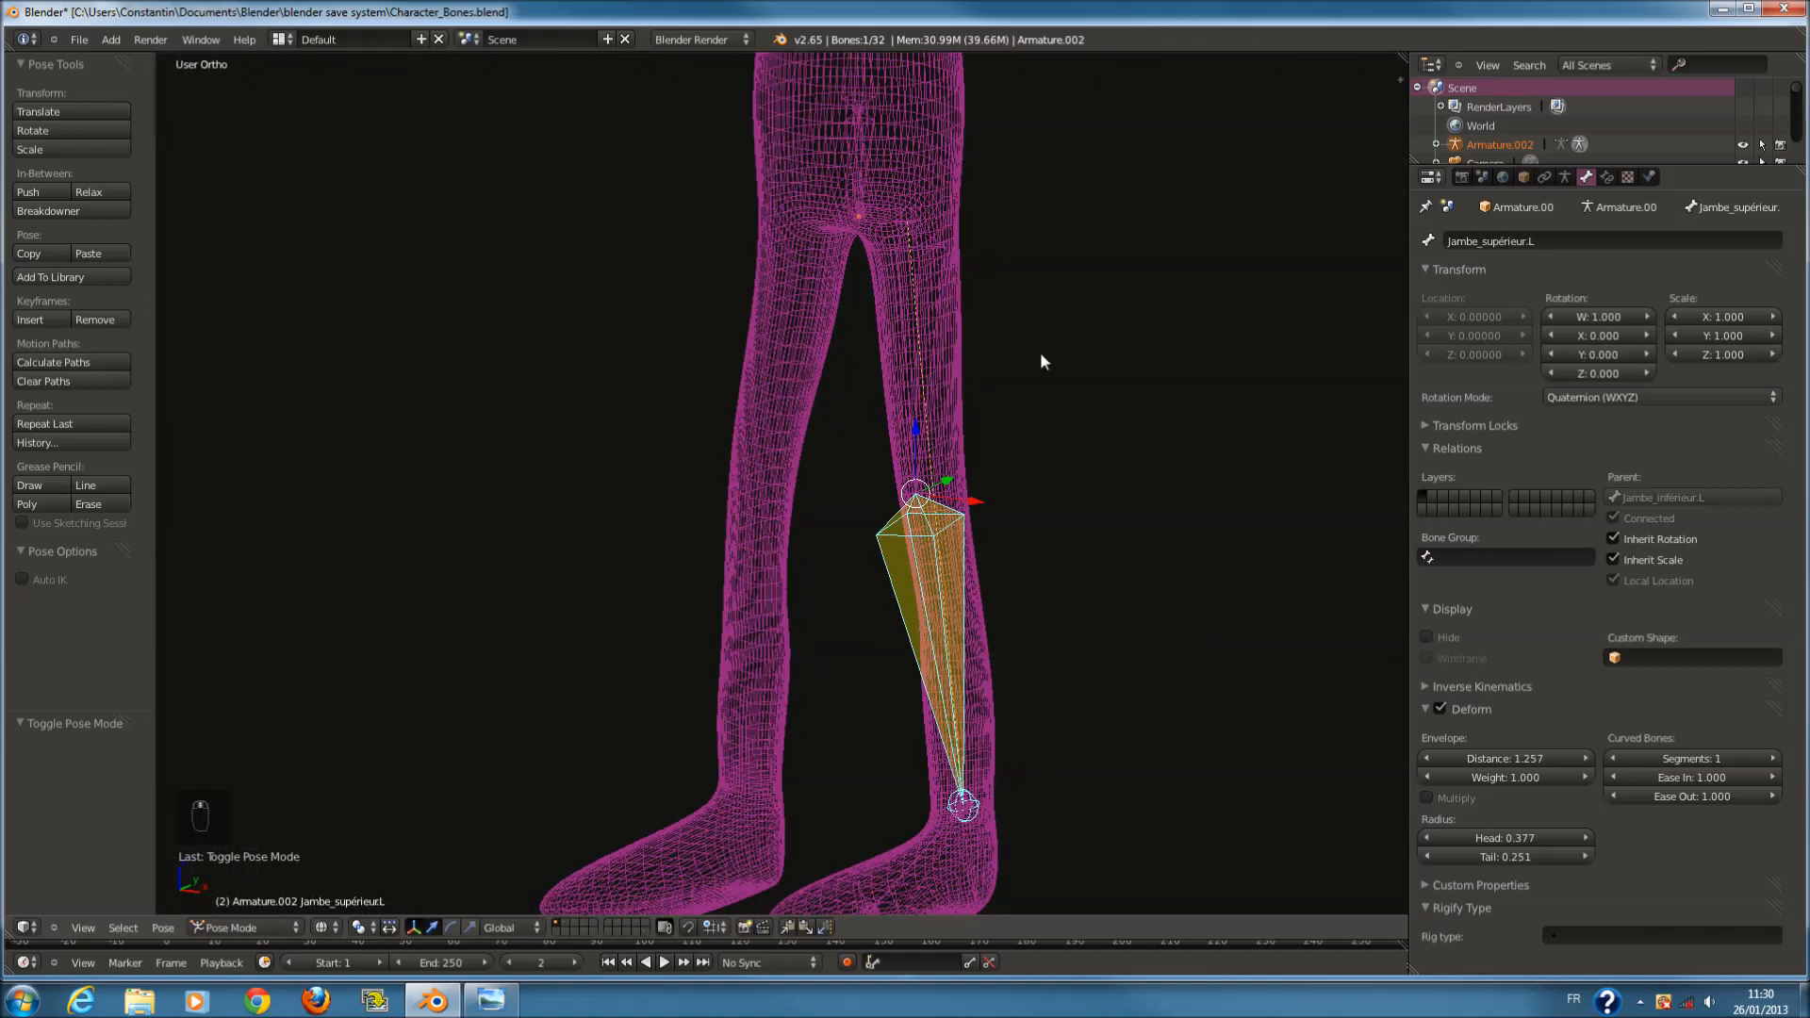
right_click(945, 290)
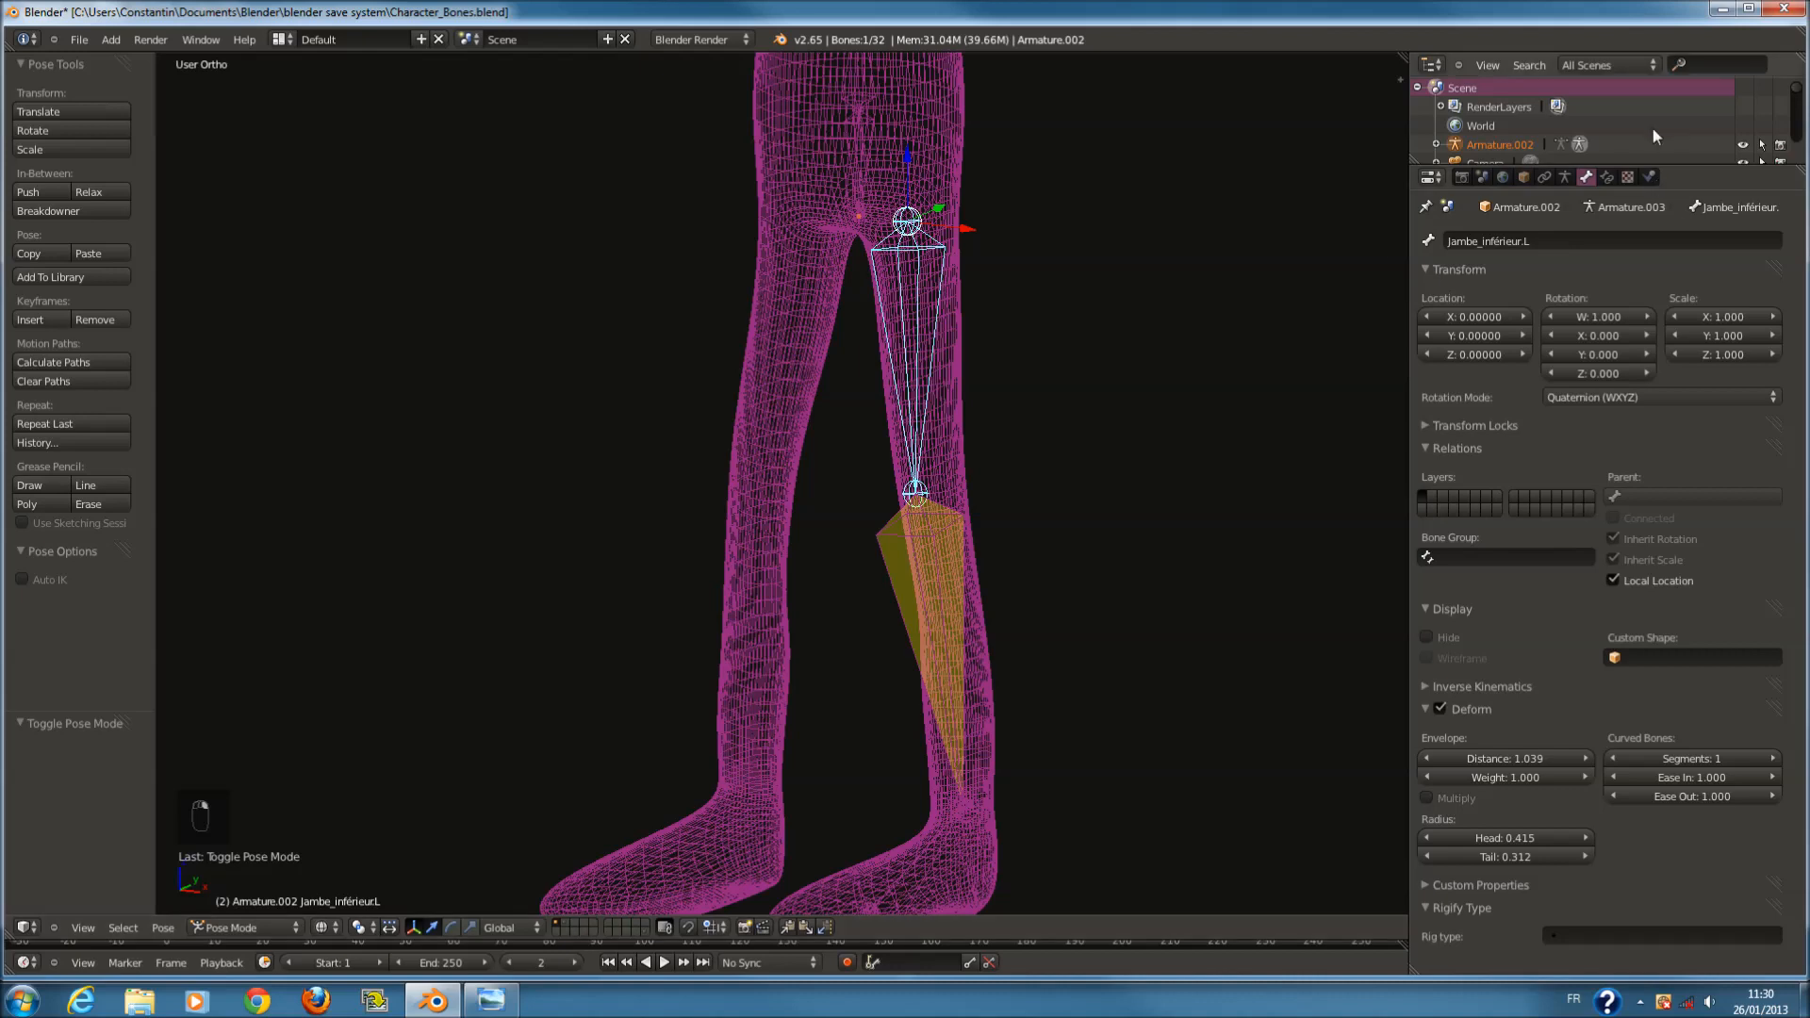
left_click(1606, 176)
middle_click_drag(1037, 453, 964, 513)
right_click(885, 602)
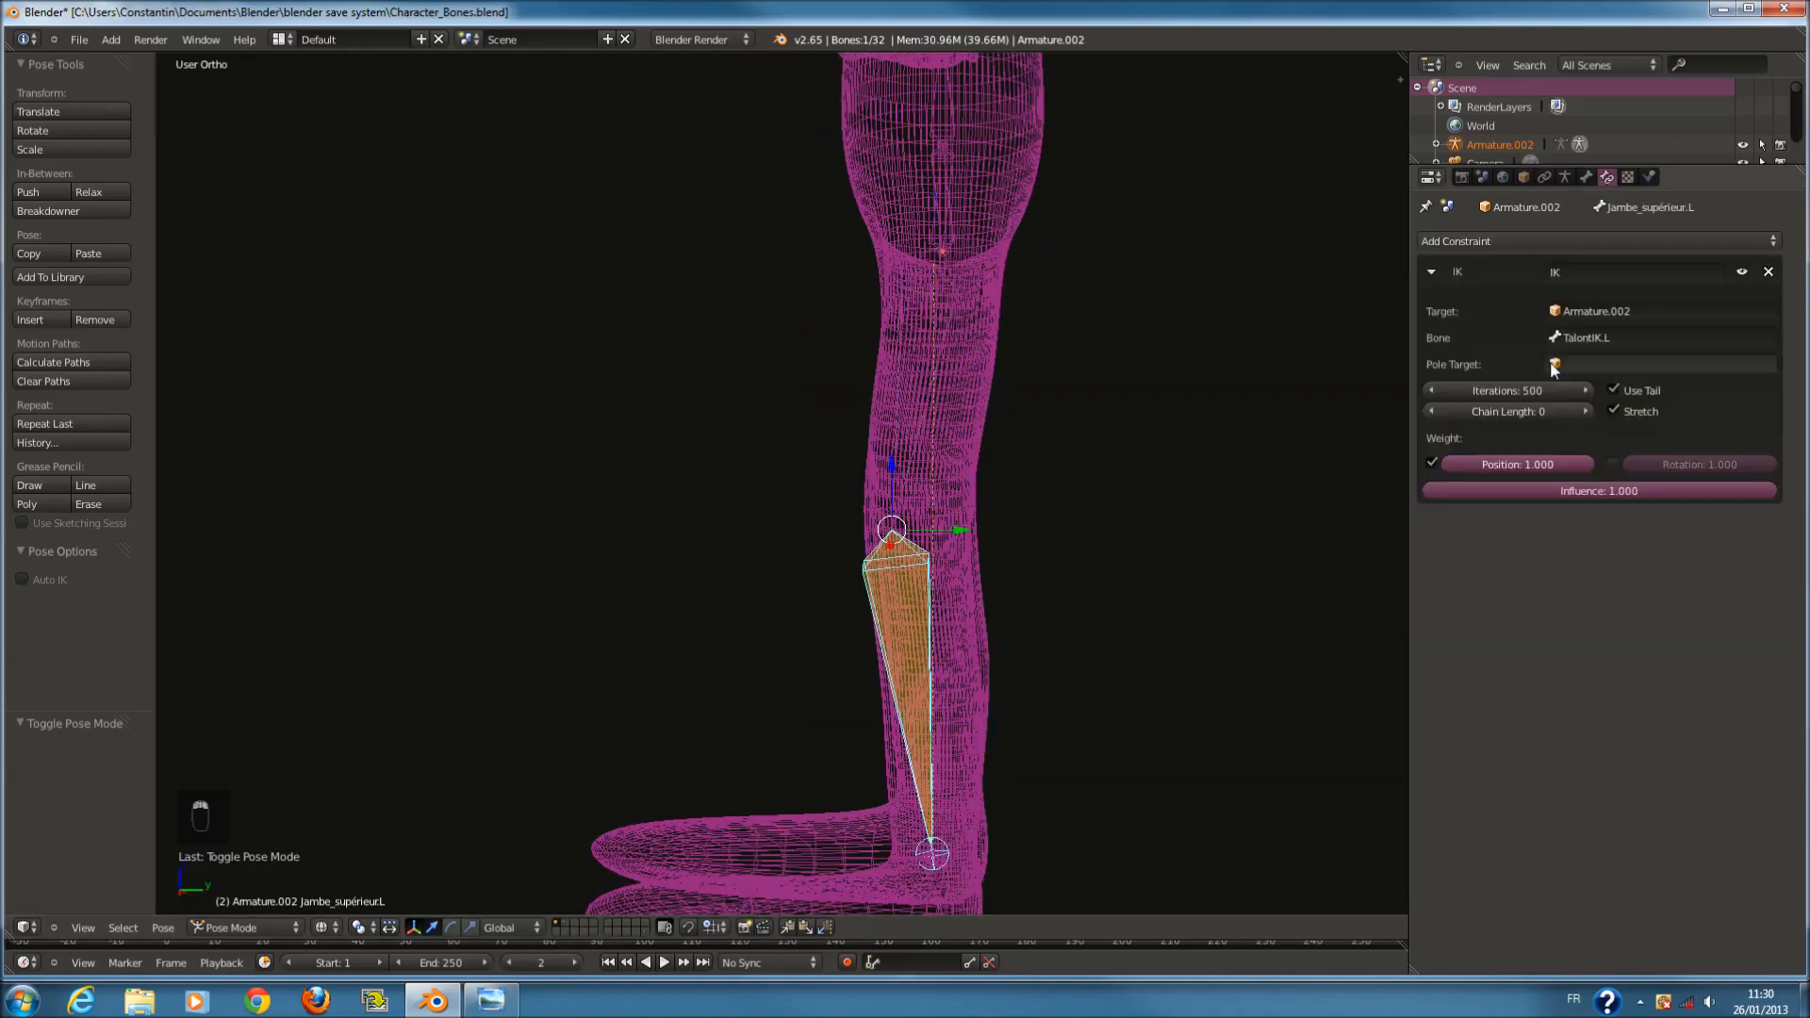
key("g")
In Edit Mode, parent the thigh bone Jambe_inférieur.L to the pelvis bone bassin with Keep Offset.
key("KP_1")
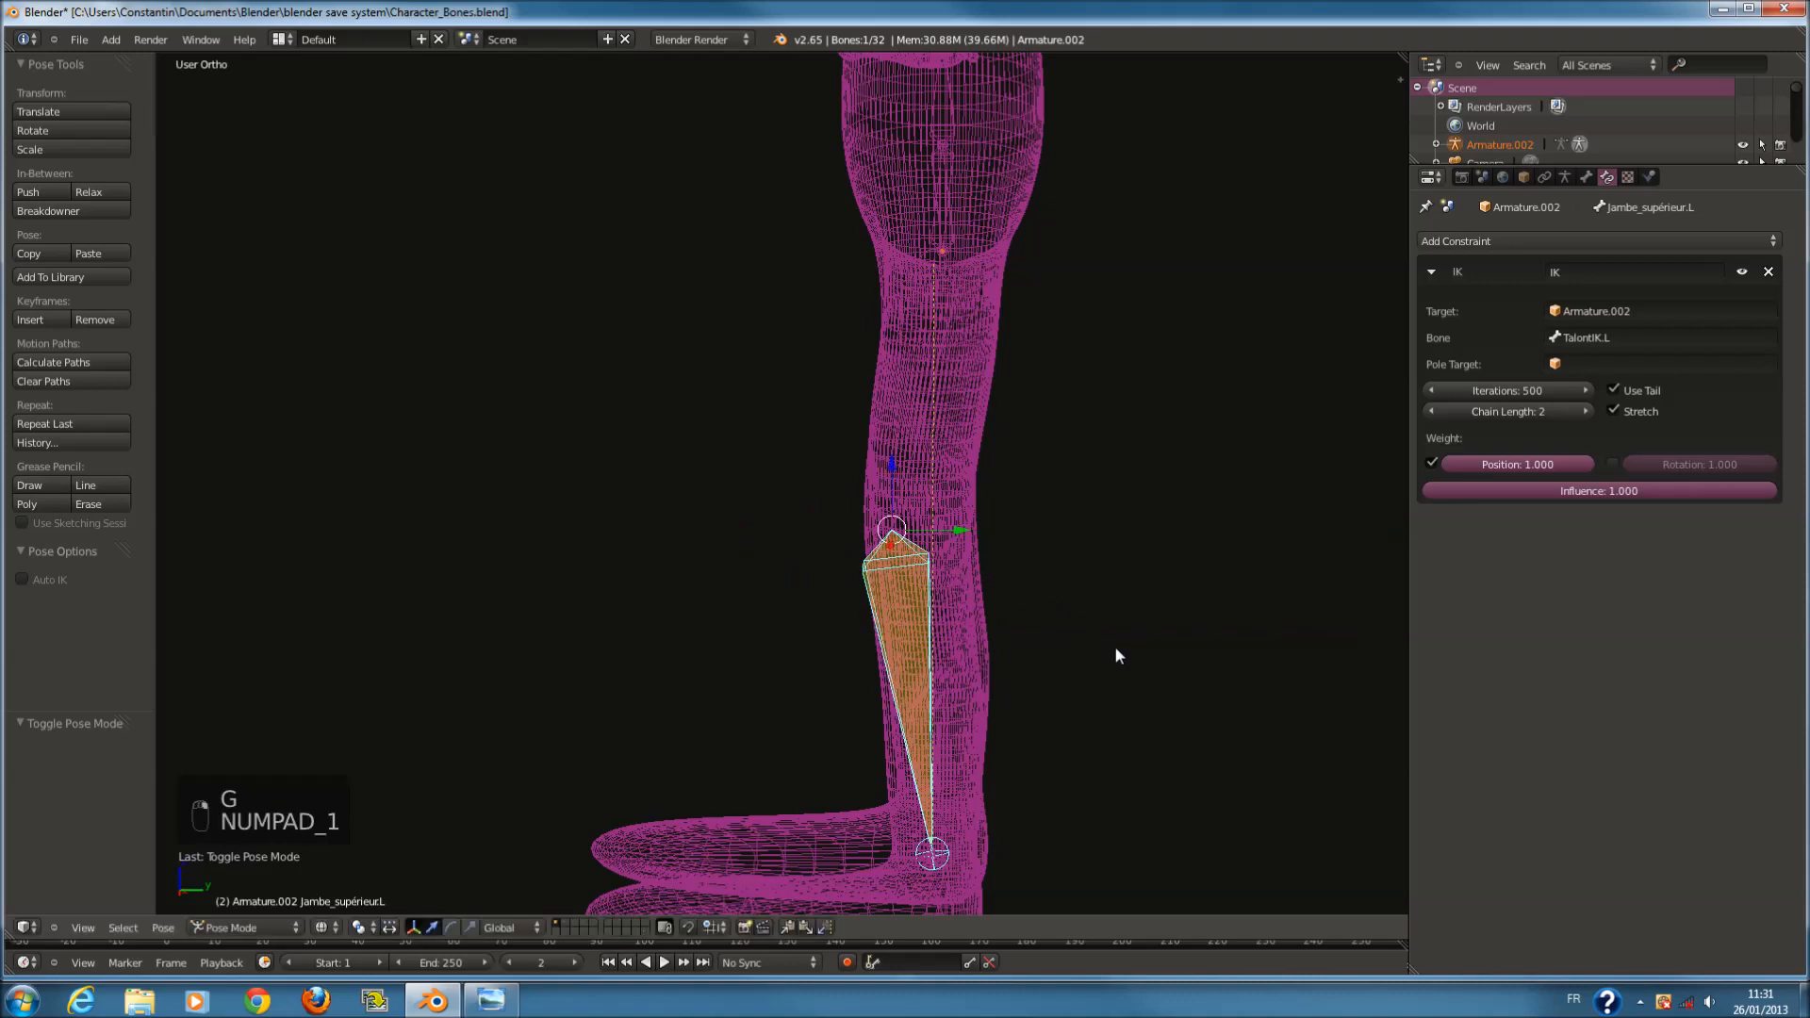
middle_click_drag(1114, 649, 1115, 717, "shift")
left_click(243, 928)
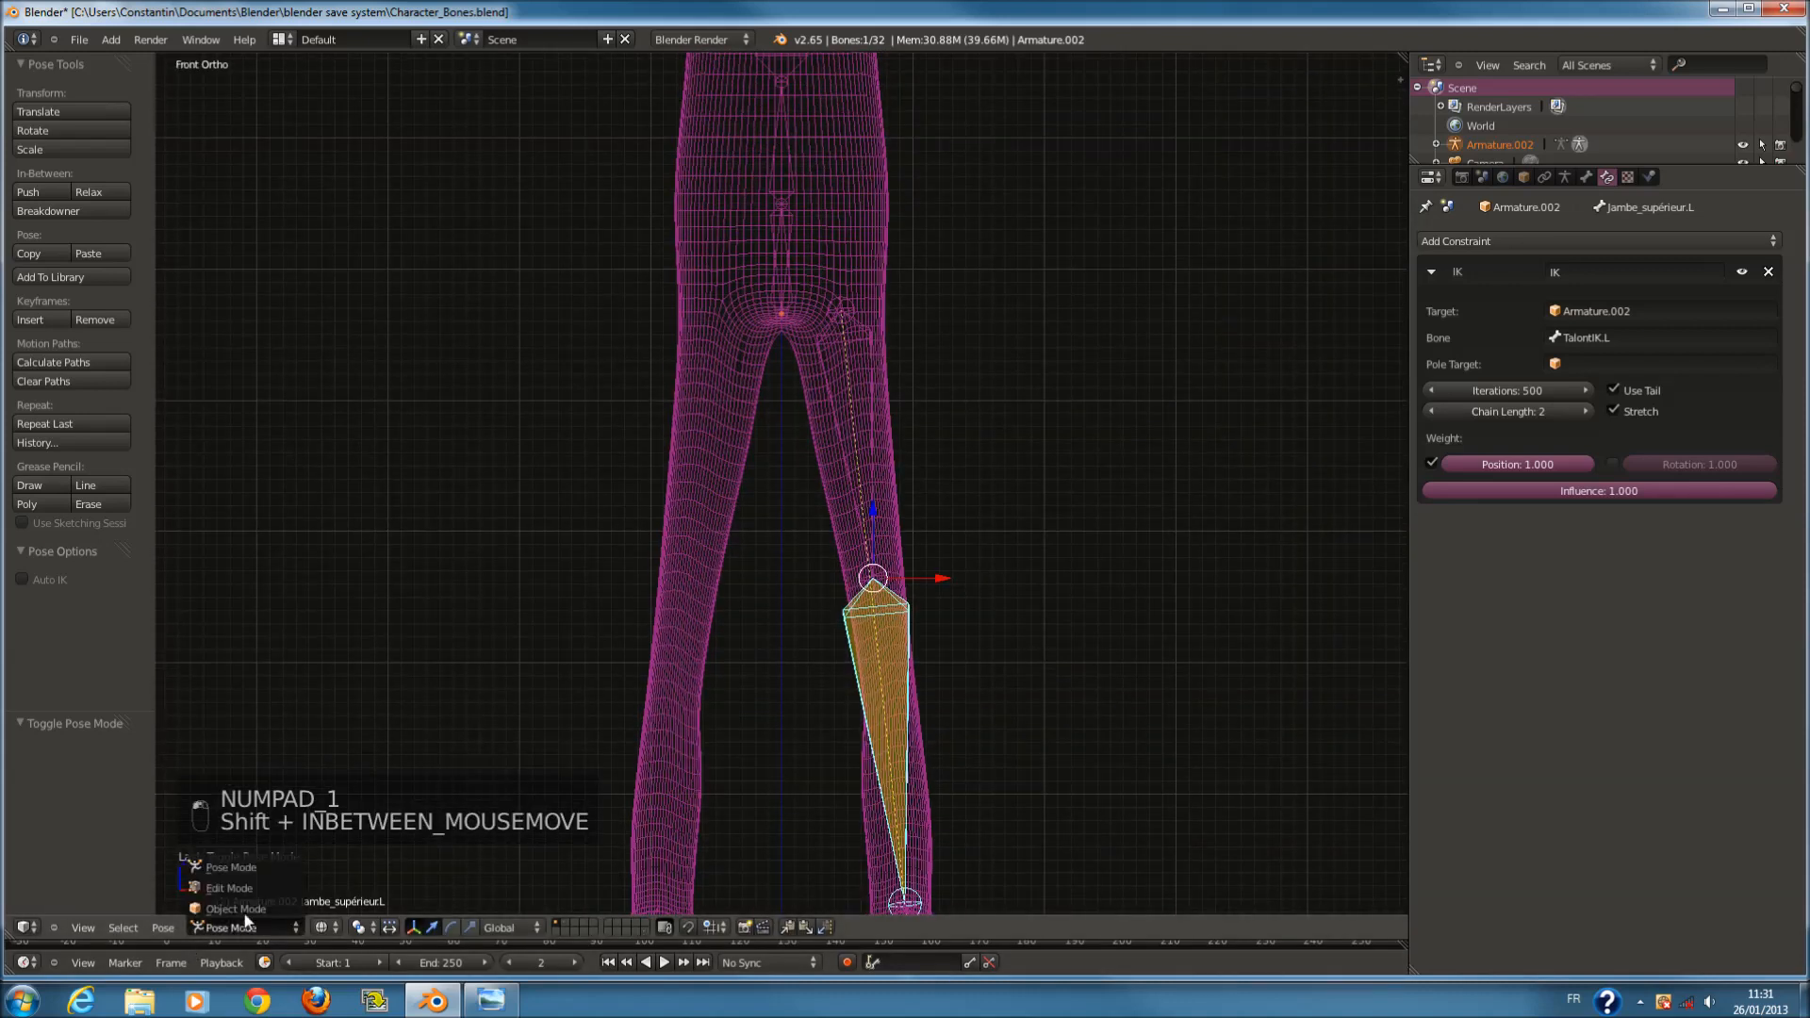
left_click(243, 890)
scroll(921, 374, "up", 3)
right_click(955, 372)
scroll(953, 378, "up", 8, "shift")
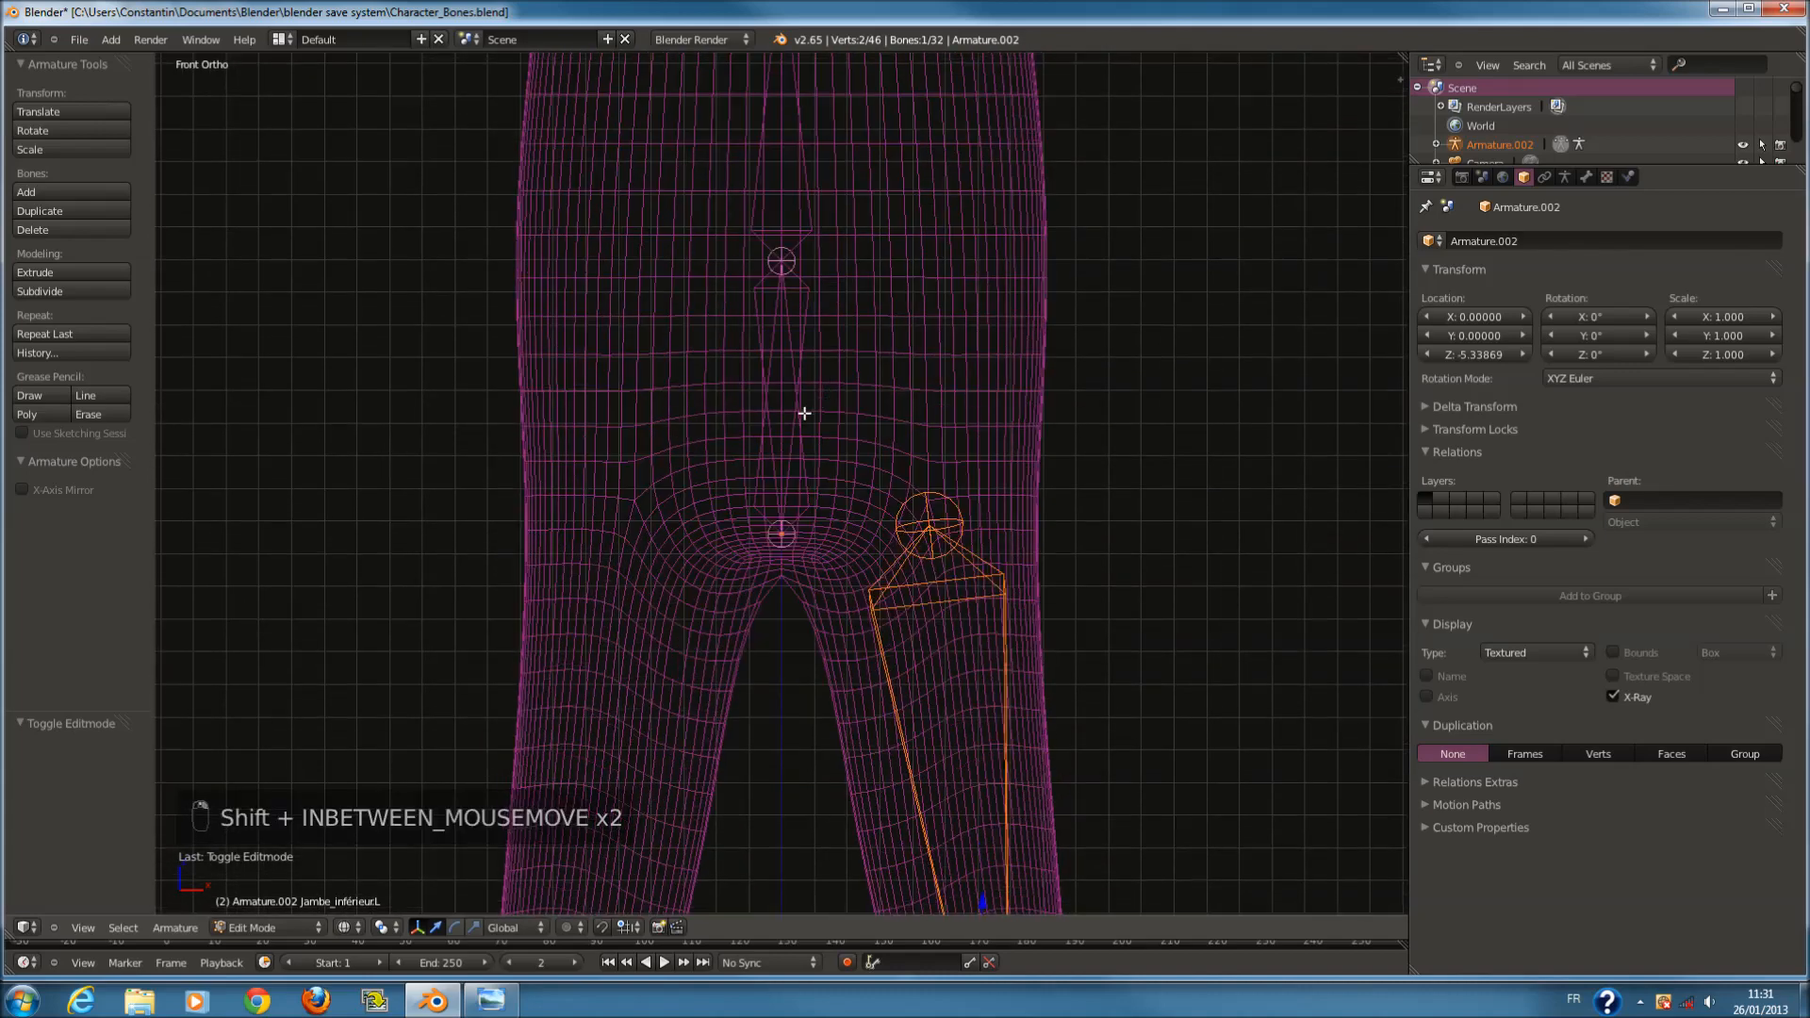
right_click(809, 462, "shift")
key("ctrl+p")
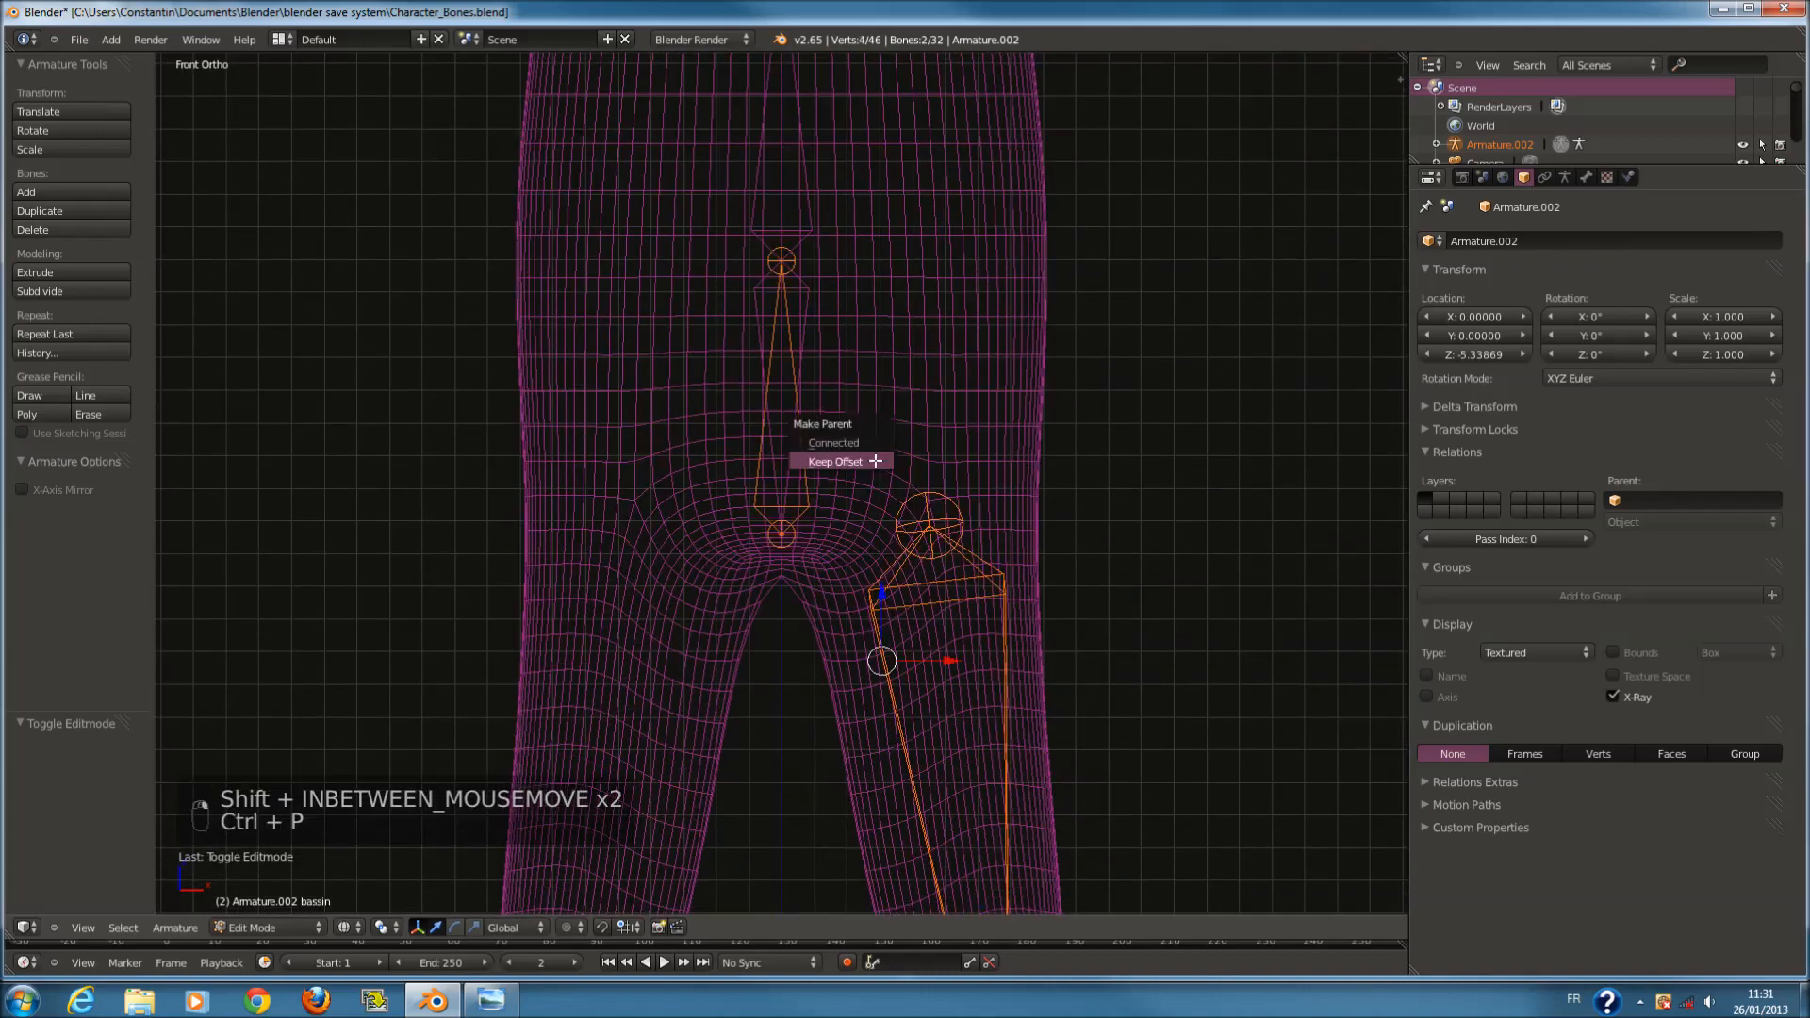
left_click(874, 462)
Return to Pose Mode and test-move the lower leg bone and the foot bone pied.L, cancelling each move.
scroll(931, 584, "down", 5)
scroll(930, 584, "down", 2)
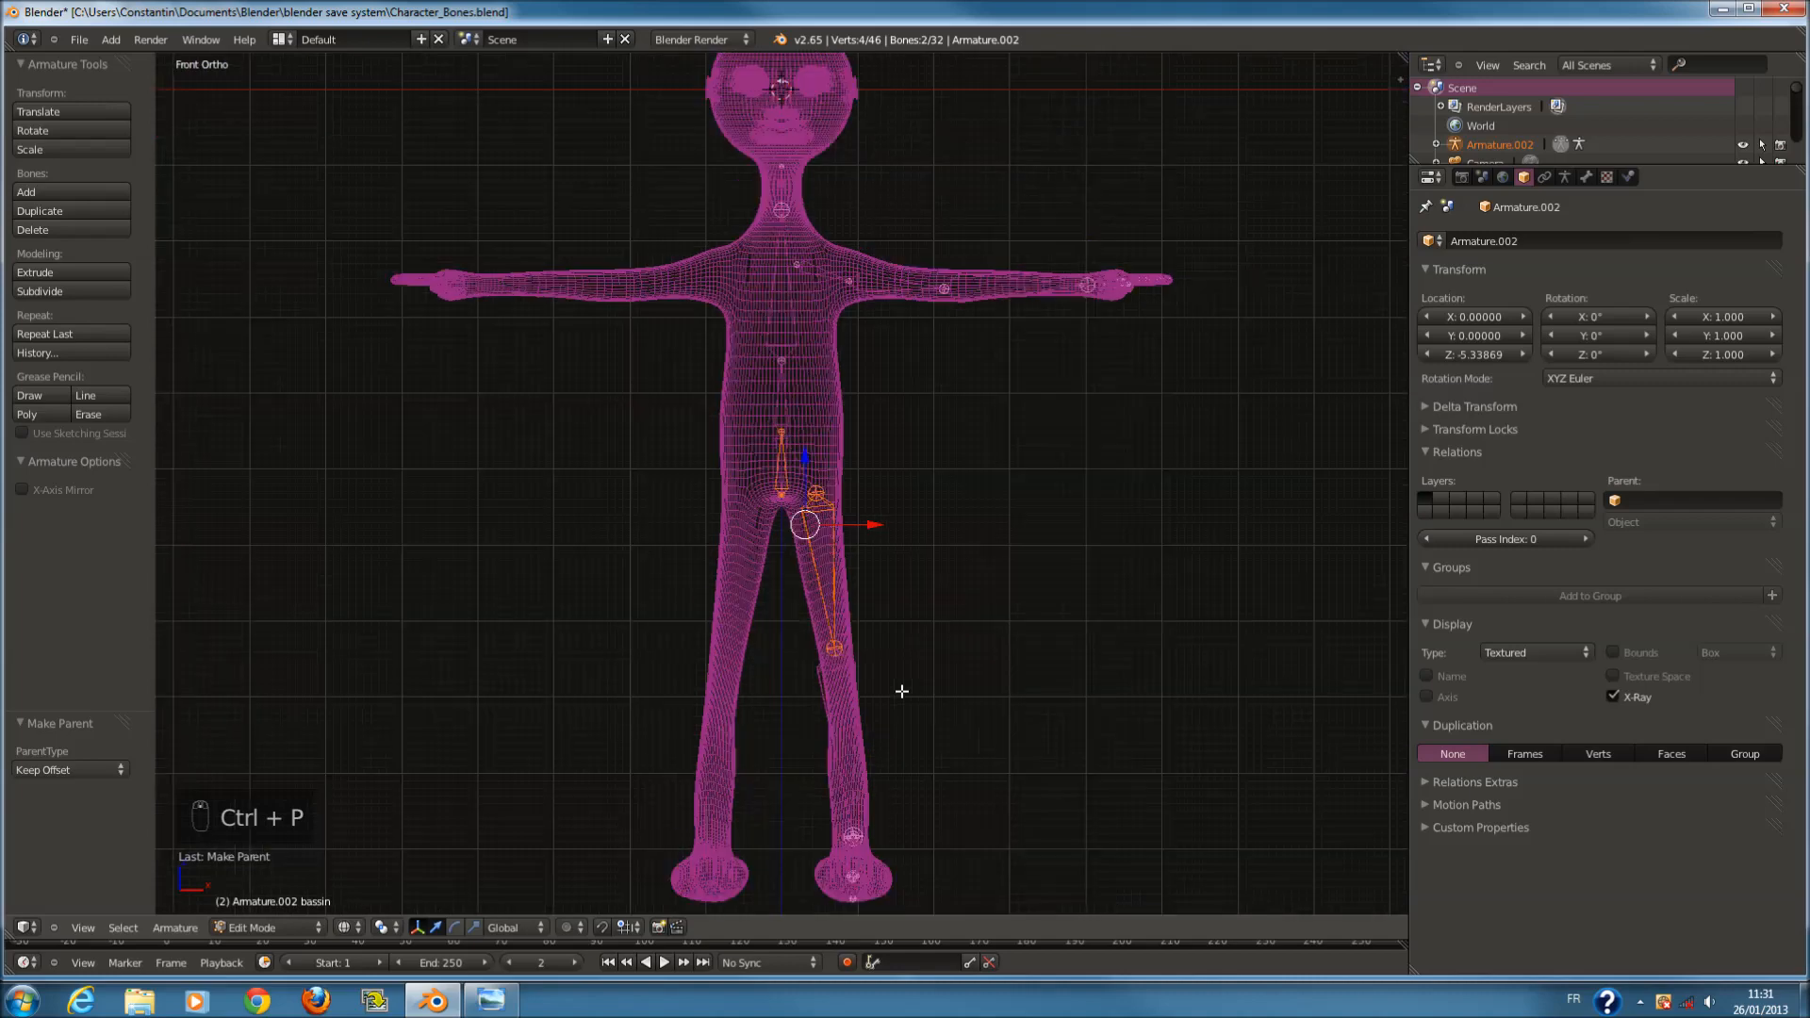
scroll(901, 692, "up", 4)
scroll(937, 622, "down", 3)
middle_click_drag(987, 664, 908, 716)
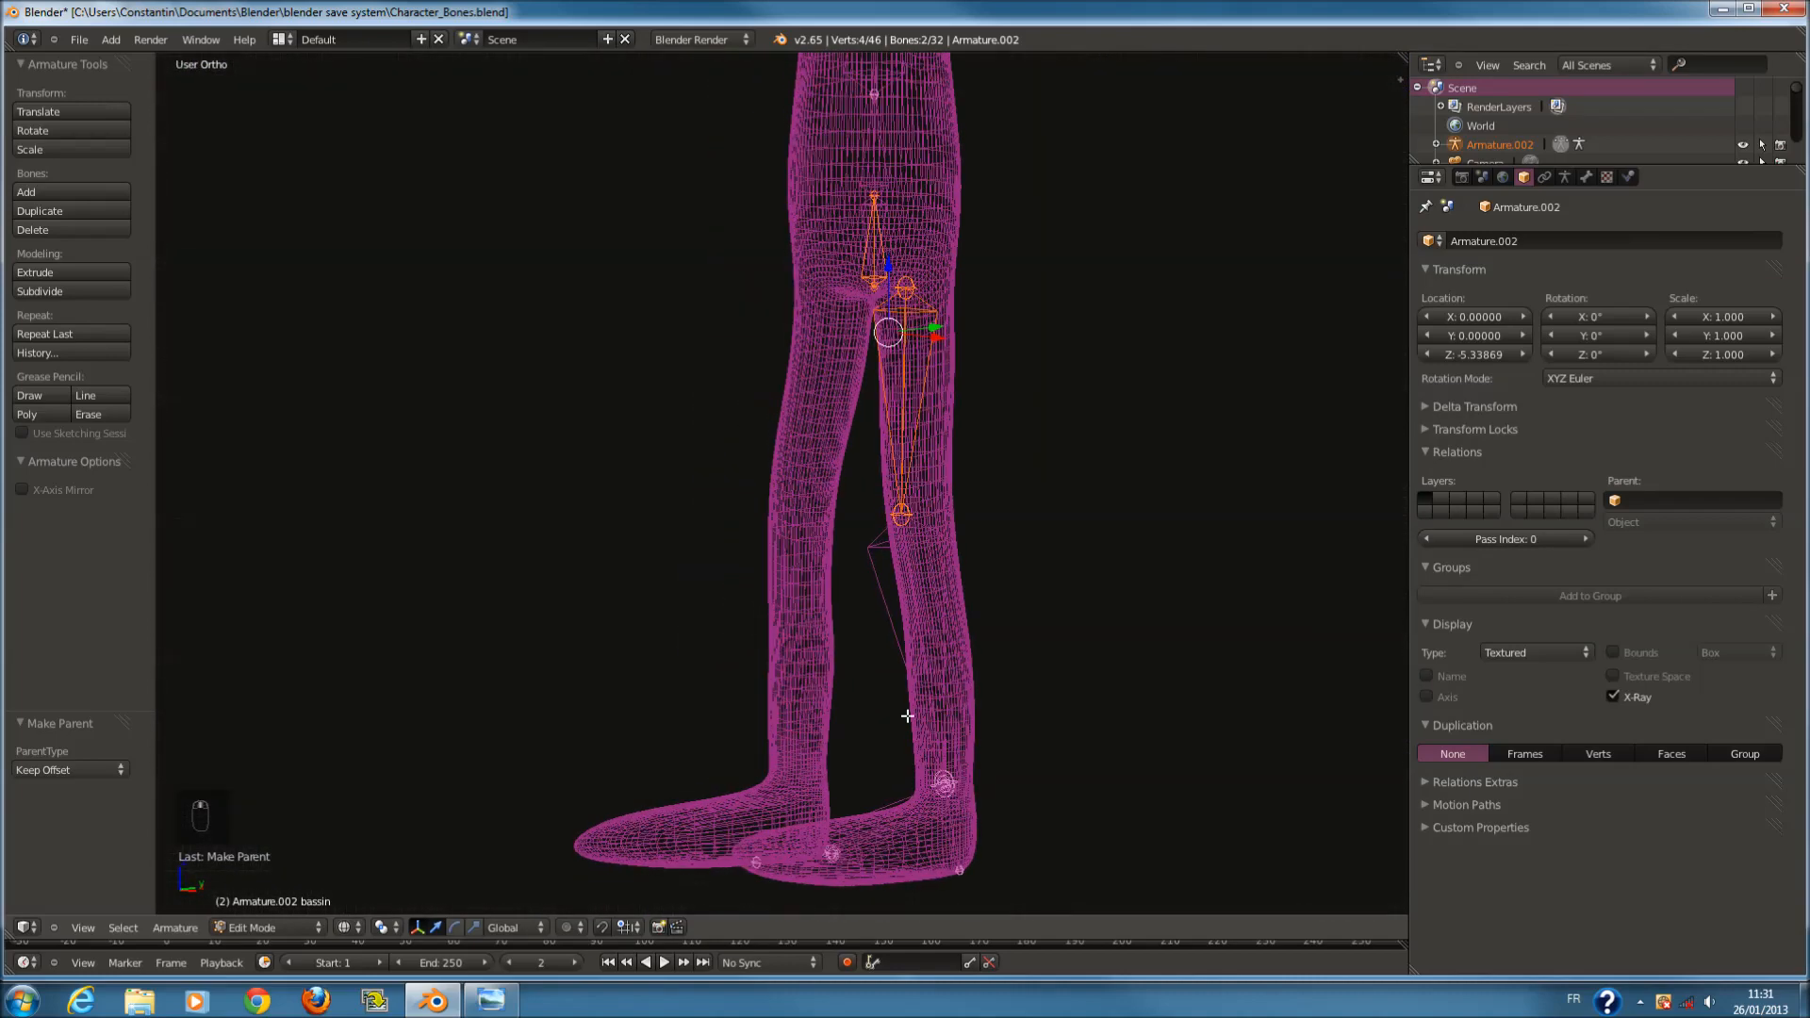
left_click(268, 931)
left_click(254, 867)
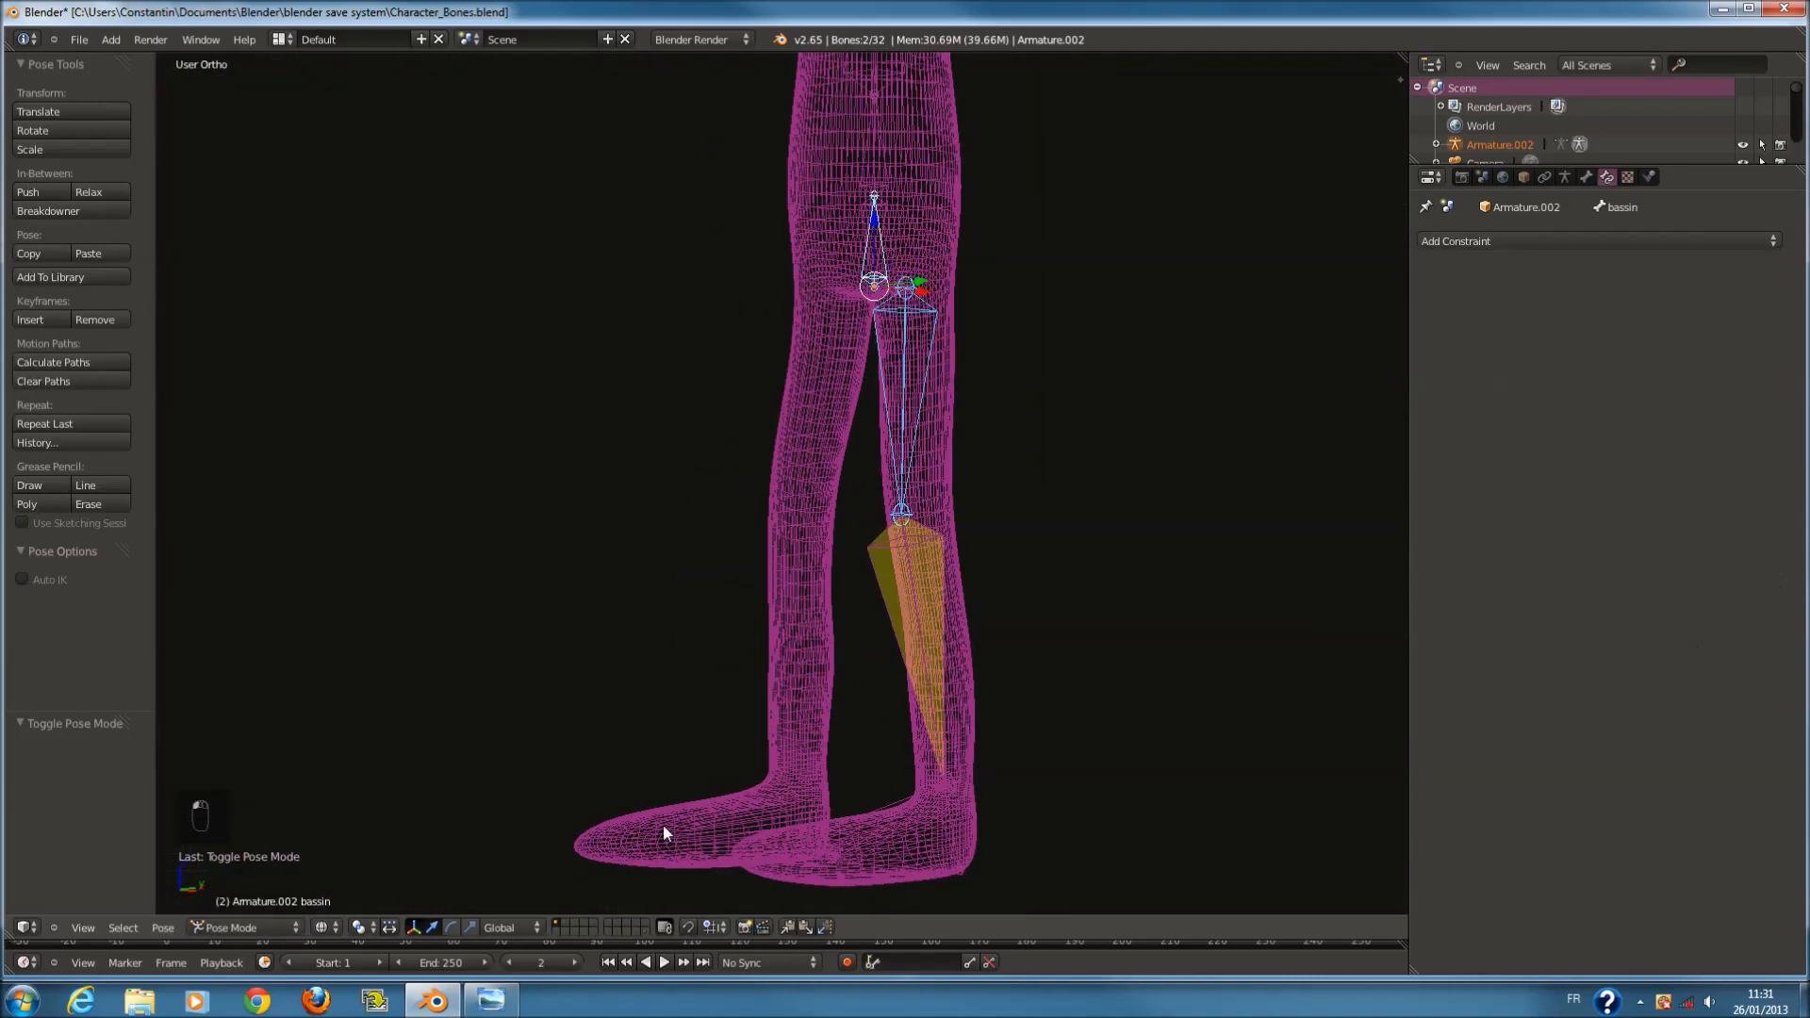
right_click(935, 722)
key("g")
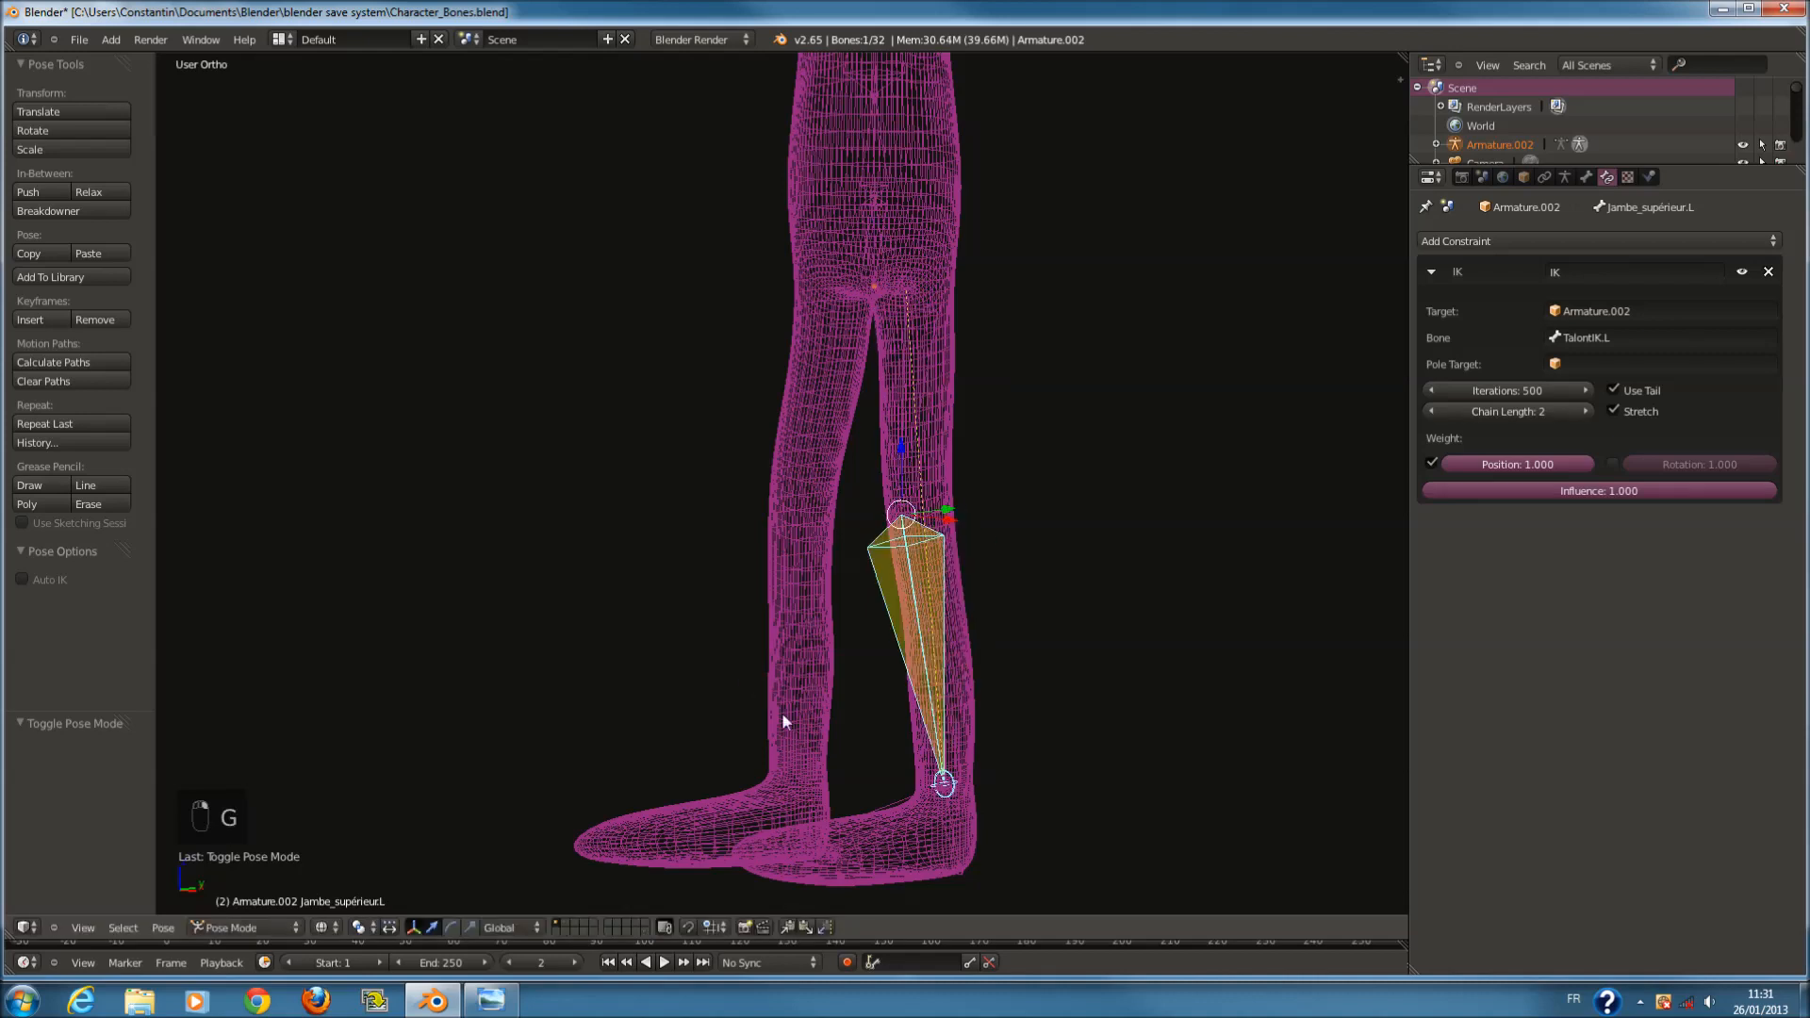
key("KP_3")
key("g")
right_click(910, 758)
right_click(852, 812)
key("g")
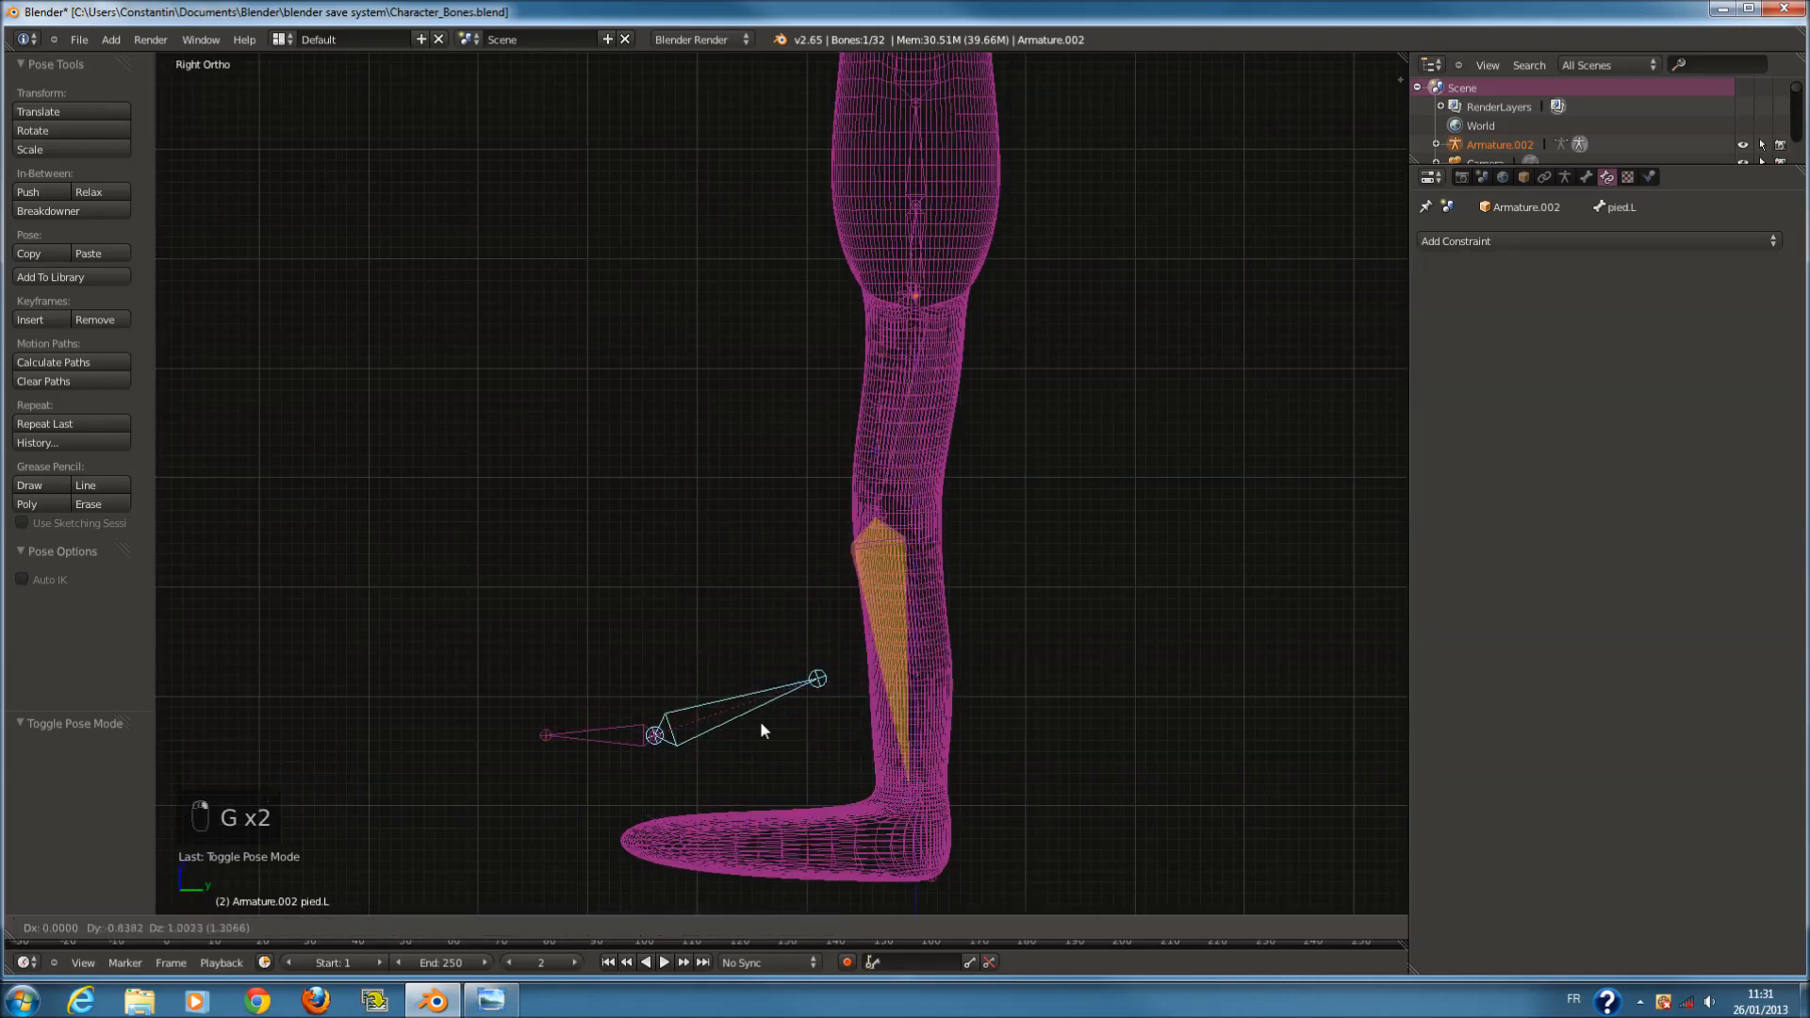
left_click(883, 848)
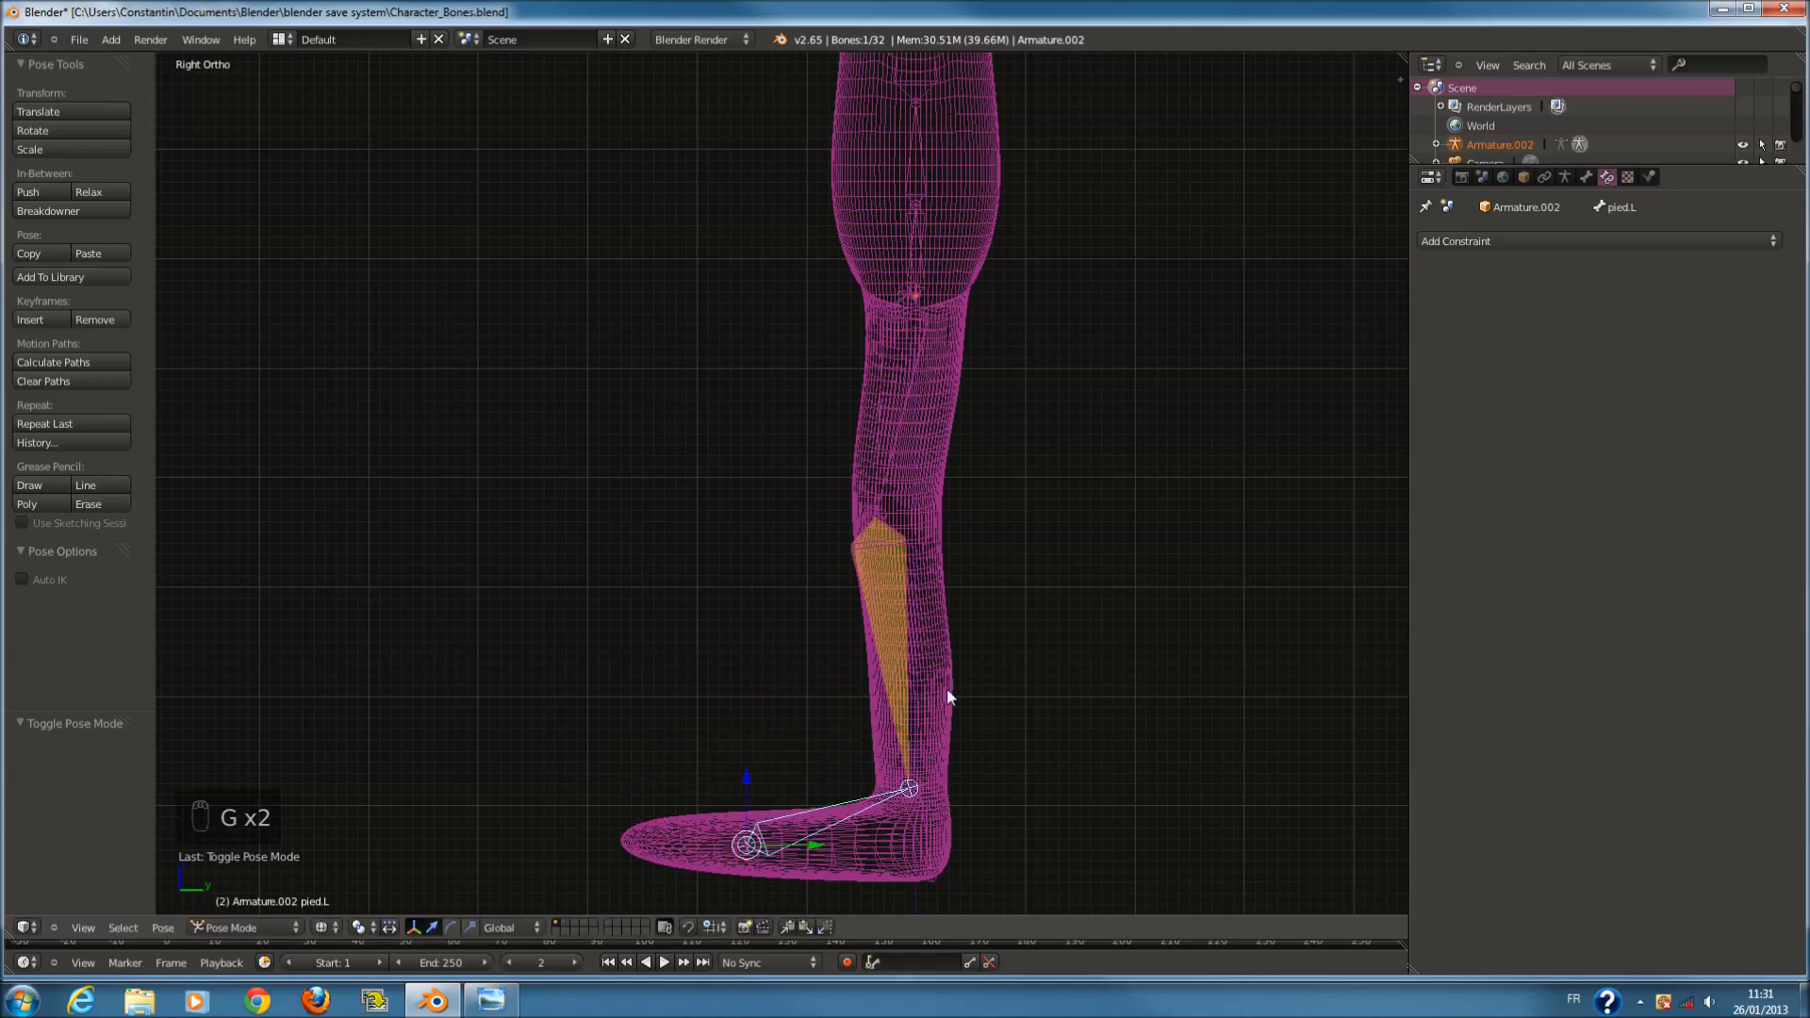
Test-move the heel bone TalontIK.L in the side view, cancelling each move, and save the file over the existing one.
scroll(949, 696, "up", 5)
key("ctrl+s")
right_click(1128, 692)
key("g")
right_click(1108, 614)
scroll(1109, 614, "down", 4)
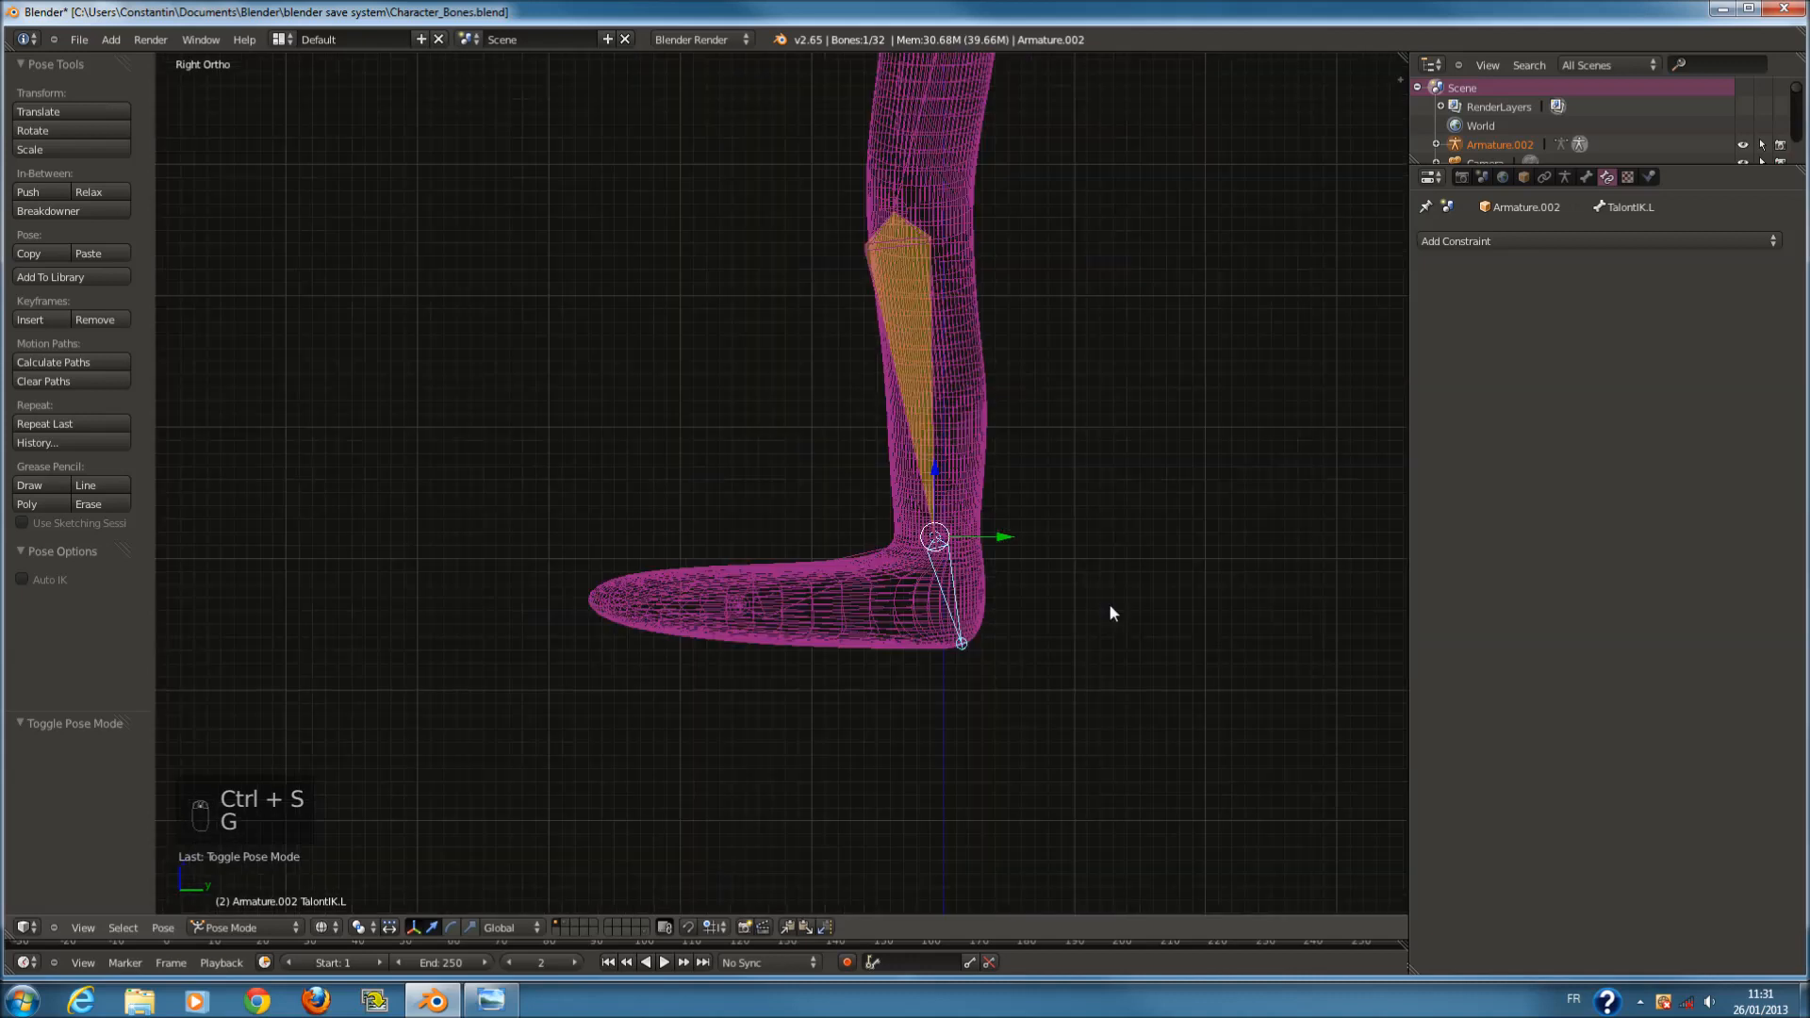
key("g")
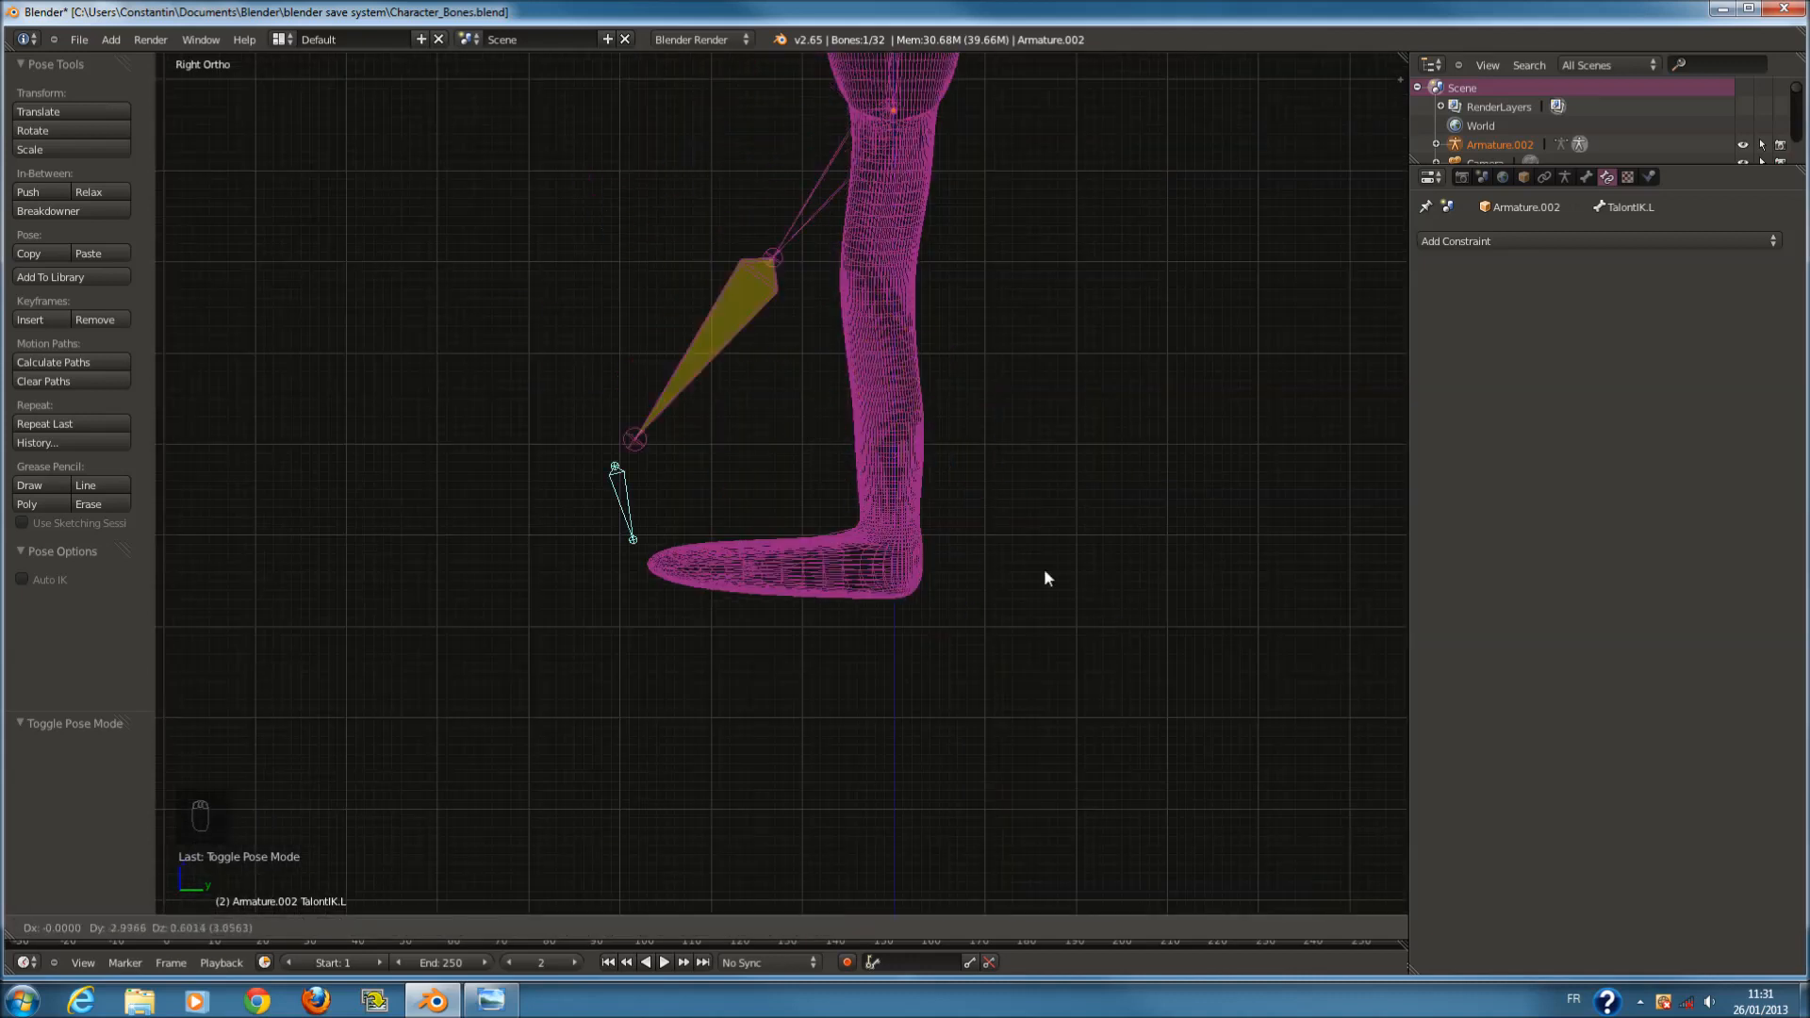
right_click(943, 368)
key("ctrl+s")
left_click(1030, 548)
In Edit Mode, extrude a new bone from the ankle joint about 2.09 units along Y toward the toes.
scroll(1031, 556, "up", 4)
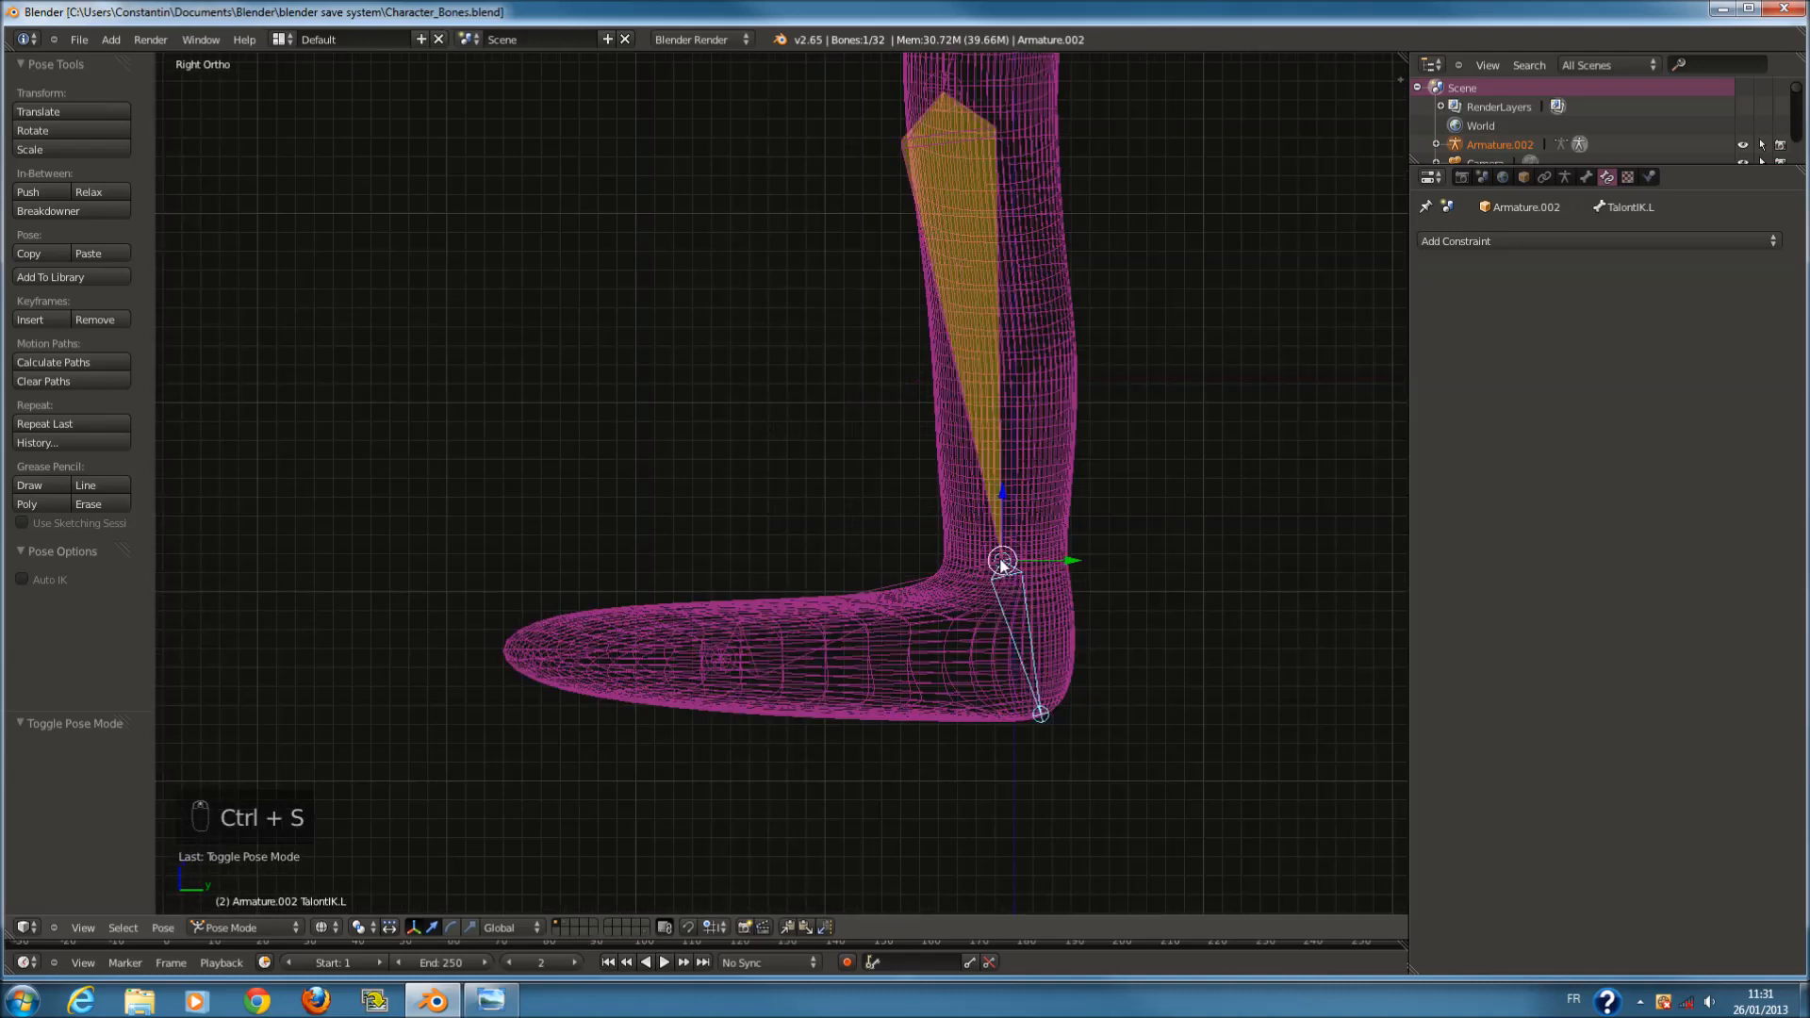
key("Tab")
key("a")
key("a")
right_click(1004, 558)
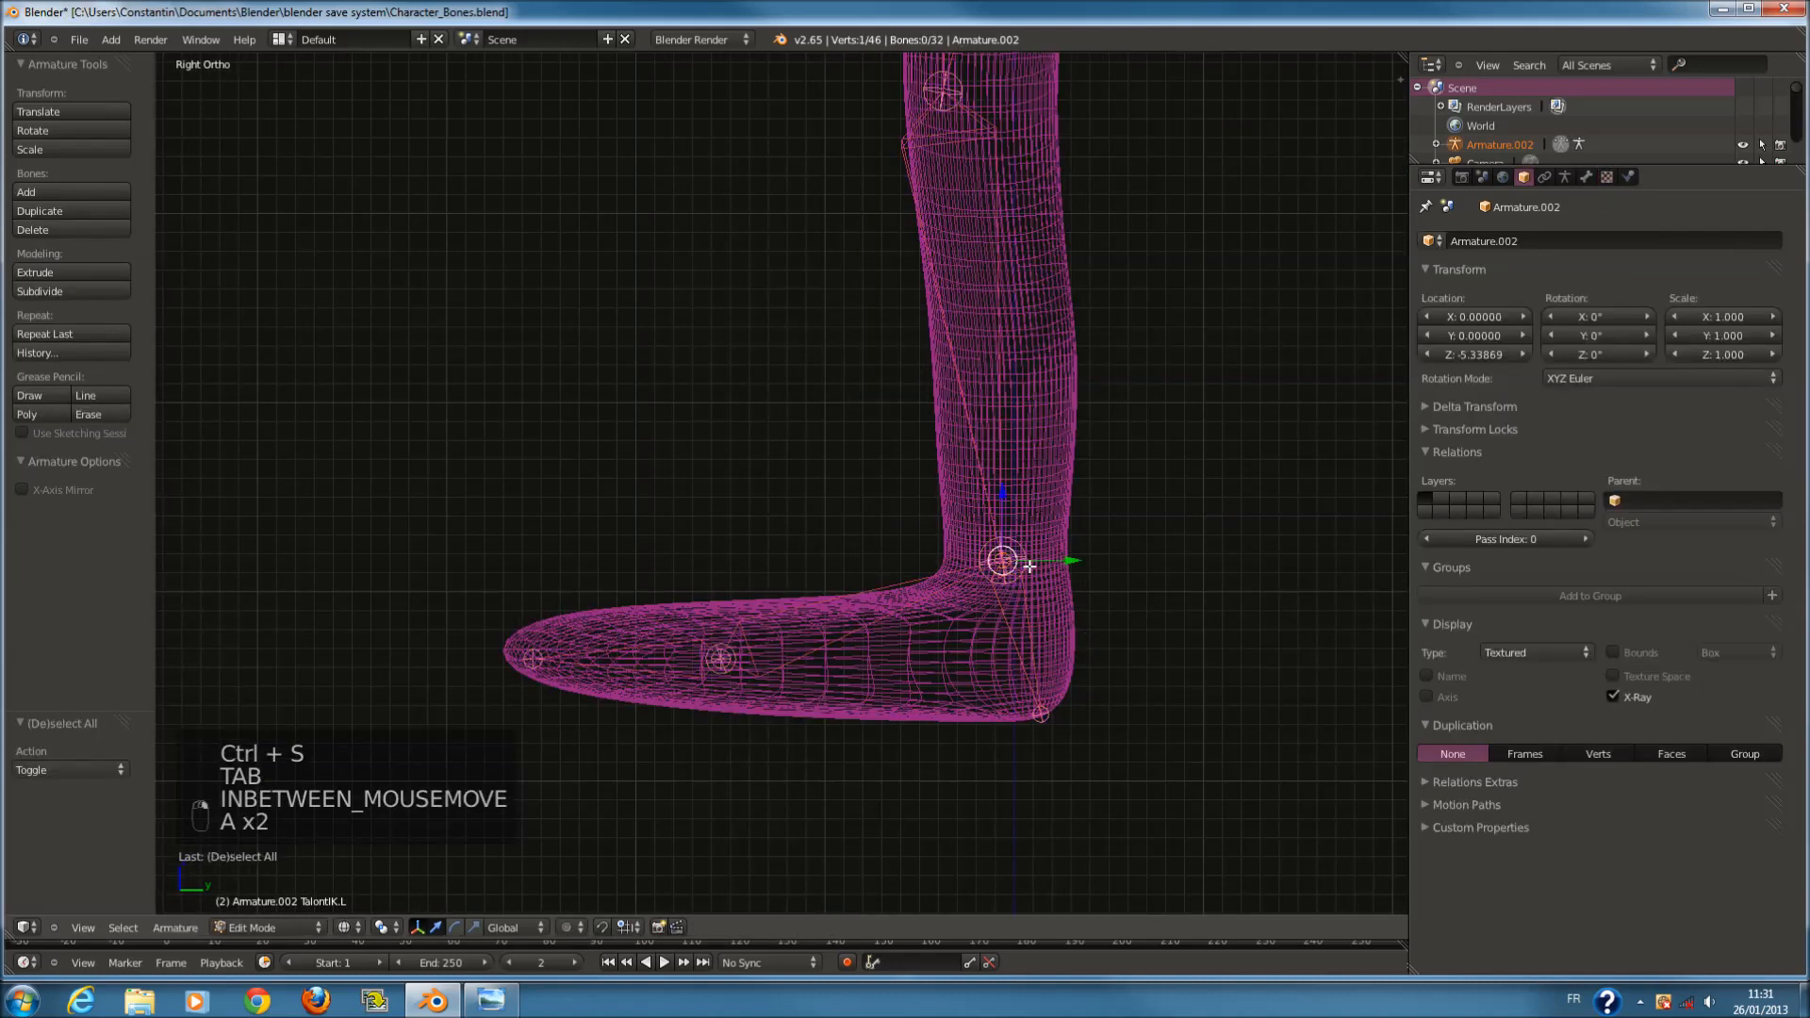
scroll(1007, 557, "up", 1)
key("e")
right_click(799, 573)
left_click_drag(1101, 576, 627, 577)
Clear the new bone's parent and move the bone below the sole of the foot.
right_click(792, 552)
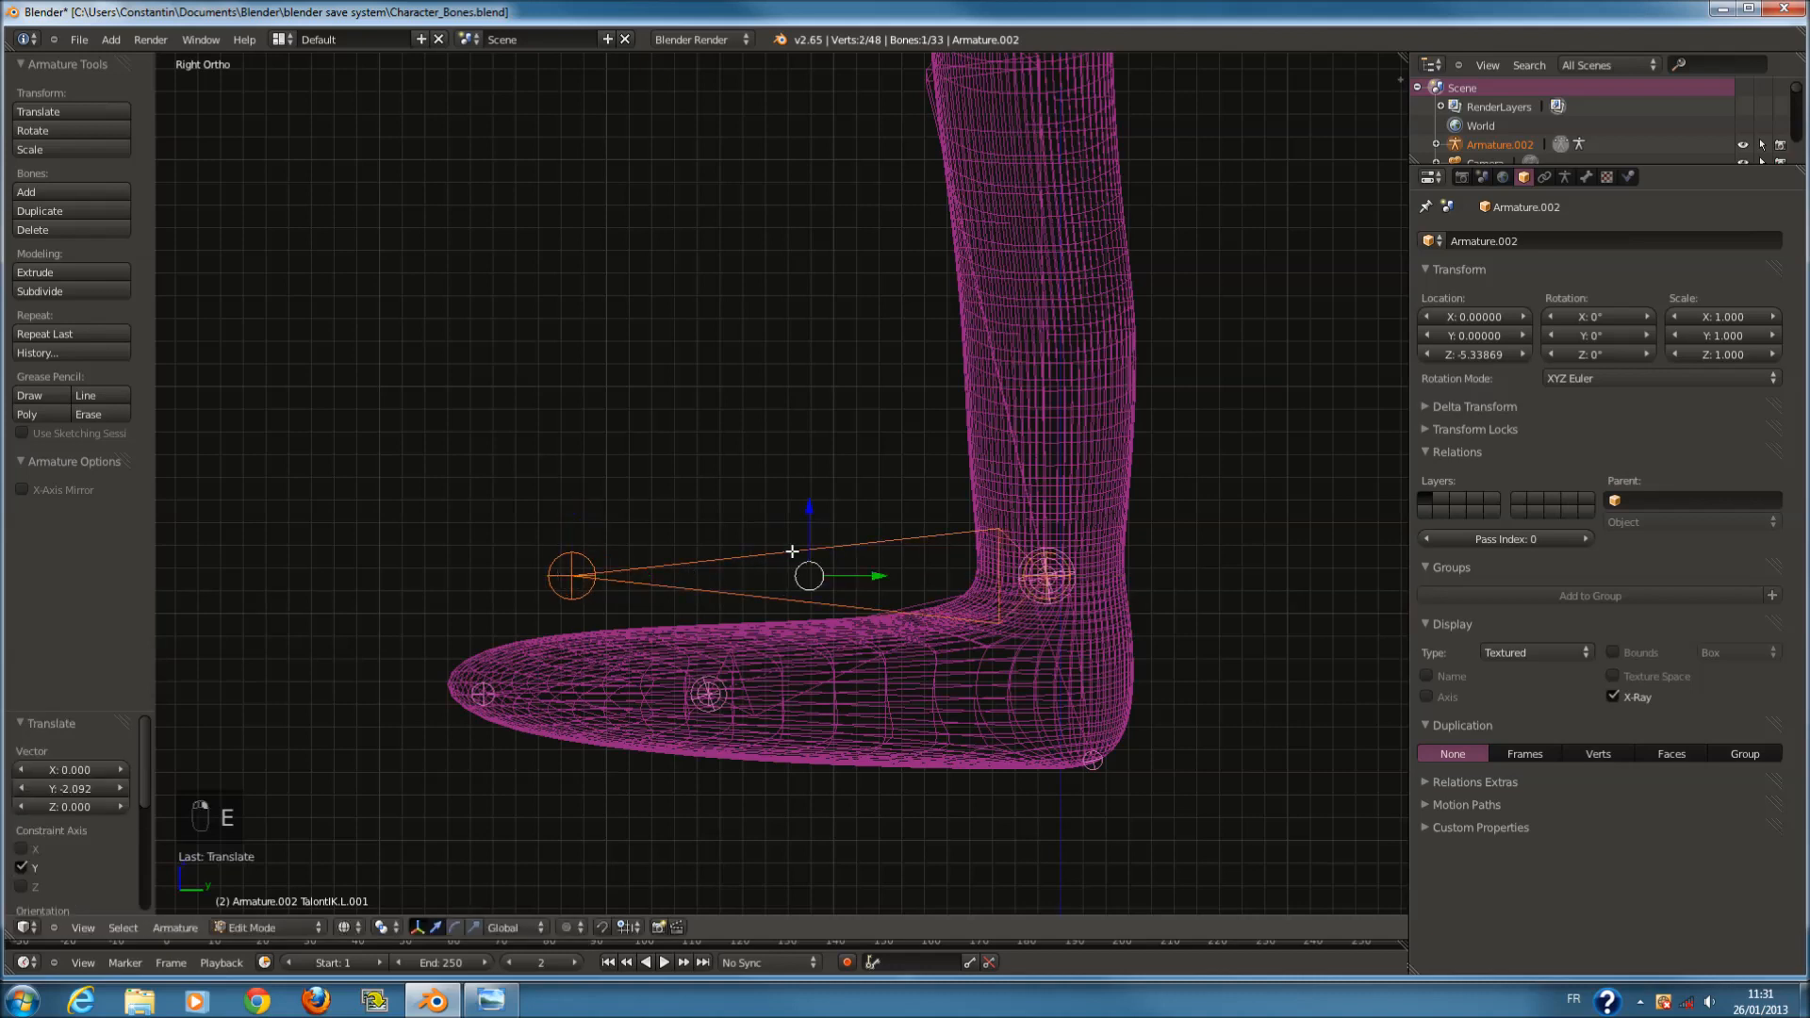
key("alt+p")
left_click(796, 570)
left_click_drag(811, 514, 826, 826)
key("ctrl+s")
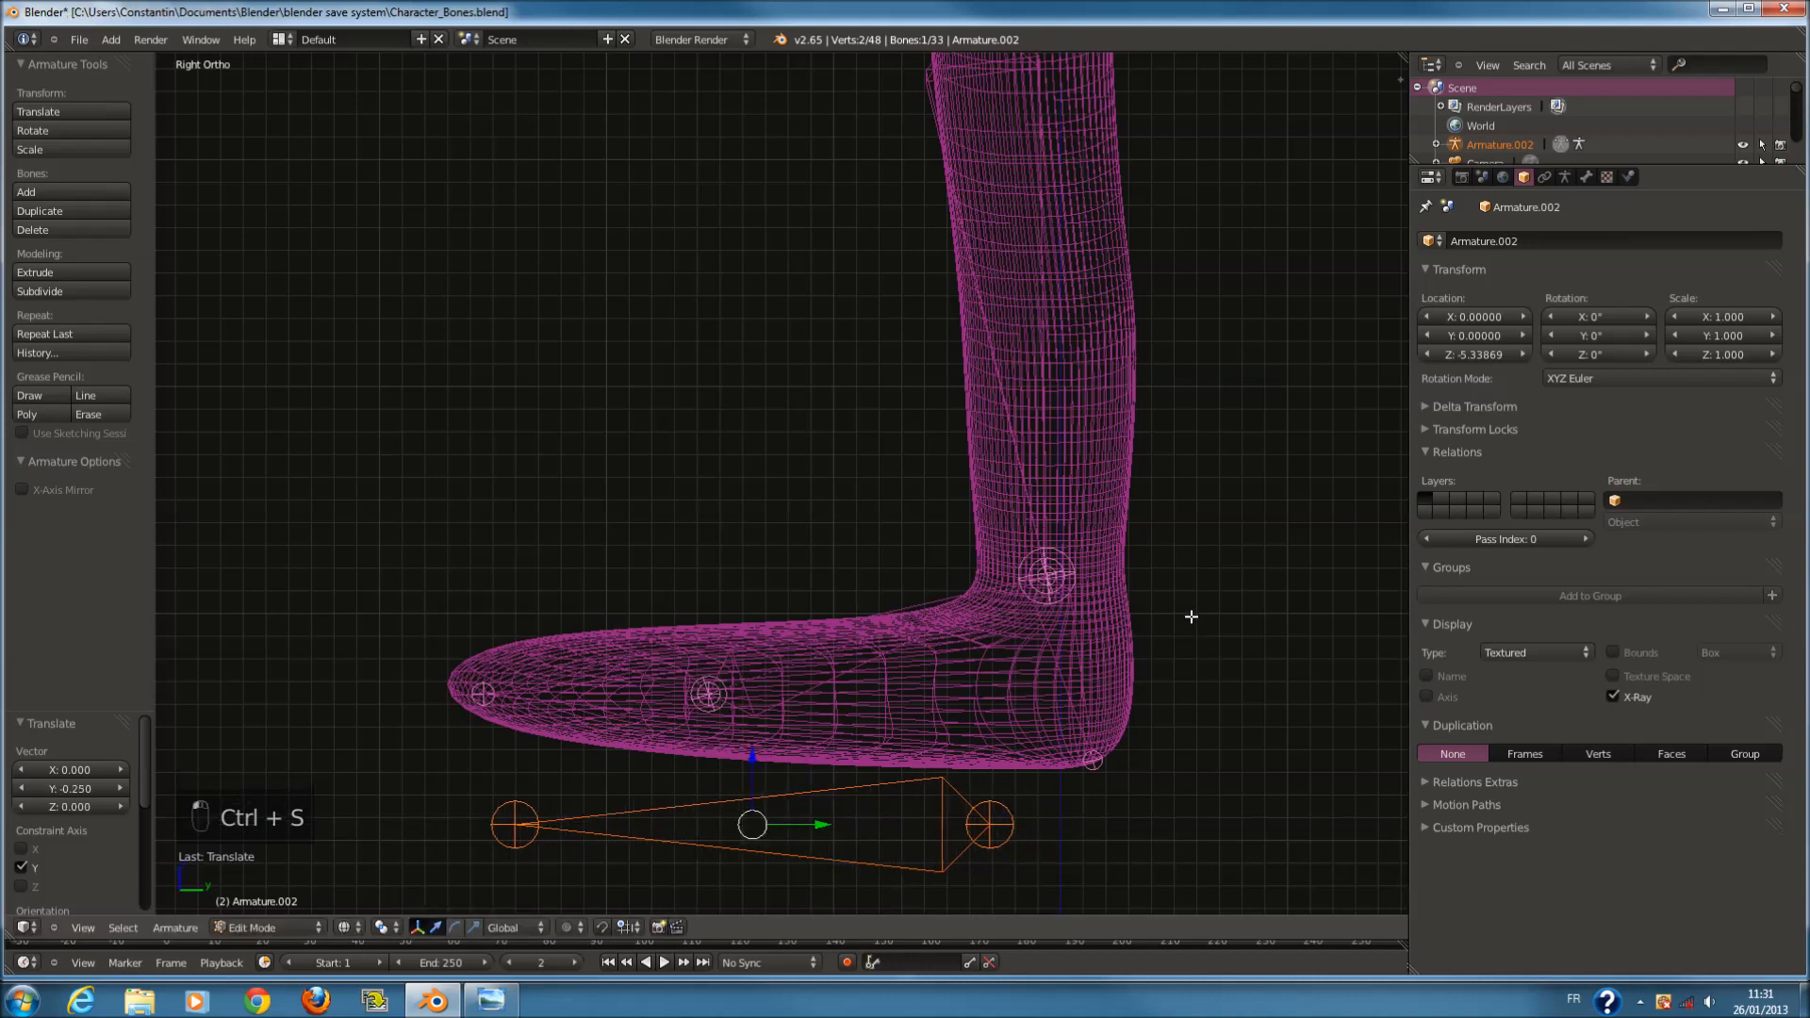
Set the armature display to B-Bone and raise the bone under the foot by about 0.02 units along Z.
left_click(1565, 178)
left_click(1576, 462)
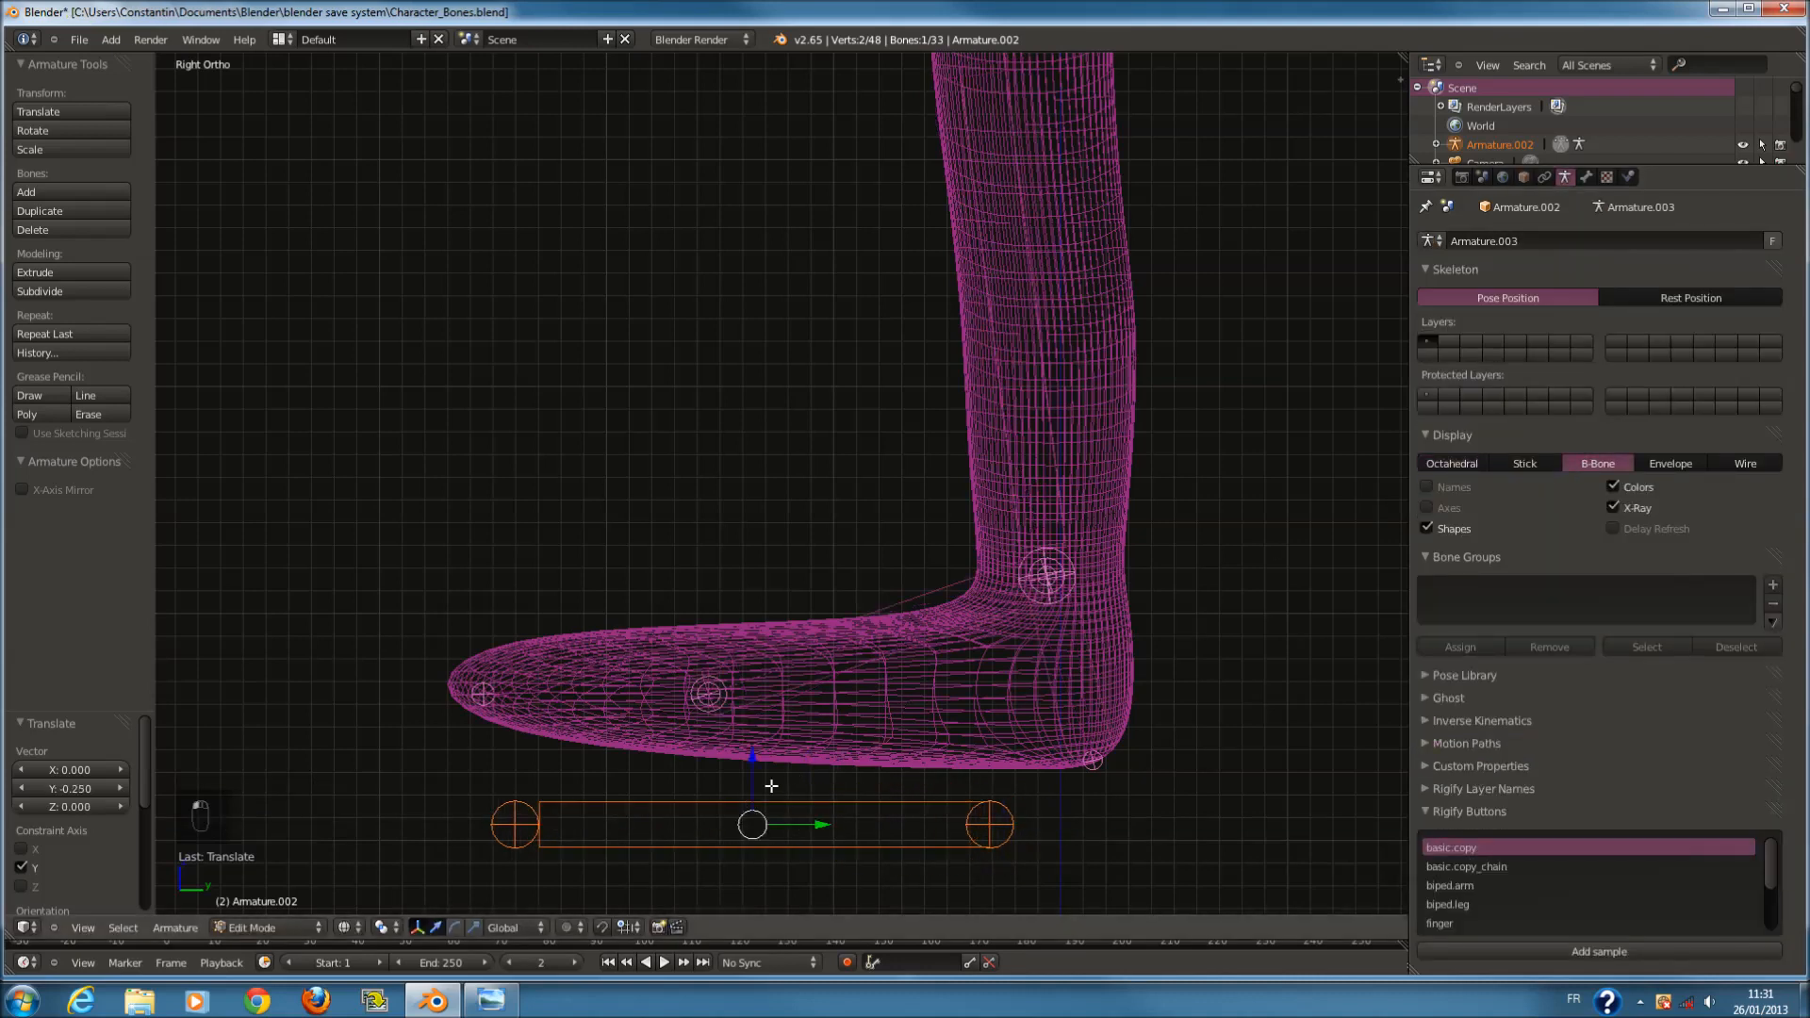
left_click_drag(751, 776, 753, 772)
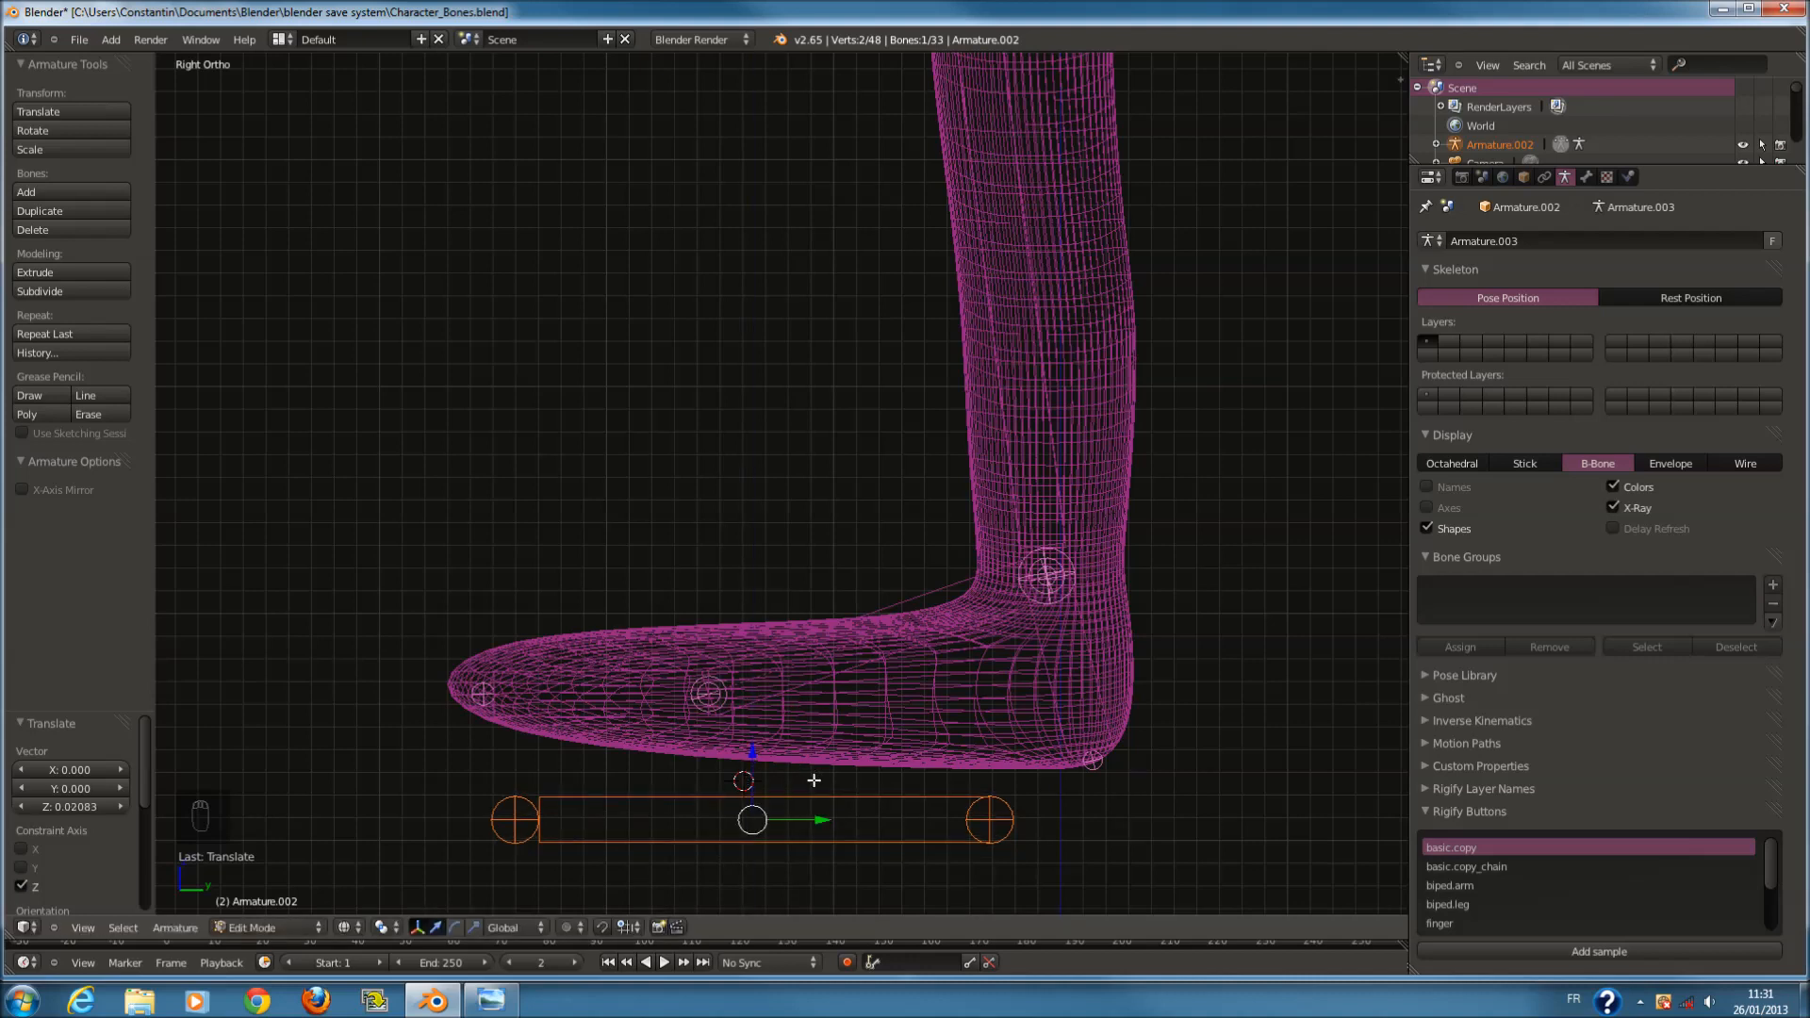
Parent the foot bone pied.L to the bone beneath the sole with Keep Offset.
right_click(829, 662)
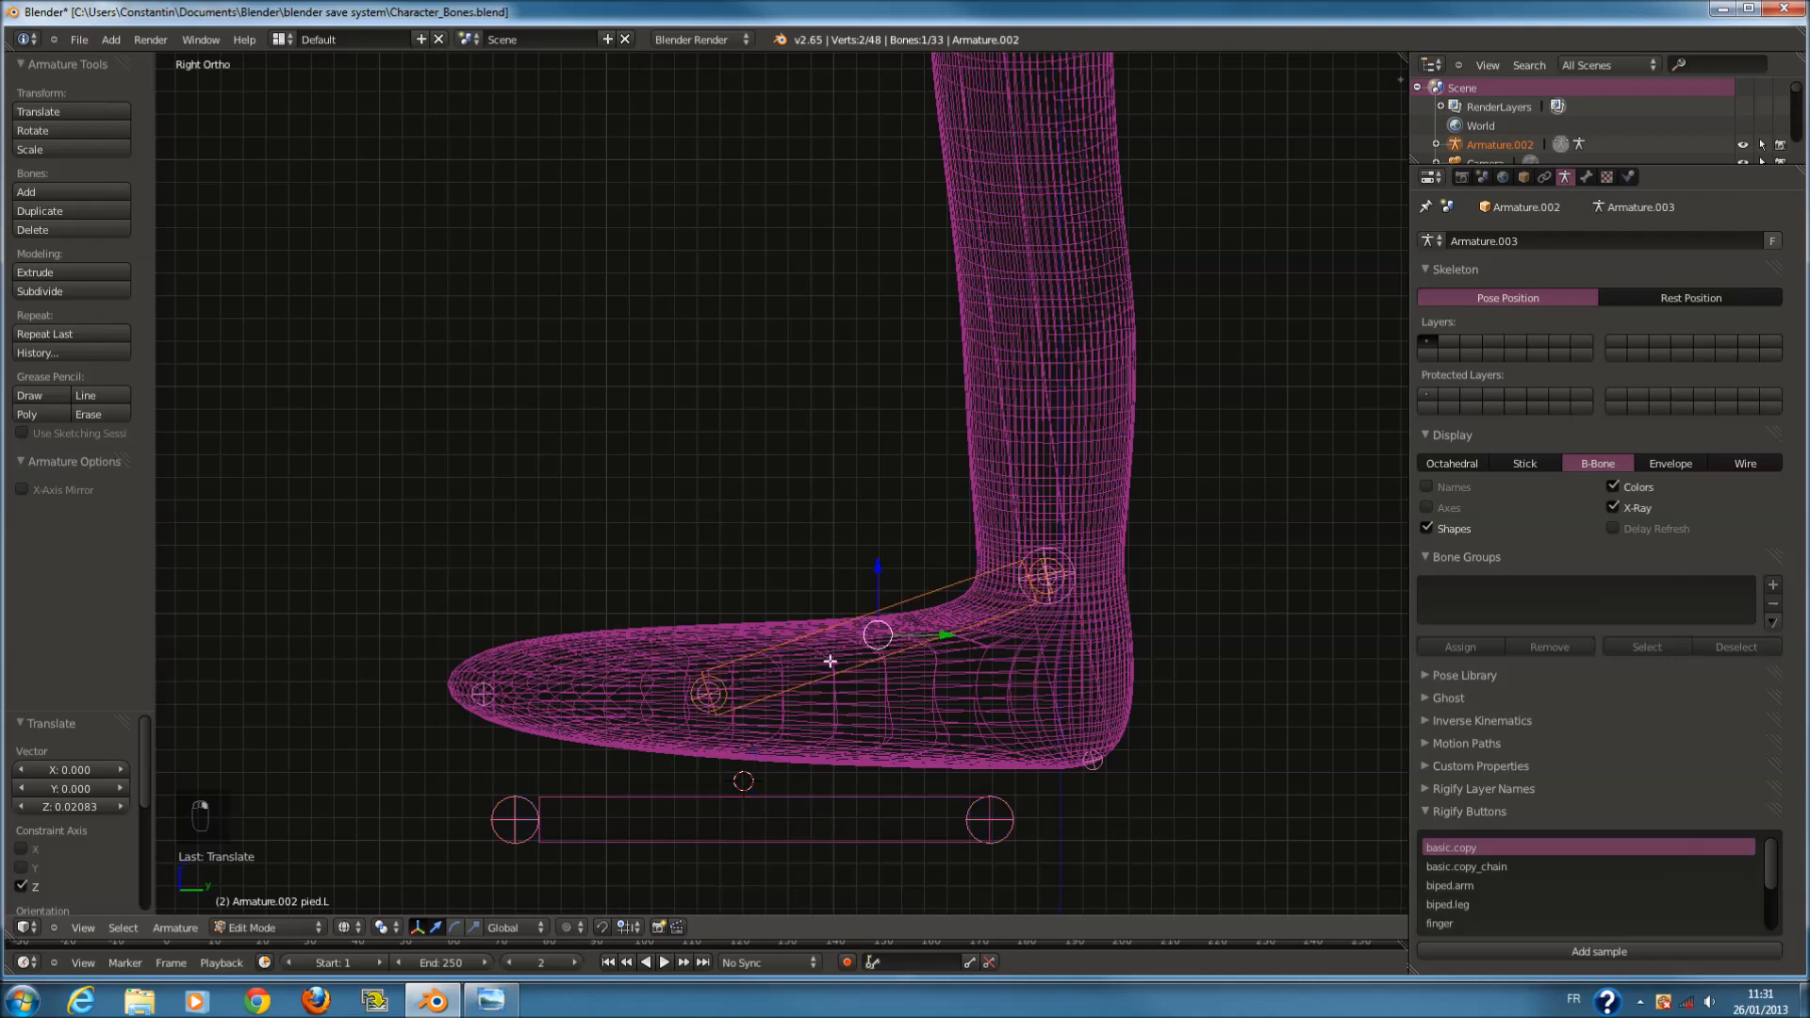
right_click(861, 799, "shift")
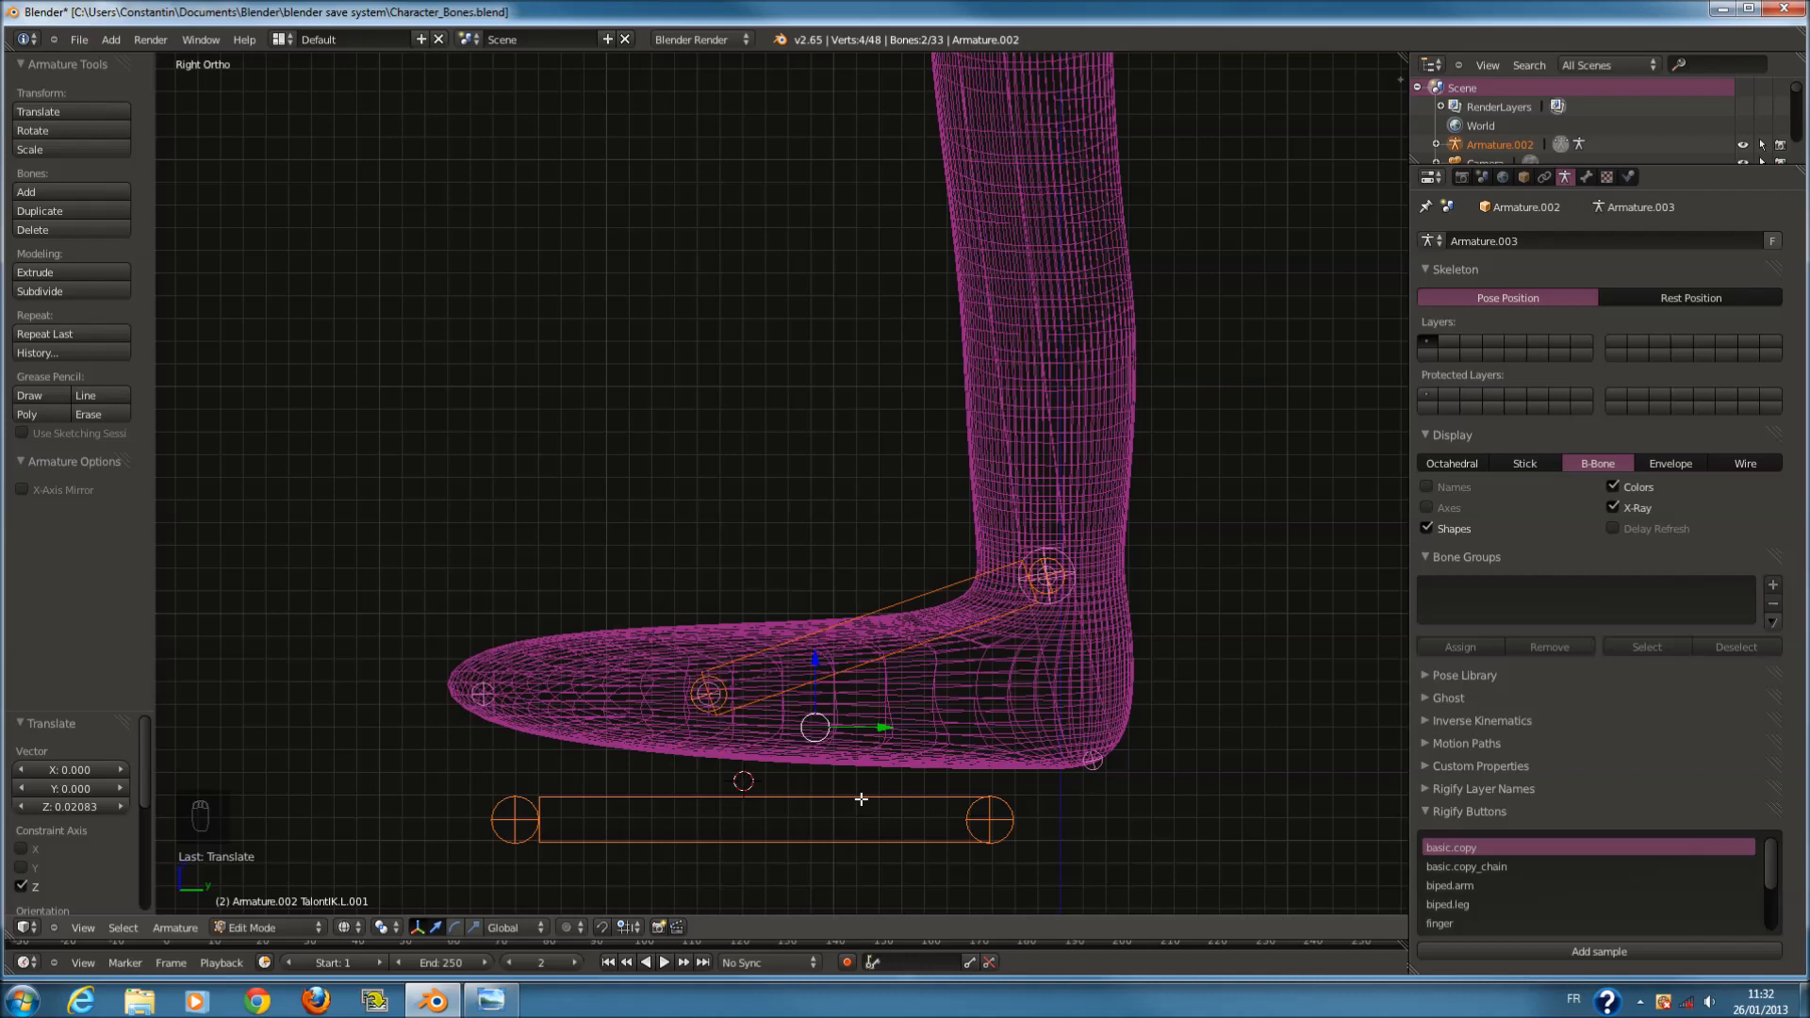
key("ctrl+p")
left_click(821, 800)
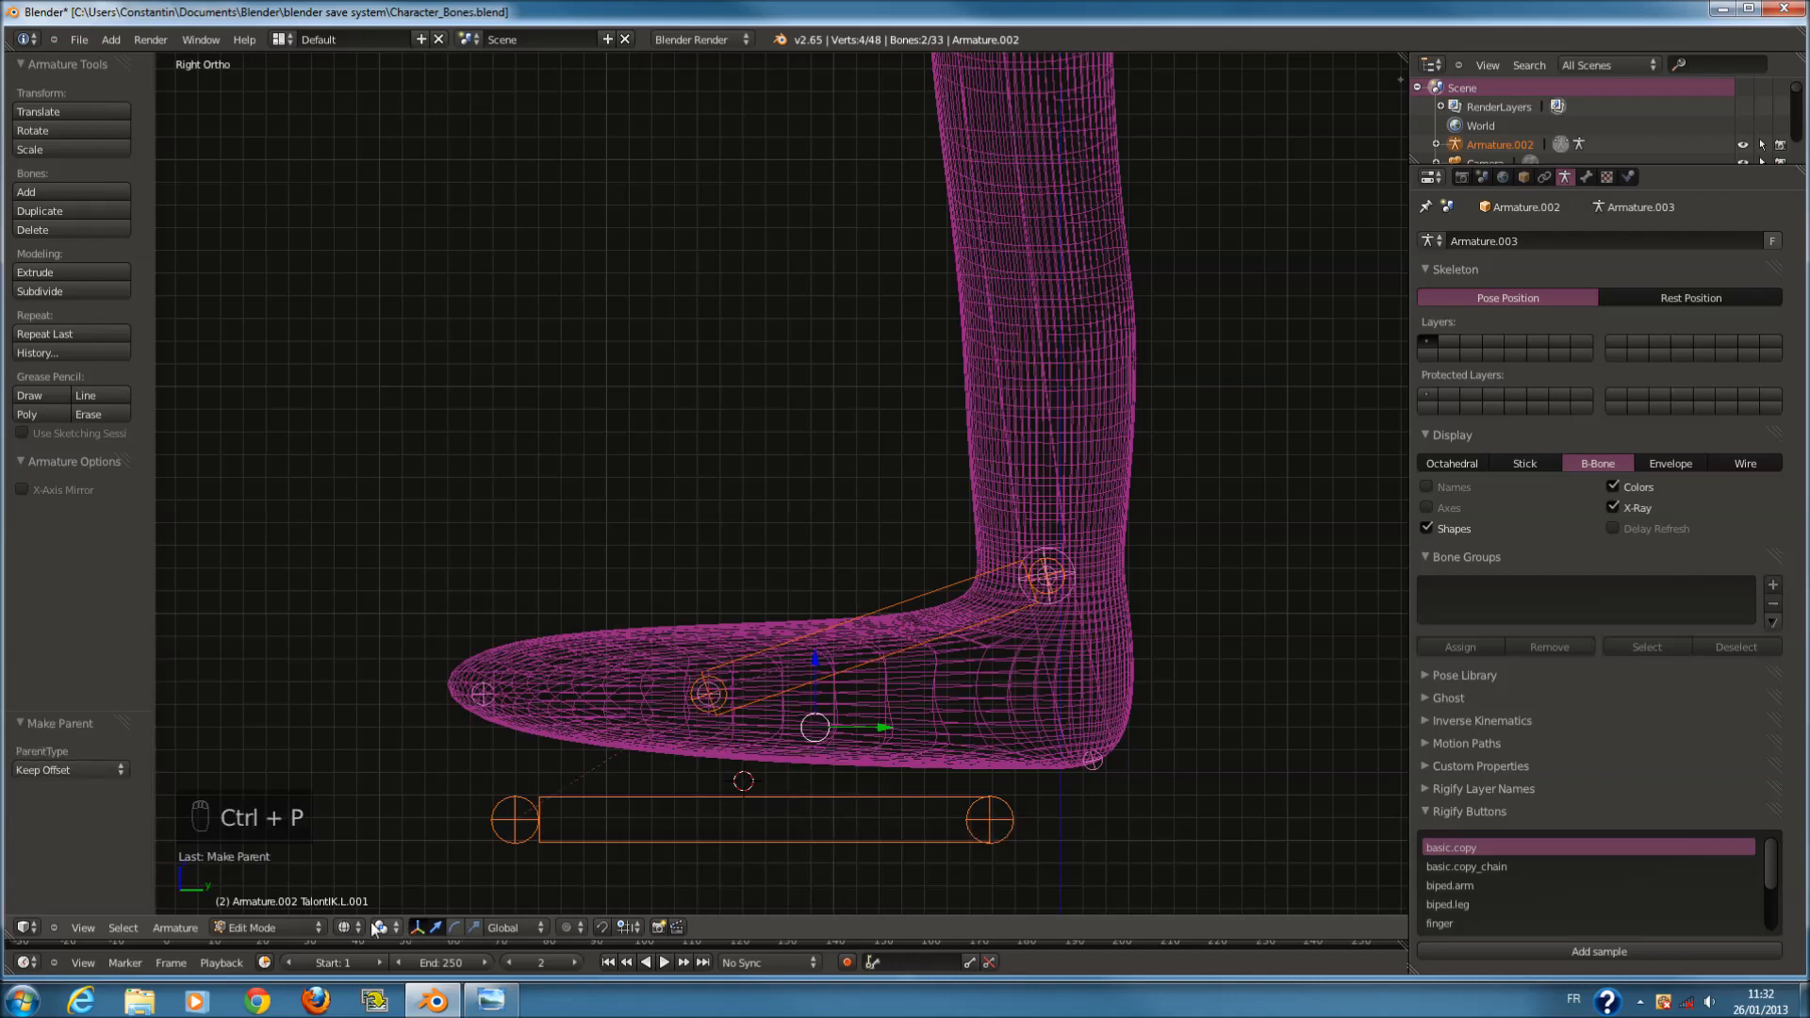
Switch to Pose Mode and test-move the foot bone and the bone beneath the sole together, cancelling the move.
left_click(294, 928)
left_click(303, 864)
scroll(863, 755, "down", 4)
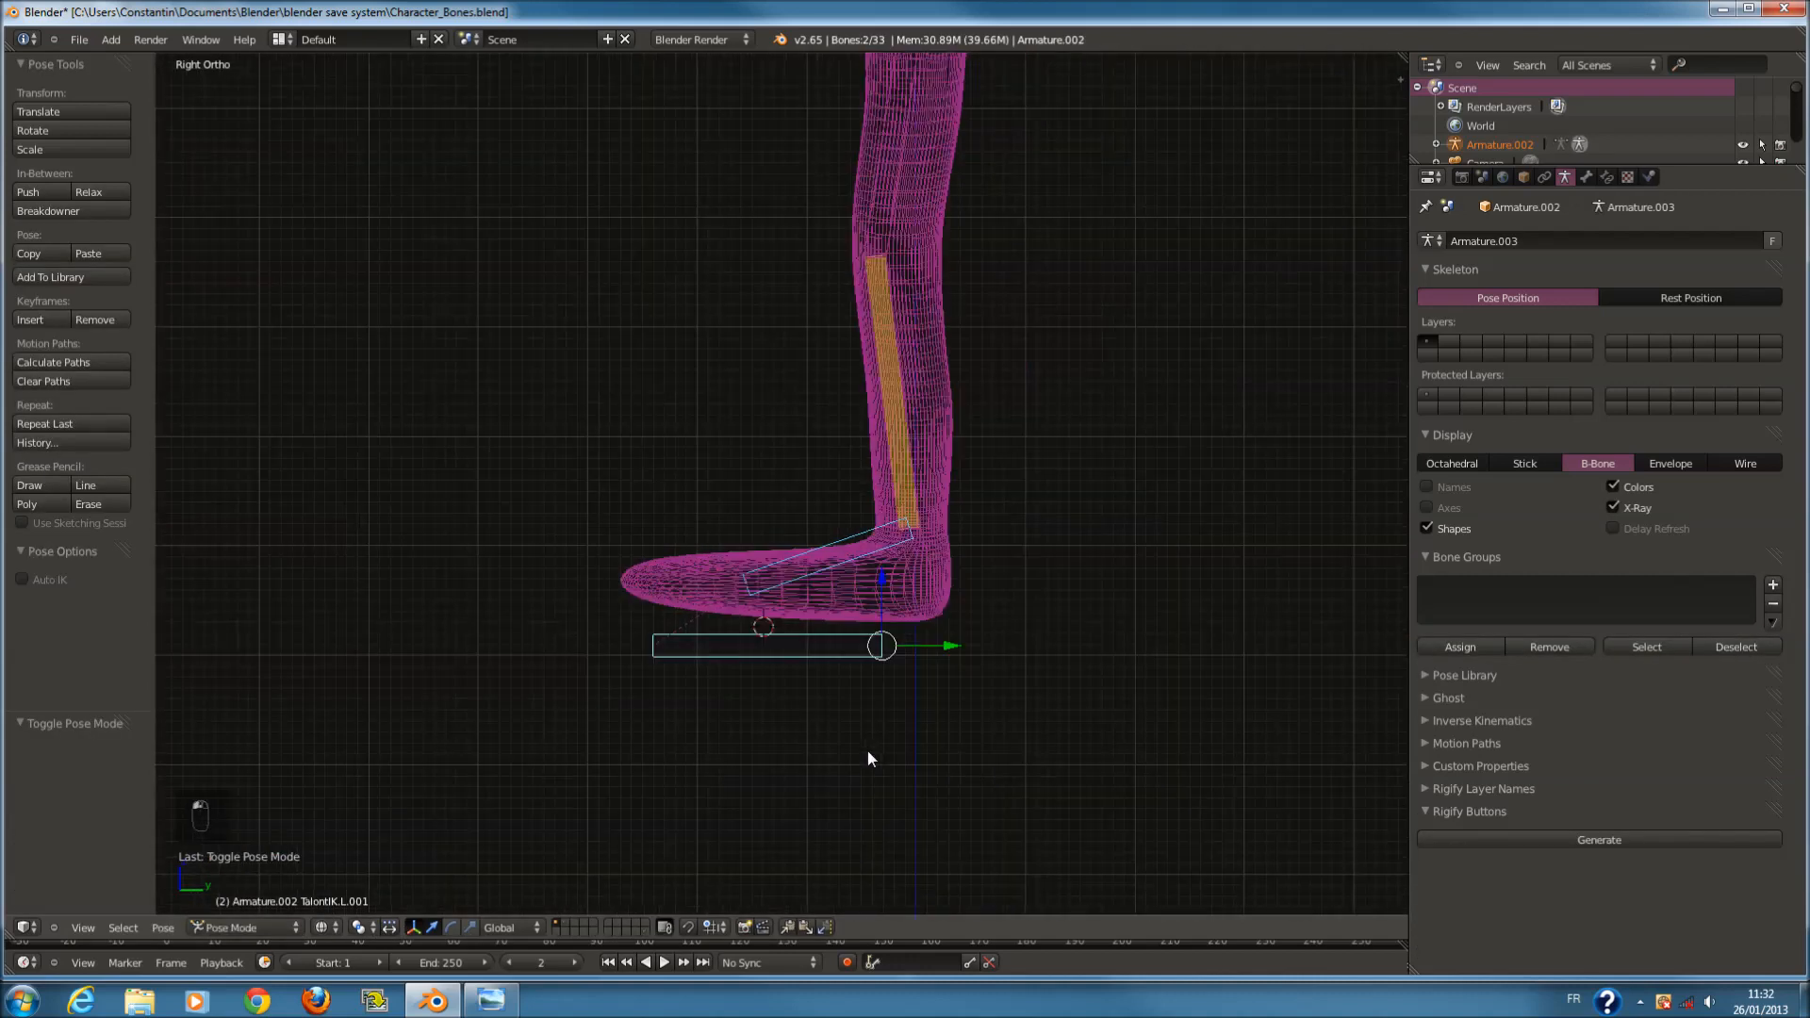
key("g")
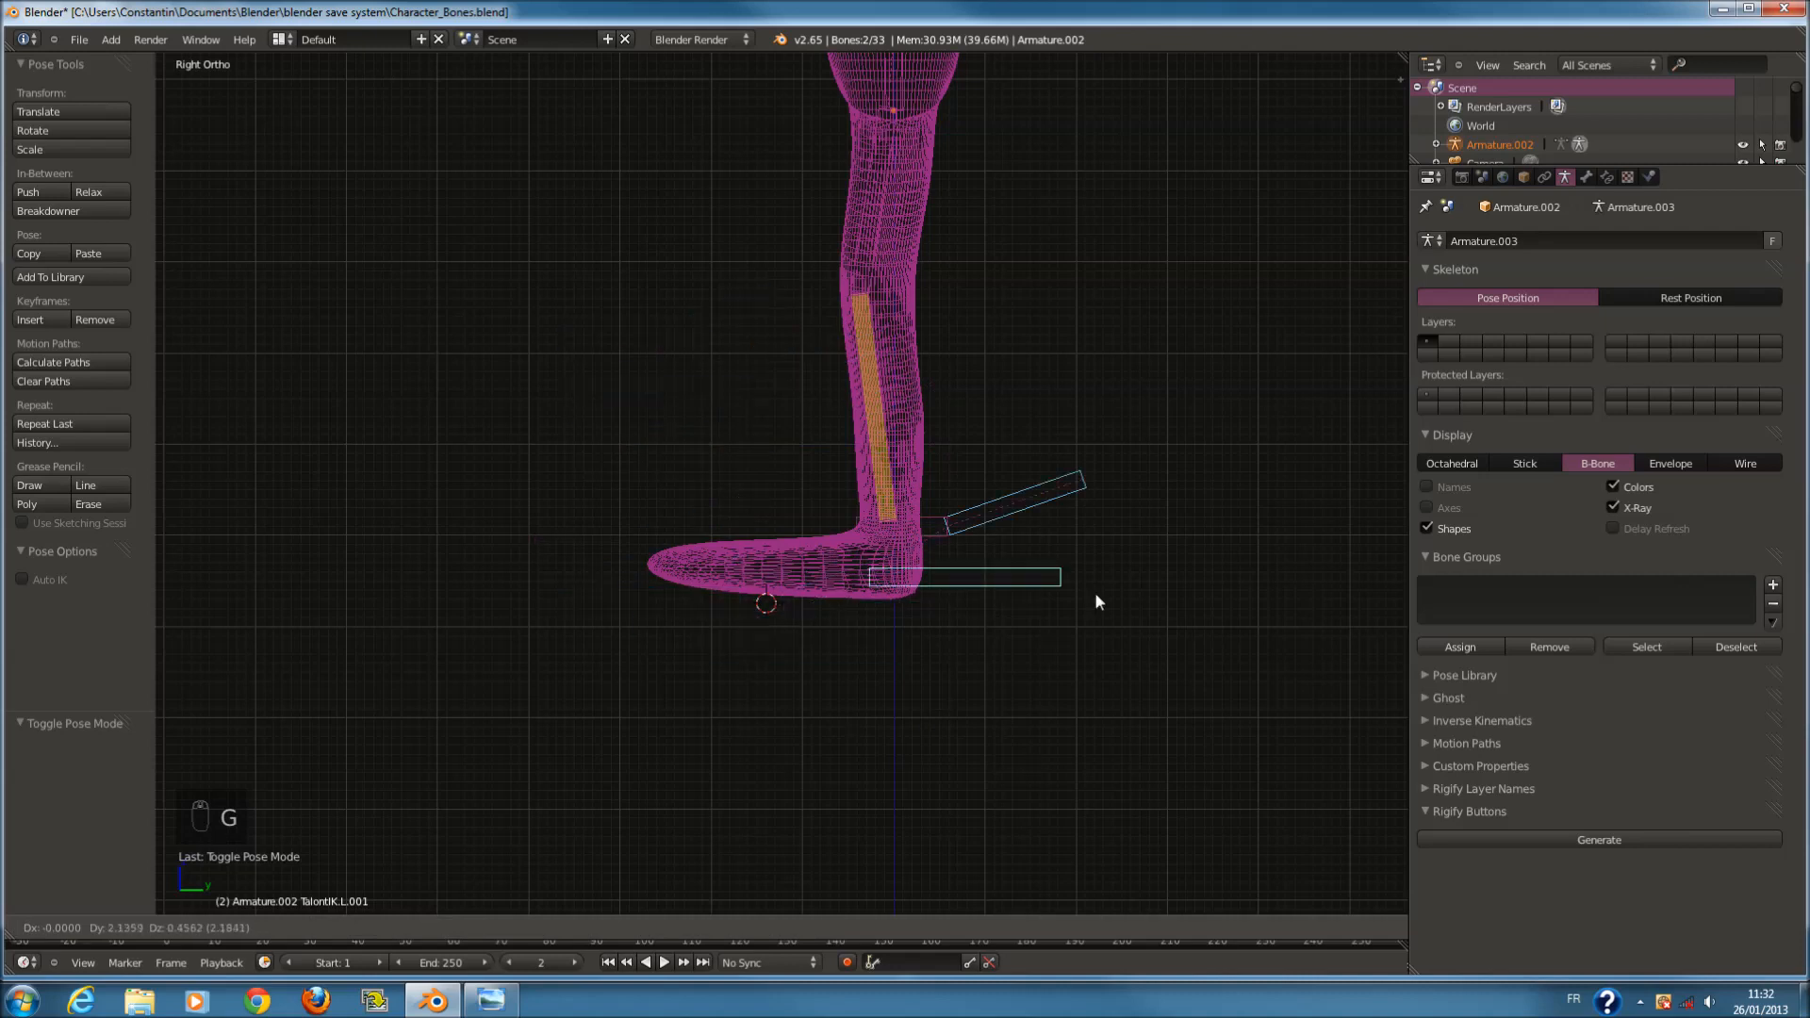
right_click(929, 645)
Test-move the heel bone TalontIK.L and the bone beneath the sole one after the other, cancelling each move.
scroll(905, 584, "up", 3)
right_click(890, 534)
key("g")
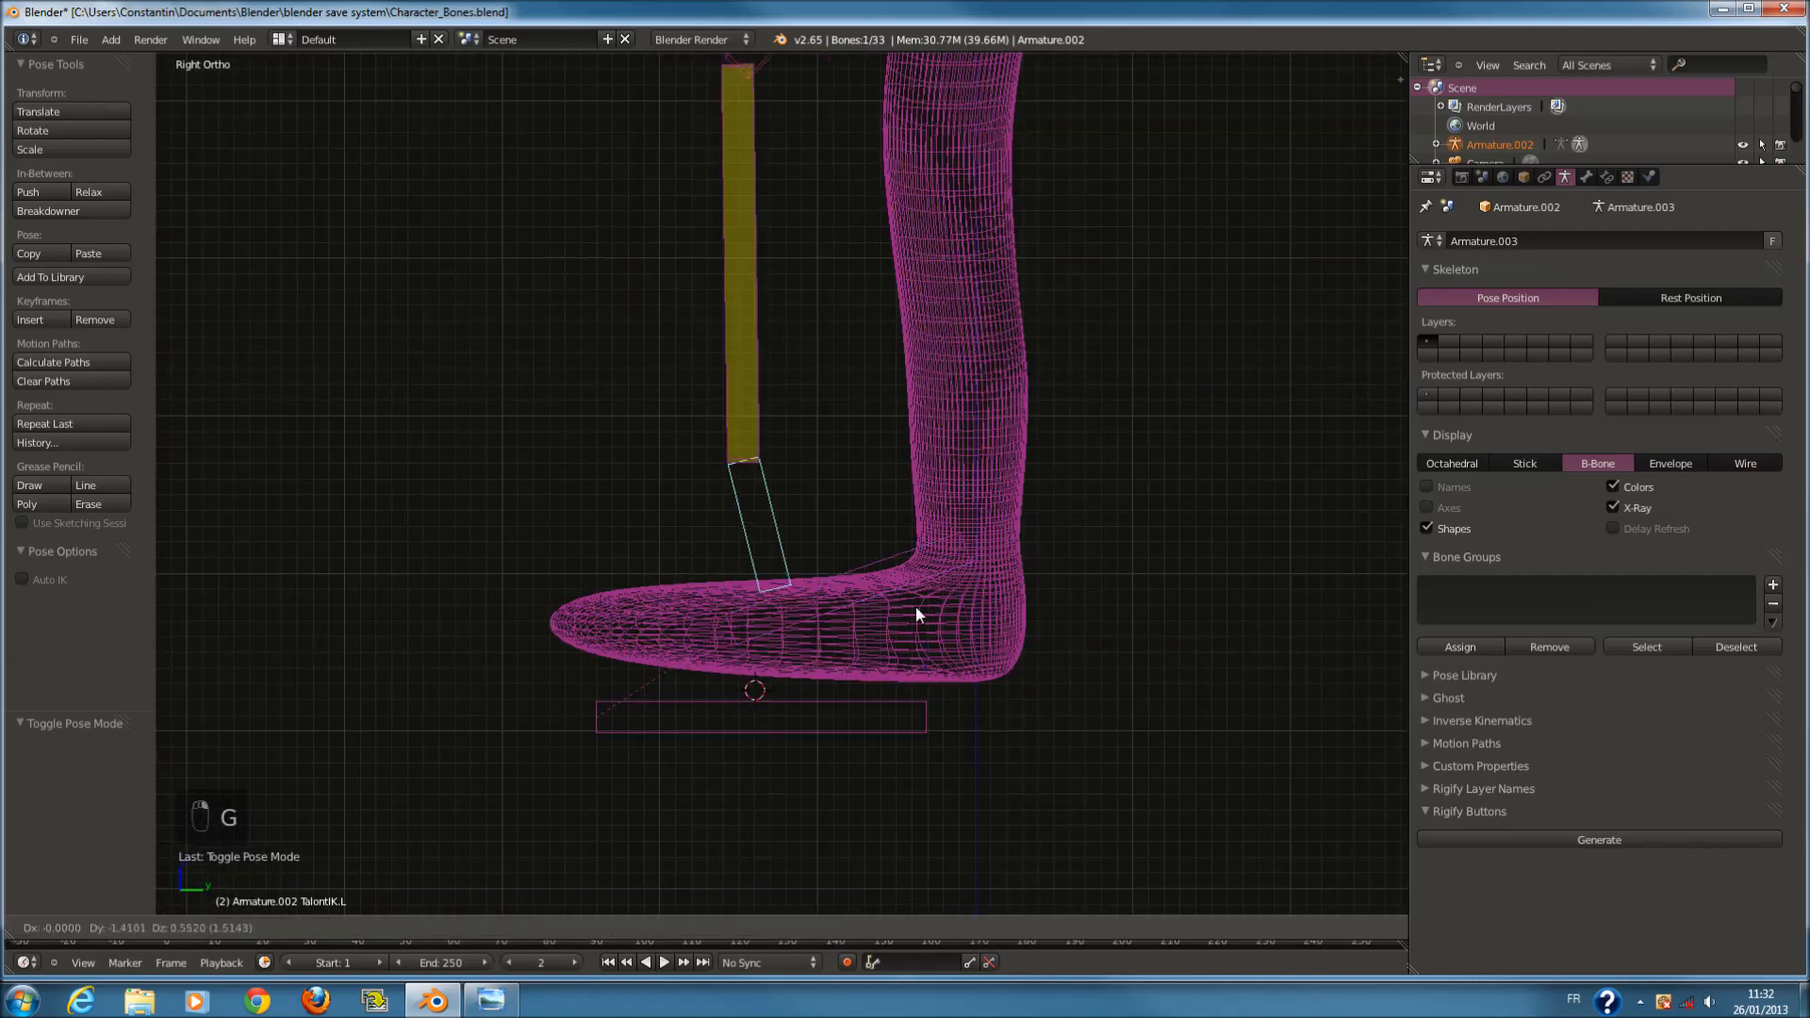
right_click(925, 735)
right_click(930, 719)
key("g")
right_click(999, 583)
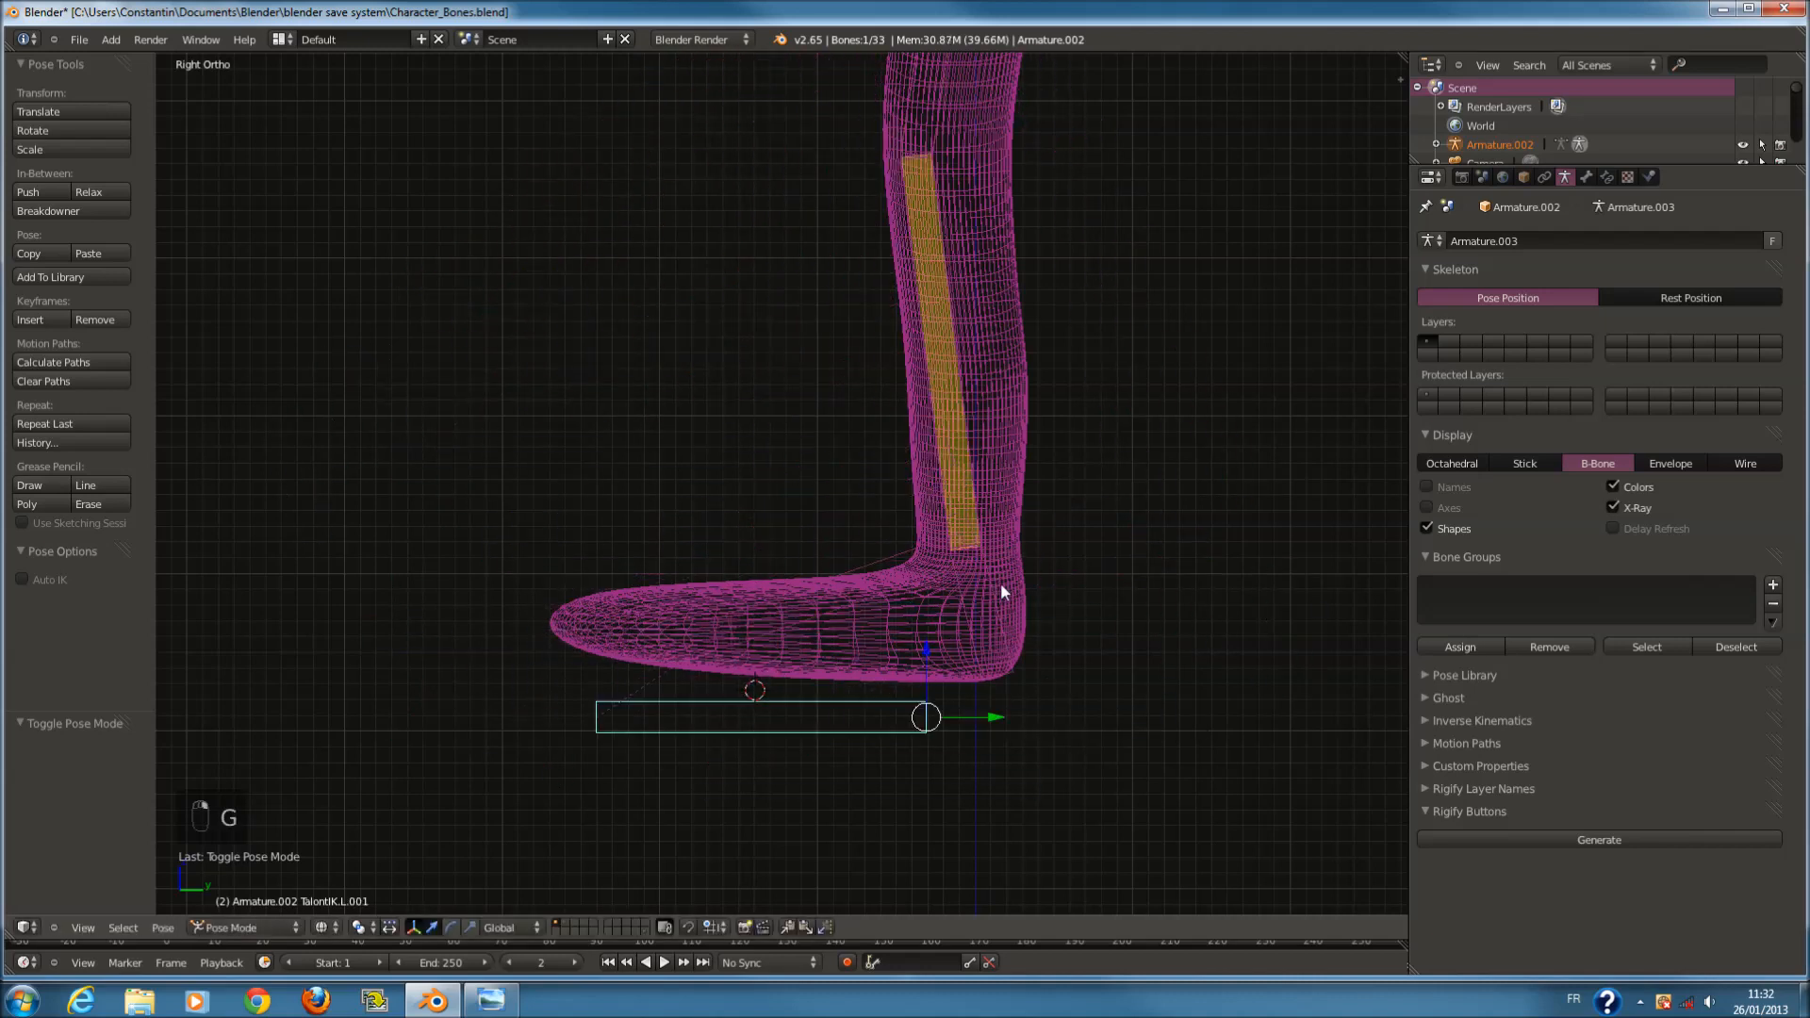
Switch the viewport to solid shading and save the file.
scroll(727, 637, "up", 1)
key("z")
scroll(877, 614, "down", 1)
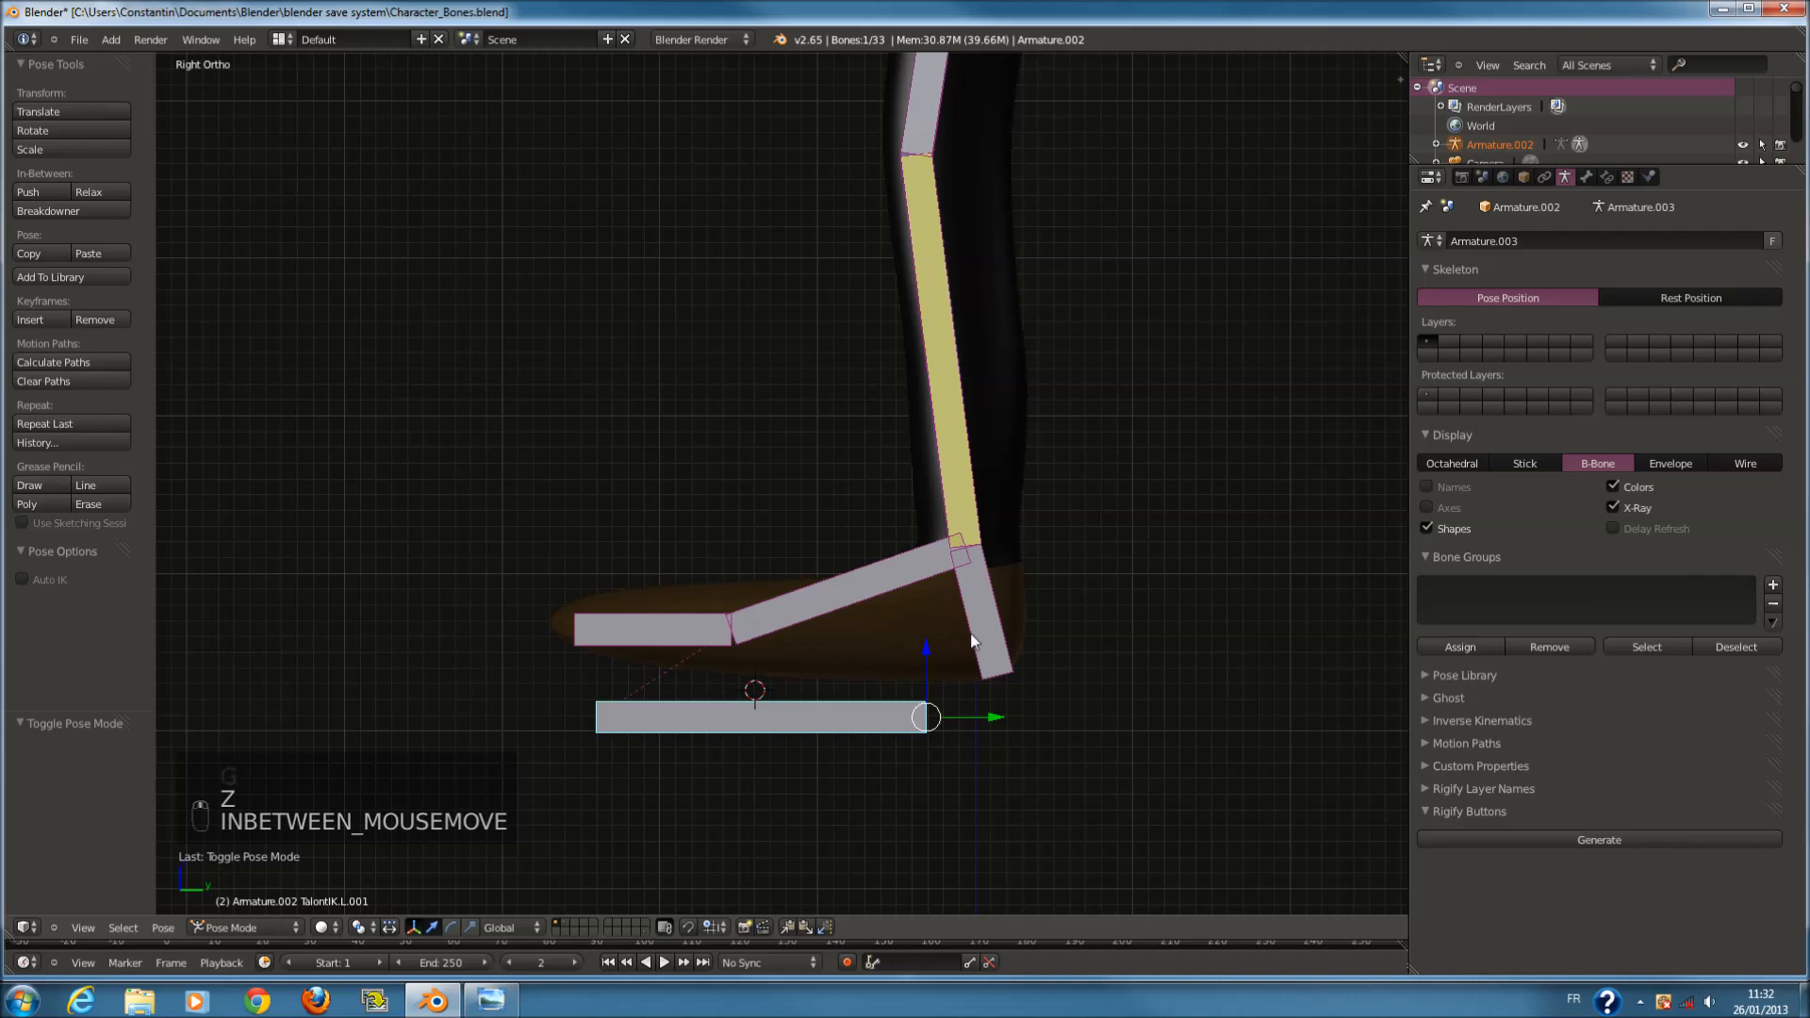
middle_click_drag(973, 641, 954, 690, "shift")
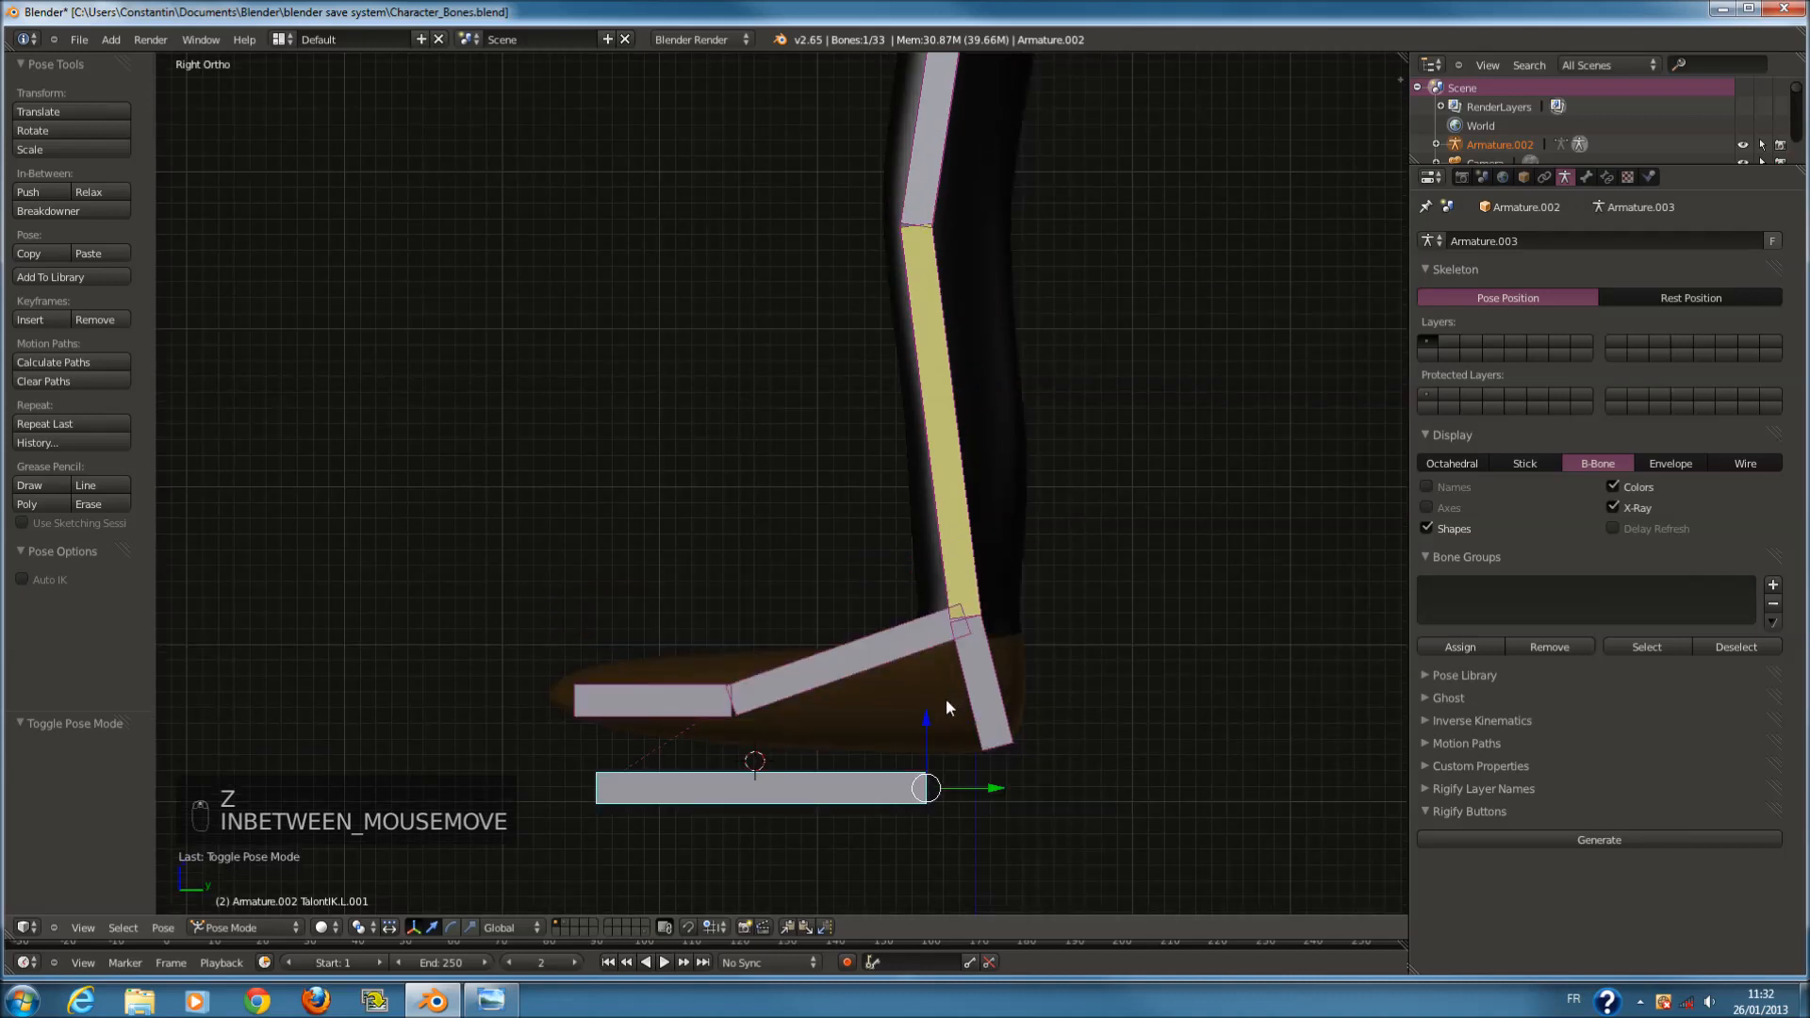
key("ctrl+s")
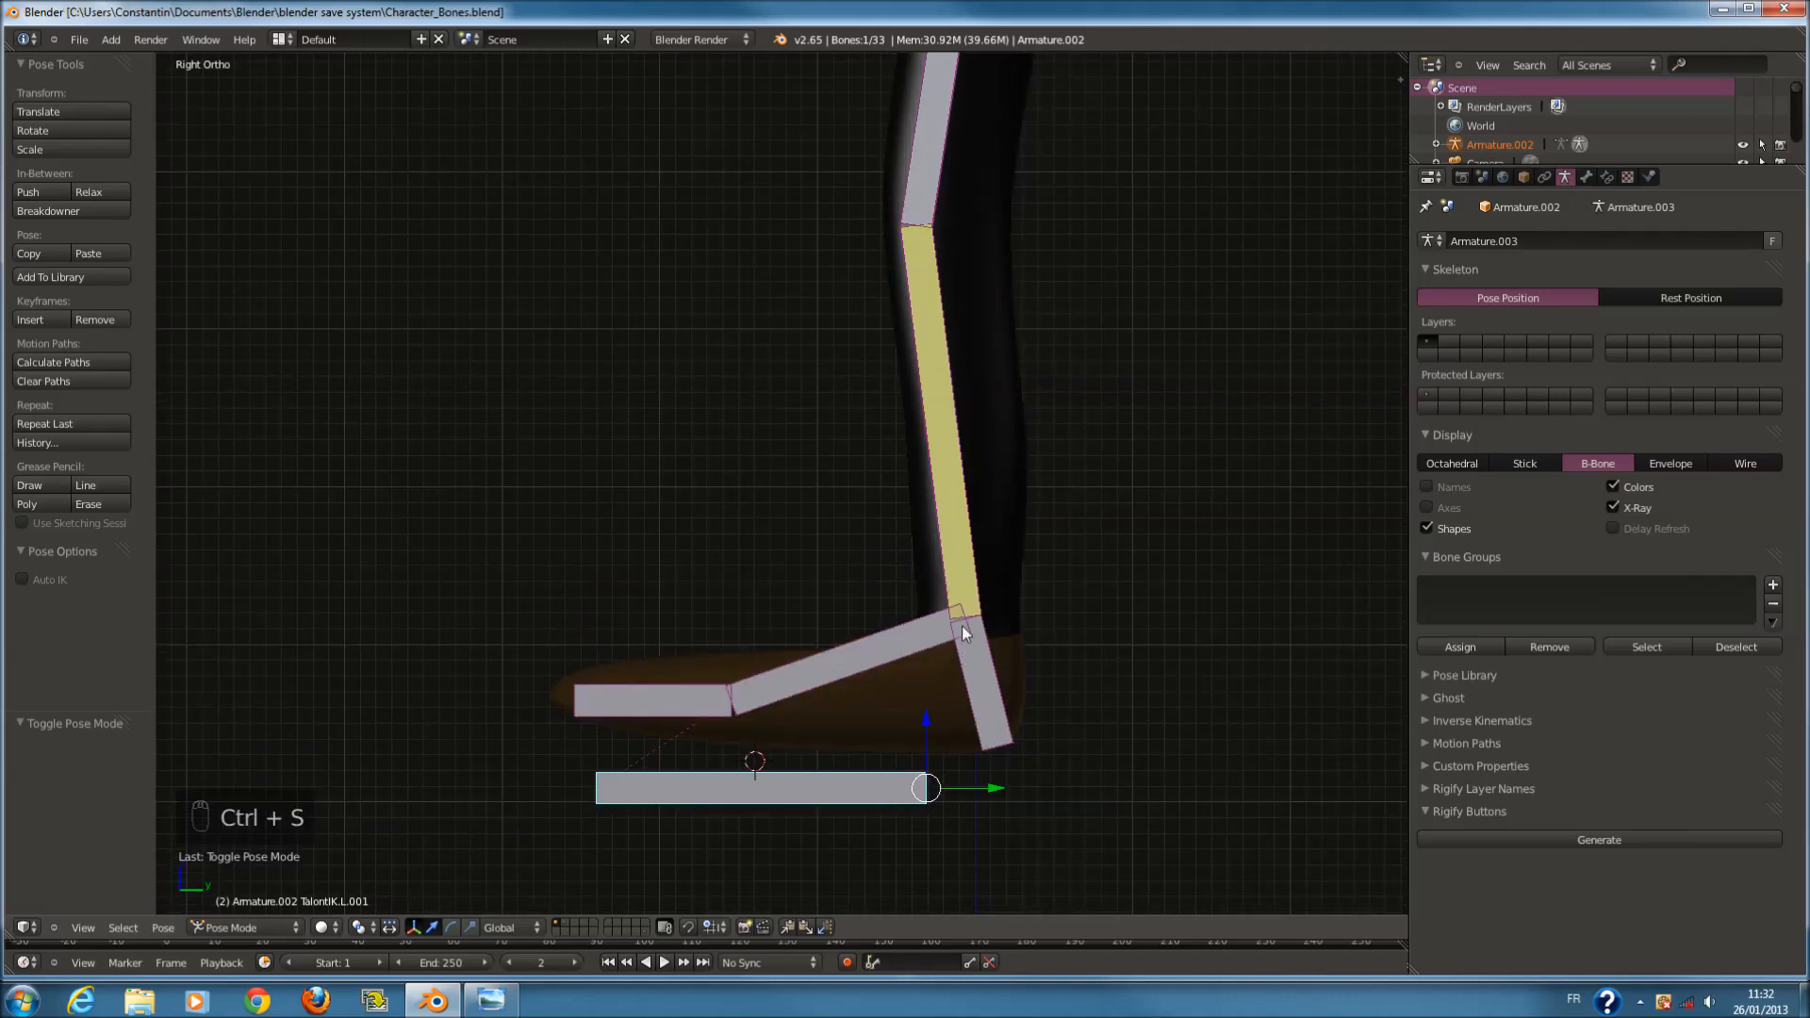
Parent the heel bone TalontIK.L to the foot bone pied.L with Keep Offset in Edit Mode, and leave Edit Mode.
right_click(982, 667)
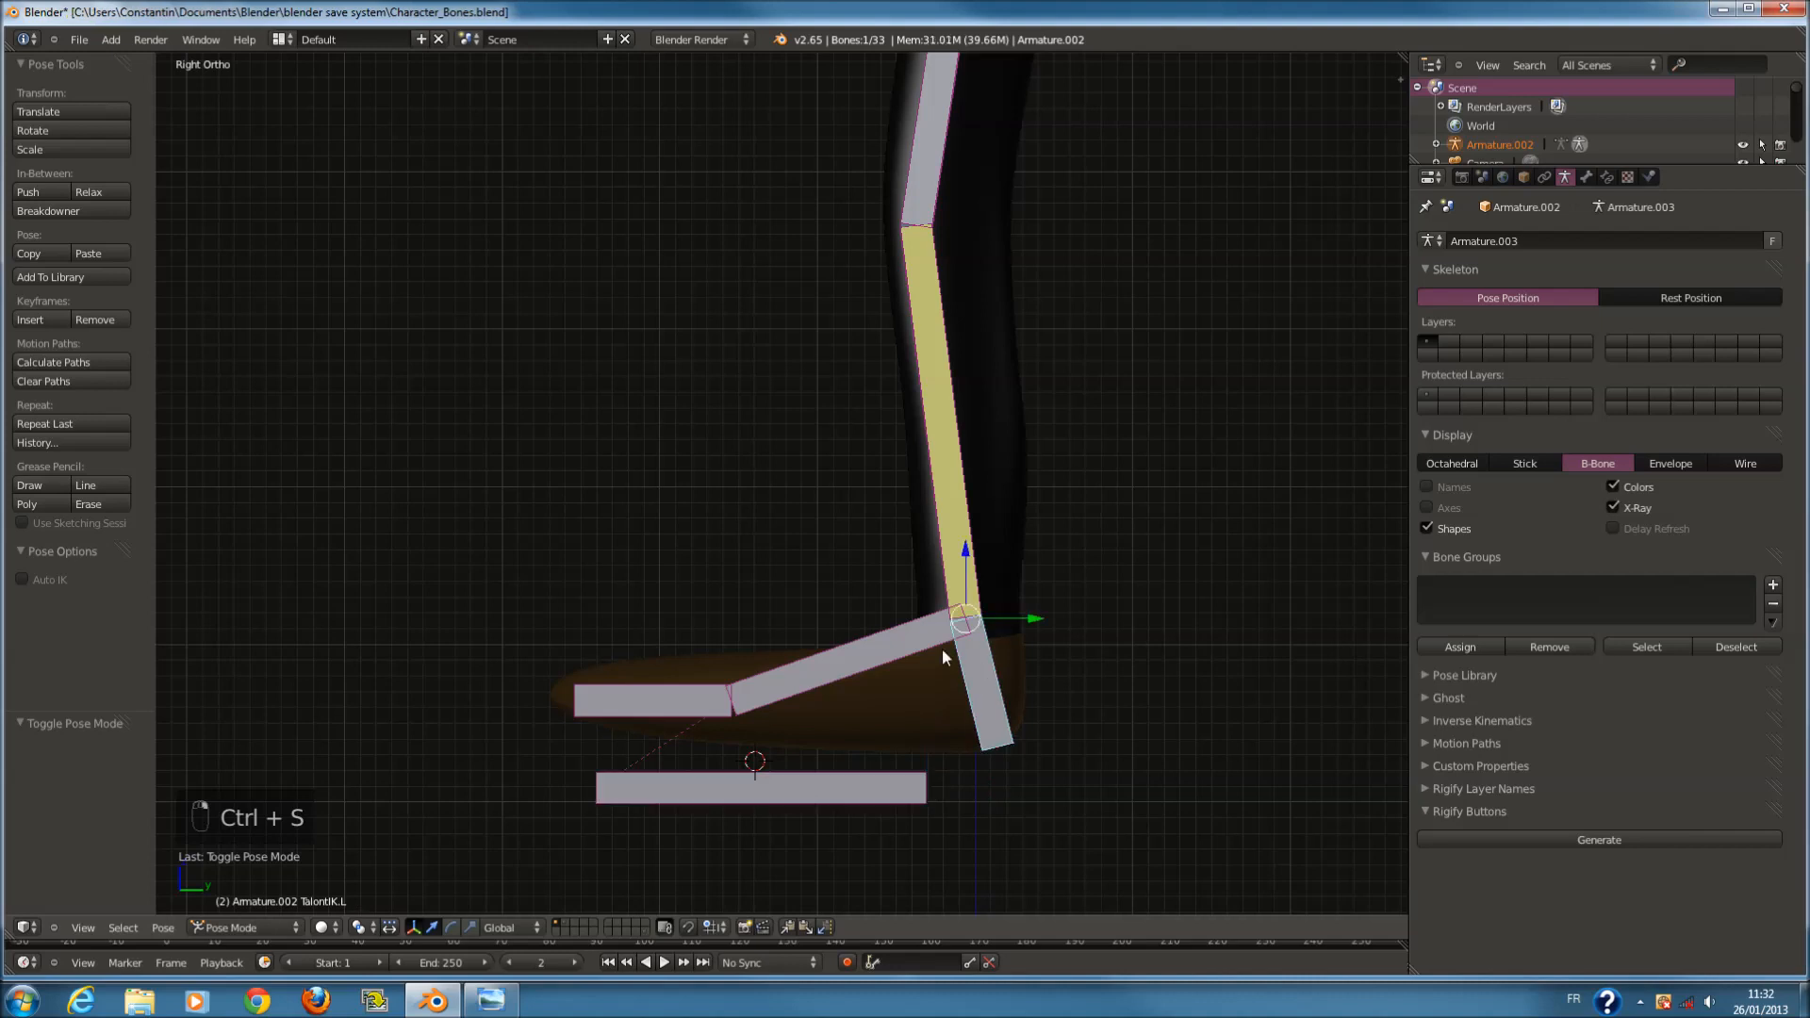
right_click(897, 627, "shift")
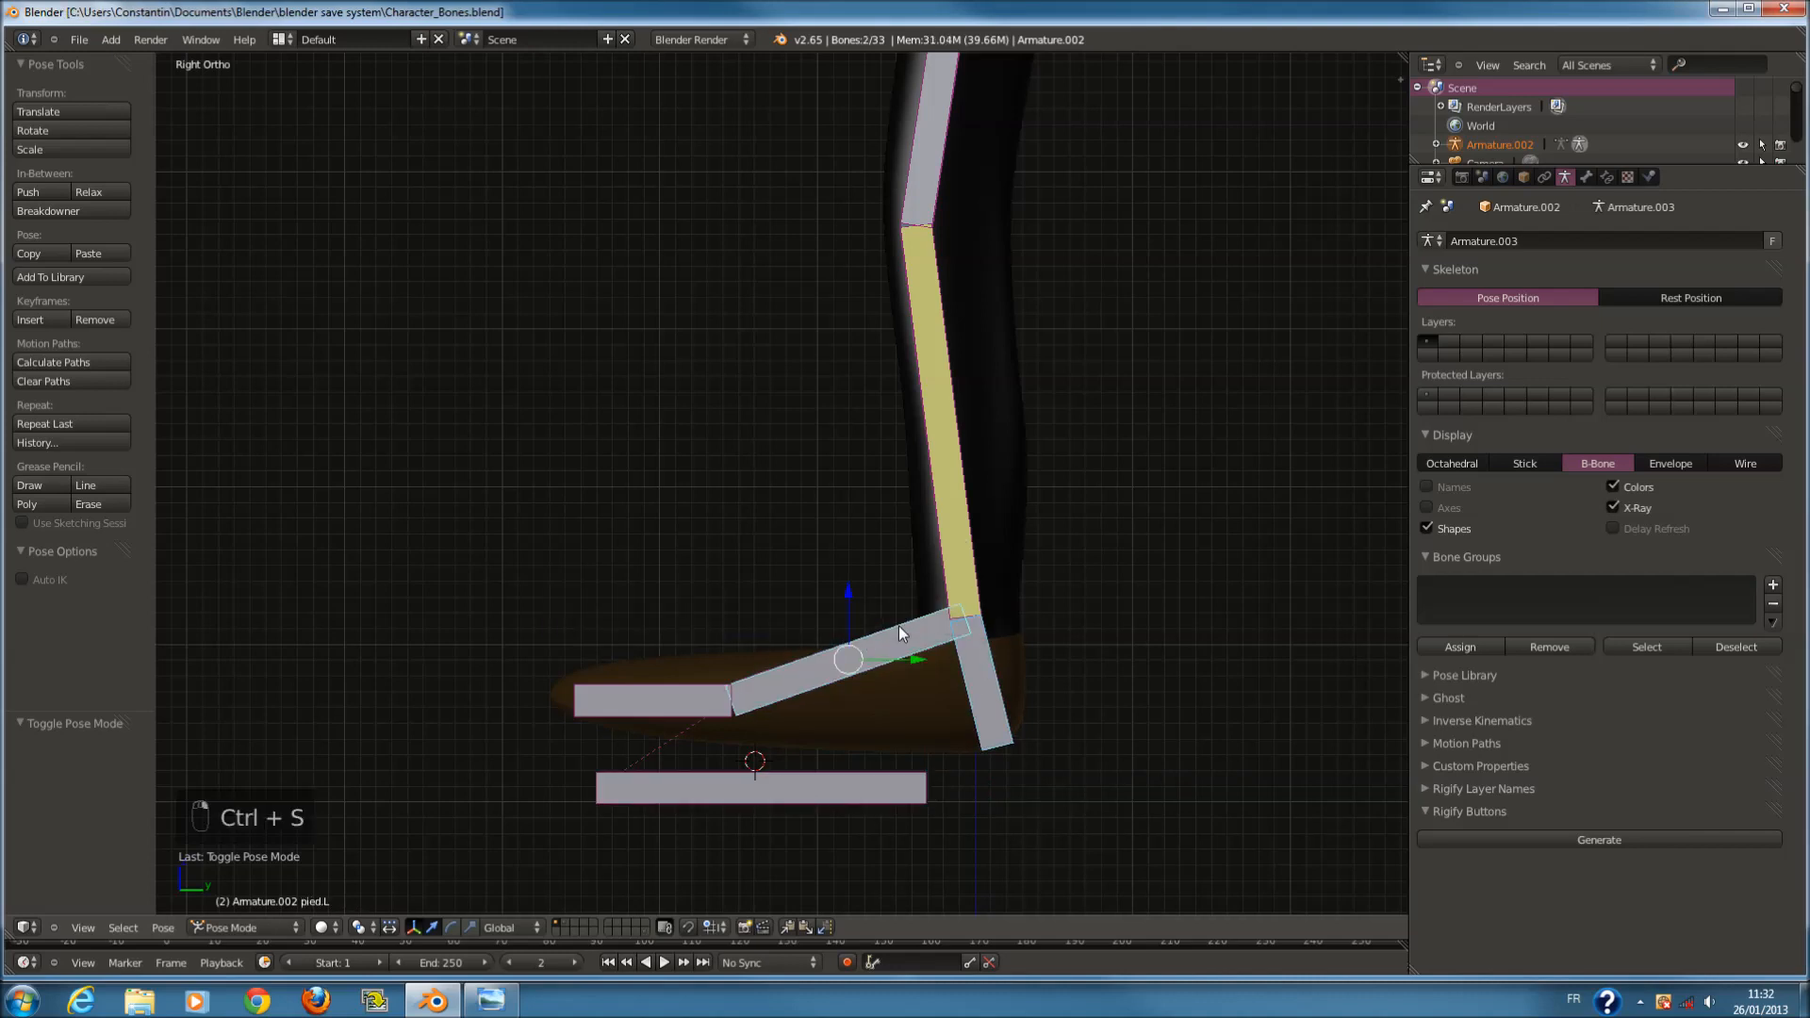
key("Tab")
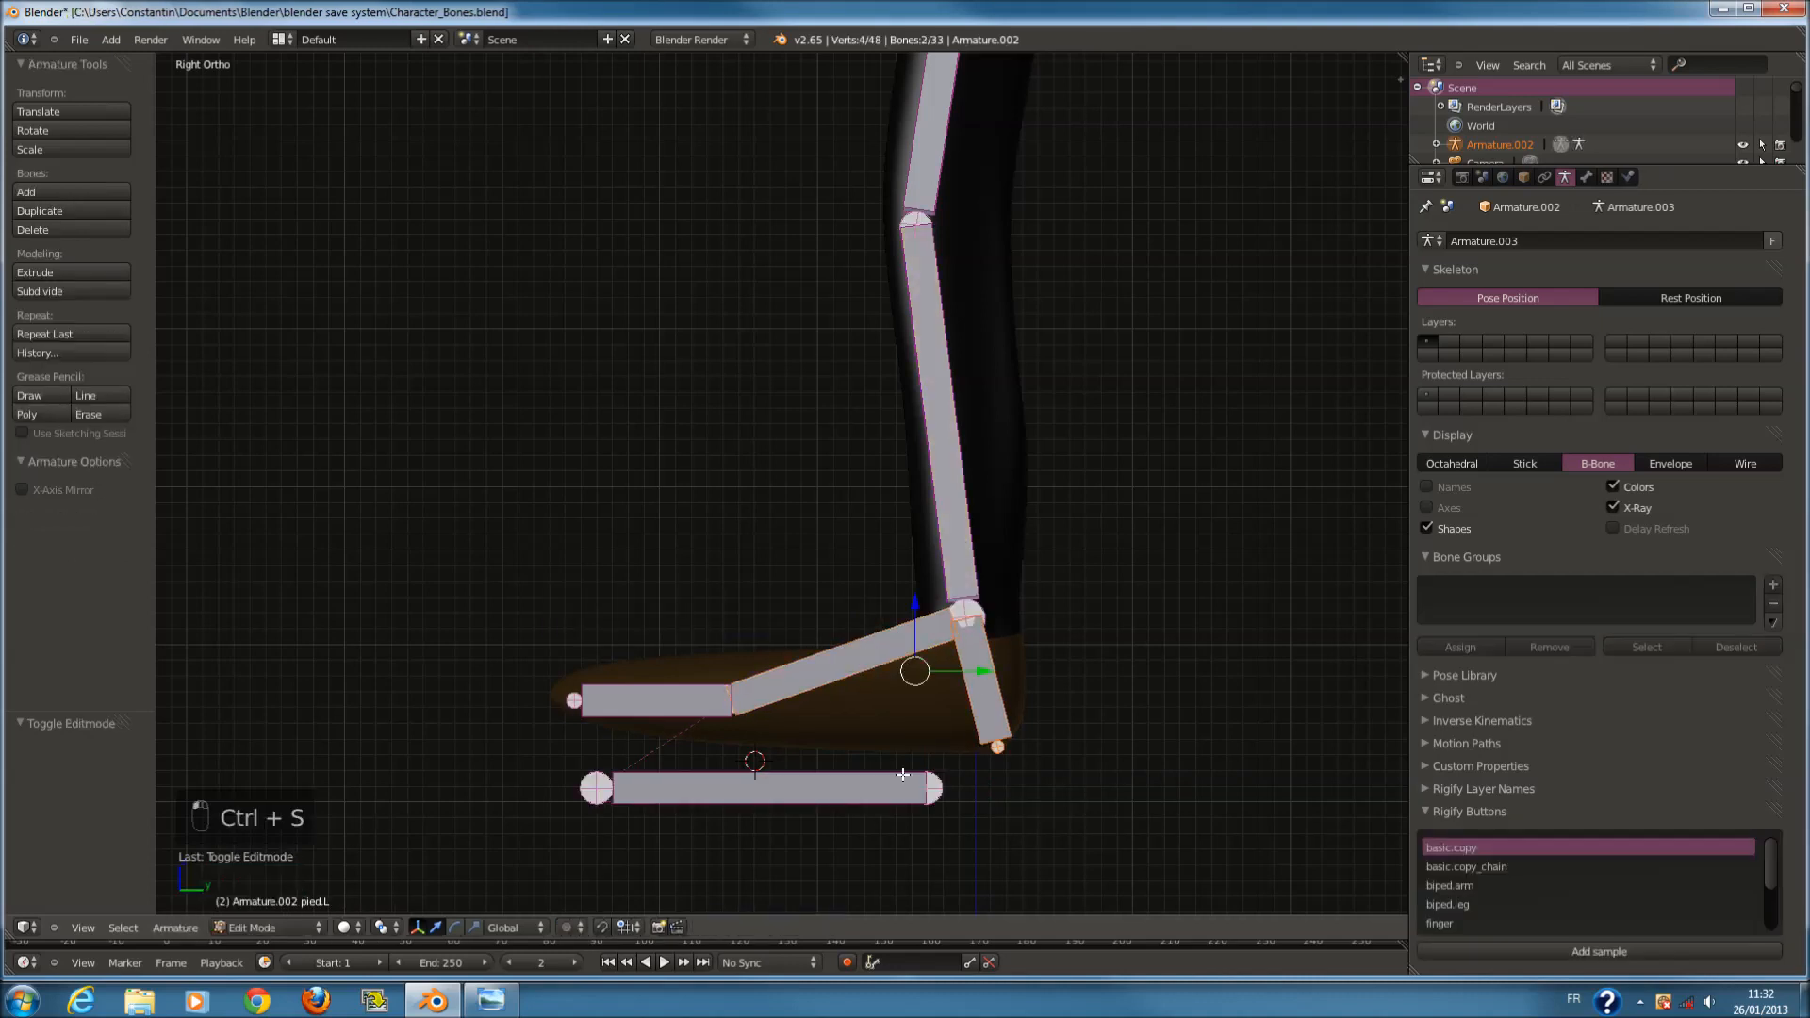
scroll(988, 691, "up", 2)
key("ctrl+p")
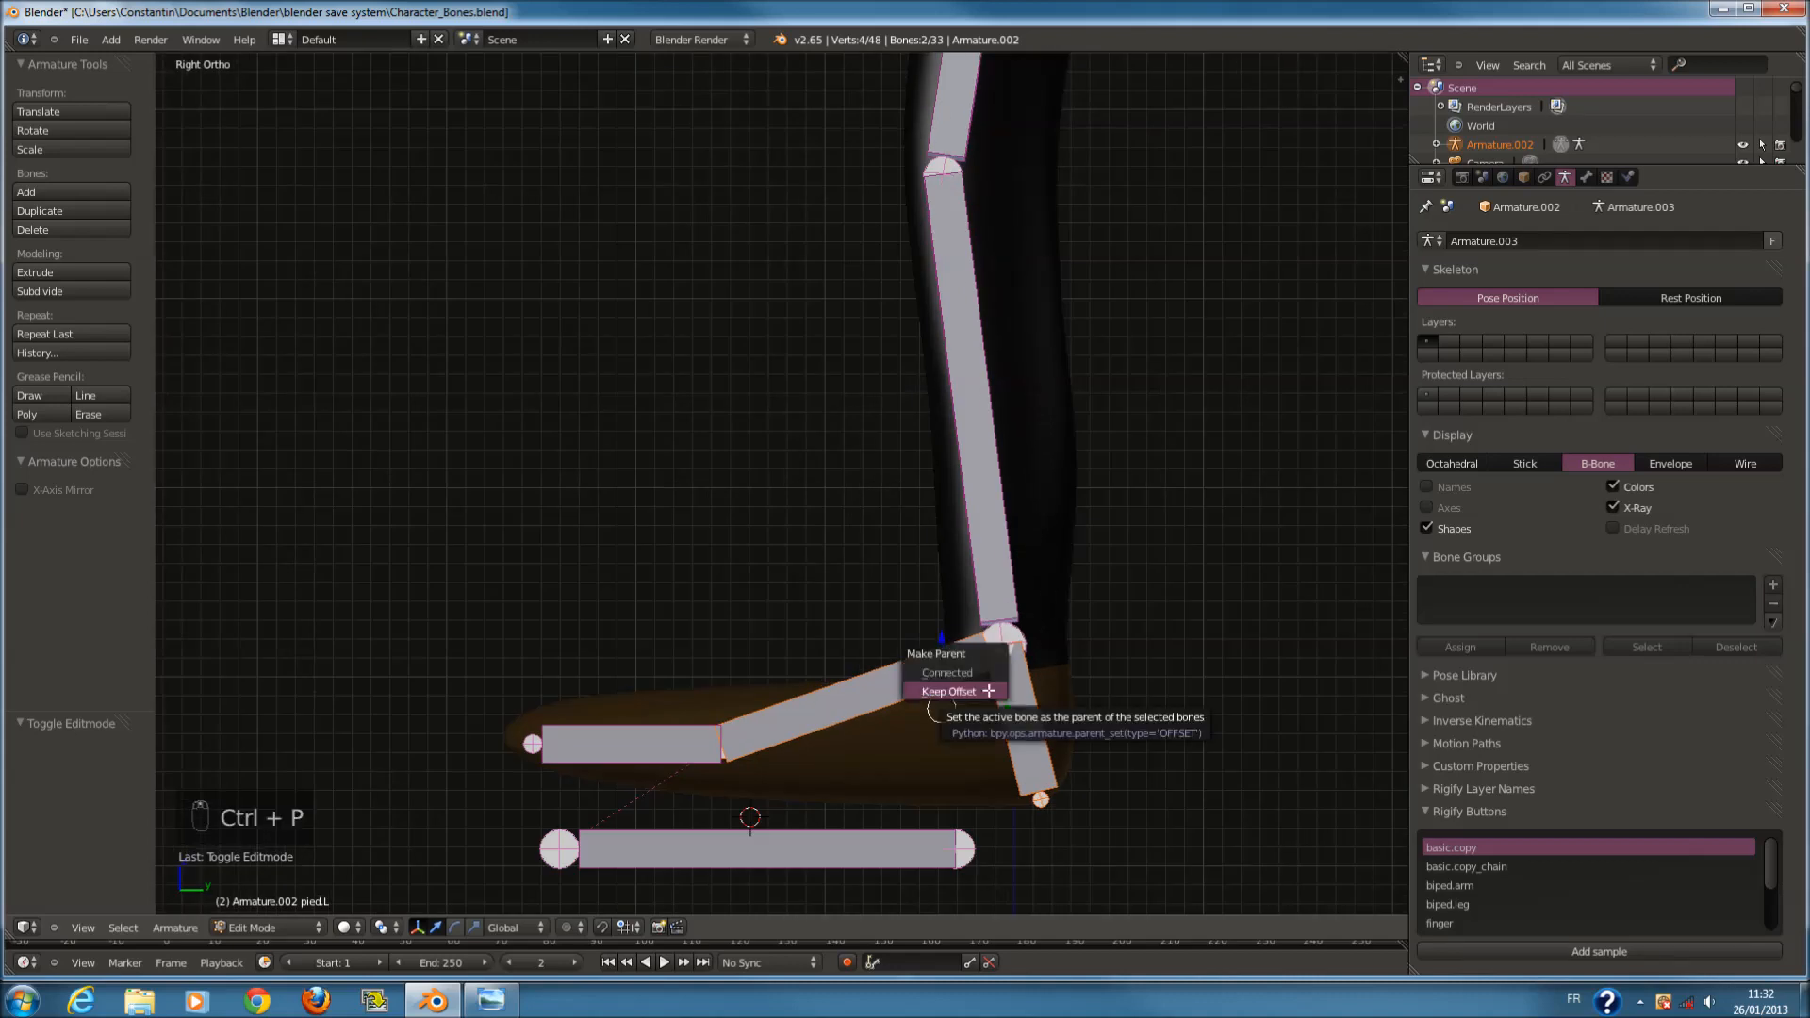
left_click(988, 674)
key("Tab")
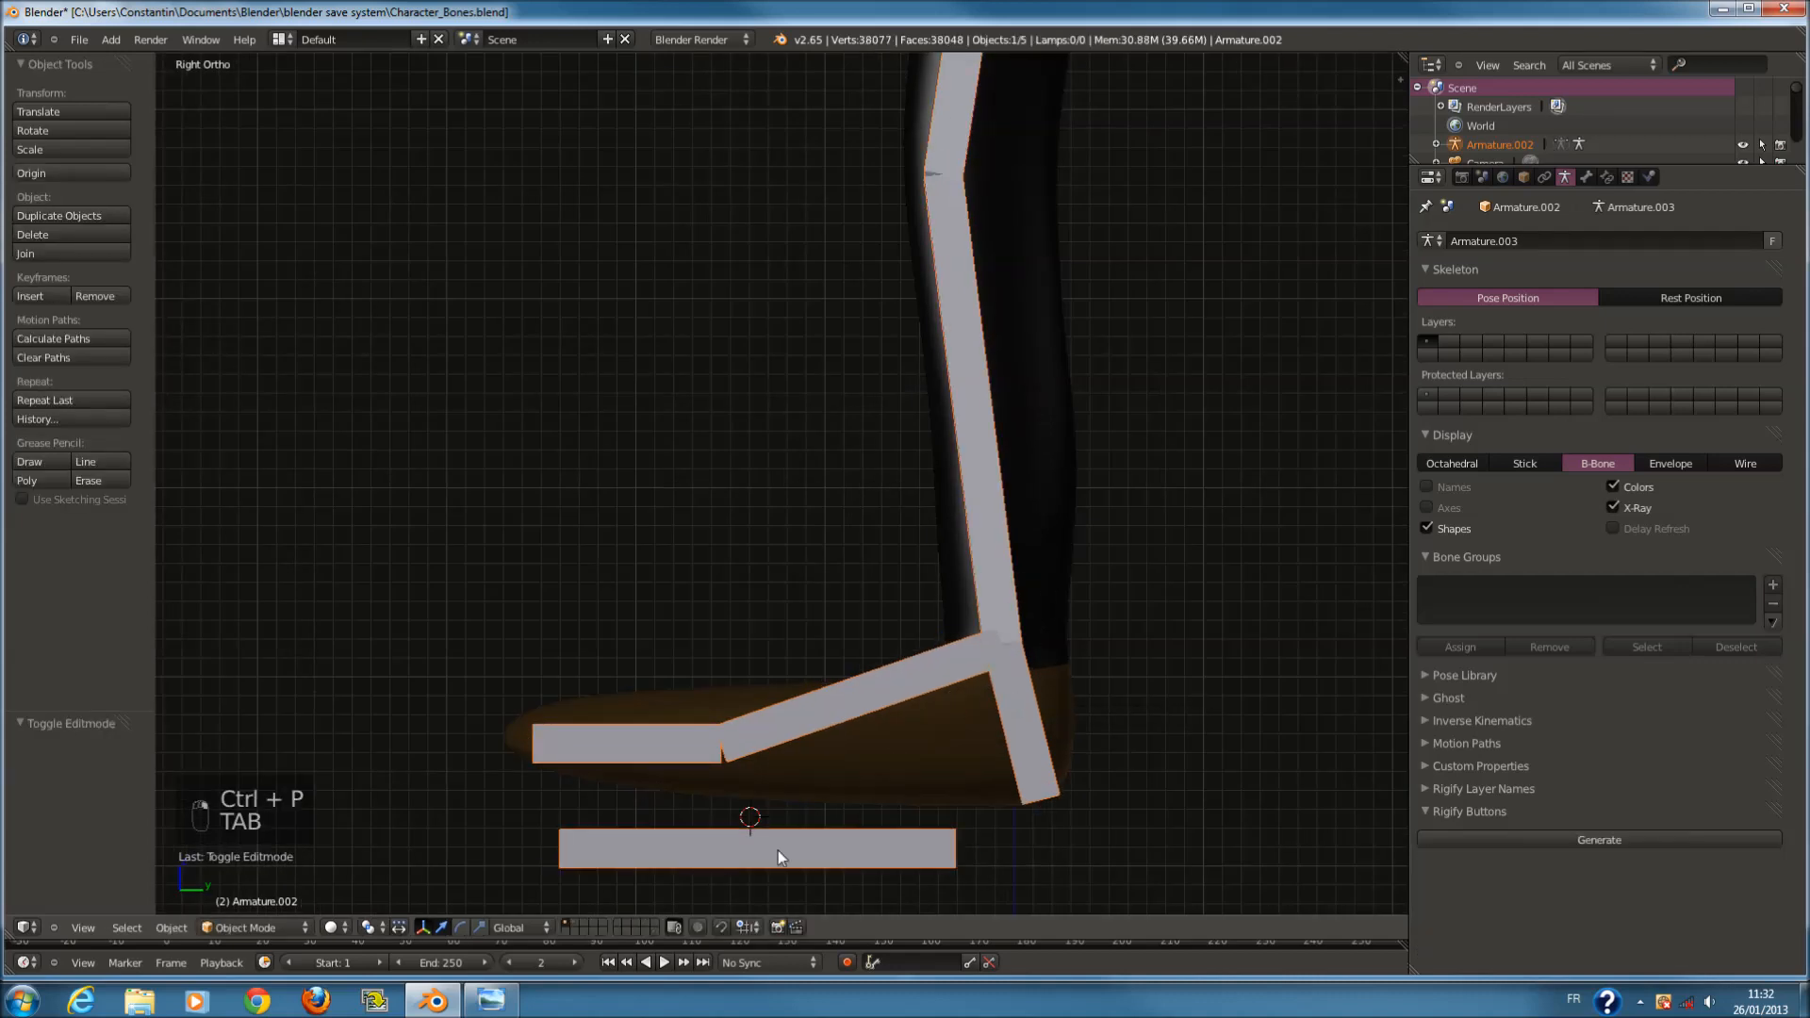
Enter Pose Mode and test-move the bone beneath the sole in side view, cancelling the move.
scroll(778, 850, "down", 1)
key("ctrl+Tab")
right_click(699, 800)
scroll(795, 807, "down", 4)
key("g")
key("g")
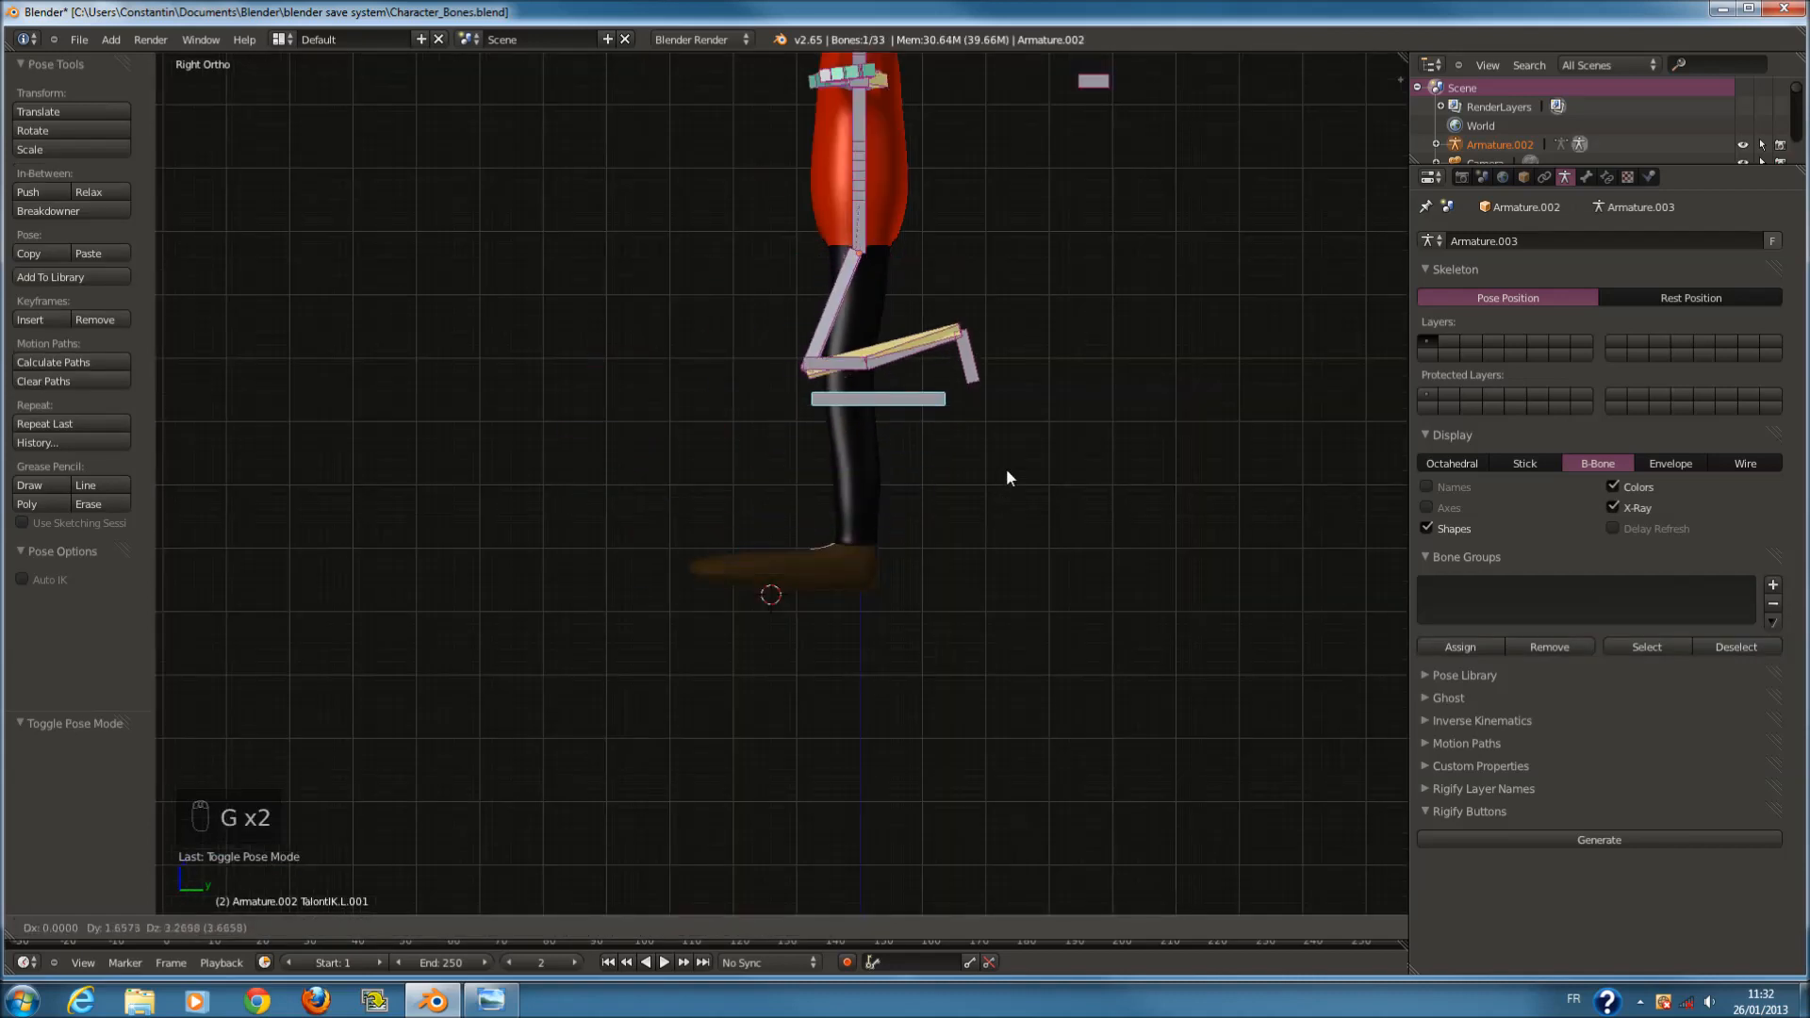
right_click(887, 437)
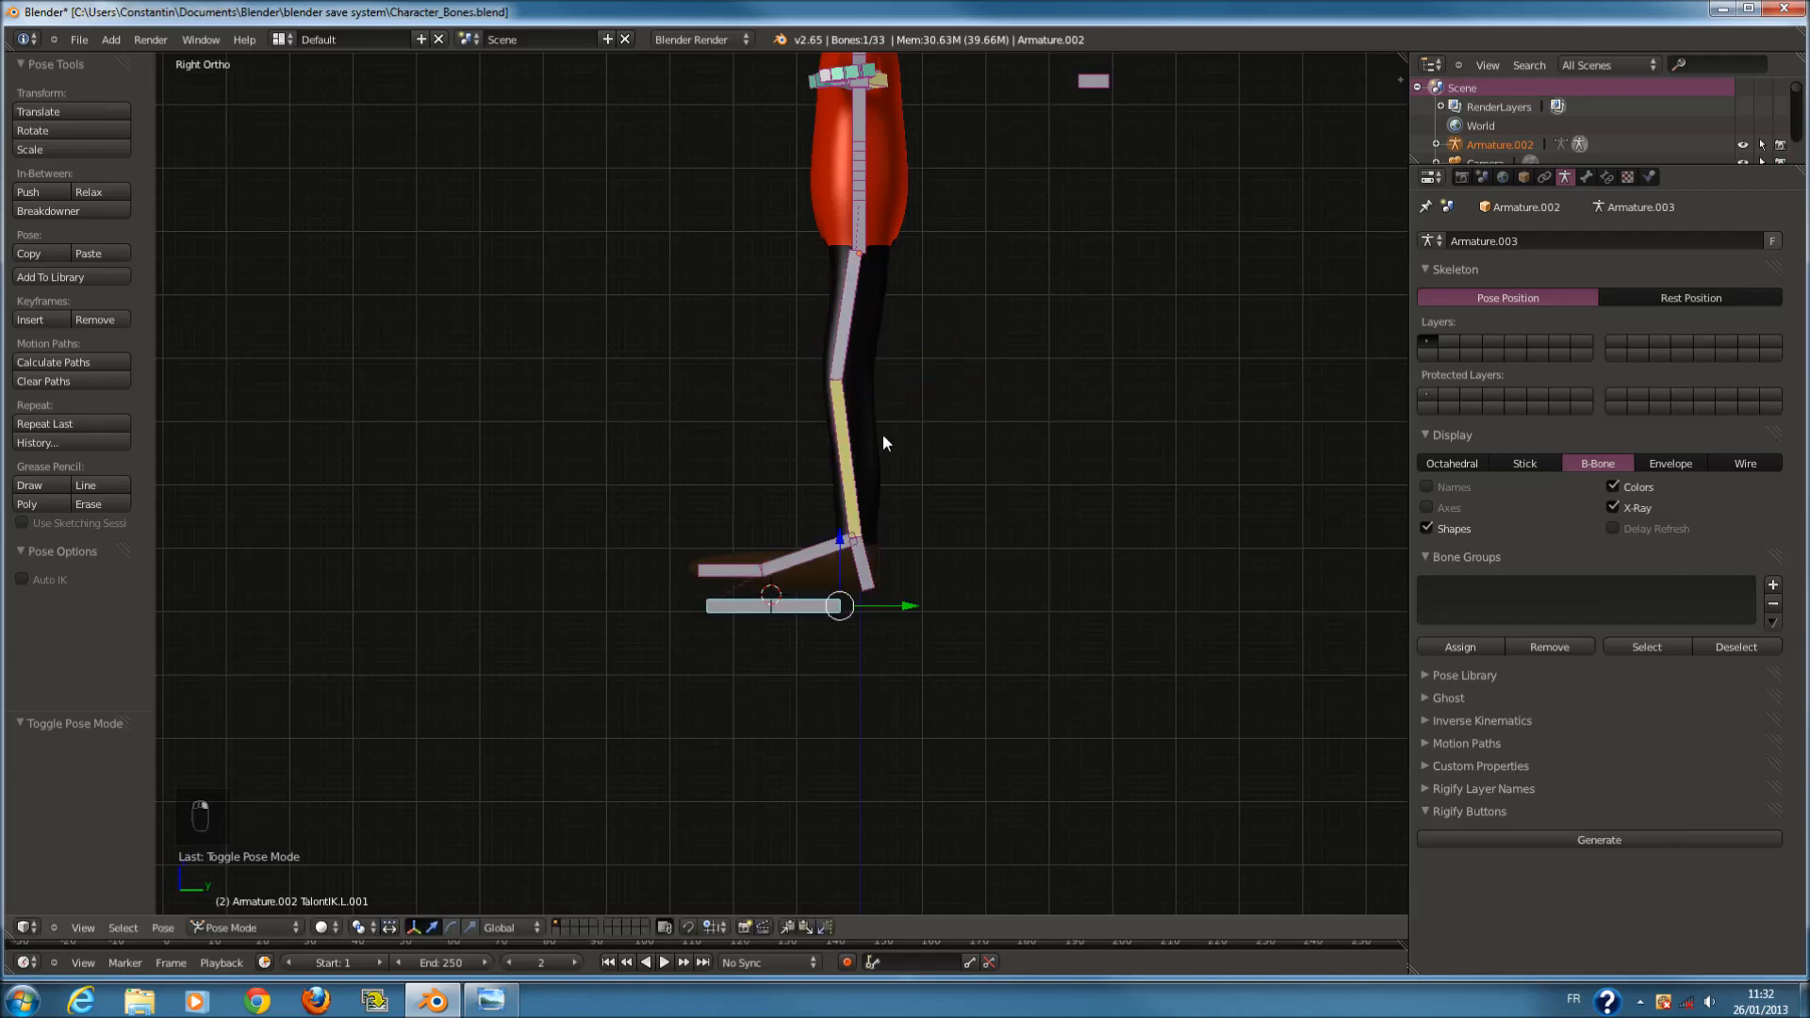
Test-move the bone beneath the sole again from oblique and front angles, cancelling each move, and save the file.
middle_click_drag(885, 444, 1026, 474)
key("g")
right_click(1001, 399)
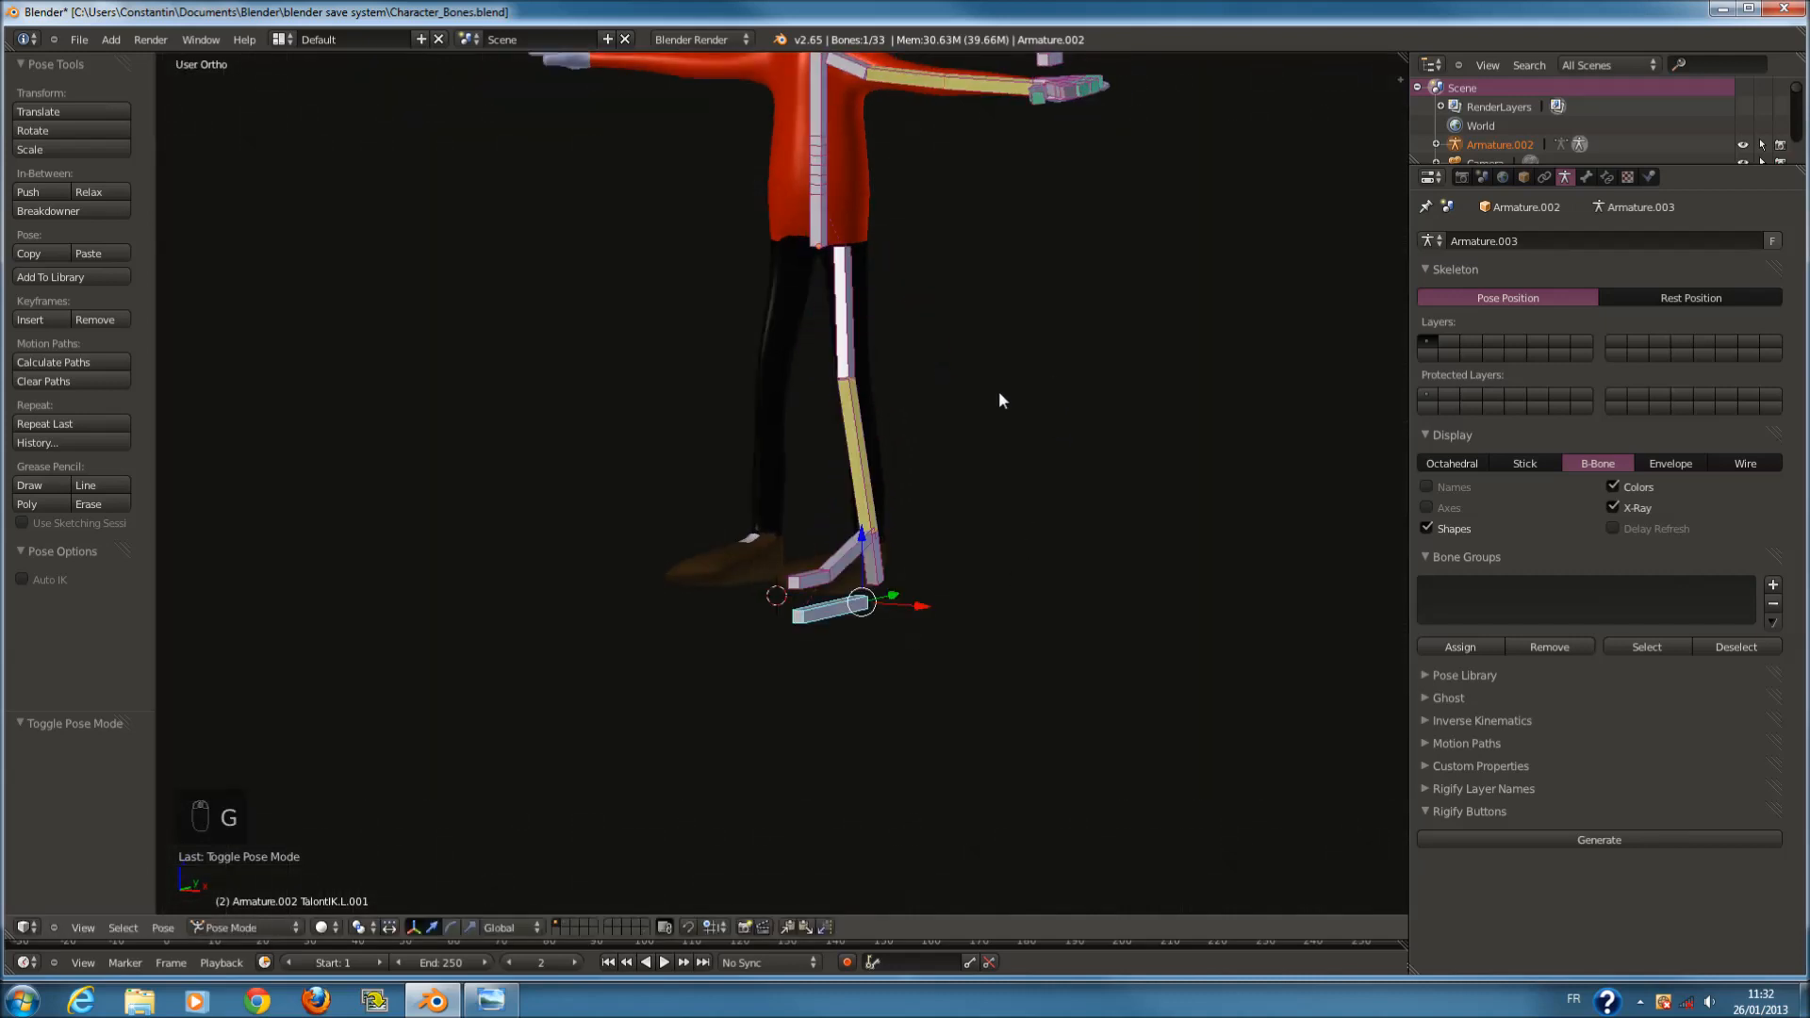
middle_click_drag(1001, 399, 953, 449)
key("g")
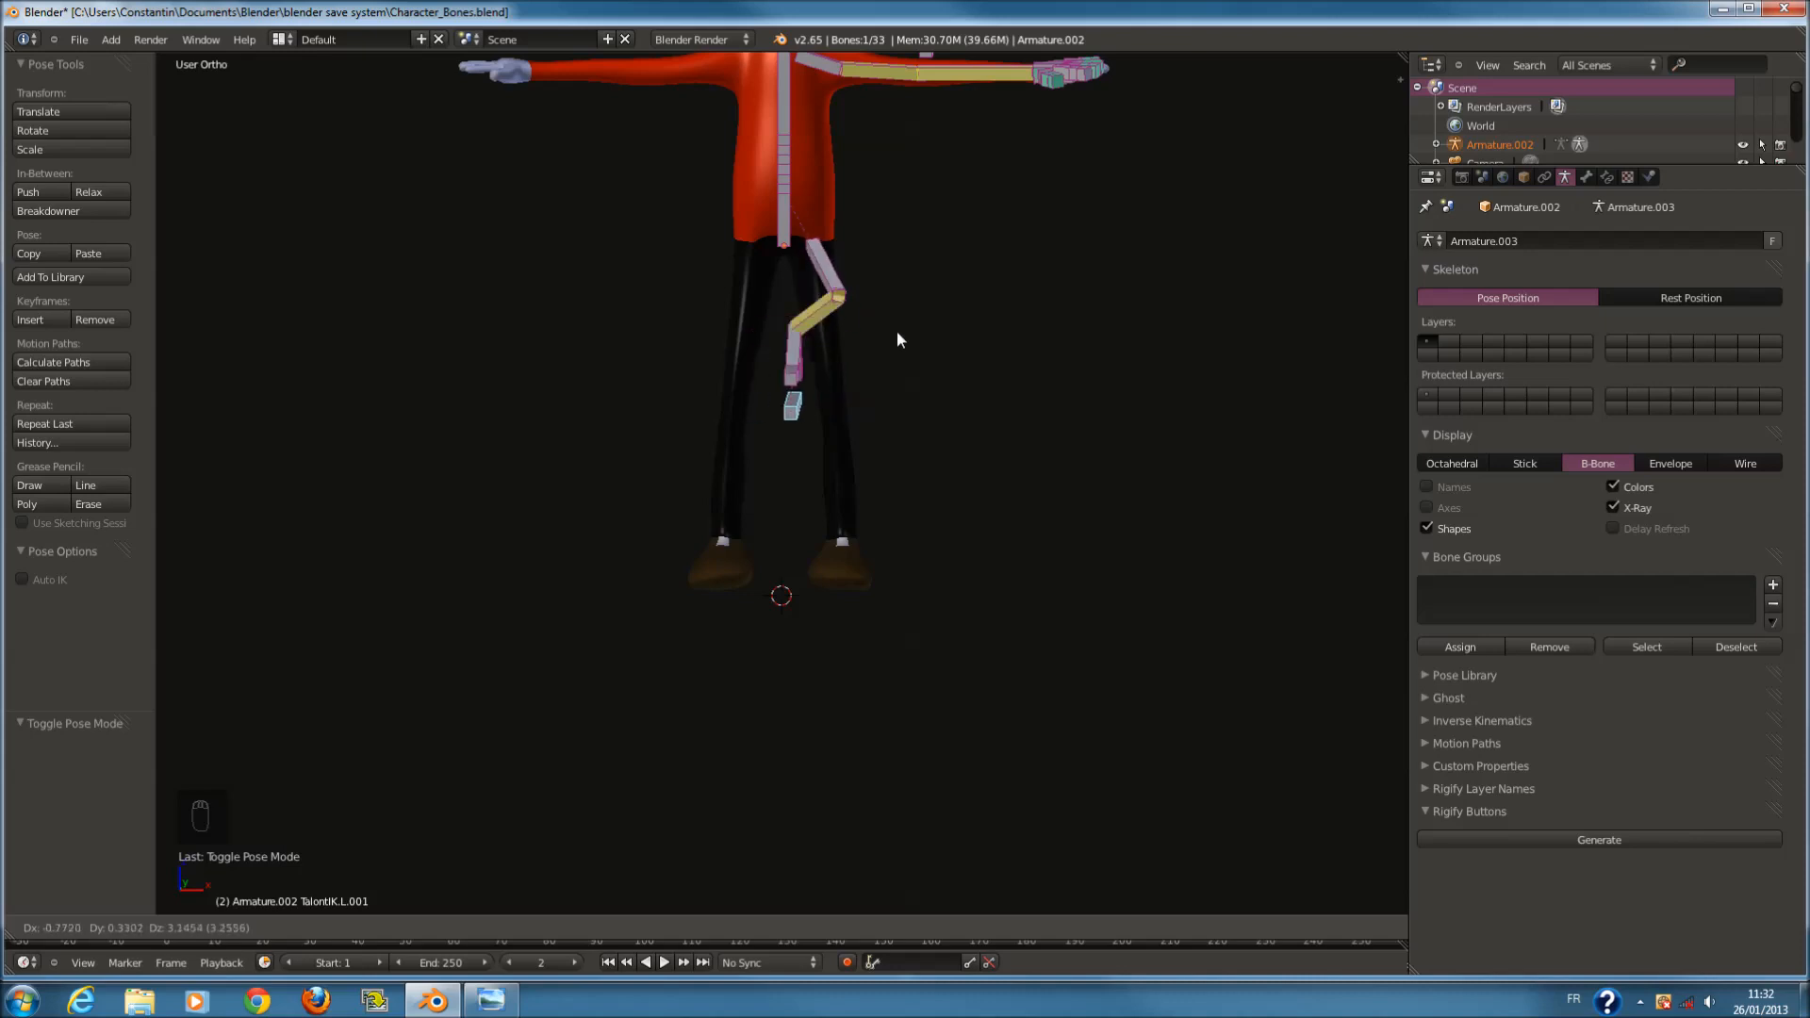
right_click(957, 329)
key("ctrl+s")
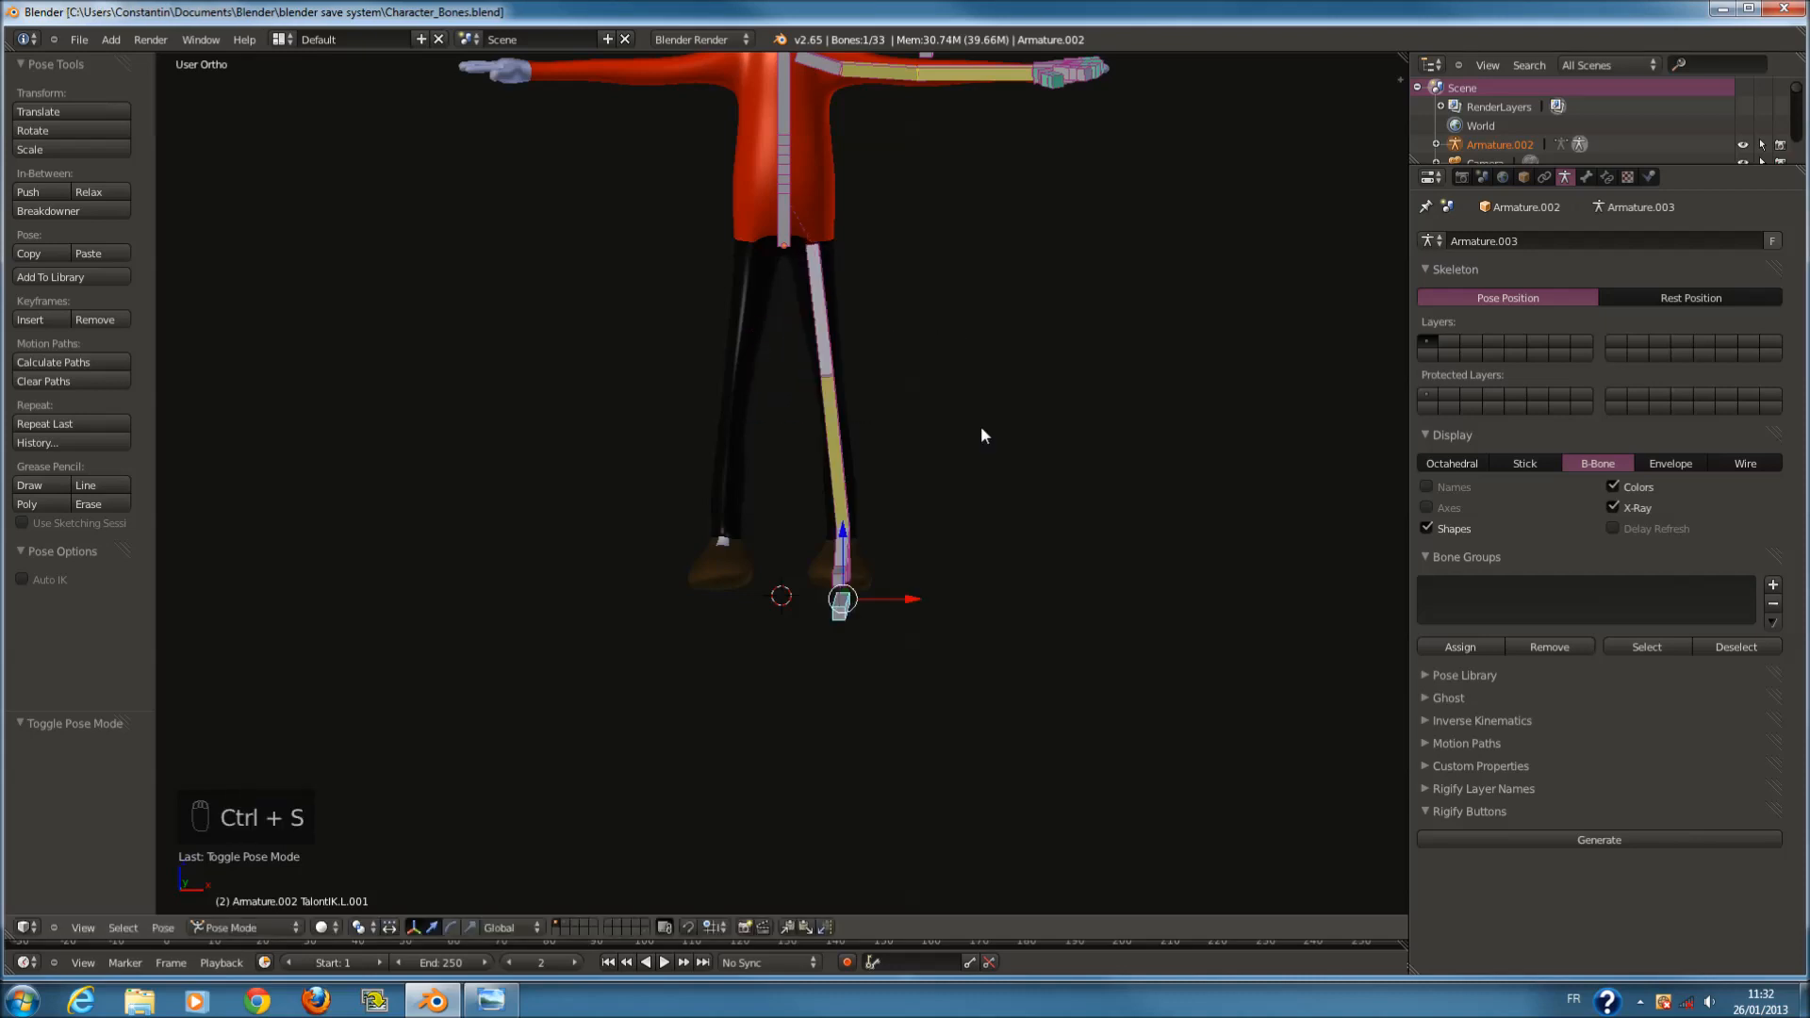
In right side view, raise the bone beneath the sole by about 1.43 units along Z, test-rotate it and cancel the rotation.
key("KP_3")
scroll(957, 547, "up", 3)
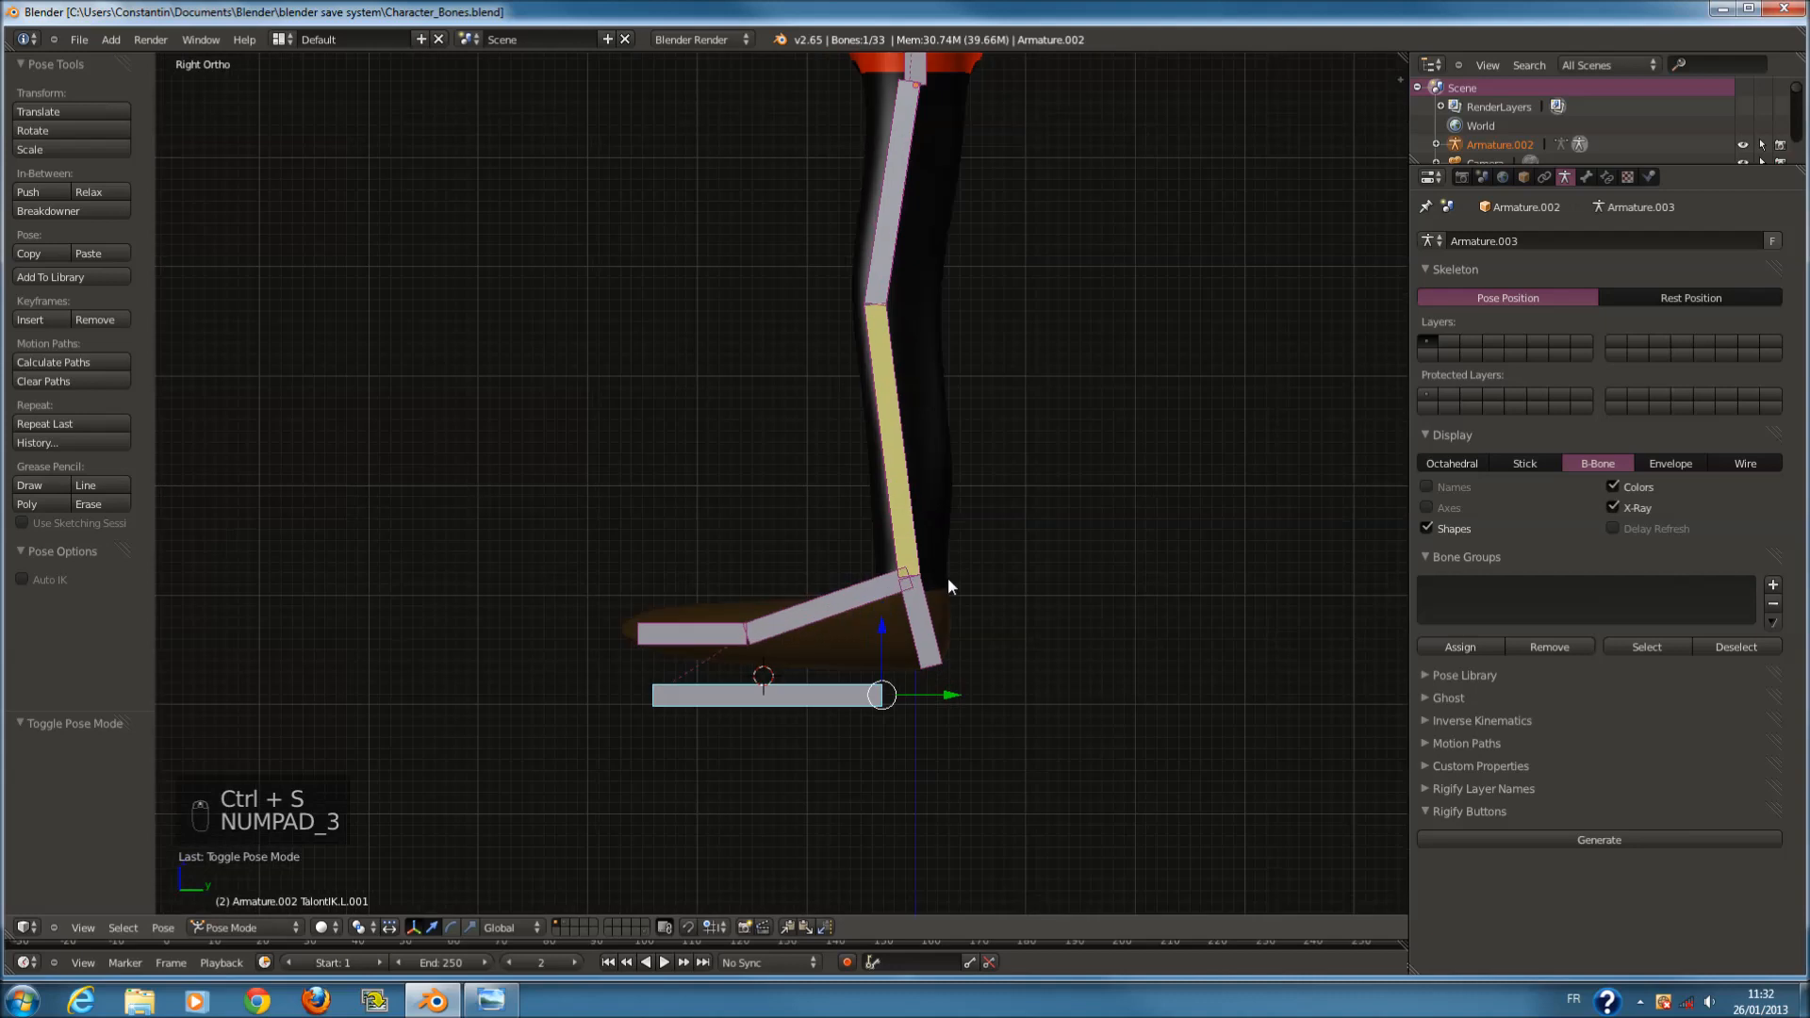
key("g")
right_click(1022, 464)
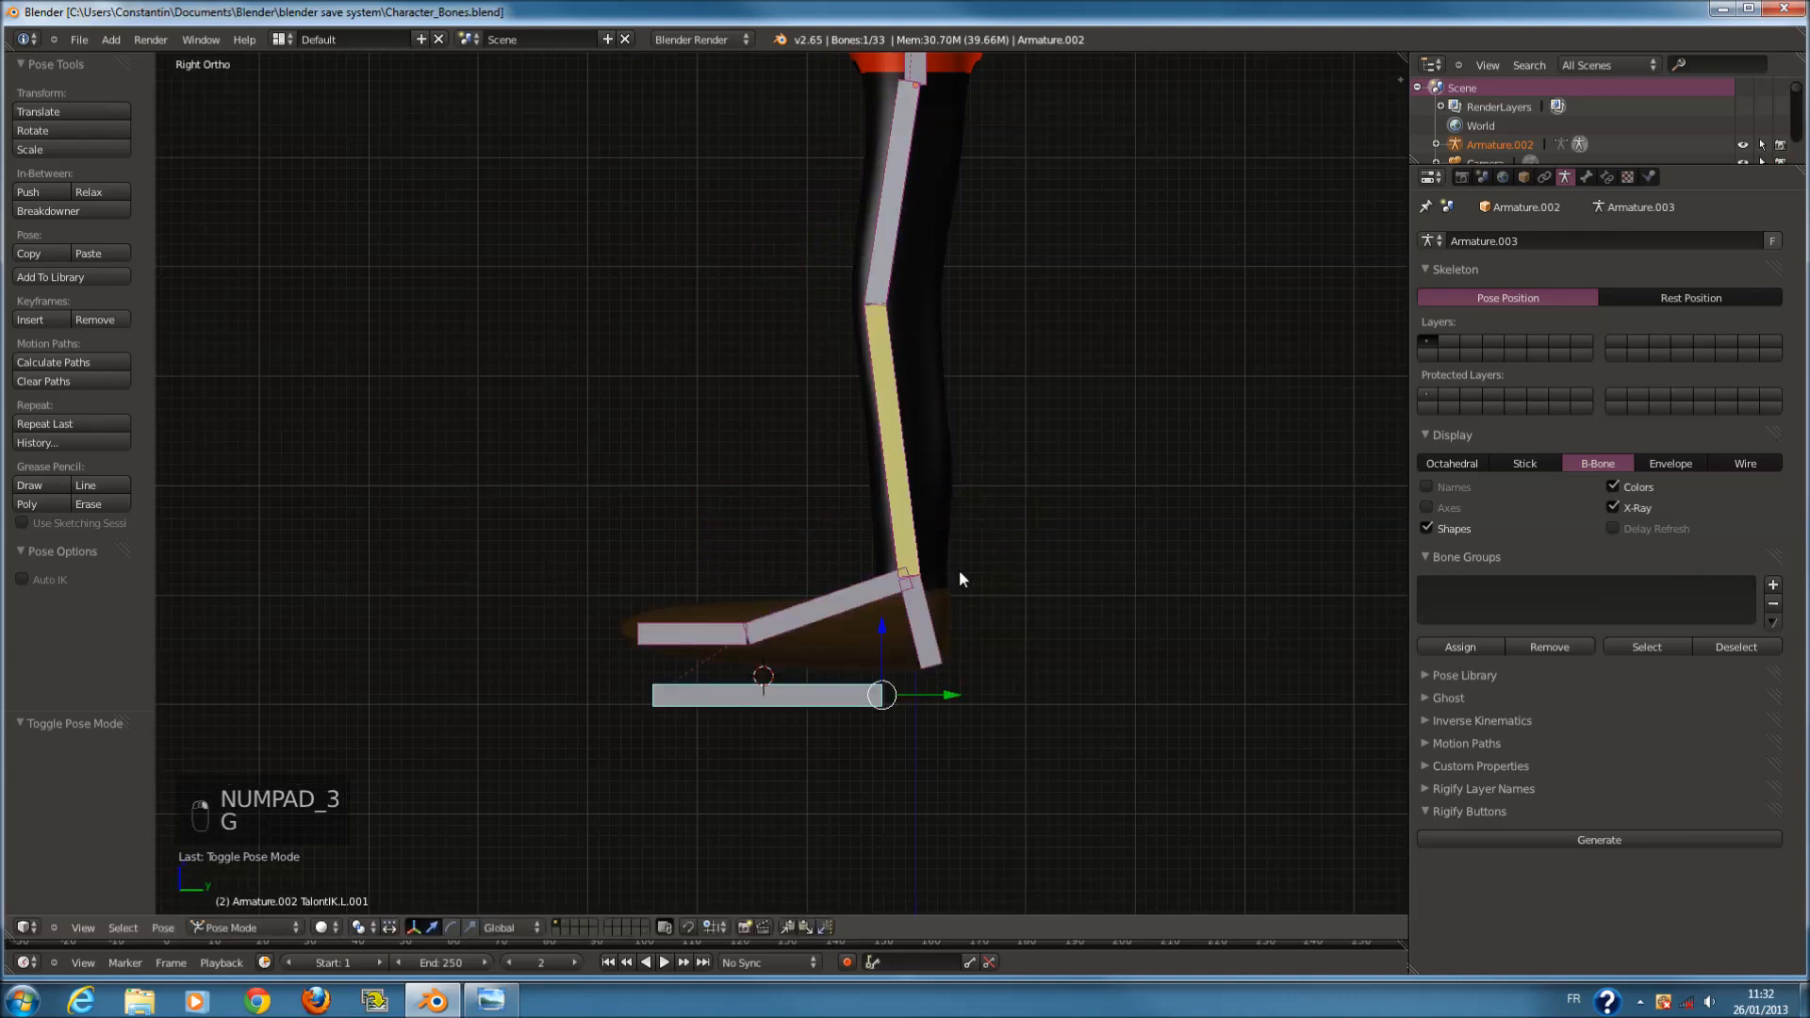
key("g")
left_click(977, 410)
key("r")
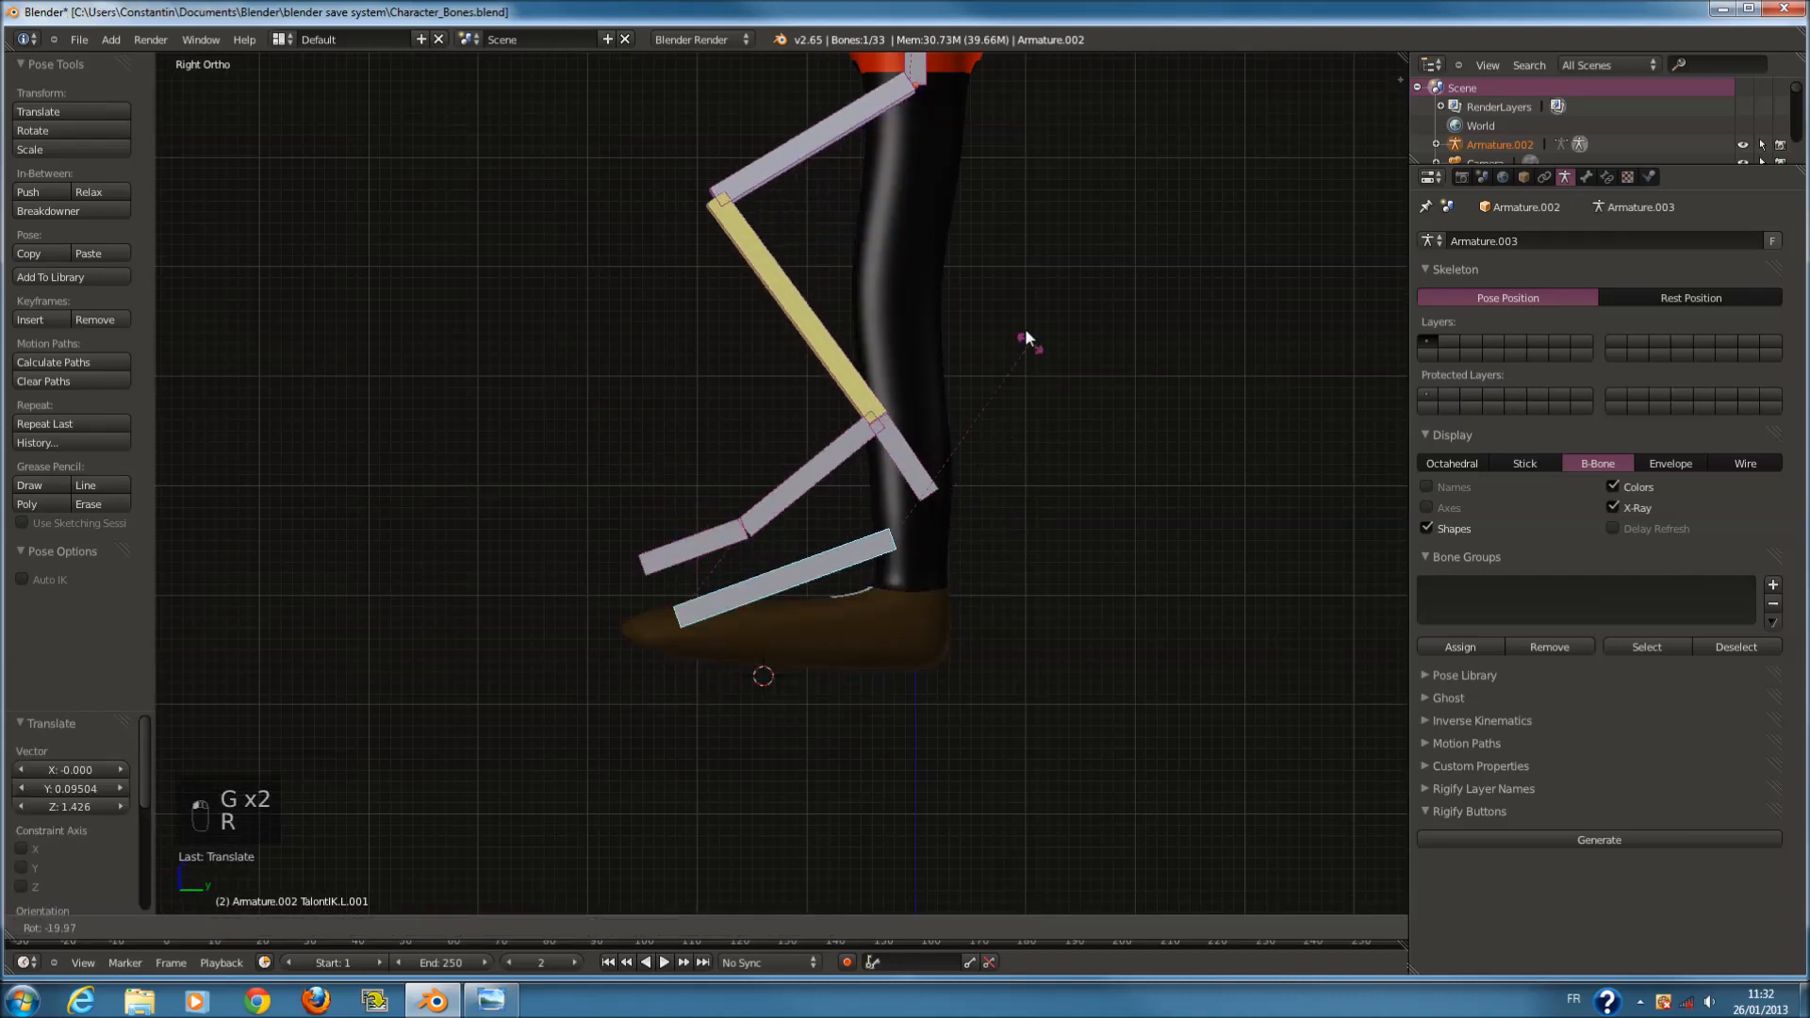
right_click(662, 483)
Turn off Inherit Rotation for the toe bone O.L.
right_click(662, 485)
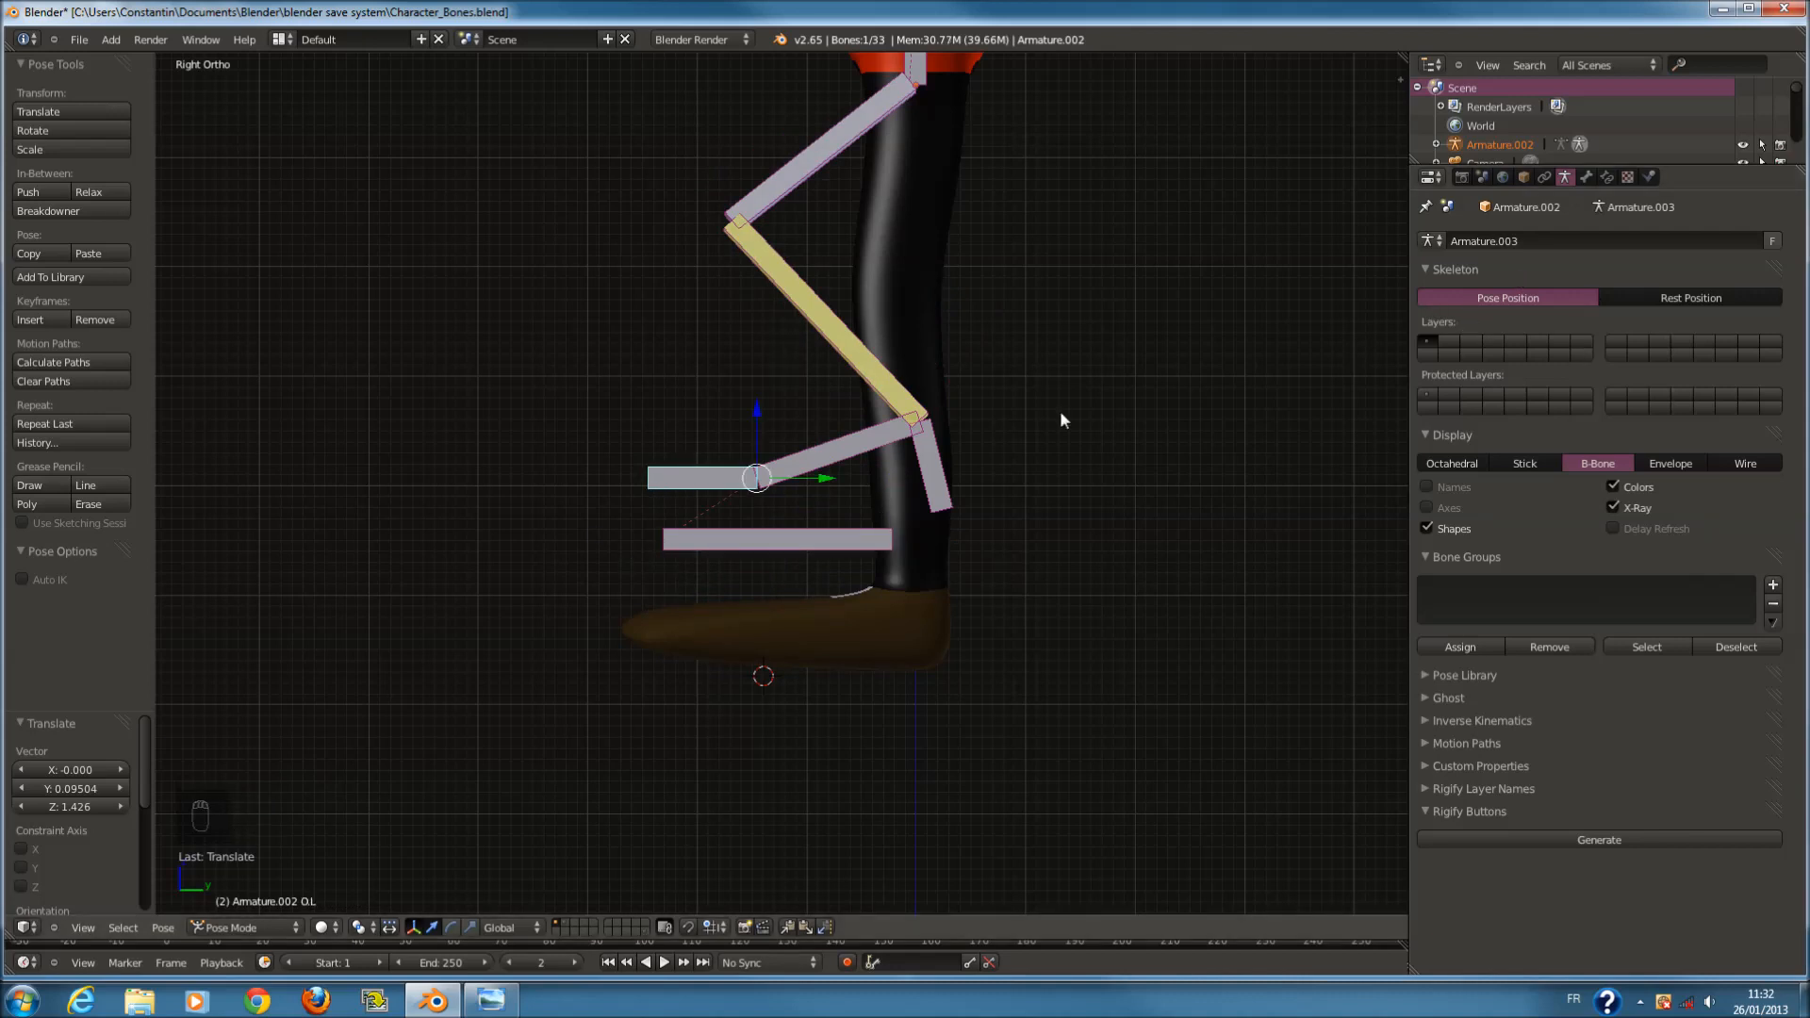
scroll(1038, 429, "down", 3)
middle_click_drag(841, 260, 841, 402, "shift")
scroll(872, 415, "up", 1)
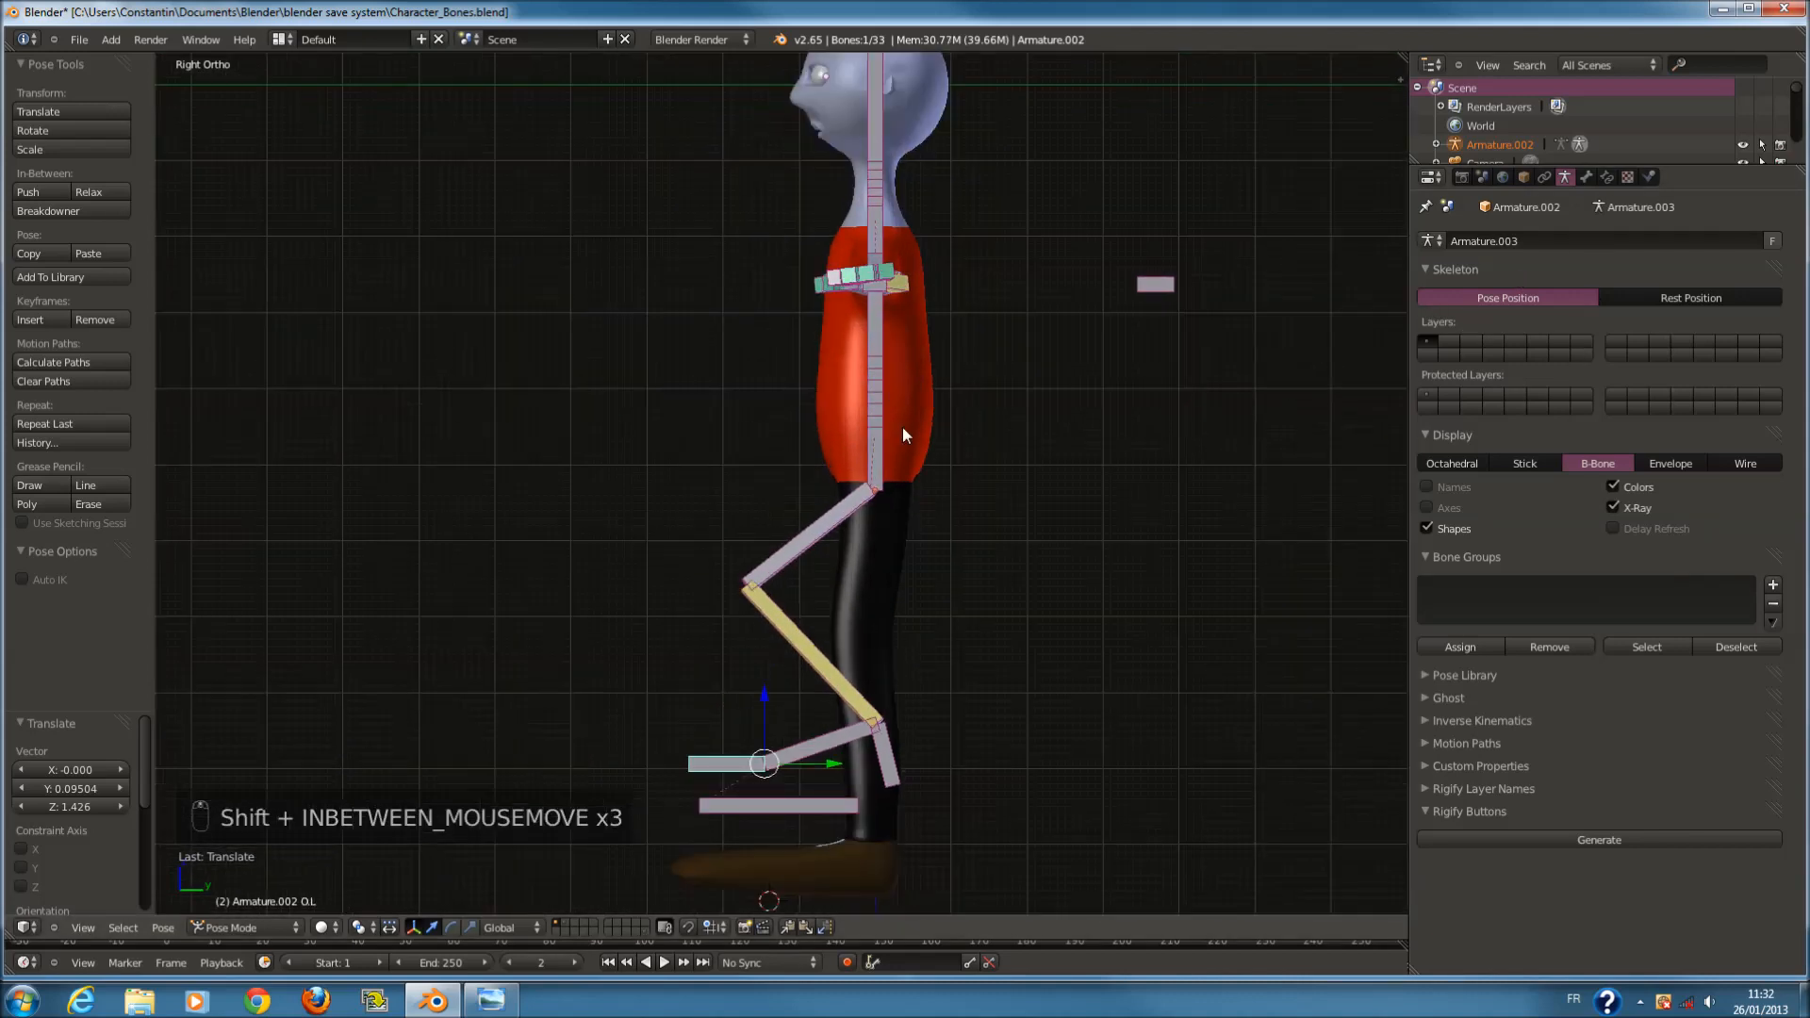
left_click(1608, 179)
left_click(1568, 177)
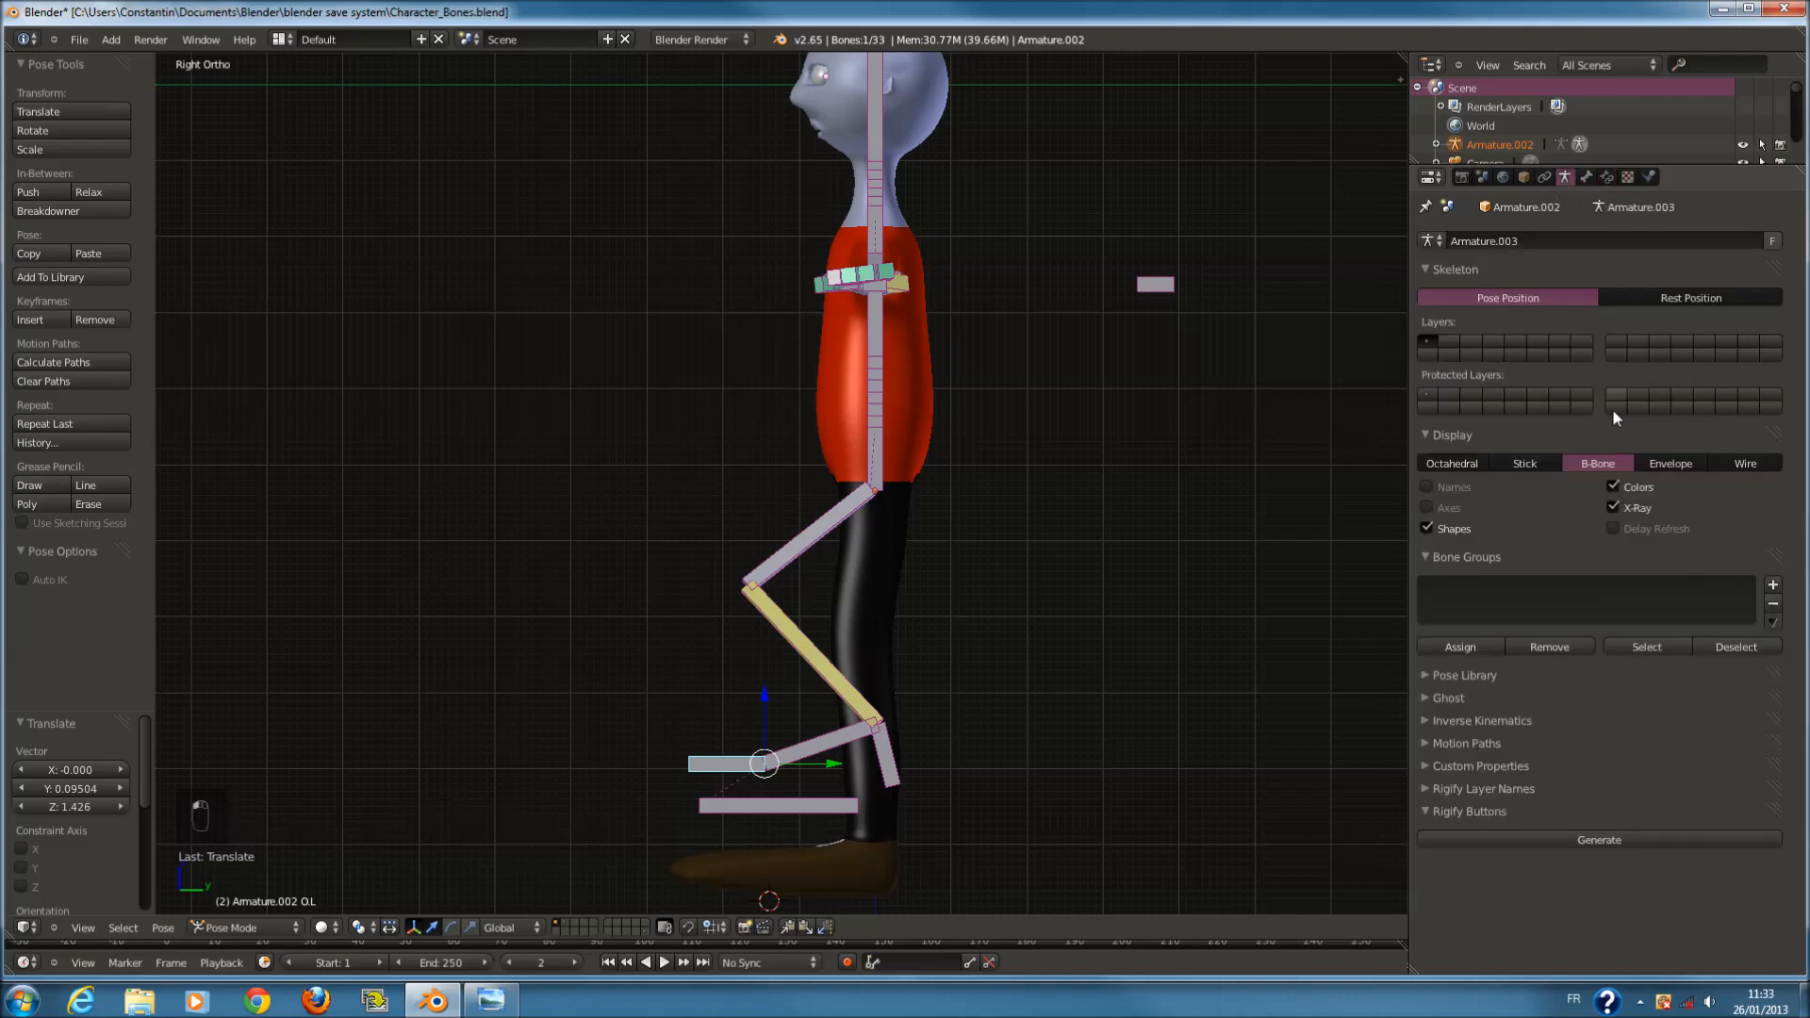
left_click(1587, 177)
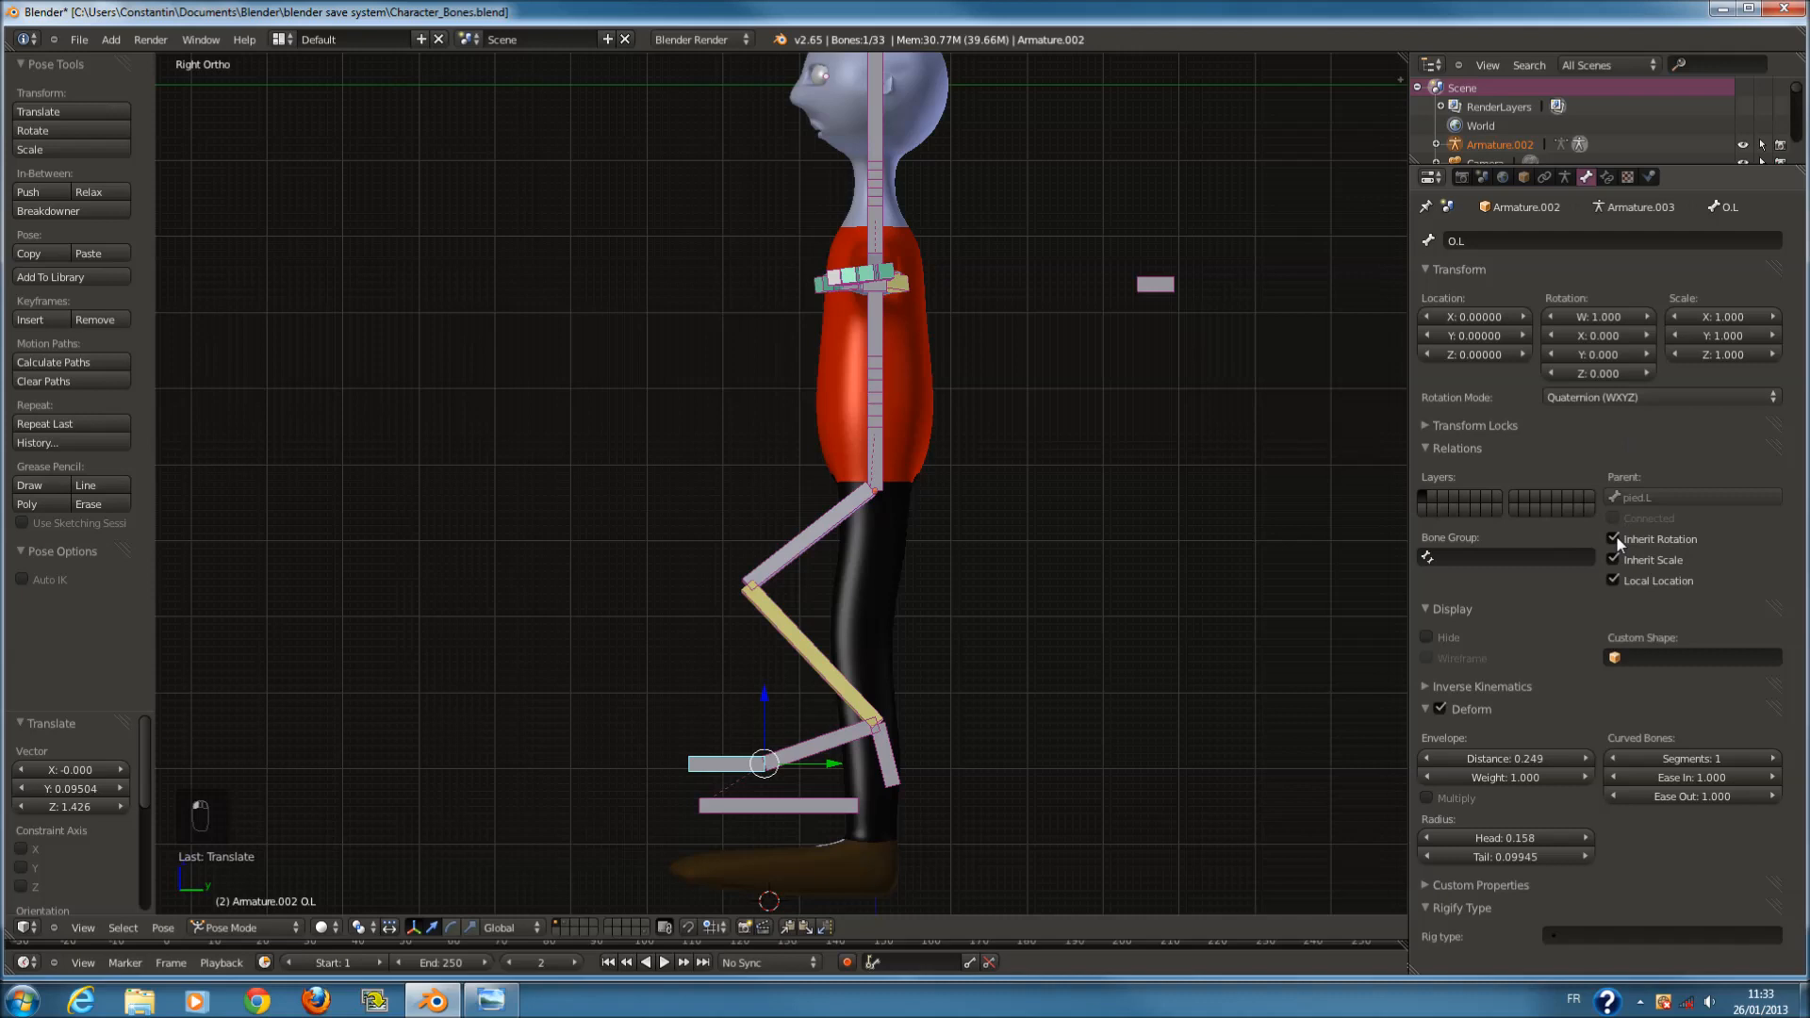
Test-rotate the foot bone pied.L and the heel bone in turn, cancelling each rotation.
right_click(833, 756)
key("r")
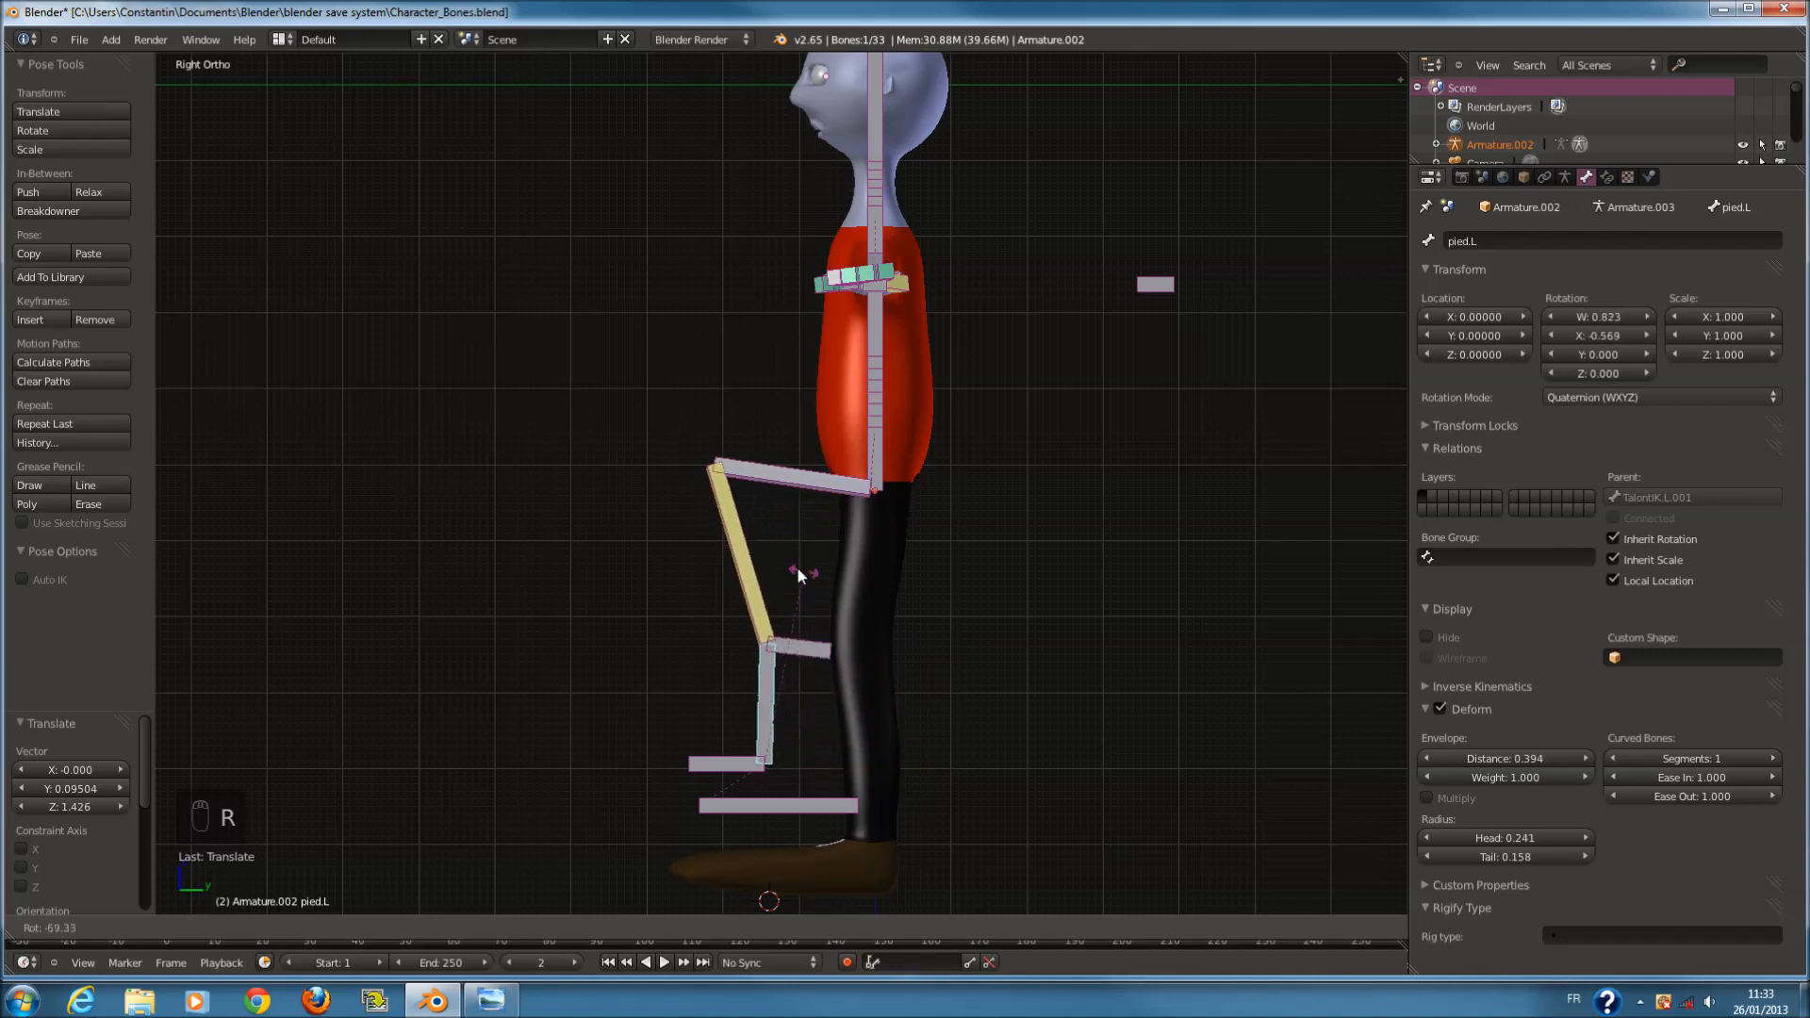
right_click(886, 762)
right_click(886, 757)
key("r")
right_click(953, 769)
right_click(839, 744)
key("r")
right_click(870, 668)
Examine the raised leg up close and test-rotate pied.L once more, cancelling the rotation.
scroll(887, 710, "down", 4, "shift")
scroll(943, 689, "up", 3)
right_click(981, 664)
right_click(842, 484, "shift")
right_click(899, 660)
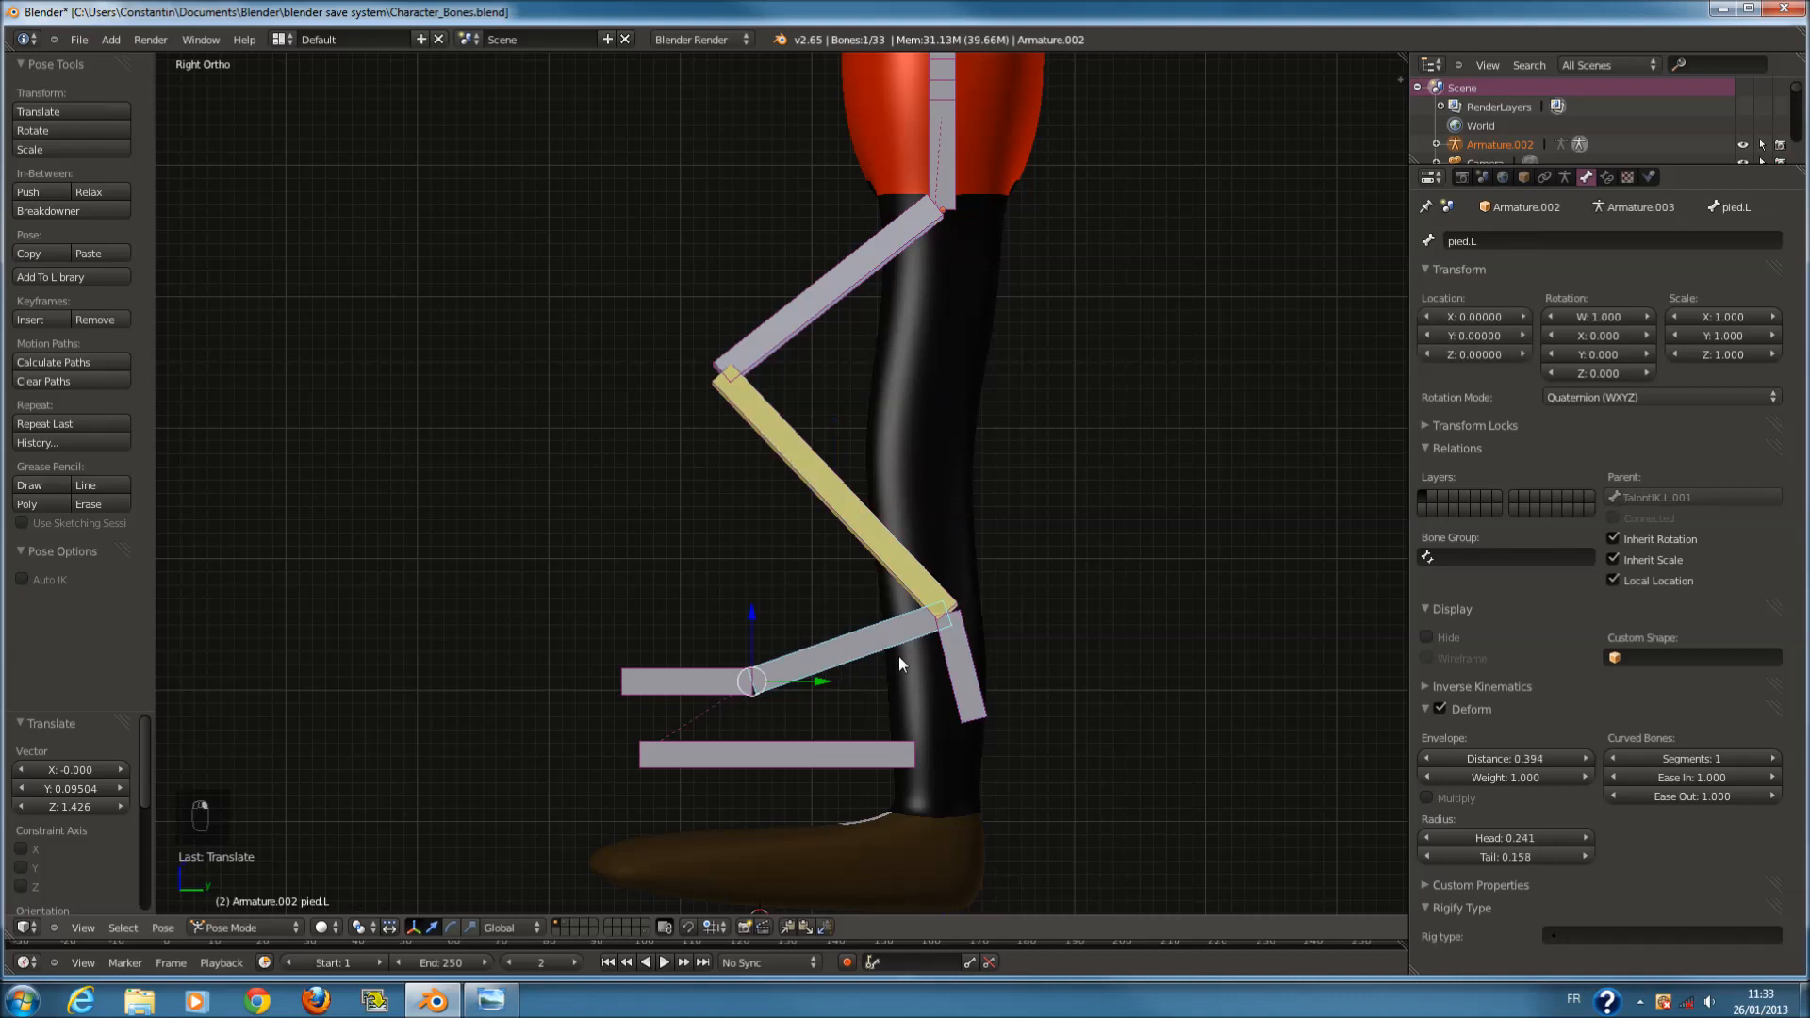
key("r")
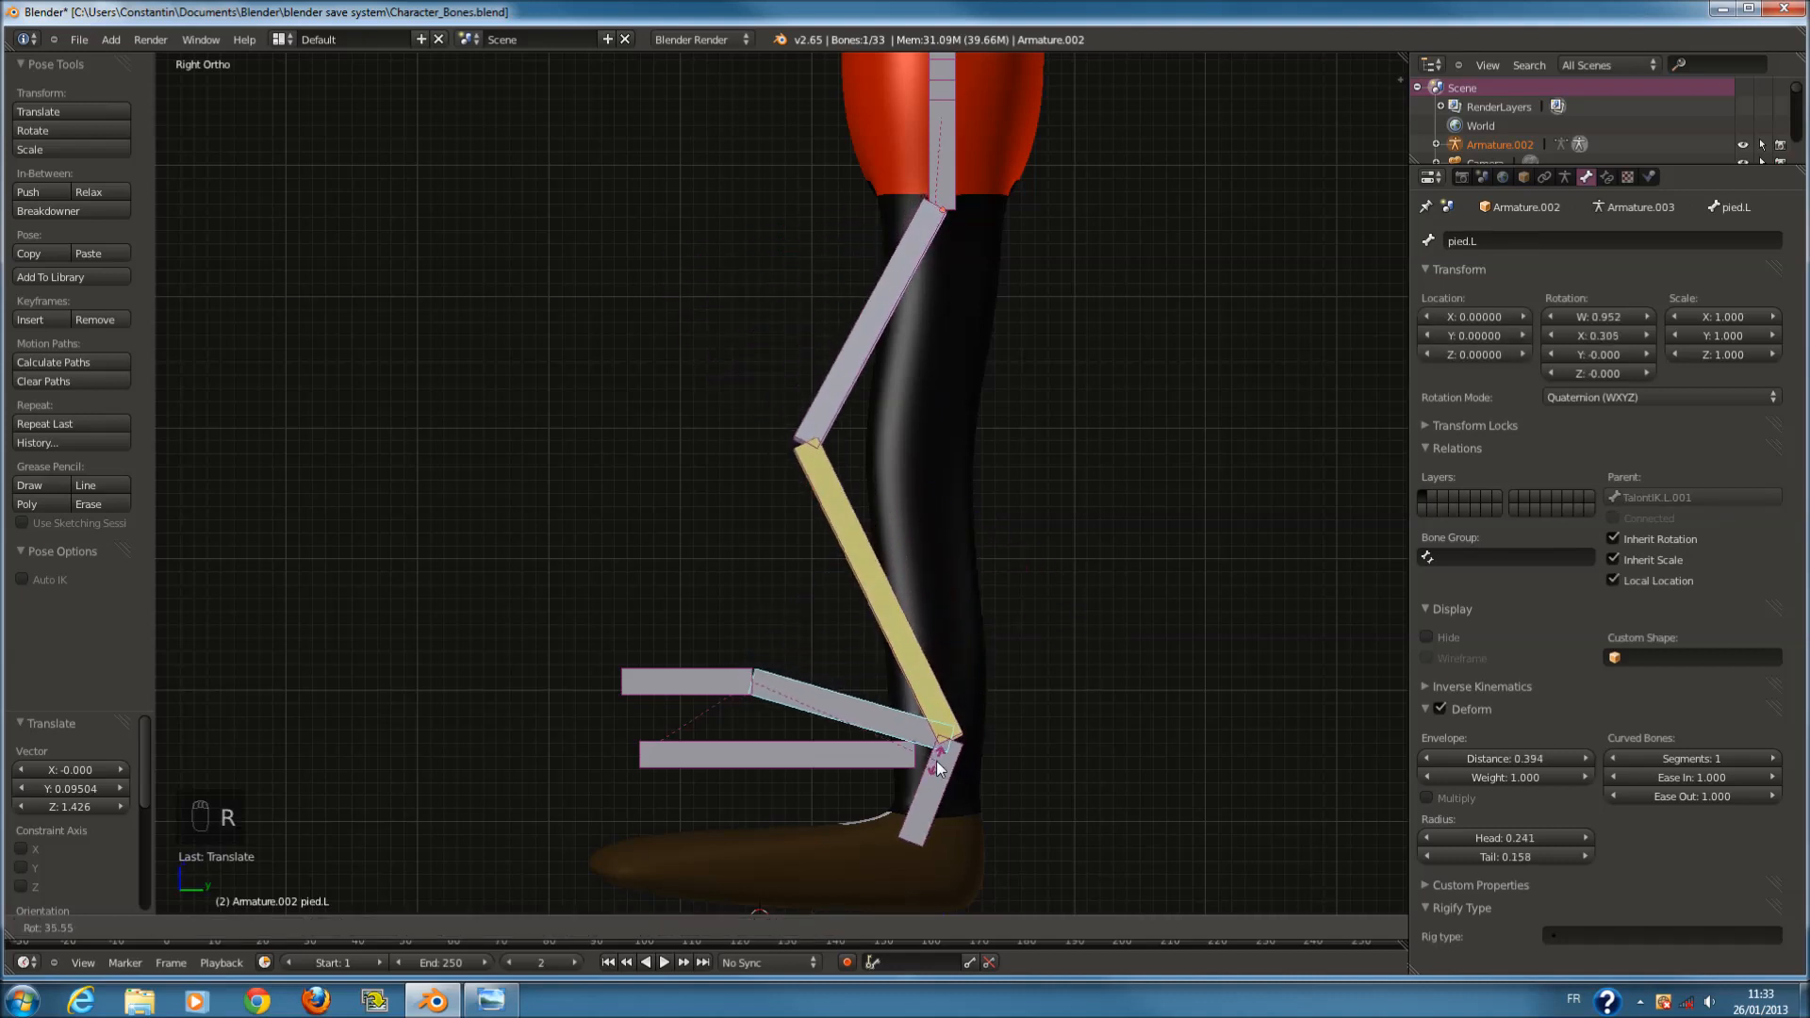
key("Escape")
Clear the rotation and location of all pose bones, deselect everything and save the file.
scroll(928, 681, "down", 5)
key("a")
key("a")
key("alt+r")
key("alt+g")
scroll(868, 642, "up", 2)
key("ctrl+s")
key("a")
key("ctrl+s")
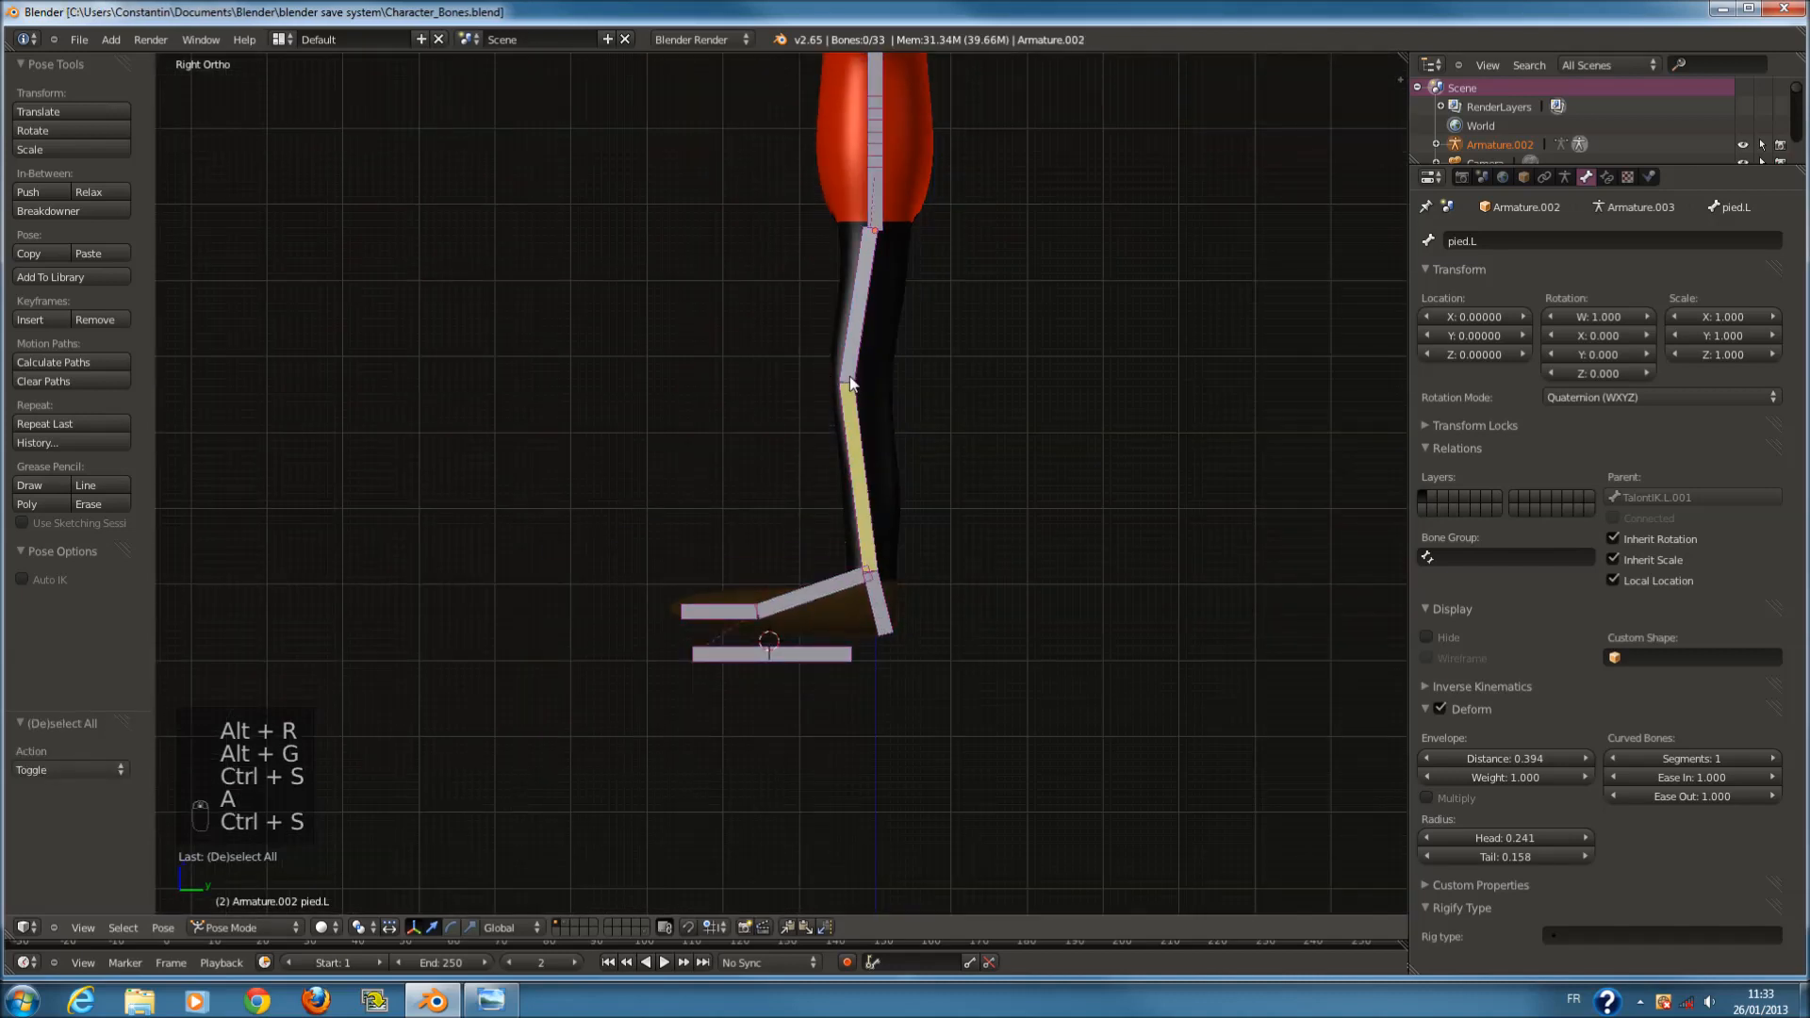
In Edit Mode, extrude a new bone from the left knee joint about 0.71 units forward along negative Y.
right_click(851, 376)
key("Tab")
scroll(866, 453, "up", 4, "shift")
scroll(877, 464, "up", 3)
key("a")
right_click(902, 469)
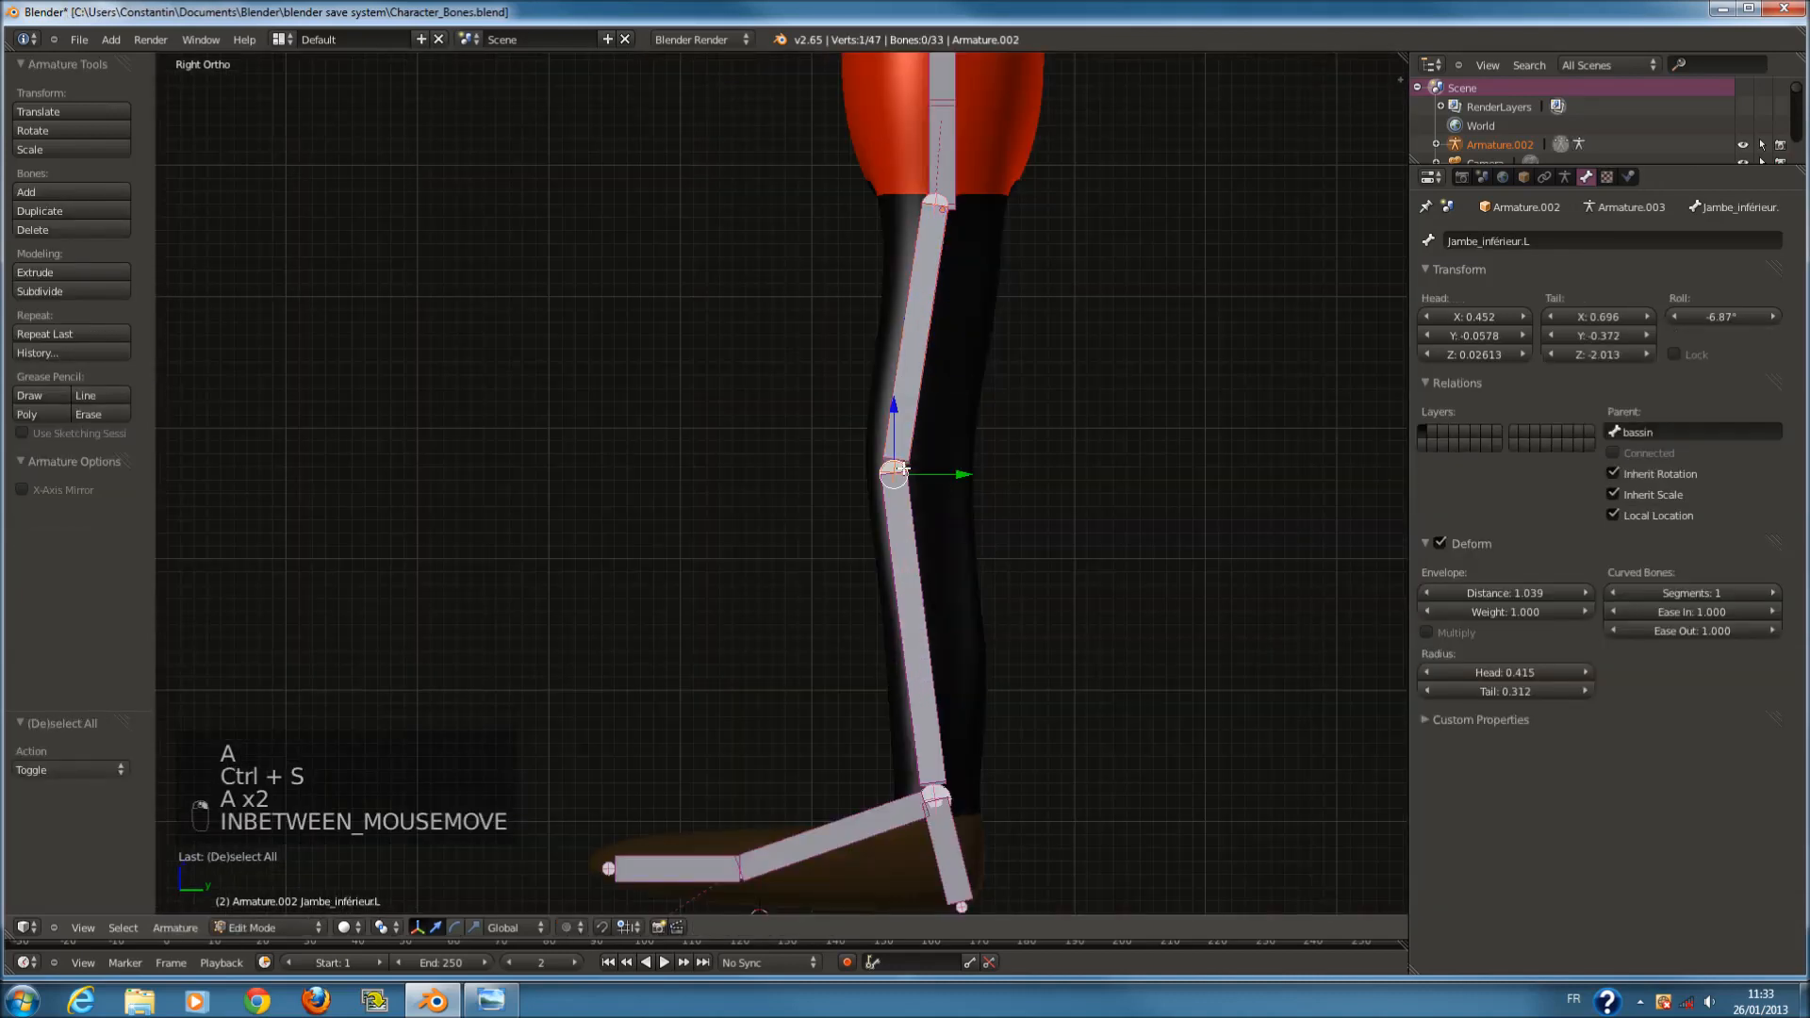
key("e")
key("e")
left_click_drag(956, 463, 853, 463)
Clear the new knee bone's parent and move the bone about 1.52 units forward of the knee along negative Y.
key("alt+p")
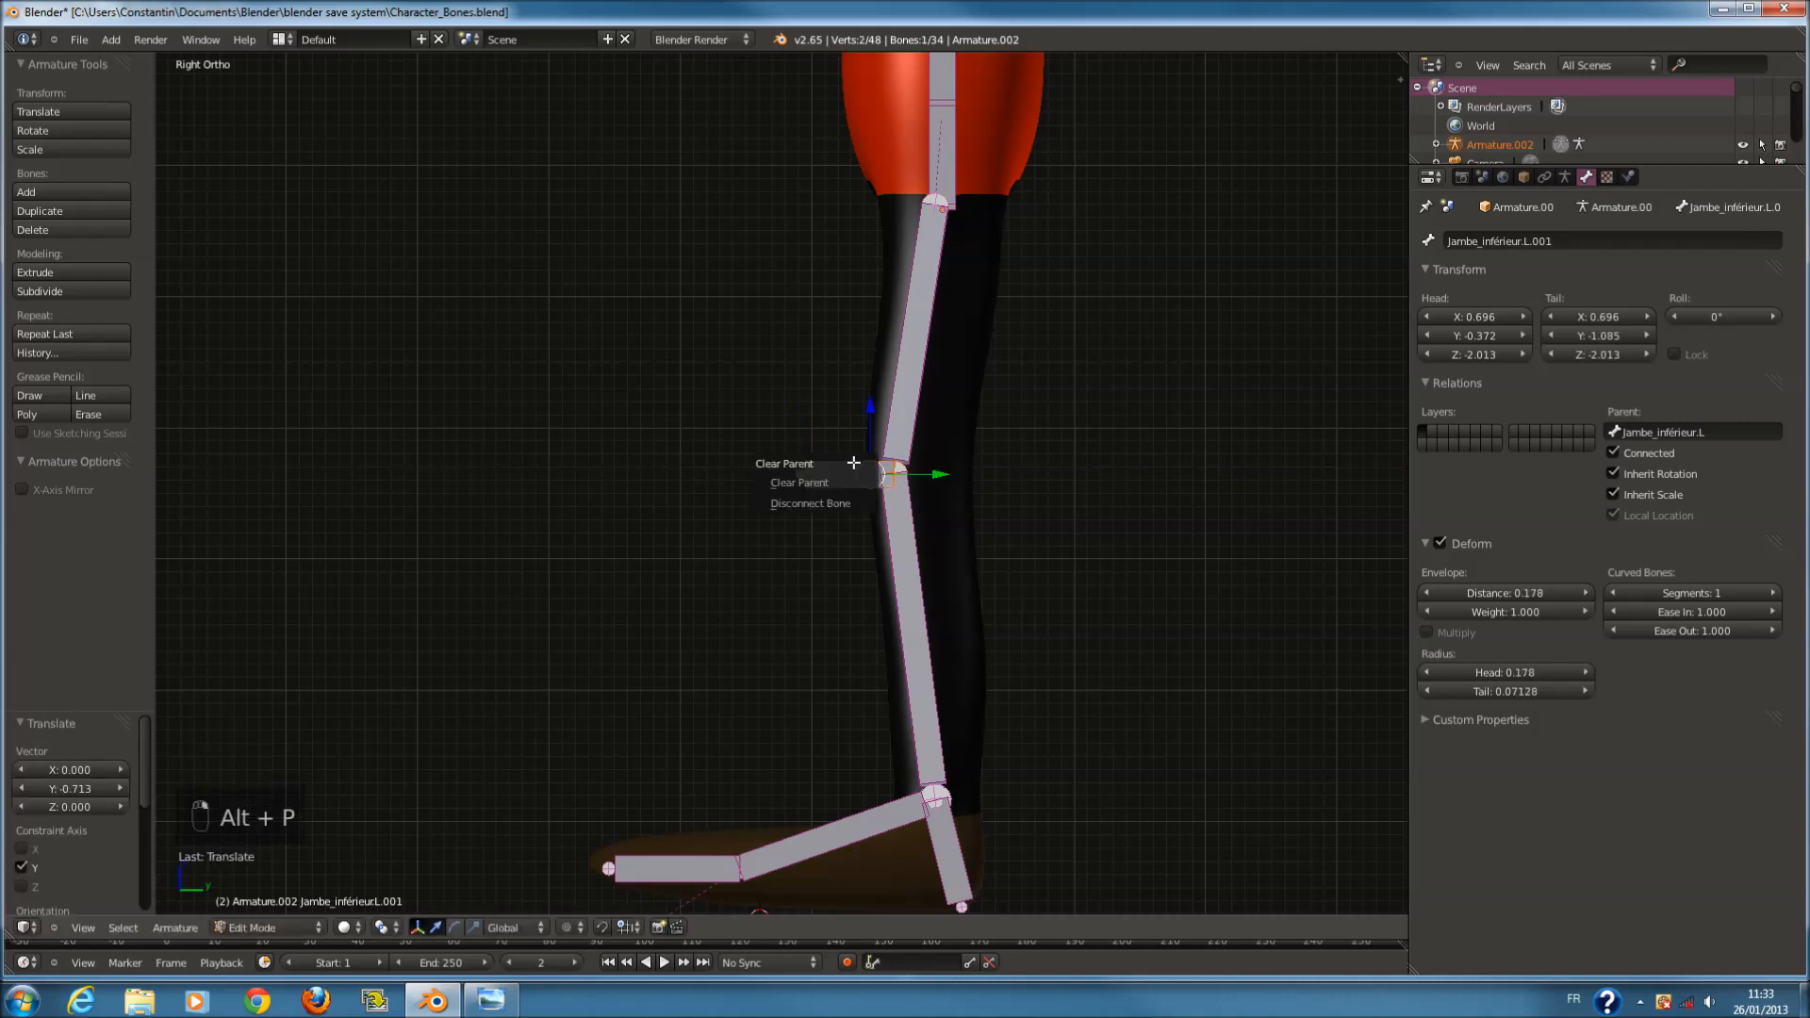
left_click(849, 483)
left_click_drag(896, 474, 831, 474)
scroll(819, 468, "up", 3)
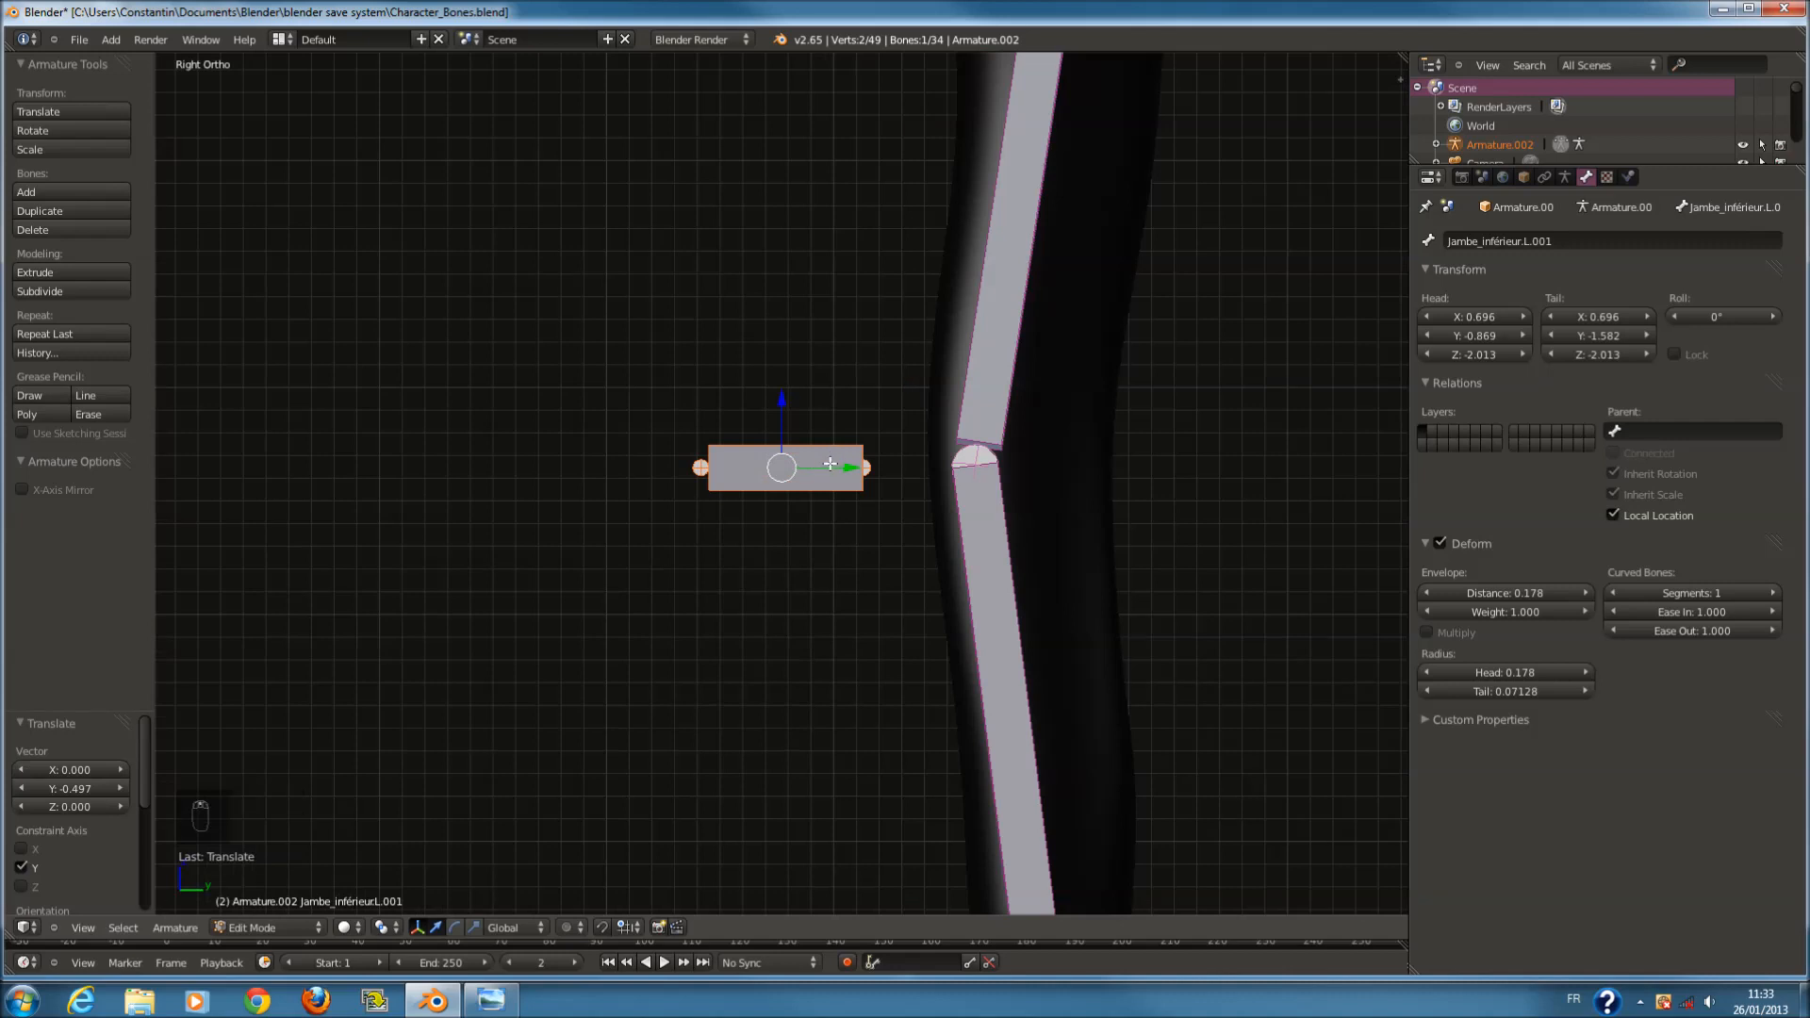
scroll(843, 474, "down", 4)
left_click_drag(846, 477, 753, 477)
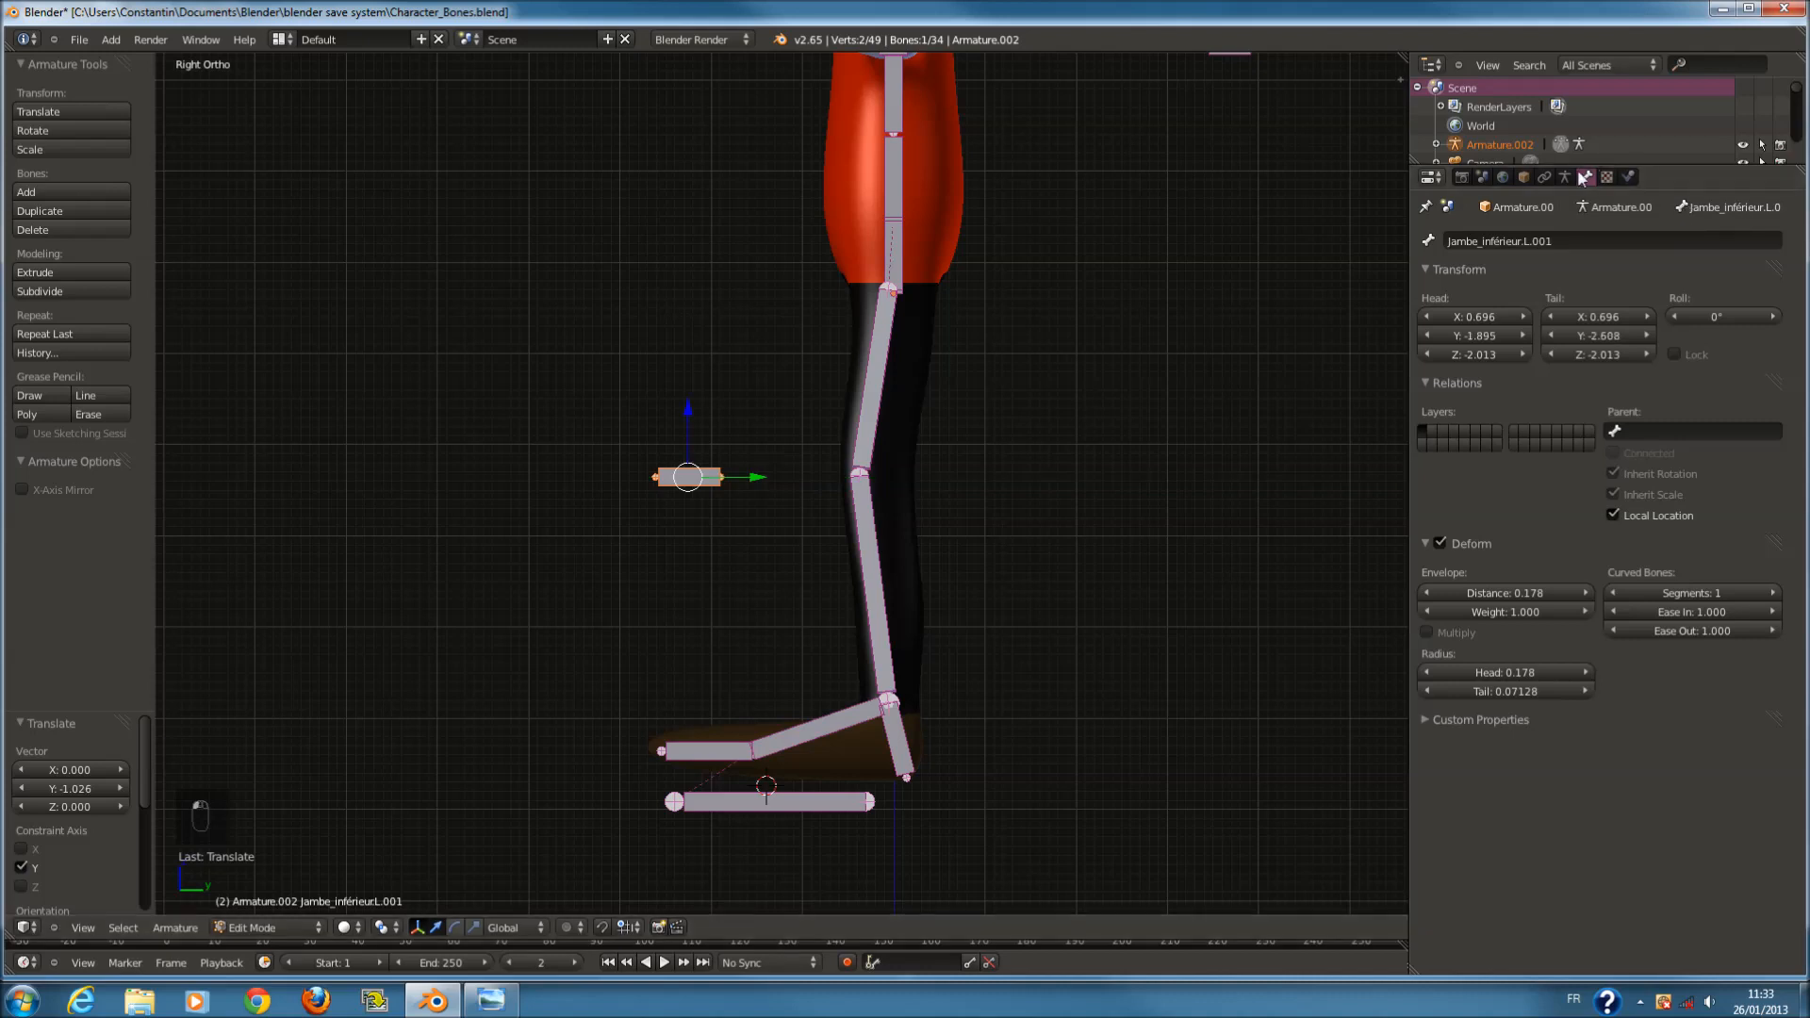
Rename the bone in front of the knee as GenouwIK.L and save the file.
left_click(1569, 178)
left_click(1586, 178)
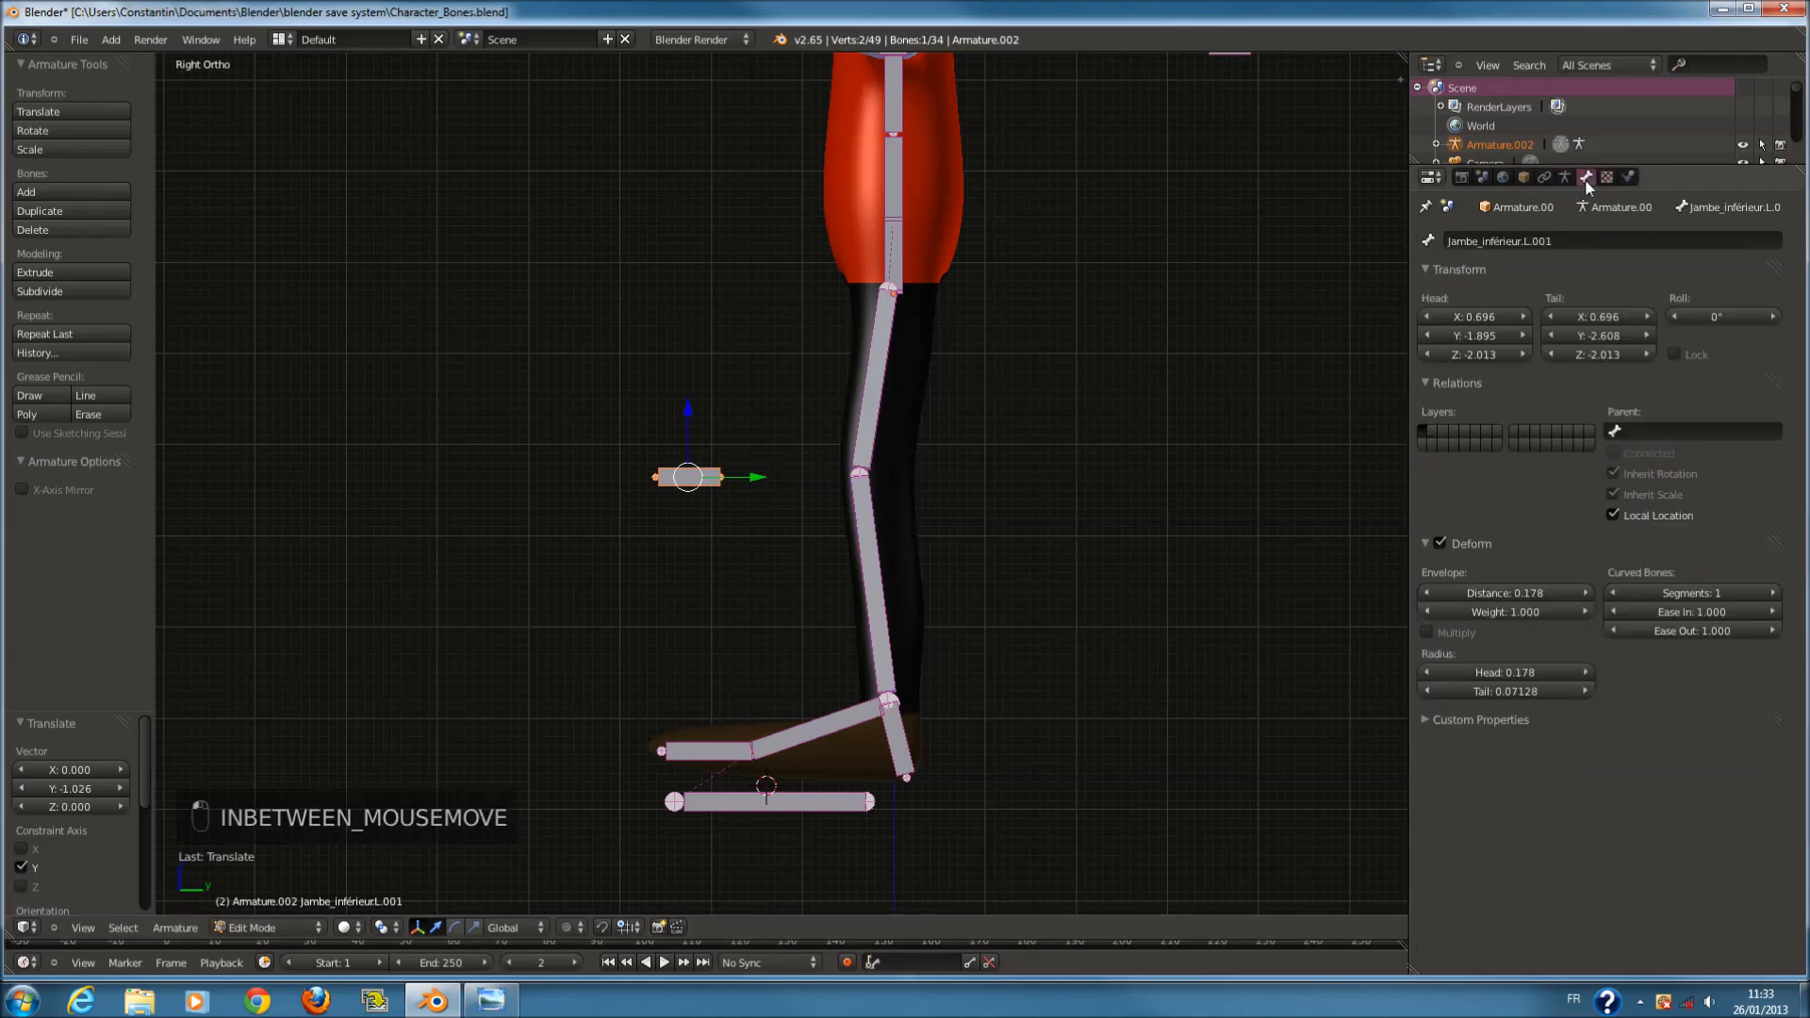
left_click(1568, 241)
type("gENOUX8")
key("BackSpace")
key("BackSpace")
key("BackSpace")
key("BackSpace")
key("BackSpace")
key("BackSpace")
key("BackSpace")
type("GenouwIK.L")
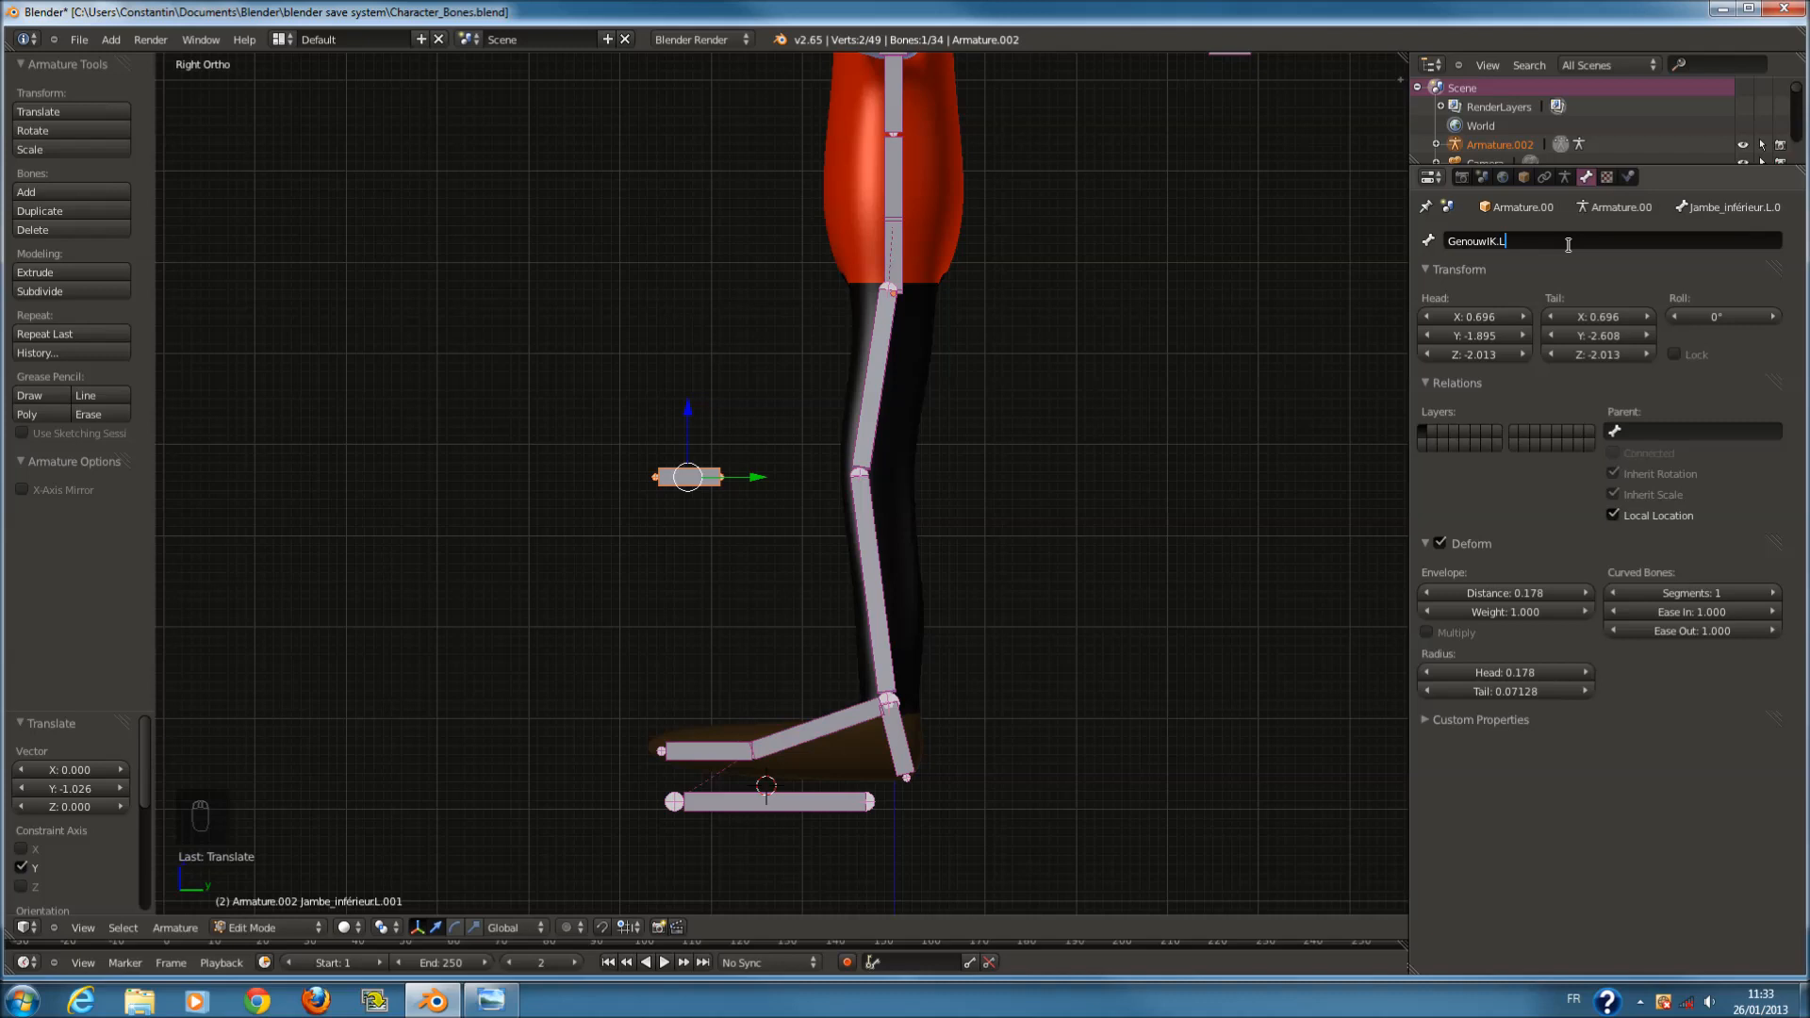
key("Return")
key("ctrl+s")
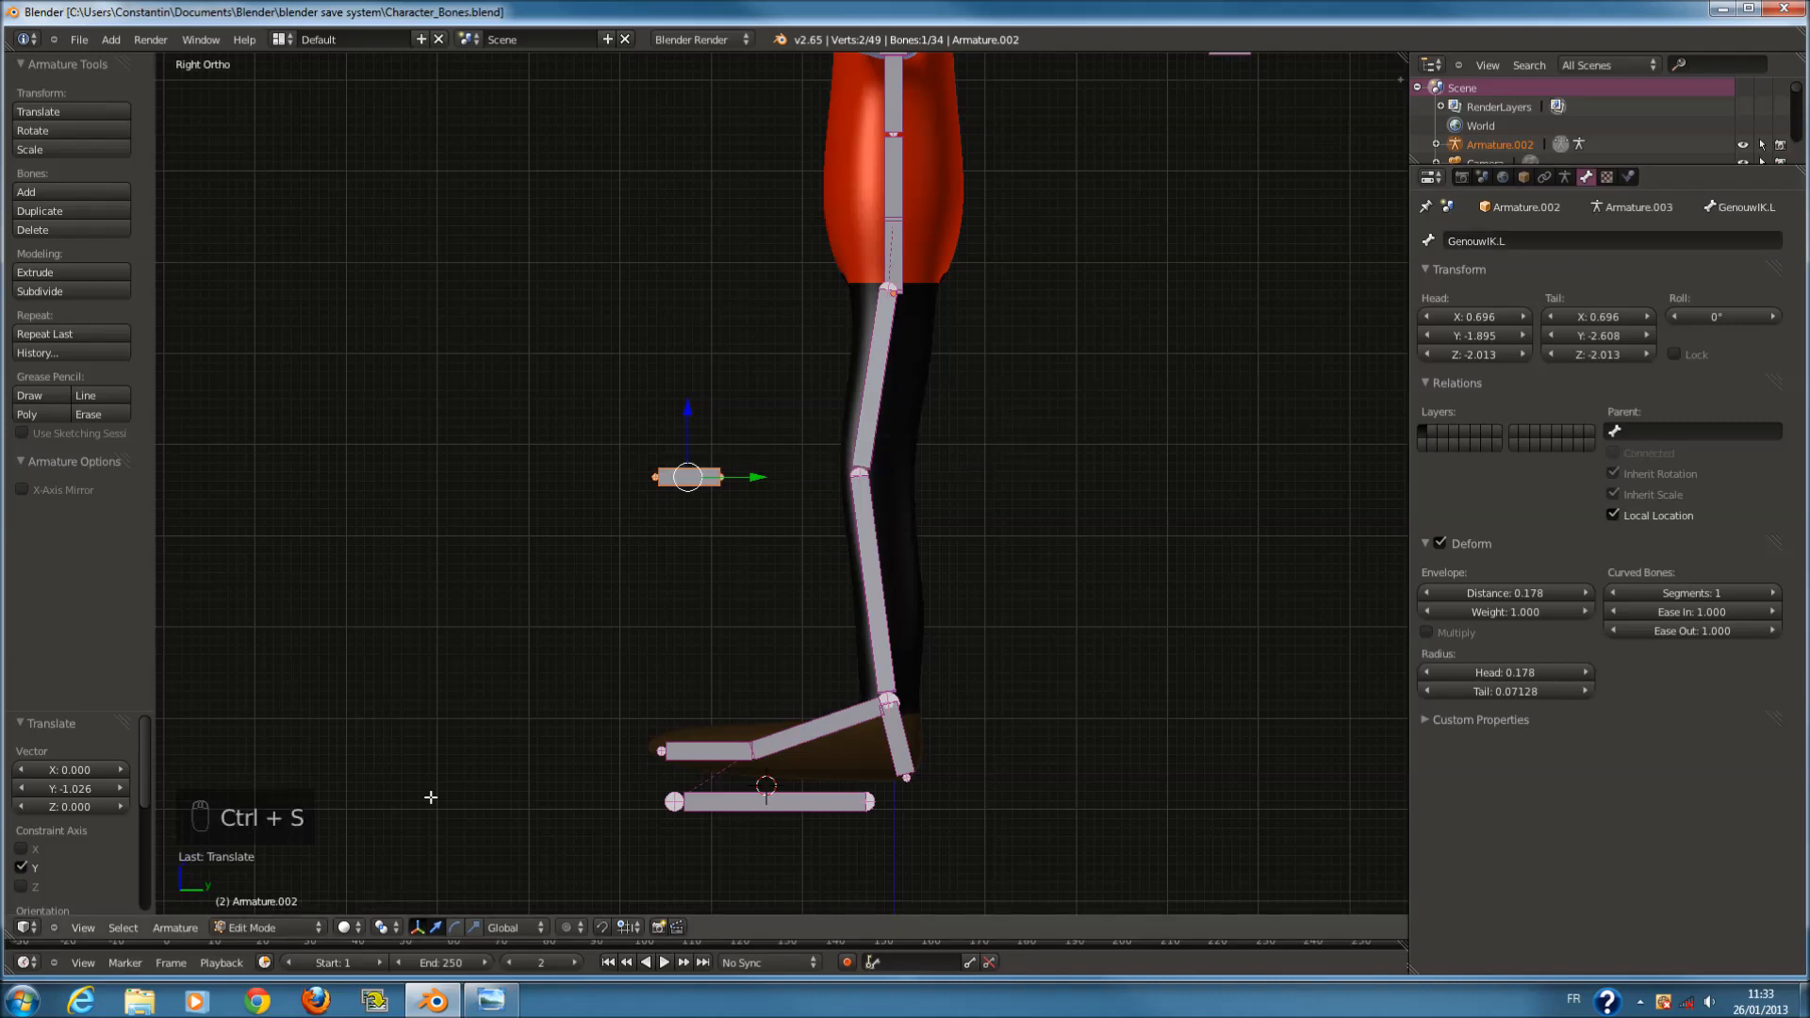
In Pose Mode, save the file and add an IK constraint to the upper left leg bone targeting the GenouwIK.L knee bone.
left_click(293, 917)
left_click(285, 873)
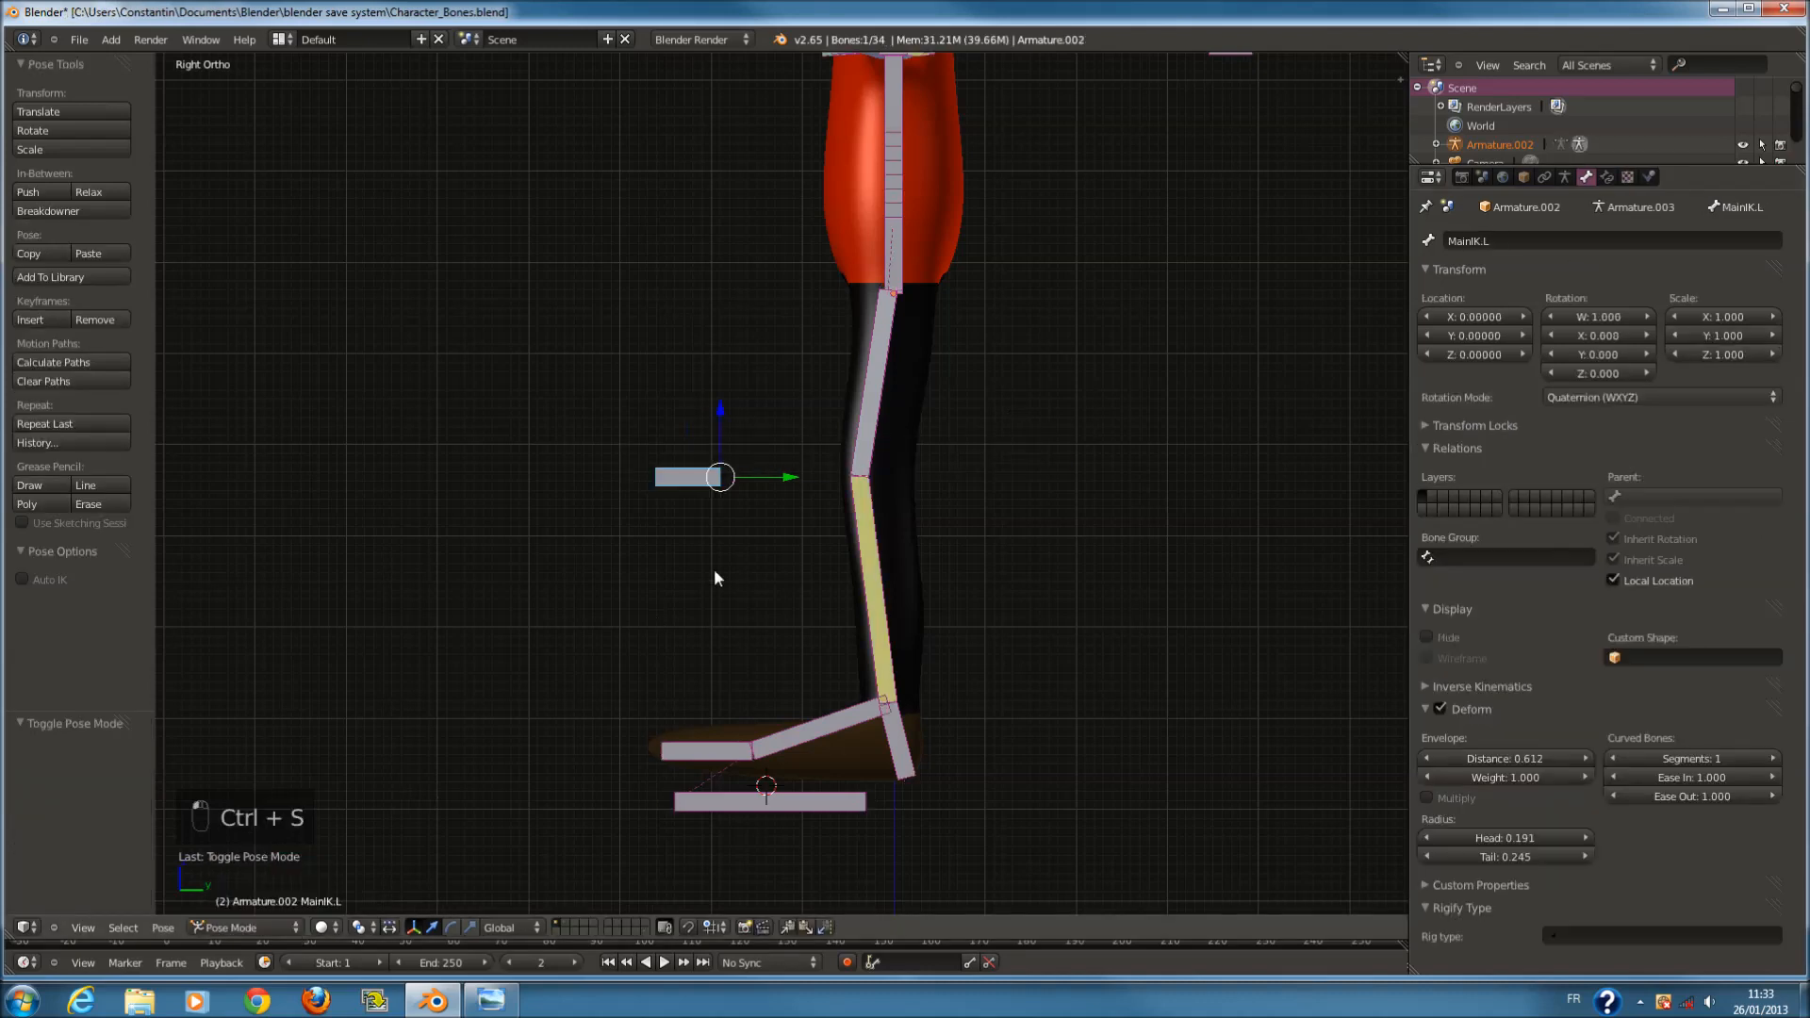
scroll(715, 569, "up", 2)
right_click(906, 402, "shift")
key("ctrl+s")
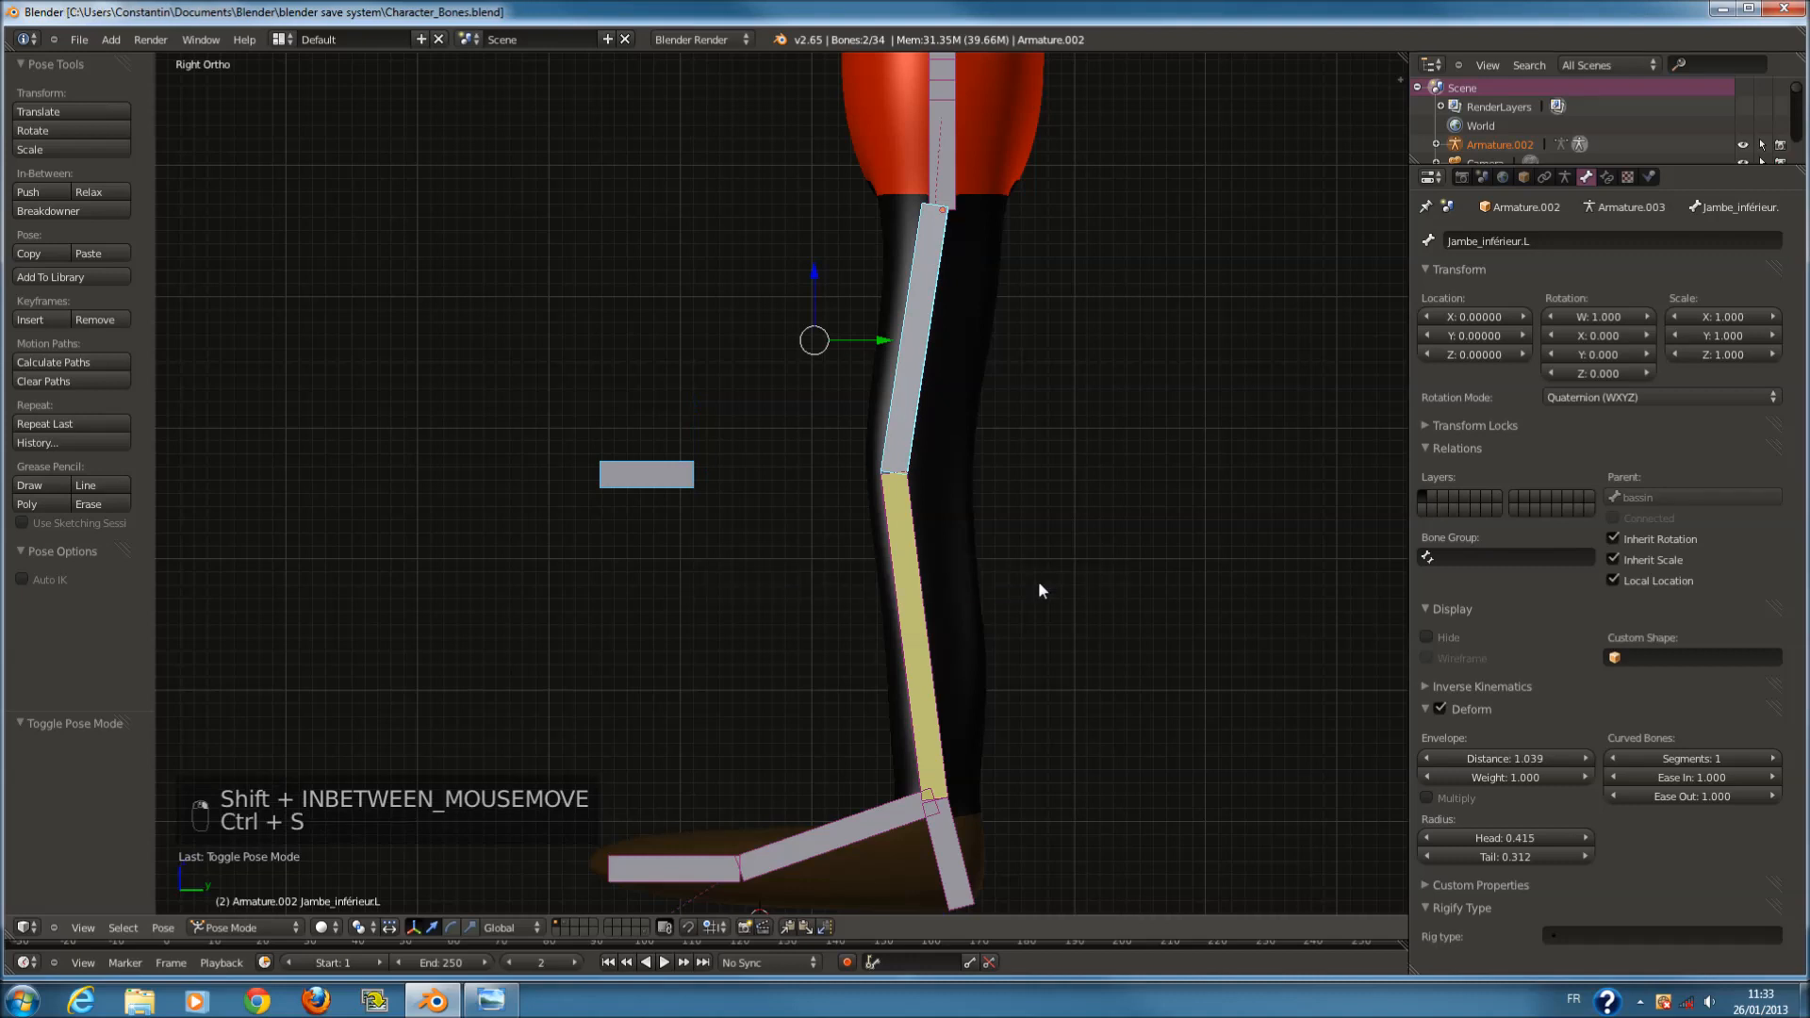
key("shift+i")
left_click(1039, 585)
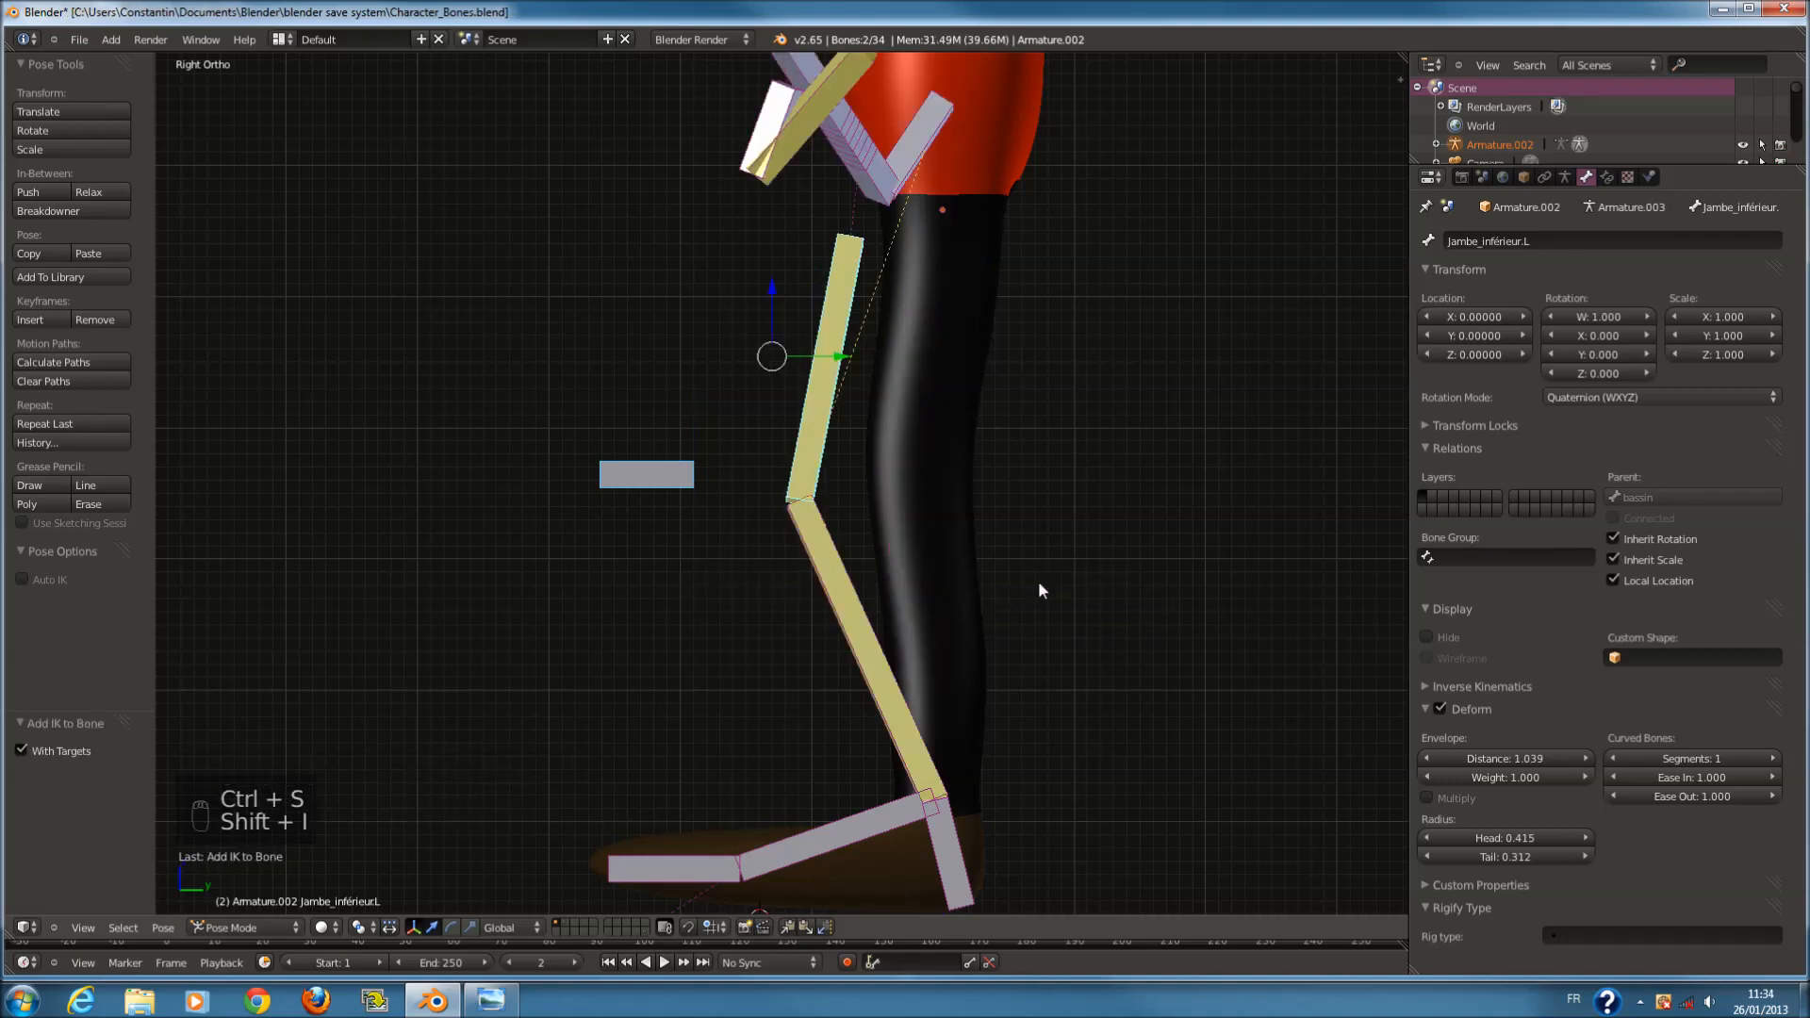
Limit the chain length of the upper left leg bone's IK constraint to that bone alone.
key("KP_1")
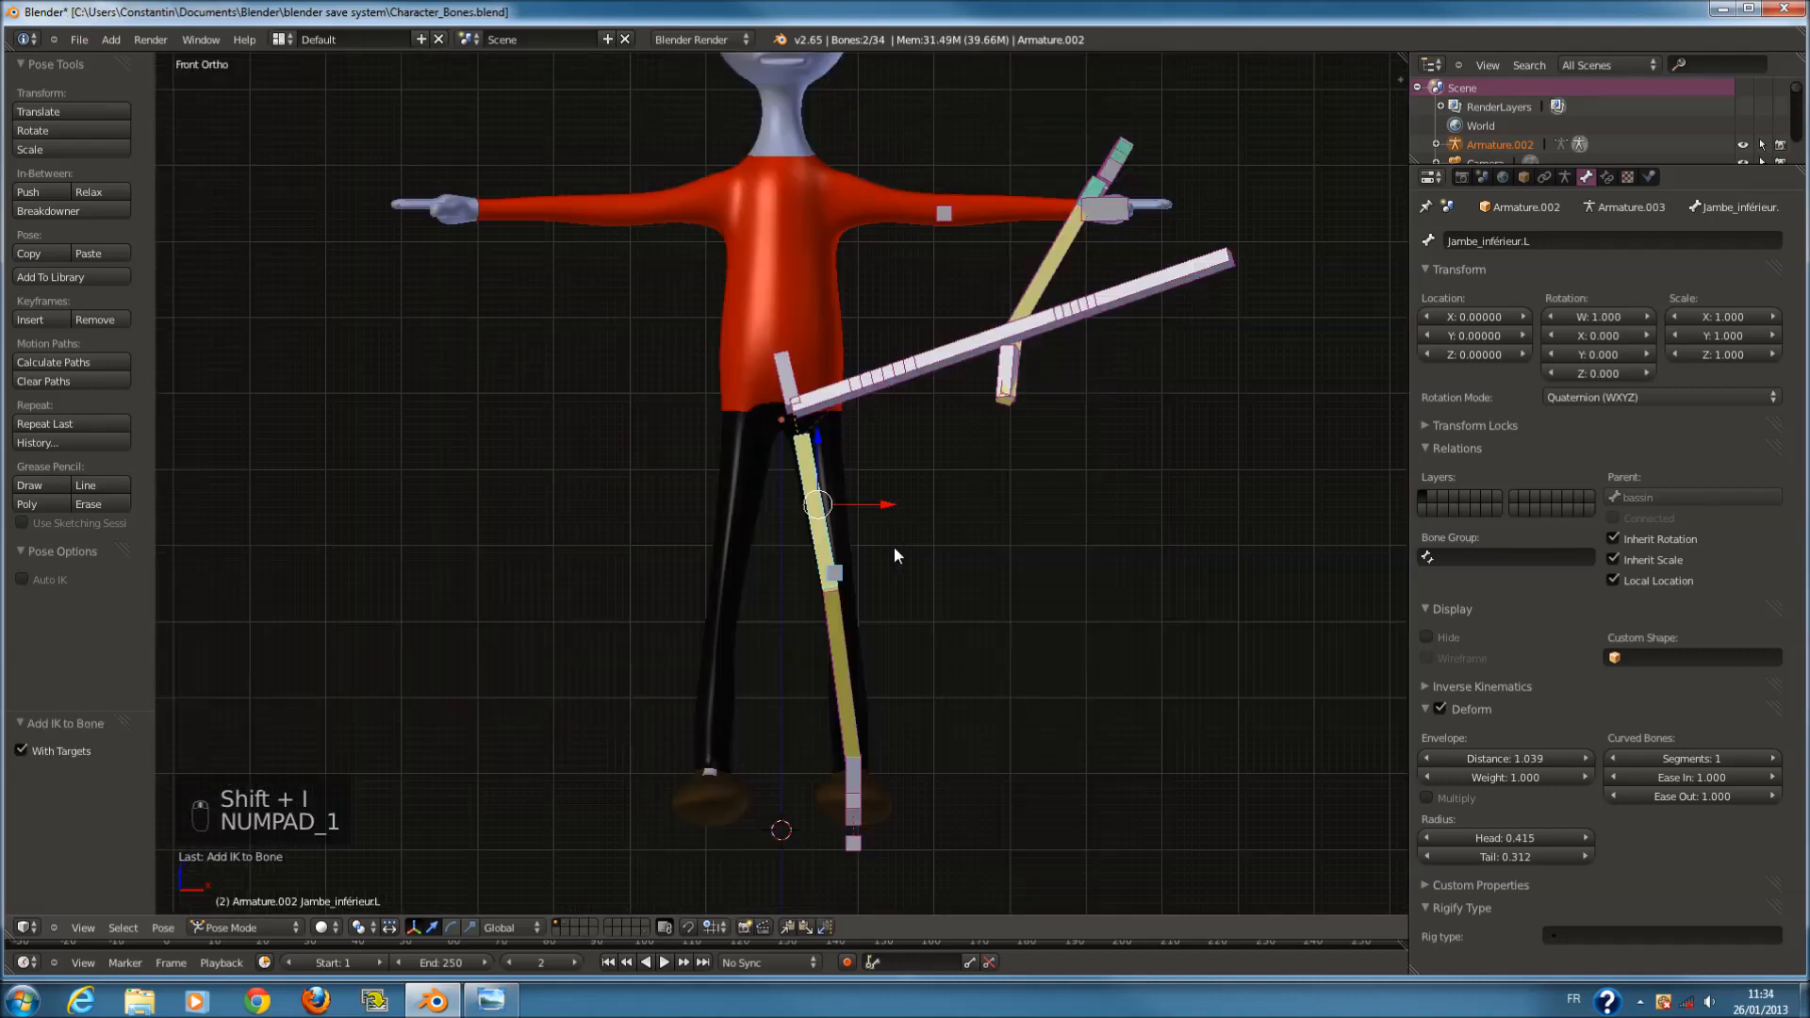
scroll(894, 547, "up", 2)
right_click(840, 507)
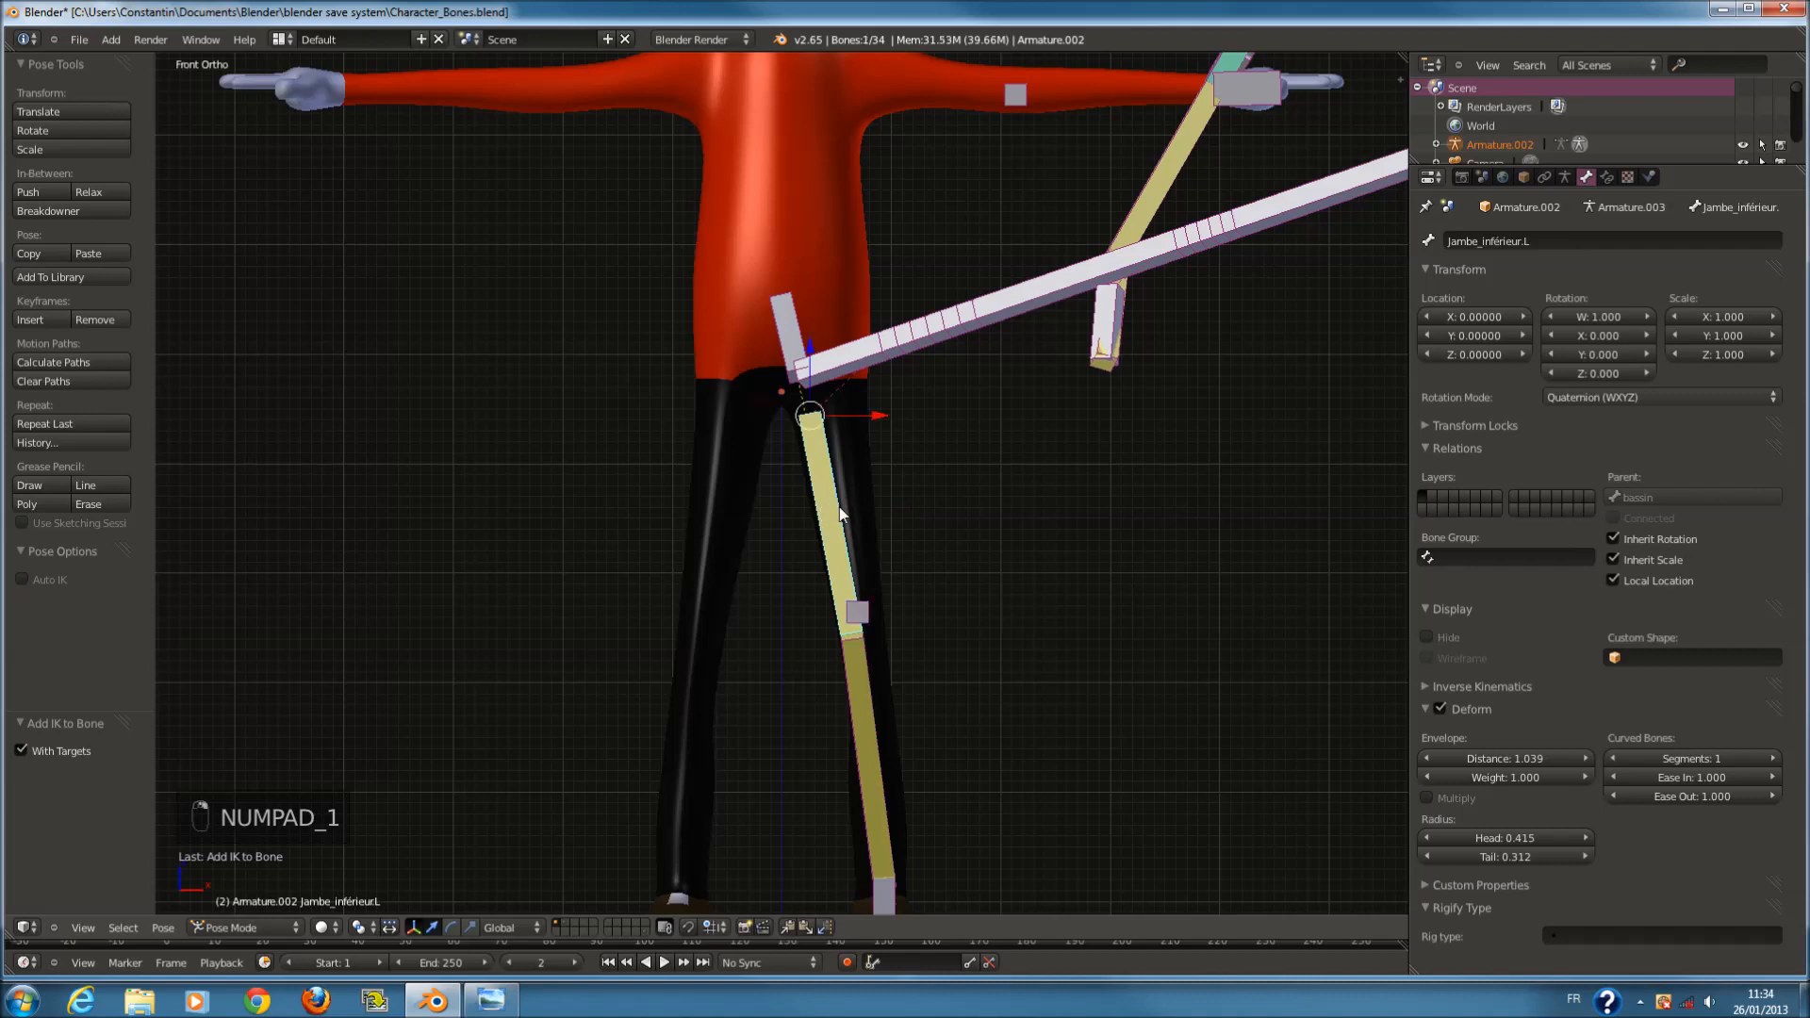
left_click(1608, 176)
left_click(1587, 411)
Test the knee IK by moving the GenouwIK.L bone around, cancel the move and save the file.
middle_click_drag(1320, 490, 820, 670)
right_click(820, 648)
key("g")
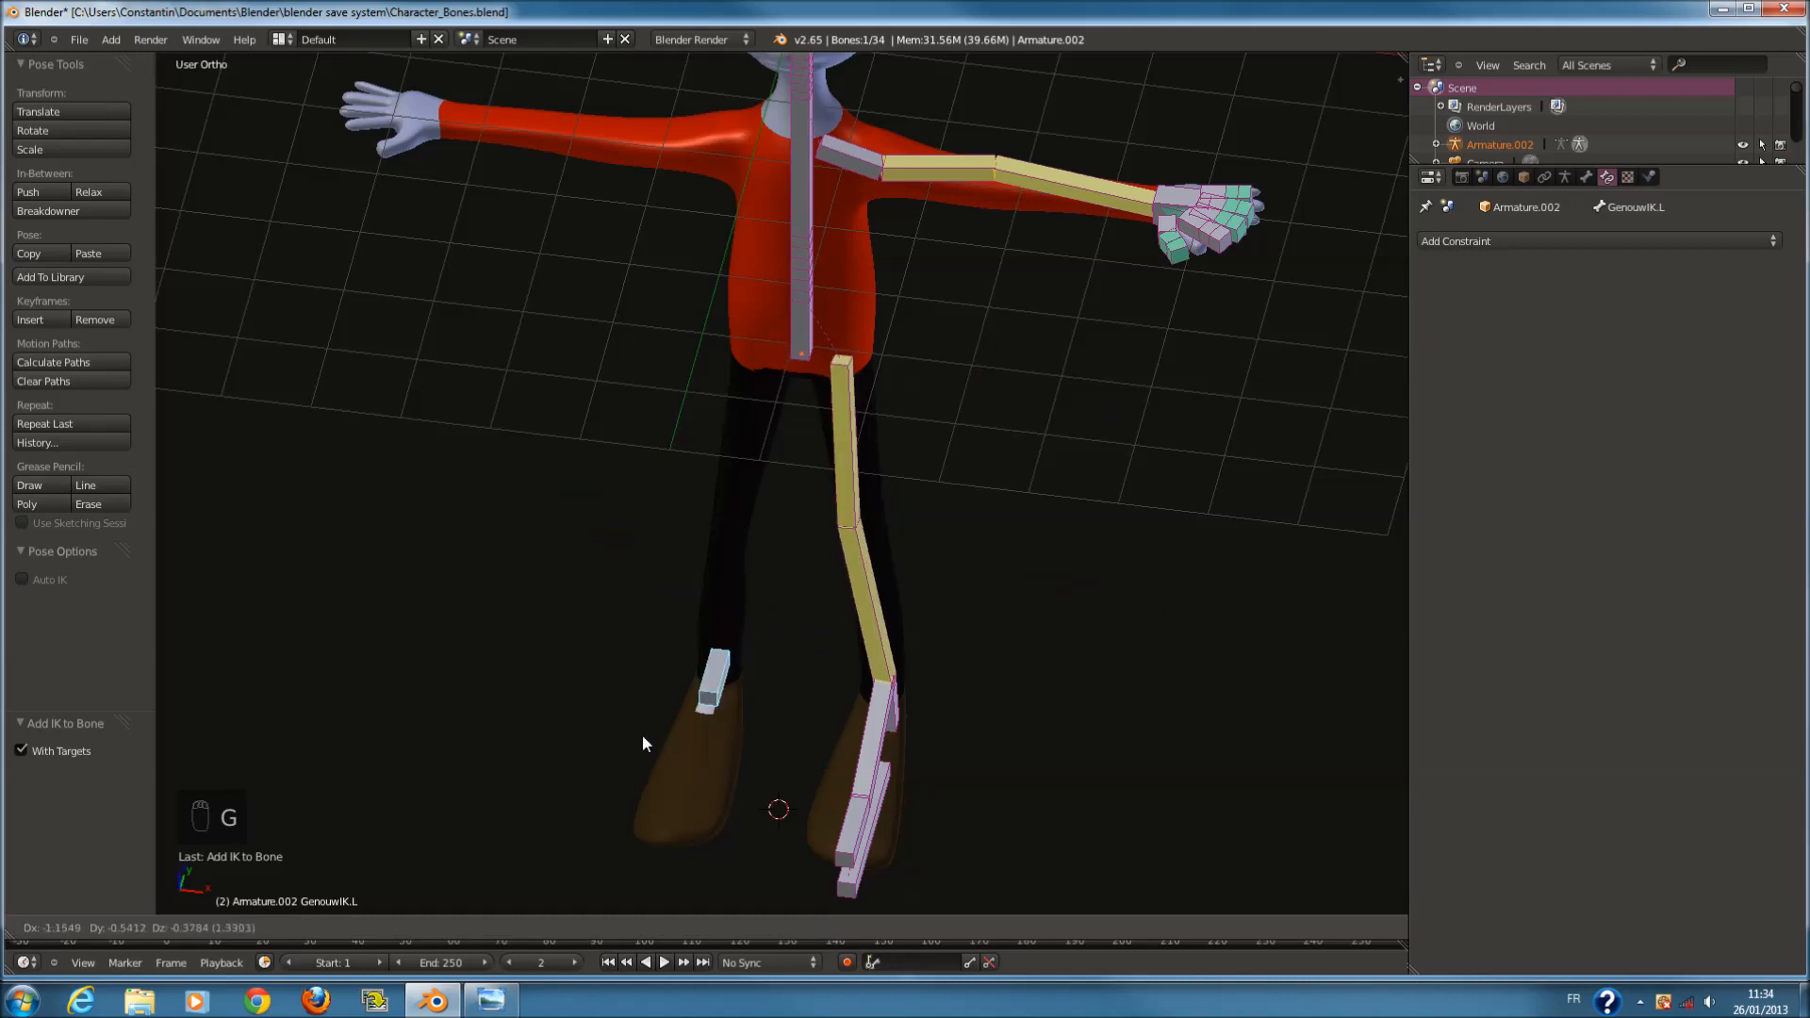
left_click(976, 534)
key("ctrl+s")
key("KP_1")
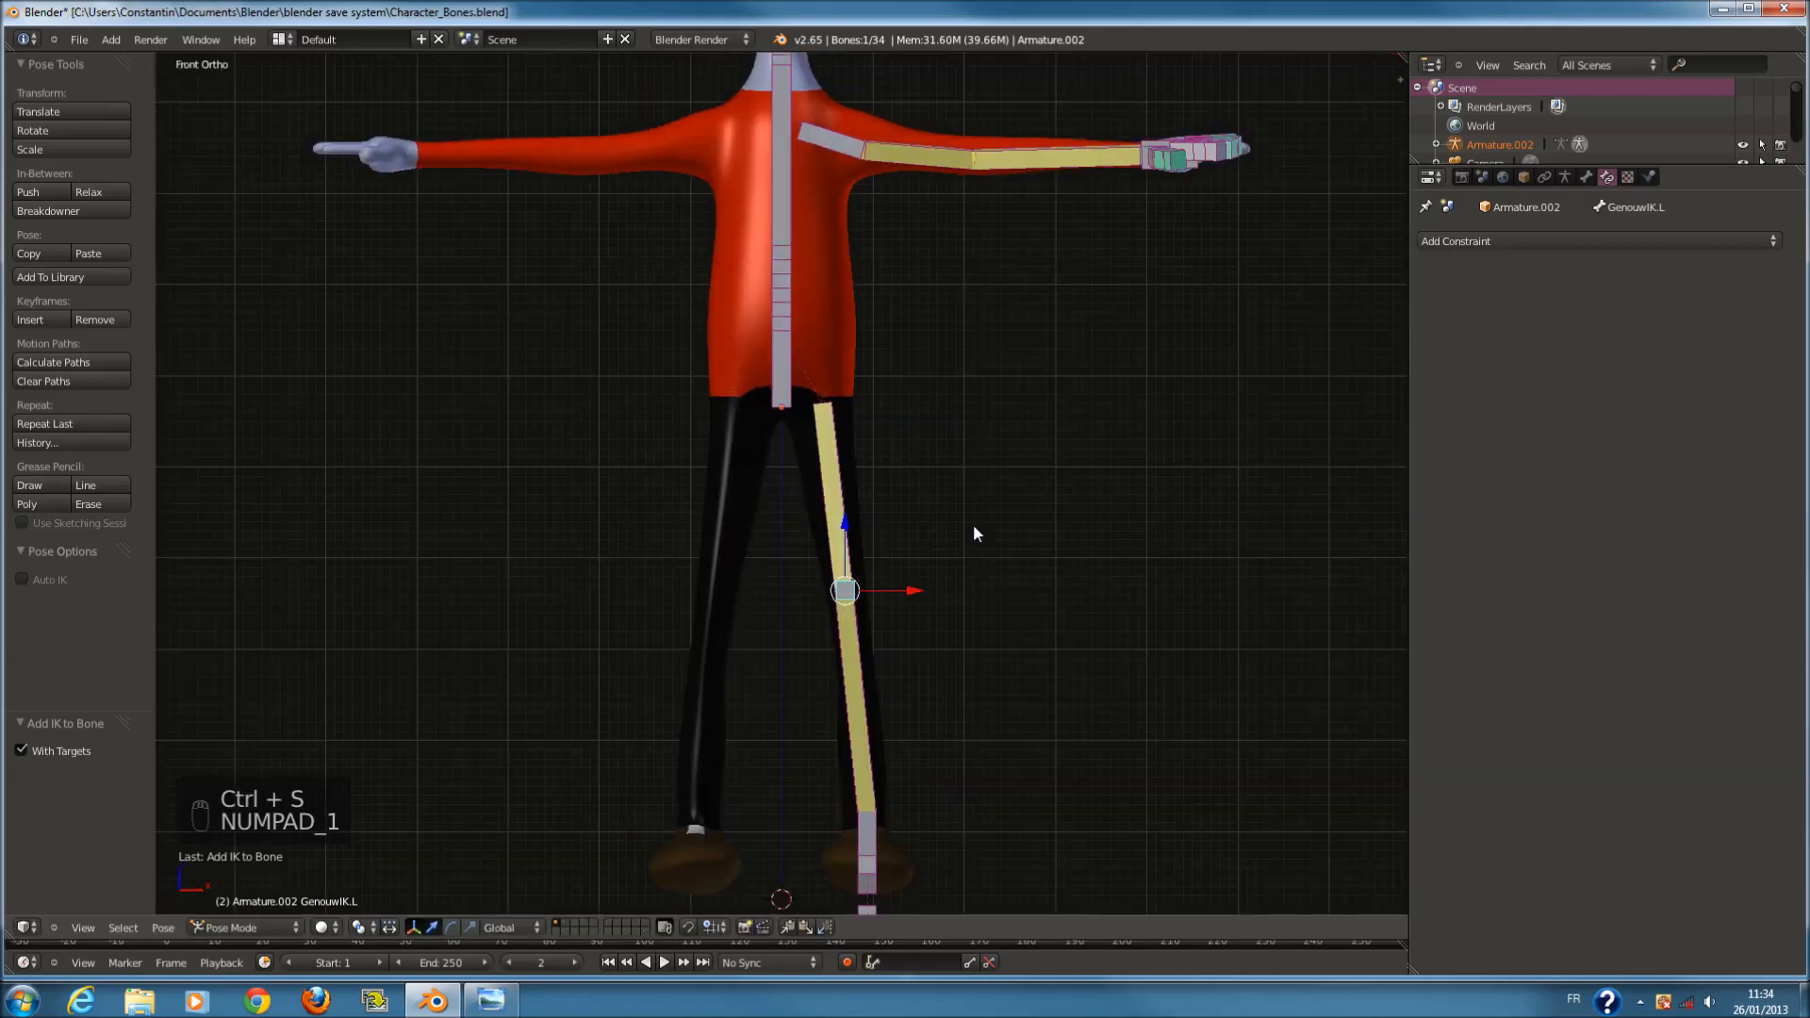
scroll(971, 529, "down", 3)
key("a")
key("a")
key("a")
scroll(902, 362, "up", 1)
scroll(820, 405, "up", 5, "shift")
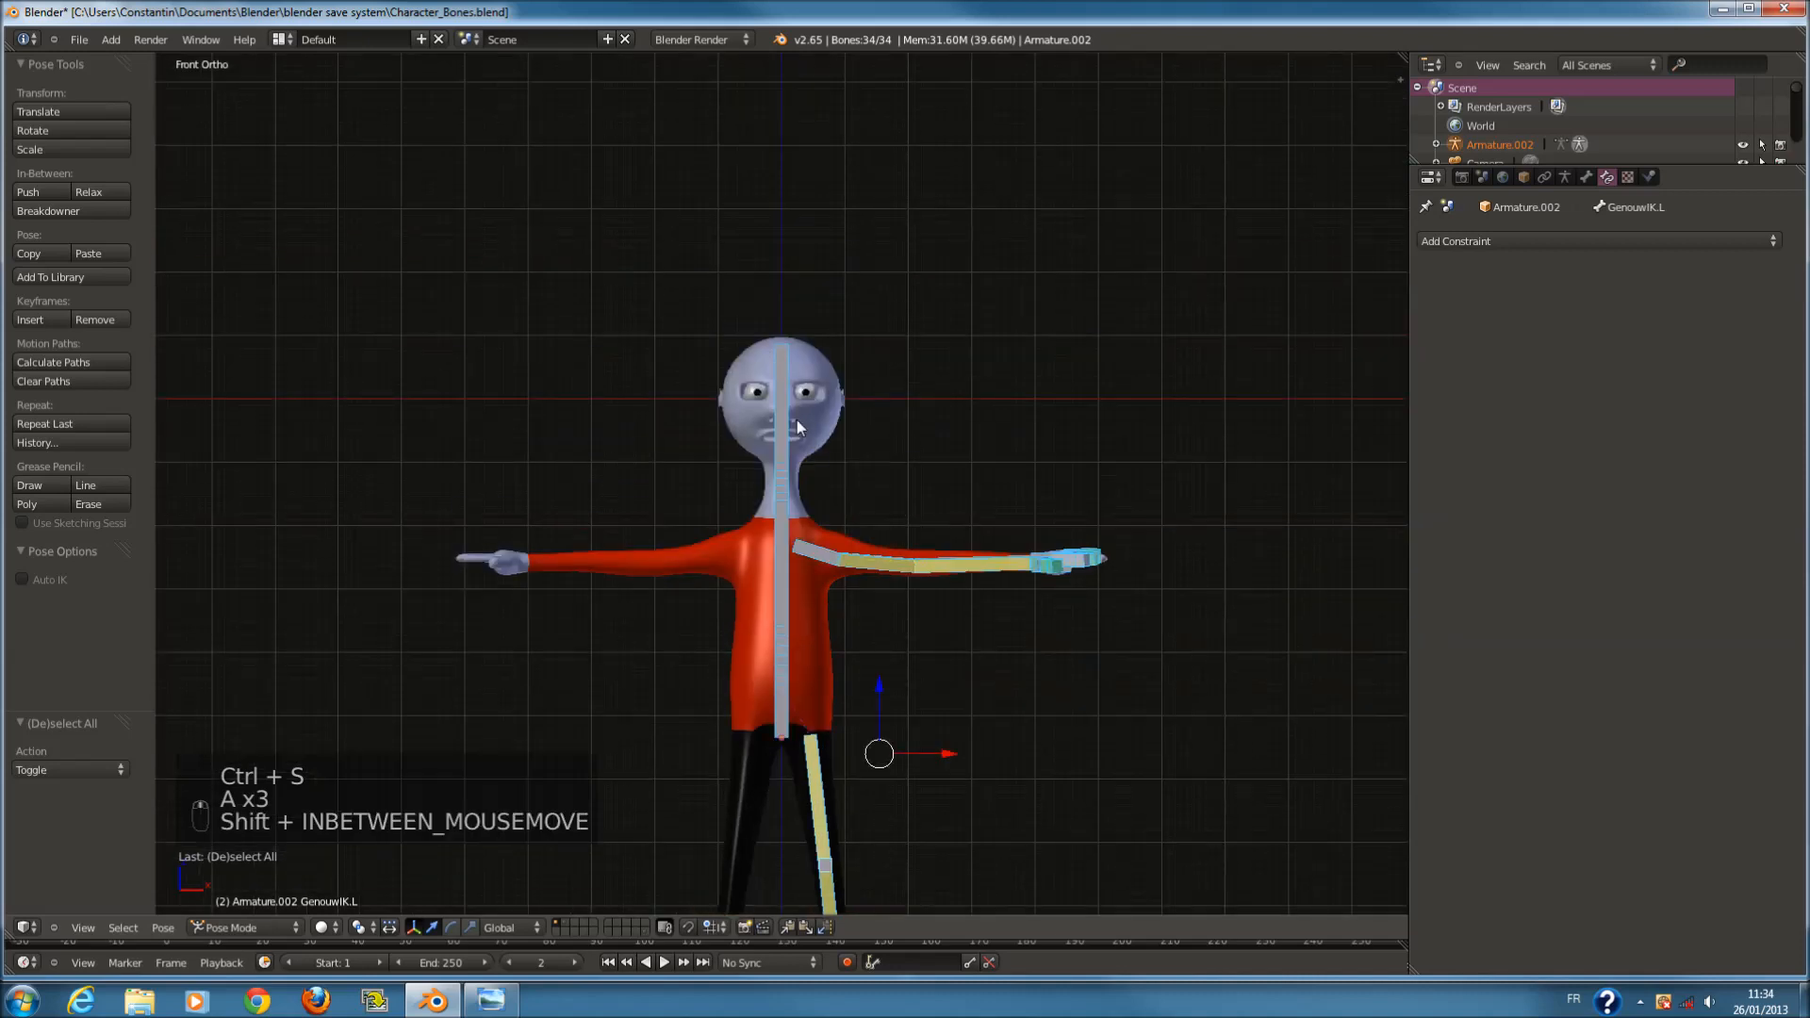
In Edit Mode, thicken the head bone tete with Scale Envelope/BBone by a factor of about 1.626.
scroll(790, 411, "up", 3)
right_click_drag(788, 410, 801, 389)
right_click(802, 388)
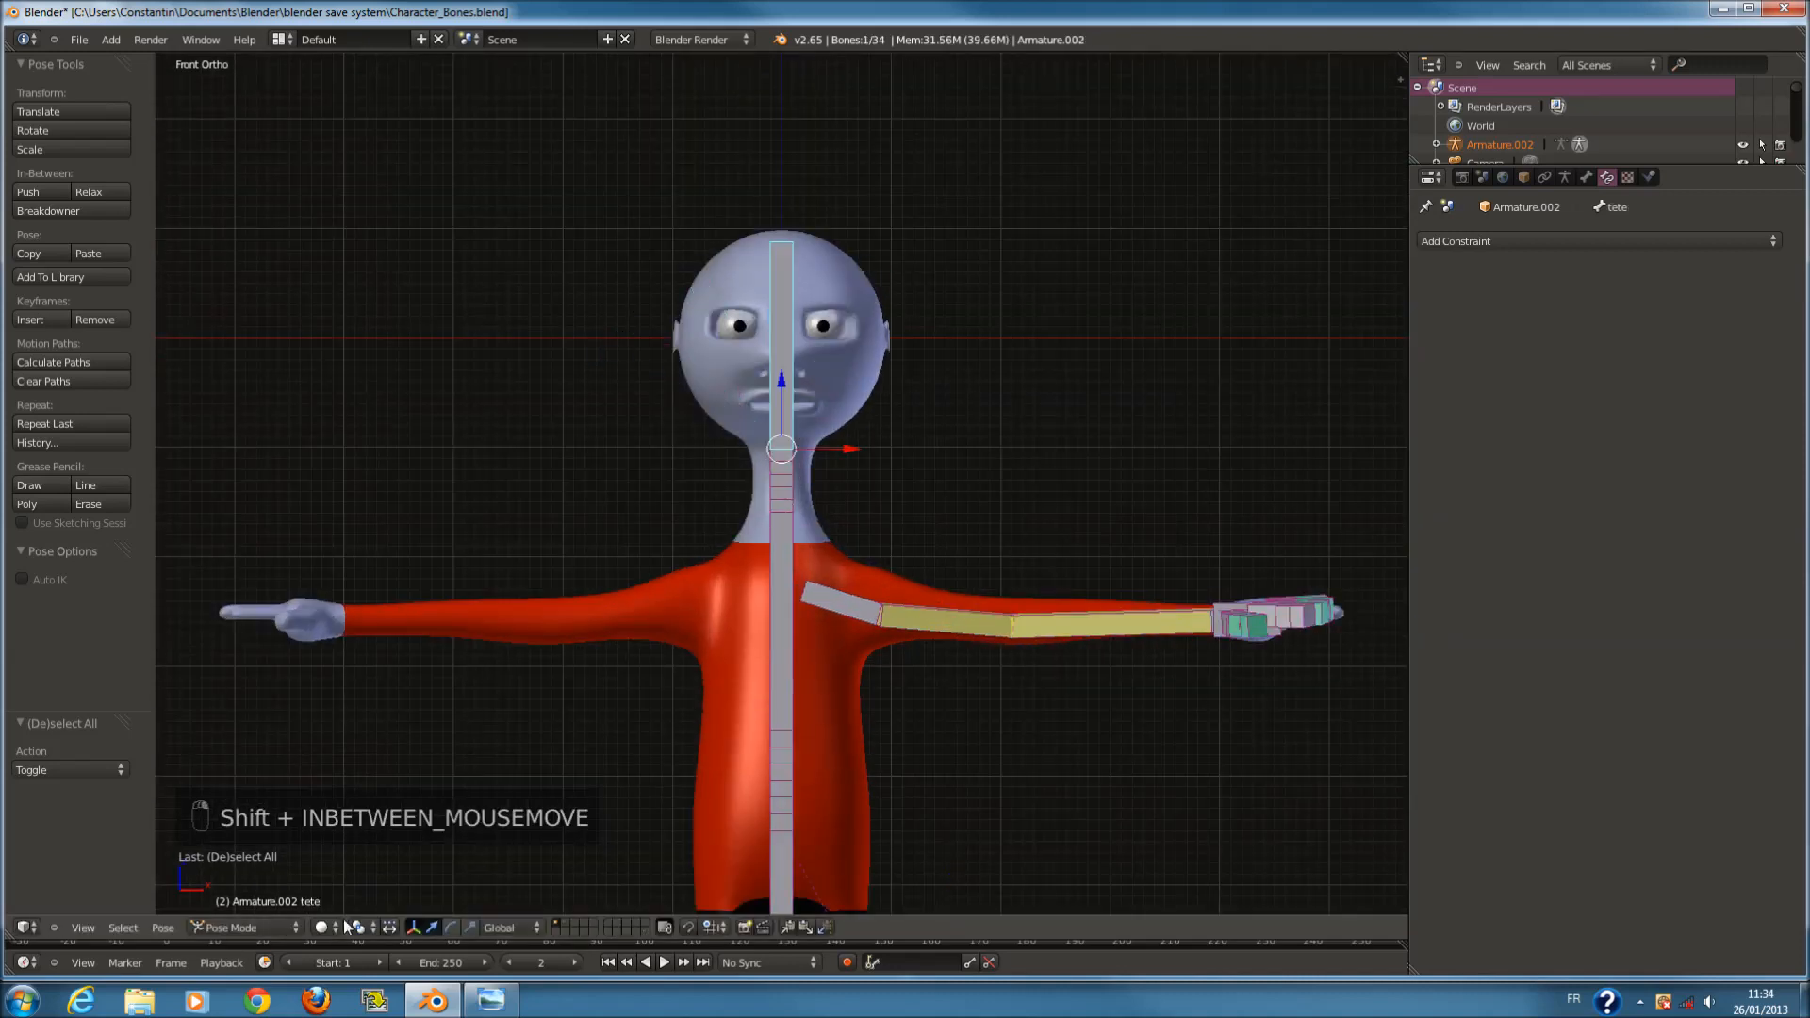
left_click(243, 928)
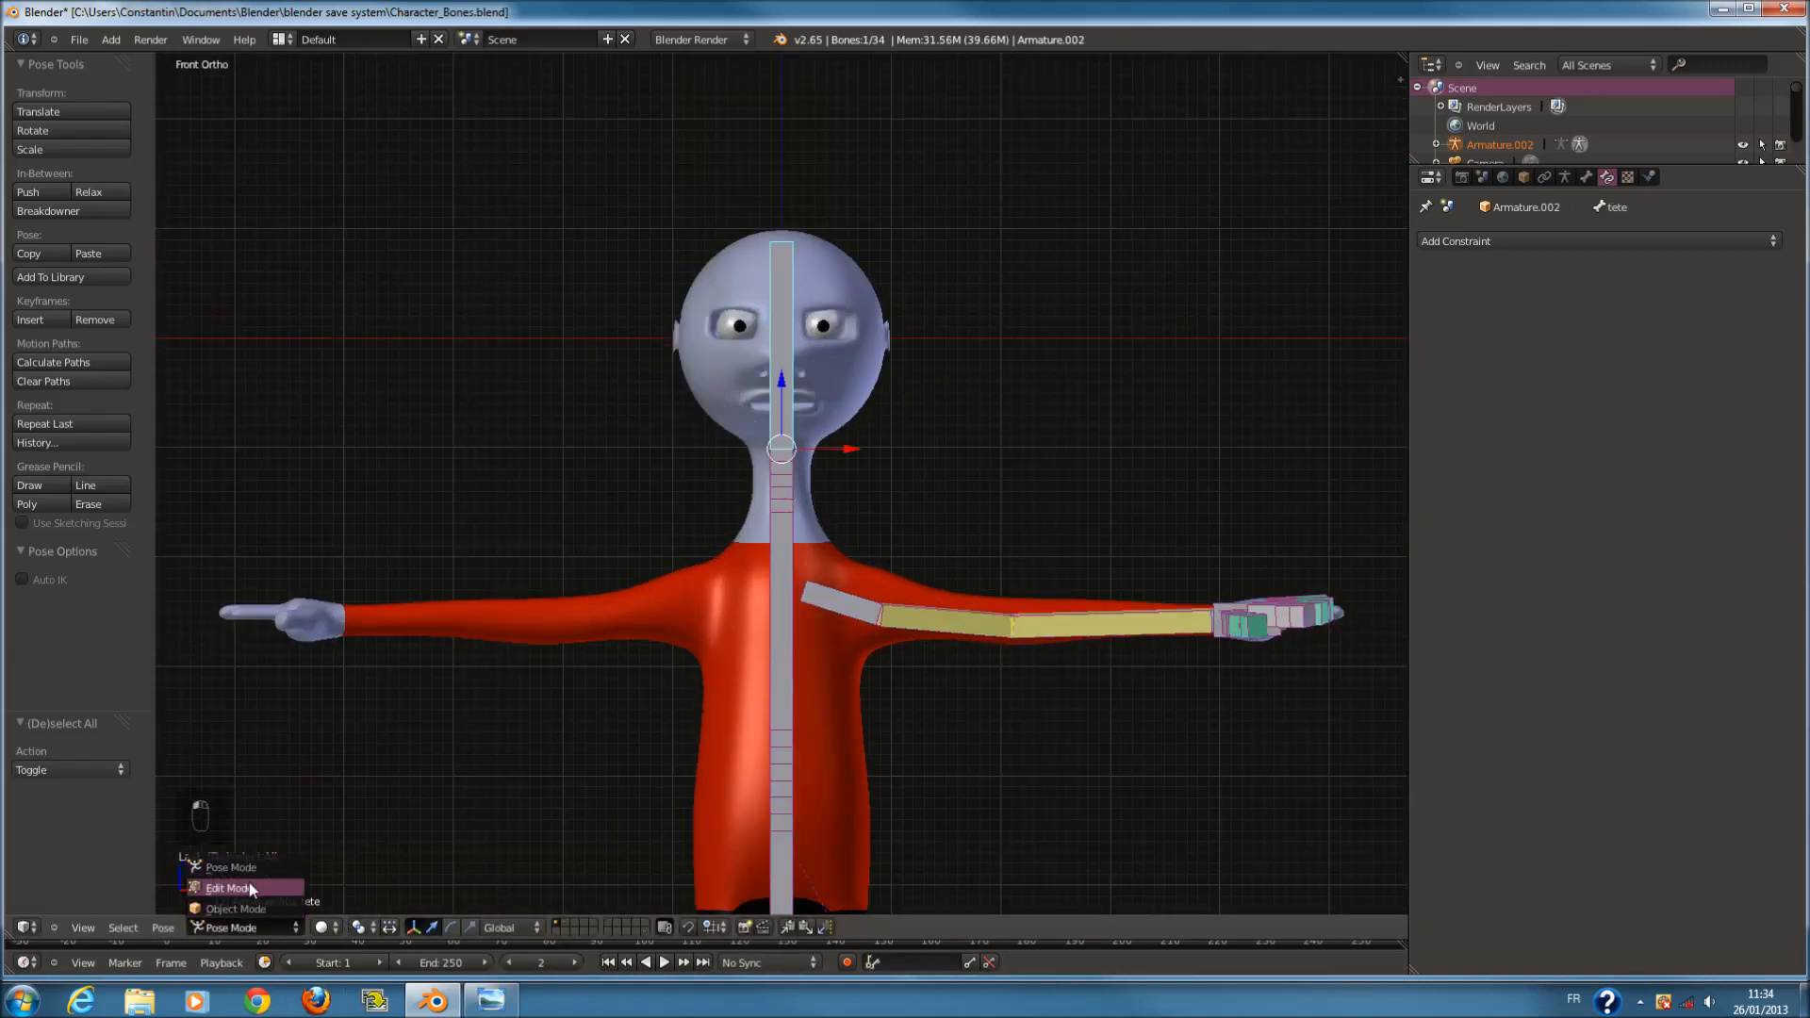
left_click(247, 886)
scroll(534, 748, "down", 4)
left_click(177, 928)
mouse_move(304, 903)
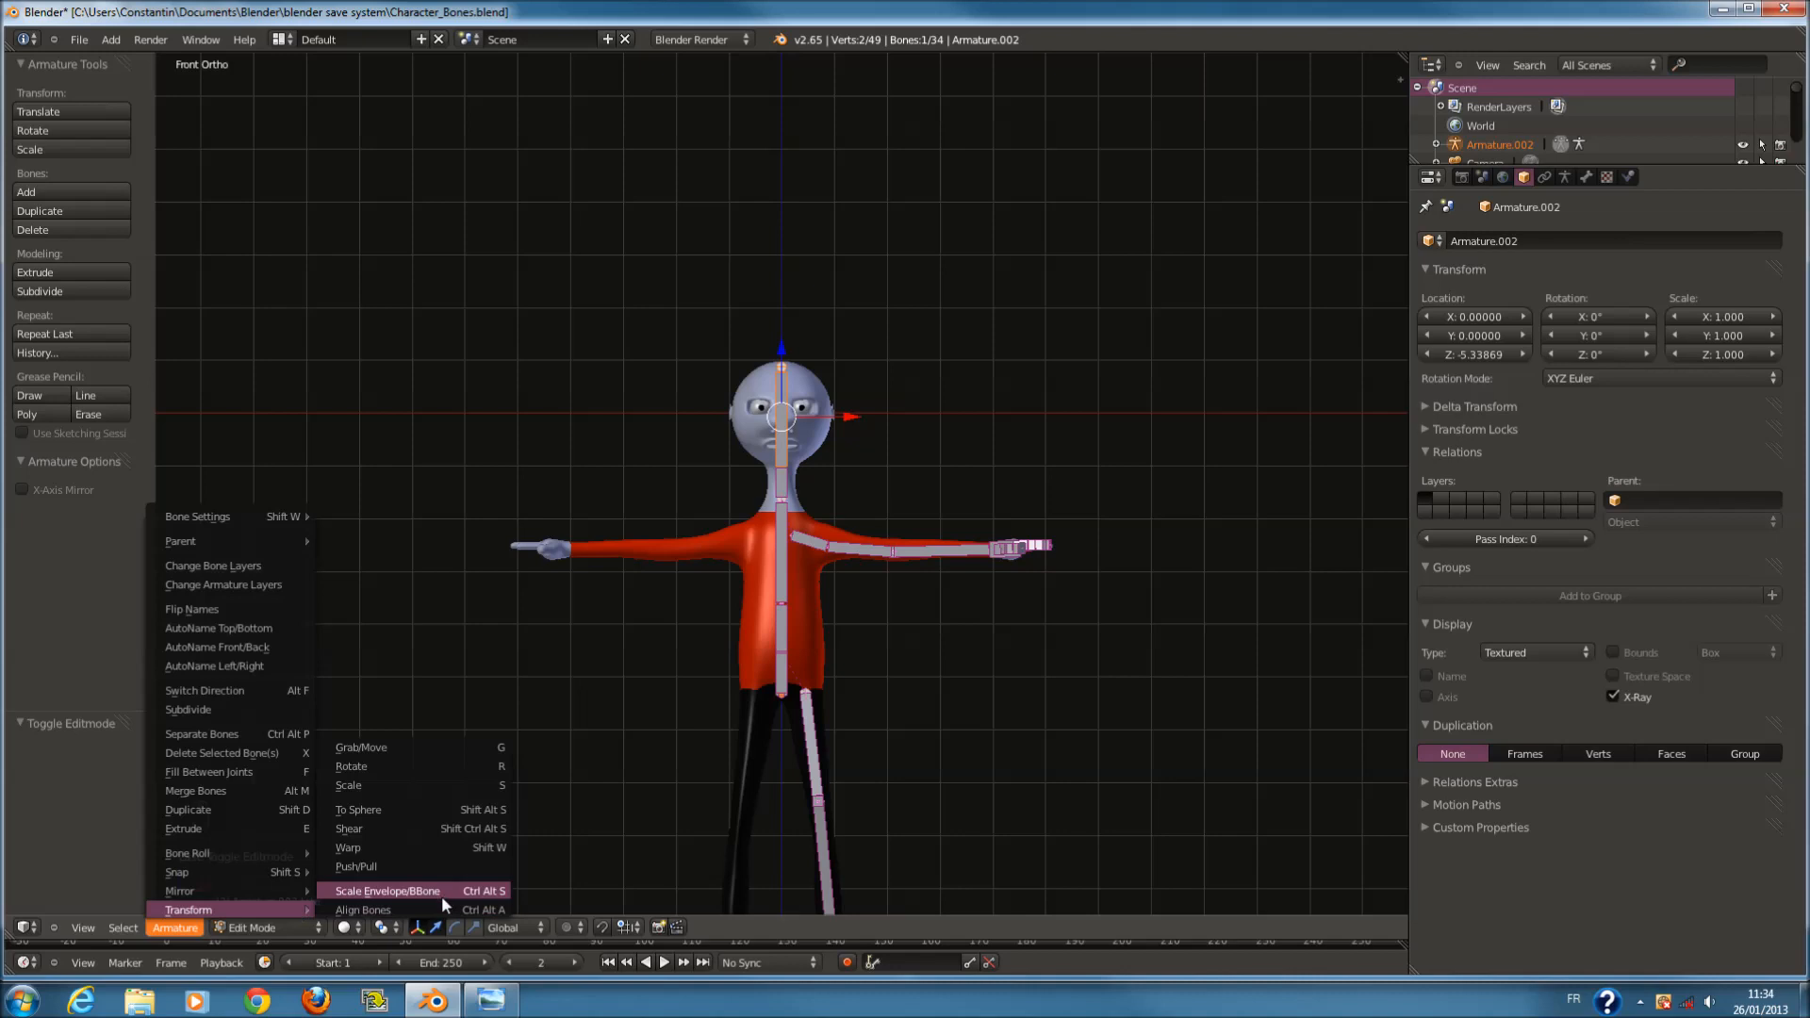
left_click(475, 892)
left_click(901, 497)
scroll(901, 498, "up", 3)
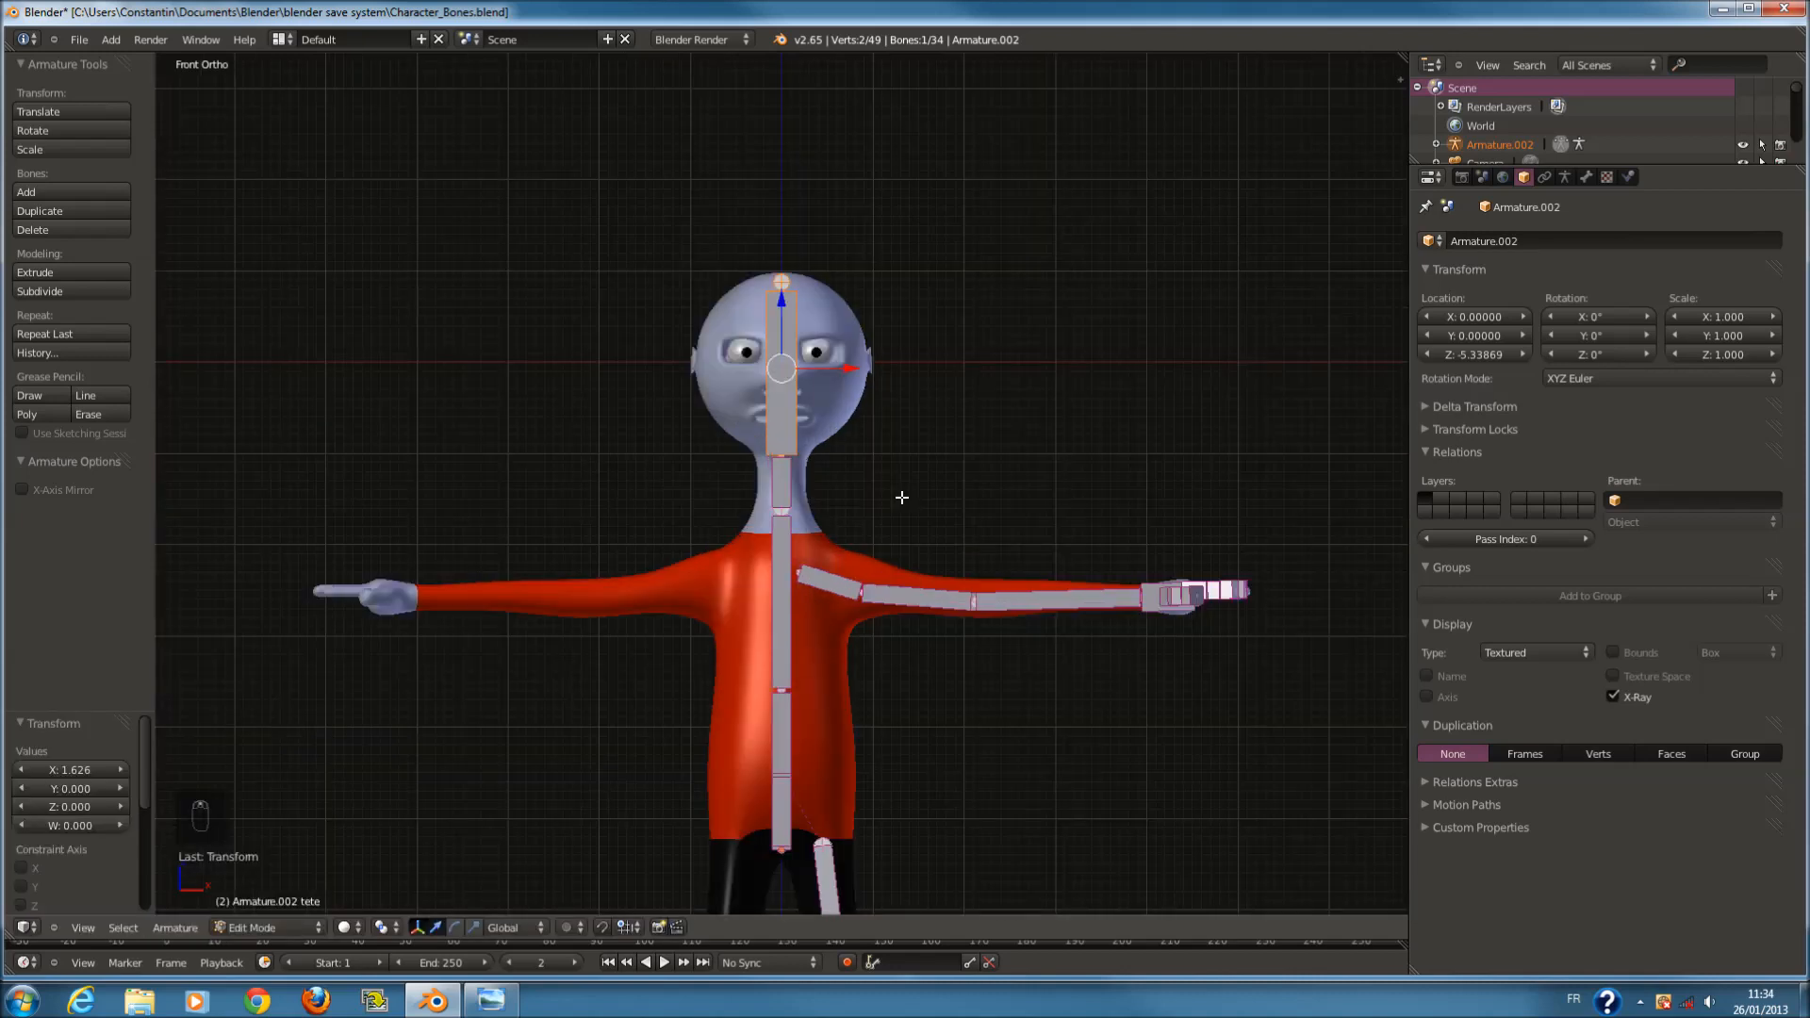
key("s")
key("s")
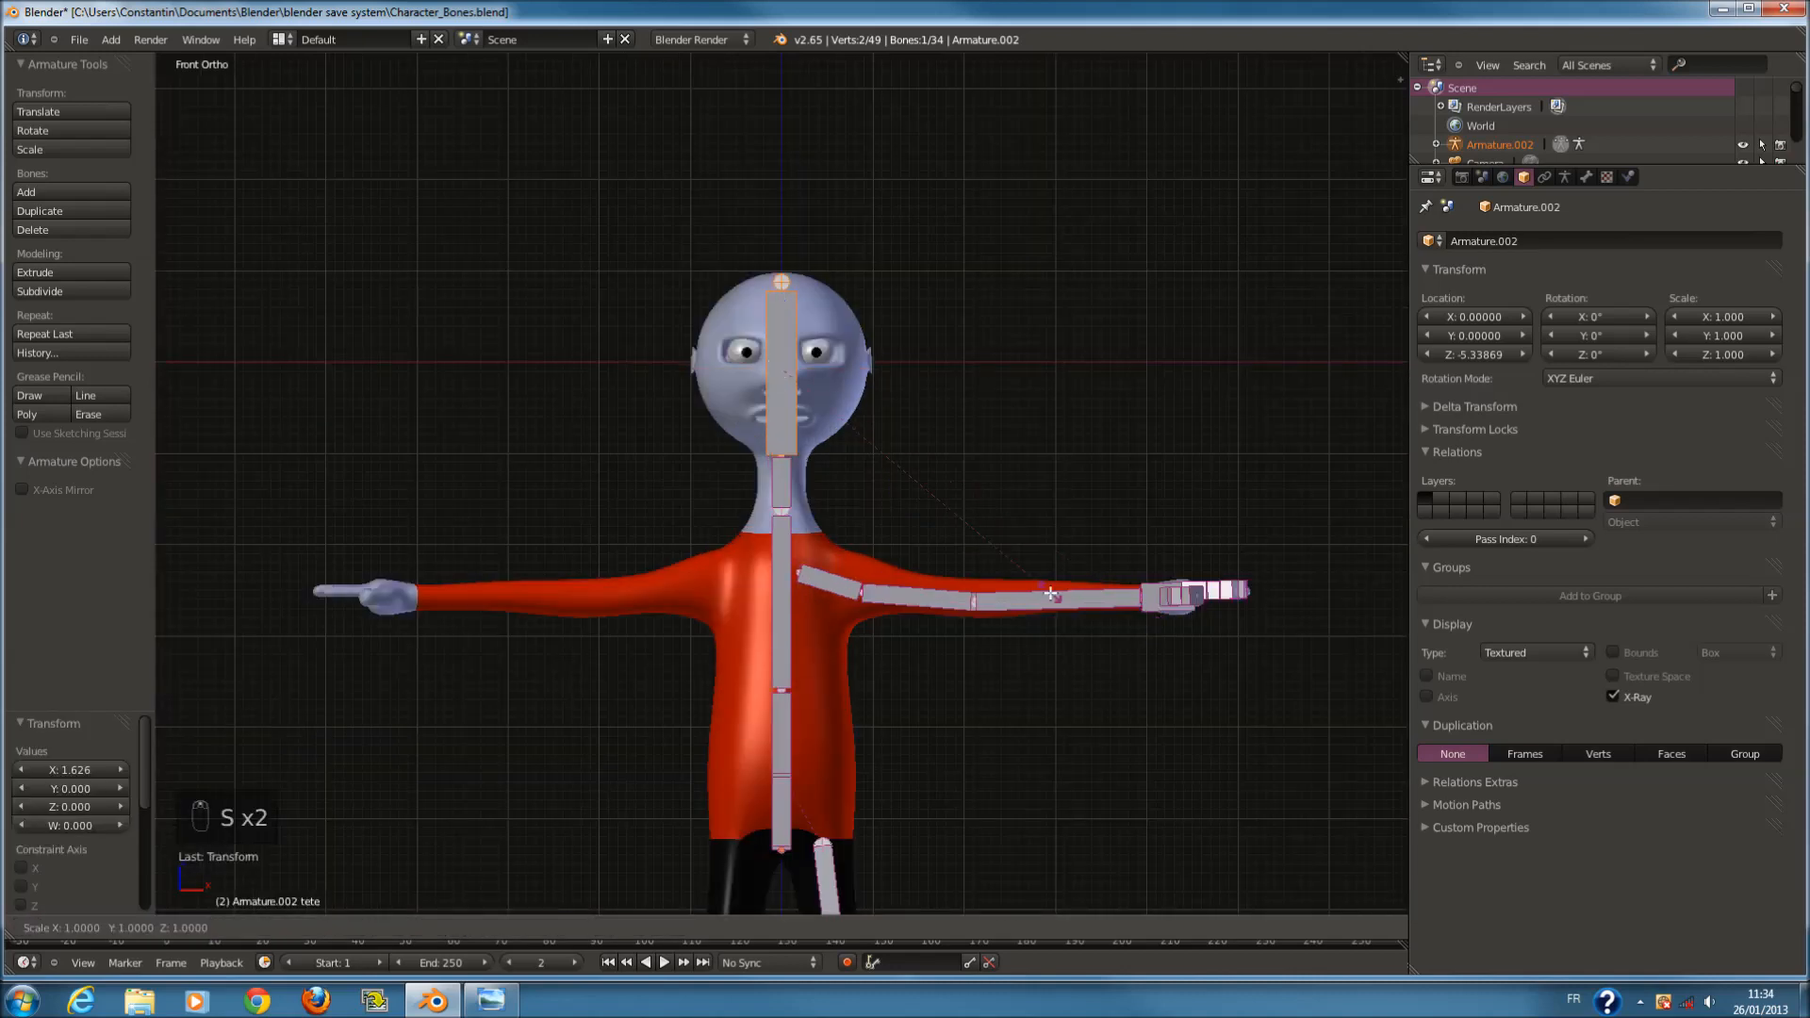
right_click(1148, 667)
scroll(986, 604, "down", 5)
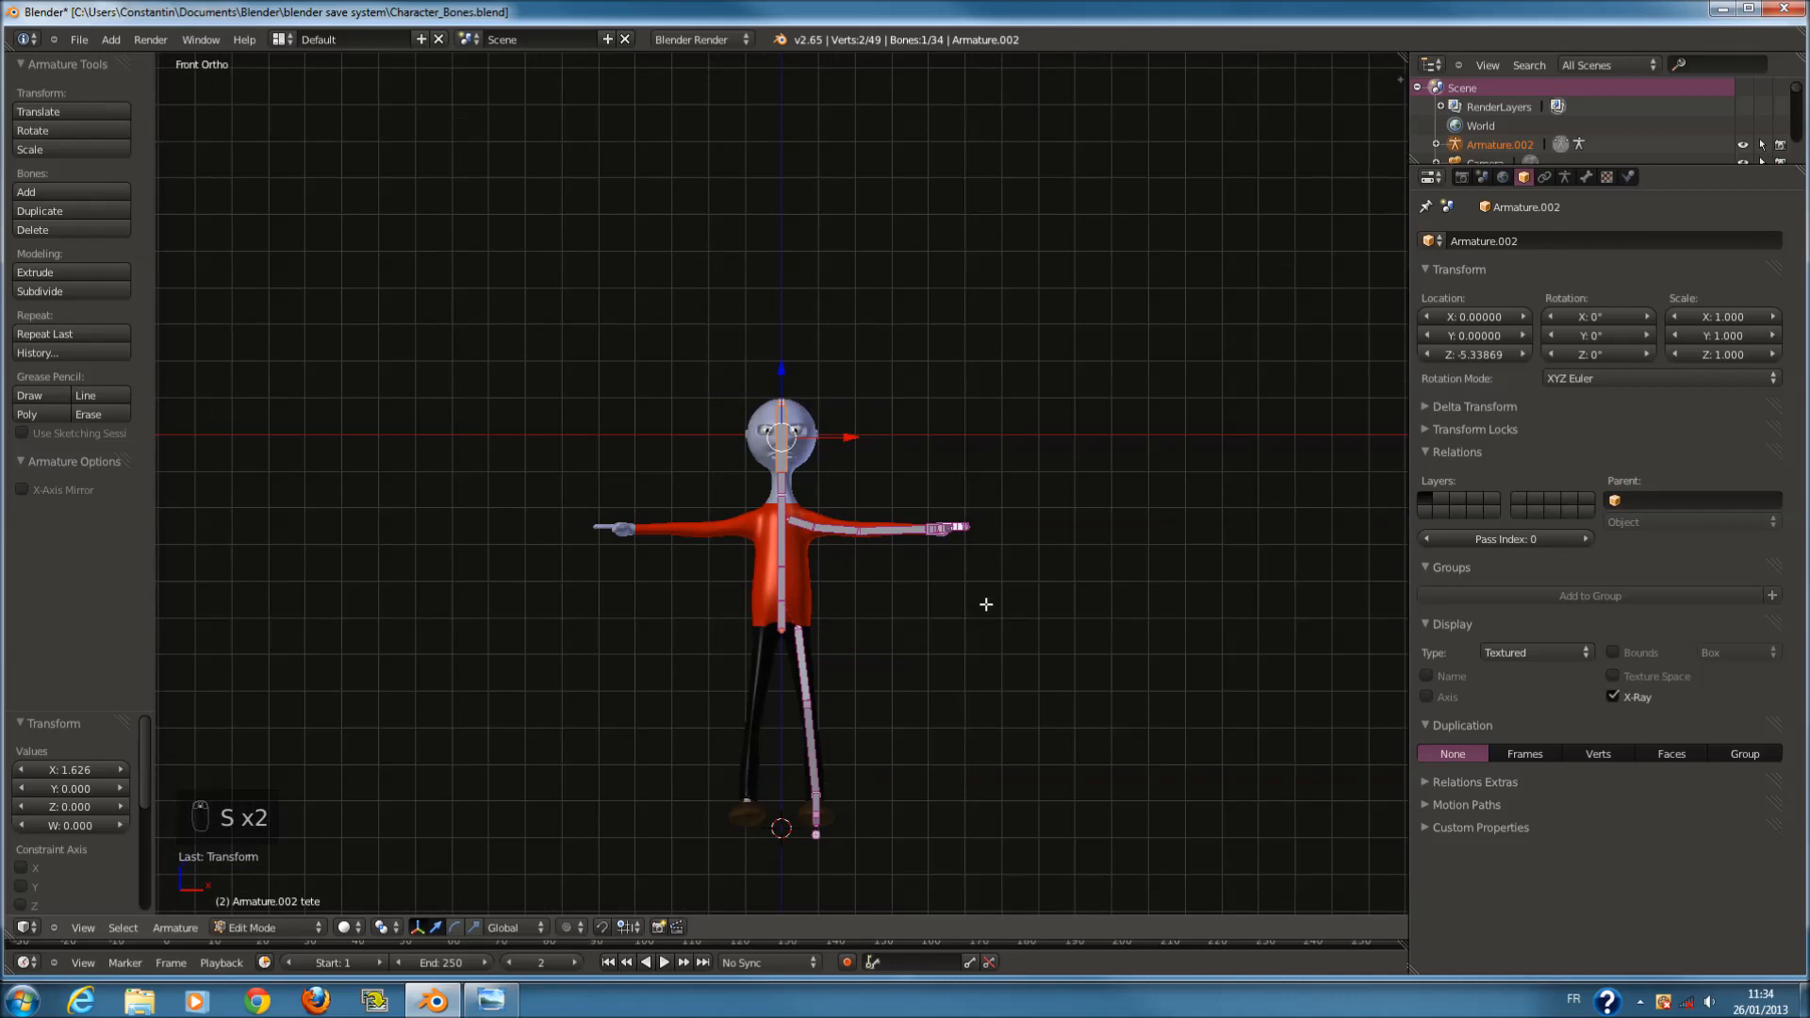
key("ctrl+alt")
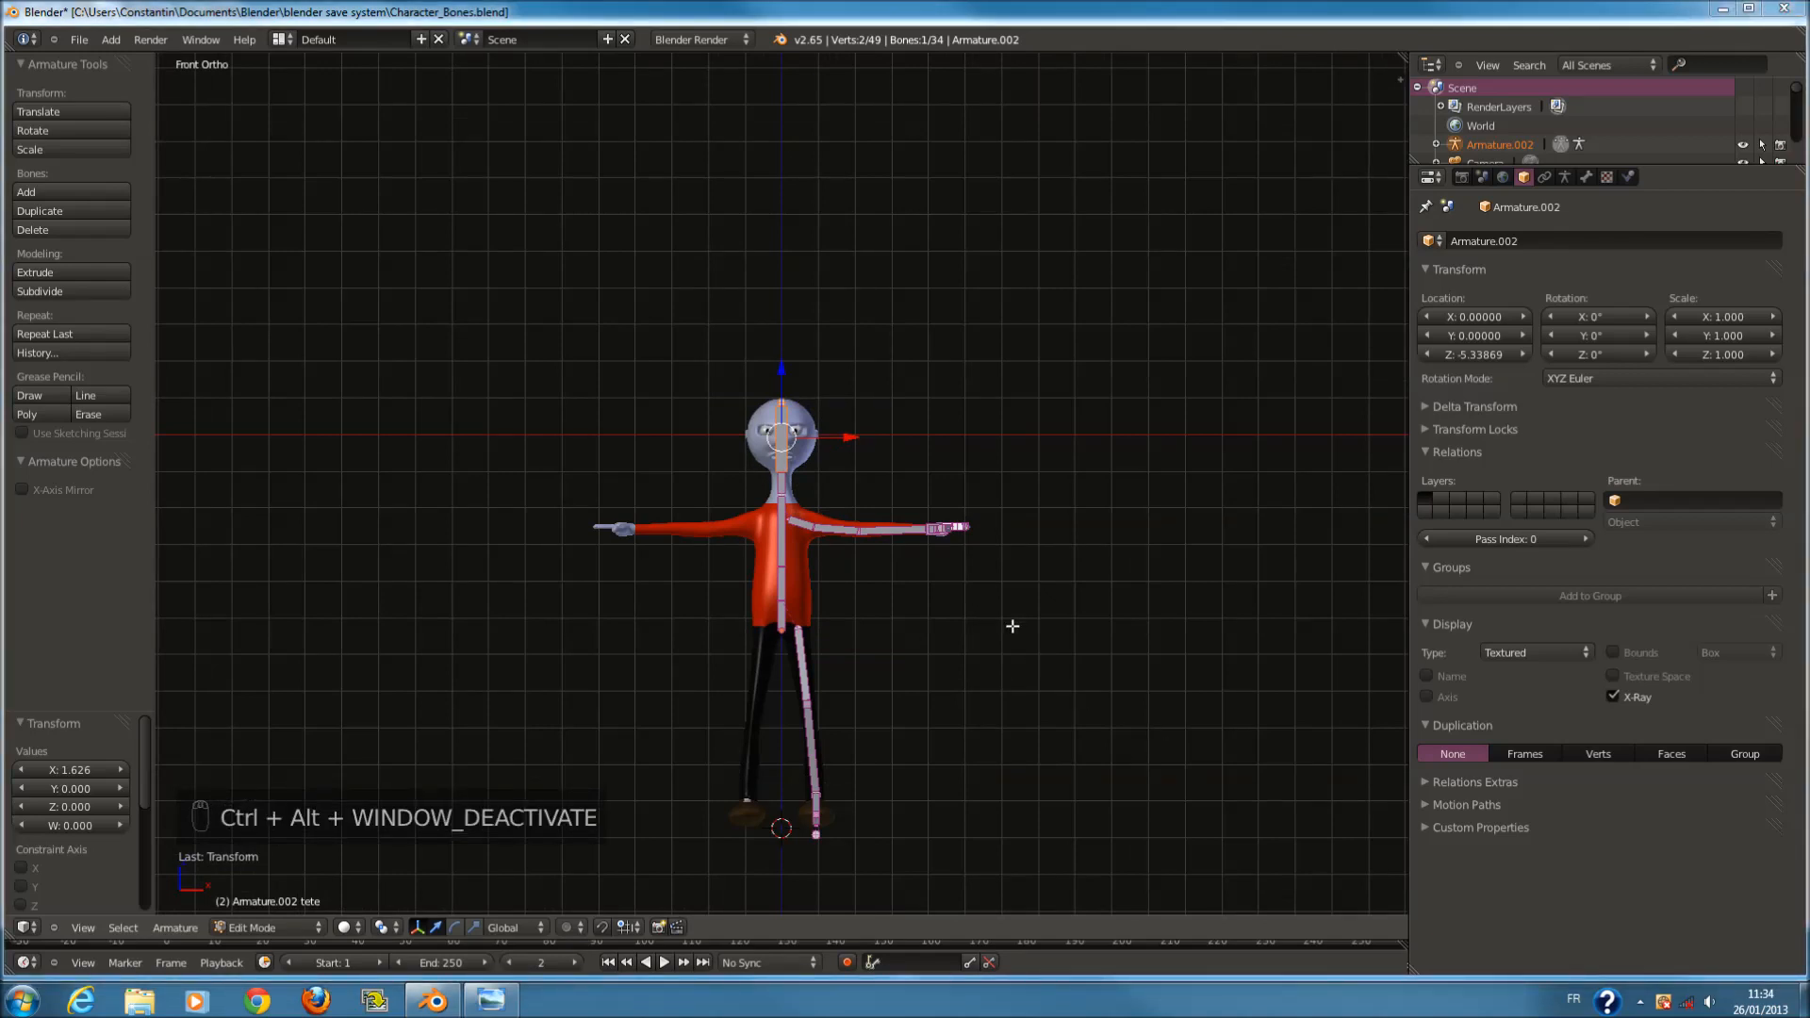
left_click(738, 500)
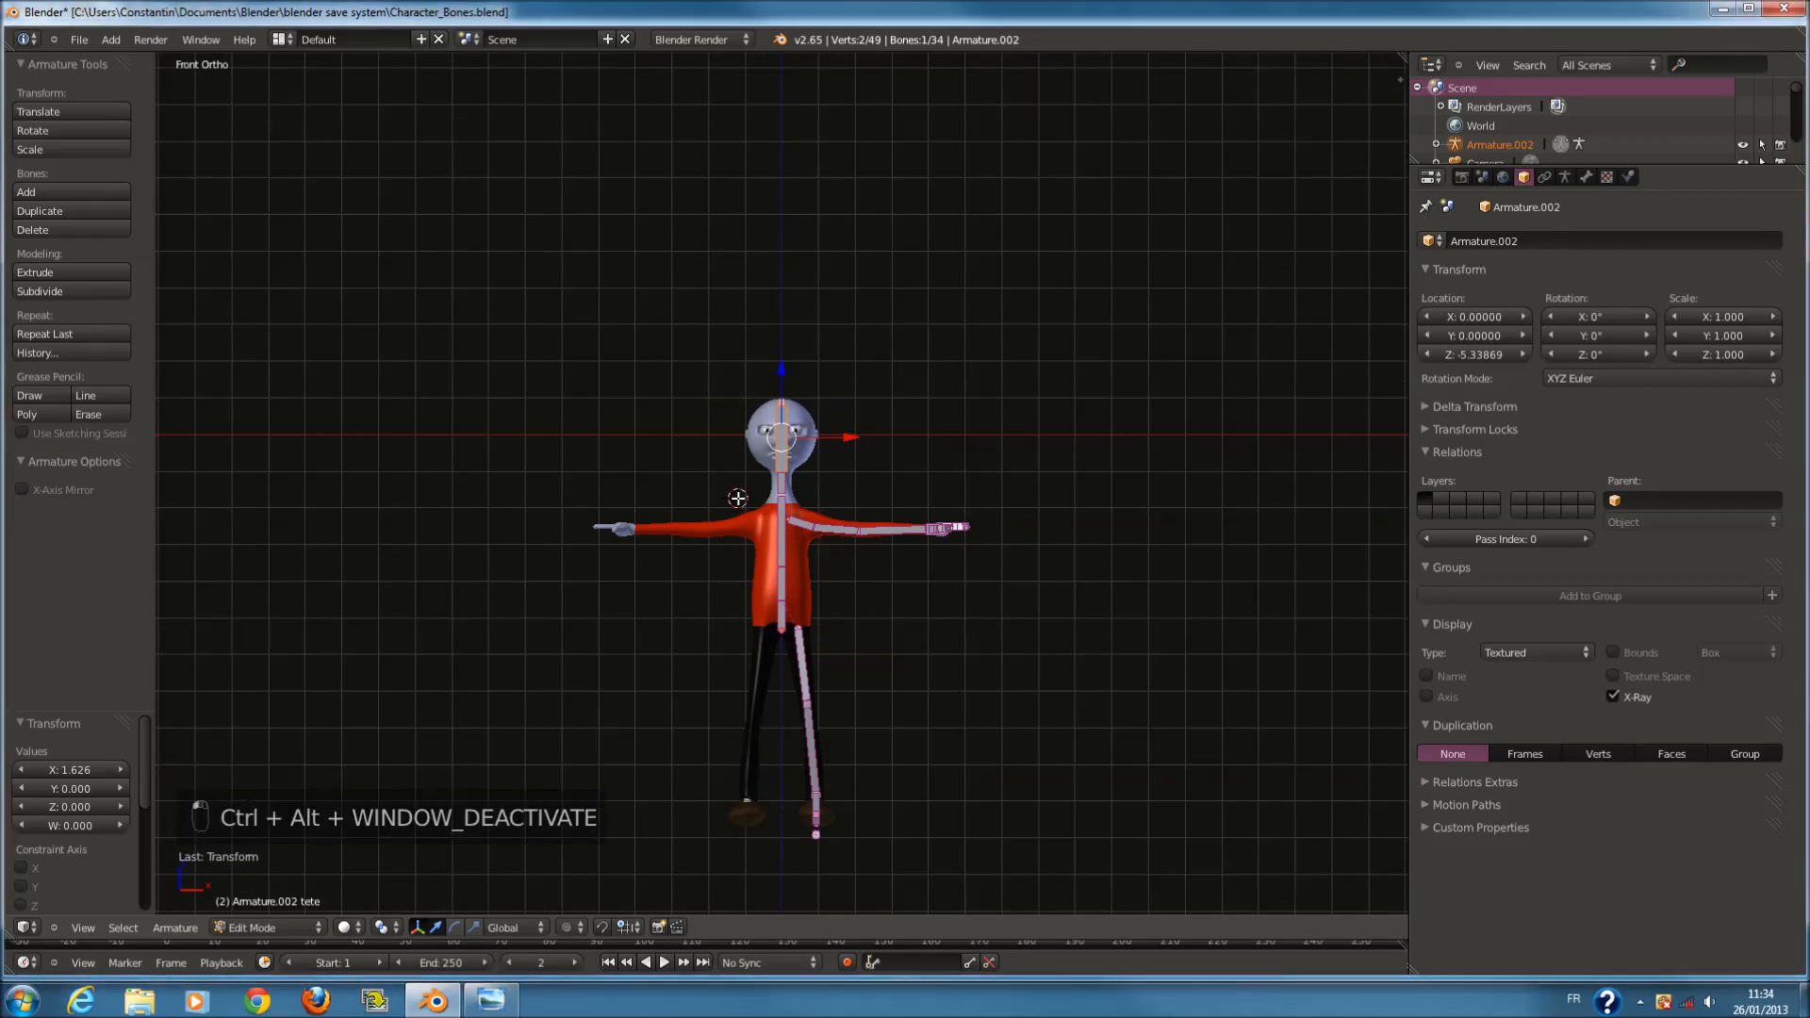
scroll(821, 482, "up", 3)
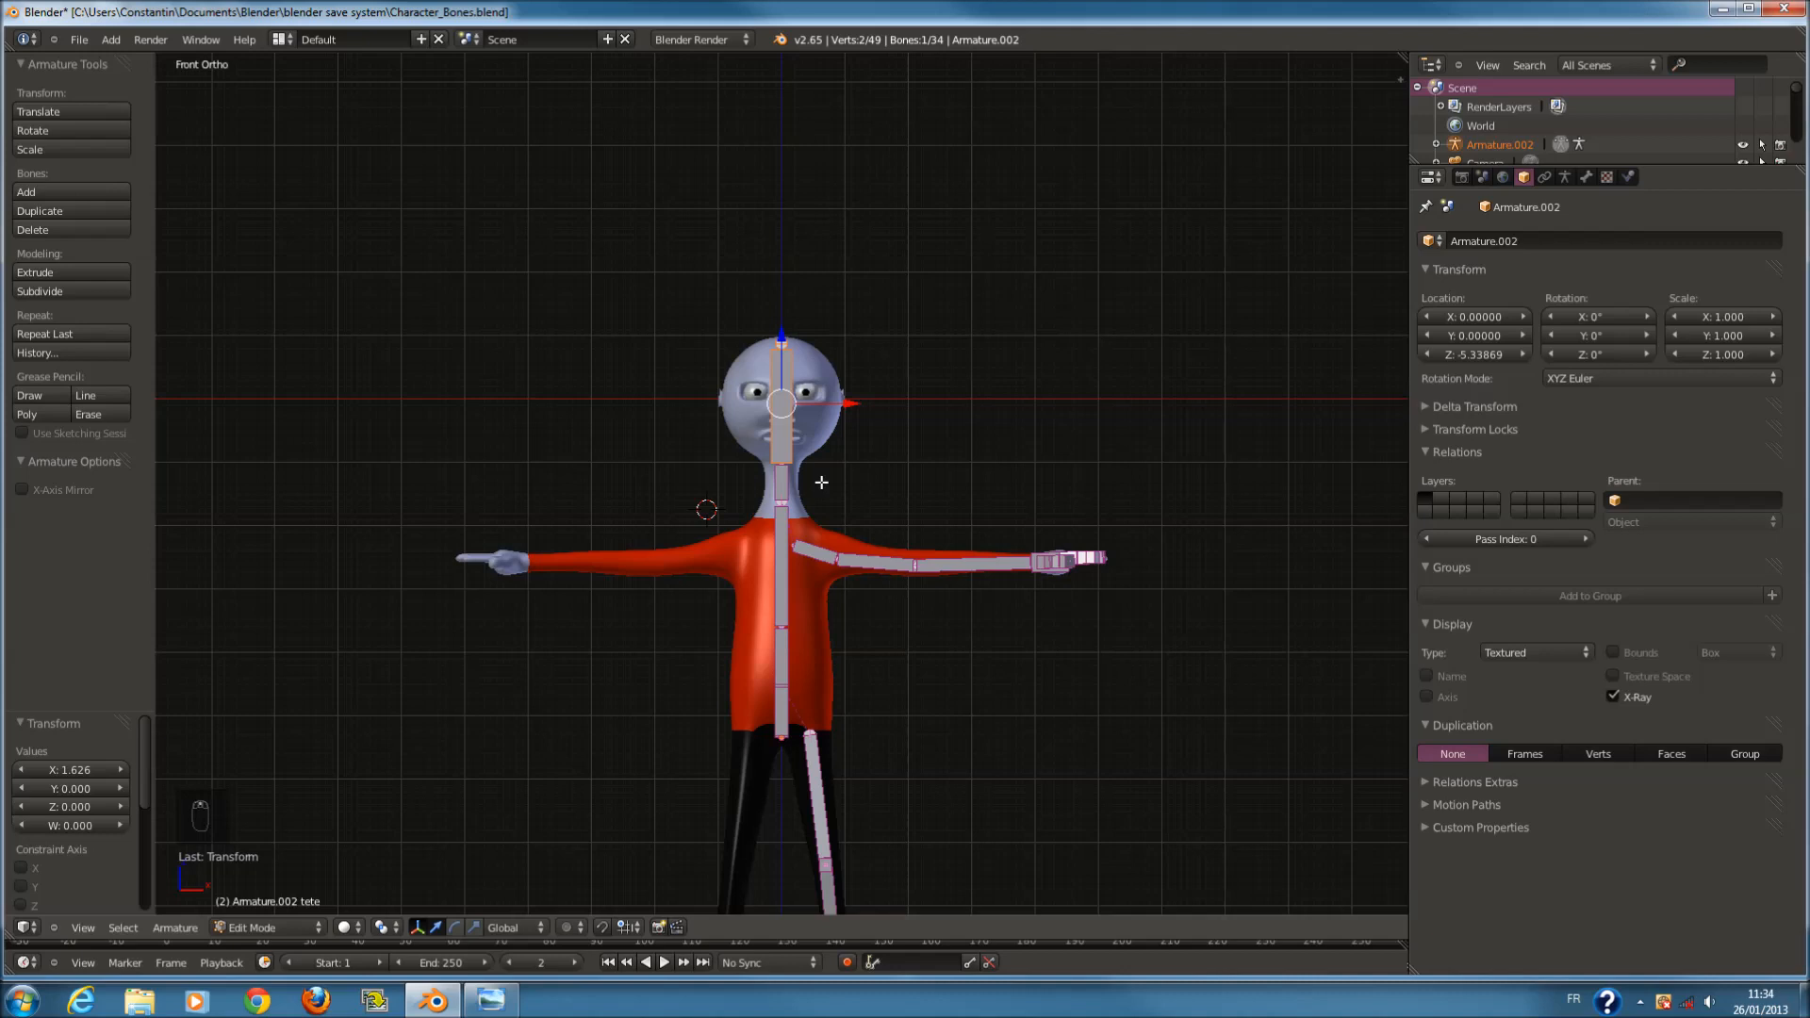
key("ctrl+alt+shift+s")
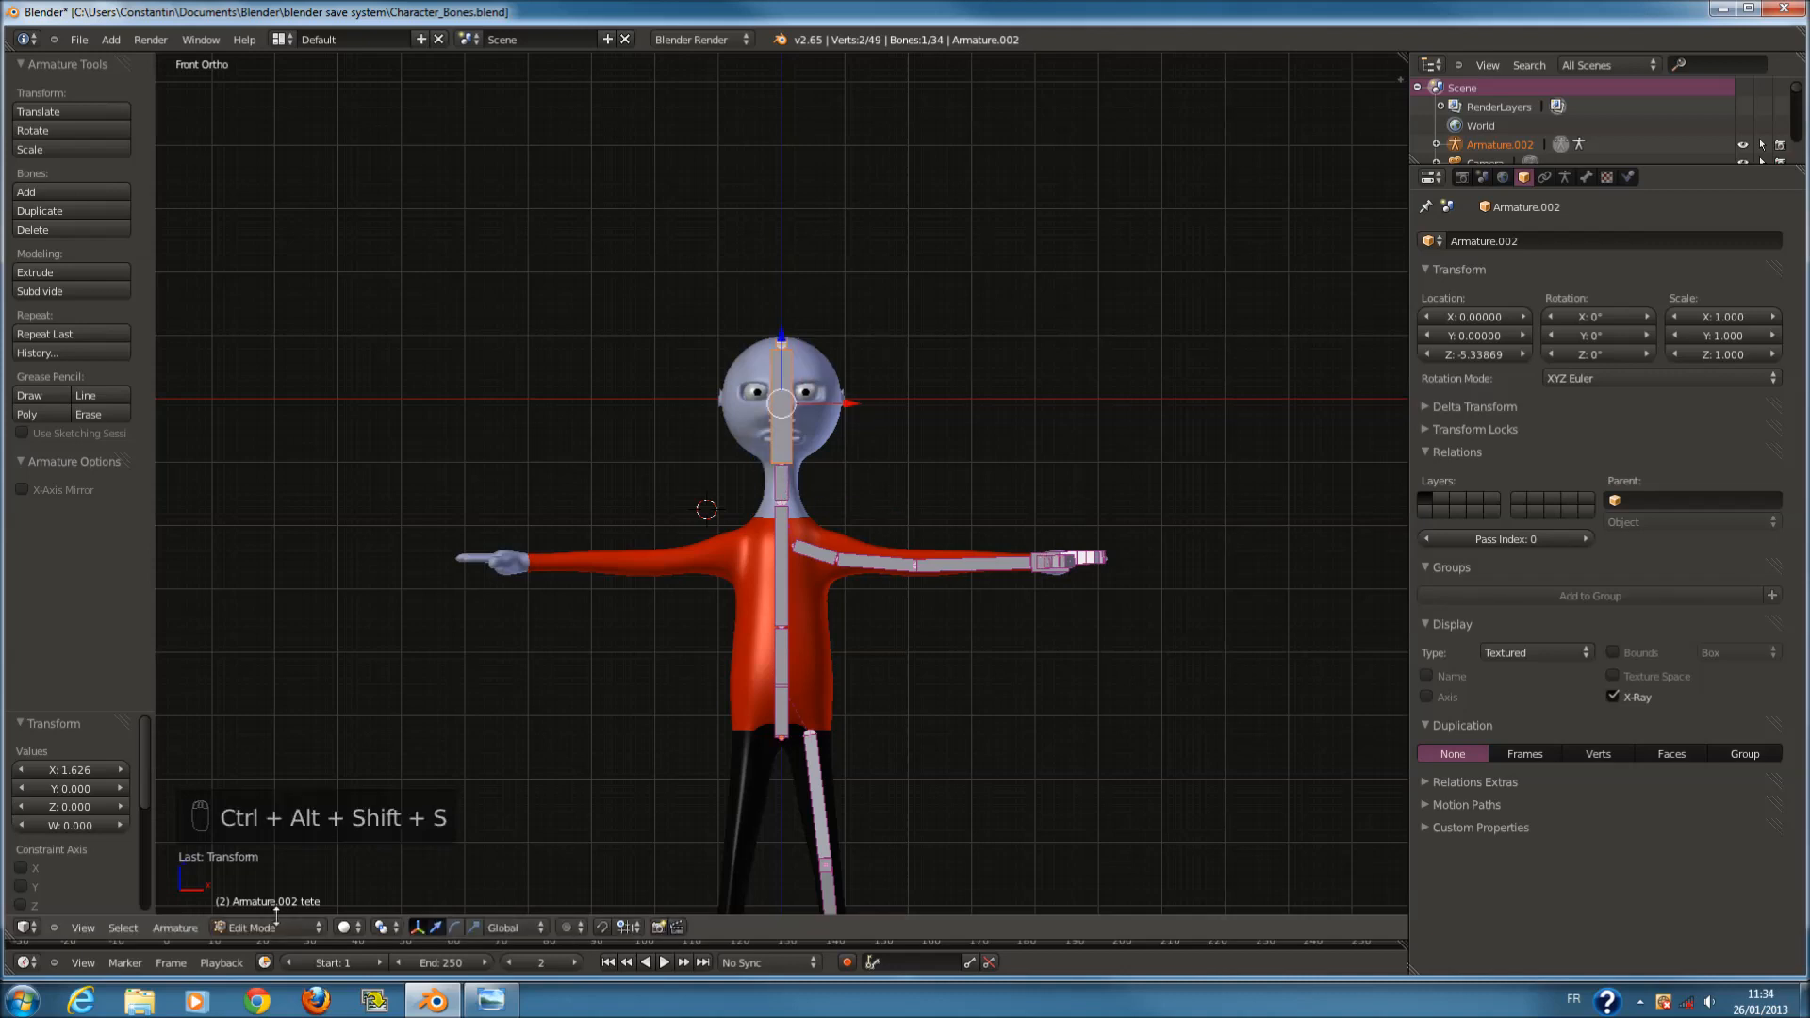
Widen the head bone again with Scale Envelope/BBone by a factor of about 1.636.
left_click(174, 928)
mouse_move(274, 909)
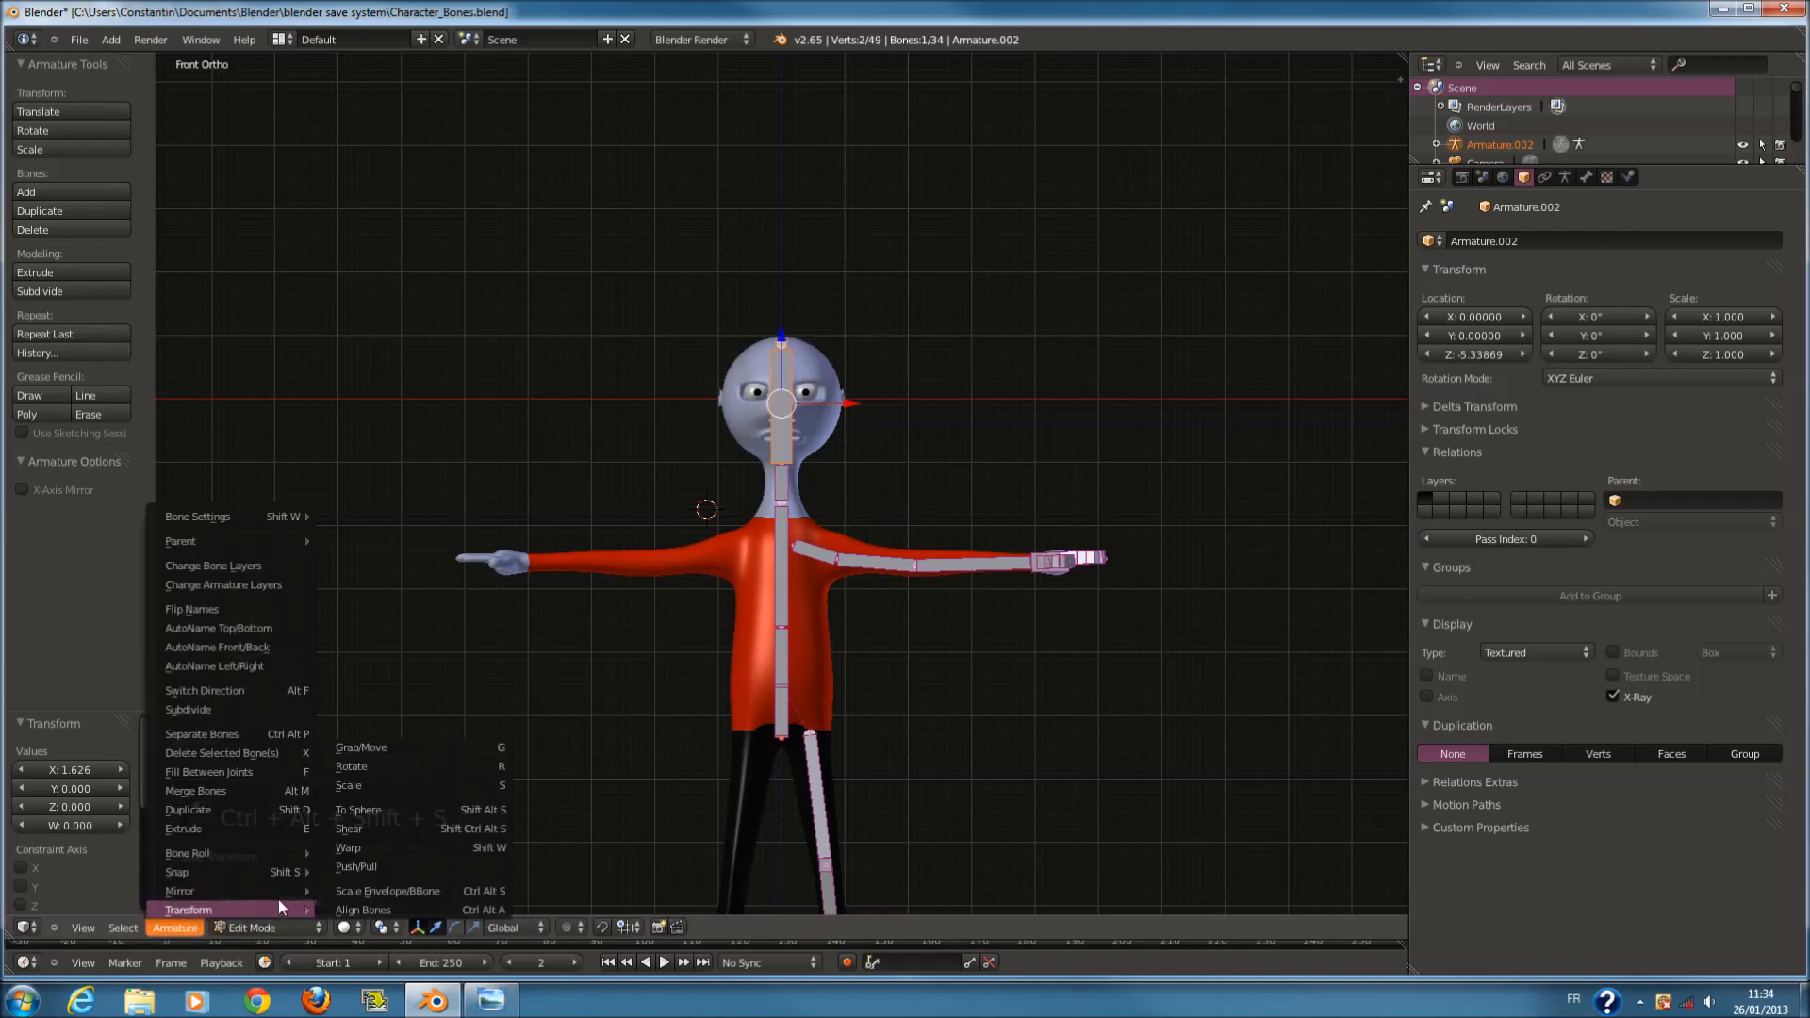
left_click(491, 892)
left_click(14, 814)
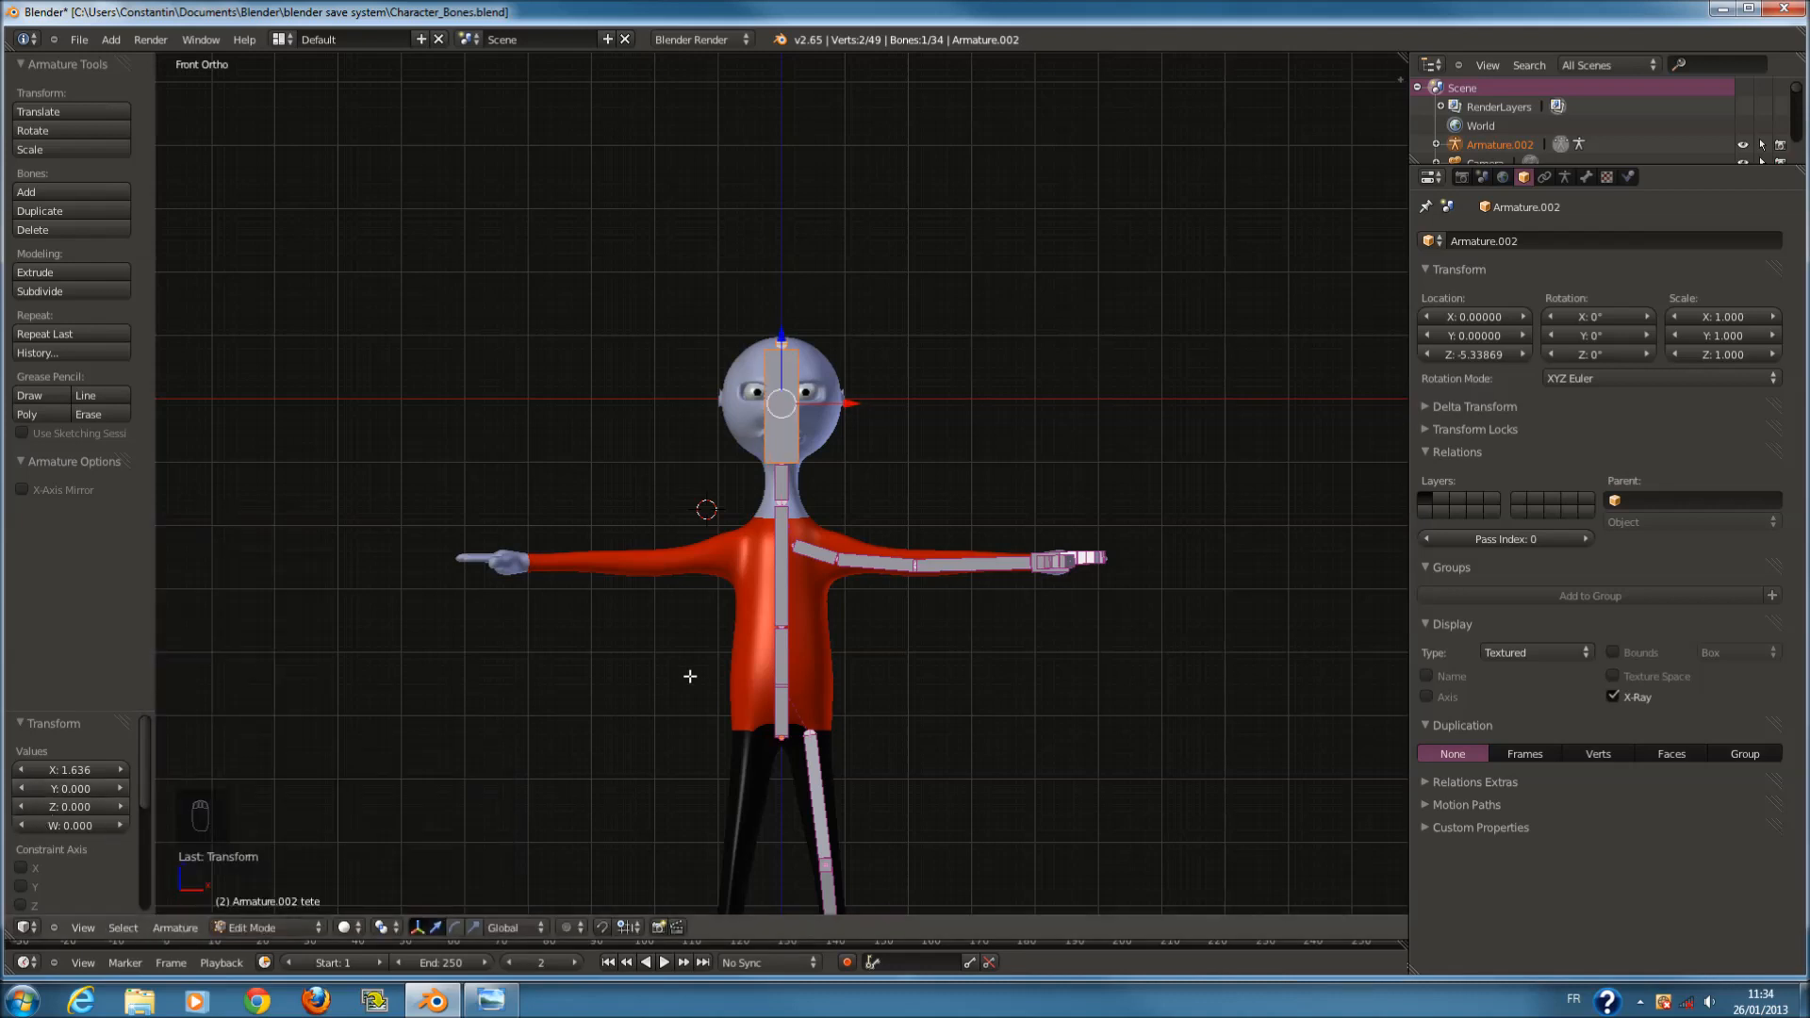
scroll(735, 664, "down", 2)
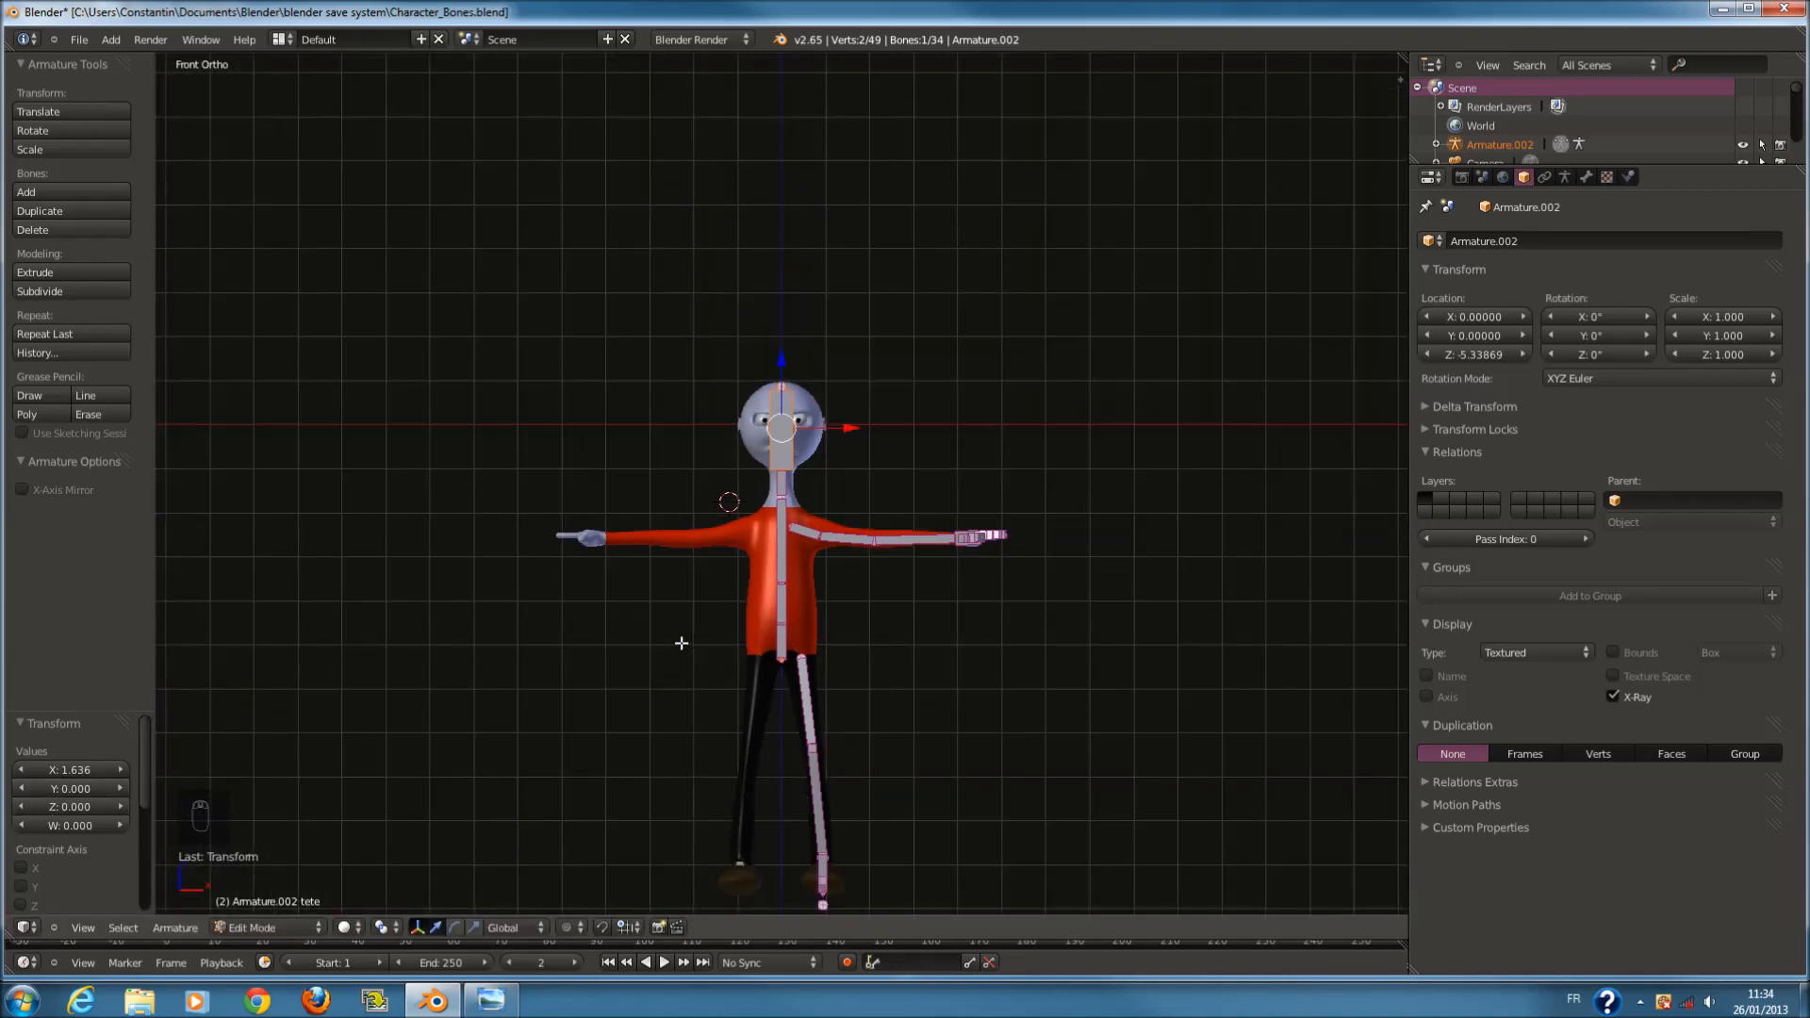
left_click(451, 669)
Examine the thickened head bone and the whole rig in Object Mode and Edit Mode, and deselect all bones.
middle_click_drag(369, 633, 889, 626)
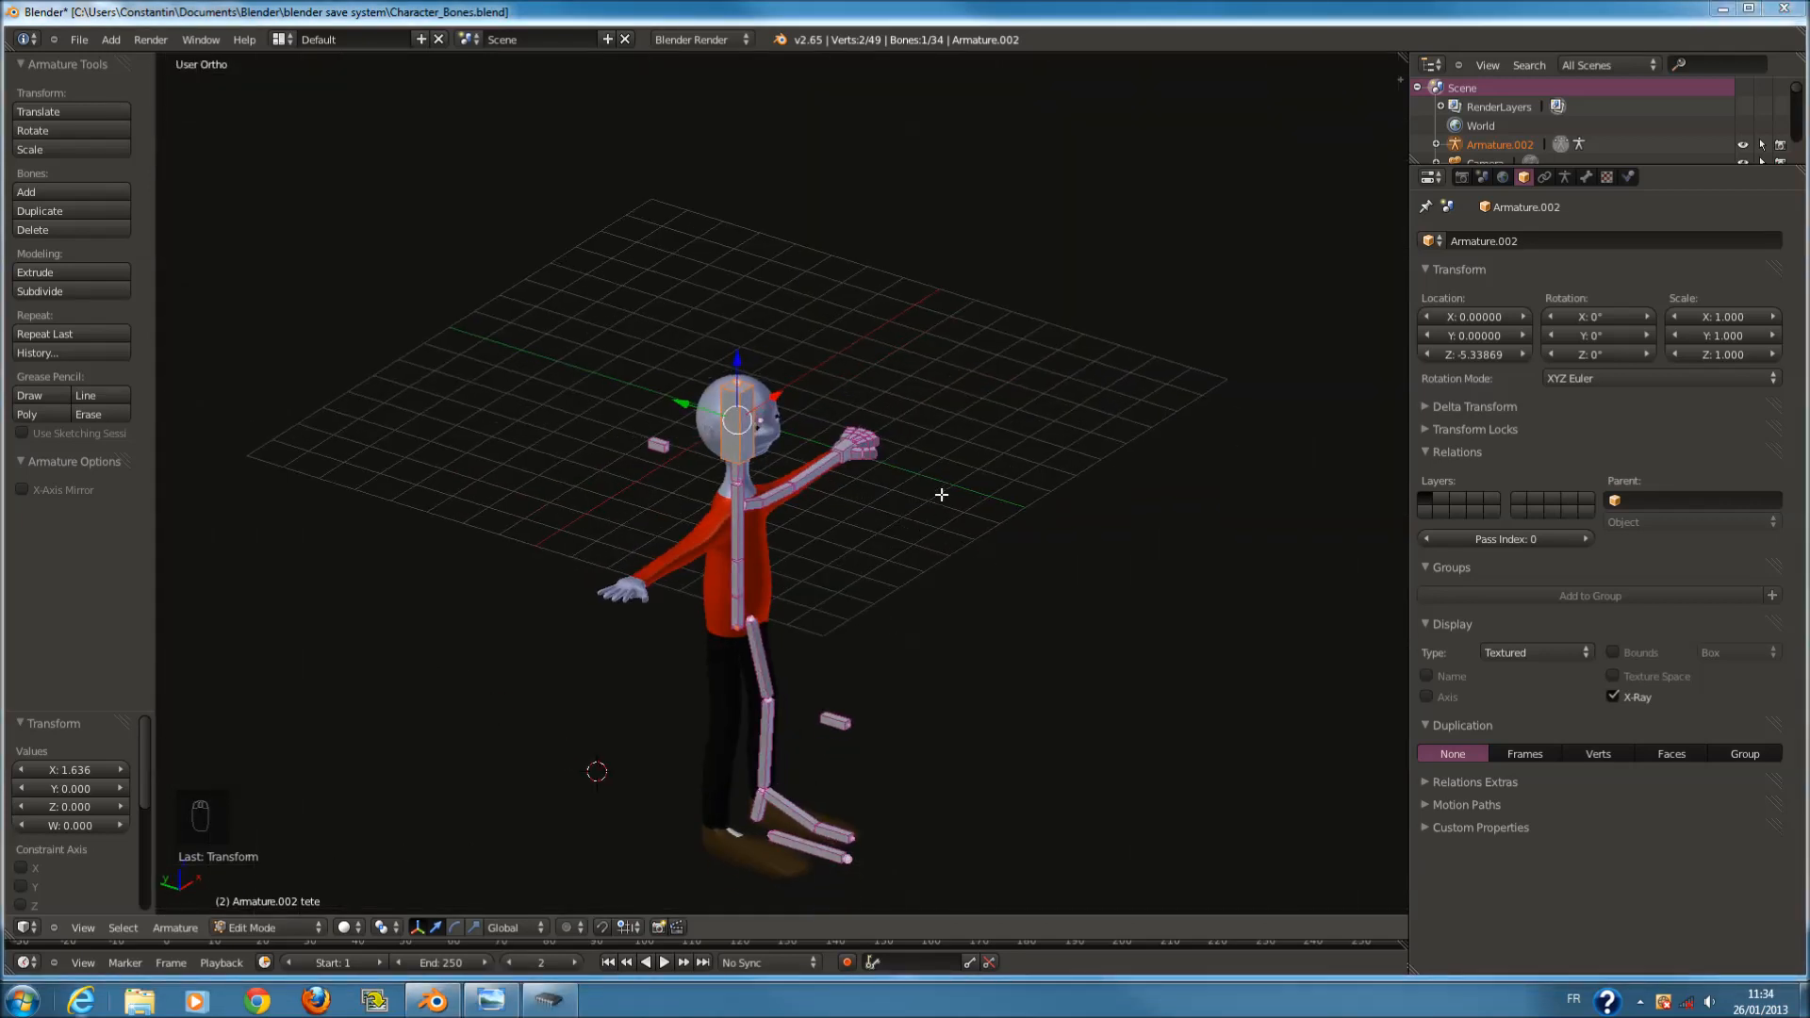
middle_click_drag(941, 485, 971, 483)
key("Tab")
key("KP_1")
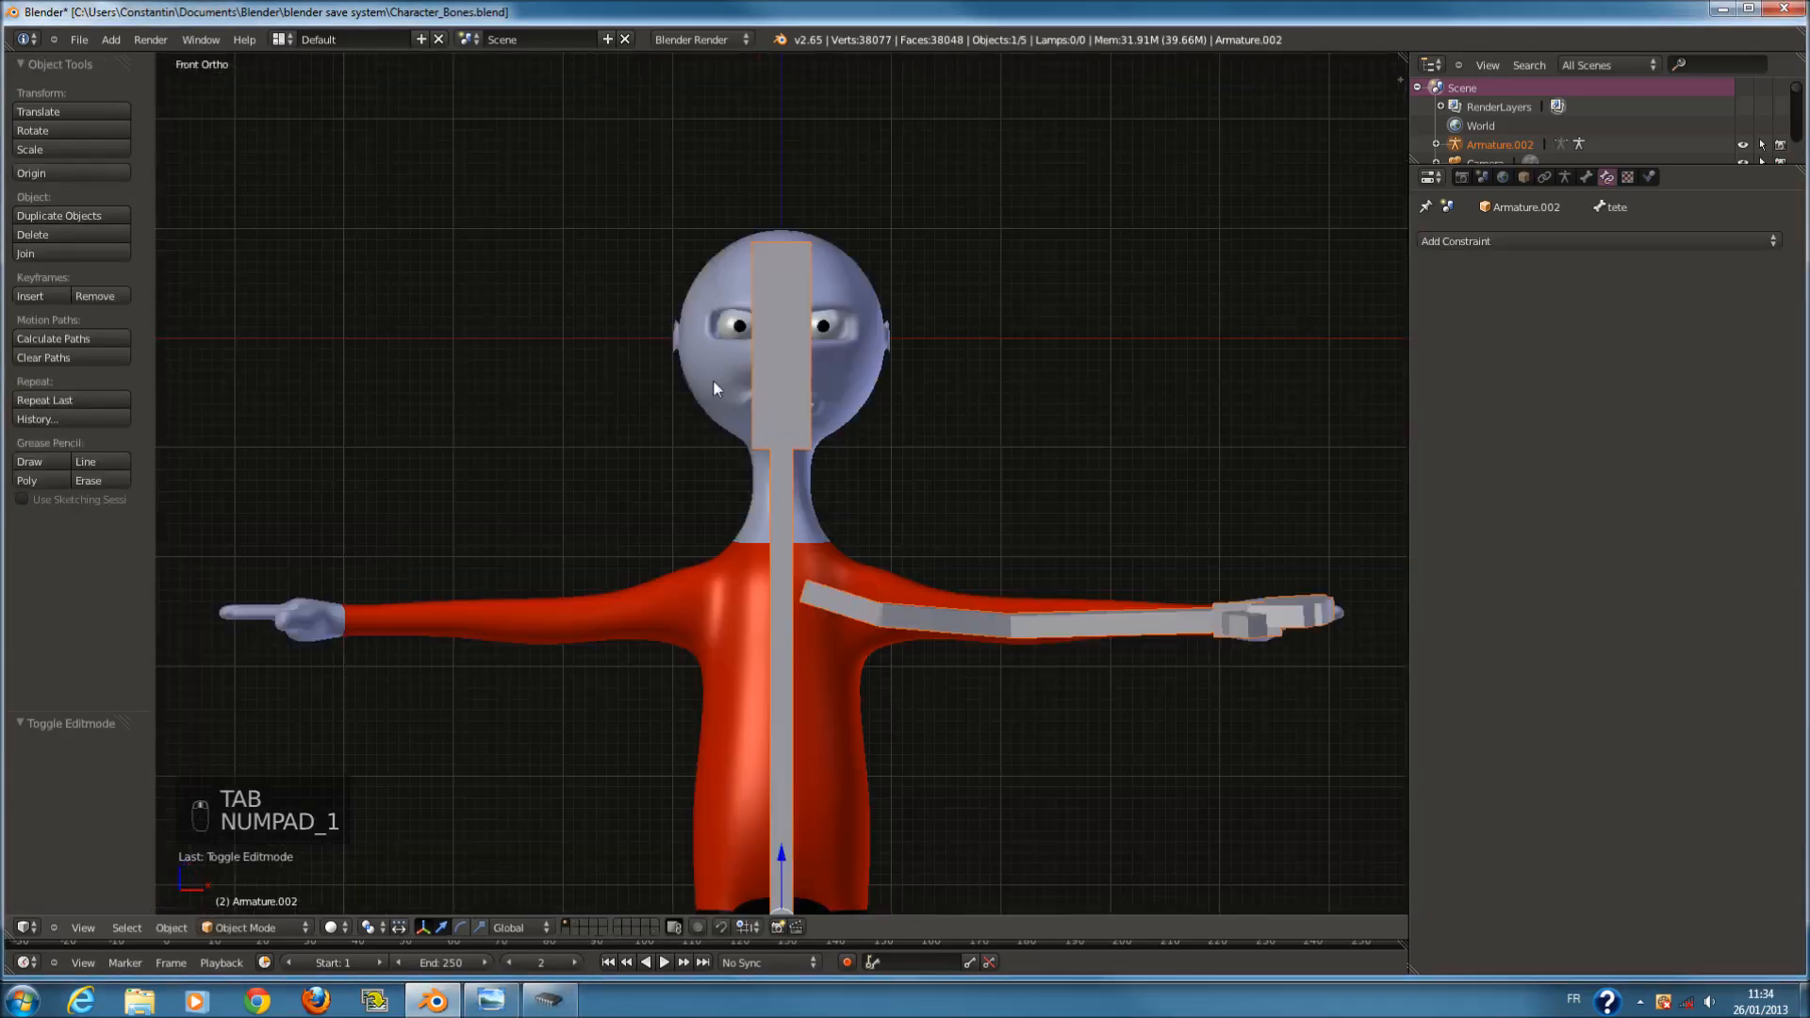
scroll(717, 394, "down", 5)
key("Tab")
scroll(784, 484, "down", 6, "shift")
scroll(832, 495, "up", 2)
key("a")
key("a")
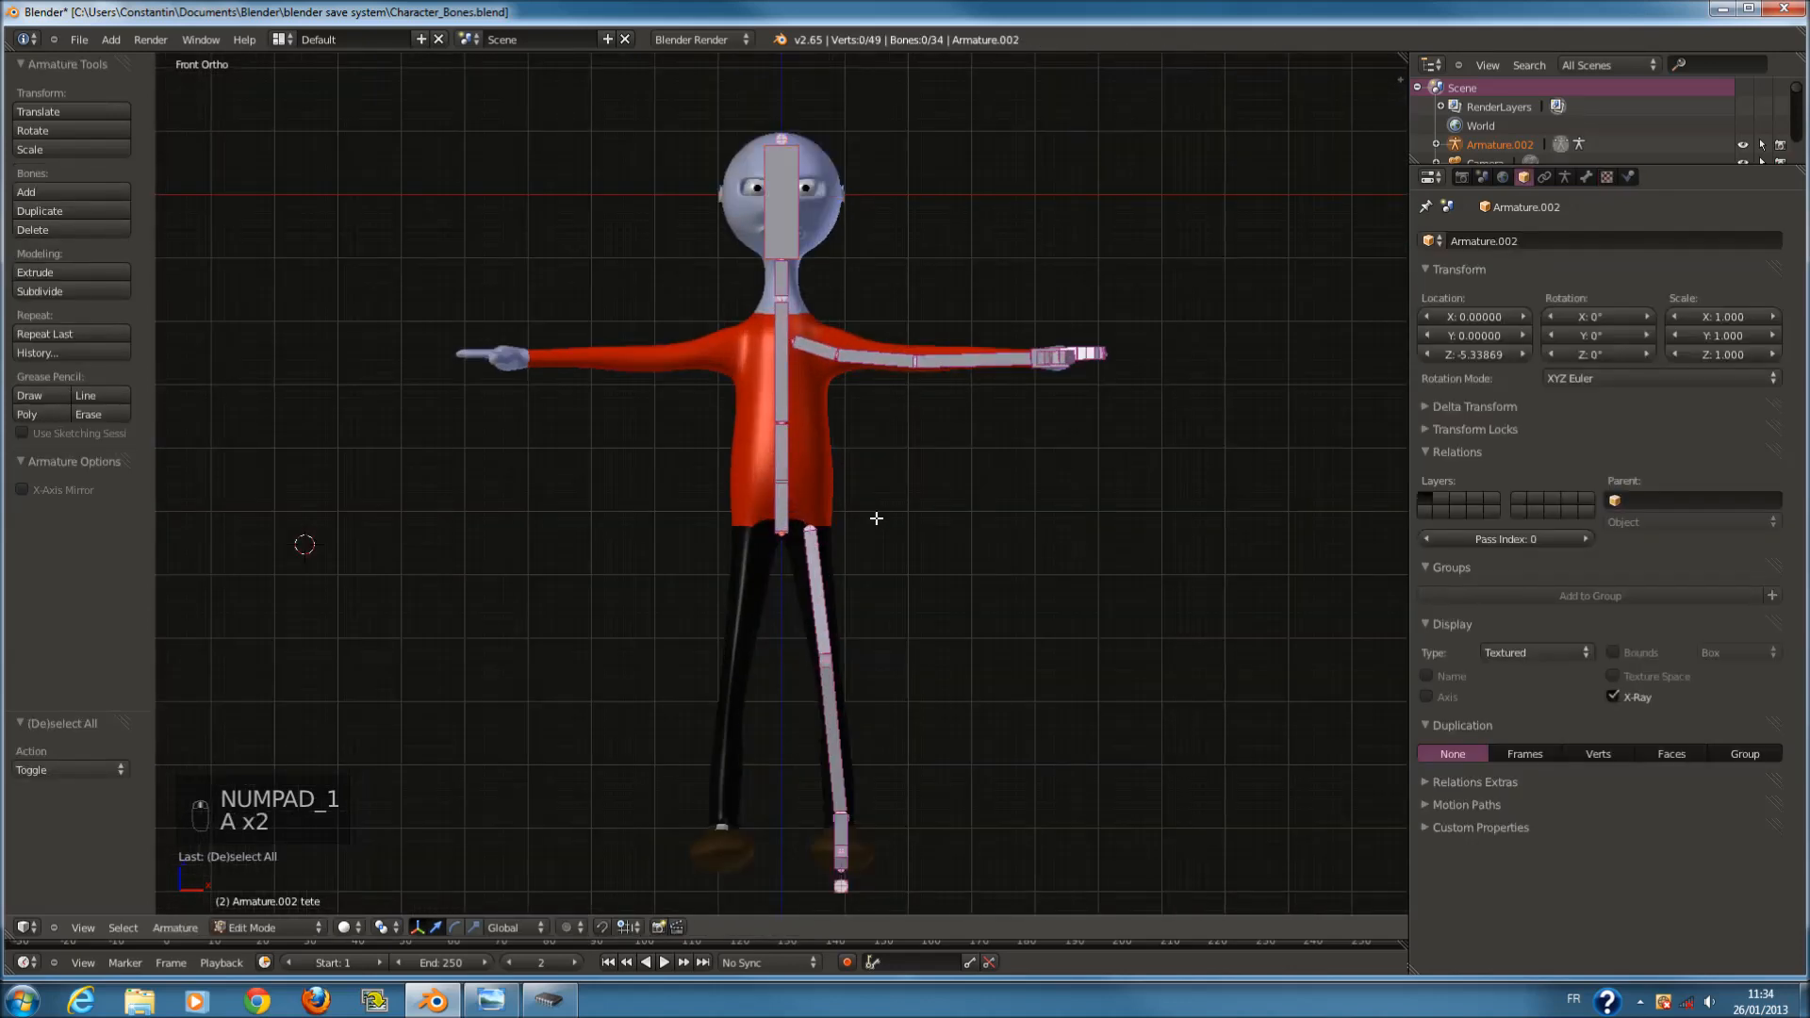
key("Tab")
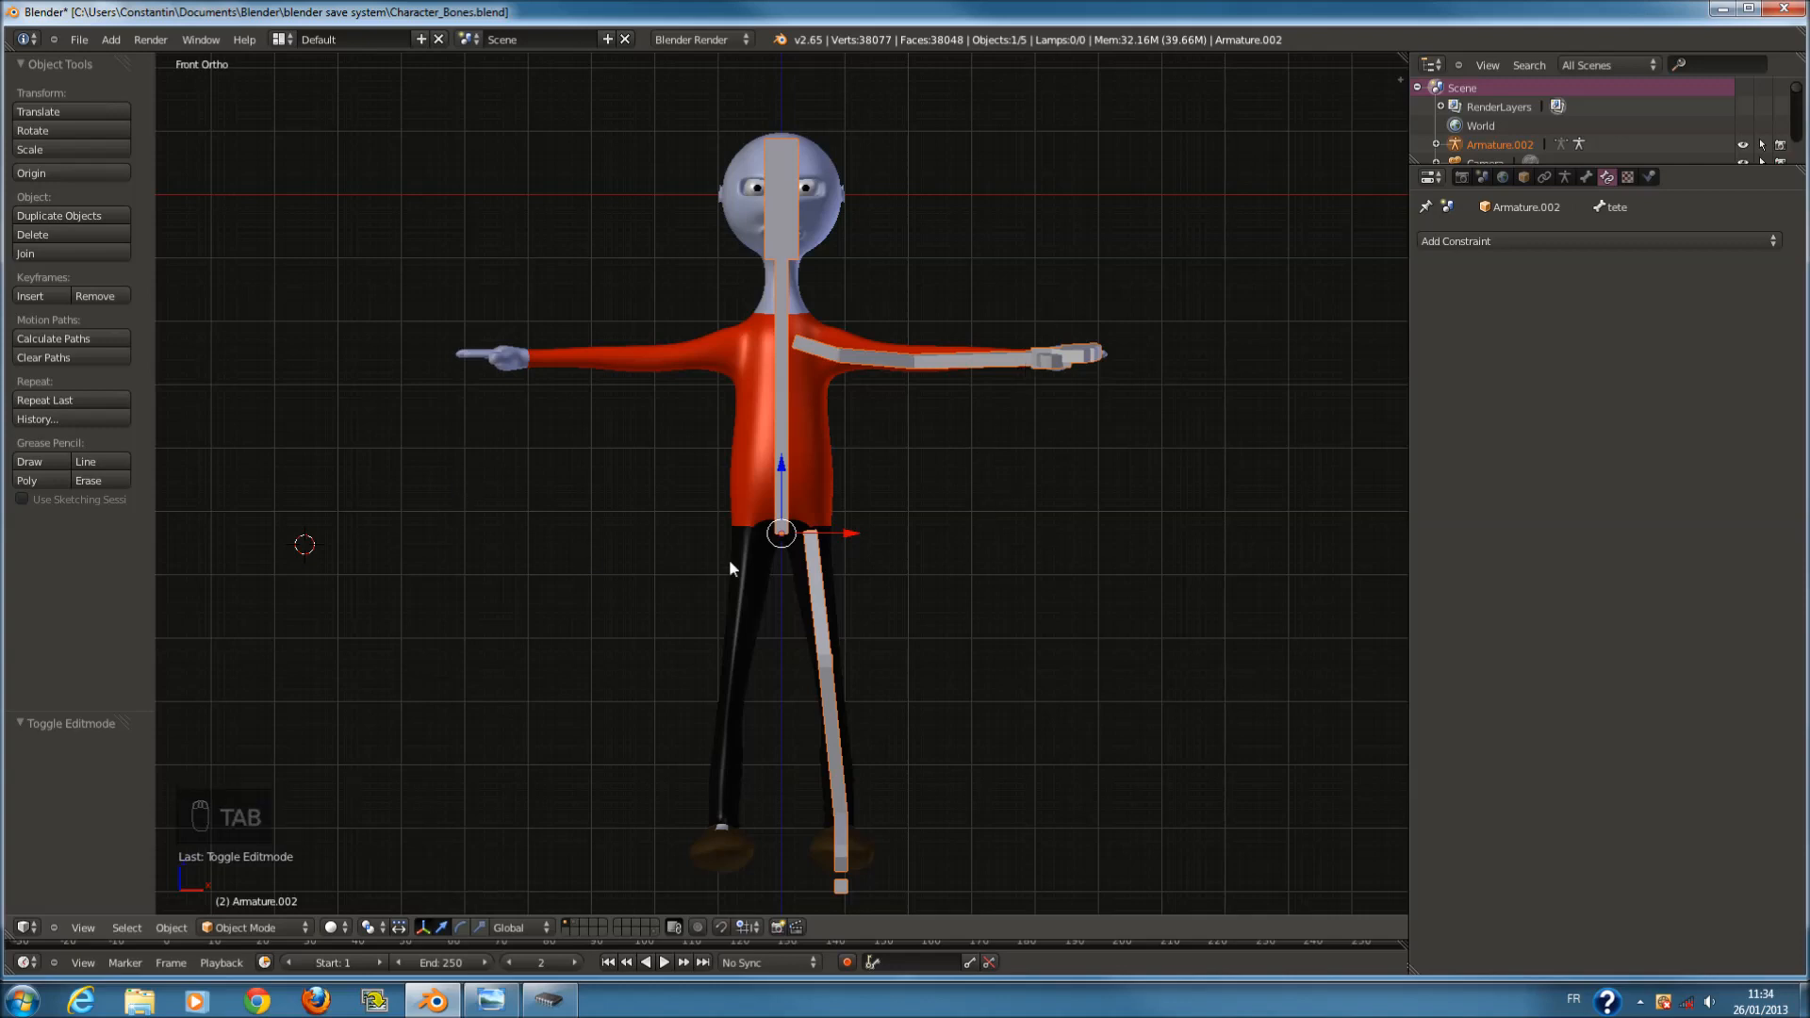
scroll(801, 608, "down", 7, "shift")
scroll(918, 694, "up", 2)
right_click(845, 644)
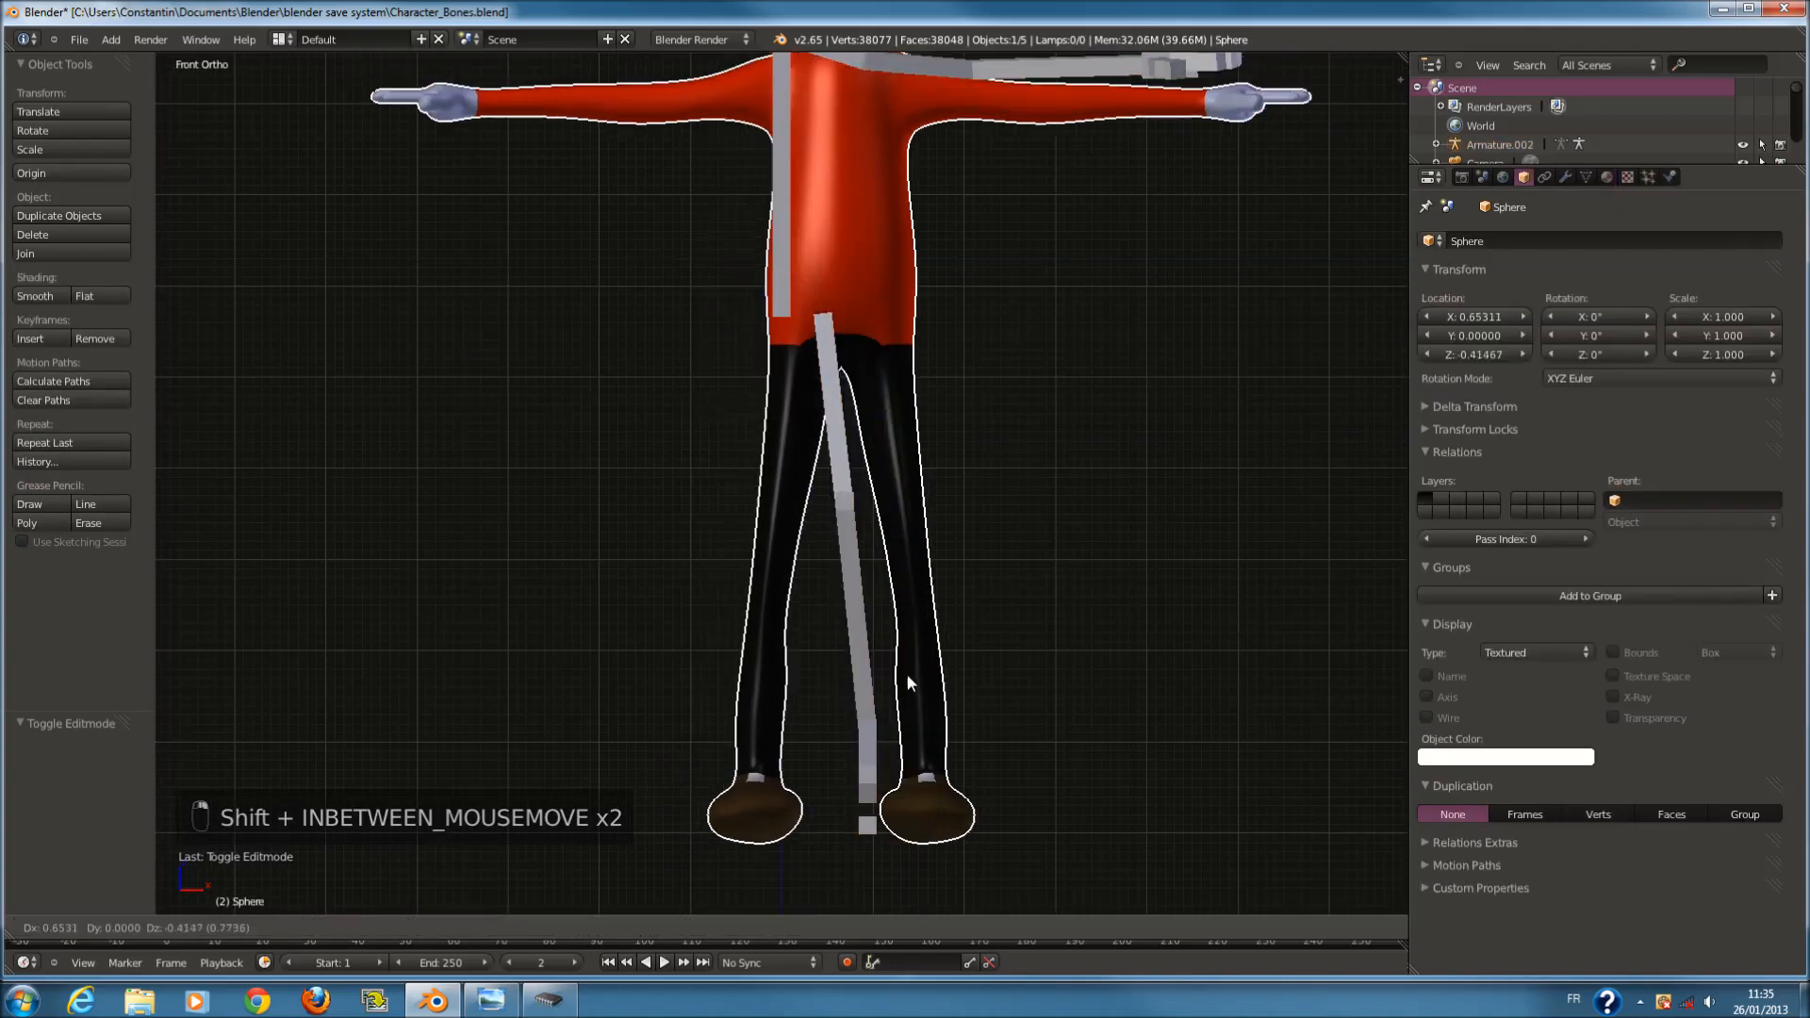
right_click(856, 598)
scroll(867, 609, "down", 9, "shift")
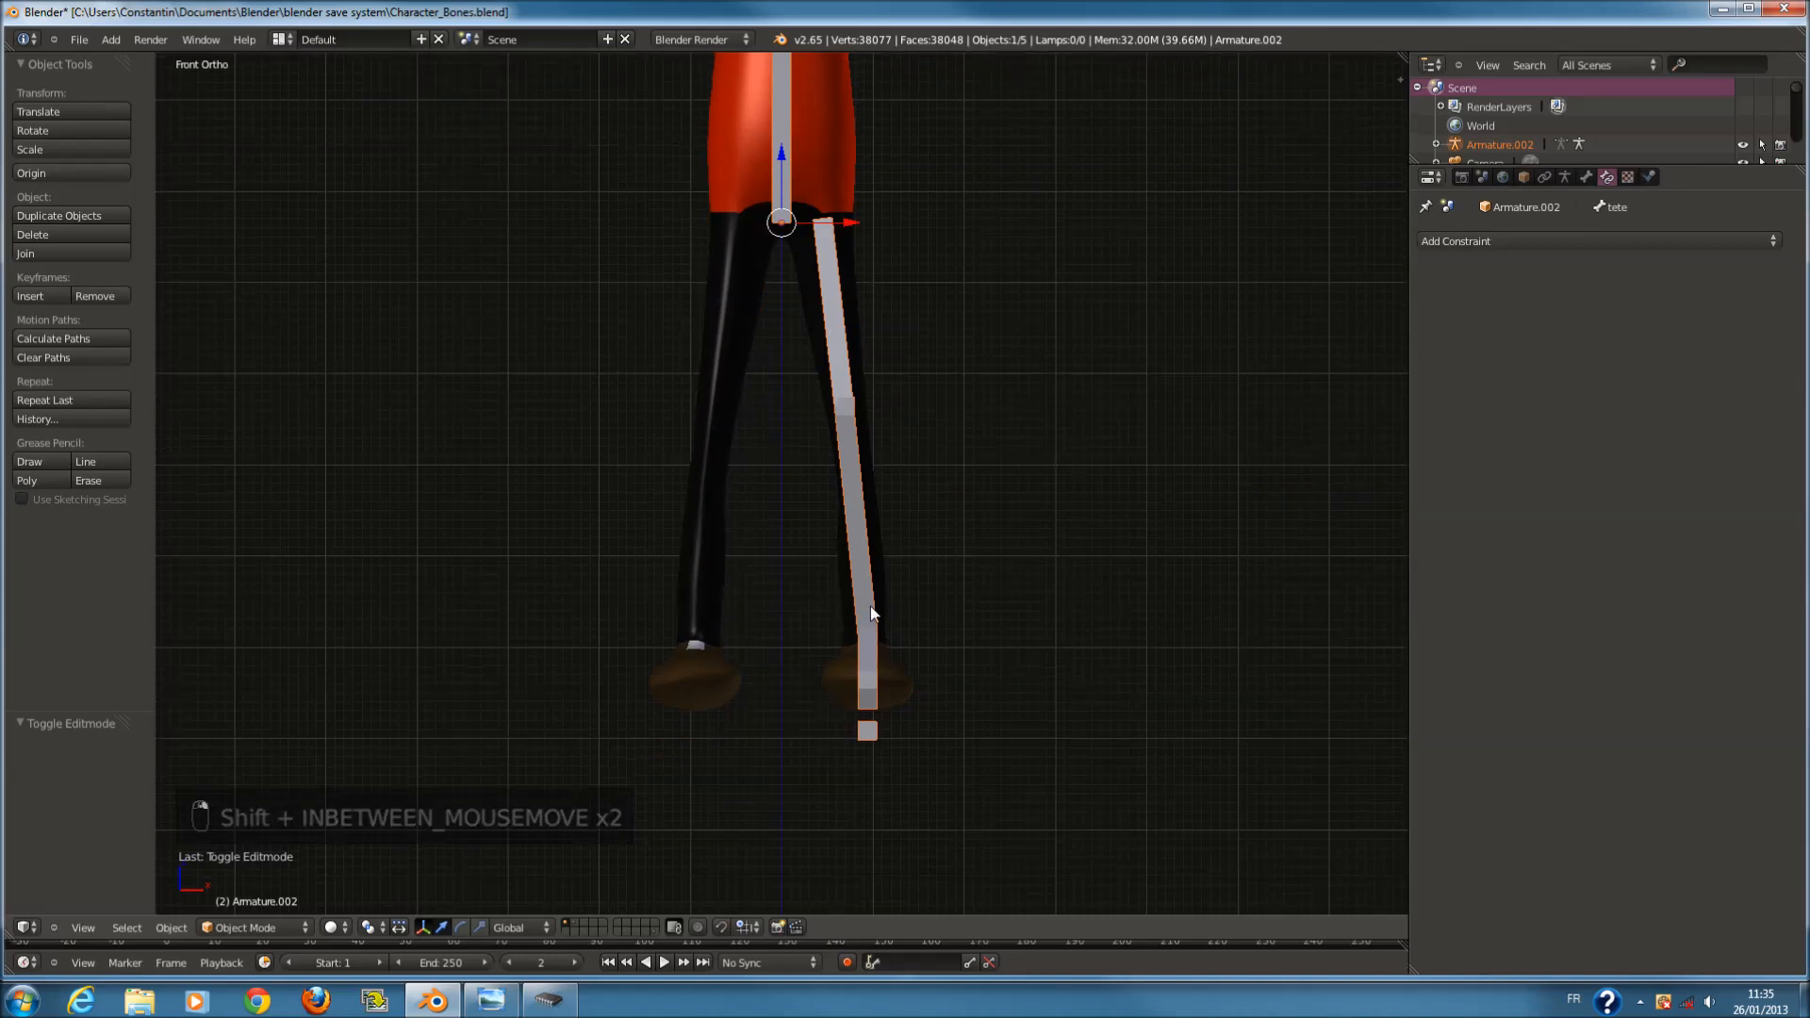
key("Tab")
Turn off Deform for the GenouwIK.L control bone in front of the left knee.
middle_click_drag(945, 716, 852, 611)
scroll(853, 611, "up", 2)
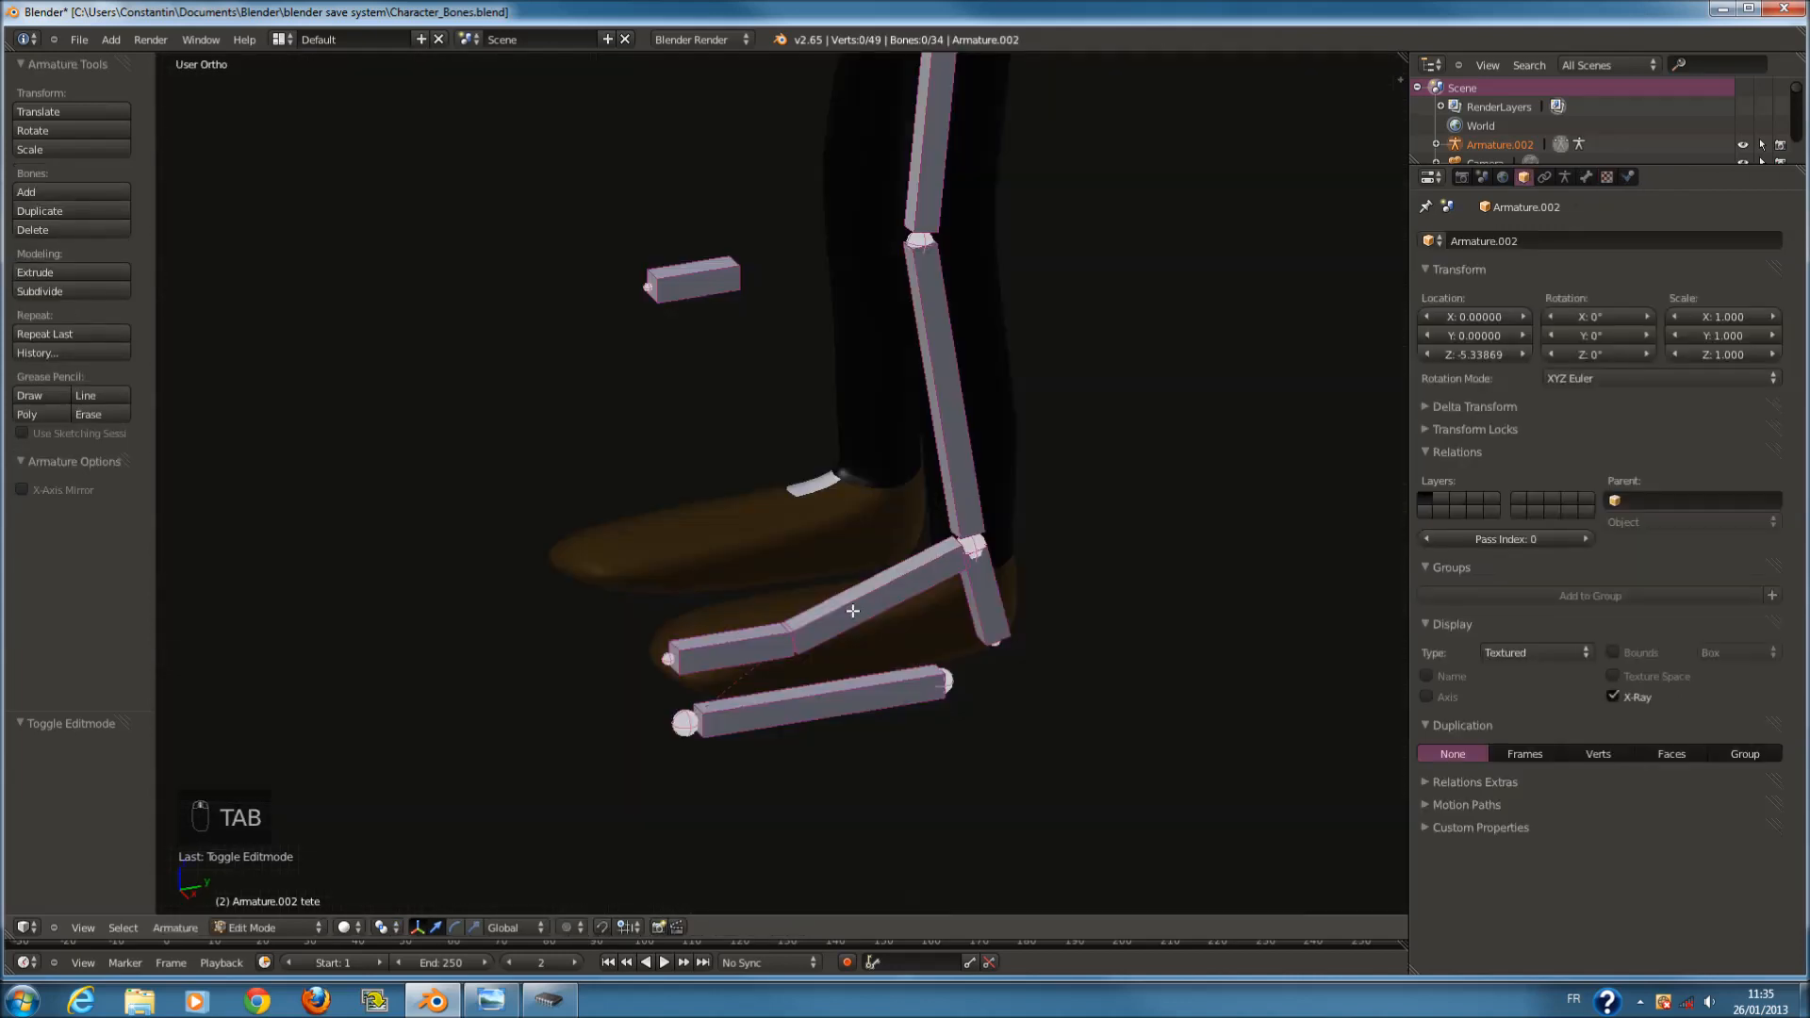
middle_click_drag(905, 557, 1048, 577)
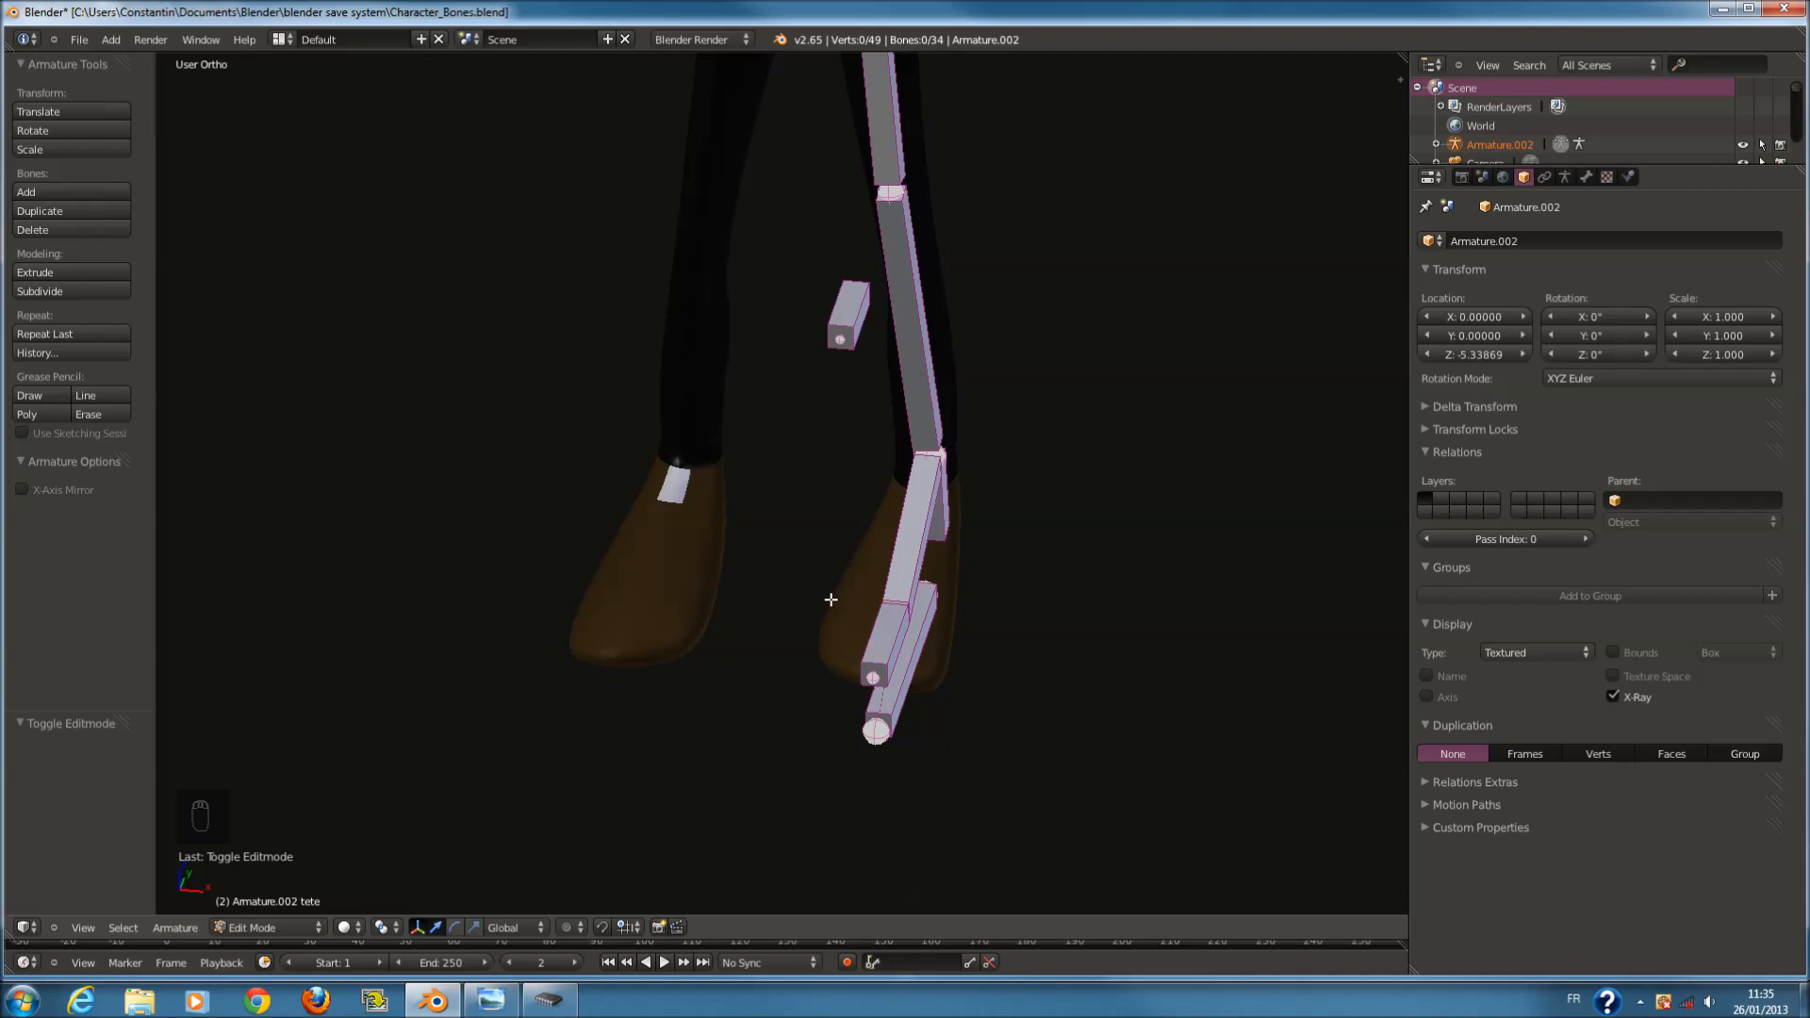
scroll(836, 520, "down", 5)
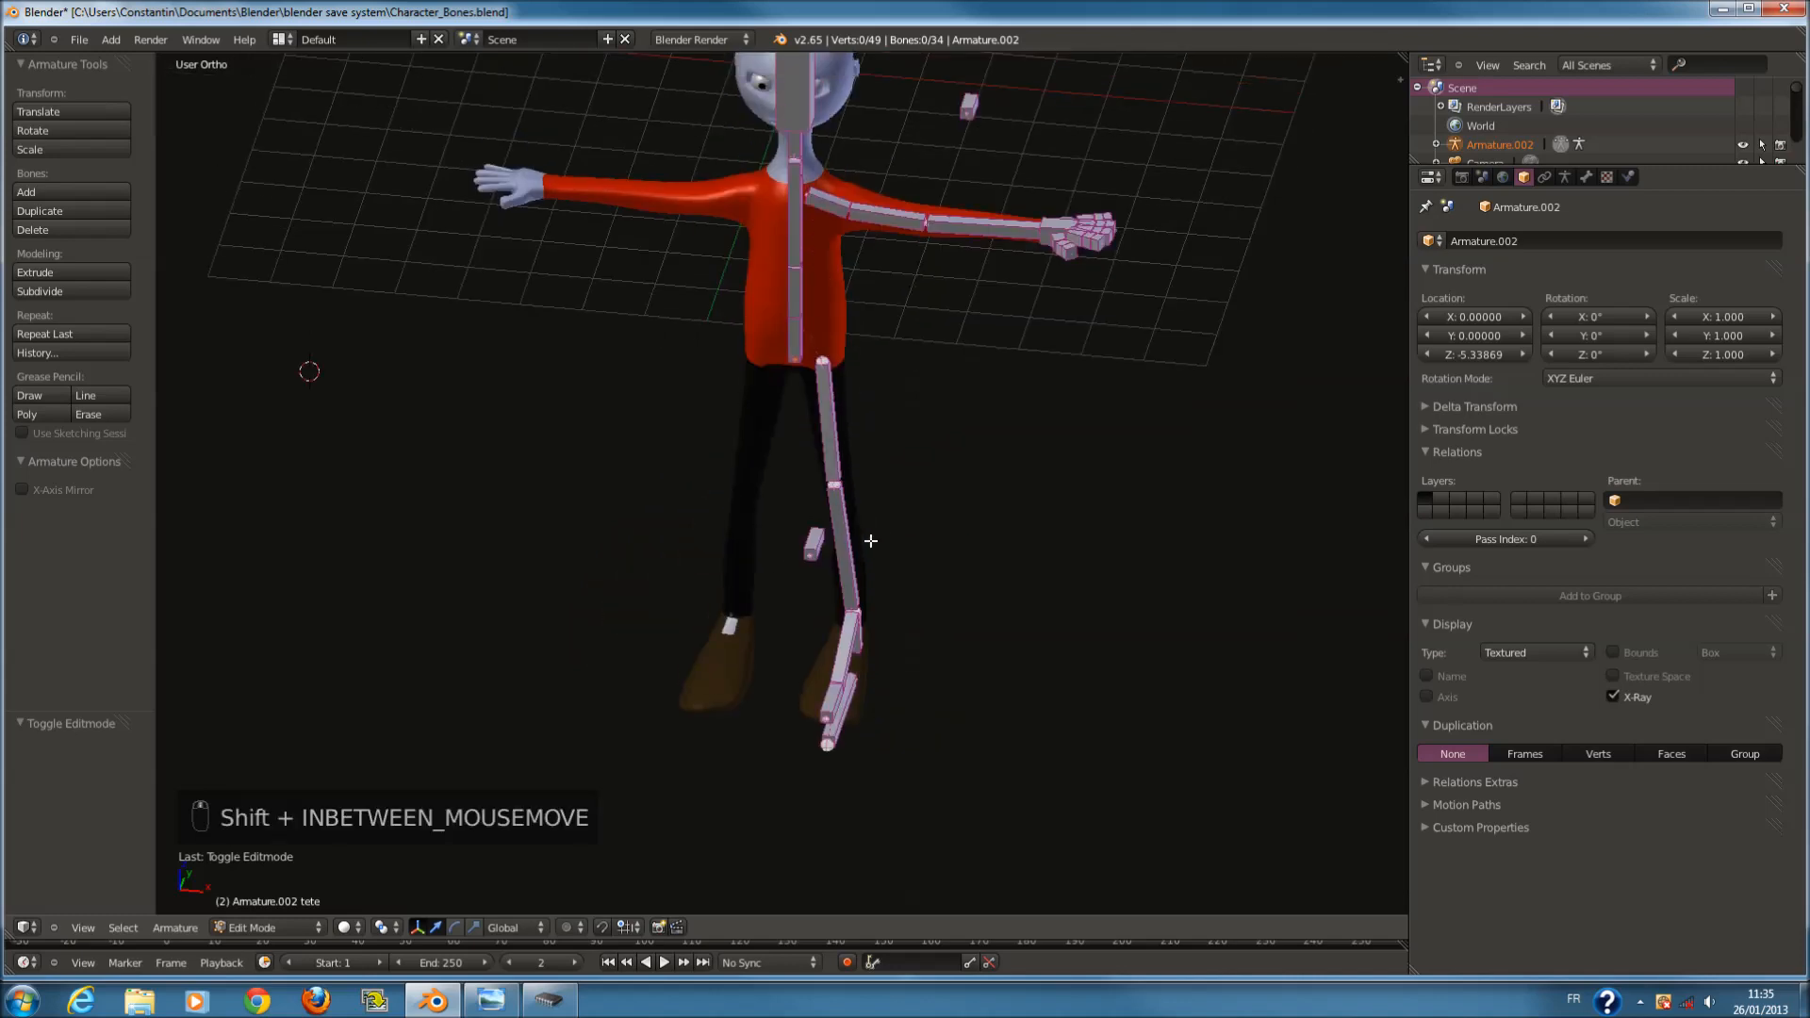
scroll(614, 512, "up", 5)
right_click(614, 514)
middle_click_drag(835, 520, 735, 512)
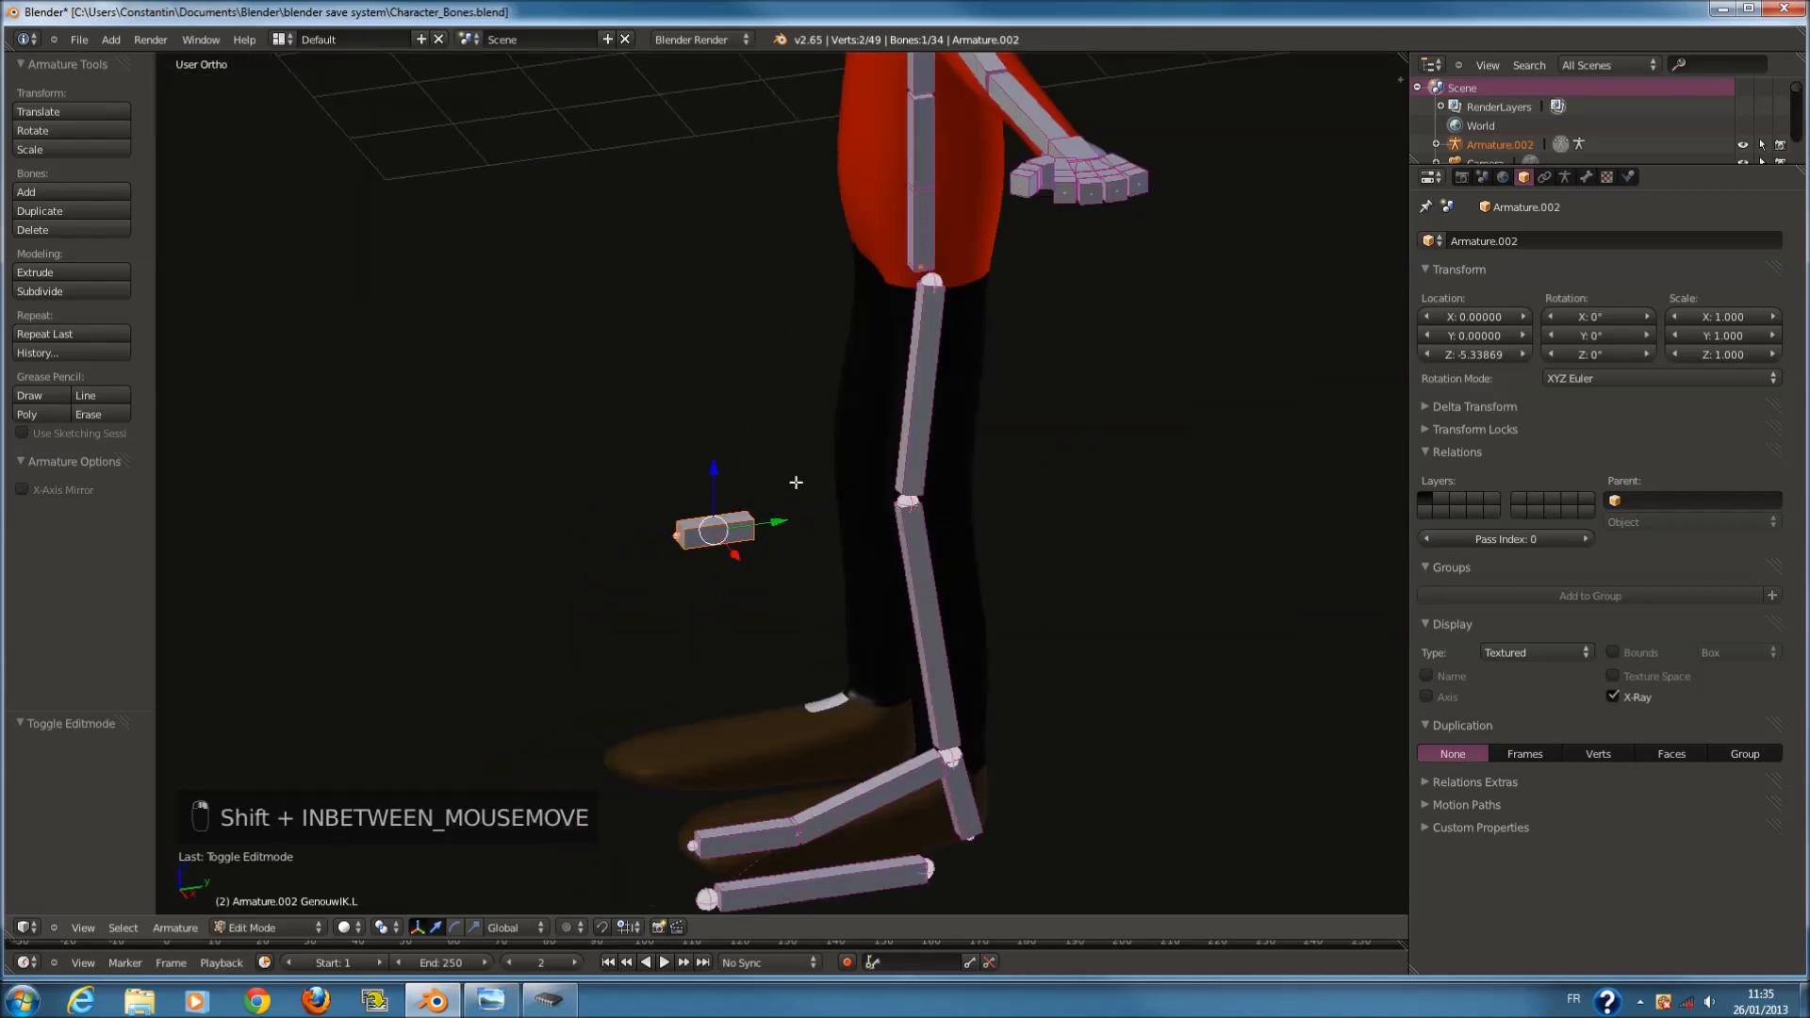
left_click(1586, 178)
left_click(1440, 543)
In Pose Mode, turn off Deform for the control bone under the left foot and for the heel bone TalontIK.L.
middle_click_drag(900, 715, 901, 545, "shift")
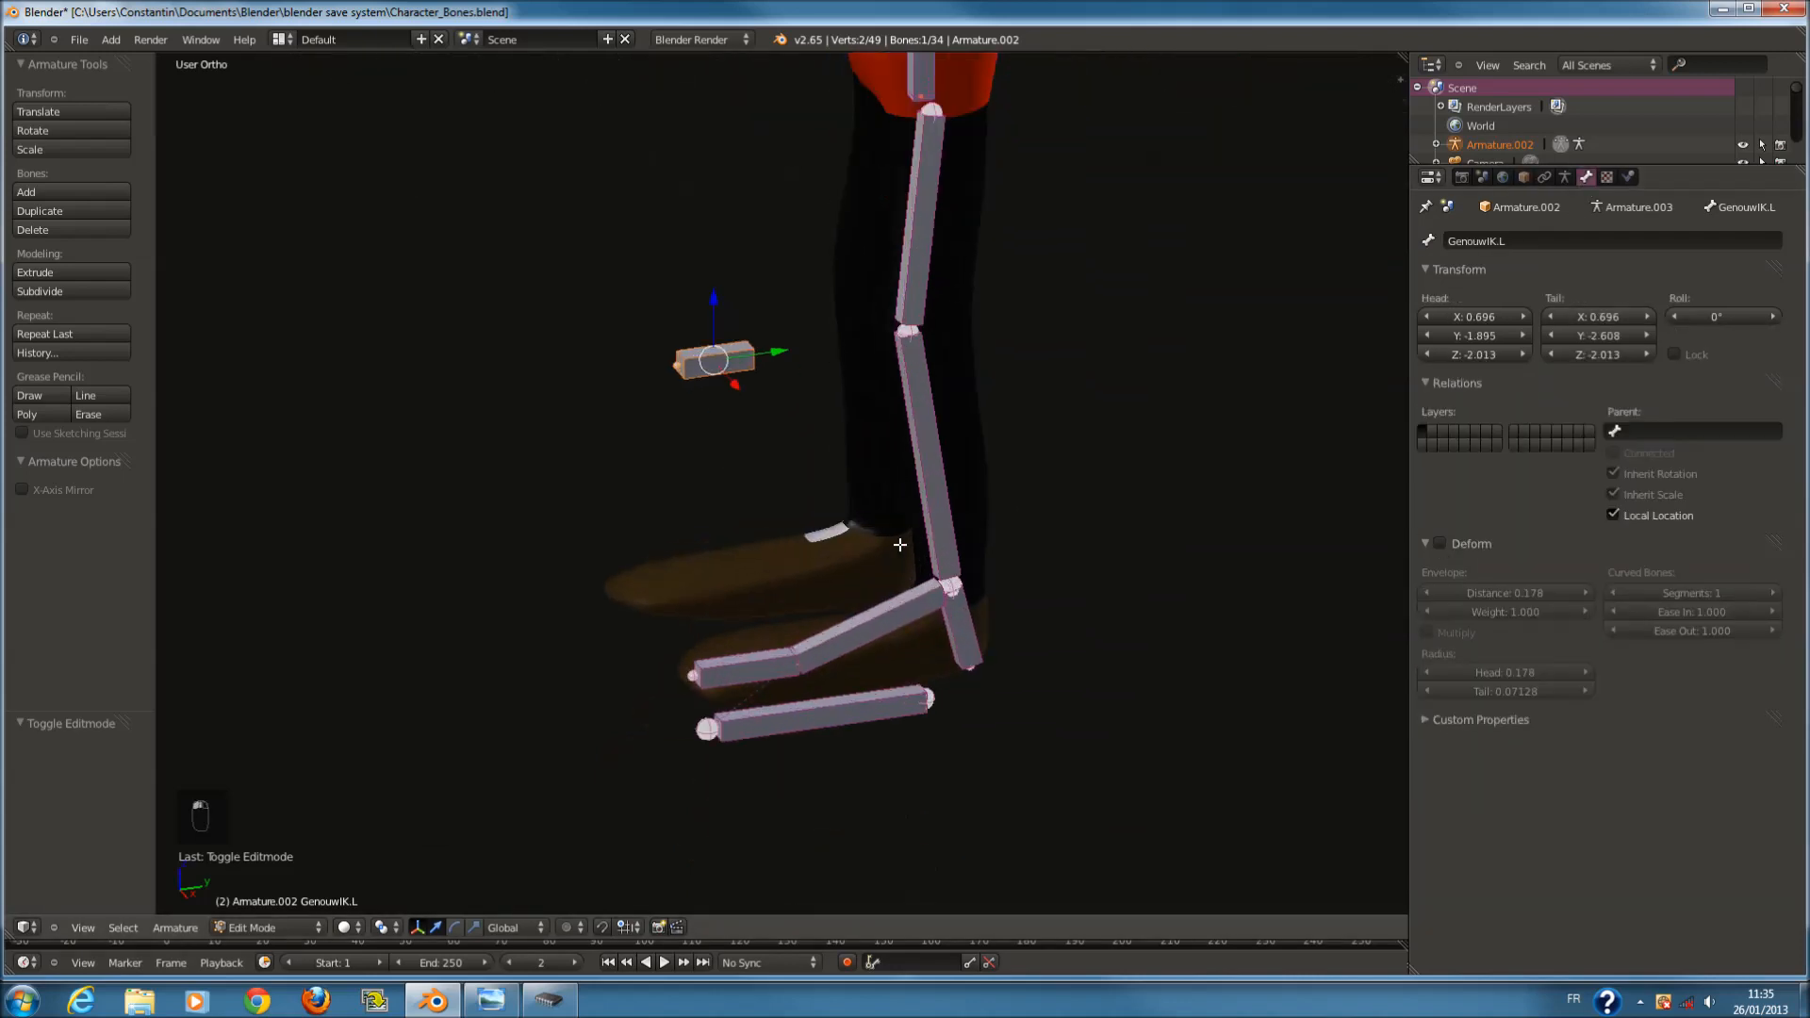
left_click(268, 927)
left_click(247, 860)
right_click(907, 733)
left_click(1439, 709)
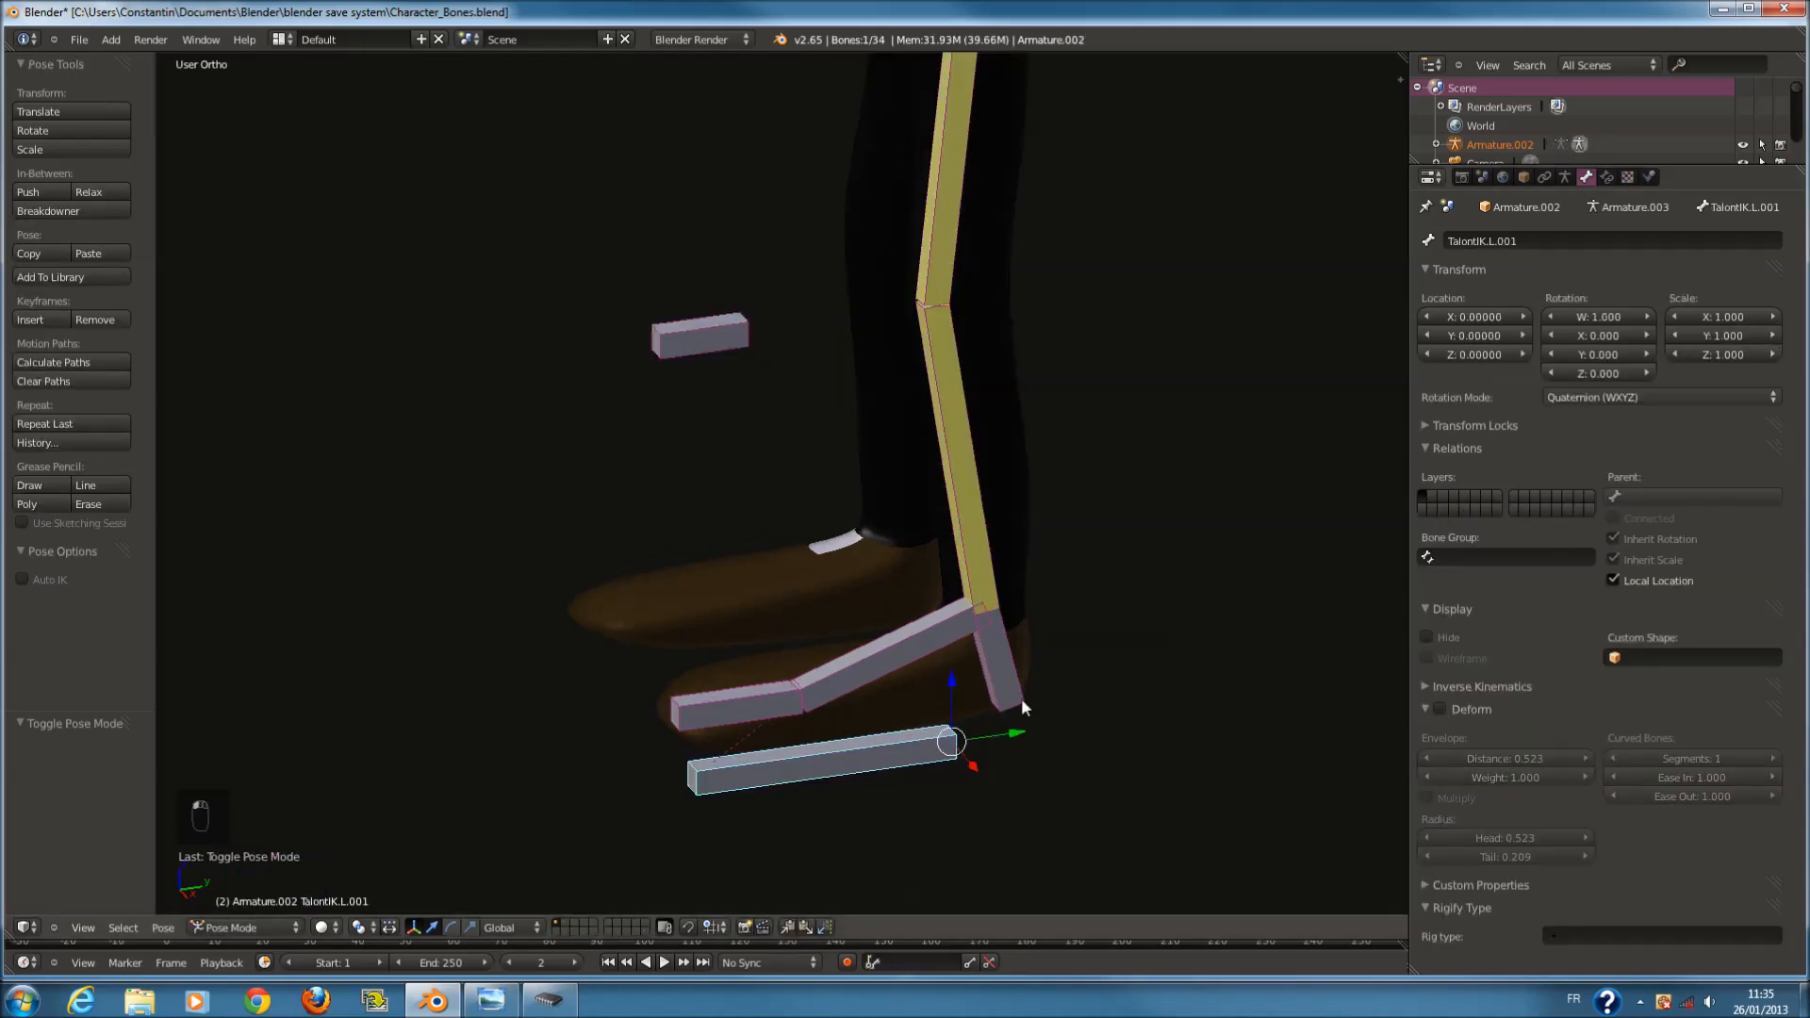
right_click(998, 687)
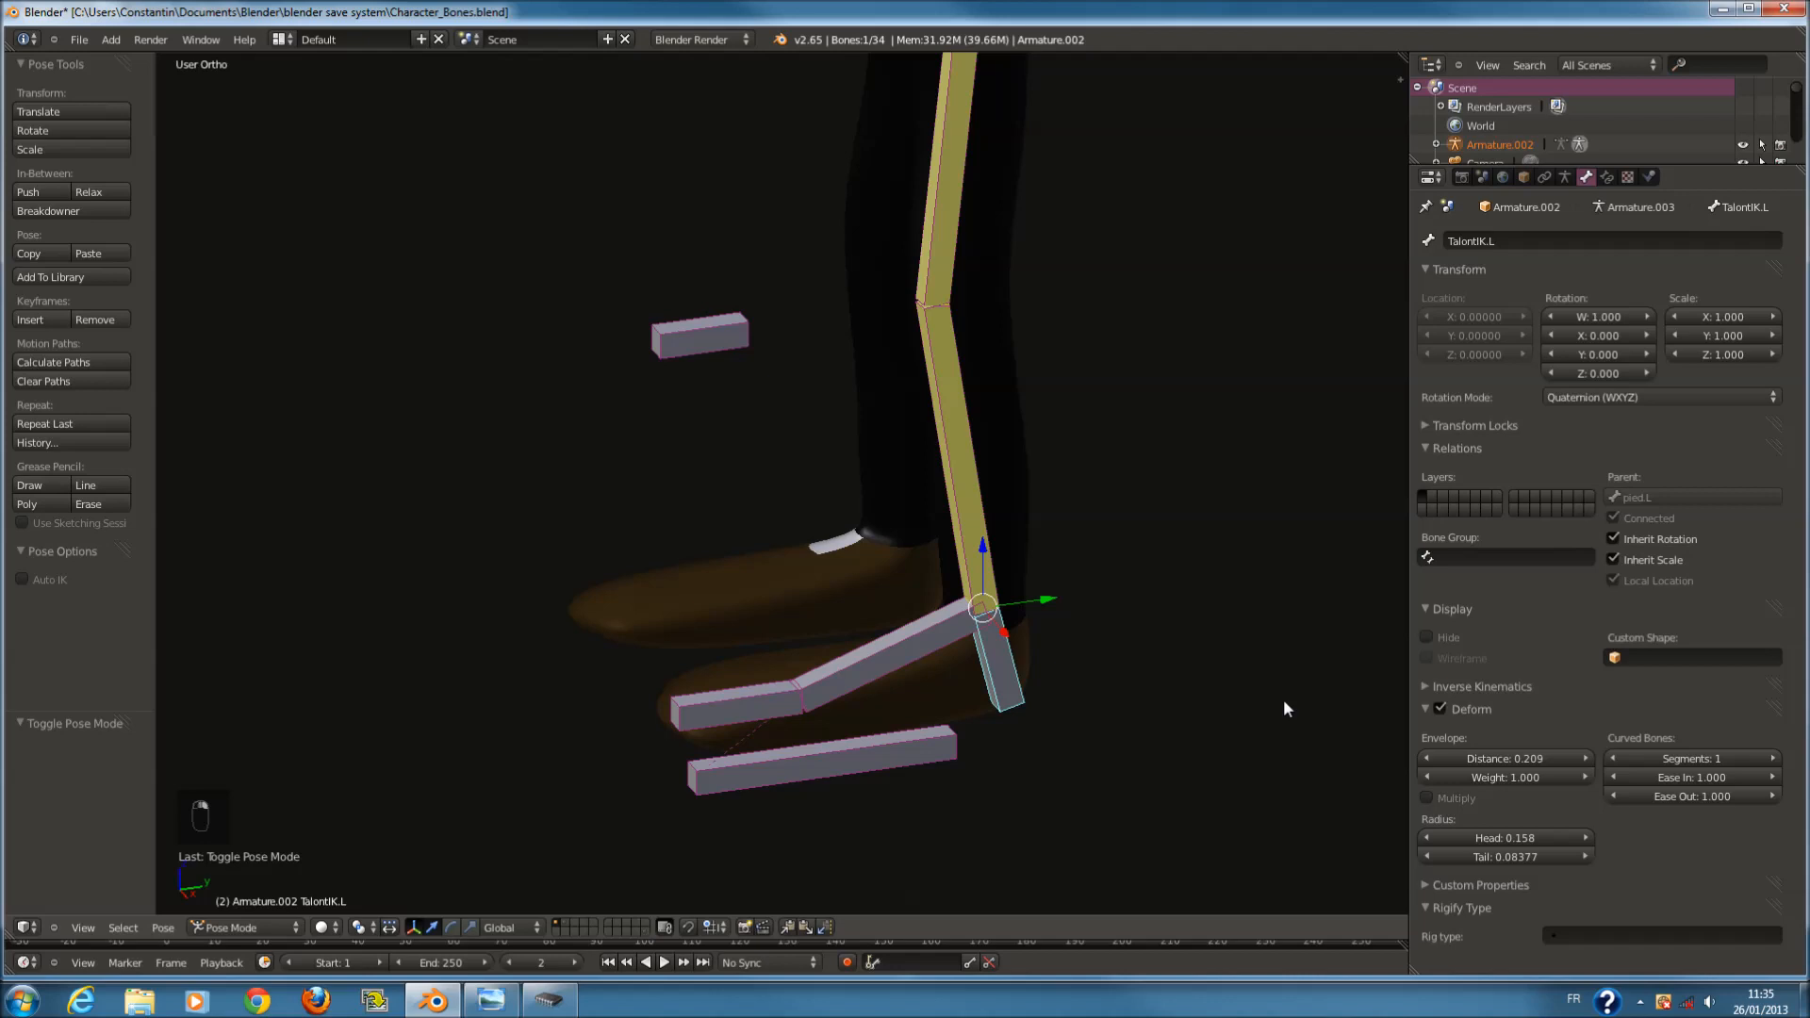
left_click(1440, 709)
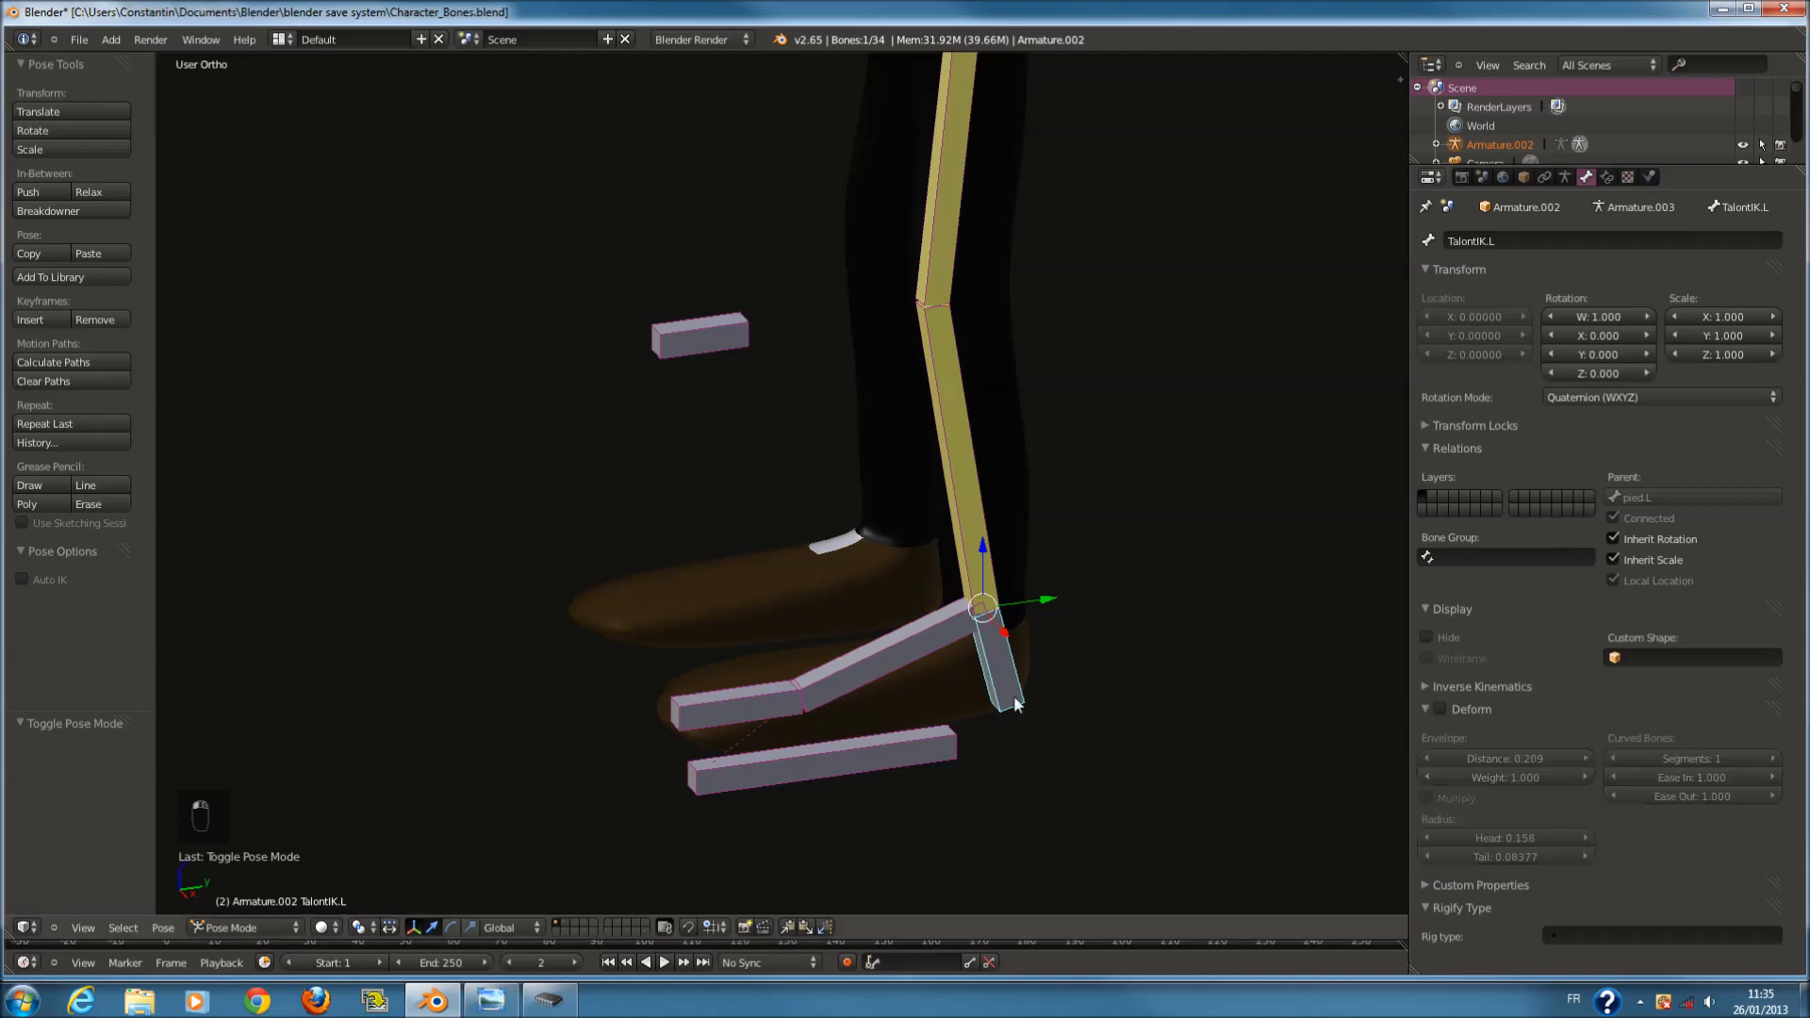
Turn off Deform for the elbow control bone GoudeIK.L and for the hand control bone MainIK.L.
scroll(1014, 694, "down", 3)
scroll(1016, 688, "up", 6, "shift")
right_click(1137, 390)
left_click(1440, 709)
middle_click_drag(978, 515, 1119, 512)
scroll(1120, 513, "up", 3)
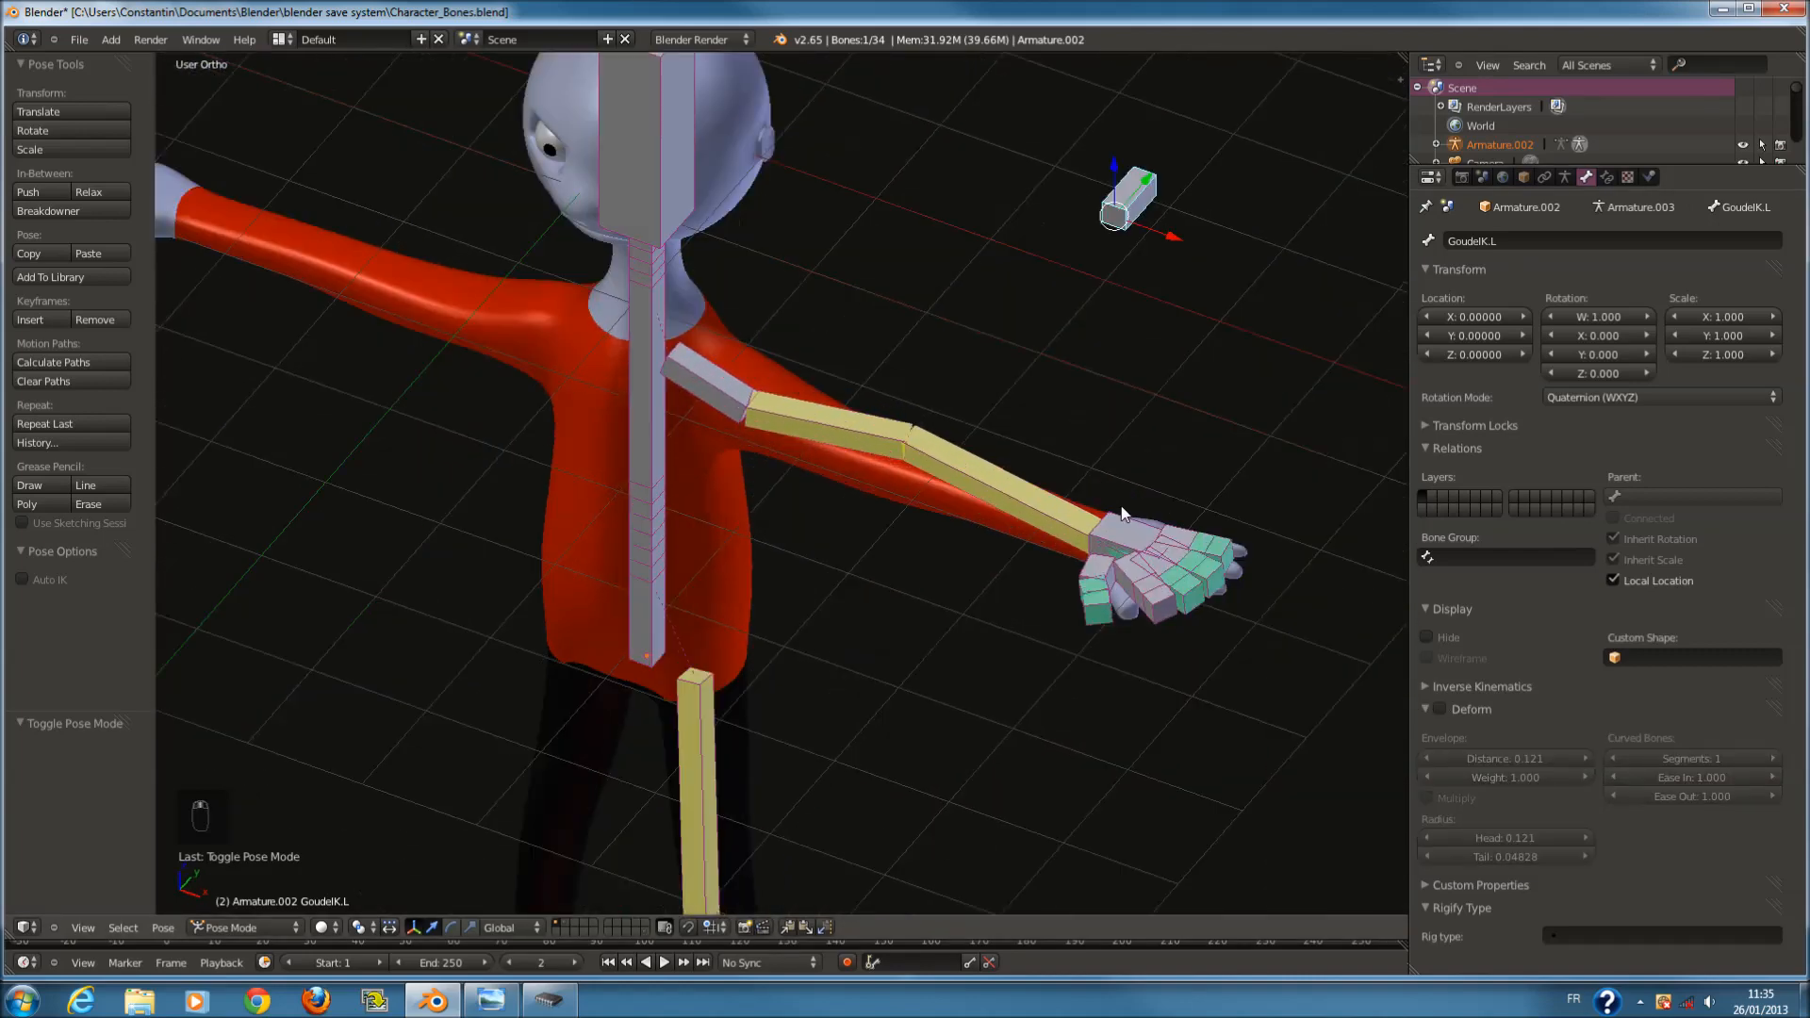
scroll(1122, 514, "up", 1)
right_click(1203, 532)
left_click(1449, 711)
Select the pelvis bone at the base of the spine and set the armature's bone display to Octahedral.
scroll(1028, 586, "down", 5)
scroll(779, 414, "up", 2)
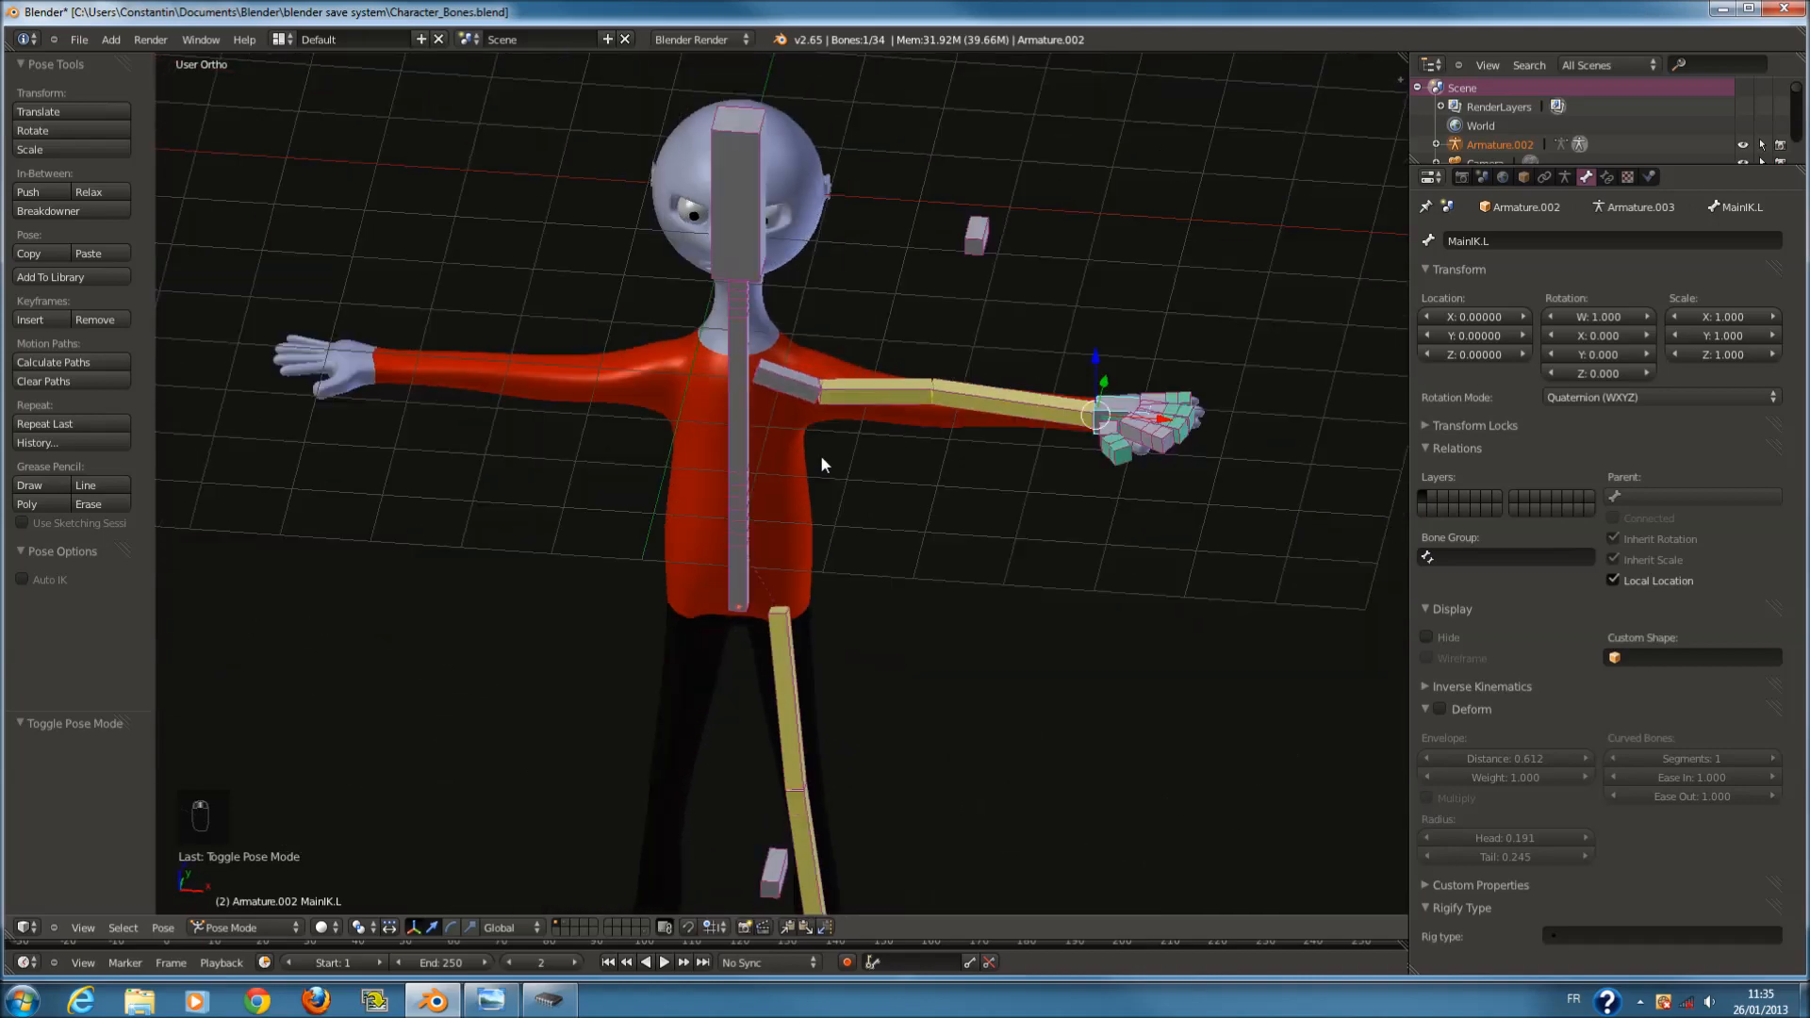
key("z")
scroll(820, 464, "up", 3)
right_click(721, 613)
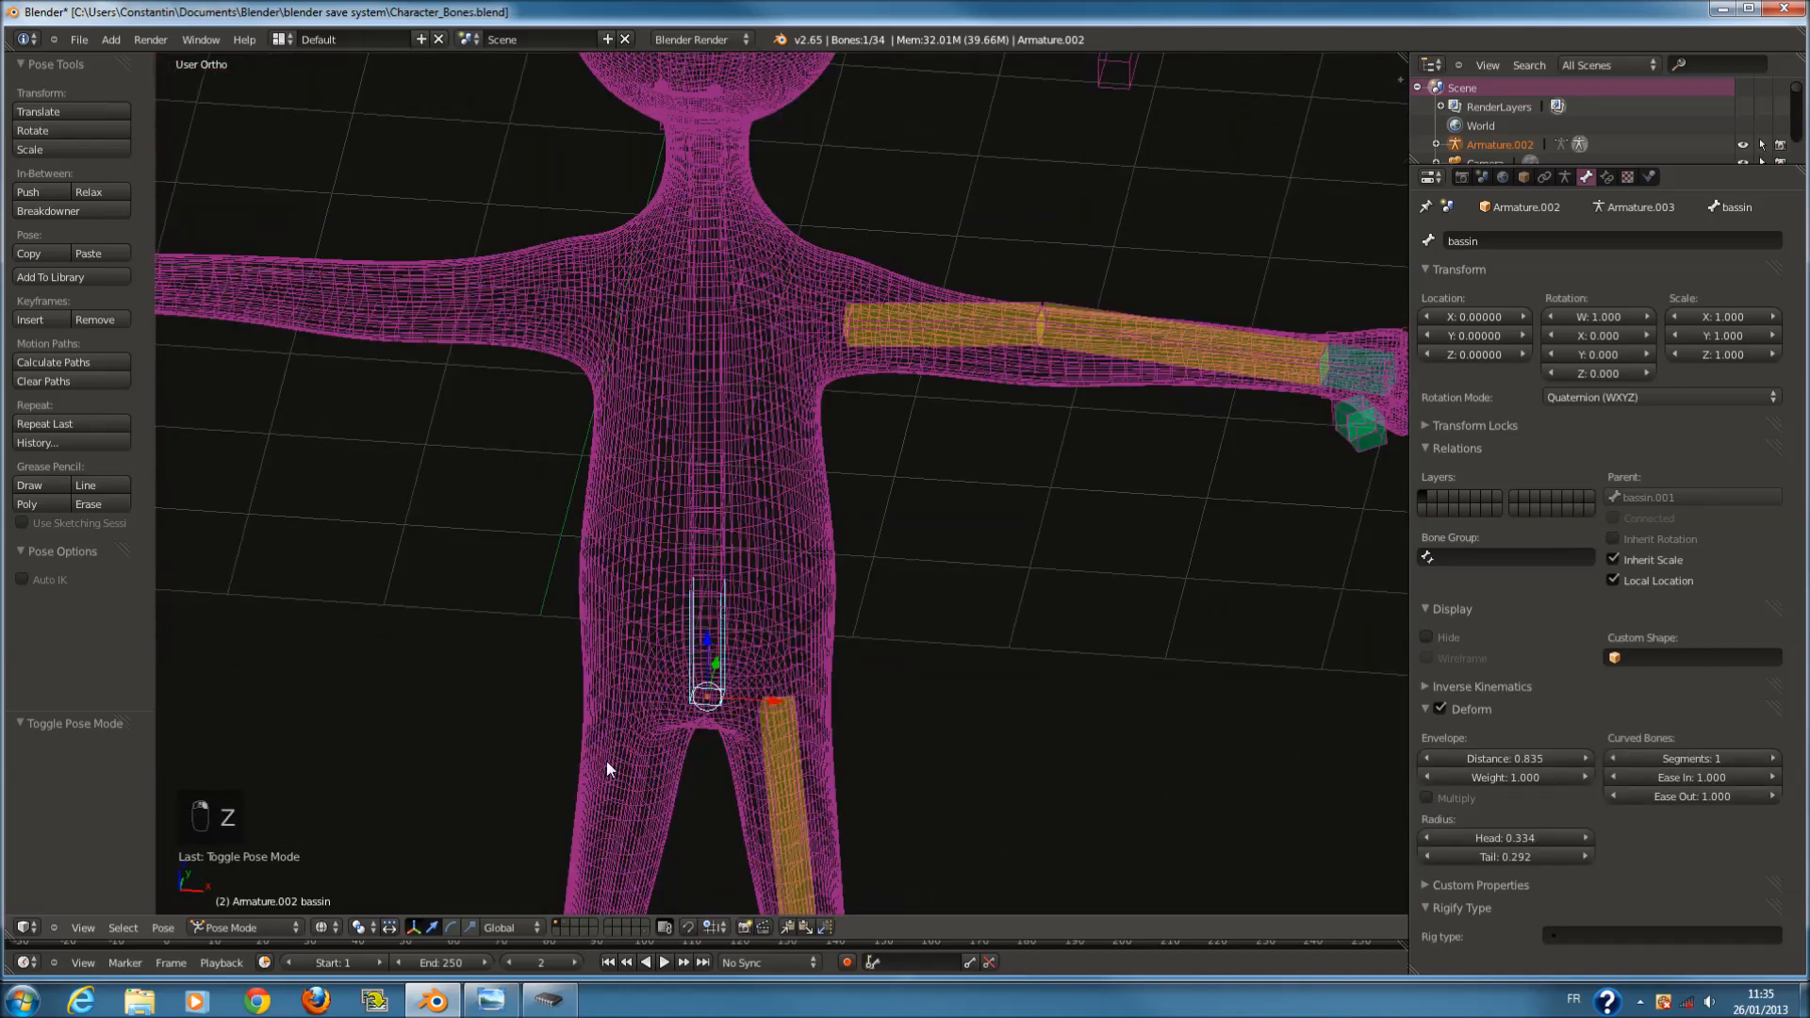
key("z")
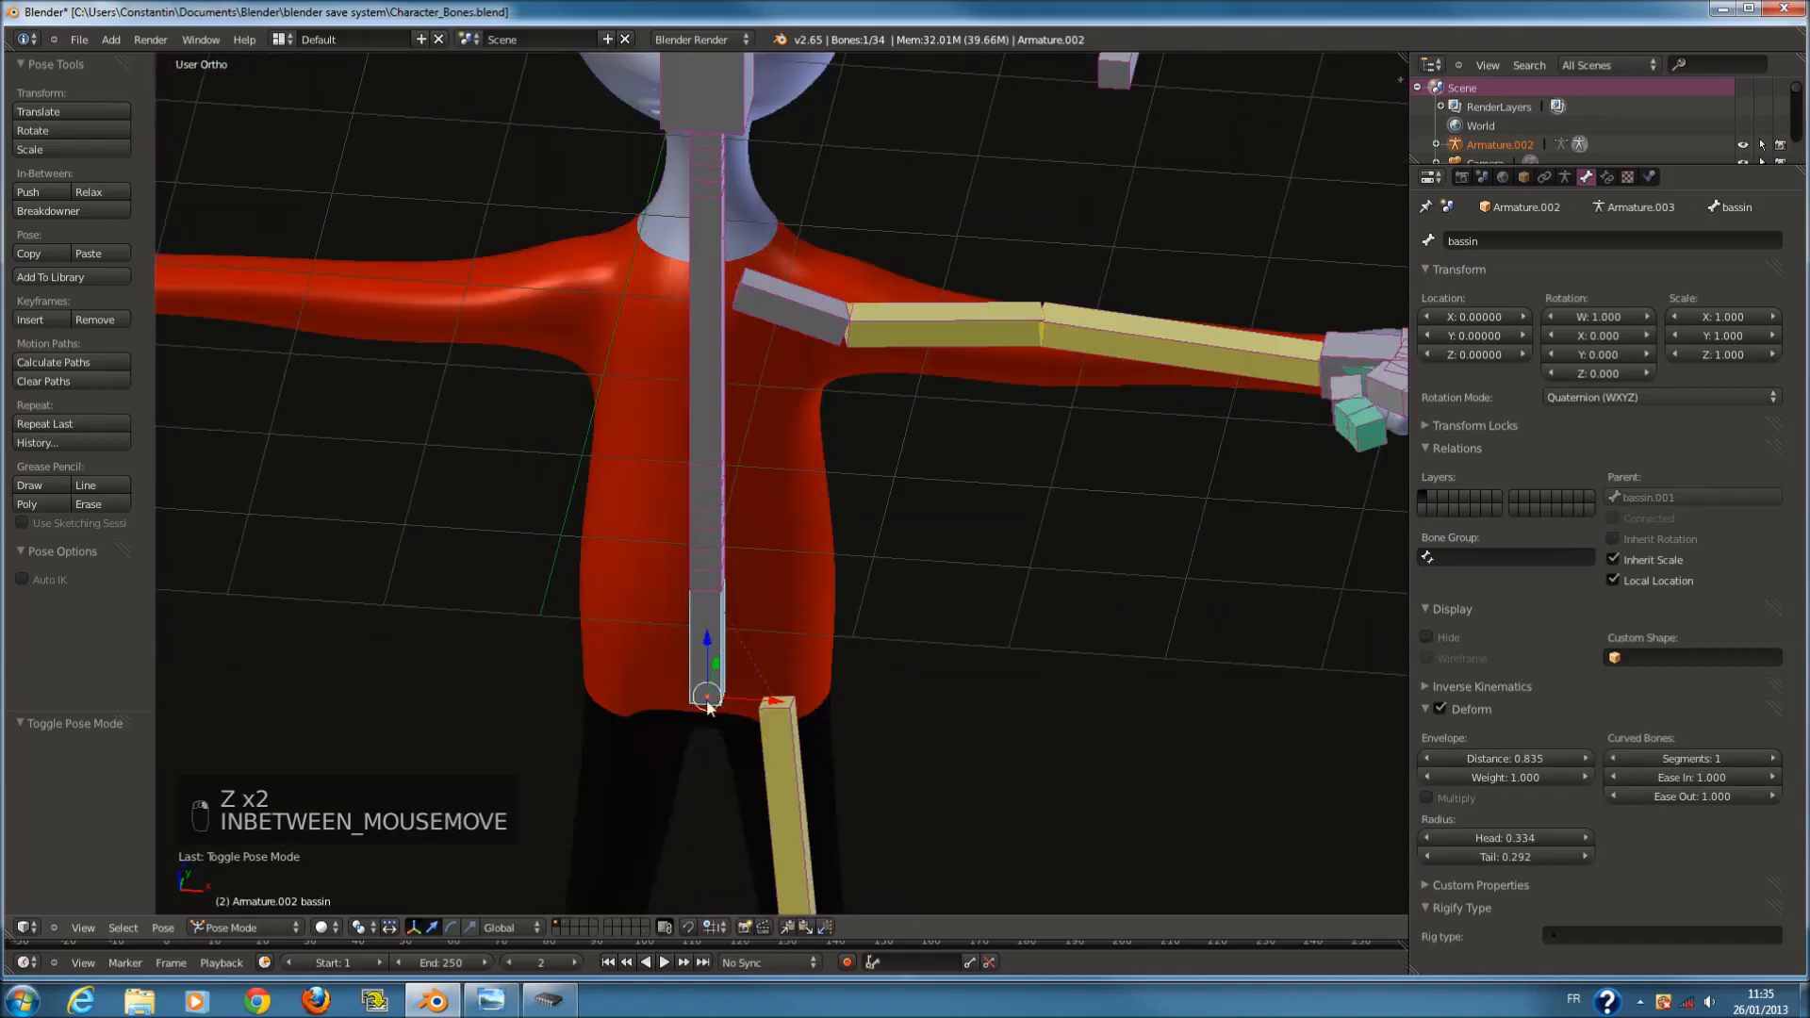
left_click(1568, 178)
left_click(1453, 464)
scroll(698, 660, "up", 1)
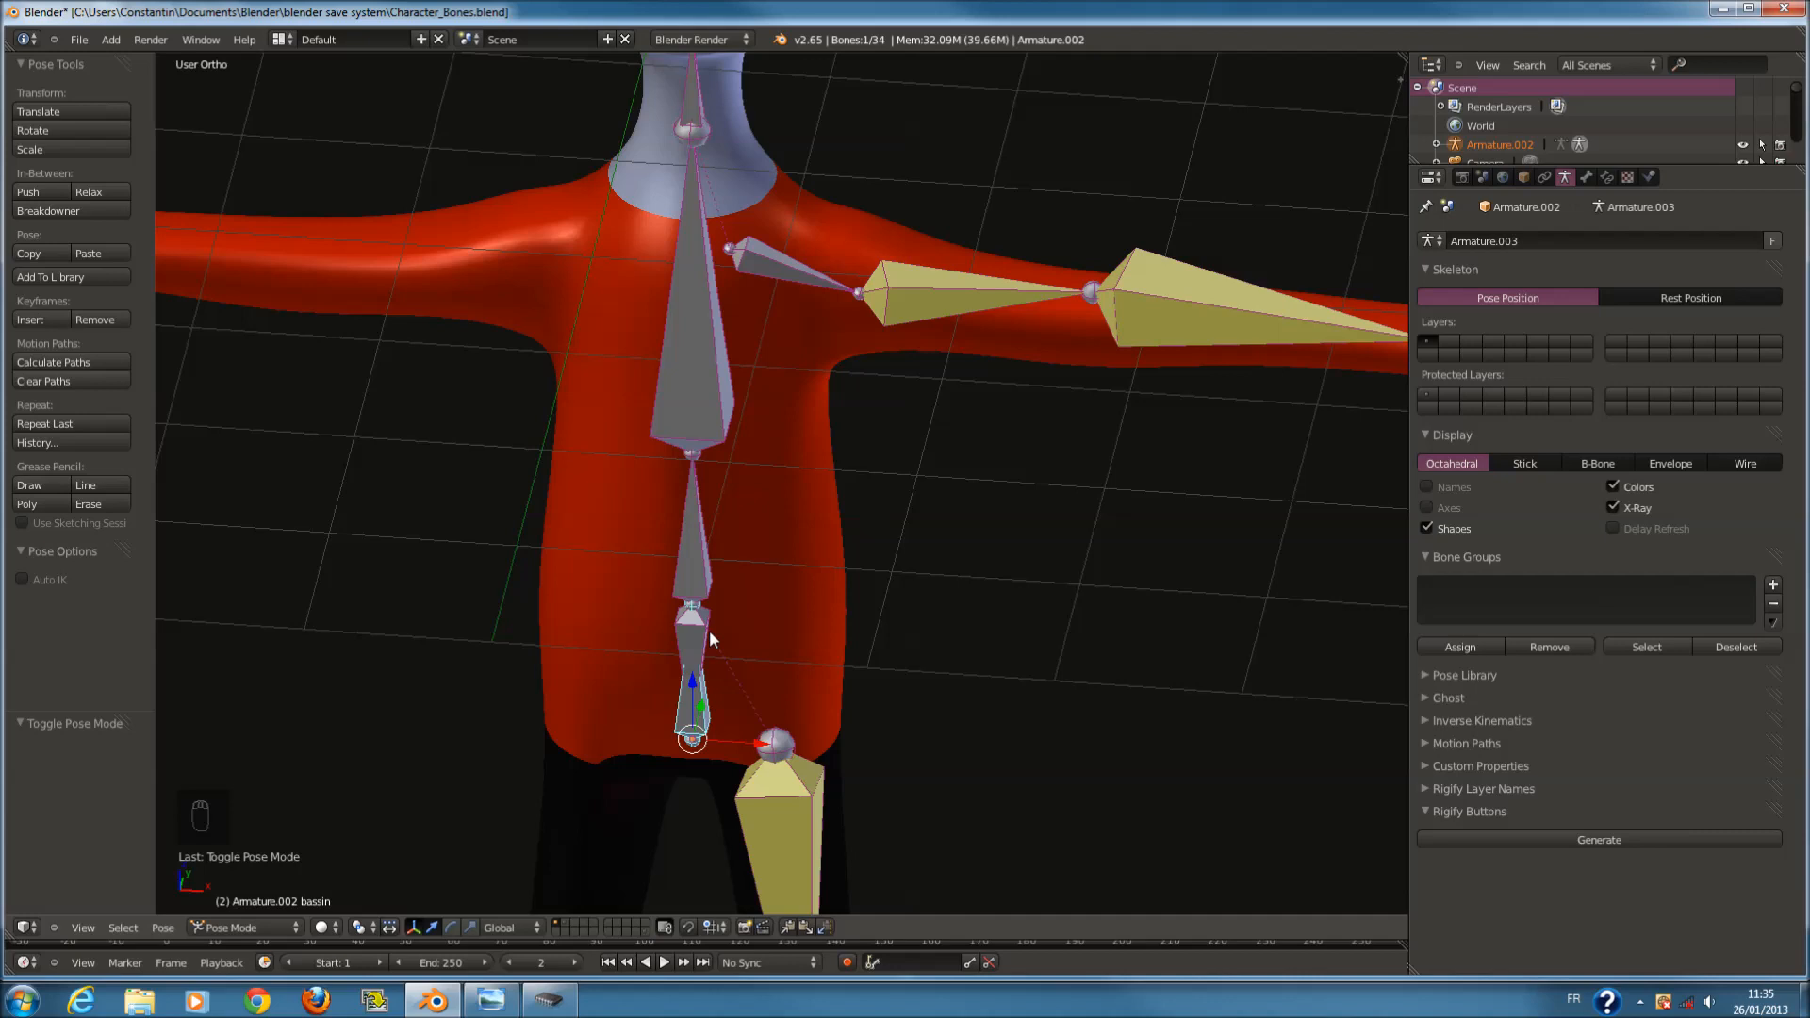
Turn off Deform for the bassin.001 bone just above the pelvis bone.
right_click(710, 632)
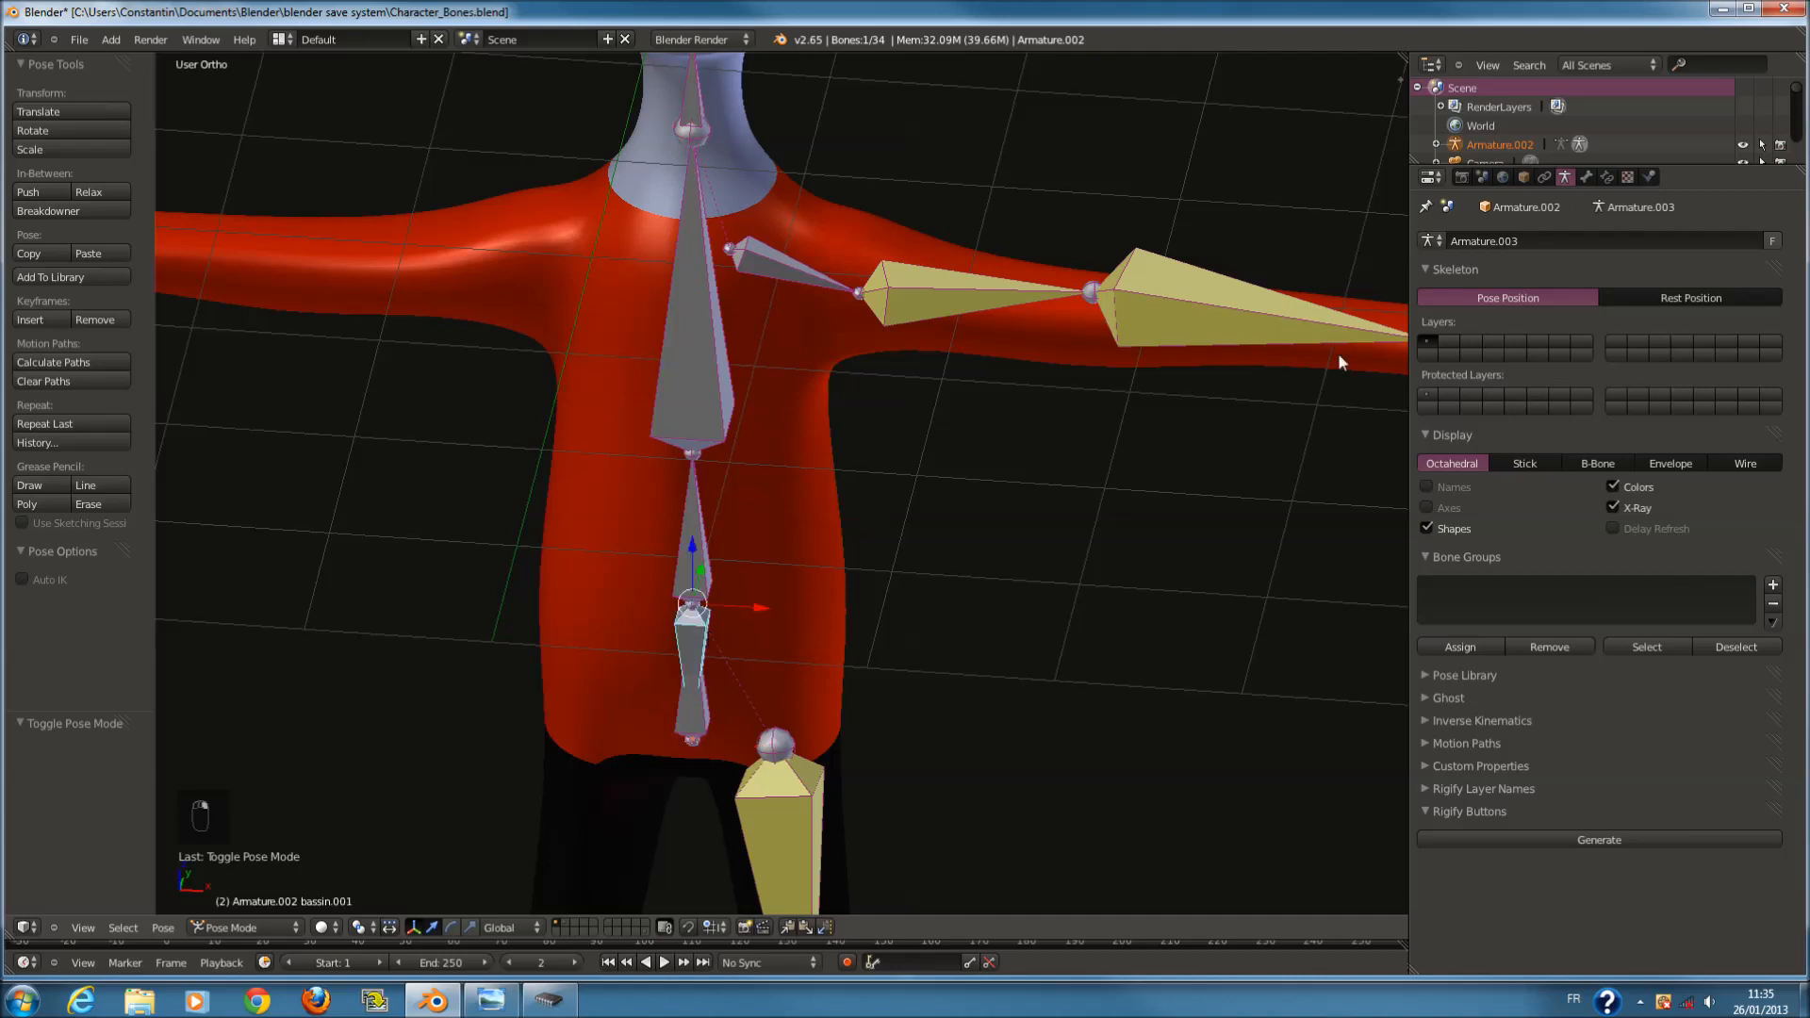
left_click(1612, 178)
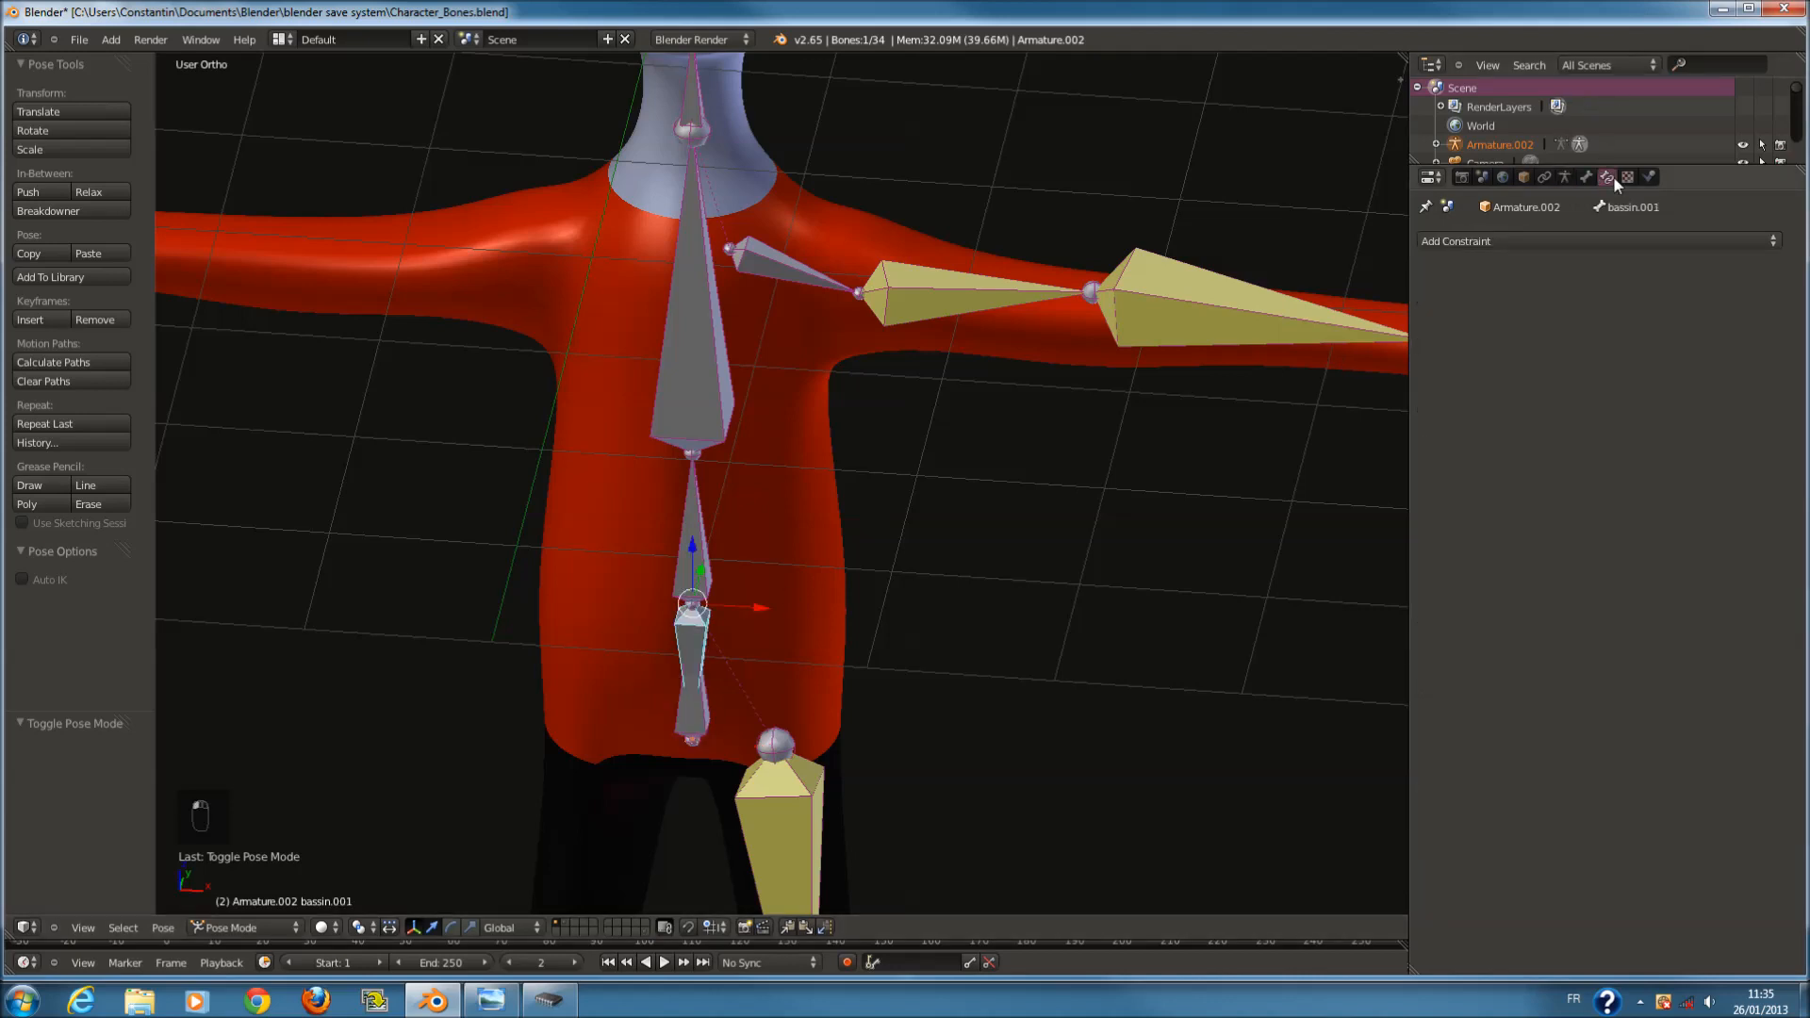
left_click(1590, 178)
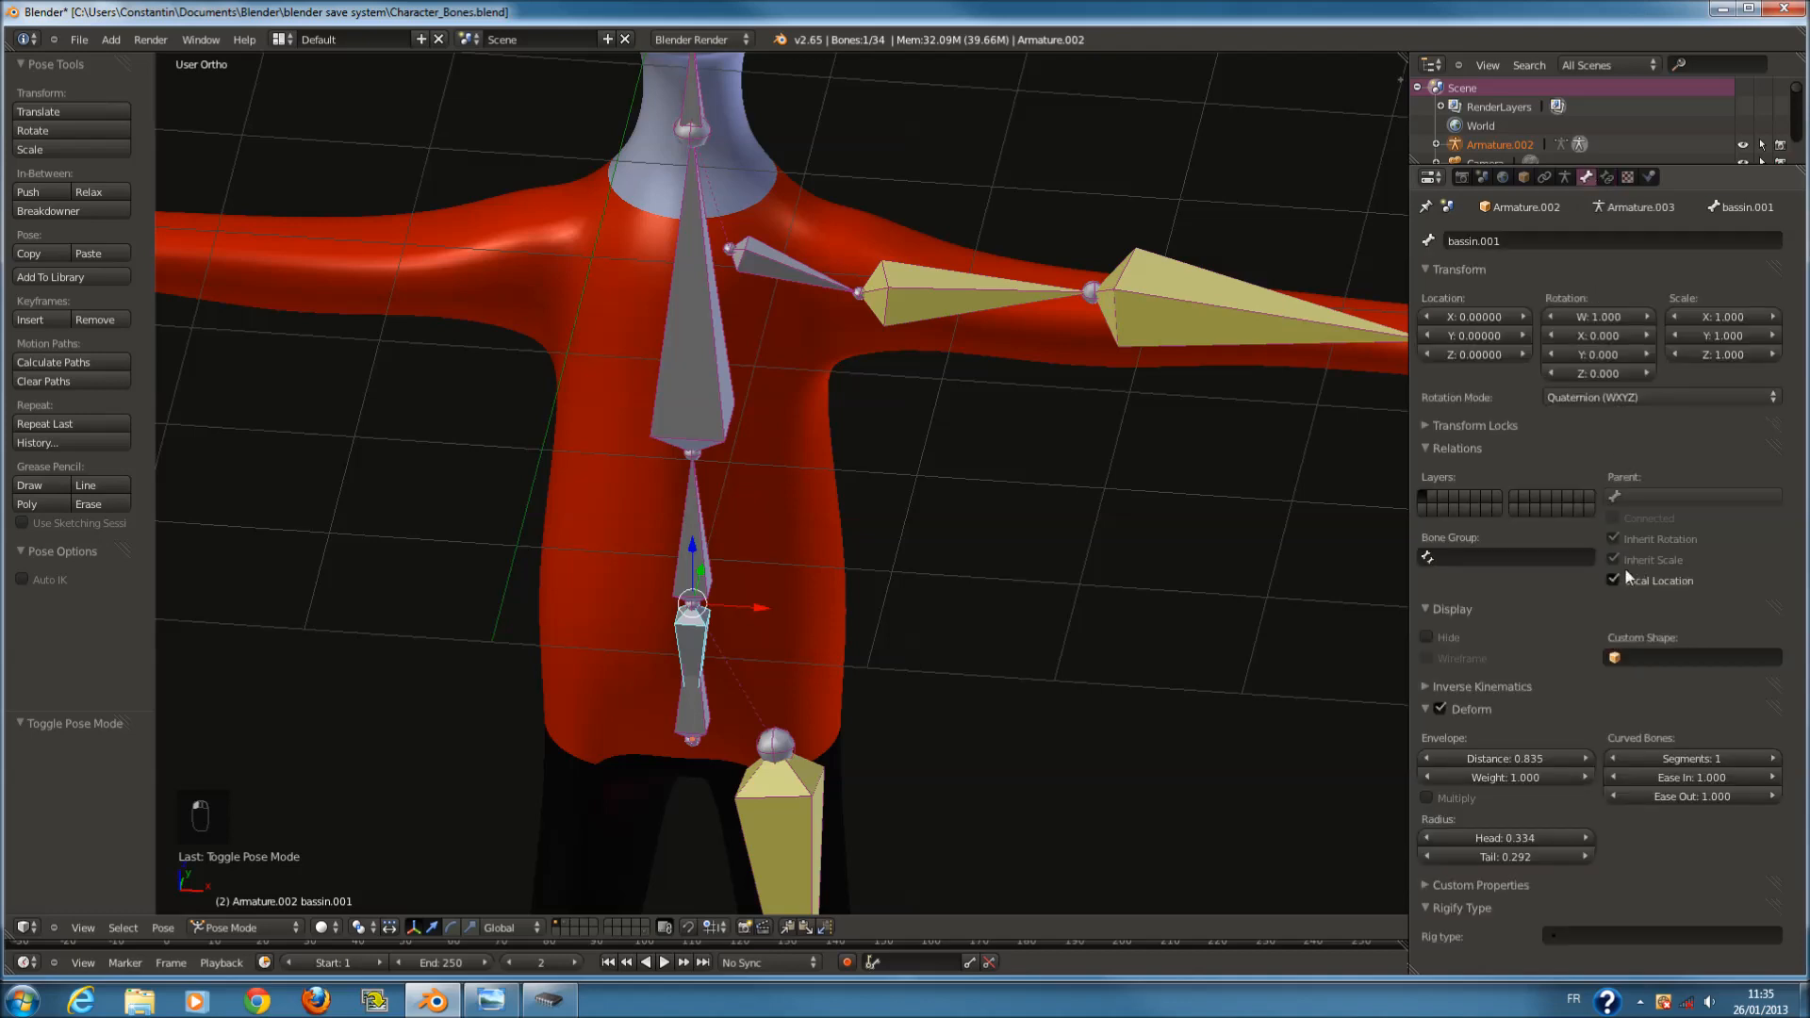
left_click(1440, 709)
Leave Pose Mode for Object Mode and show the character in wireframe from the front.
key("KP_1")
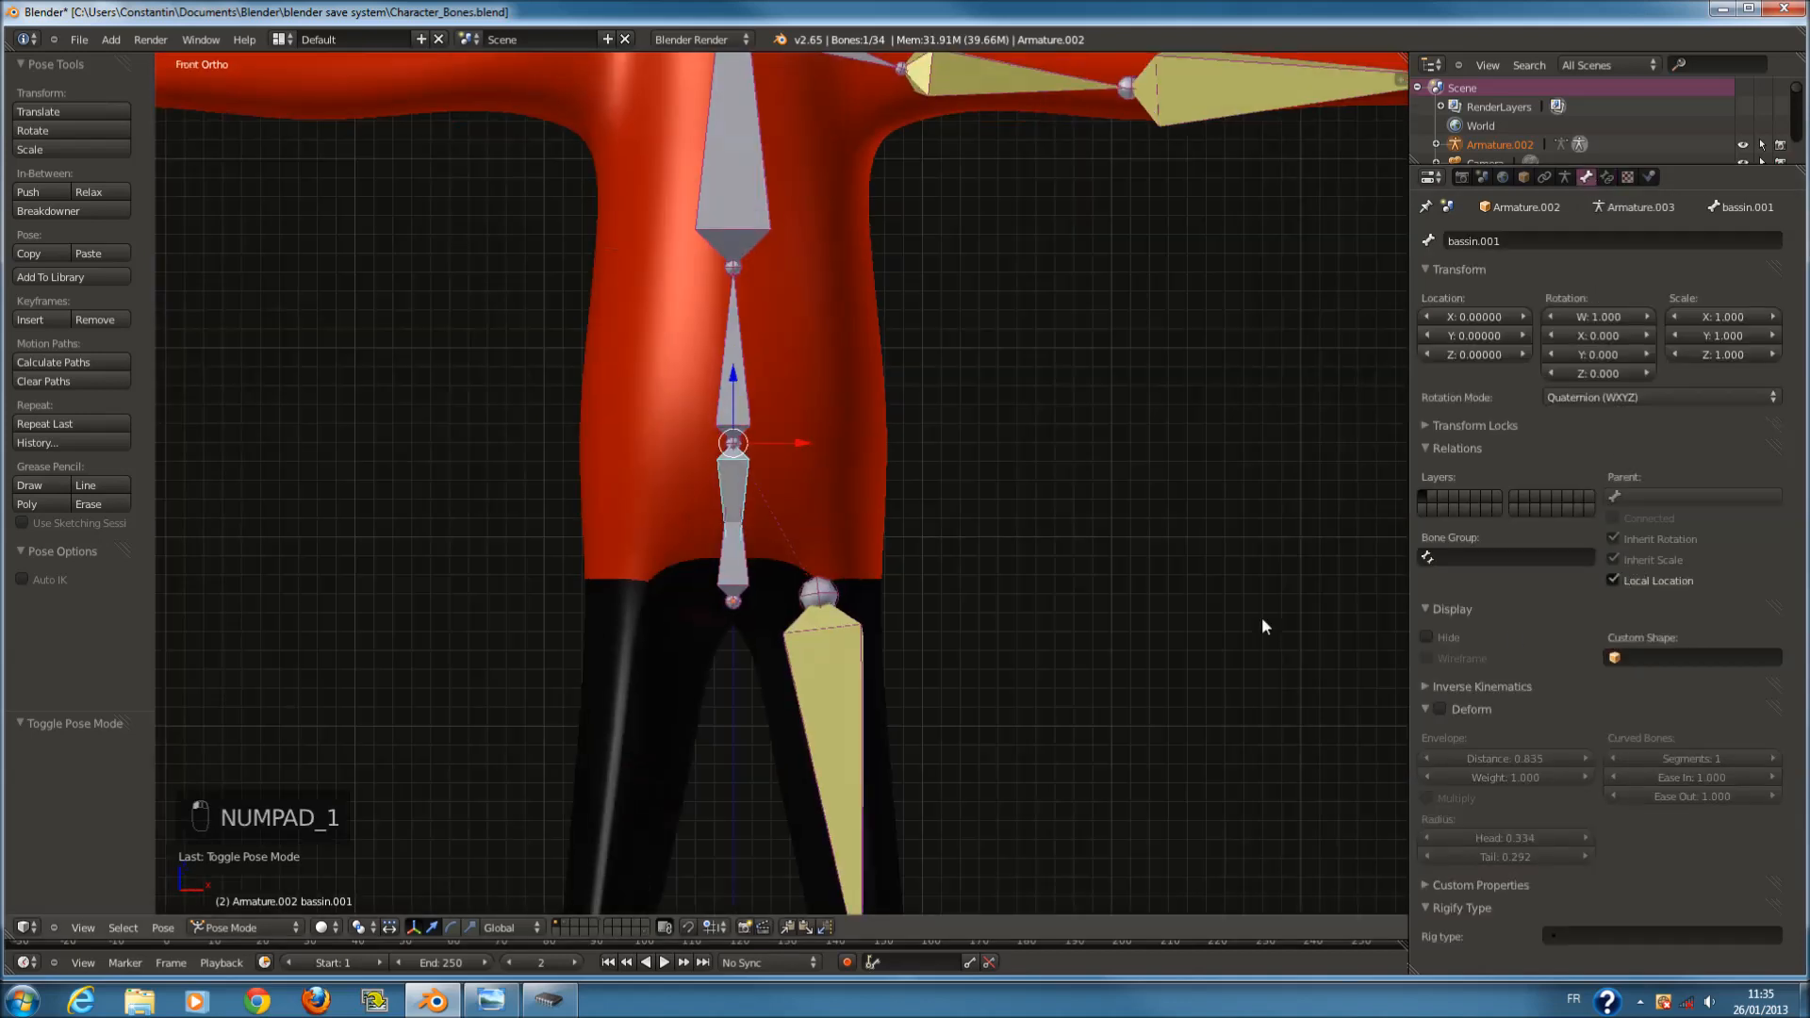
left_click(242, 929)
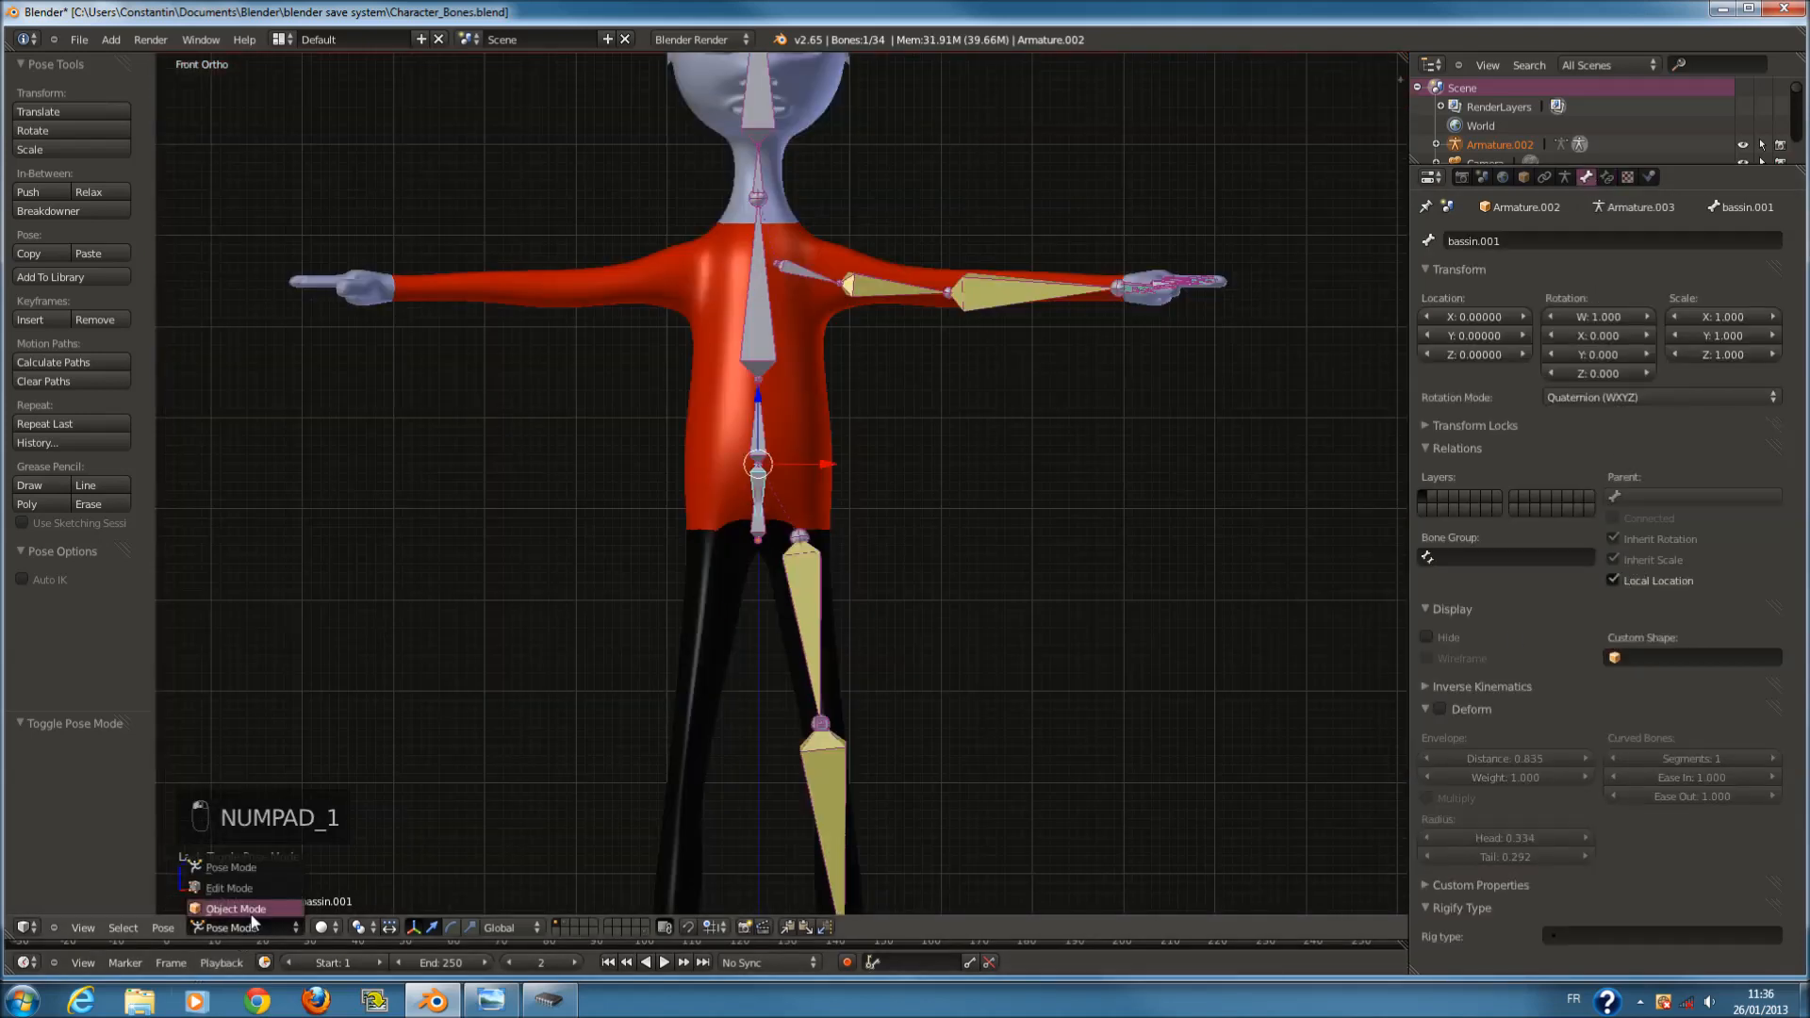
left_click(250, 911)
scroll(882, 653, "down", 3)
key("z")
key("a")
key("a")
key("a")
key("c")
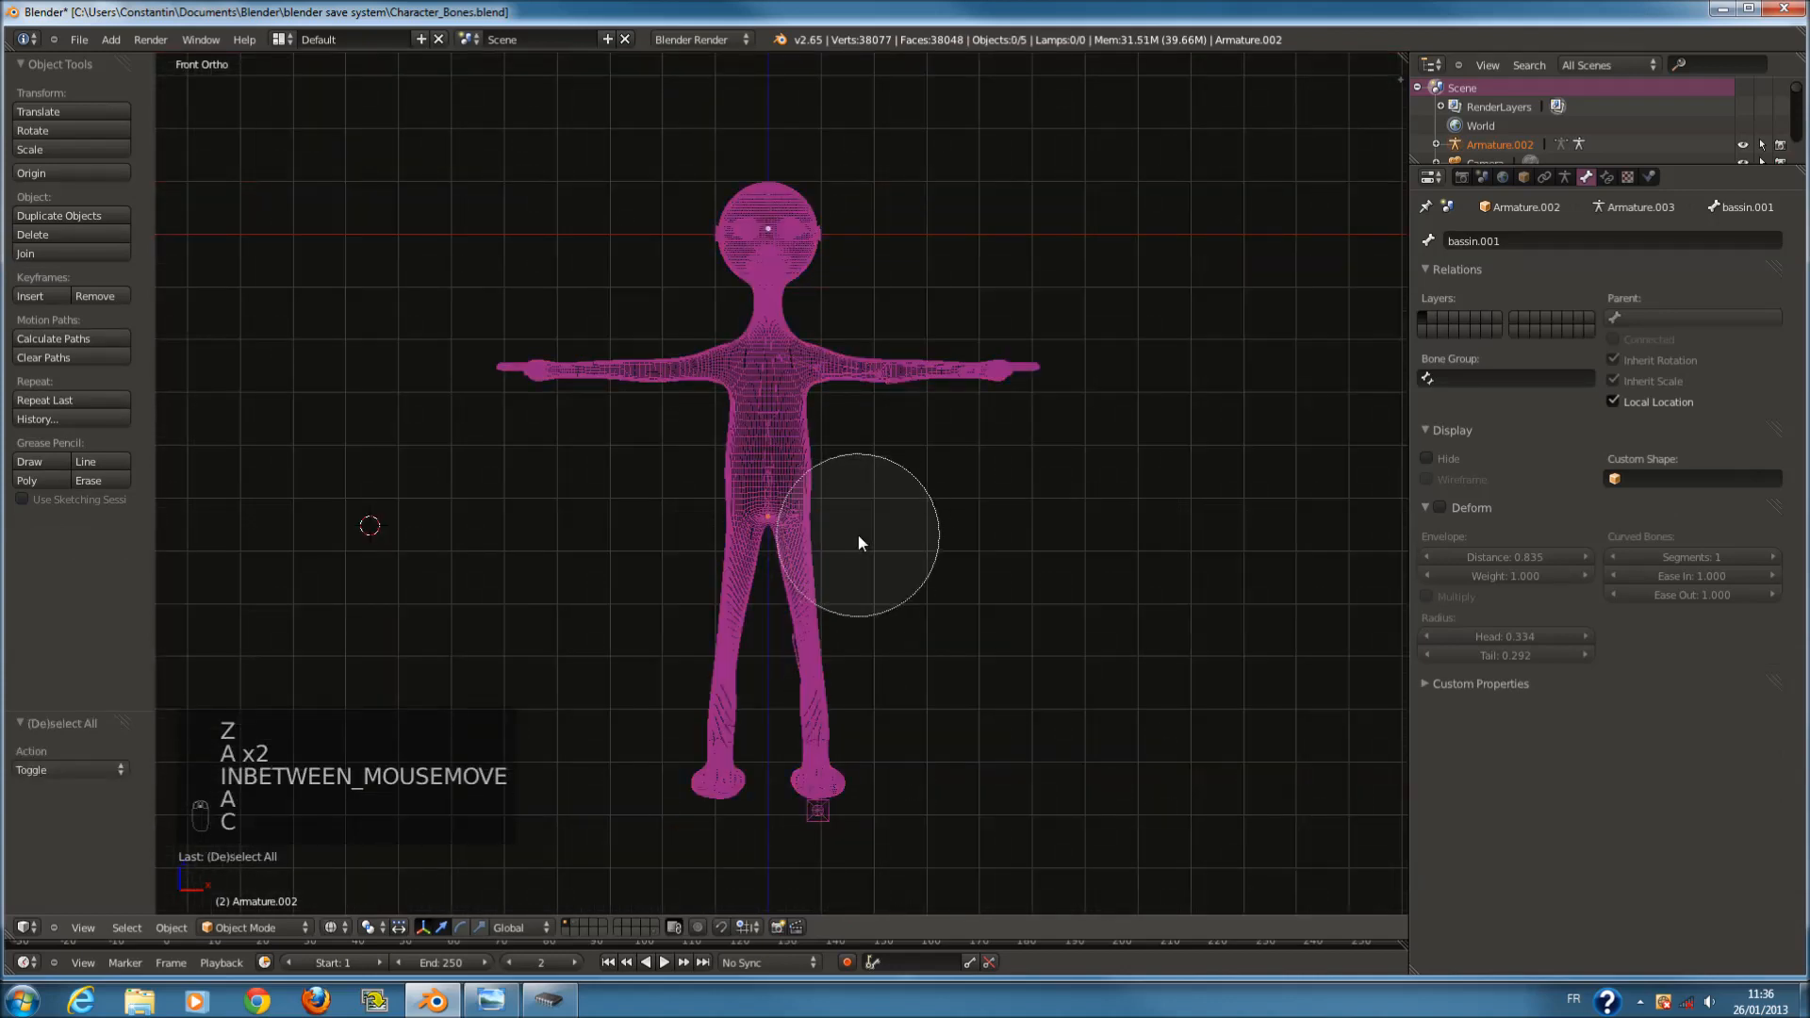
key("Escape")
In Edit Mode, circle-select all bones of the left leg and left arm, including the hand and control bones.
key("Tab")
key("a")
key("c")
left_click_drag(845, 529, 905, 679)
mouse_move(877, 388)
left_mouse_down()
mouse_move(858, 372)
mouse_move(1034, 364)
left_mouse_up()
key("Escape")
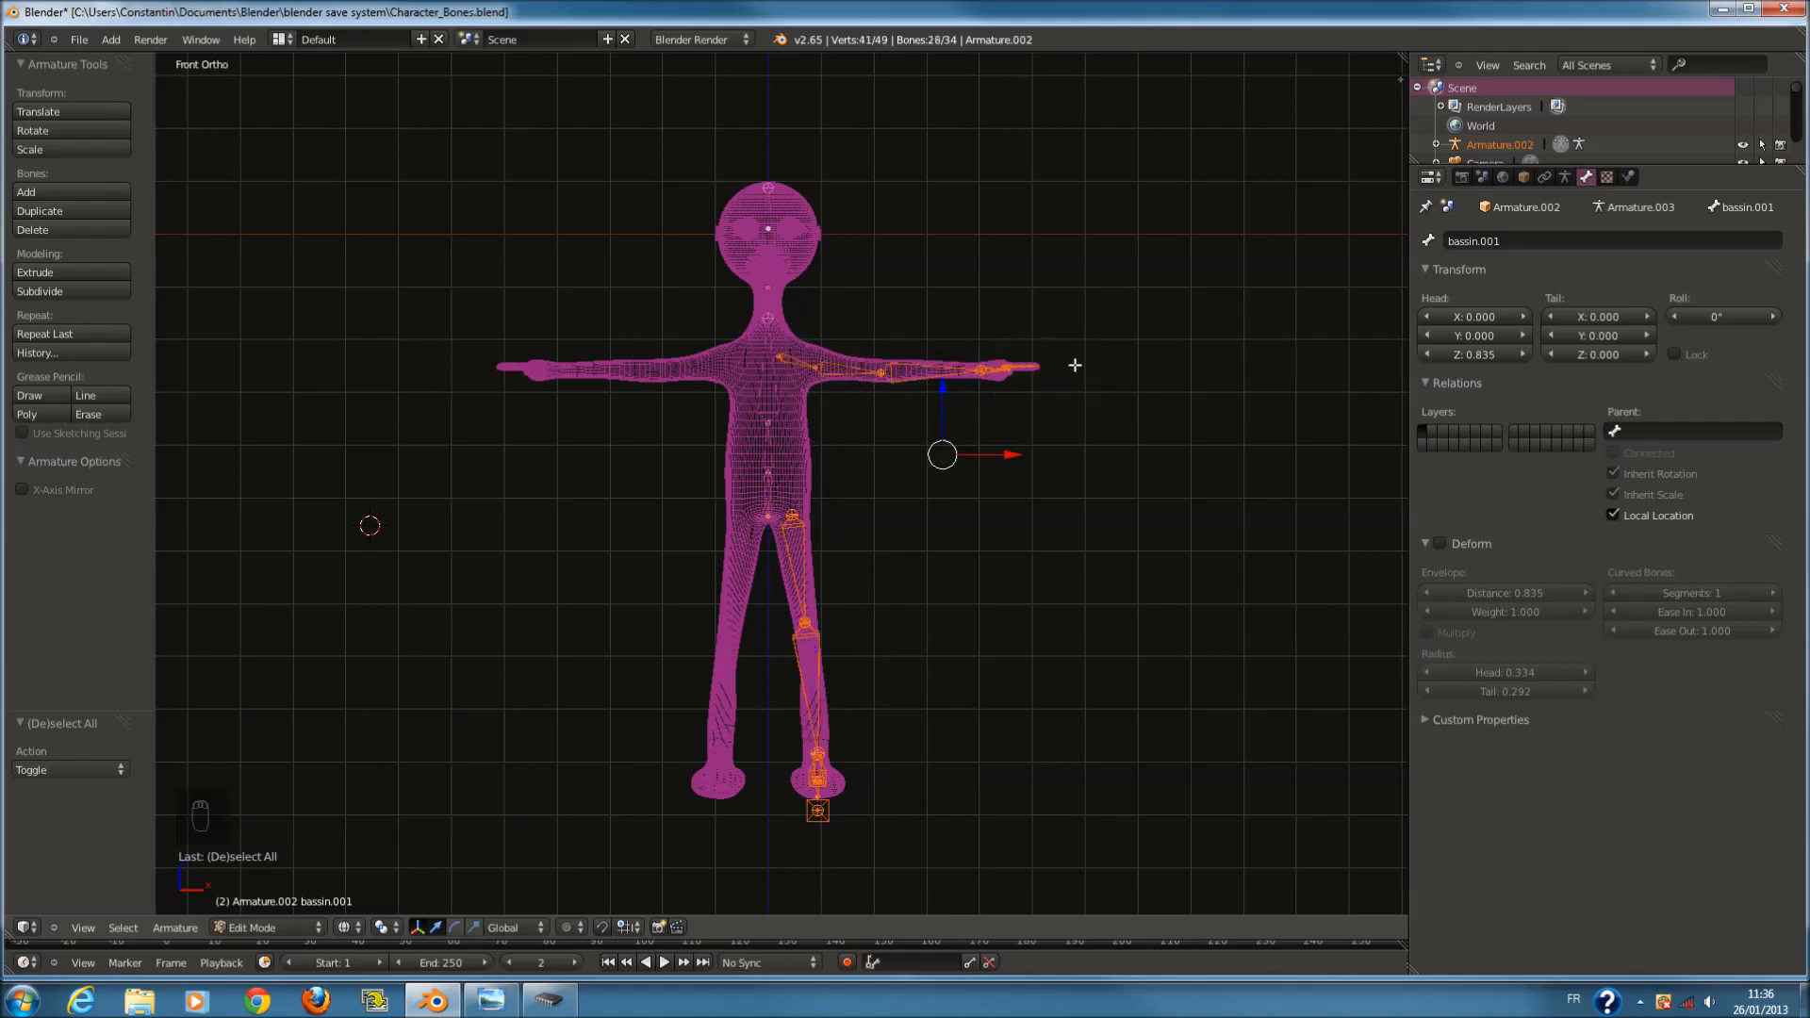
Reset the 3D cursor to the scene centre in front view and set the pivot point to 3D Cursor.
middle_click_drag(1075, 365, 987, 384)
key("KP_1")
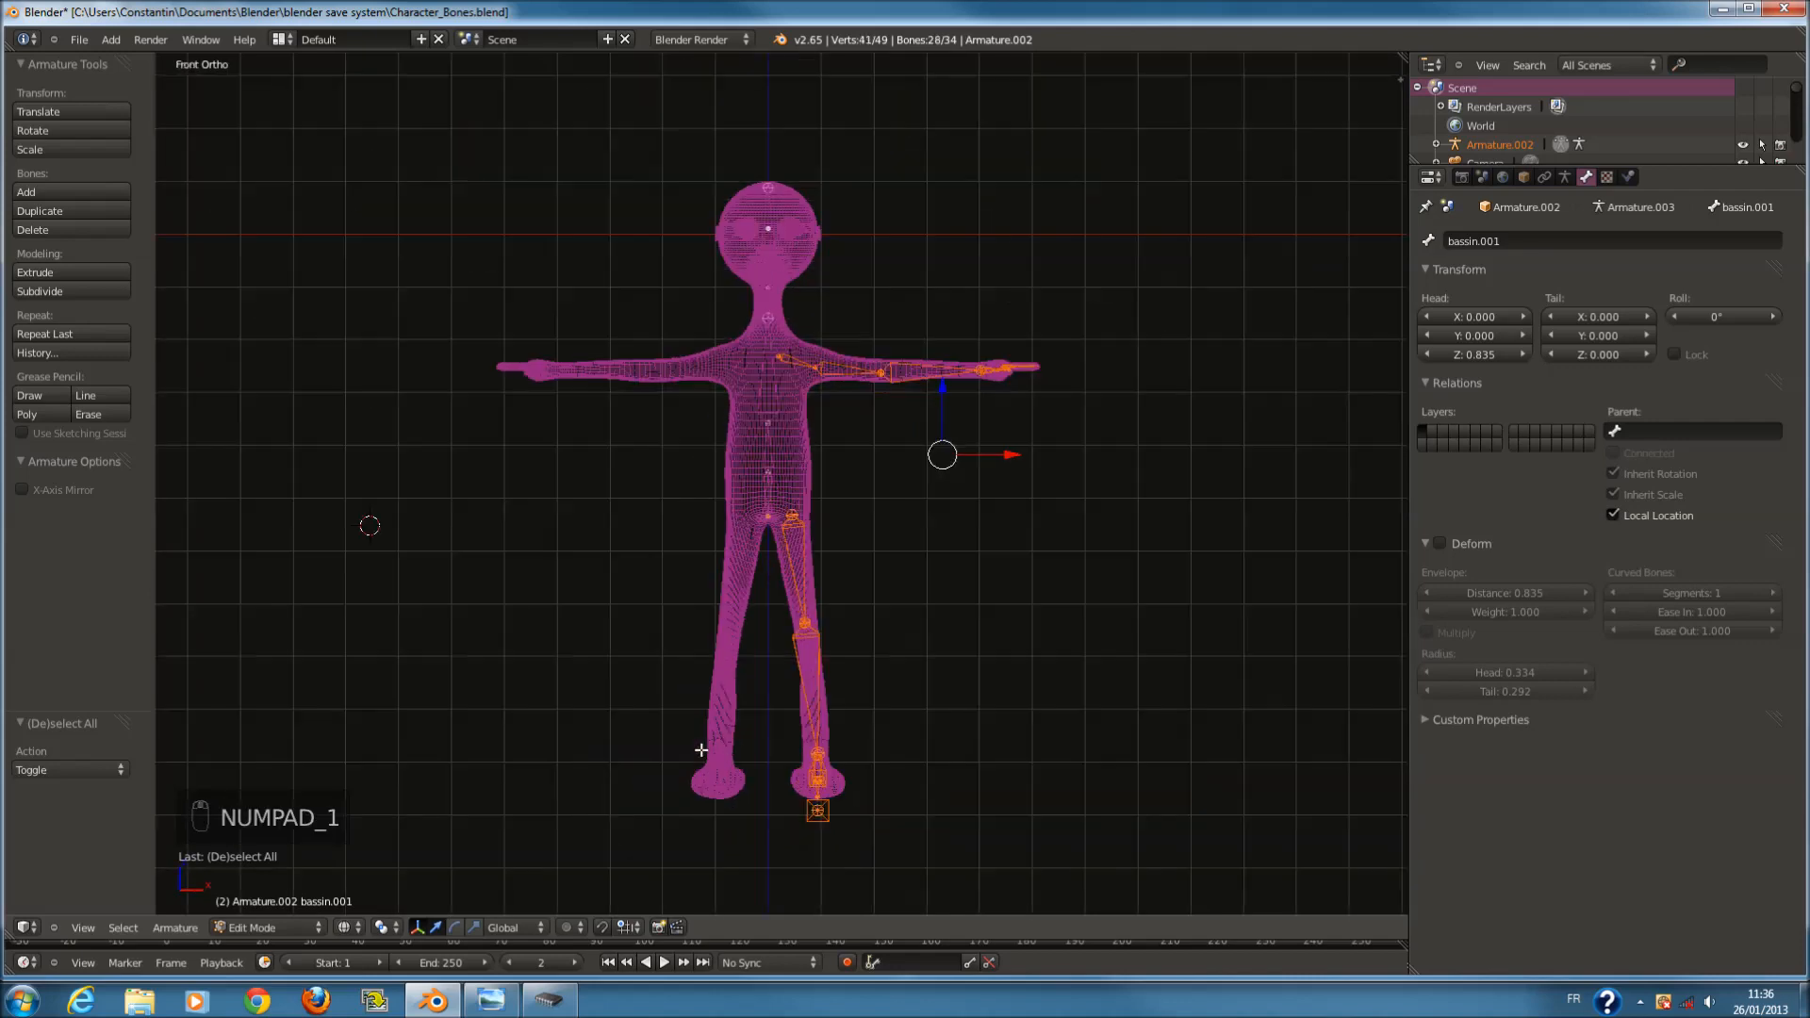
key("shift+c")
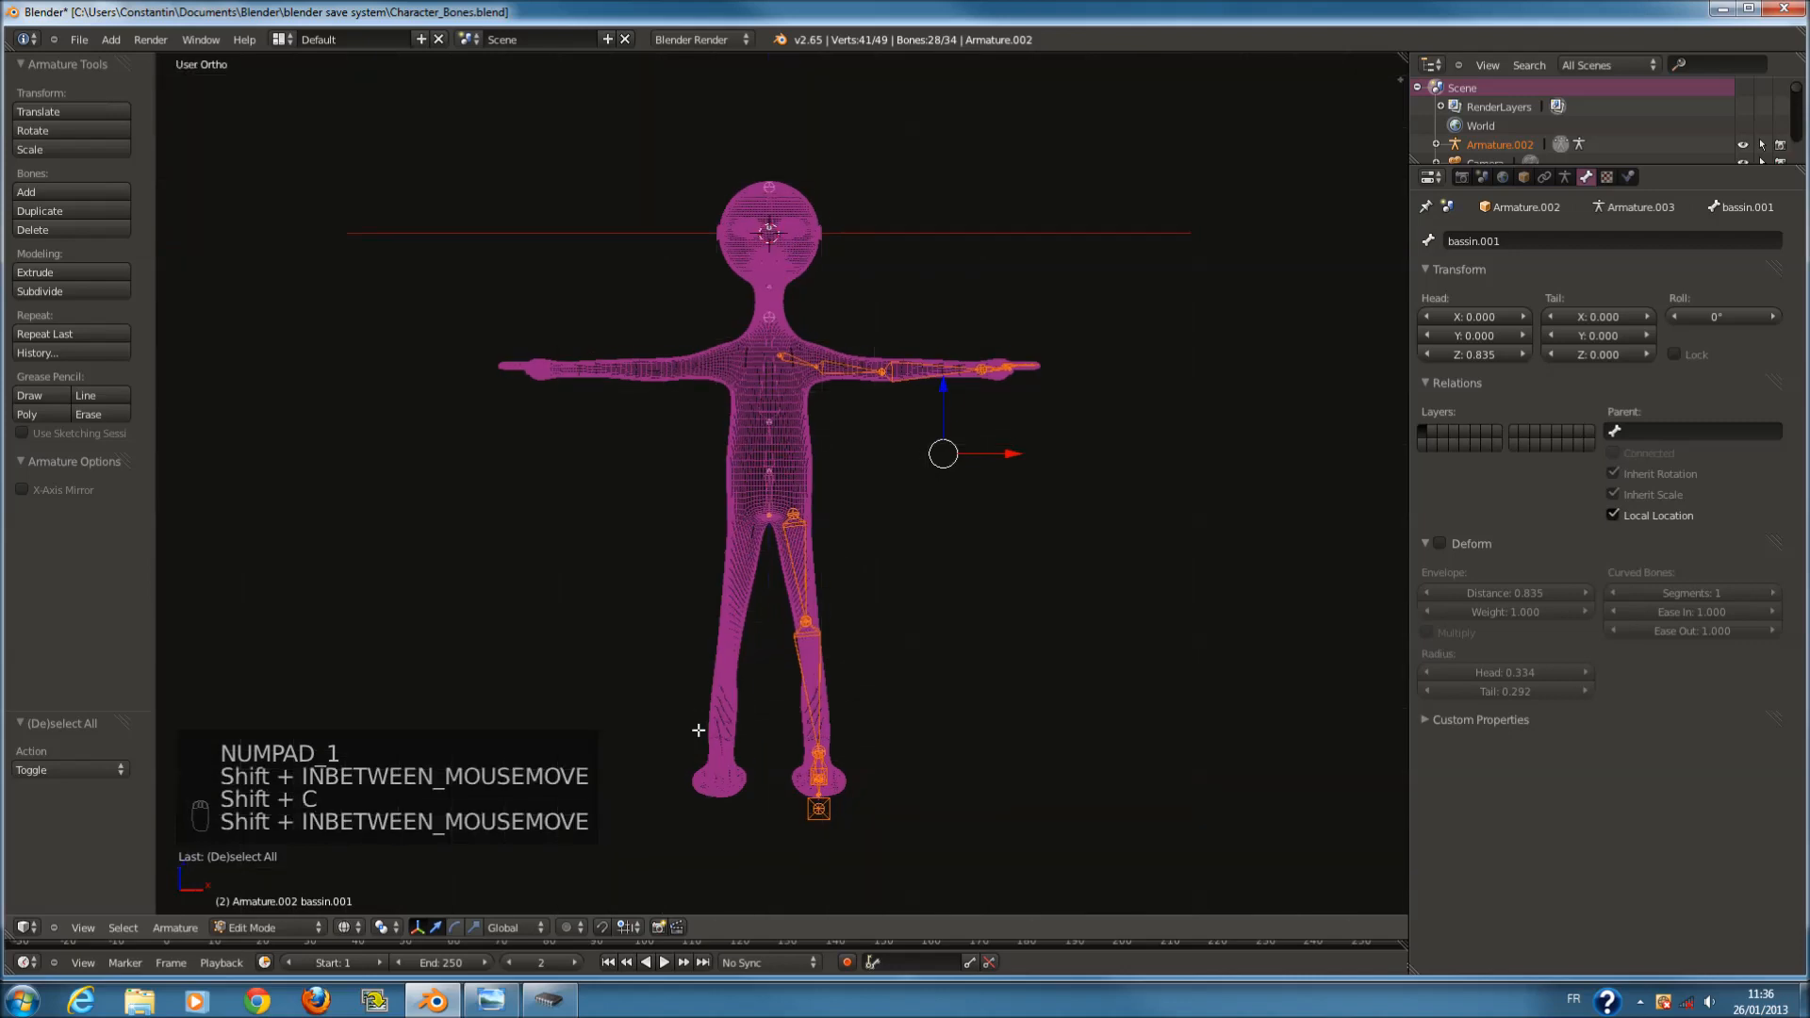
left_click(345, 927)
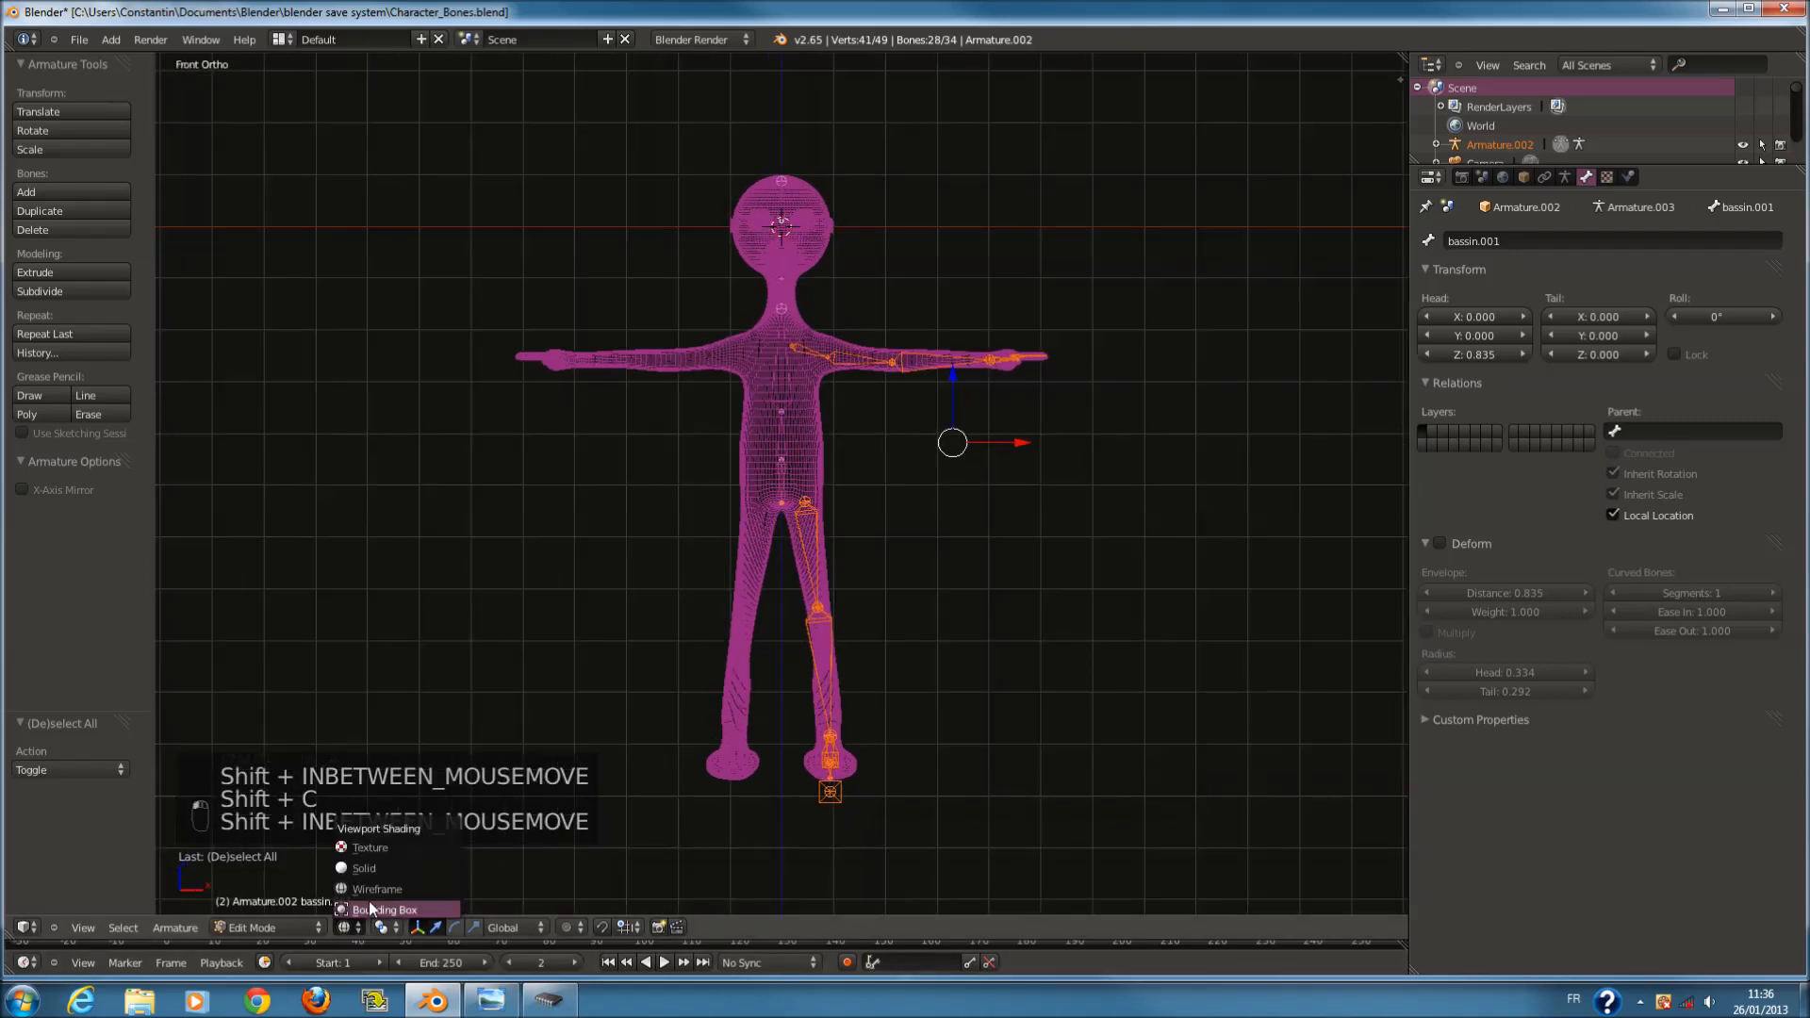
left_click(382, 928)
left_click(415, 890)
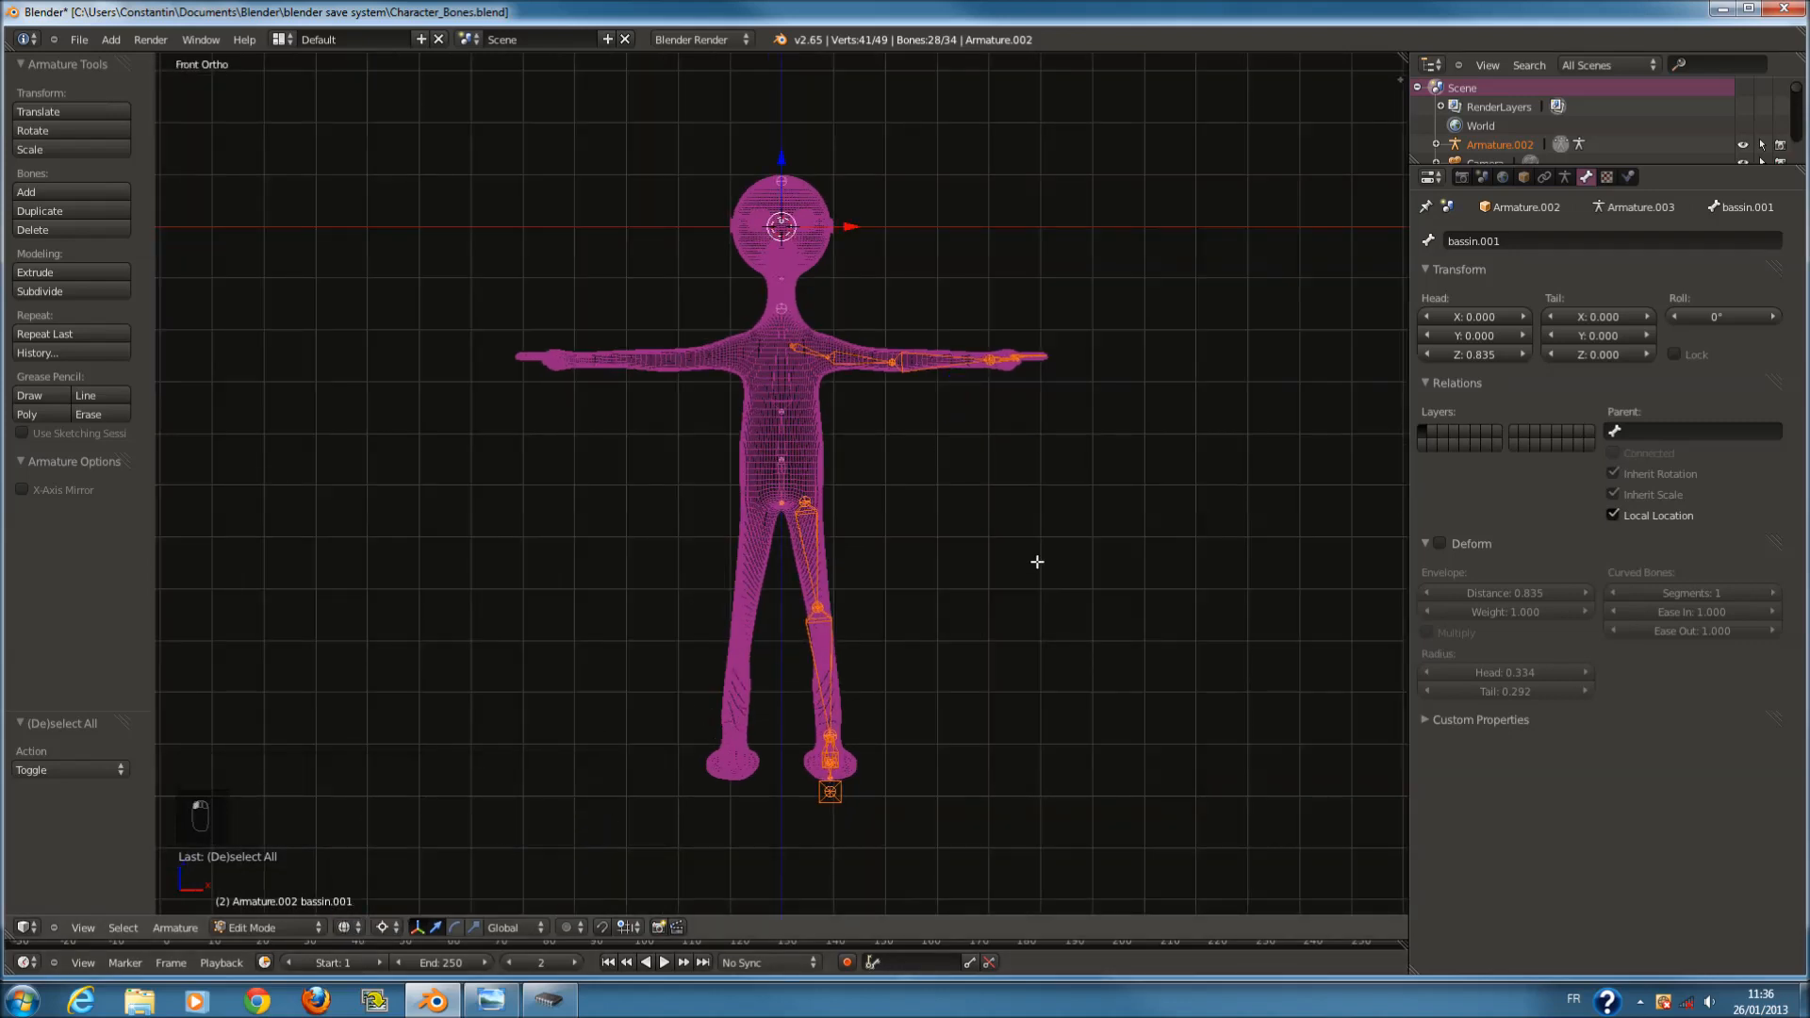
Duplicate the selected left arm and leg bones in place and mirror the copies along the X axis.
key("shift+d")
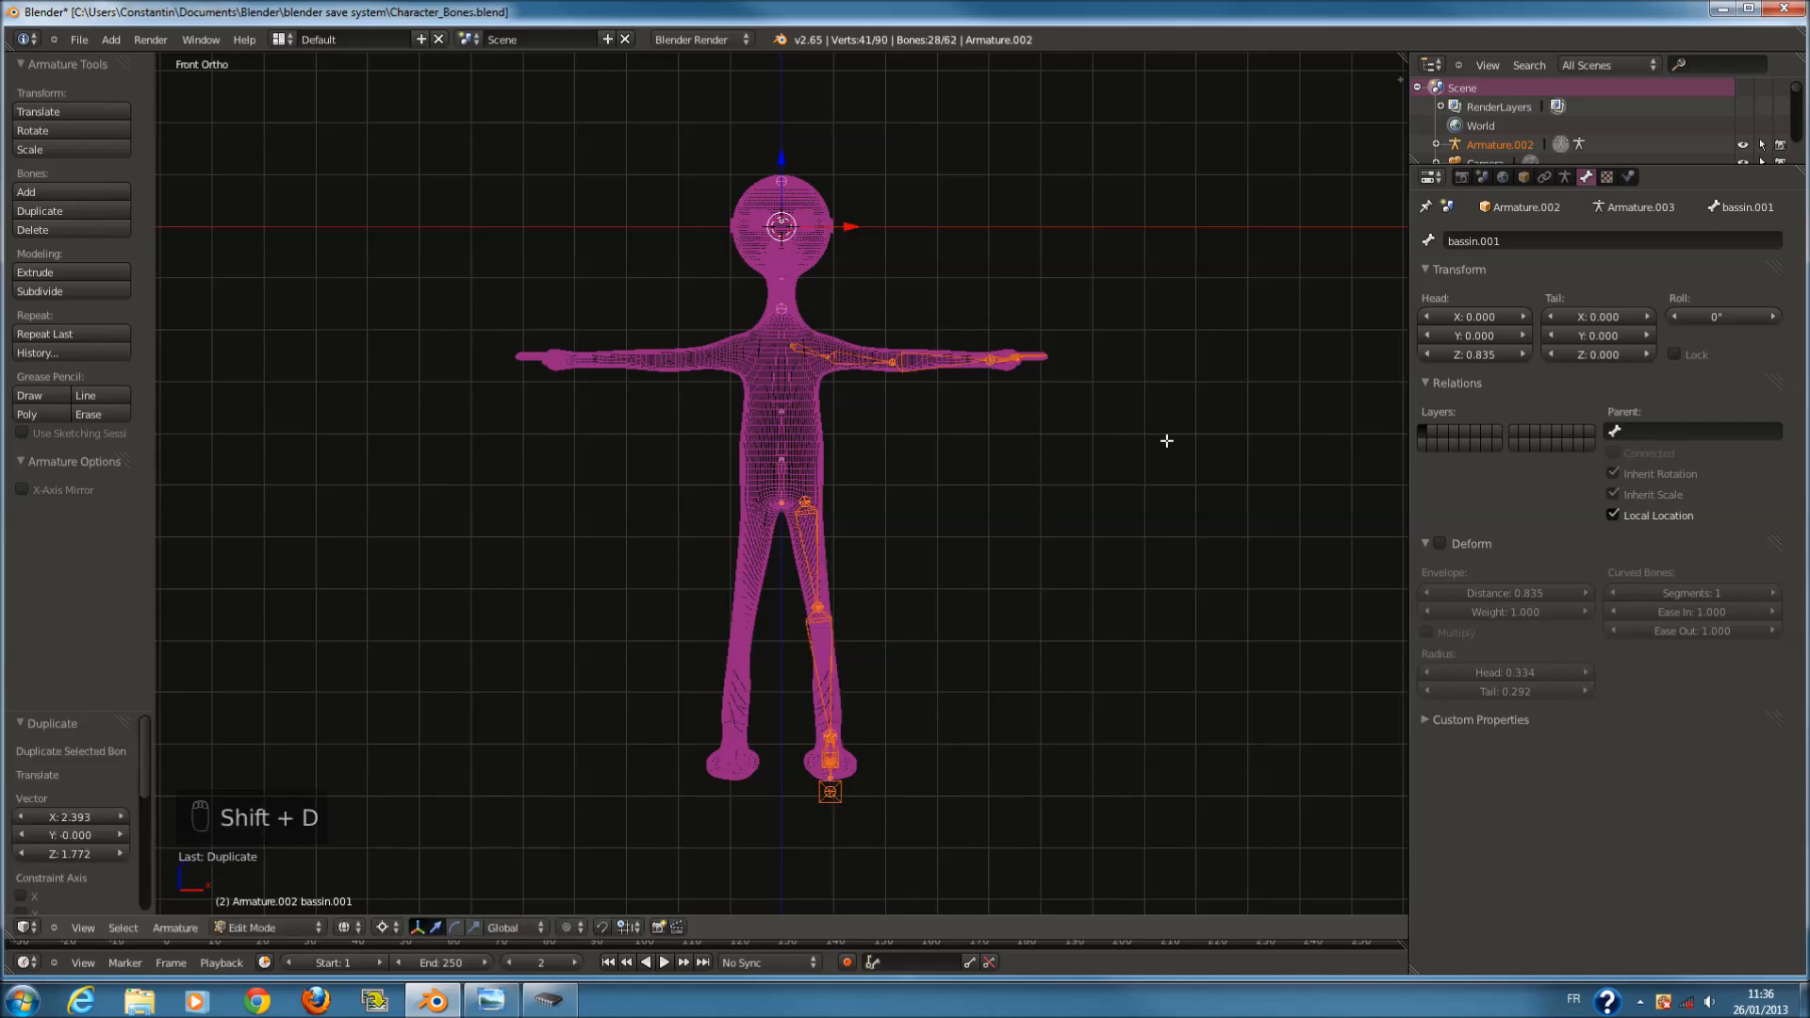
key("ctrl+m")
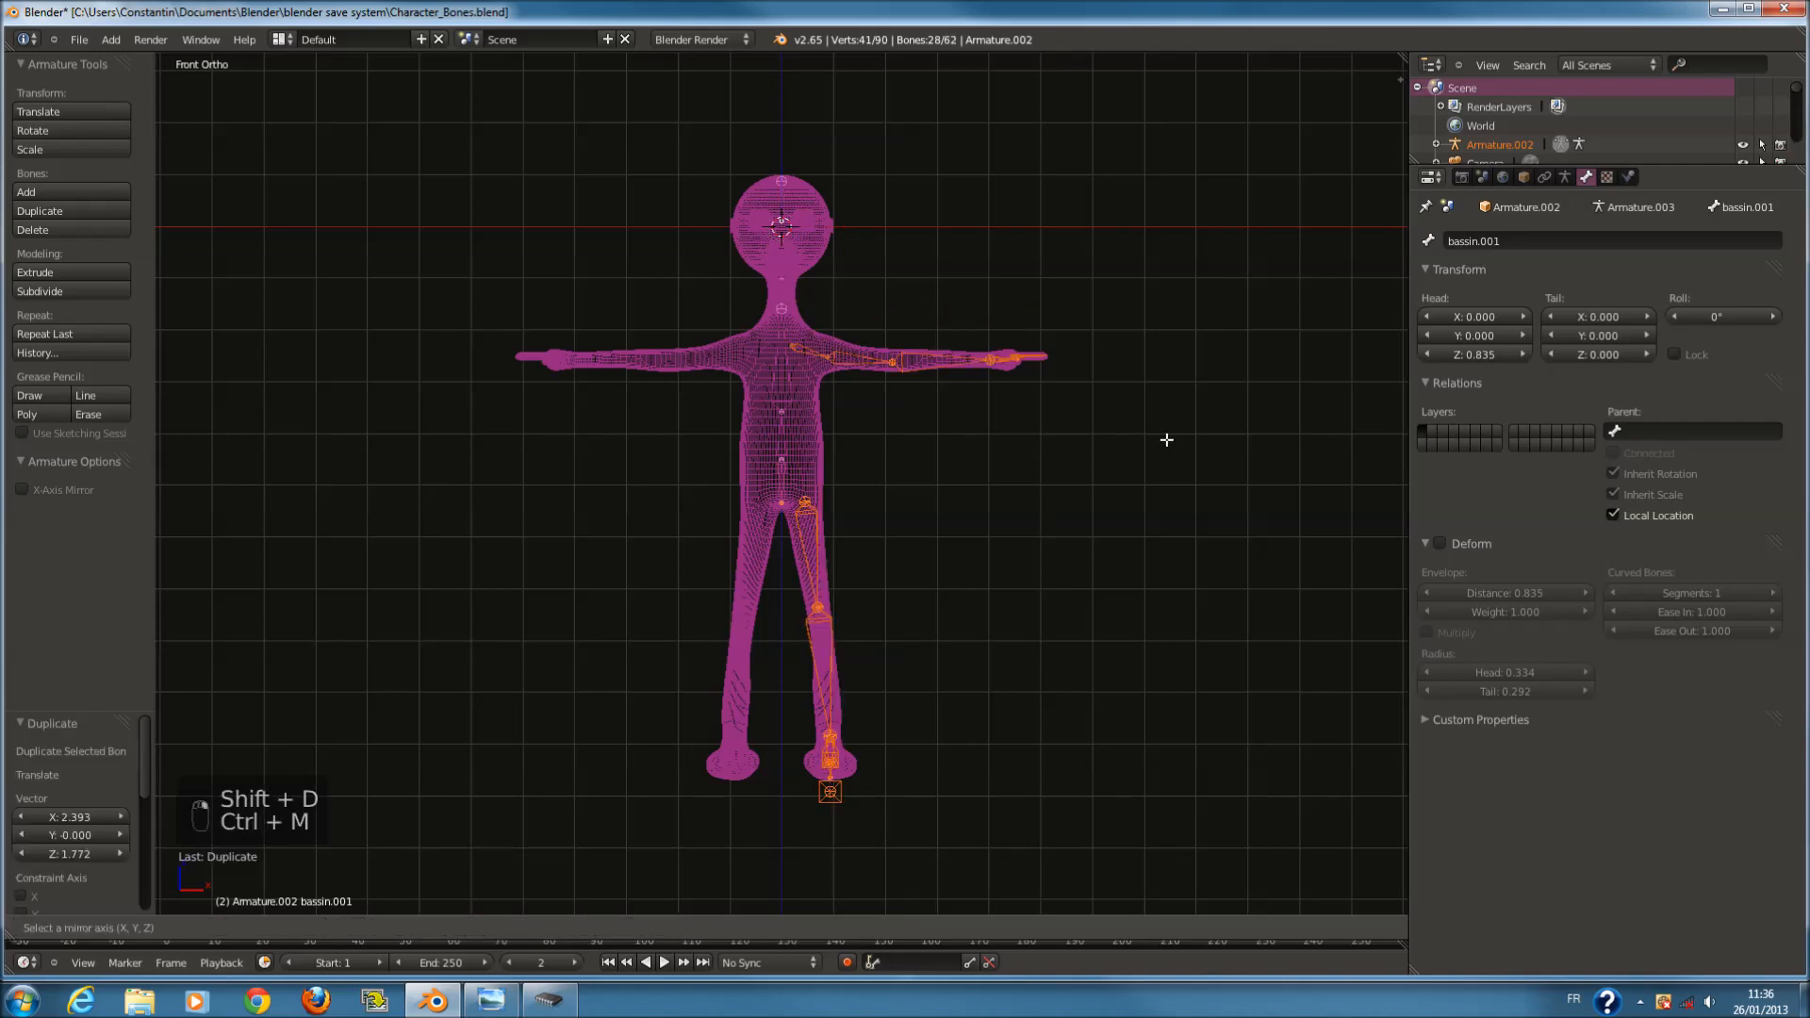
key("x")
key("Return")
scroll(795, 387, "up", 2)
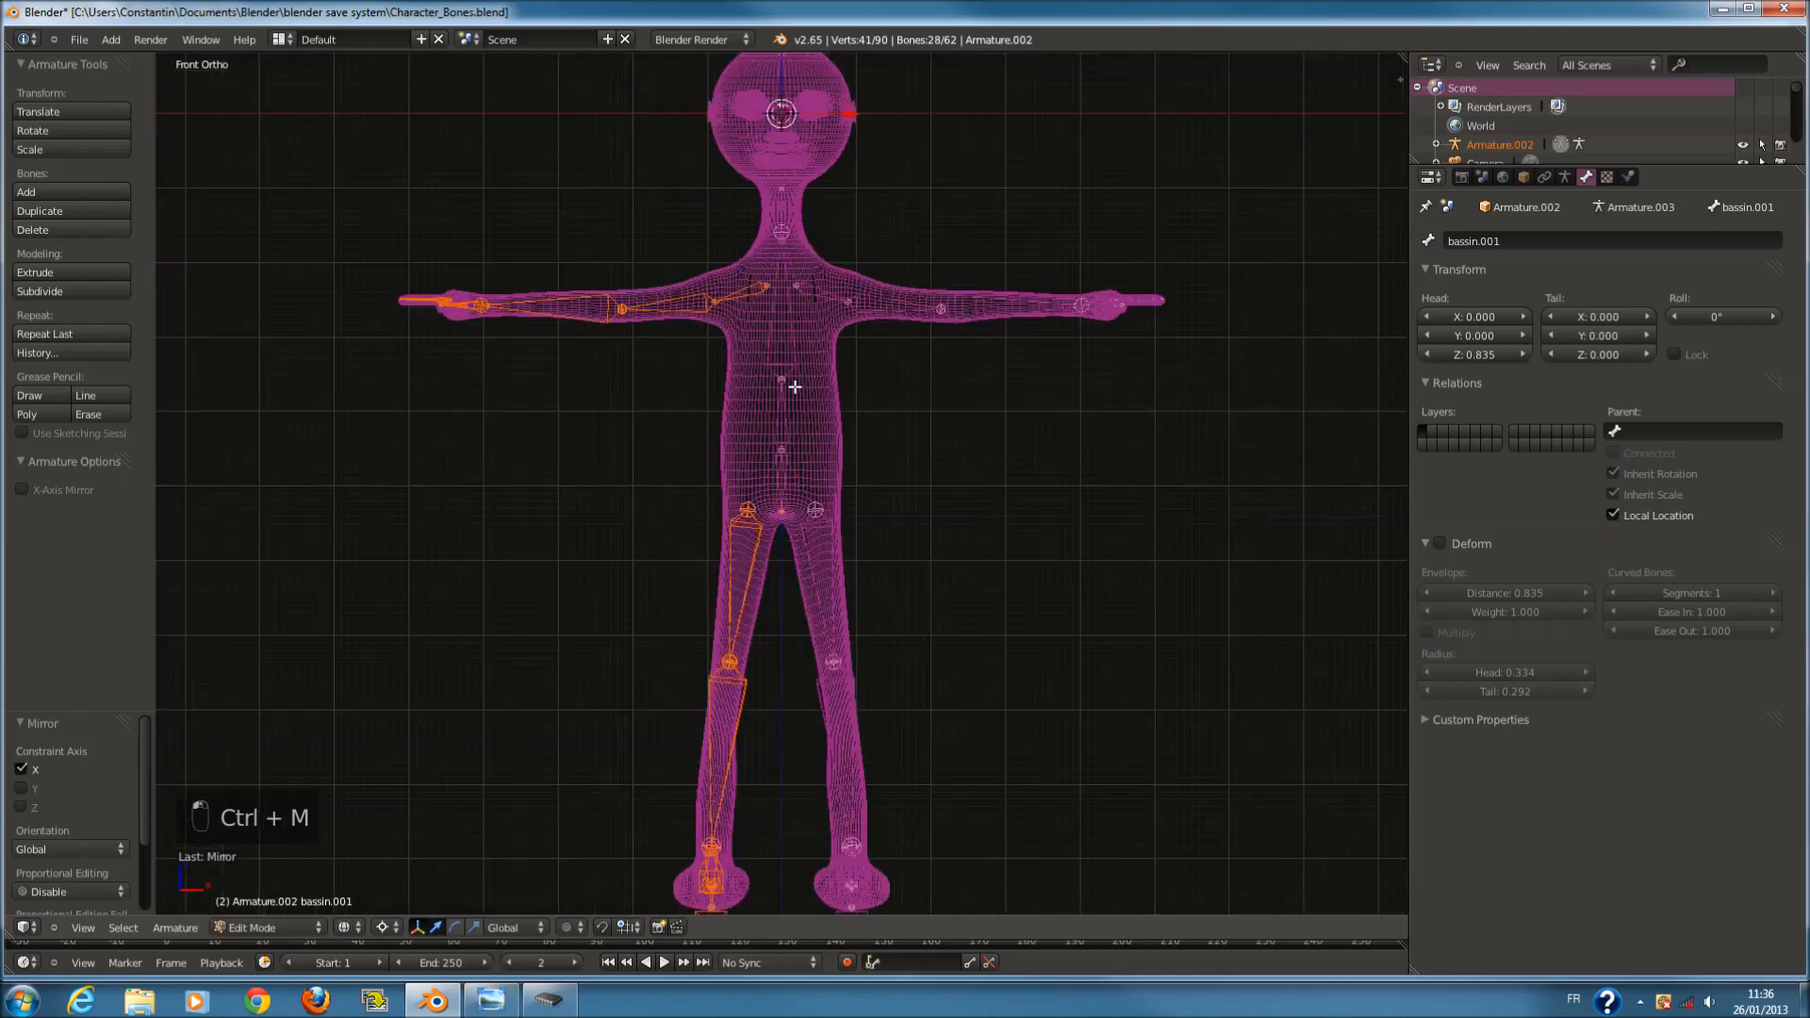
key("z")
scroll(795, 405, "down", 3)
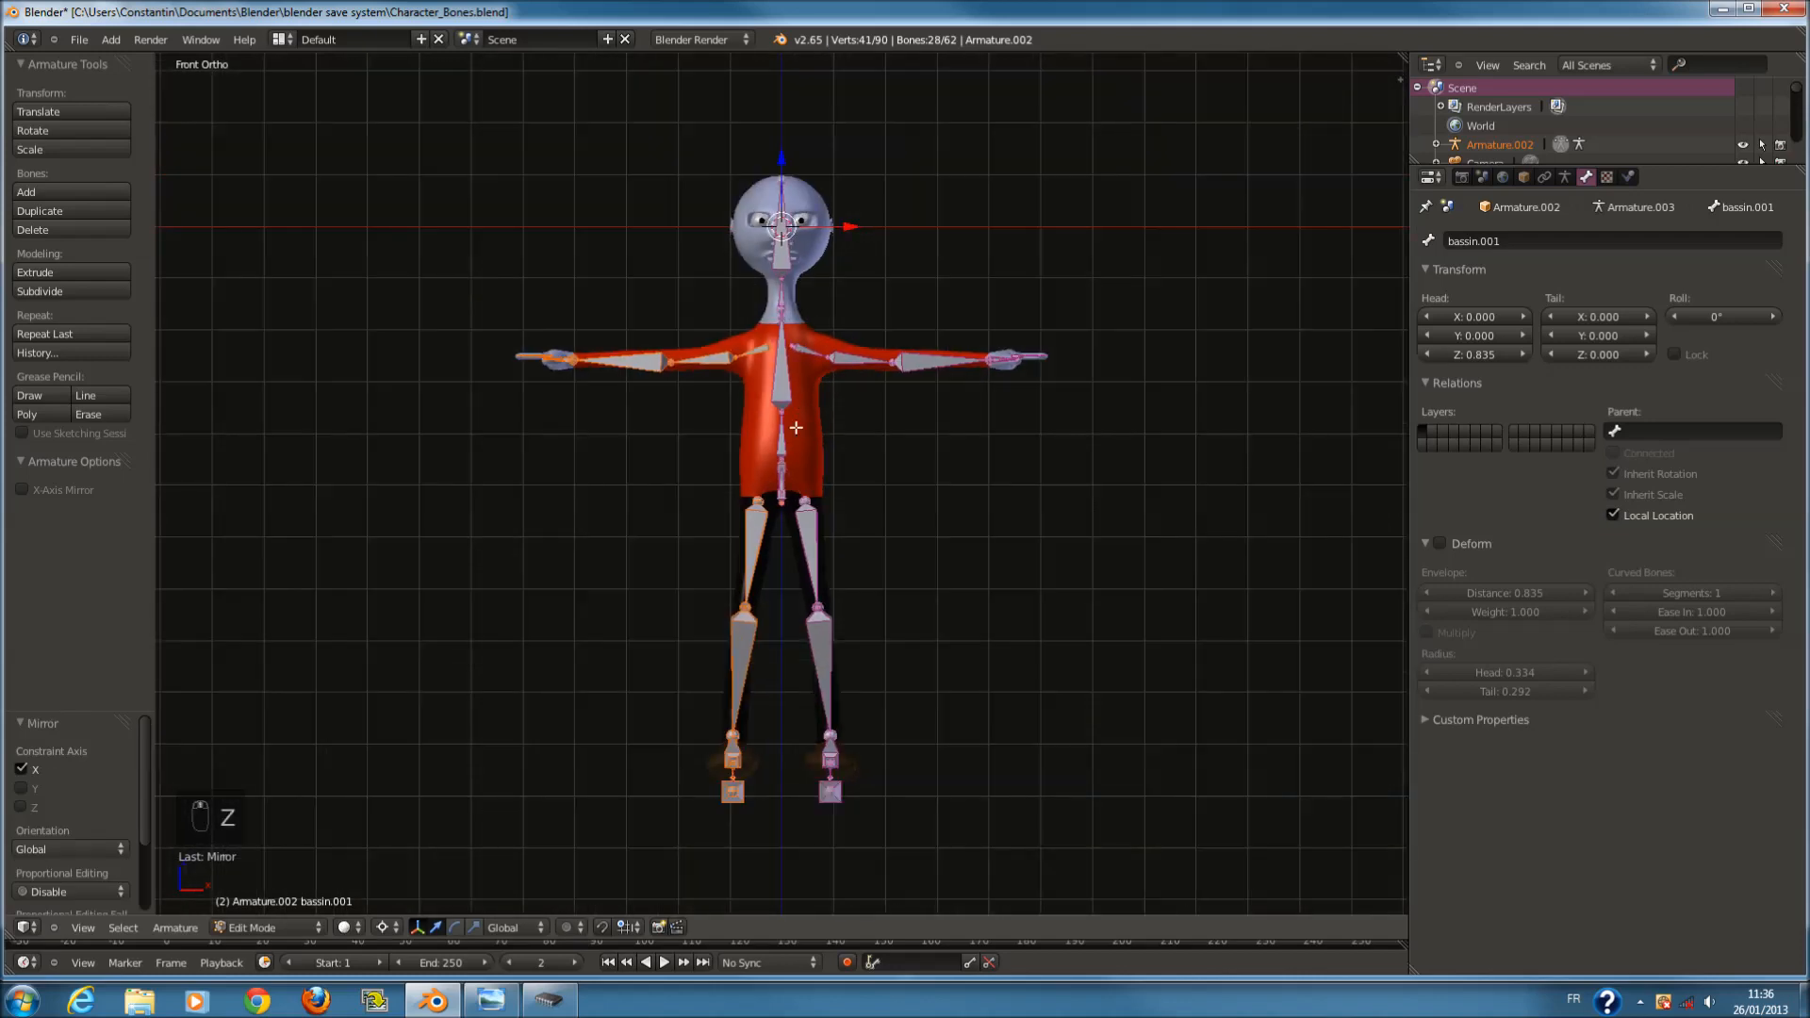
Apply Flip Names to the mirrored right-side bones and check the right and left upper-arm bones' names.
key("z")
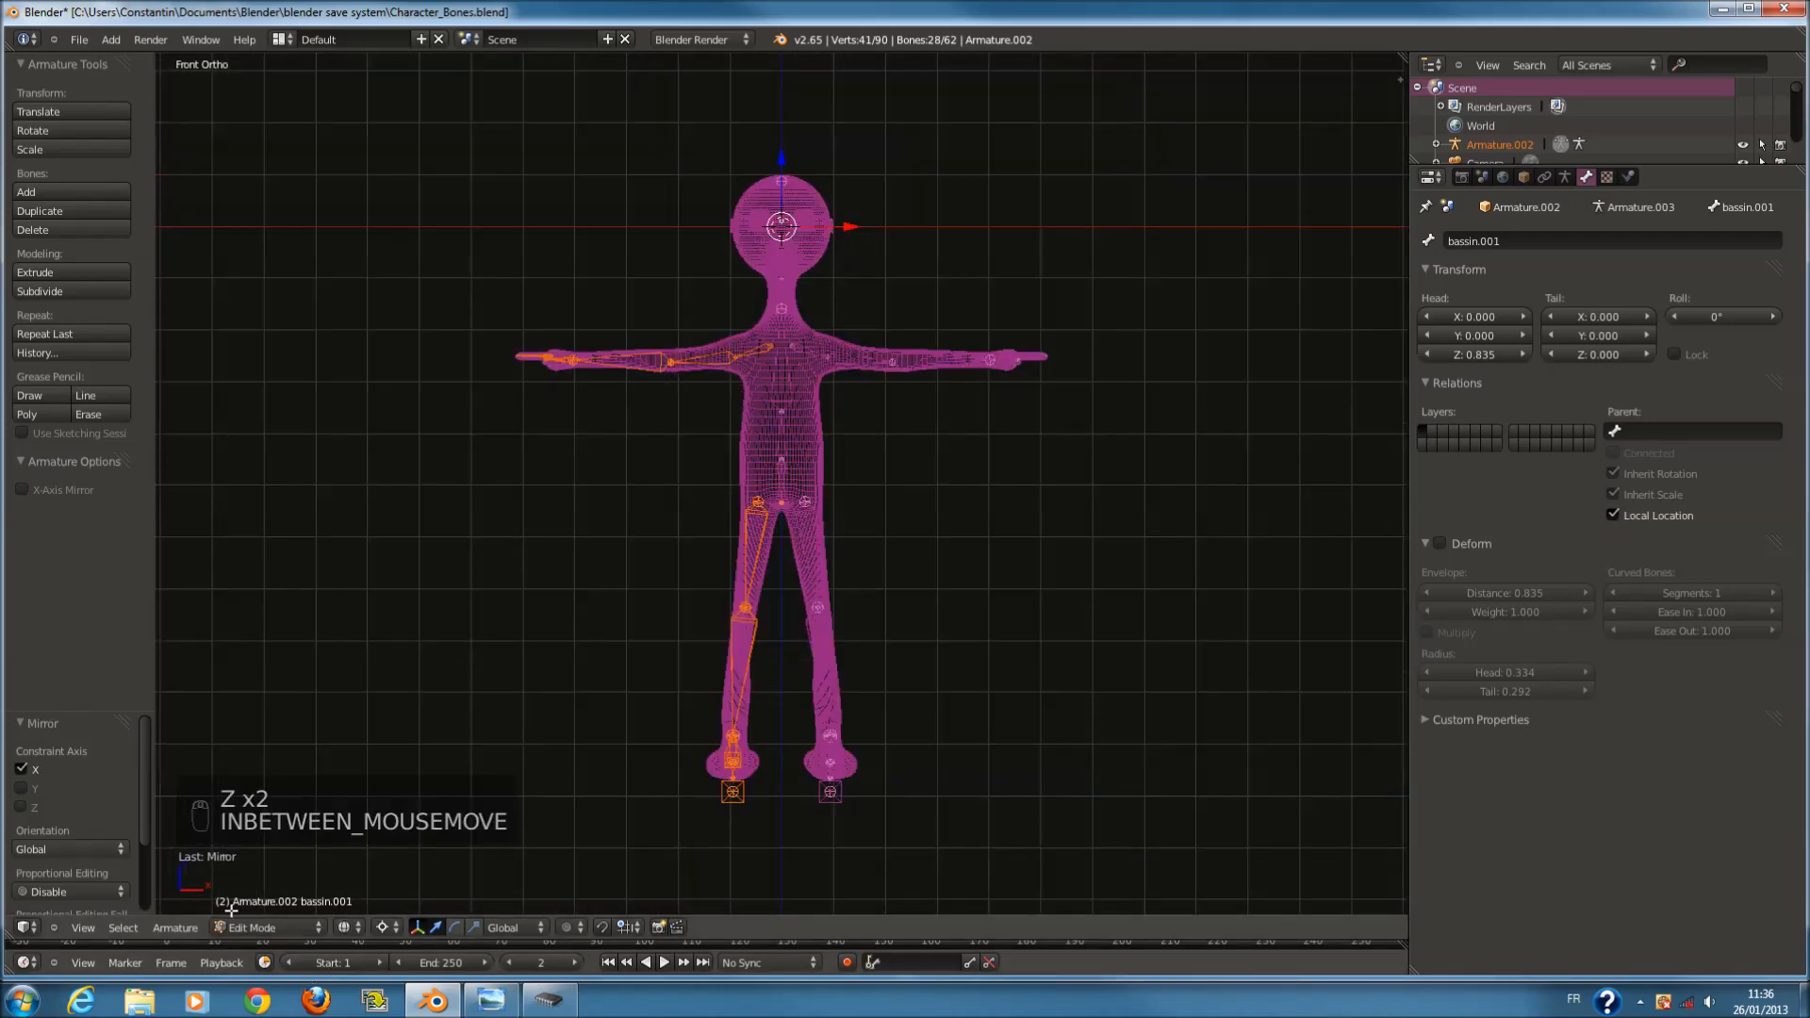
left_click(175, 928)
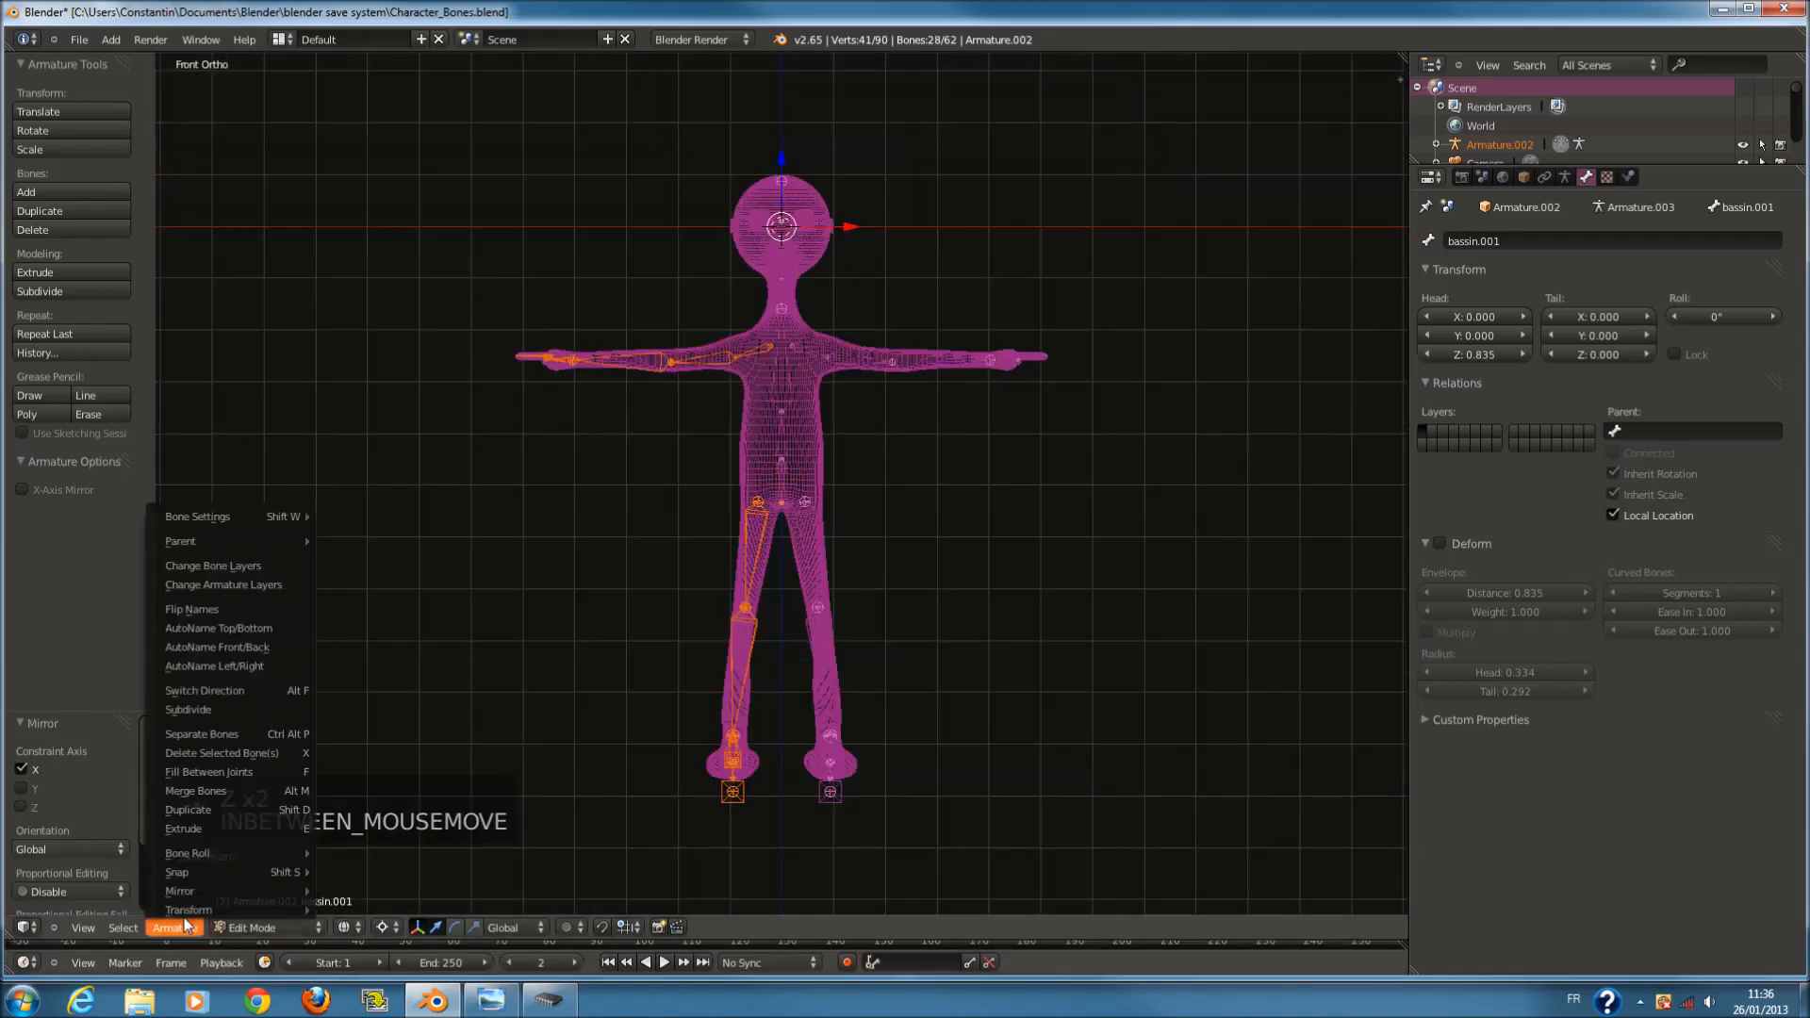
left_click(237, 609)
scroll(747, 384, "up", 2)
key("Tab")
key("Tab")
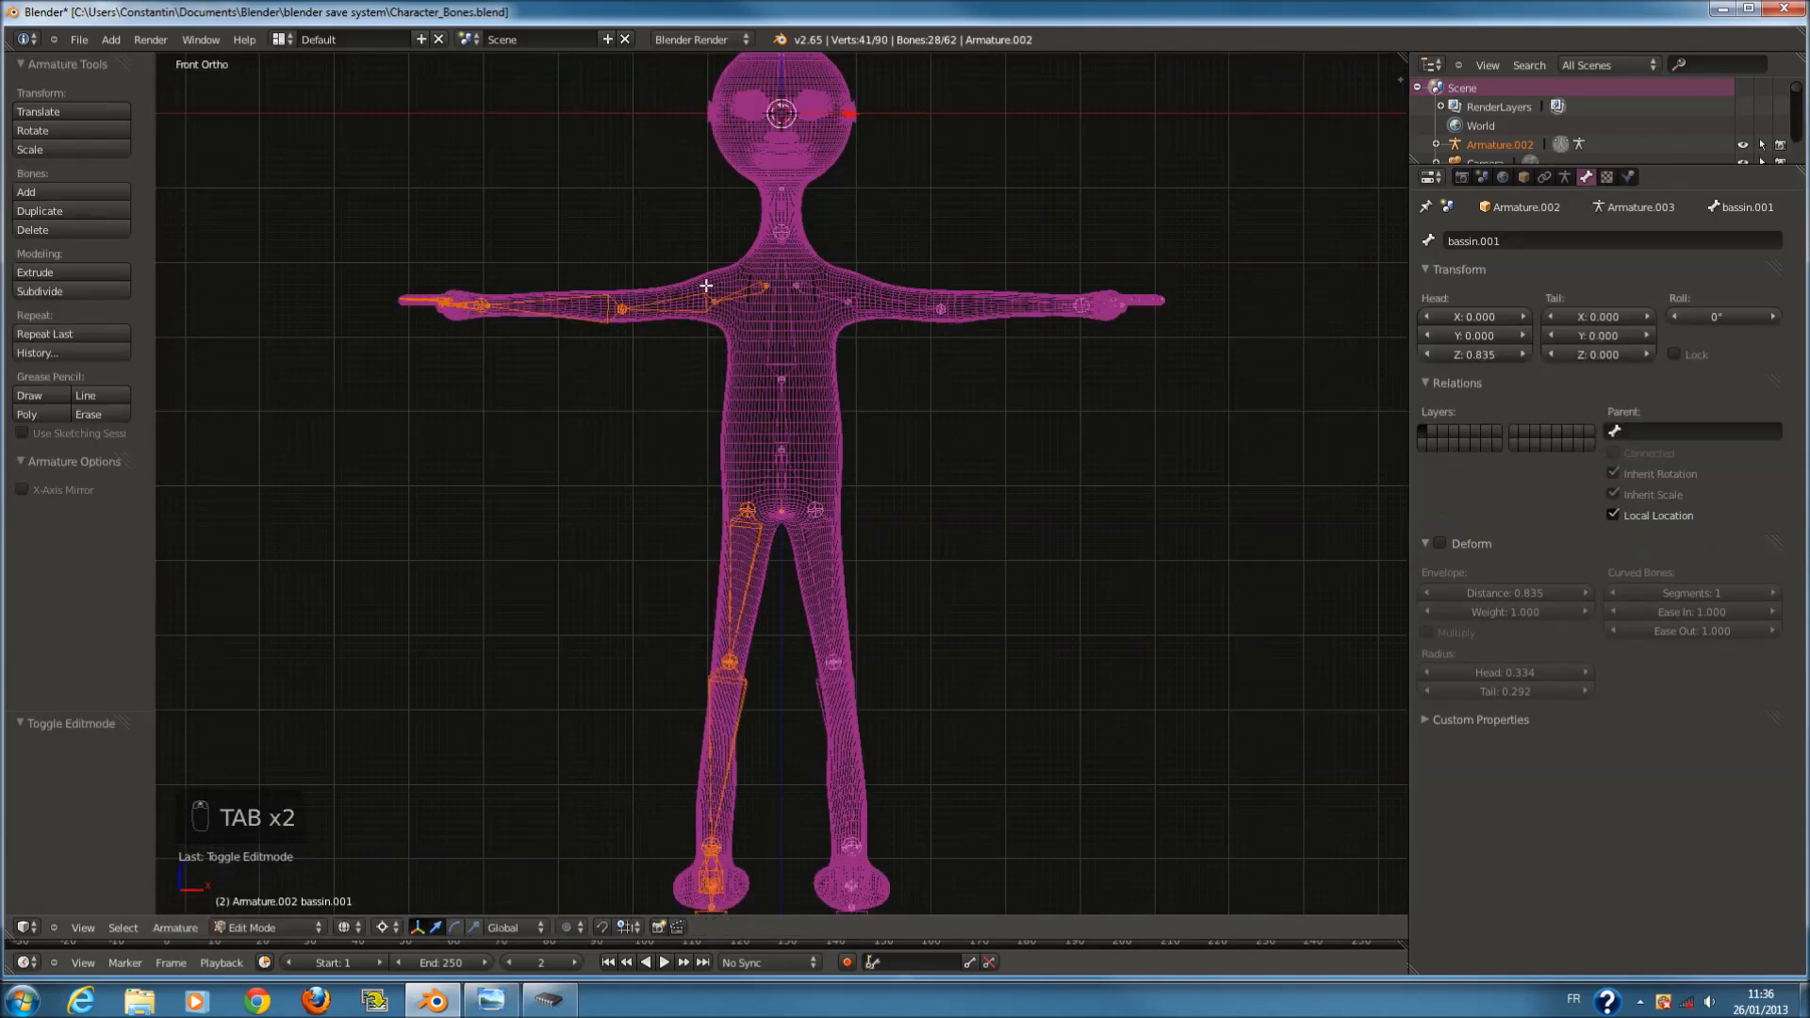
right_click(691, 300)
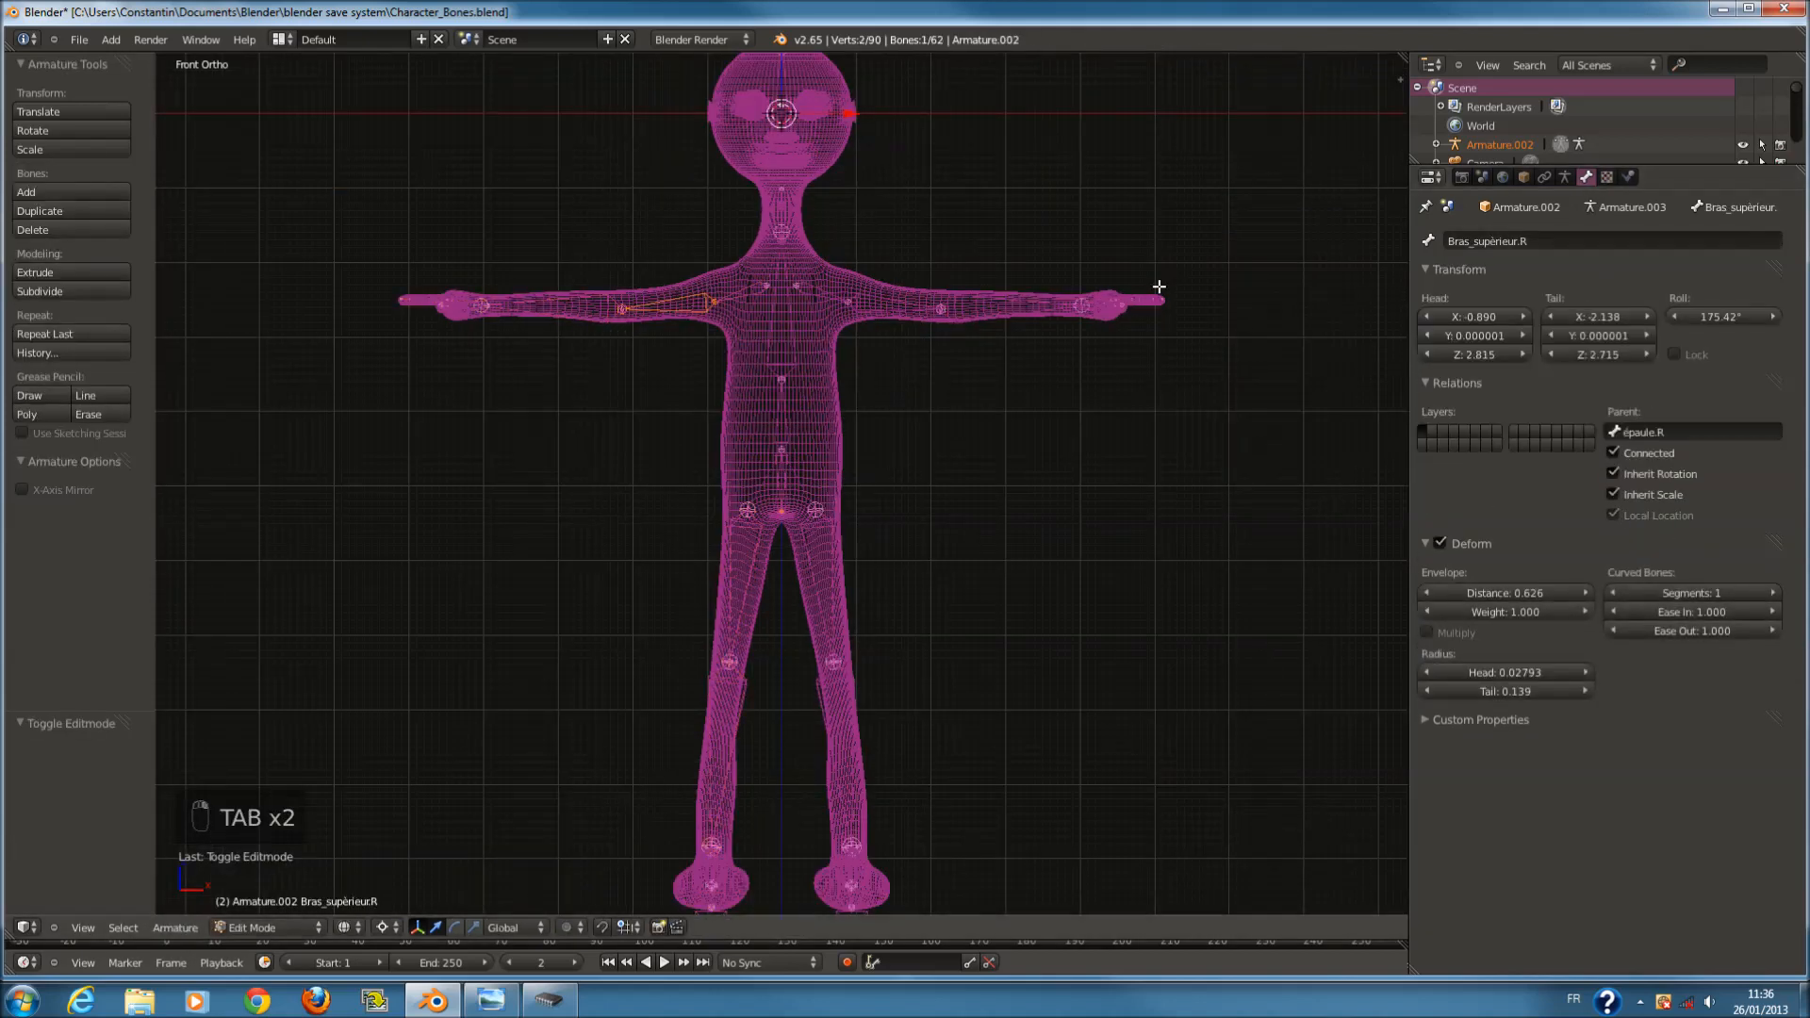
scroll(1037, 309, "up", 7, "shift")
scroll(996, 392, "up", 2)
right_click(951, 459)
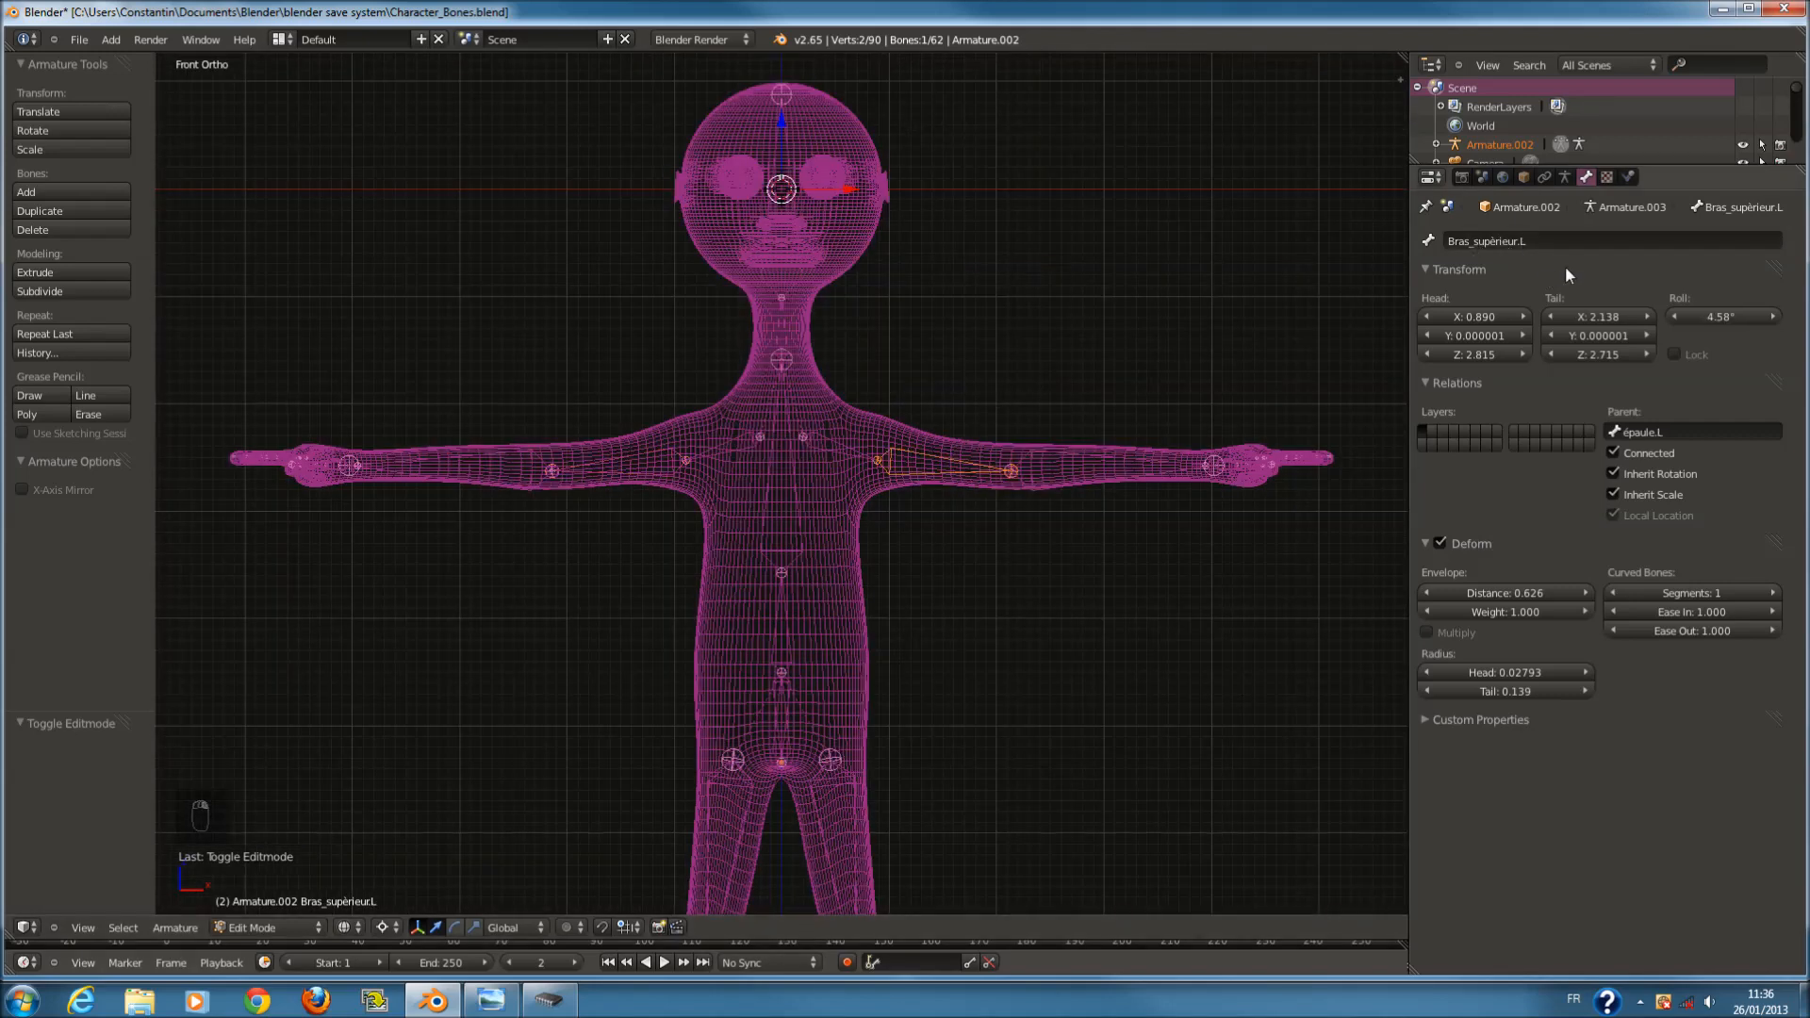
Return to Object Mode with solid shading and save the file over Character_Bones.blend.
scroll(919, 565, "down", 5)
key("Tab")
key("ctrl+s")
left_click(919, 566)
key("z")
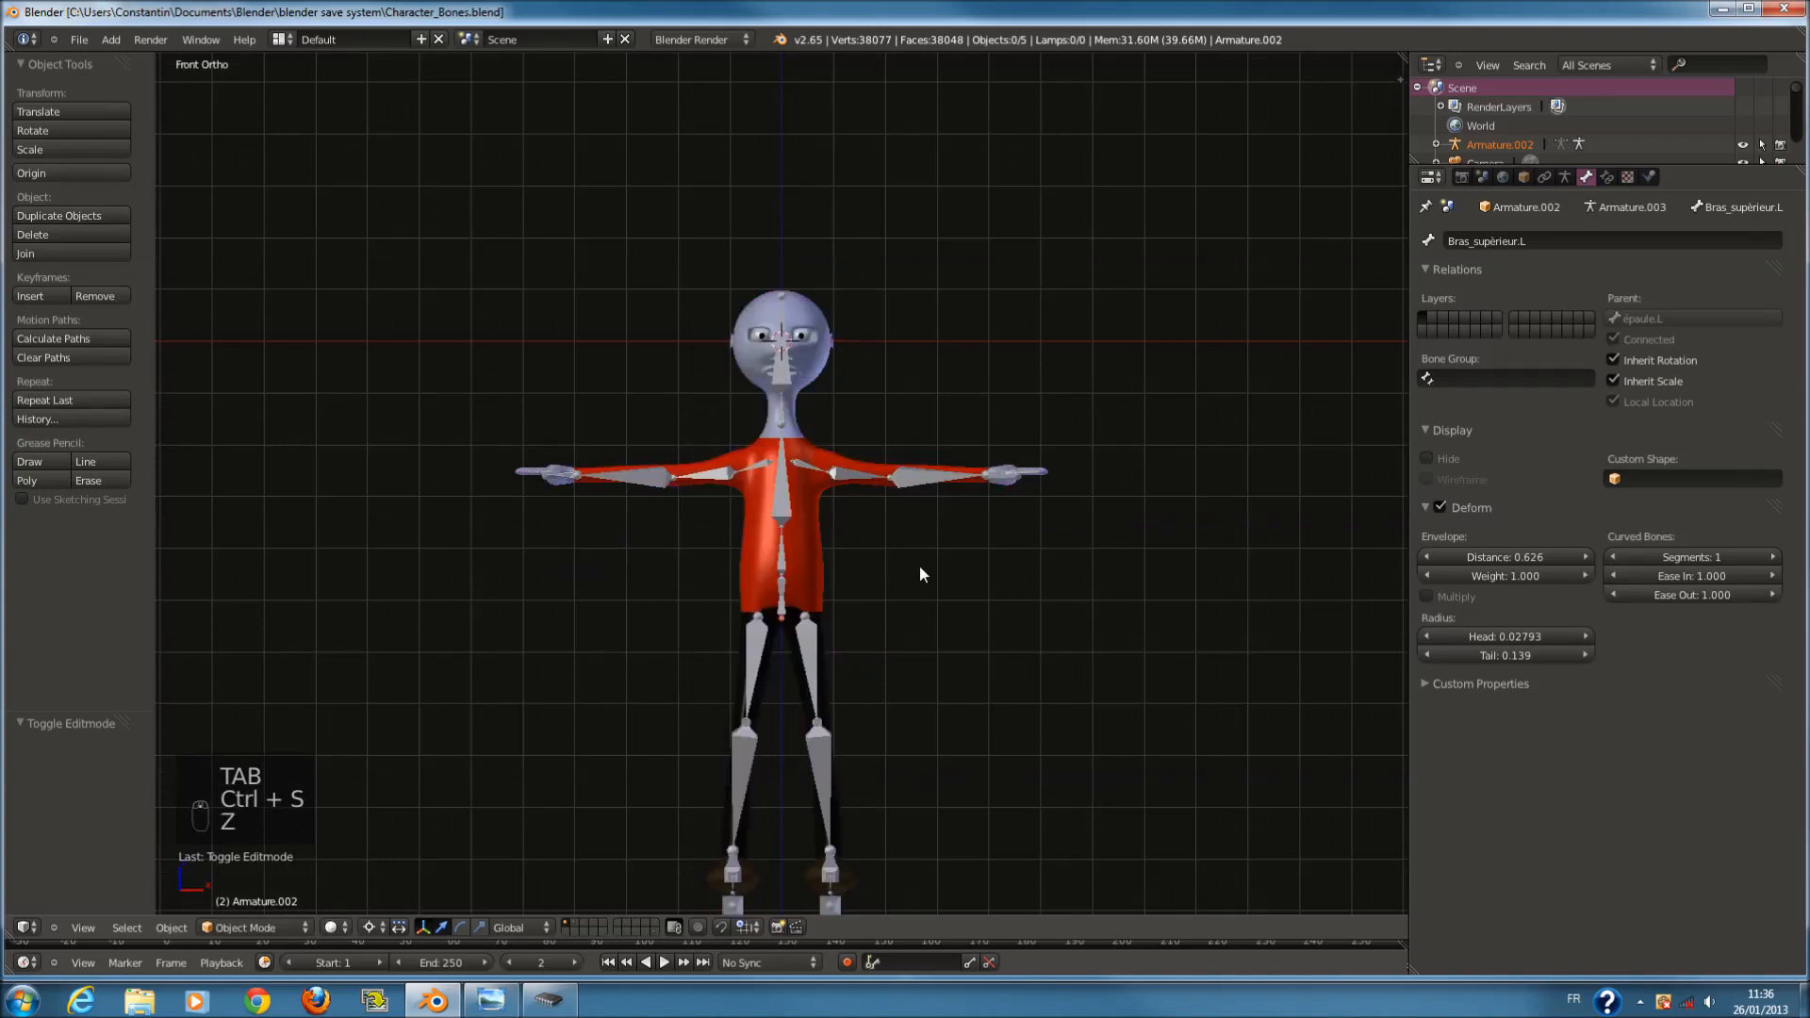
Try adding a separate single-bone armature moved to Z -10.904 between the feet, then delete it.
key("a")
key("a")
scroll(920, 568, "up", 1)
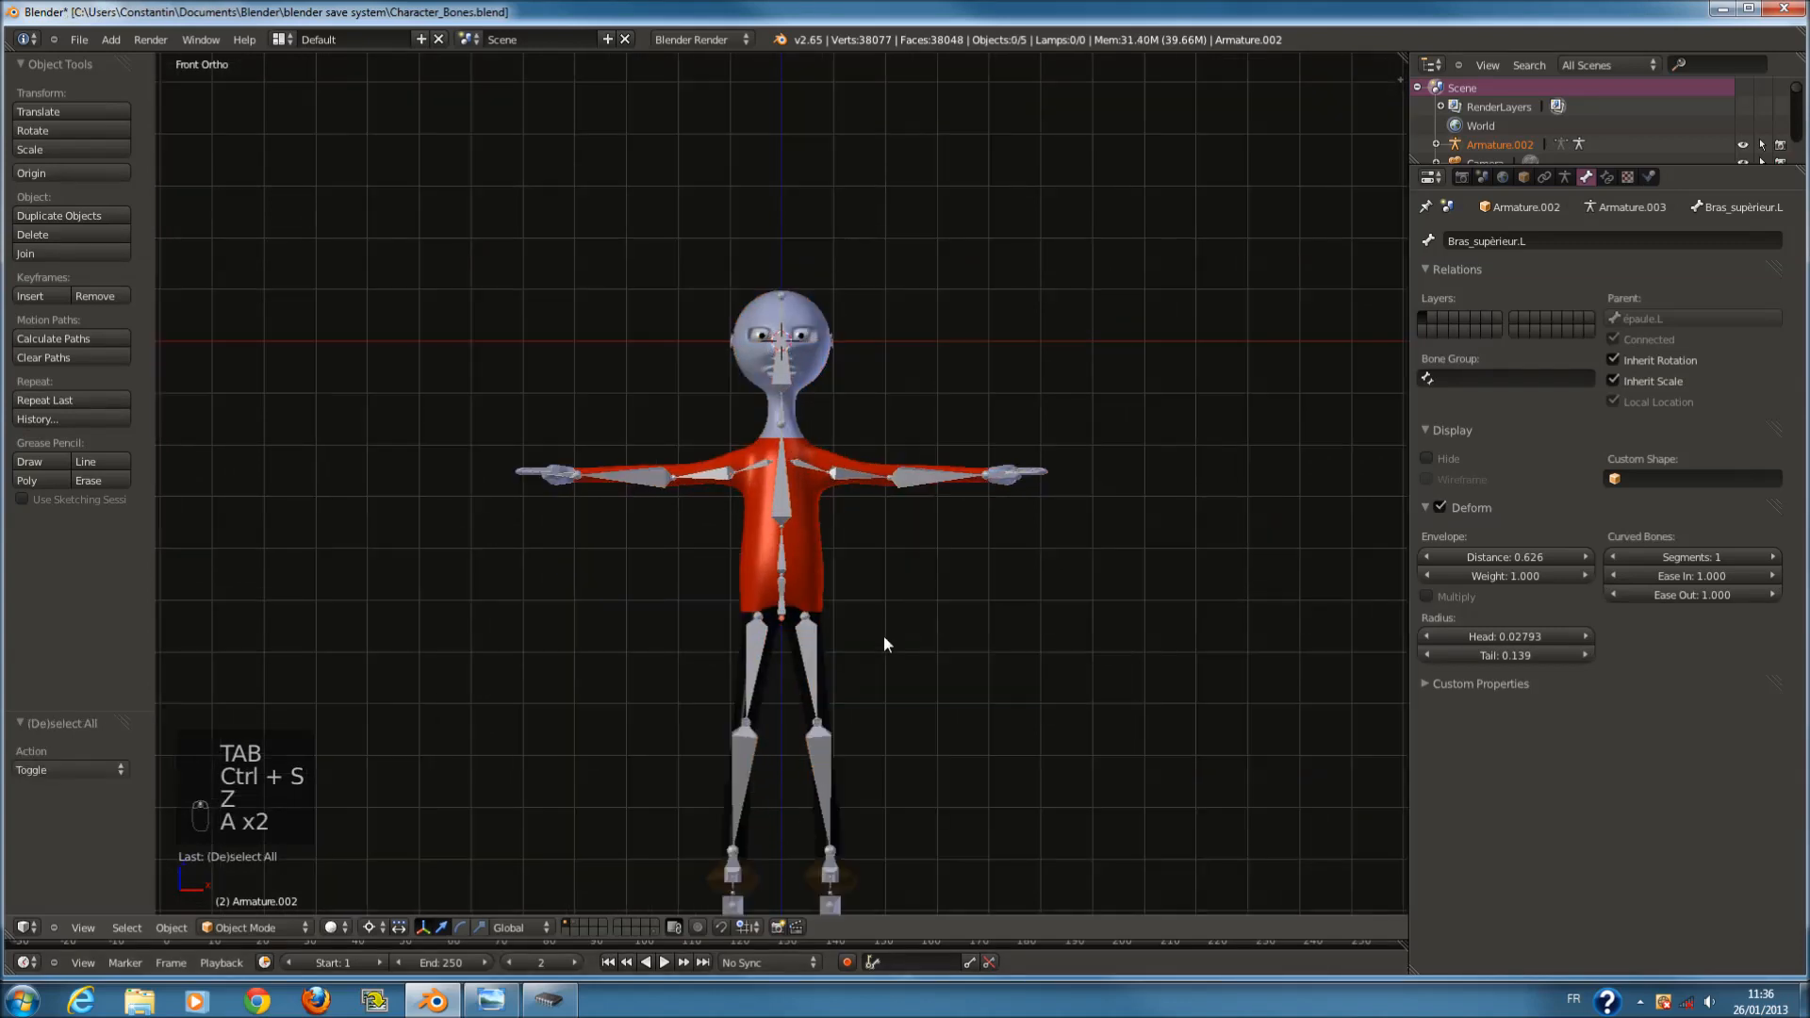
scroll(885, 635, "down", 3, "shift")
key("shift+c")
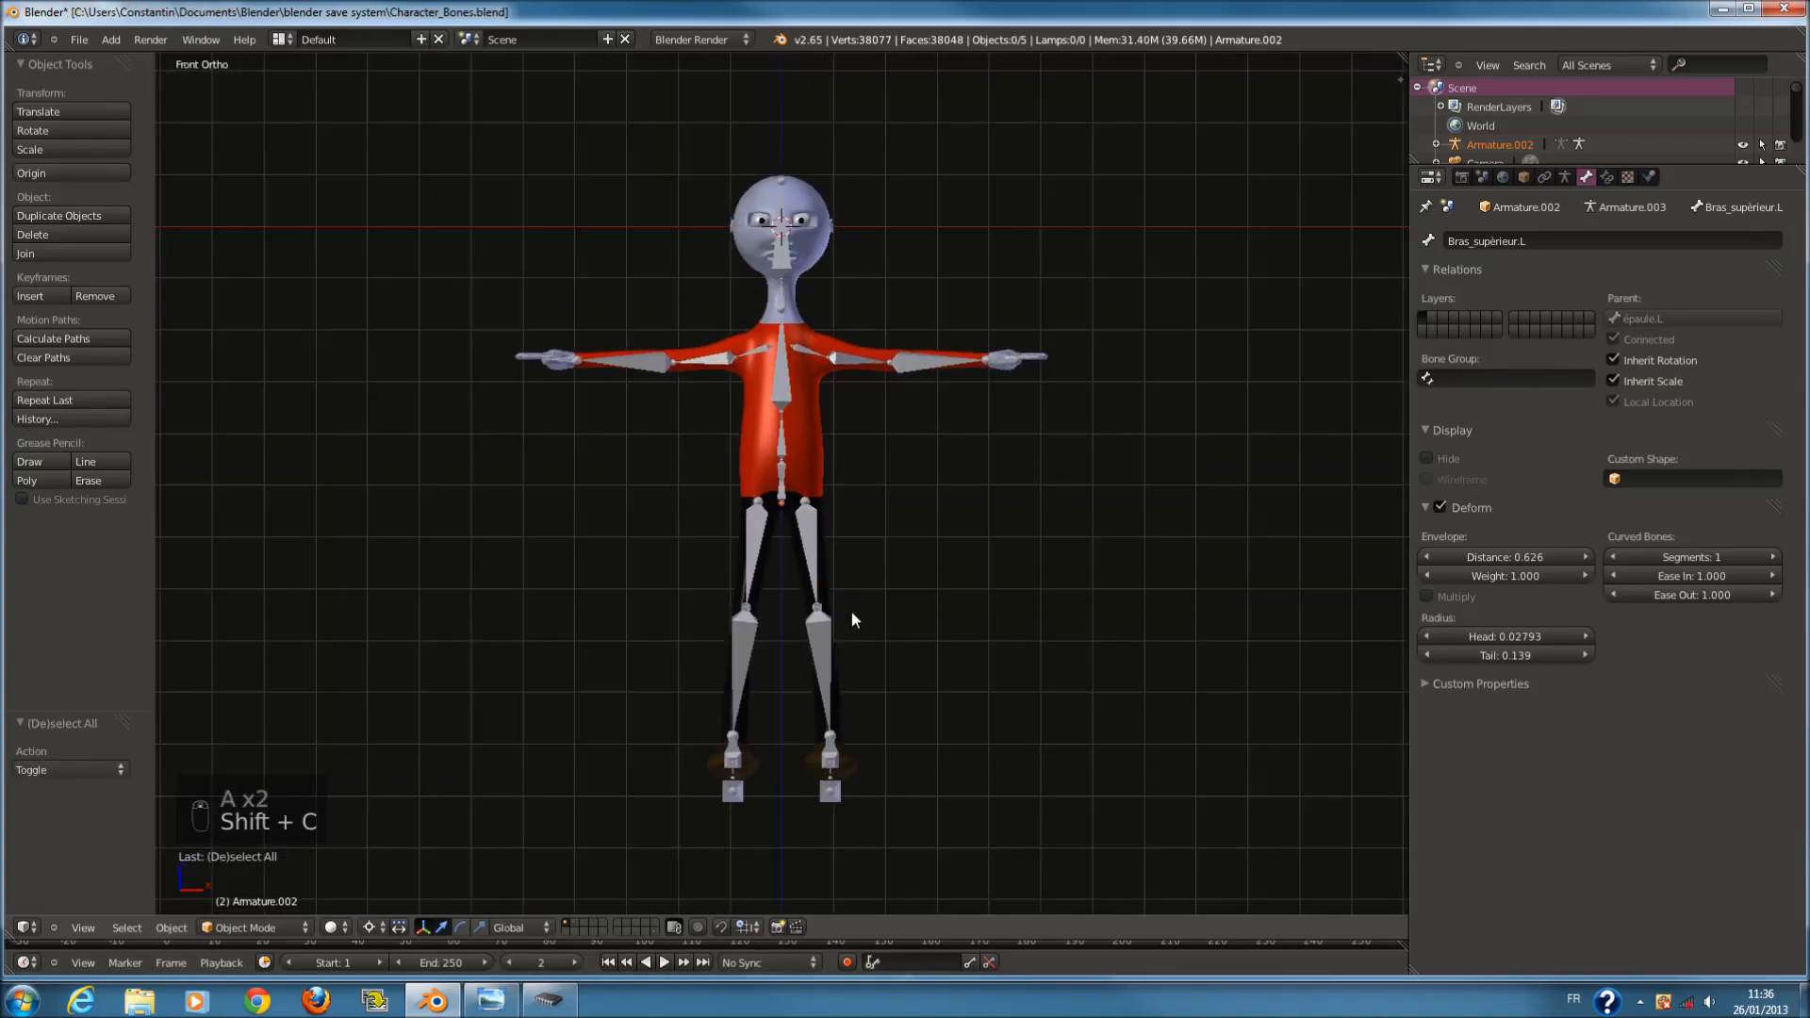
key("shift+a")
mouse_move(844, 592)
left_click(932, 592)
left_click_drag(785, 167, 852, 720)
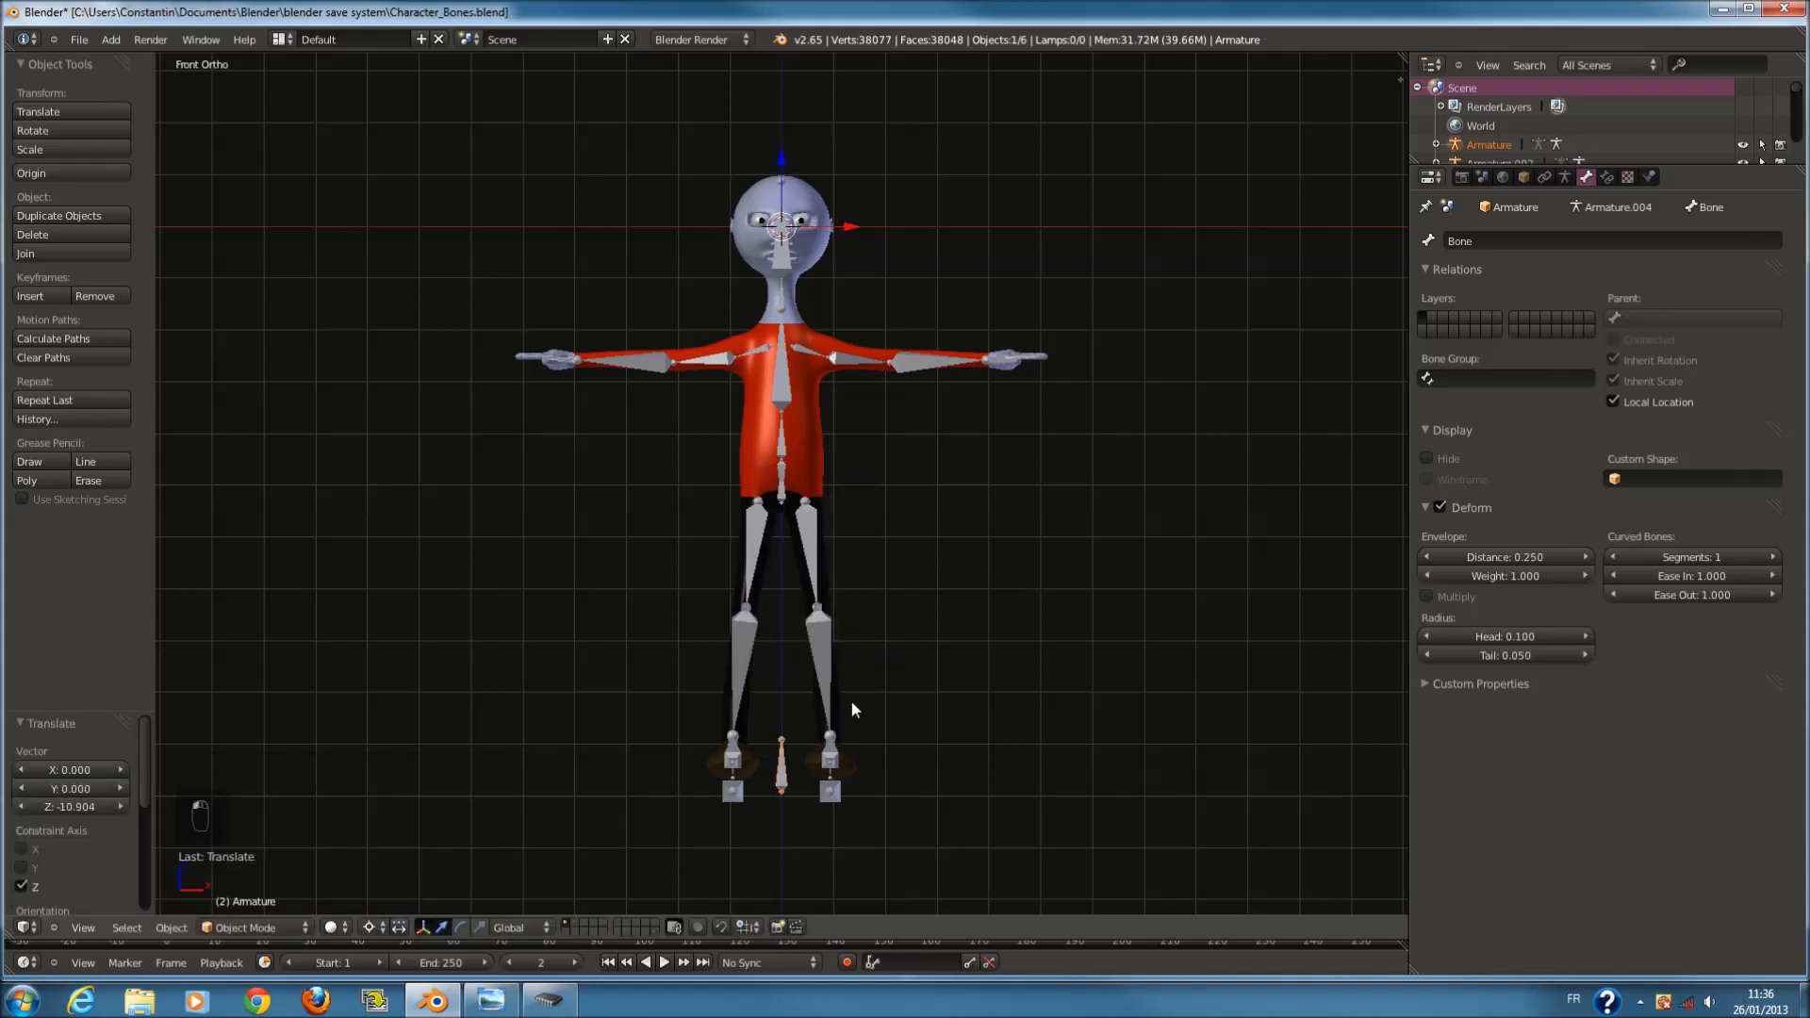
scroll(851, 684, "down", 5, "shift")
scroll(851, 684, "down", 1)
key("ctrl+s")
scroll(850, 683, "up", 2)
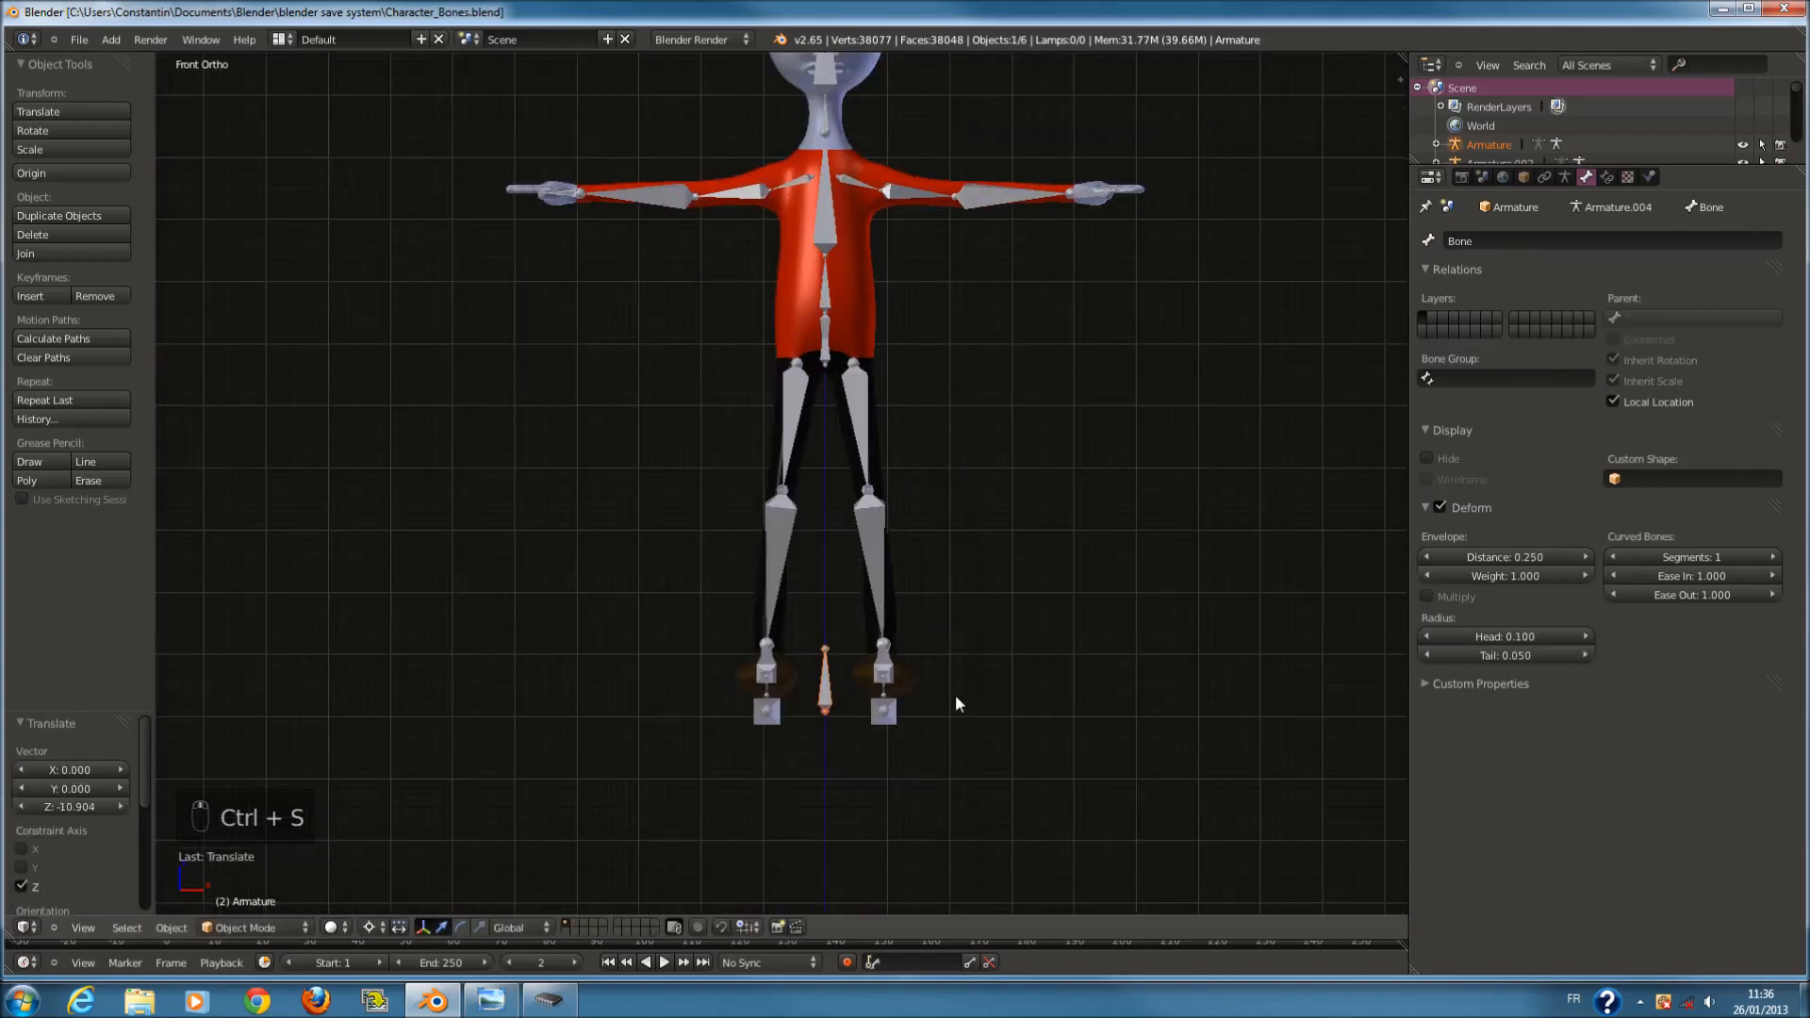
key("x")
left_click(970, 636)
In Edit Mode on the character's own armature, deselect everything and add a new bone at the 3D cursor.
right_click(882, 551)
key("Tab")
key("a")
key("a")
key("Tab")
right_click(869, 503)
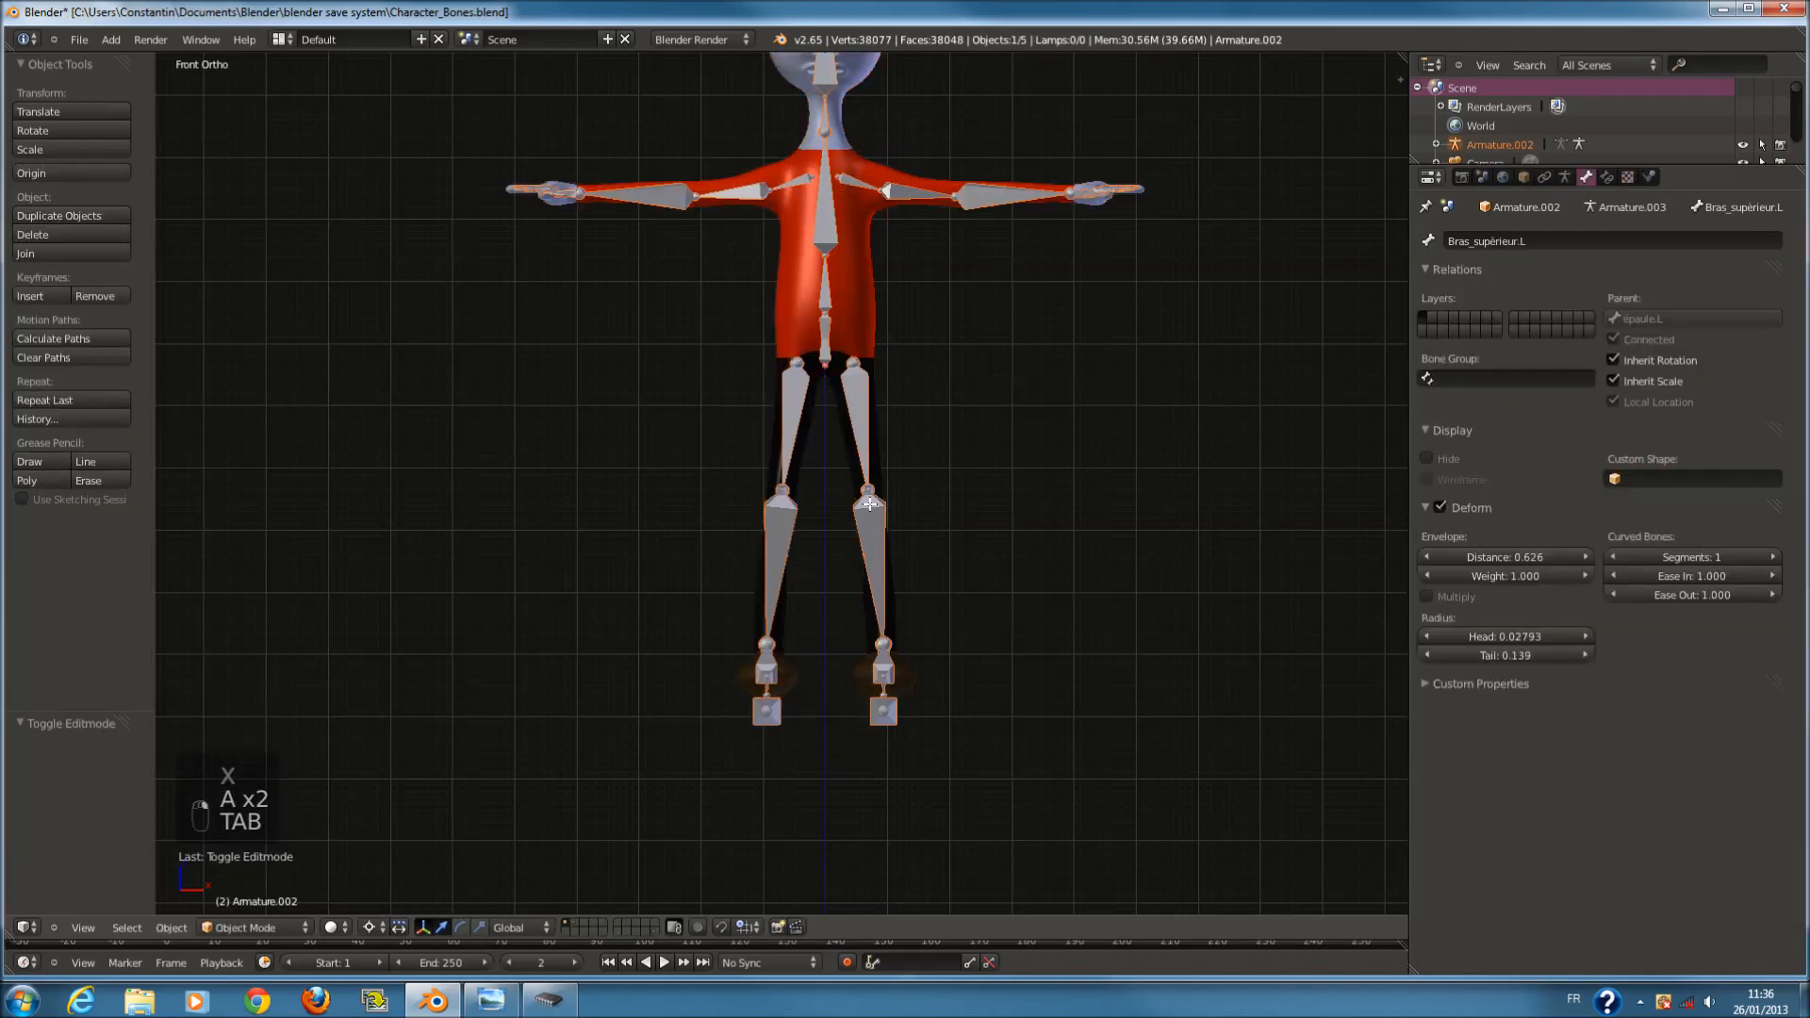
key("Tab")
key("a")
key("a")
key("a")
key("a")
scroll(873, 381, "down", 2)
key("a")
key("shift+a")
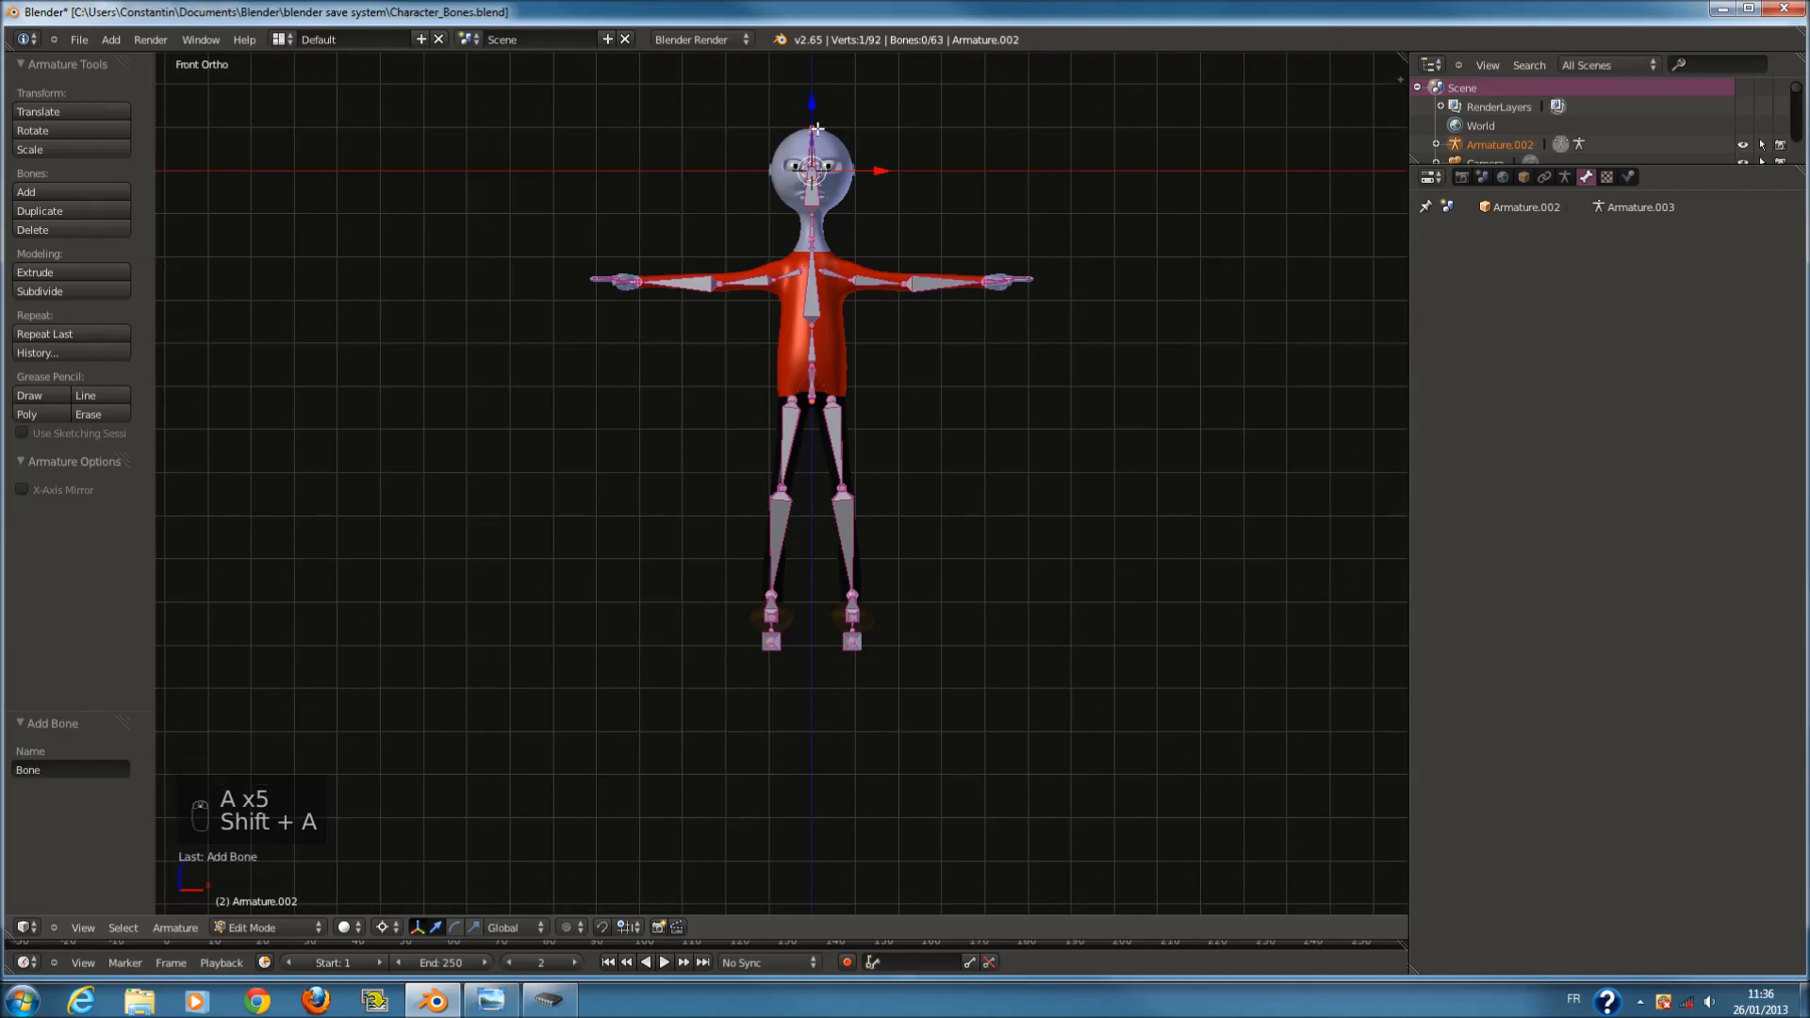
Show the scene in wireframe and select the newly added bone inside the head.
key("ctrl+z")
key("l")
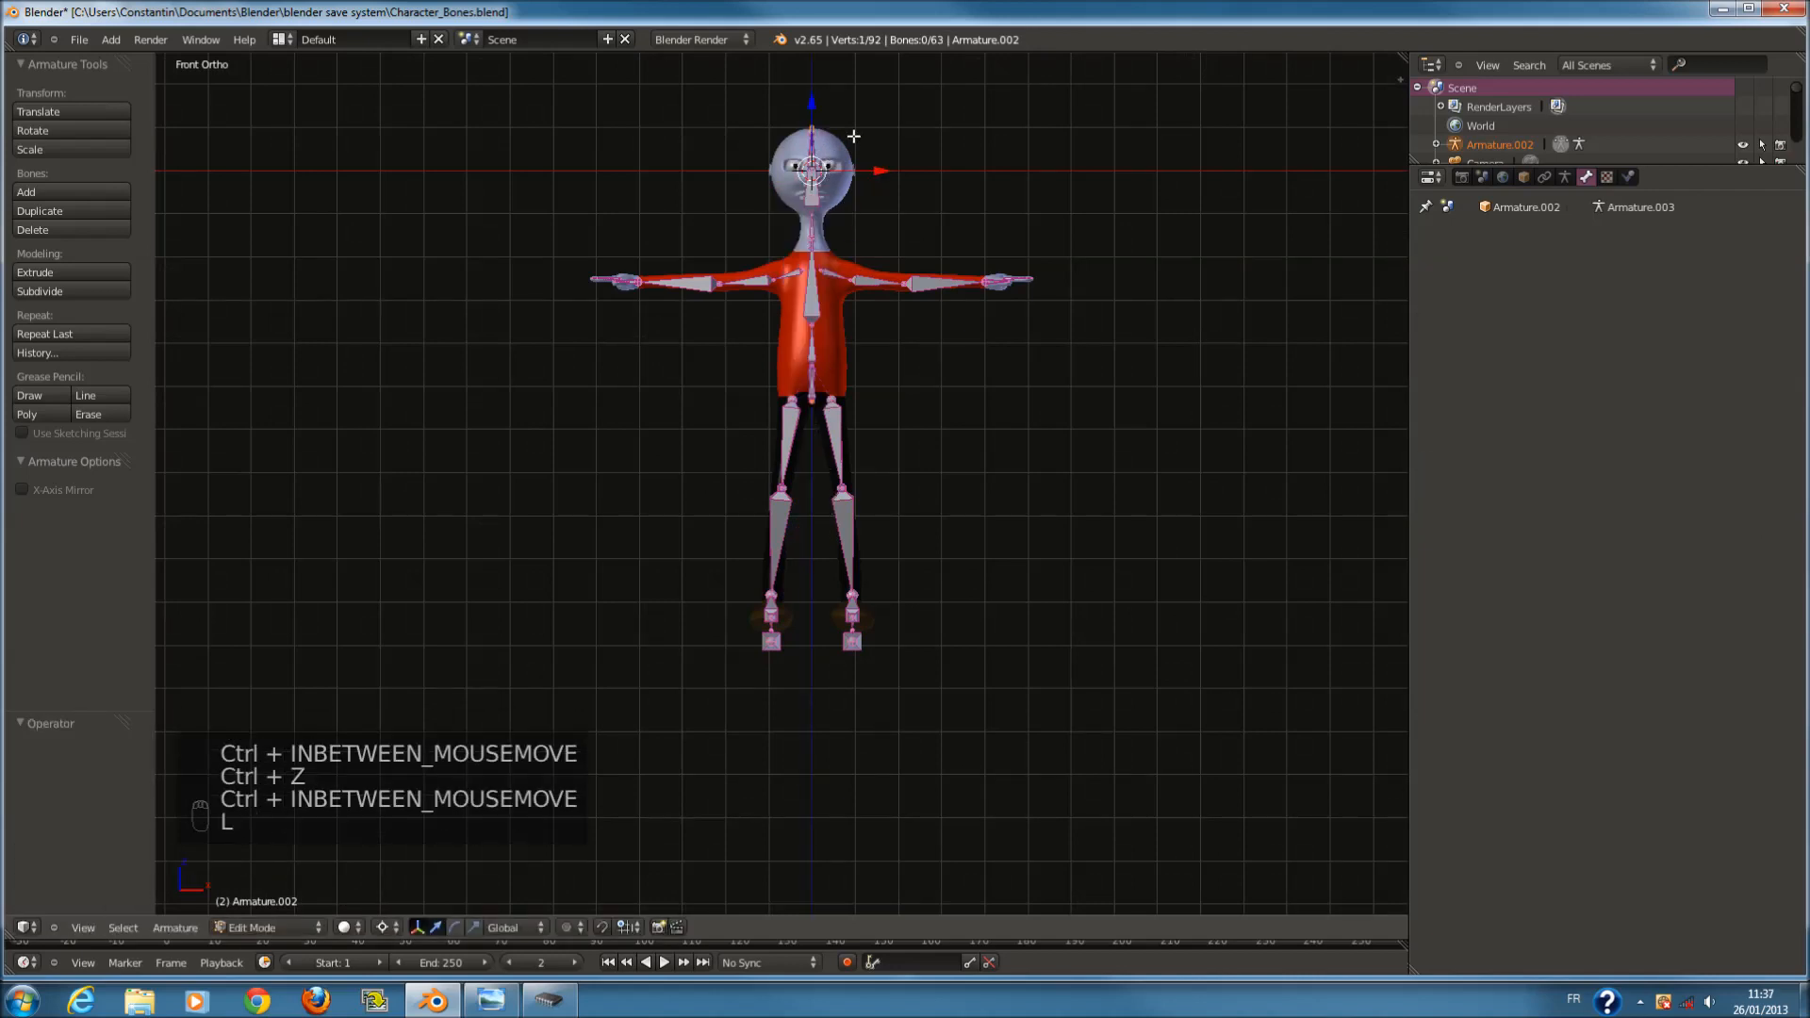
key("ctrl+z")
key("ctrl+KP_Decimal")
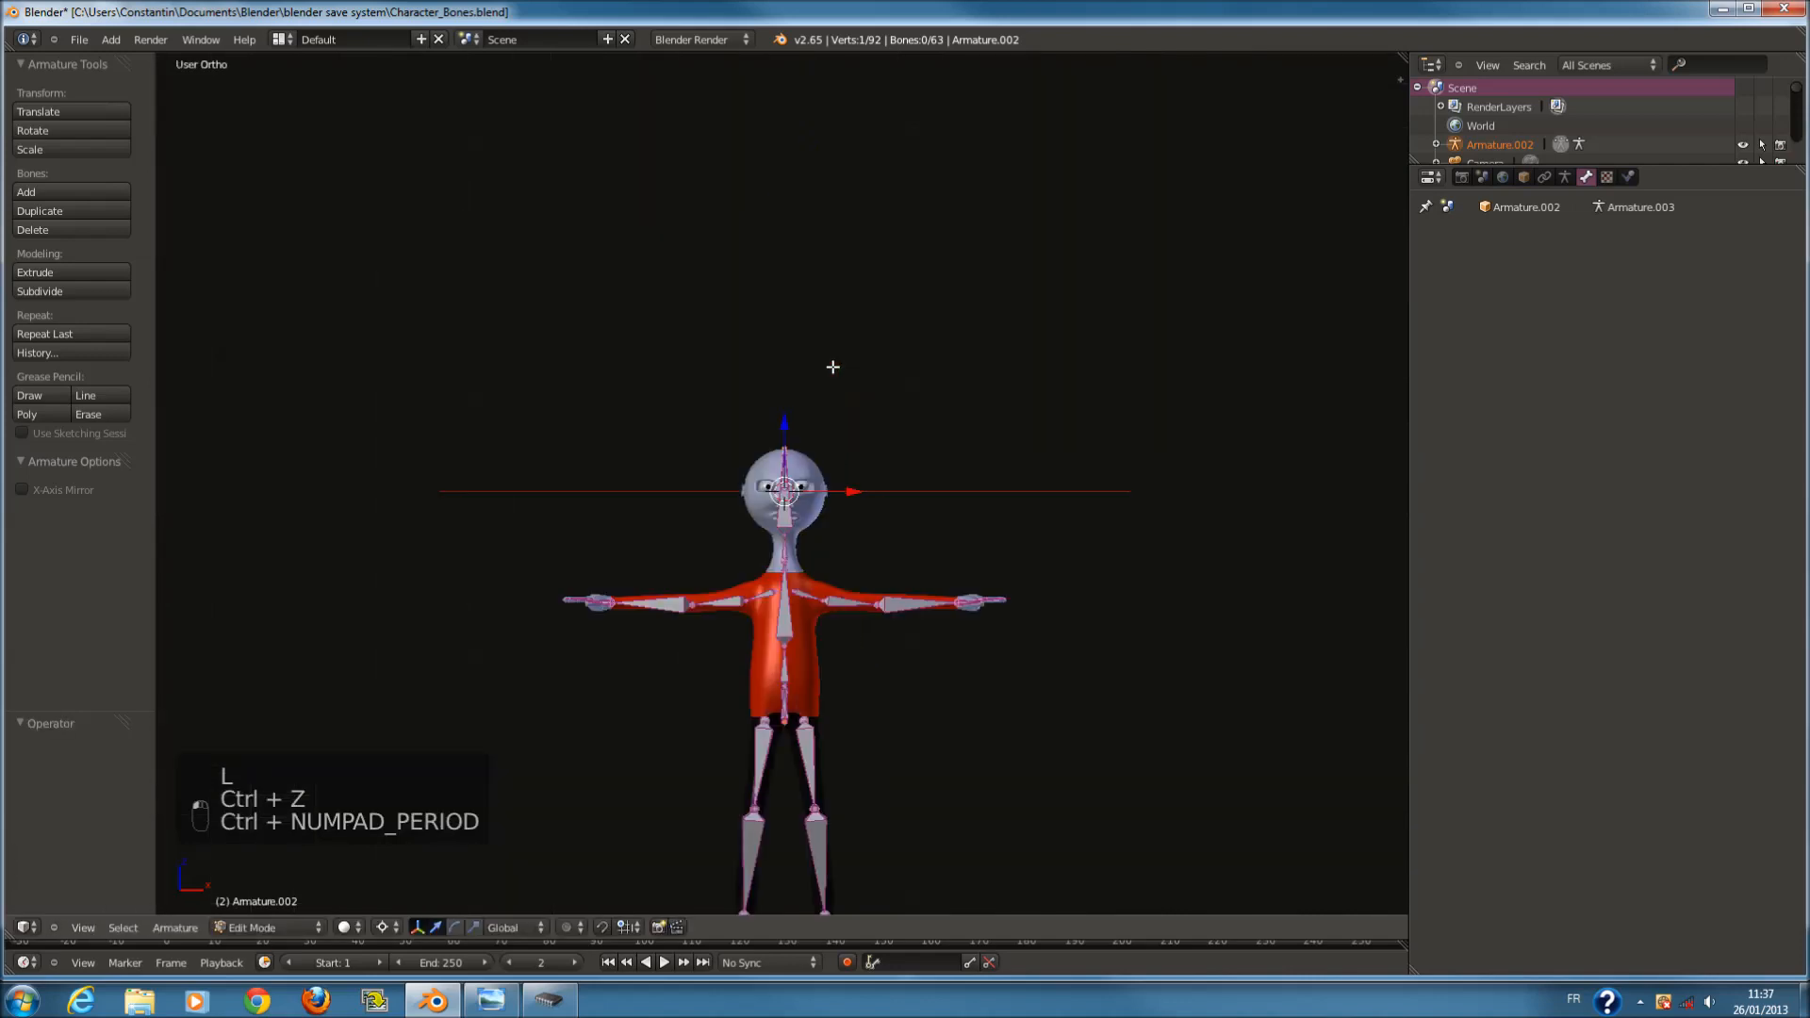
middle_click_drag(862, 484, 797, 556)
key("z")
right_click(776, 549)
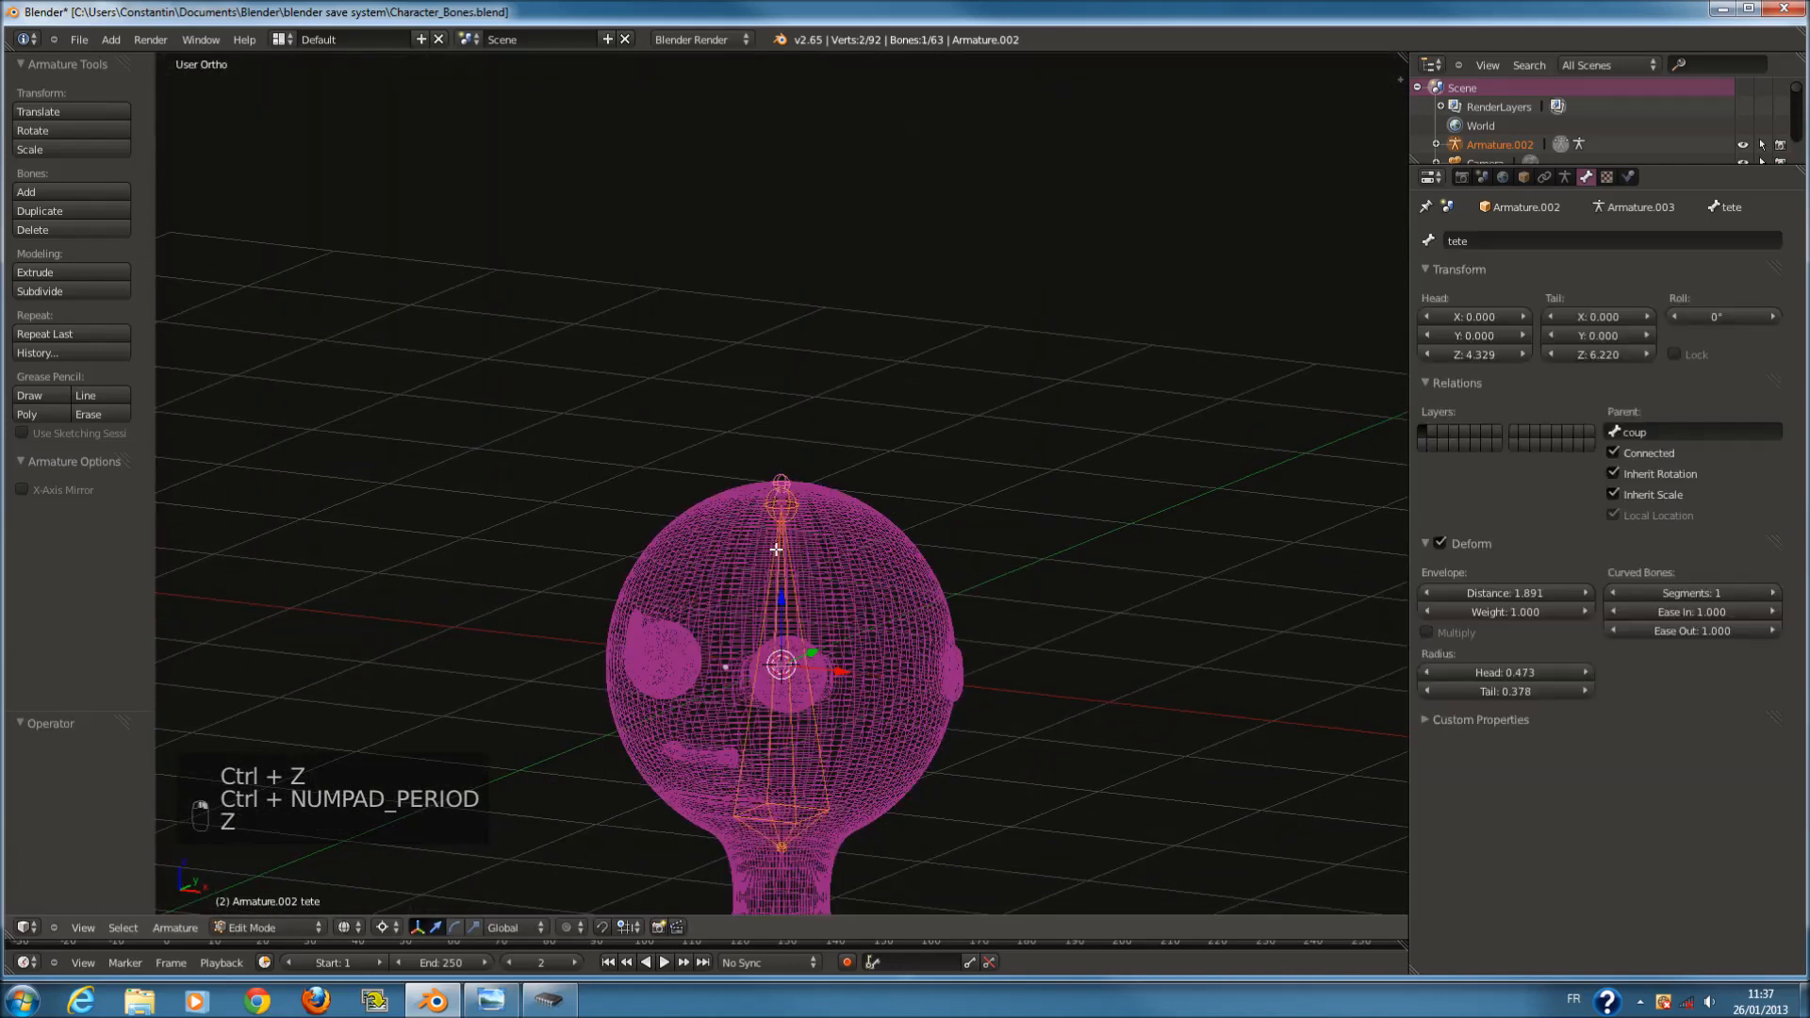
scroll(782, 553, "down", 1)
key("g")
right_click(965, 566)
right_click(785, 486)
right_click(786, 582)
right_click(790, 580)
key("KP_1")
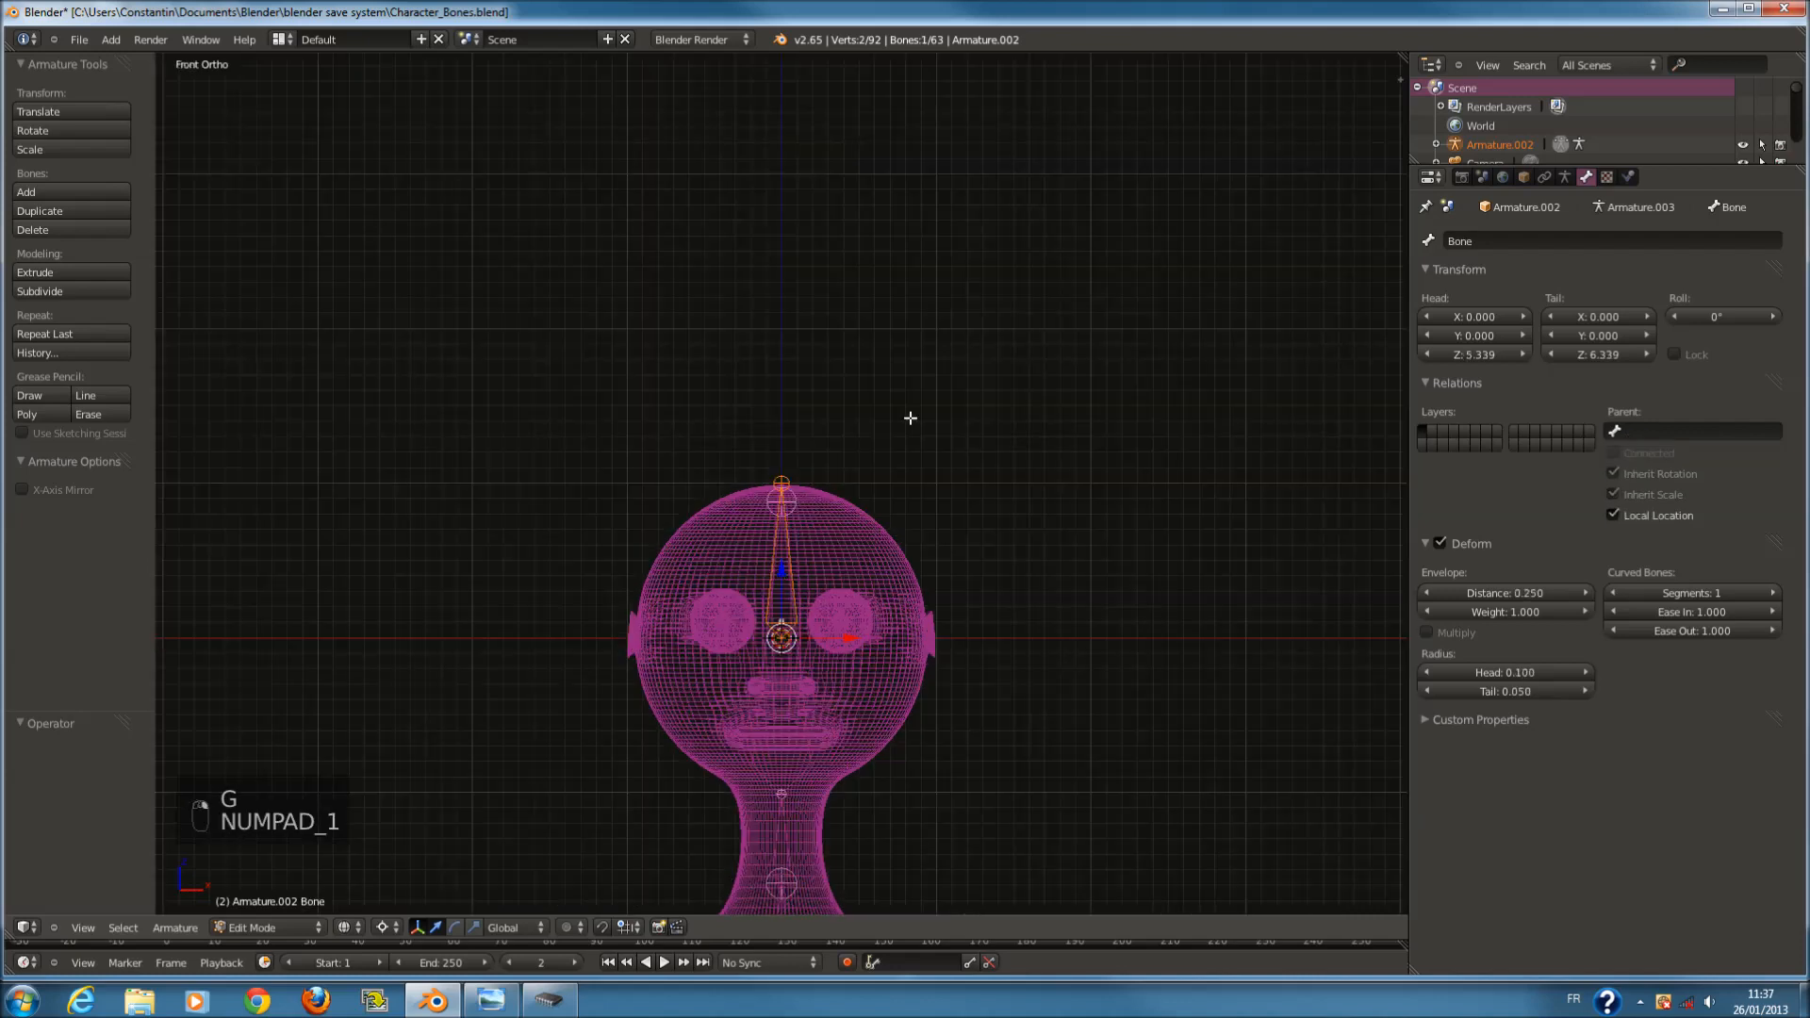
Move the new bone -10.852 along Z so it stands between the feet, and return to solid shading.
scroll(910, 418, "down", 5)
scroll(732, 582, "down", 15, "shift")
left_click_drag(783, 123, 890, 794)
scroll(890, 794, "down", 3)
key("z")
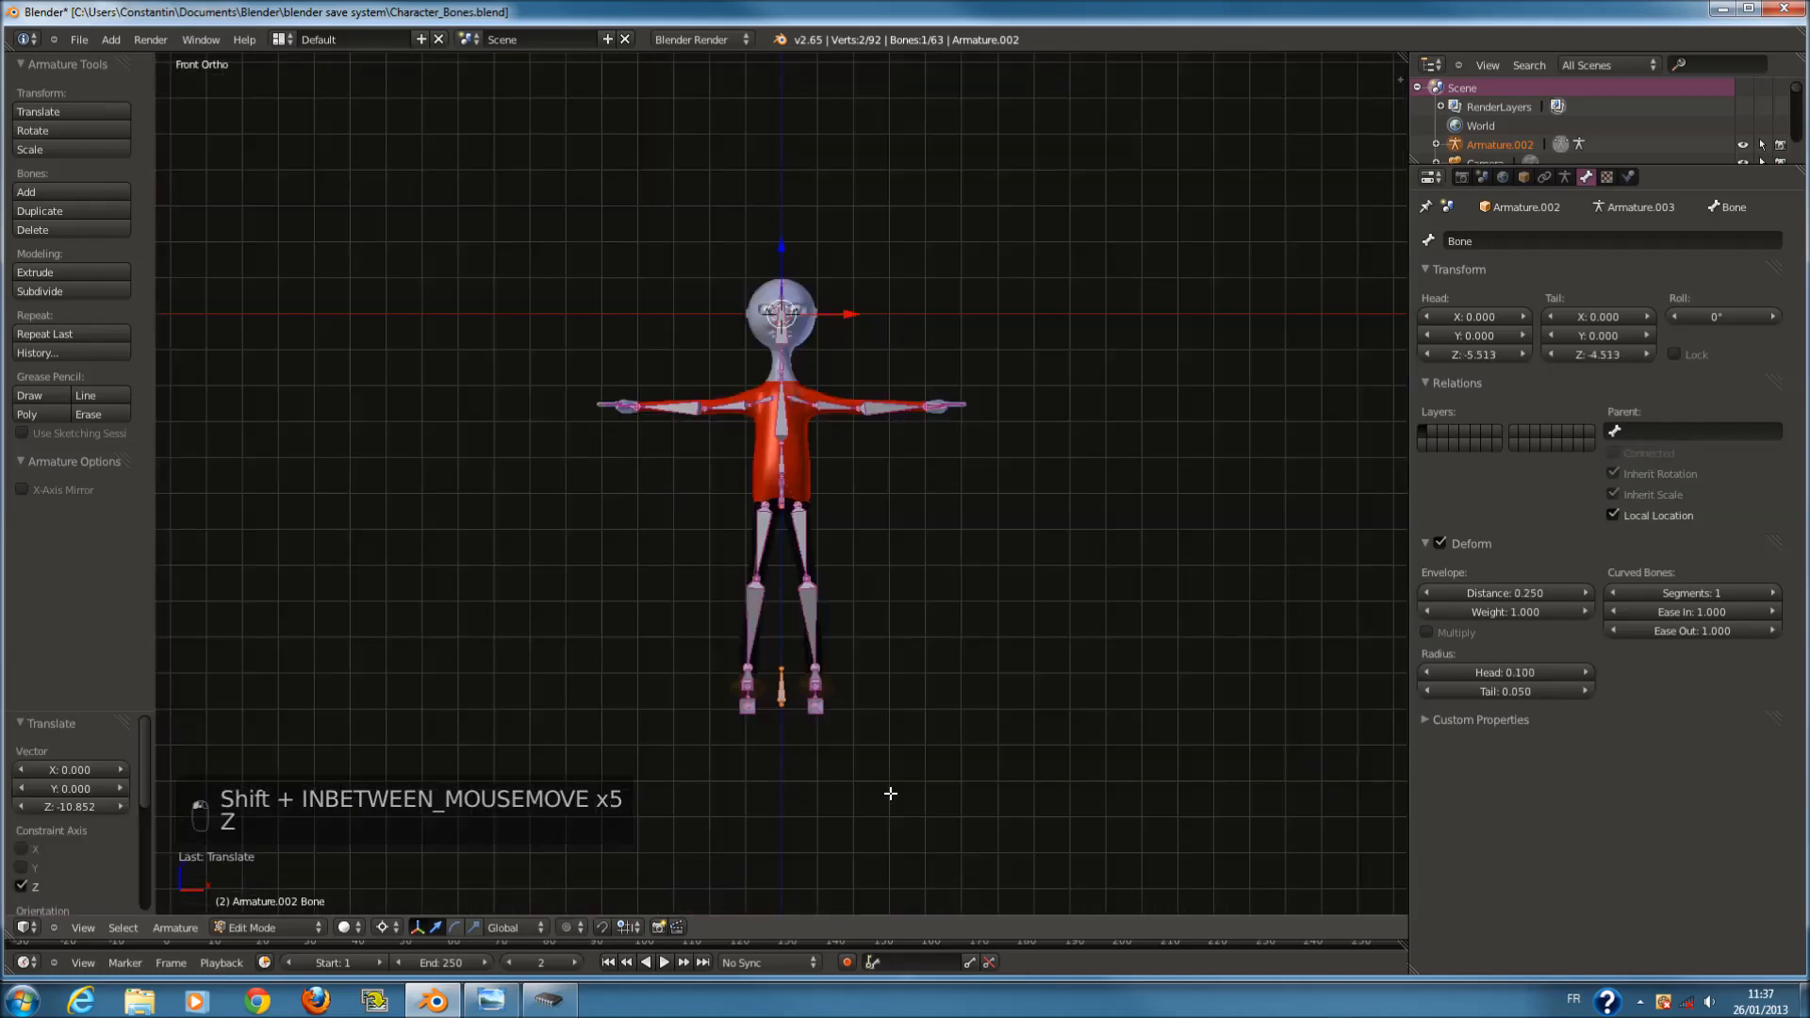
middle_click_drag(890, 794, 799, 852)
scroll(802, 820, "up", 3)
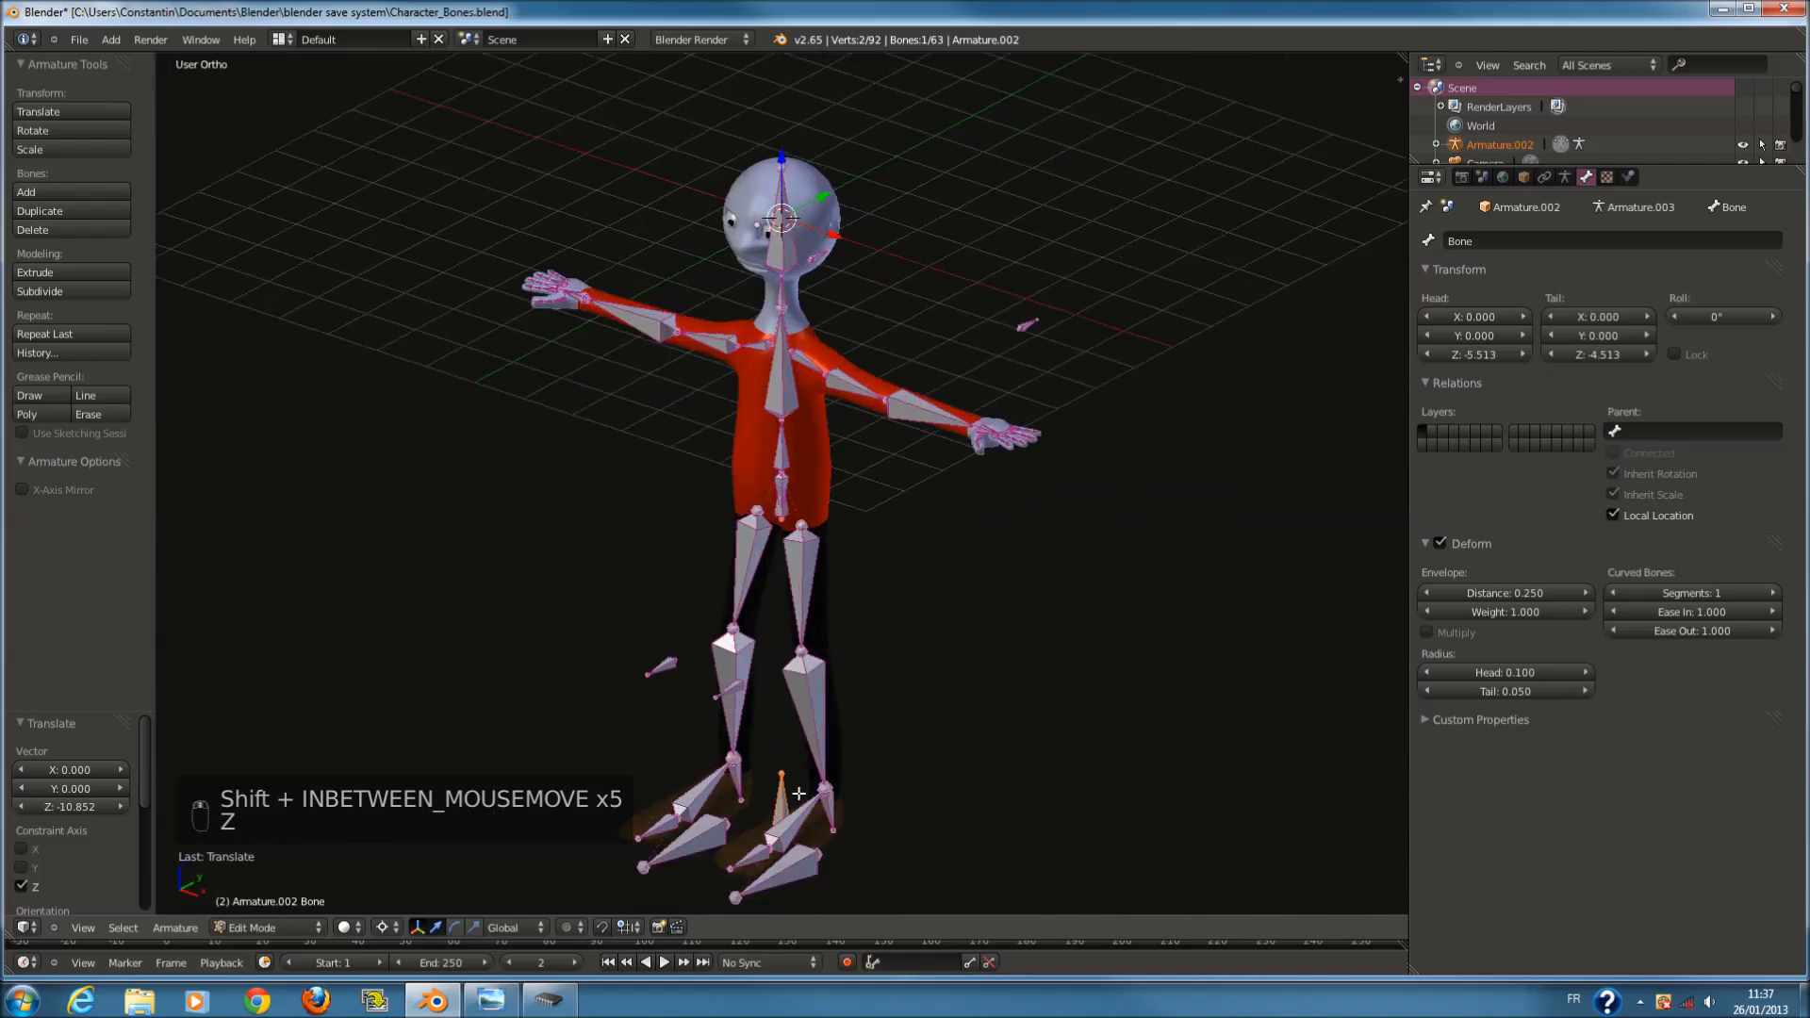
Set the pivot point to Individual Origins and display the armature's bones as B-Bone.
scroll(805, 784, "down", 4, "shift")
left_click(373, 934)
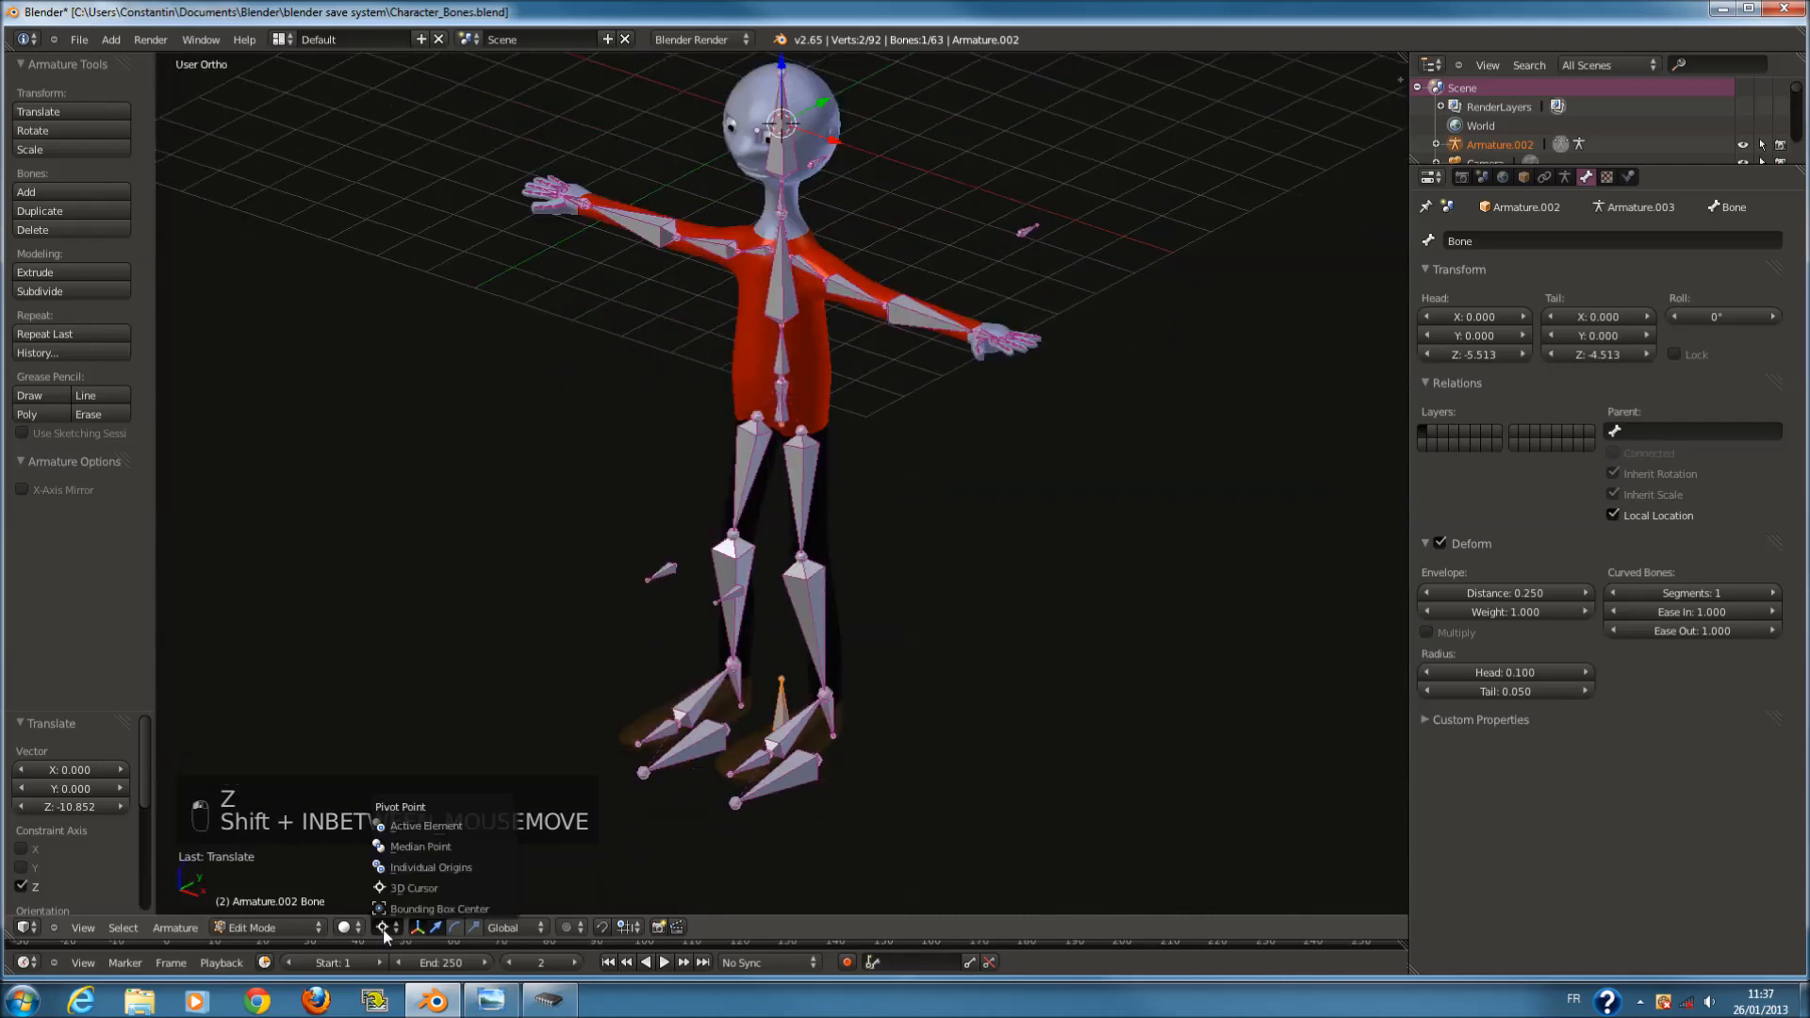
left_click(443, 861)
scroll(854, 643, "left", 3, "ctrl")
scroll(855, 643, "down", 6, "shift")
scroll(854, 643, "up", 3)
middle_click_drag(891, 695, 949, 737)
left_click(1564, 177)
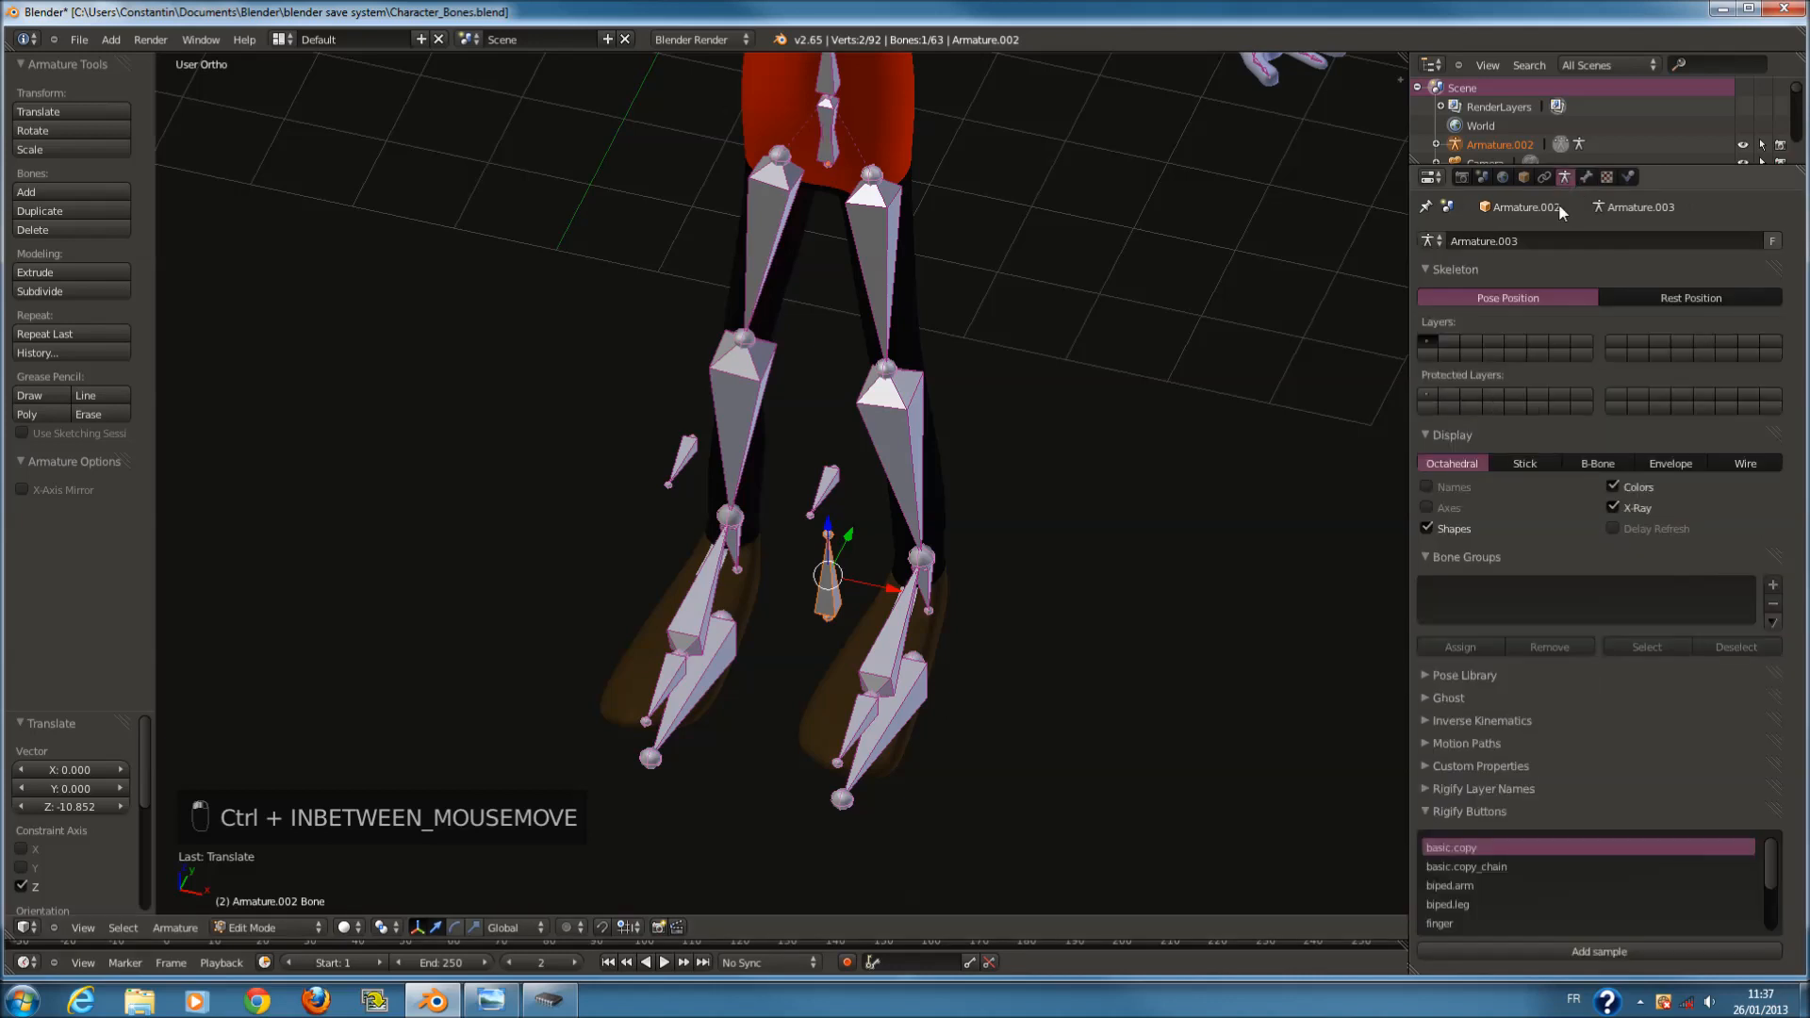
left_click(1616, 461)
Select the foot, knee, elbow and hand IK control bones on both sides of the armature.
middle_click_drag(910, 553, 800, 524)
right_click(885, 788)
right_click(774, 666, "shift")
right_click(928, 623, "shift")
right_click(778, 490, "shift")
right_click(698, 406, "shift")
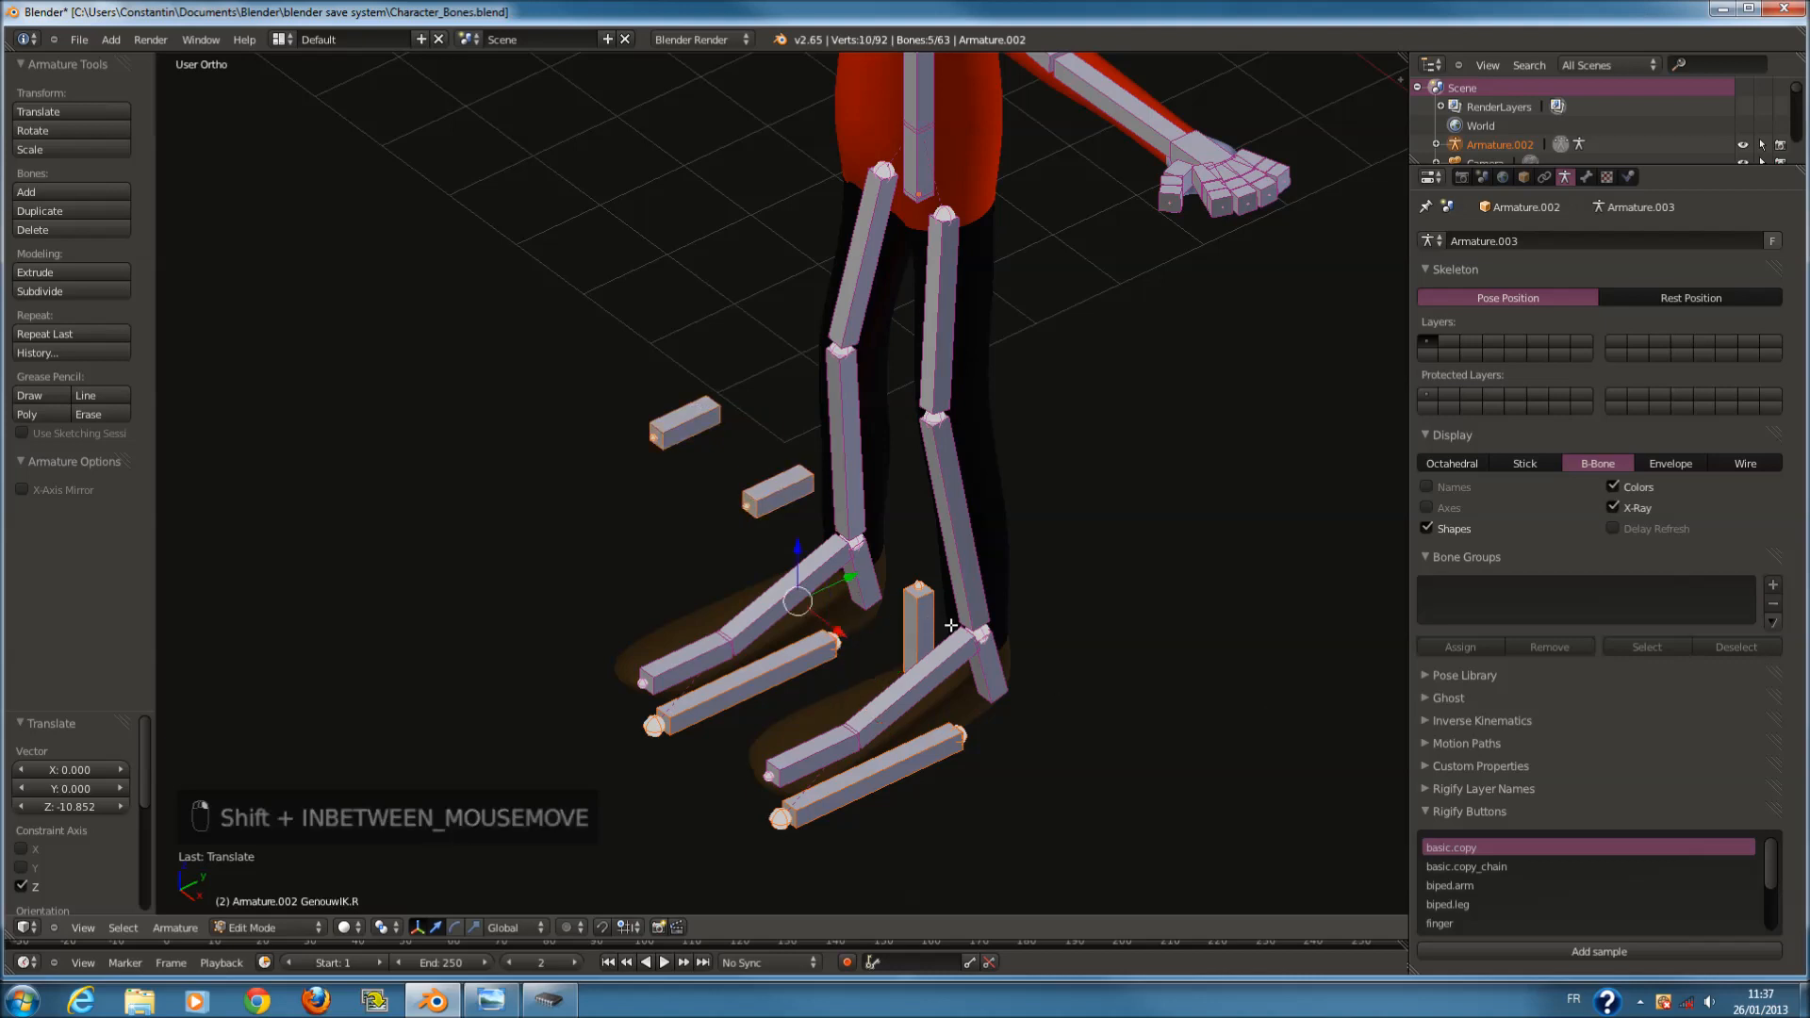
middle_click_drag(952, 629, 1098, 421)
right_click(754, 880, "shift")
right_click(1044, 409, "shift")
right_click(781, 262, "shift")
scroll(387, 311, "up", 3)
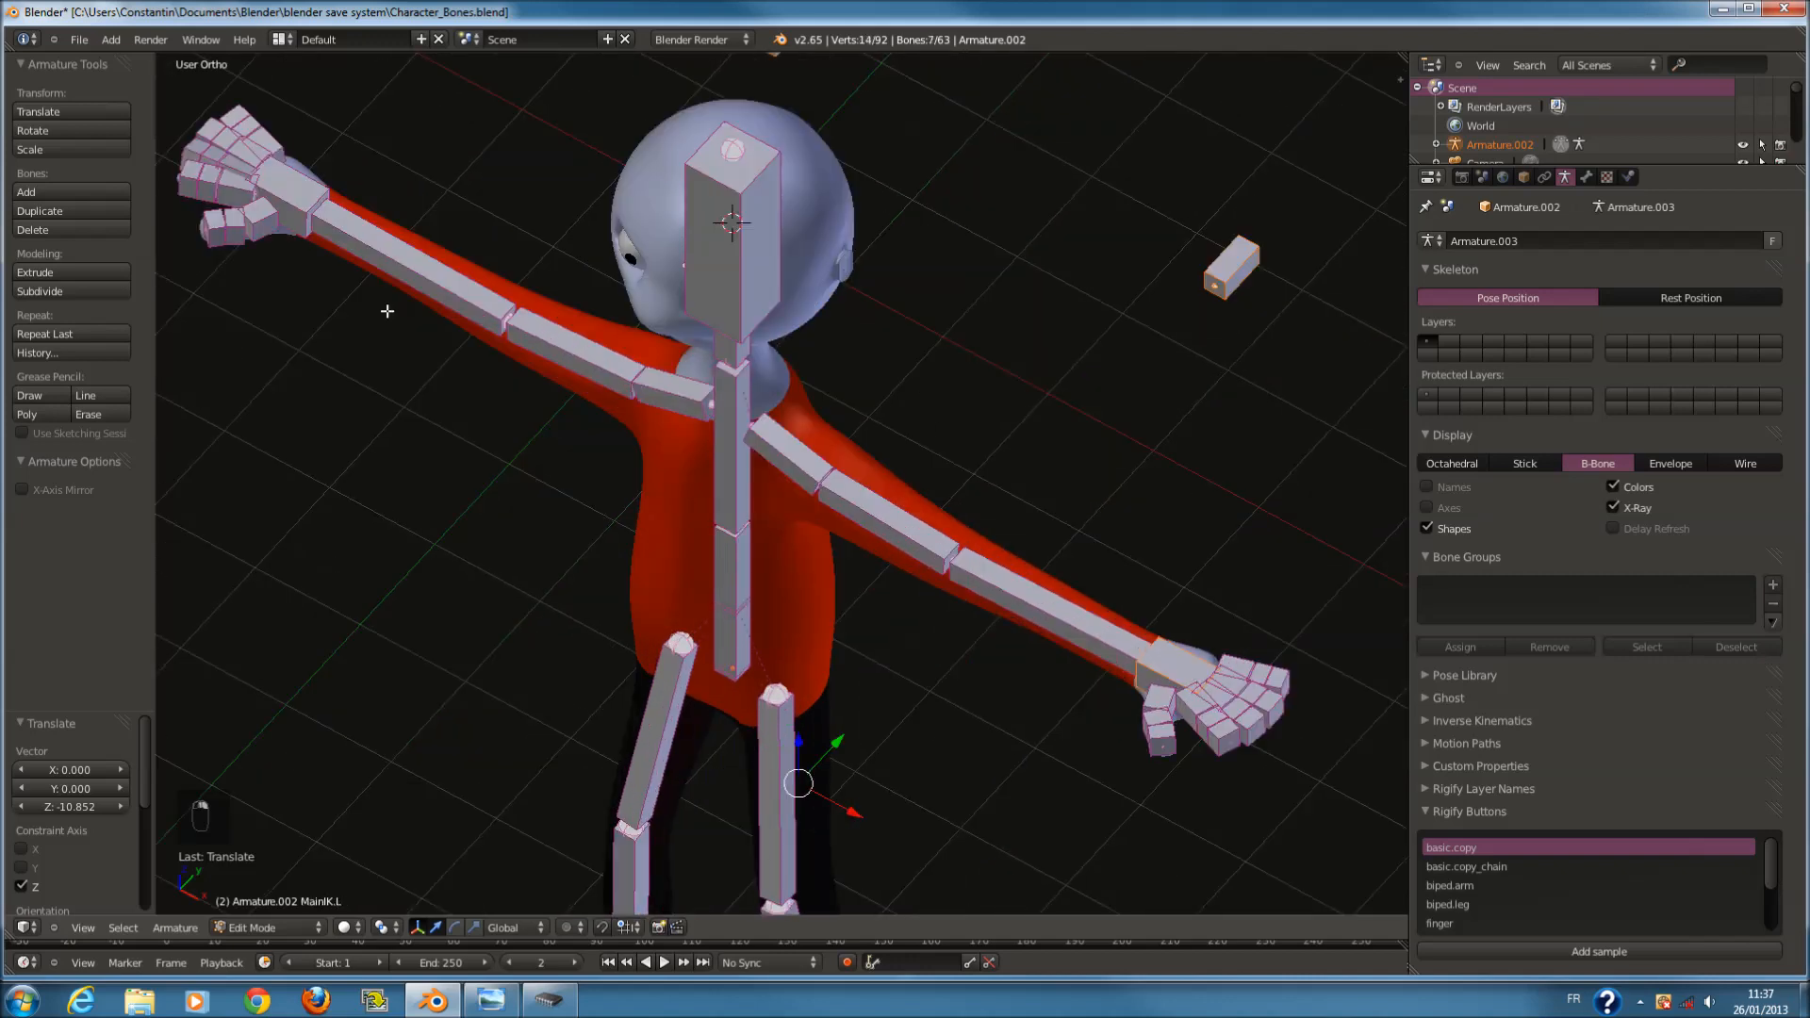
right_click(299, 173, "shift")
Add the pelvis control bone using octahedral display, then restore B-Bone display and add the bone between the feet last as active.
scroll(721, 584, "down", 4, "shift")
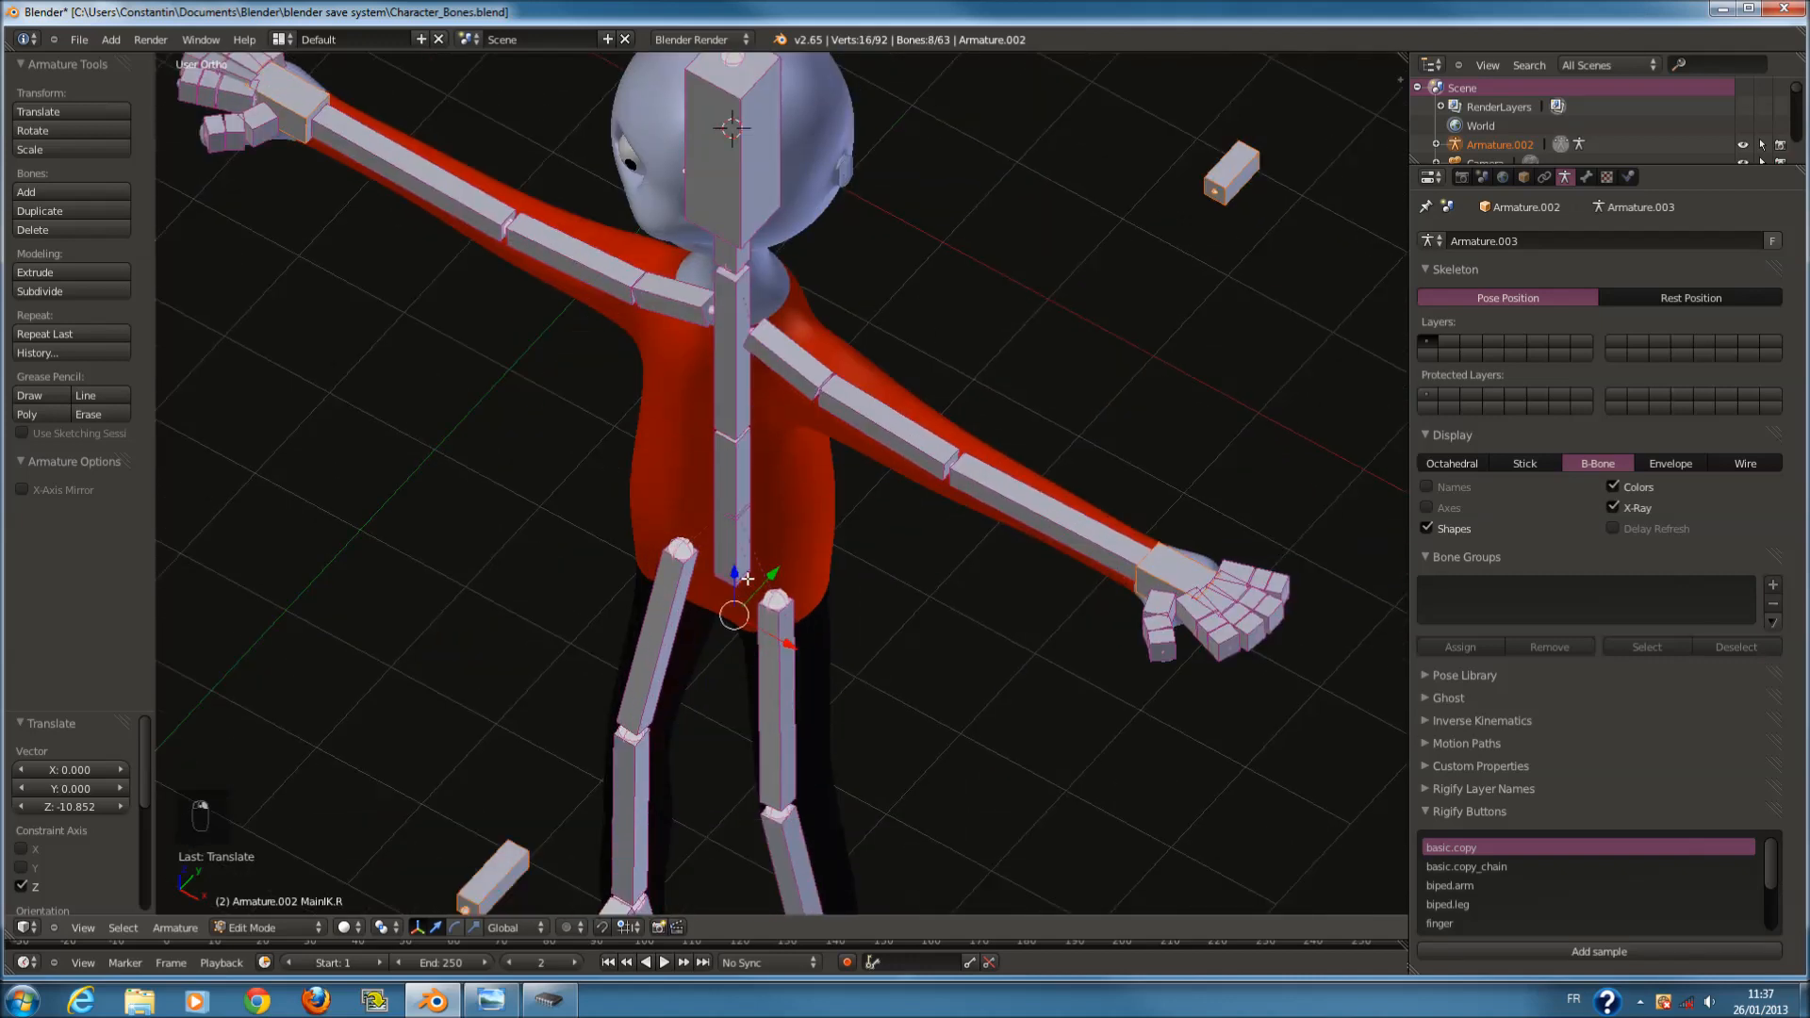
scroll(783, 575, "up", 2)
left_click(1460, 460)
right_click(719, 531, "shift")
right_click(718, 531, "shift")
right_click(724, 524, "shift")
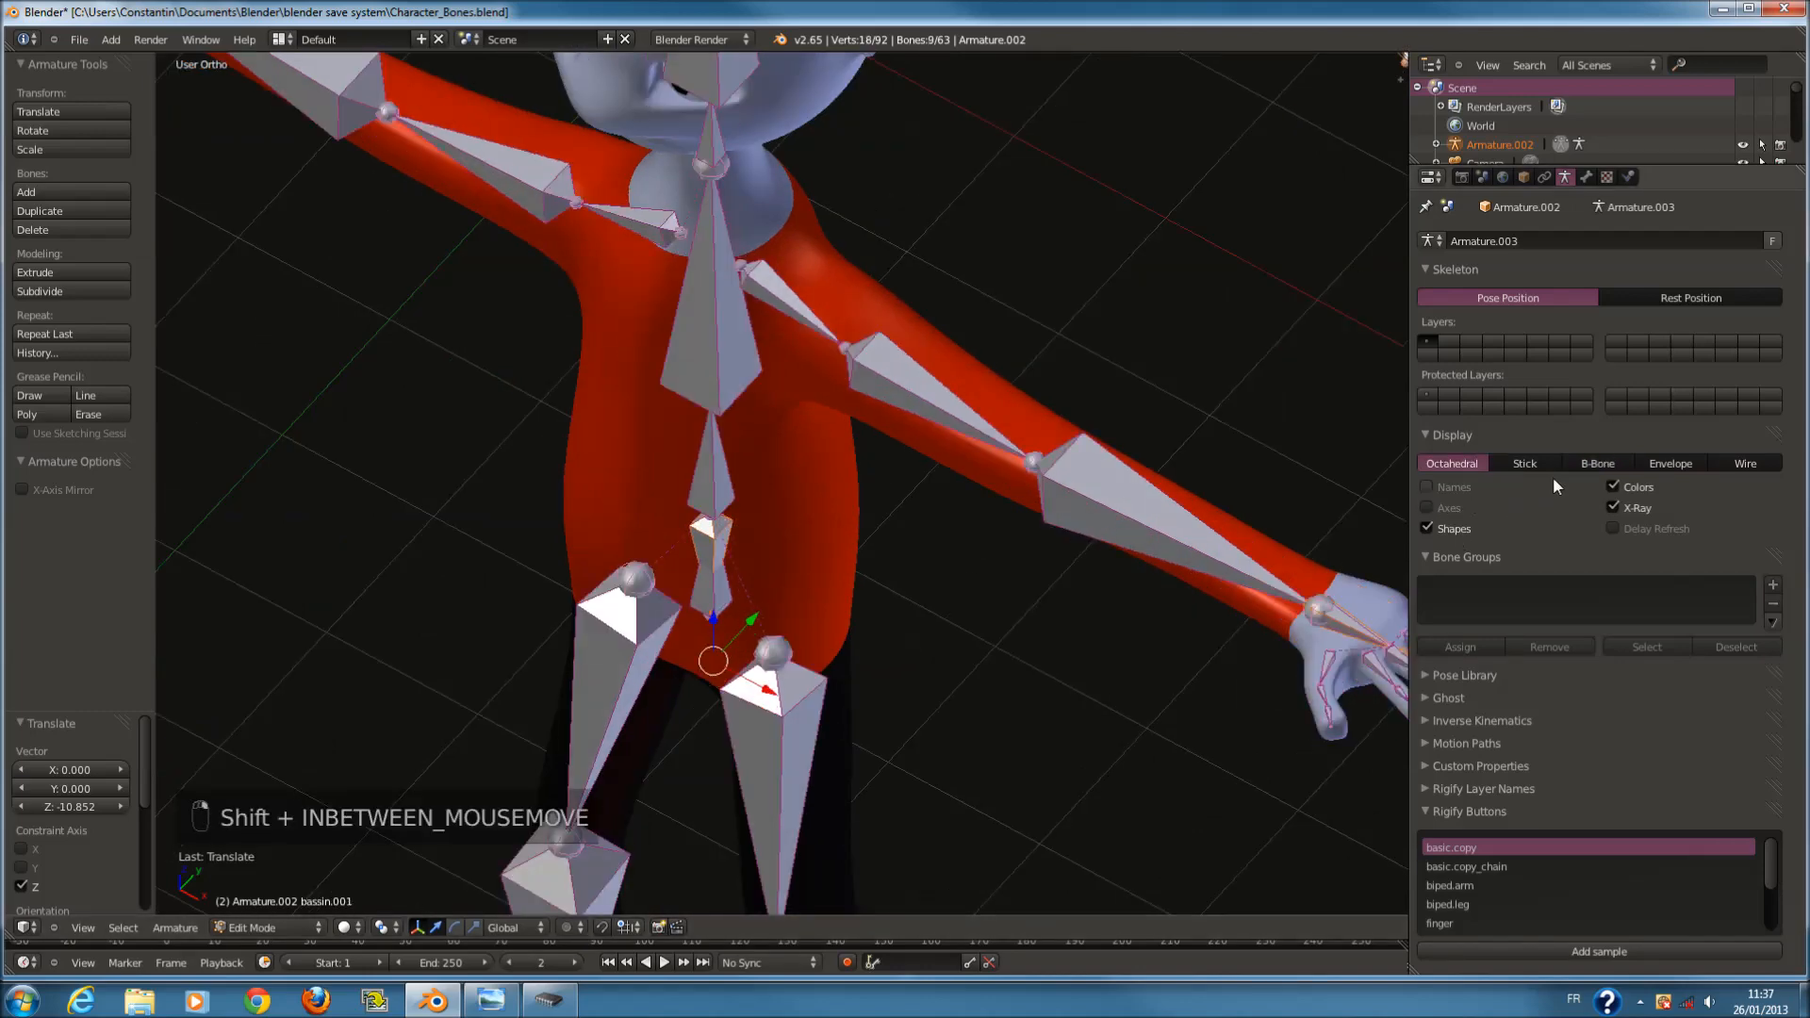
left_click(1614, 464)
scroll(832, 712, "down", 4)
right_click(748, 740, "shift")
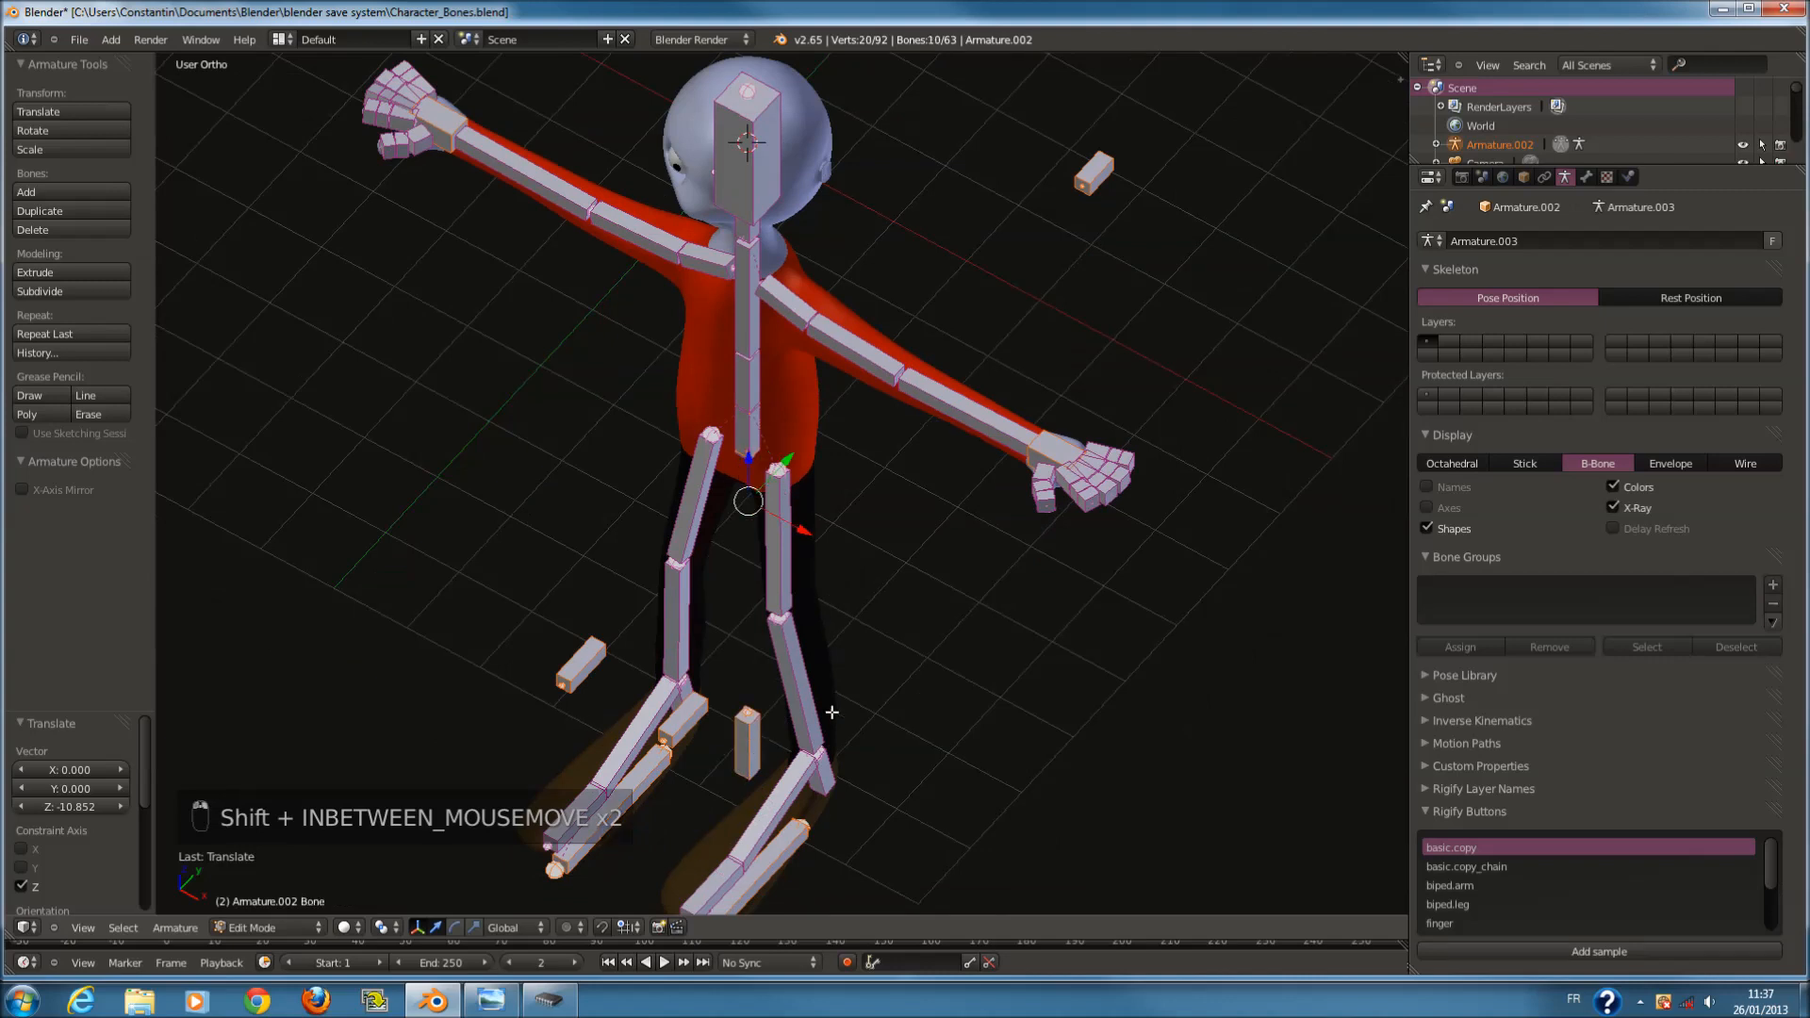
Save the file and parent the selected control bones to the bone between the feet with Keep Offset.
scroll(832, 712, "down", 2)
key("ctrl+s")
key("ctrl+p")
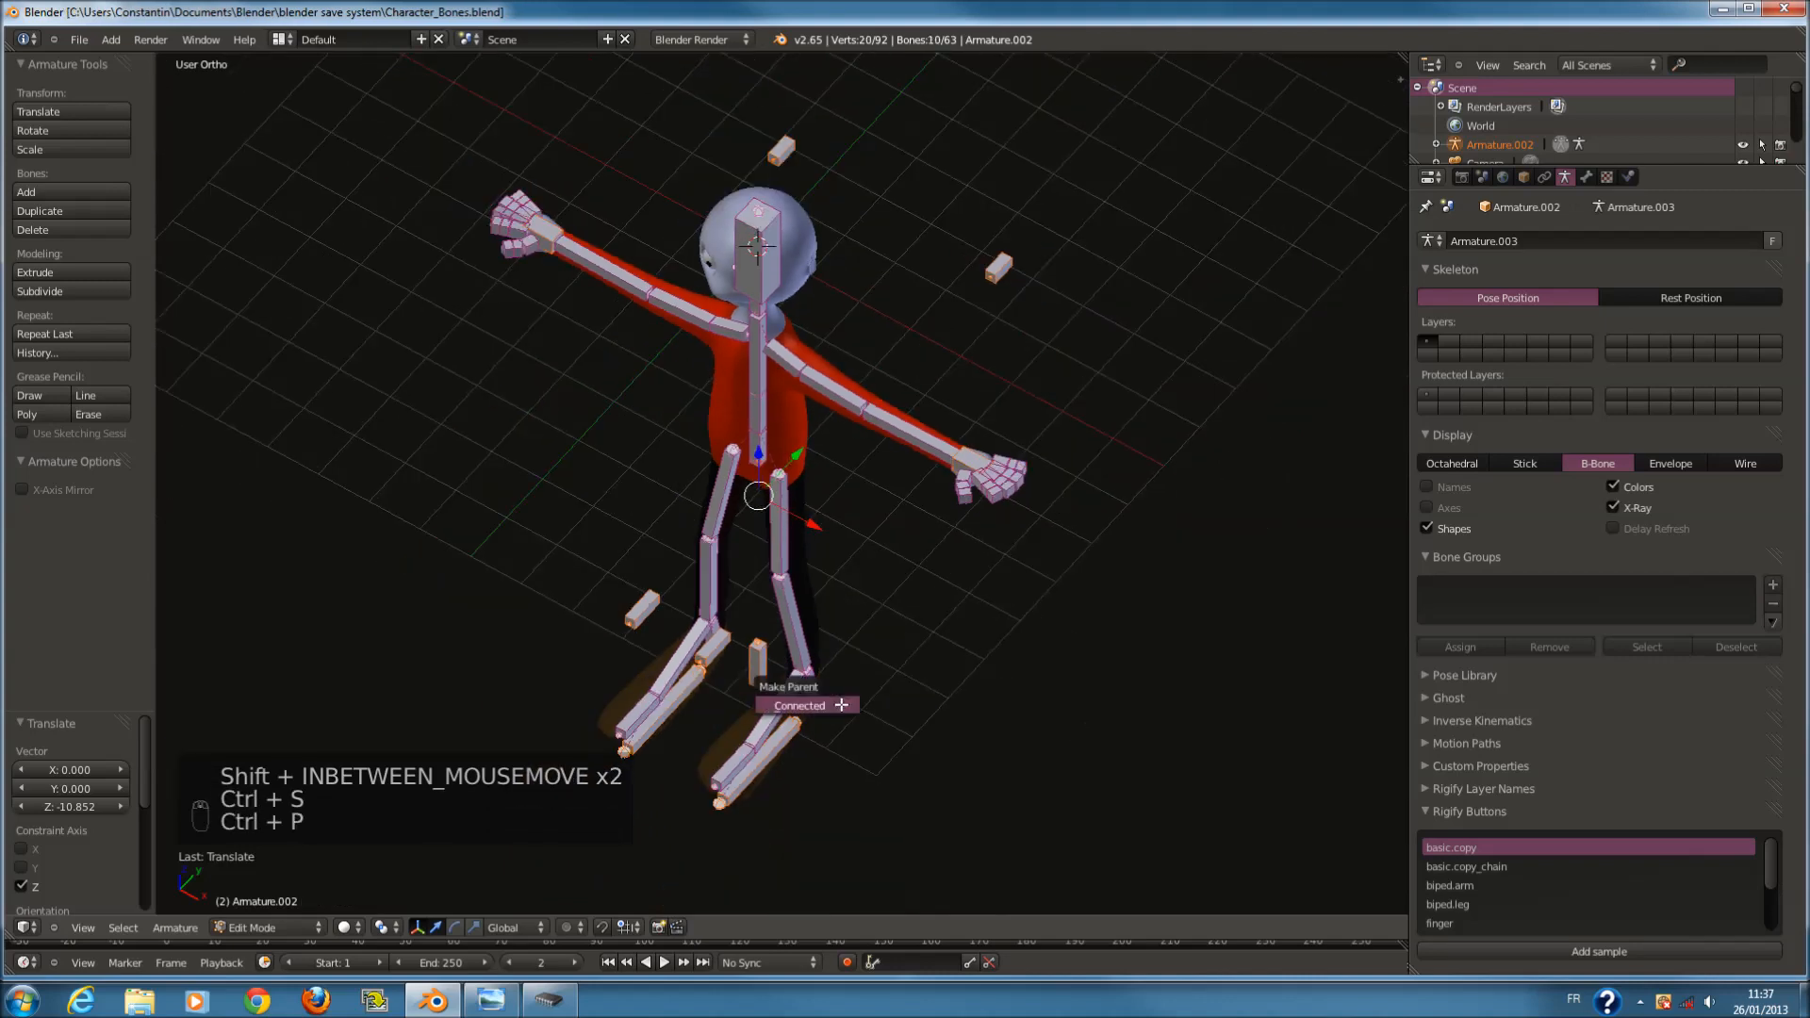
left_click(830, 707)
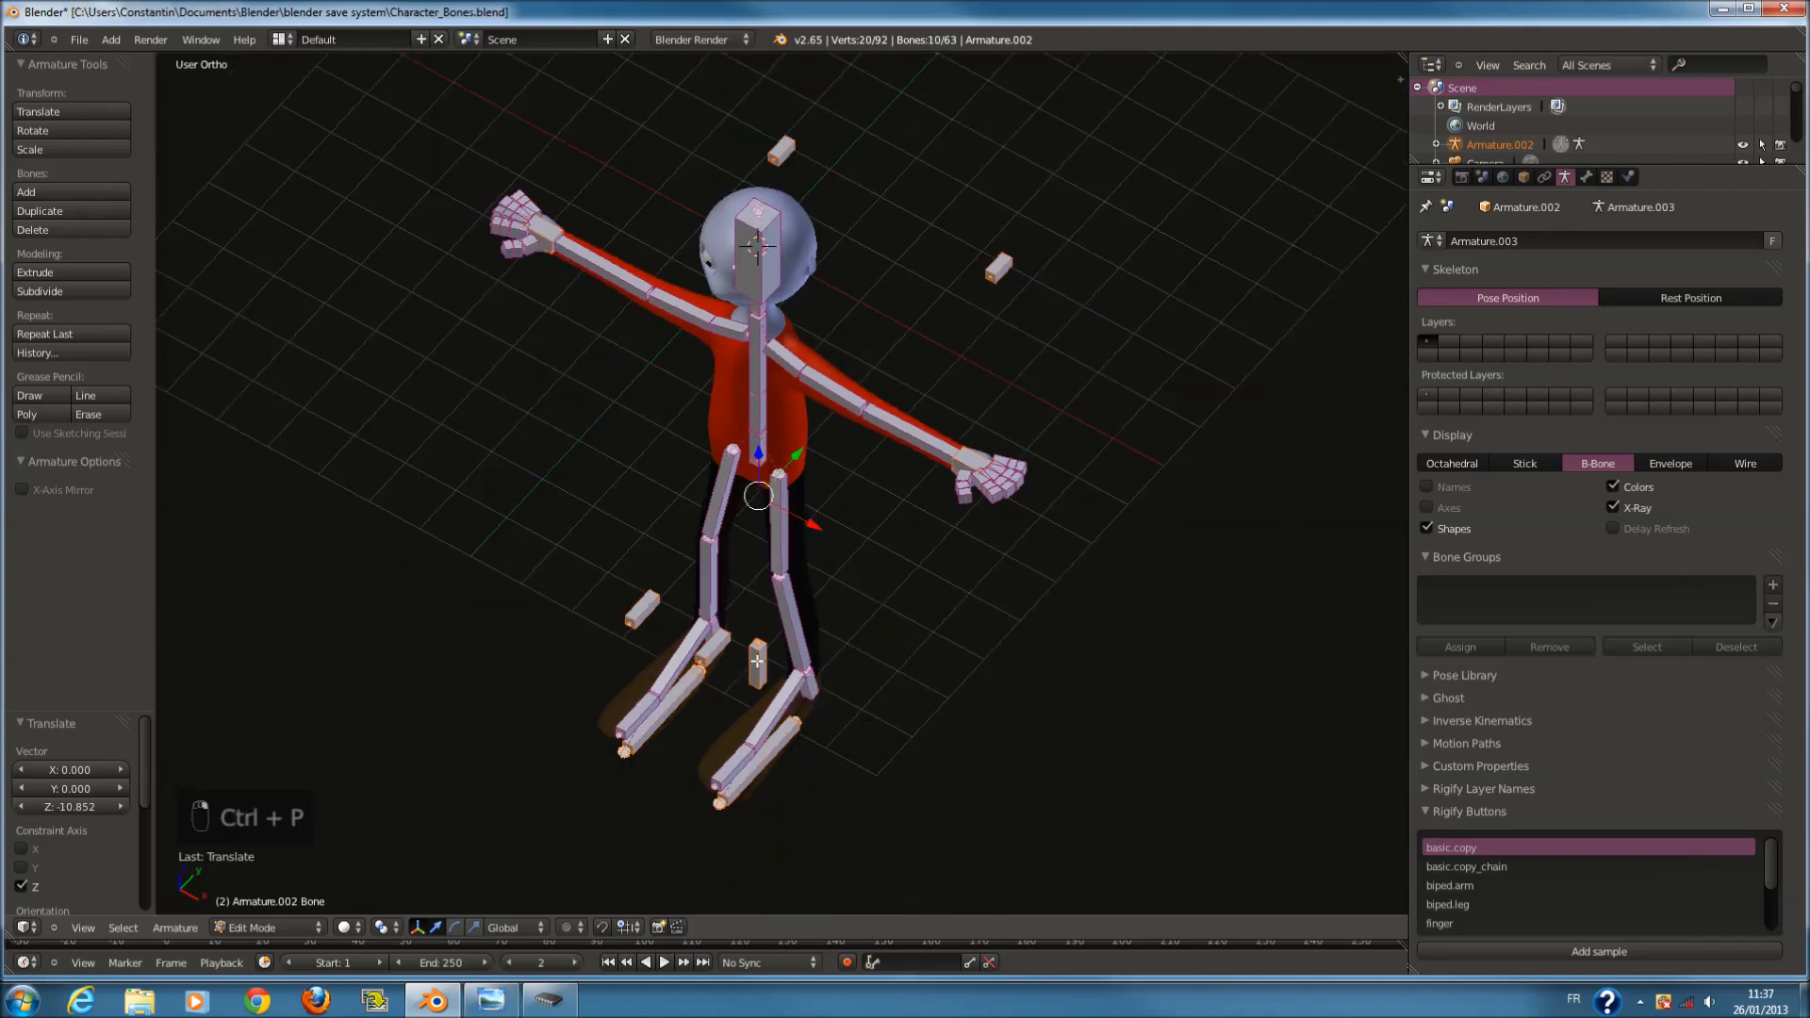
key("ctrl+p")
left_click(806, 679)
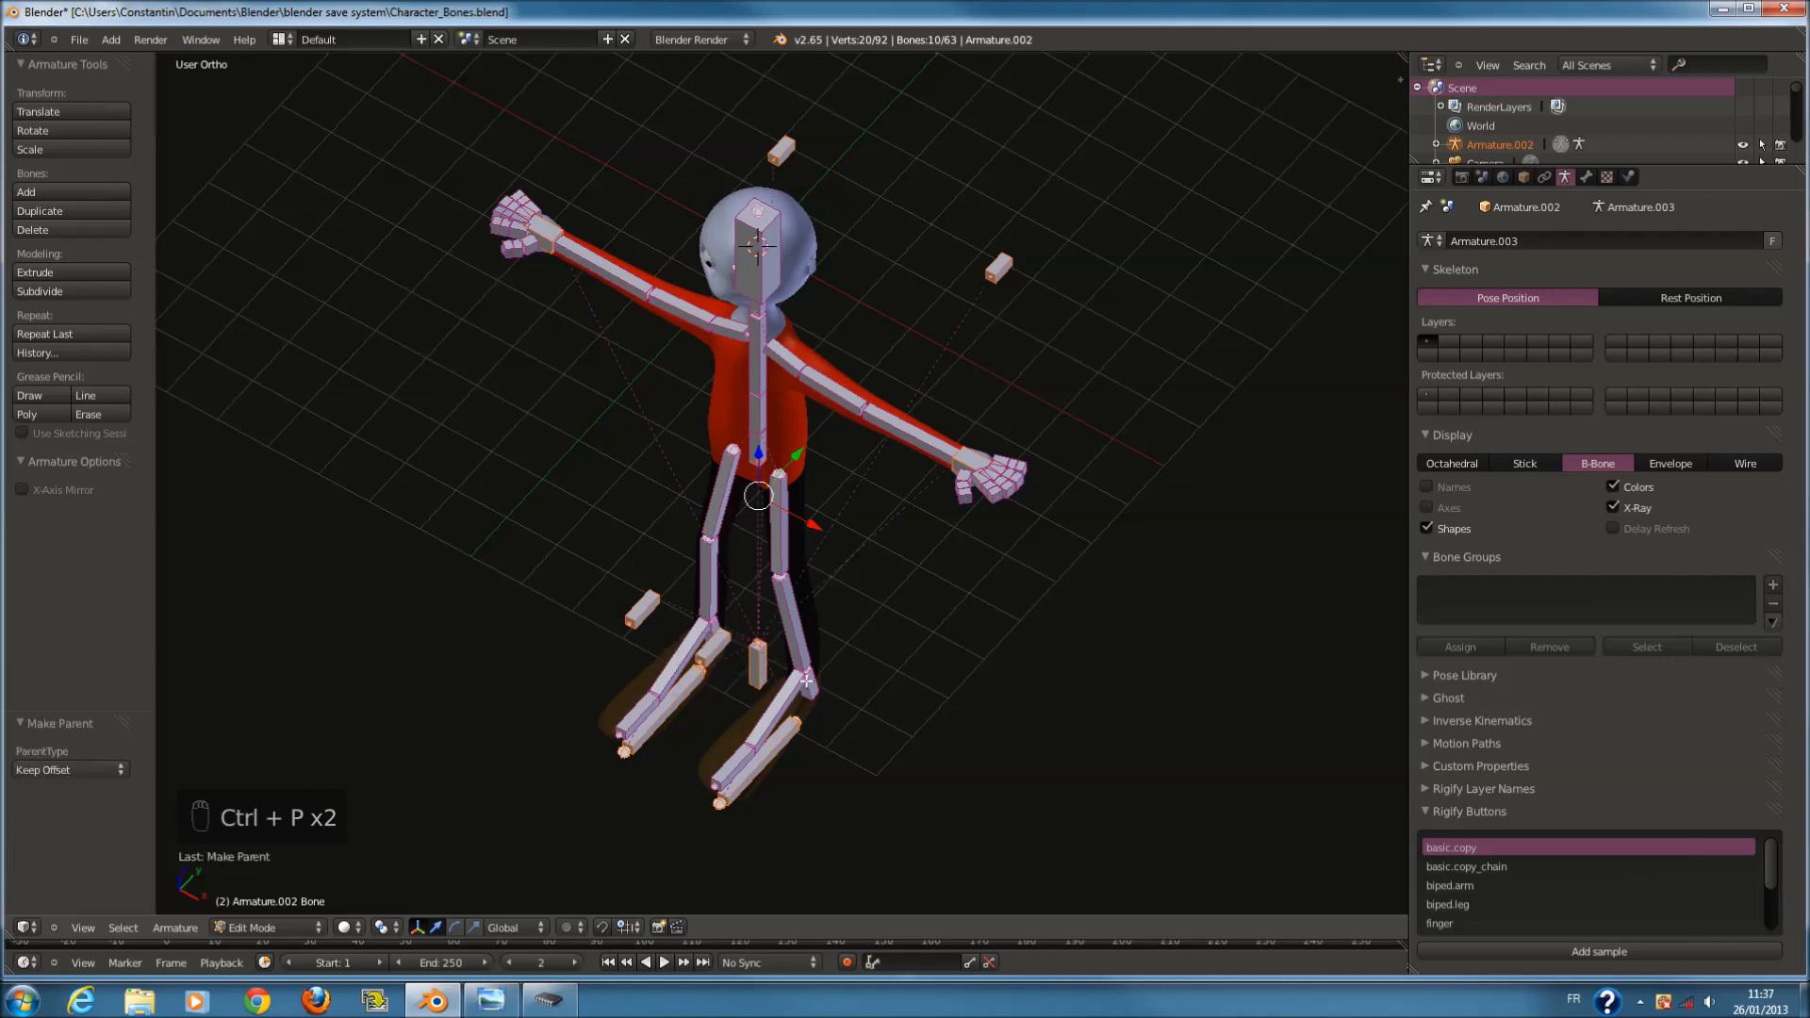
Switch the armature to Pose Mode and try moving the bone between the feet to test the whole rig.
key("KP_1")
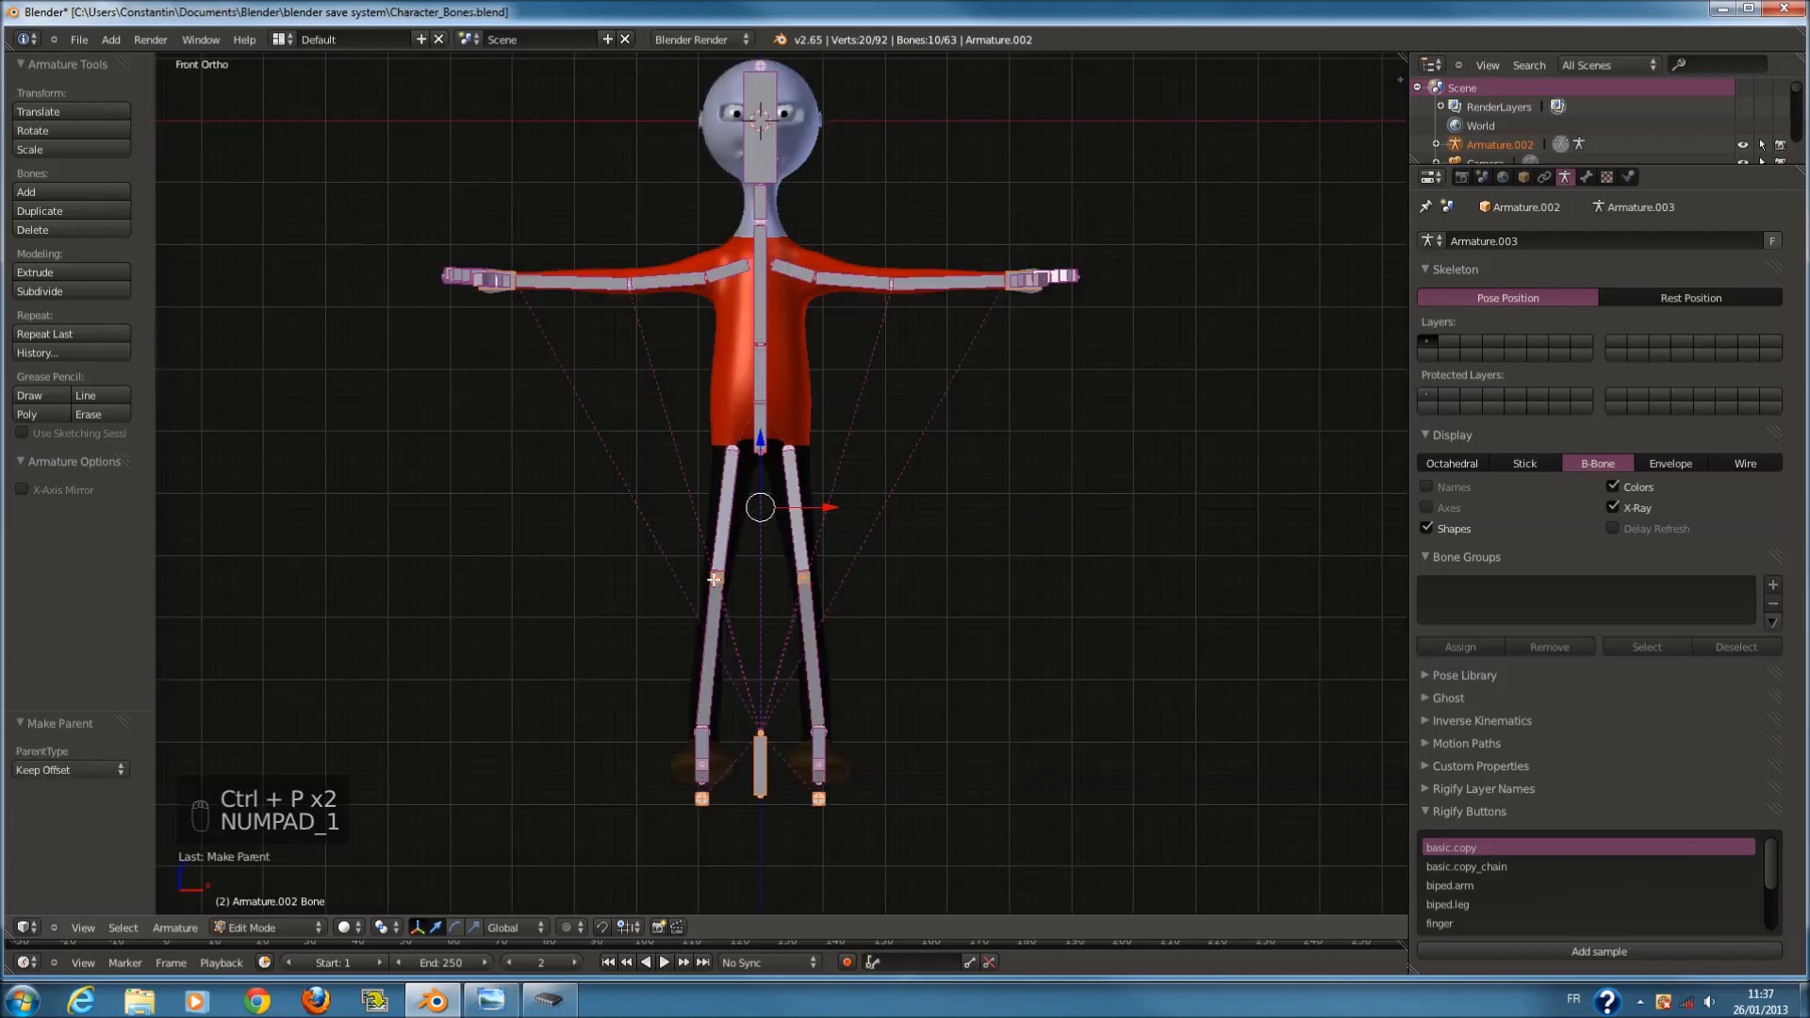
key("Tab")
left_click(275, 926)
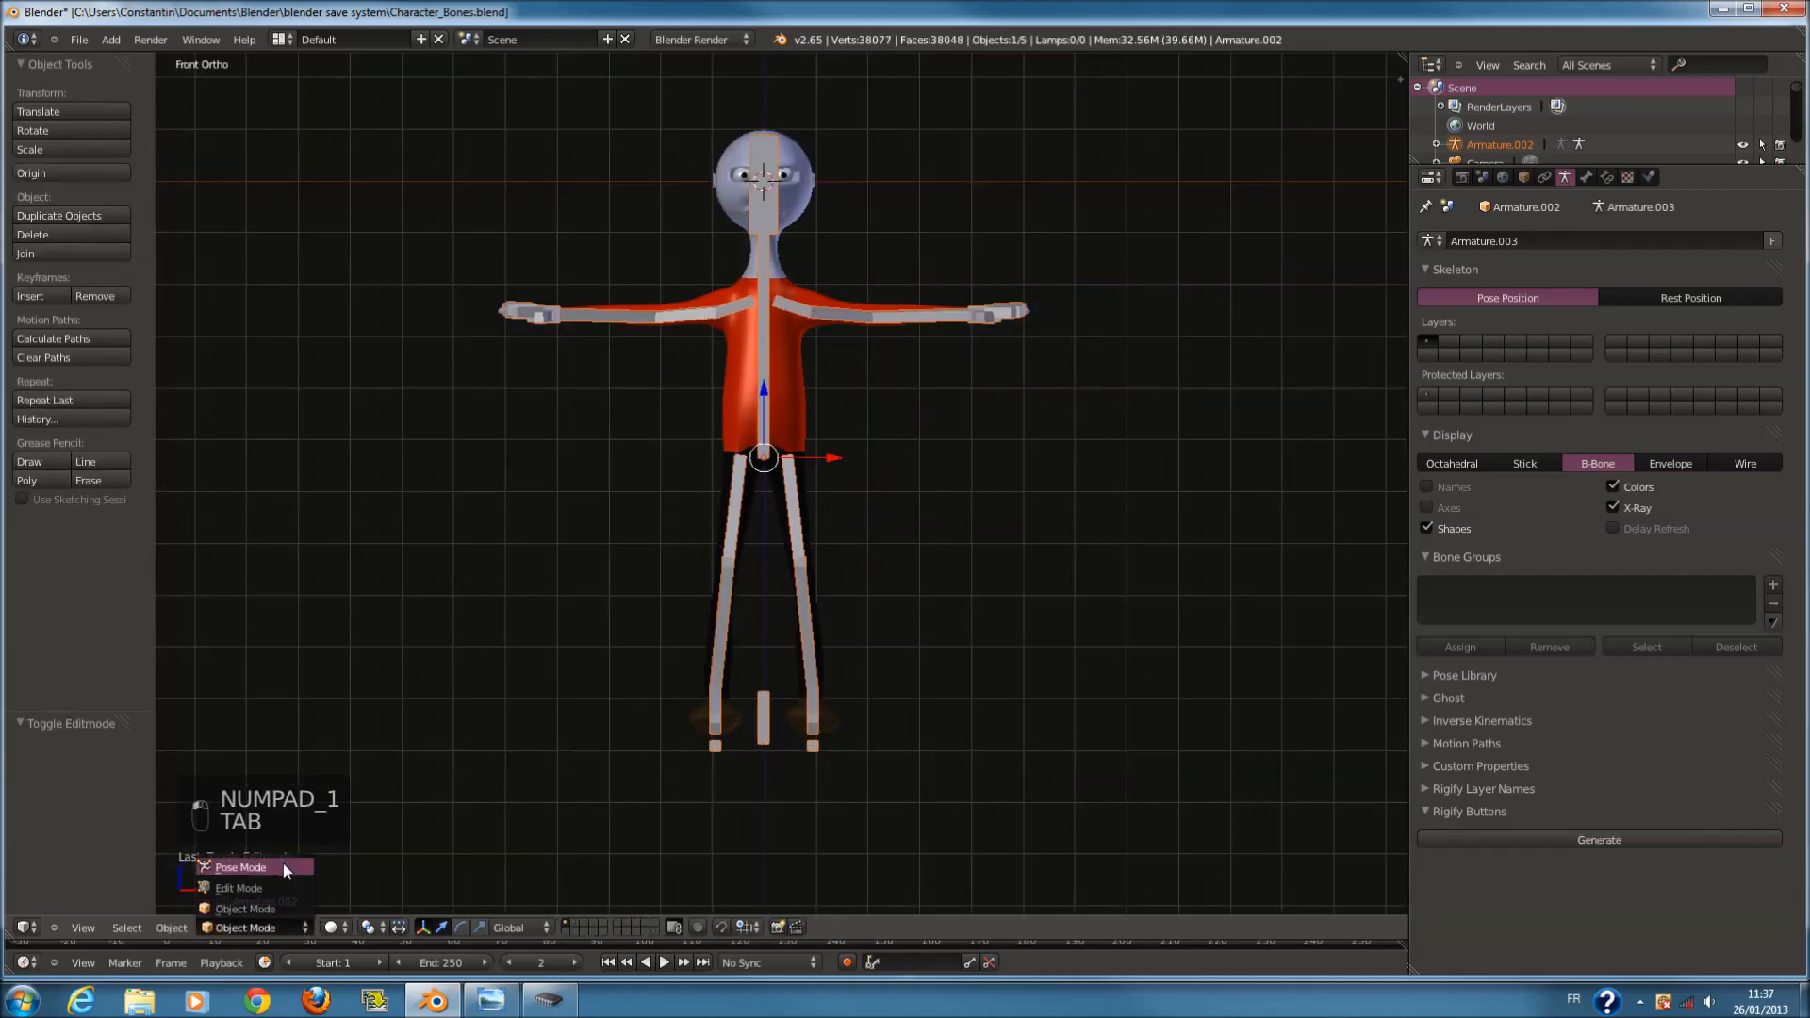
left_click(283, 864)
right_click(769, 716)
key("g")
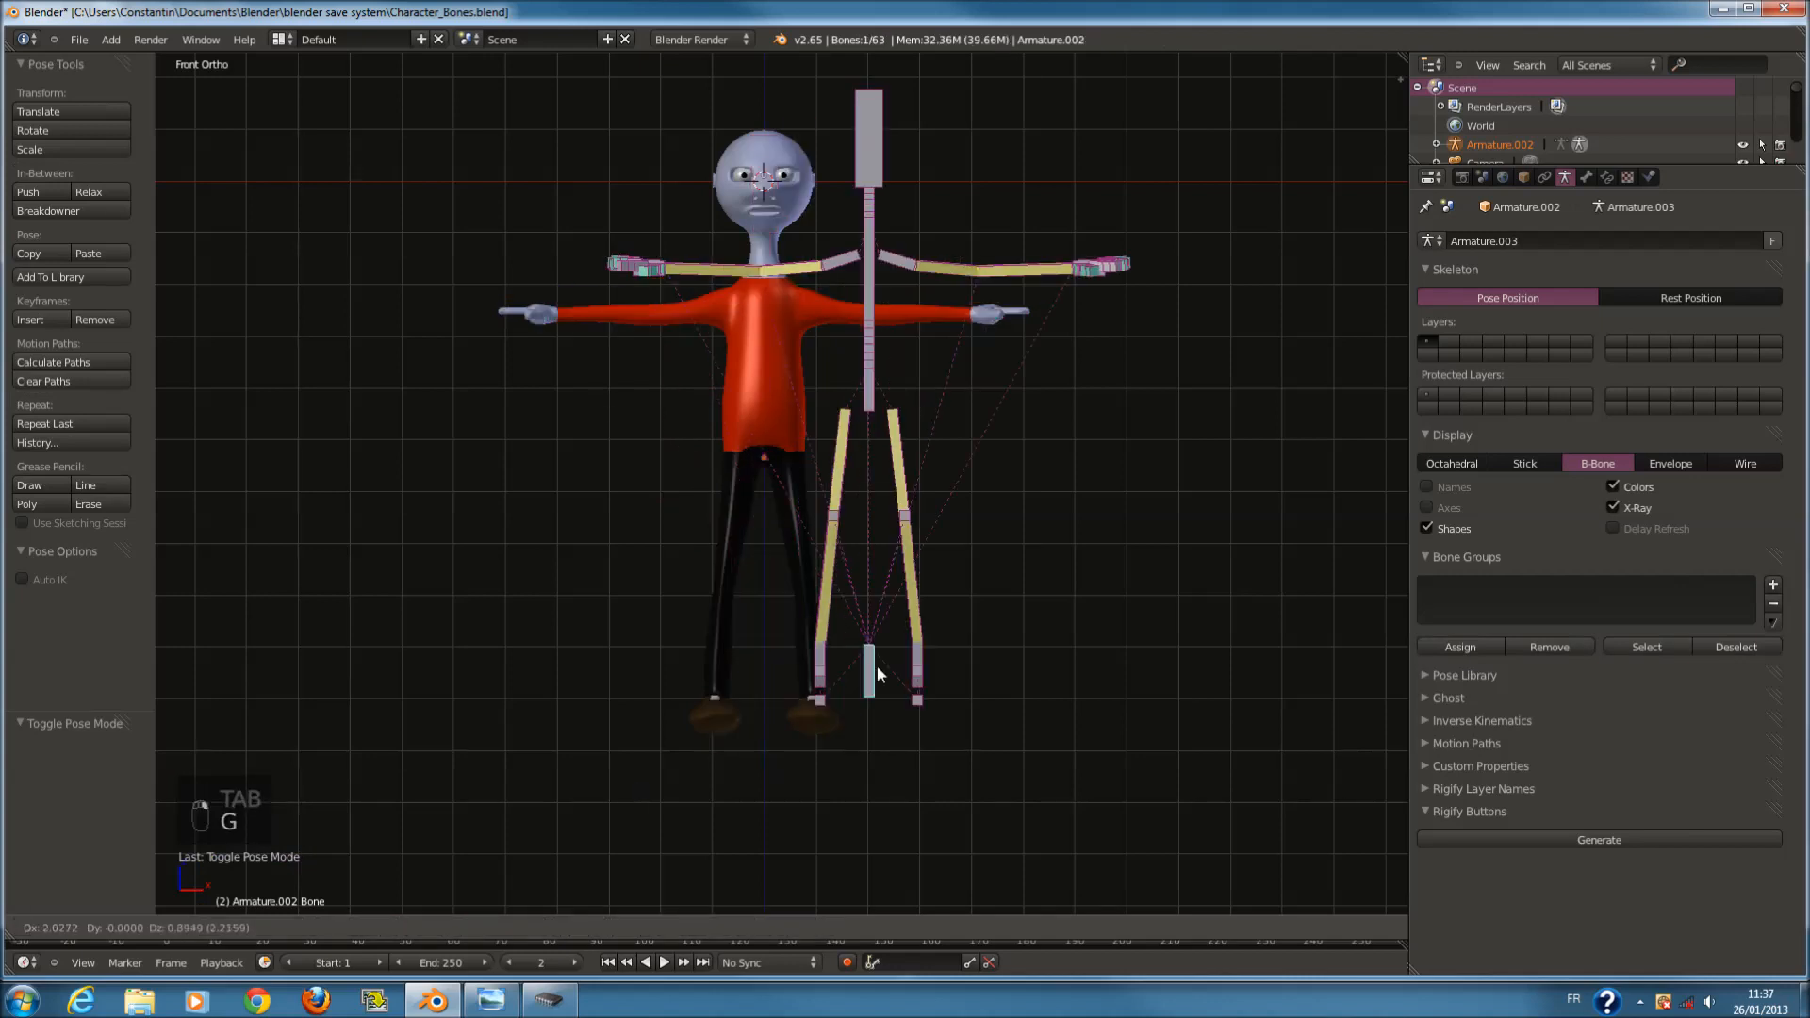
right_click(734, 686)
key("g")
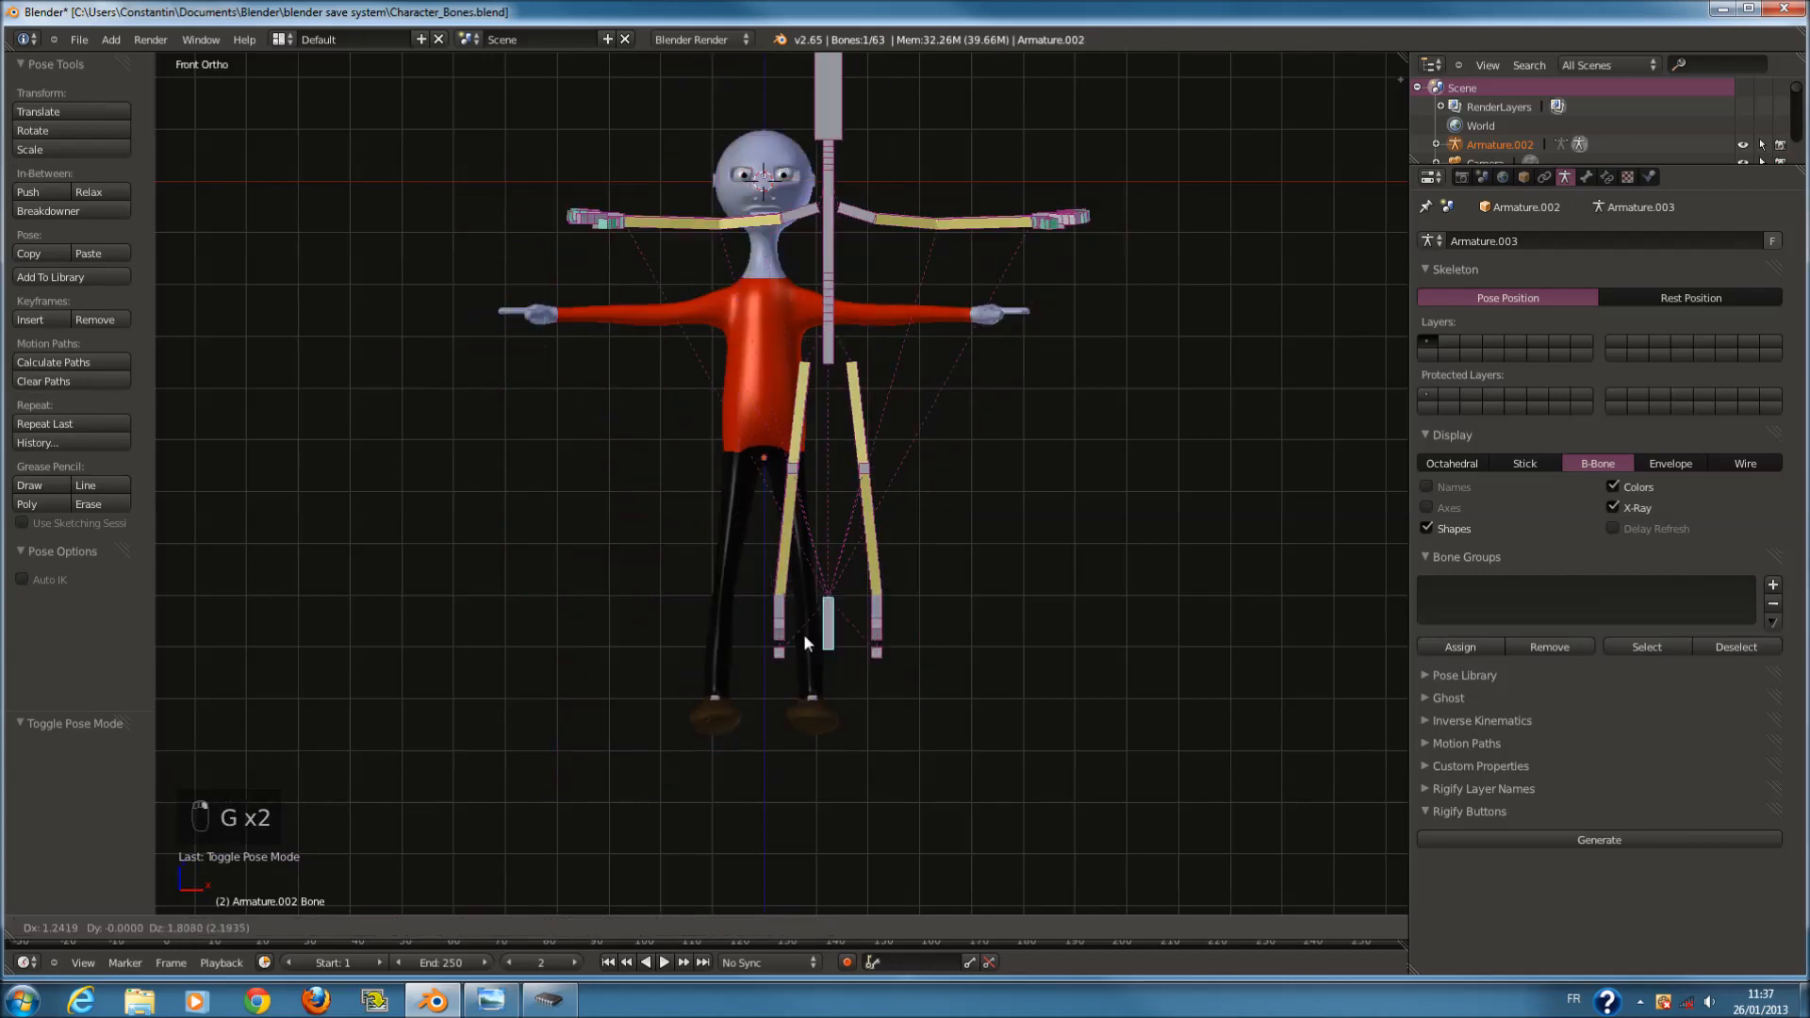
right_click(964, 257)
Try moving the left hand control bone MainIK.L to test the arm's IK.
scroll(1018, 247, "up", 2)
right_click(1066, 236)
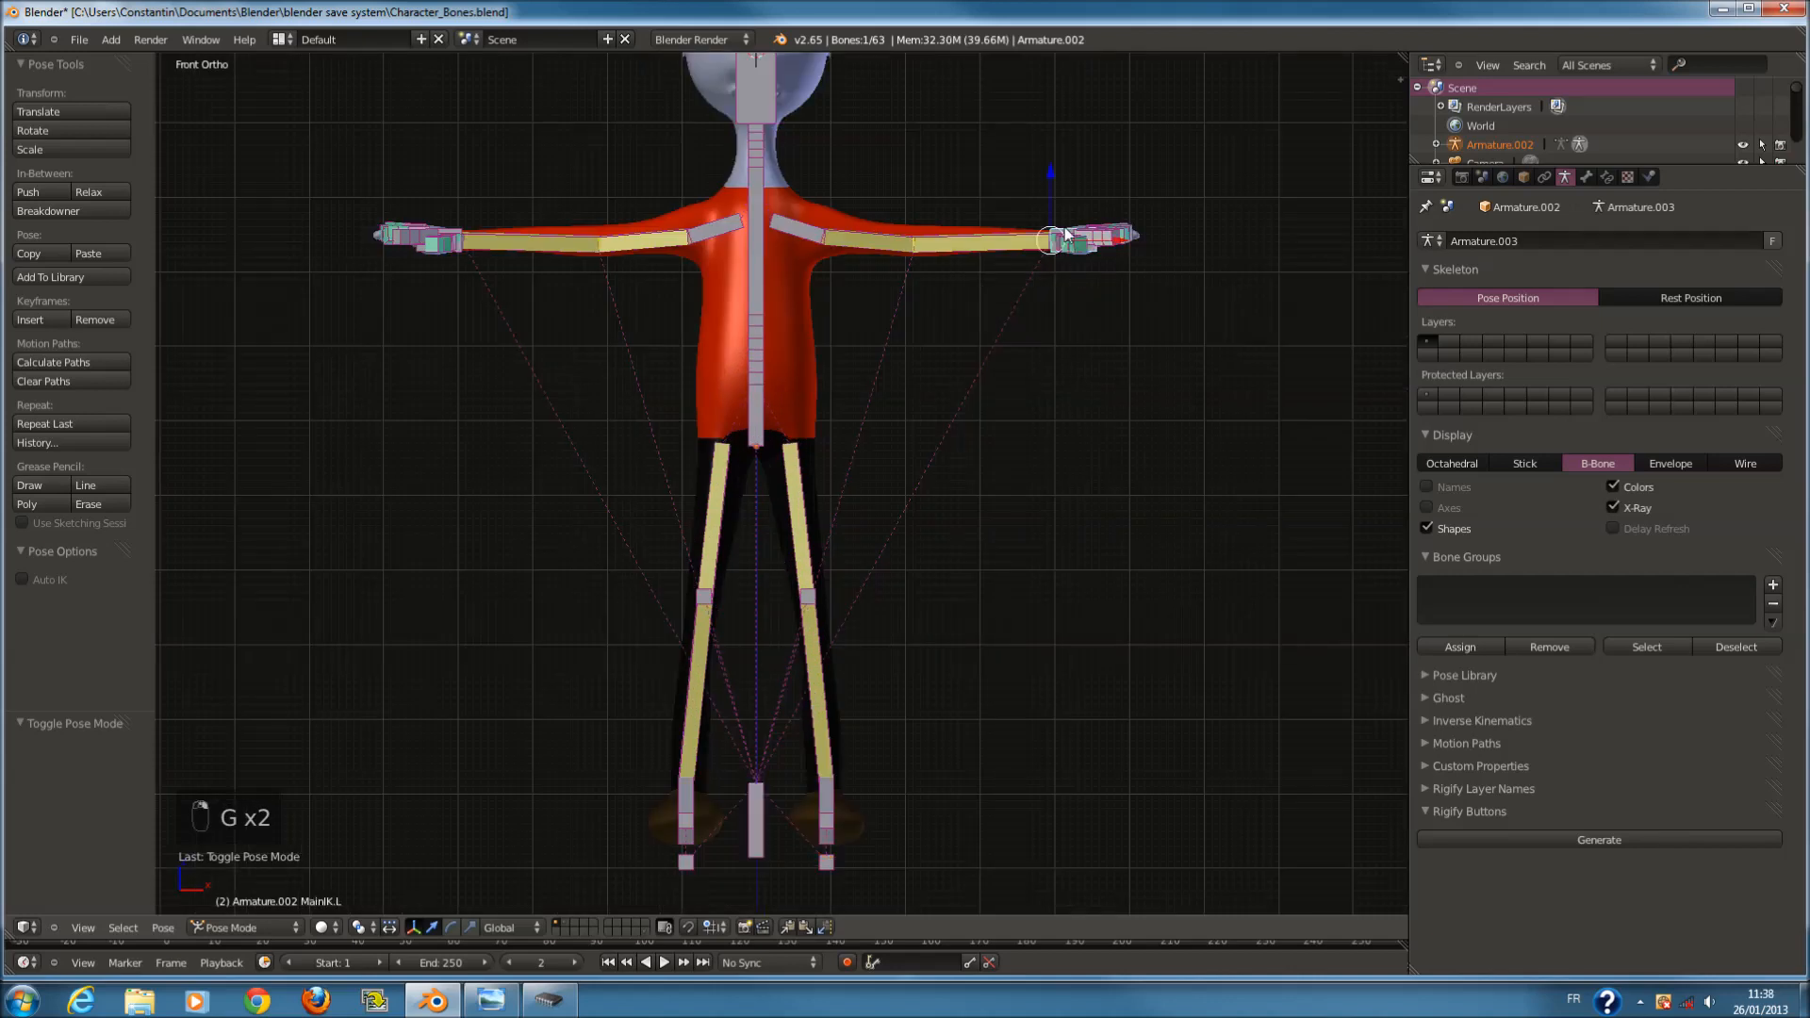
key("g")
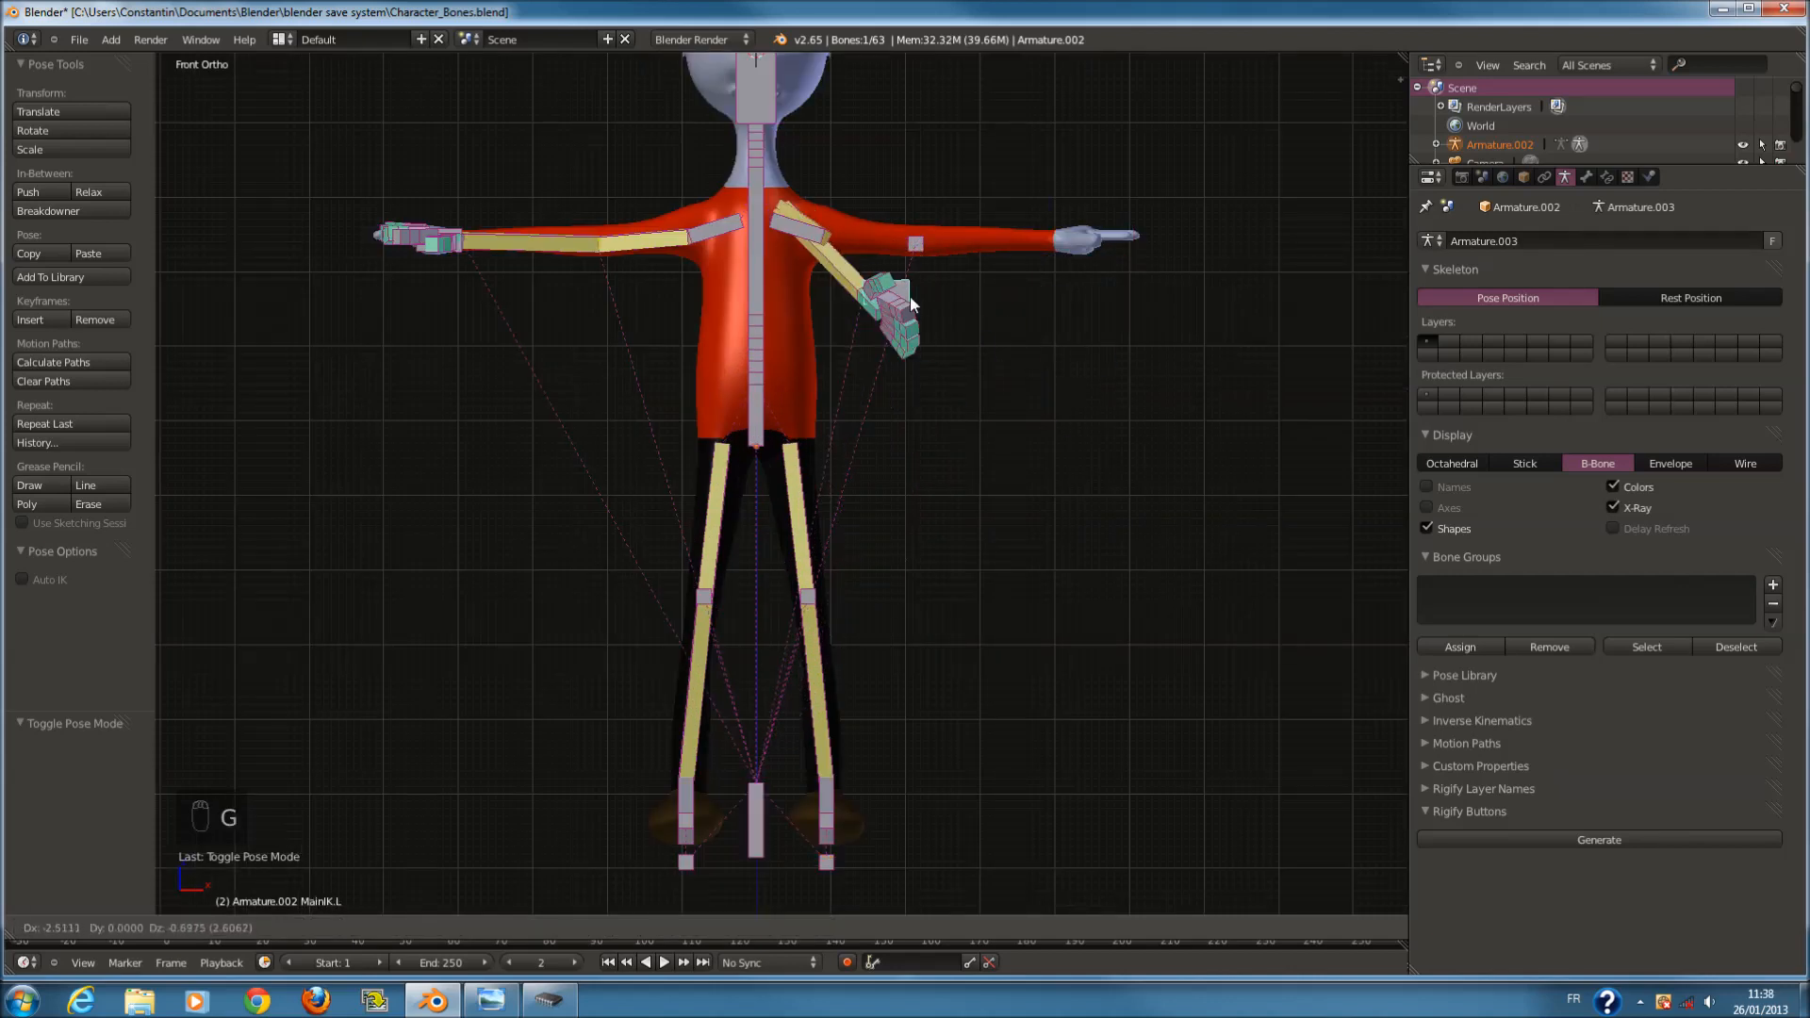
right_click(832, 443)
scroll(832, 443, "down", 1)
scroll(831, 443, "down", 1)
Deselect all pose bones, save the file and return to Object Mode.
key("a")
key("a")
key("a")
key("ctrl+s")
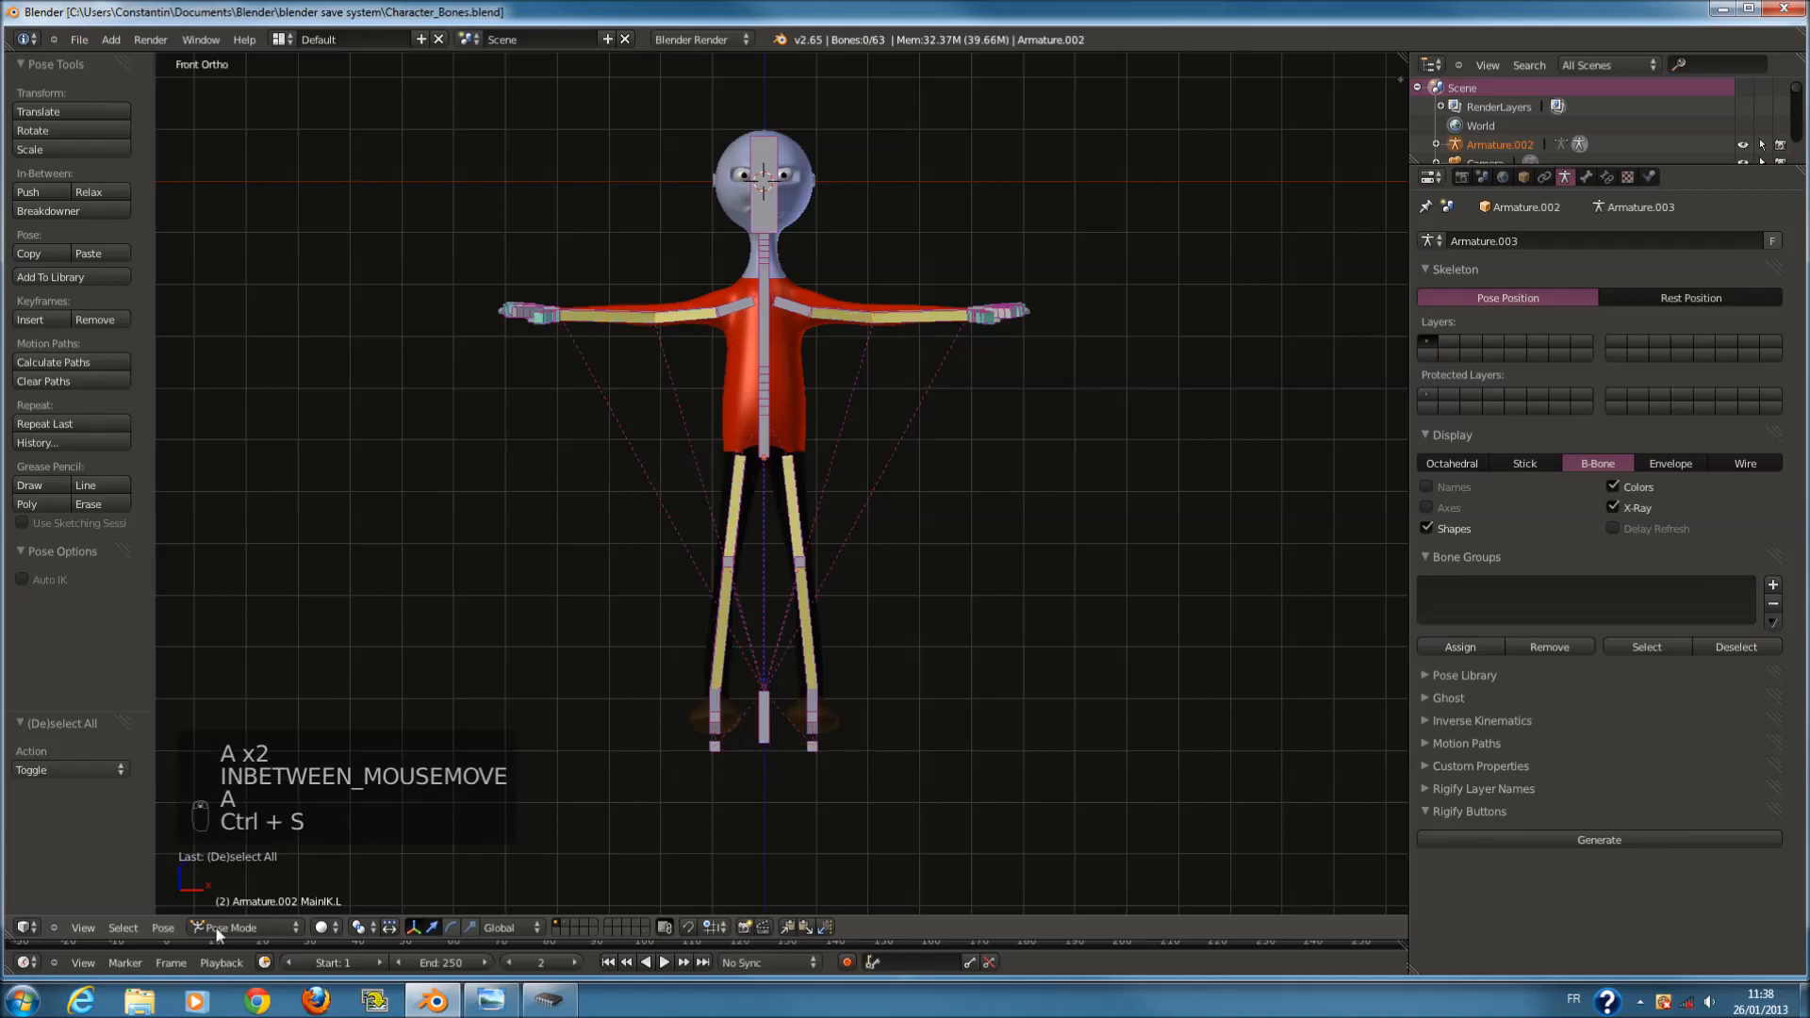
left_click(248, 928)
left_click(247, 908)
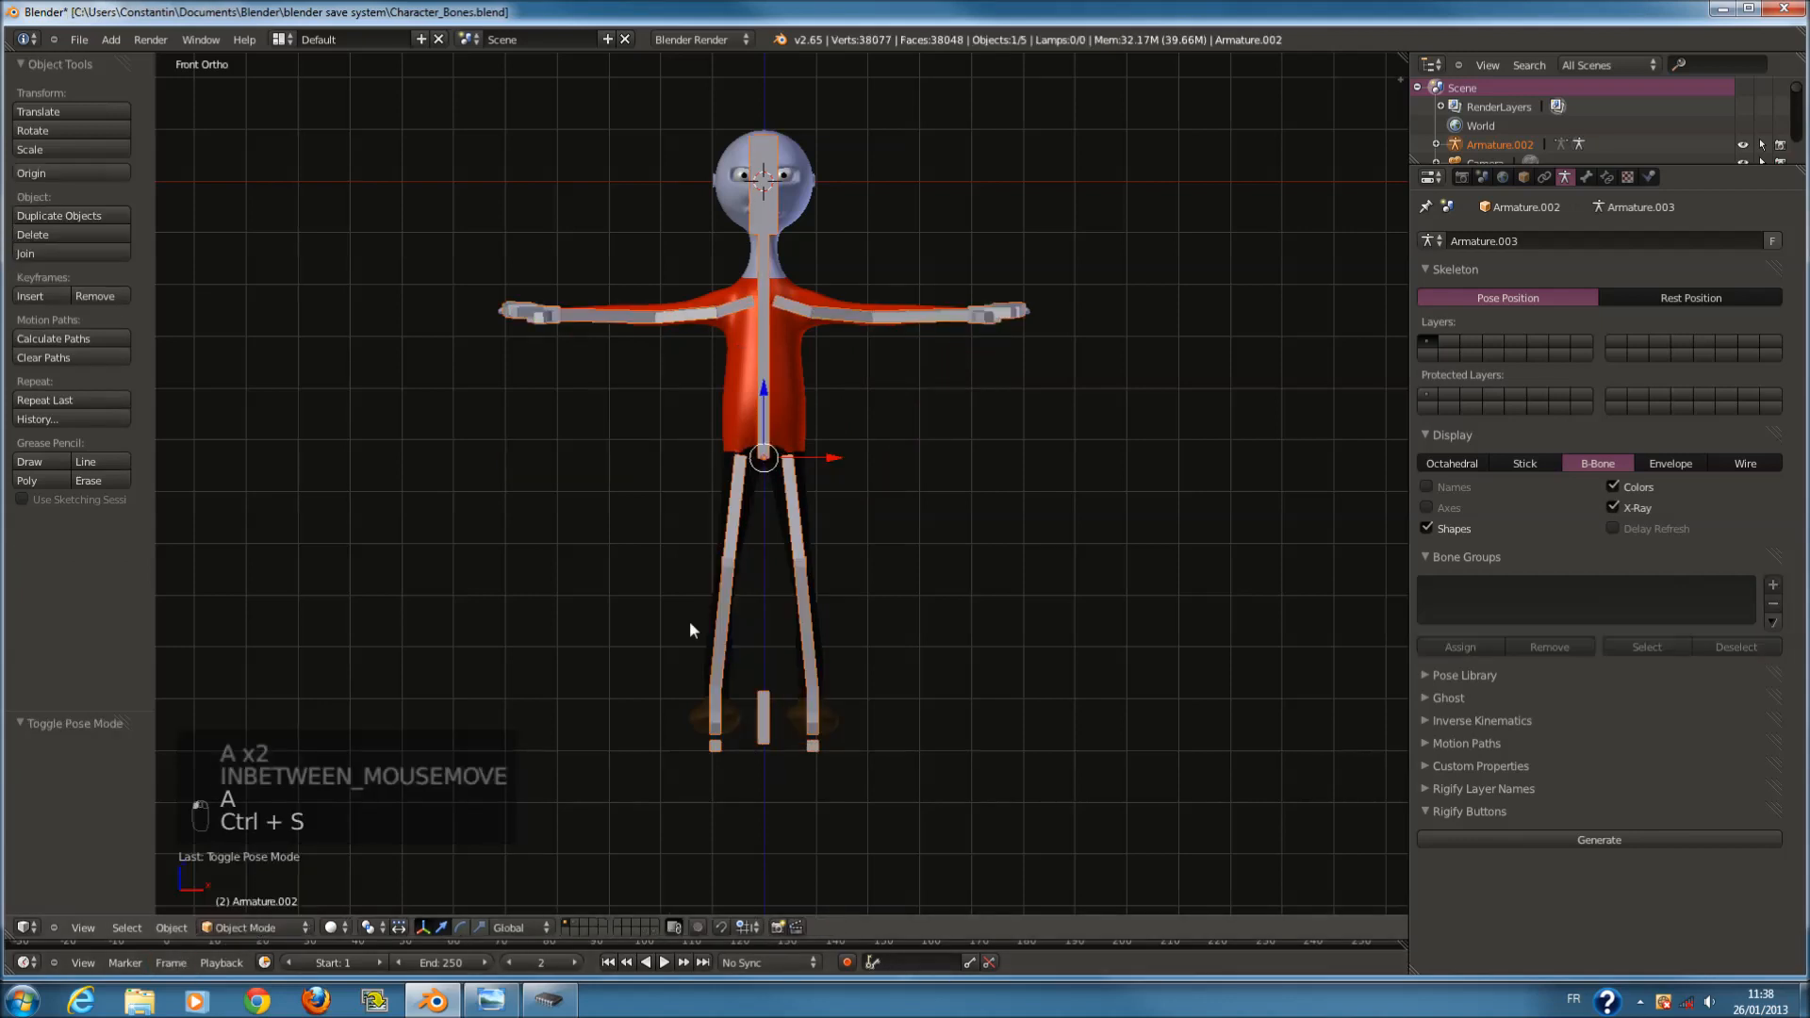
Save the file and parent the character's body mesh to the armature using Armature Deform With Automatic Weights.
scroll(695, 626, "up", 2)
scroll(719, 212, "up", 8, "shift")
scroll(809, 426, "up", 3)
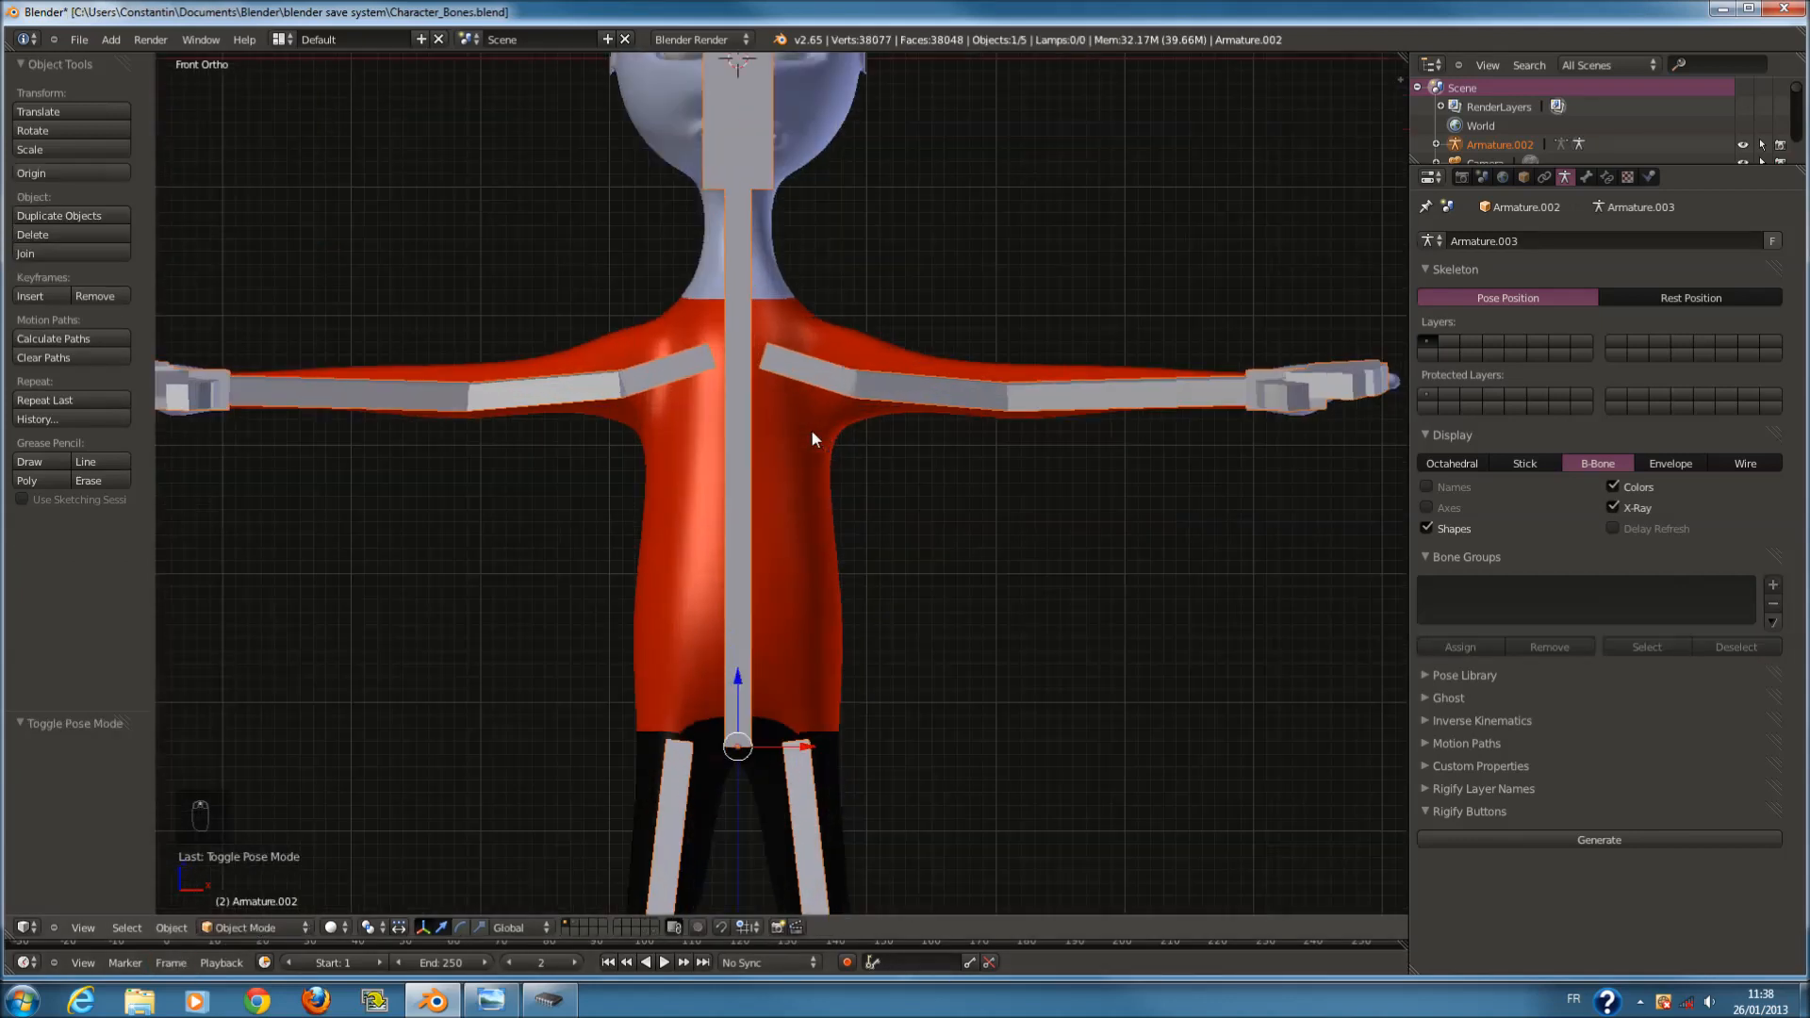
right_click(810, 442)
scroll(810, 441, "down", 3)
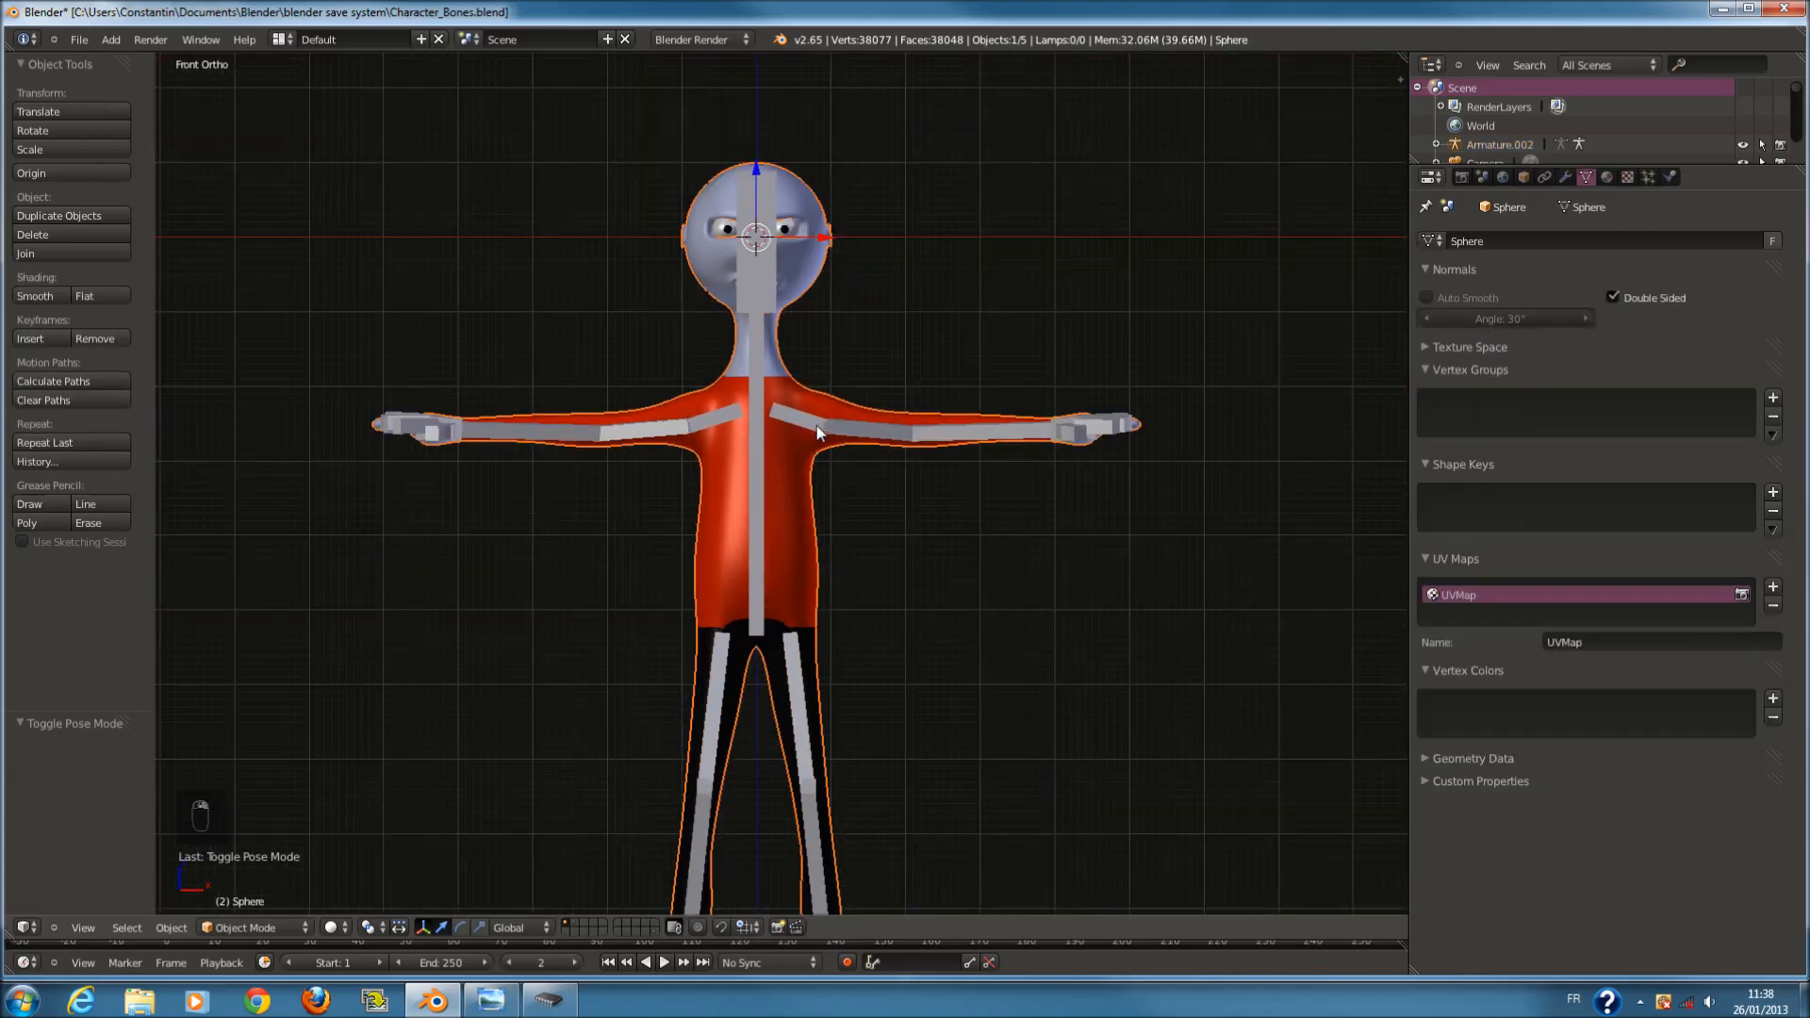
right_click(862, 420, "shift")
key("z")
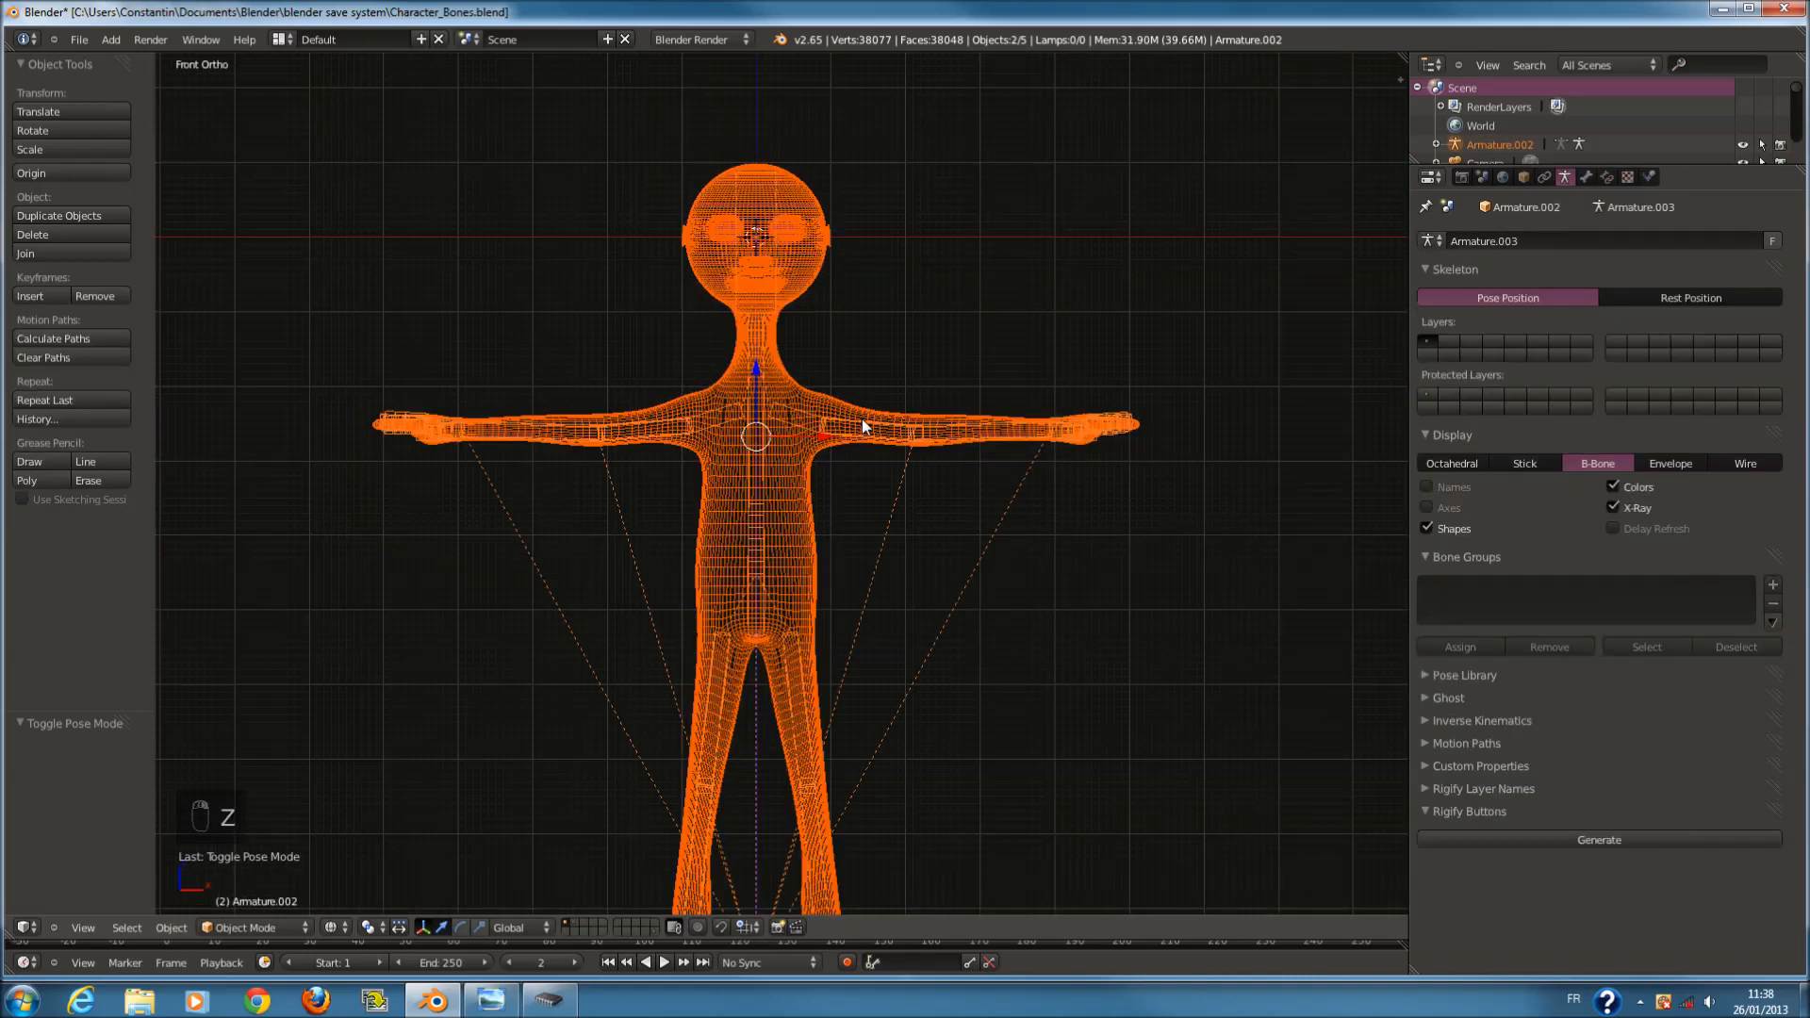
key("z")
key("ctrl+s")
key("ctrl+p")
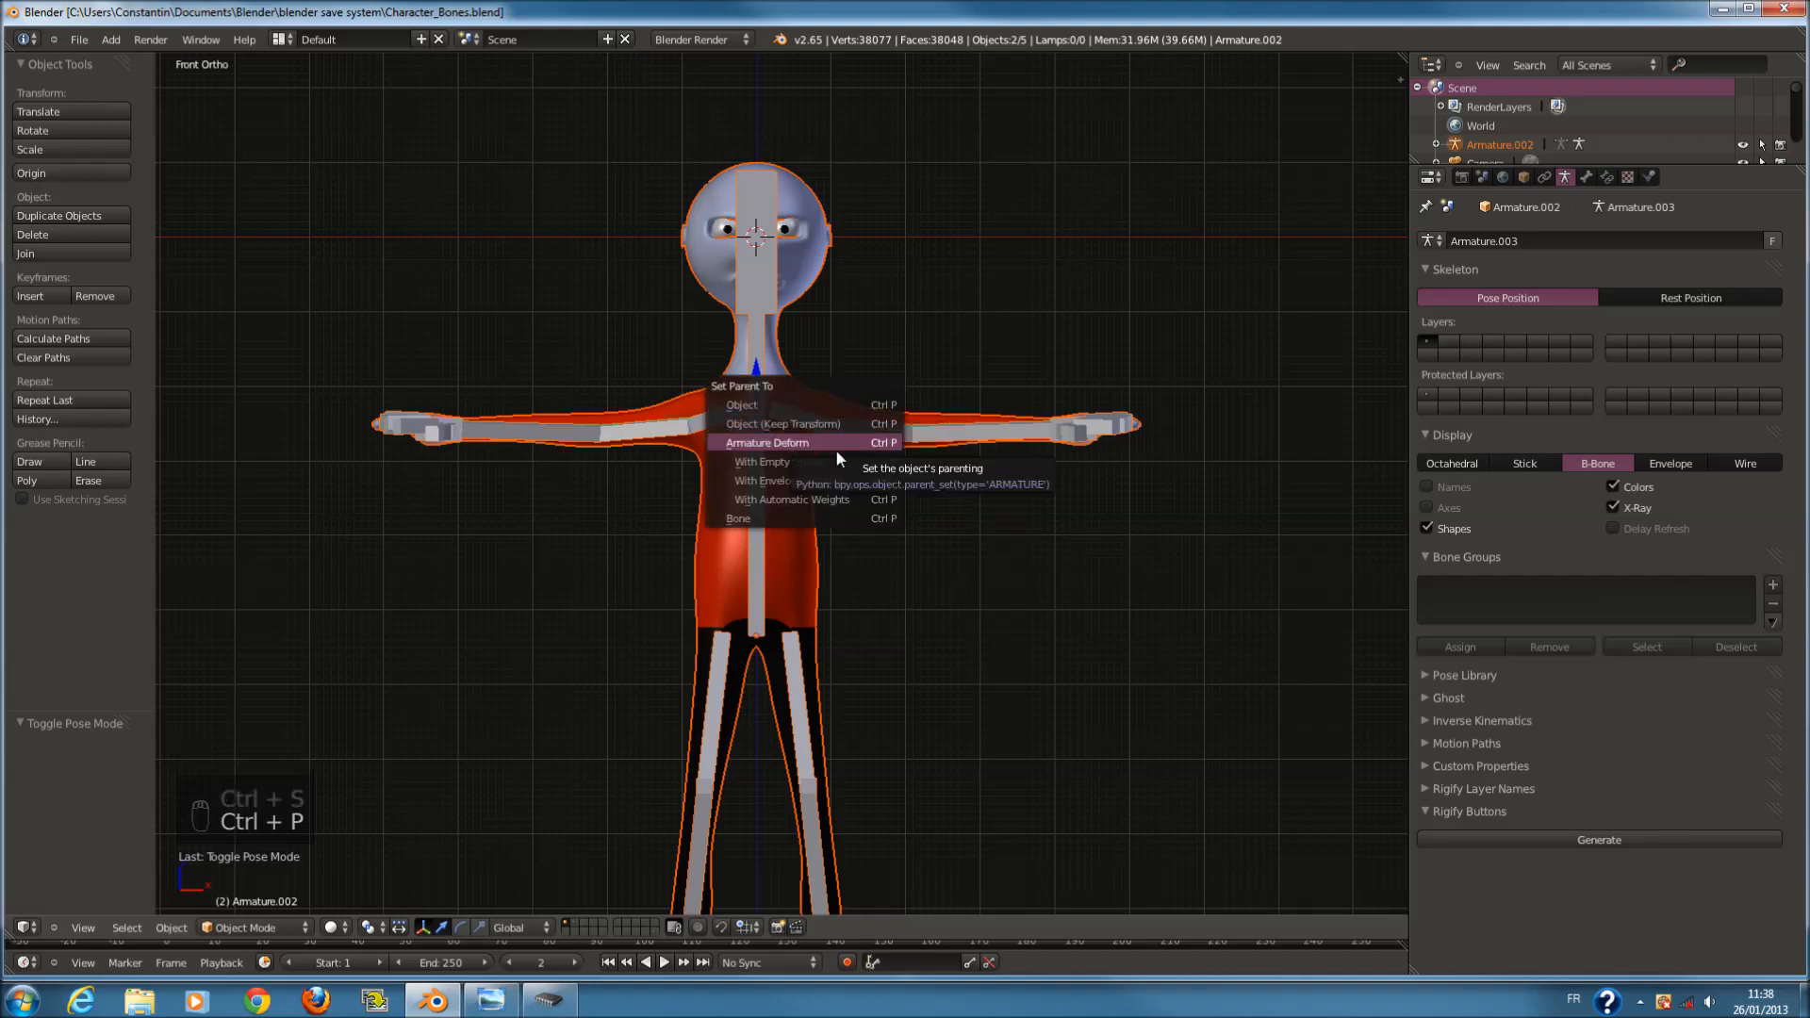
left_click(864, 499)
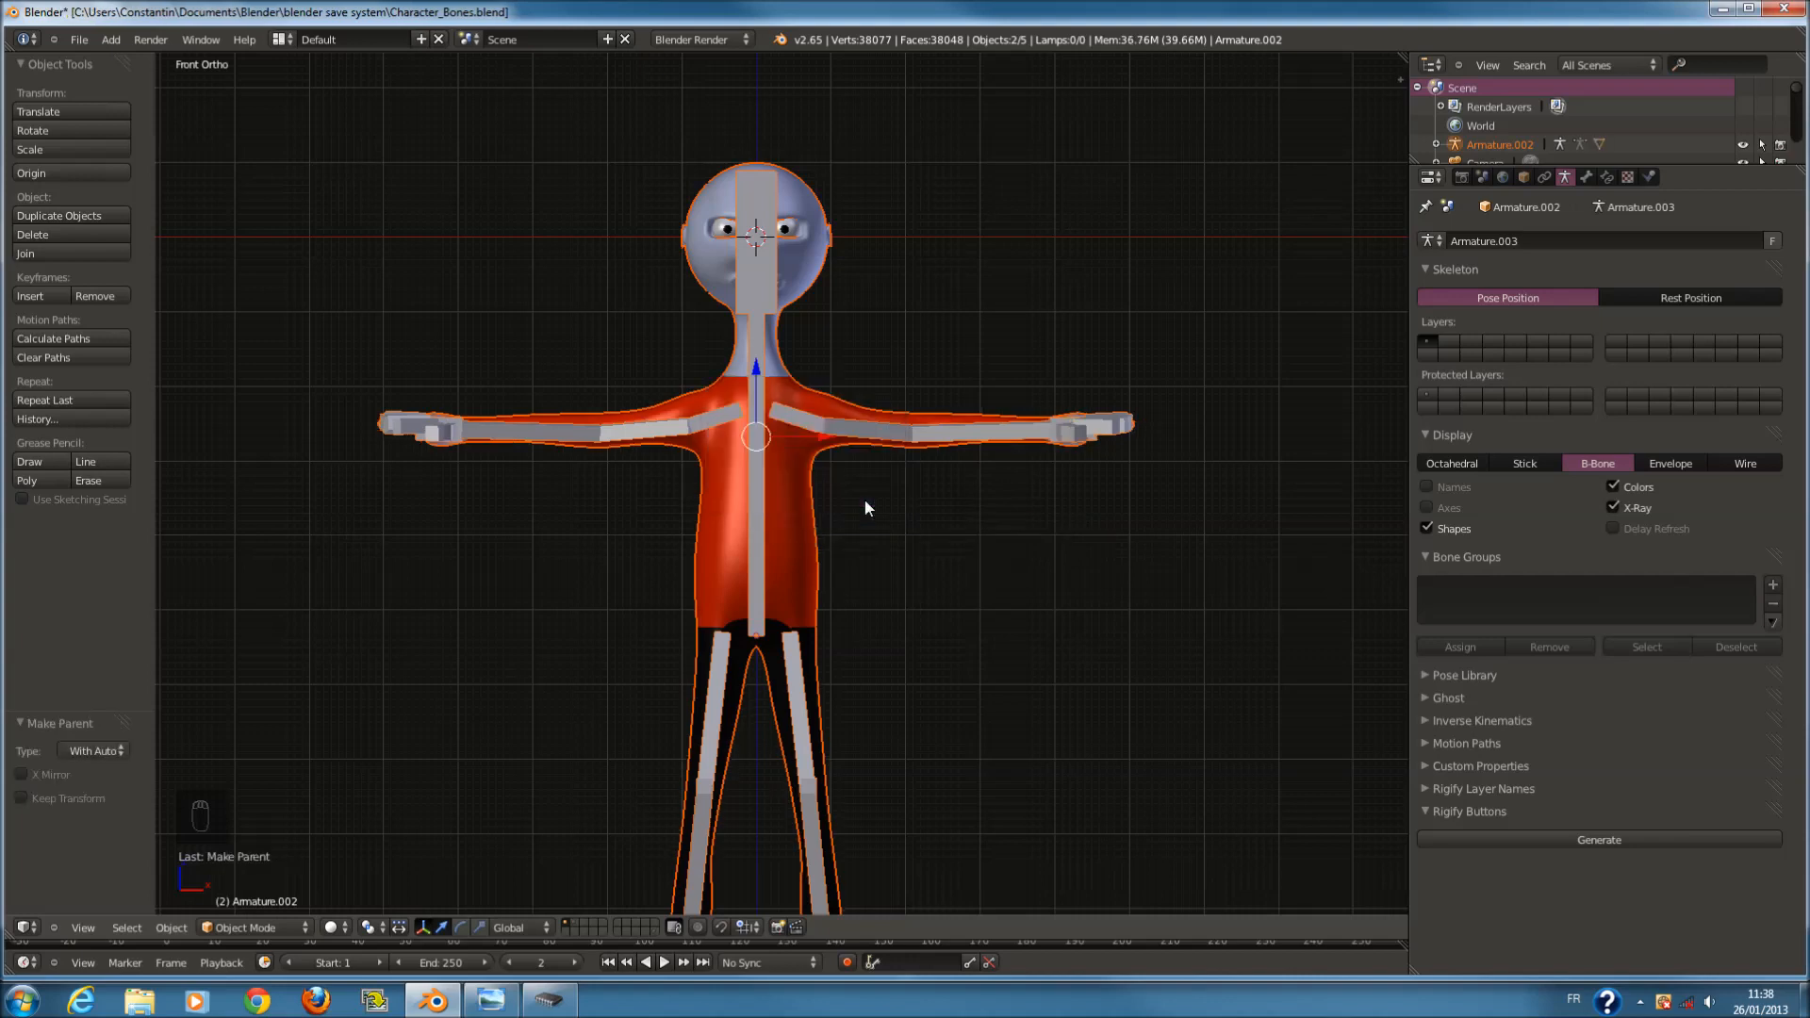
Switch to Pose Mode and try moving the left hand control MainIK.L to test the arm's mesh deformation.
scroll(873, 500, "down", 3)
scroll(403, 854, "up", 1)
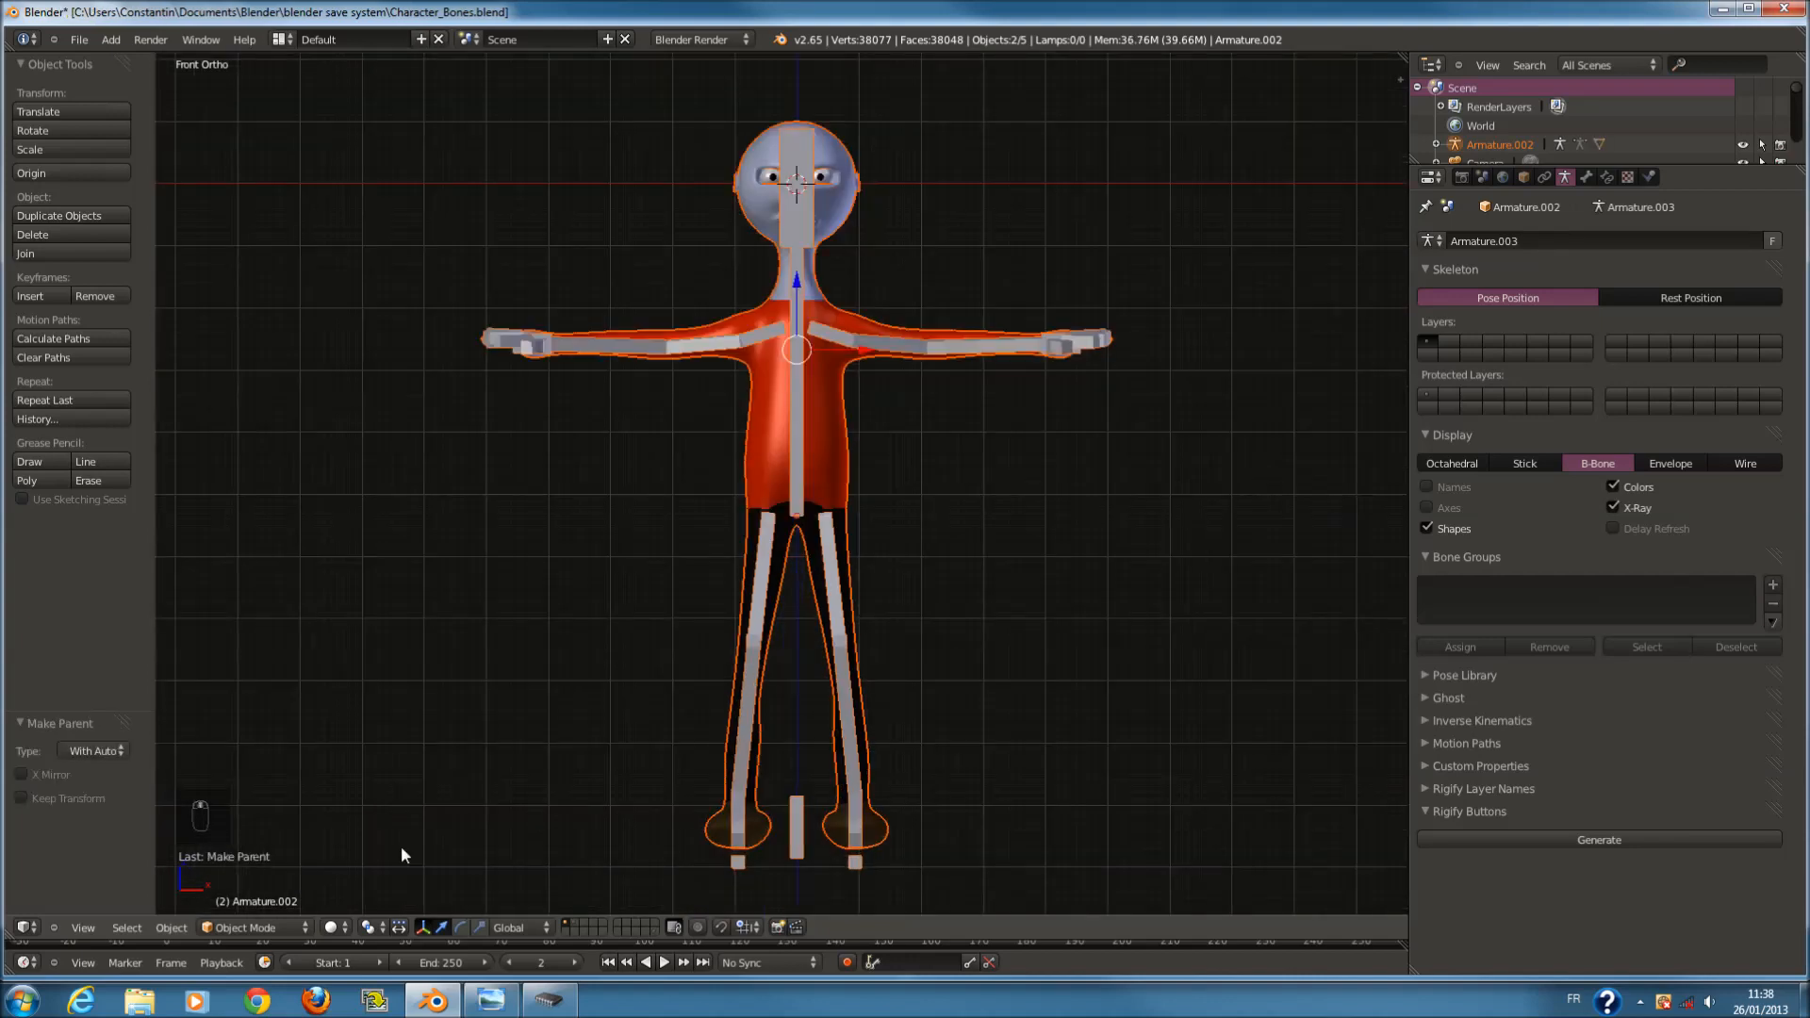
left_click(279, 924)
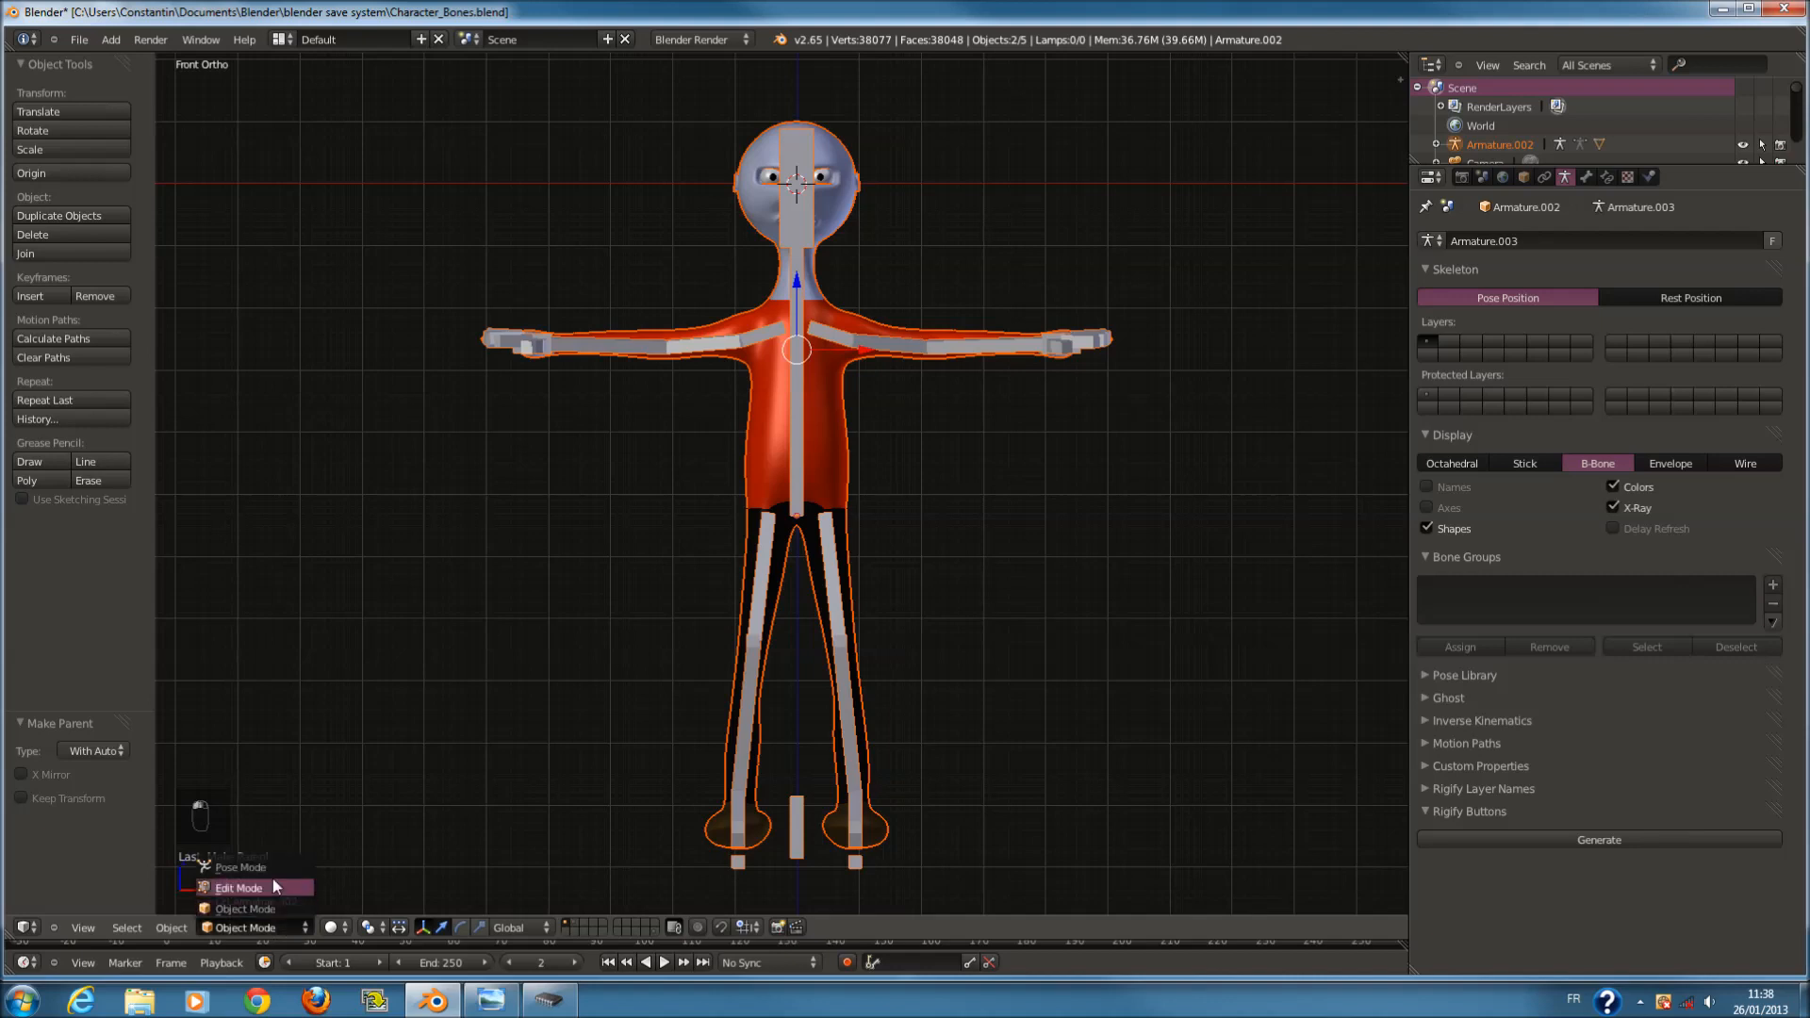
left_click(273, 870)
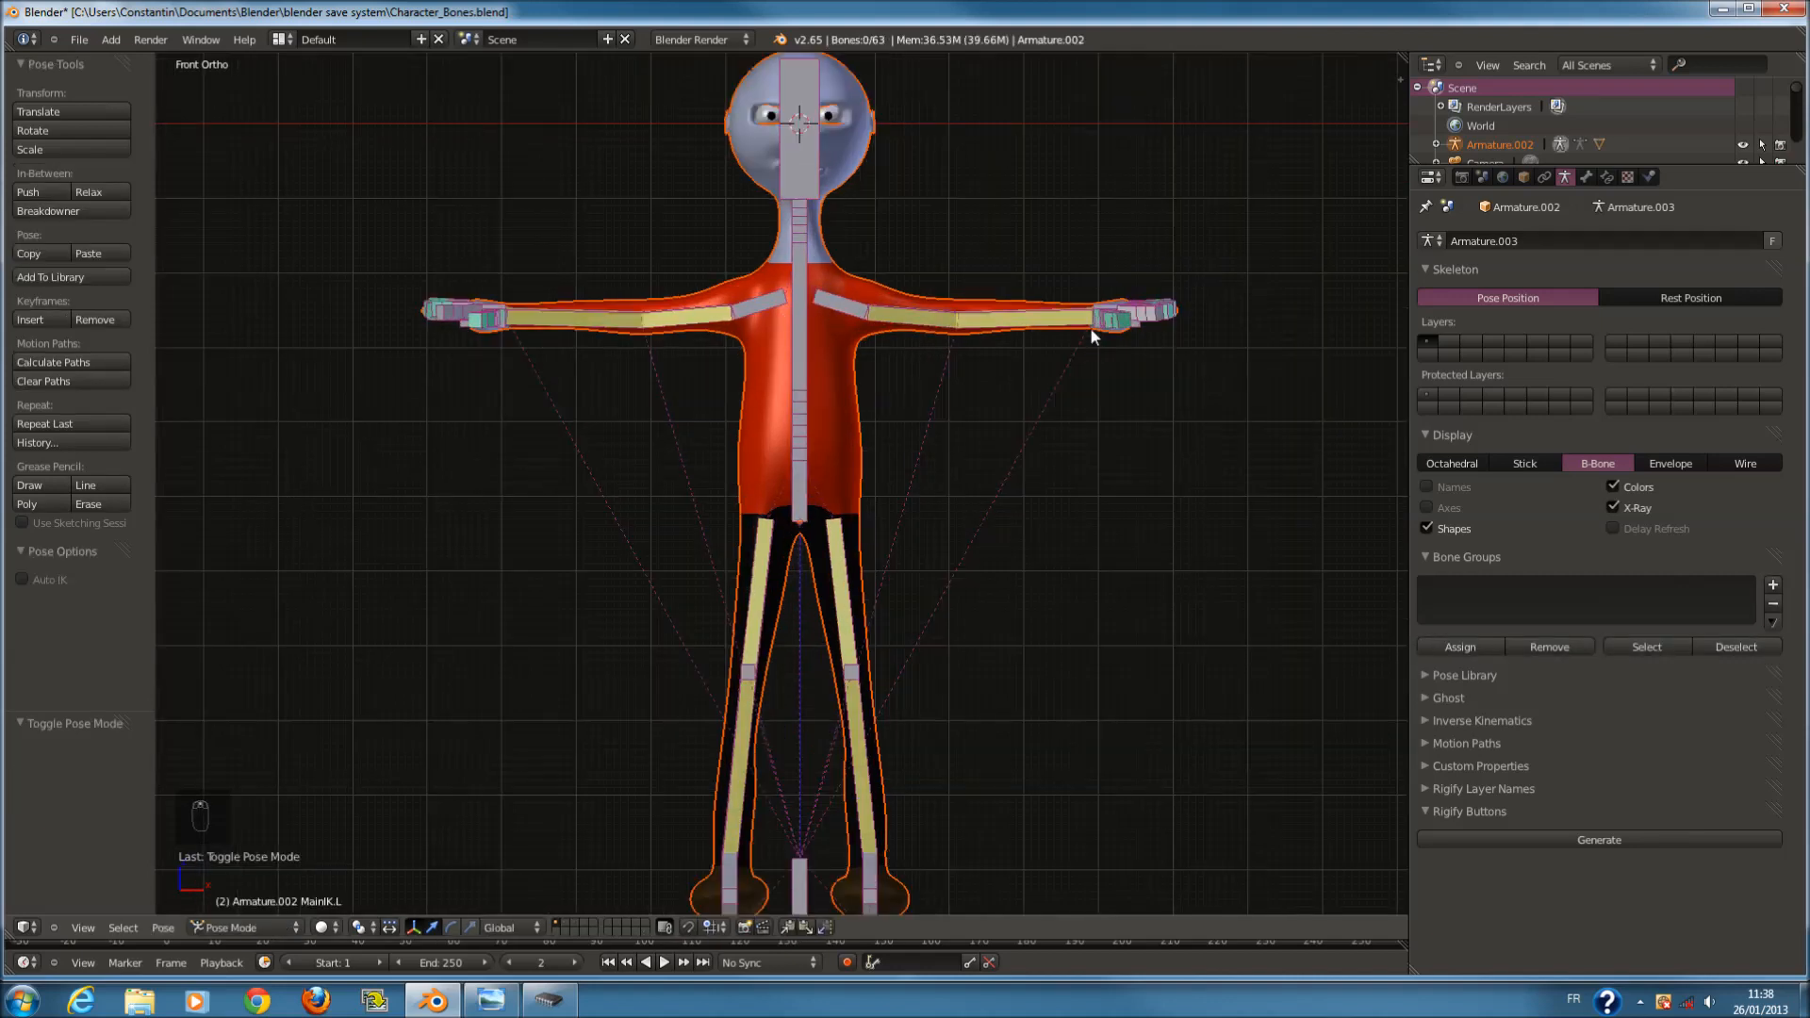
key("g")
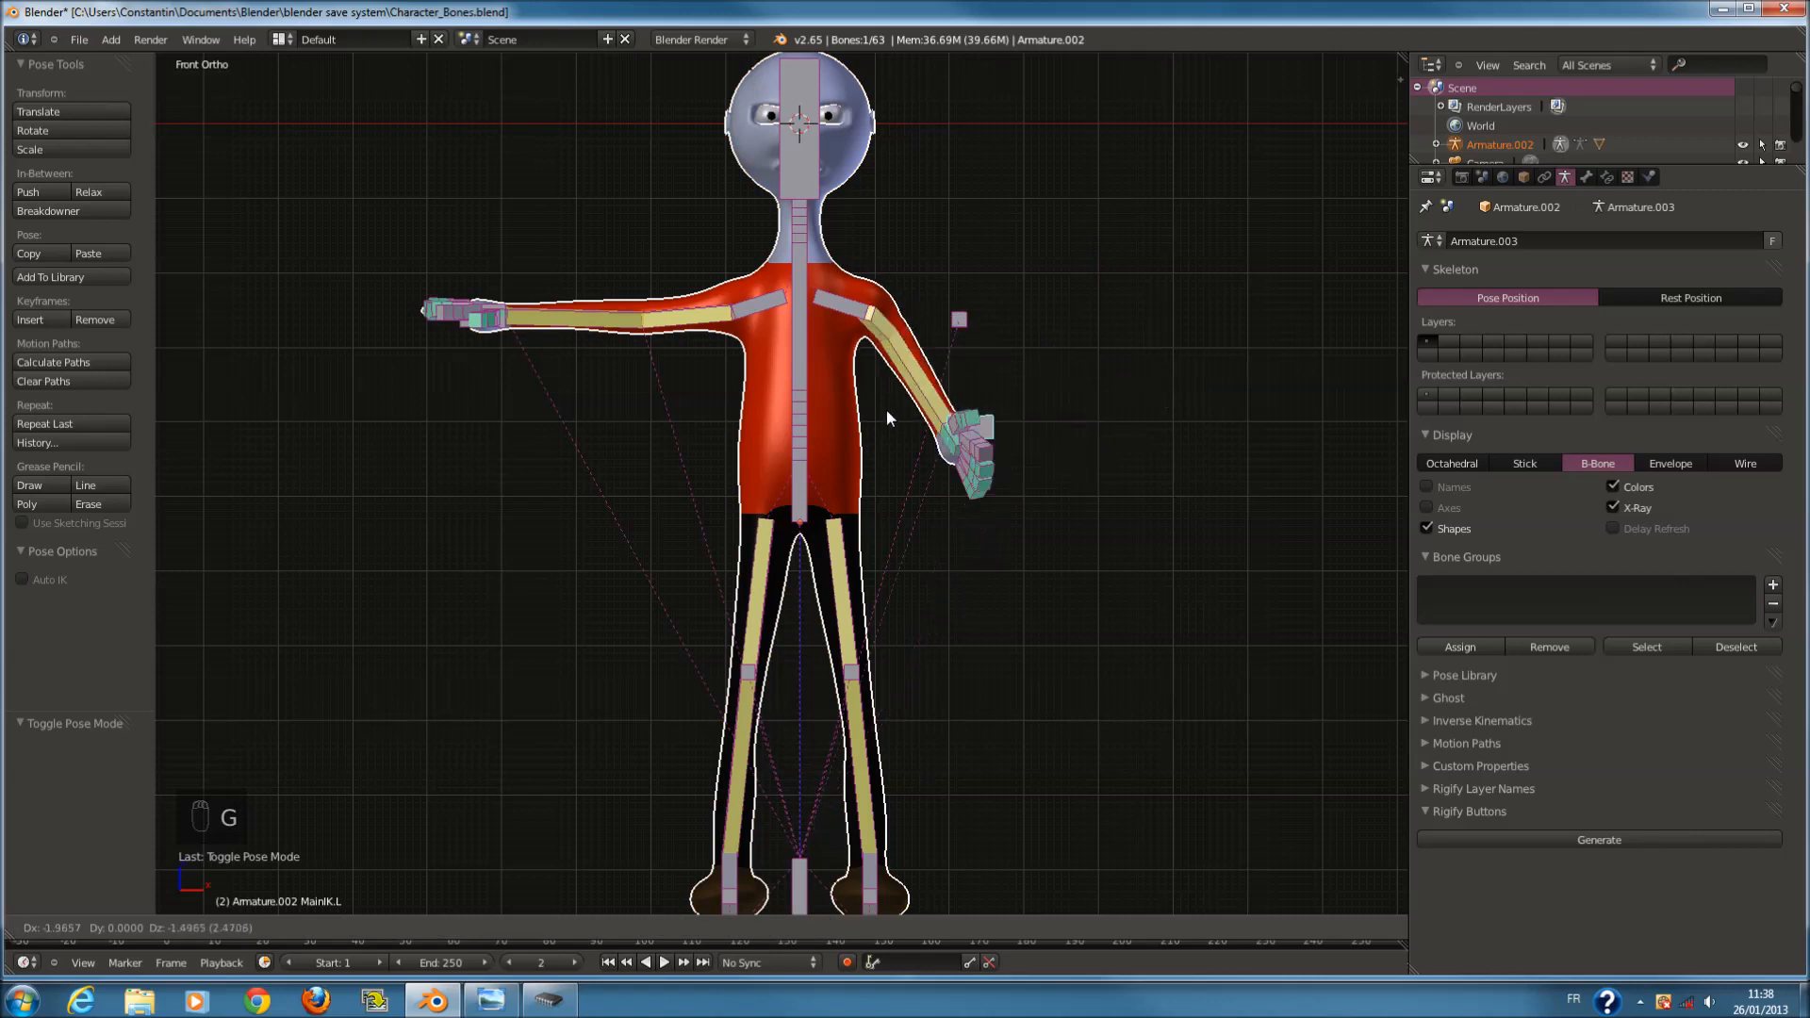
right_click(971, 424)
Try moving the left foot control bone TalontIK.L.001 in the side view to test how the leg mesh deforms.
scroll(755, 651, "down", 1)
scroll(754, 650, "down", 1)
right_click(844, 797)
key("g")
right_click(839, 670)
key("KP_3")
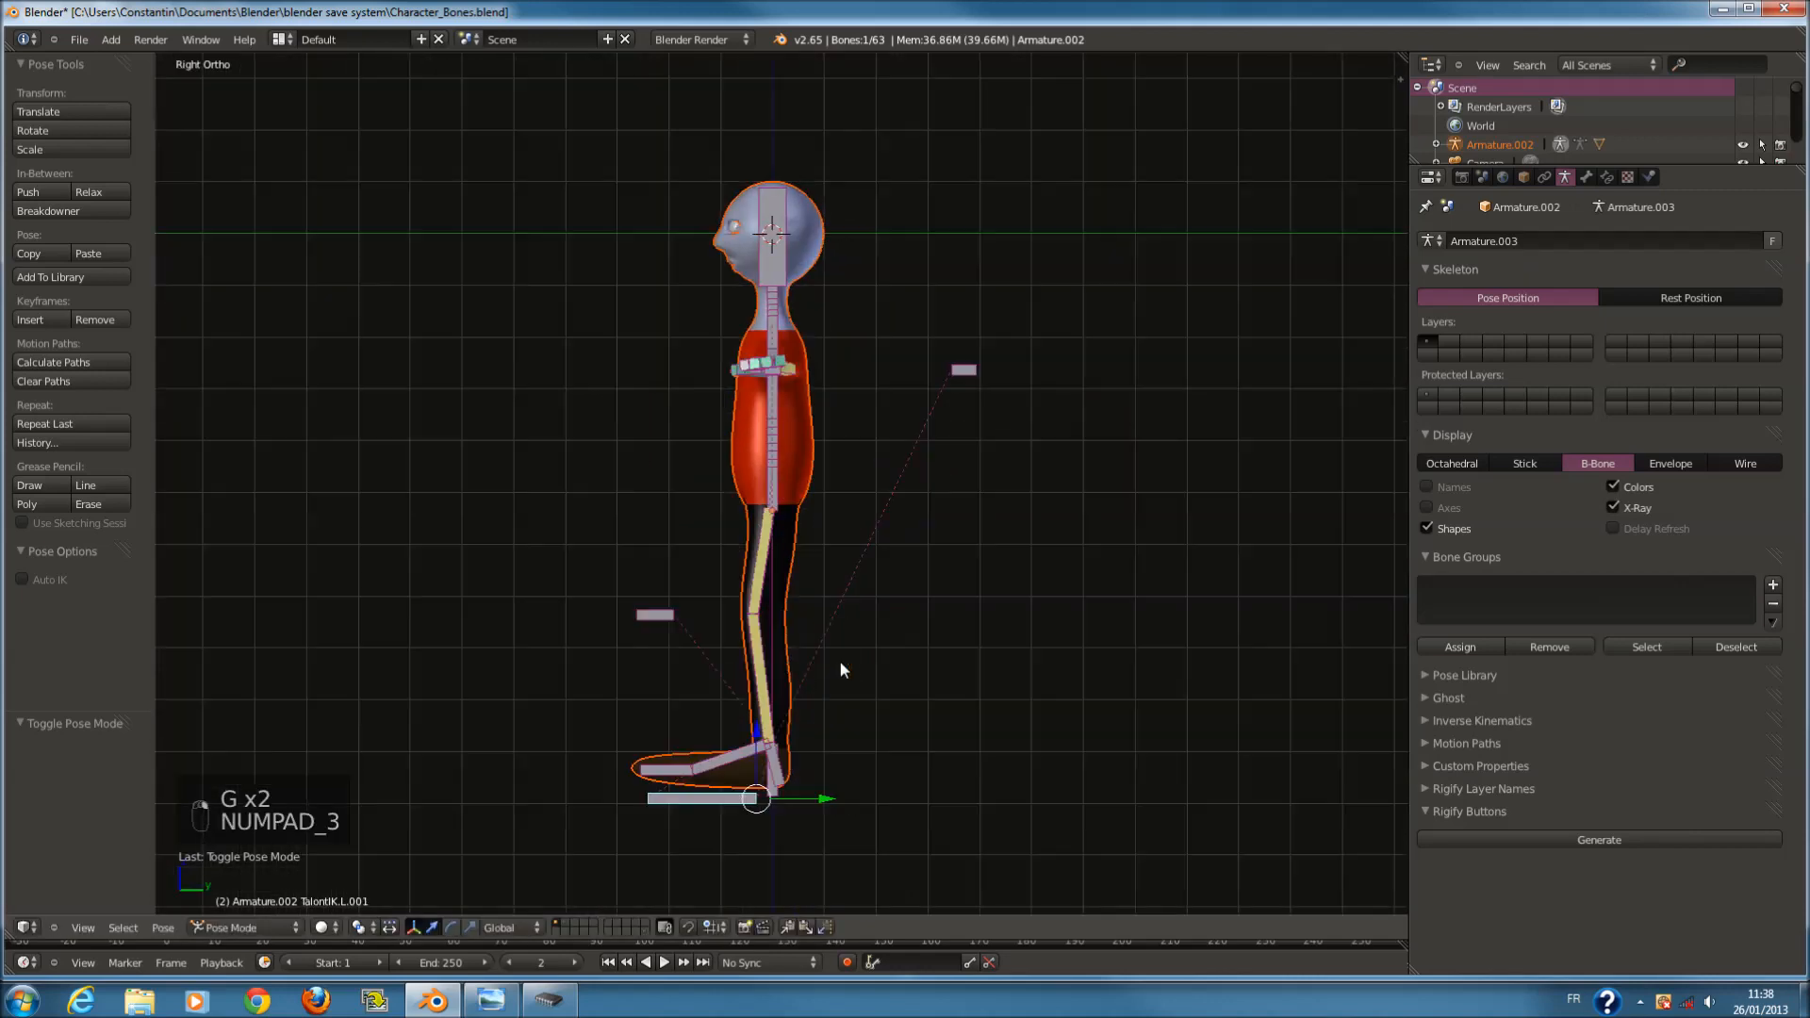
key("g")
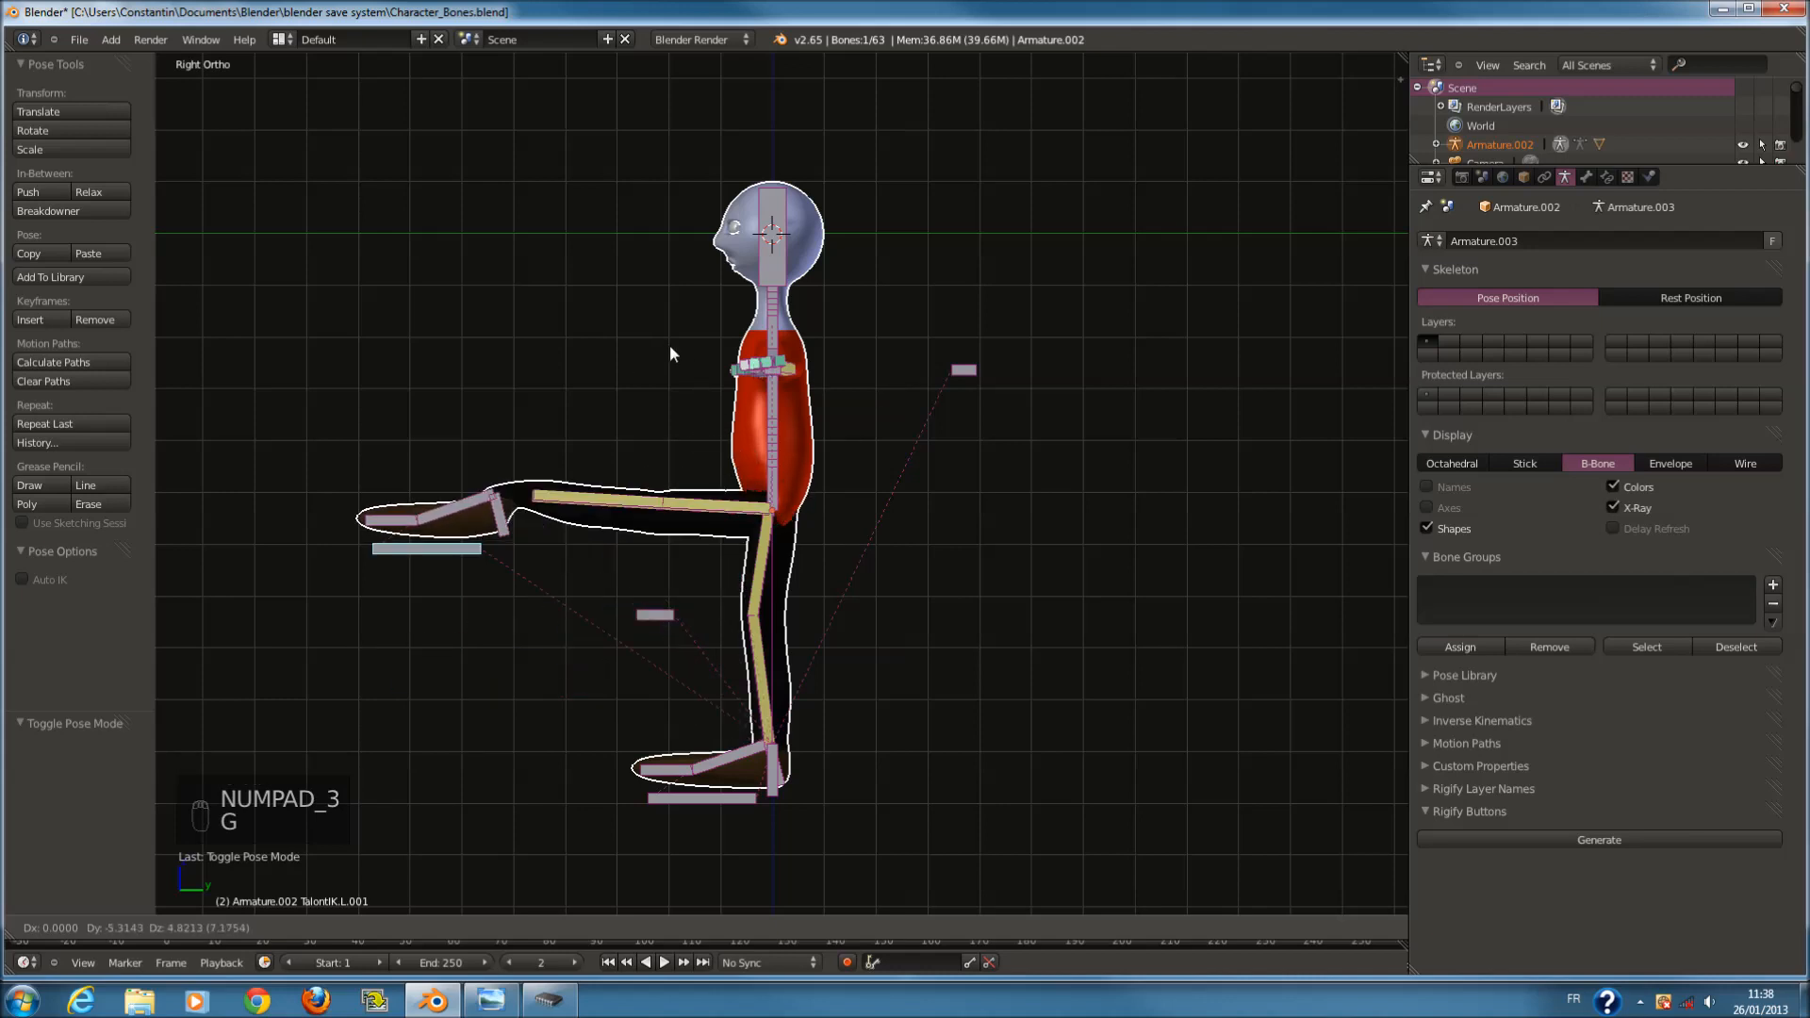
right_click(670, 343)
Try moving the pelvis bone bassin.001 in the side view to test how the body follows.
scroll(761, 353, "up", 2)
right_click(762, 349)
key("r")
right_click(864, 257)
right_click(779, 495)
key("g")
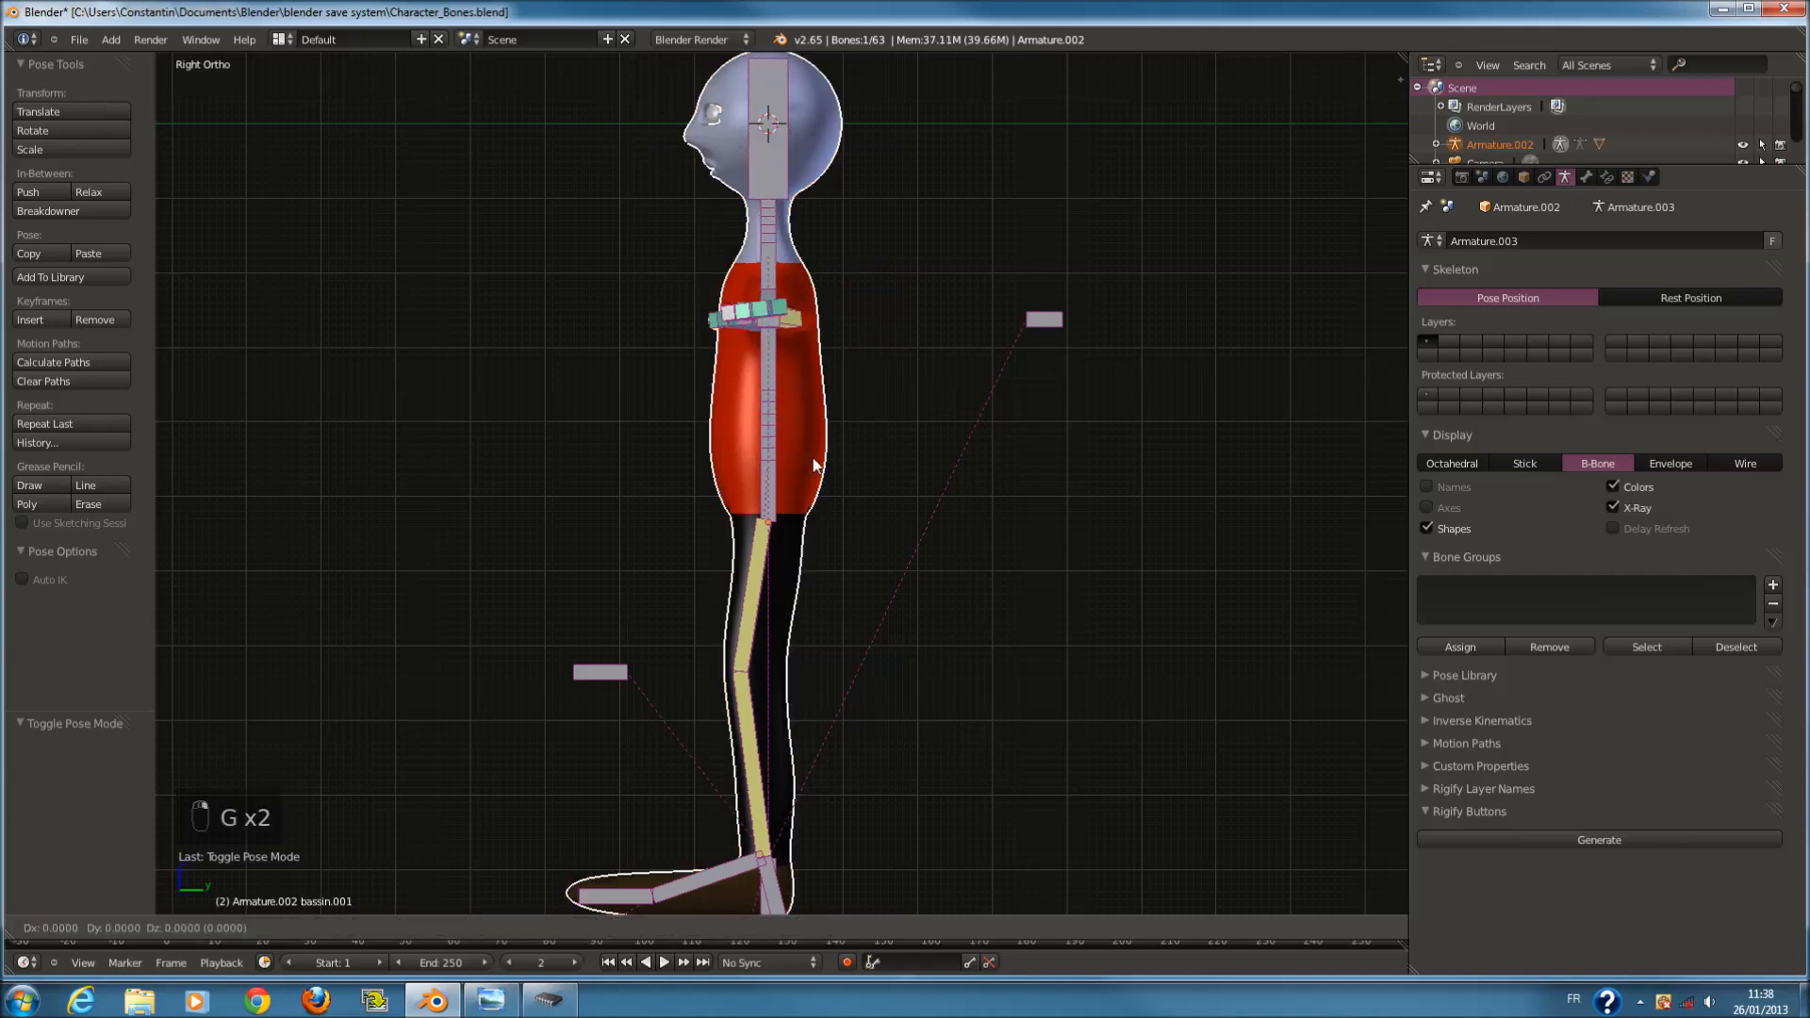
right_click(807, 438)
Try rotating the pelvis bone bassin.001 in the front view to test the hip deformation.
key("KP_1")
key("KP_Decimal")
scroll(807, 438, "down", 5)
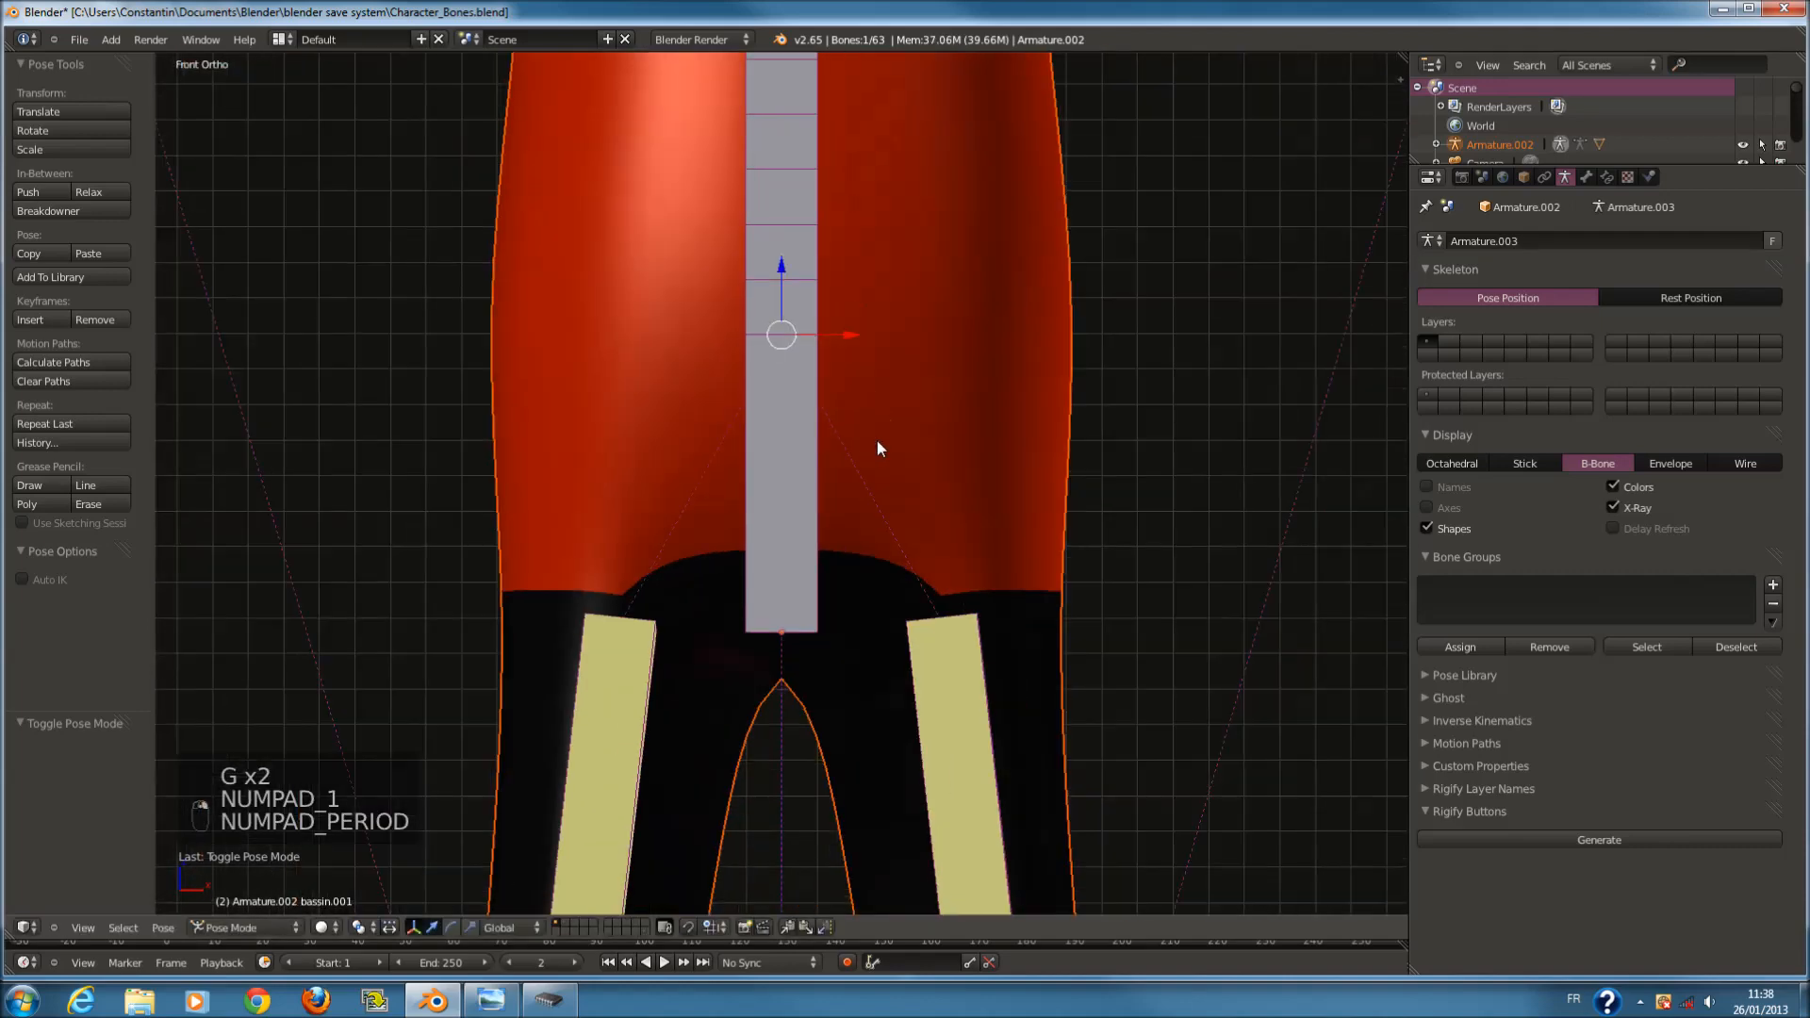
key("z")
key("z")
scroll(896, 415, "down", 4)
key("r")
scroll(948, 454, "down", 6)
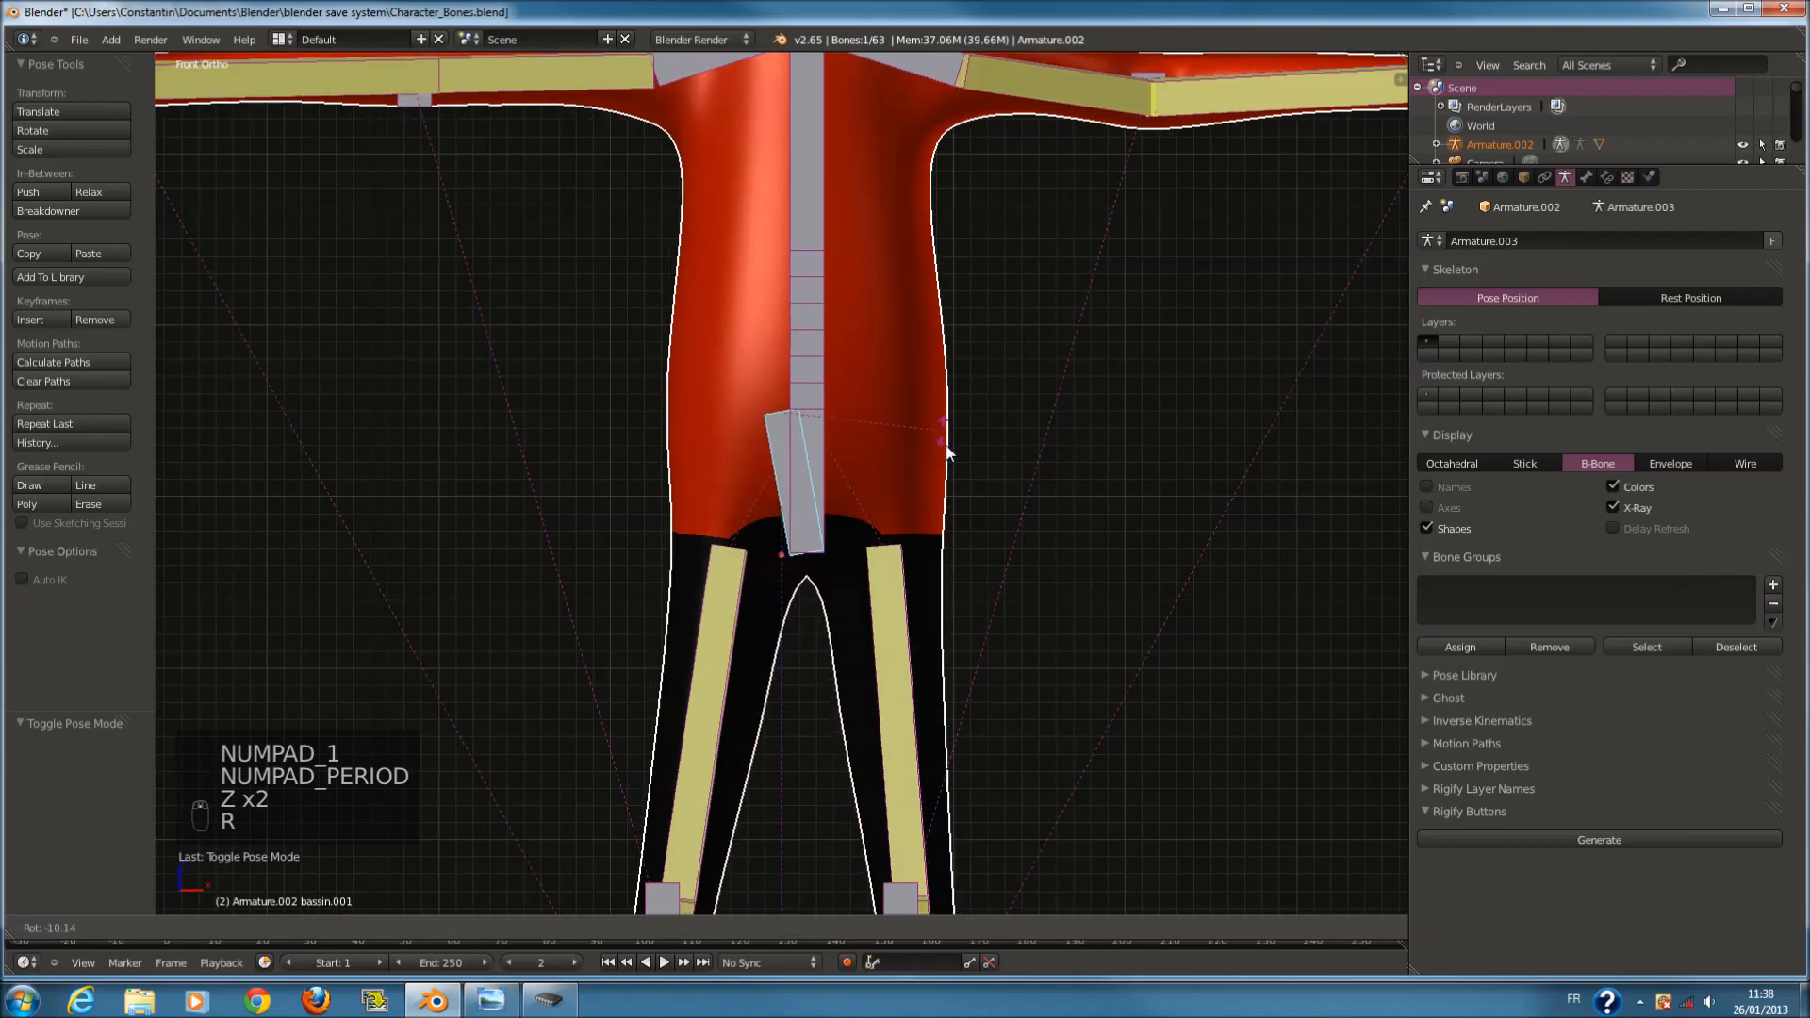
right_click(941, 421)
key("r")
key("r")
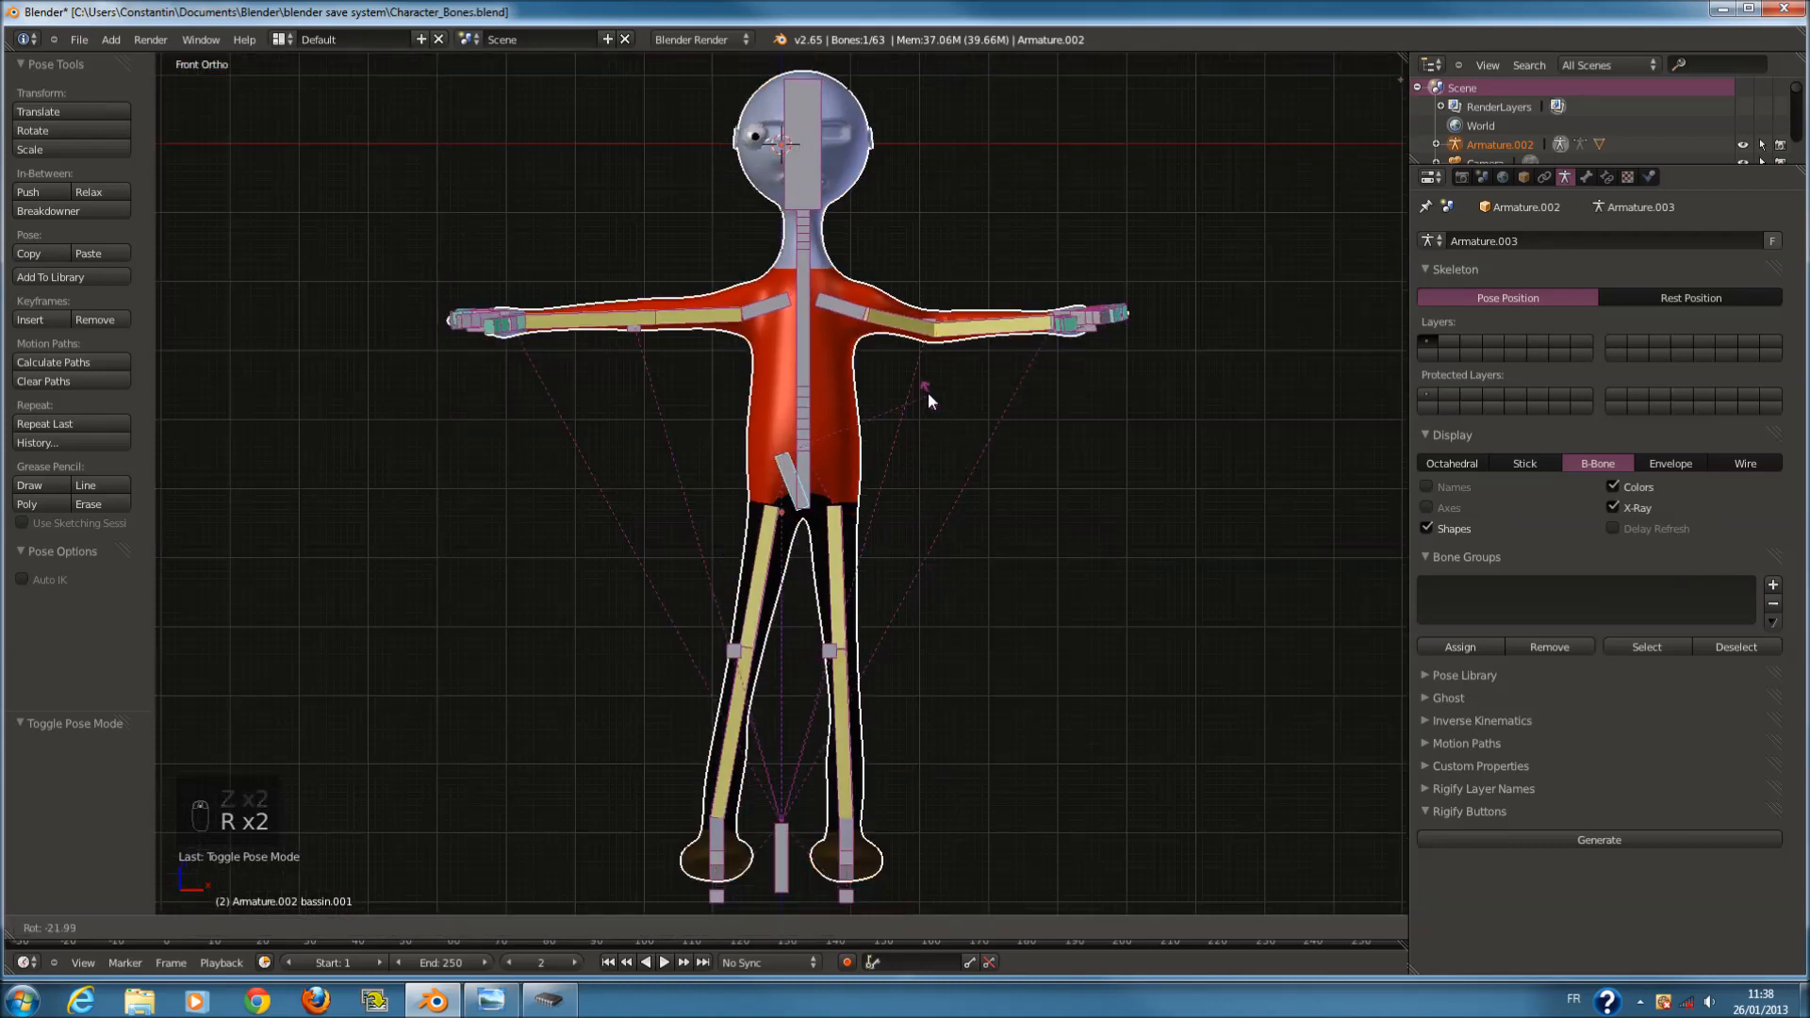
right_click(926, 451)
Try rotating the rib cage bone Cotes in the front view to test the upper body's deformation.
scroll(926, 358, "up", 3)
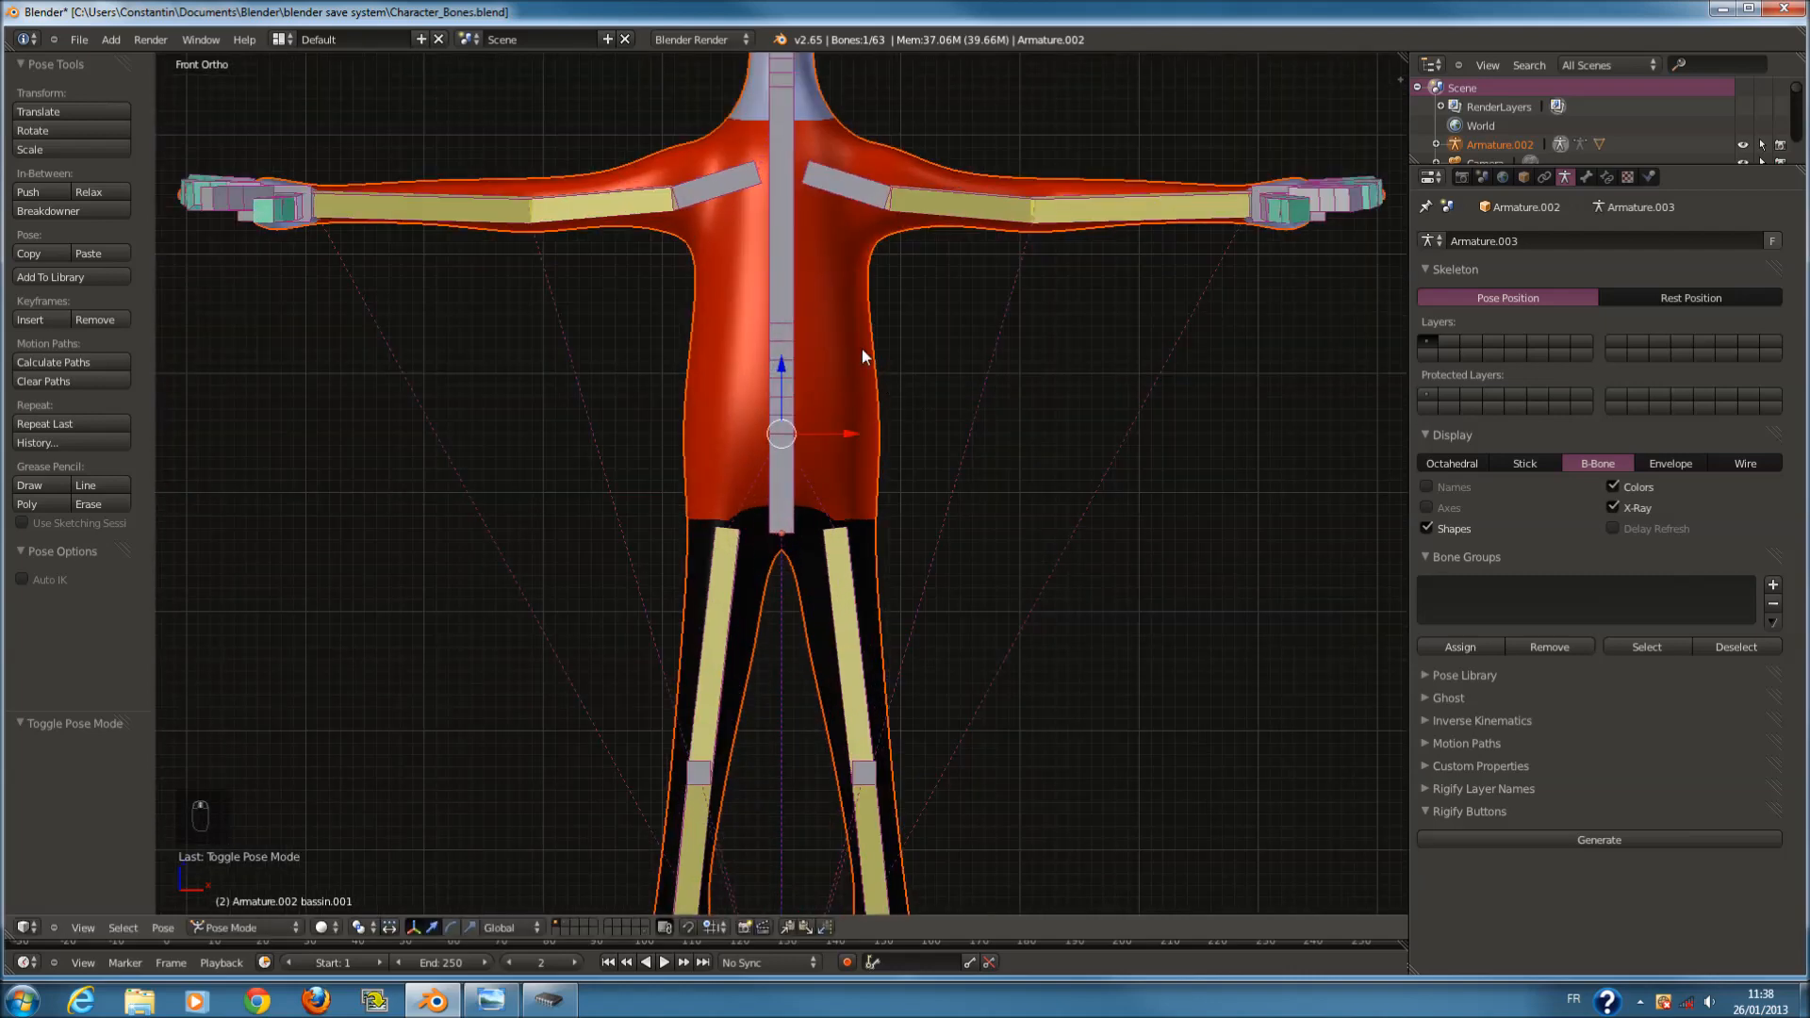
scroll(808, 302, "up", 3, "shift")
right_click(788, 313)
scroll(788, 313, "down", 1)
key("r")
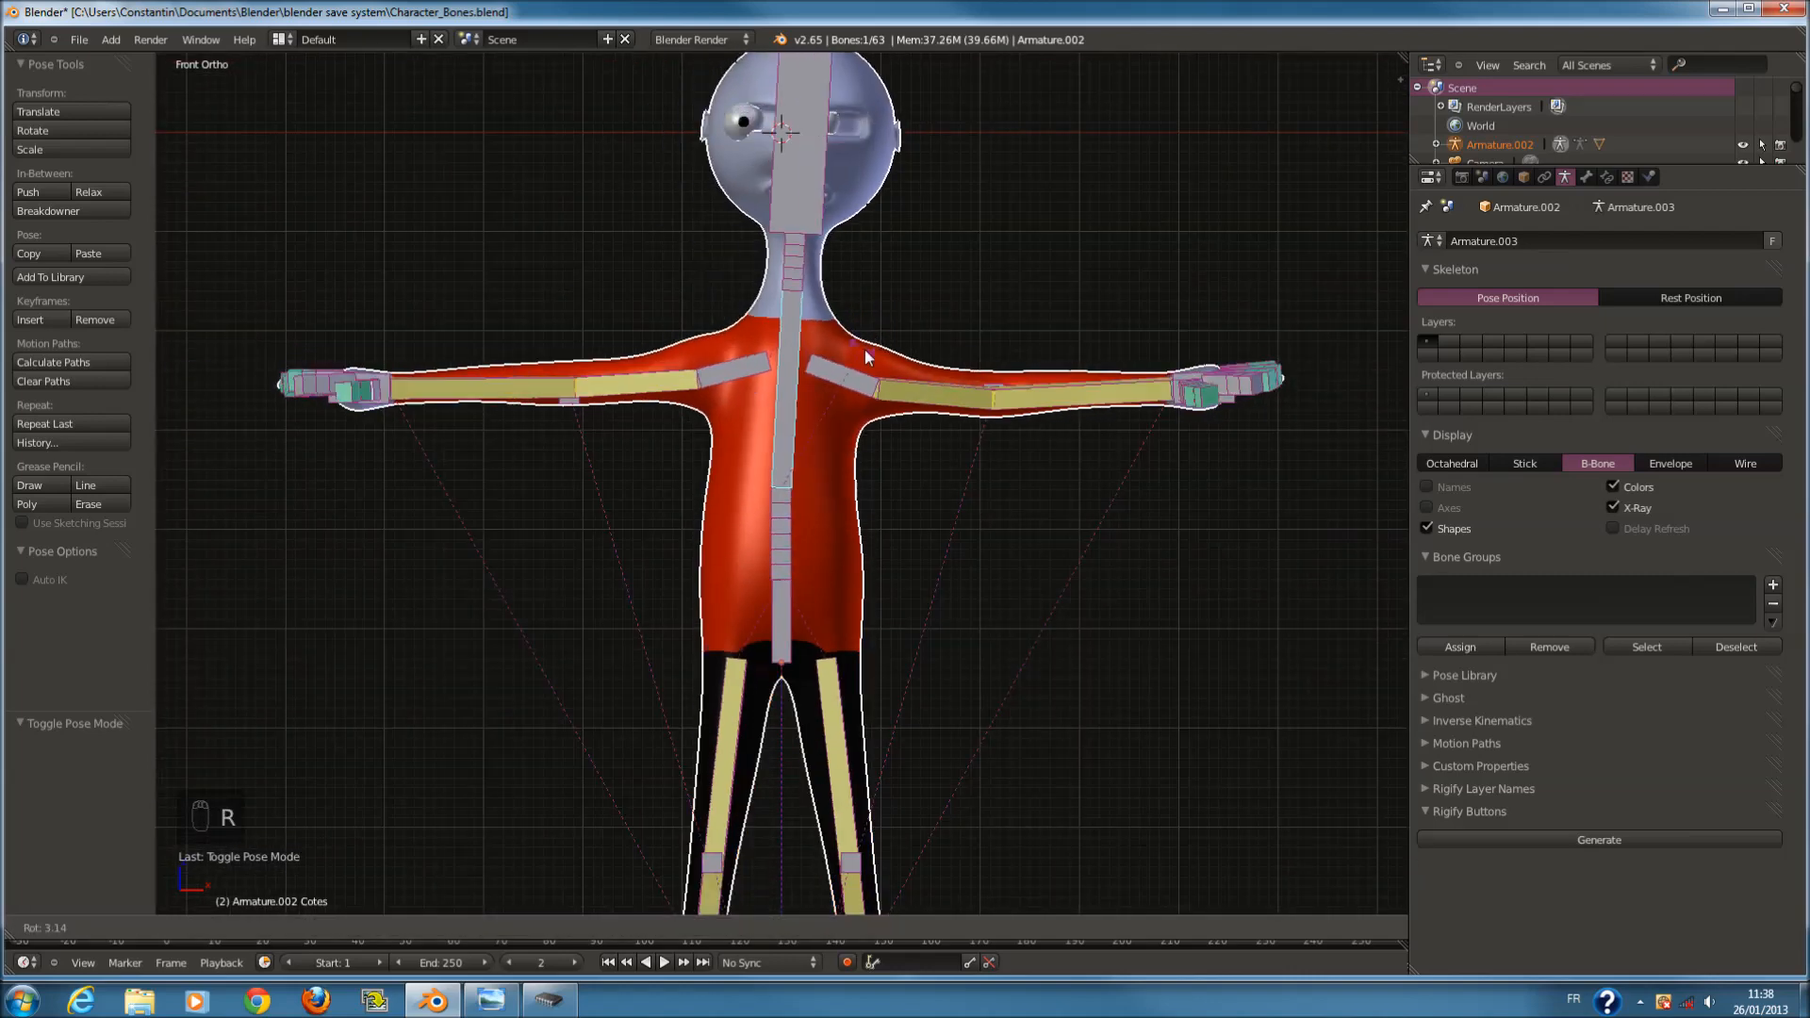
scroll(849, 320, "down", 1)
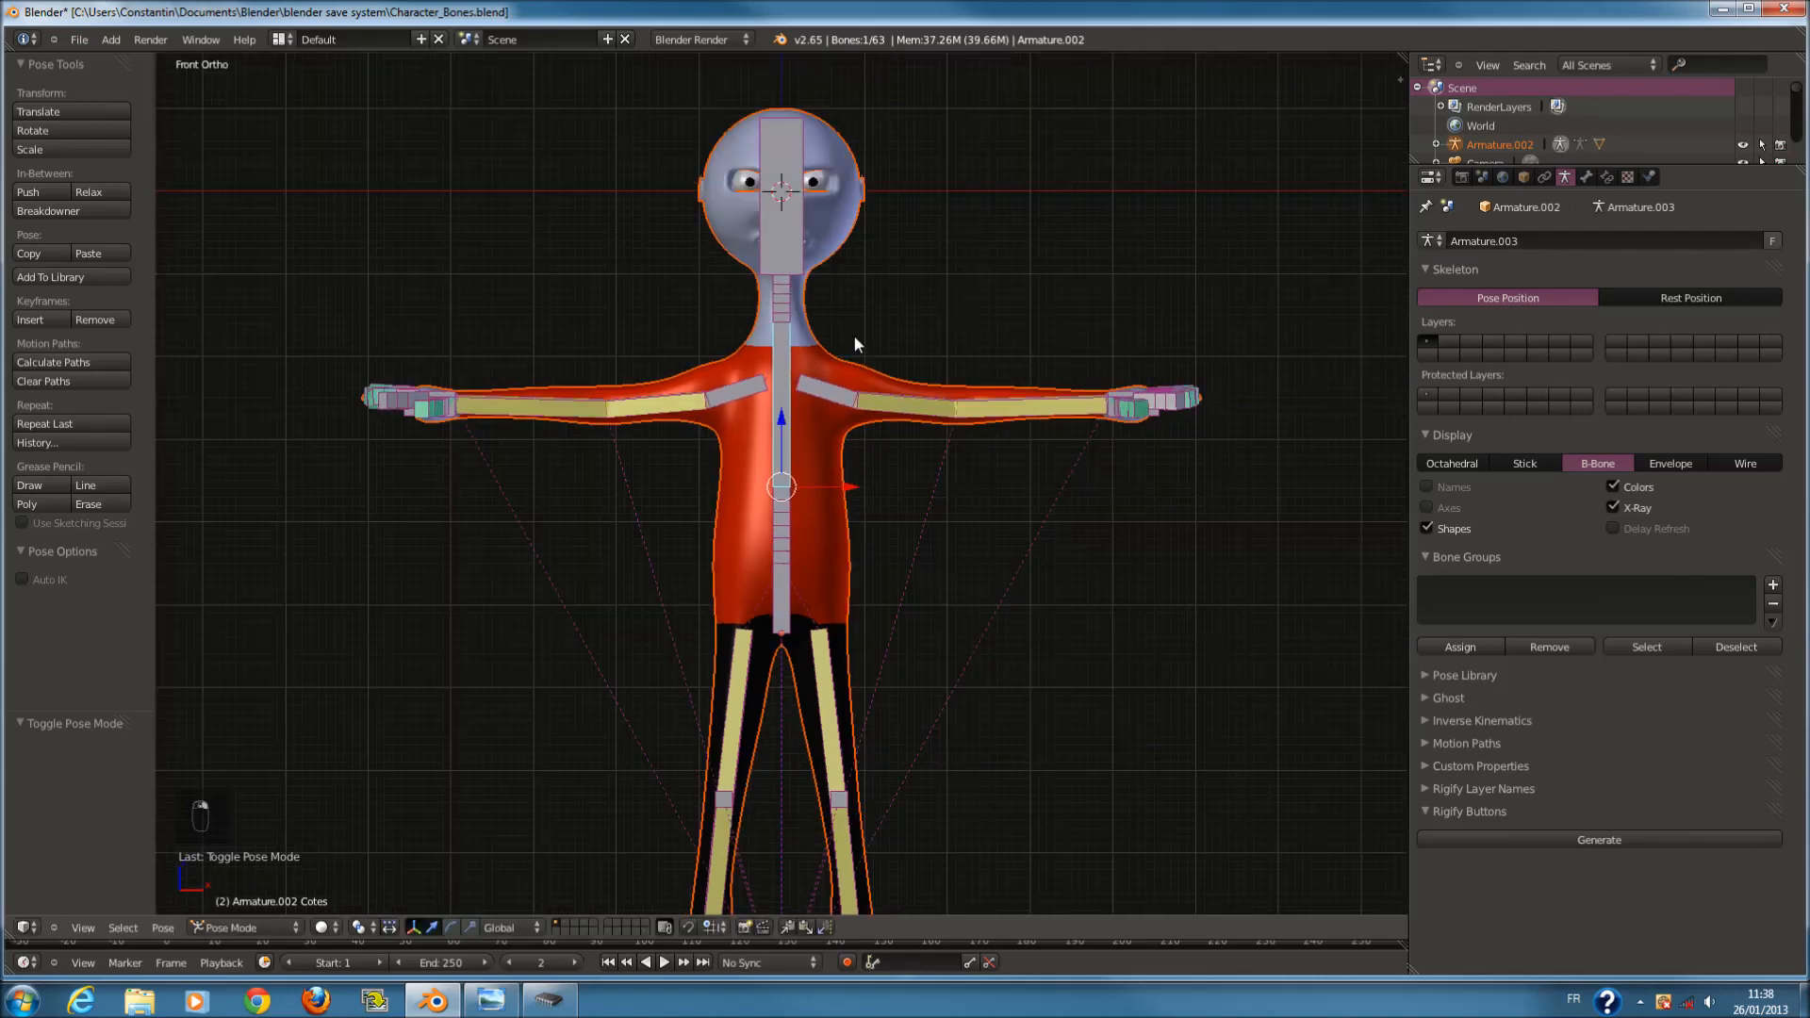
right_click(839, 382)
Try rotating the head bone tete to test how the head mesh follows.
right_click(804, 160)
key("r")
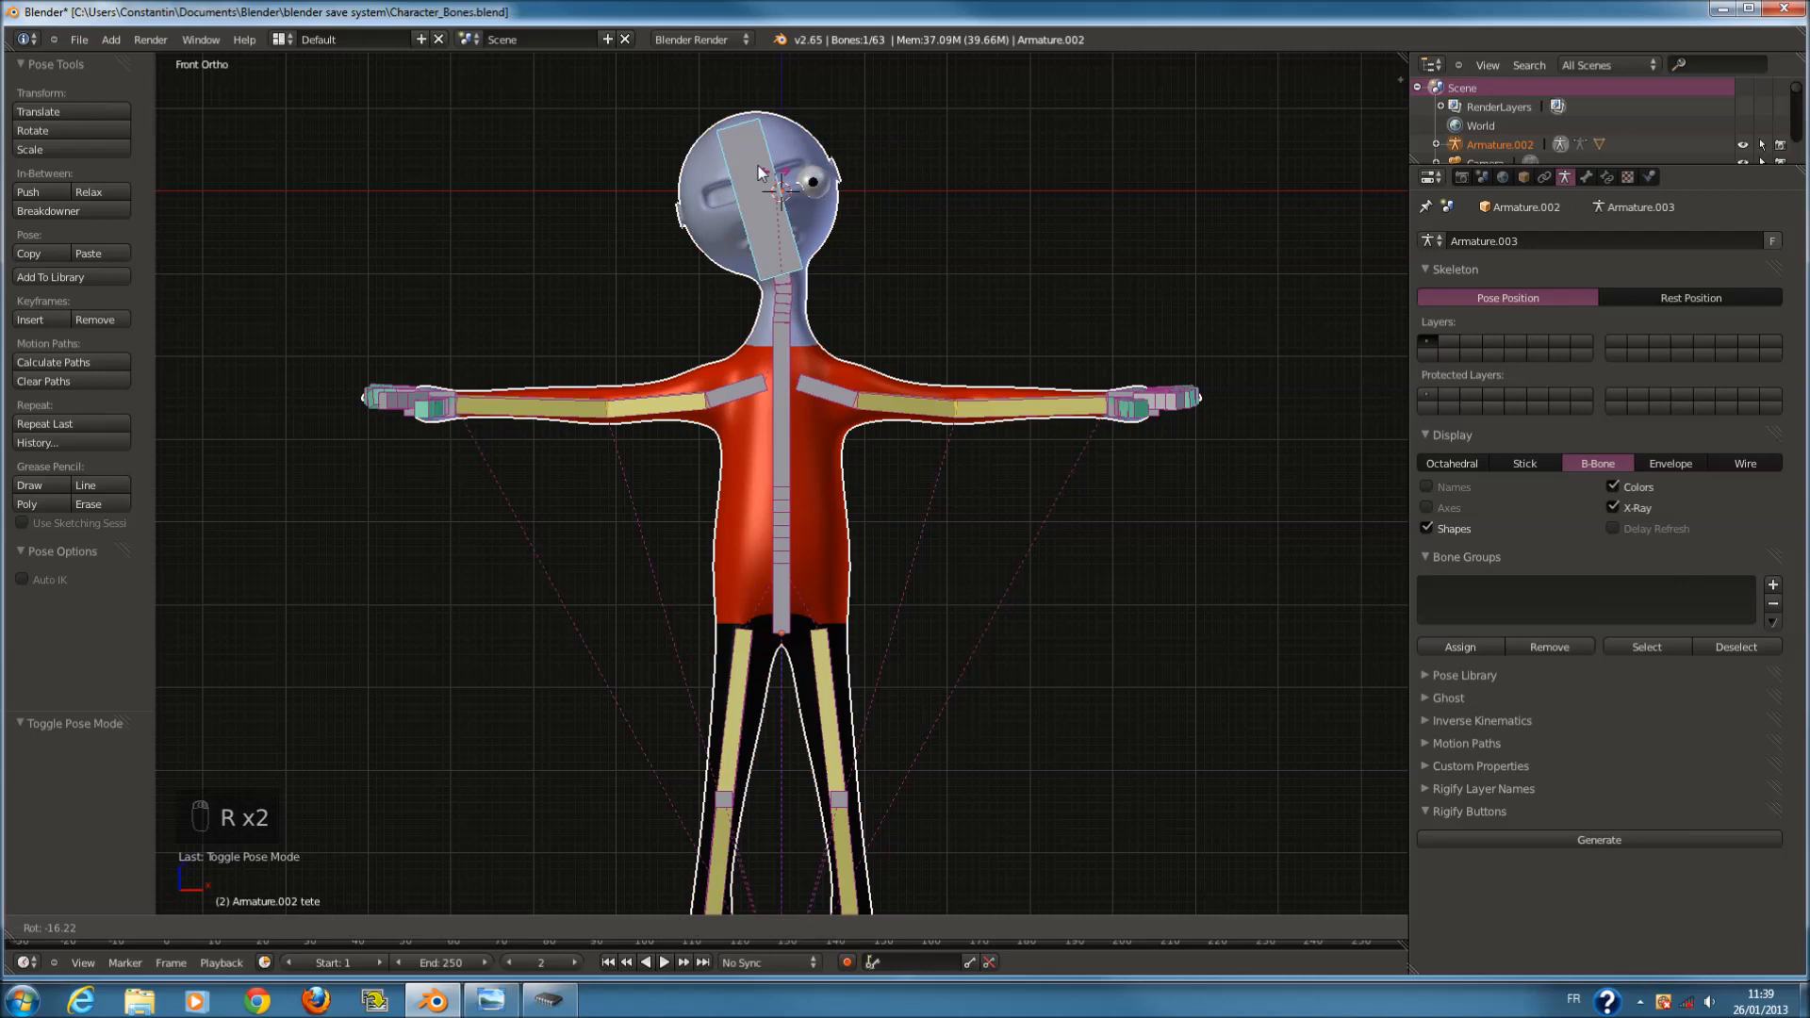
scroll(760, 172, "down", 2)
right_click(829, 281)
Save the file and return the armature to Object Mode.
key("ctrl+s")
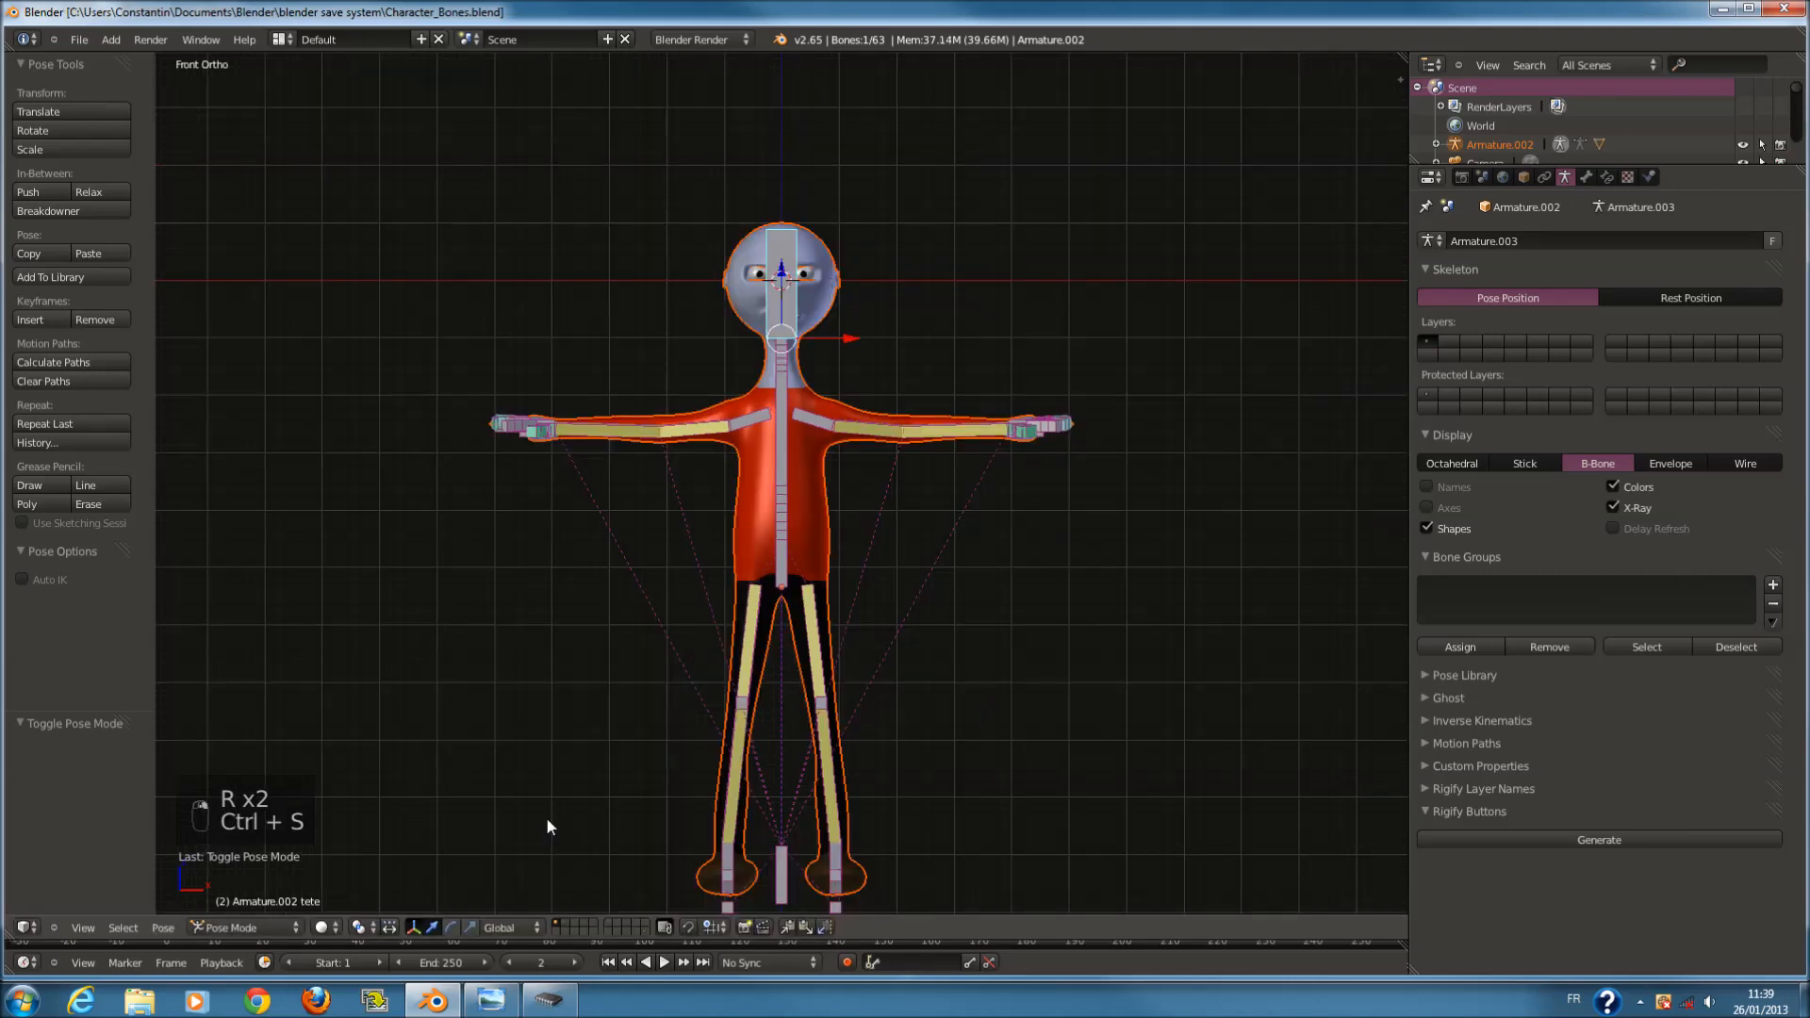
left_click(280, 924)
left_click(236, 887)
scroll(768, 589, "down", 2)
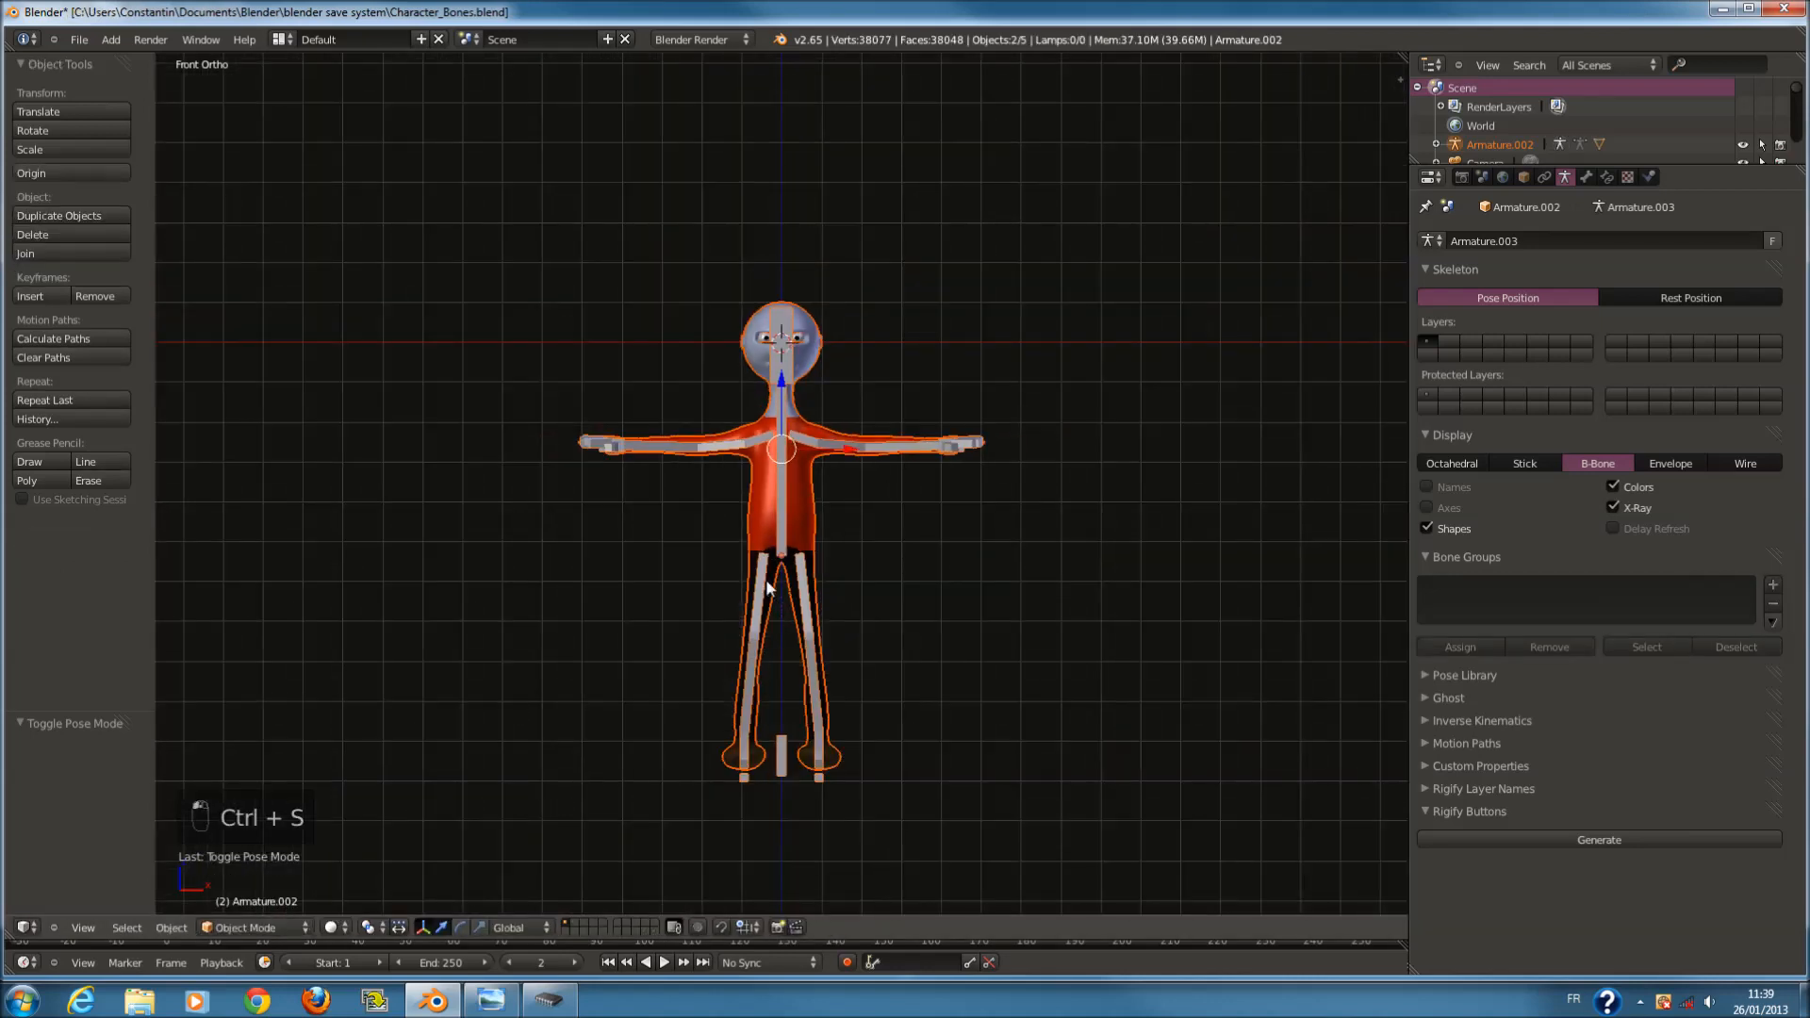
Minimise the Blender window and close the HP Support Information dialog on the desktop.
left_click(1722, 9)
left_click(1721, 9)
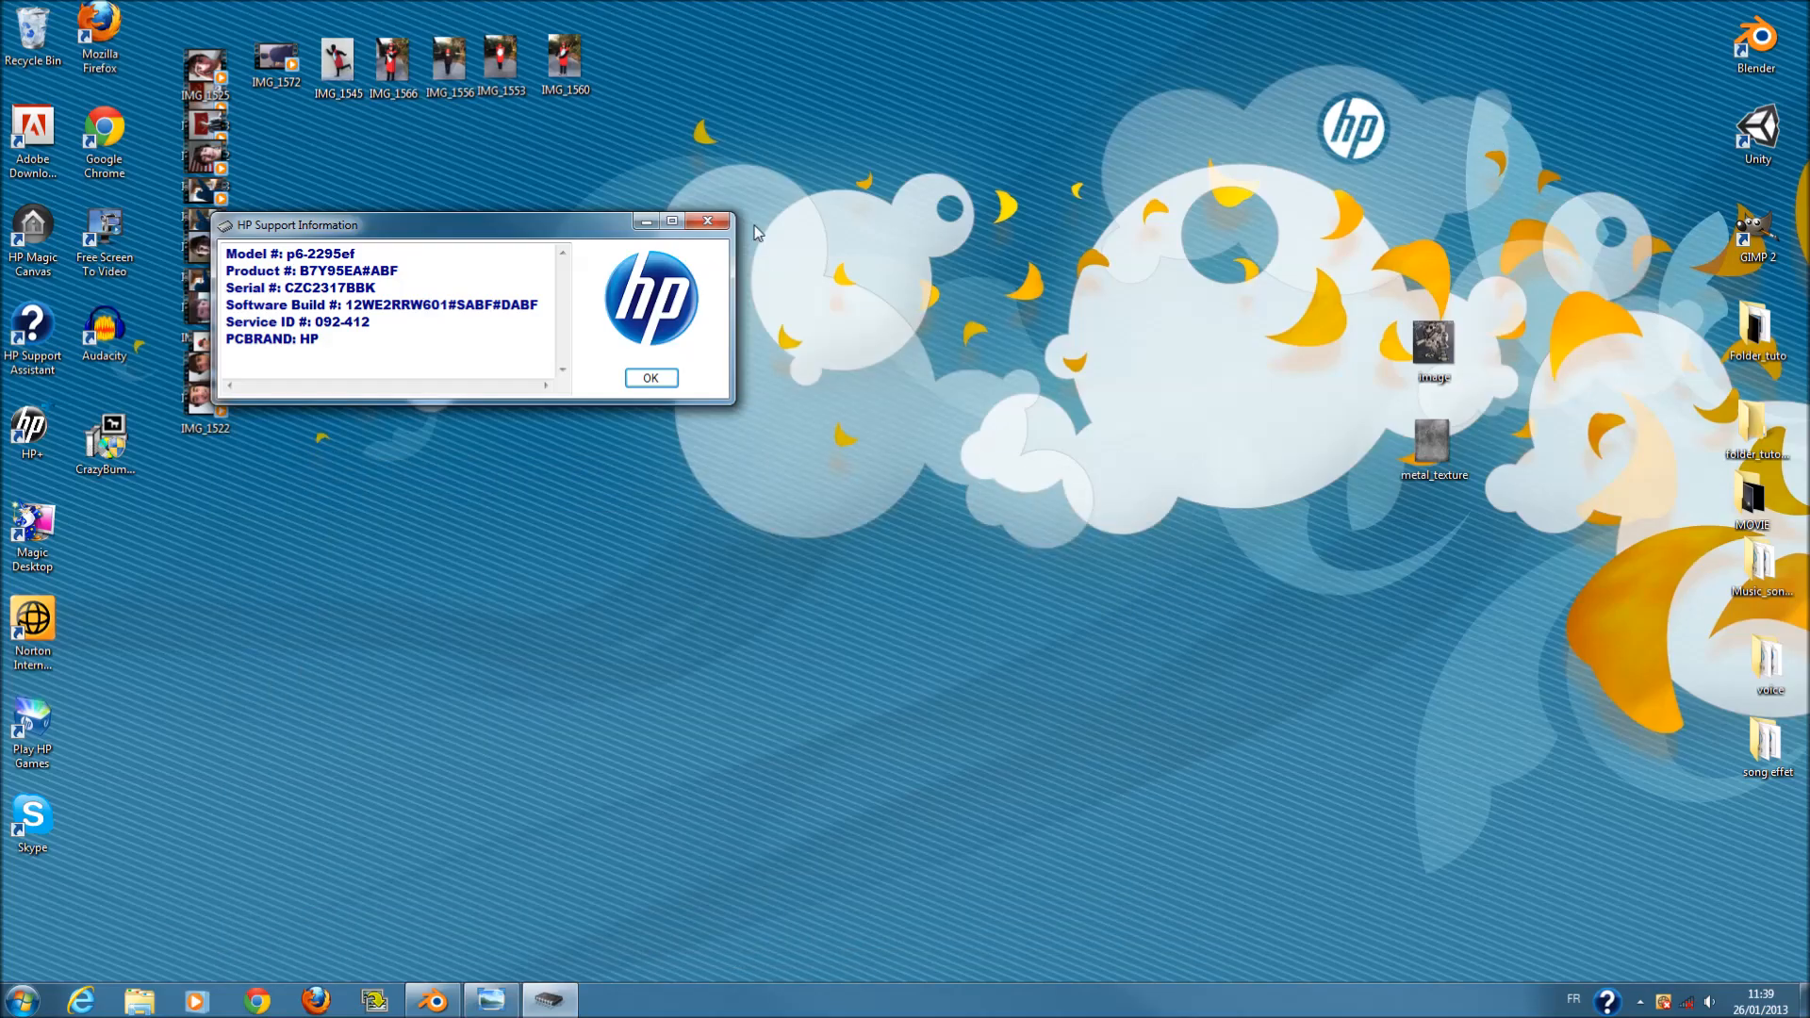
left_click(724, 224)
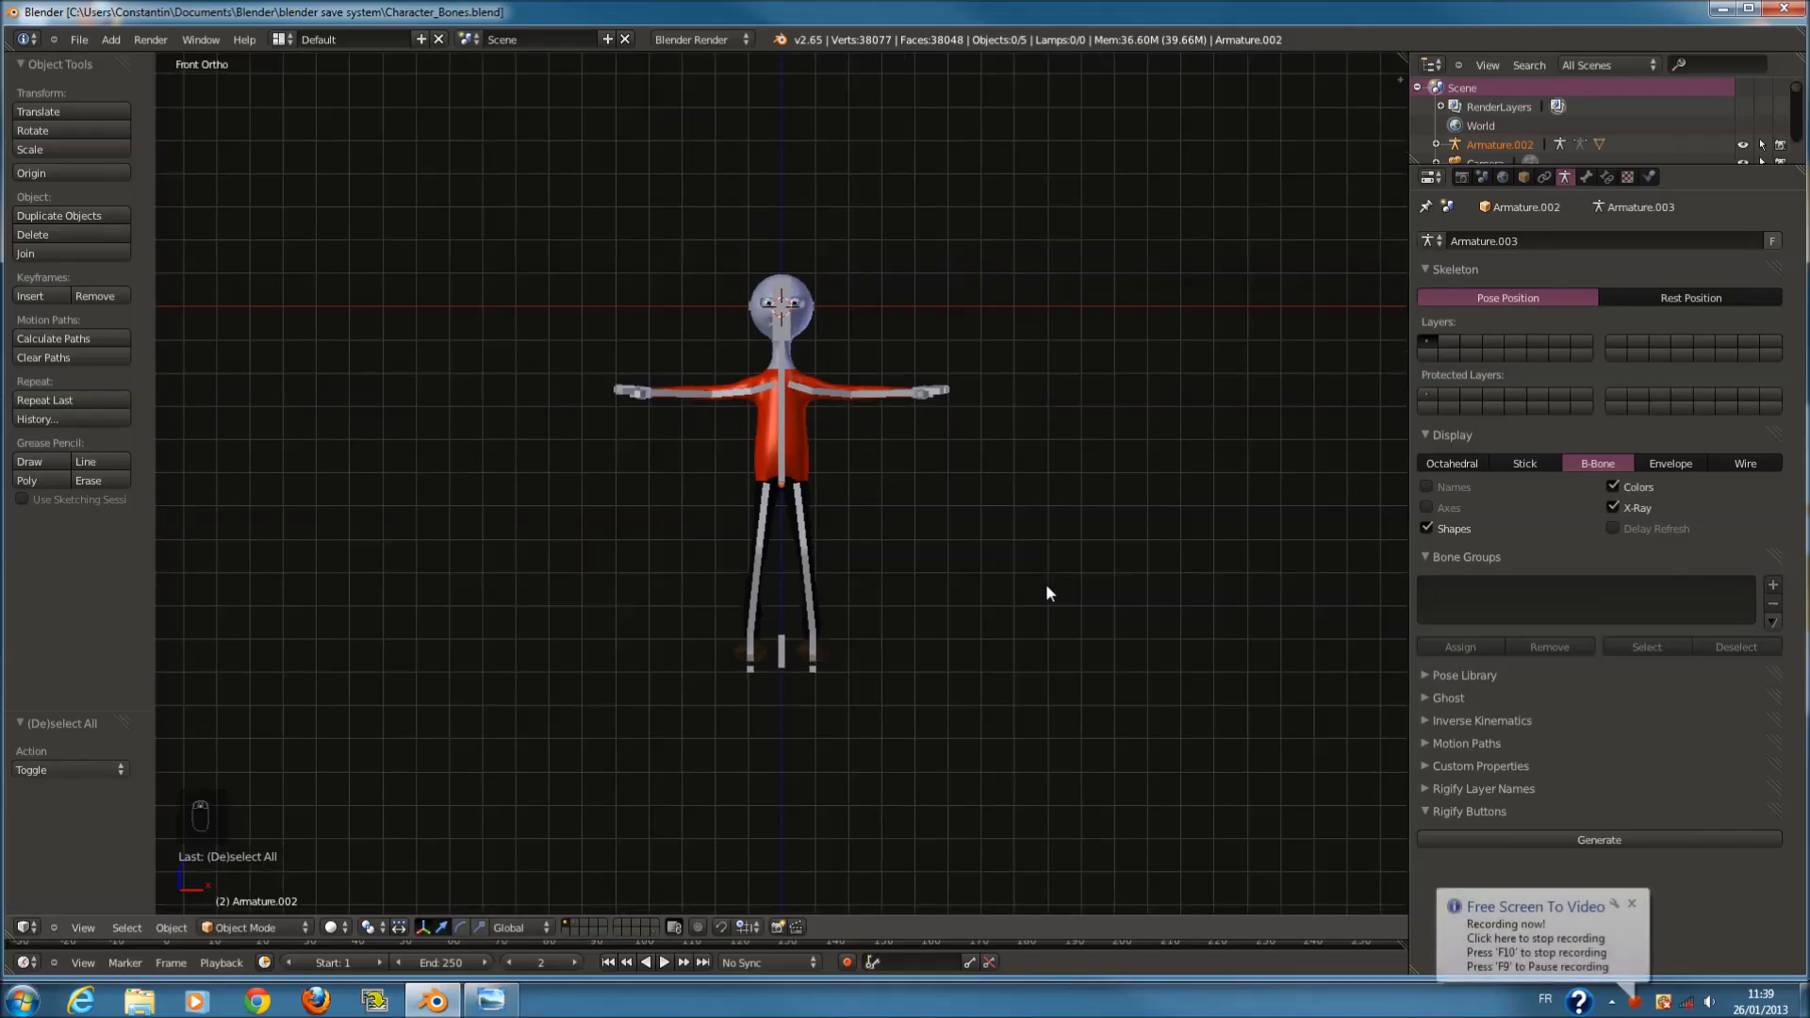
Select the character's body mesh in Blender and look over its shape key settings.
scroll(974, 557, "up", 4)
scroll(969, 550, "up", 5, "shift")
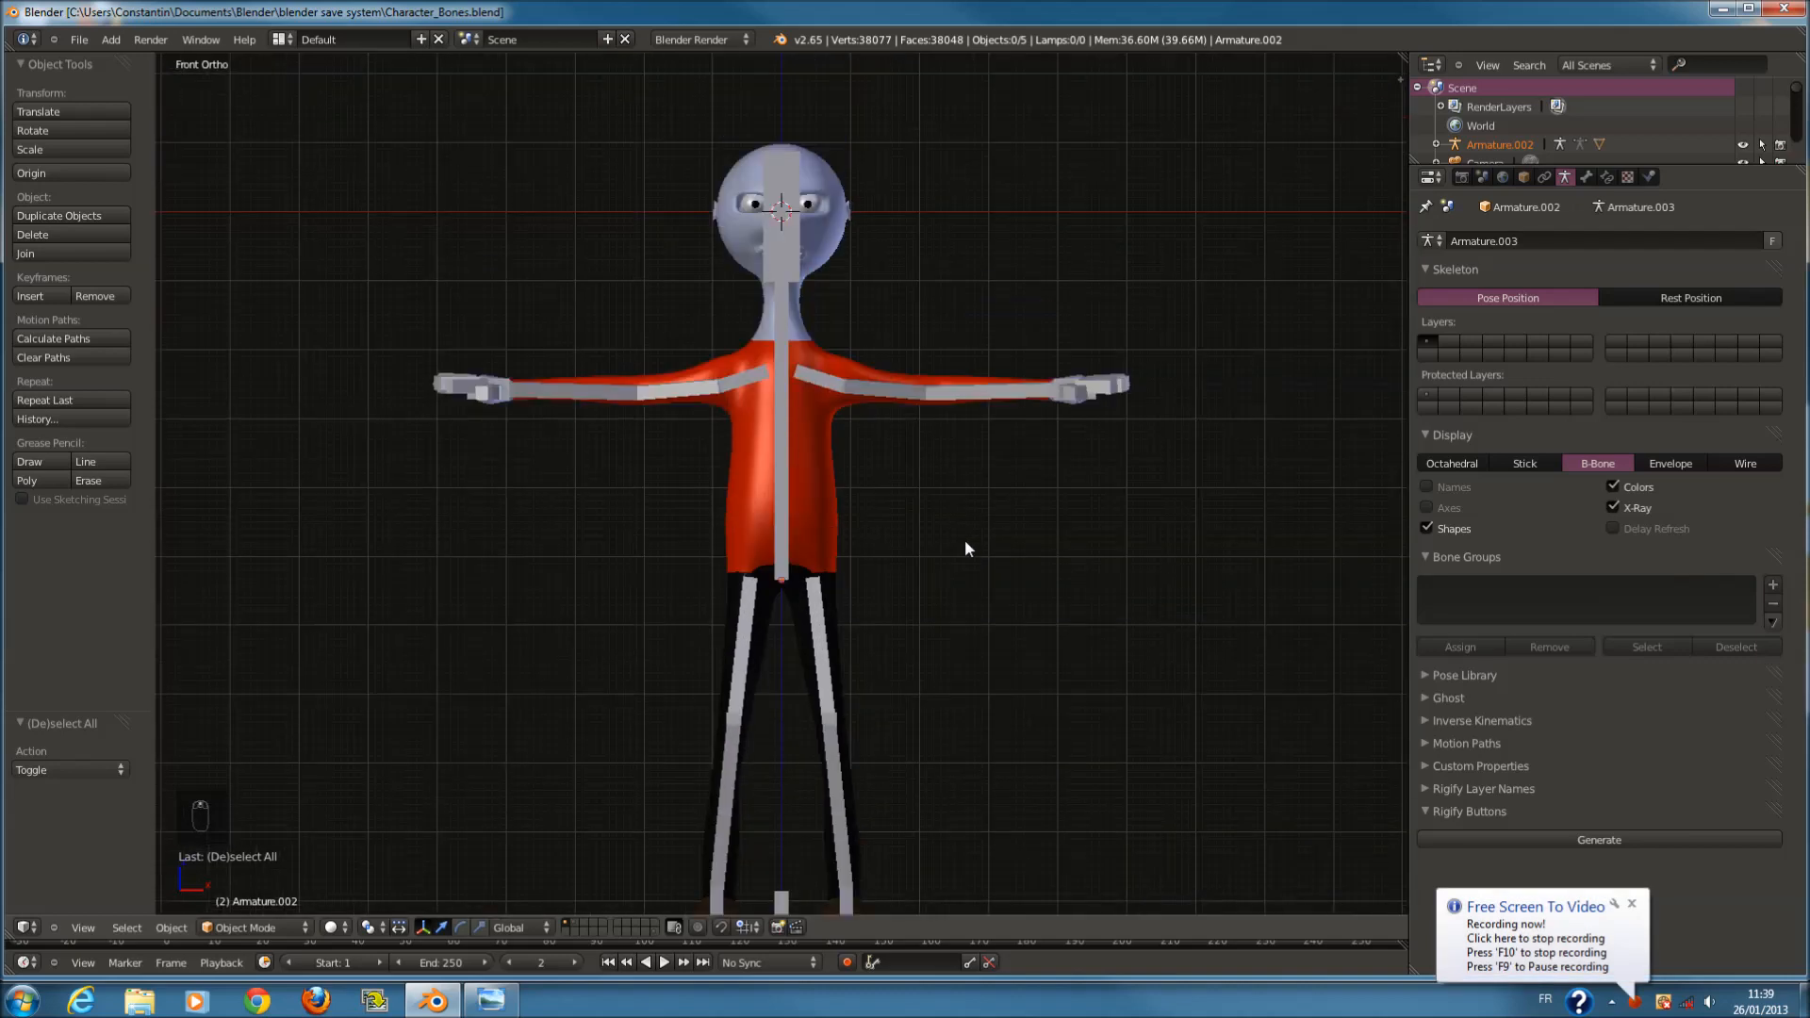
scroll(898, 469, "up", 5)
right_click(892, 456)
scroll(892, 455, "down", 1)
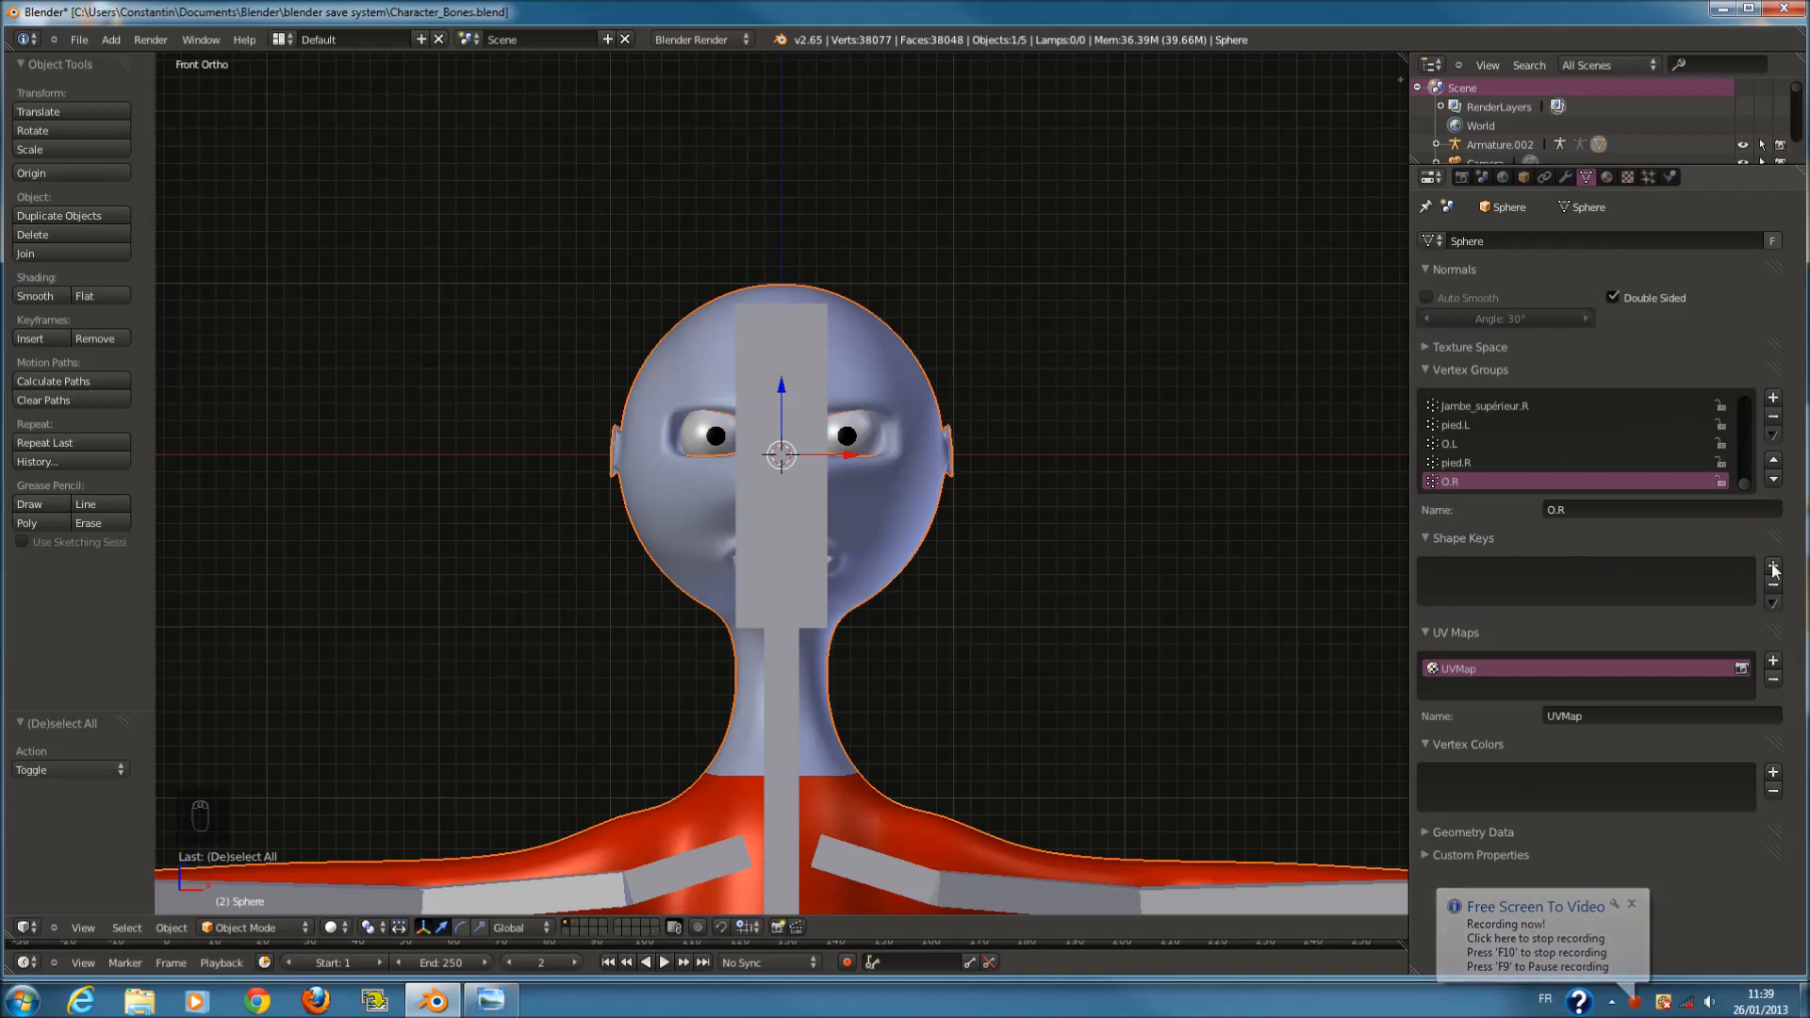
scroll(948, 513, "up", 3)
scroll(945, 506, "down", 6)
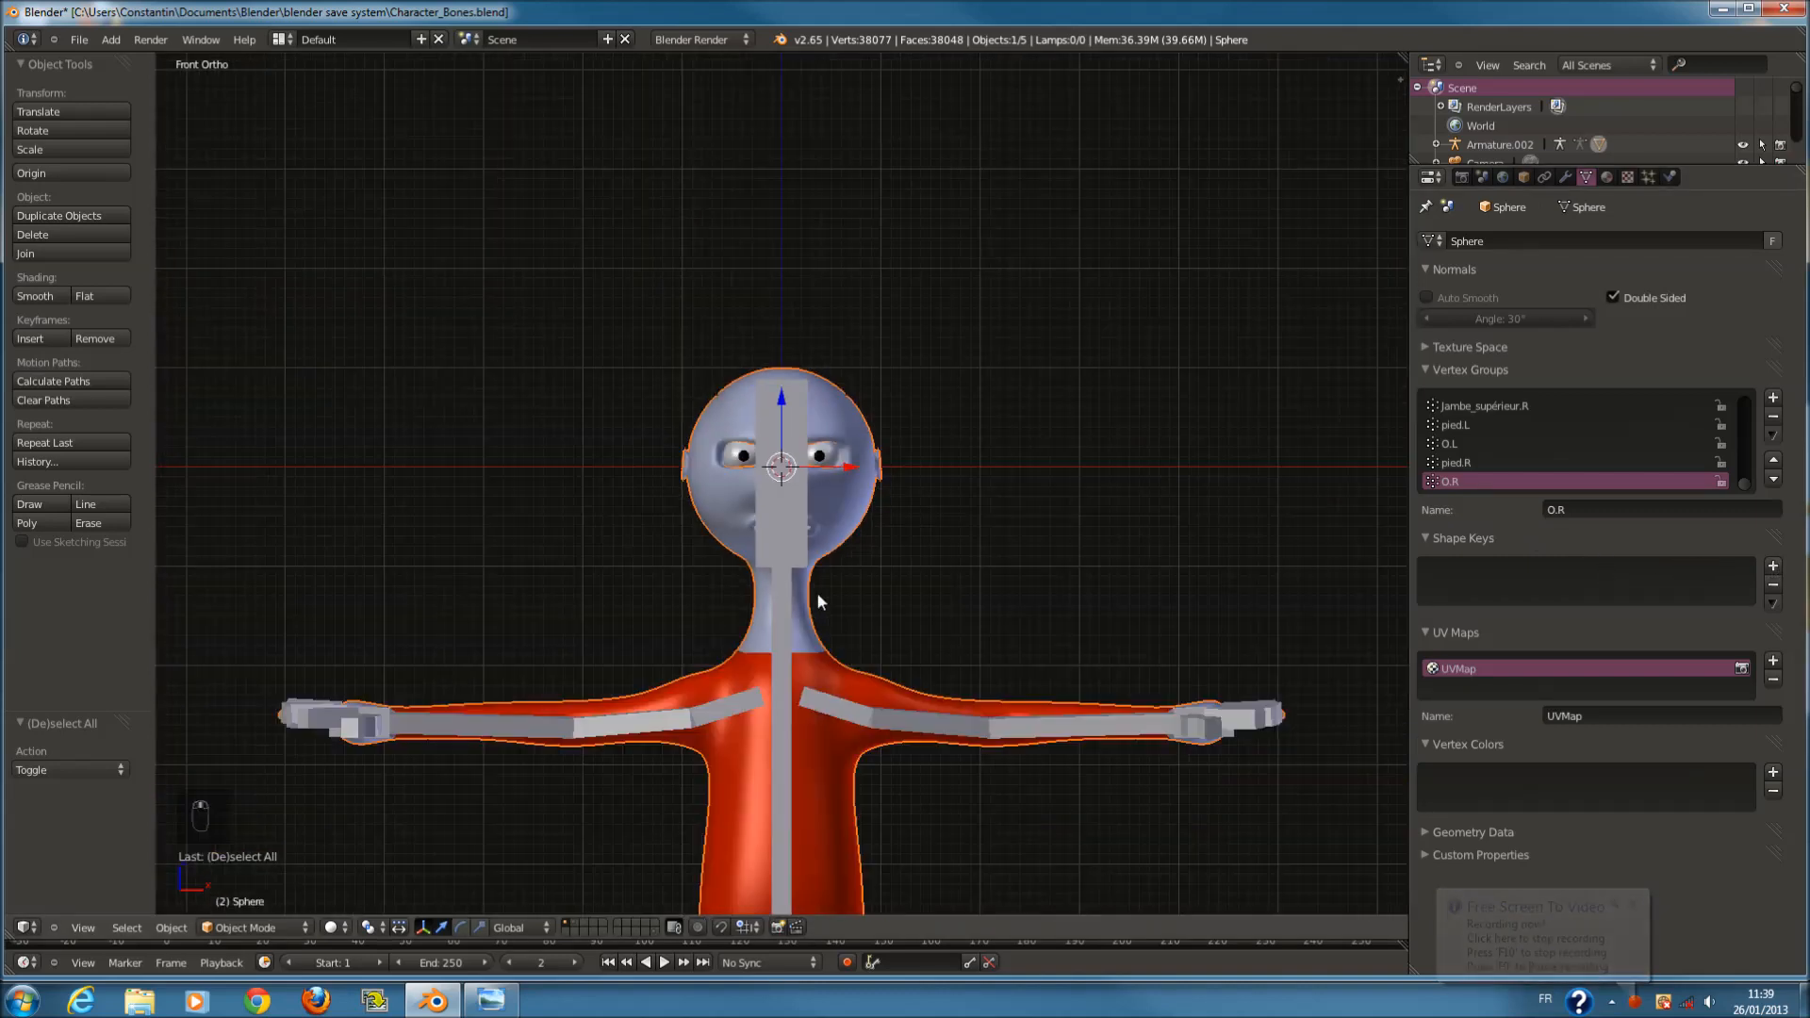
Try moving the whole armature in Object Mode to test whether the character follows it.
right_click(806, 566)
scroll(805, 560, "down", 3)
key("g")
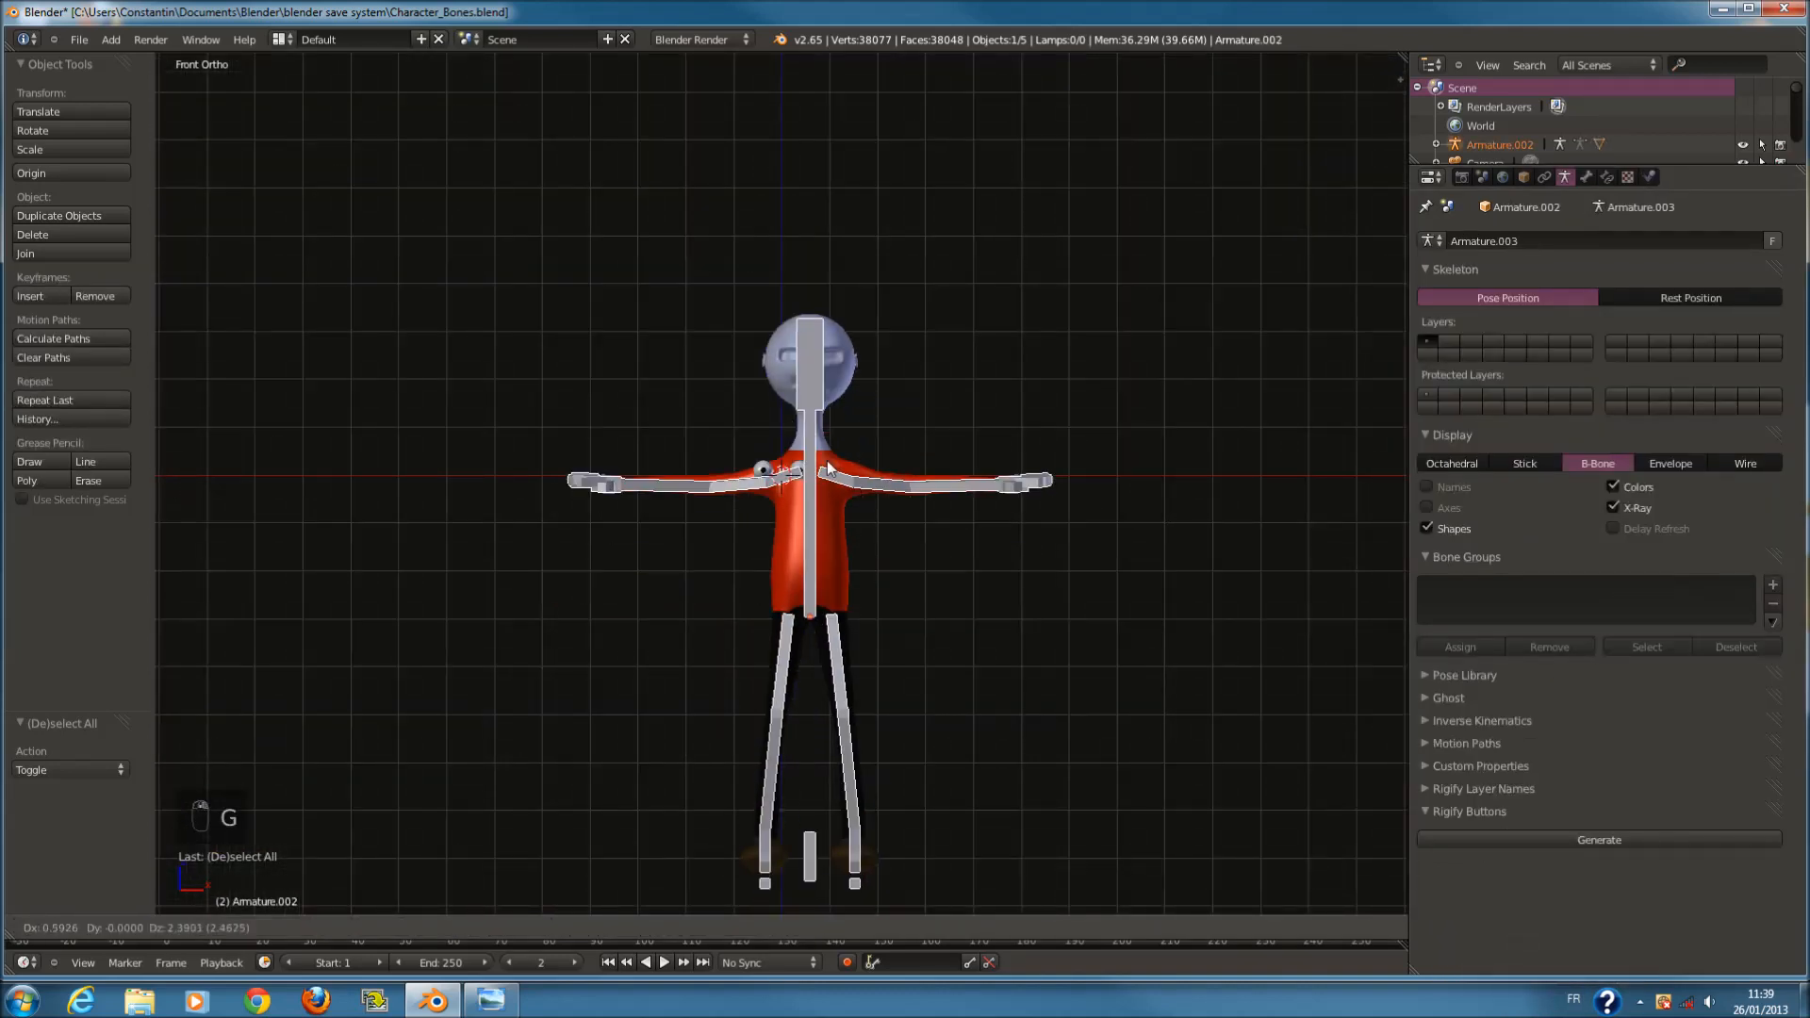
right_click(845, 547)
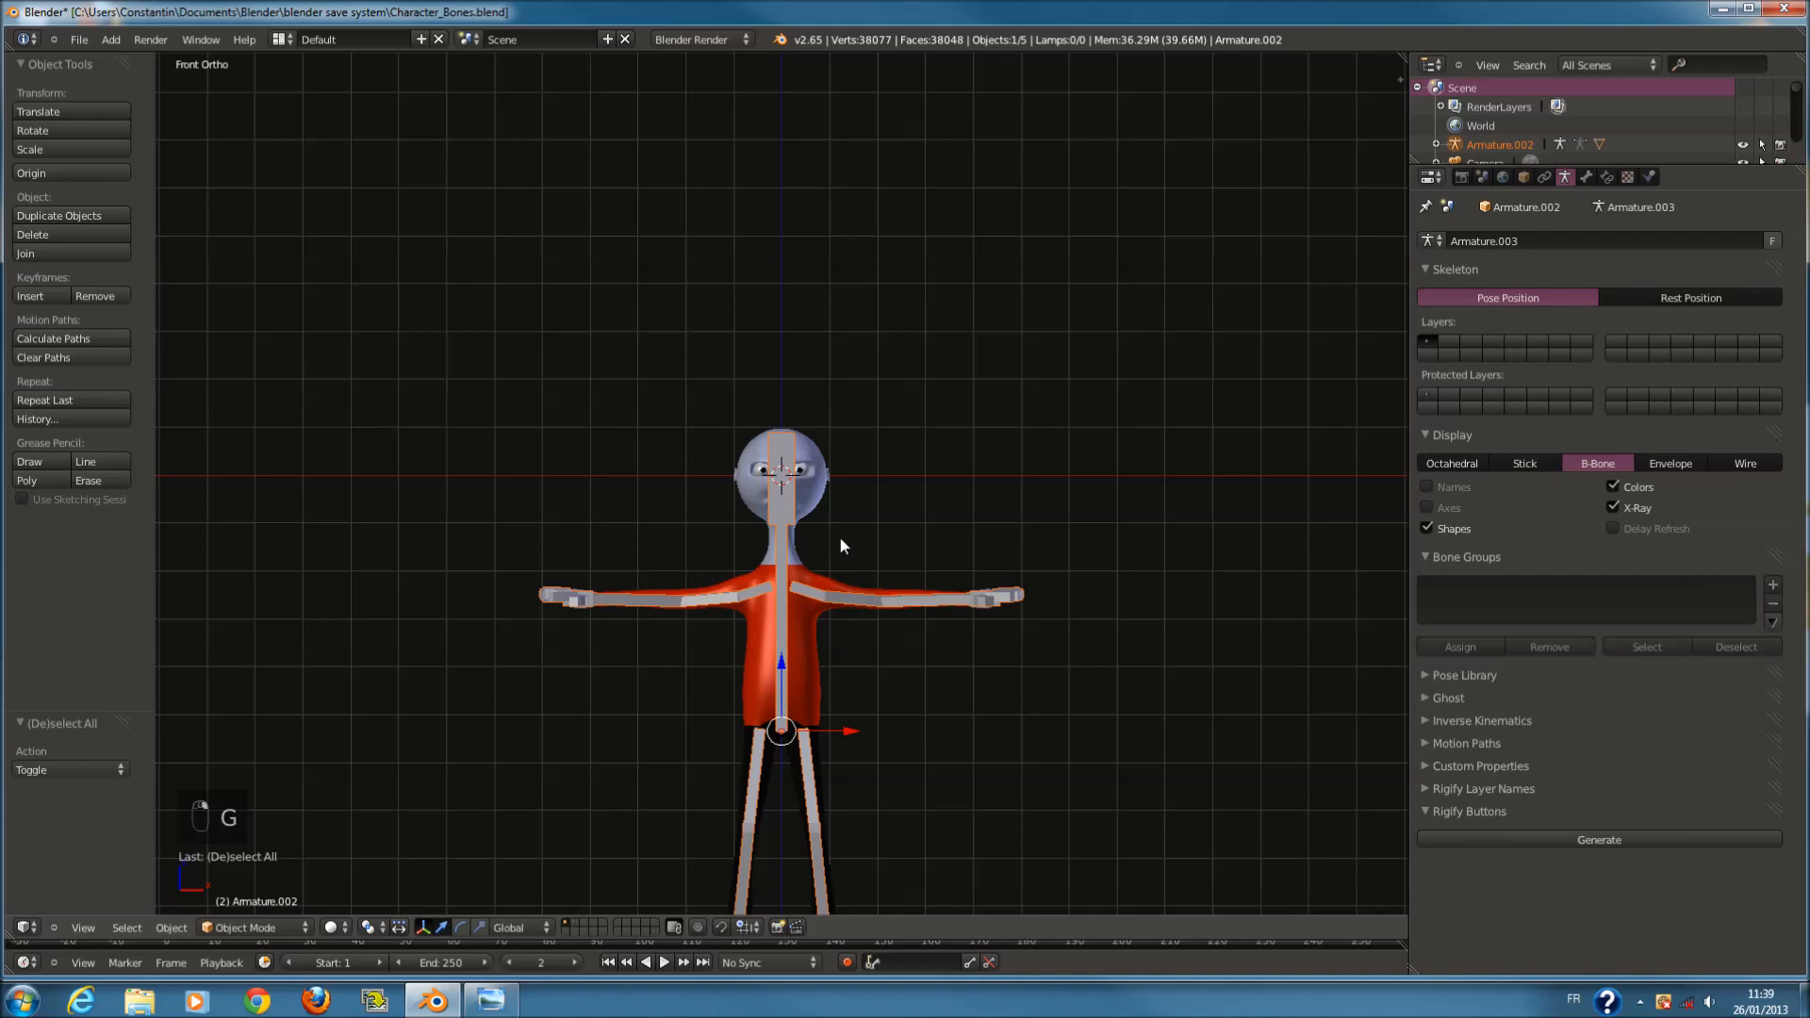
left_click(289, 926)
left_click(279, 867)
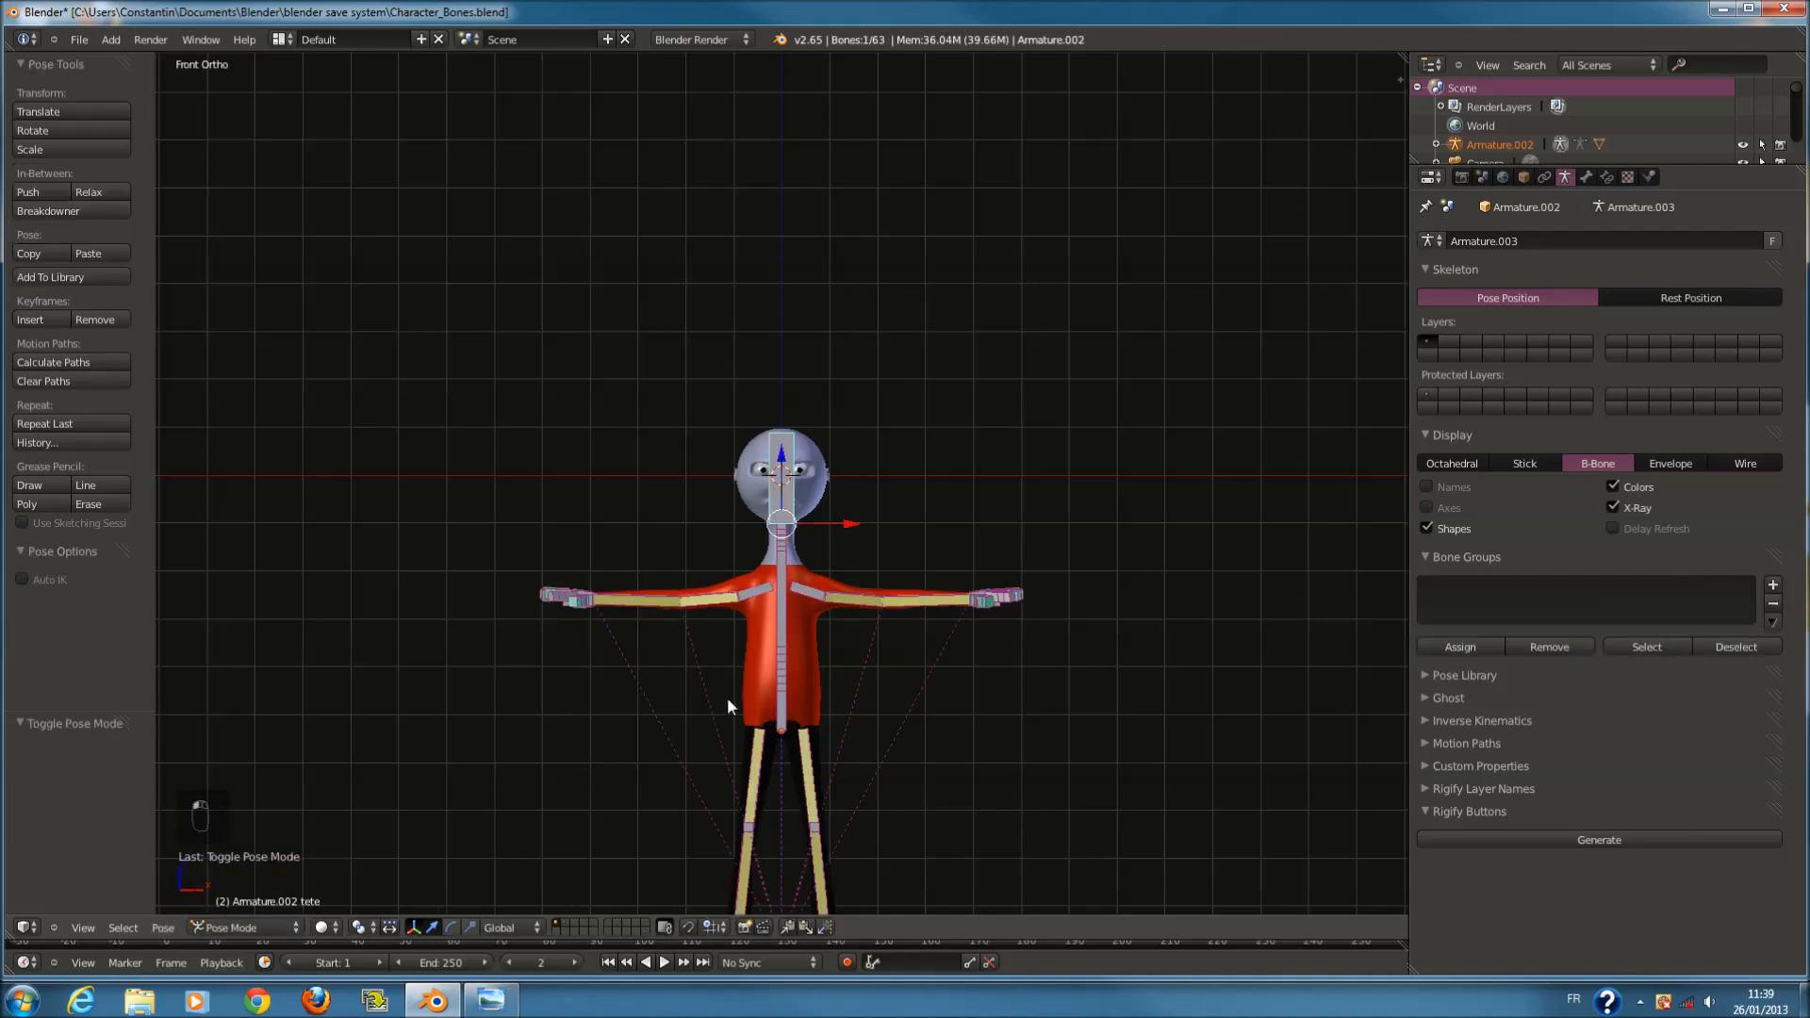
scroll(727, 697, "down", 3)
left_click(251, 927)
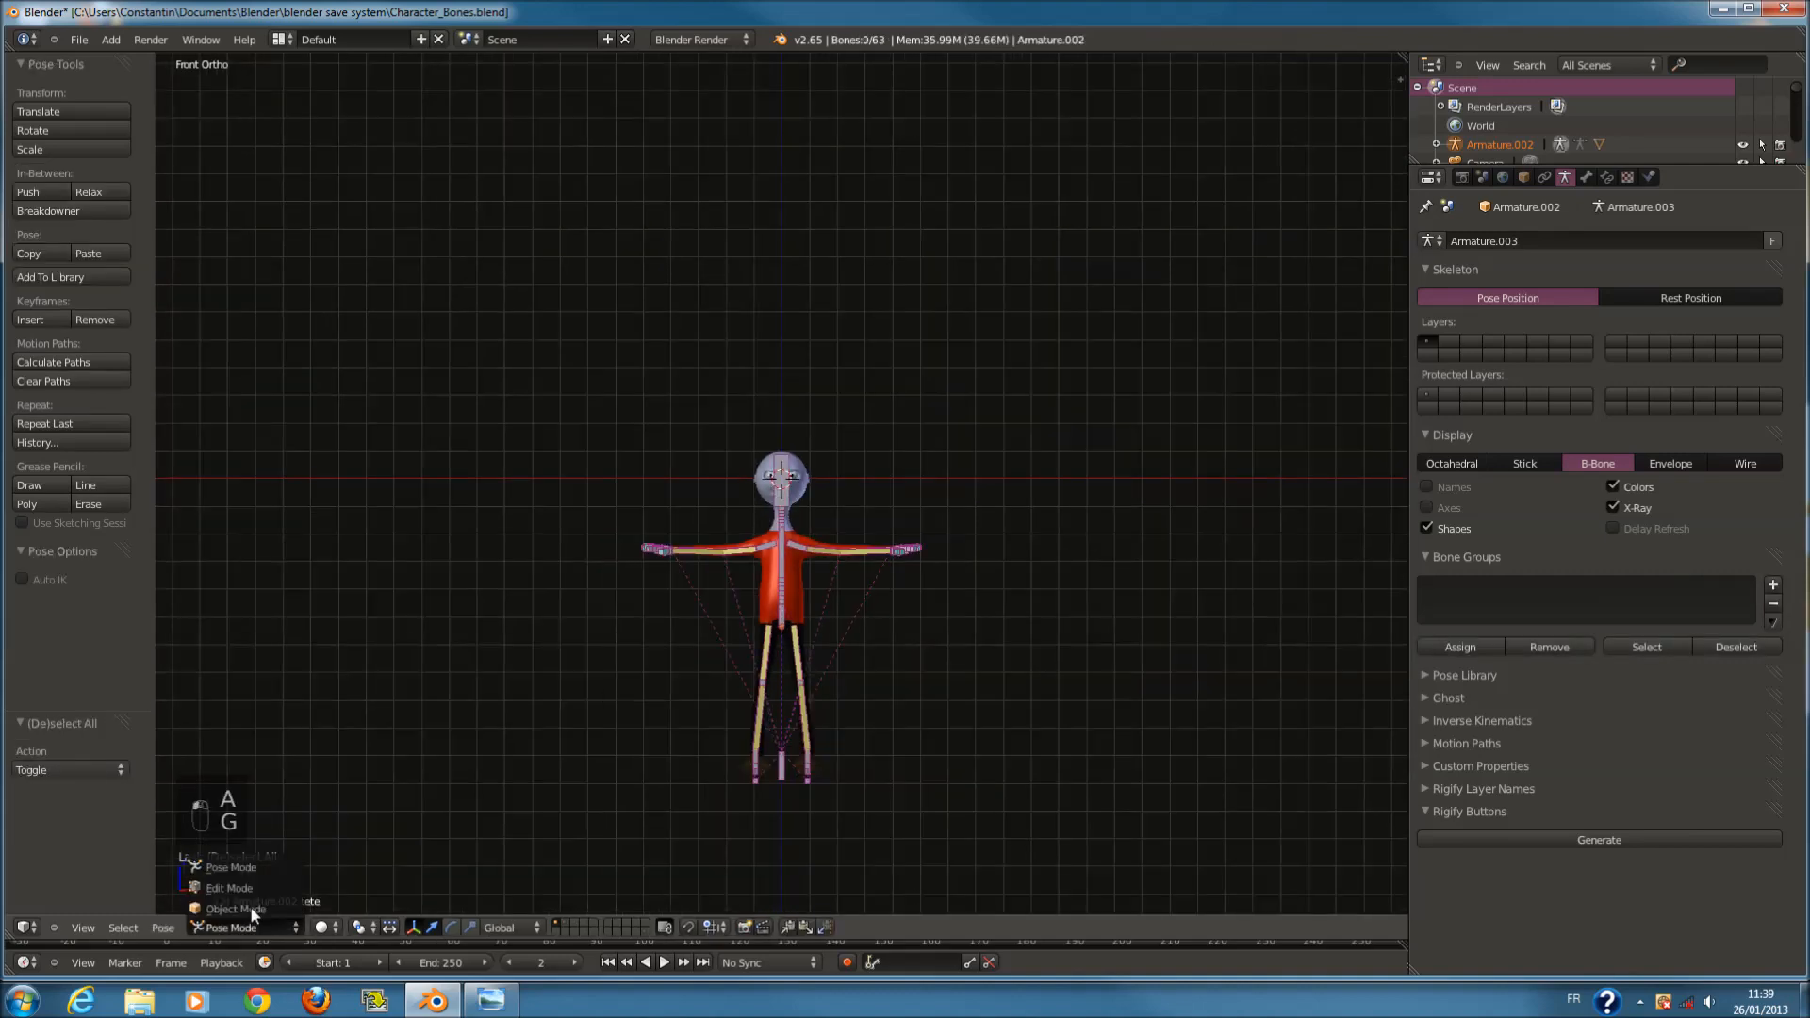
left_click(236, 909)
scroll(800, 551, "up", 4)
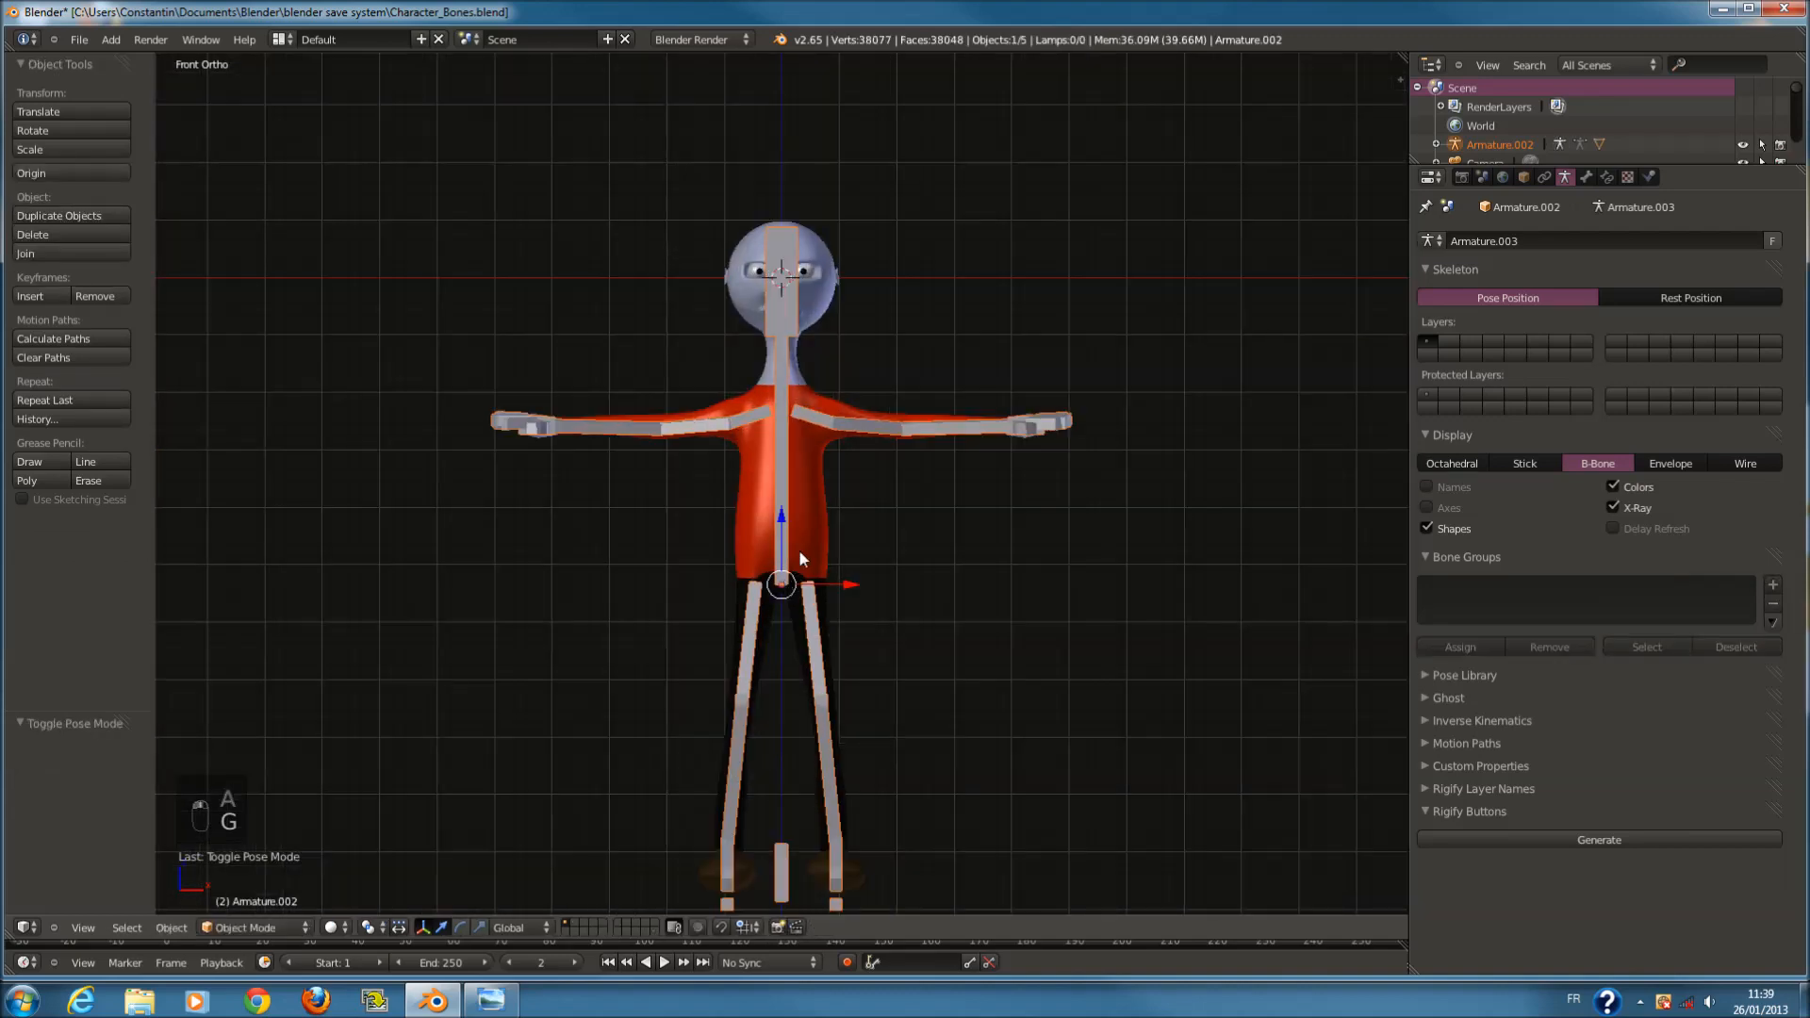
Select the armature and turn off its X-Ray display.
right_click(813, 516)
right_click(781, 469)
left_click(1613, 512)
scroll(904, 513, "up", 3)
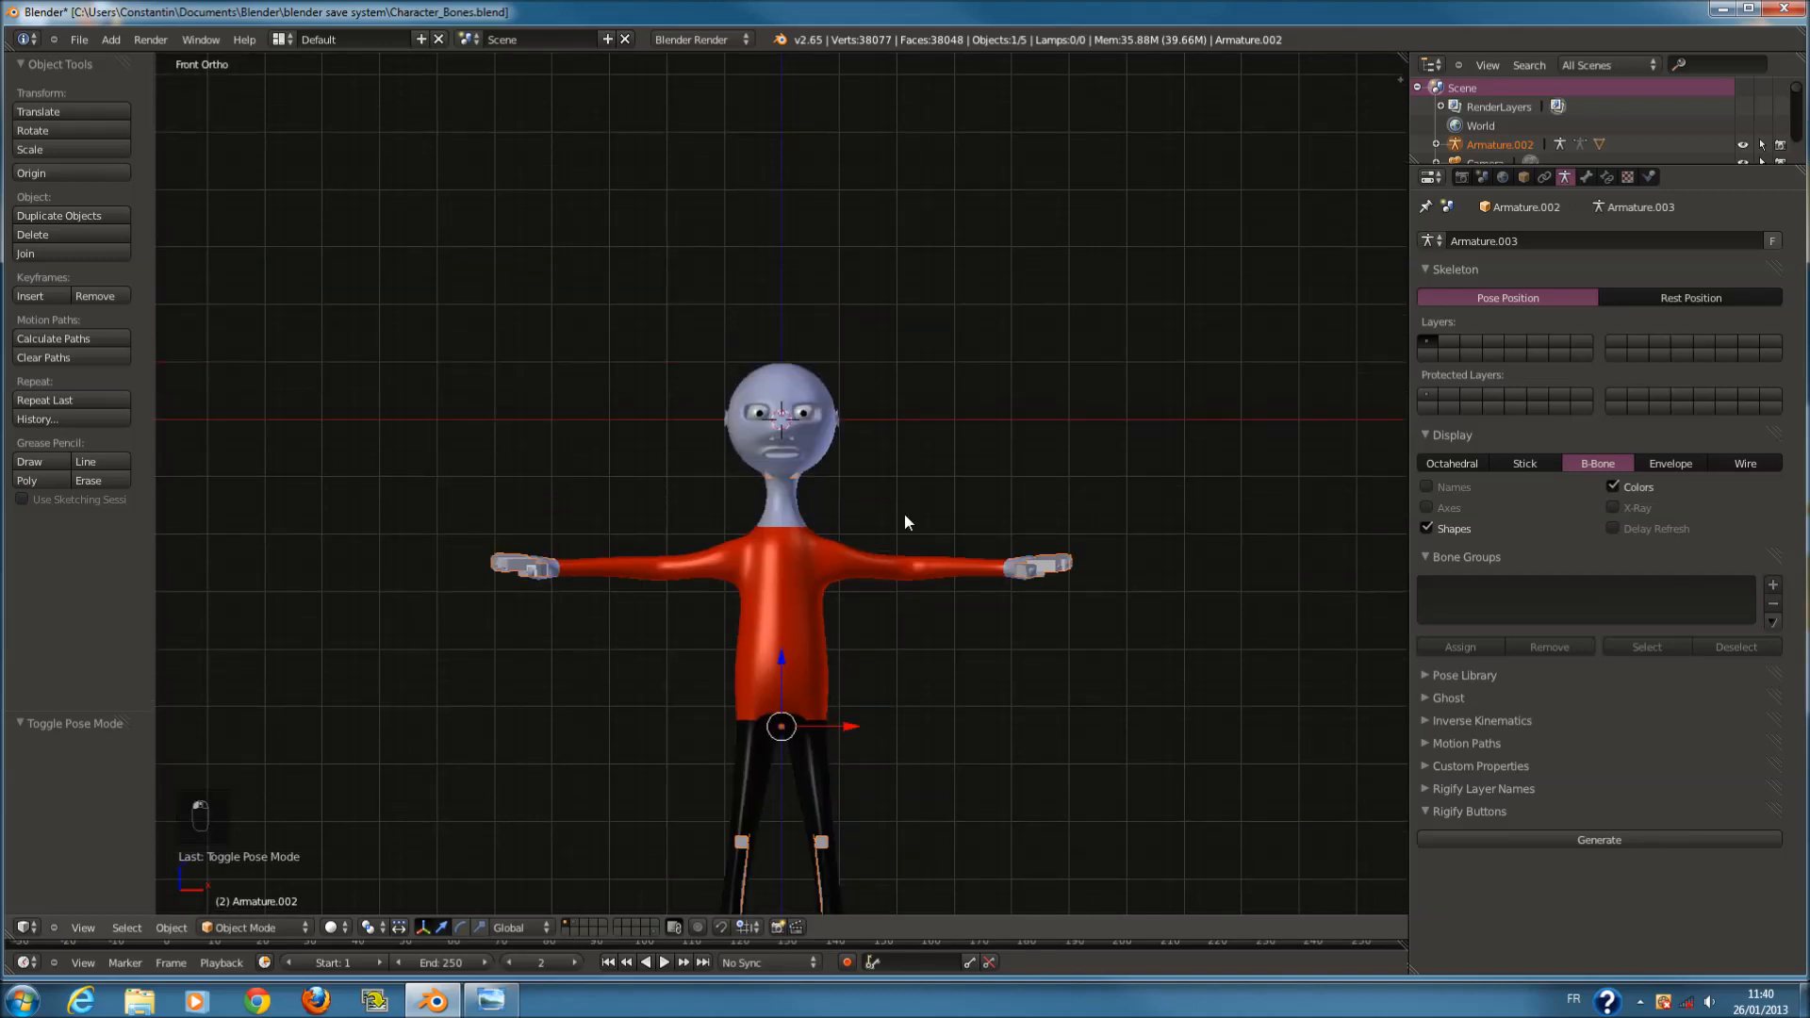
Select the character's body mesh and save the file, overwriting the existing version.
right_click(866, 539)
key("ctrl+s")
key("Return")
scroll(908, 571, "up", 5)
key("ctrl+s")
key("Return")
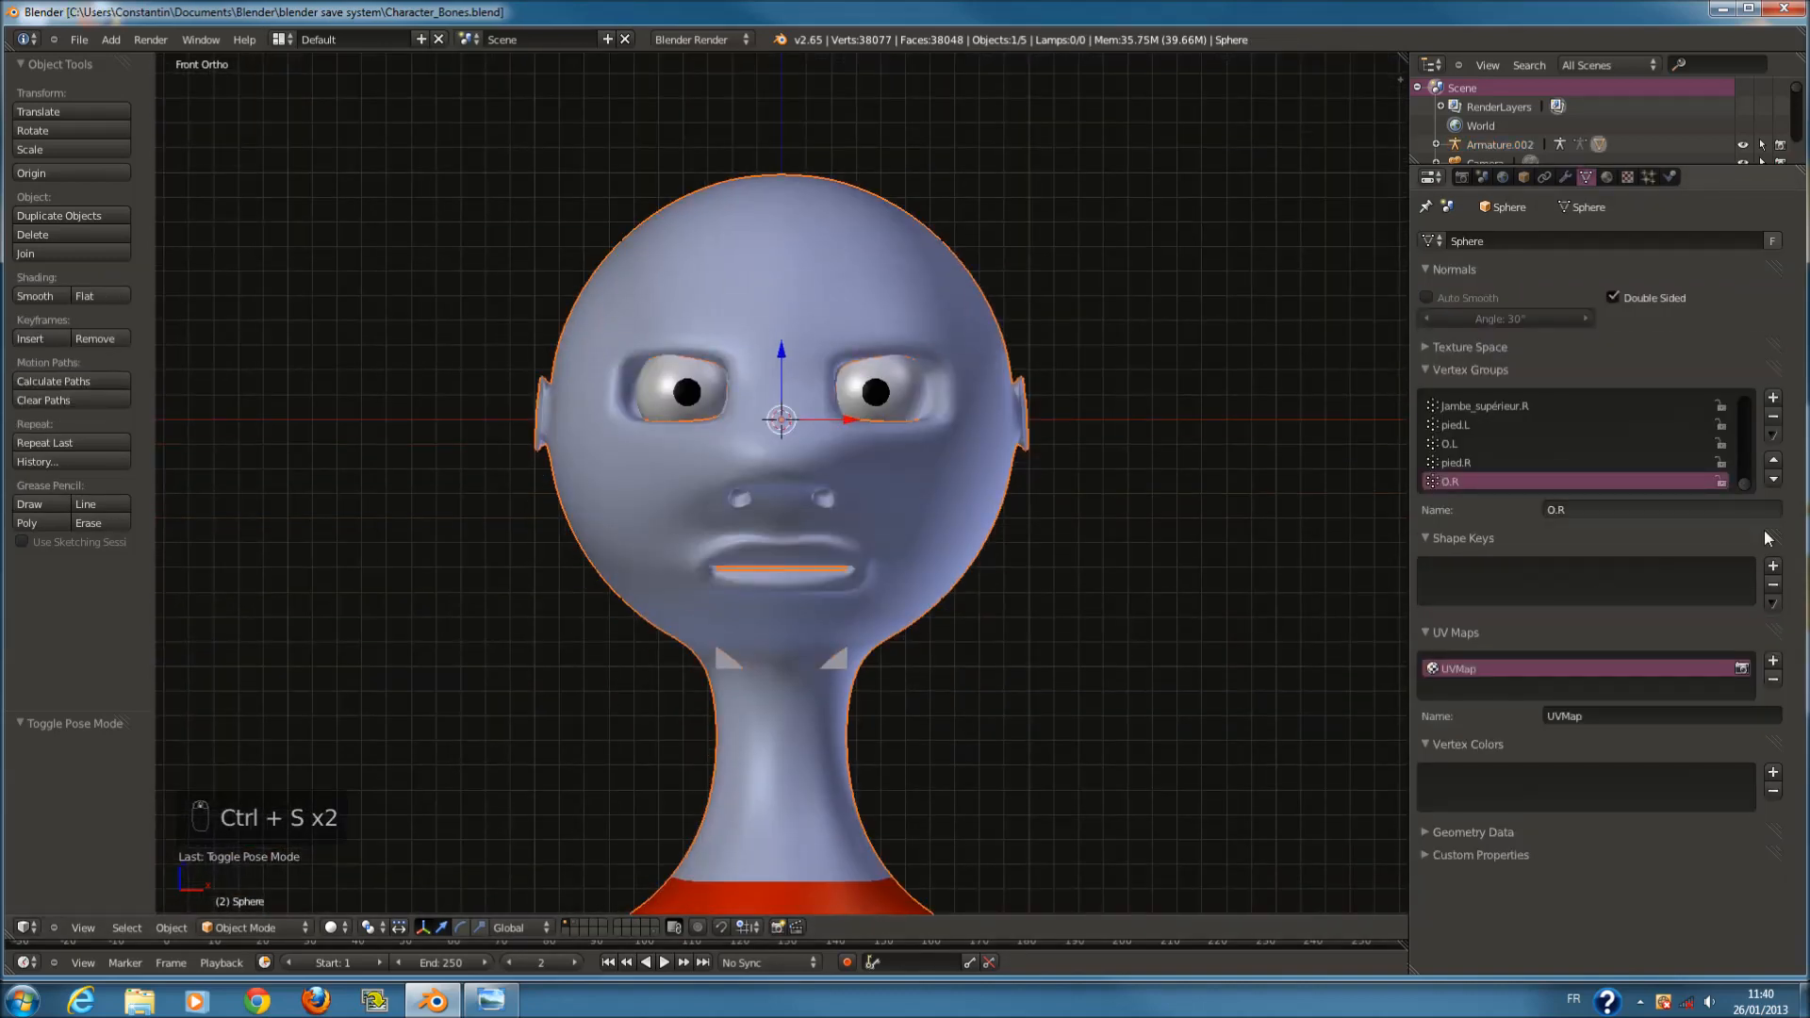
Add a Basis shape key and a second shape key to the body mesh, and enter Edit Mode.
left_click(1774, 567)
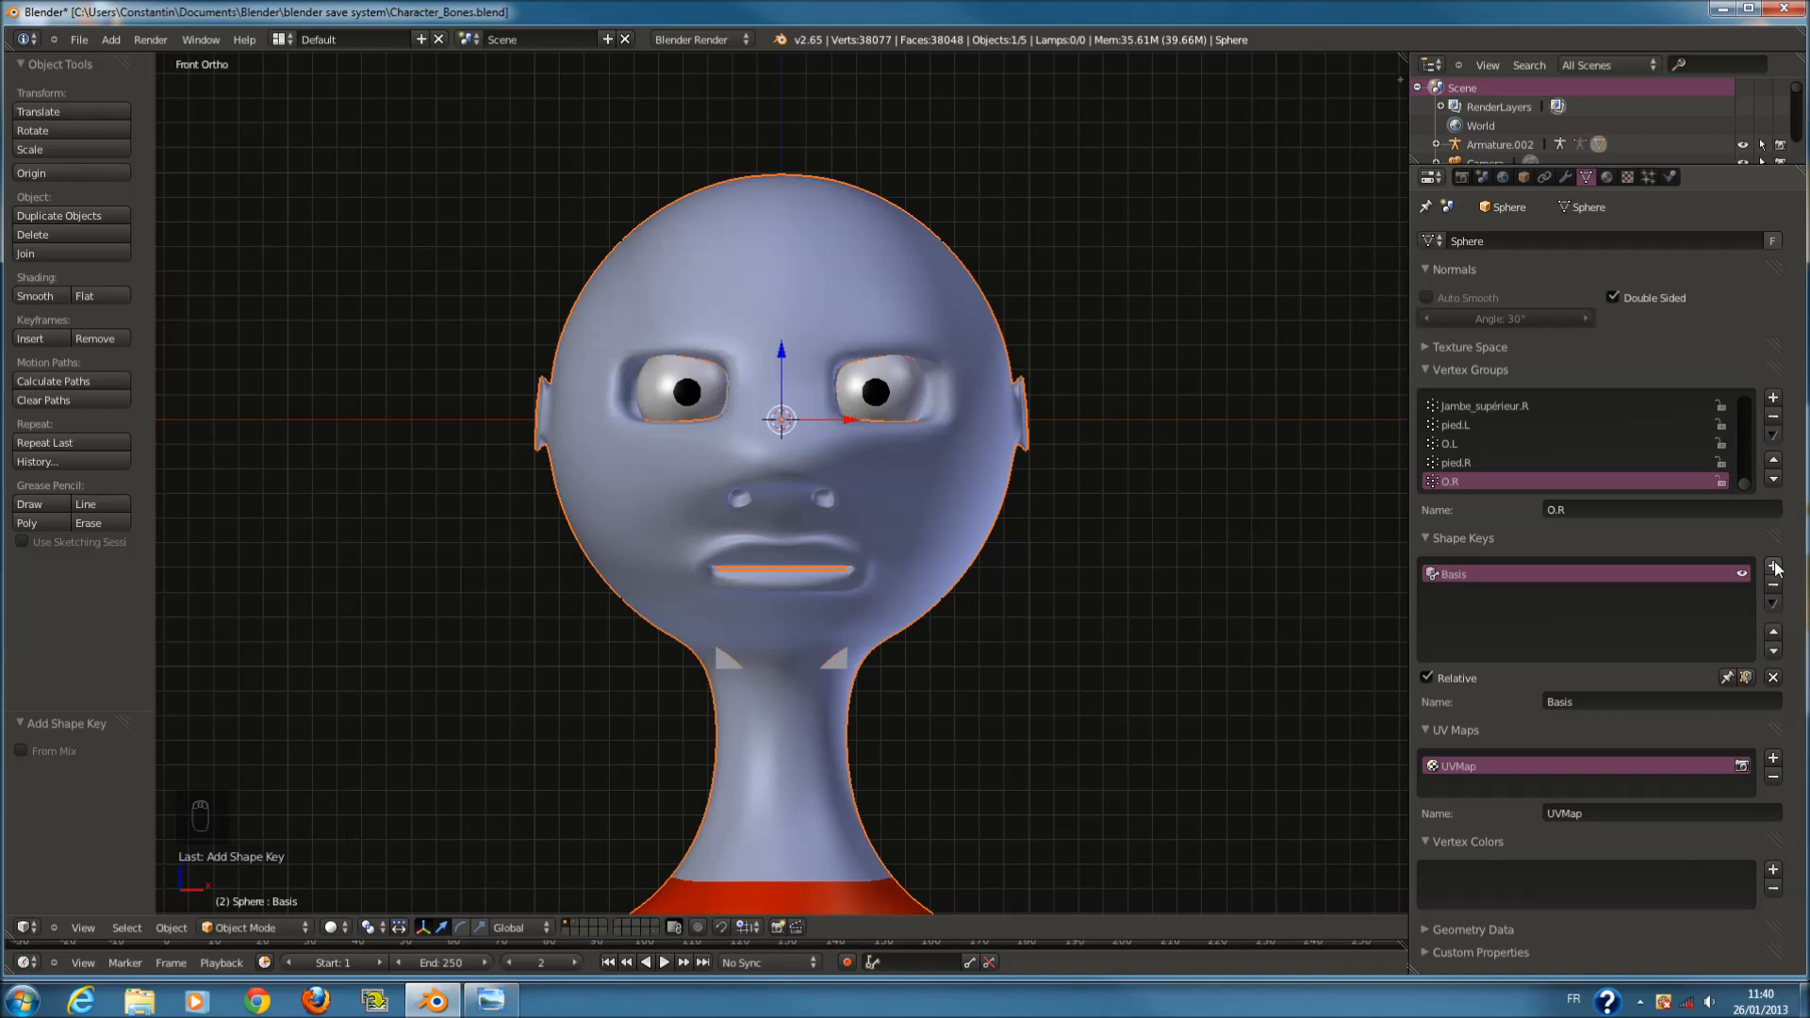
left_click(1774, 567)
key("Tab")
scroll(836, 466, "up", 3)
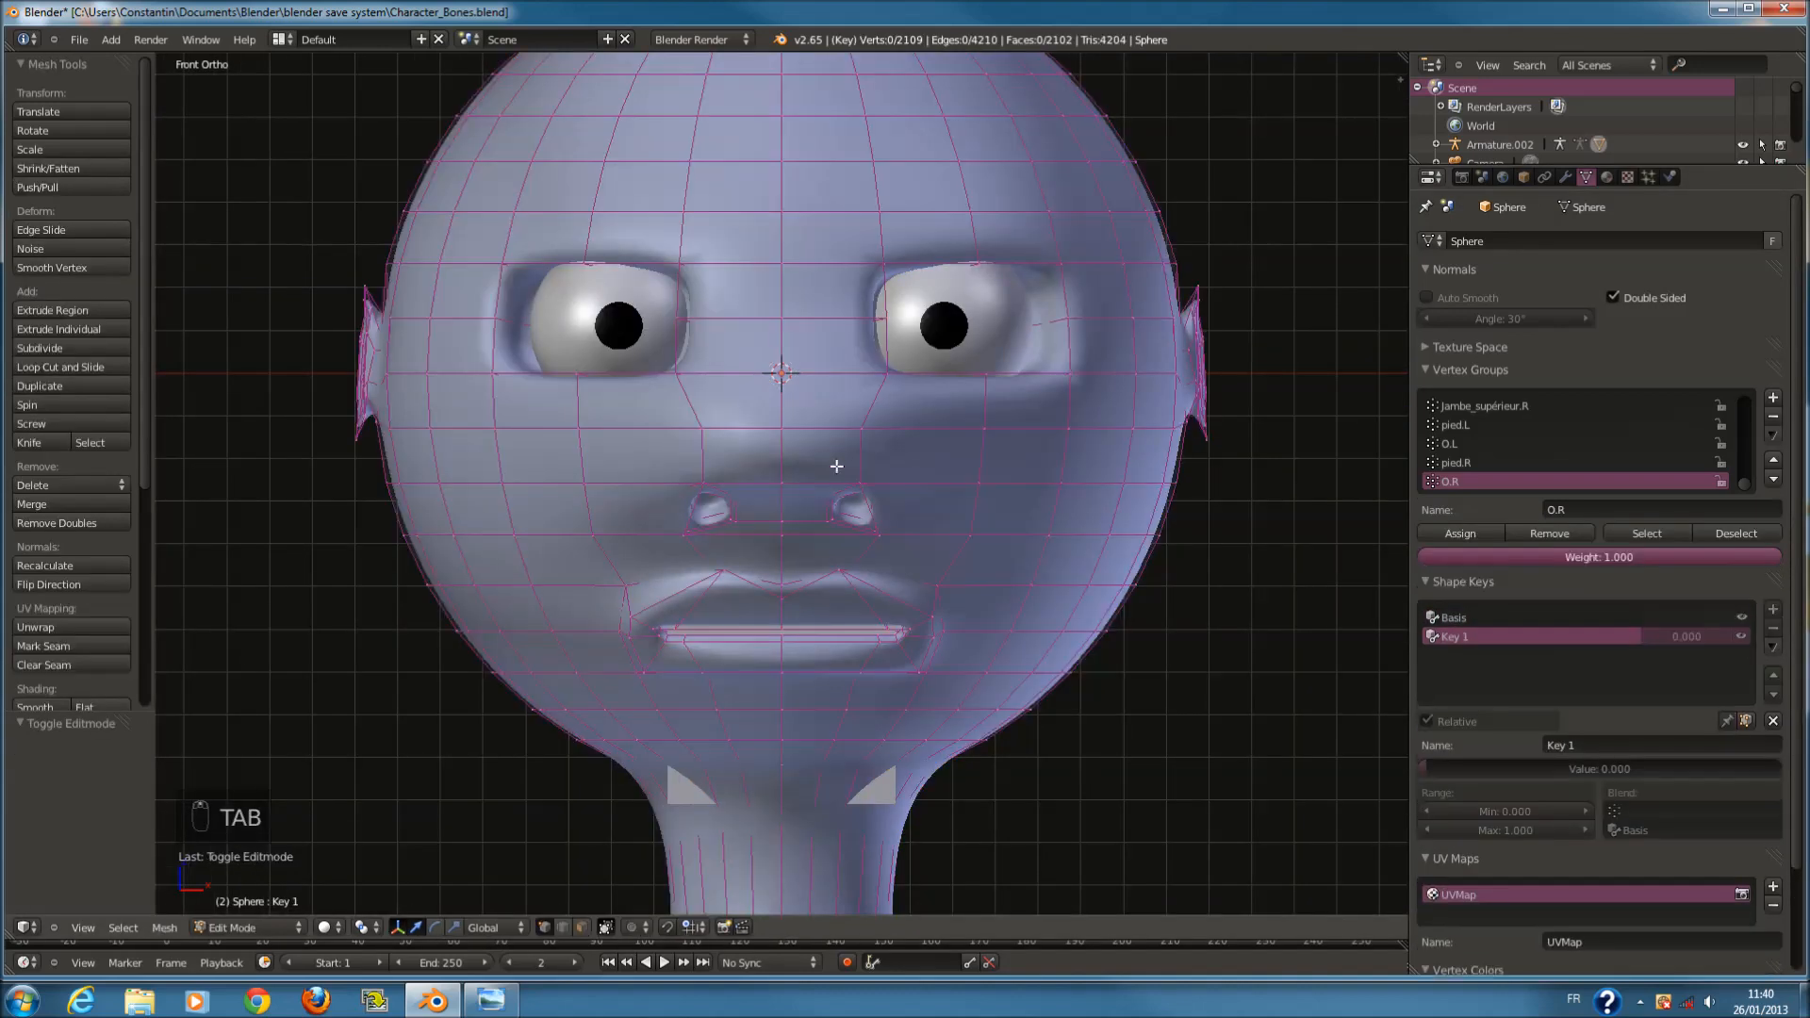
Select the vertices at the top of the head with circle select through the wireframe display.
scroll(836, 466, "down", 2)
key("a")
key("a")
key("a")
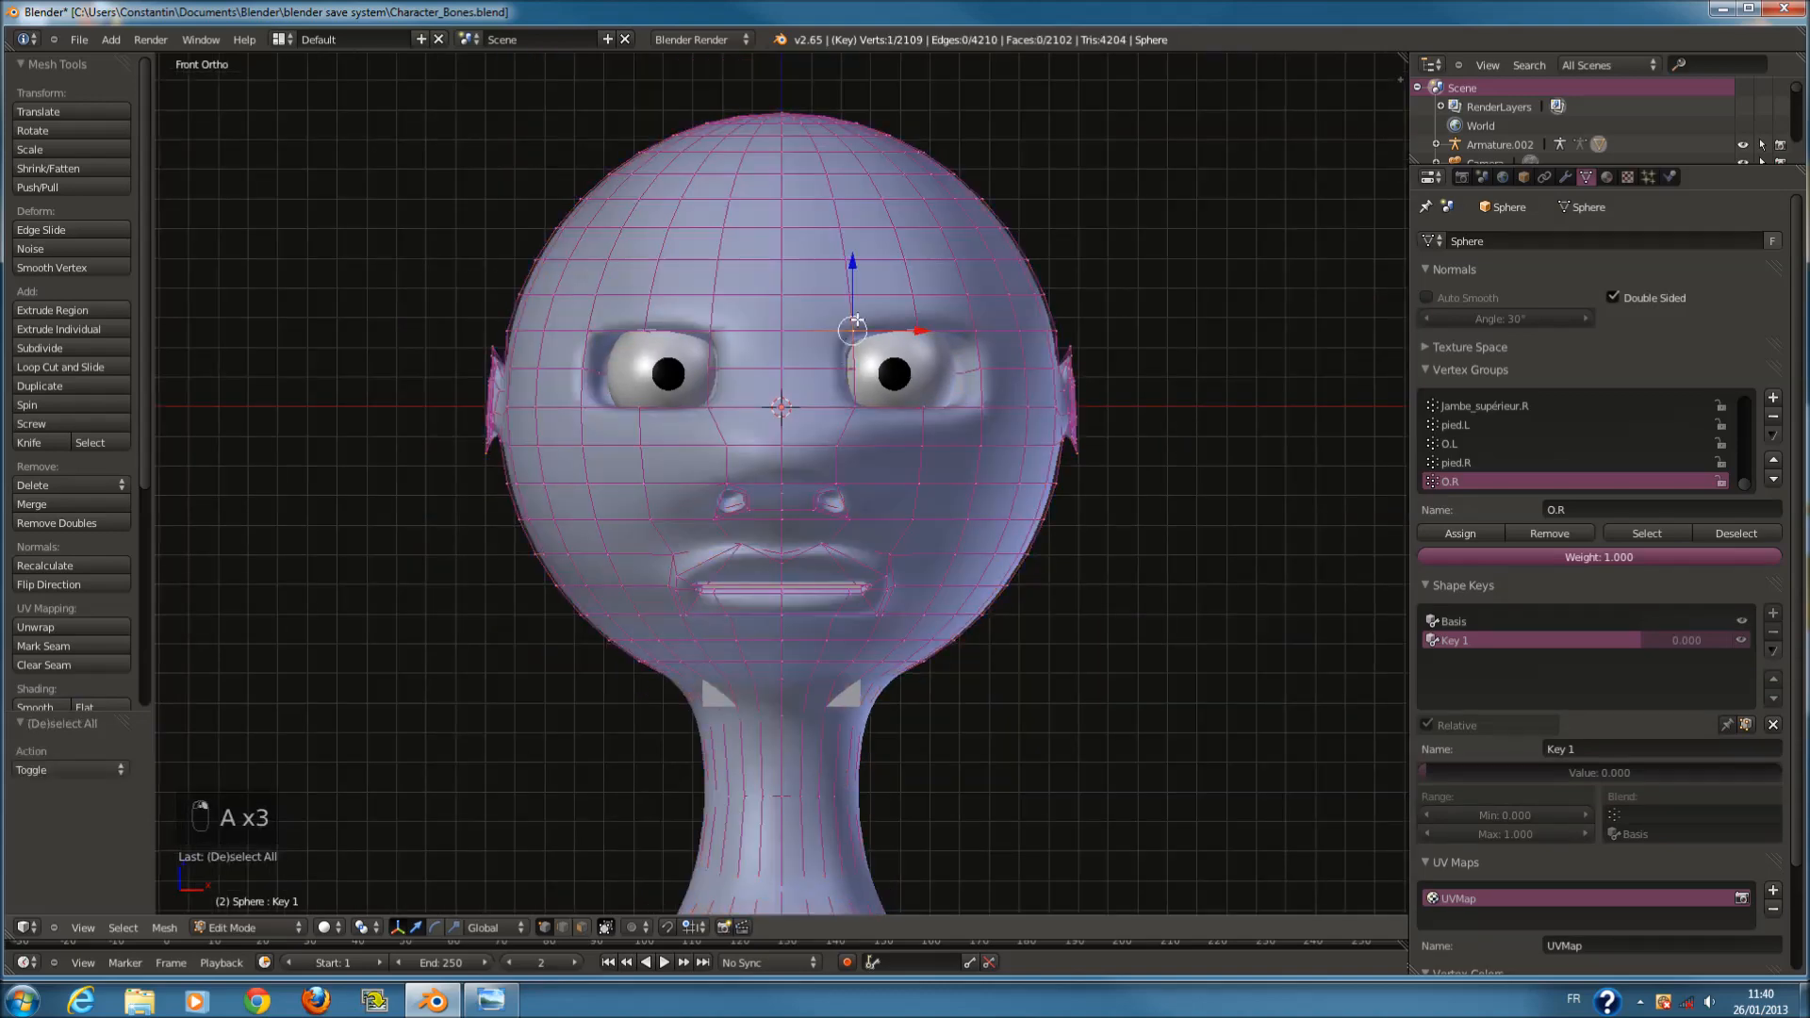
scroll(934, 255, "down", 1)
key("z")
key("a")
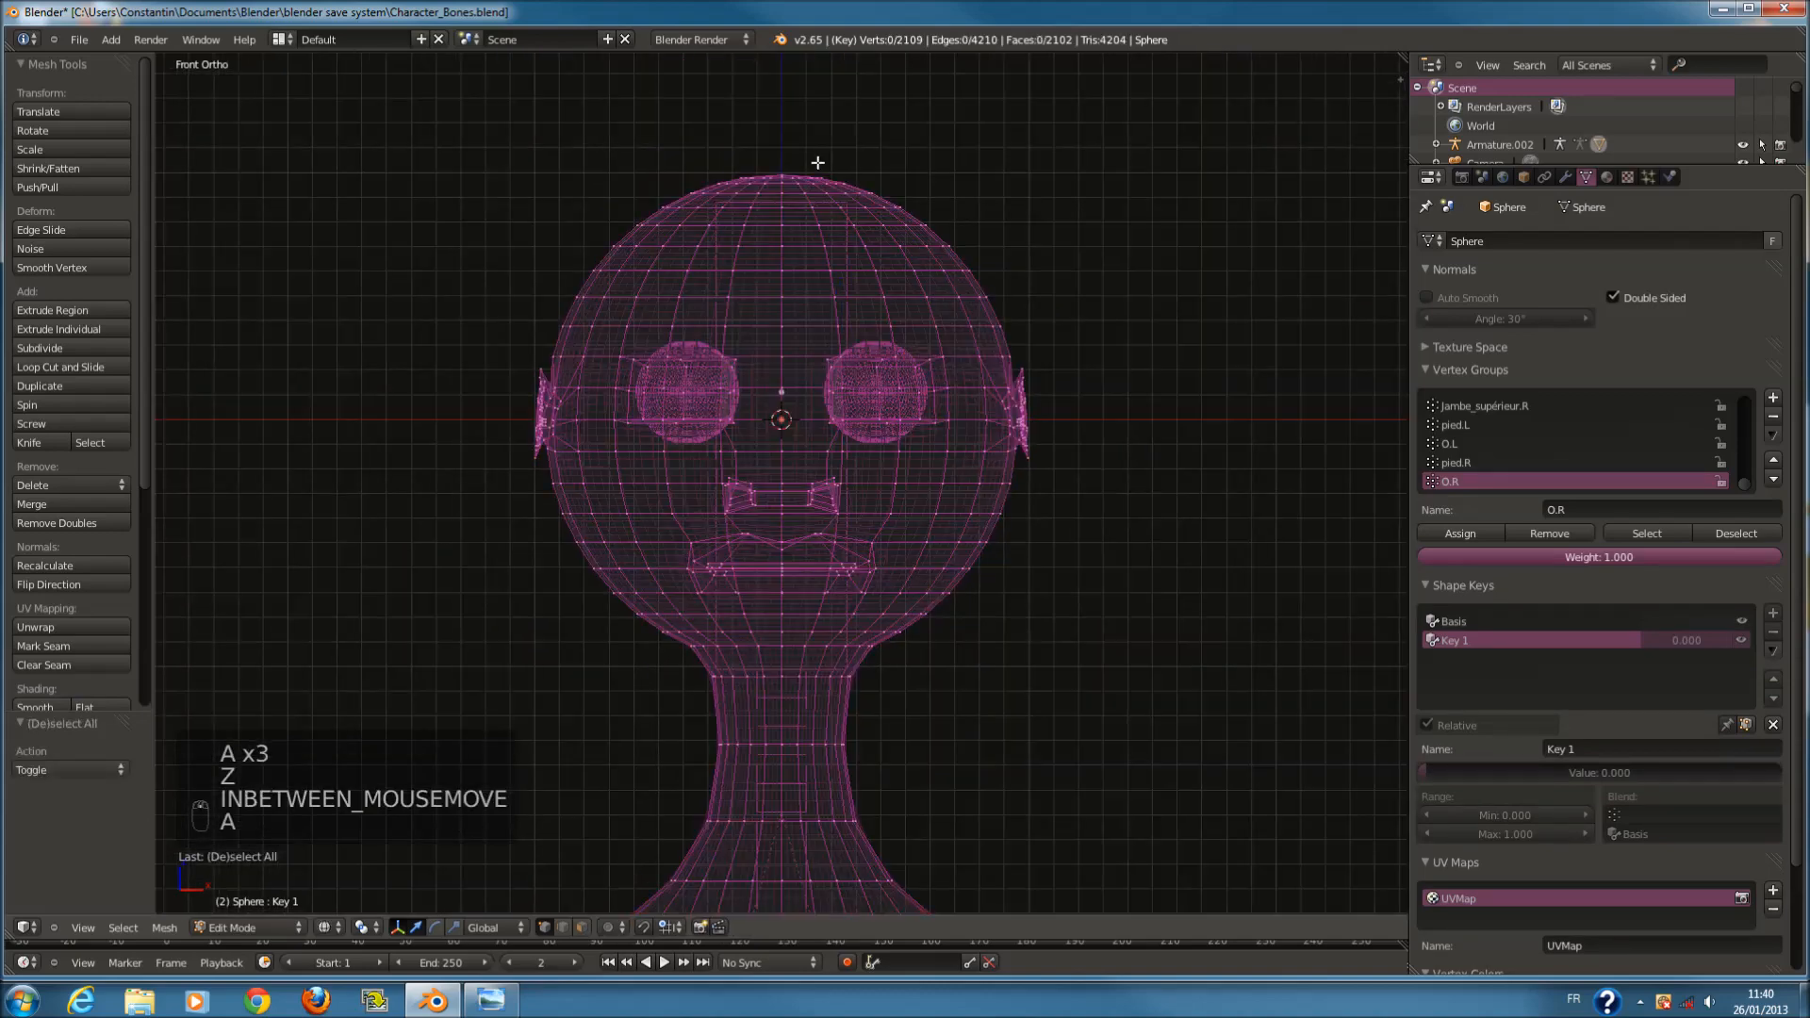
key("c")
left_click(788, 145)
right_click(788, 145)
key("z")
scroll(798, 179, "down", 1)
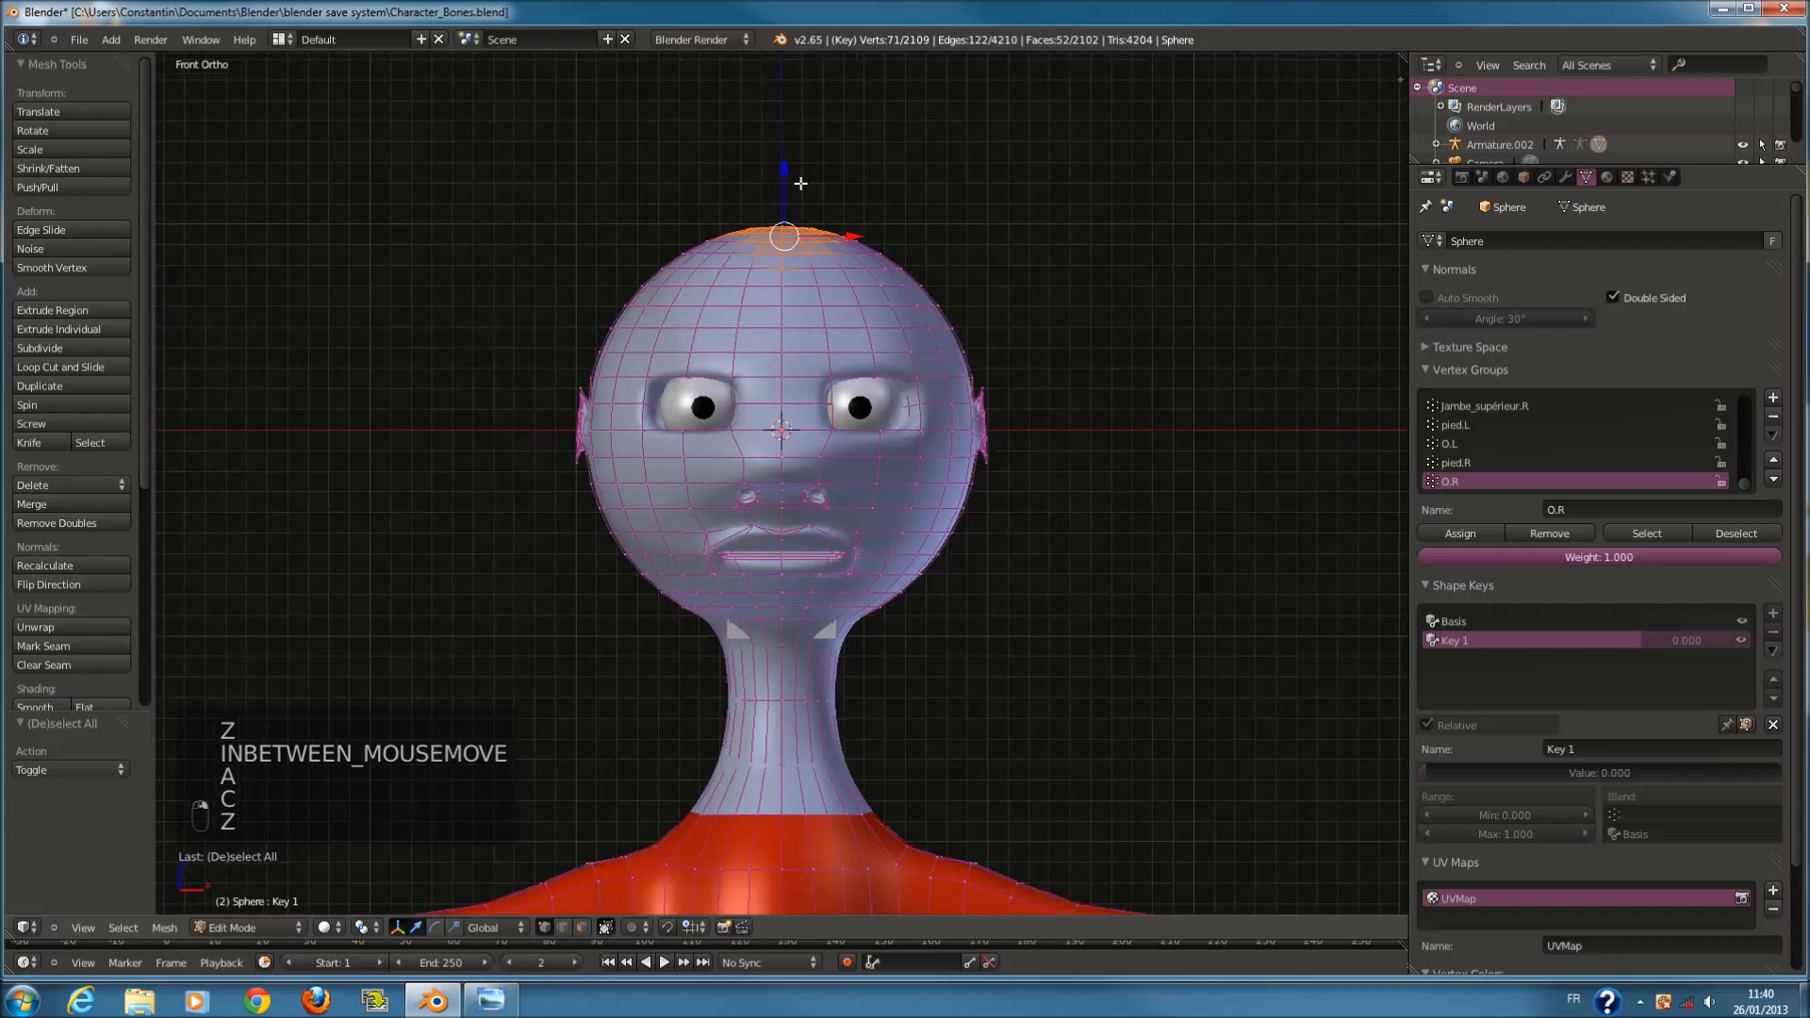
Raise the selected head vertices in shape key Key 1, leave Edit Mode and try out the key's value.
key("g")
left_click(797, 135)
key("Tab")
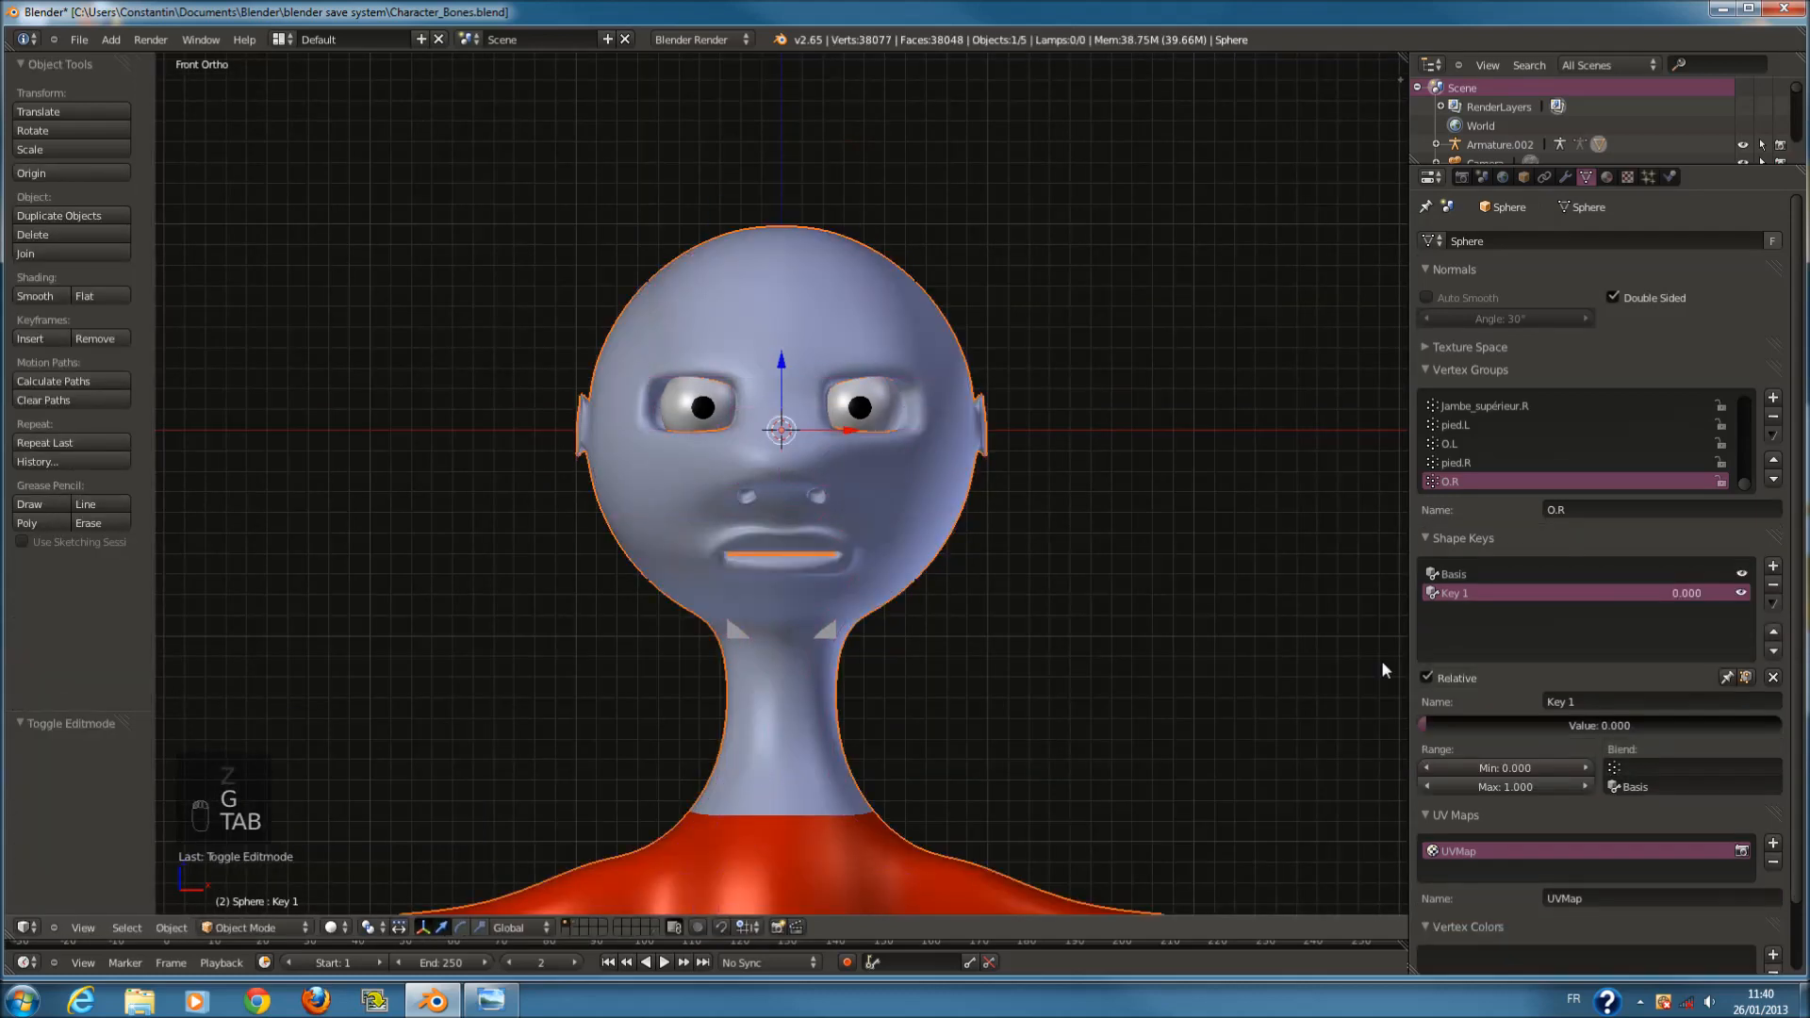
left_click_drag(1434, 726, 1357, 747)
left_click_drag(1591, 752, 1176, 715)
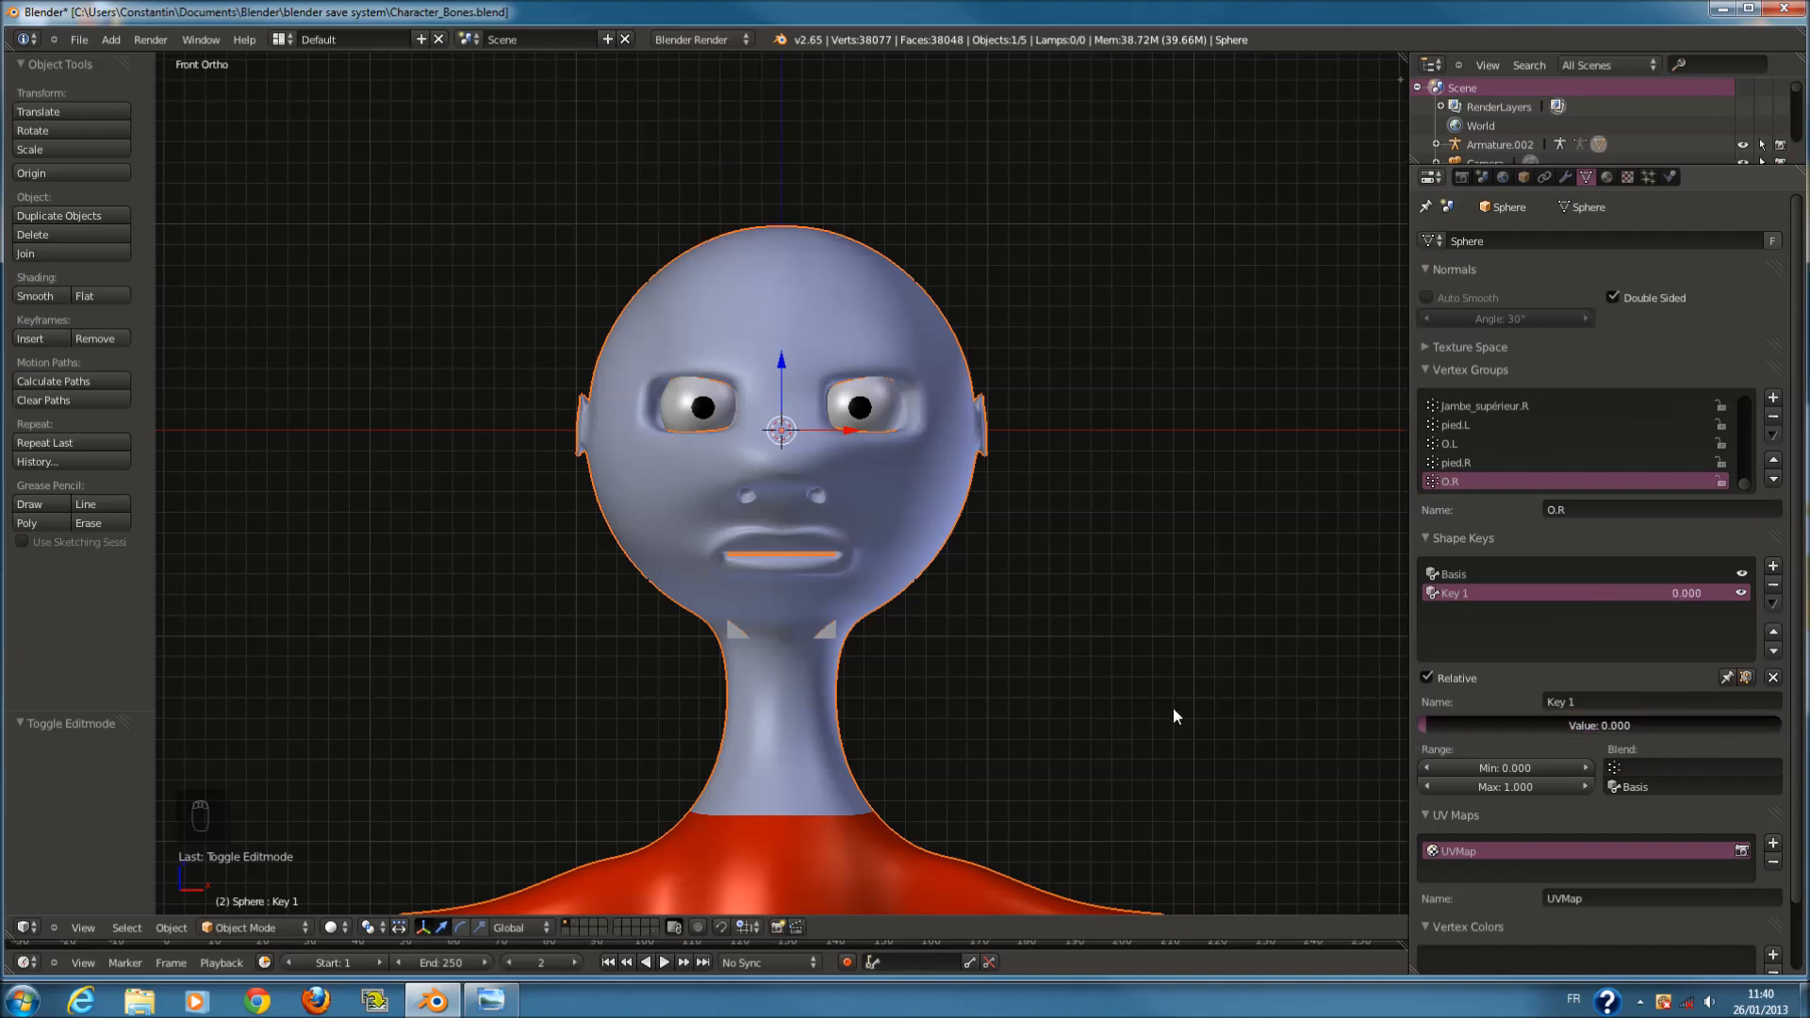
Remove the shape key Key 1 from the body mesh, keeping only Basis.
left_click(1774, 585)
scroll(921, 563, "up", 4)
scroll(941, 554, "down", 2)
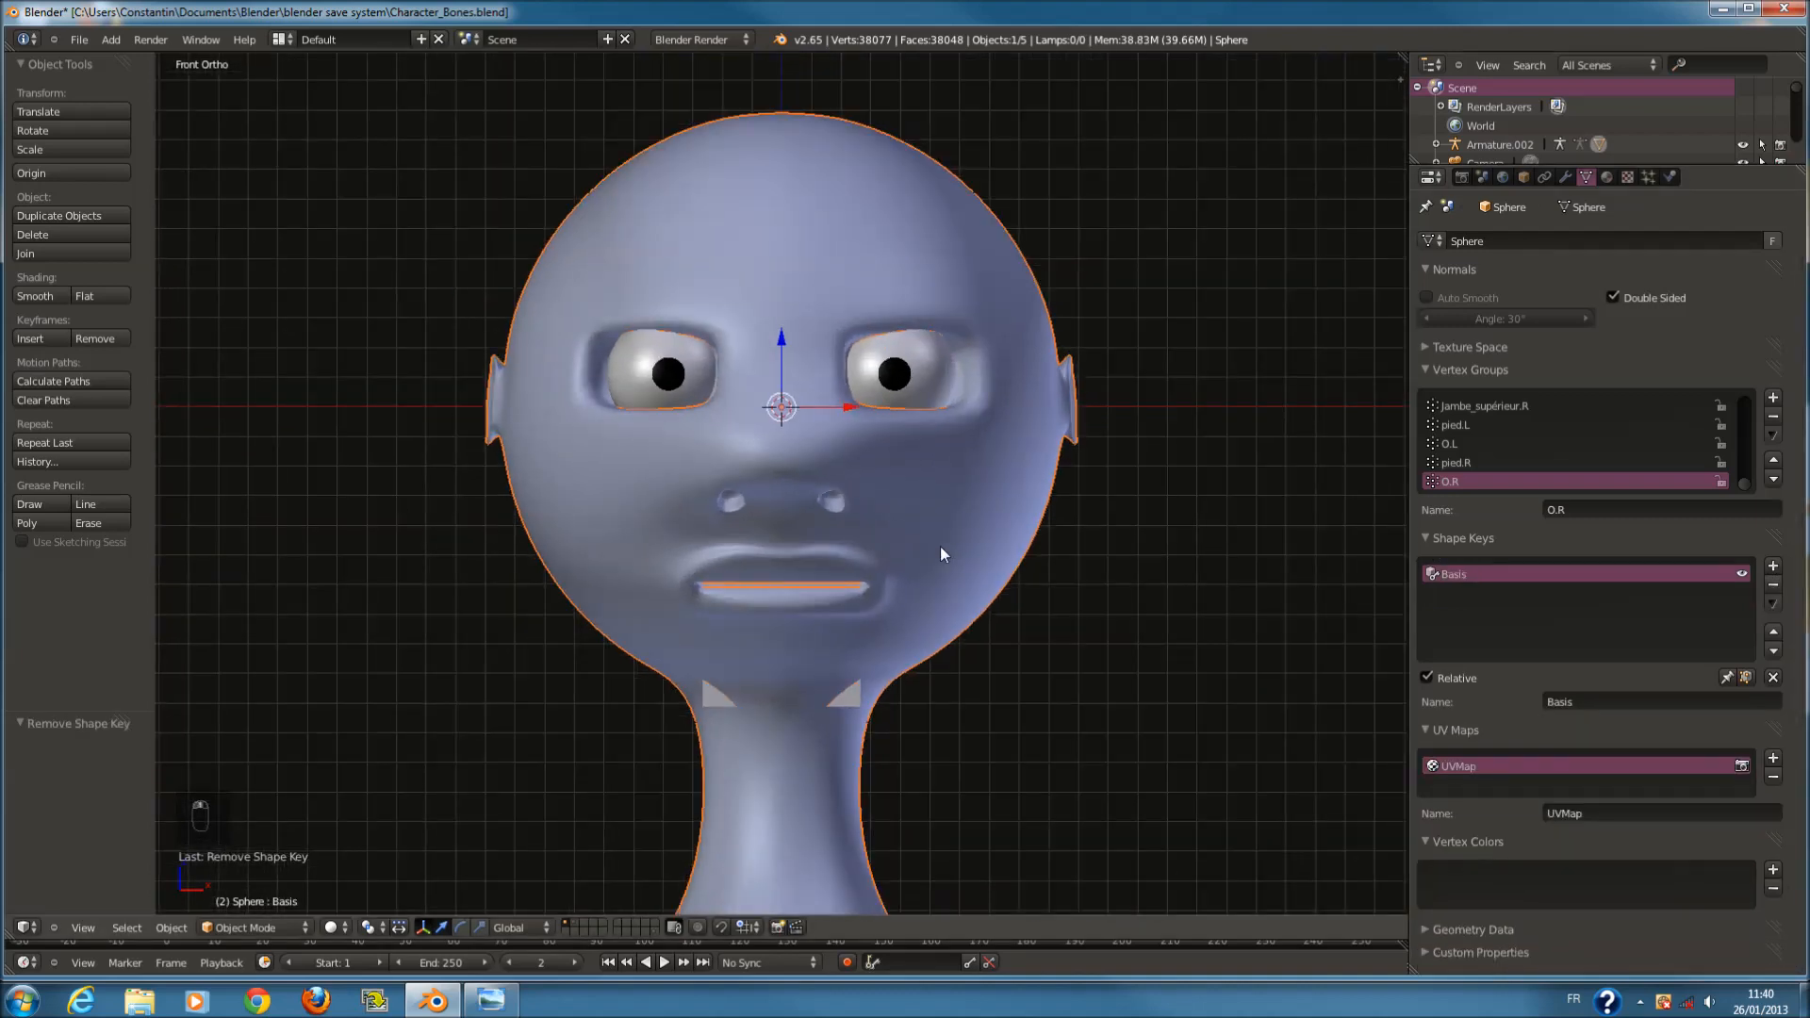
In Edit Mode, replace the head-top selection with a single vertex at the inner corner of the eye.
key("Tab")
scroll(952, 568, "up", 2)
key("z")
key("z")
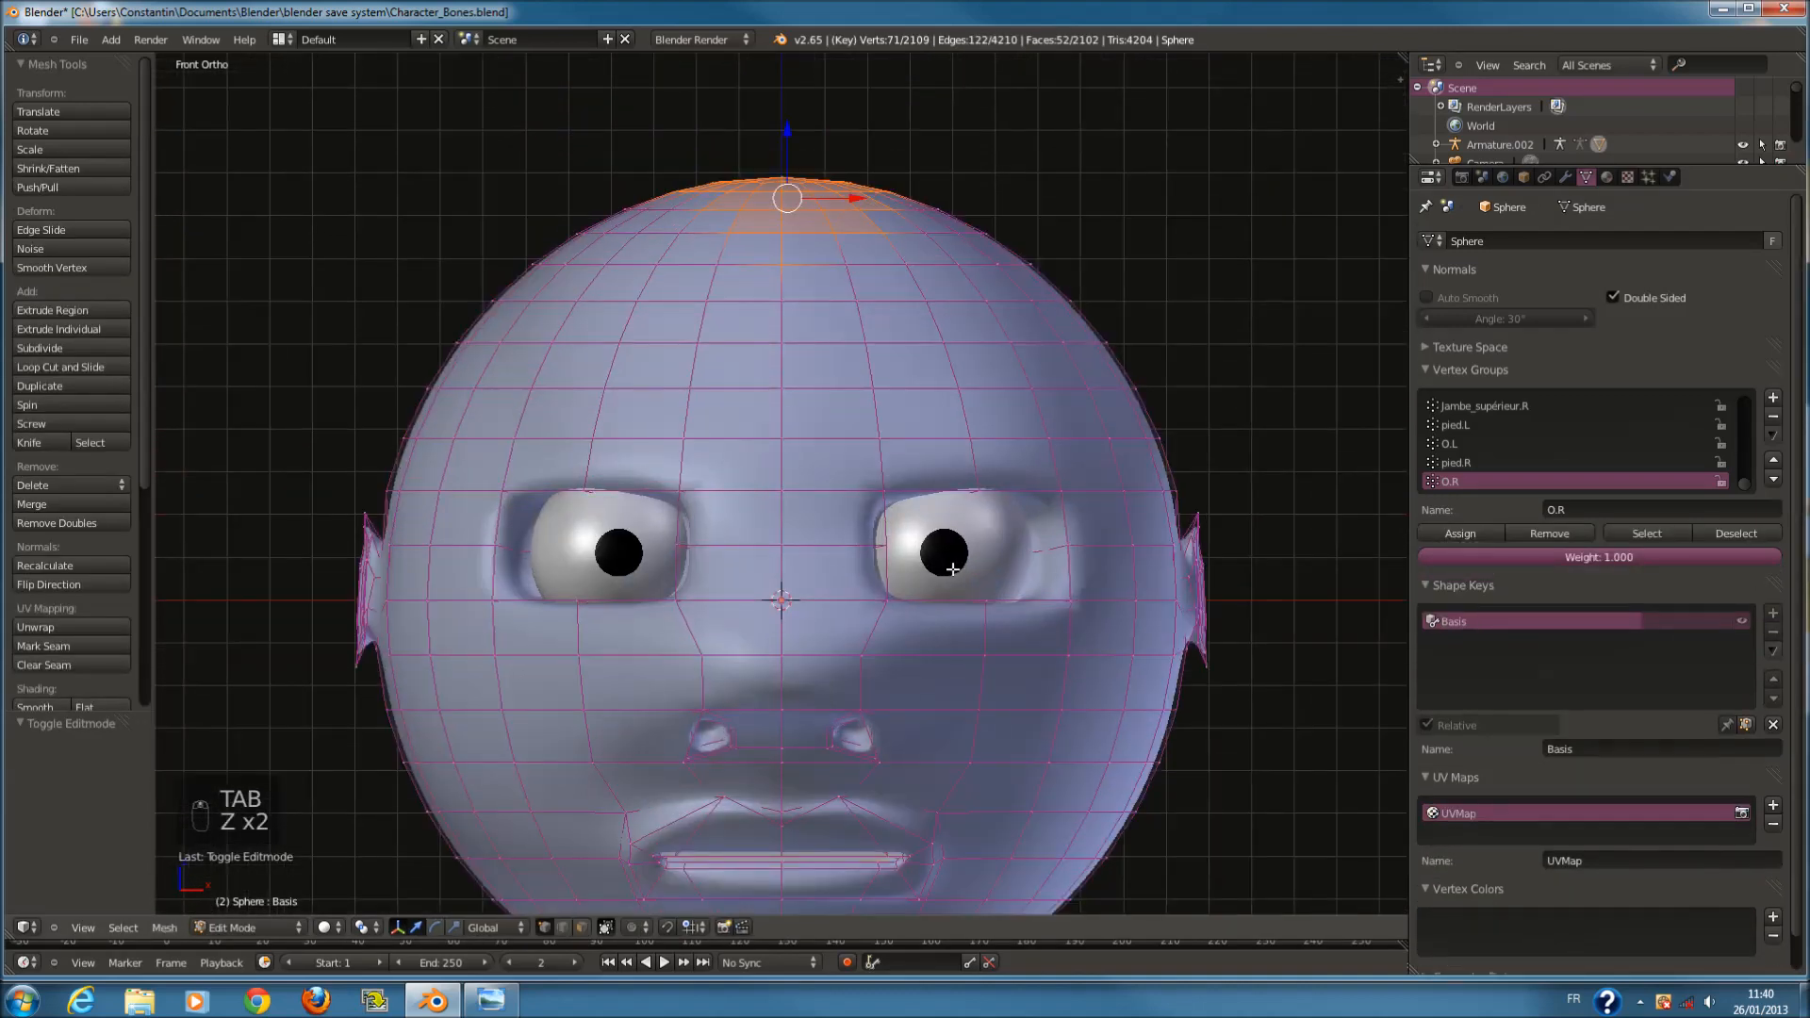
key("a")
scroll(640, 490, "up", 2)
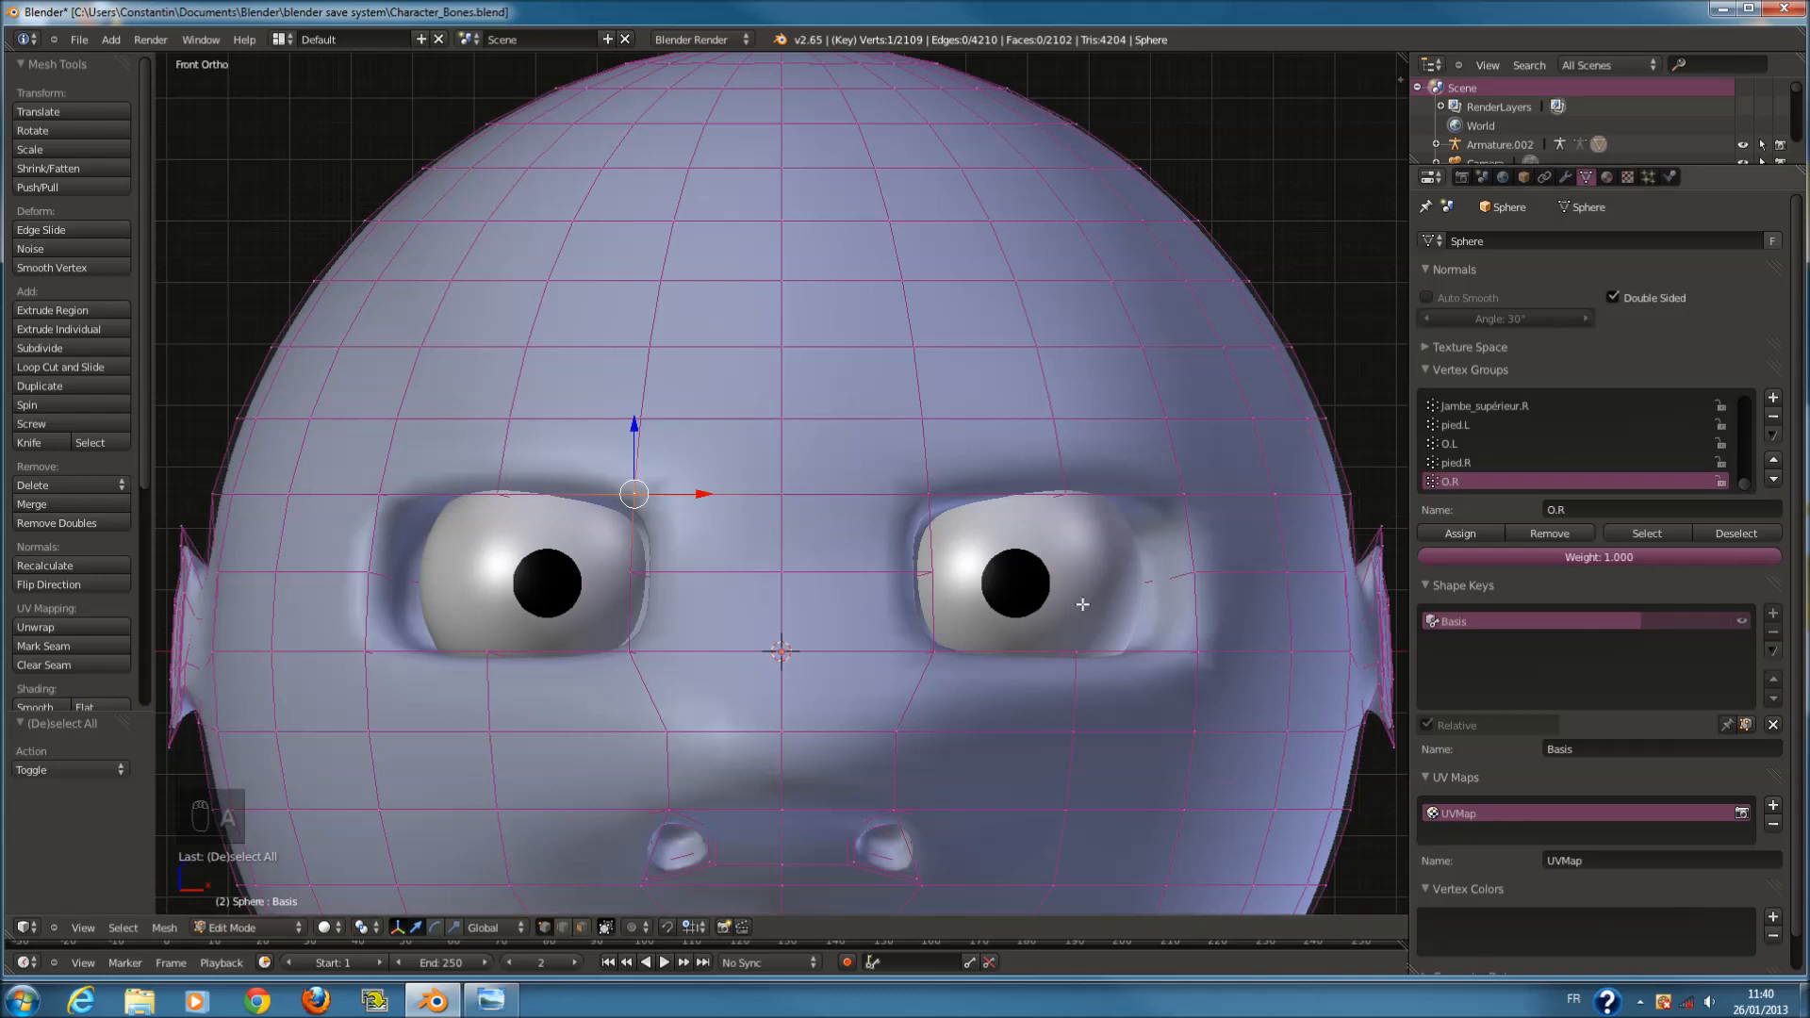
Return to Object Mode and add two new shape keys after Basis.
key("Tab")
left_click(1776, 565)
left_click(1776, 565)
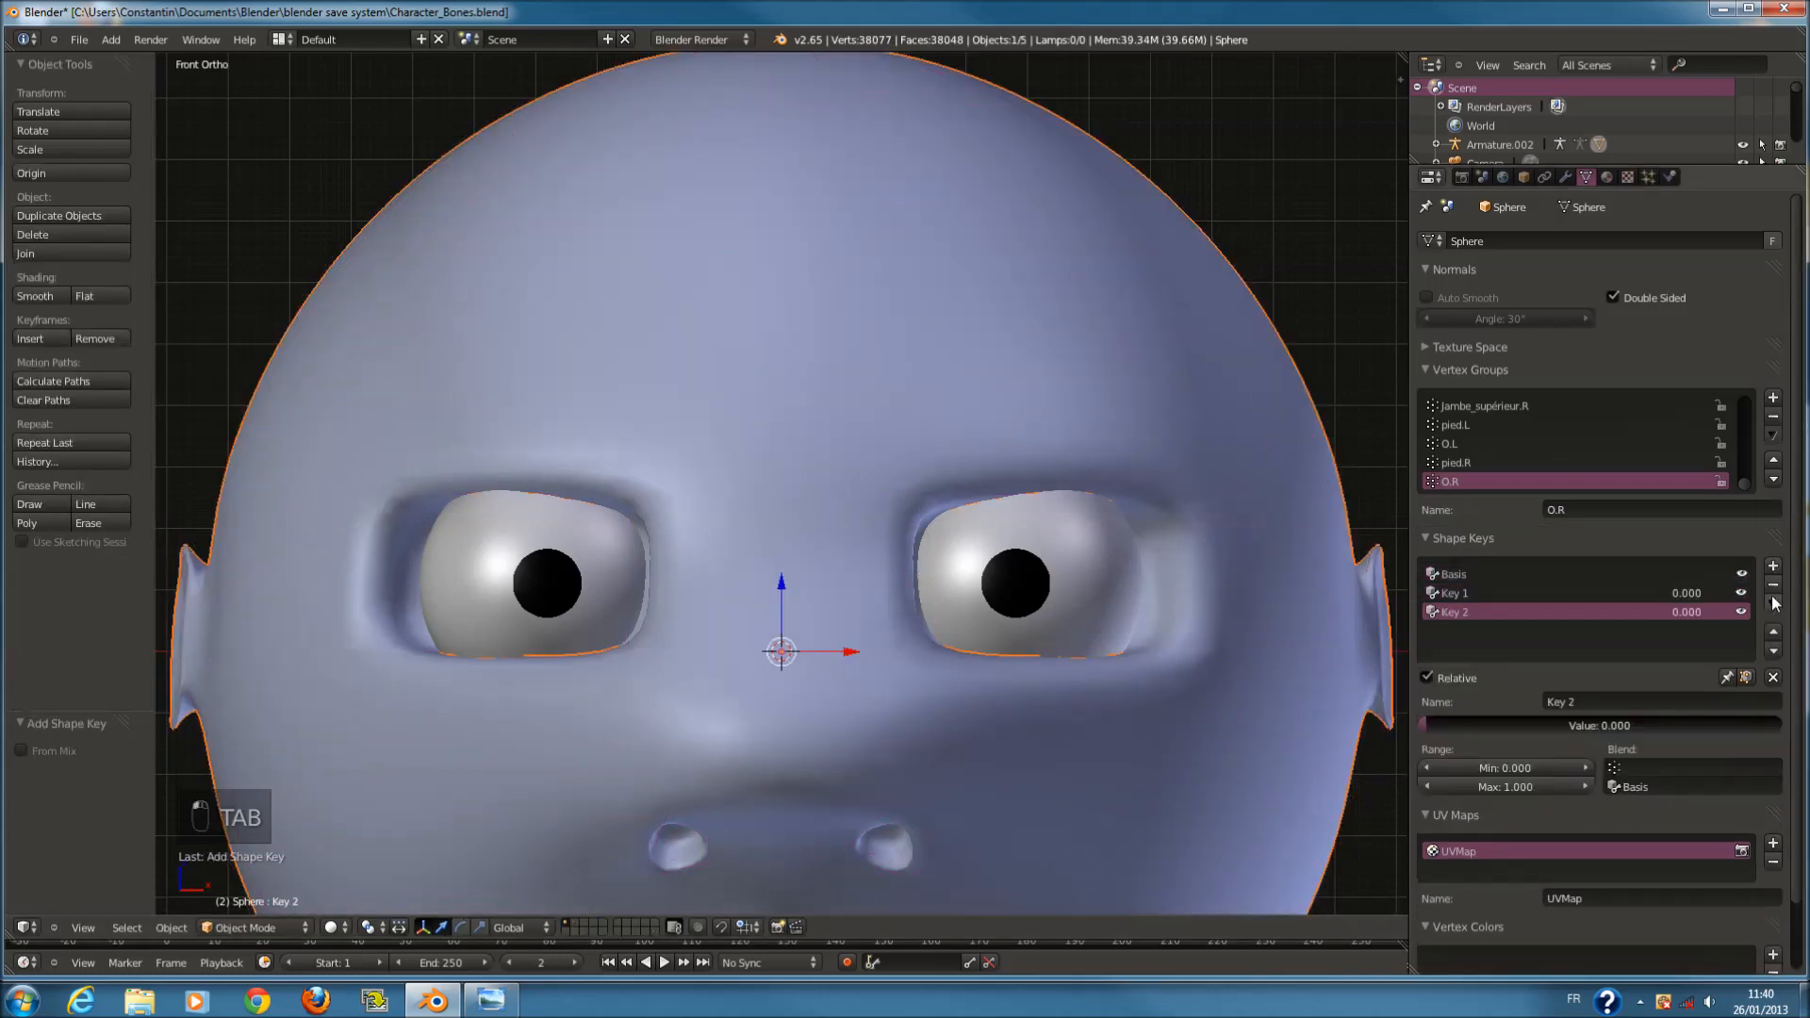
Remove the second added shape key and rename the remaining Key 1 as yeux_fermés.
left_click(1773, 586)
left_click(1644, 699)
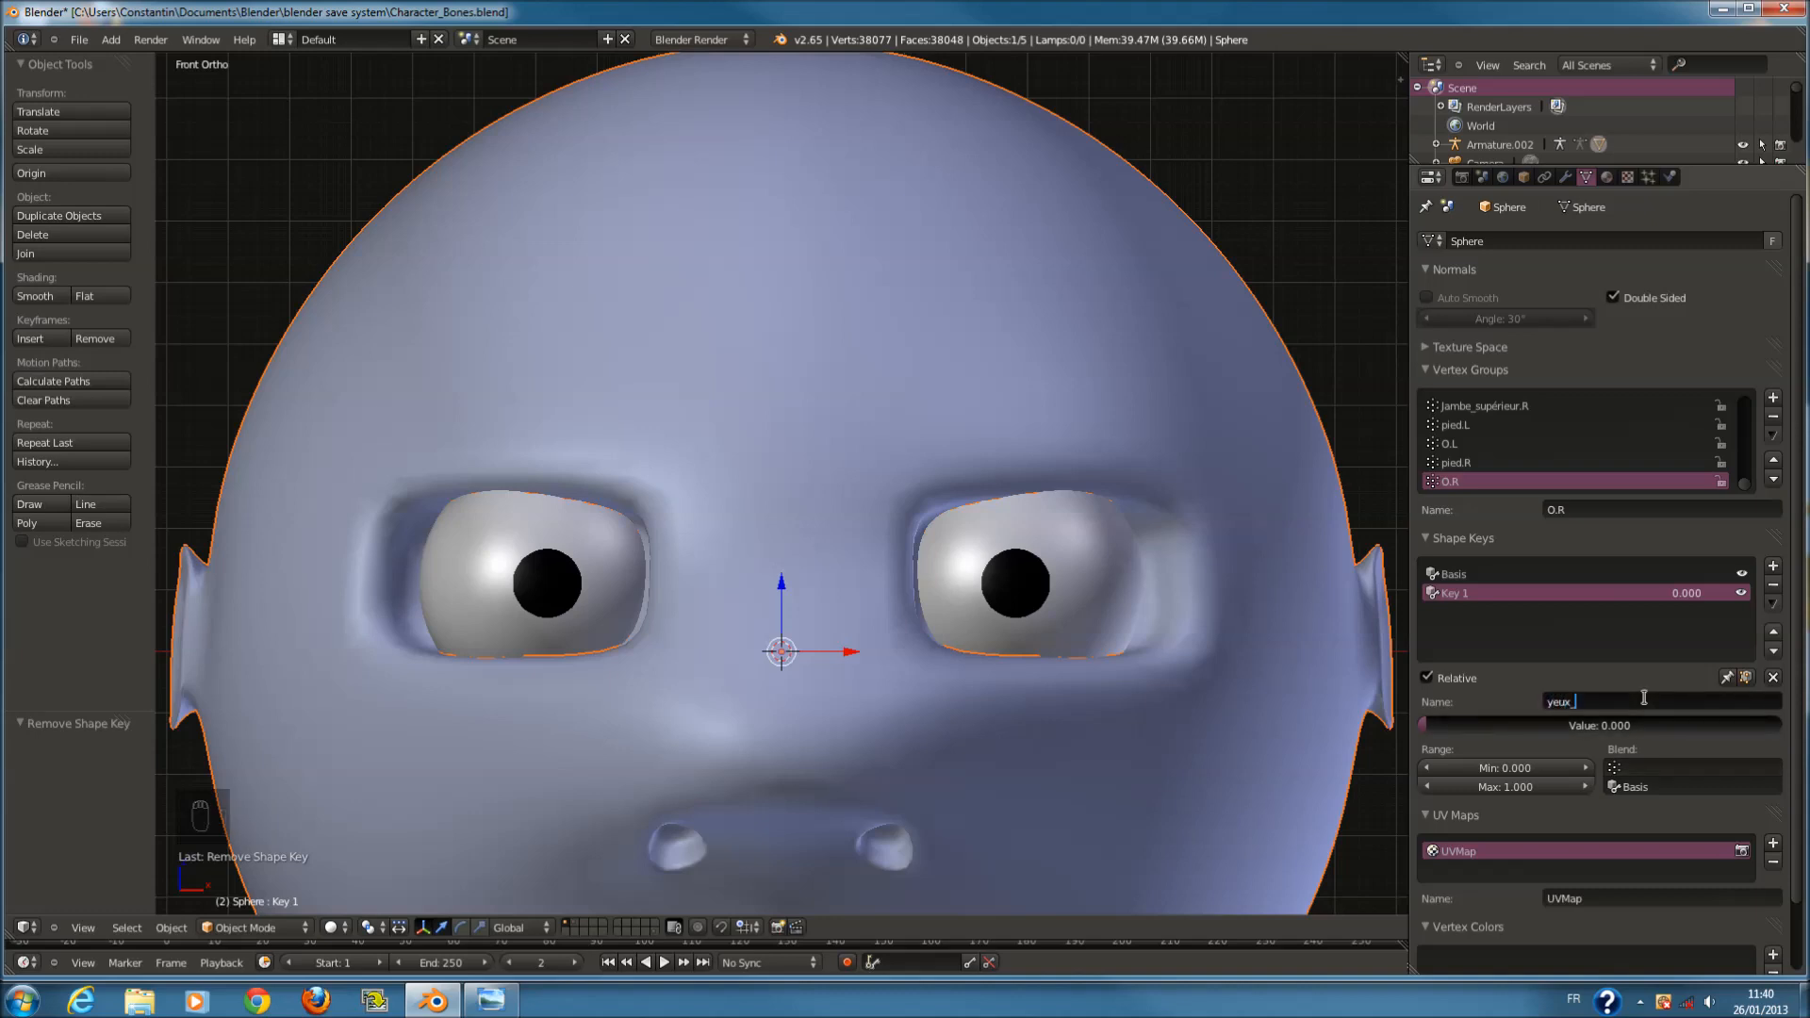
type("yeux_fermés")
key("Return")
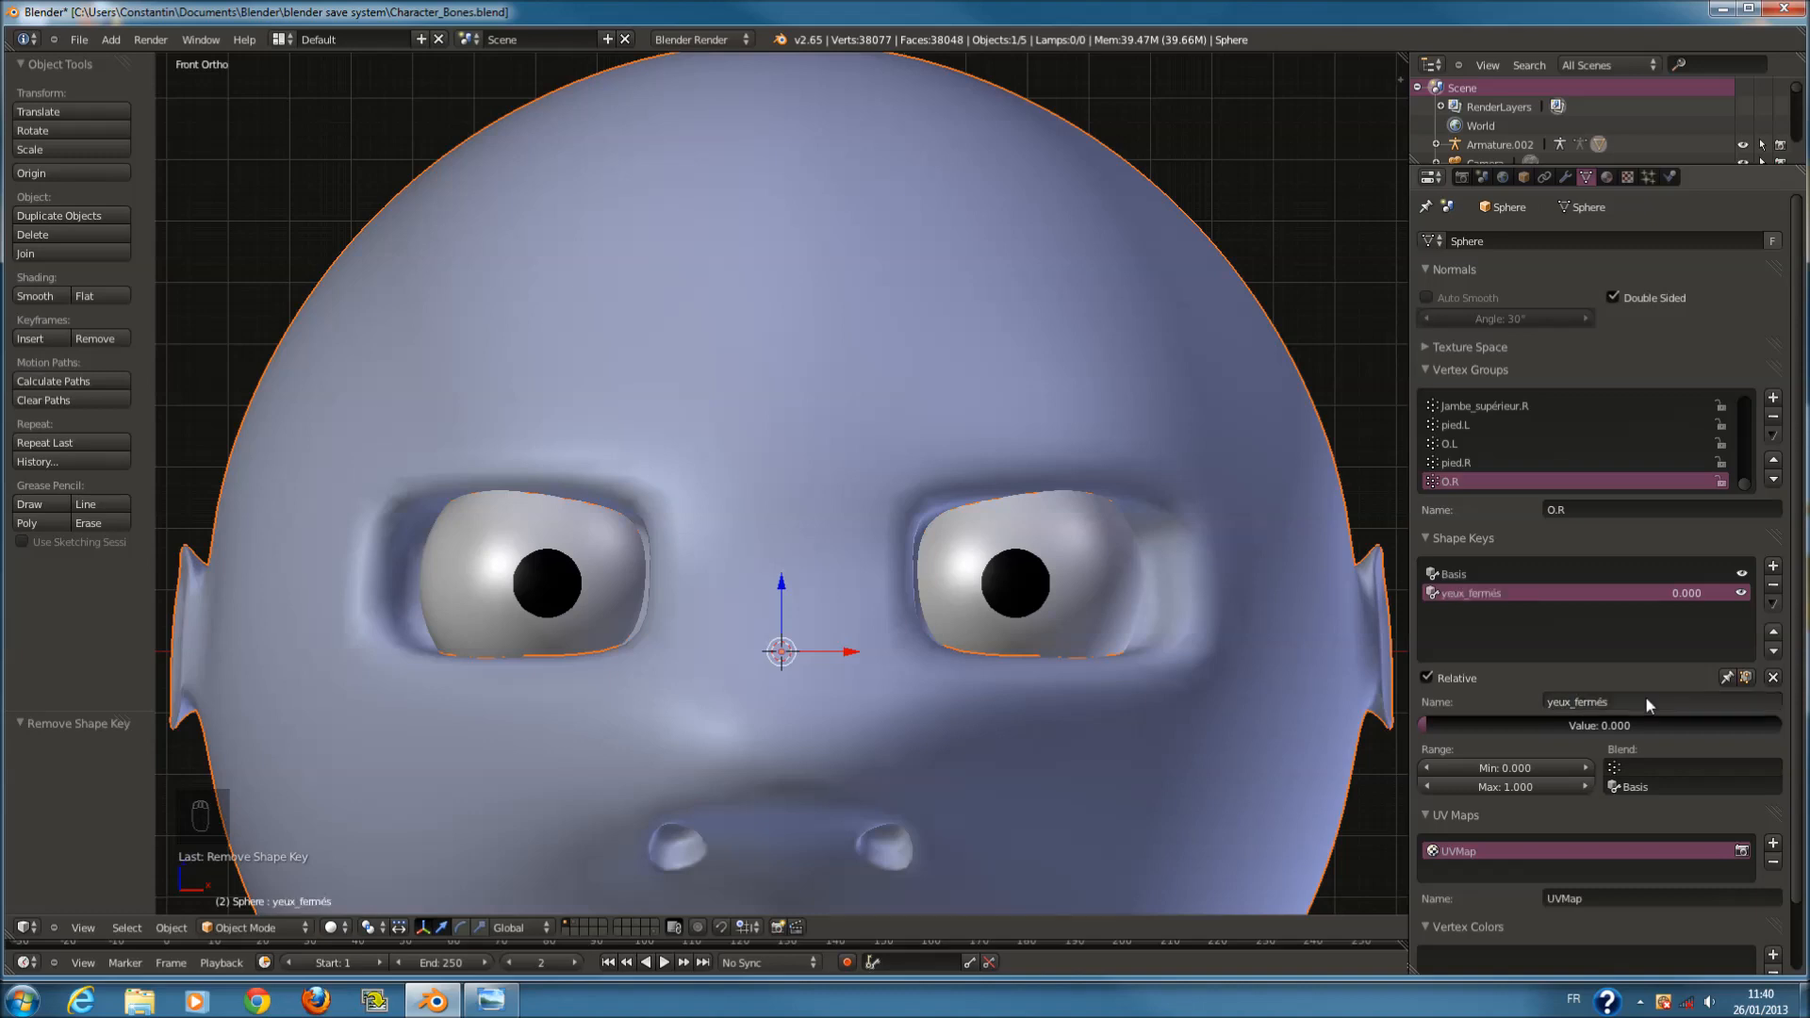
In Edit Mode, clear the selection and select the vertices along the upper eyelids of both eyes.
key("Tab")
key("a")
key("a")
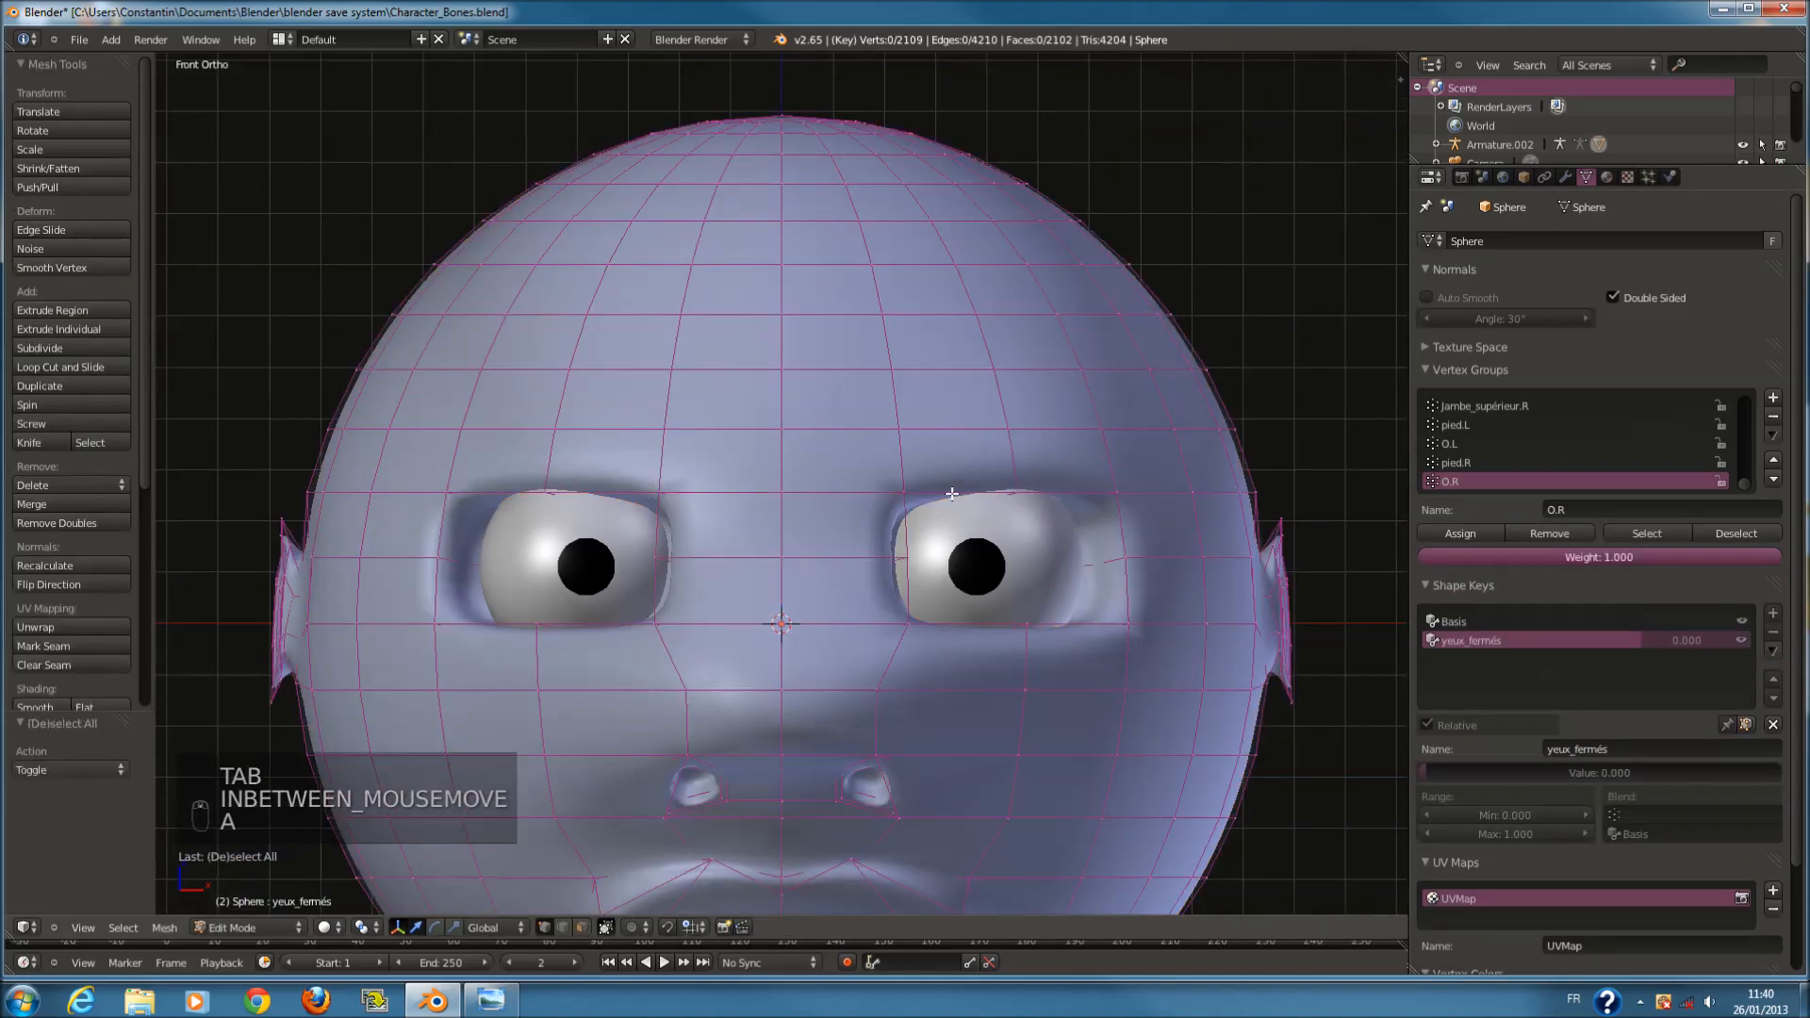
right_click(903, 491)
right_click(663, 491, "shift")
right_click(553, 492, "shift")
right_click(445, 491, "shift")
right_click(1013, 487, "shift")
right_click(1115, 489, "shift")
right_click(1086, 500, "shift")
Deselect the stray vertex near the eye's outer corner in wireframe, keeping only the six upper-eyelid vertices.
key("z")
key("c")
scroll(1072, 515, "up", 6)
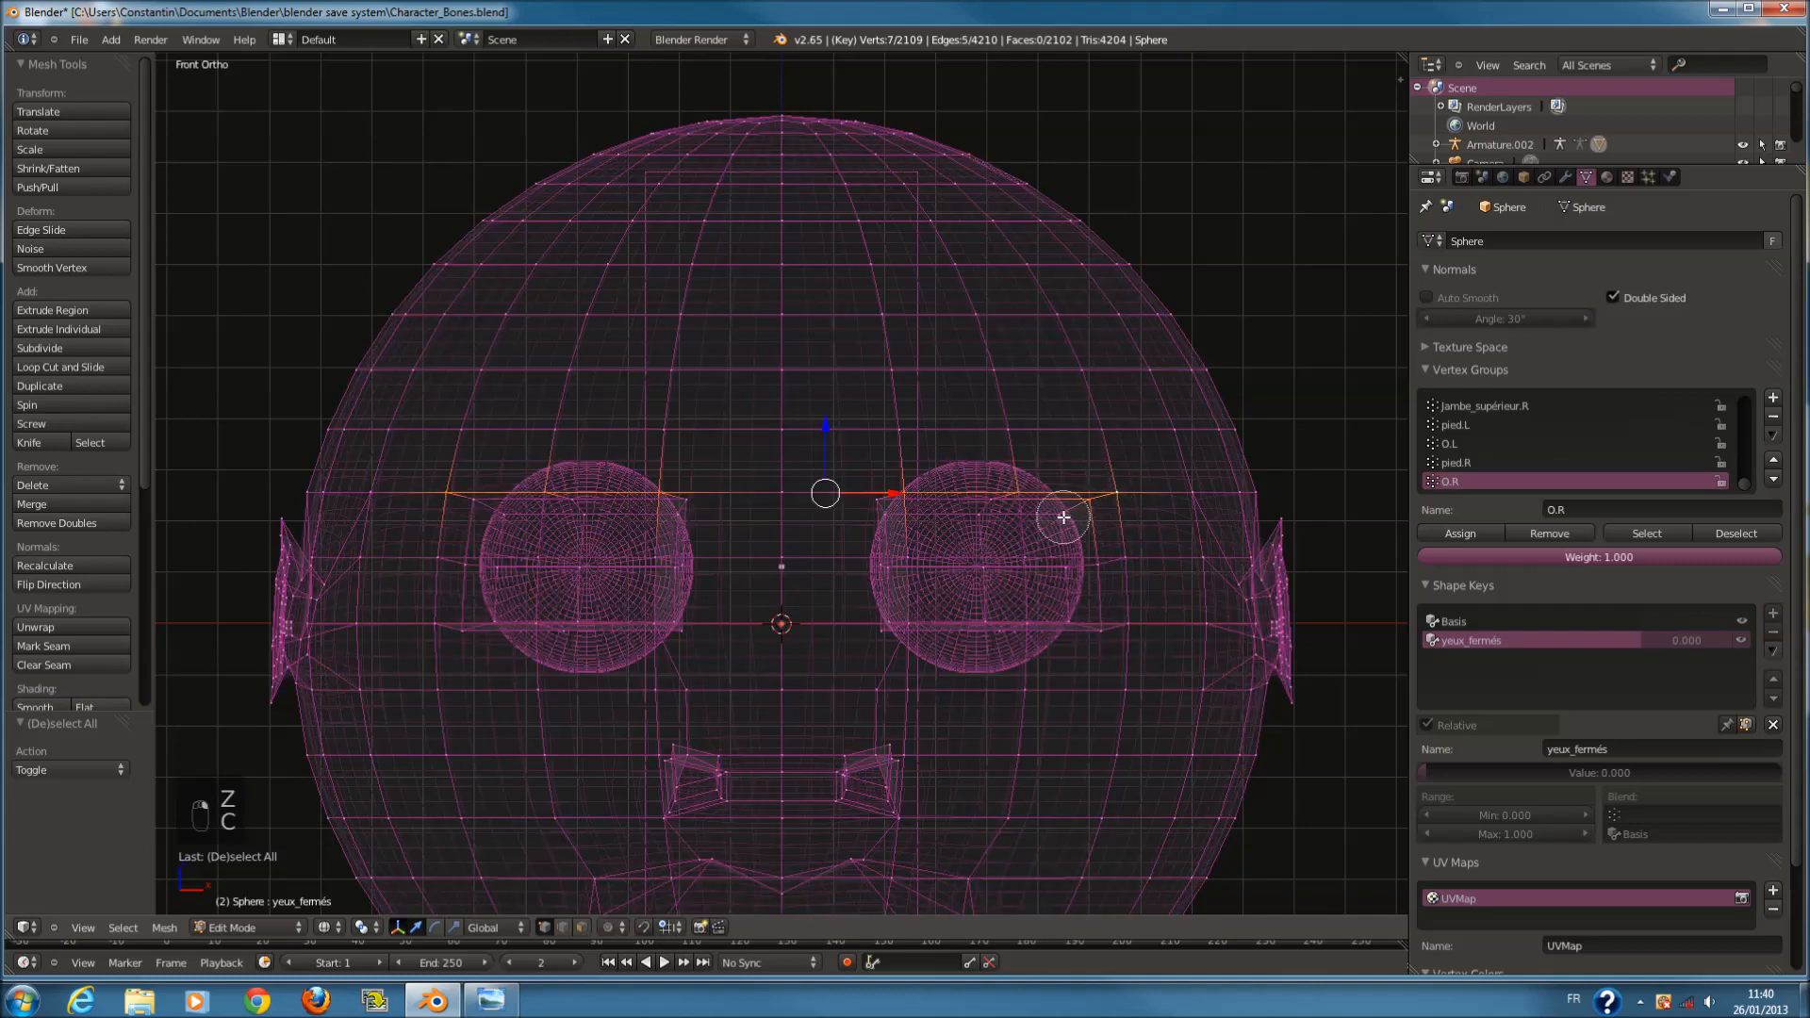
key("c")
middle_click(1084, 507)
right_click(1083, 505)
key("z")
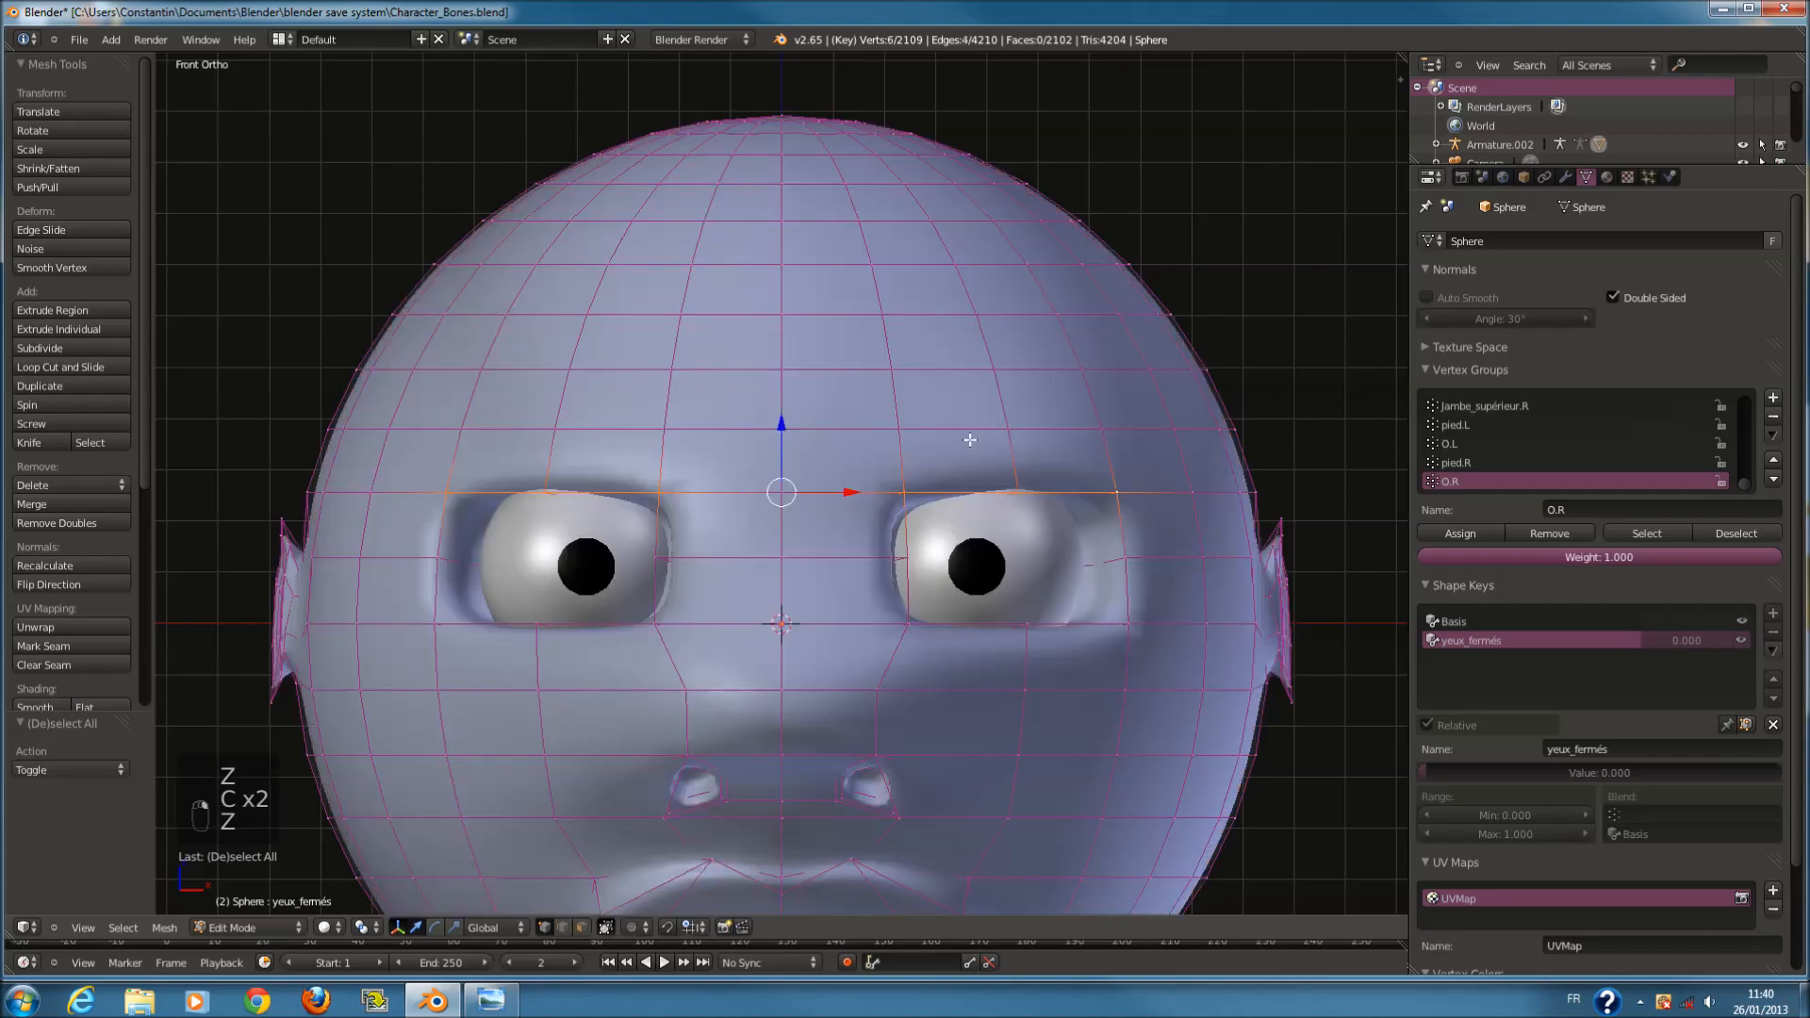
Lower the upper-eyelid vertices about 0.185 along Z and pull them forward about 0.083 along Y.
left_click_drag(788, 425, 788, 471)
middle_click_drag(788, 472, 640, 691)
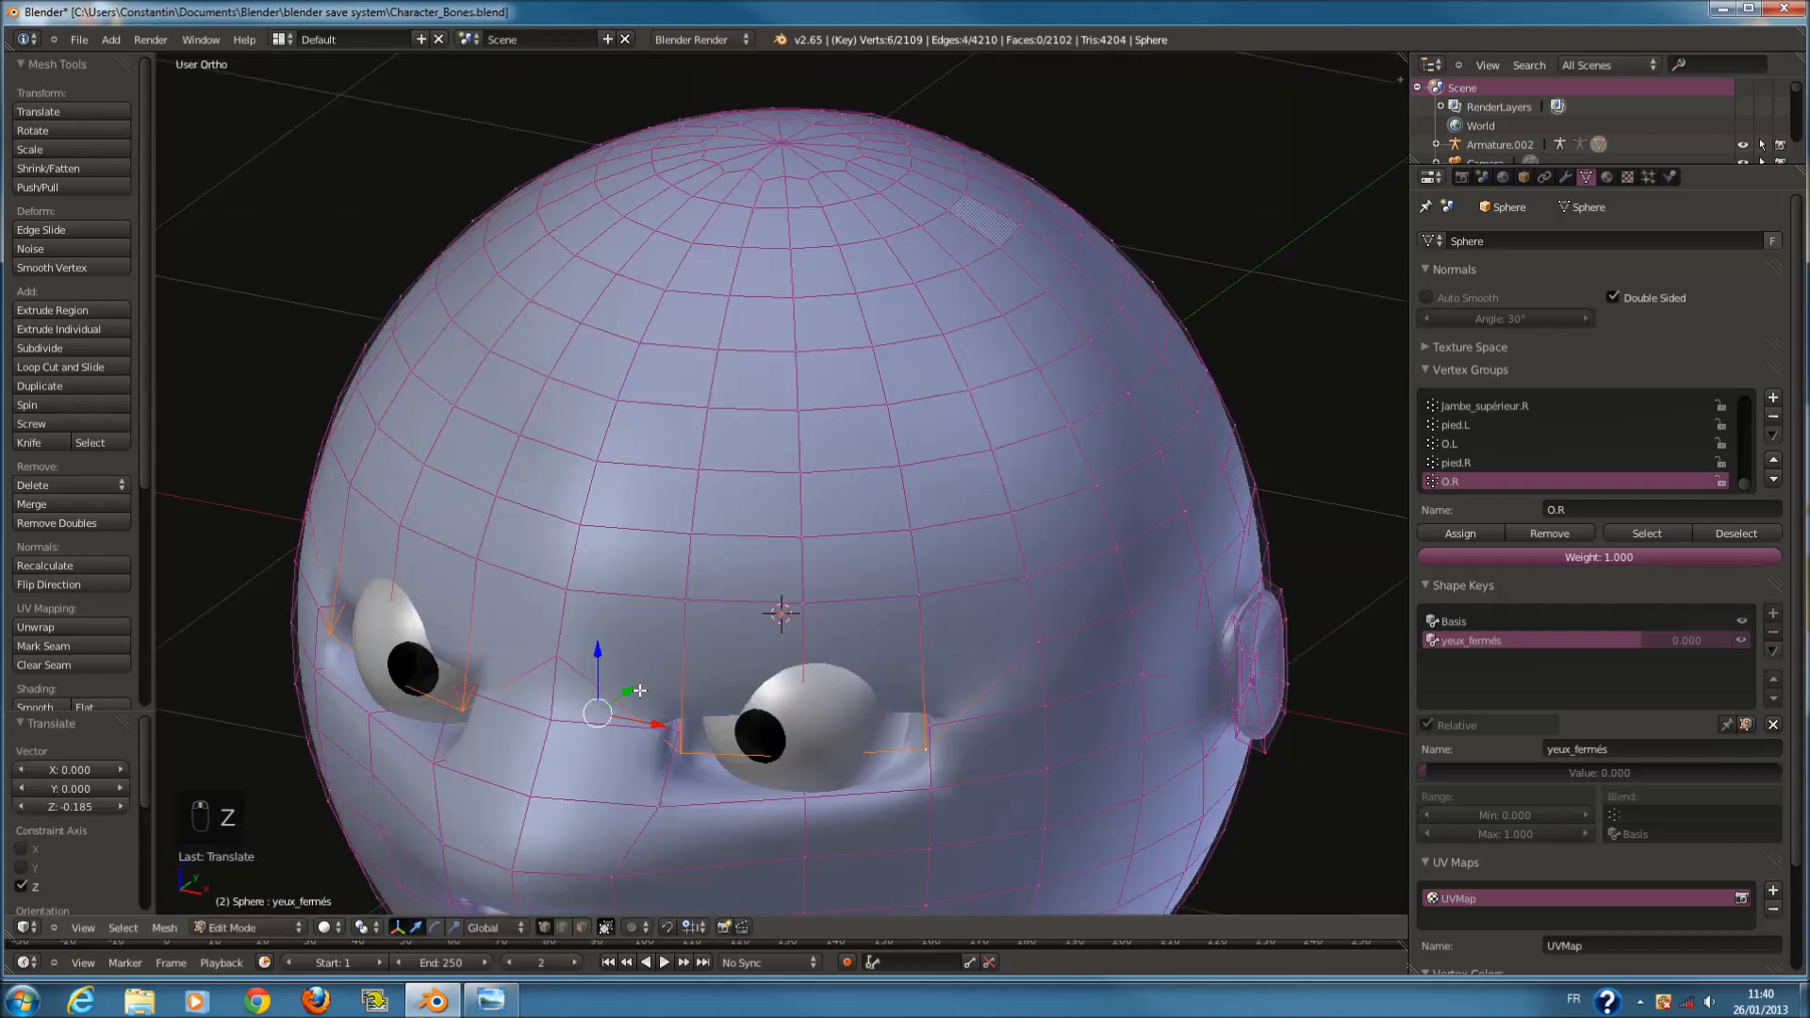
key("g")
key("z")
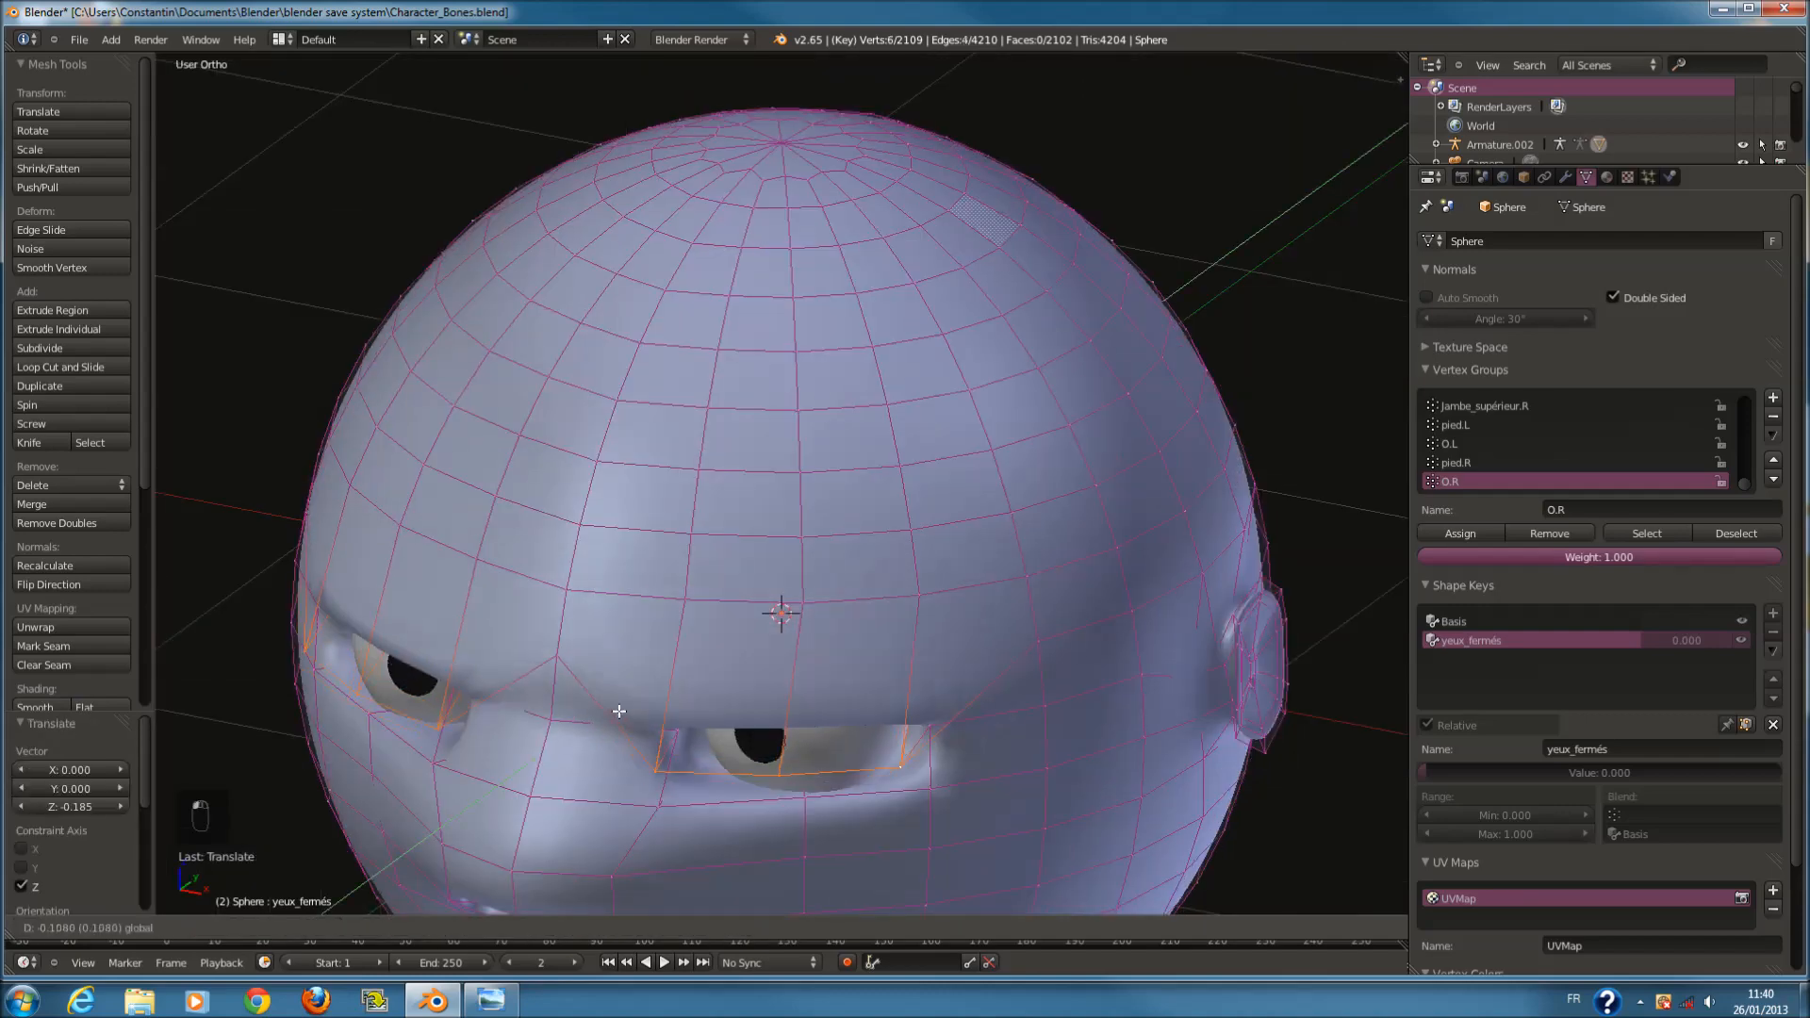
left_click(621, 711)
key("KP_1")
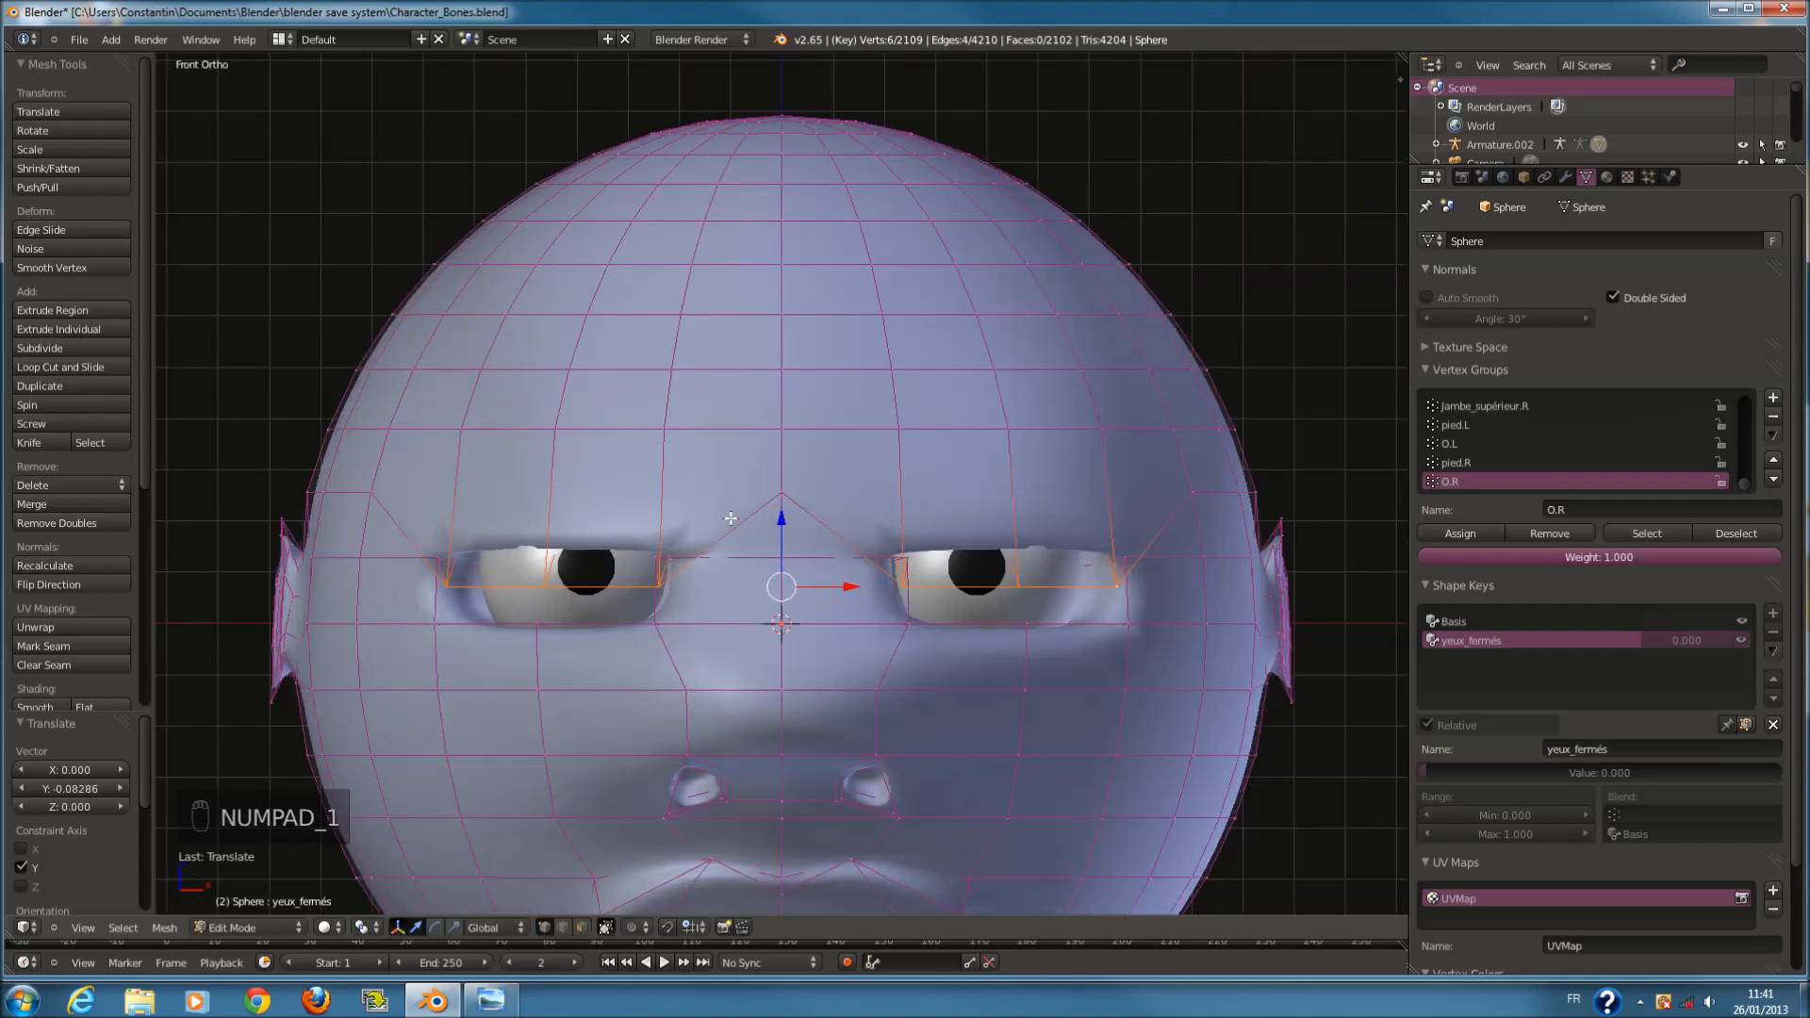
Select the brow vertices one row above both eyes, lower them about 0.075 along Z and pull them slightly forward.
scroll(564, 605, "up", 1)
scroll(726, 606, "down", 1)
scroll(977, 535, "up", 1)
key("a")
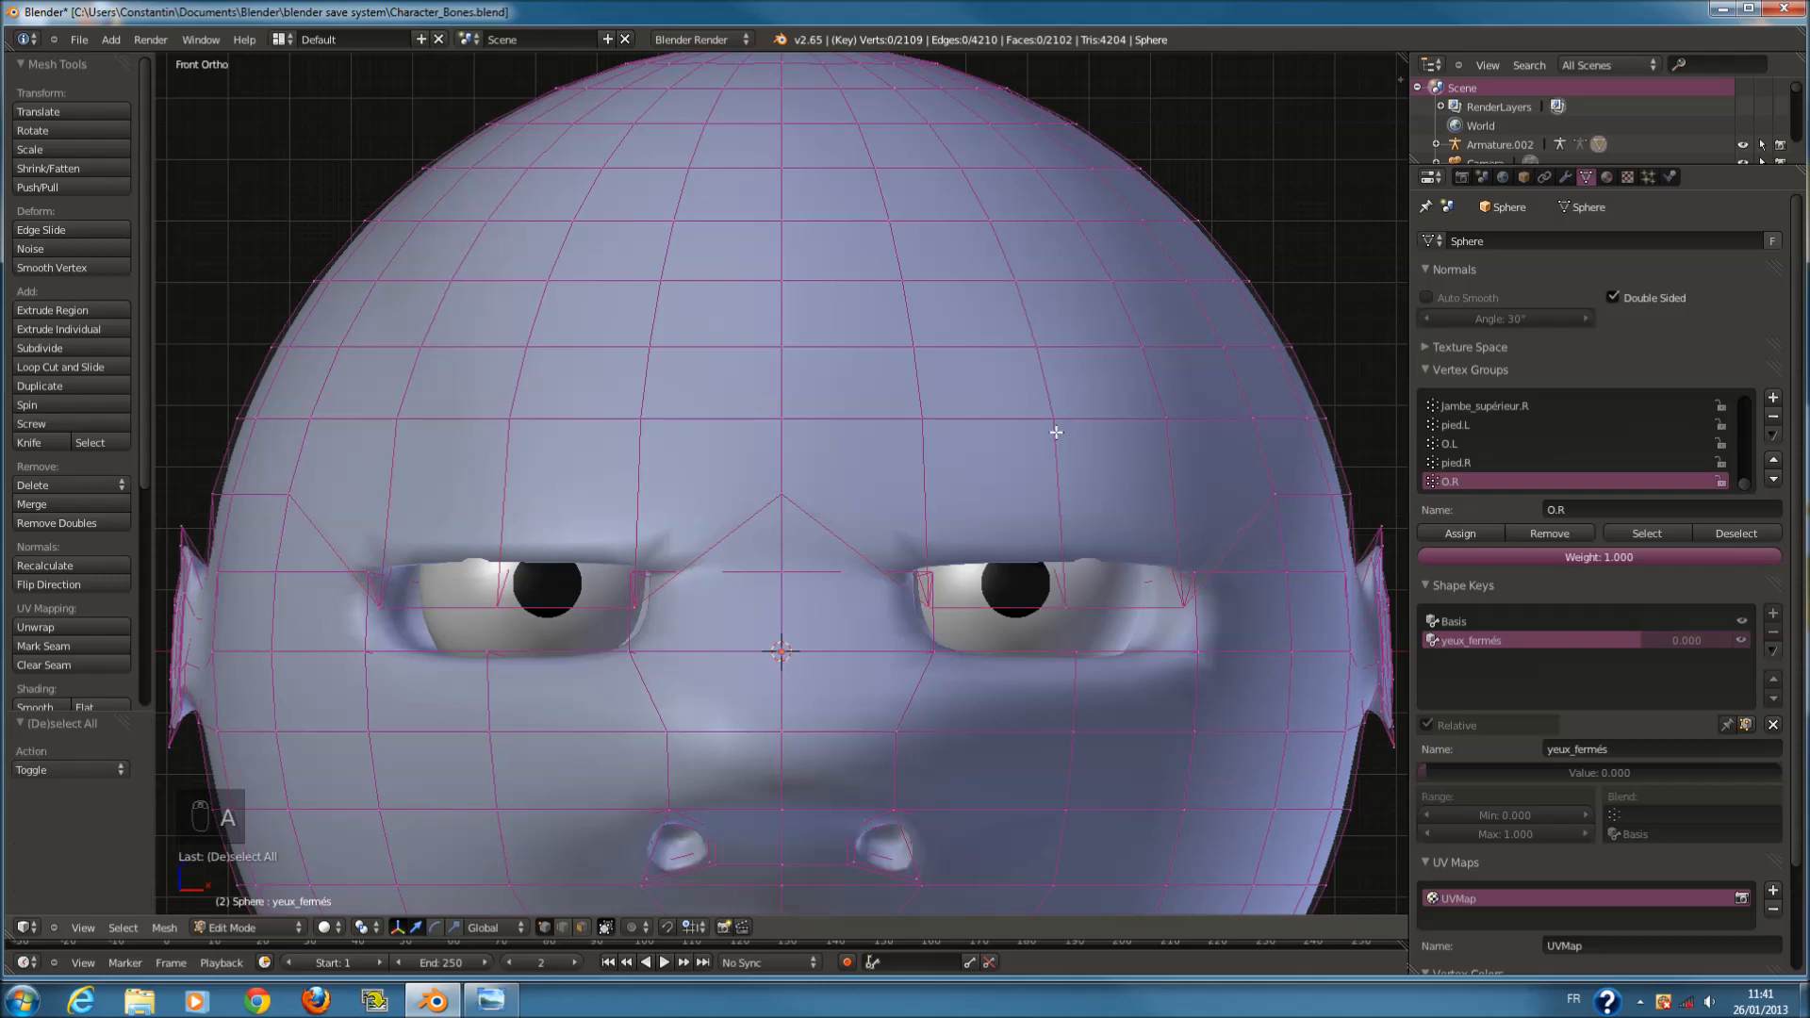
right_click(1169, 419, "ctrl")
right_click(417, 418, "shift")
right_click(655, 425, "ctrl")
left_click_drag(779, 351, 772, 396)
middle_click_drag(771, 396, 729, 544)
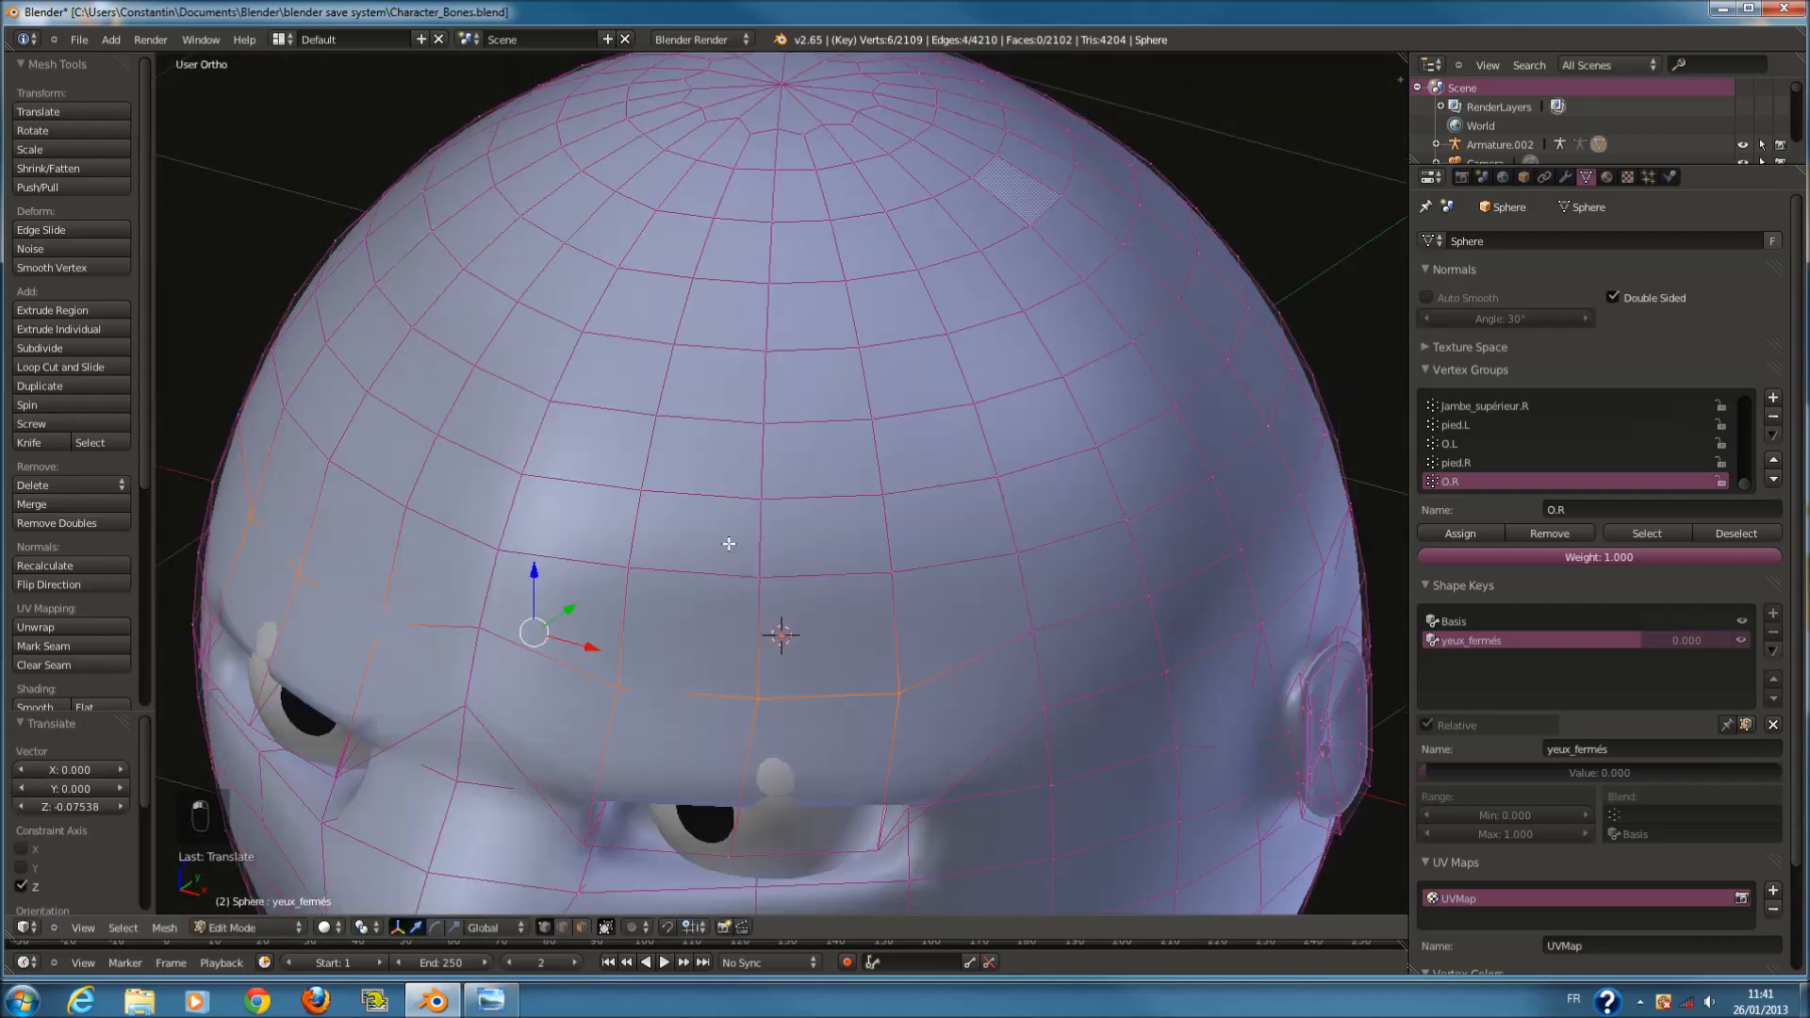
left_click_drag(575, 606, 568, 626)
key("KP_1")
scroll(647, 618, "down", 1)
Replace the selection with the vertices along the lower eyelids of both eyes.
key("a")
key("a")
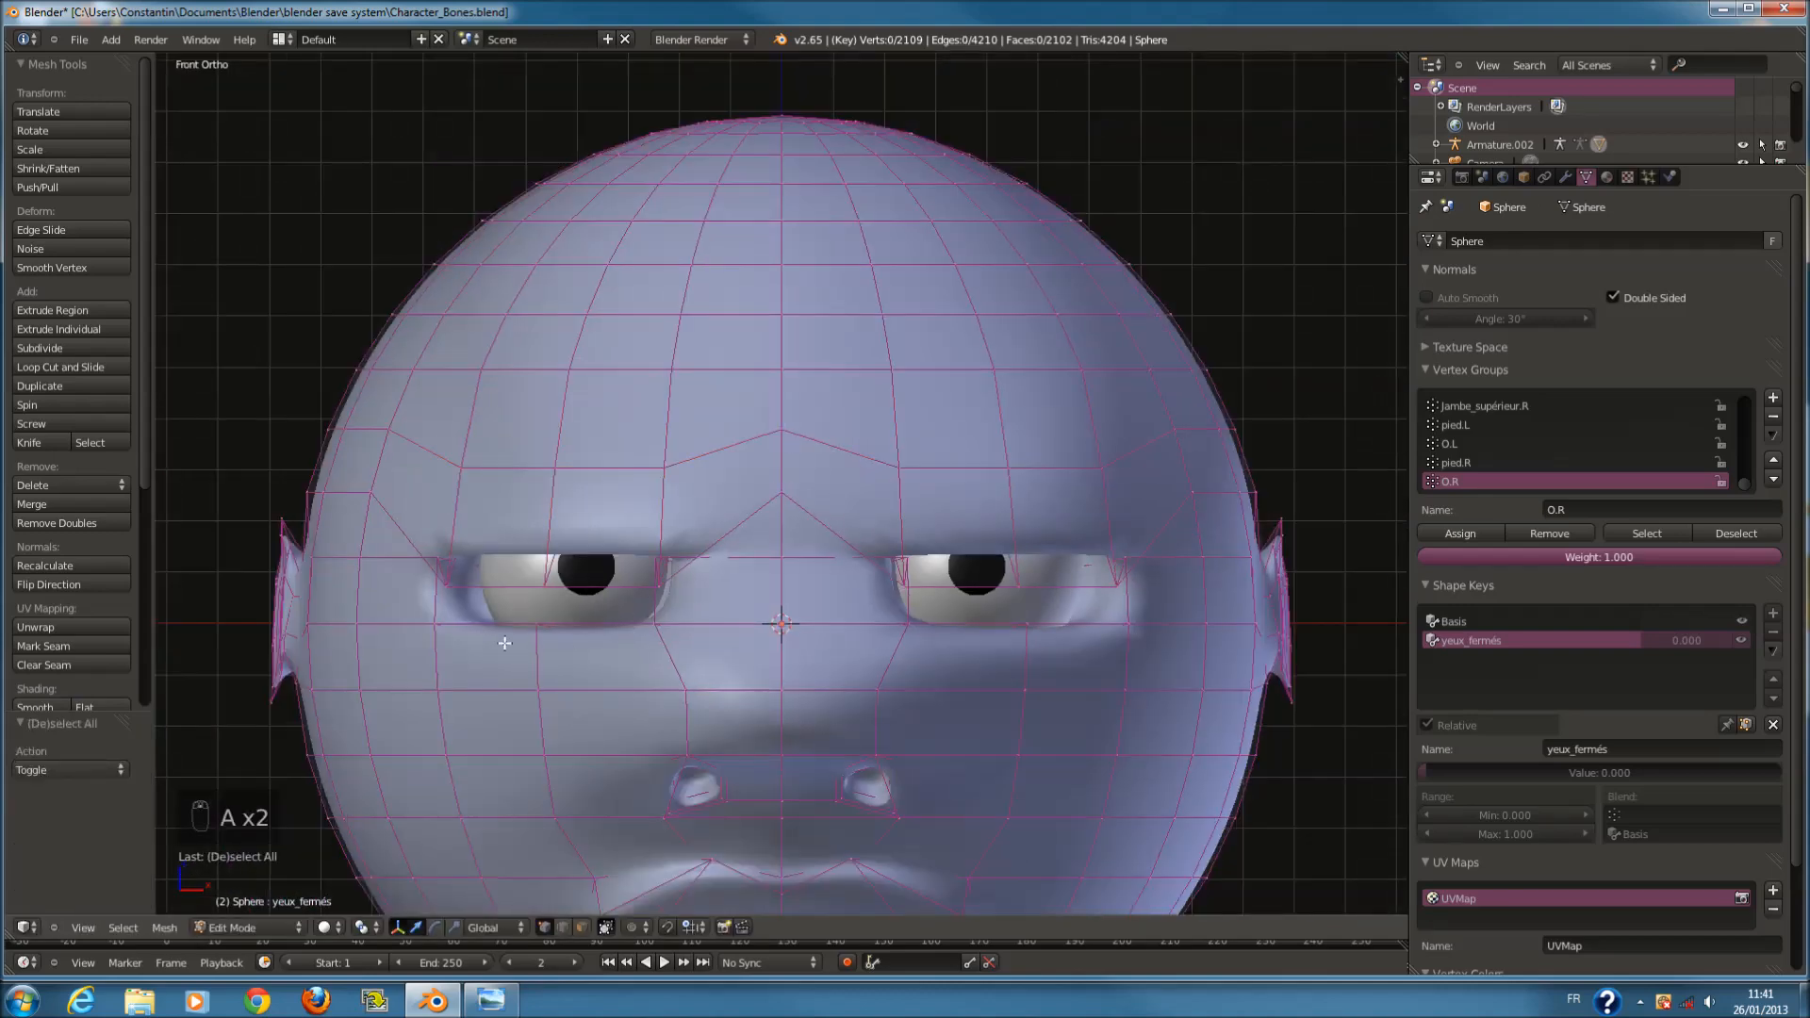
left_click_drag(436, 631, 679, 630)
key("z")
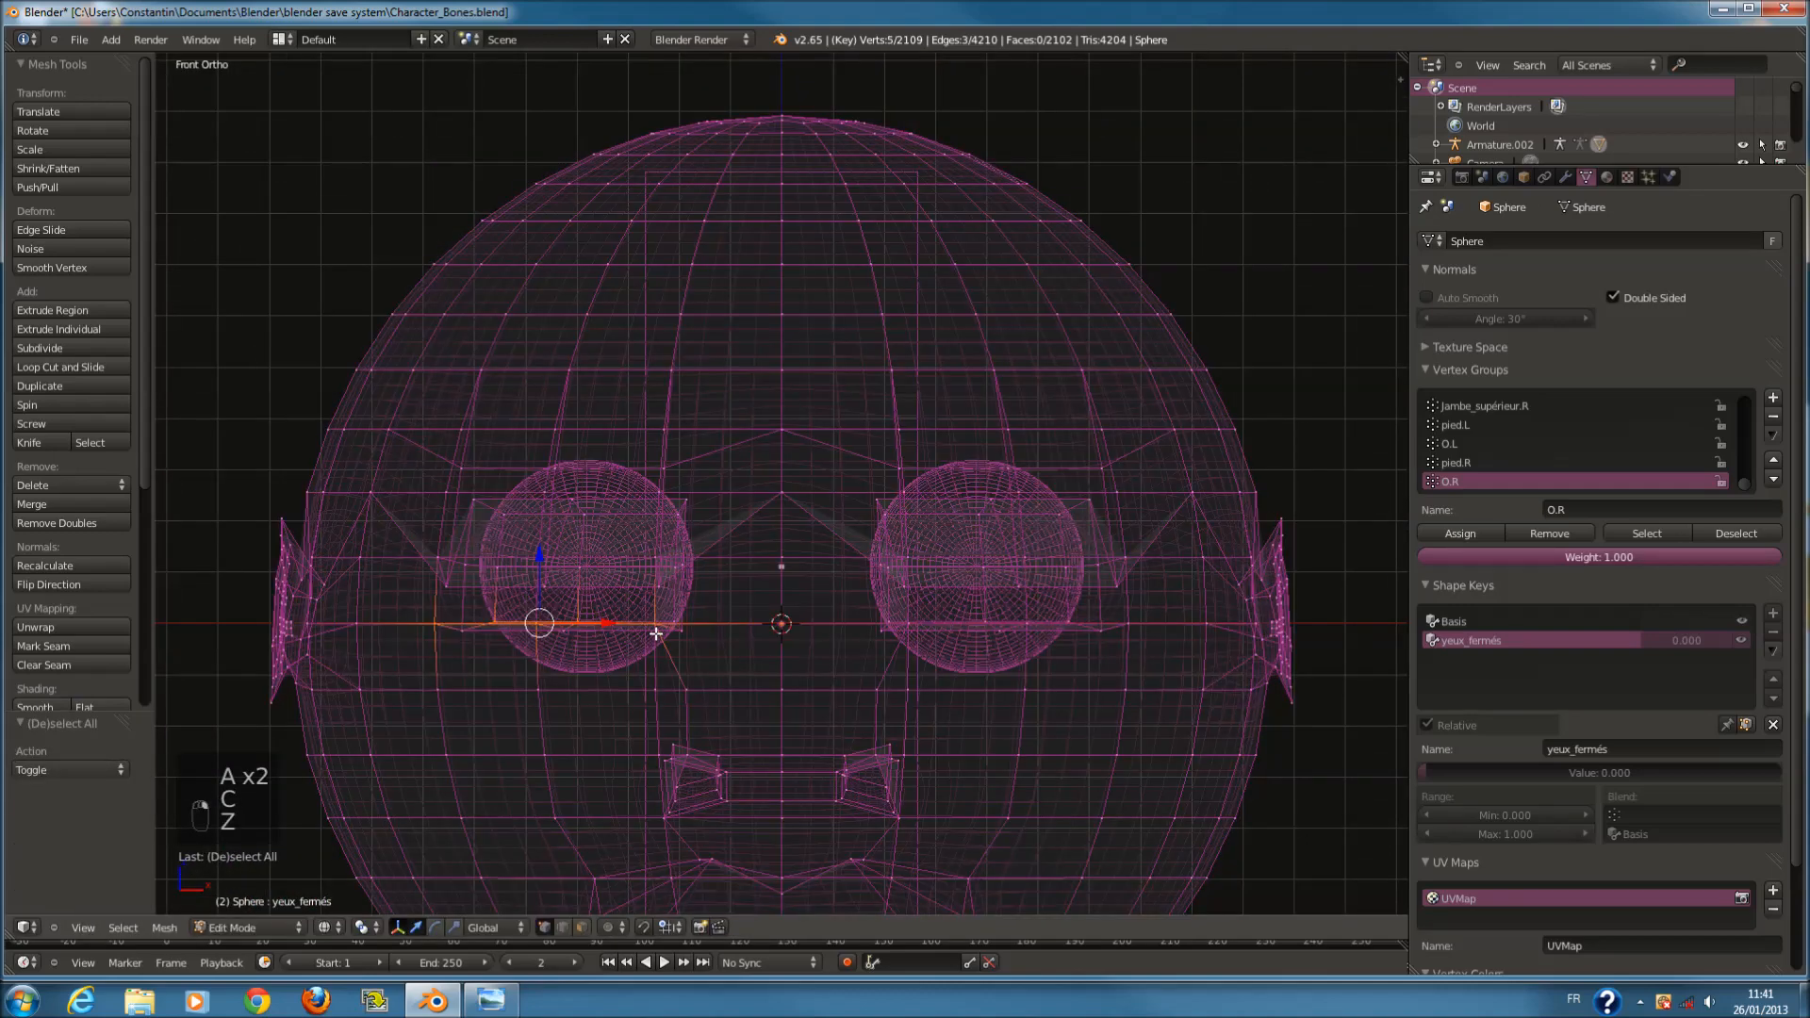
middle_click_drag(658, 644, 635, 678)
key("c")
middle_click(477, 696)
right_click(785, 798)
key("z")
right_click(831, 788, "shift")
right_click(961, 766, "shift")
right_click(1070, 746, "shift")
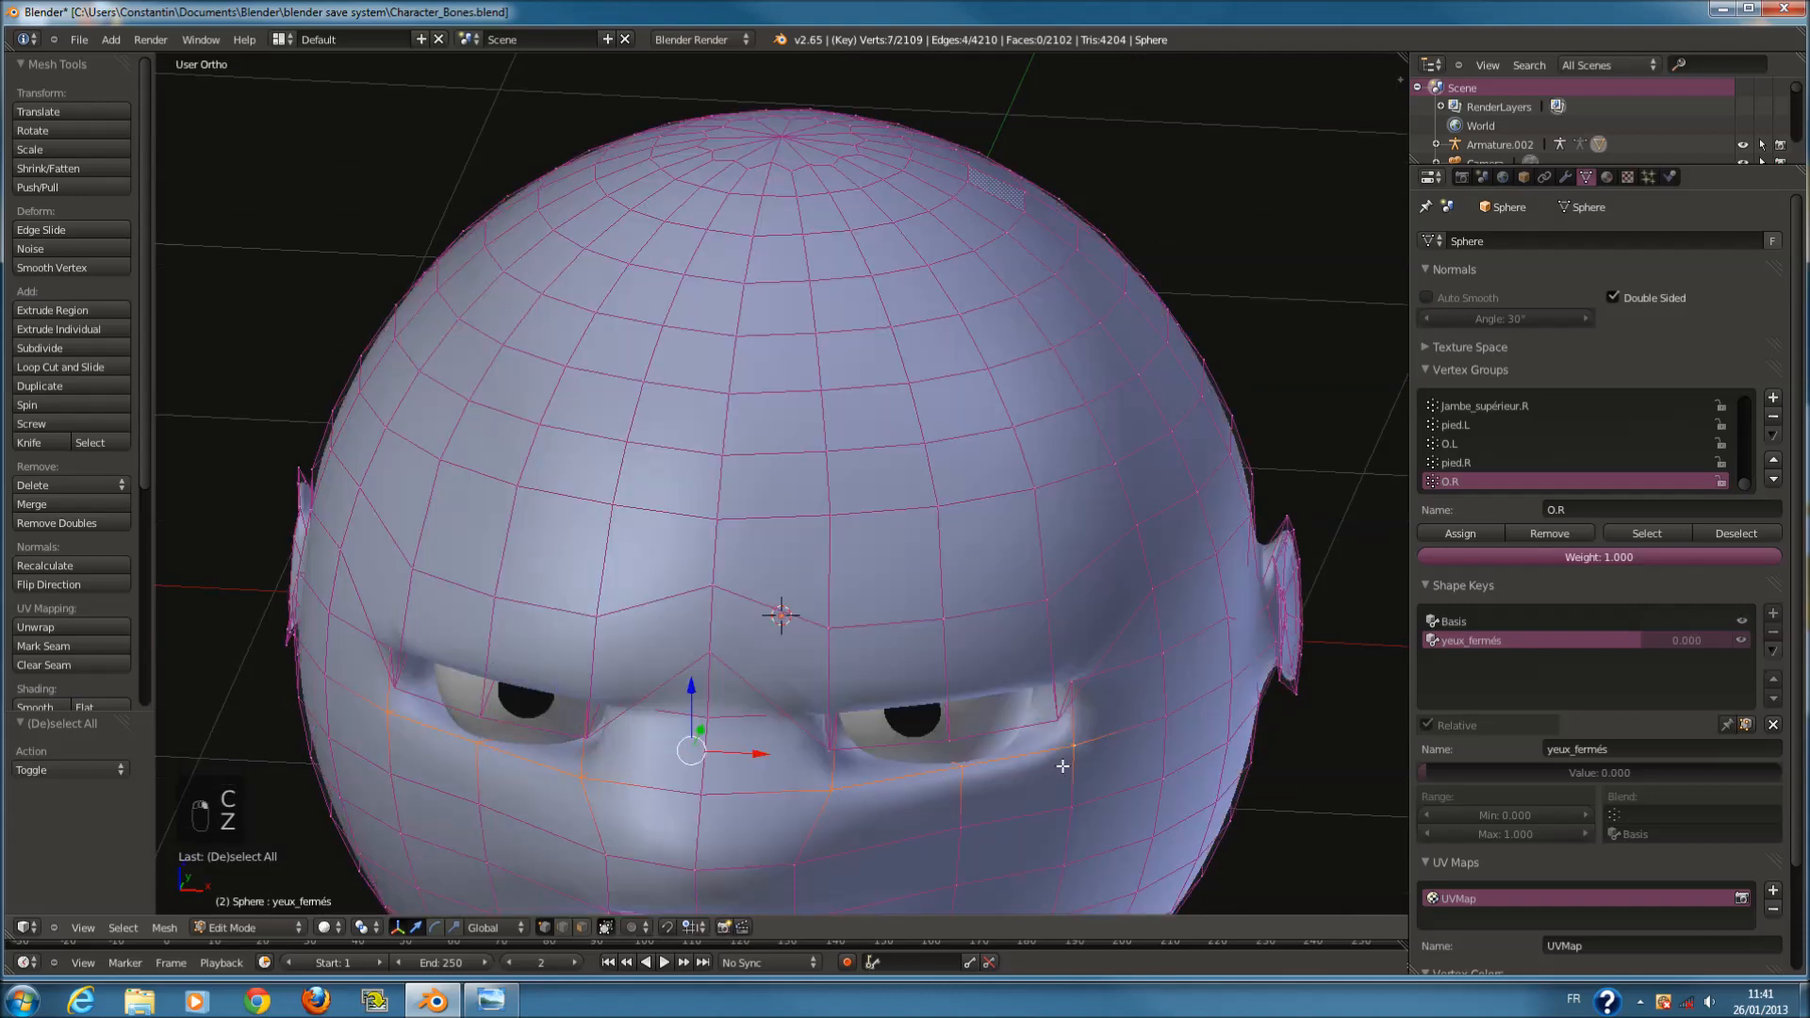
Raise the lower-eyelid vertices towards the upper lids along Z and bring them forward over the eyeballs.
key("KP_1")
left_click_drag(752, 562, 752, 461)
middle_click_drag(752, 461, 656, 613)
left_click_drag(638, 610, 607, 559)
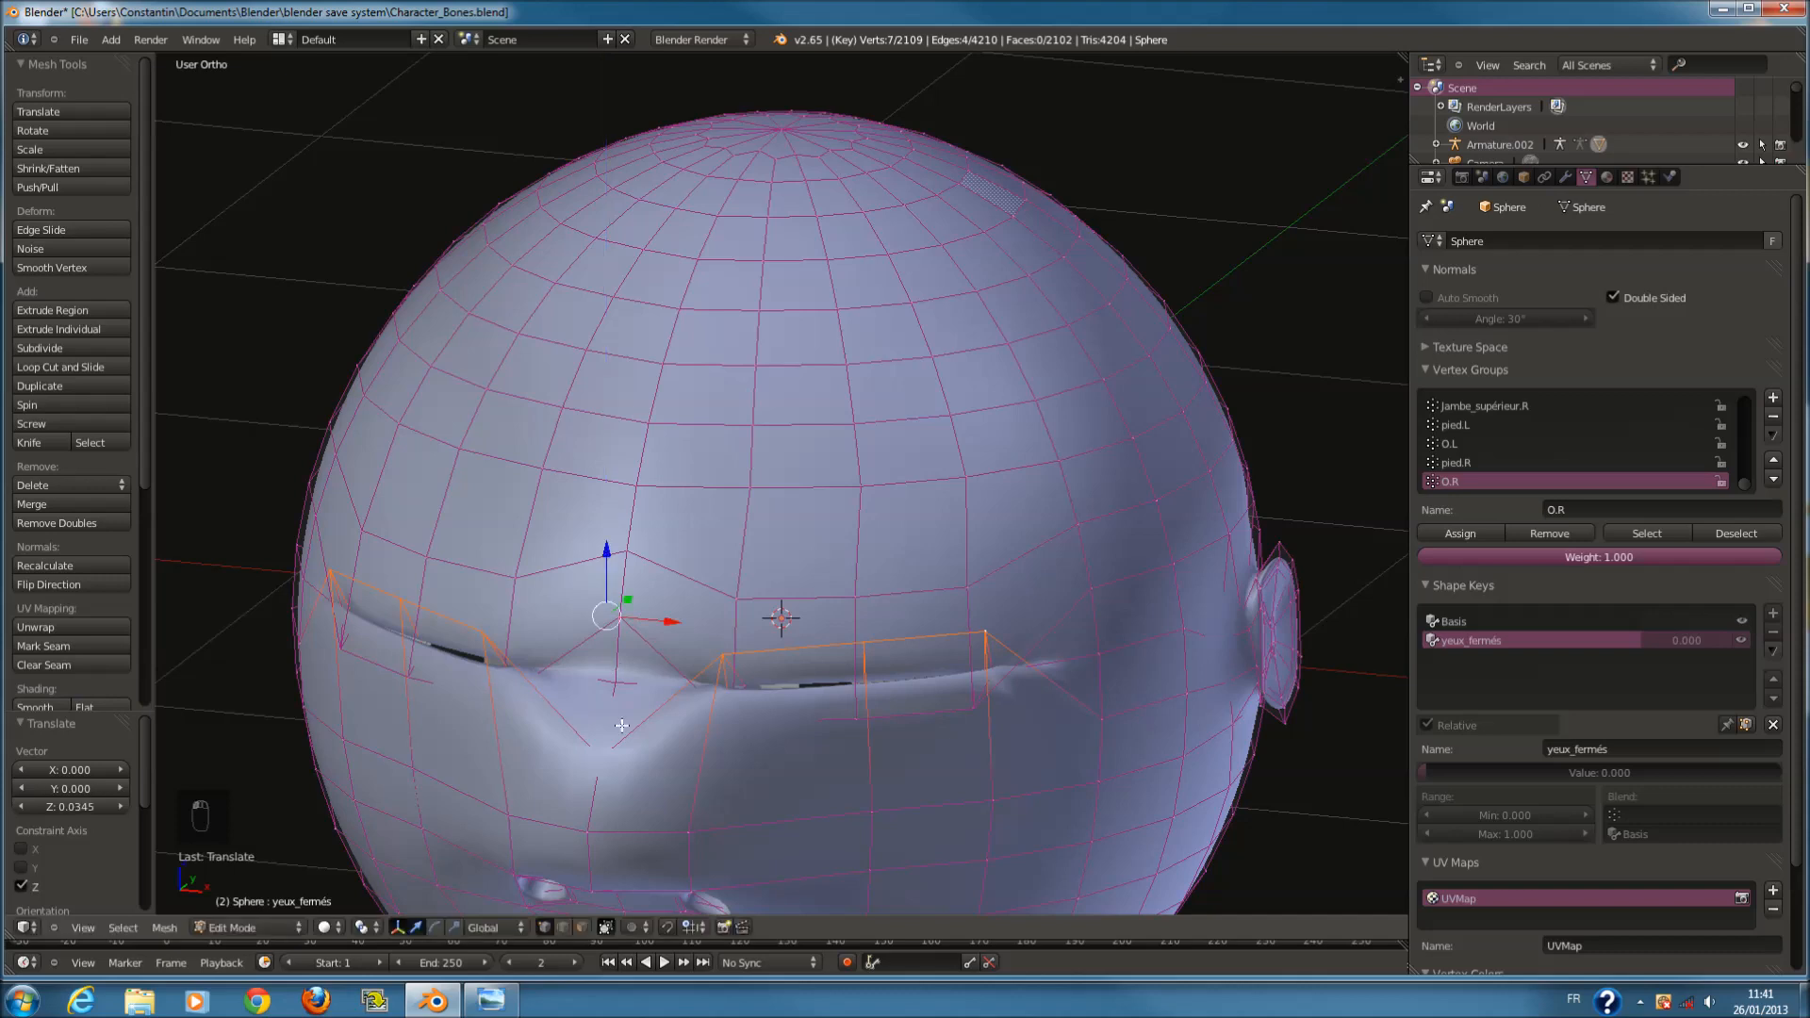
Try raising the four cheek vertices beneath the lower eyelids about 0.094 along Z.
right_click(886, 814)
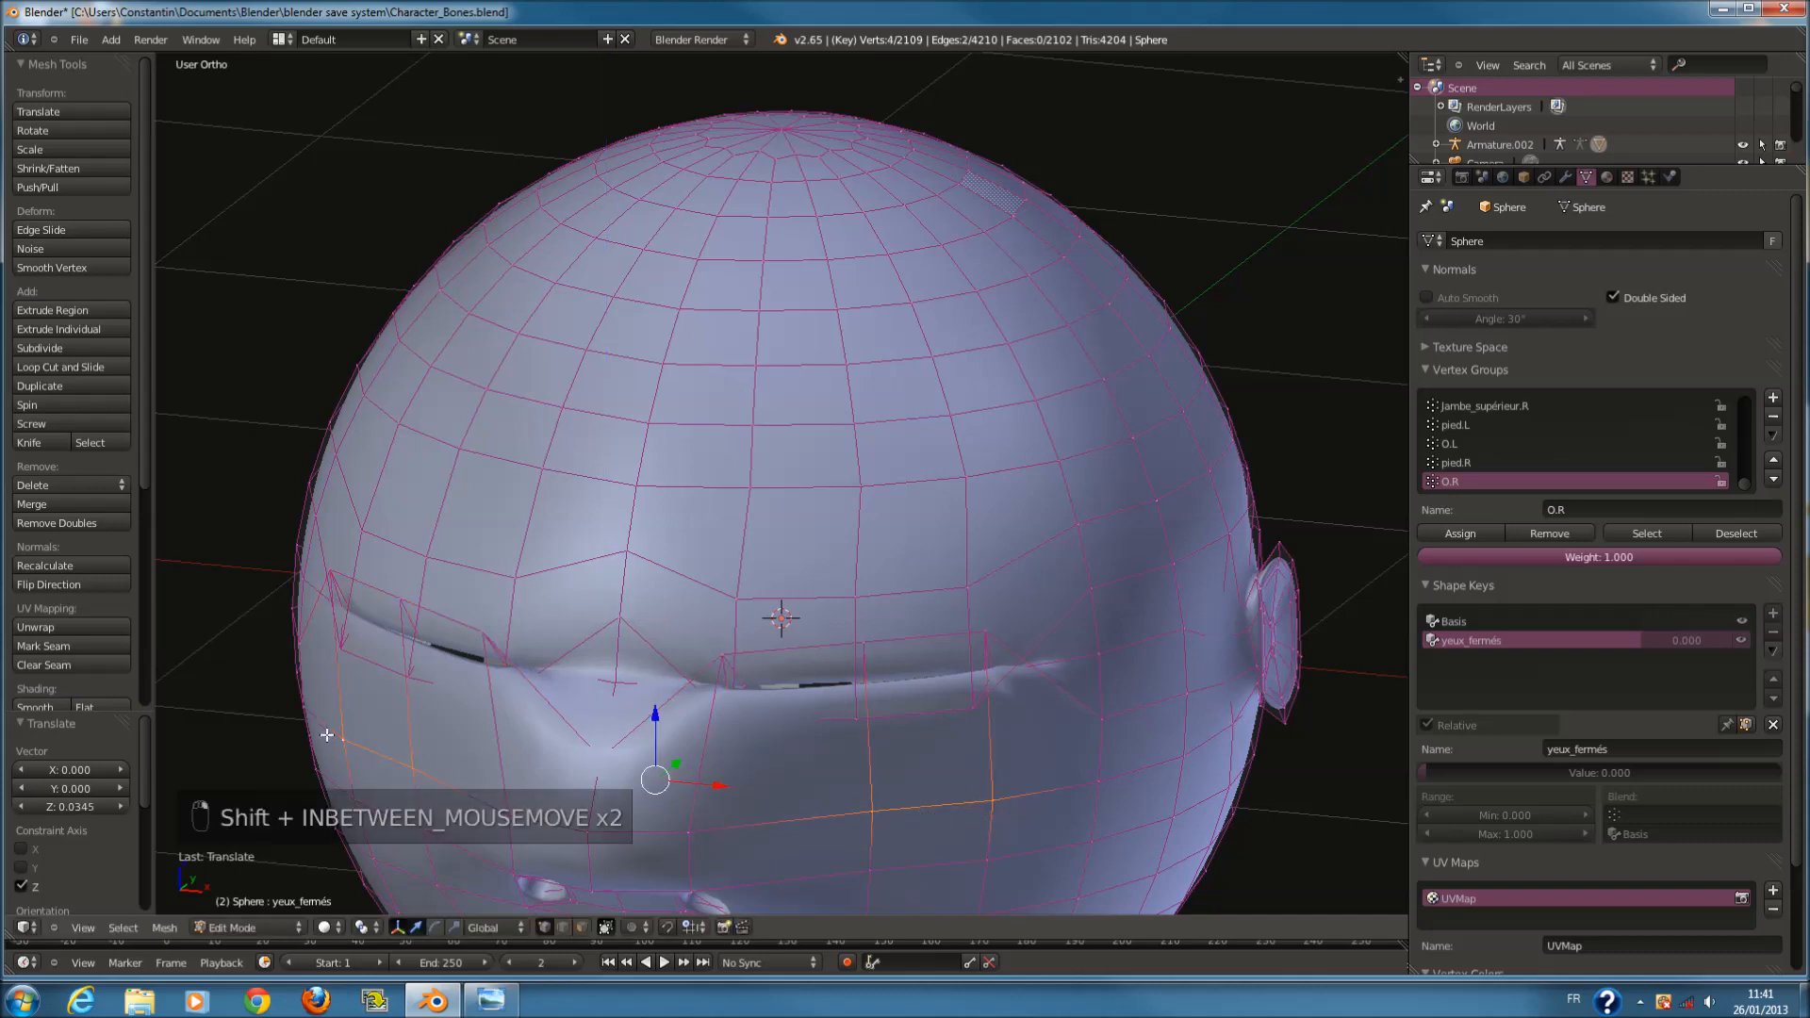
left_click_drag(657, 714, 659, 667)
middle_click_drag(738, 671, 443, 613)
scroll(830, 649, "down", 2)
scroll(458, 554, "up", 1)
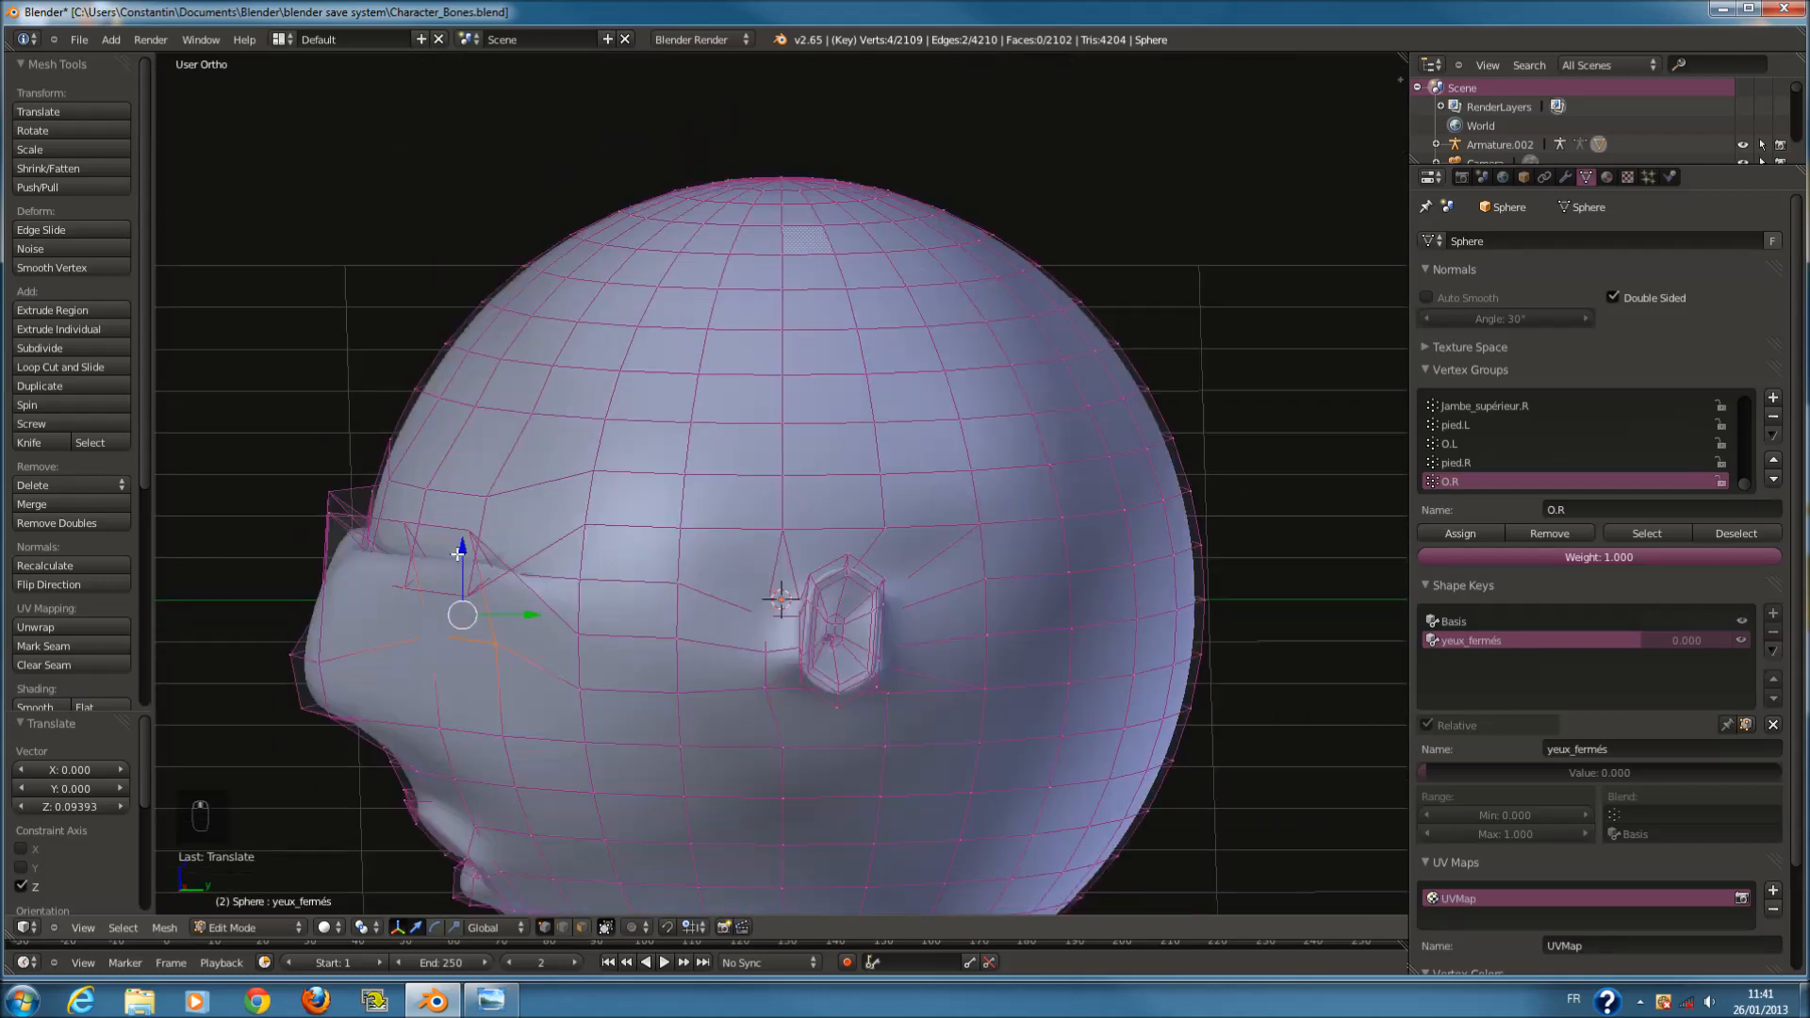
key("ctrl+z")
Undo the latest raise of the lower-eyelid vertices and shift them back about 0.007 along Y.
middle_click_drag(434, 583, 427, 552)
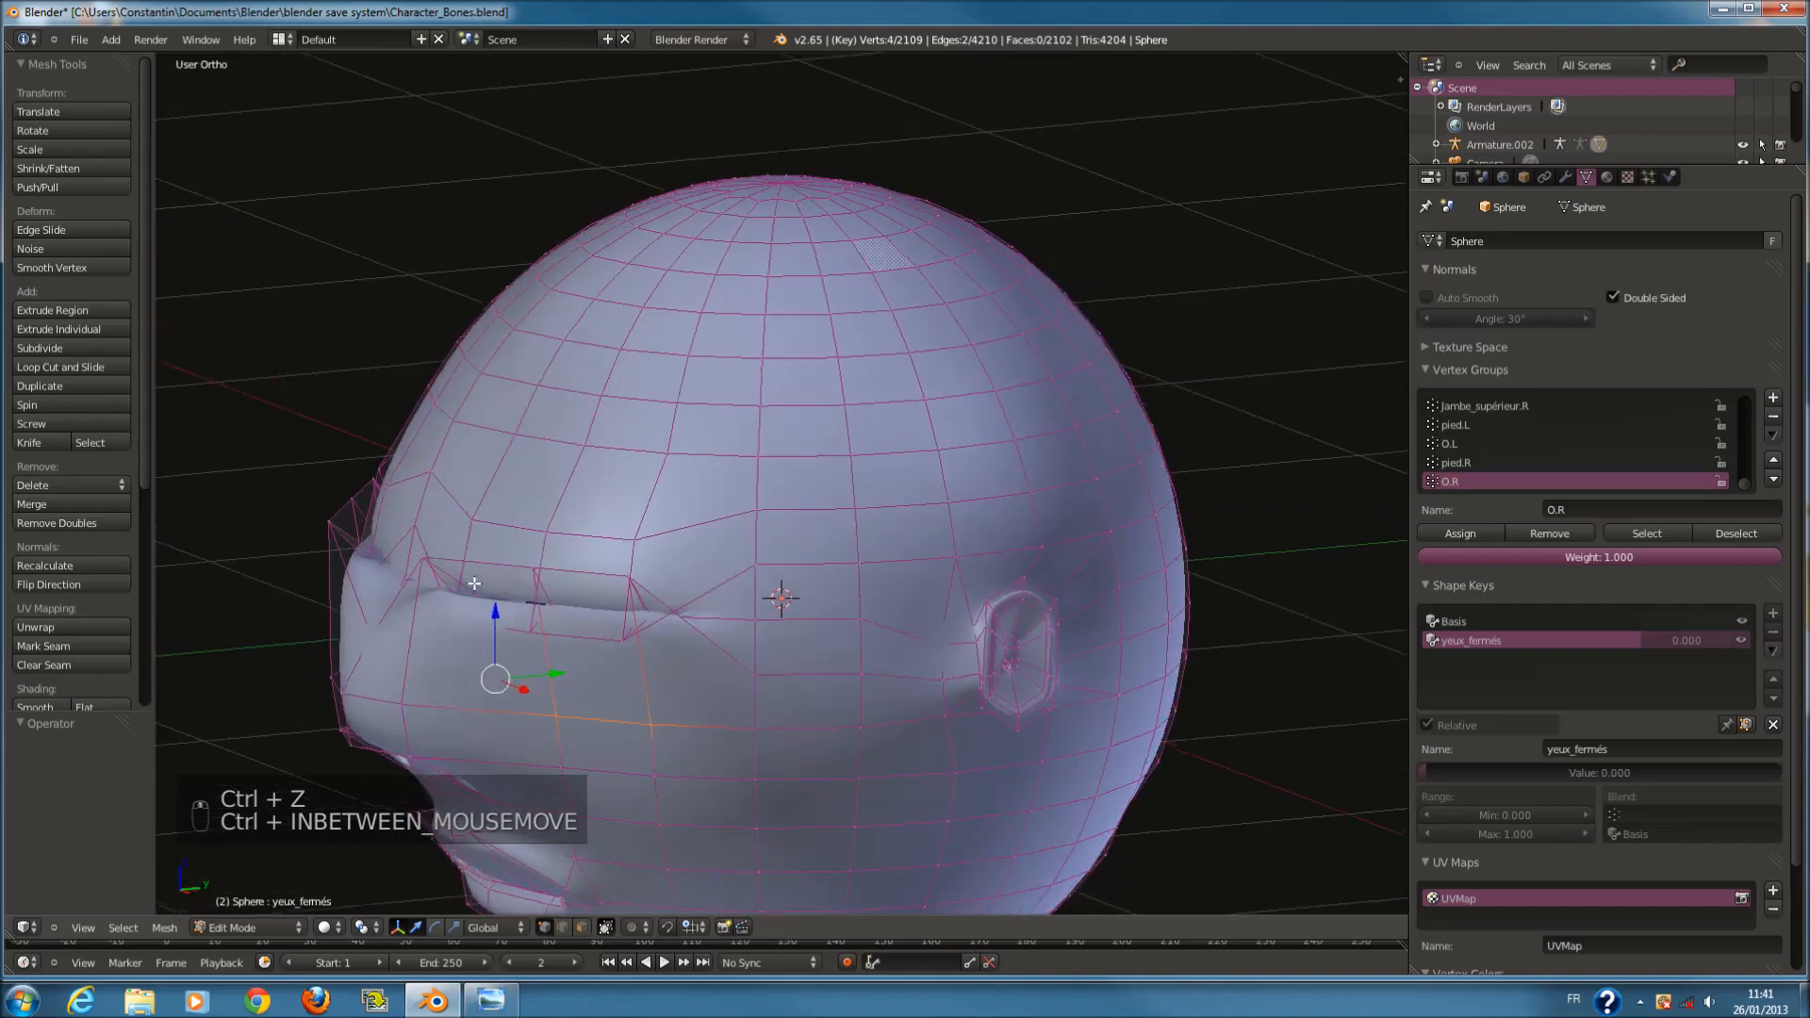
key("ctrl+z")
key("ctrl+z")
key("ctrl+z")
key("ctrl+z")
key("ctrl+z")
key("ctrl+z")
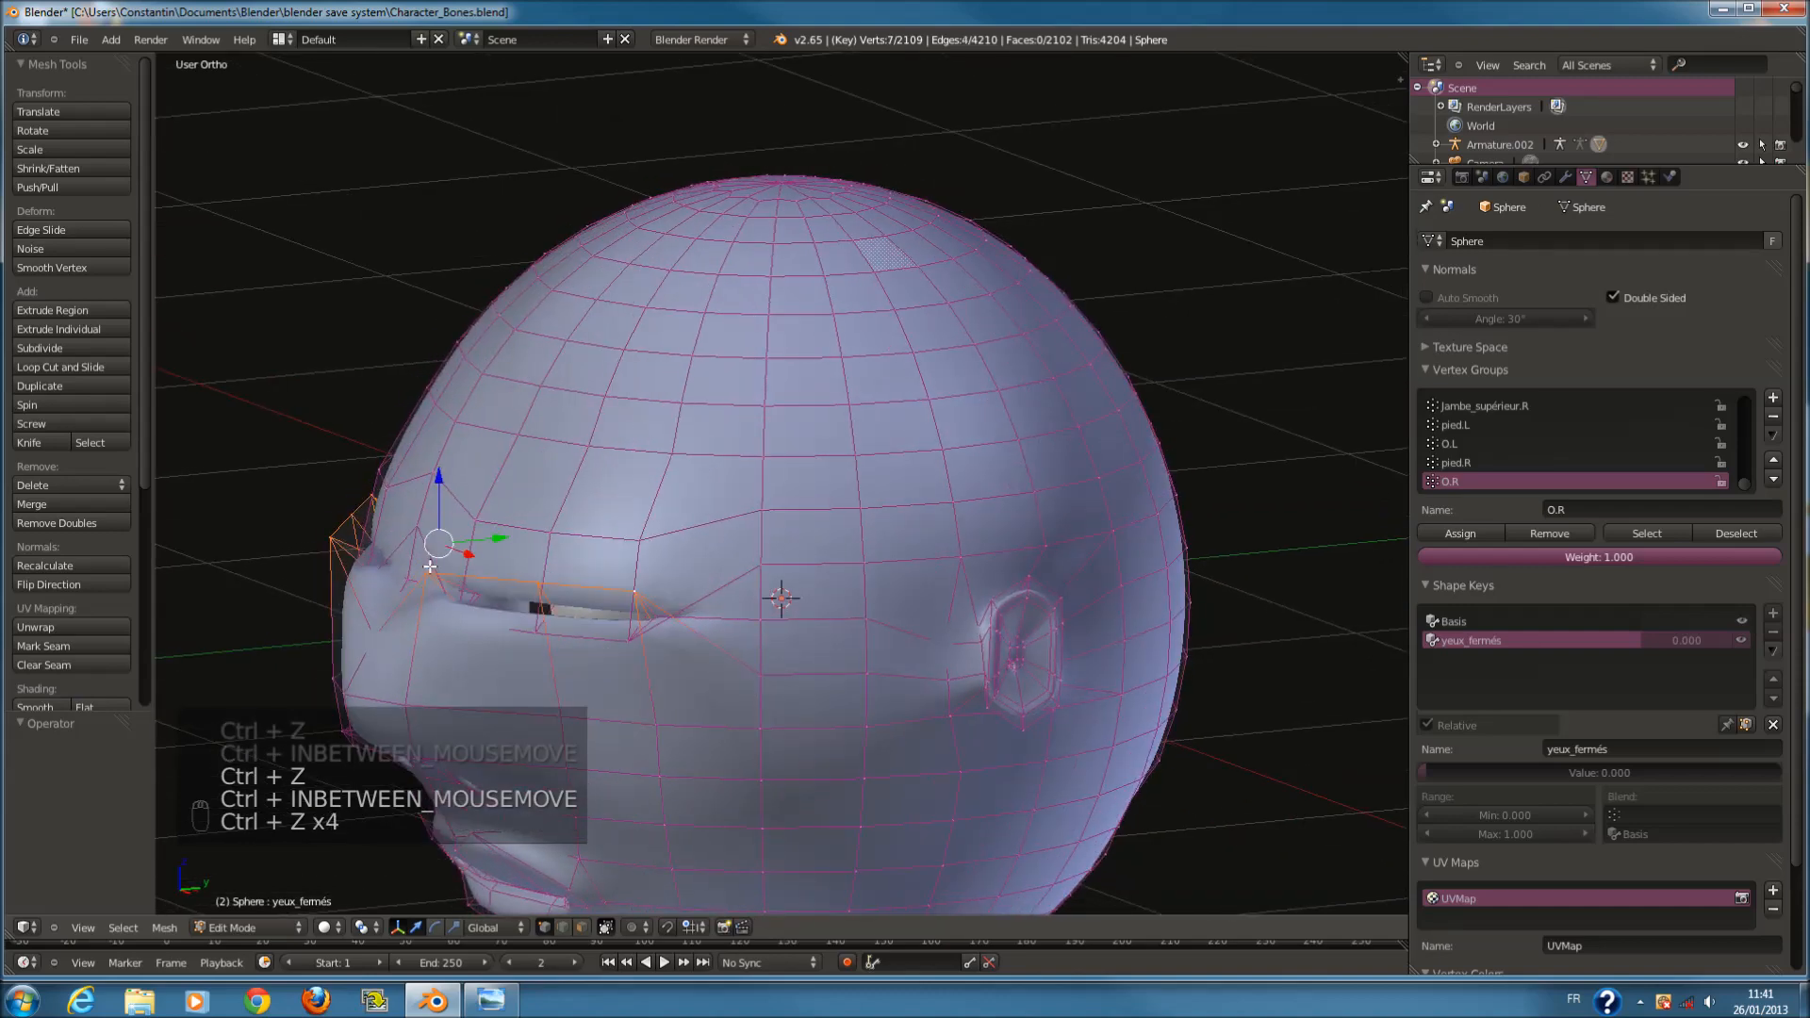
middle_click_drag(489, 583, 436, 536)
mouse_move(429, 521)
left_mouse_down()
mouse_move(453, 504)
mouse_move(415, 517)
left_mouse_up()
Select the cheek vertices beneath both lower eyelids and raise them about 0.087 along Z.
right_click(394, 743)
right_click(466, 764, "shift")
middle_click_drag(467, 763, 764, 728)
right_click(413, 714, "shift")
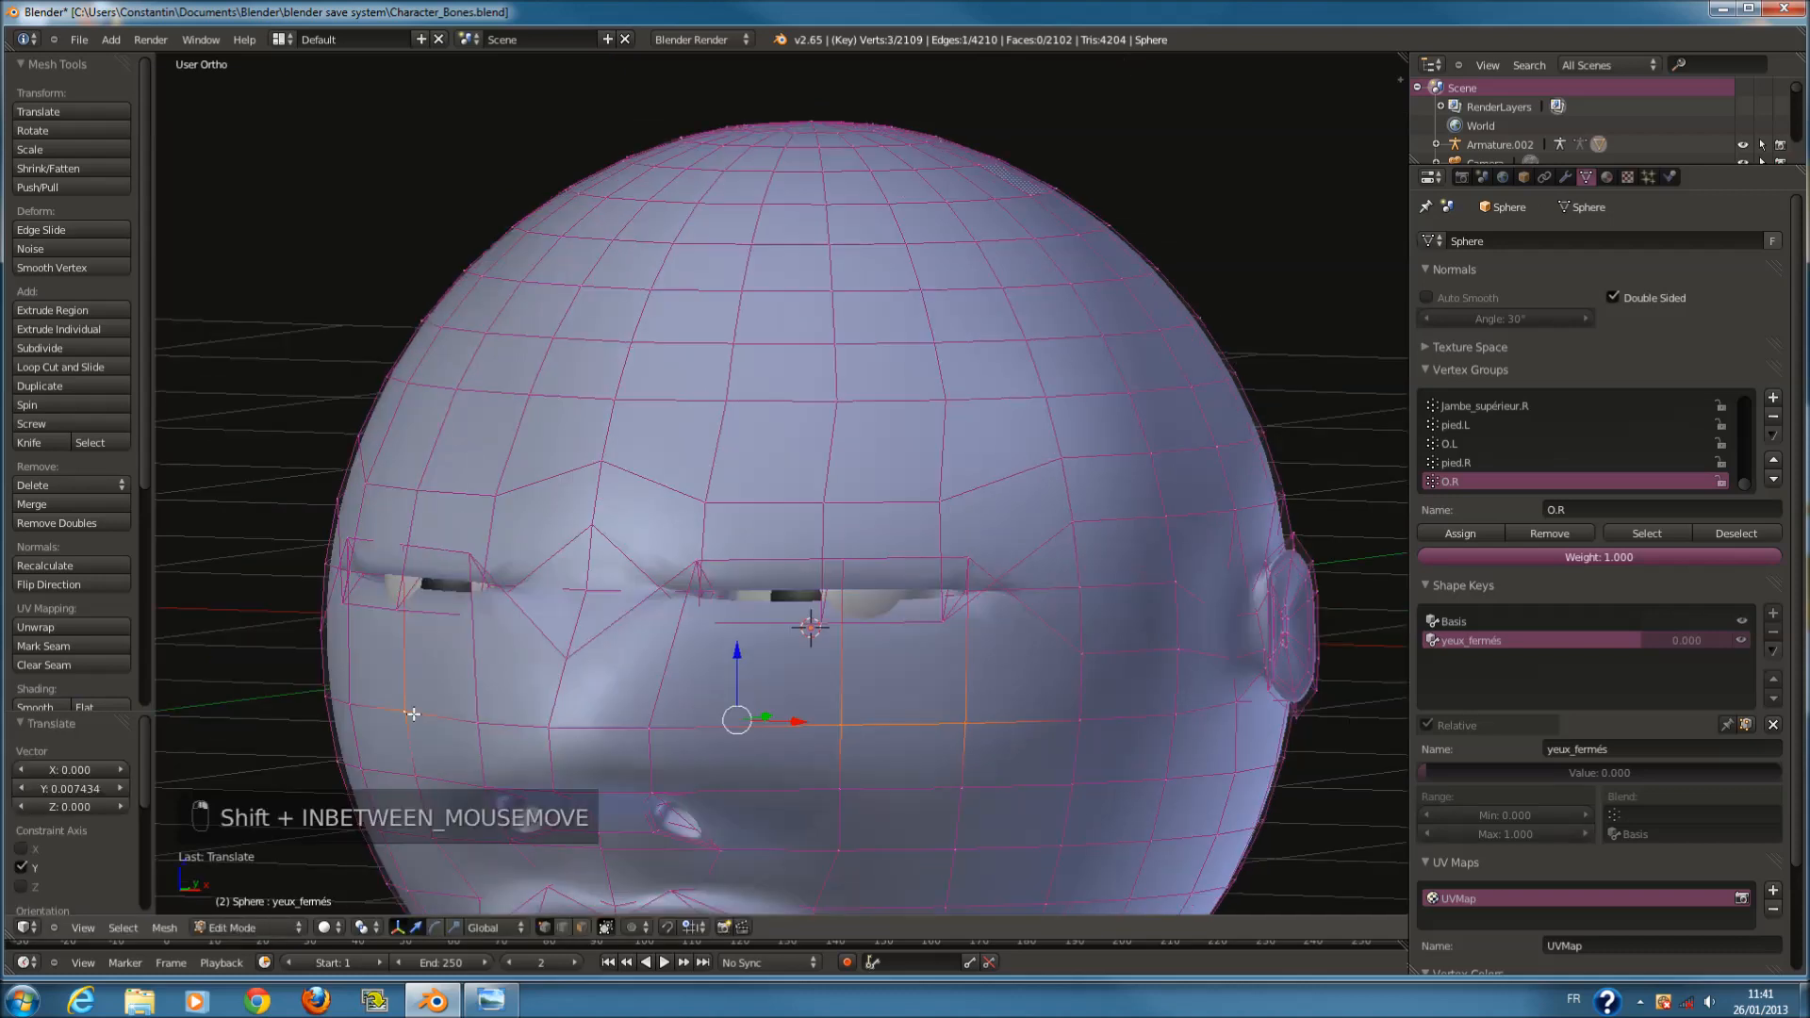
right_click(339, 714, "shift")
left_click_drag(647, 660, 645, 615)
right_click(705, 551)
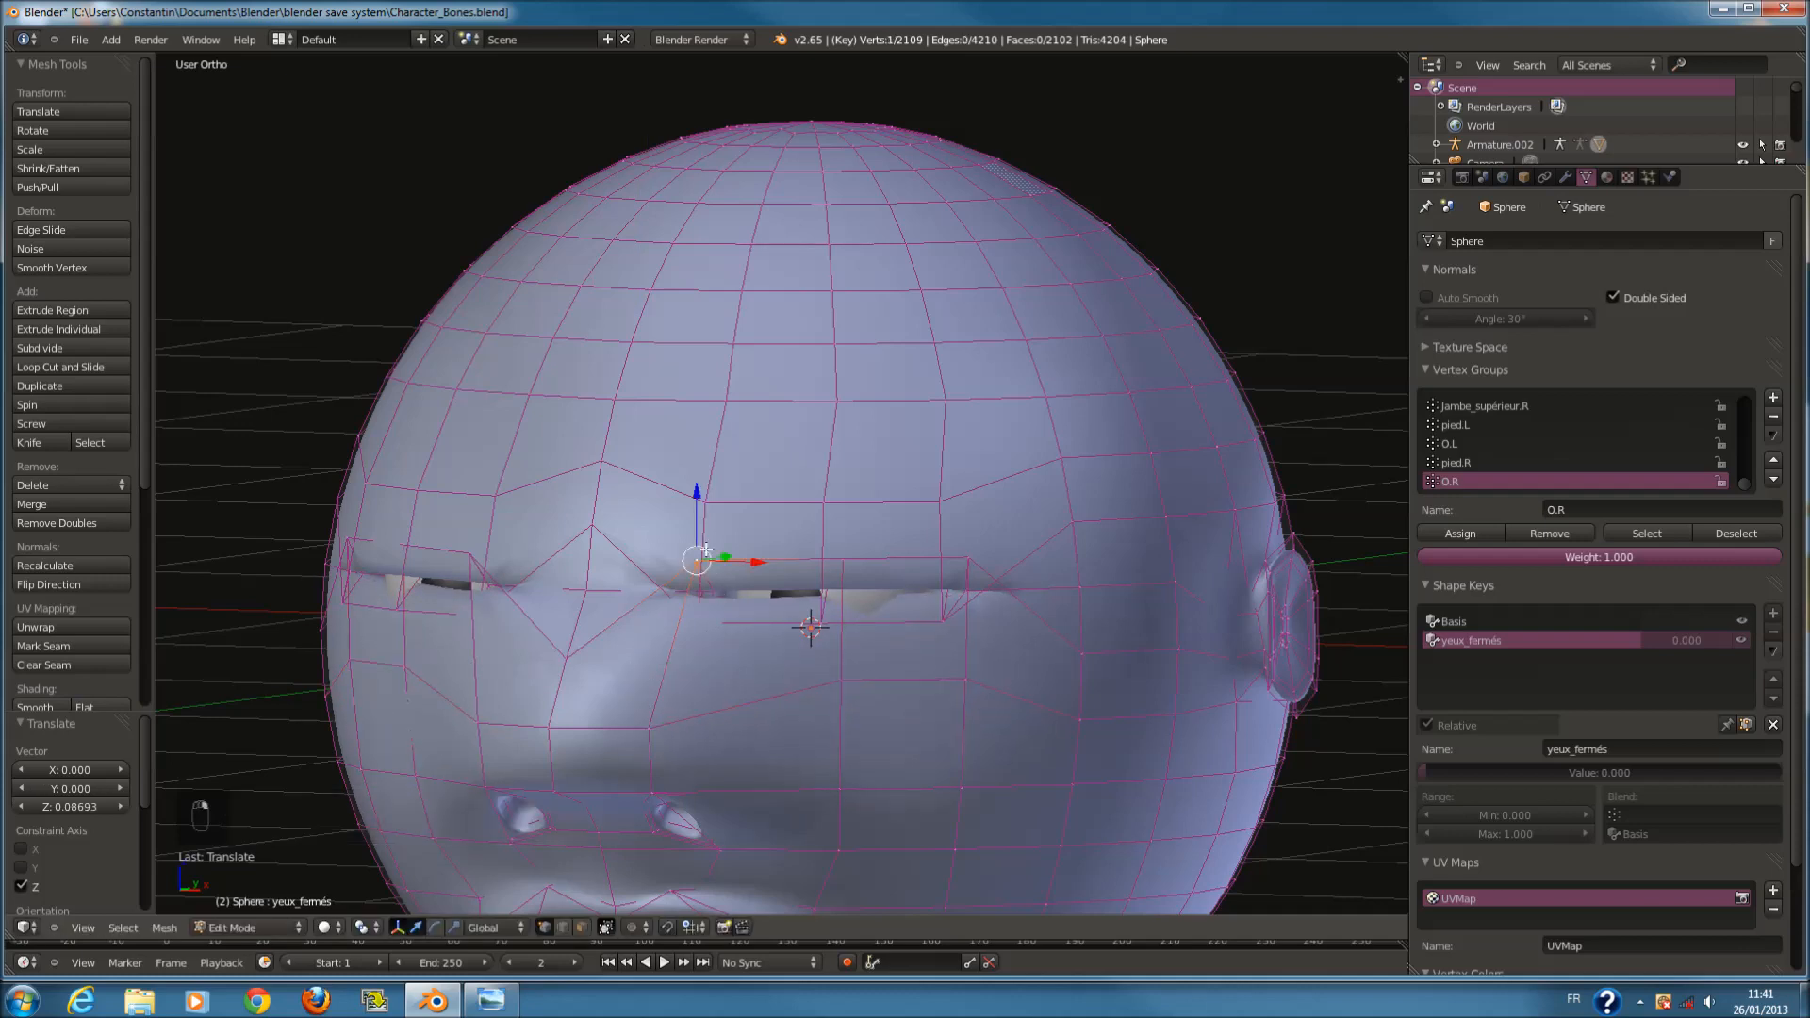
Return to Object Mode, try out the value of yeux_fermés and compare the closed and open eyes from the front.
middle_click_drag(853, 560, 1098, 652)
scroll(801, 679, "down", 2)
key("Tab")
key("Tab")
key("Tab")
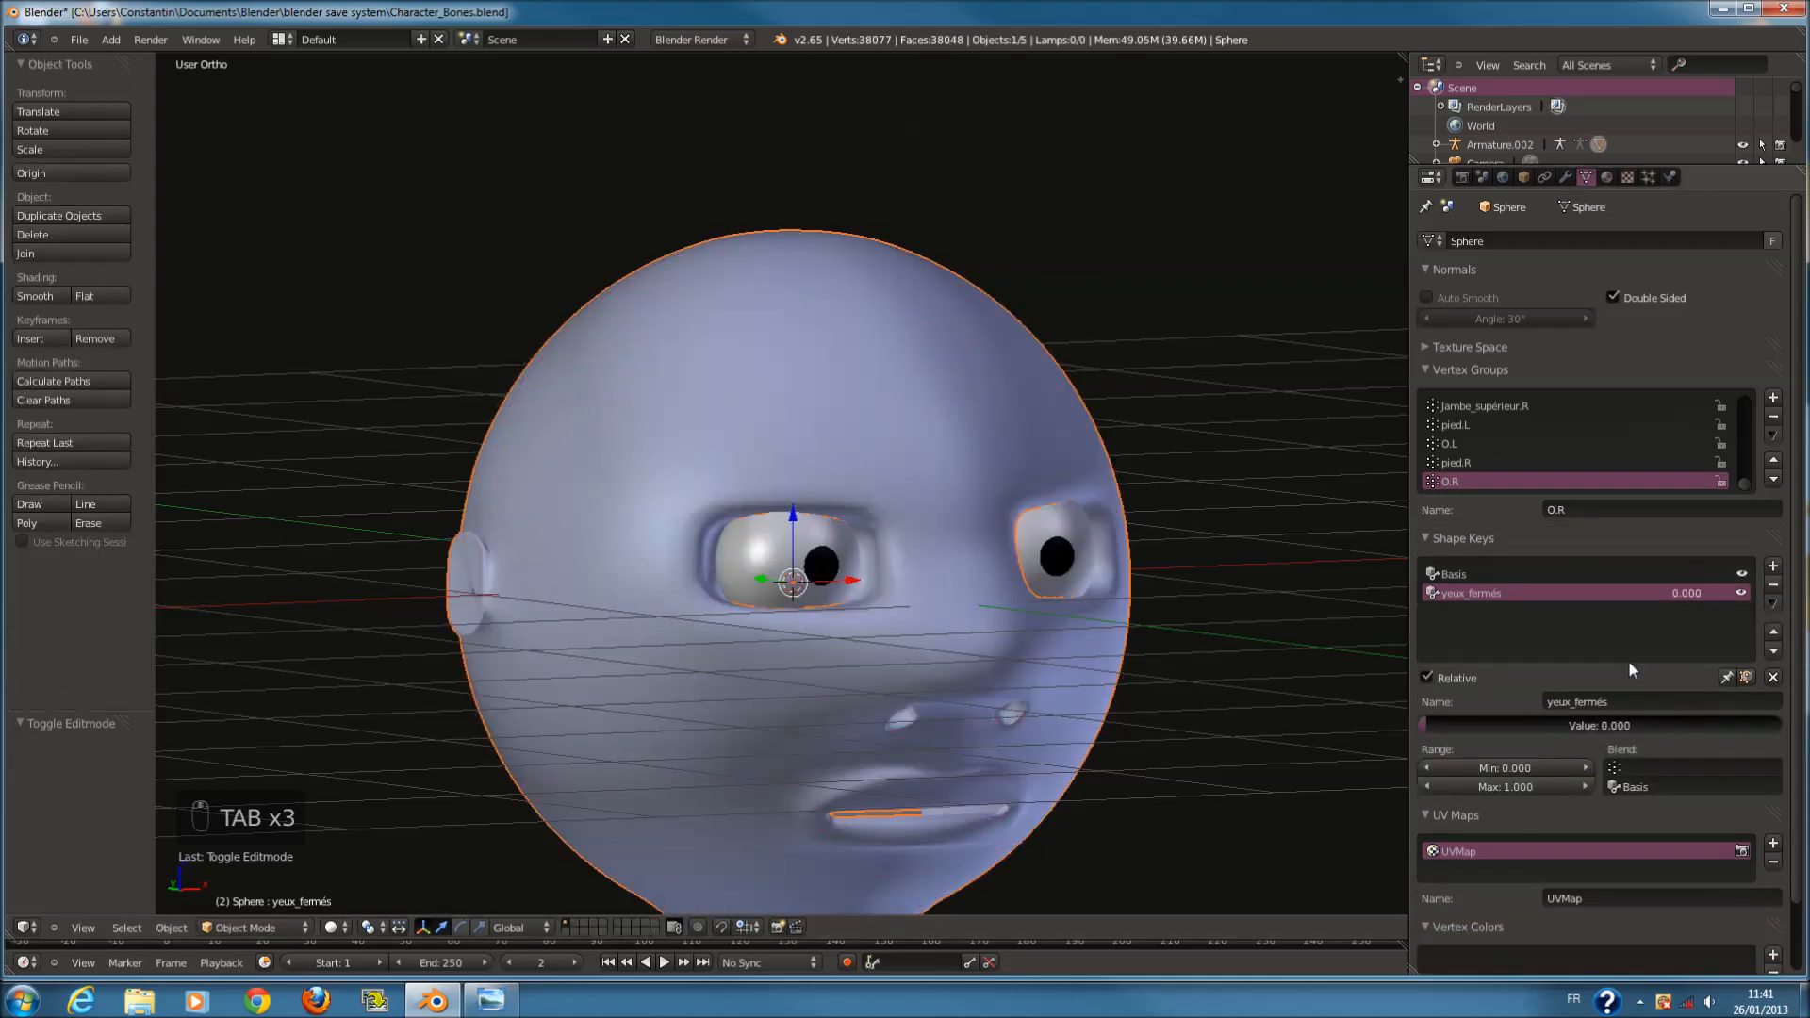
left_click_drag(1435, 730, 1301, 726)
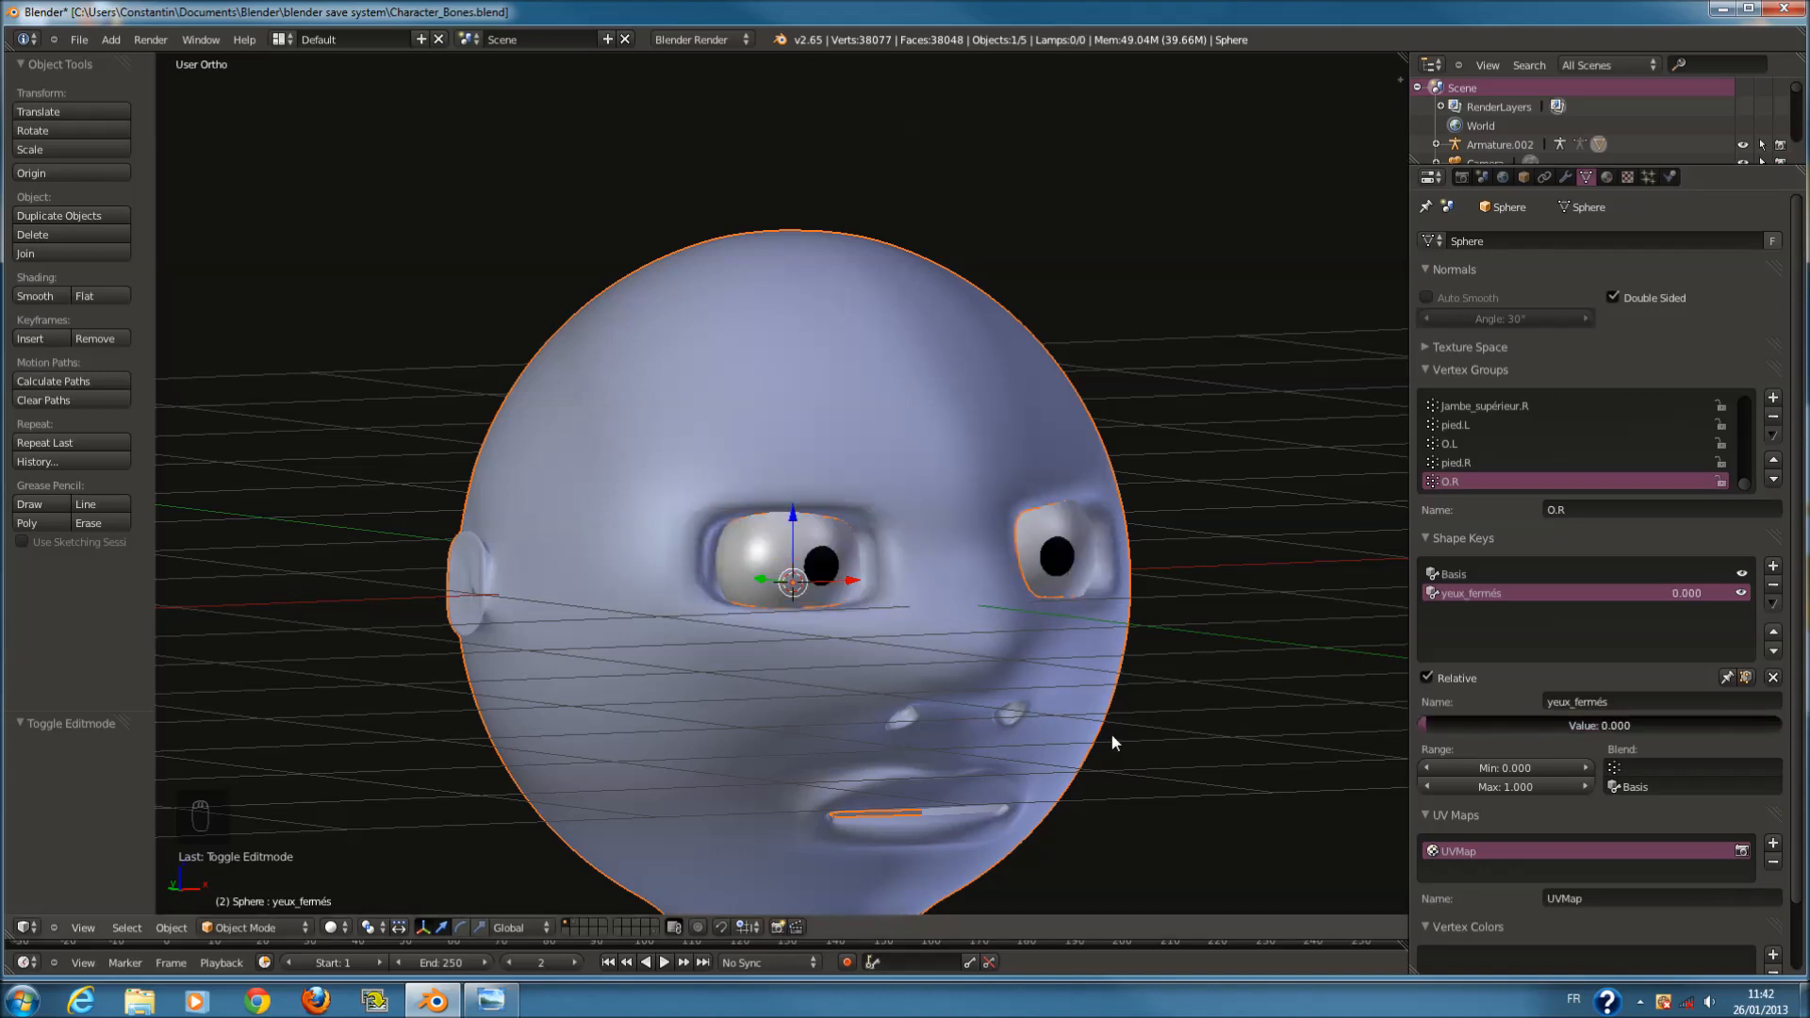
key("KP_1")
key("Tab")
middle_click_drag(999, 469, 1000, 401, "shift")
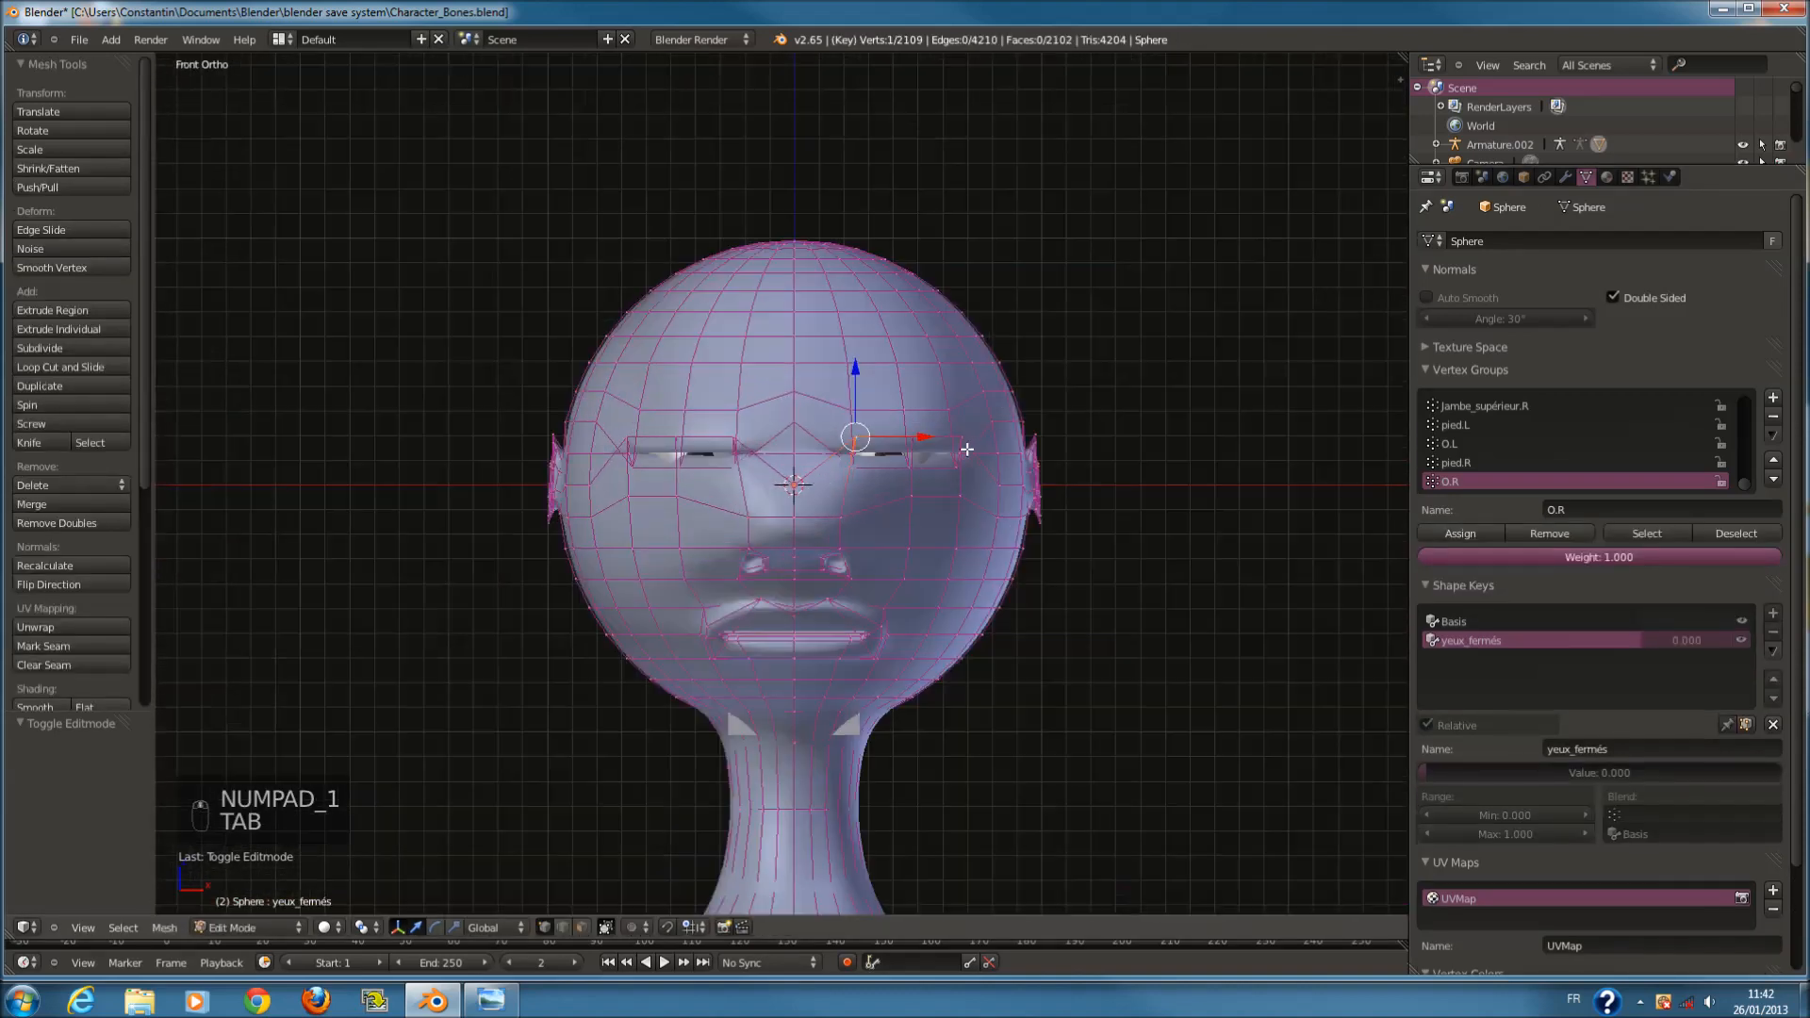
key("Tab")
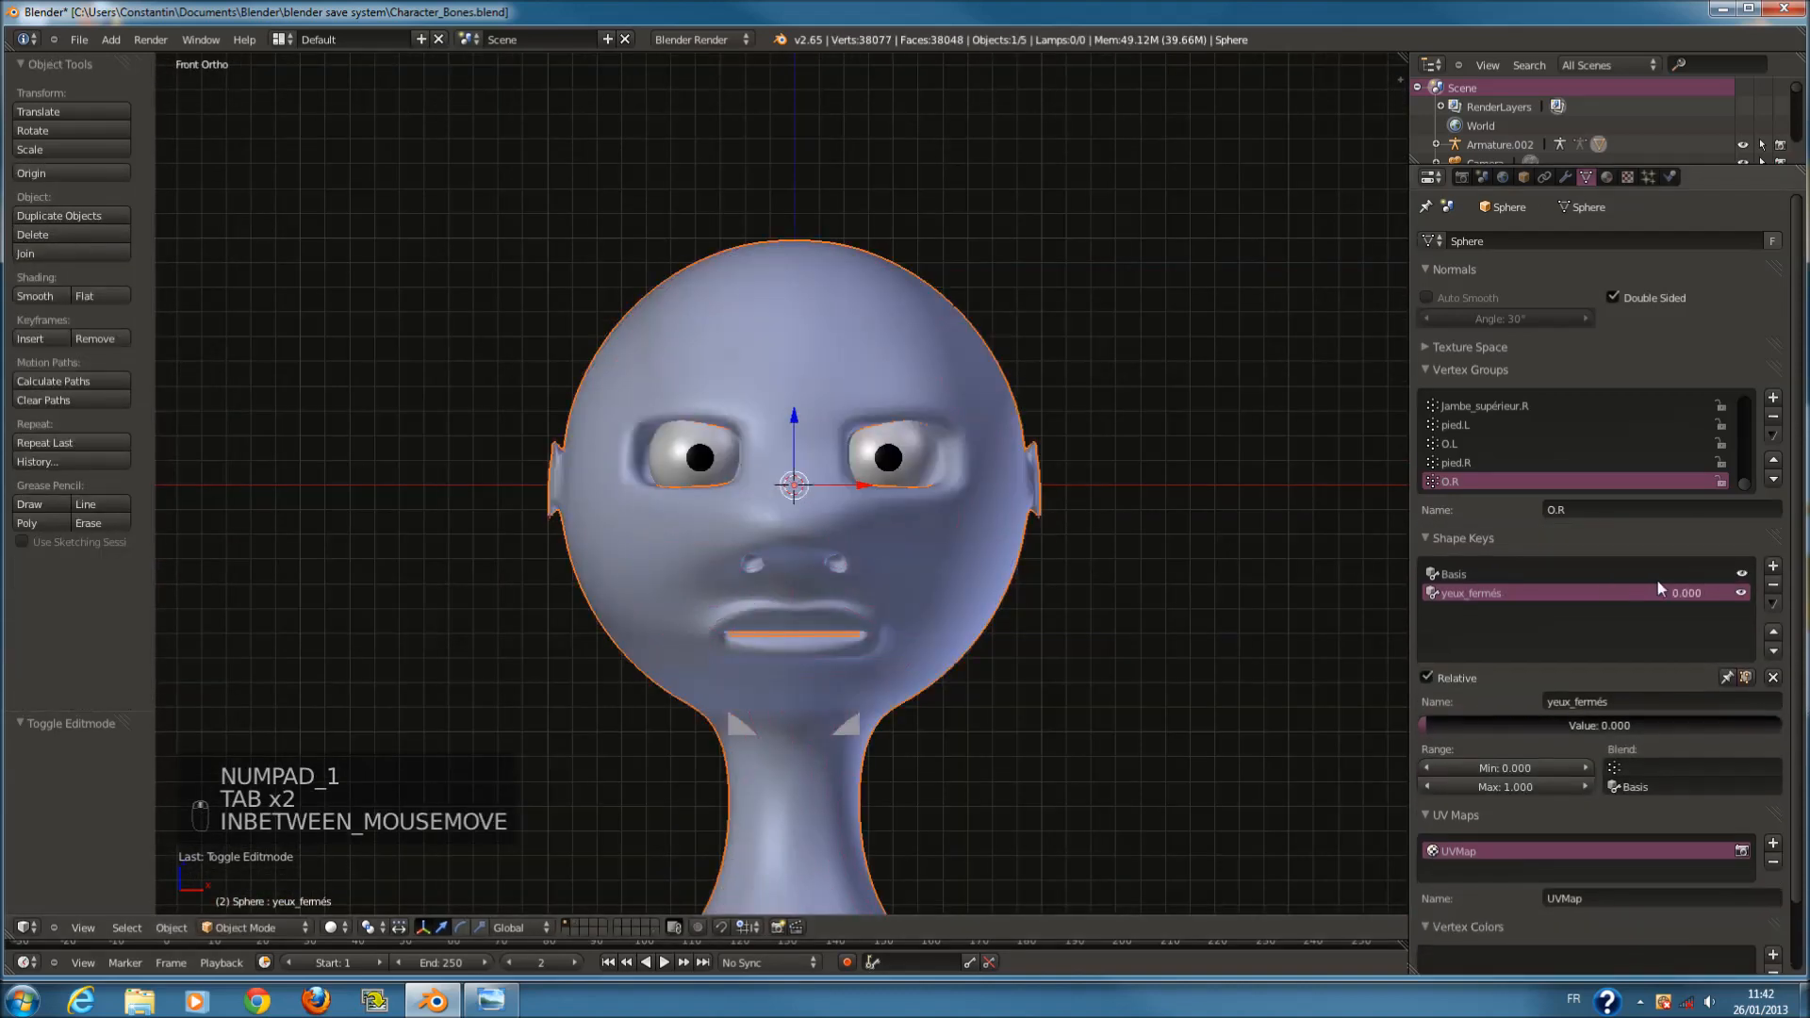
Add another shape key after yeux_fermés and enter Edit Mode with nothing selected.
left_click(1774, 567)
scroll(933, 556, "up", 4)
key("Tab")
key("a")
key("a")
scroll(949, 318, "up", 1)
Select the inner upper-eyelid vertices of both eyes and lower them along Z.
key("c")
left_click(956, 326)
left_click(670, 329)
right_click(673, 325)
key("g")
key("z")
Select the inner and middle upper-eyelid vertices of both eyes and lower them about 0.05 along Z.
key("a")
key("c")
mouse_move(547, 322)
left_mouse_down()
mouse_move(621, 332)
mouse_move(665, 382)
mouse_move(1092, 332)
left_mouse_up()
right_click(1092, 332)
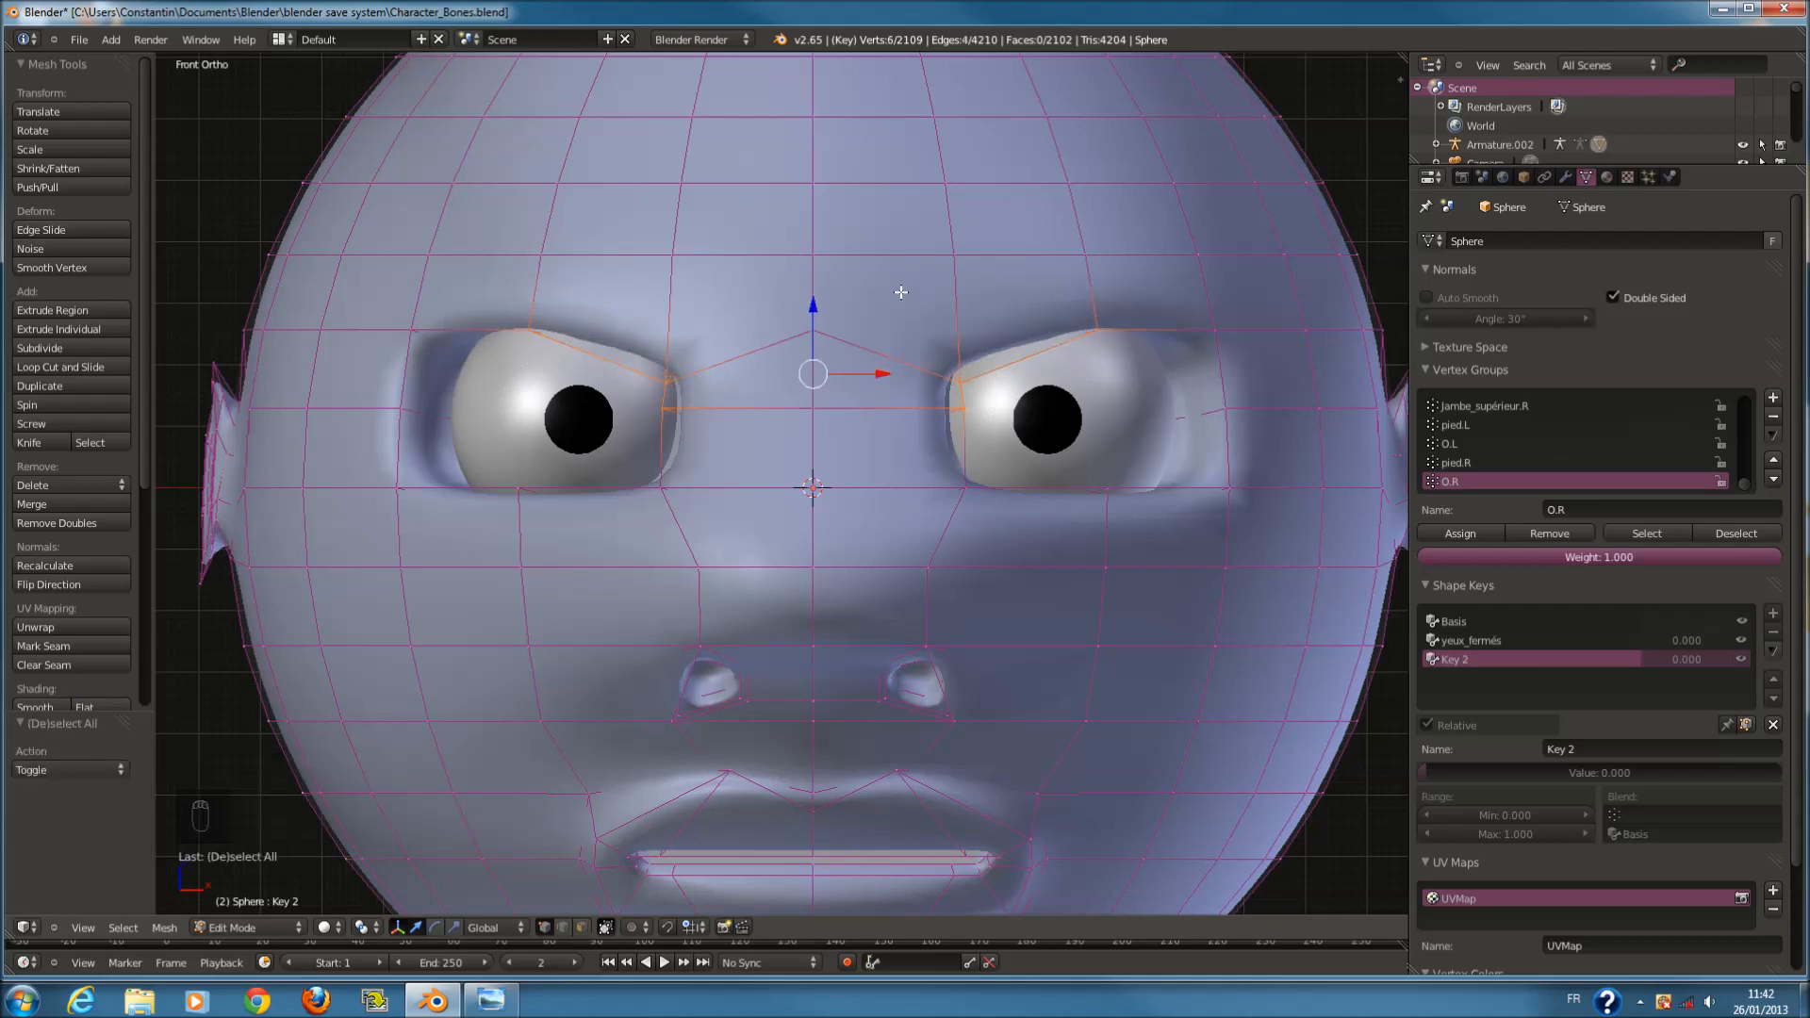
left_click_drag(814, 301, 813, 330)
middle_click_drag(813, 330, 607, 468)
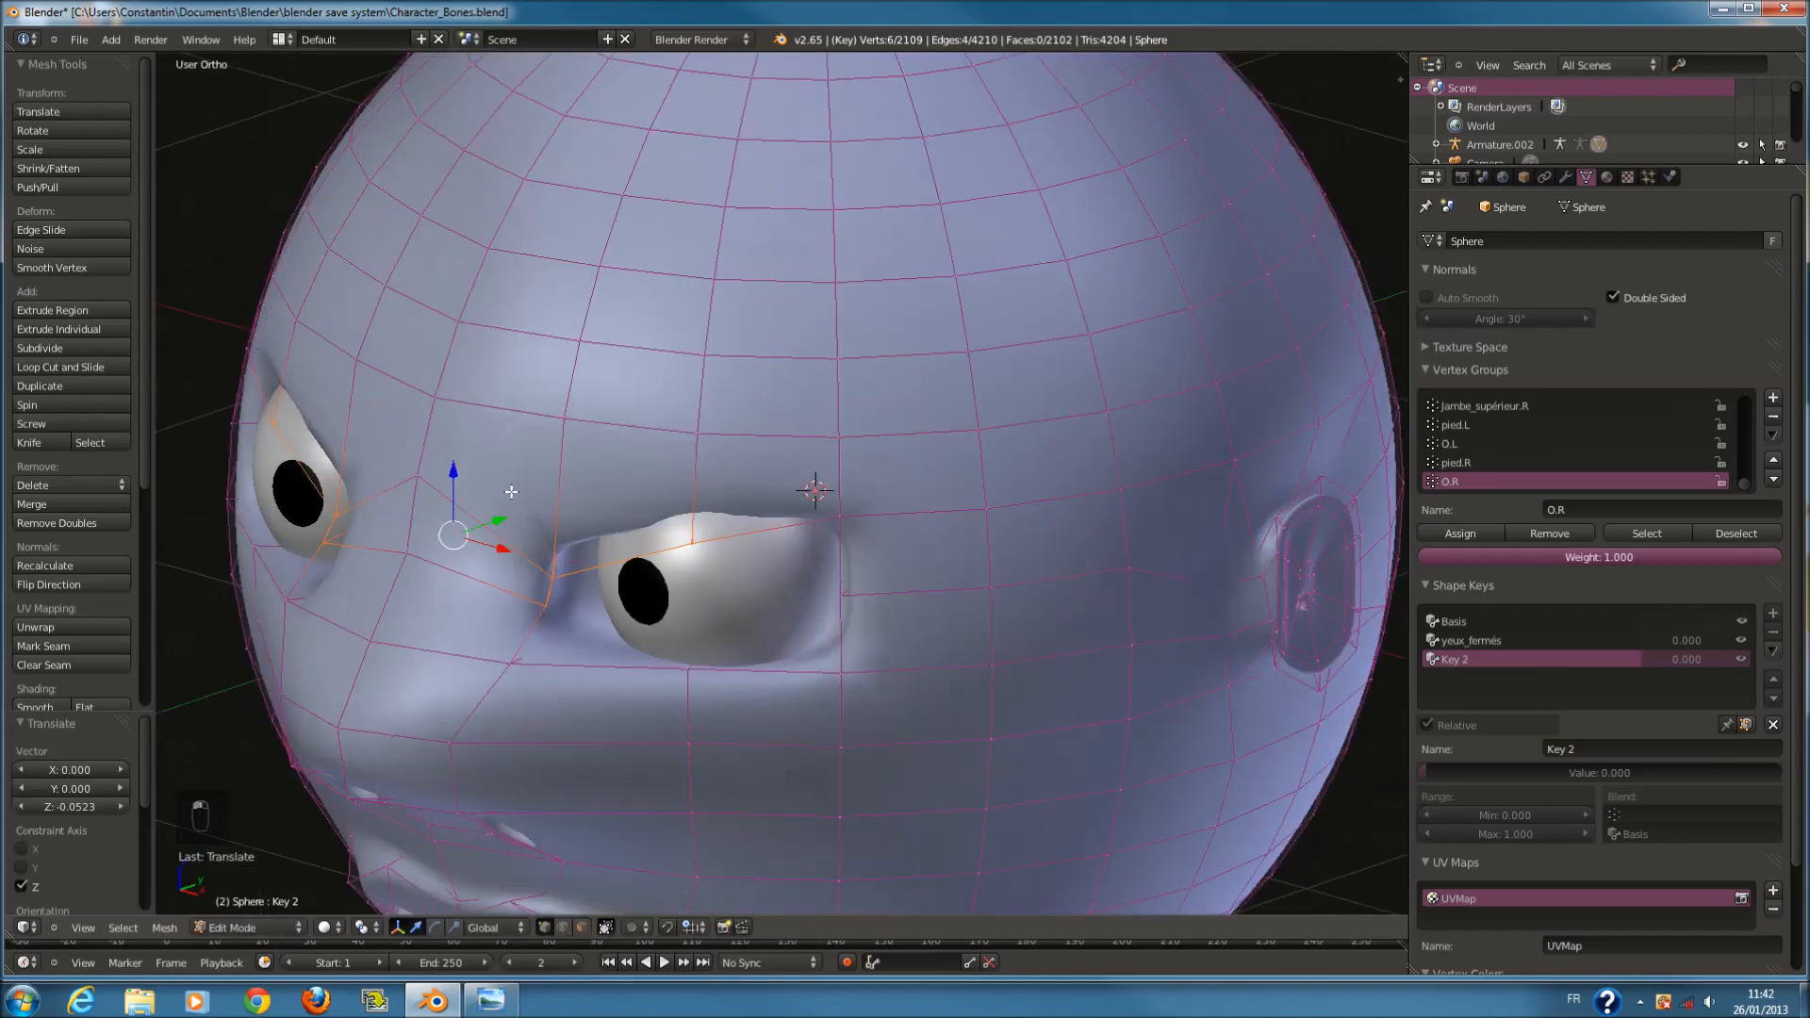
Select the inner lower-eyelid corner vertices of both eyes, scale them along X and raise them slightly along Z.
key("a")
key("a")
key("KP_1")
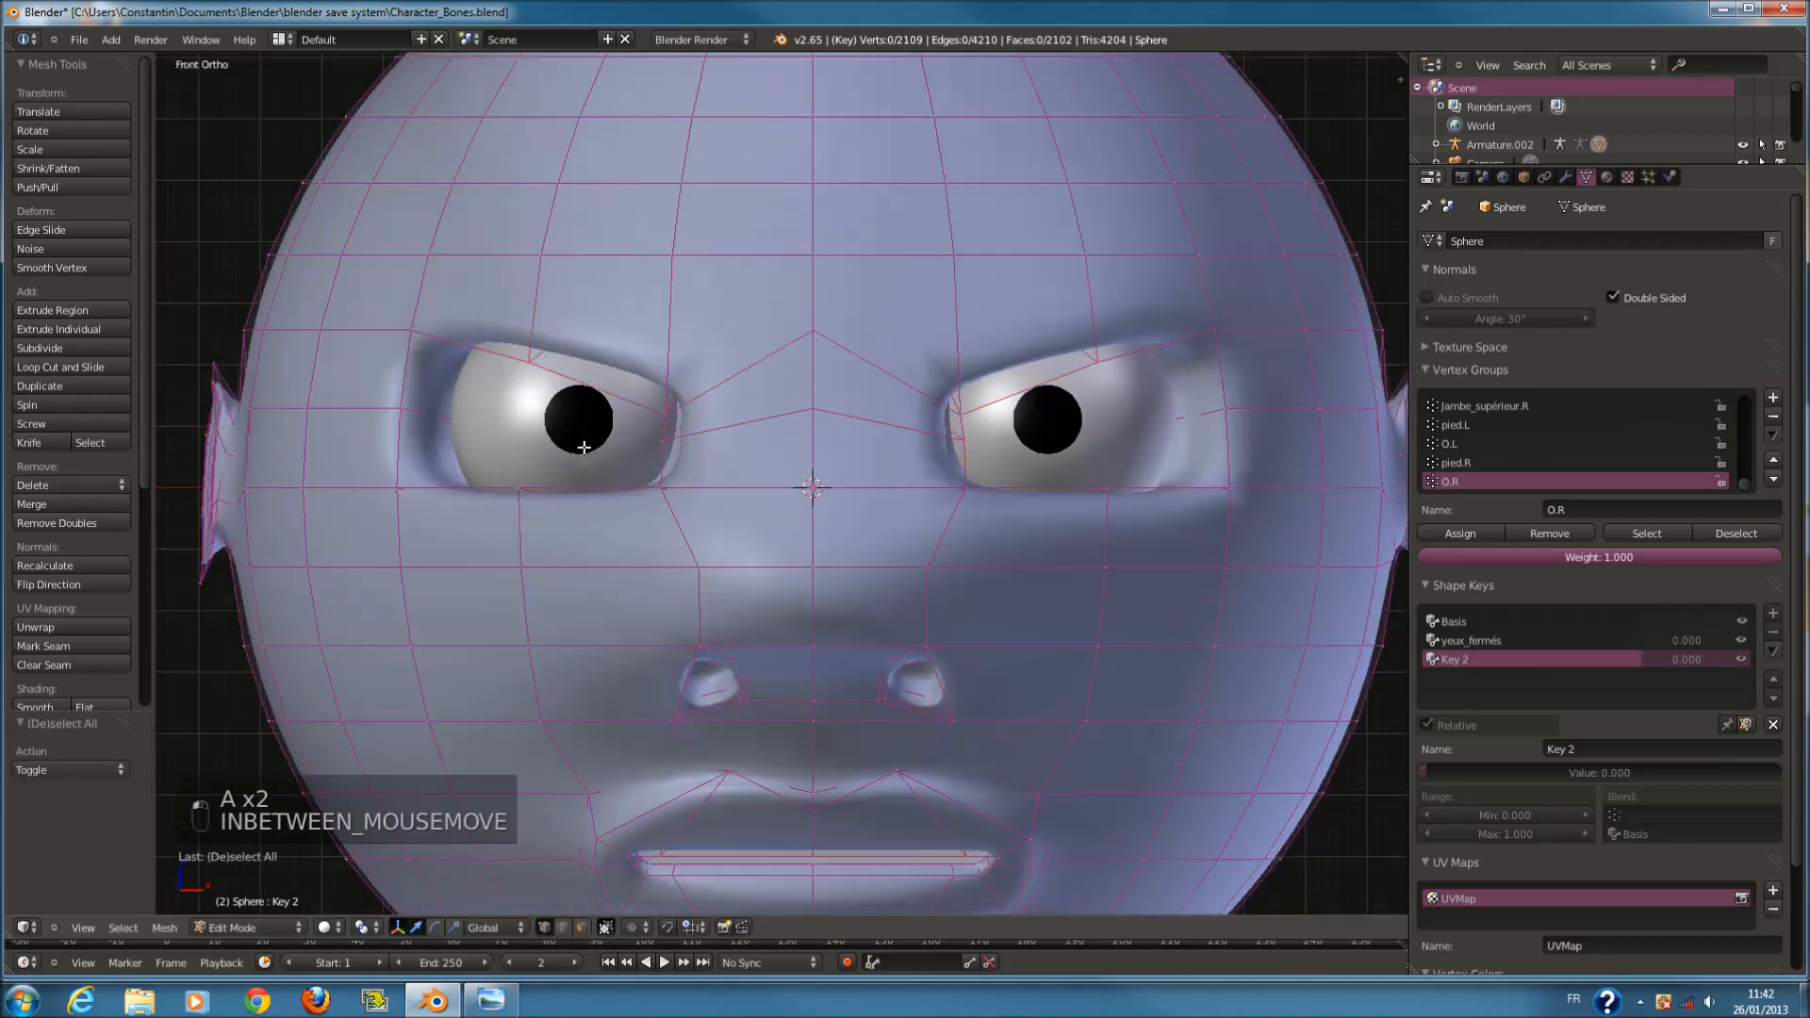
key("c")
left_click_drag(821, 535, 941, 477)
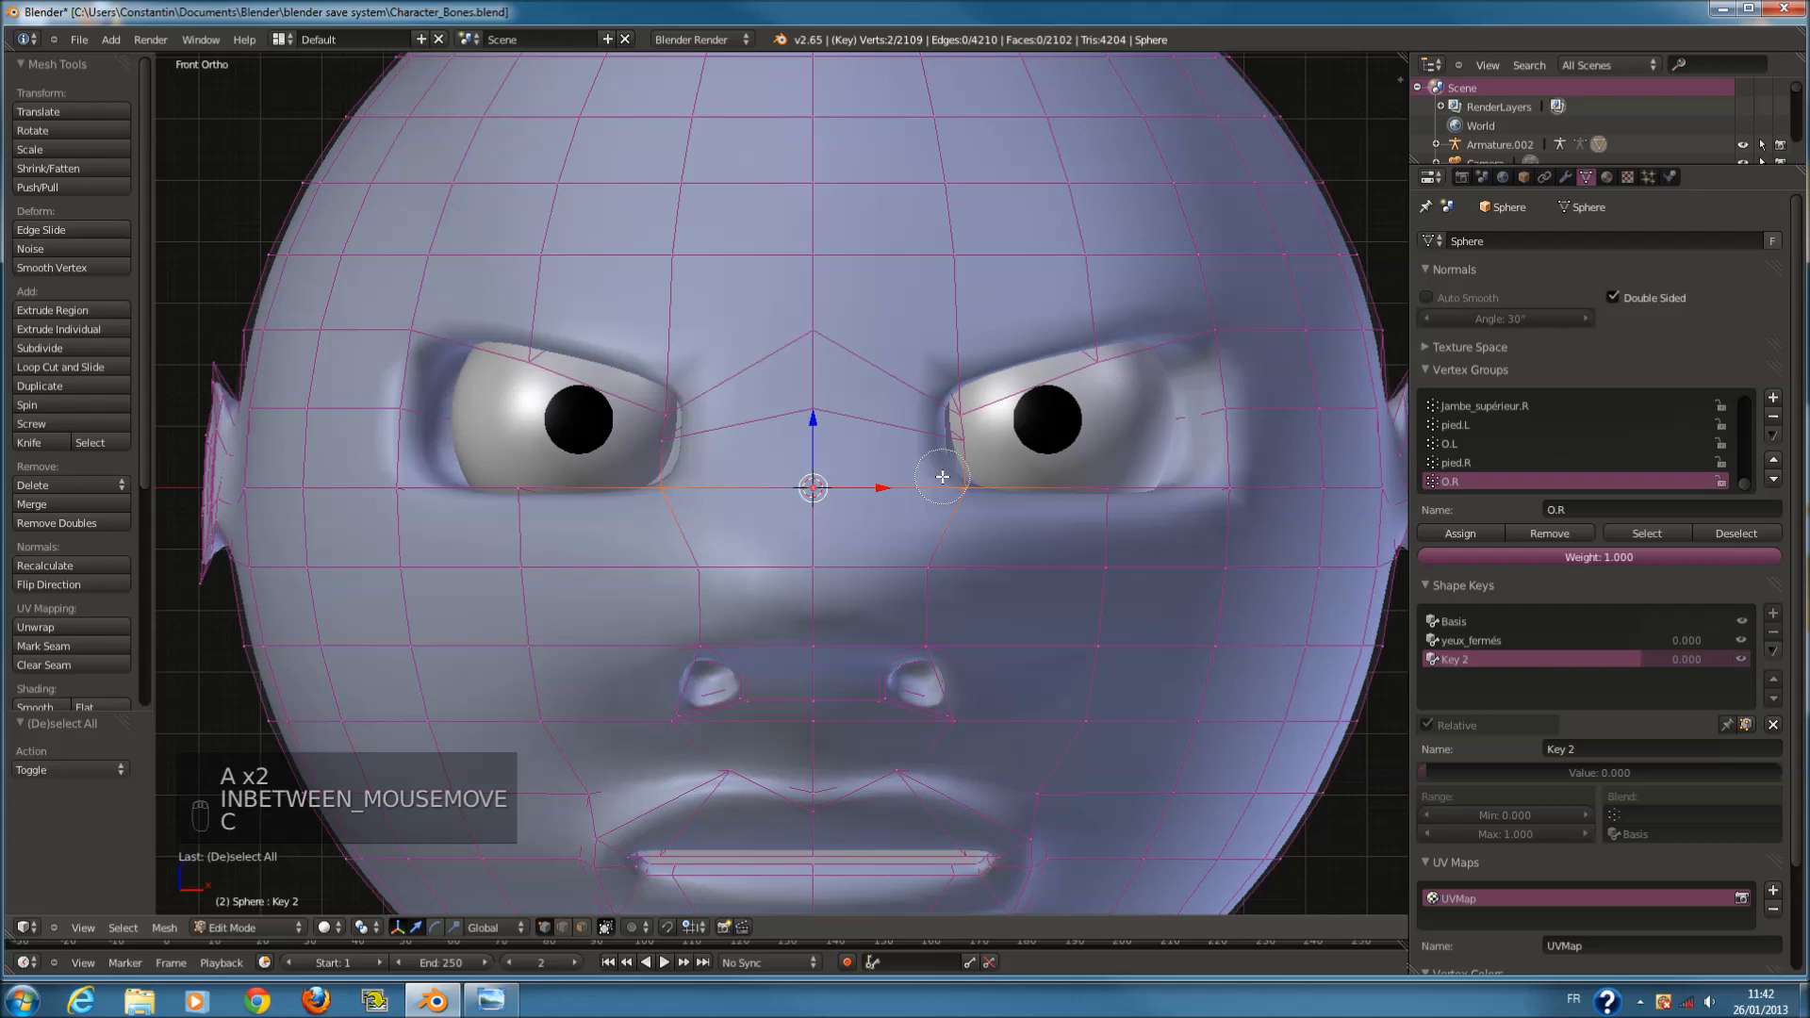
key("s")
key("x")
left_click_drag(813, 435, 815, 395)
key("Tab")
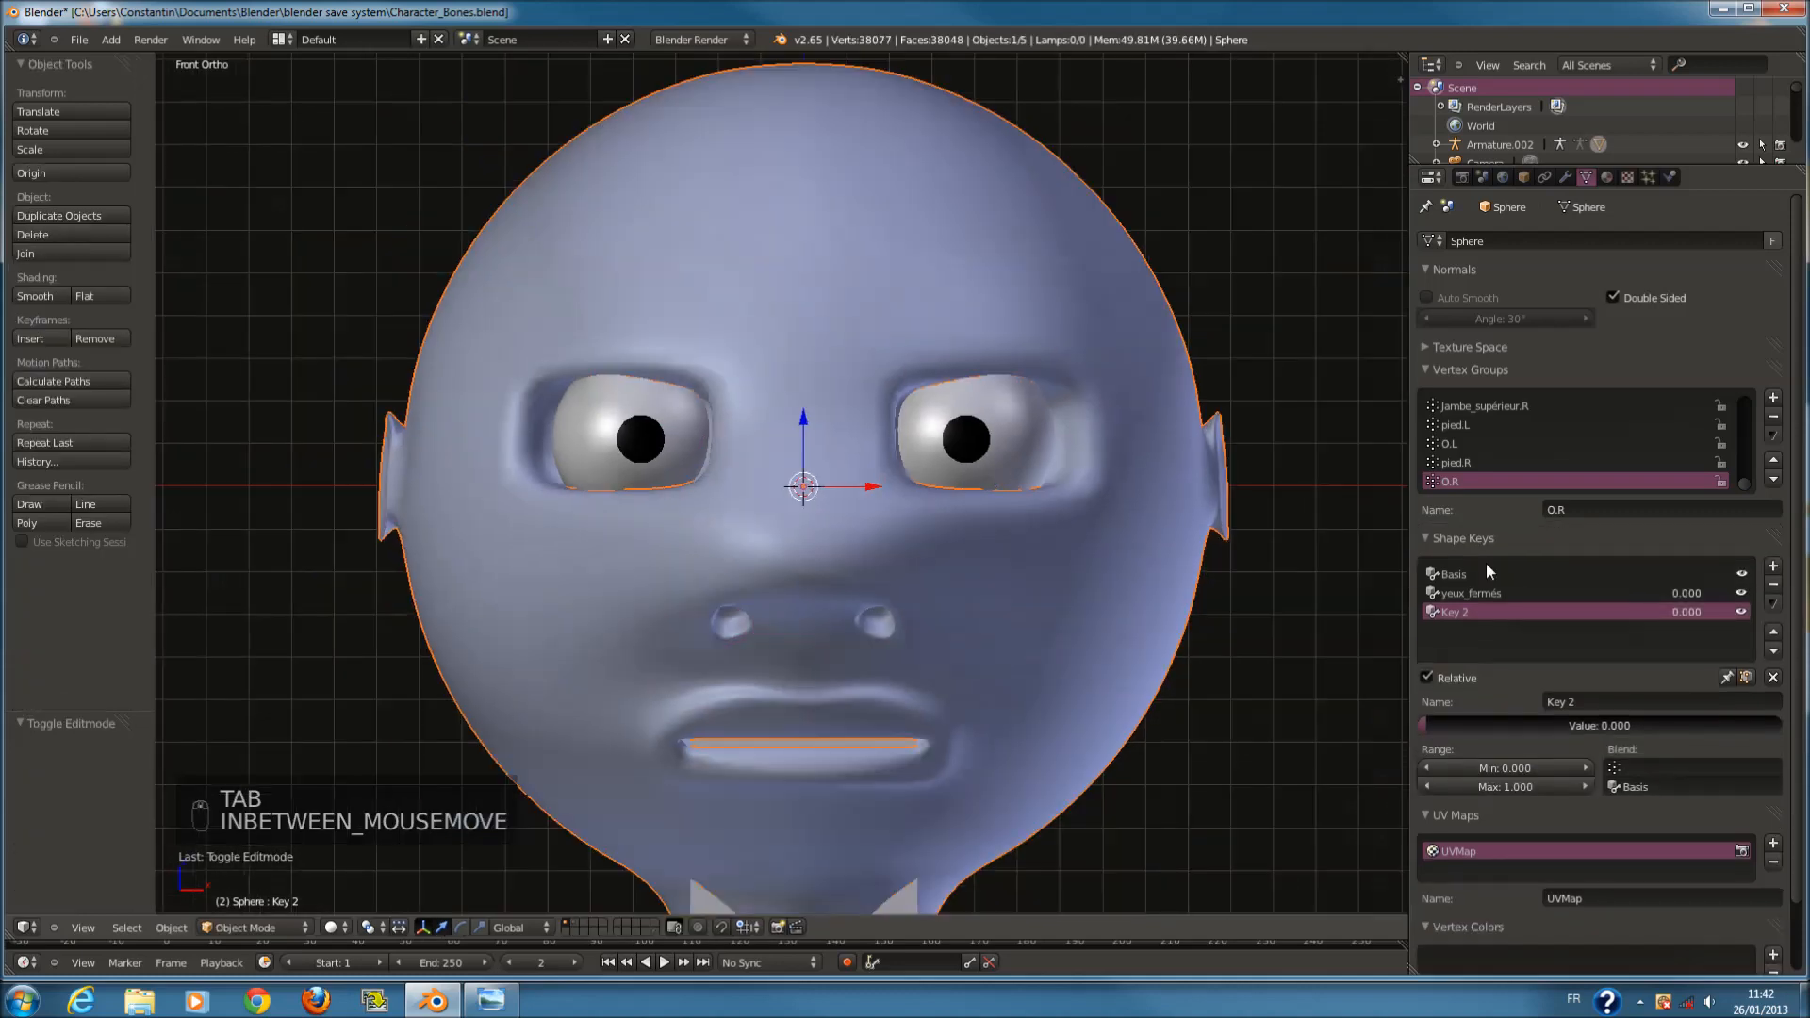
Set the new shape key's value to 0.995 and rename it Visage_méchant.
left_click_drag(1429, 728, 1546, 726)
left_click(1588, 702)
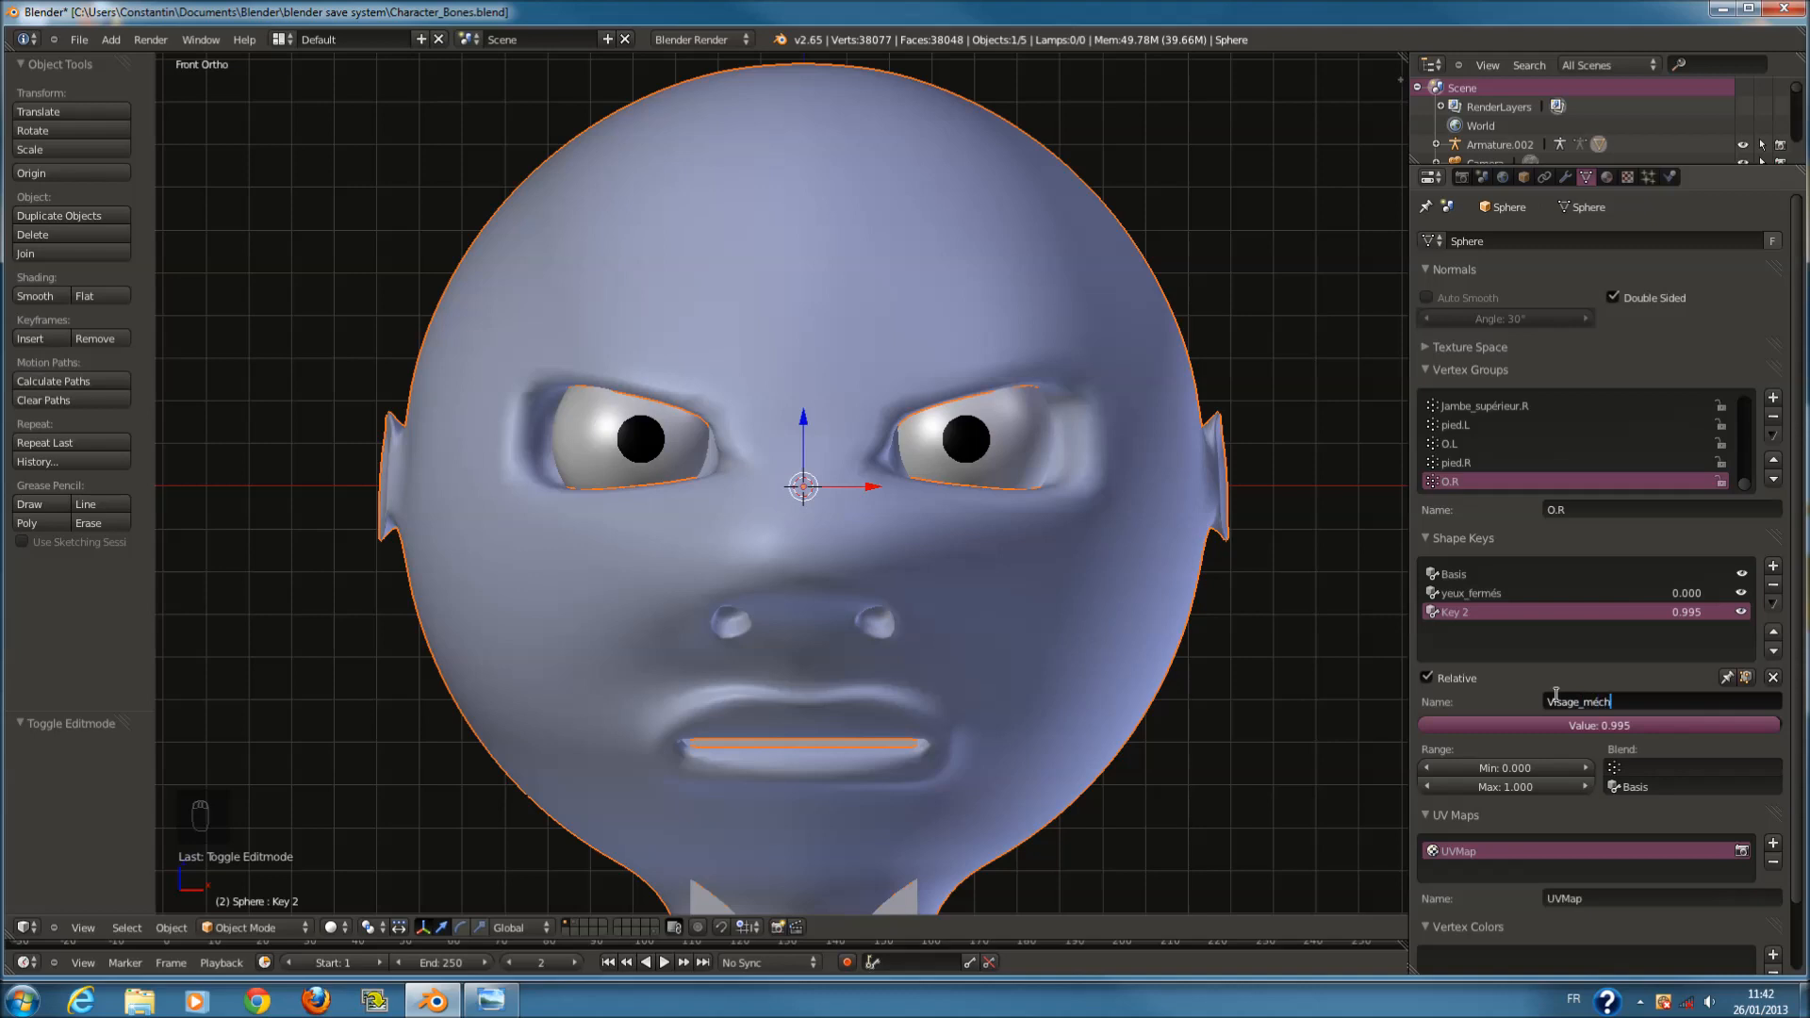
key("Return")
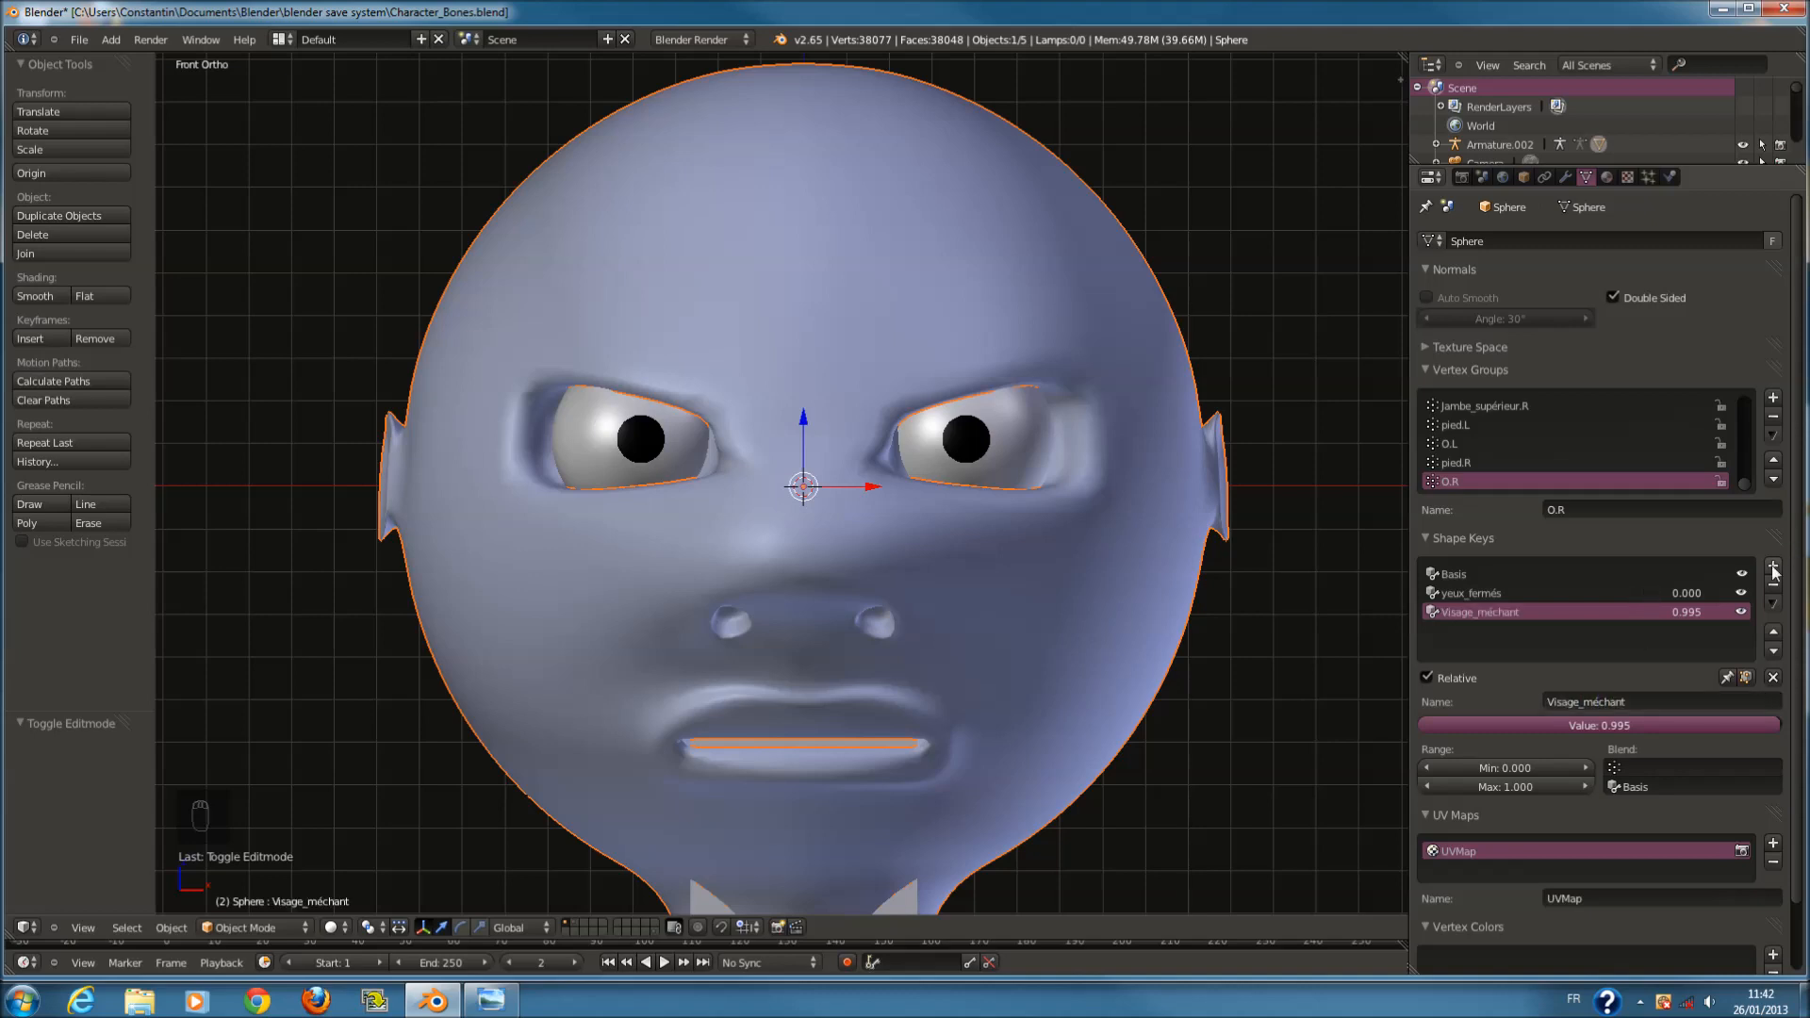
Add a further shape key and set the value of yeux_fermés to 0.401.
left_click(1773, 567)
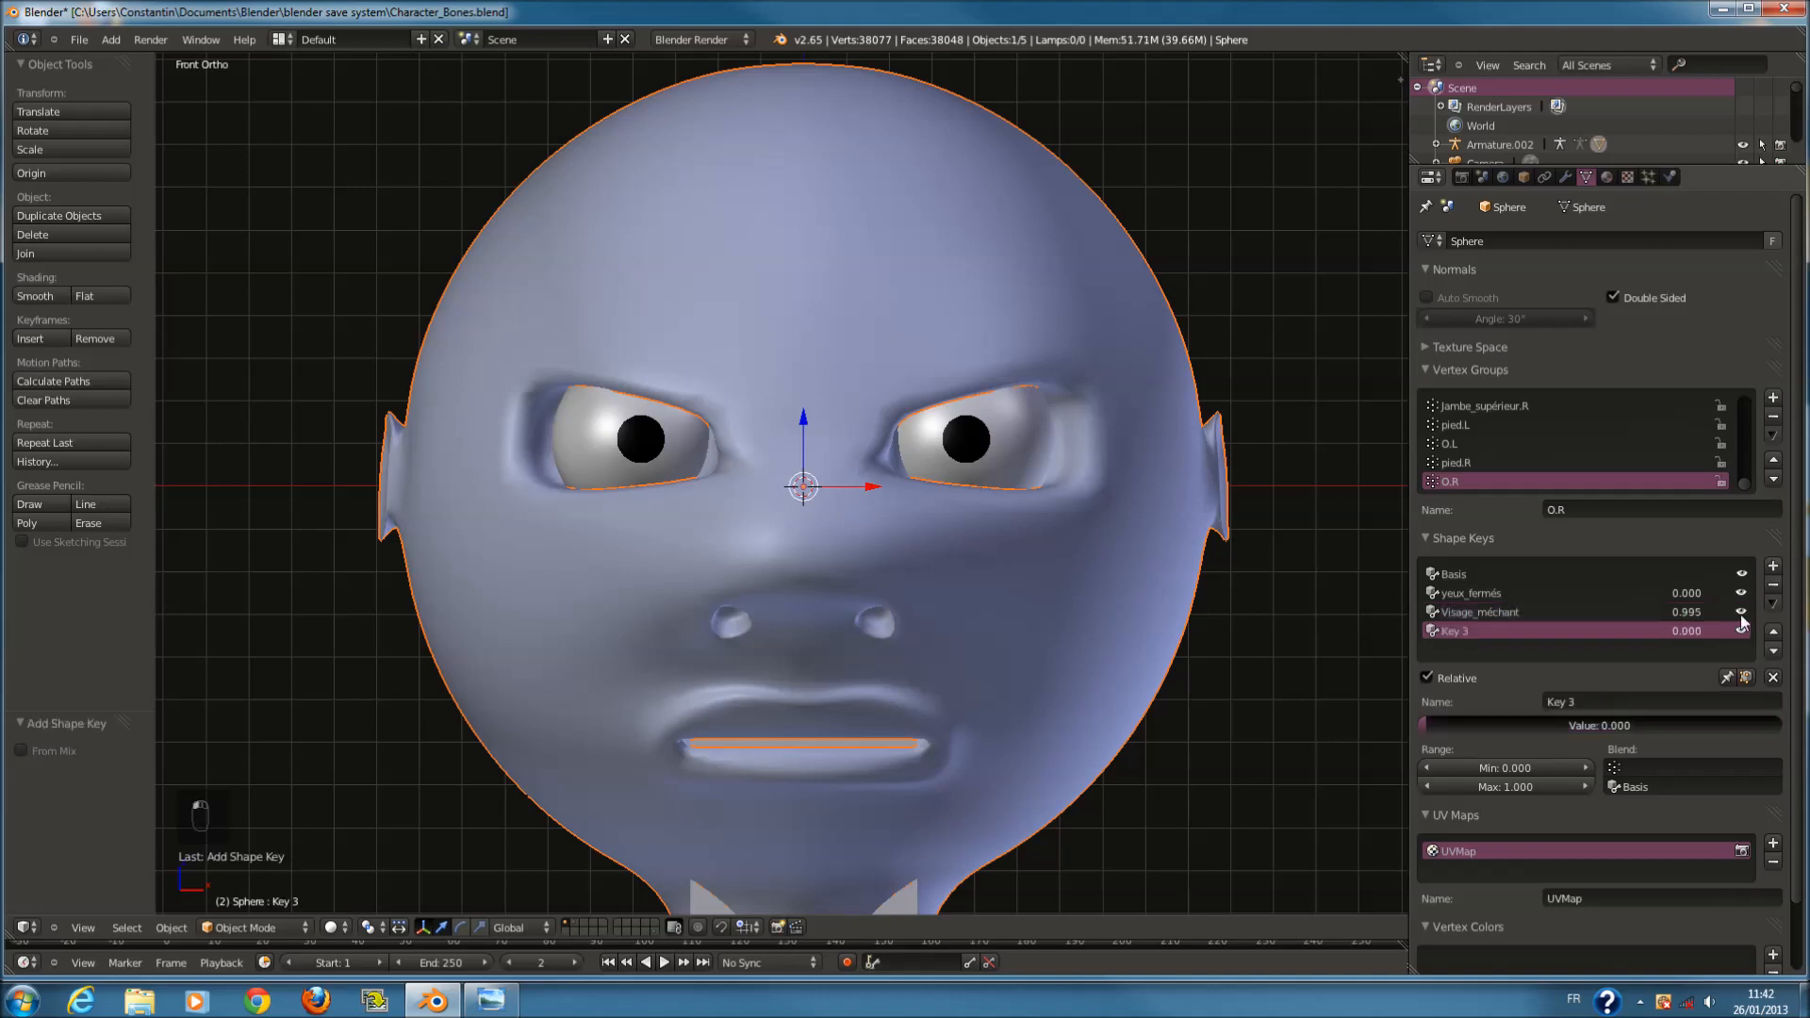
left_click(1606, 597)
left_click_drag(1448, 732, 1586, 743)
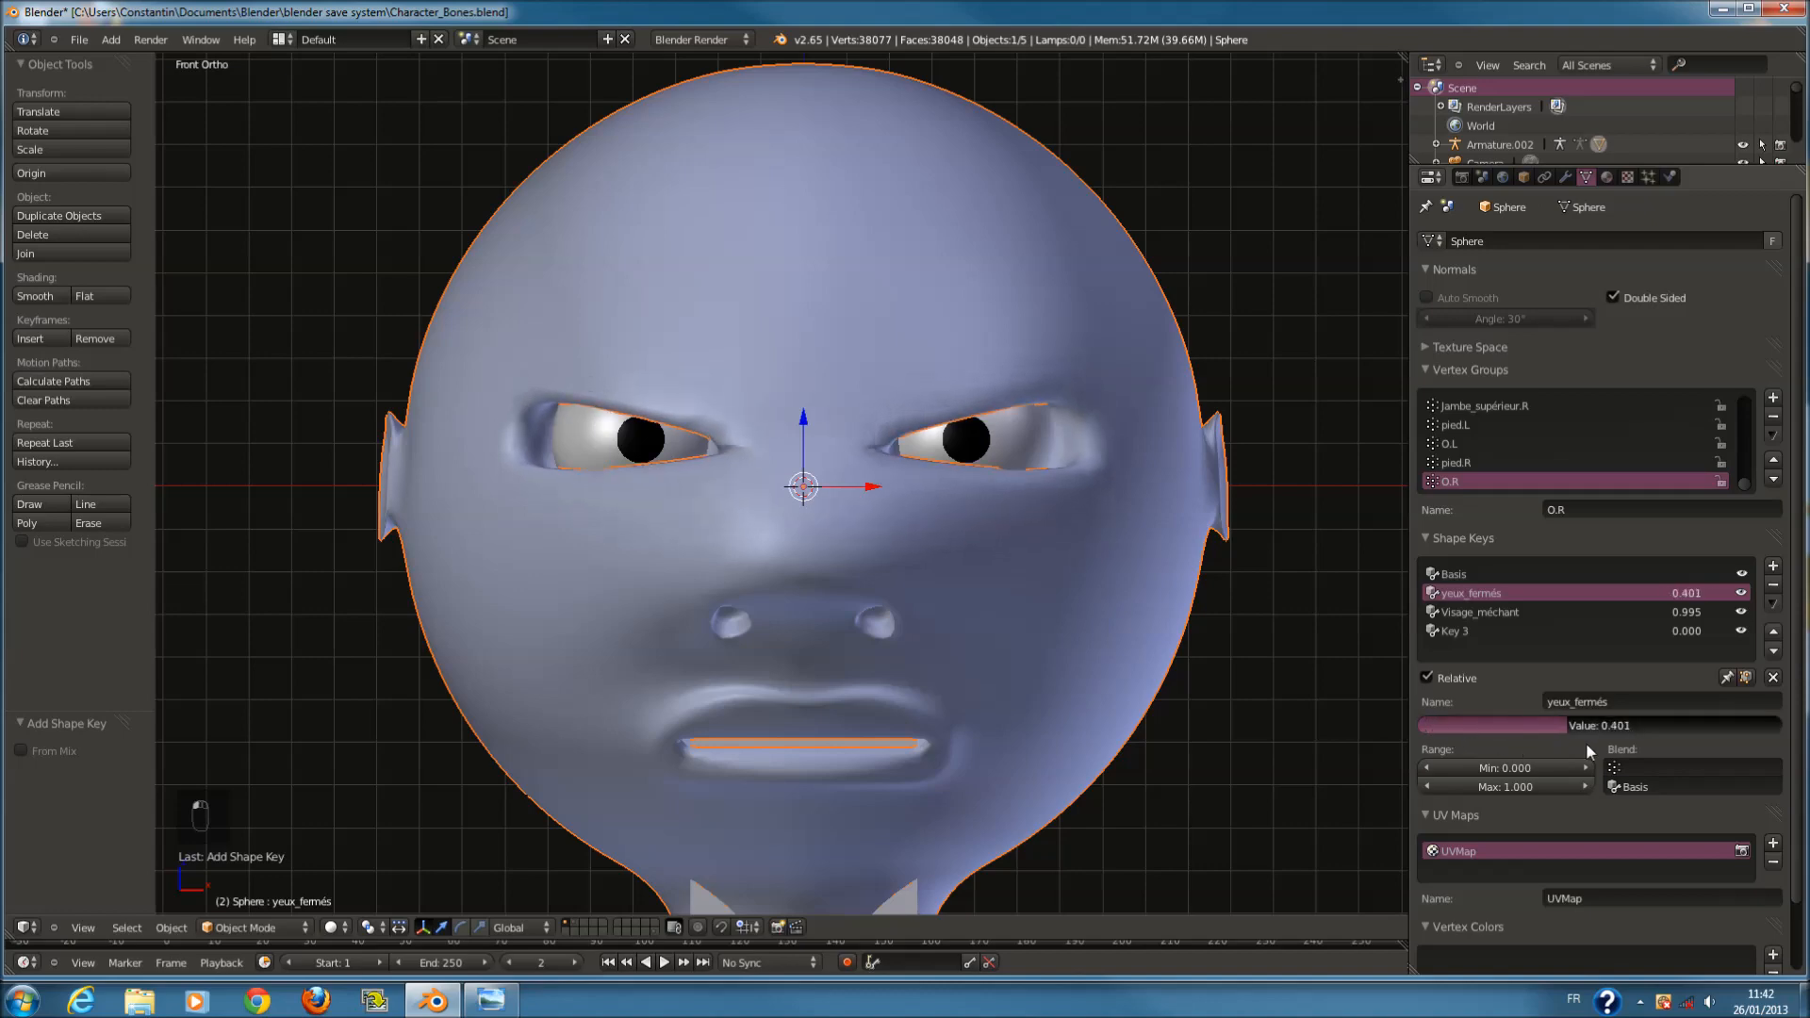
Reset the values of the yeux_fermés and Visage_méchant shape keys to 0.
scroll(1097, 607, "down", 3)
scroll(1113, 568, "up", 3)
scroll(1046, 566, "down", 2)
mouse_move(981, 563)
middle_mouse_down()
mouse_move(1161, 594)
mouse_move(986, 558)
middle_mouse_up()
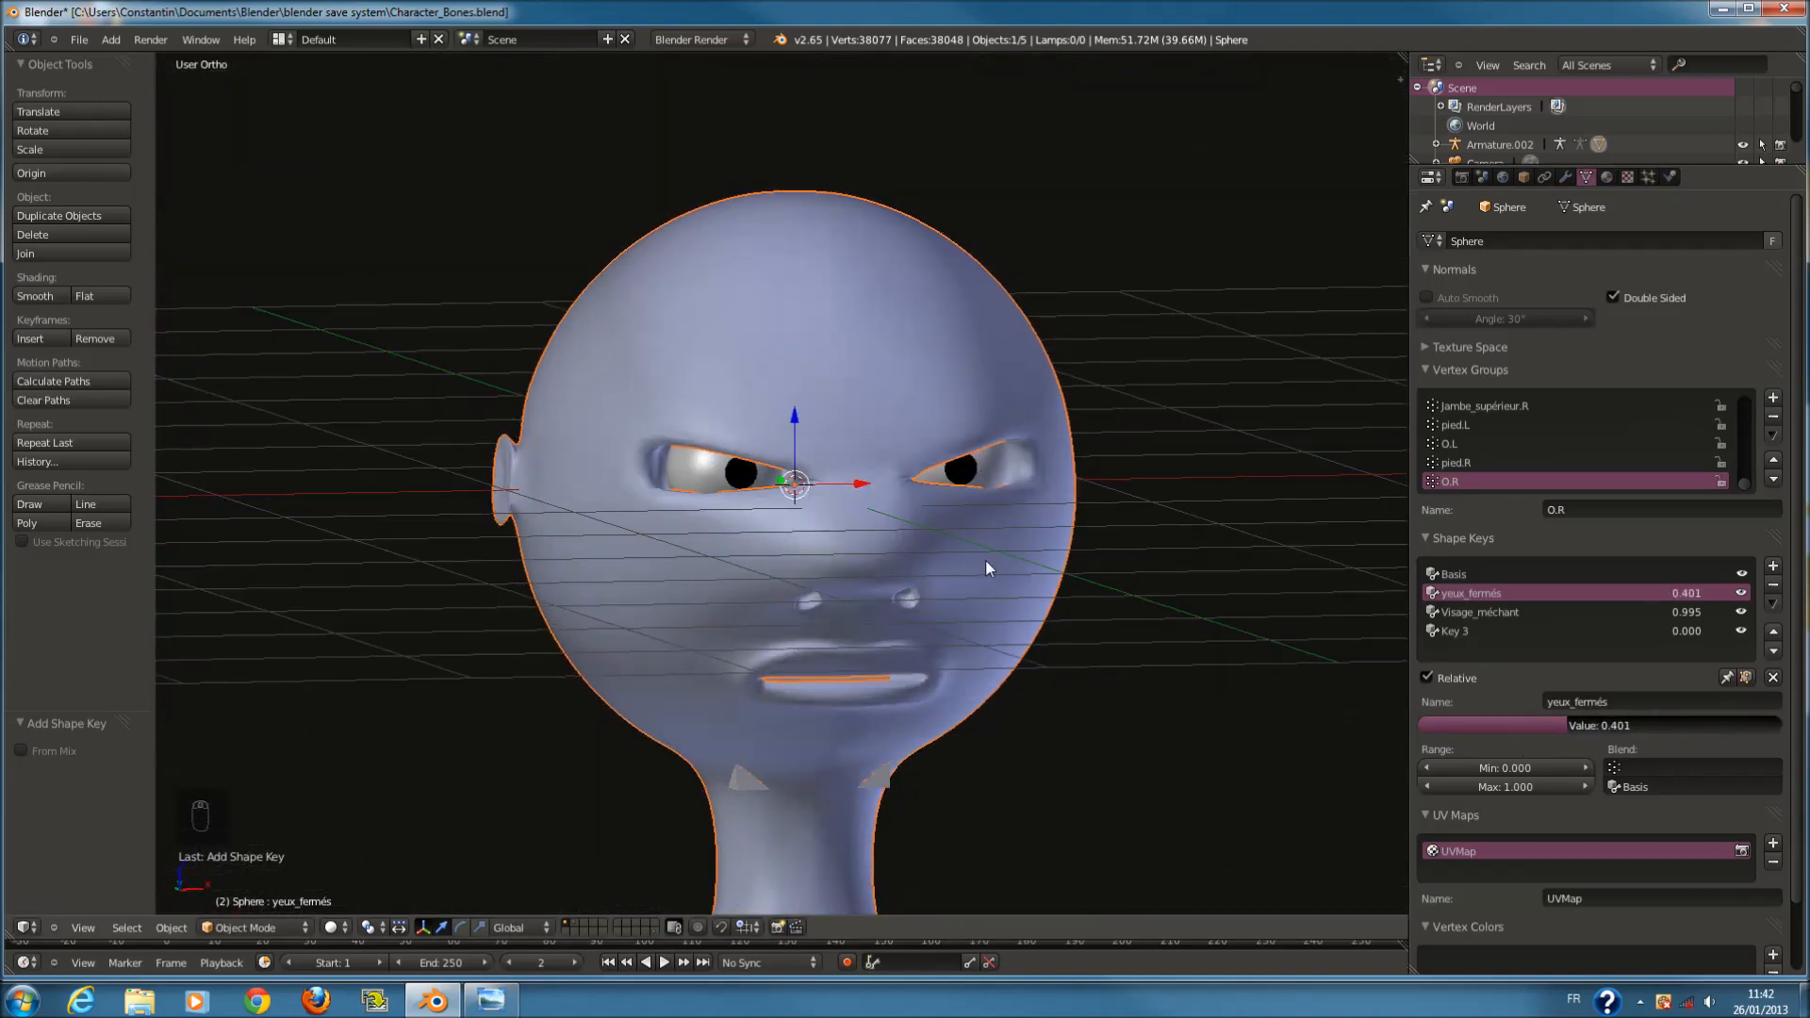
key("KP_1")
left_click(1513, 613)
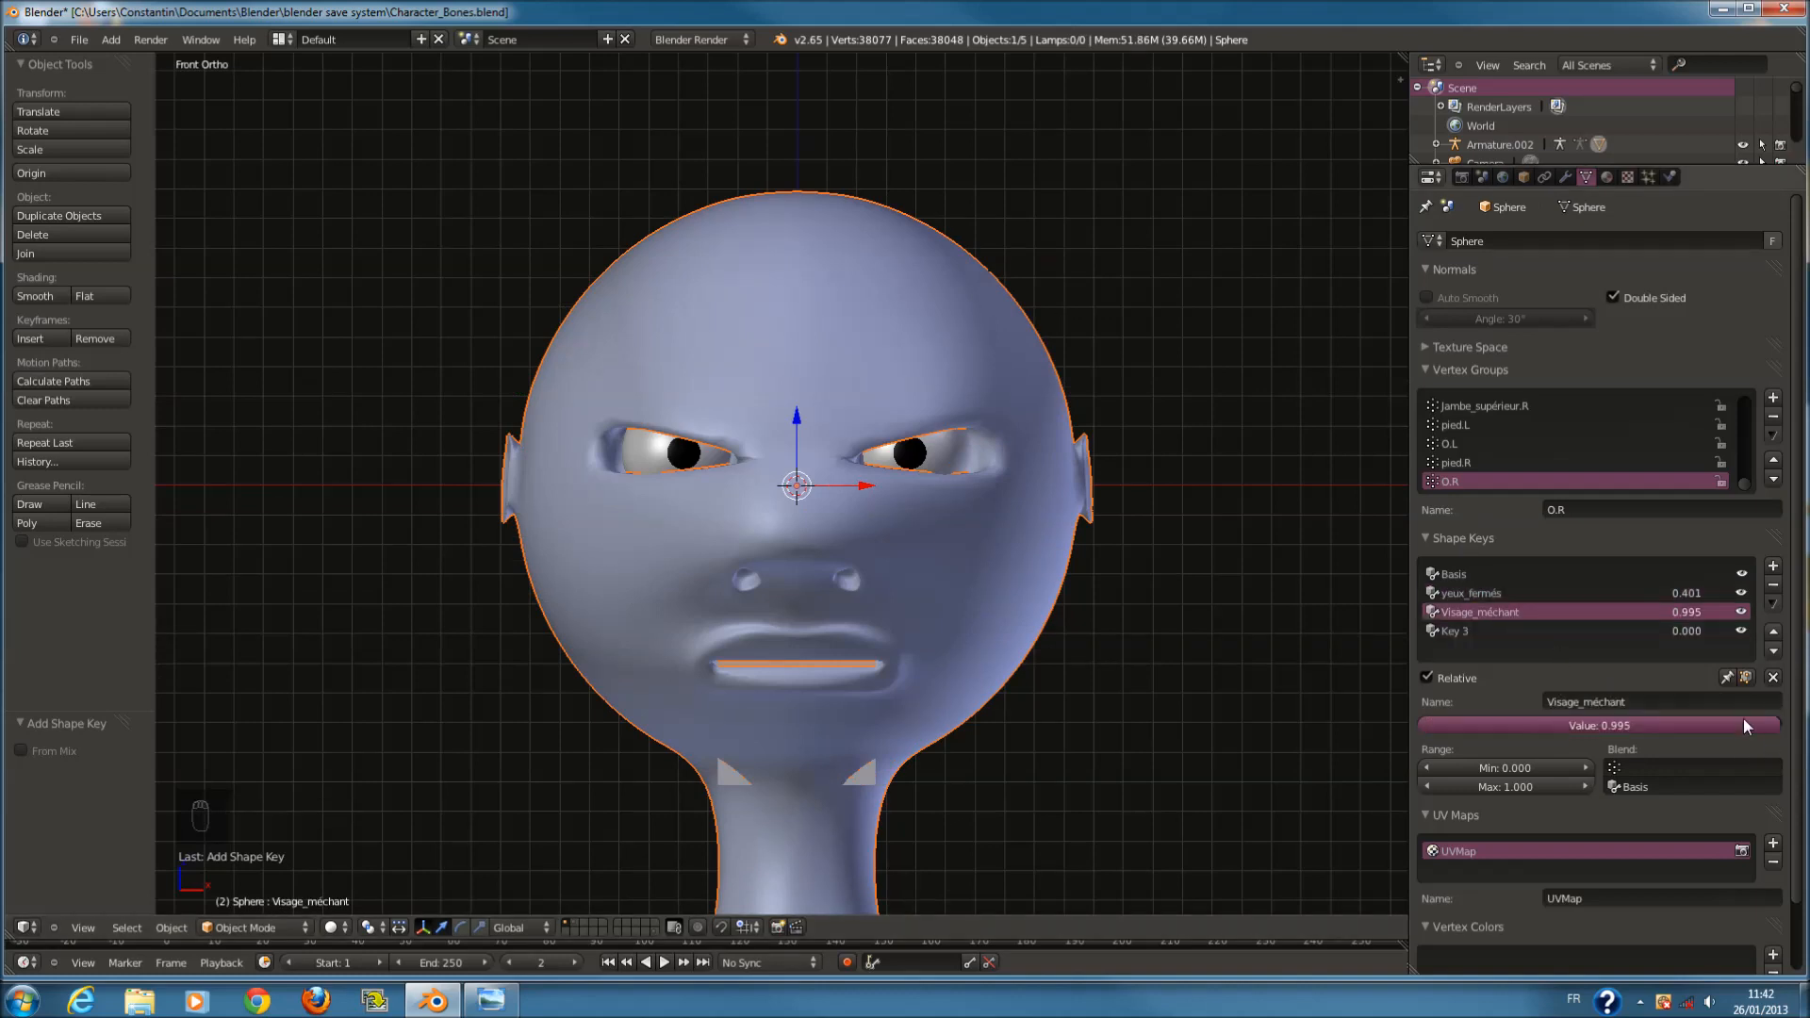
left_click(1603, 594)
left_click_drag(1650, 725, 1468, 716)
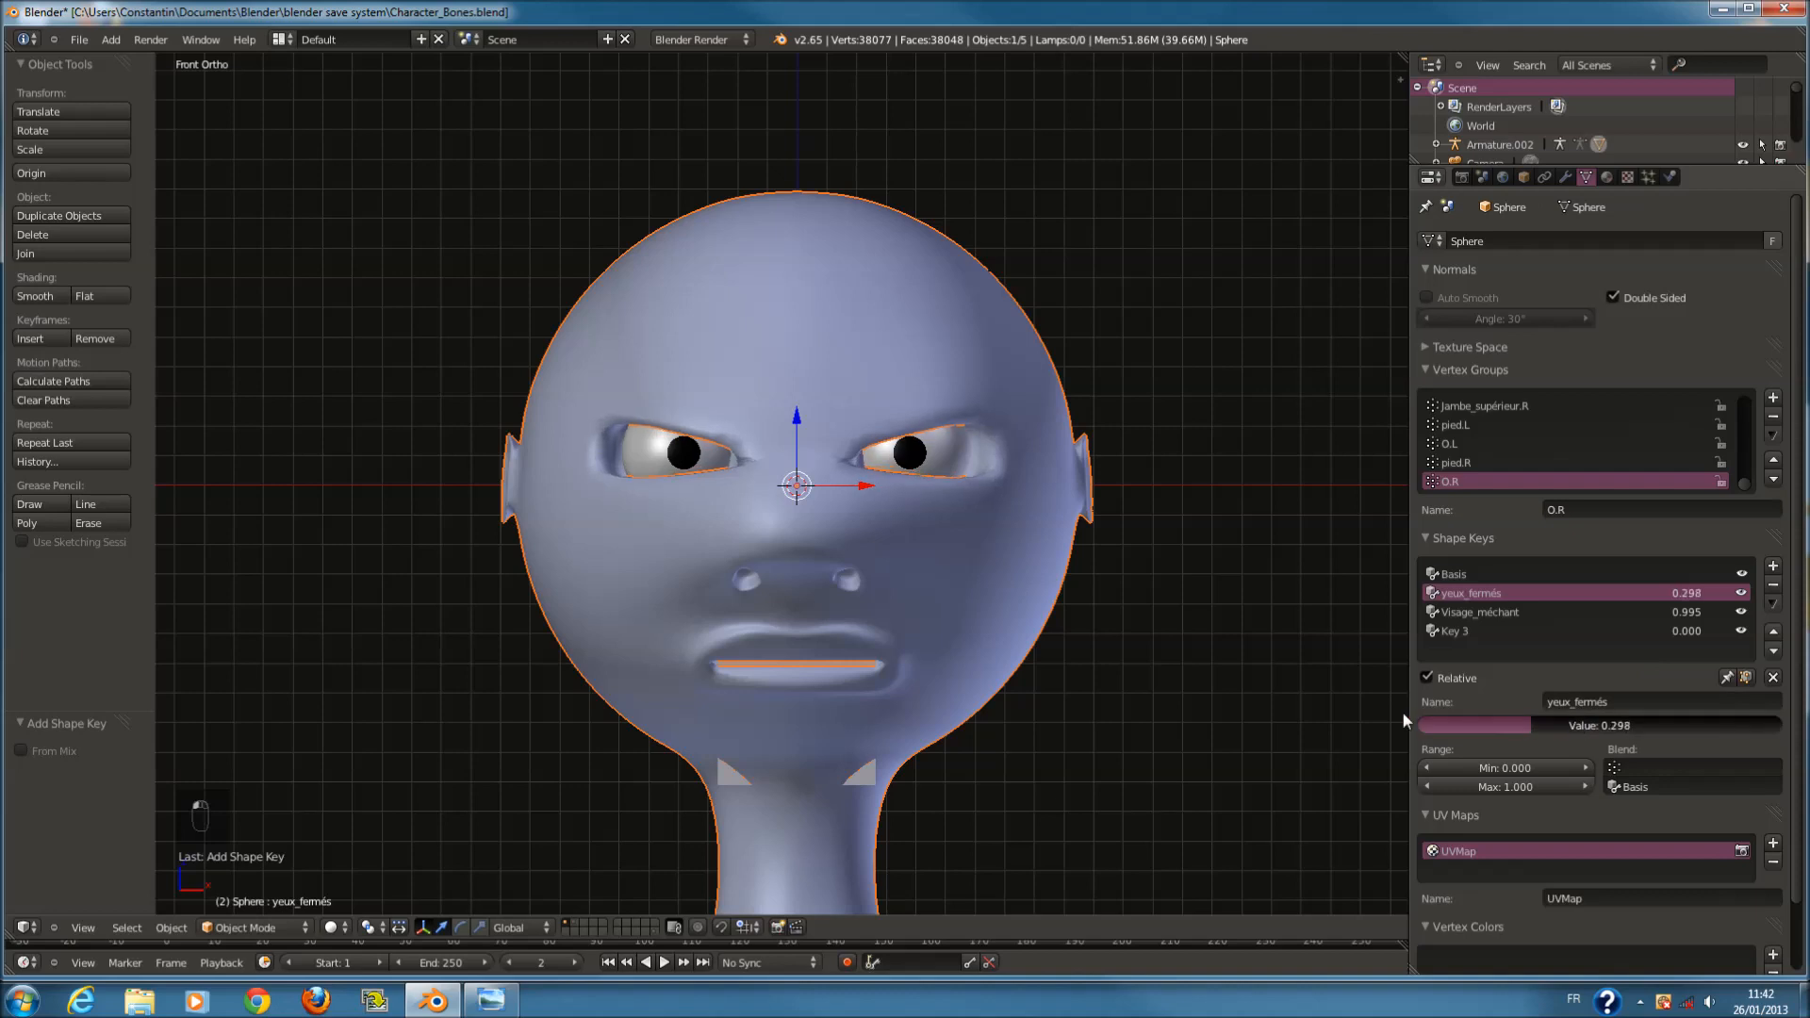
left_click(1530, 612)
left_click_drag(1758, 726, 1292, 714)
scroll(990, 417, "down", 6)
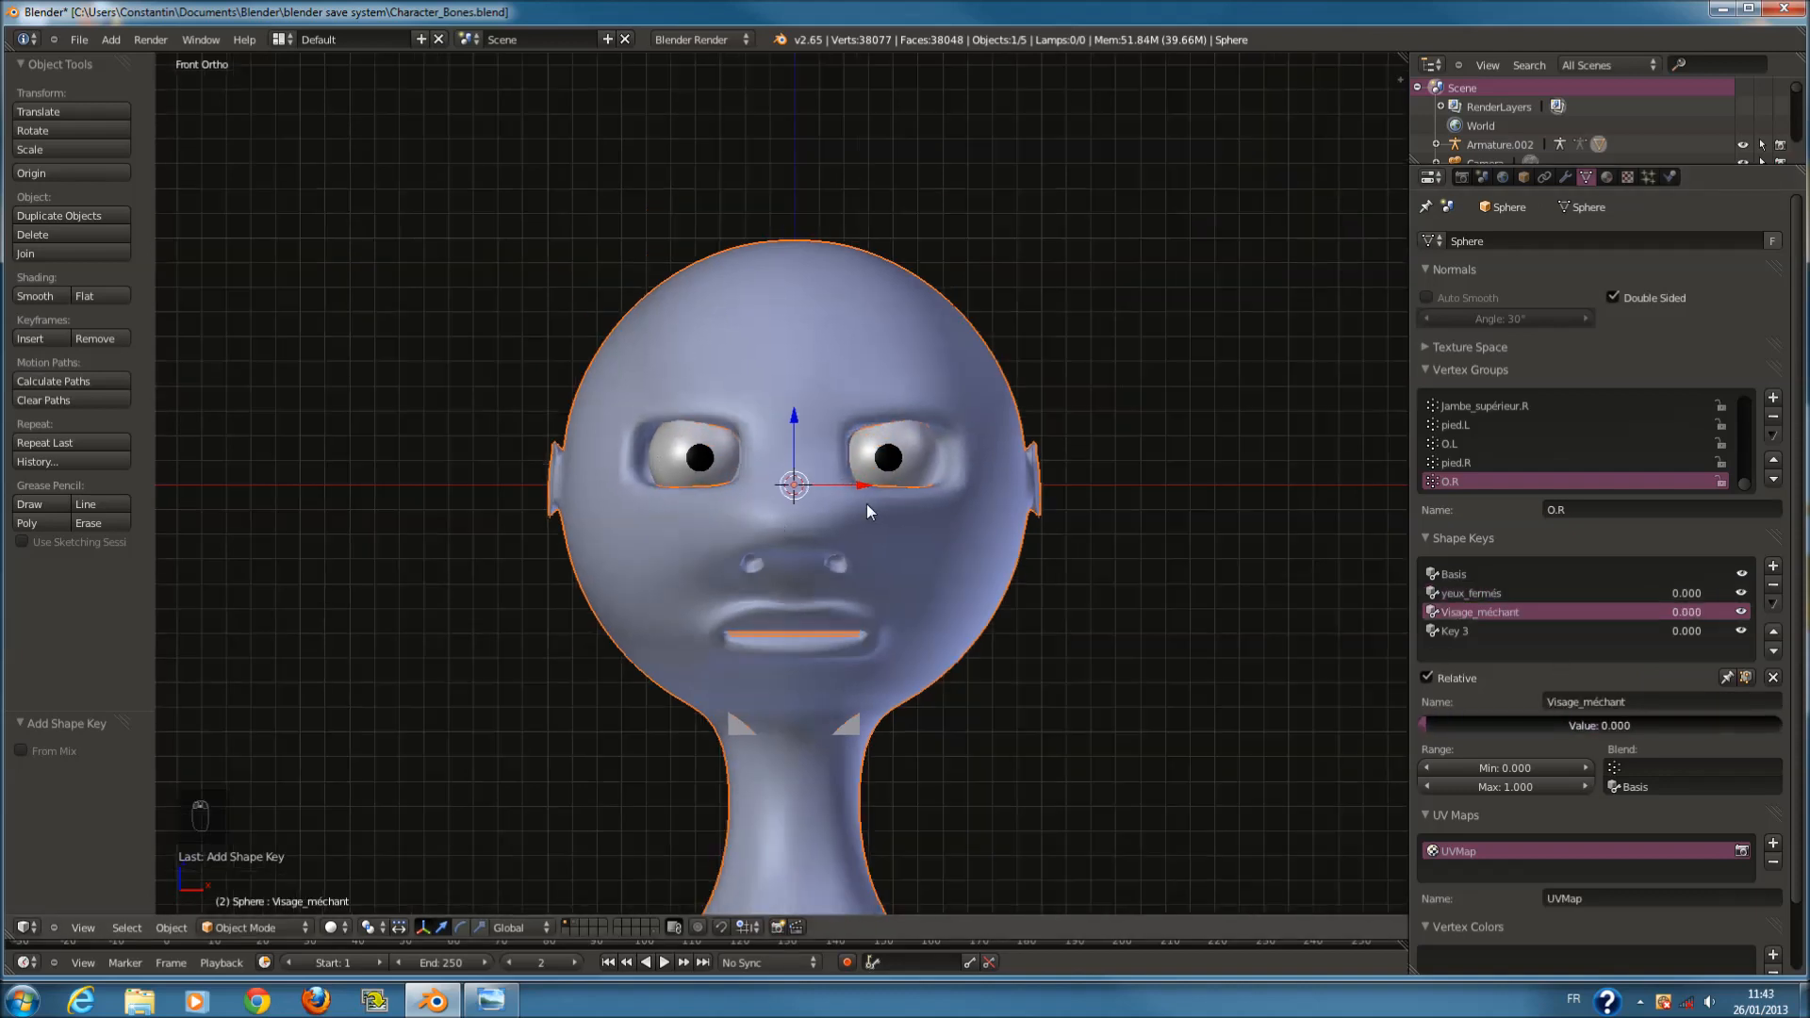
Make Key 3 the active shape key, reselect the head mesh and open it in Edit Mode with no vertices selected.
key("a")
key("a")
key("a")
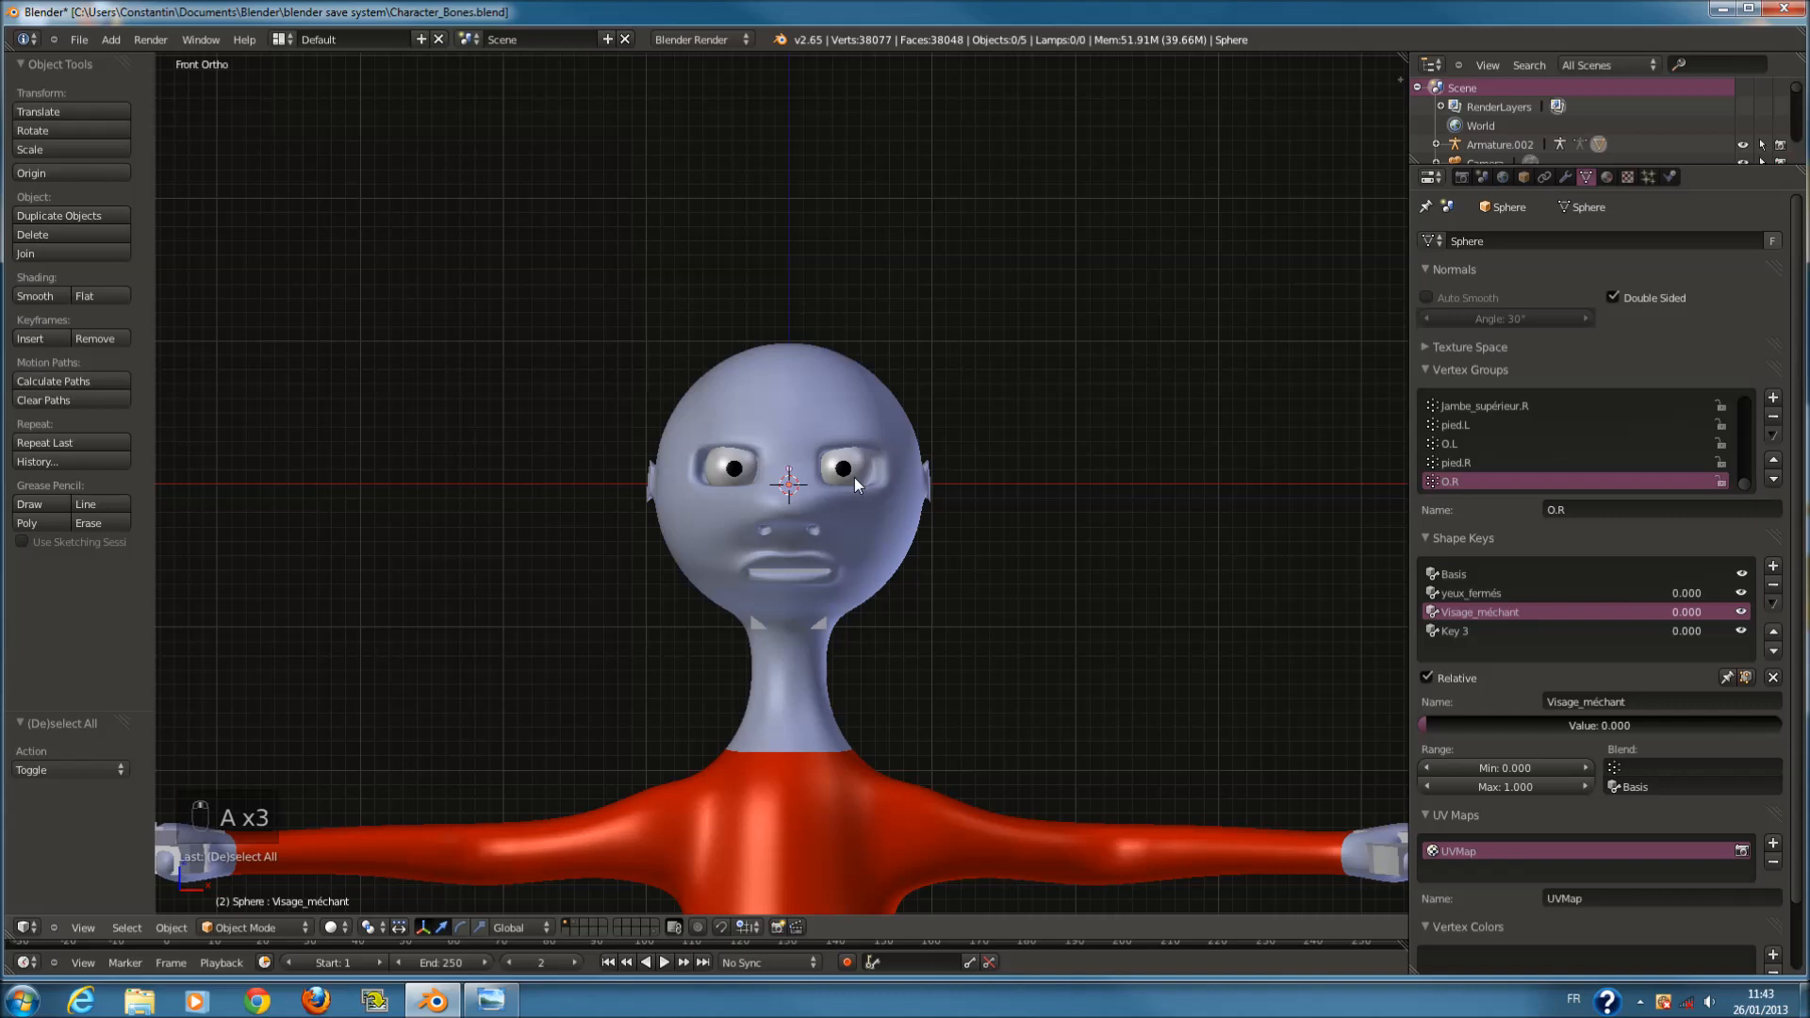
left_click(1537, 630)
scroll(864, 586, "up", 4)
right_click(836, 615)
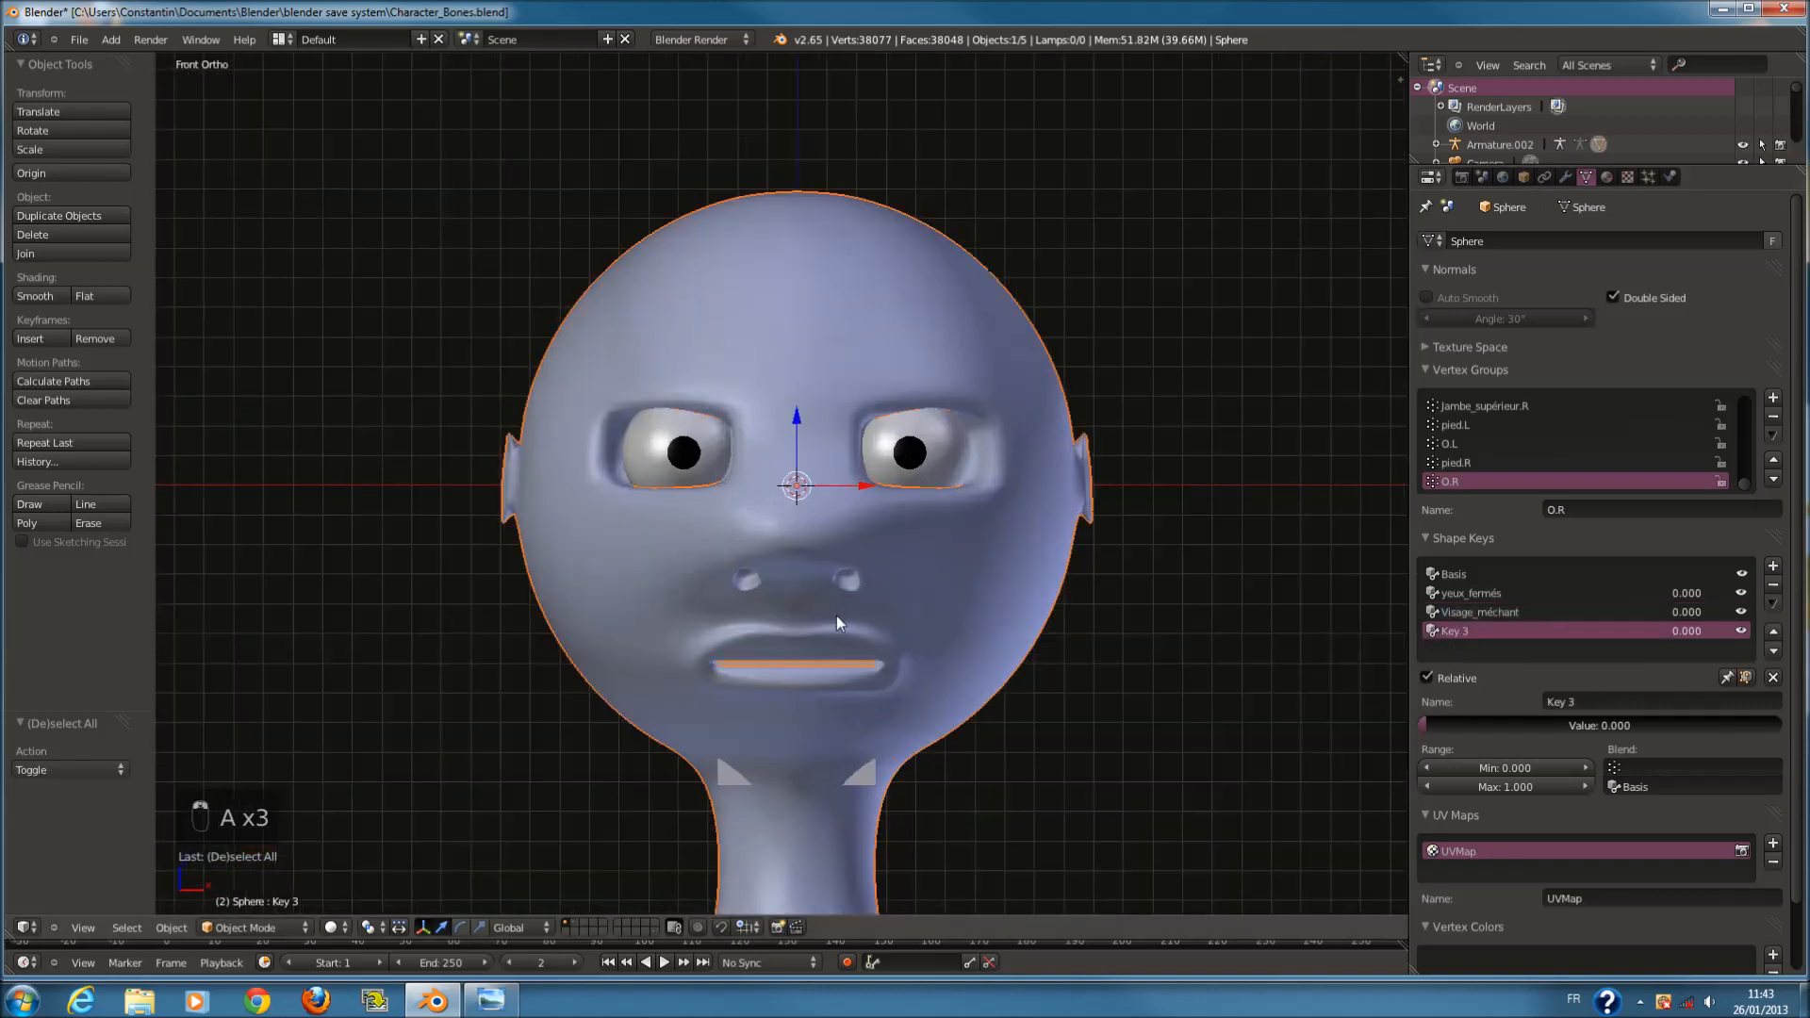
scroll(849, 589, "down", 8)
scroll(849, 575, "up", 8)
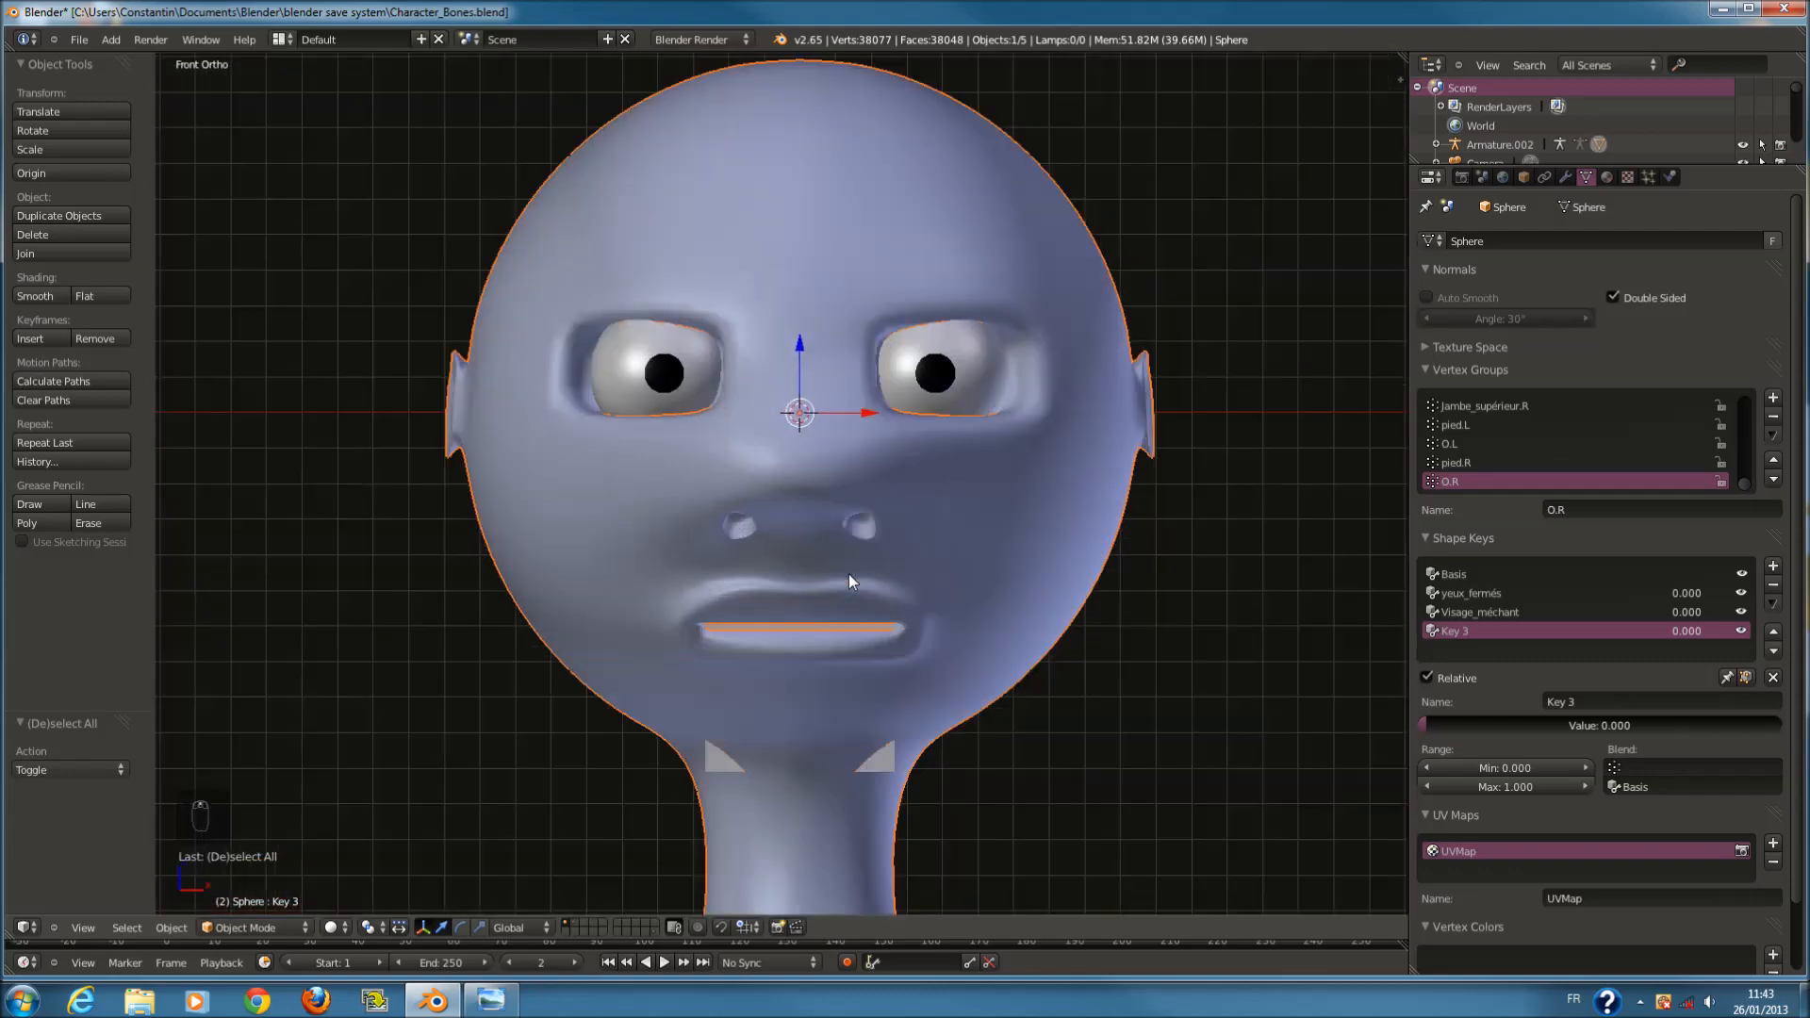
scroll(849, 576, "up", 6)
key("Tab")
key("a")
key("a")
key("a")
key("a")
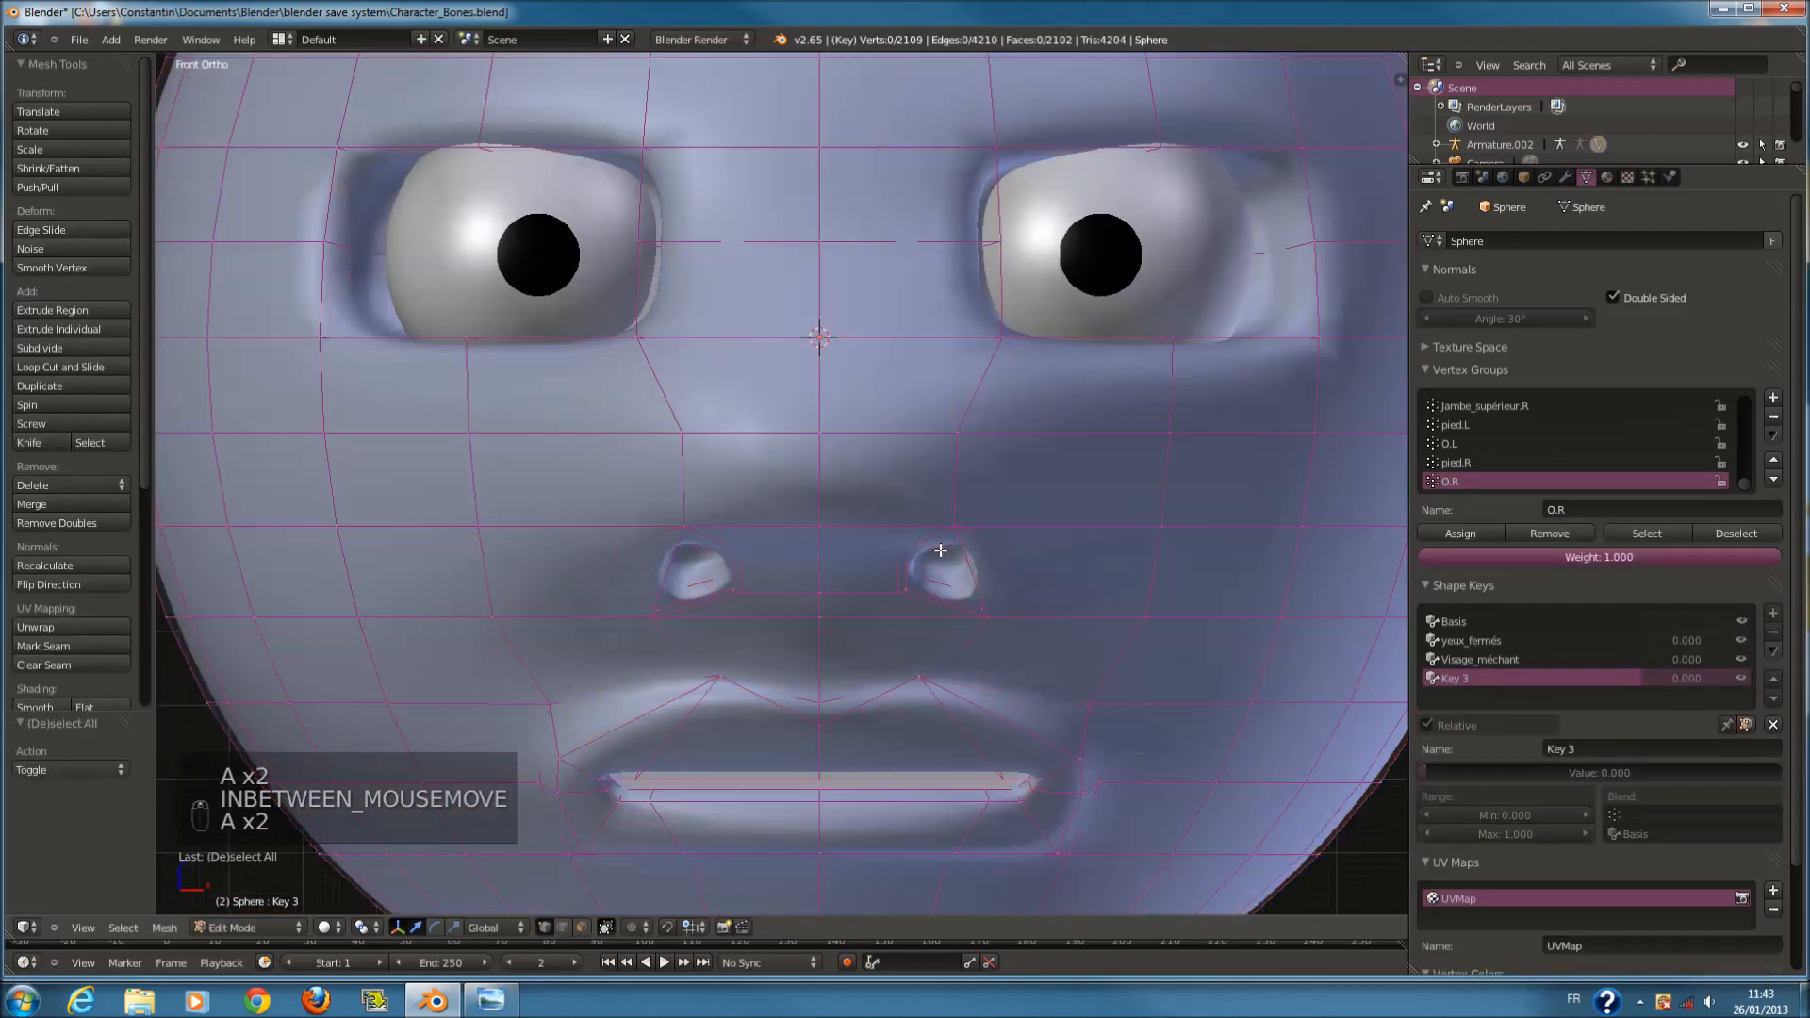
key("c")
left_click_drag(938, 563, 696, 575)
right_click(695, 575)
key("z")
key("z")
key("a")
Select the vertices around both nostrils, scale them up slightly and return to Object Mode.
key("c")
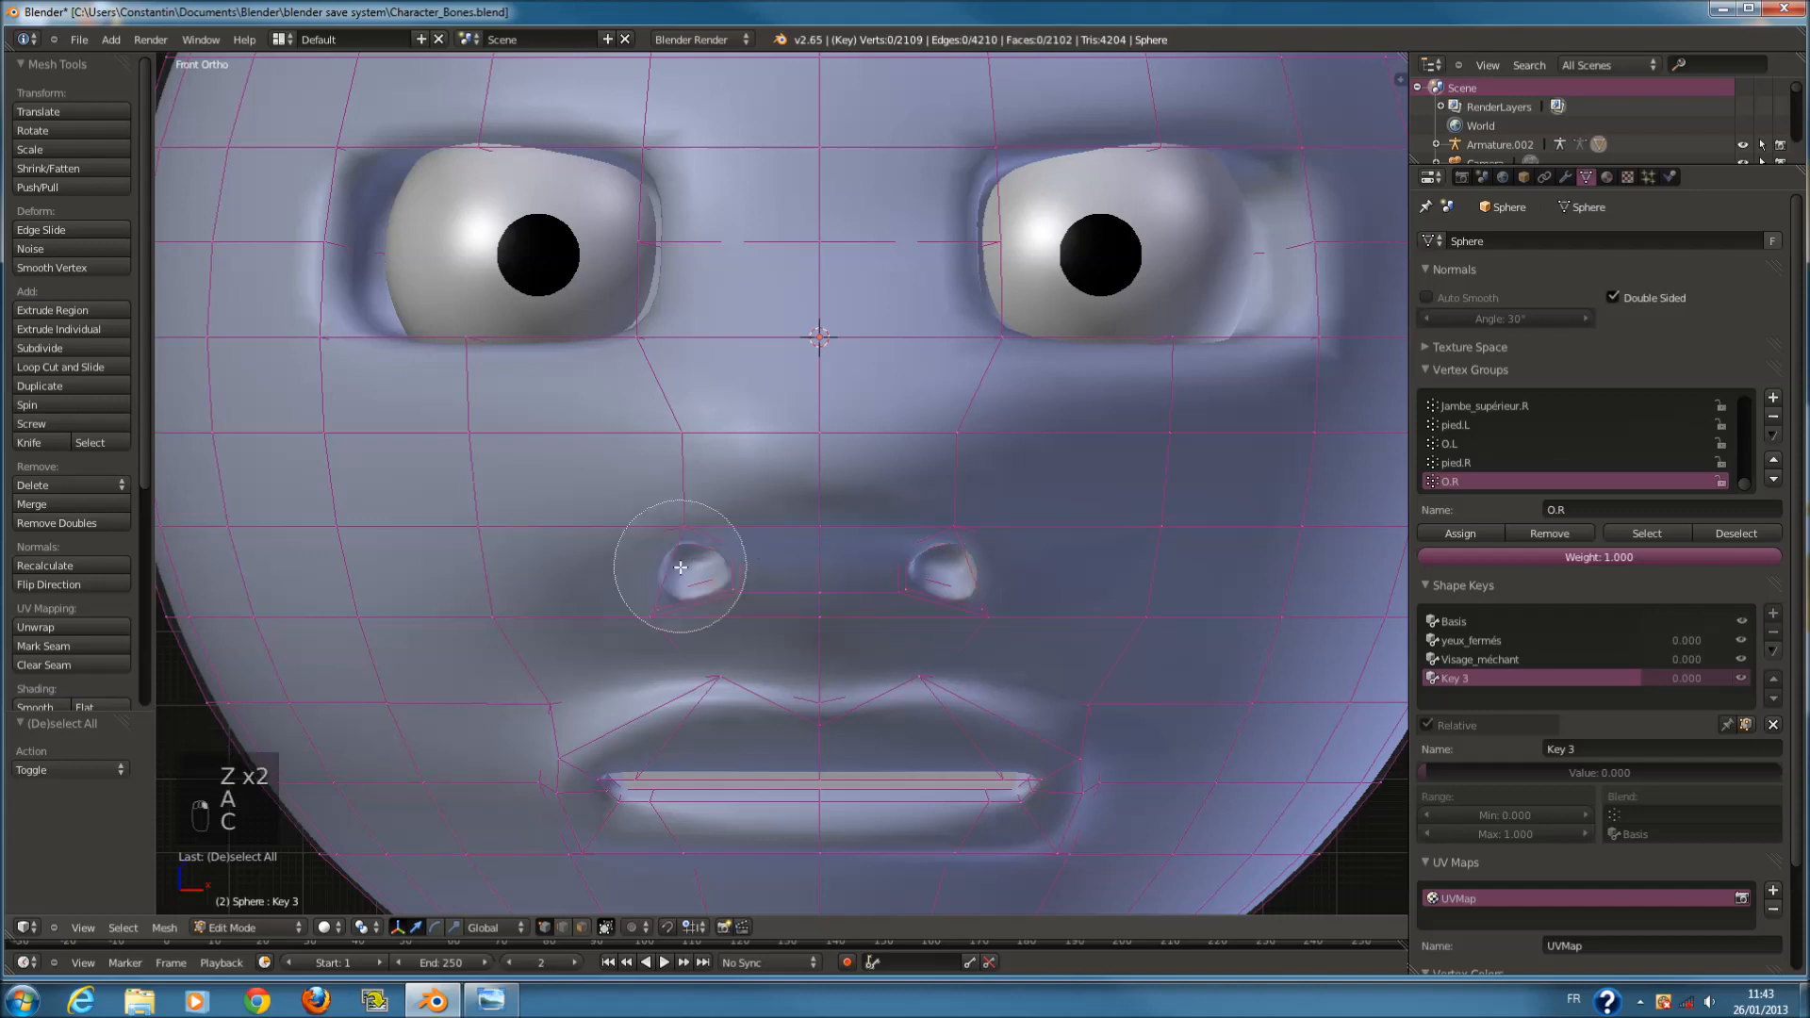
left_click(681, 567)
left_click(947, 566)
right_click(948, 566)
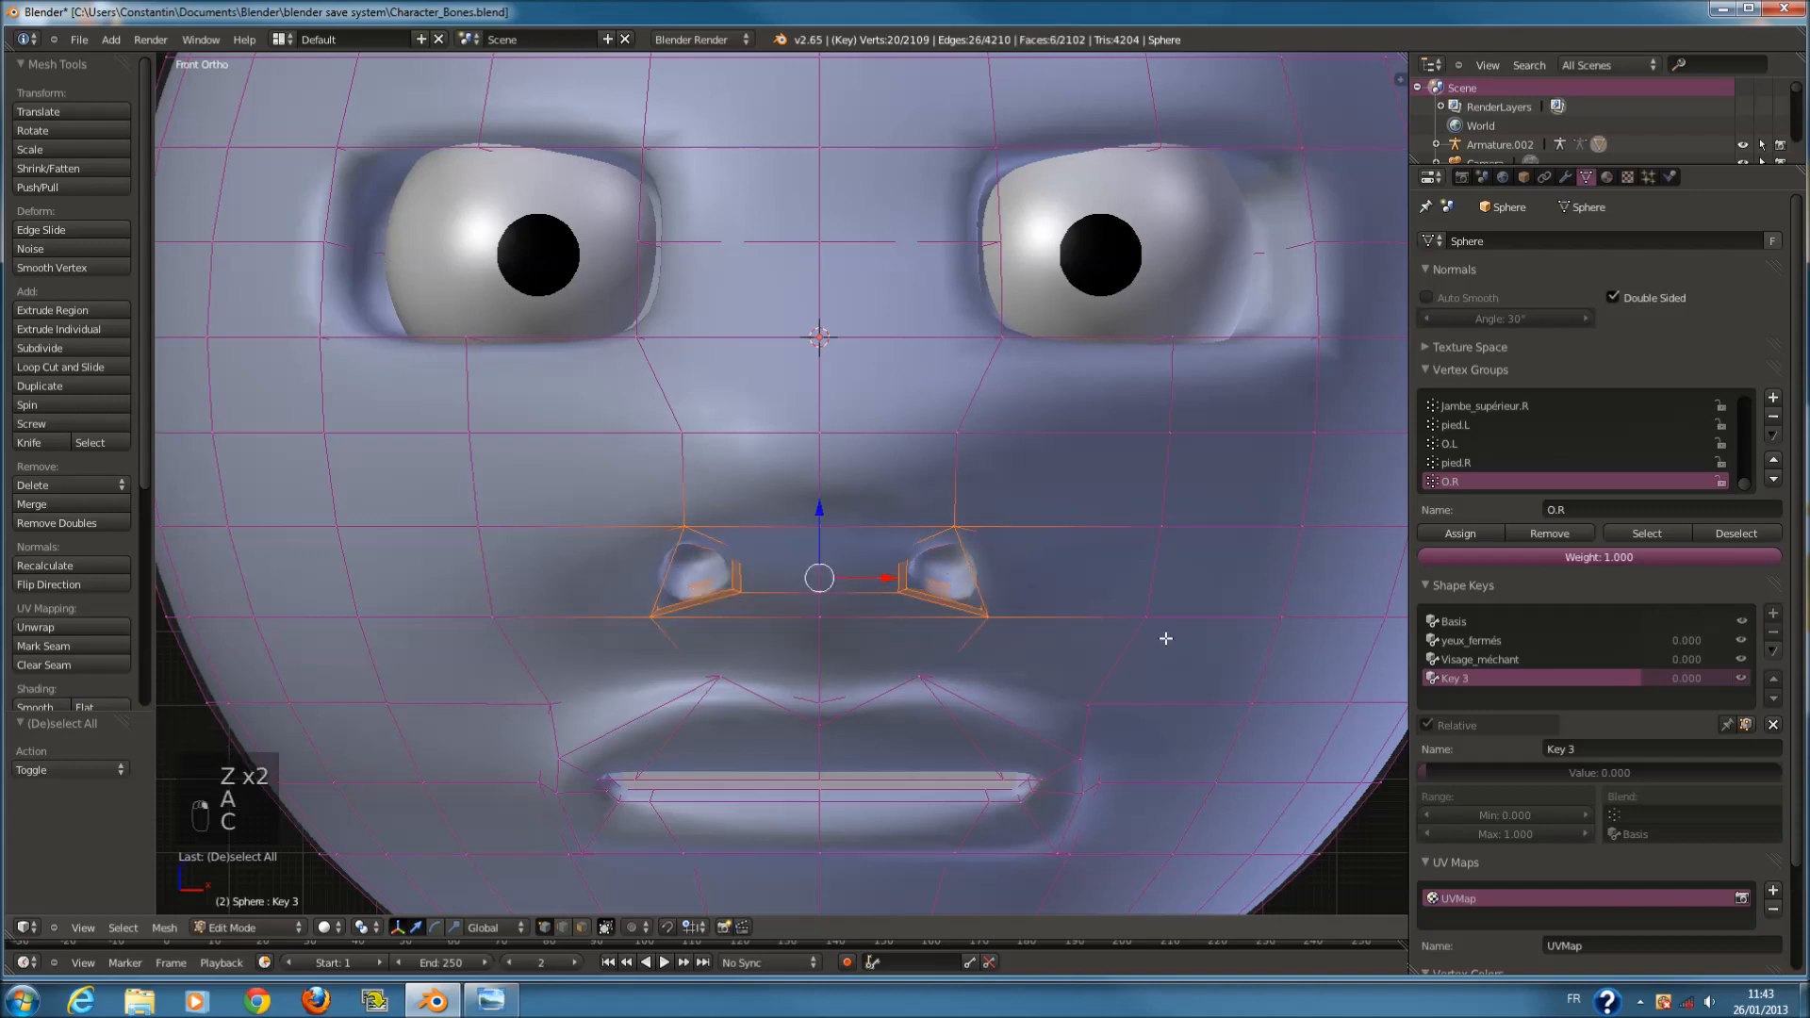
key("s")
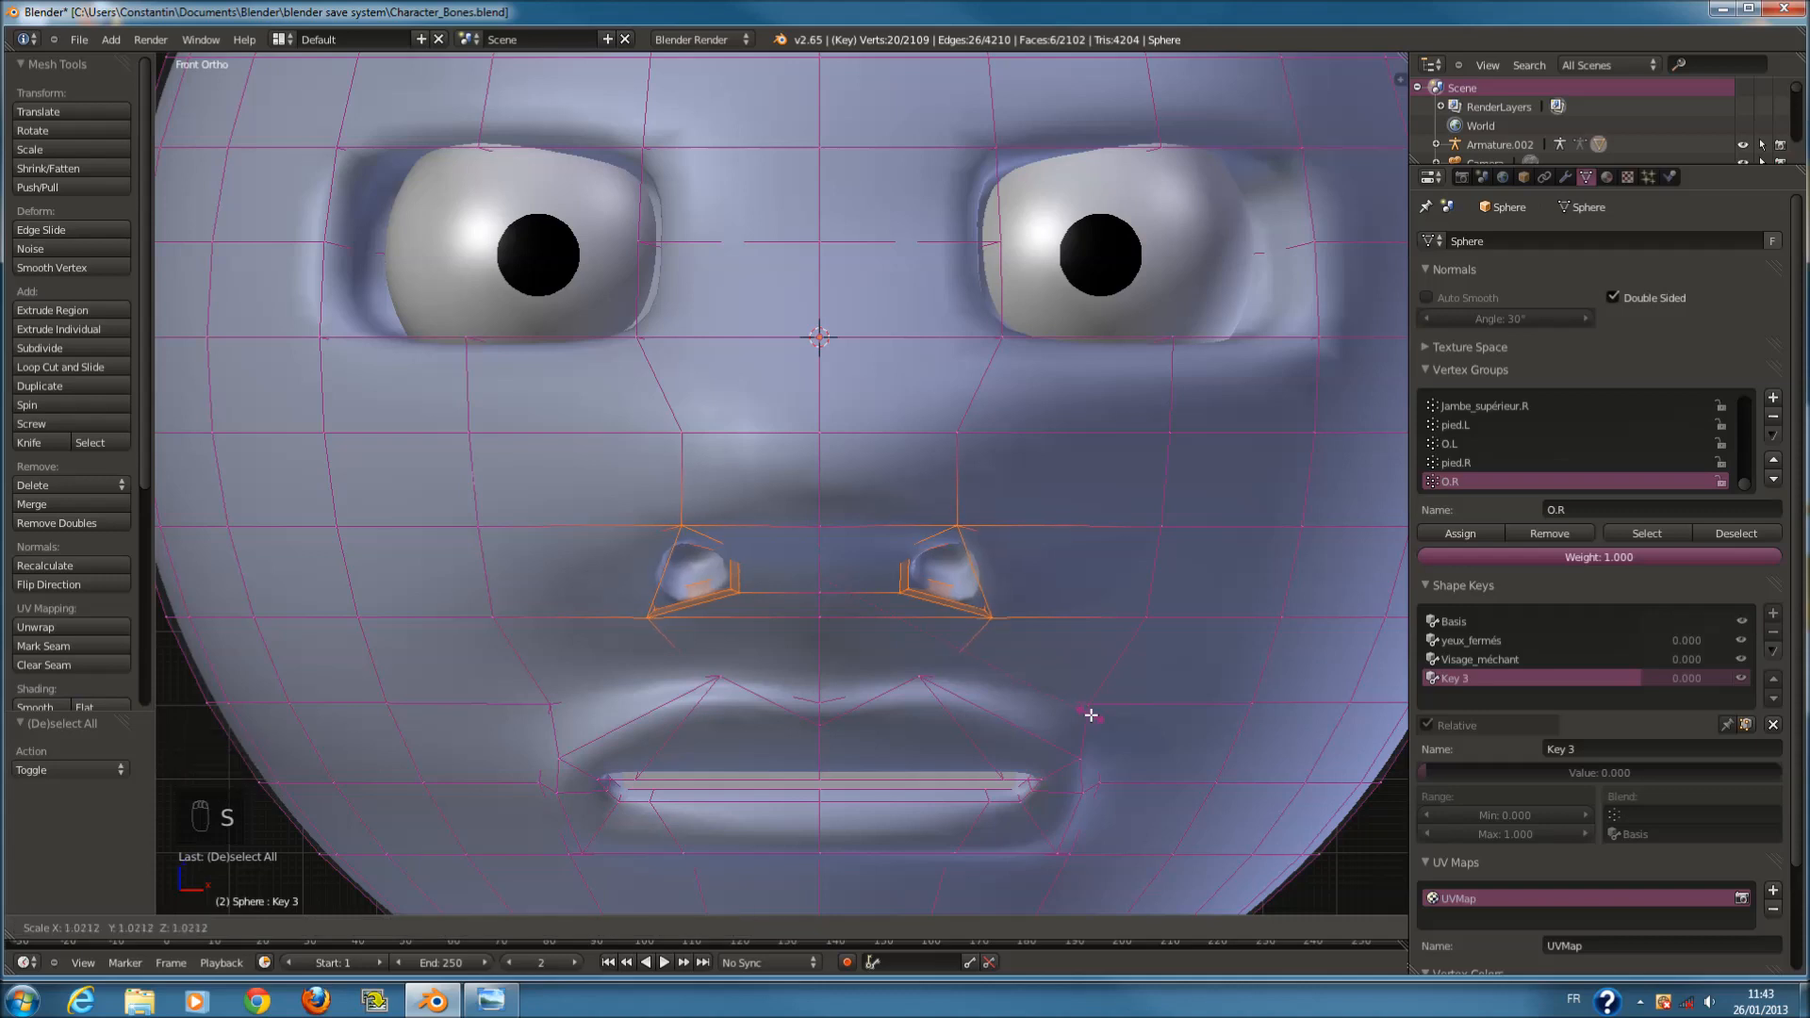
left_click(1099, 719)
key("Tab")
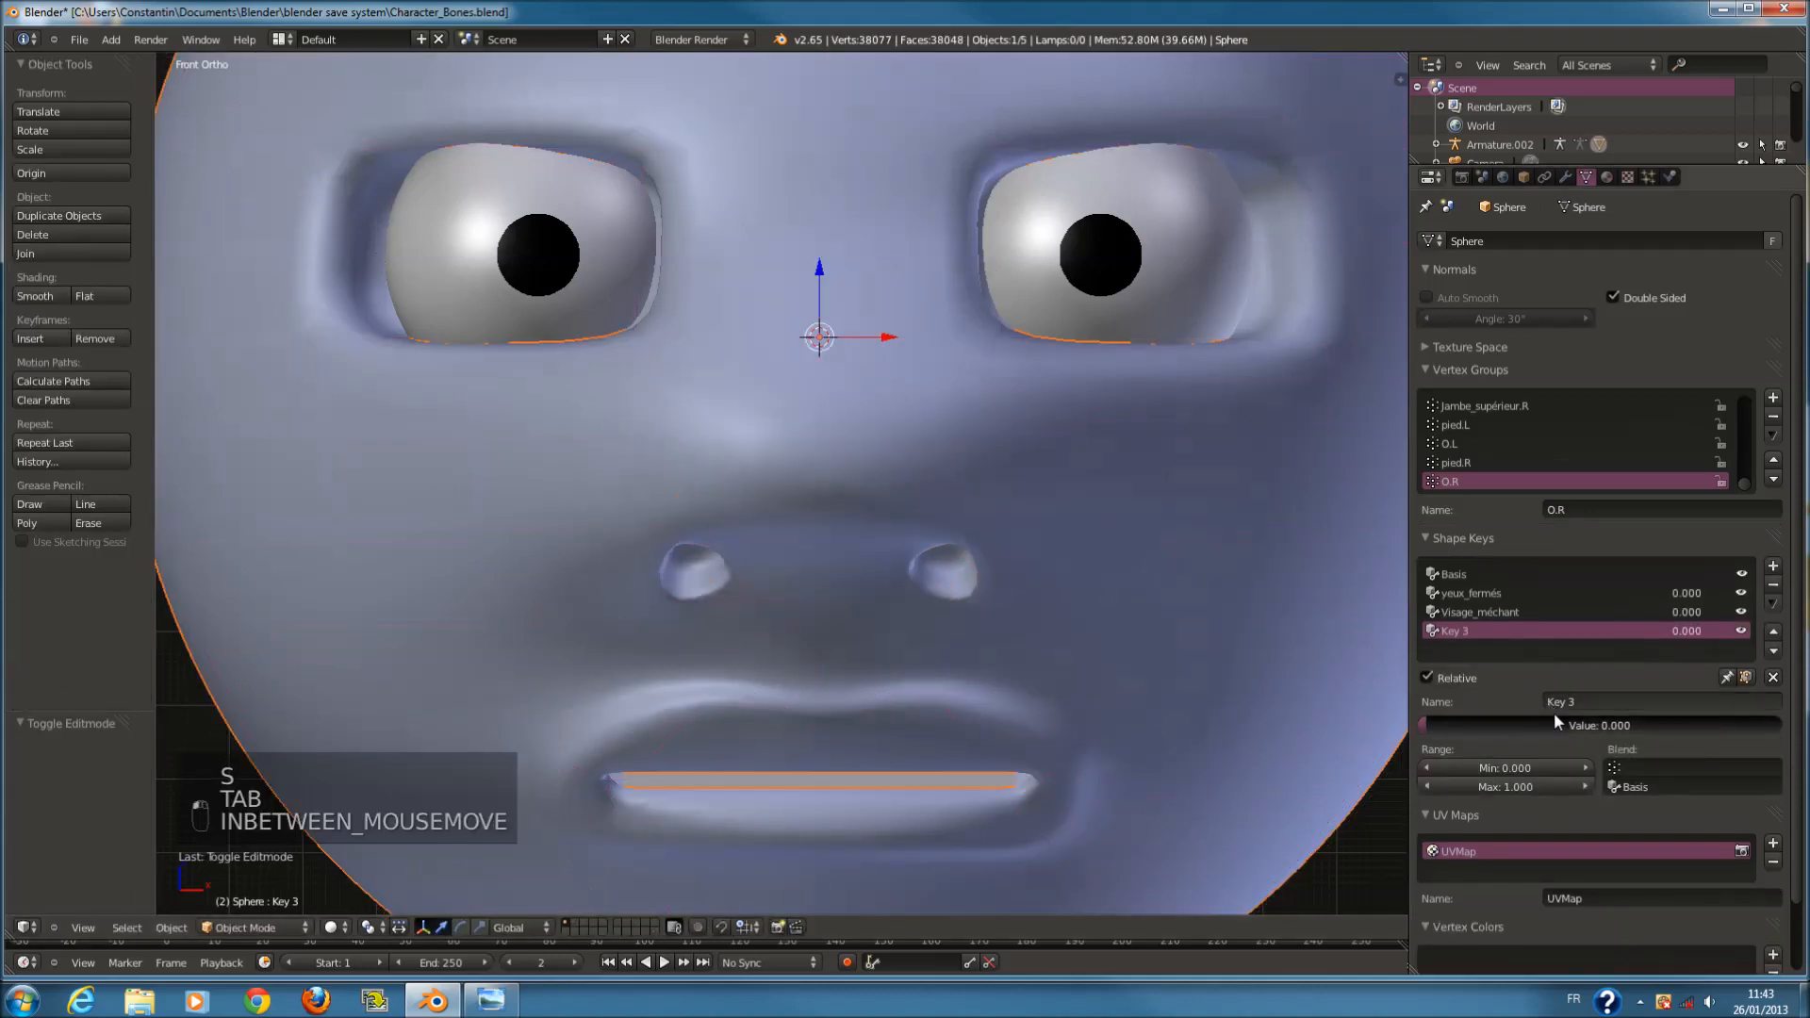
Rename the Key 3 shape key Respiration.
left_click(1608, 698)
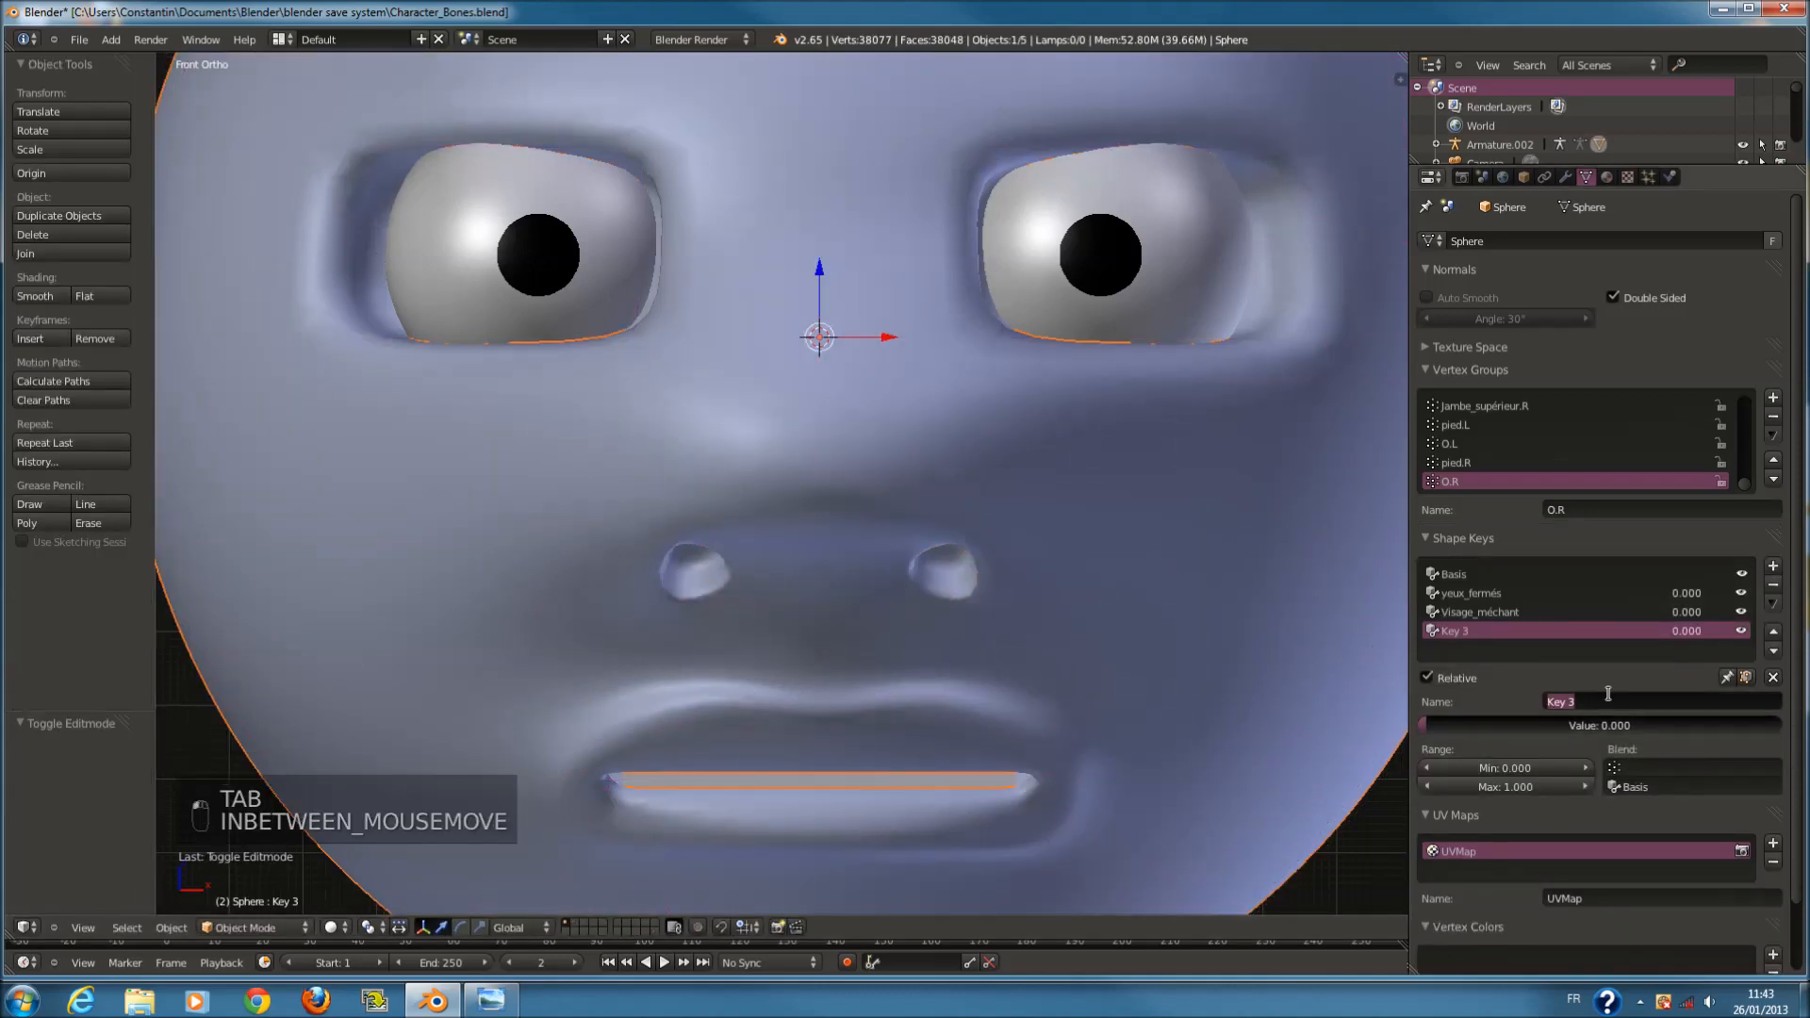
type("Respirat")
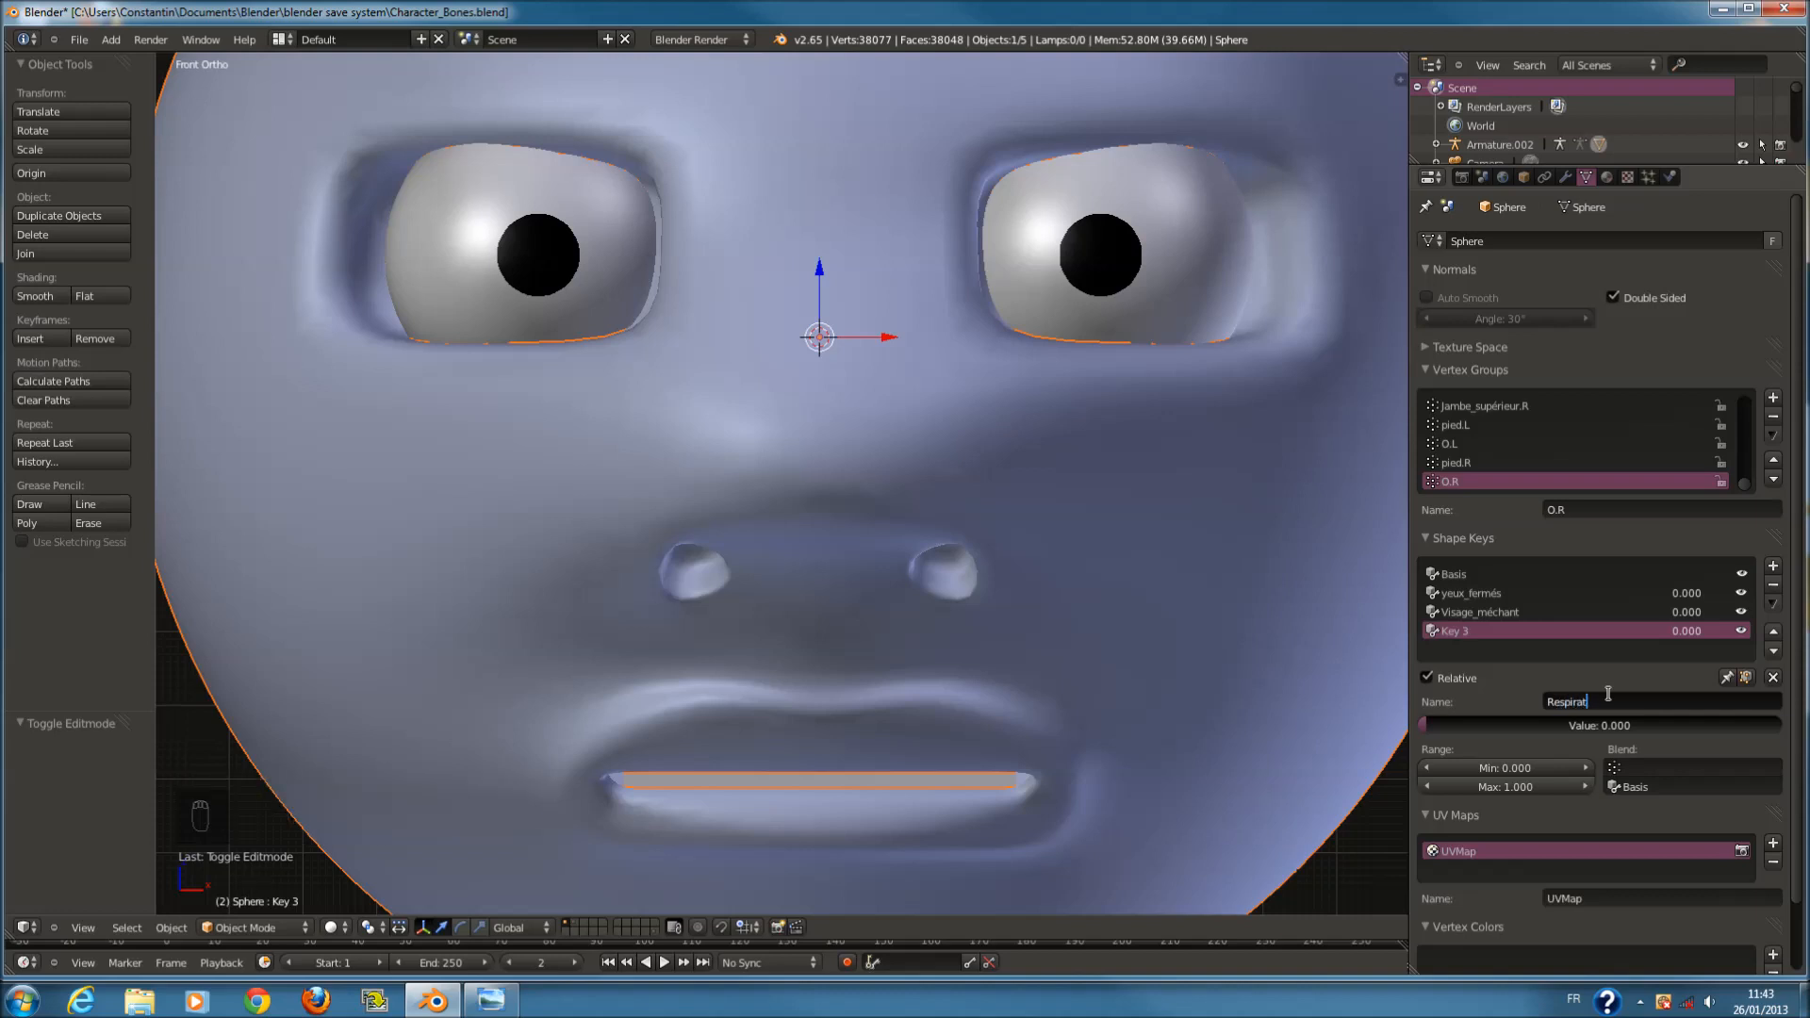
type("ion")
key("Return")
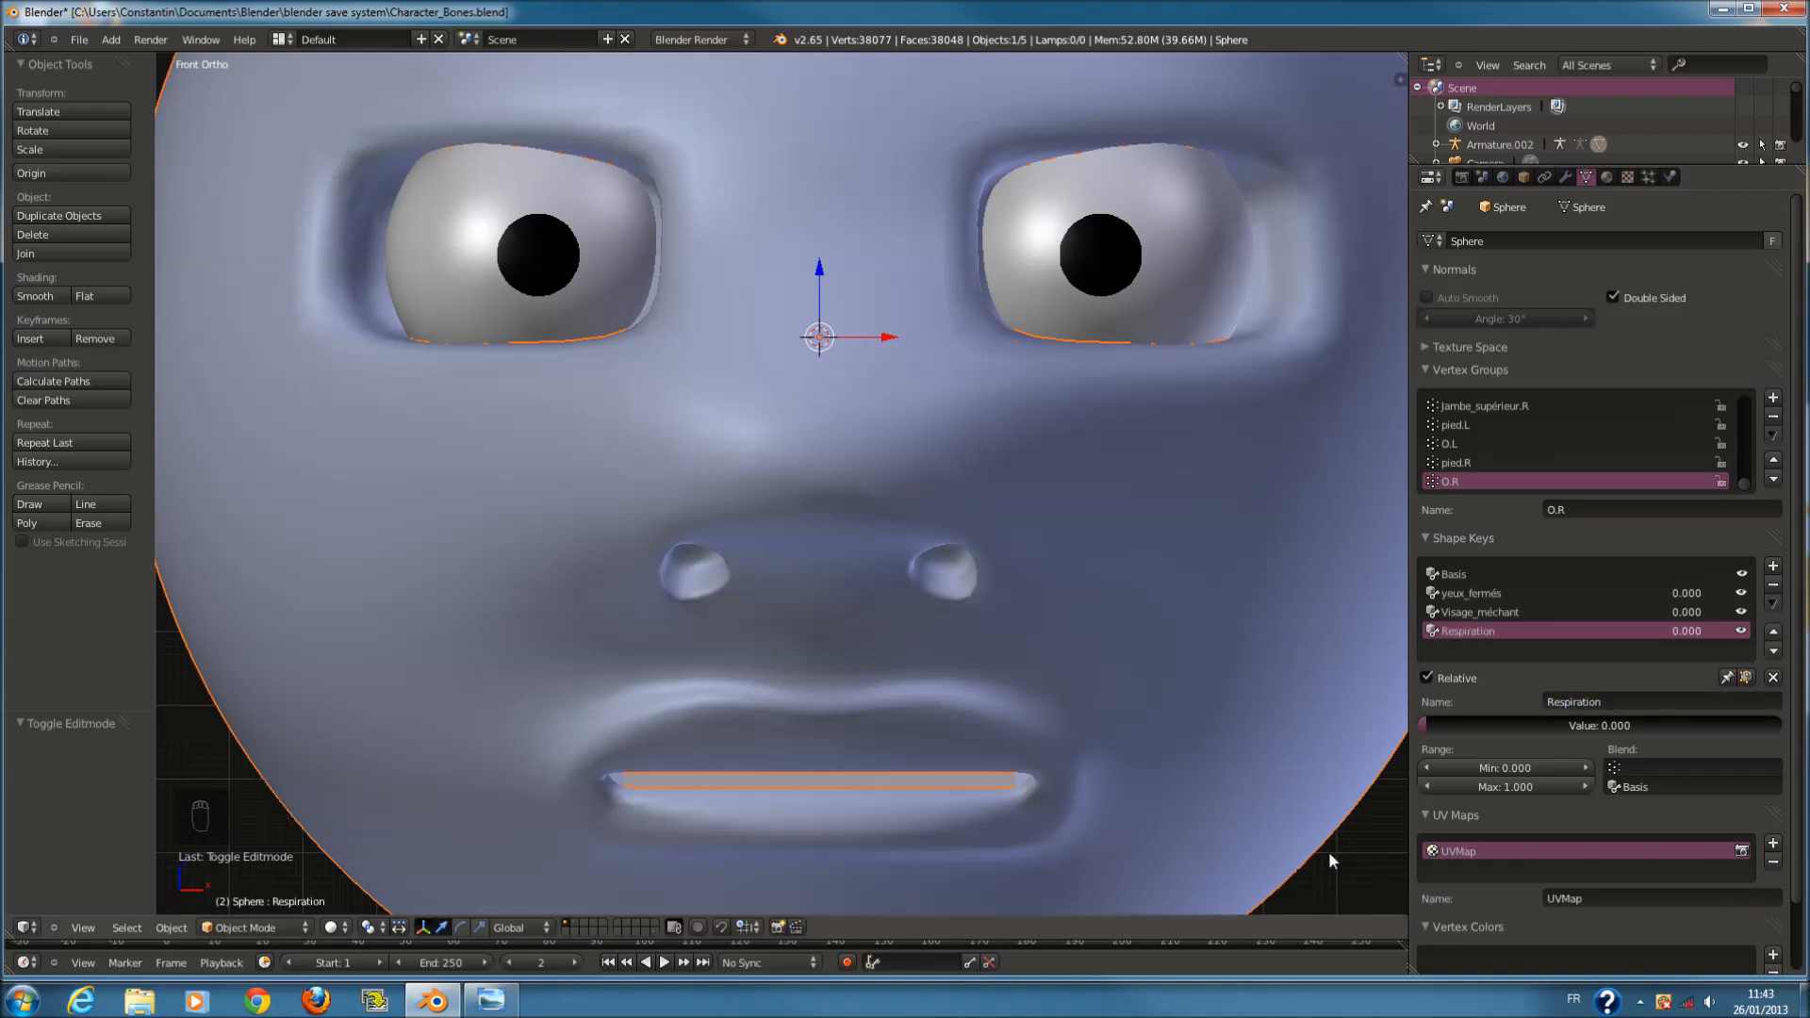
Test the Respiration shape key by varying its value and bring it back to 0.
left_click_drag(1656, 732, 1780, 732)
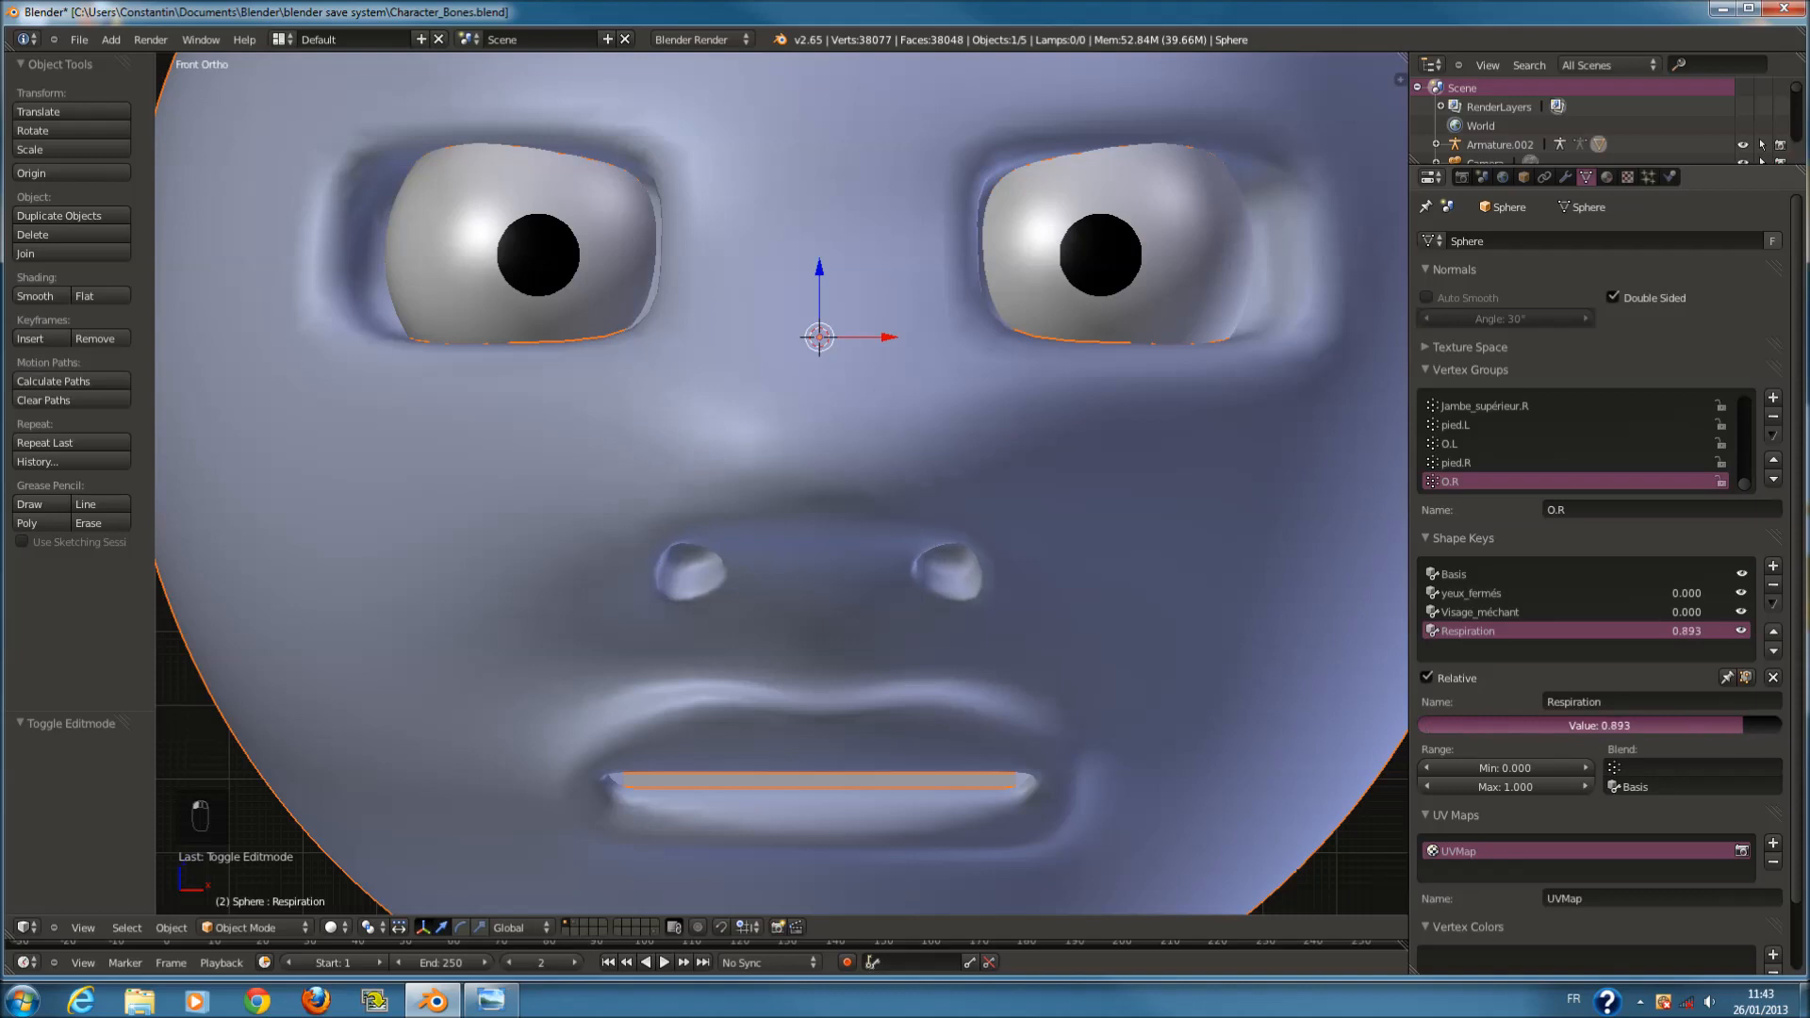
left_click_drag(1491, 769, 1162, 784)
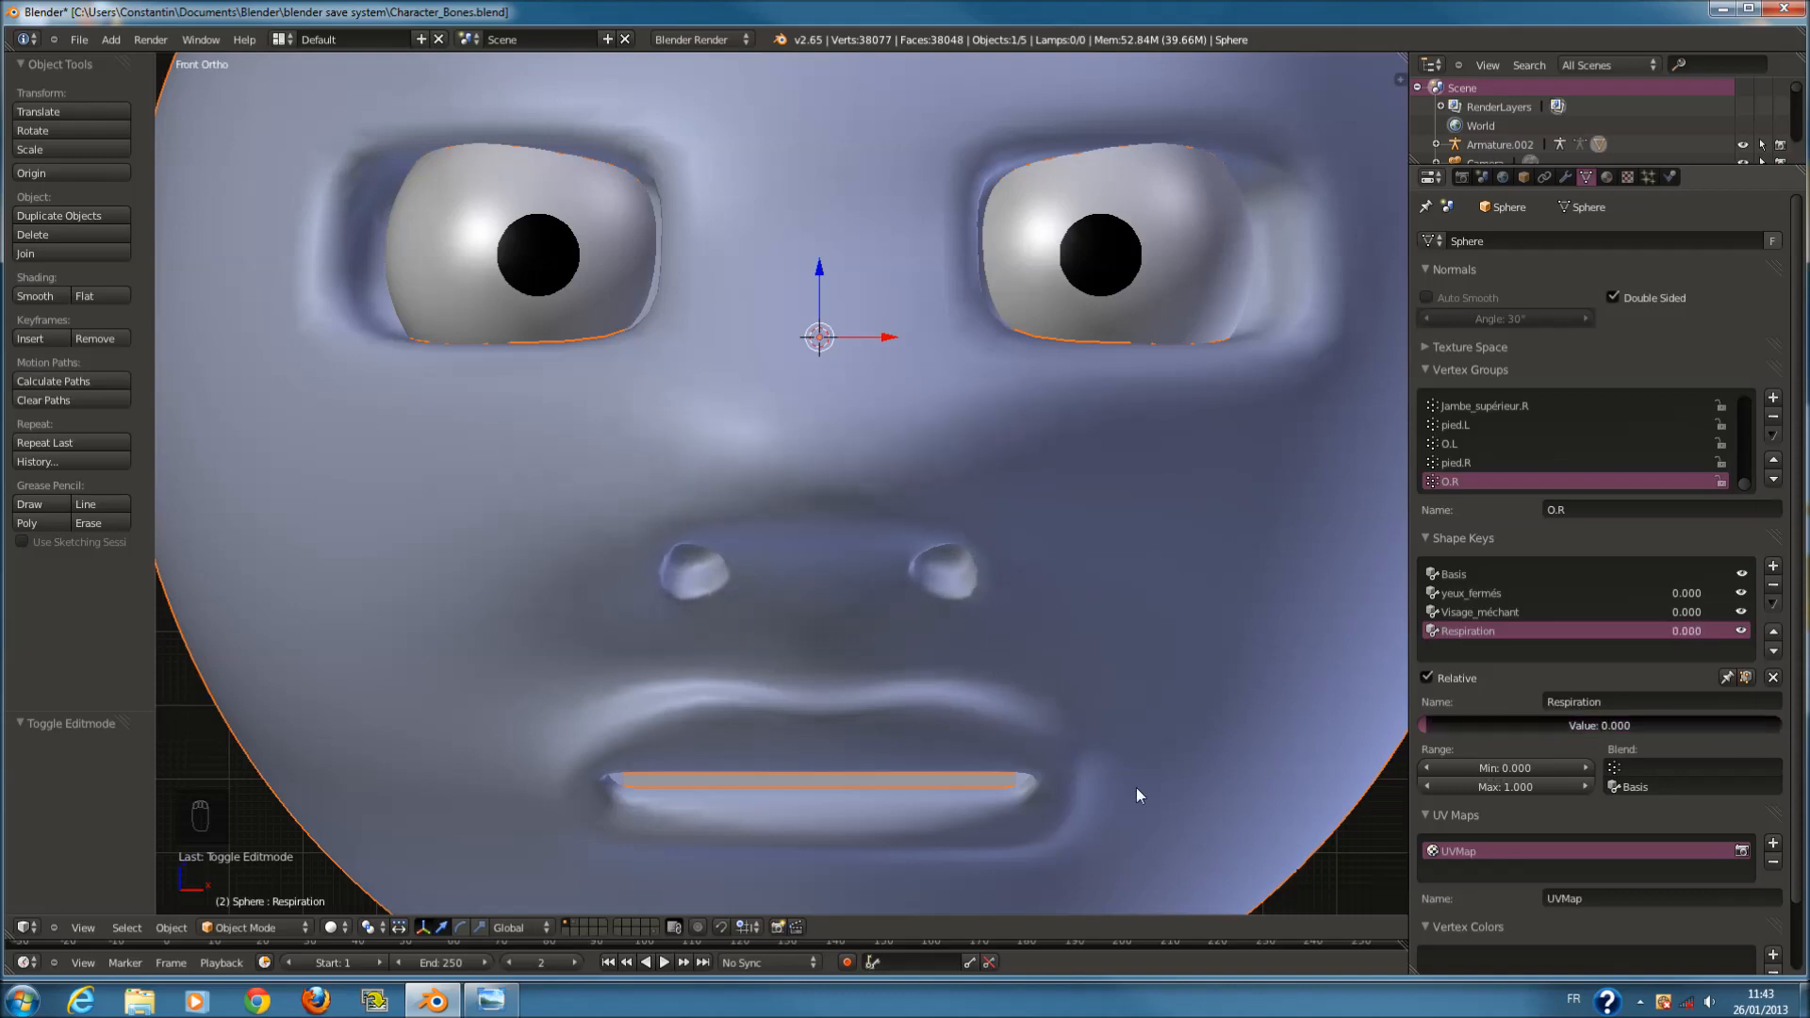
left_click_drag(1637, 792, 1289, 804)
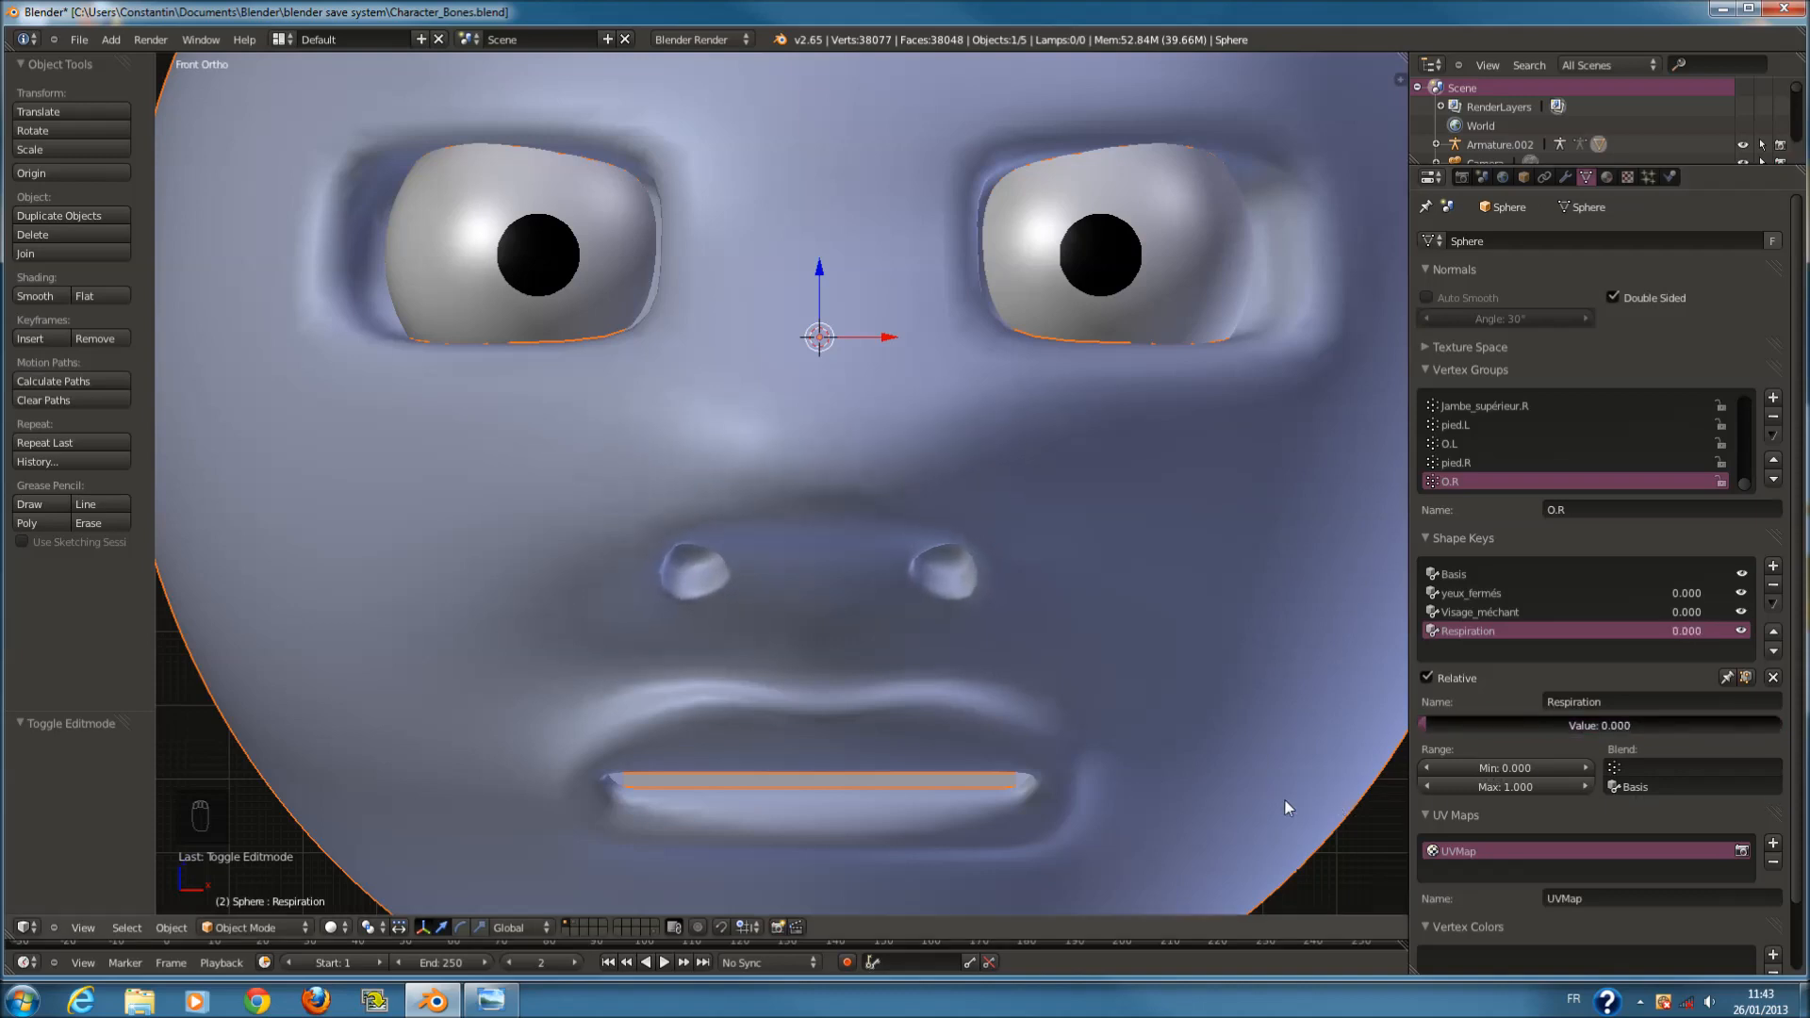
Add another shape key and name it Visage_surpris.
scroll(1288, 805, "down", 3)
left_click(1773, 566)
left_click(1598, 703)
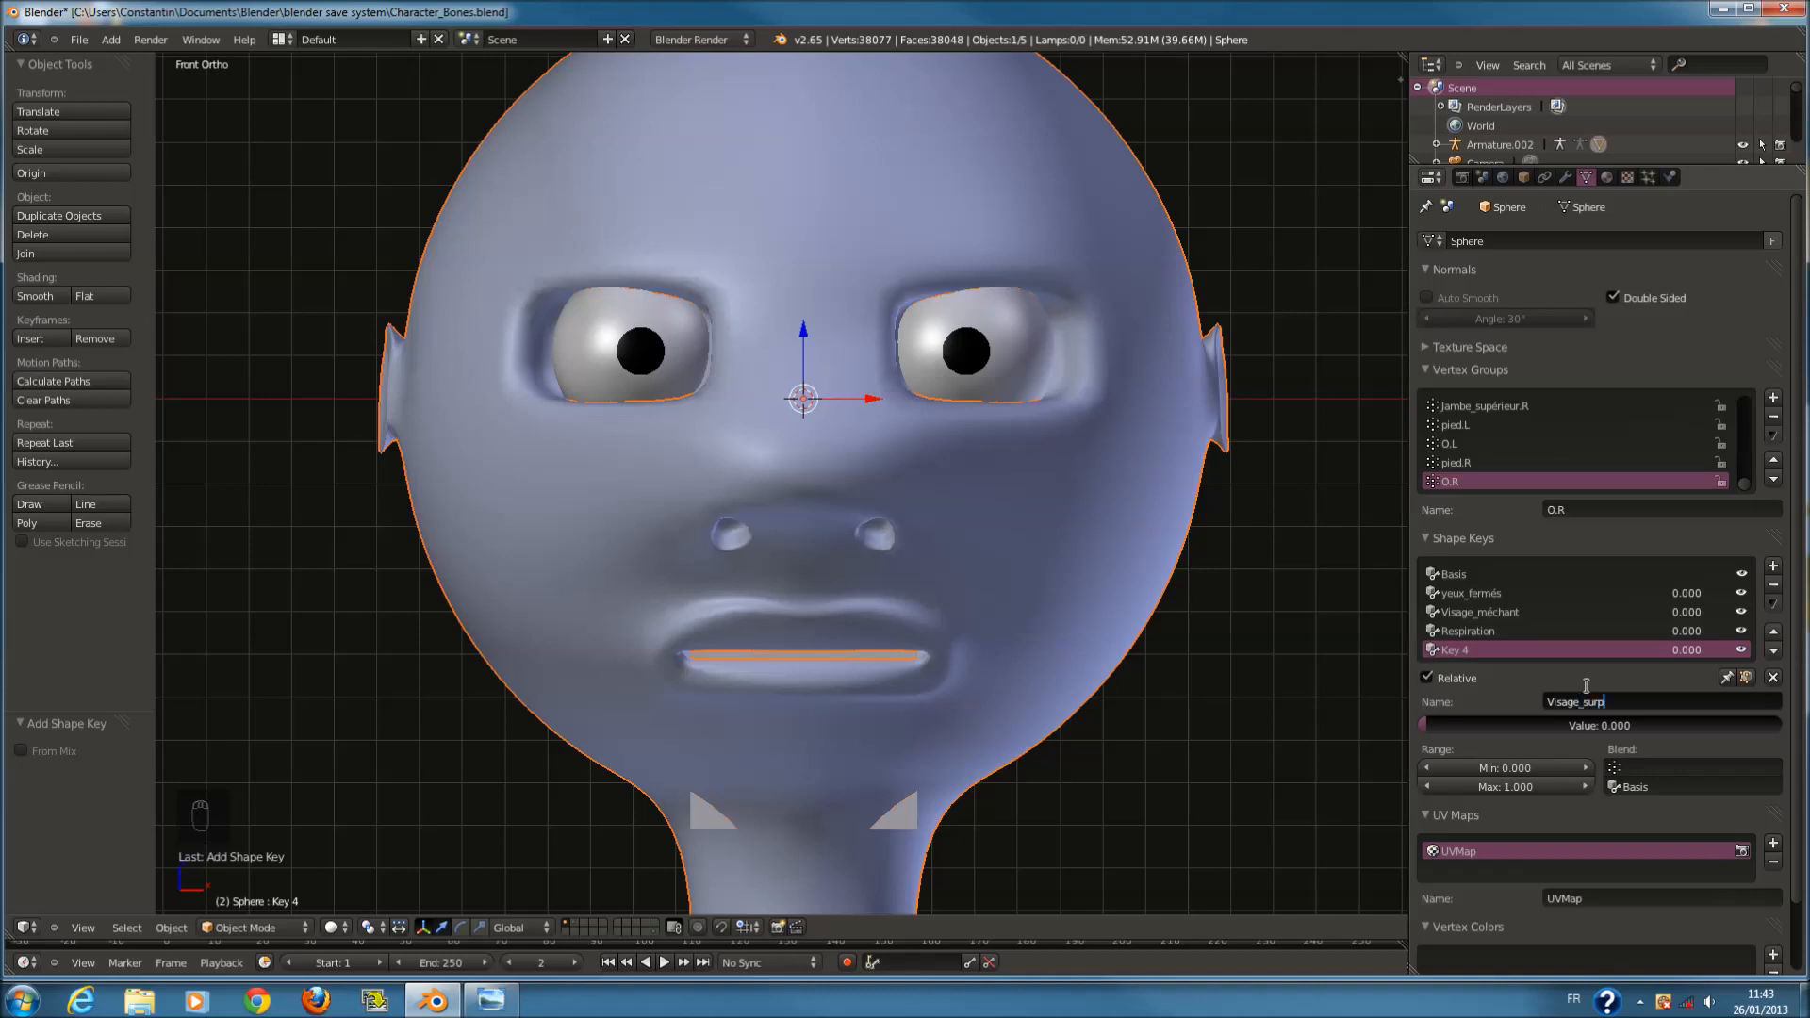
type("is")
key("Return")
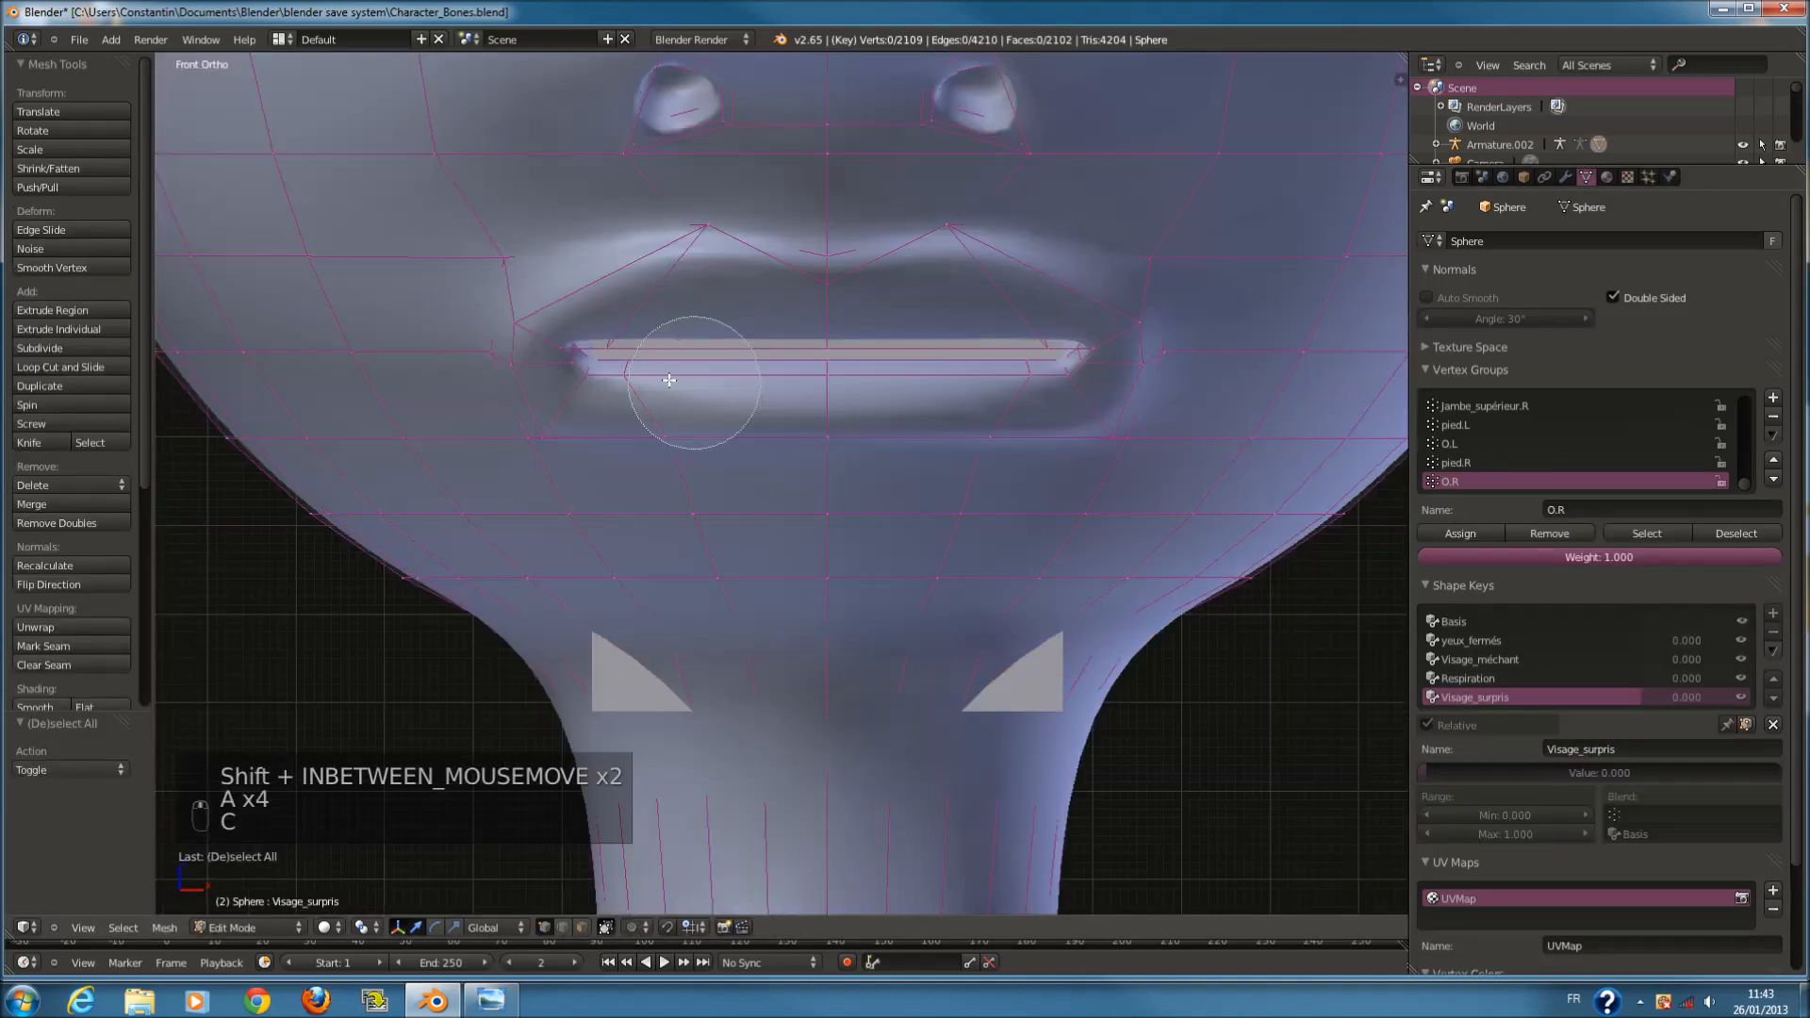
Select the lower-lip vertices in Edit Mode and lower them 0.047 along Z.
left_click_drag(634, 387, 1010, 403)
right_click(1014, 403)
left_click_drag(811, 326, 811, 369)
Add the vertices just below the lower lip to the selection and lower the whole selection along Z.
key("z")
key("c")
left_click_drag(685, 503, 949, 507)
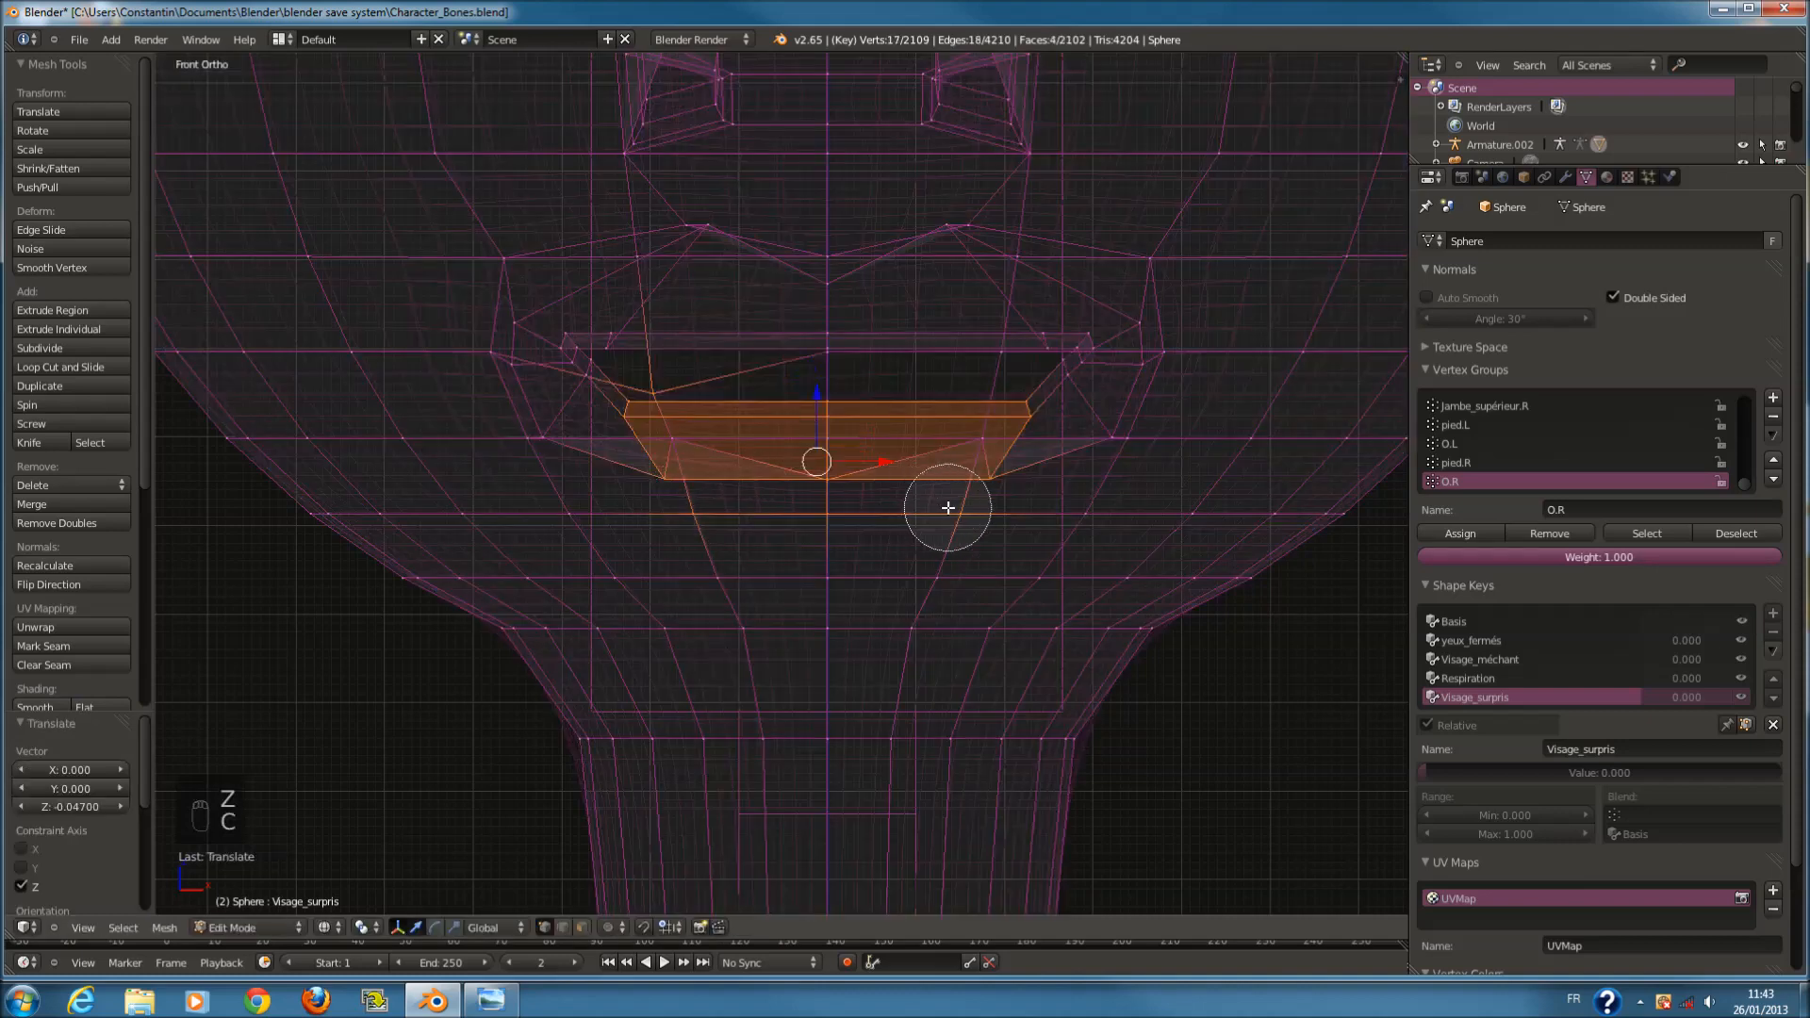
right_click(949, 508)
key("z")
left_click_drag(818, 393, 821, 456)
Move the selected lower-lip and chin vertices about -0.043 along Y and return to the front view.
middle_click_drag(823, 456, 605, 567)
left_click_drag(585, 577, 565, 607)
key("KP_1")
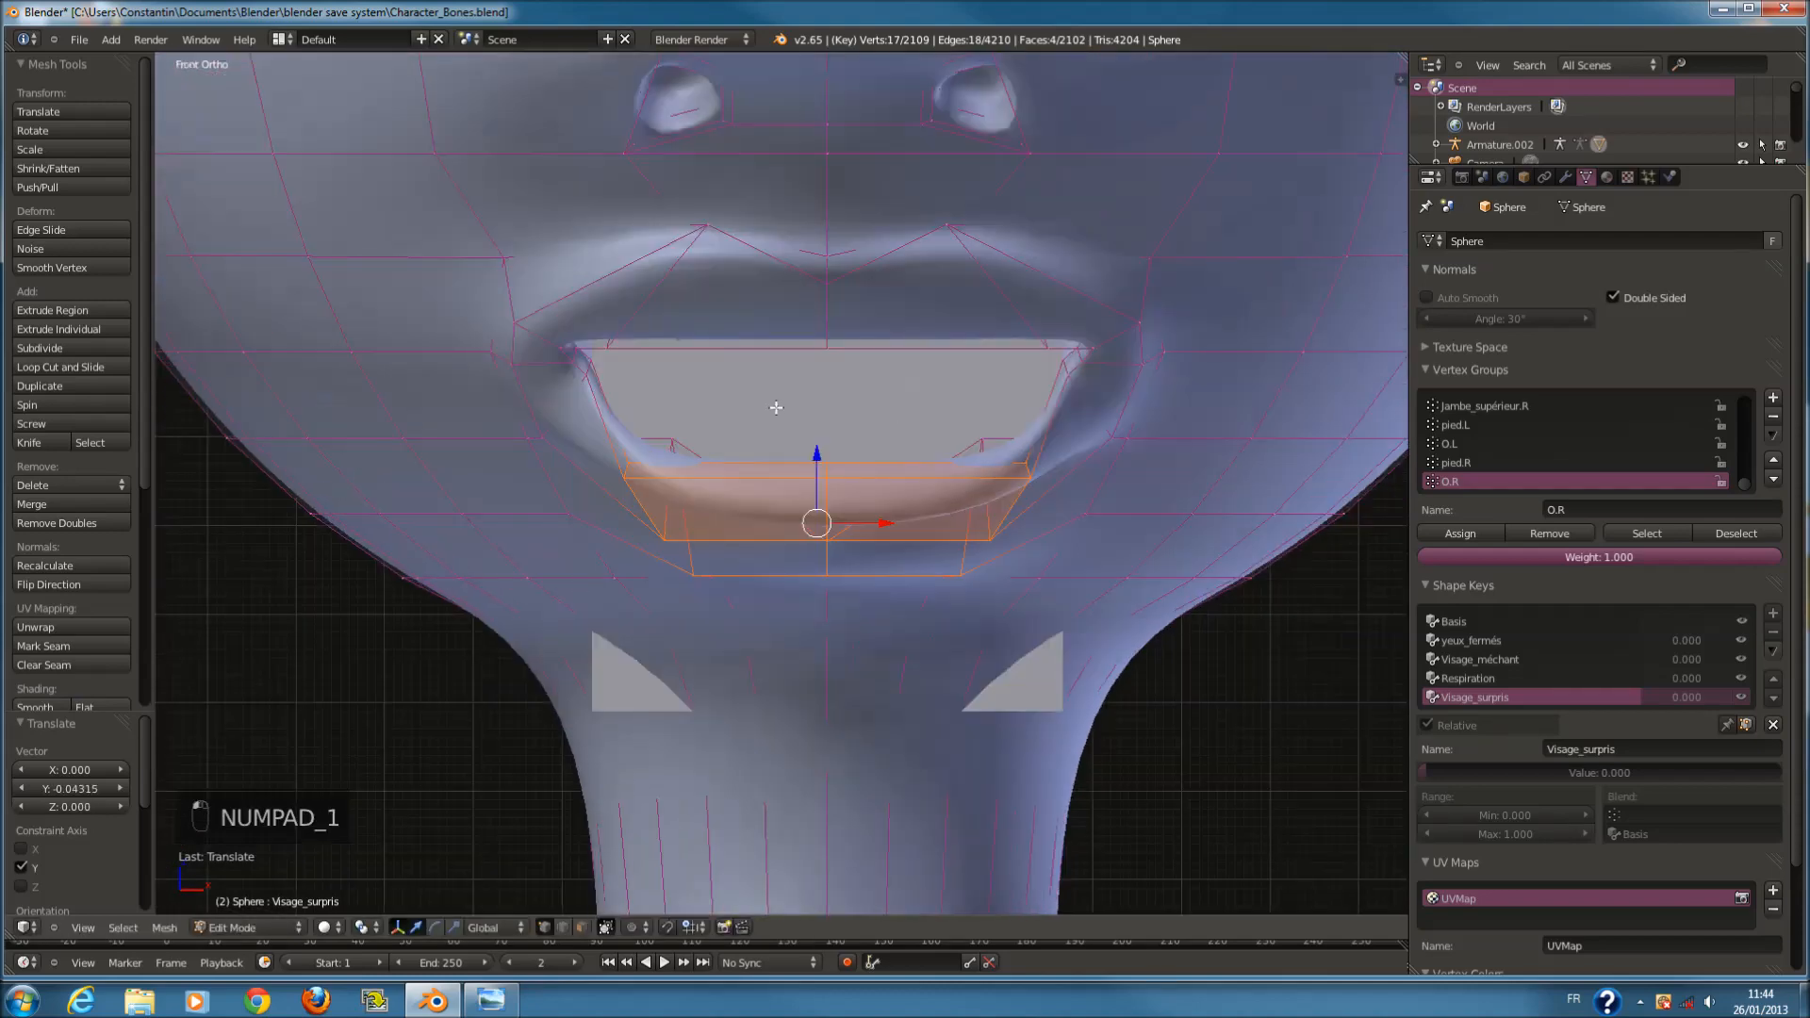
Select only the vertices at both mouth corners and lower them about 0.042 along Z.
key("z")
key("a")
key("c")
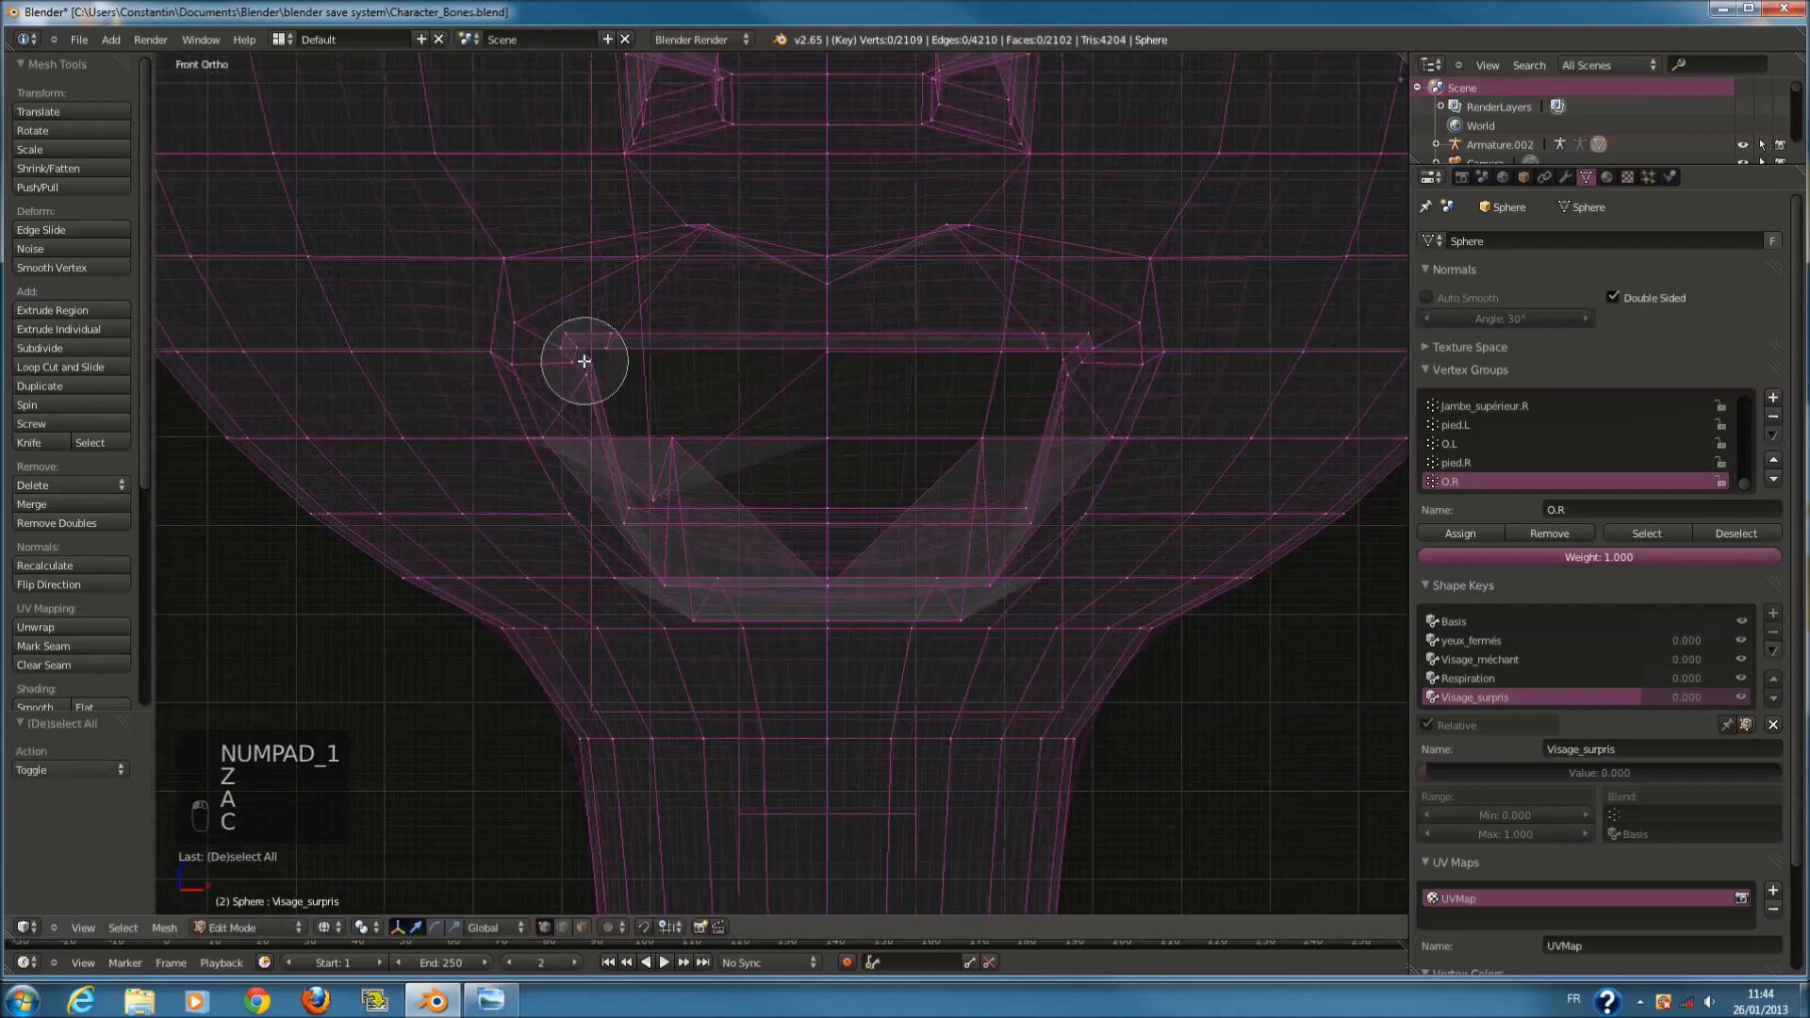
scroll(585, 361, "up", 4)
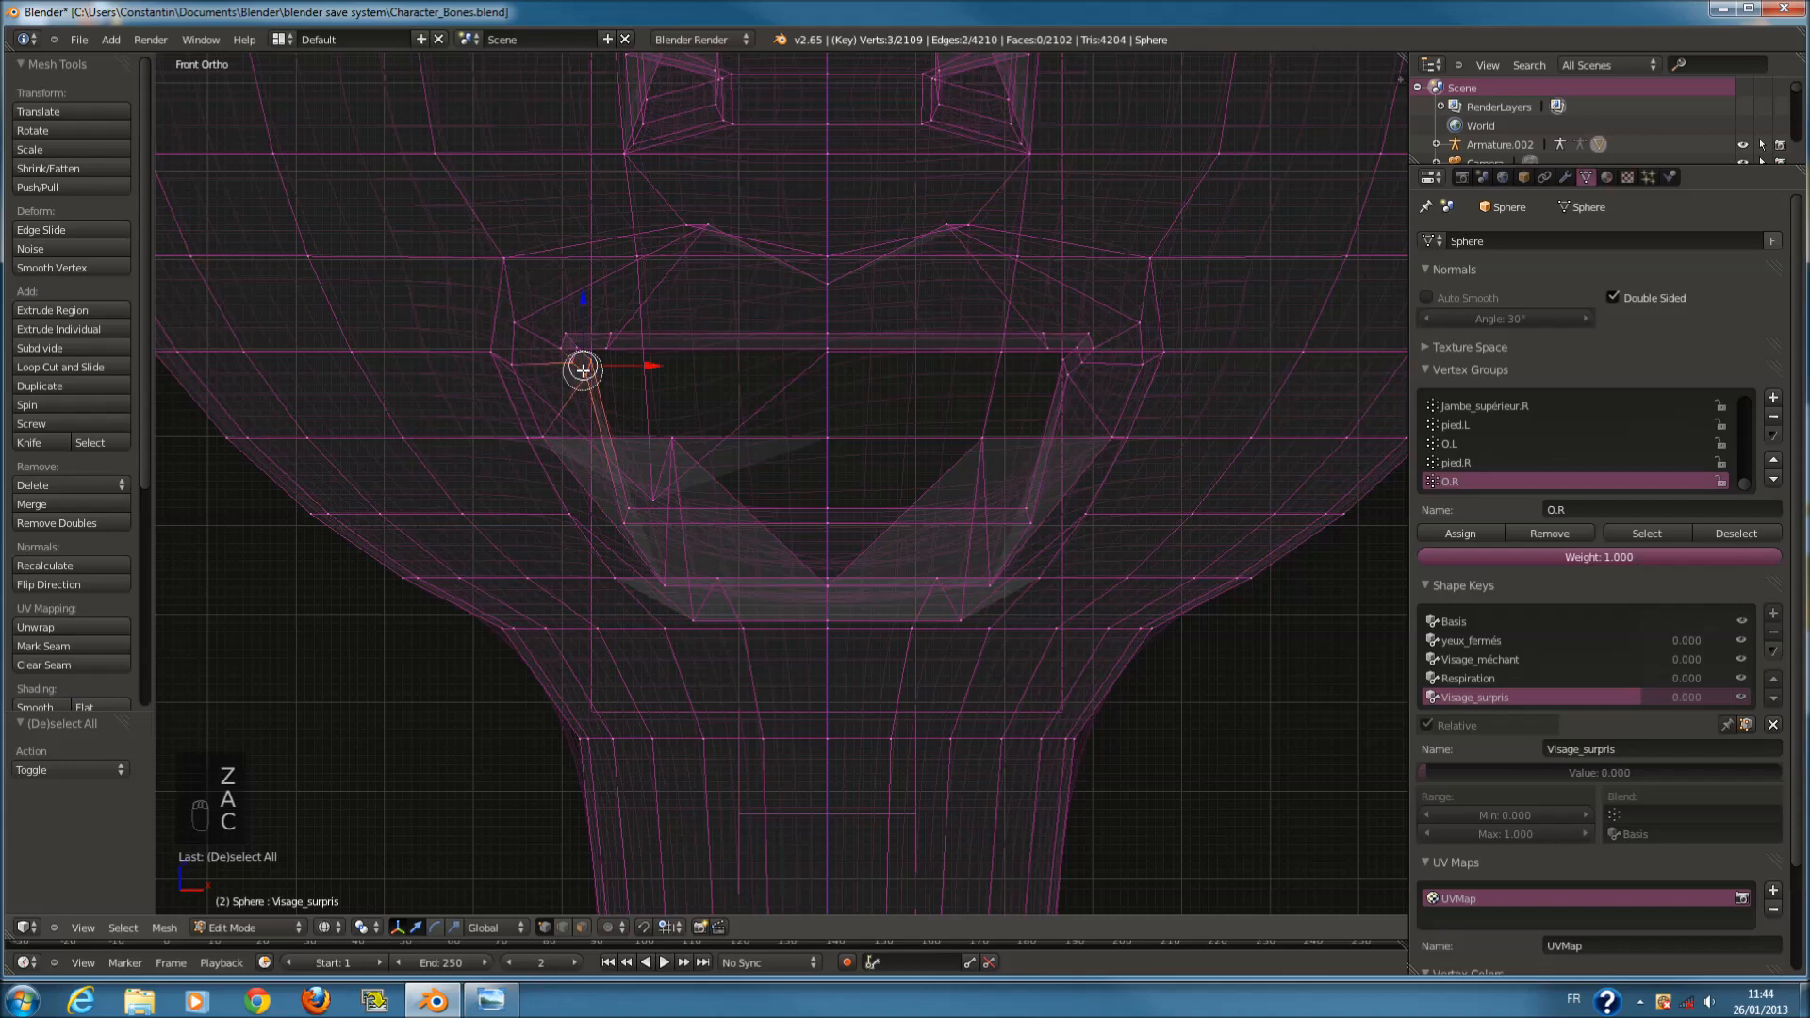
left_click(1078, 364)
right_click(1081, 362)
key("c")
middle_click(1111, 348)
right_click(1110, 348)
key("z")
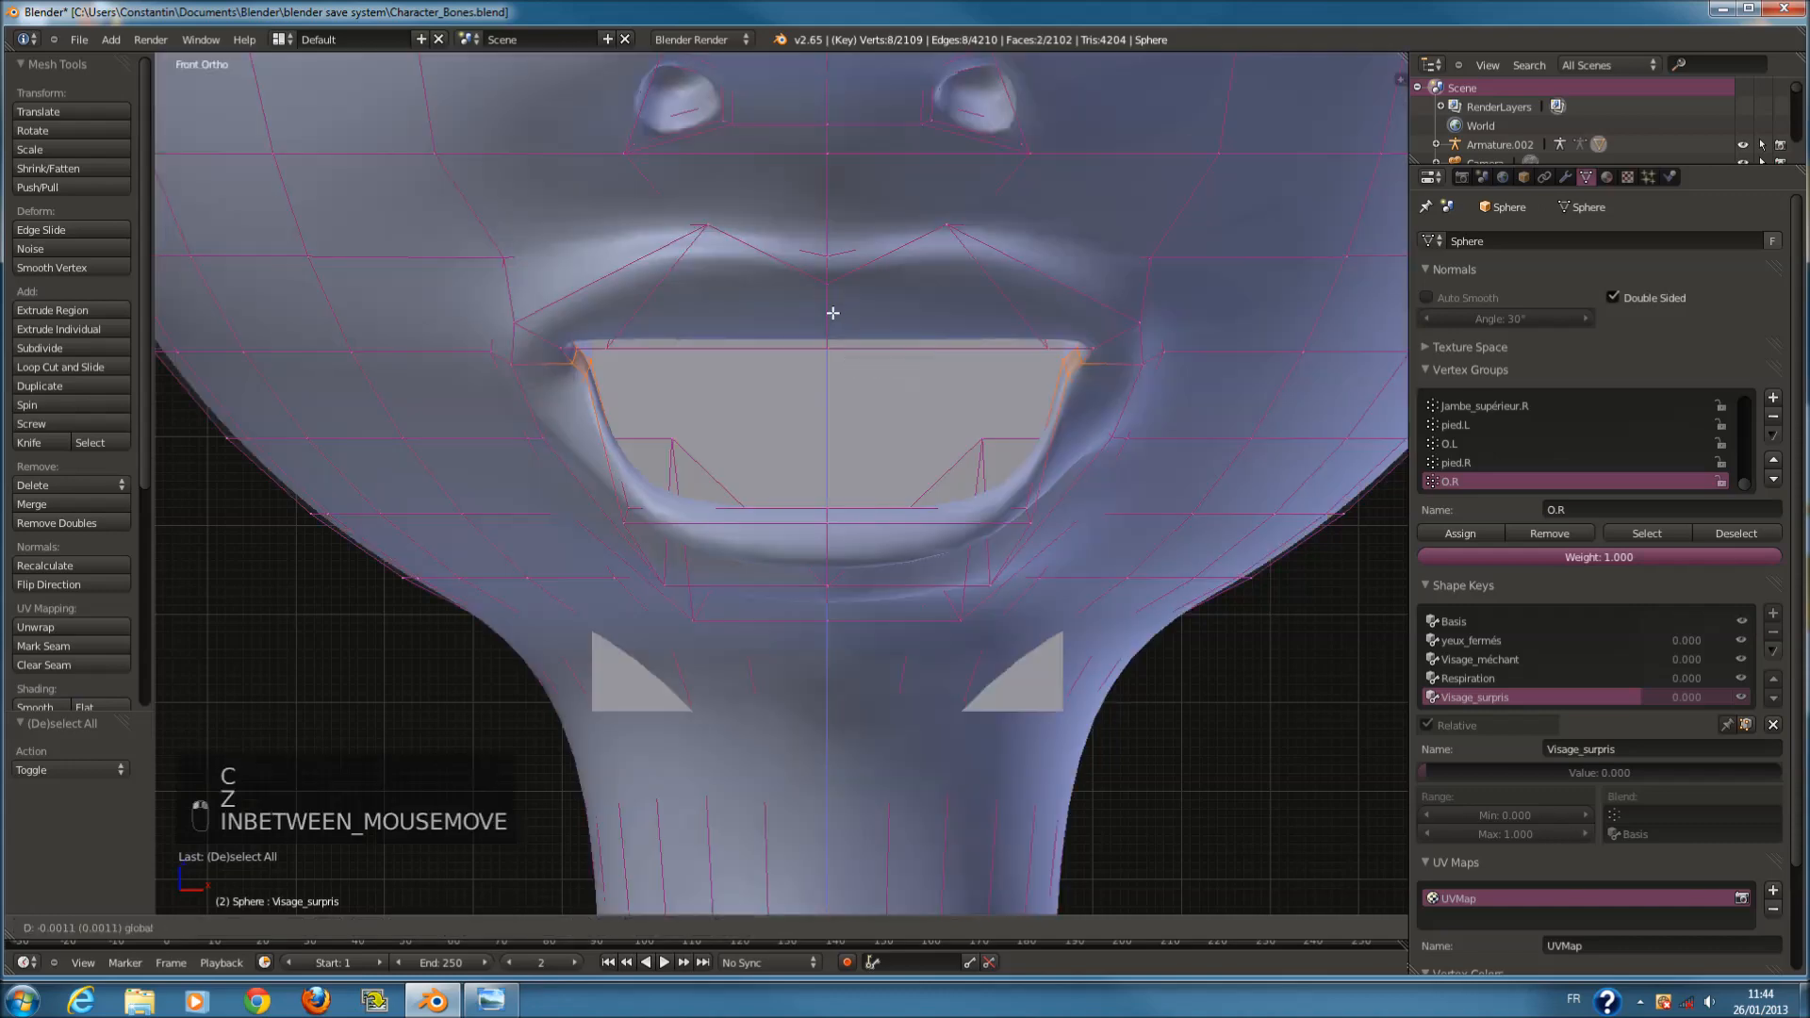
left_click_drag(834, 304, 833, 340)
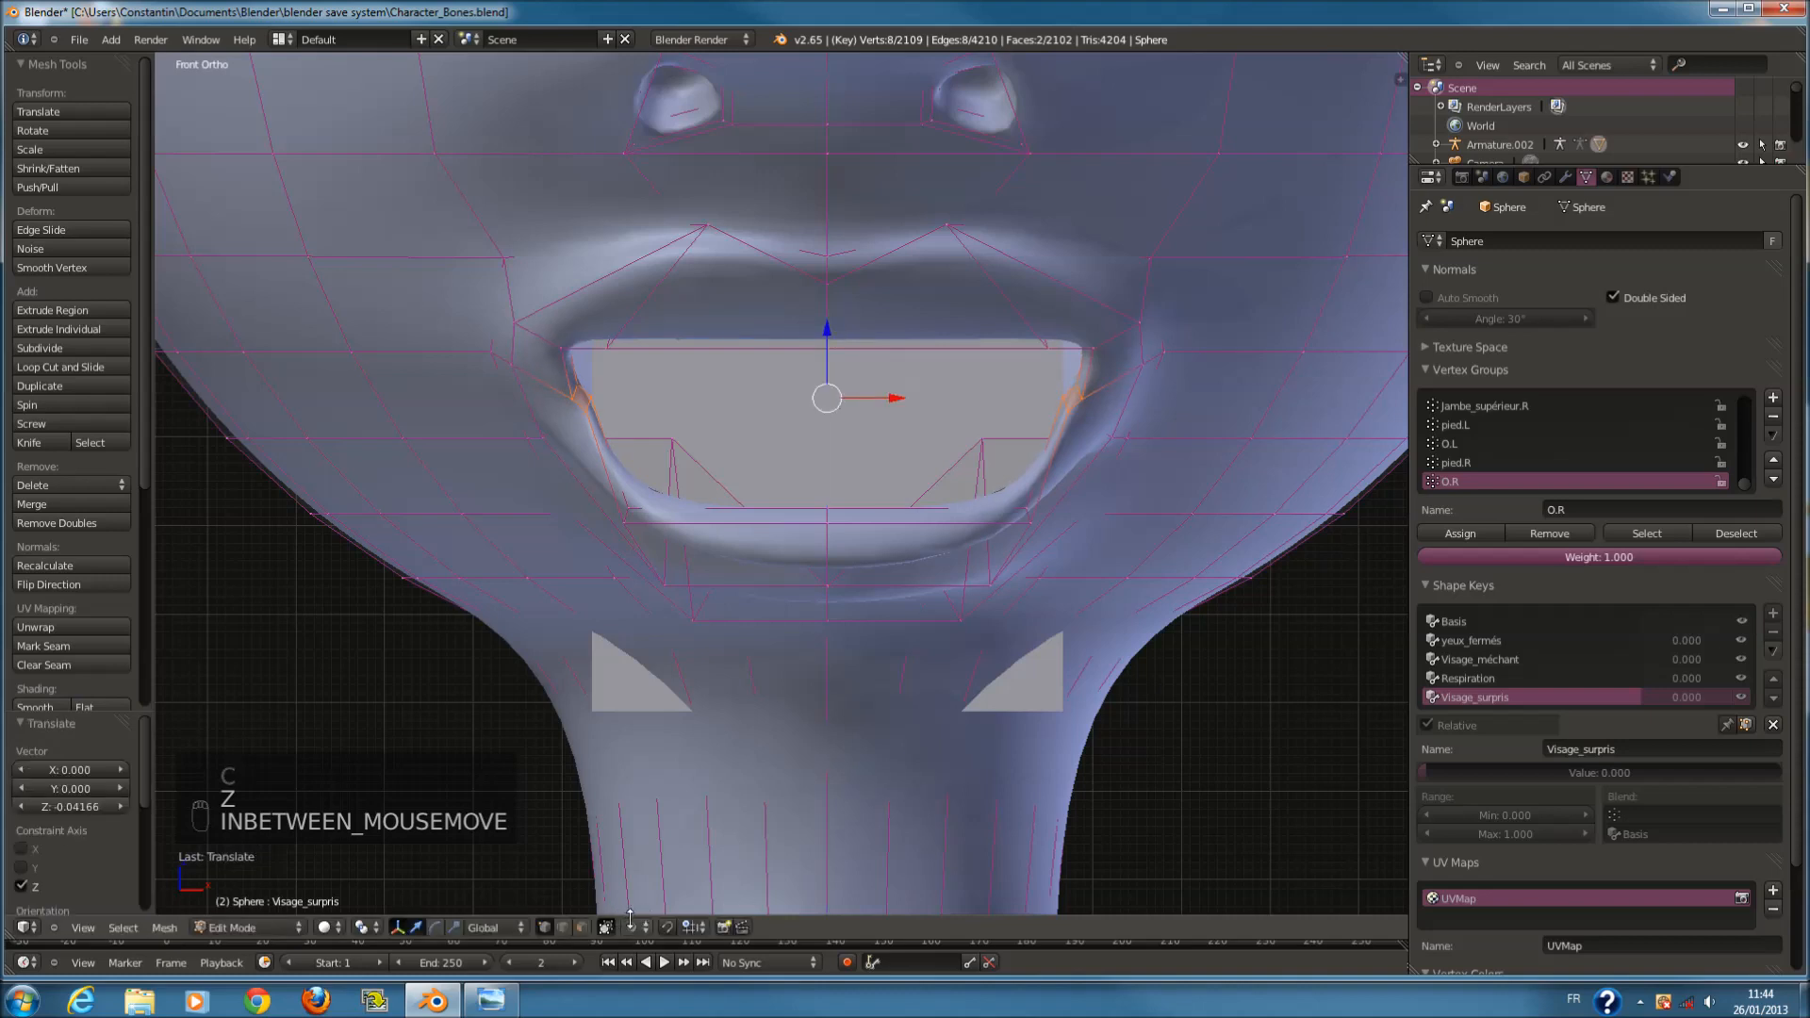
Try to scale the mouth-corner vertices with proportional editing enabled.
left_click(631, 926)
left_click(675, 877)
key("s")
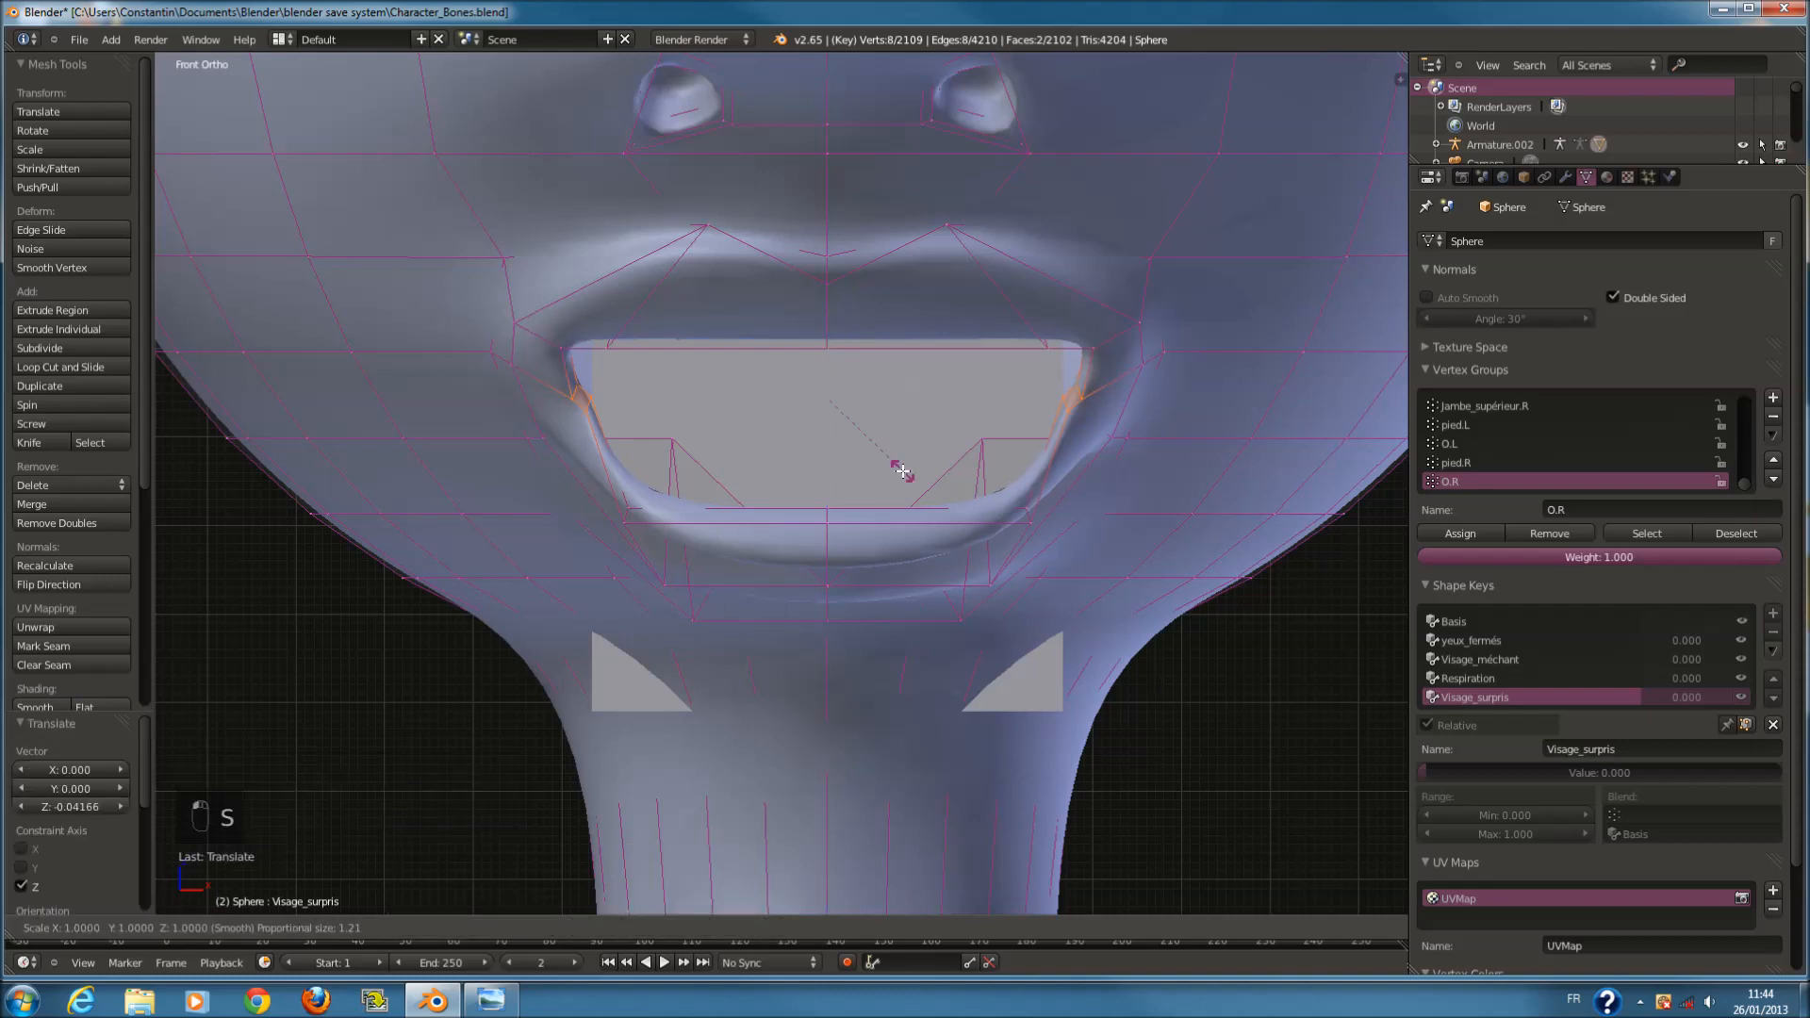
scroll(902, 471, "down", 2)
right_click(903, 469)
scroll(907, 481, "down", 5)
key("s")
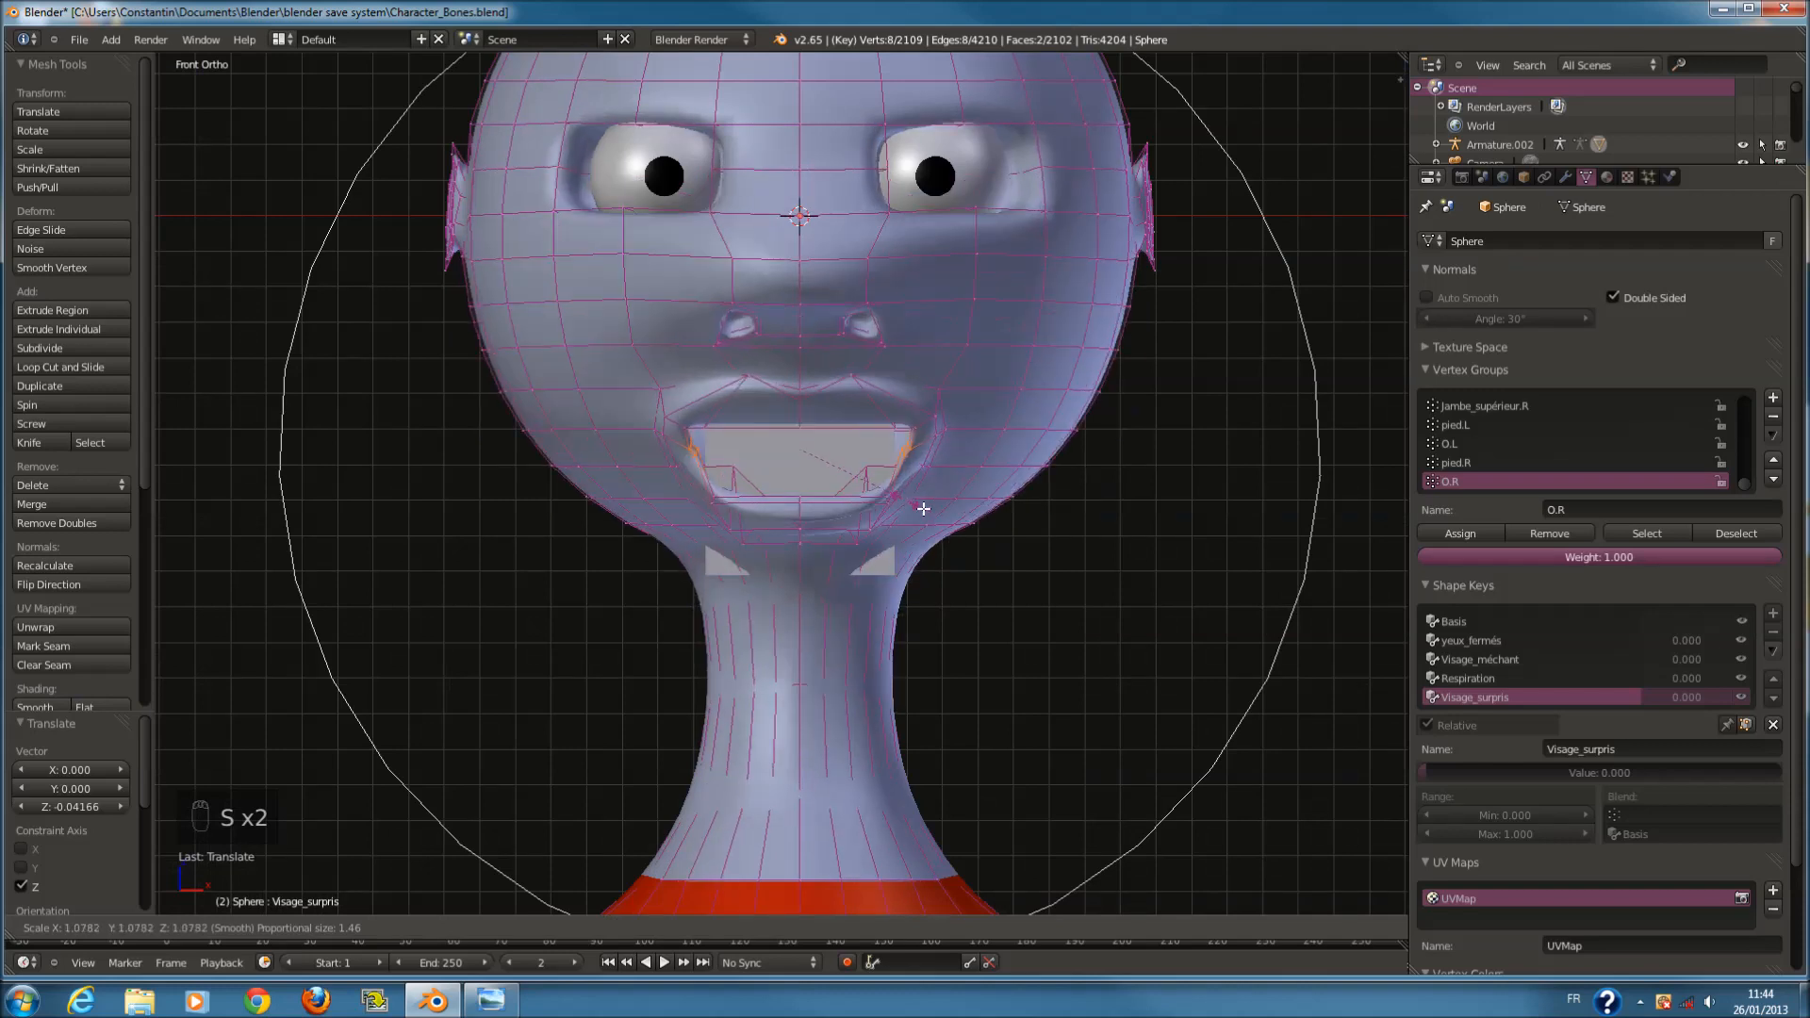
right_click(946, 517)
scroll(195, 348, "up", 5, "shift")
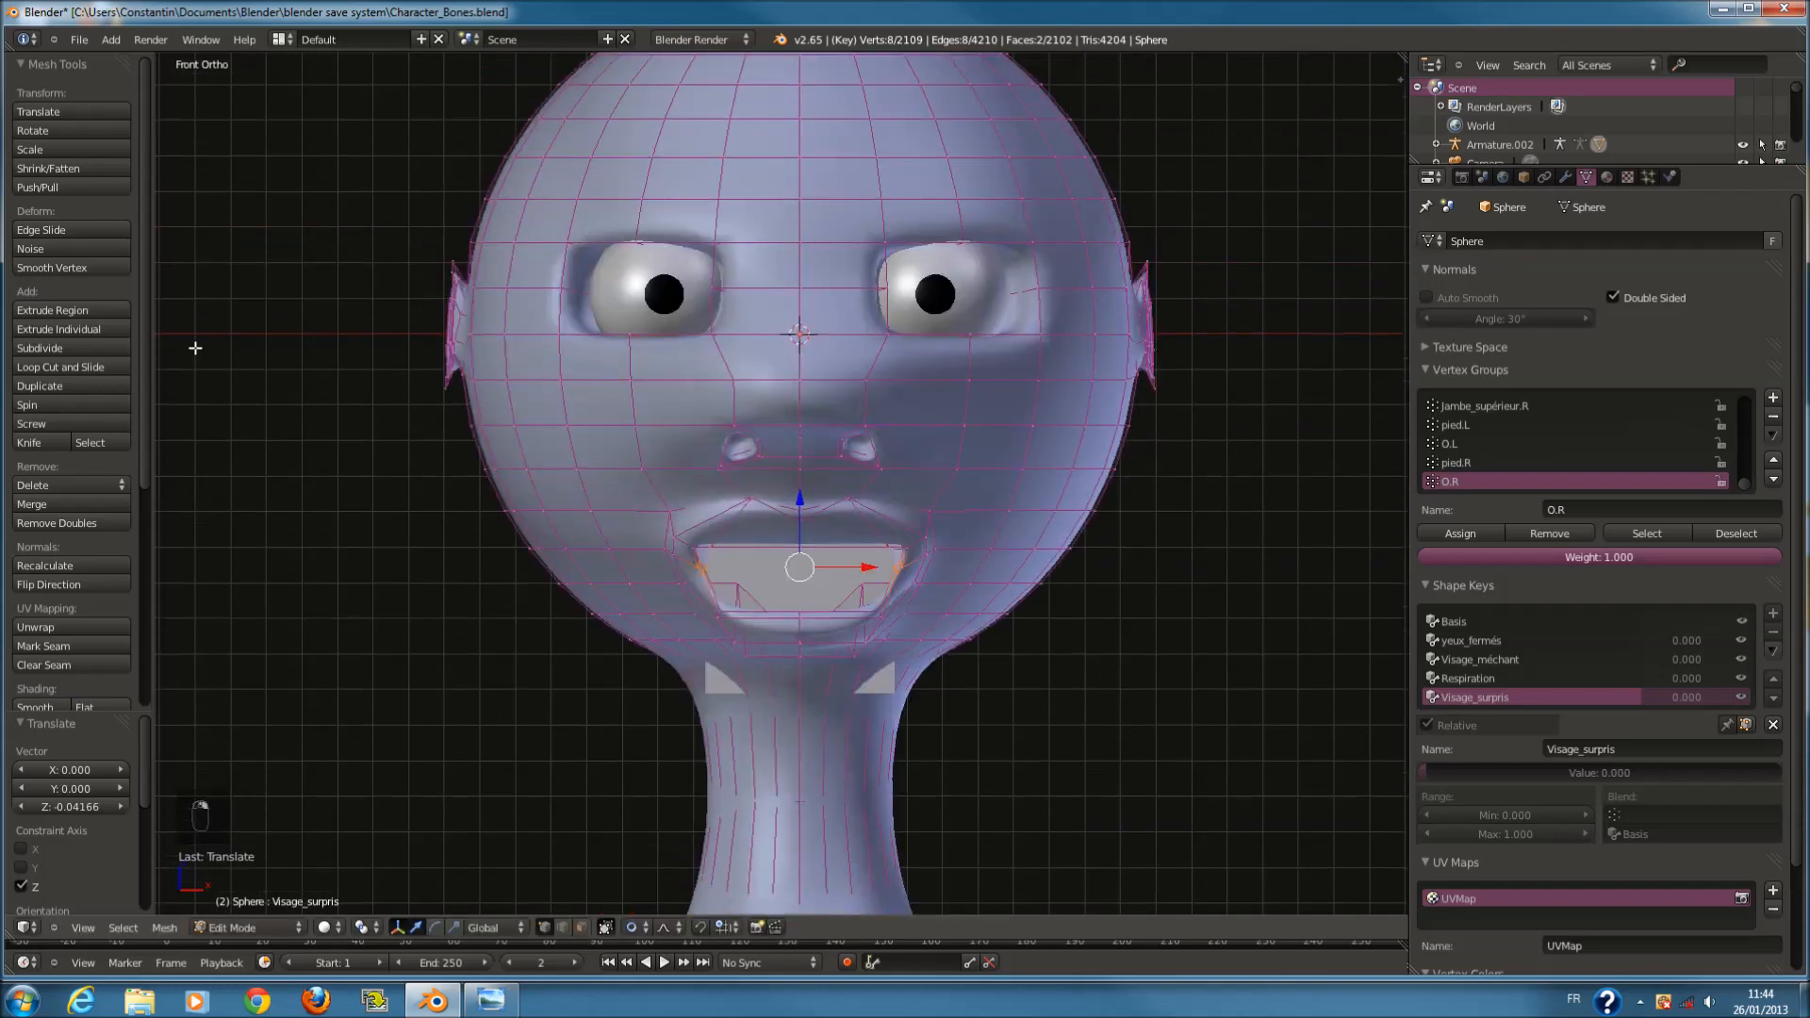
Smooth the mouth-corner vertices once and clear the selection.
key("a")
scroll(734, 521, "up", 3)
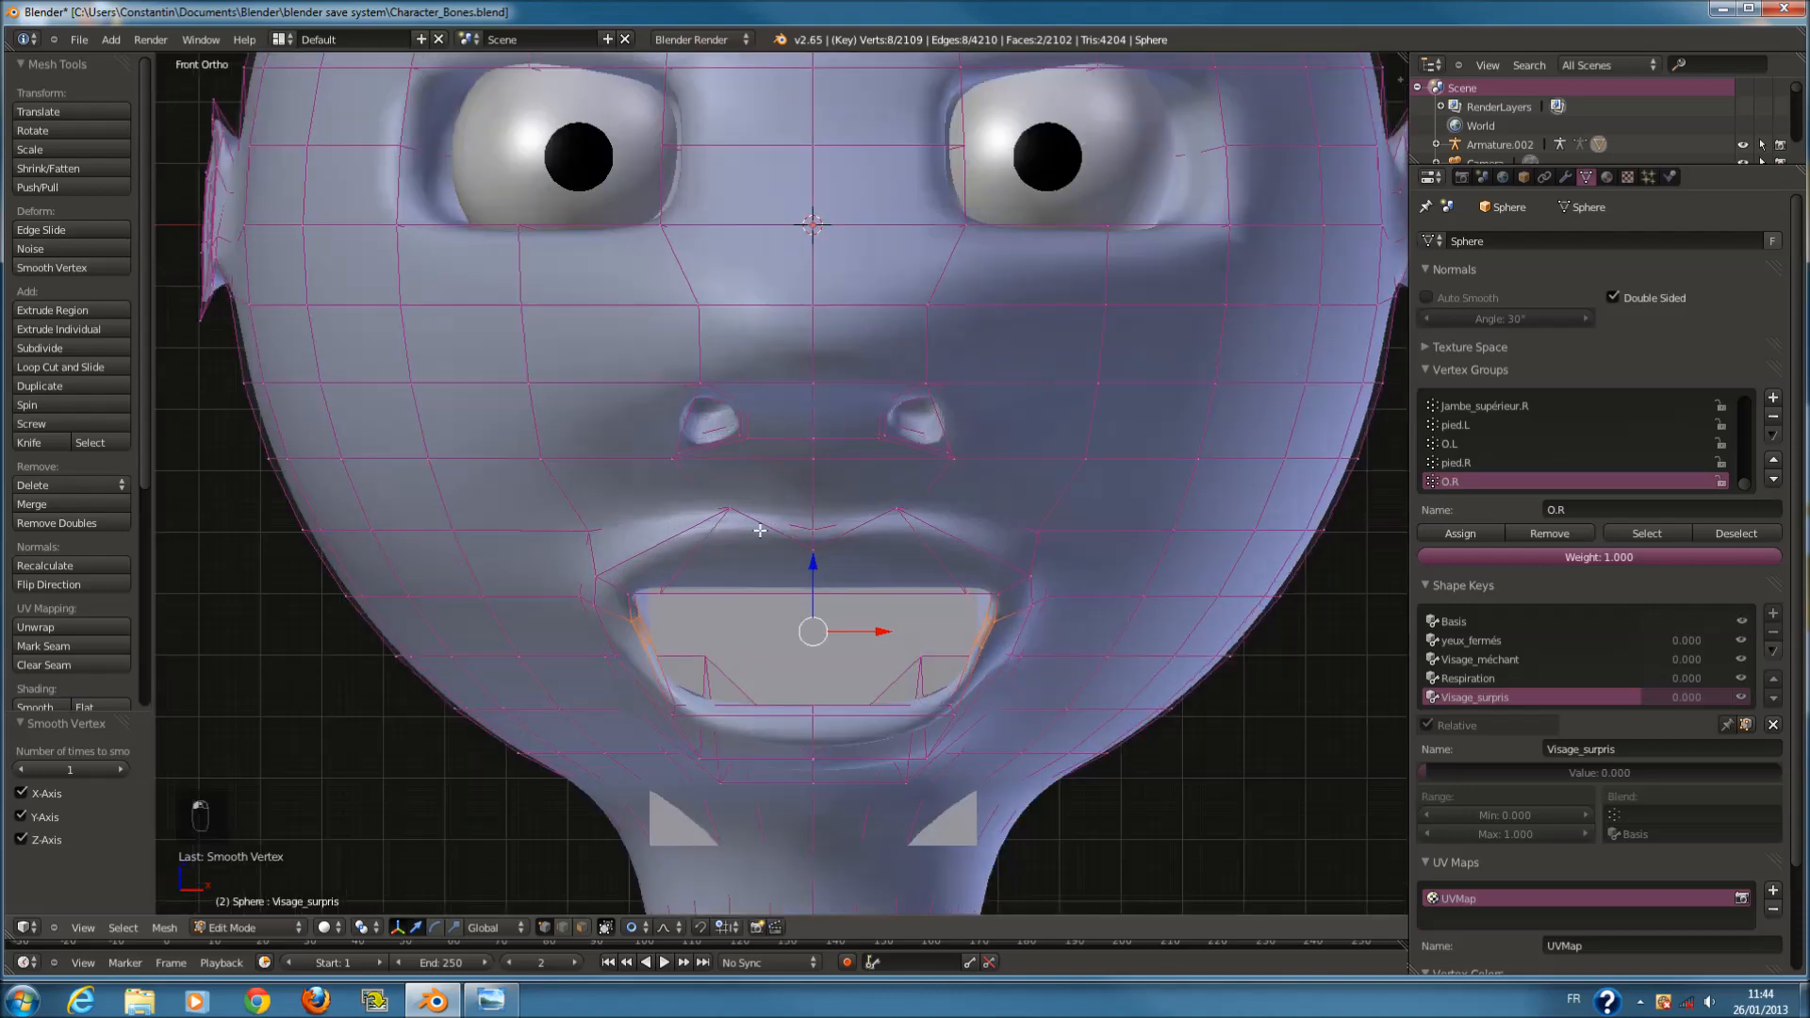
key("z")
key("z")
key("a")
key("a")
Try to raise the middle upper-lip vertices along Z with proportional editing still on.
key("c")
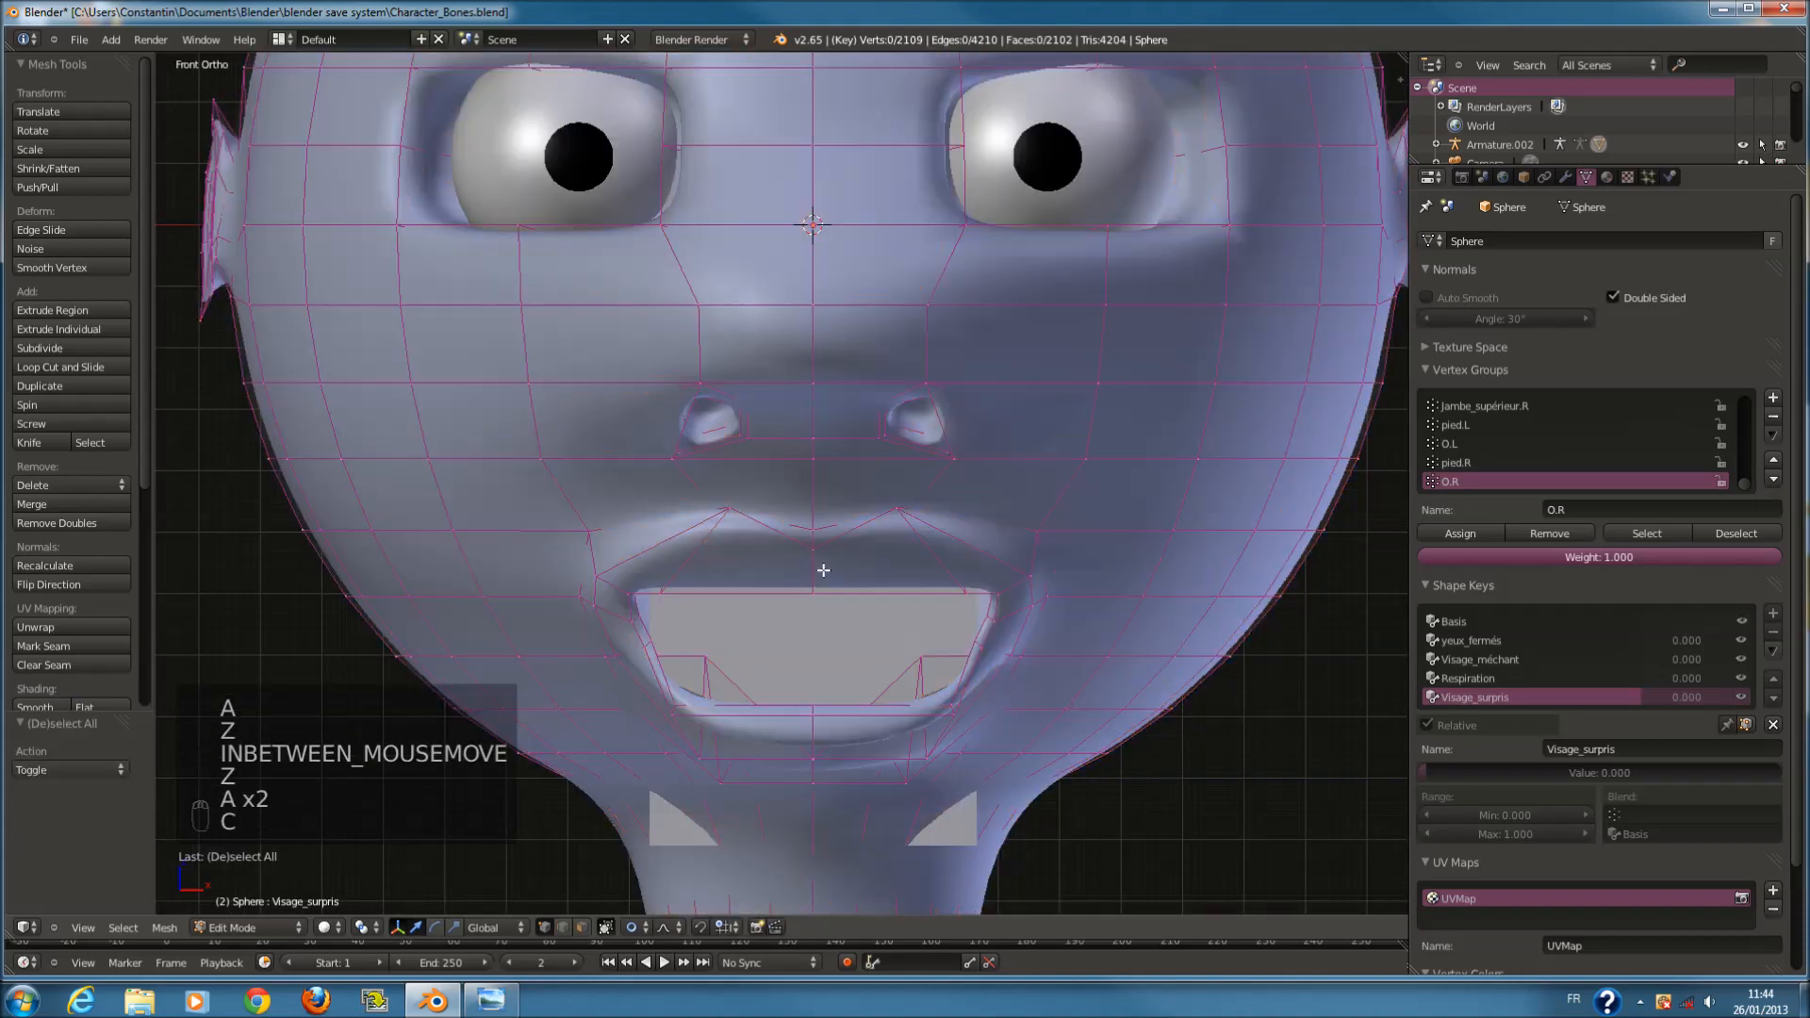
key("z")
key("c")
left_click(824, 570)
right_click(823, 566)
key("z")
left_click_drag(812, 511, 813, 496)
key("ctrl+z")
Disable proportional editing, select the vertices along the upper lip's lower edge and raise them about 0.03 along Z.
left_click(631, 927)
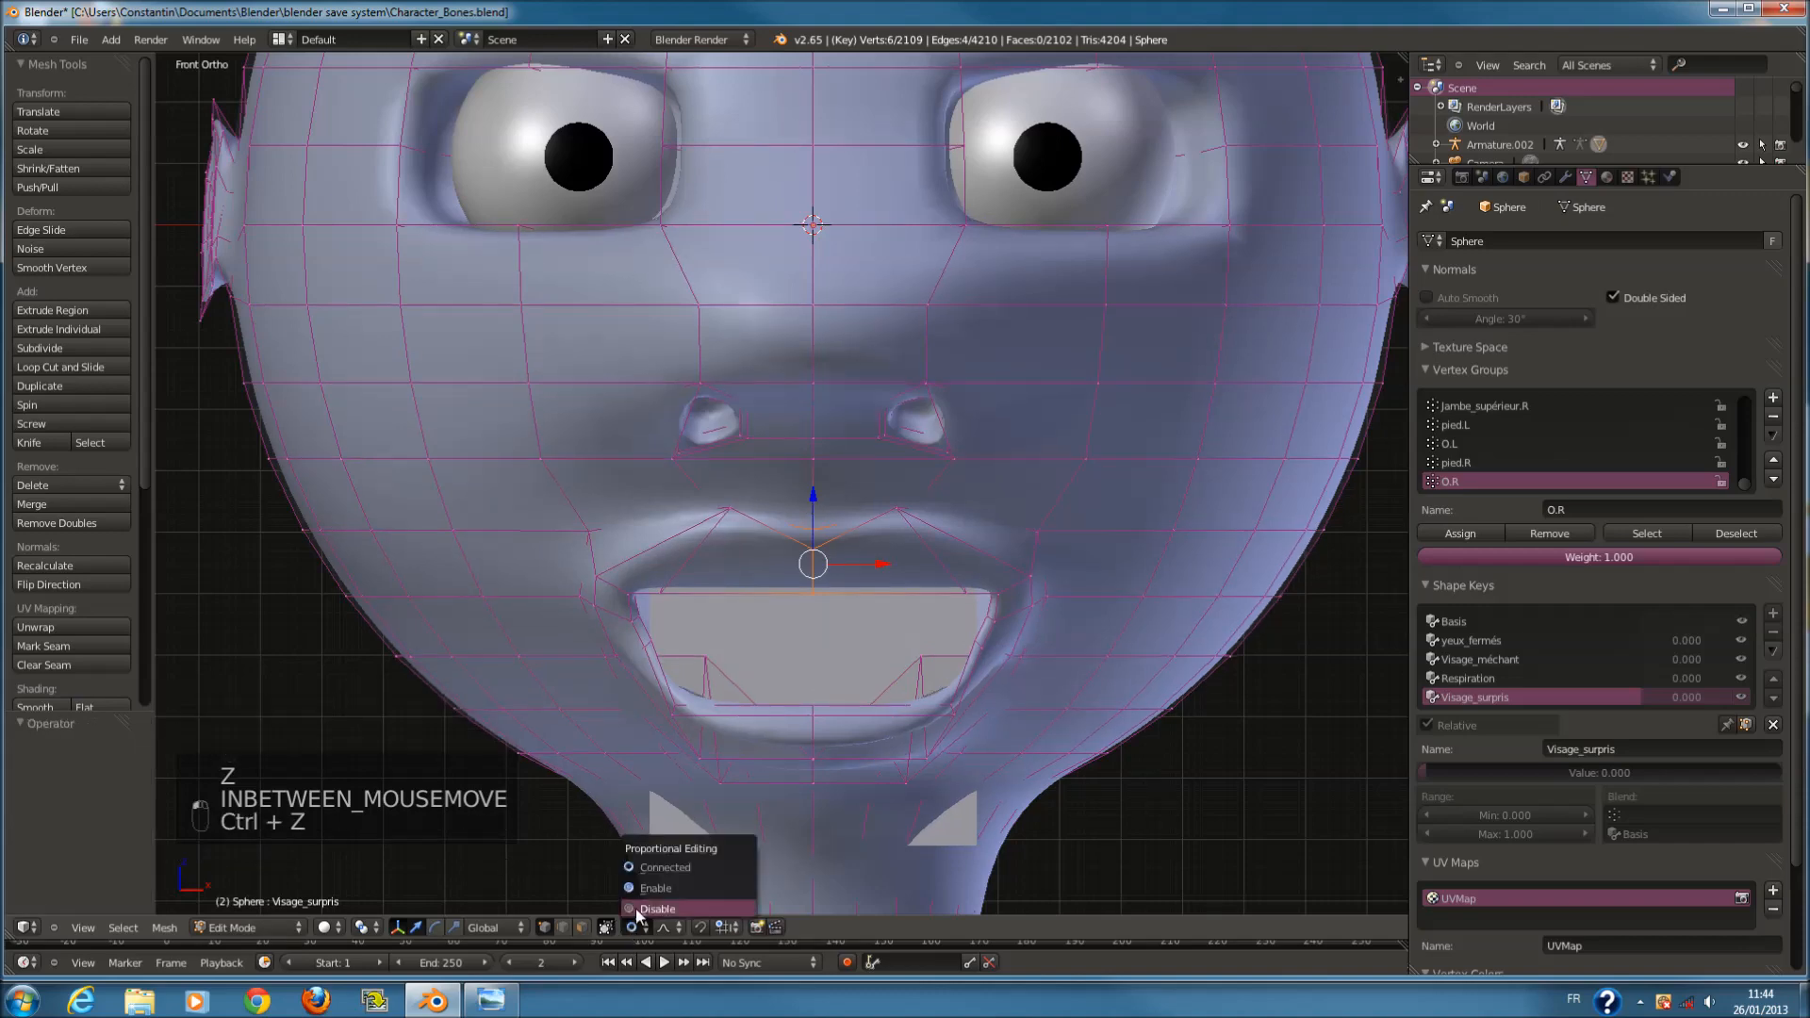
left_click(679, 913)
key("z")
key("a")
key("c")
left_click(671, 578)
left_click(948, 598)
key("c")
left_click_drag(949, 597, 669, 588)
key("z")
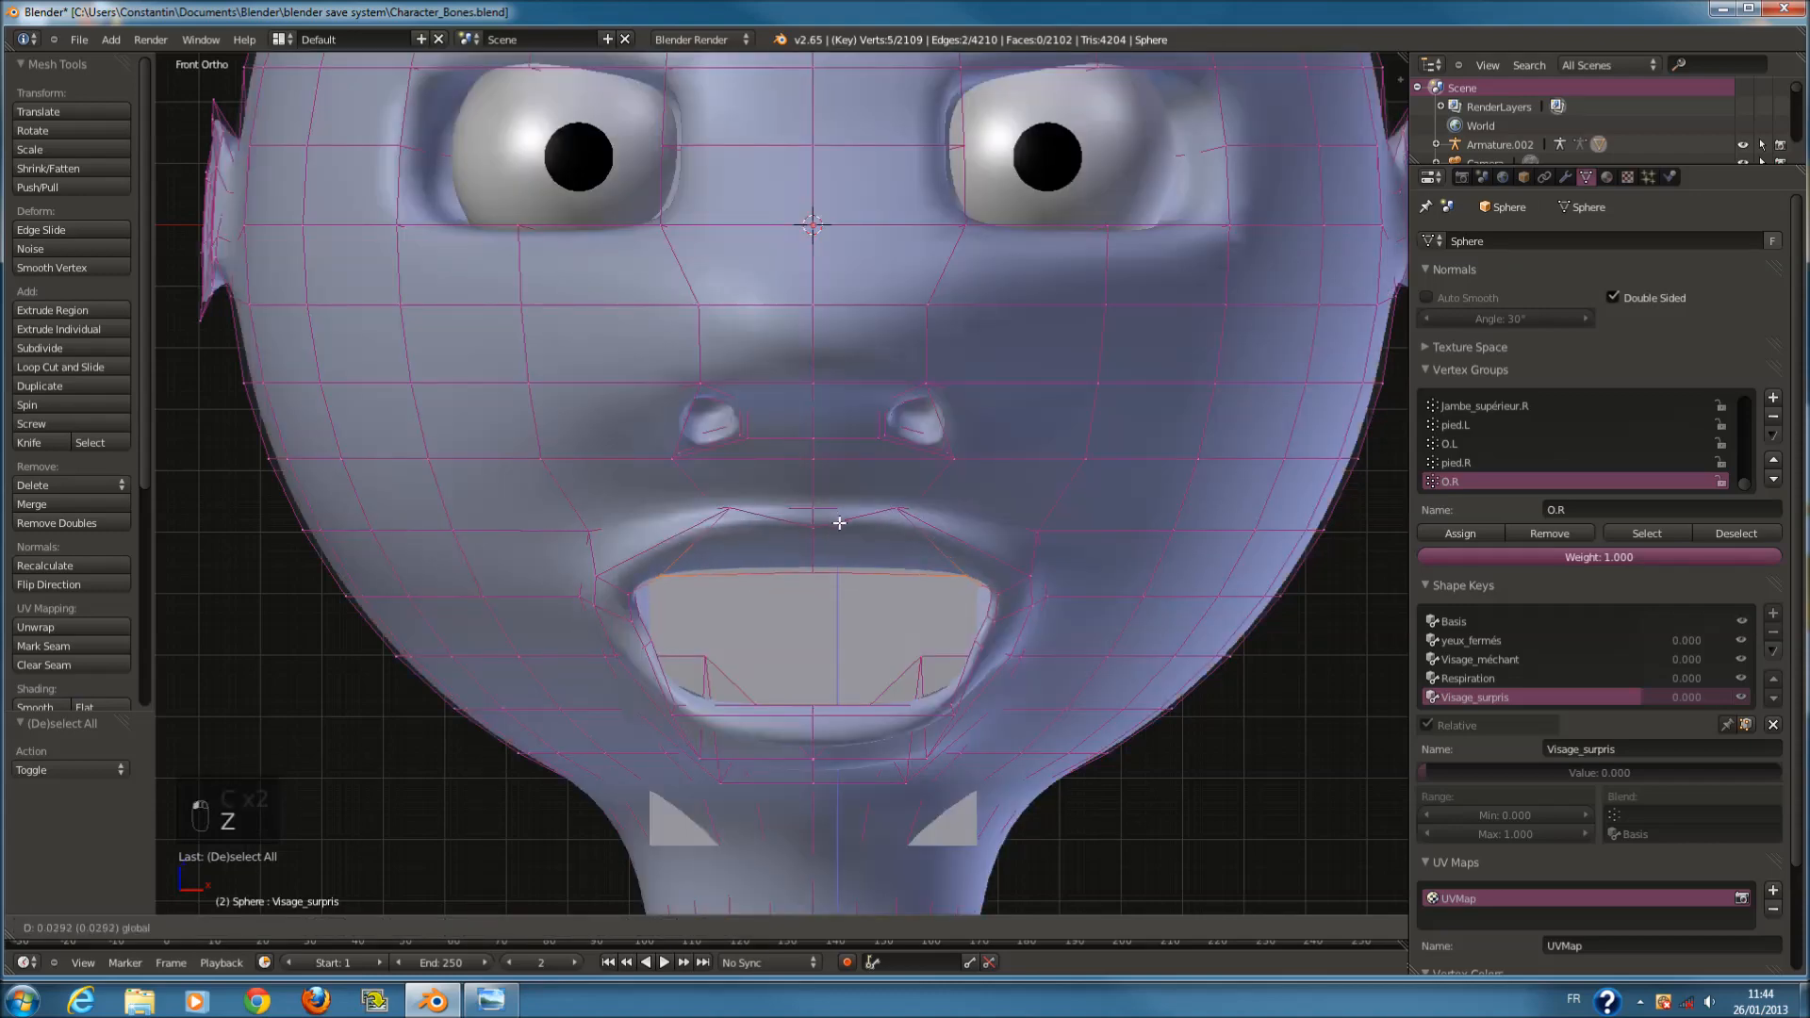
Check the whole face in Object Mode and return to editing the Visage_surpris shape key.
scroll(957, 490, "down", 6)
key("Tab")
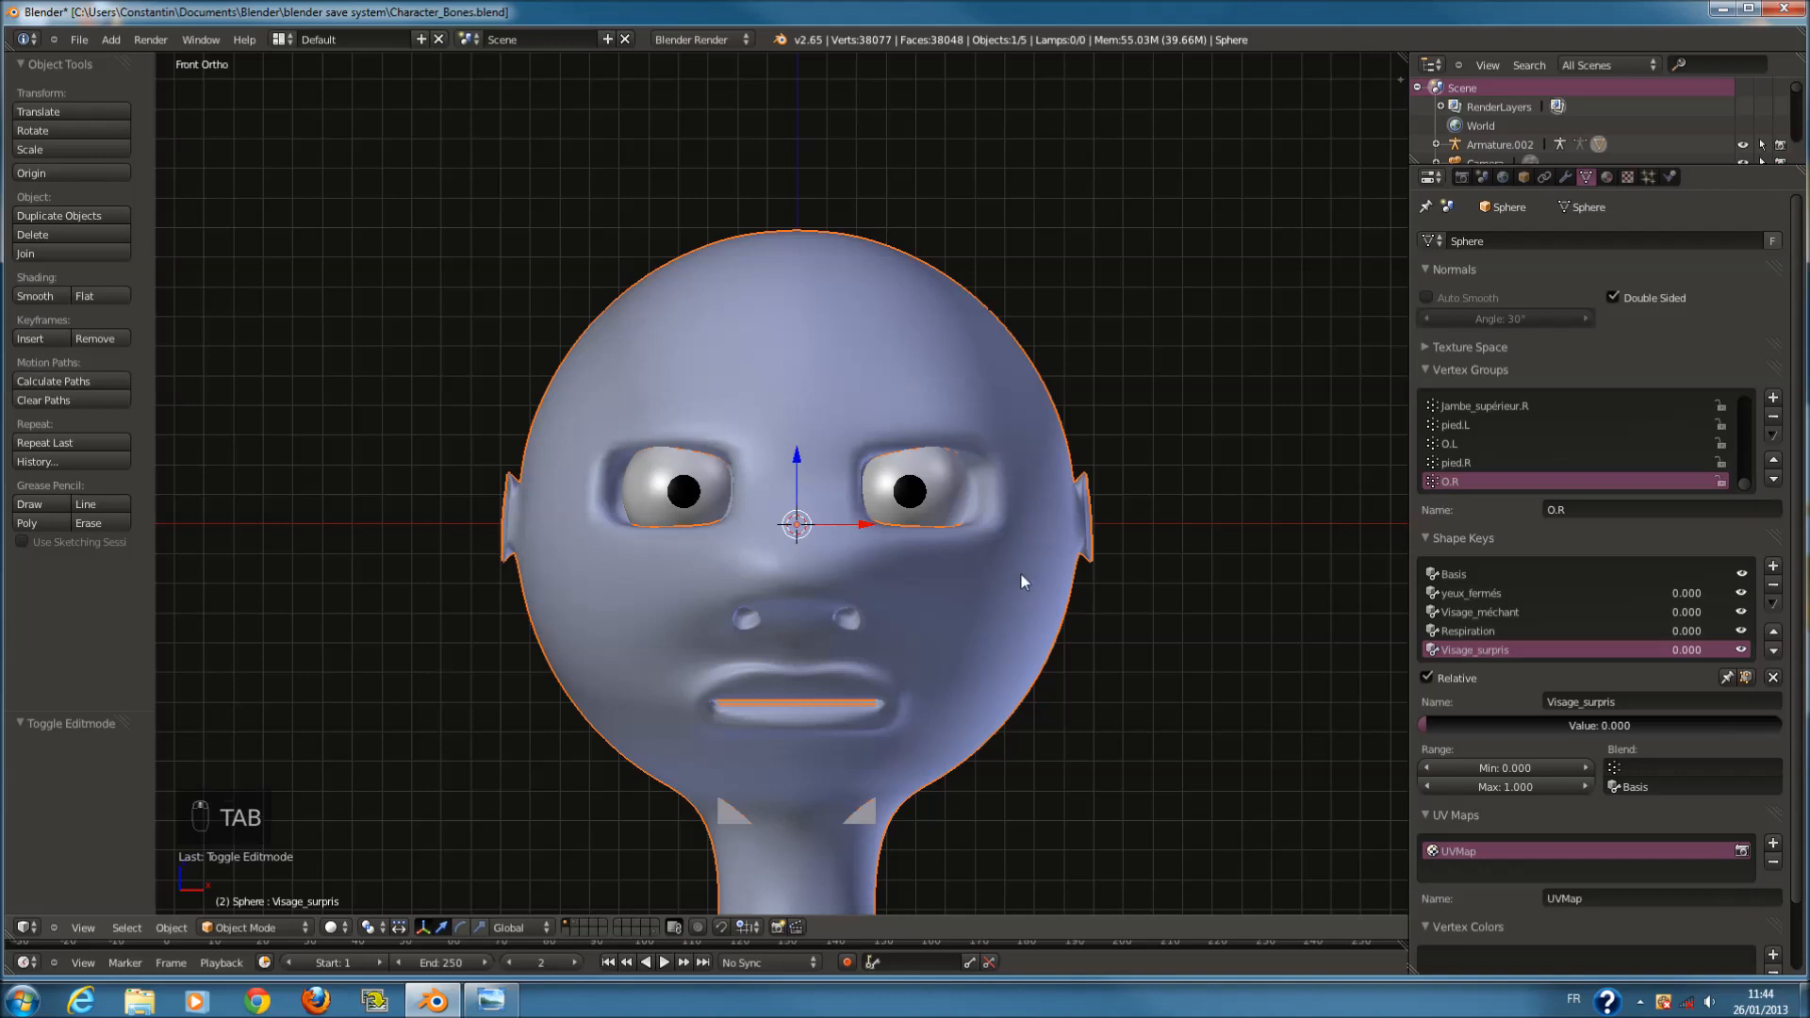
key("Tab")
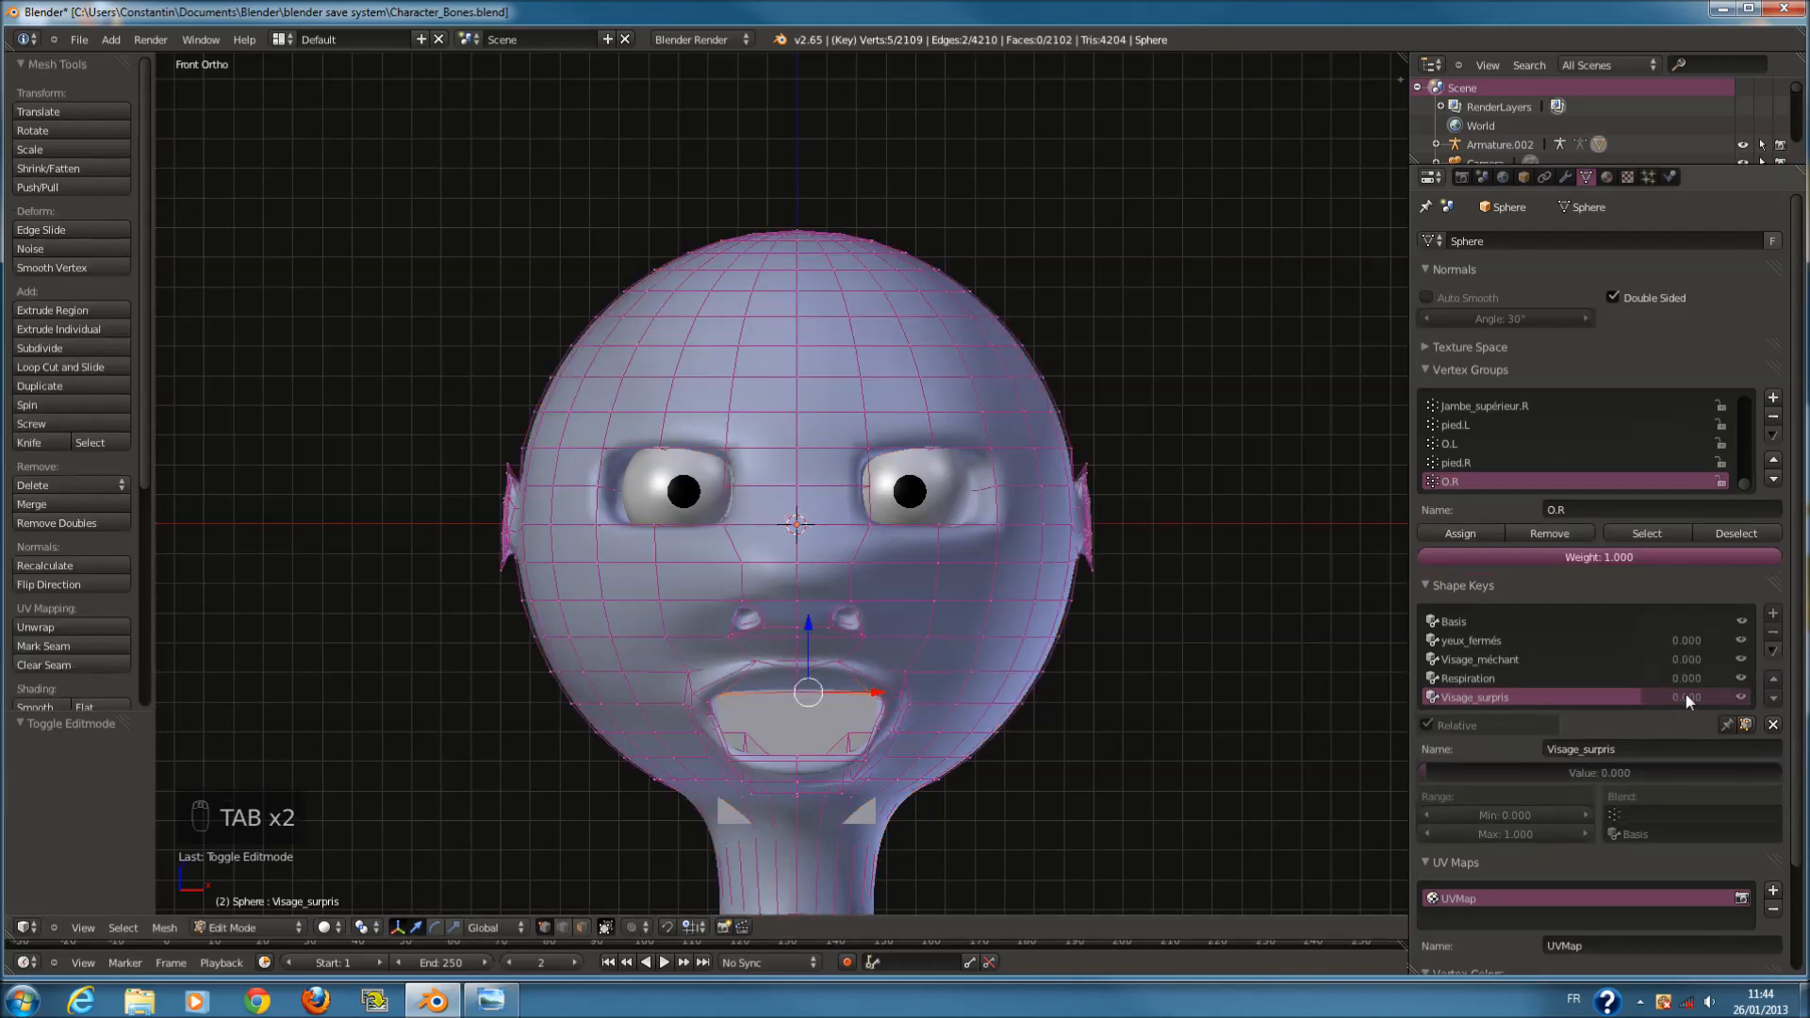
Undo the recent lip edits on the Visage_surpris shape key and return to Object Mode.
left_click(1744, 723)
scroll(941, 685, "up", 3)
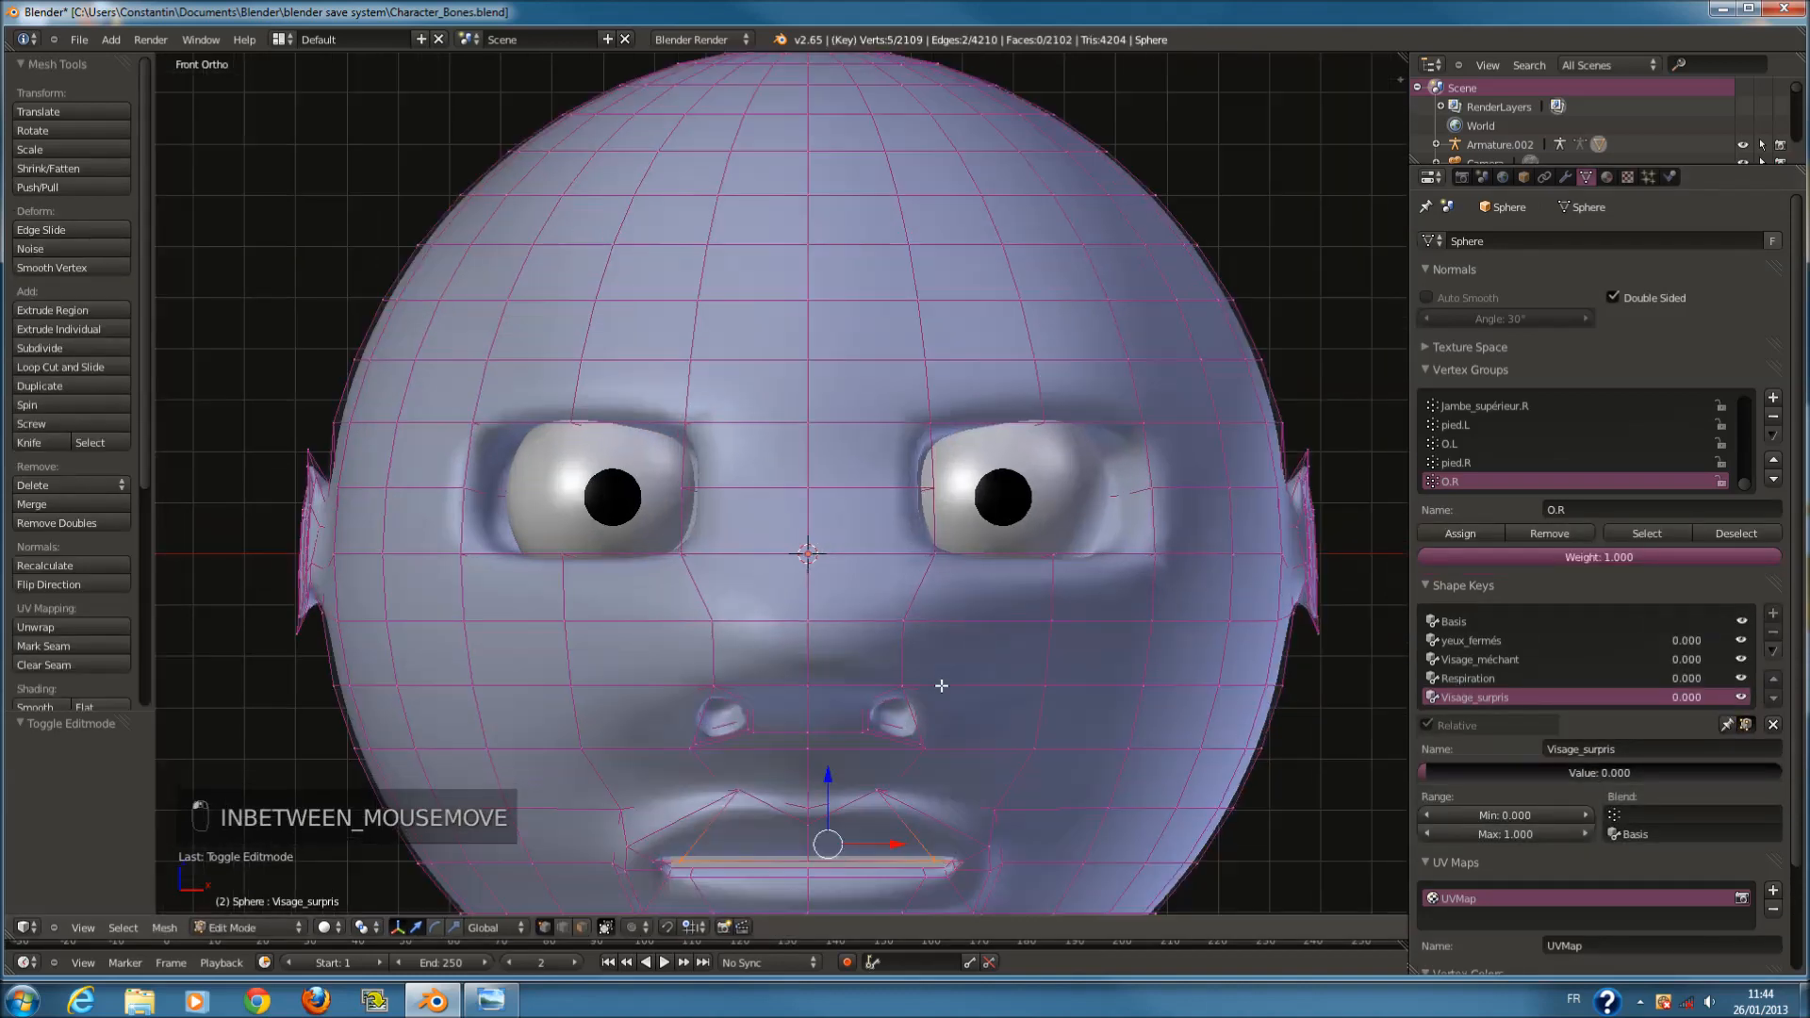
key("ctrl+z")
key("ctrl+z")
key("ctrl+z")
key("ctrl+z")
key("ctrl+z")
key("ctrl+z")
key("ctrl+z")
key("ctrl+z")
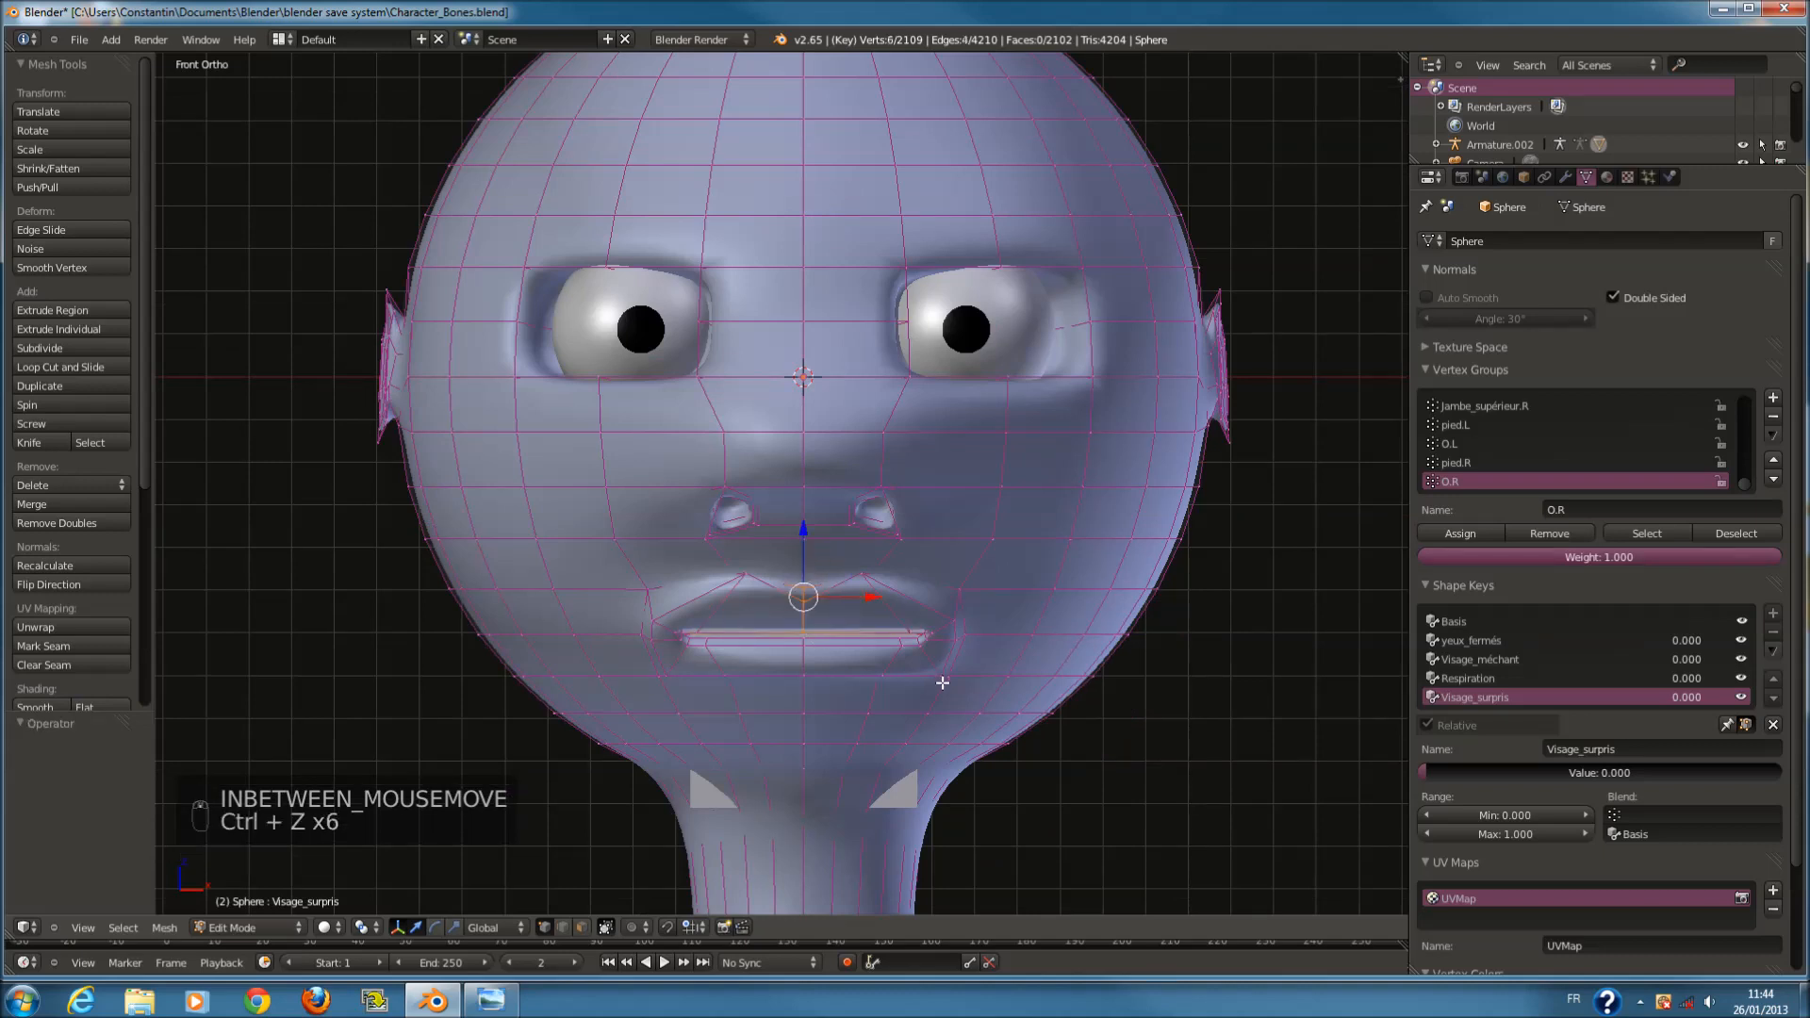
key("ctrl+z")
key("Tab")
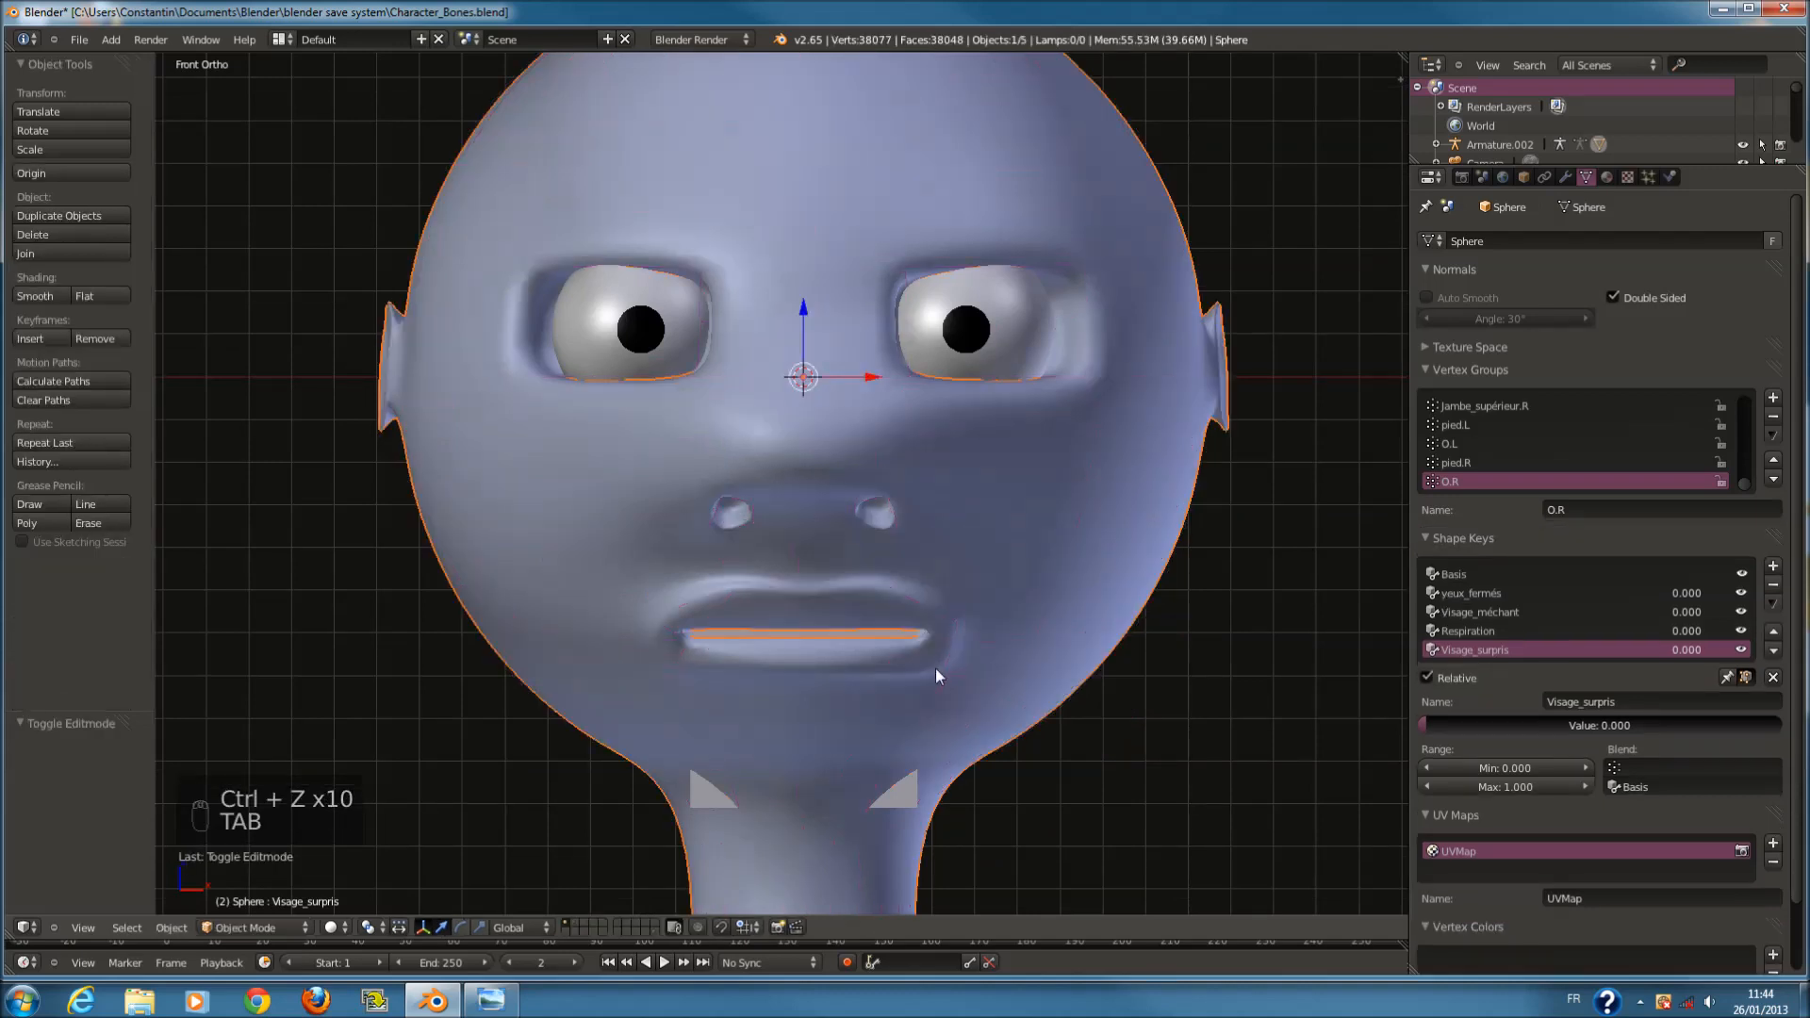
Preview the Visage_surpris shape key at value 1.000 and remove that key.
left_click_drag(1482, 732, 1660, 733)
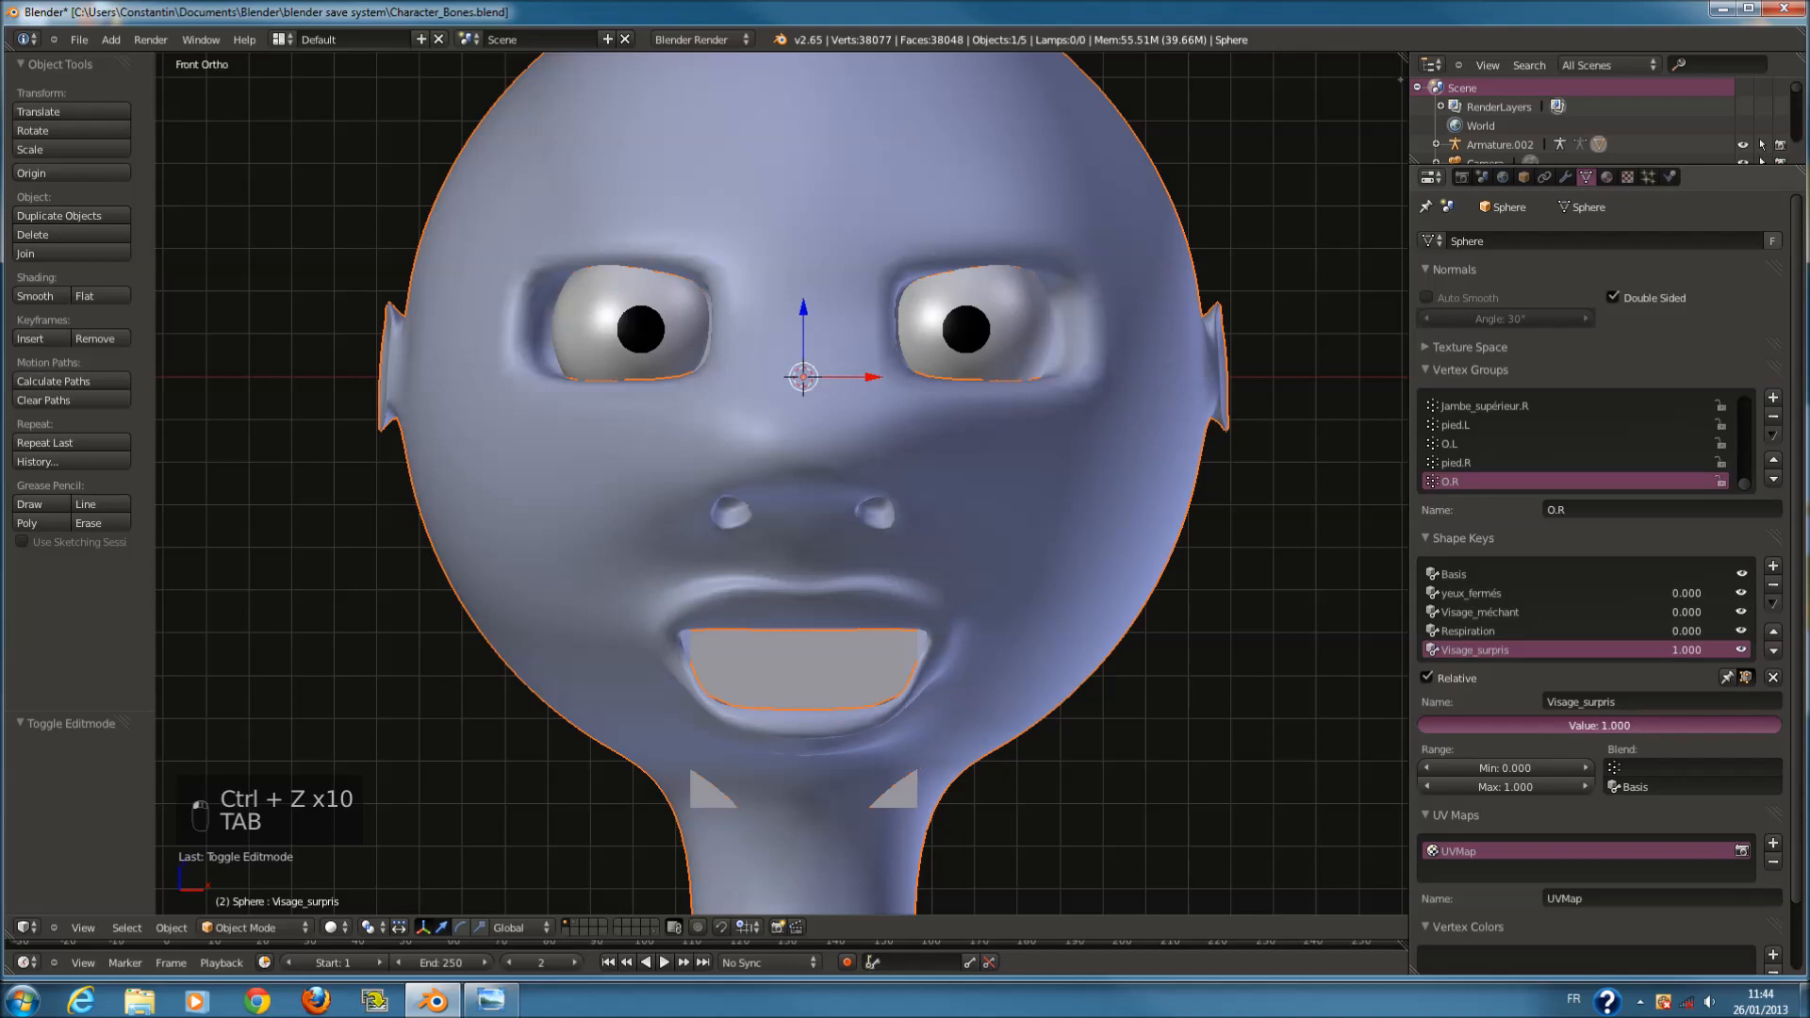
left_click(1774, 584)
scroll(1054, 594, "down", 2)
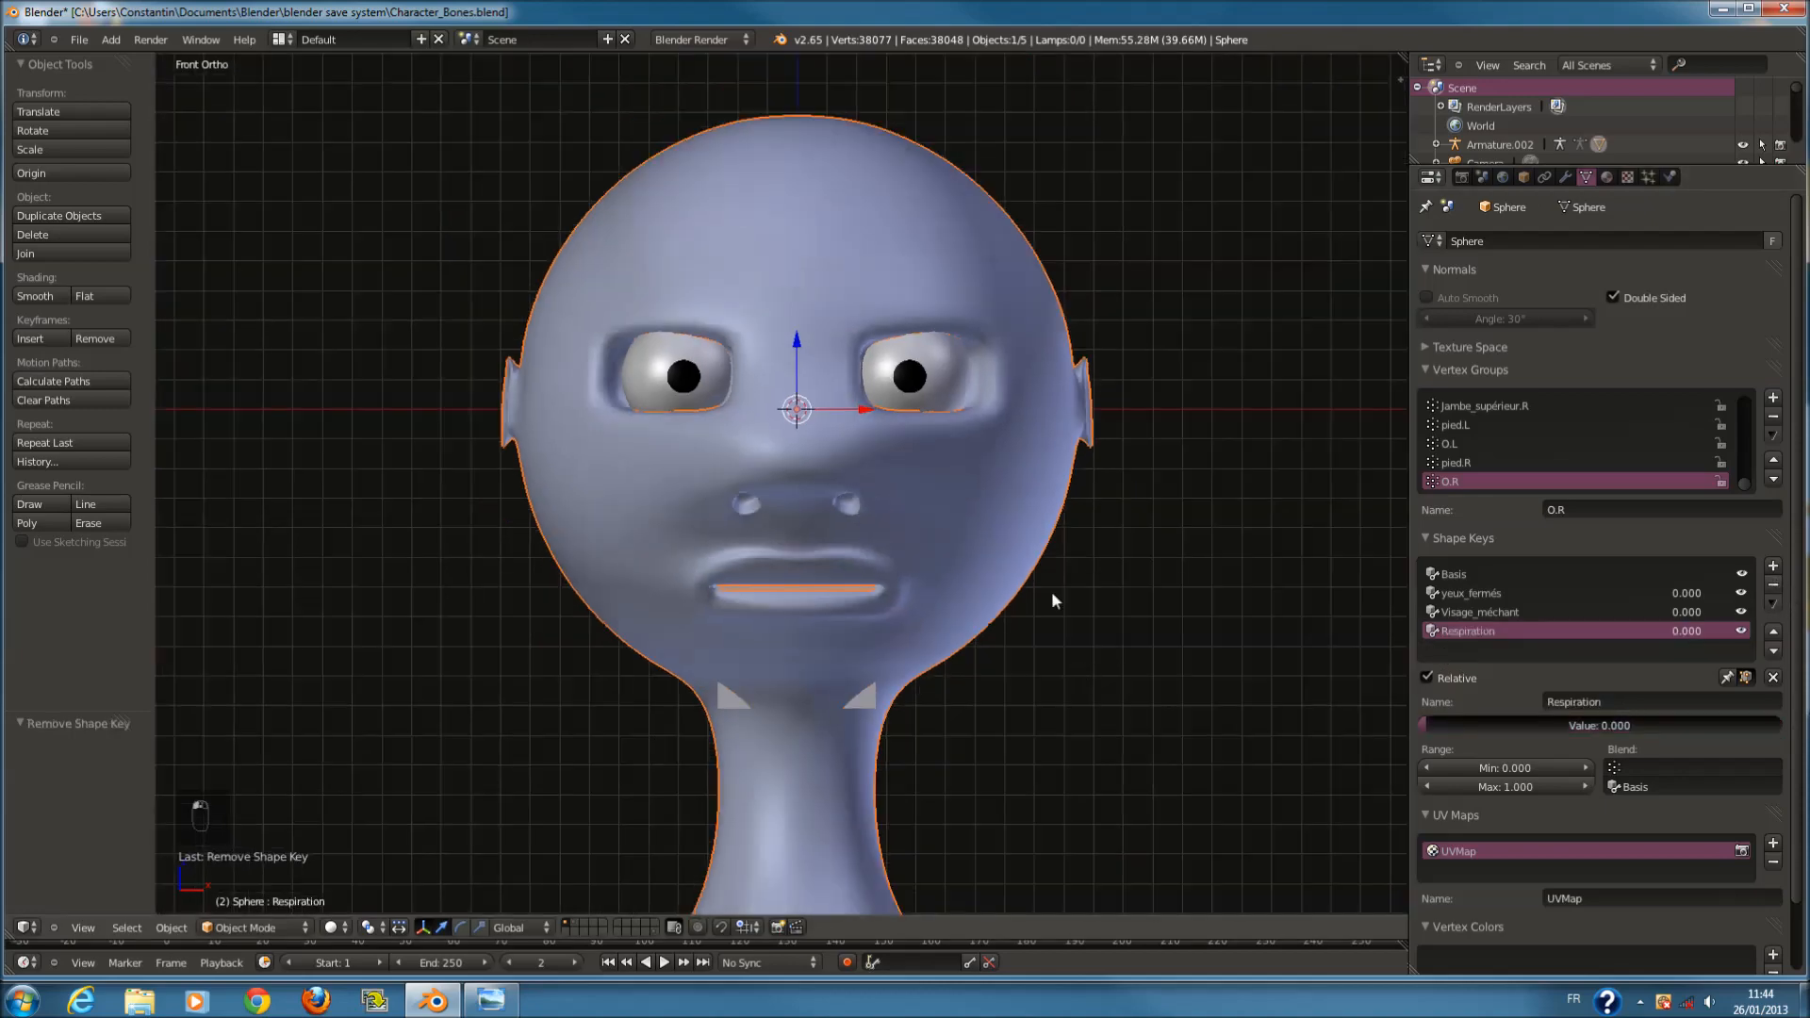
Try to raise the middle upper-eyelid vertices of both eyes along Z in Edit Mode, by about 0.11 and 0.22.
scroll(1025, 471, "up", 5, "shift")
key("Tab")
scroll(1038, 406, "up", 1)
scroll(1051, 358, "down", 5, "shift")
scroll(1078, 250, "up", 5)
scroll(1150, 231, "up", 8, "shift")
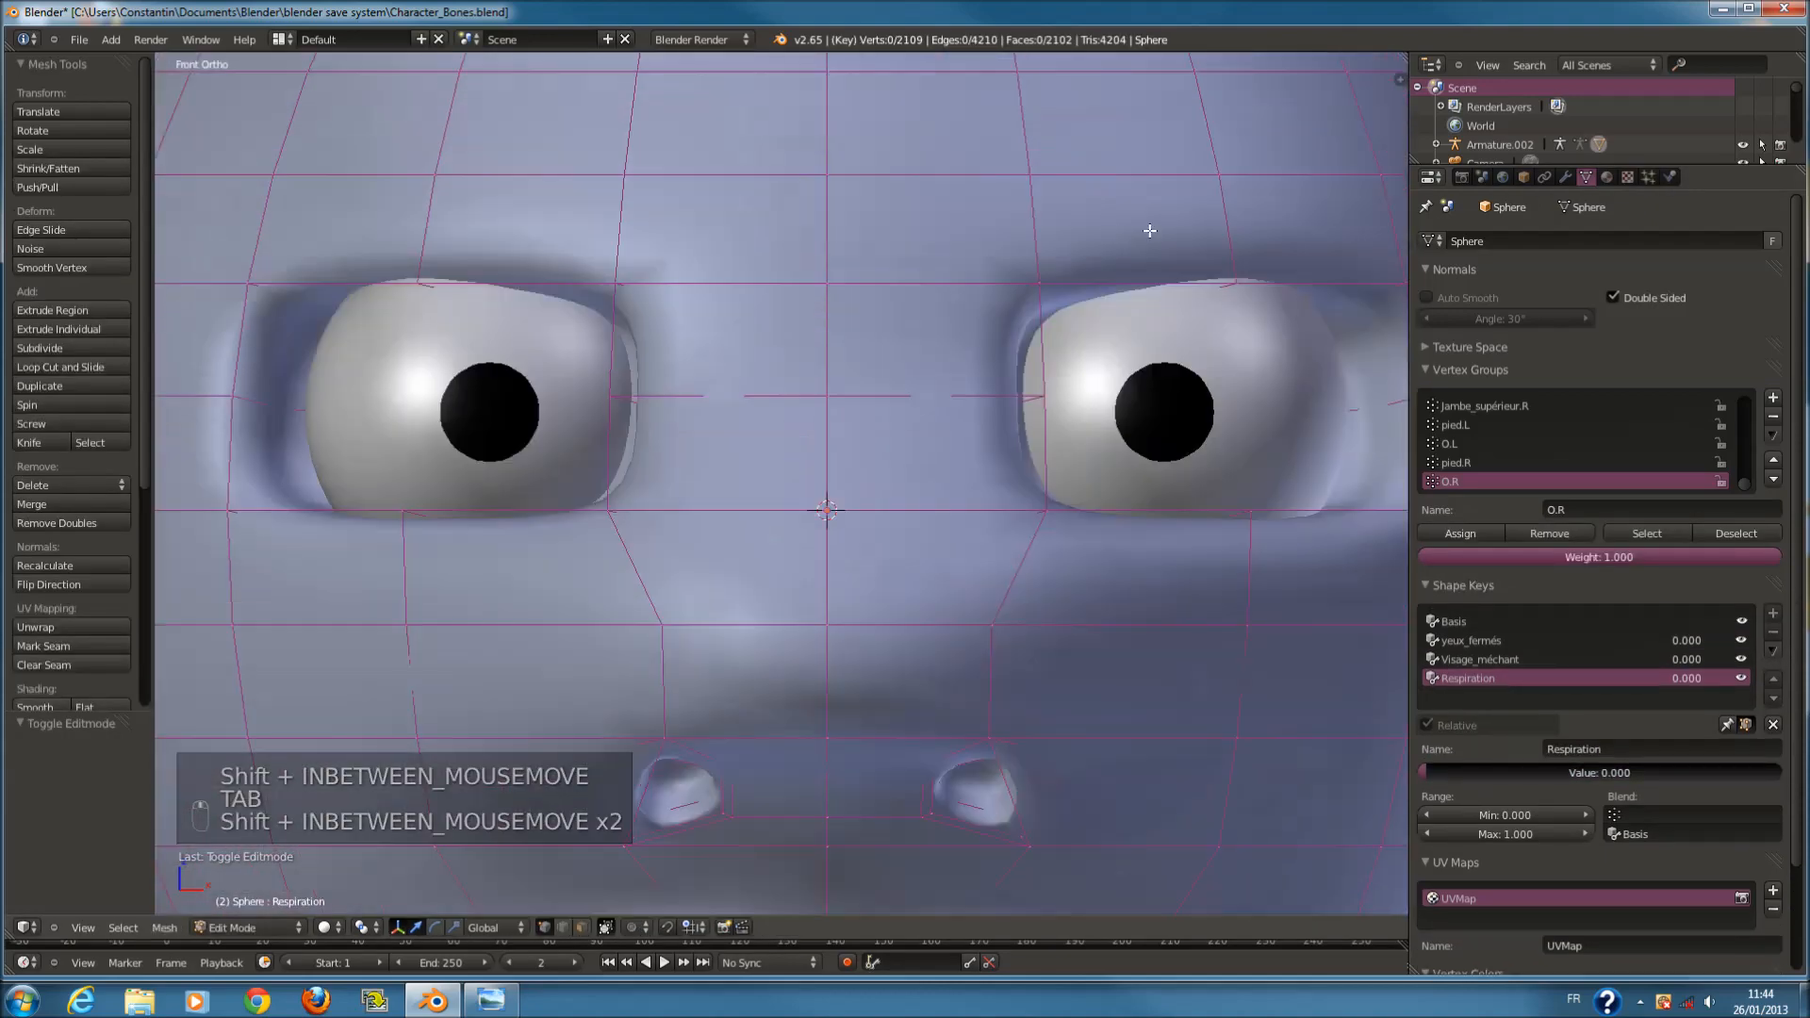
scroll(1150, 231, "down", 2)
key("c")
left_click(1098, 331)
right_click(1096, 332)
key("c")
left_click(553, 345)
right_click(545, 335)
key("z")
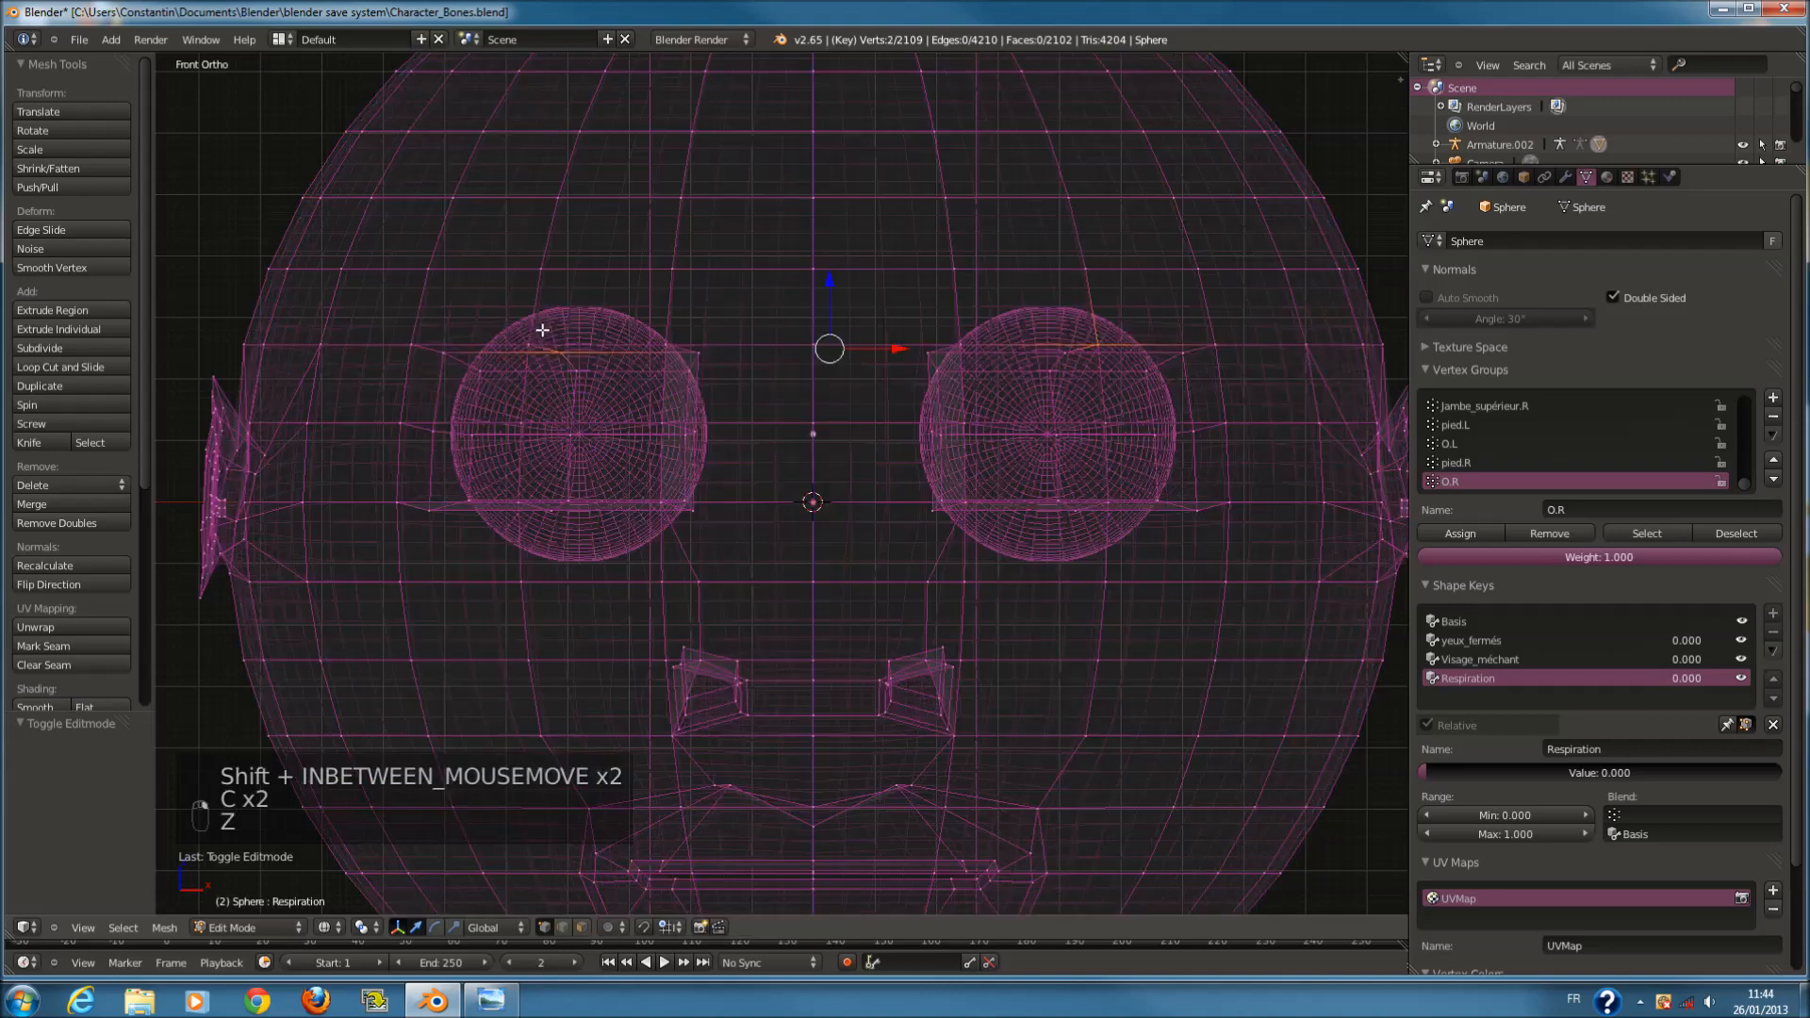
key("z")
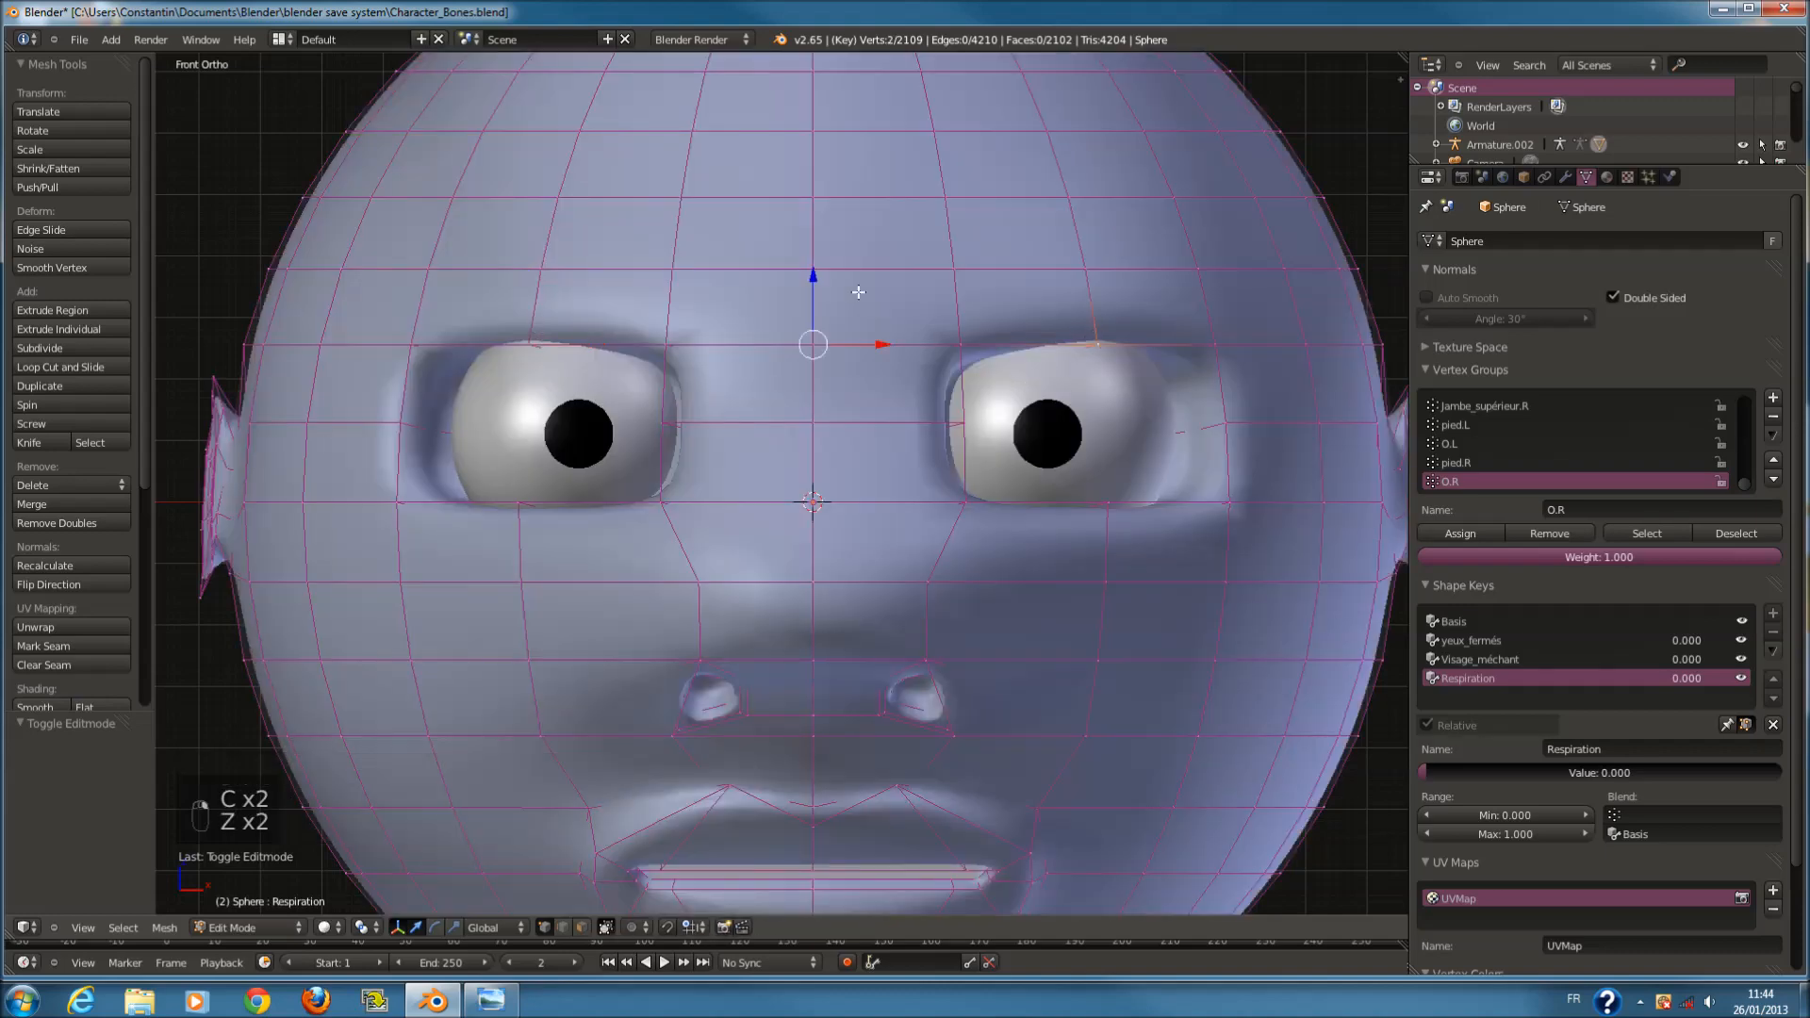
left_click_drag(808, 276, 817, 256)
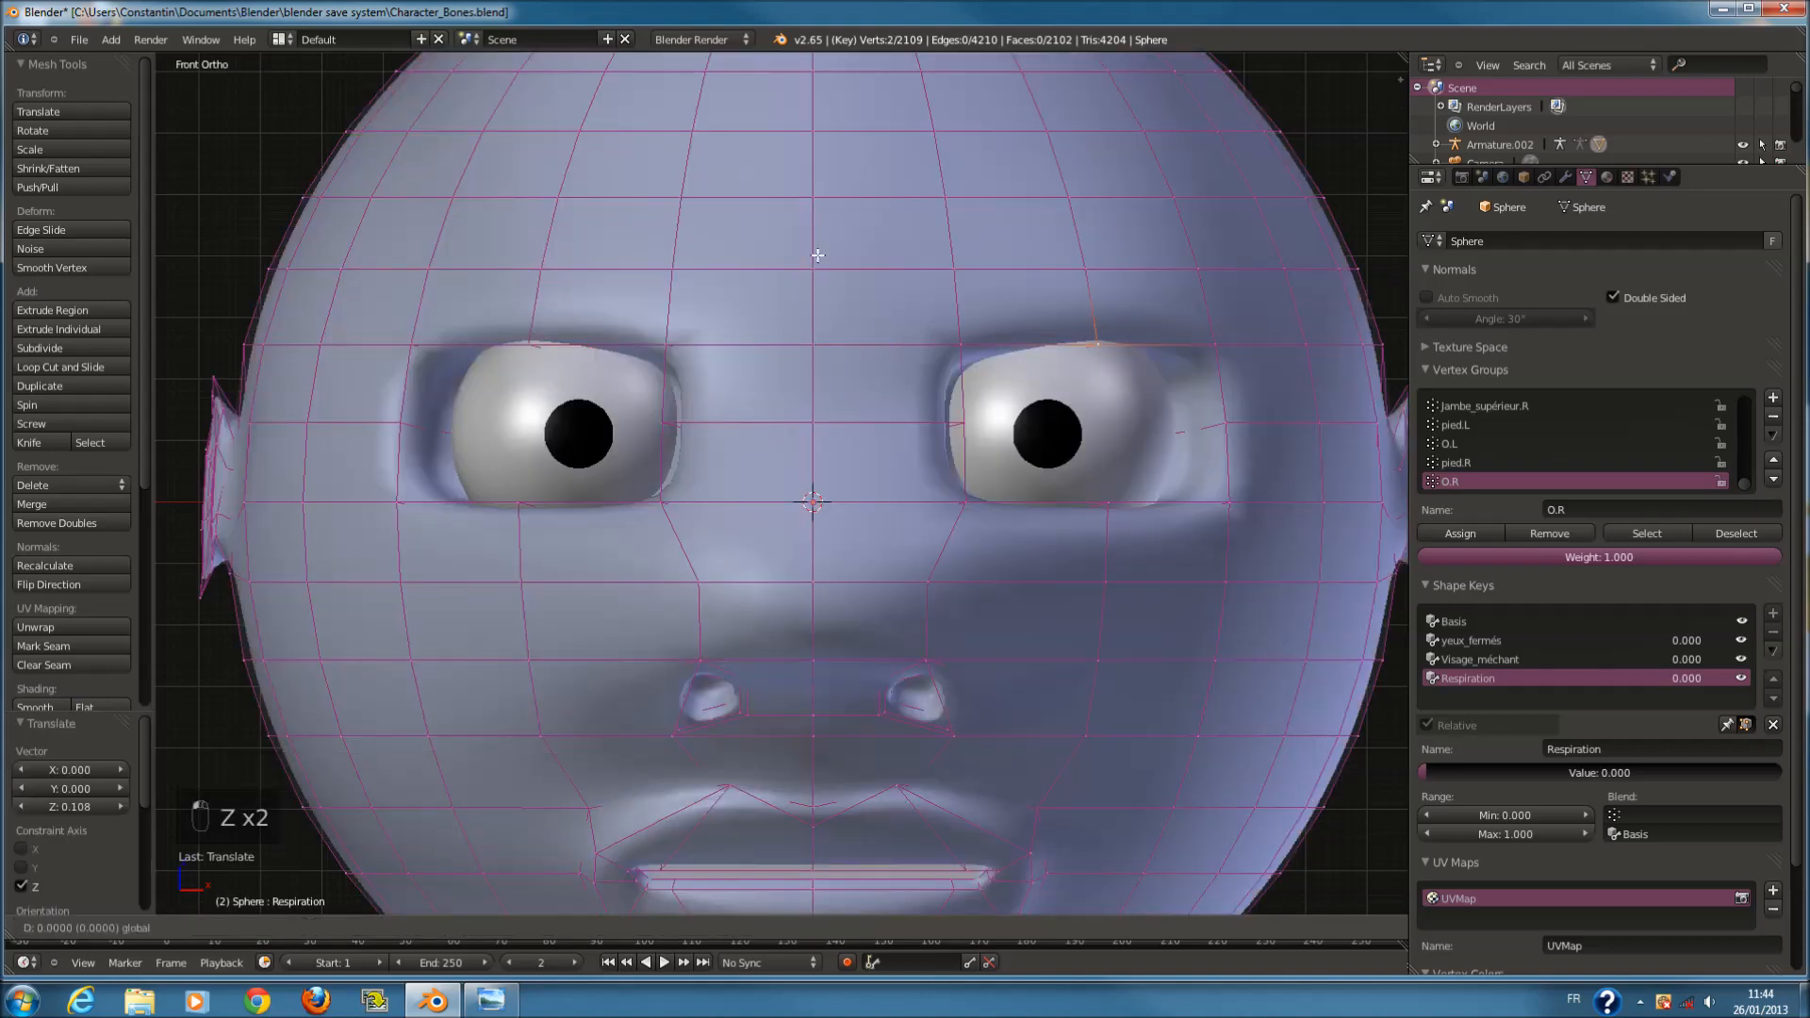
left_click_drag(826, 180, 828, 185)
key("z")
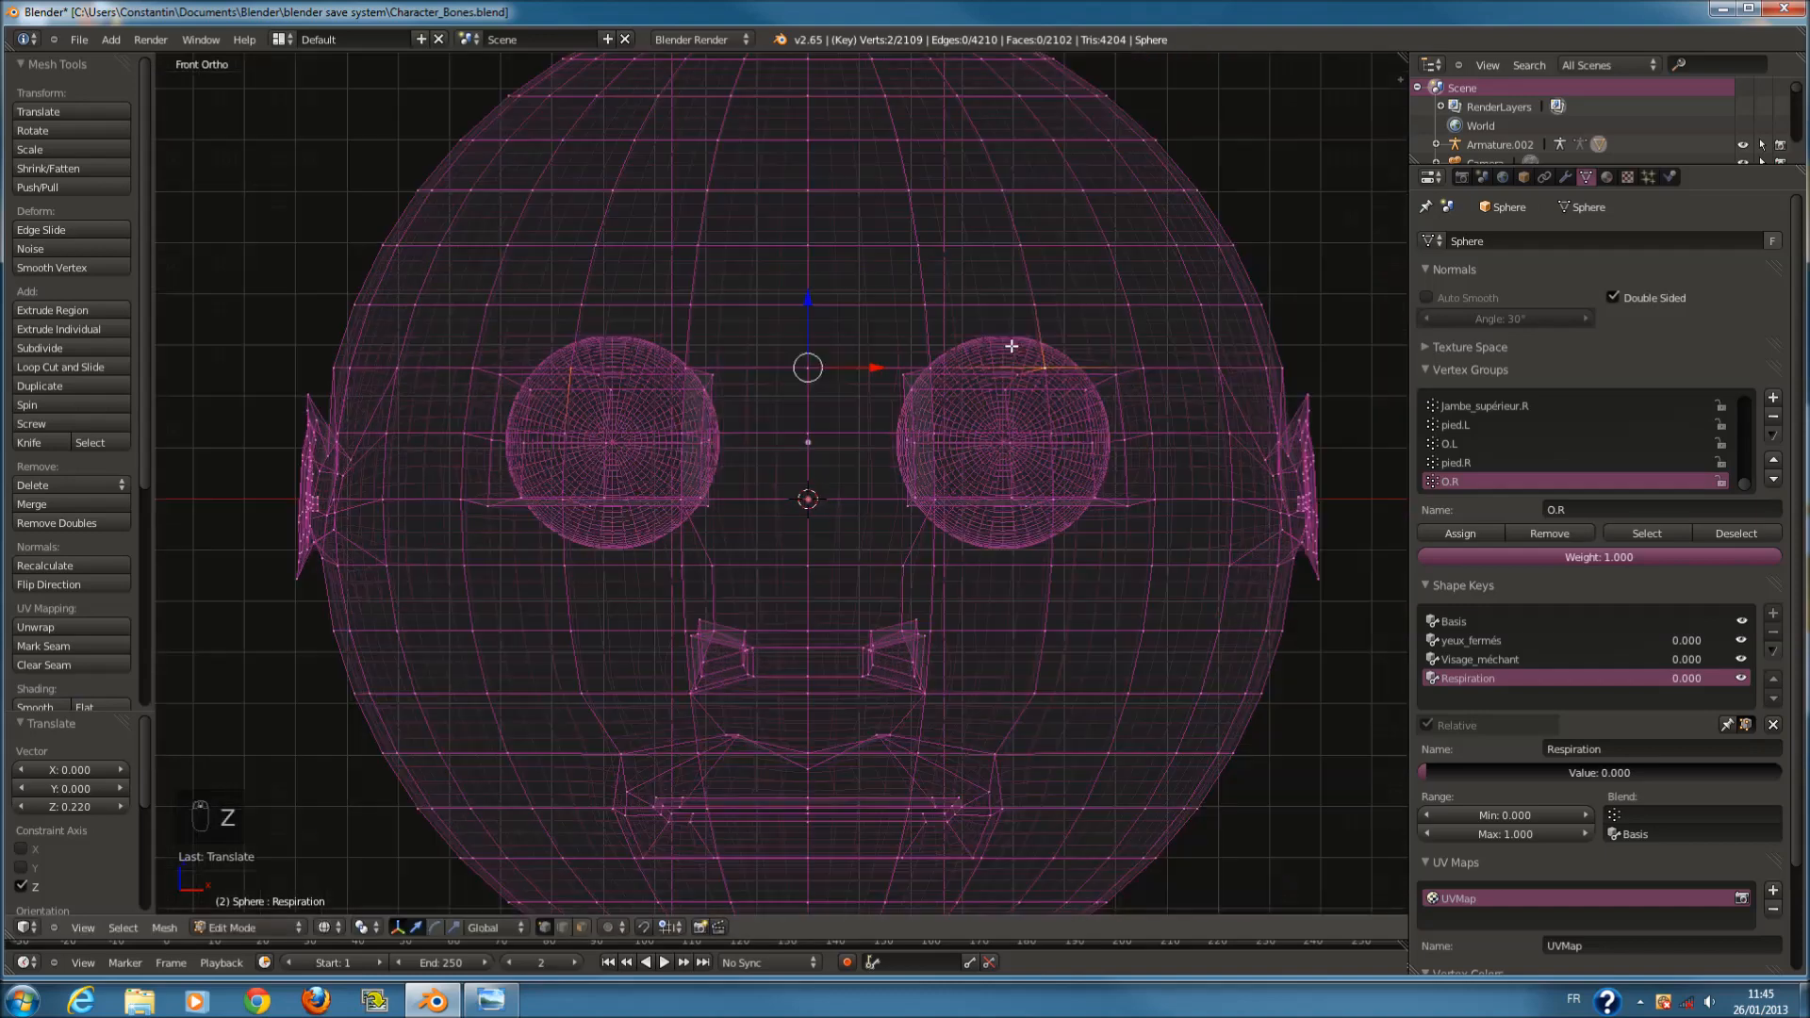
key("z")
key("g")
left_click(760, 333)
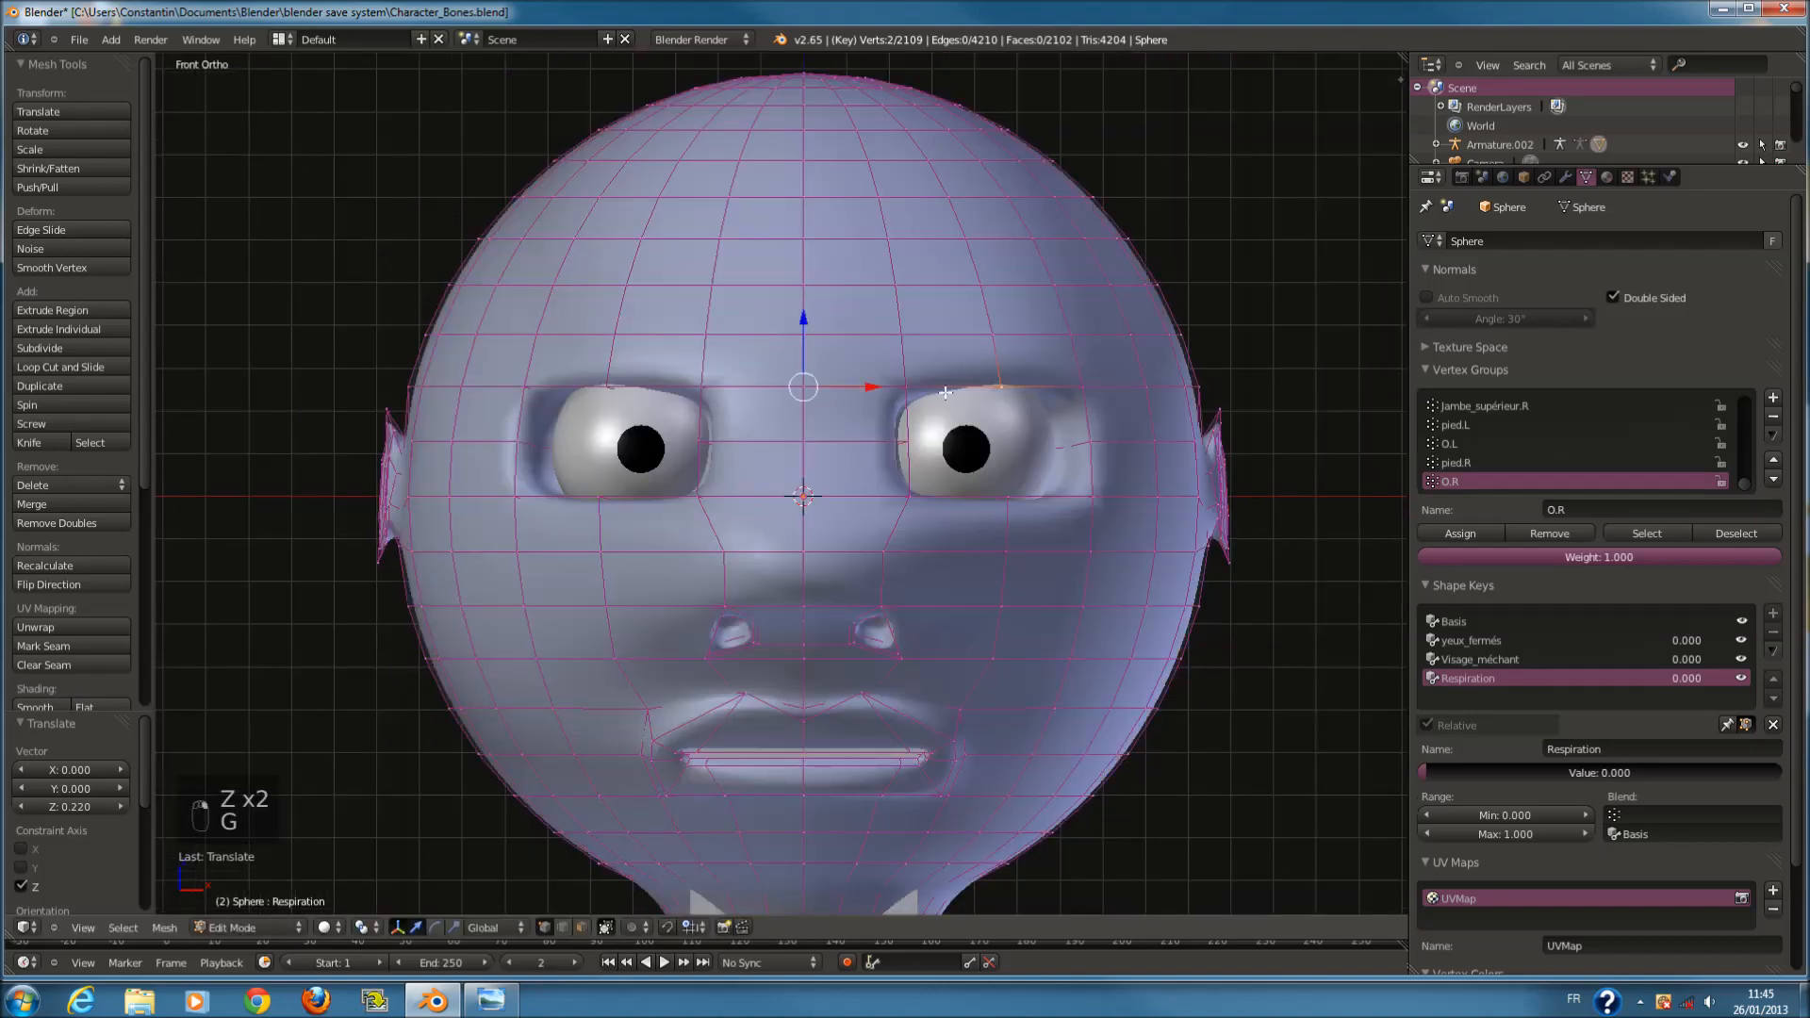
scroll(970, 404, "up", 5)
key("Tab")
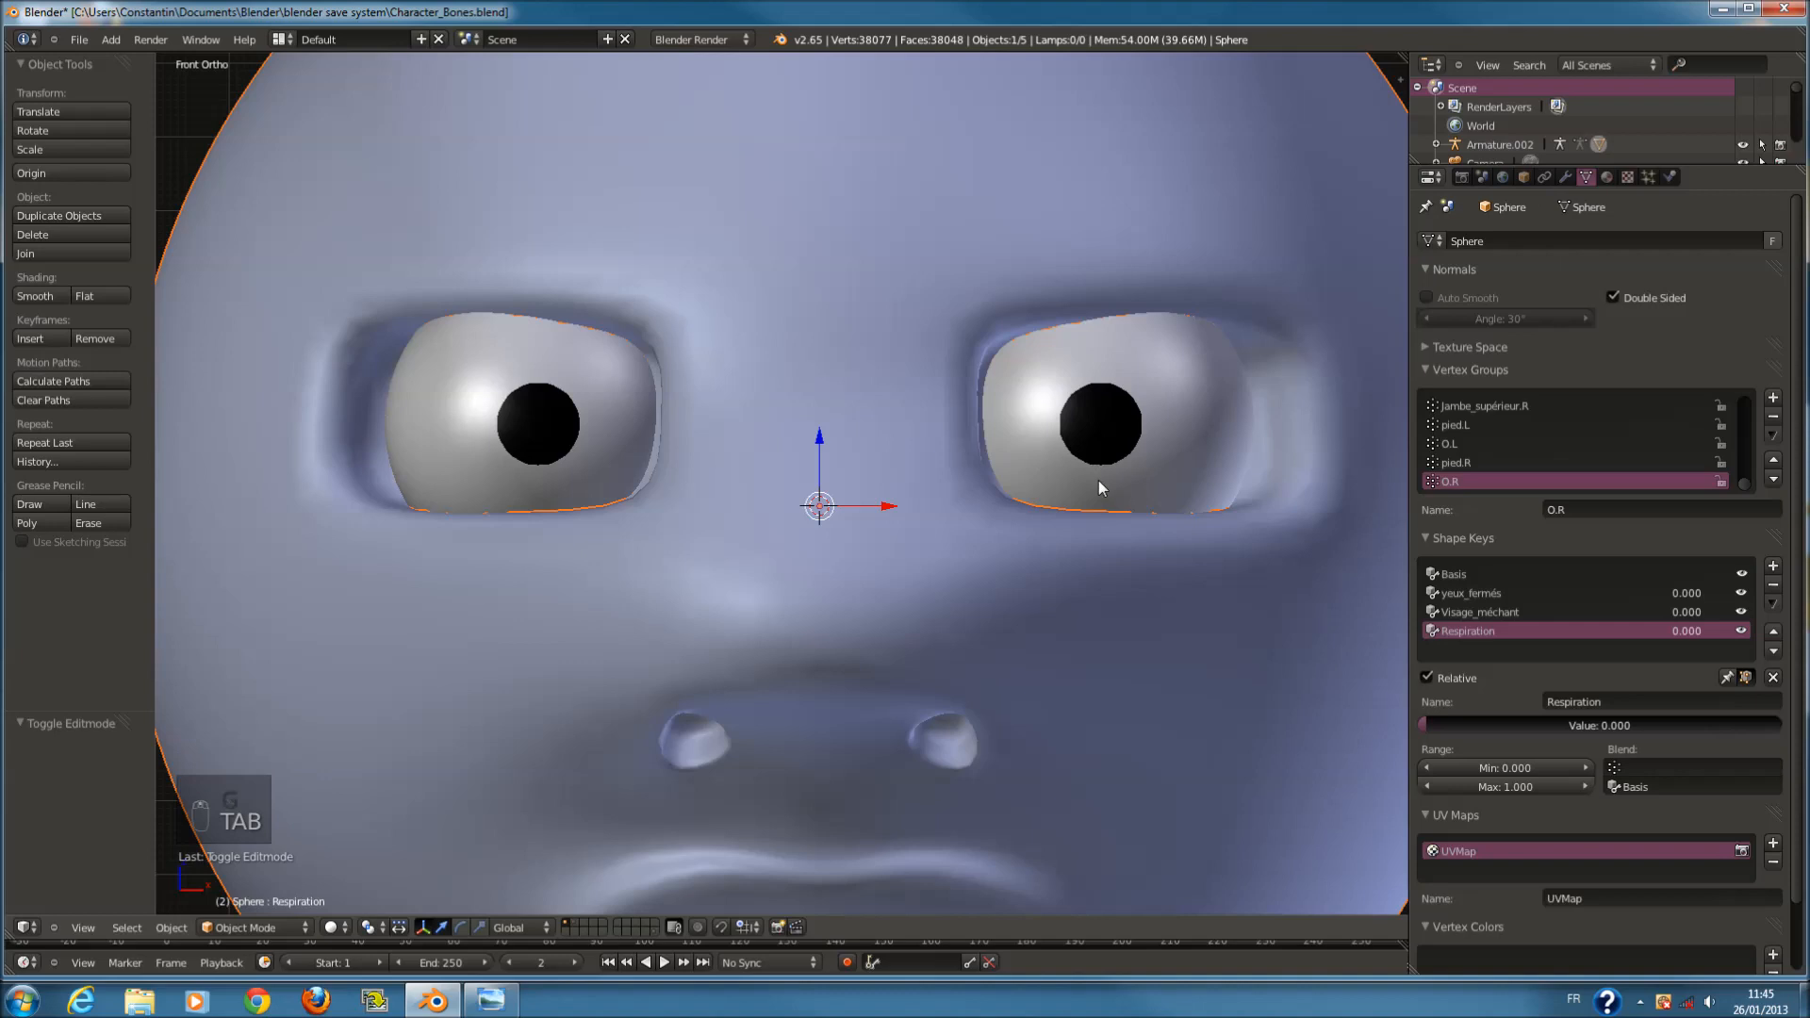
Select all objects and save the character over Character_Bones.blend.
scroll(1100, 479, "down", 5)
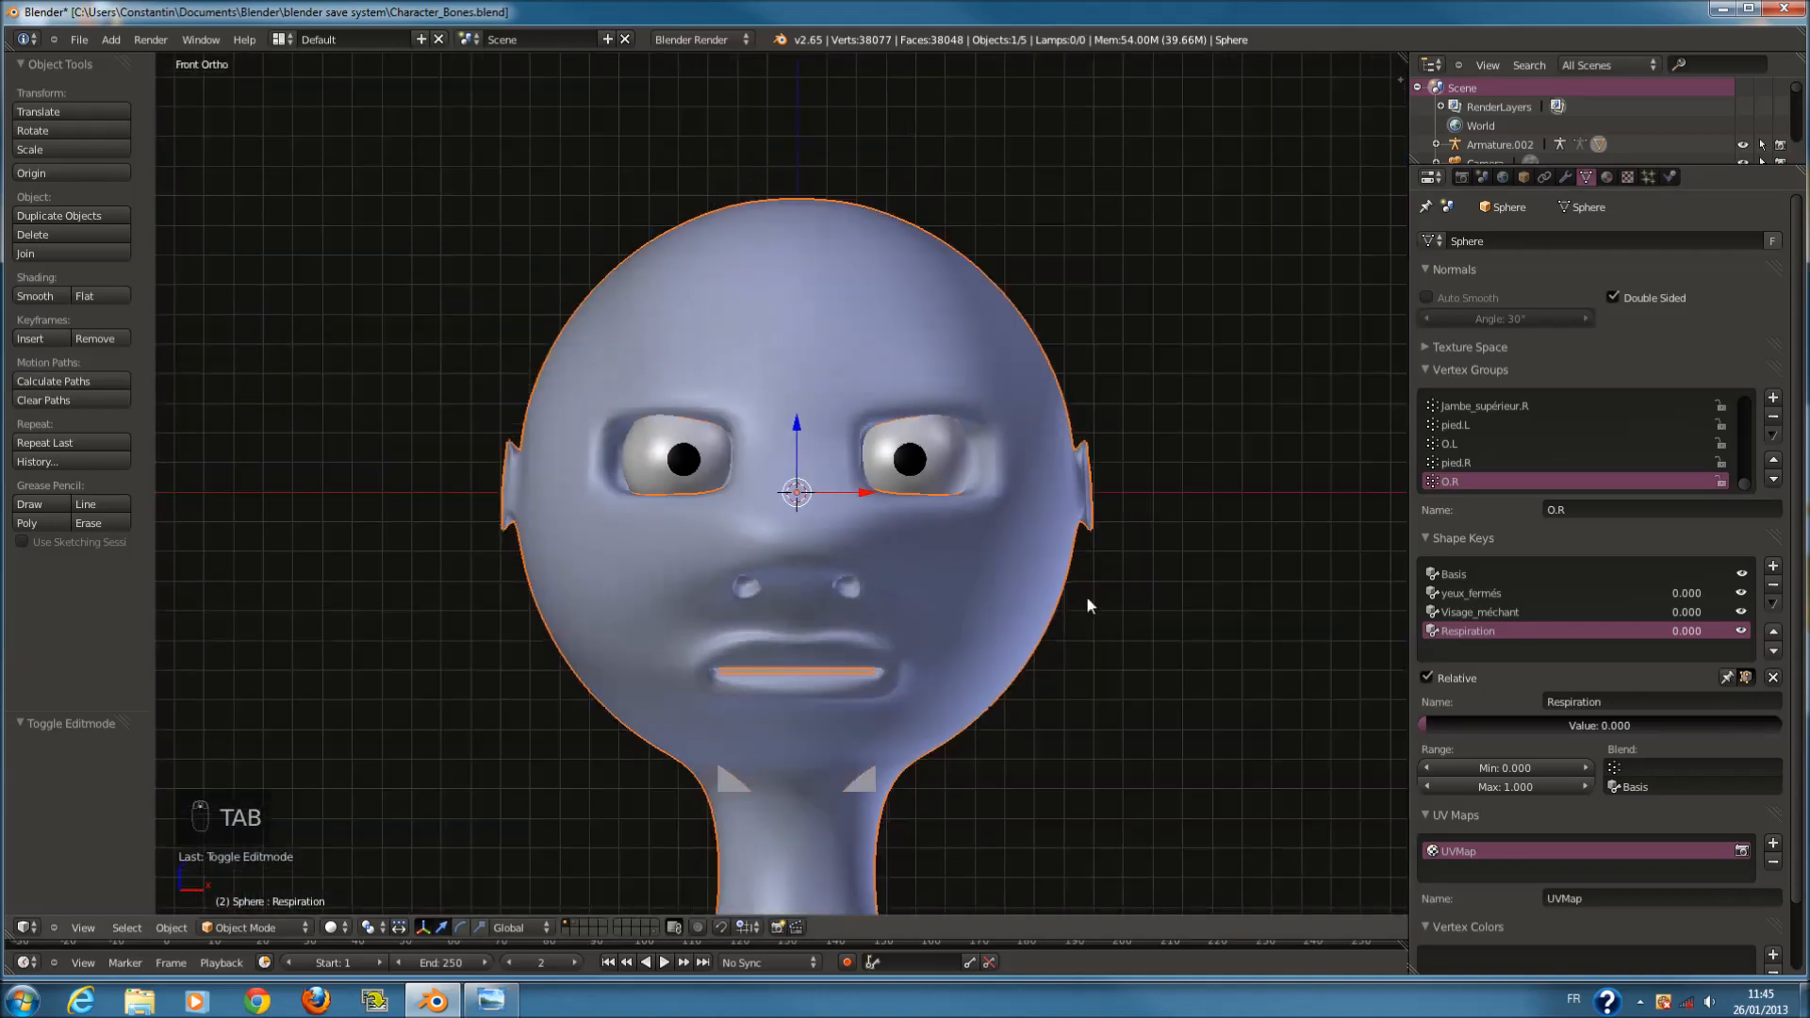
scroll(1087, 604, "down", 6)
middle_click_drag(1088, 605, 961, 615)
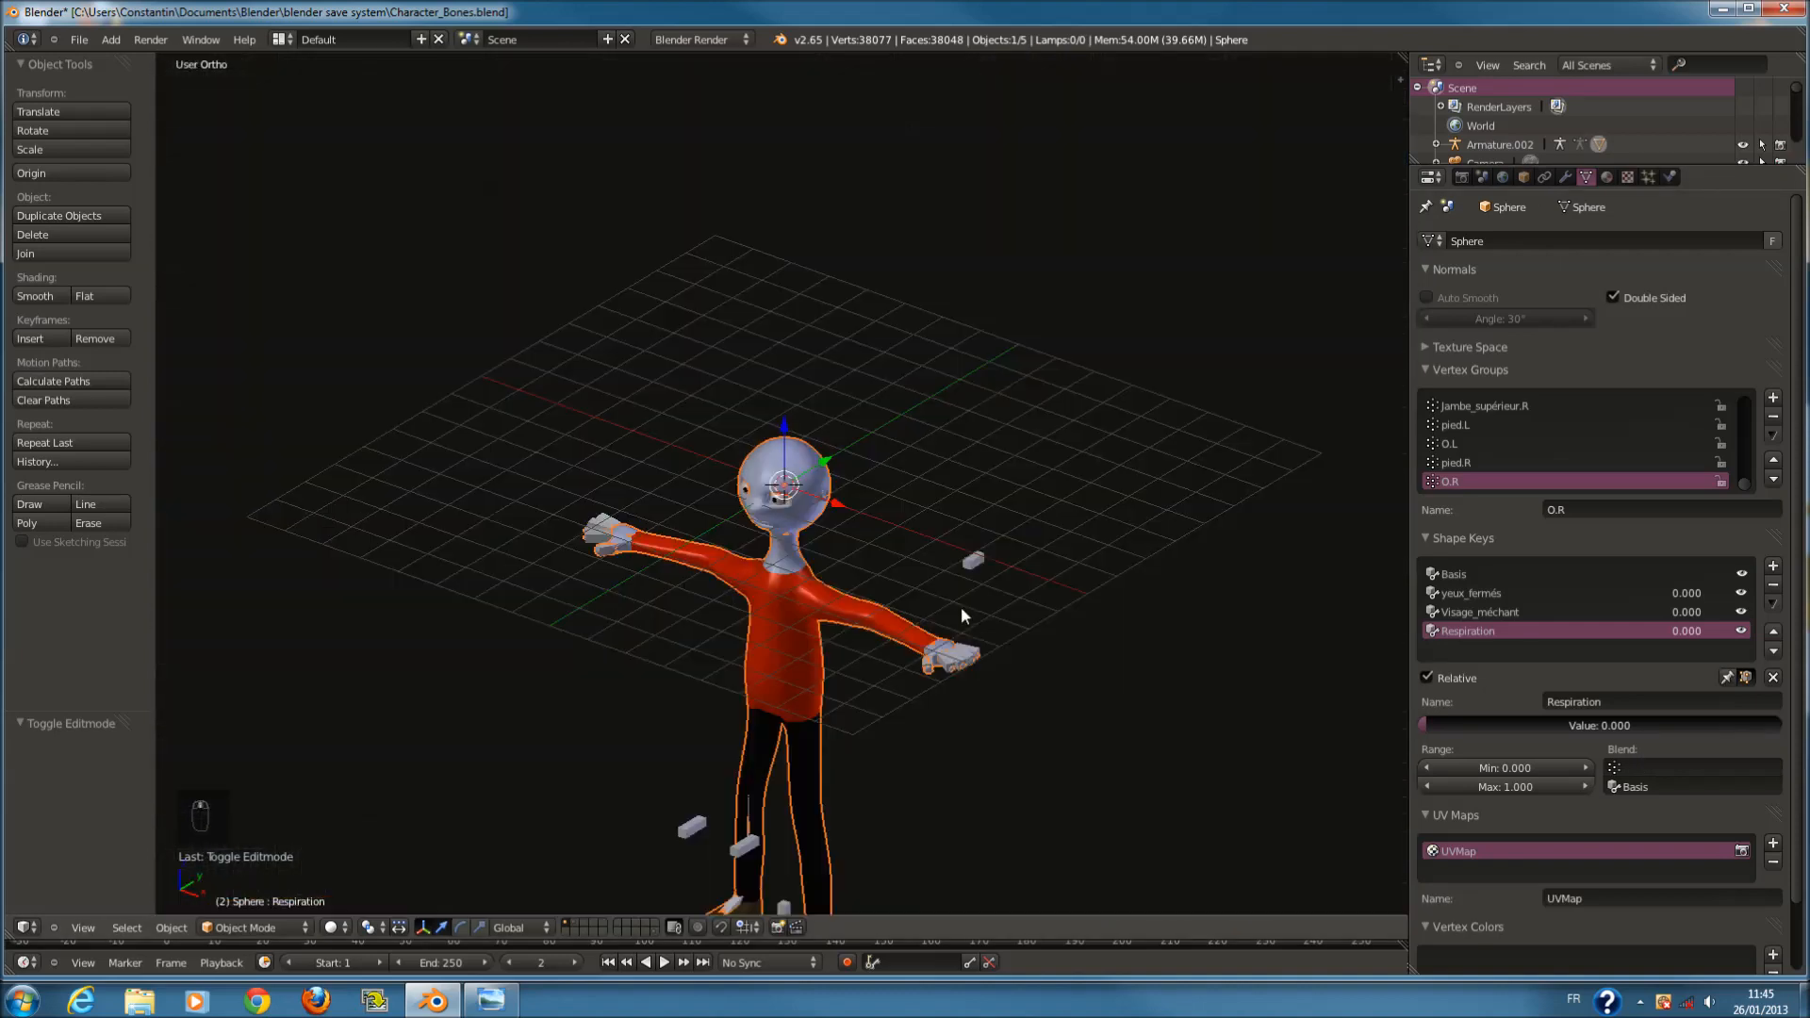
scroll(960, 607, "down", 2)
key("a")
key("a")
key("ctrl+s")
key("KP_1")
middle_click_drag(929, 647, 801, 602, "shift")
scroll(848, 641, "up", 4)
key("ctrl+s")
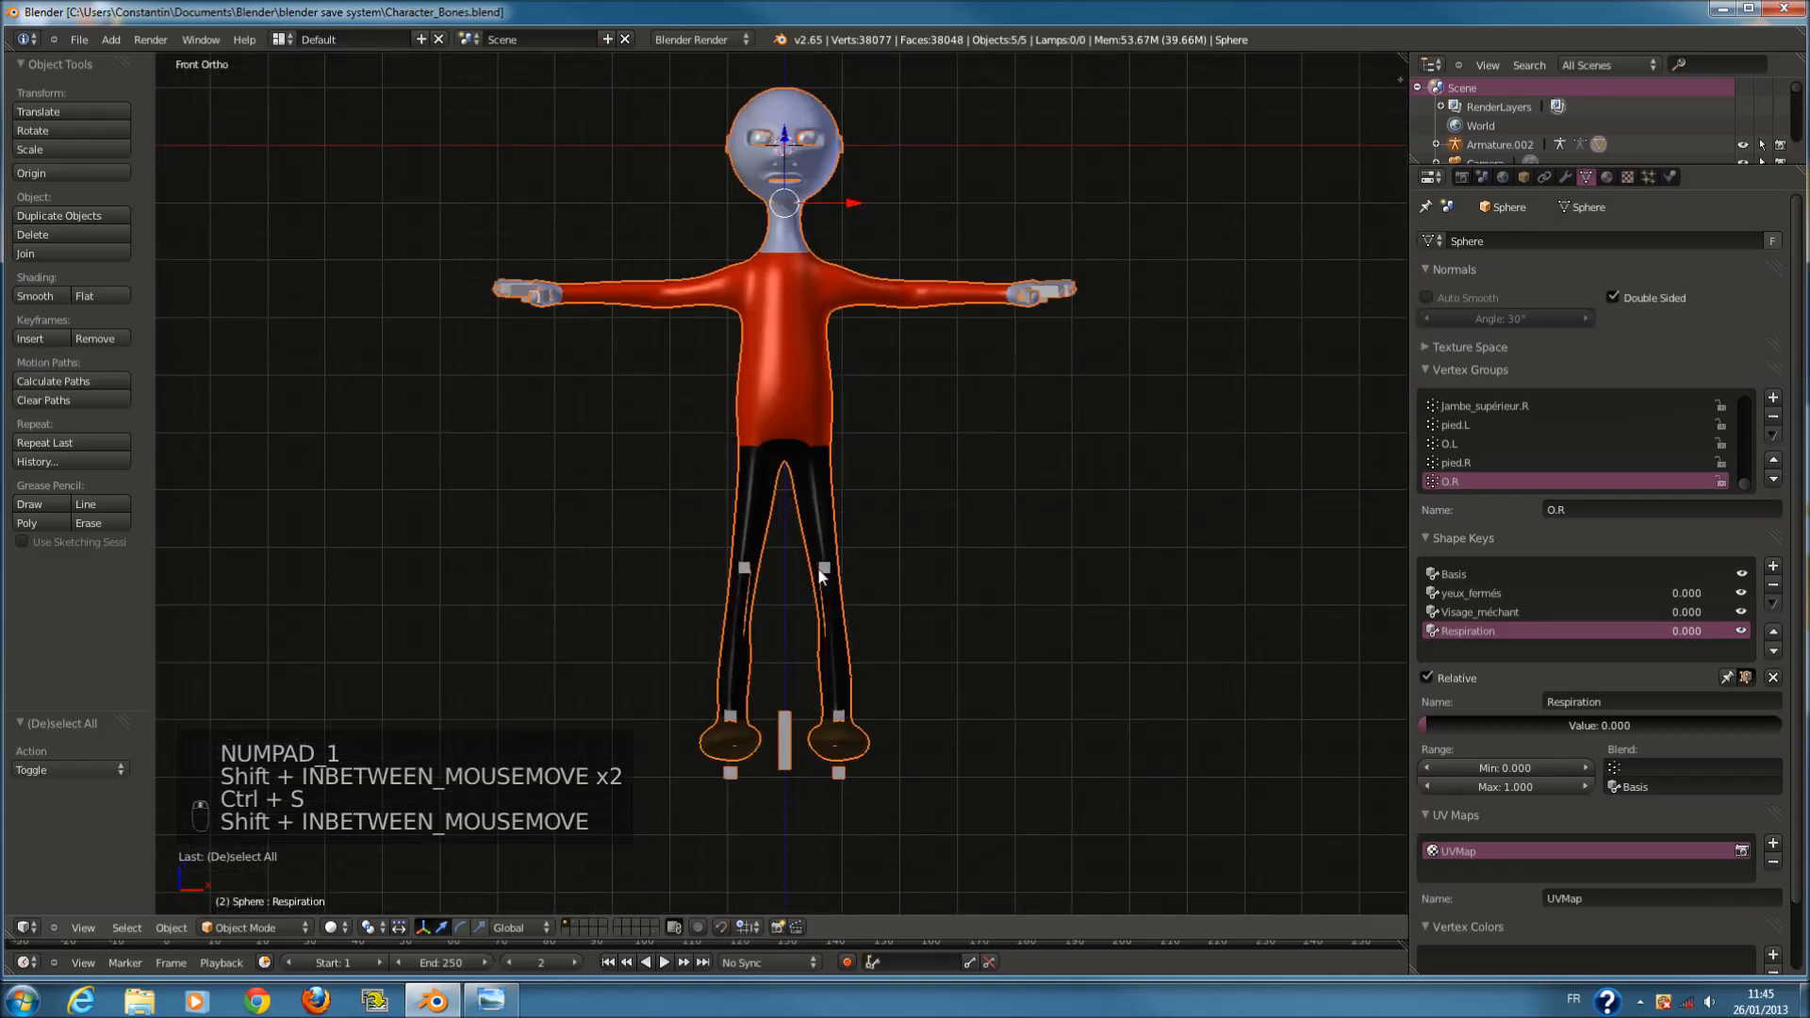
Select the armature and try moving it freely to test how the character follows.
right_click(822, 572)
scroll(821, 580, "down", 1)
key("g")
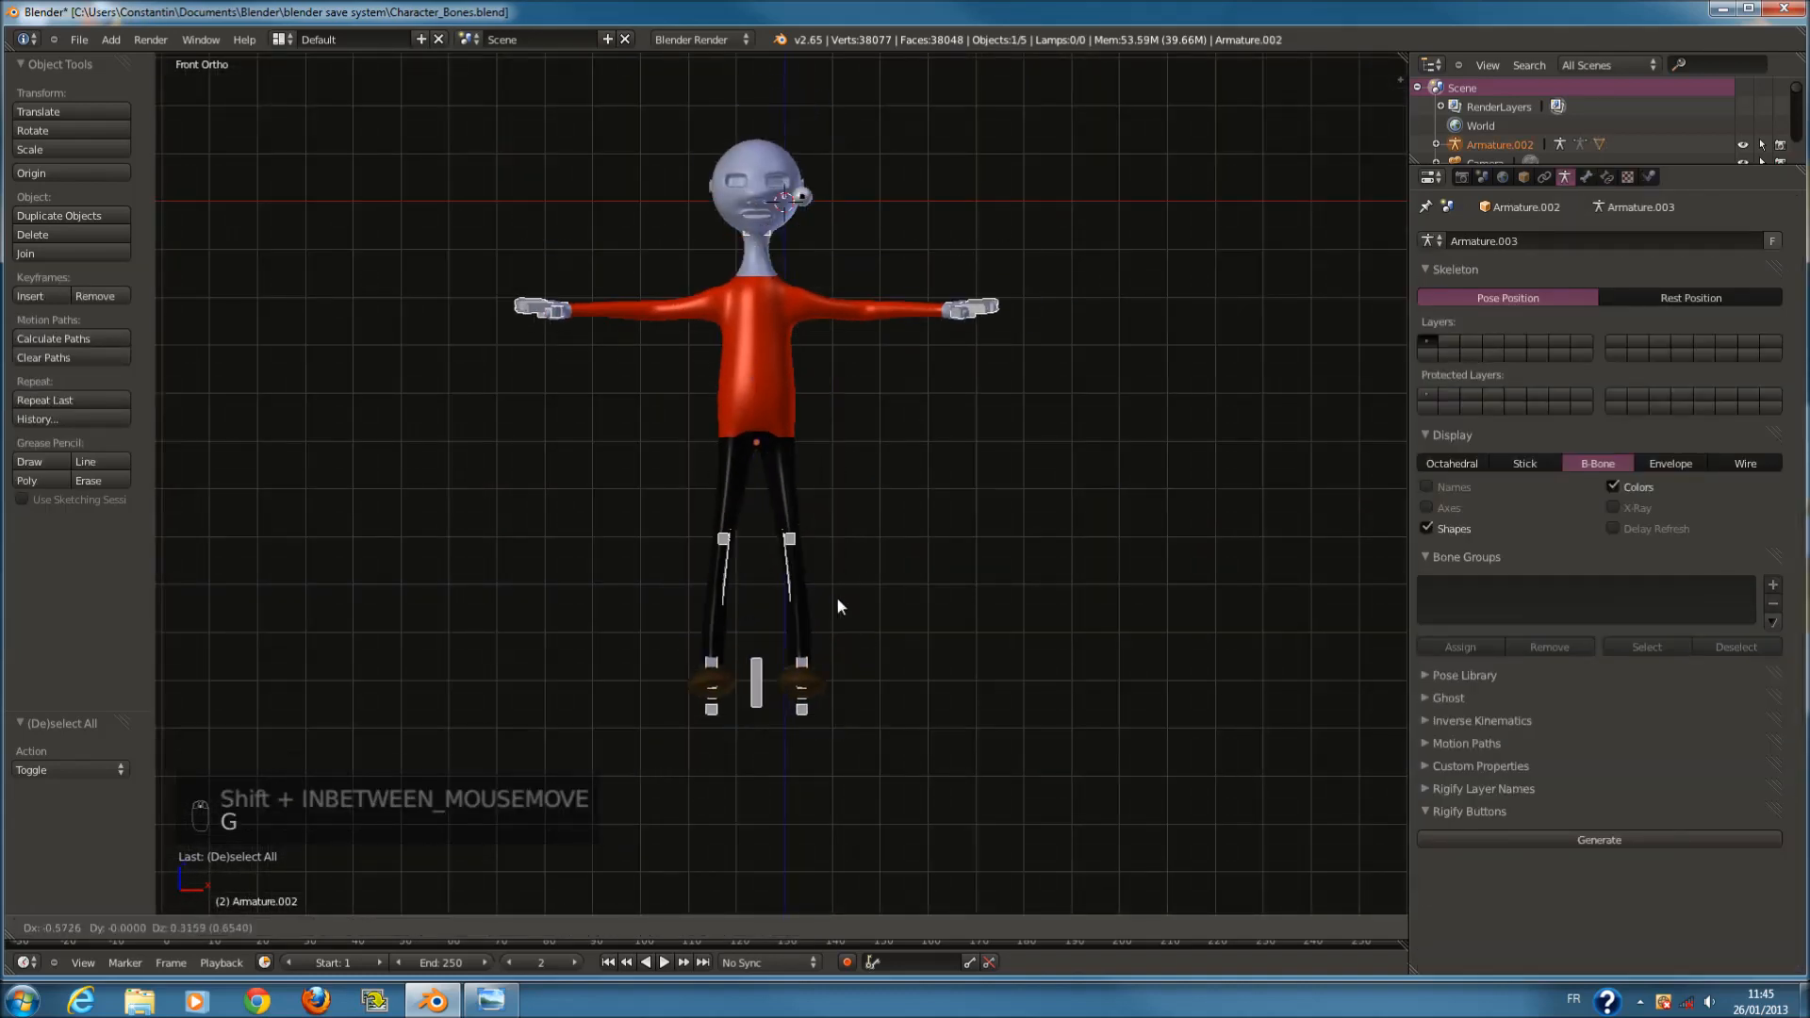
right_click(885, 544)
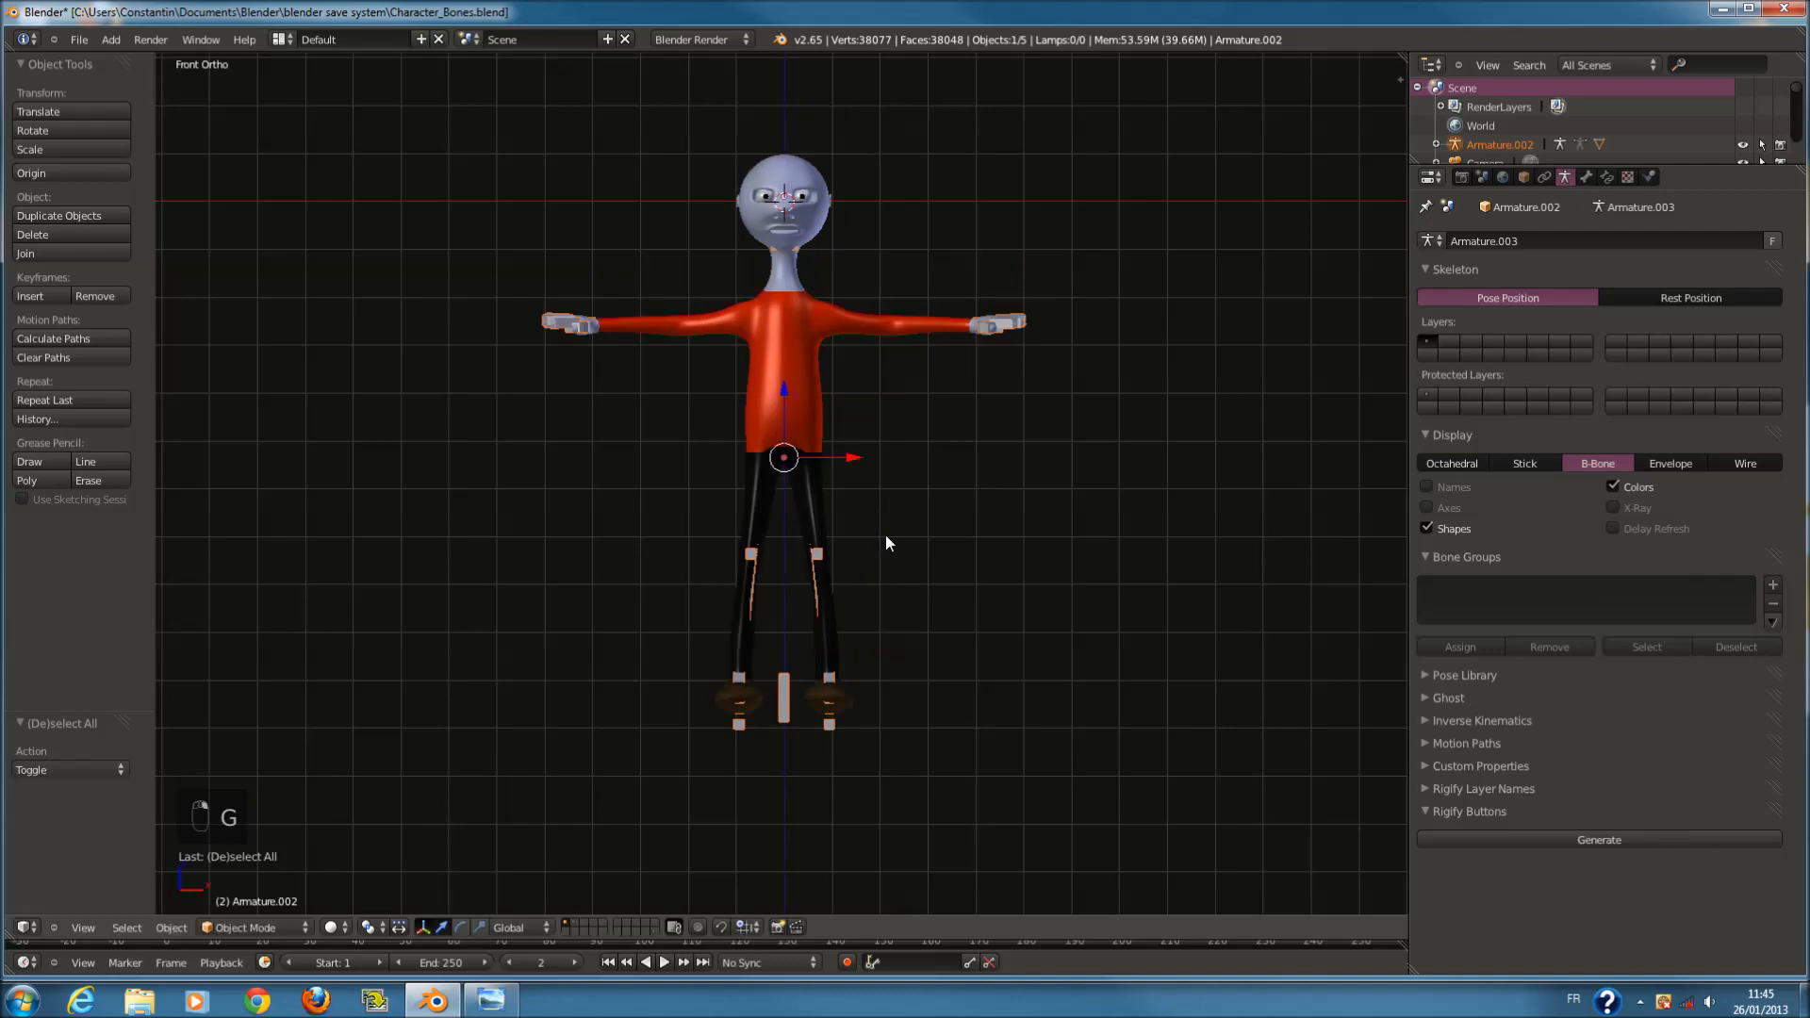
Generate a Rigify rig from the selected armature with Rigify Generate Rig.
key("ctrl+f")
scroll(886, 536, "down", 2)
scroll(886, 536, "up", 1)
key("space")
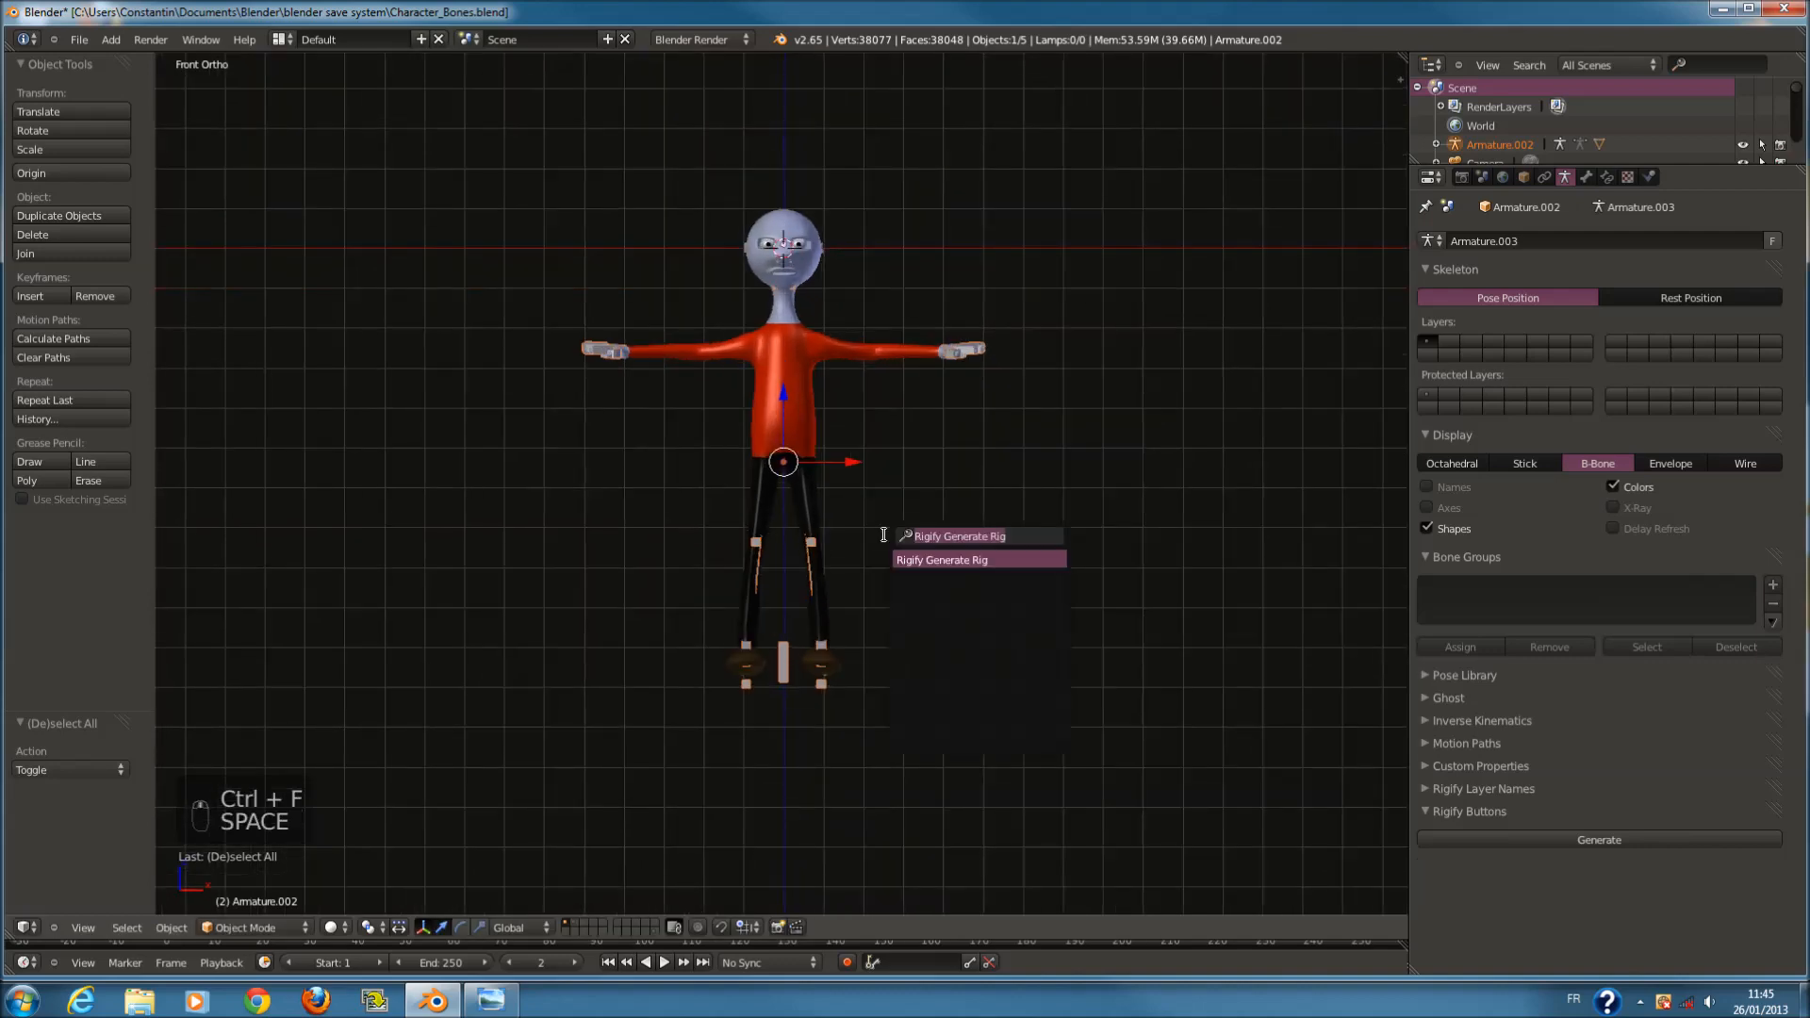
key("Return")
scroll(868, 444, "up", 2)
key("s")
right_click(1096, 479)
Lower the generated rig about 11.19 along Z to the feet and scale it up about 3.97 times.
middle_click_drag(819, 281, 770, 280)
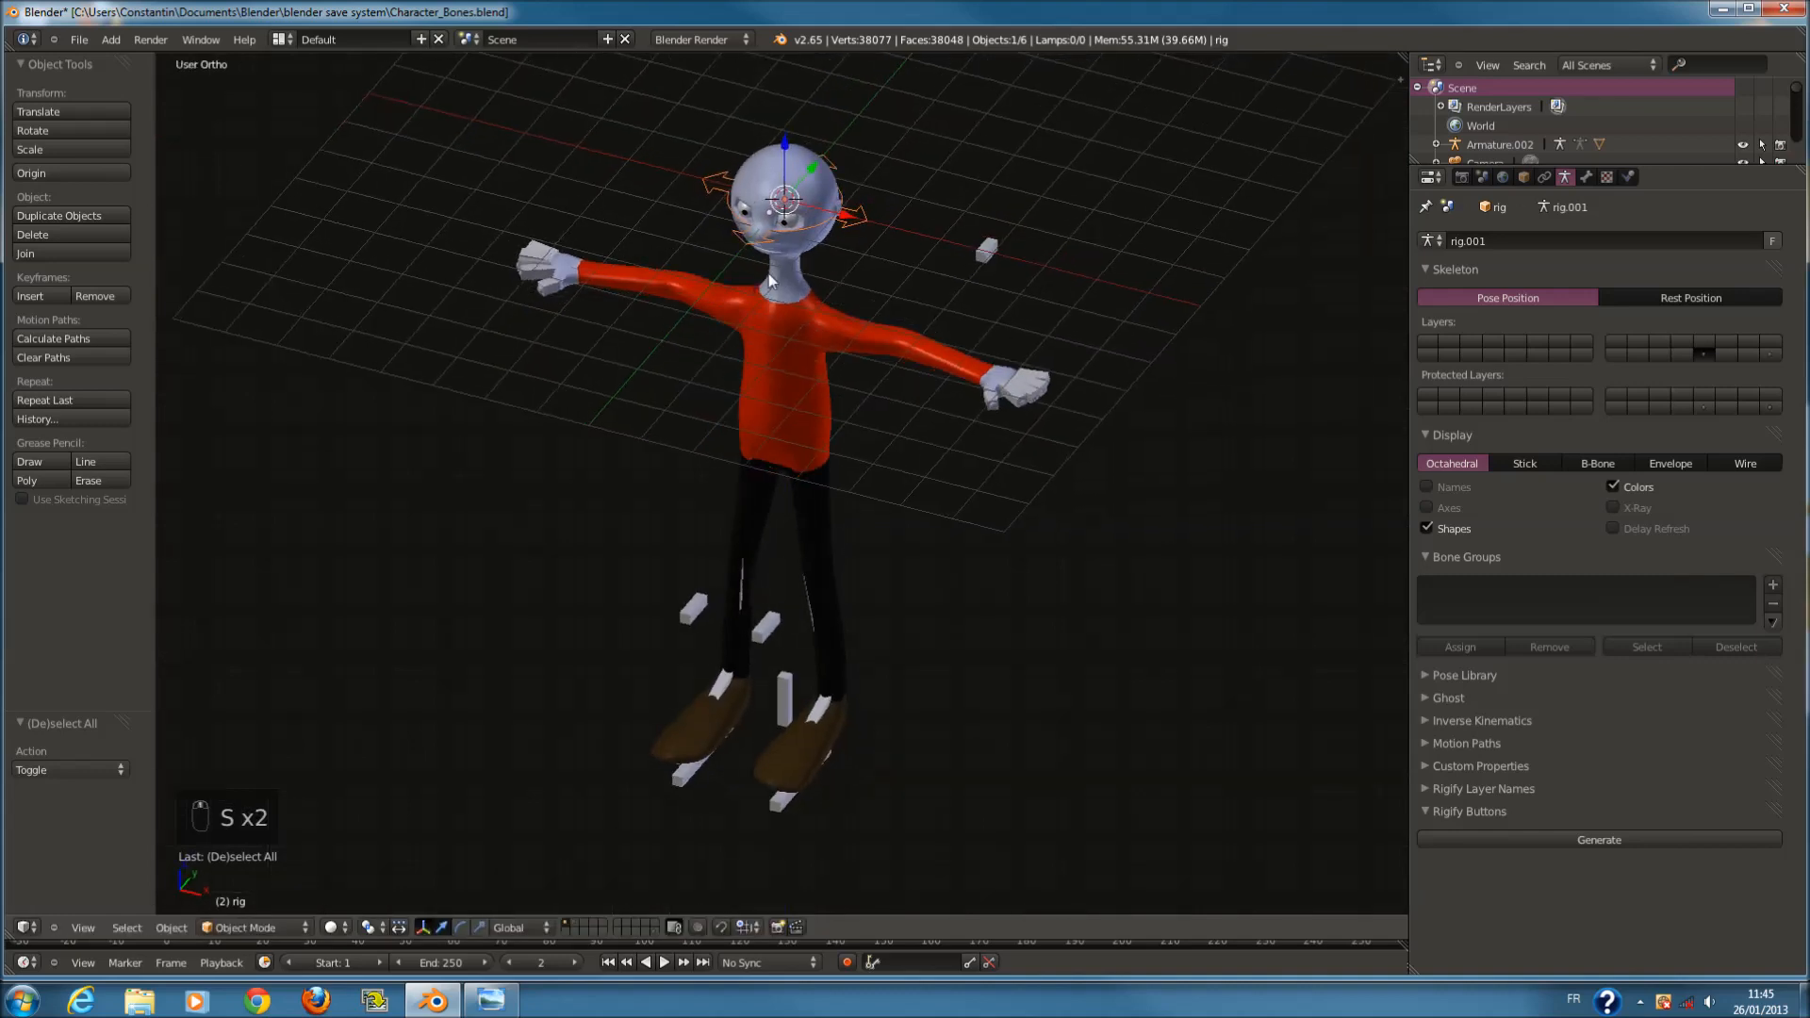
left_click_drag(779, 166, 856, 664)
key("s")
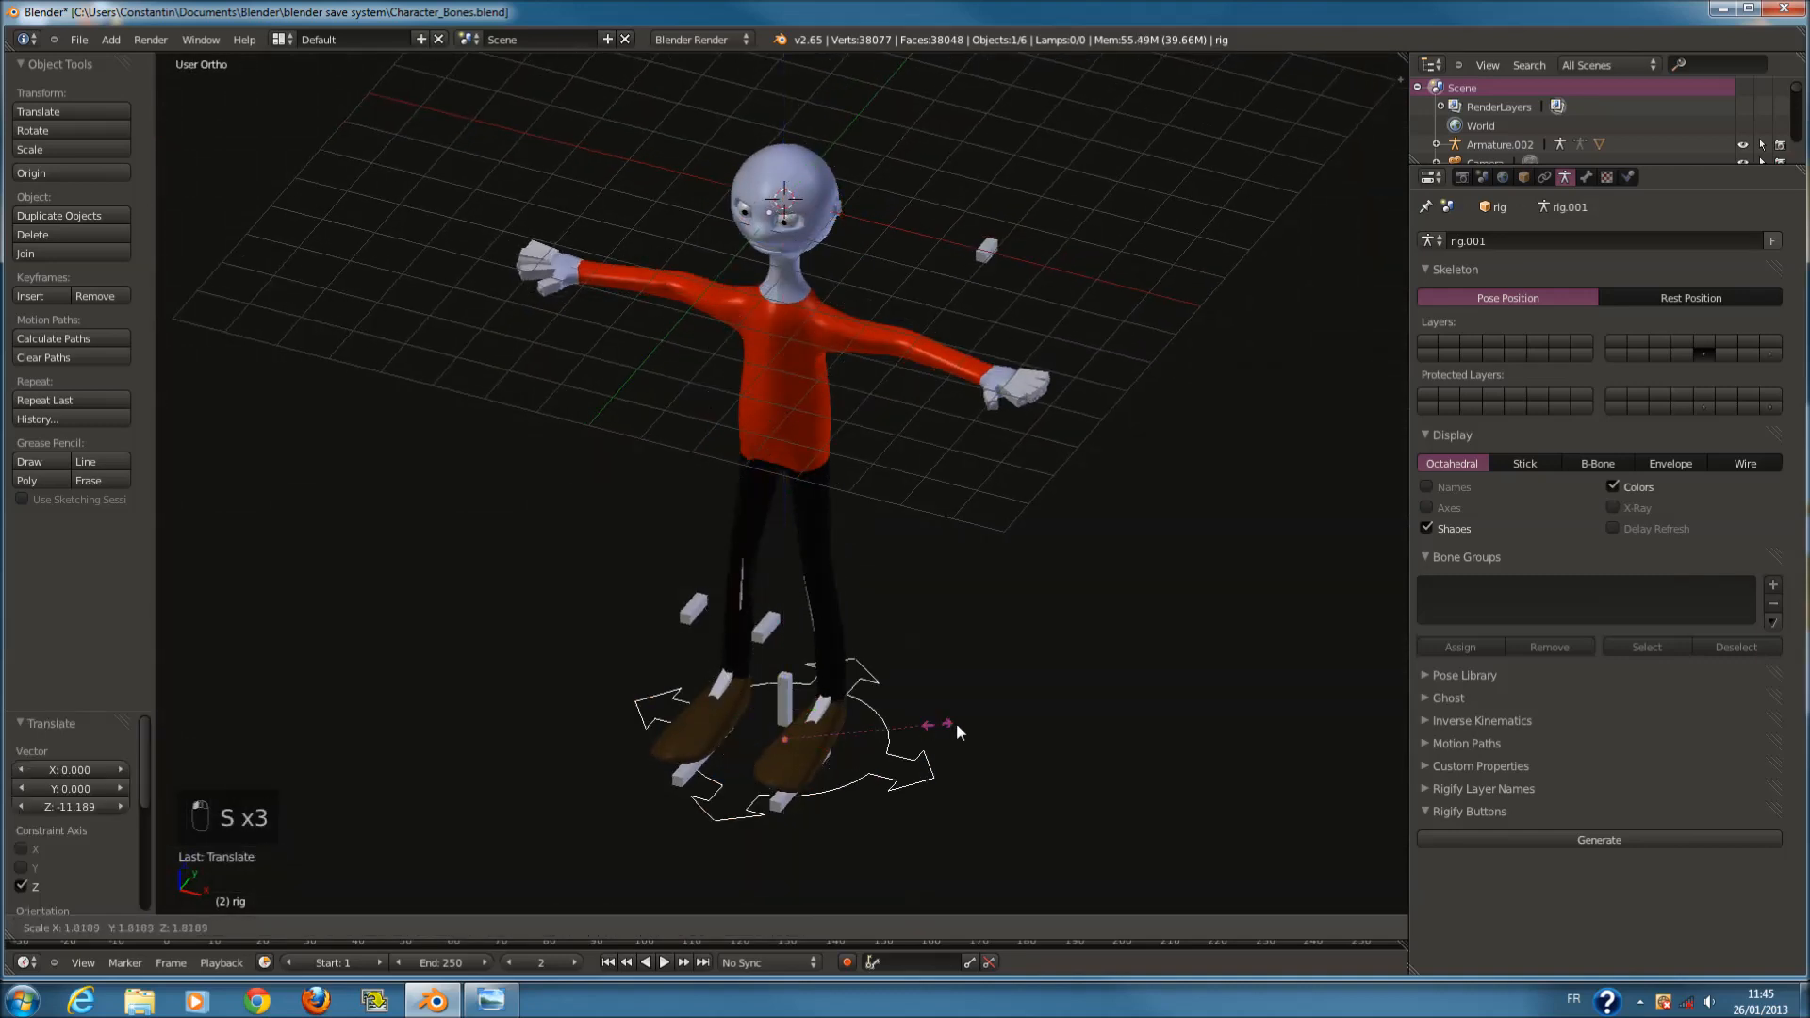
left_click(1116, 687)
Raise the generated rig about 0.165 along Z to sole level and save the file.
key("KP_1")
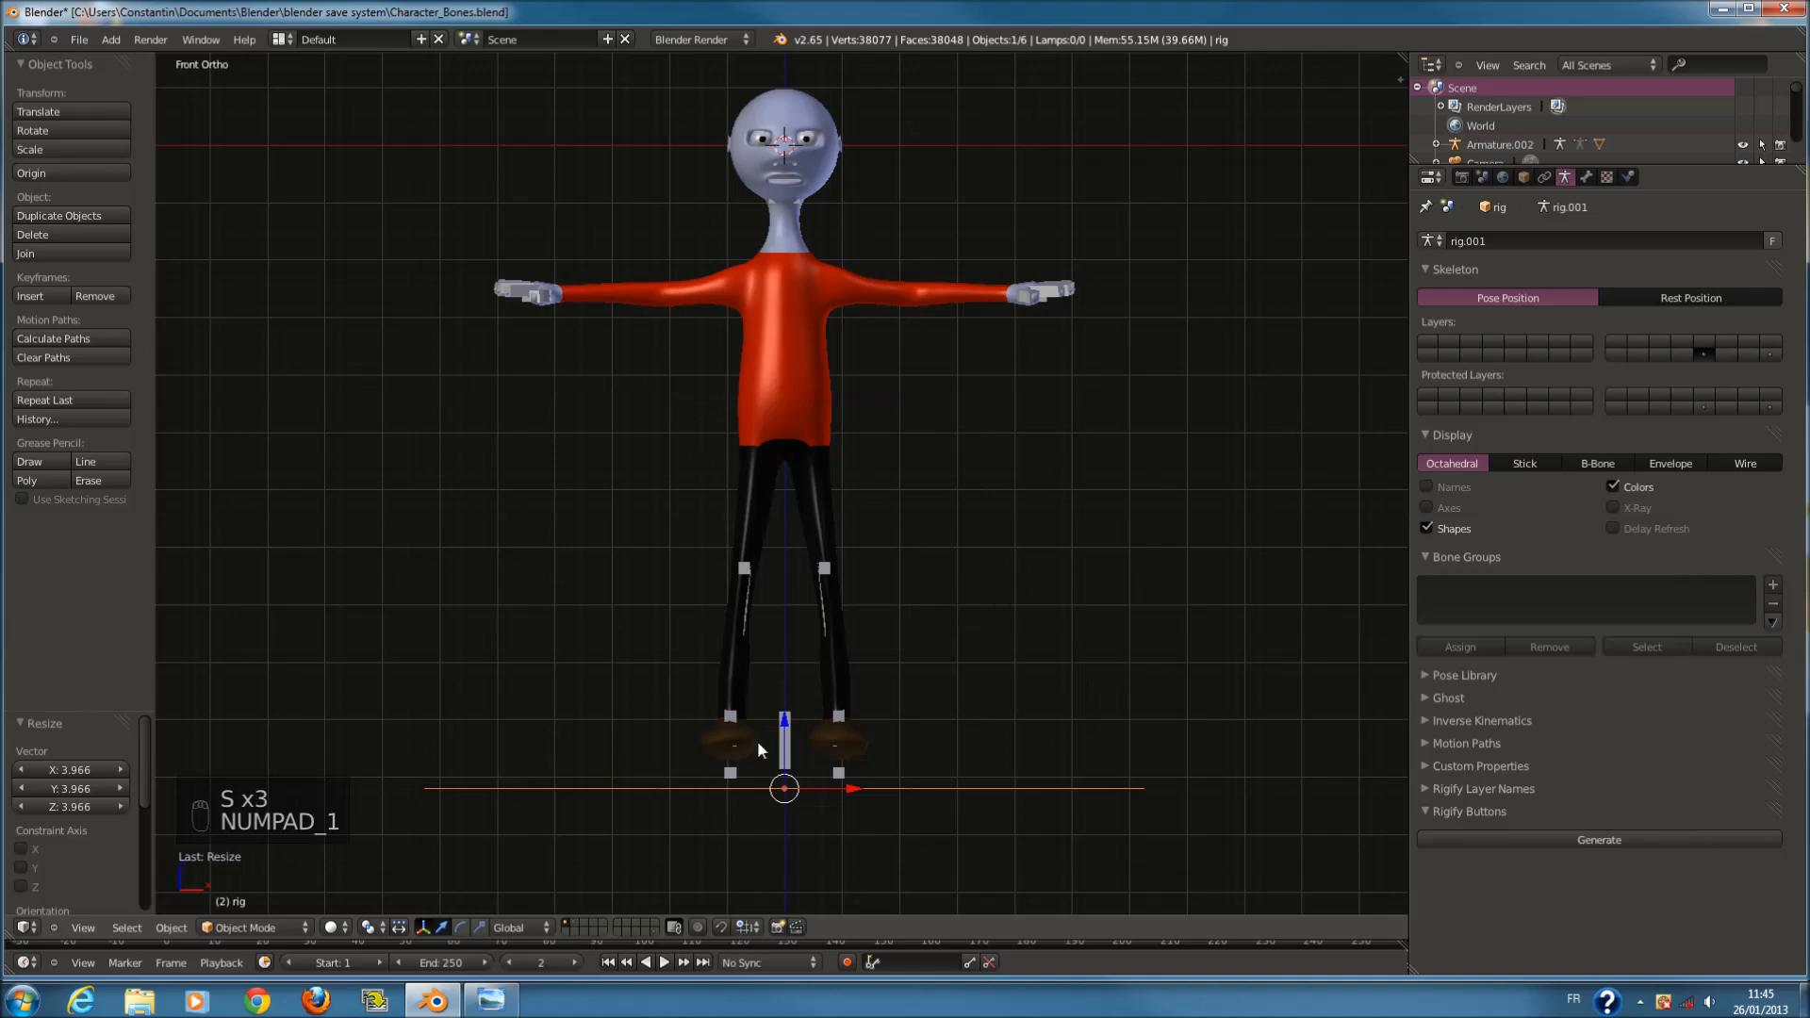
left_click_drag(789, 723, 808, 777)
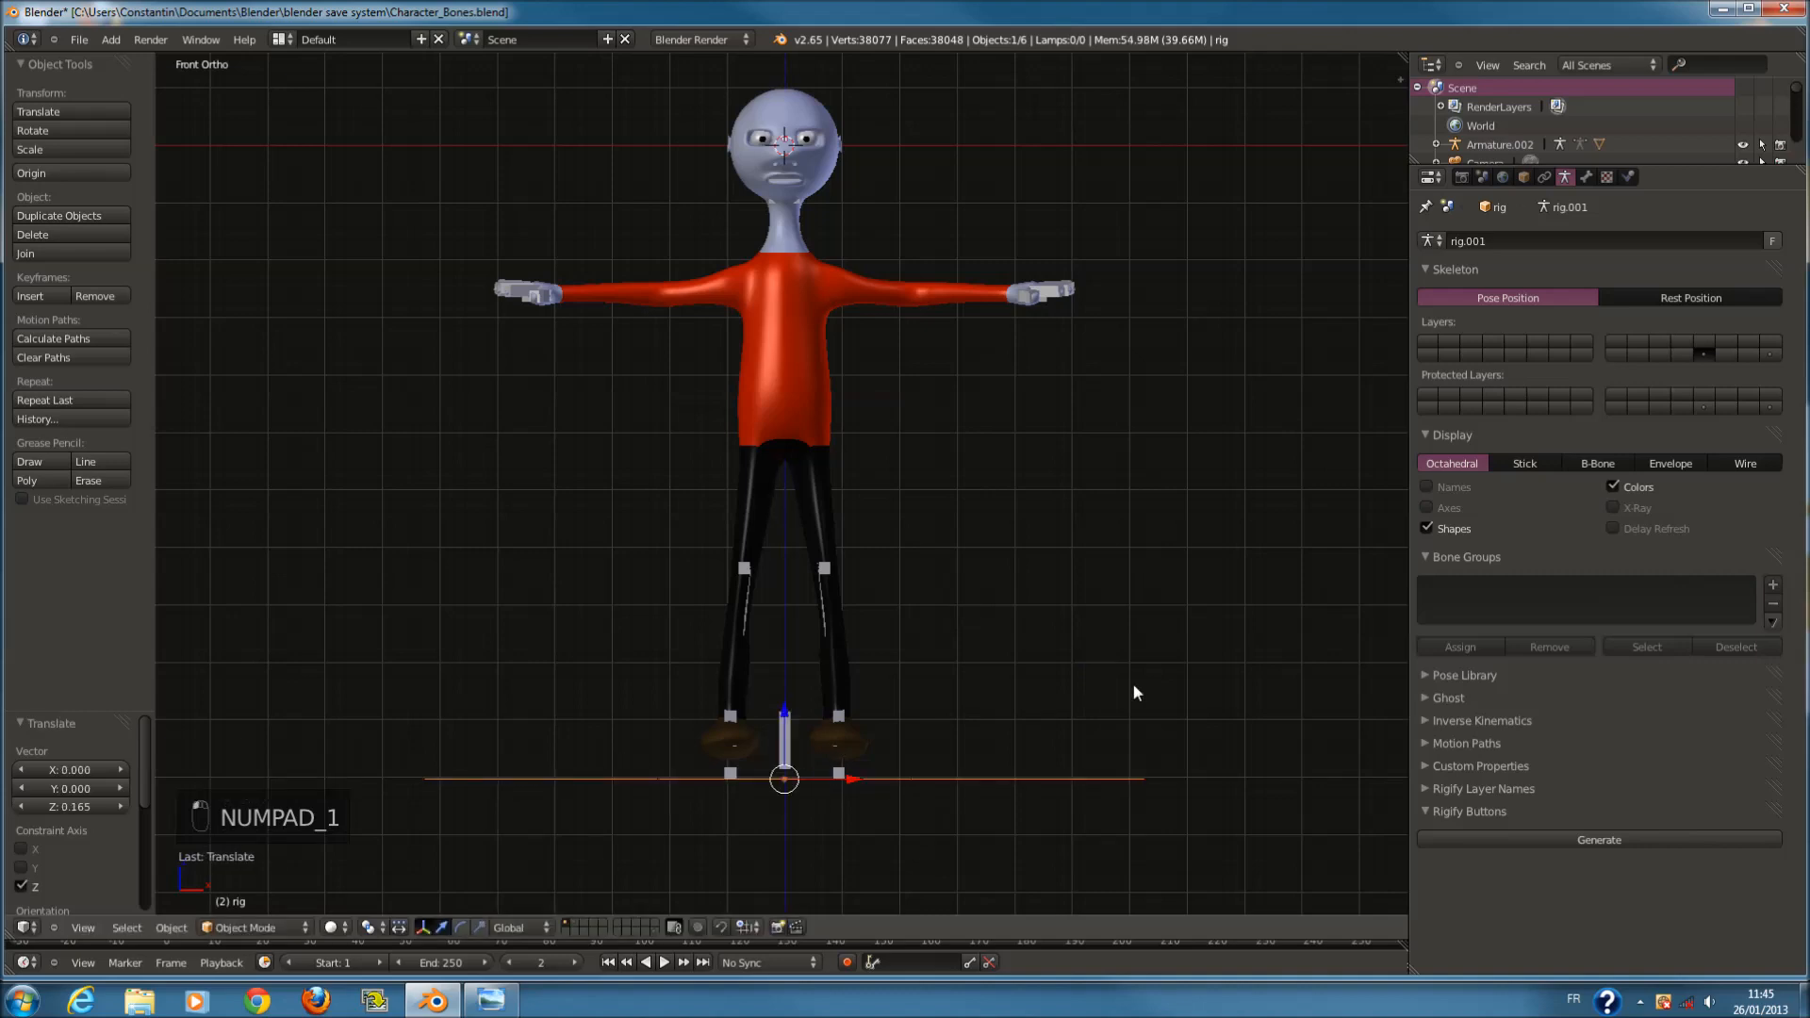
key("n")
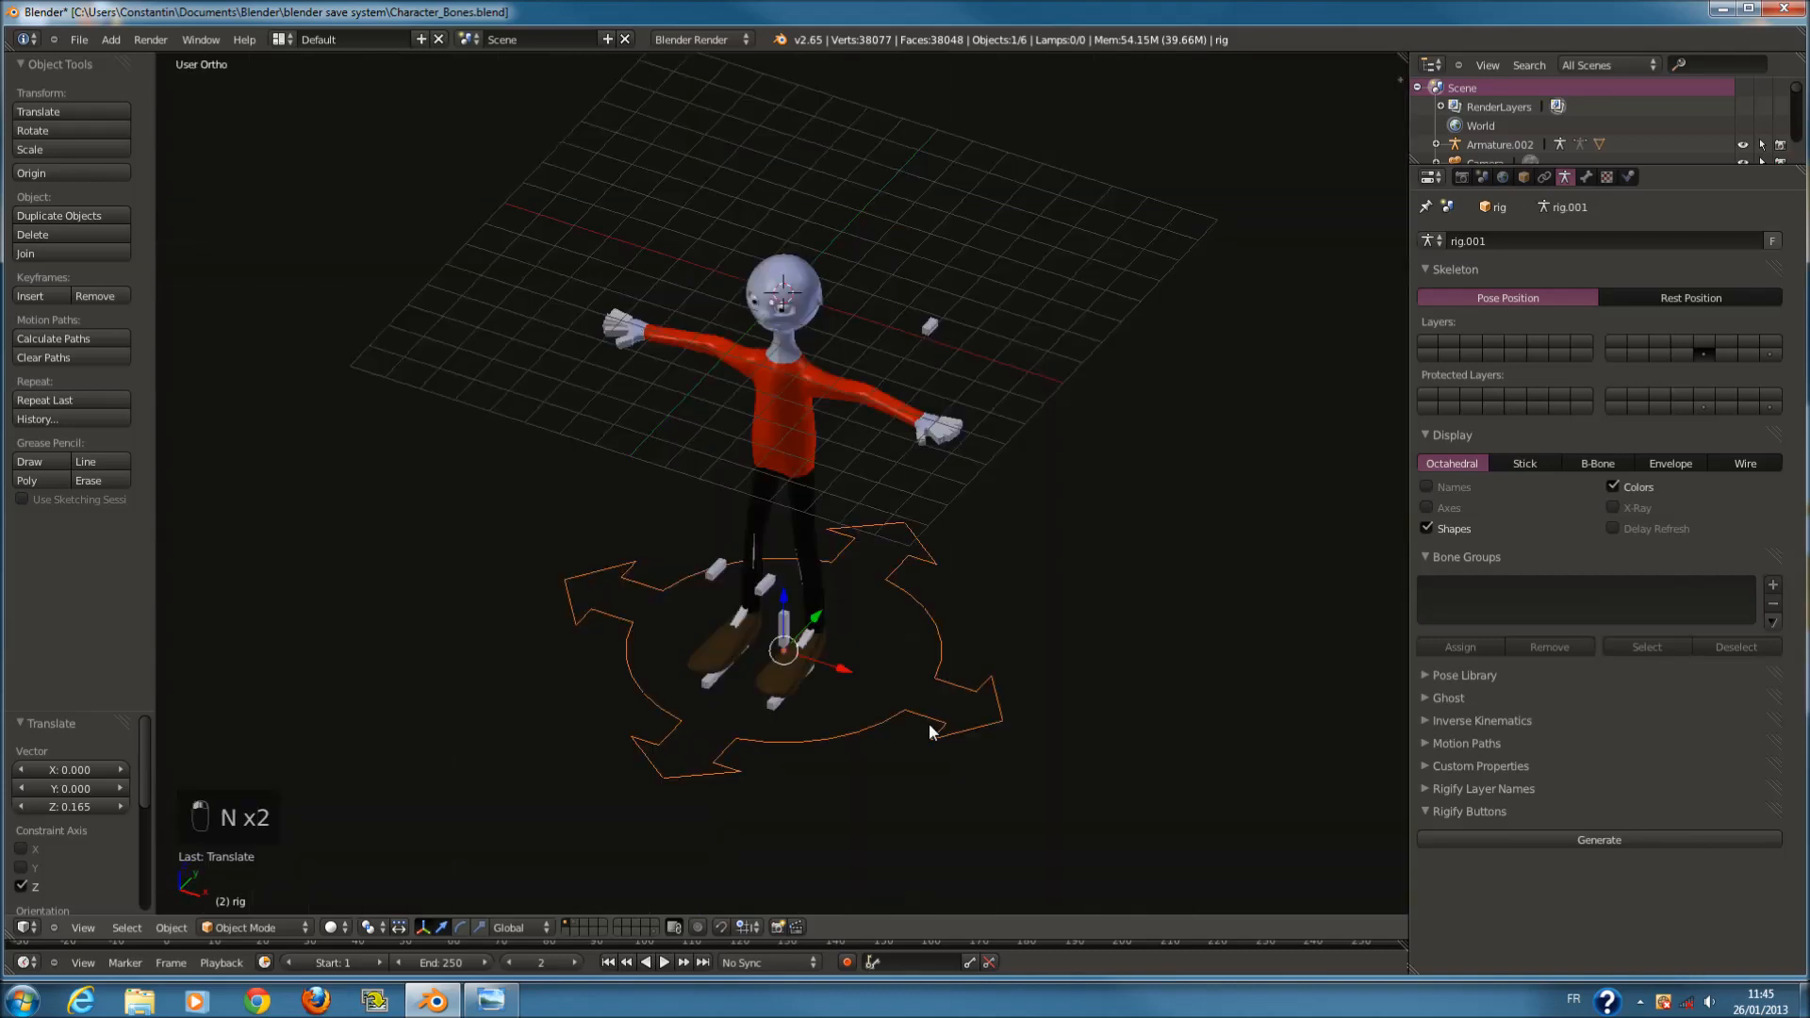
key("ctrl+s")
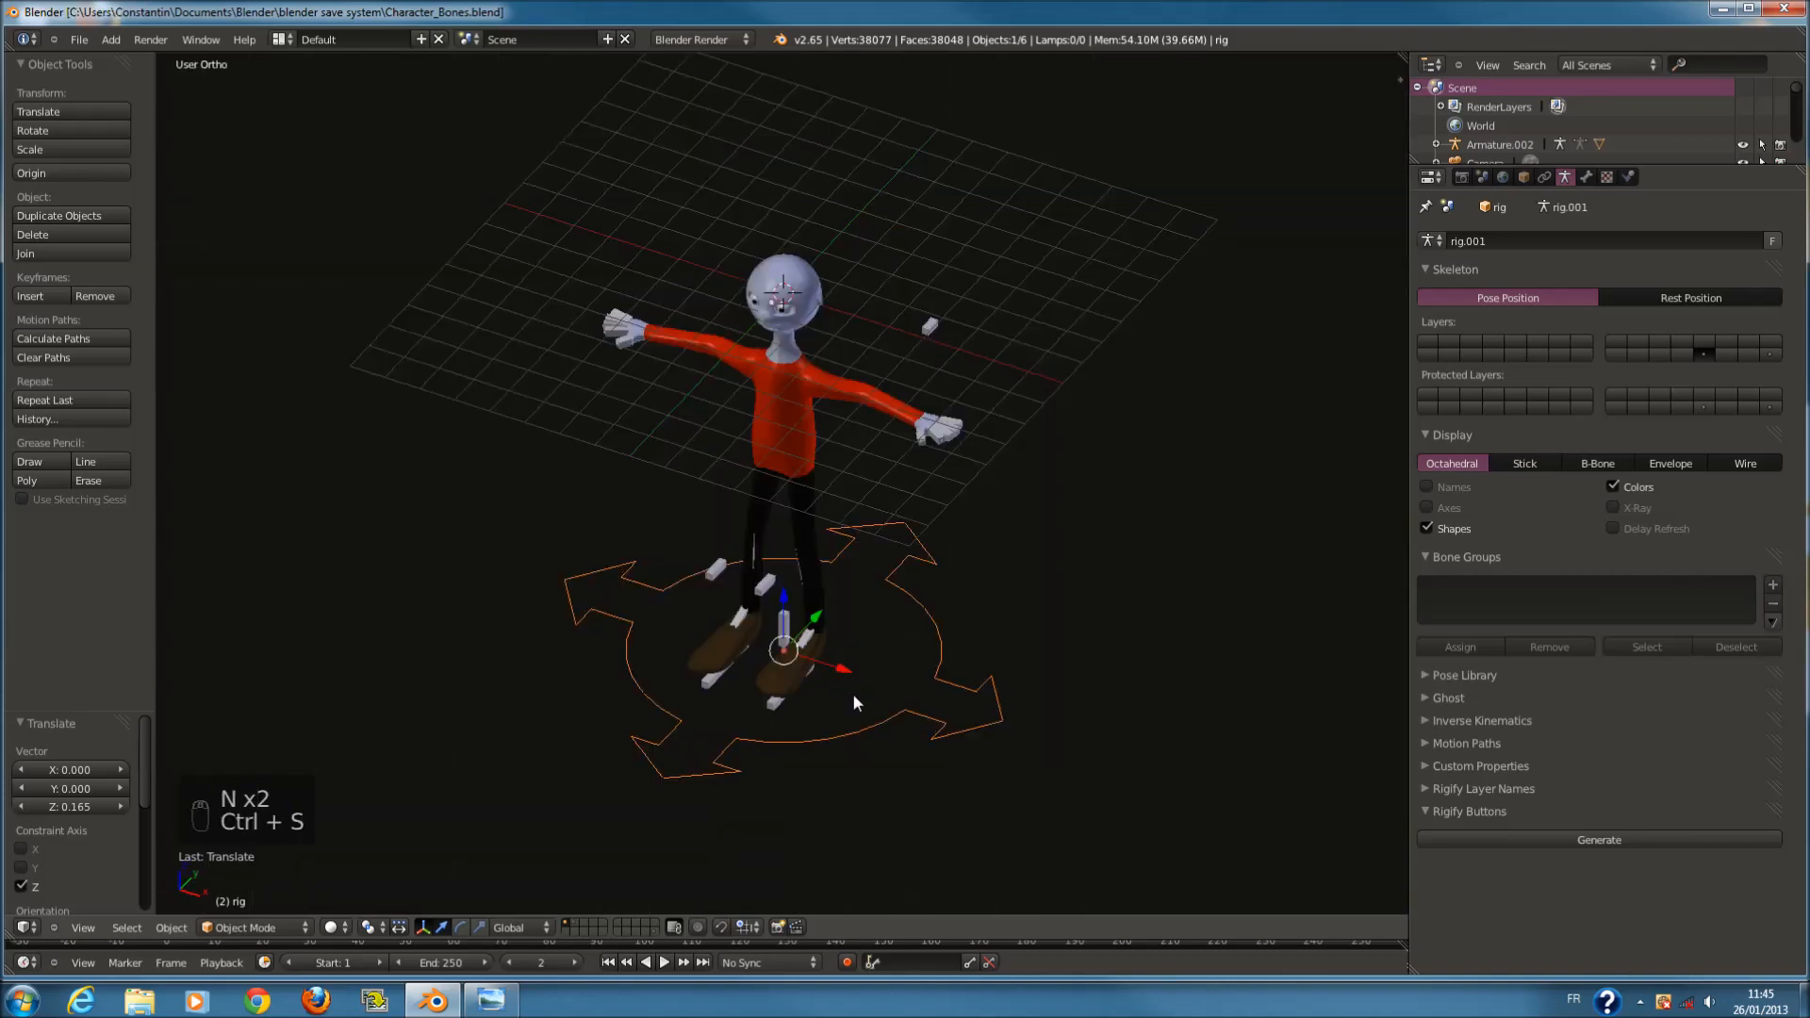
Delete the generated Rigify rig.
key("x")
left_click(848, 656)
key("KP_1")
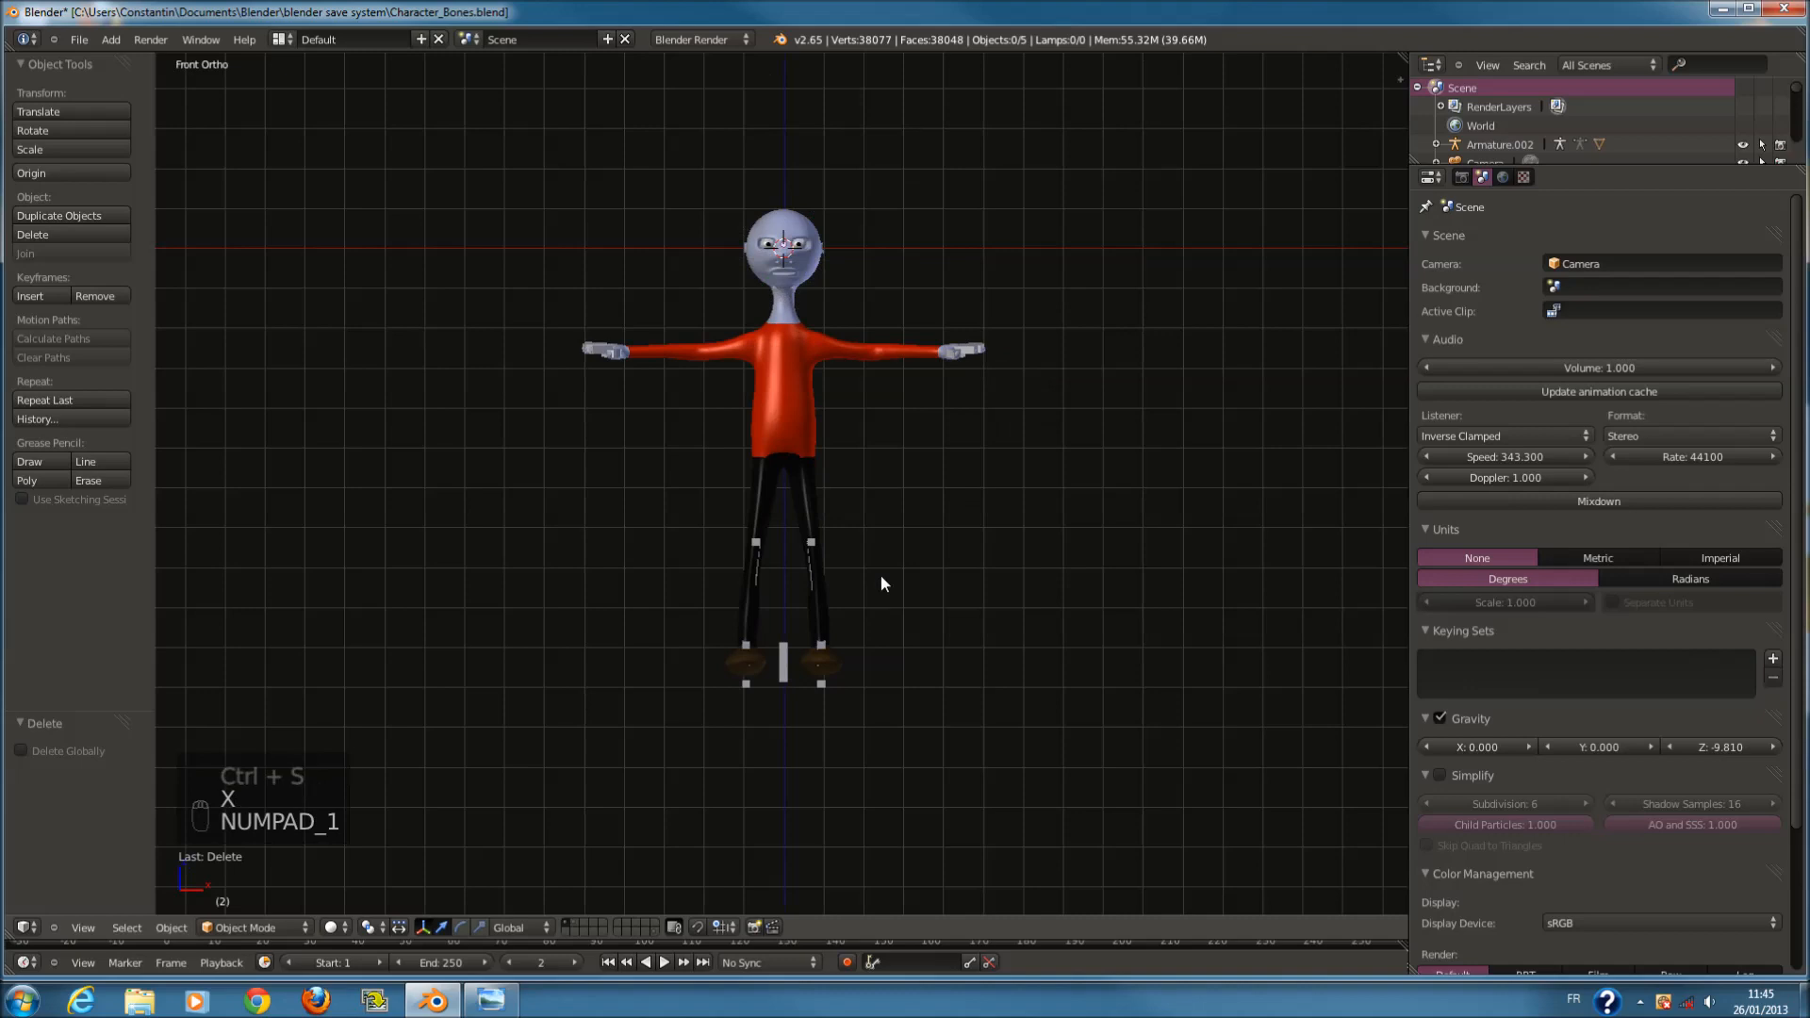
Select the character's armature and inspect it in wireframe display before restoring solid shading.
scroll(851, 455, "up", 4)
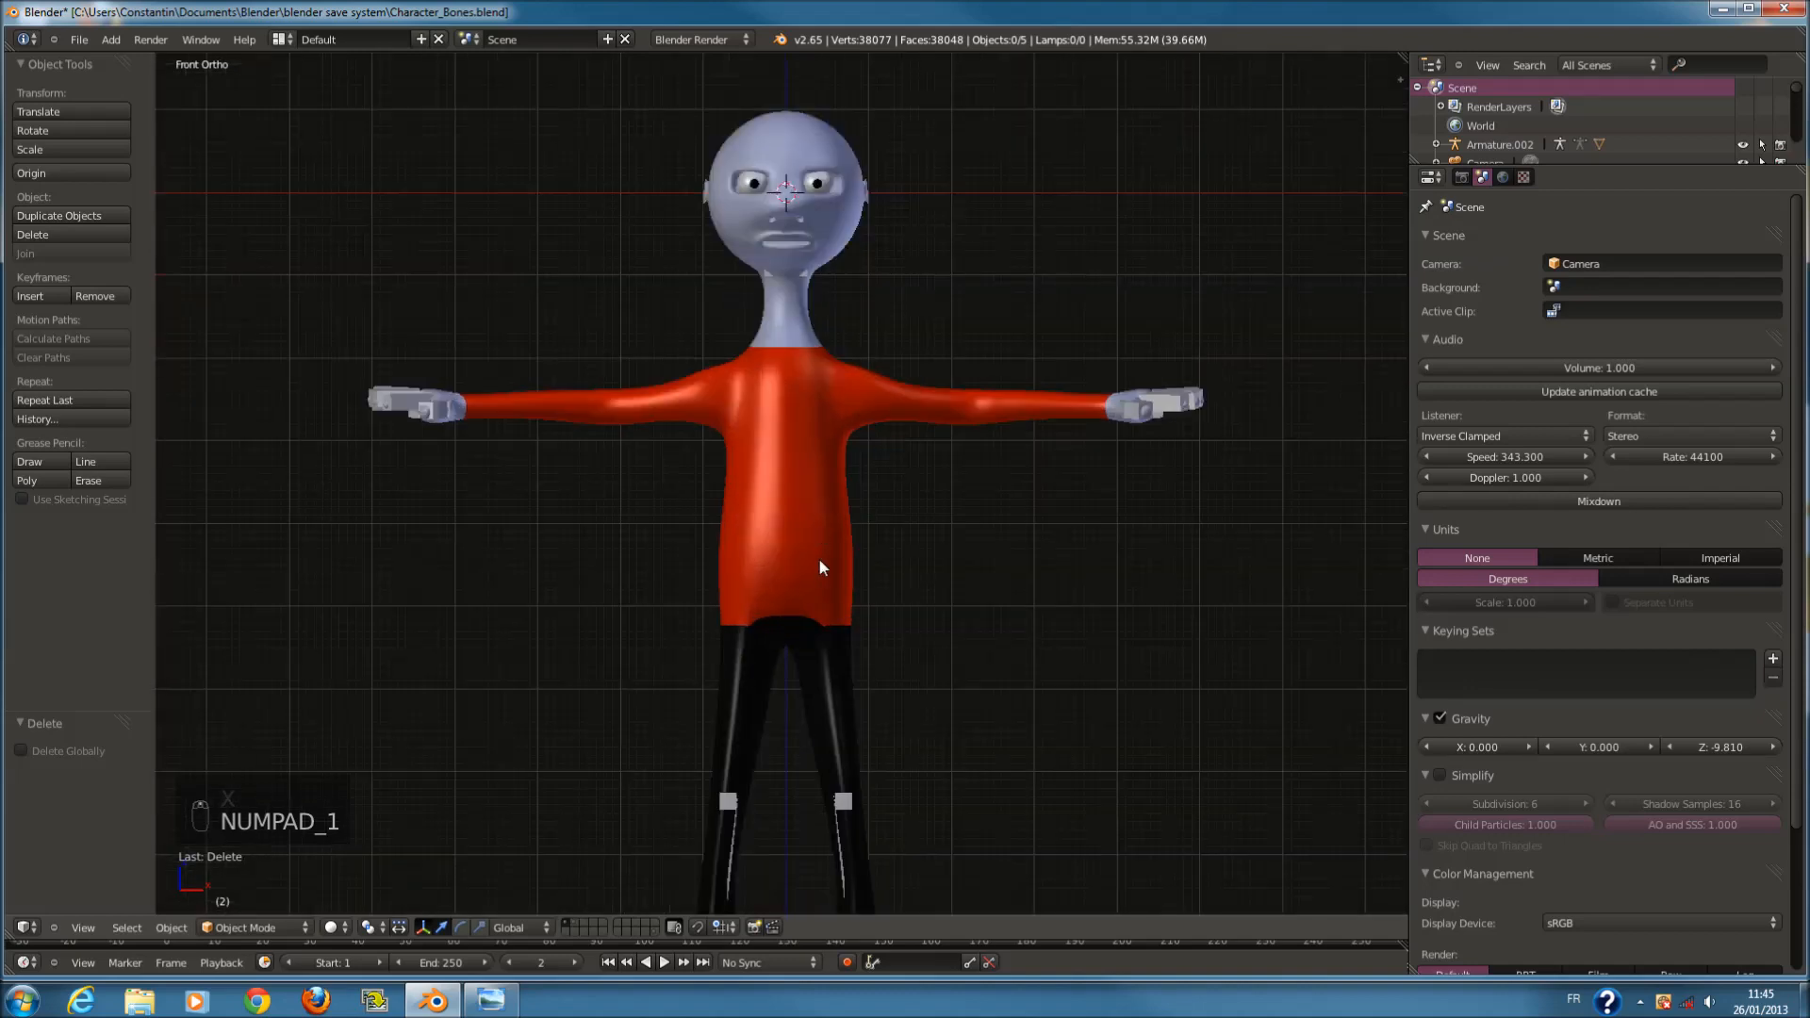
right_click(845, 801)
key("z")
scroll(866, 688, "up", 1)
scroll(835, 552, "down", 2)
key("z")
scroll(813, 573, "up", 4, "shift")
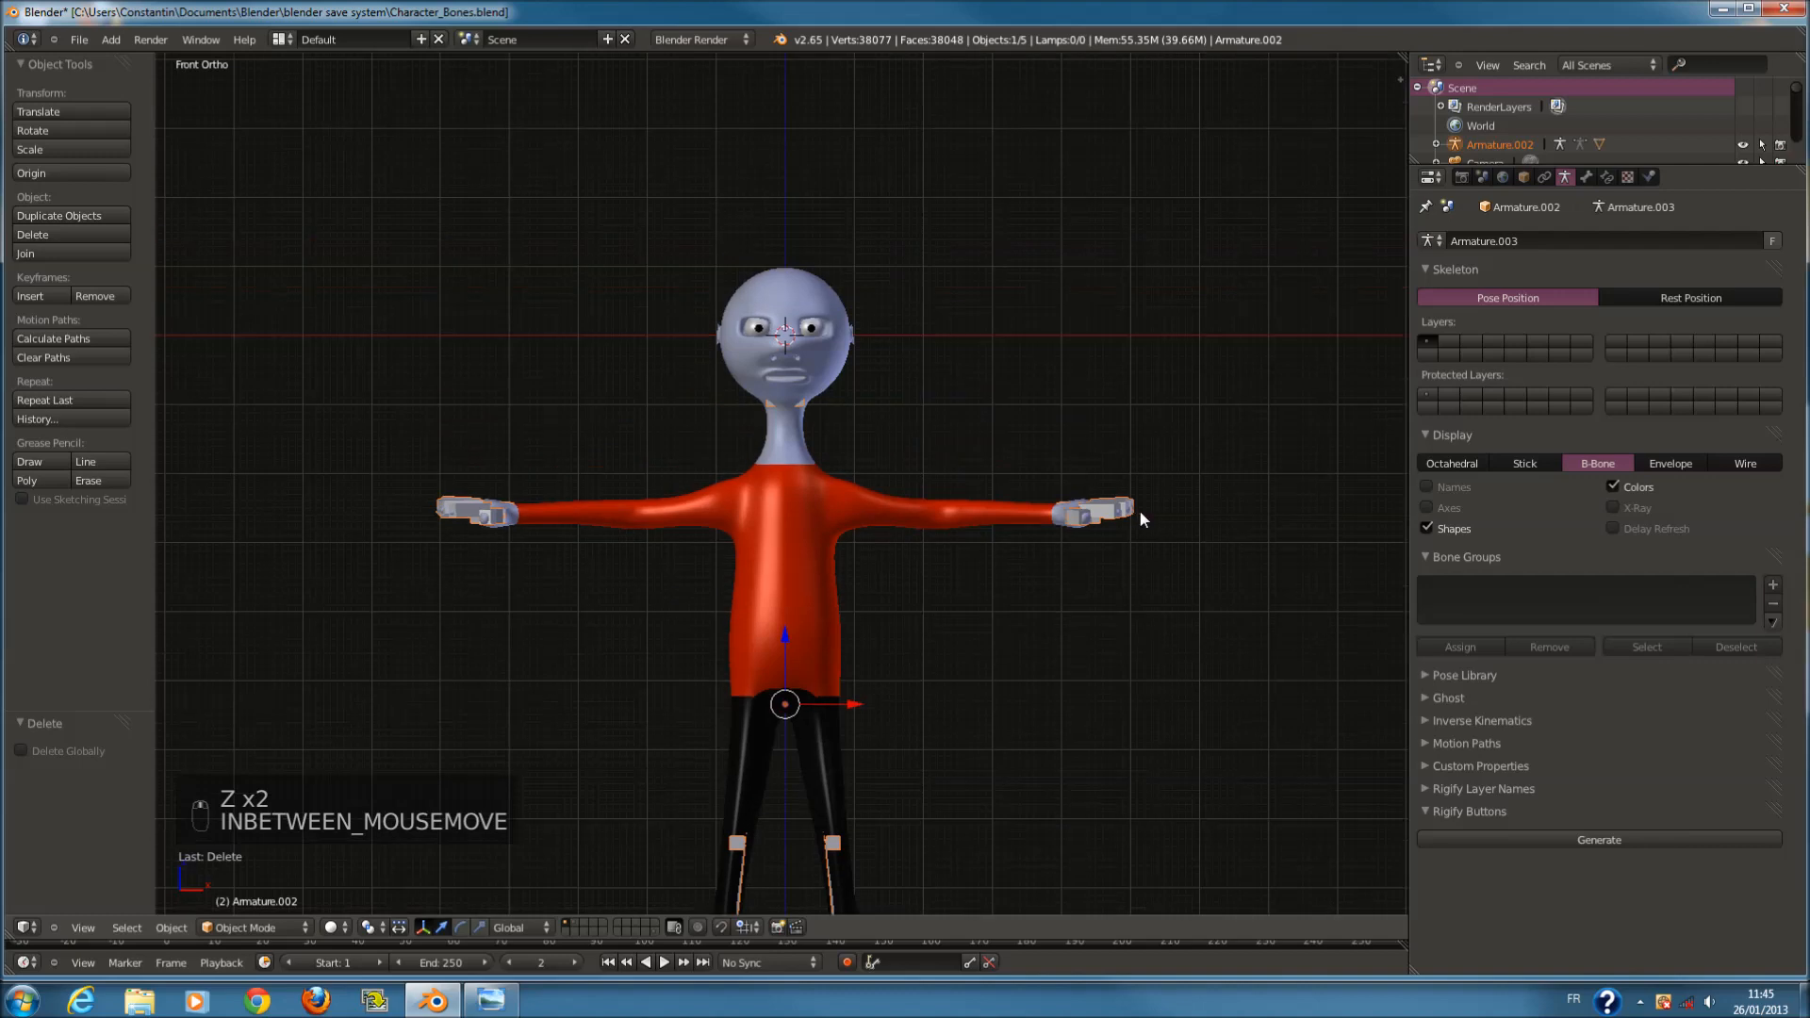
Review the constraint types available for the tete bone and deselect all objects.
left_click(1607, 177)
left_click(1442, 242)
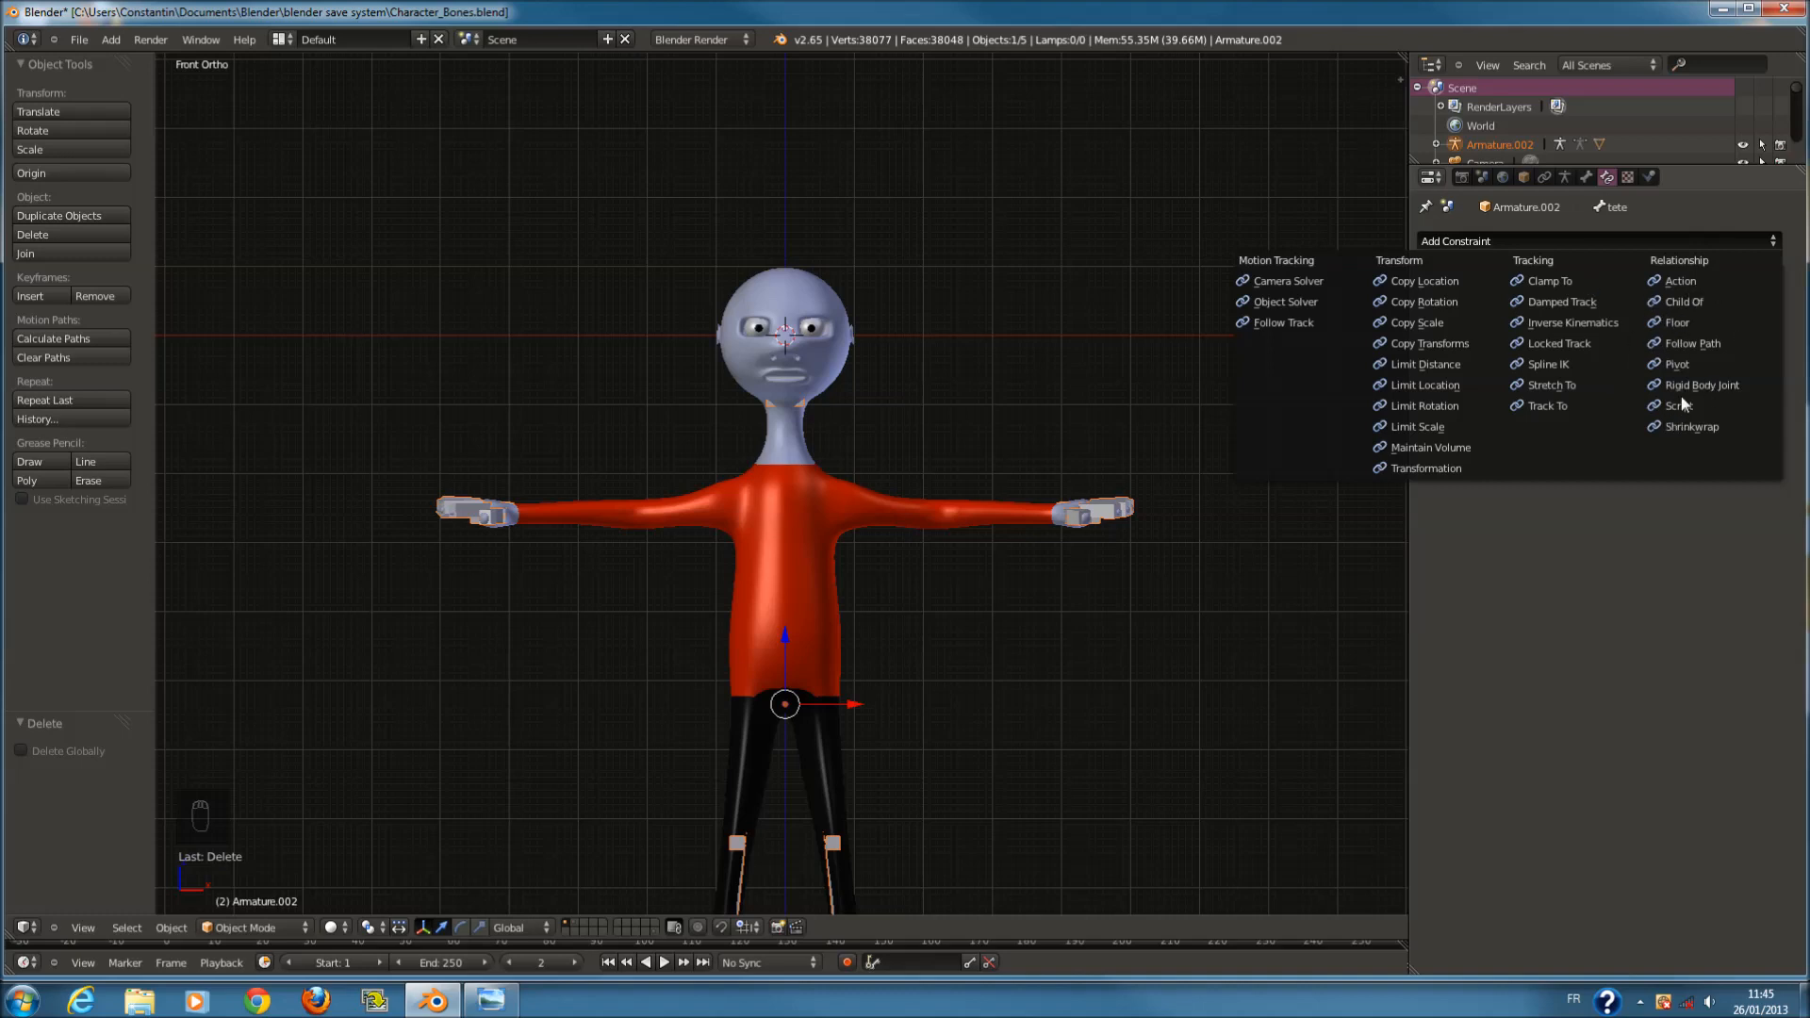
scroll(828, 455, "down", 6)
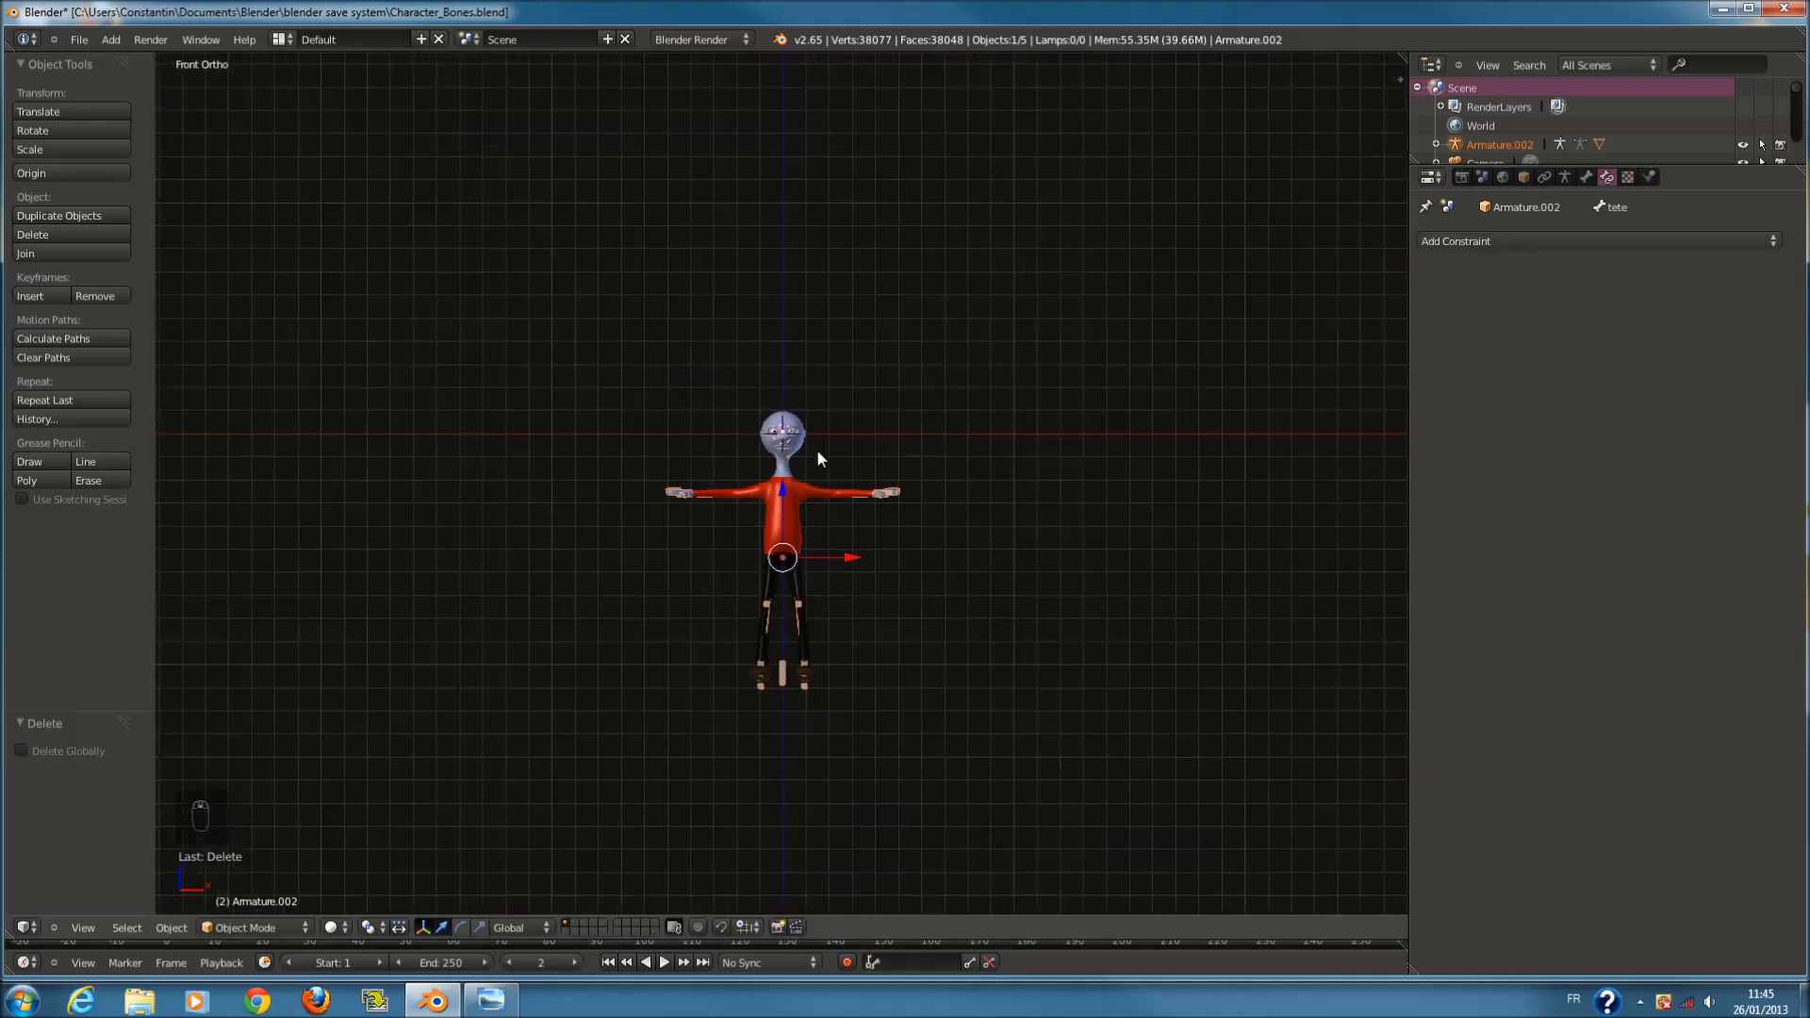
scroll(817, 448, "up", 3)
middle_click_drag(817, 448, 816, 365, "shift")
key("a")
left_click(1558, 240)
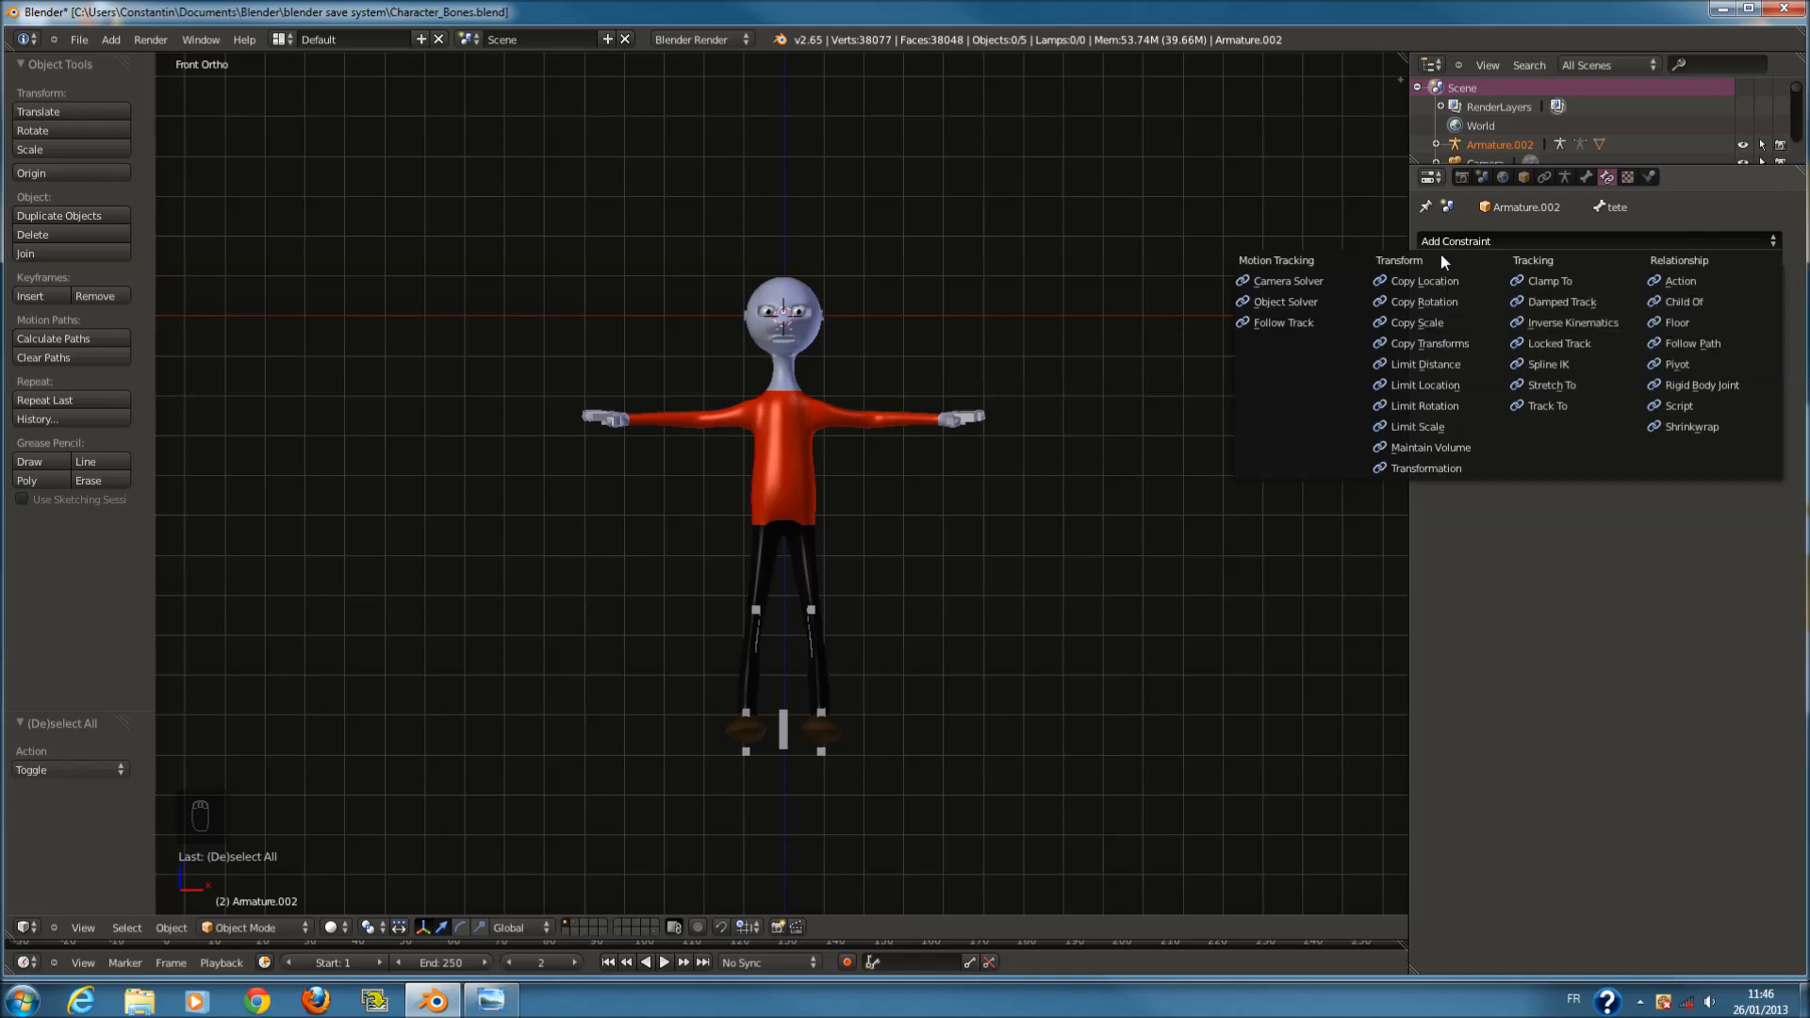
scroll(820, 424, "down", 1)
Save the finished character over the existing Character_Bones.blend file.
key("ctrl+s")
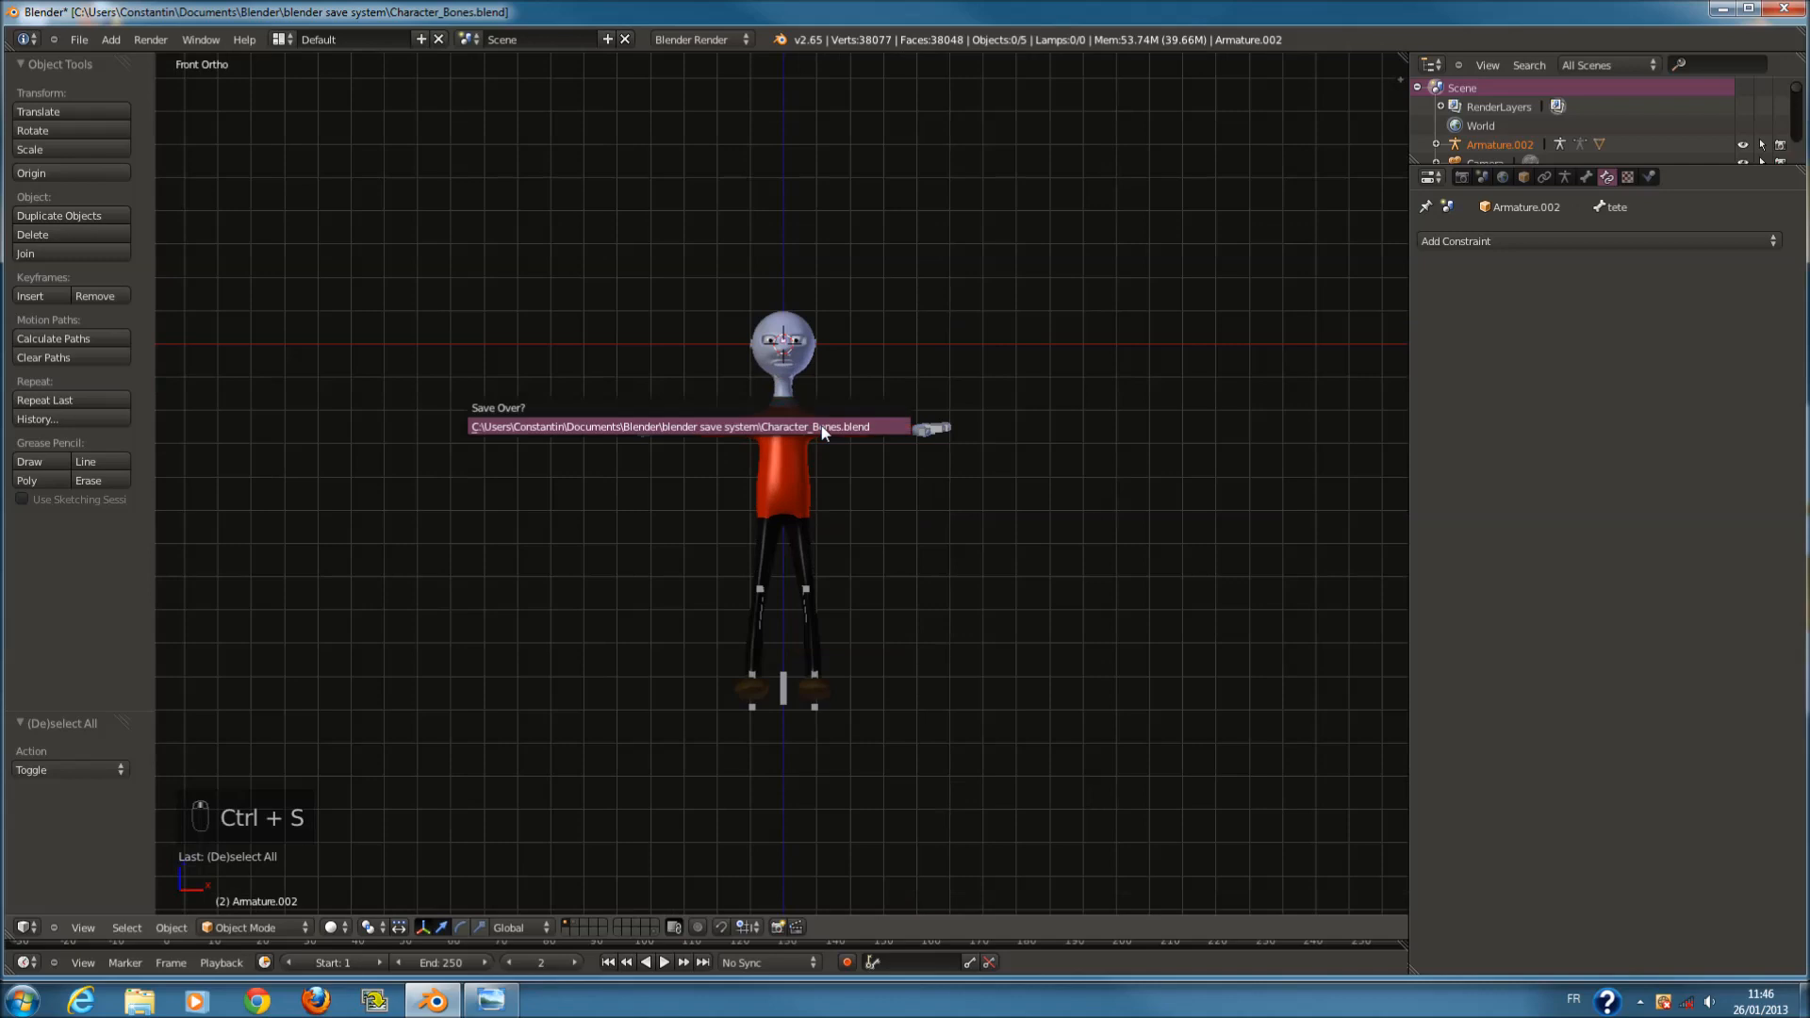
left_click(822, 425)
scroll(822, 425, "down", 3, "shift")
scroll(820, 434, "up", 2)
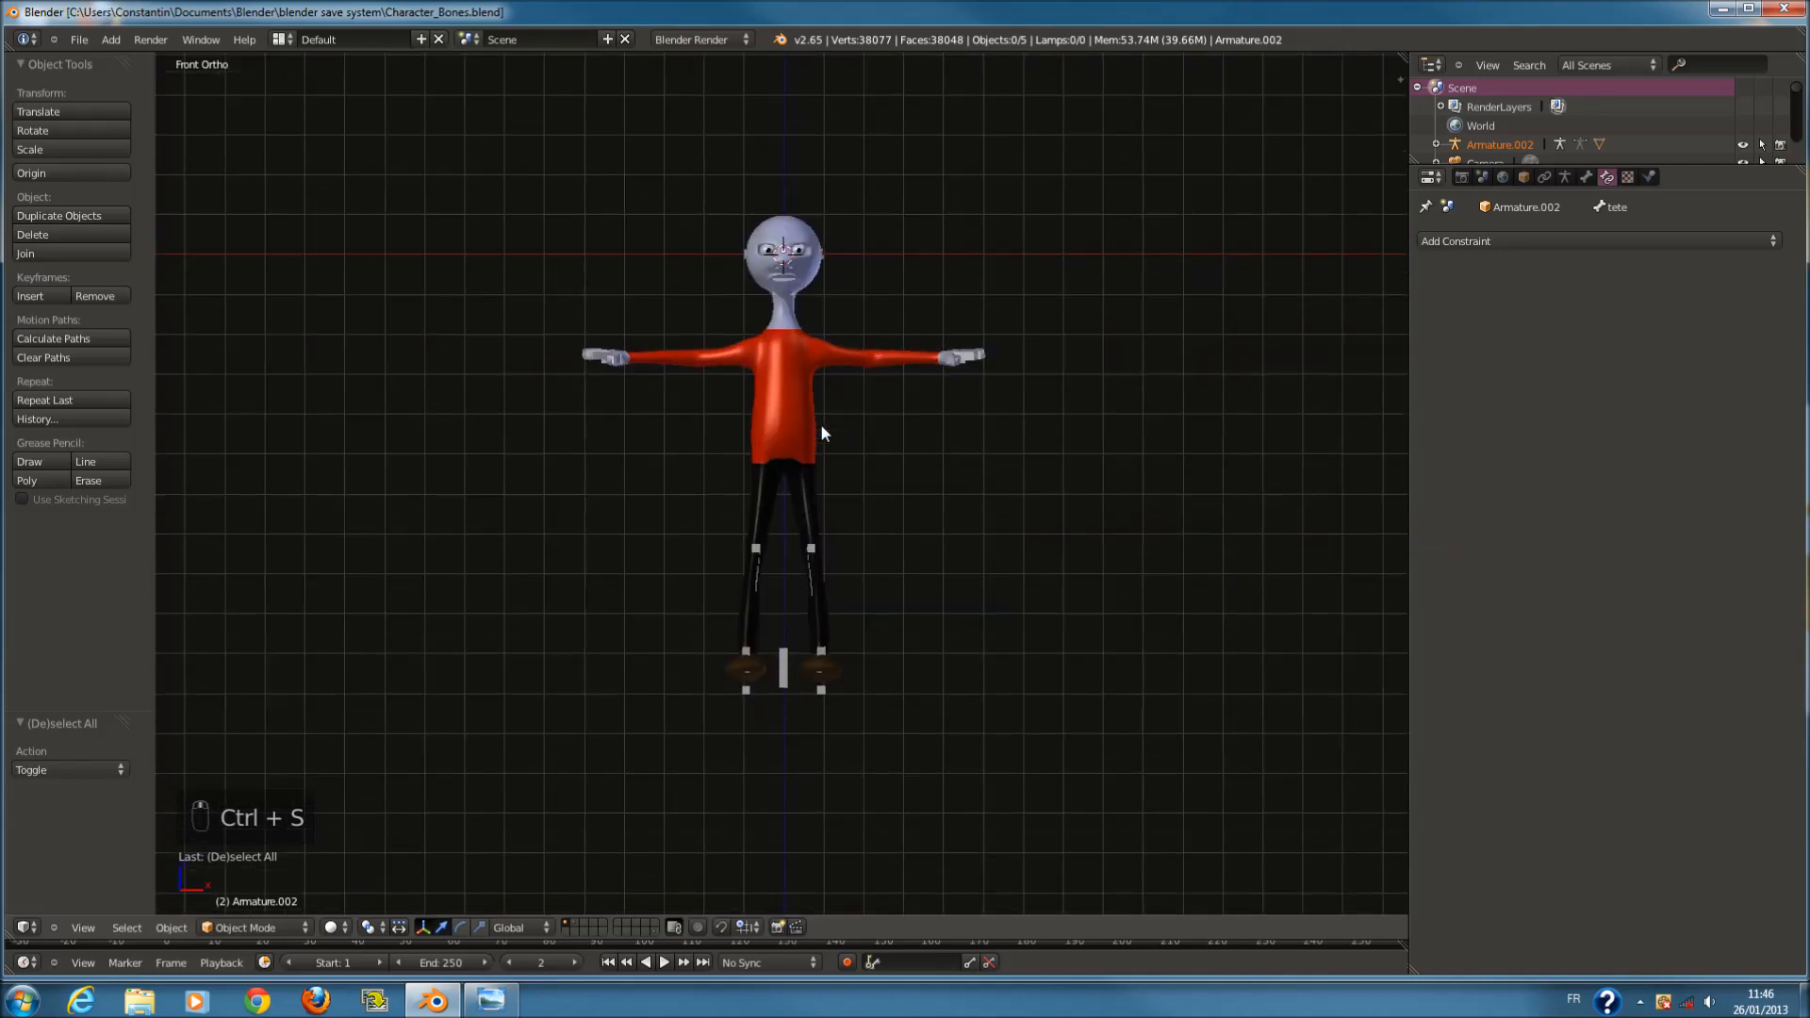
Select the character's body mesh in Object Mode.
scroll(820, 434, "up", 2, "shift")
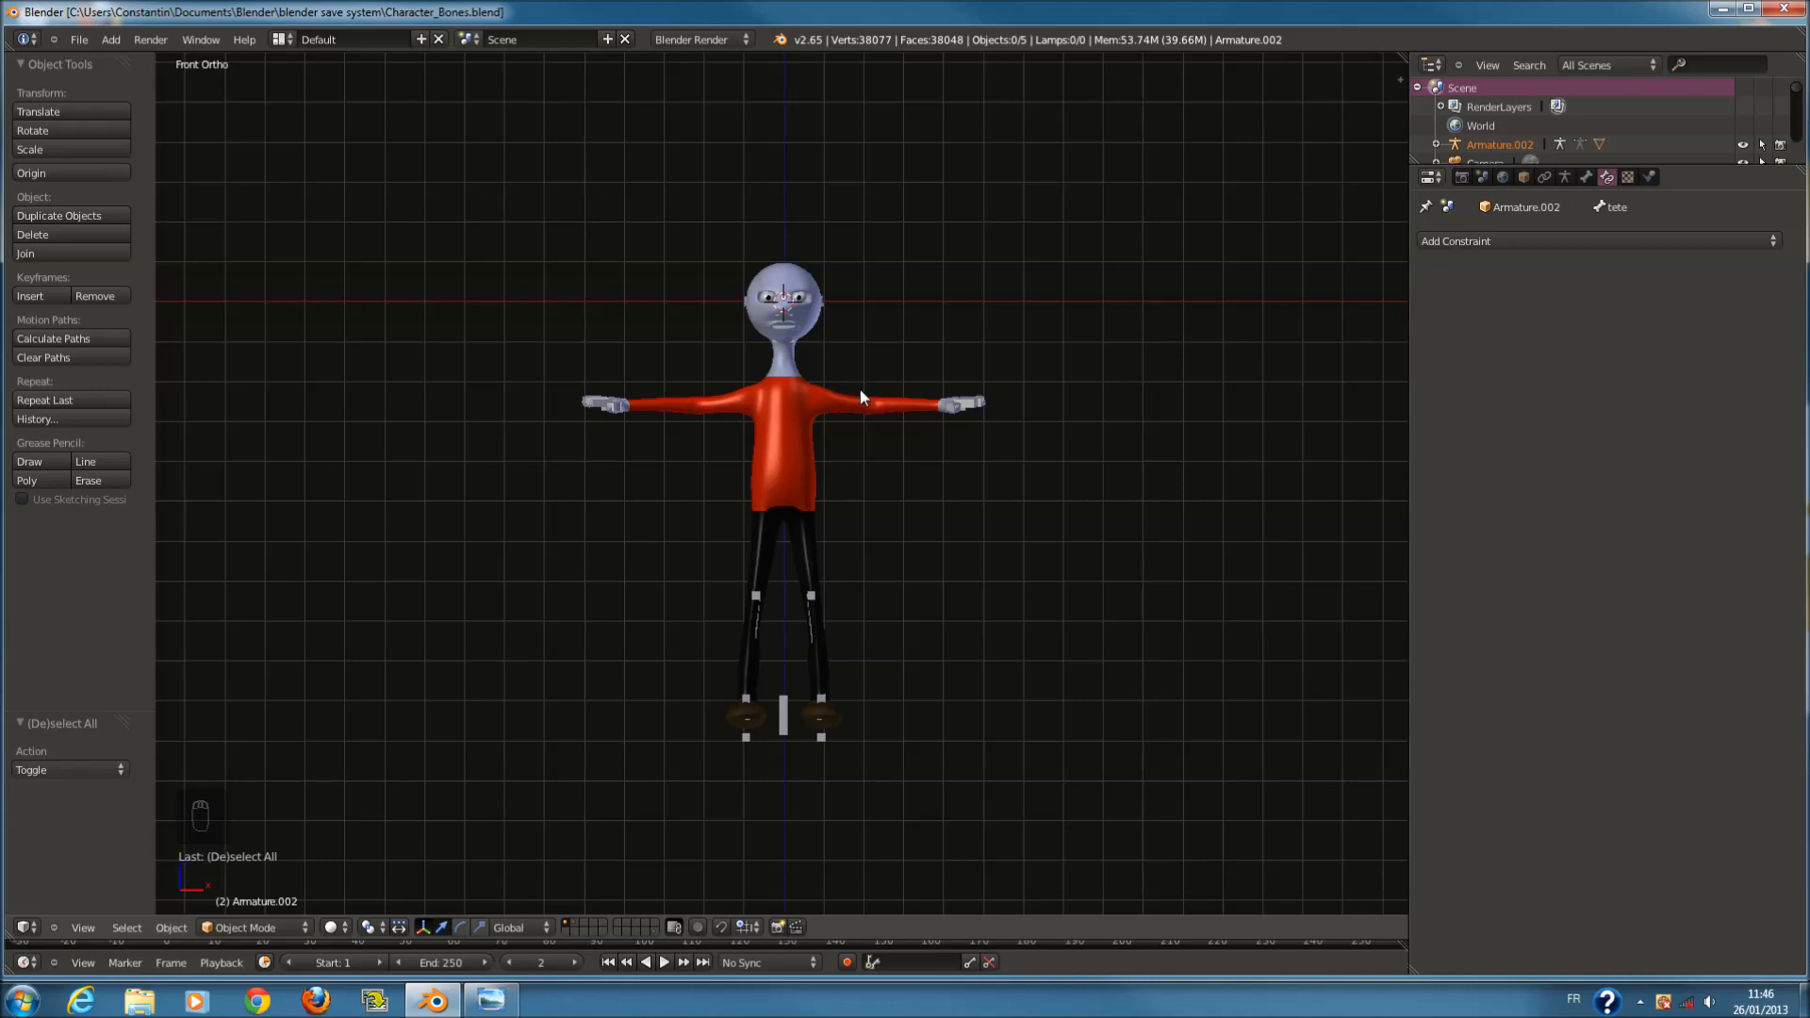
scroll(874, 377, "up", 4)
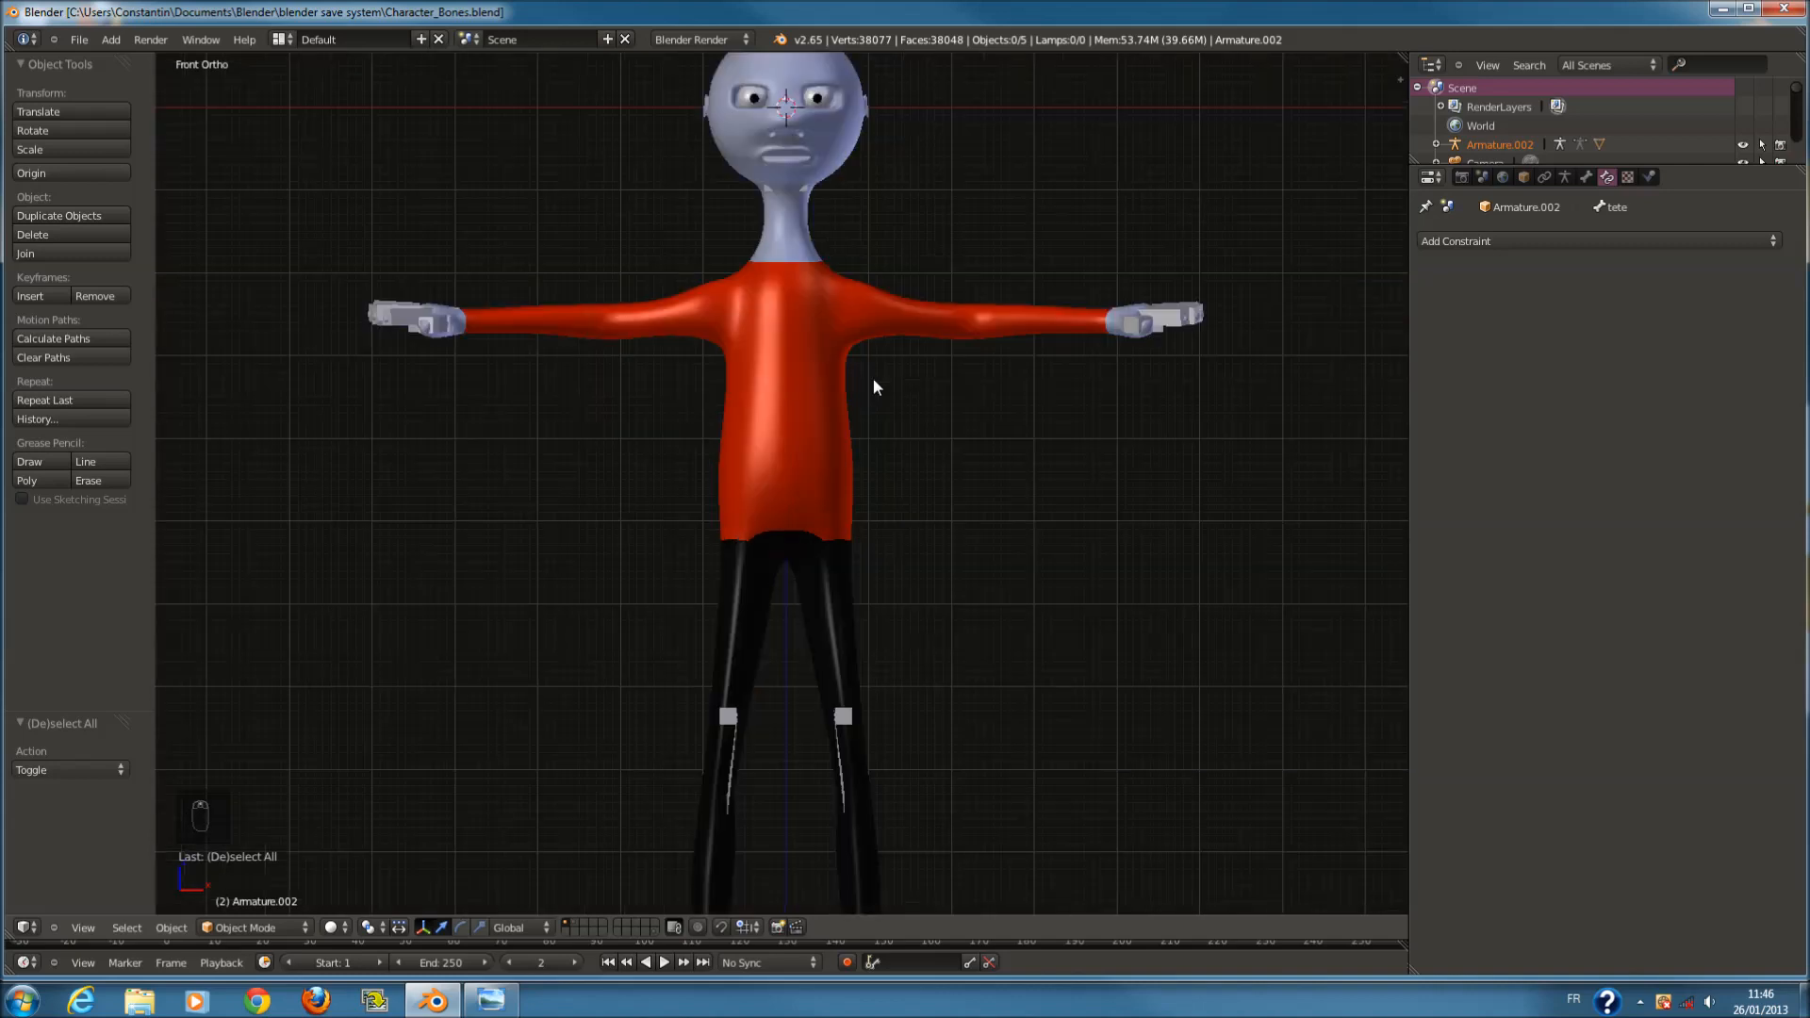
right_click(814, 556)
scroll(815, 556, "down", 3)
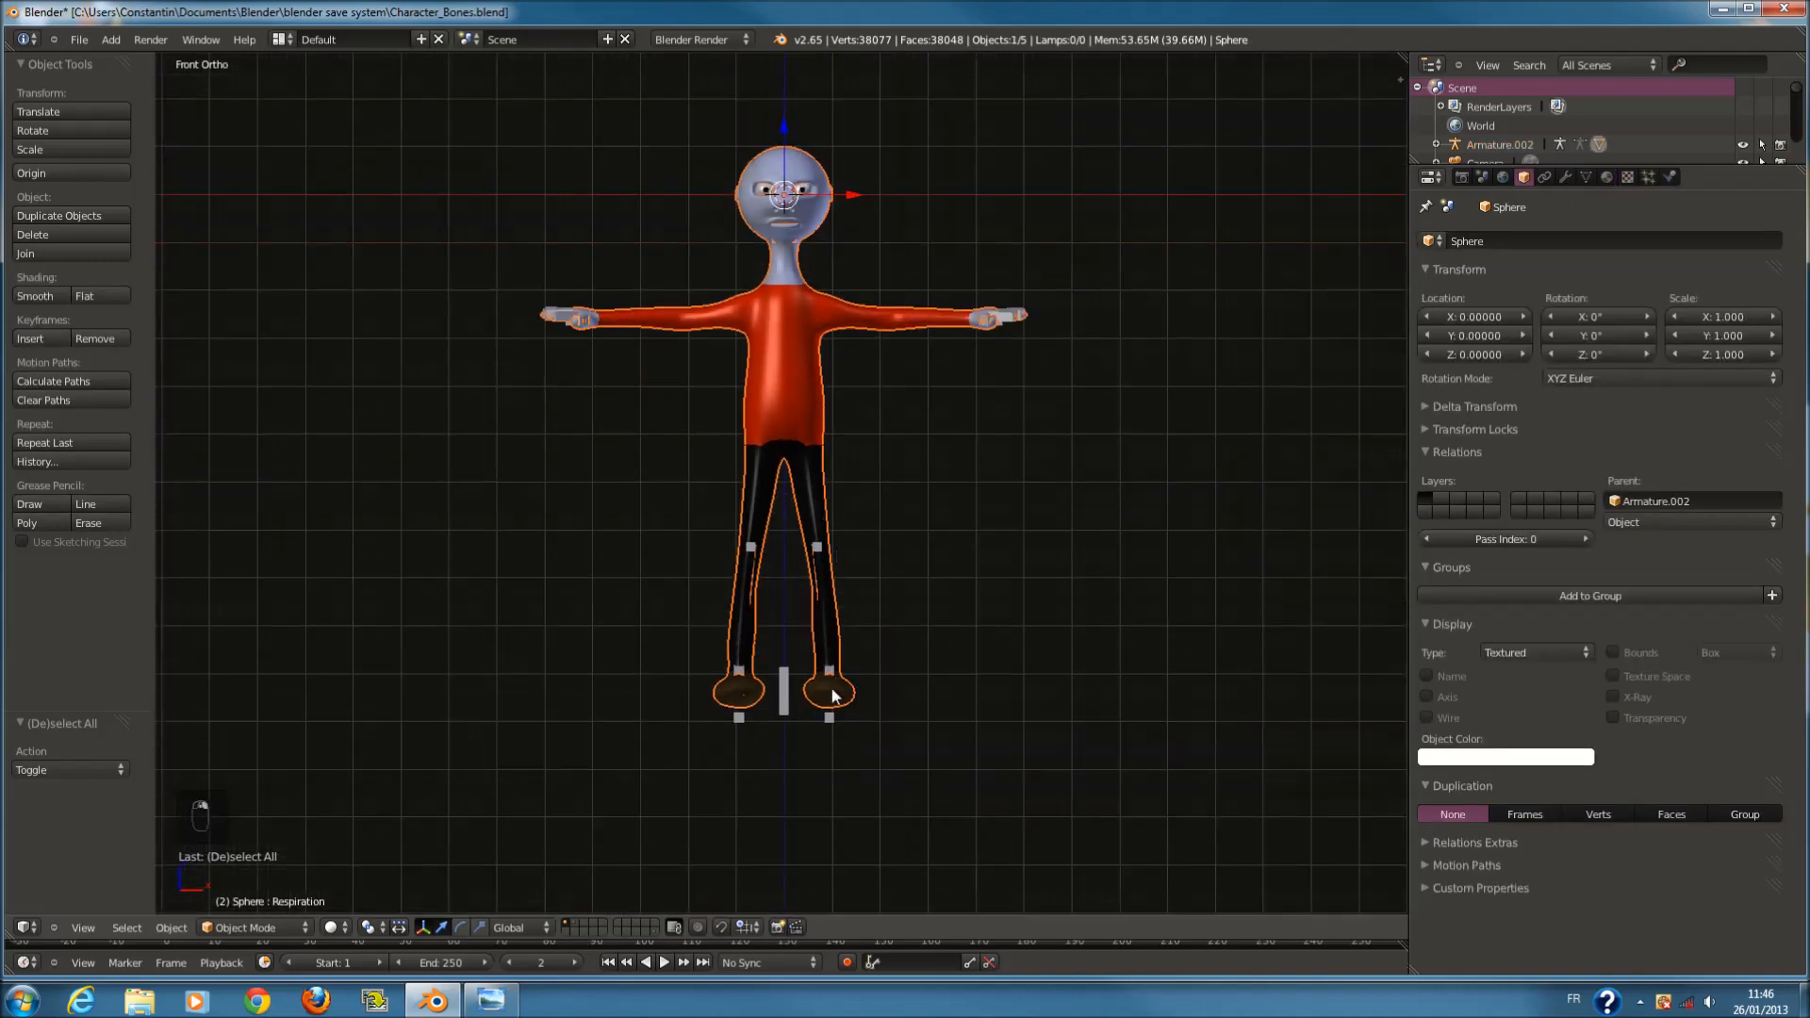
Put the character's armature in Pose Mode and raise the TalontIK.L.001 bone about 2.5 units to bend the leg.
right_click(833, 722)
left_click(292, 933)
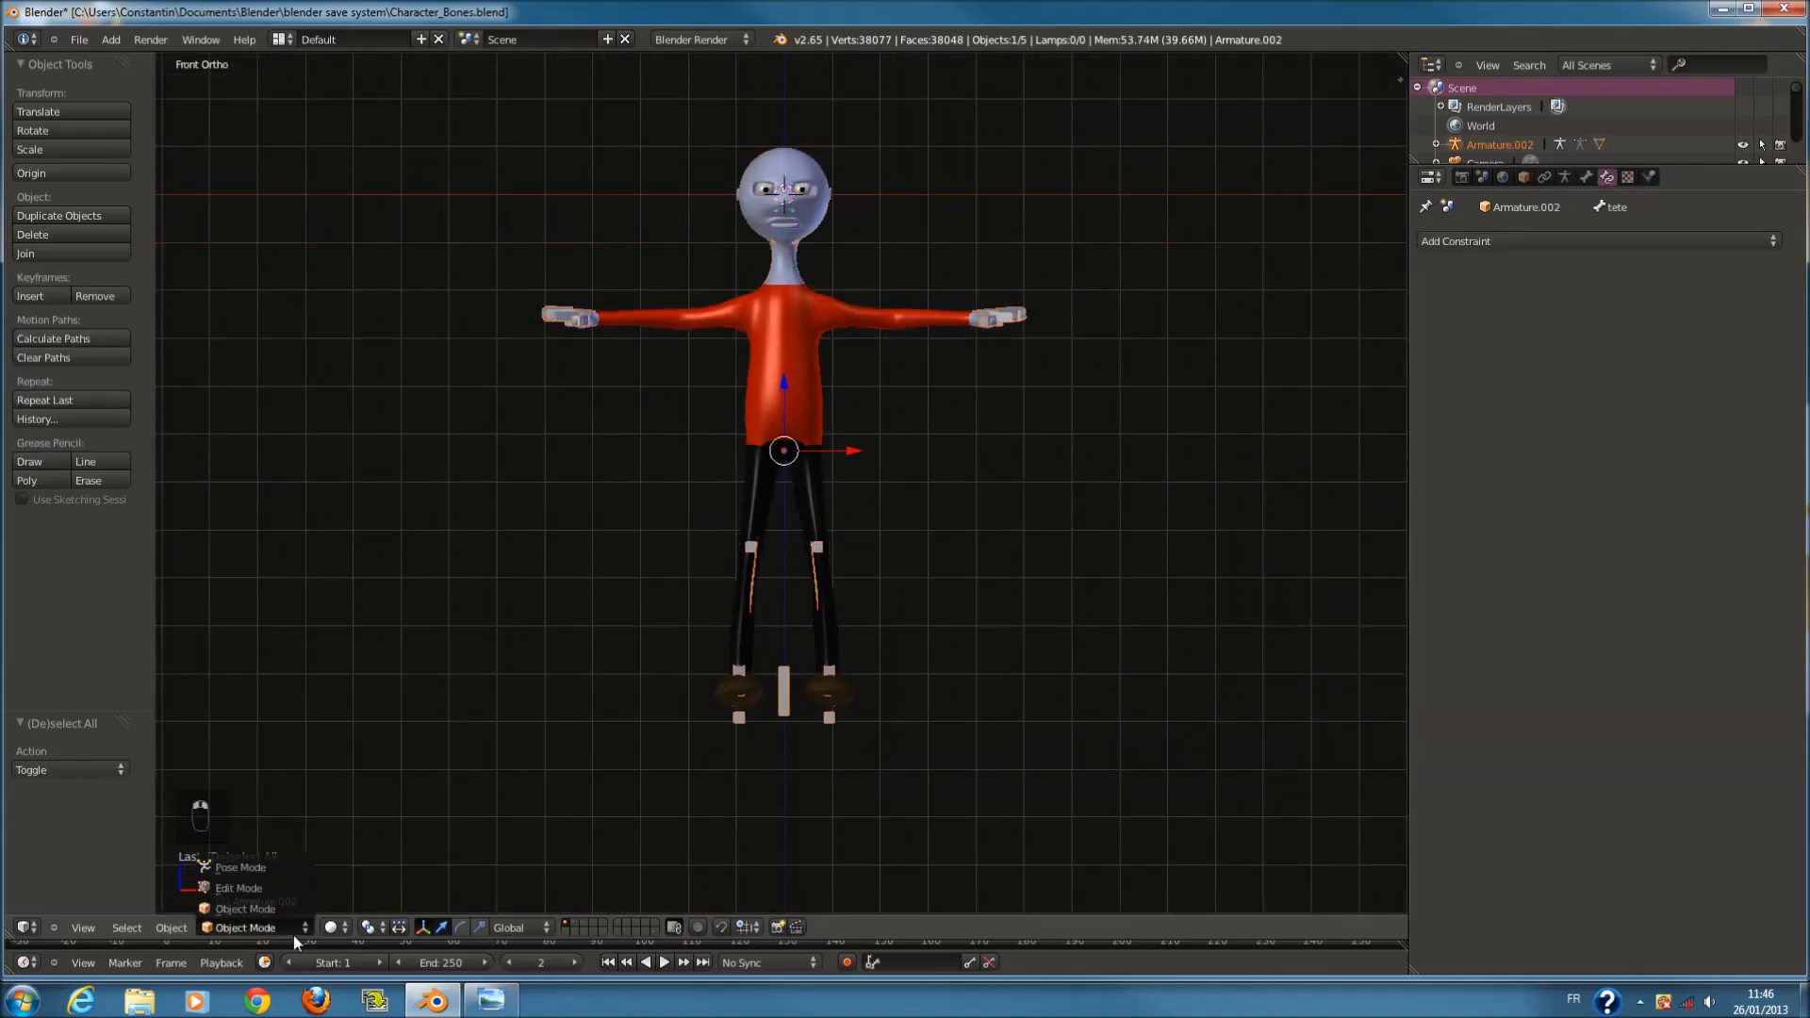
left_click(258, 873)
scroll(864, 693, "up", 2)
key("g")
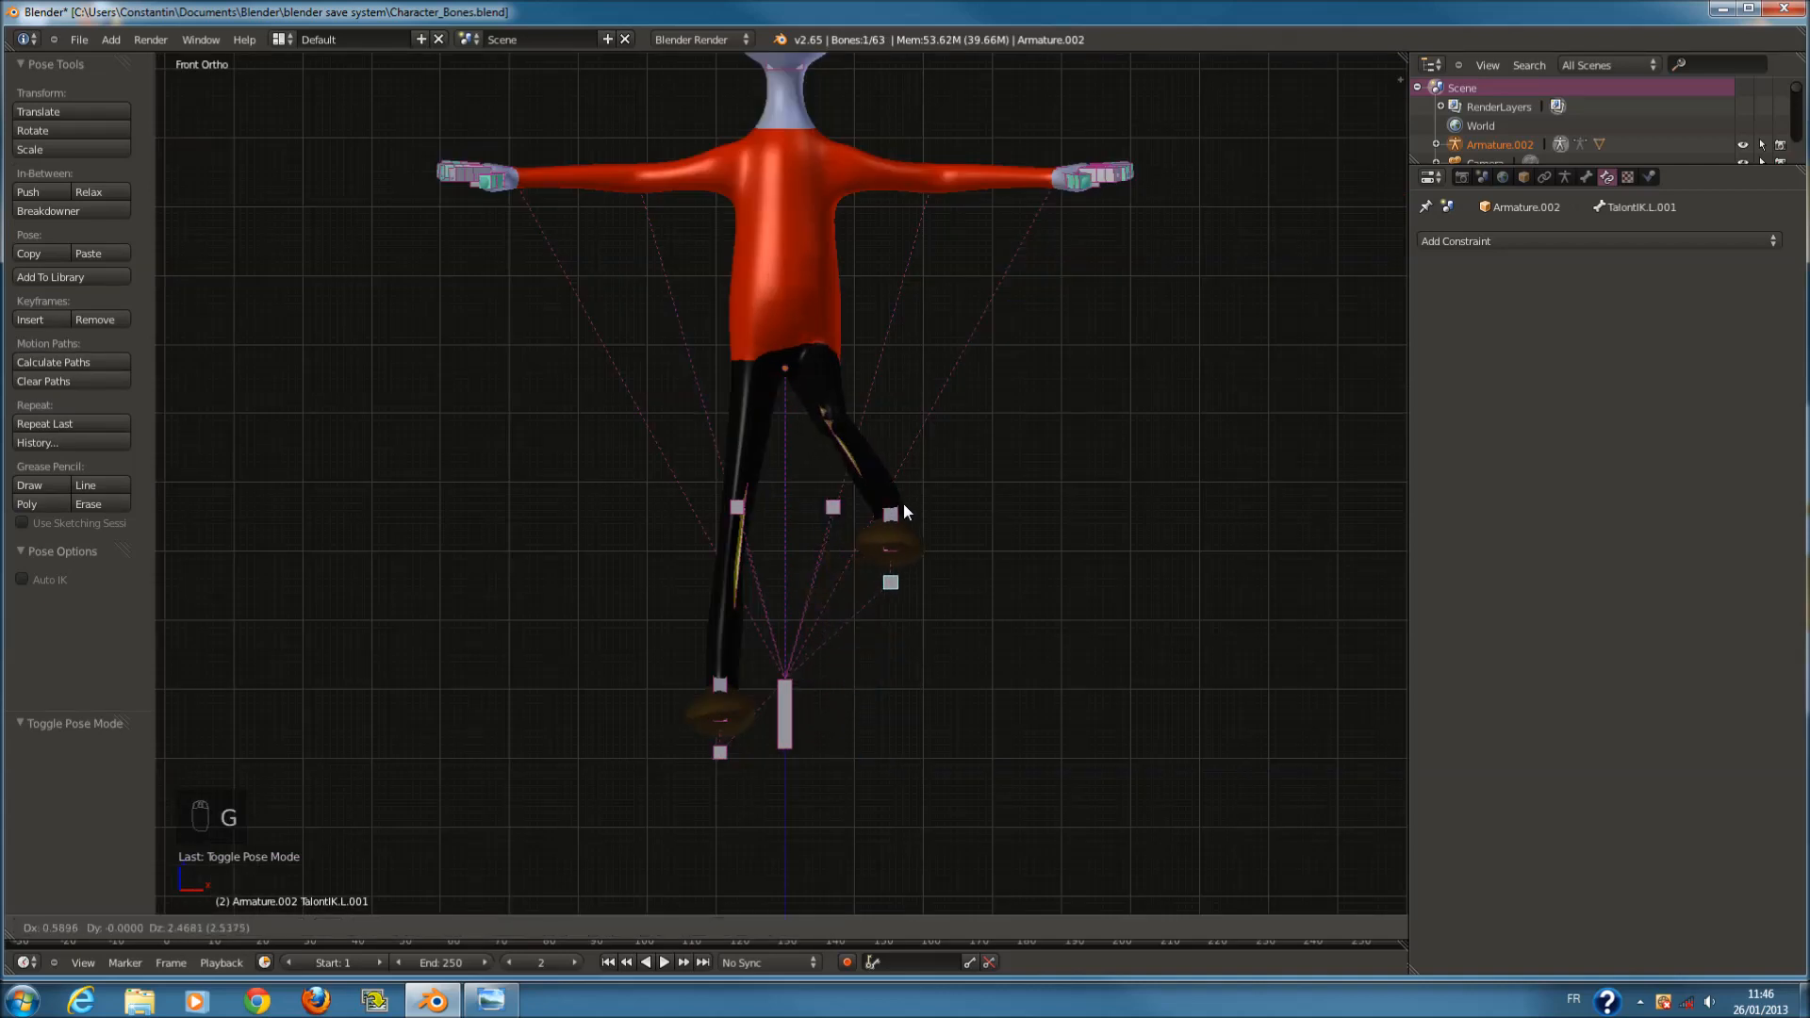
left_click(843, 504)
Examine from several angles how the hip and the shirt's lower edge deform around the raised leg.
scroll(812, 177, "up", 6)
middle_click_drag(813, 177, 873, 473)
scroll(879, 200, "up", 1)
scroll(880, 432, "down", 3)
scroll(874, 484, "up", 3)
scroll(874, 485, "down", 2)
scroll(844, 505, "up", 2)
key("Tab")
key("Tab")
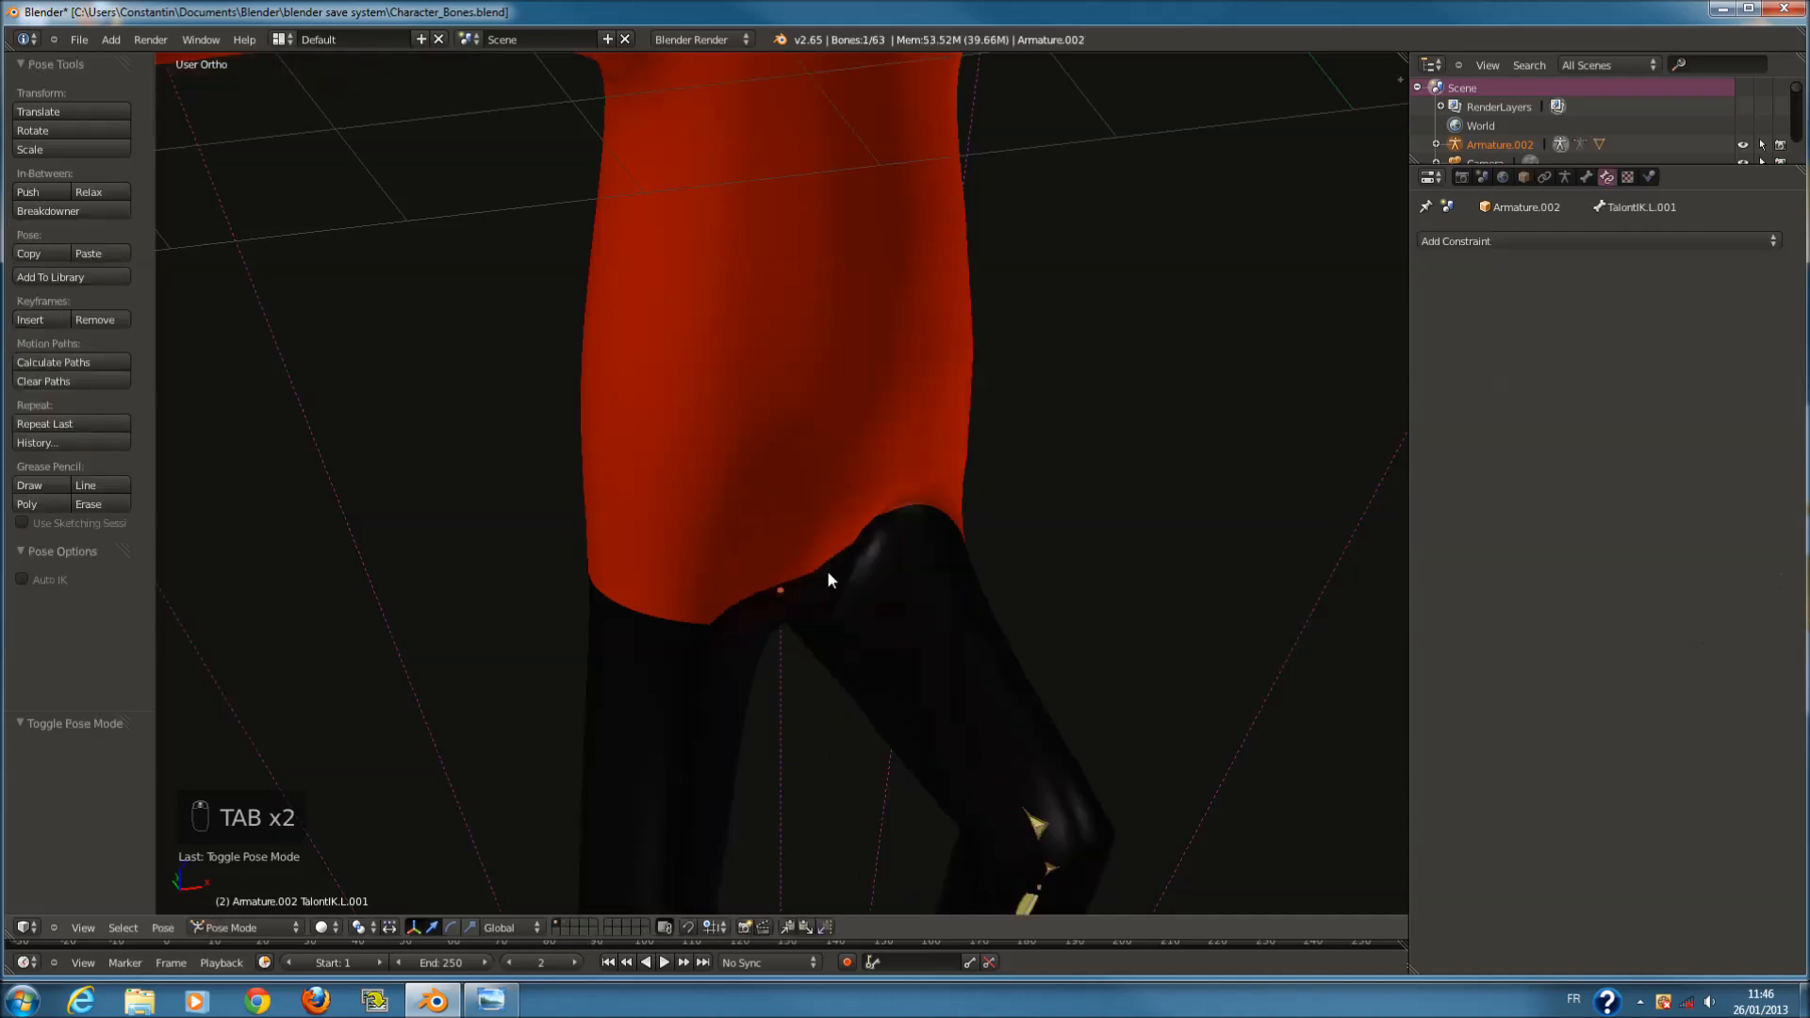
middle_click_drag(851, 574, 723, 484)
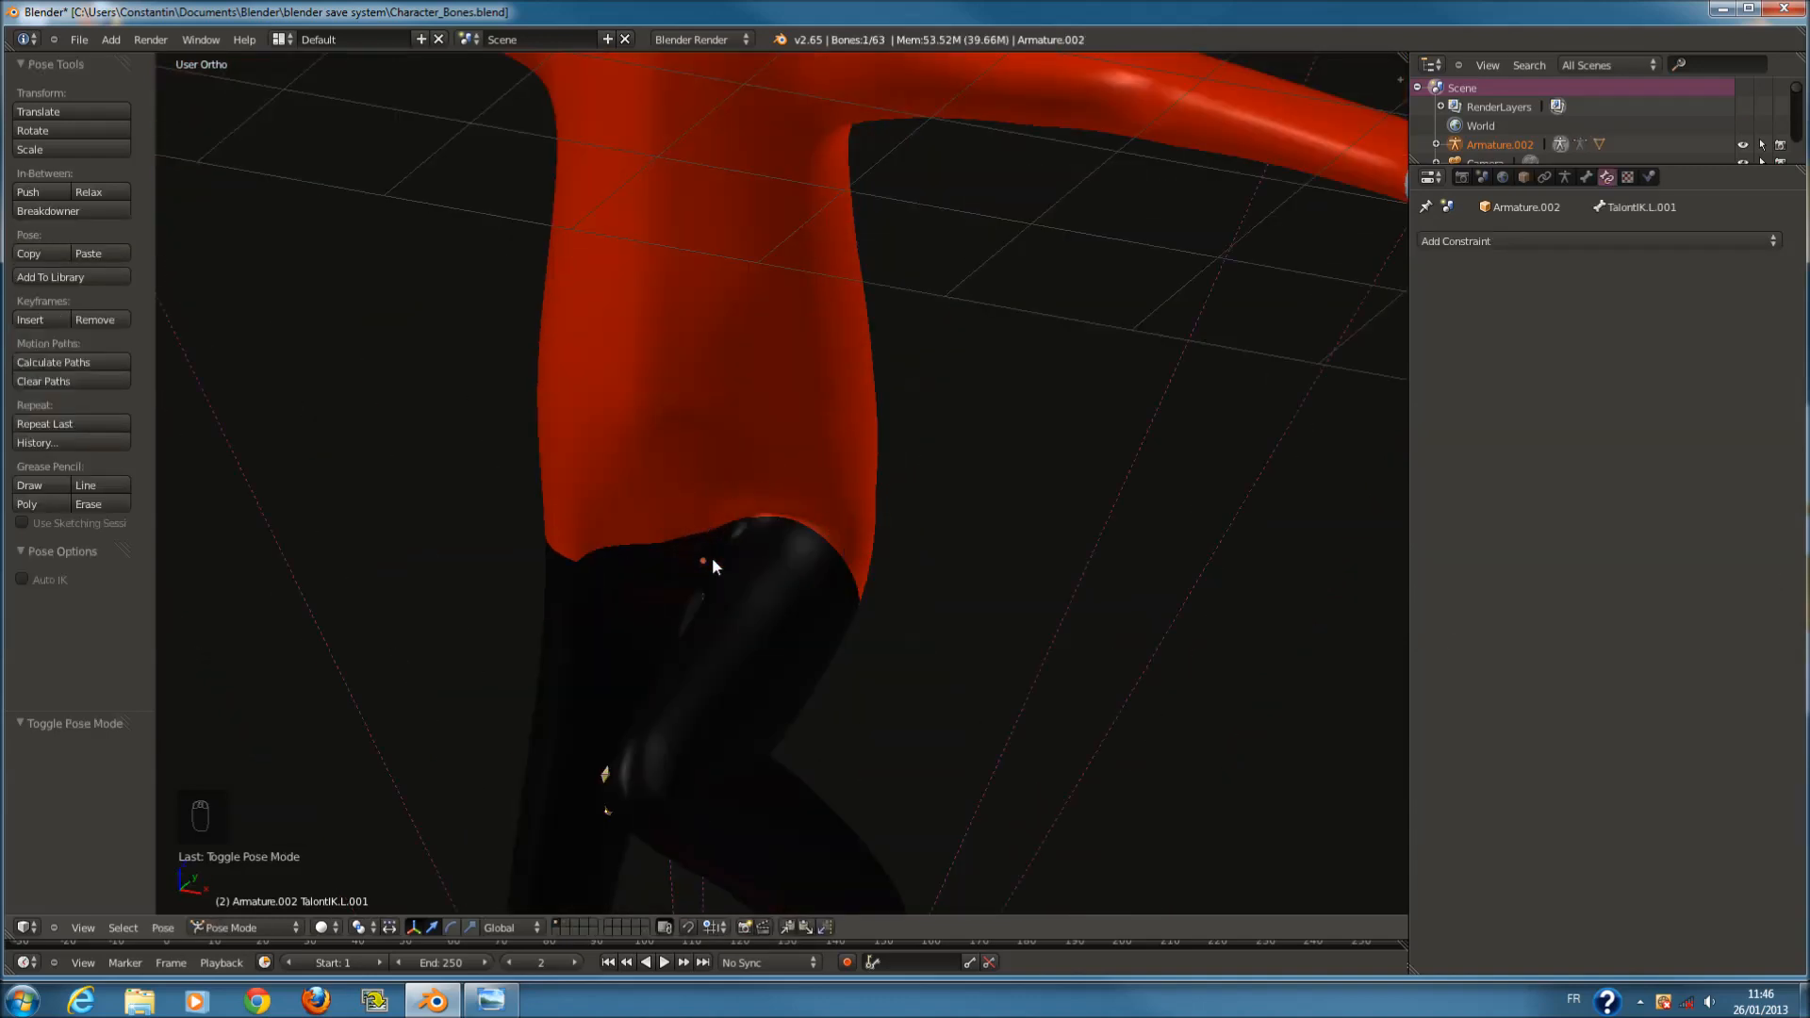
scroll(717, 552, "down", 4)
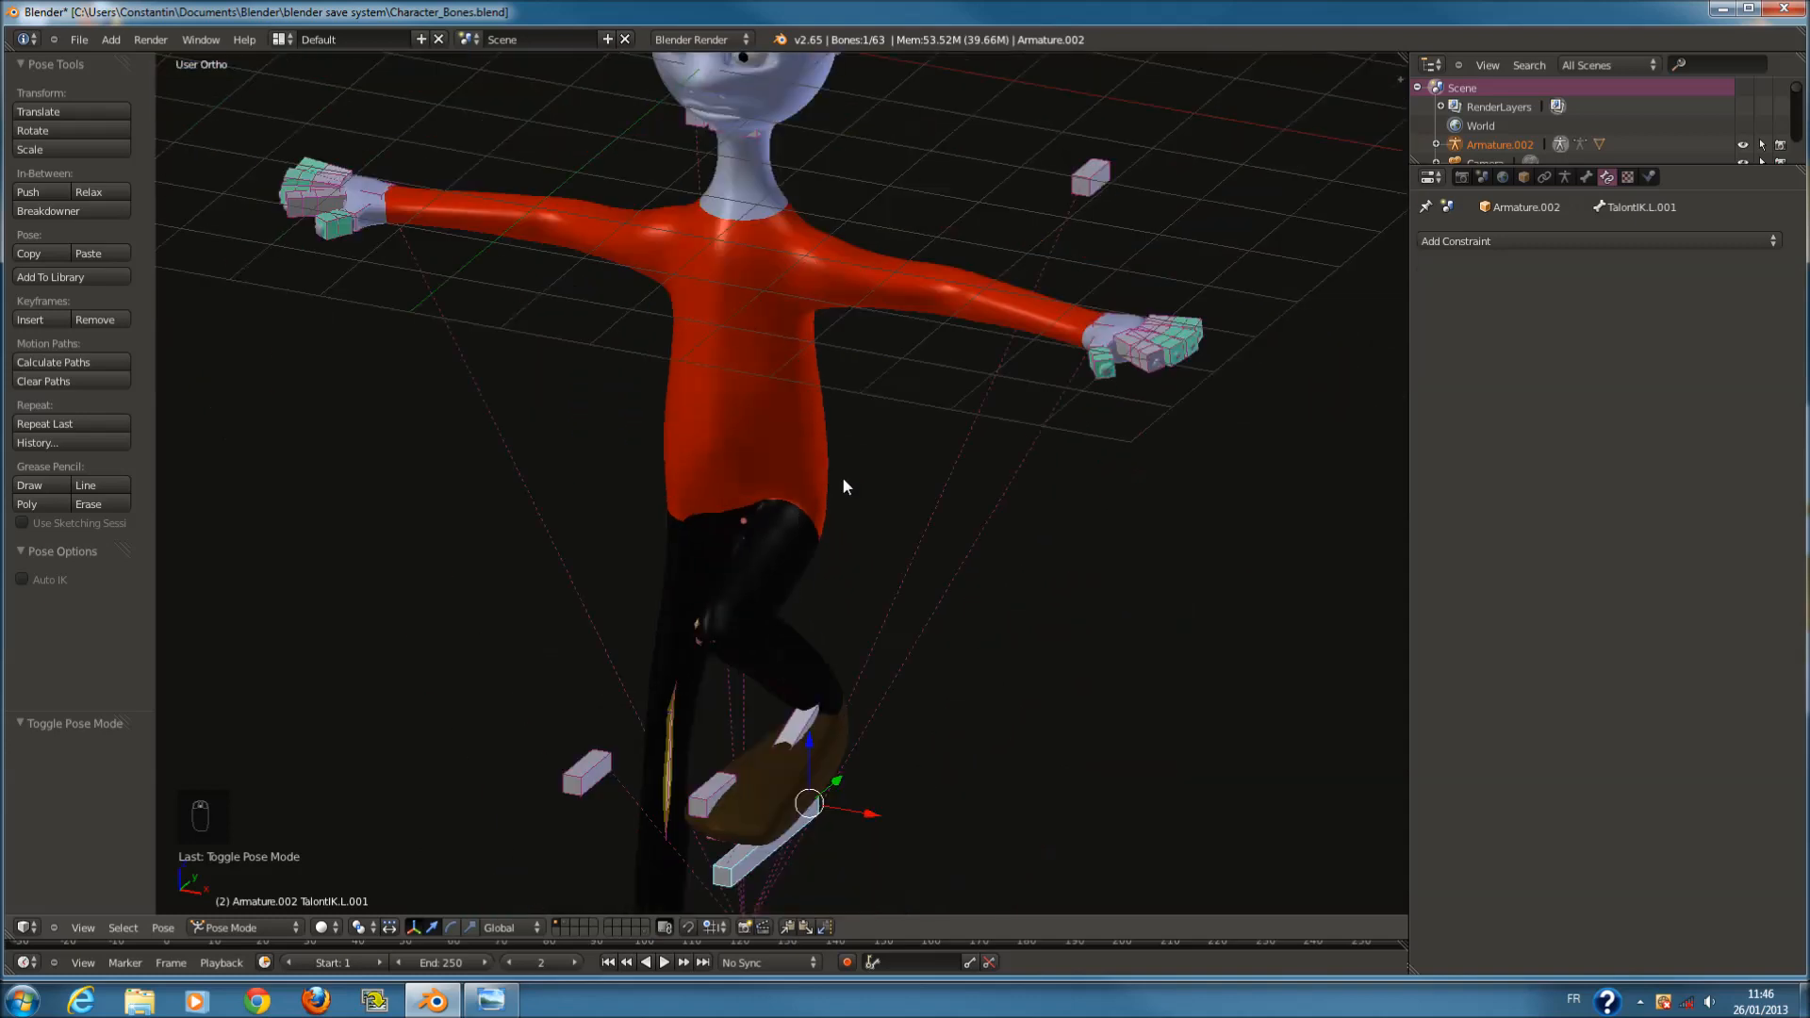
In front view, rotate the tete bone about 49° to one side and swing it over to the opposite side.
scroll(877, 468, "up", 2)
scroll(1008, 433, "up", 3, "shift")
key("KP_1")
scroll(1037, 235, "up", 6, "shift")
right_click(814, 349)
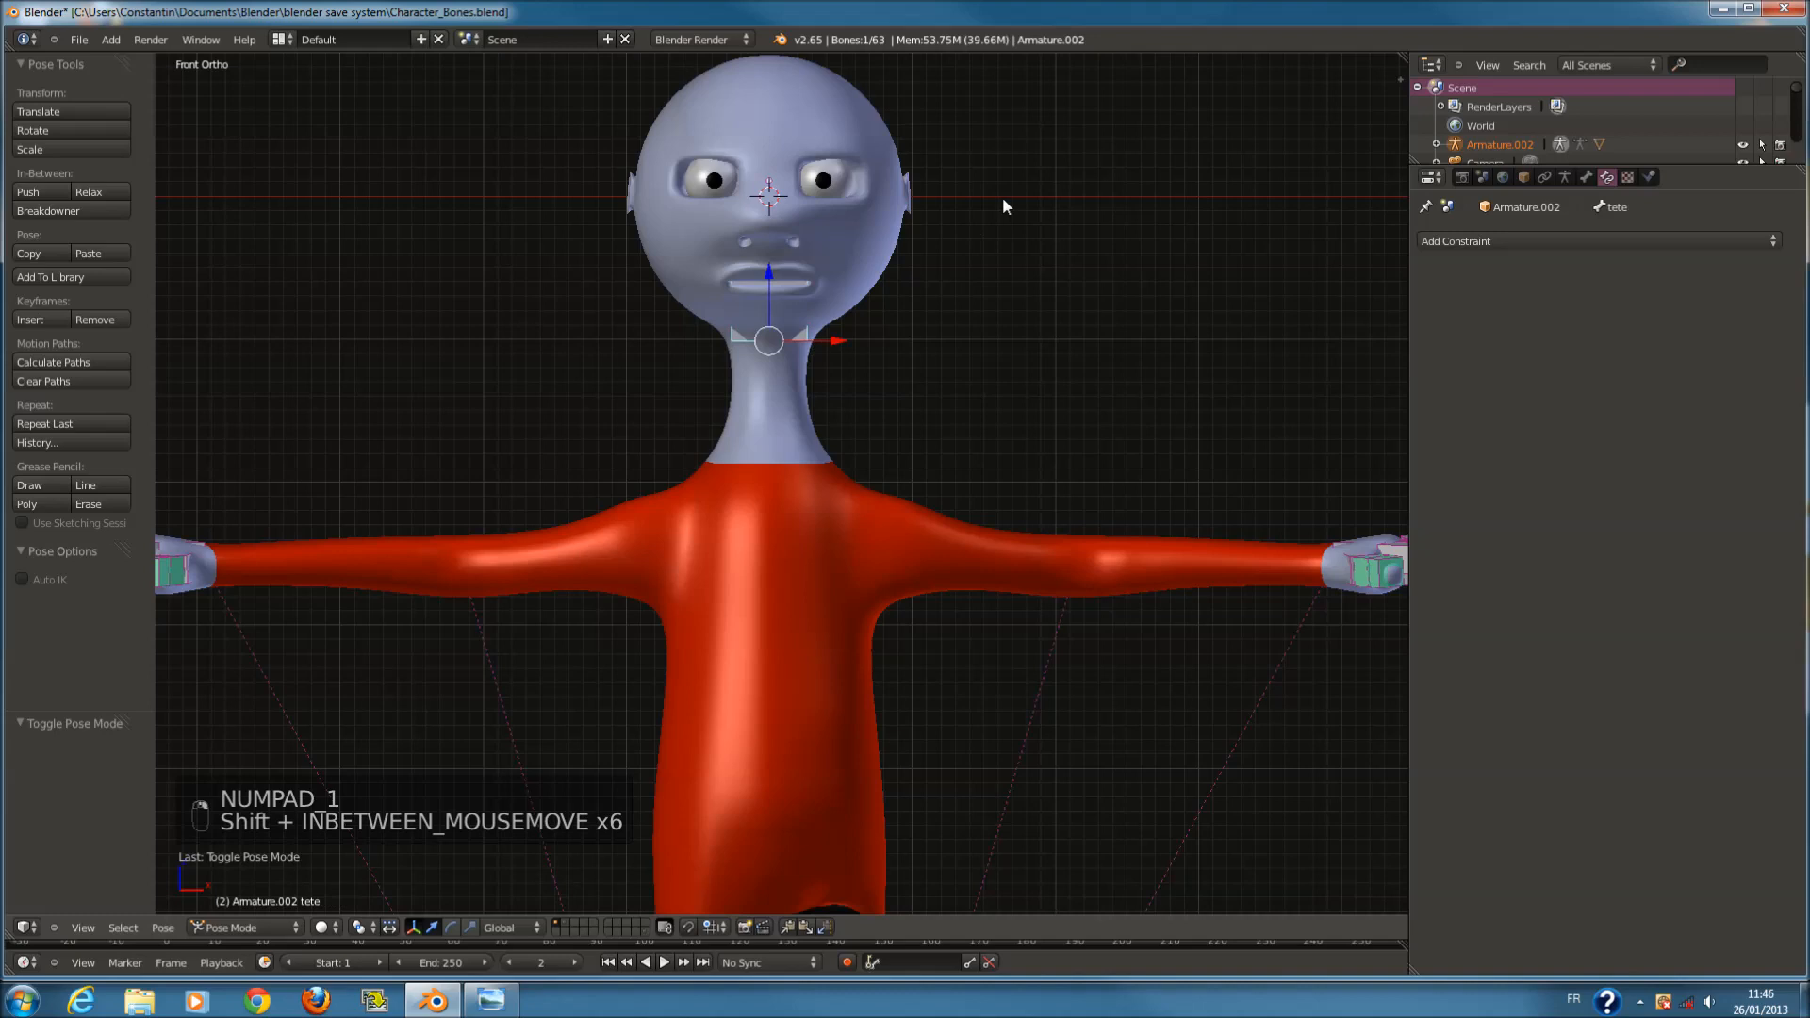
key("r")
left_click(1088, 439)
scroll(821, 316, "up", 5)
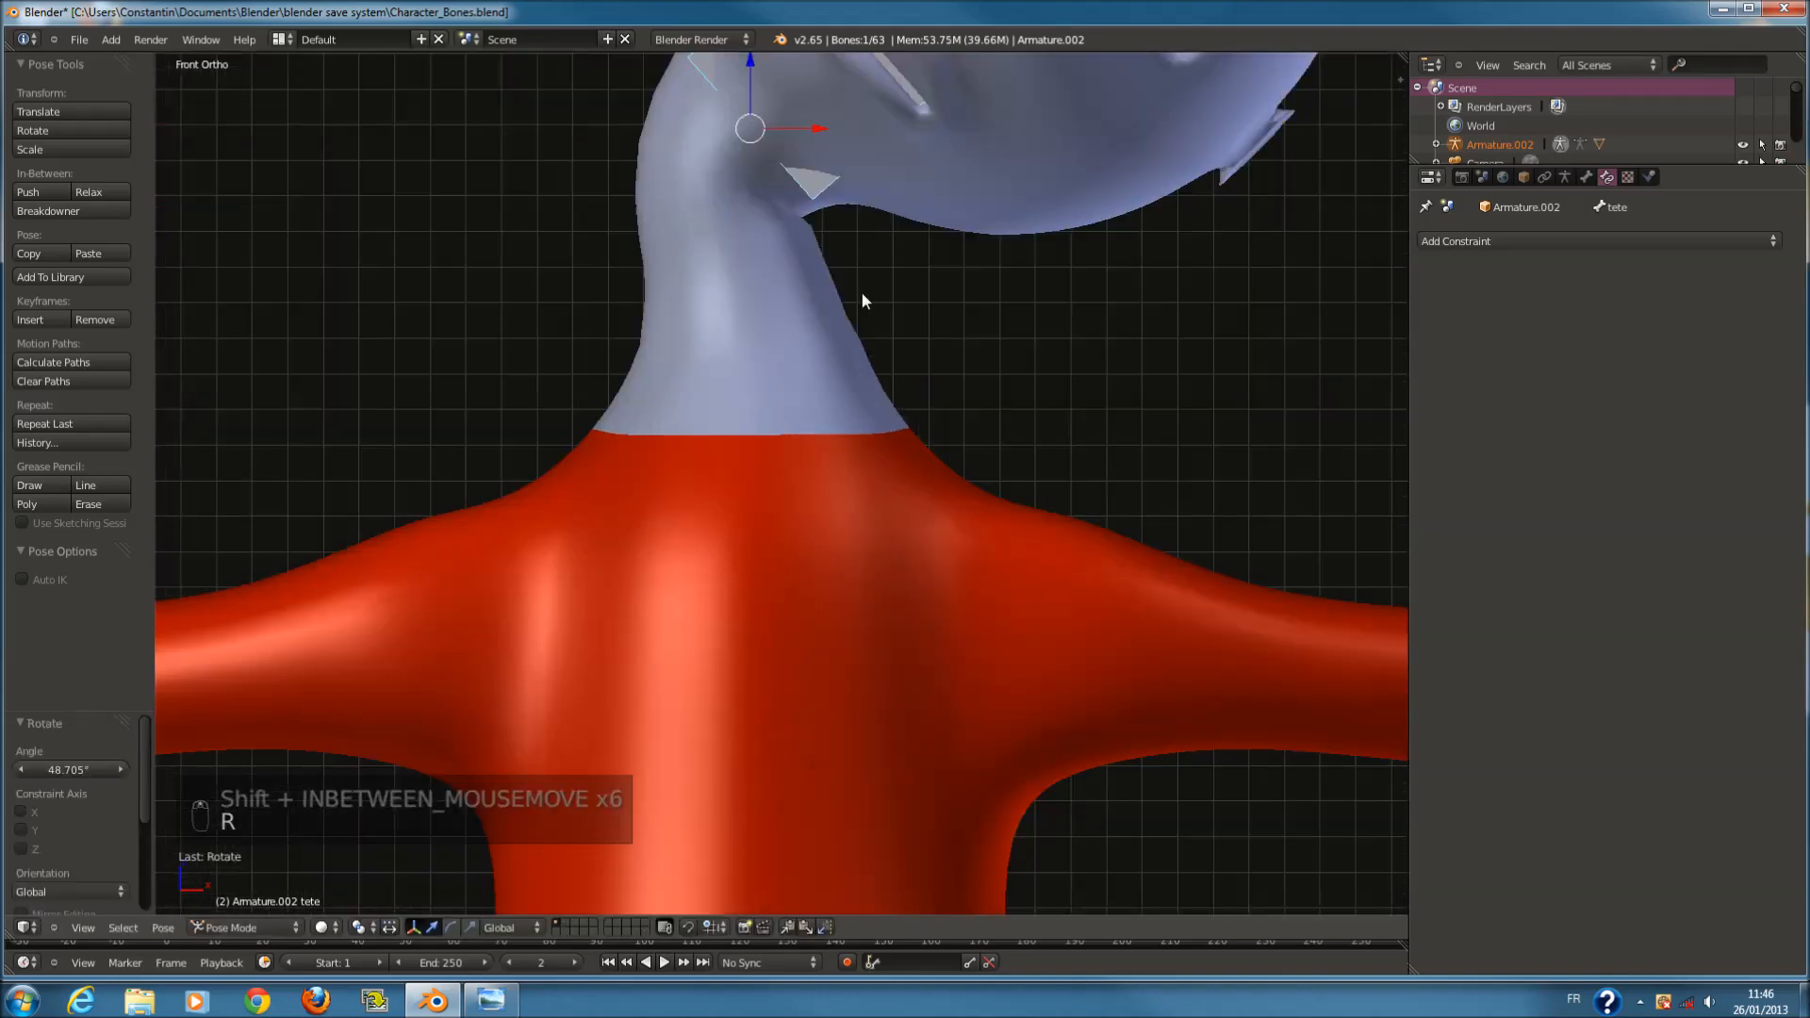
key("g")
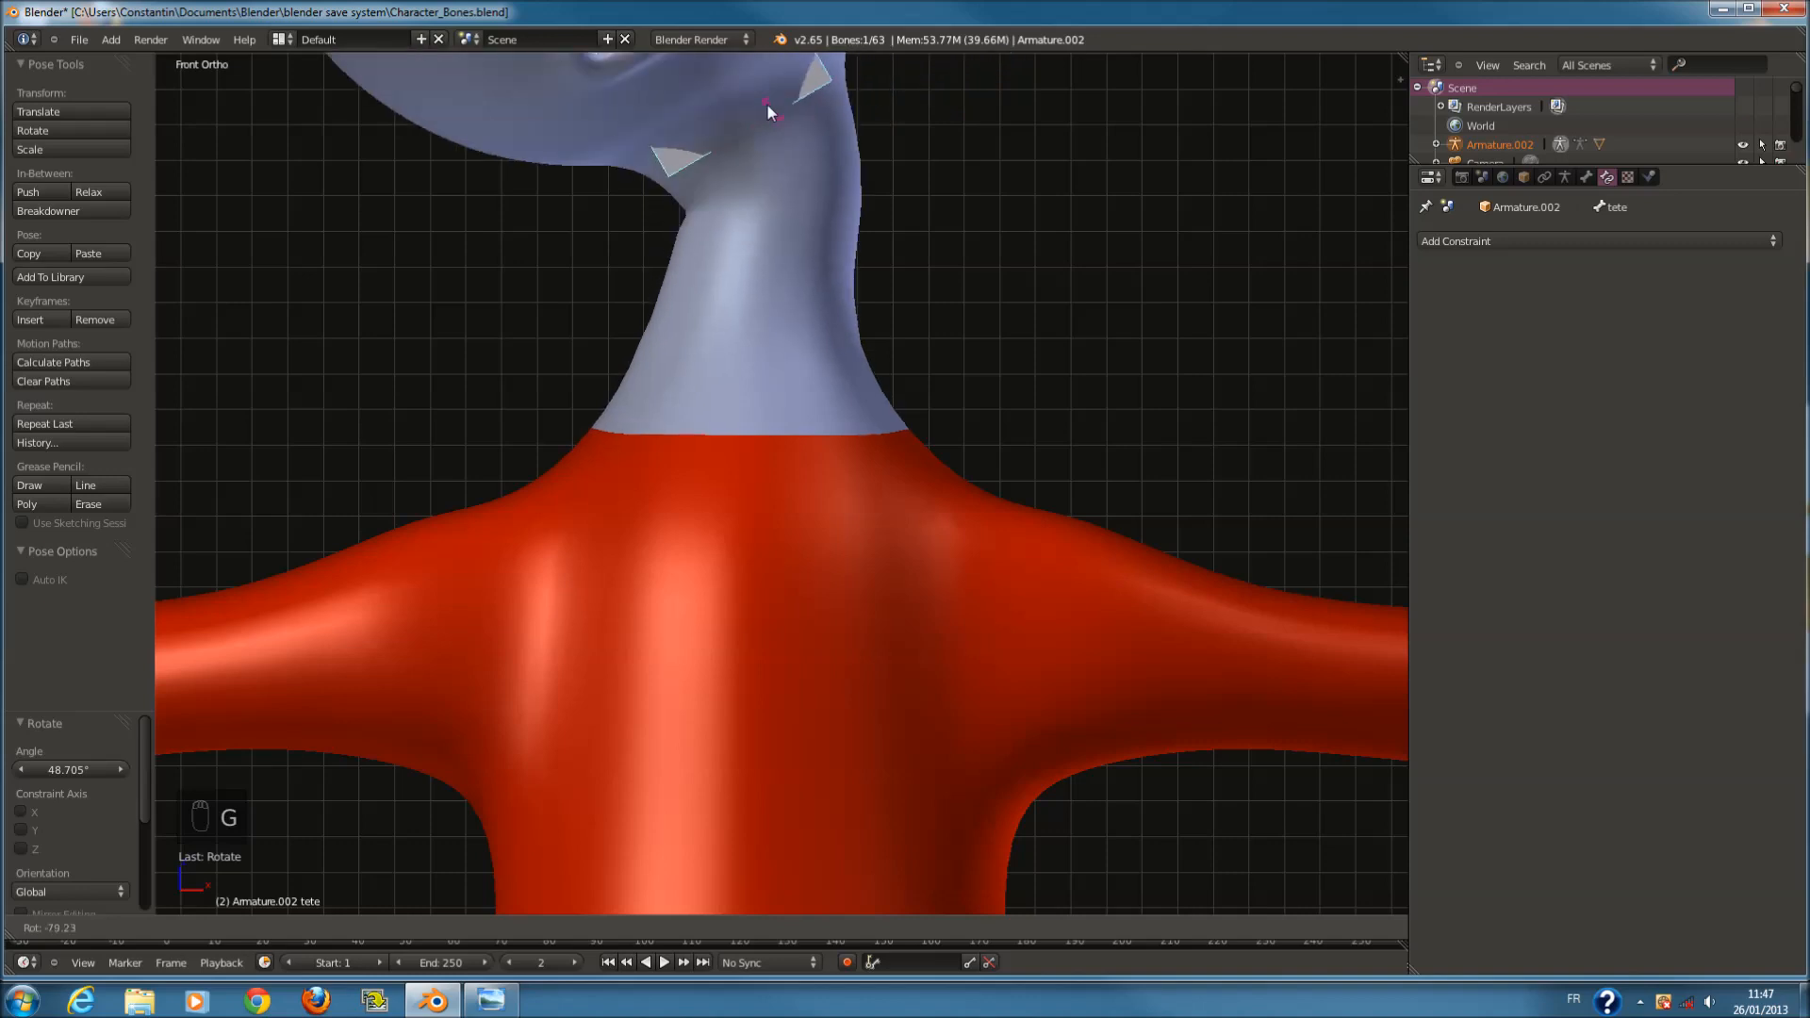
left_click(762, 99)
scroll(873, 191, "down", 7)
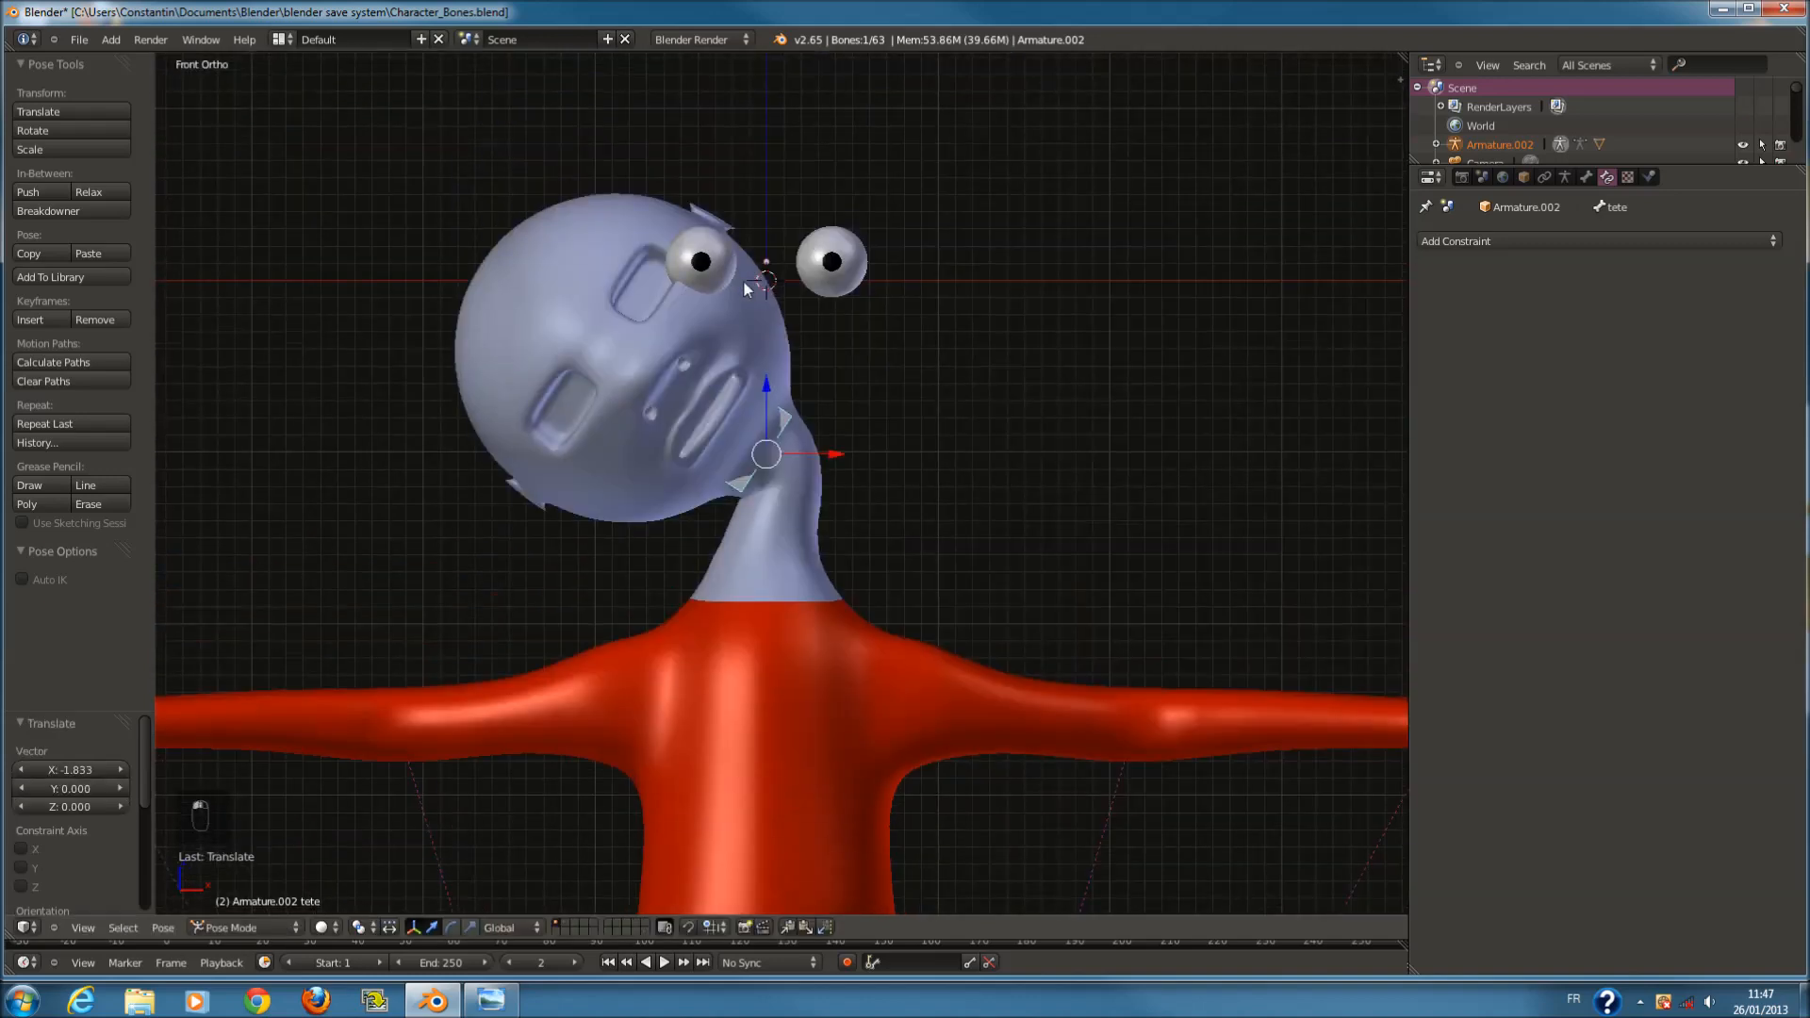
Compare the posed head with its rest position in Edit Mode and inspect the whole character from different angles.
key("Tab")
scroll(854, 377, "up", 3)
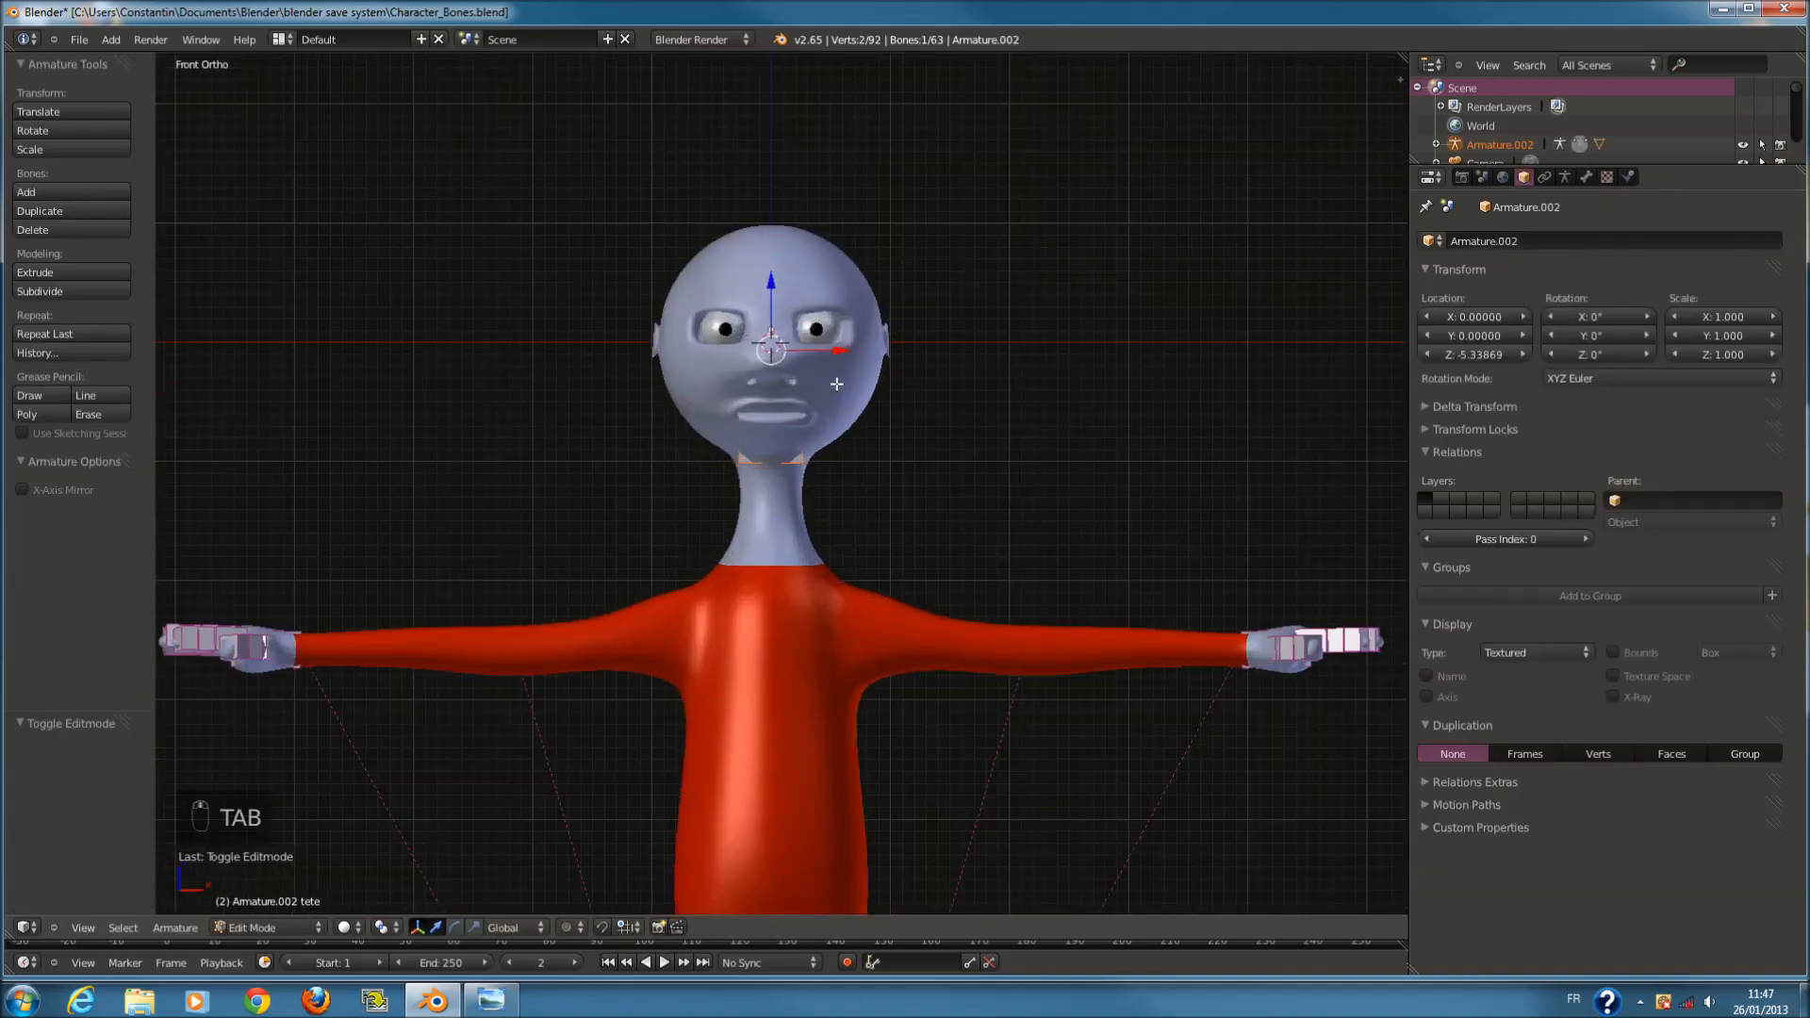
key("Tab")
key("Tab")
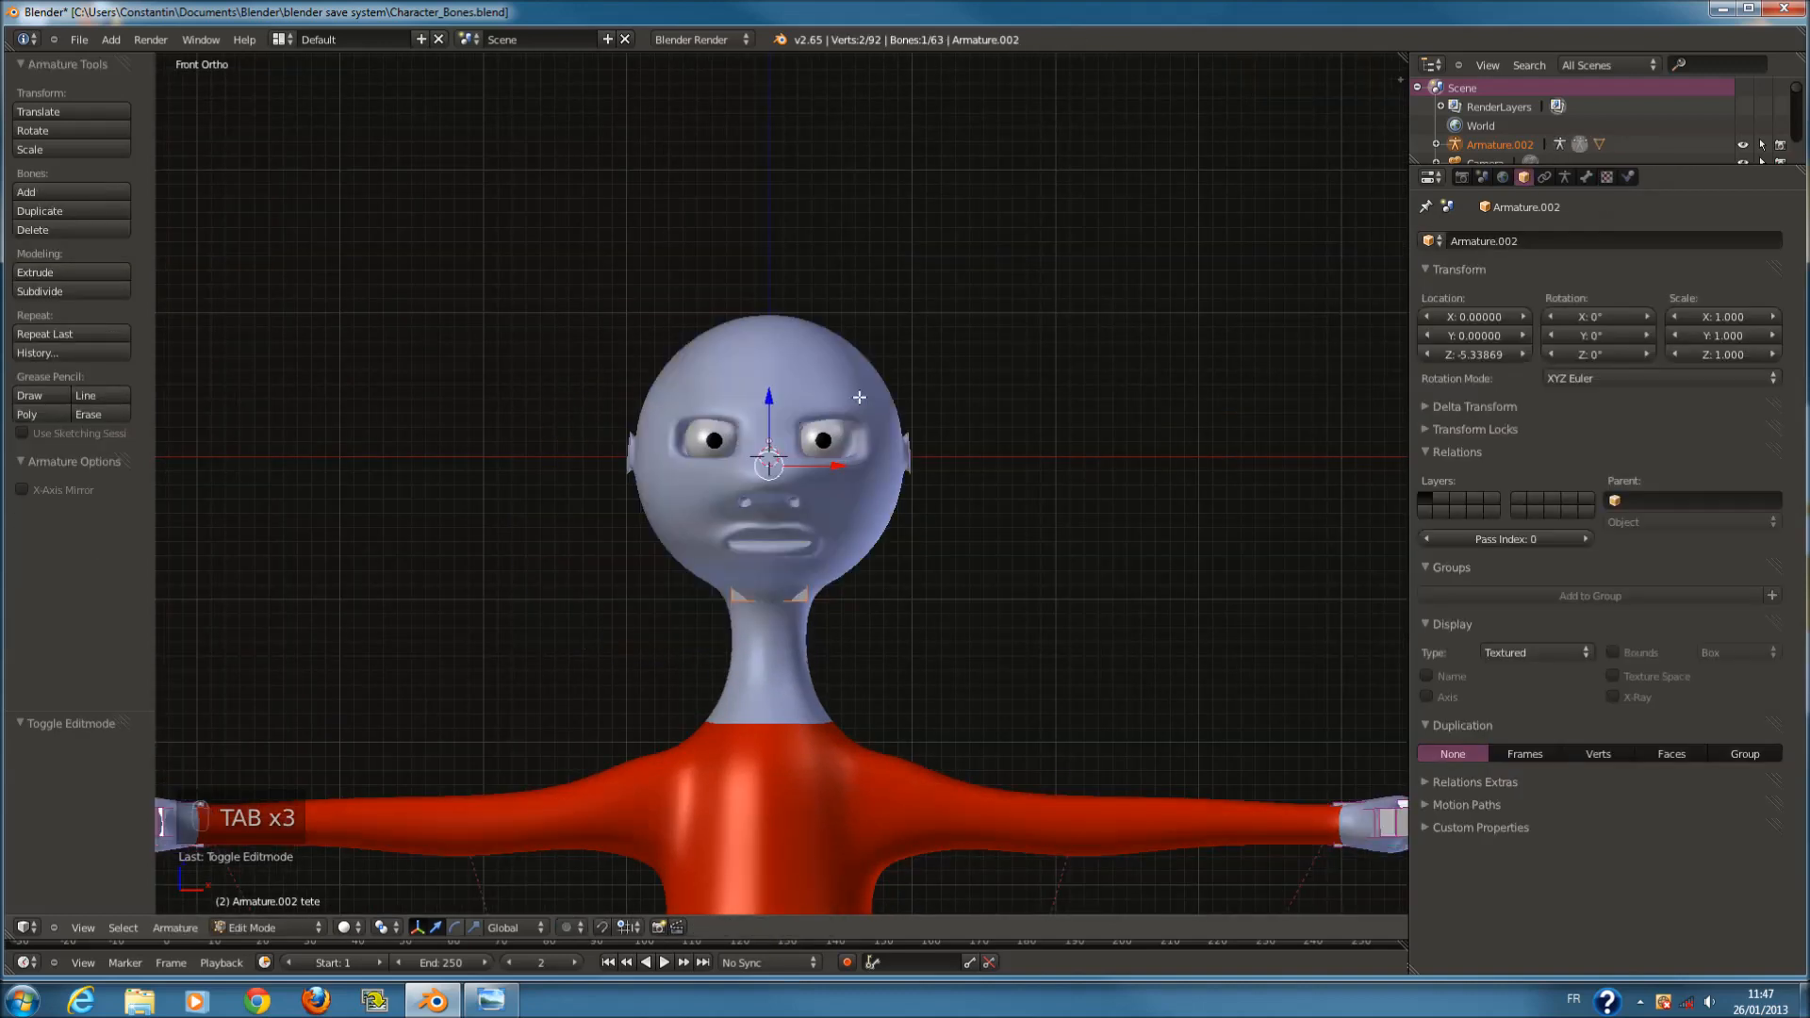
scroll(853, 405, "up", 1)
scroll(900, 506, "down", 2)
scroll(1034, 405, "up", 4)
middle_click_drag(823, 424, 668, 500)
scroll(668, 501, "down", 8)
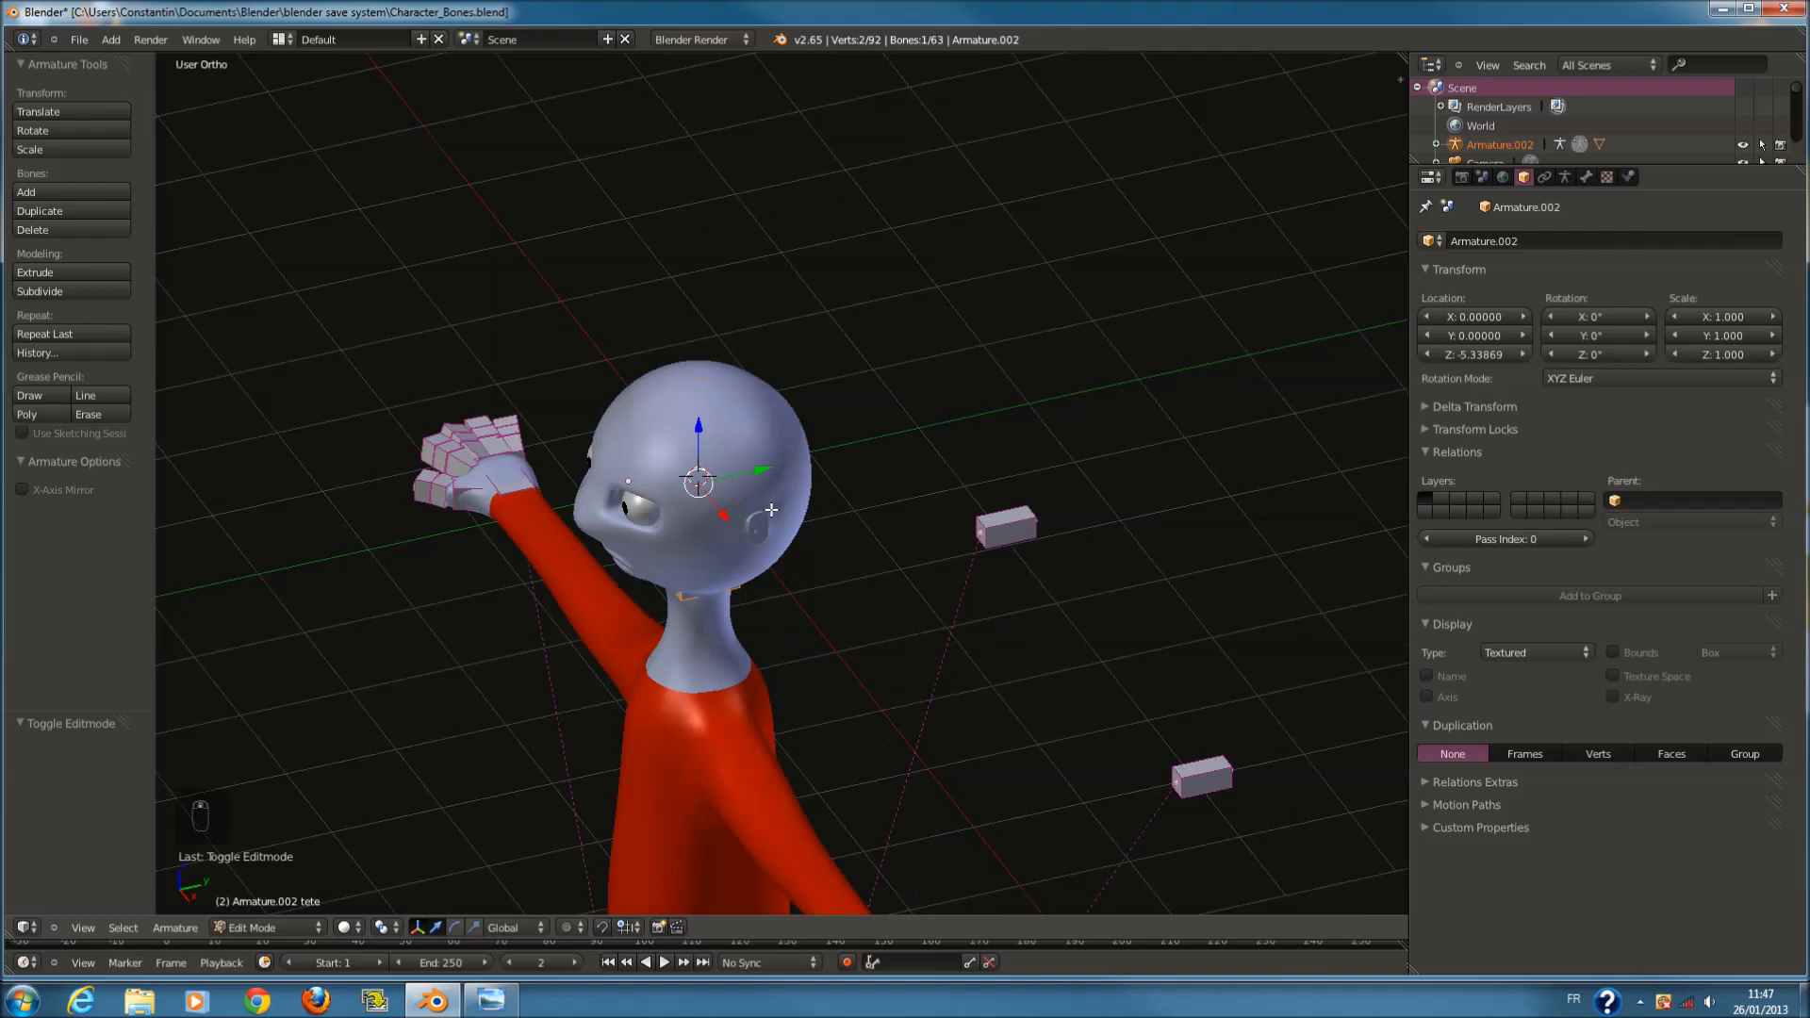
middle_click_drag(731, 469, 864, 518)
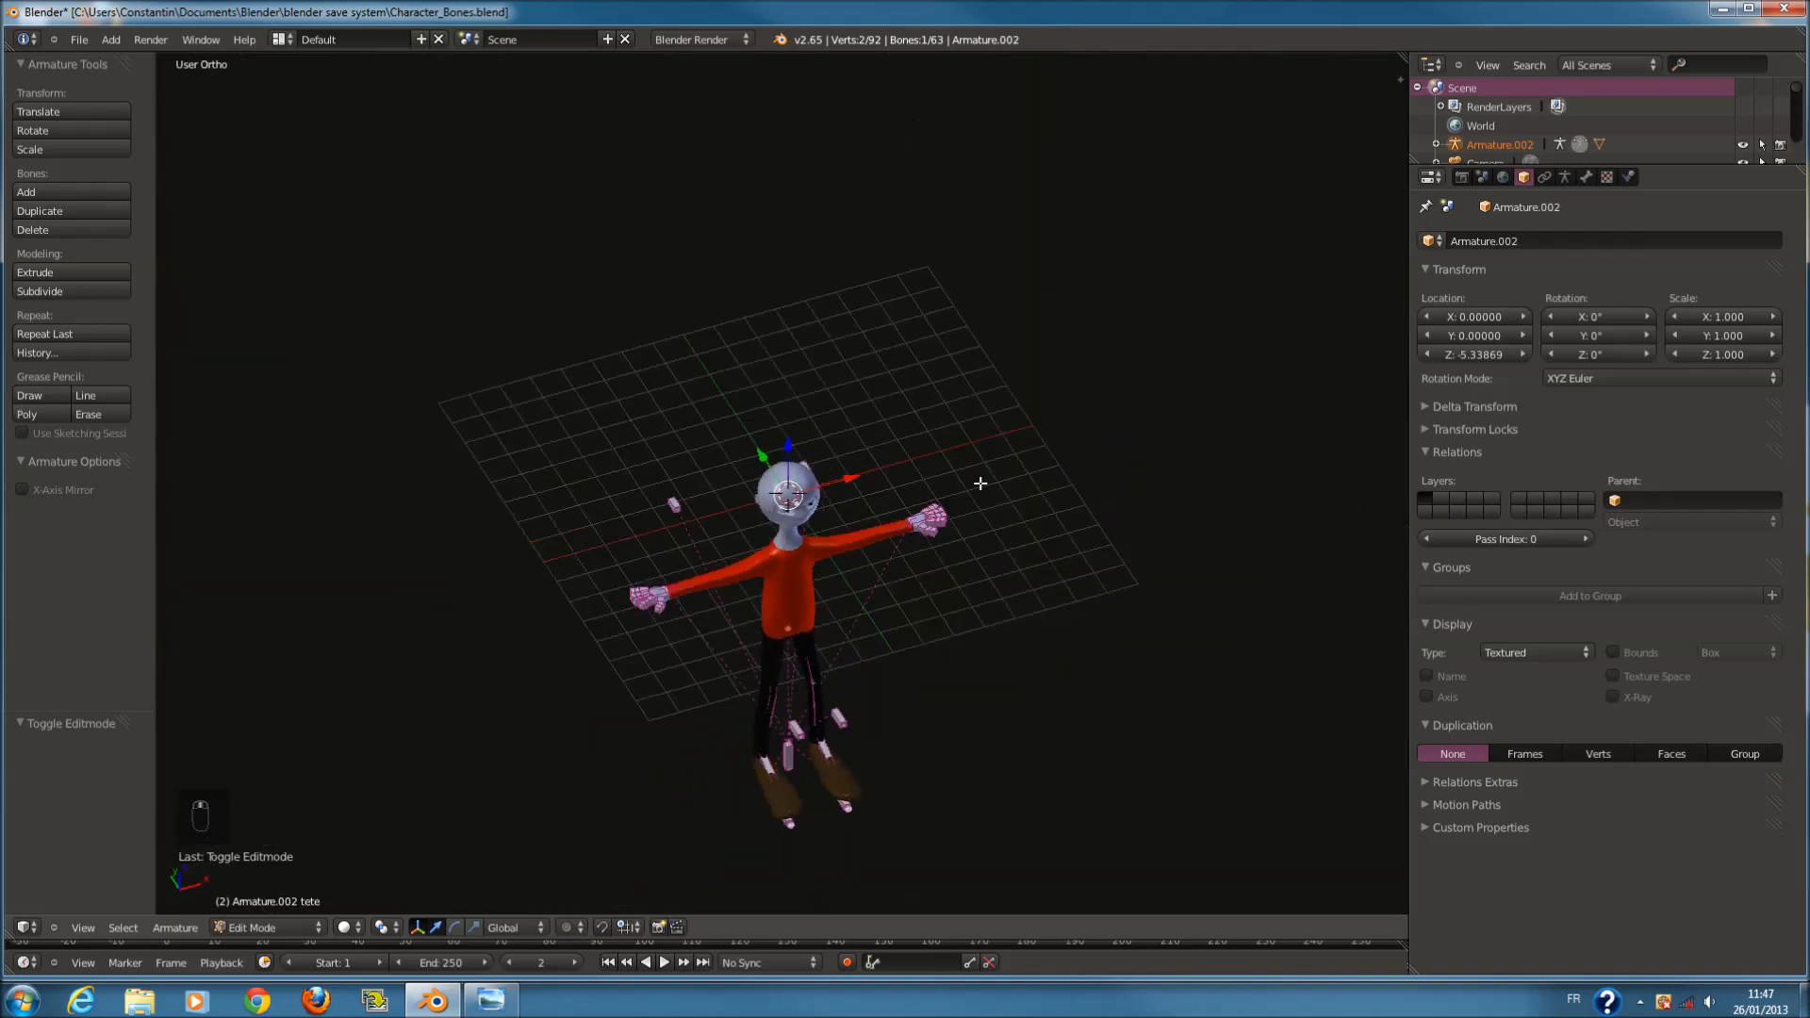
Return the armature to Object Mode in front view and undo the last four operations.
key("Tab")
left_click(247, 928)
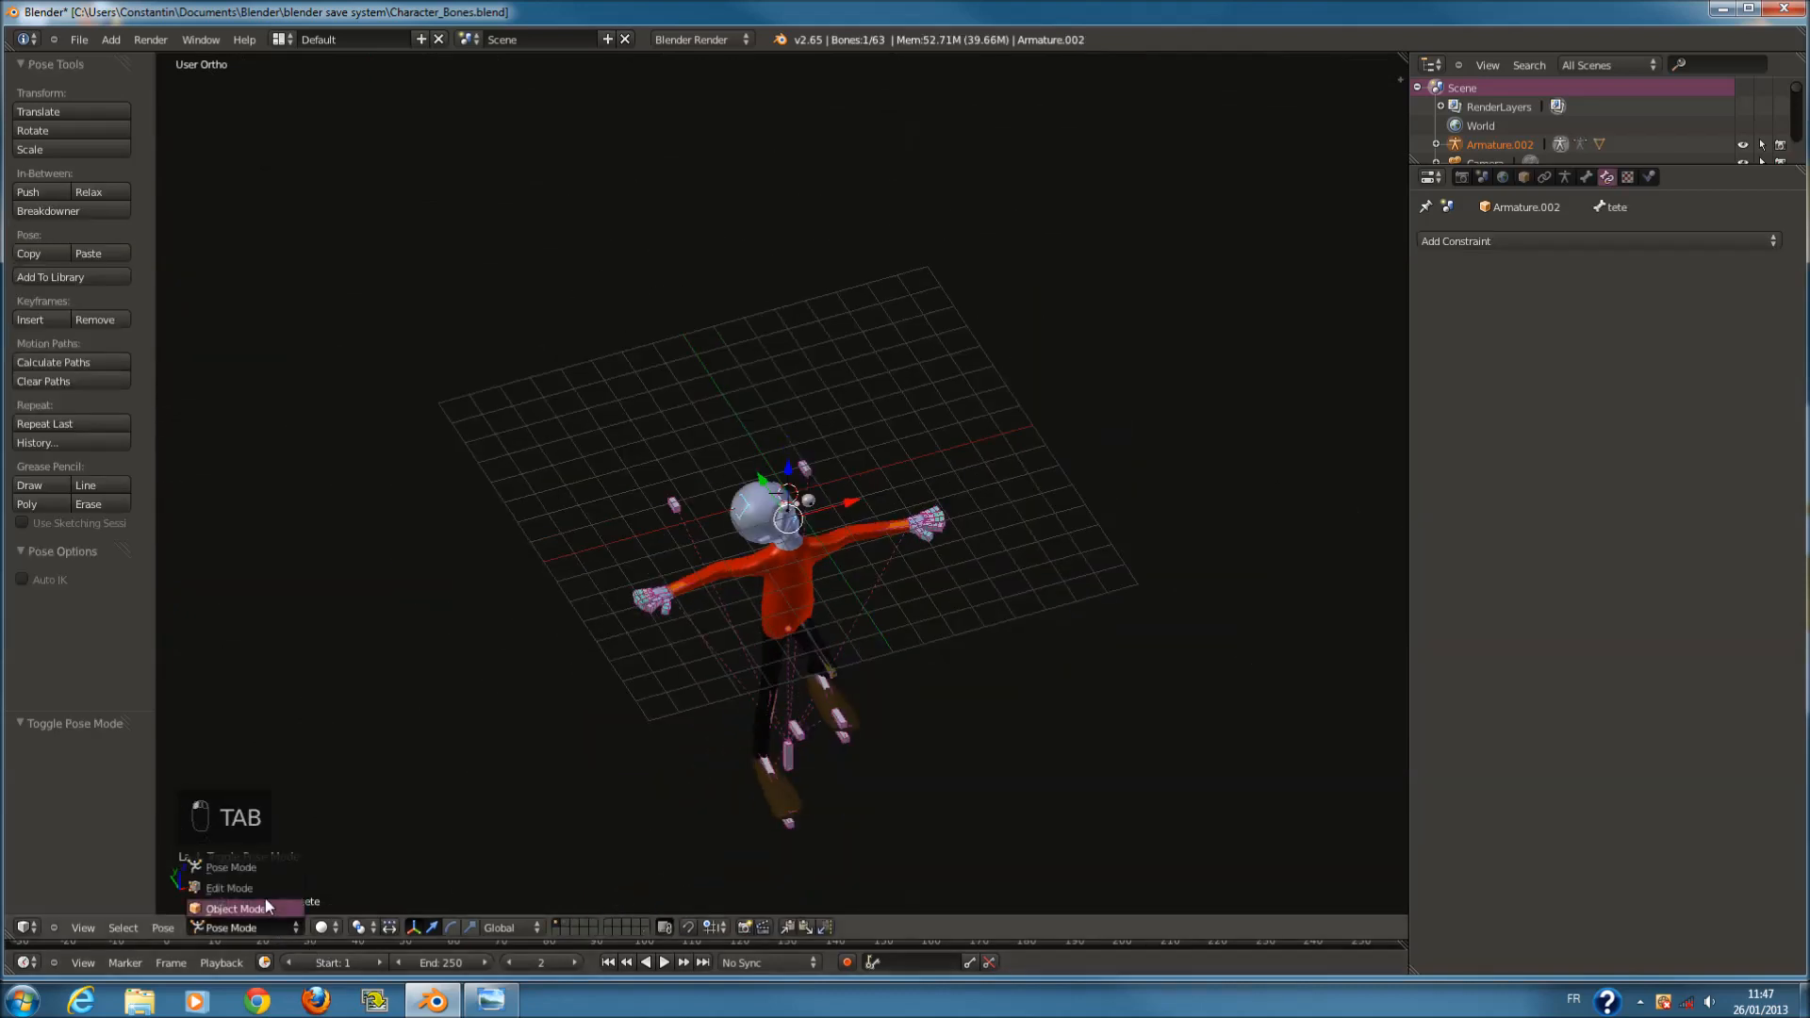
left_click(264, 907)
key("KP_1")
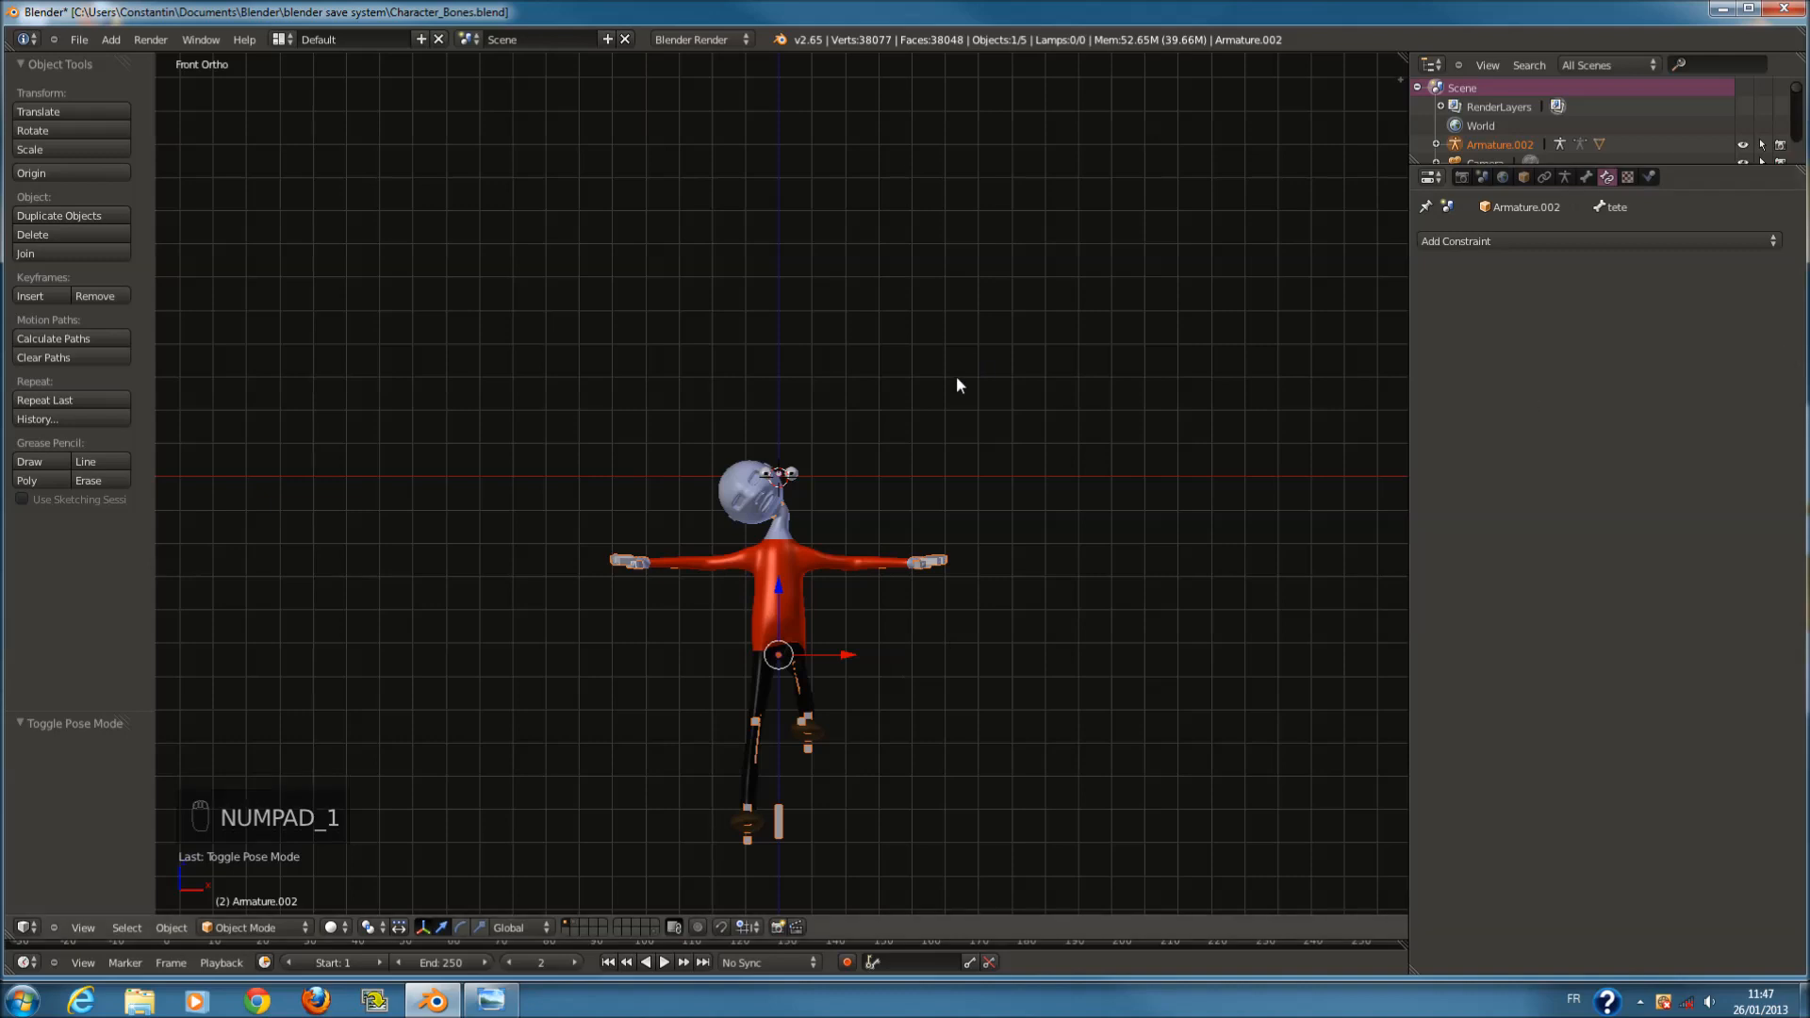
key("ctrl+z")
key("ctrl+z")
key("ctrl+z")
key("ctrl+z")
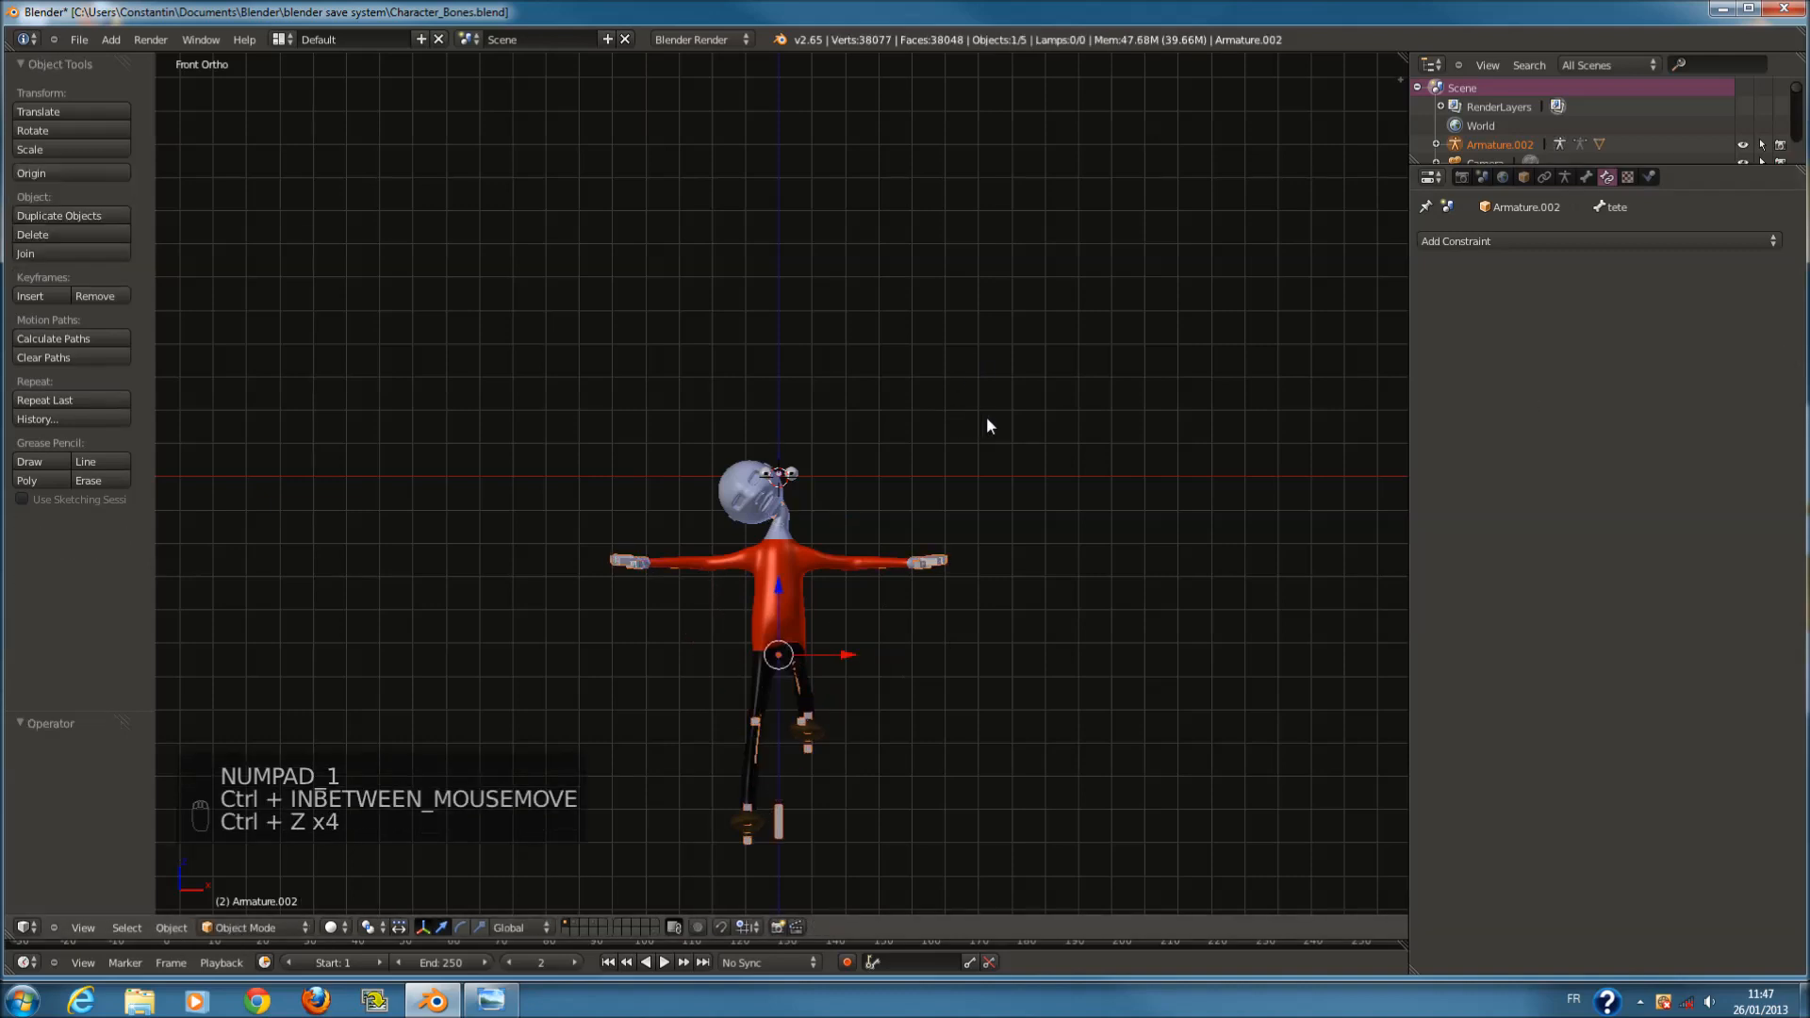